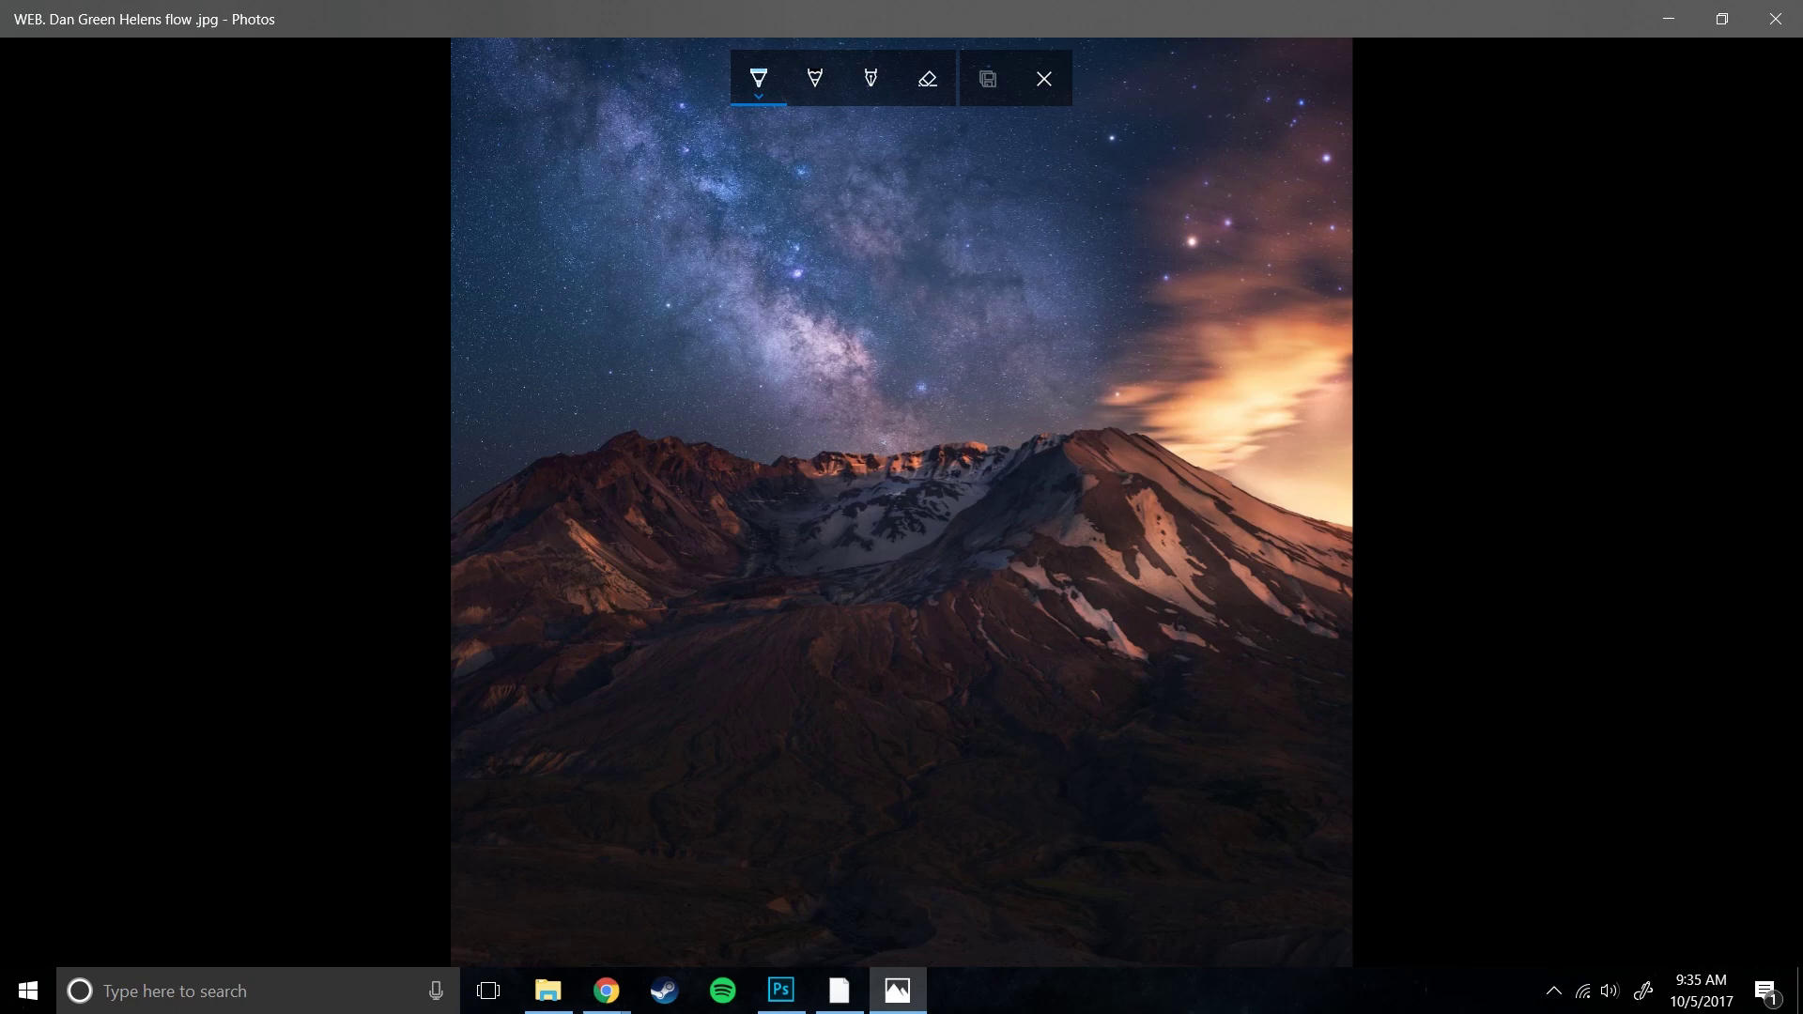
- Switch to Chrome and examine where Mt St Helens and Johnston Ridge Observatory lie on Google Maps relative to the surrounding cities and parks
{"action": "left_click", "coordinate": [606, 991]}
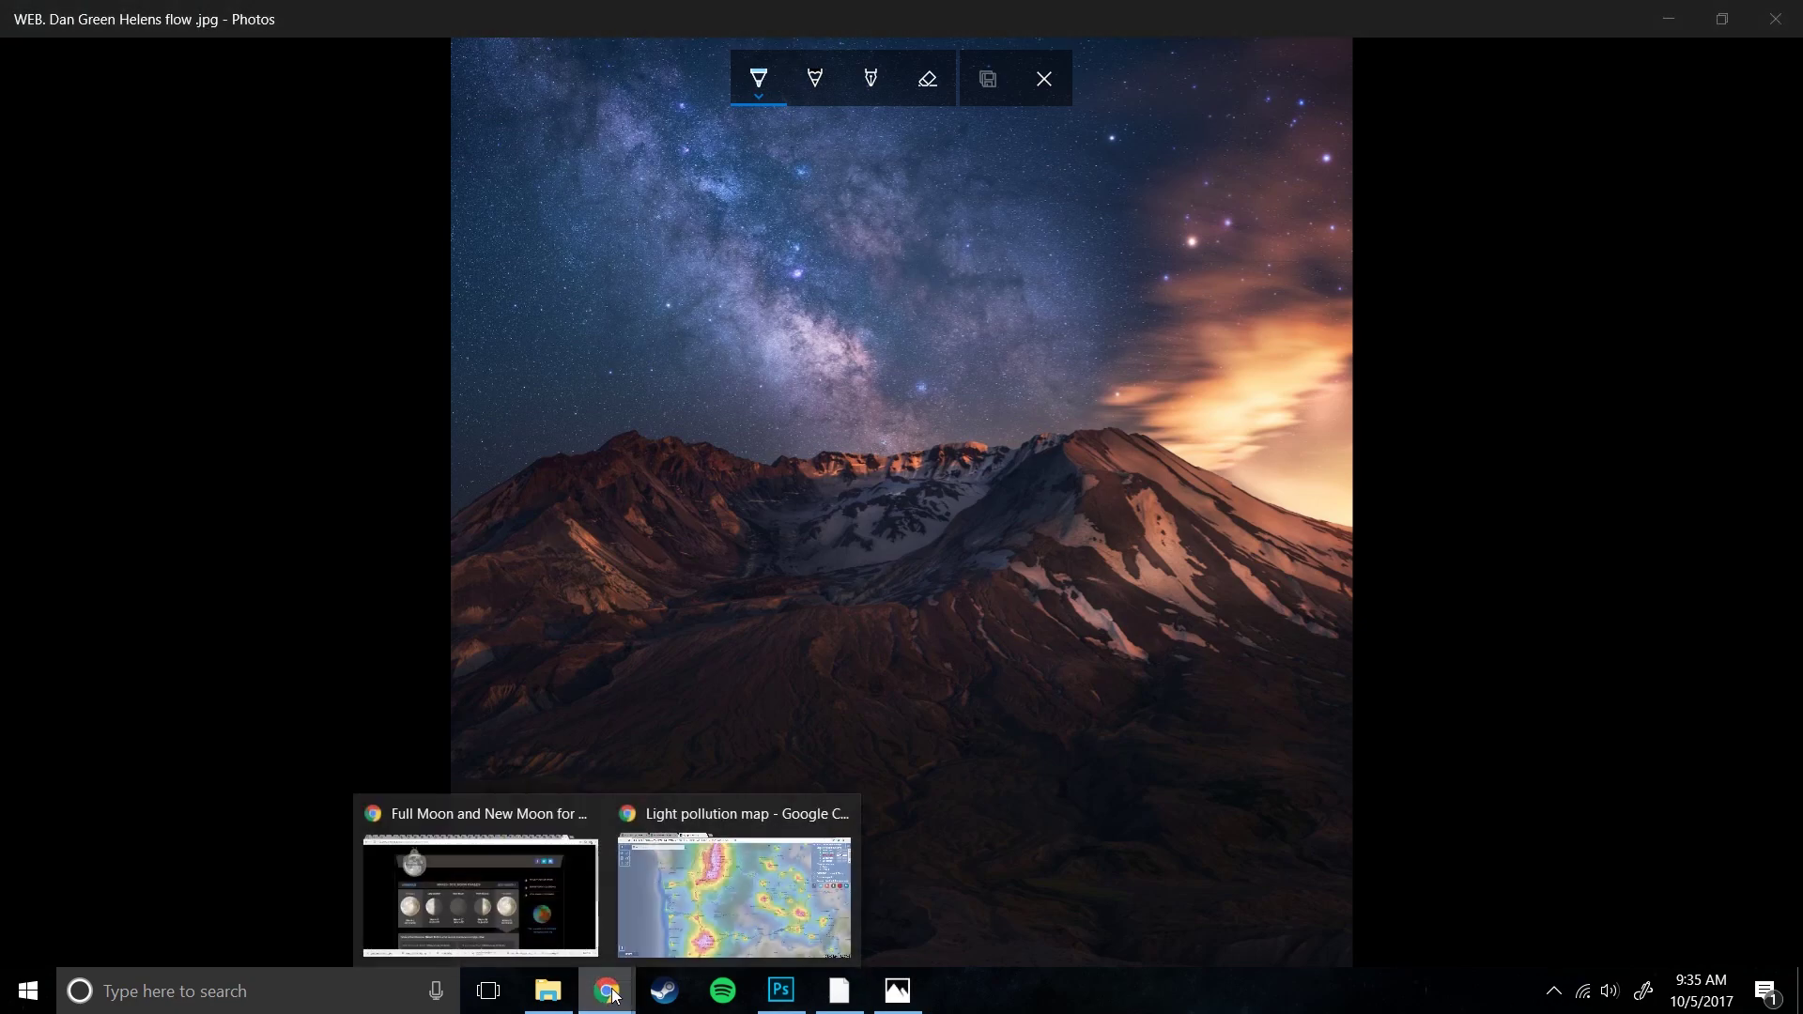
{"action": "left_click", "coordinate": [687, 852]}
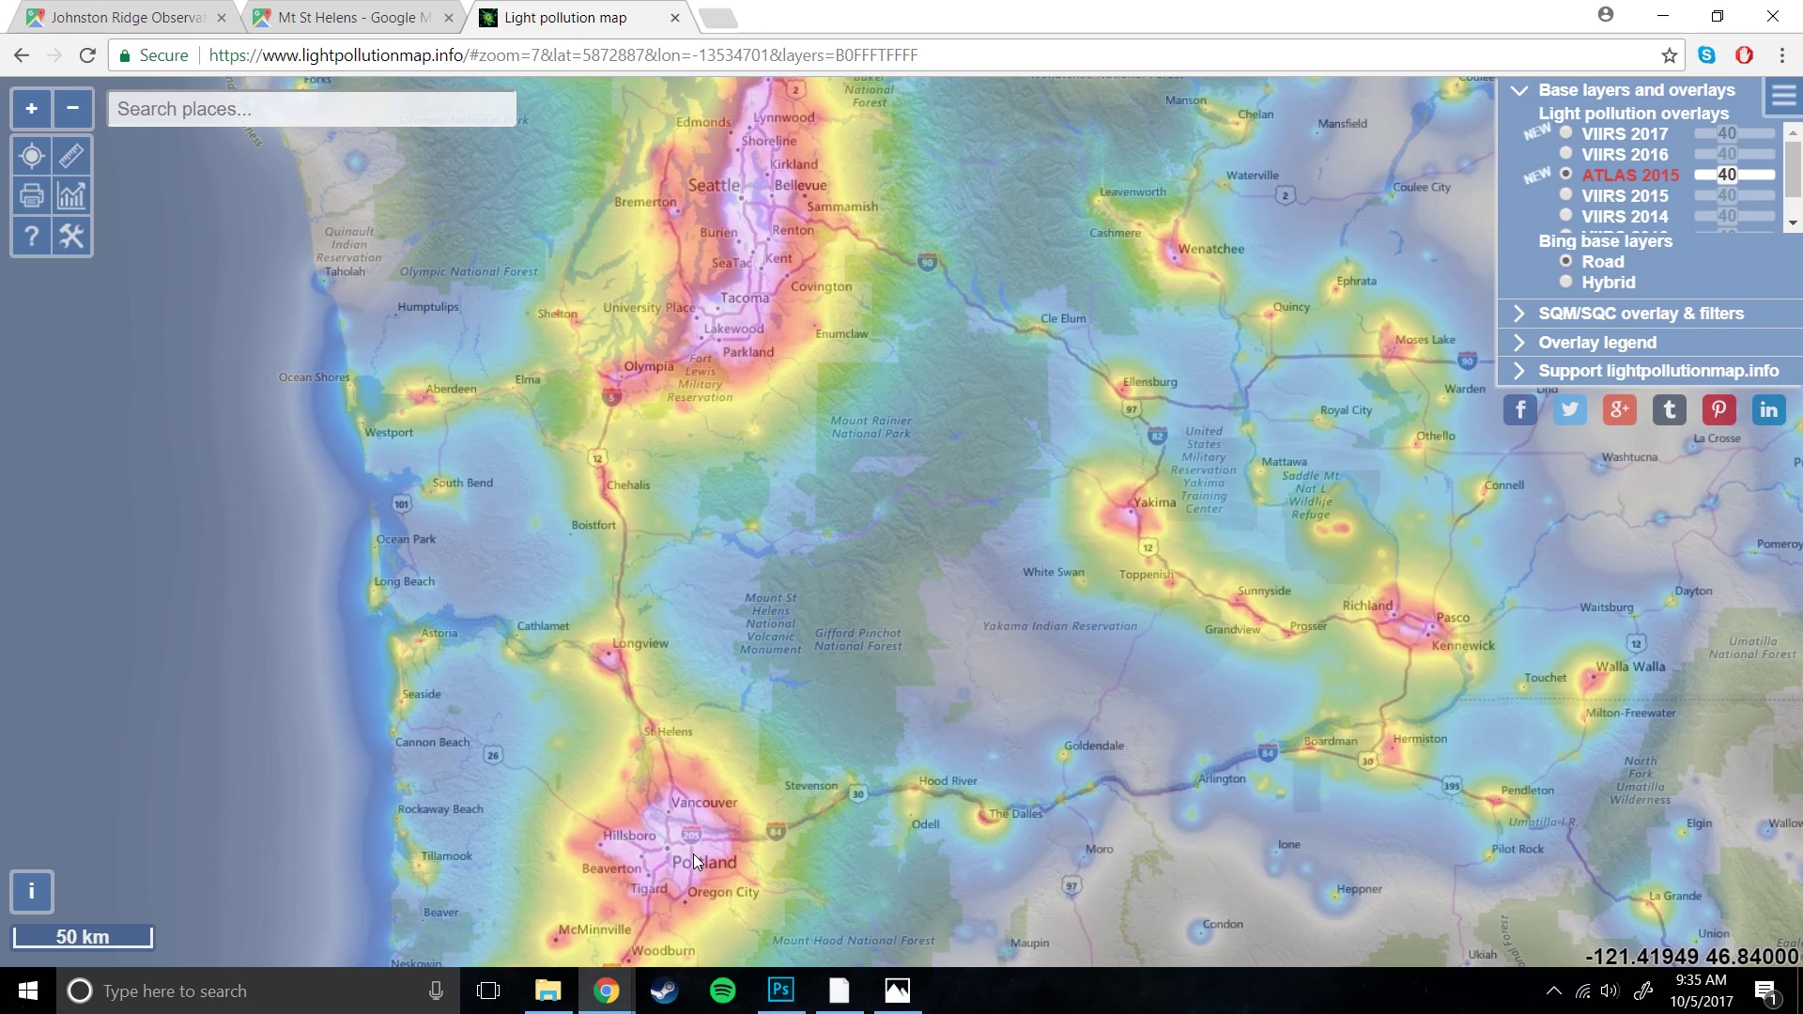
{"action": "left_click", "coordinate": [150, 16]}
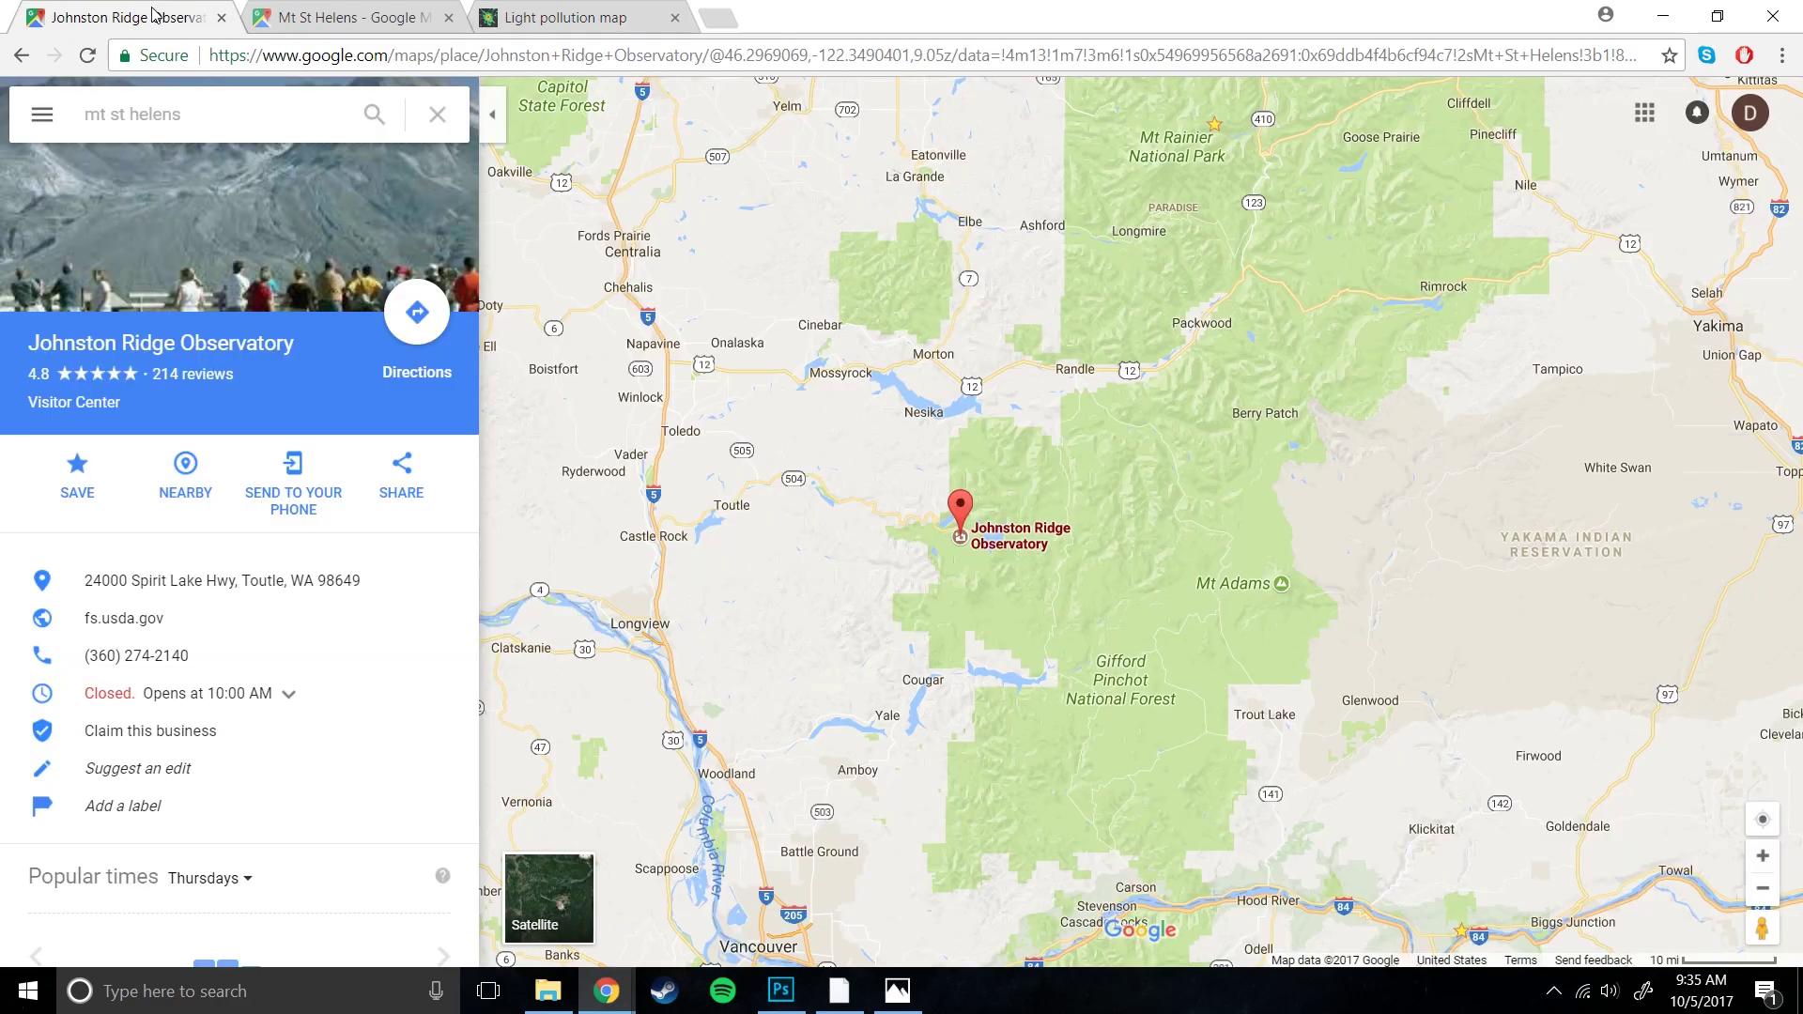
{"action": "left_click", "coordinate": [342, 16]}
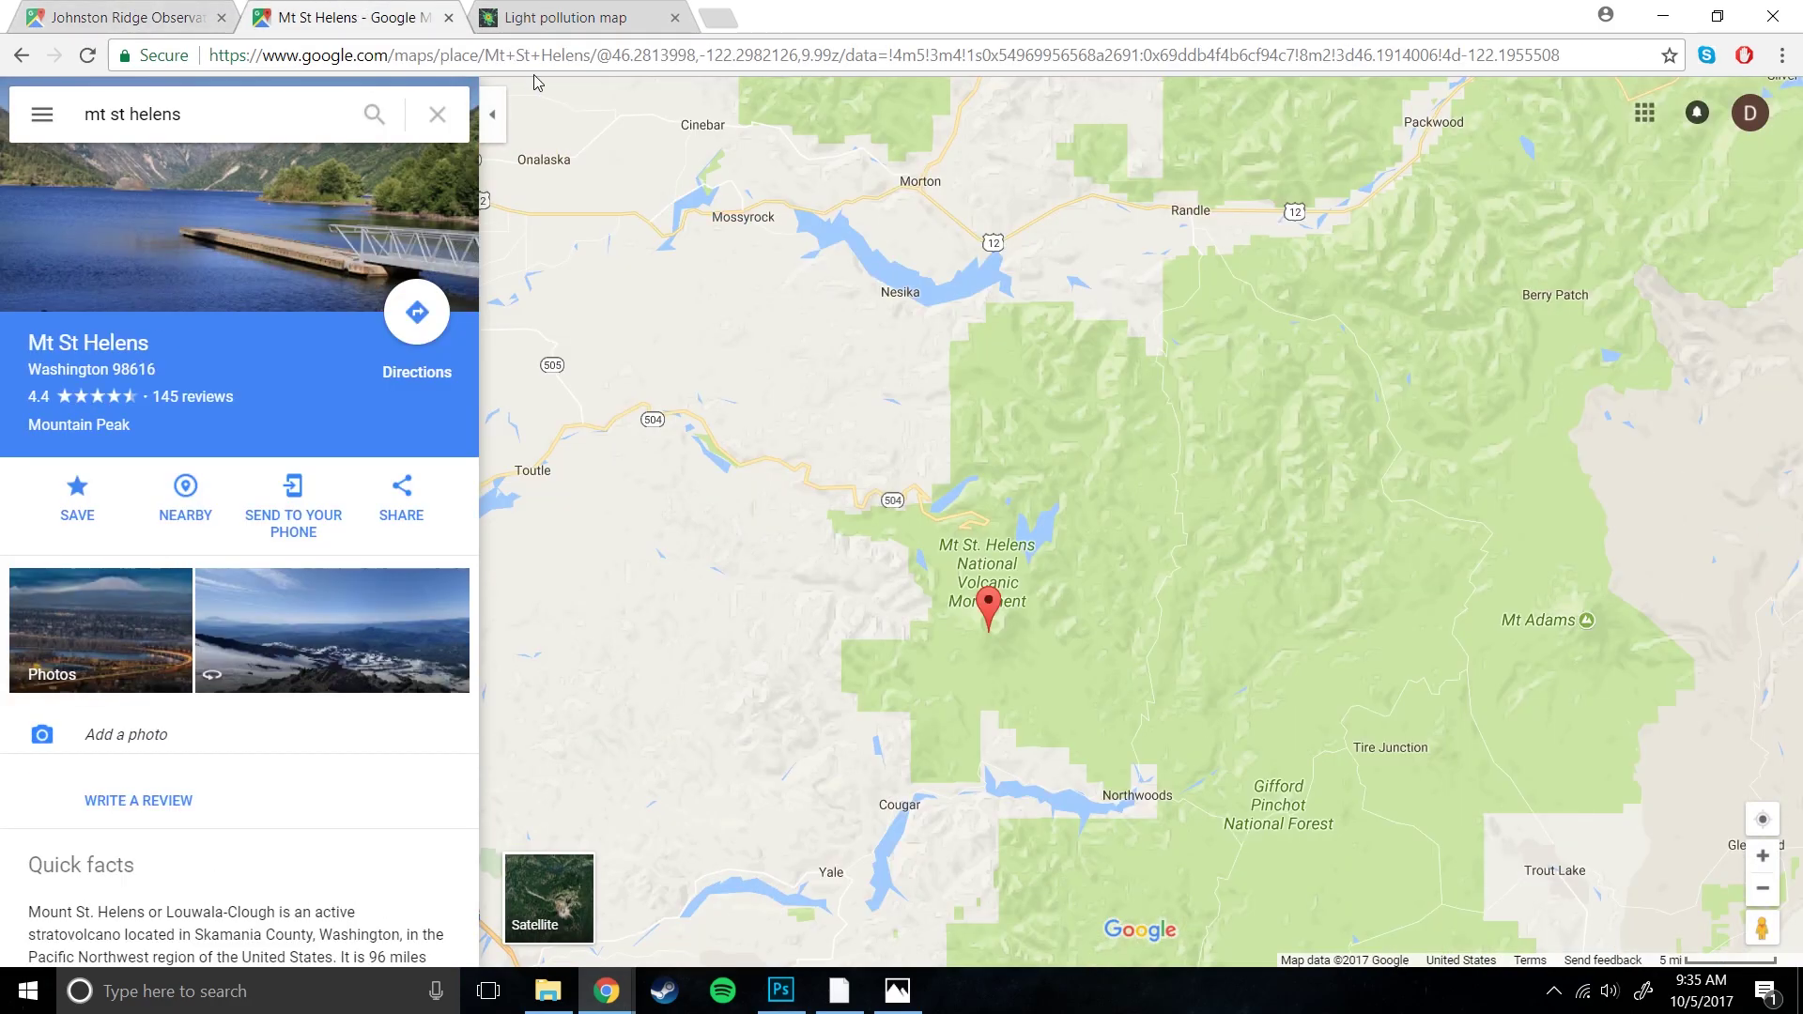
{"action": "scroll", "coordinate": [1267, 503], "scroll_direction": "down", "scroll_amount": 5}
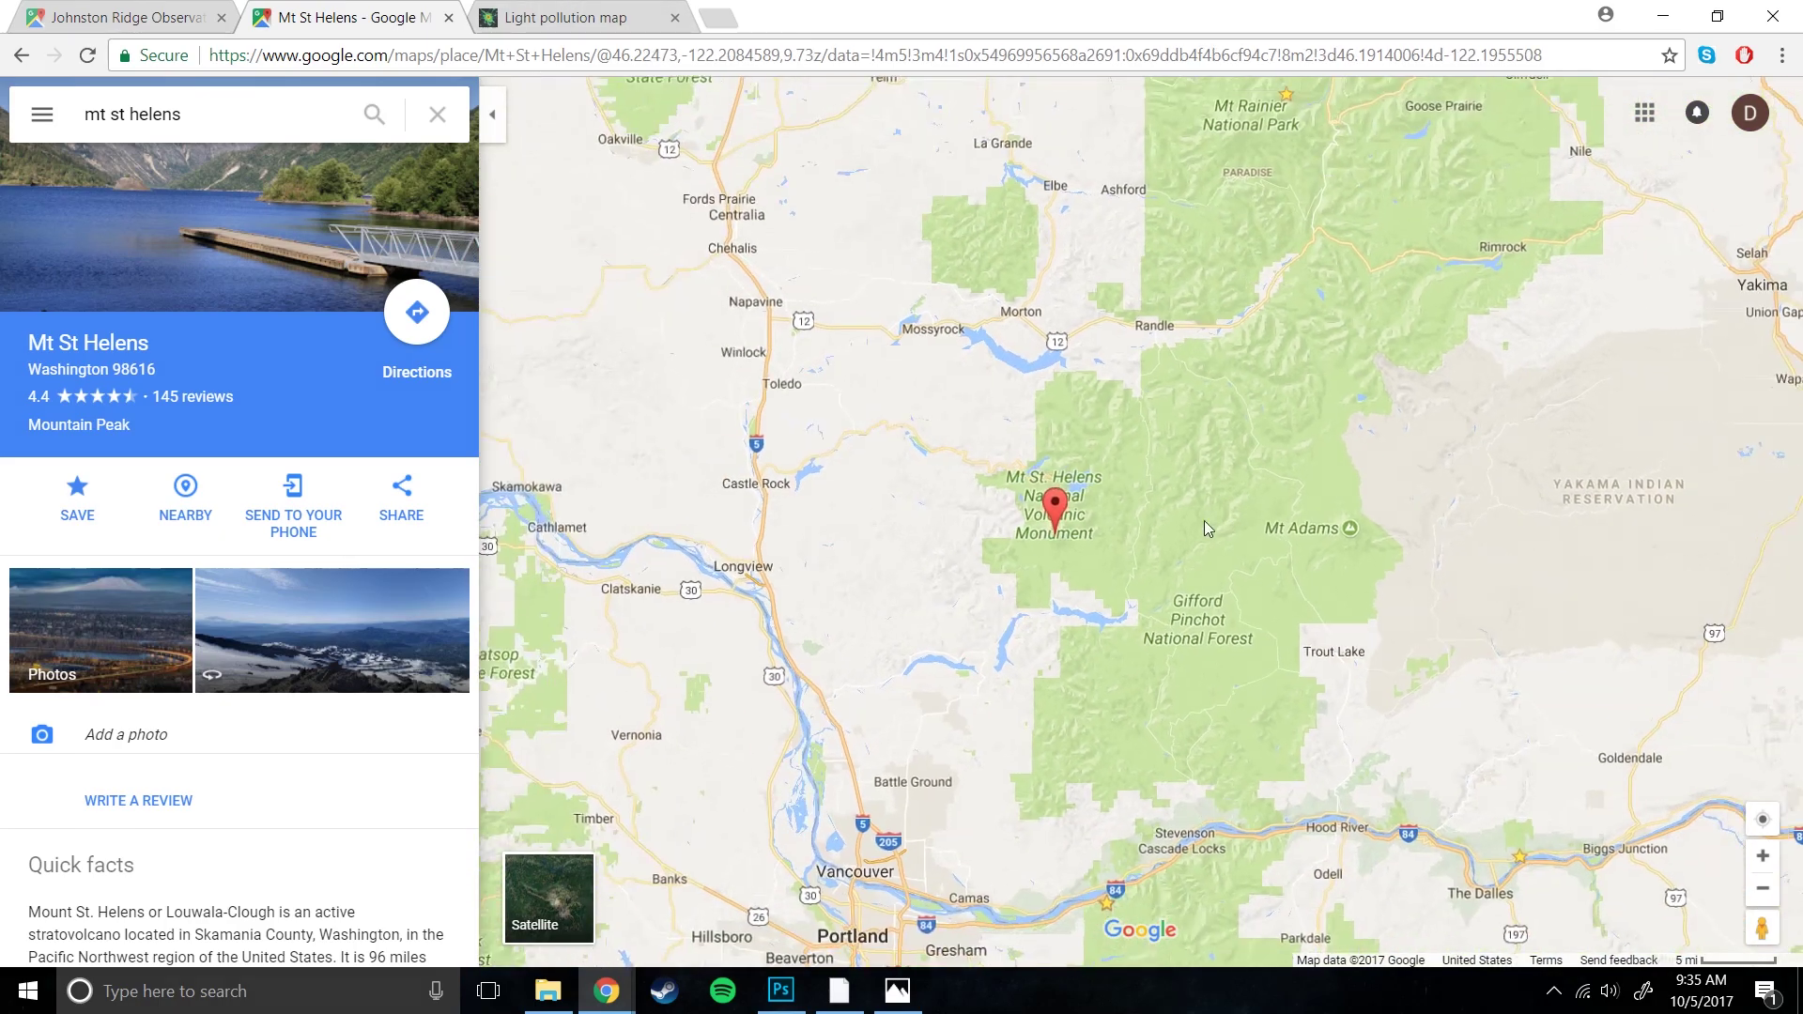
{"action": "mouse_move", "coordinate": [1018, 184]}
{"action": "left_mouse_down"}
{"action": "mouse_move", "coordinate": [1009, 309]}
{"action": "mouse_move", "coordinate": [945, 322]}
{"action": "left_mouse_up"}
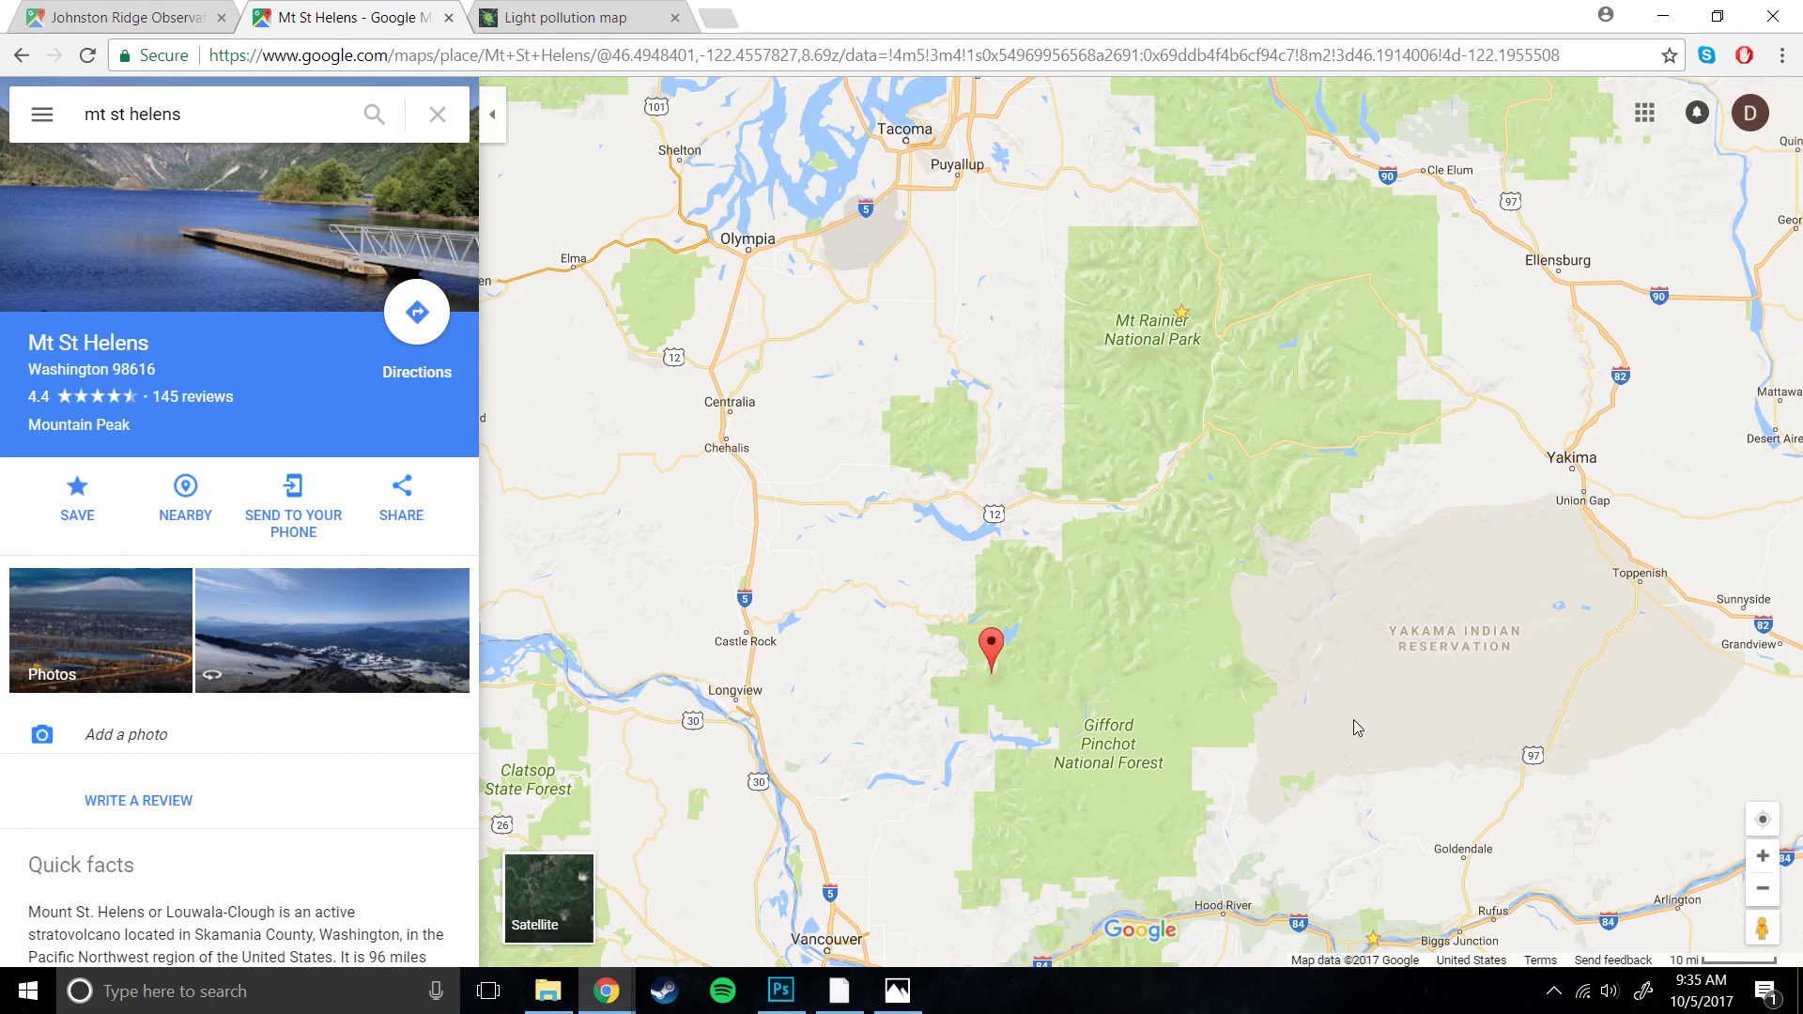
{"action": "left_click_drag", "start_coordinate": [1366, 696], "coordinate": [1372, 647]}
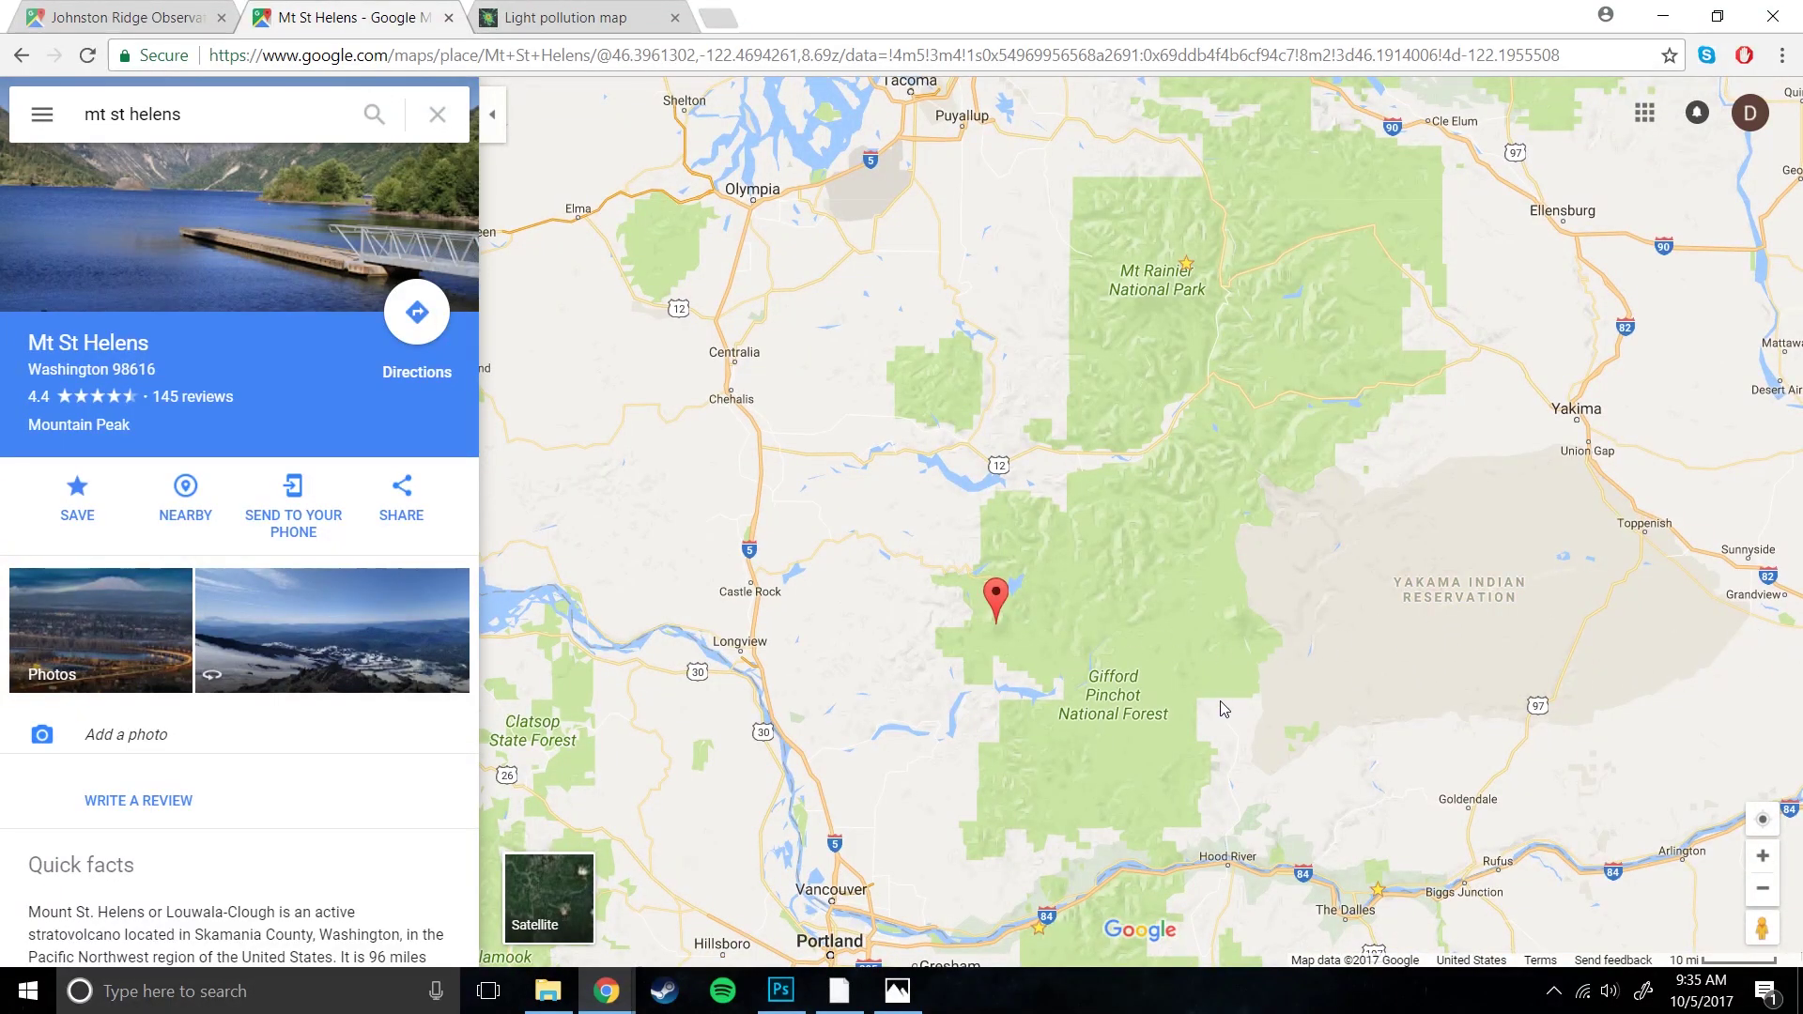
{"action": "left_click_drag", "start_coordinate": [1146, 711], "coordinate": [1163, 717]}
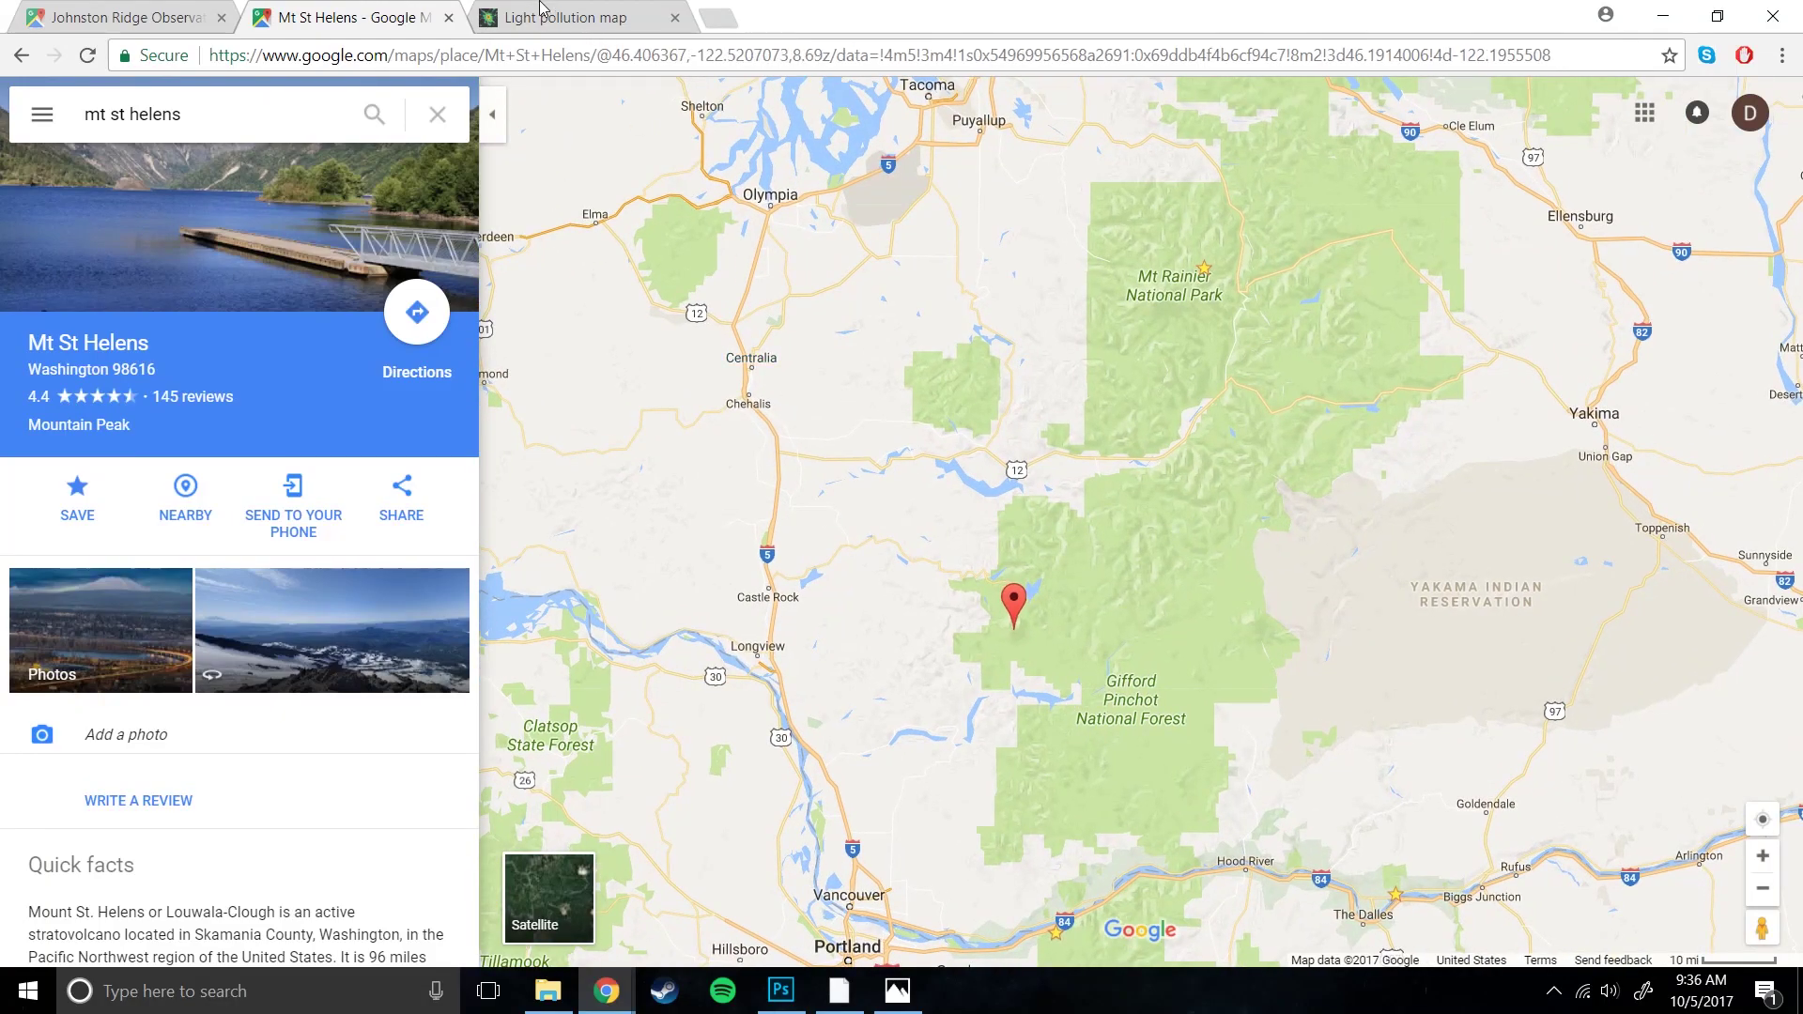
- View the ATLAS 2015 light pollution overlay around Mount St Helens and across the wider Pacific Northwest
{"action": "left_click", "coordinate": [554, 16]}
{"action": "scroll", "coordinate": [834, 646], "scroll_direction": "up", "scroll_amount": 1}
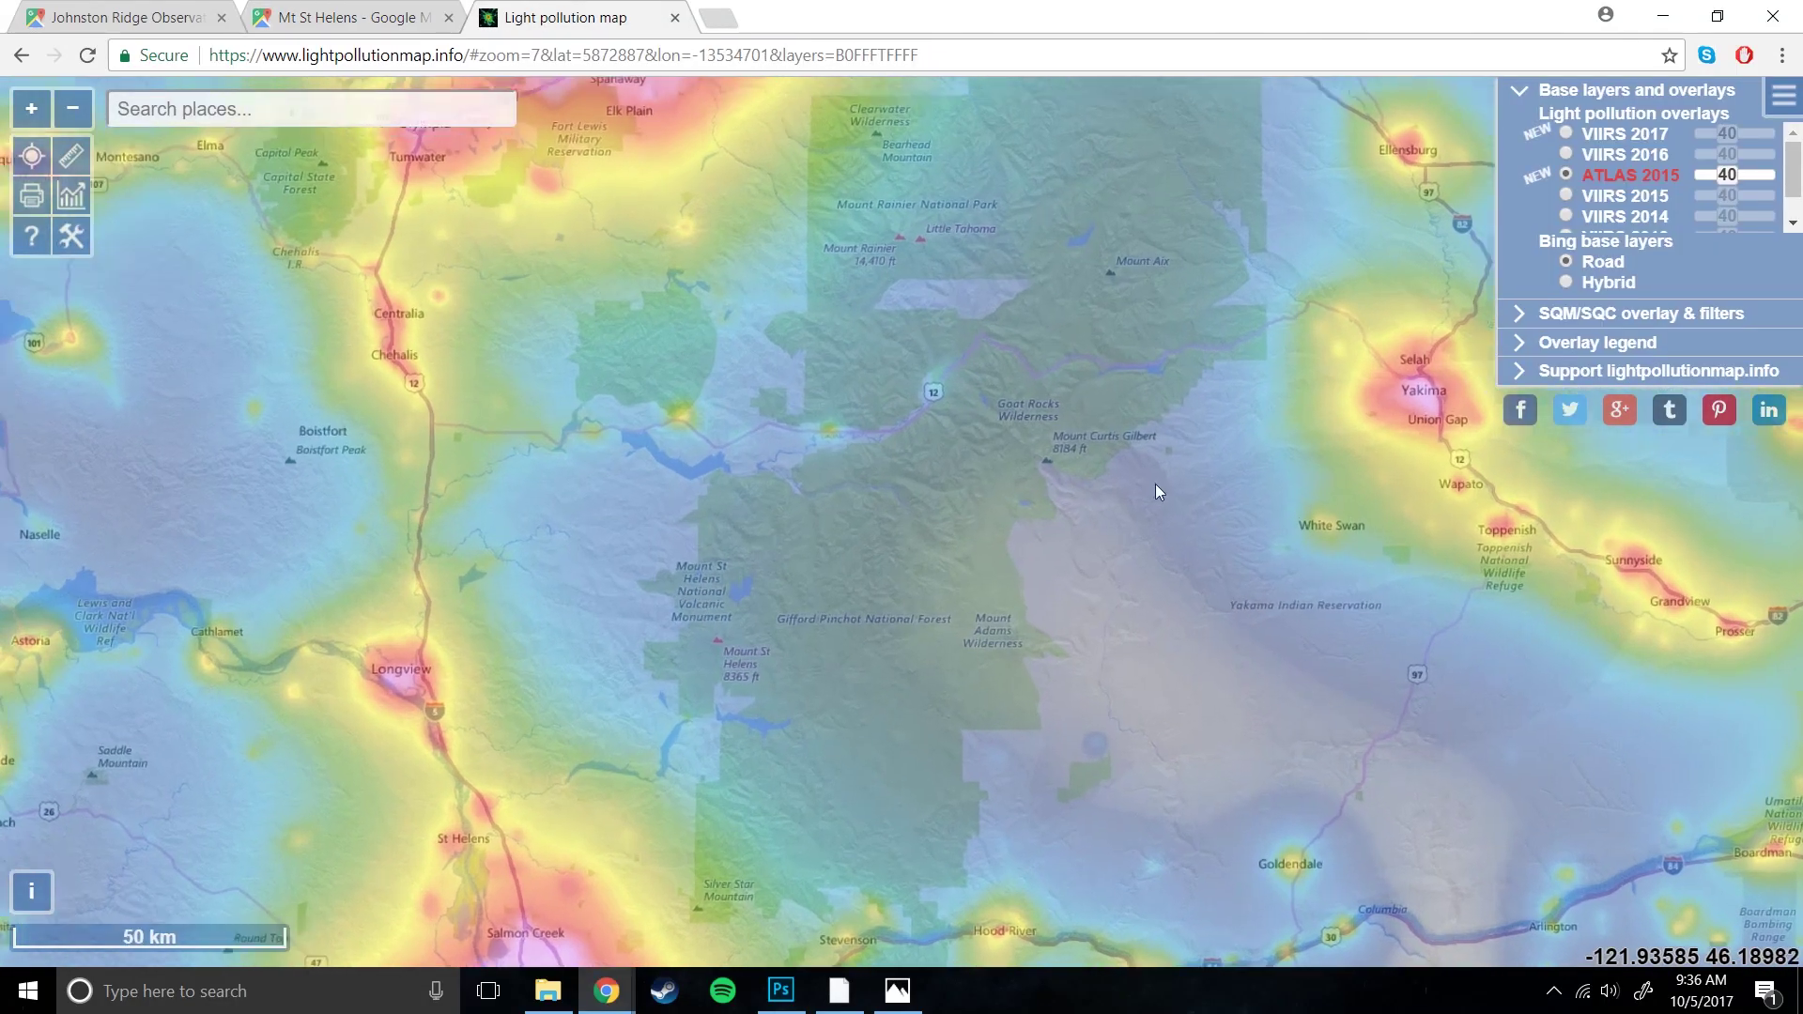
{"action": "scroll", "coordinate": [671, 404], "scroll_direction": "down", "scroll_amount": 1}
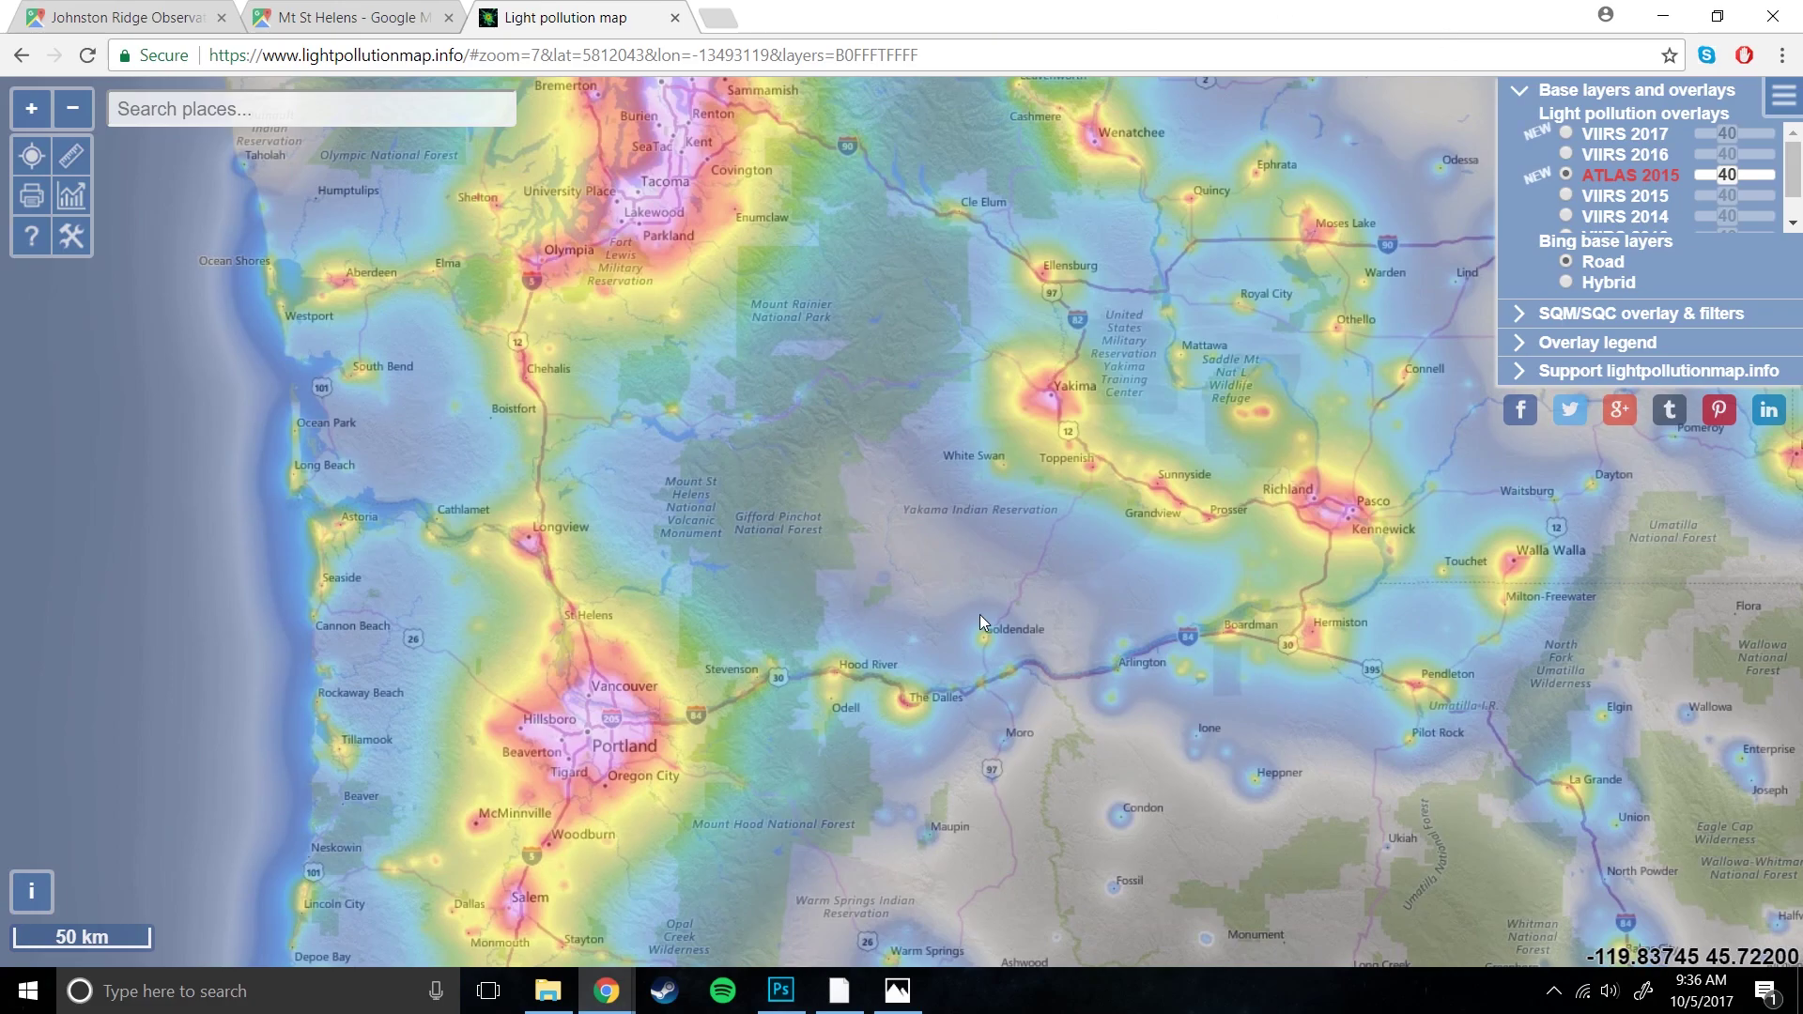
{"action": "scroll", "coordinate": [1000, 605], "scroll_direction": "down", "scroll_amount": 1}
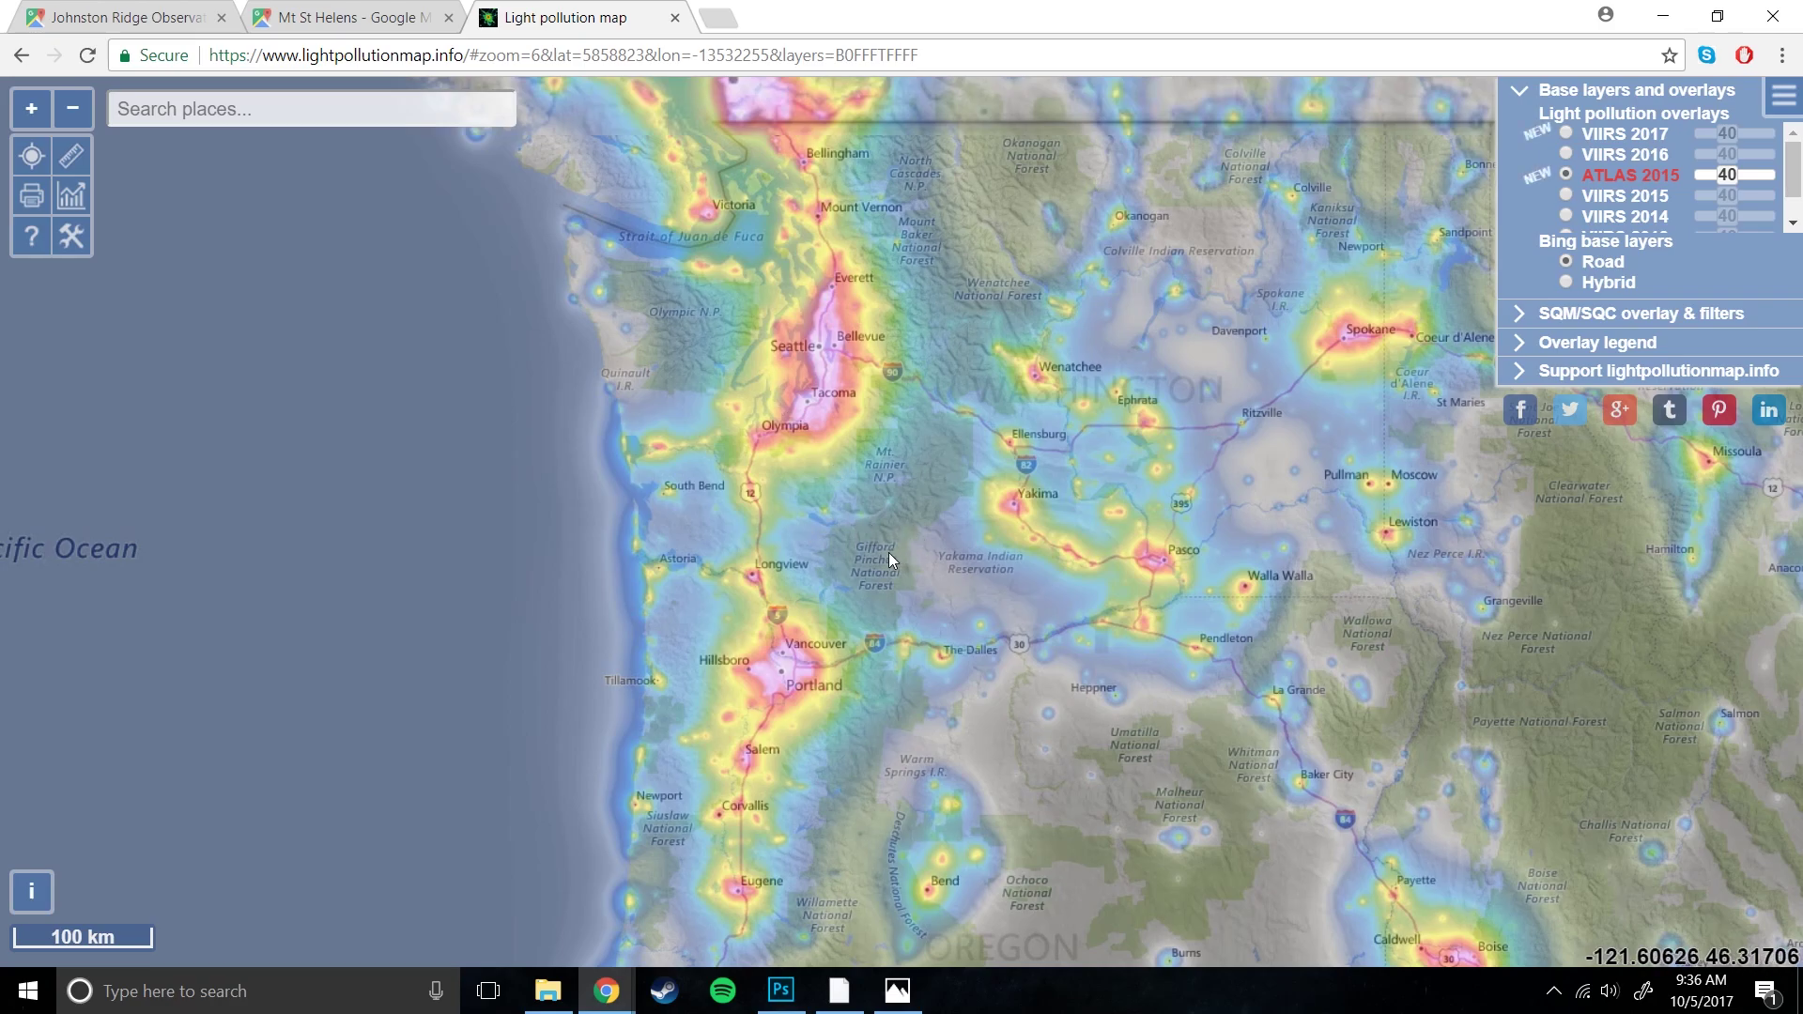
- Examine the light pollution around Portland and from Seattle north to Vancouver and the North Cascades
{"action": "scroll", "coordinate": [860, 554], "scroll_direction": "up", "scroll_amount": 1}
{"action": "left_click_drag", "start_coordinate": [702, 798], "coordinate": [787, 691]}
{"action": "left_click_drag", "start_coordinate": [811, 483], "coordinate": [683, 831]}
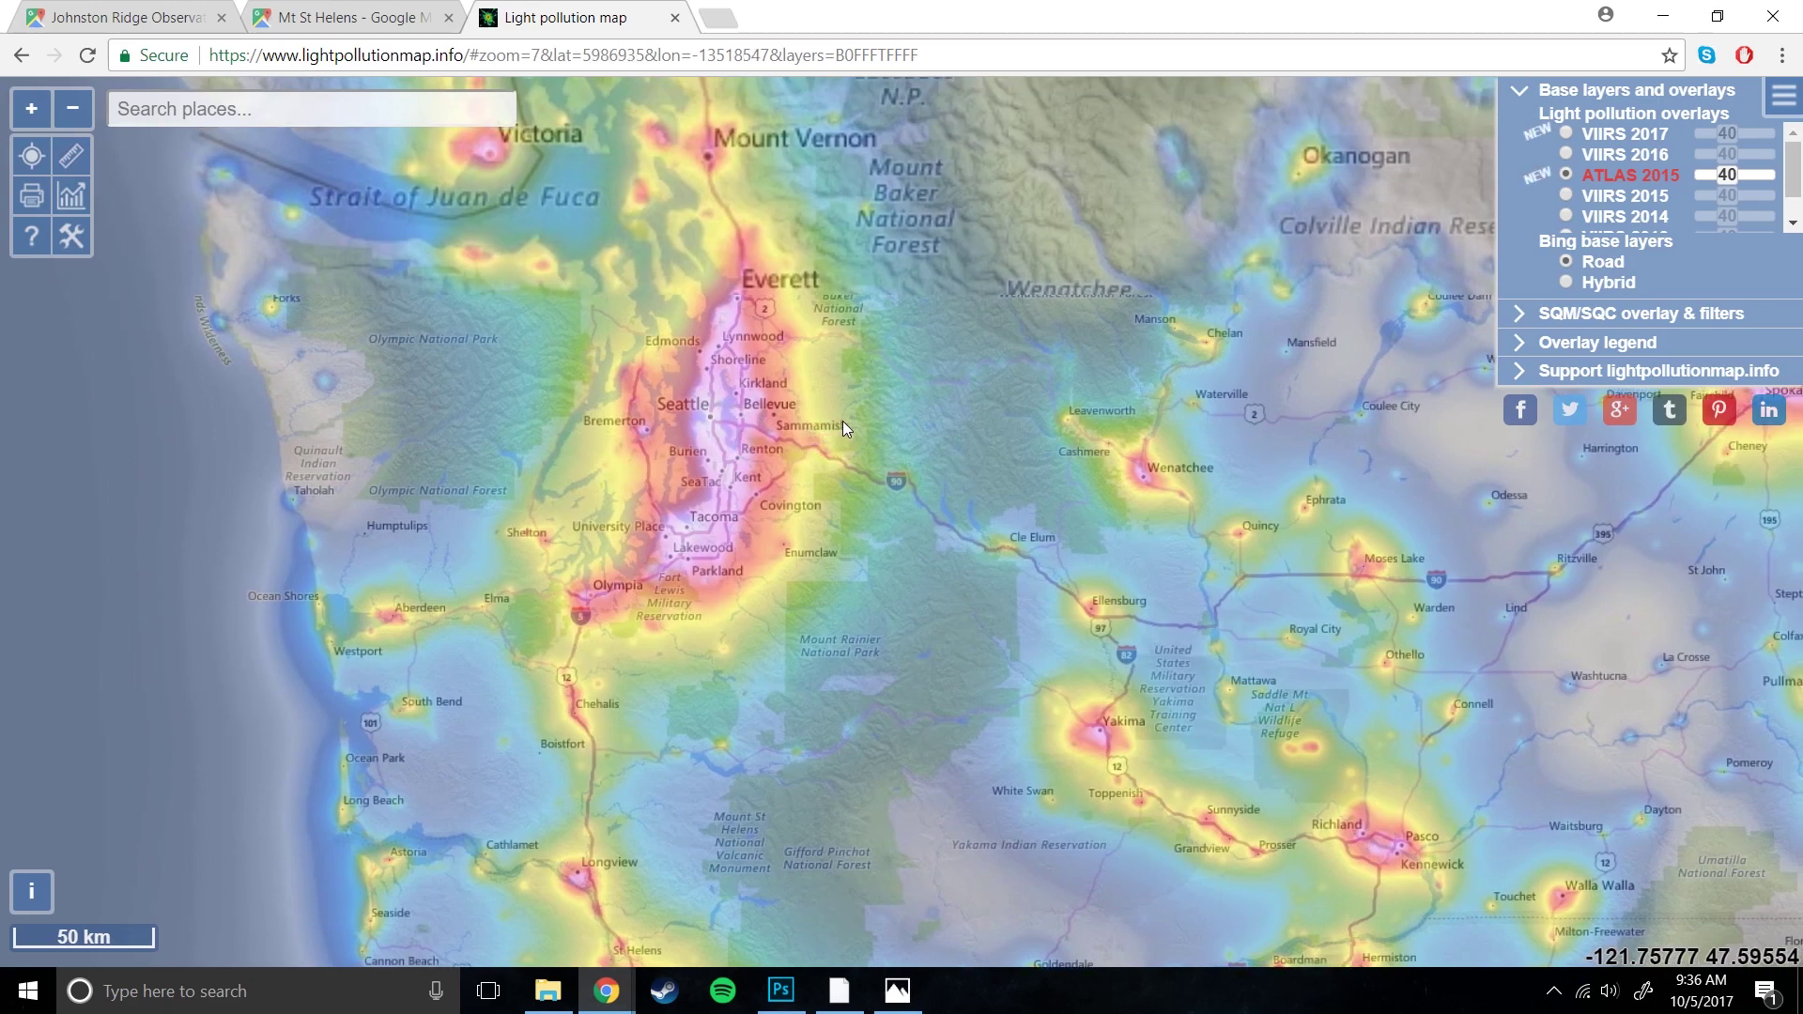
{"action": "left_click_drag", "start_coordinate": [722, 338], "coordinate": [714, 453]}
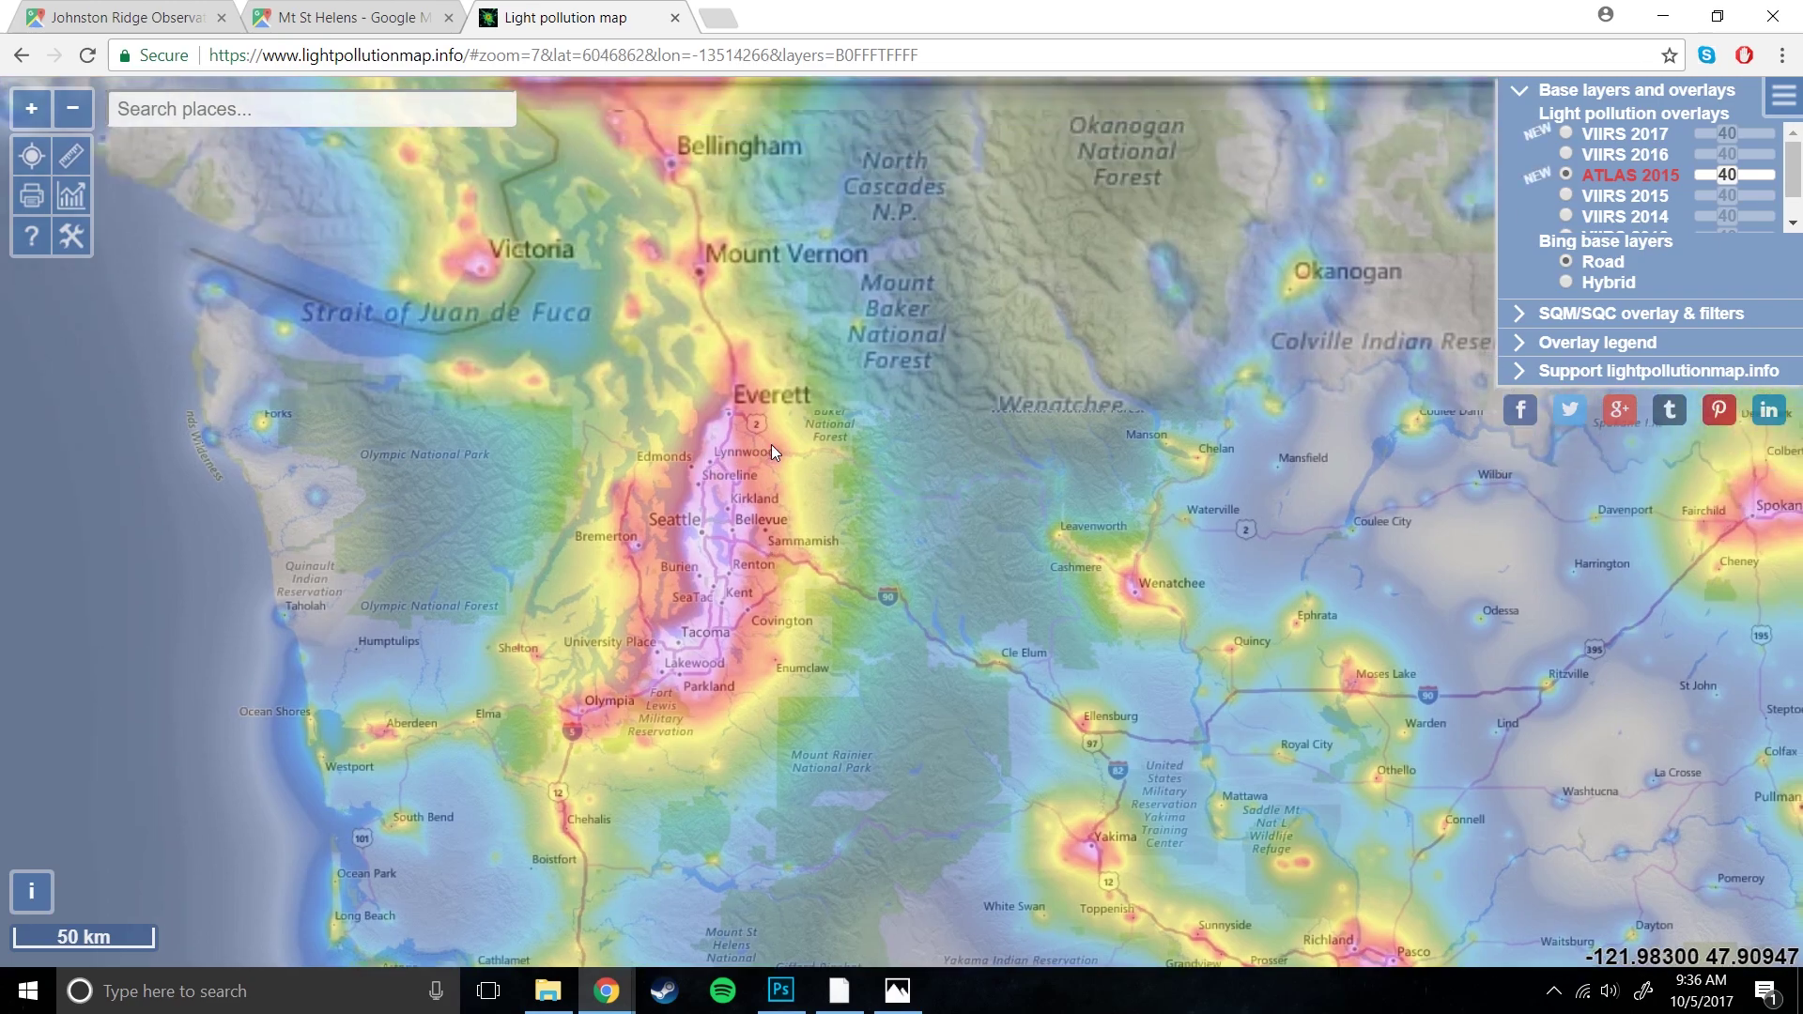
{"action": "left_click_drag", "start_coordinate": [1080, 192], "coordinate": [909, 413]}
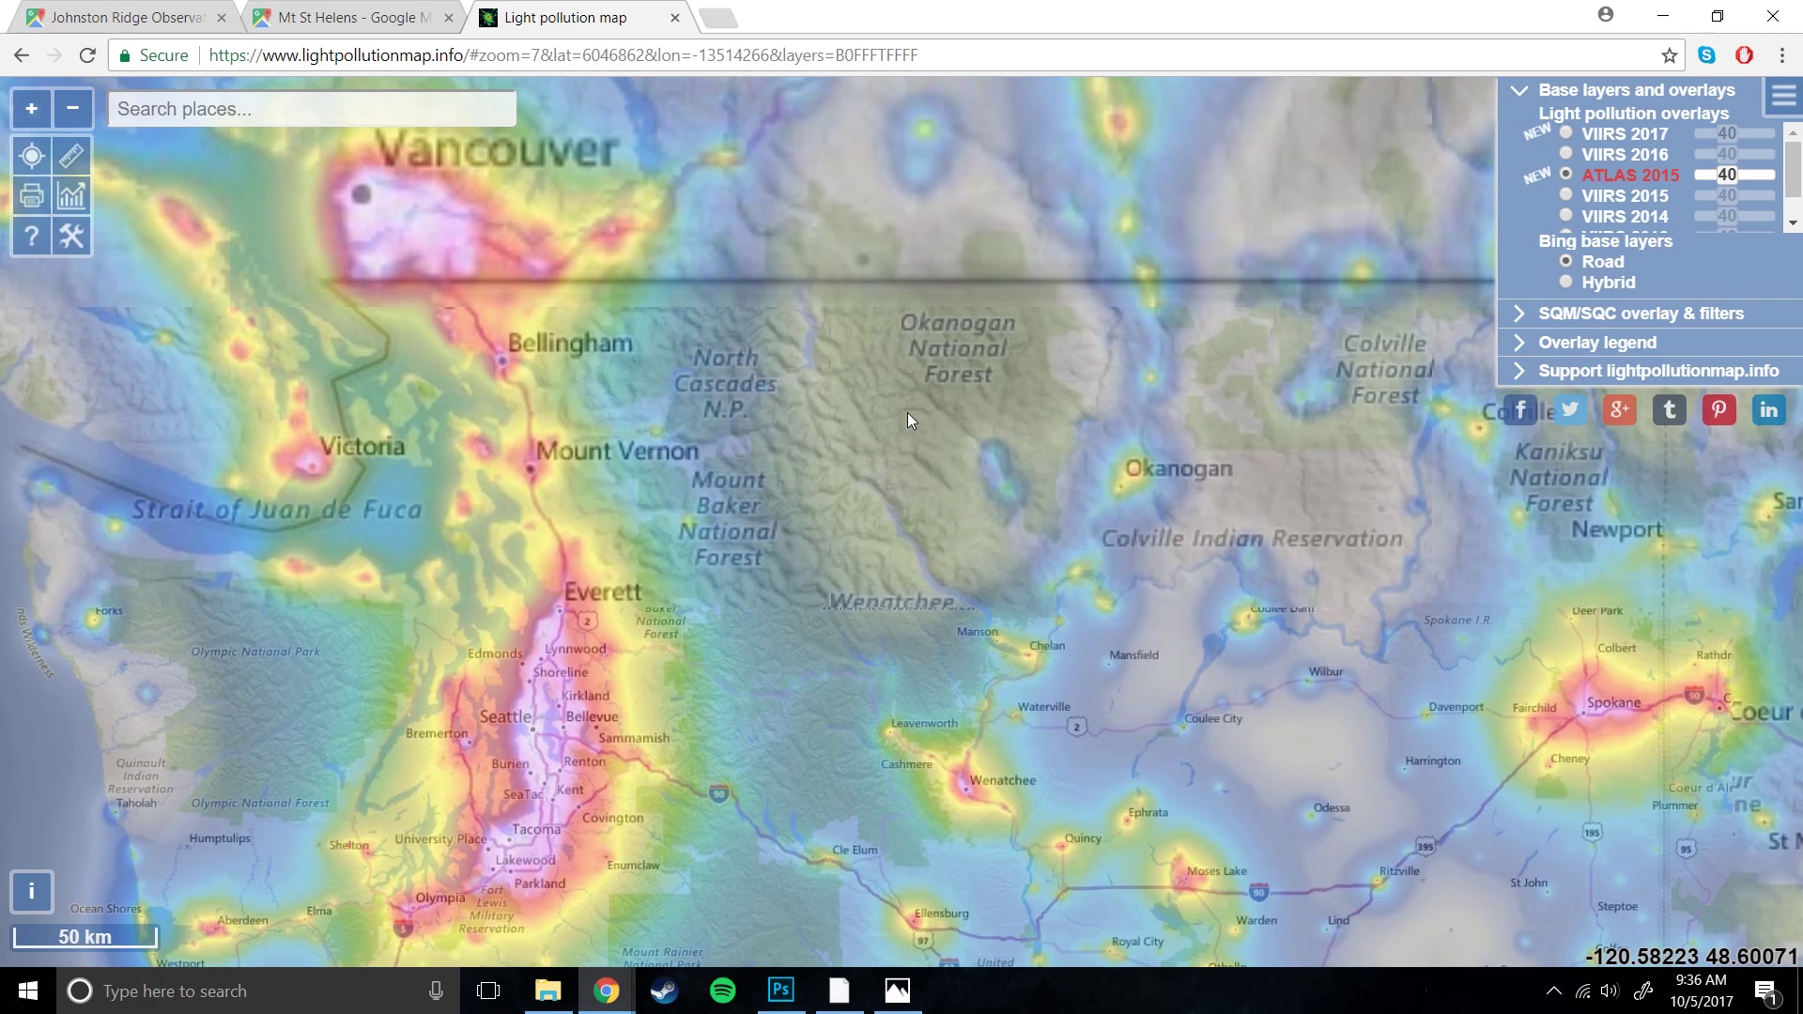
- Compare the light pollution at Mount Rainier with that at Mount St Helens
{"action": "left_click_drag", "start_coordinate": [803, 662], "coordinate": [940, 316]}
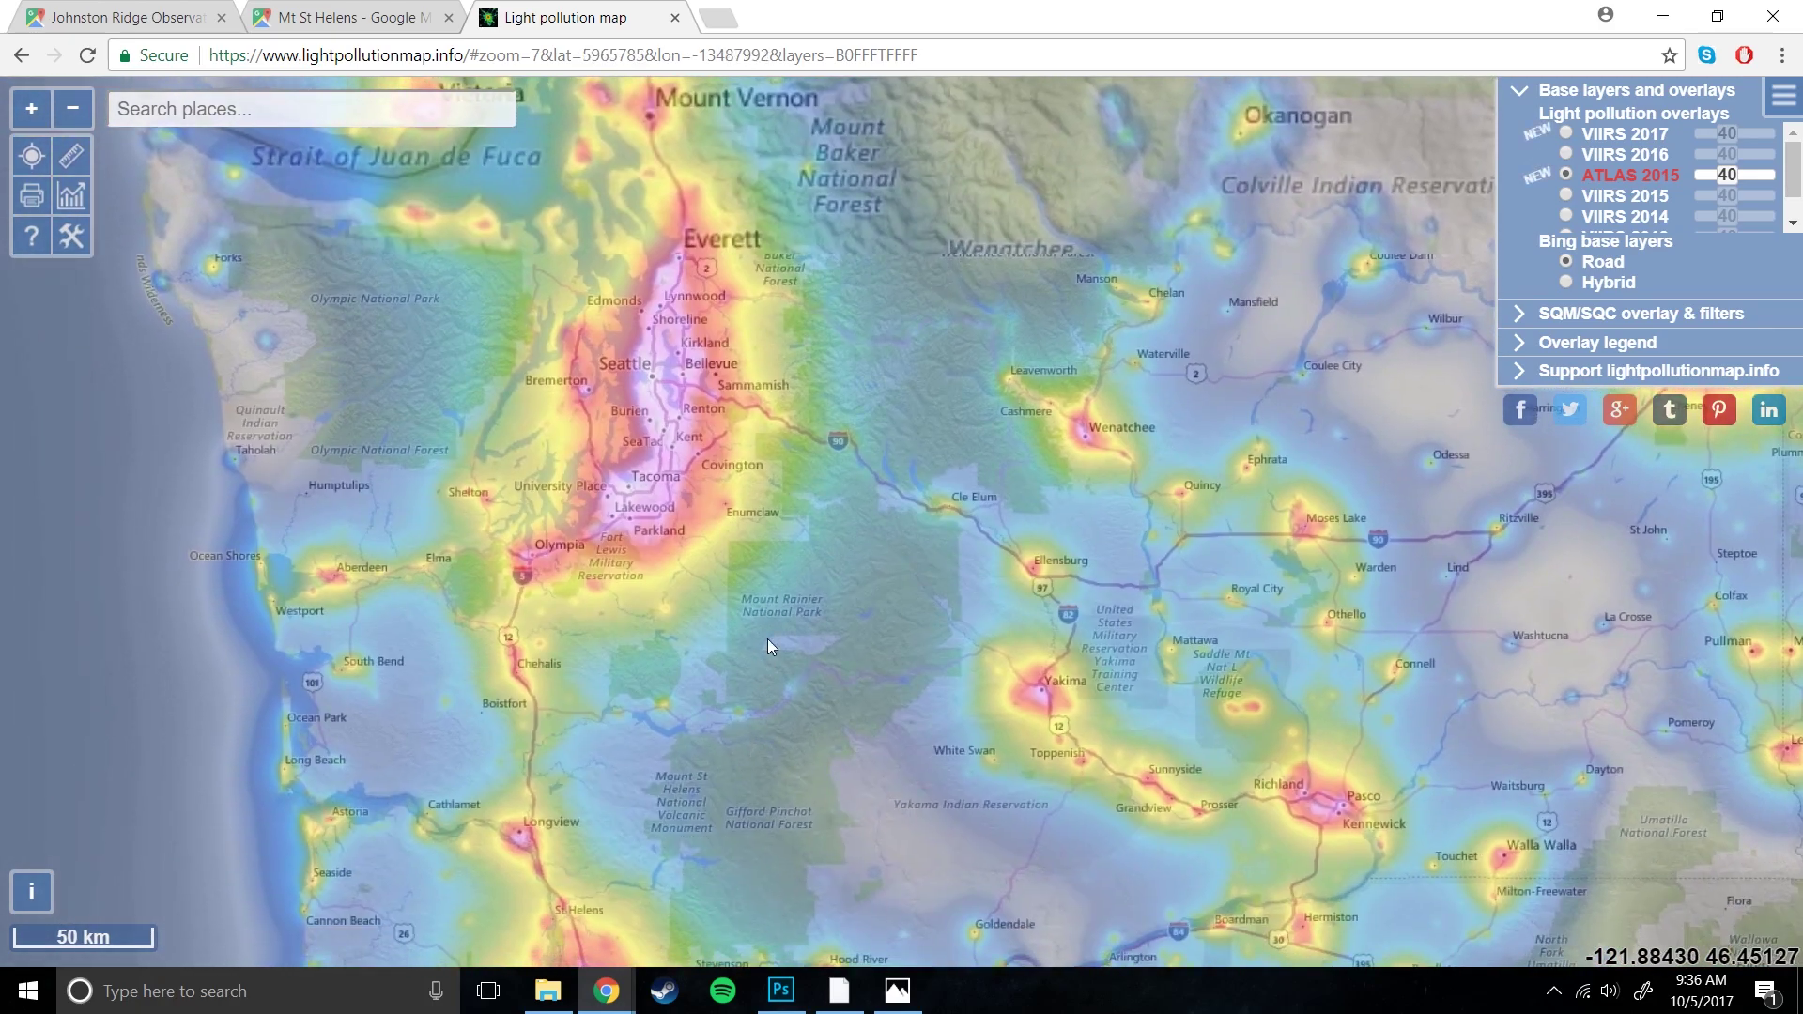
{"action": "left_click_drag", "start_coordinate": [764, 679], "coordinate": [799, 376]}
{"action": "scroll", "coordinate": [751, 367], "scroll_direction": "up", "scroll_amount": 1}
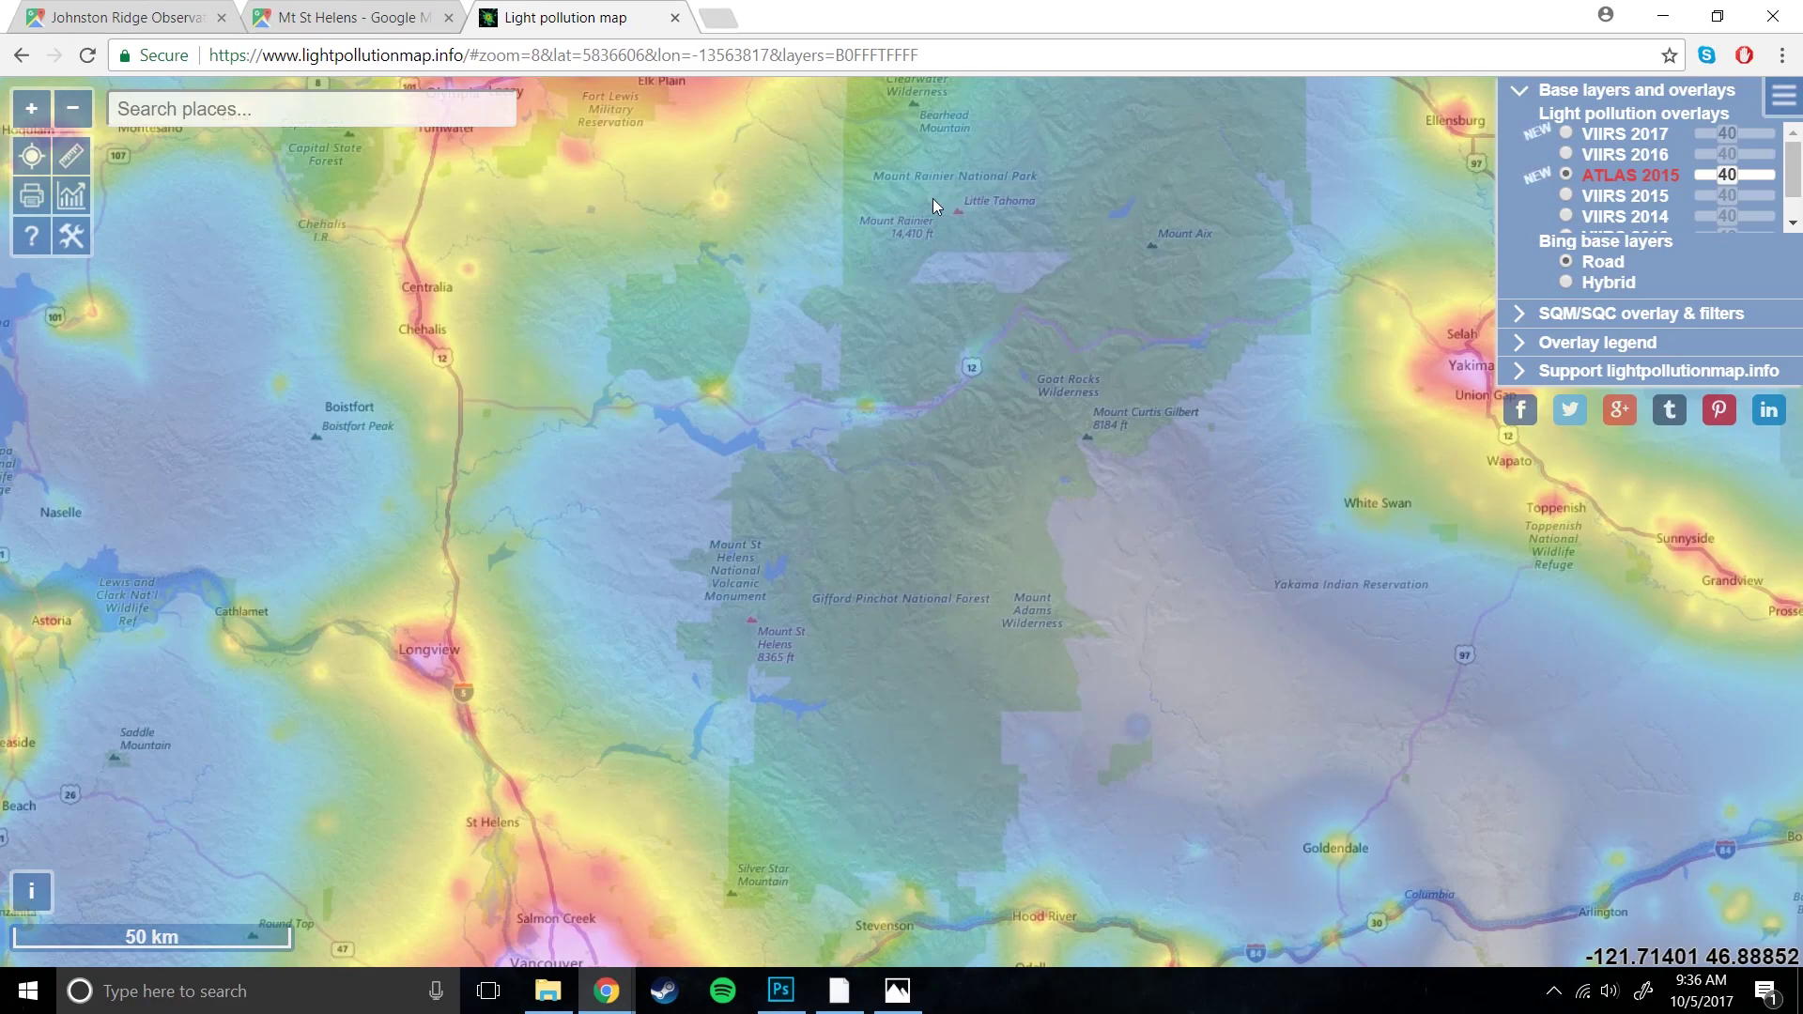
{"action": "left_click_drag", "start_coordinate": [967, 299], "coordinate": [943, 400]}
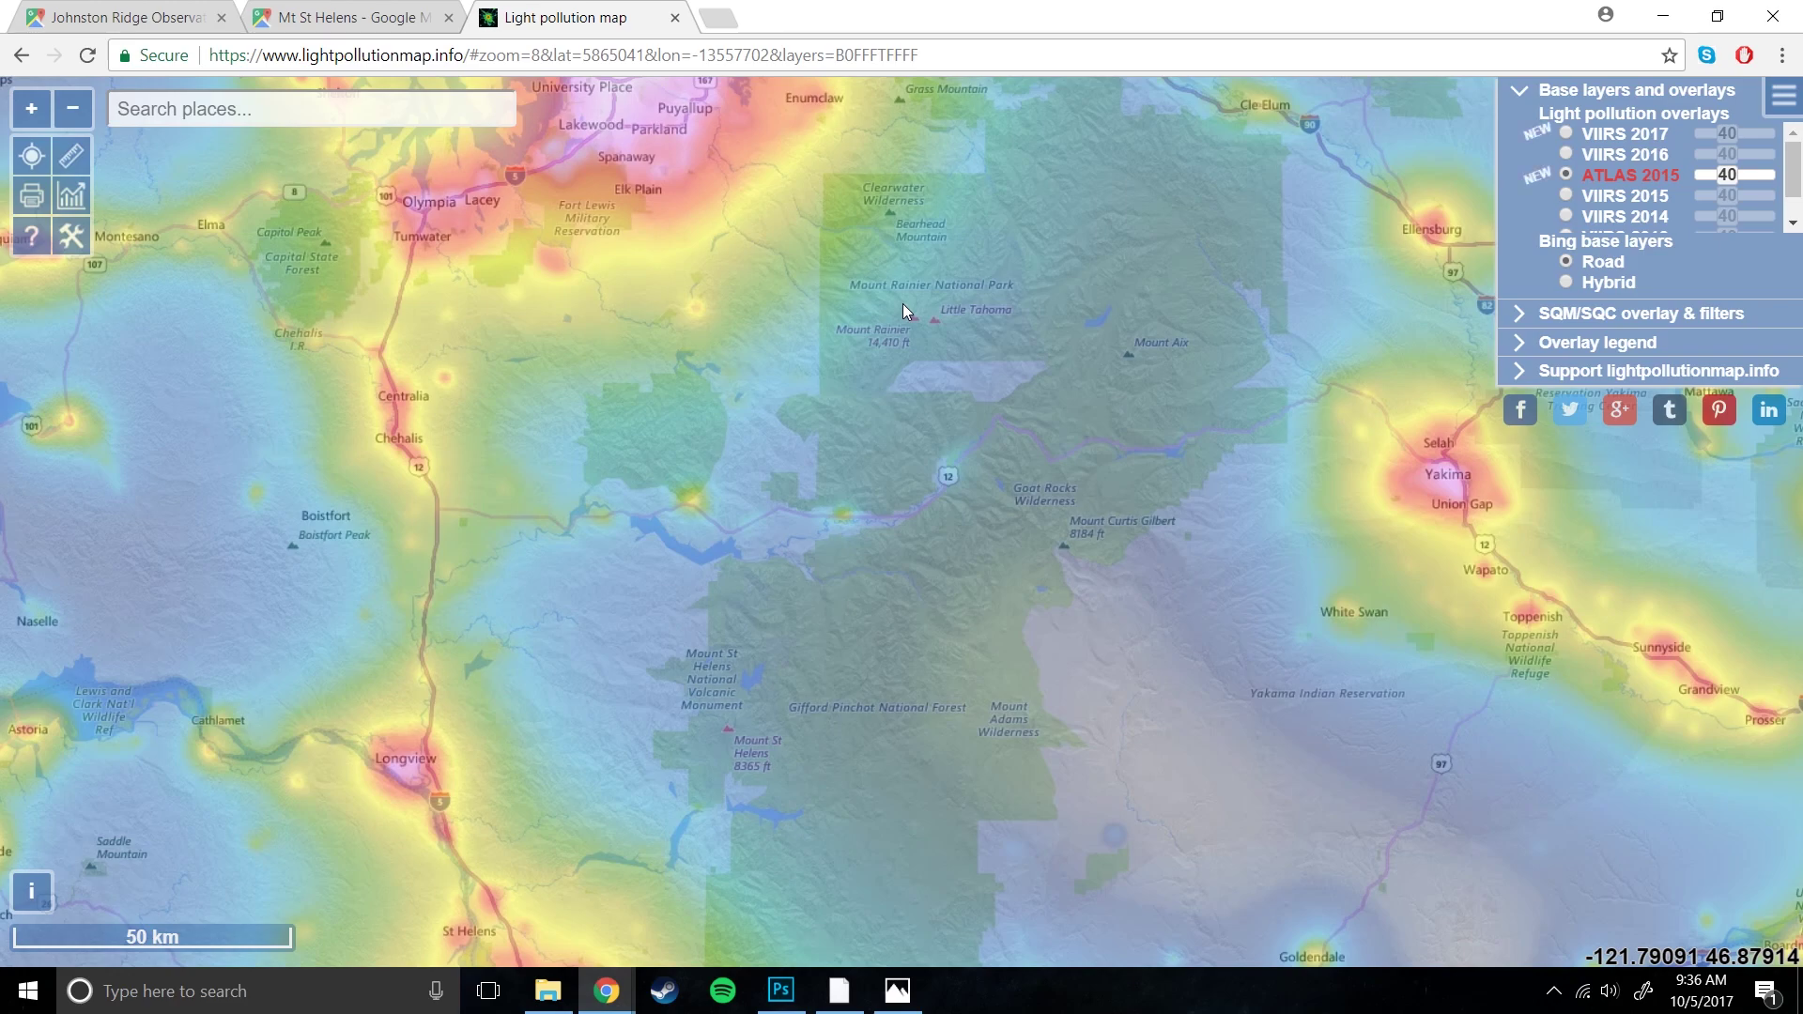
{"action": "left_click_drag", "start_coordinate": [747, 740], "coordinate": [810, 505]}
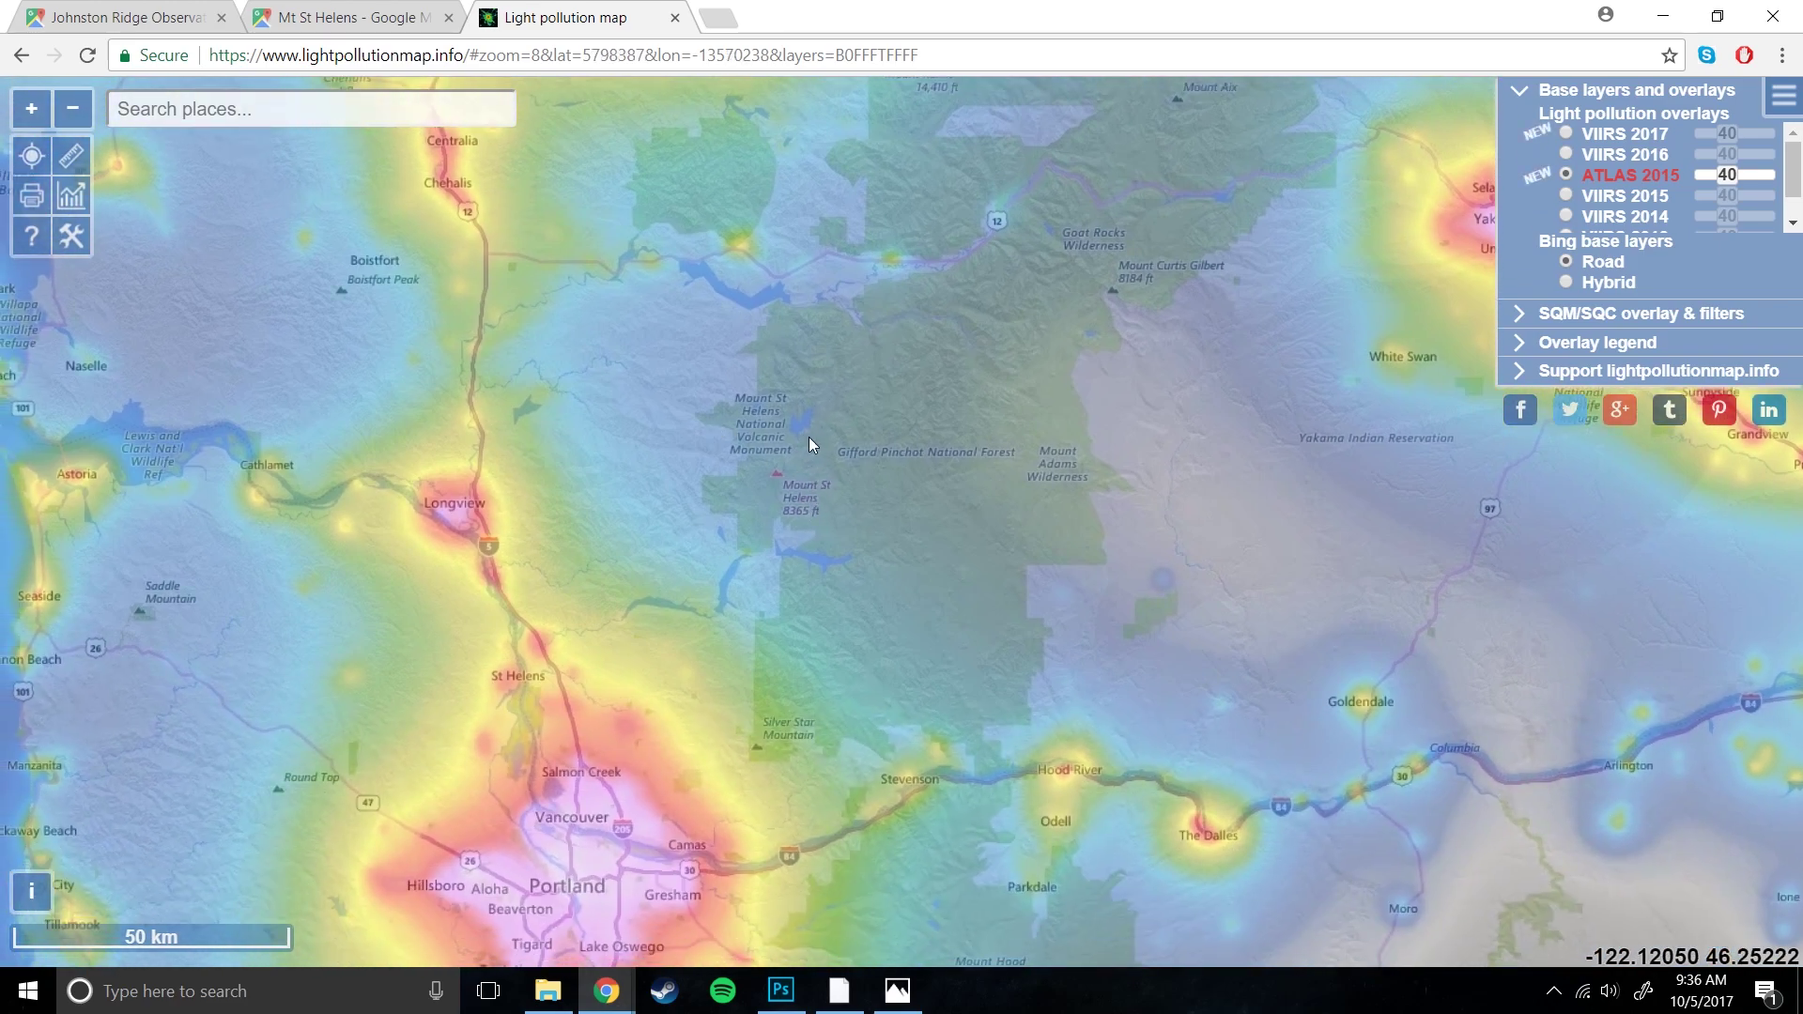
- Return to the Mt St Helens Google Maps page and inspect the Highway 504 route toward the volcano
{"action": "left_click", "coordinate": [348, 17]}
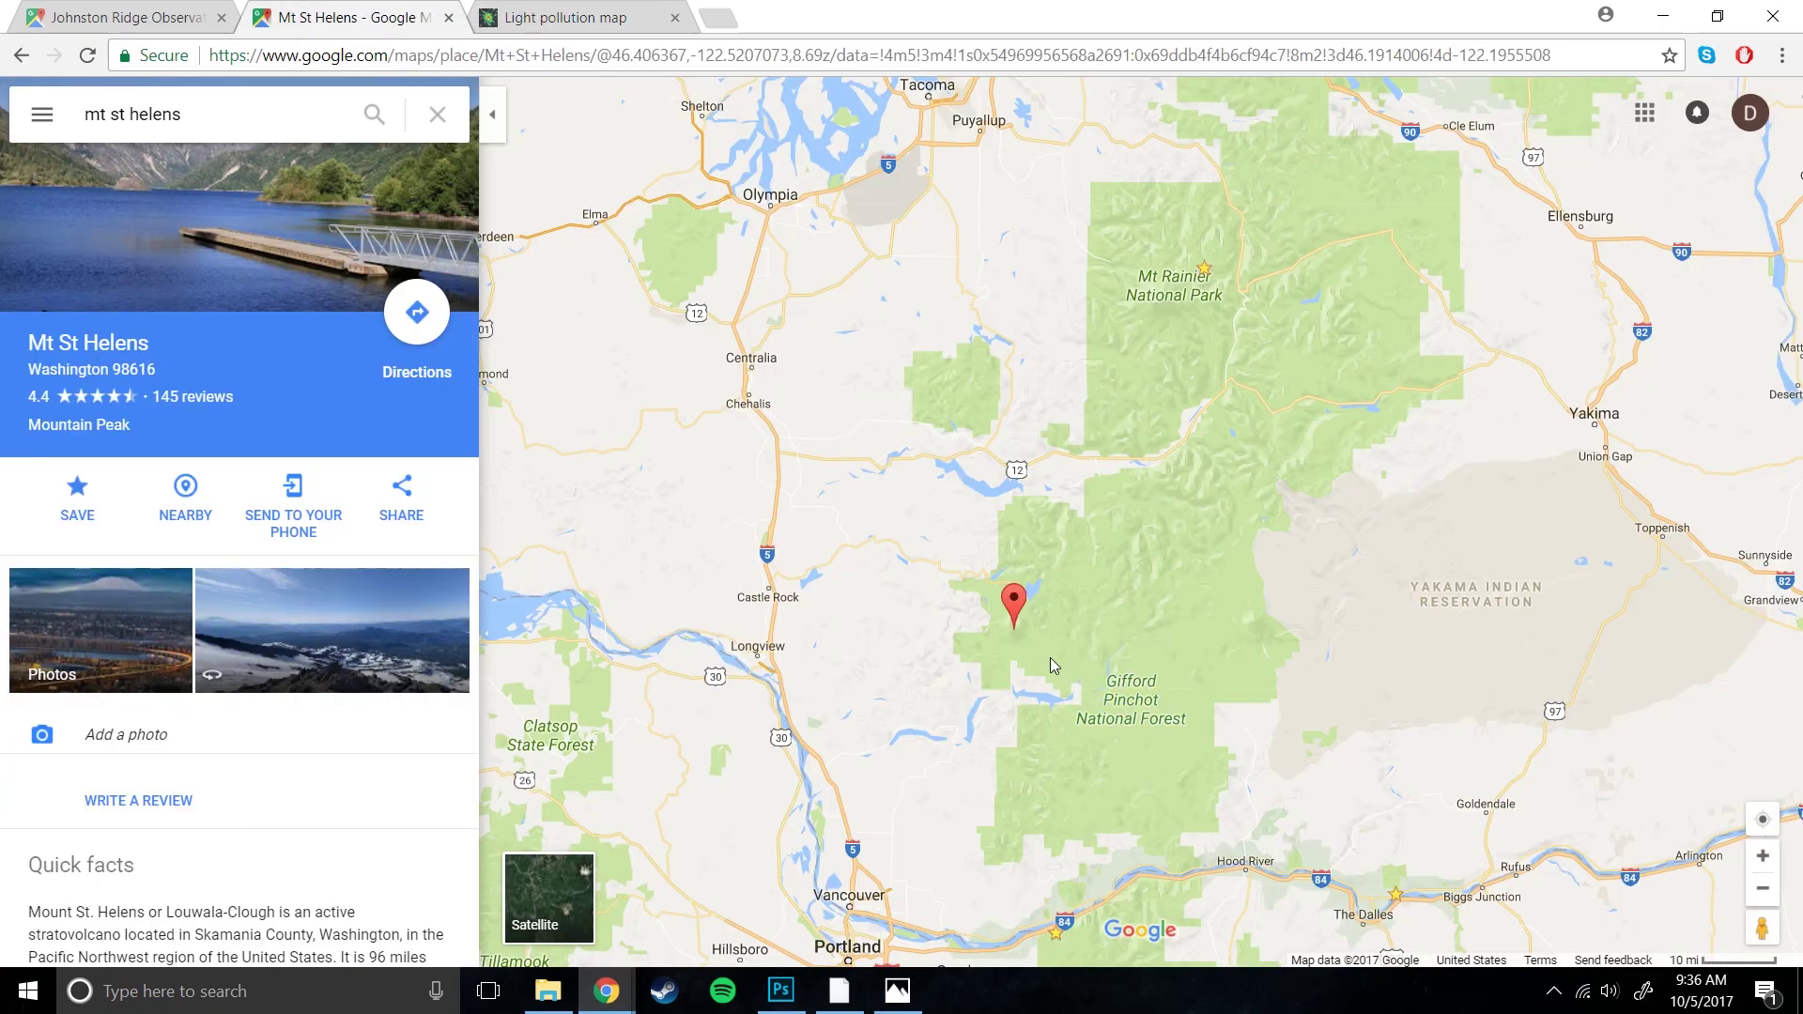
{"action": "left_click_drag", "start_coordinate": [1052, 667], "coordinate": [993, 657]}
{"action": "scroll", "coordinate": [701, 540], "scroll_direction": "up", "scroll_amount": 1}
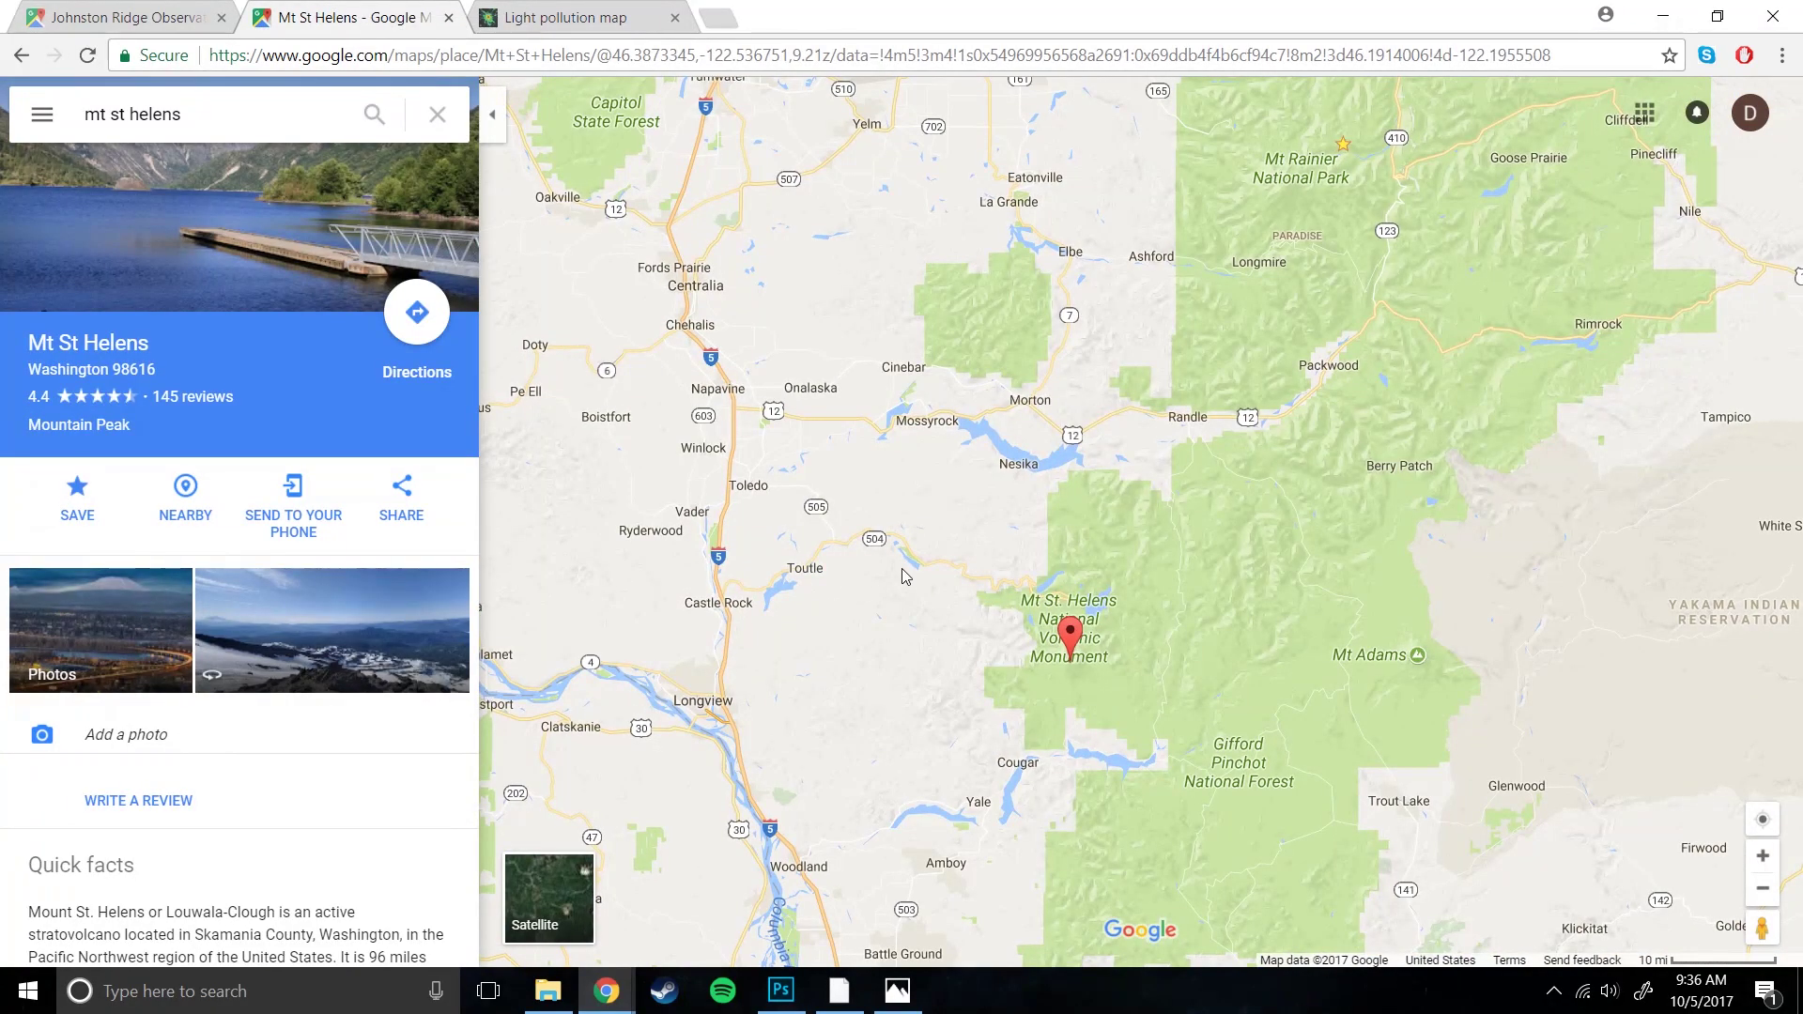
{"action": "left_click_drag", "start_coordinate": [860, 554], "coordinate": [840, 447]}
{"action": "scroll", "coordinate": [892, 427], "scroll_direction": "up", "scroll_amount": 2}
{"action": "left_click_drag", "start_coordinate": [1127, 531], "coordinate": [1028, 493]}
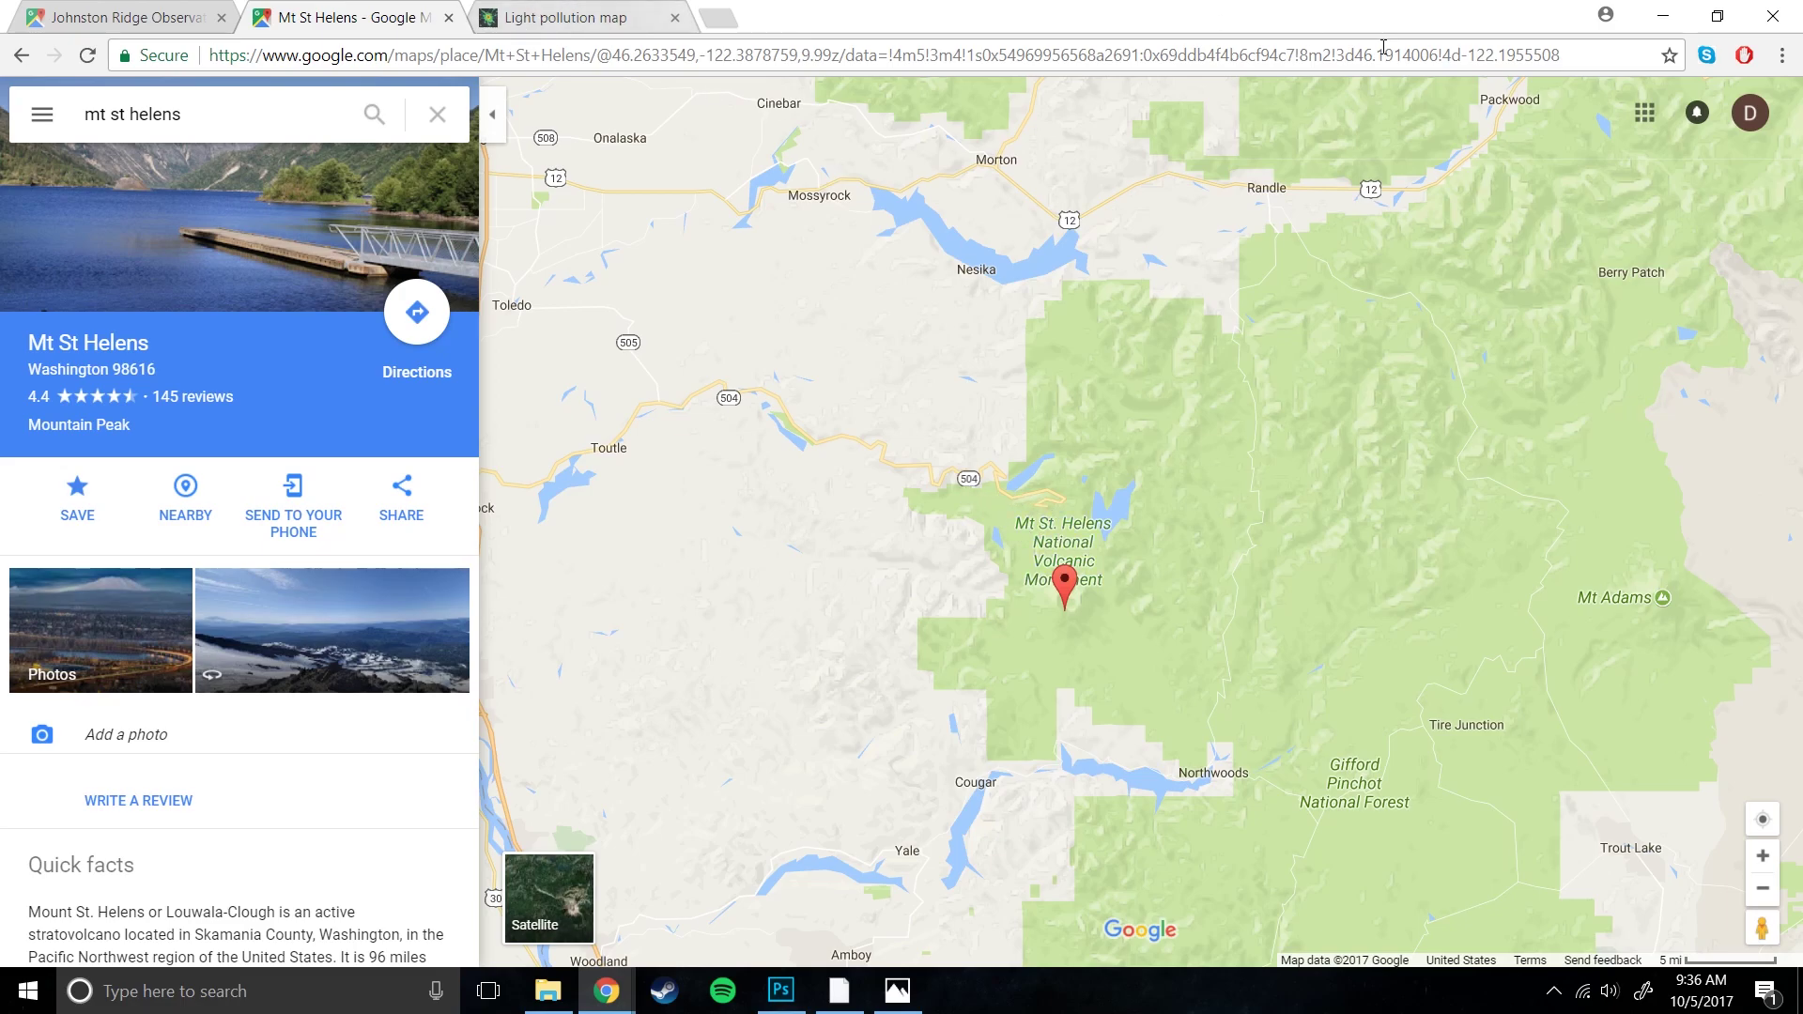
- Inspect Johnston Ridge Observatory on Google Maps, including its road access, nearby trails and position relative to Mt St Helens
{"action": "left_click", "coordinate": [144, 12]}
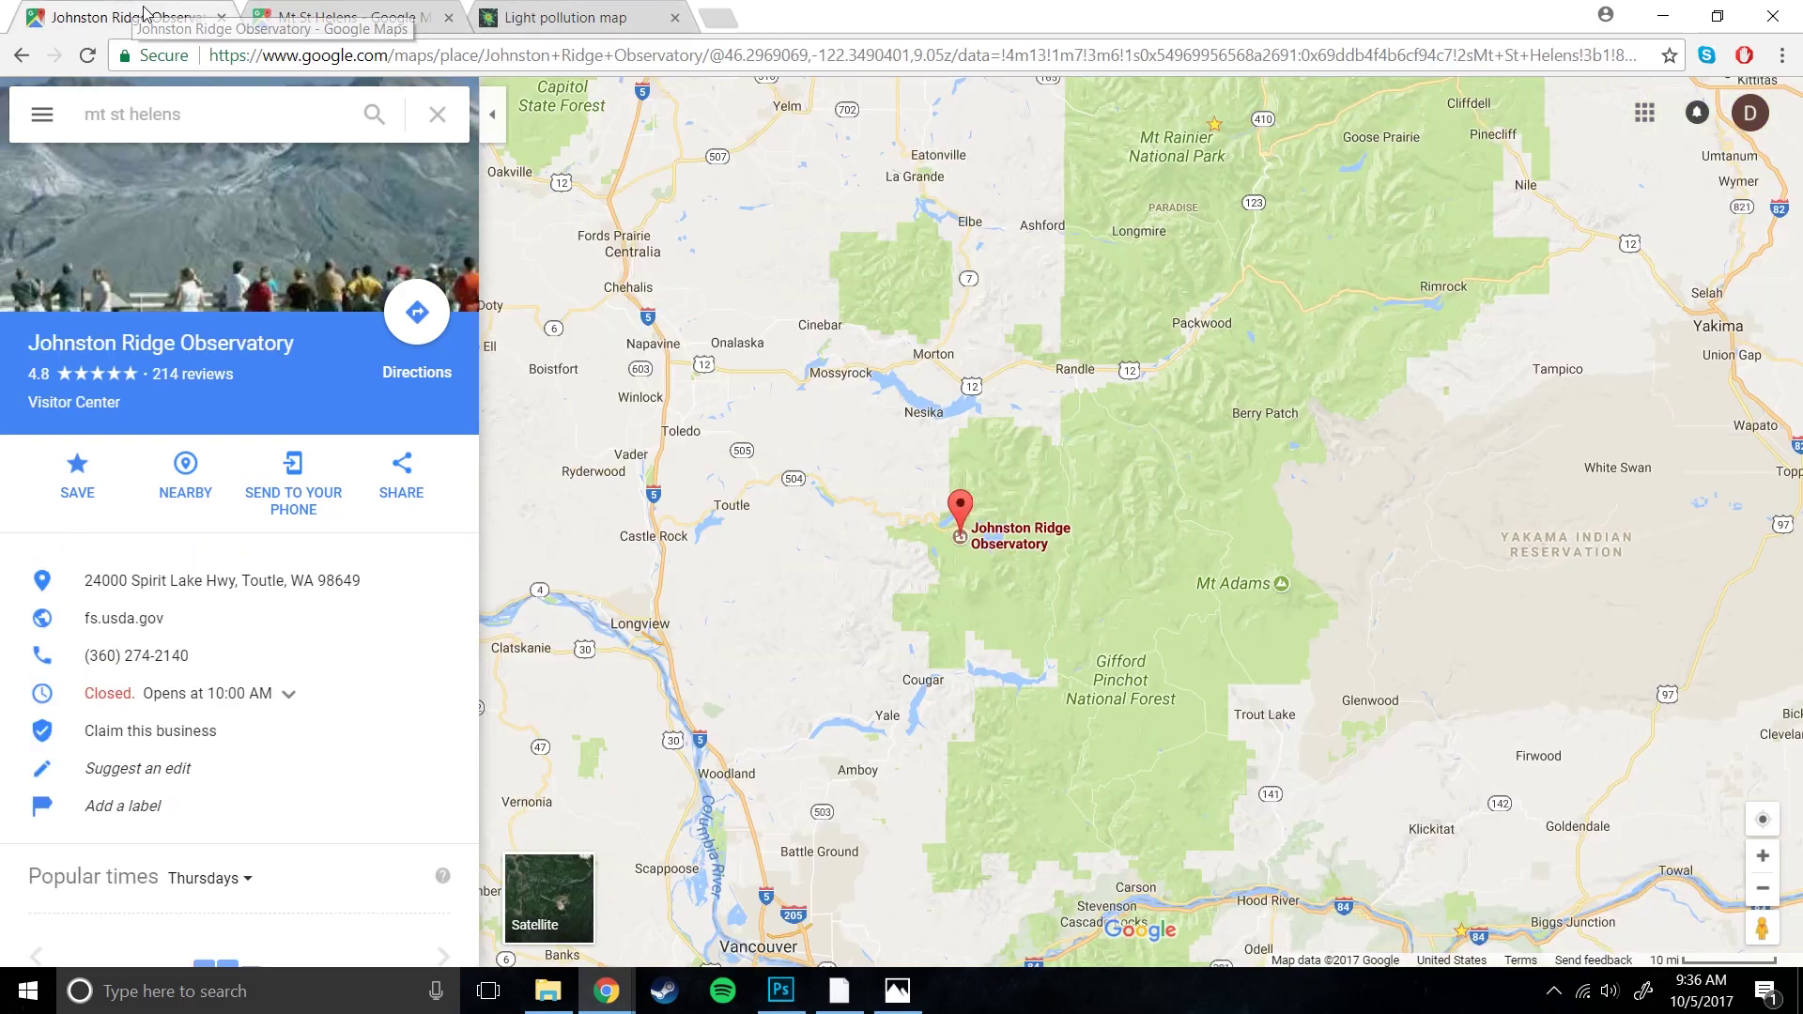
{"action": "scroll", "coordinate": [955, 549], "scroll_direction": "up", "scroll_amount": 3}
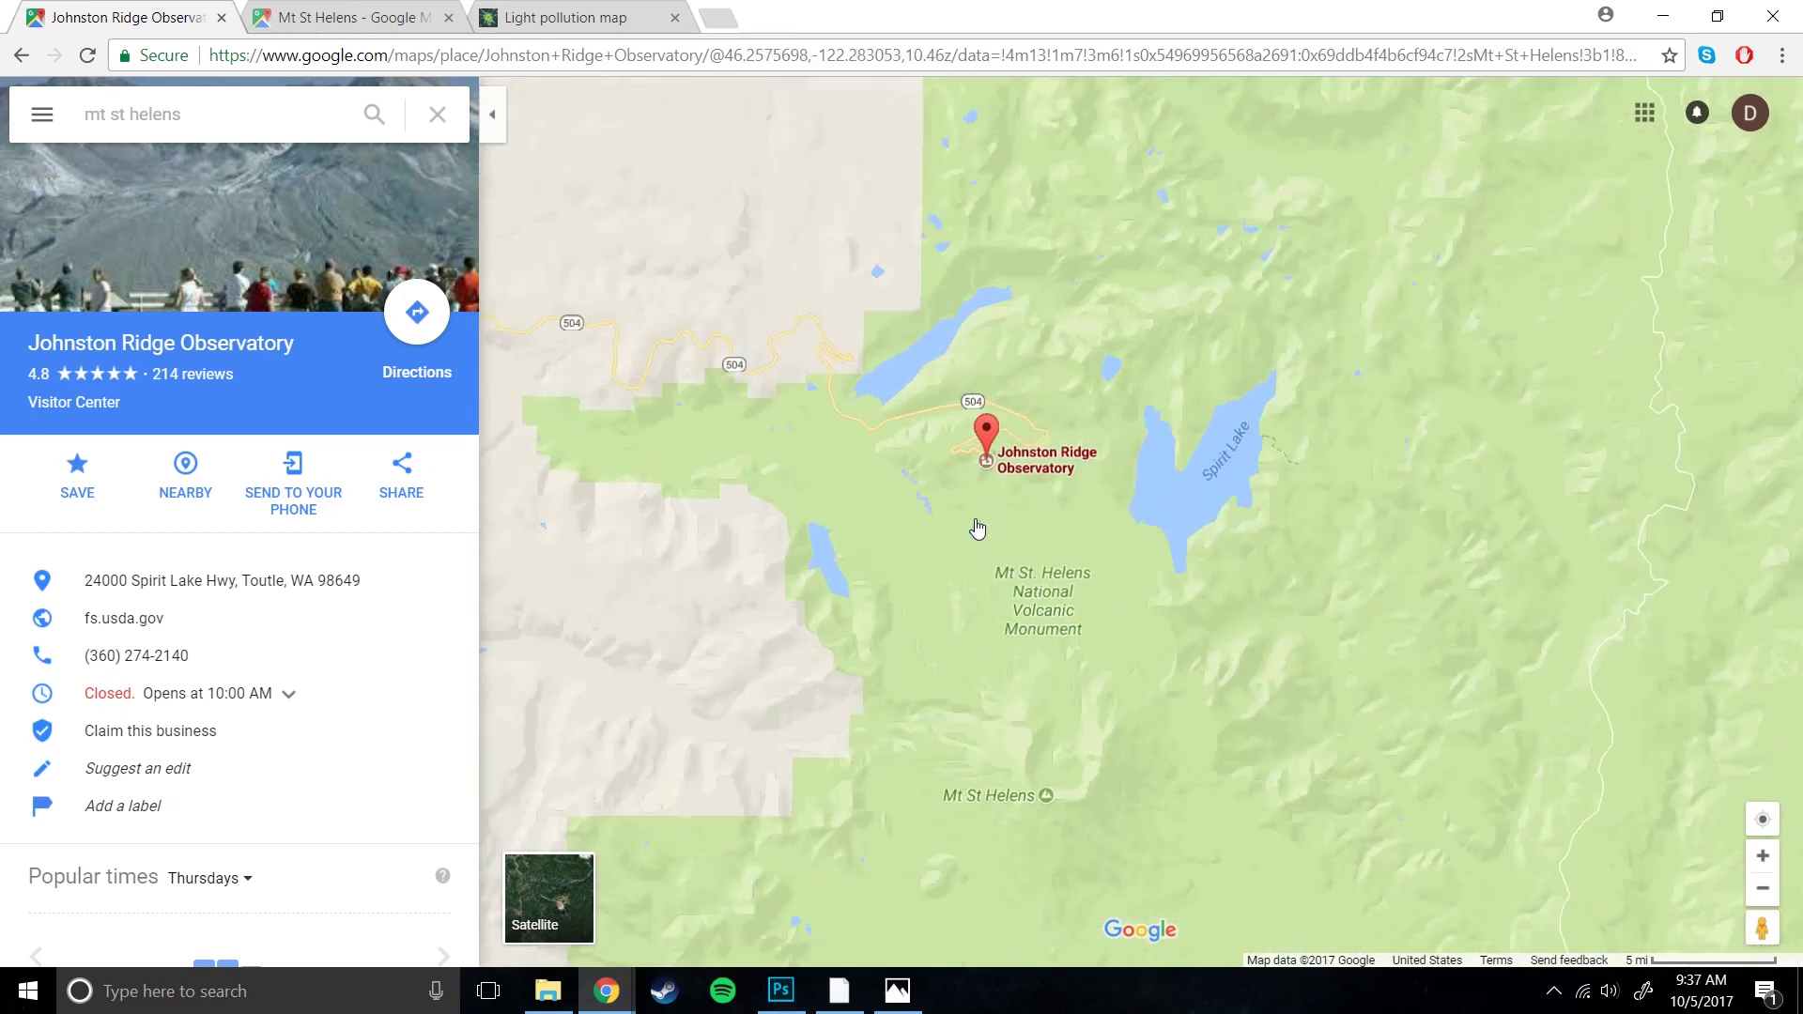
{"action": "scroll", "coordinate": [992, 519], "scroll_direction": "up", "scroll_amount": 5}
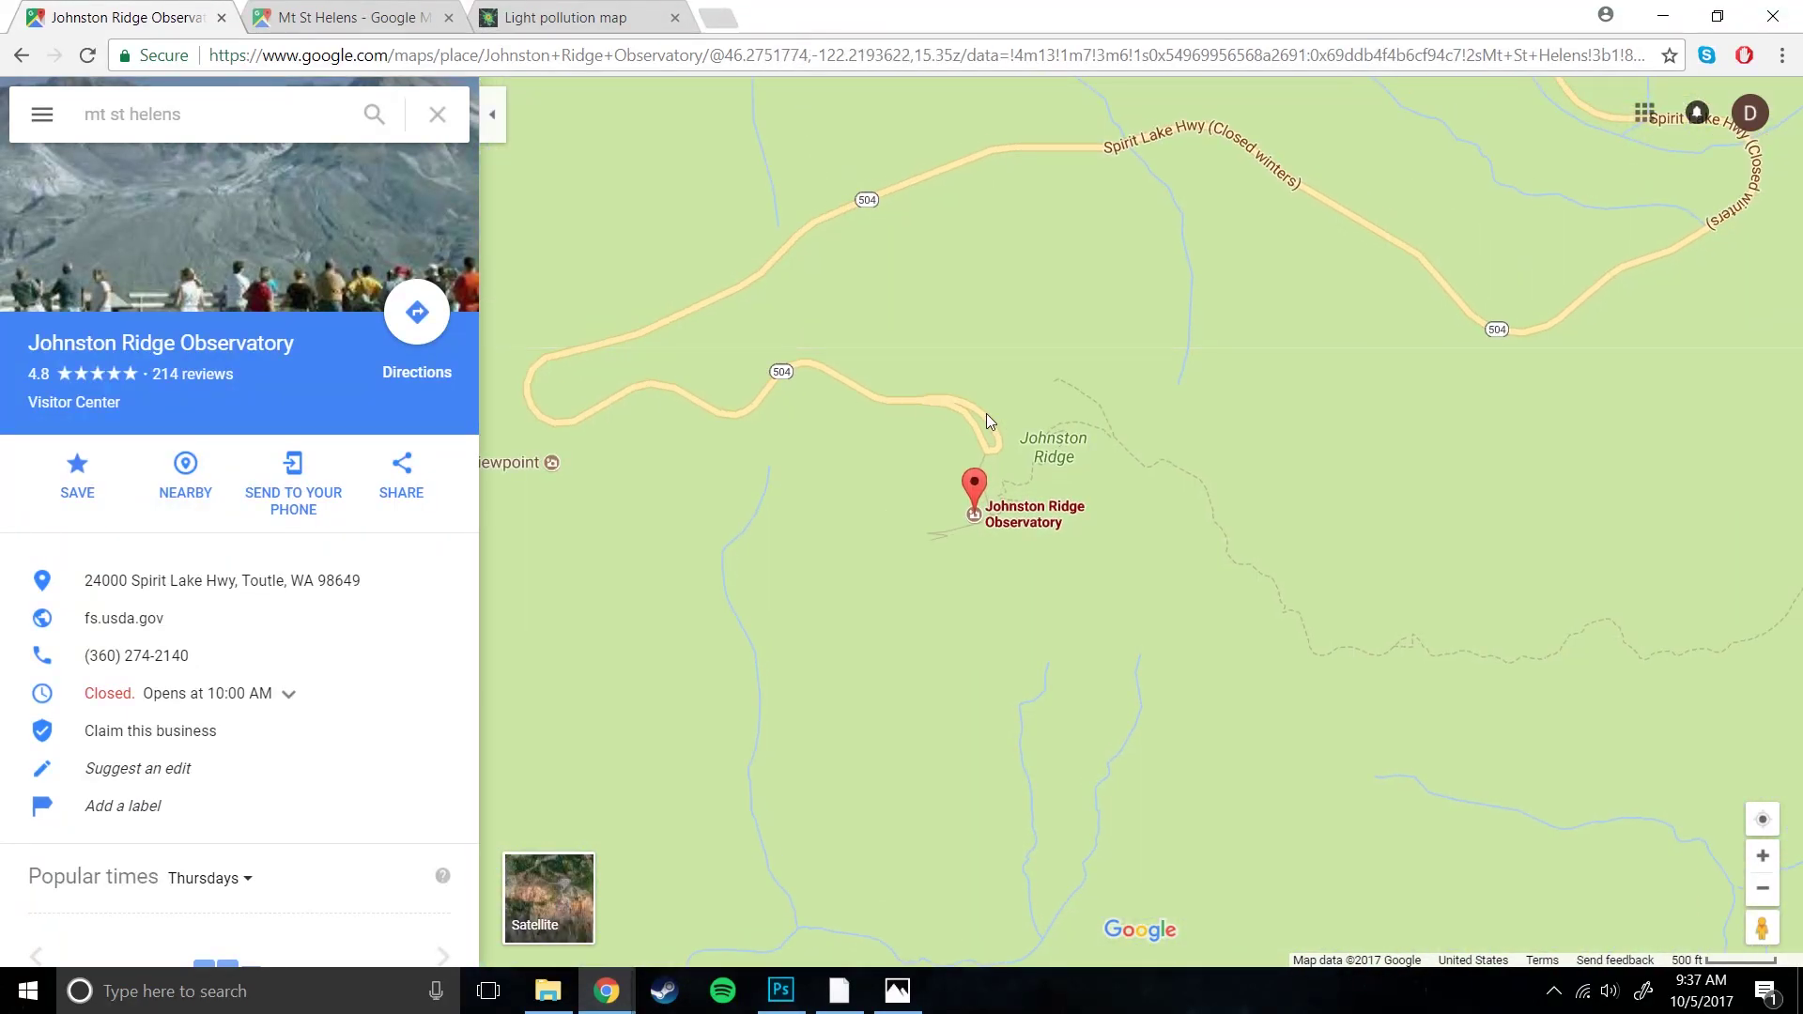
{"action": "scroll", "coordinate": [986, 451], "scroll_direction": "up", "scroll_amount": 2}
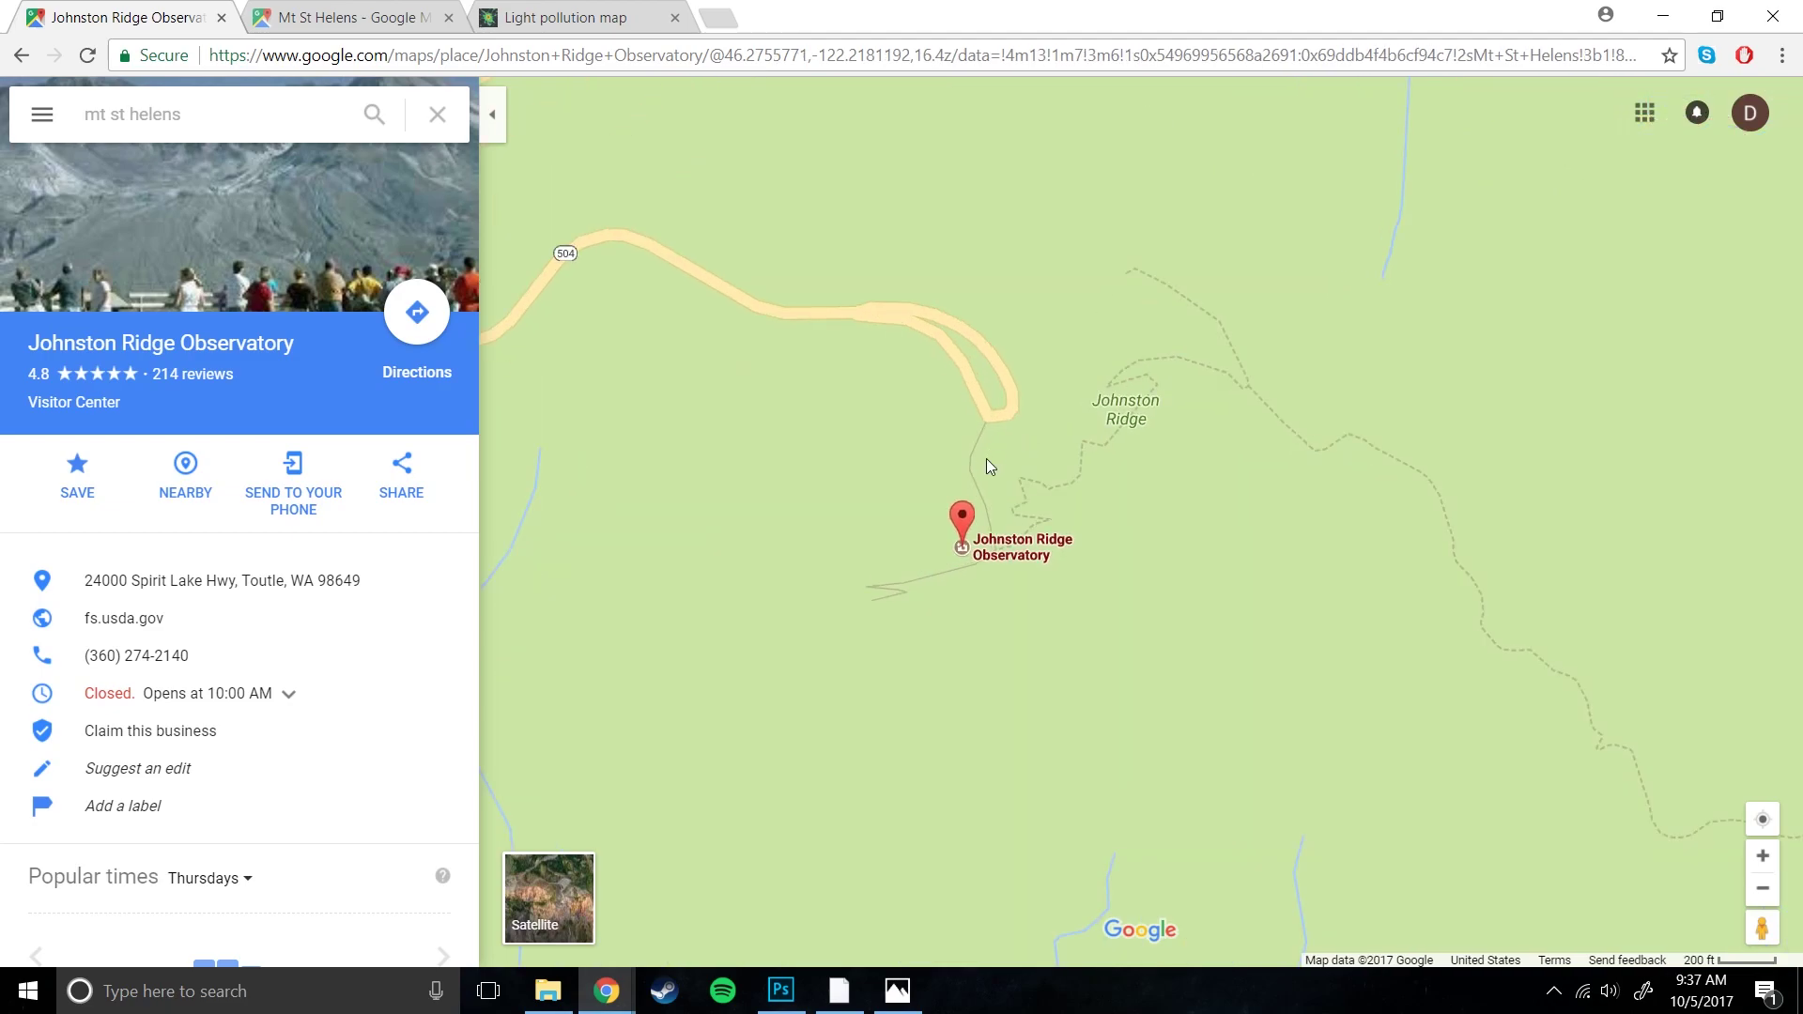
{"action": "scroll", "coordinate": [970, 554], "scroll_direction": "down", "scroll_amount": 3}
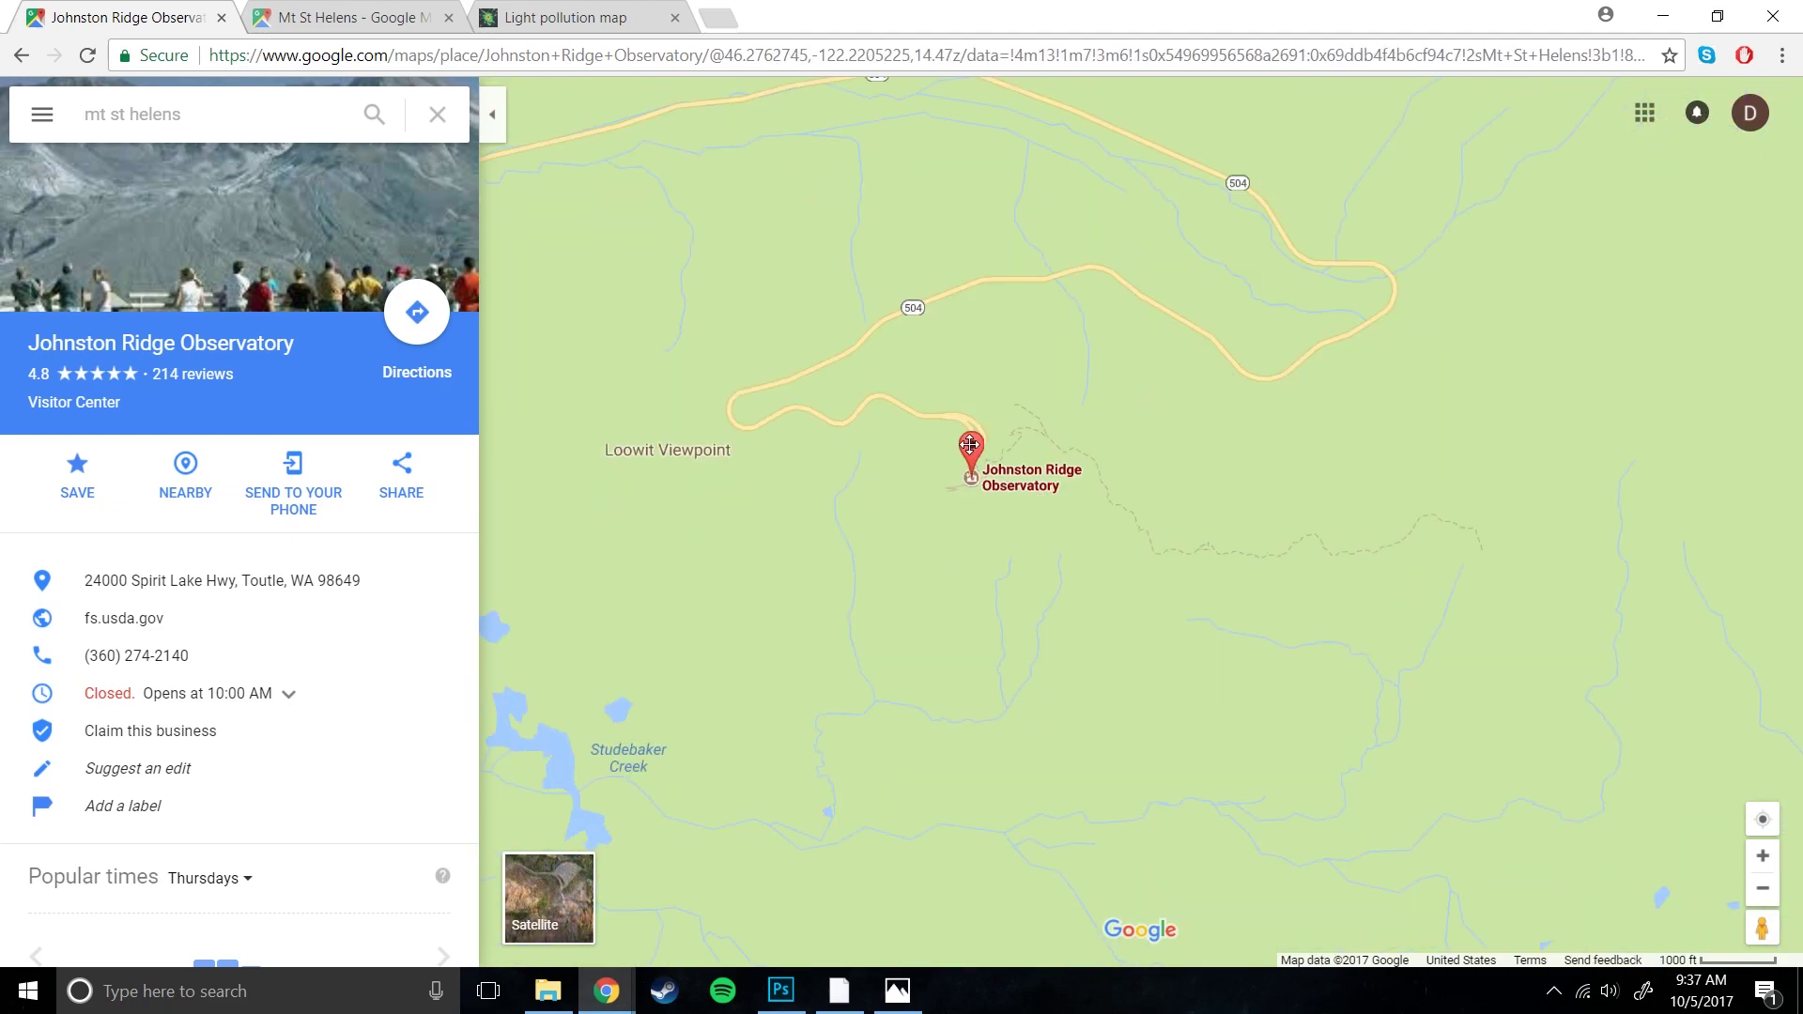
{"action": "scroll", "coordinate": [902, 525], "scroll_direction": "down", "scroll_amount": 3}
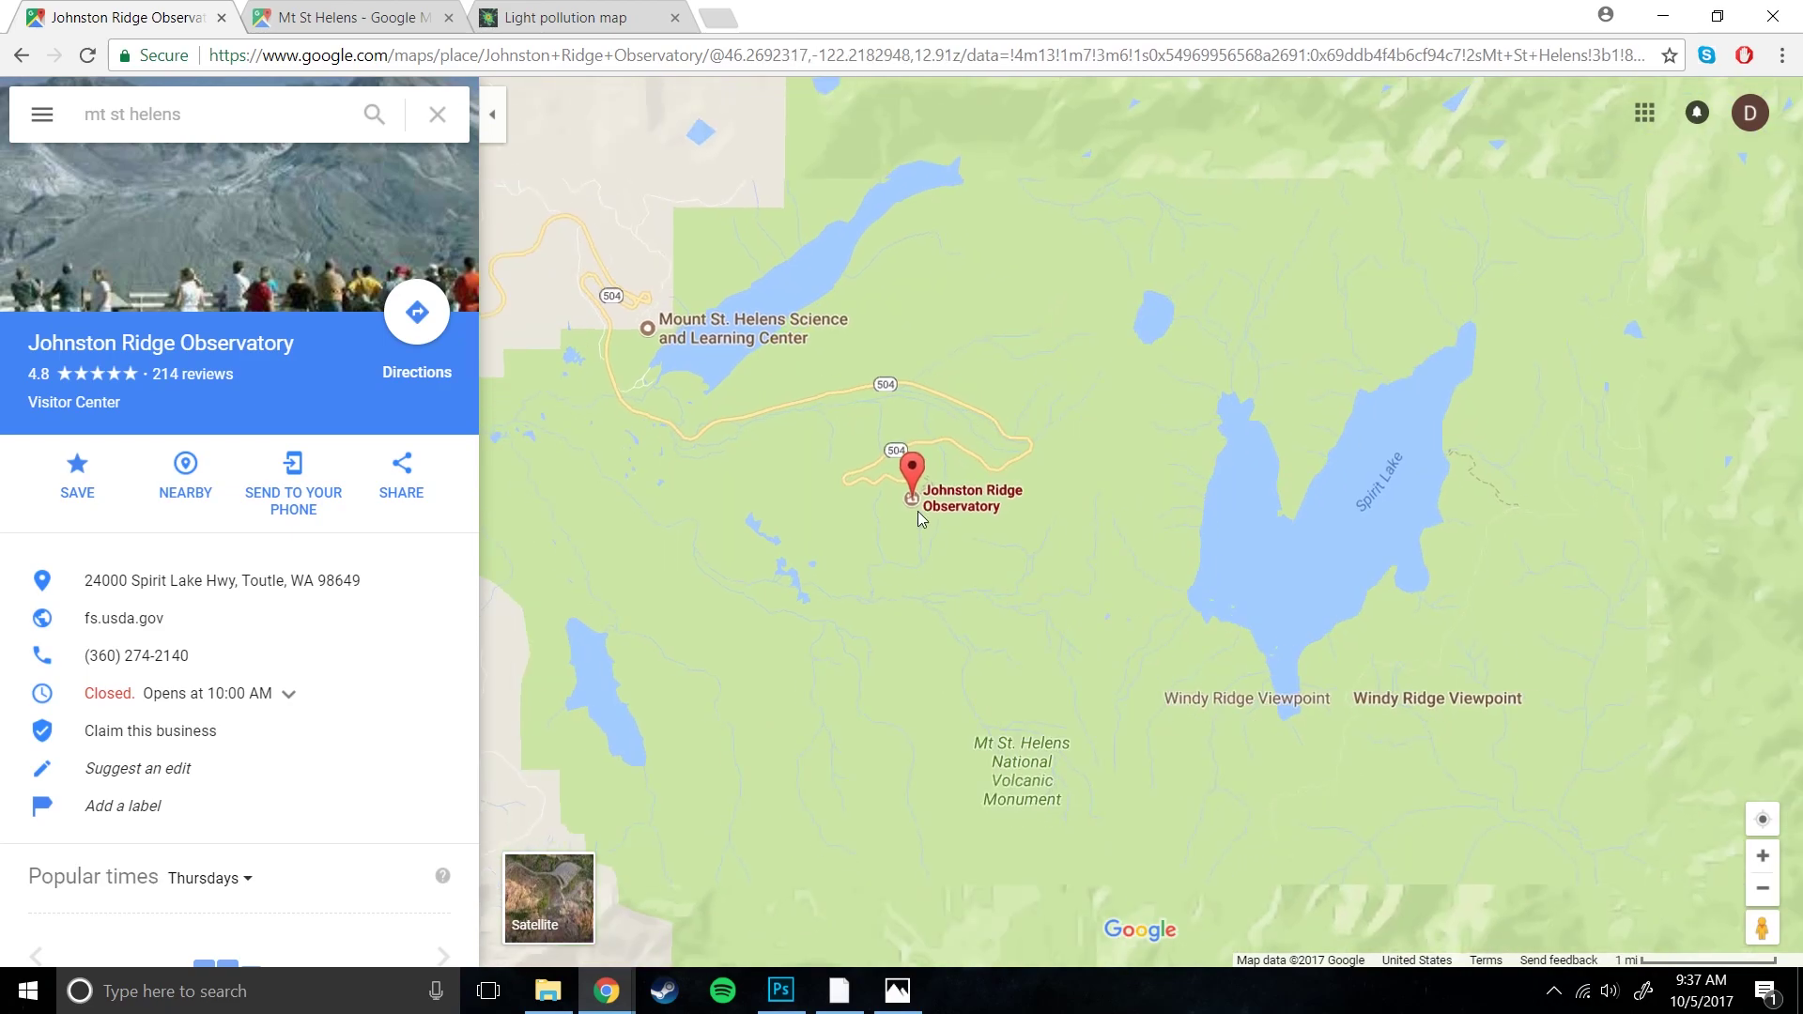
{"action": "left_click_drag", "start_coordinate": [984, 664], "coordinate": [968, 460]}
{"action": "scroll", "coordinate": [968, 459], "scroll_direction": "down", "scroll_amount": 1}
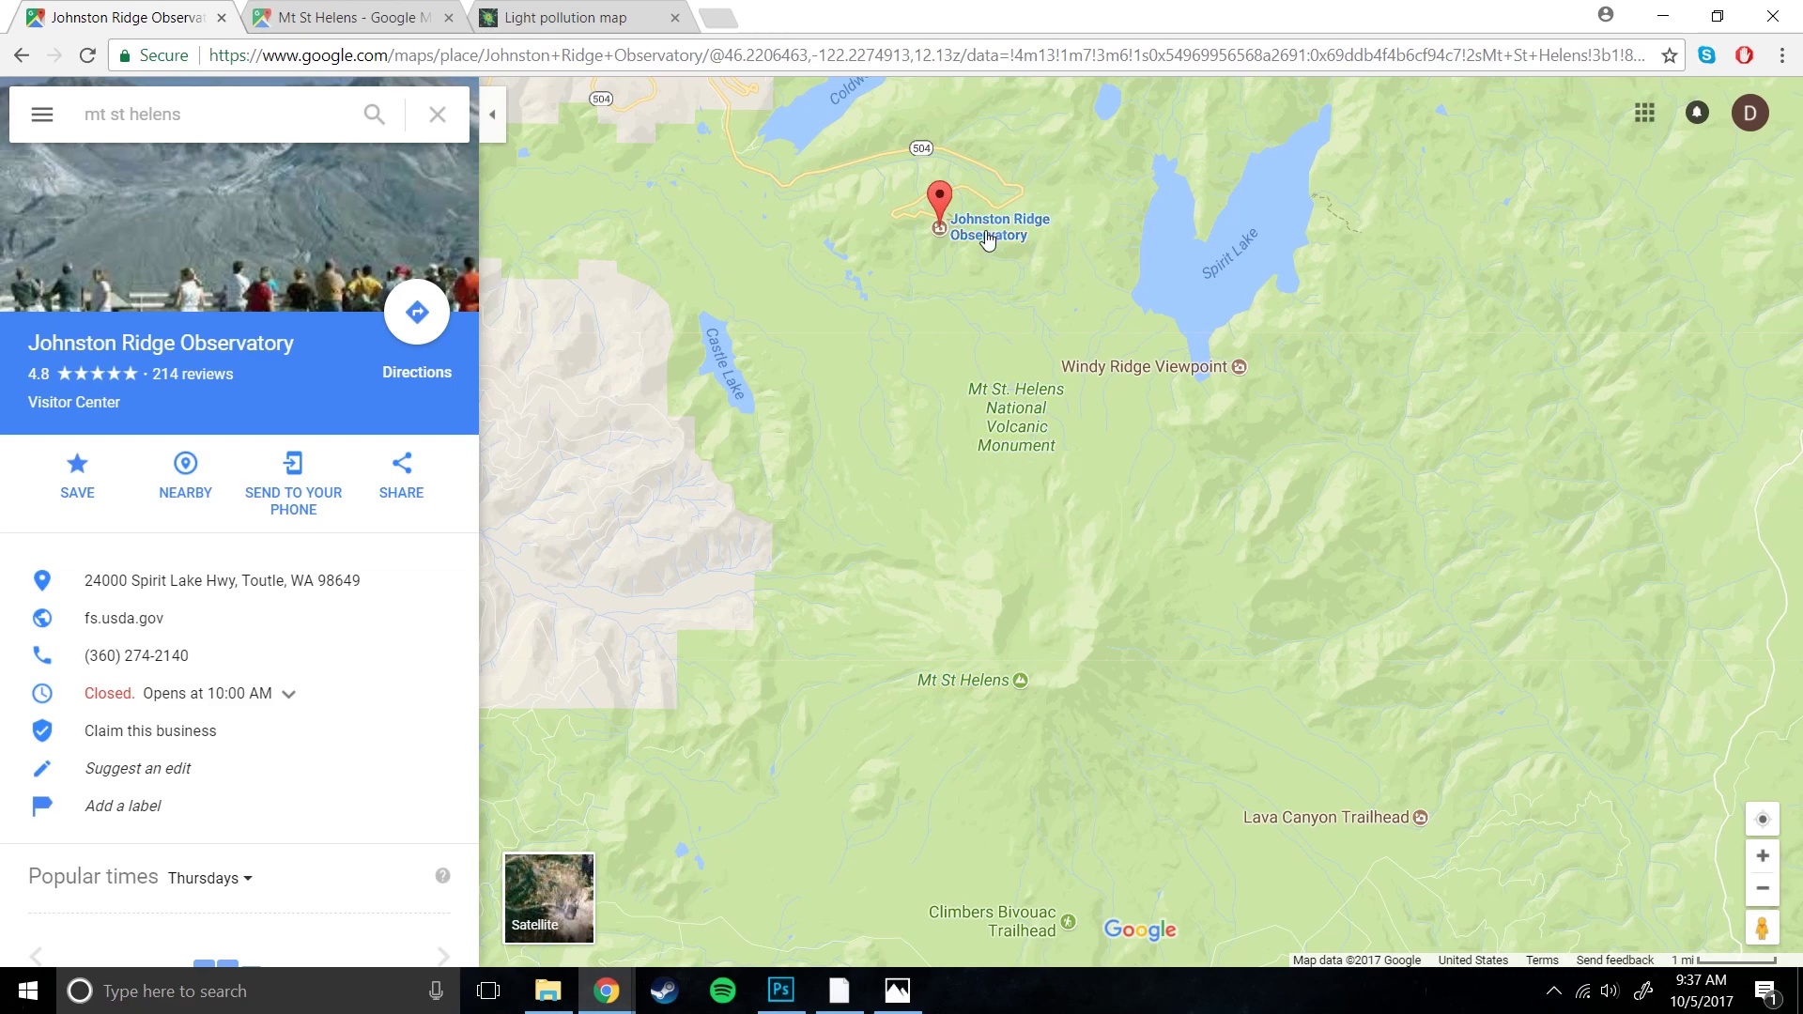
{"action": "mouse_move", "coordinate": [976, 231]}
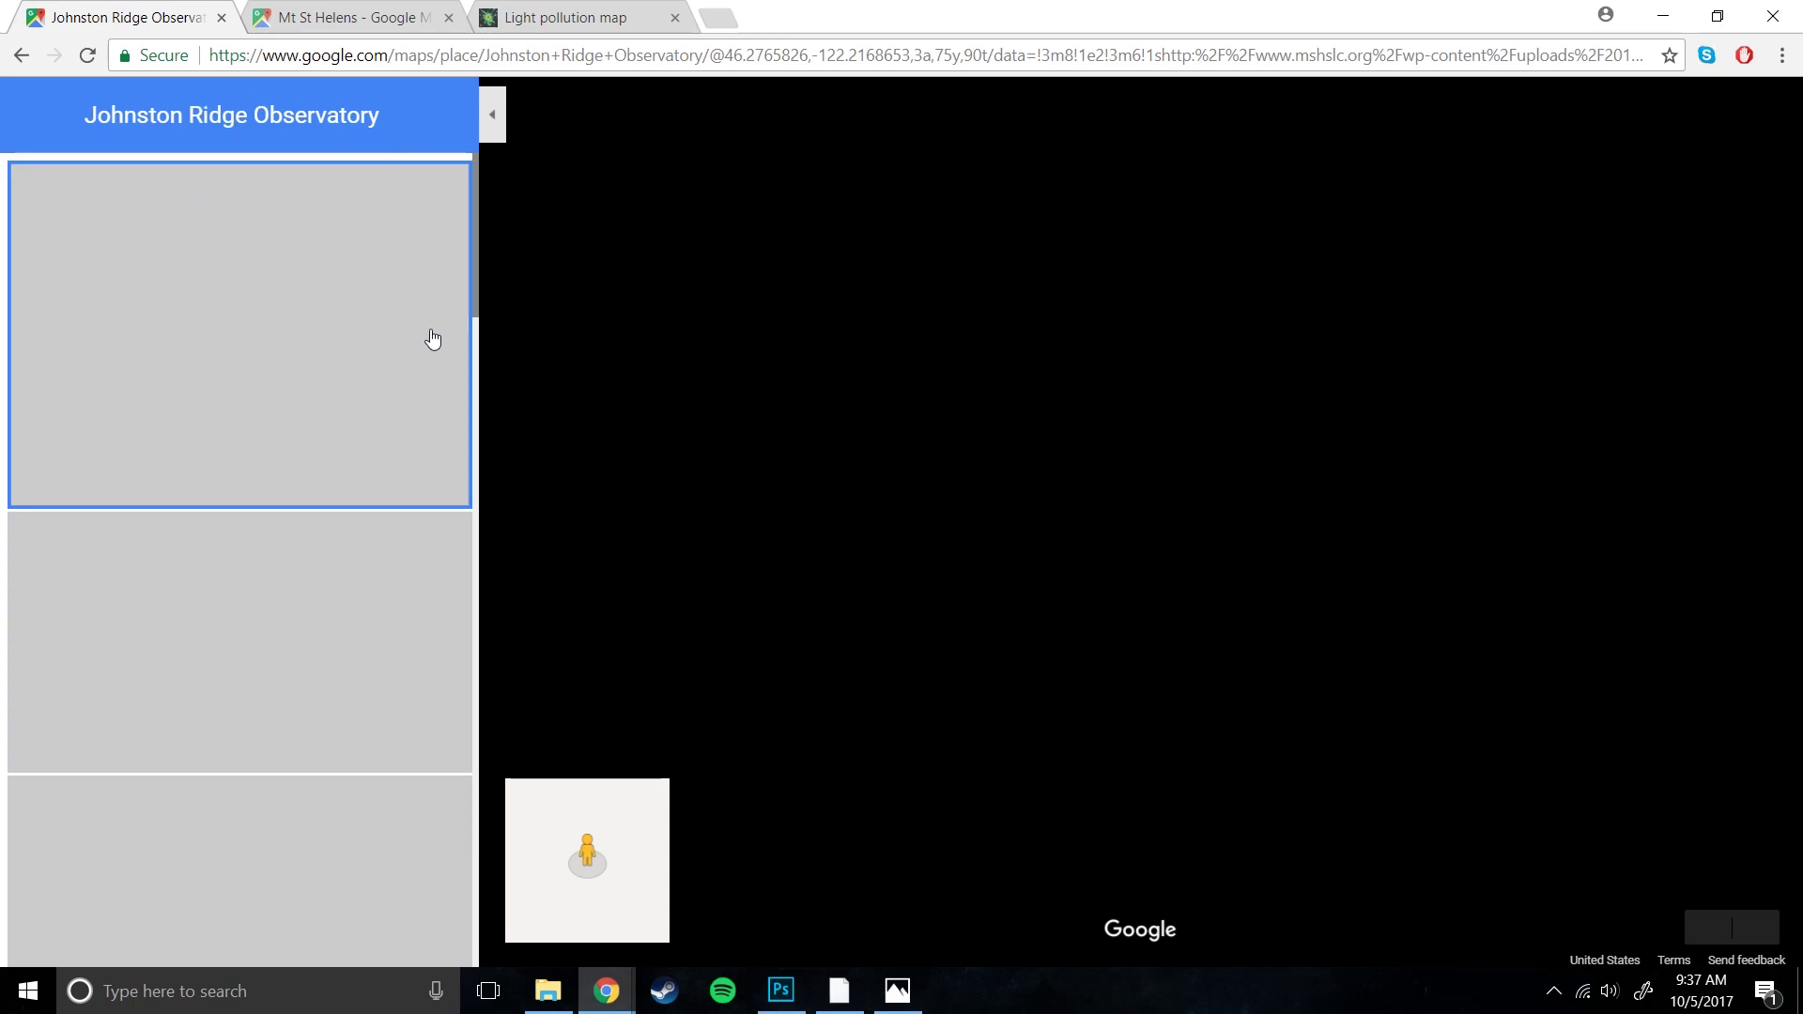
- Review the Milky Way photo of Mount St Helens in Photos, minimize it, and view the regional light pollution map in Chrome
{"action": "left_click", "coordinate": [345, 7]}
{"action": "left_click", "coordinate": [563, 16]}
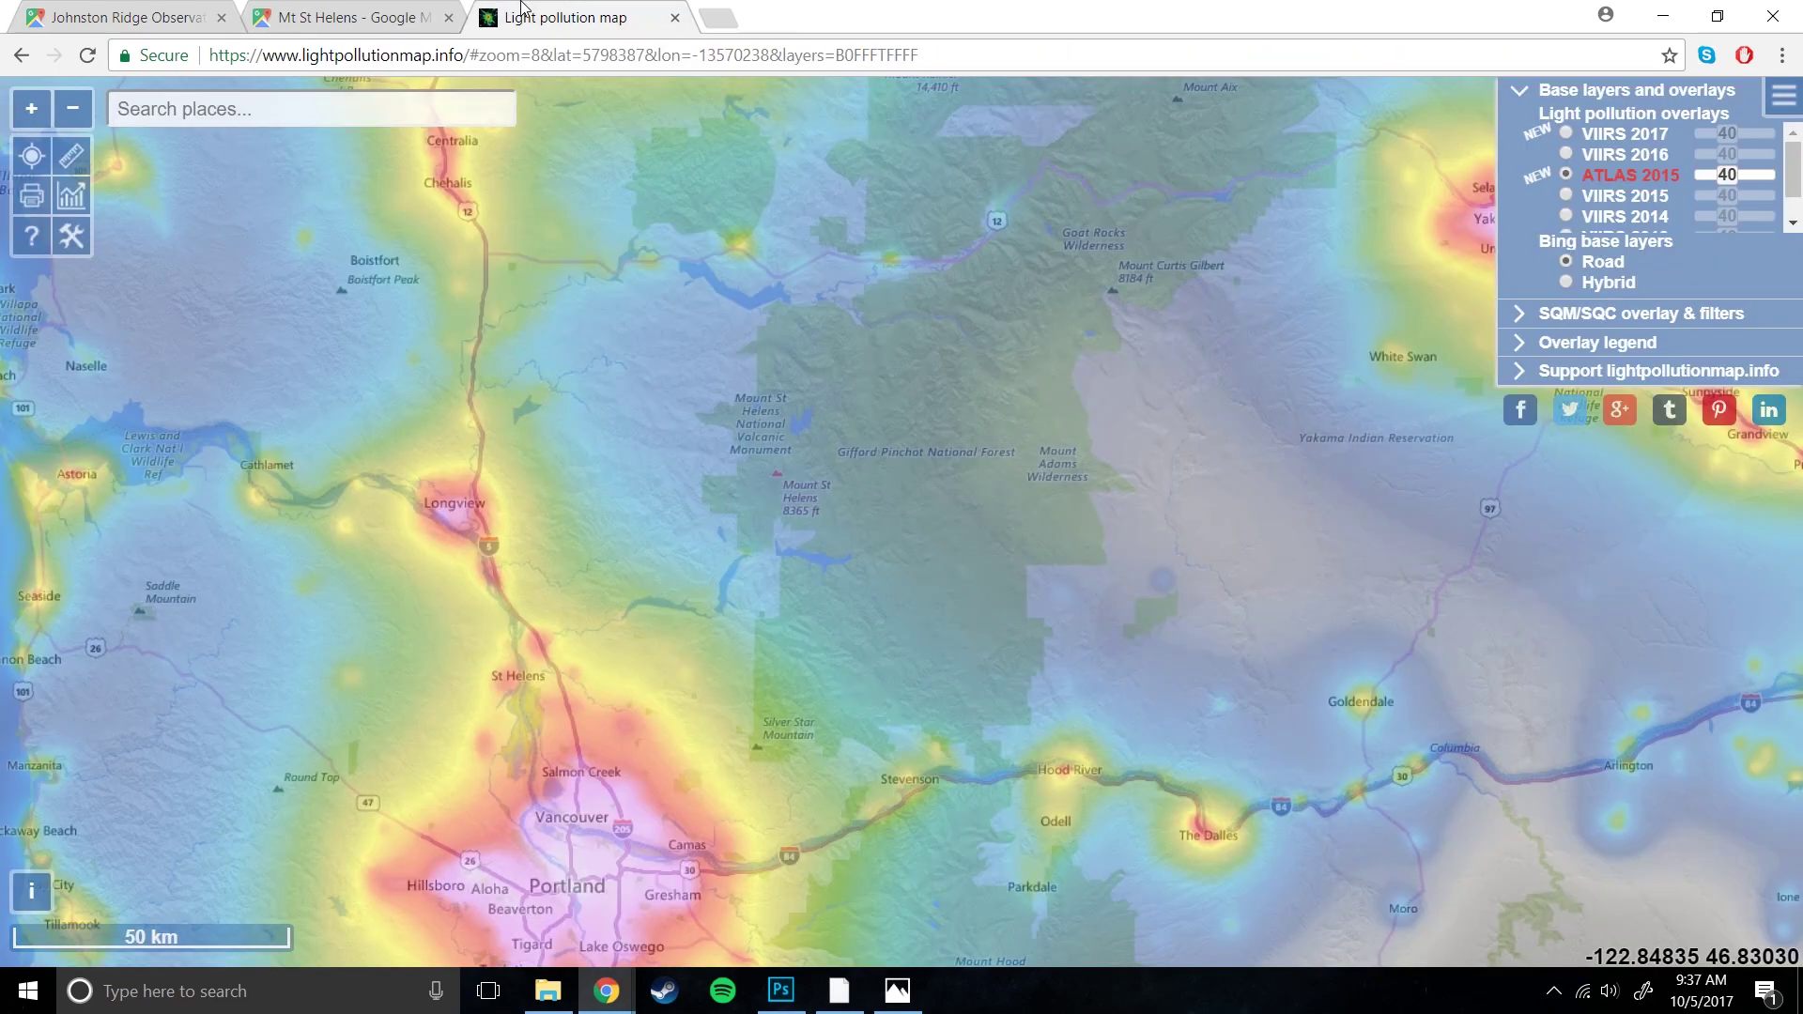
{"action": "left_click", "coordinate": [898, 992]}
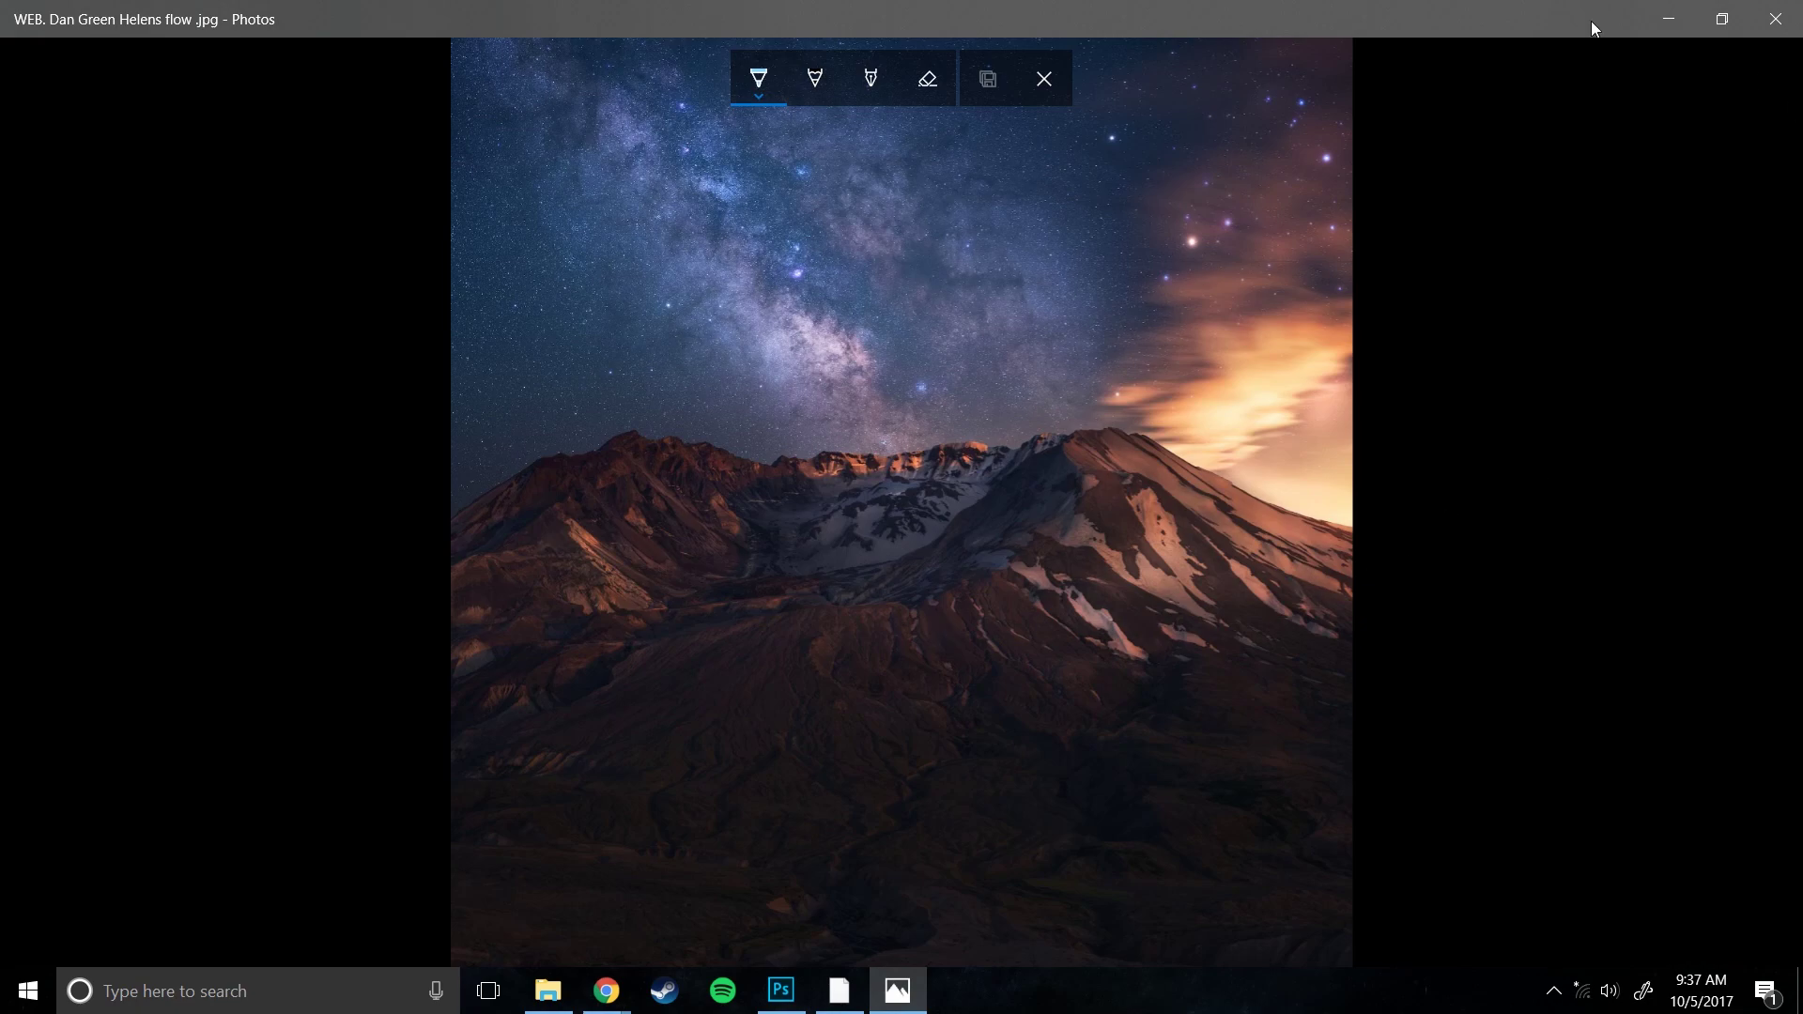
{"action": "left_click", "coordinate": [1669, 19]}
{"action": "scroll", "coordinate": [860, 589], "scroll_direction": "down", "scroll_amount": 2}
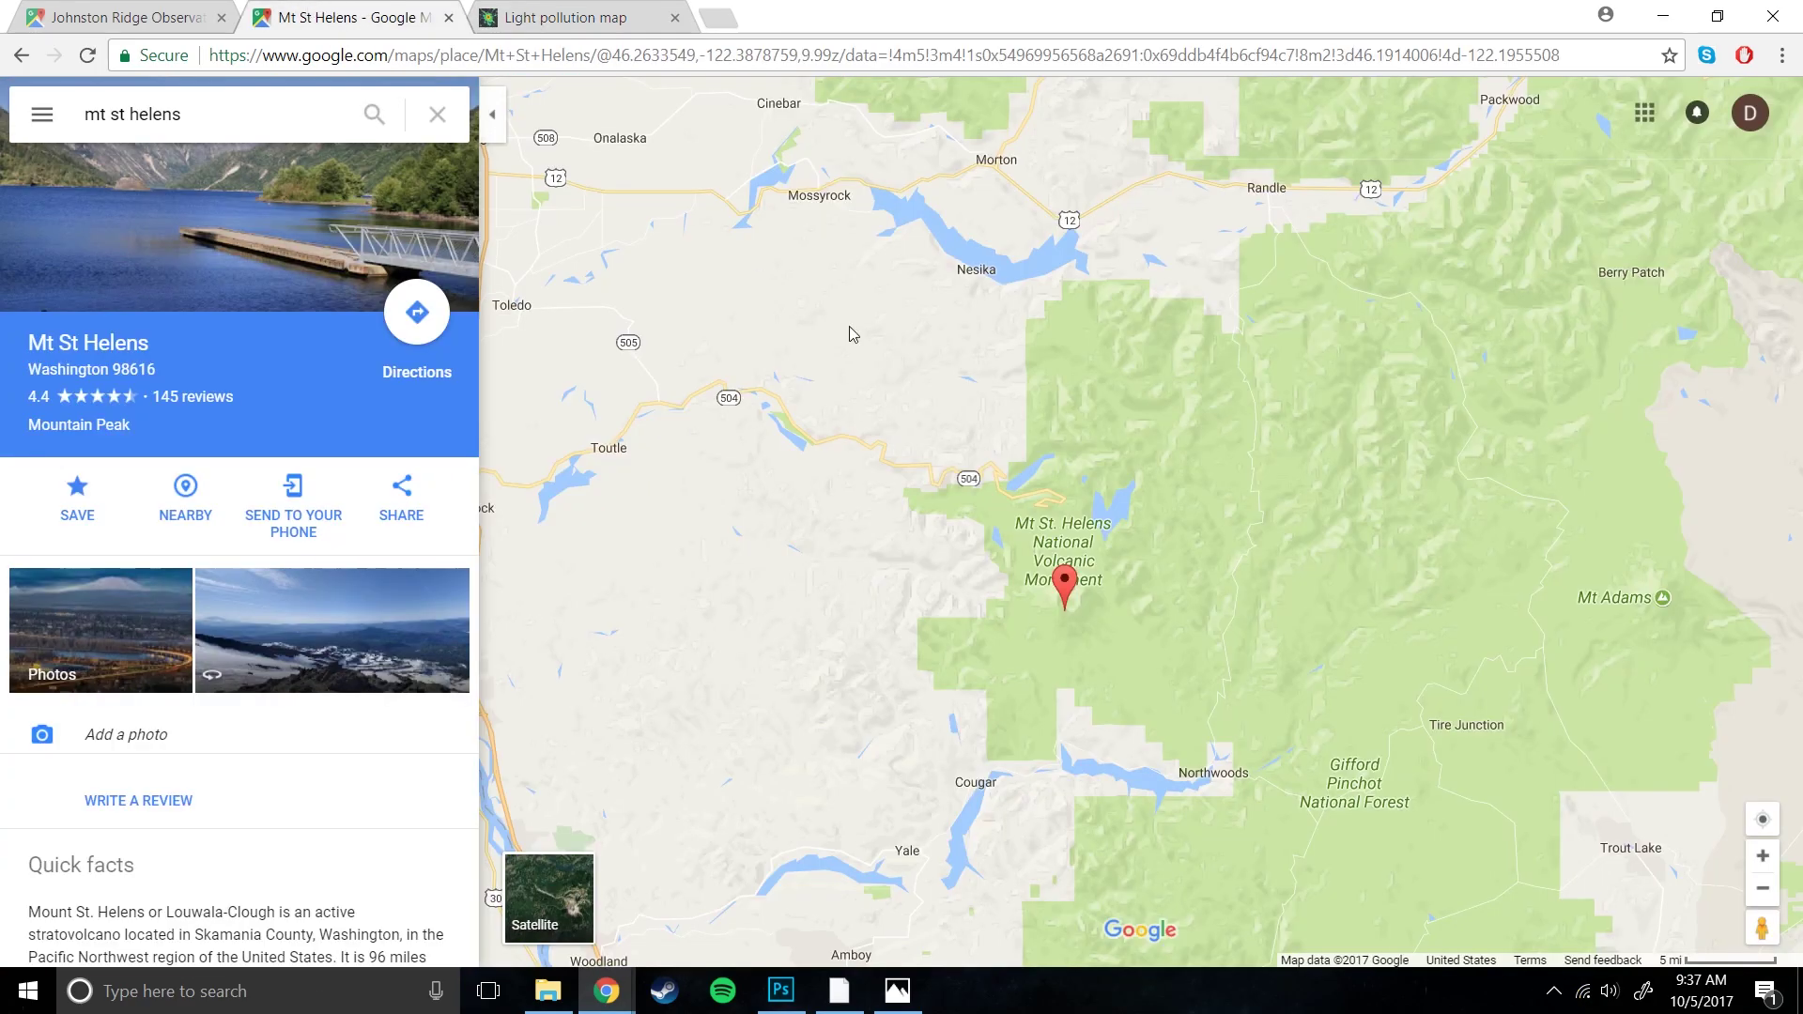
- Check Mt St Helens' position relative to Portland on Google Maps, then inspect the light pollution close to the volcano
{"action": "scroll", "coordinate": [1022, 574], "scroll_direction": "up", "scroll_amount": 2}
{"action": "scroll", "coordinate": [1022, 575], "scroll_direction": "down", "scroll_amount": 4}
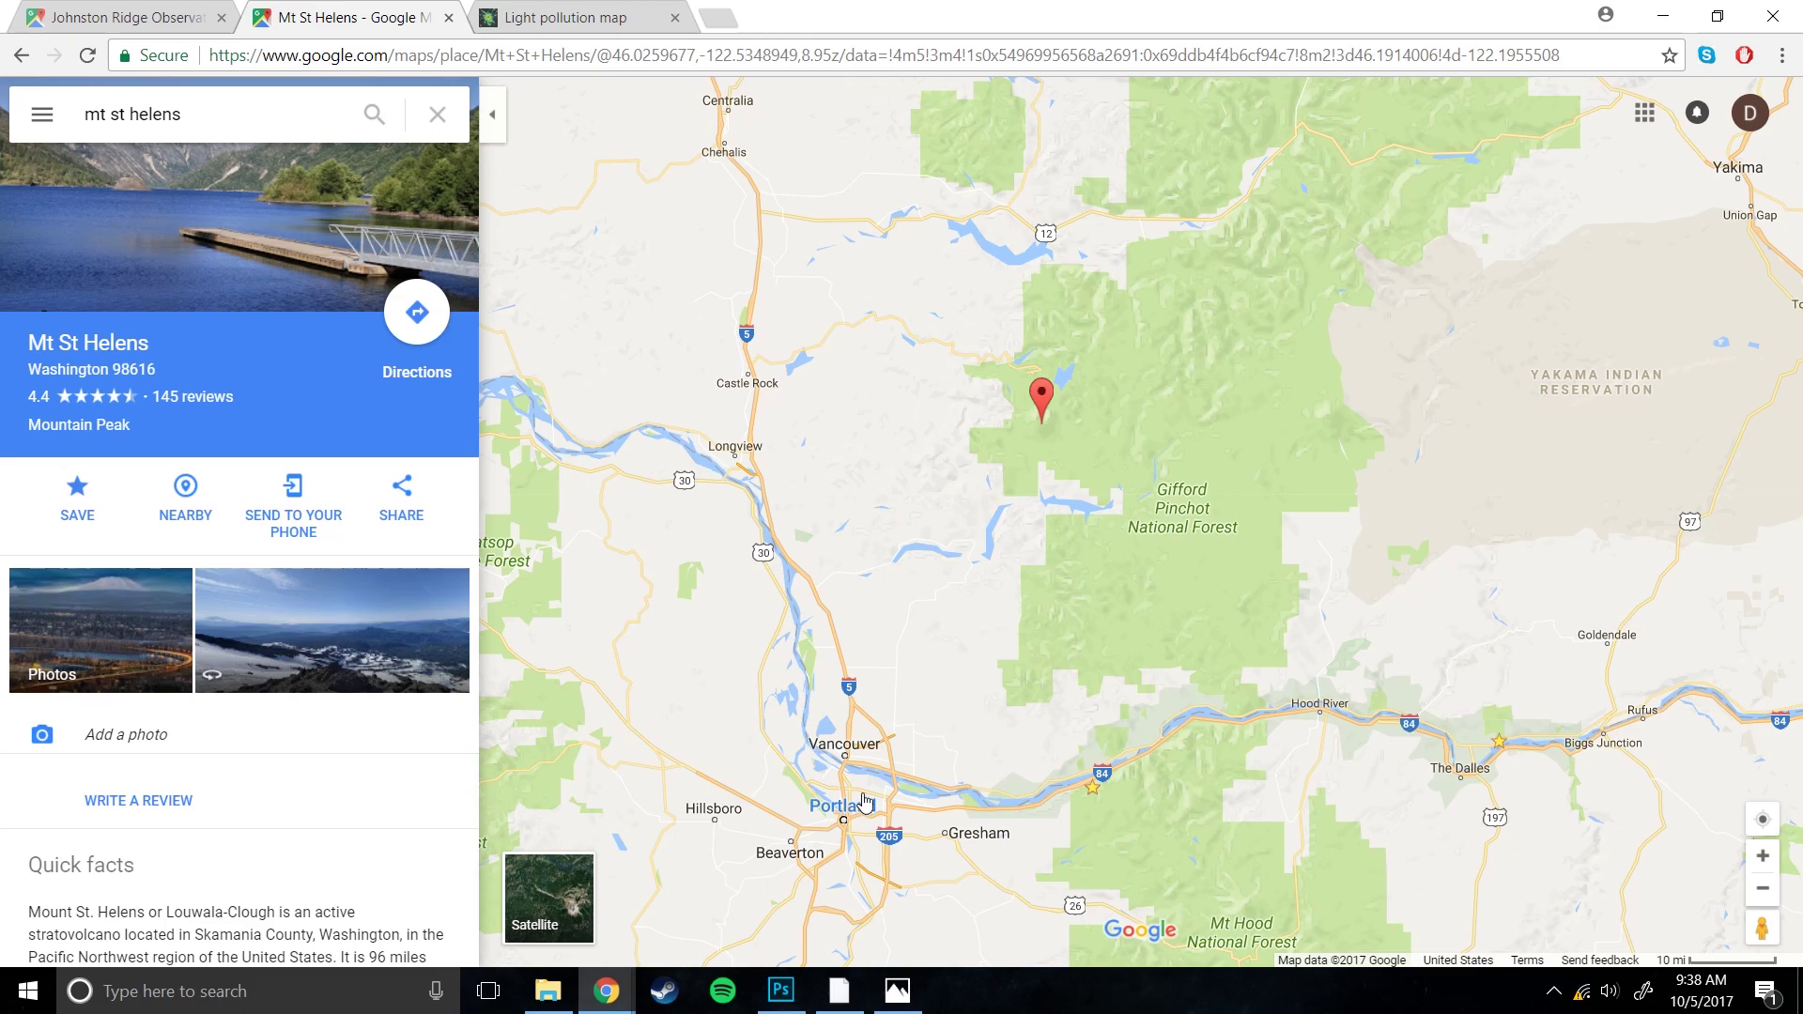
{"action": "left_click", "coordinate": [577, 7]}
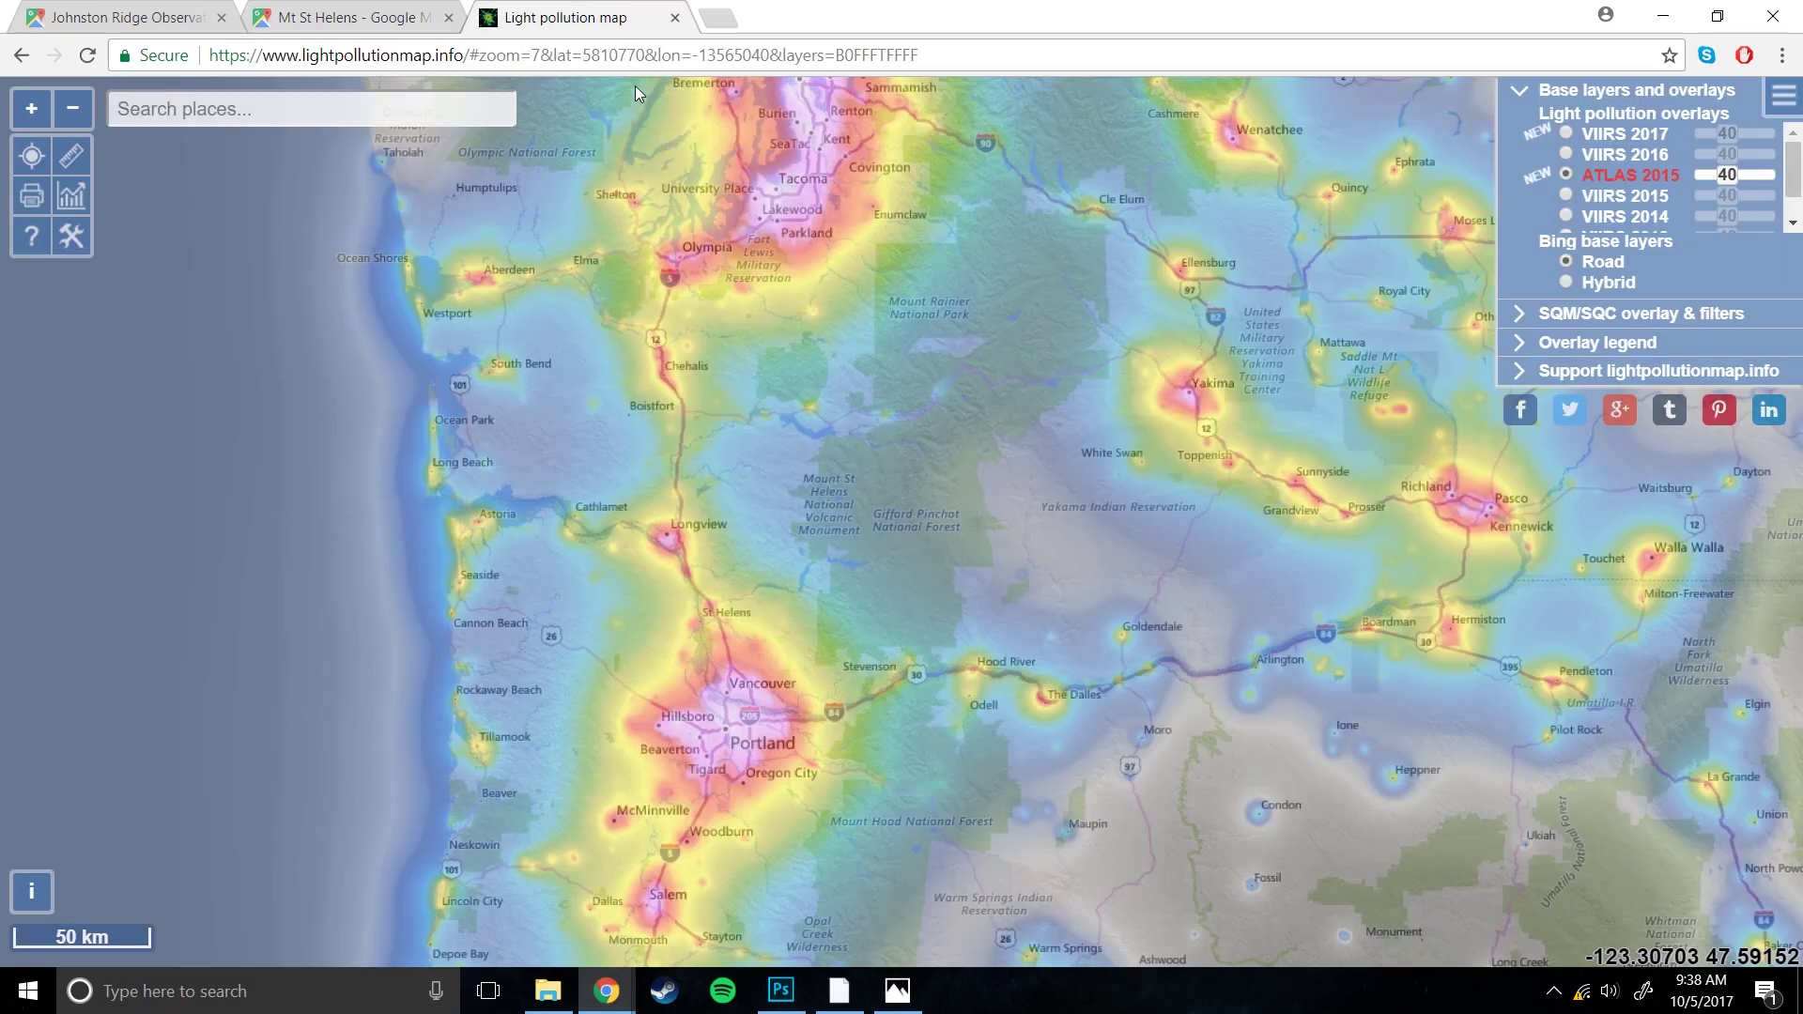
{"action": "scroll", "coordinate": [867, 509], "scroll_direction": "up", "scroll_amount": 3}
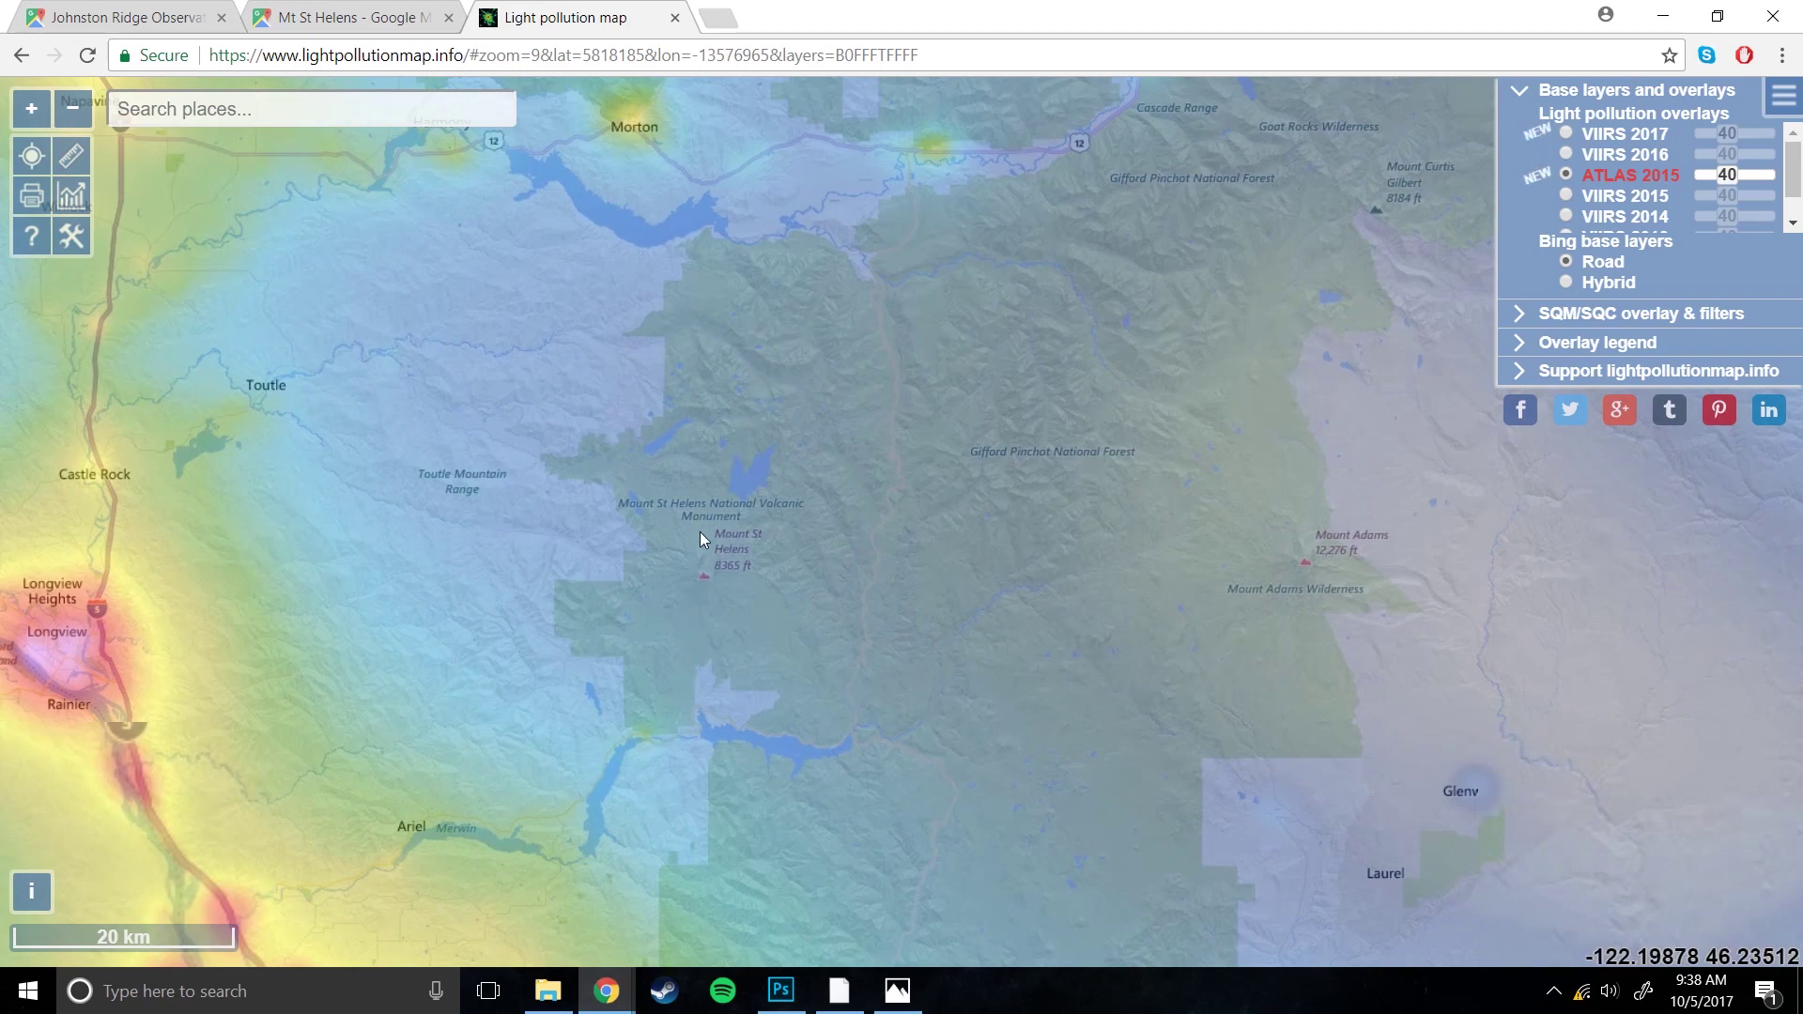
- Inspect the light pollution between Mt St Helens and Portland, reviewing the finished Milky Way photo in Photos and closing it
{"action": "left_click_drag", "start_coordinate": [682, 693], "coordinate": [864, 370]}
{"action": "scroll", "coordinate": [753, 533], "scroll_direction": "down", "scroll_amount": 1}
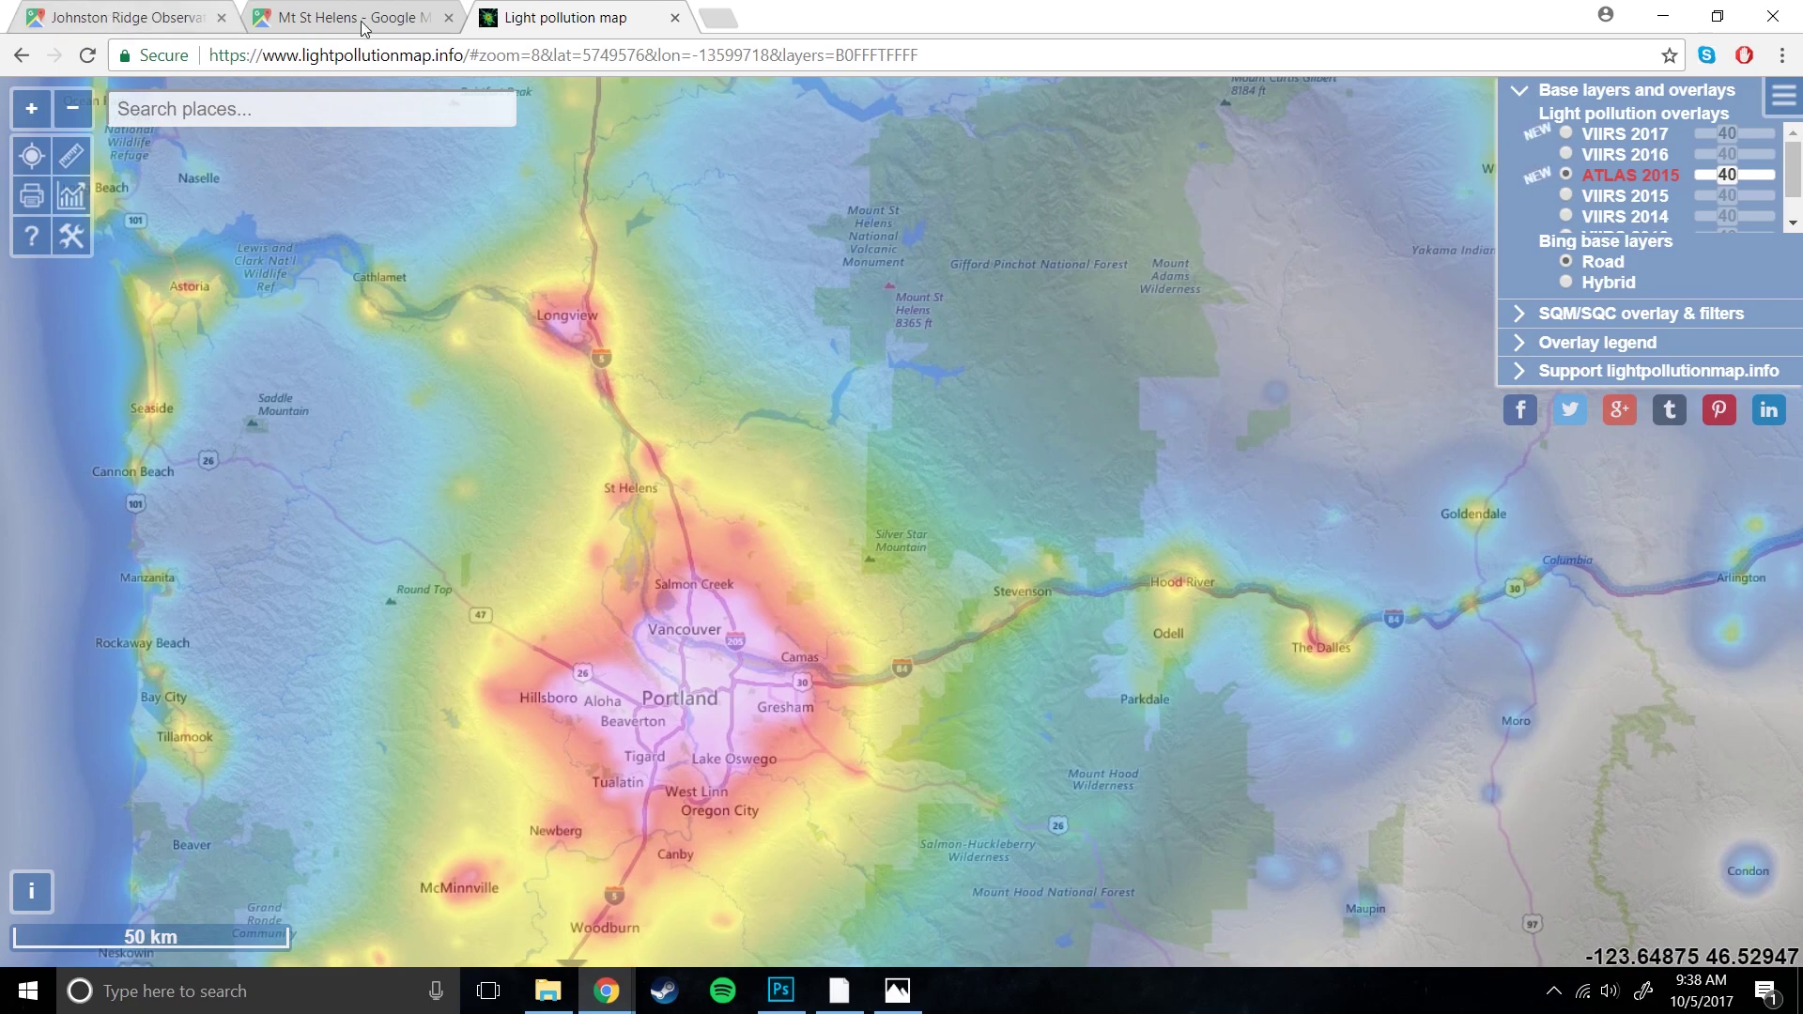
{"action": "left_click", "coordinate": [897, 992]}
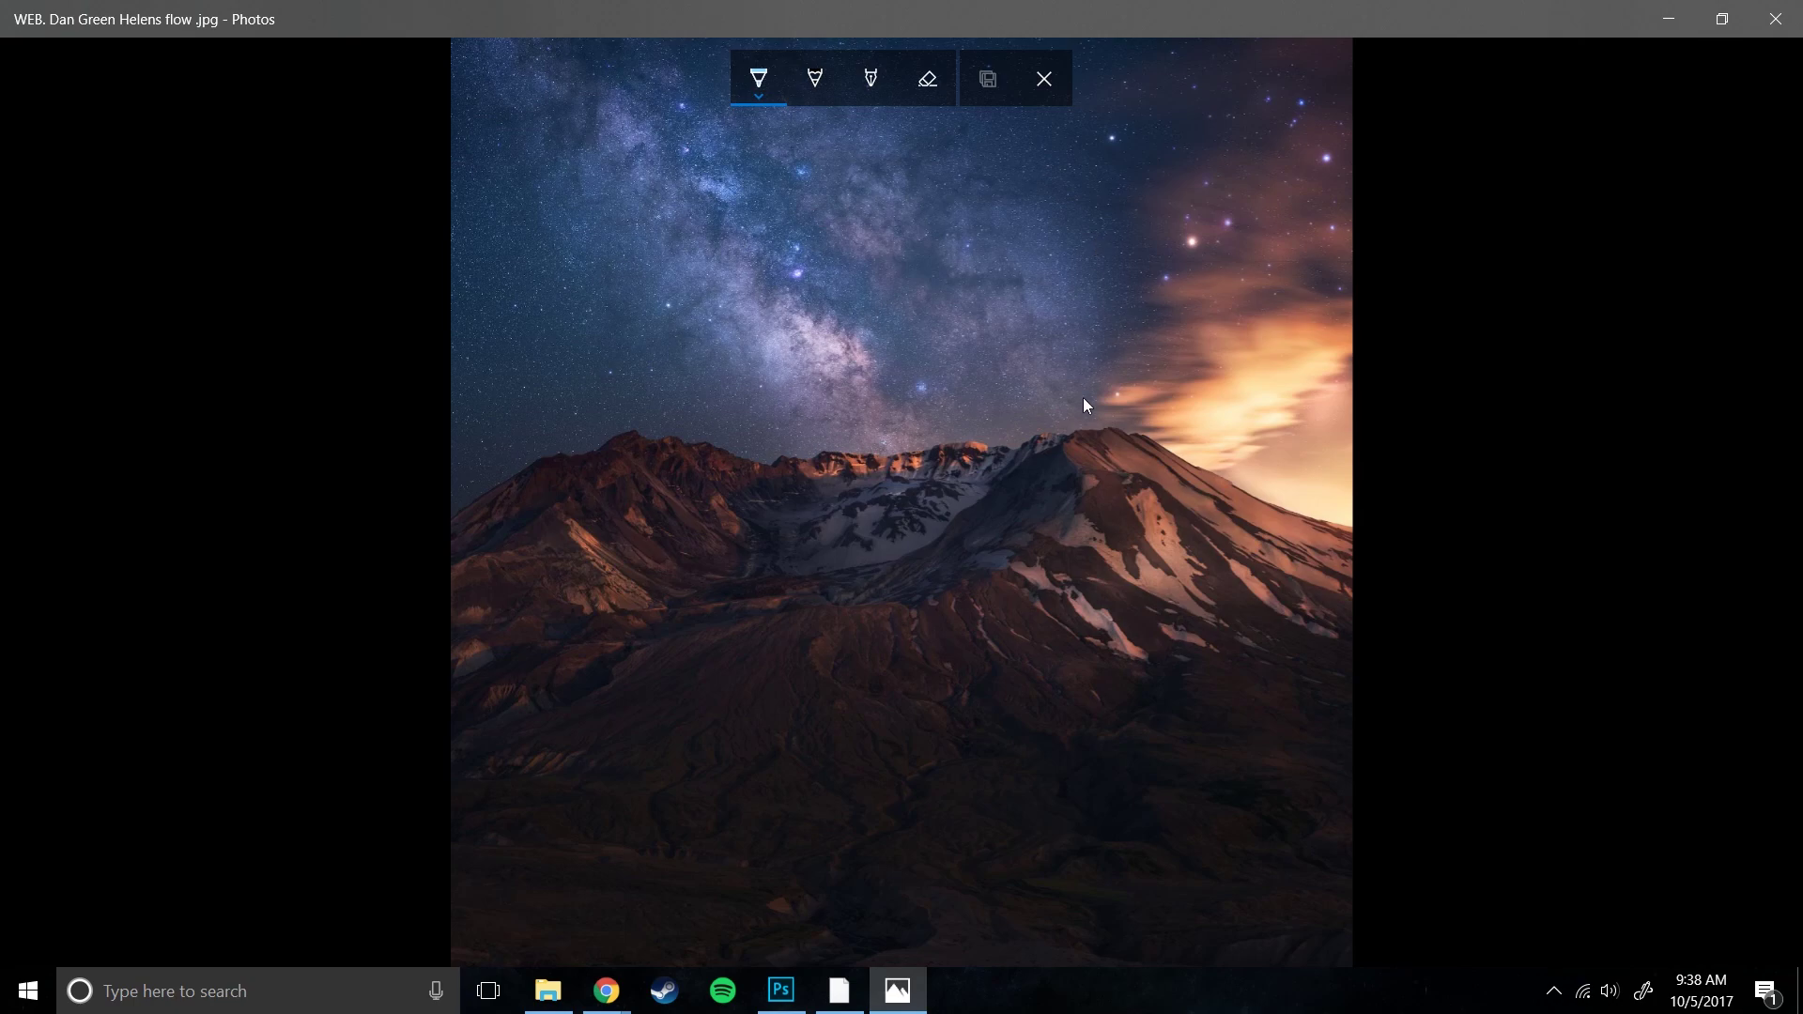
{"action": "left_click", "coordinate": [1778, 11]}
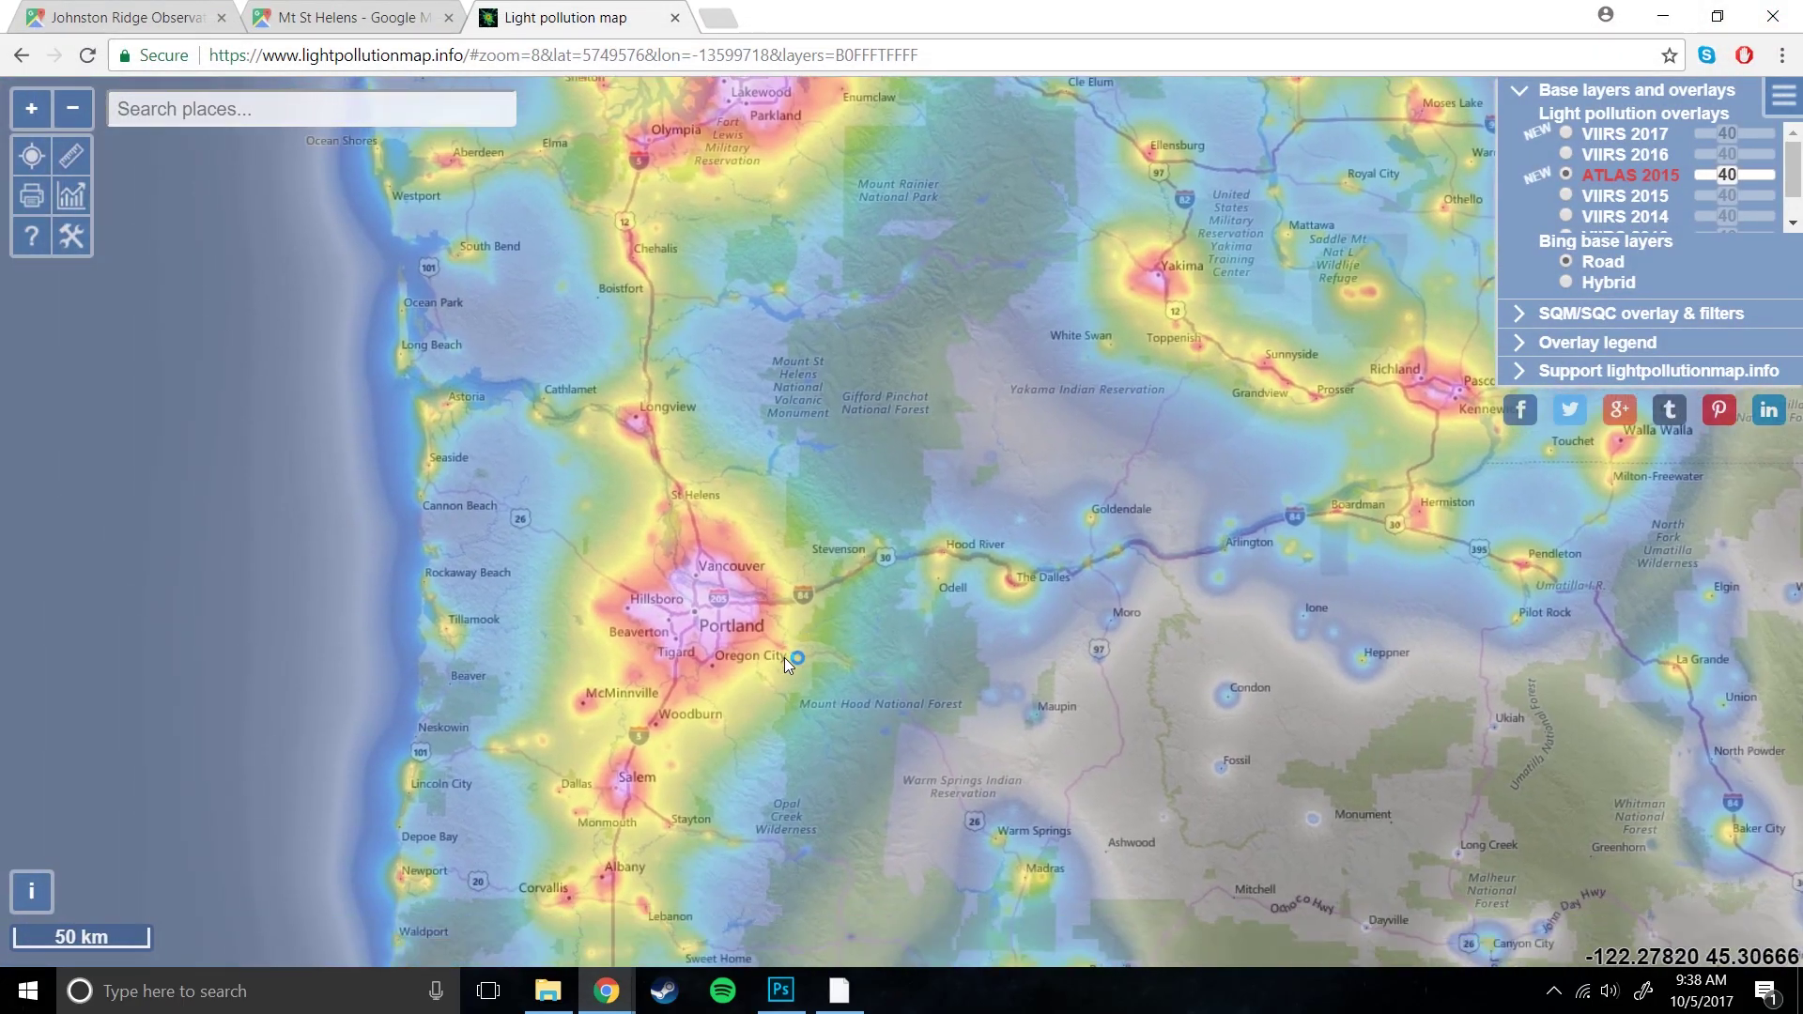
{"action": "scroll", "coordinate": [779, 619], "scroll_direction": "up", "scroll_amount": 1}
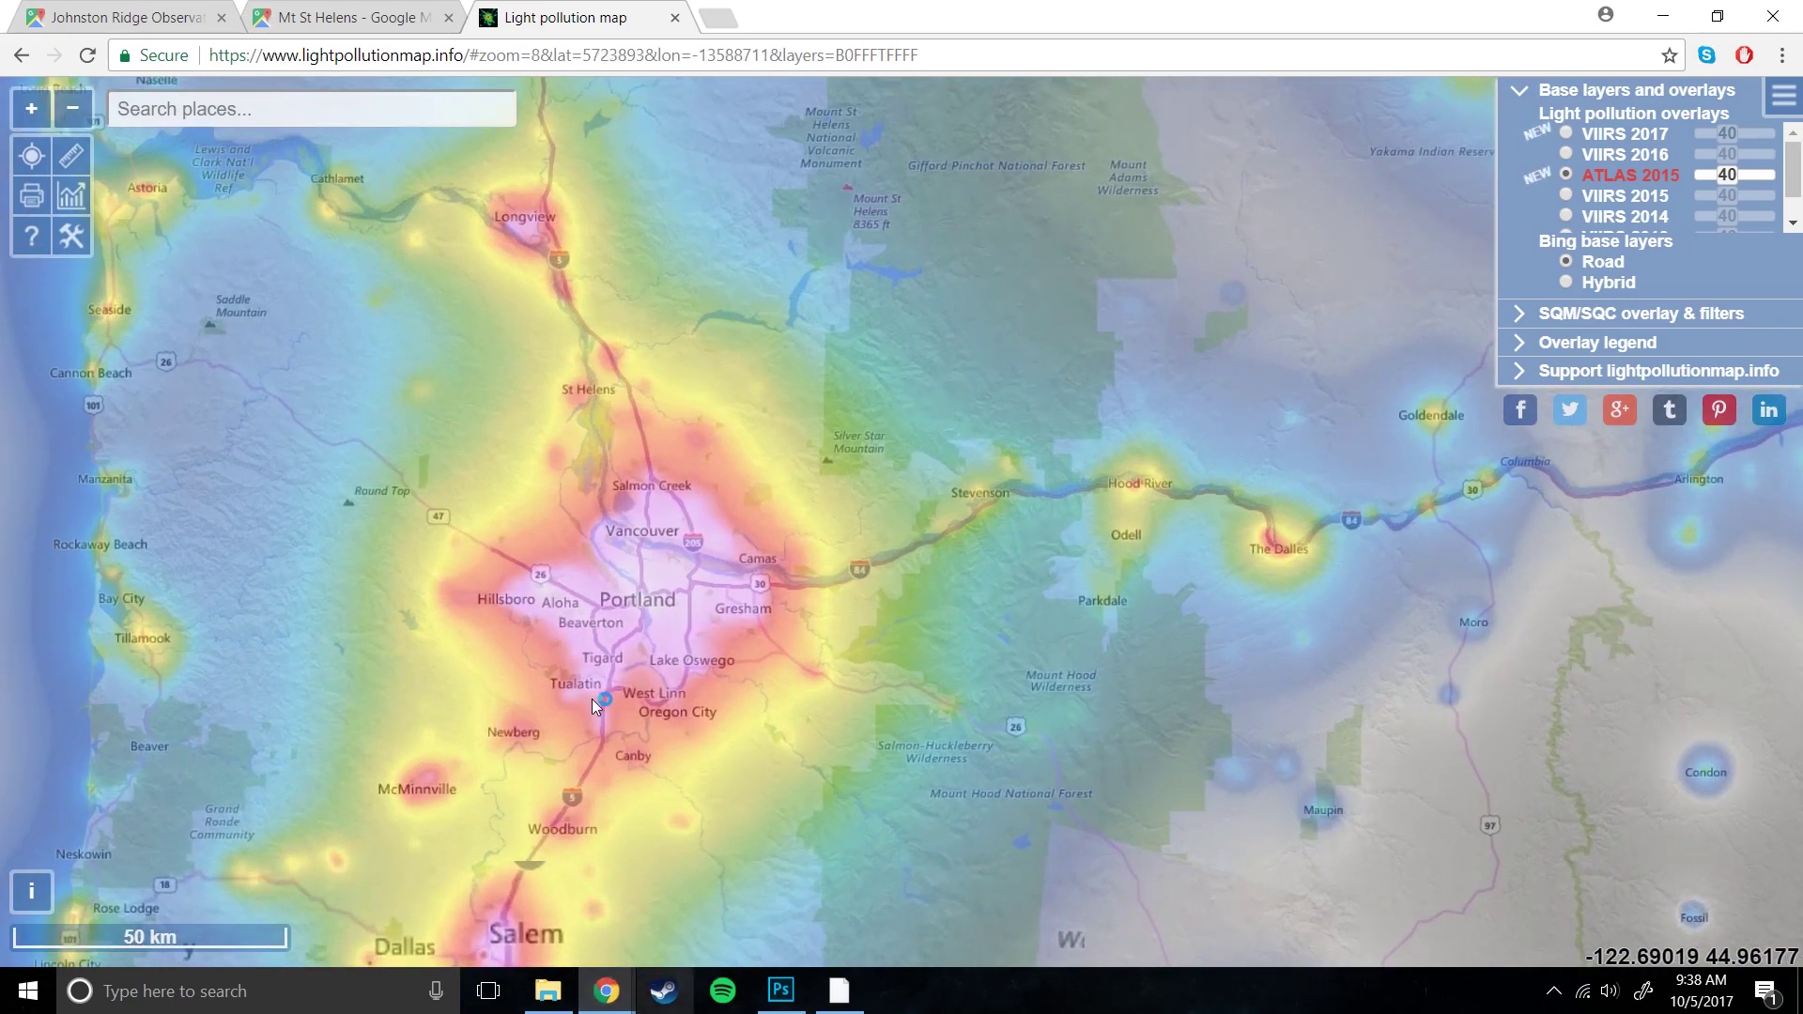
{"action": "scroll", "coordinate": [727, 576], "scroll_direction": "down", "scroll_amount": 1}
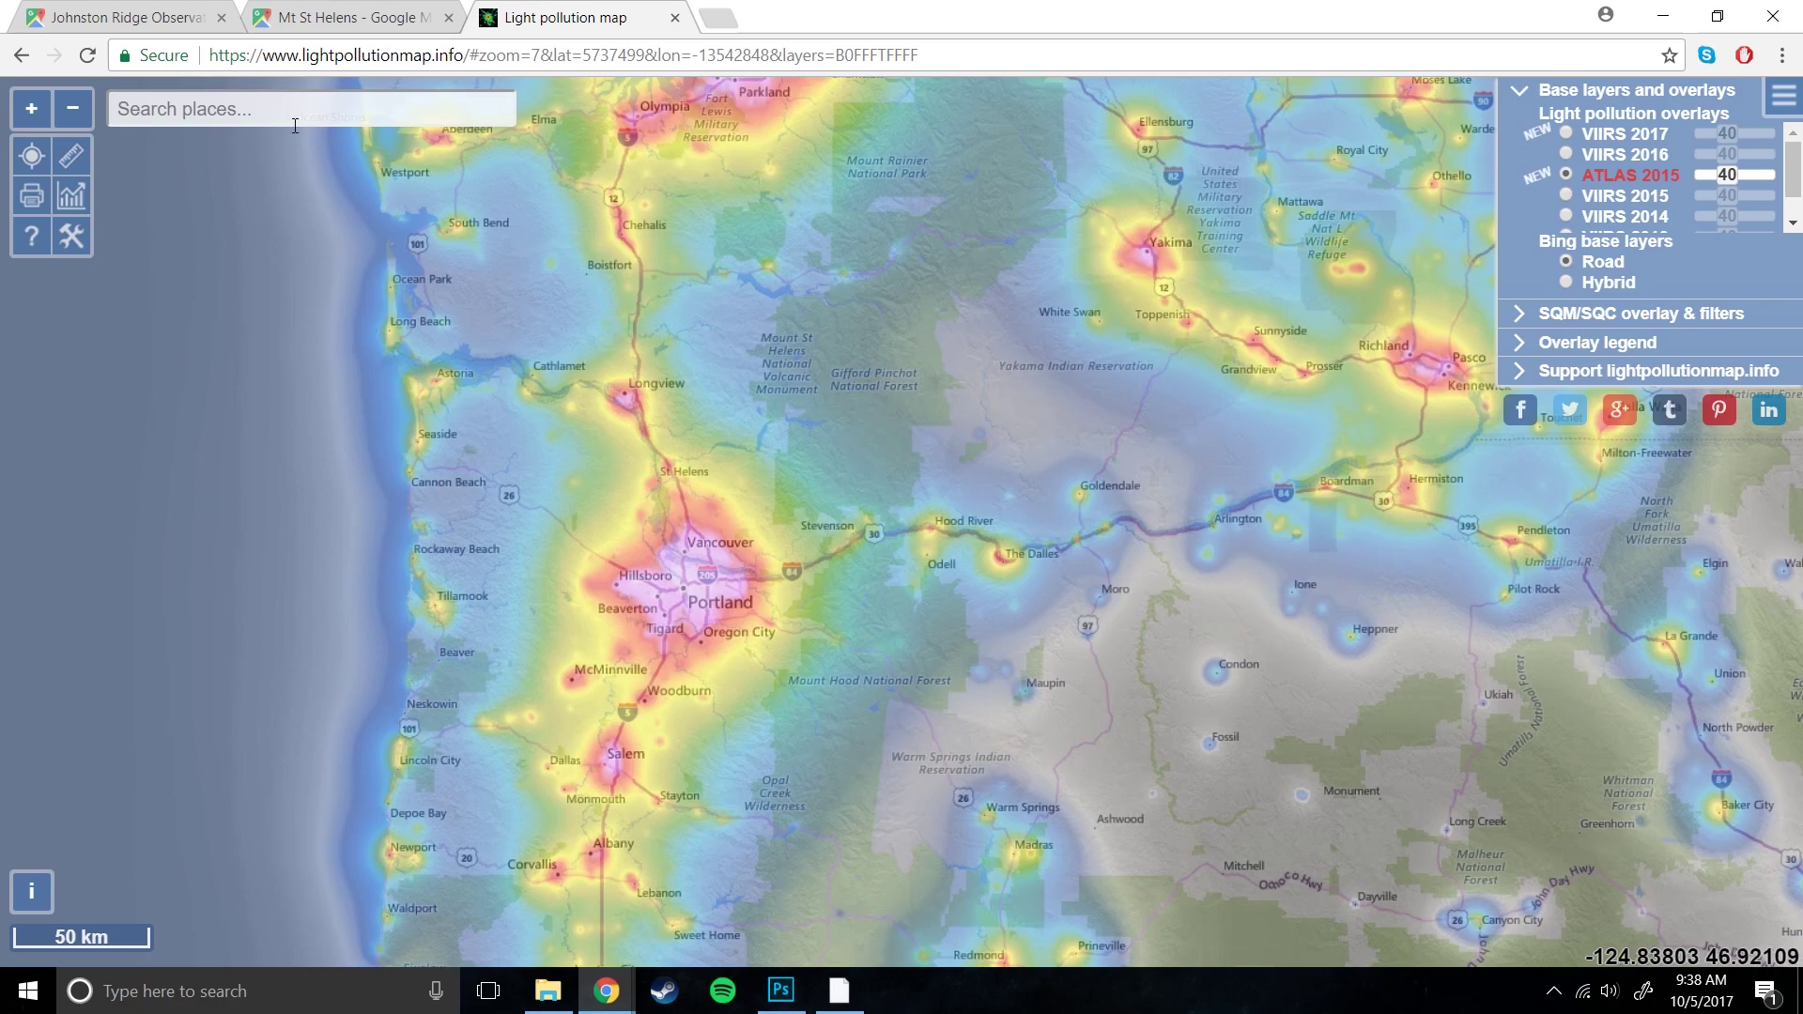
- View MtStHelensSkyTIF.tif from the Mt St Helens Tutorial Vid files folder in Windows Photo Viewer and close the viewer
{"action": "left_click", "coordinate": [547, 991]}
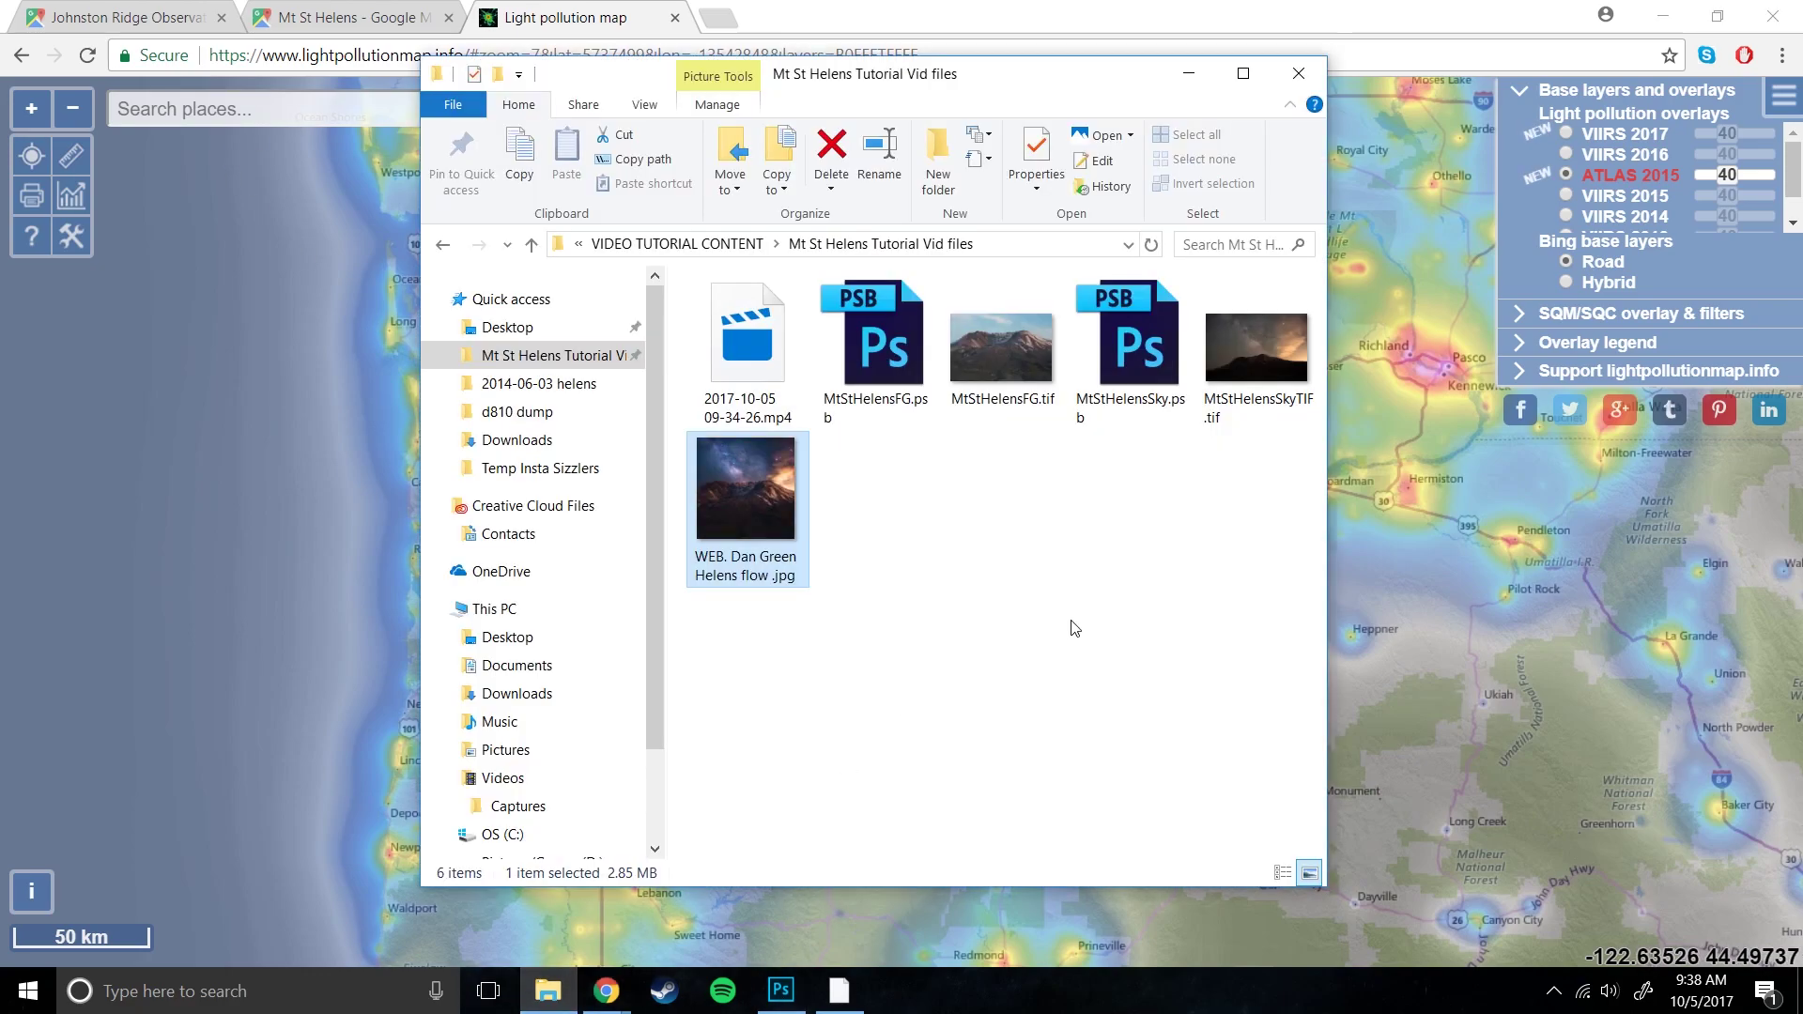
{"action": "double_click", "coordinate": [1248, 355]}
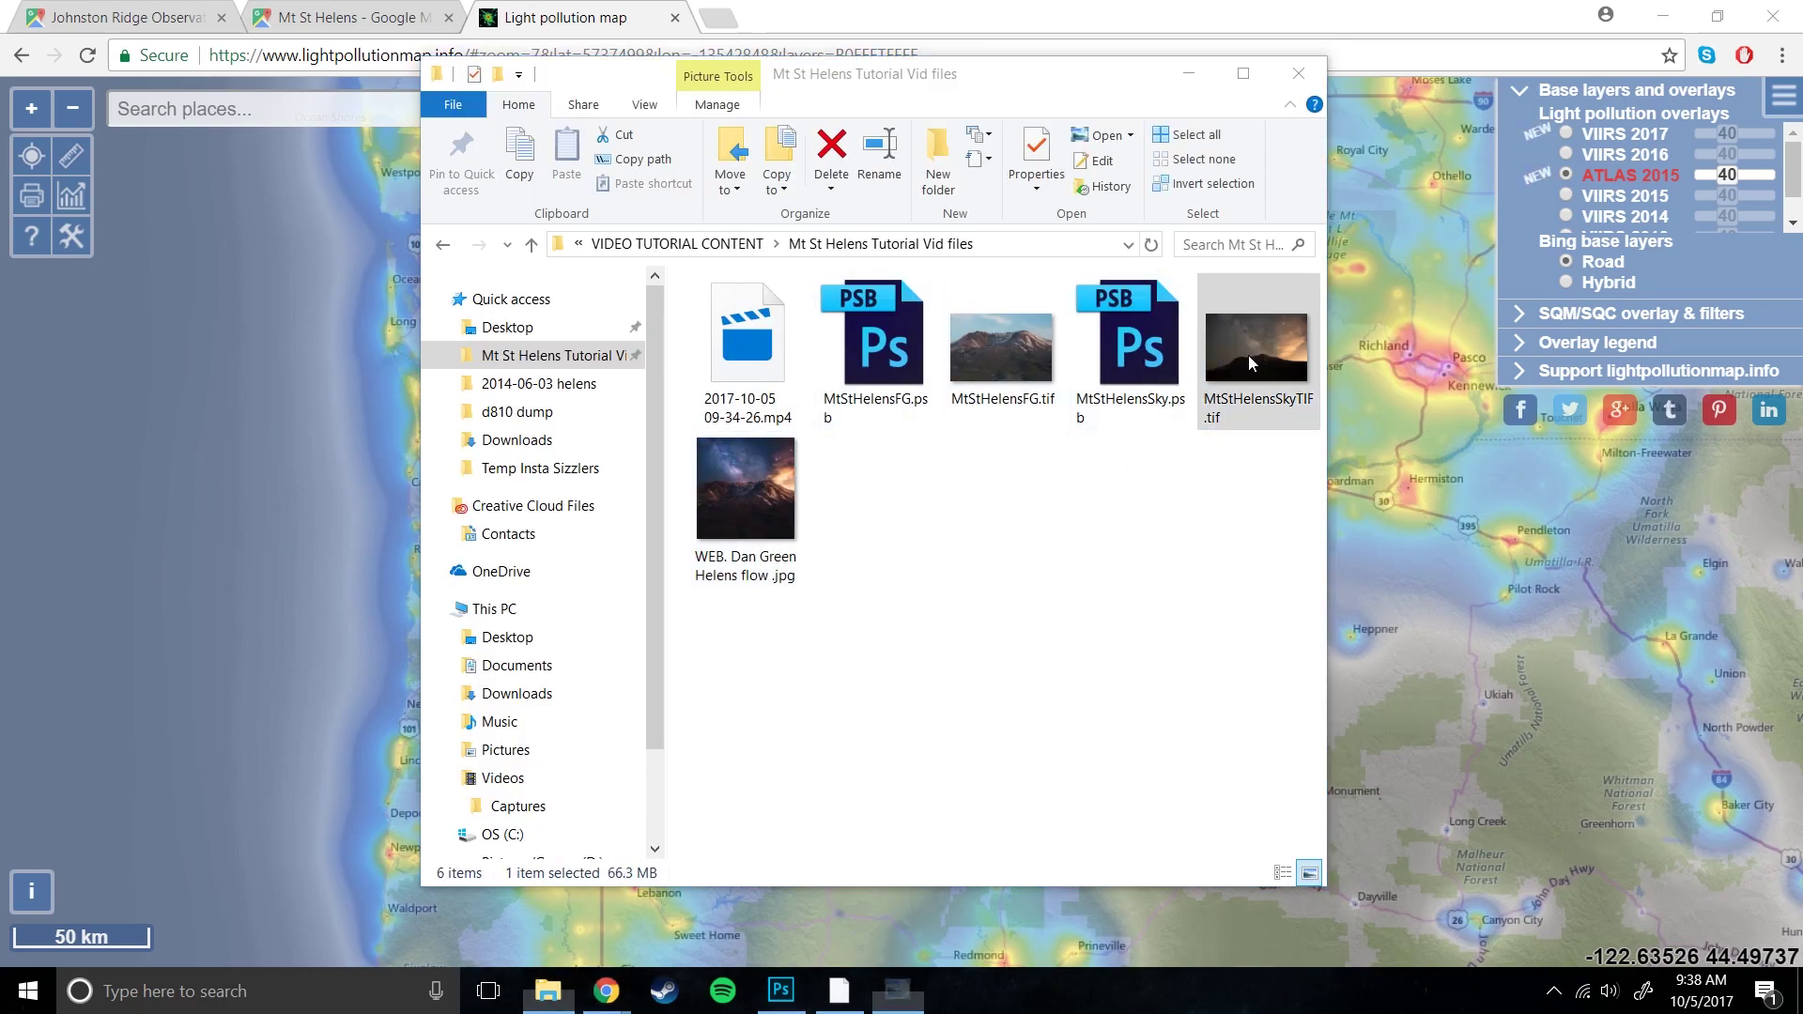
{"action": "left_click_drag", "start_coordinate": [1139, 29], "coordinate": [1180, 77]}
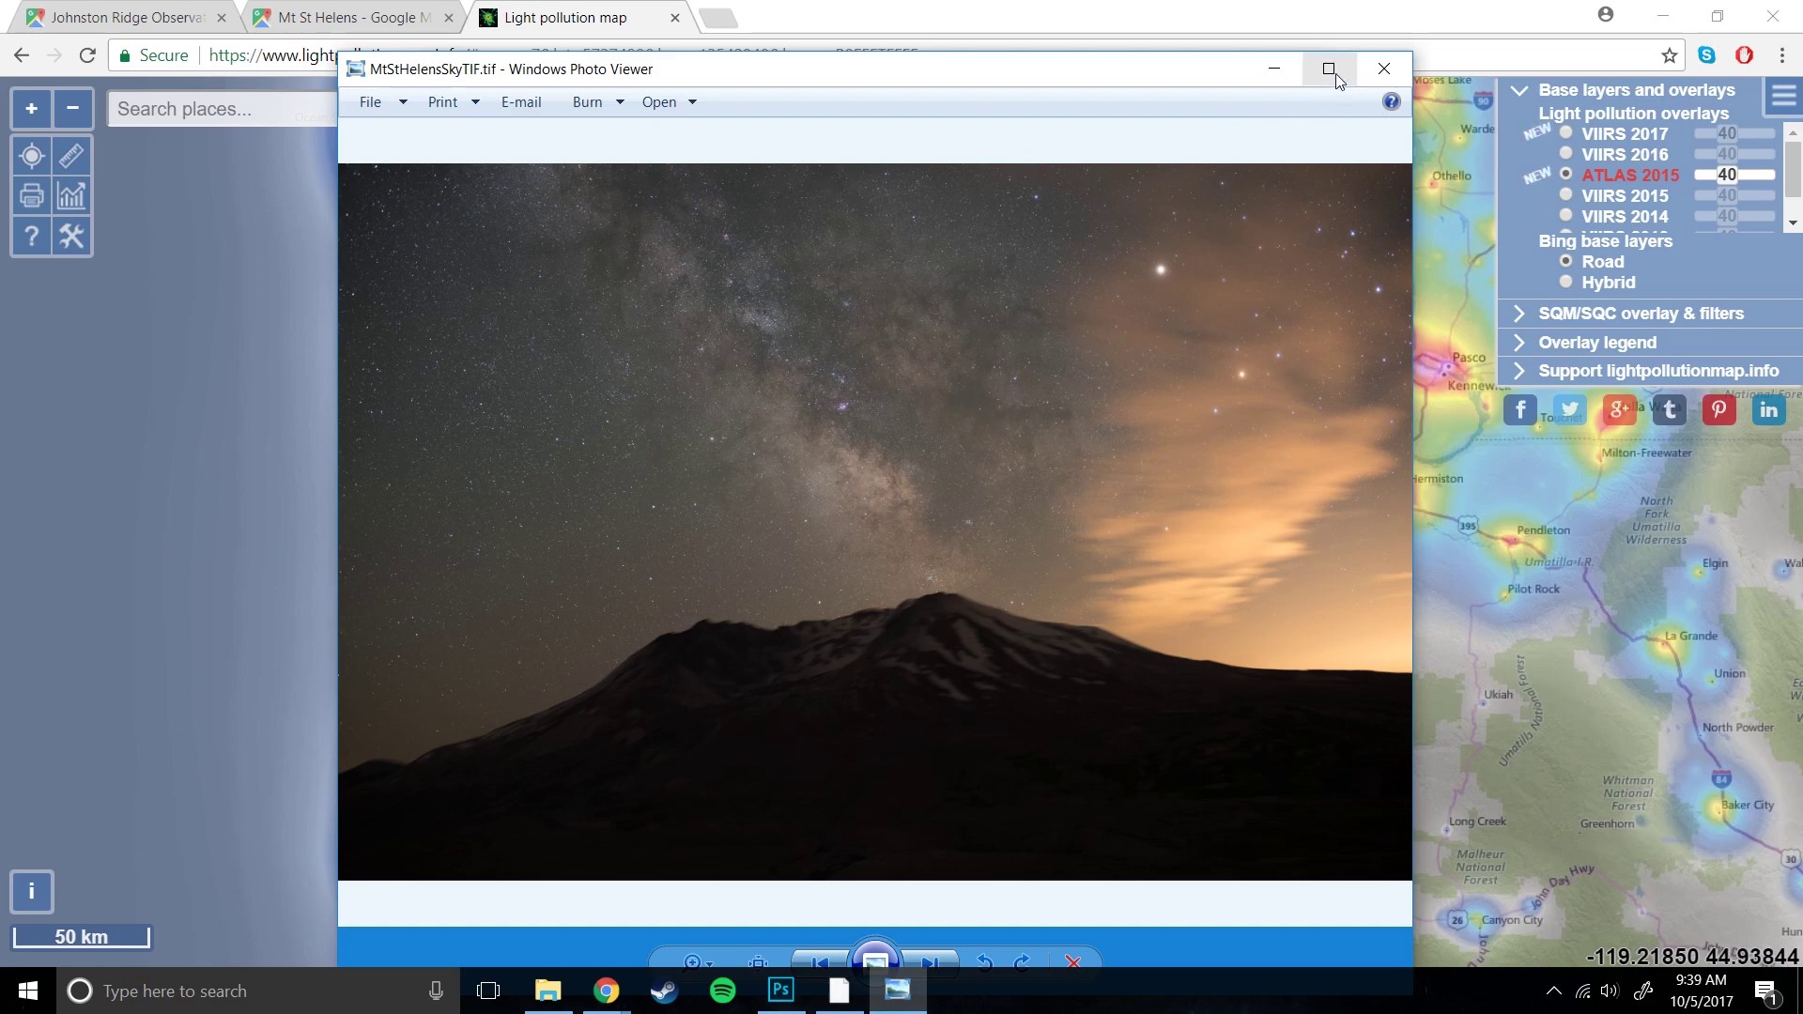
{"action": "left_click", "coordinate": [1382, 70]}
- Open the finished Mt St Helens JPG in Photos and browse back past MtStHelensSkyTIF.tif to MtStHelensFG.tif
{"action": "left_click", "coordinate": [753, 530]}
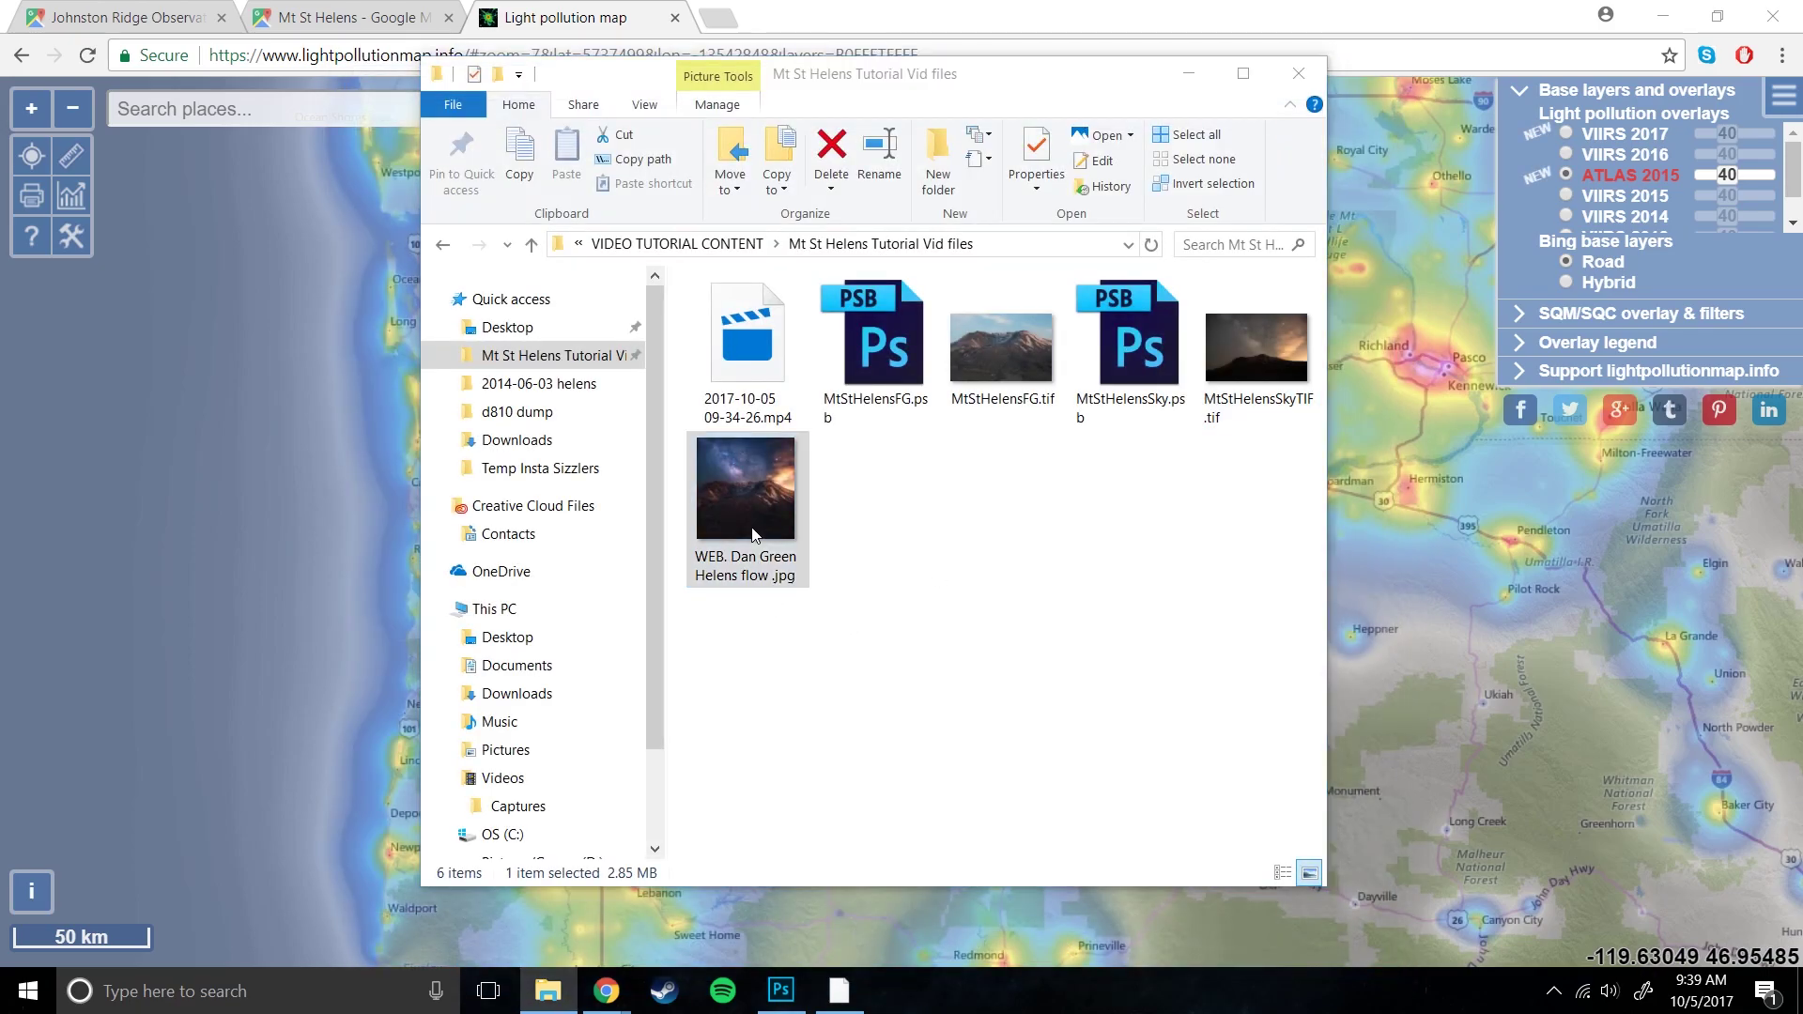
{"action": "double_click", "coordinate": [752, 534]}
{"action": "left_click", "coordinate": [784, 930]}
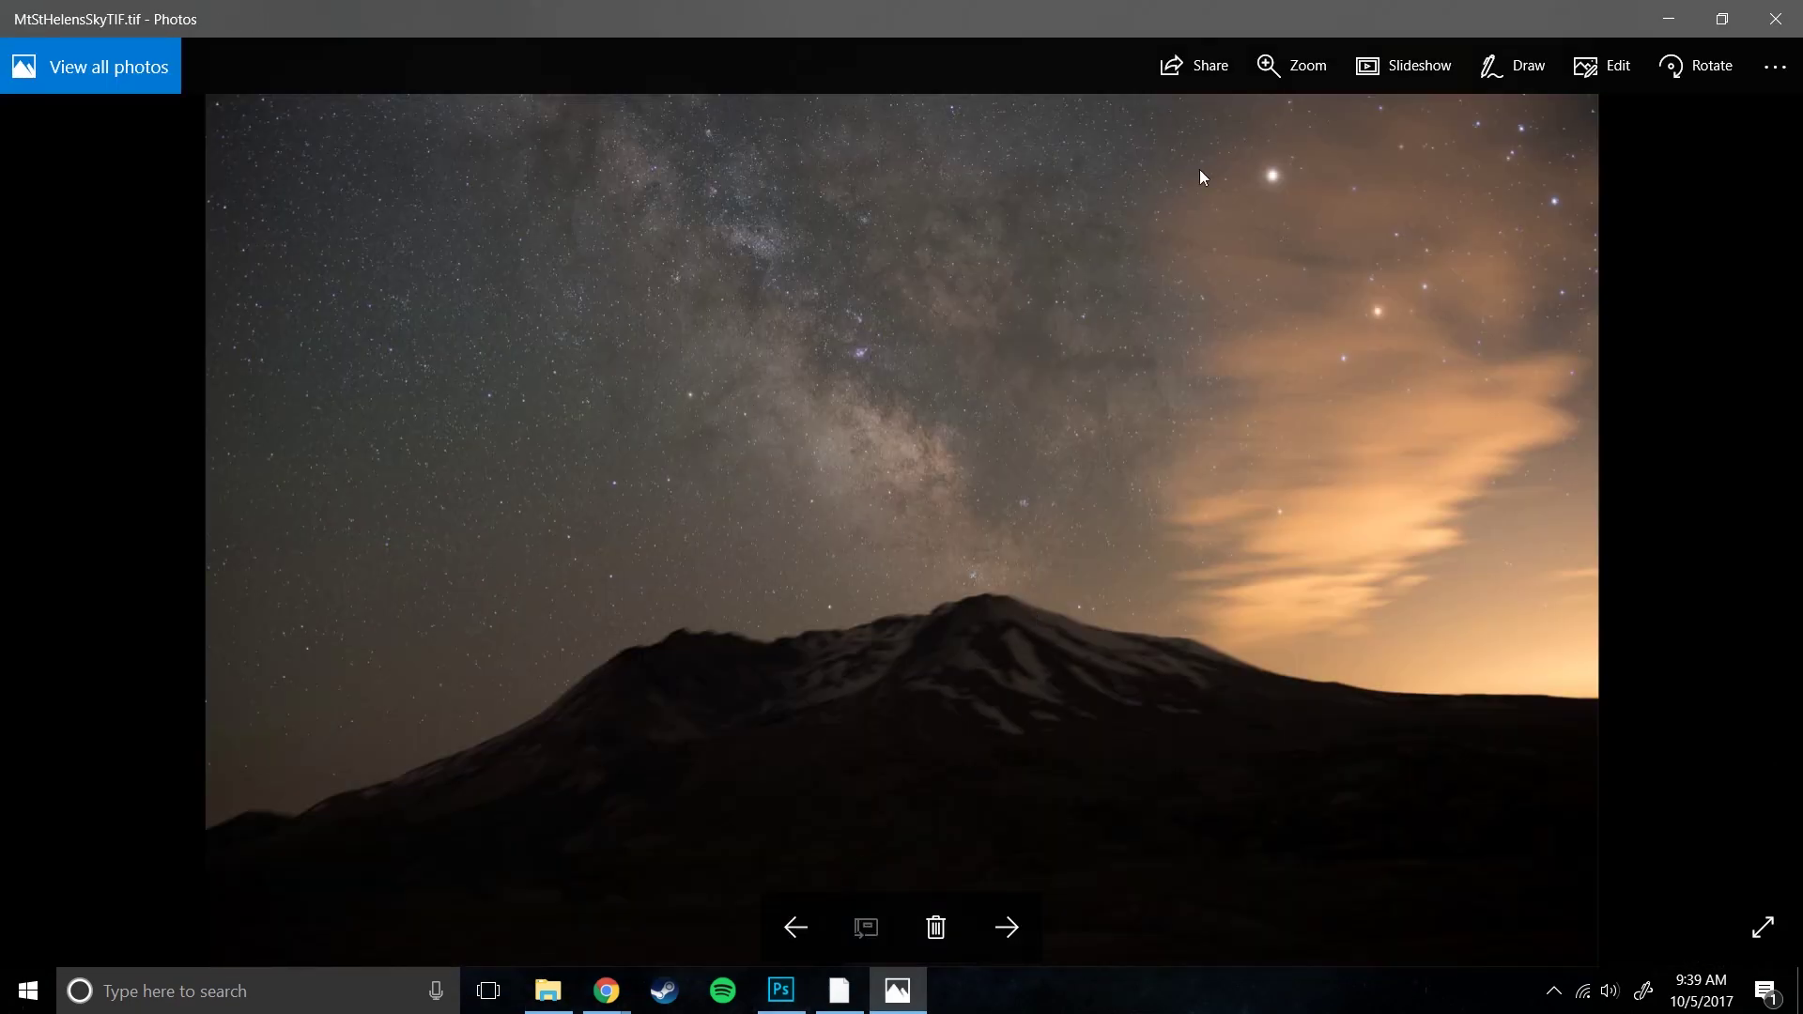
{"action": "left_click", "coordinate": [797, 928]}
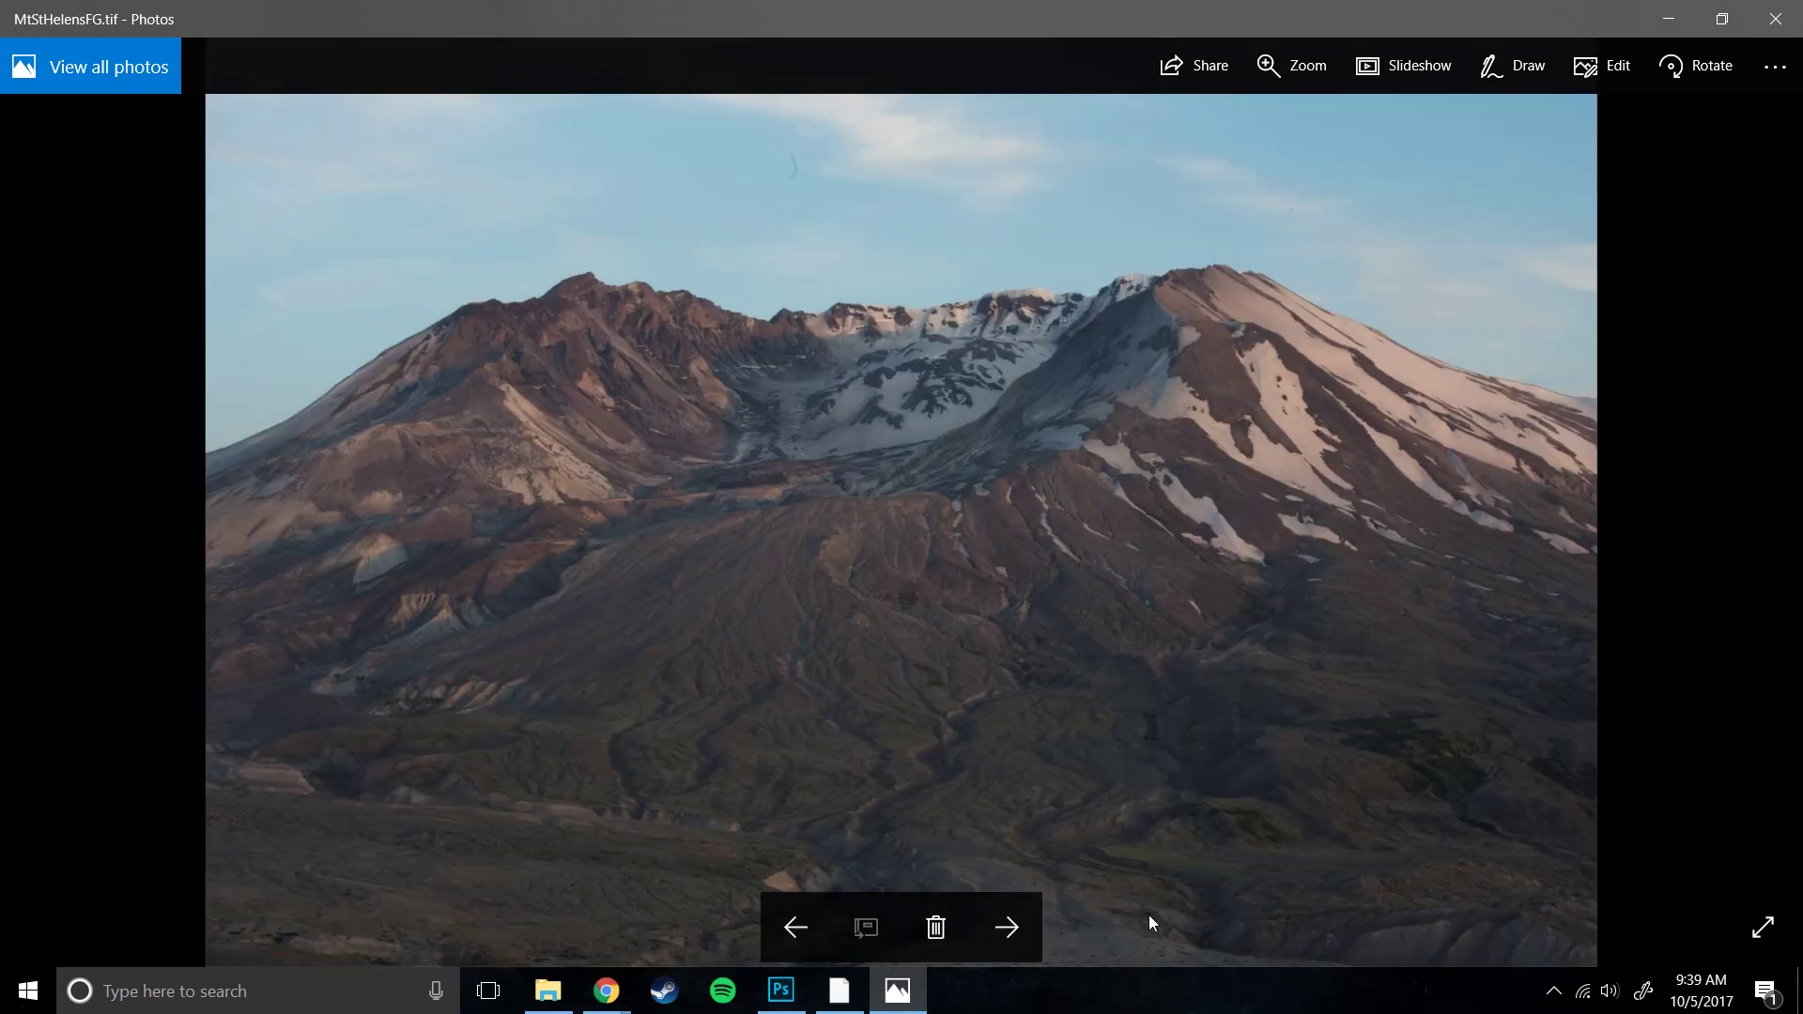
- Compare the night sky shot MtStHelensSkyTIF.tif with the foreground shot MtStHelensFG.tif, alternating between them
{"action": "left_click", "coordinate": [1037, 933]}
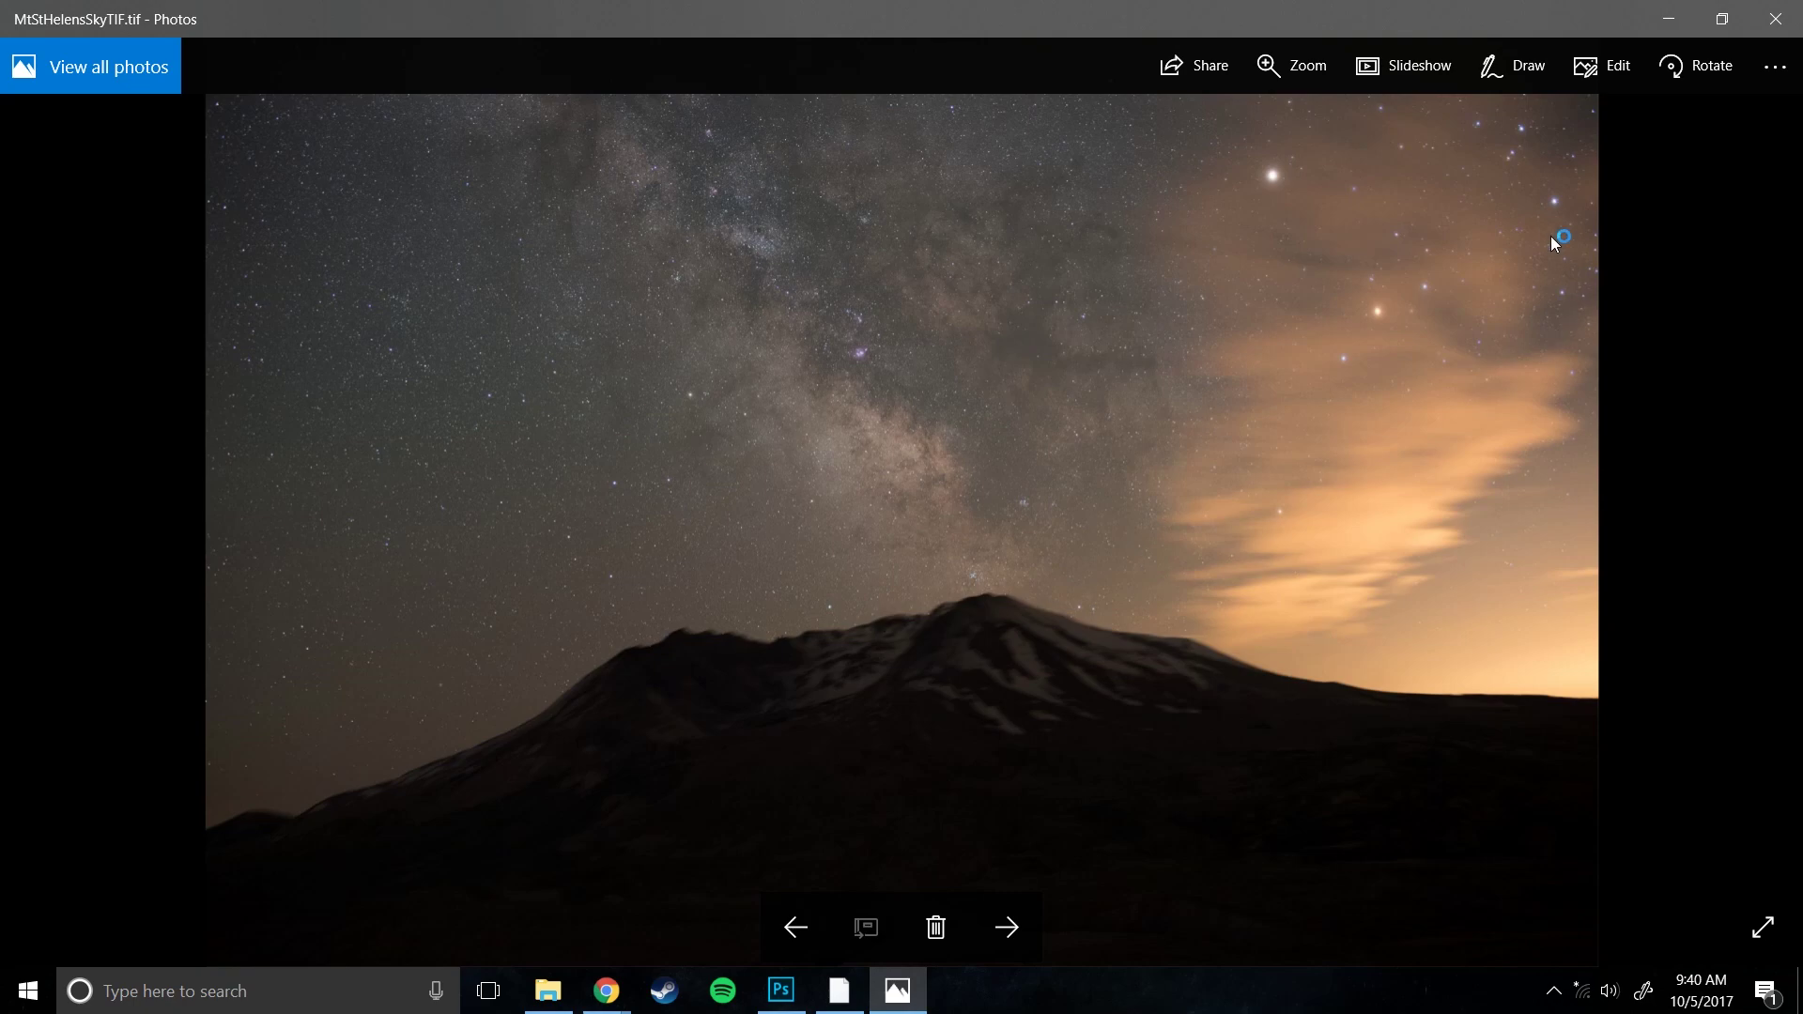
{"action": "left_click", "coordinate": [803, 924]}
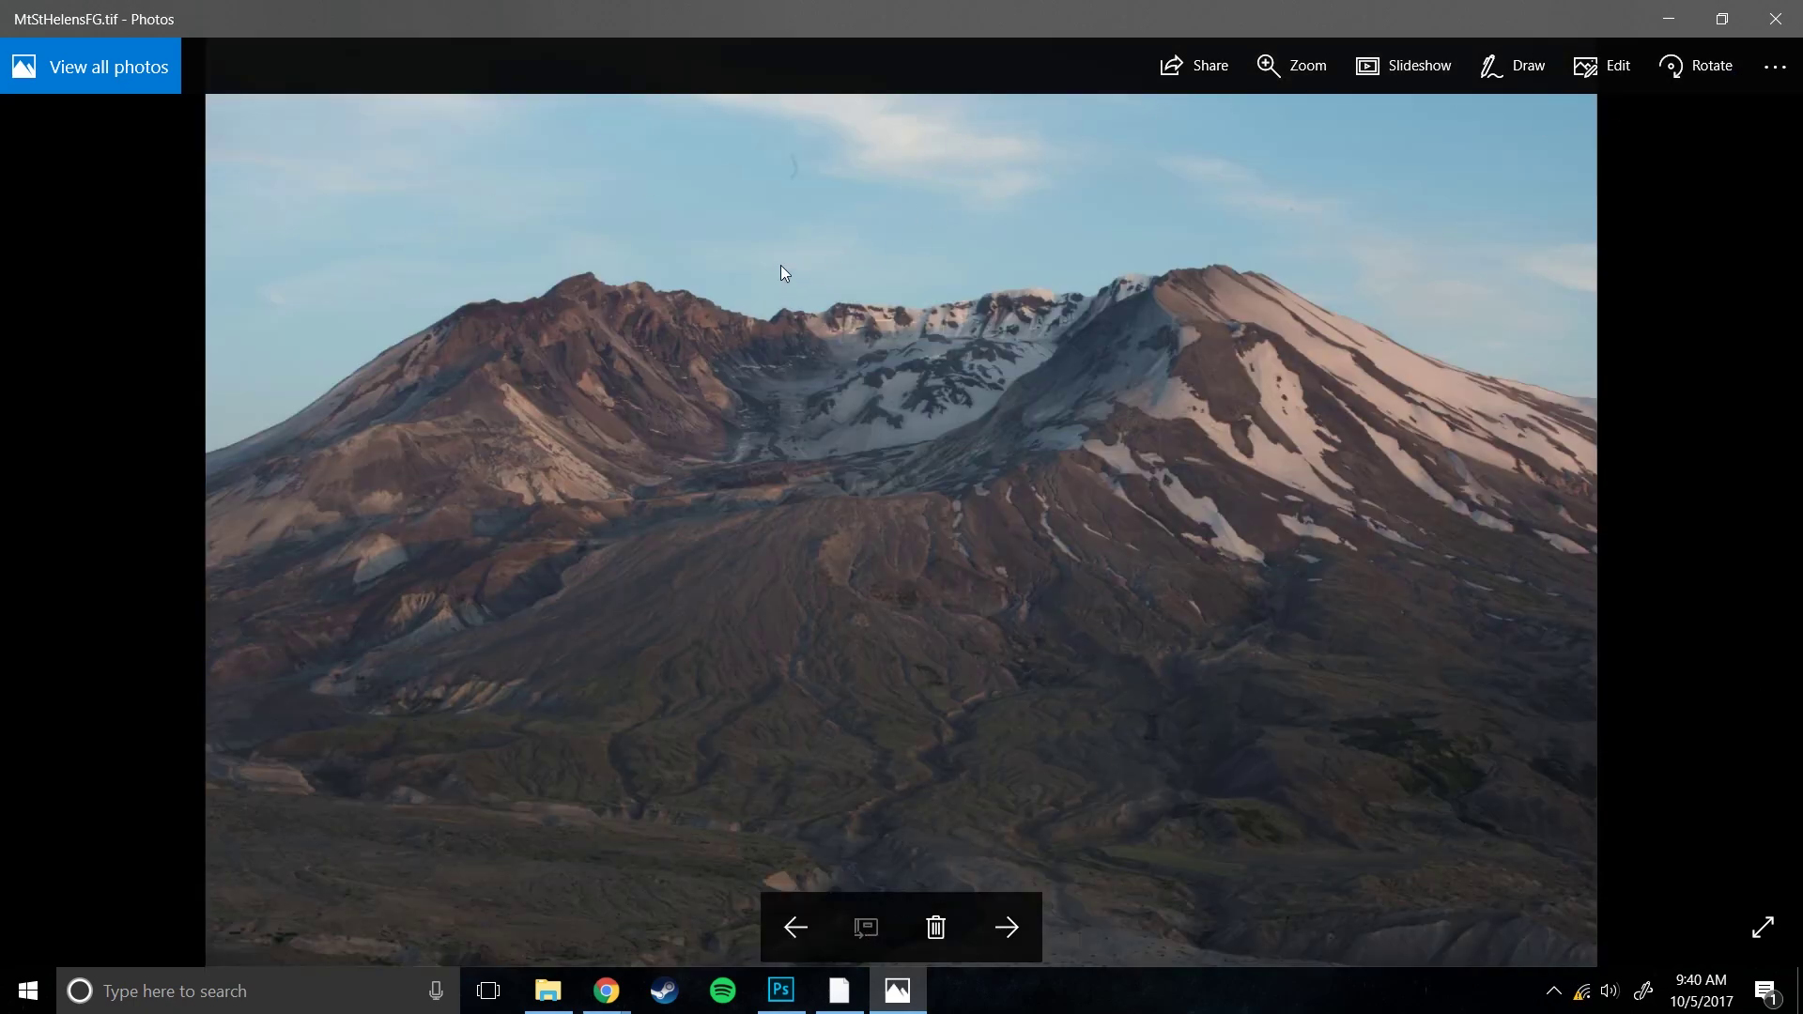
{"action": "left_click", "coordinate": [1025, 937]}
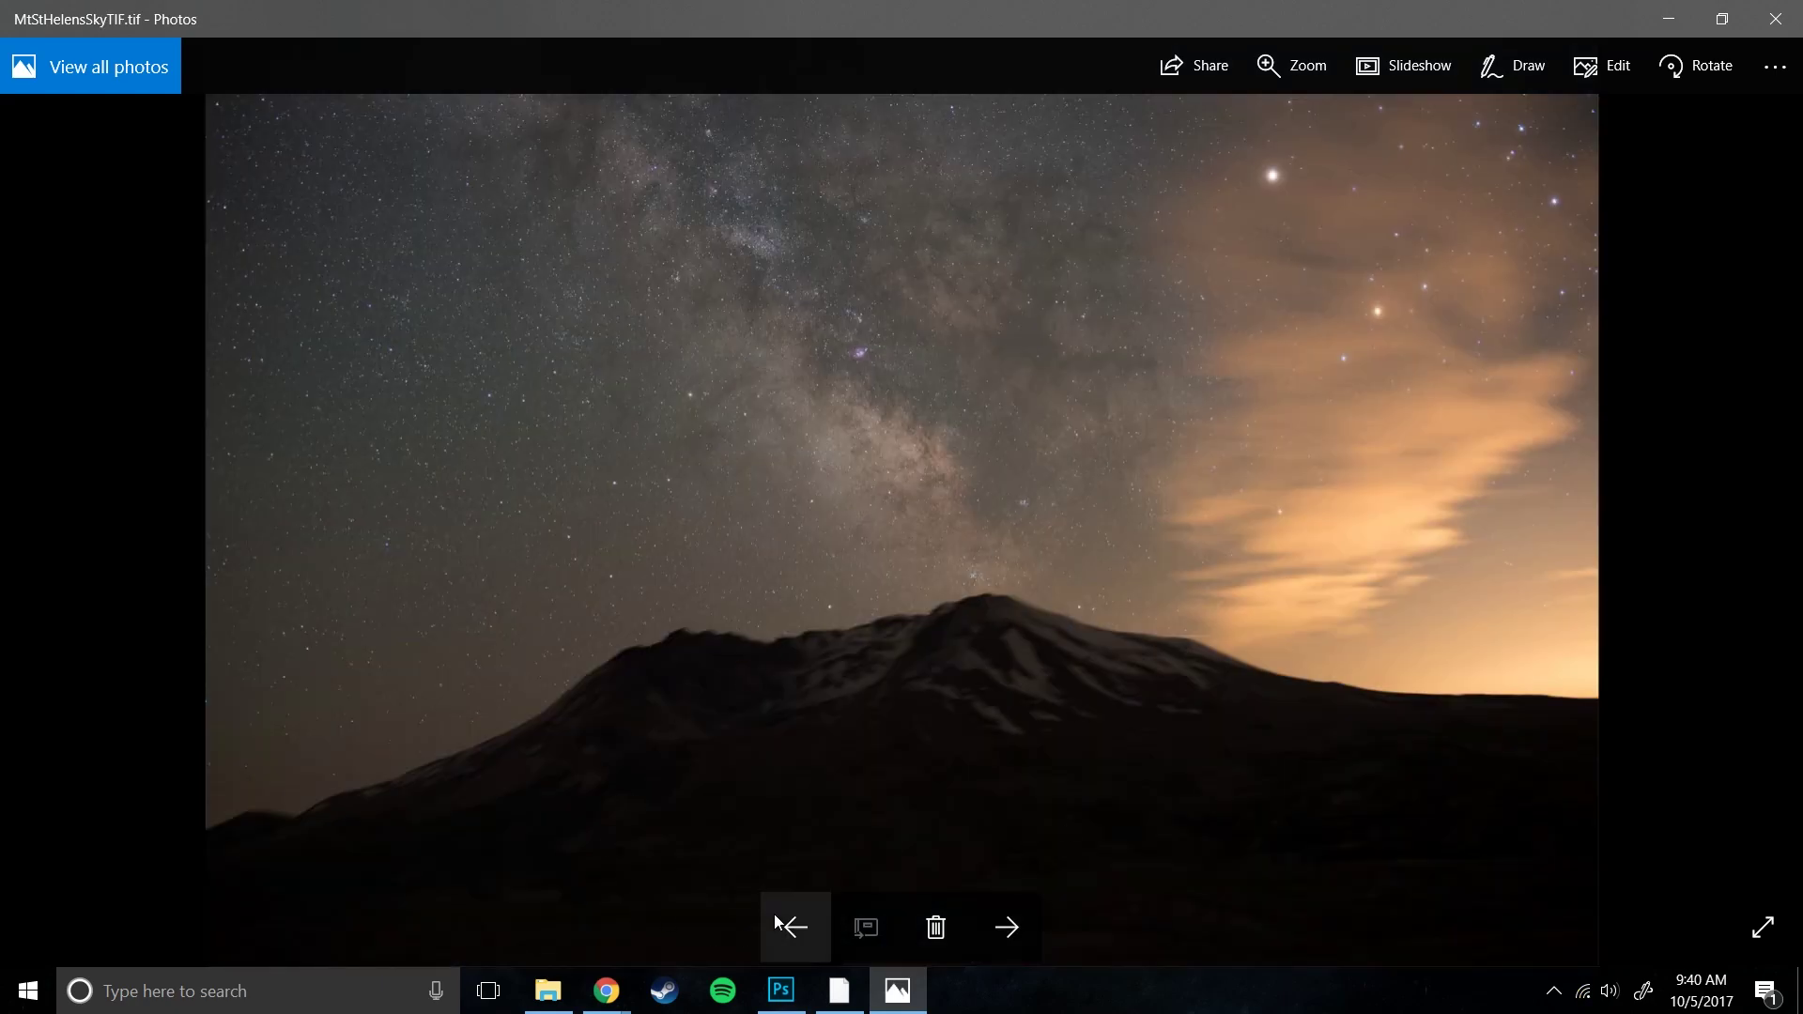
{"action": "left_click", "coordinate": [794, 927]}
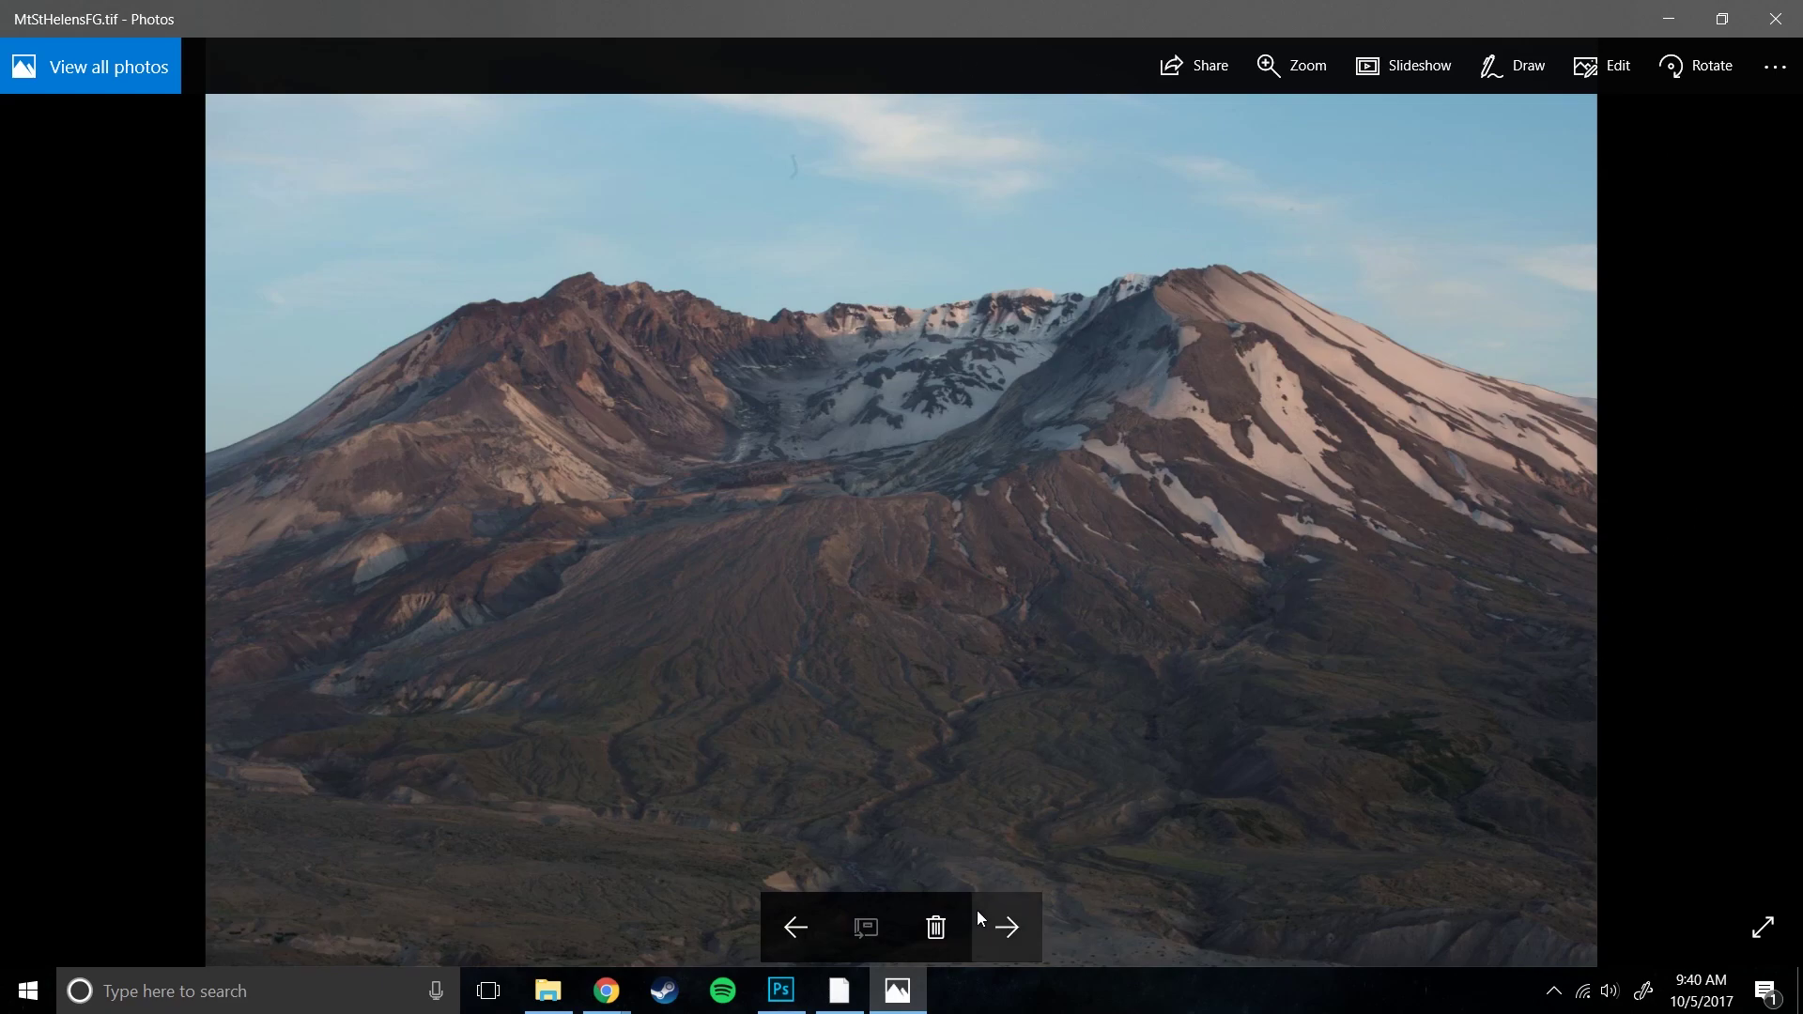
{"action": "left_click", "coordinate": [1001, 925]}
{"action": "left_click", "coordinate": [806, 935]}
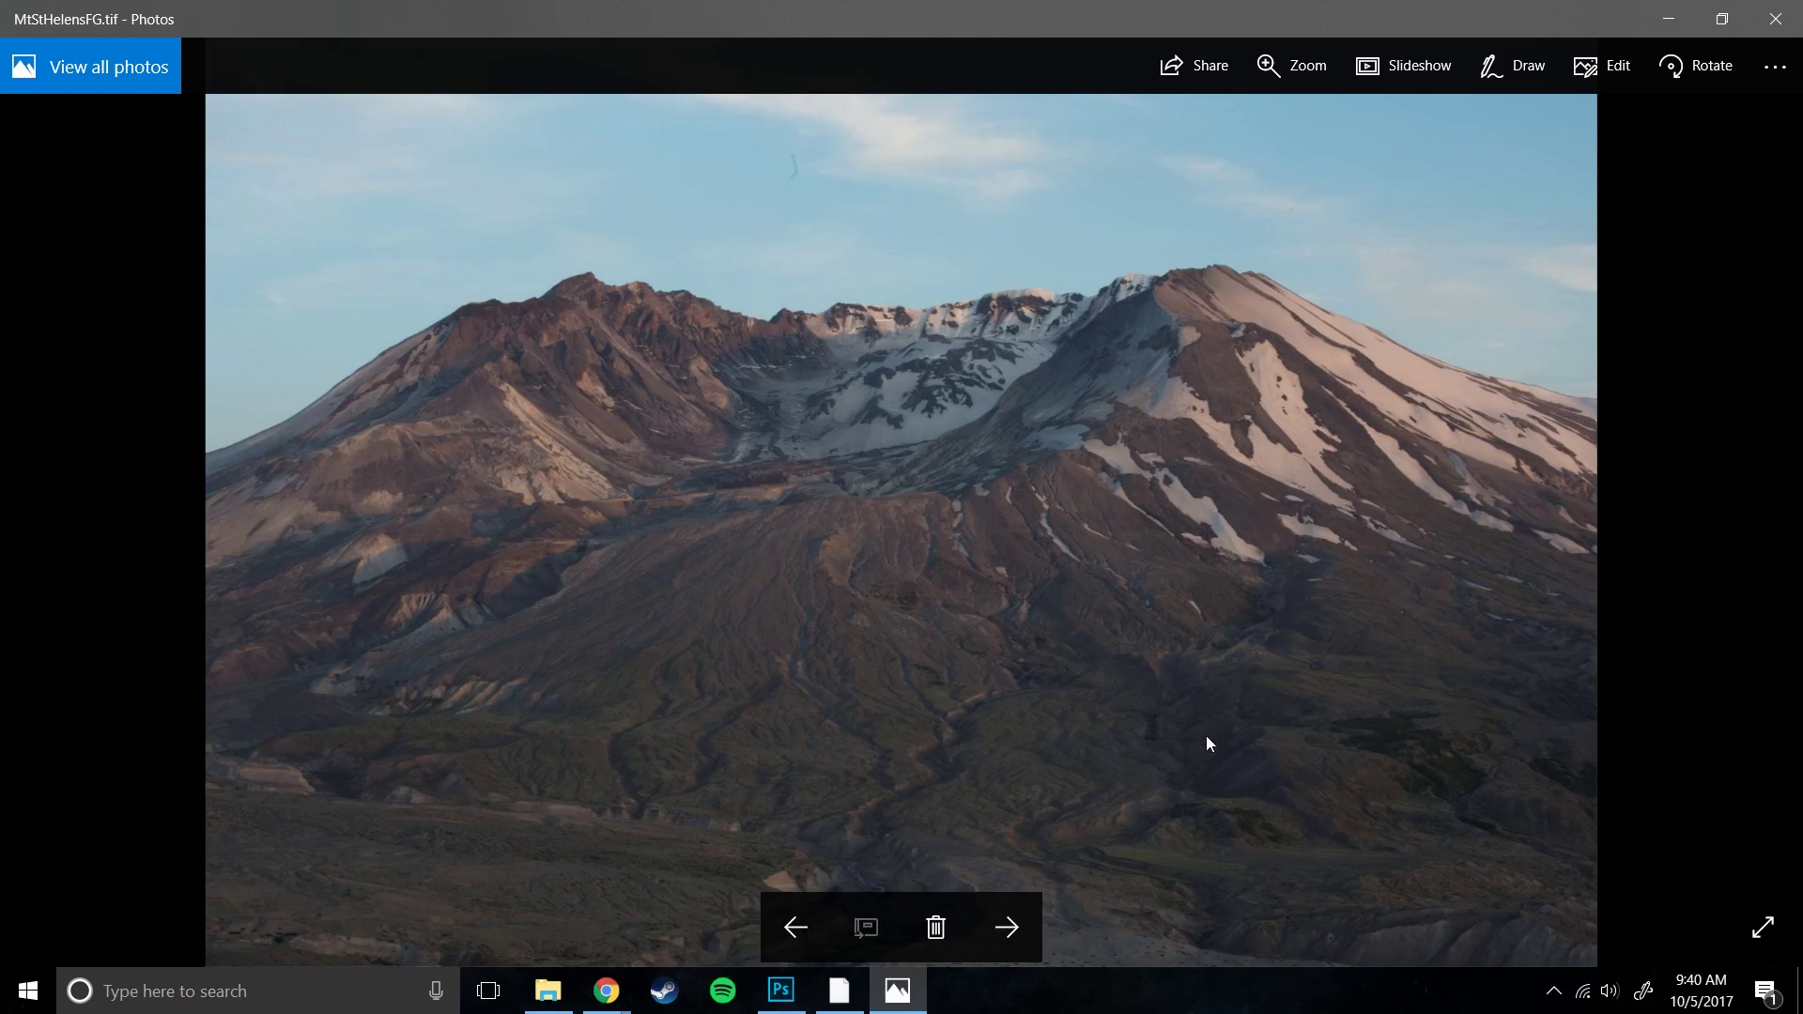
{"action": "left_click", "coordinate": [1007, 927]}
{"action": "left_click", "coordinate": [814, 940]}
{"action": "left_click", "coordinate": [984, 928]}
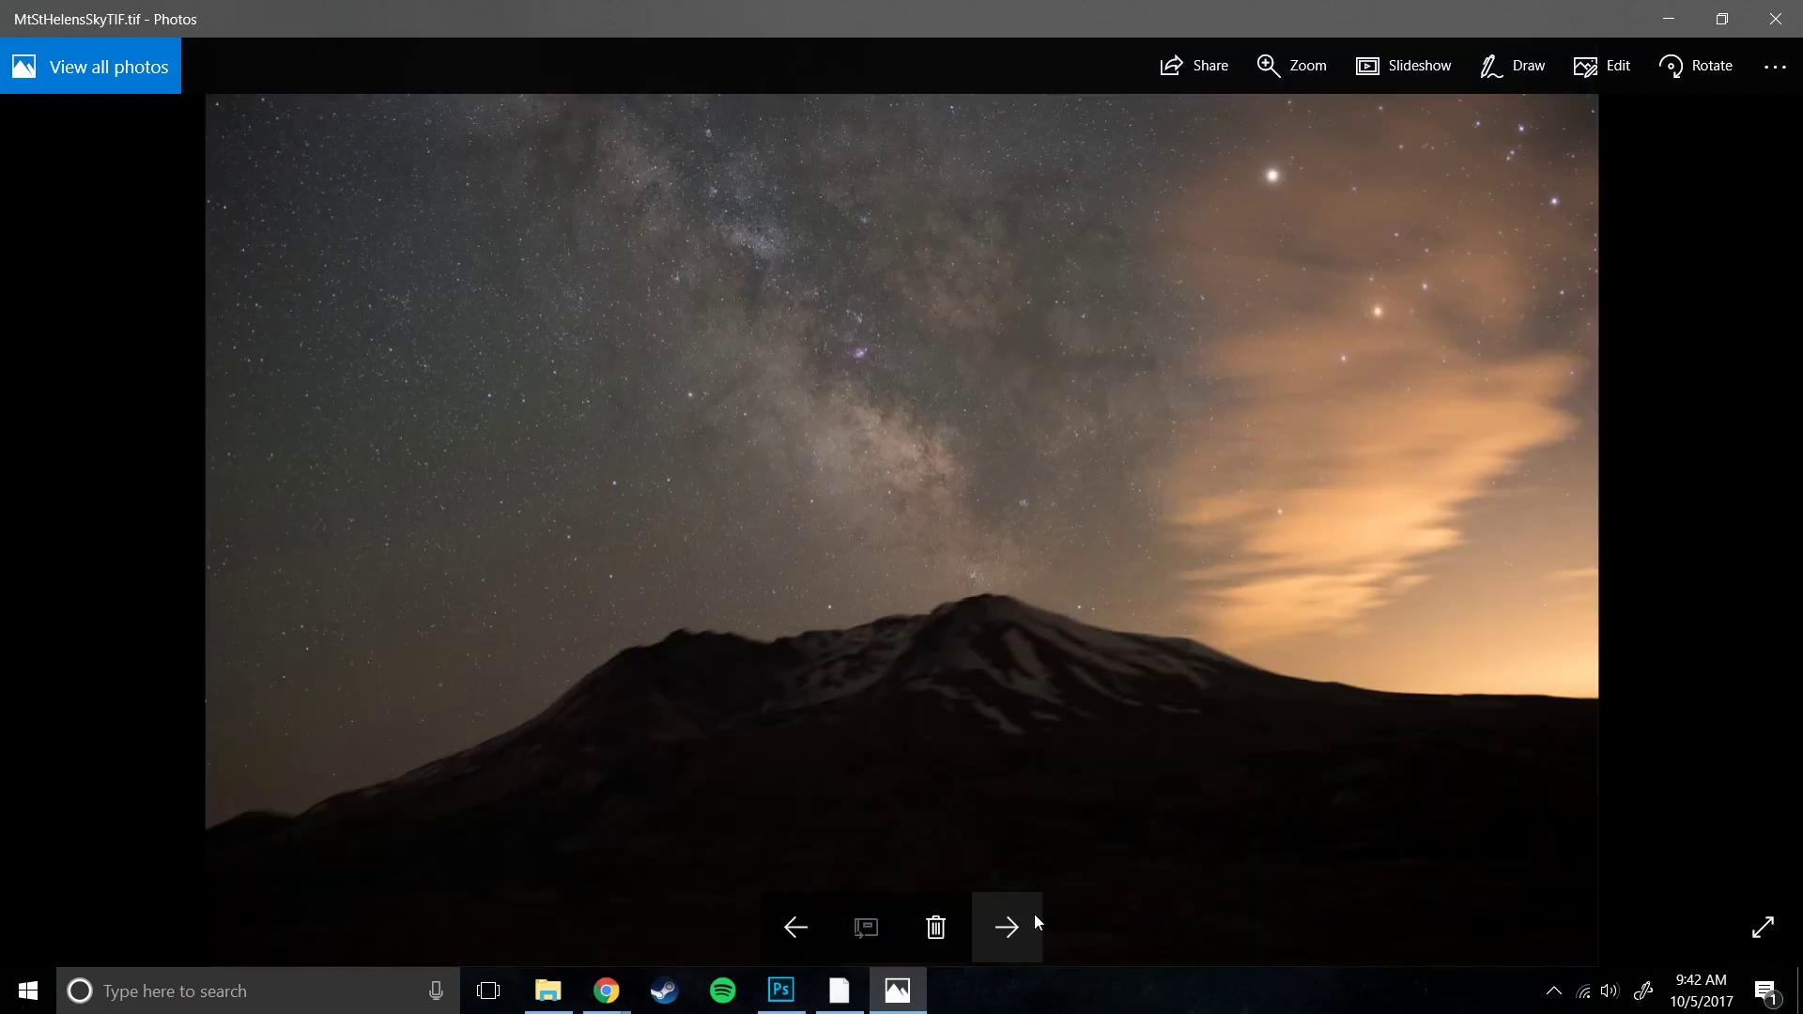
- Show the file info of MtStHelensFG.tif and examine its shutter speed, aperture, focal length and ISO
{"action": "left_click", "coordinate": [805, 930]}
{"action": "left_click", "coordinate": [1775, 66]}
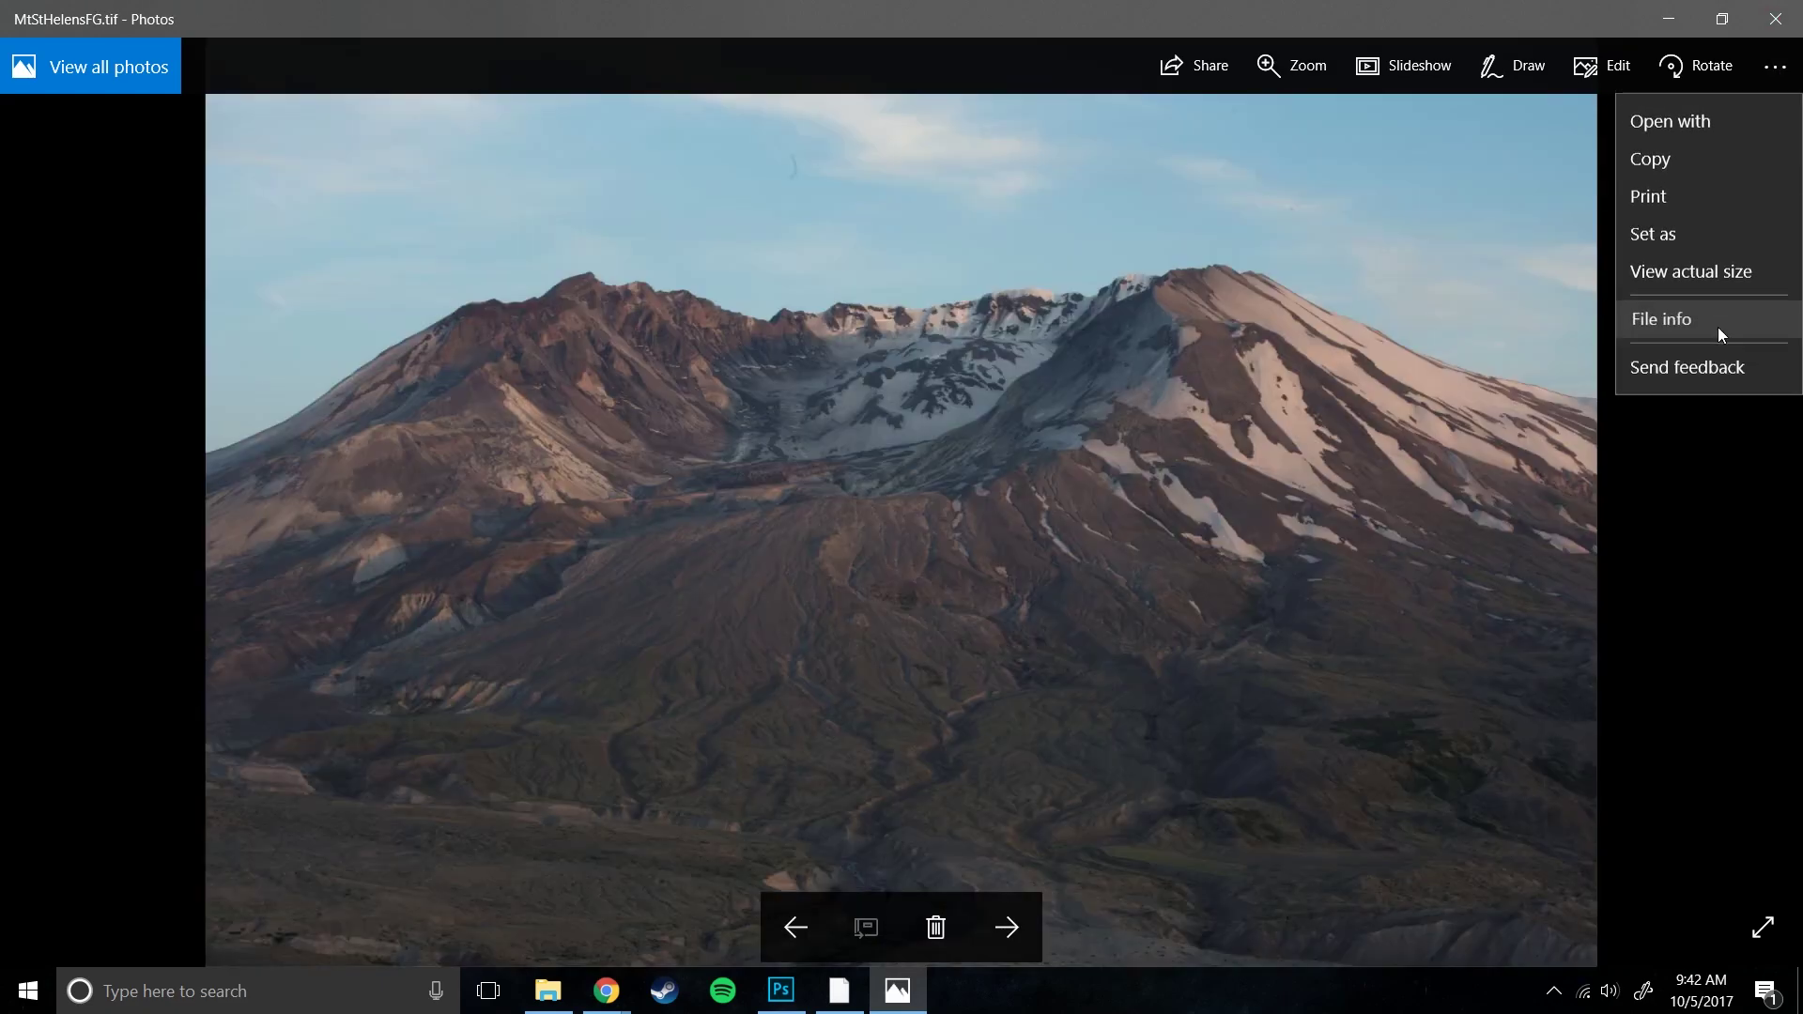
{"action": "left_click", "coordinate": [1717, 327]}
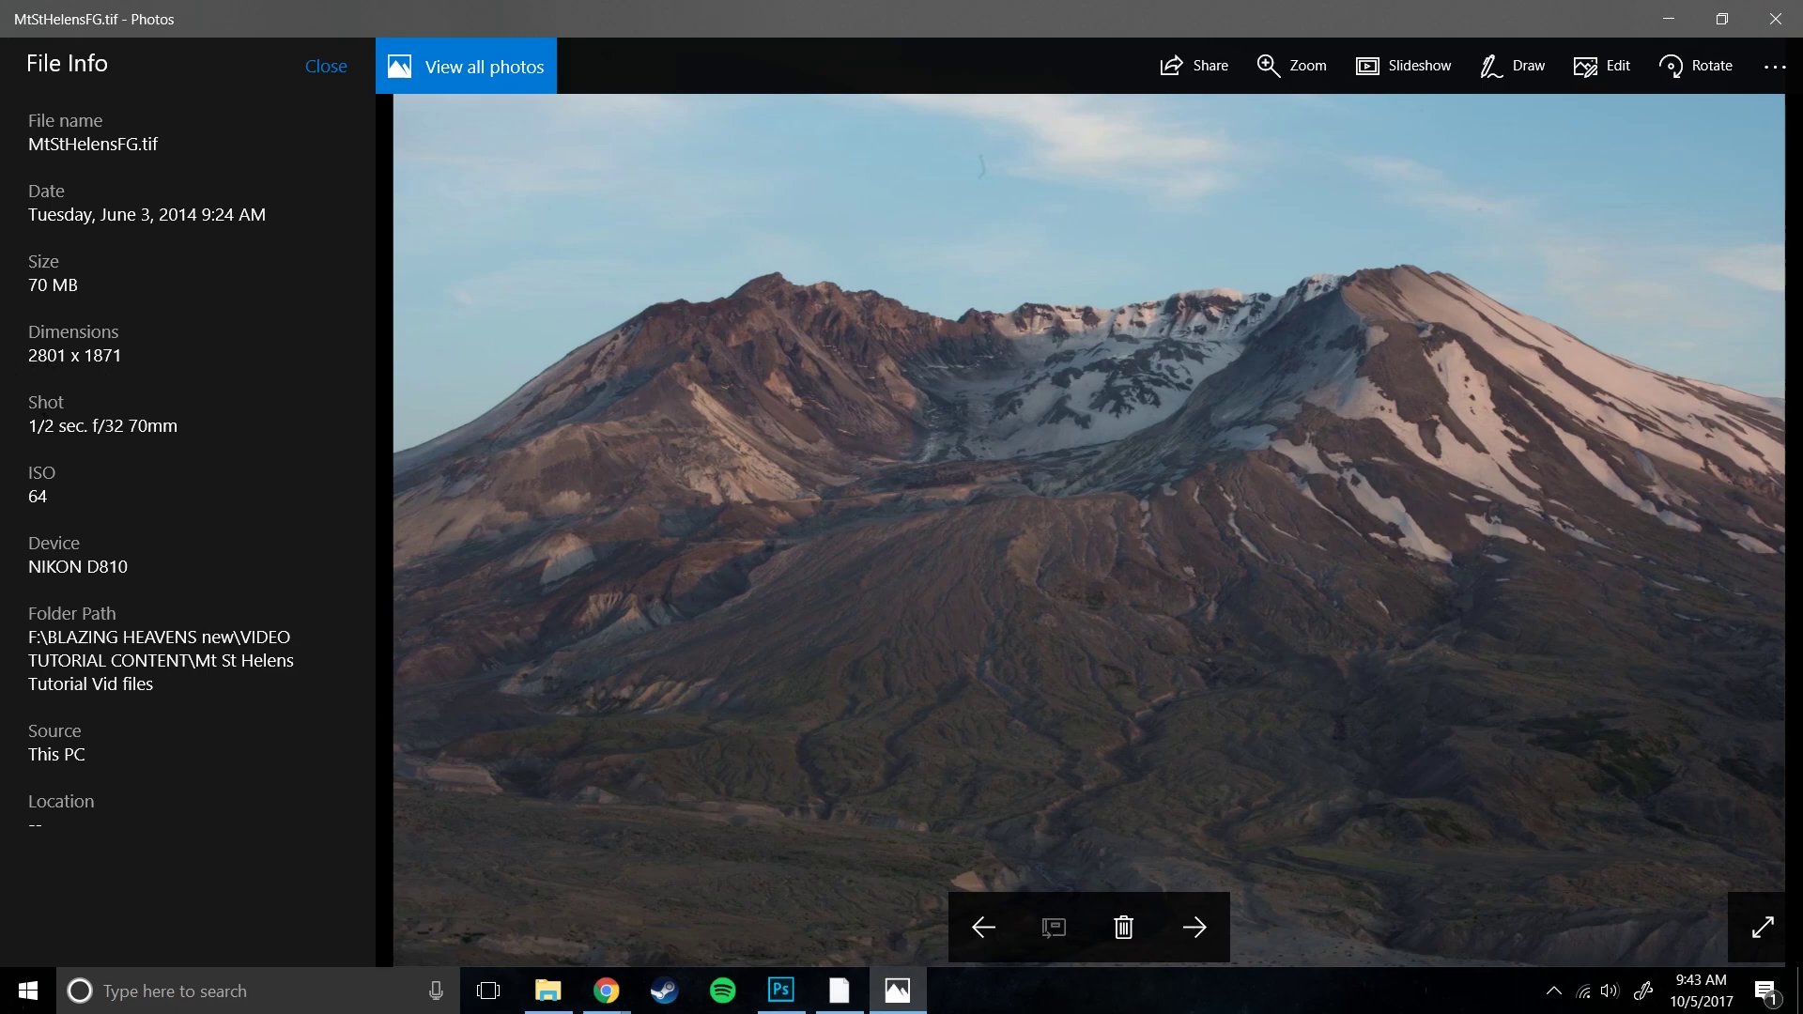
{"action": "left_click_drag", "start_coordinate": [29, 425], "coordinate": [178, 425]}
{"action": "left_click", "coordinate": [17, 513]}
{"action": "left_click_drag", "start_coordinate": [48, 495], "coordinate": [36, 496]}
{"action": "left_click", "coordinate": [37, 432]}
{"action": "left_click_drag", "start_coordinate": [30, 425], "coordinate": [181, 427]}
{"action": "left_click", "coordinate": [118, 426]}
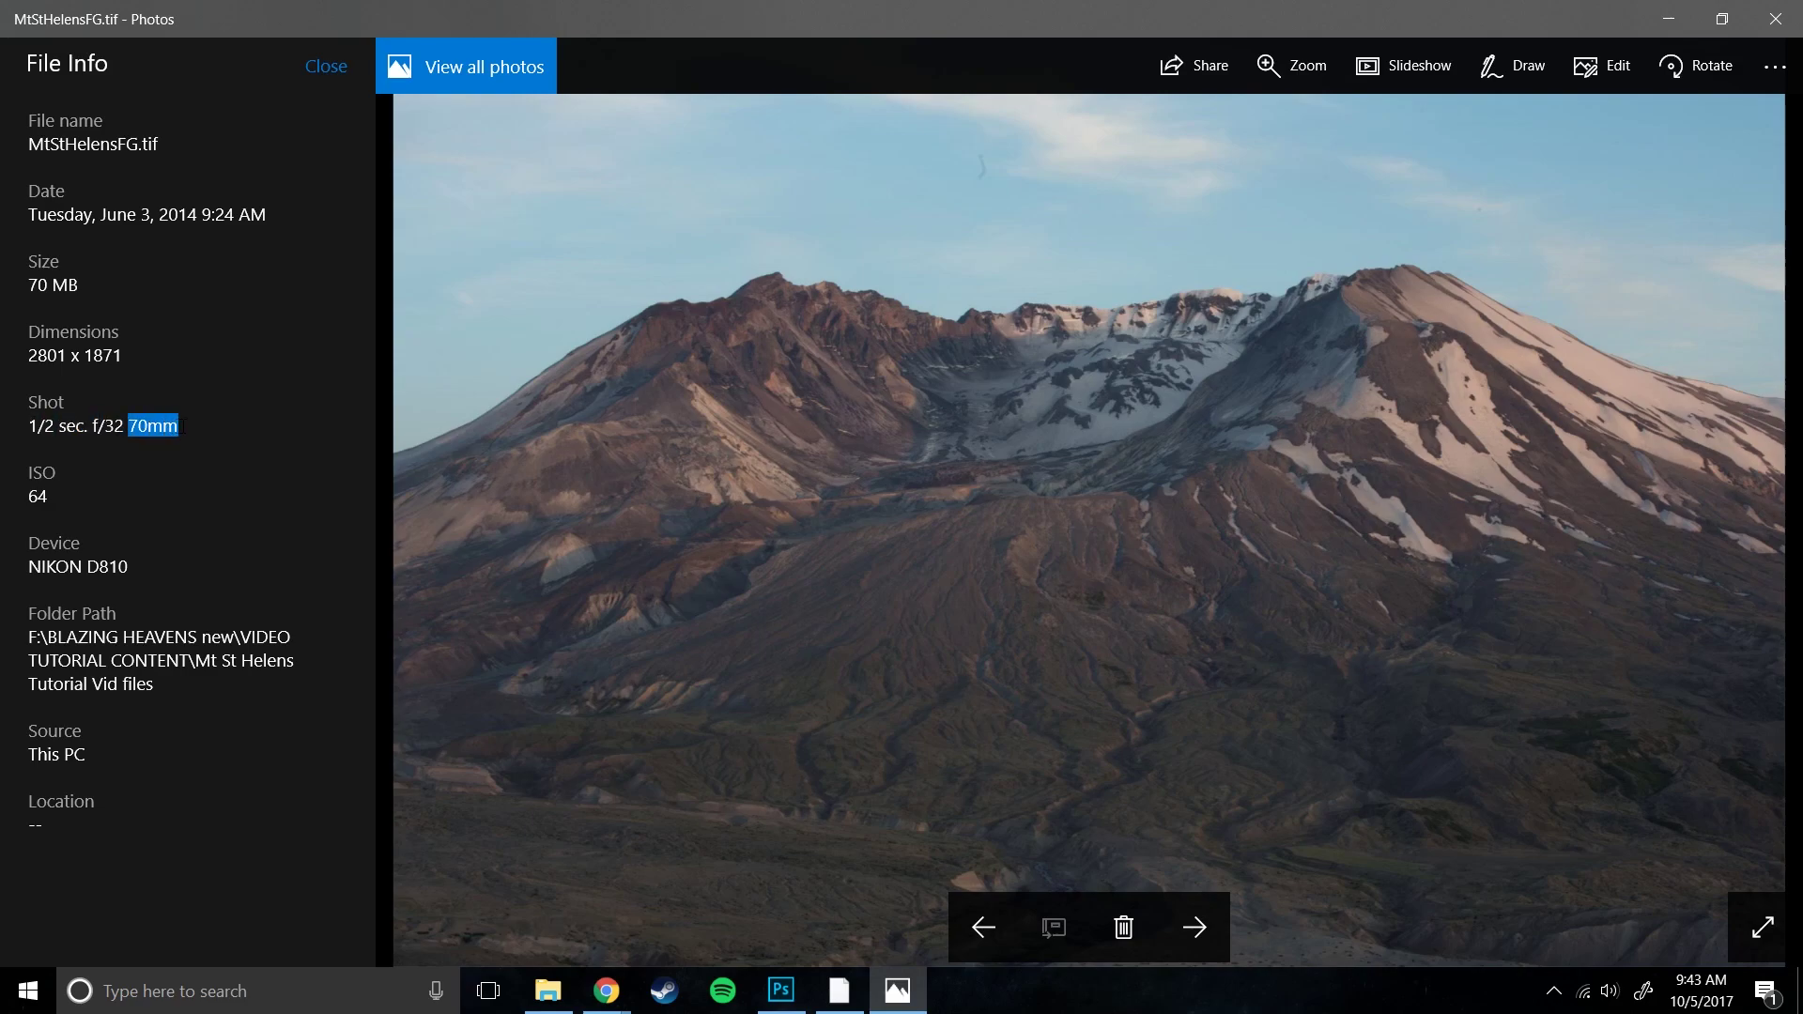
{"action": "left_click", "coordinate": [1136, 419]}
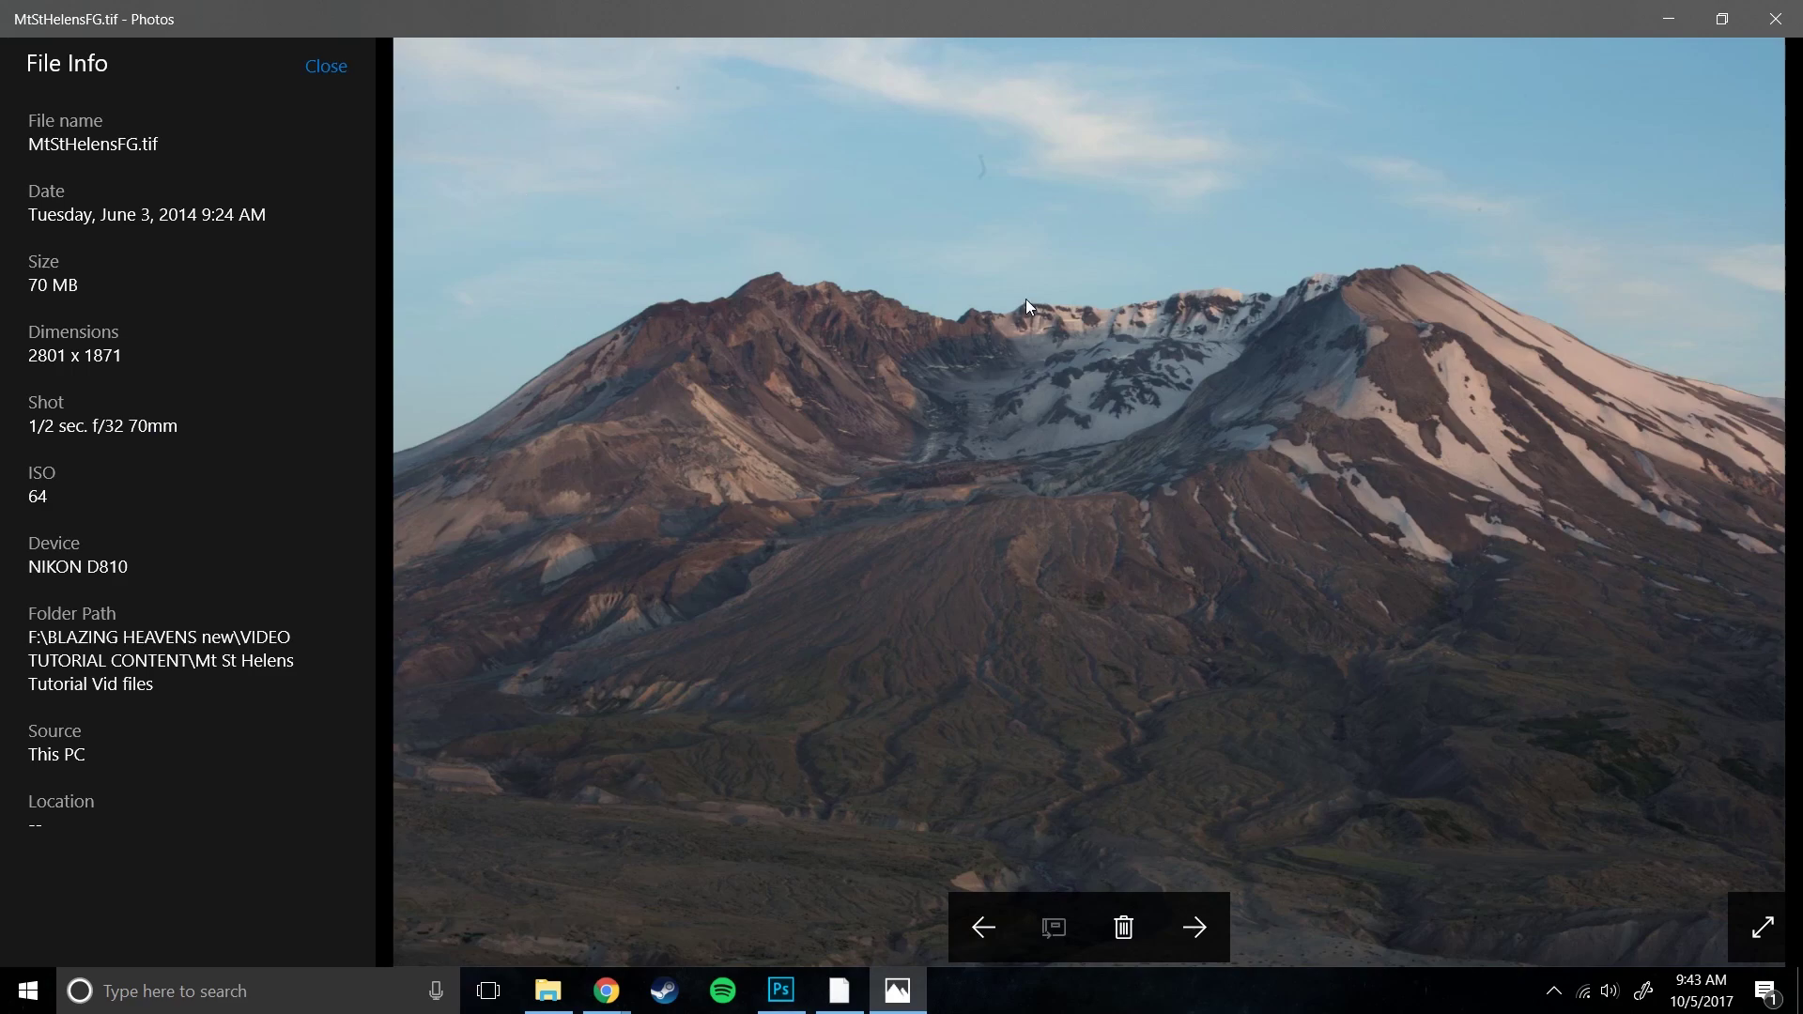
- Compare the file info of MtStHelensSkyTIF.tif and MtStHelensFG.tif, paying attention to the focal length and exposure settings
{"action": "left_click", "coordinate": [1195, 927]}
{"action": "left_click_drag", "start_coordinate": [175, 427], "coordinate": [68, 426]}
{"action": "left_click", "coordinate": [981, 927]}
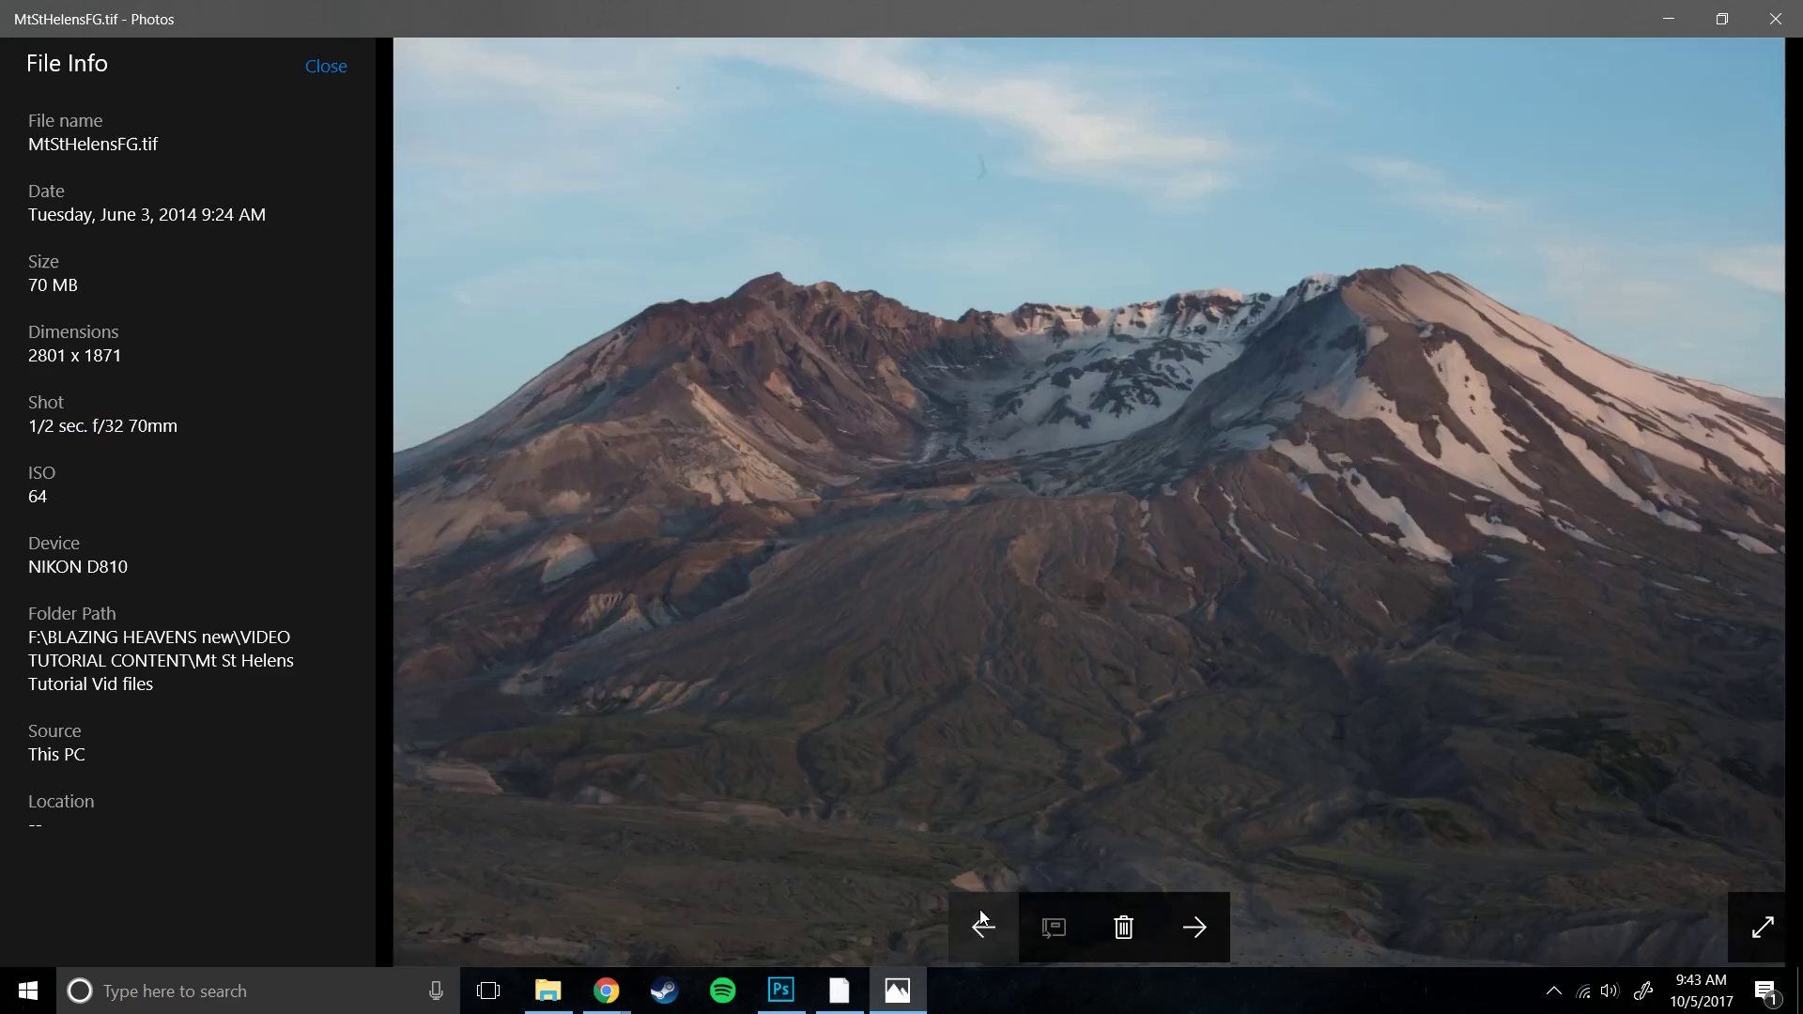
{"action": "left_click", "coordinate": [1195, 927]}
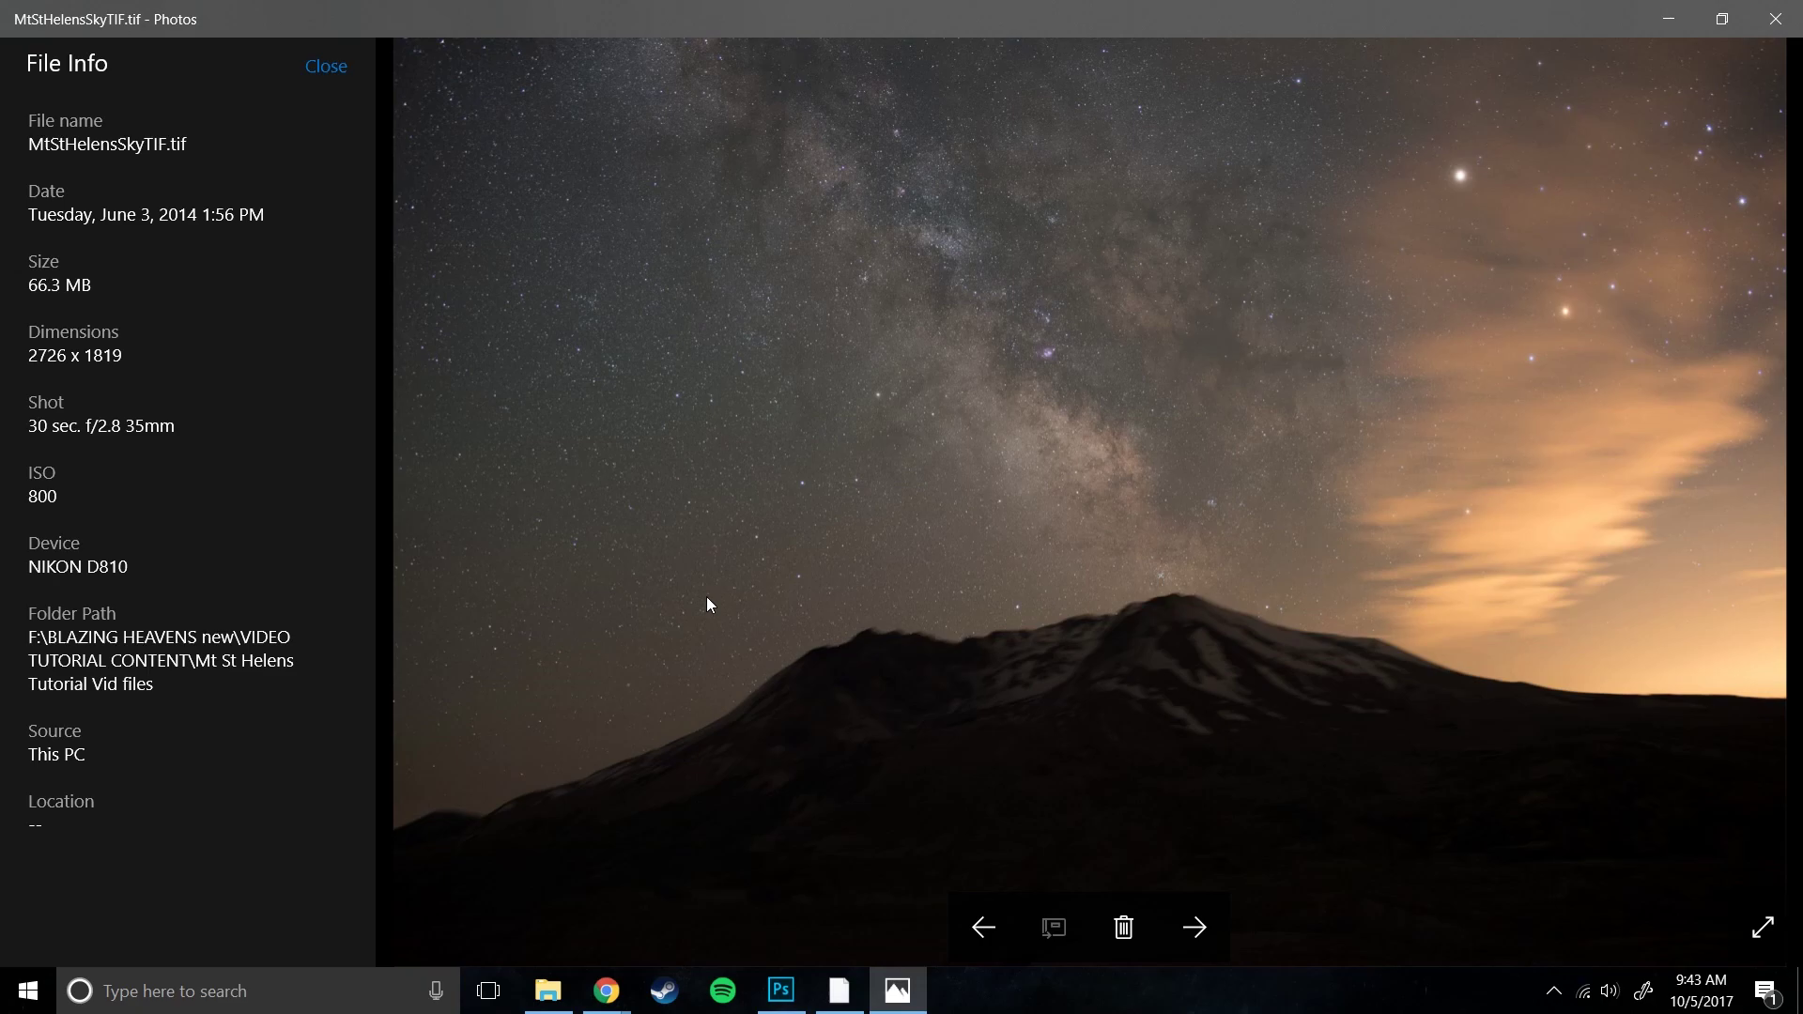
{"action": "left_click", "coordinate": [983, 927]}
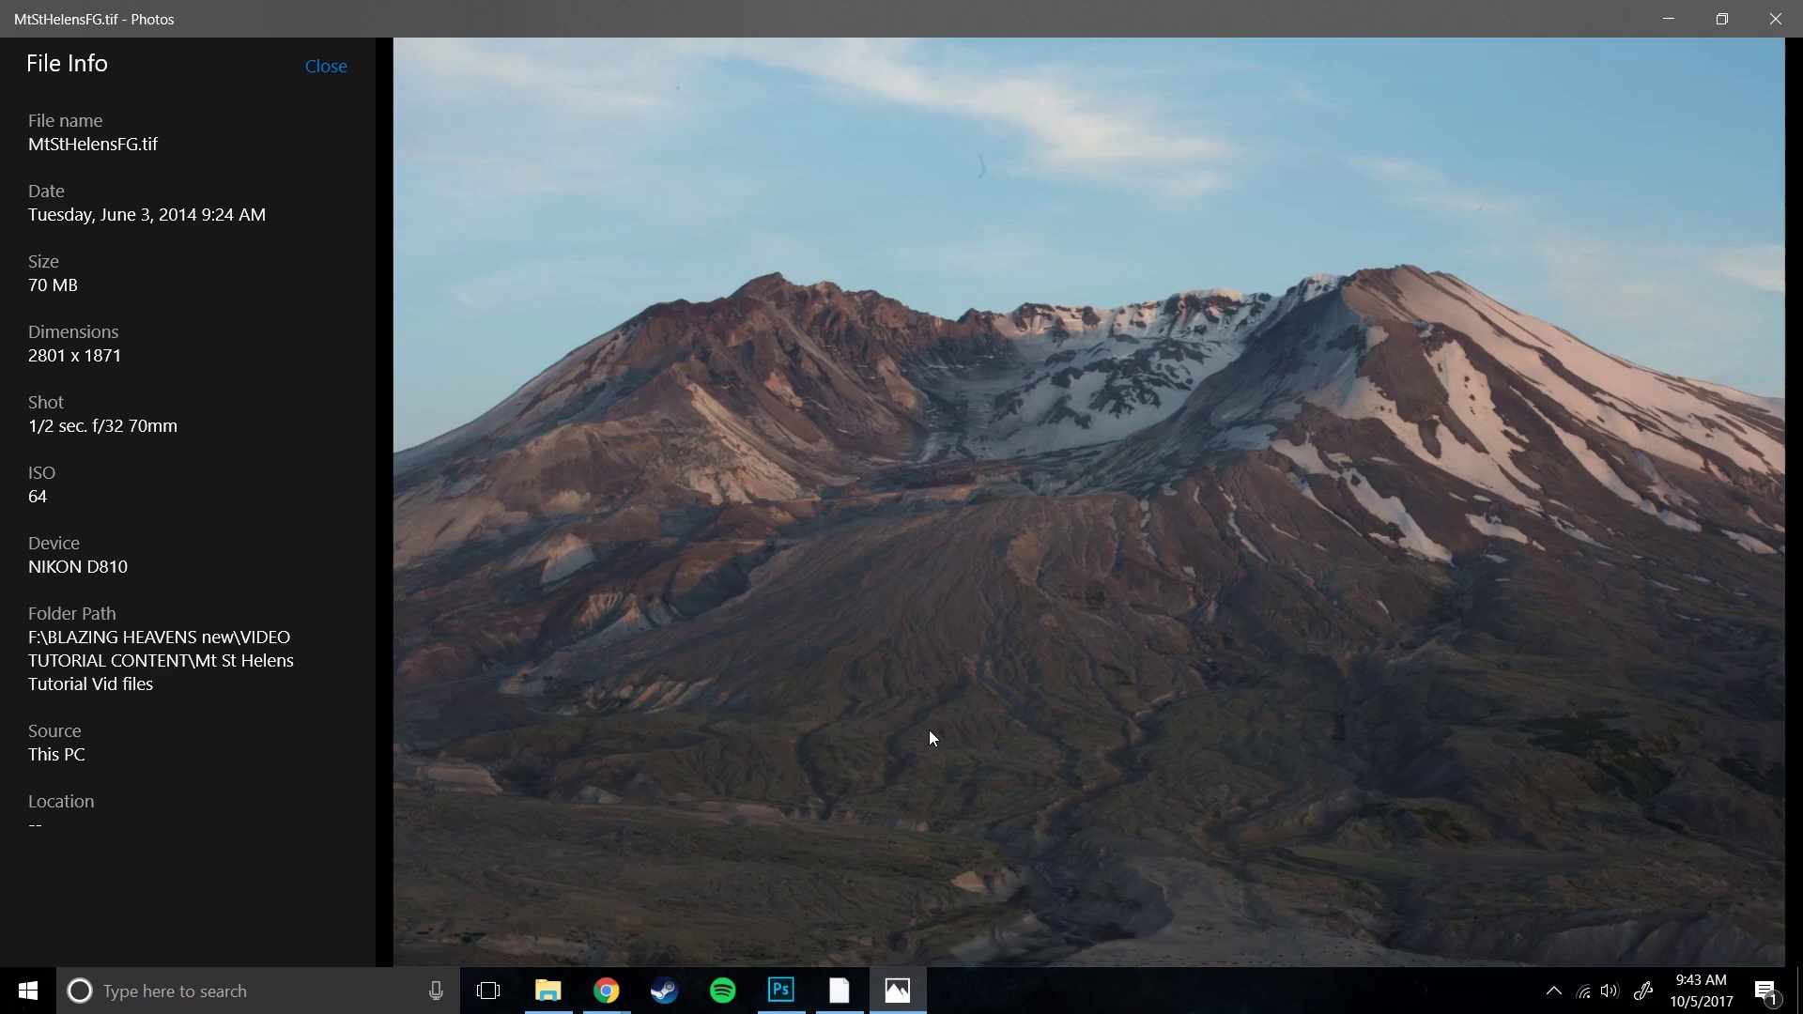
{"action": "left_click", "coordinate": [1194, 927]}
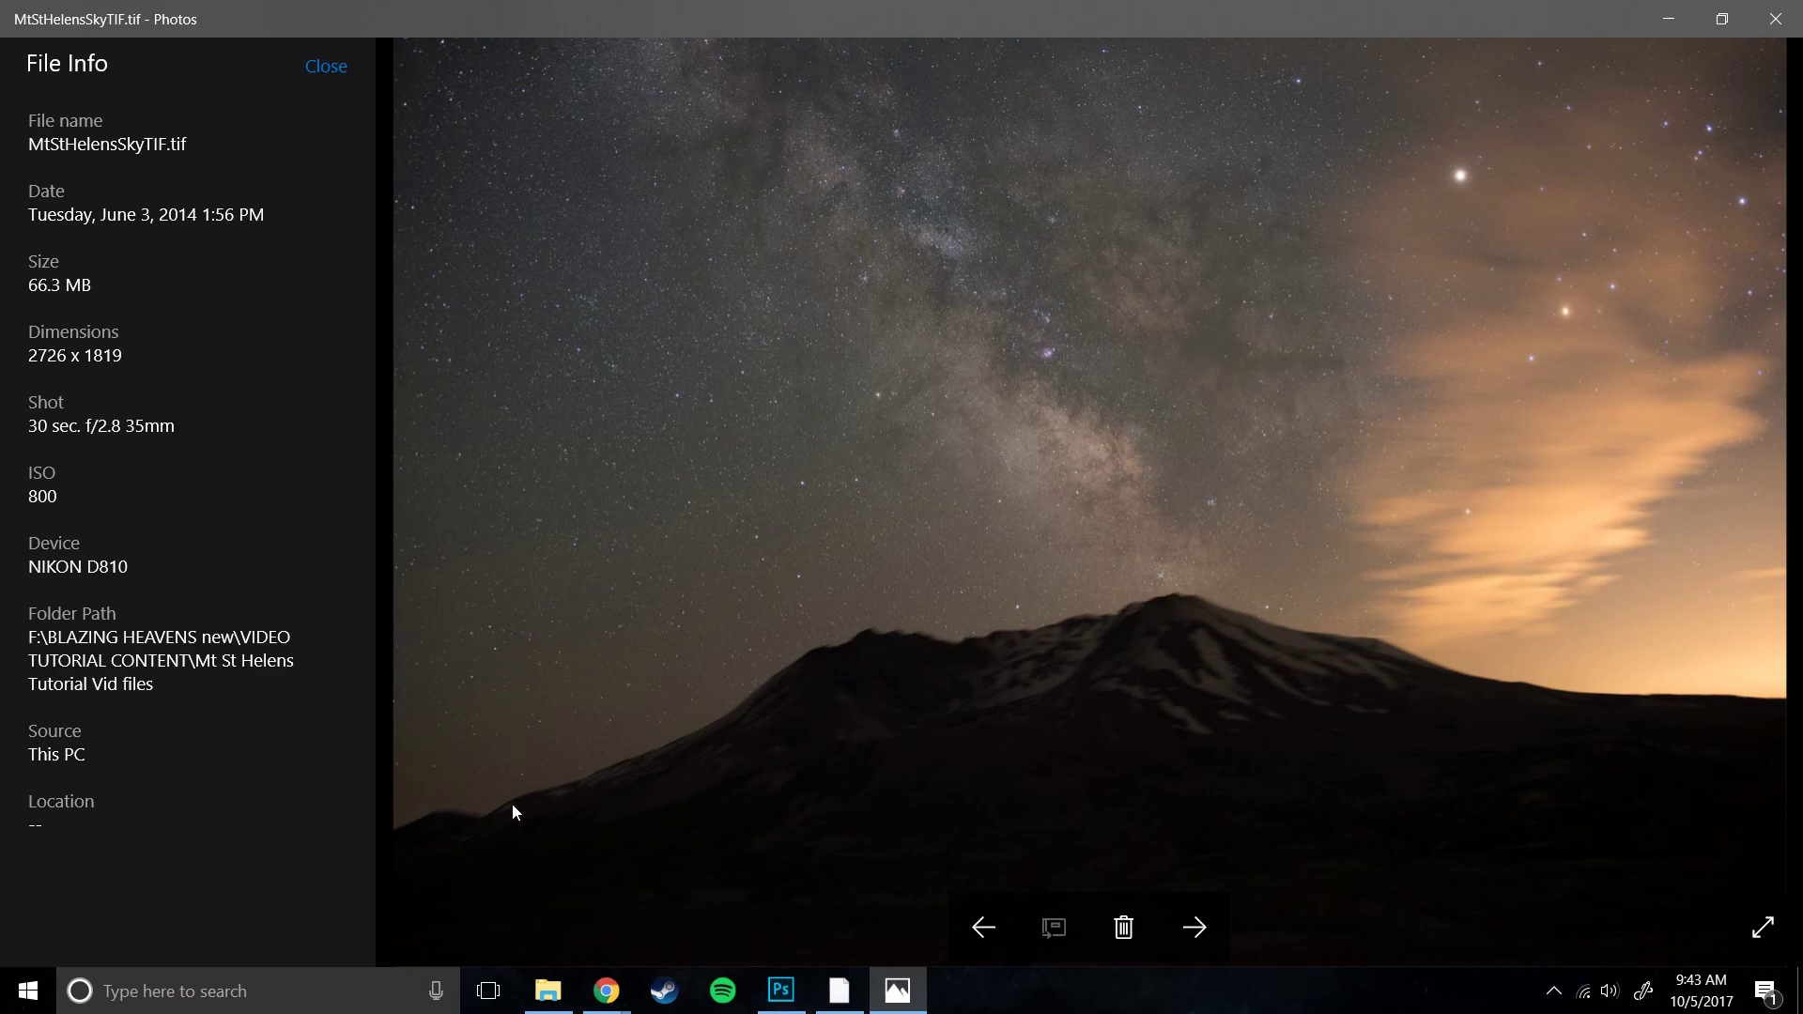
{"action": "left_click", "coordinate": [998, 935]}
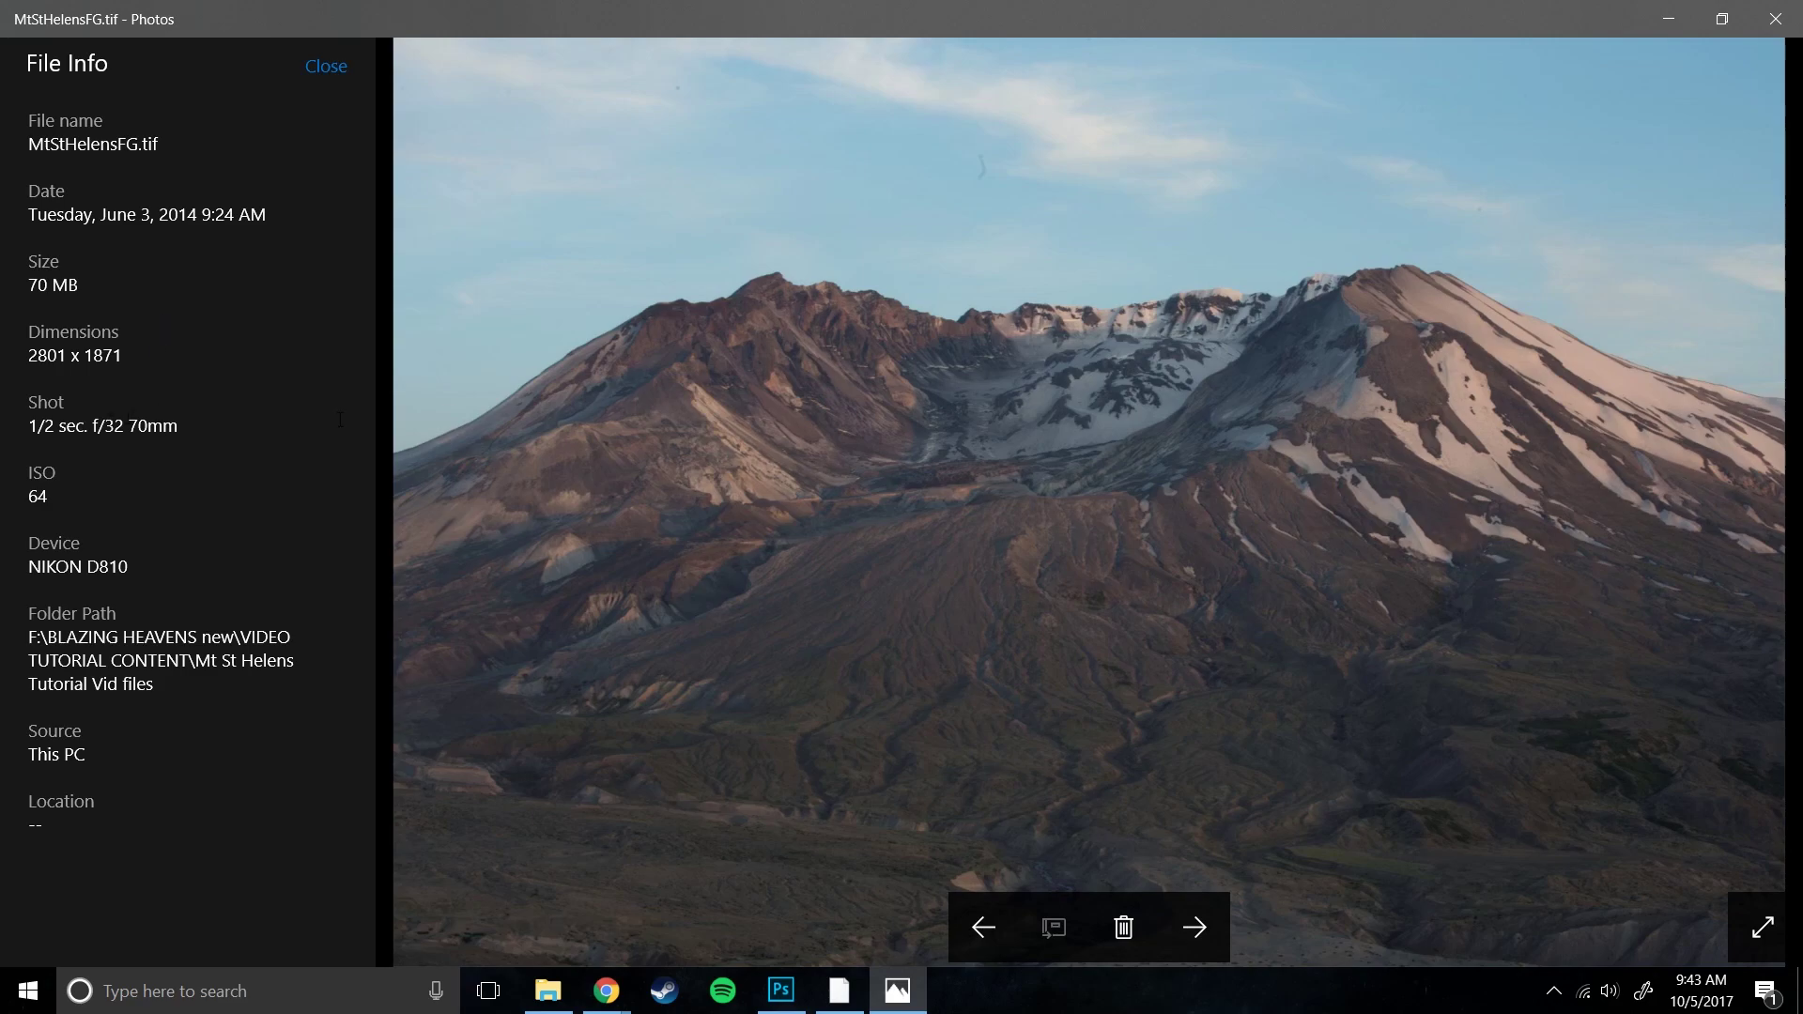
{"action": "left_click", "coordinate": [1195, 928]}
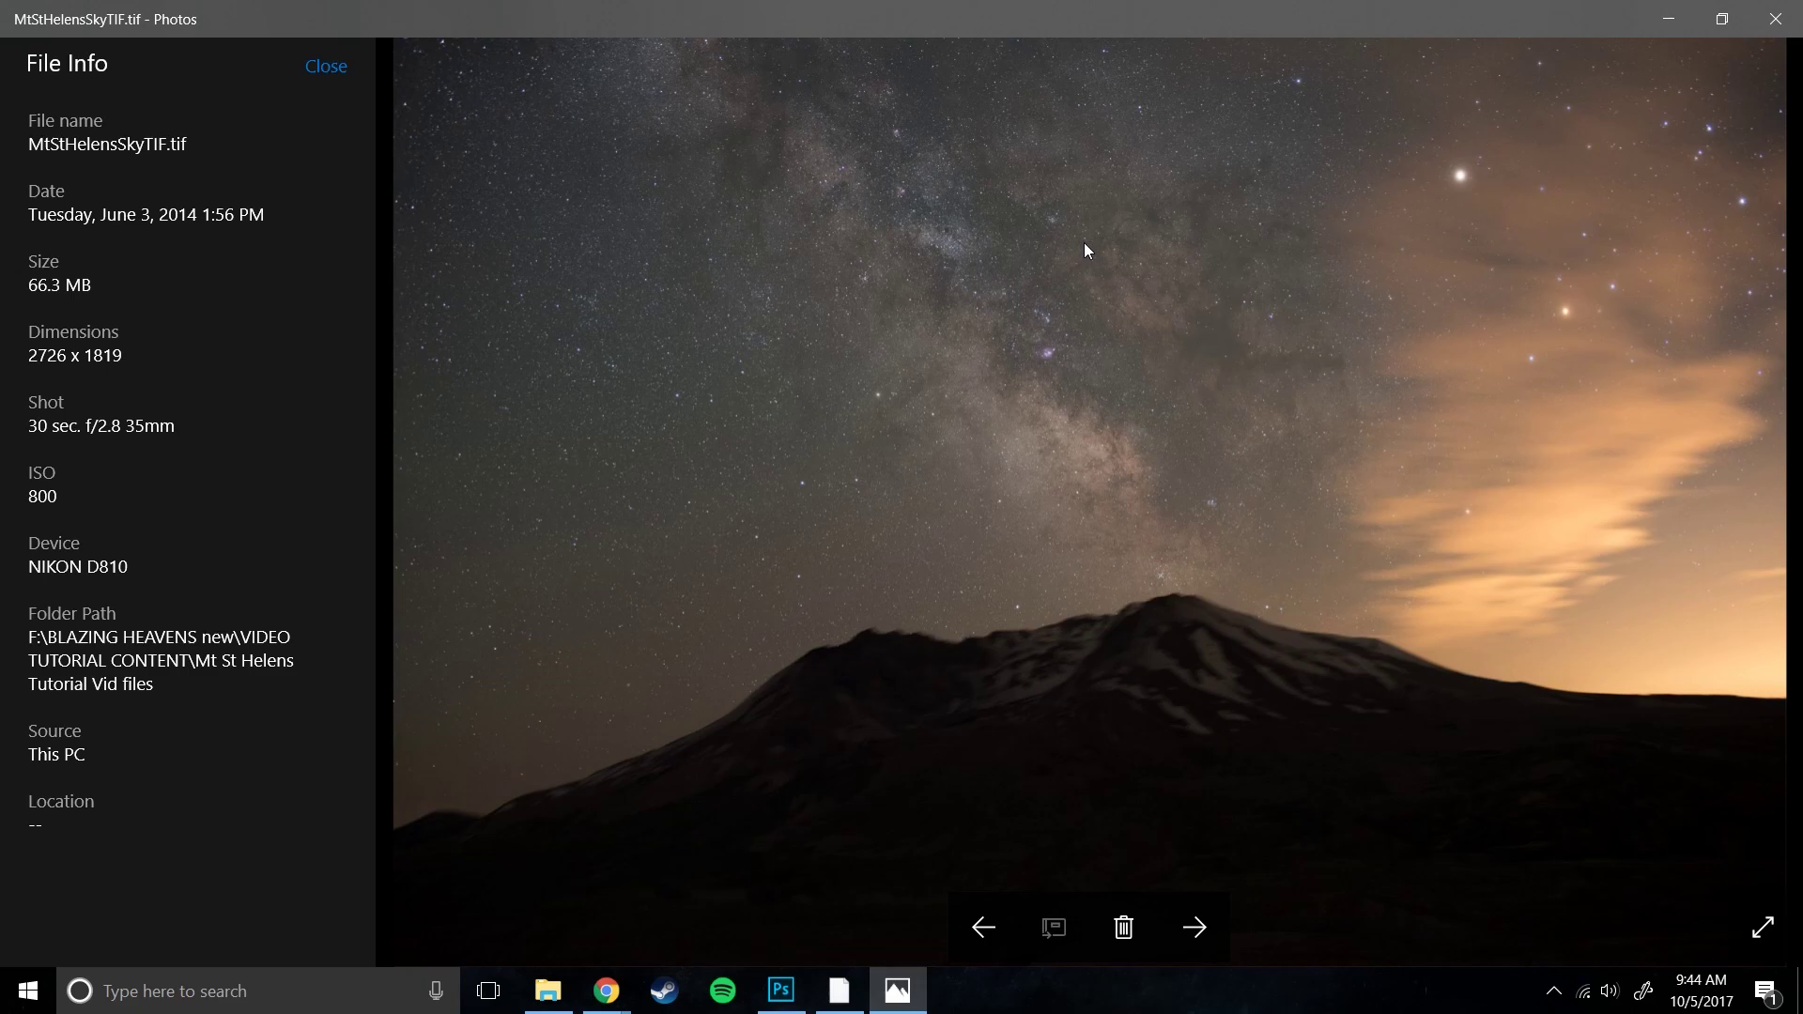
- View the finished JPG's file info and return to MtStHelensSkyTIF.tif to examine its dimensions
{"action": "left_click", "coordinate": [1193, 927]}
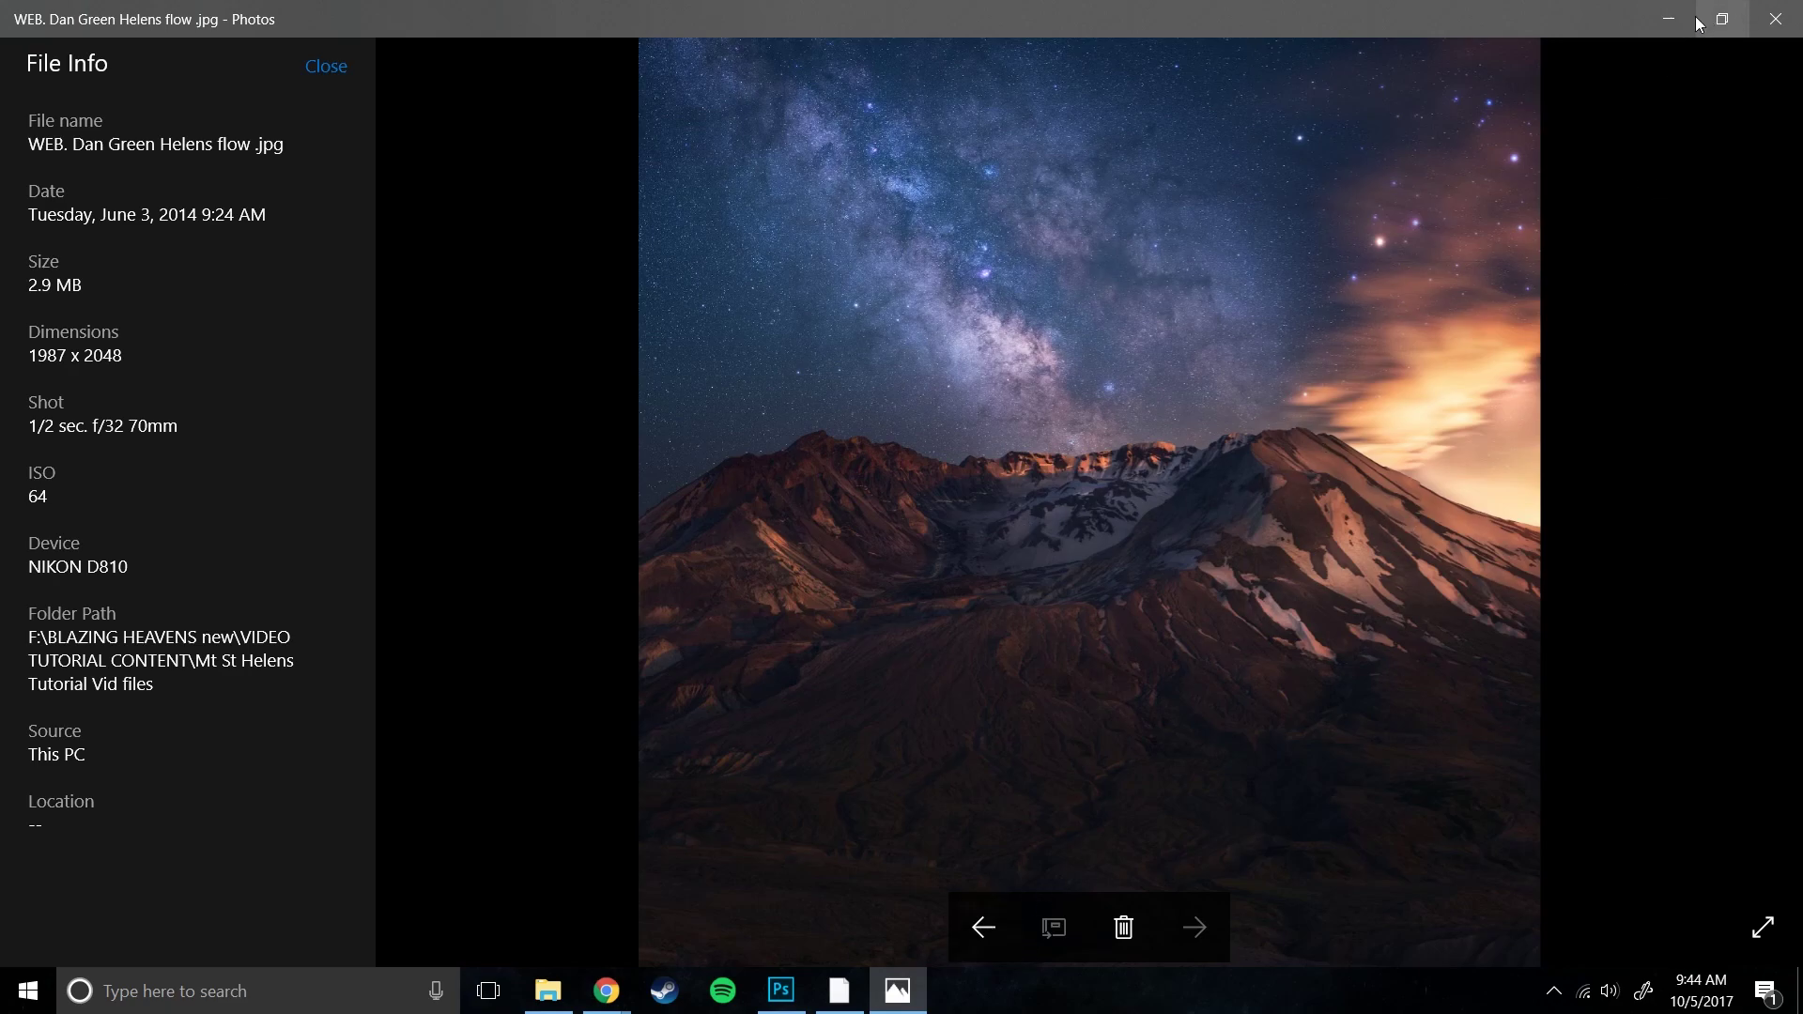
{"action": "left_click", "coordinate": [984, 927]}
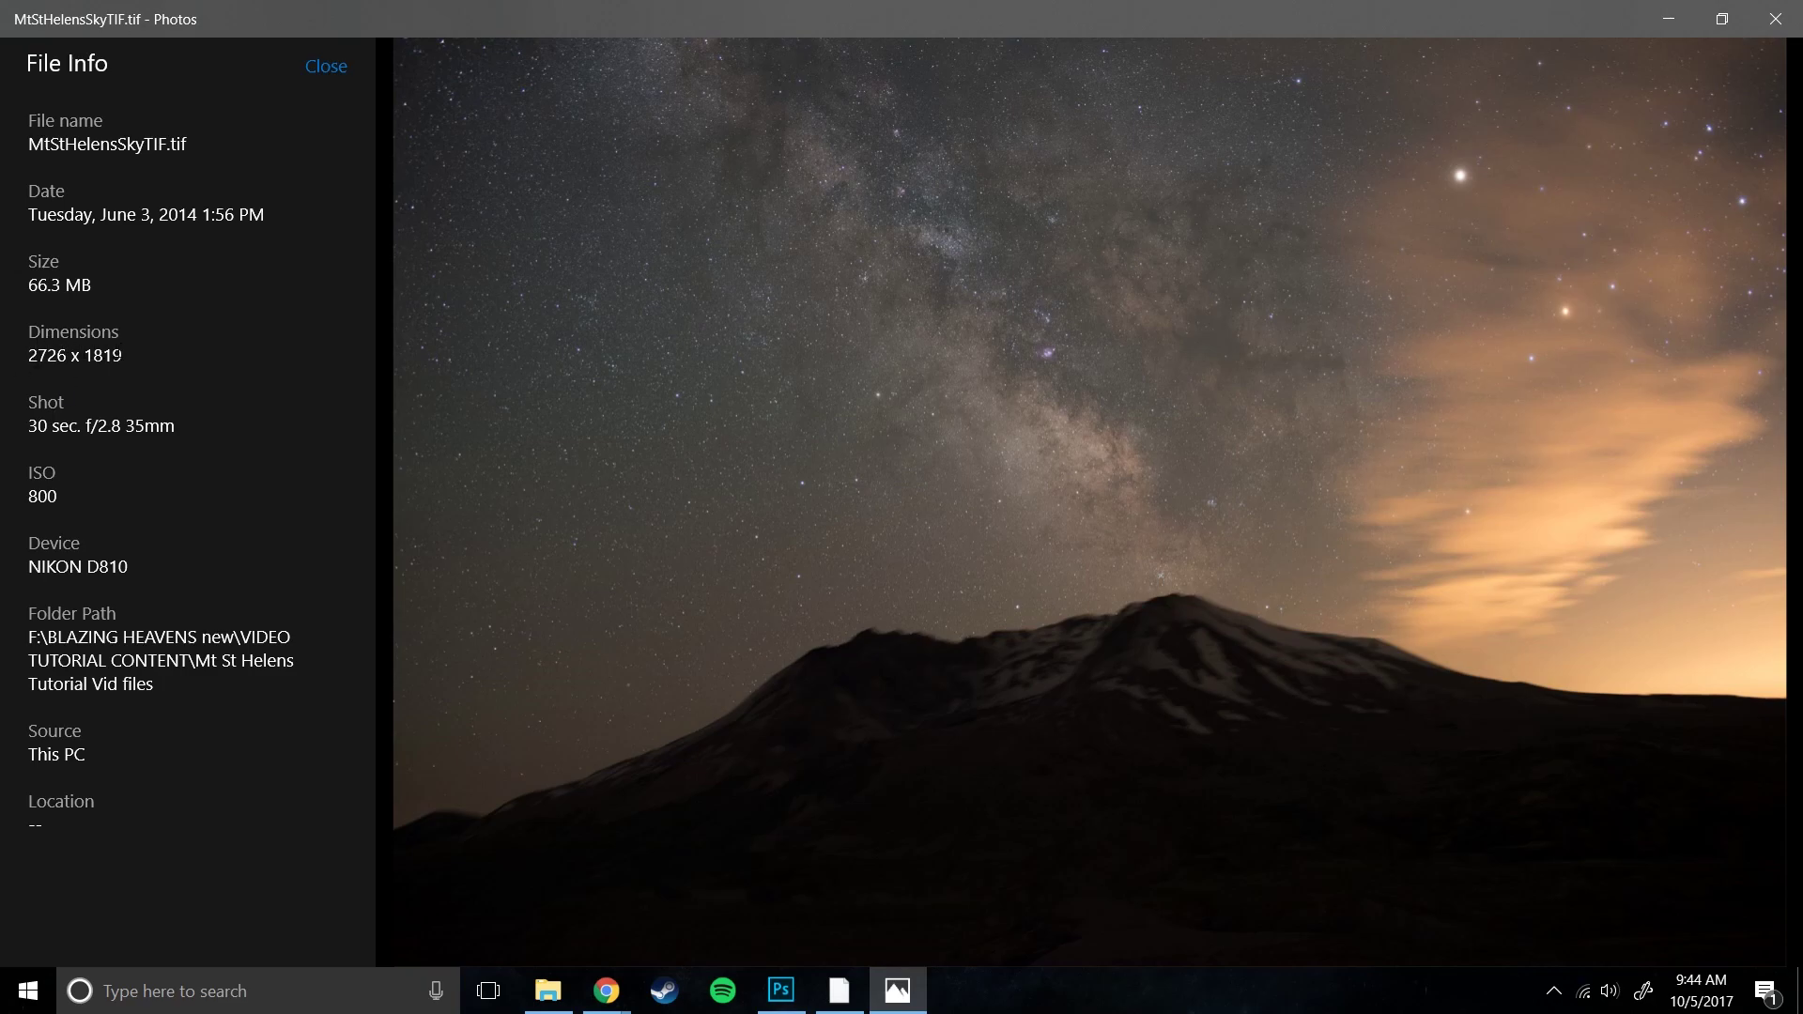
{"action": "left_click_drag", "start_coordinate": [124, 355], "coordinate": [16, 354]}
{"action": "left_click", "coordinate": [31, 355]}
{"action": "left_click_drag", "start_coordinate": [14, 355], "coordinate": [124, 355]}
{"action": "left_click", "coordinate": [32, 470]}
- Examine the shutter speed, aperture and focal length in the file info of MtStHelensSkyTIF.tif
{"action": "left_click_drag", "start_coordinate": [69, 426], "coordinate": [42, 426]}
{"action": "left_click", "coordinate": [42, 425]}
{"action": "left_click_drag", "start_coordinate": [30, 426], "coordinate": [78, 425]}
{"action": "left_click_drag", "start_coordinate": [185, 429], "coordinate": [28, 430]}
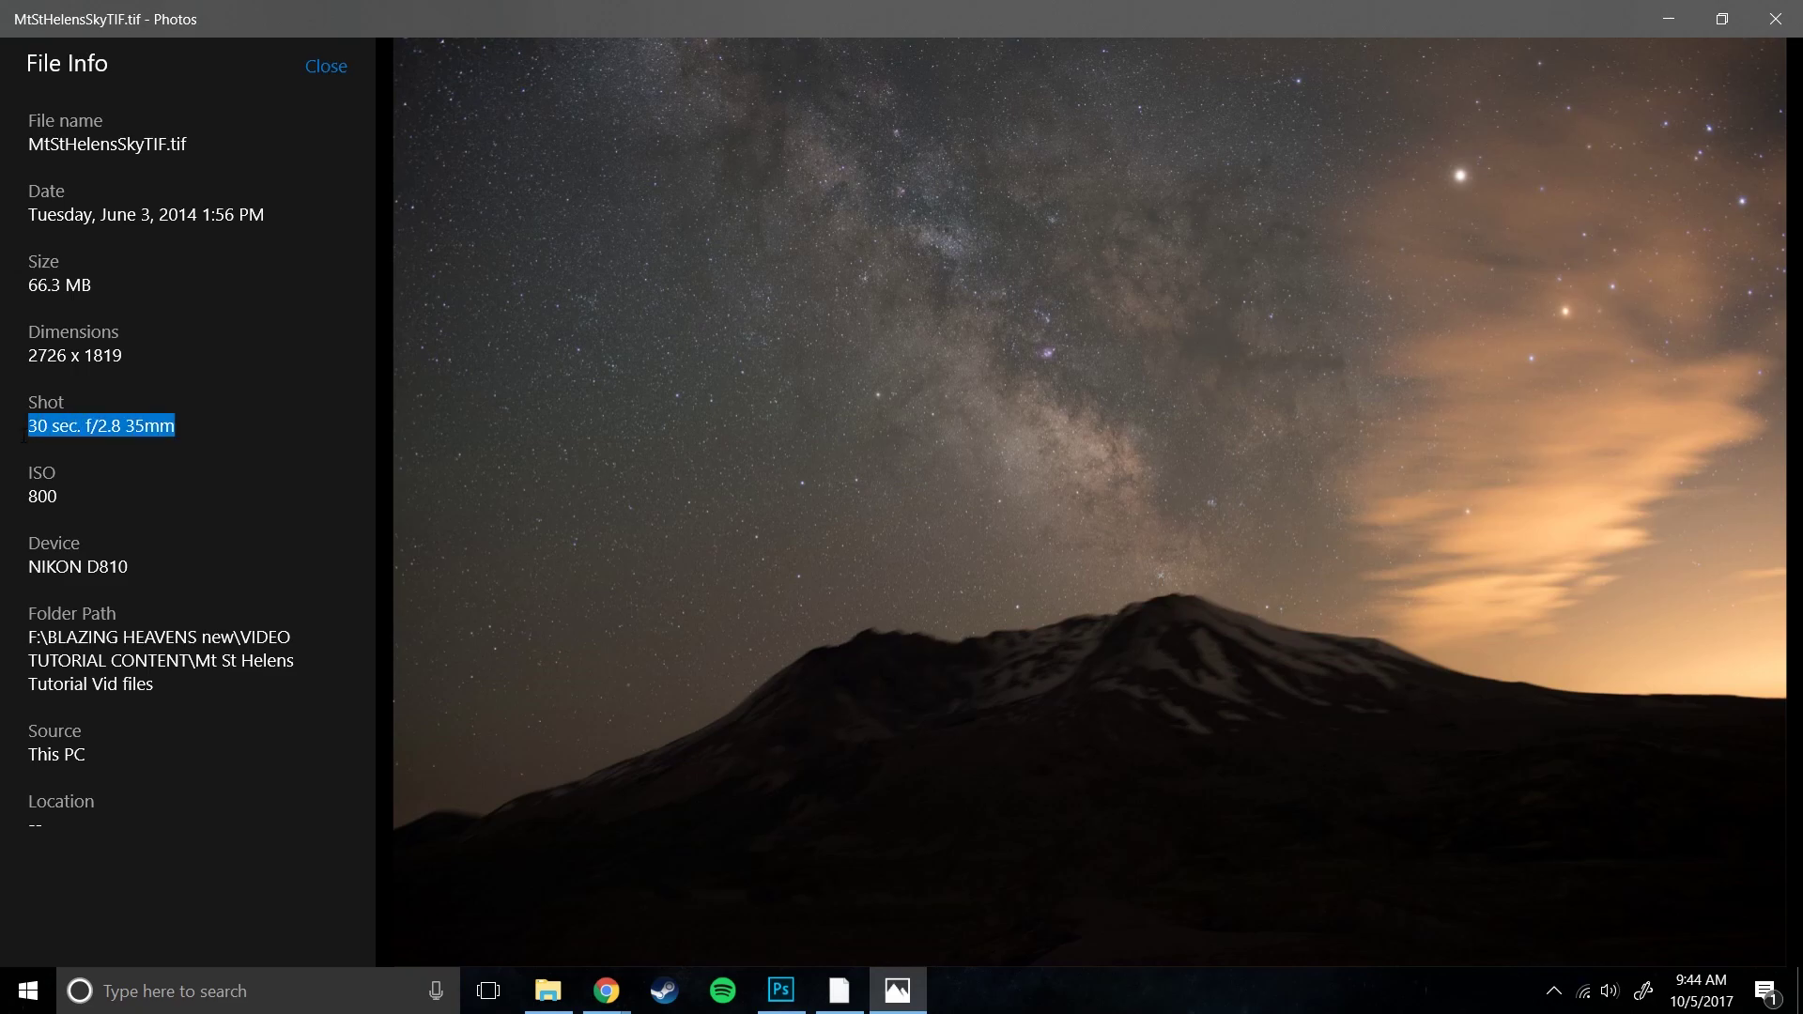
{"action": "left_click", "coordinate": [29, 433]}
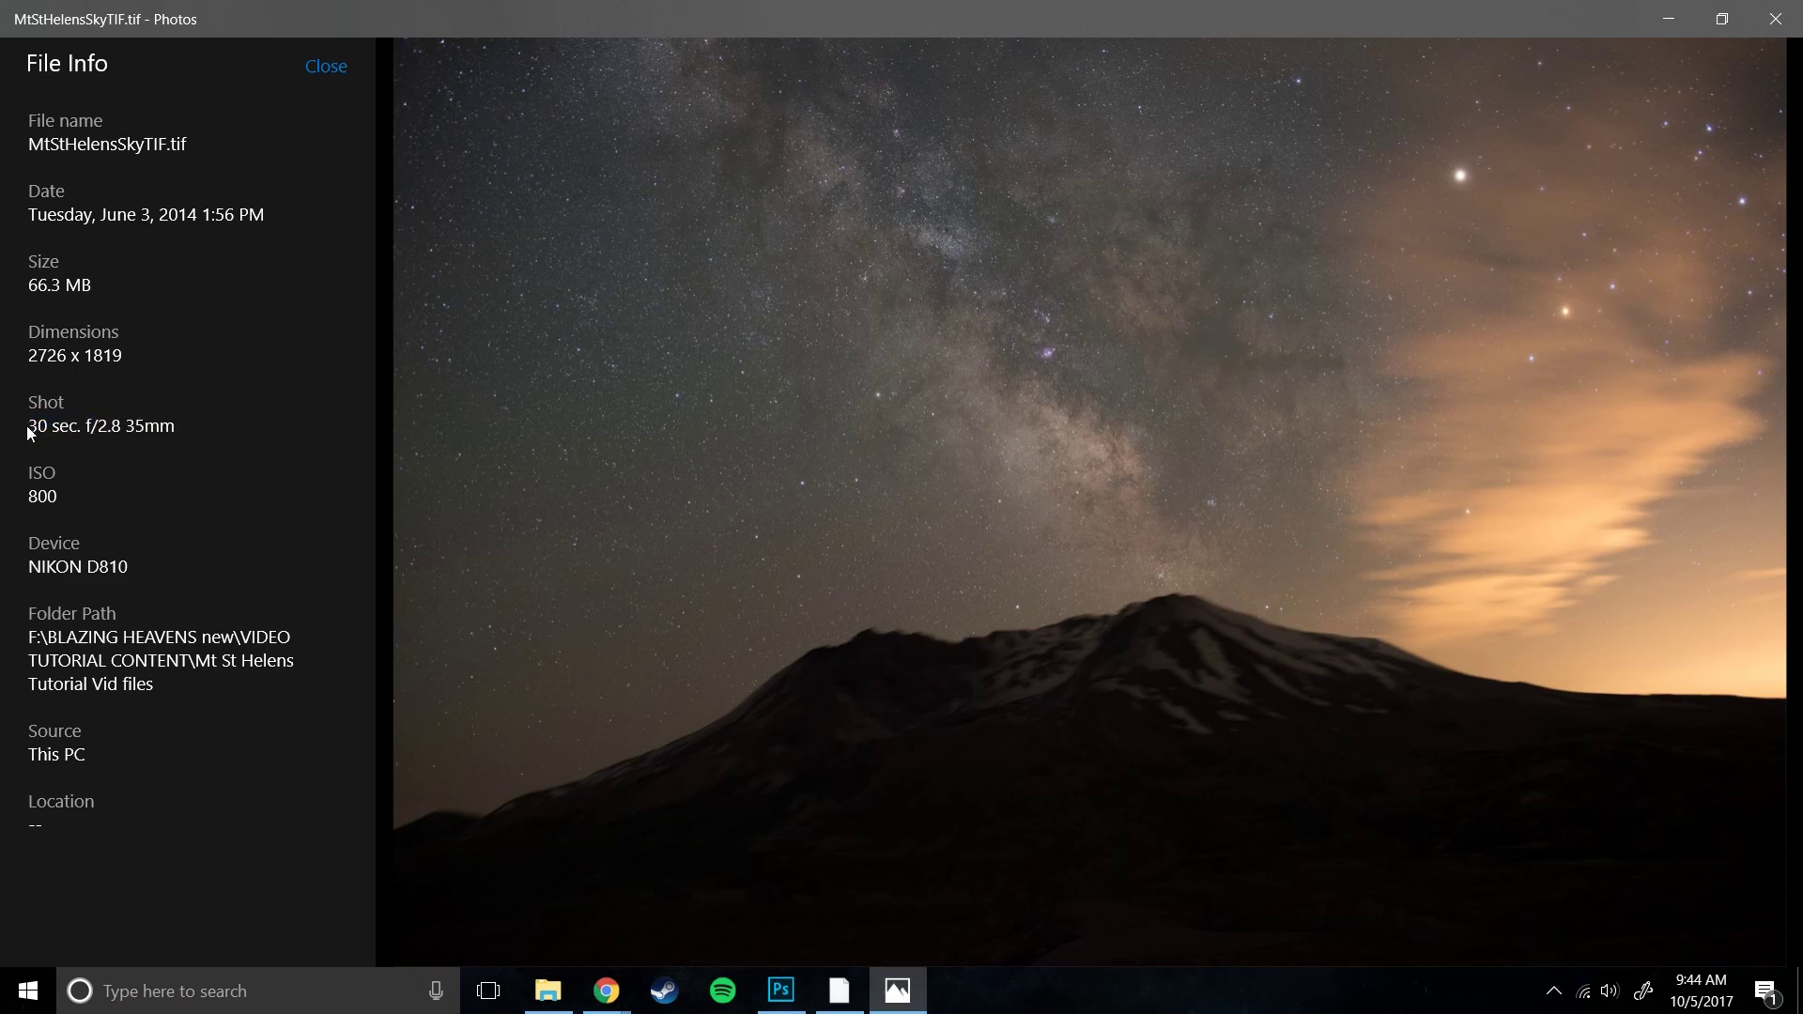
{"action": "double_click", "coordinate": [29, 433]}
{"action": "left_click", "coordinate": [20, 434]}
{"action": "left_click_drag", "start_coordinate": [28, 425], "coordinate": [125, 425]}
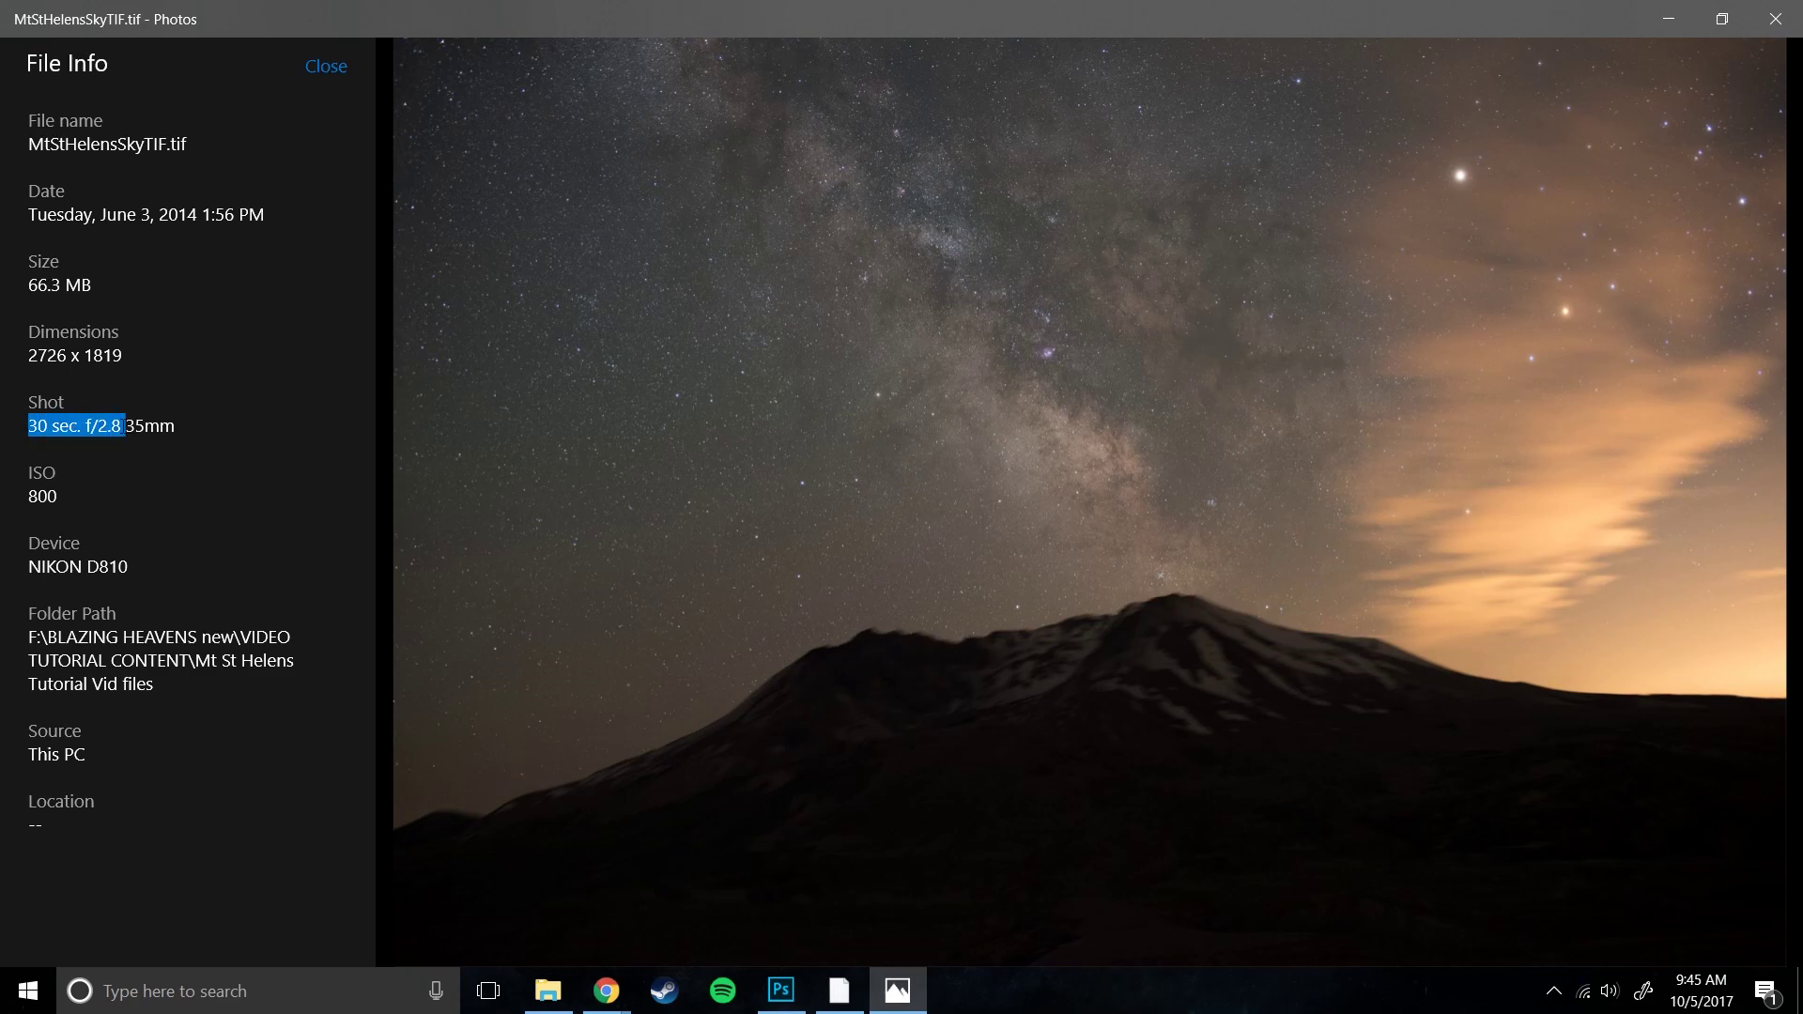
- Examine the ISO value of MtStHelensSkyTIF.tif and recheck its shot settings
{"action": "left_click", "coordinate": [59, 482]}
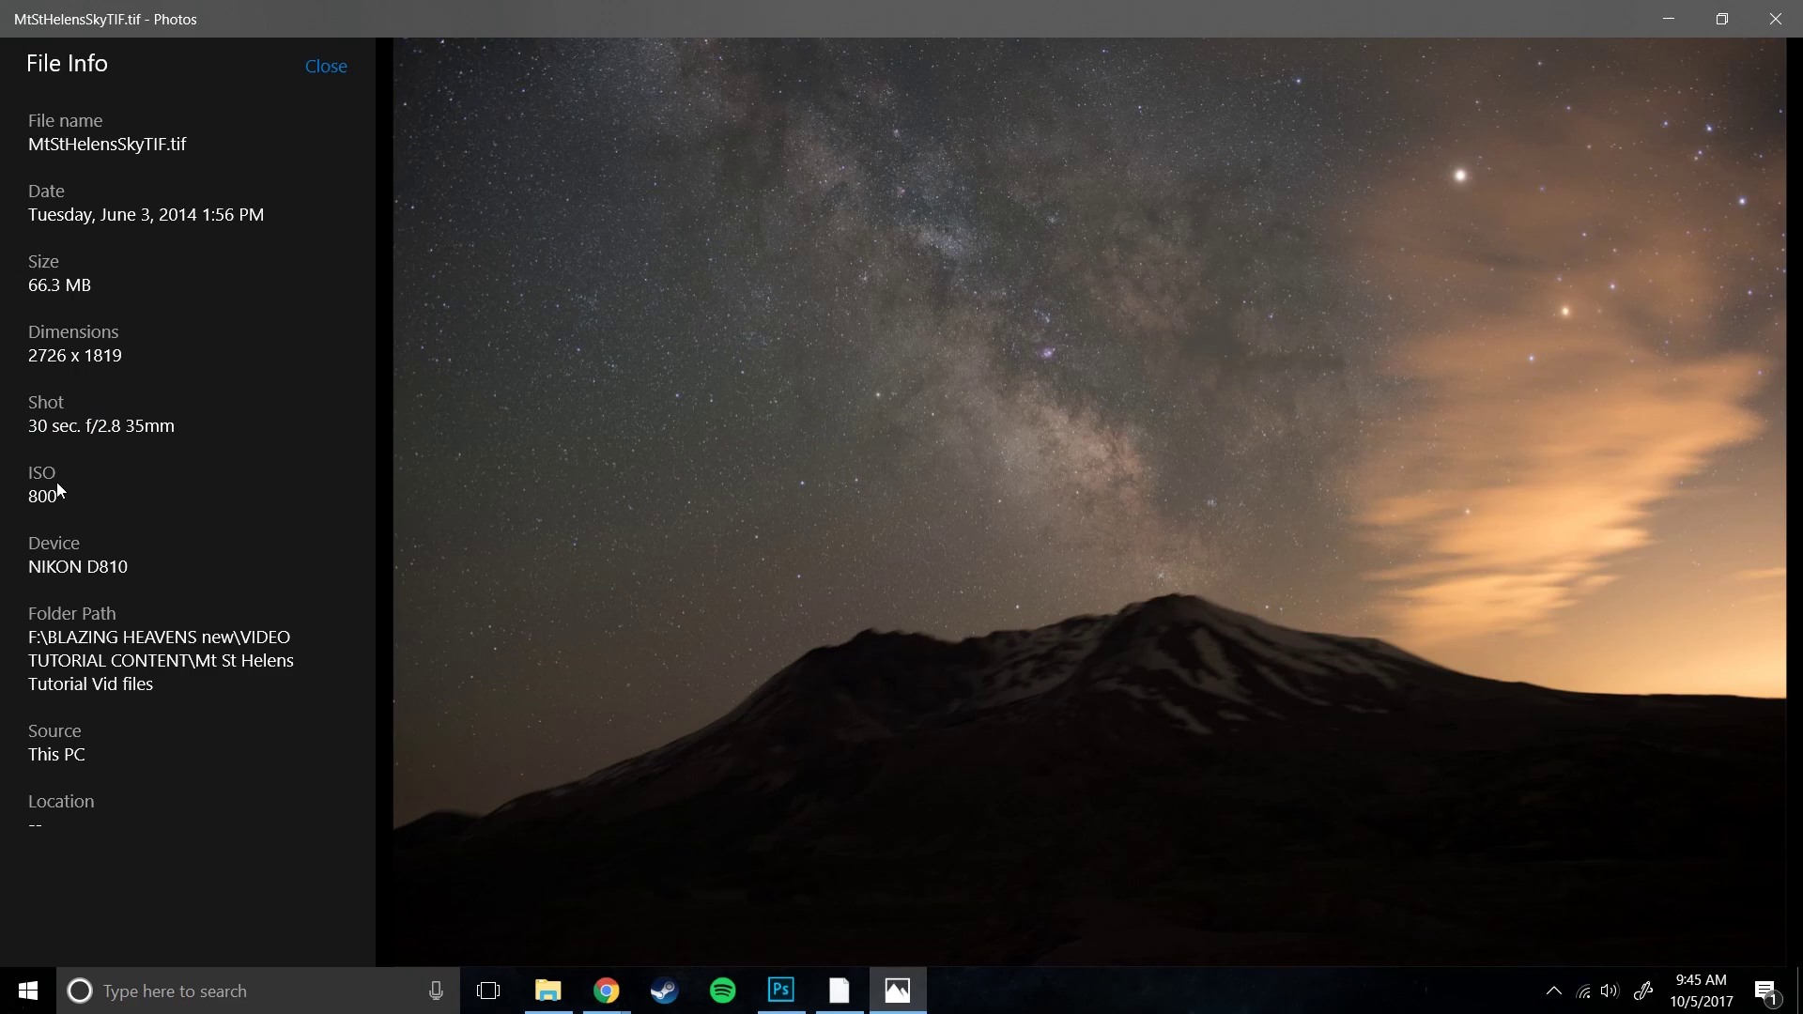
{"action": "double_click", "coordinate": [62, 501]}
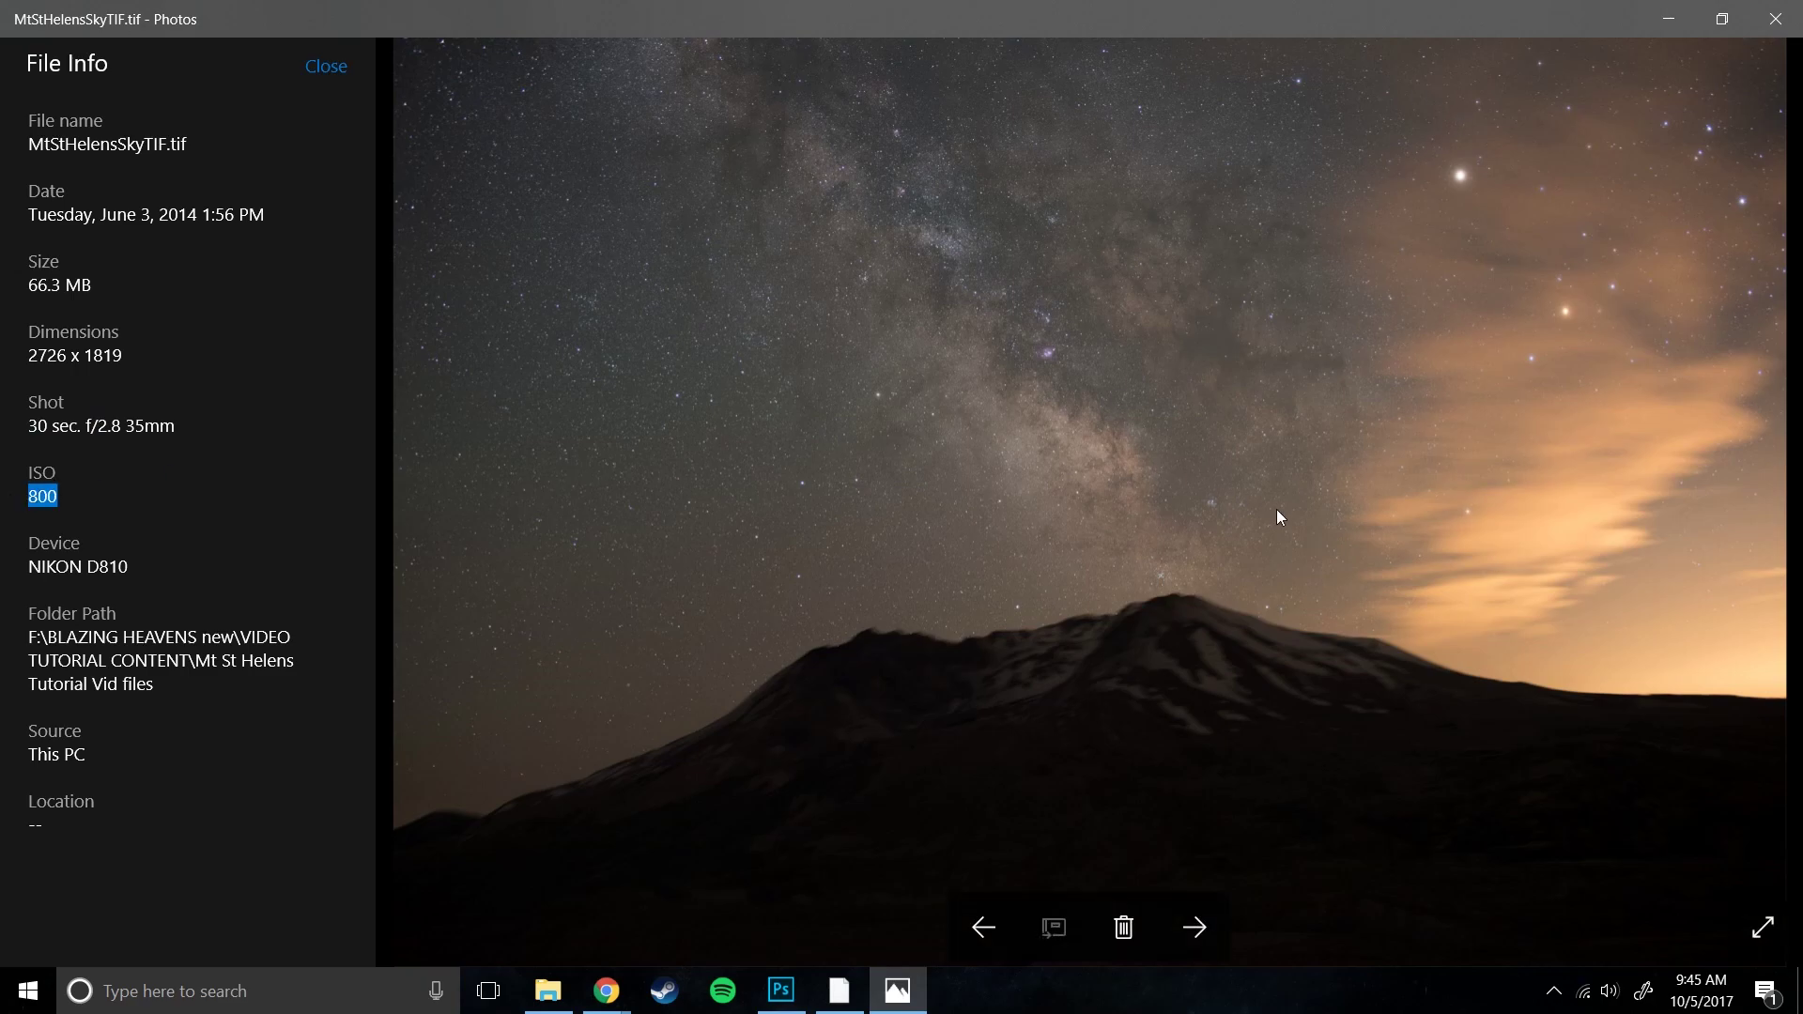
{"action": "left_click", "coordinate": [52, 496]}
{"action": "double_click", "coordinate": [28, 490]}
{"action": "double_click", "coordinate": [102, 425]}
{"action": "left_click", "coordinate": [25, 428]}
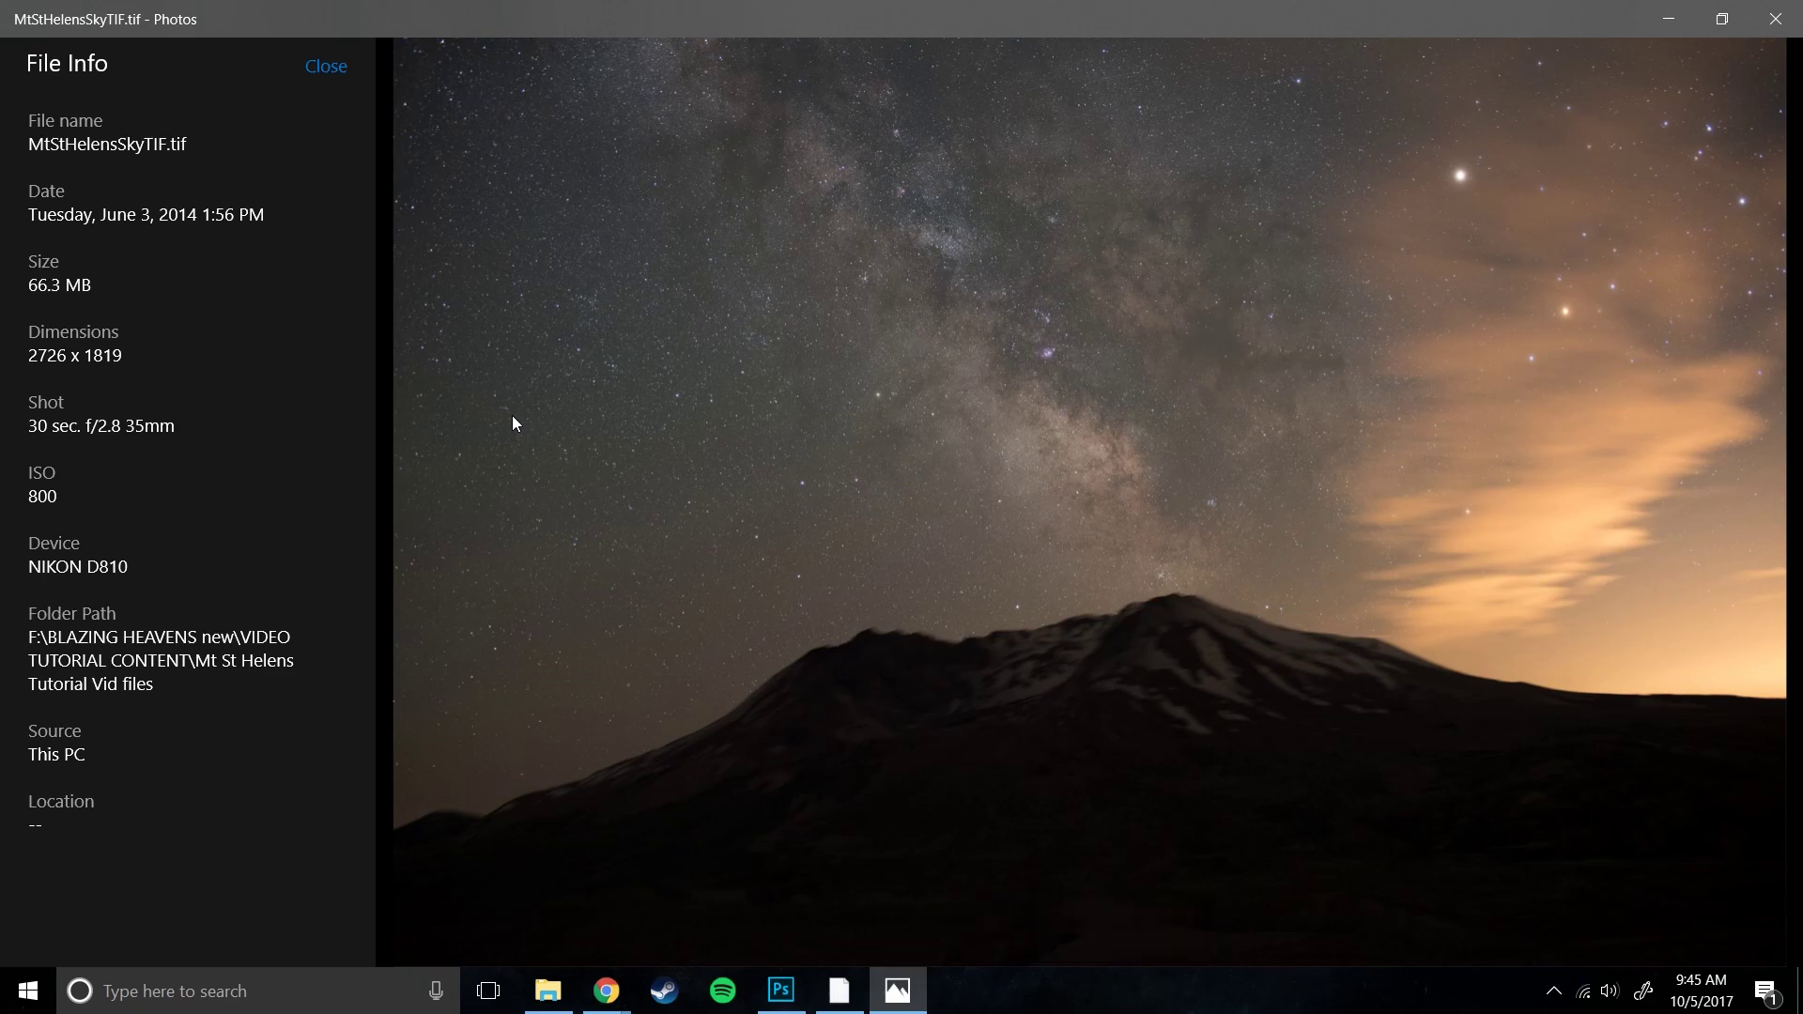
- Highlight the ISO value and exposure time in the file info of MtStHelensSkyTIF.tif to review them
{"action": "double_click", "coordinate": [43, 496]}
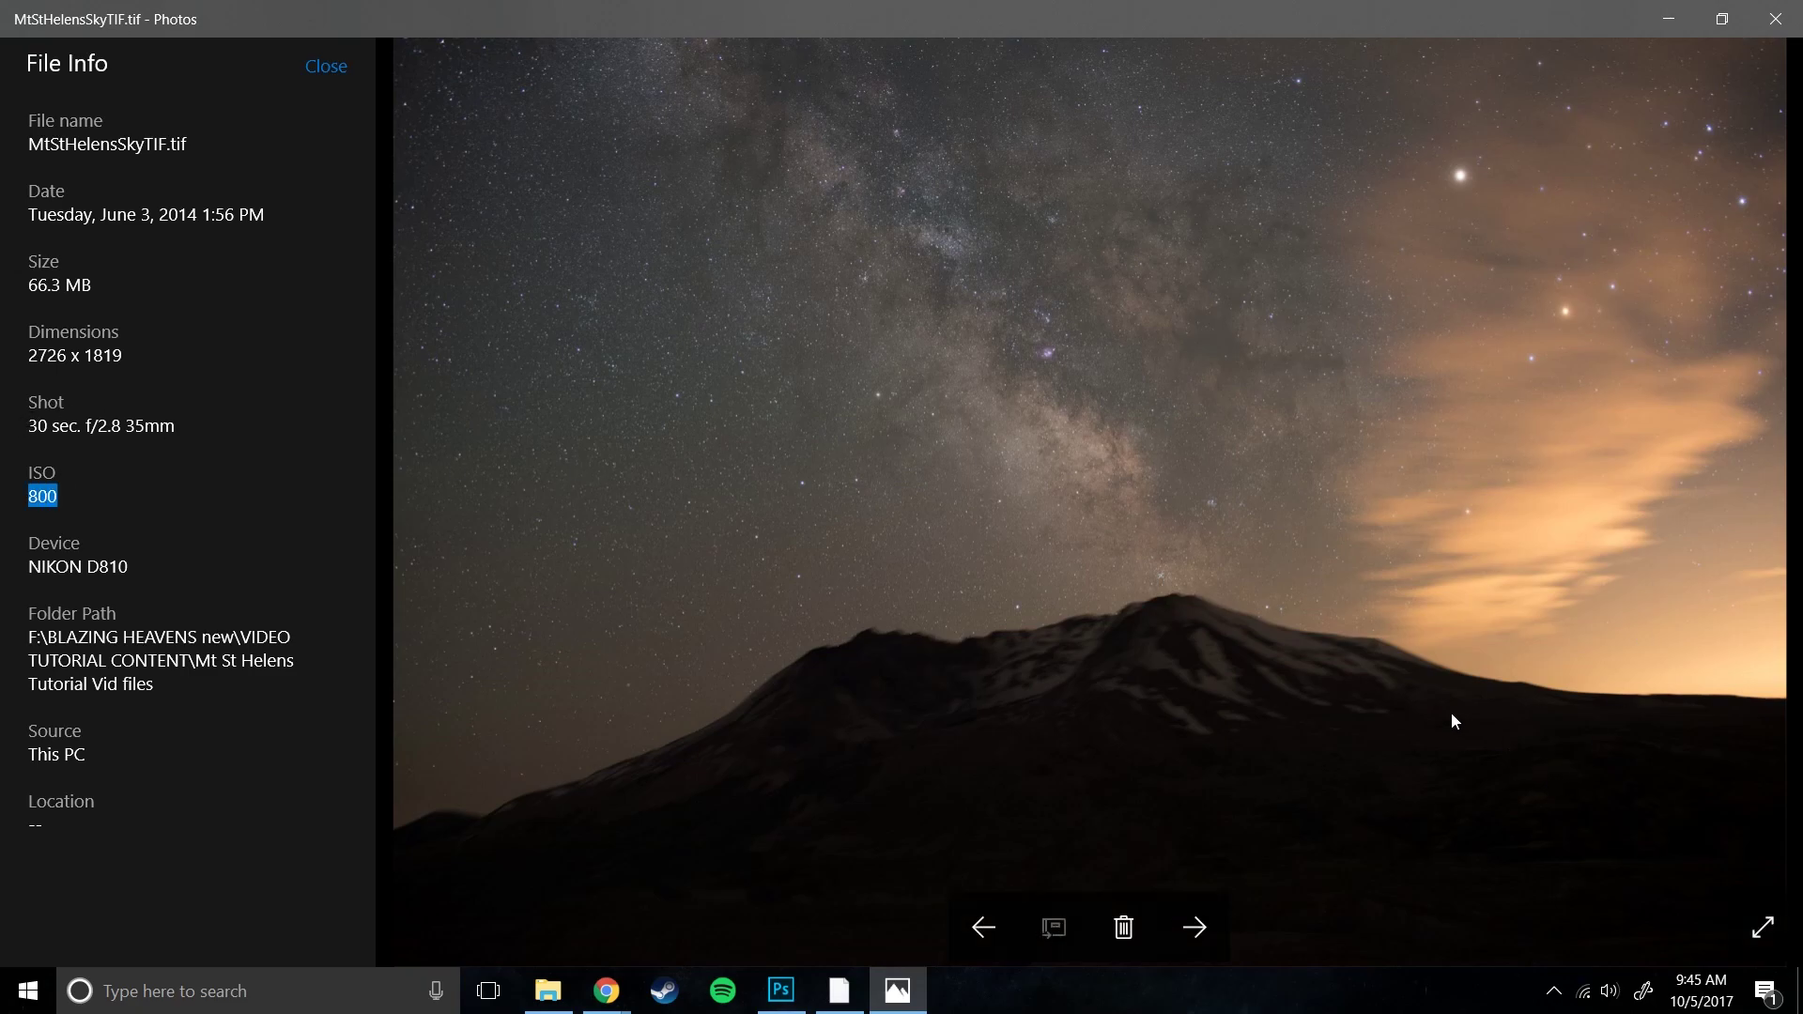
{"action": "left_click_drag", "start_coordinate": [50, 435], "coordinate": [31, 432]}
{"action": "left_click", "coordinate": [31, 432]}
{"action": "left_click_drag", "start_coordinate": [30, 428], "coordinate": [79, 427]}
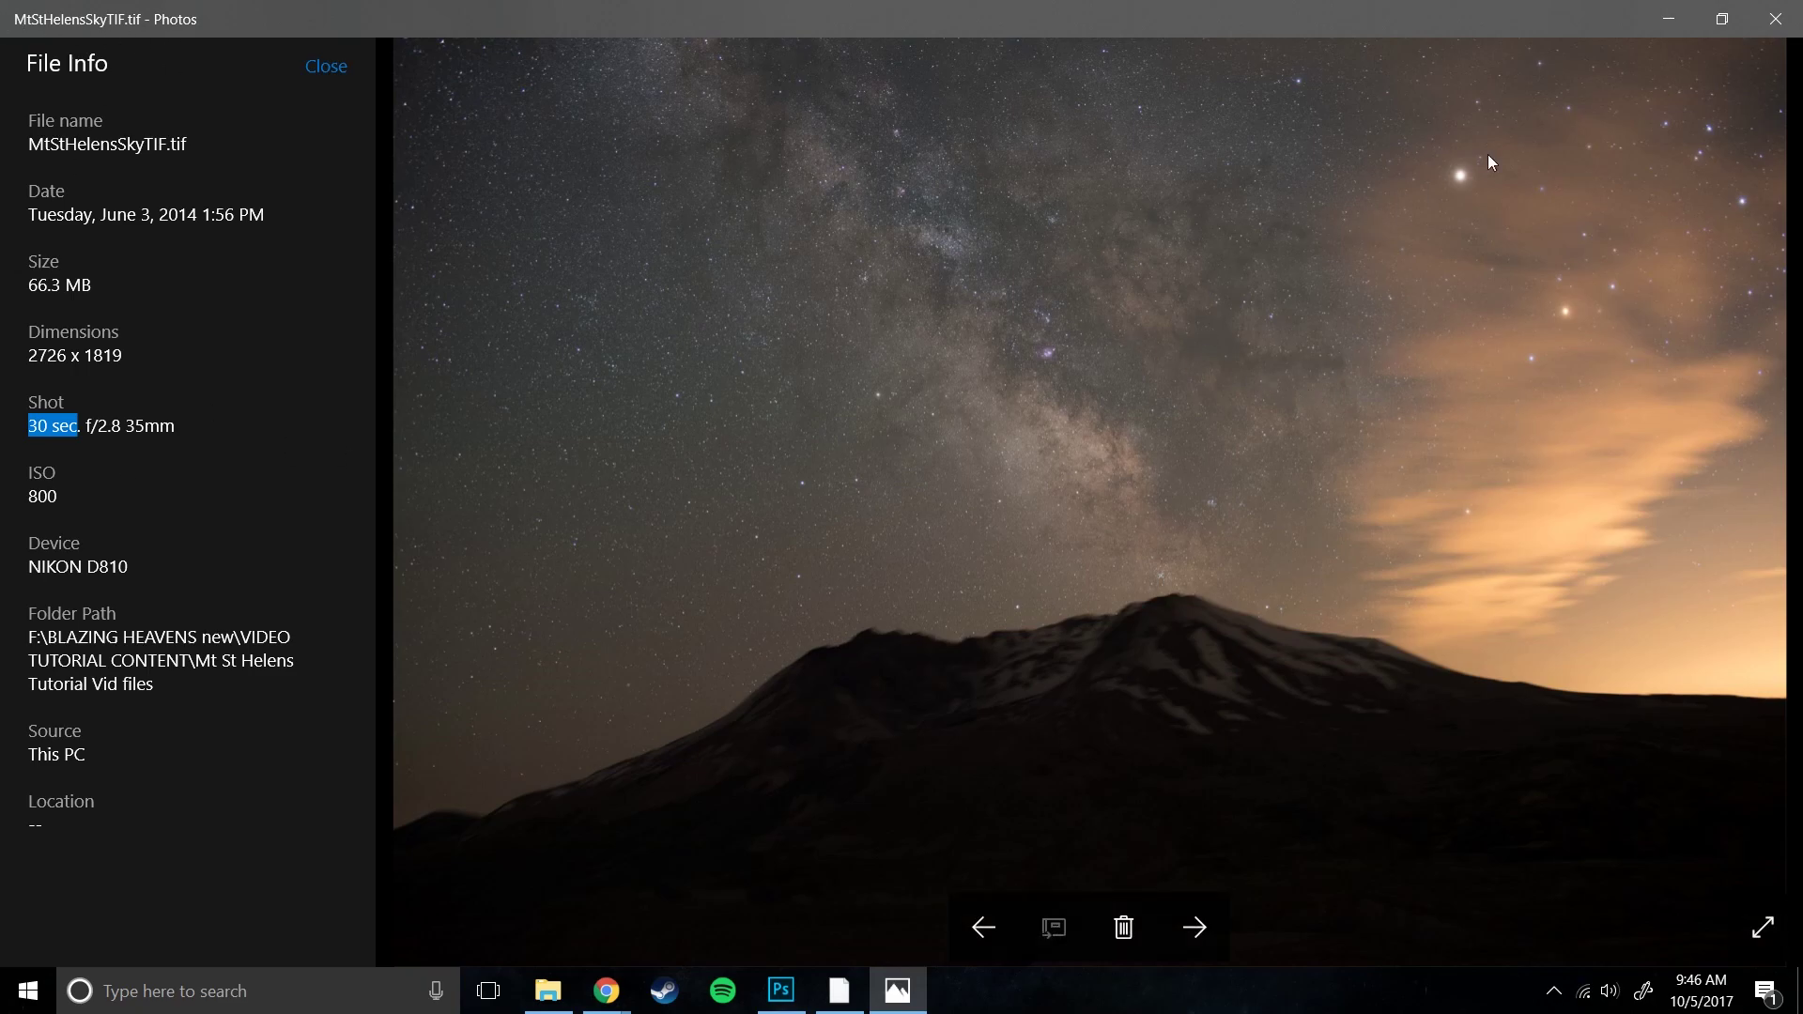
- Close the file info and the sky photo, and switch to Photoshop
{"action": "left_click", "coordinate": [319, 68]}
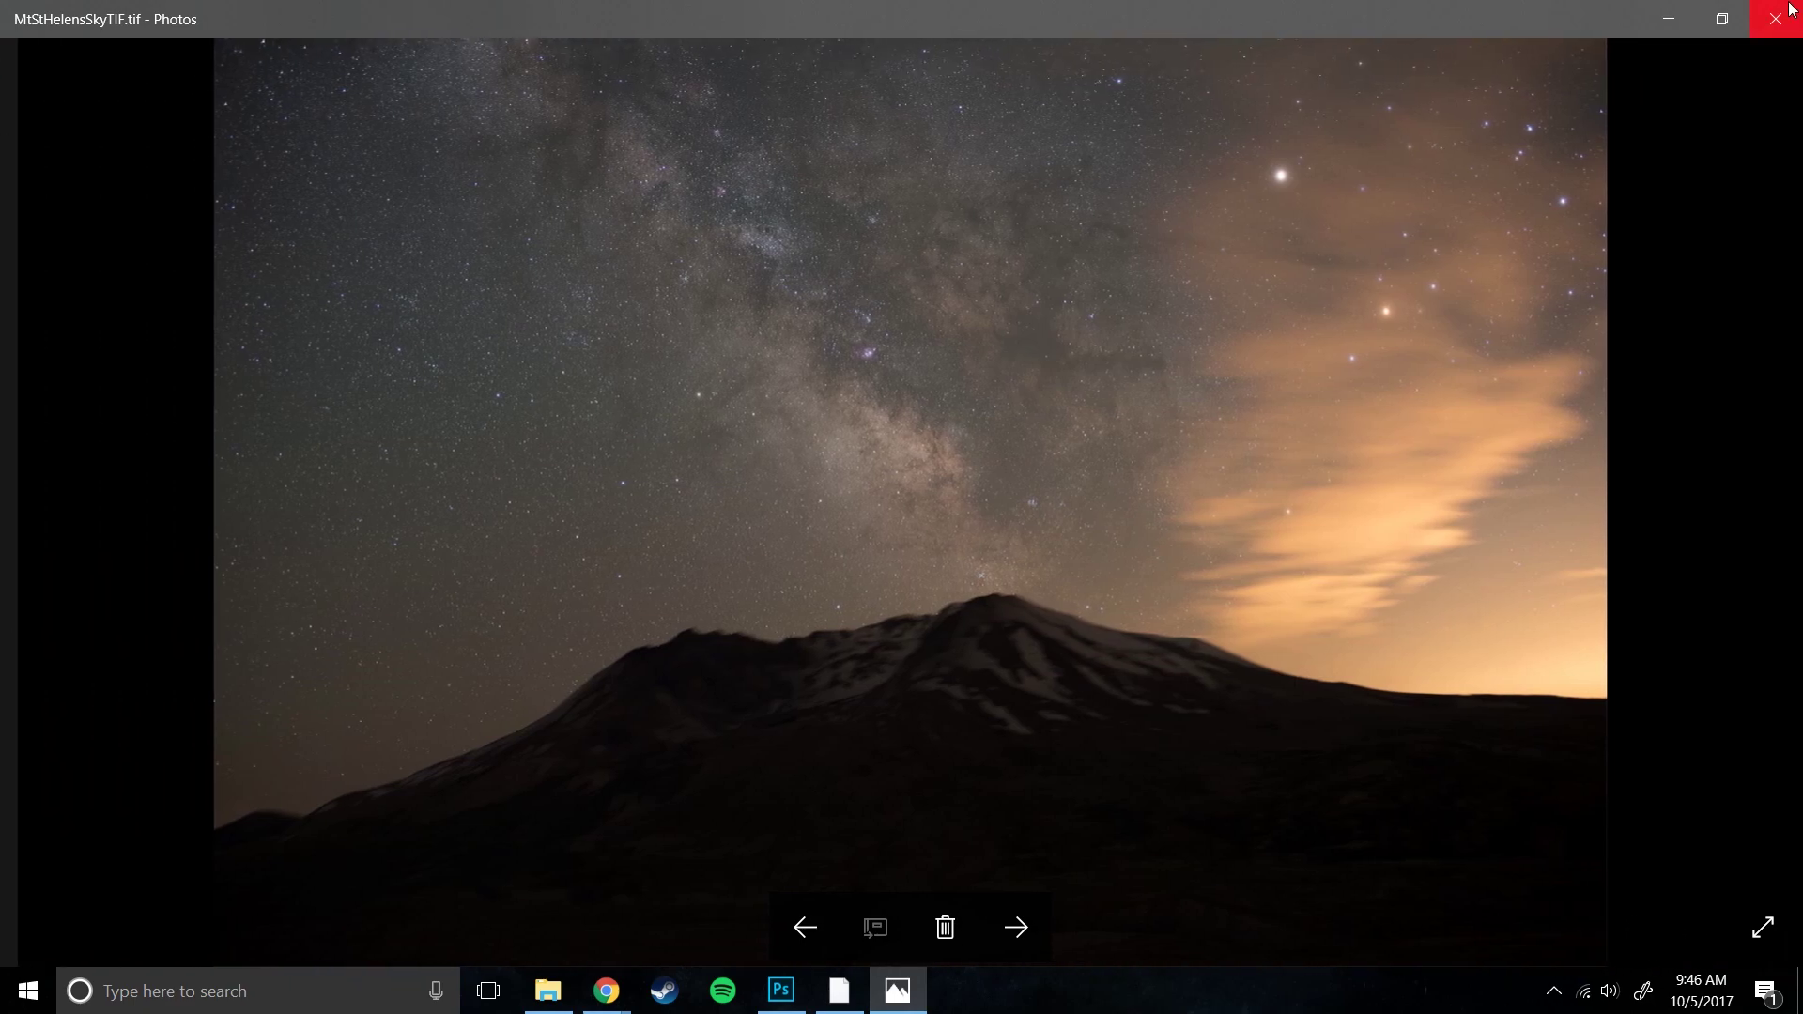
{"action": "left_click", "coordinate": [1773, 11]}
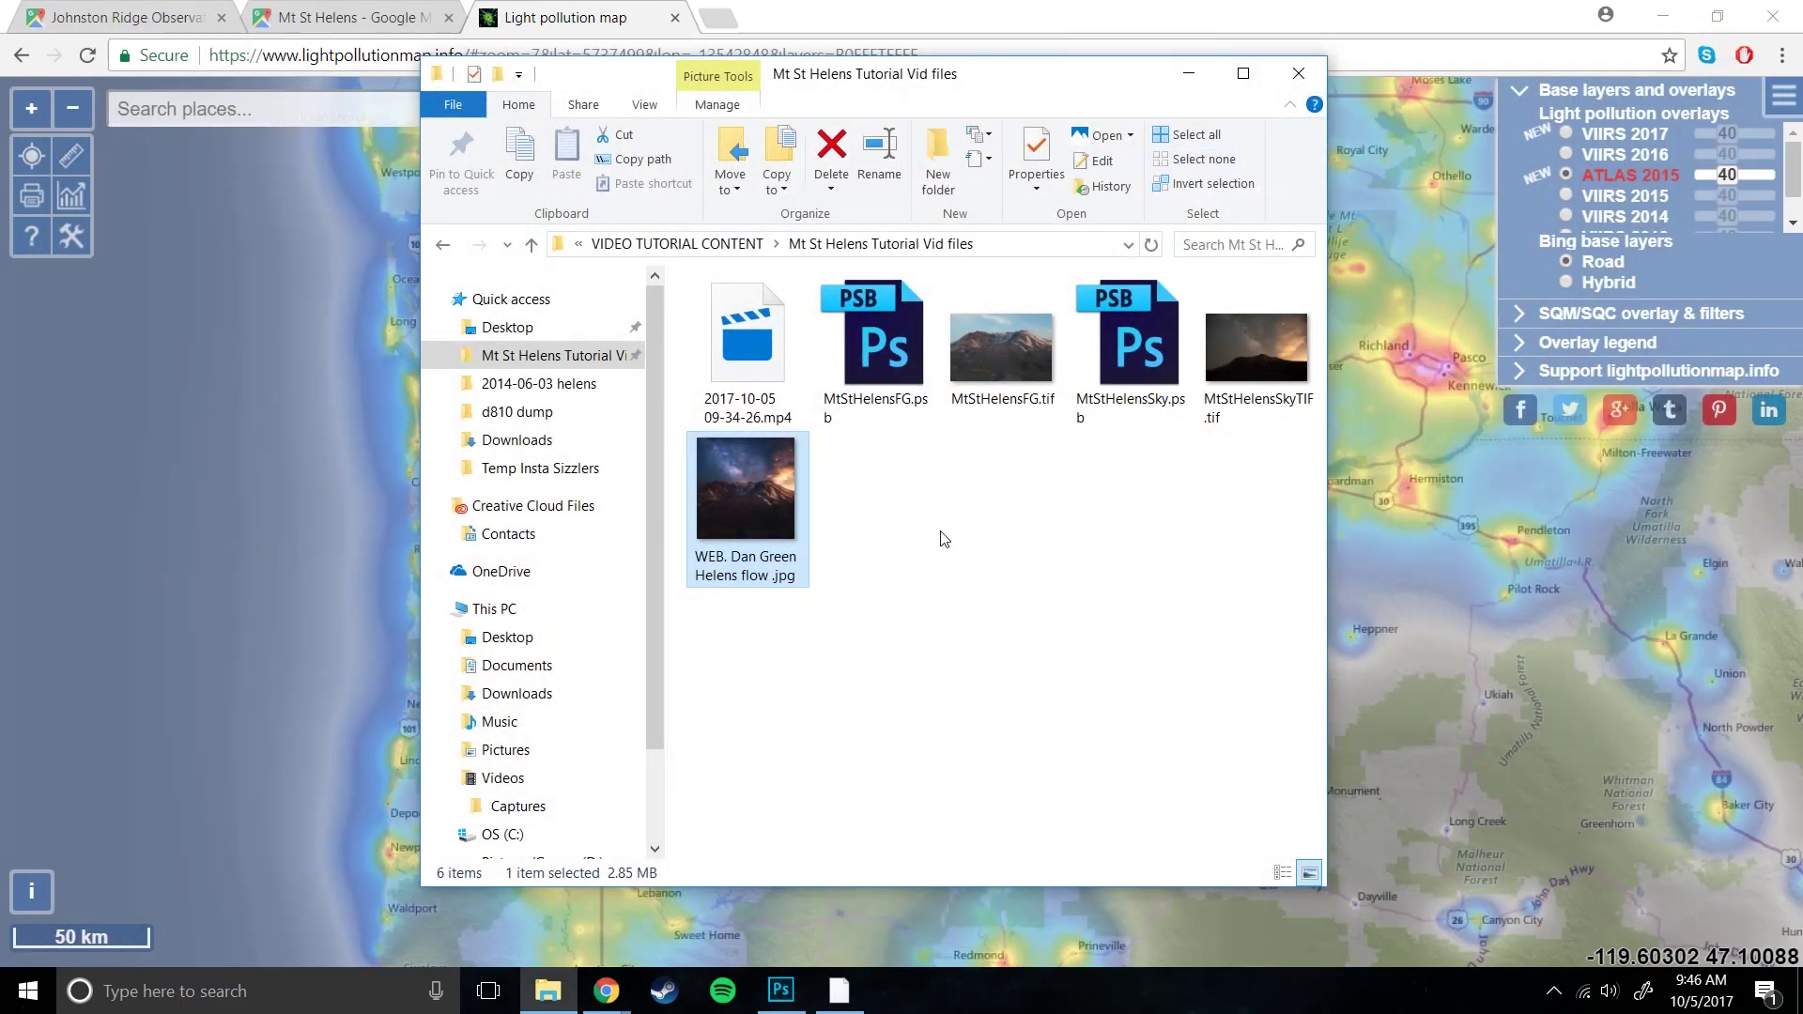
{"action": "left_click", "coordinate": [1557, 751]}
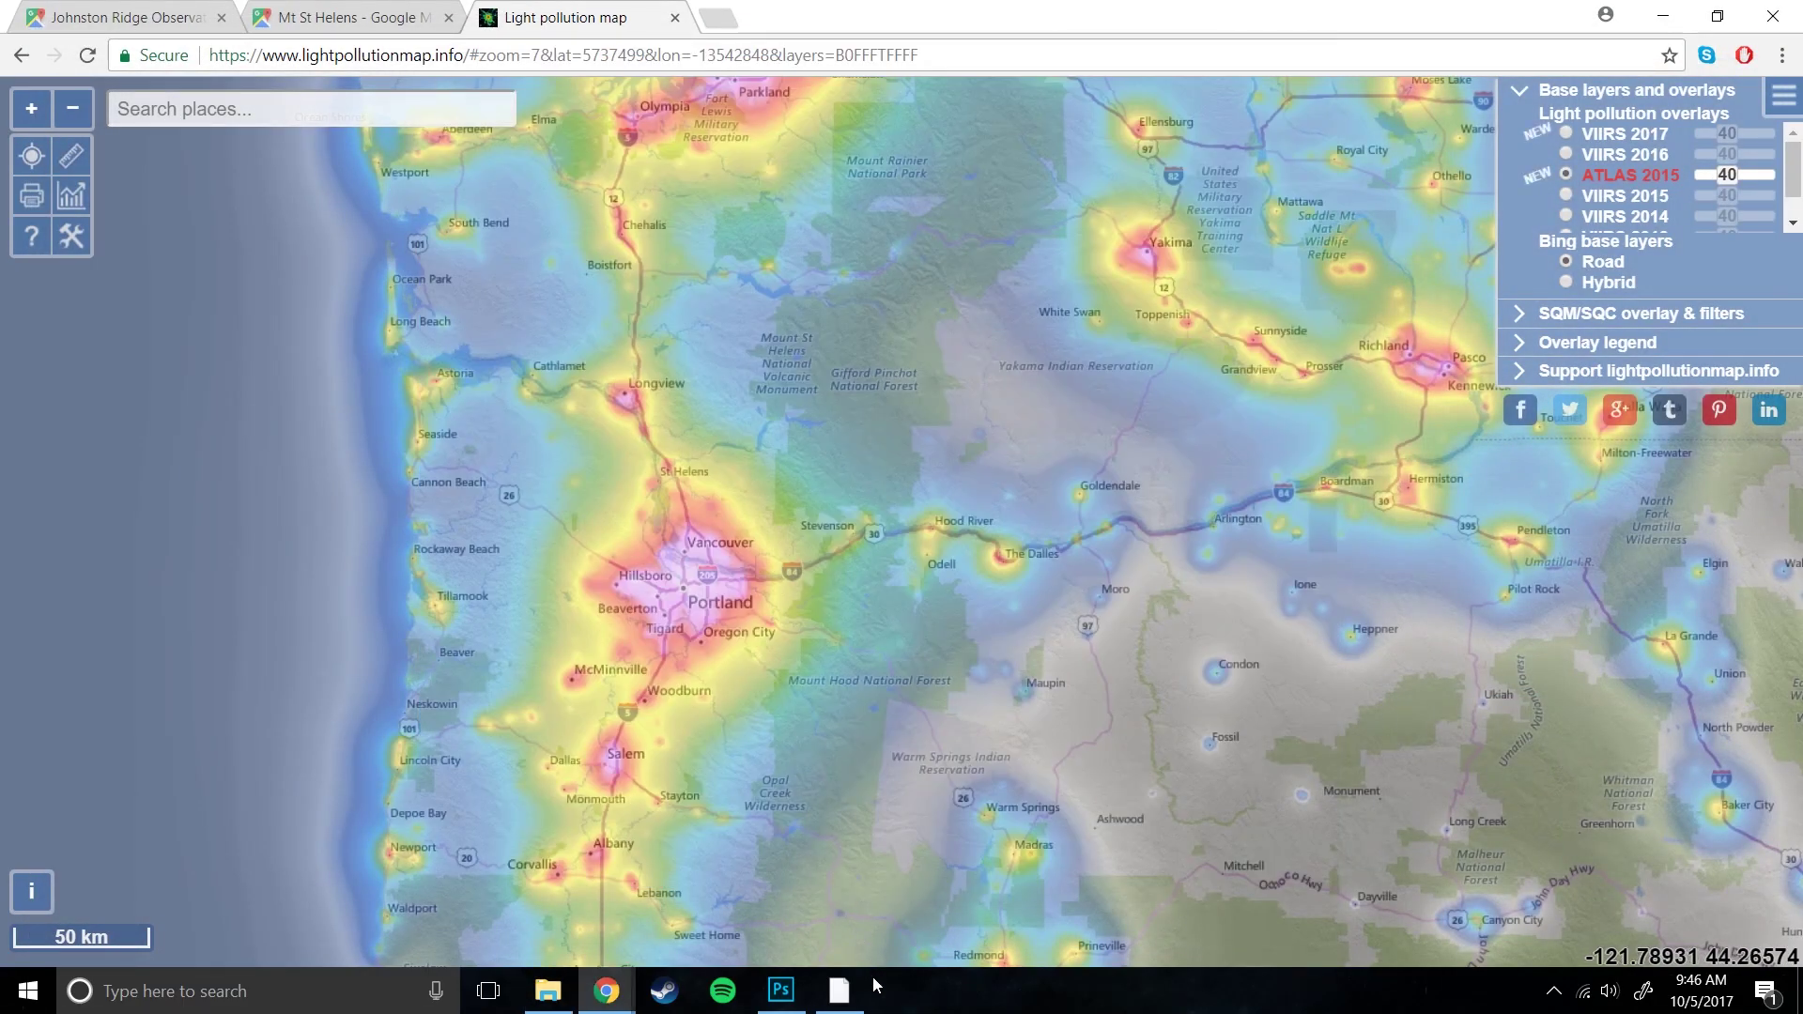
{"action": "left_click", "coordinate": [782, 991]}
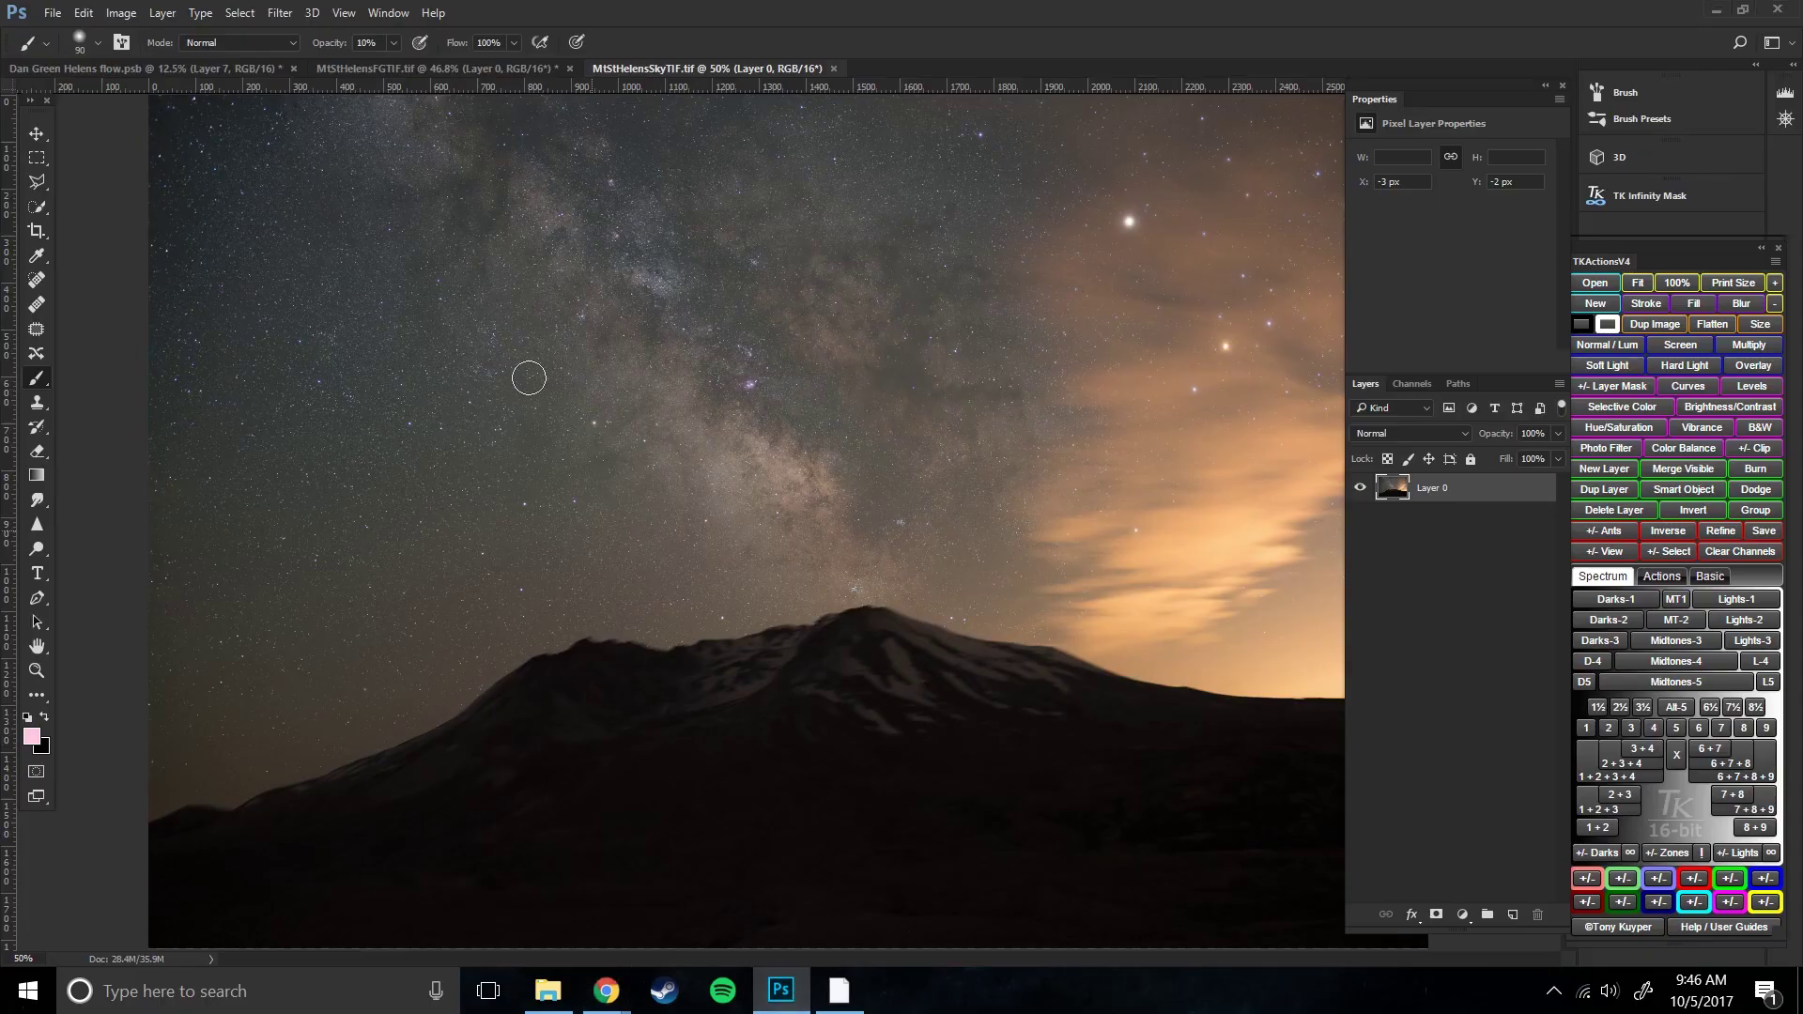
- Compare the finished composite with the foreground and sky source documents, paying attention to the mountain and the Milky Way
{"action": "left_click", "coordinate": [407, 65]}
{"action": "left_click", "coordinate": [219, 71]}
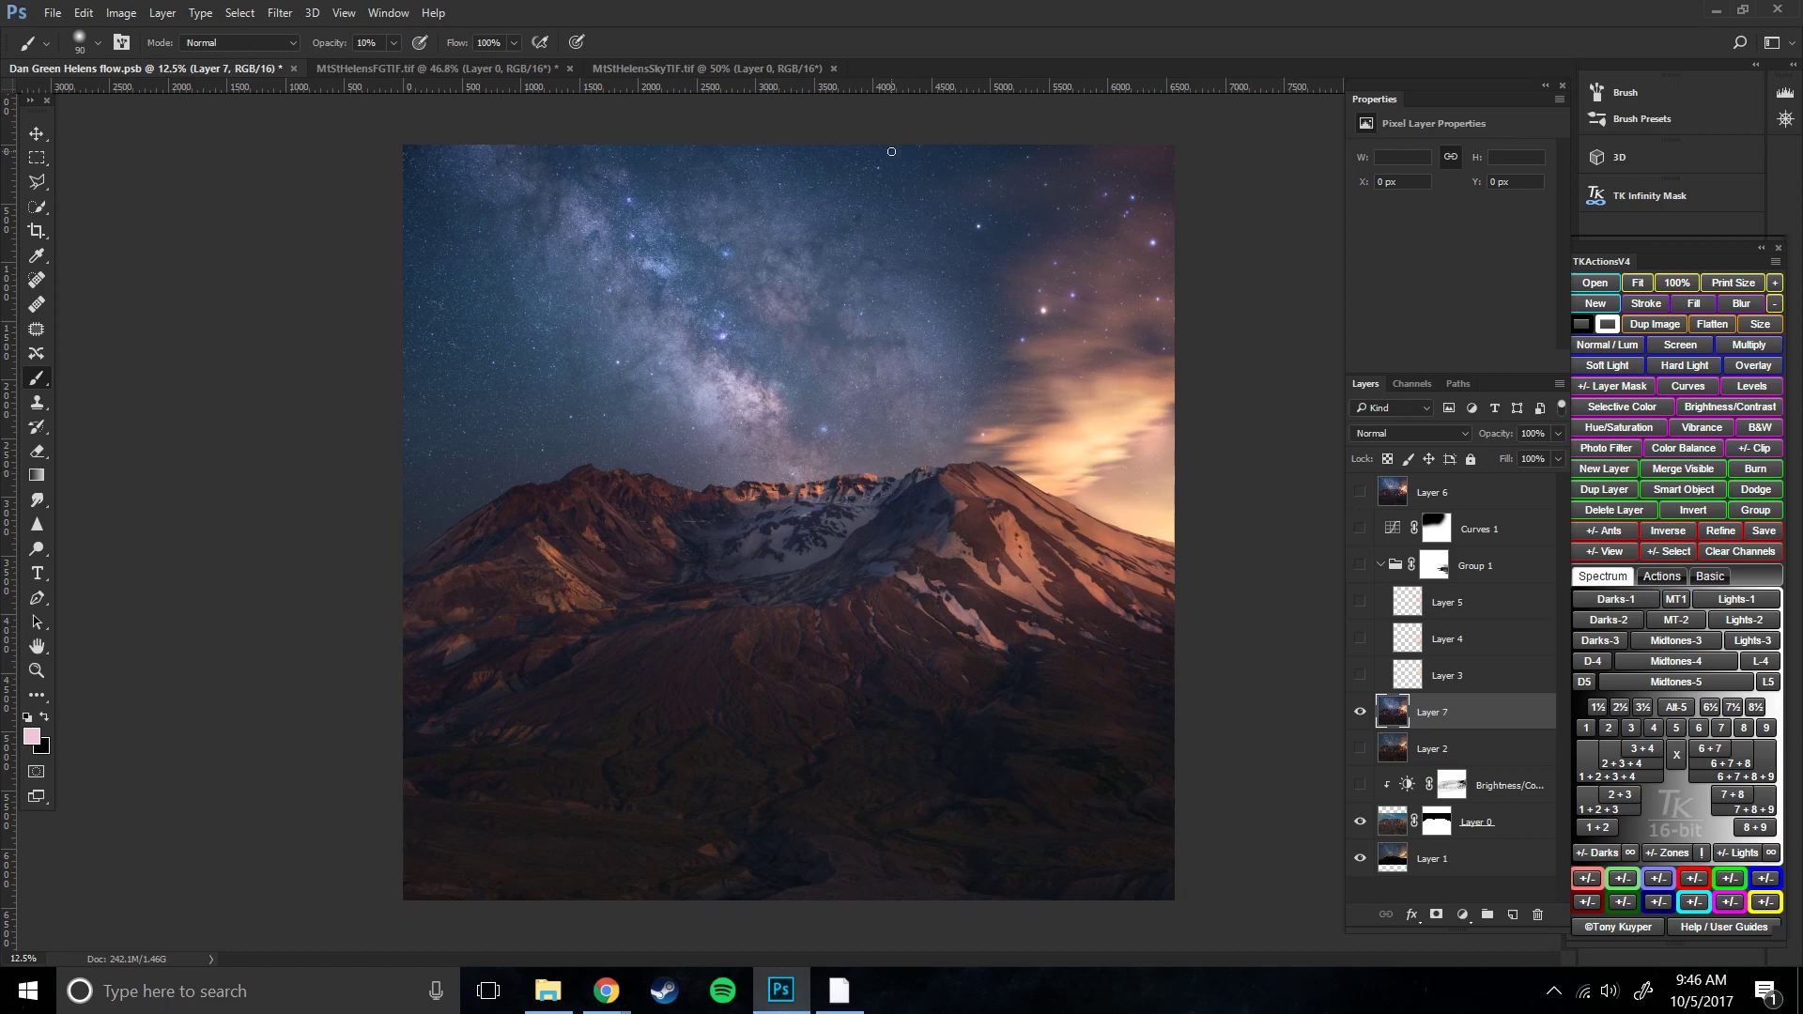
{"action": "left_click", "coordinate": [492, 68]}
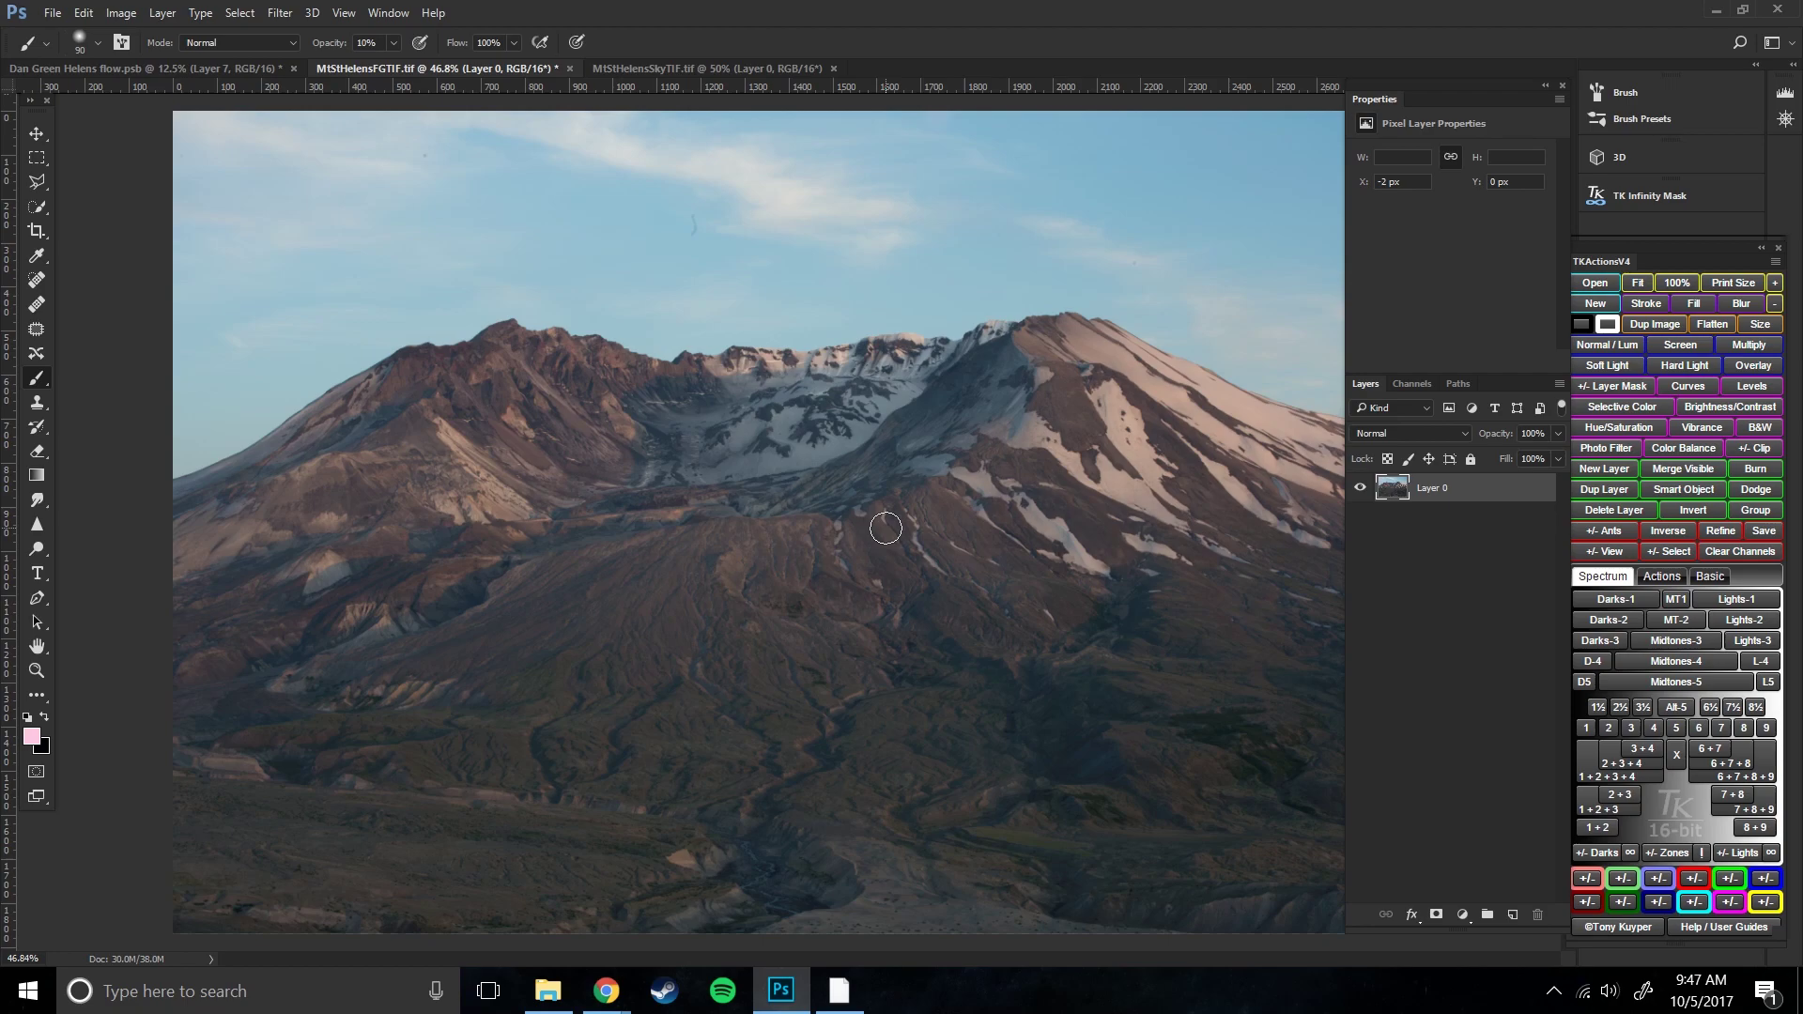
{"action": "left_click", "coordinate": [235, 70]}
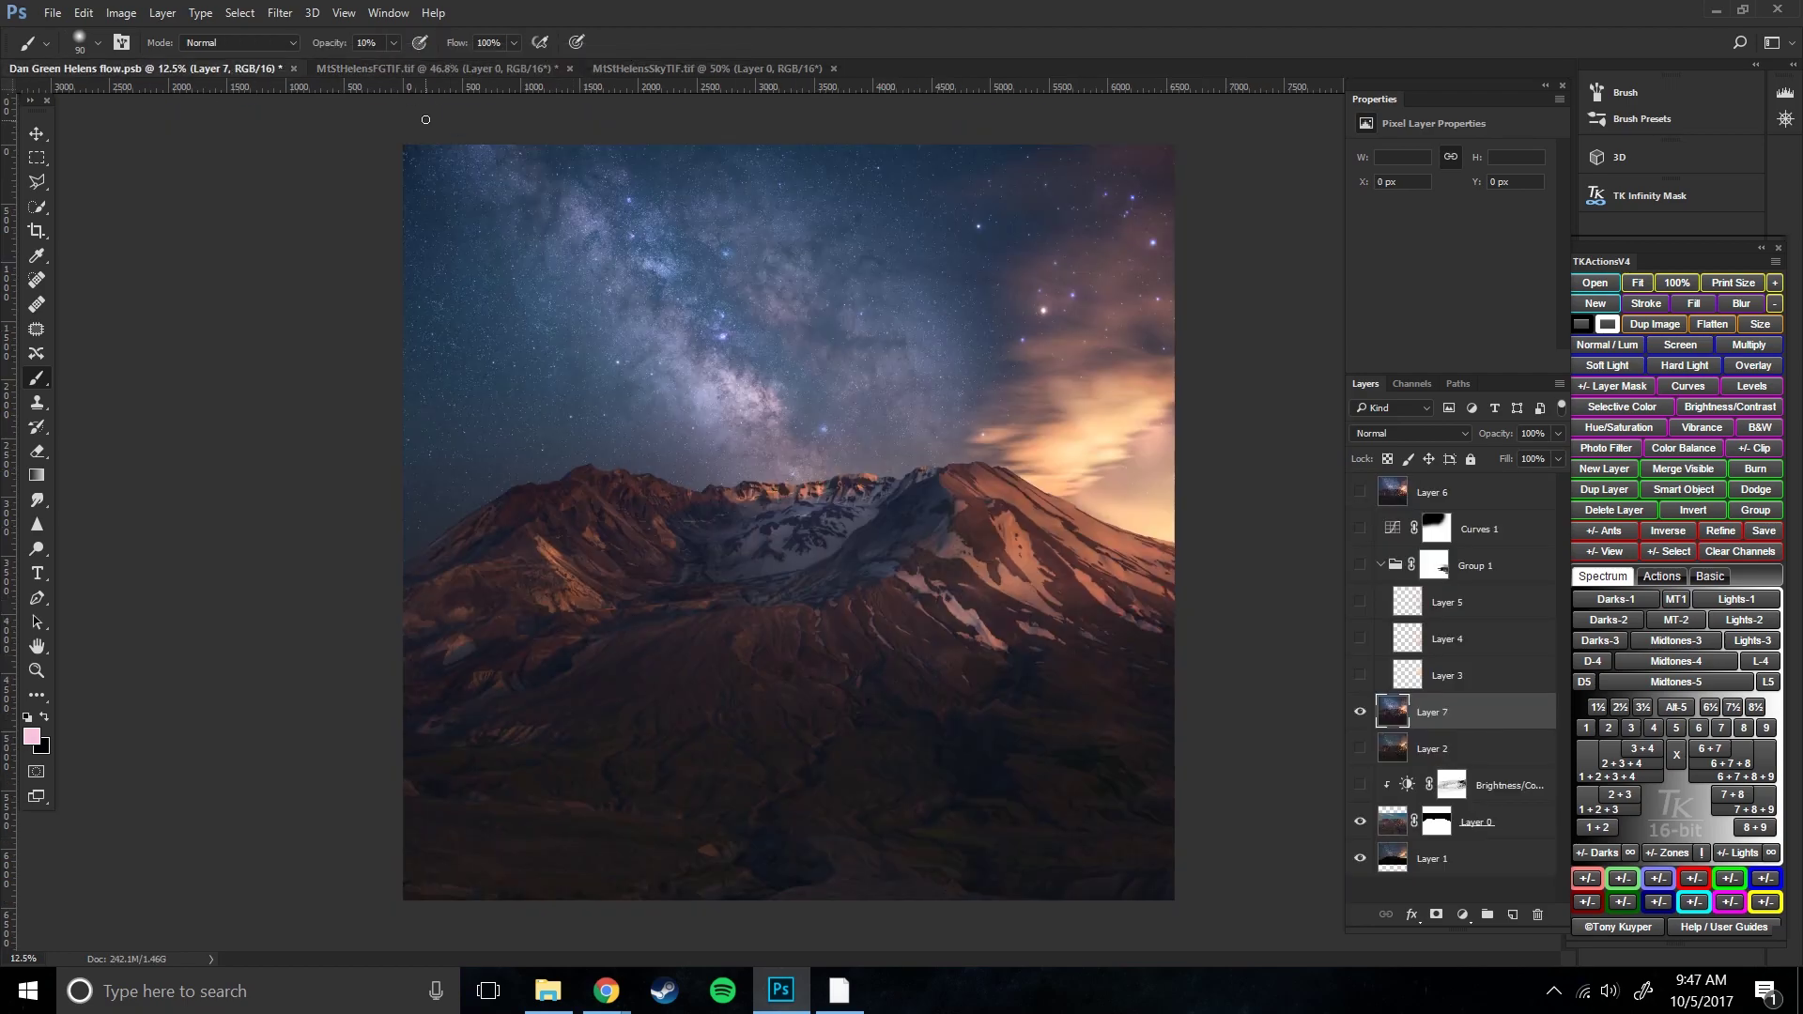
{"action": "left_click", "coordinate": [480, 69]}
{"action": "left_click", "coordinate": [716, 68]}
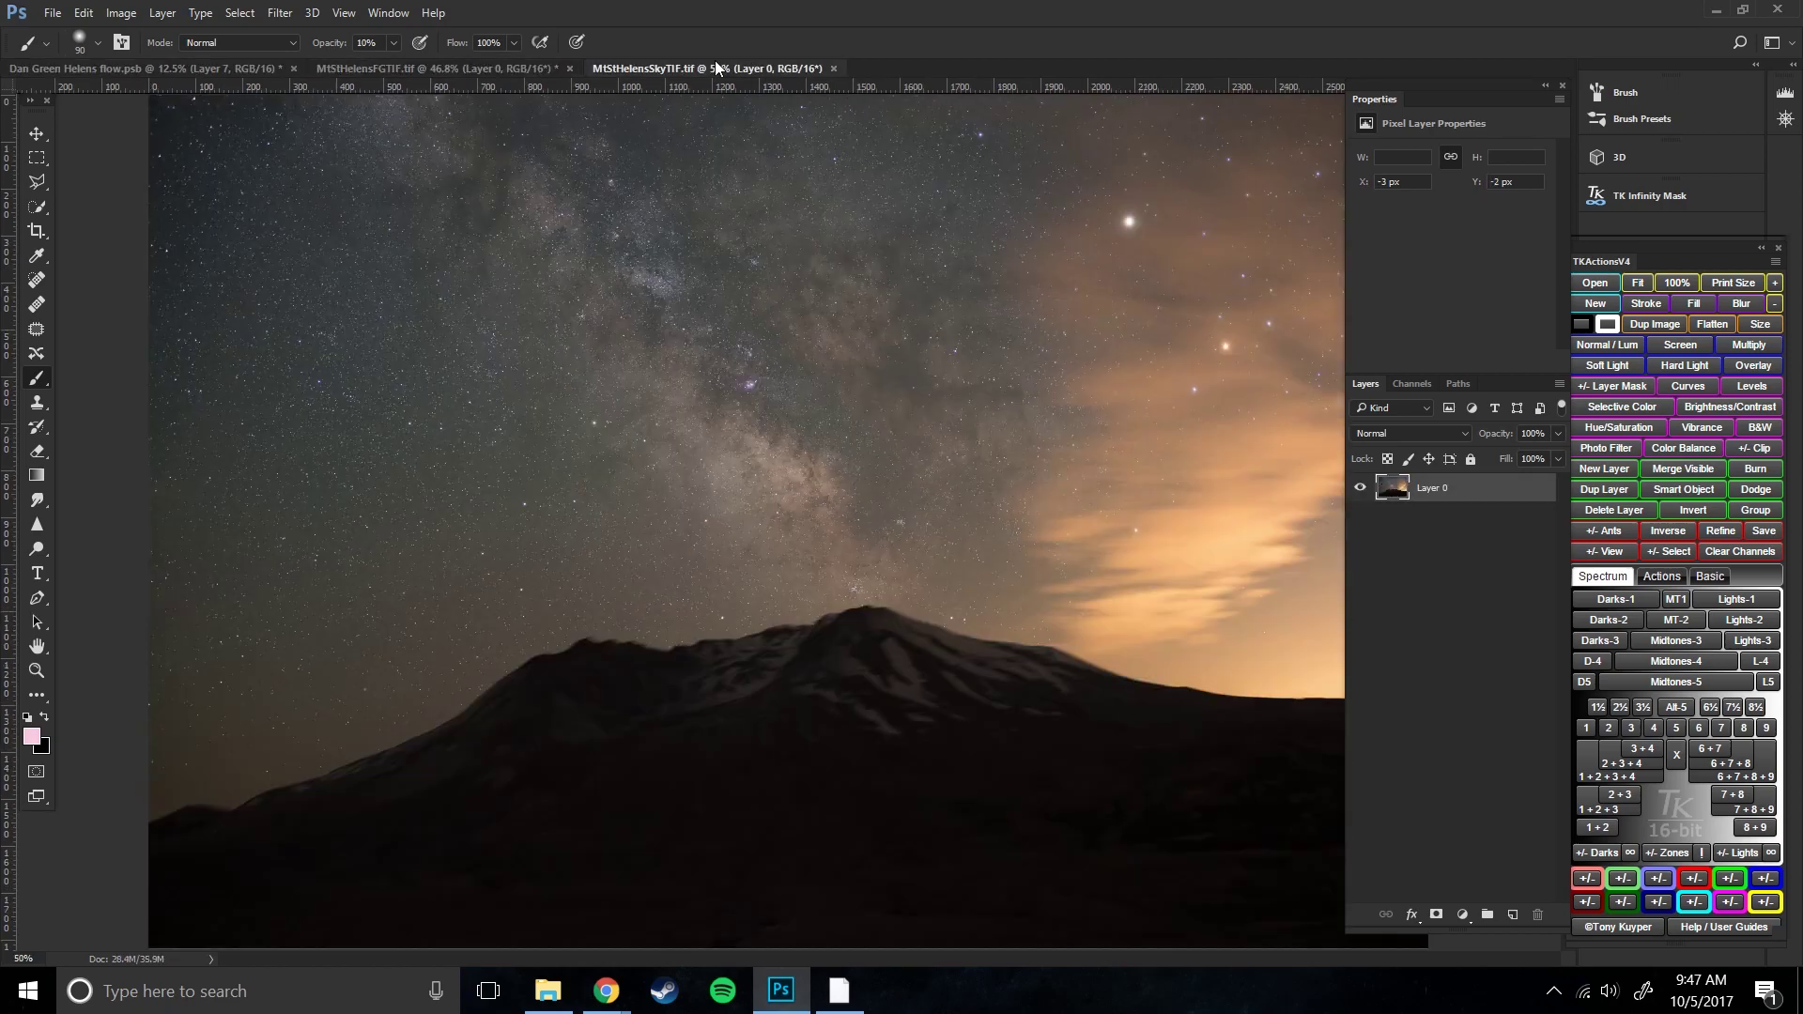
{"action": "left_click", "coordinate": [451, 70]}
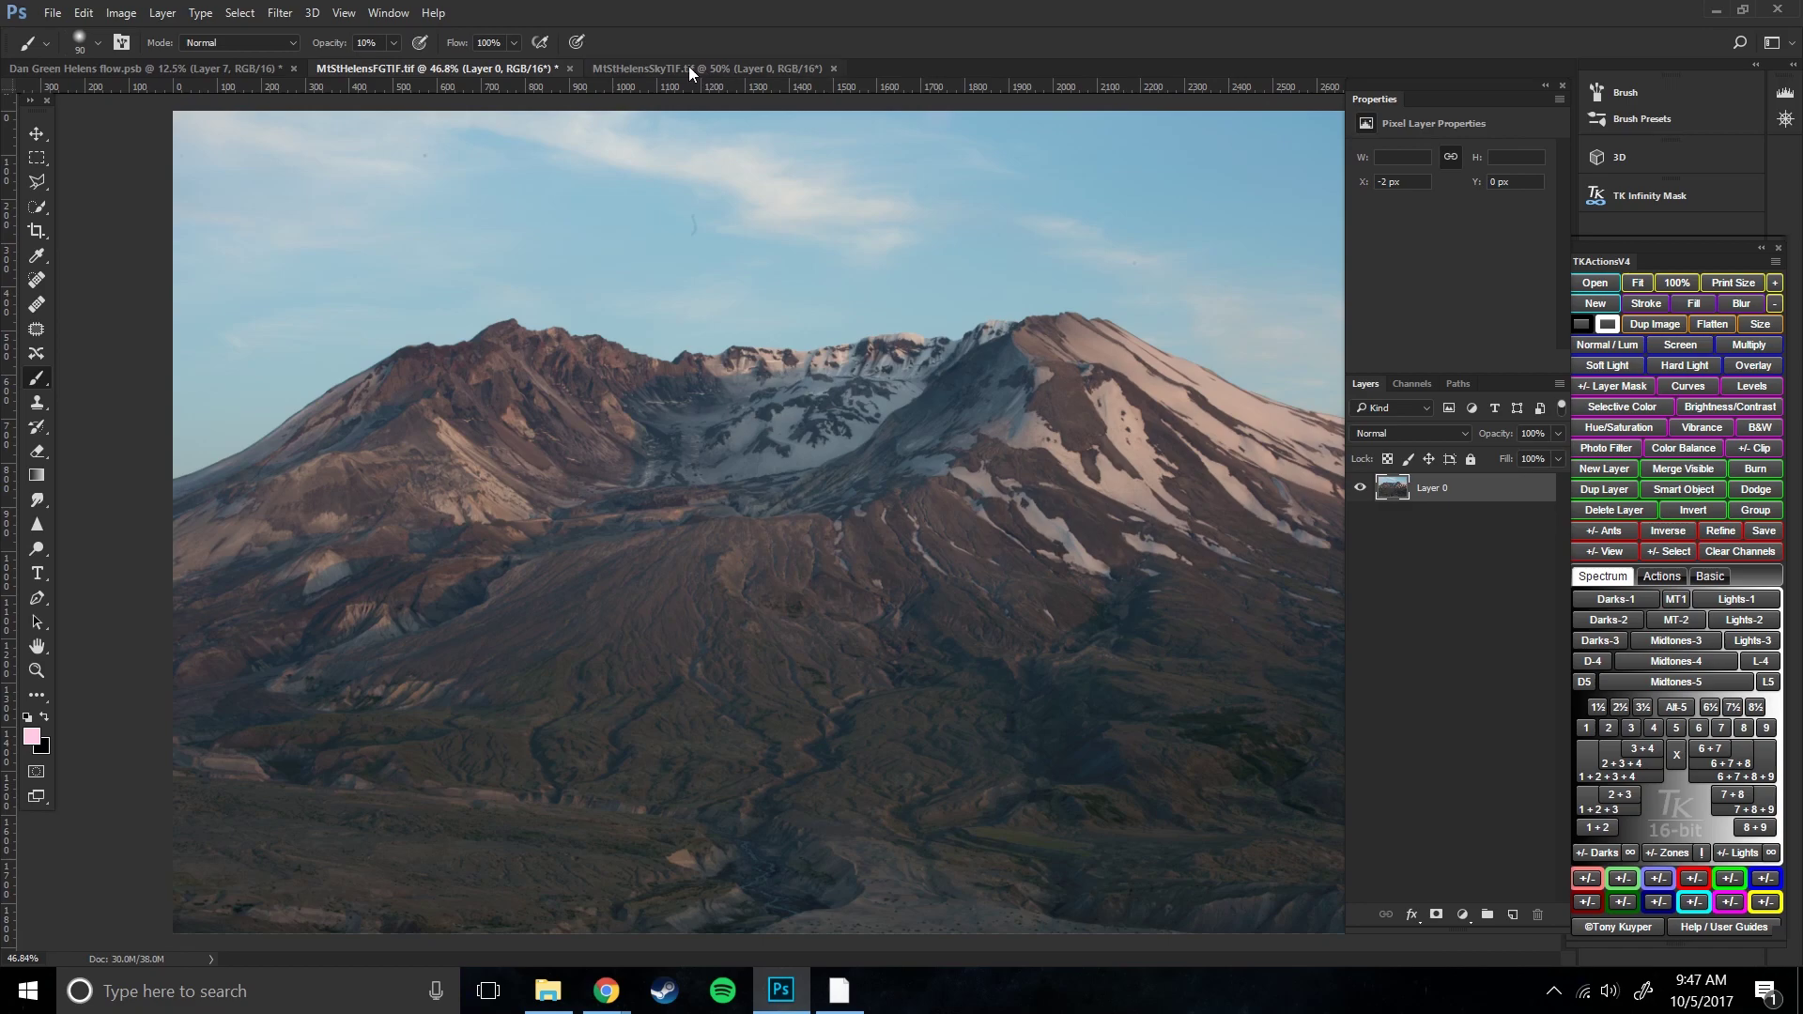
{"action": "left_click", "coordinate": [226, 71]}
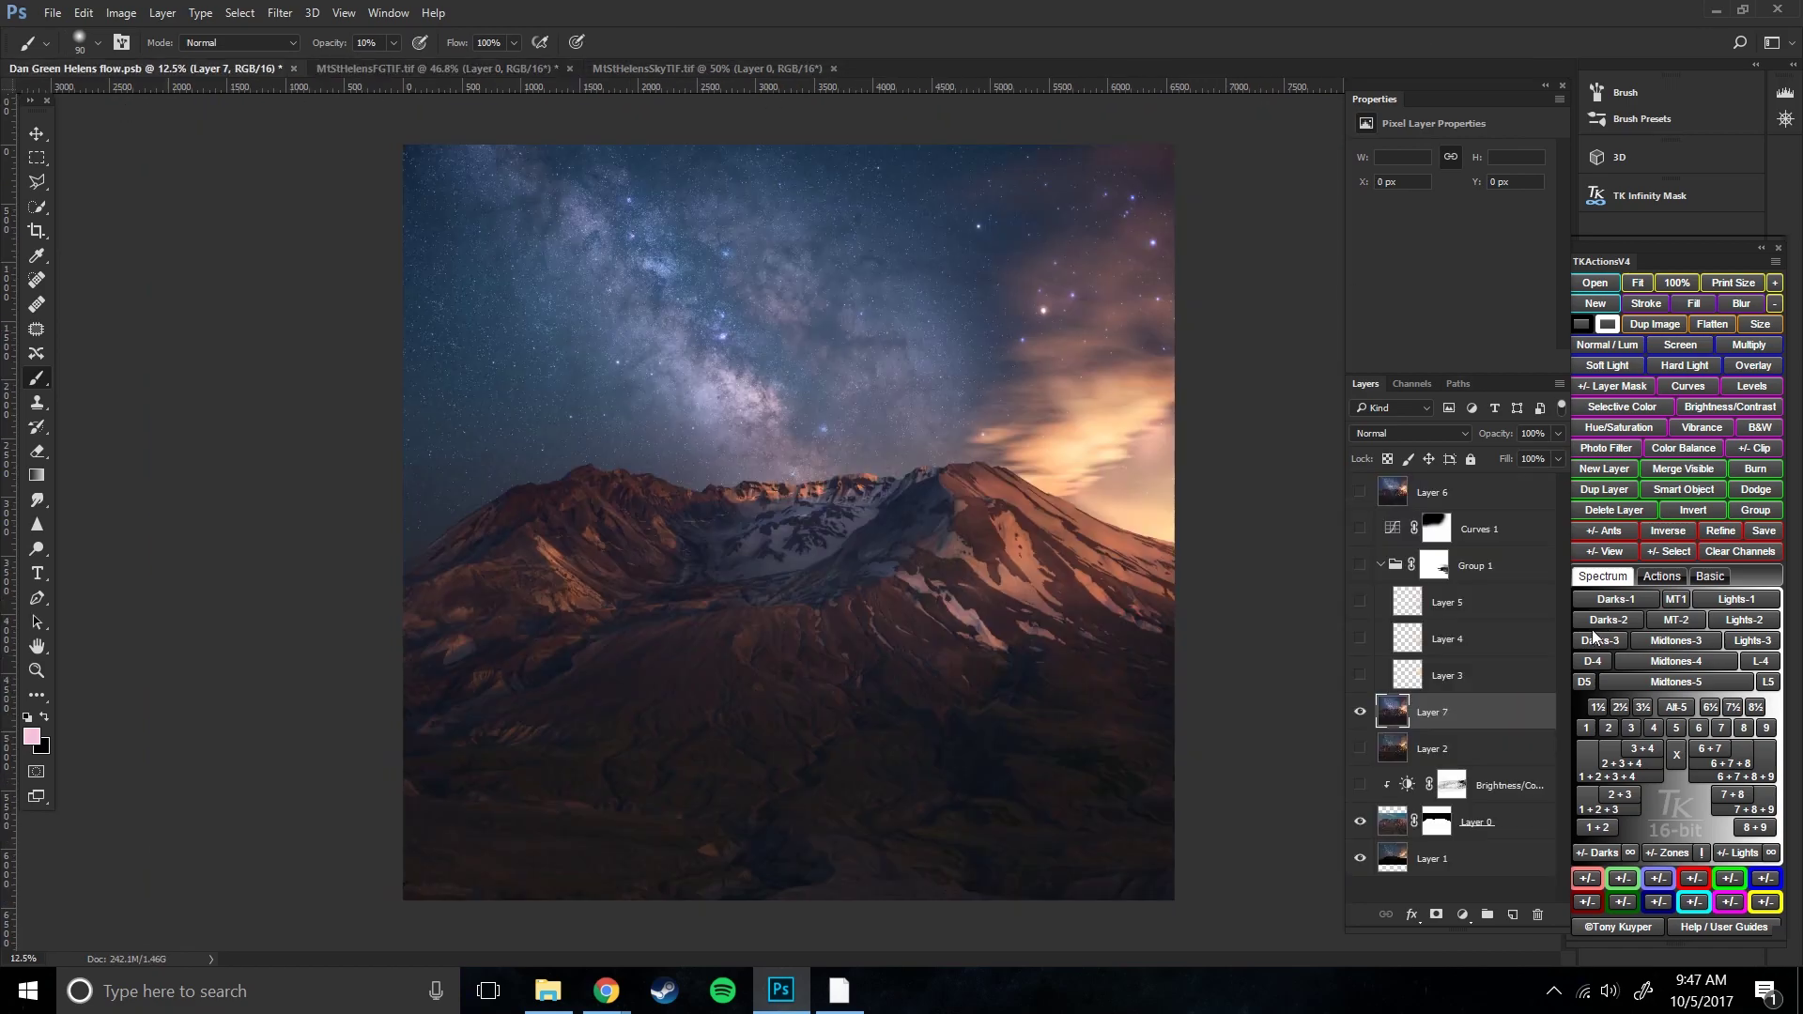
{"action": "left_click", "coordinate": [477, 69]}
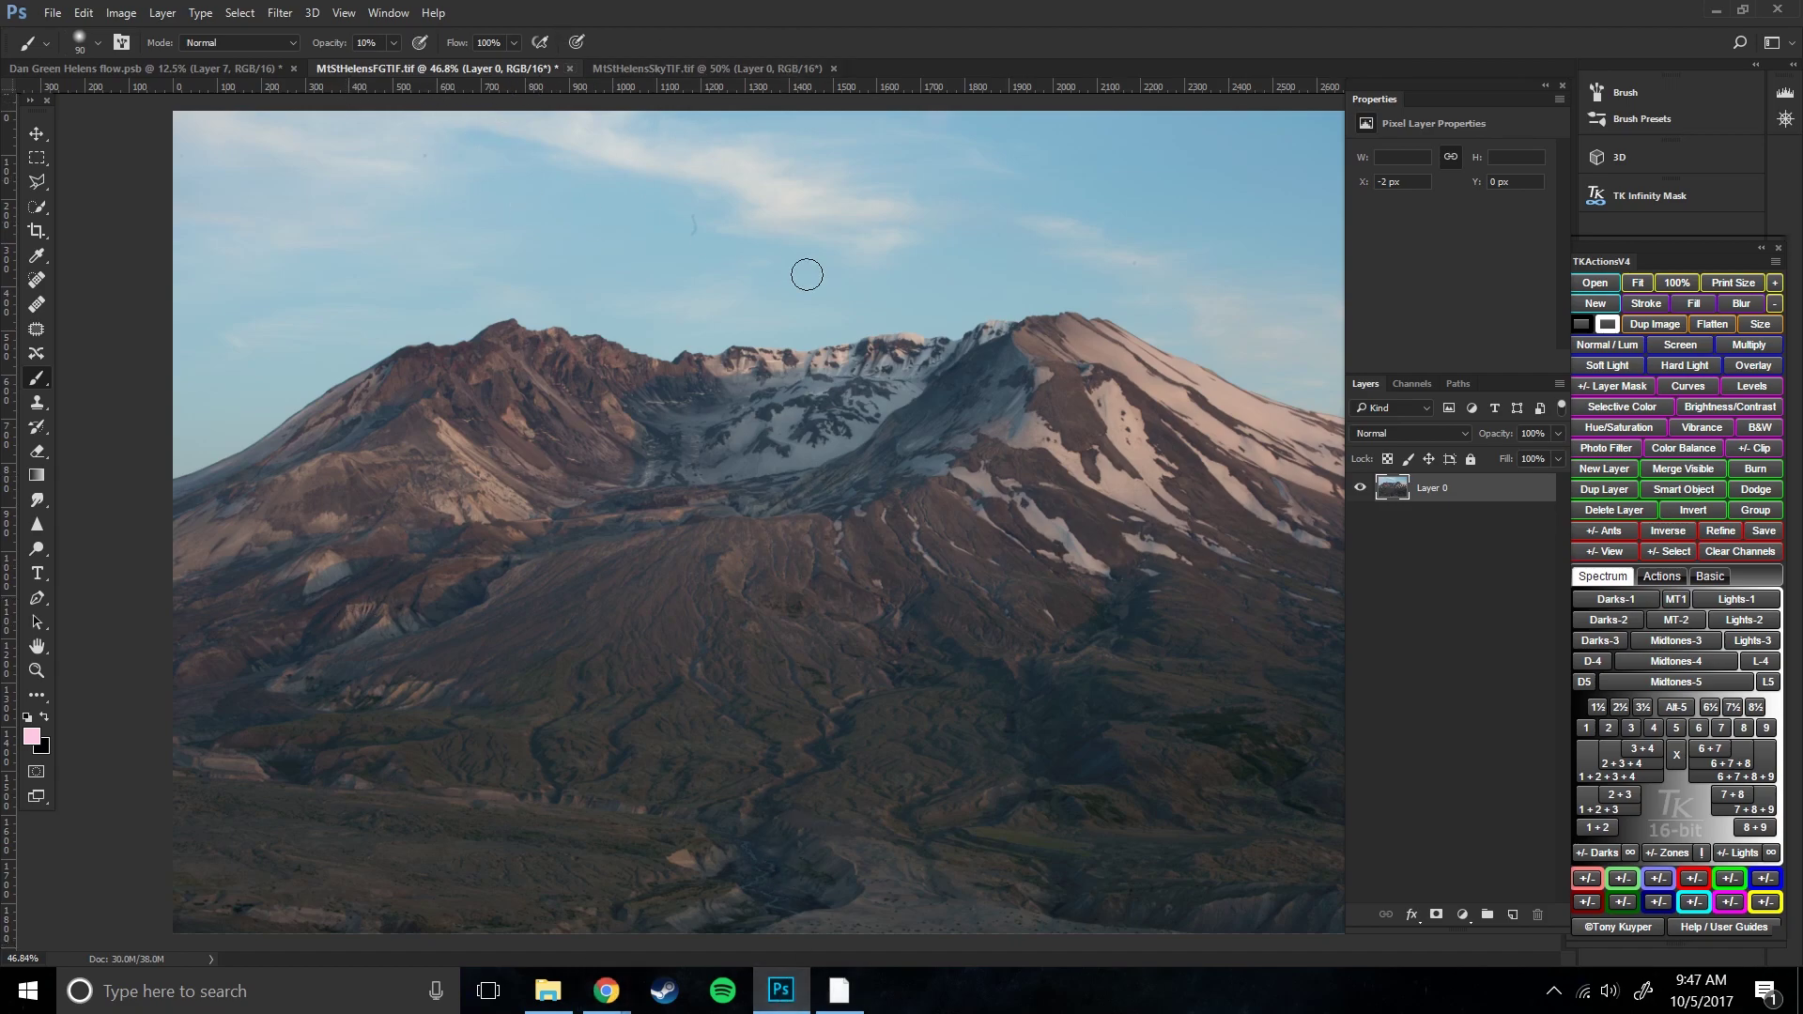
- Open MtStHelensSkyTIF.tif from the Mt St Helens Tutorial Vid files folder in Adobe Photoshop CC 2017
{"action": "left_click", "coordinate": [547, 991]}
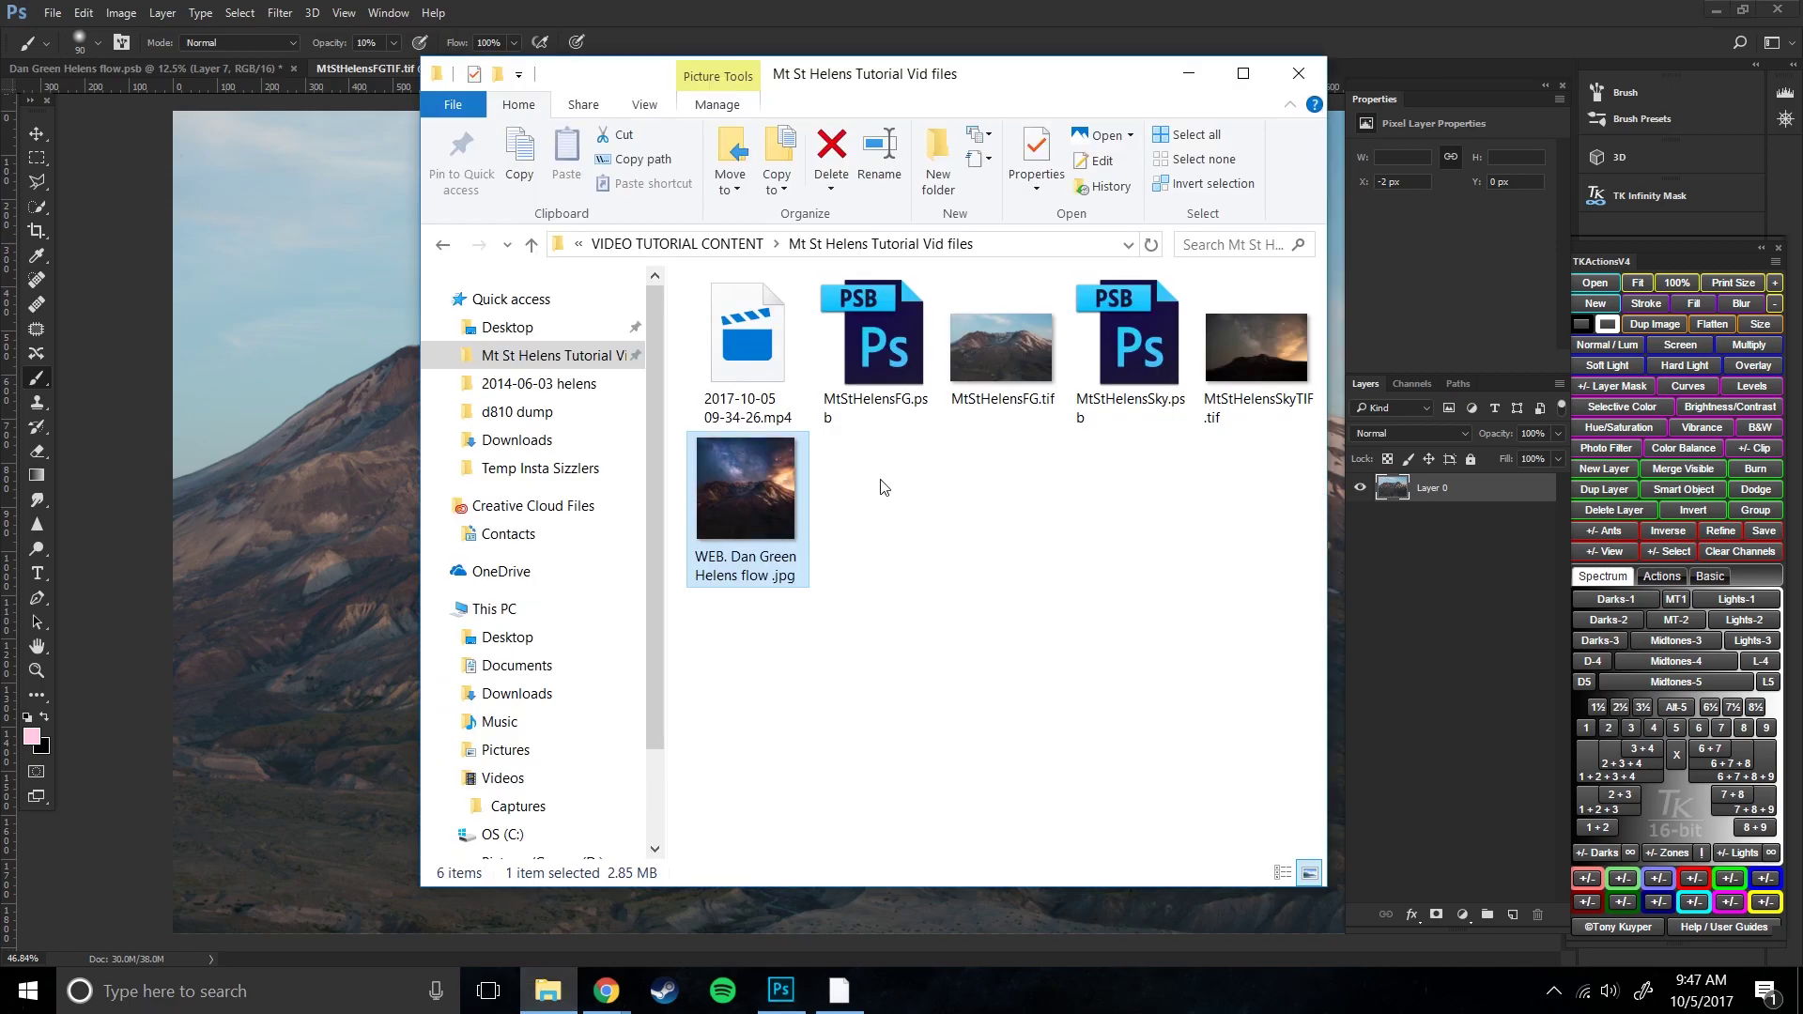
{"action": "double_click", "coordinate": [1233, 359]}
{"action": "right_click", "coordinate": [985, 405]}
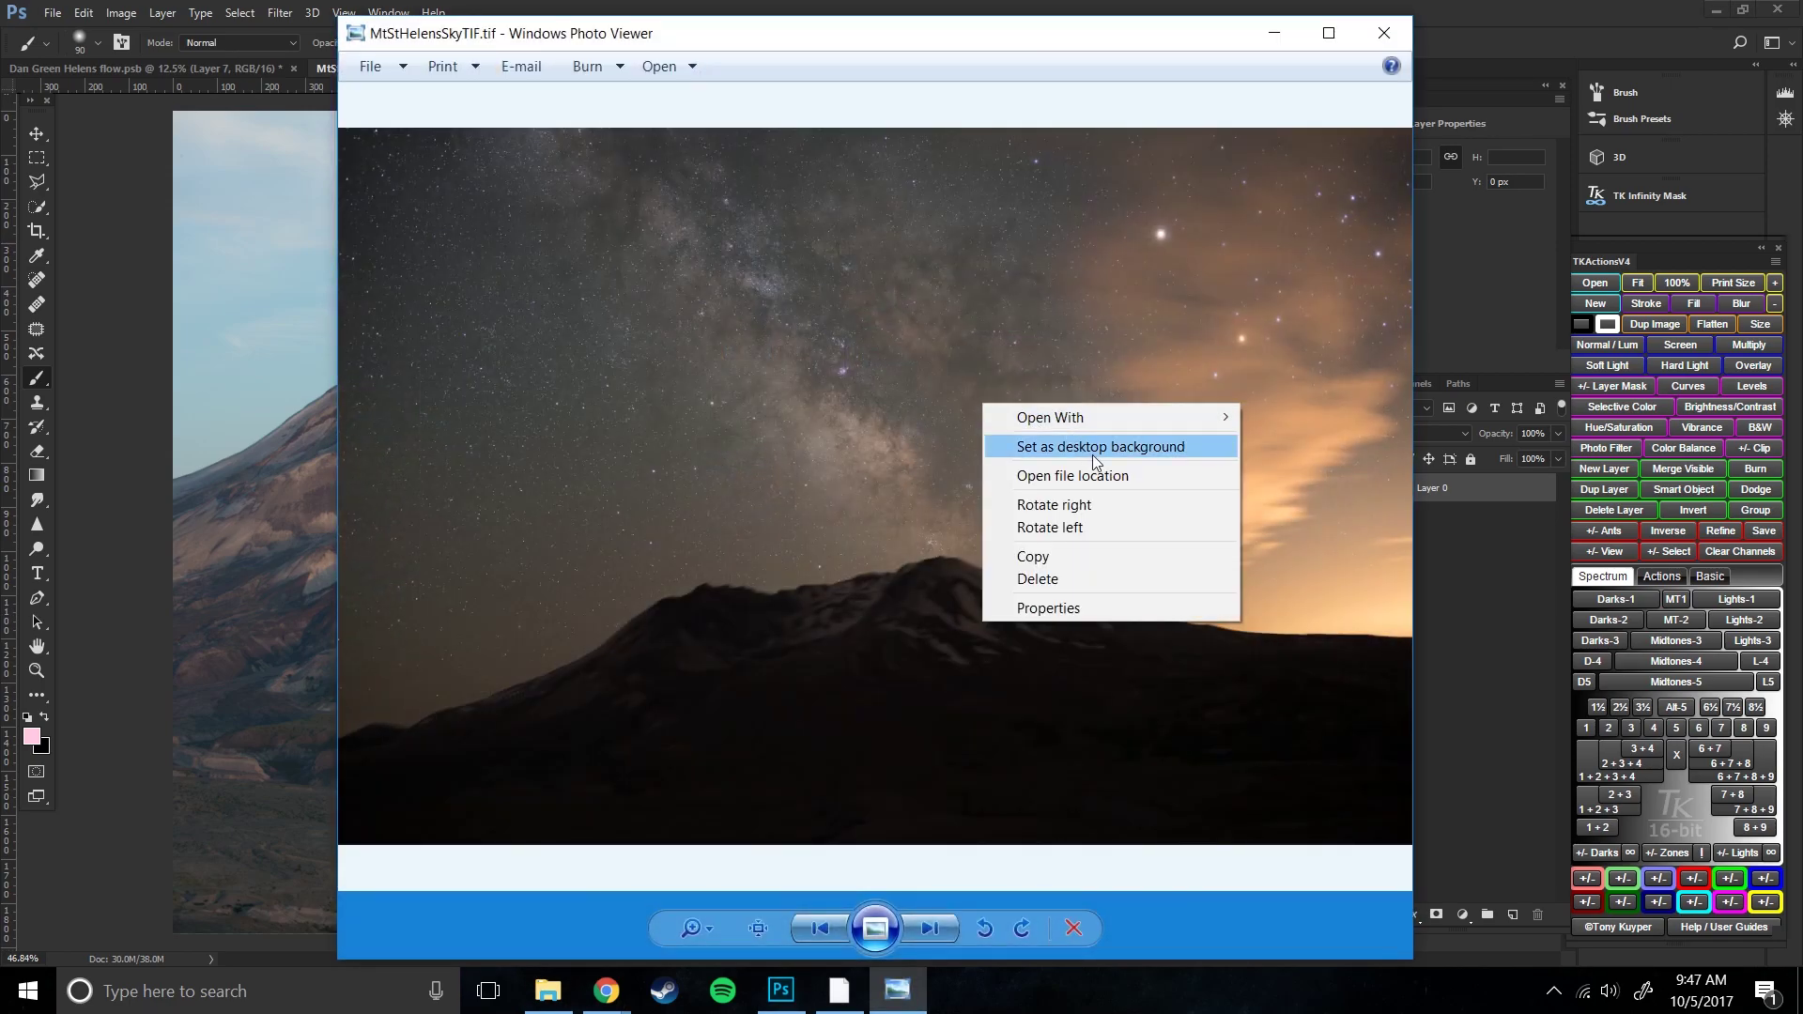
{"action": "mouse_move", "coordinate": [1085, 417]}
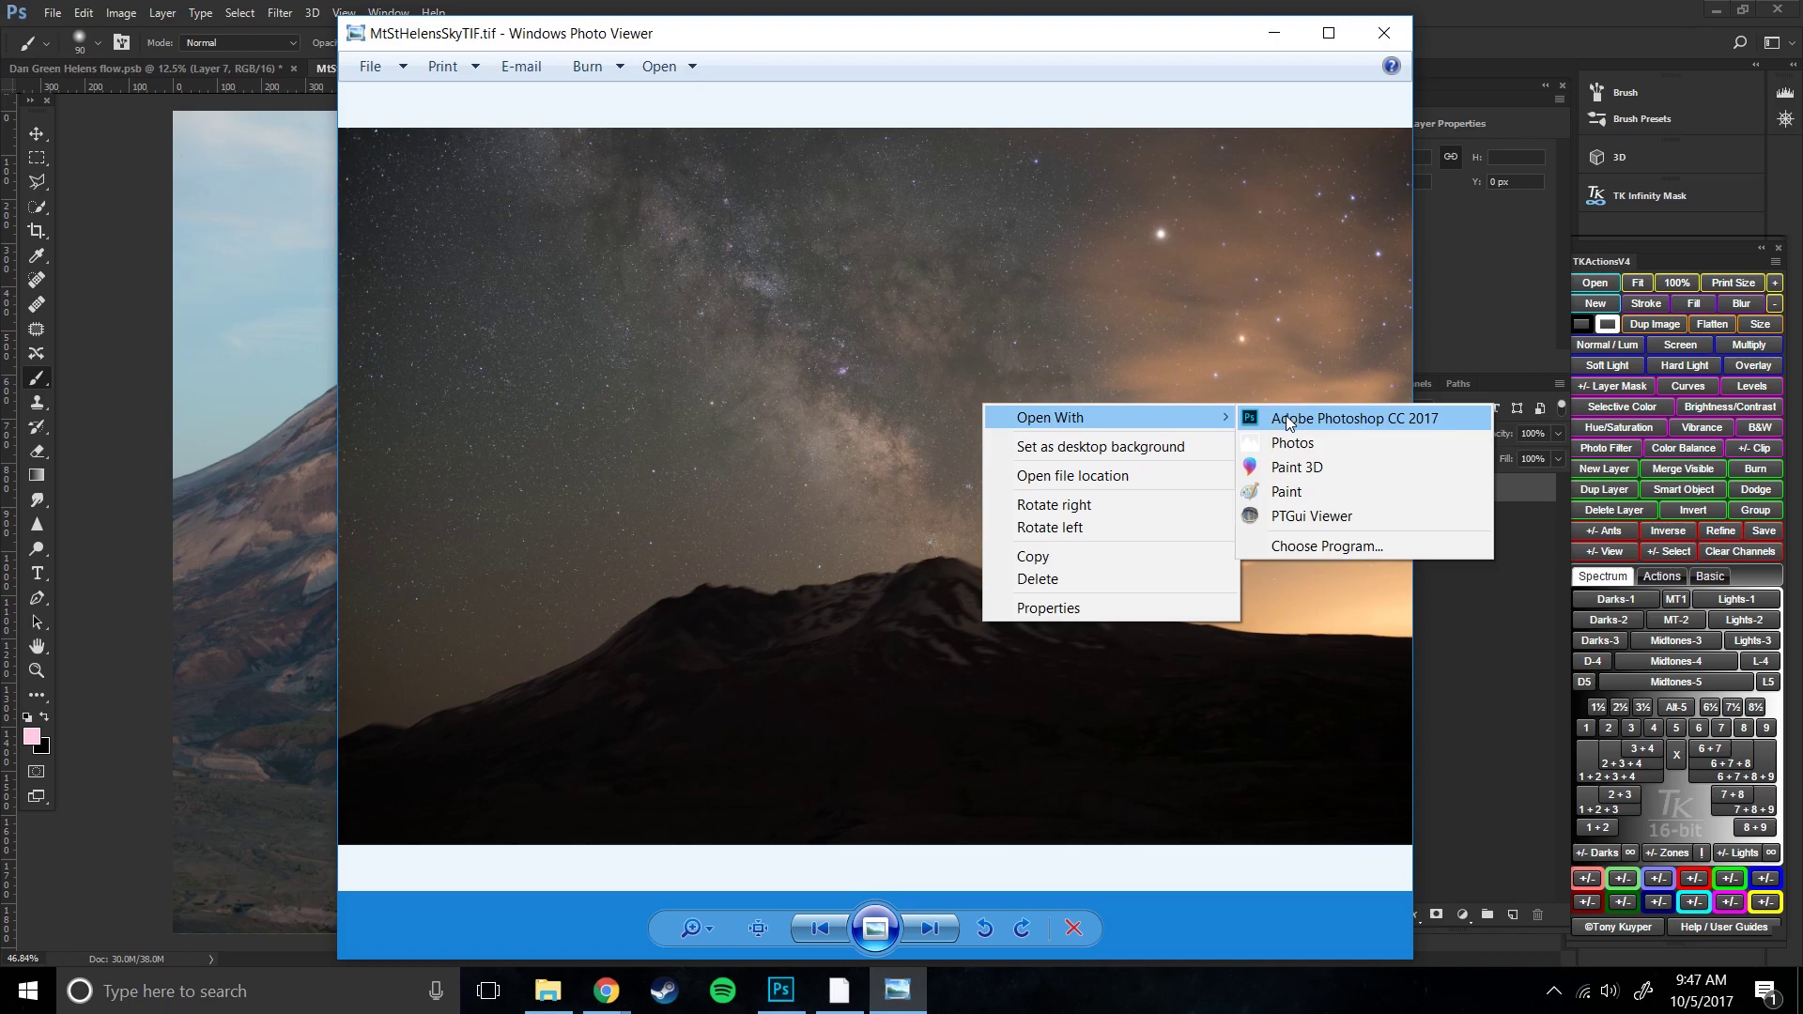
{"action": "left_click", "coordinate": [1289, 416]}
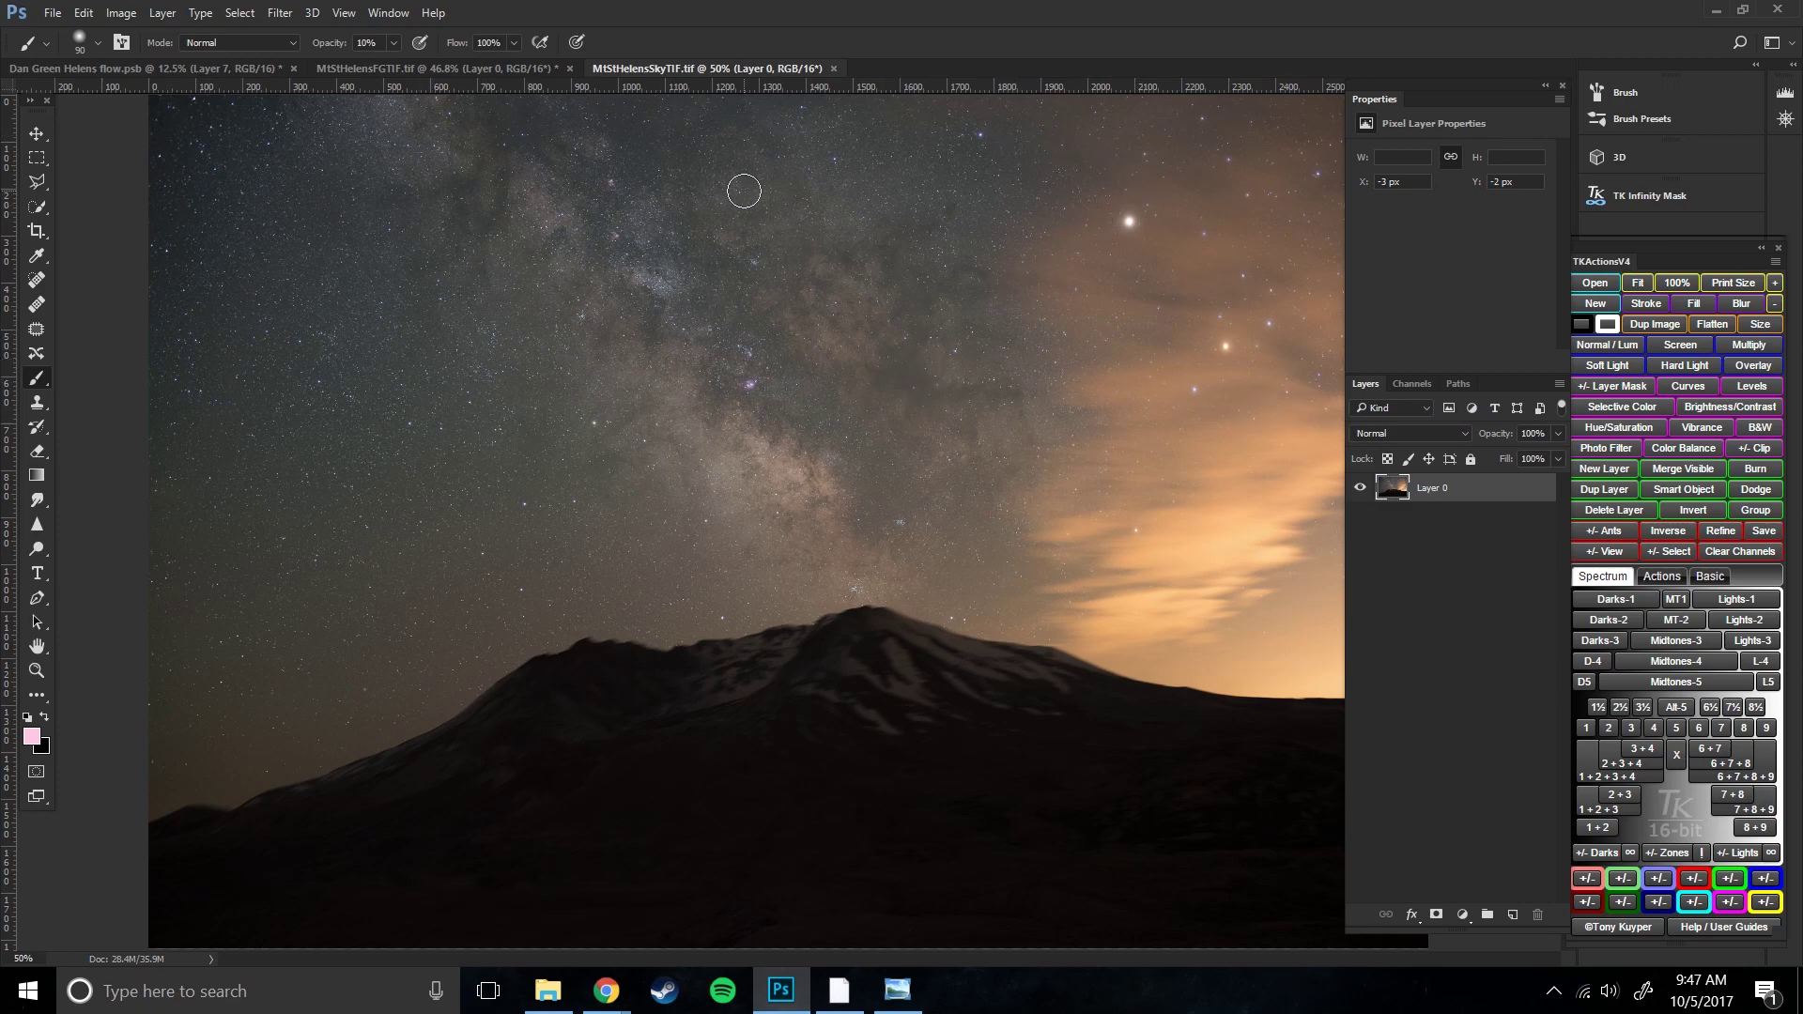
- Close the open MtStHelensSkyTIF.tif document and reopen the file from its folder in Adobe Photoshop CC 2017
{"action": "left_click", "coordinate": [834, 69]}
{"action": "left_click", "coordinate": [548, 991]}
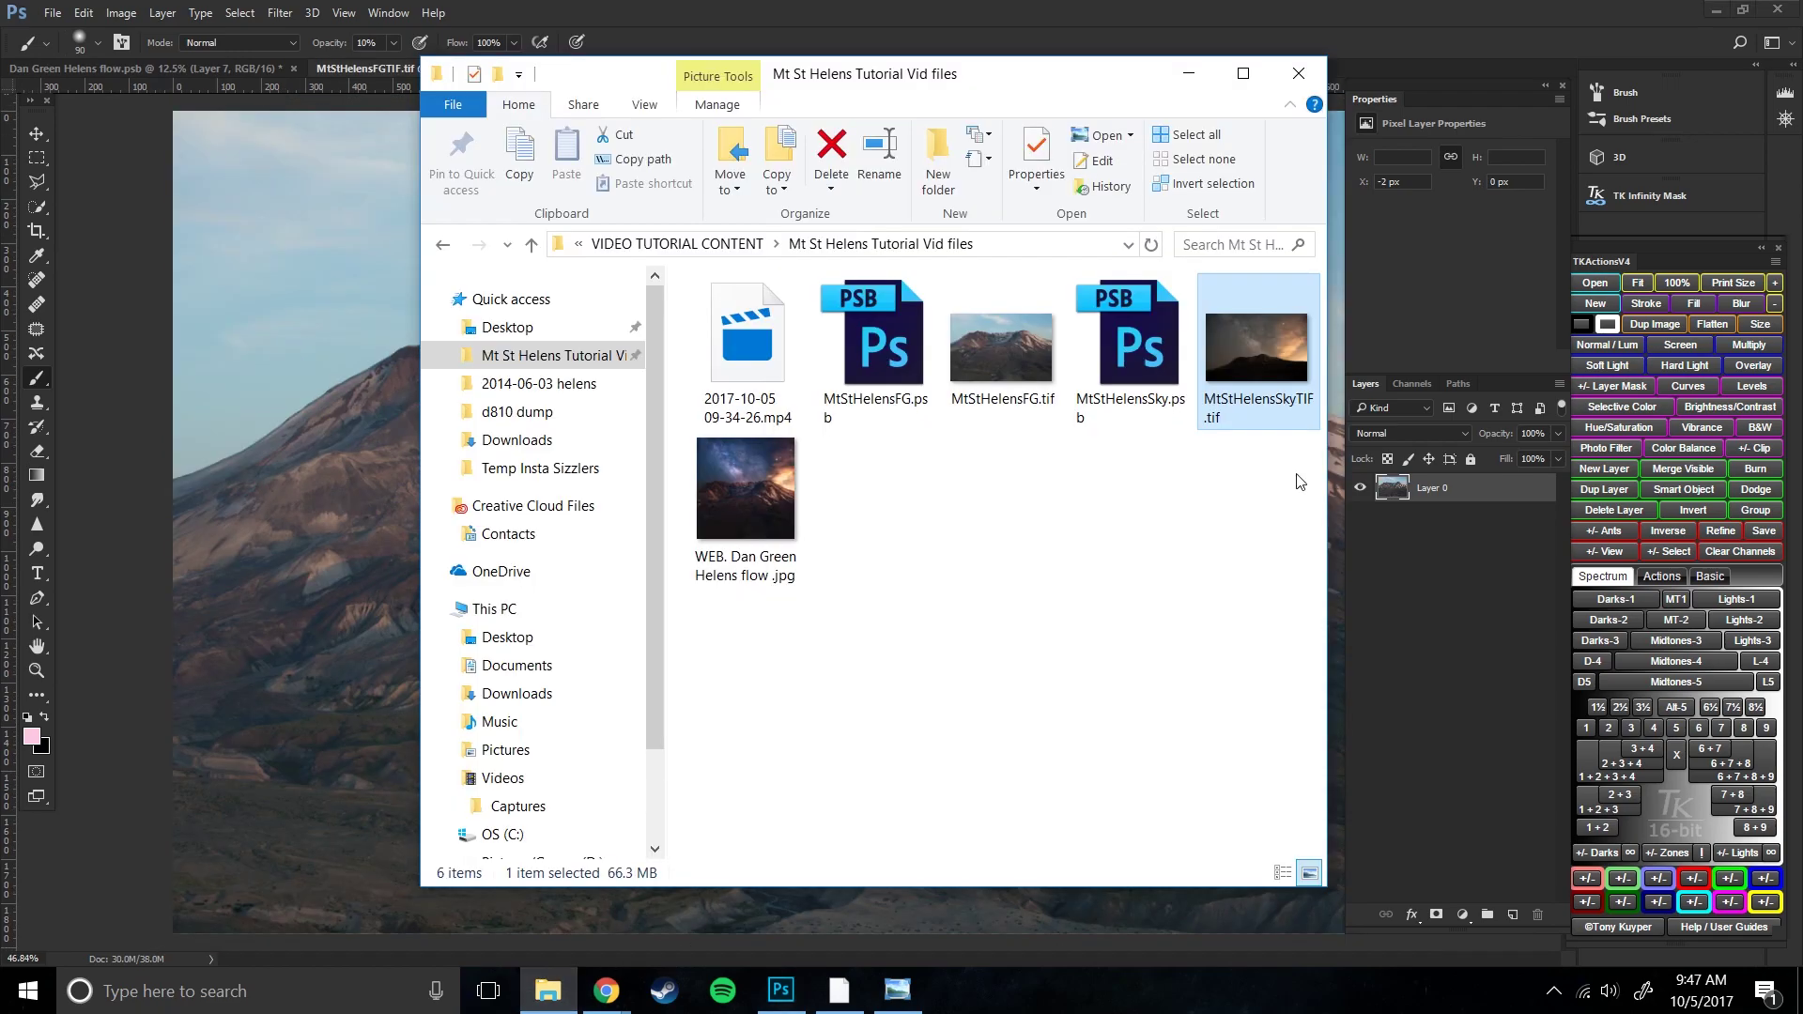
{"action": "right_click", "coordinate": [1245, 324]}
{"action": "mouse_move", "coordinate": [1353, 594]}
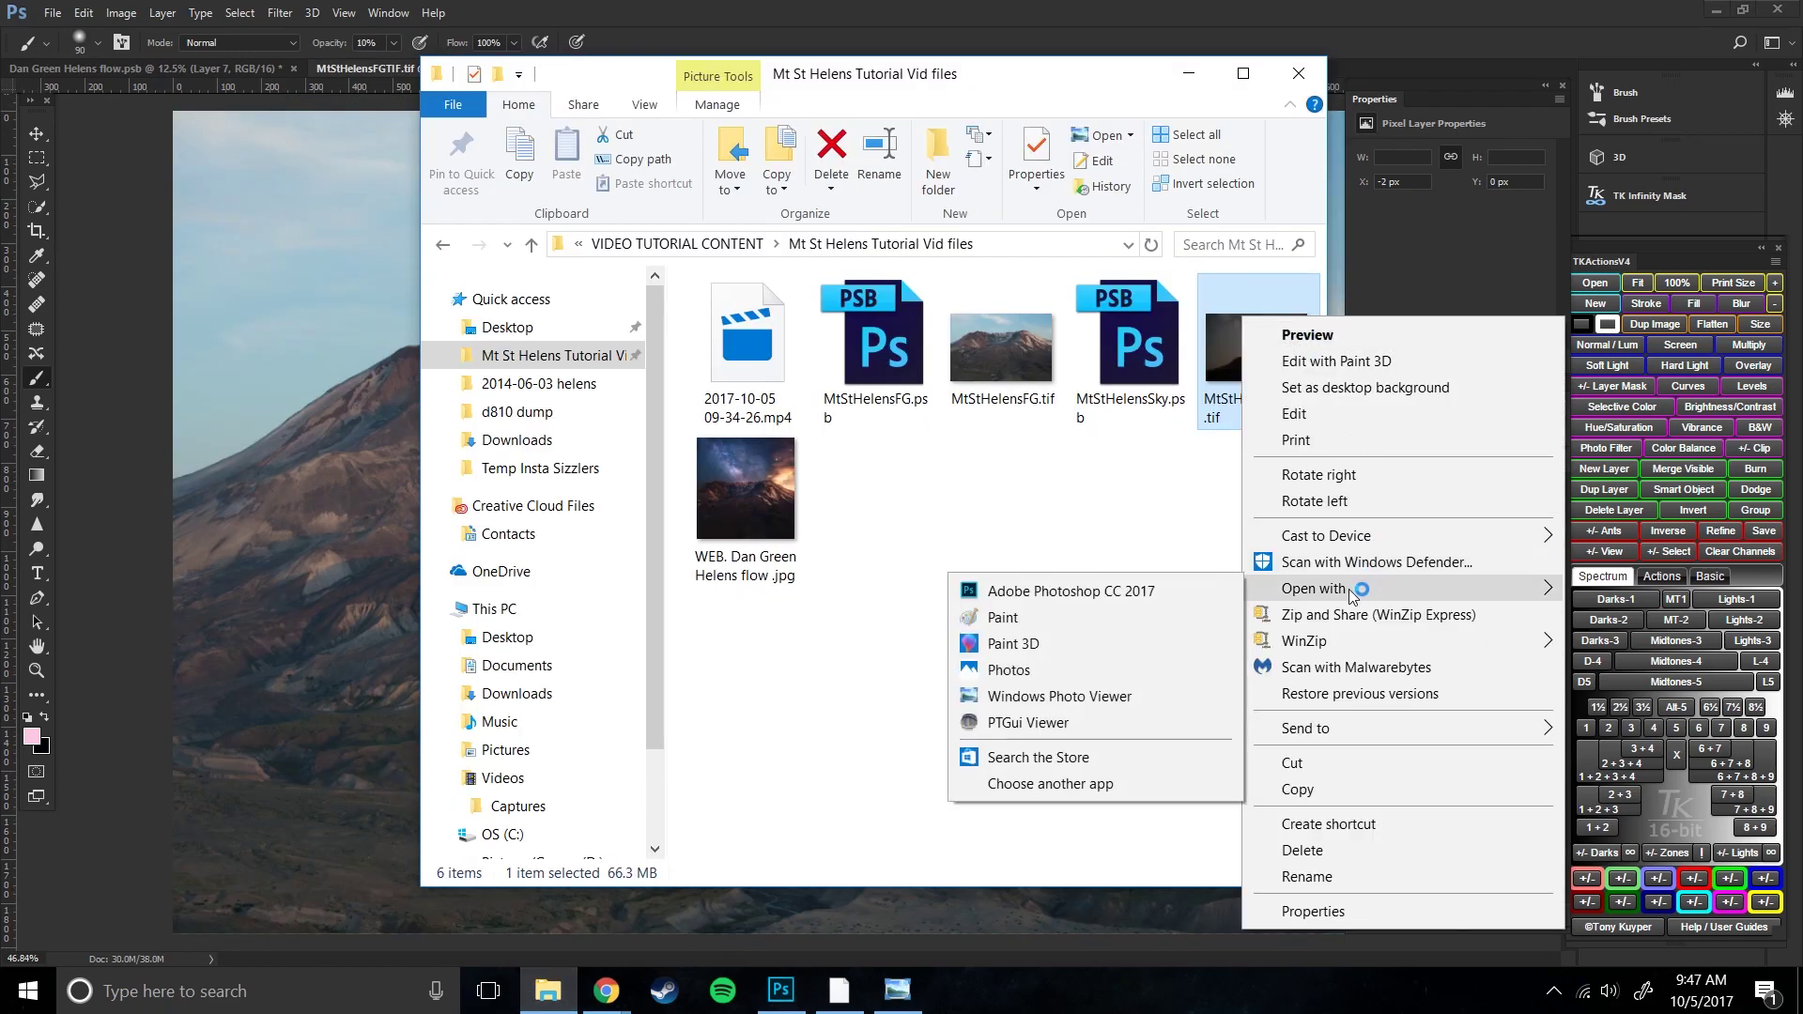
{"action": "left_click", "coordinate": [1195, 592]}
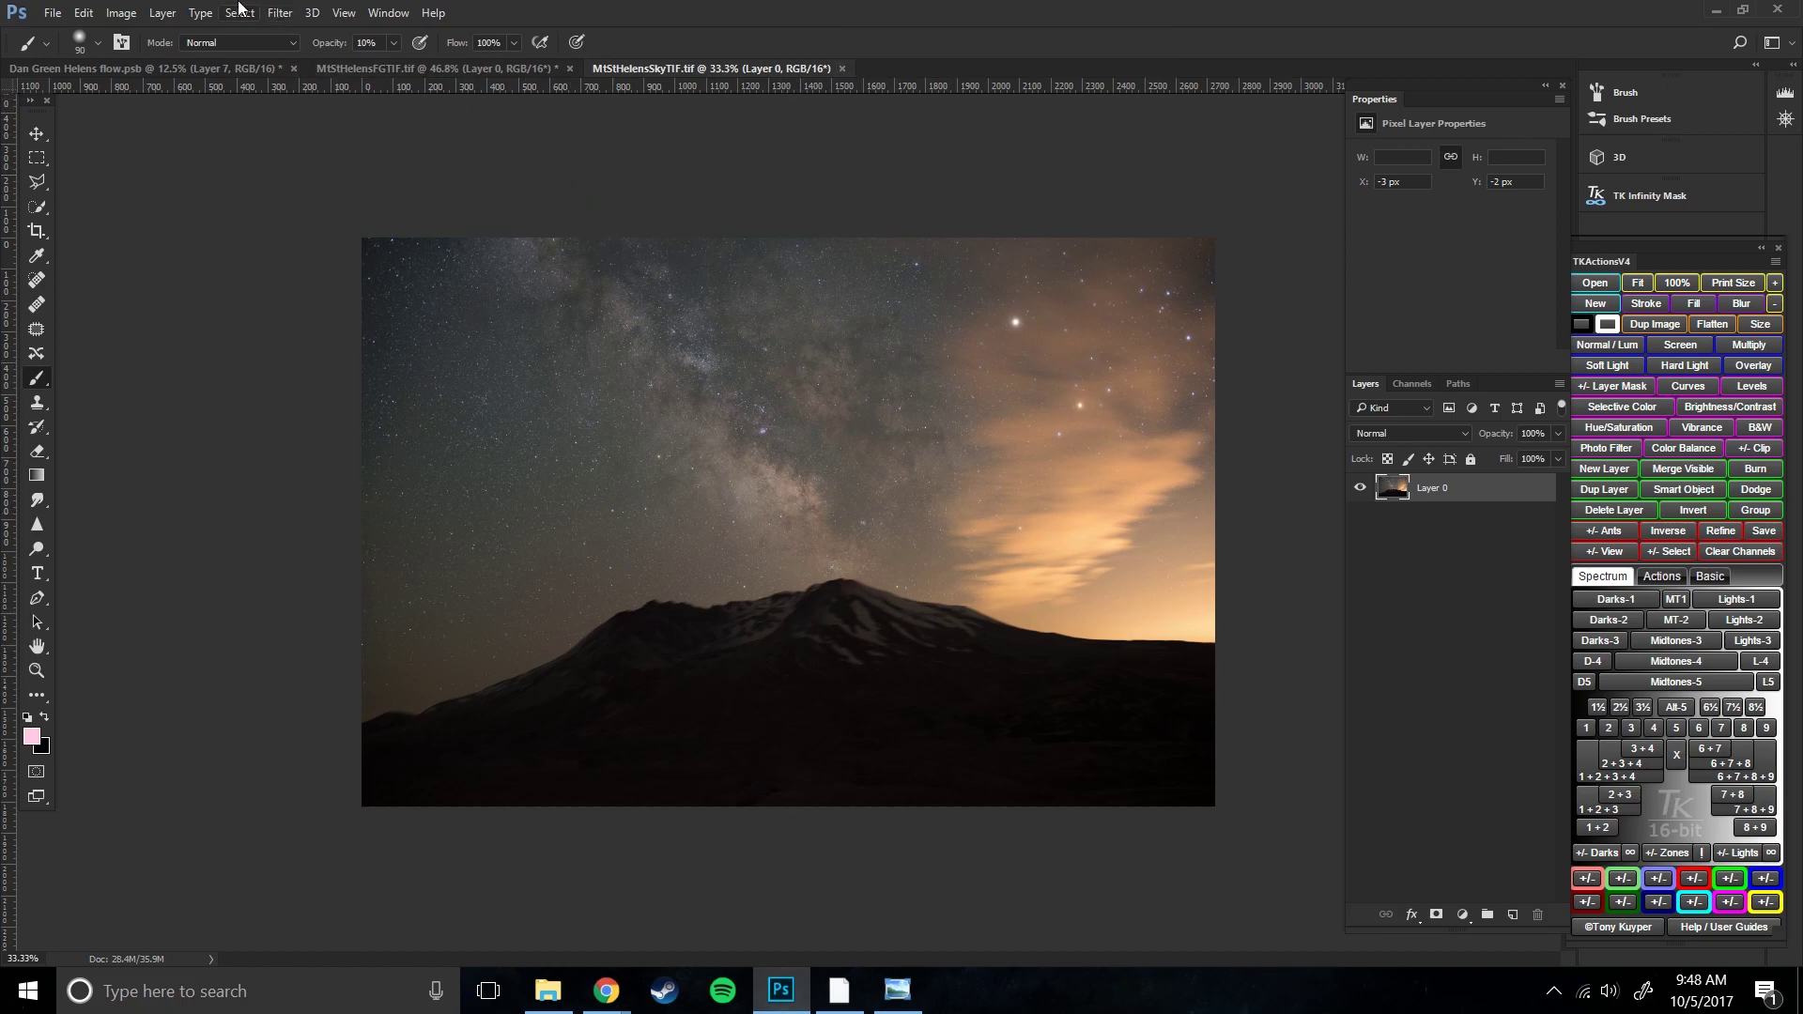
- Apply the Camera Raw Filter to the sky image with its default settings after checking the exposure data shown there
{"action": "left_click", "coordinate": [280, 13]}
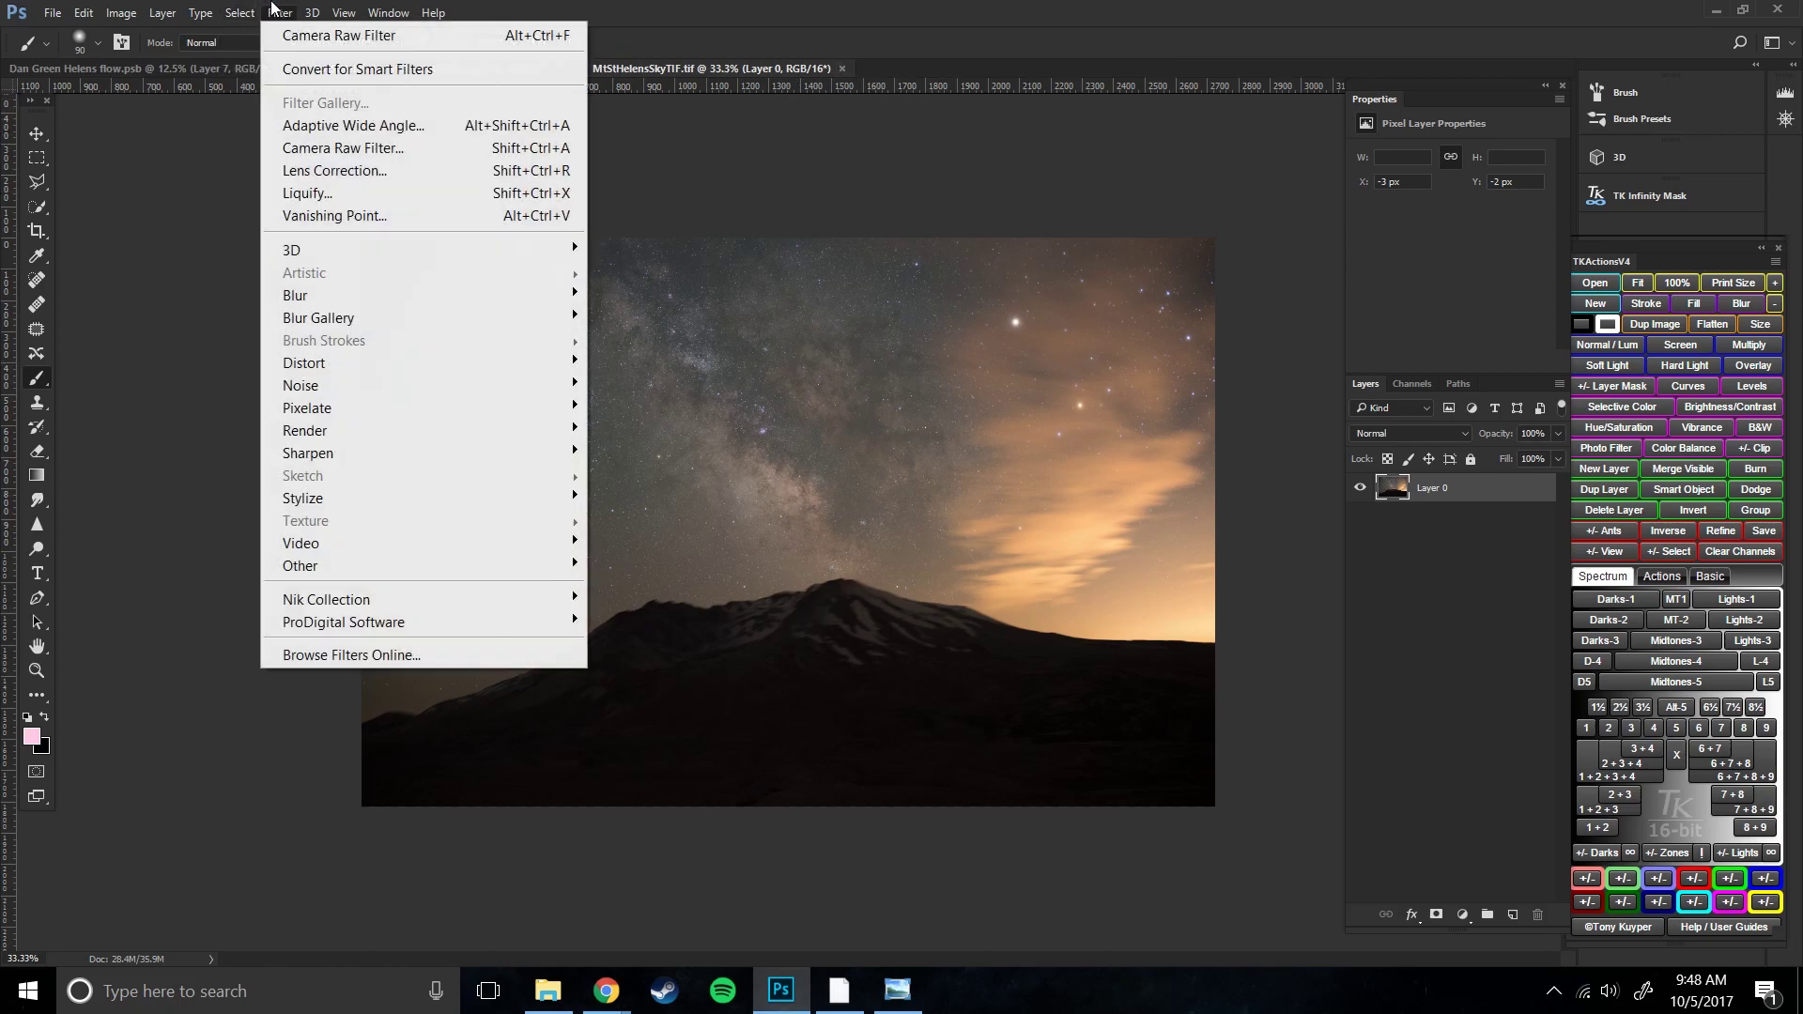
{"action": "left_click", "coordinate": [335, 145]}
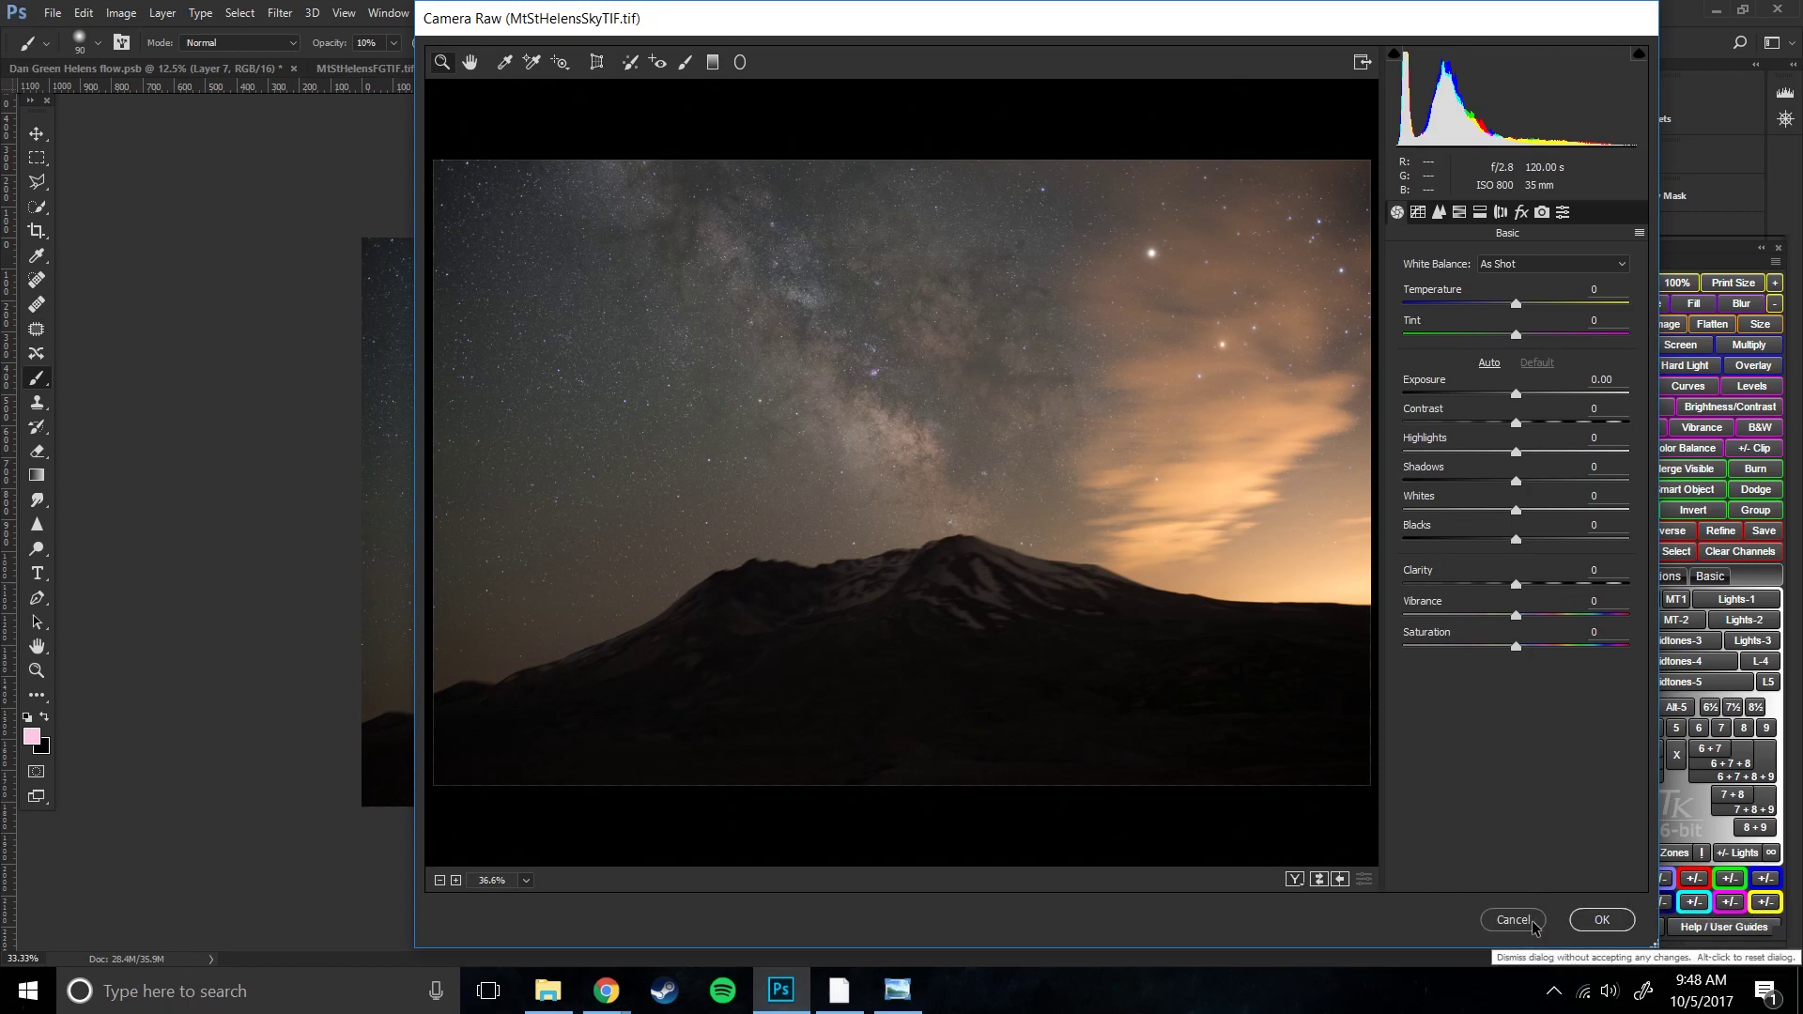
{"action": "left_click", "coordinate": [1587, 916]}
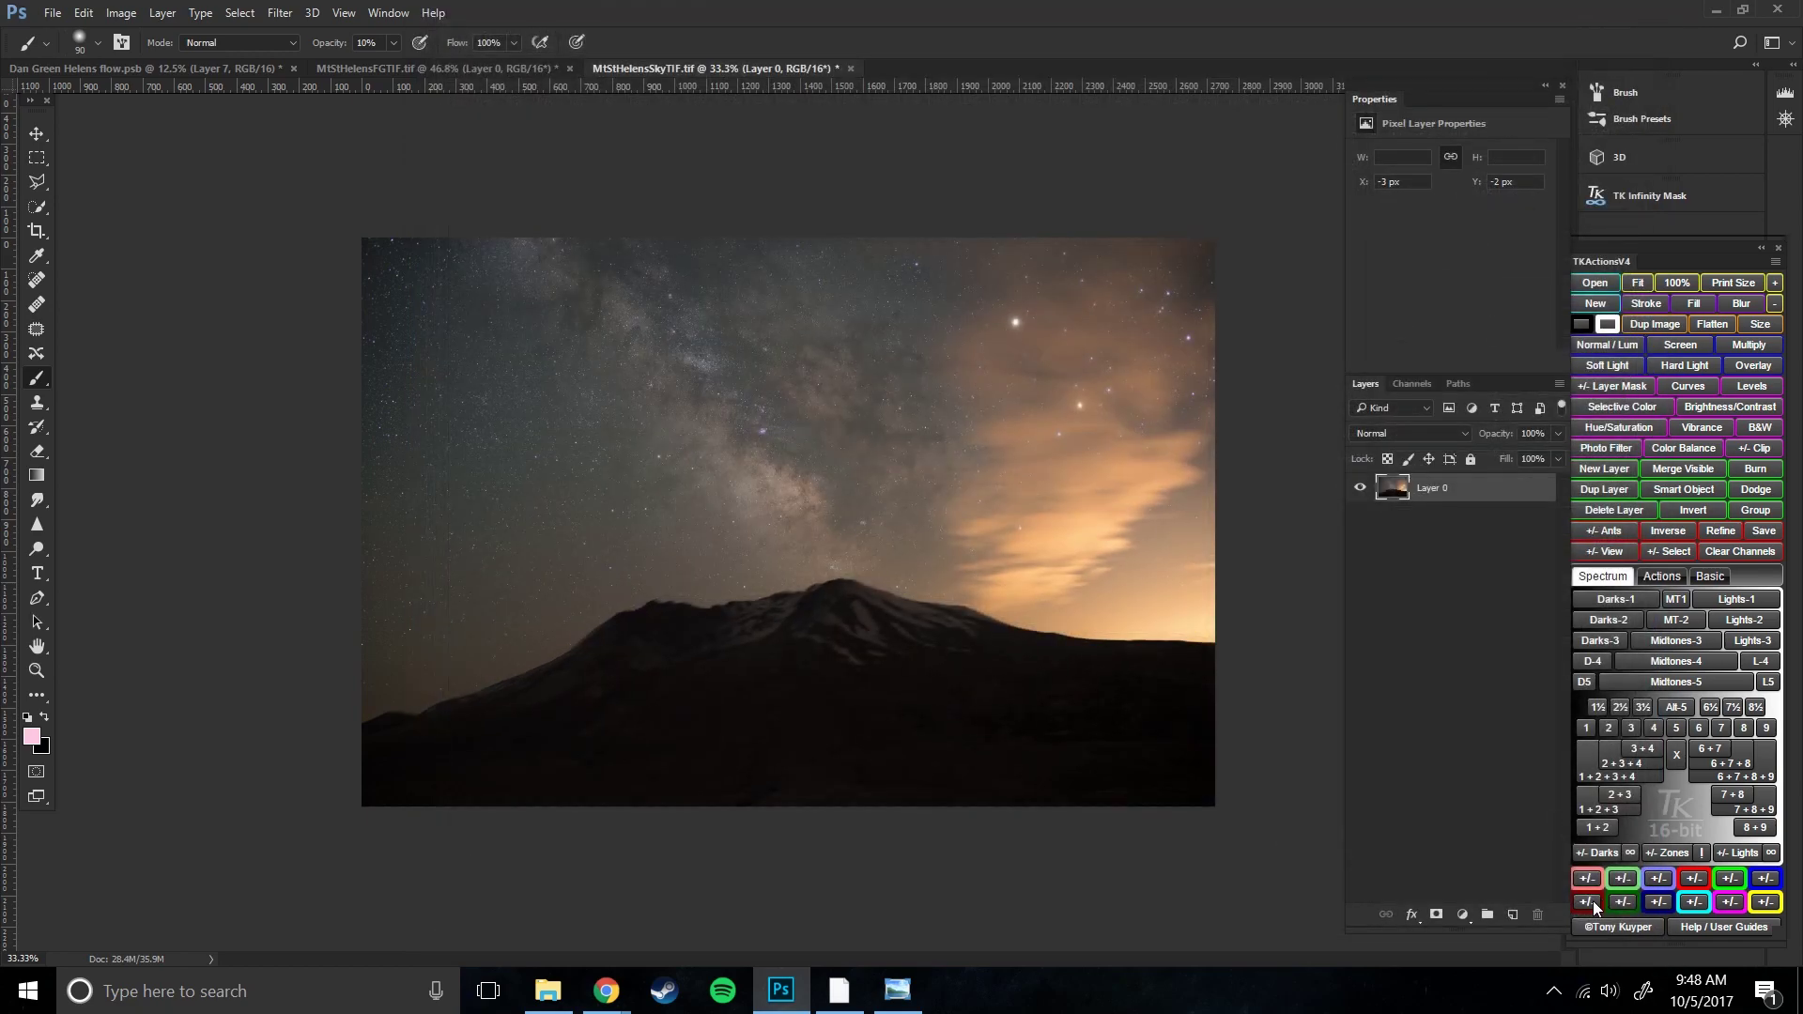
- Close the finished composite document without saving its changes
{"action": "left_click", "coordinate": [515, 71]}
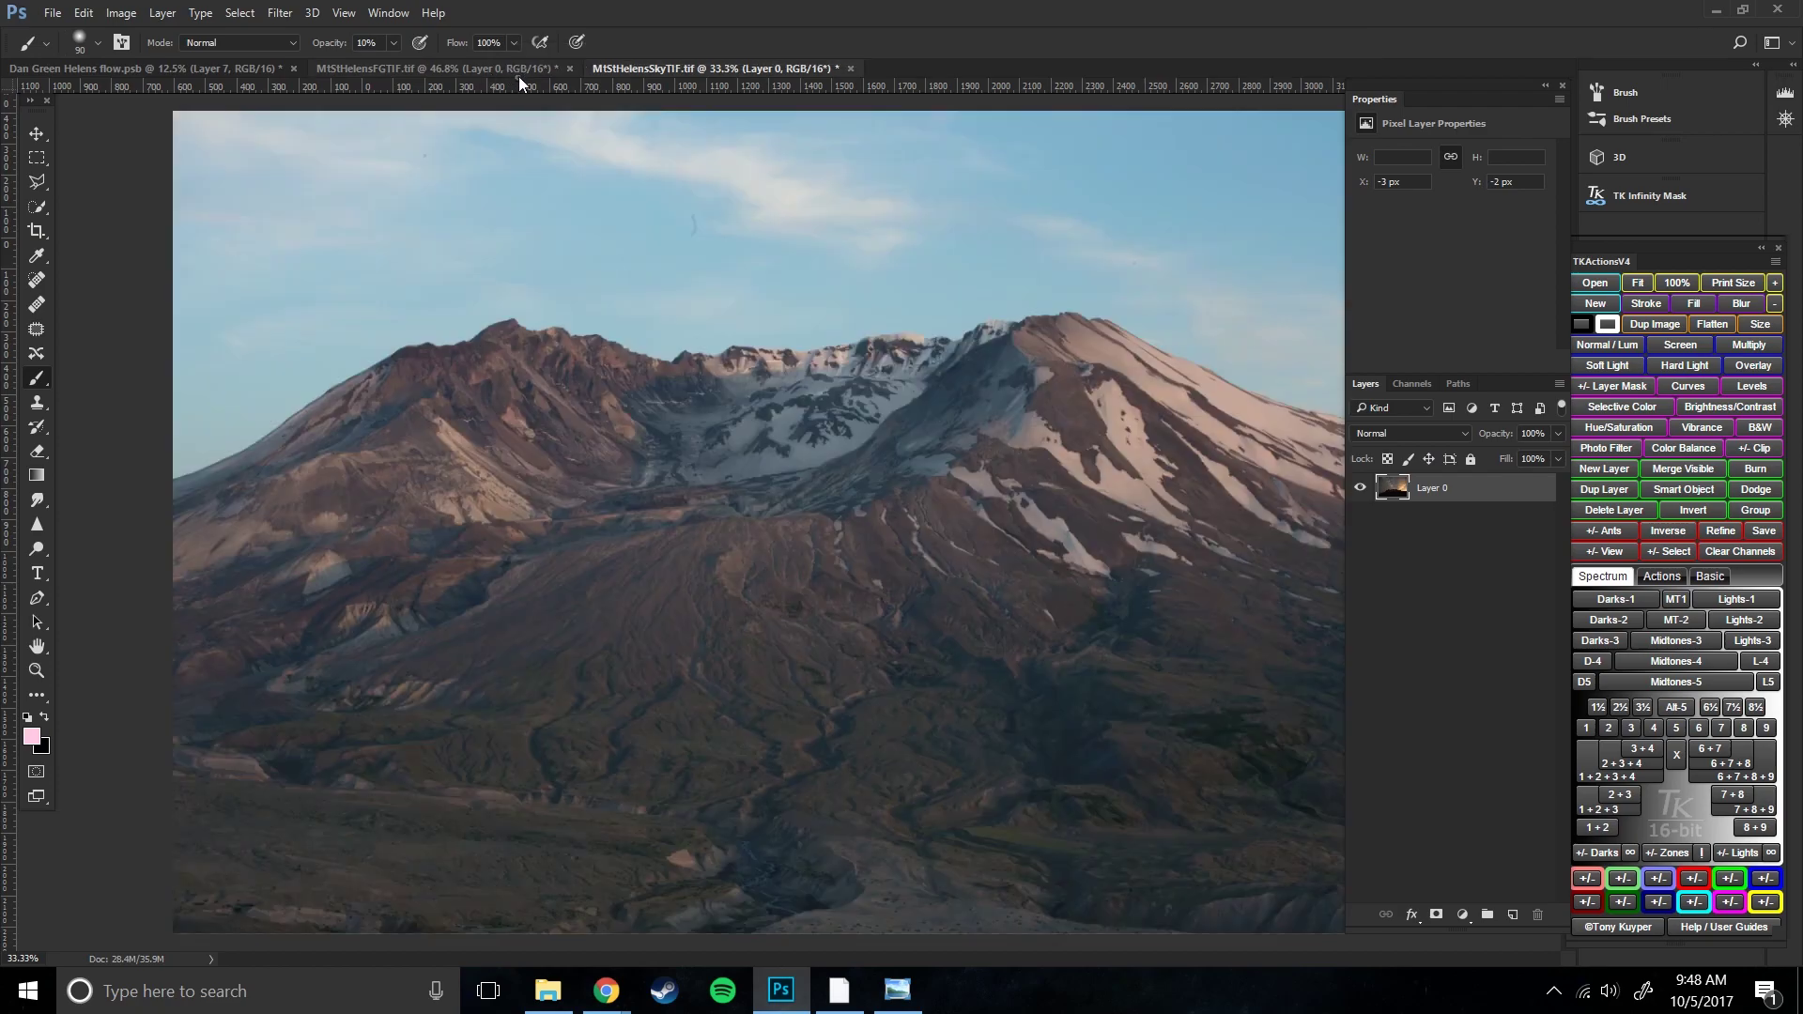
{"action": "left_click", "coordinate": [293, 69]}
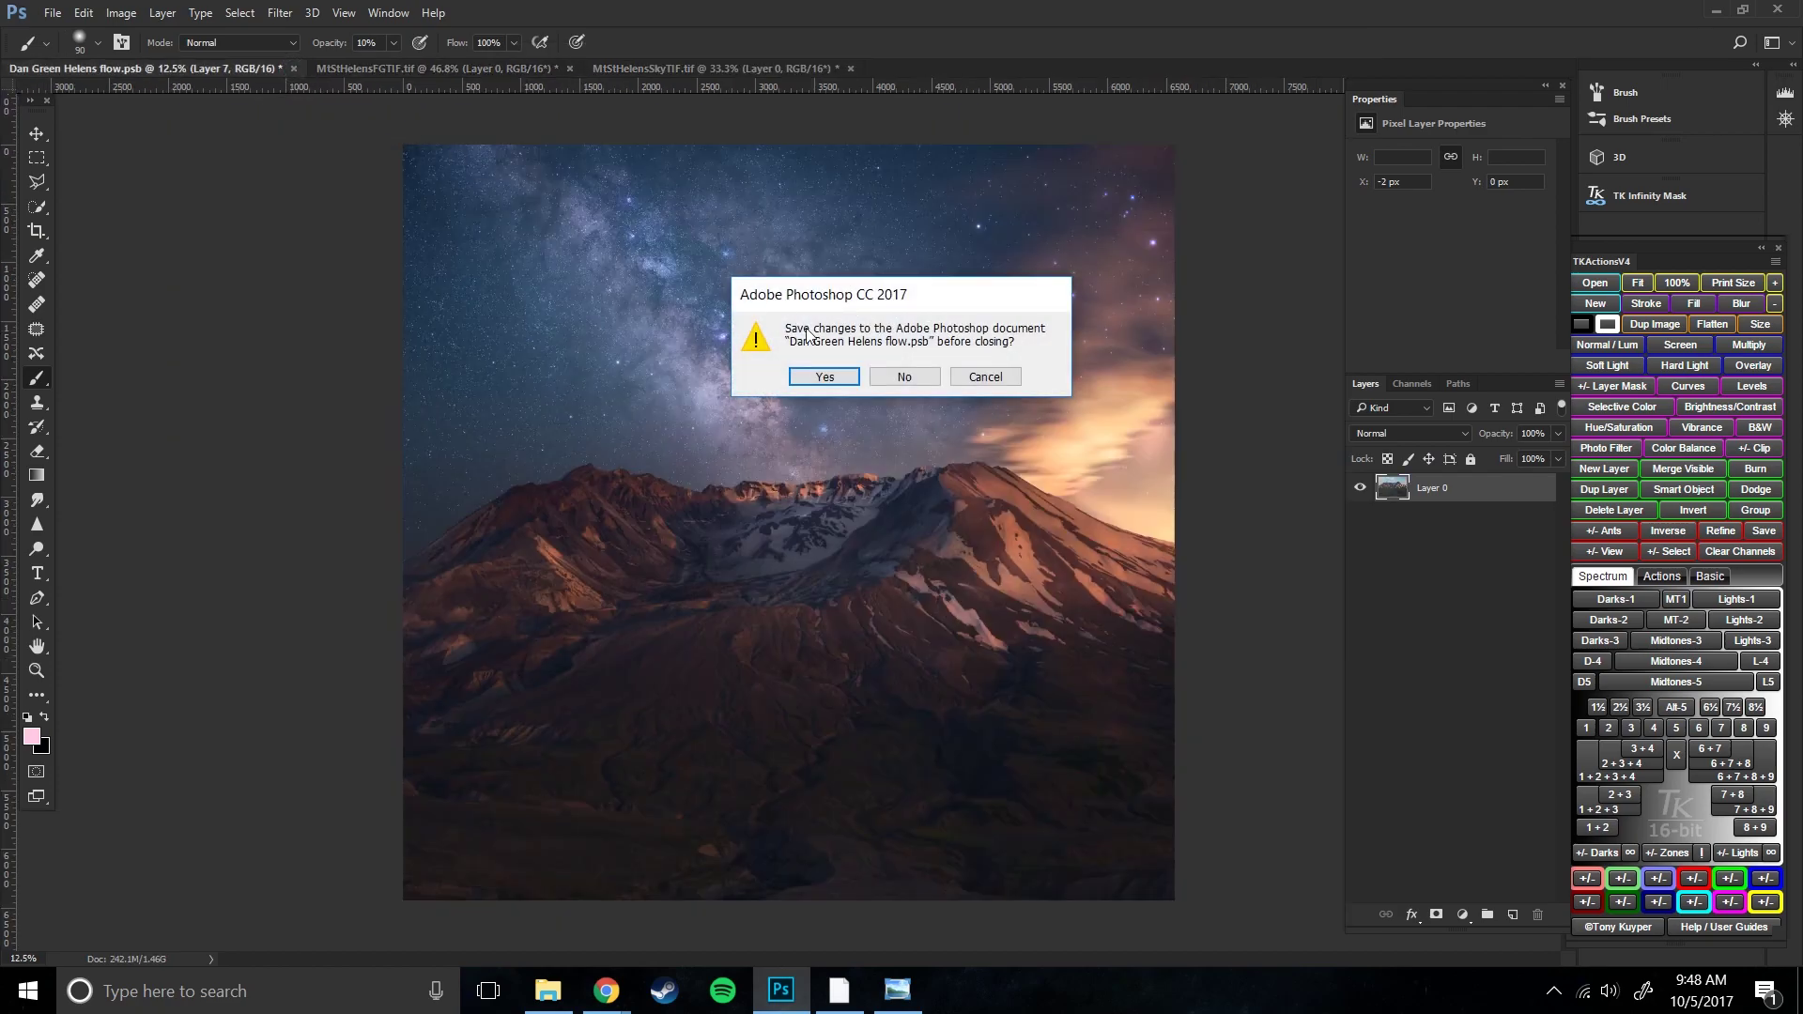
{"action": "left_click", "coordinate": [927, 375]}
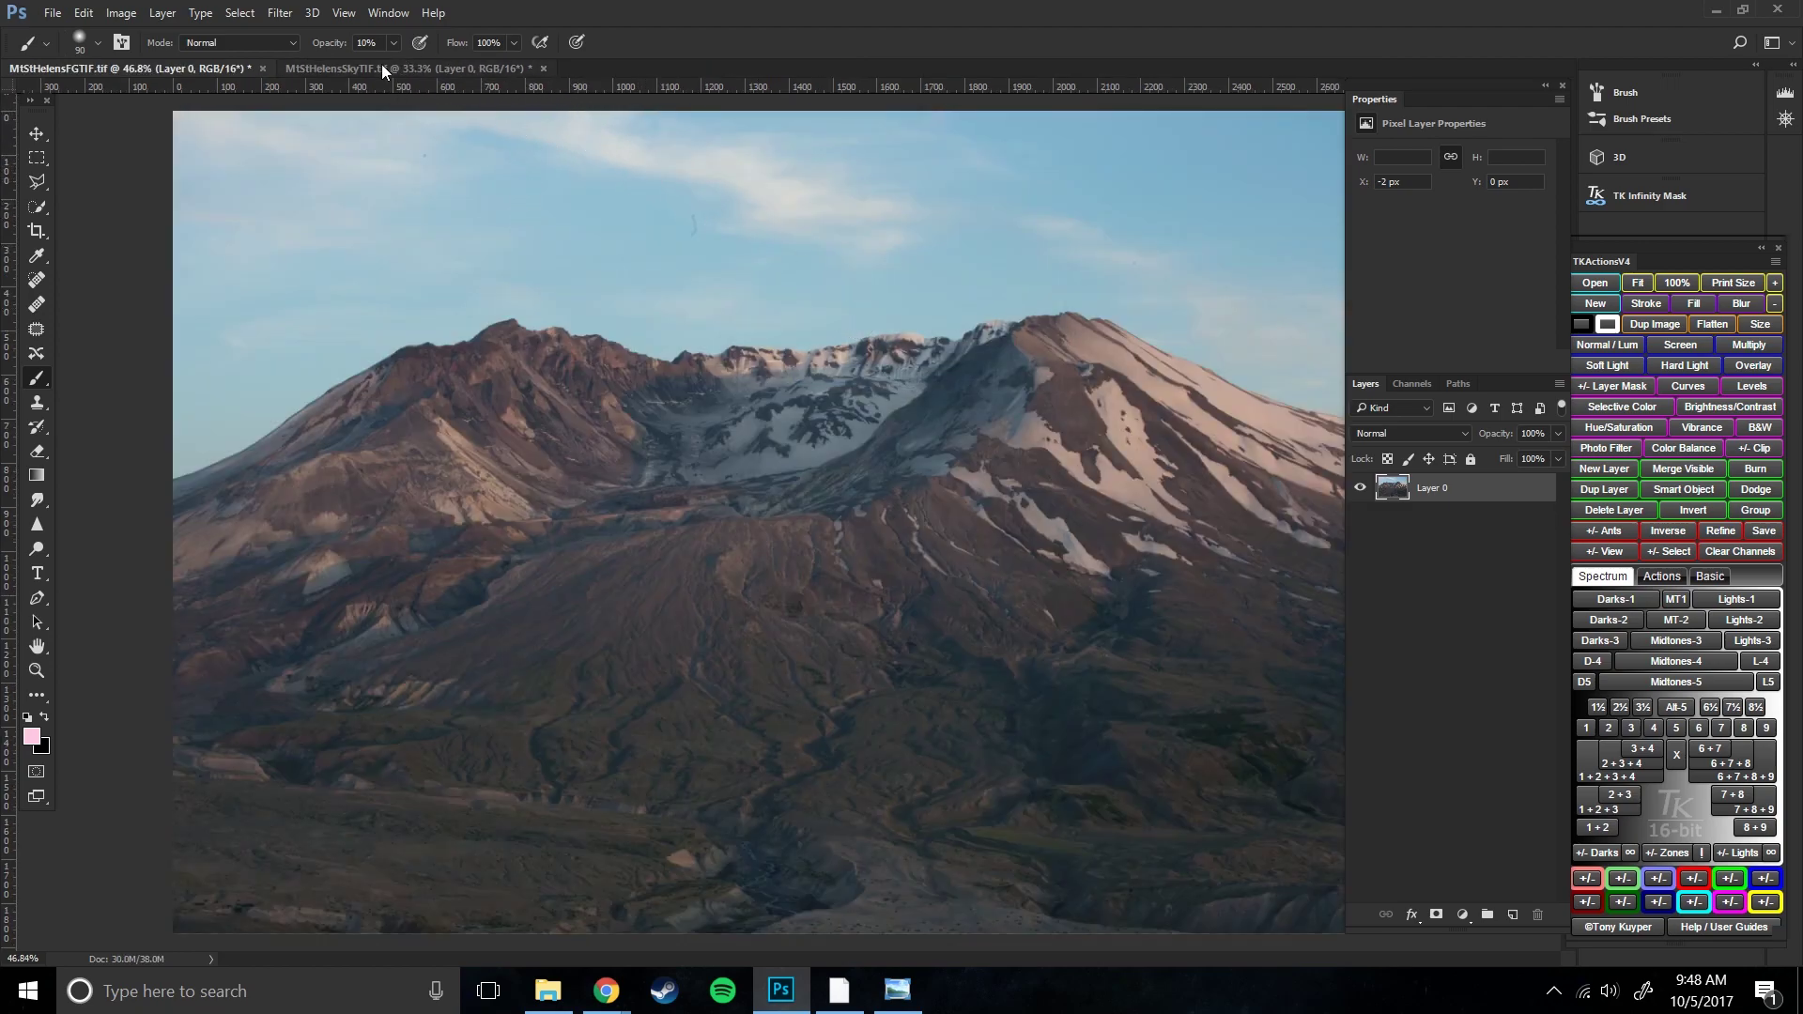
- Compare the remaining foreground and sky documents, MtStHelensFGTIF.tif and MtStHelensSkyTIF.tif
{"action": "left_click", "coordinate": [384, 68]}
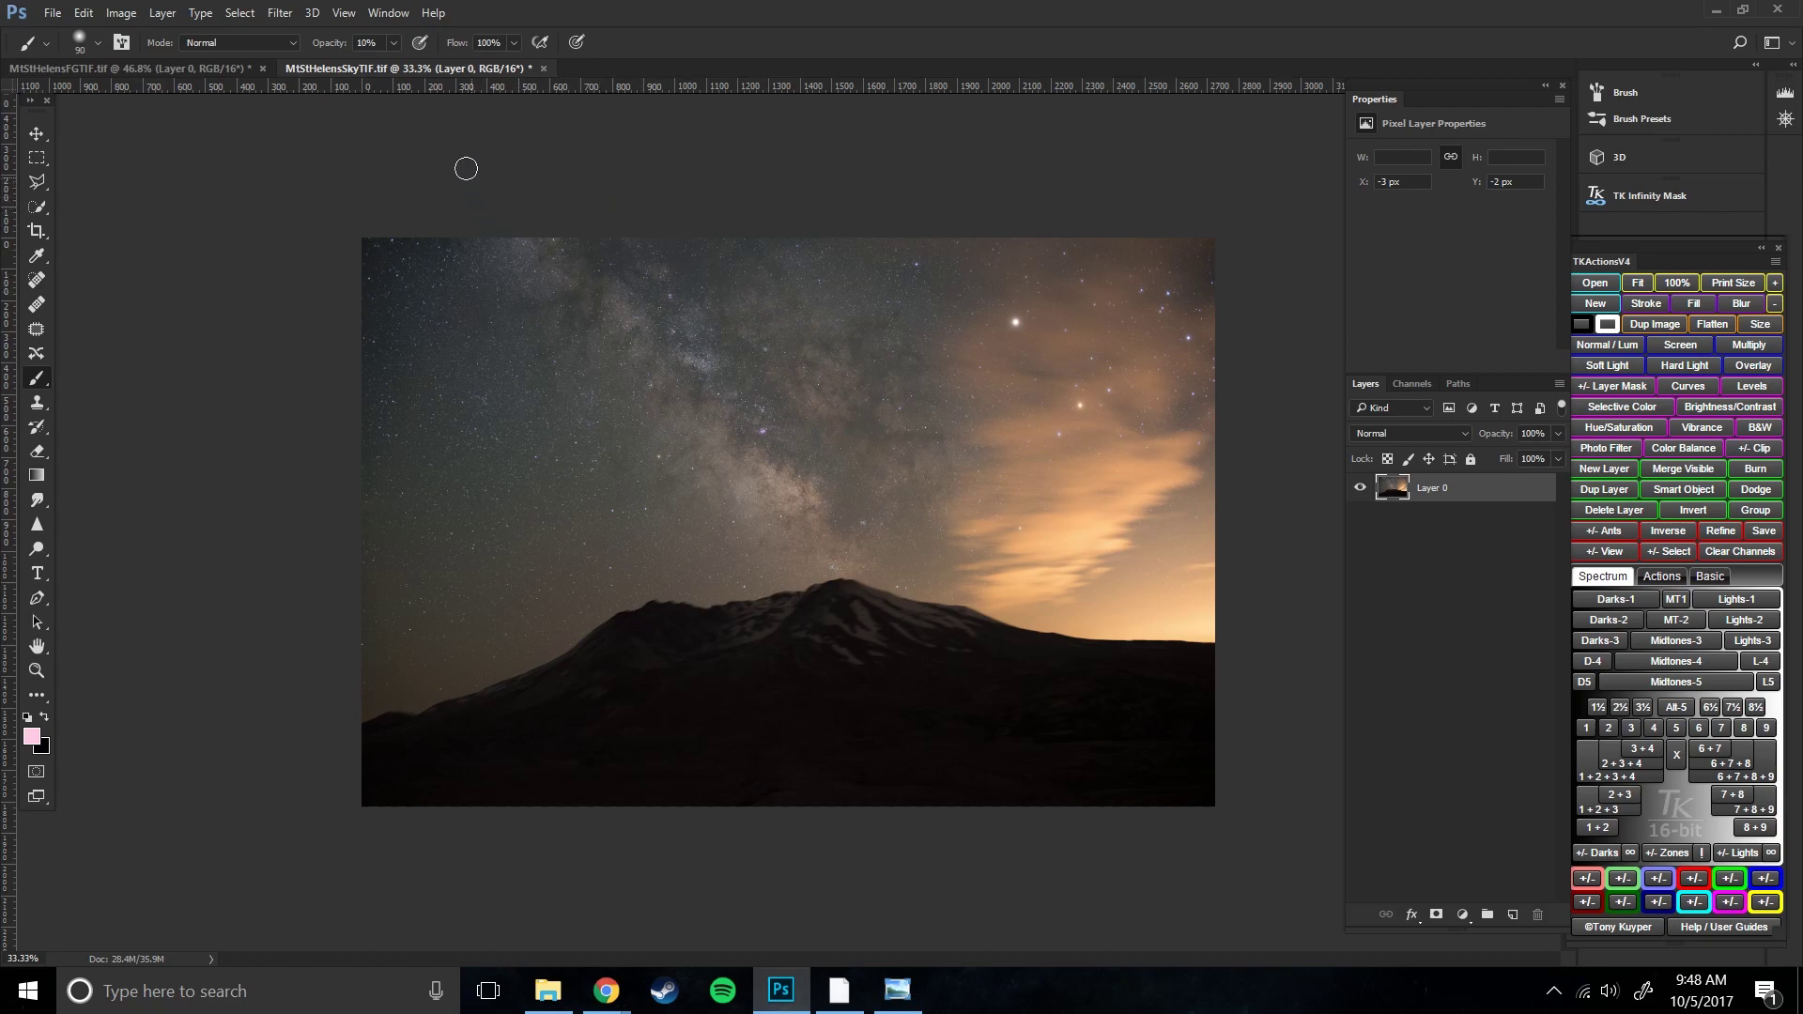
{"action": "left_click", "coordinate": [209, 68]}
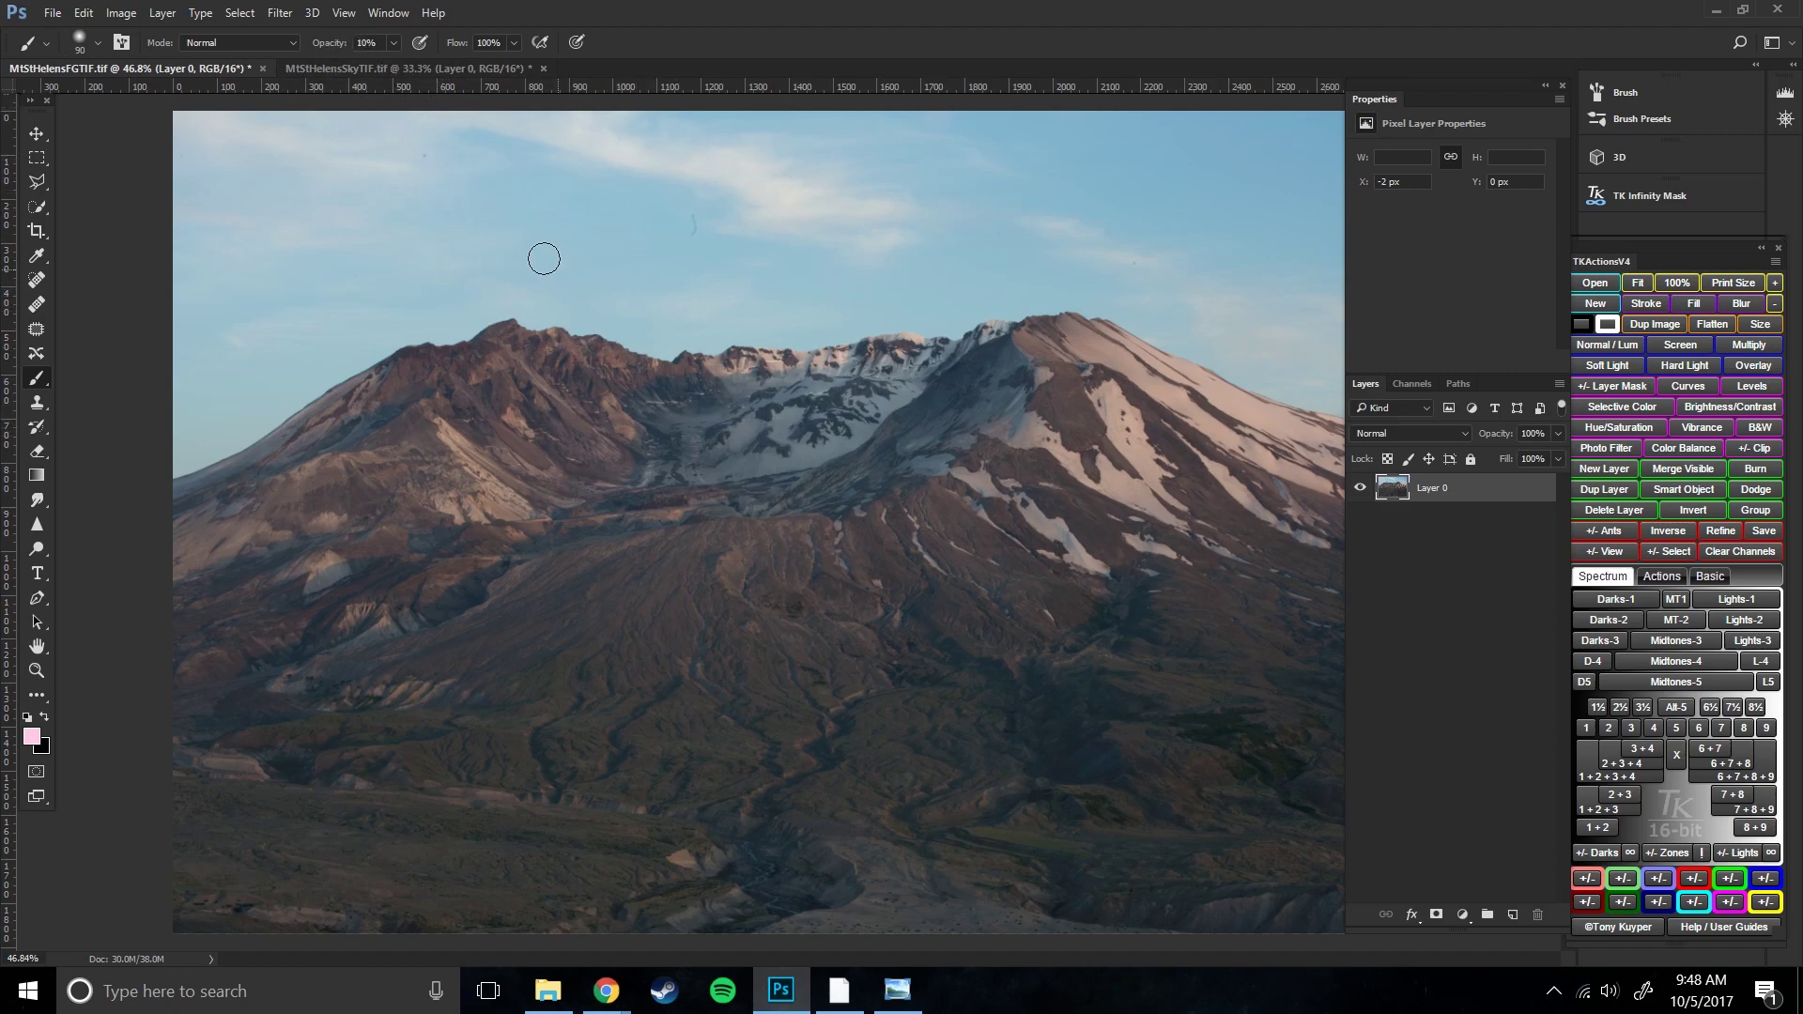
{"action": "left_click", "coordinate": [417, 70]}
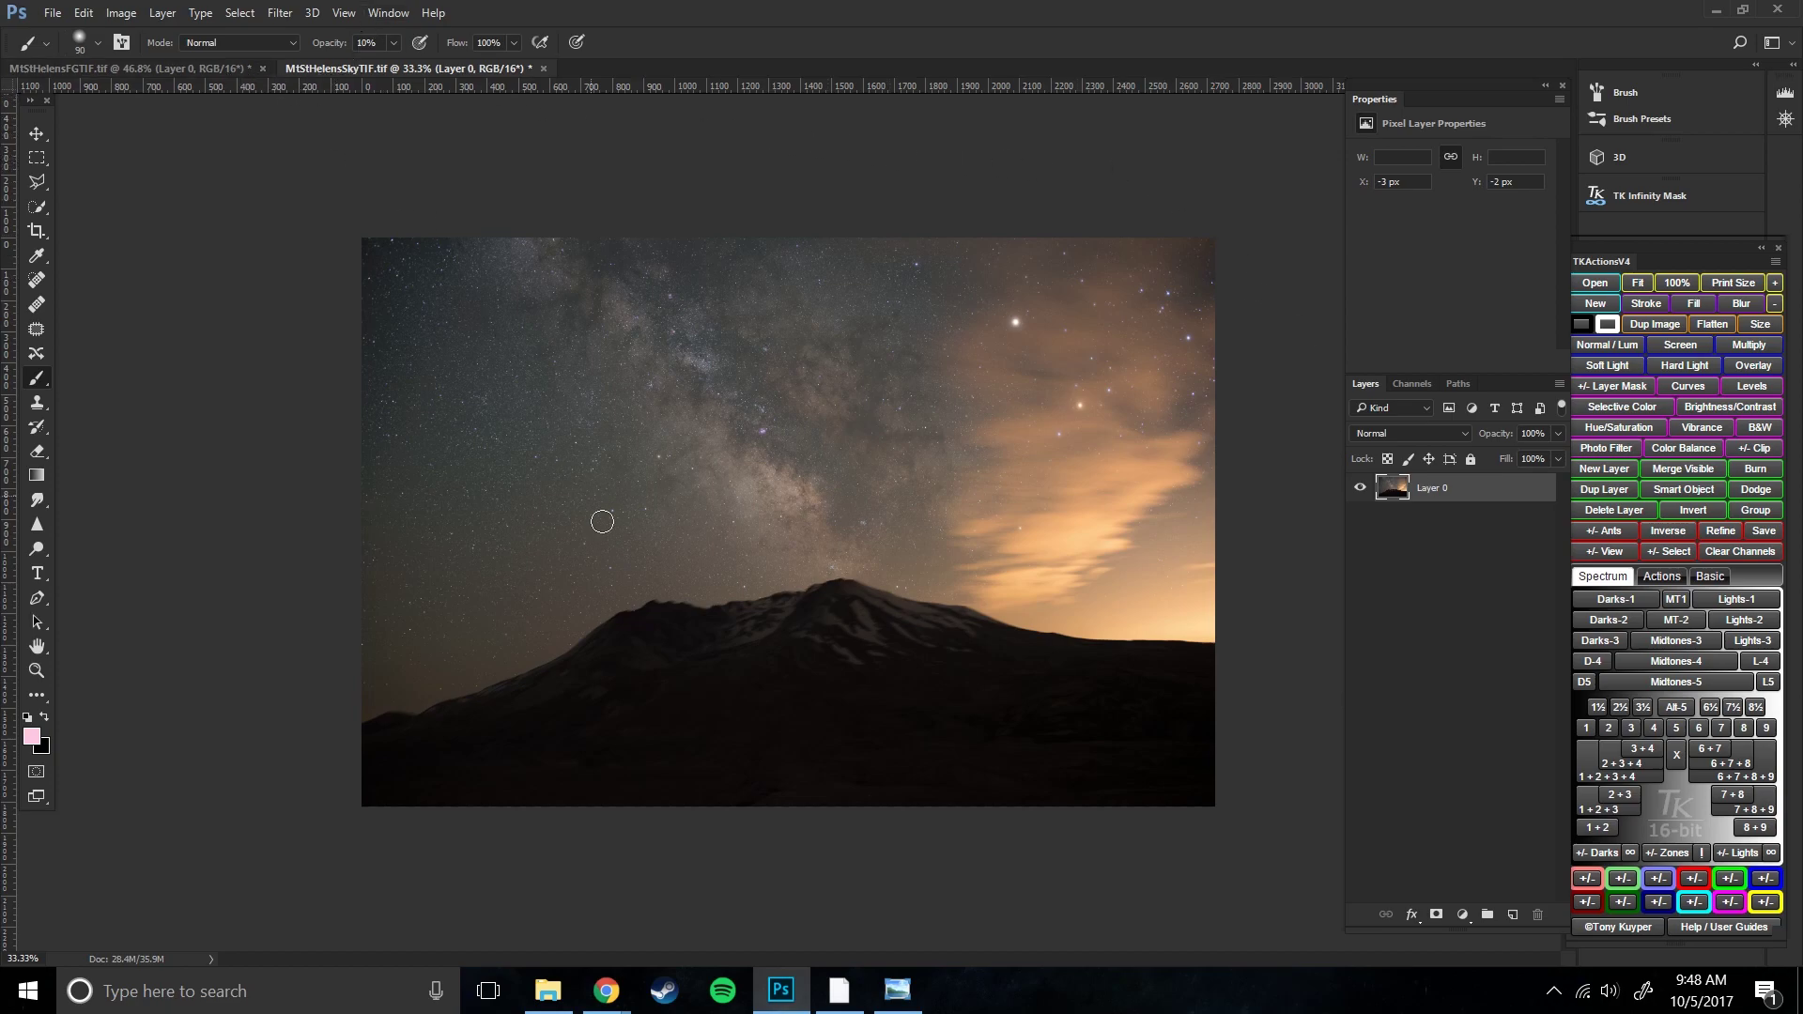
- Examine the stars, the Milky Way core and the mountain ridge in the sky image at 66.7% magnification
{"action": "key", "text": "ctrl"}
{"action": "key", "text": "ctrl+plus"}
{"action": "key", "text": "ctrl+plus"}
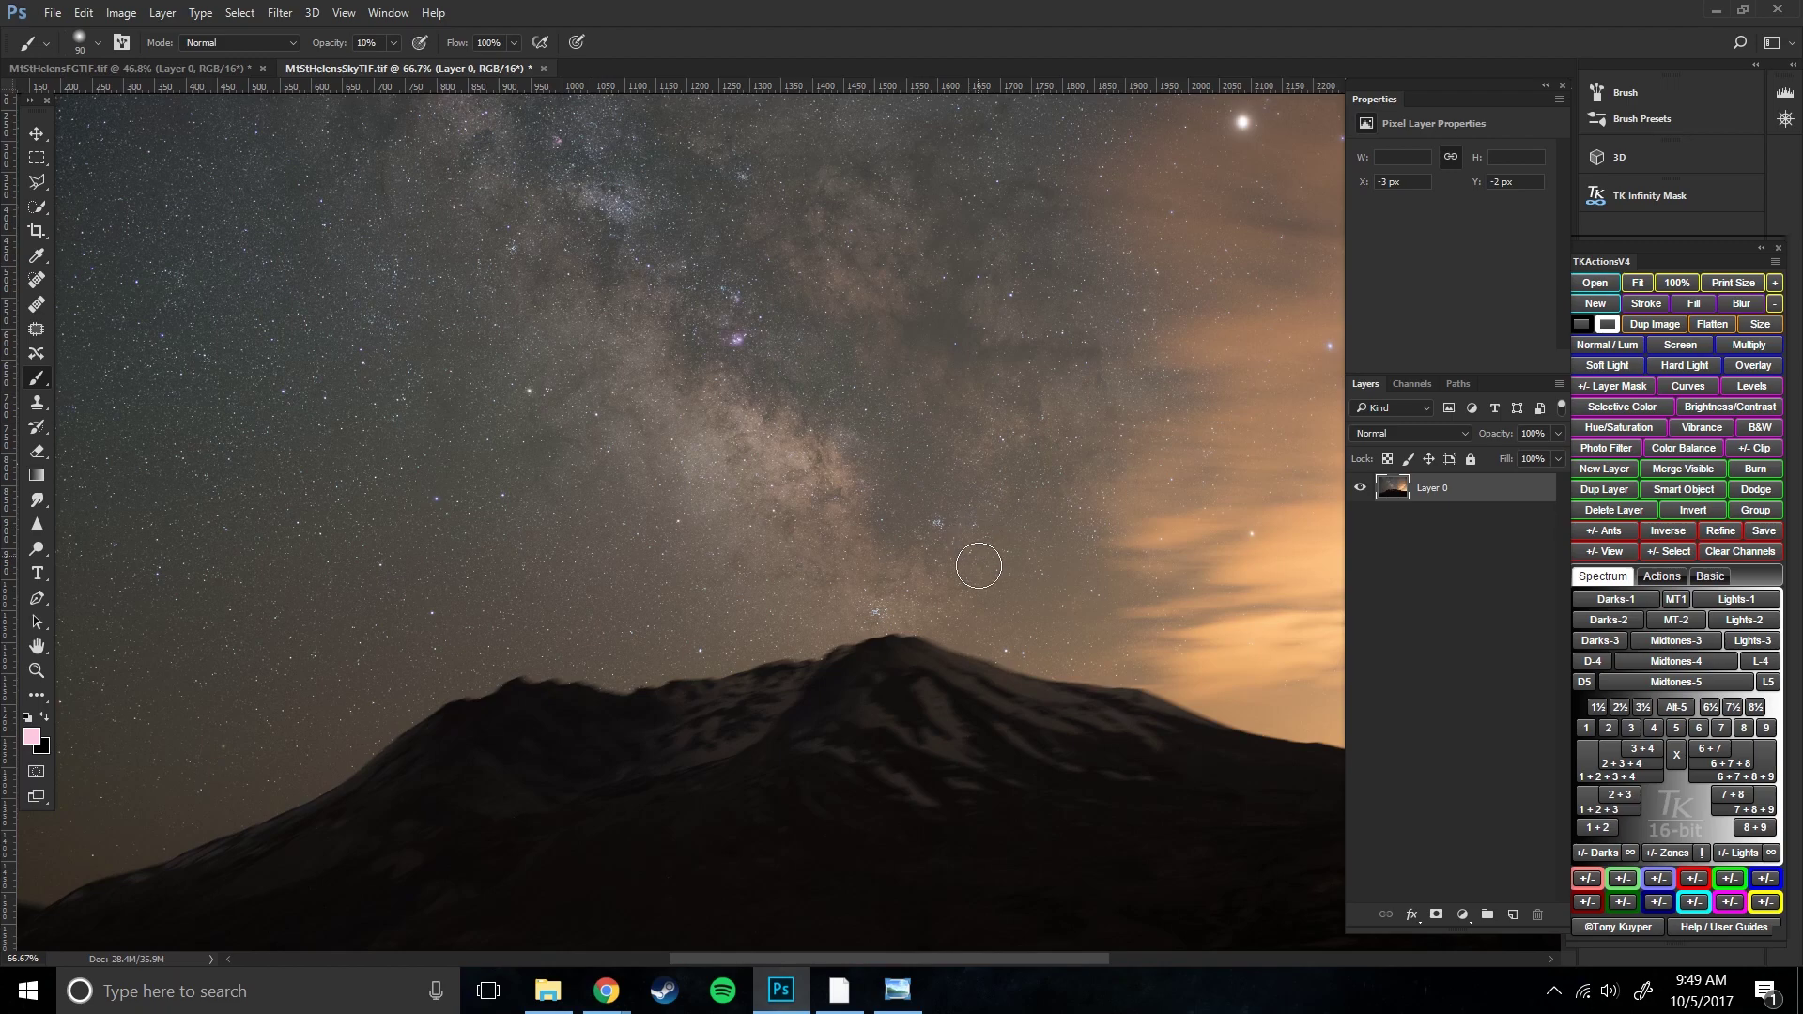
{"action": "key", "text": "space"}
{"action": "left_click_drag", "start_coordinate": [813, 529], "coordinate": [922, 467]}
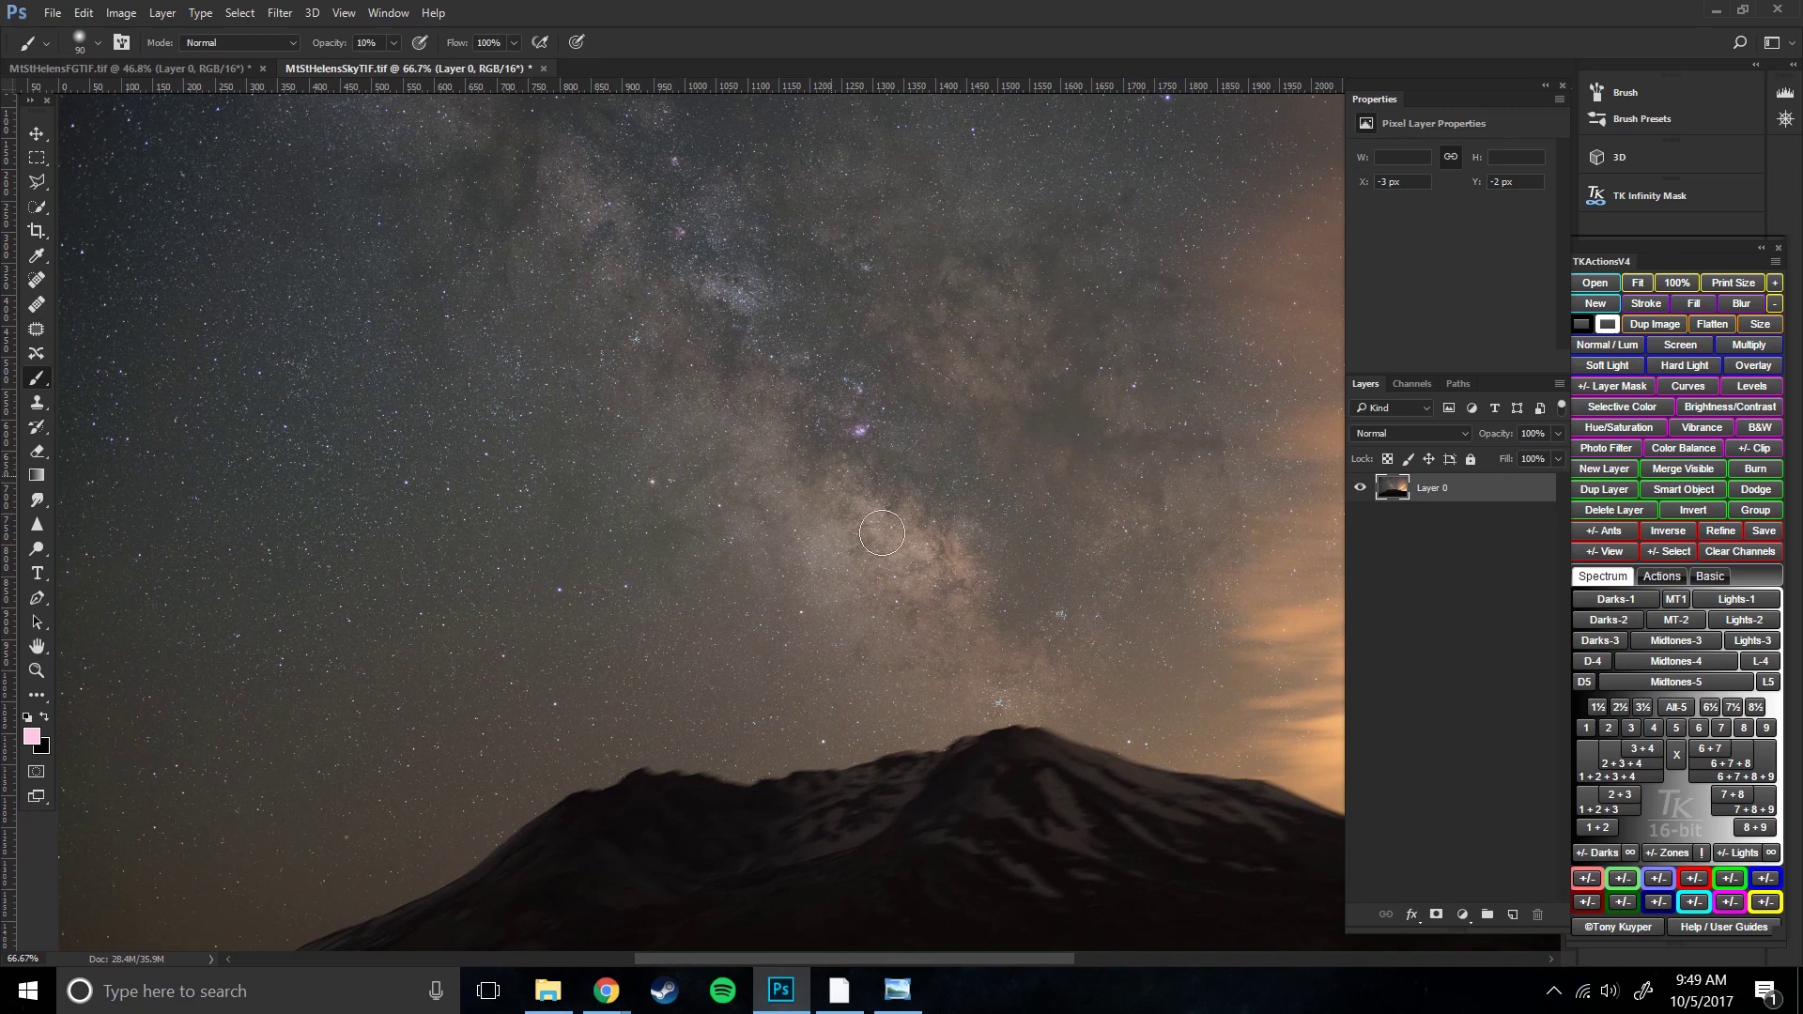
{"action": "left_click_drag", "start_coordinate": [858, 511], "coordinate": [793, 413]}
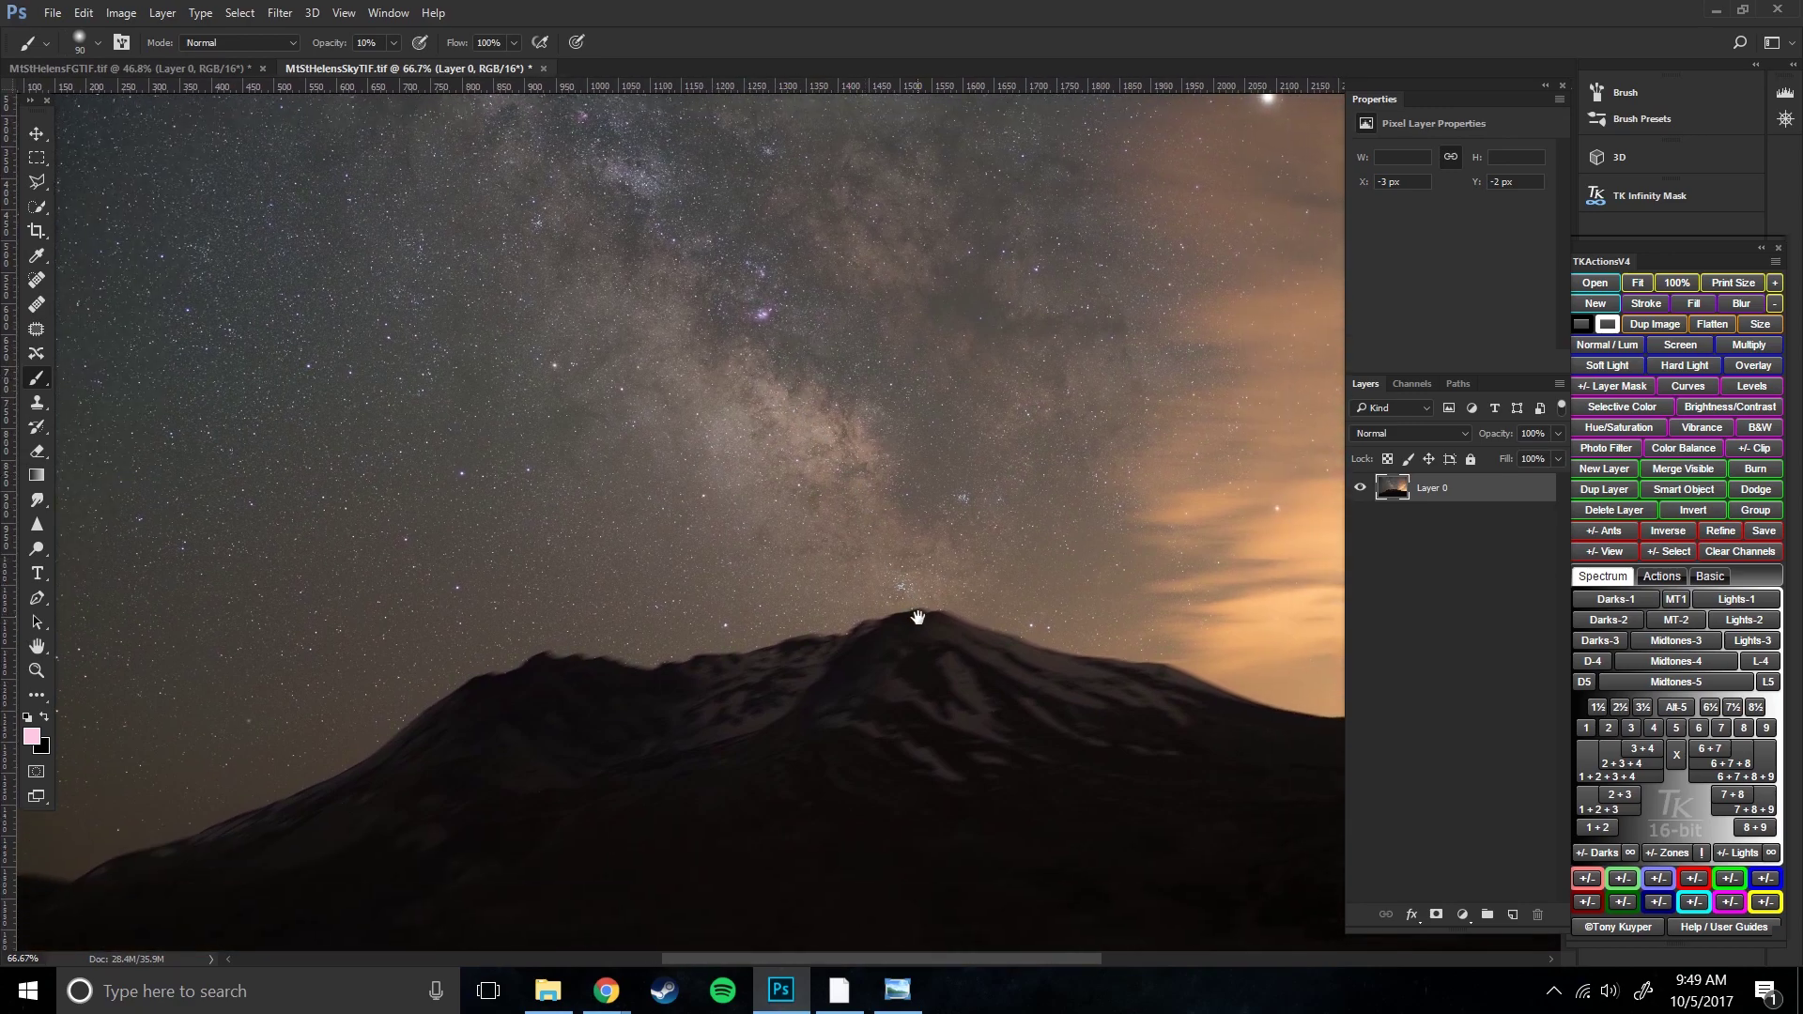
{"action": "left_click_drag", "start_coordinate": [919, 613], "coordinate": [908, 499]}
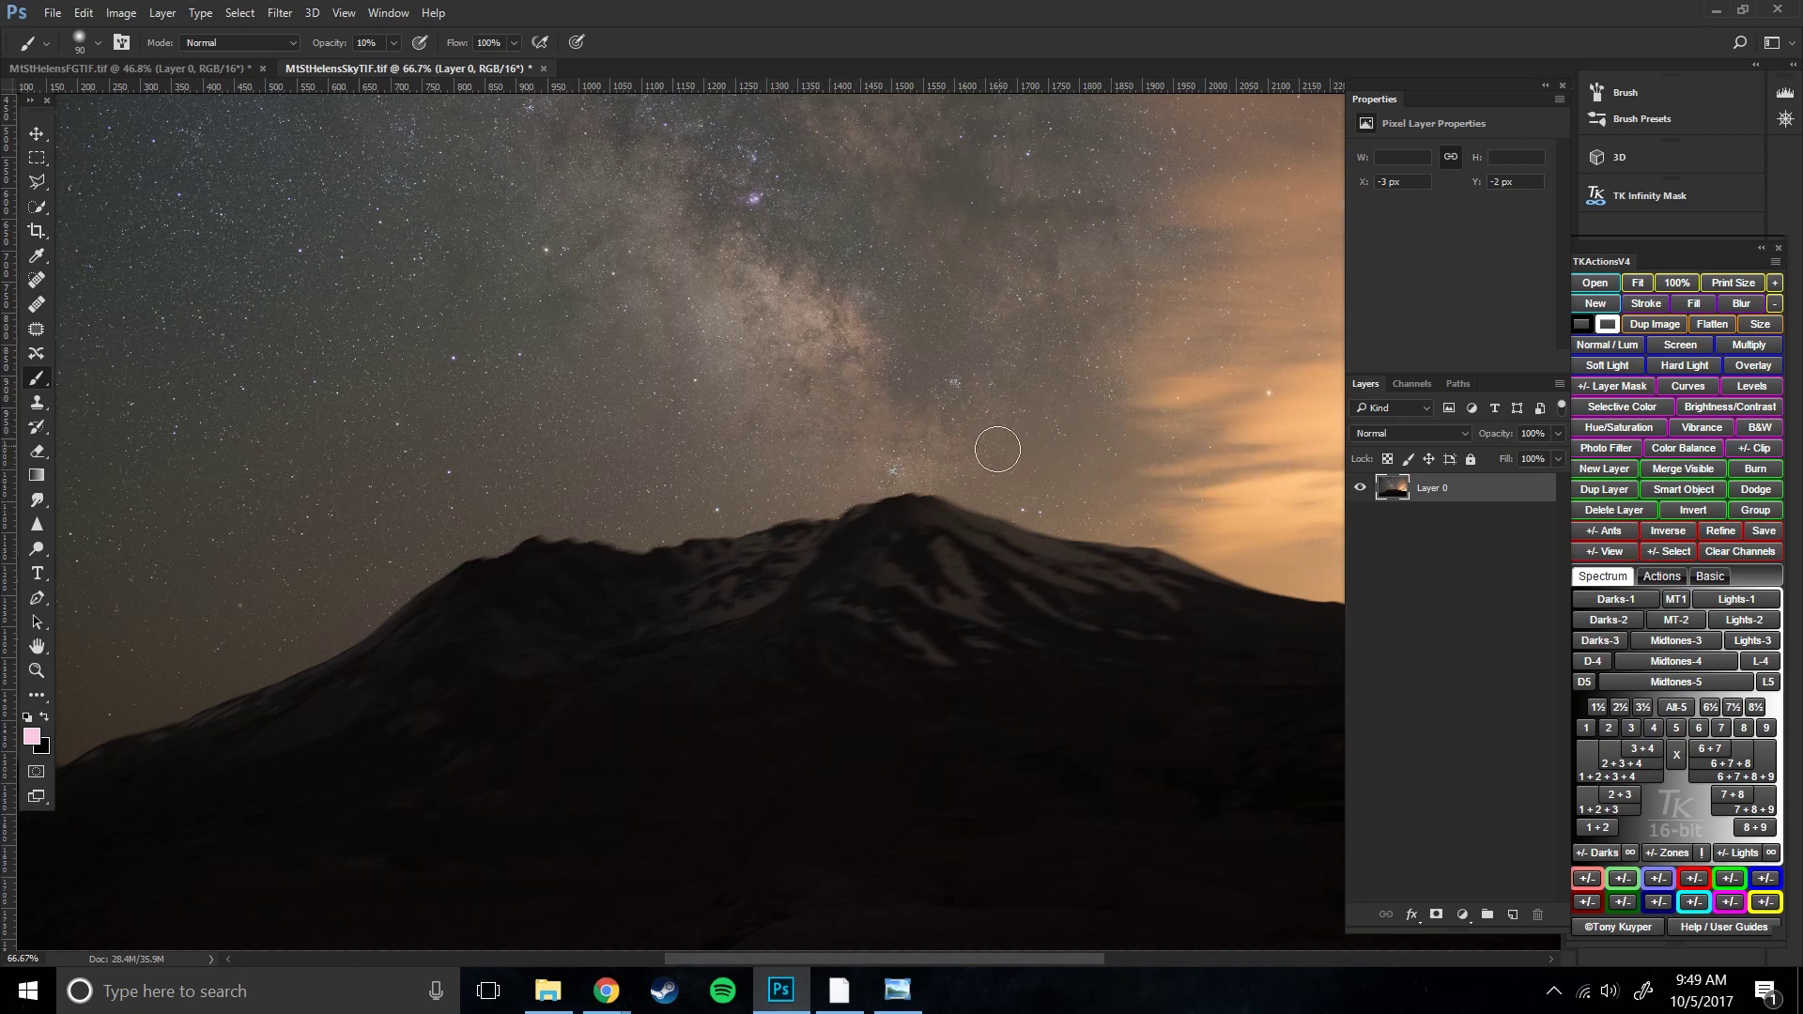
- Set the brush size to 100 px and inspect the dark mountain and its ridge line in the sky image
{"action": "key", "text": "bracketright"}
{"action": "key", "text": "bracketright"}
{"action": "key", "text": "bracketright"}
{"action": "key", "text": "bracketright"}
{"action": "key", "text": "bracketleft"}
{"action": "key", "text": "bracketleft"}
{"action": "left_click_drag", "start_coordinate": [826, 511], "coordinate": [955, 395]}
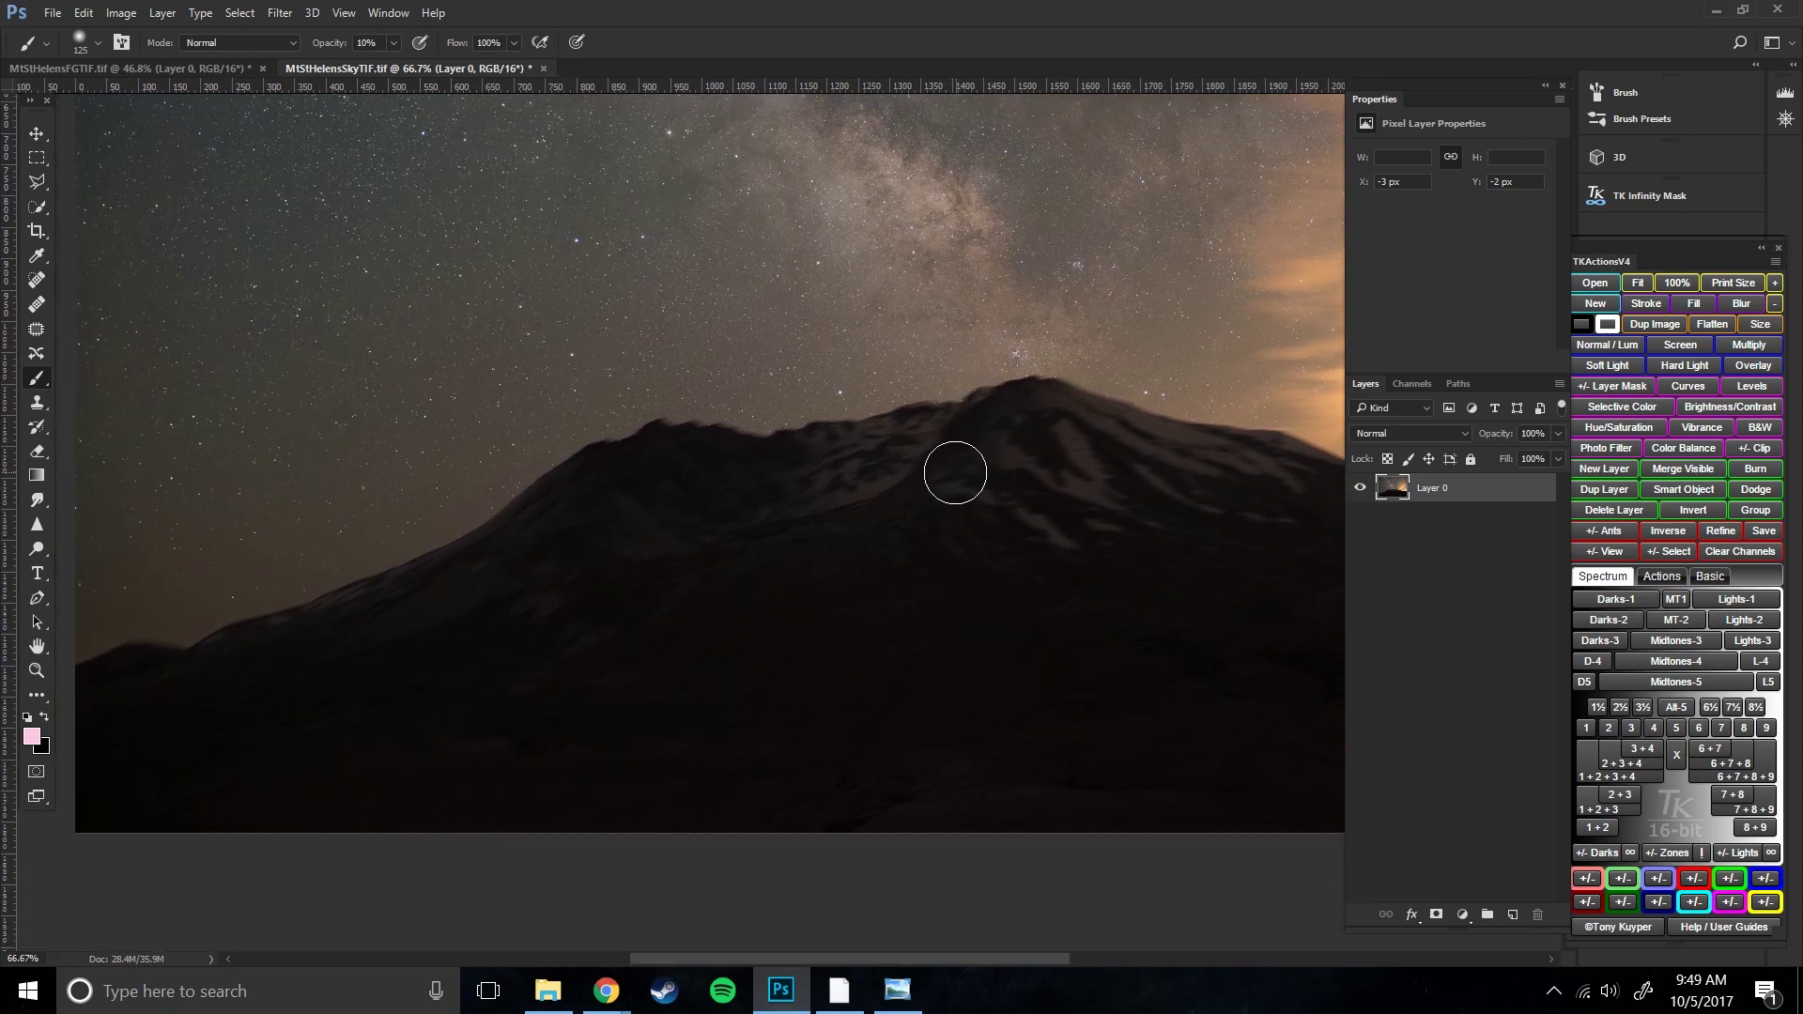
{"action": "key", "text": "bracketleft"}
{"action": "mouse_move", "coordinate": [684, 391]}
{"action": "left_mouse_down"}
{"action": "mouse_move", "coordinate": [674, 426]}
{"action": "mouse_move", "coordinate": [693, 409]}
{"action": "mouse_move", "coordinate": [760, 440]}
{"action": "mouse_move", "coordinate": [1040, 378]}
{"action": "mouse_move", "coordinate": [1102, 395]}
{"action": "mouse_move", "coordinate": [1142, 434]}
{"action": "mouse_move", "coordinate": [1026, 405]}
{"action": "mouse_move", "coordinate": [893, 241]}
{"action": "left_mouse_up"}
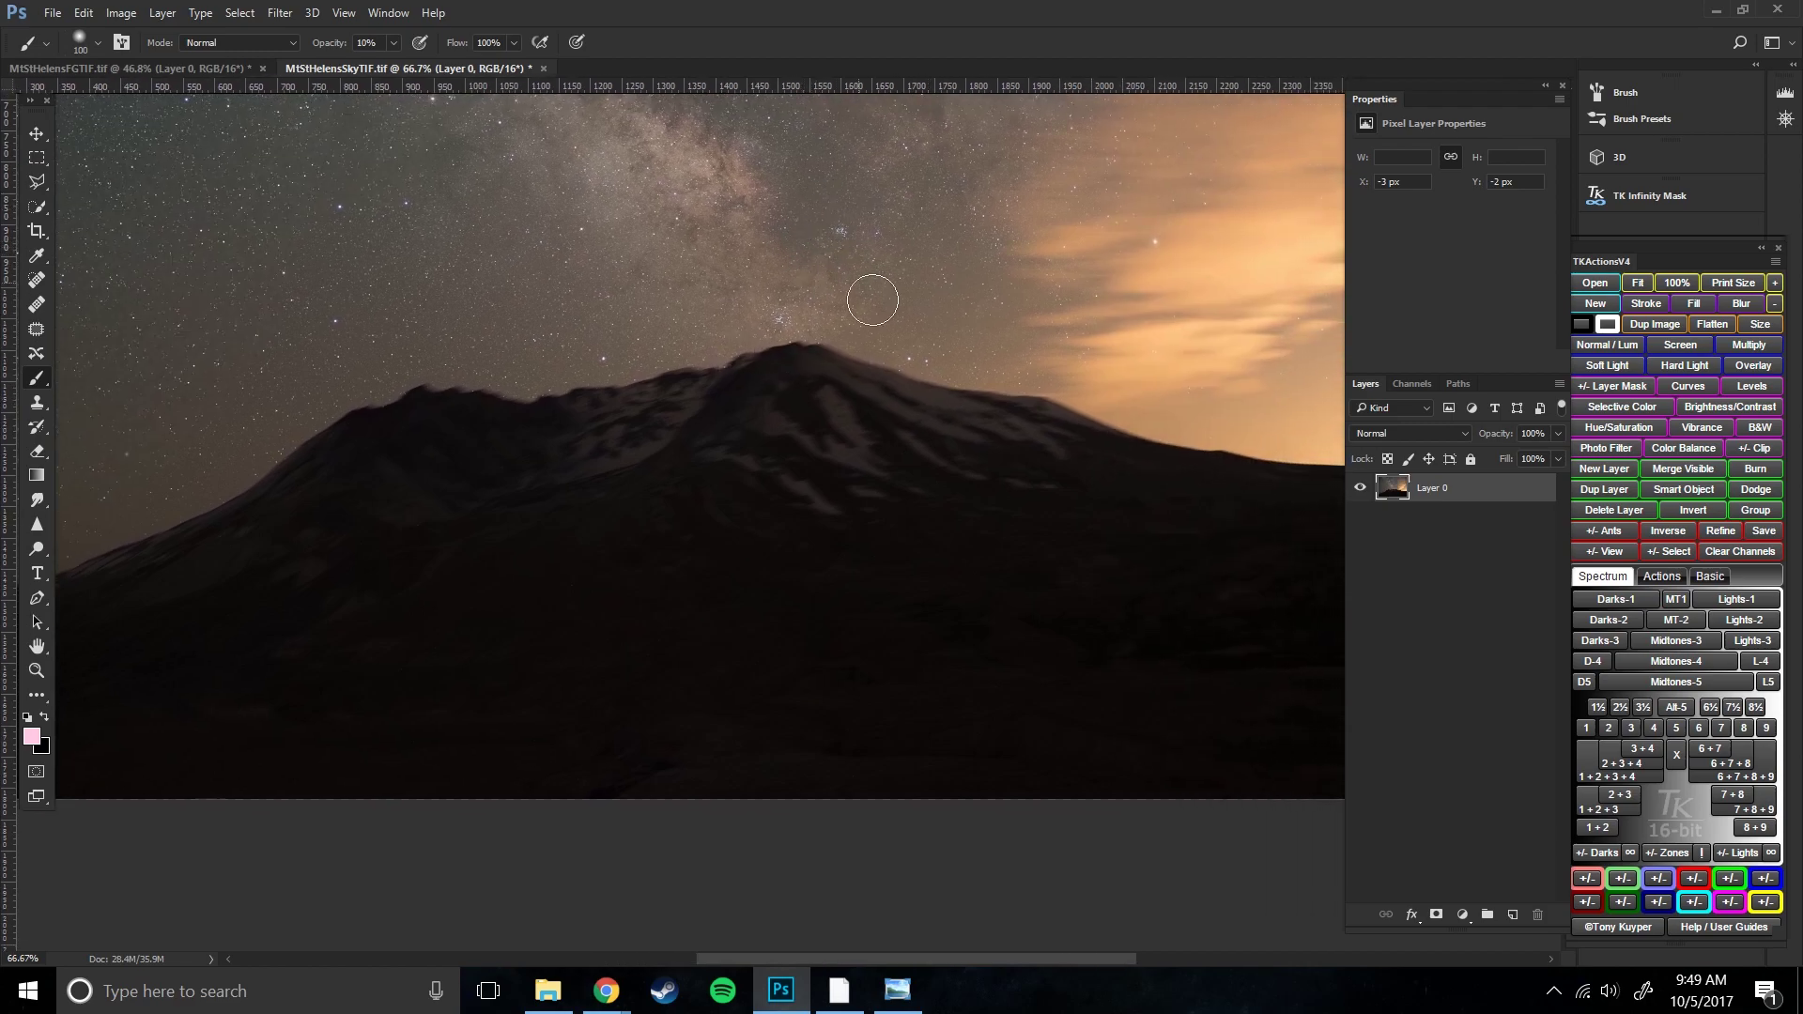
- Inspect the mountain ridge line and the stars just above it in the sky image at up to 300% magnification
{"action": "left_click_drag", "start_coordinate": [854, 366], "coordinate": [1066, 420]}
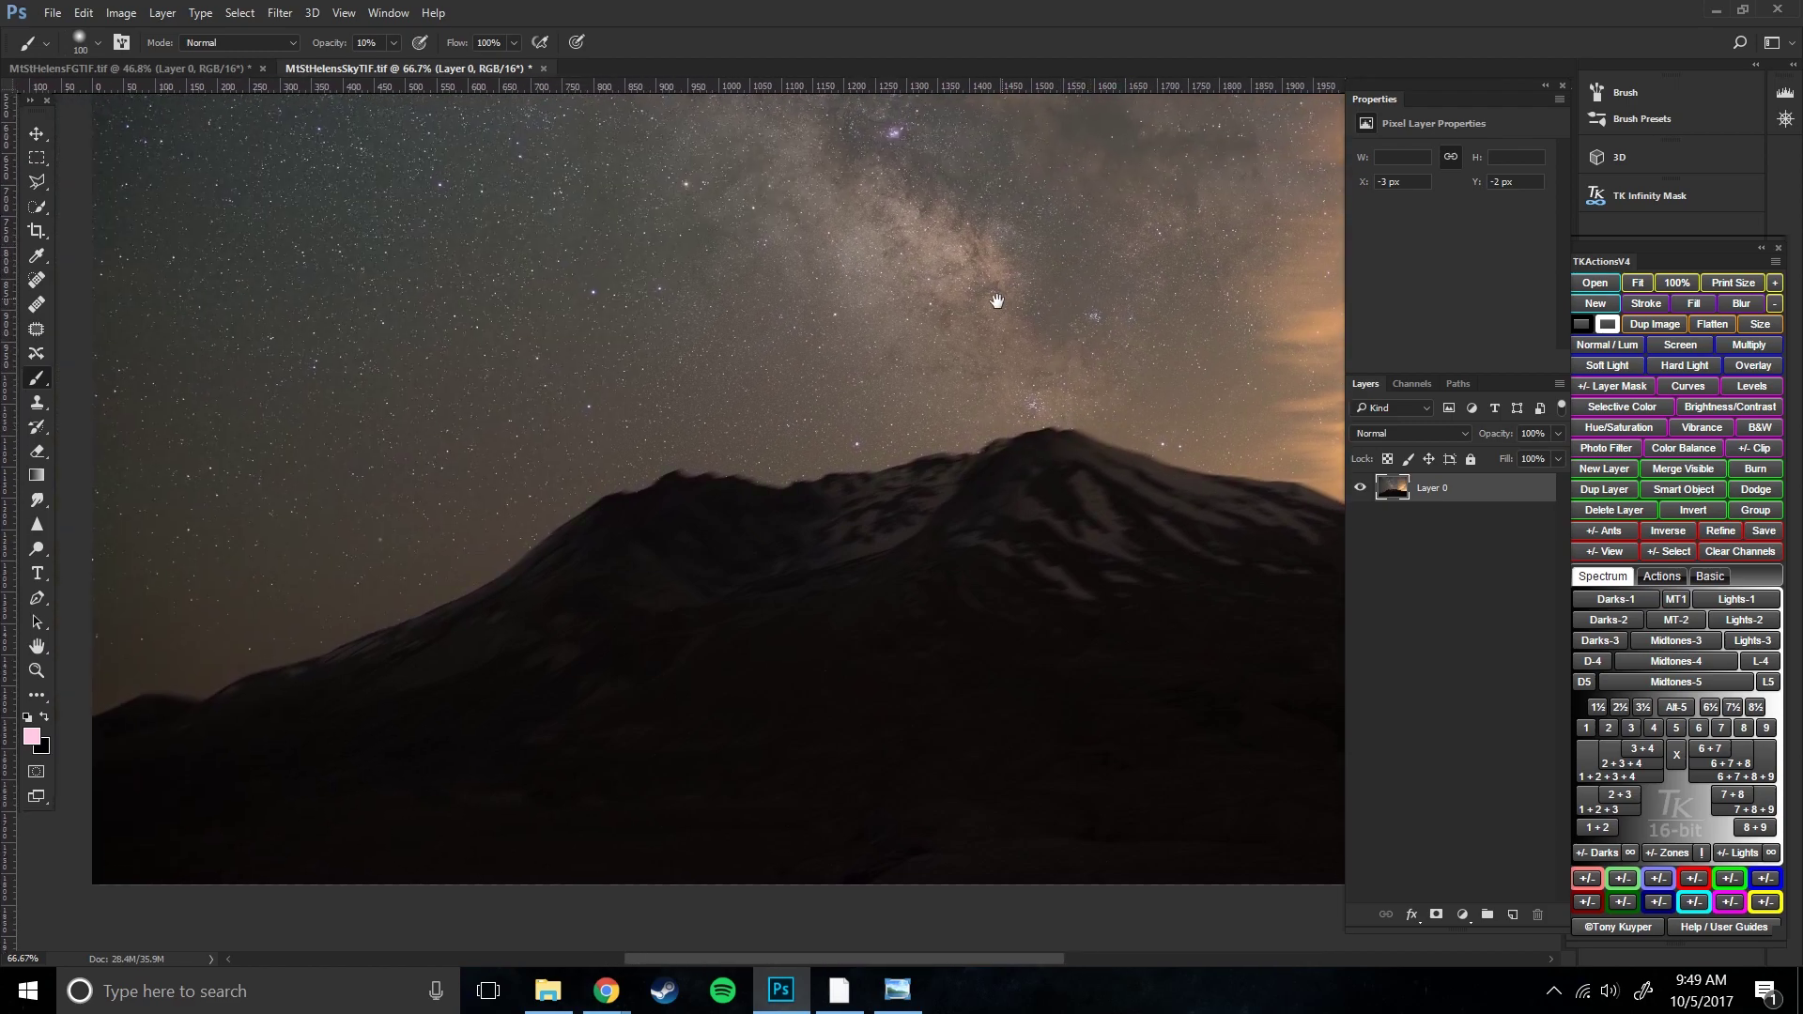
{"action": "left_click_drag", "start_coordinate": [1001, 298], "coordinate": [1039, 390]}
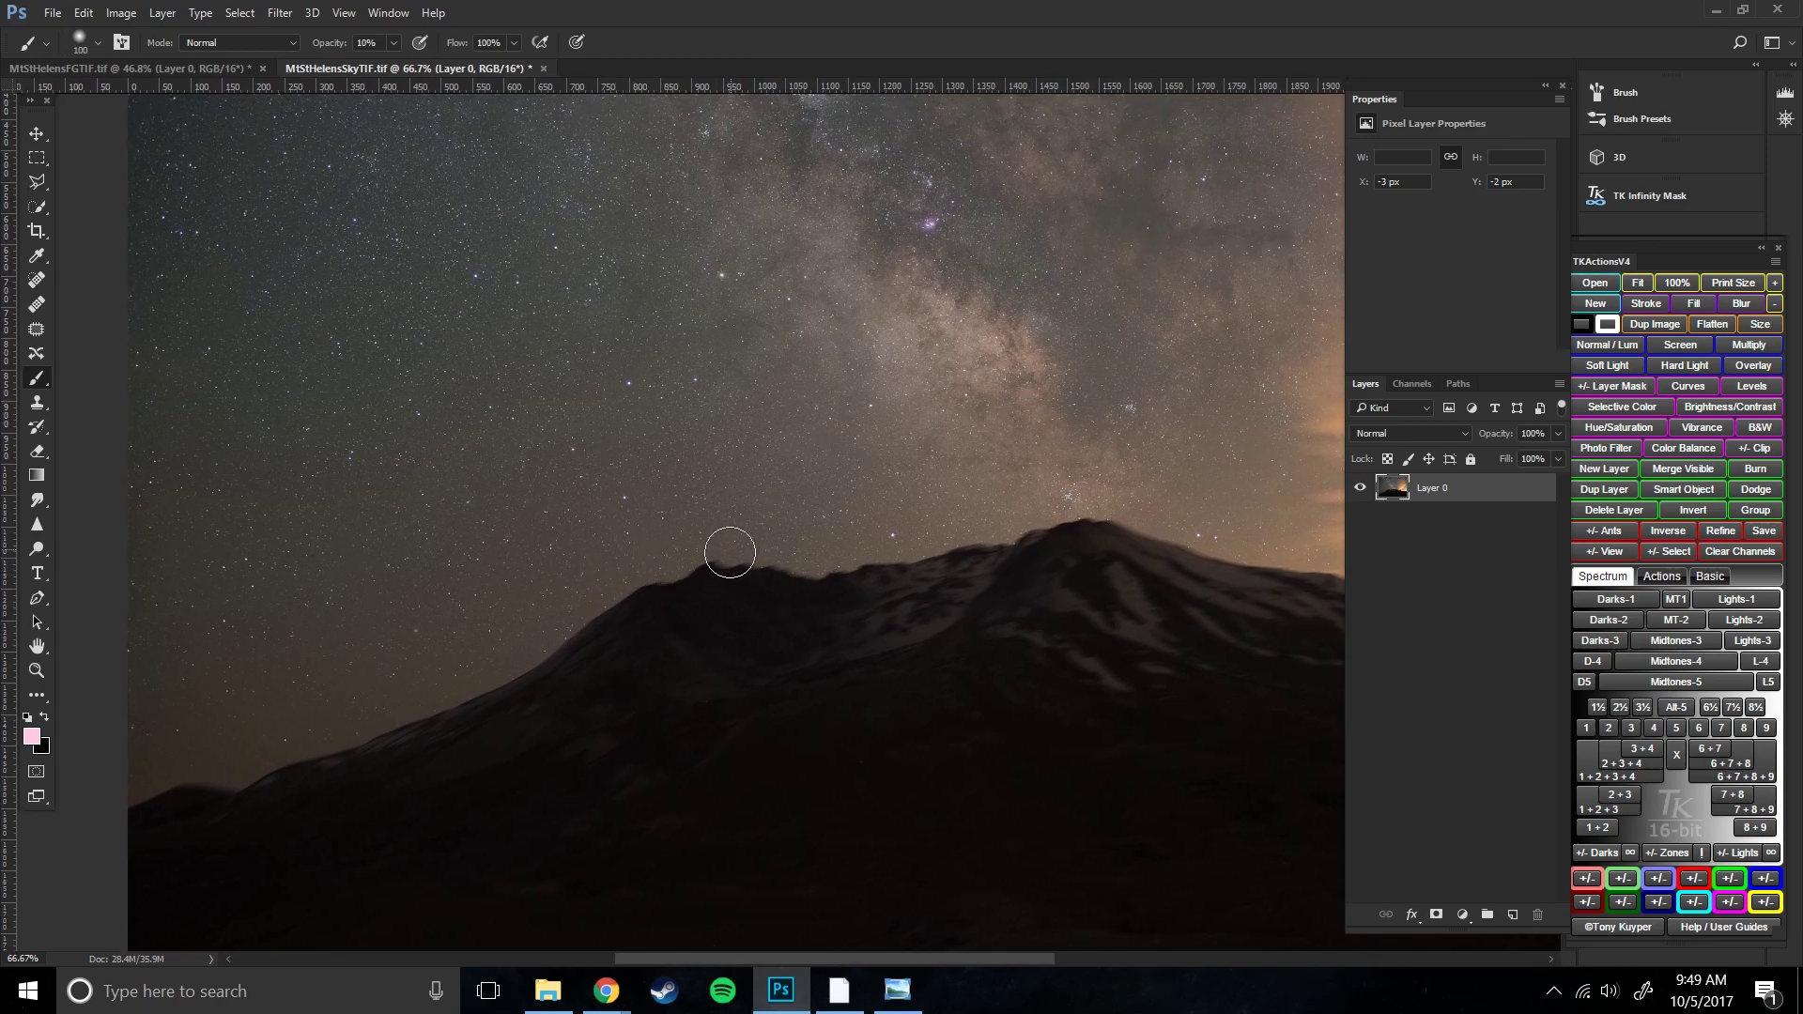
{"action": "scroll", "coordinate": [709, 604], "scroll_direction": "up", "scroll_amount": 3}
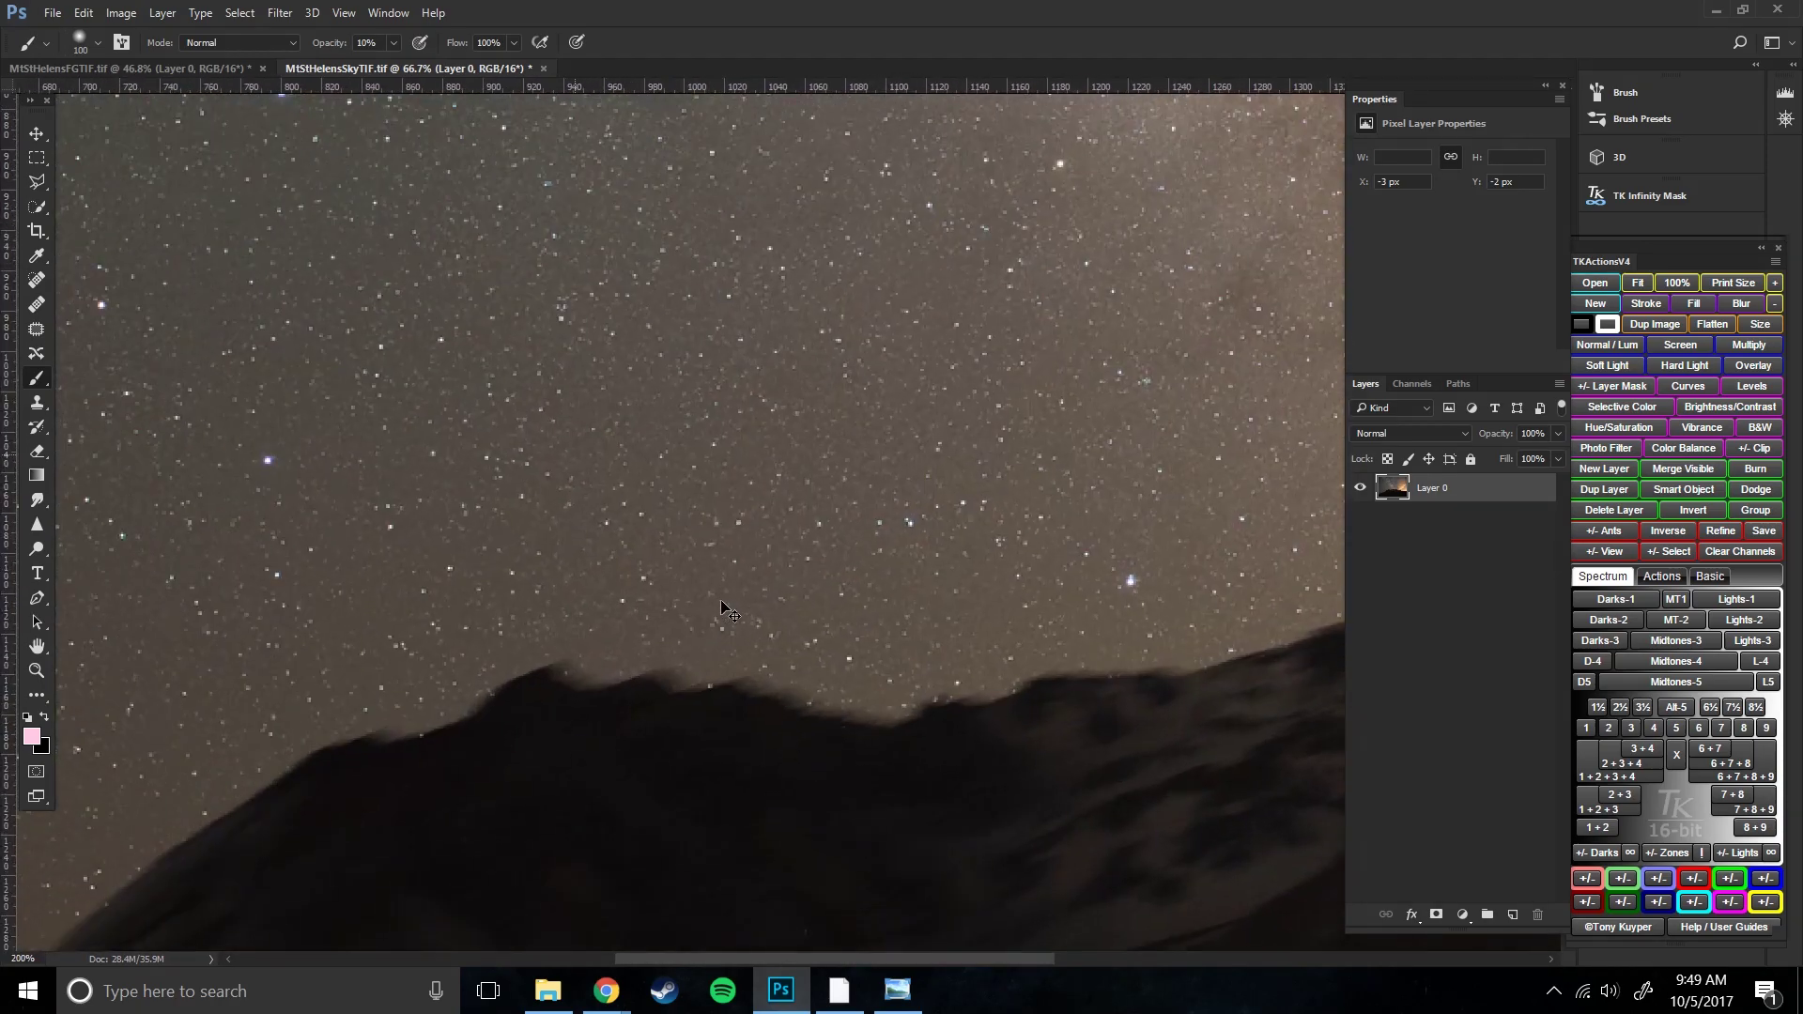
{"action": "scroll", "coordinate": [723, 610], "scroll_direction": "up", "scroll_amount": 1}
{"action": "key", "text": "bracketleft"}
{"action": "key", "text": "bracketleft"}
{"action": "key", "text": "bracketleft"}
{"action": "key", "text": "bracketleft"}
{"action": "key", "text": "bracketleft"}
{"action": "key", "text": "bracketleft"}
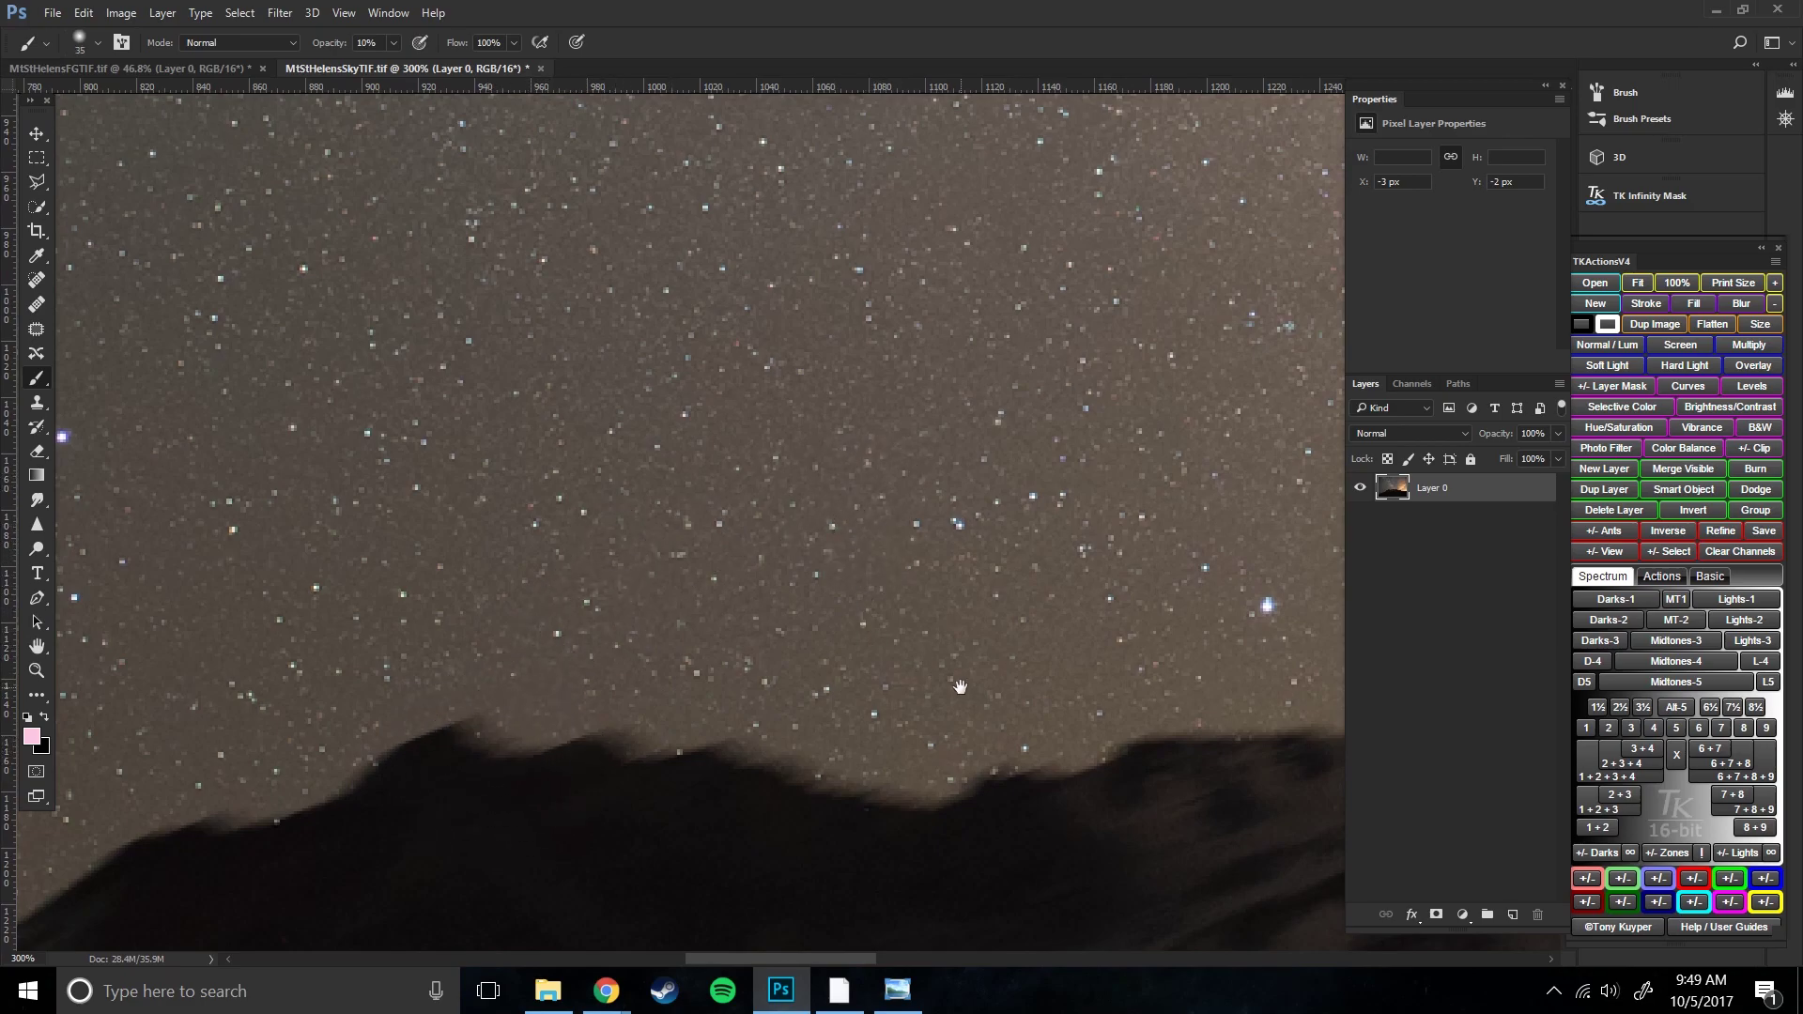
{"action": "left_click_drag", "start_coordinate": [960, 687], "coordinate": [889, 516]}
{"action": "scroll", "coordinate": [886, 531], "scroll_direction": "down", "scroll_amount": 4}
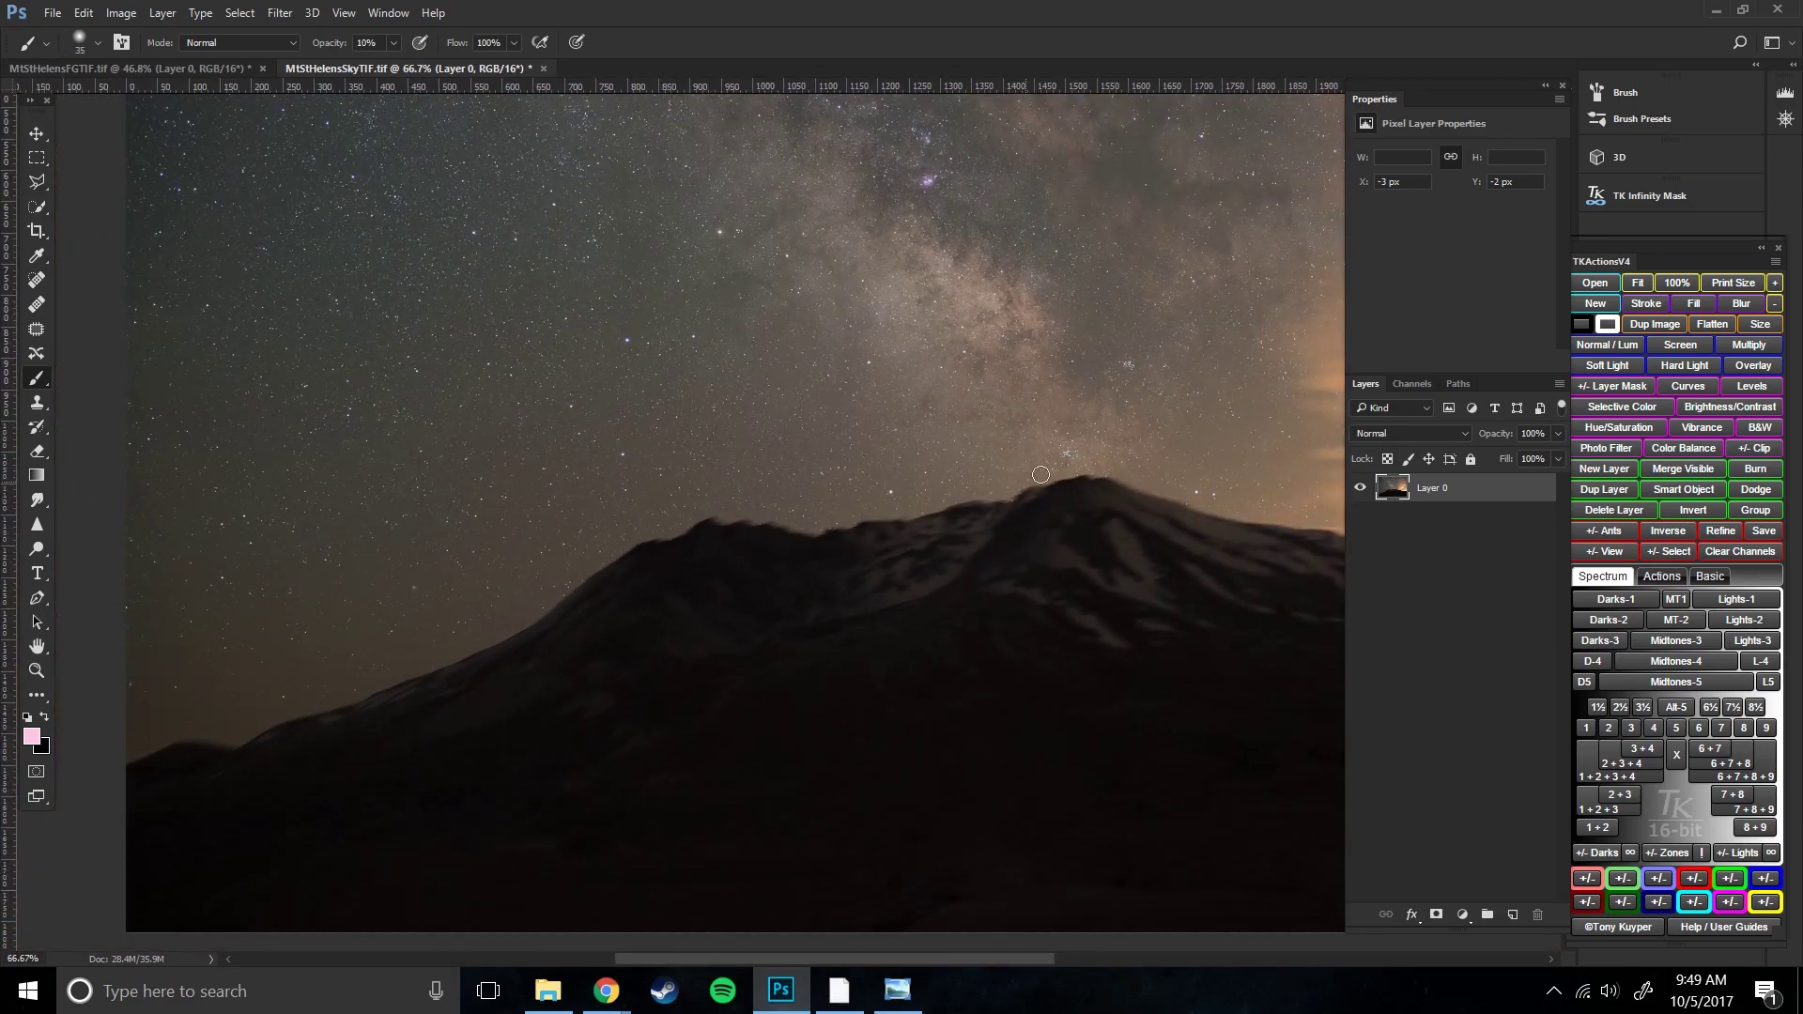
- Examine the Milky Way core, the orange clouds and the summit, ending with the whole sky image in view
{"action": "left_click_drag", "start_coordinate": [1301, 440], "coordinate": [1071, 501]}
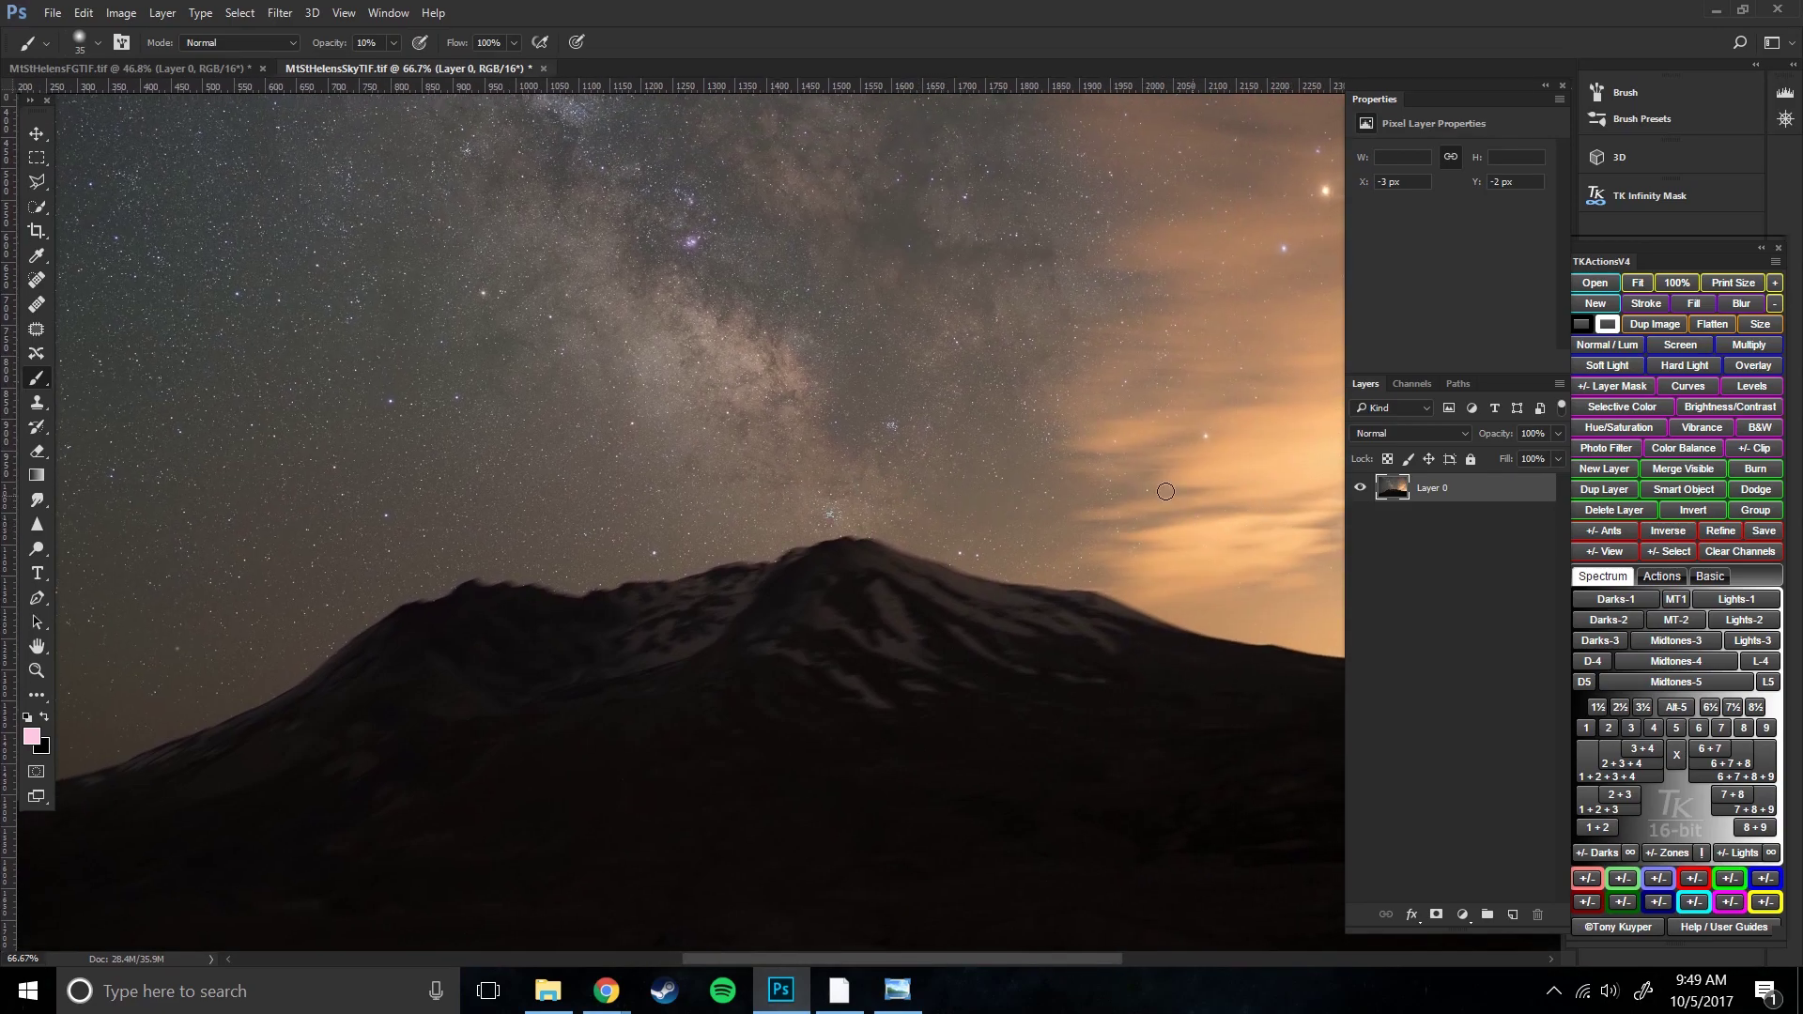
{"action": "left_click_drag", "start_coordinate": [917, 409], "coordinate": [1022, 567]}
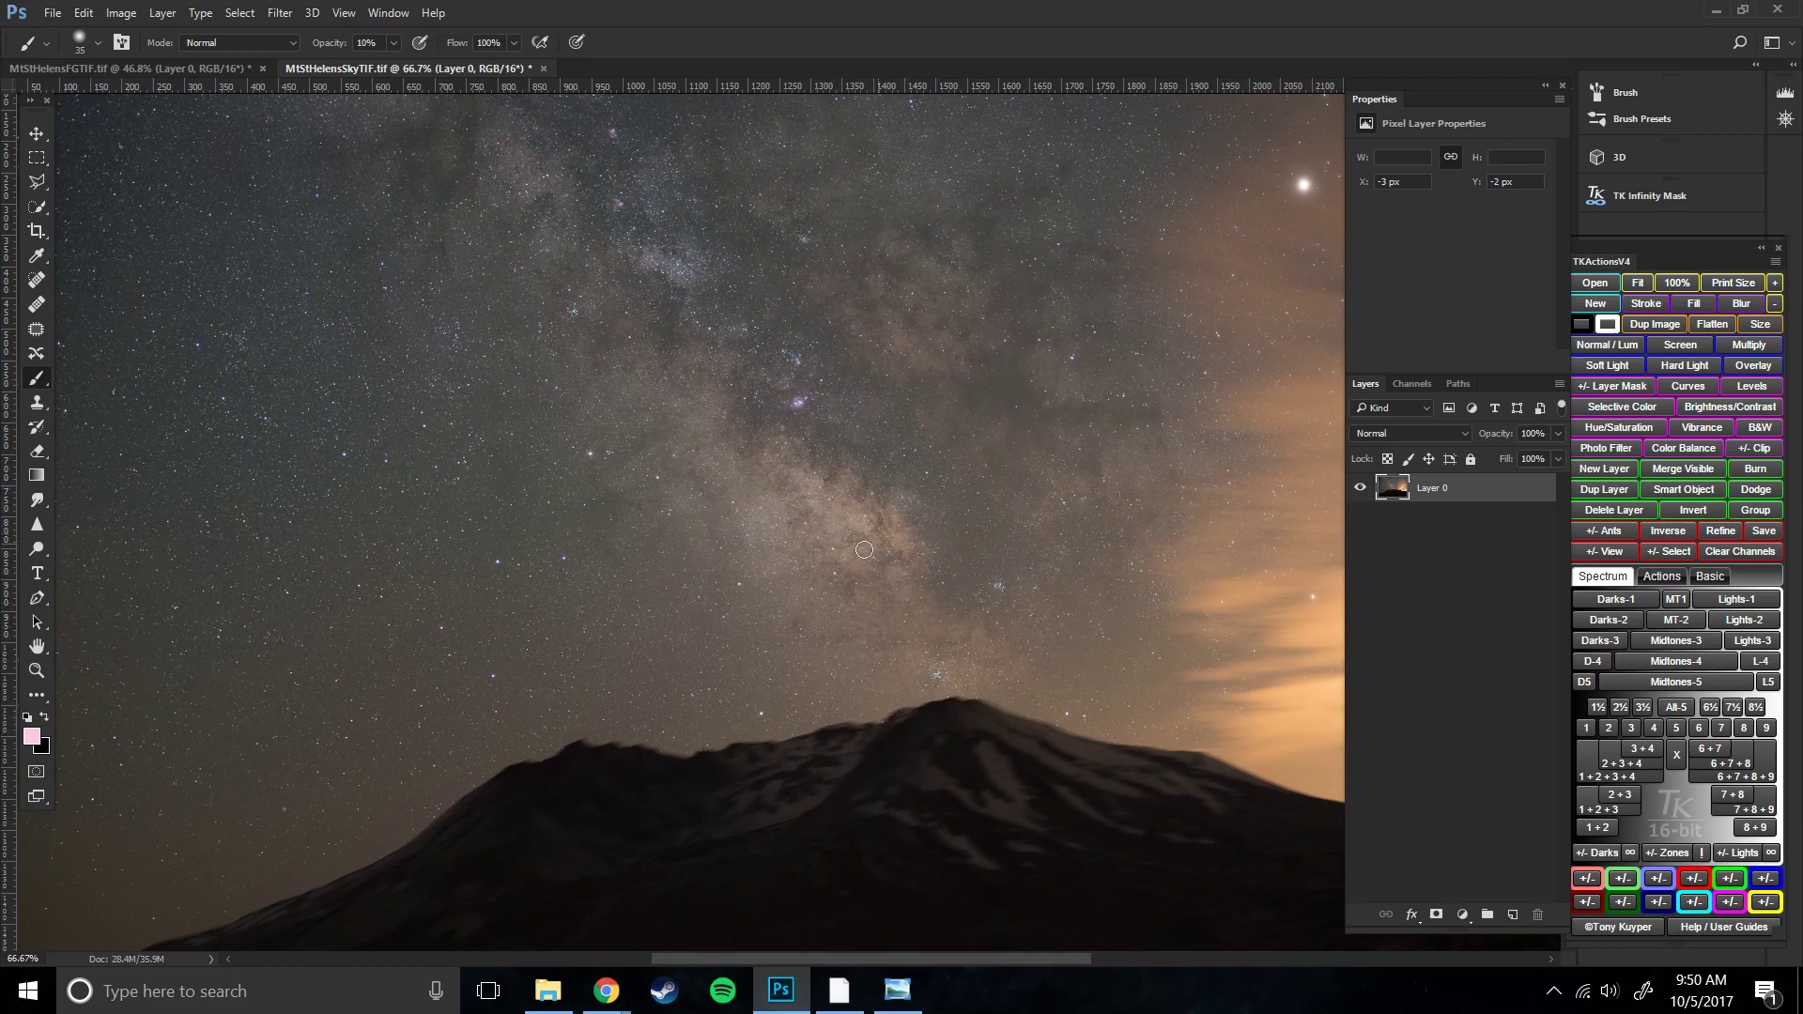
{"action": "left_click_drag", "start_coordinate": [849, 606], "coordinate": [917, 523]}
{"action": "left_click_drag", "start_coordinate": [1091, 577], "coordinate": [872, 495]}
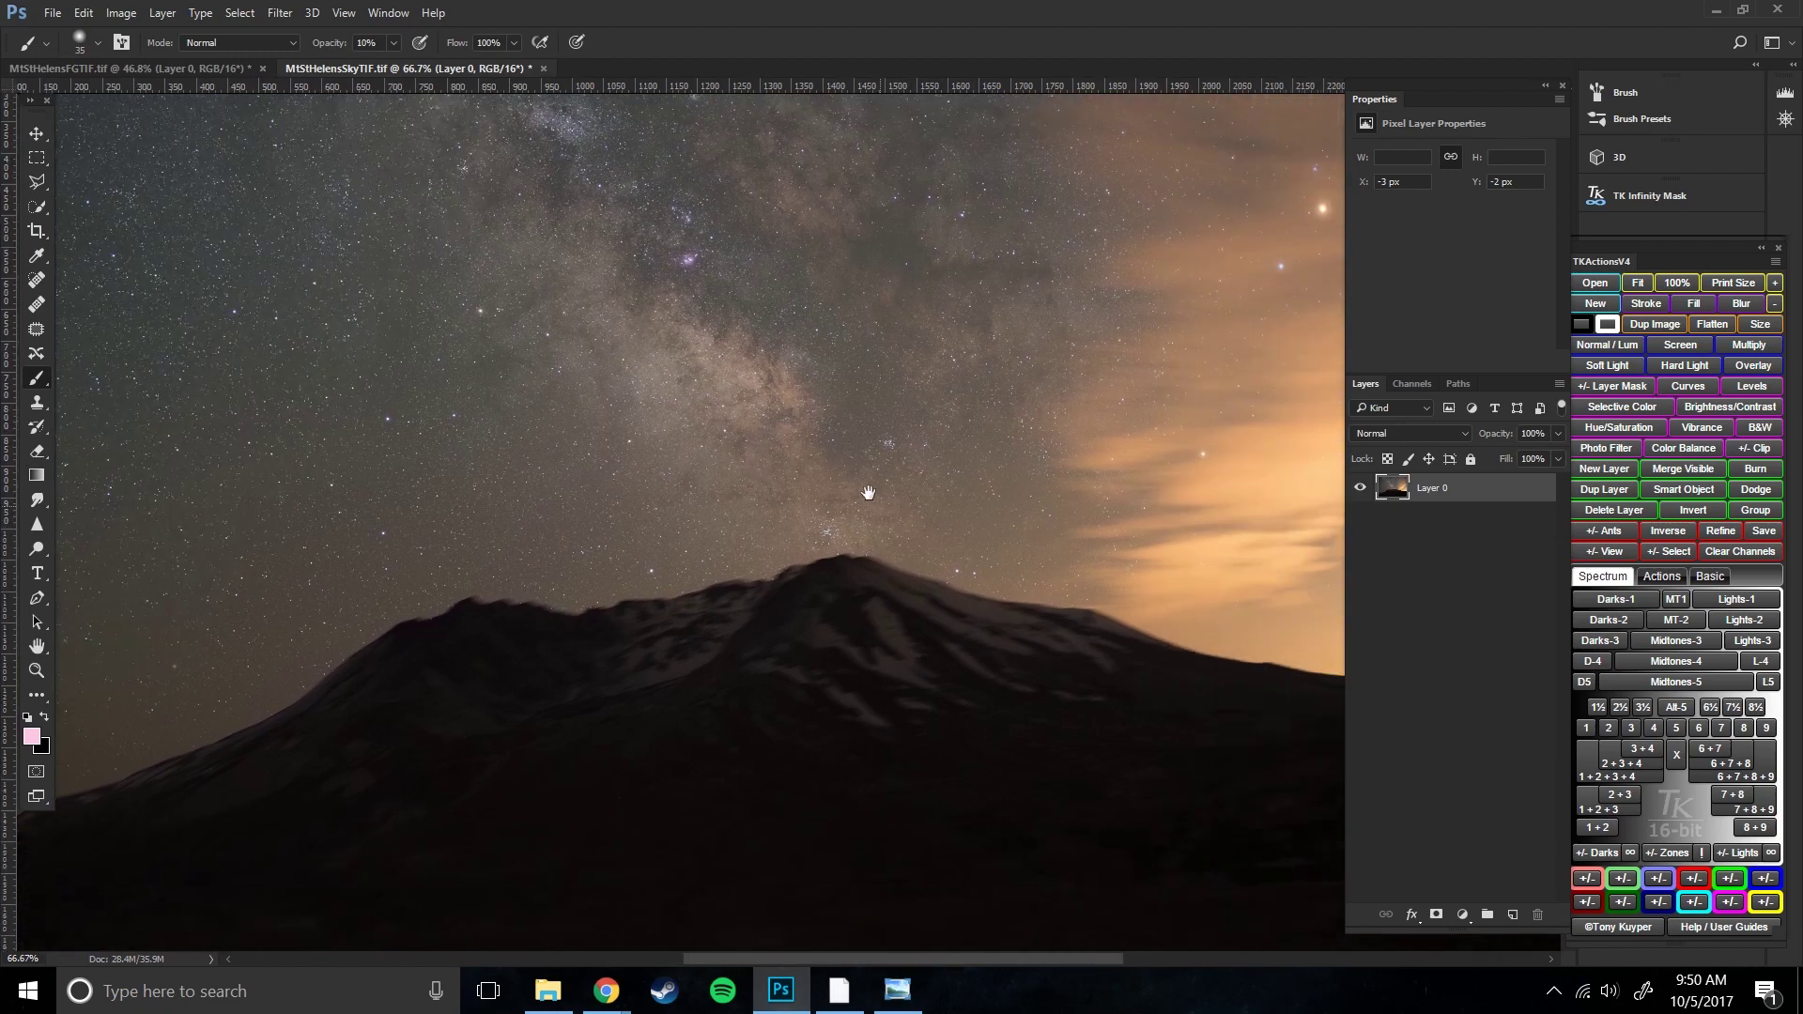
{"action": "left_click_drag", "start_coordinate": [1162, 484], "coordinate": [1092, 470]}
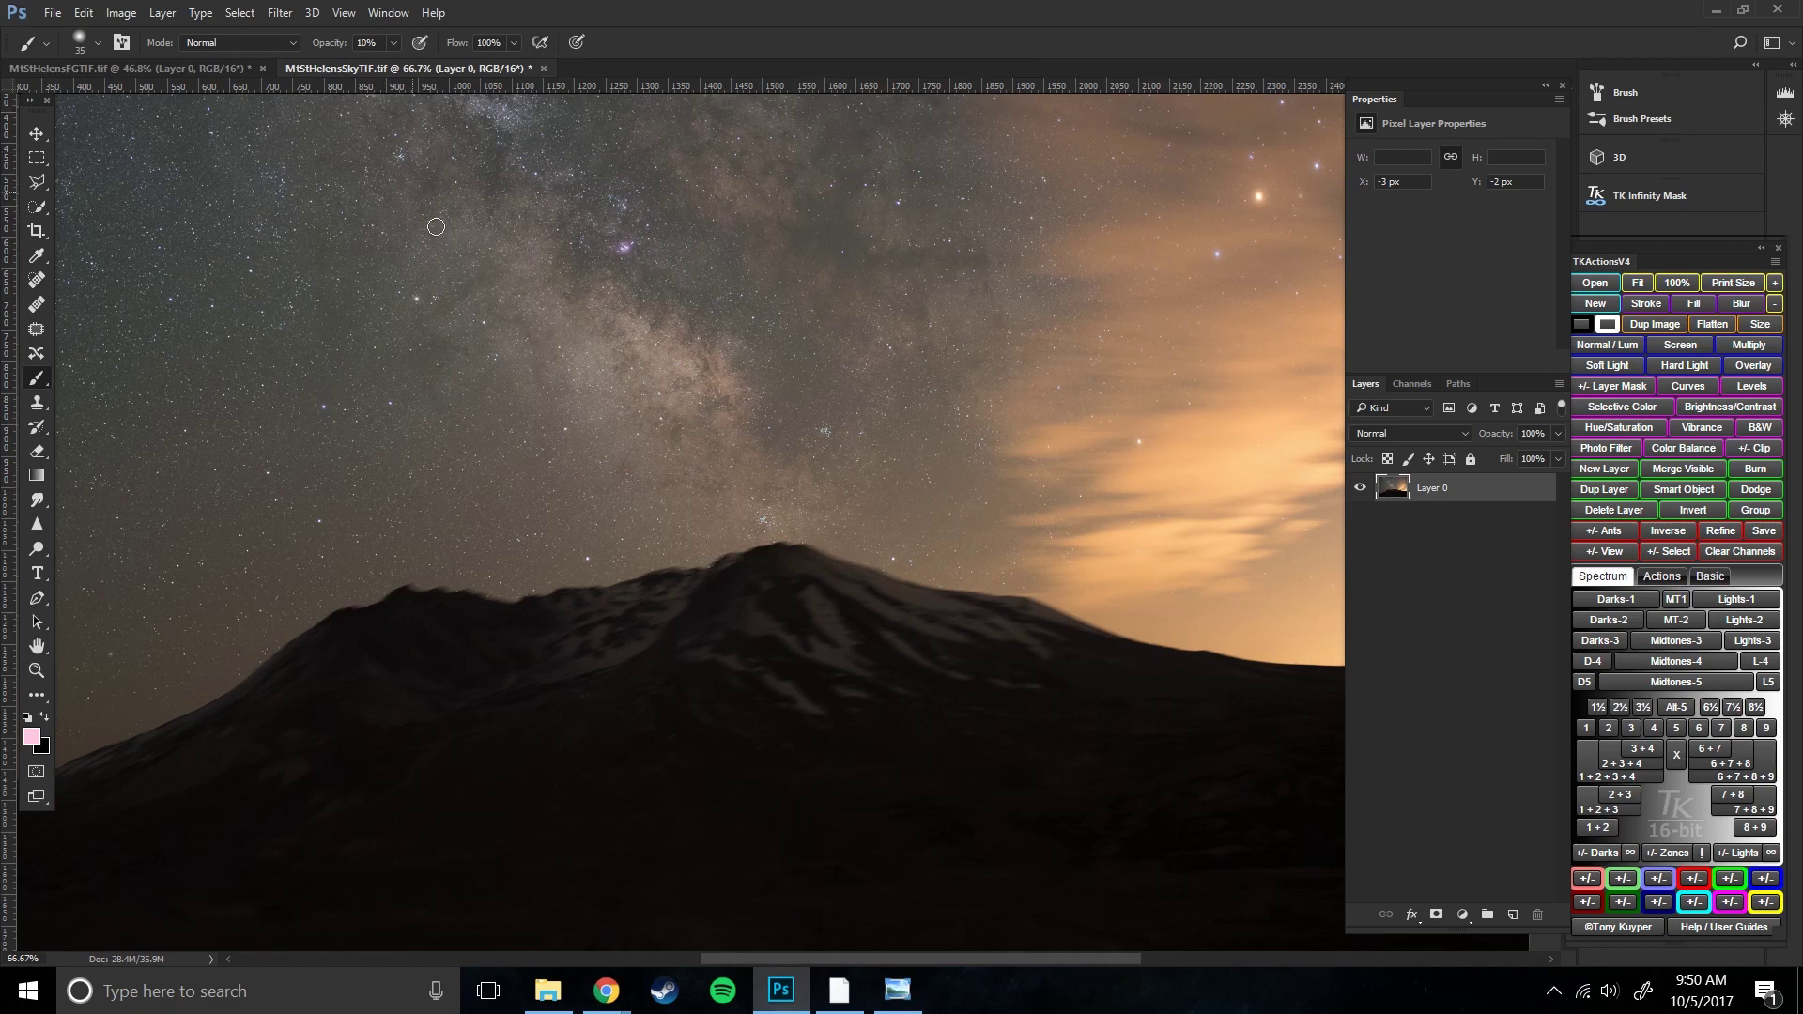
{"action": "scroll", "coordinate": [686, 568], "scroll_direction": "down", "scroll_amount": 3}
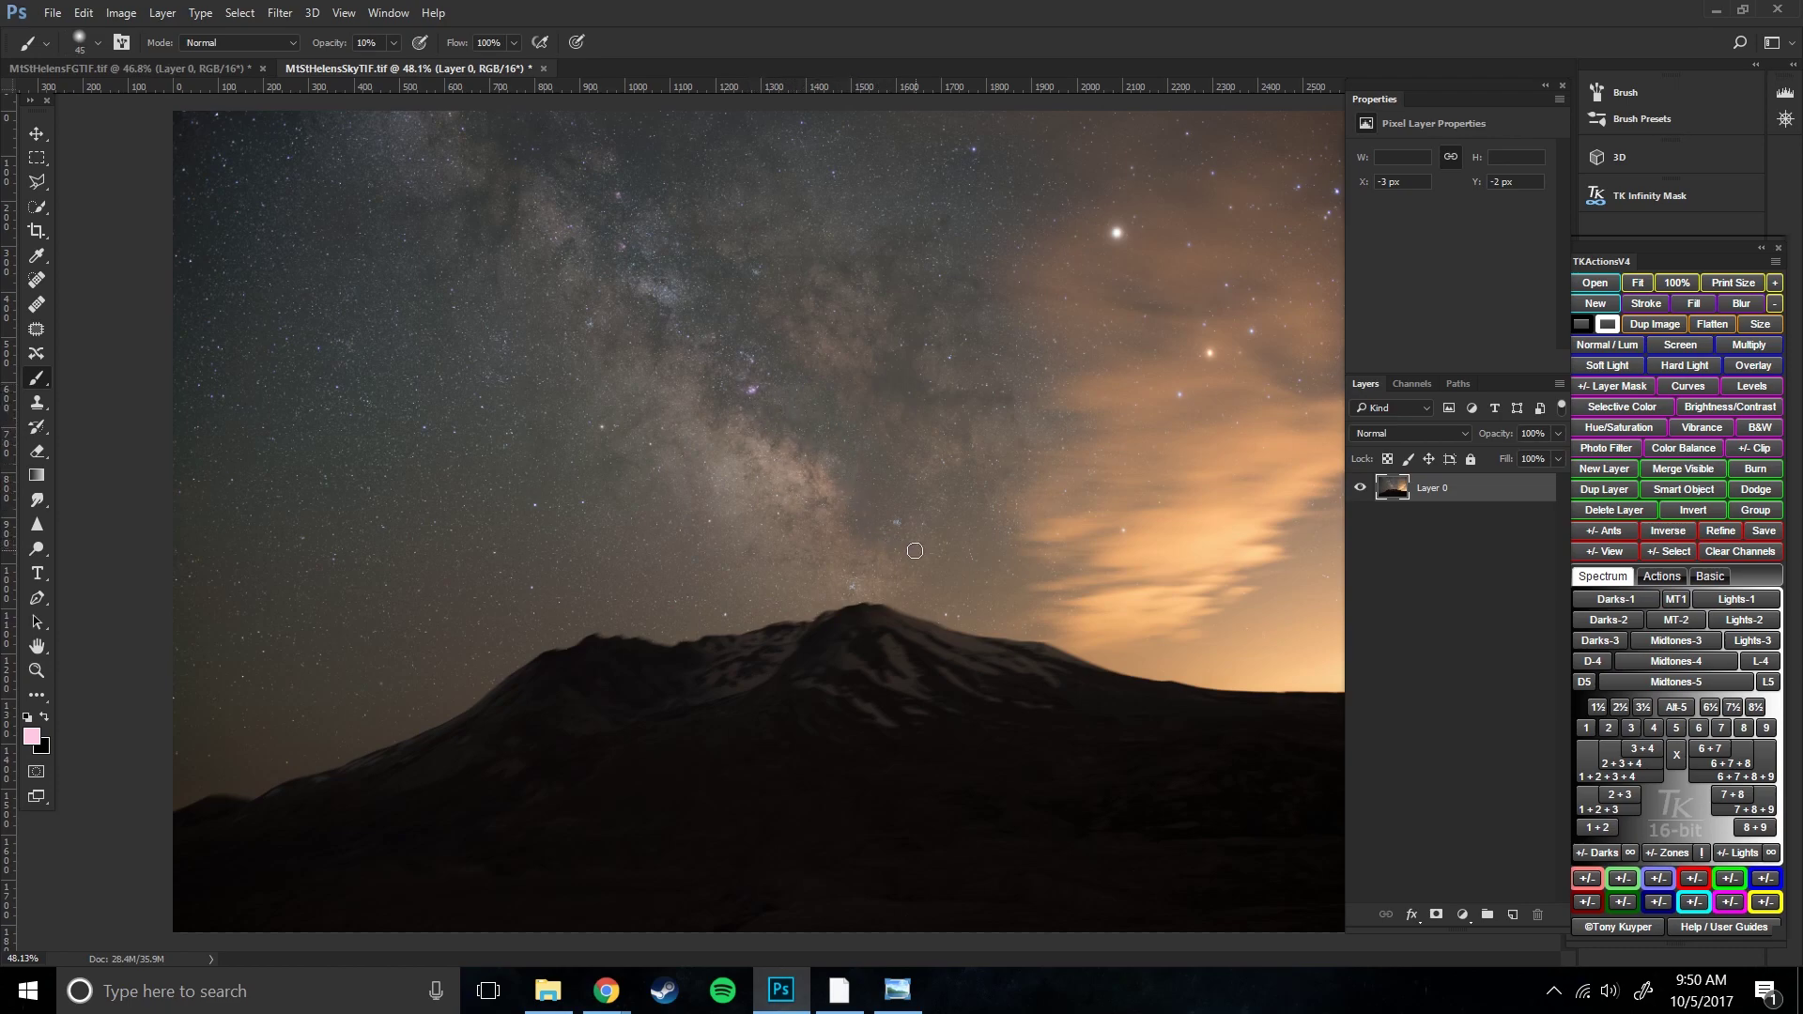
- Enlarge the brush to 400 px
{"action": "key", "text": "bracketright"}
{"action": "key", "text": "bracketright"}
{"action": "key", "text": "bracketright"}
{"action": "key", "text": "bracketright"}
{"action": "key", "text": "bracketright"}
{"action": "key", "text": "bracketright"}
{"action": "key", "text": "bracketright"}
{"action": "key", "text": "bracketright"}
{"action": "key", "text": "bracketright"}
{"action": "key", "text": "bracketright"}
{"action": "key", "text": "bracketright"}
{"action": "key", "text": "bracketright"}
{"action": "key", "text": "bracketleft"}
{"action": "key", "text": "bracketleft"}
{"action": "key", "text": "bracketleft"}
{"action": "key", "text": "bracketleft"}
{"action": "key", "text": "bracketright"}
{"action": "key", "text": "bracketright"}
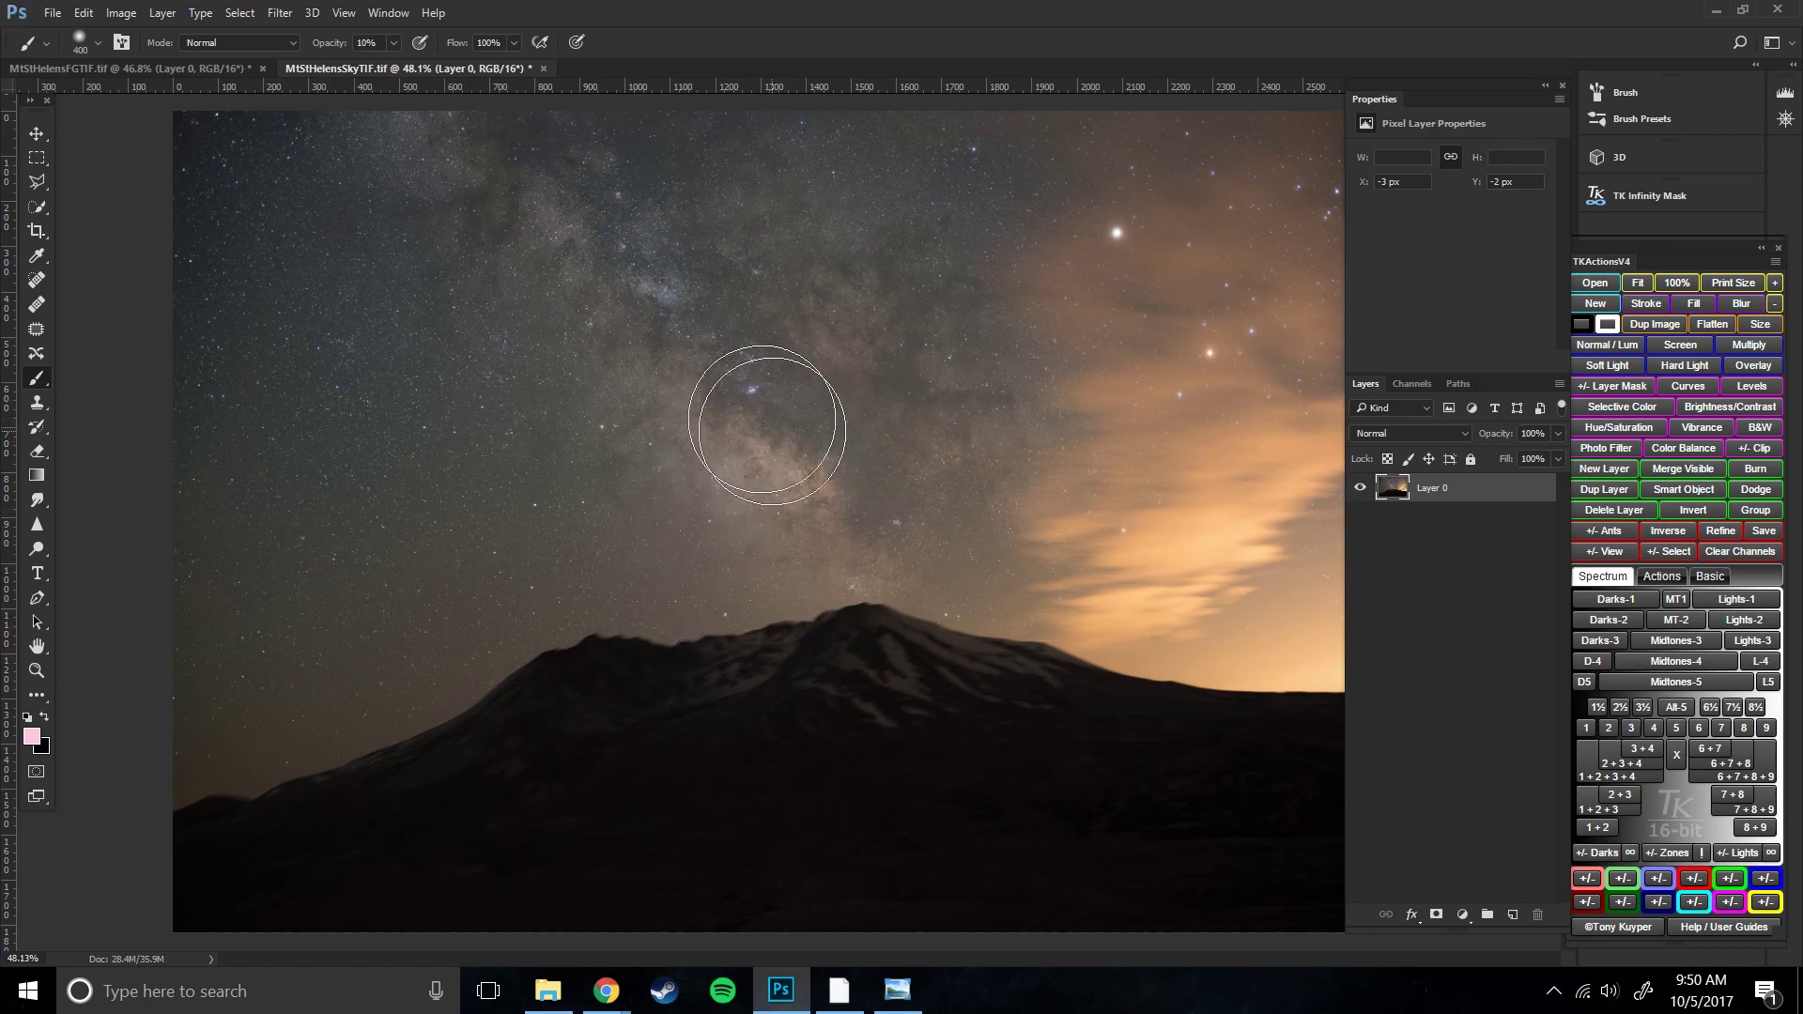
- Set the brush size to 228 px
{"action": "right_click", "coordinate": [715, 539]}
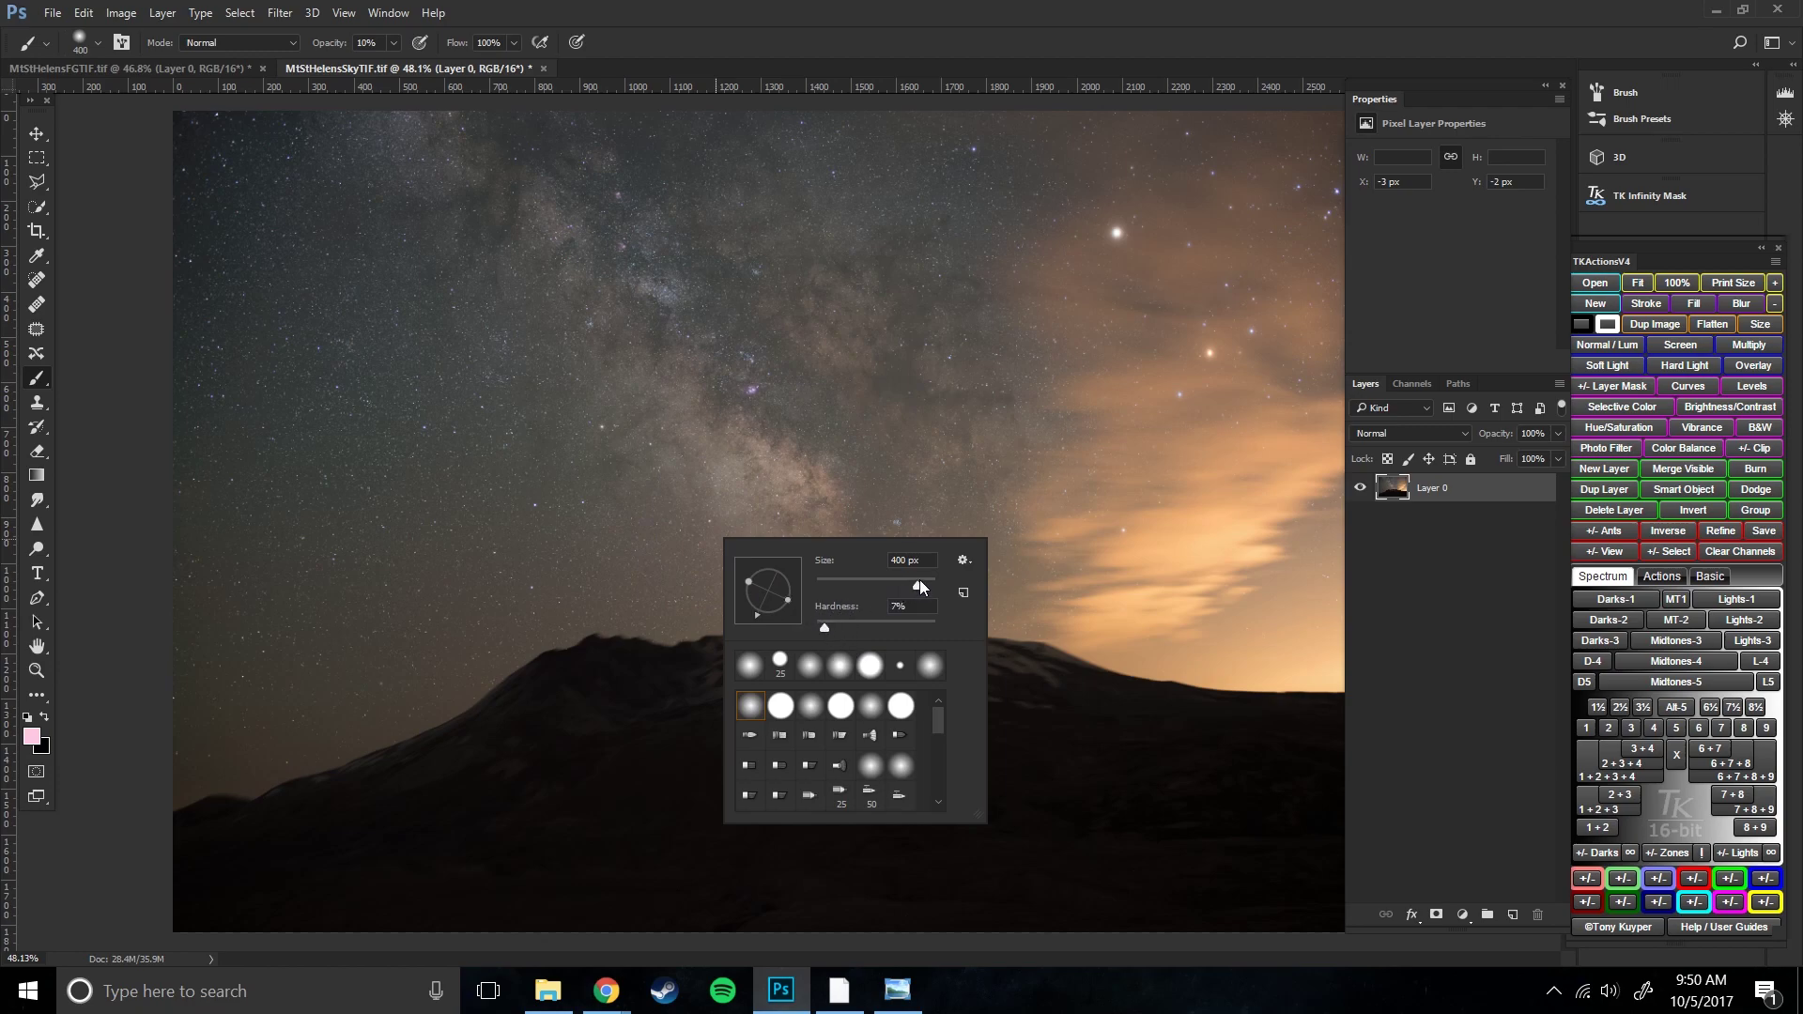
{"action": "left_click_drag", "start_coordinate": [911, 588], "coordinate": [928, 591]}
{"action": "left_click_drag", "start_coordinate": [907, 596], "coordinate": [899, 594]}
{"action": "left_click_drag", "start_coordinate": [899, 583], "coordinate": [907, 585]}
{"action": "key", "text": "Return"}
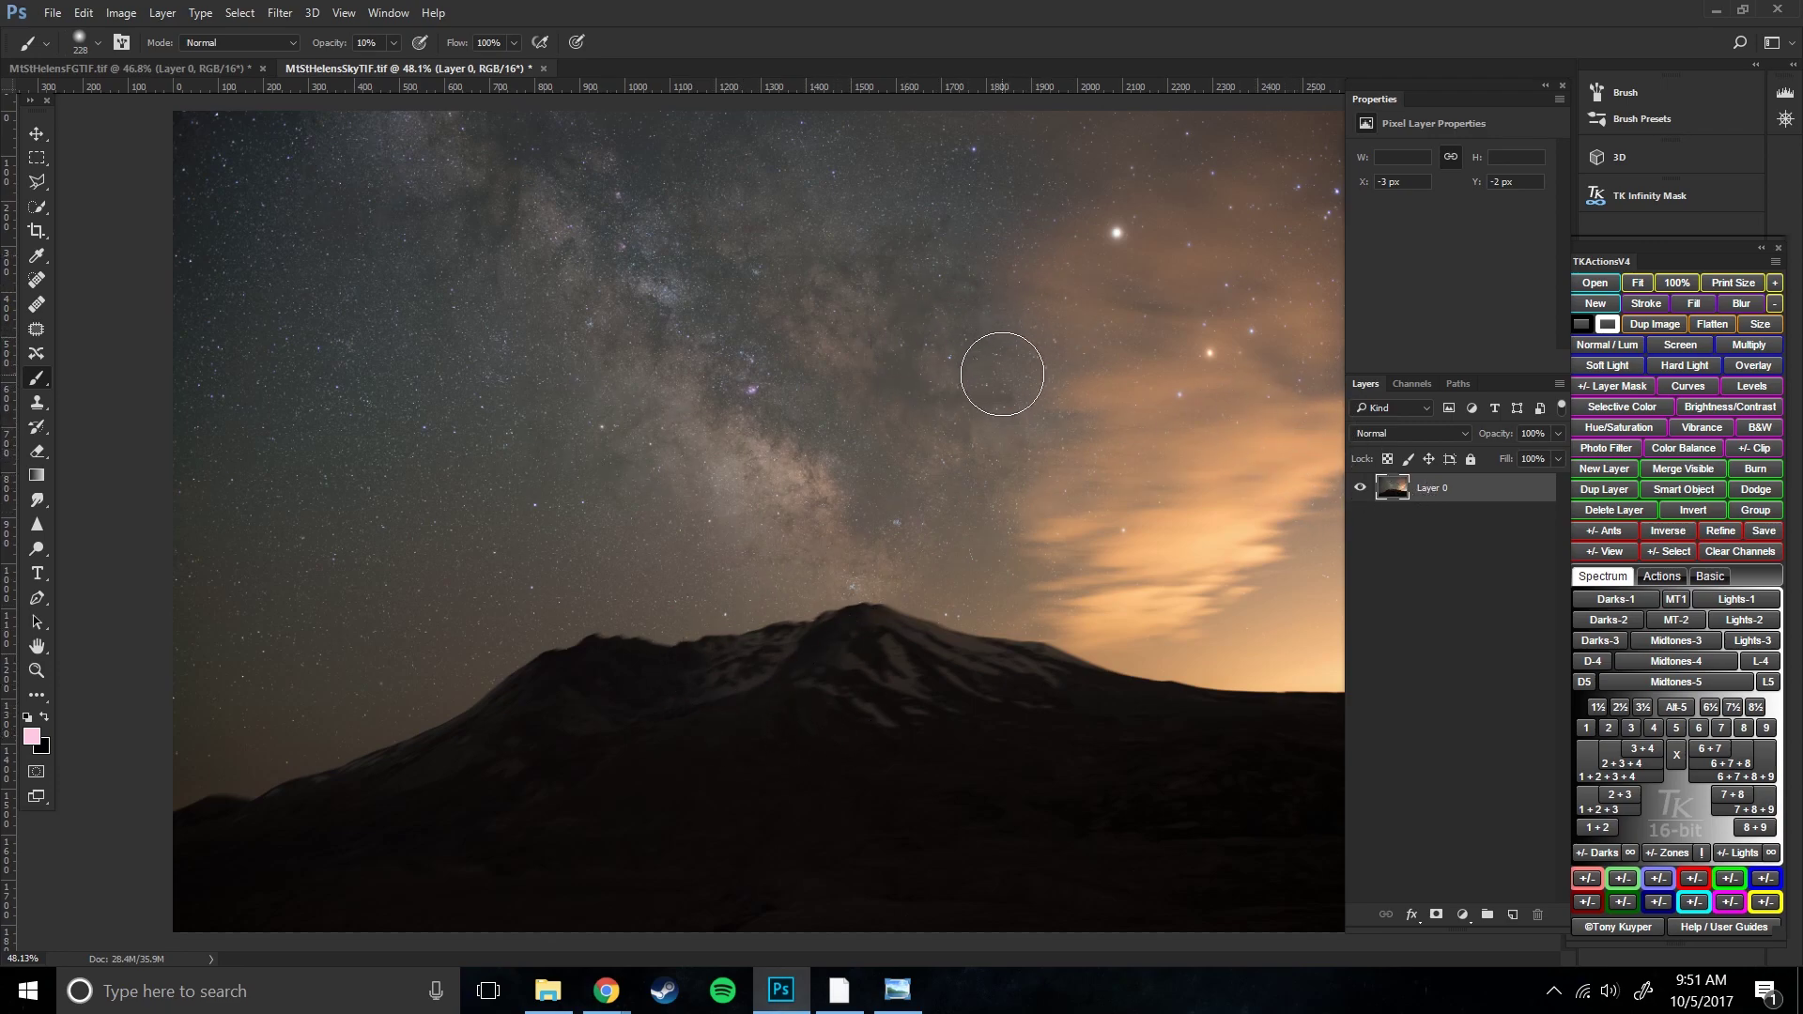
- Rename the layer in the sky document to "sky"
{"action": "double_click", "coordinate": [1417, 499]}
{"action": "type", "text": "sky"}
{"action": "key", "text": "Return"}
- Rename the layer in MtStHelensFGTIF.tif to "juicy foreground"
{"action": "left_click", "coordinate": [209, 69]}
{"action": "double_click", "coordinate": [1430, 487]}
{"action": "type", "text": "juicy"}
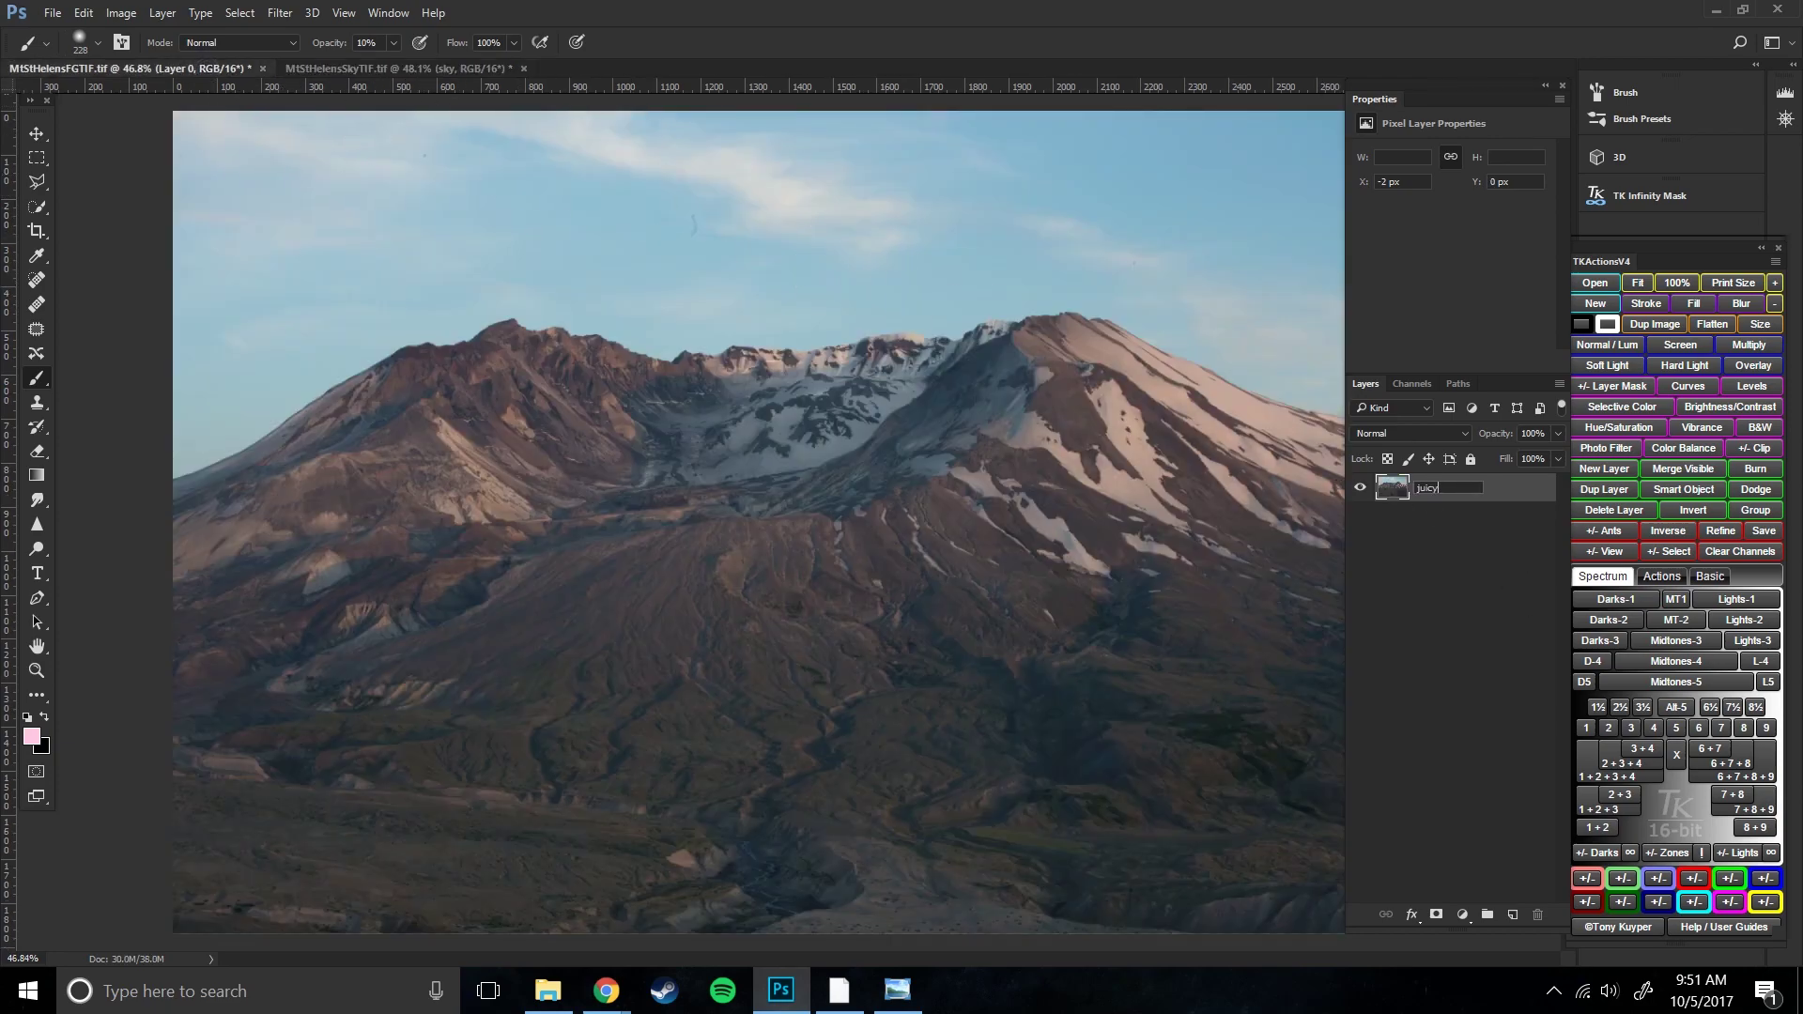
{"action": "type", "text": " foreground"}
{"action": "key", "text": "Return"}
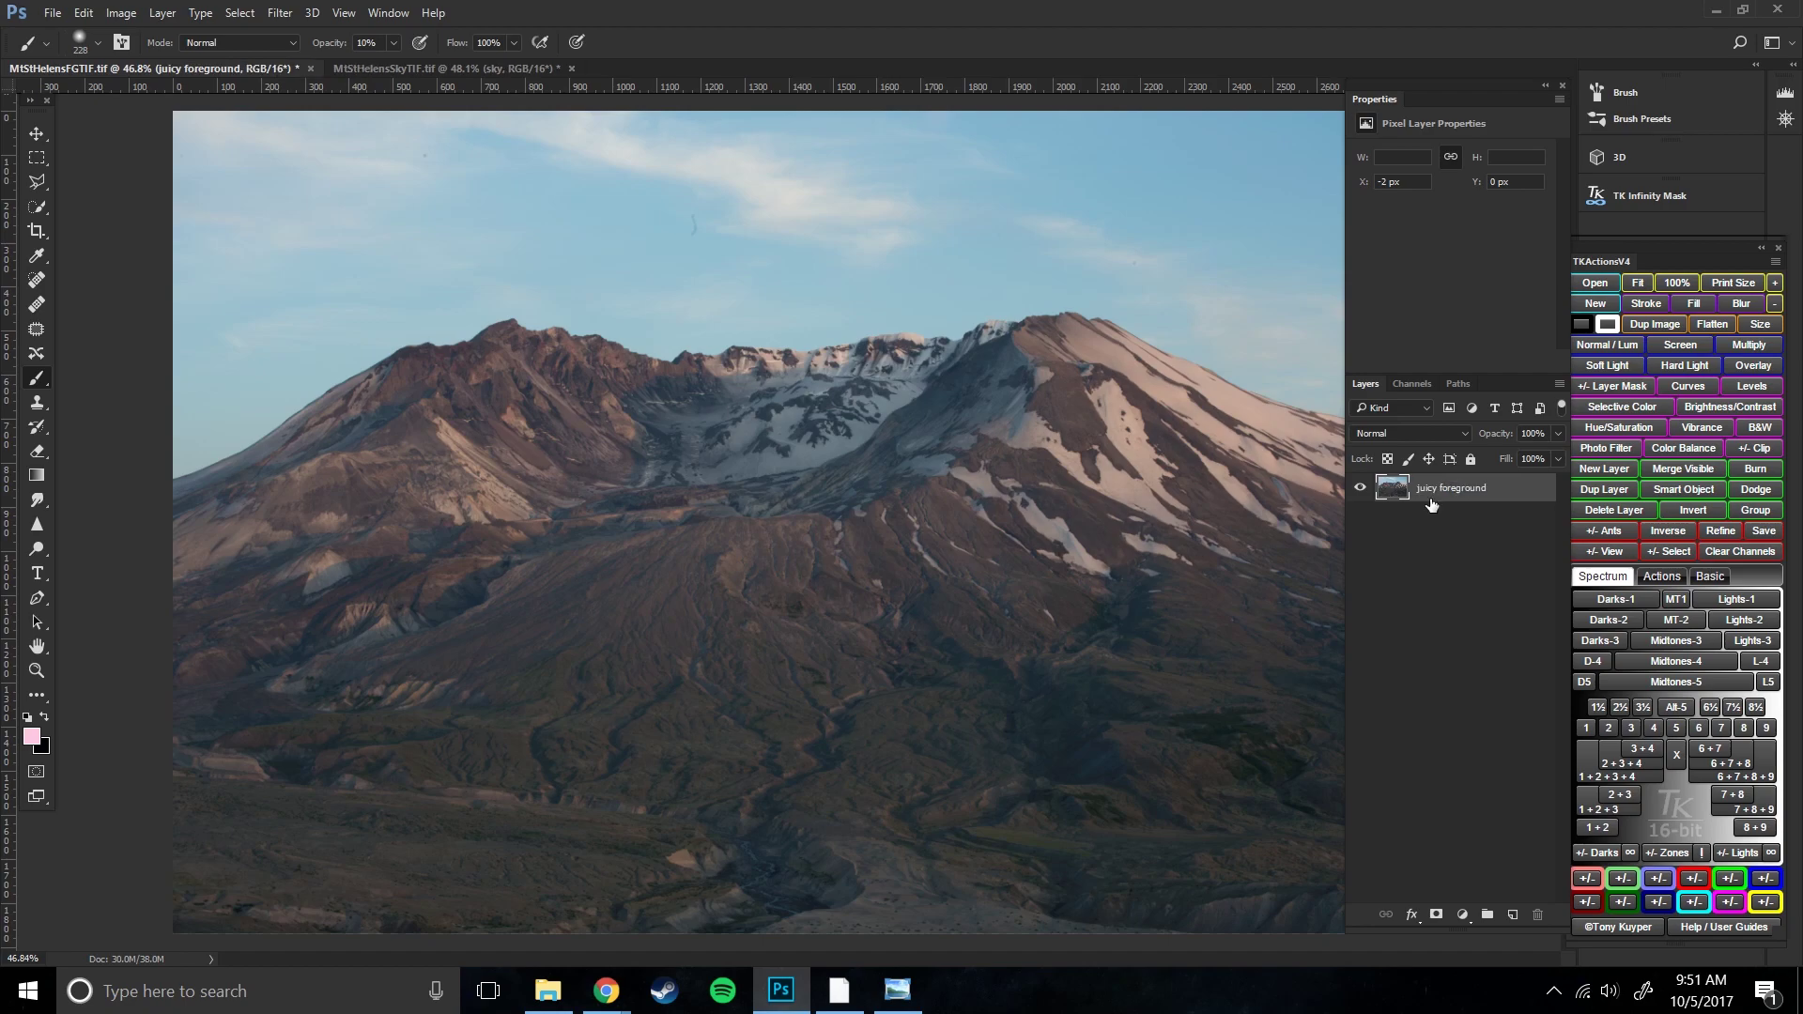
- Copy the sky layer from MtStHelensSkyTIF.tif into the foreground document, above the juicy foreground layer
{"action": "left_click", "coordinate": [508, 66]}
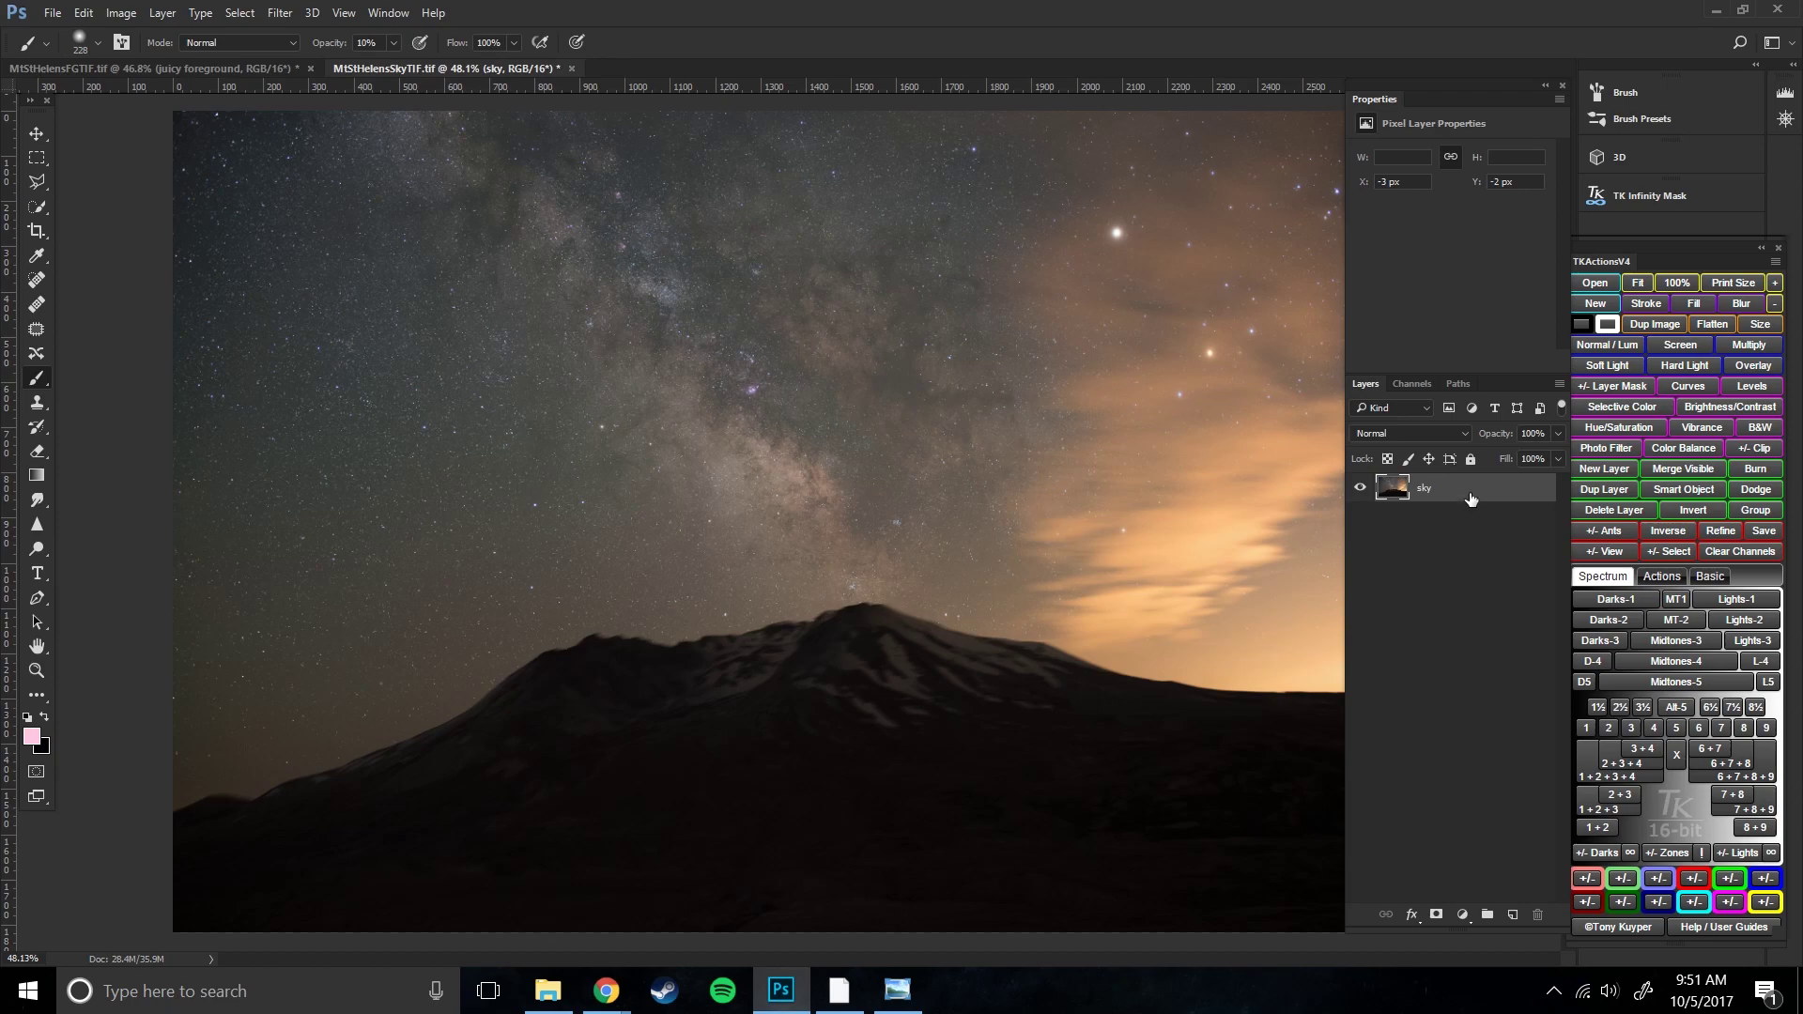
{"action": "left_click_drag", "start_coordinate": [1461, 497], "coordinate": [826, 292]}
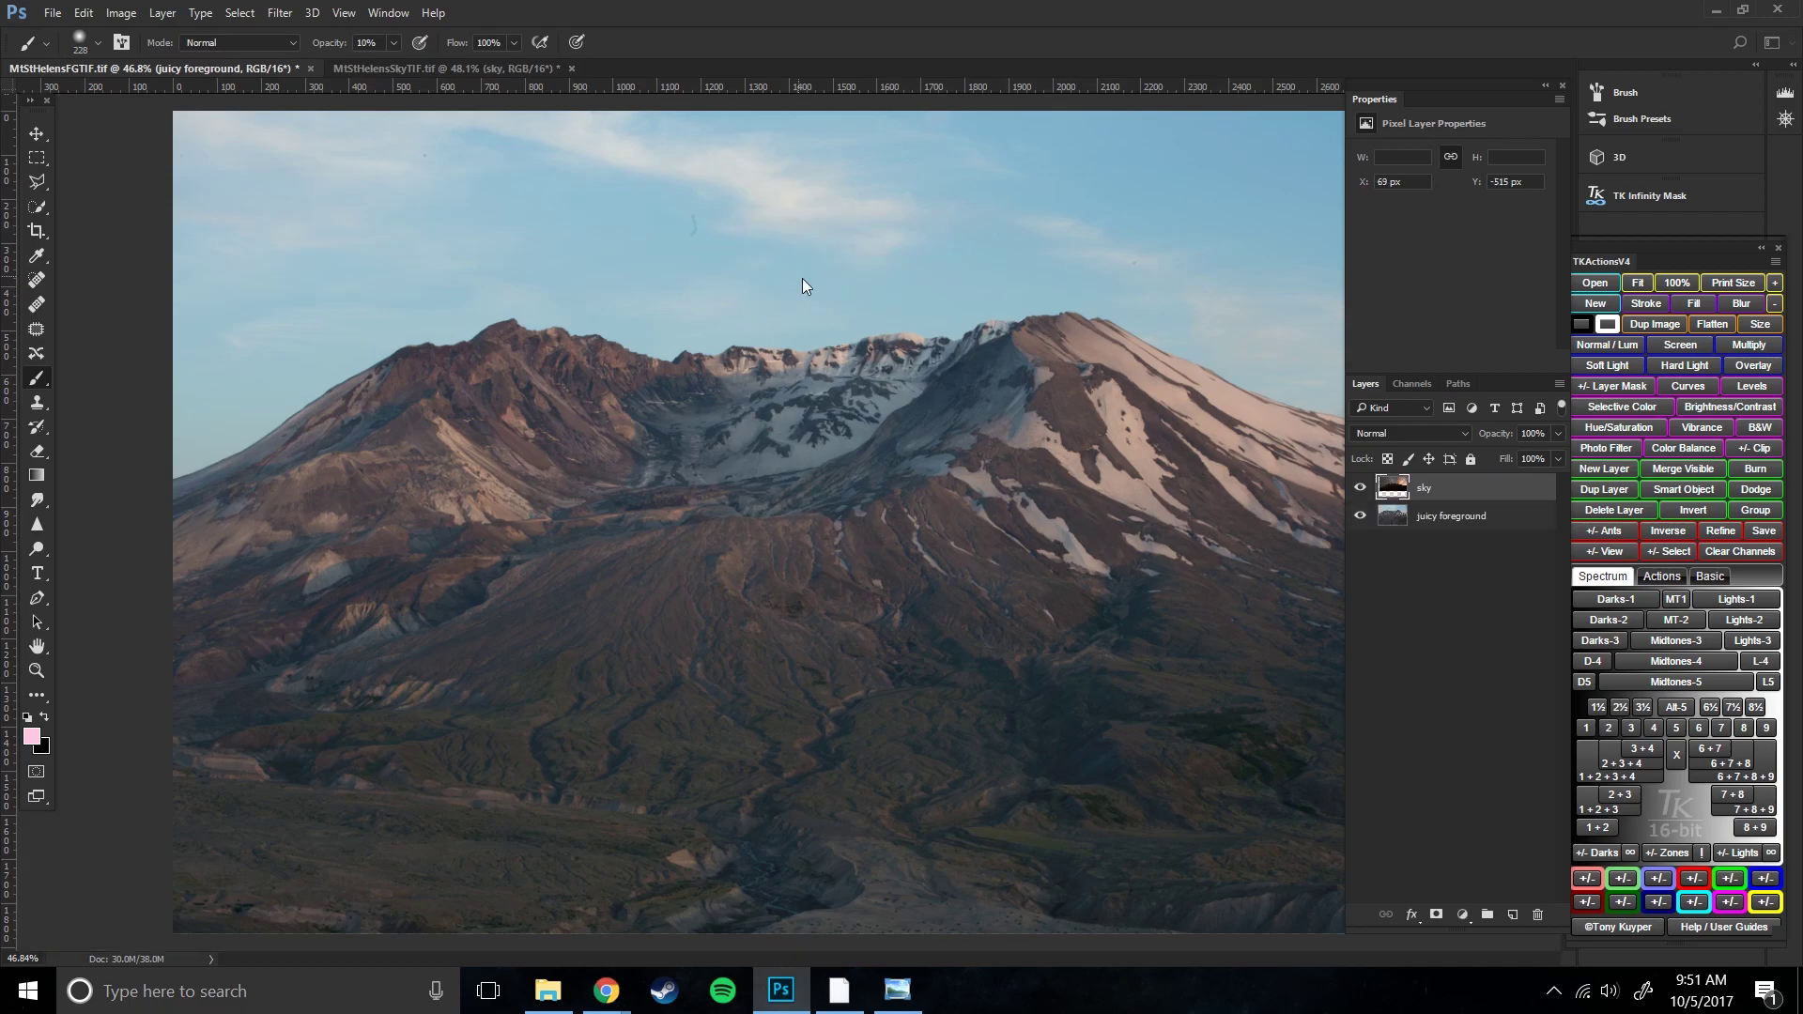
{"action": "key", "text": "ctrl"}
{"action": "key", "text": "ctrl+minus"}
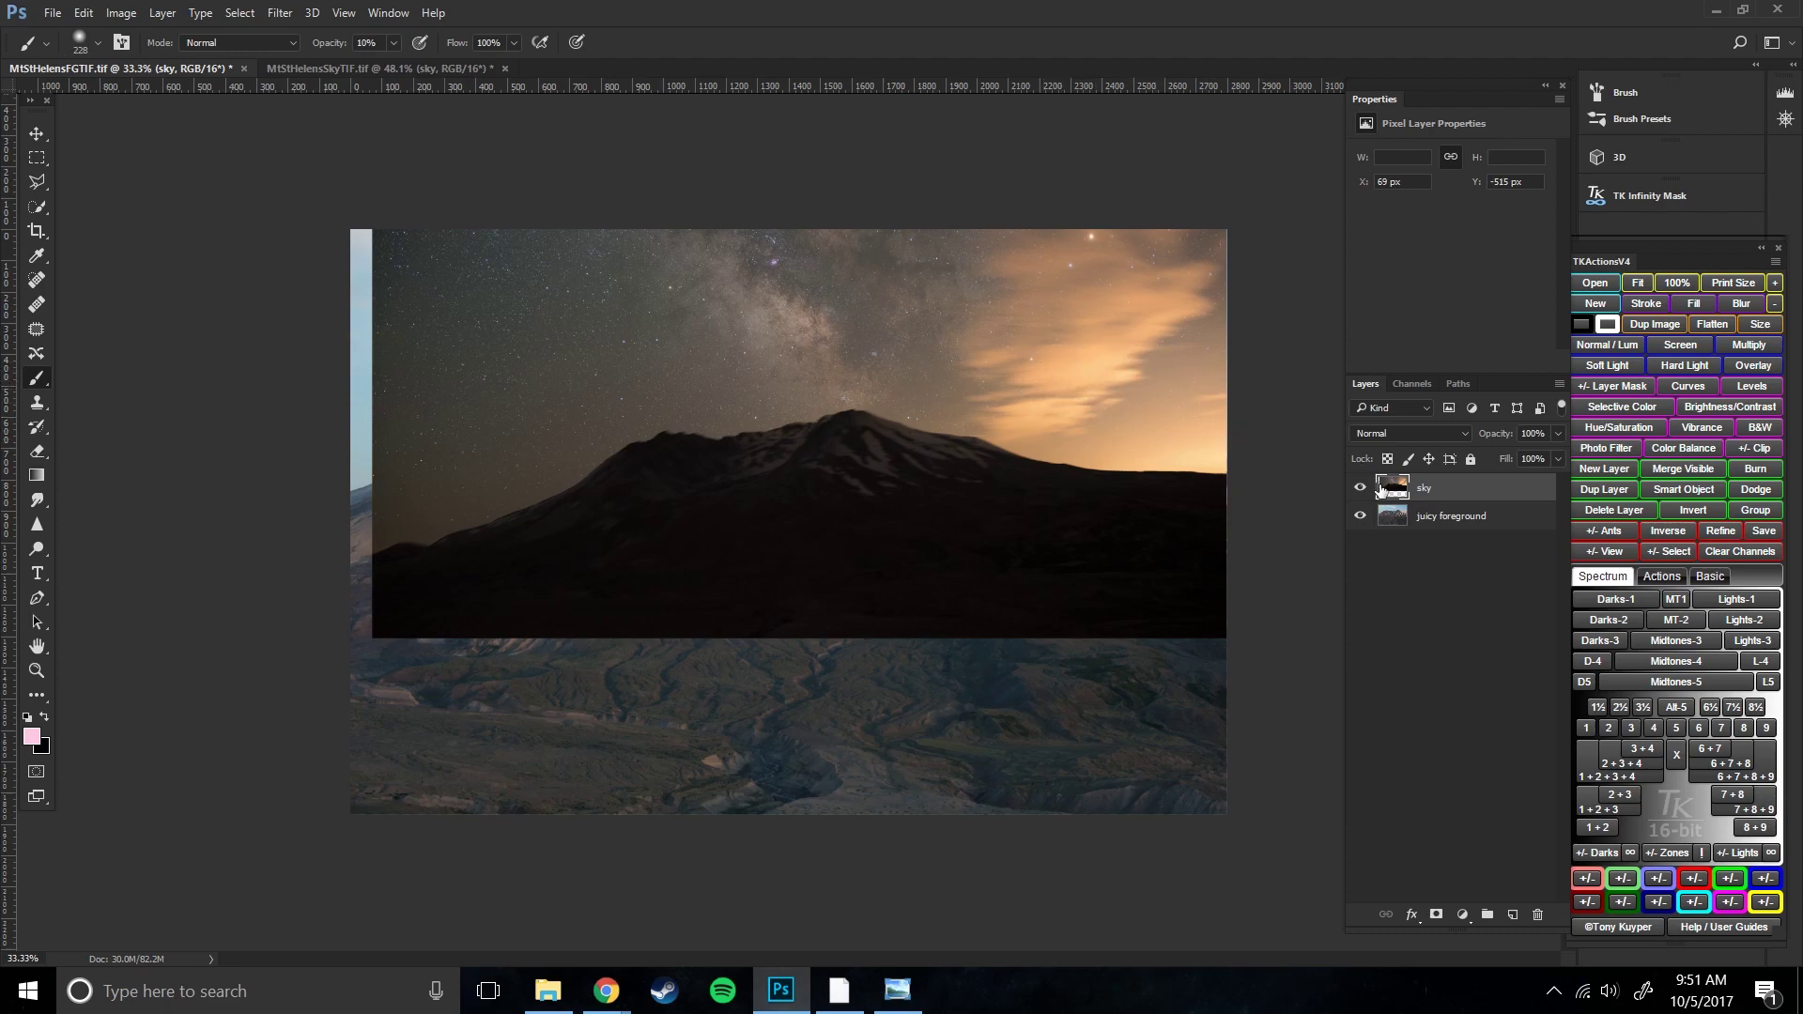
- Reposition the sky layer over the foreground at about X 28 px, Y -465 px, undoing any shift of the foreground layer
{"action": "key", "text": "v"}
{"action": "mouse_move", "coordinate": [1059, 363]}
{"action": "left_mouse_down"}
{"action": "mouse_move", "coordinate": [1039, 338]}
{"action": "mouse_move", "coordinate": [1067, 346]}
{"action": "mouse_move", "coordinate": [1050, 346]}
{"action": "left_mouse_up"}
{"action": "left_click", "coordinate": [1156, 576]}
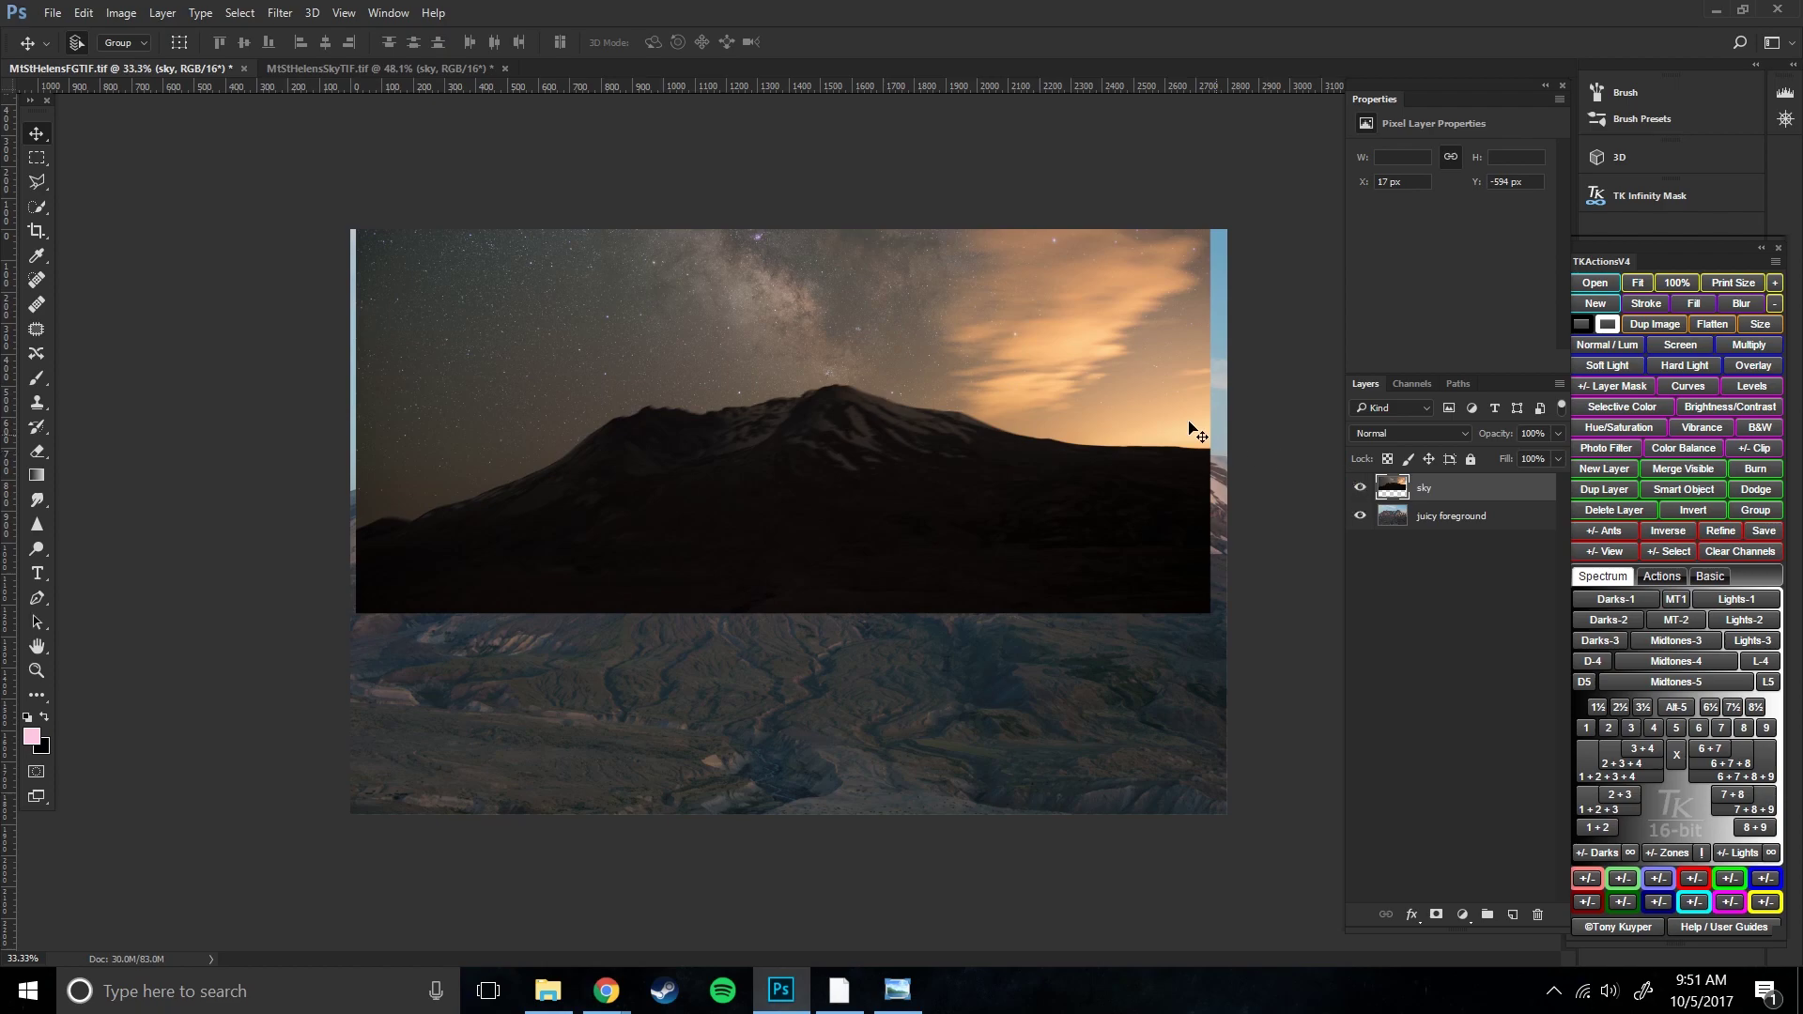
{"action": "left_click_drag", "start_coordinate": [1063, 449], "coordinate": [1076, 547]}
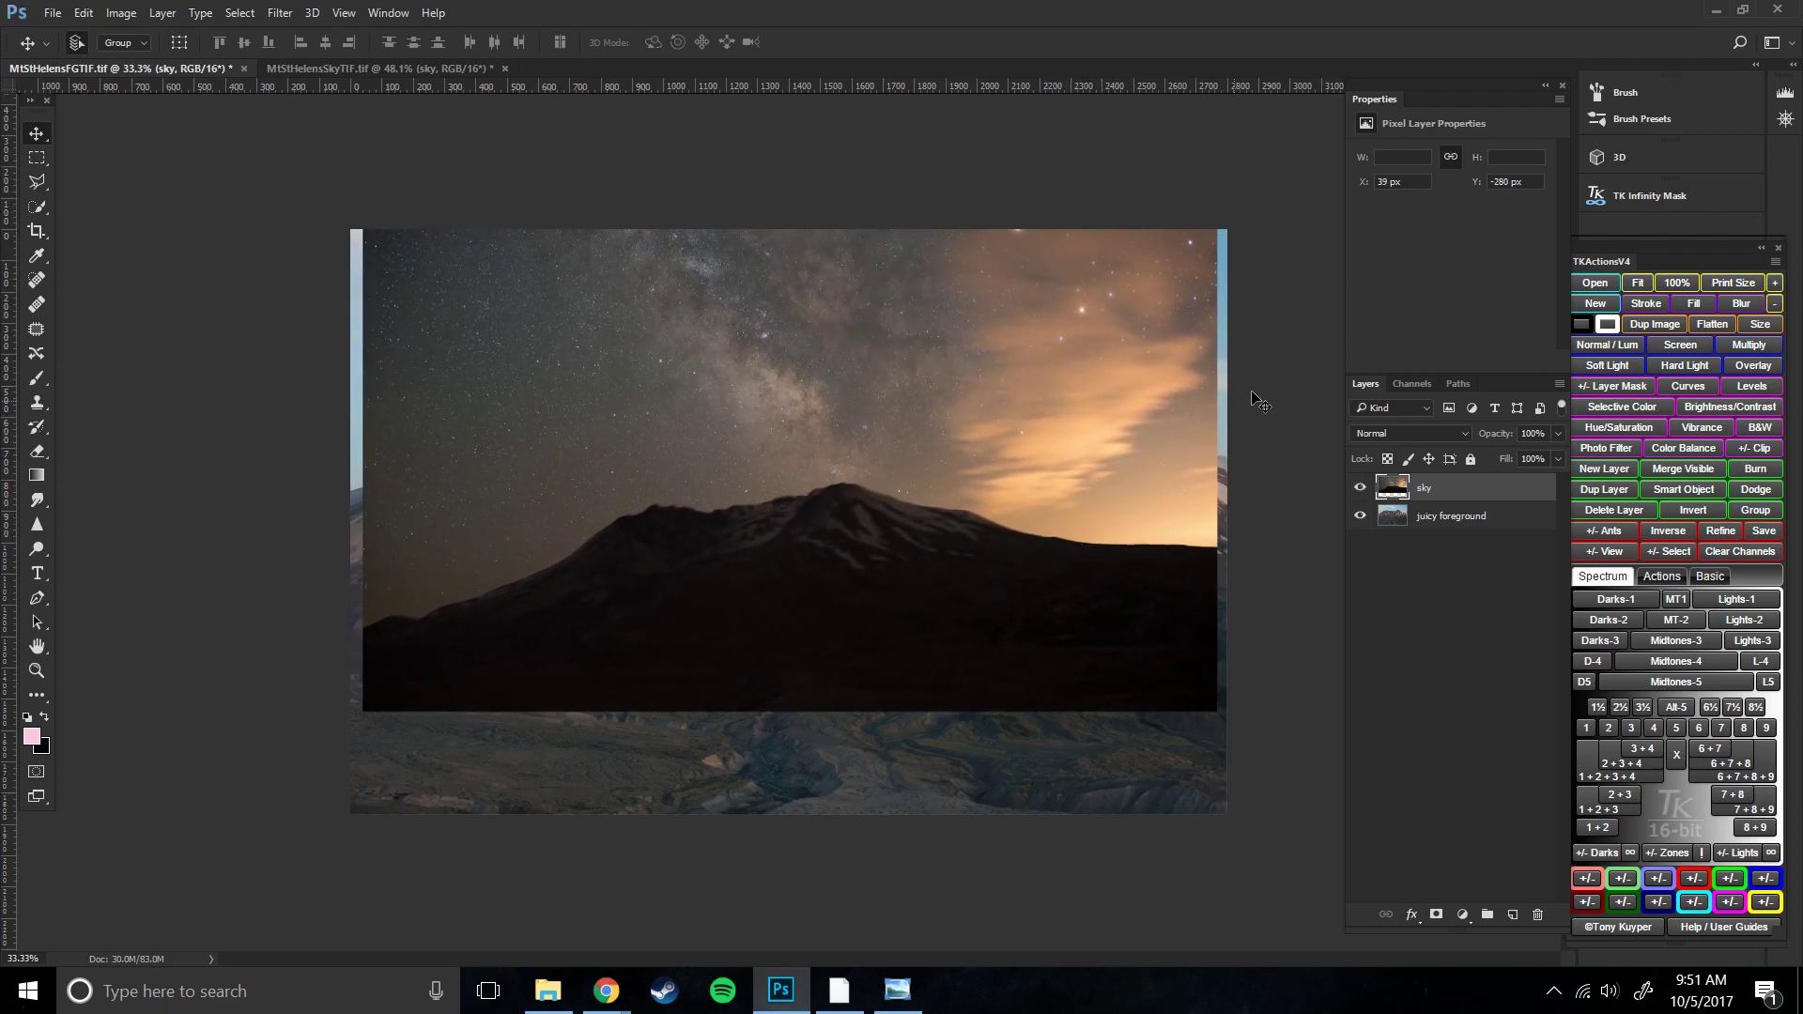
{"action": "left_click_drag", "start_coordinate": [1060, 345], "coordinate": [1042, 392]}
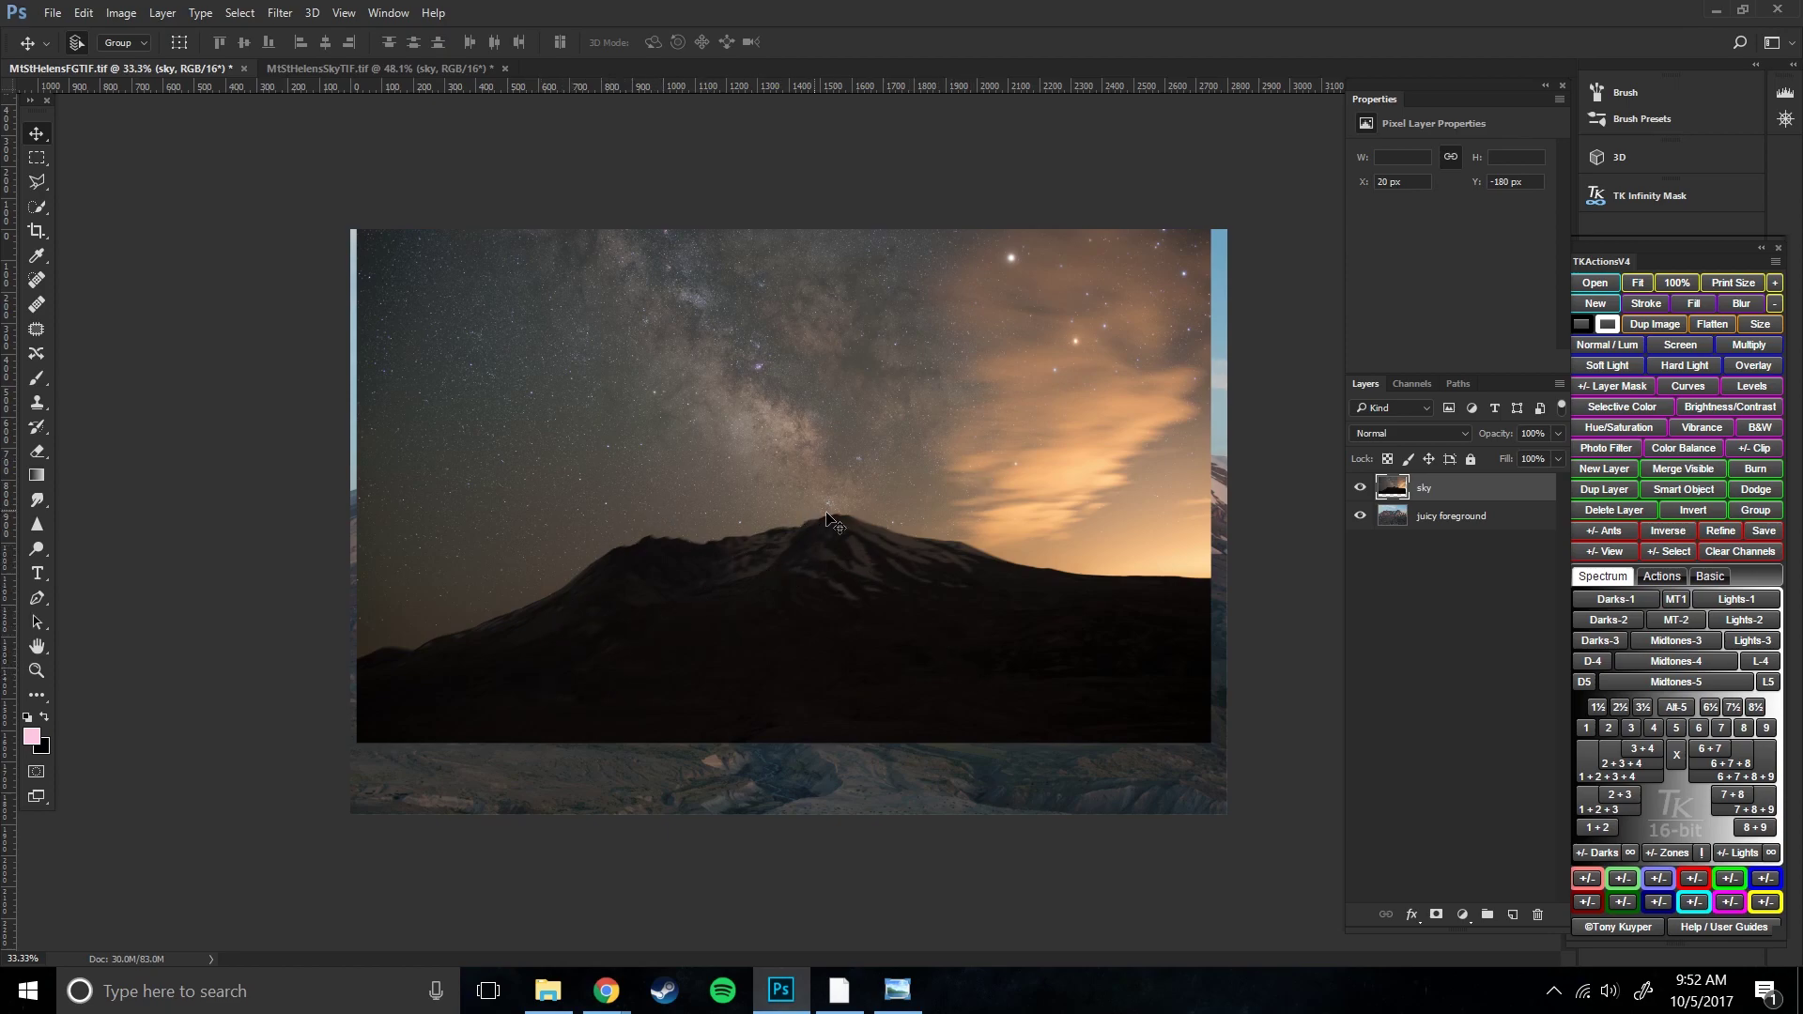
{"action": "left_click_drag", "start_coordinate": [971, 594], "coordinate": [980, 523]}
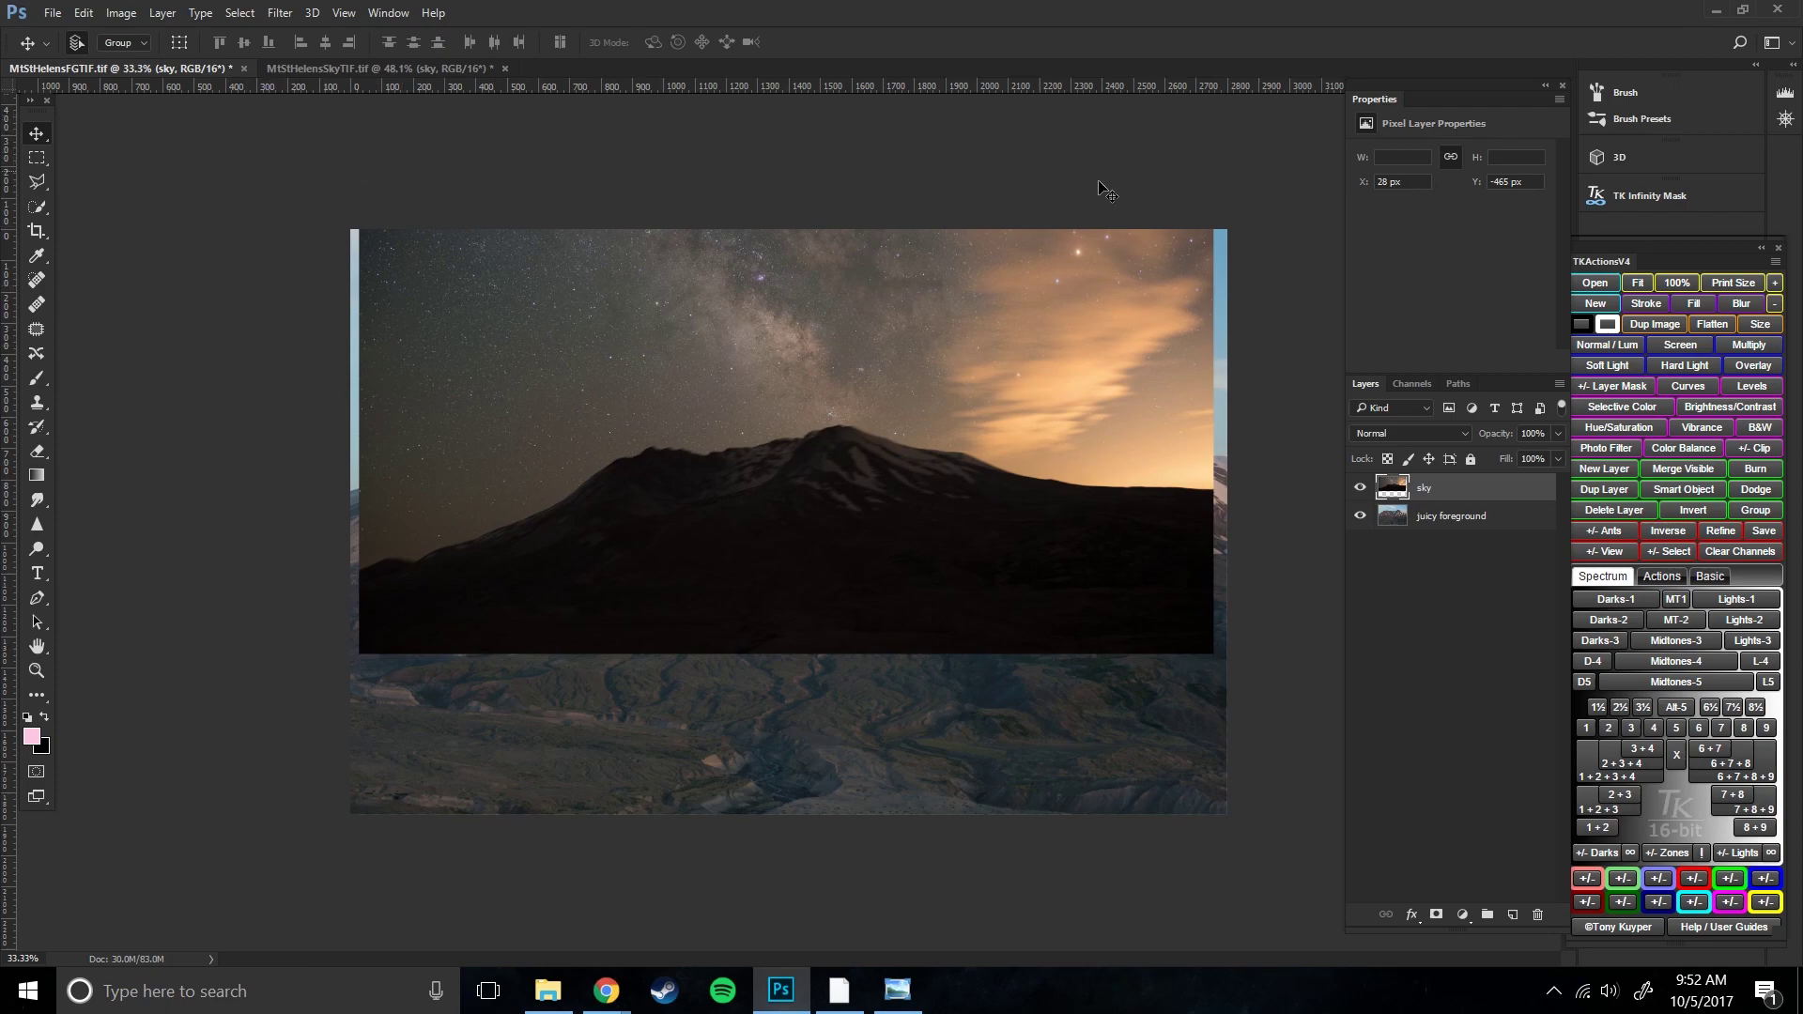
{"action": "left_click_drag", "start_coordinate": [1141, 813], "coordinate": [719, 700]}
{"action": "key", "text": "ctrl+z"}
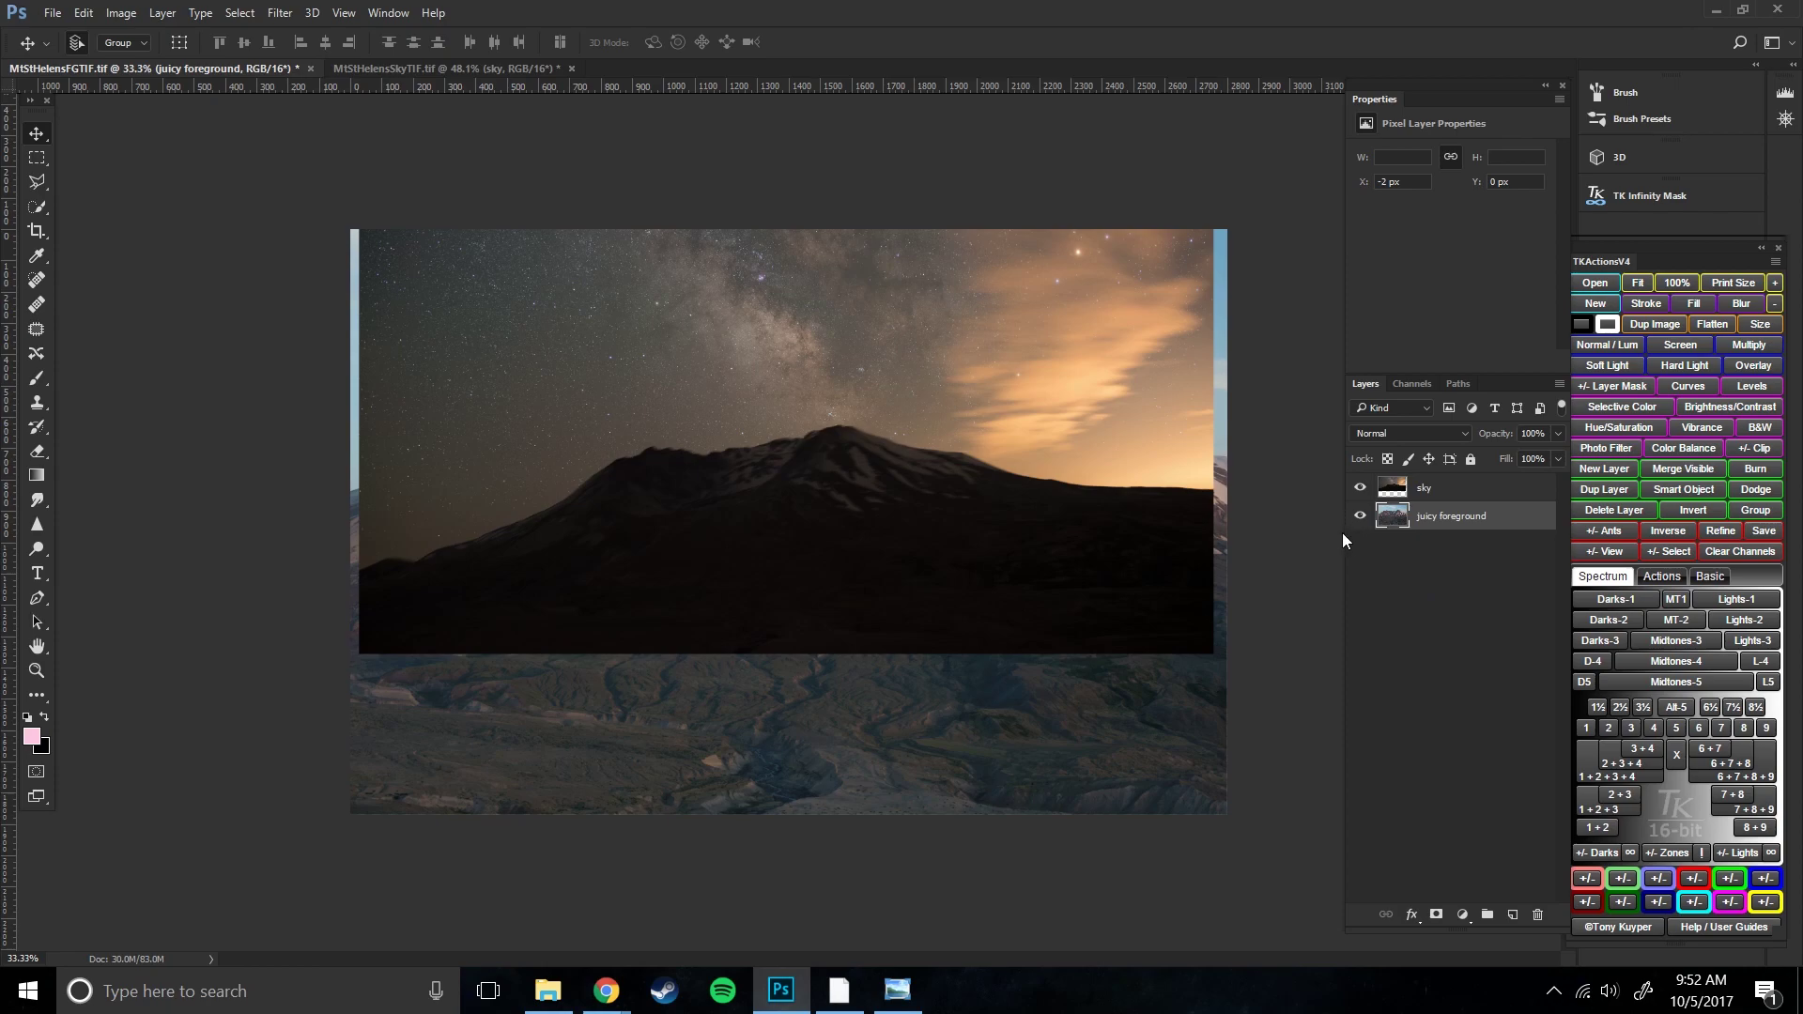
- Hide the sky layer and extend the crop frame upward beyond the top edge of the foreground image
{"action": "left_click", "coordinate": [1359, 486]}
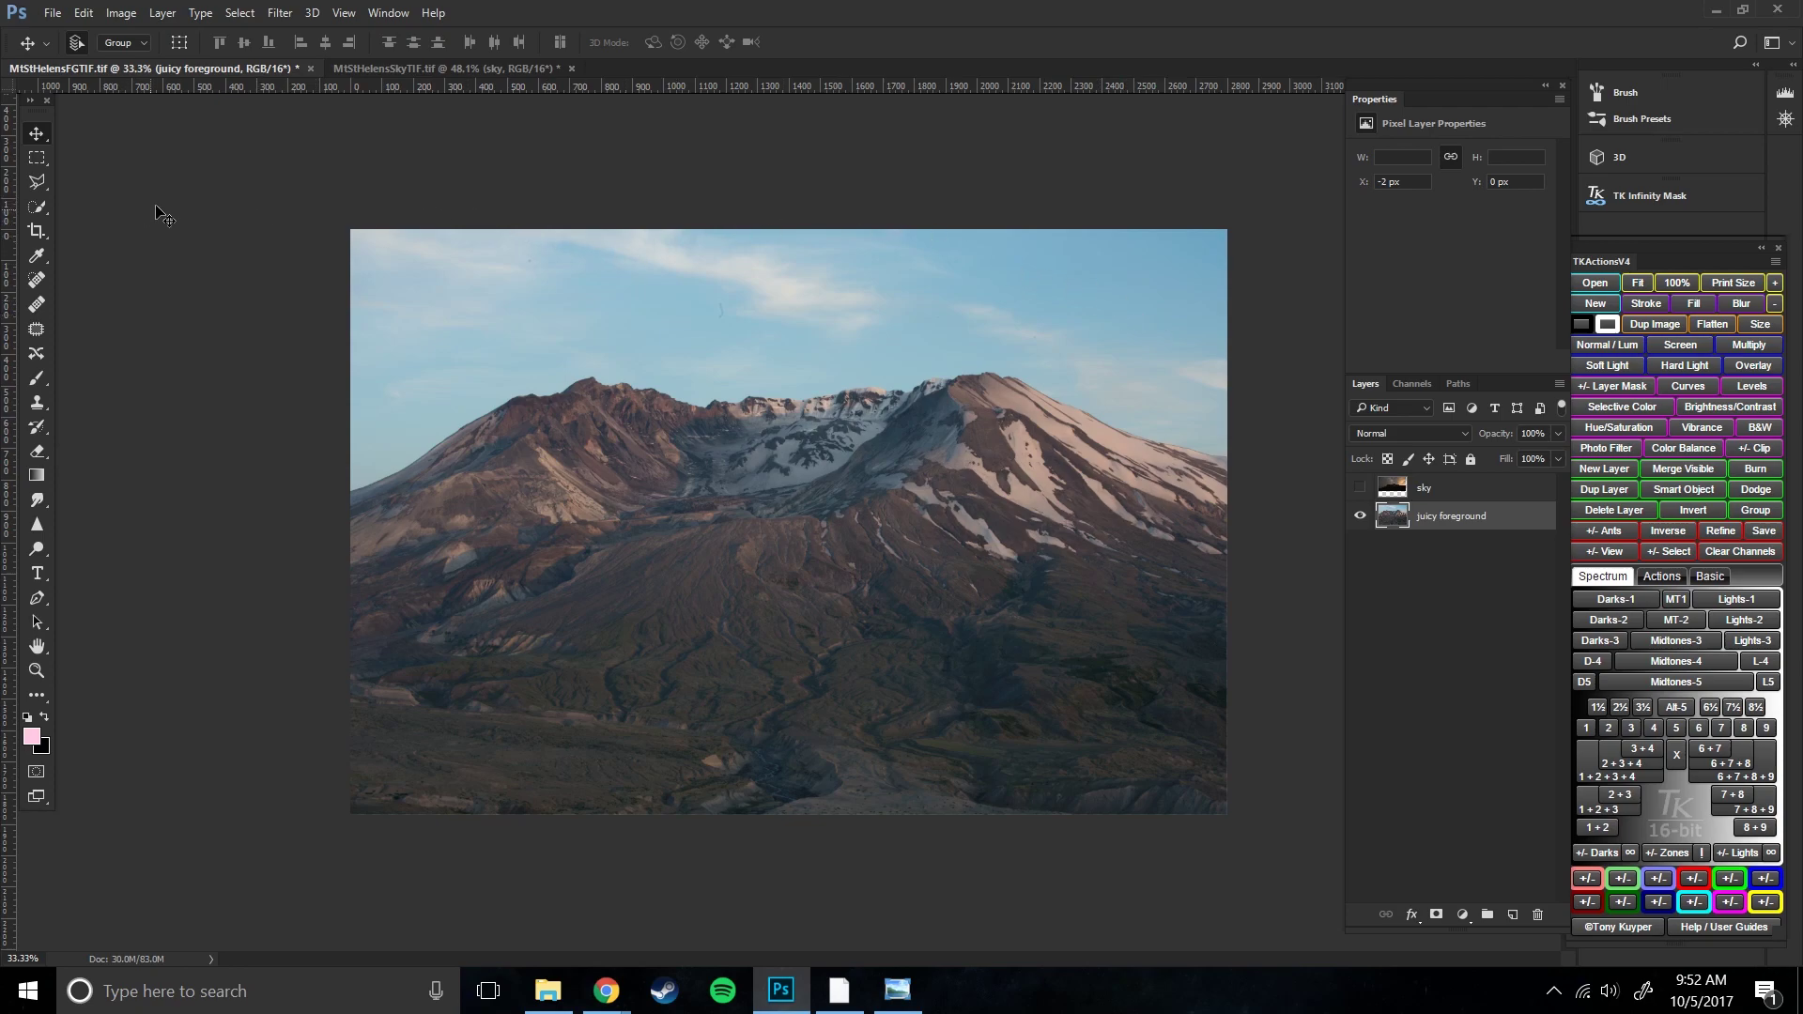
{"action": "left_click", "coordinate": [38, 231]}
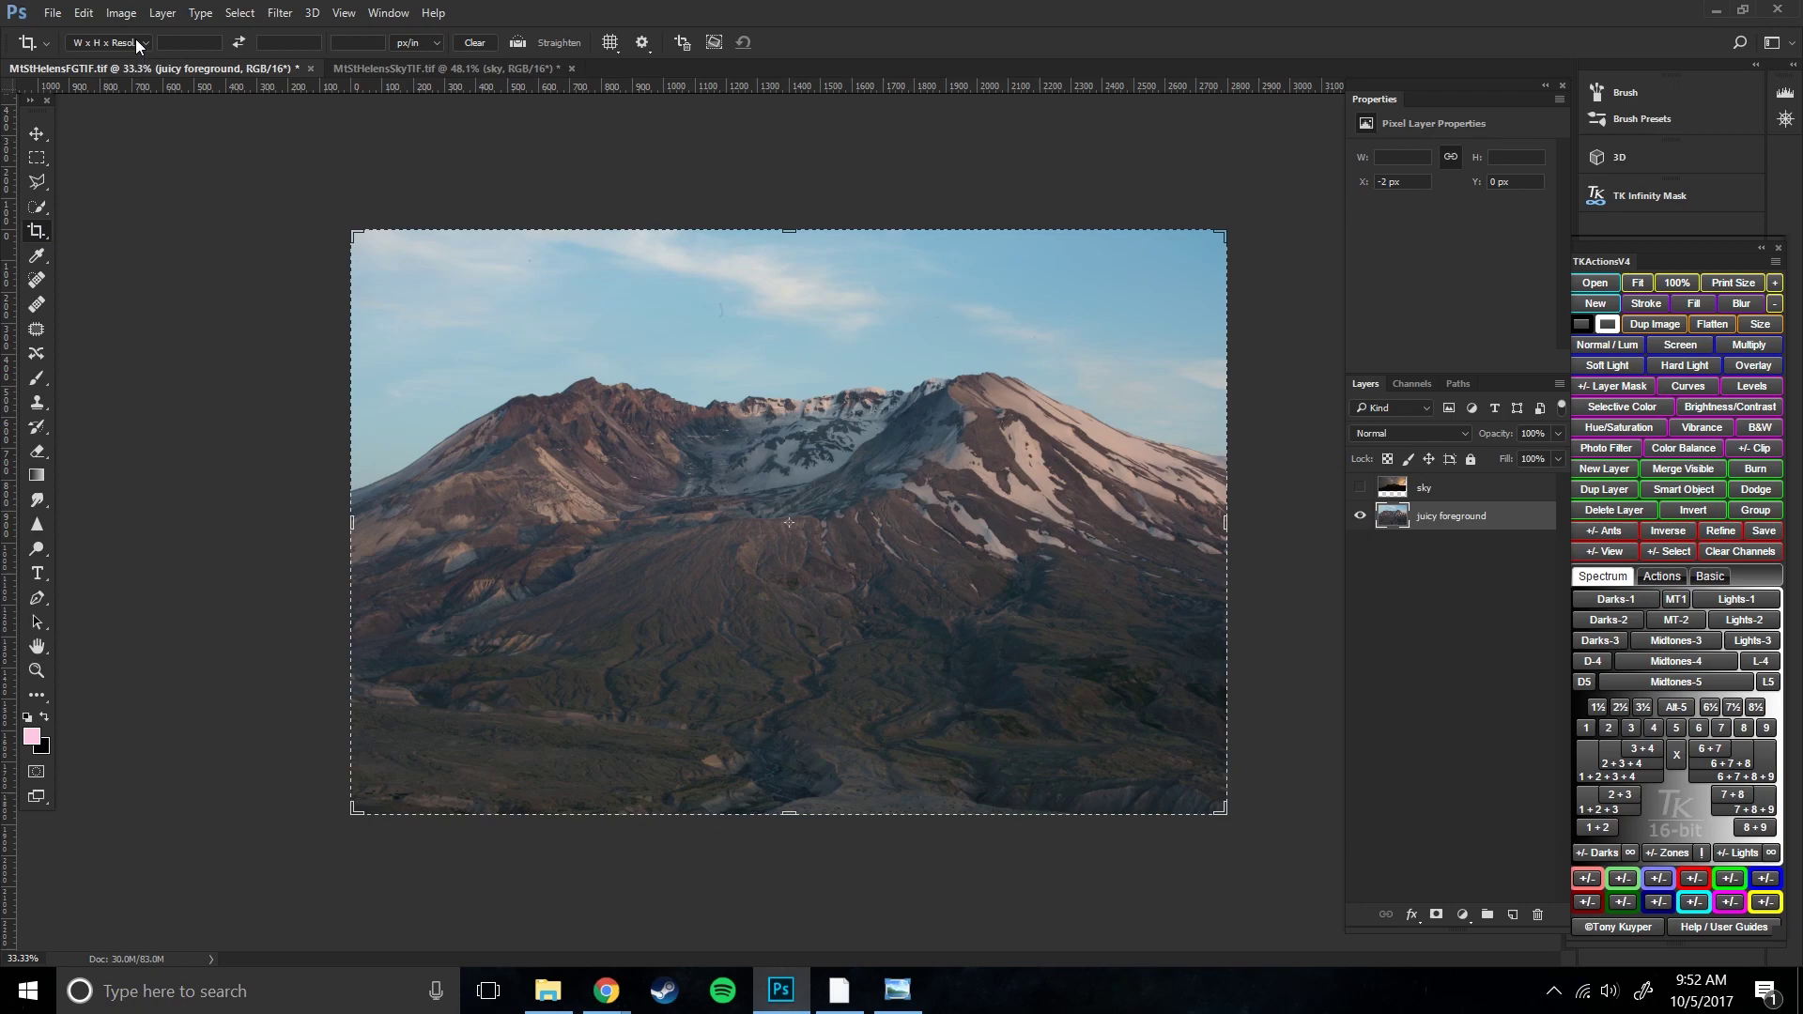
{"action": "left_click", "coordinate": [121, 43]}
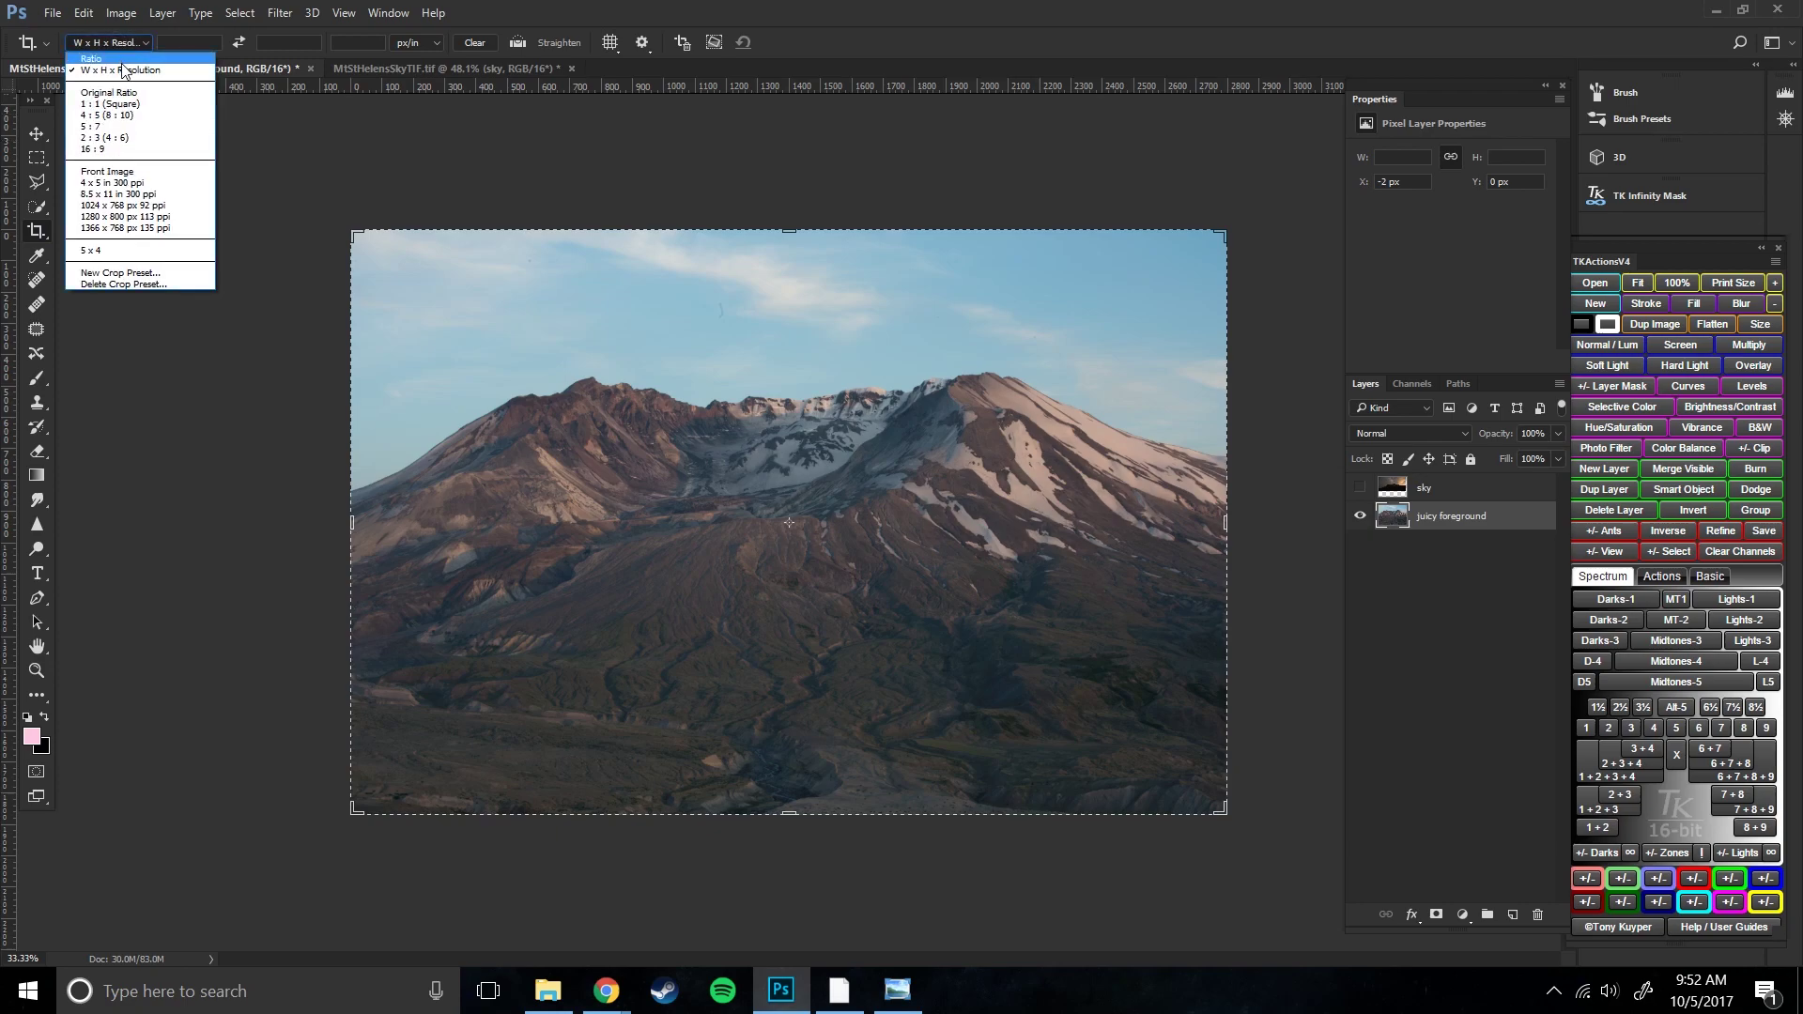
{"action": "left_click", "coordinate": [791, 229]}
{"action": "left_click_drag", "start_coordinate": [791, 229], "coordinate": [792, 188]}
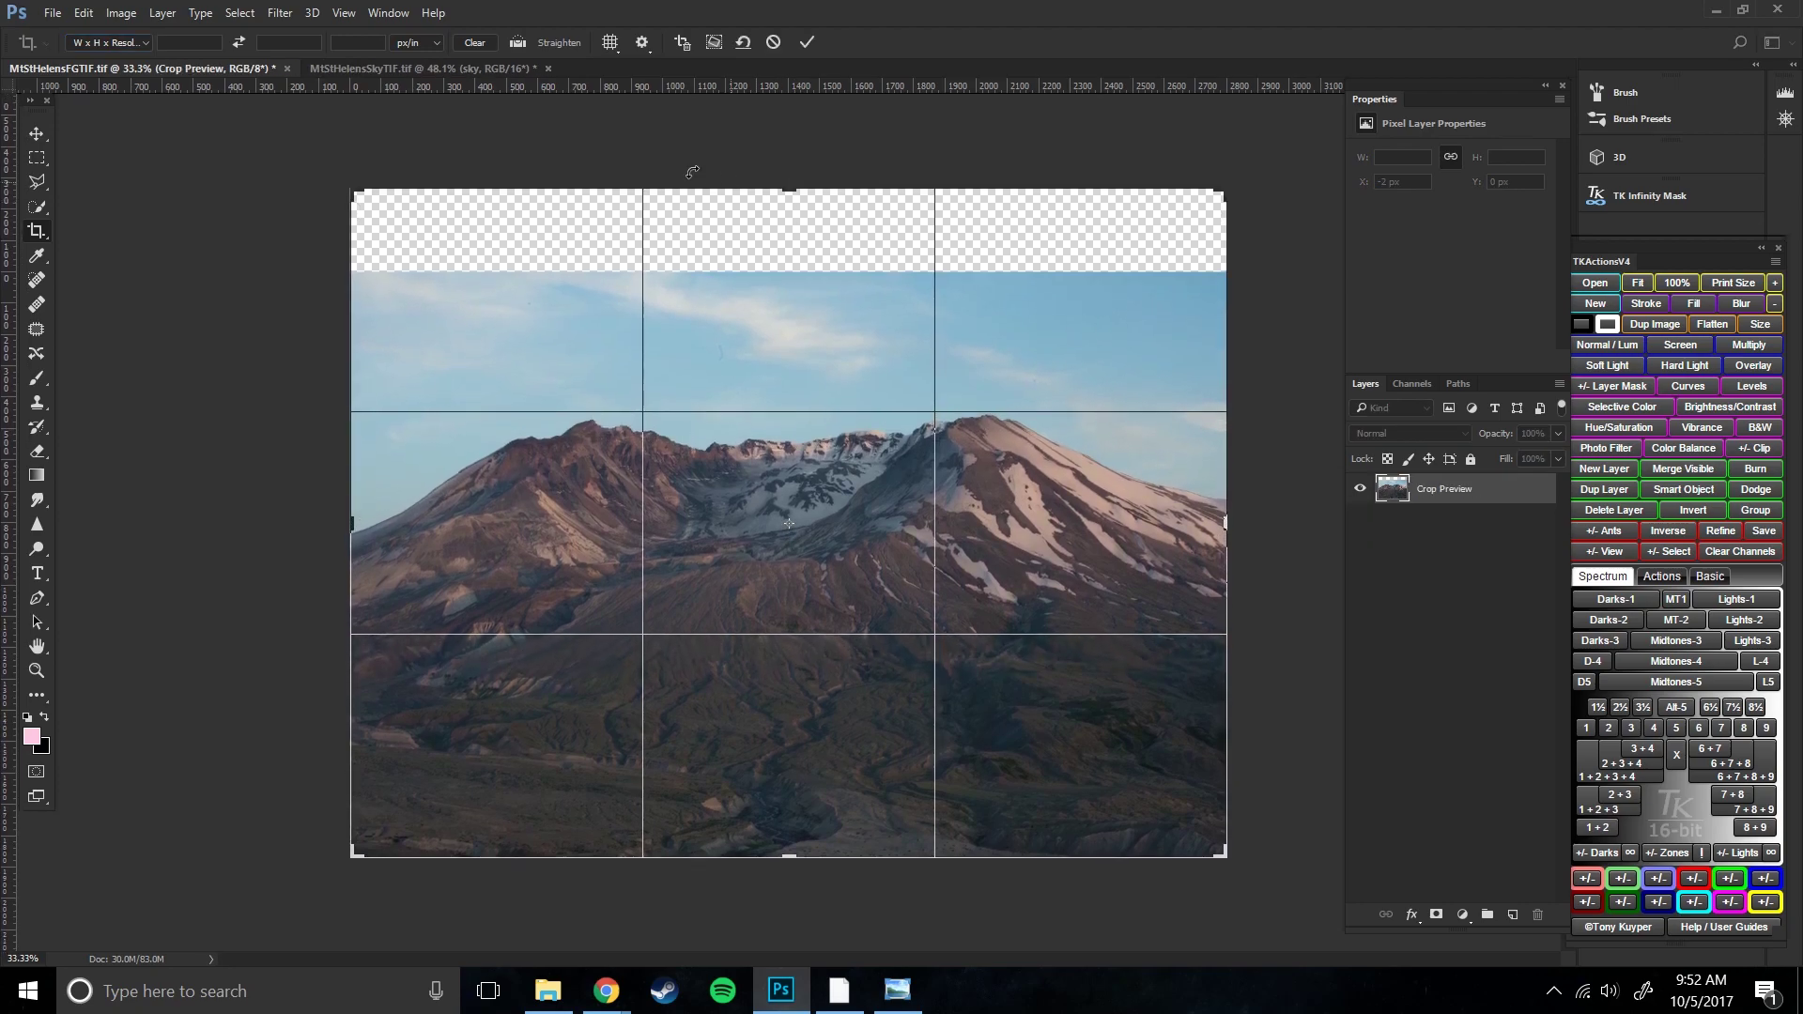
- Set the crop ratio to 1:1 (Square) and enlarge the frame to nearly the full image width, adding empty canvas above the foreground
{"action": "left_click", "coordinate": [137, 45]}
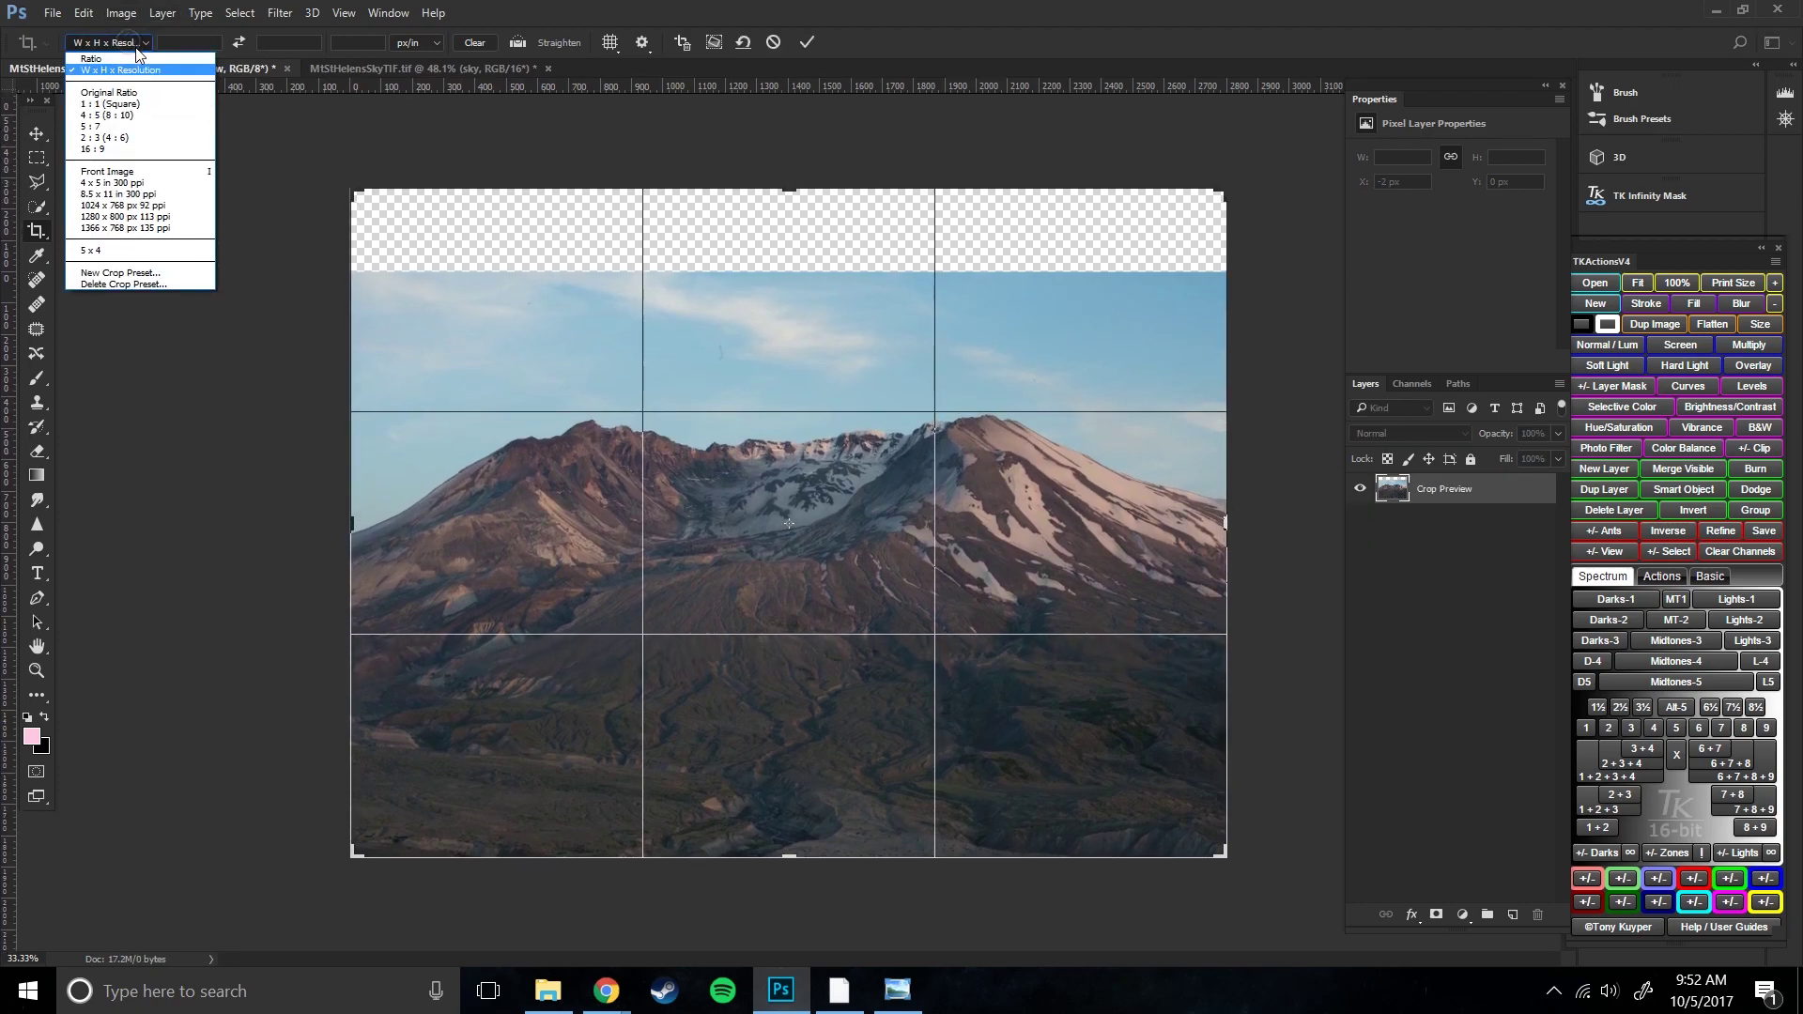
{"action": "left_click", "coordinate": [134, 104]}
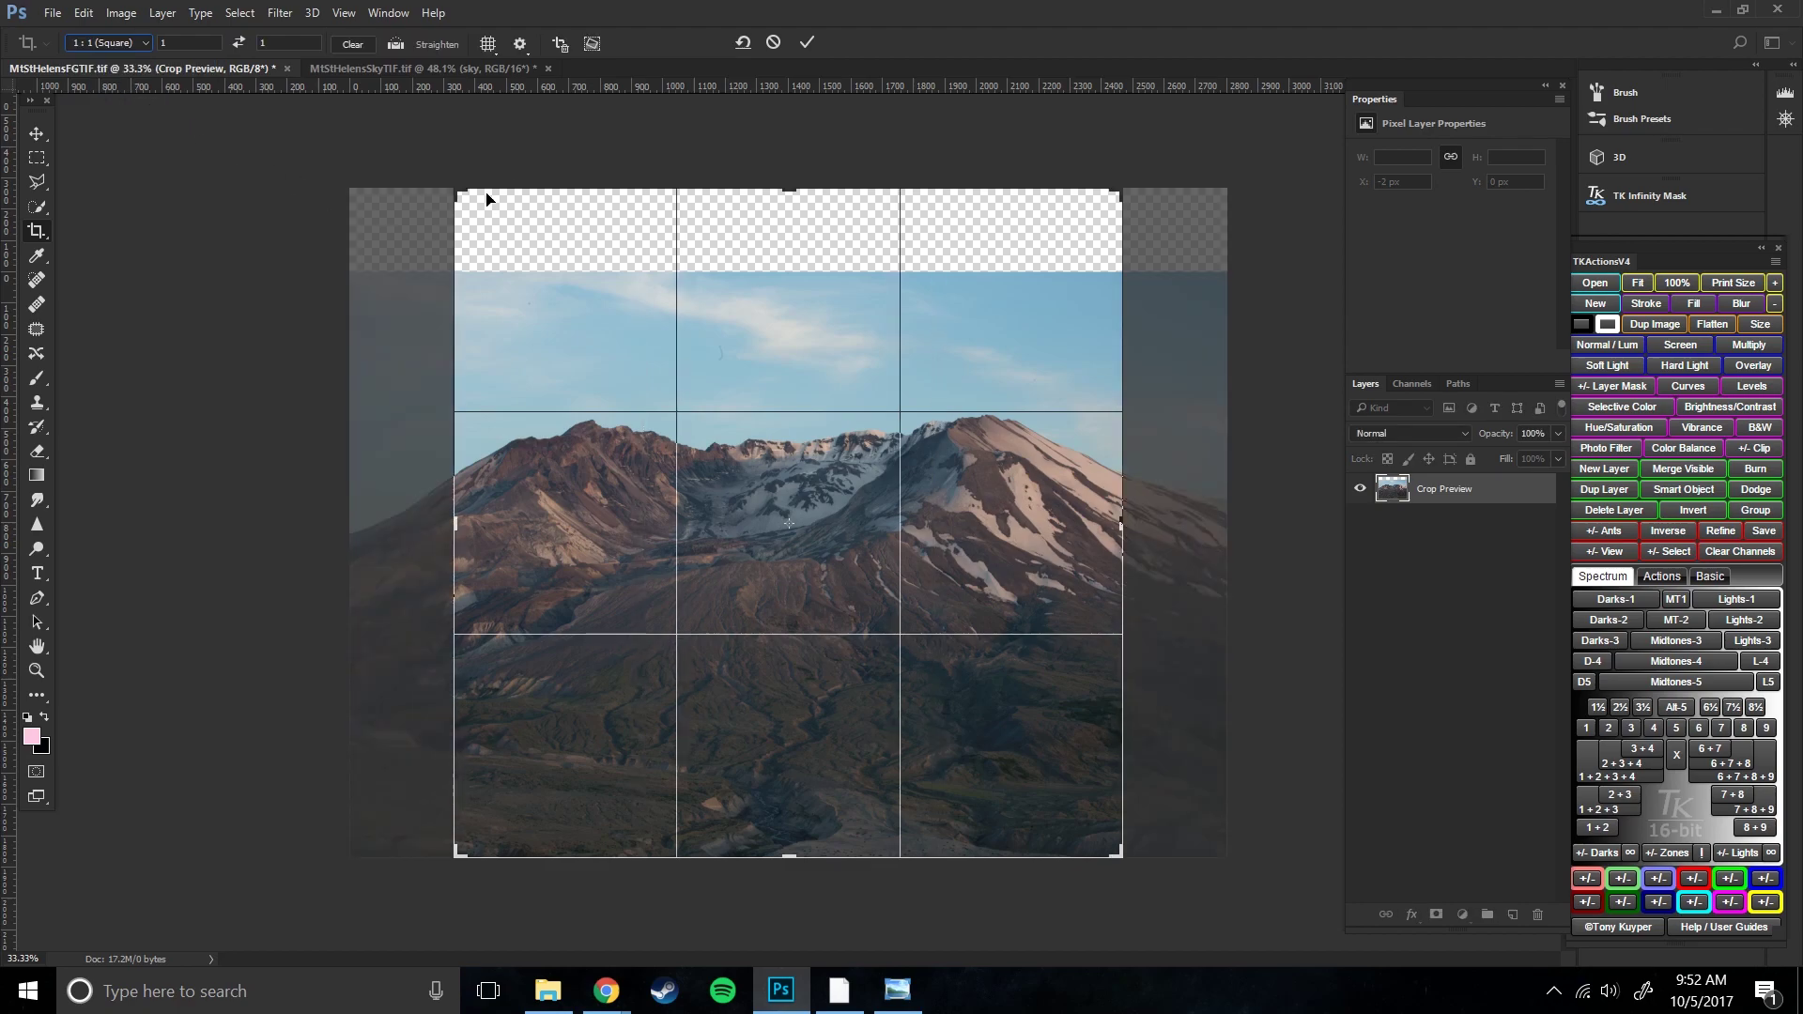
{"action": "left_click_drag", "start_coordinate": [460, 192], "coordinate": [403, 142]}
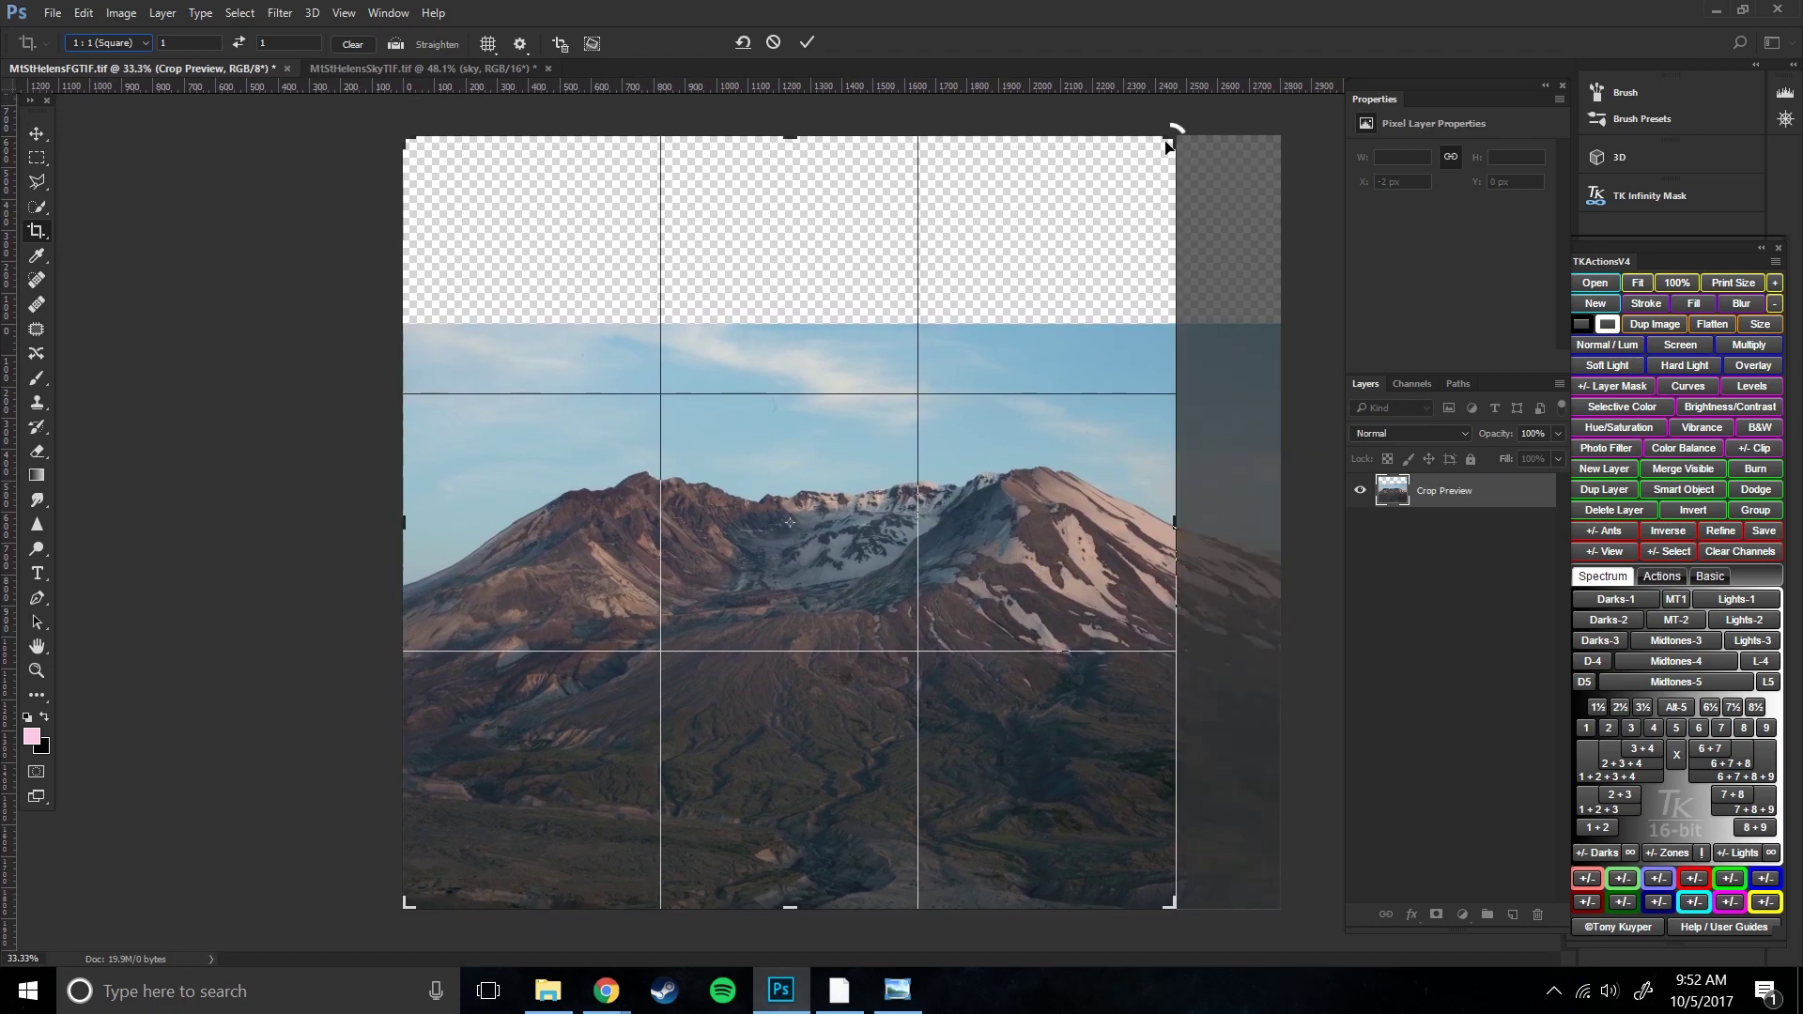
{"action": "left_click_drag", "start_coordinate": [1169, 143], "coordinate": [1242, 139]}
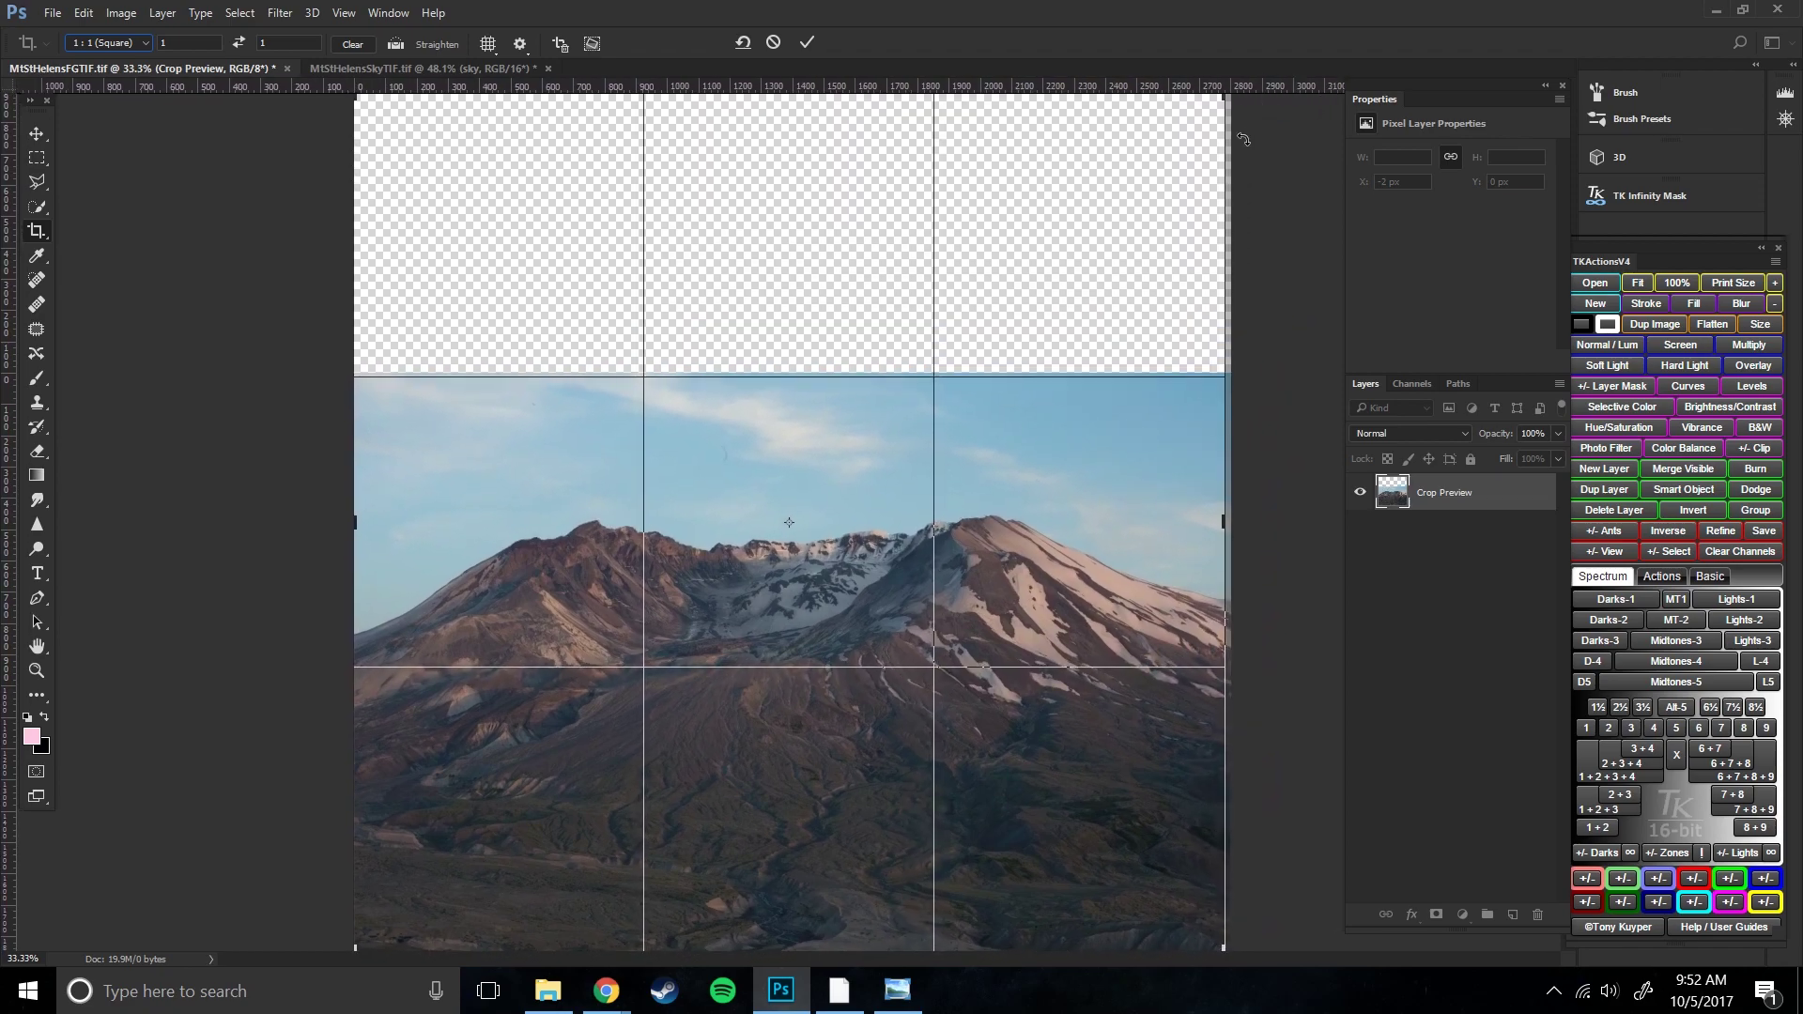
- Tighten the square crop frame slightly inside the foreground image's side edges and apply the crop
{"action": "left_click_drag", "start_coordinate": [1099, 229], "coordinate": [1100, 289]}
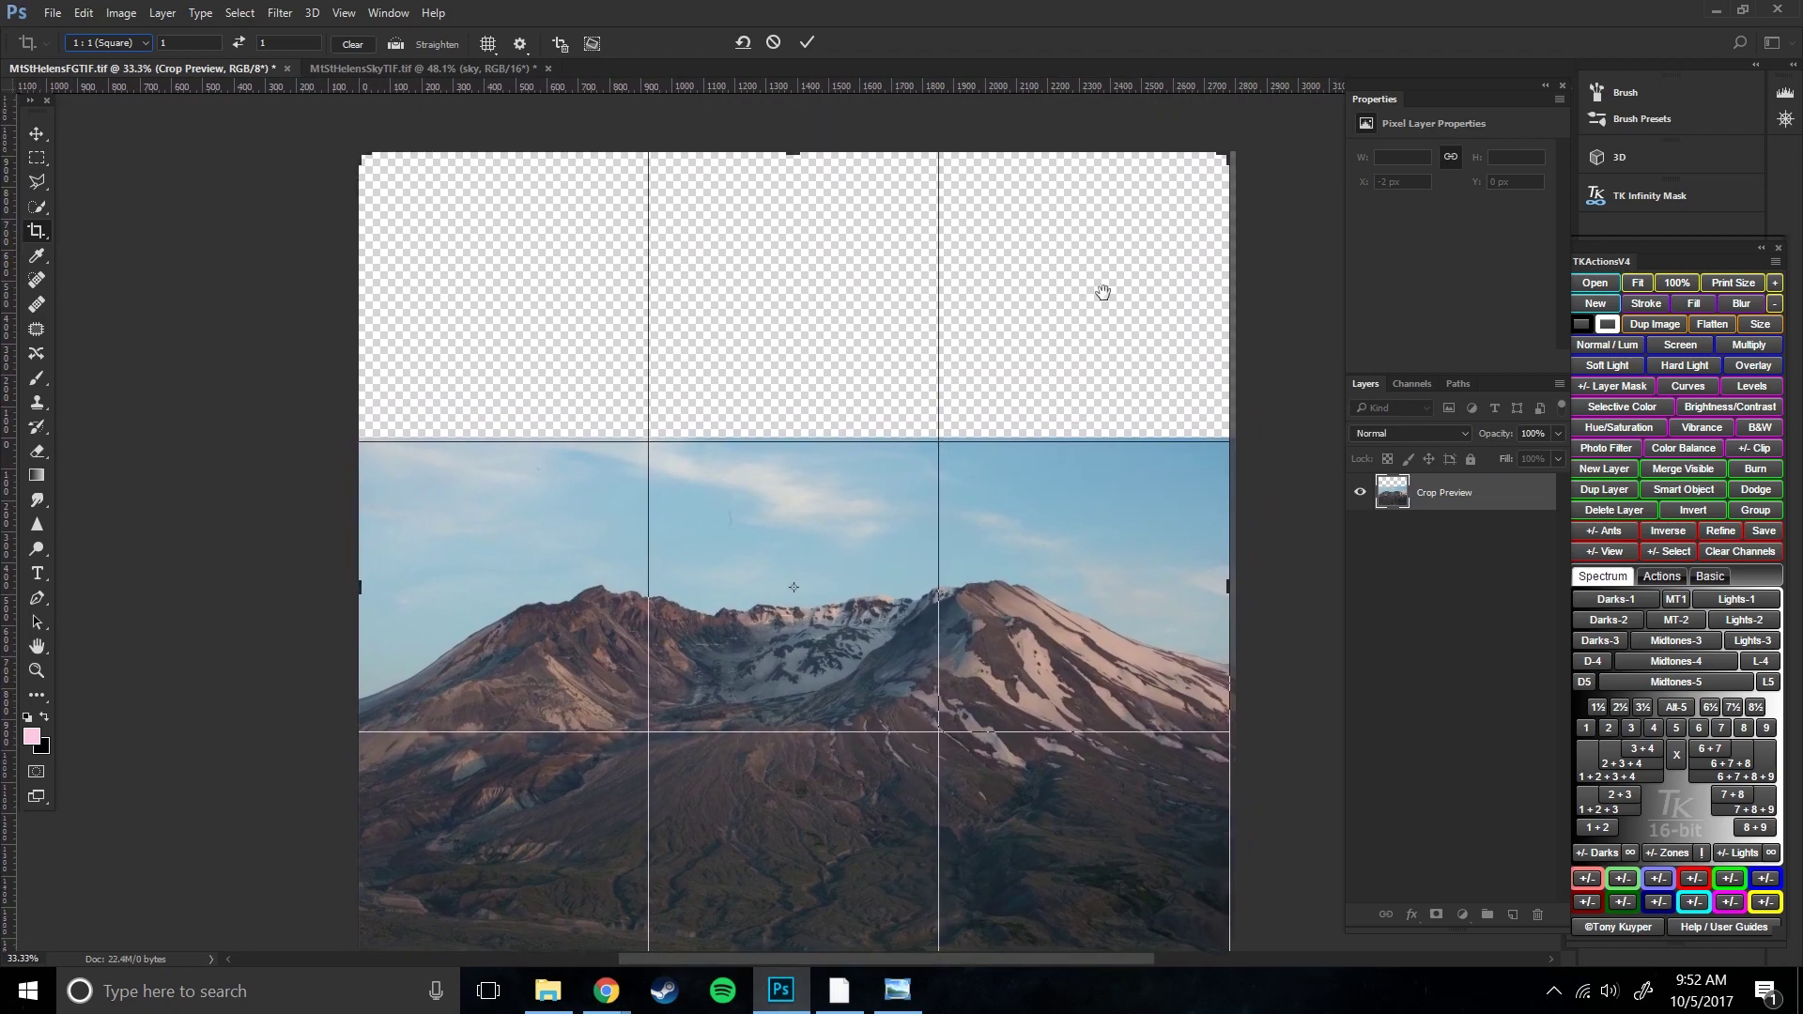
{"action": "right_click", "coordinate": [1221, 160]}
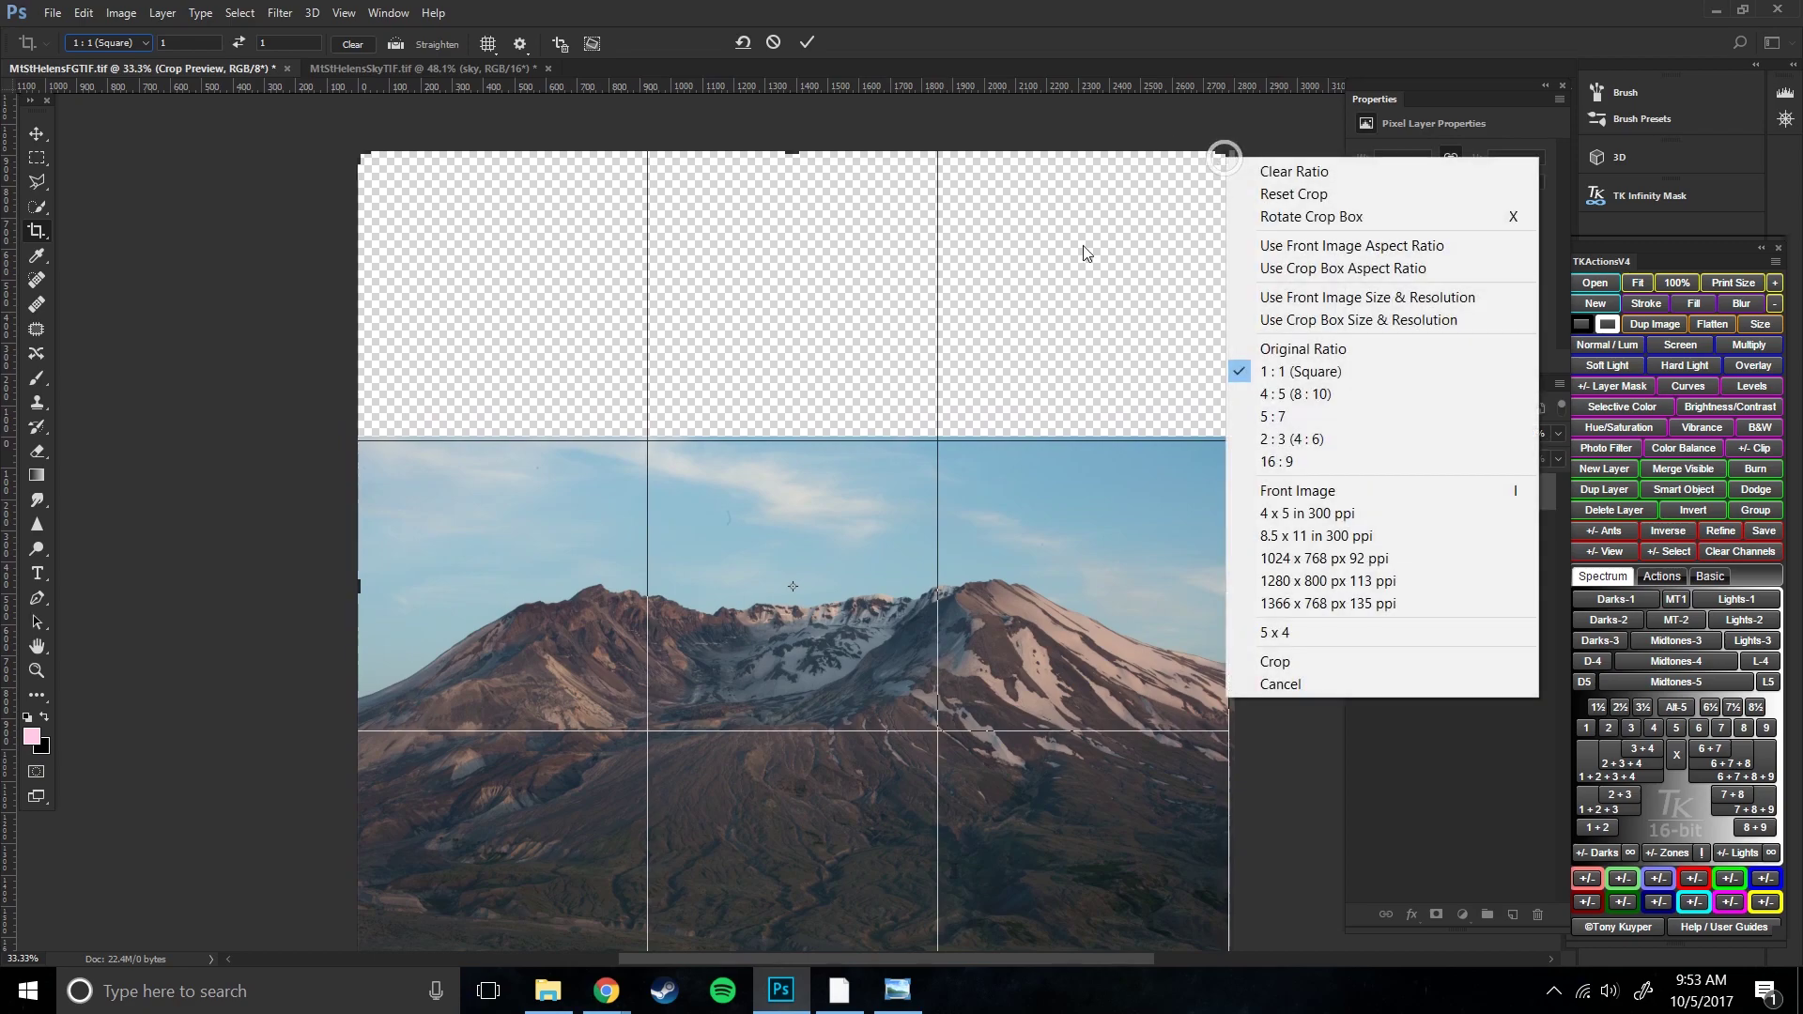
{"action": "left_click", "coordinate": [349, 136]}
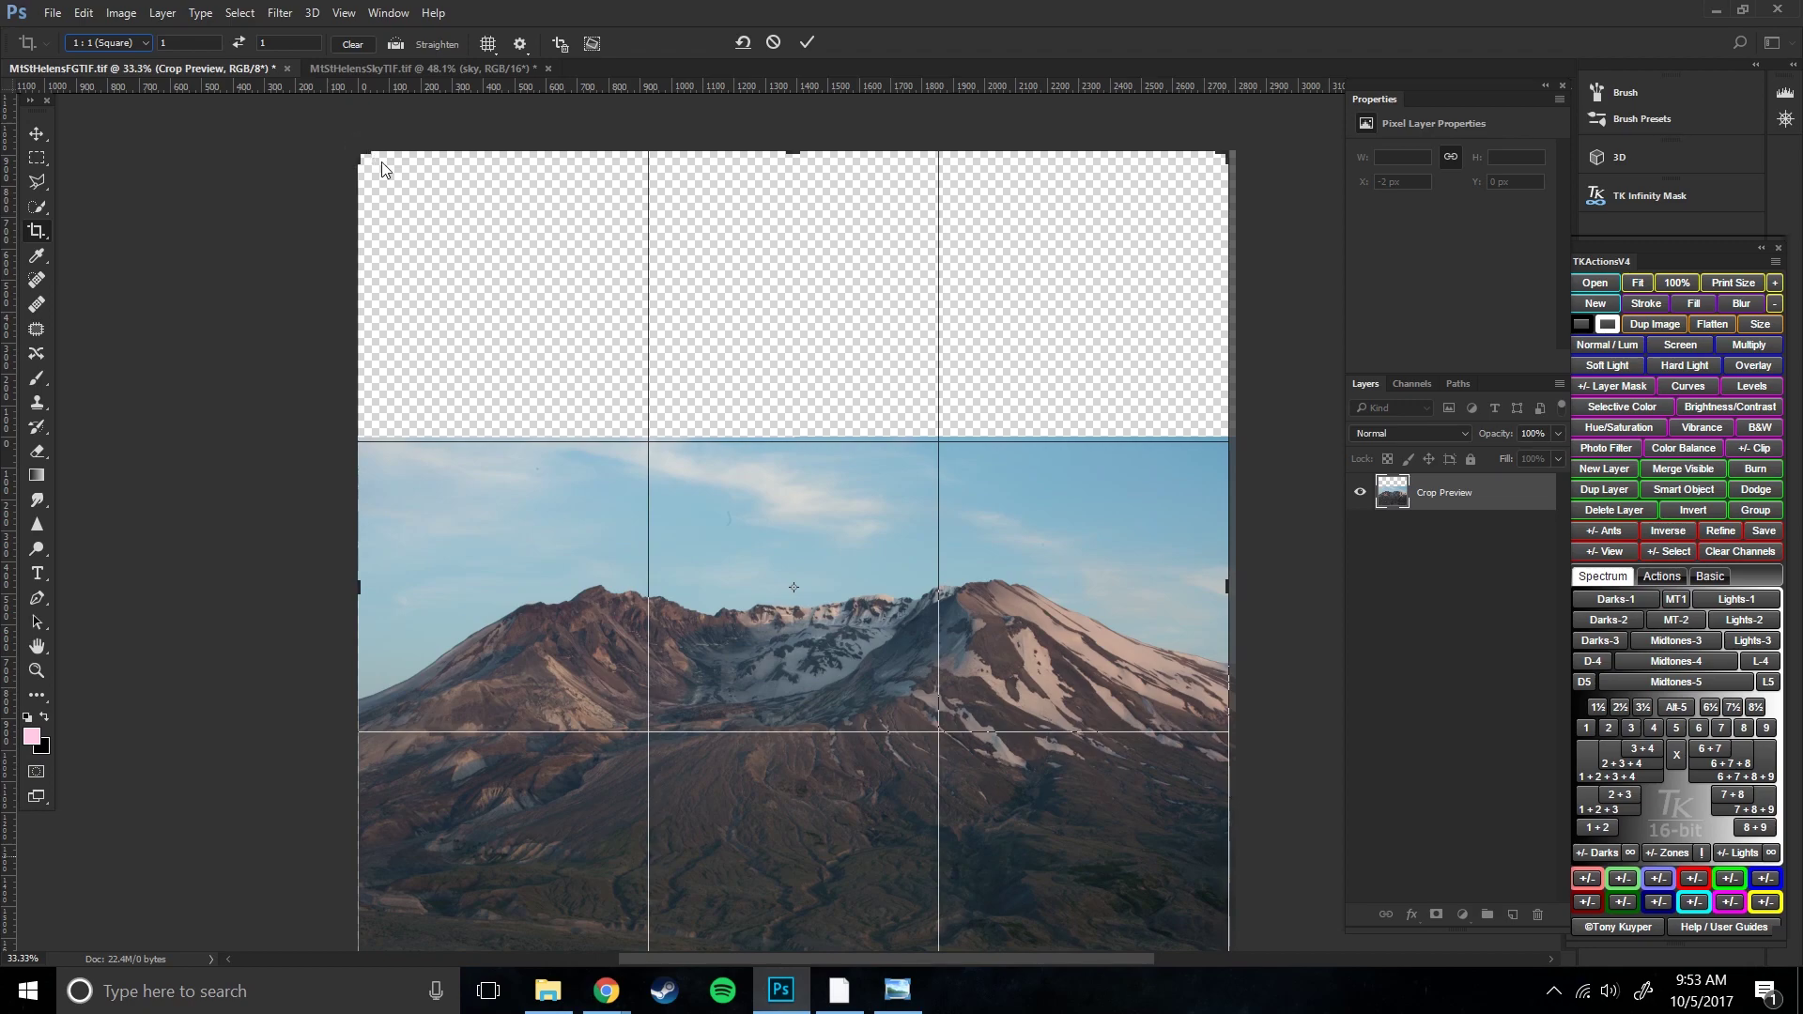
{"action": "left_click_drag", "start_coordinate": [355, 151], "coordinate": [364, 159]}
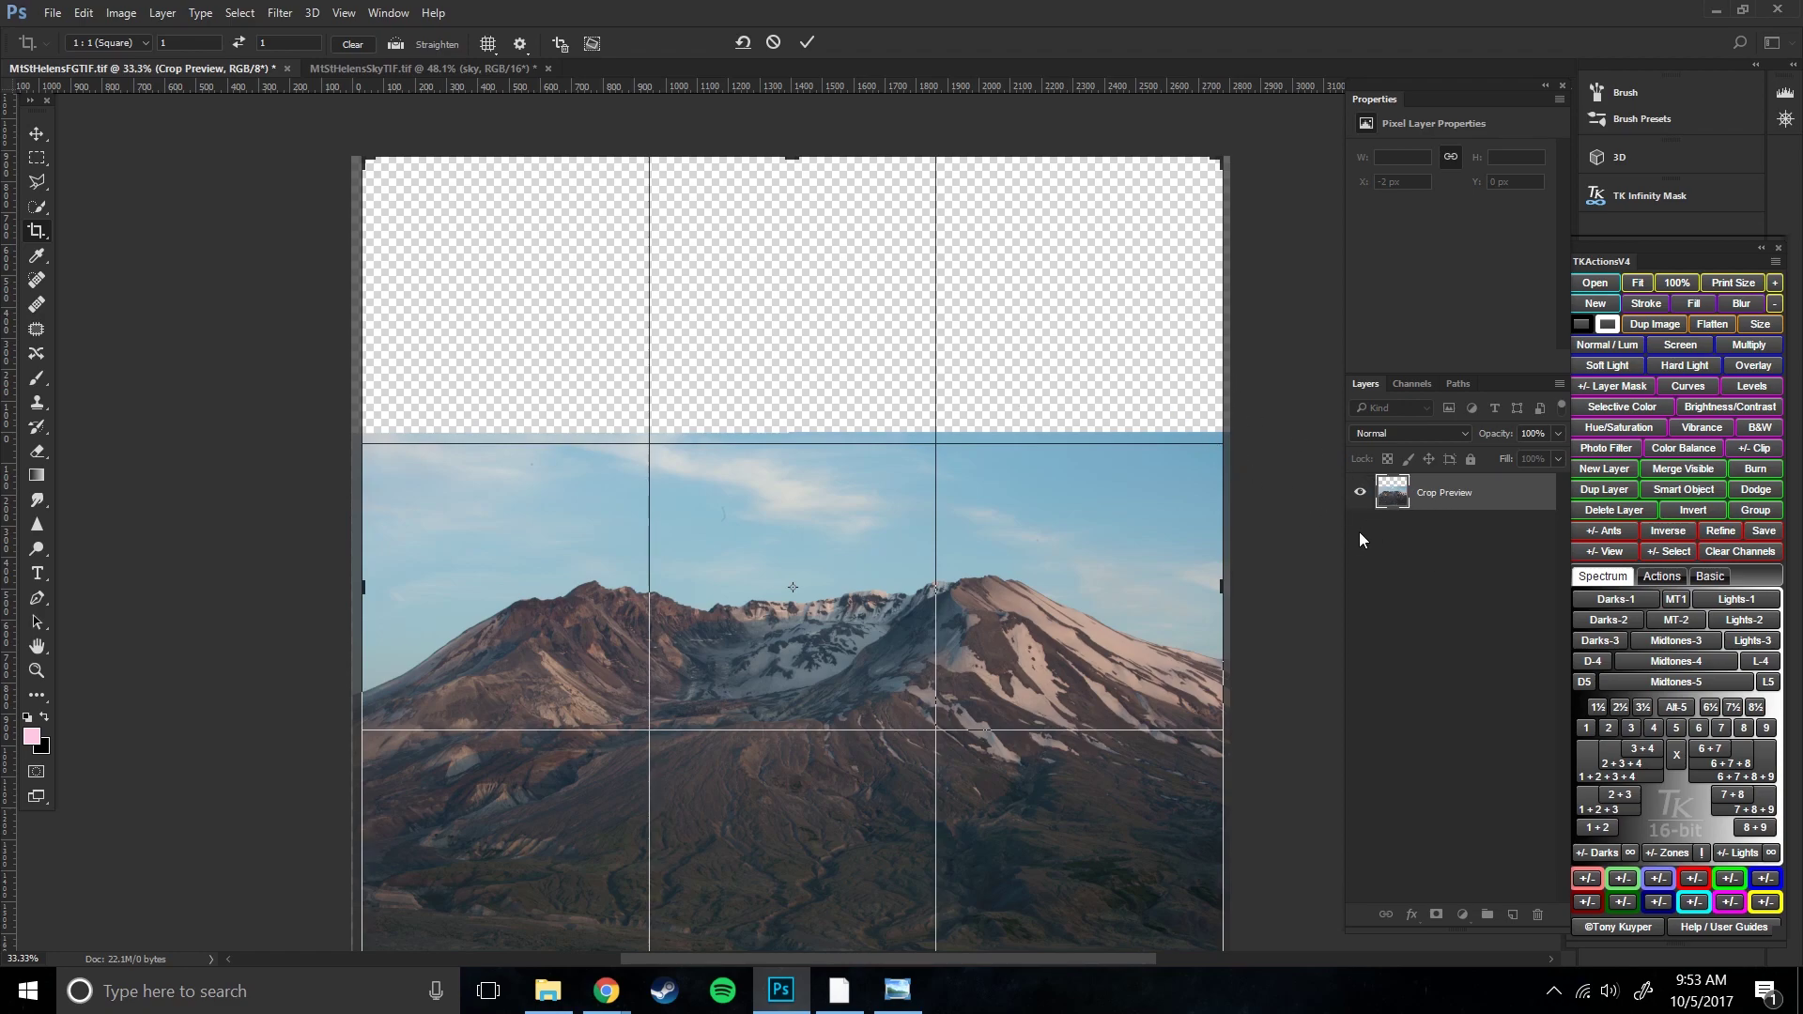
{"action": "key", "text": "Return"}
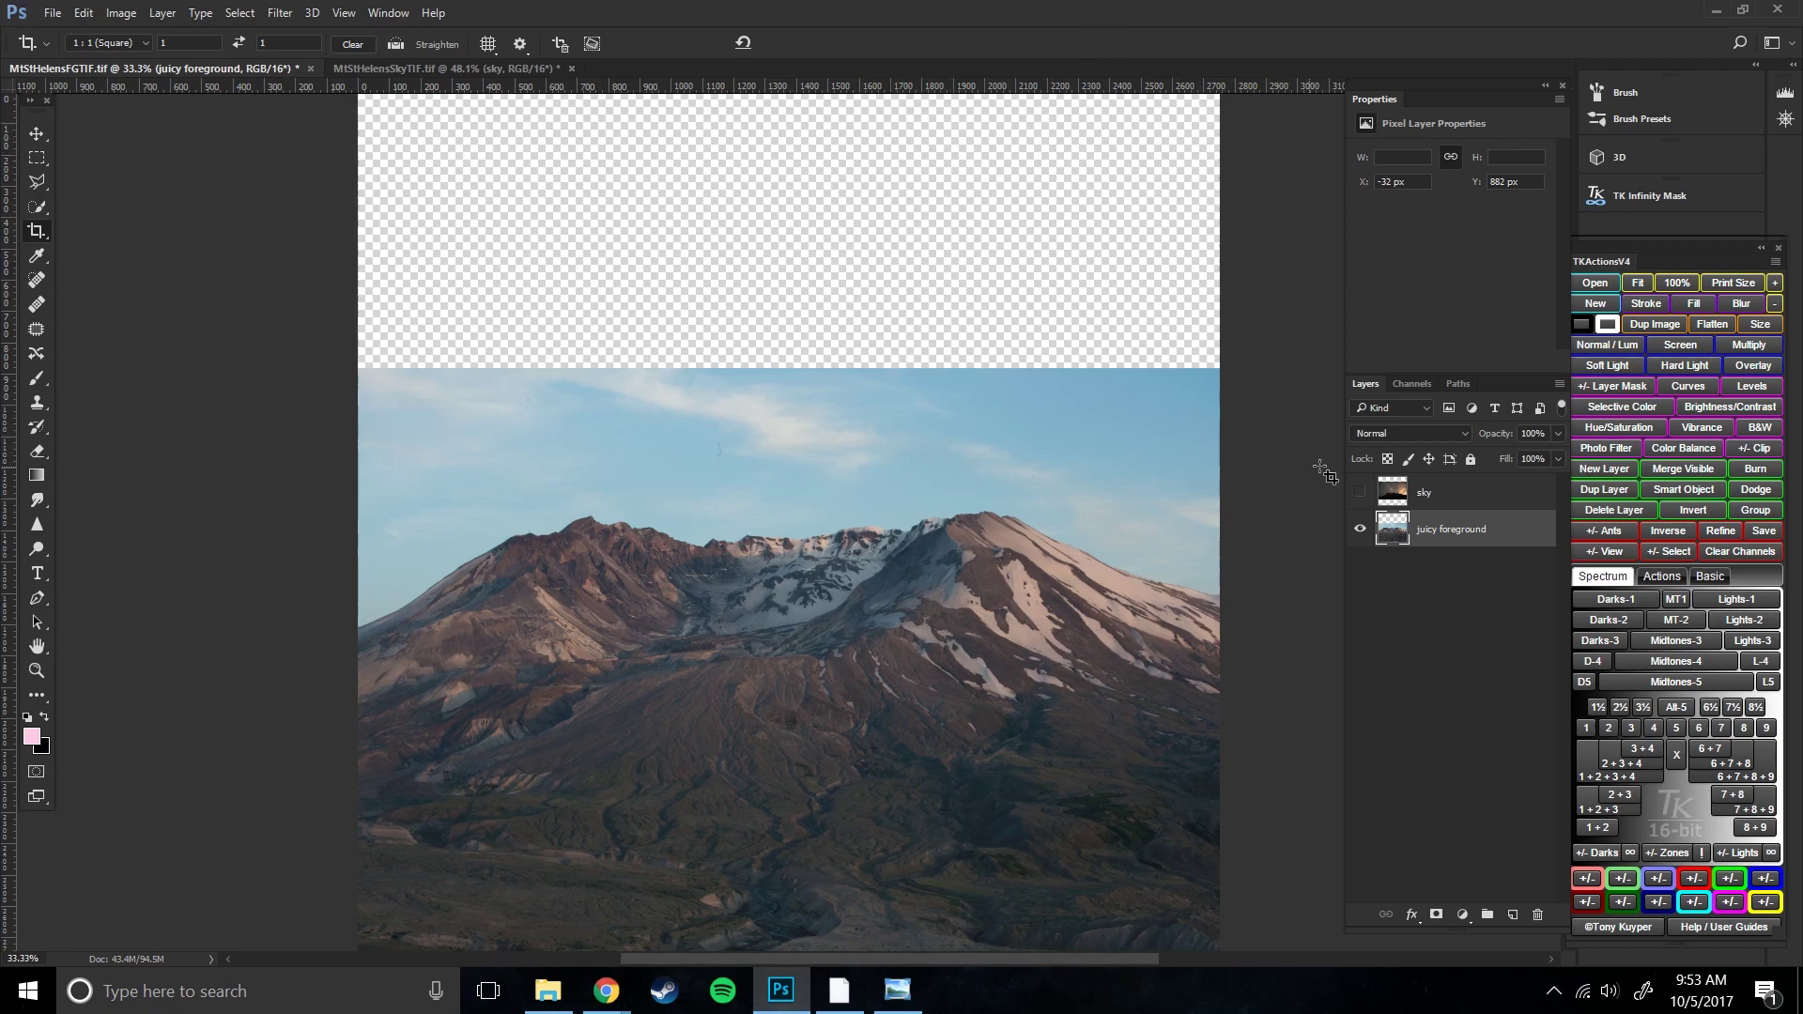
- Show the sky layer, select it and lower its opacity to 64%
{"action": "left_click", "coordinate": [1358, 493]}
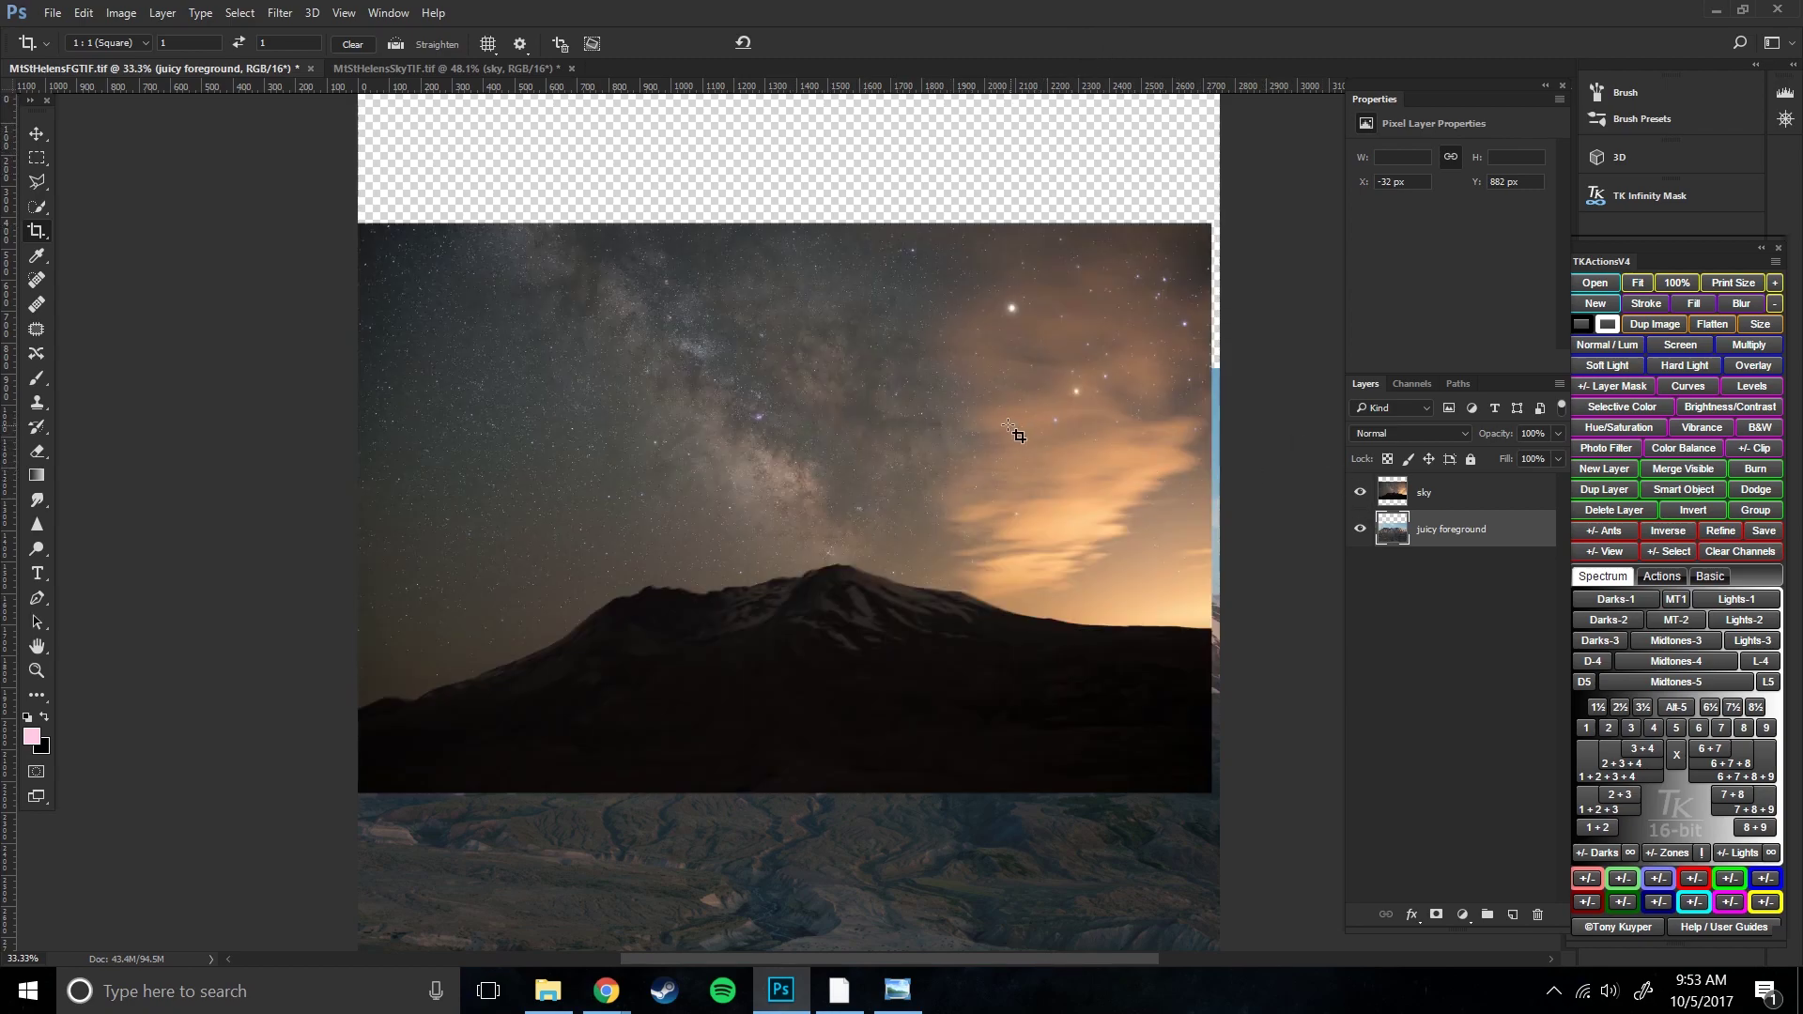
{"action": "left_click", "coordinate": [1459, 498]}
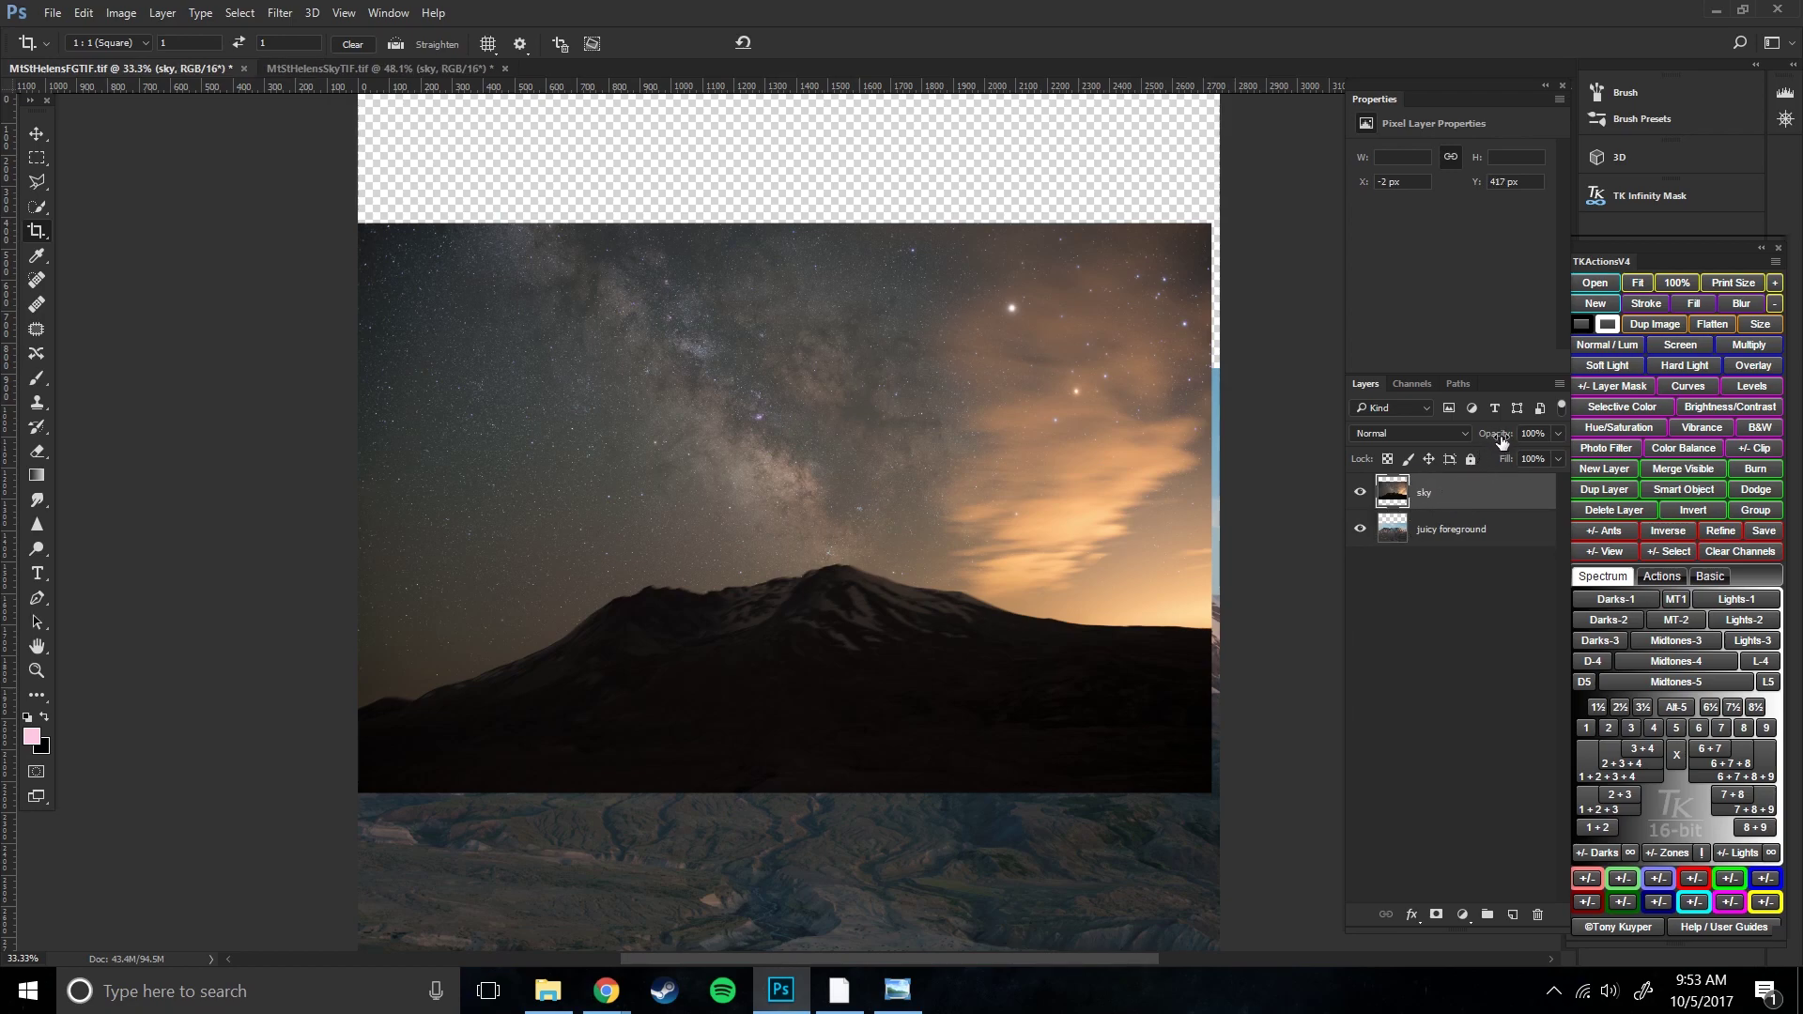
{"action": "left_click_drag", "start_coordinate": [1501, 441], "coordinate": [1467, 432]}
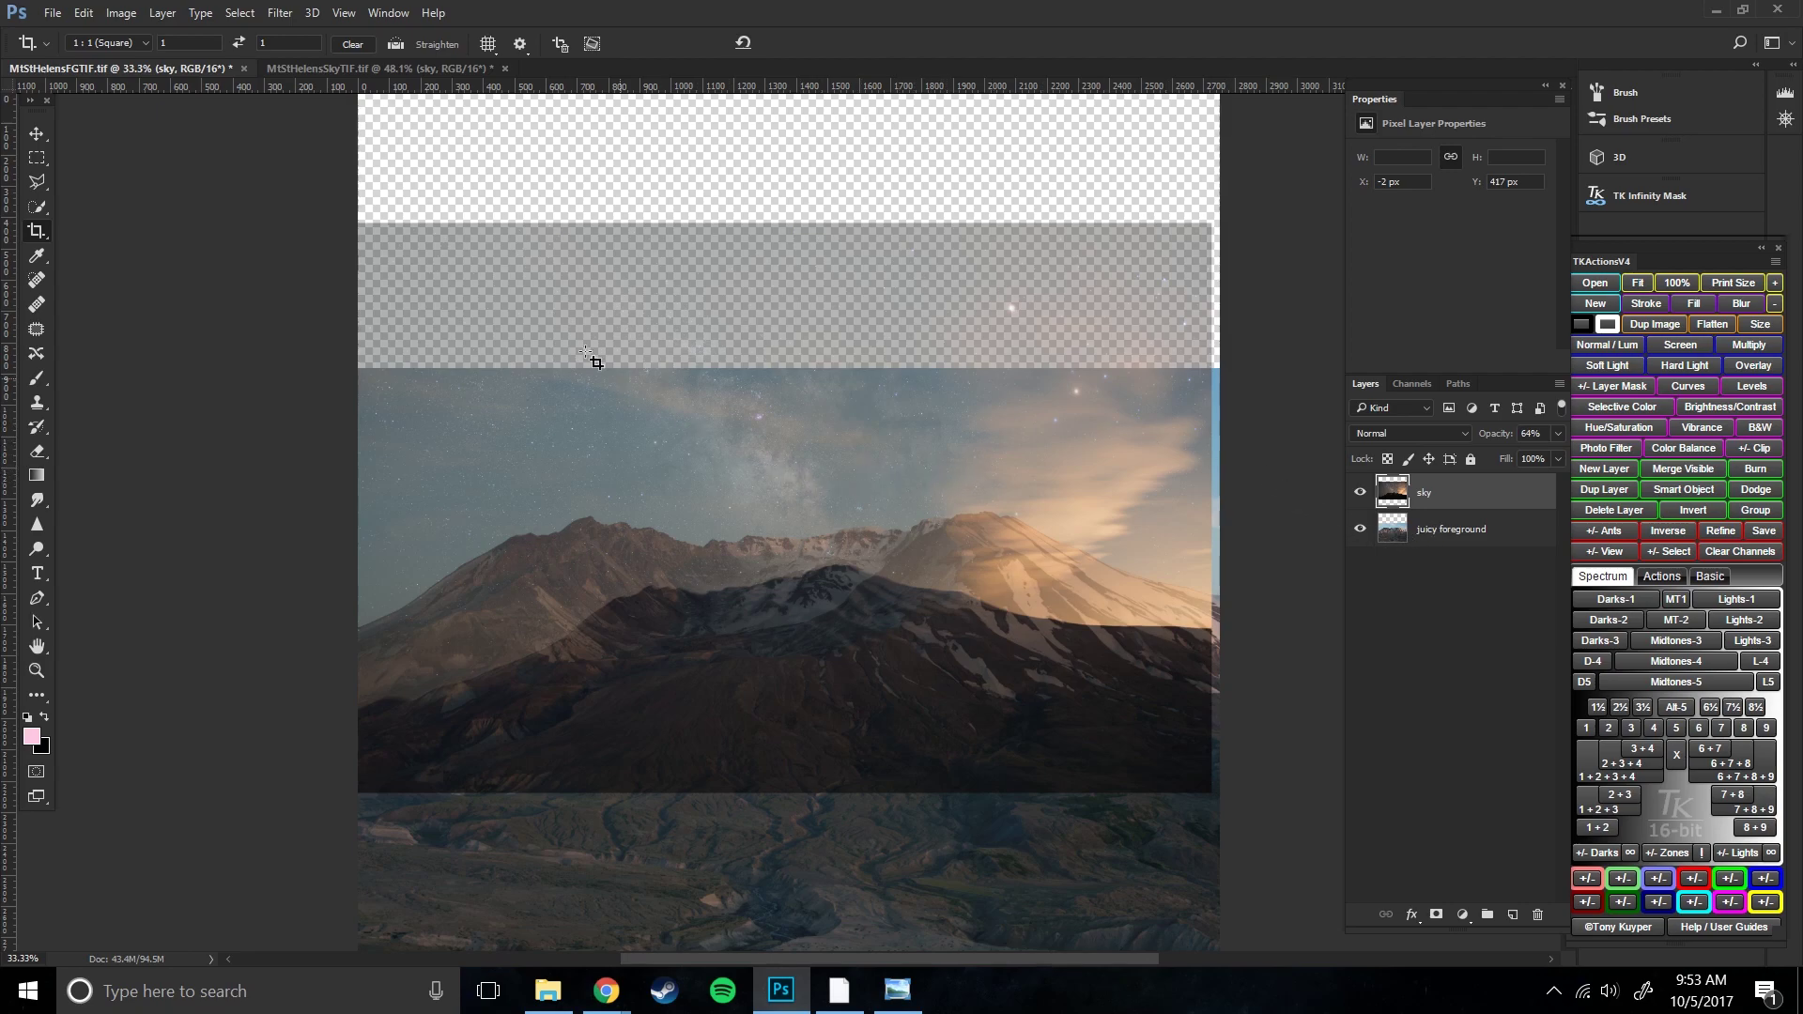
- Move the sky layer over the foreground to about X -1 px, Y 289 px, roughly lining up the two peaks
{"action": "left_click", "coordinate": [38, 135]}
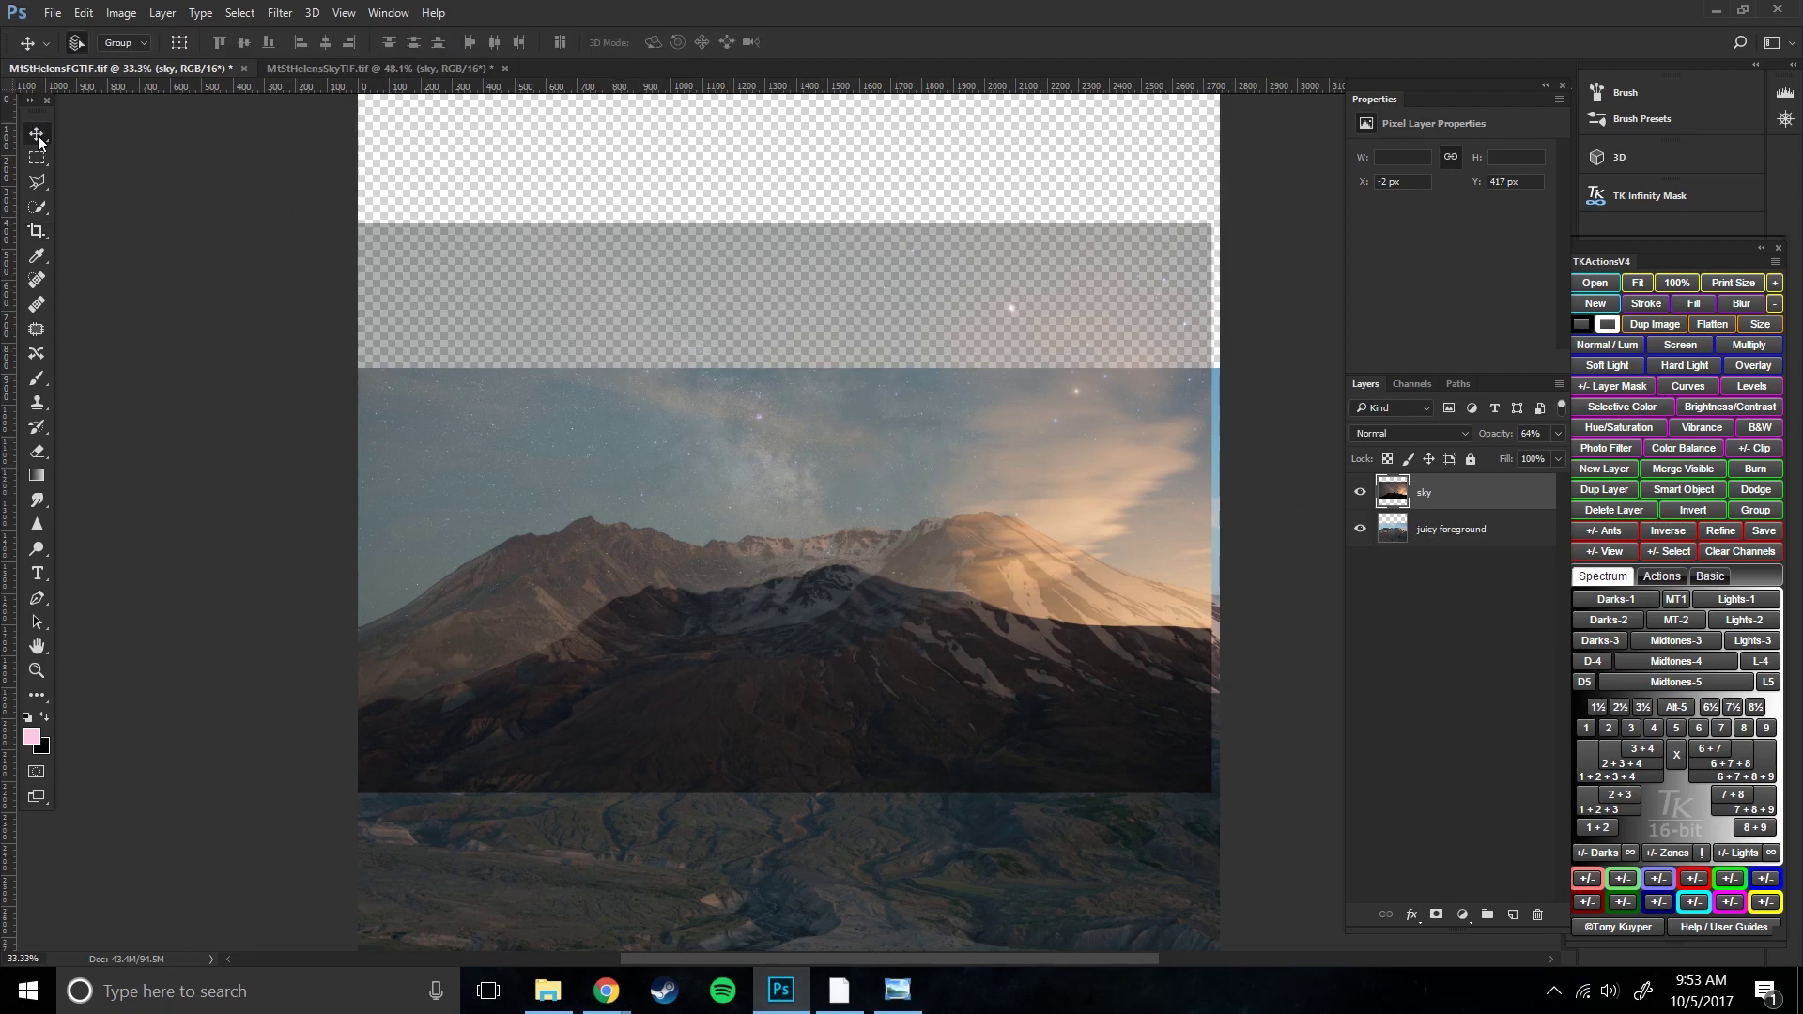
{"action": "left_click_drag", "start_coordinate": [804, 560], "coordinate": [840, 562]}
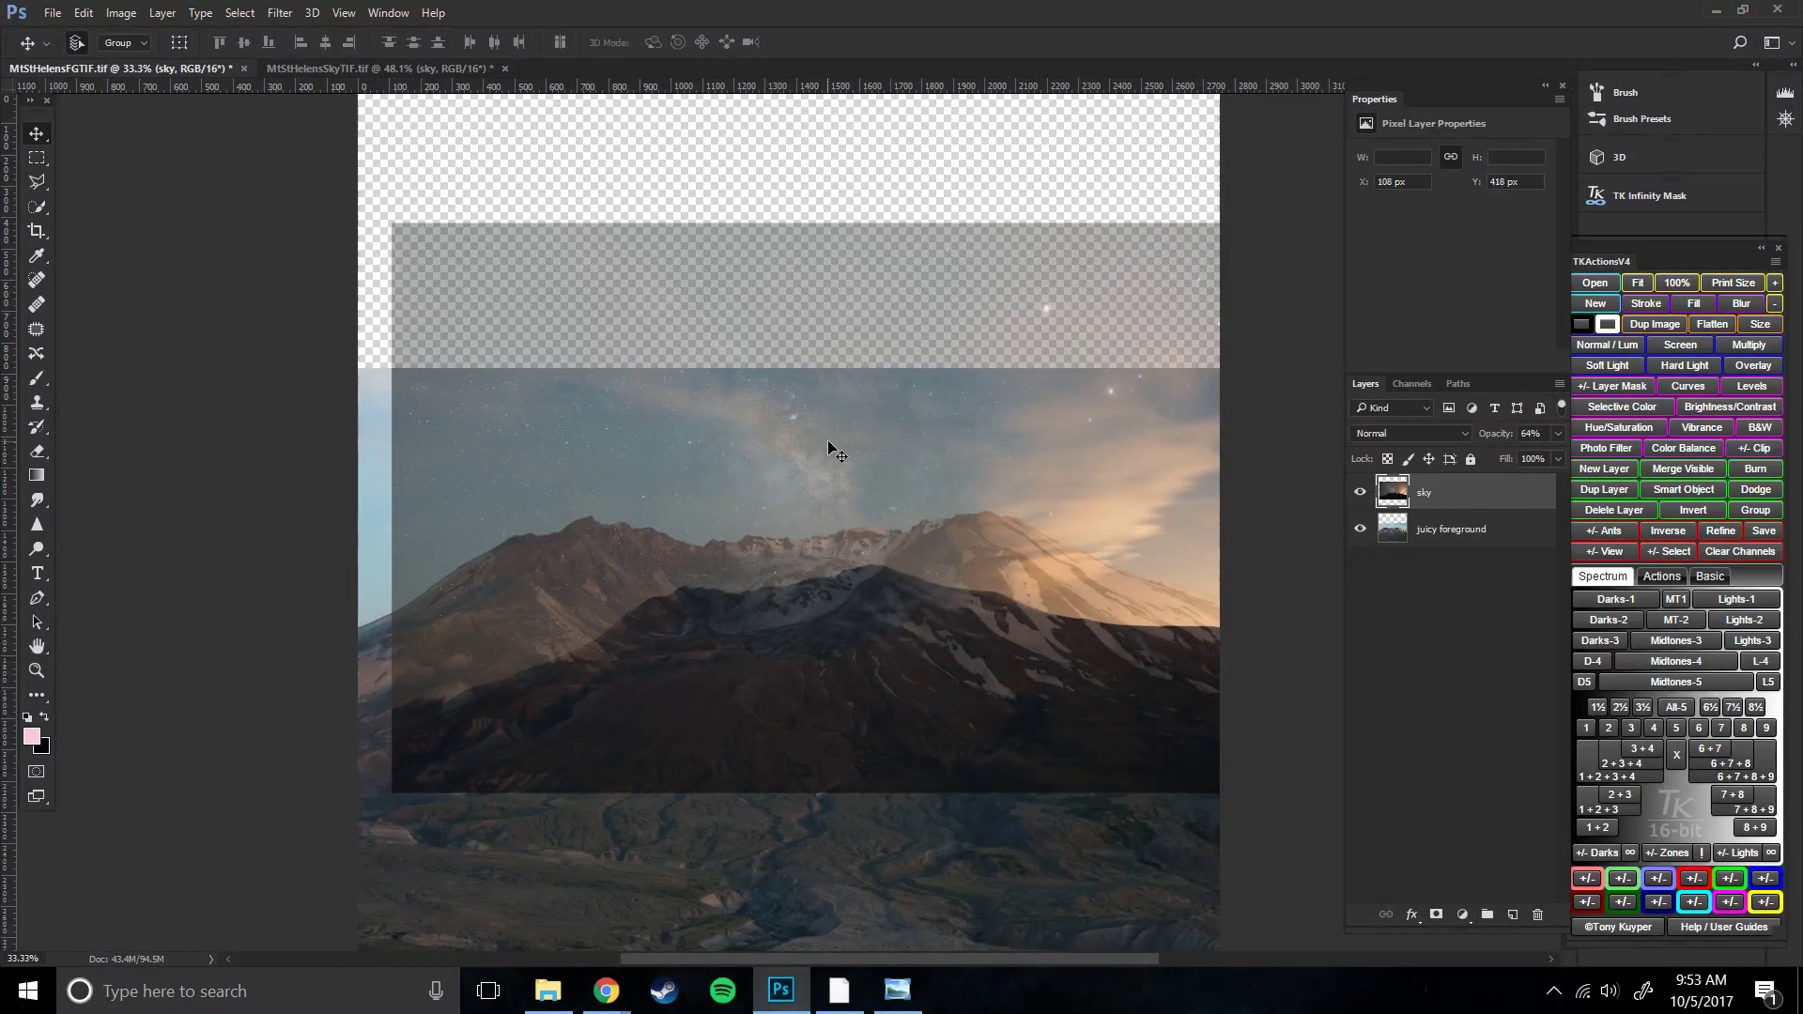
{"action": "left_click_drag", "start_coordinate": [871, 639], "coordinate": [846, 606]}
{"action": "key", "text": "ctrl+t"}
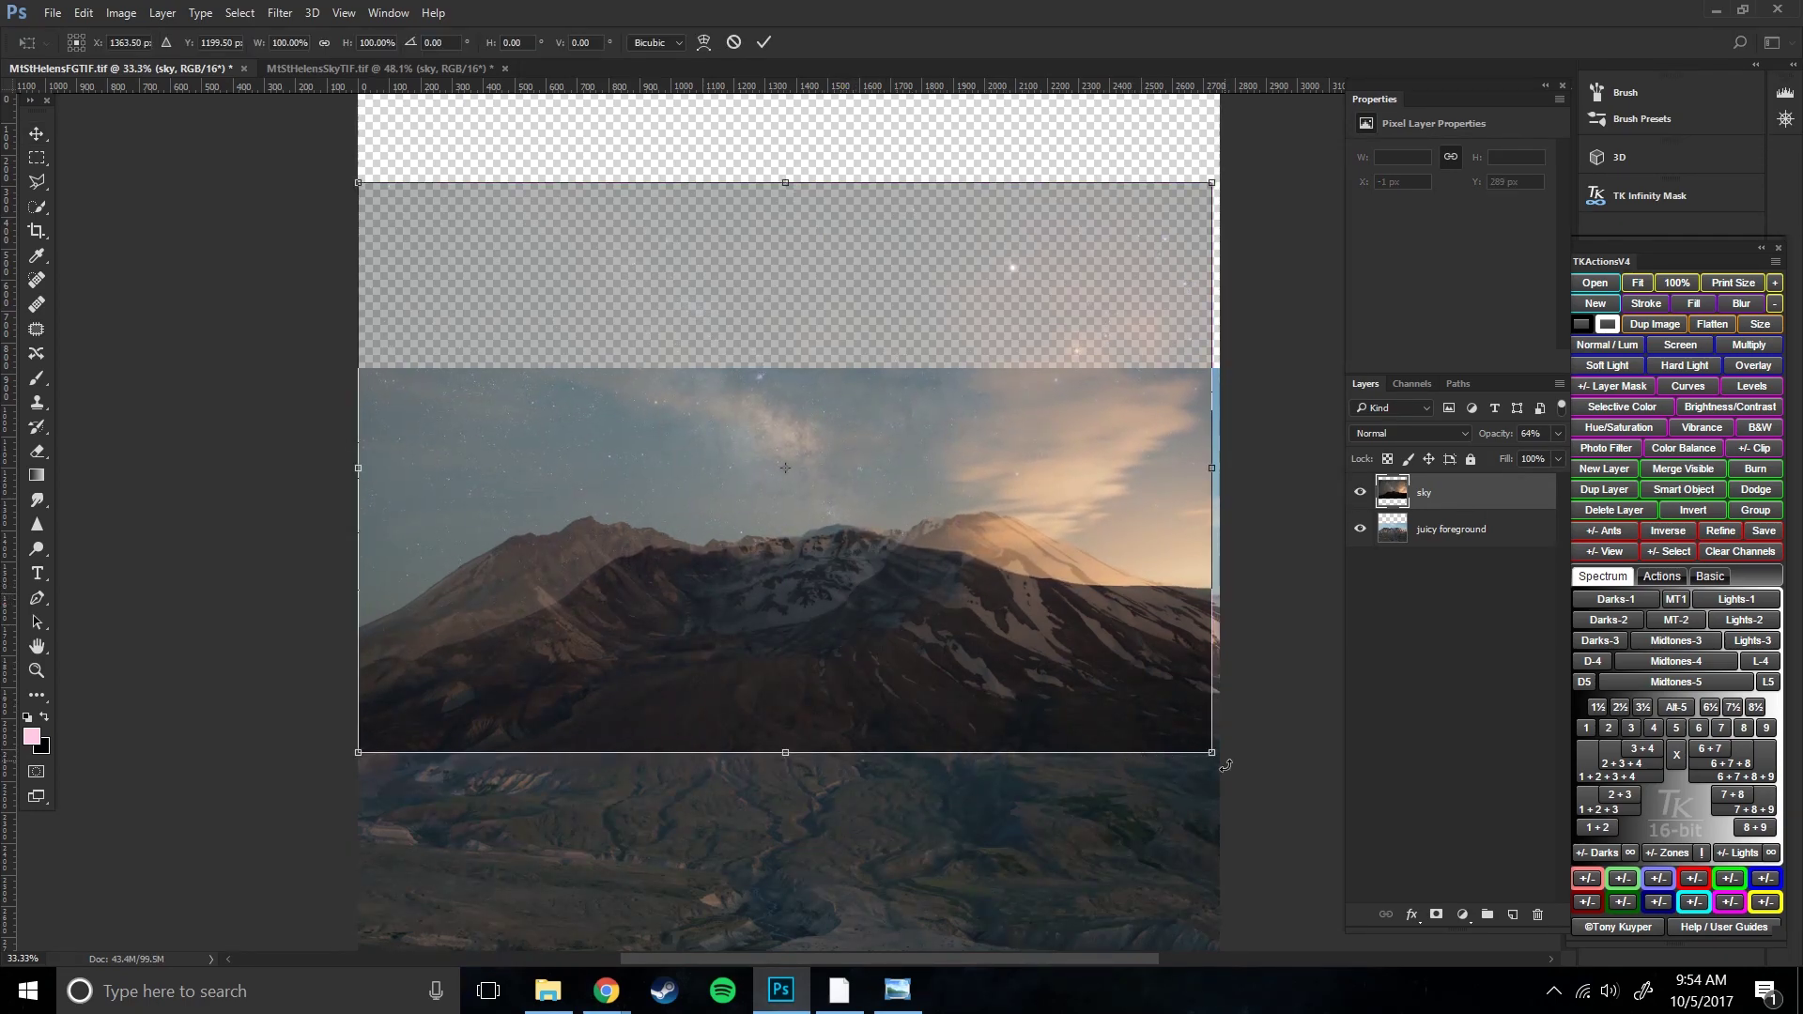
{"action": "key", "text": "ctrl"}
{"action": "key", "text": "Return"}
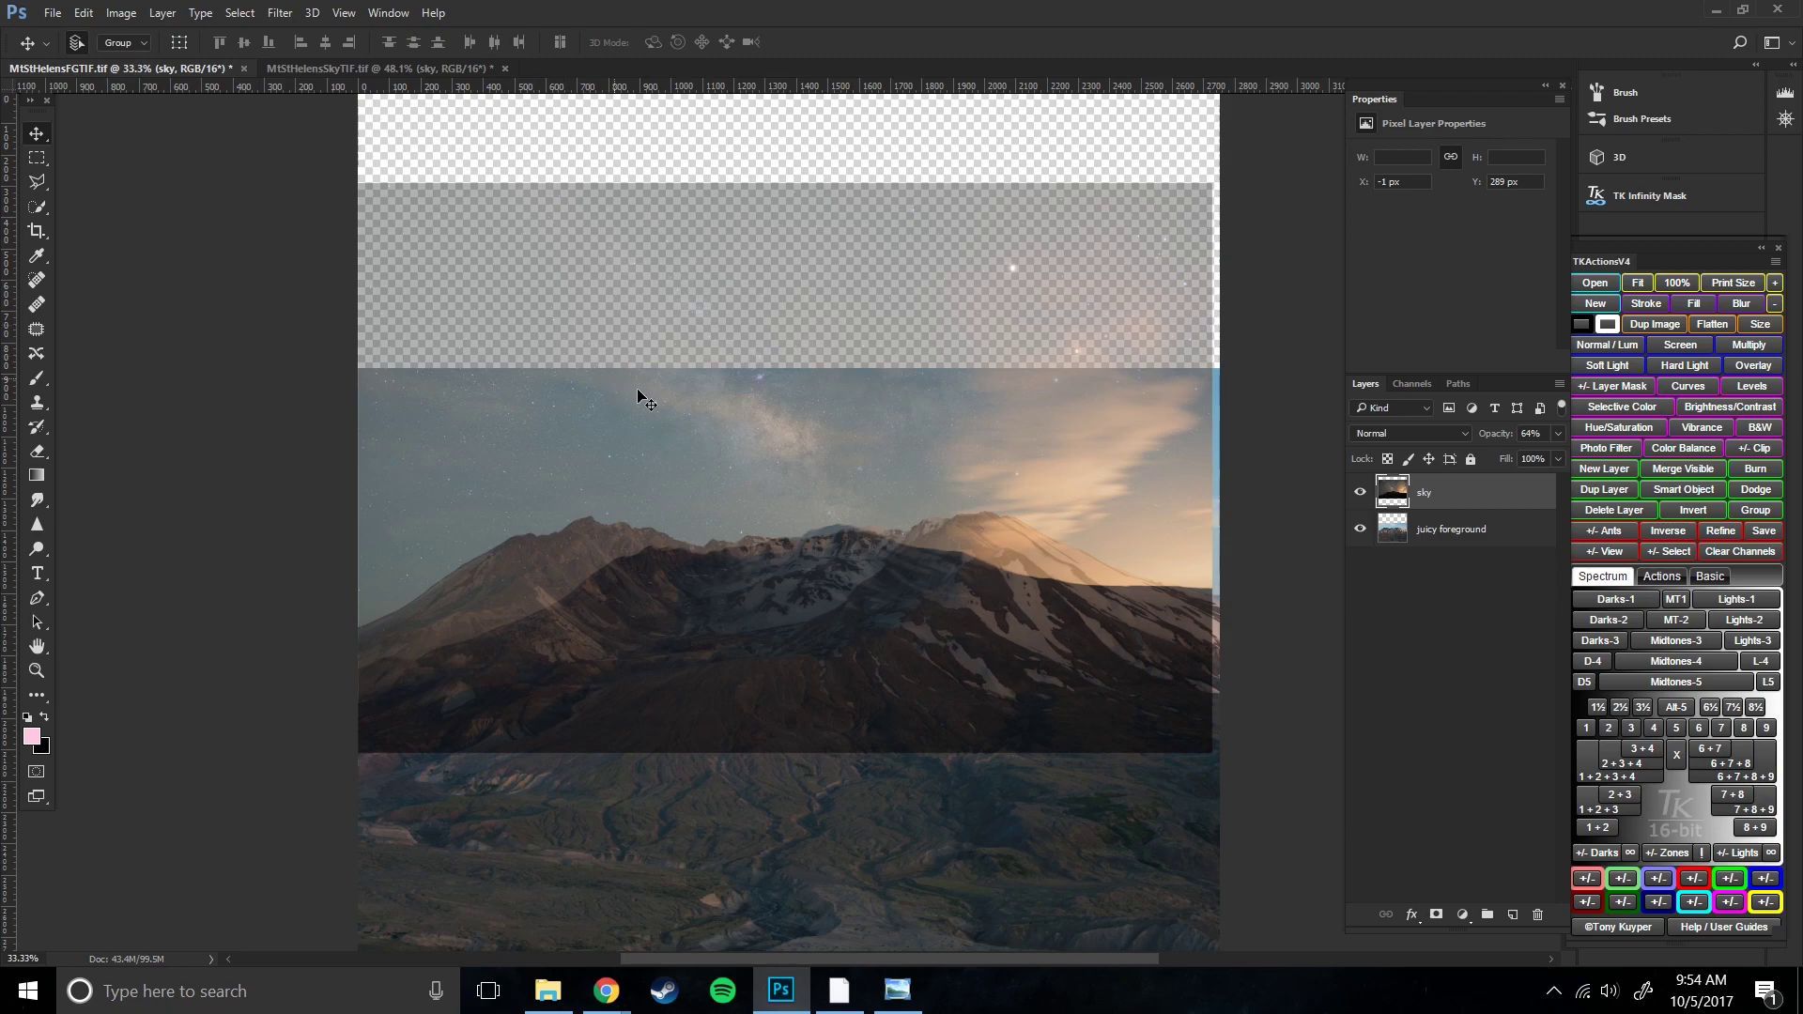
{"action": "right_click", "coordinate": [864, 501]}
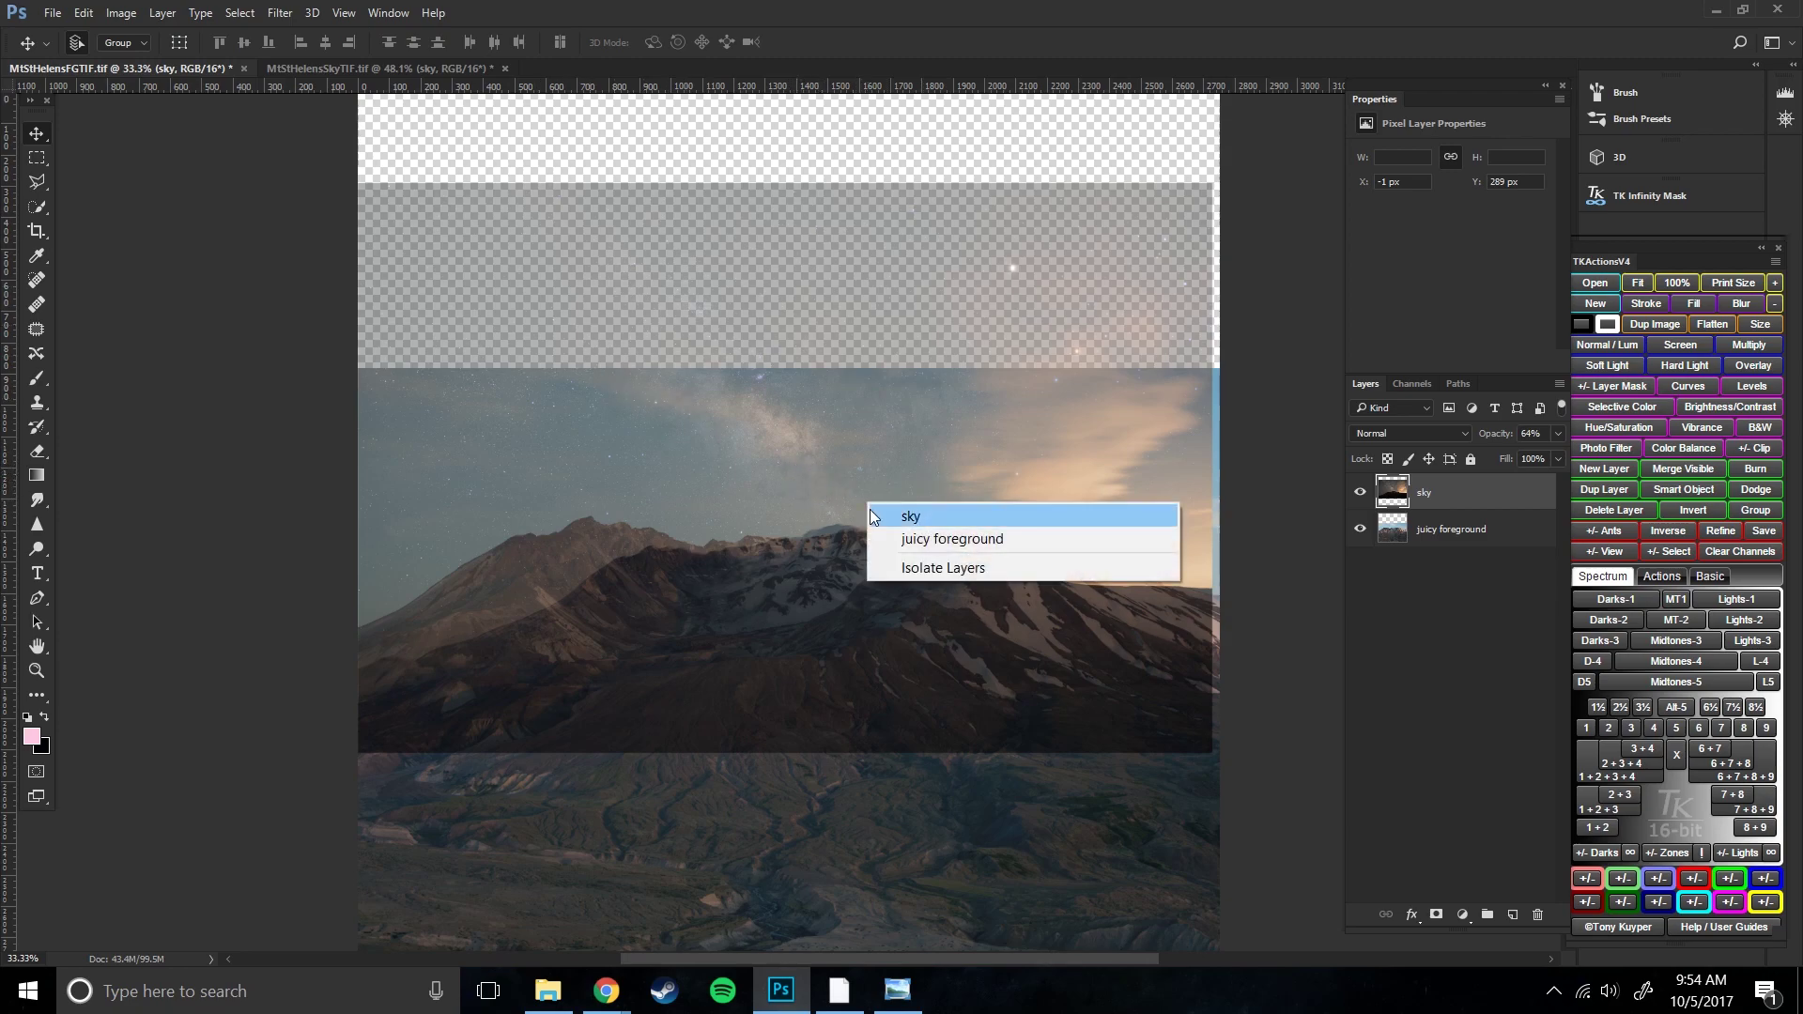
{"action": "left_click", "coordinate": [937, 514]}
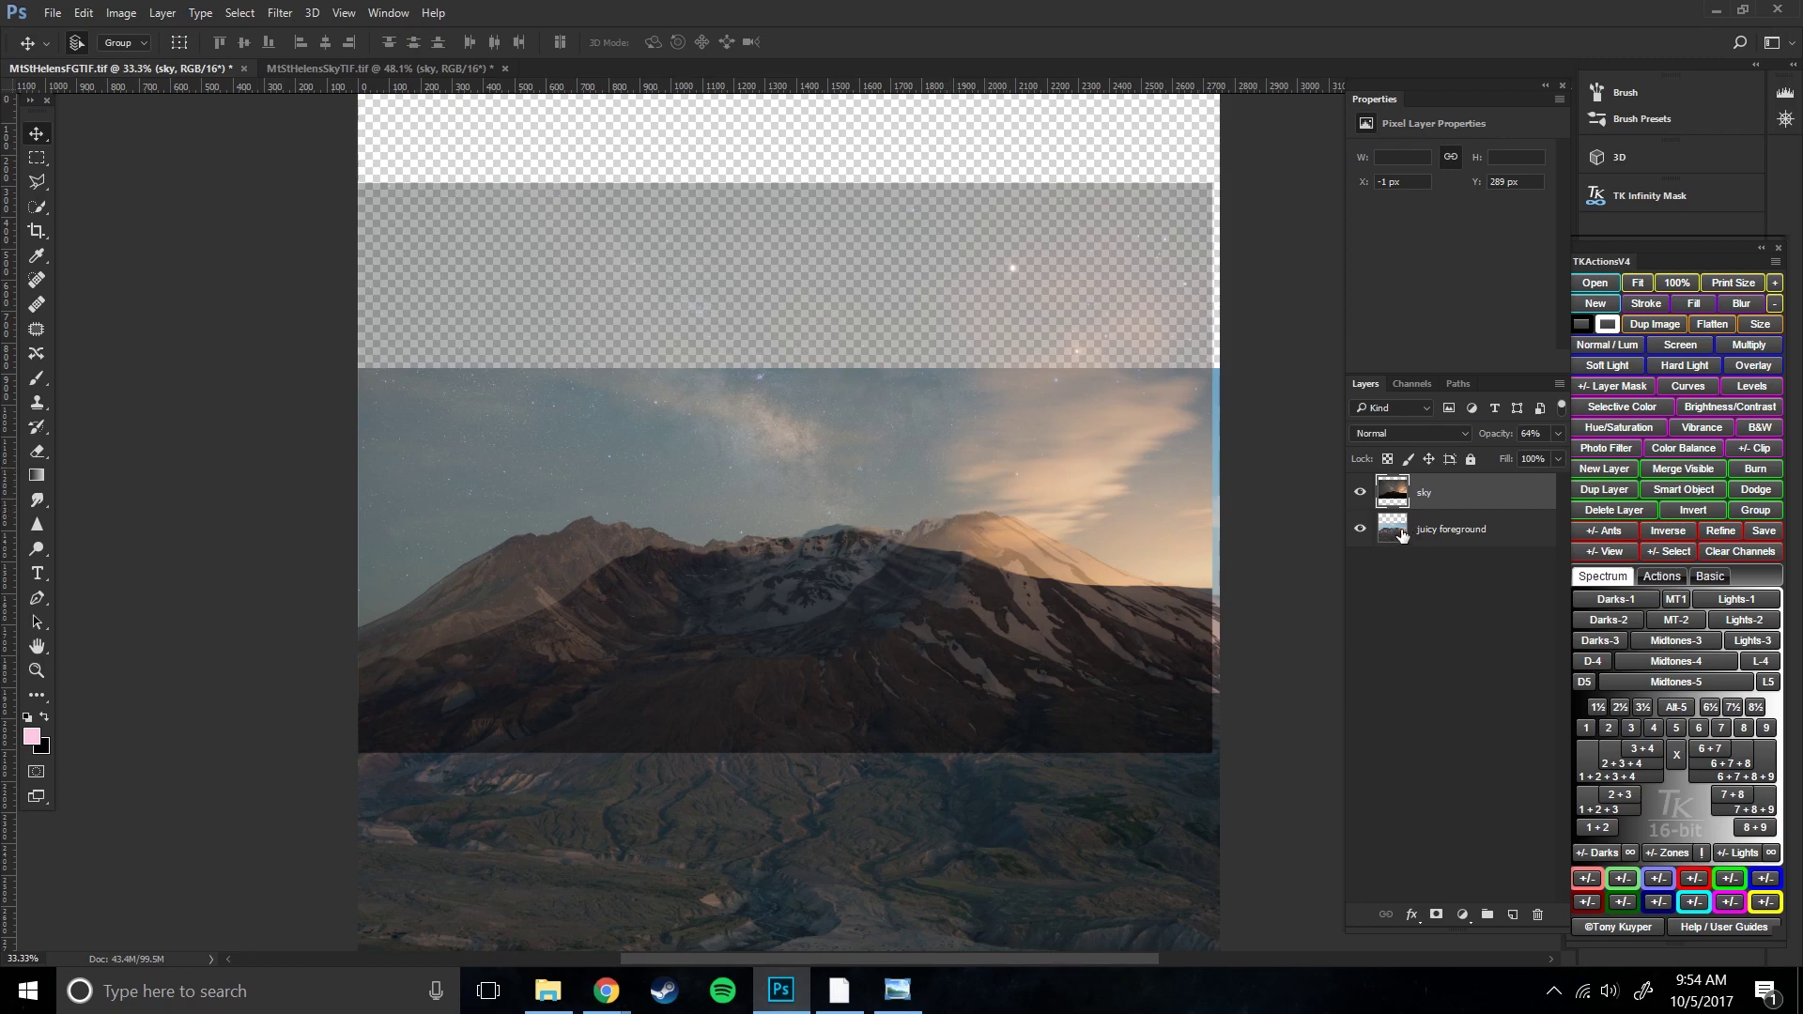
{"action": "right_click", "coordinate": [1424, 499]}
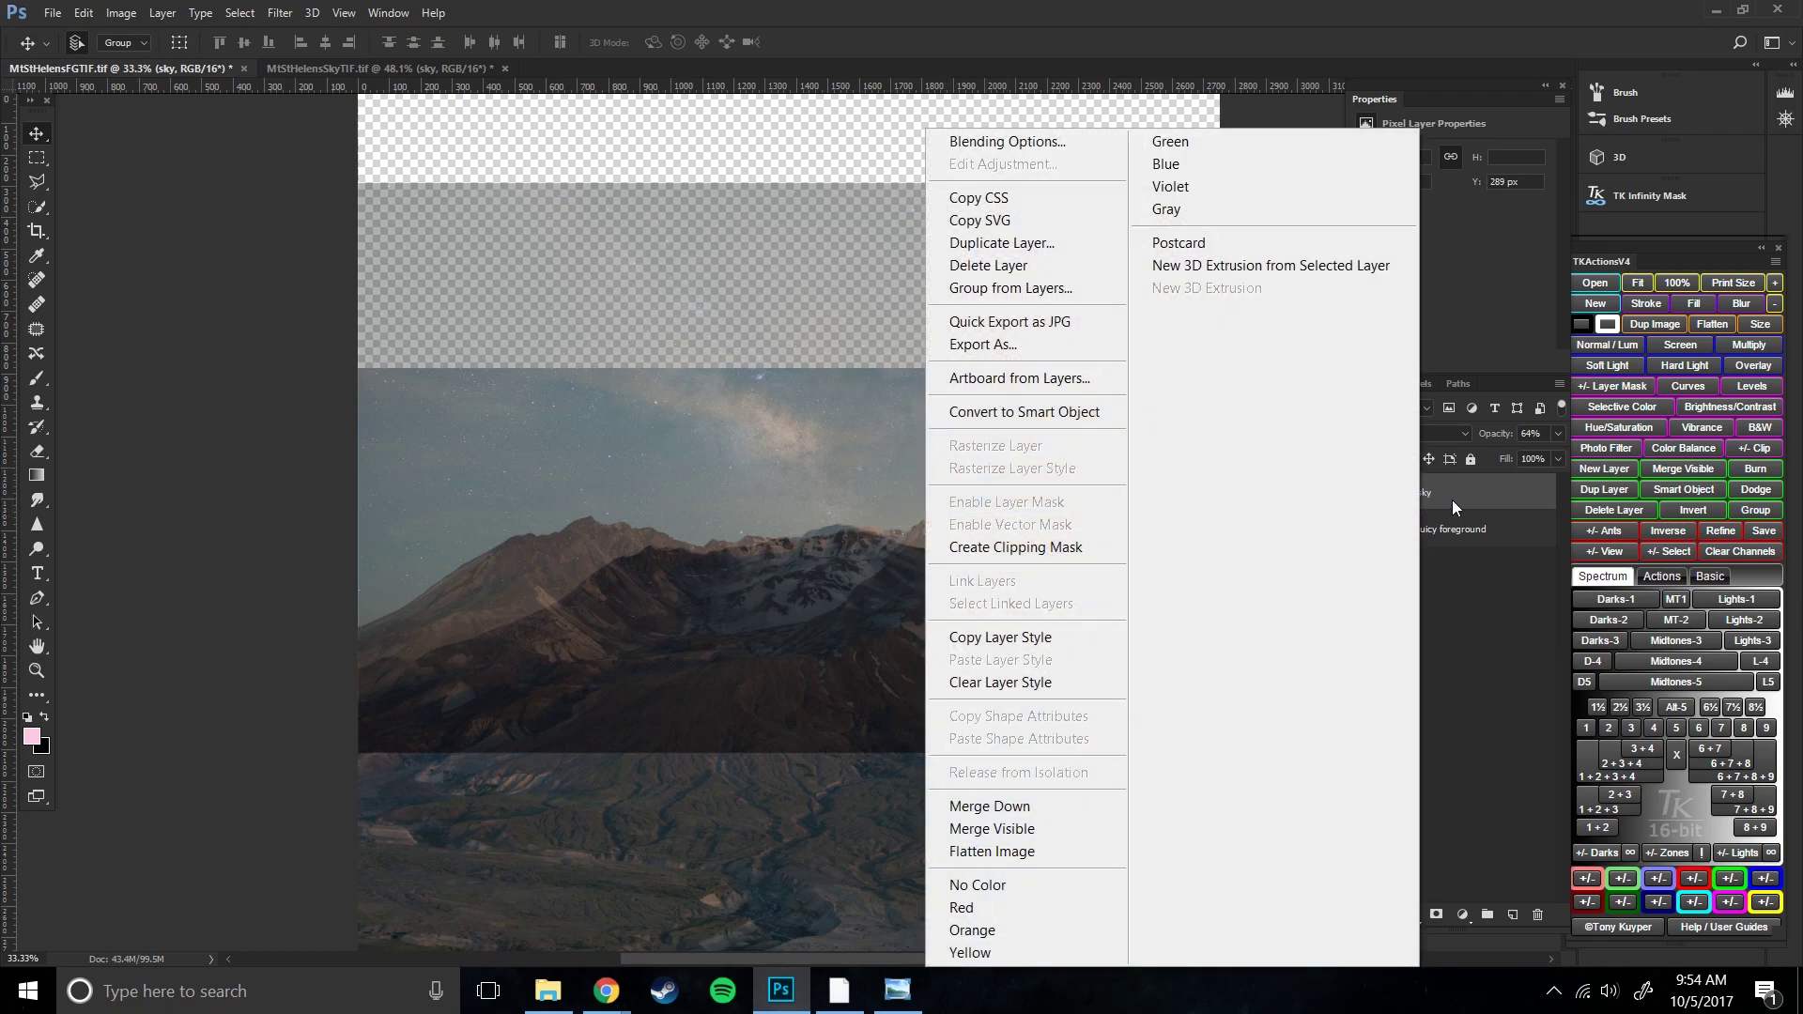
{"action": "left_click", "coordinate": [1456, 498]}
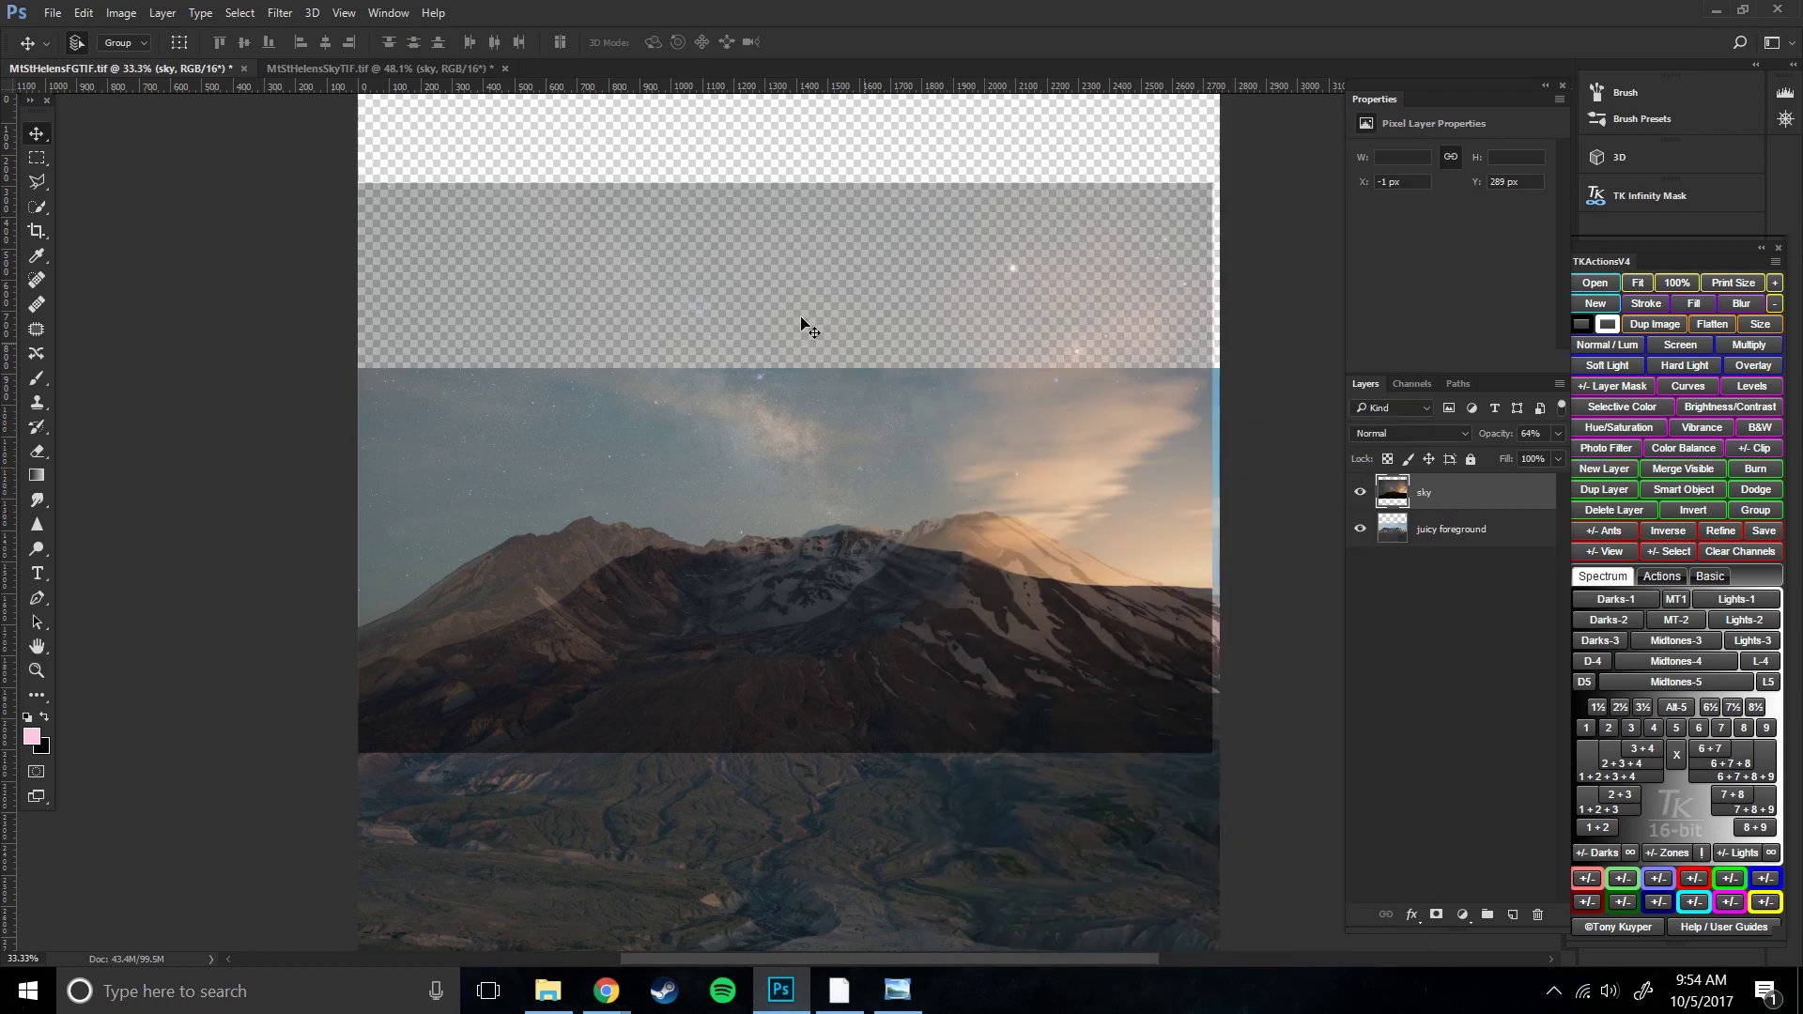
{"action": "left_click", "coordinate": [123, 13]}
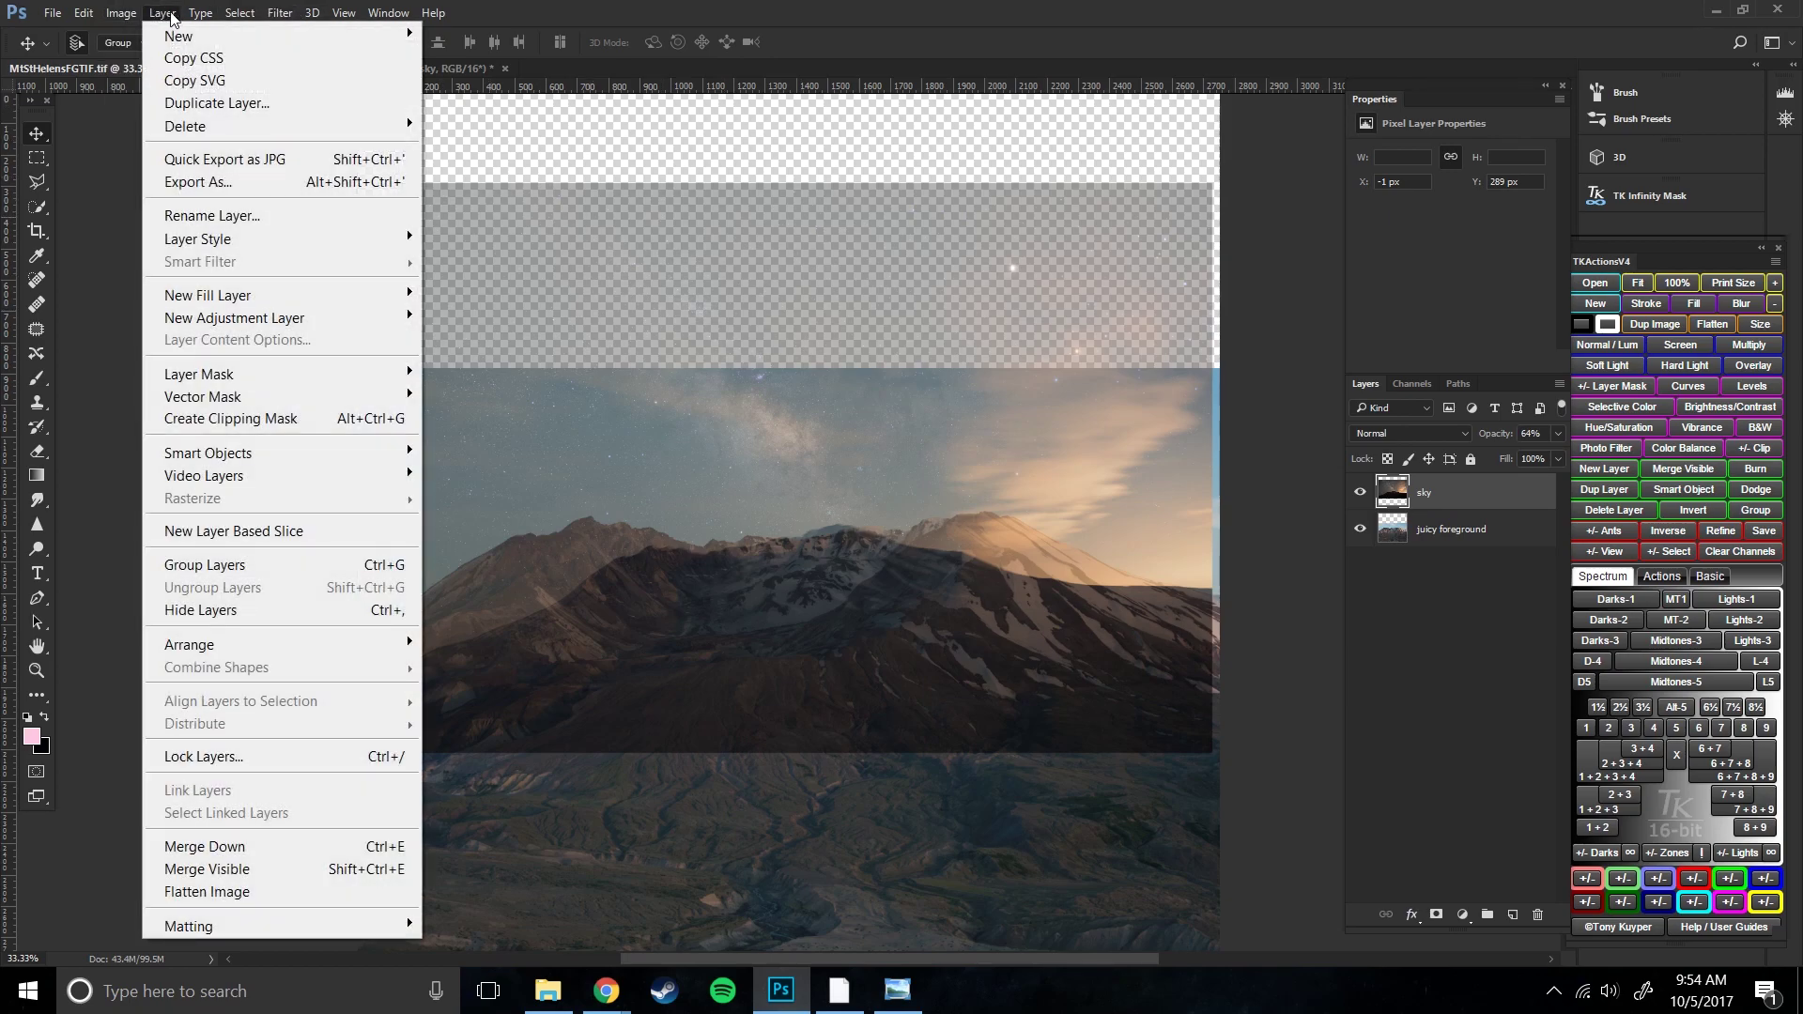
{"action": "mouse_move", "coordinate": [257, 6]}
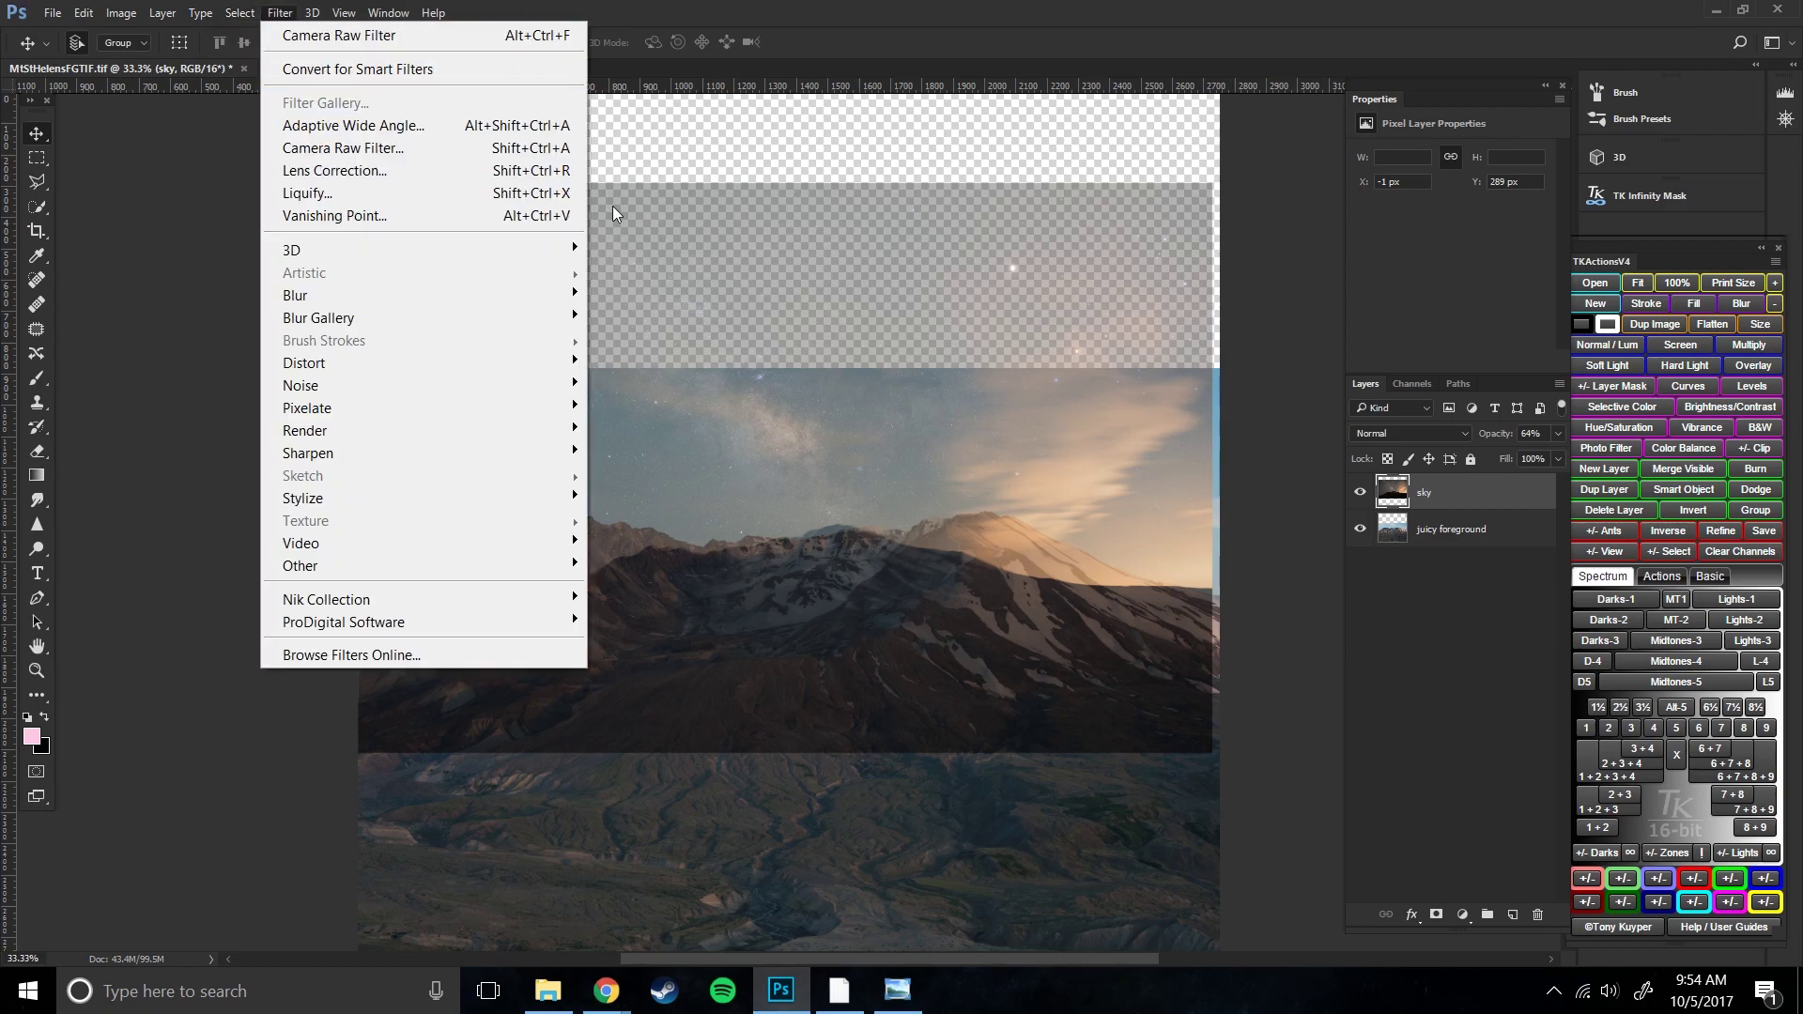
{"action": "left_click", "coordinate": [1401, 496]}
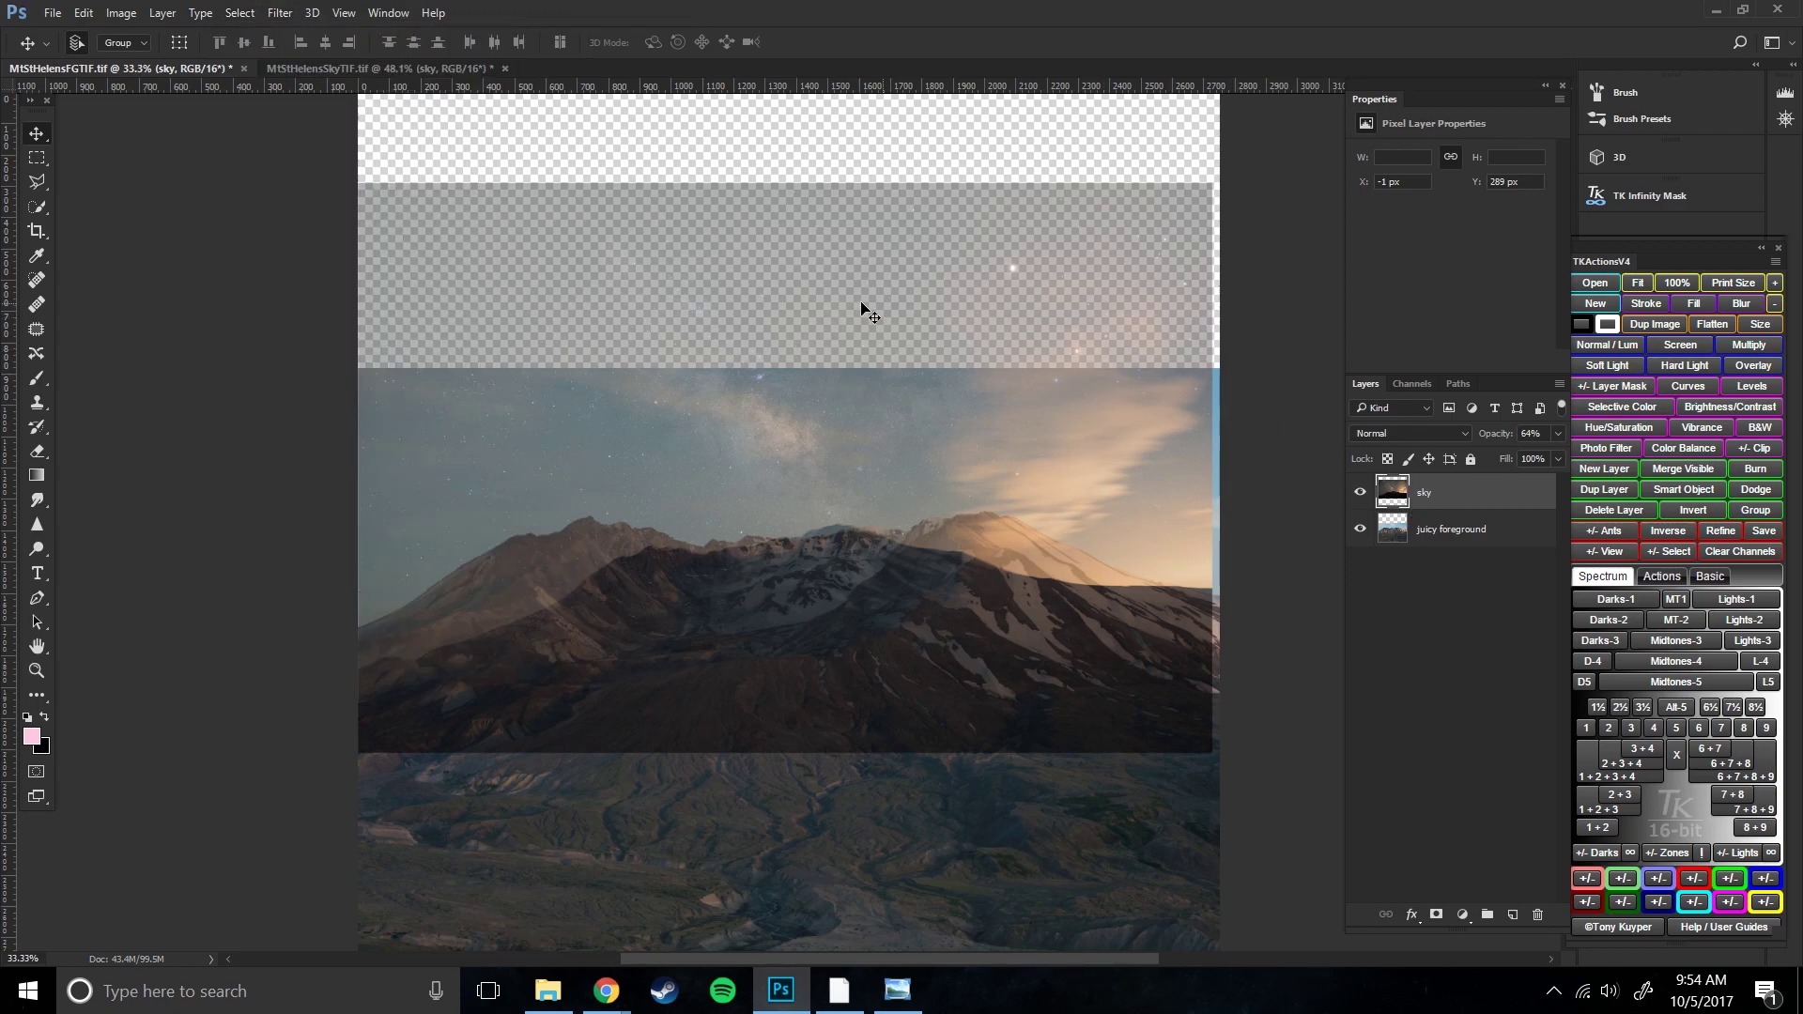
- Scale the sky layer proportionally to about 101% so it spans the canvas width, undoing any disproportionate stretch, and apply the transform
{"action": "key", "text": "ctrl+t"}
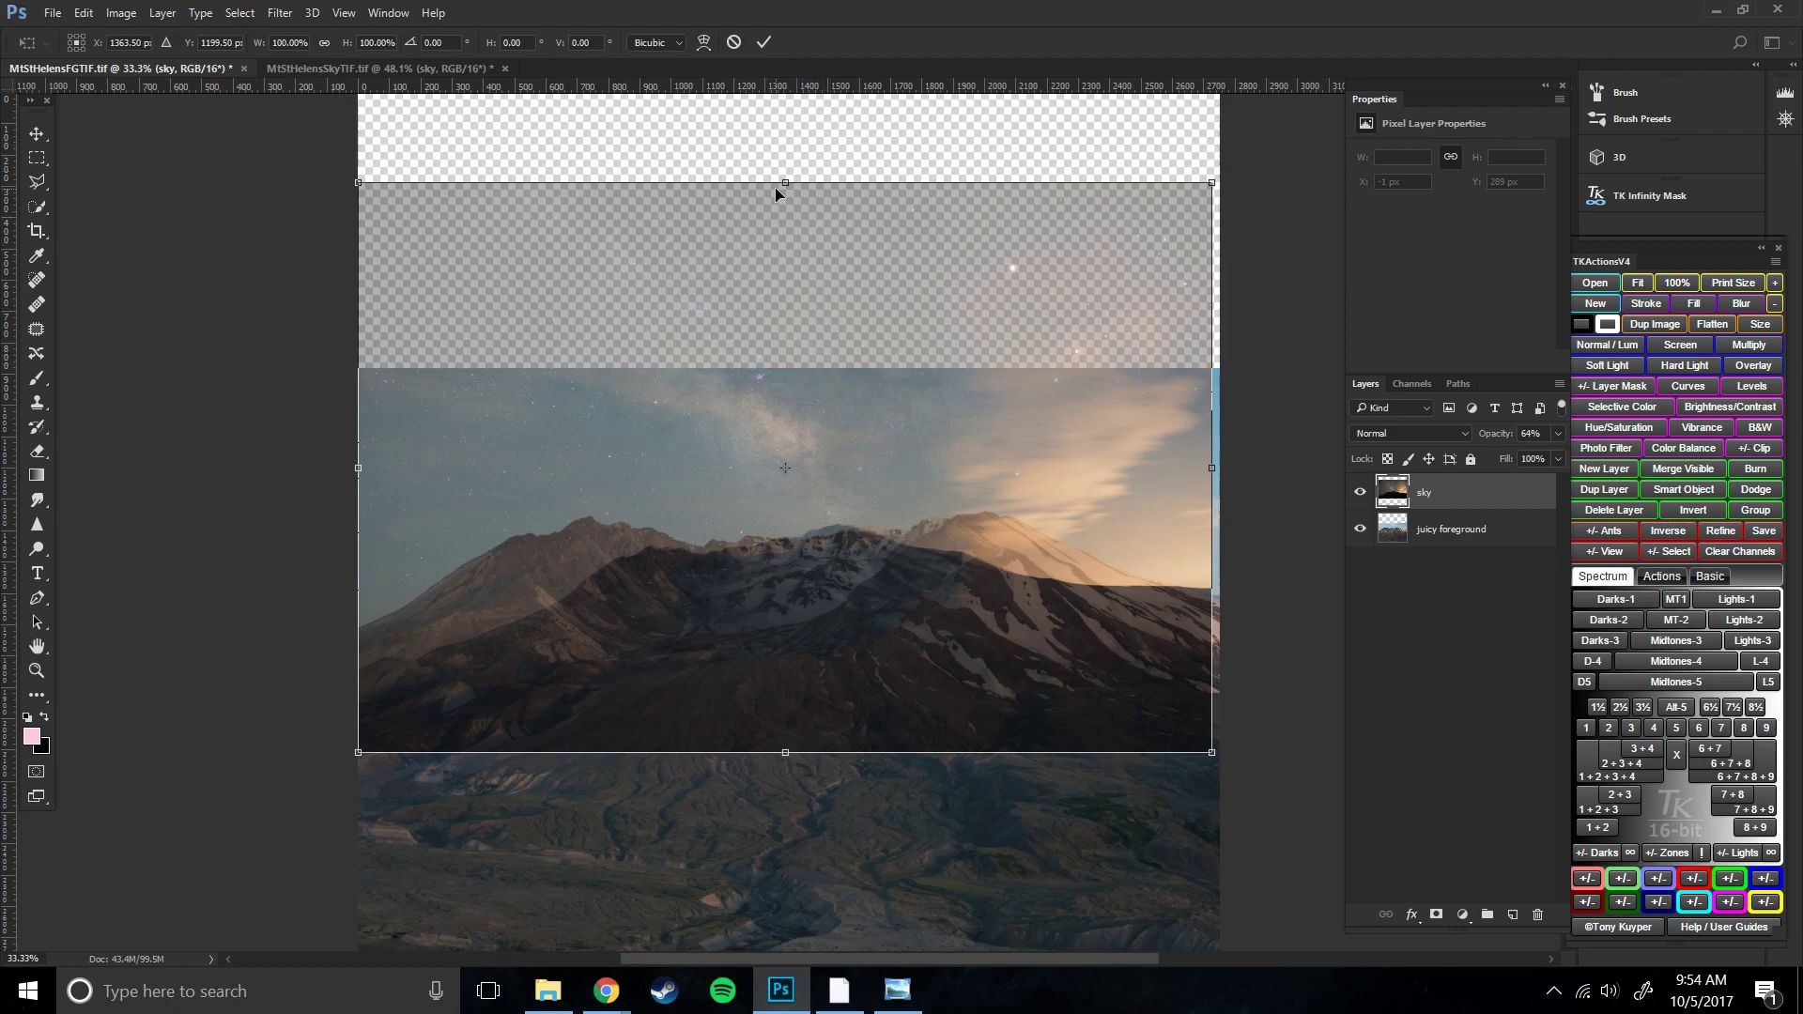
{"action": "right_click", "coordinate": [1214, 754]}
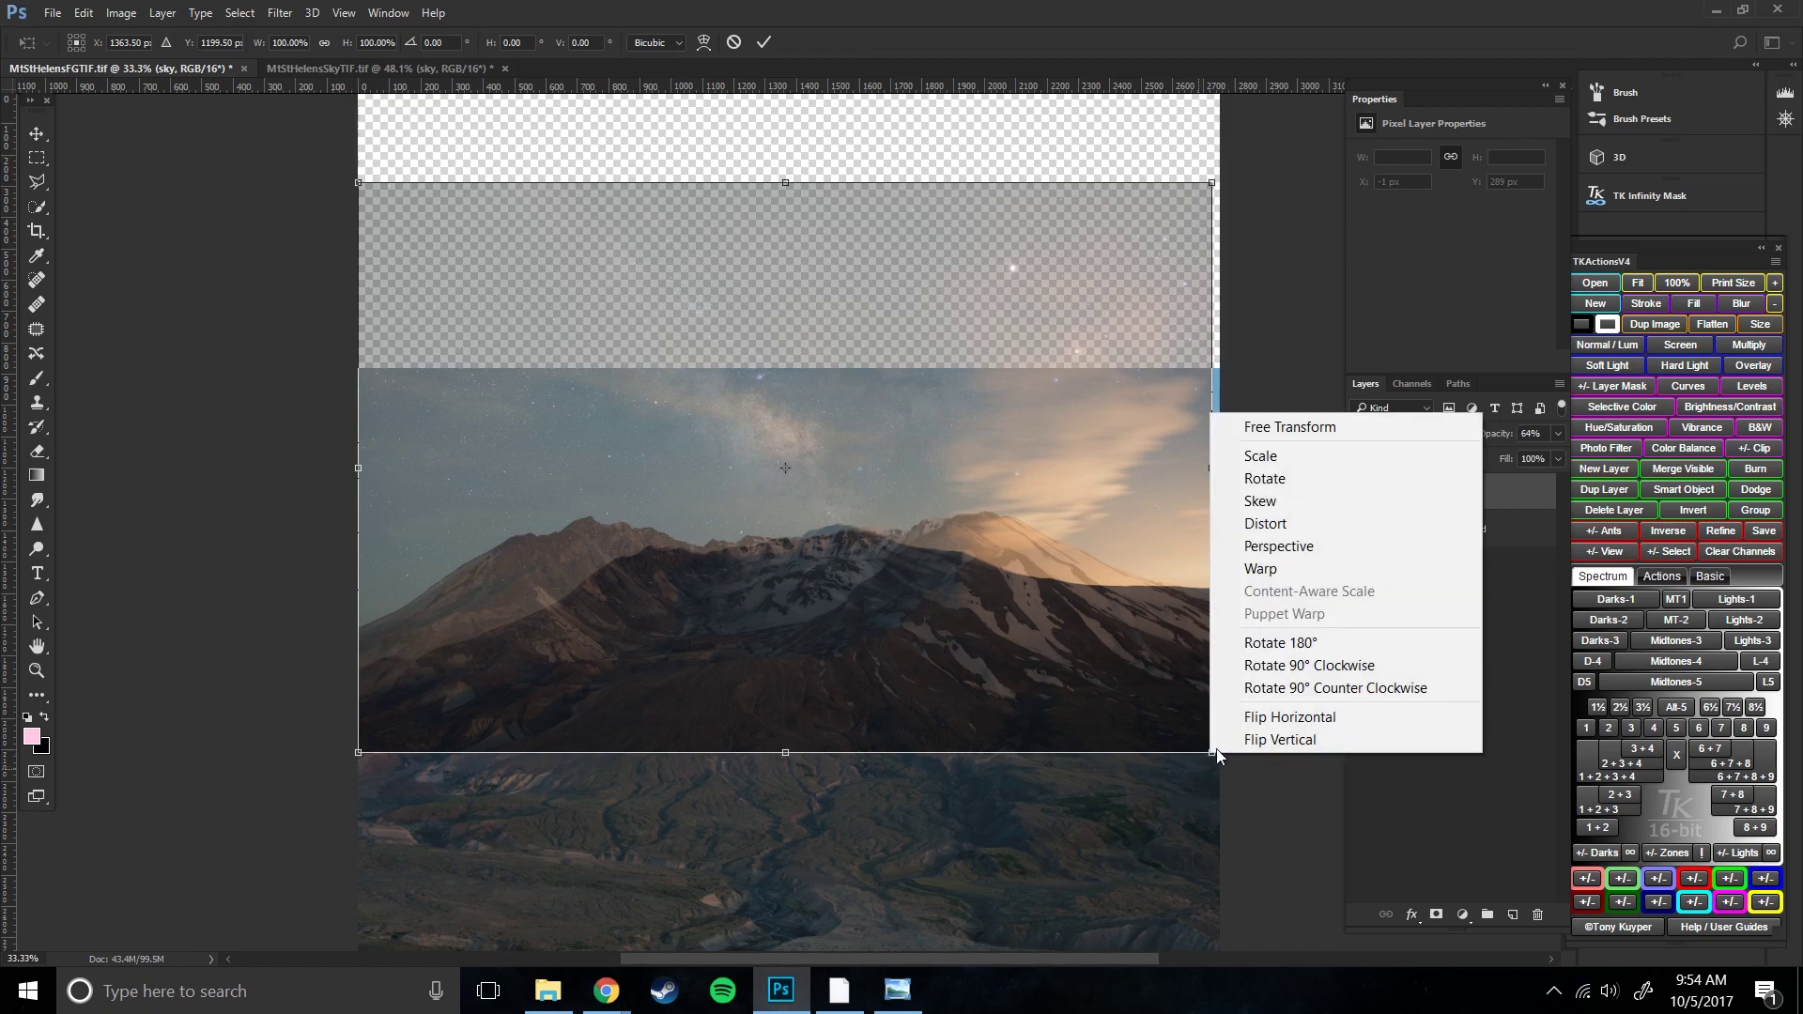
{"action": "key", "text": "Escape"}
{"action": "left_click_drag", "start_coordinate": [1195, 770], "coordinate": [1163, 822]}
{"action": "key", "text": "ctrl"}
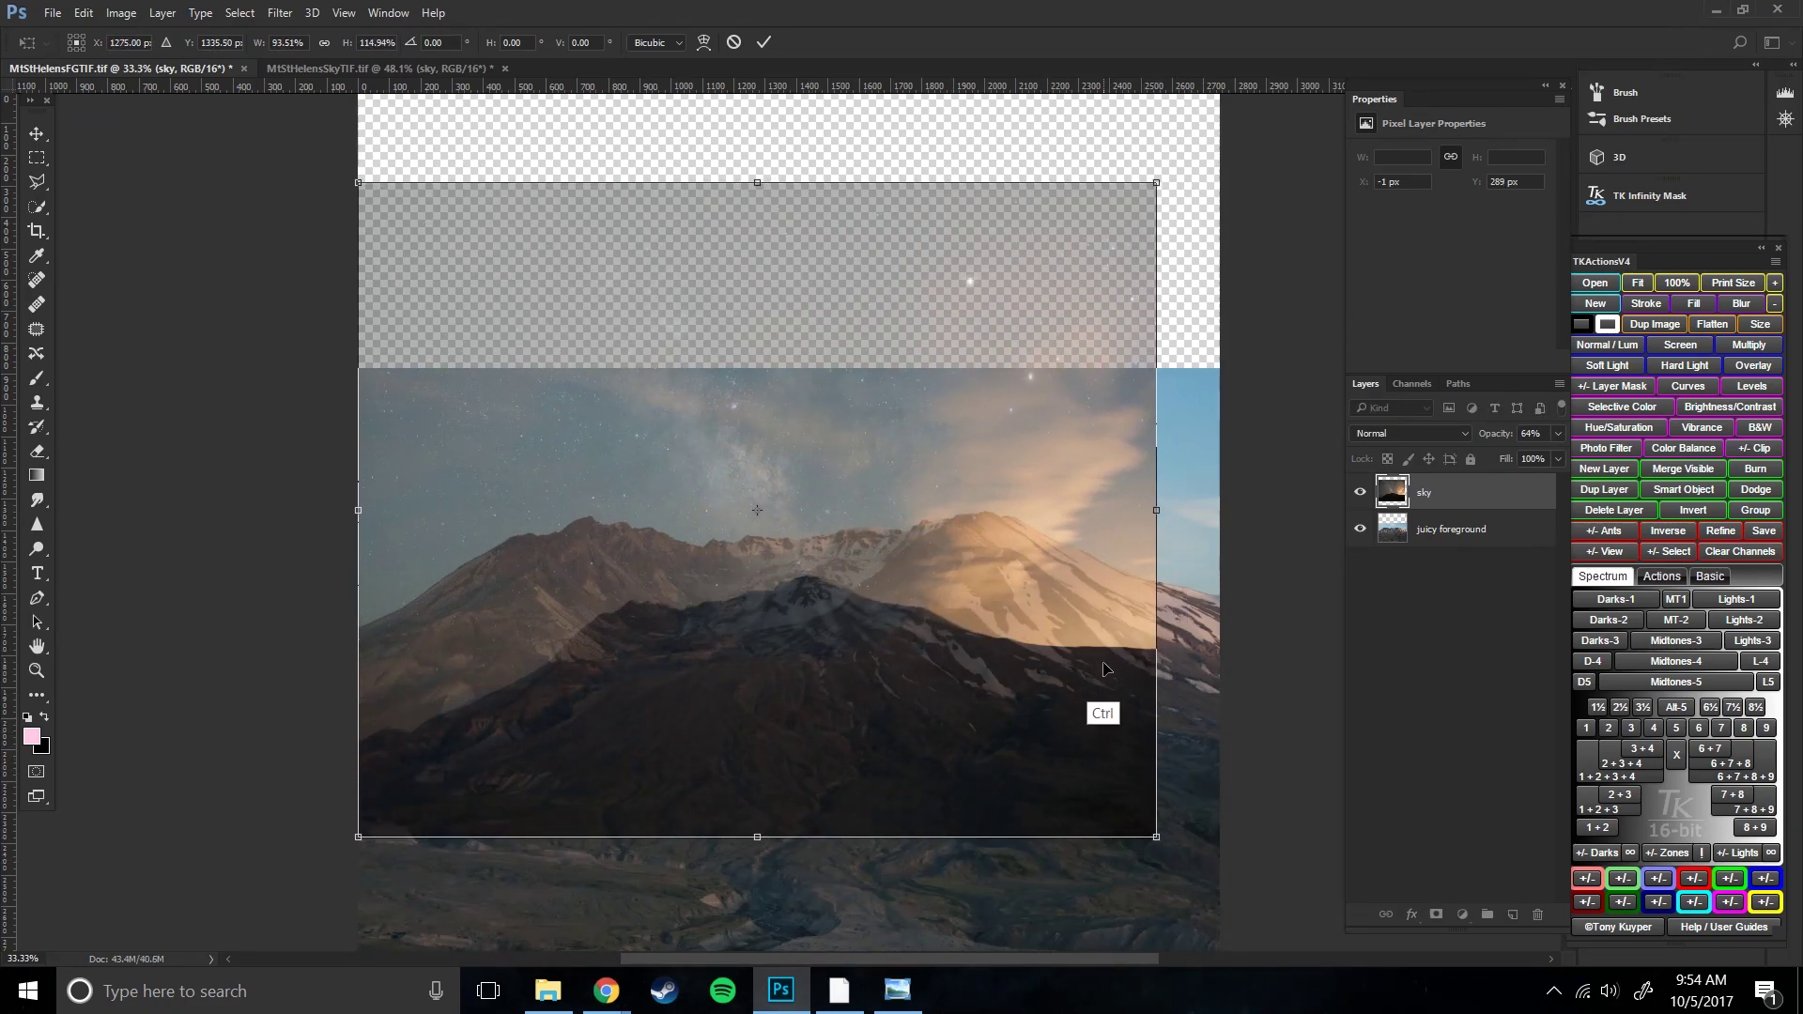
{"action": "key", "text": "ctrl+z"}
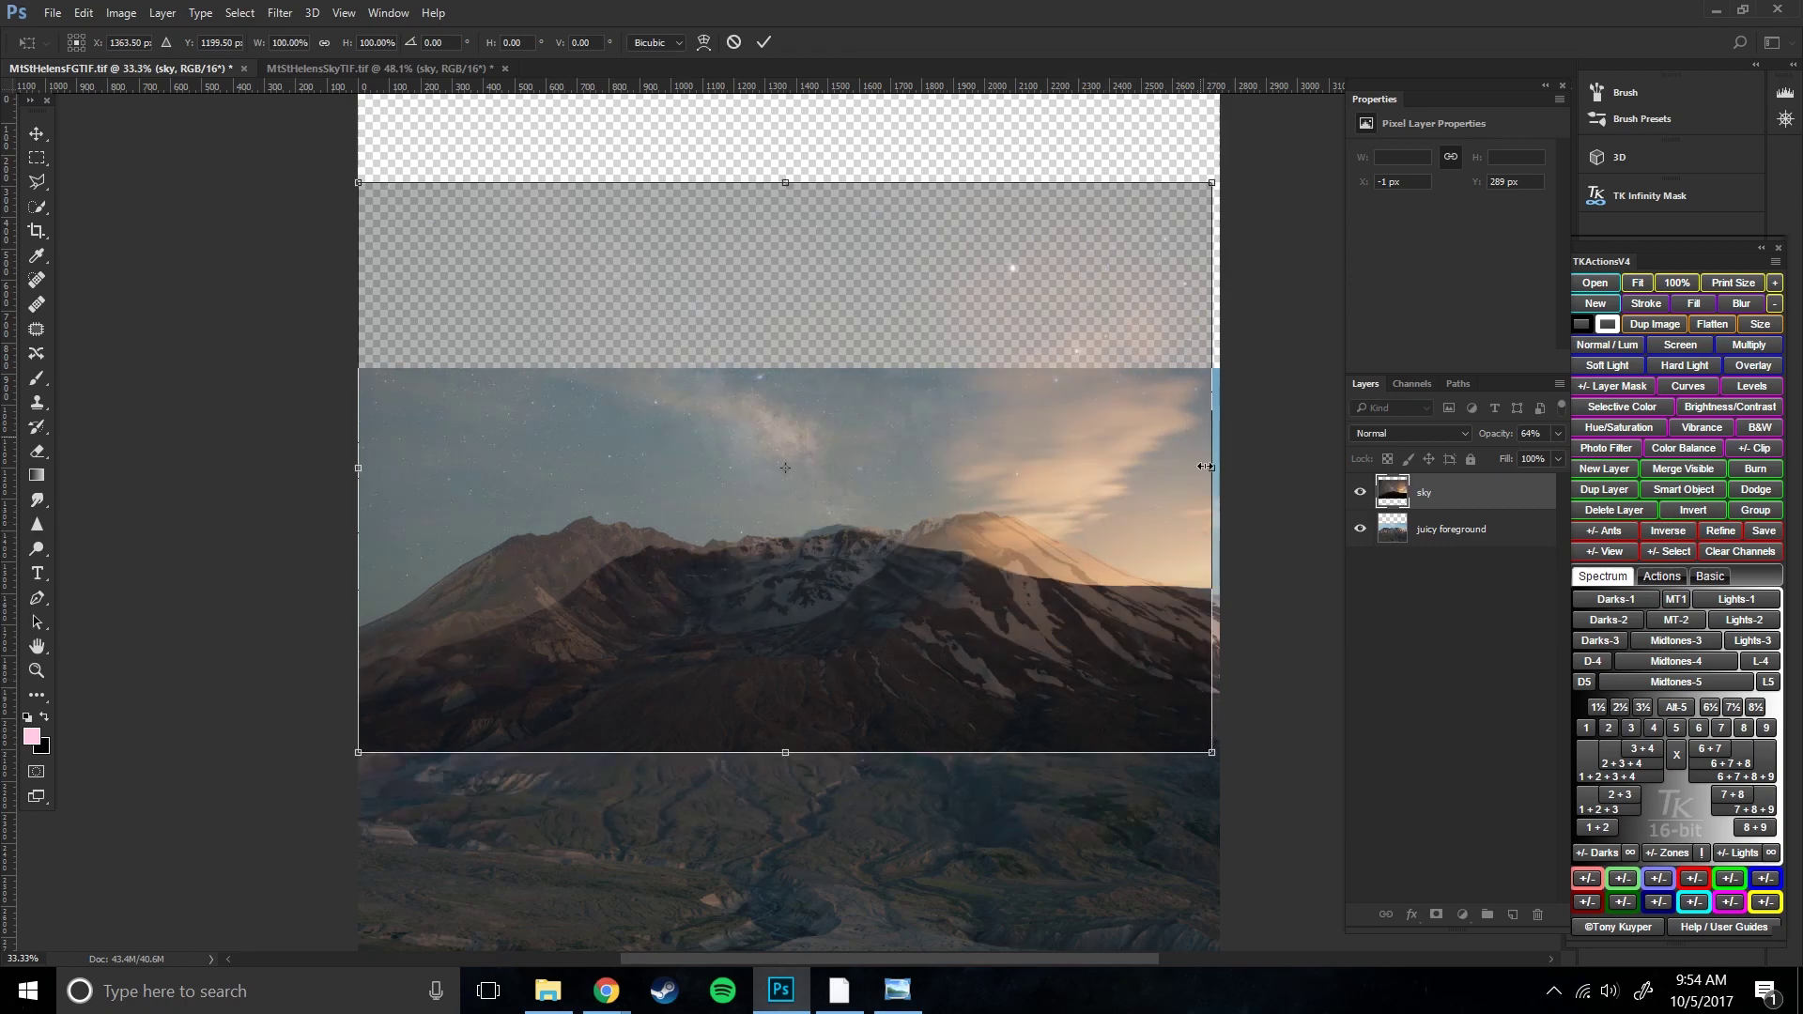
{"action": "left_click", "coordinate": [1207, 752]}
{"action": "key", "text": "shift"}
{"action": "mouse_move", "coordinate": [1212, 754]}
{"action": "left_mouse_down"}
{"action": "mouse_move", "coordinate": [1268, 791]}
{"action": "mouse_move", "coordinate": [1221, 836]}
{"action": "mouse_move", "coordinate": [1152, 803]}
{"action": "mouse_move", "coordinate": [967, 611]}
{"action": "mouse_move", "coordinate": [1212, 771]}
{"action": "left_mouse_up"}
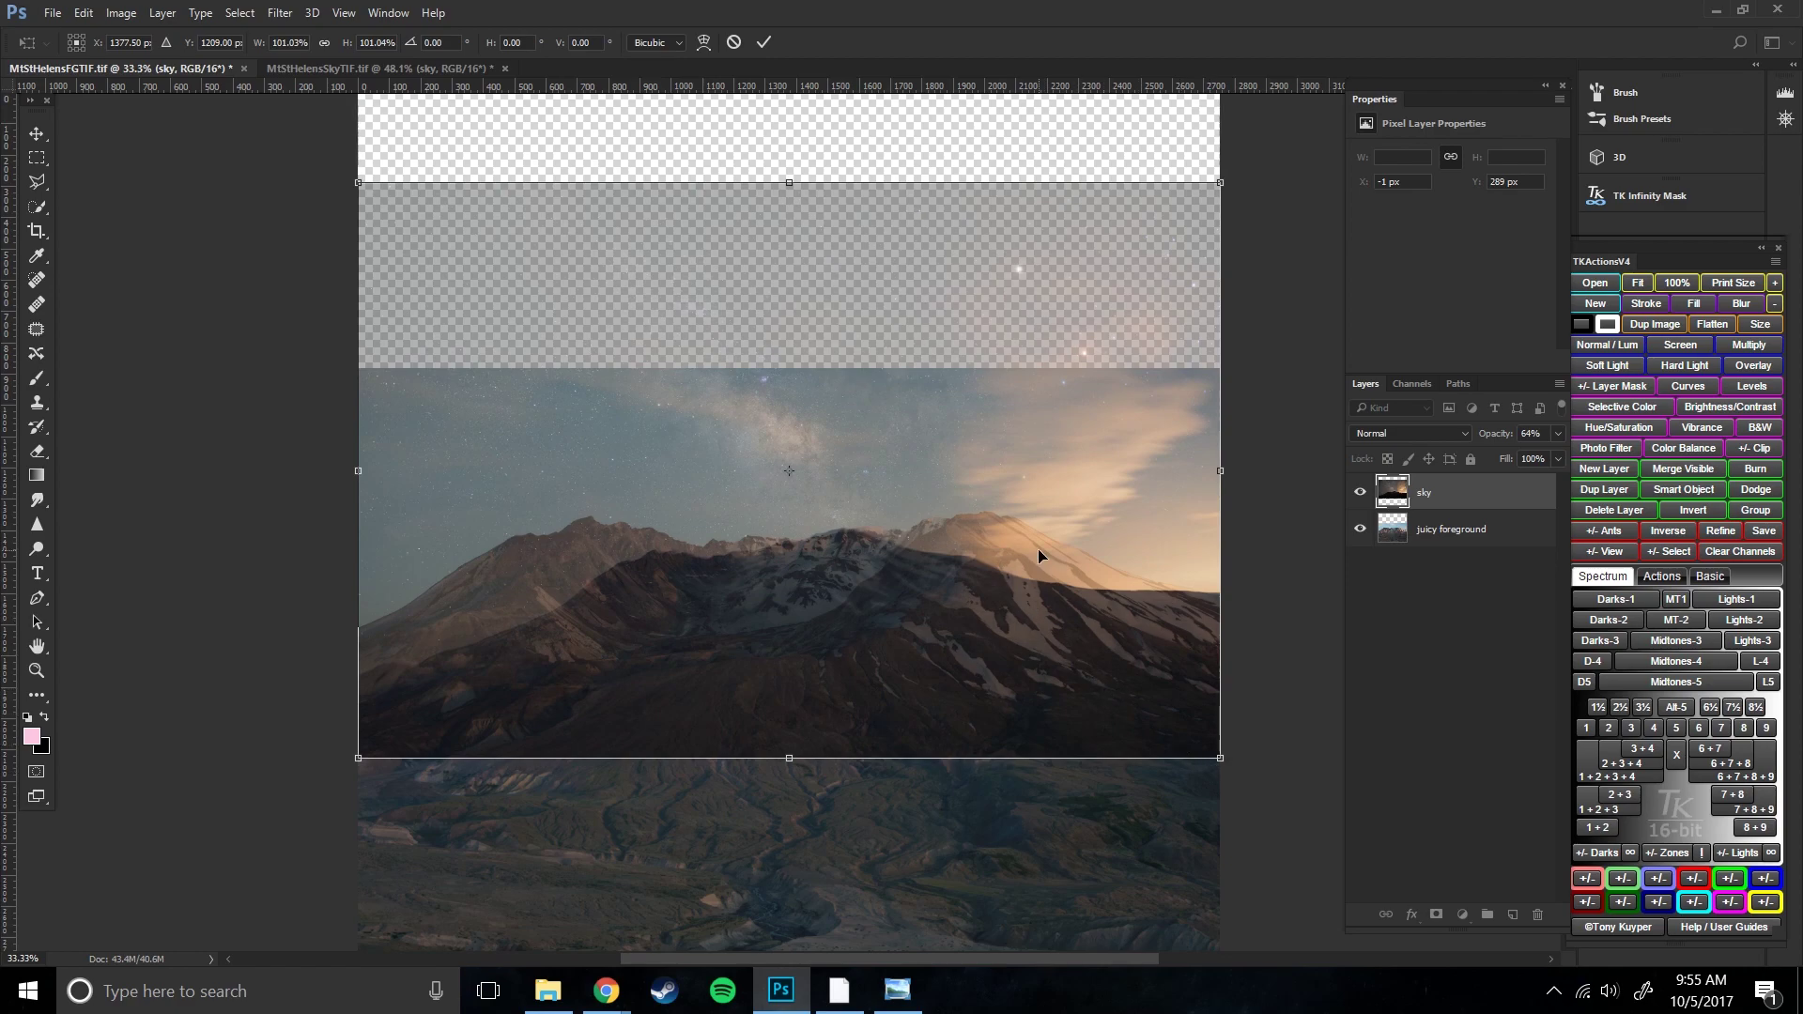
{"action": "key", "text": "Return"}
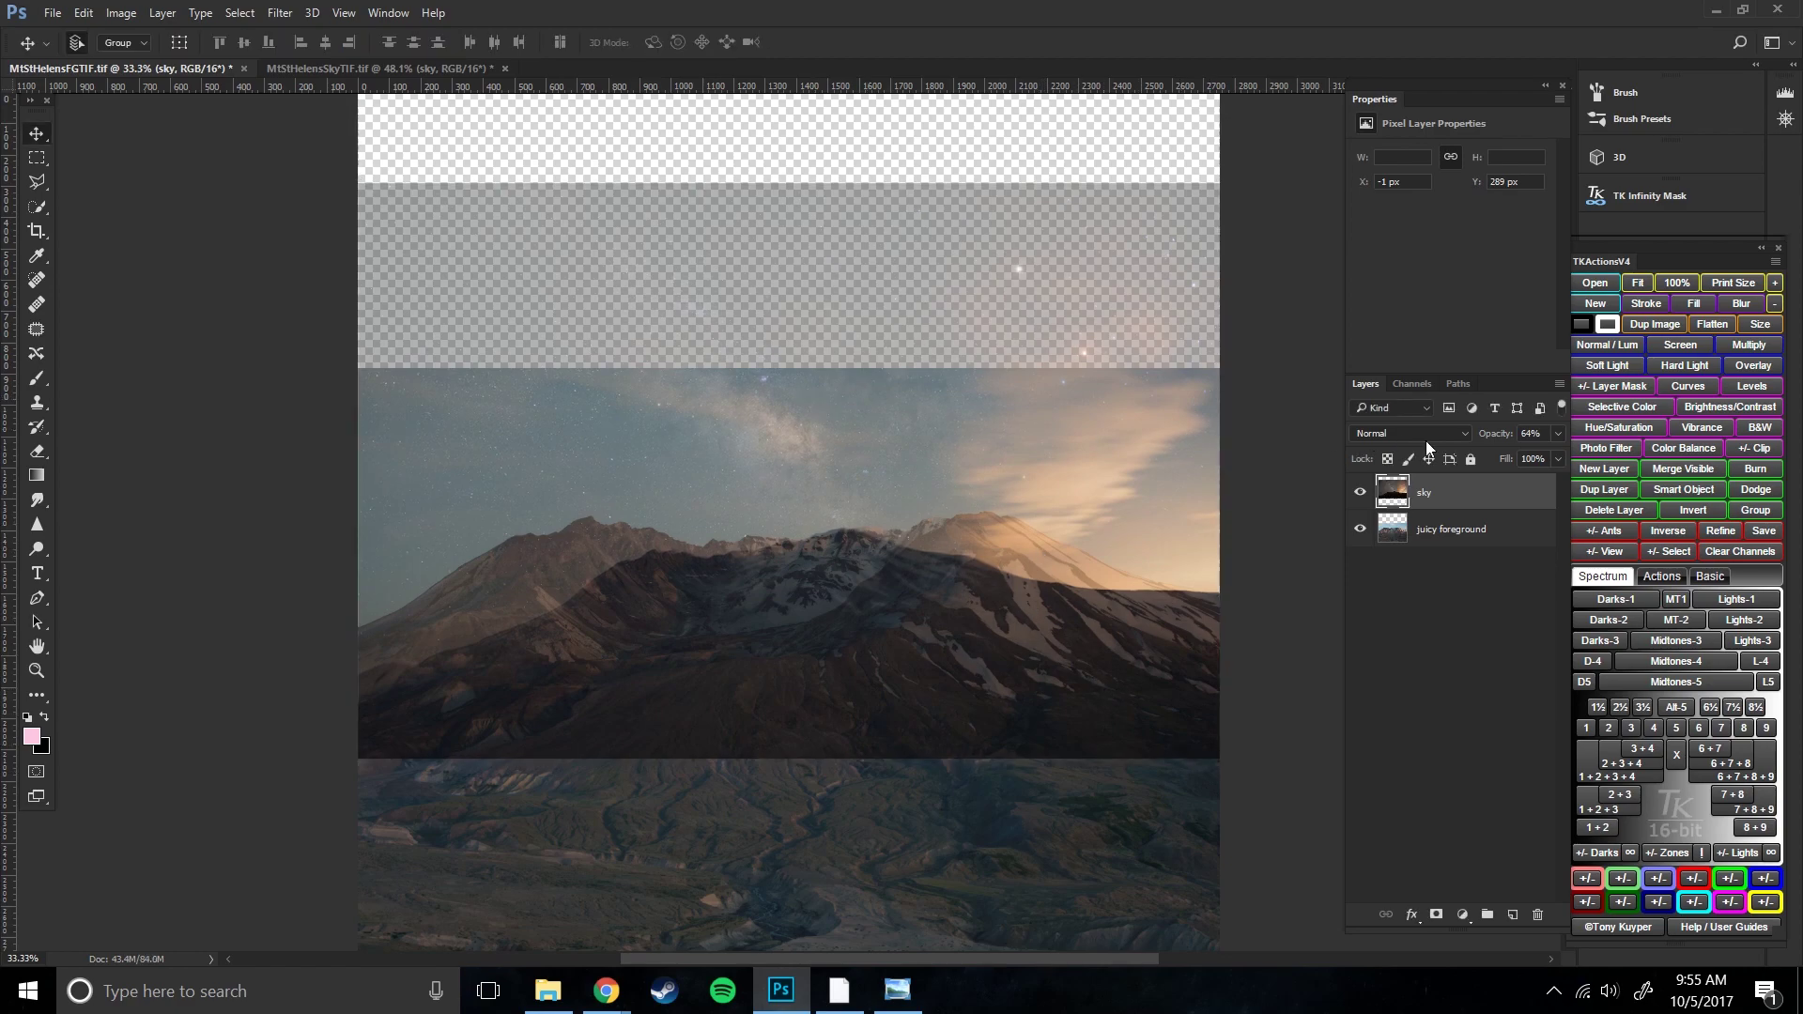
- Set the sky layer's opacity to 67% and shift the layer down to about Y 352 px
{"action": "left_click_drag", "start_coordinate": [1494, 442], "coordinate": [1508, 446]}
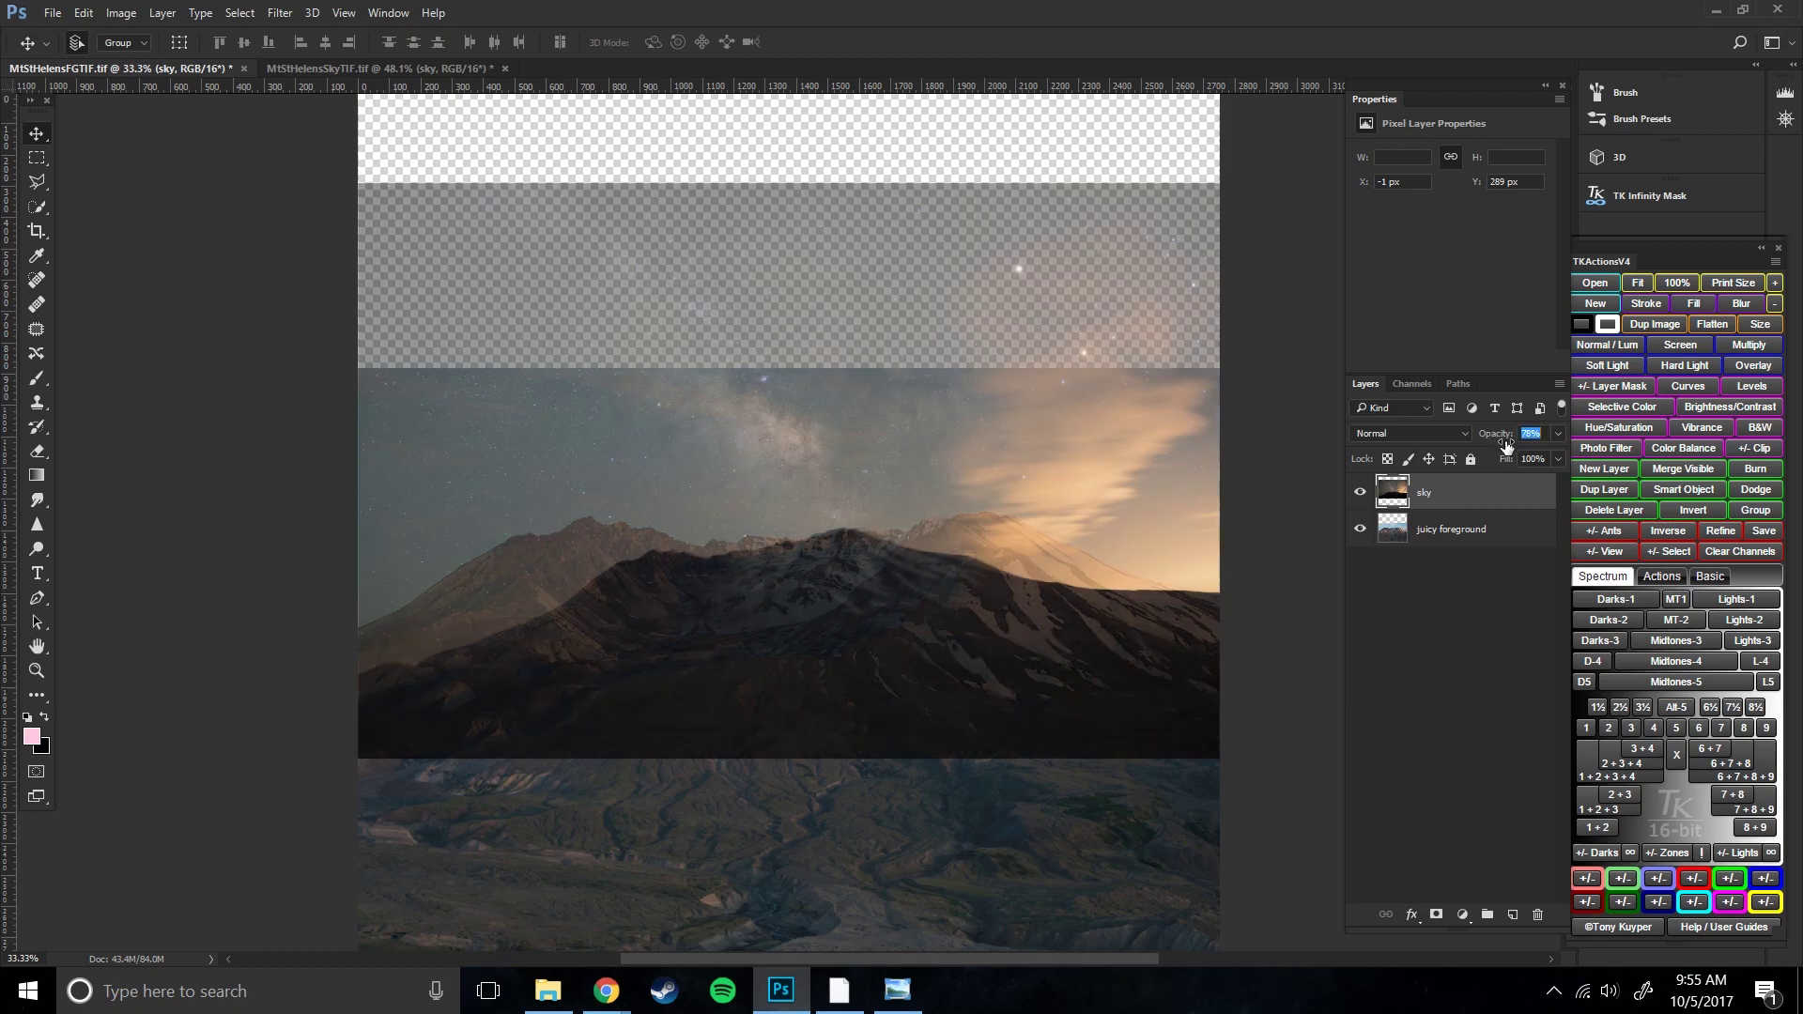
{"action": "key", "text": "b"}
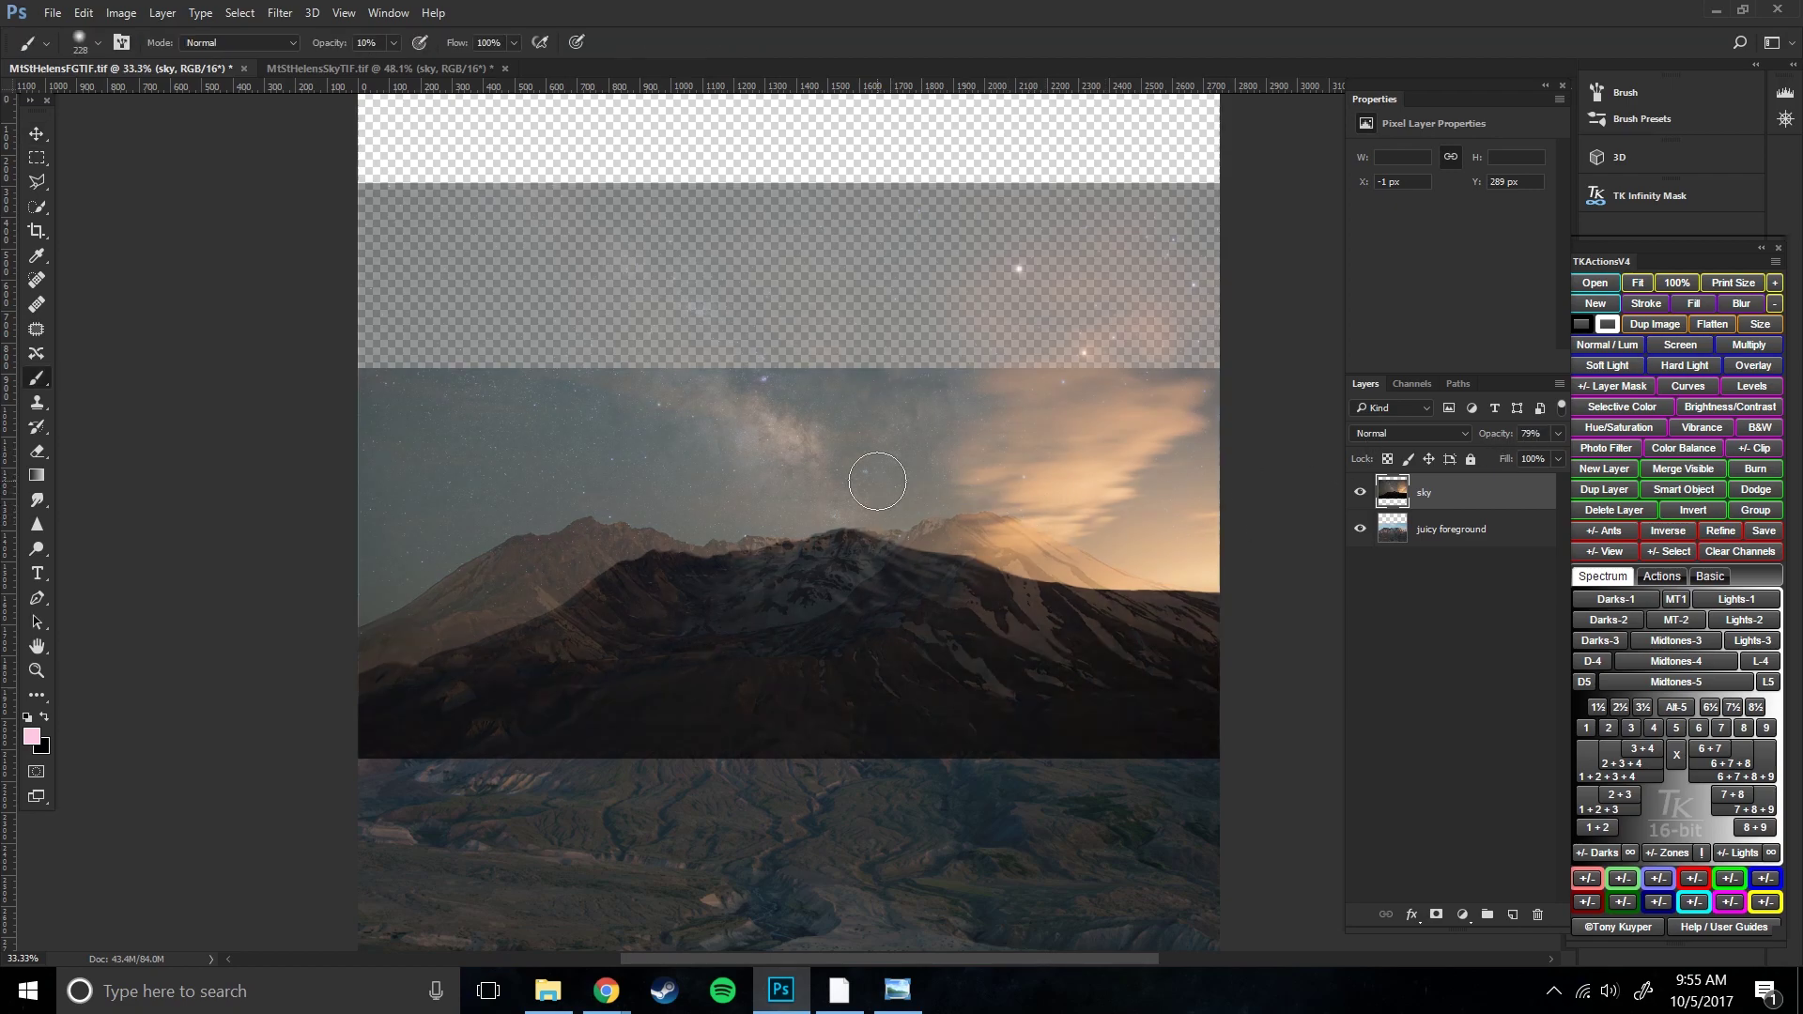
{"action": "left_click_drag", "start_coordinate": [1495, 441], "coordinate": [1509, 441]}
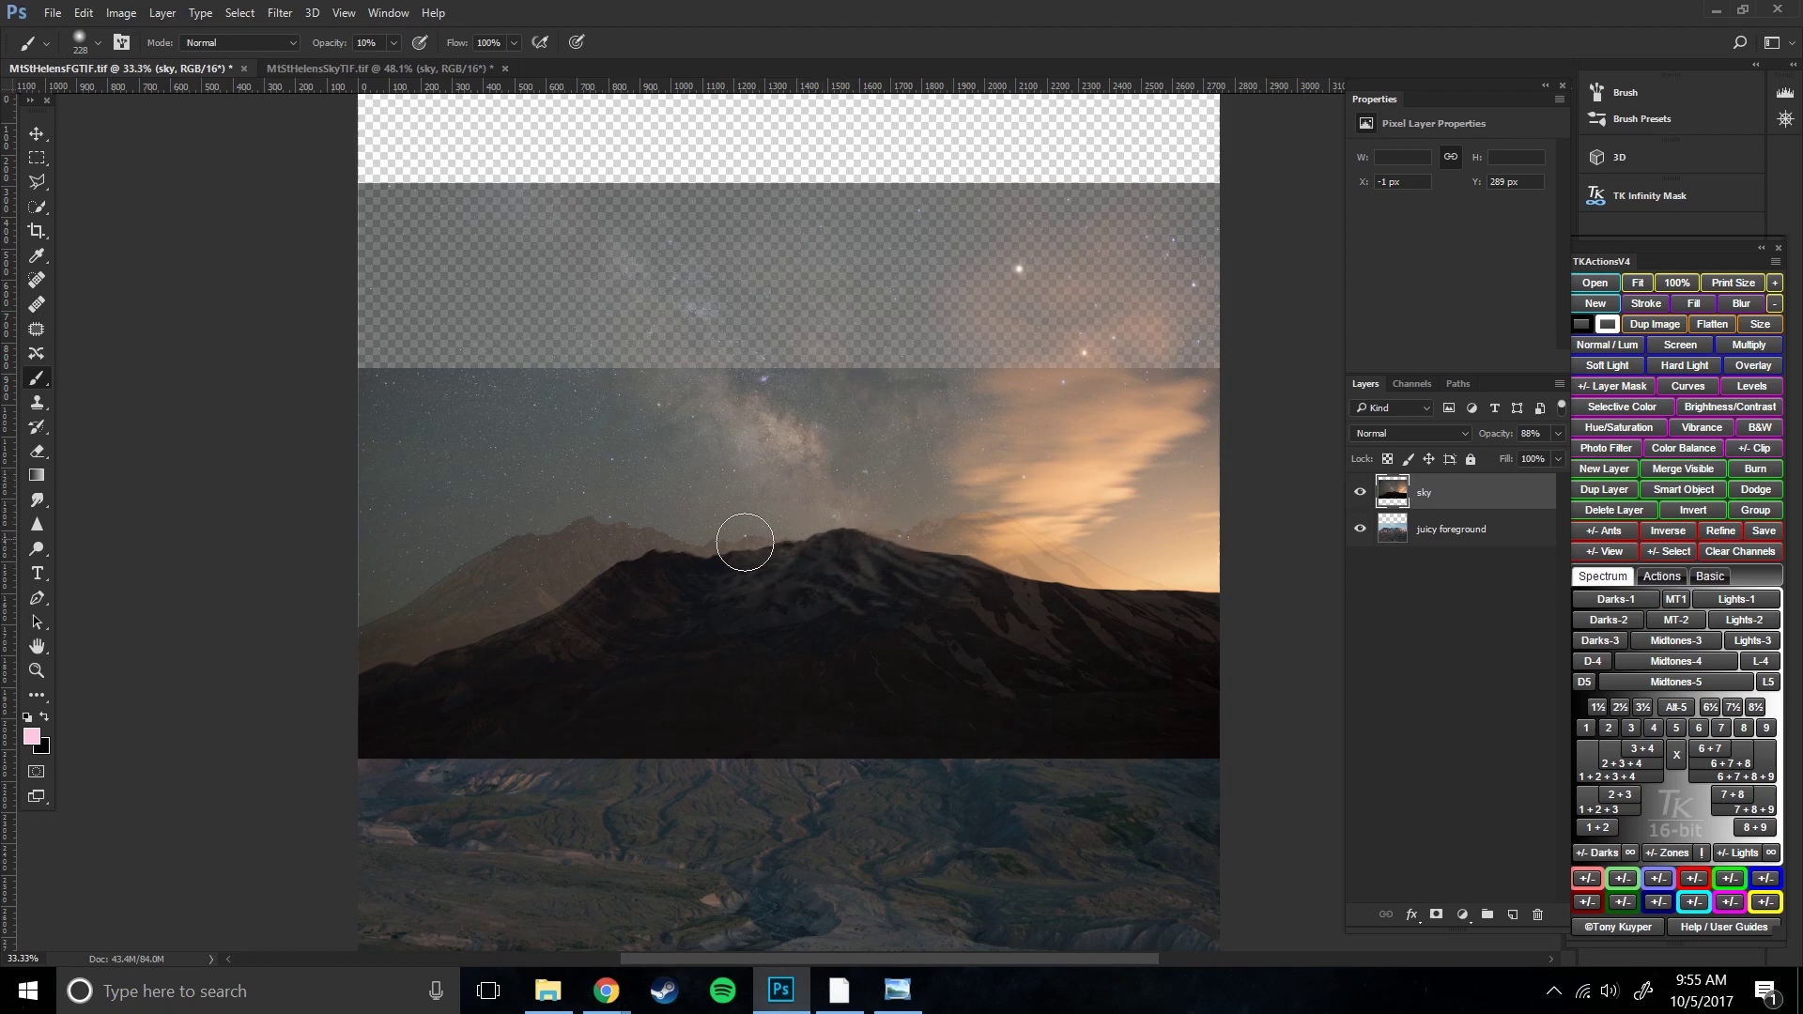
{"action": "left_click_drag", "start_coordinate": [1500, 441], "coordinate": [1480, 443]}
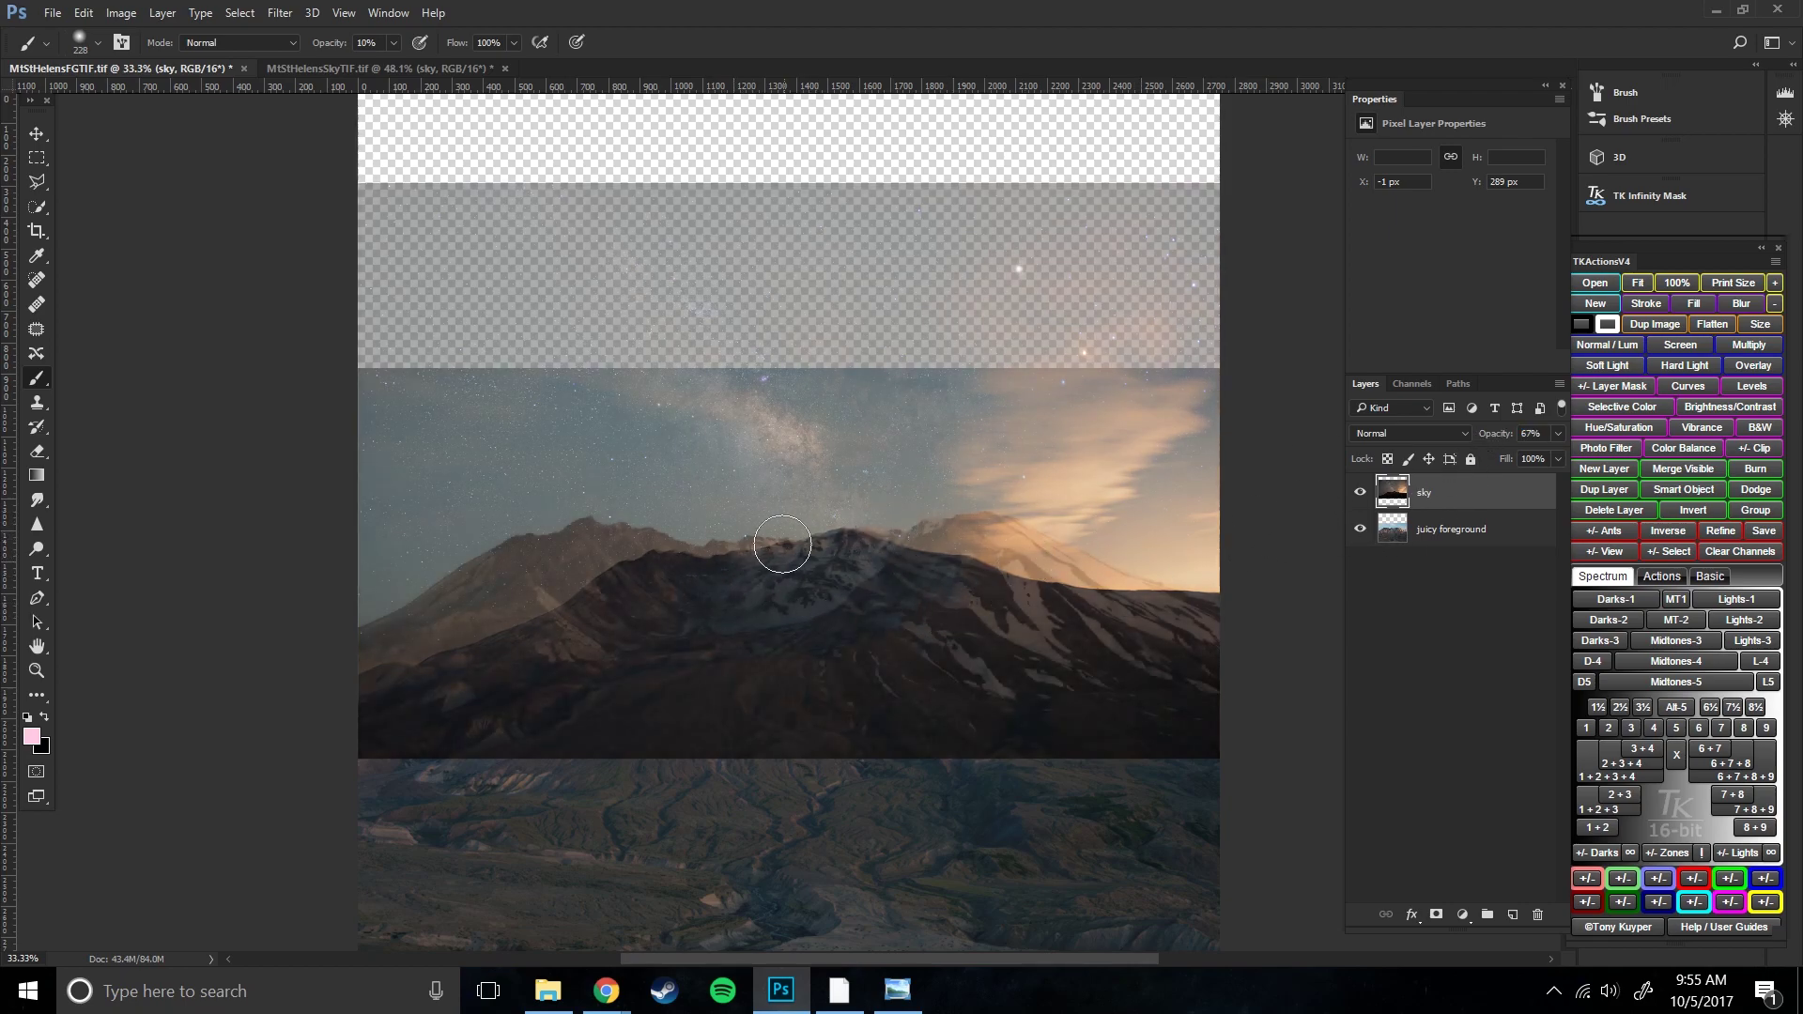
{"action": "key", "text": "v"}
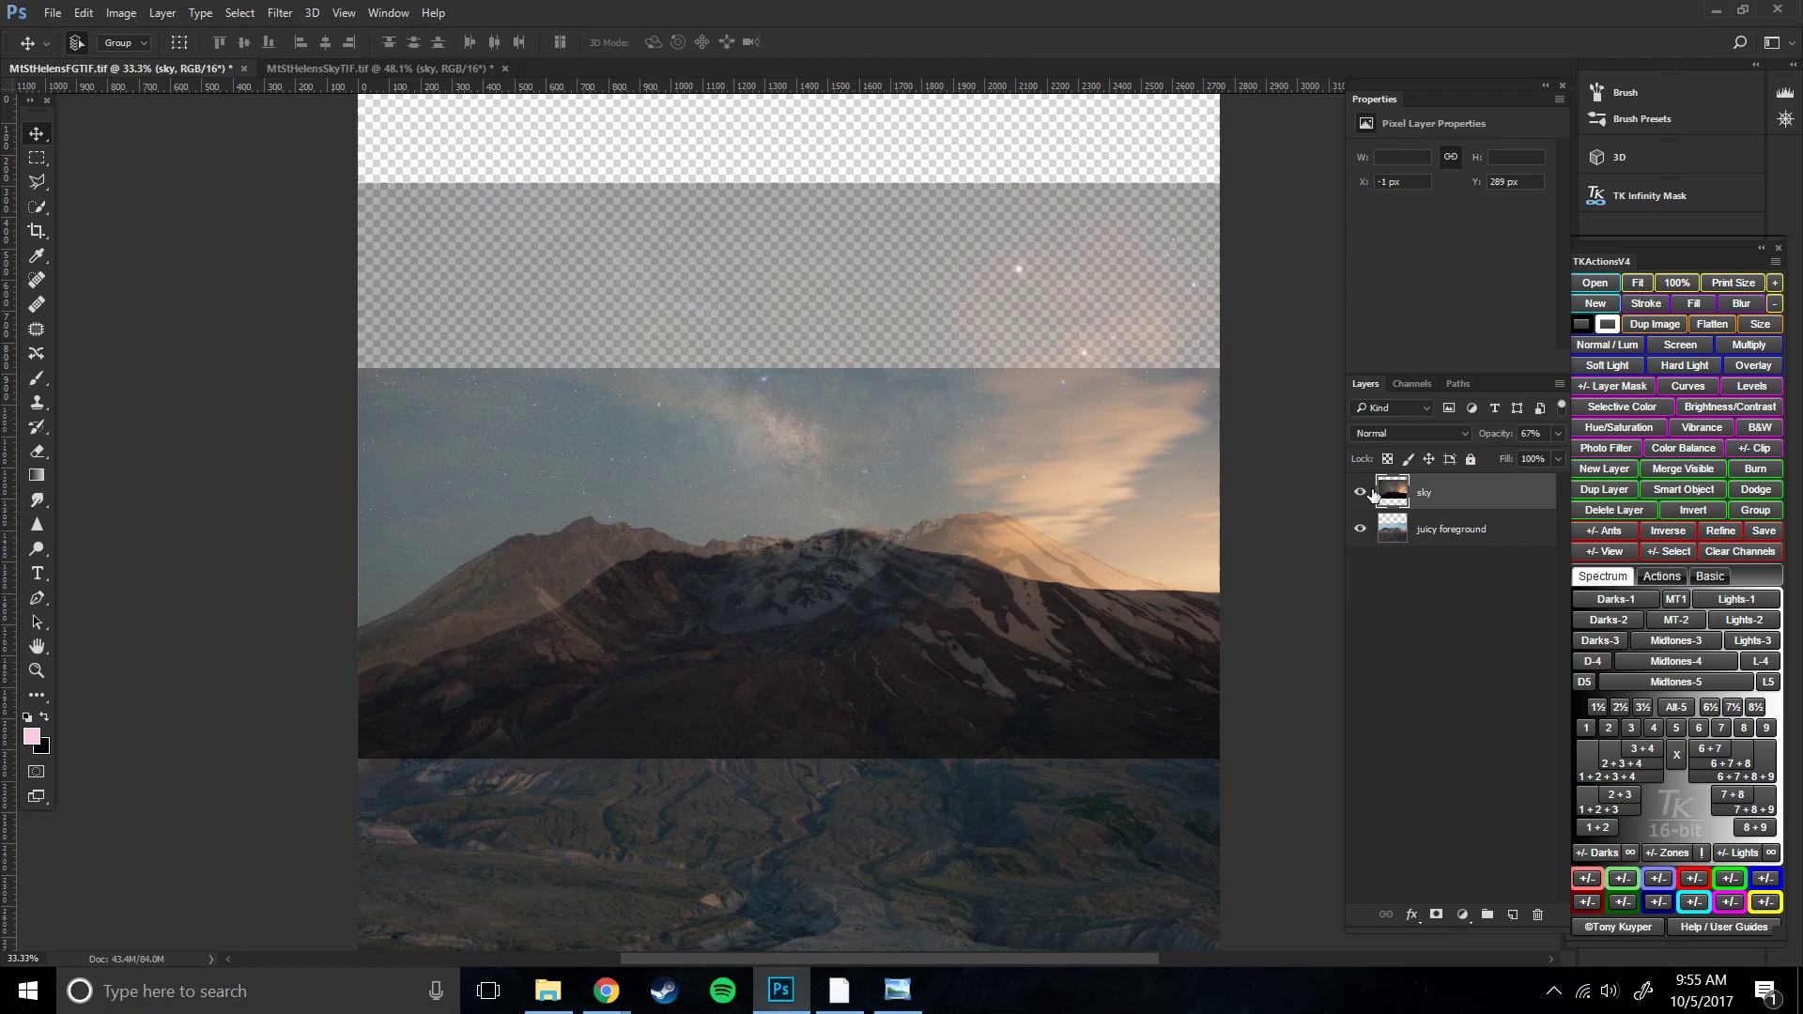
{"action": "left_click_drag", "start_coordinate": [983, 470], "coordinate": [979, 488]}
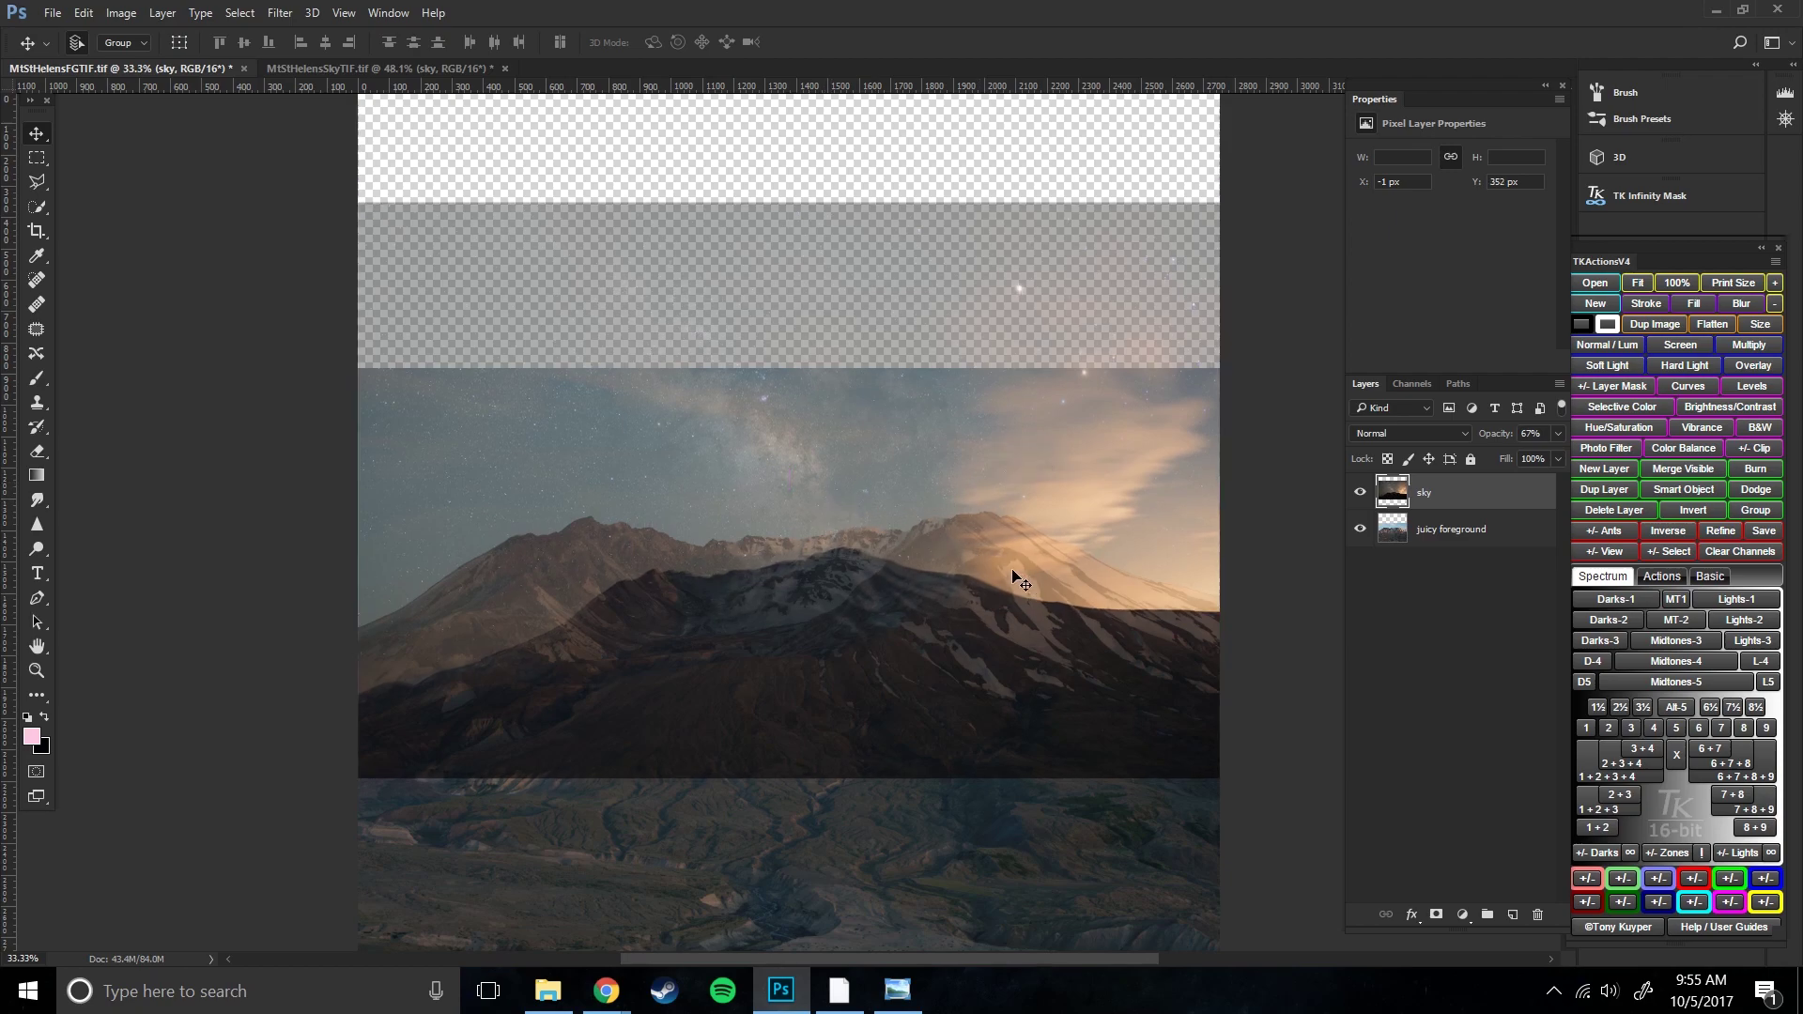
- Shift the sky layer up to about Y 283 px and set its opacity to 100%
{"action": "left_click_drag", "start_coordinate": [852, 500], "coordinate": [851, 480]}
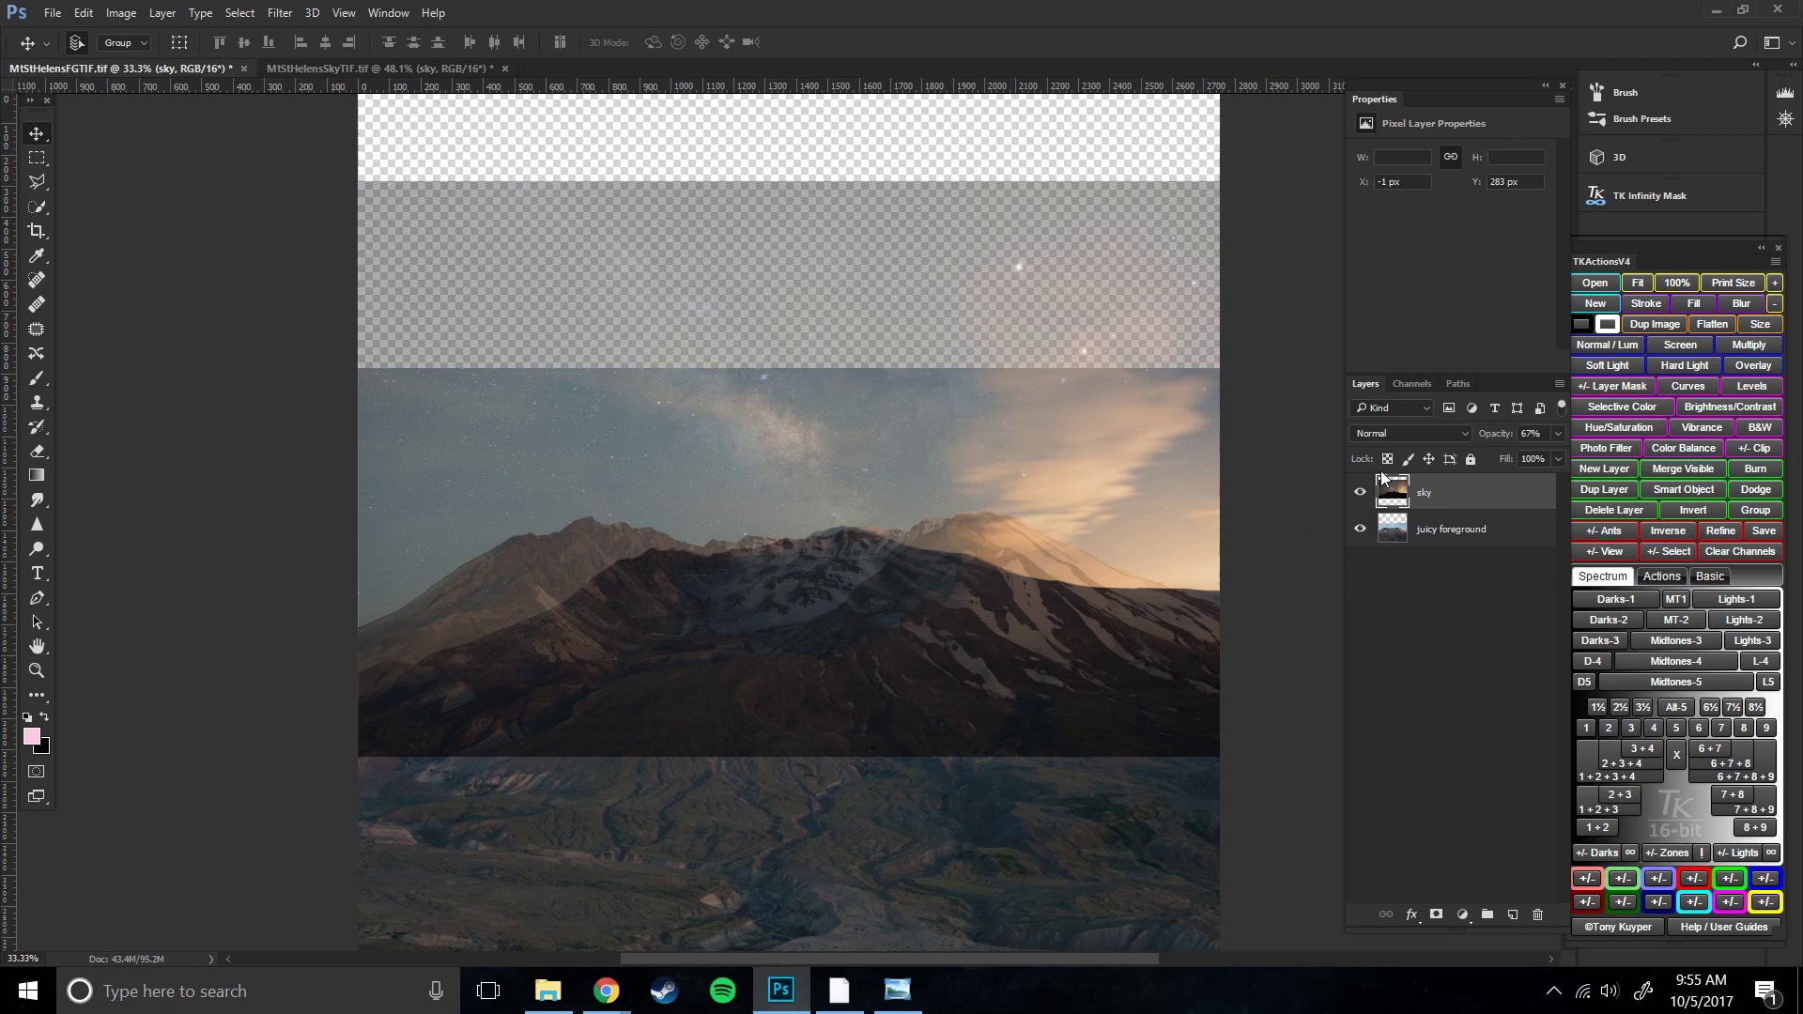
{"action": "left_click_drag", "start_coordinate": [1483, 433], "coordinate": [1531, 438]}
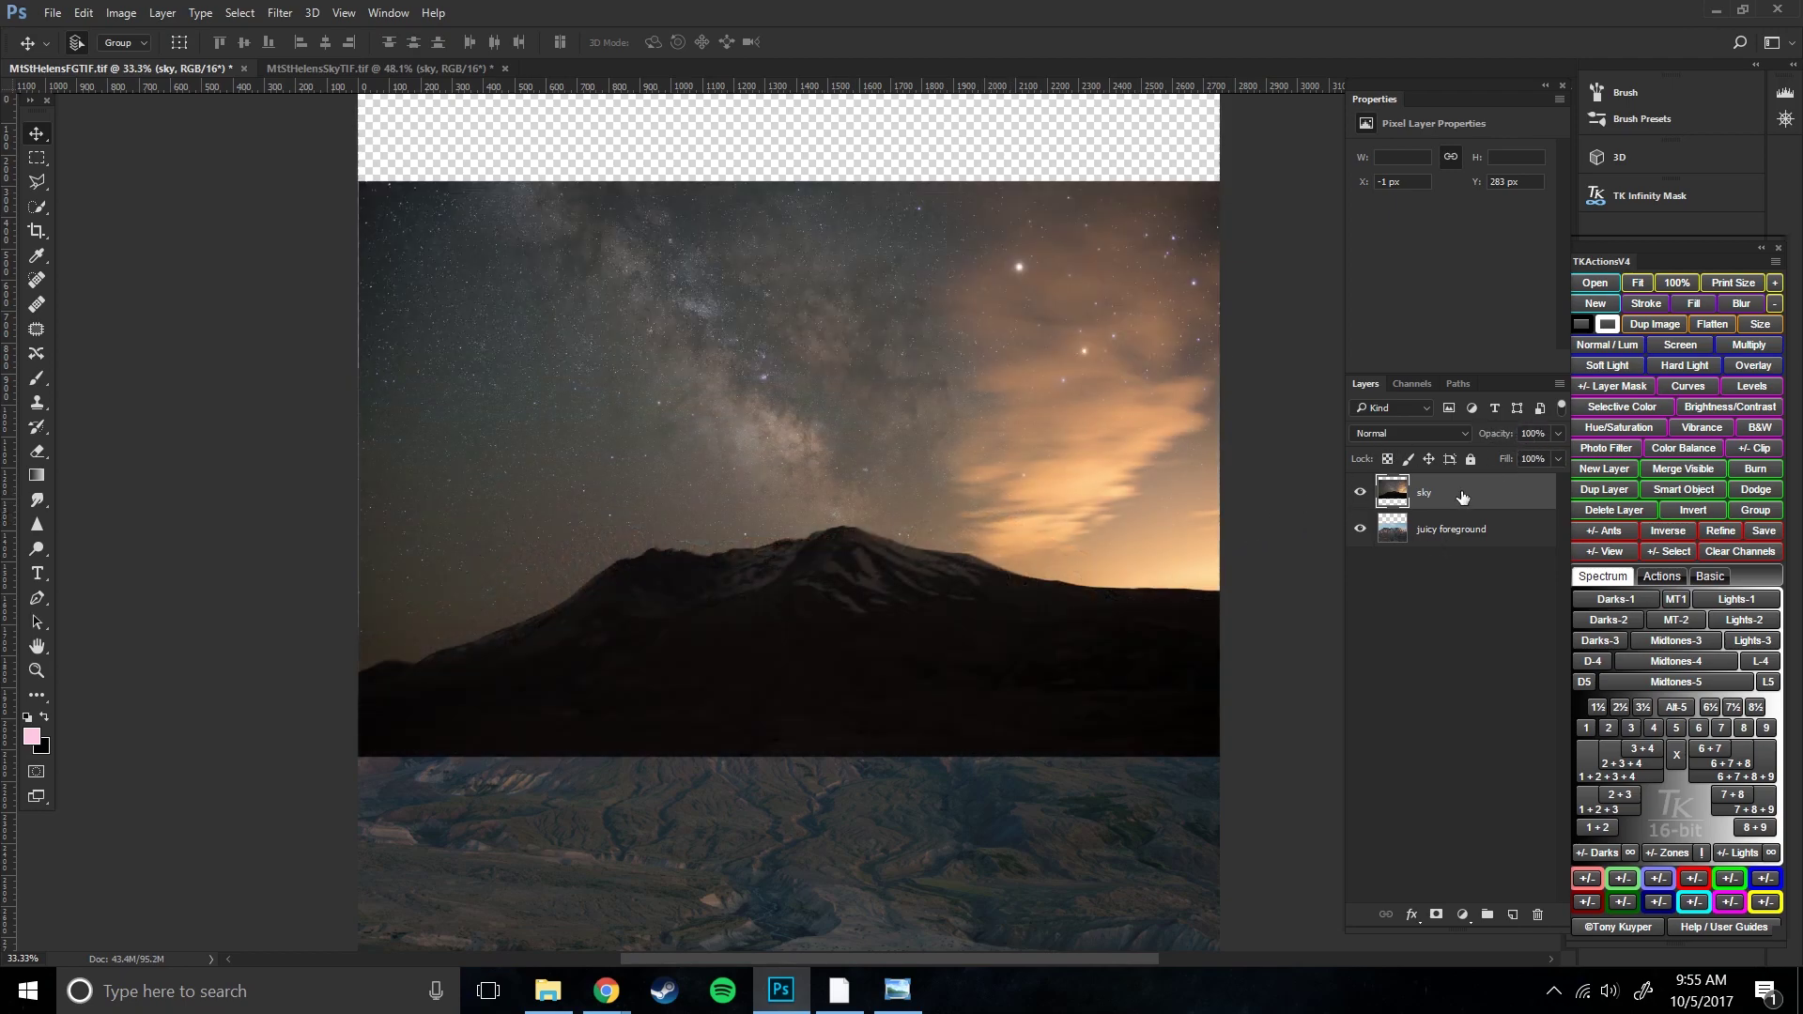
- Place the sky layer beneath the juicy foreground layer and make the foreground layer active
{"action": "left_click_drag", "start_coordinate": [1451, 502], "coordinate": [1441, 536]}
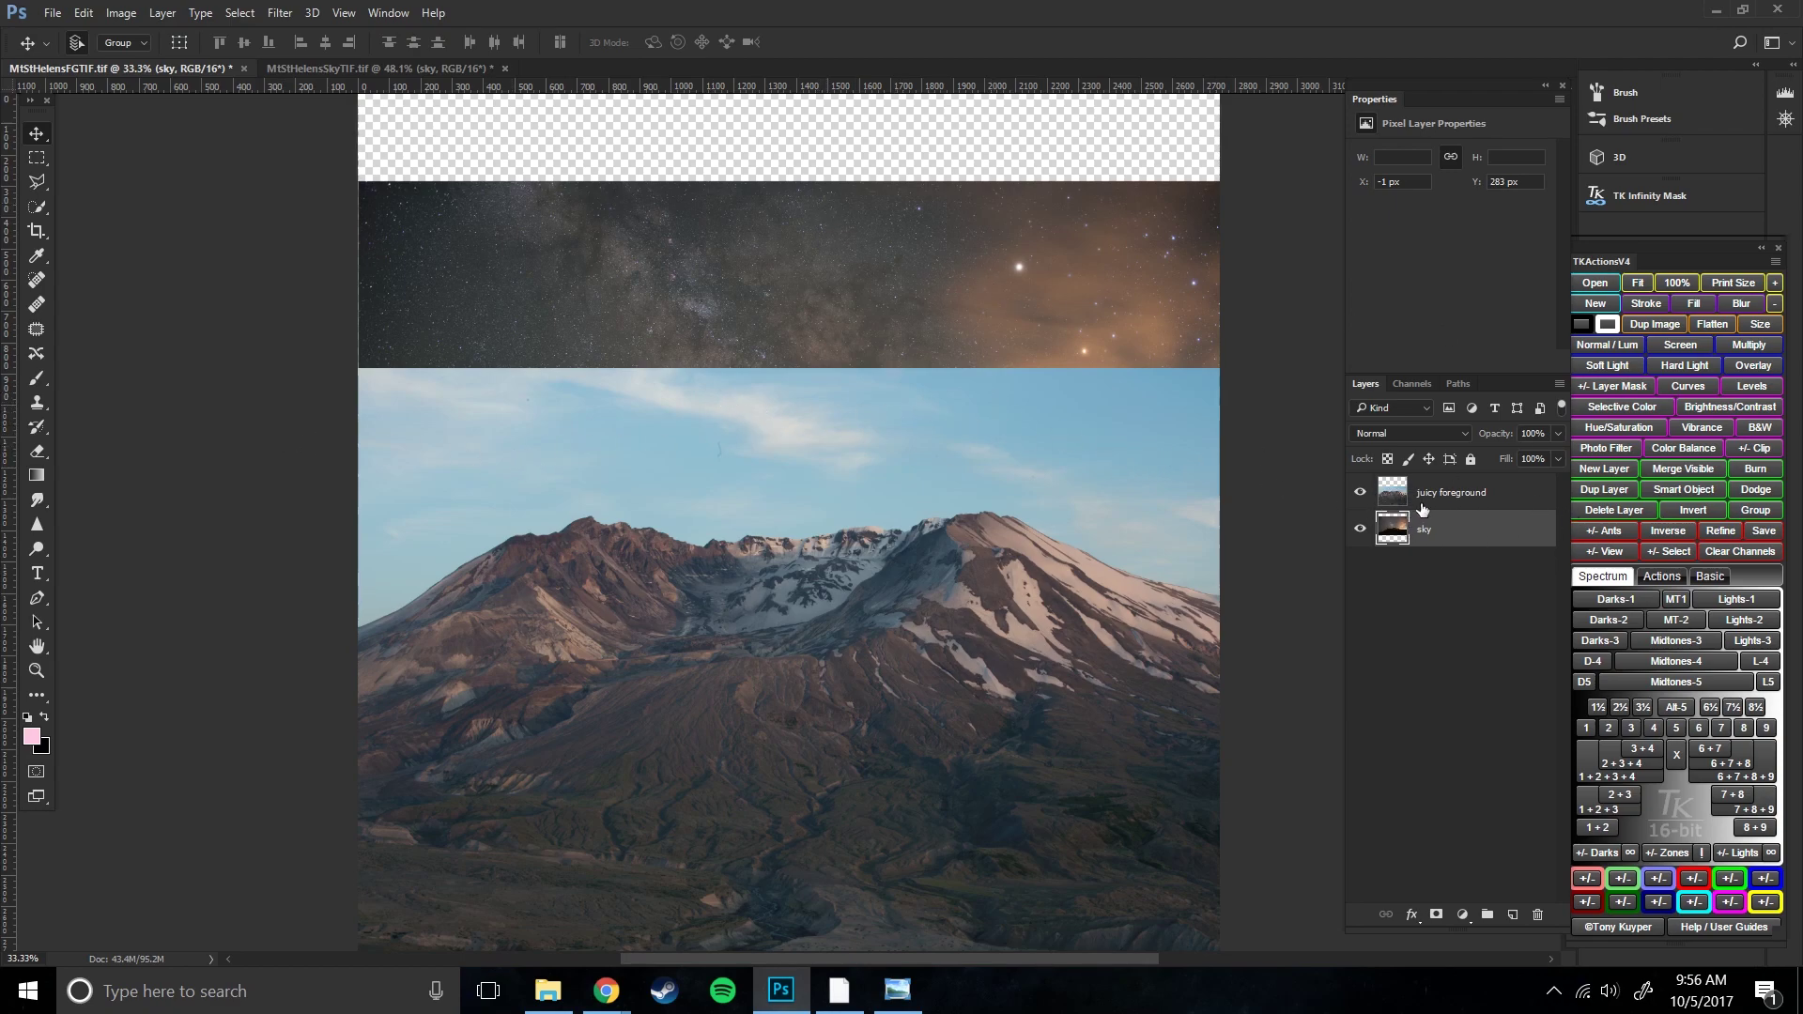
{"action": "left_click", "coordinate": [1456, 503]}
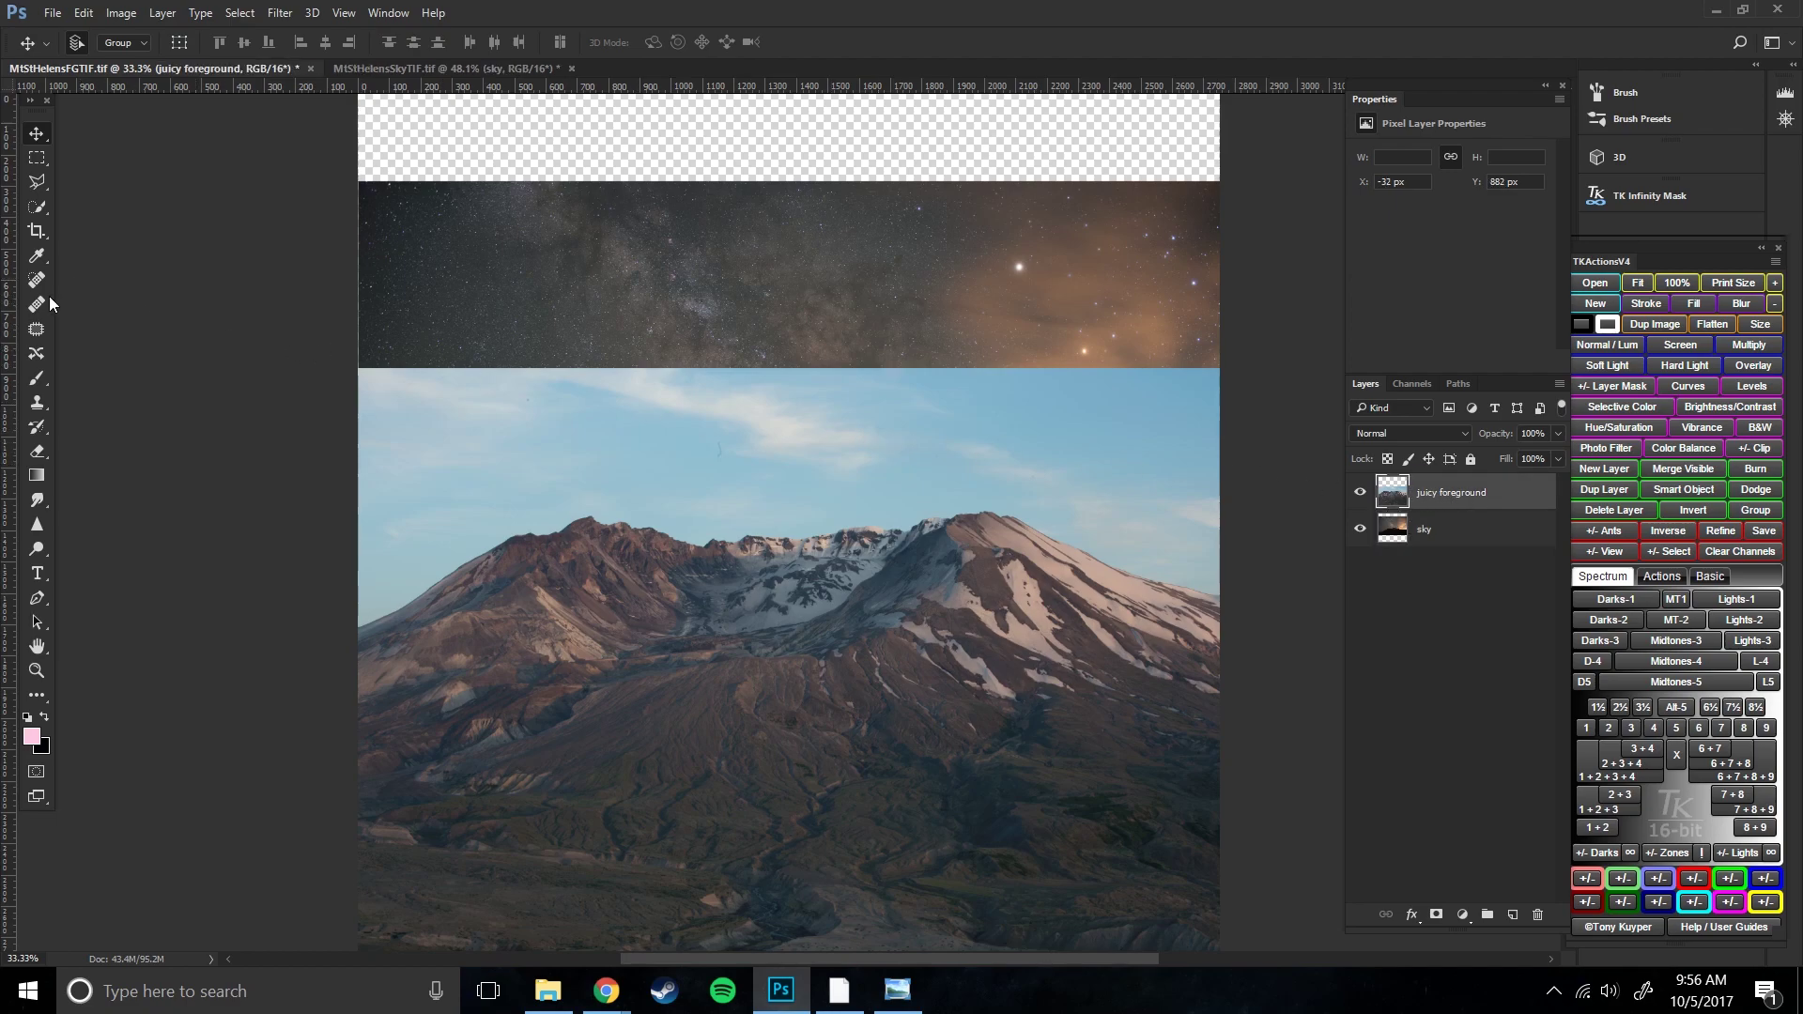
- Select the mountain and land below its ridge with the Quick Selection tool and turn the selection into a layer mask on the foreground
{"action": "left_click", "coordinate": [36, 211]}
{"action": "right_click", "coordinate": [35, 212]}
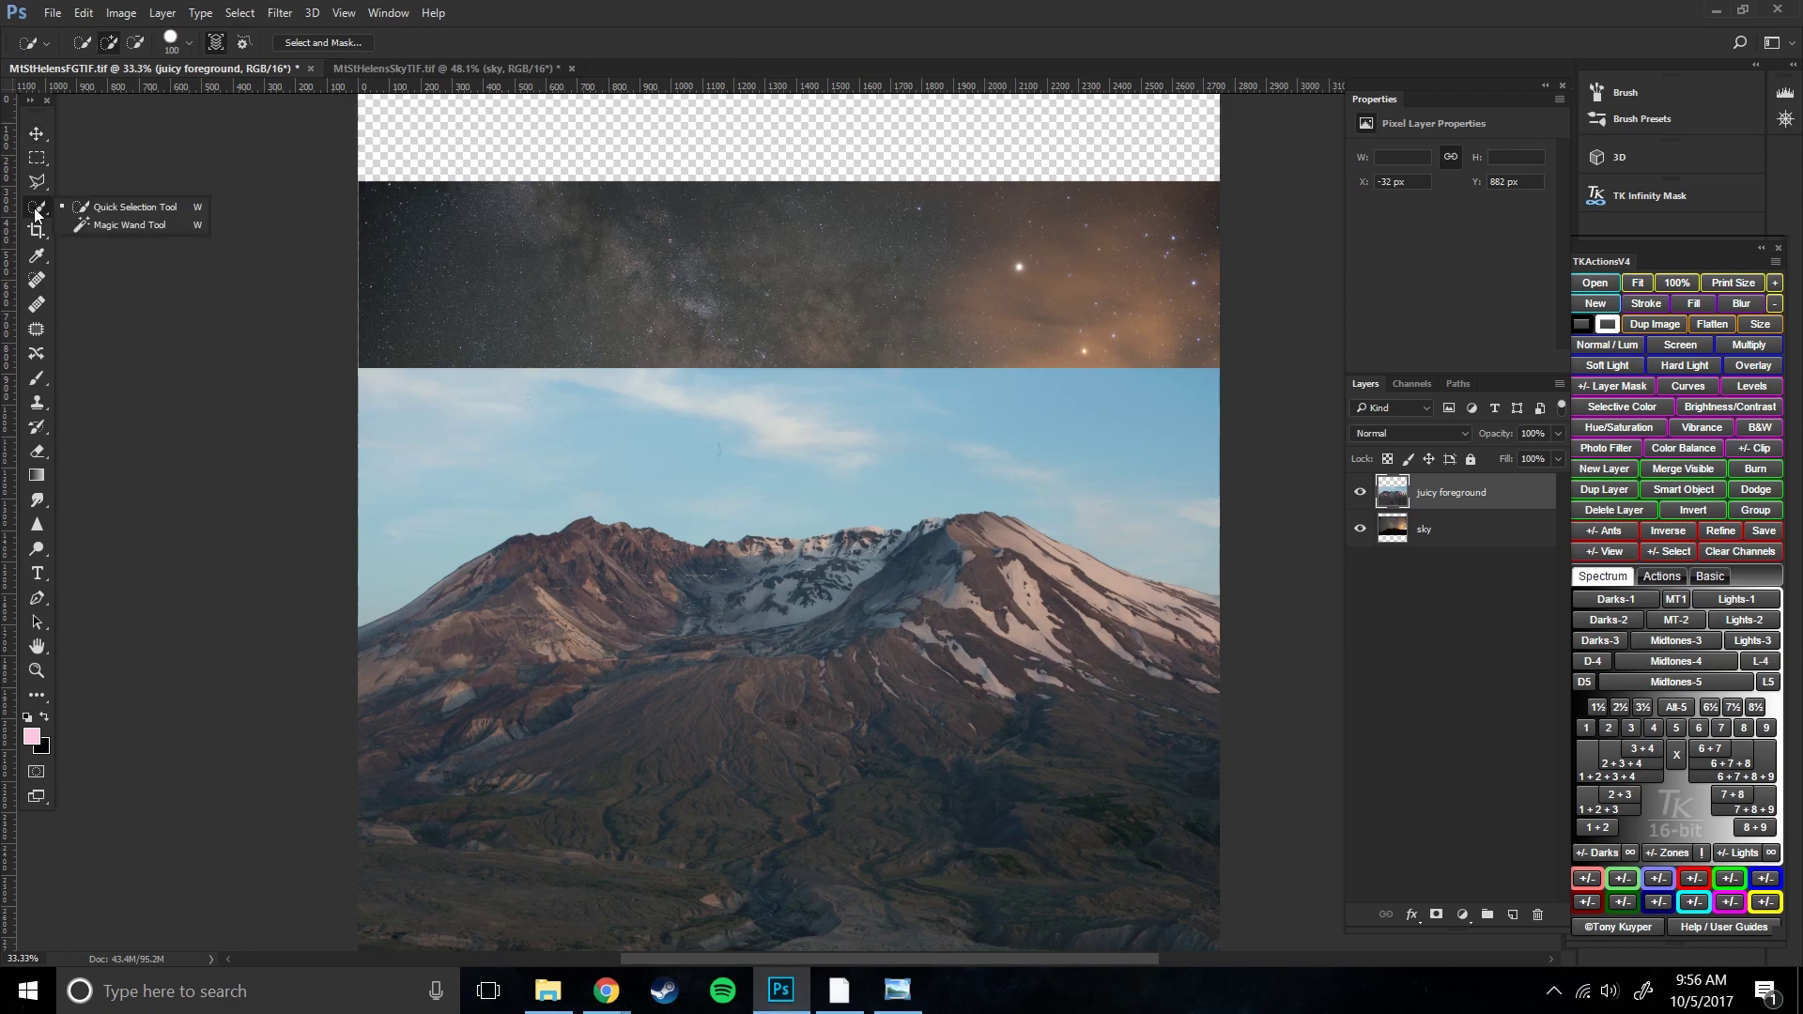
{"action": "left_click", "coordinate": [124, 207]}
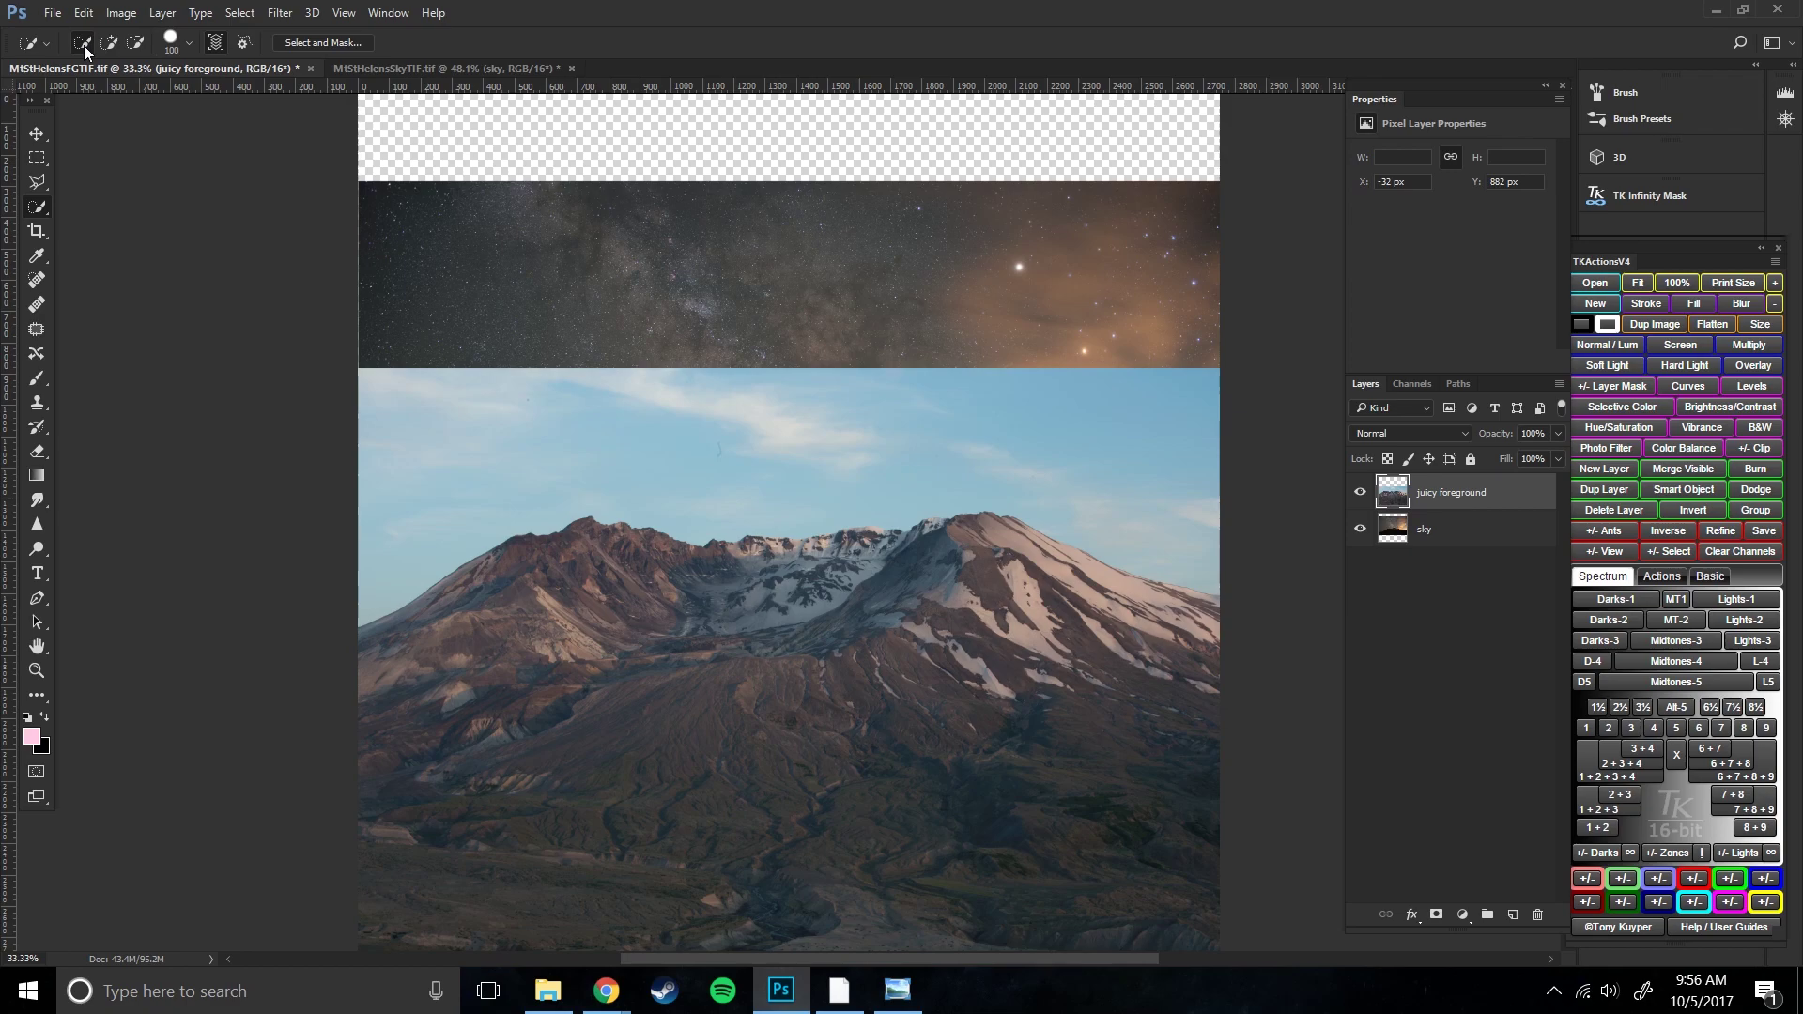
{"action": "left_click", "coordinate": [112, 47]}
{"action": "left_click", "coordinate": [82, 43]}
{"action": "left_click", "coordinate": [371, 661]}
{"action": "mouse_move", "coordinate": [371, 661]}
{"action": "left_mouse_down"}
{"action": "mouse_move", "coordinate": [574, 559]}
{"action": "mouse_move", "coordinate": [853, 569]}
{"action": "mouse_move", "coordinate": [875, 565]}
{"action": "mouse_move", "coordinate": [867, 541]}
{"action": "mouse_move", "coordinate": [875, 566]}
{"action": "mouse_move", "coordinate": [924, 565]}
{"action": "mouse_move", "coordinate": [940, 532]}
{"action": "mouse_move", "coordinate": [999, 534]}
{"action": "mouse_move", "coordinate": [1209, 627]}
{"action": "mouse_move", "coordinate": [1171, 601]}
{"action": "mouse_move", "coordinate": [1183, 626]}
{"action": "mouse_move", "coordinate": [1130, 651]}
{"action": "mouse_move", "coordinate": [703, 703]}
{"action": "left_mouse_up"}
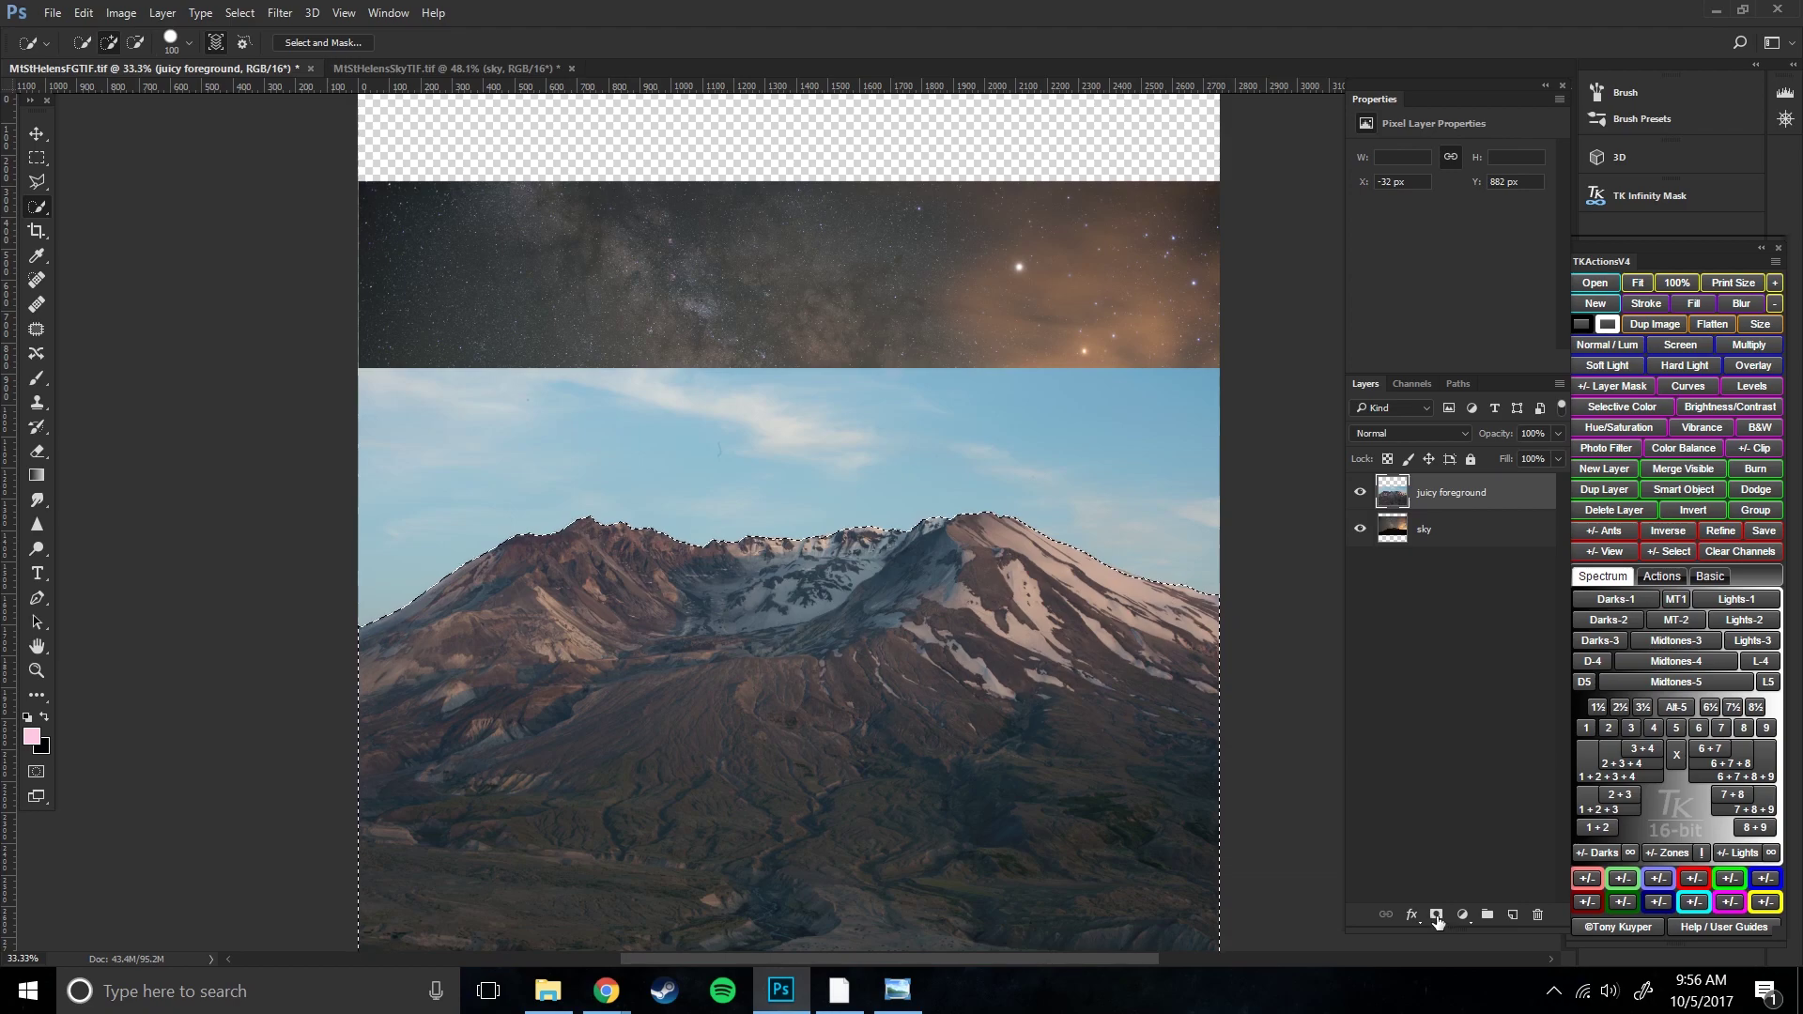
{"action": "left_click", "coordinate": [1436, 916]}
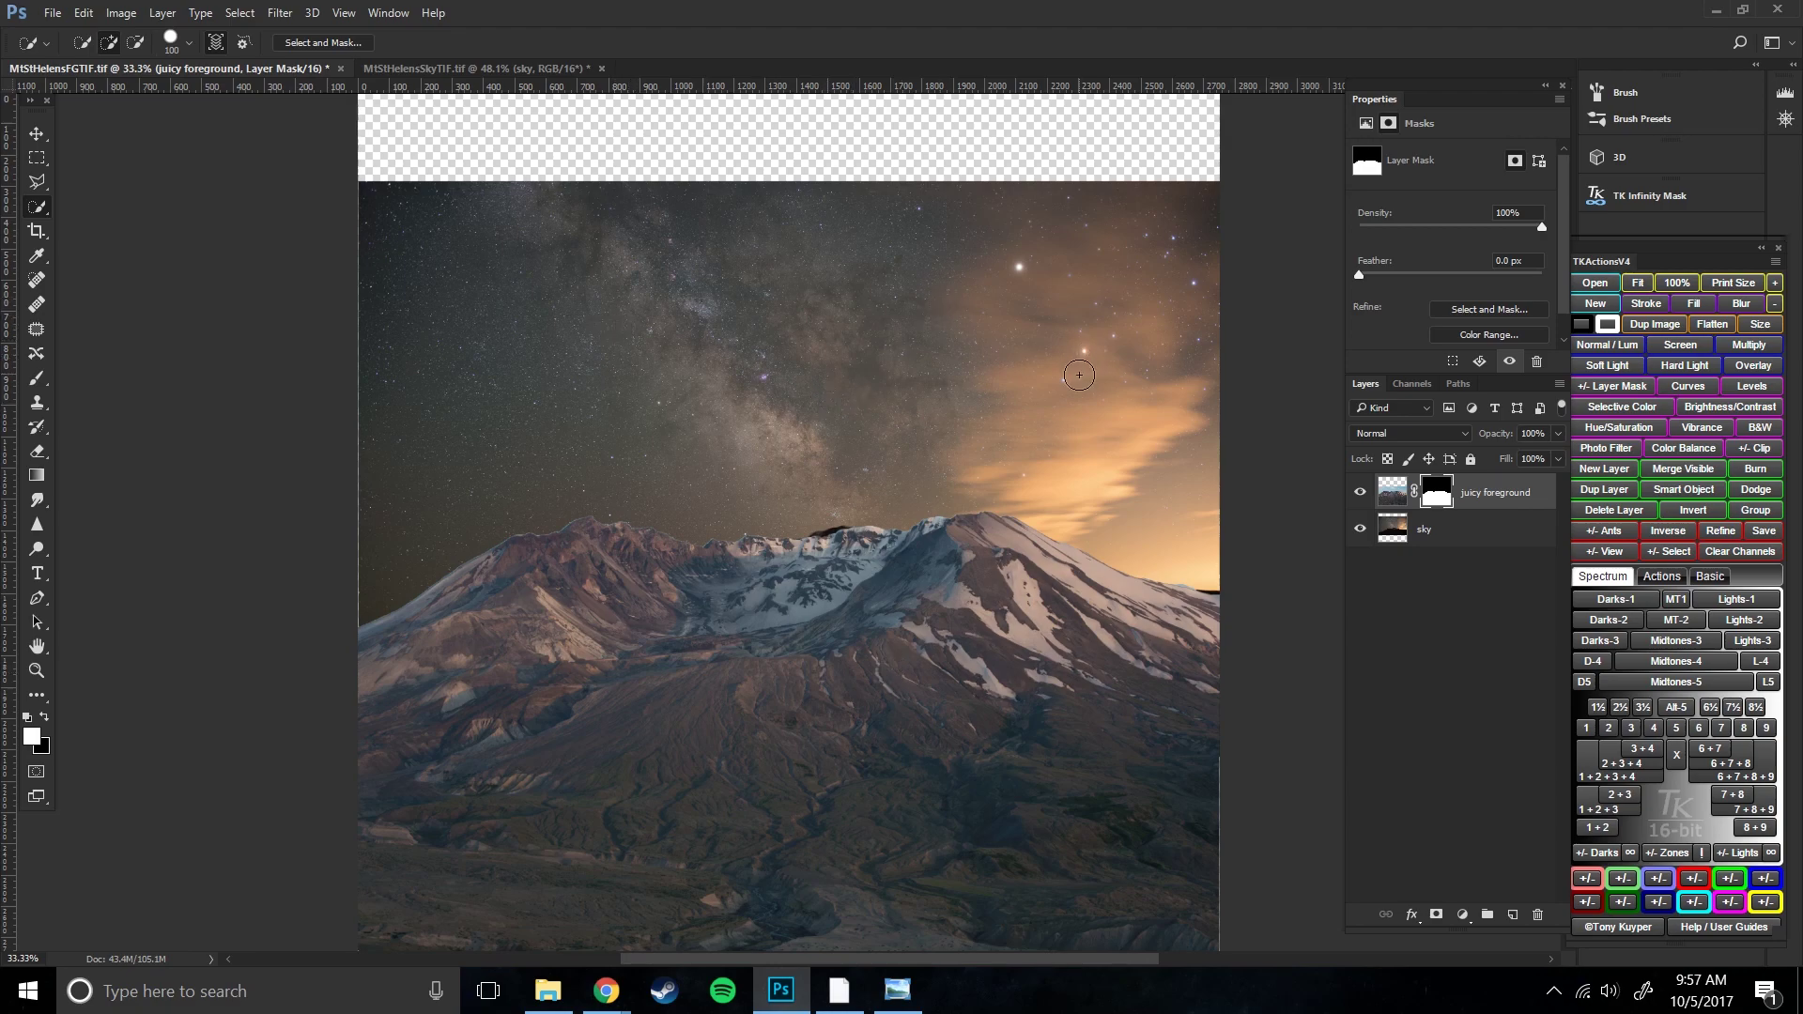
- Compare the foreground with its mask disabled and enabled, and examine the masked ridge line up close for edge fringes
{"action": "left_click", "coordinate": [1440, 498], "text": "shift"}
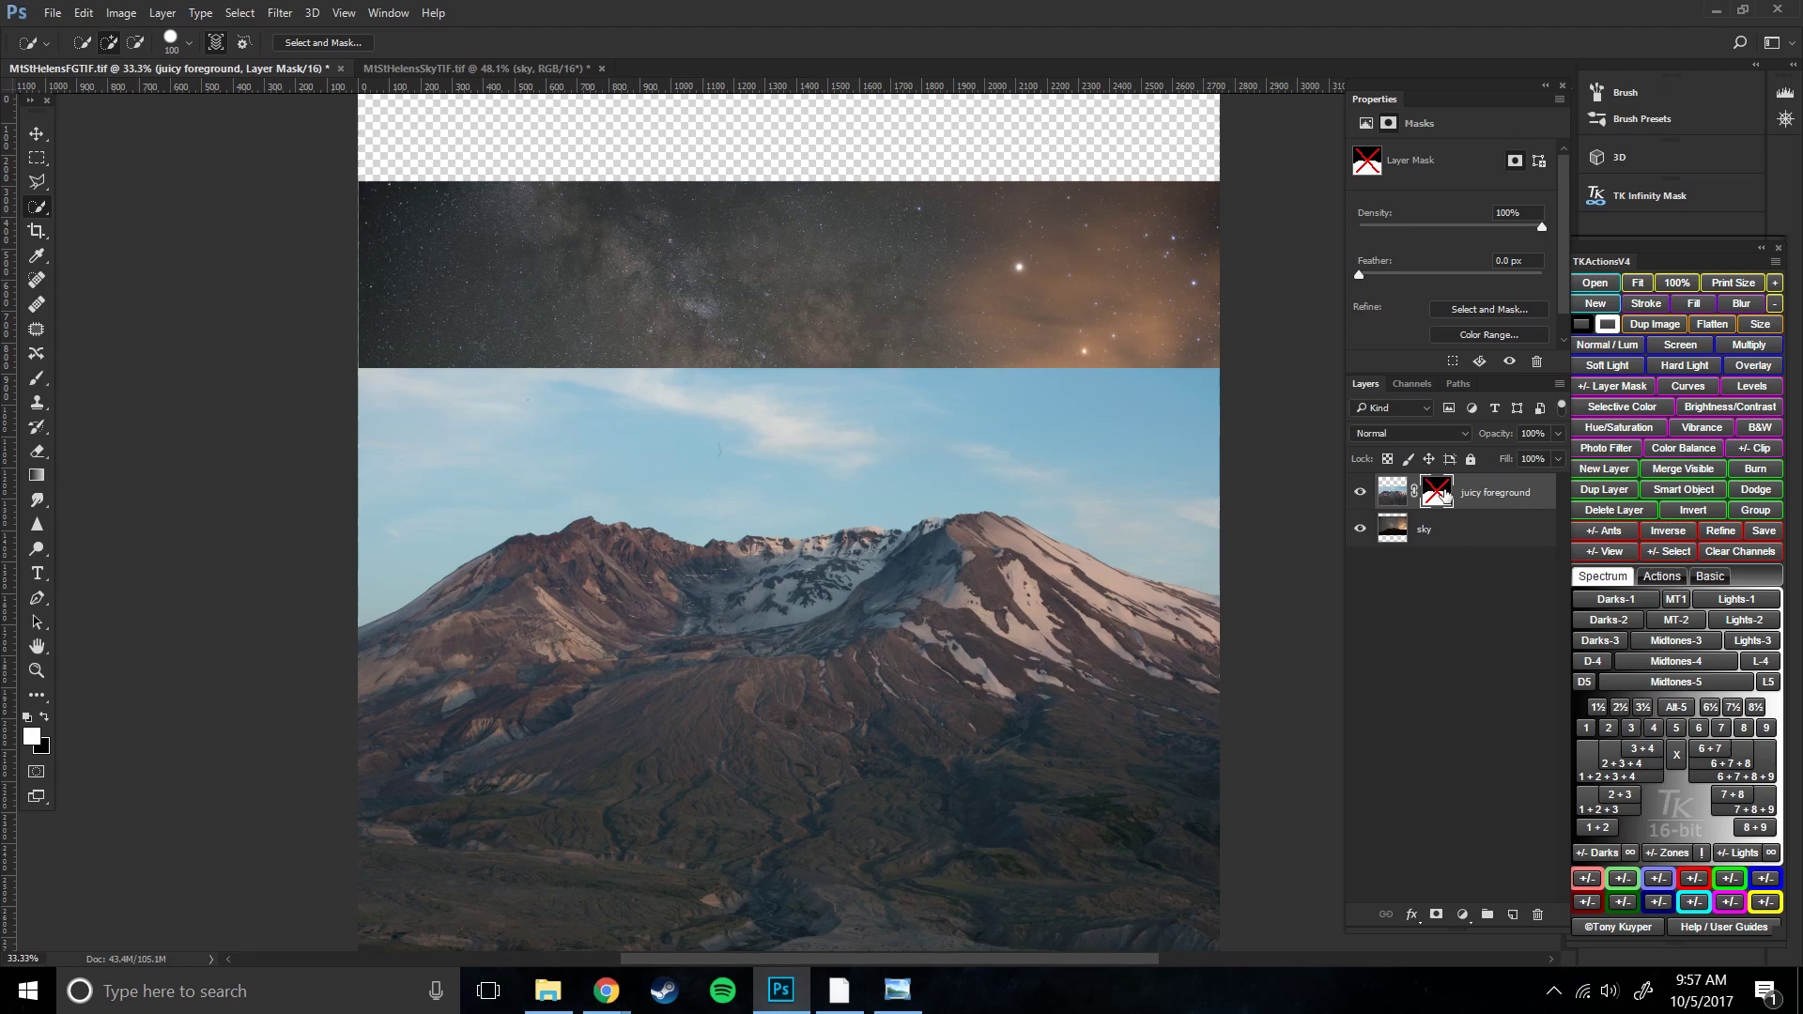
{"action": "left_click", "coordinate": [1444, 497], "text": "shift"}
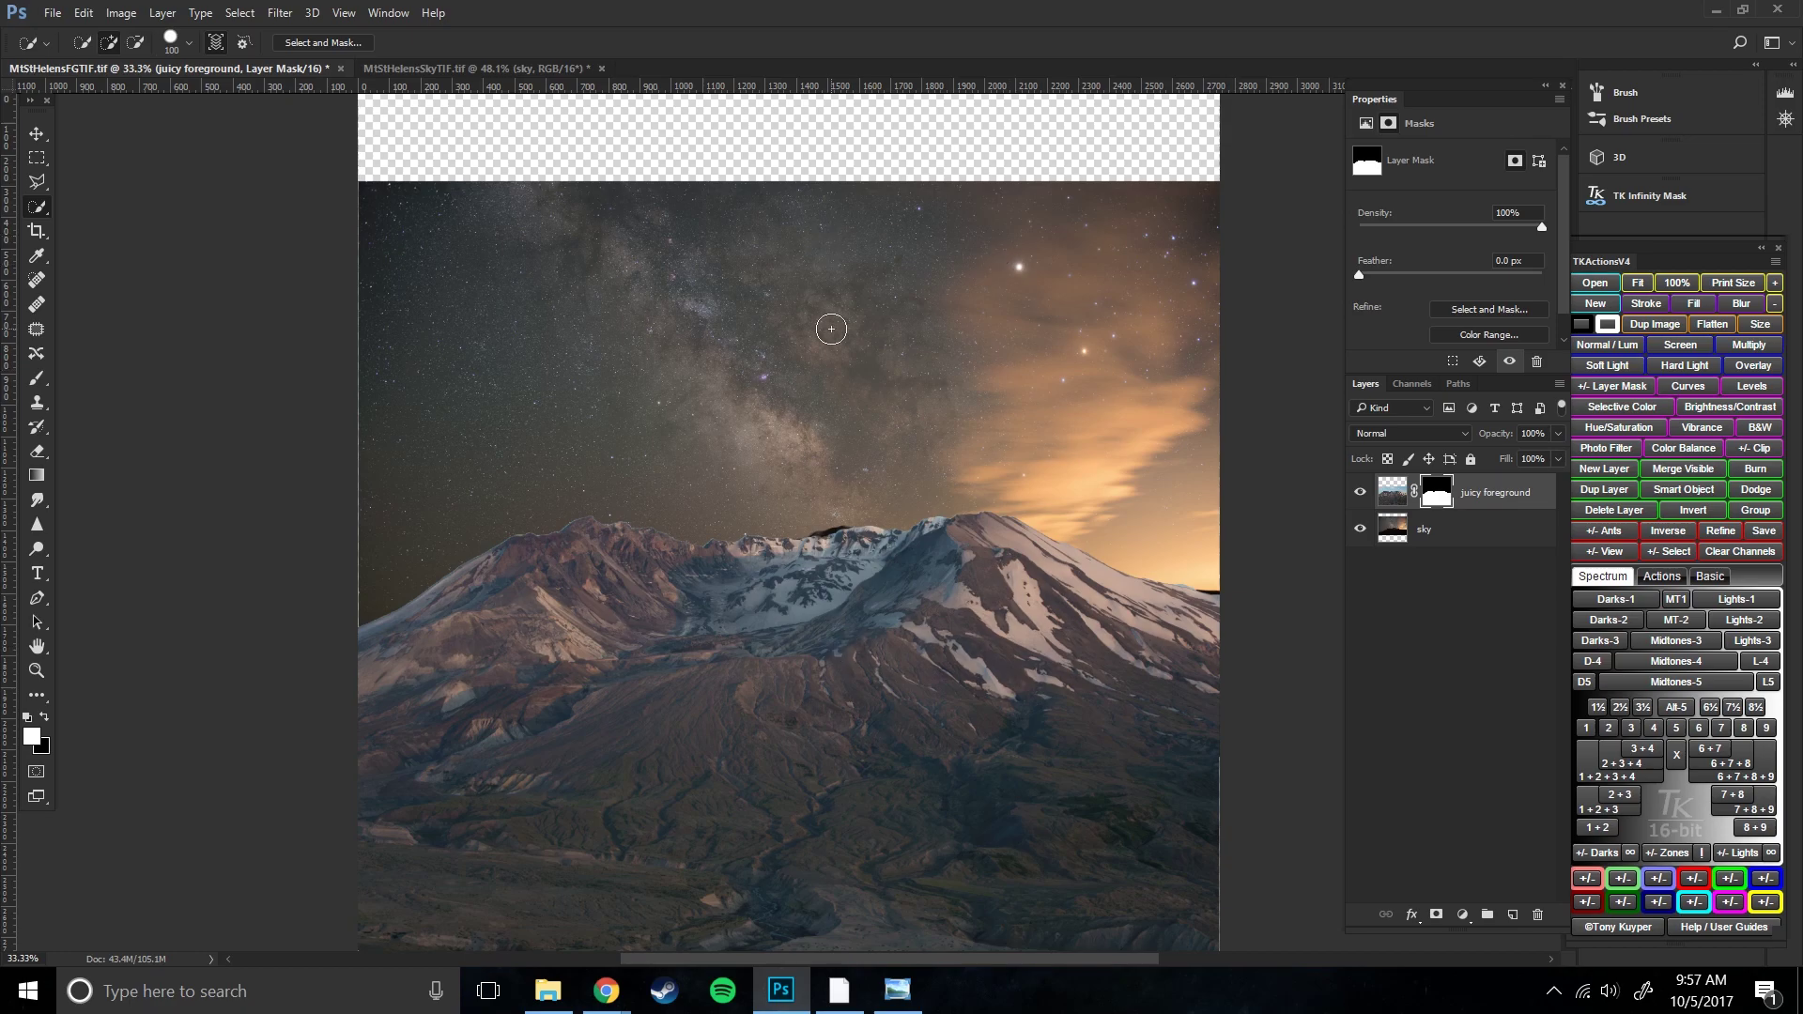
{"action": "scroll", "coordinate": [705, 511], "scroll_direction": "up", "scroll_amount": 4}
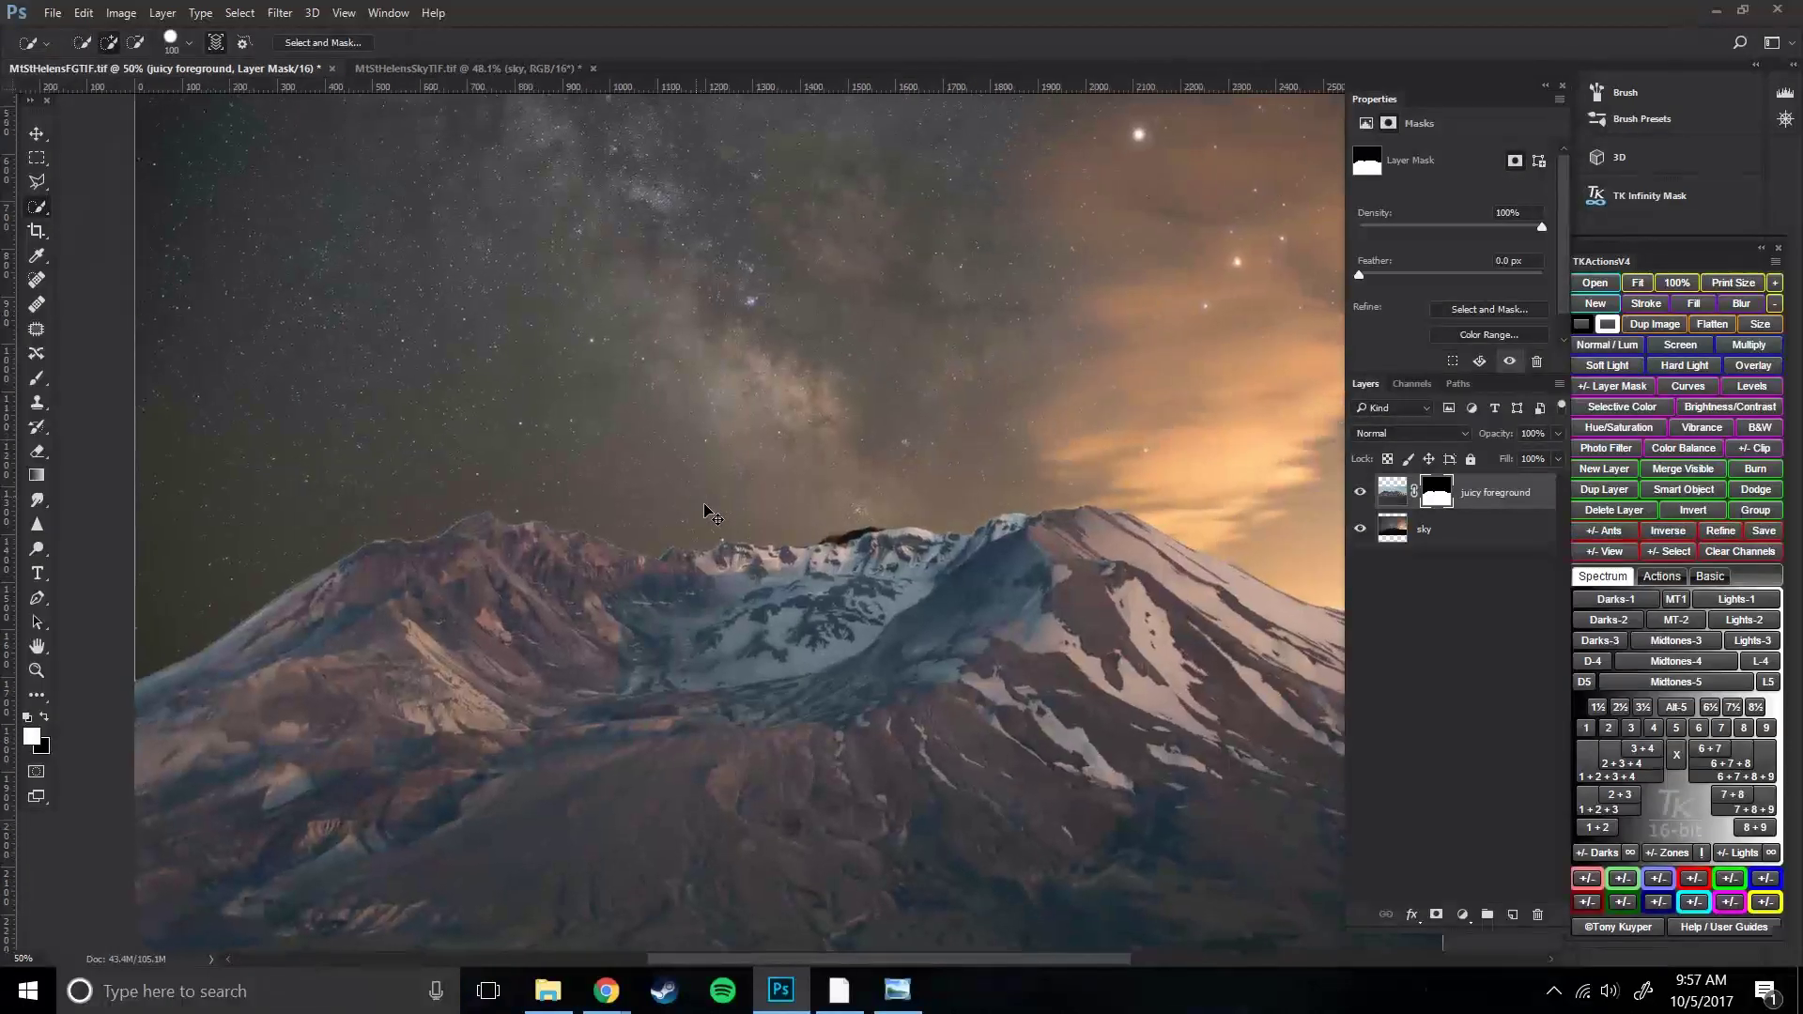
{"action": "scroll", "coordinate": [711, 549], "scroll_direction": "up", "scroll_amount": 1}
{"action": "scroll", "coordinate": [845, 554], "scroll_direction": "down", "scroll_amount": 2}
{"action": "key", "text": "bracketleft"}
{"action": "key", "text": "bracketleft"}
{"action": "key", "text": "bracketleft"}
{"action": "key", "text": "bracketleft"}
{"action": "key", "text": "bracketleft"}
{"action": "key", "text": "bracketleft"}
{"action": "key", "text": "bracketleft"}
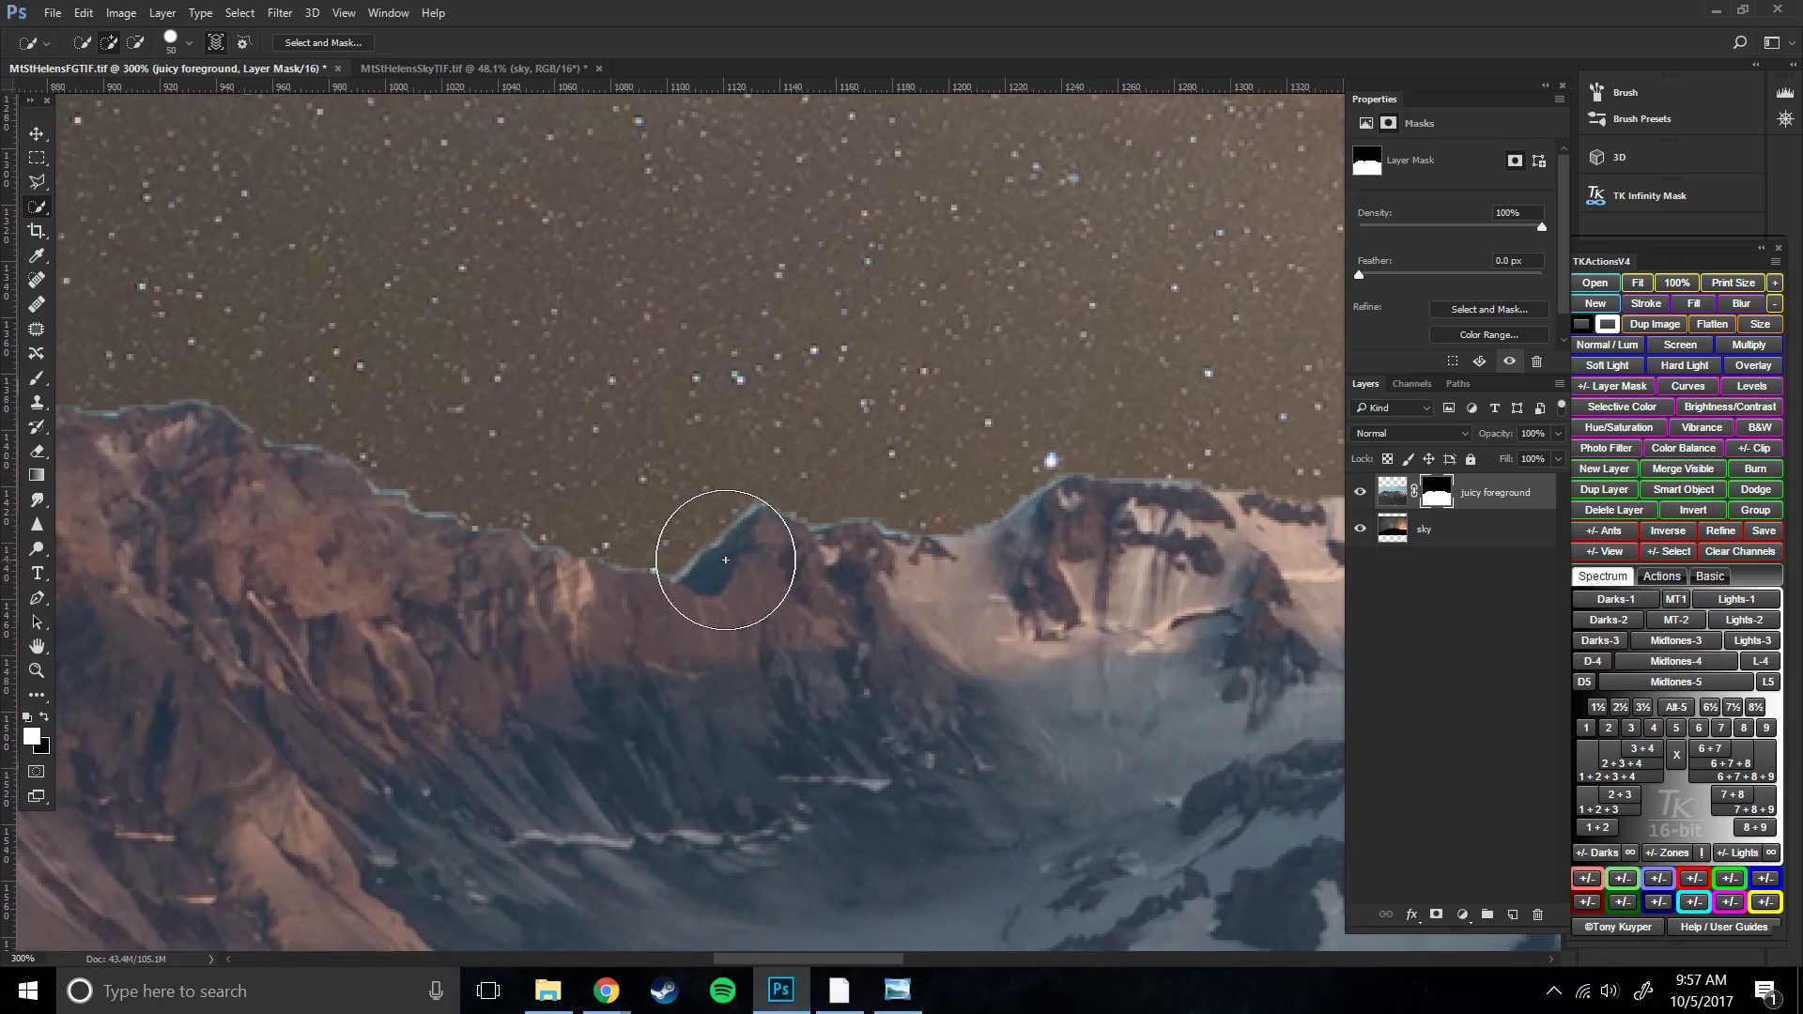
{"action": "left_click_drag", "start_coordinate": [352, 523], "coordinate": [752, 535]}
{"action": "key", "text": "bracketleft"}
{"action": "key", "text": "bracketleft"}
{"action": "key", "text": "bracketleft"}
{"action": "left_click_drag", "start_coordinate": [422, 414], "coordinate": [975, 383]}
{"action": "left_click_drag", "start_coordinate": [1142, 564], "coordinate": [329, 432]}
{"action": "left_click_drag", "start_coordinate": [1240, 615], "coordinate": [563, 149]}
{"action": "left_click_drag", "start_coordinate": [1056, 403], "coordinate": [499, 491]}
{"action": "left_click_drag", "start_coordinate": [896, 434], "coordinate": [423, 576]}
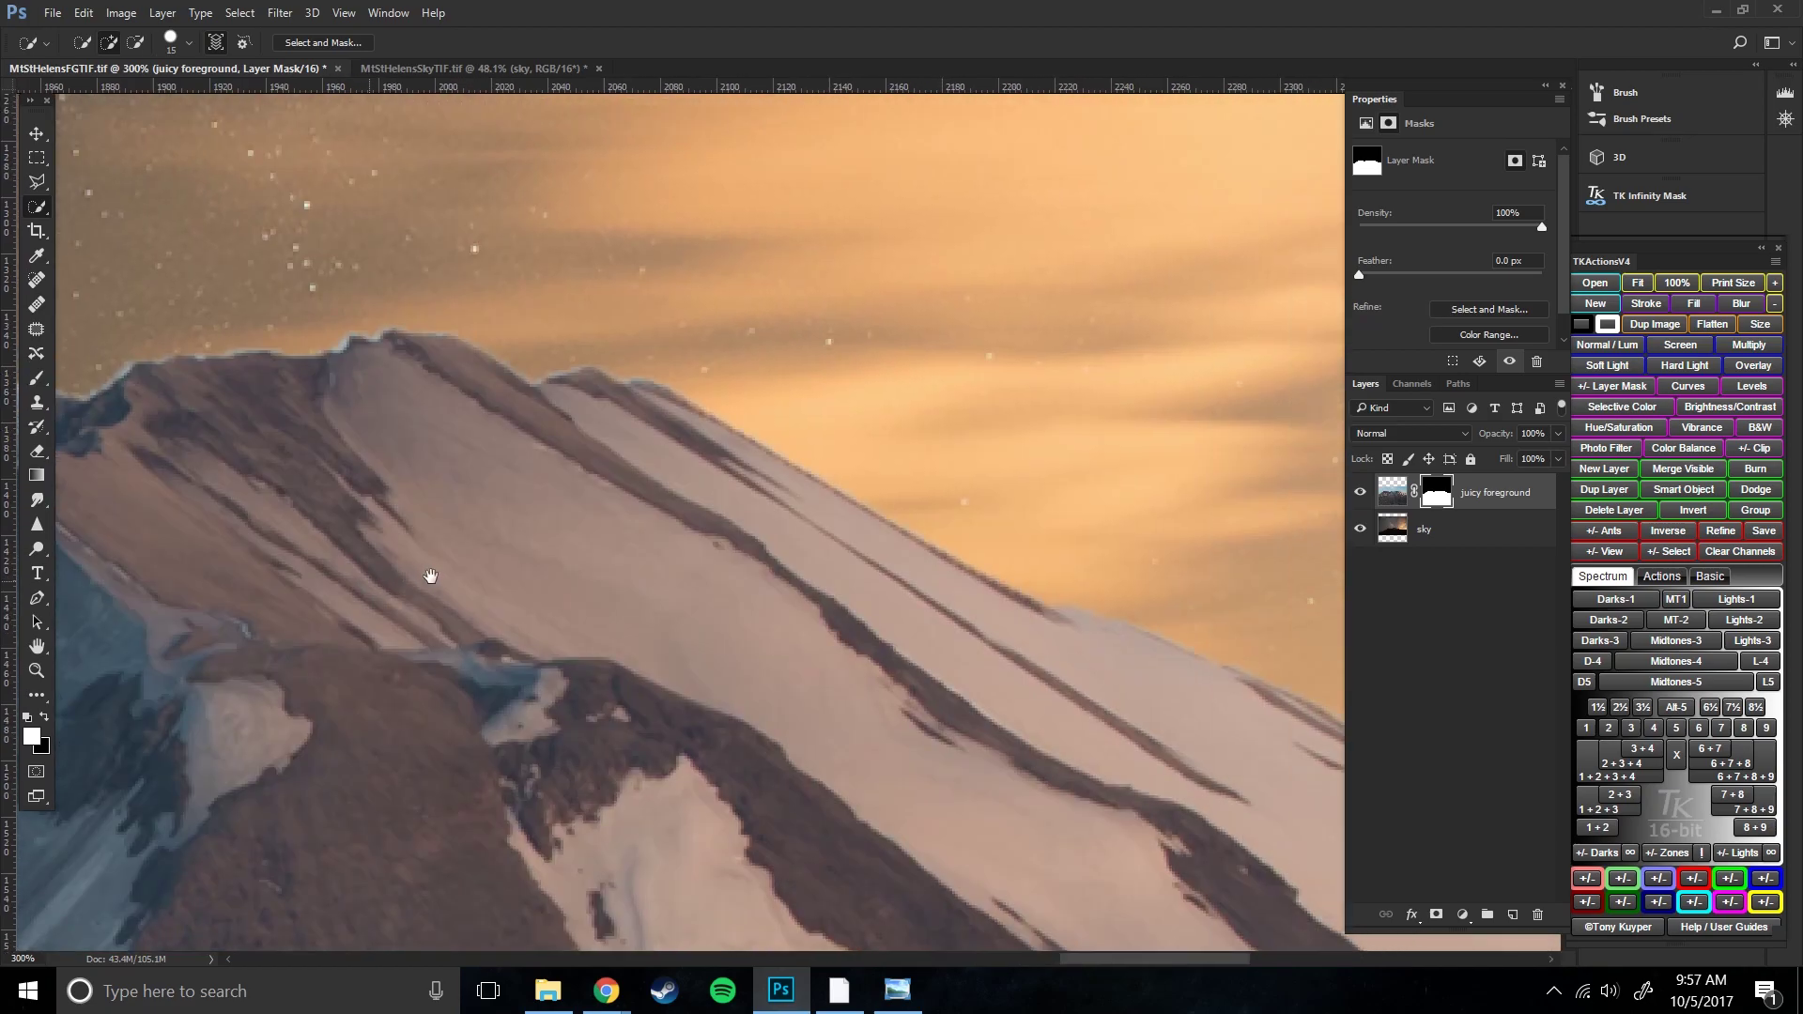
{"action": "key", "text": "ctrl+0"}
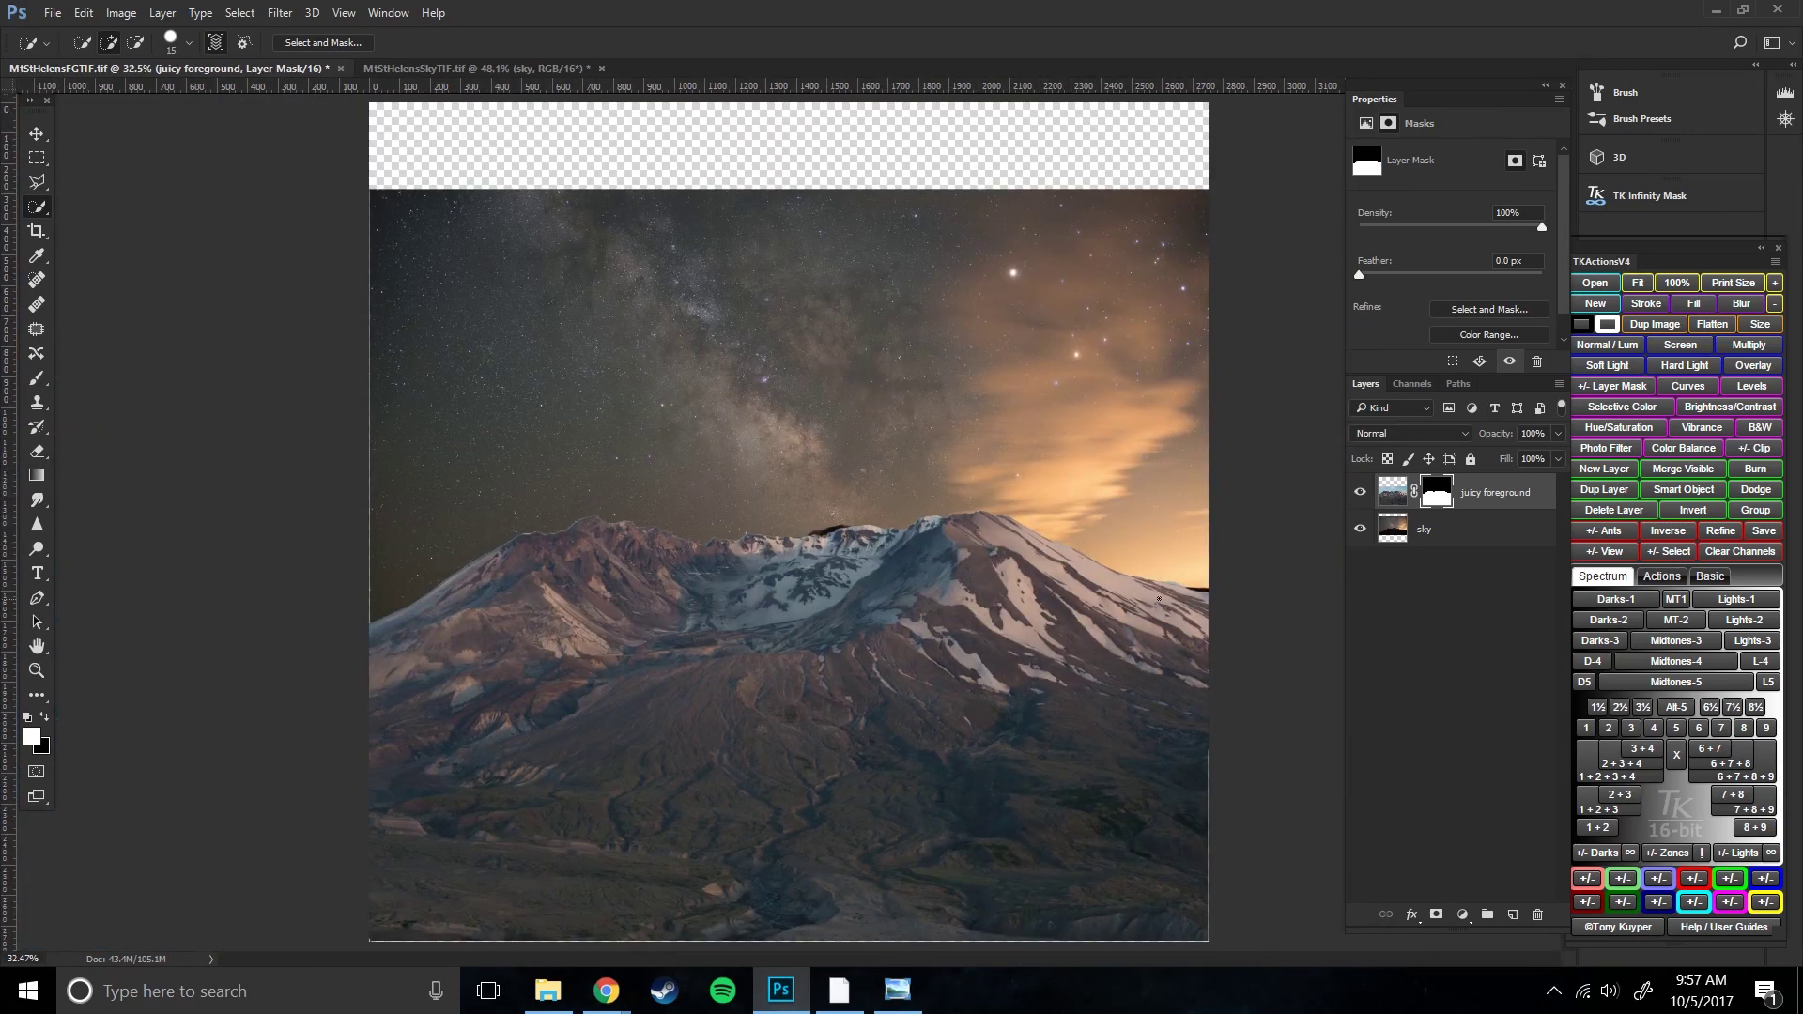
{"action": "key", "text": "ctrl+plus"}
{"action": "key", "text": "ctrl+plus"}
{"action": "key", "text": "ctrl+plus"}
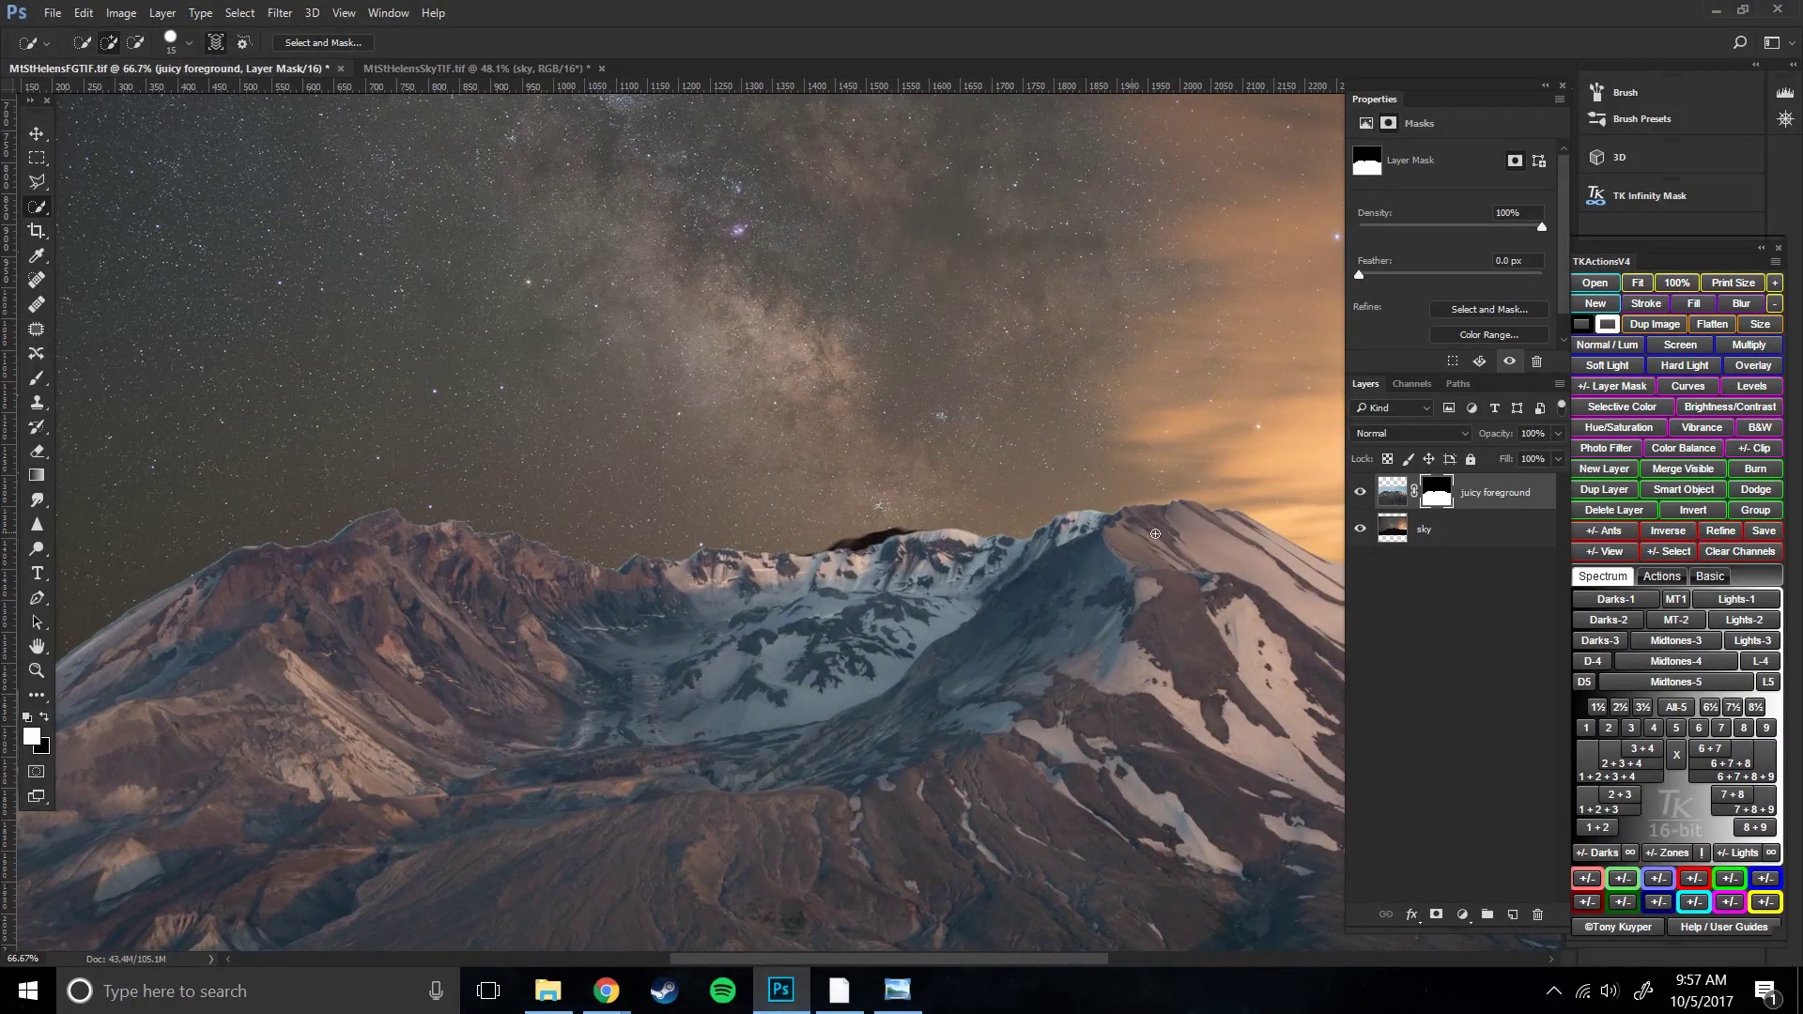
- Open the foreground's mask in Select and Mask and preview it in Onion Skin view at 100% transparency
{"action": "double_click", "coordinate": [1442, 497]}
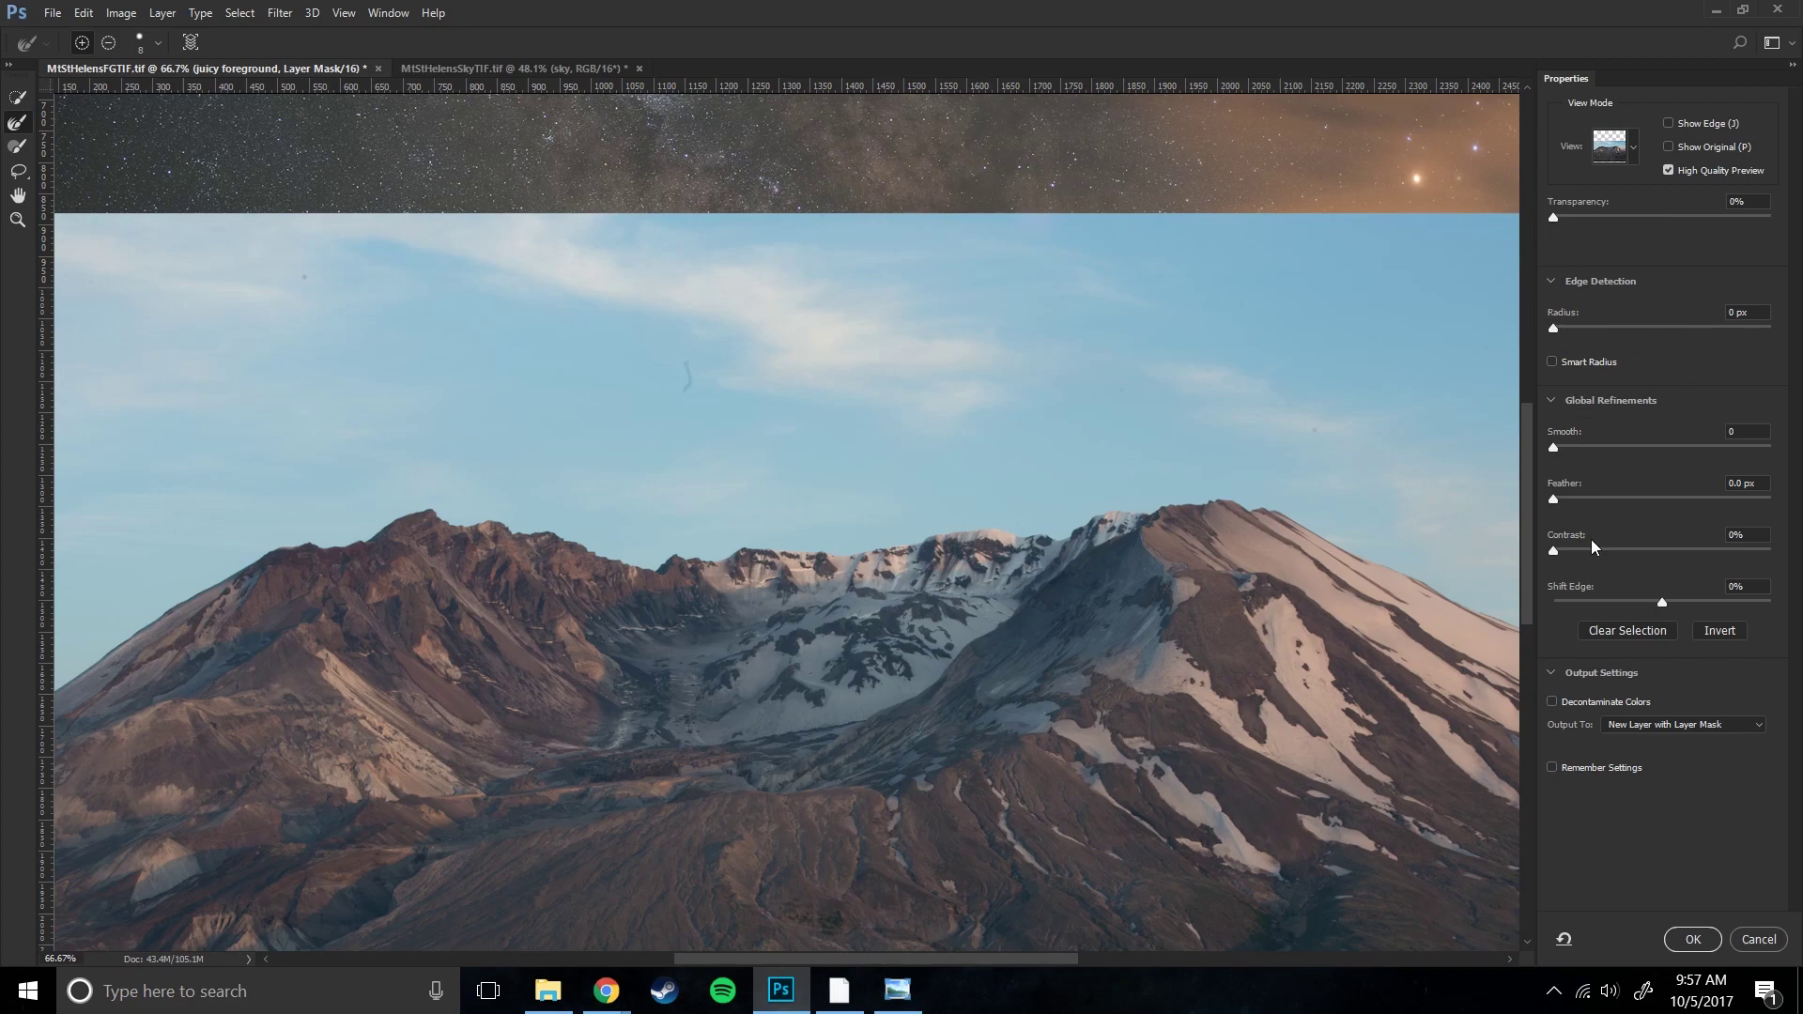
{"action": "left_click", "coordinate": [1757, 939]}
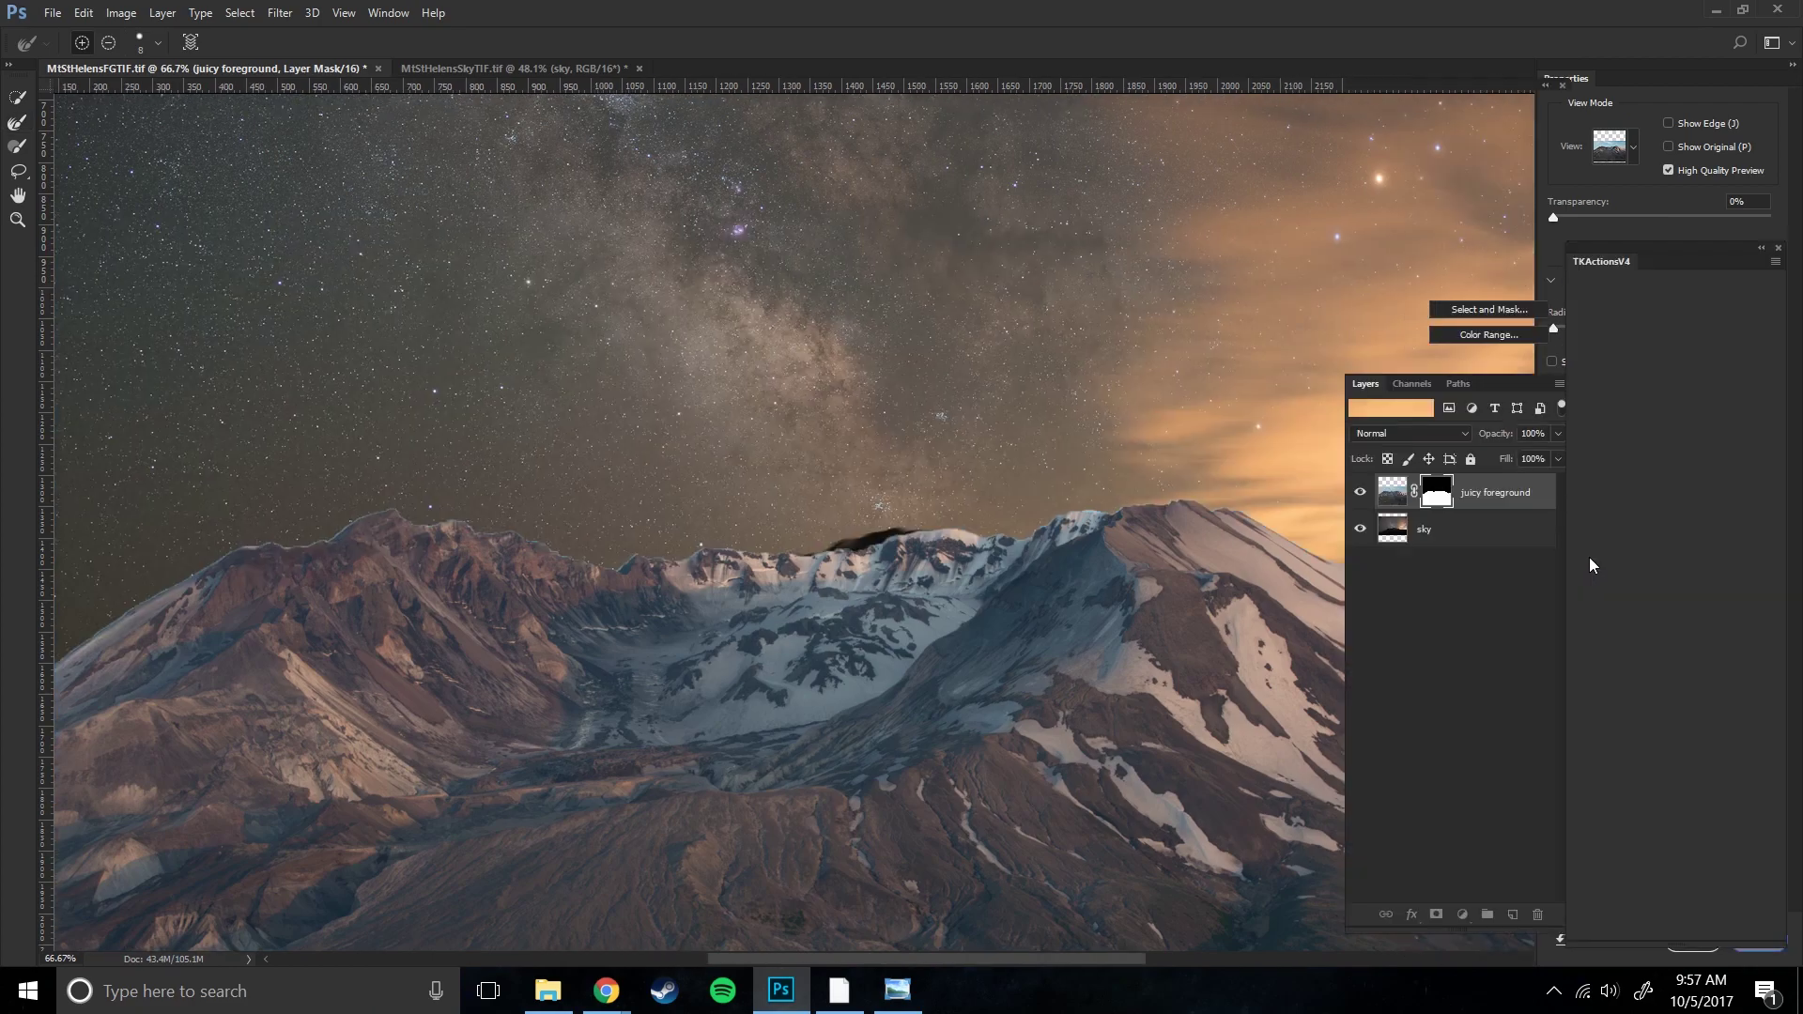
{"action": "double_click", "coordinate": [1437, 490]}
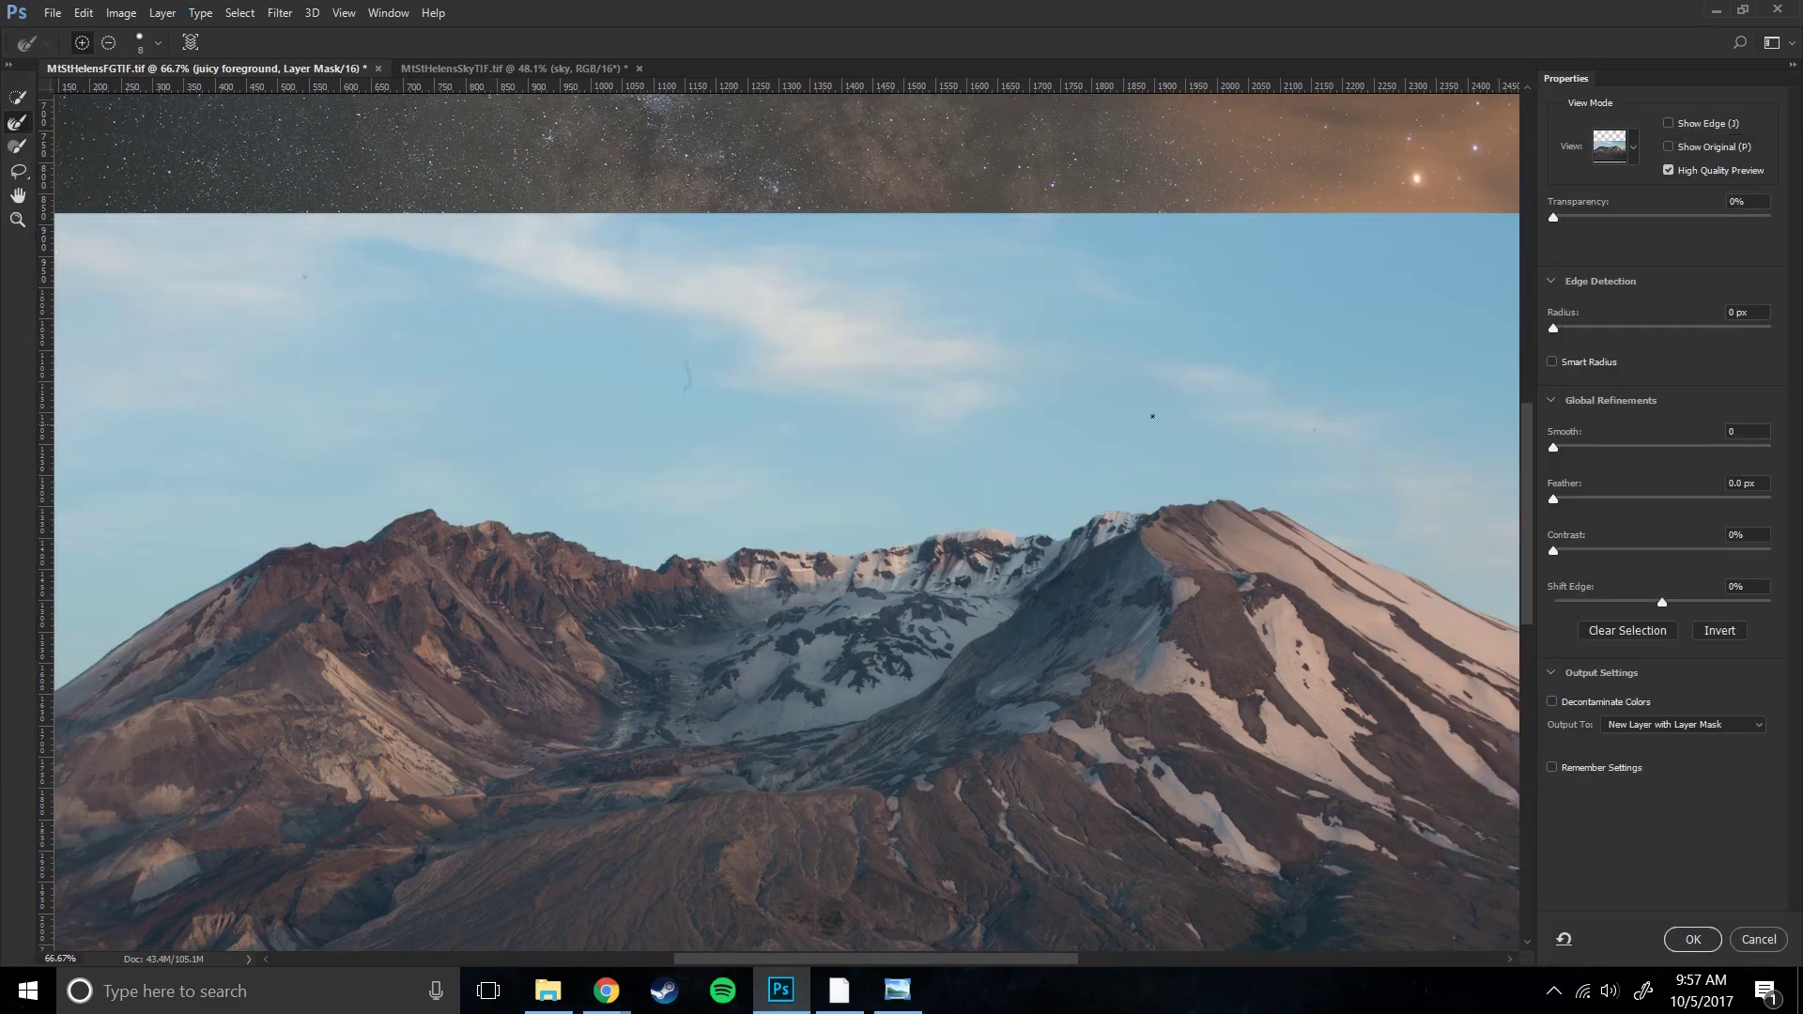
{"action": "left_click", "coordinate": [1634, 153]}
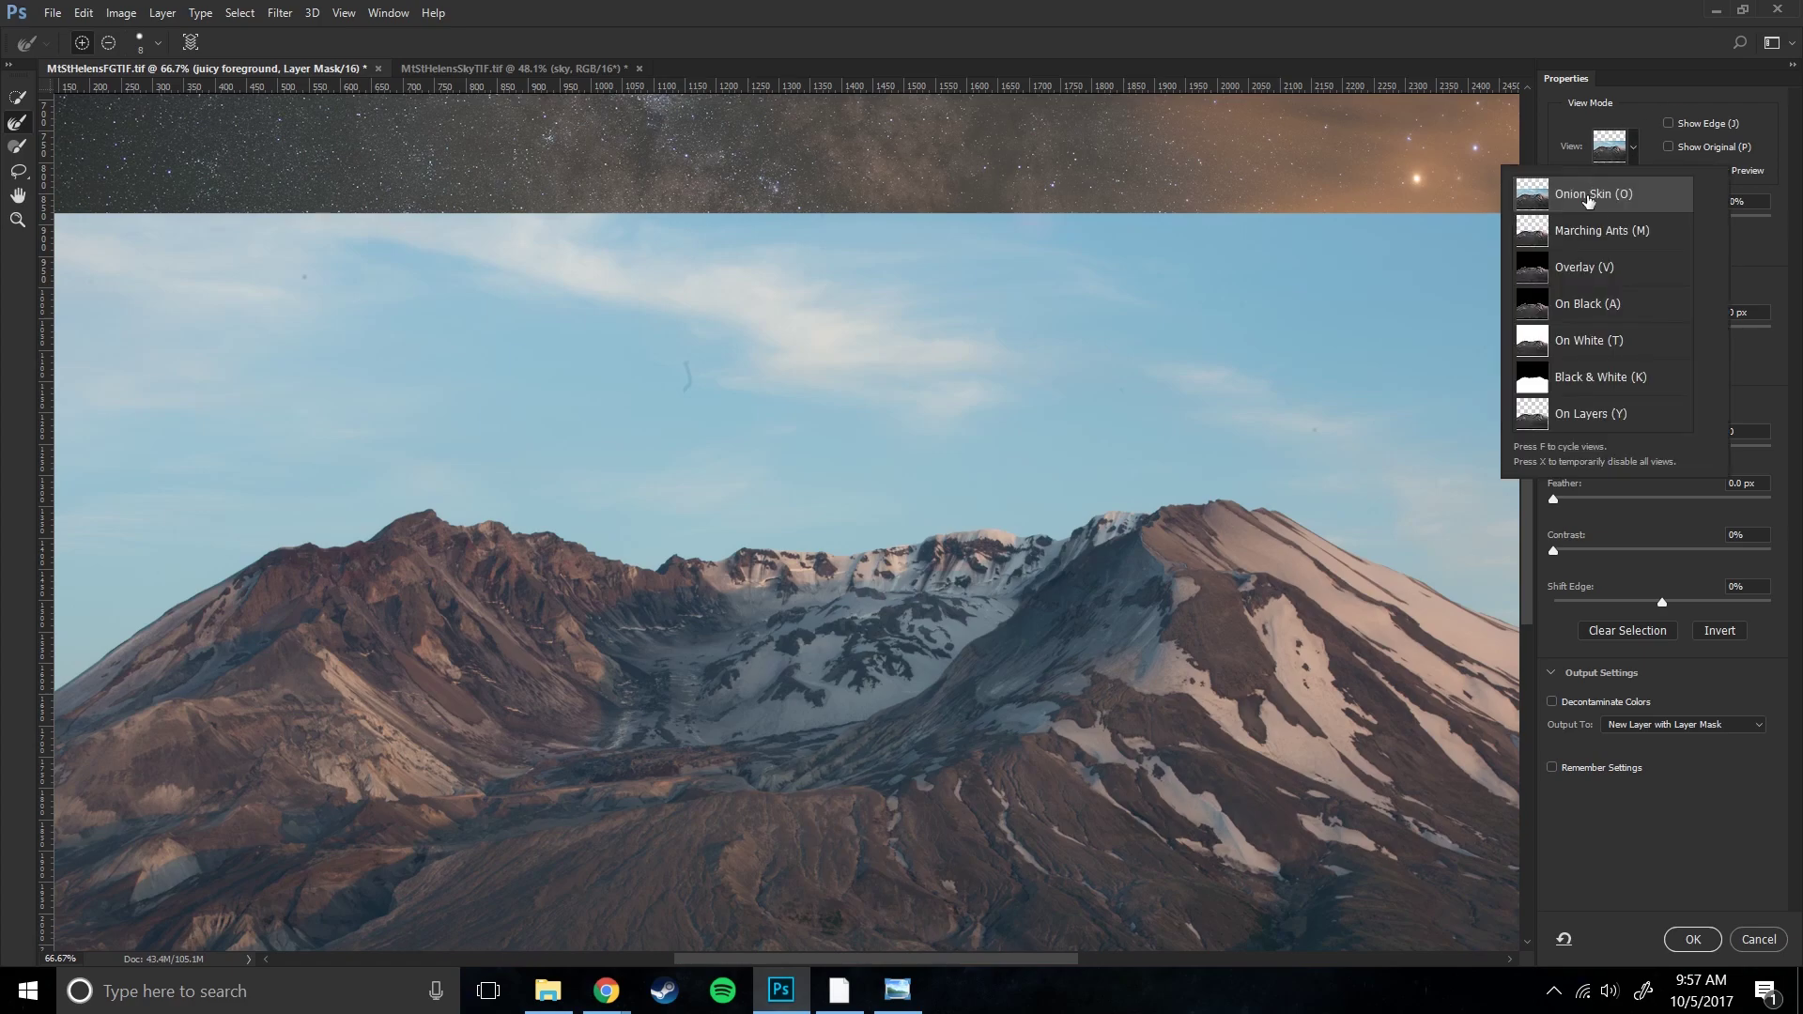
{"action": "left_click", "coordinate": [1625, 207]}
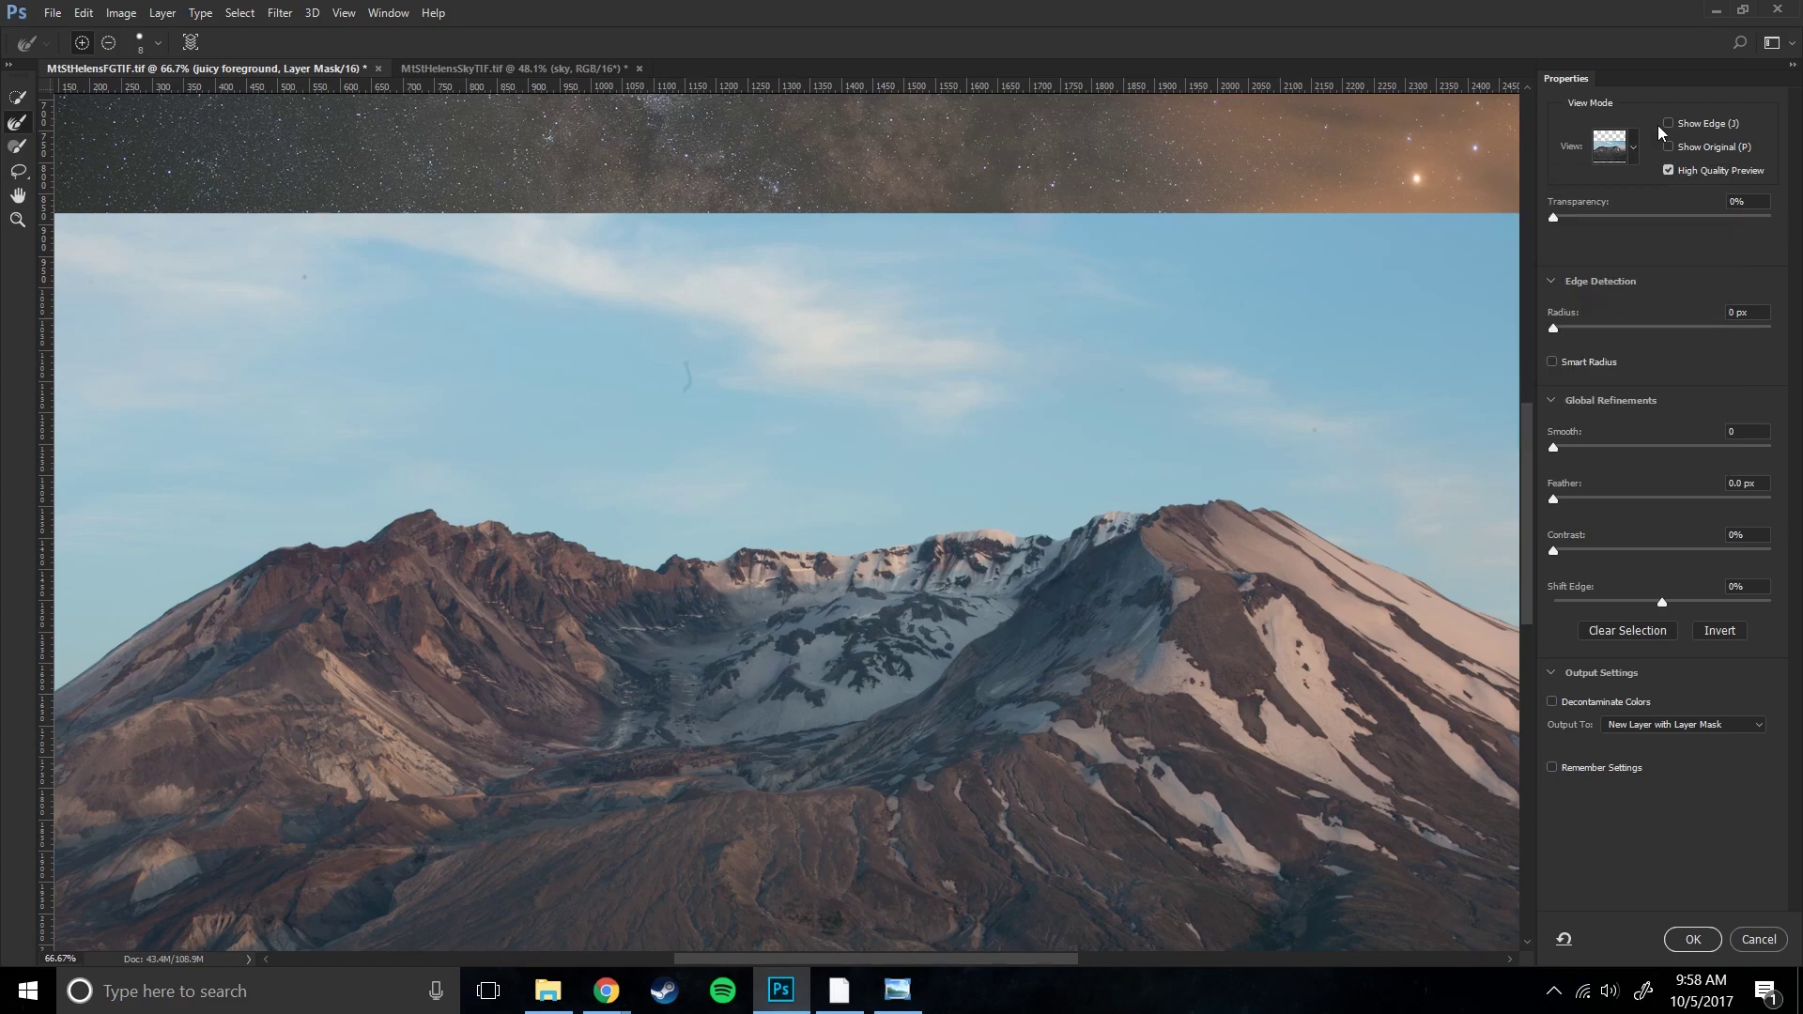
{"action": "left_click", "coordinate": [1675, 123]}
{"action": "left_click", "coordinate": [1671, 125]}
{"action": "left_click", "coordinate": [1670, 126]}
{"action": "left_click", "coordinate": [1670, 126]}
{"action": "left_click_drag", "start_coordinate": [1561, 220], "coordinate": [1783, 223]}
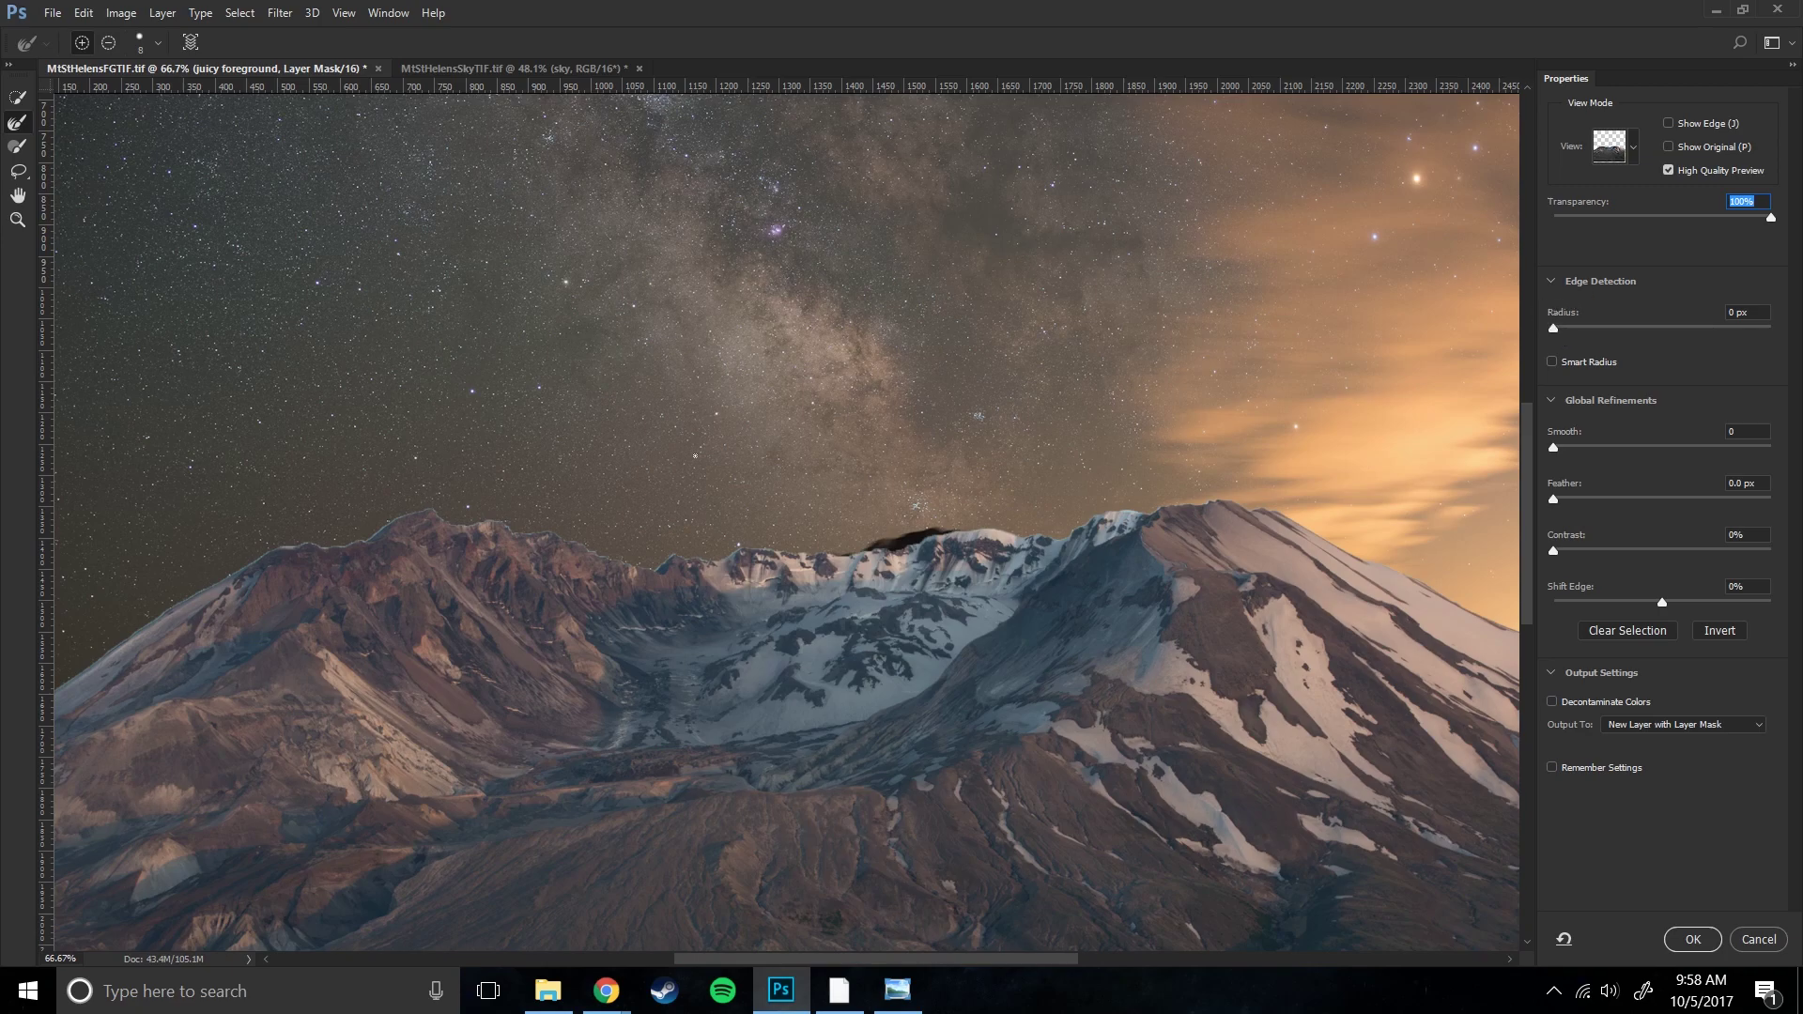
- Set the mask's edge detection radius to 2 px with Smart Radius enabled and shift the edge to -88%
{"action": "left_click_drag", "start_coordinate": [754, 638], "coordinate": [806, 483]}
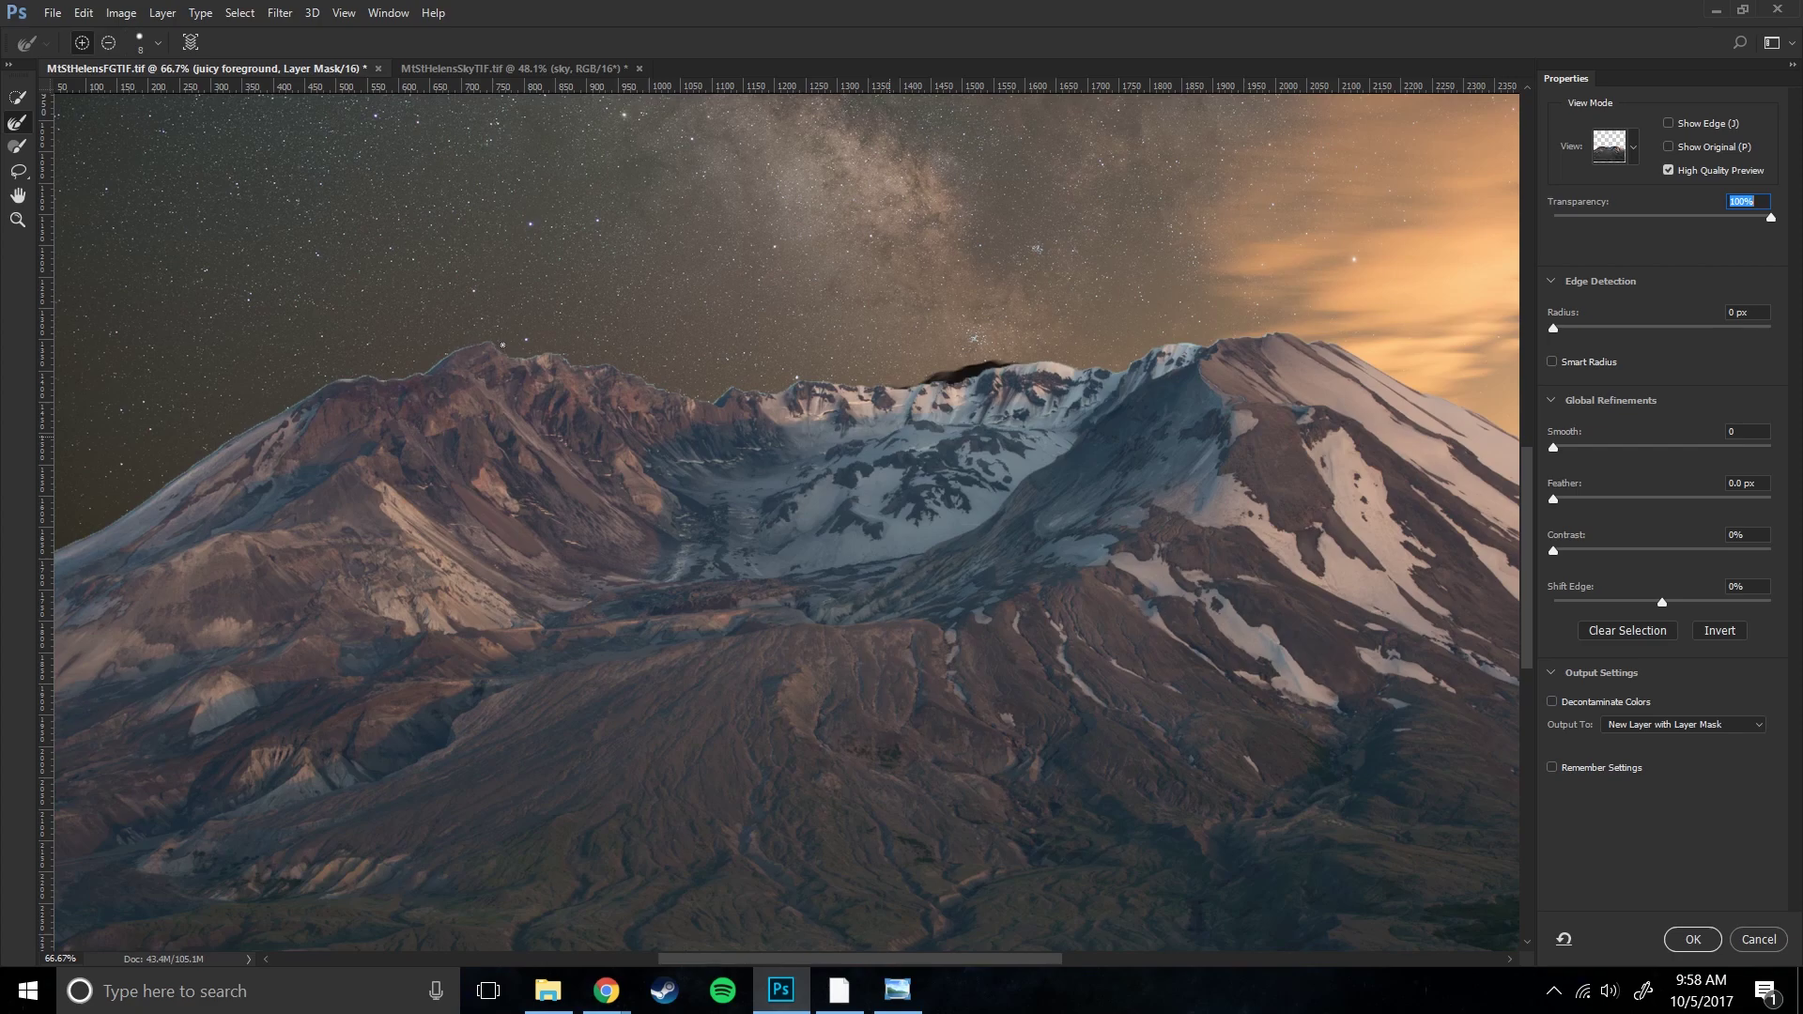
{"action": "left_click_drag", "start_coordinate": [1558, 325], "coordinate": [1575, 329]}
{"action": "scroll", "coordinate": [906, 461], "scroll_direction": "up", "scroll_amount": 3}
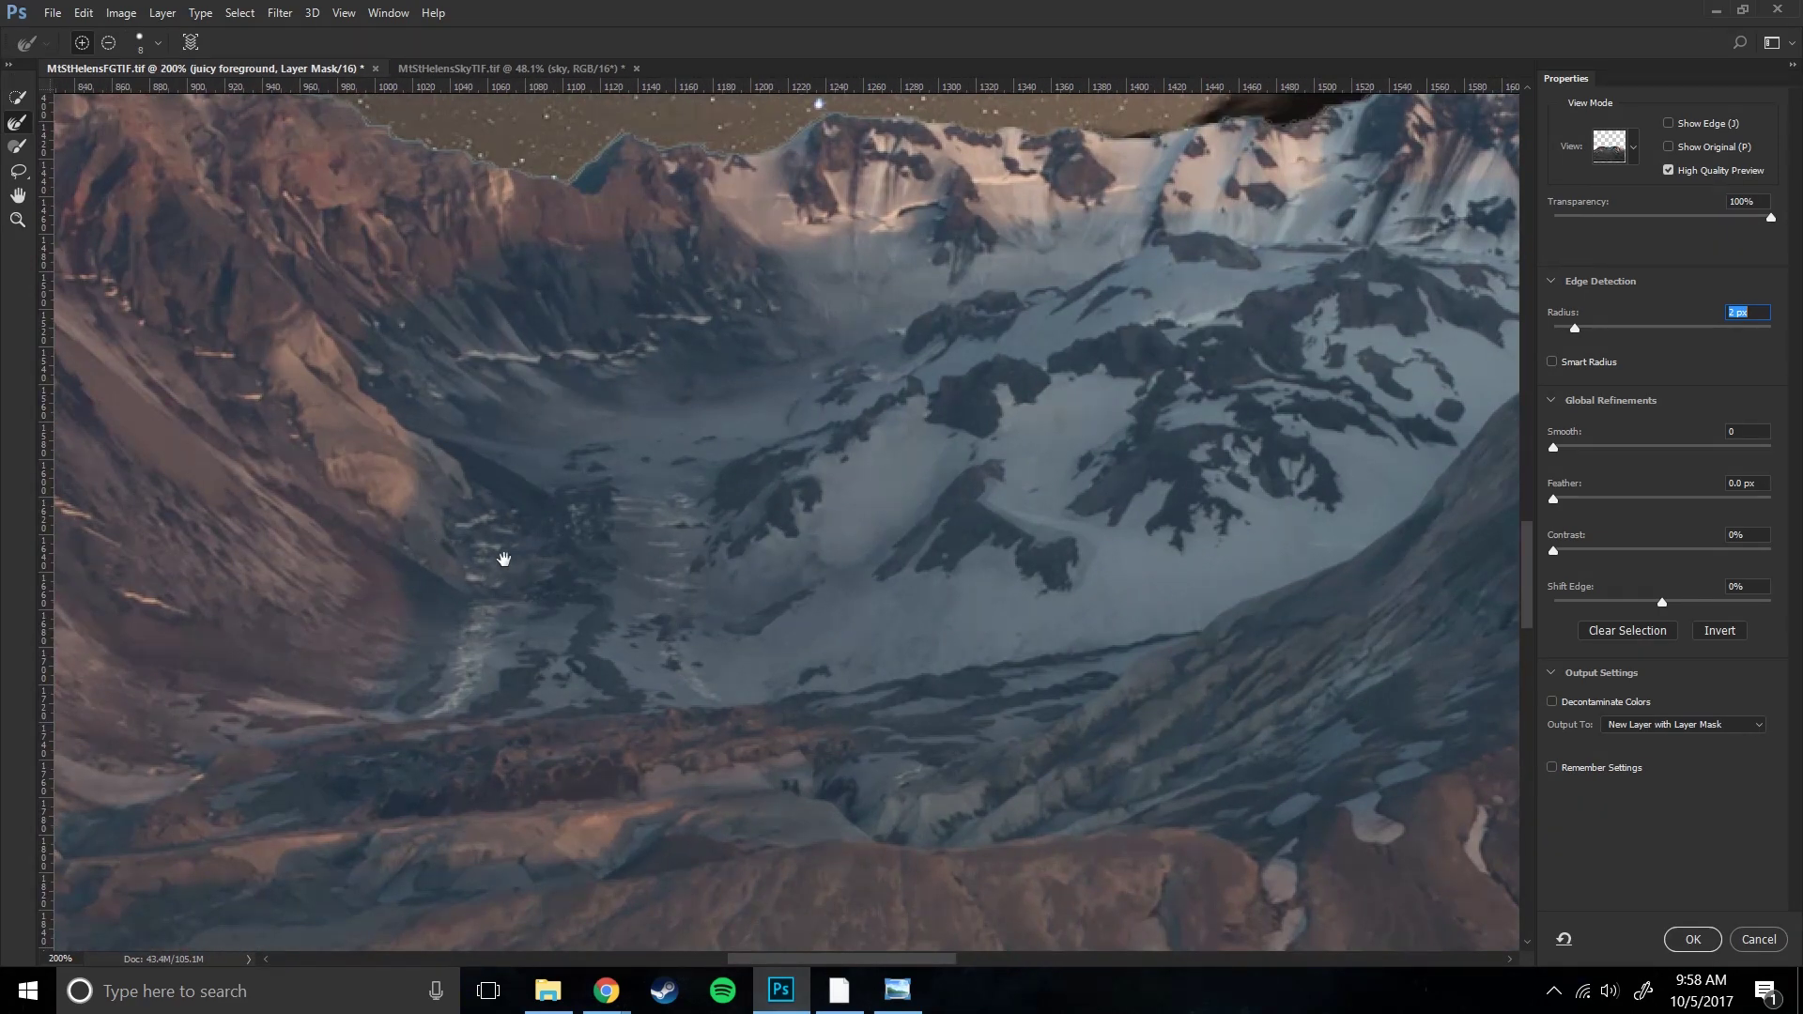
{"action": "left_click_drag", "start_coordinate": [504, 561], "coordinate": [1302, 870]}
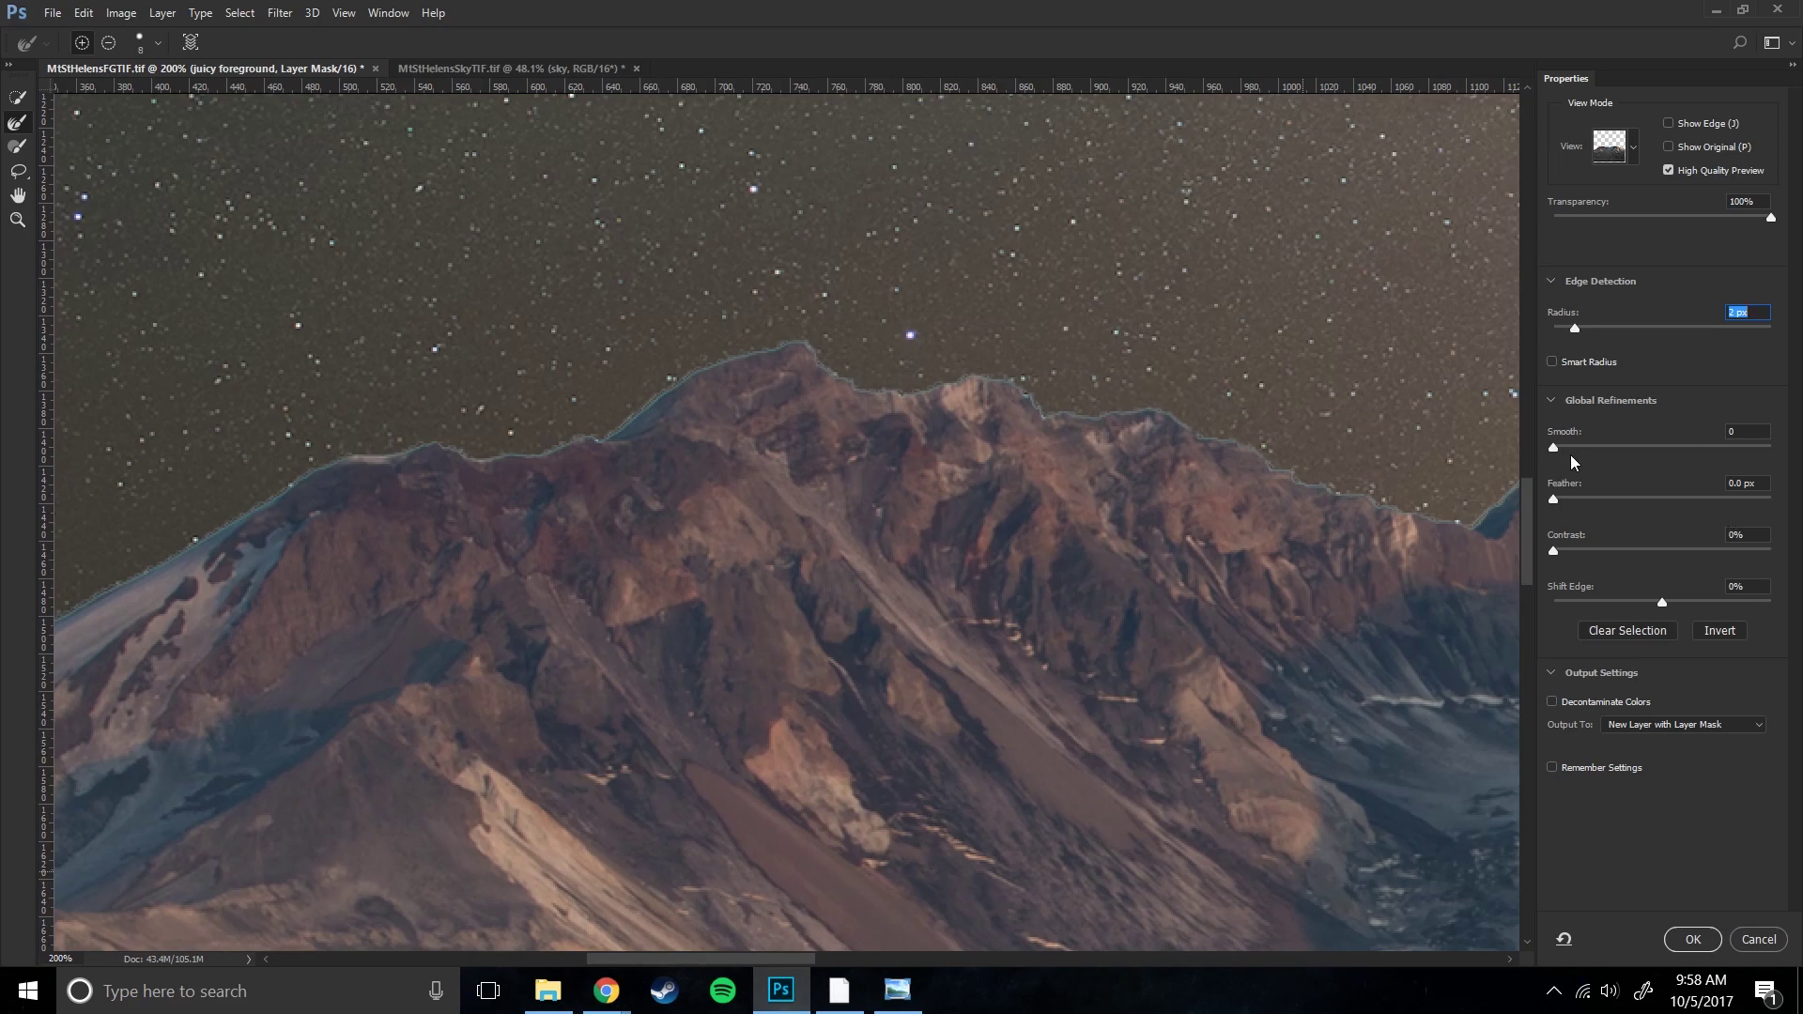
{"action": "left_click_drag", "start_coordinate": [1664, 600], "coordinate": [1637, 600]}
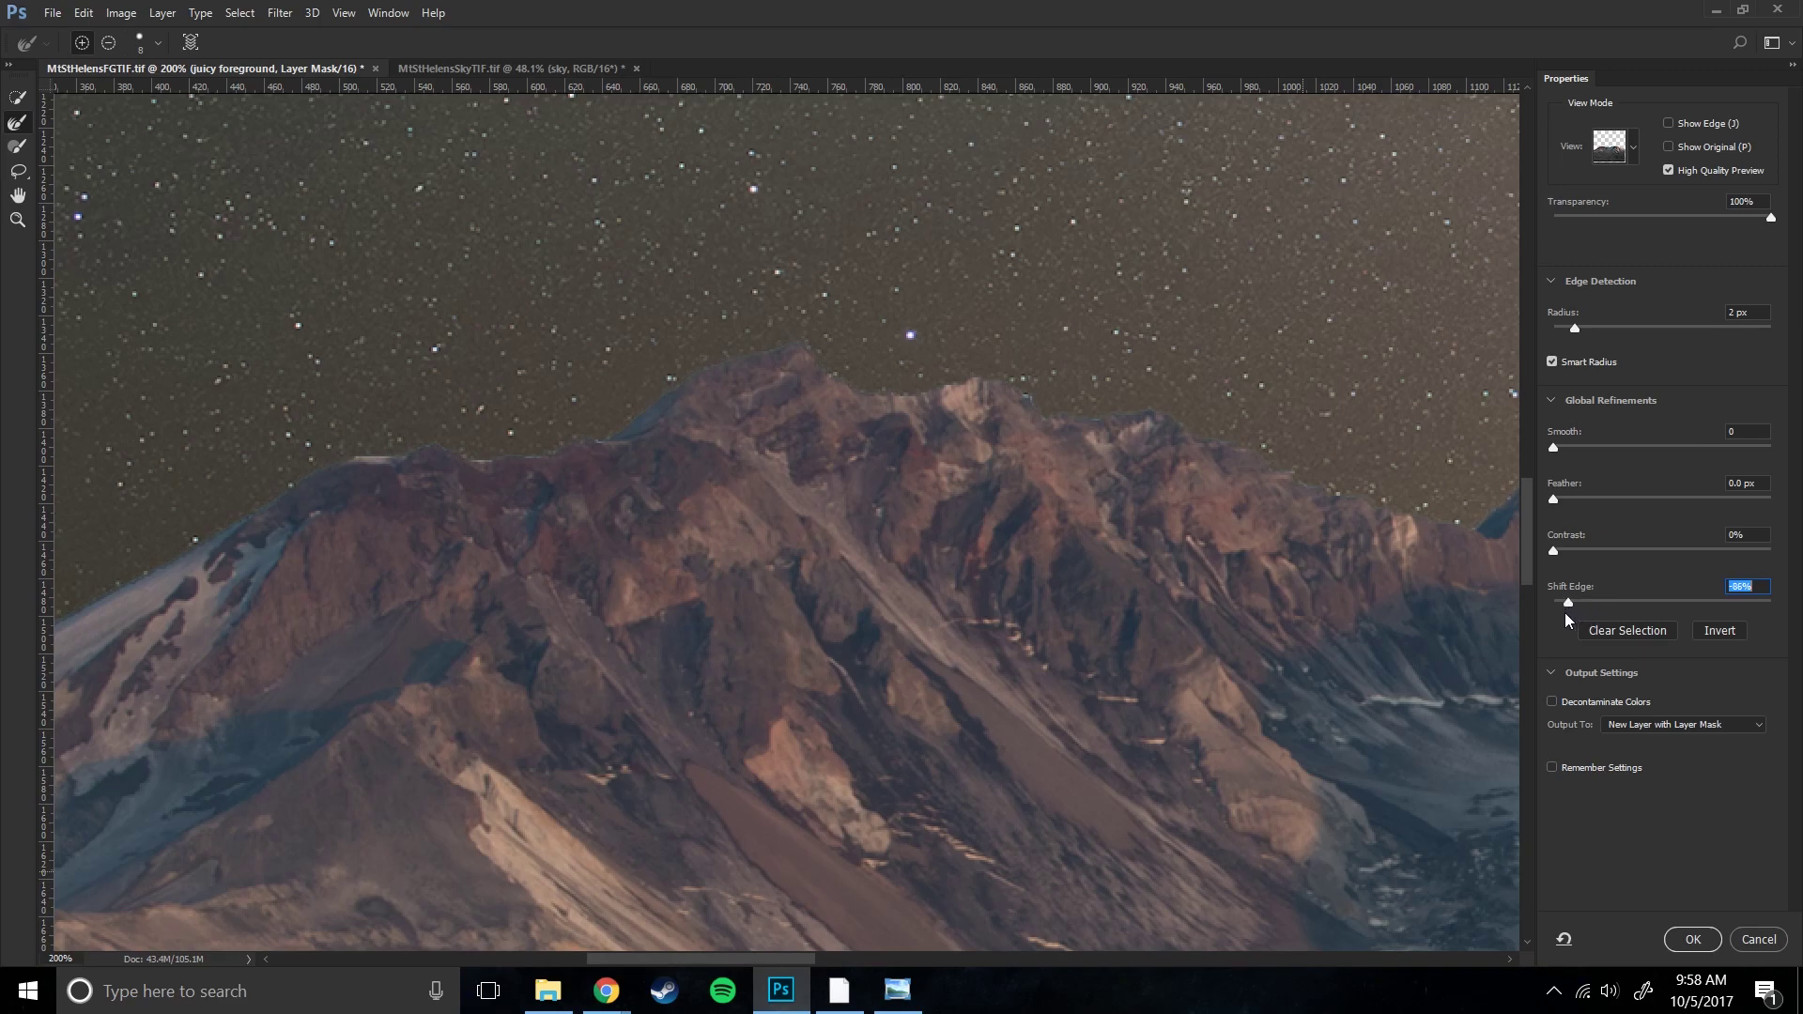
{"action": "key", "text": "Down"}
{"action": "key", "text": "Down"}
- Refine the mask edge with Feather 0.2 px, Smooth 3 and Contrast 13%
{"action": "left_click", "coordinate": [1557, 499]}
{"action": "left_click", "coordinate": [1556, 448]}
{"action": "left_click_drag", "start_coordinate": [1553, 553], "coordinate": [1580, 552]}
- Examine the refined mask edge along the whole ridge line, from the crater to both outer slopes
{"action": "left_click_drag", "start_coordinate": [1392, 525], "coordinate": [708, 479]}
{"action": "left_click_drag", "start_coordinate": [1490, 391], "coordinate": [1024, 395]}
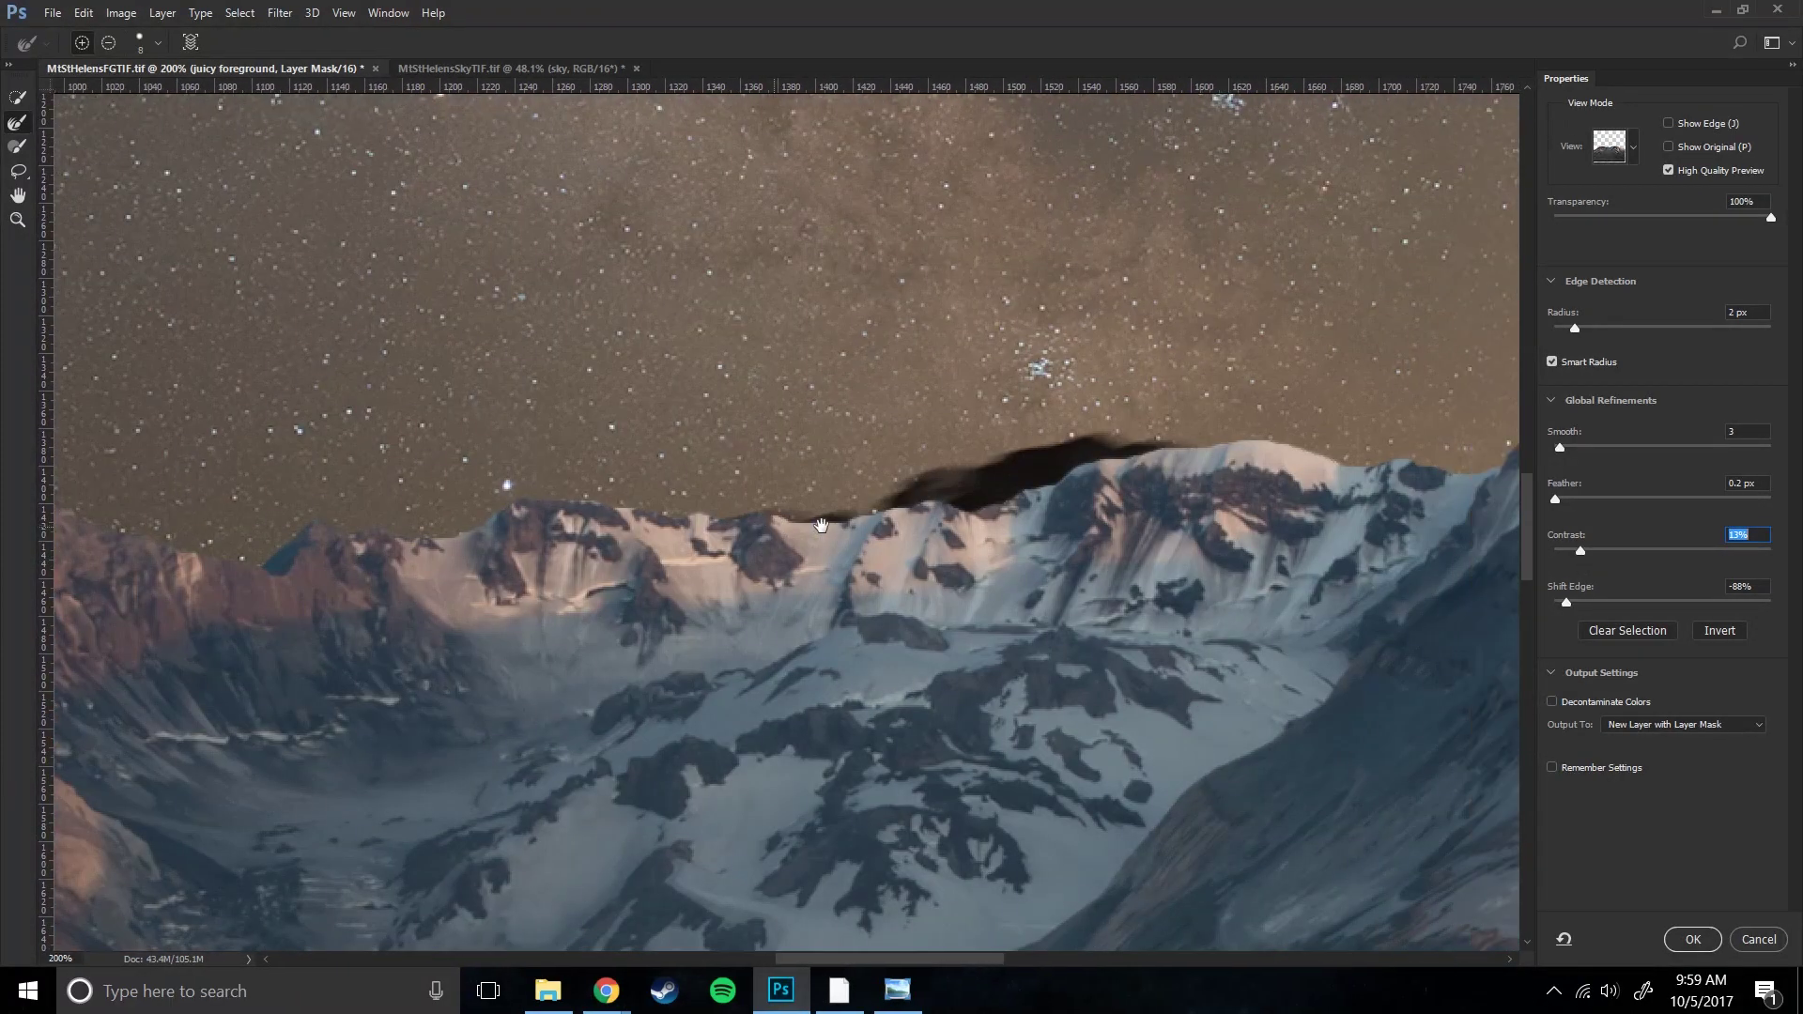
{"action": "left_click_drag", "start_coordinate": [1374, 529], "coordinate": [946, 470]}
{"action": "left_click_drag", "start_coordinate": [1107, 516], "coordinate": [717, 511]}
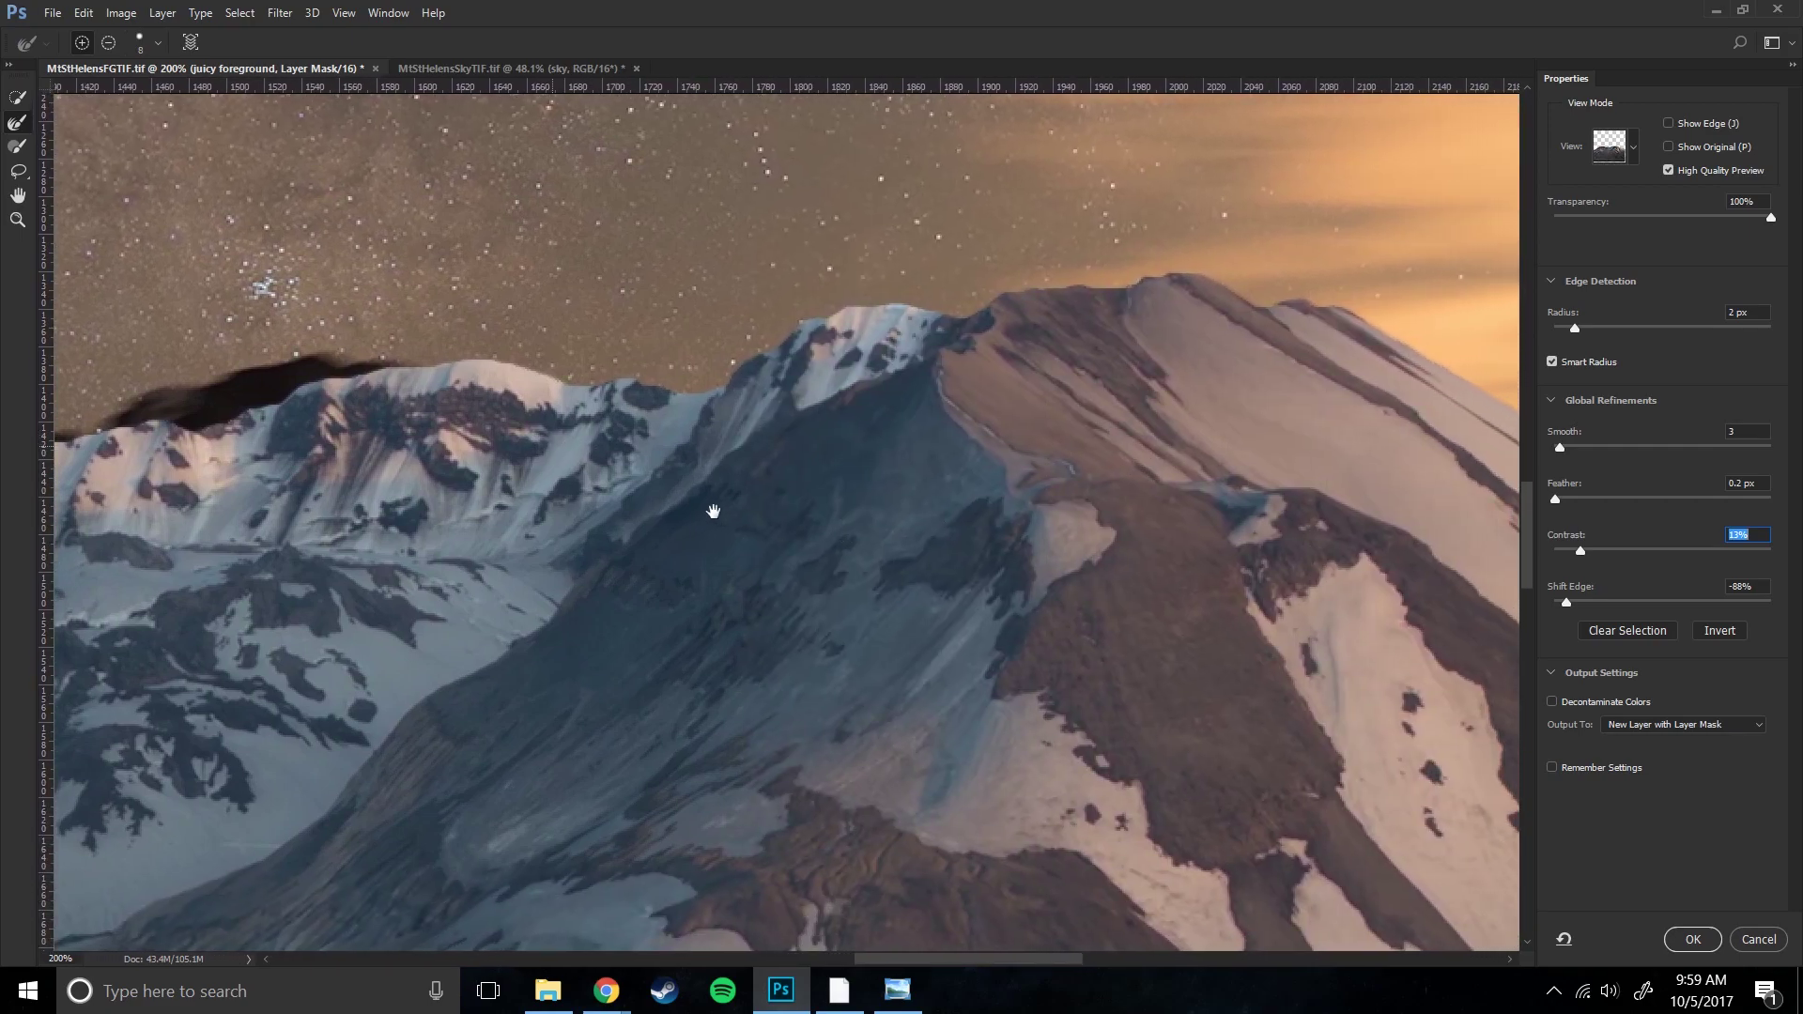
{"action": "left_click_drag", "start_coordinate": [1465, 382], "coordinate": [741, 318]}
{"action": "left_click_drag", "start_coordinate": [1171, 422], "coordinate": [745, 363]}
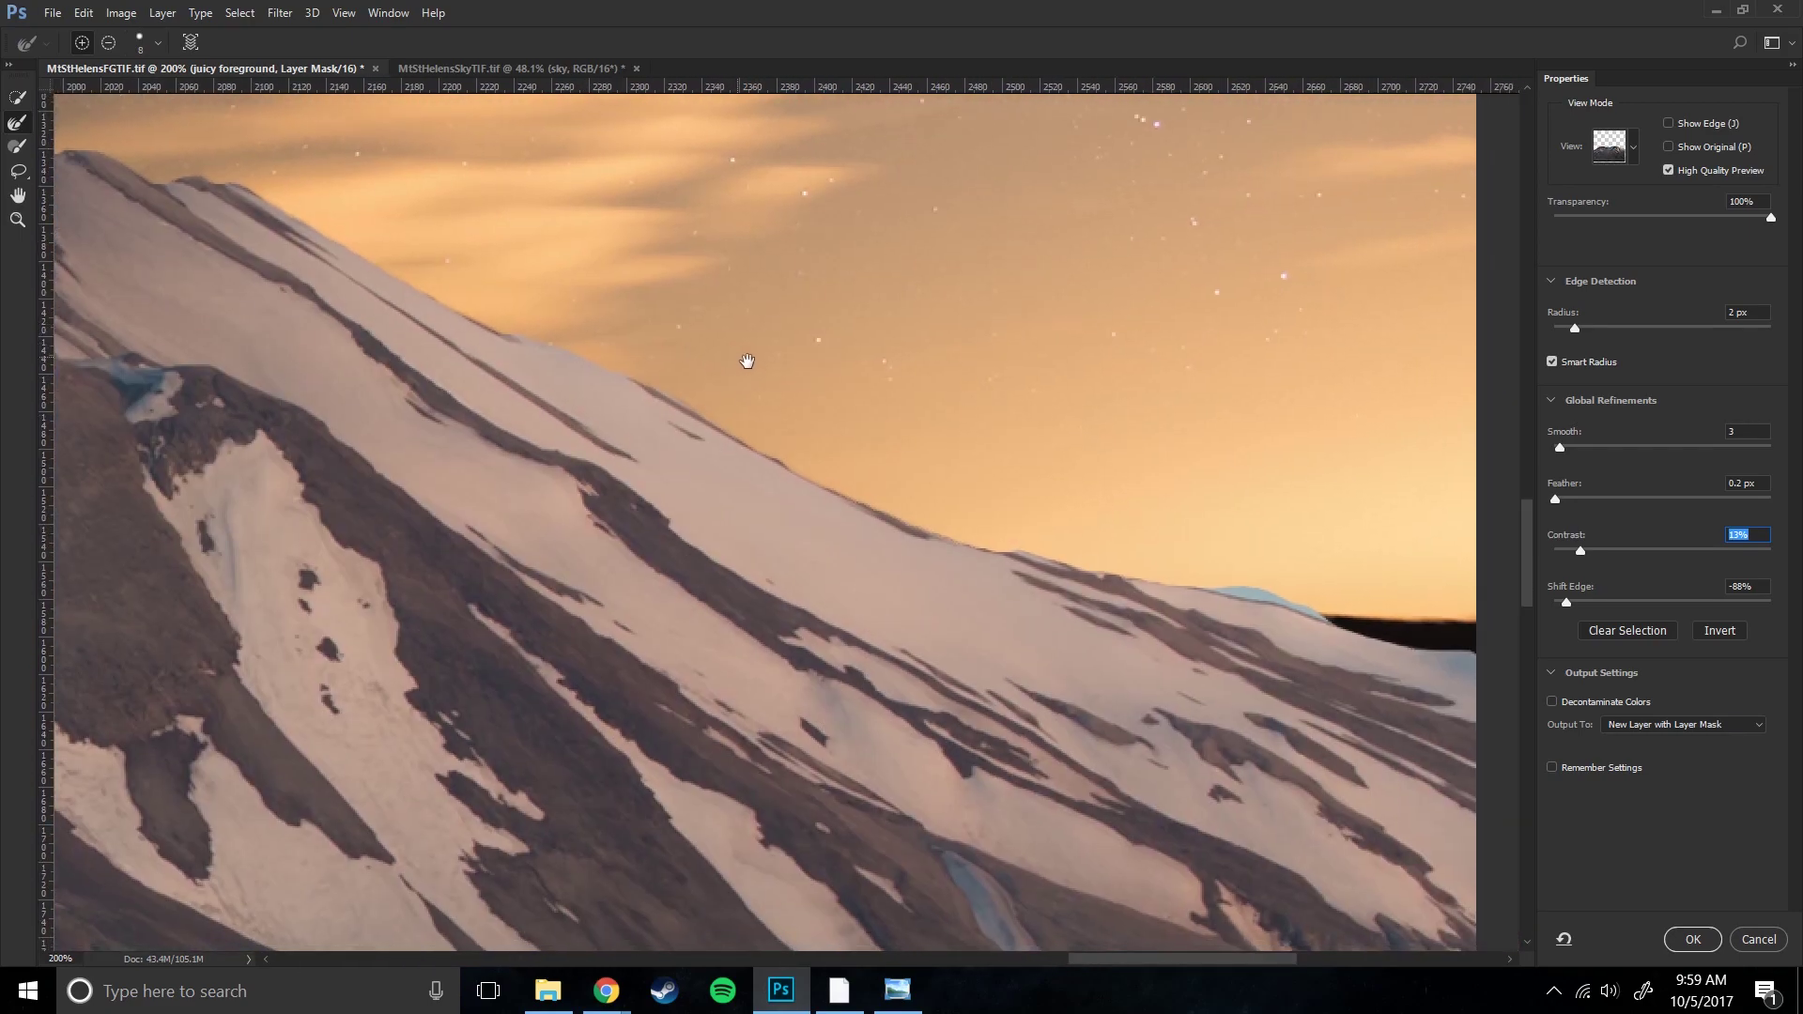
{"action": "left_click_drag", "start_coordinate": [1206, 583], "coordinate": [1085, 516]}
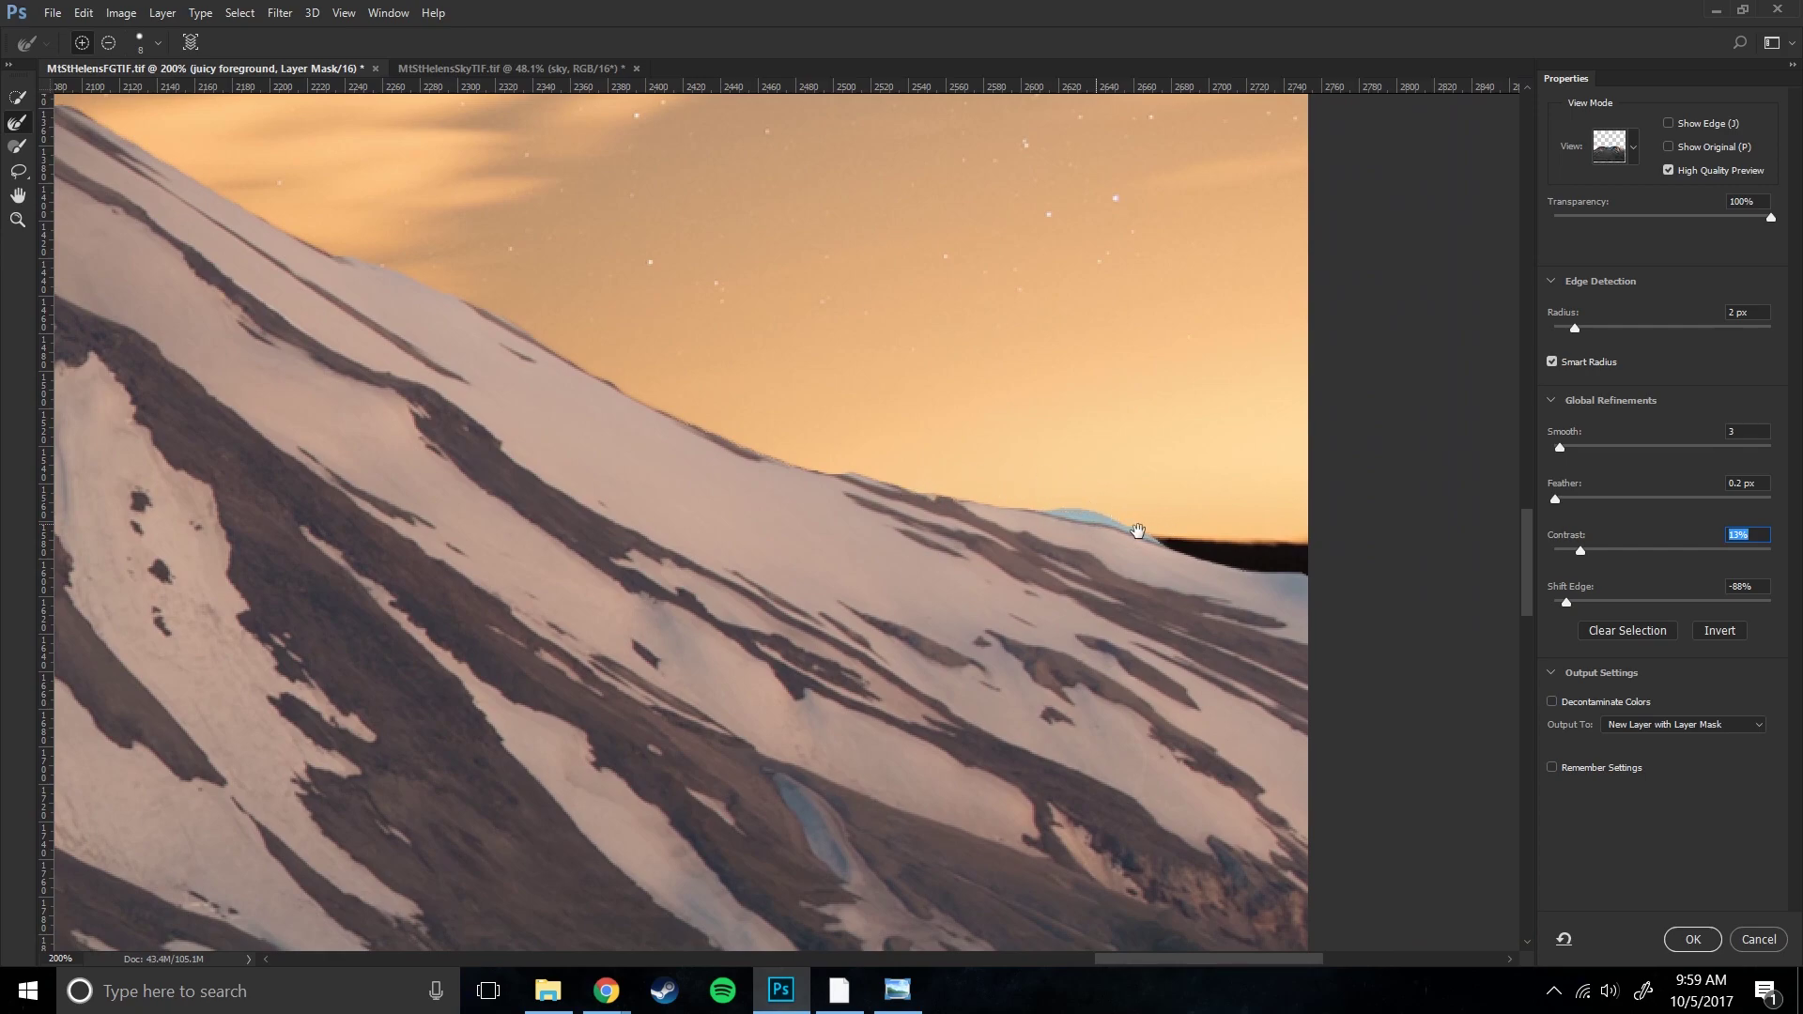
{"action": "left_click_drag", "start_coordinate": [861, 481], "coordinate": [1248, 692]}
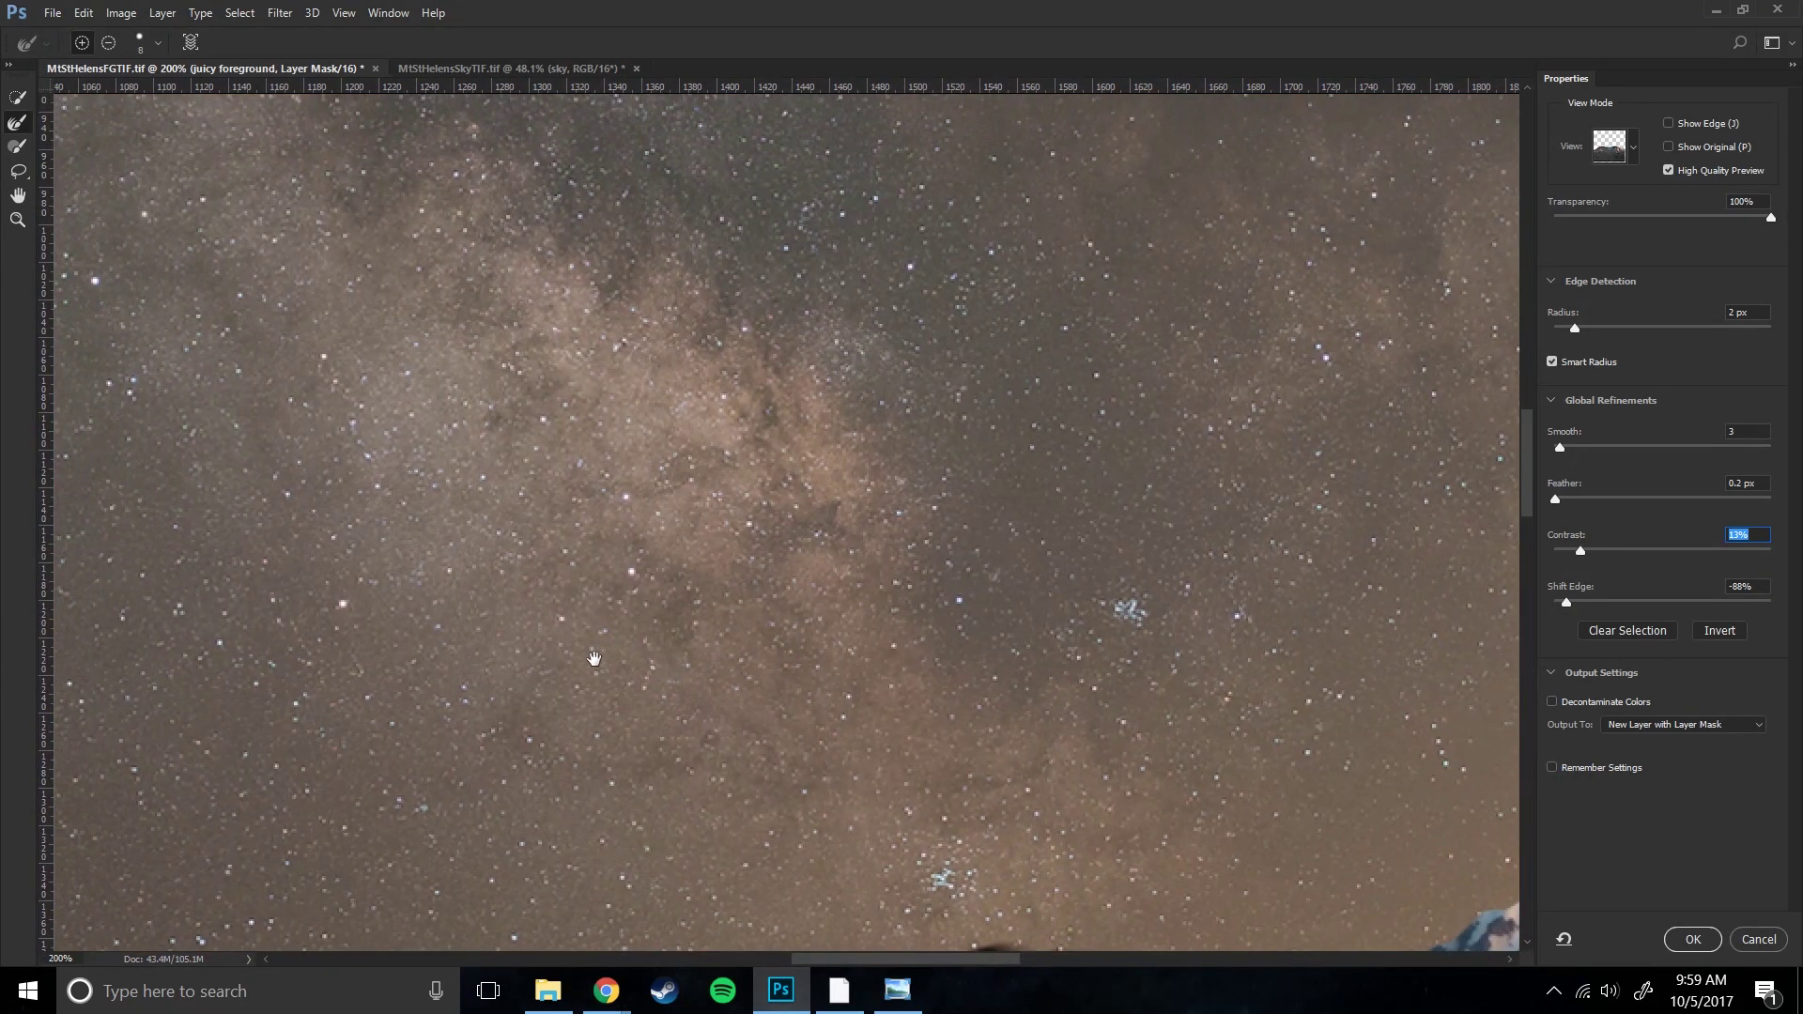
{"action": "left_click_drag", "start_coordinate": [596, 658], "coordinate": [954, 226]}
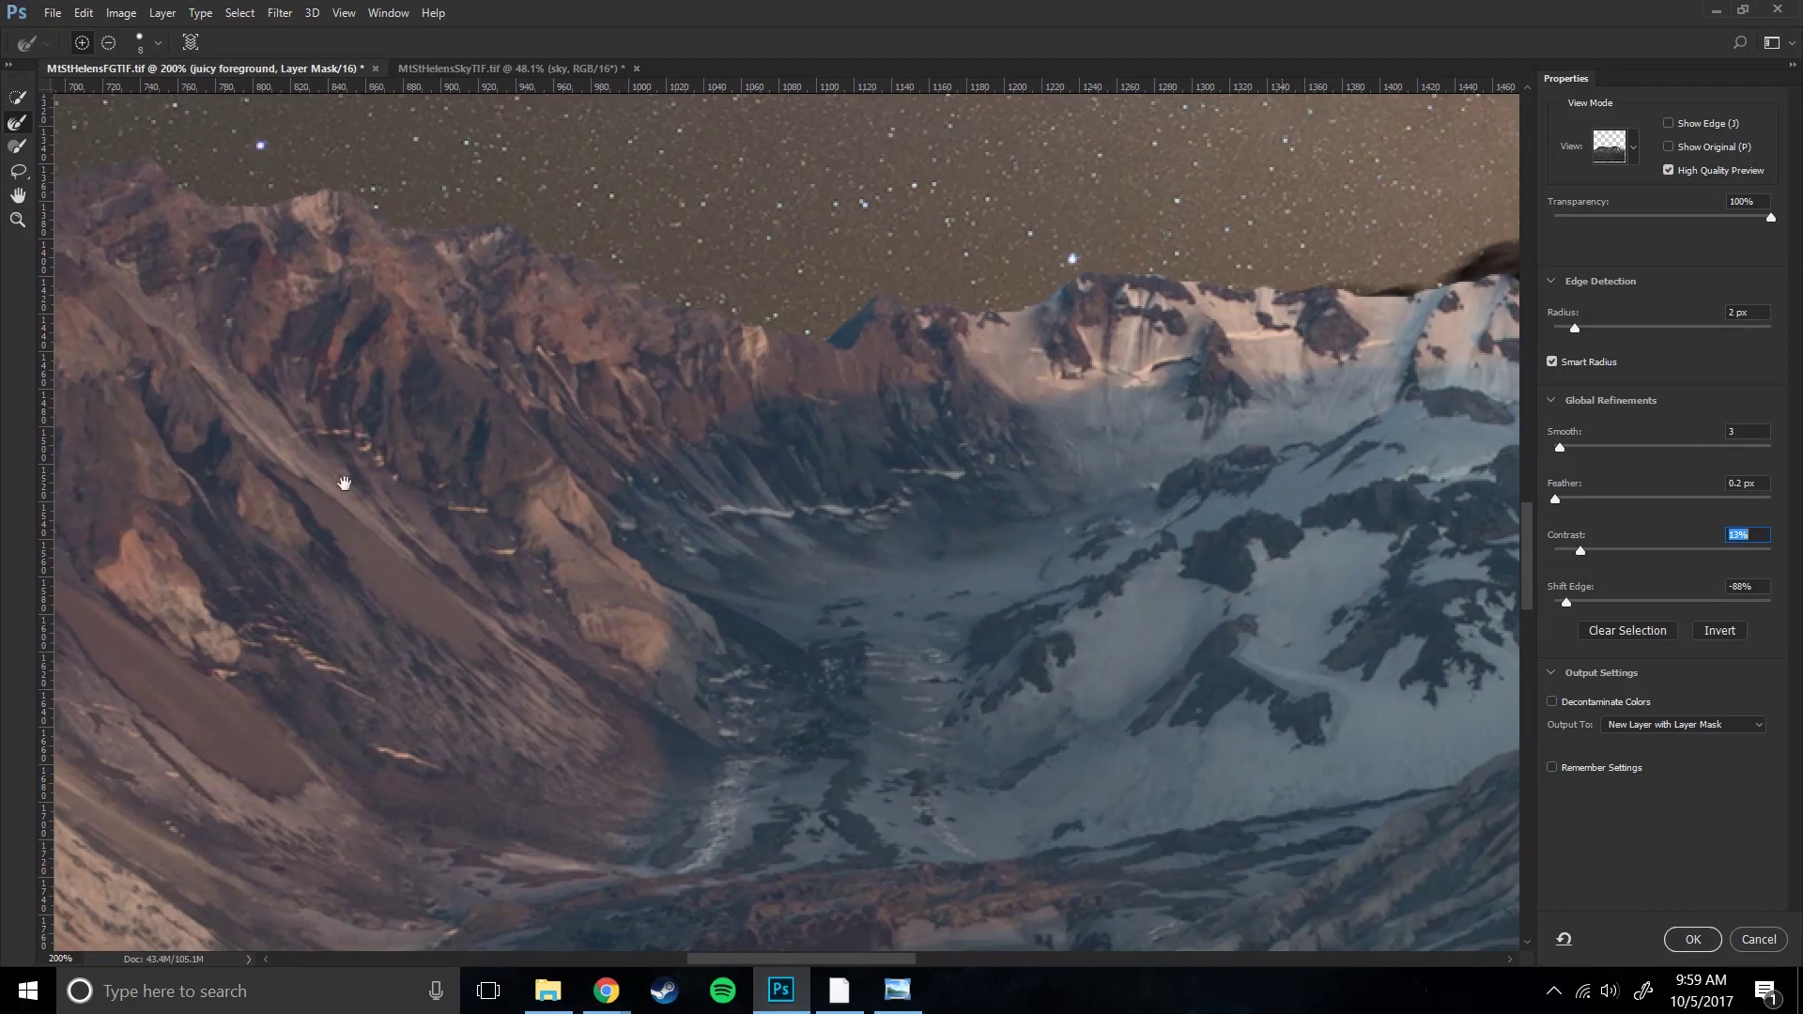
{"action": "left_click_drag", "start_coordinate": [344, 482], "coordinate": [1208, 378]}
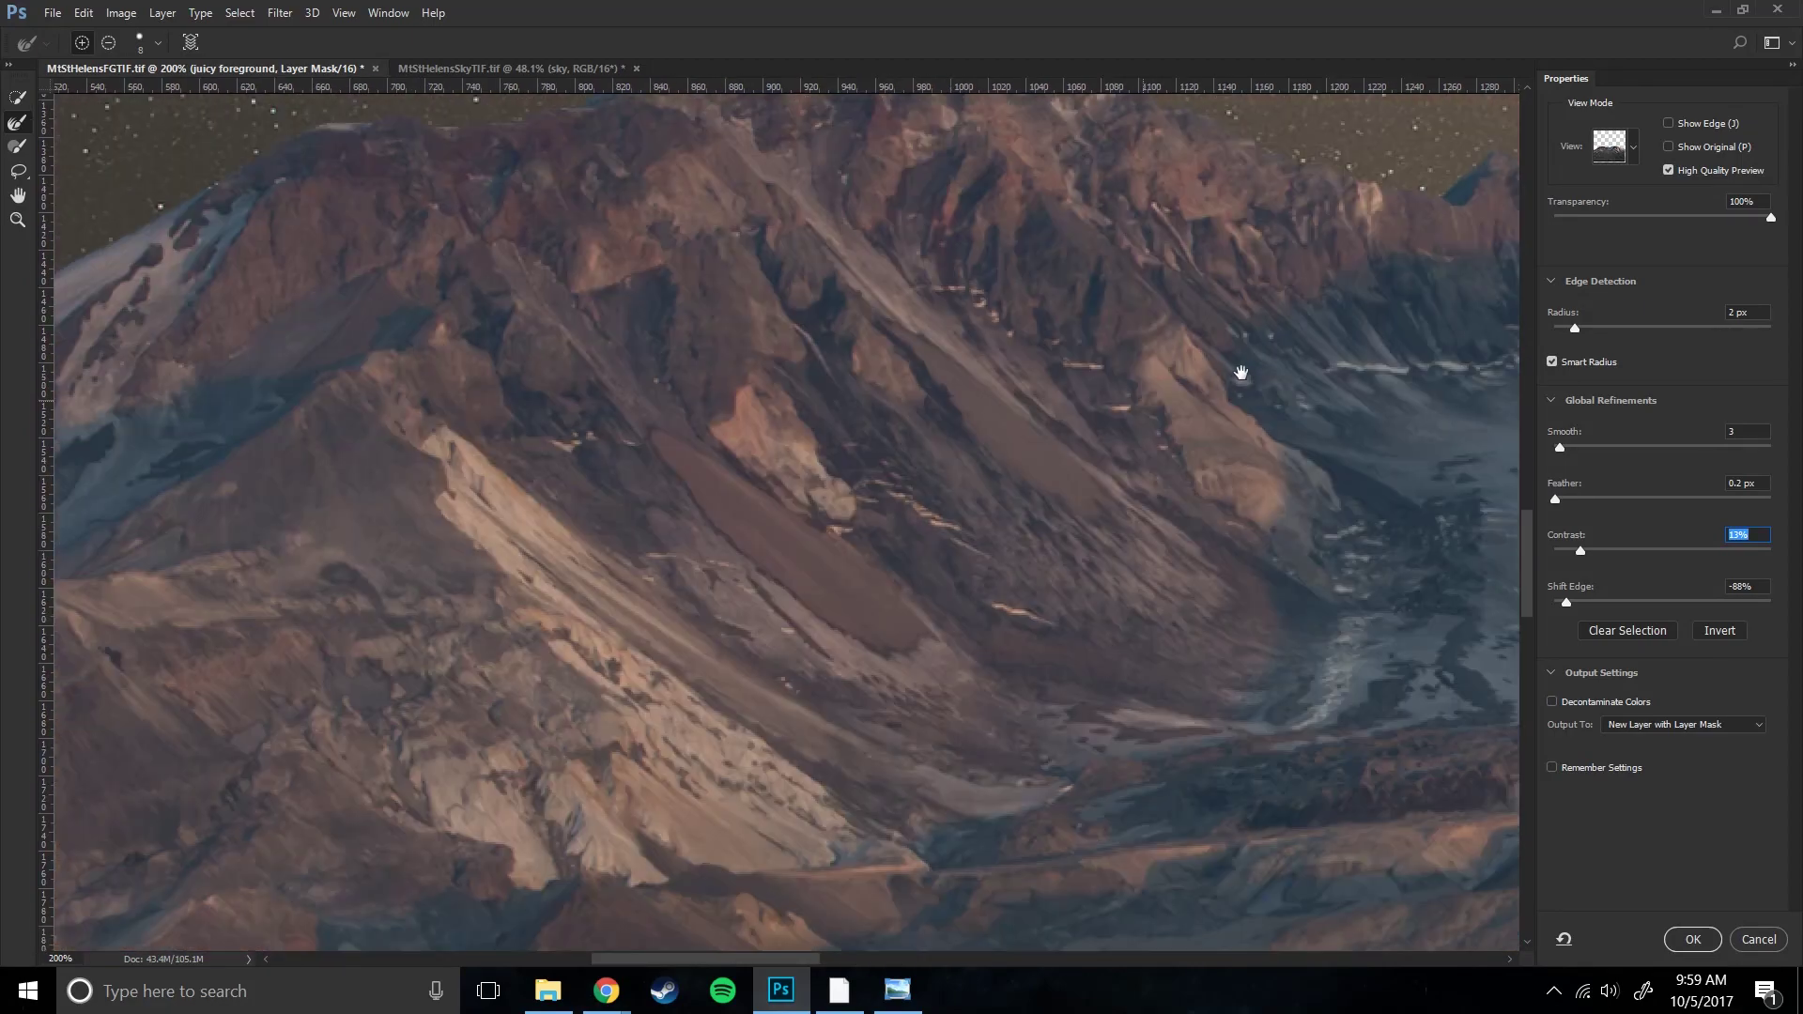
{"action": "left_click_drag", "start_coordinate": [451, 604], "coordinate": [1272, 471]}
{"action": "left_click_drag", "start_coordinate": [427, 500], "coordinate": [354, 564]}
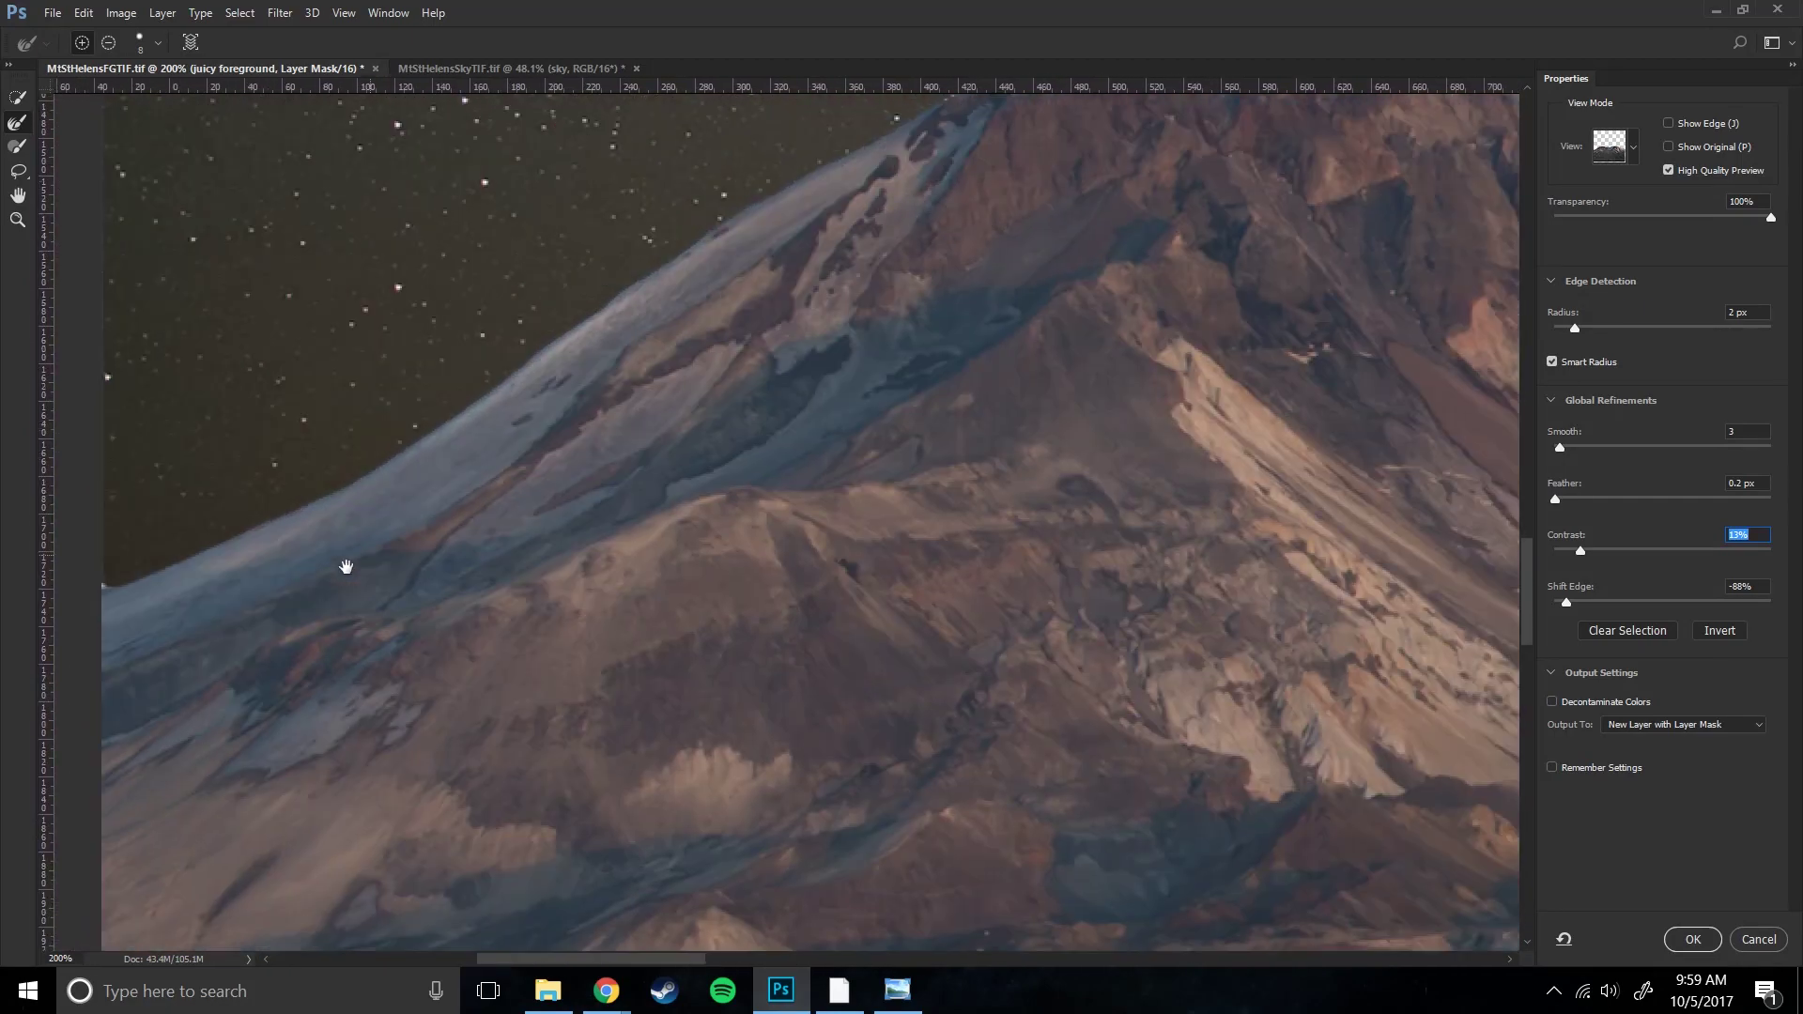
{"action": "left_click_drag", "start_coordinate": [238, 571], "coordinate": [463, 552]}
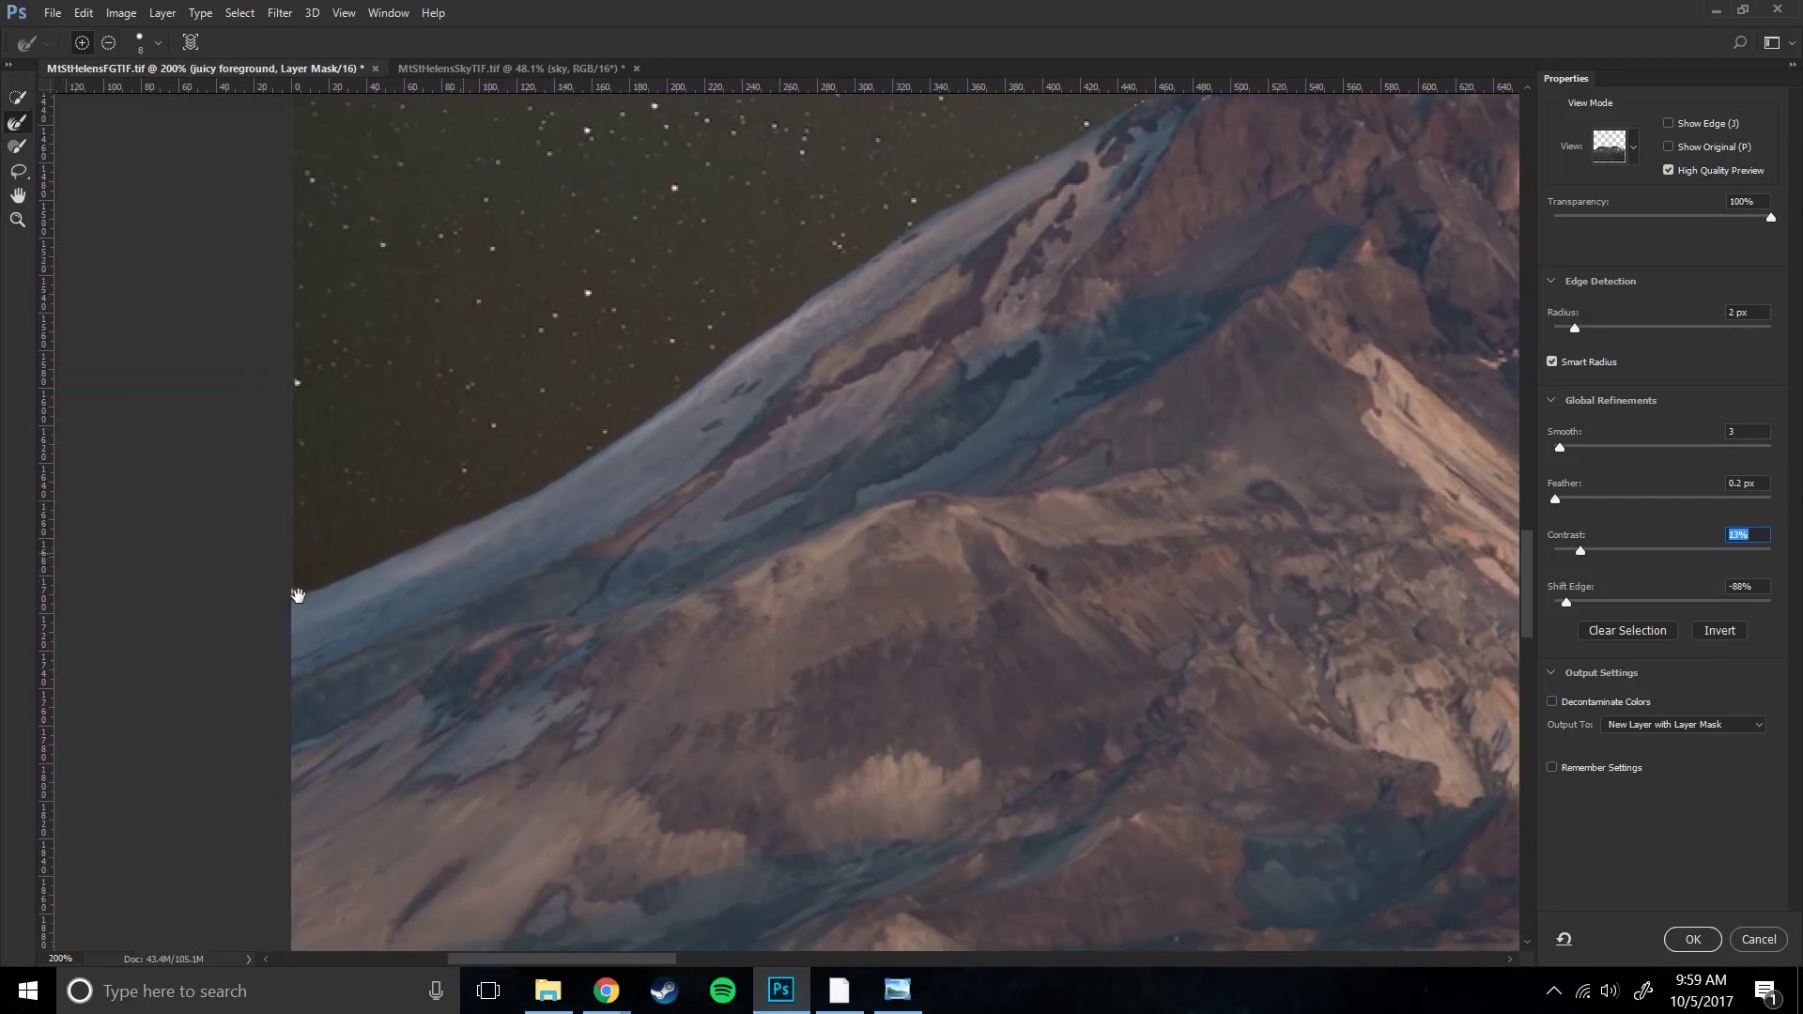
- Apply the mask refinement, outputting it as a new layer with layer mask
{"action": "left_click", "coordinate": [1691, 940]}
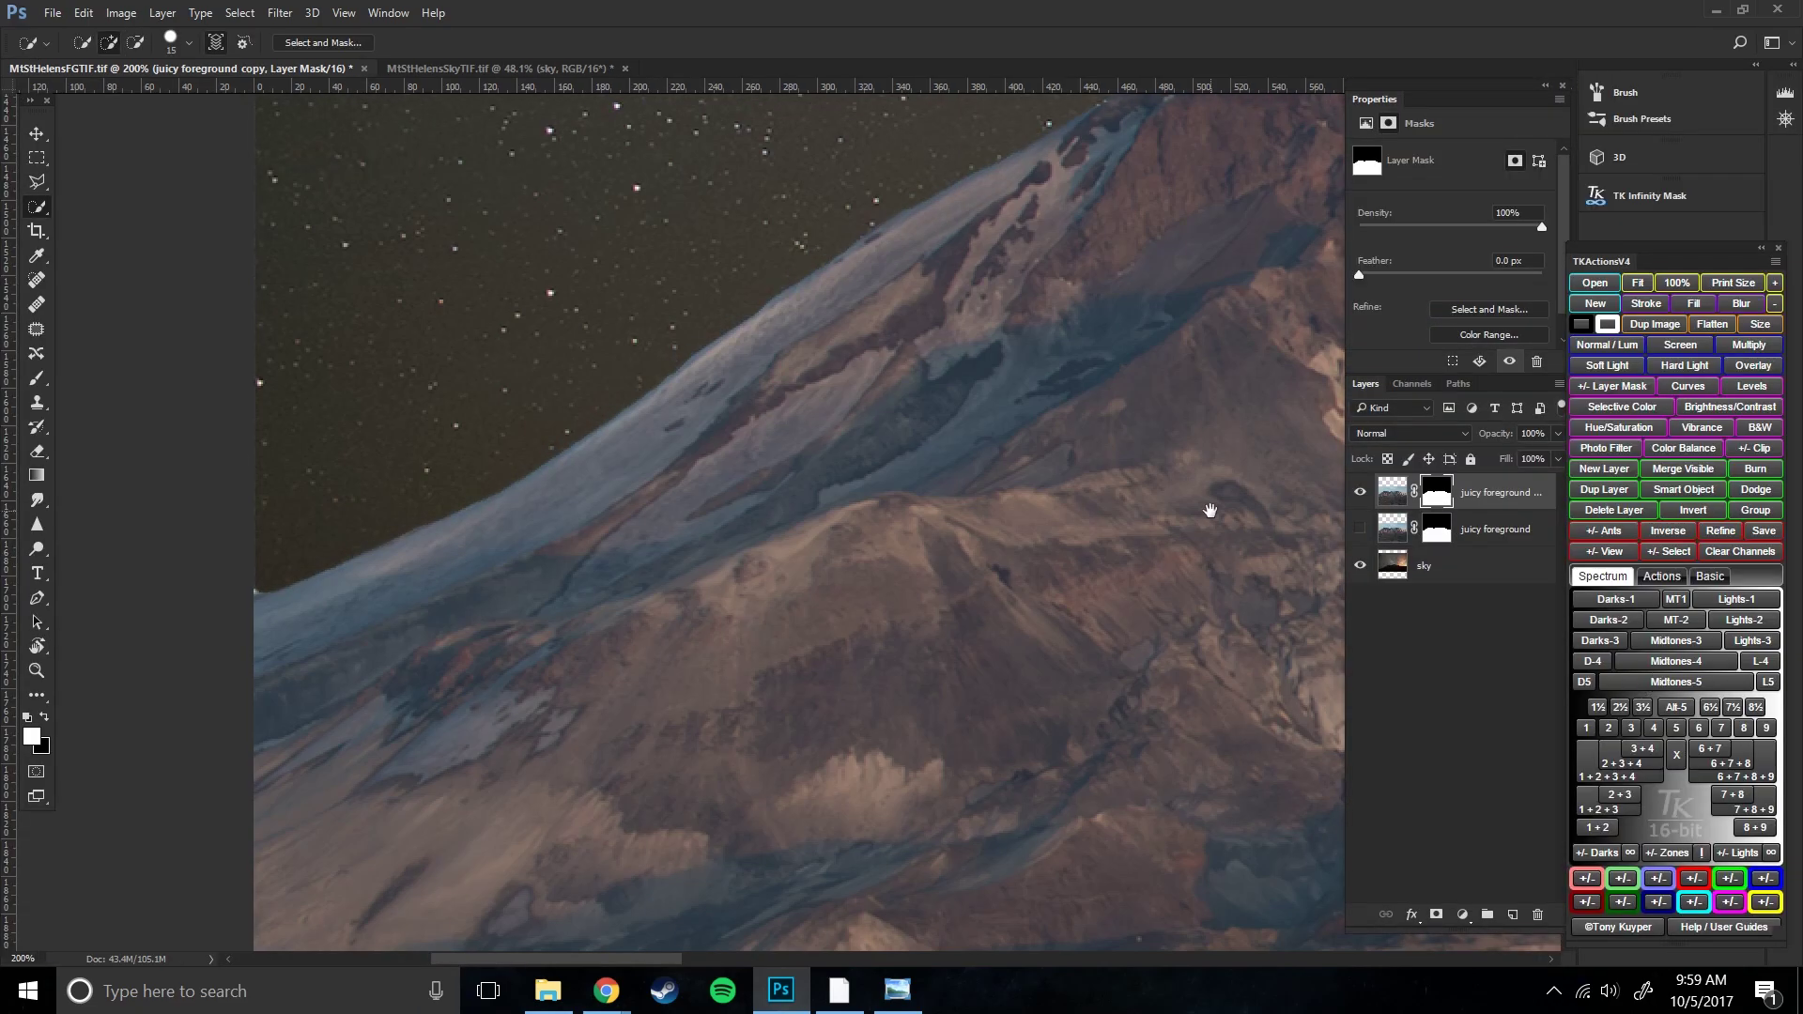
- Compare the refined foreground mask with the original along the crater rim by toggling the juicy foreground layer's visibility
{"action": "left_click_drag", "start_coordinate": [1207, 511], "coordinate": [354, 692]}
{"action": "left_click_drag", "start_coordinate": [749, 483], "coordinate": [485, 471]}
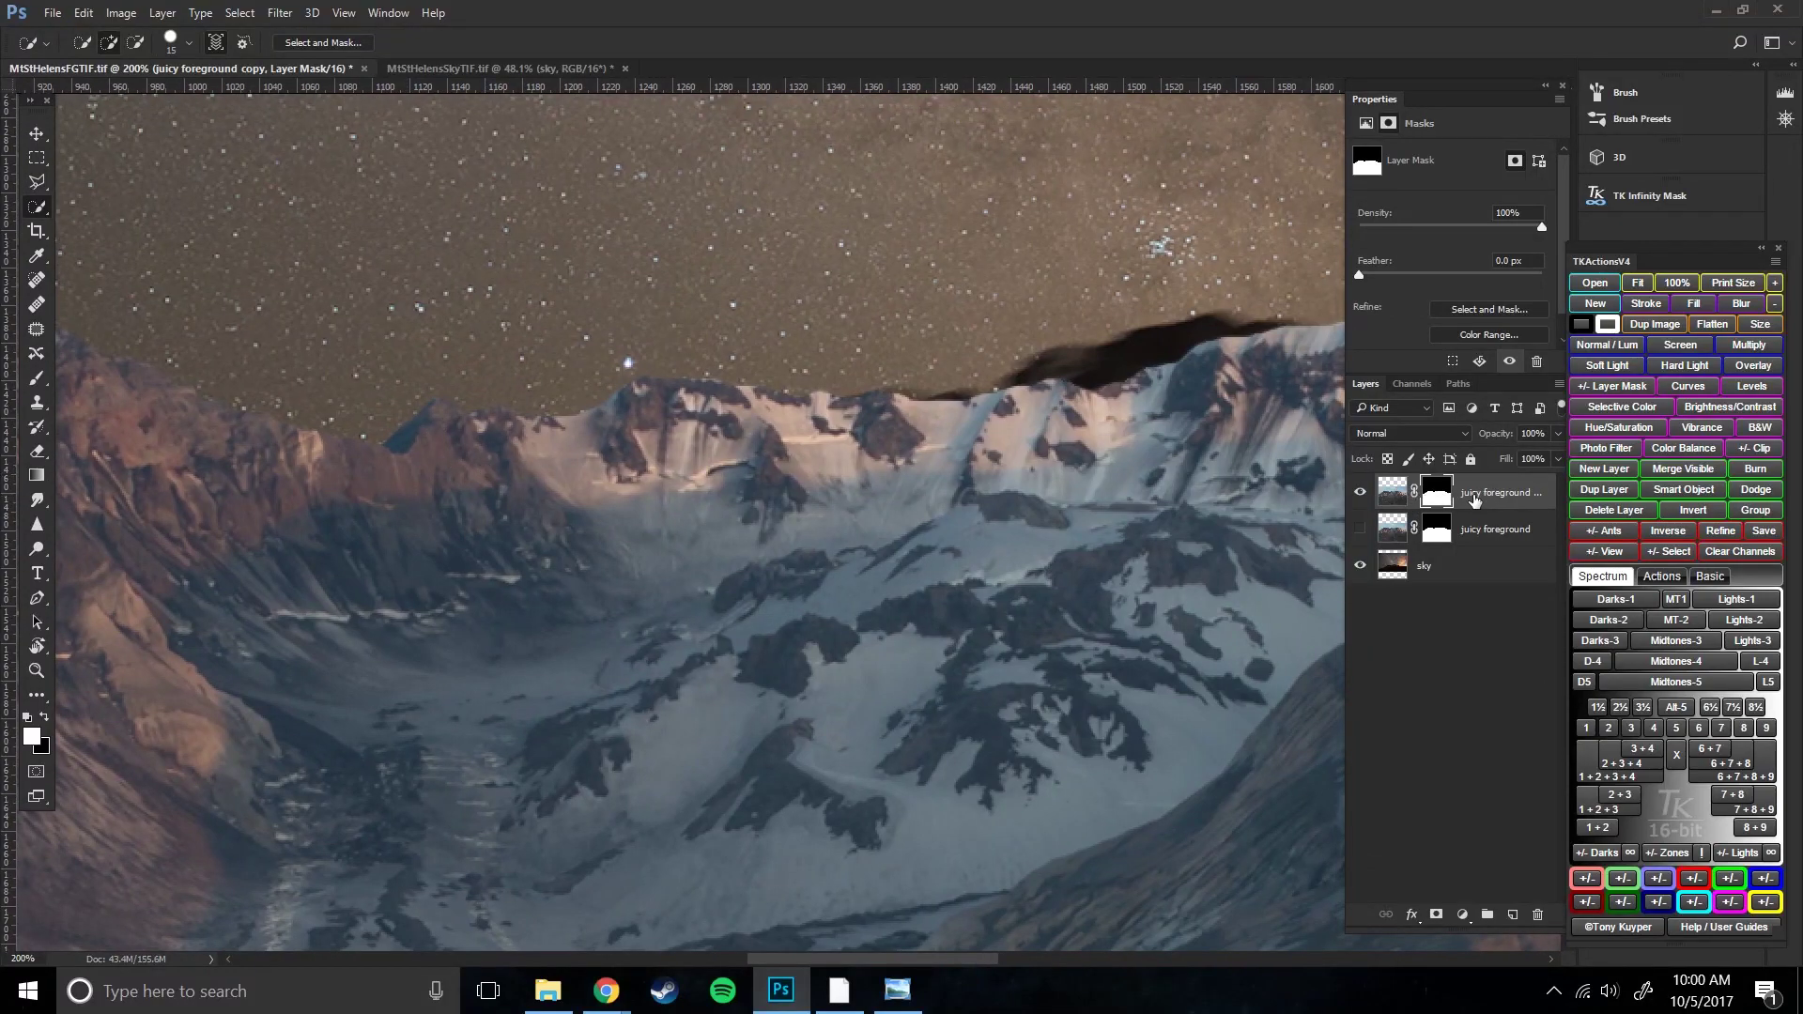
{"action": "double_click", "coordinate": [1508, 493]}
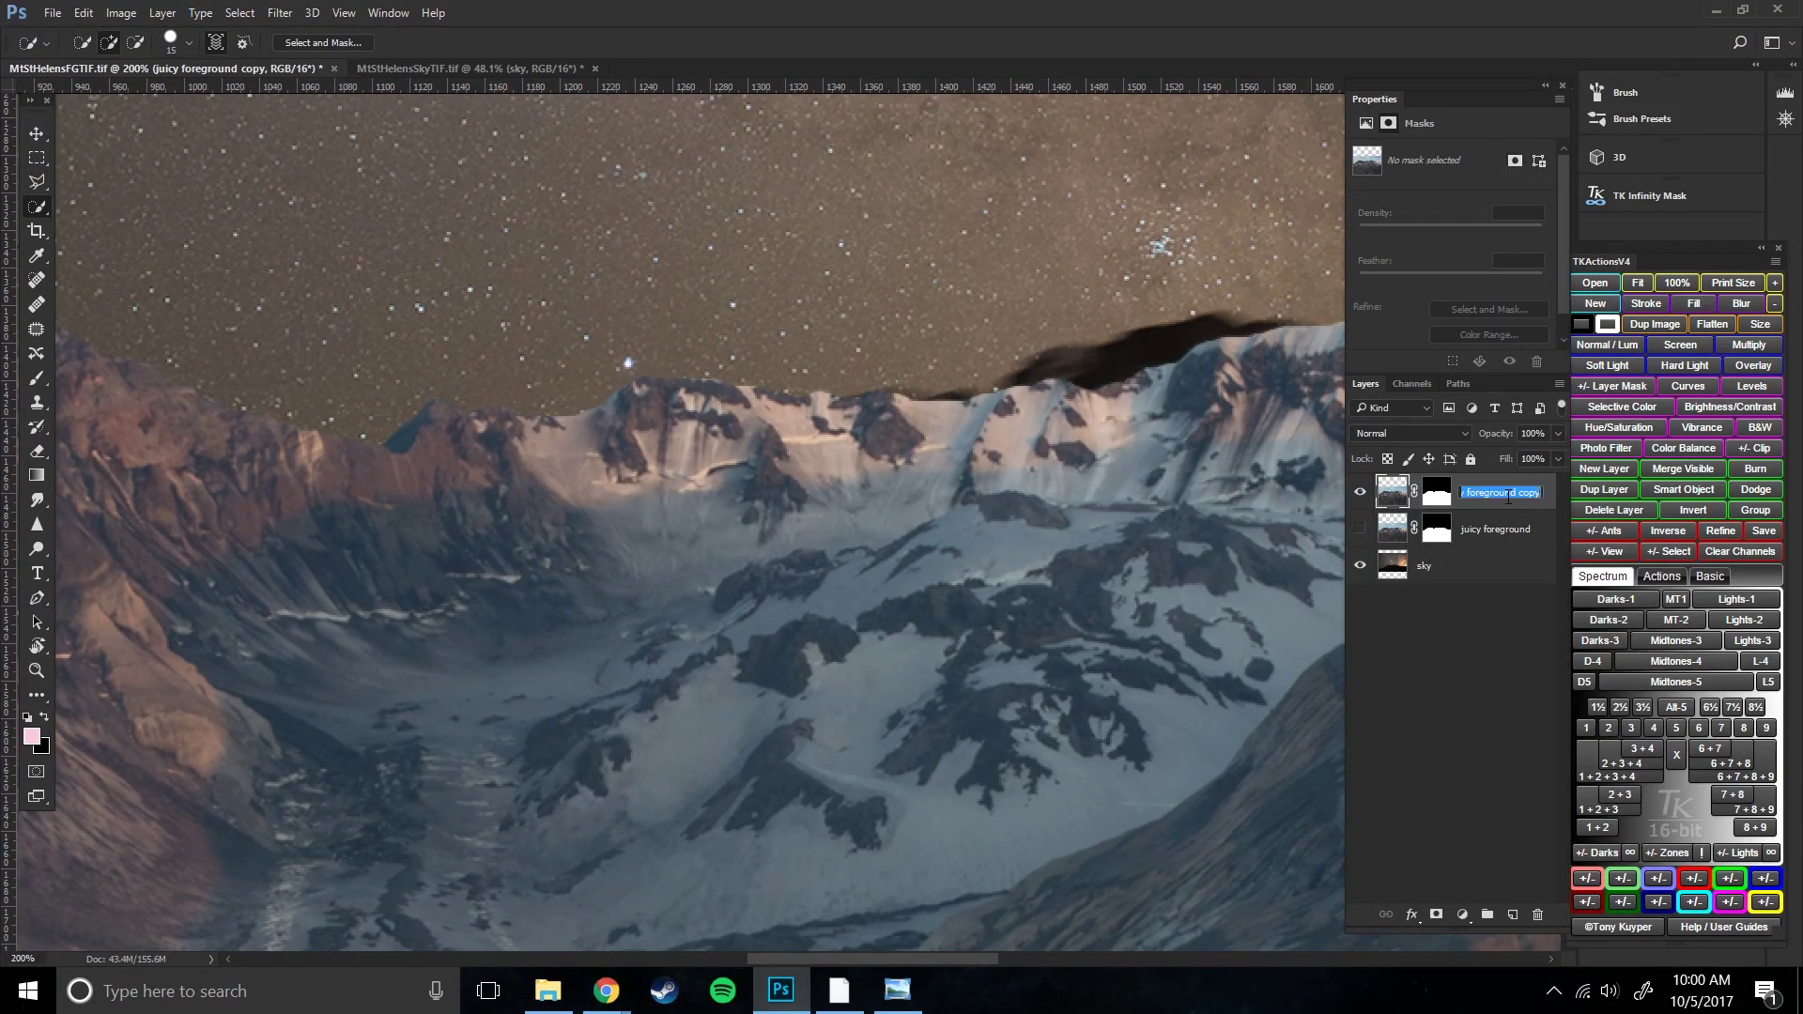
{"action": "left_click", "coordinate": [1467, 597]}
{"action": "left_click", "coordinate": [1476, 538]}
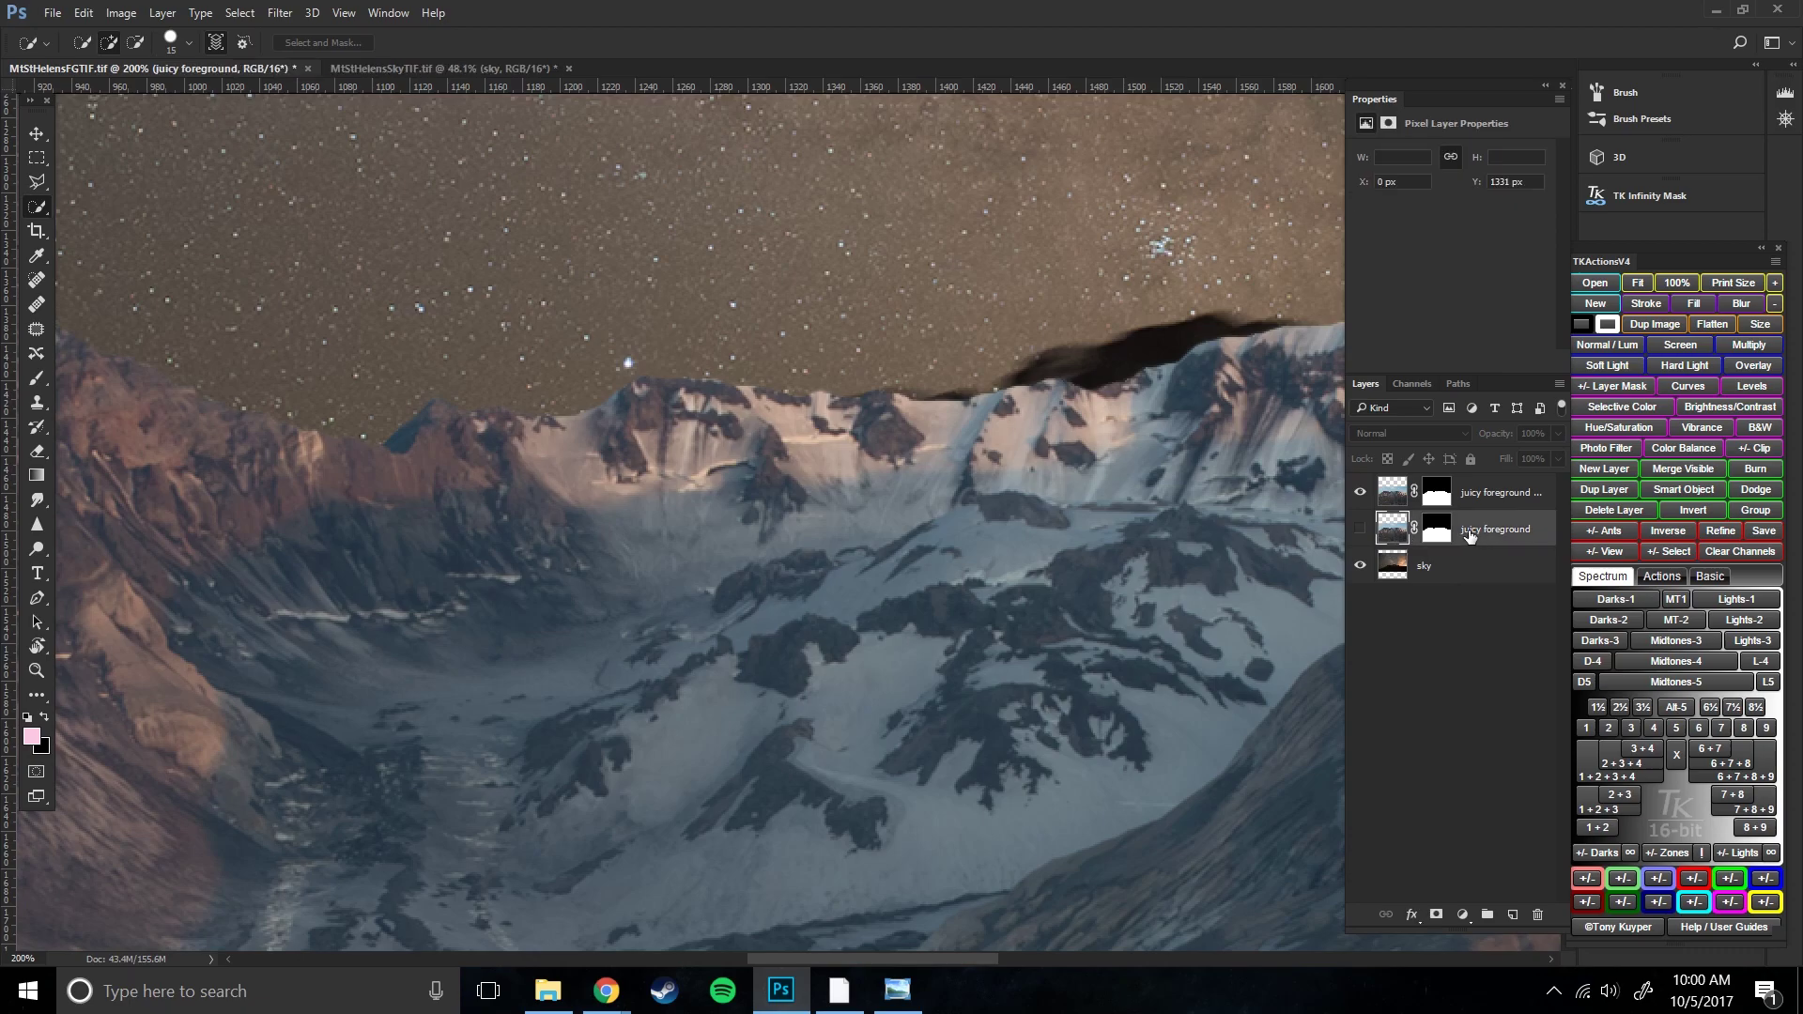
{"action": "left_click", "coordinate": [1360, 529]}
{"action": "left_click", "coordinate": [1360, 529]}
{"action": "left_click", "coordinate": [1360, 530]}
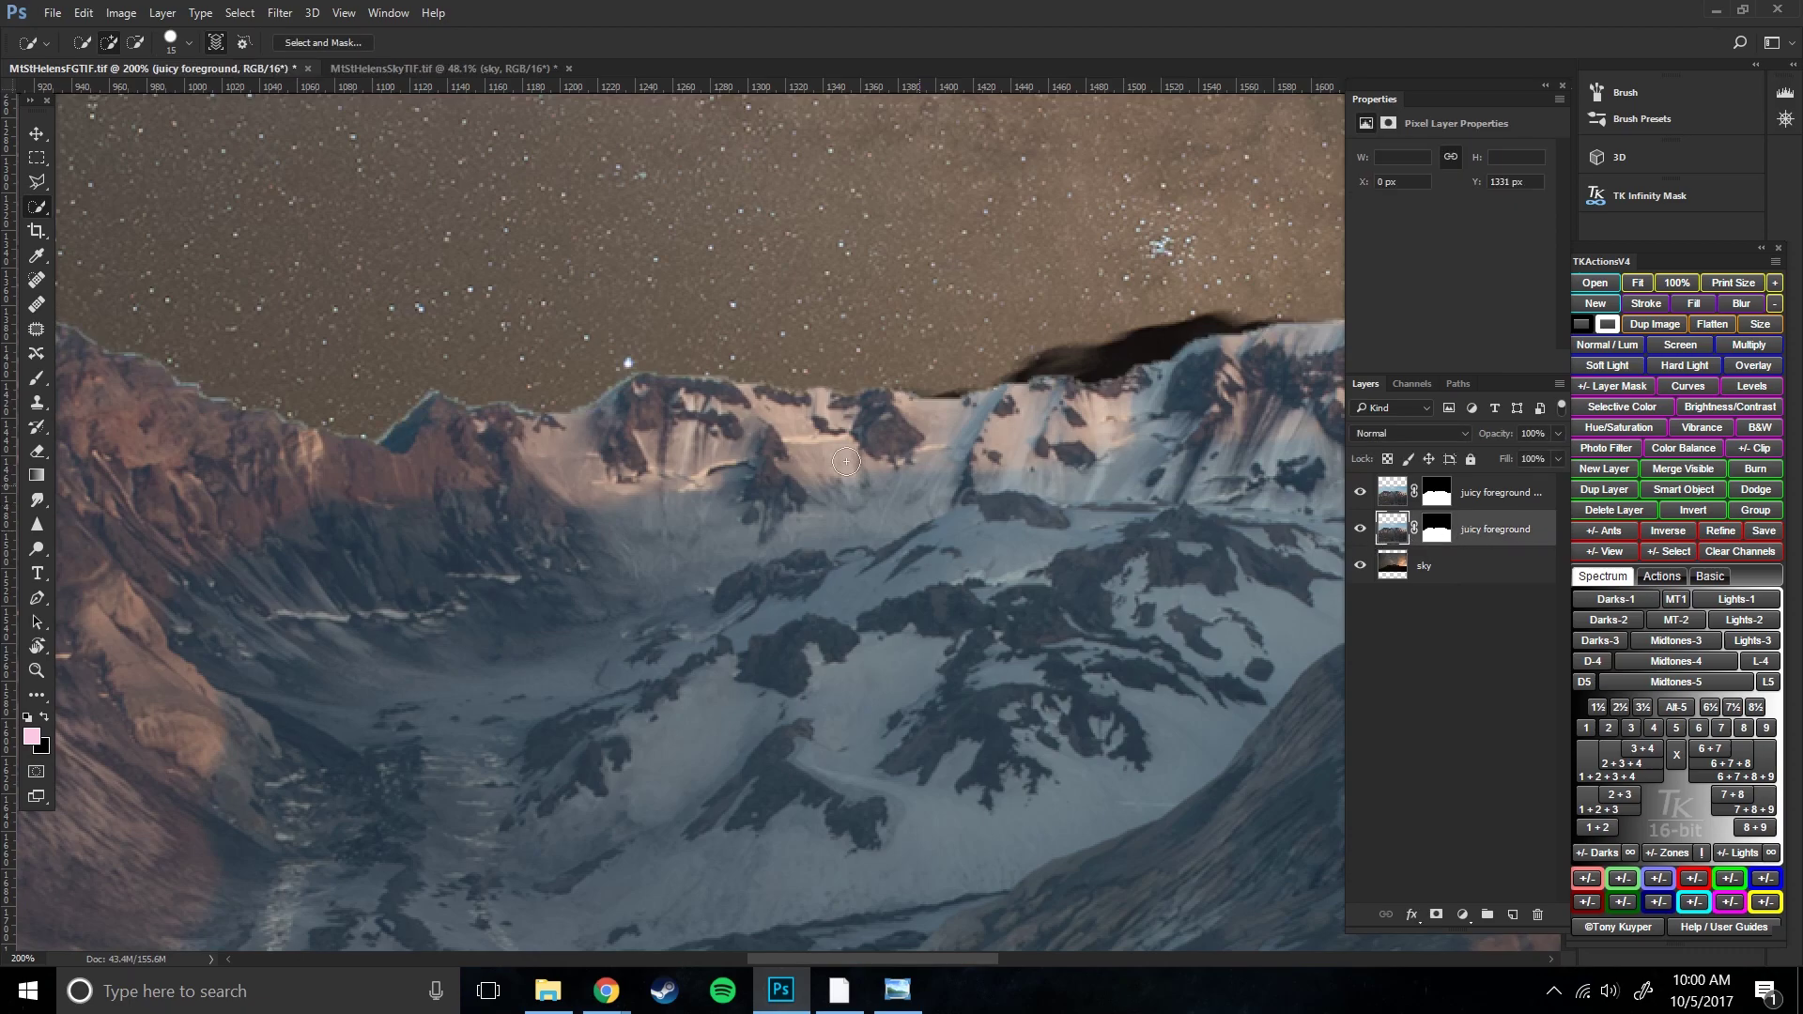
{"action": "left_click", "coordinate": [1360, 529]}
{"action": "left_click", "coordinate": [1360, 529]}
- Compare the original and refined masks on the right summit, leave the juicy foreground layer hidden and inspect the slope's outer end
{"action": "scroll", "coordinate": [624, 487], "scroll_direction": "right", "scroll_amount": 10}
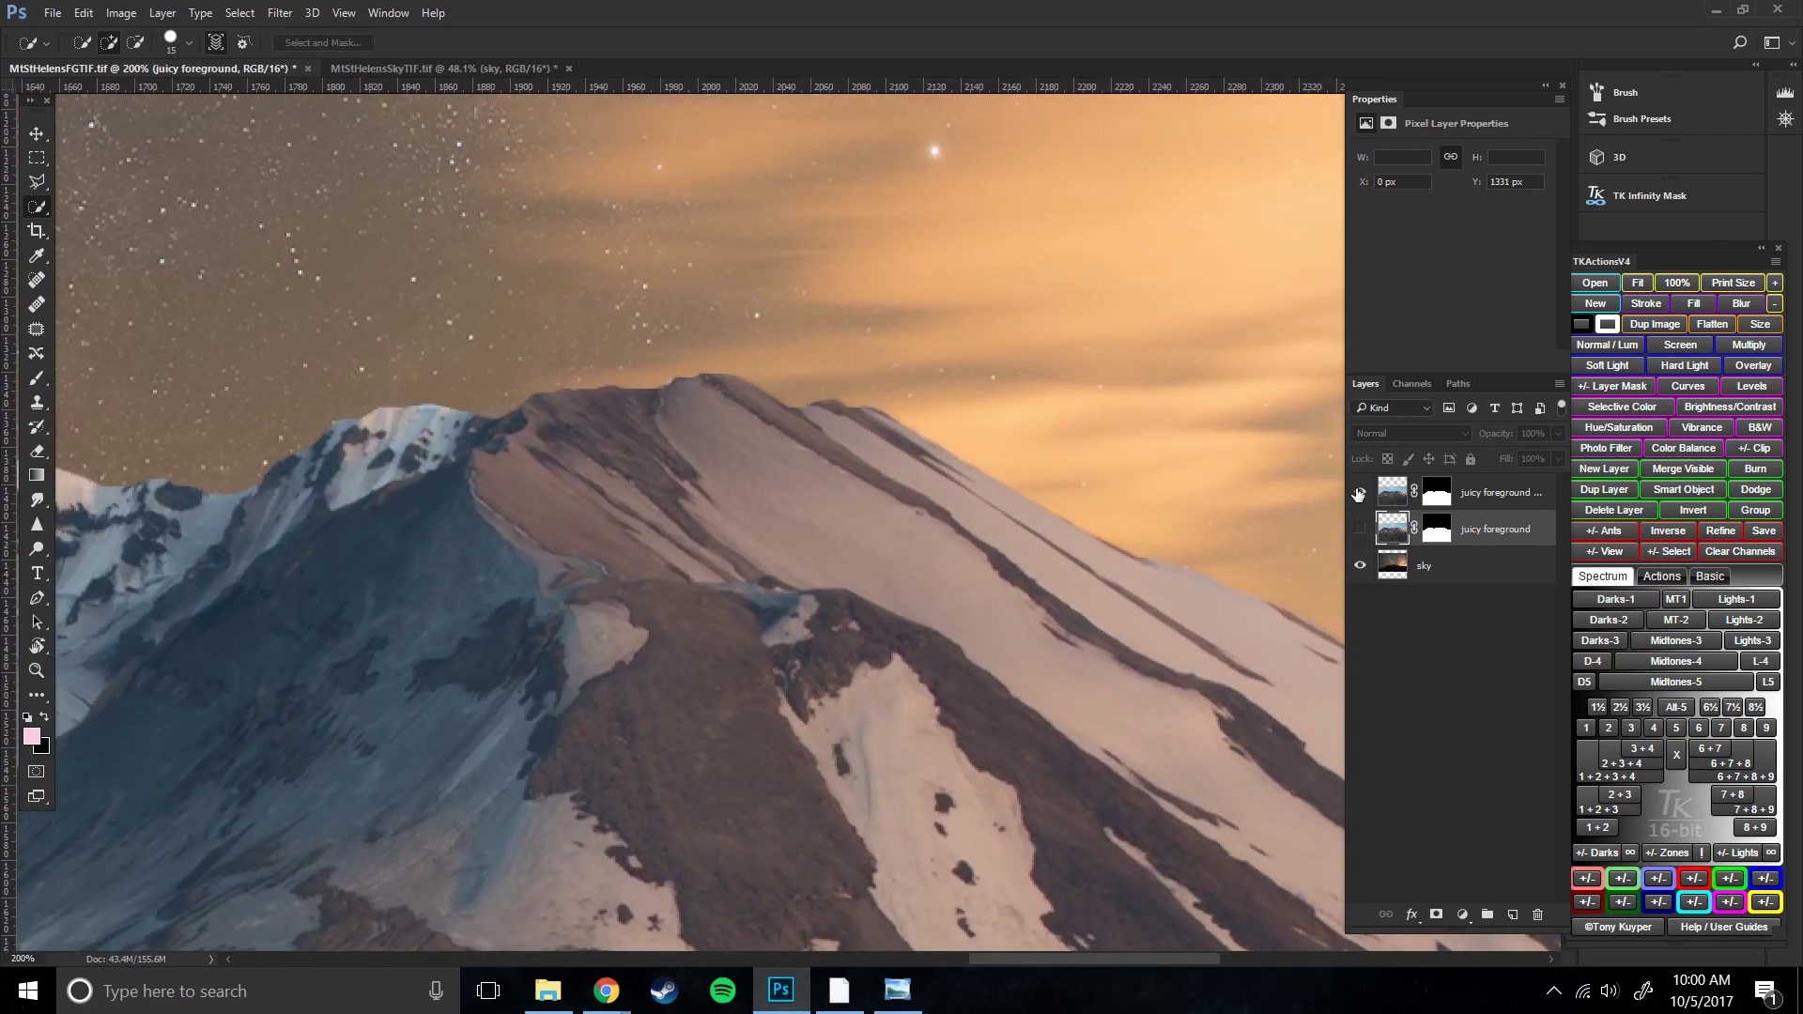
{"action": "left_click", "coordinate": [1361, 529]}
{"action": "left_click", "coordinate": [1362, 527]}
{"action": "left_click", "coordinate": [1360, 529]}
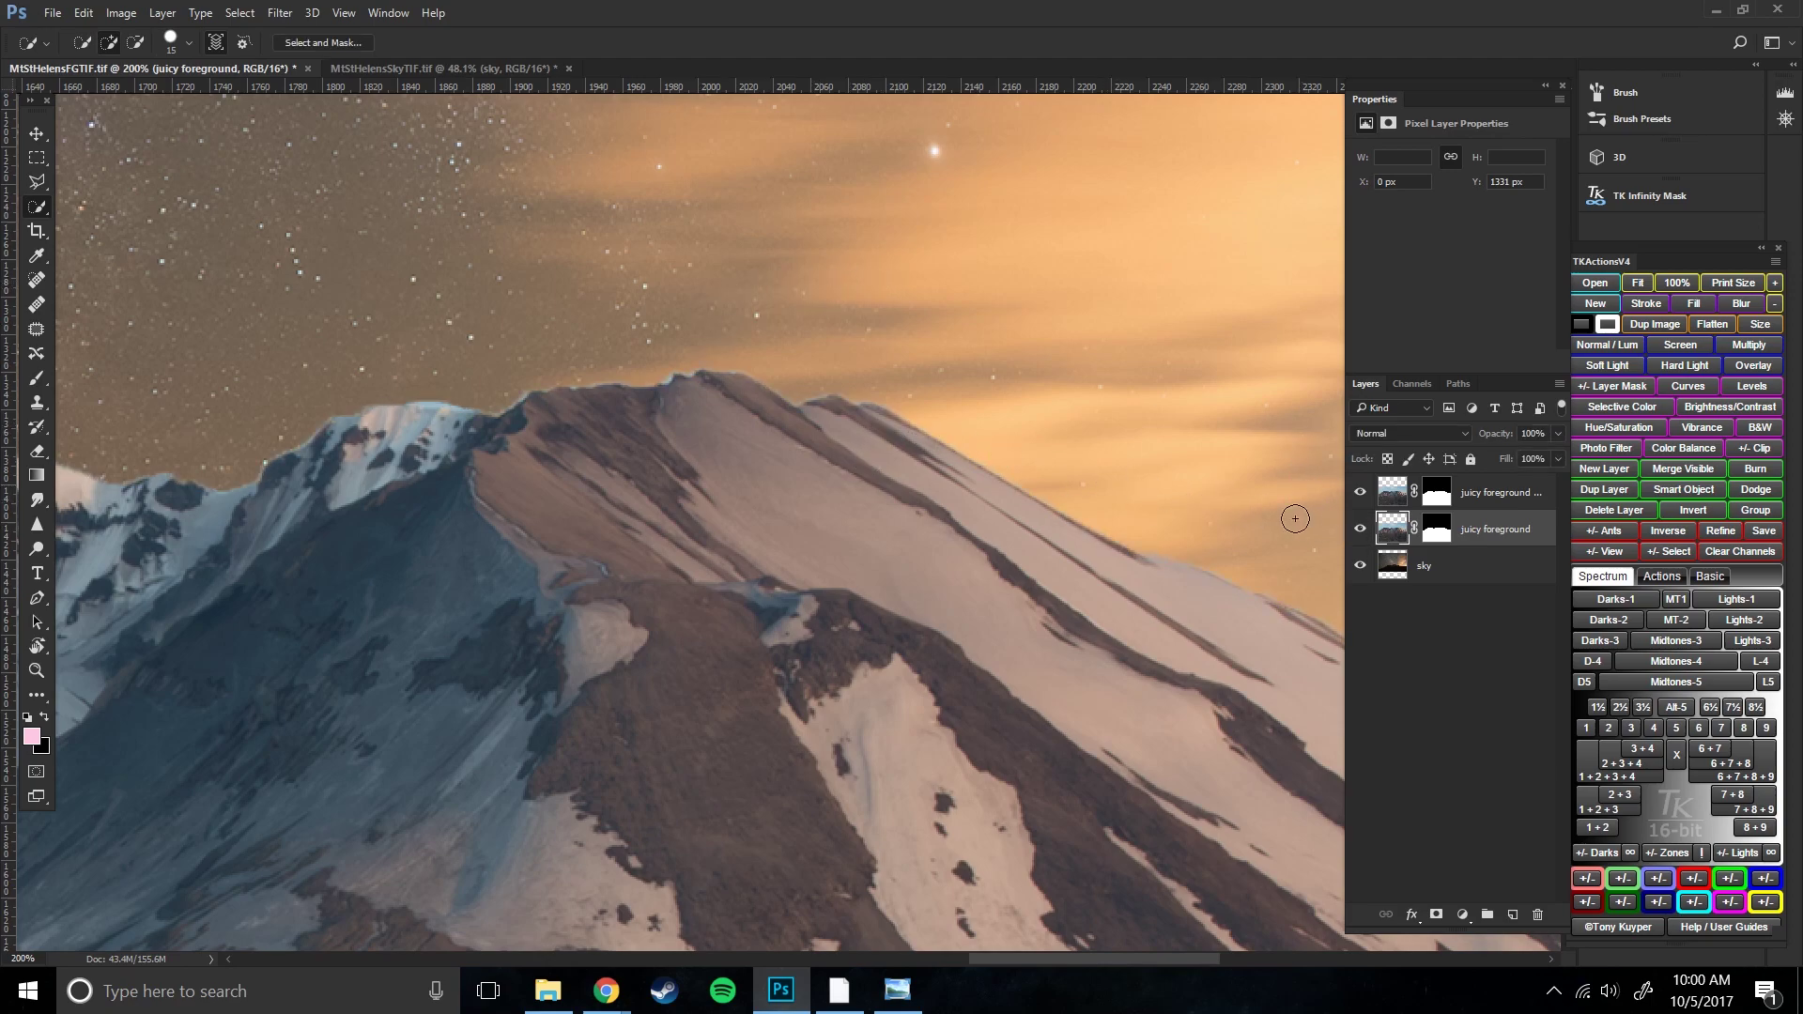
{"action": "left_click", "coordinate": [1357, 534]}
{"action": "left_click_drag", "start_coordinate": [1175, 588], "coordinate": [567, 389]}
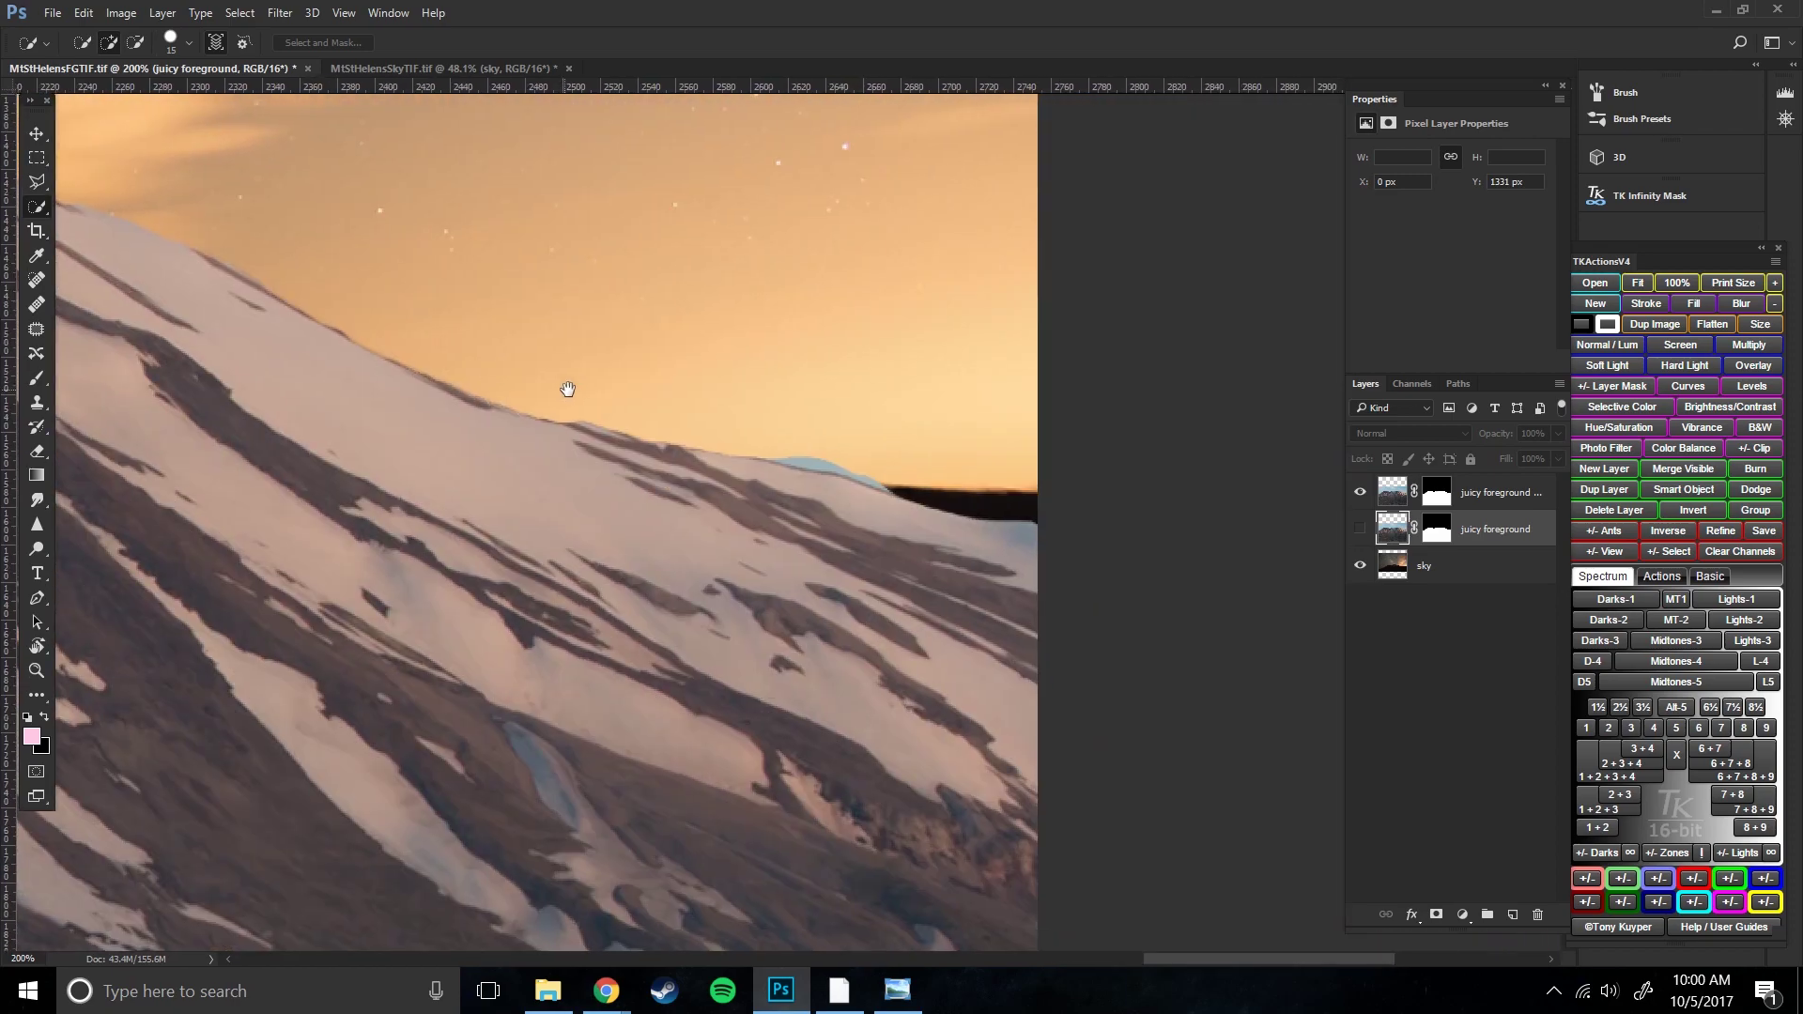
- Rename the juicy foreground copy layer to "masked foreground"
{"action": "left_click", "coordinate": [1437, 492]}
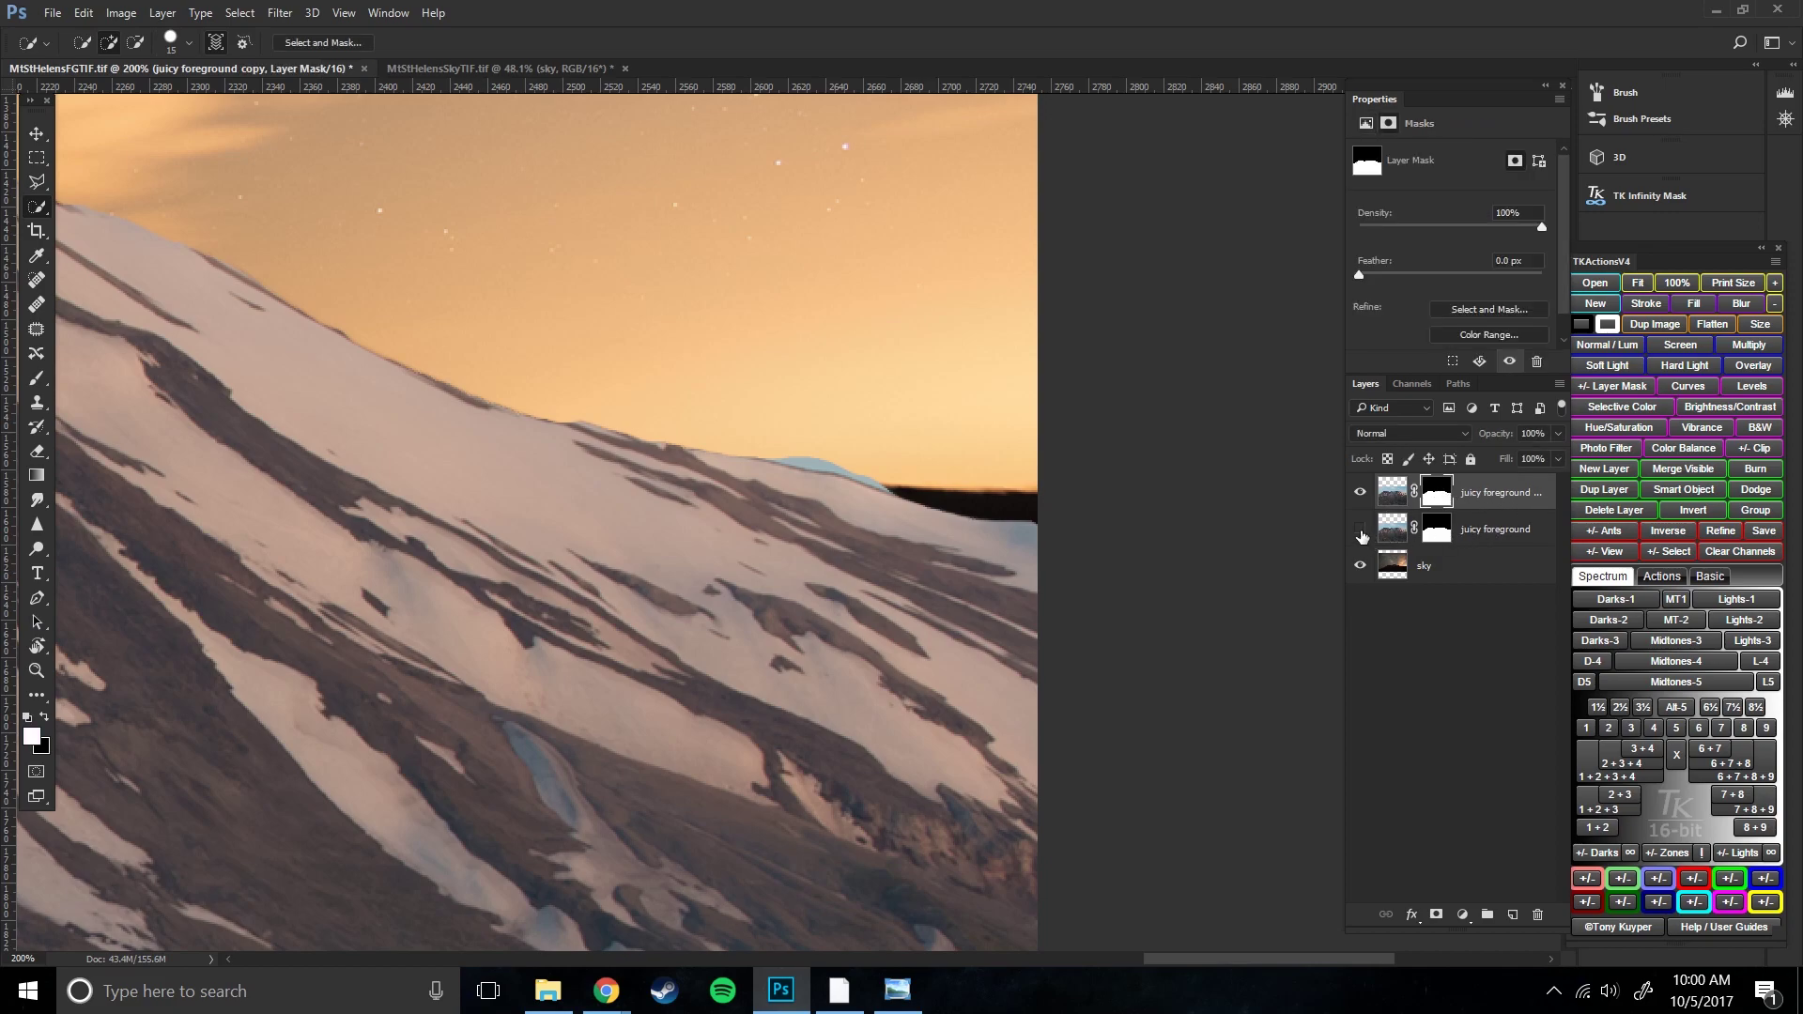
{"action": "double_click", "coordinate": [1494, 494]}
{"action": "type", "text": "masked foreground"}
{"action": "key", "text": "Return"}
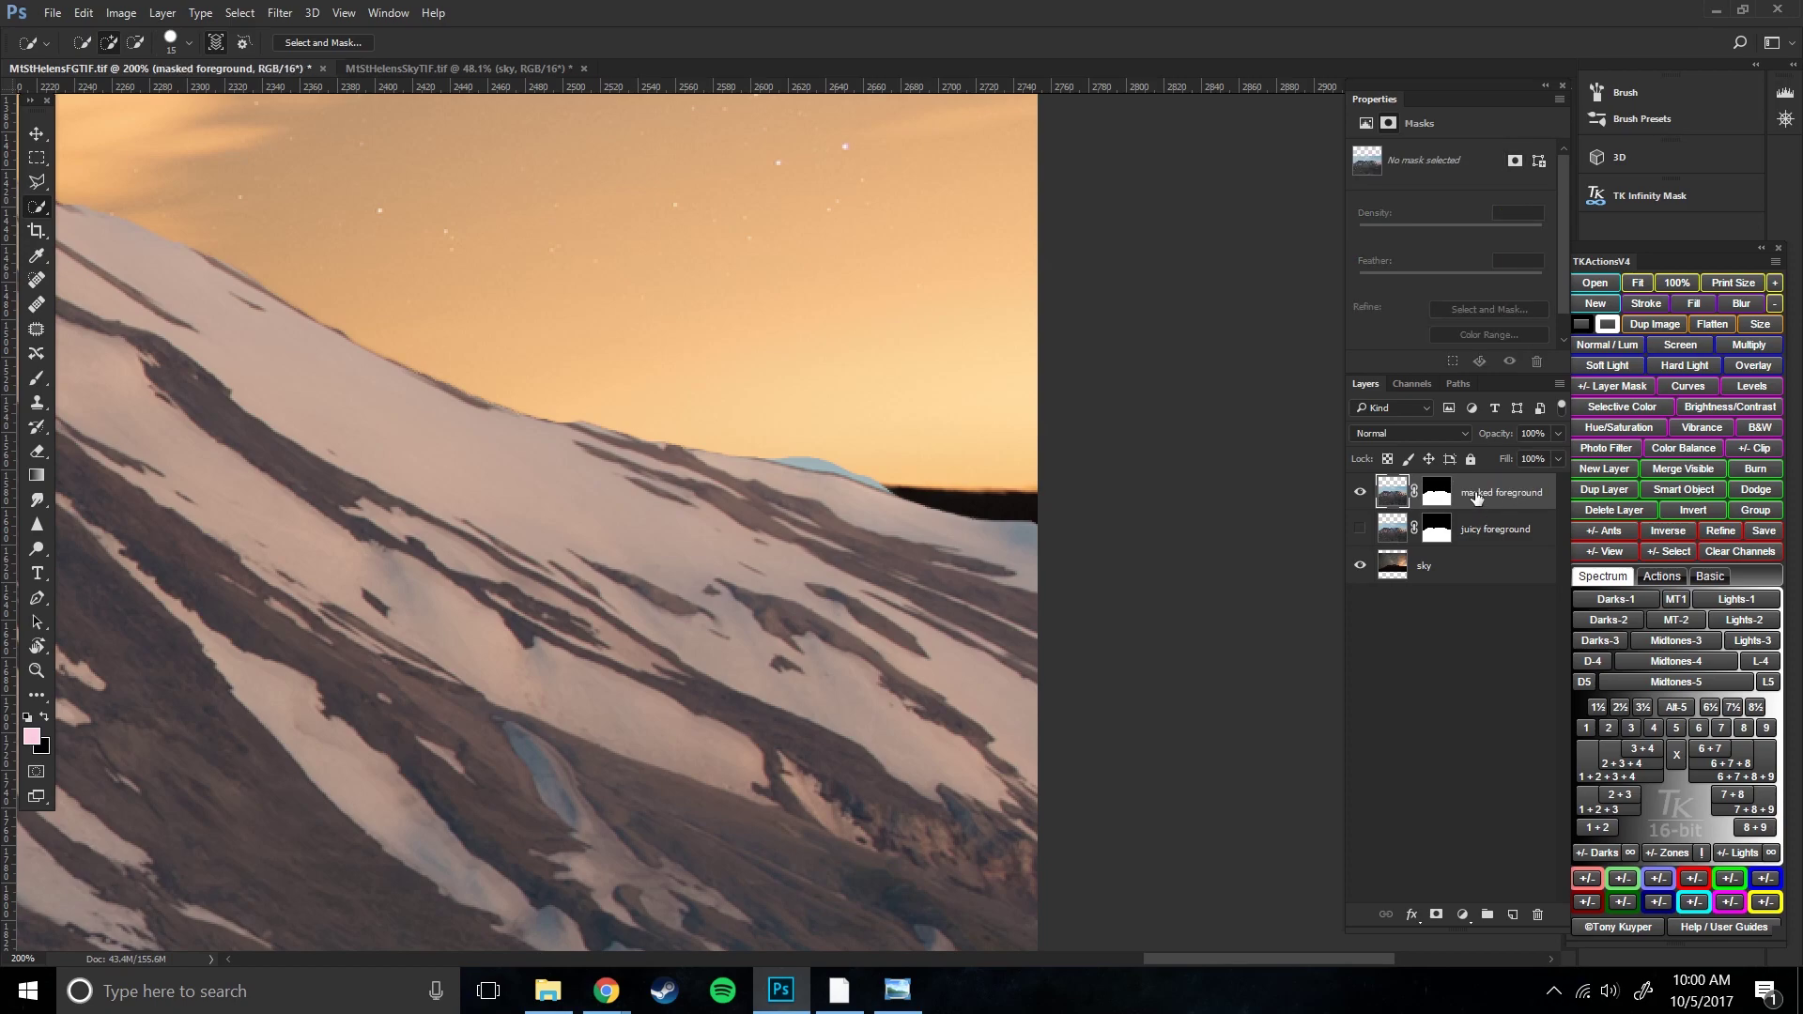
- Target the masked foreground layer's mask with the Brush tool, setting 100% opacity and 95% hardness
{"action": "left_click", "coordinate": [1436, 492]}
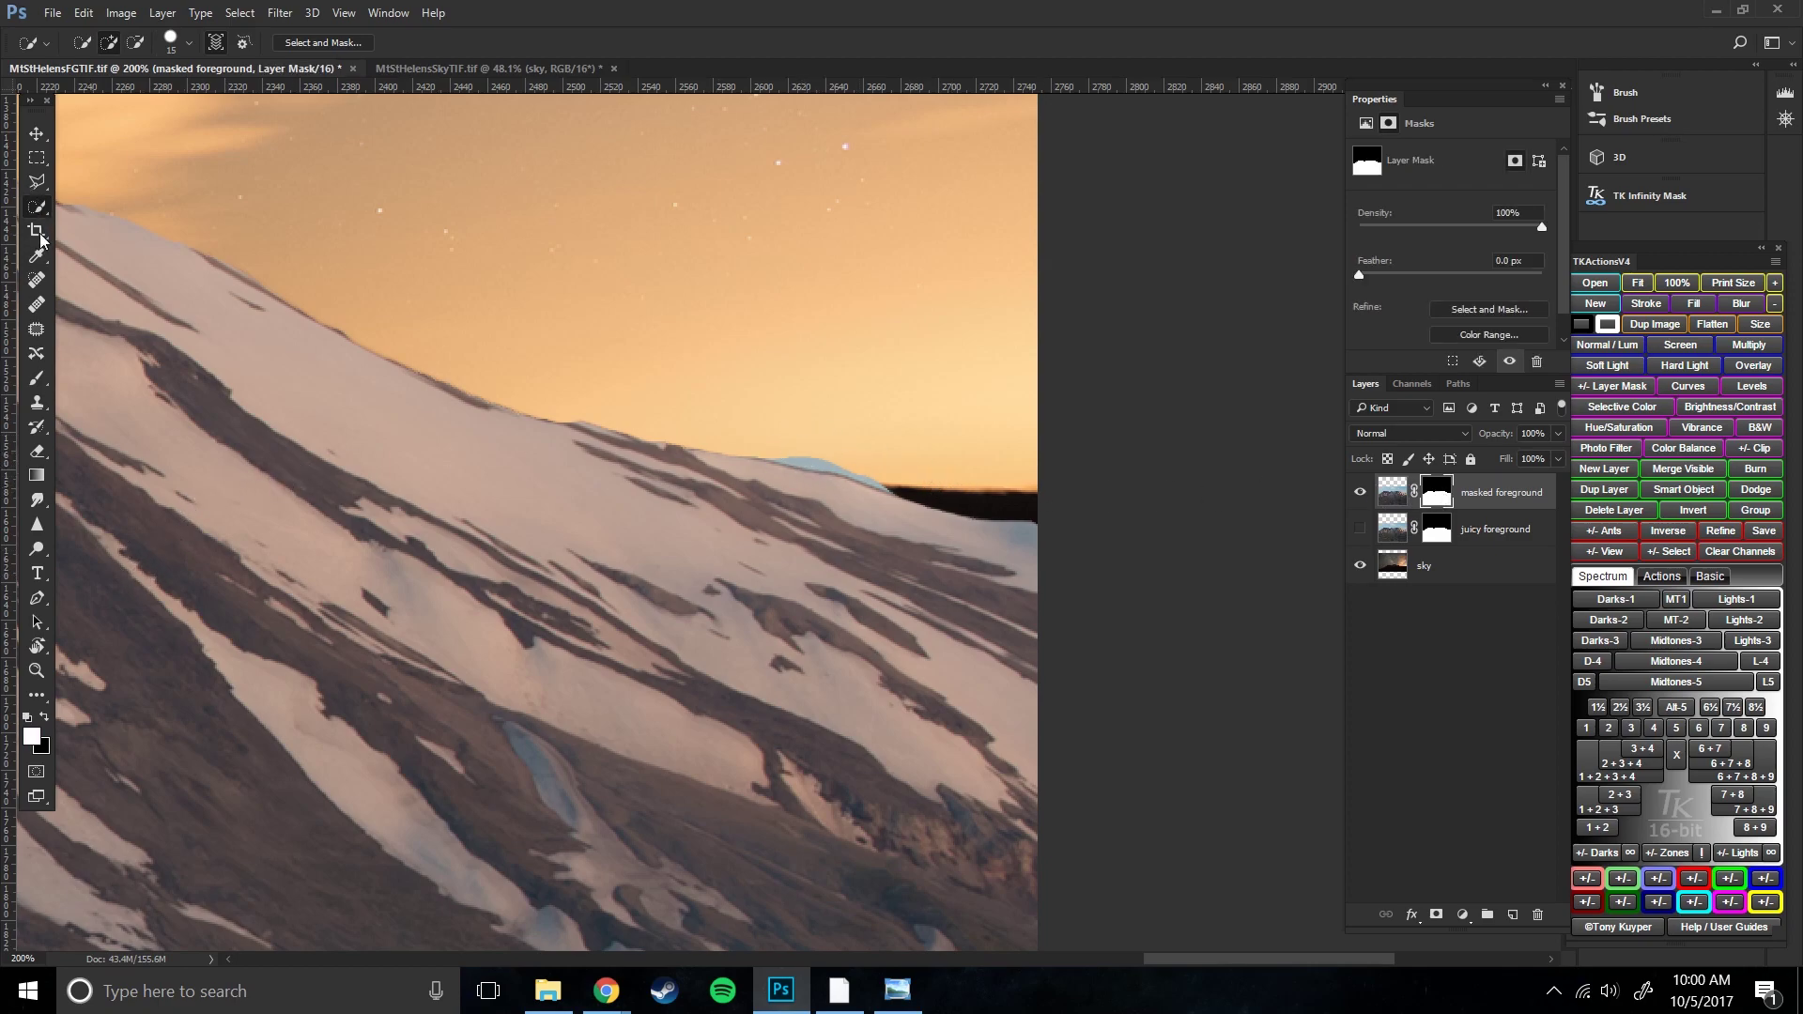
{"action": "left_click", "coordinate": [43, 376]}
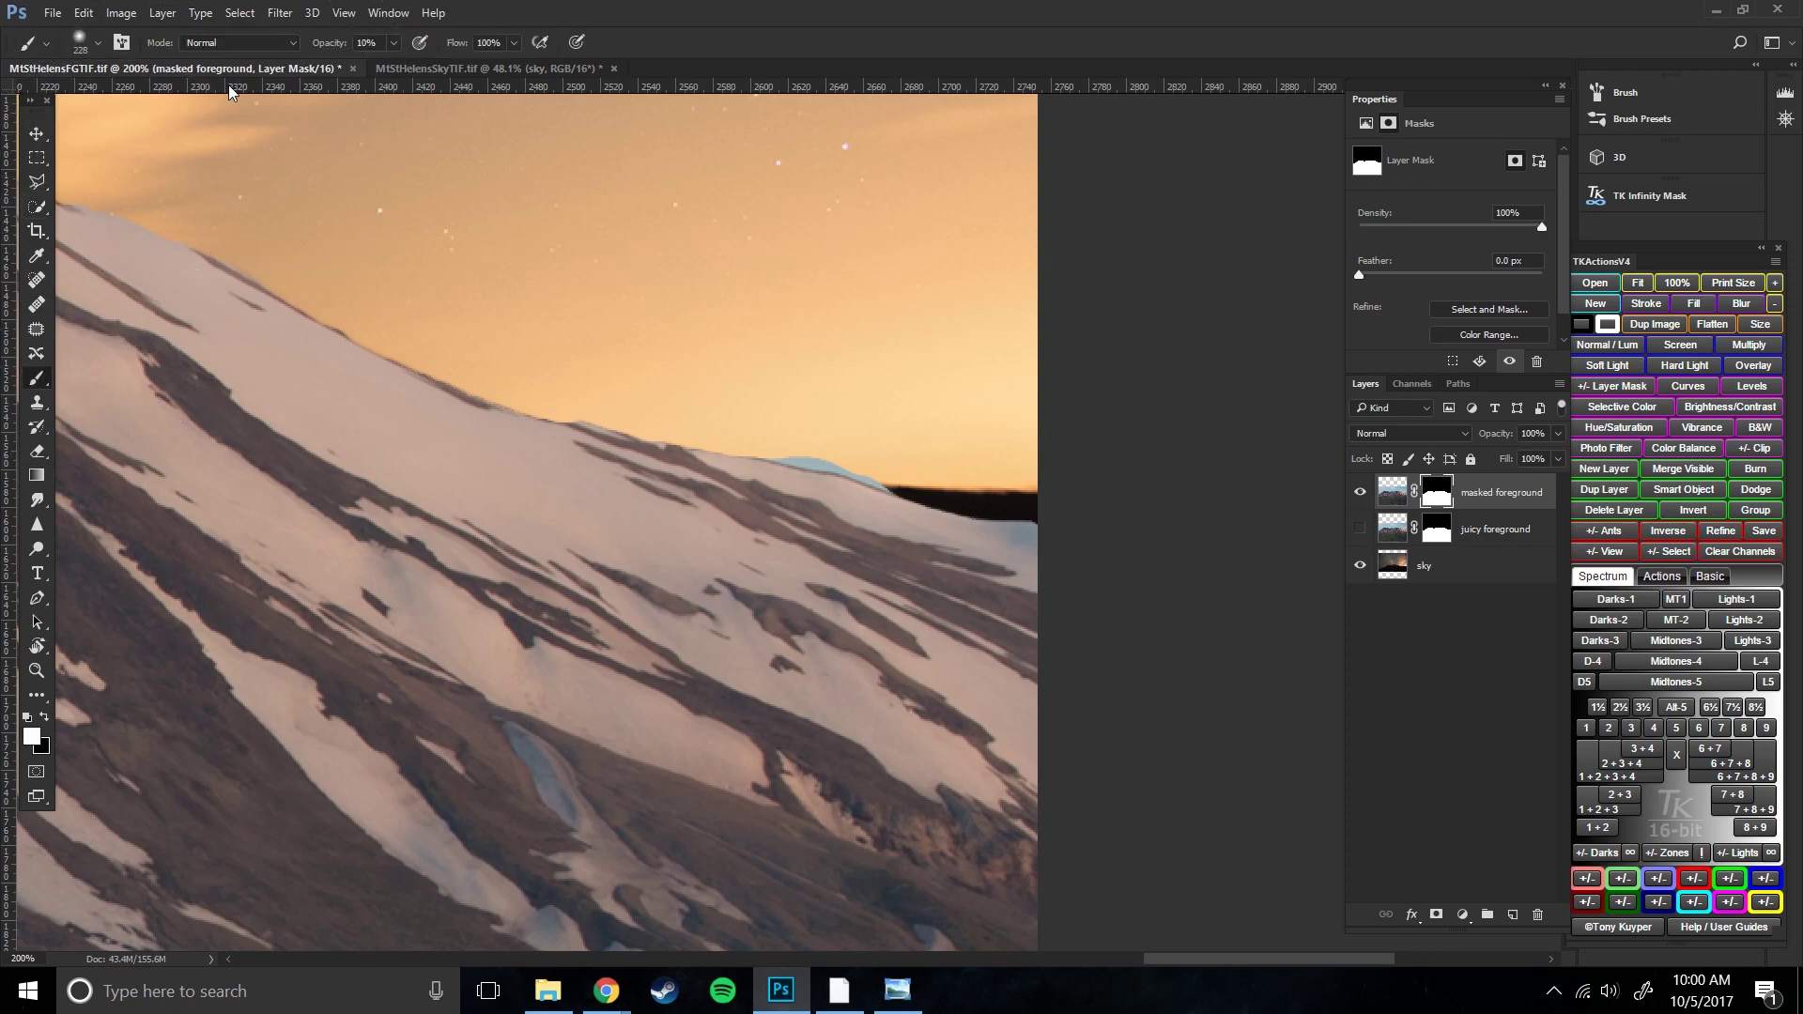
{"action": "left_click_drag", "start_coordinate": [324, 45], "coordinate": [430, 56]}
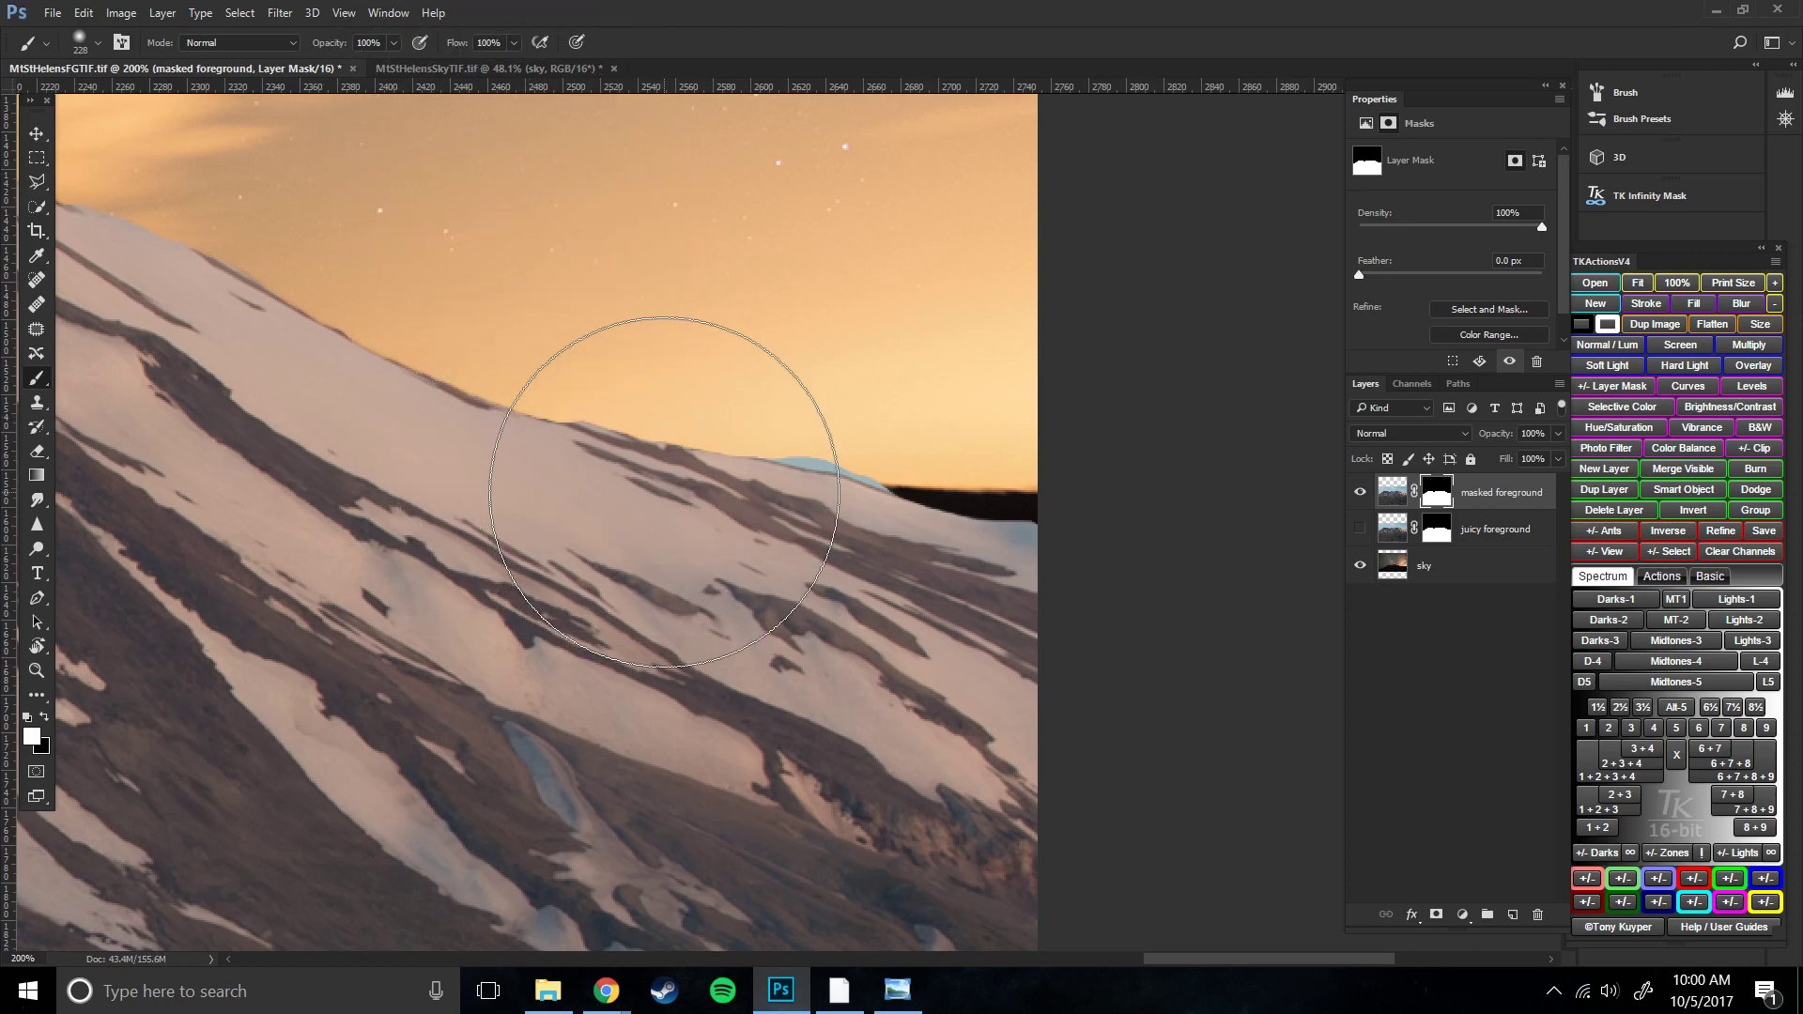
{"action": "right_click", "coordinate": [663, 491]}
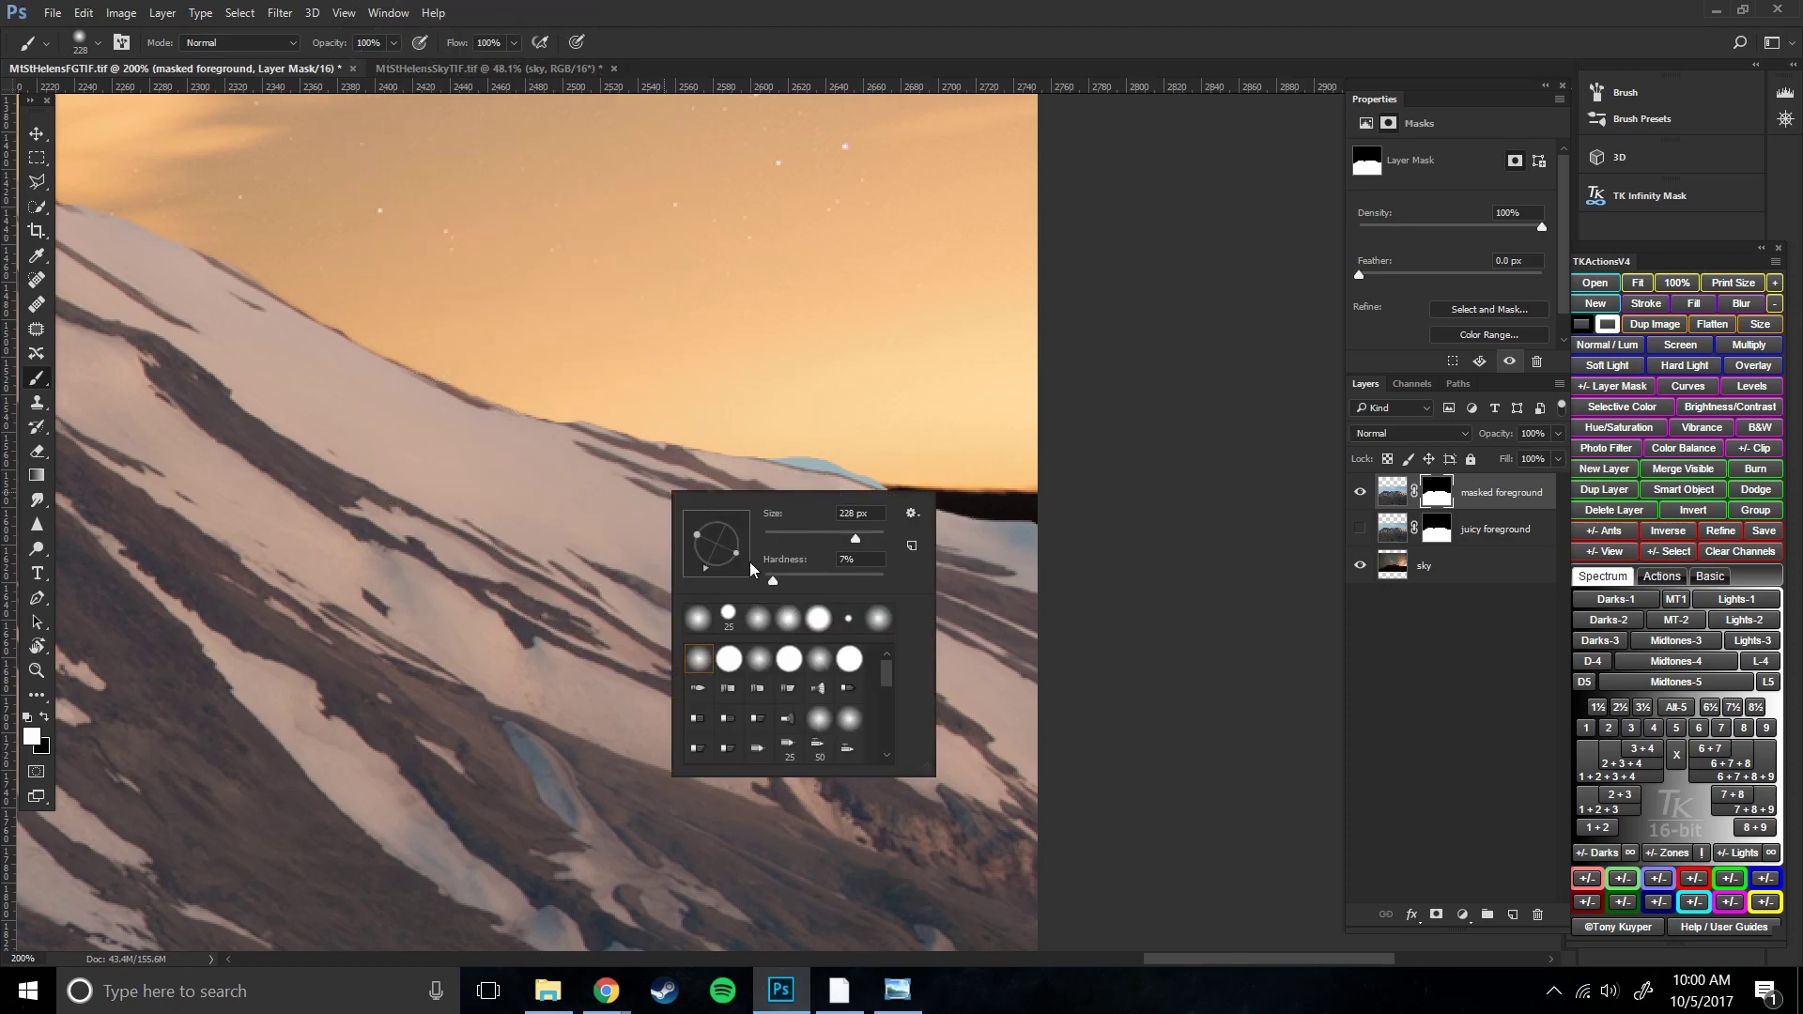
{"action": "left_click_drag", "start_coordinate": [773, 583], "coordinate": [776, 586]}
{"action": "key", "text": "Return"}
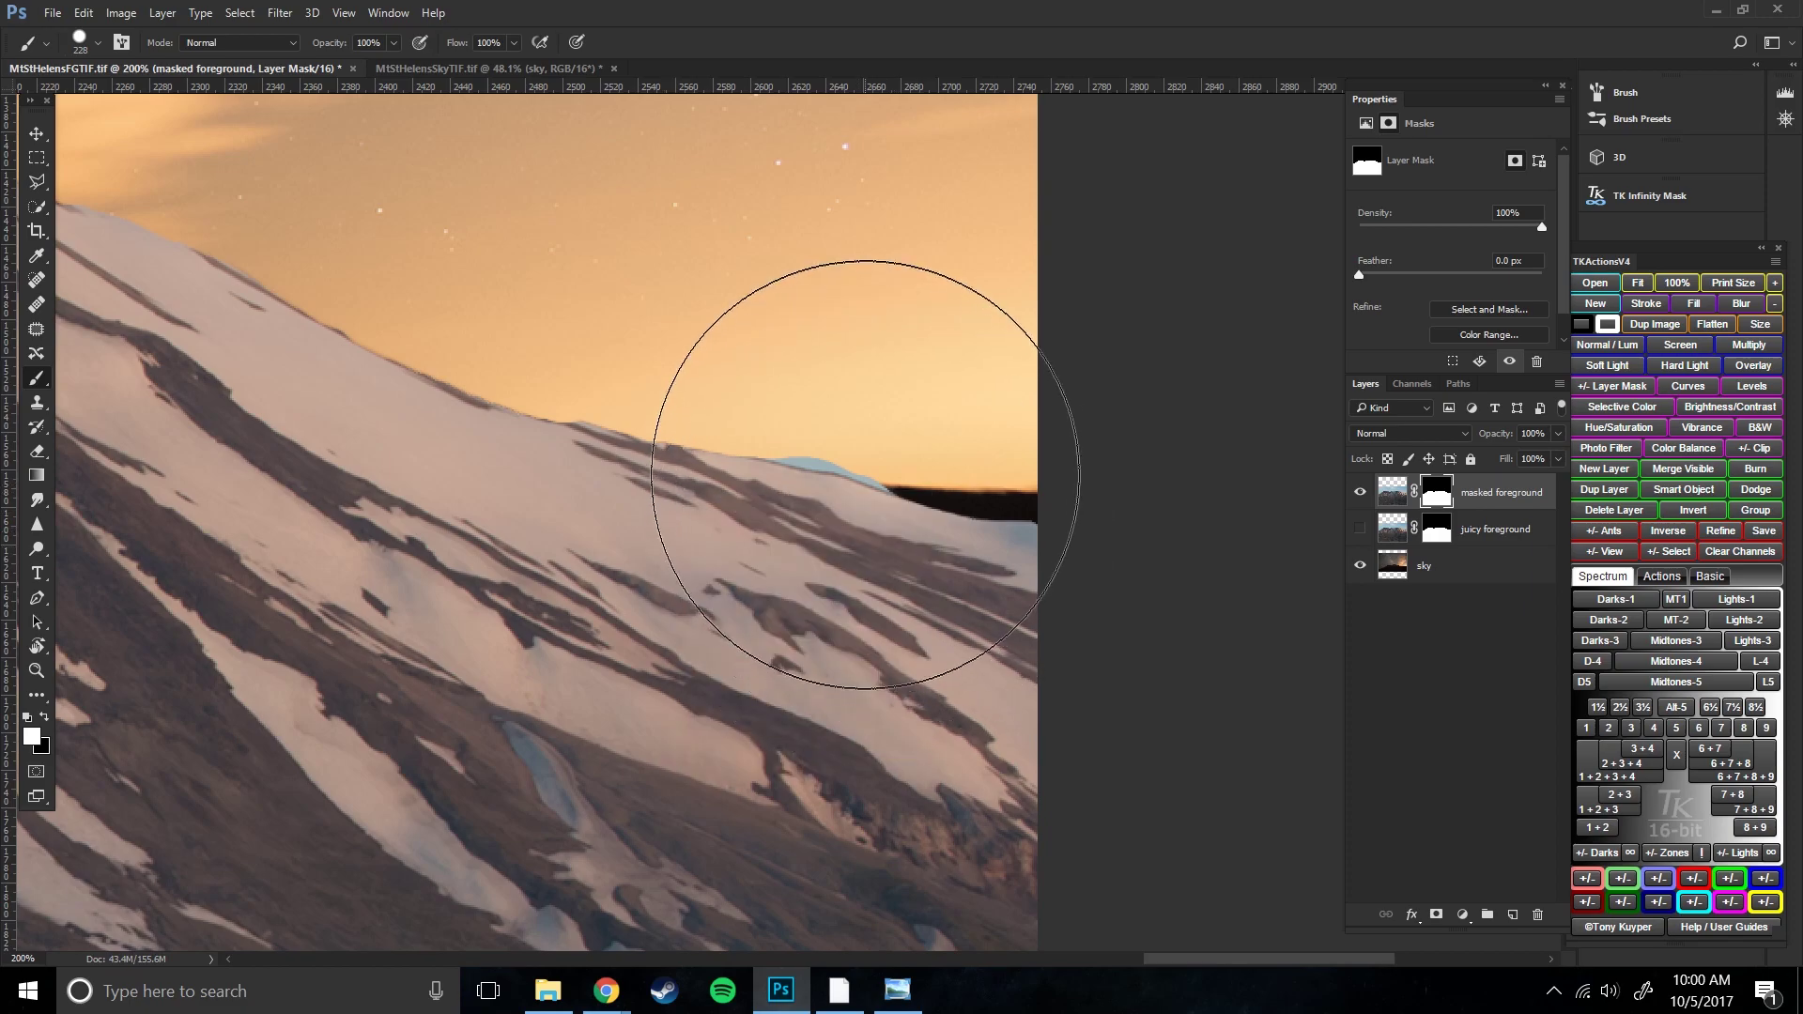
- Reduce the brush size to 10 px for working on the blue fringe at the right slope's outer end
{"action": "scroll", "coordinate": [874, 479], "scroll_direction": "up", "scroll_amount": 2}
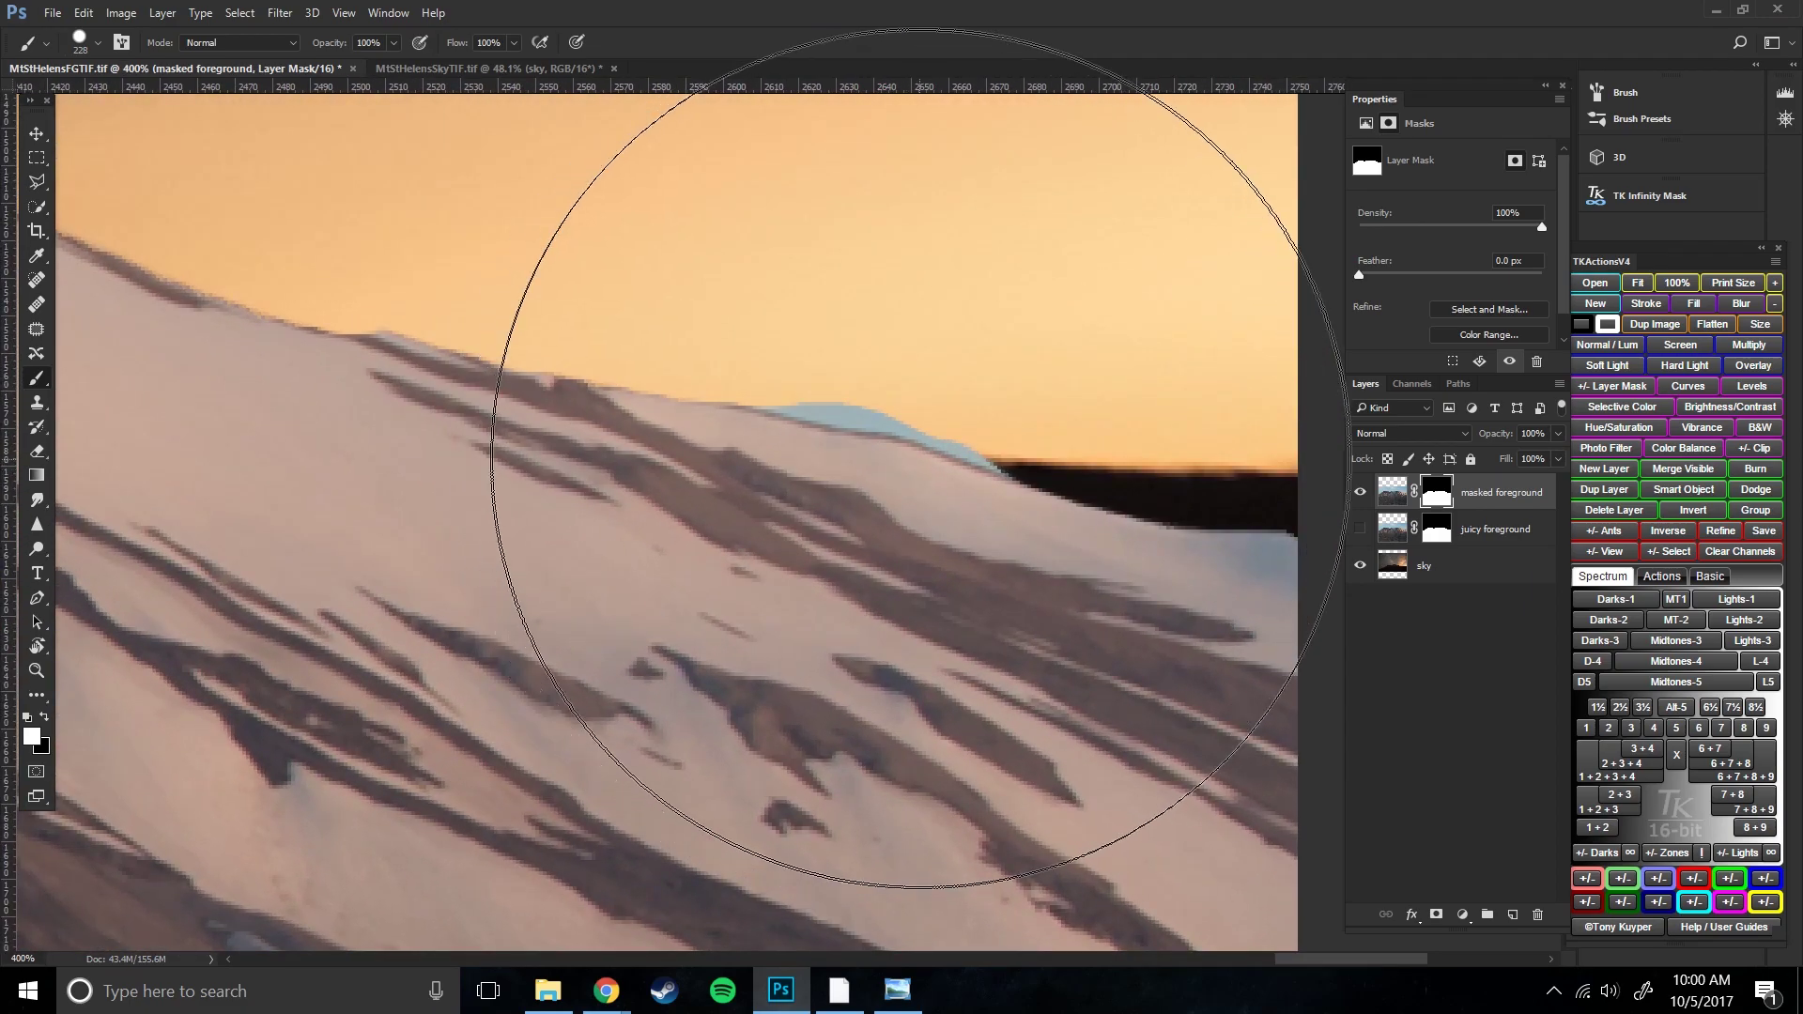
{"action": "left_click_drag", "start_coordinate": [878, 484], "coordinate": [851, 523]}
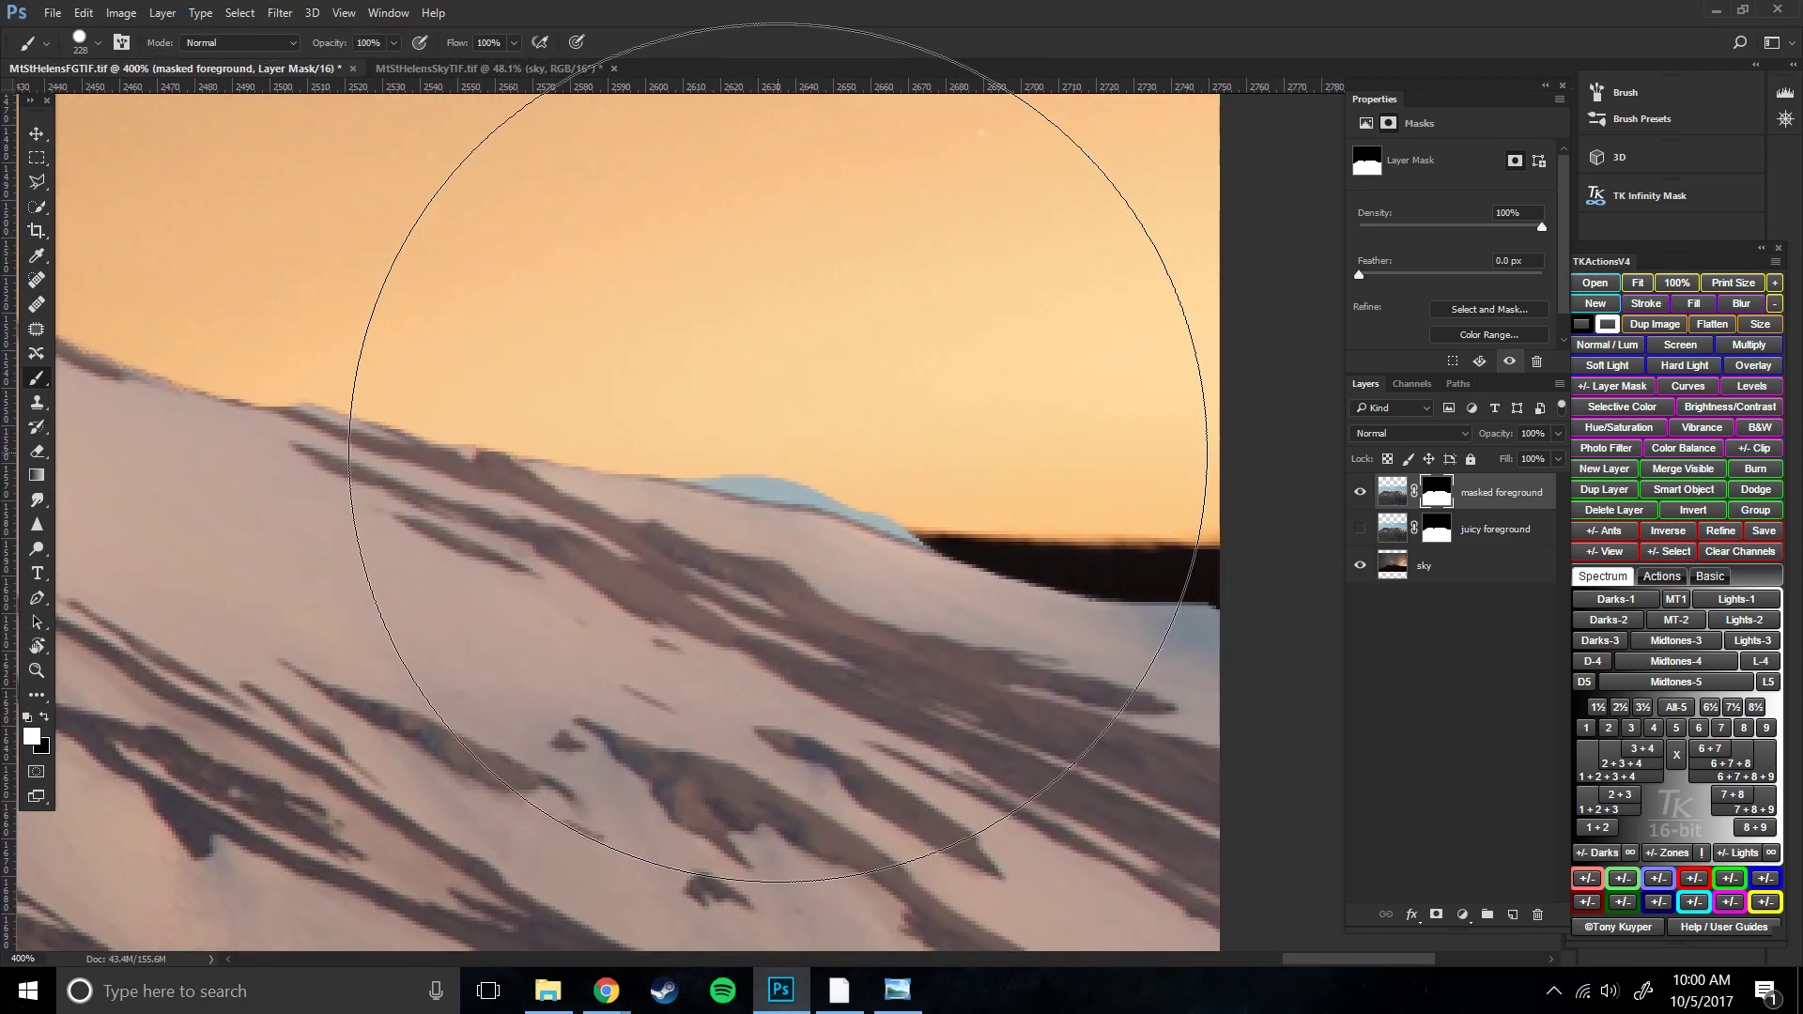
{"action": "right_click", "coordinate": [654, 397]}
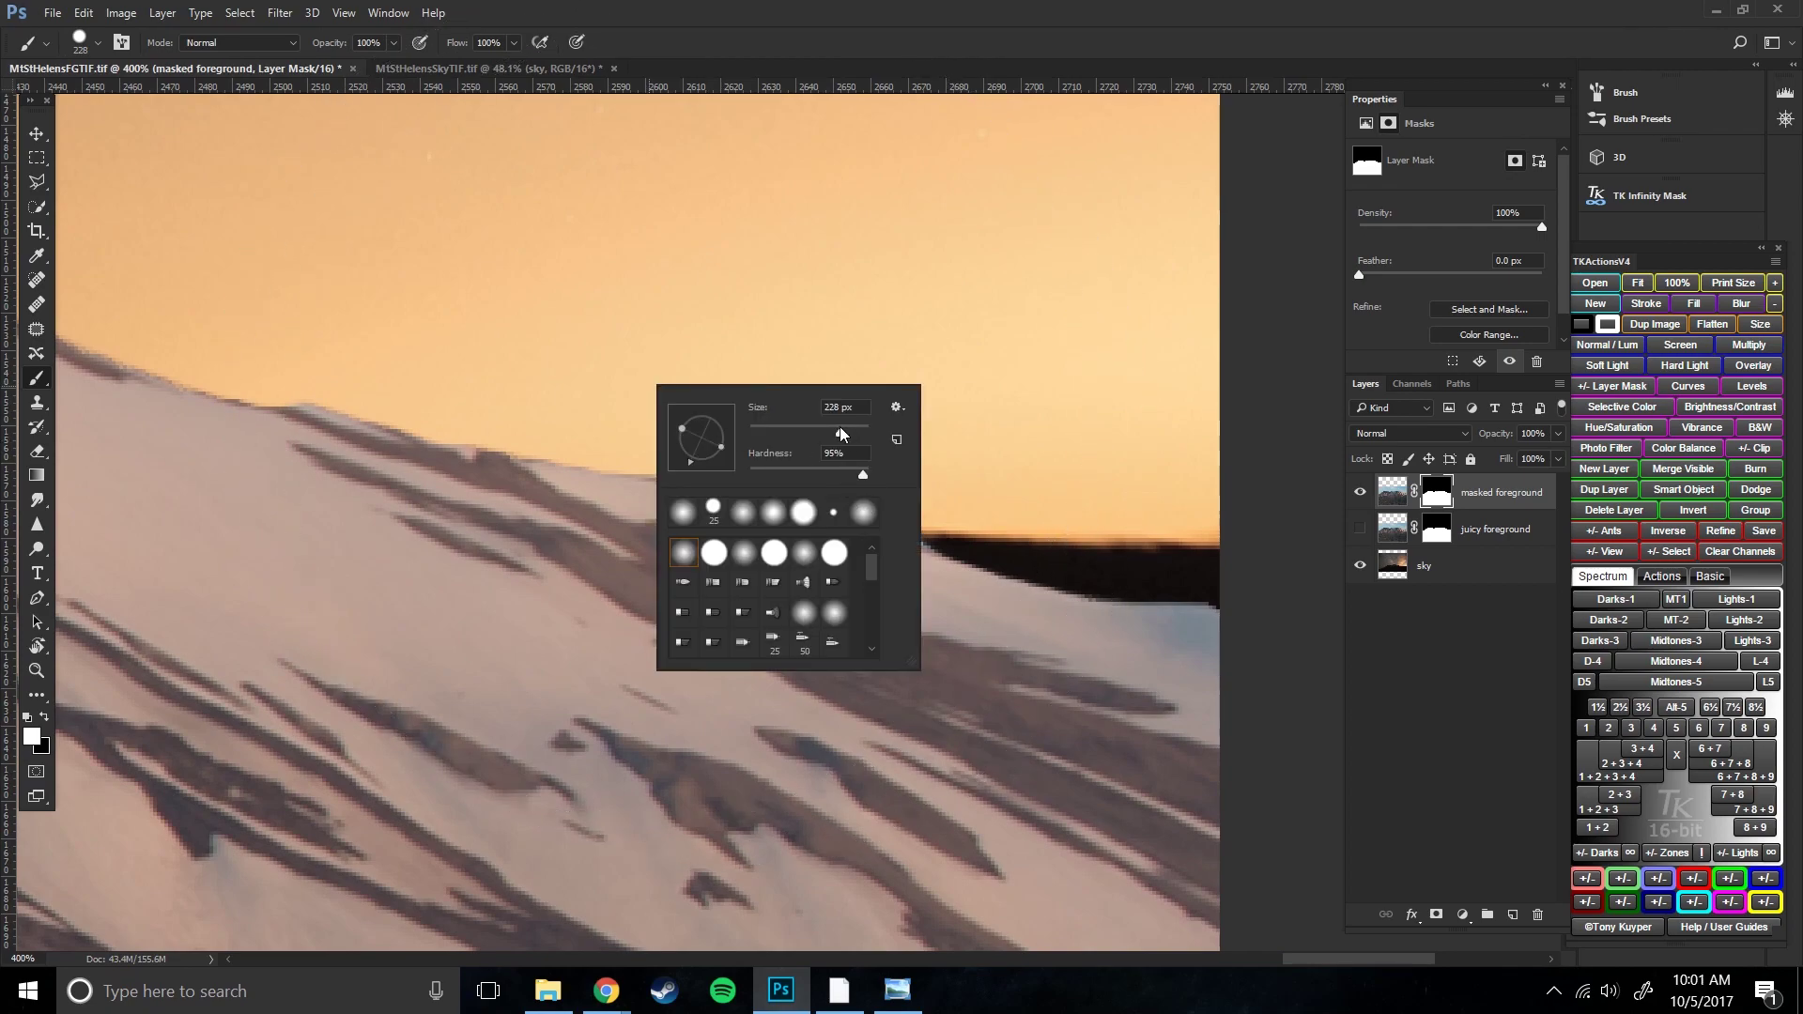
{"action": "key", "text": "Return"}
{"action": "right_click", "coordinate": [848, 456]}
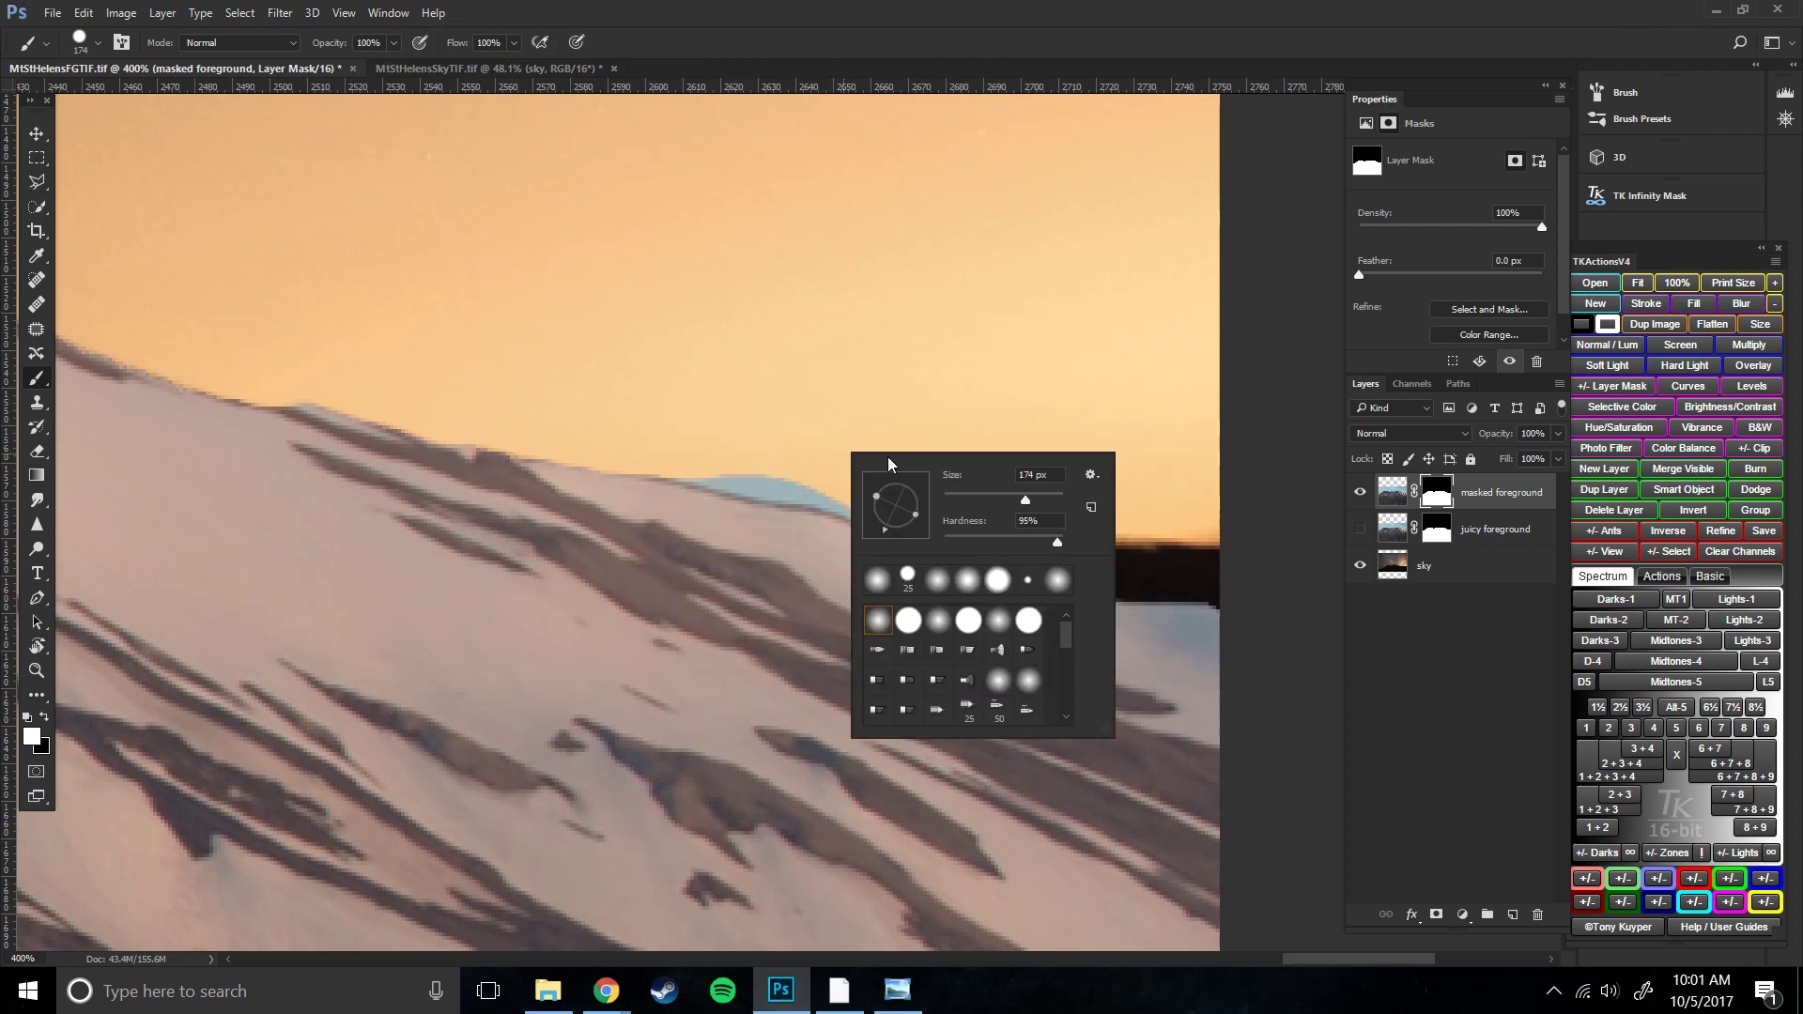
{"action": "left_click_drag", "start_coordinate": [1027, 501], "coordinate": [1012, 498]}
{"action": "key", "text": "Return"}
{"action": "right_click", "coordinate": [901, 468]}
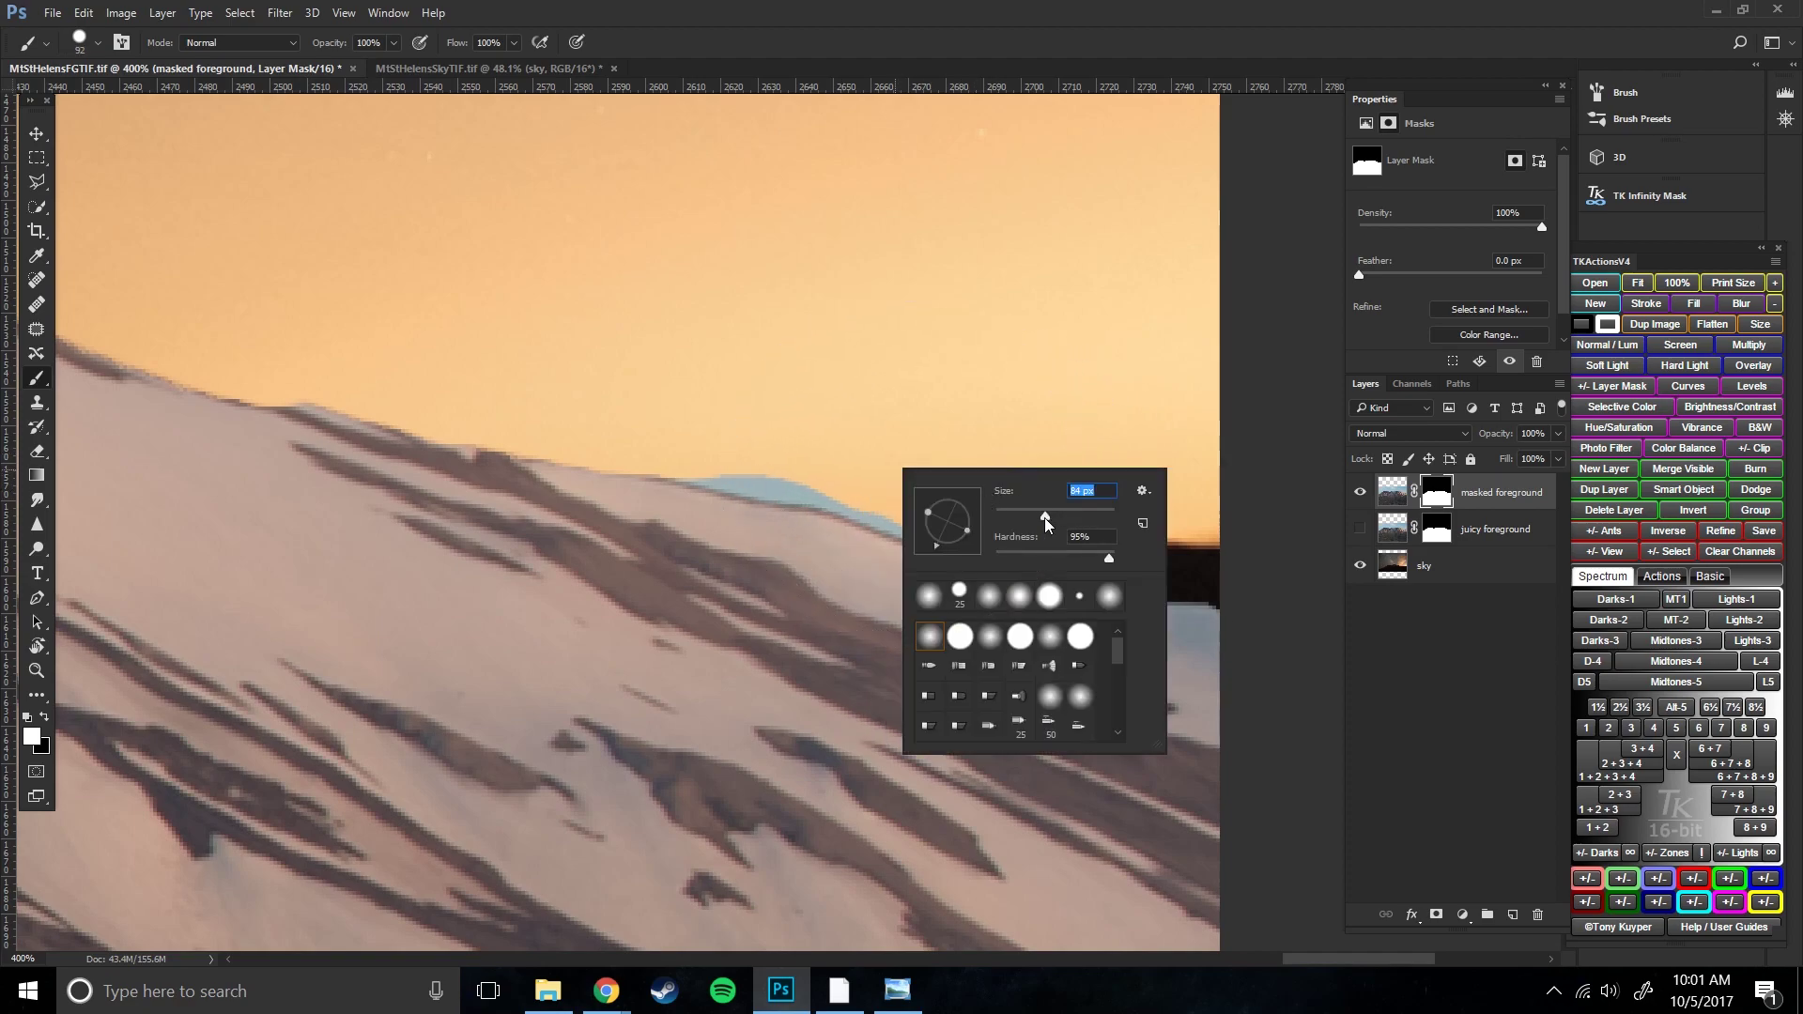
{"action": "left_click_drag", "start_coordinate": [1022, 520], "coordinate": [1020, 519]}
{"action": "key", "text": "Return"}
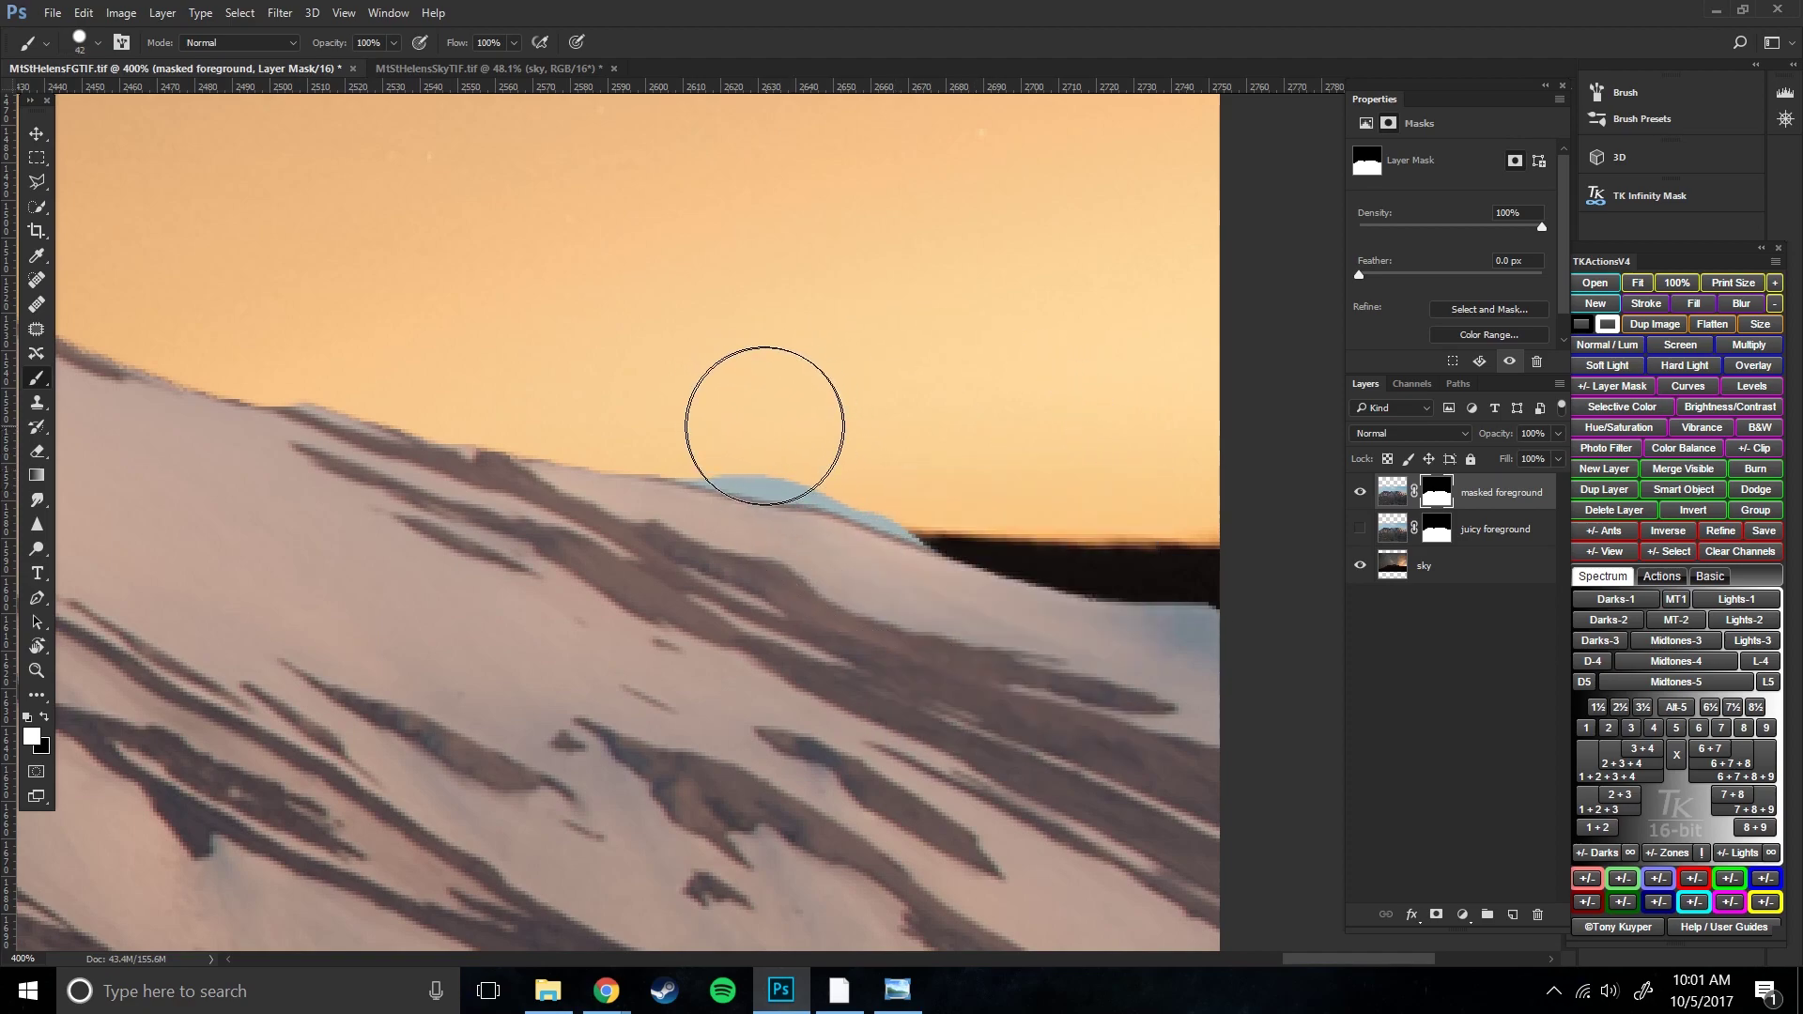
{"action": "key", "text": "bracketleft"}
{"action": "key", "text": "bracketleft"}
{"action": "key", "text": "bracketleft"}
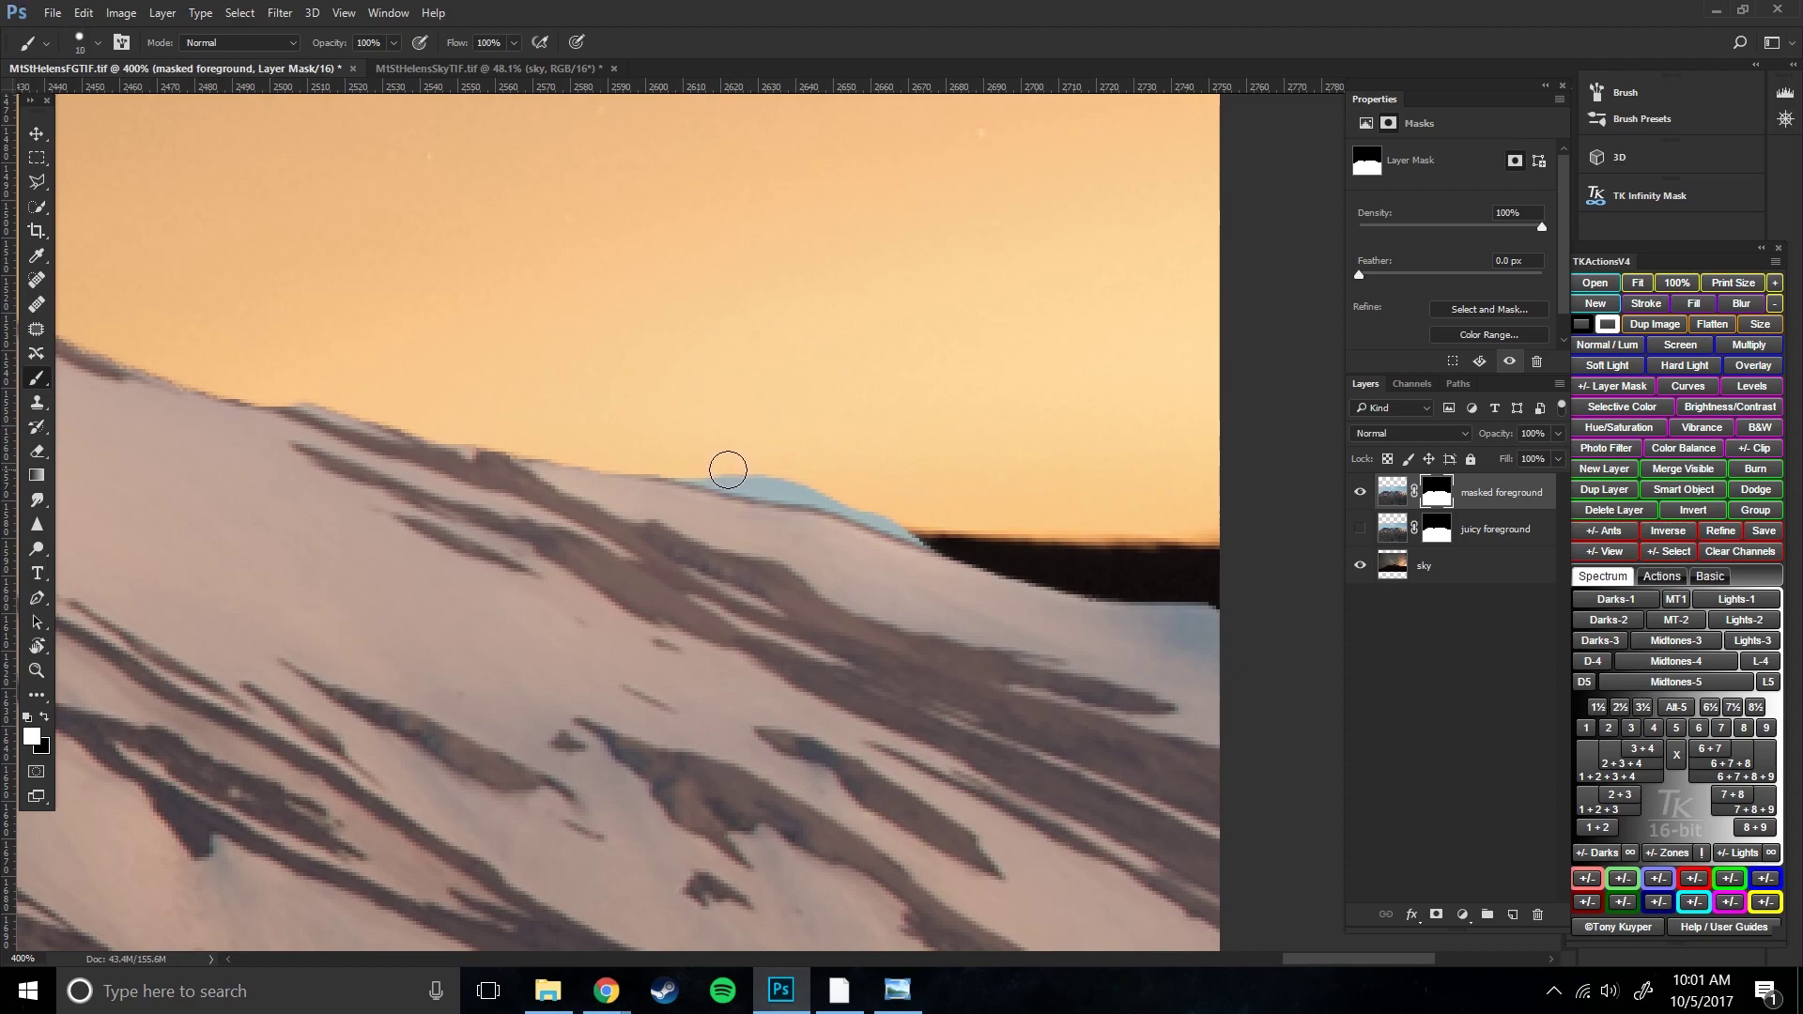
- Paint white on the mask to reveal patches of foreground sky, and hide them and the ridge's blue fringe with black
{"action": "left_click_drag", "start_coordinate": [719, 469], "coordinate": [728, 471]}
{"action": "mouse_move", "coordinate": [630, 423]}
{"action": "left_mouse_down"}
{"action": "mouse_move", "coordinate": [823, 427]}
{"action": "mouse_move", "coordinate": [820, 335]}
{"action": "mouse_move", "coordinate": [870, 294]}
{"action": "mouse_move", "coordinate": [567, 301]}
{"action": "left_mouse_up"}
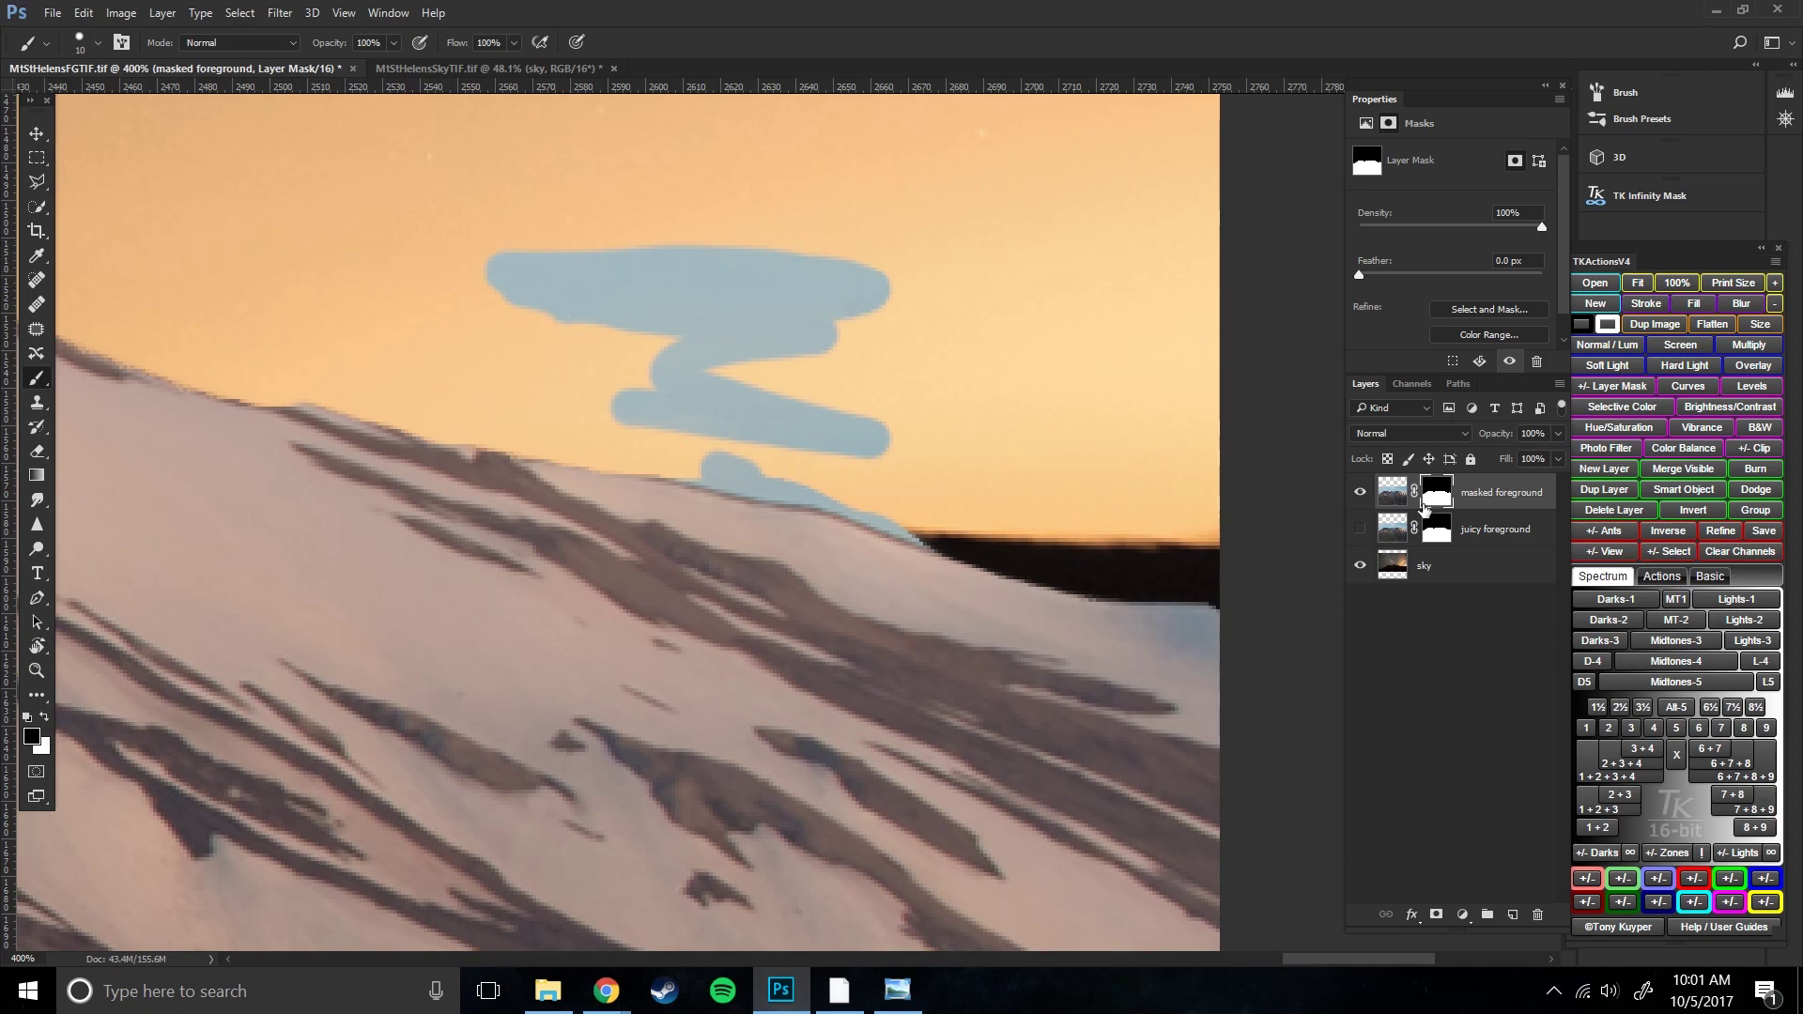
{"action": "mouse_move", "coordinate": [554, 258]}
{"action": "left_mouse_down"}
{"action": "mouse_move", "coordinate": [788, 255]}
{"action": "mouse_move", "coordinate": [444, 249]}
{"action": "mouse_move", "coordinate": [997, 274]}
{"action": "mouse_move", "coordinate": [480, 274]}
{"action": "mouse_move", "coordinate": [796, 325]}
{"action": "mouse_move", "coordinate": [464, 308]}
{"action": "mouse_move", "coordinate": [829, 373]}
{"action": "mouse_move", "coordinate": [597, 342]}
{"action": "mouse_move", "coordinate": [812, 350]}
{"action": "mouse_move", "coordinate": [868, 378]}
{"action": "mouse_move", "coordinate": [593, 390]}
{"action": "mouse_move", "coordinate": [787, 416]}
{"action": "mouse_move", "coordinate": [788, 394]}
{"action": "mouse_move", "coordinate": [958, 437]}
{"action": "mouse_move", "coordinate": [592, 394]}
{"action": "mouse_move", "coordinate": [789, 441]}
{"action": "mouse_move", "coordinate": [602, 422]}
{"action": "mouse_move", "coordinate": [730, 444]}
{"action": "mouse_move", "coordinate": [701, 460]}
{"action": "mouse_move", "coordinate": [946, 528]}
{"action": "mouse_move", "coordinate": [669, 460]}
{"action": "left_mouse_up"}
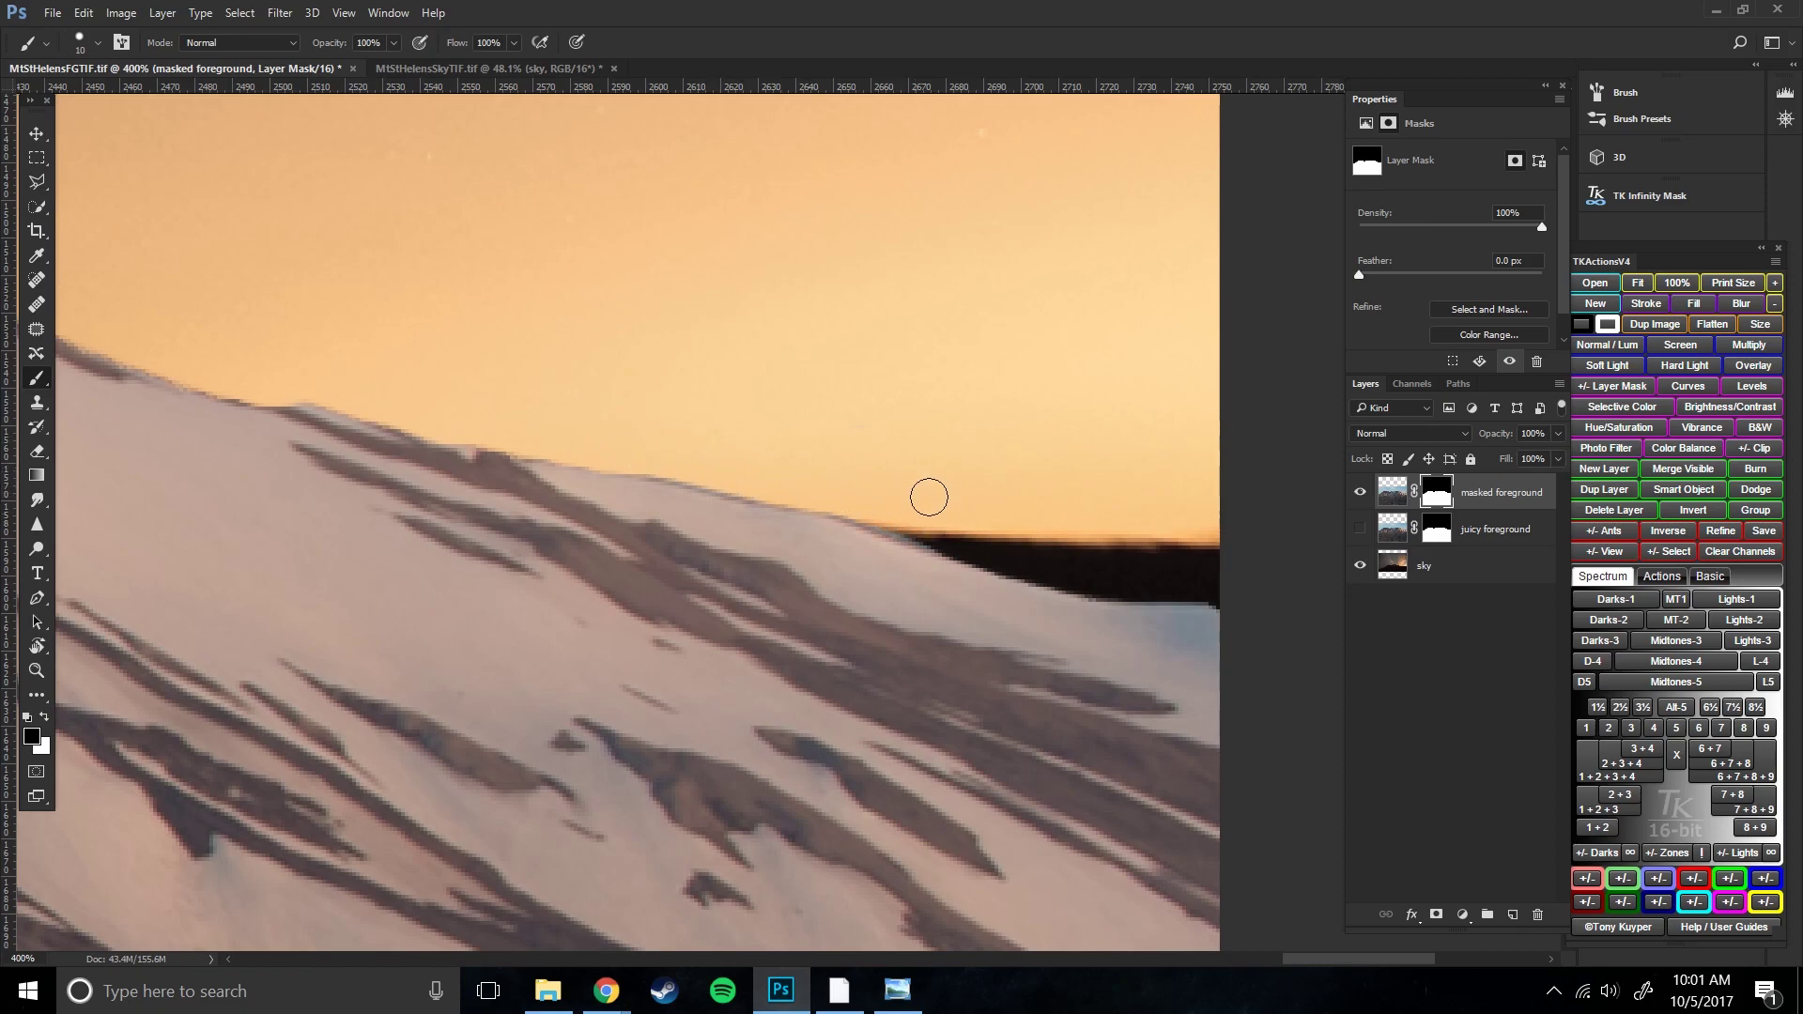
- Touch up the mask edge along the right slope's snowy ridge in black with a 2 px brush
{"action": "key", "text": "ctrl+equal"}
{"action": "key", "text": "ctrl+equal"}
{"action": "key", "text": "ctrl+equal"}
{"action": "key", "text": "bracketleft"}
{"action": "key", "text": "bracketleft"}
{"action": "key", "text": "bracketleft"}
{"action": "key", "text": "bracketleft"}
{"action": "key", "text": "bracketleft"}
{"action": "key", "text": "bracketleft"}
{"action": "key", "text": "bracketleft"}
{"action": "mouse_move", "coordinate": [978, 554]}
{"action": "left_mouse_down"}
{"action": "mouse_move", "coordinate": [1068, 586]}
{"action": "mouse_move", "coordinate": [925, 534]}
{"action": "left_mouse_up"}
{"action": "key", "text": "ctrl+minus"}
{"action": "key", "text": "ctrl+minus"}
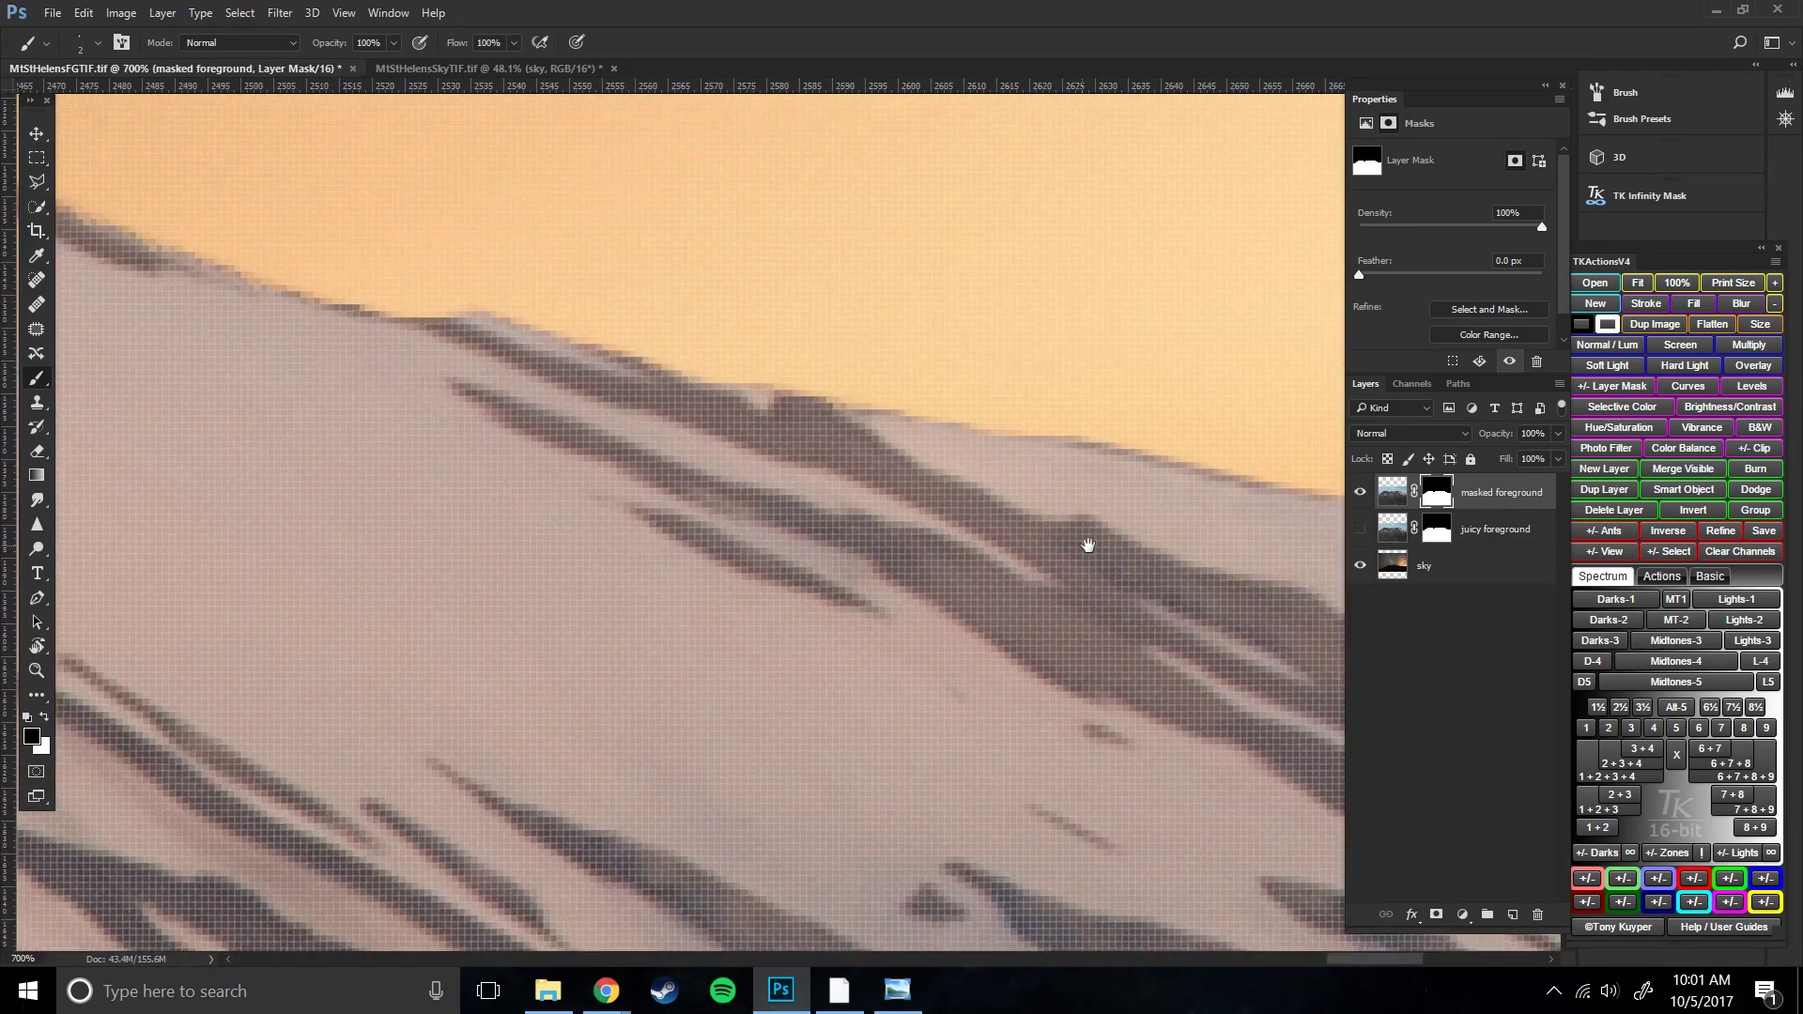
{"action": "right_click", "coordinate": [958, 522]}
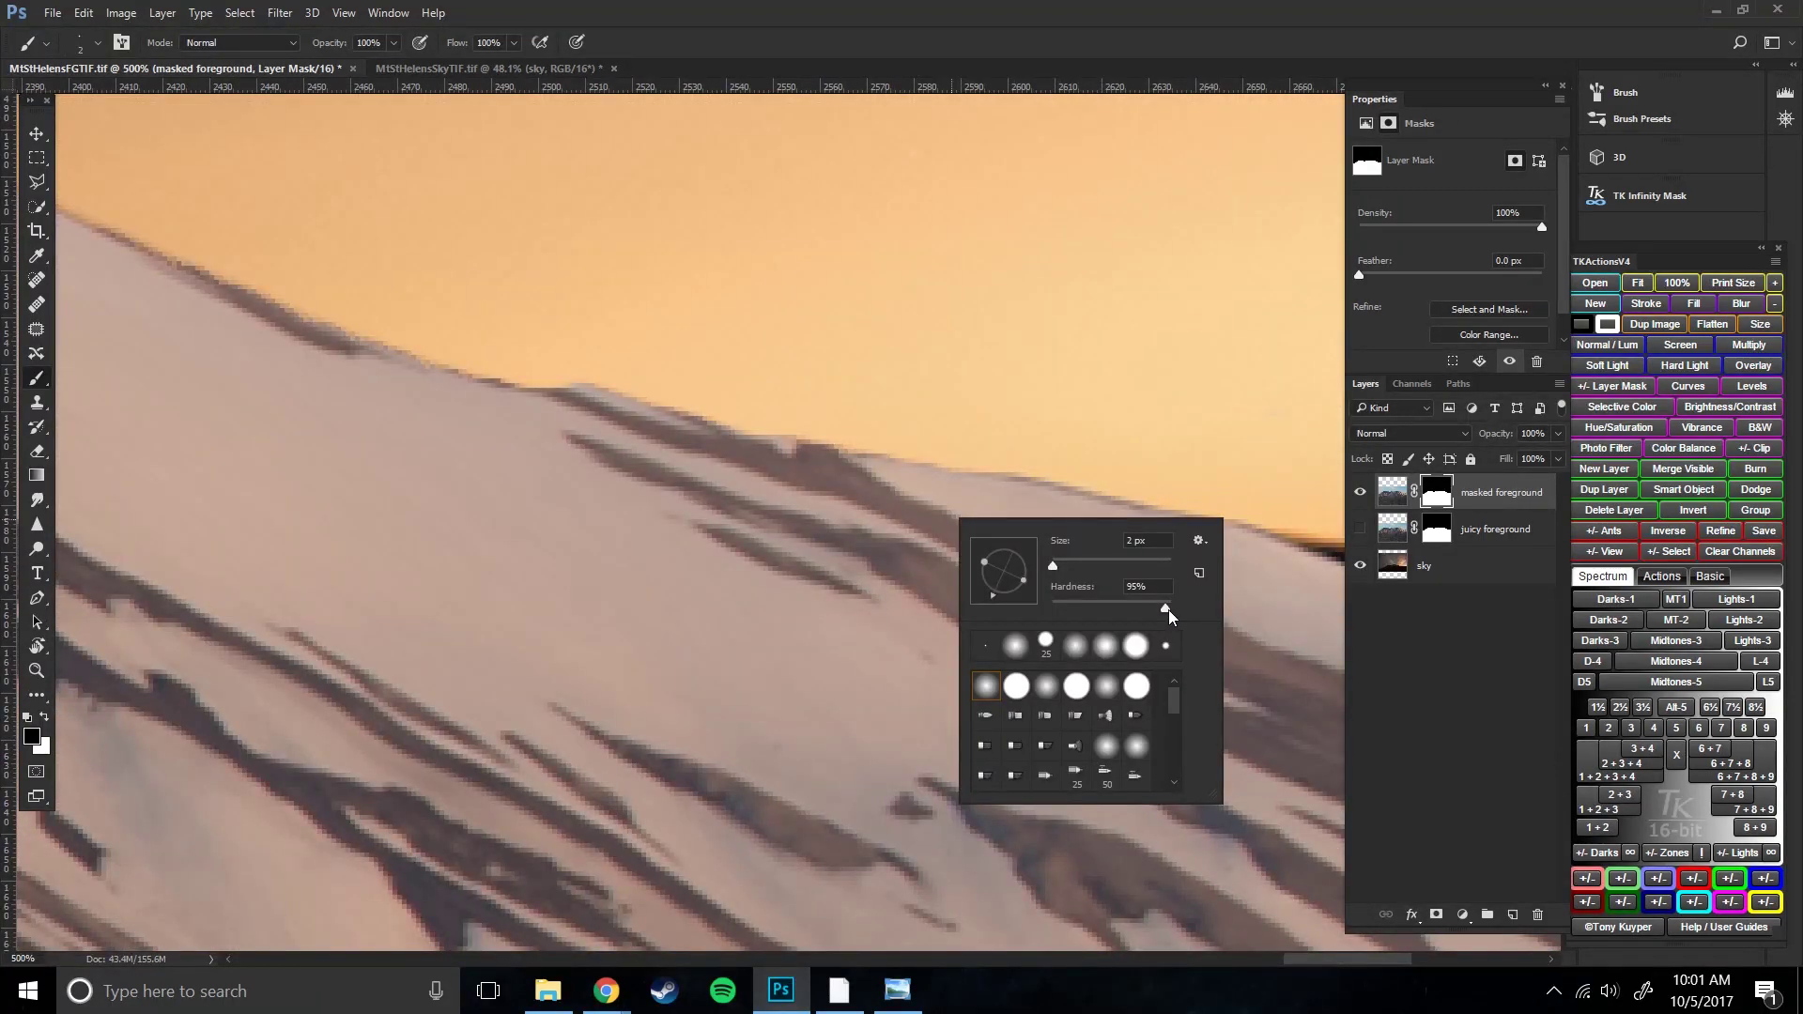
{"action": "key", "text": "Escape"}
- Examine the mask edge along the ridge line from the right slope across to the far left slope and summit
{"action": "left_click_drag", "start_coordinate": [620, 580], "coordinate": [1372, 764]}
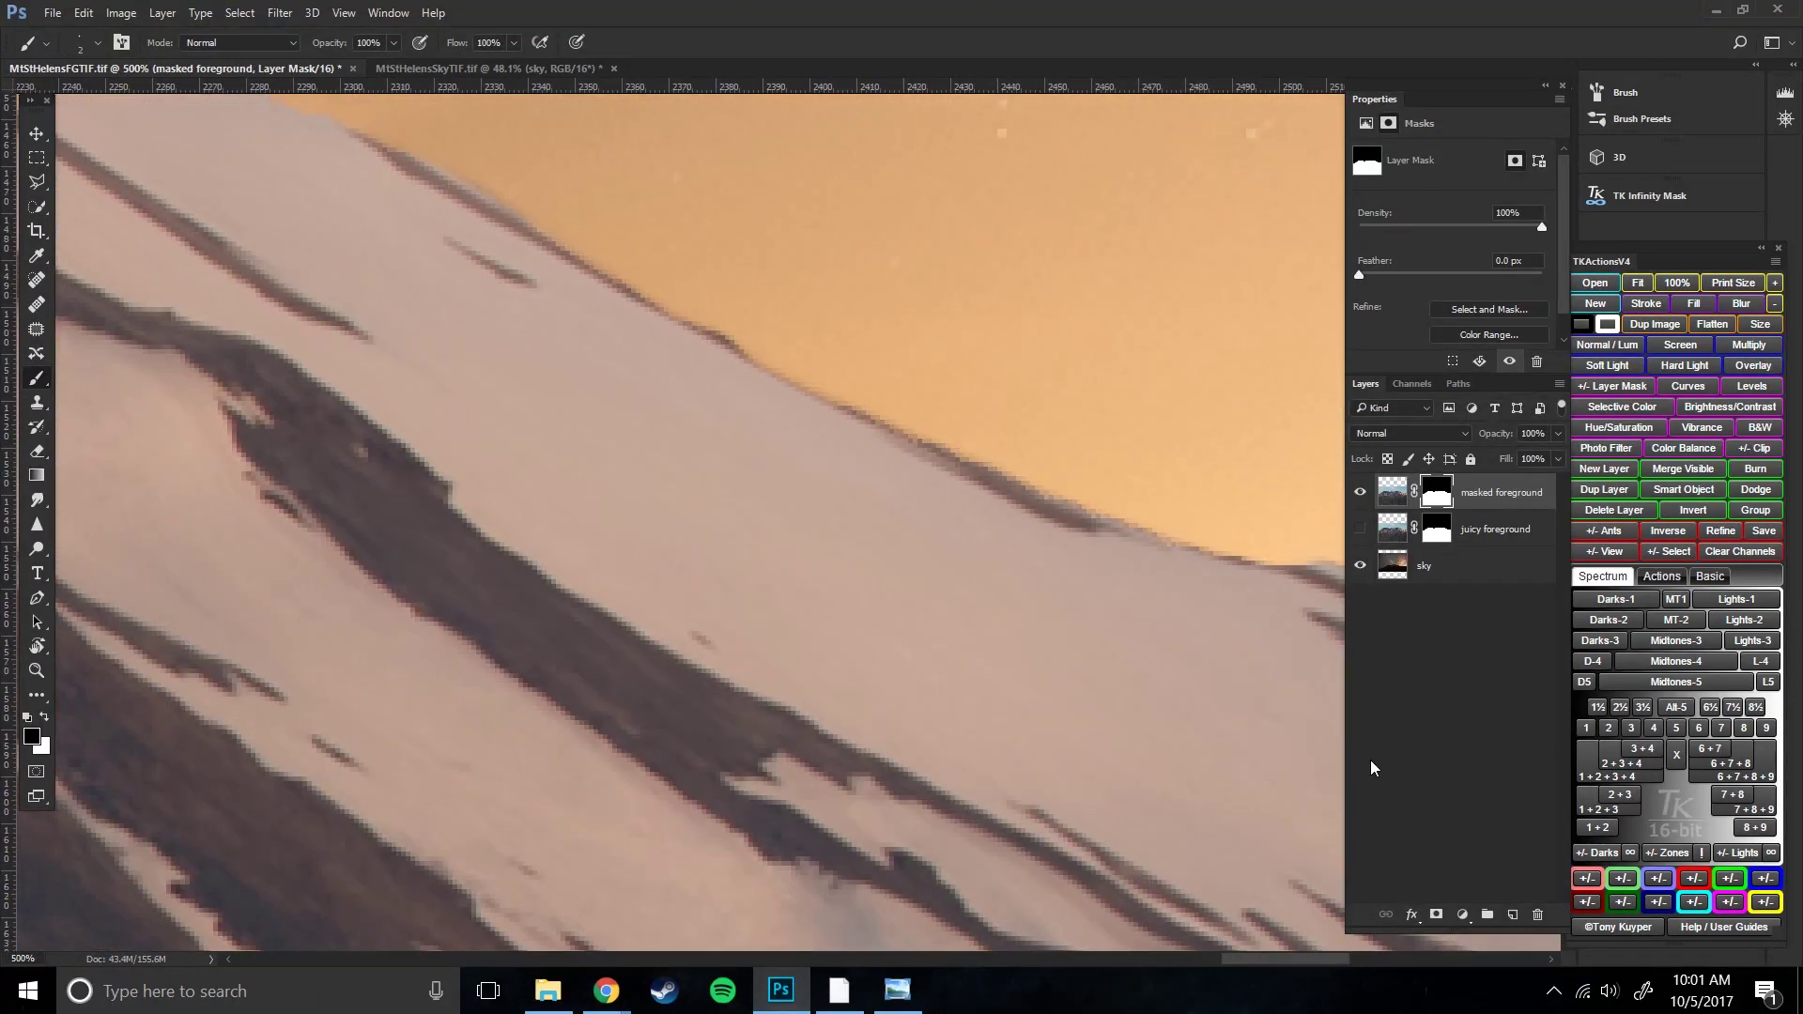
{"action": "key", "text": "ctrl+minus"}
{"action": "key", "text": "ctrl+minus"}
{"action": "left_click_drag", "start_coordinate": [113, 437], "coordinate": [1240, 700]}
{"action": "left_click_drag", "start_coordinate": [207, 469], "coordinate": [1226, 517]}
{"action": "left_click_drag", "start_coordinate": [587, 616], "coordinate": [1159, 477]}
{"action": "left_click_drag", "start_coordinate": [431, 596], "coordinate": [1296, 713]}
{"action": "left_click_drag", "start_coordinate": [492, 652], "coordinate": [1113, 797]}
{"action": "left_click_drag", "start_coordinate": [554, 601], "coordinate": [926, 636]}
{"action": "left_click_drag", "start_coordinate": [357, 658], "coordinate": [921, 695]}
{"action": "left_click_drag", "start_coordinate": [266, 692], "coordinate": [877, 572]}
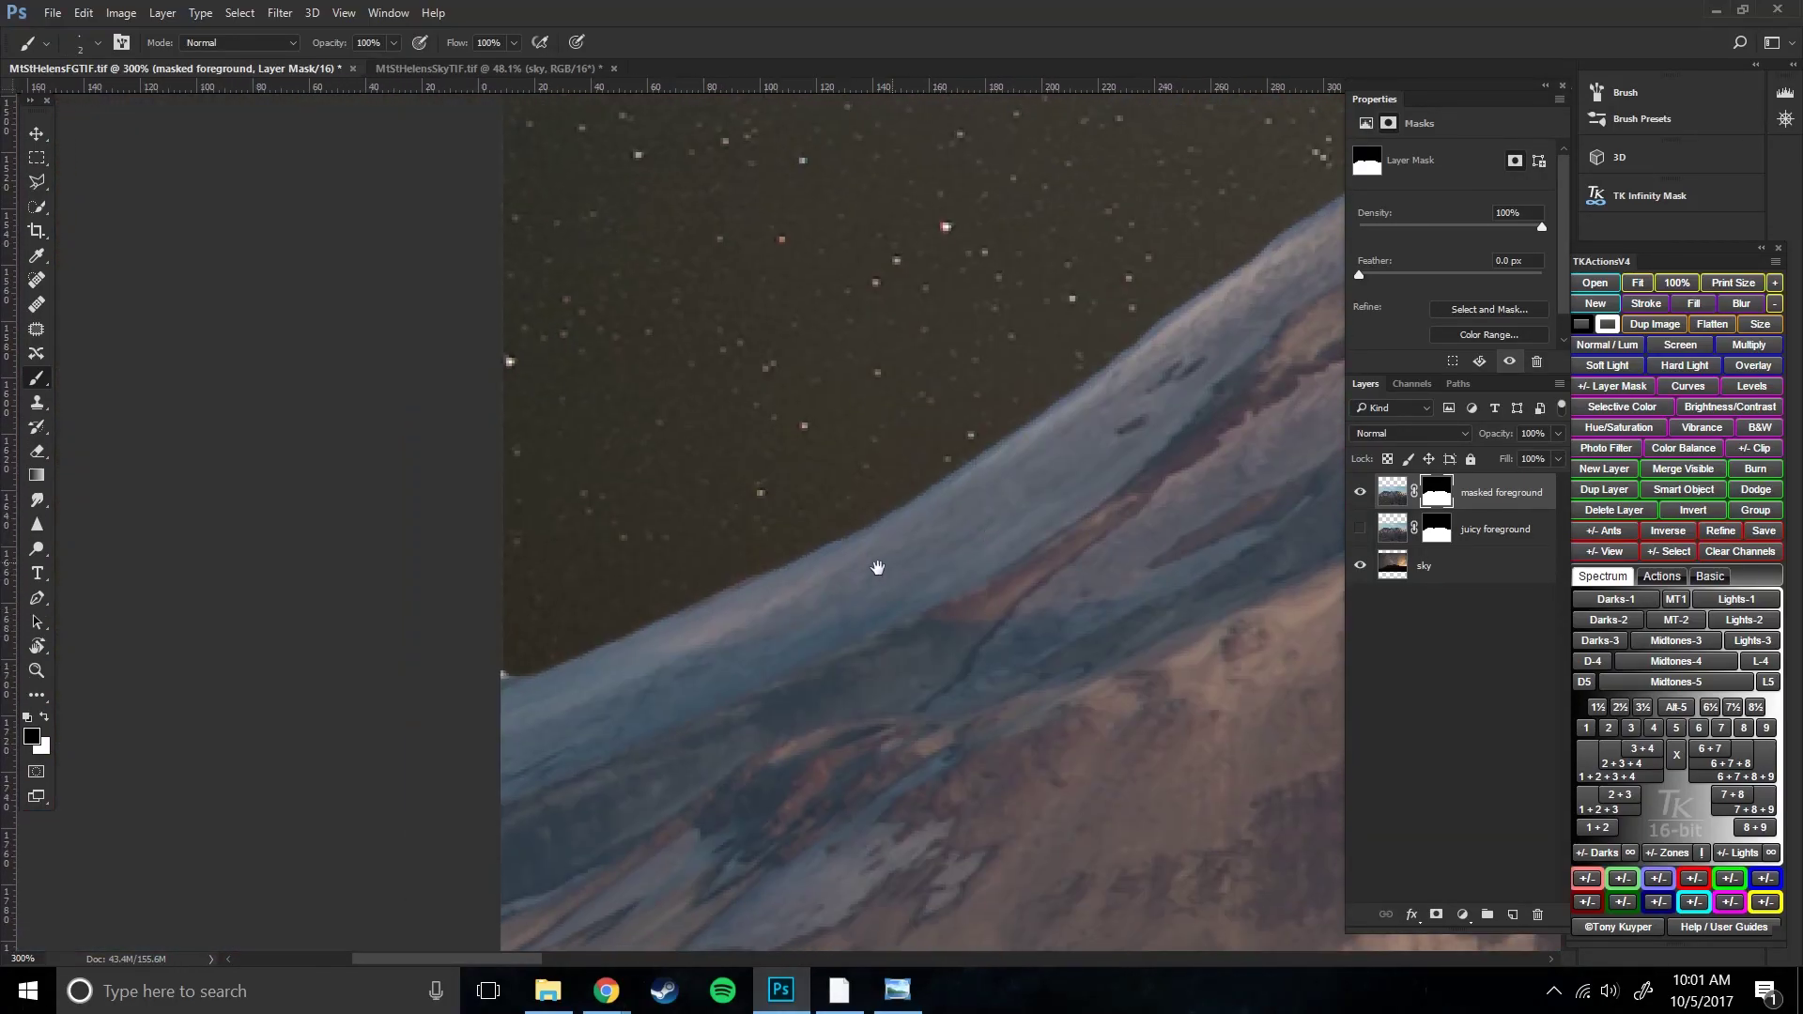
{"action": "left_click_drag", "start_coordinate": [550, 715], "coordinate": [486, 520]}
{"action": "left_click_drag", "start_coordinate": [973, 407], "coordinate": [155, 662]}
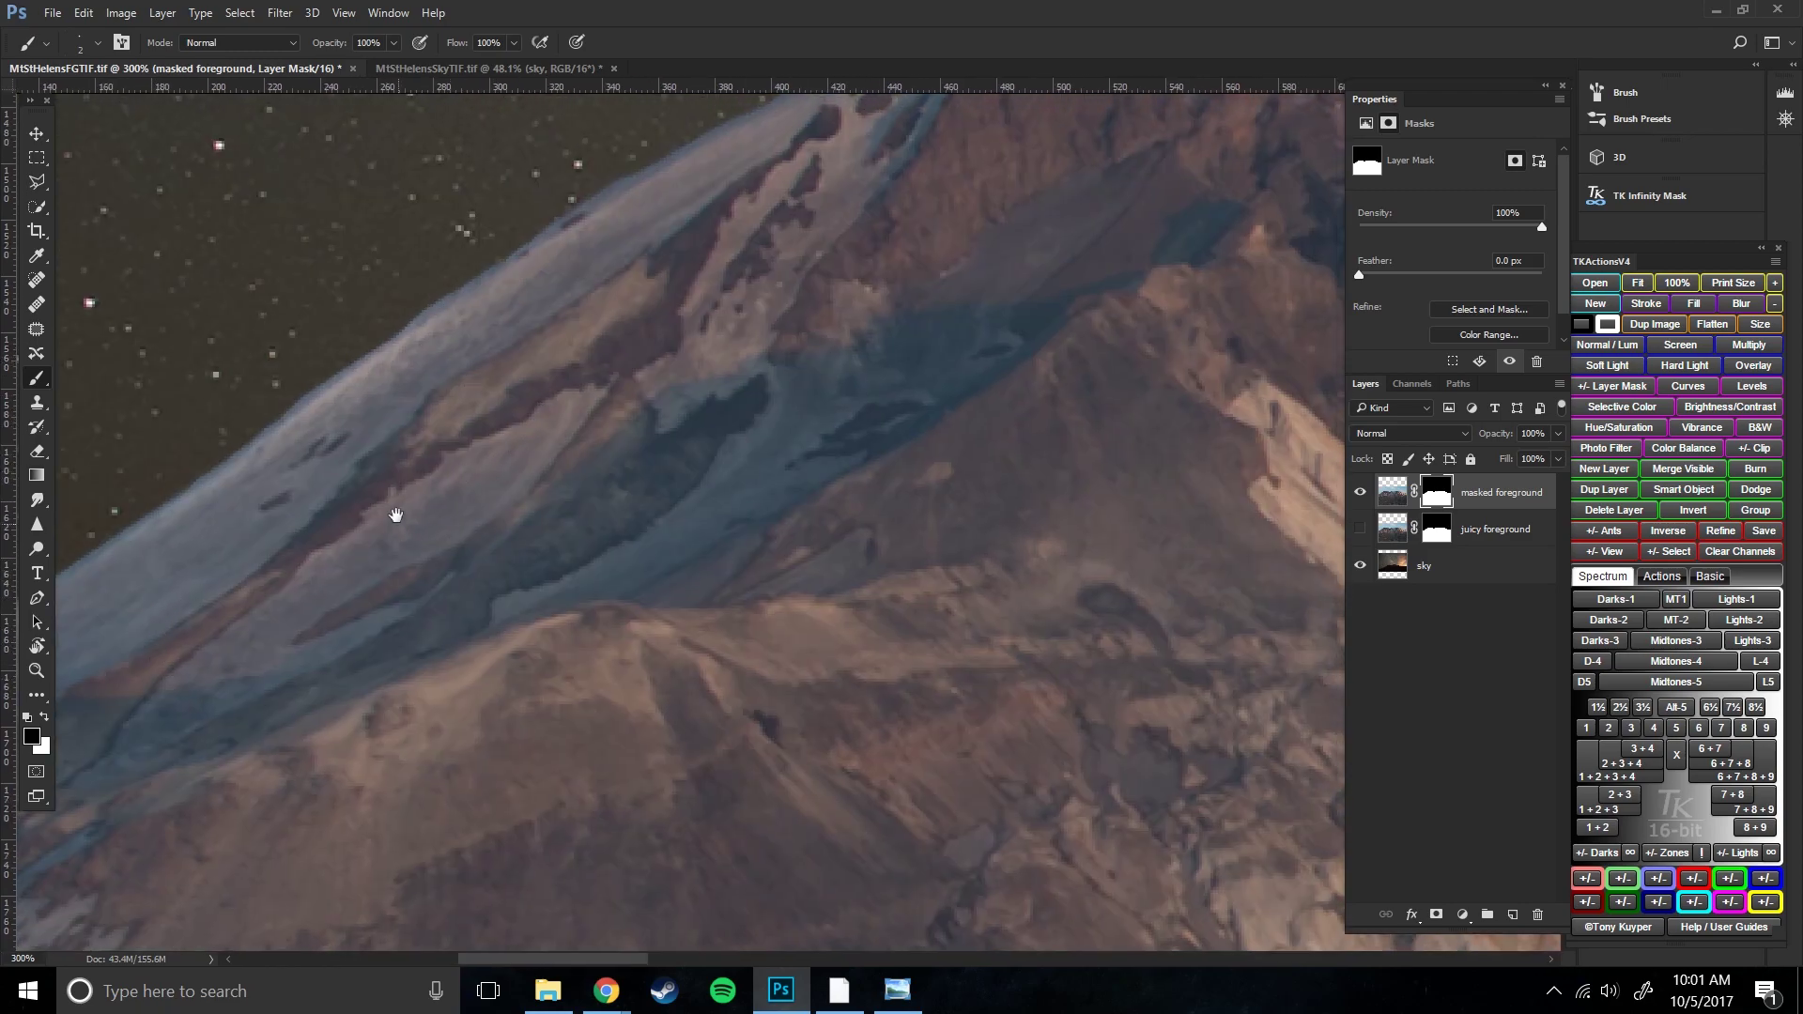
{"action": "left_click_drag", "start_coordinate": [789, 397], "coordinate": [724, 688]}
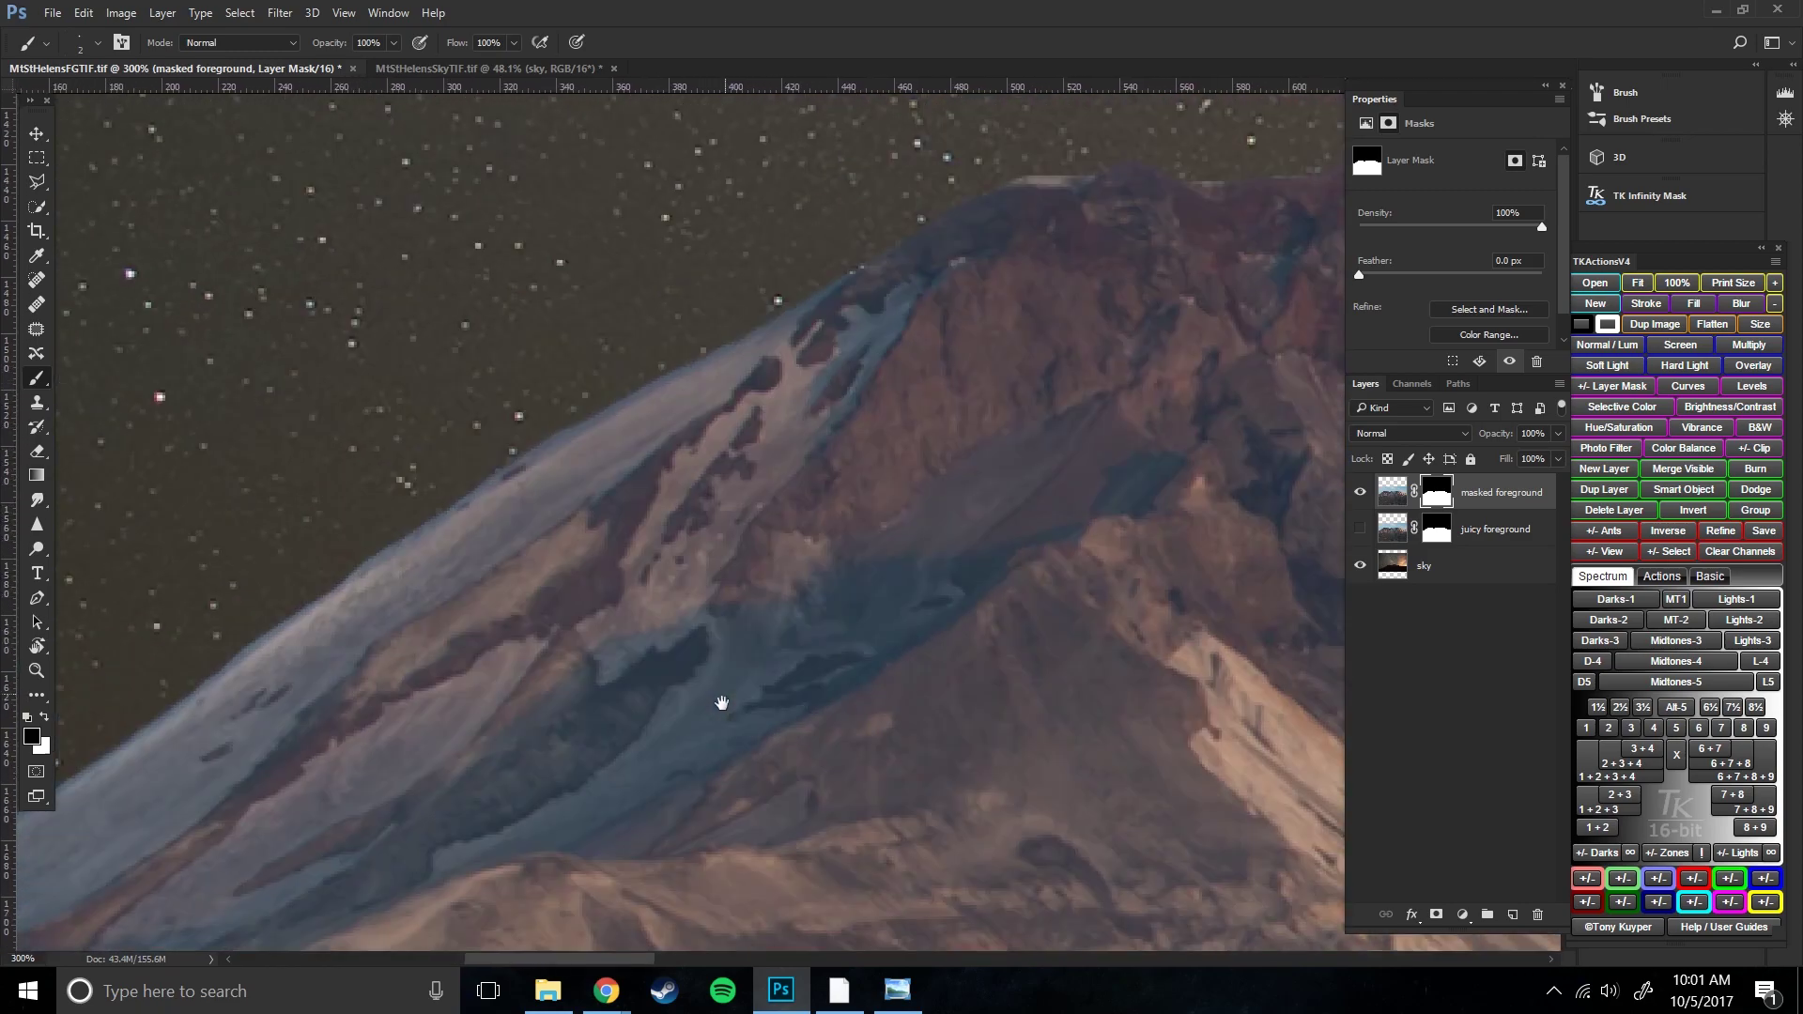
{"action": "left_click_drag", "start_coordinate": [805, 536], "coordinate": [1049, 349]}
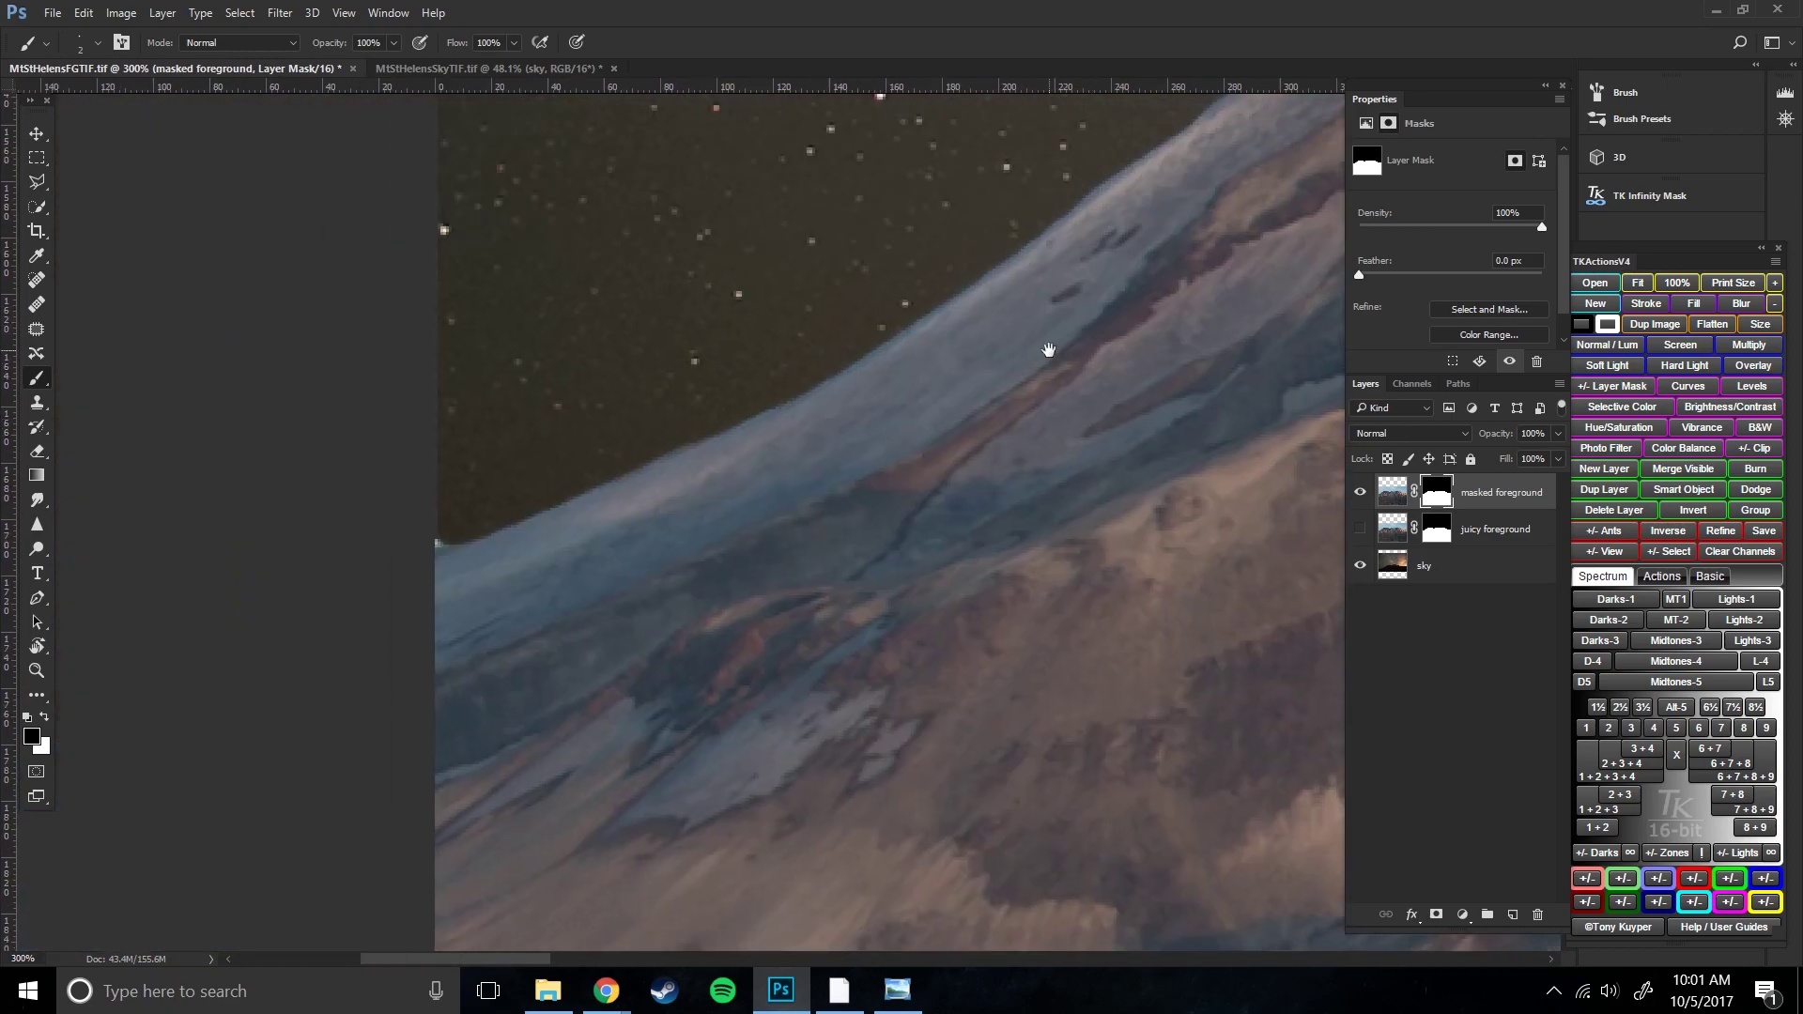
- Paint black on the mask with a 7 px brush over the pale spot at the ridge's far left end
{"action": "left_click_drag", "start_coordinate": [455, 526], "coordinate": [440, 543]}
{"action": "left_click_drag", "start_coordinate": [1143, 471], "coordinate": [1079, 482]}
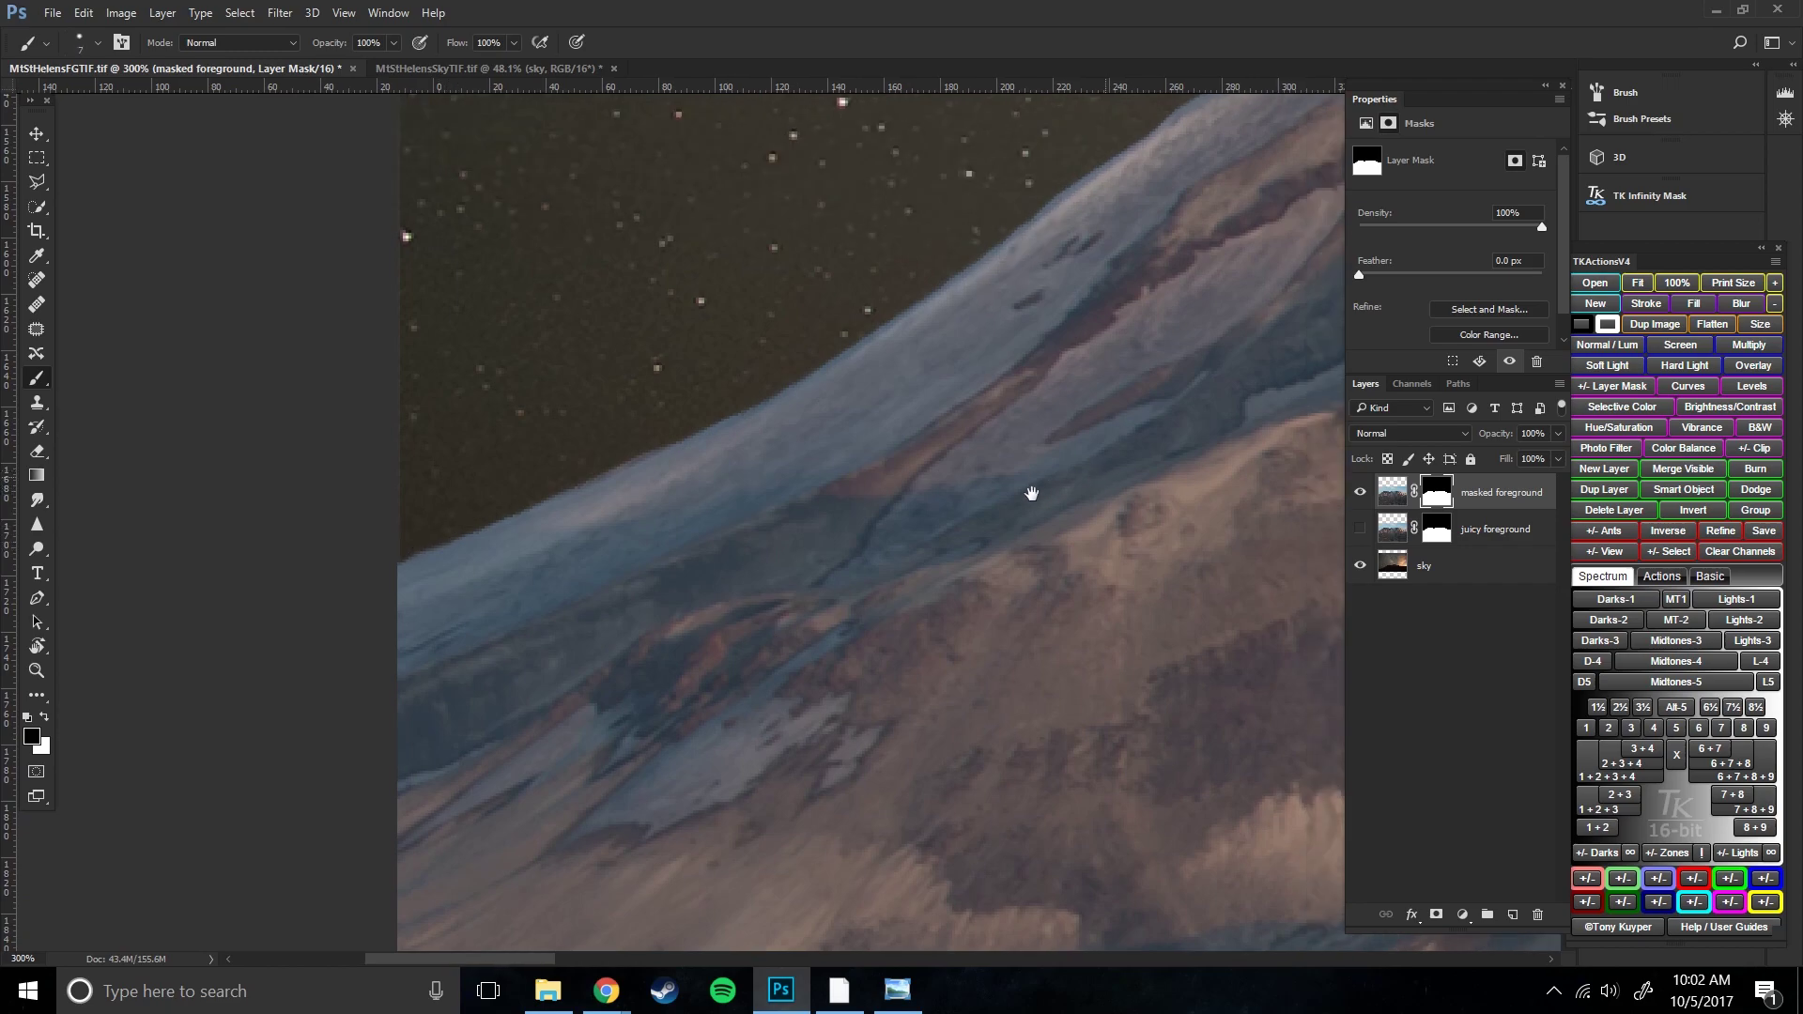
{"action": "scroll", "coordinate": [523, 575], "scroll_direction": "down", "scroll_amount": 1}
{"action": "scroll", "coordinate": [525, 587], "scroll_direction": "down", "scroll_amount": 1}
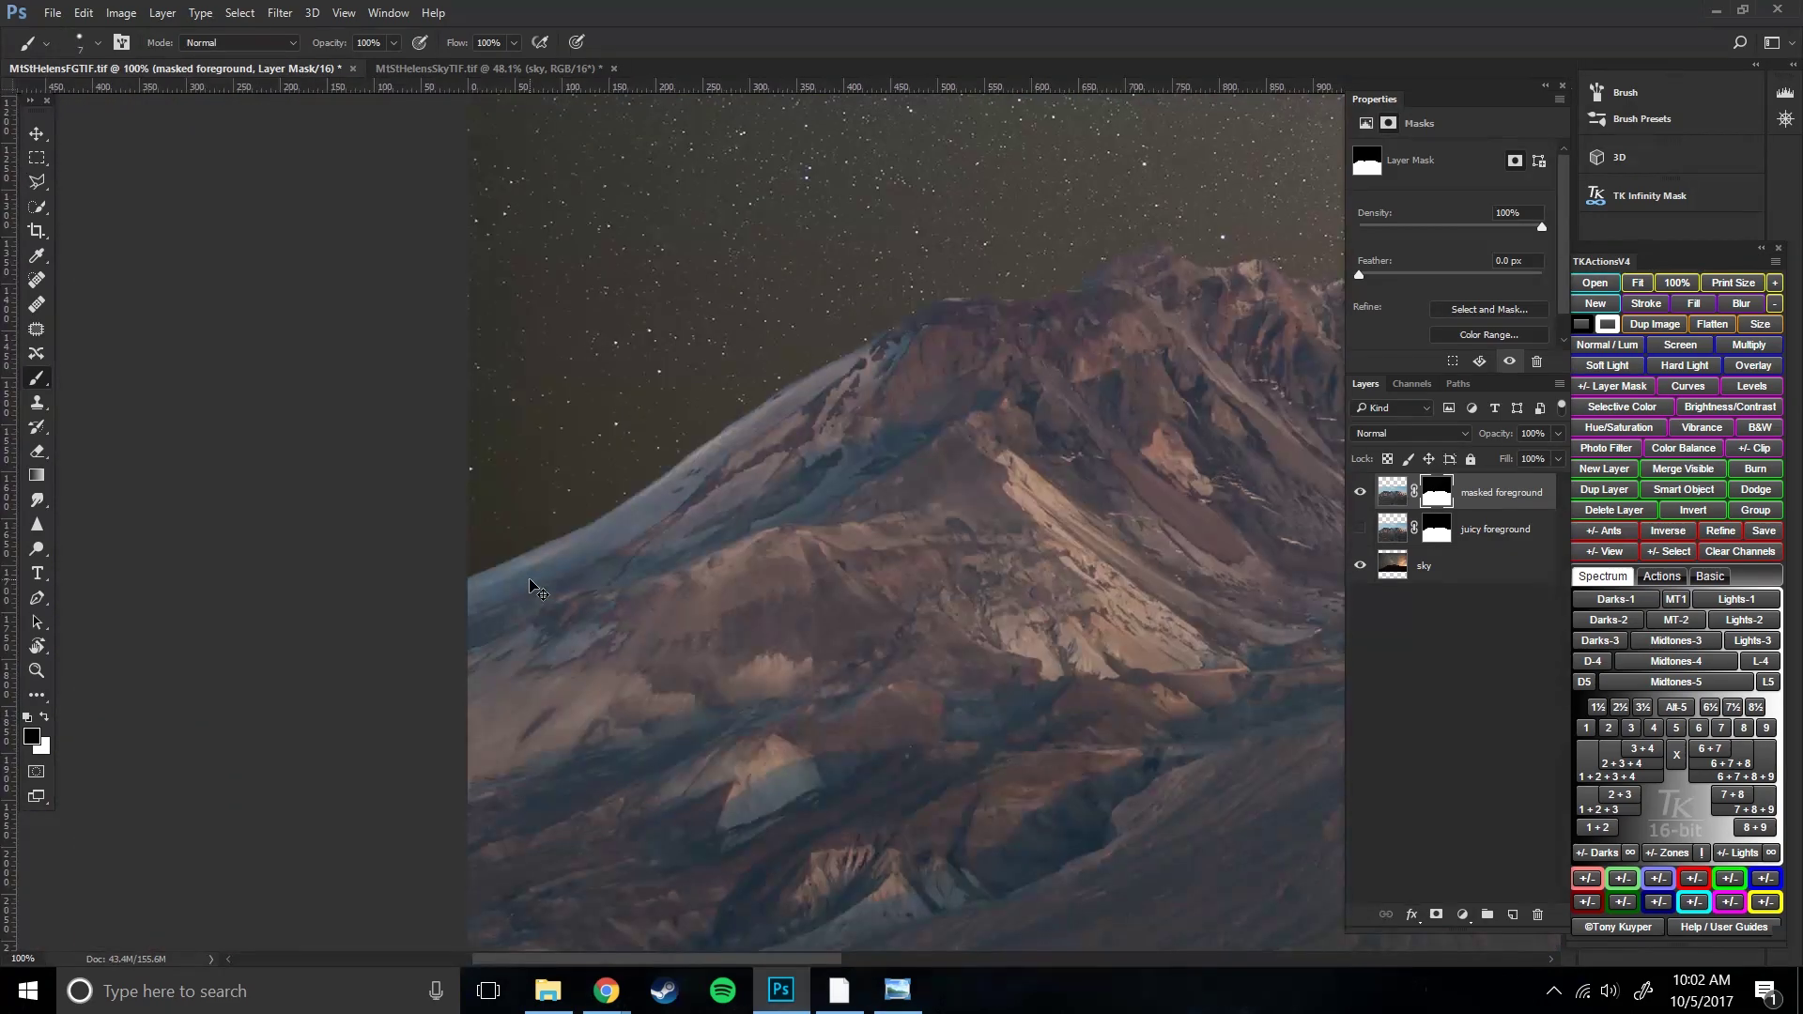
{"action": "key", "text": "ctrl+0"}
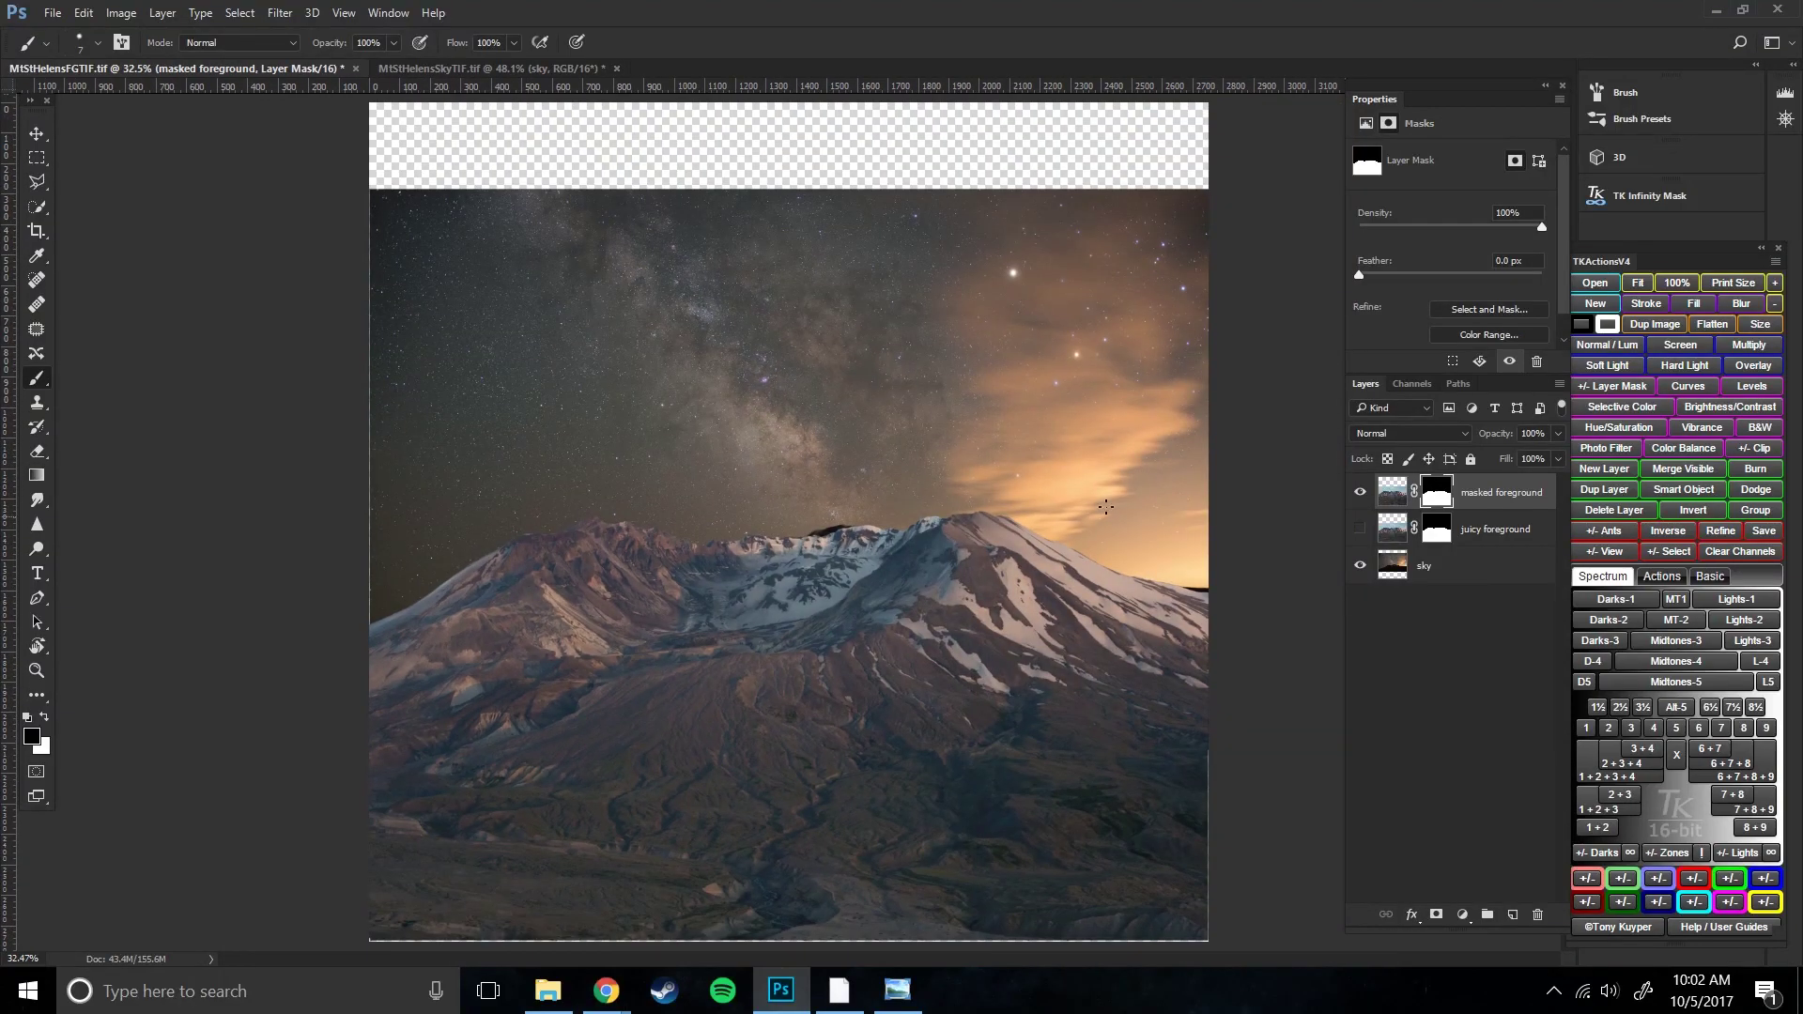
- Compare the whole composite with and without the juicy foreground layer, and inspect the dark strip beyond the right slope
{"action": "left_click", "coordinate": [1360, 530]}
{"action": "left_click", "coordinate": [1361, 532]}
{"action": "key", "text": "ctrl+plus"}
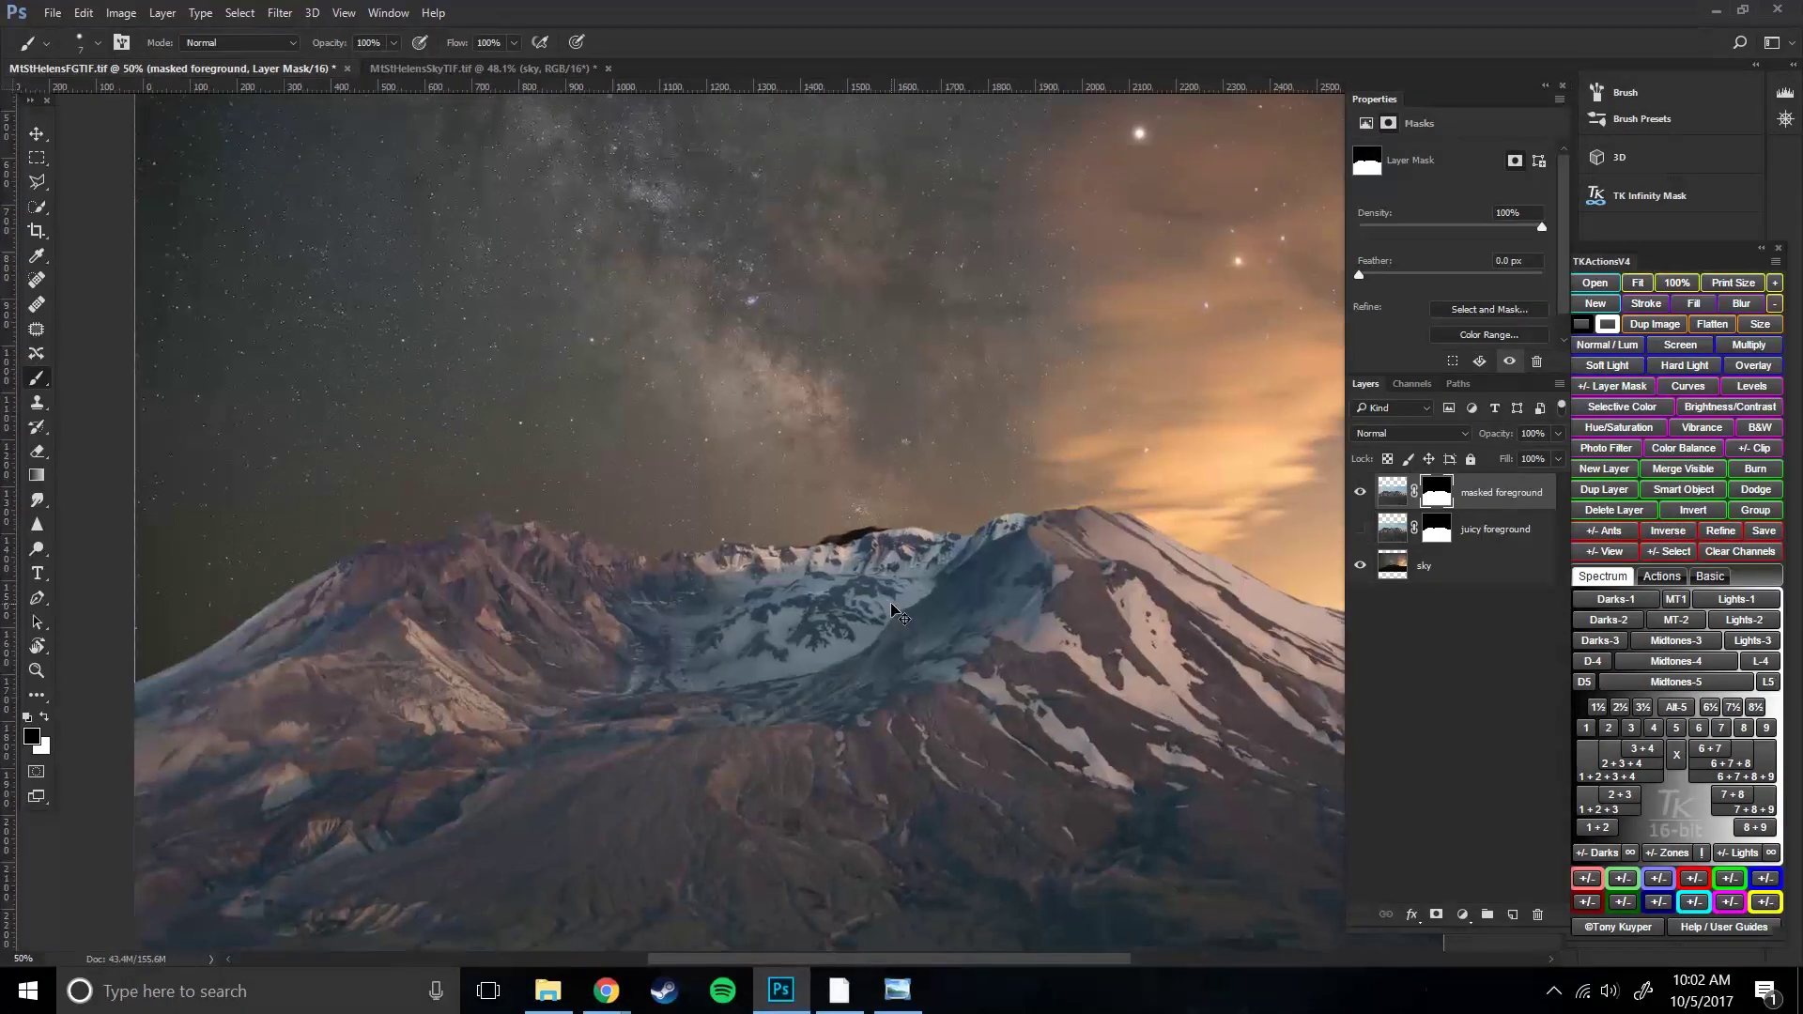
{"action": "key", "text": "ctrl+plus"}
{"action": "key", "text": "ctrl+plus"}
{"action": "left_click_drag", "start_coordinate": [1046, 636], "coordinate": [244, 432]}
{"action": "left_click_drag", "start_coordinate": [1268, 638], "coordinate": [909, 590]}
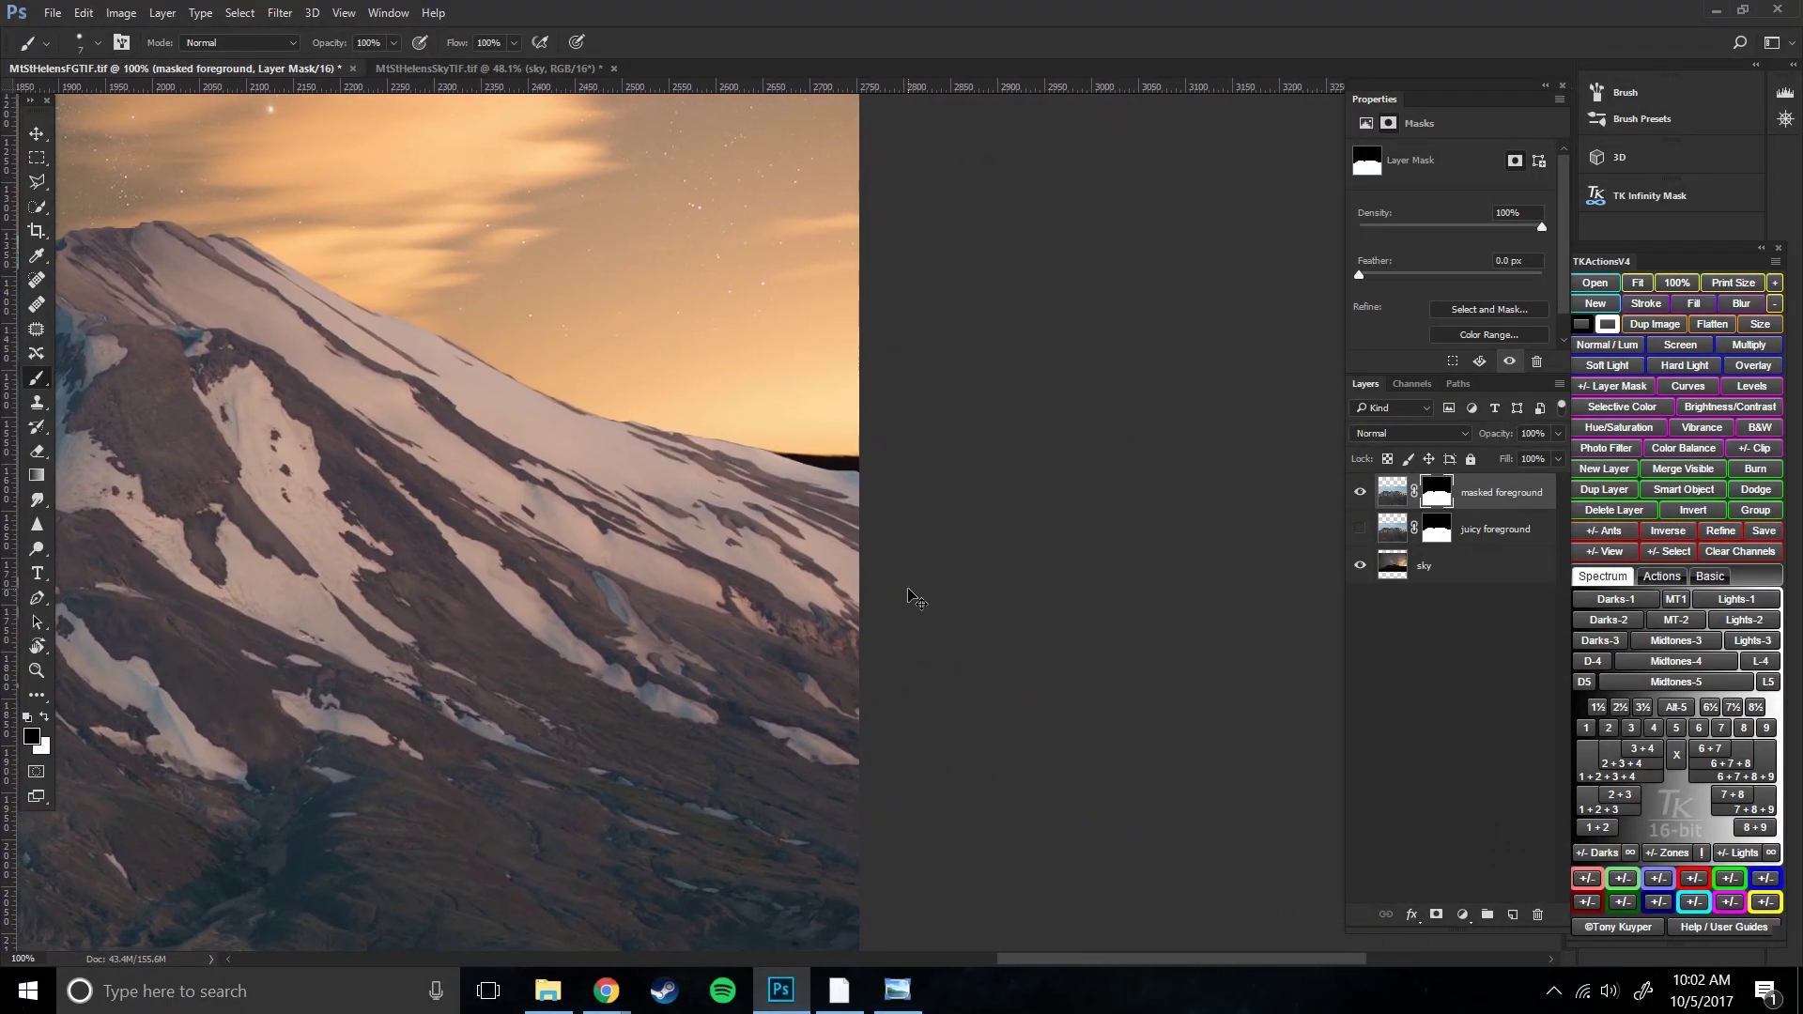
- Enlarge the brush to 15 px and compare the dark strip beyond the right slope with the masked foreground's layer mask disabled and enabled
{"action": "key", "text": "ctrl+plus"}
{"action": "key", "text": "ctrl+plus"}
{"action": "key", "text": "ctrl+plus"}
{"action": "key", "text": "bracketright"}
{"action": "key", "text": "bracketright"}
{"action": "key", "text": "bracketright"}
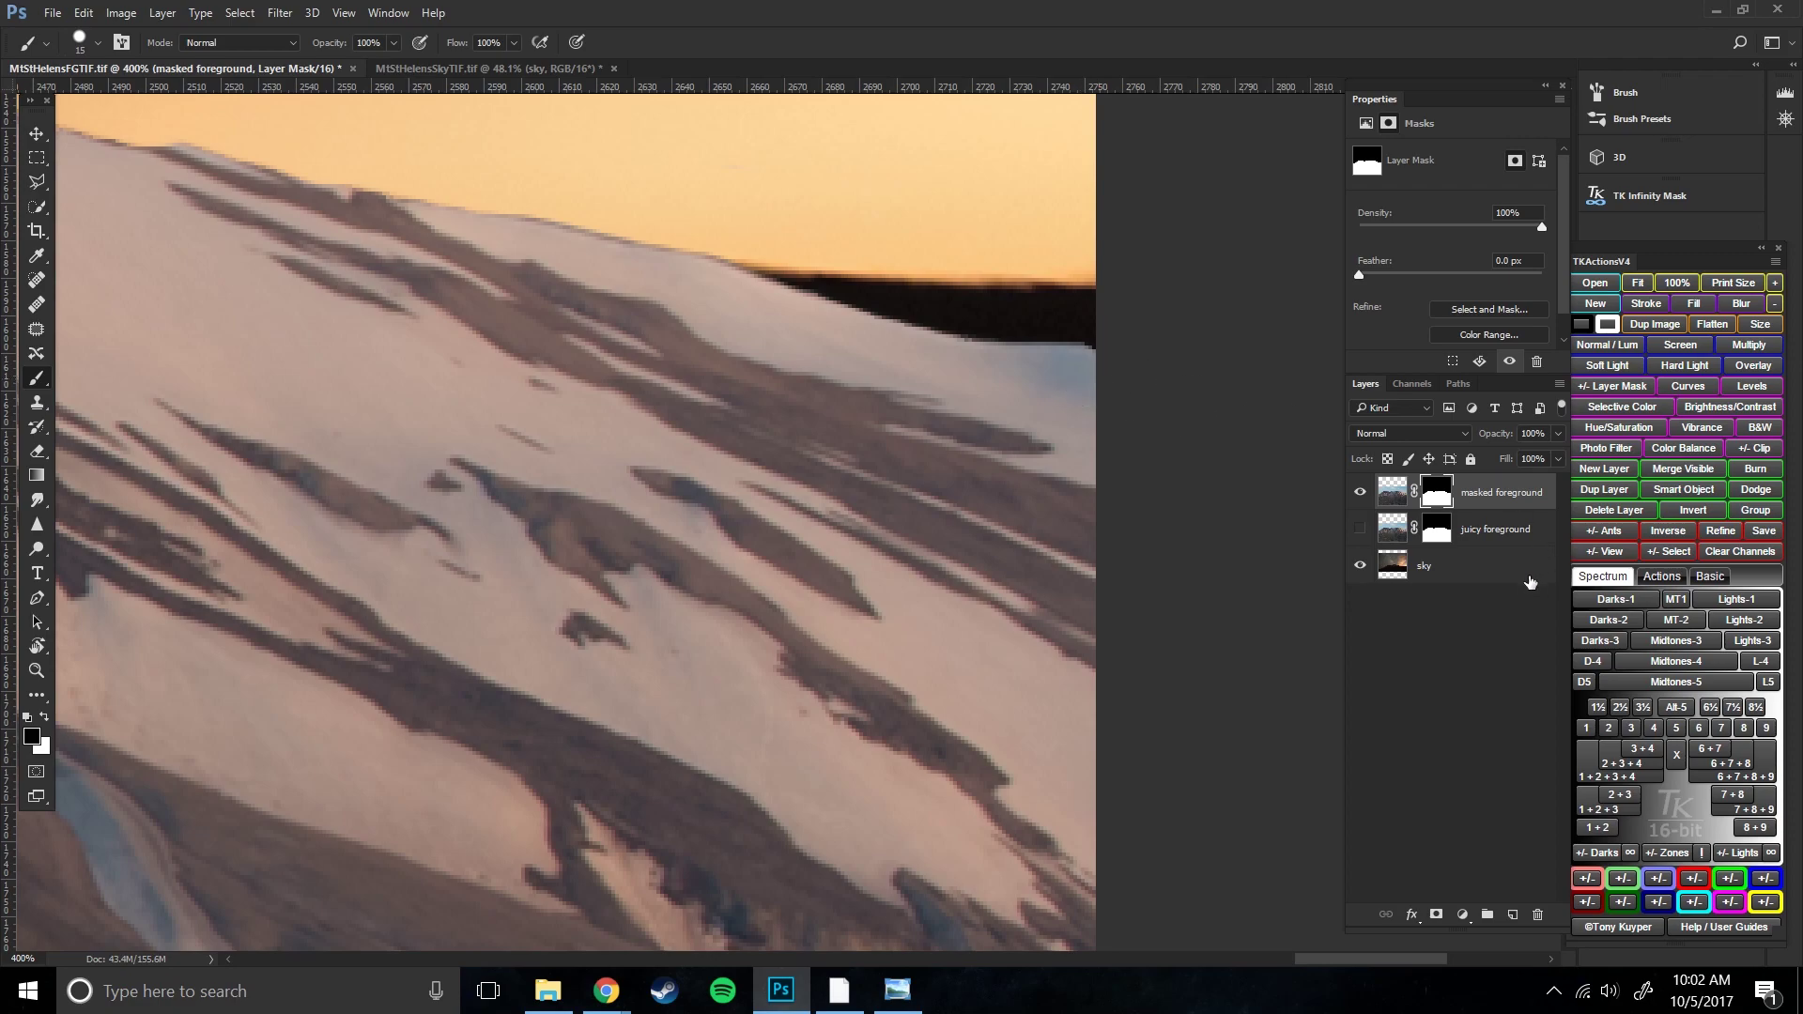
{"action": "left_click", "coordinate": [1432, 500], "text": "shift"}
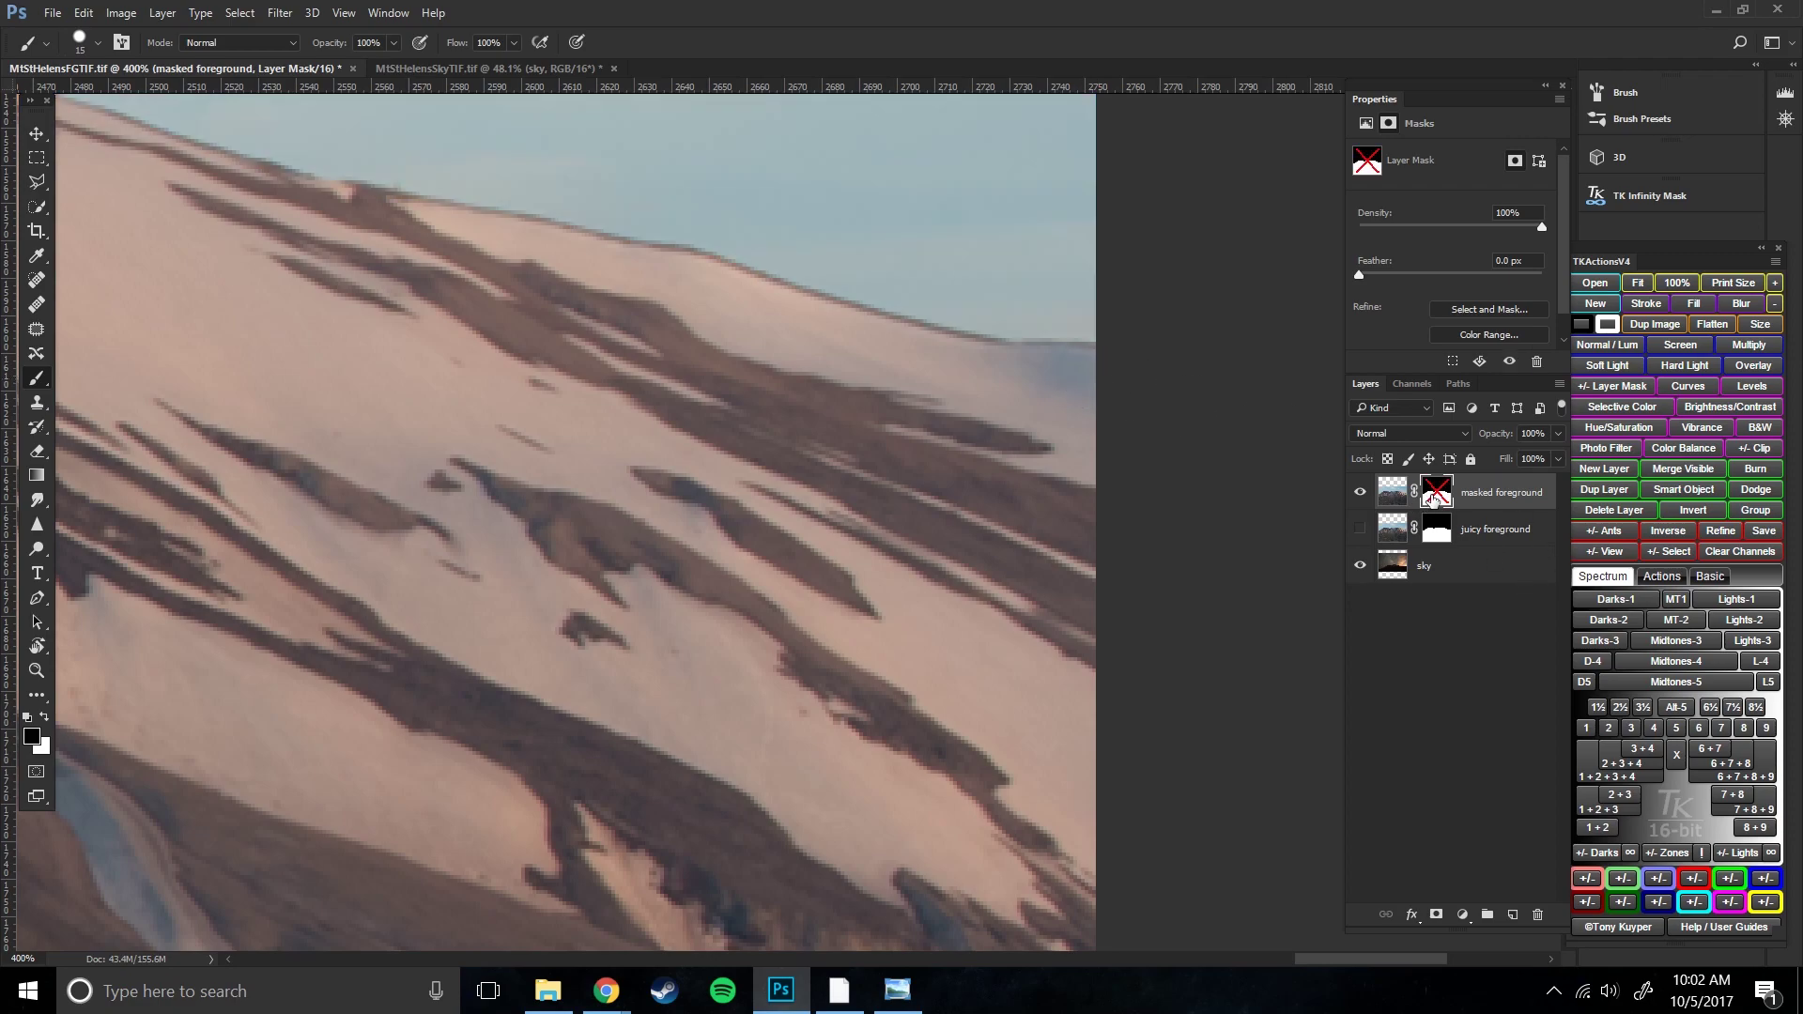
{"action": "left_click", "coordinate": [1432, 498], "text": "shift"}
{"action": "left_click", "coordinate": [1432, 497], "text": "shift"}
{"action": "left_click", "coordinate": [1432, 498], "text": "shift"}
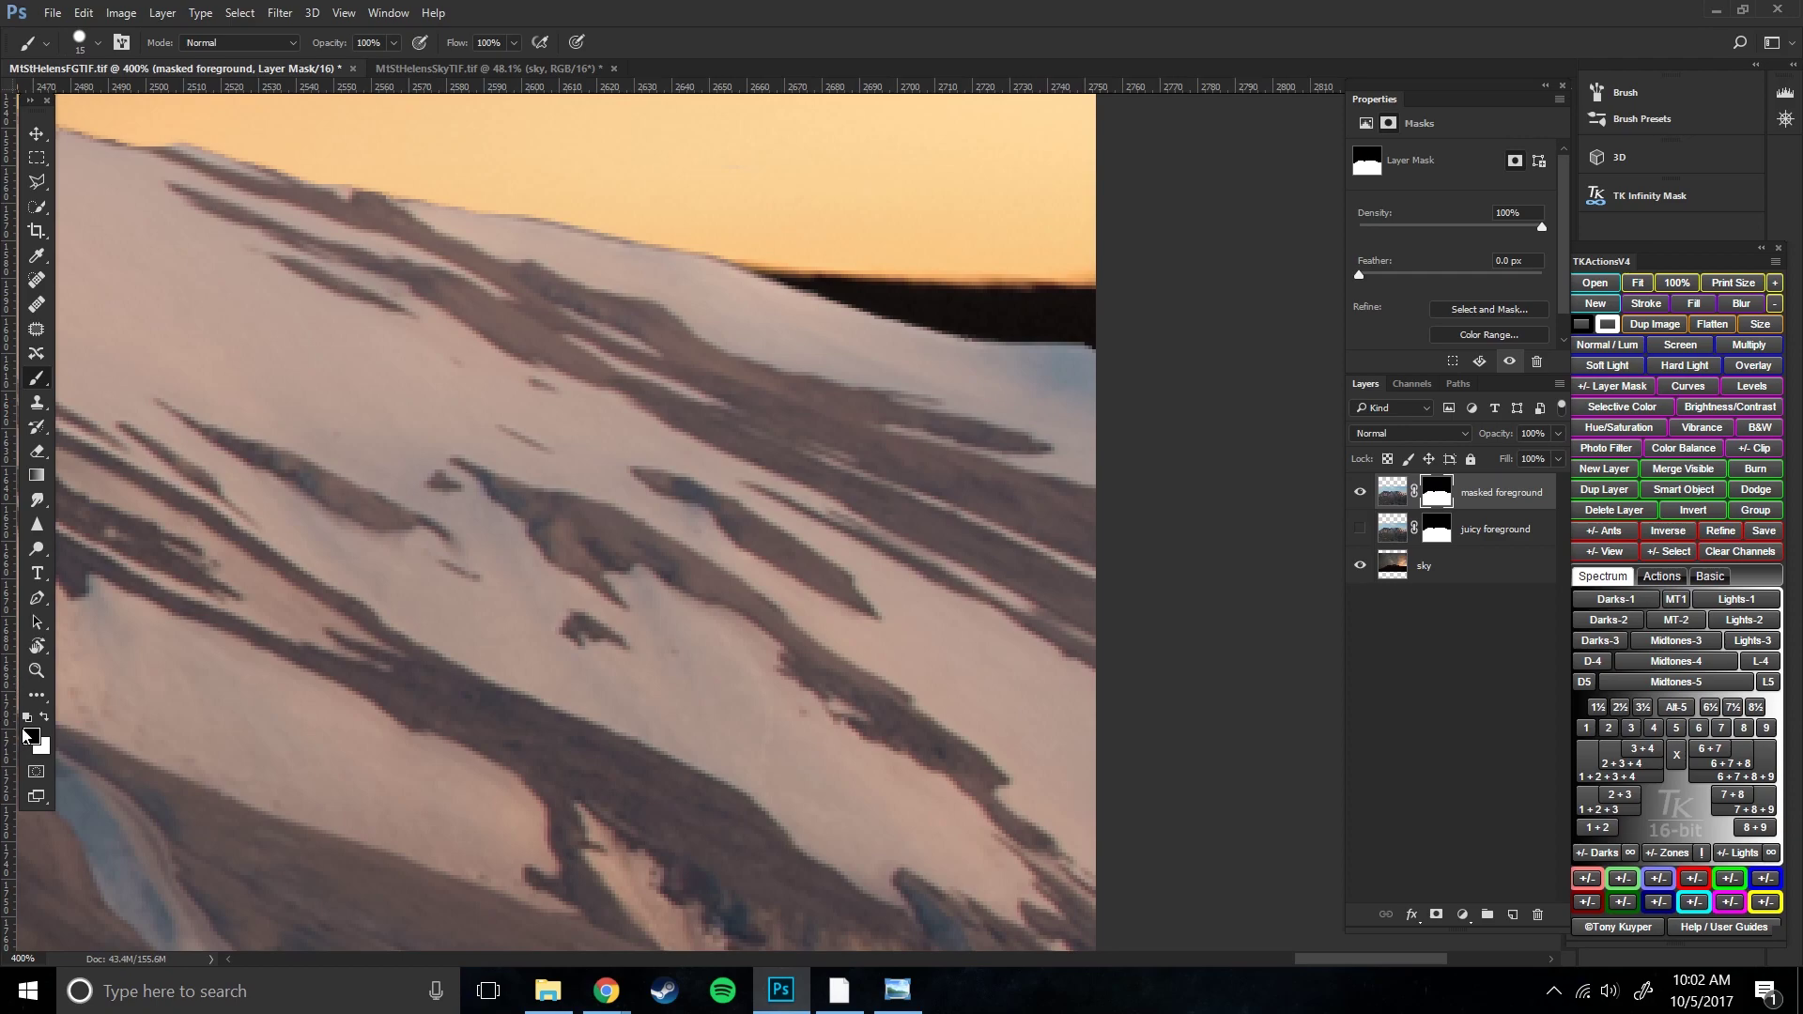
- Paint white on the masked foreground's layer mask along the snowy slope beneath the dark strip at the image's right edge
{"action": "left_click", "coordinate": [44, 718]}
{"action": "left_click_drag", "start_coordinate": [1019, 369], "coordinate": [1103, 361]}
{"action": "key", "text": "ctrl+0"}
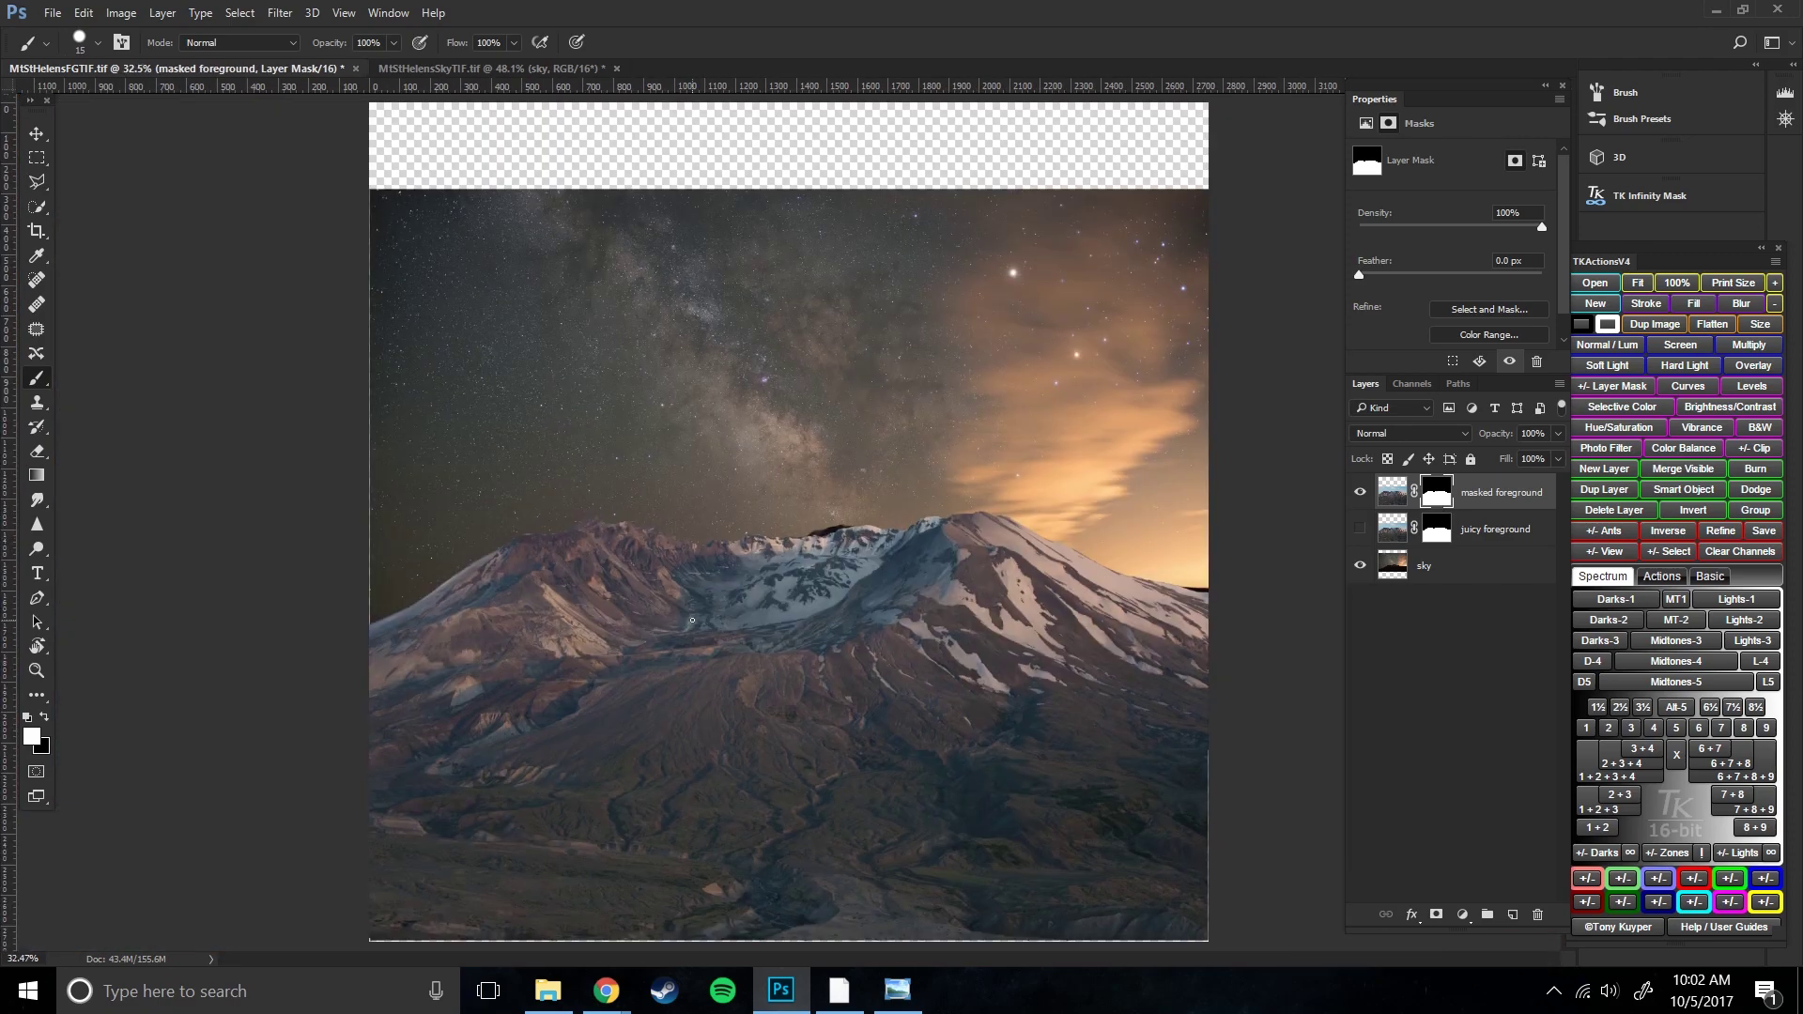
- Enlarge the brush well beyond 15 px, keeping its hardness at 95%
{"action": "right_click", "coordinate": [822, 627]}
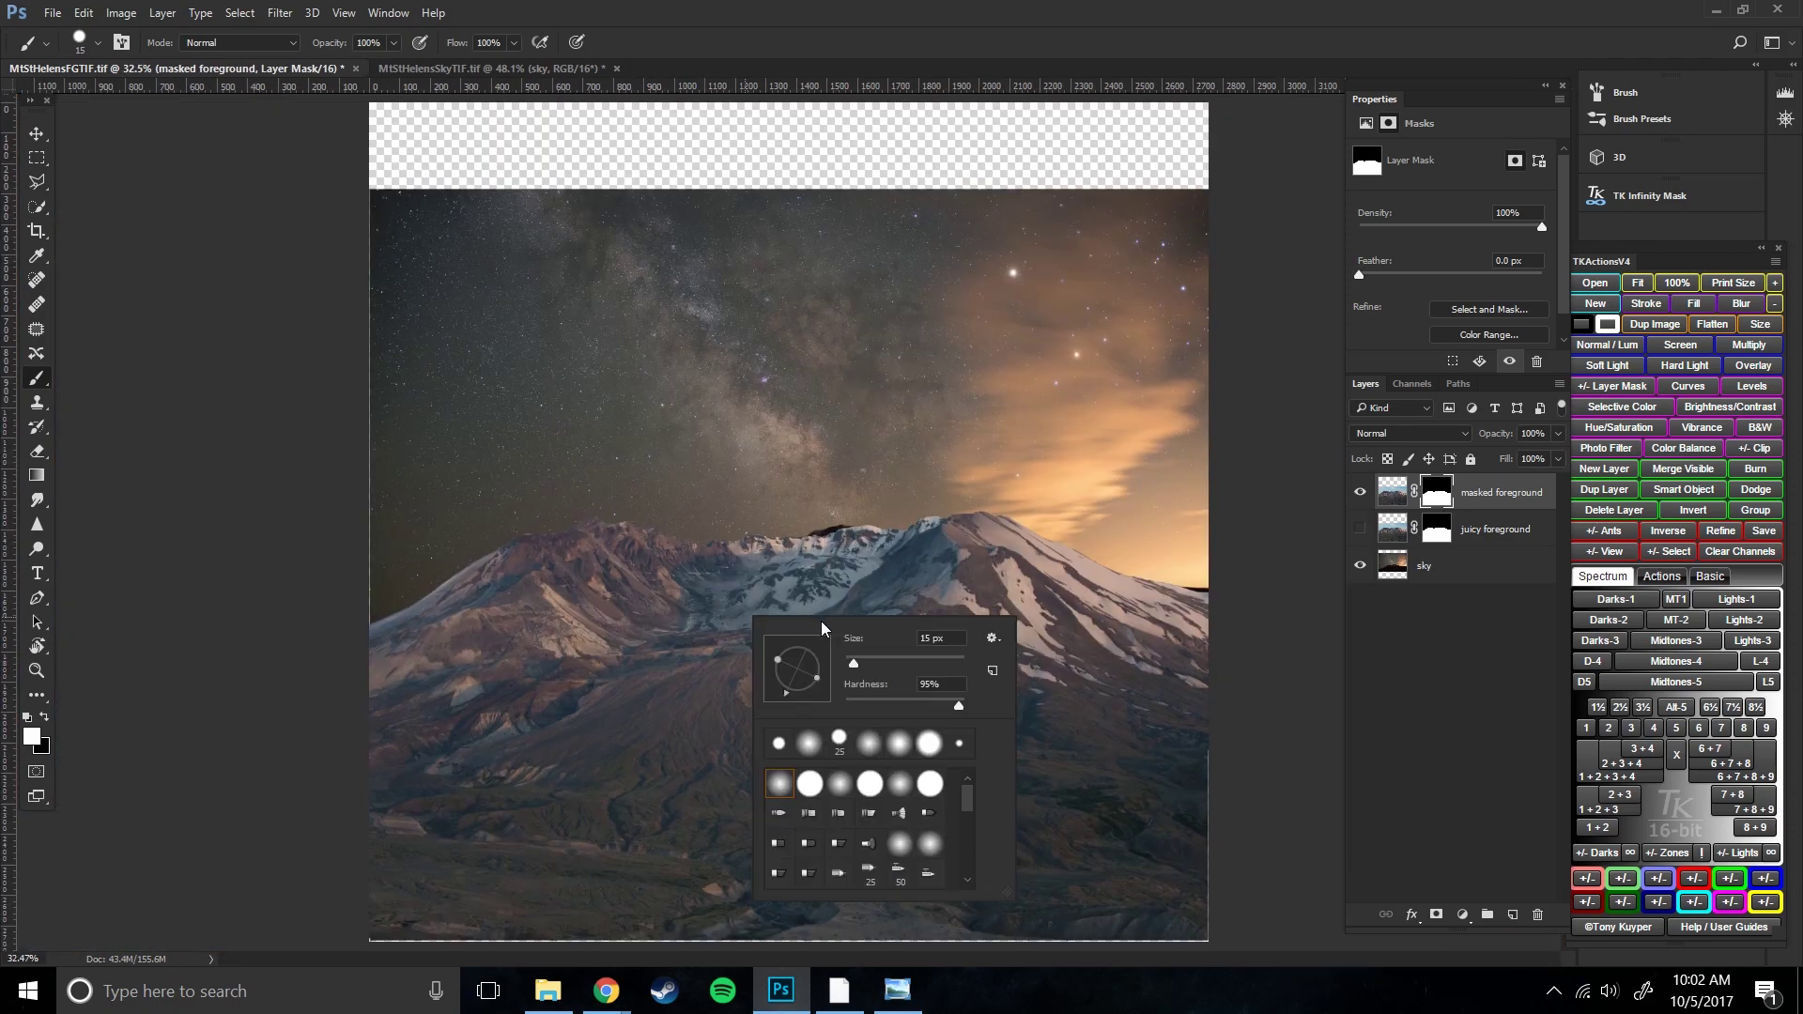
{"action": "left_click", "coordinate": [833, 500]}
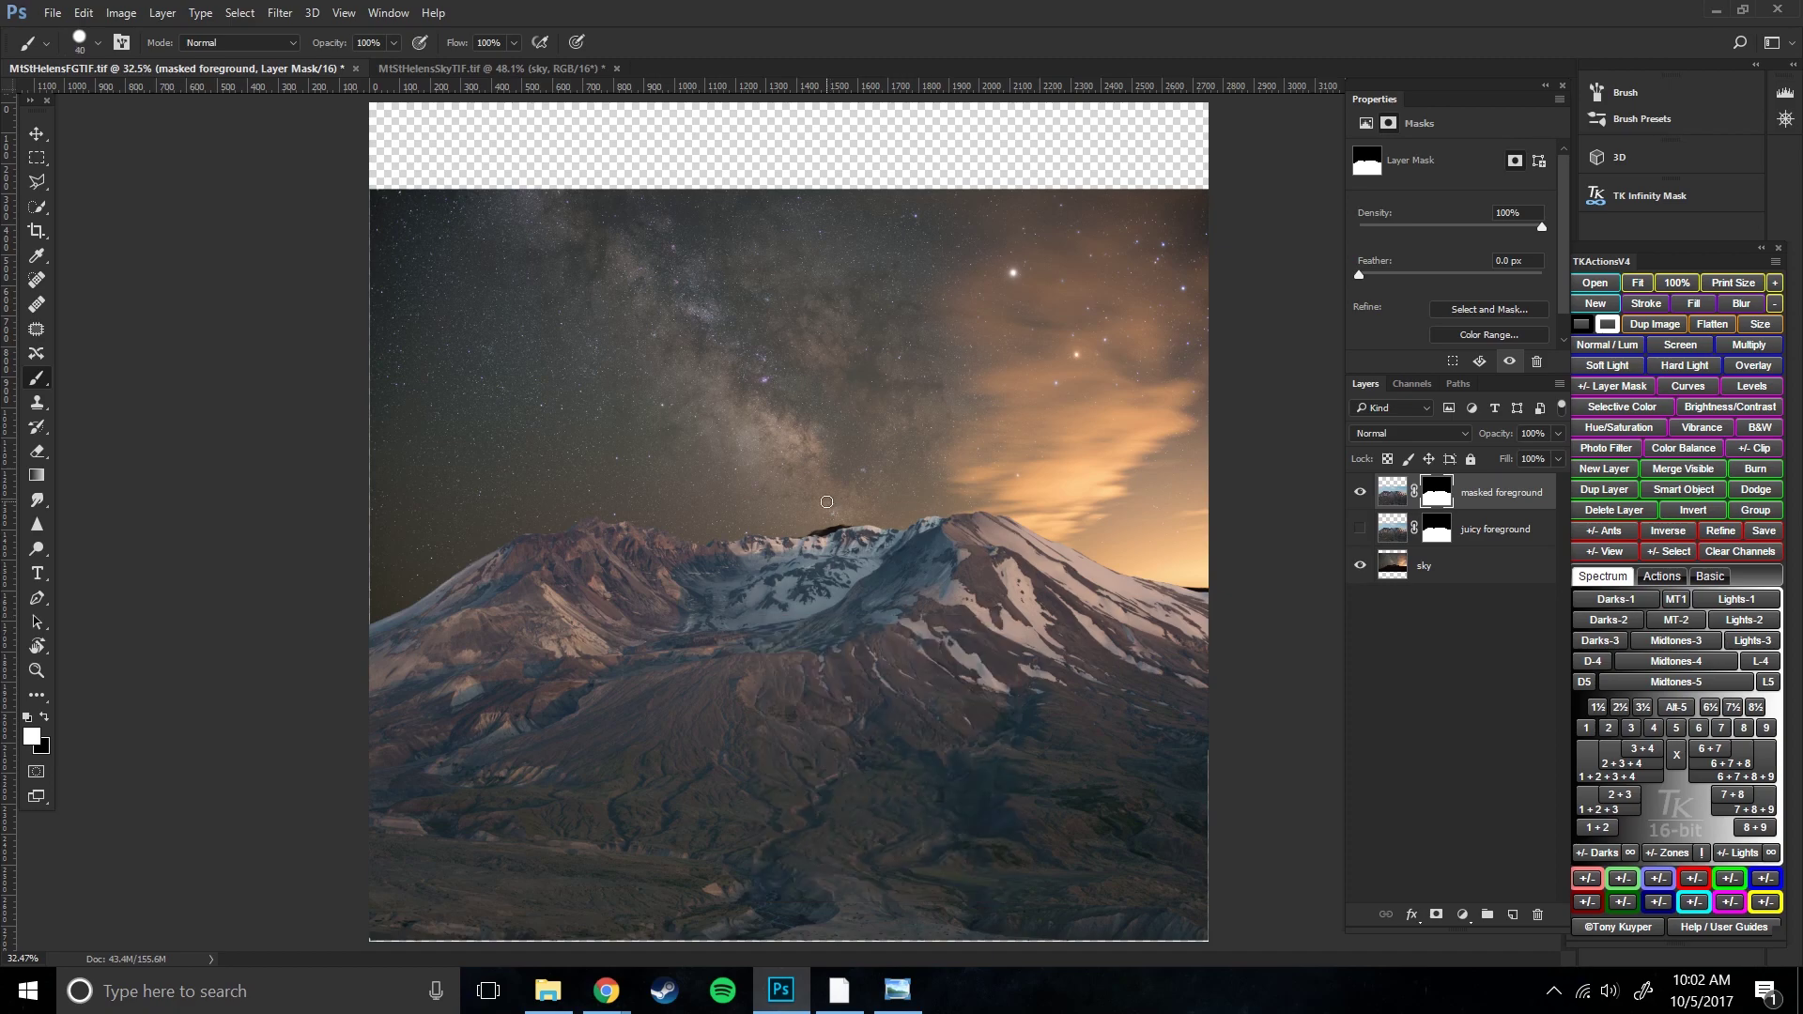
{"action": "right_click", "coordinate": [773, 556]}
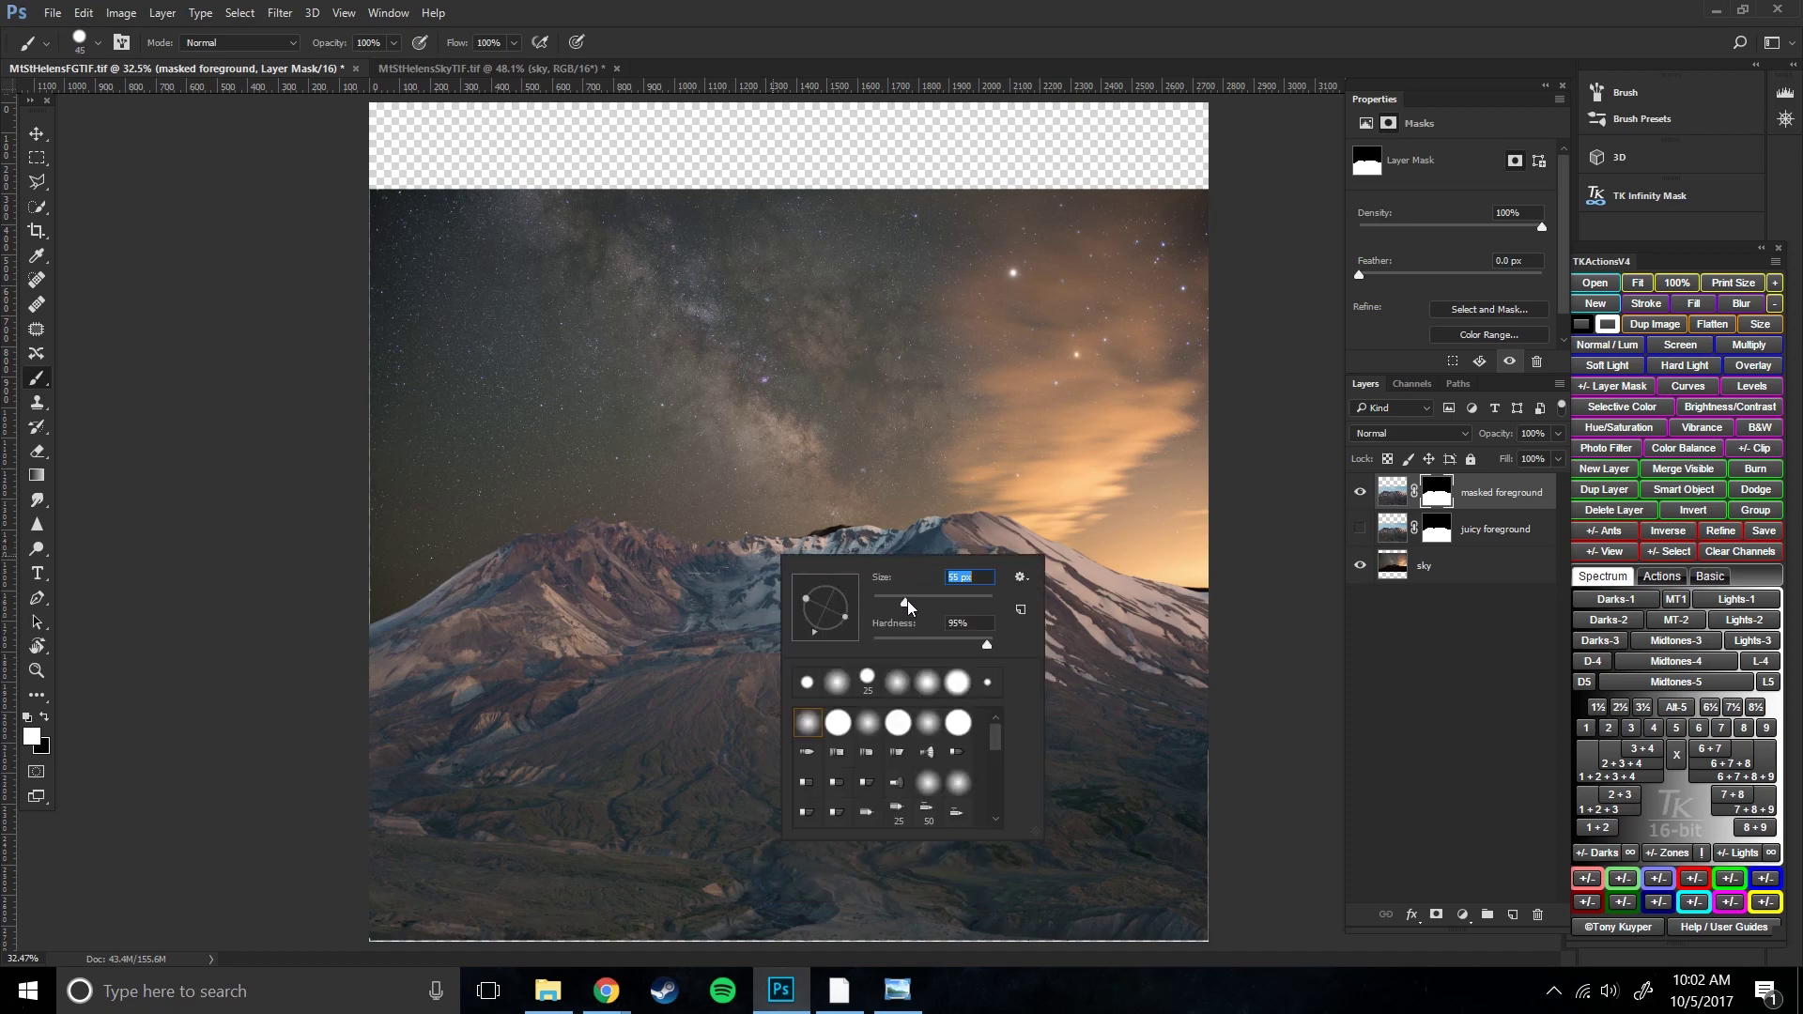
{"action": "left_click_drag", "start_coordinate": [926, 601], "coordinate": [929, 601]}
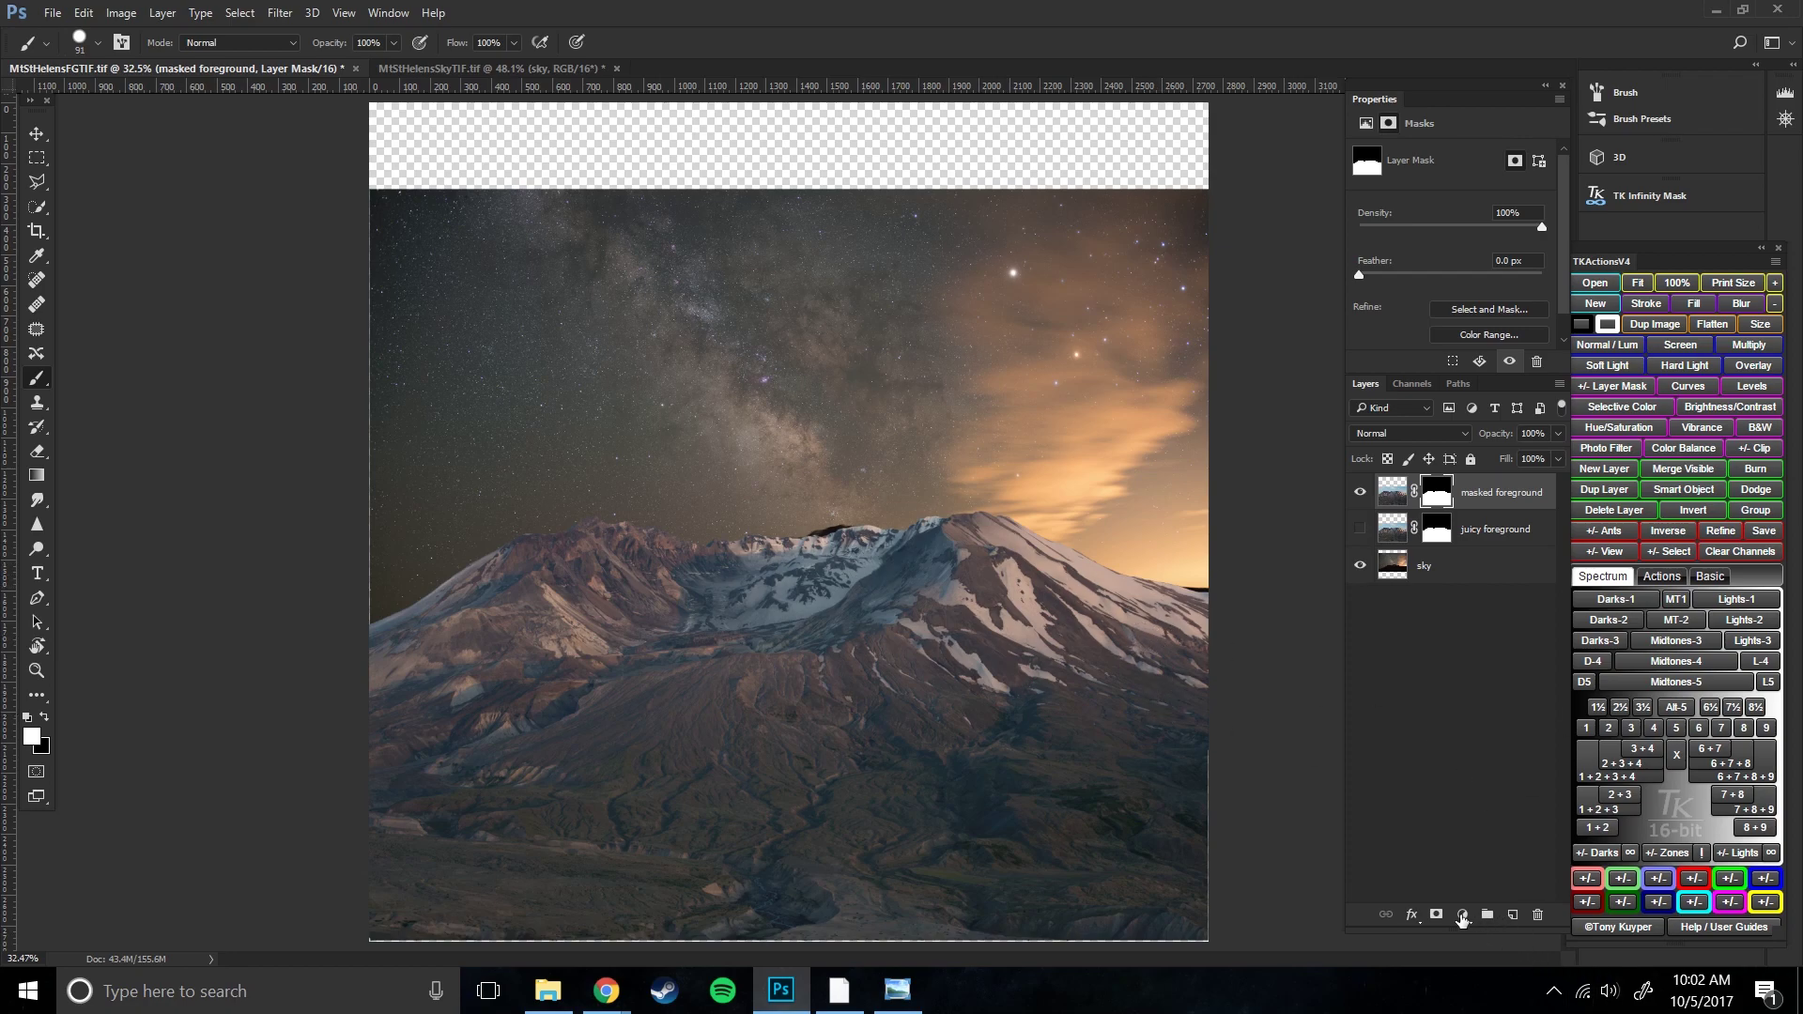
- Add an Exposure adjustment layer above the masked foreground layer and set its exposure to -0.99
{"action": "left_click", "coordinate": [1462, 916]}
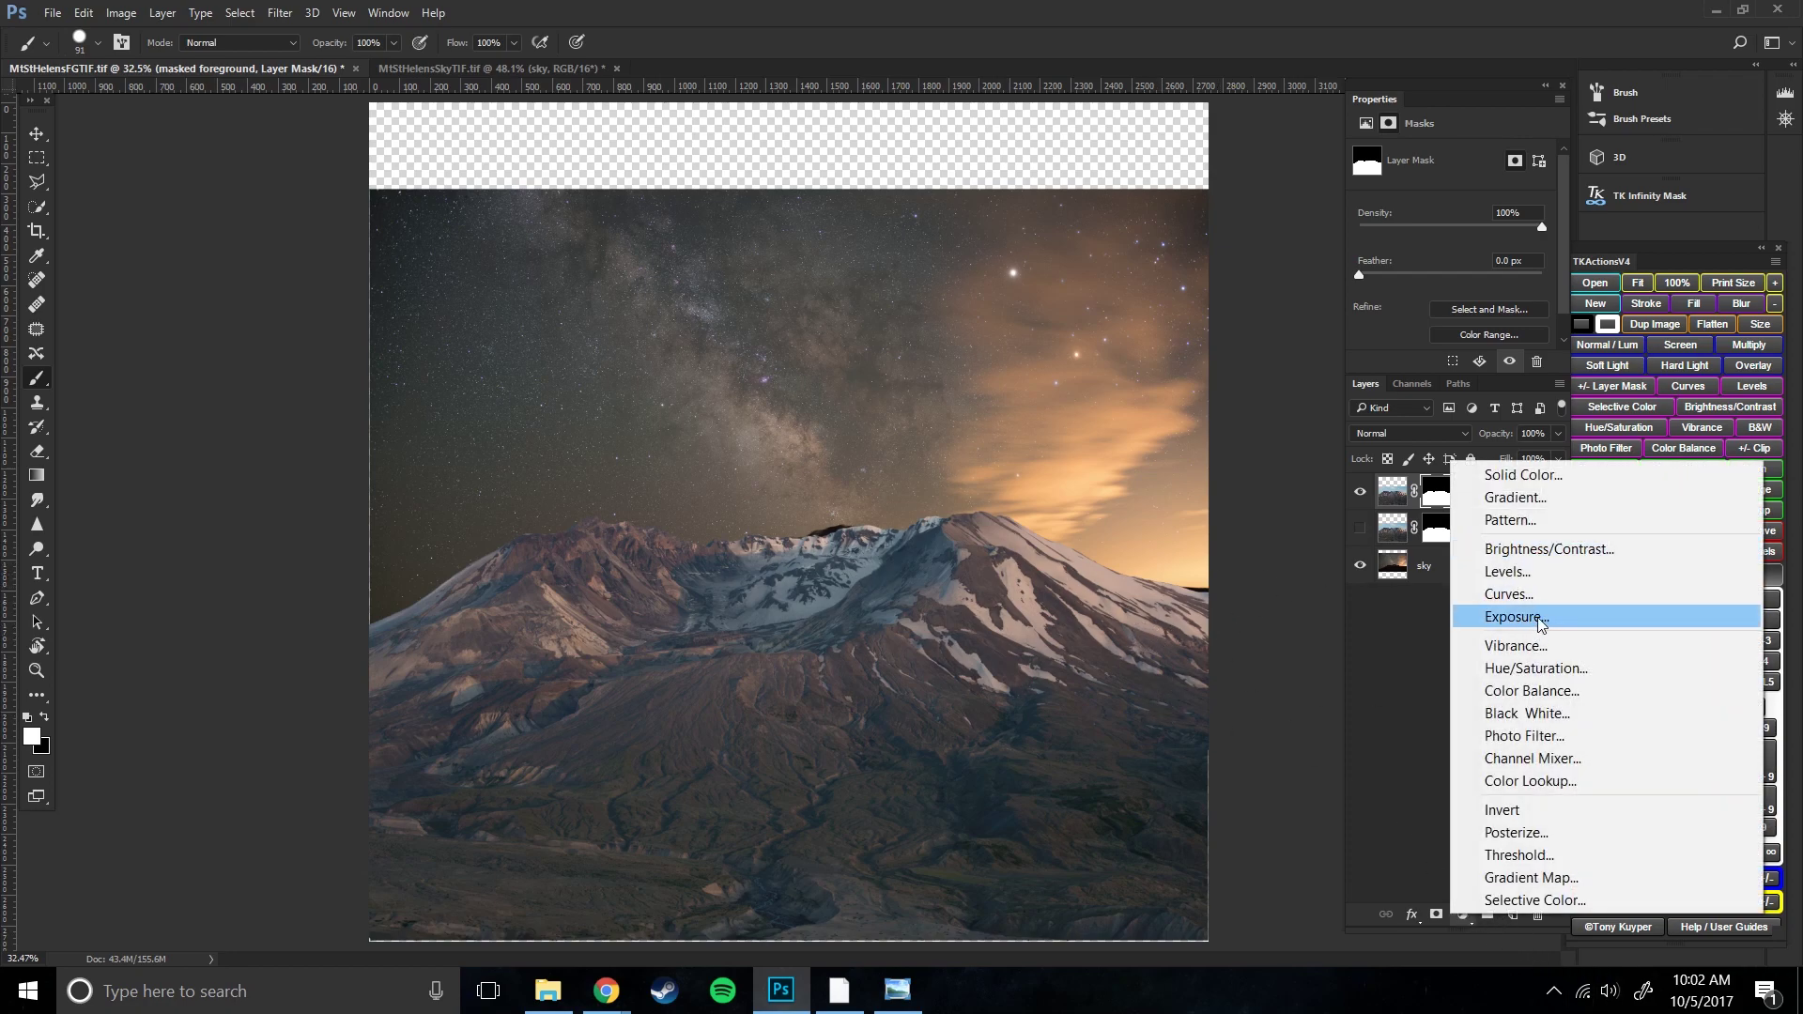
{"action": "left_click", "coordinate": [1391, 684]}
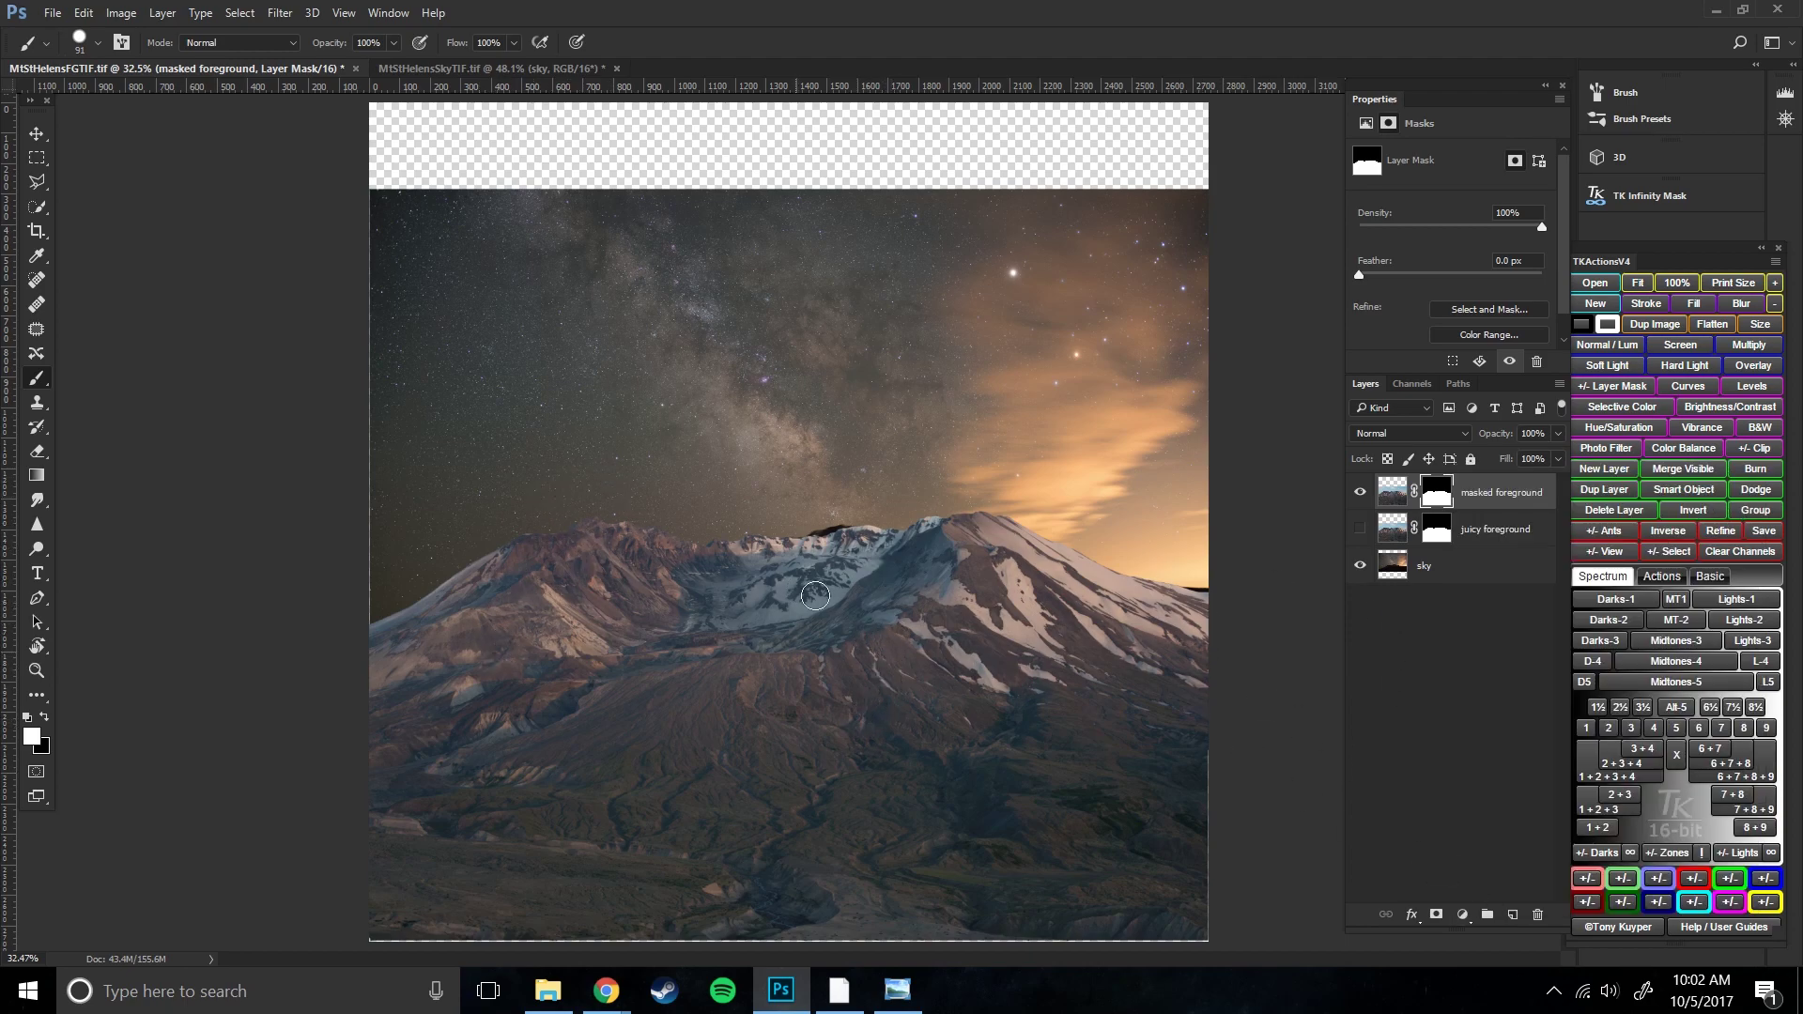
{"action": "left_click", "coordinate": [1391, 491]}
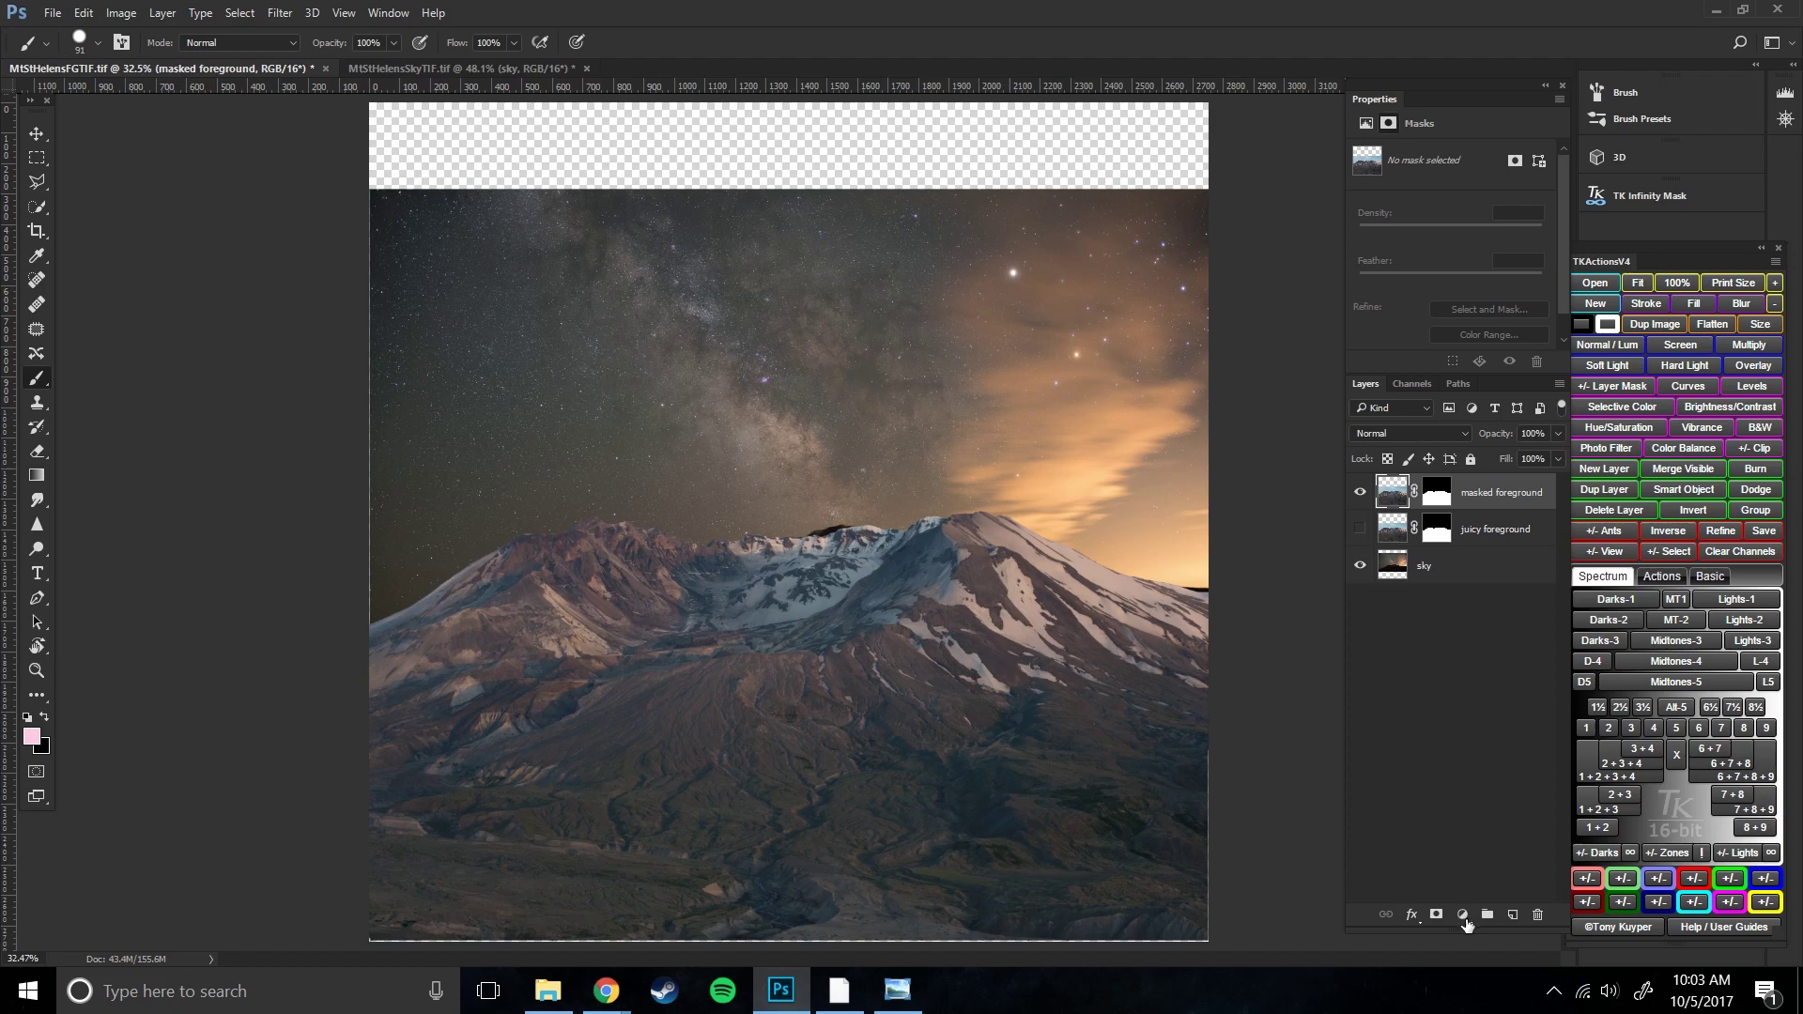
{"action": "left_click", "coordinate": [1462, 916]}
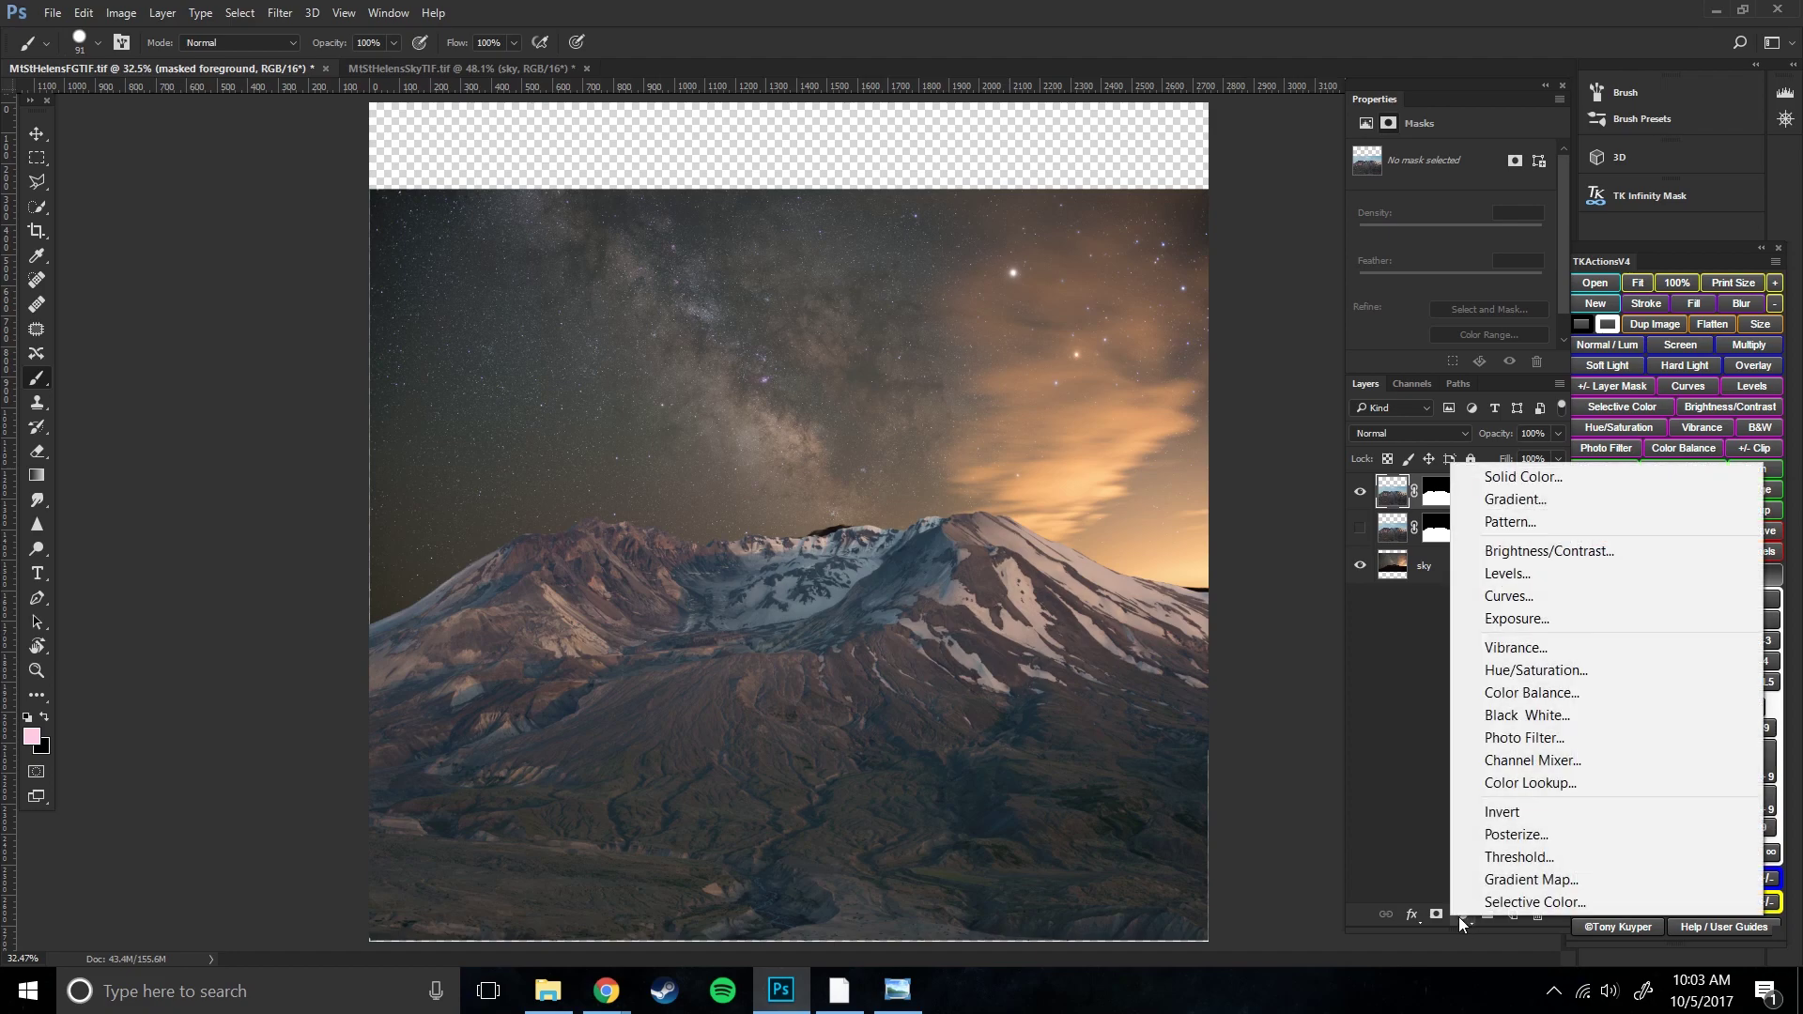
{"action": "left_click", "coordinate": [1519, 620]}
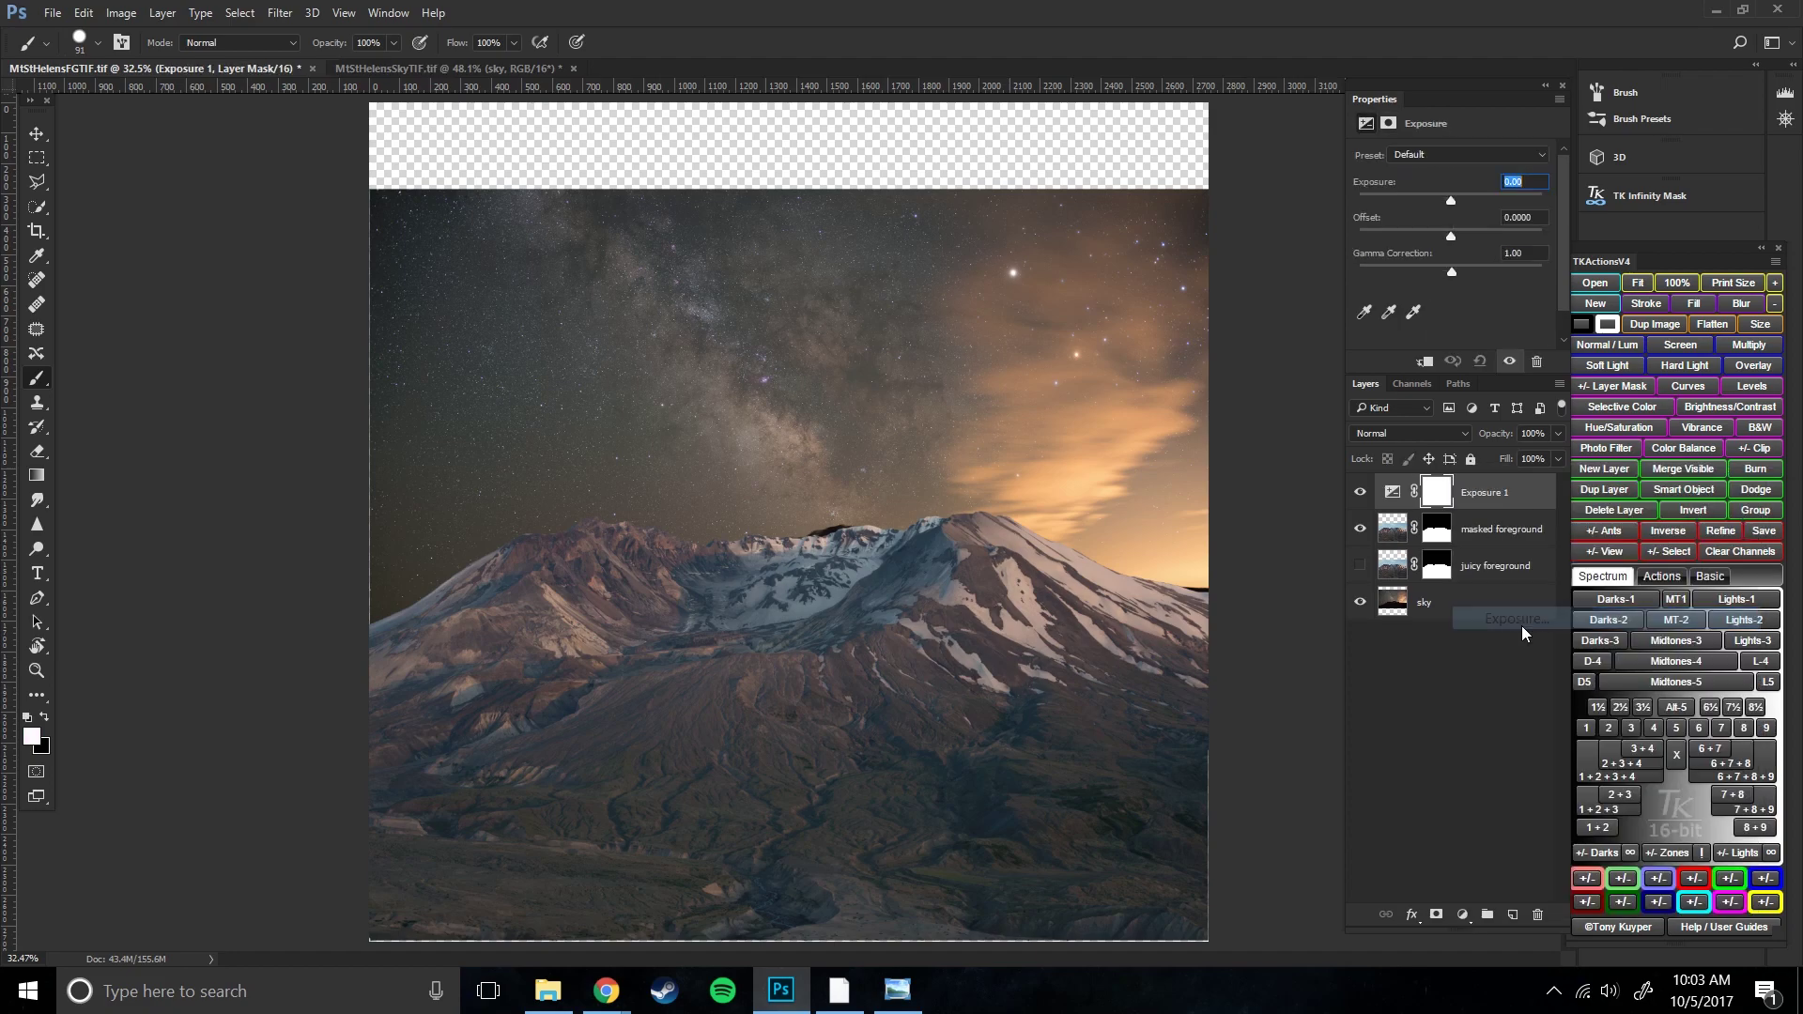
{"action": "left_click", "coordinate": [1391, 487]}
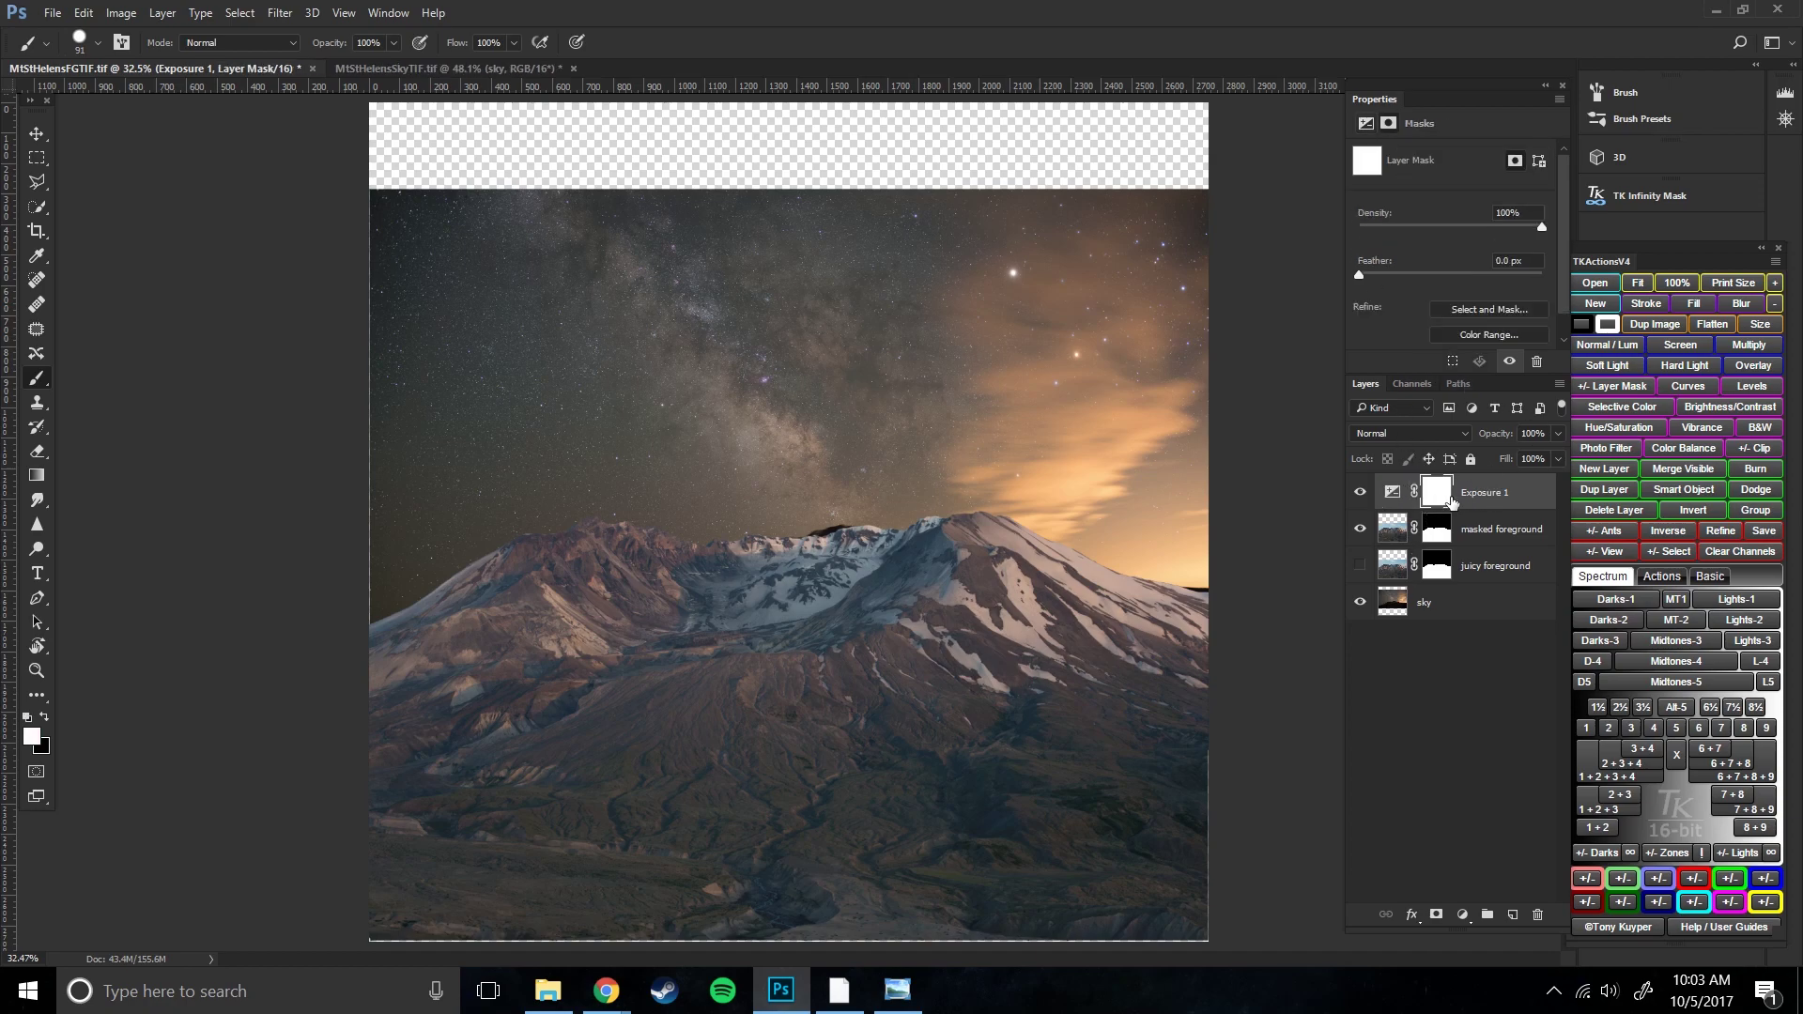
{"action": "left_click_drag", "start_coordinate": [1452, 201], "coordinate": [1440, 204]}
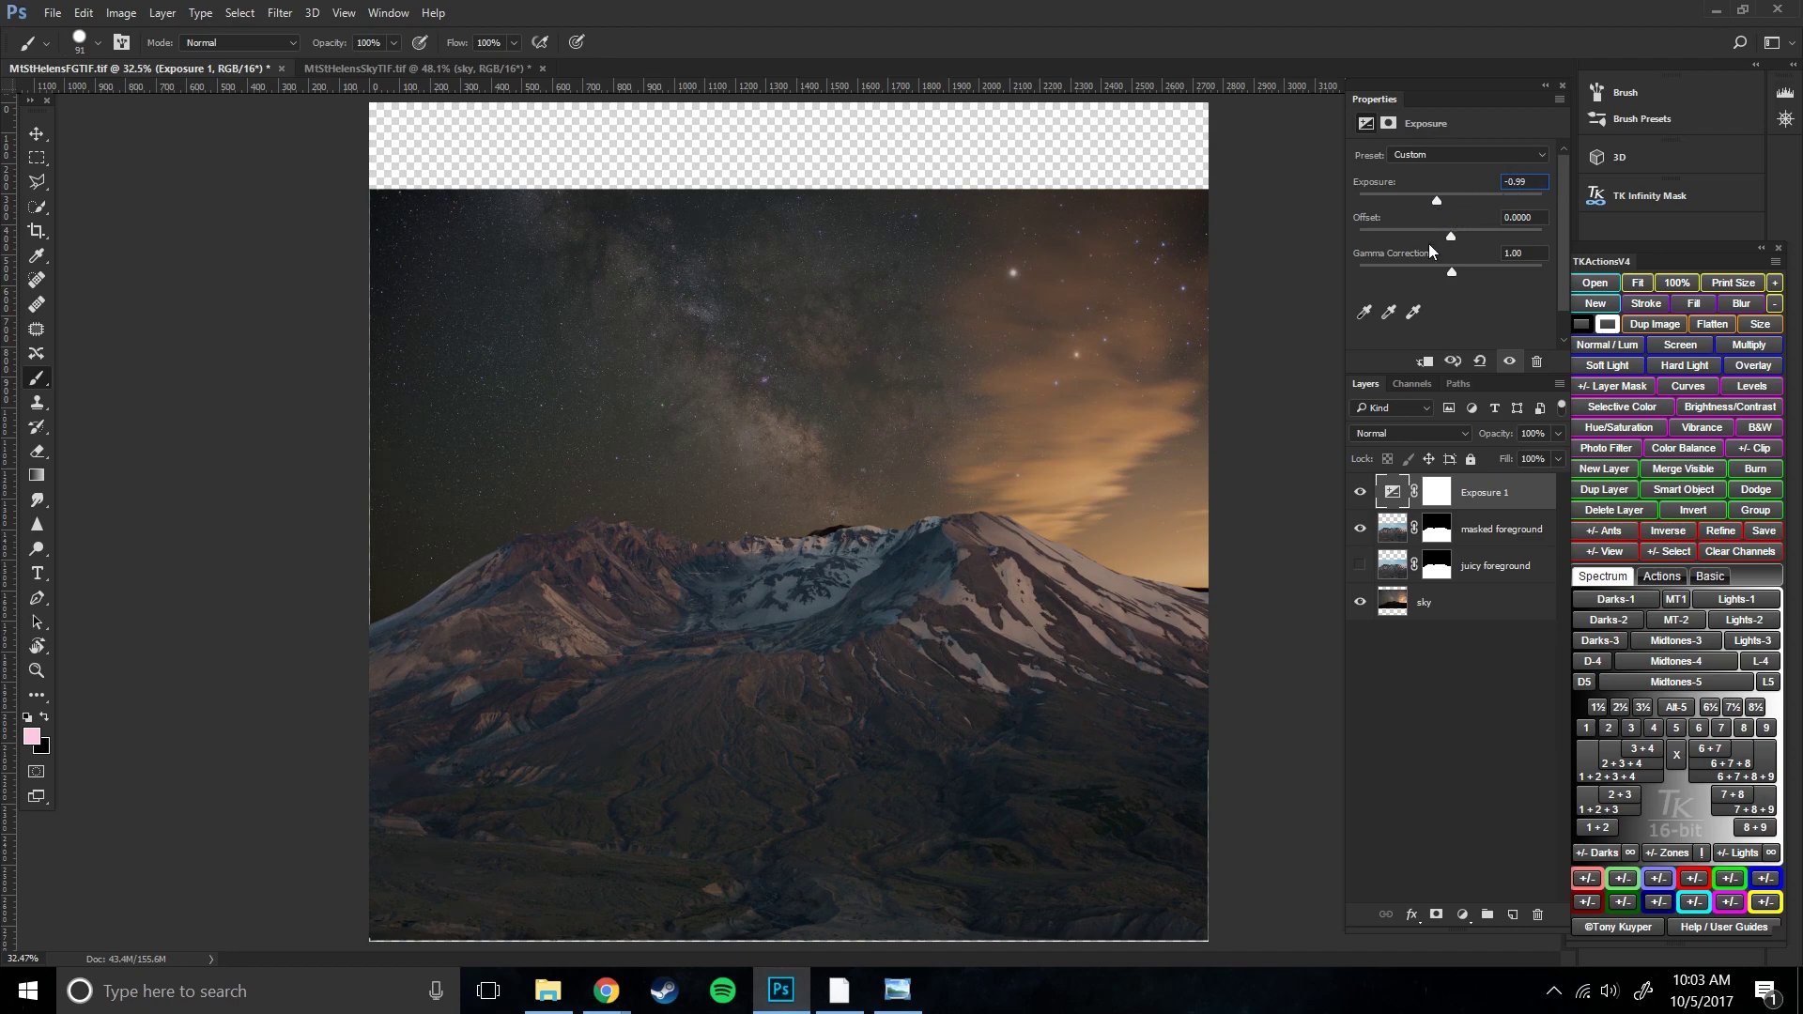
{"action": "key", "text": "Return"}
- Rename the Exposure adjustment layer "darken foreground" and clip it to the masked foreground layer
{"action": "double_click", "coordinate": [1480, 494]}
{"action": "type", "text": "darken foreground"}
{"action": "key", "text": "Return"}
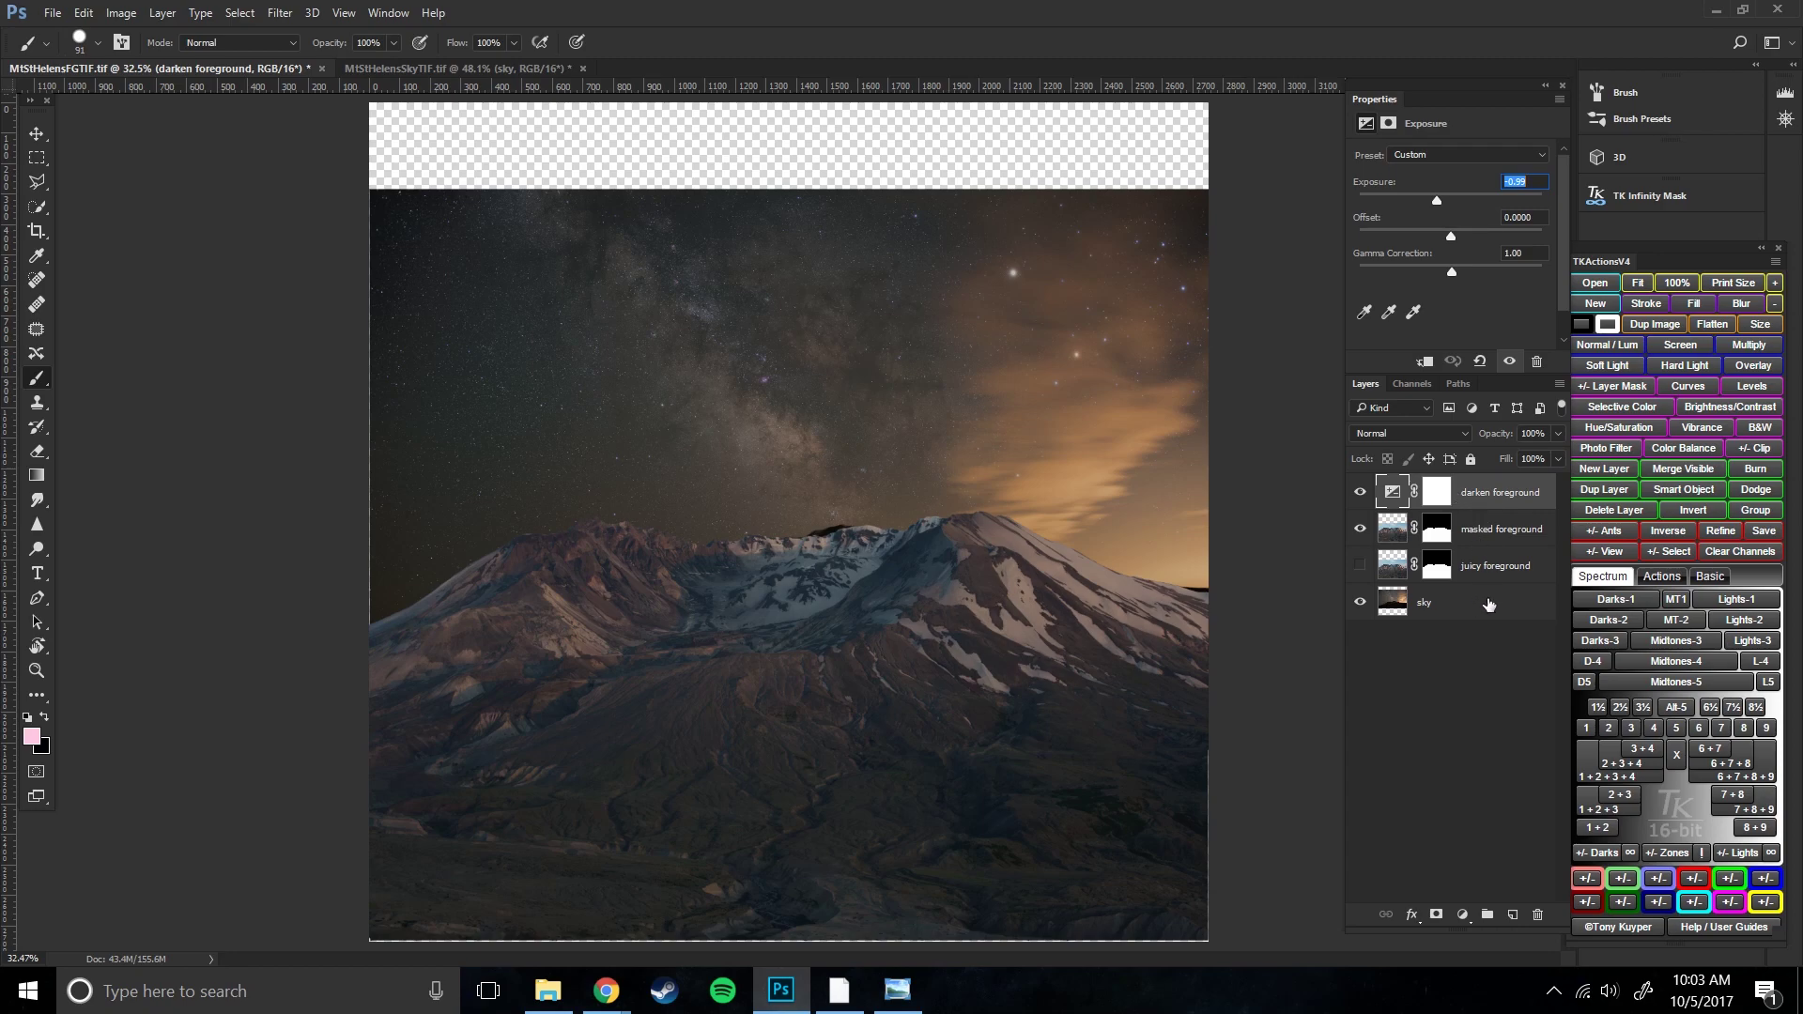
{"action": "left_click_drag", "start_coordinate": [1494, 560], "coordinate": [1498, 506]}
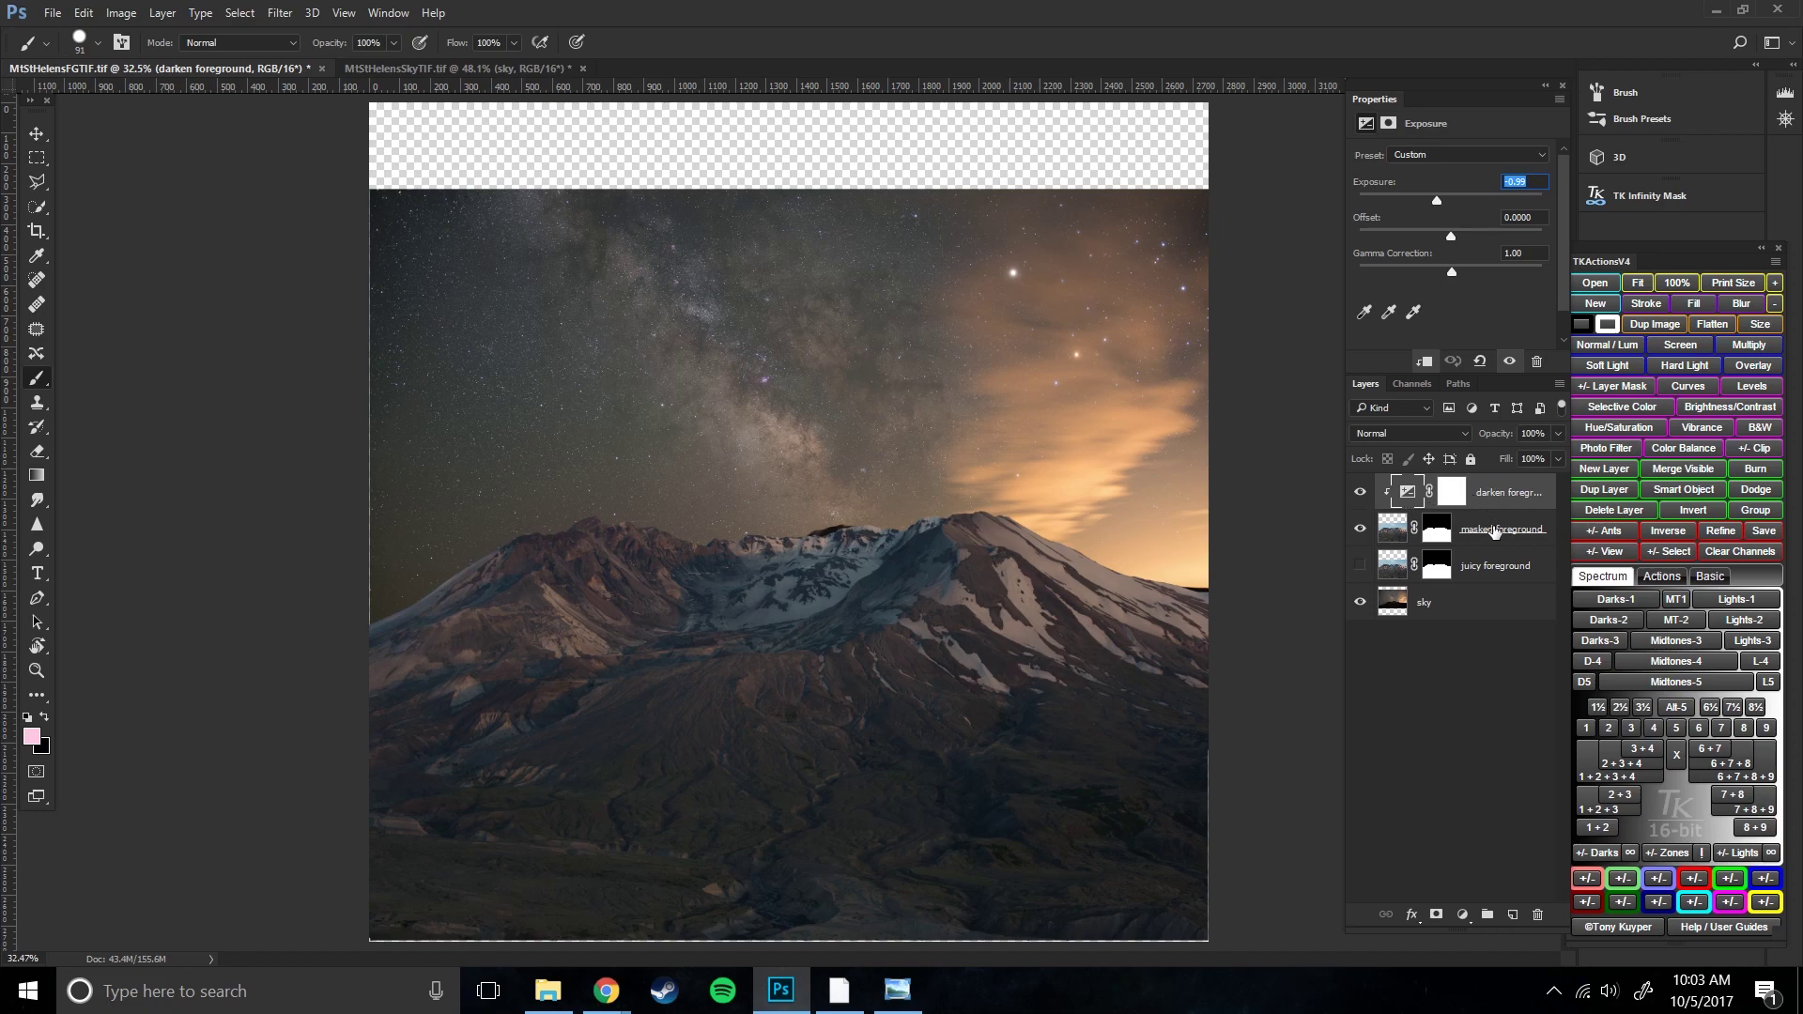
- Compare the image with and without the darken foreground layer, reset its adjustment, and set its exposure to -1.61
{"action": "left_click", "coordinate": [1360, 493]}
{"action": "left_click", "coordinate": [1359, 493]}
{"action": "left_click_drag", "start_coordinate": [1439, 199], "coordinate": [1452, 240]}
{"action": "left_click", "coordinate": [1481, 364]}
{"action": "left_click", "coordinate": [1480, 362]}
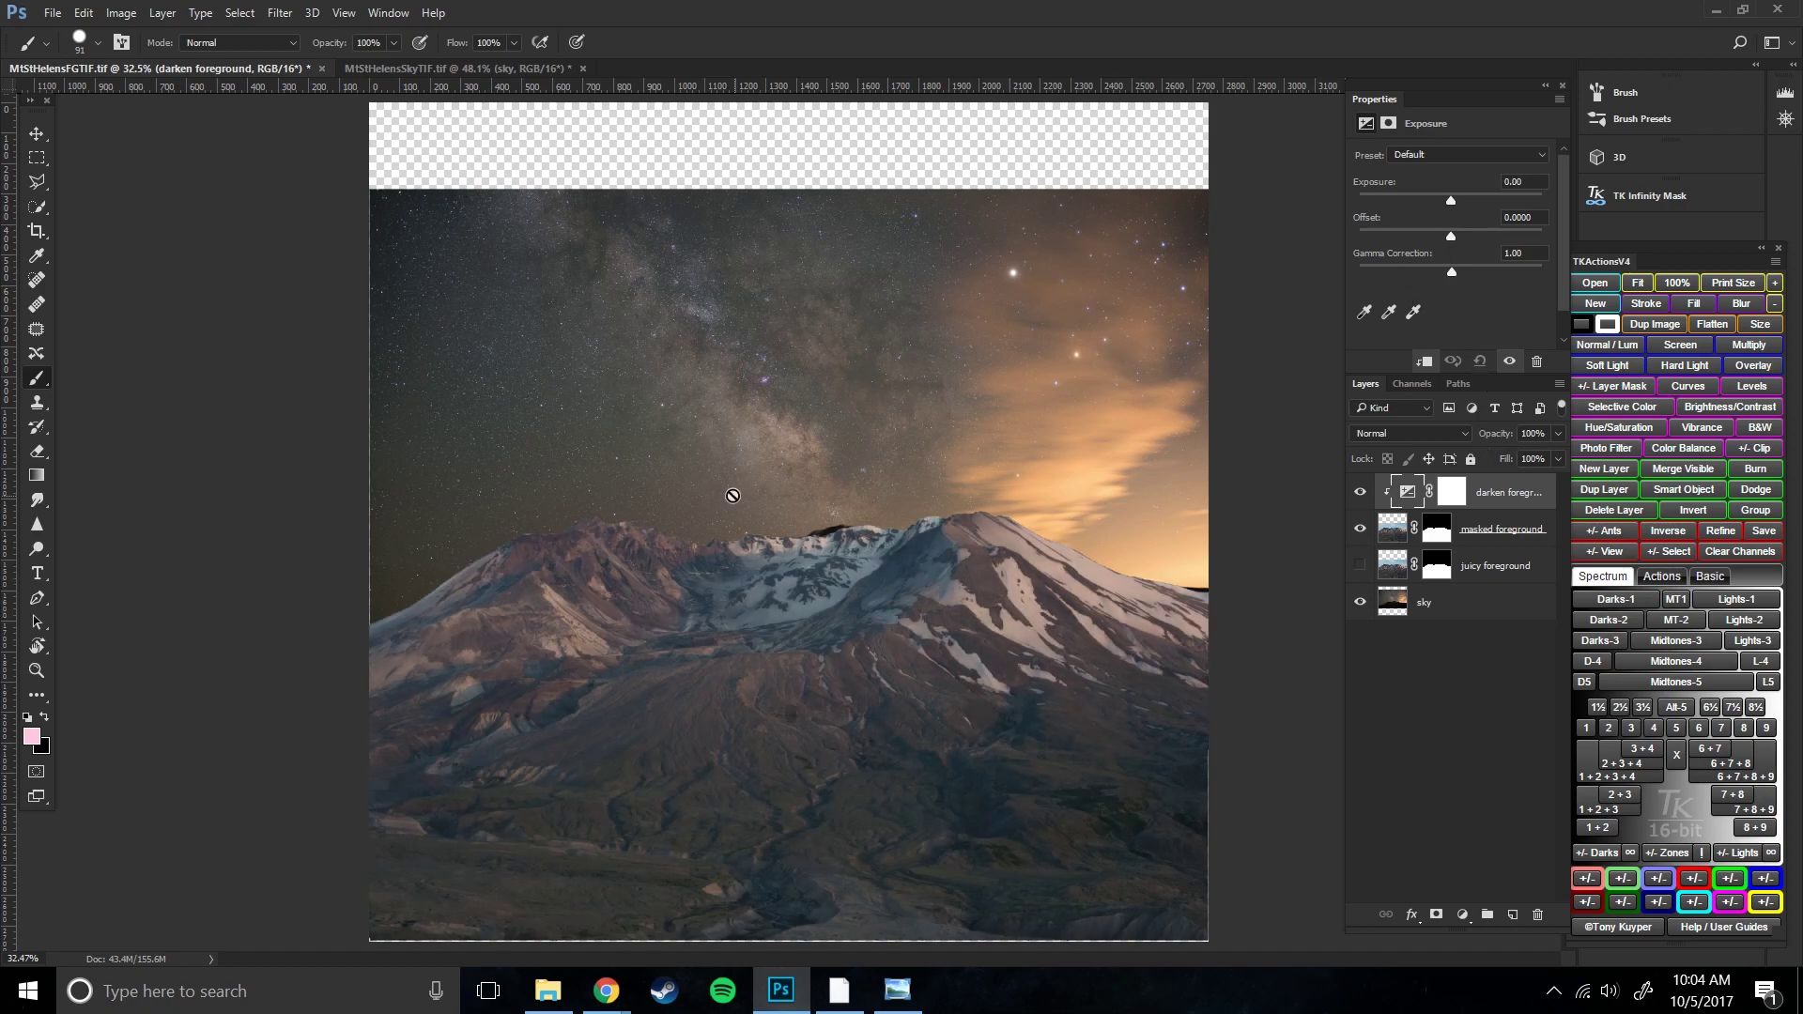
{"action": "left_click_drag", "start_coordinate": [1452, 195], "coordinate": [1439, 201]}
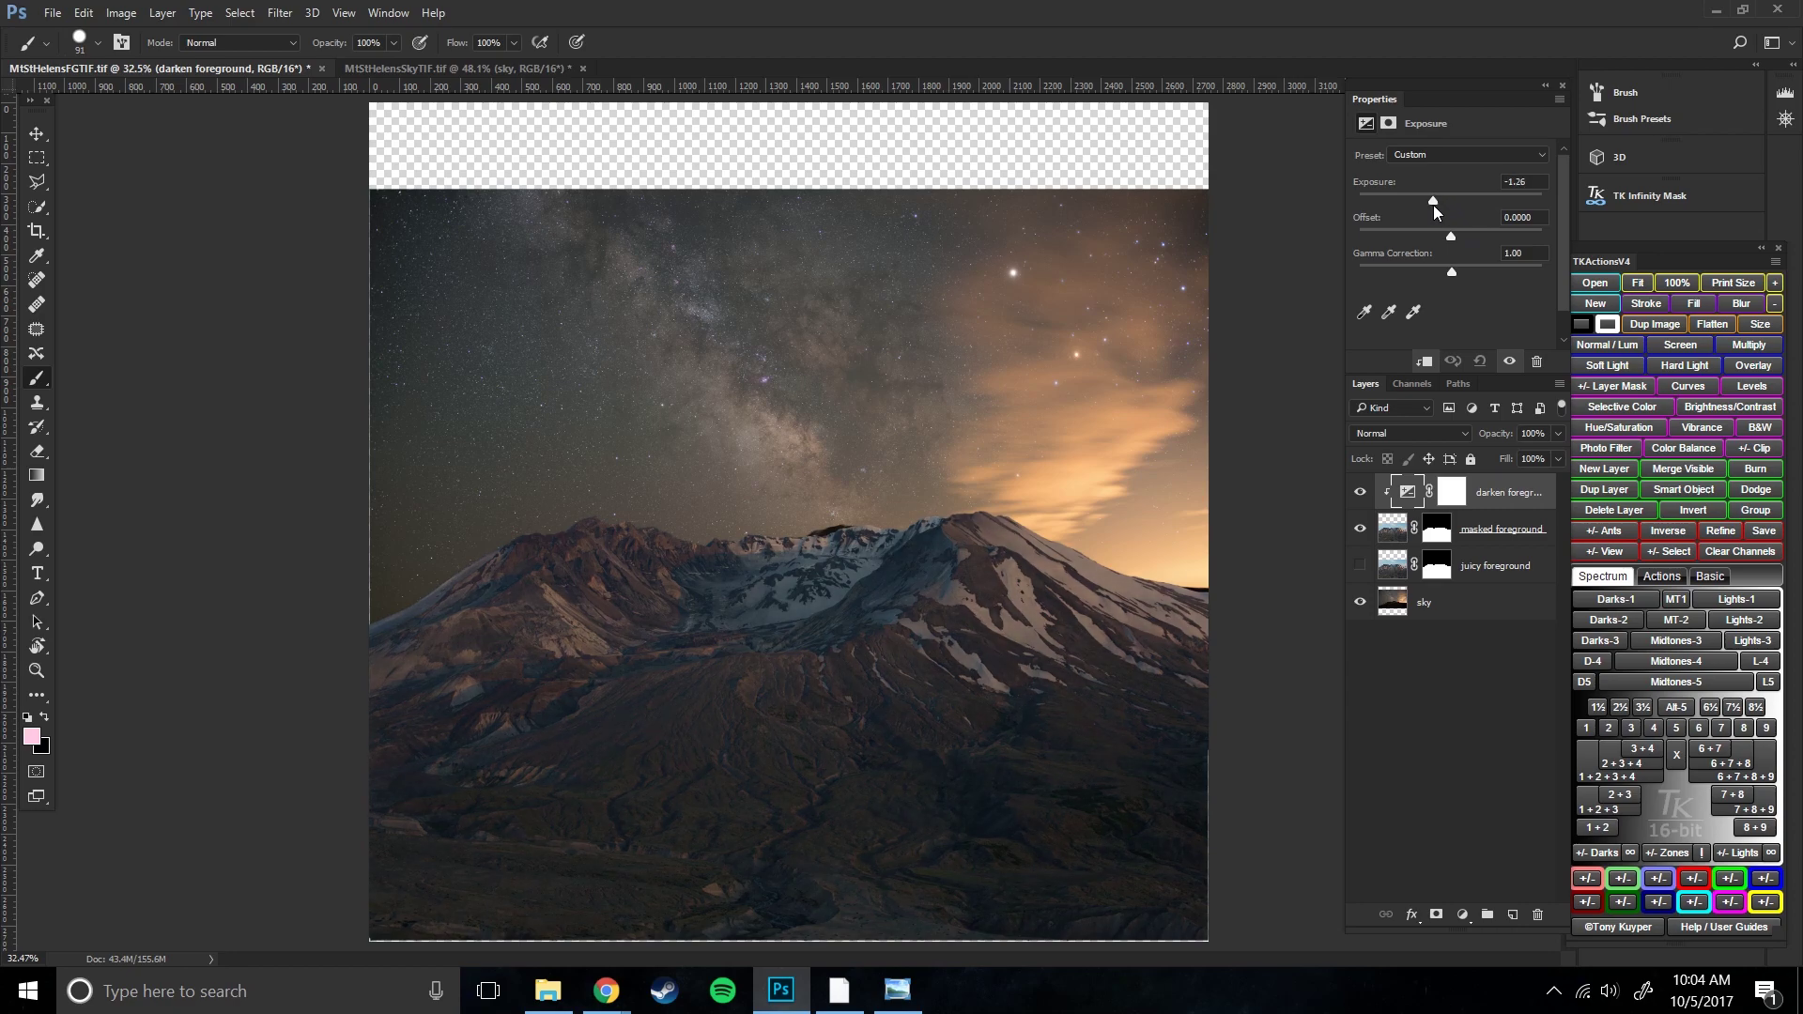
{"action": "left_click_drag", "start_coordinate": [1432, 204], "coordinate": [1428, 206]}
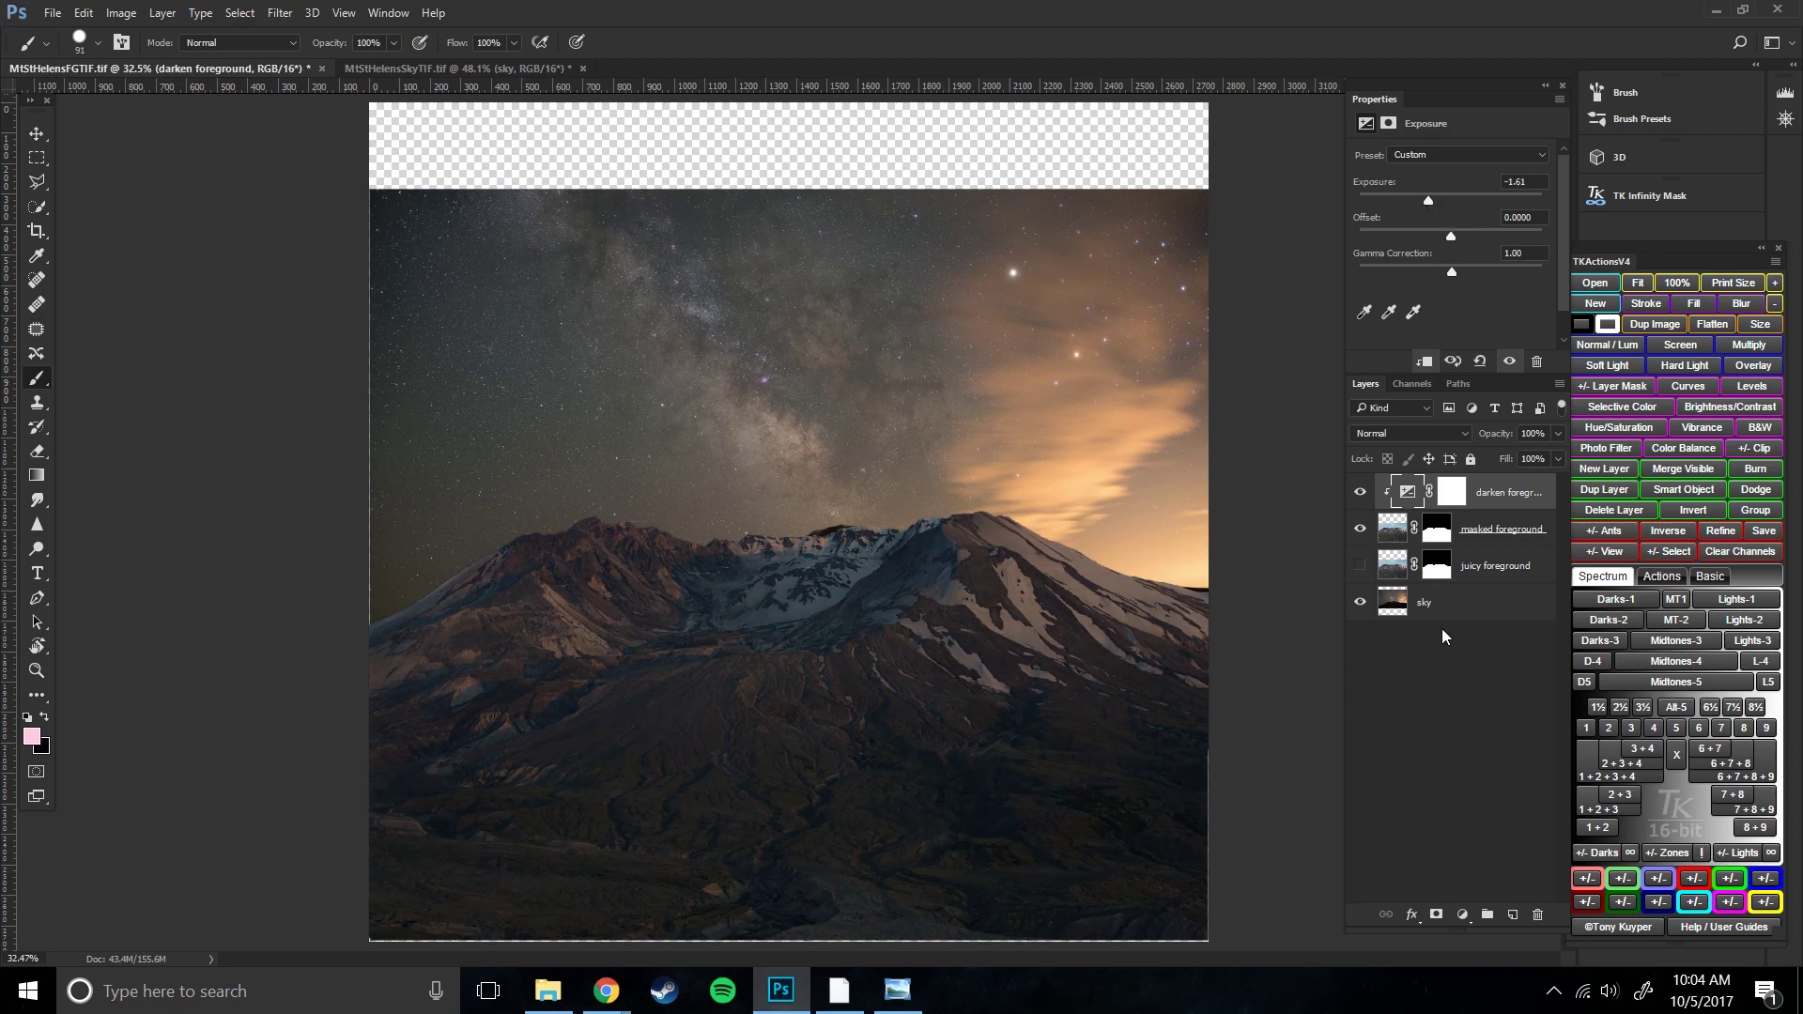
- Try a Levels adjustment clipped above the darken foreground layer with midtones at 1.39, and delete it
{"action": "left_click", "coordinate": [1471, 915]}
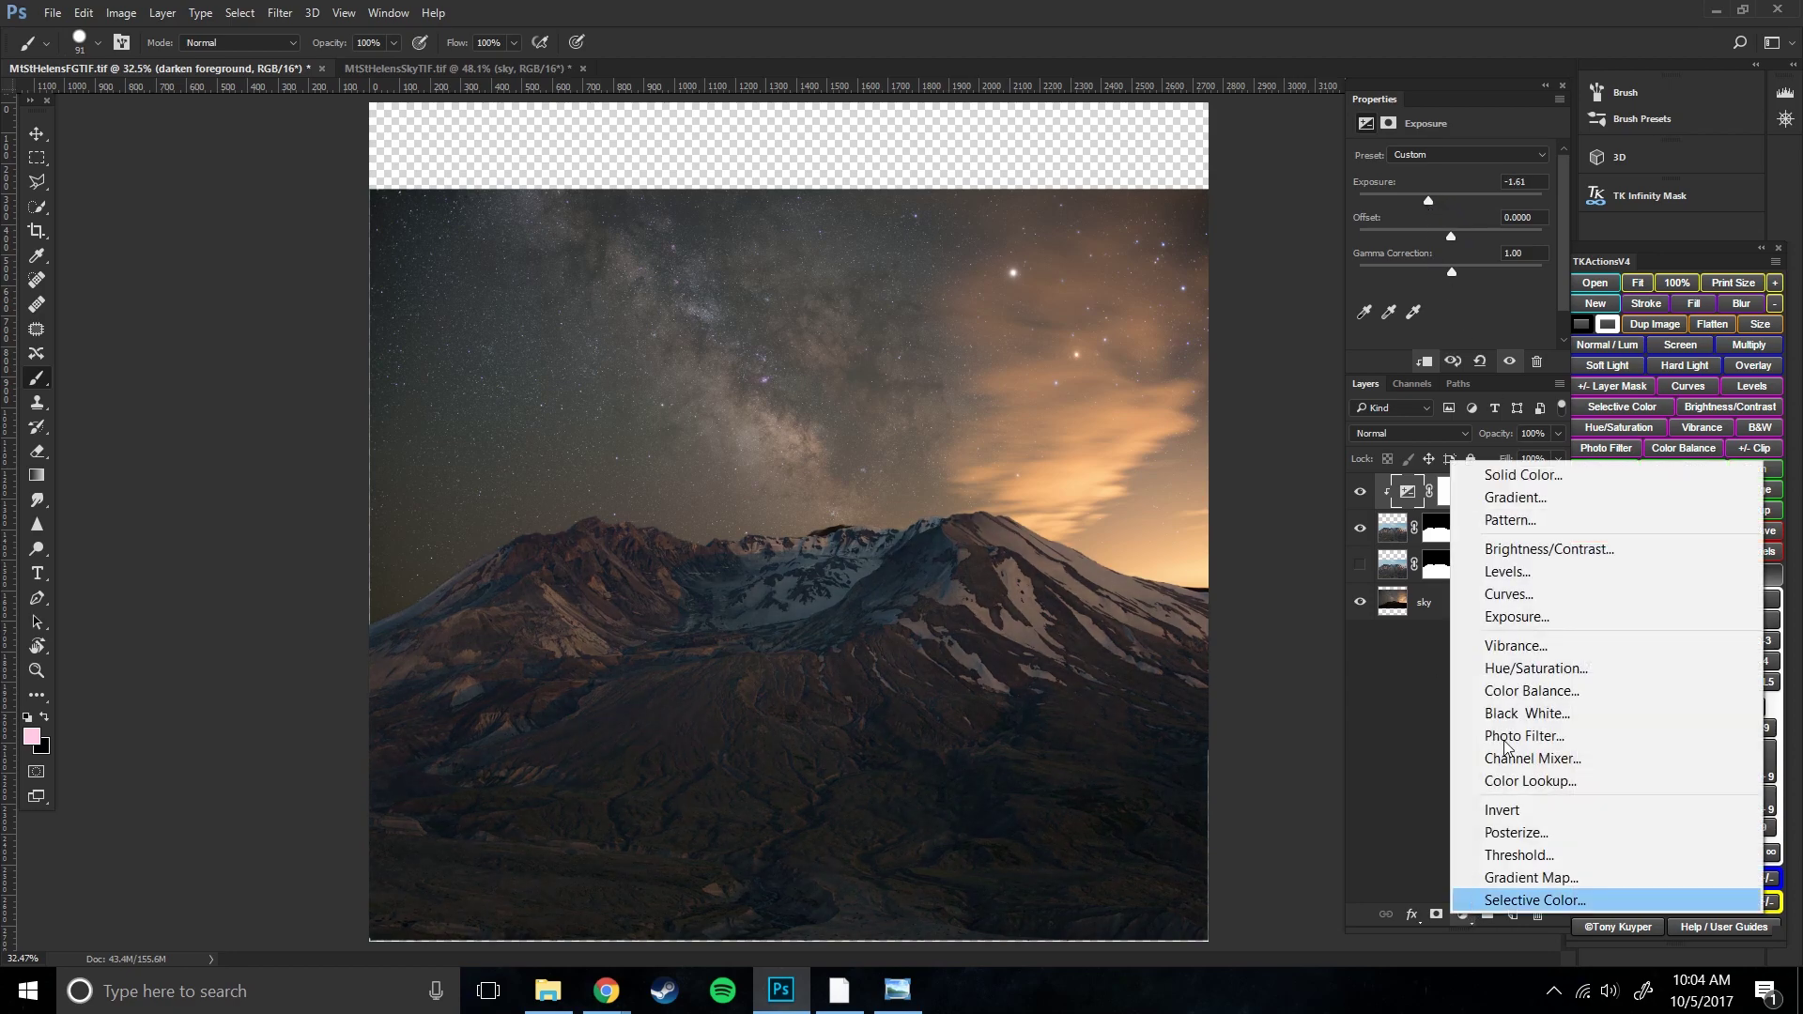
{"action": "left_click", "coordinate": [1550, 563]}
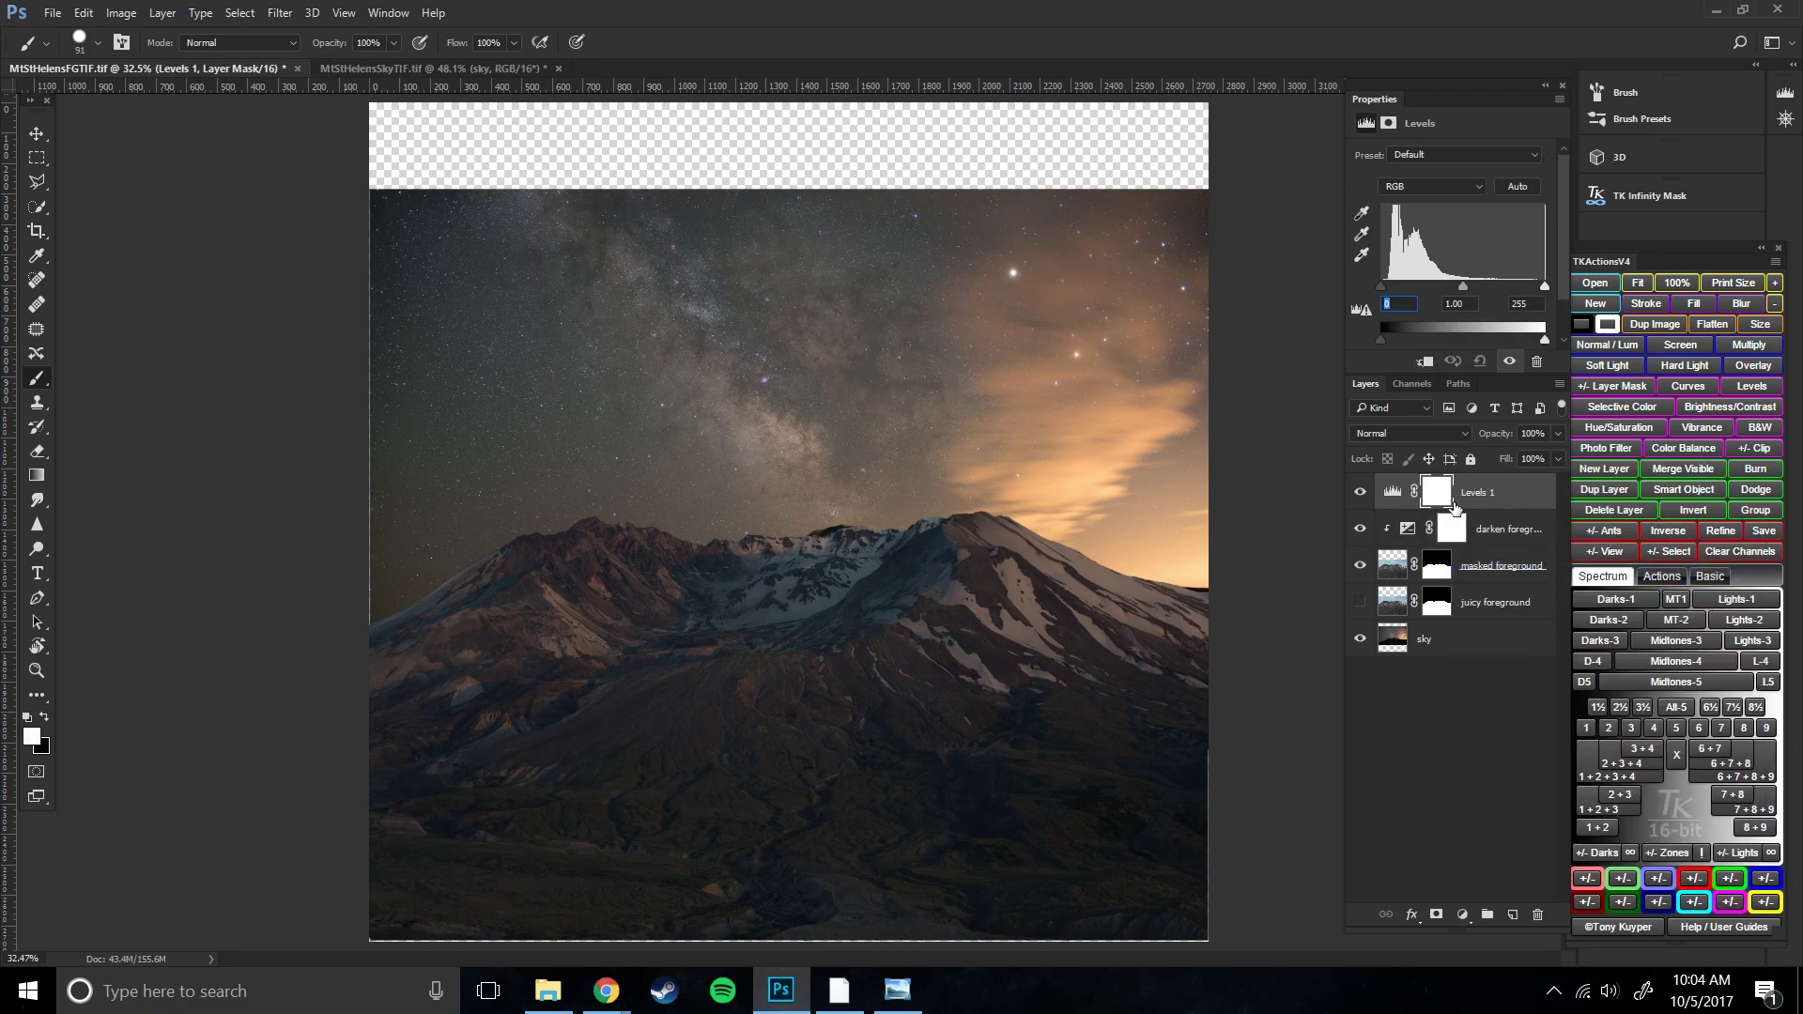
{"action": "left_click_drag", "start_coordinate": [1472, 510], "coordinate": [1477, 506]}
{"action": "left_click", "coordinate": [1479, 508], "text": "alt"}
{"action": "left_click_drag", "start_coordinate": [1462, 286], "coordinate": [1444, 286]}
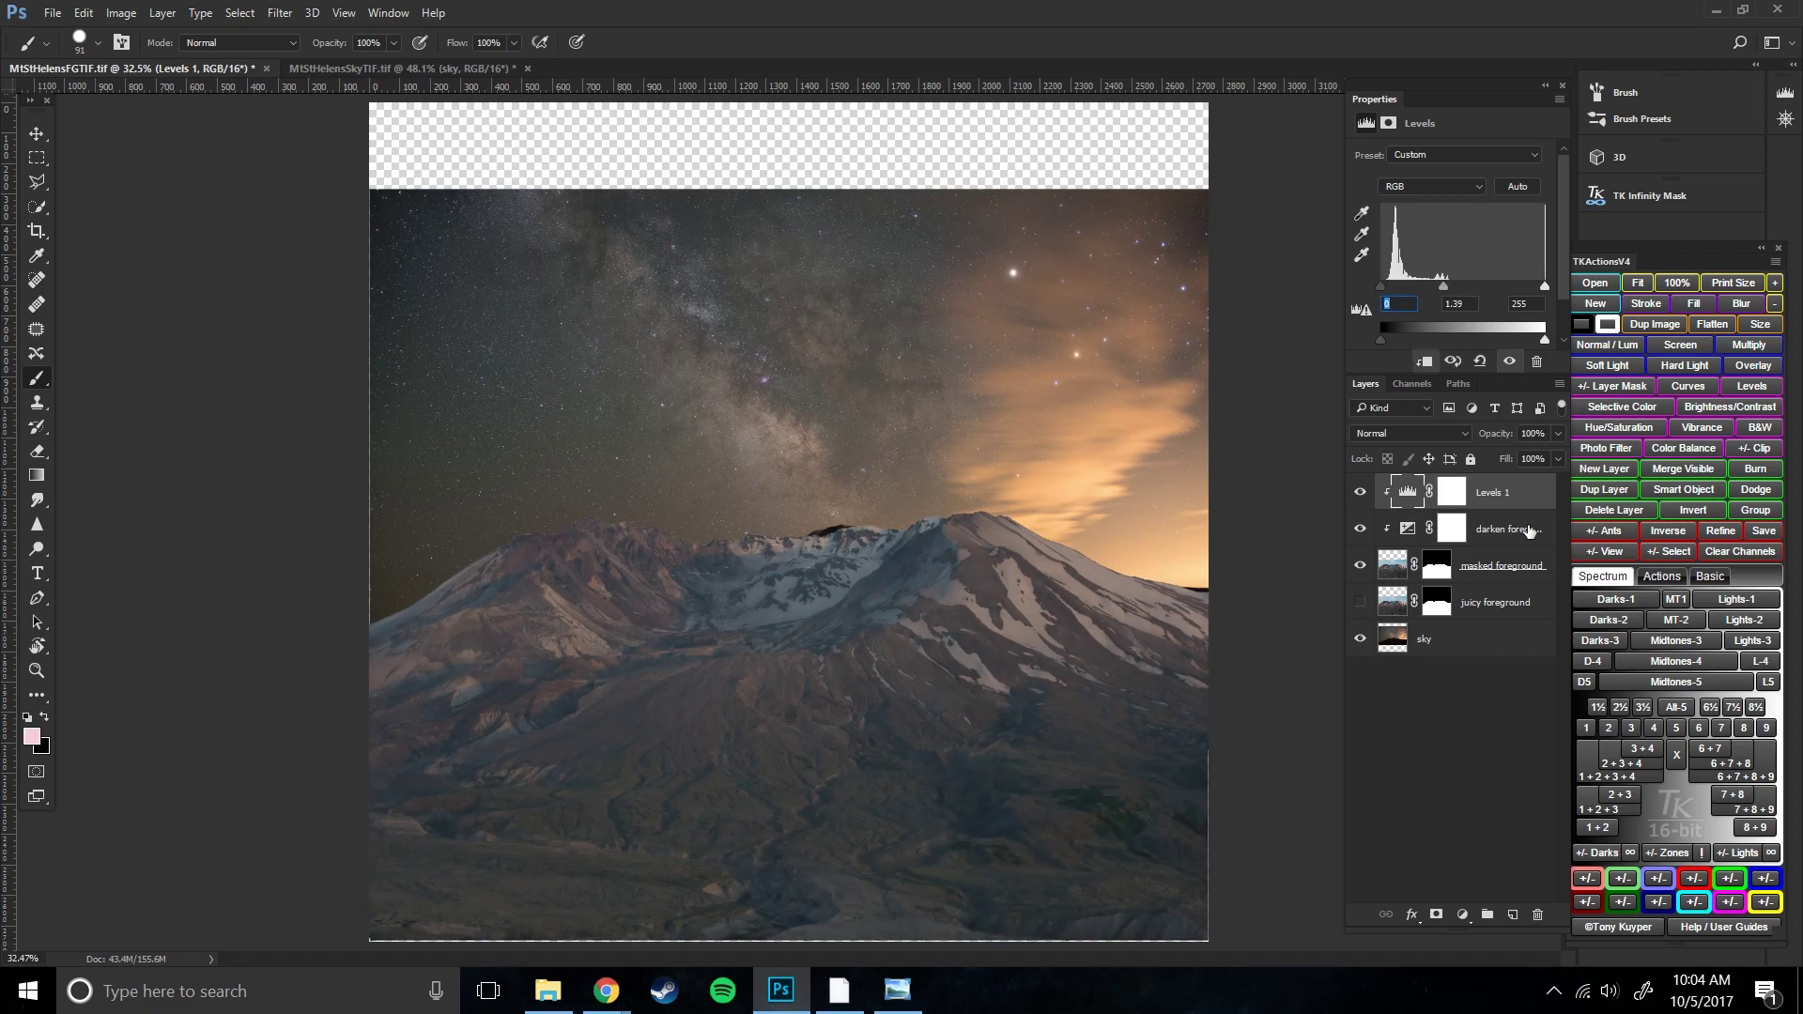
{"action": "left_click_drag", "start_coordinate": [1507, 502], "coordinate": [1489, 566]}
{"action": "left_click_drag", "start_coordinate": [1550, 885], "coordinate": [1538, 914]}
- Compare the mountain with the darken foreground layer hidden and shown
{"action": "left_click", "coordinate": [1362, 490]}
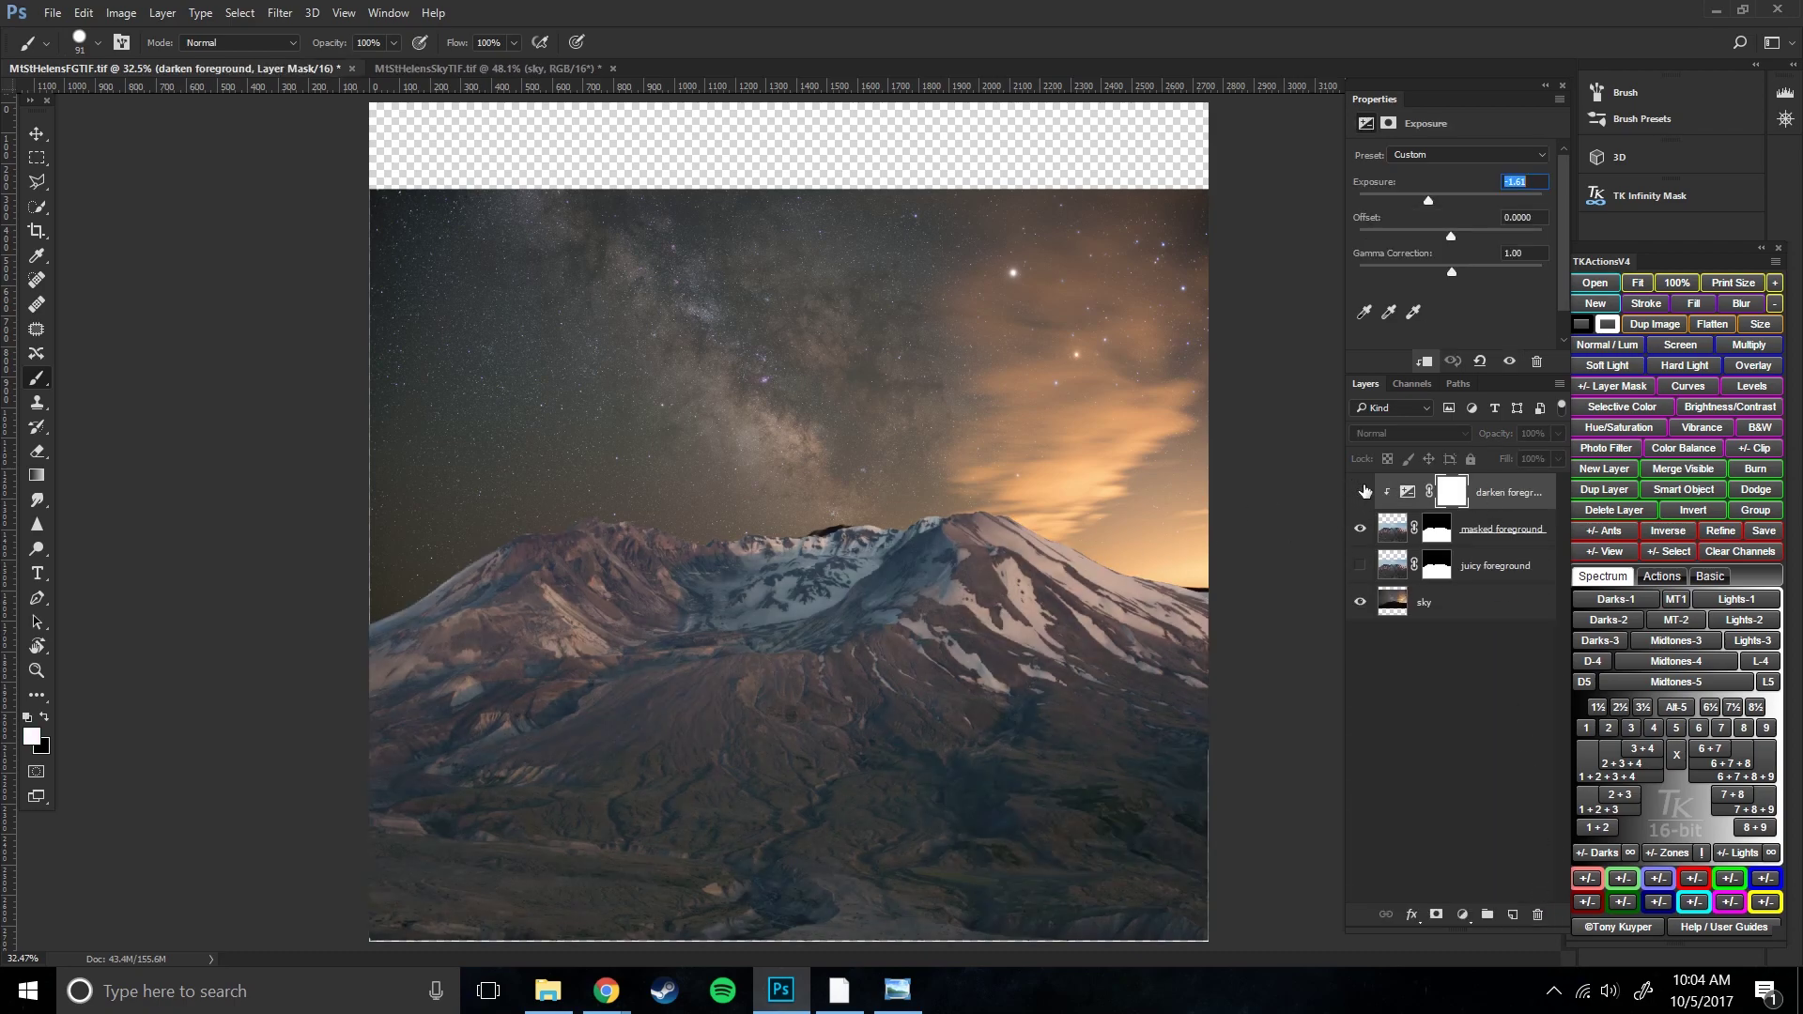
{"action": "left_click", "coordinate": [1364, 492]}
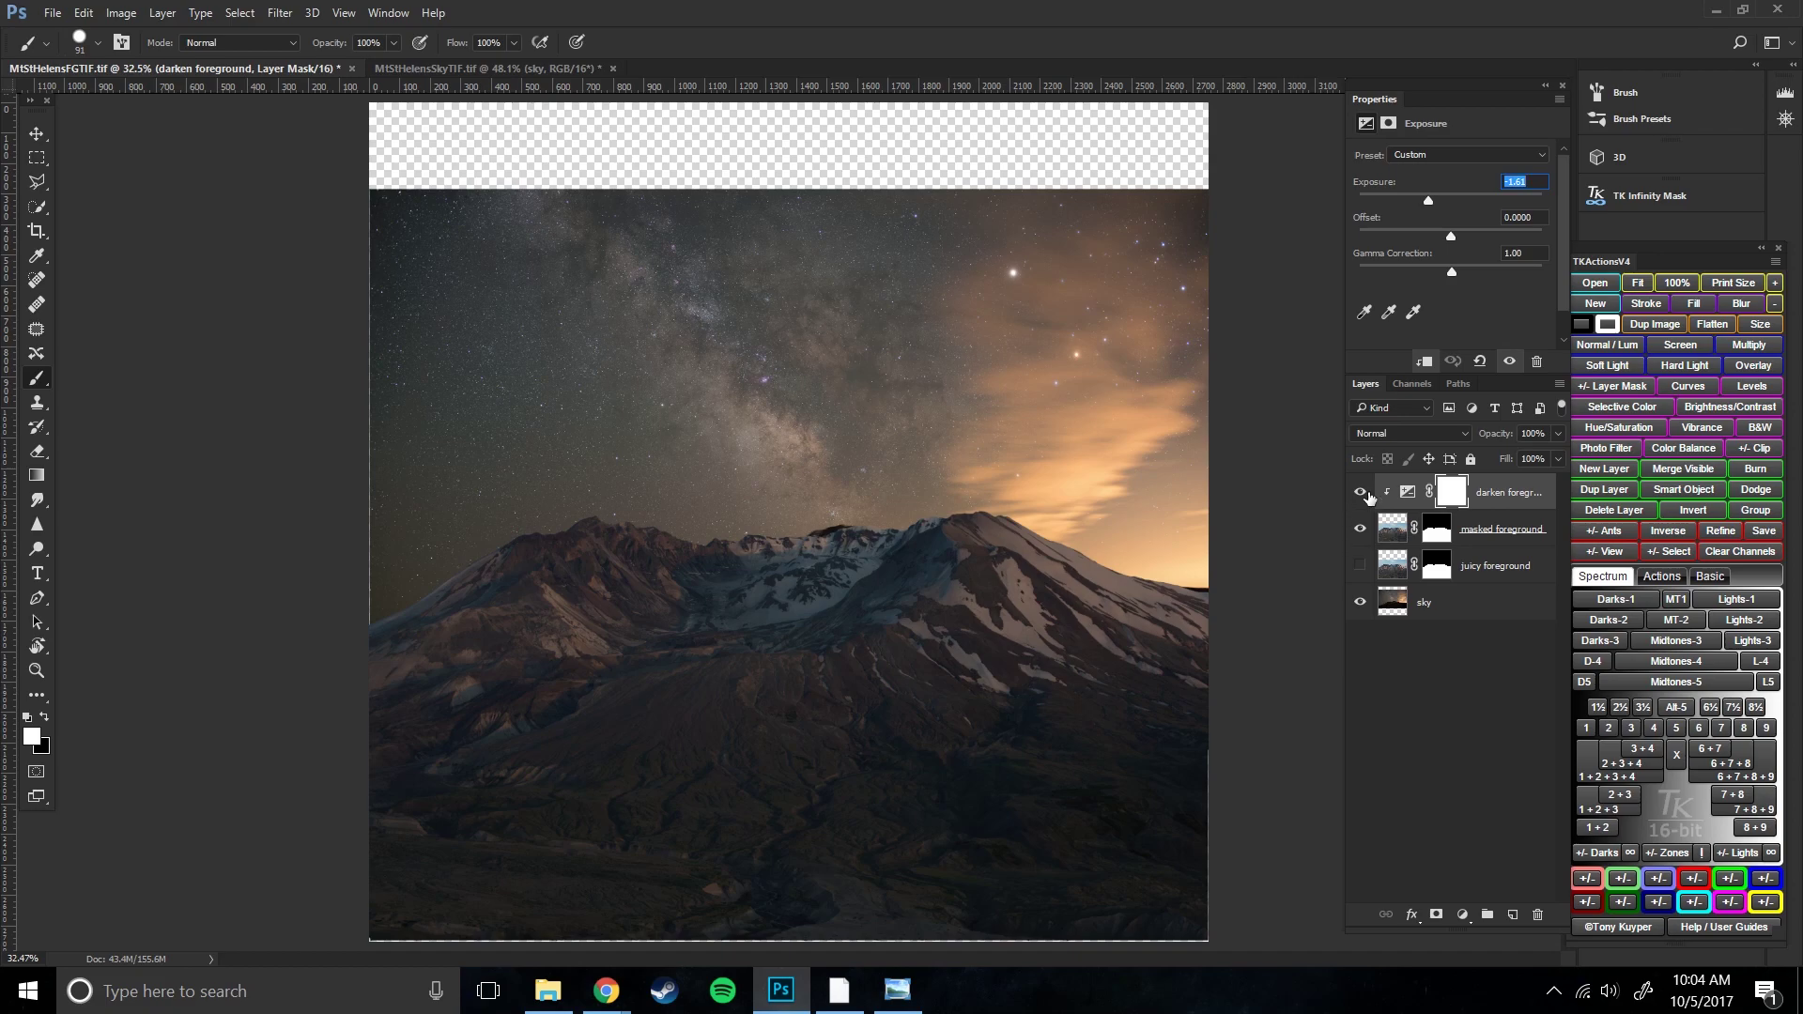
{"action": "left_click", "coordinate": [1363, 496]}
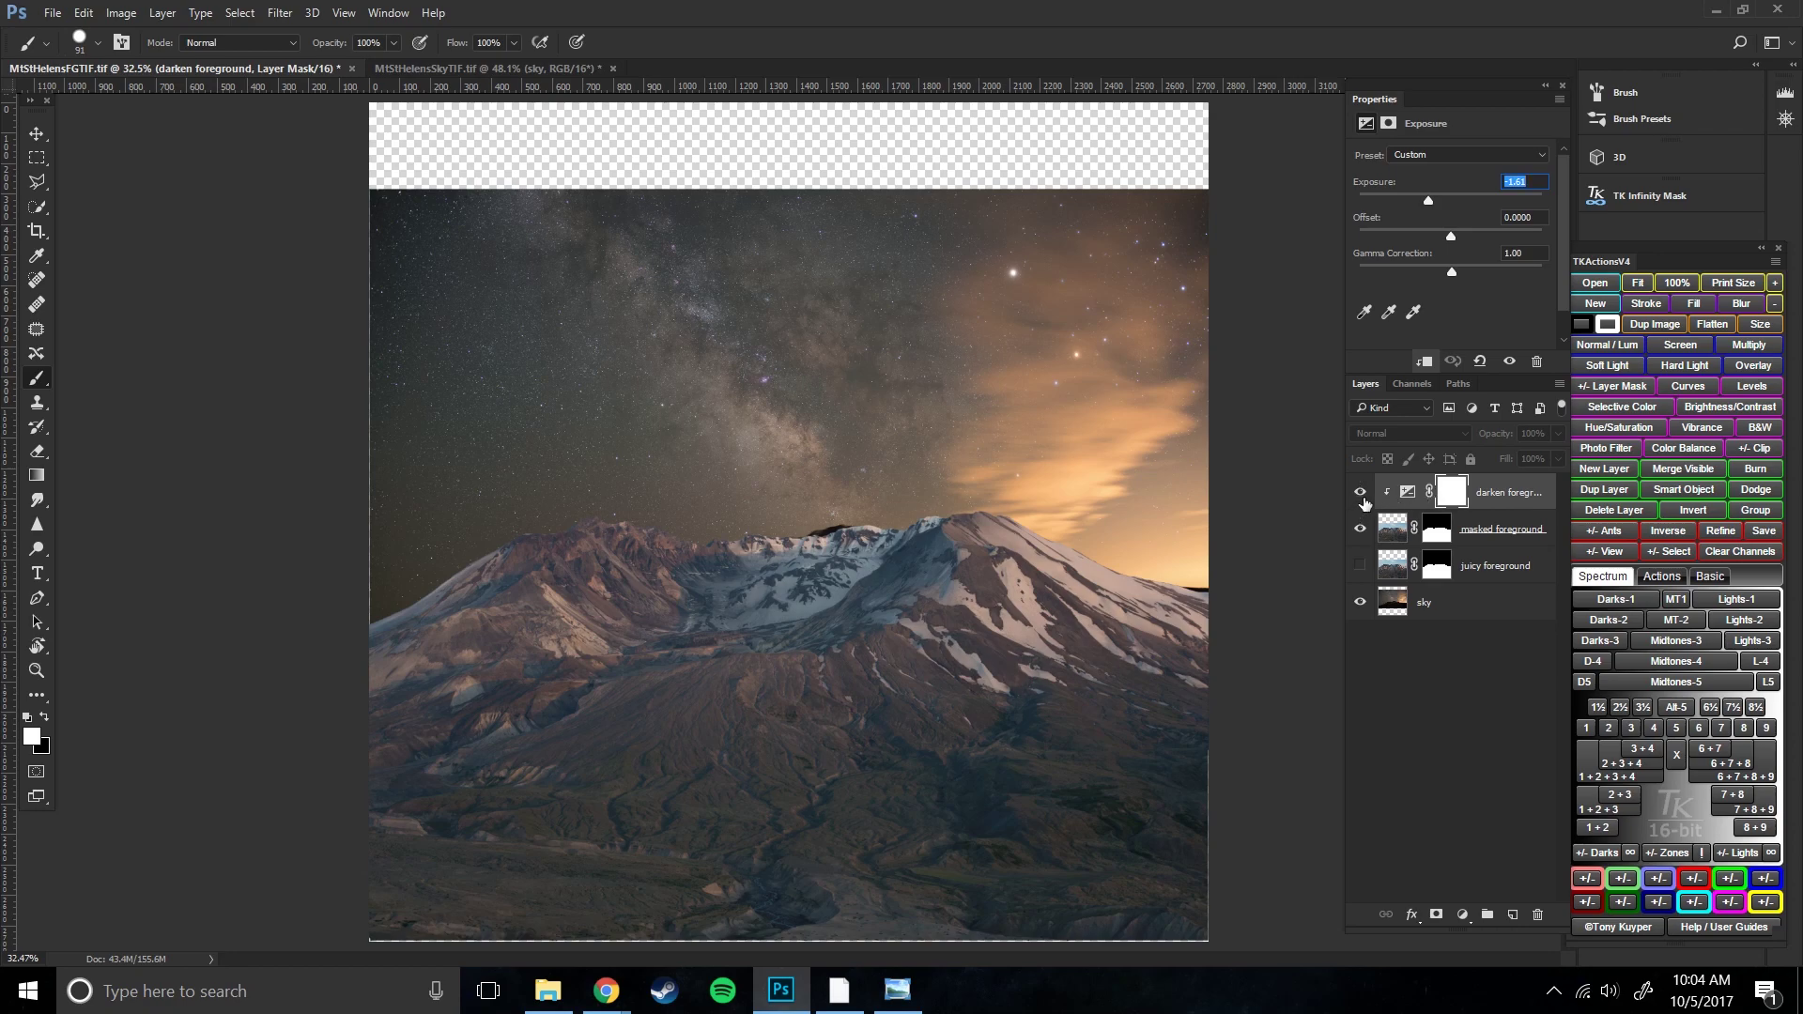
{"action": "left_click", "coordinate": [1363, 498]}
- Invert the darken foreground layer's mask to black to hide its darkening effect
{"action": "left_click", "coordinate": [1451, 493]}
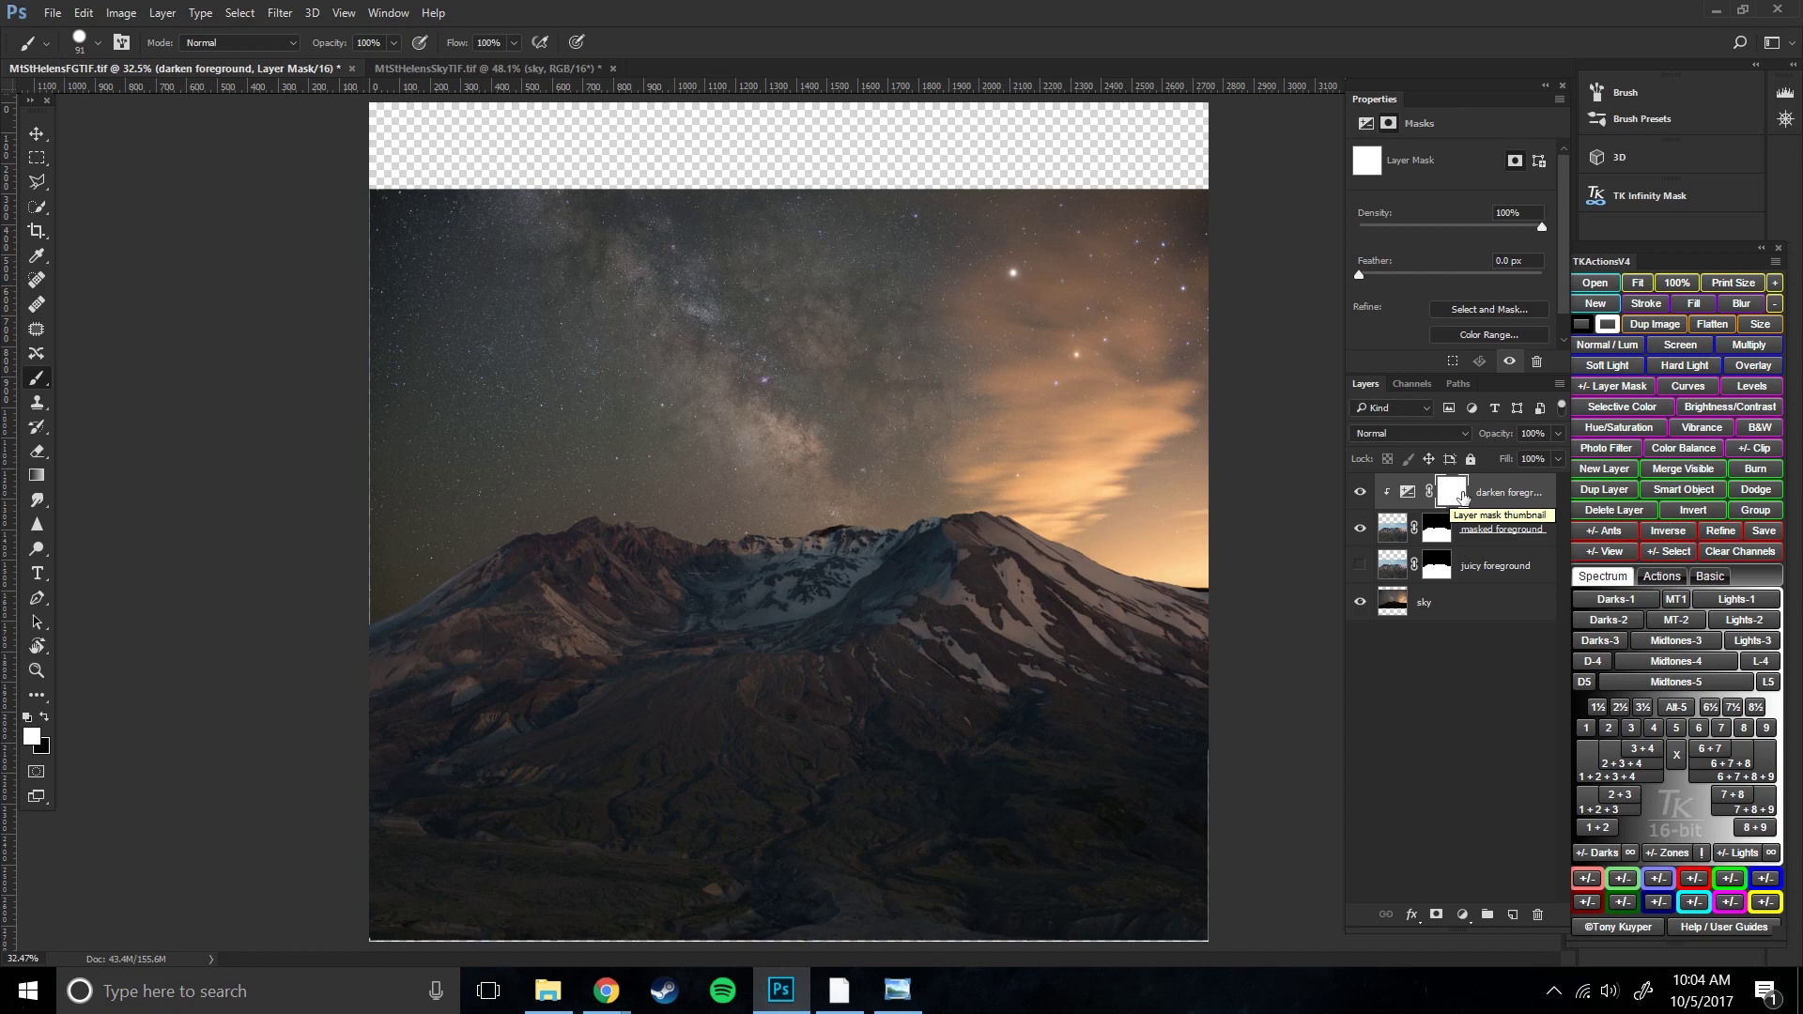
{"action": "right_click", "coordinate": [1465, 497]}
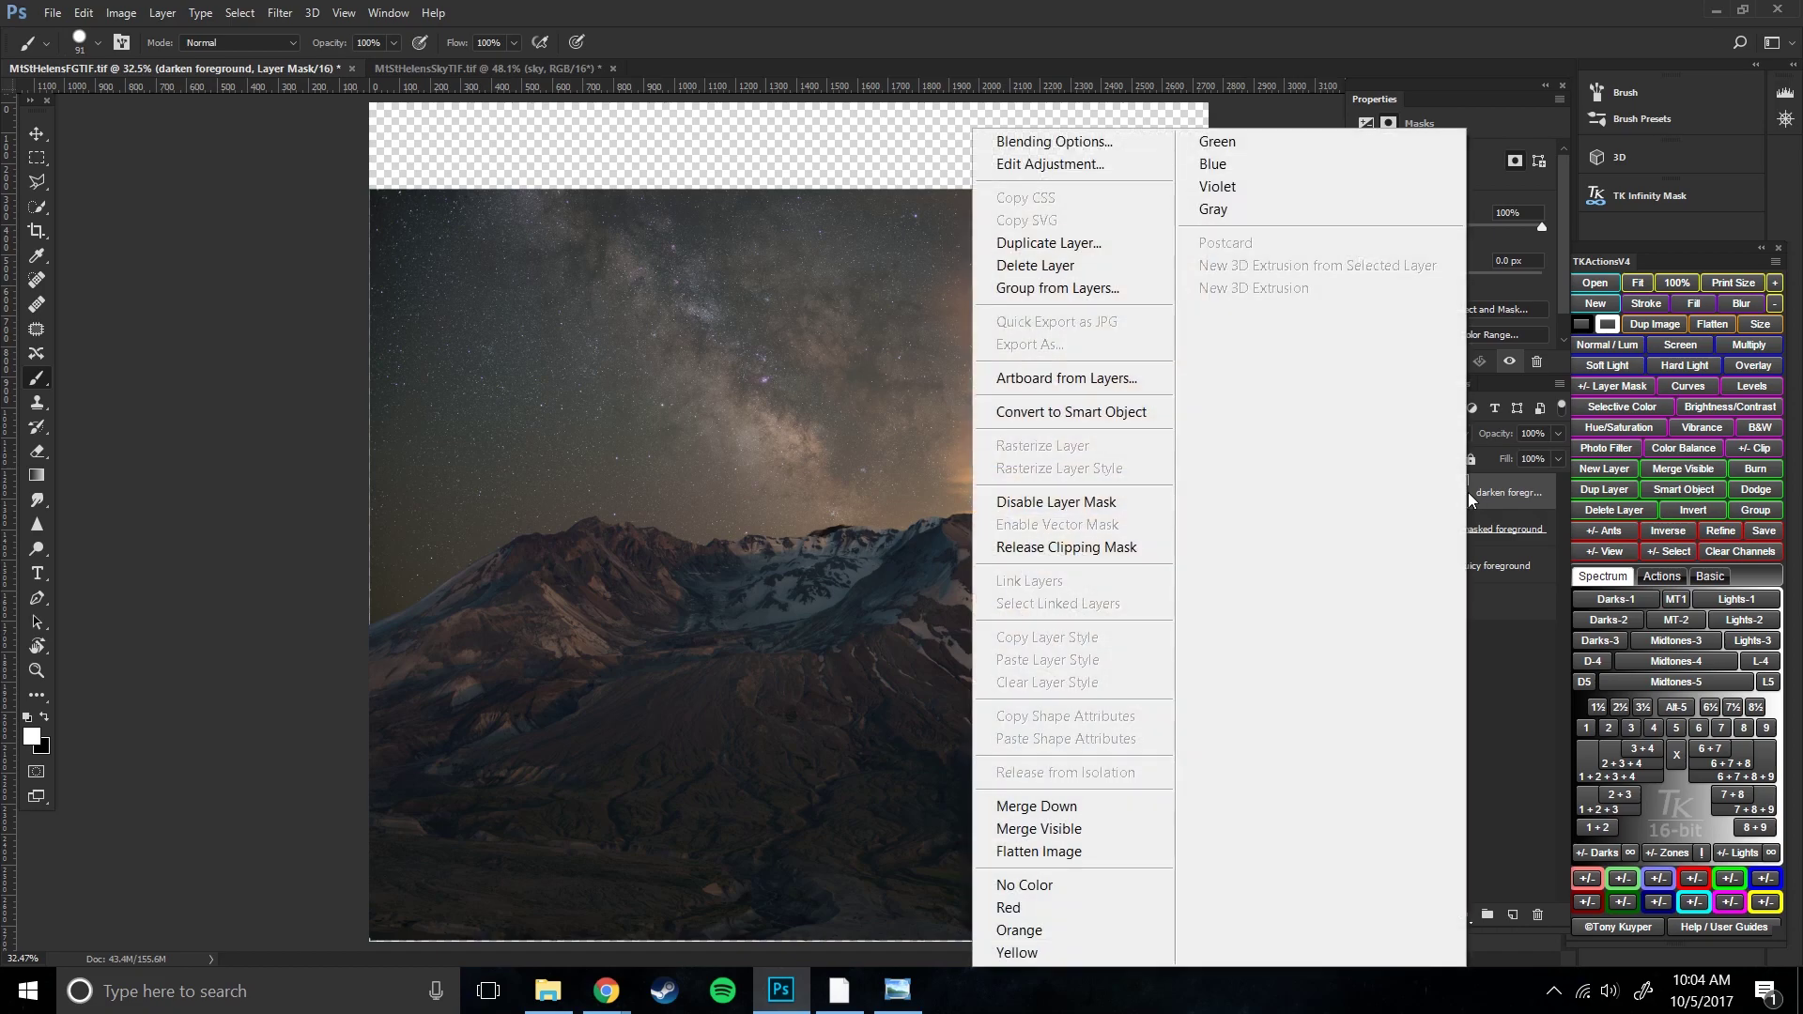
{"action": "left_click", "coordinate": [1468, 492]}
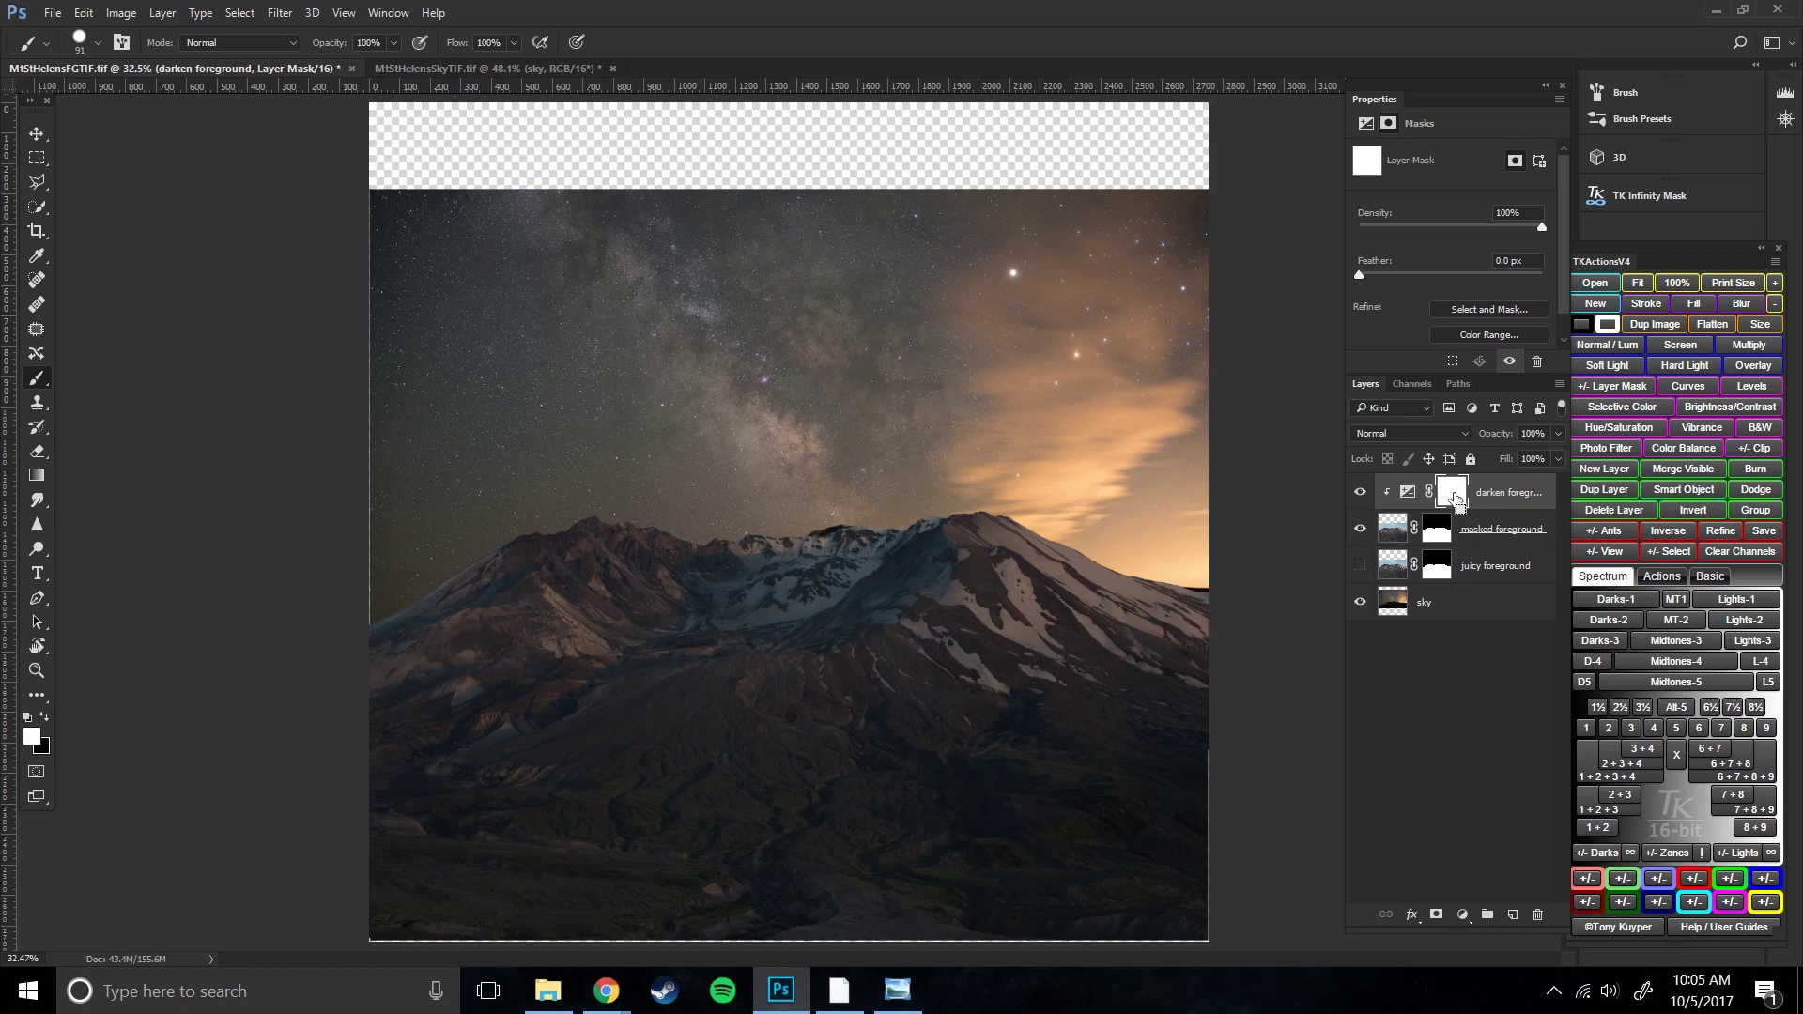
{"action": "key", "text": "ctrl+i"}
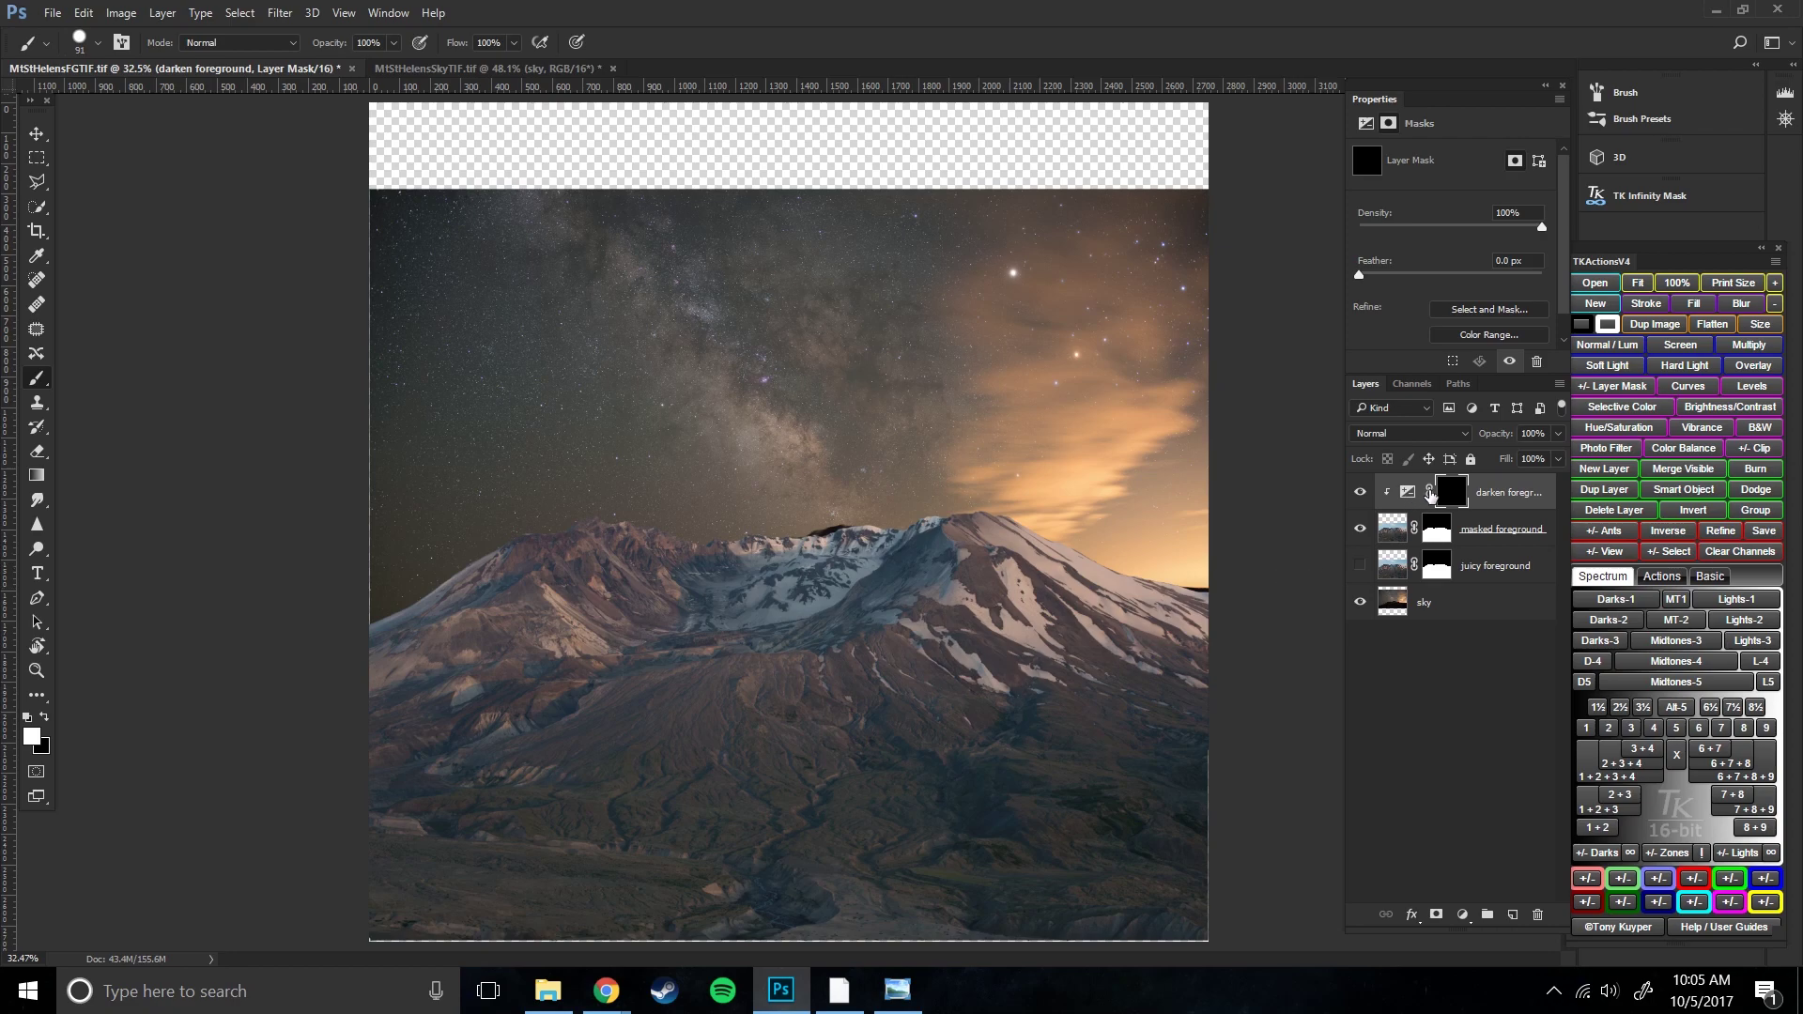
- Open the masked foreground layer's image in the Camera Raw filter and lower its exposure to -0.90
{"action": "left_click", "coordinate": [1393, 534]}
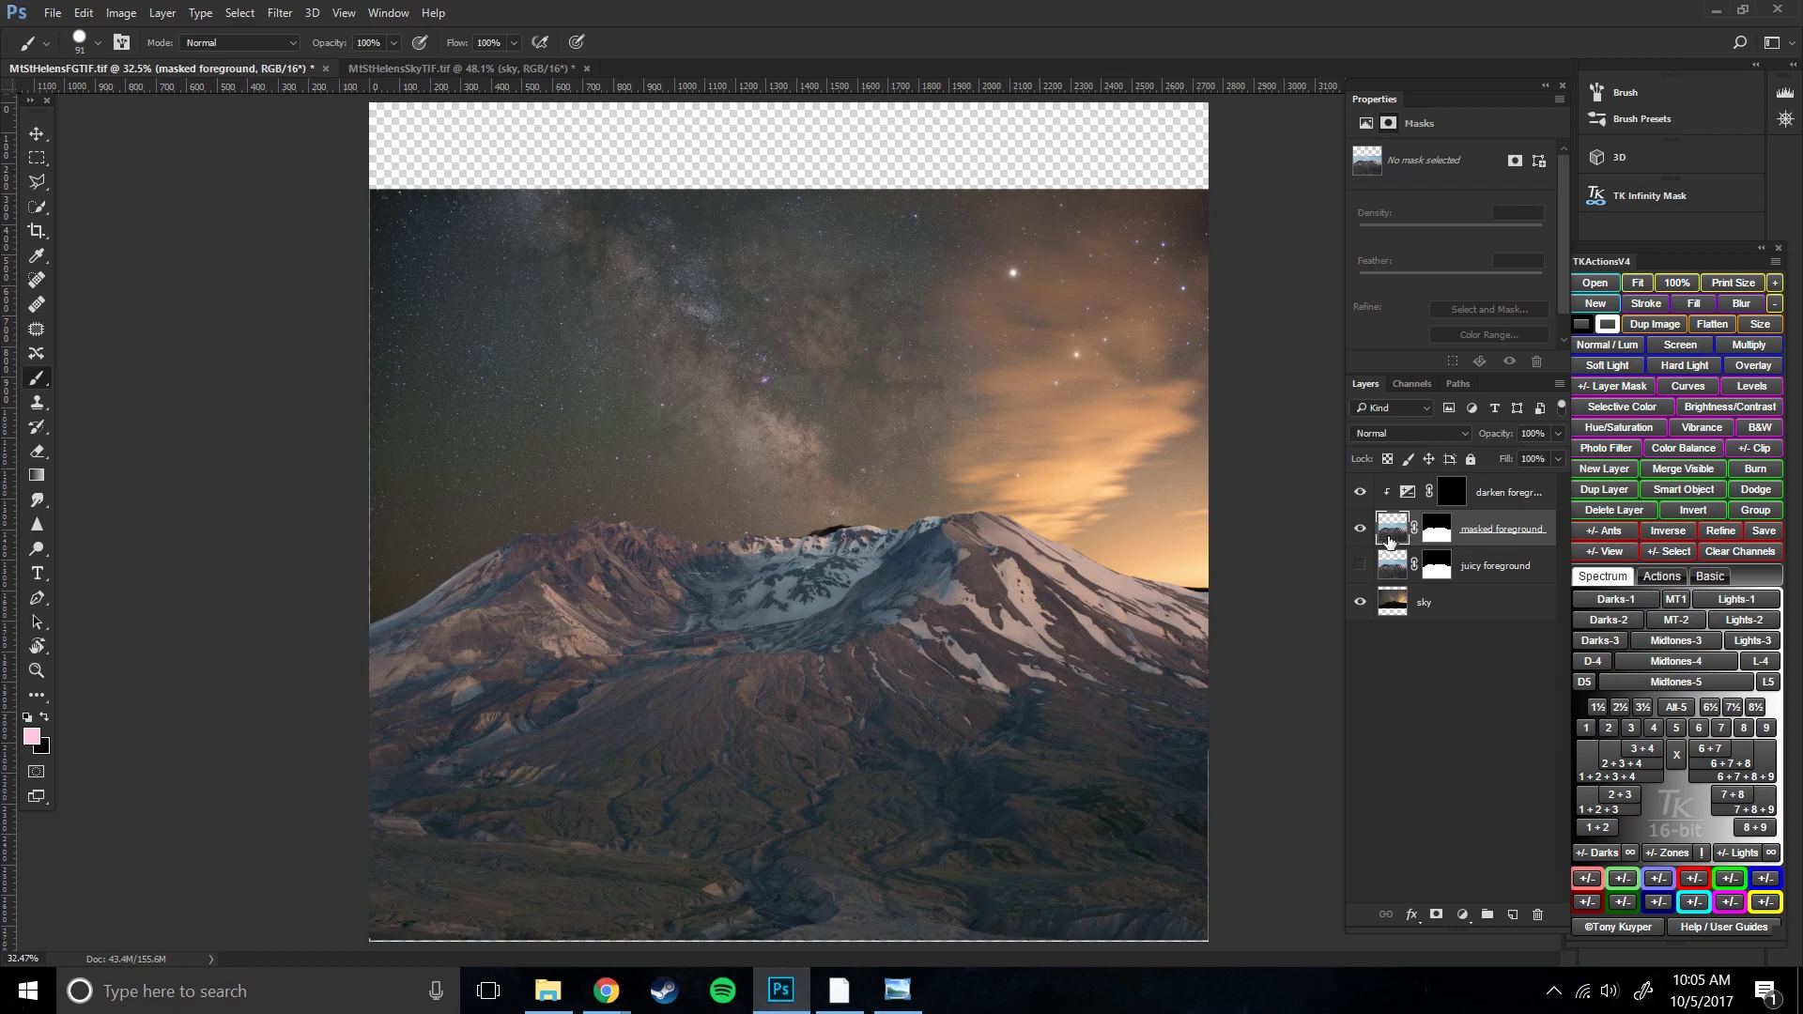
{"action": "left_click", "coordinate": [279, 14]}
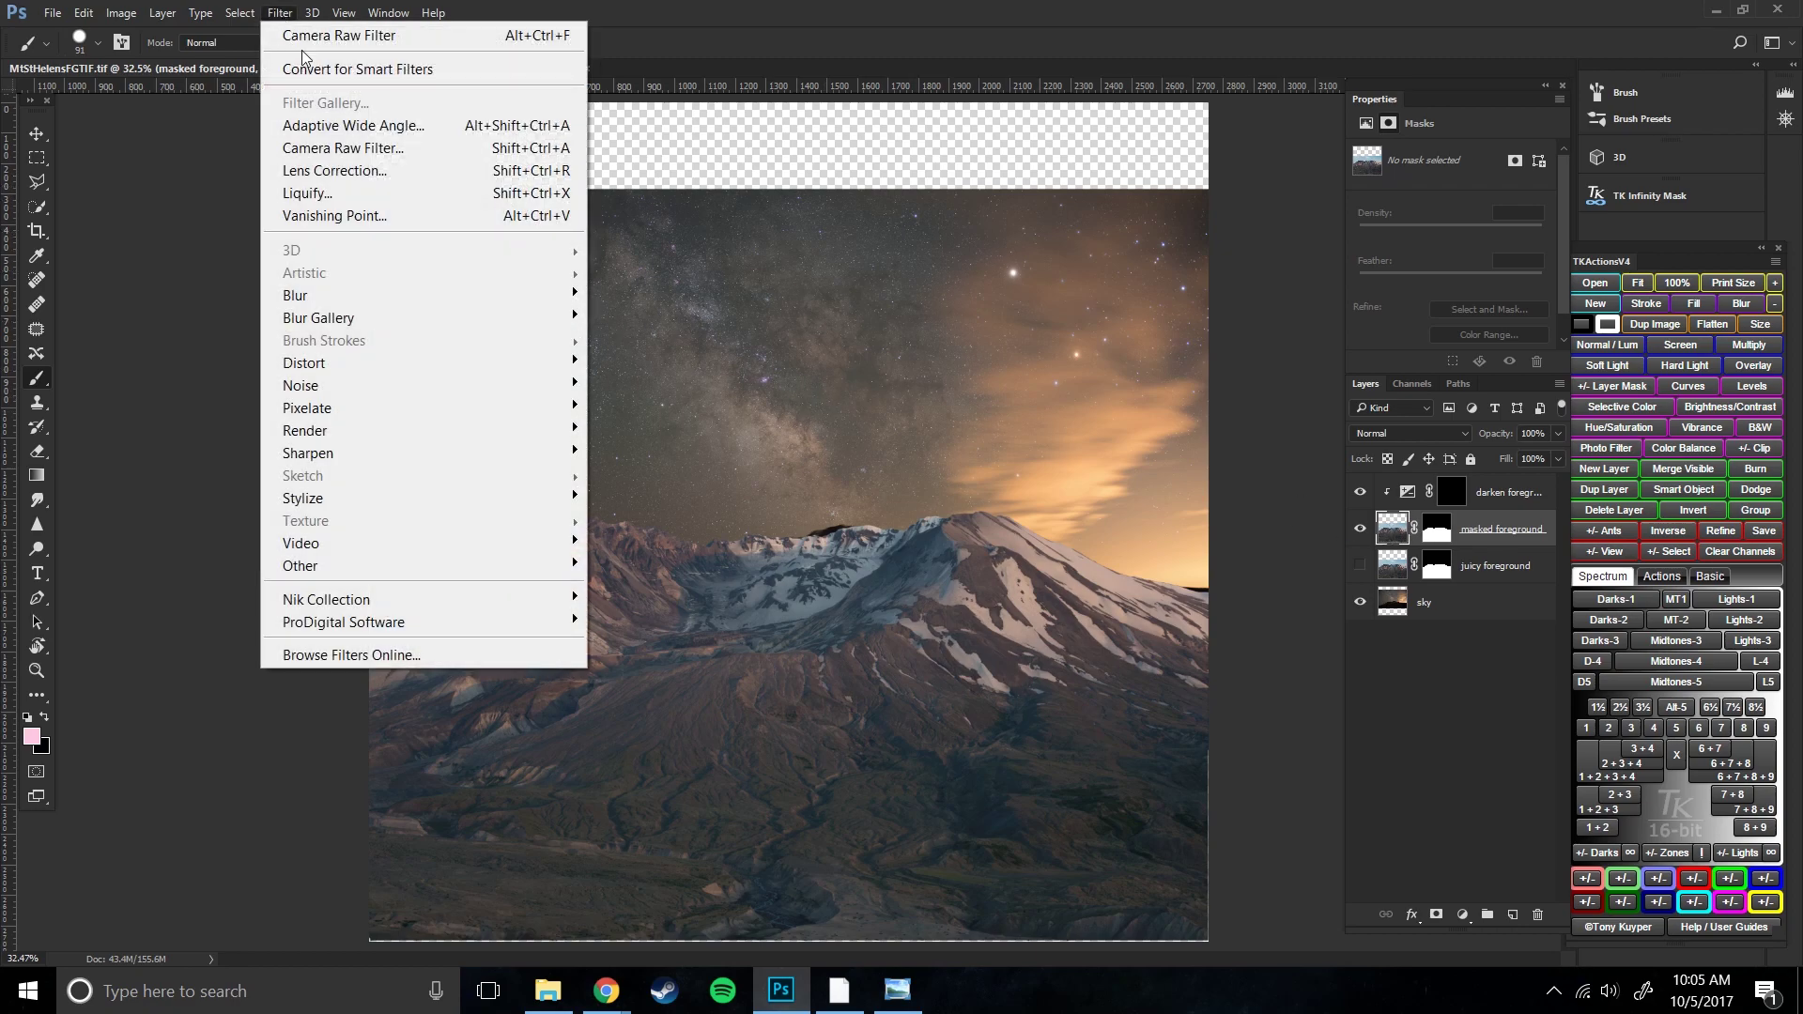
{"action": "left_click", "coordinate": [469, 148]}
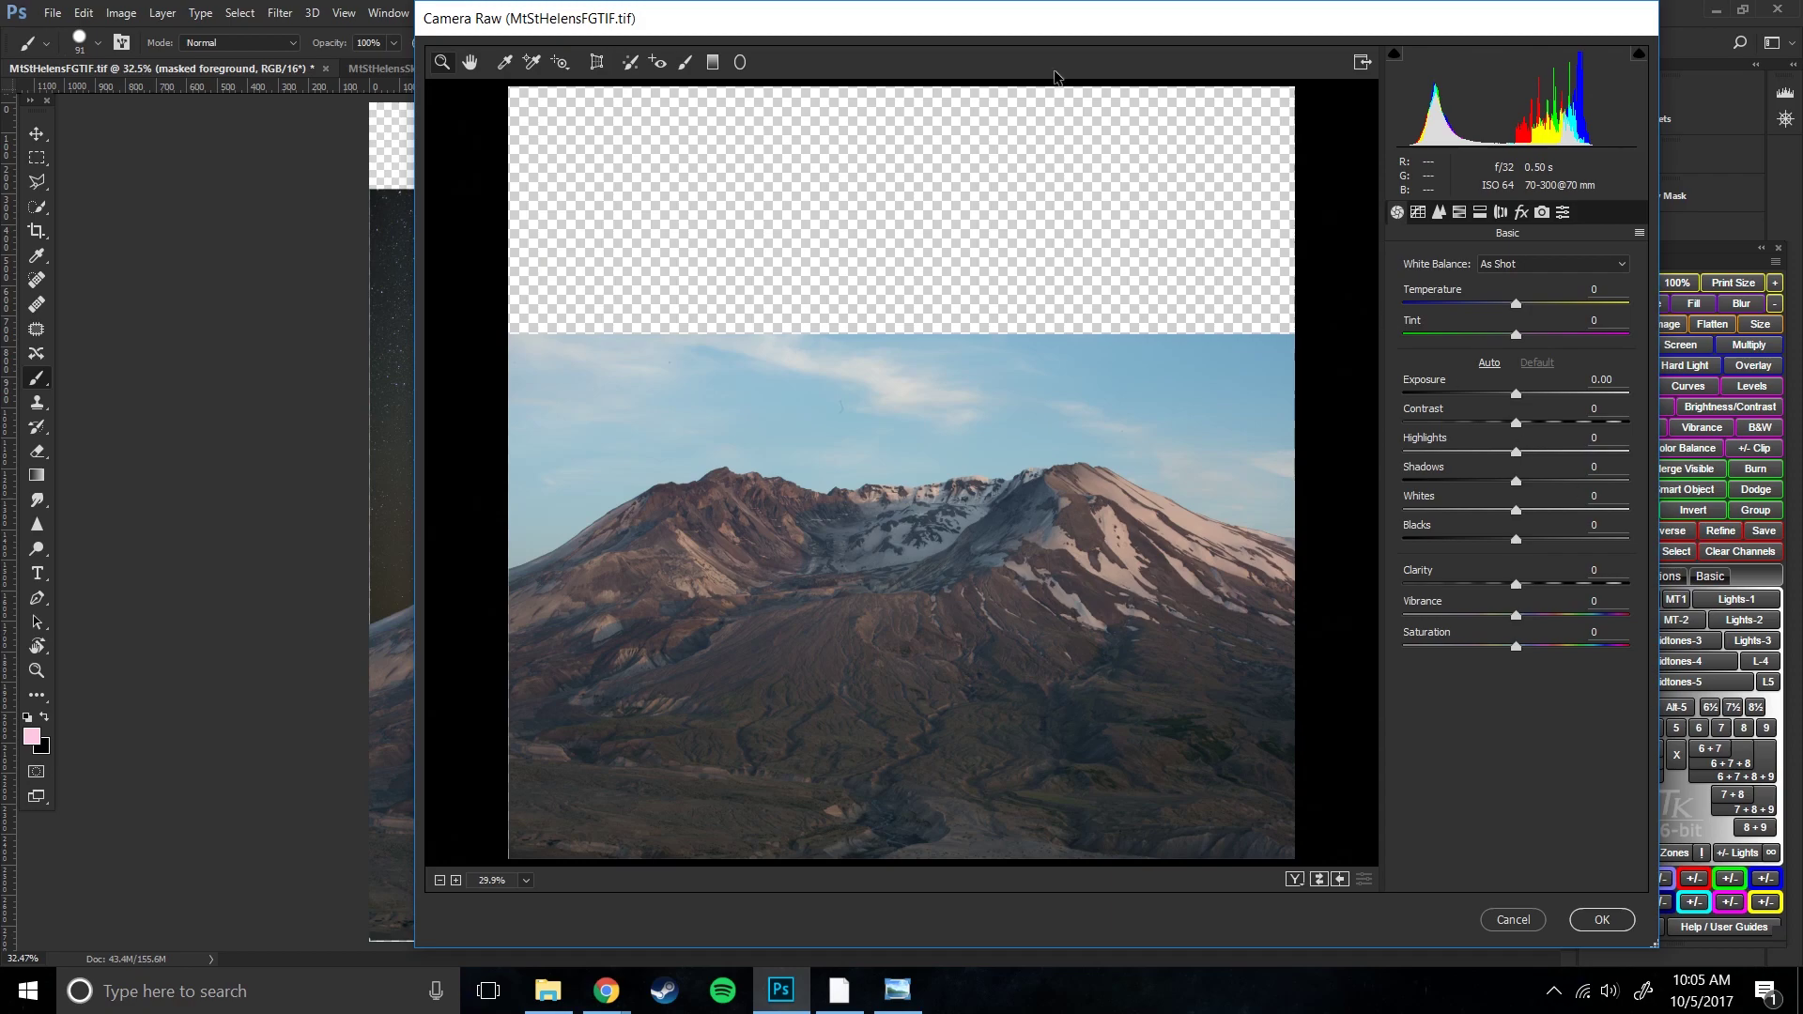
{"action": "mouse_move", "coordinate": [1198, 31]}
{"action": "left_mouse_down"}
{"action": "mouse_move", "coordinate": [724, 42]}
{"action": "mouse_move", "coordinate": [1200, 30]}
{"action": "left_mouse_up"}
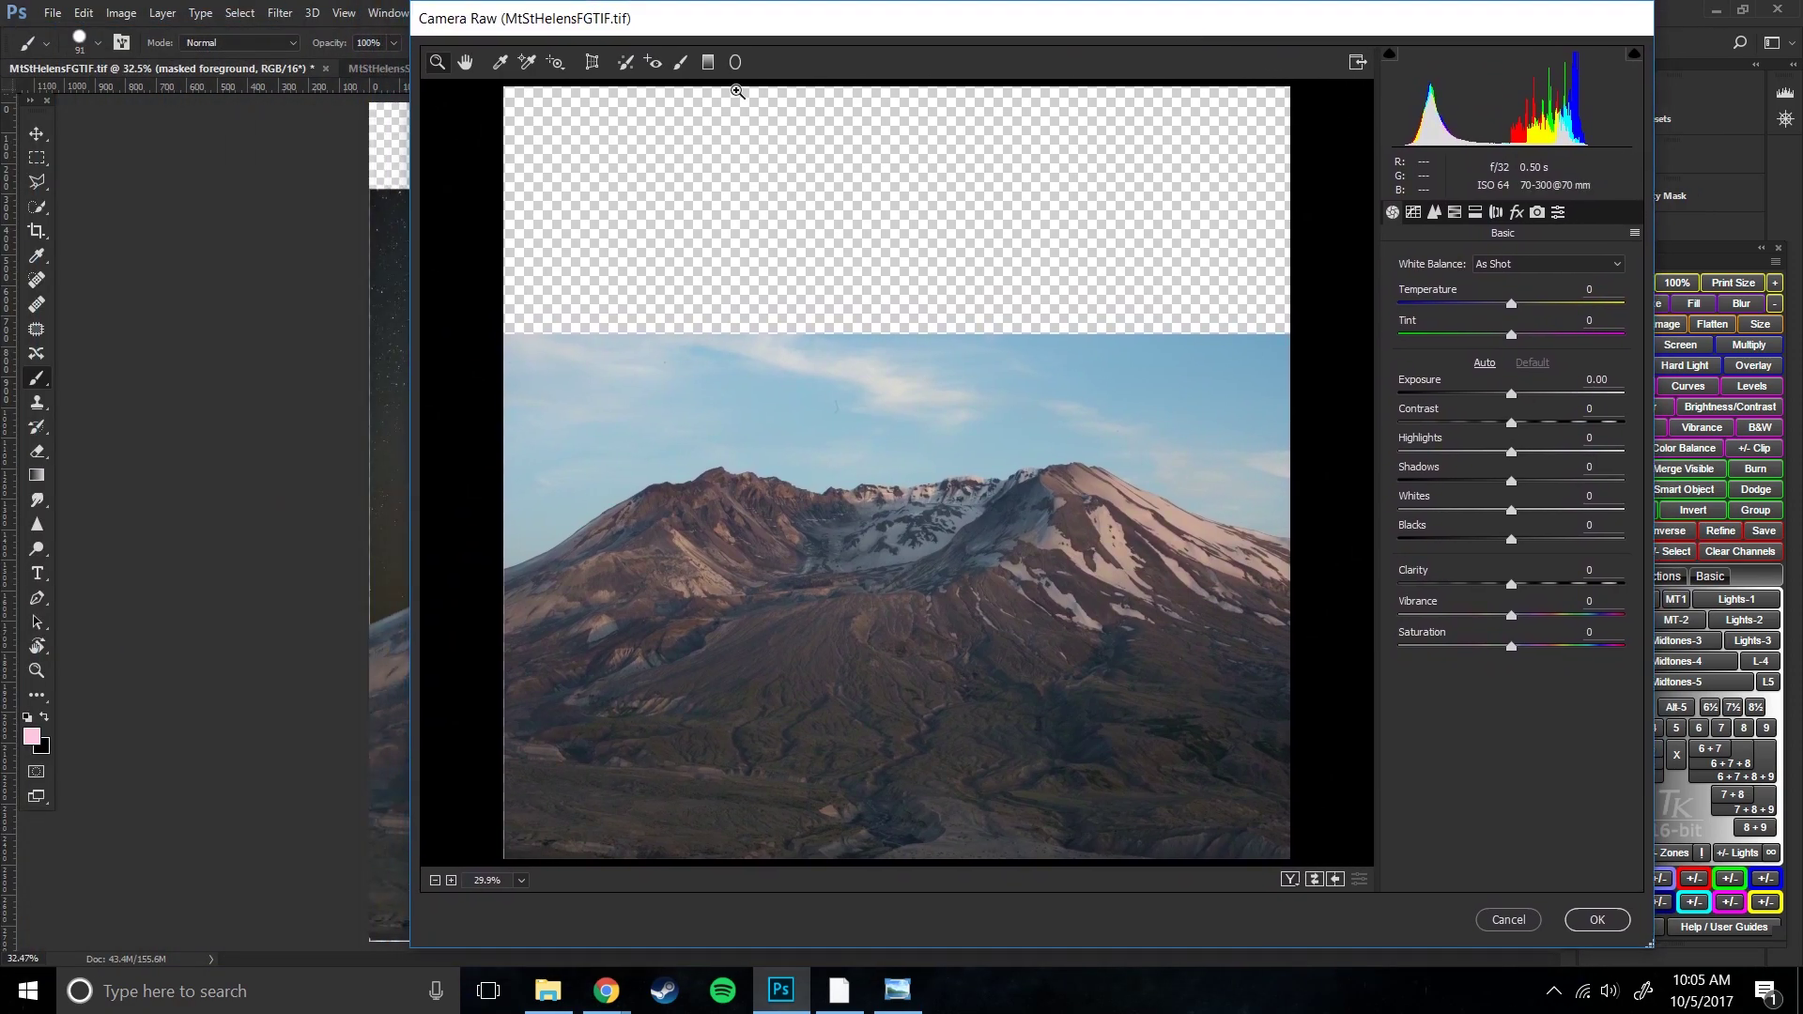
{"action": "left_click", "coordinate": [1511, 398]}
{"action": "left_click_drag", "start_coordinate": [1511, 398], "coordinate": [1490, 400]}
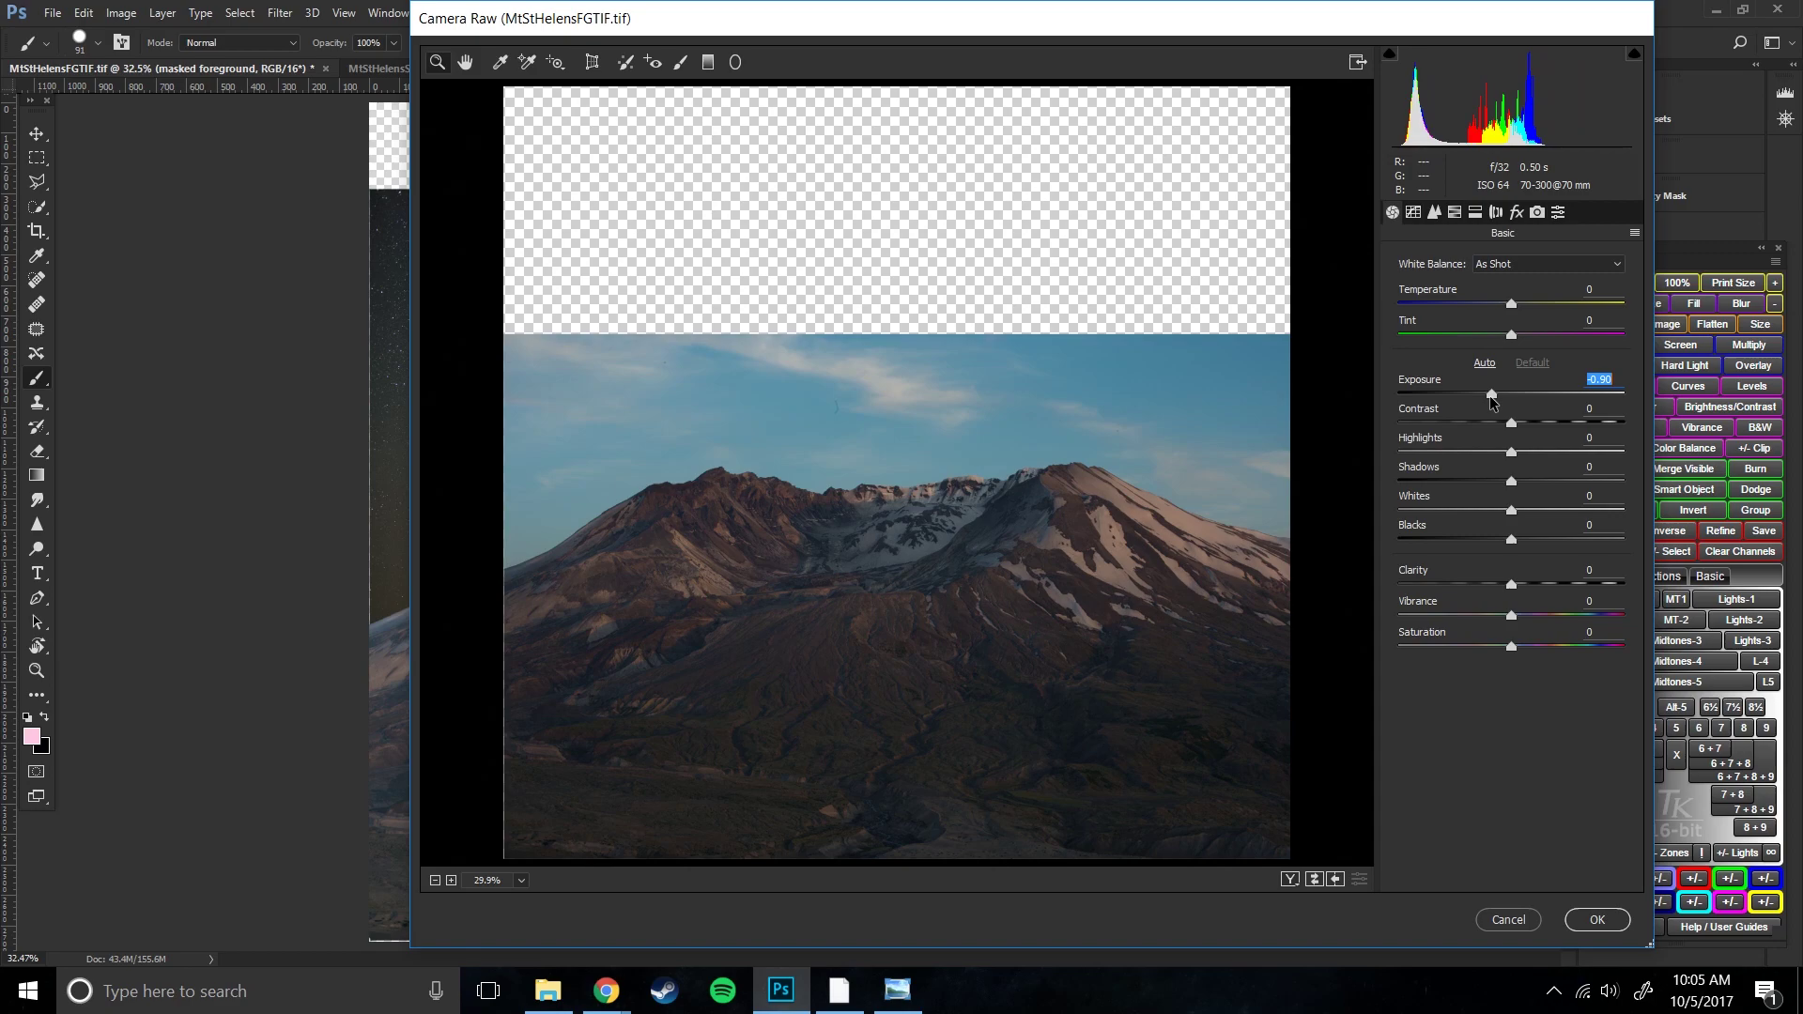
- Set the Camera Raw exposure to -1.20, contrast to +11, shadows to +24 and blacks to +18
{"action": "mouse_move", "coordinate": [1512, 540]}
{"action": "left_mouse_down"}
{"action": "mouse_move", "coordinate": [1540, 554]}
{"action": "mouse_move", "coordinate": [1516, 556]}
{"action": "left_mouse_up"}
{"action": "left_click_drag", "start_coordinate": [1514, 483], "coordinate": [1518, 486]}
{"action": "key", "text": "shift+Tab"}
{"action": "key", "text": "shift+Tab"}
{"action": "left_click_drag", "start_coordinate": [1492, 396], "coordinate": [1484, 397]}
{"action": "left_click_drag", "start_coordinate": [1512, 539], "coordinate": [1533, 543]}
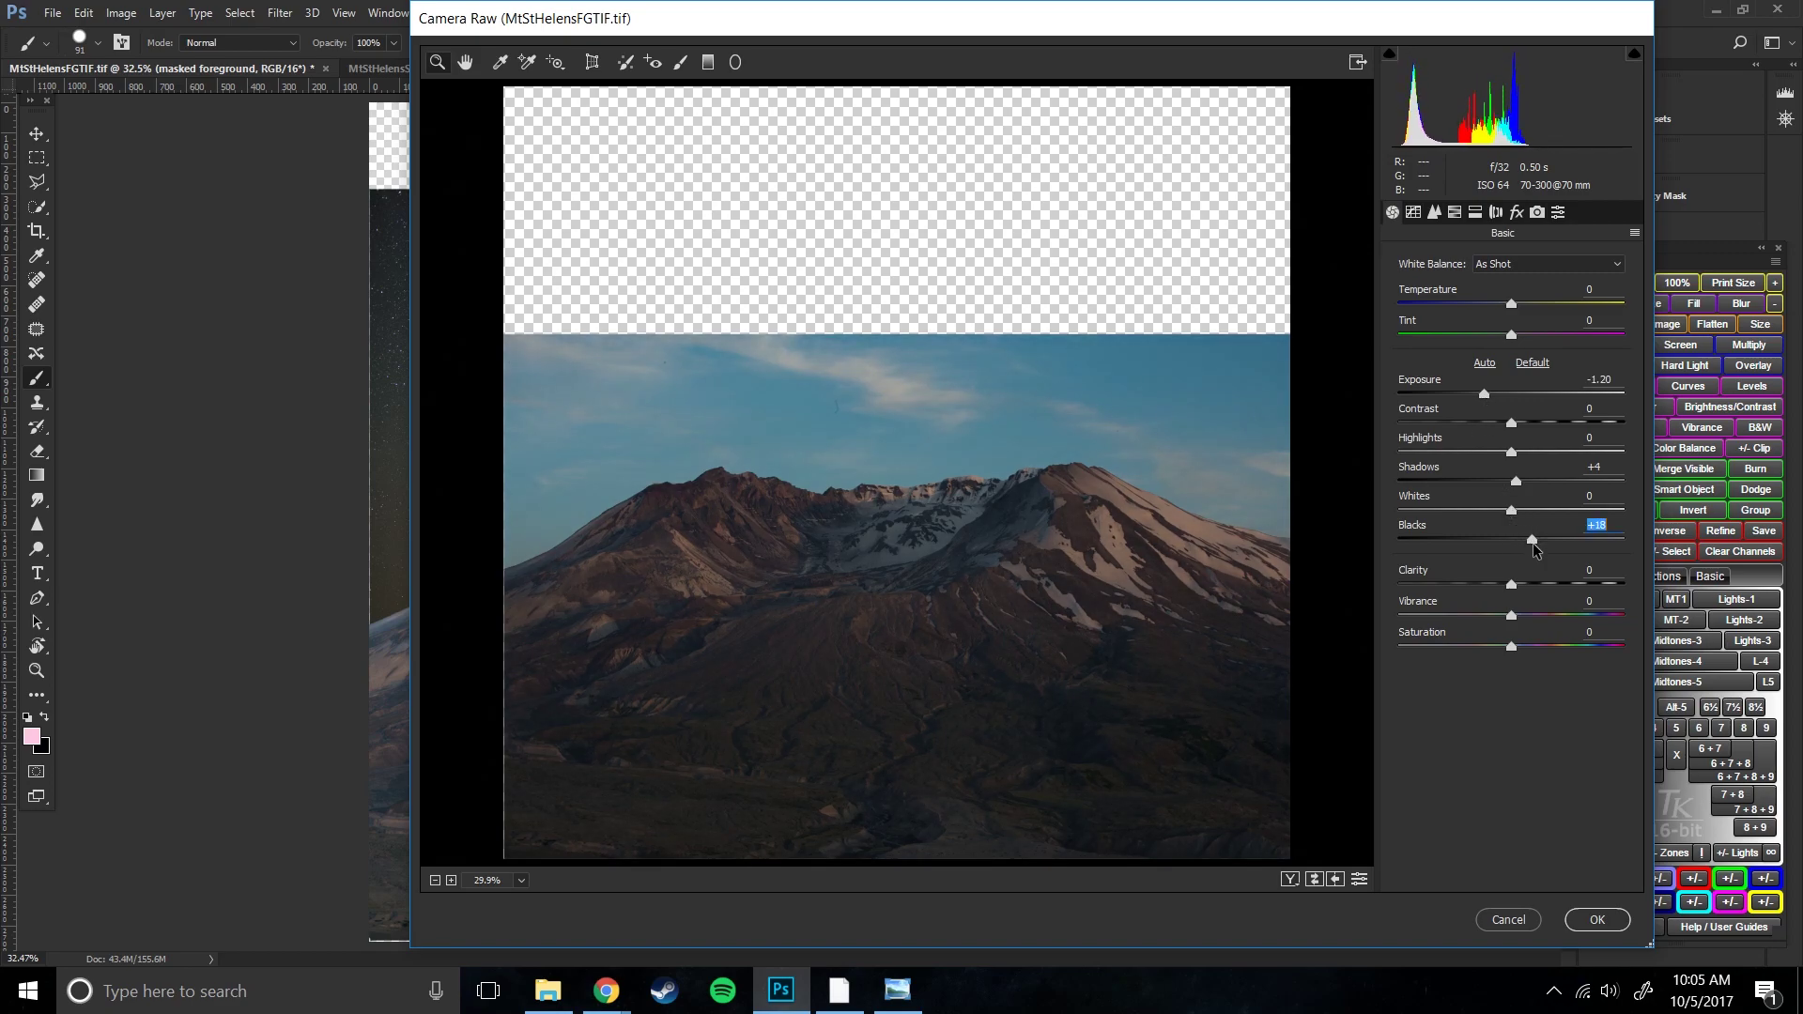
{"action": "left_click_drag", "start_coordinate": [1517, 482], "coordinate": [1537, 484]}
{"action": "left_click_drag", "start_coordinate": [1511, 423], "coordinate": [1523, 425]}
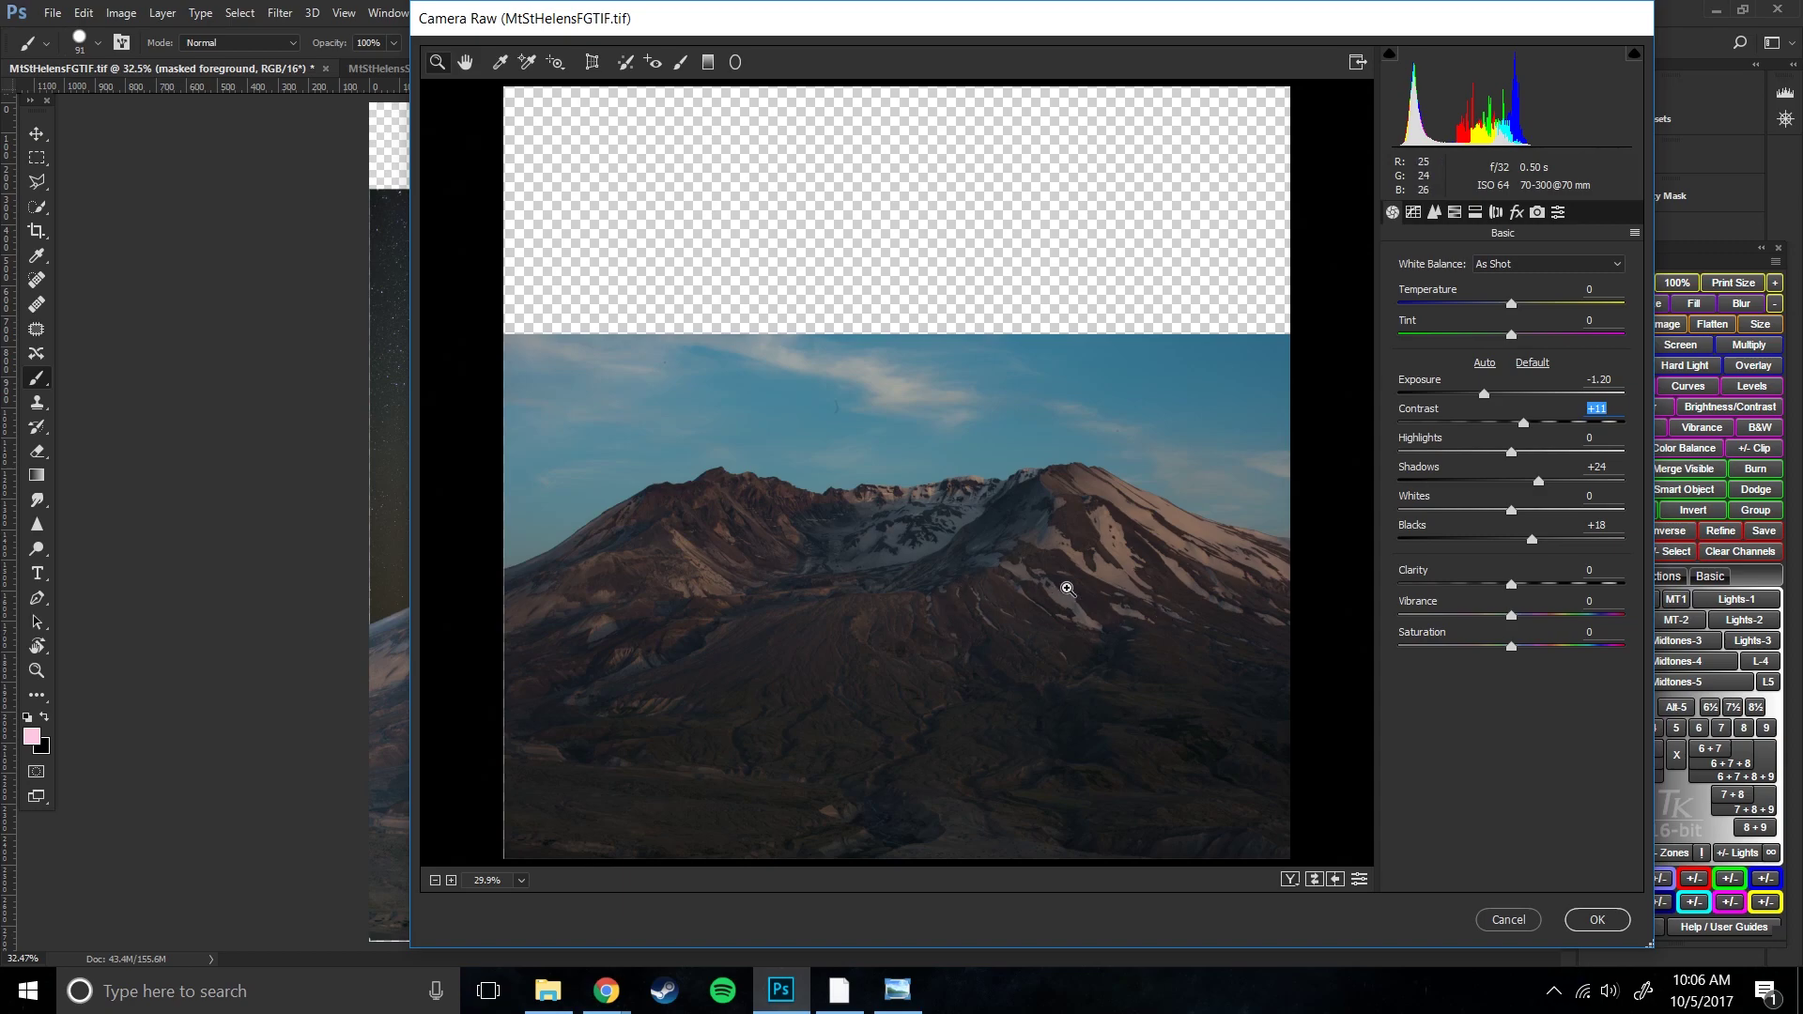
- Cool the foreground to a temperature of -8, with exposure at -1.25 and vibrance at -31
{"action": "left_click", "coordinate": [1486, 395]}
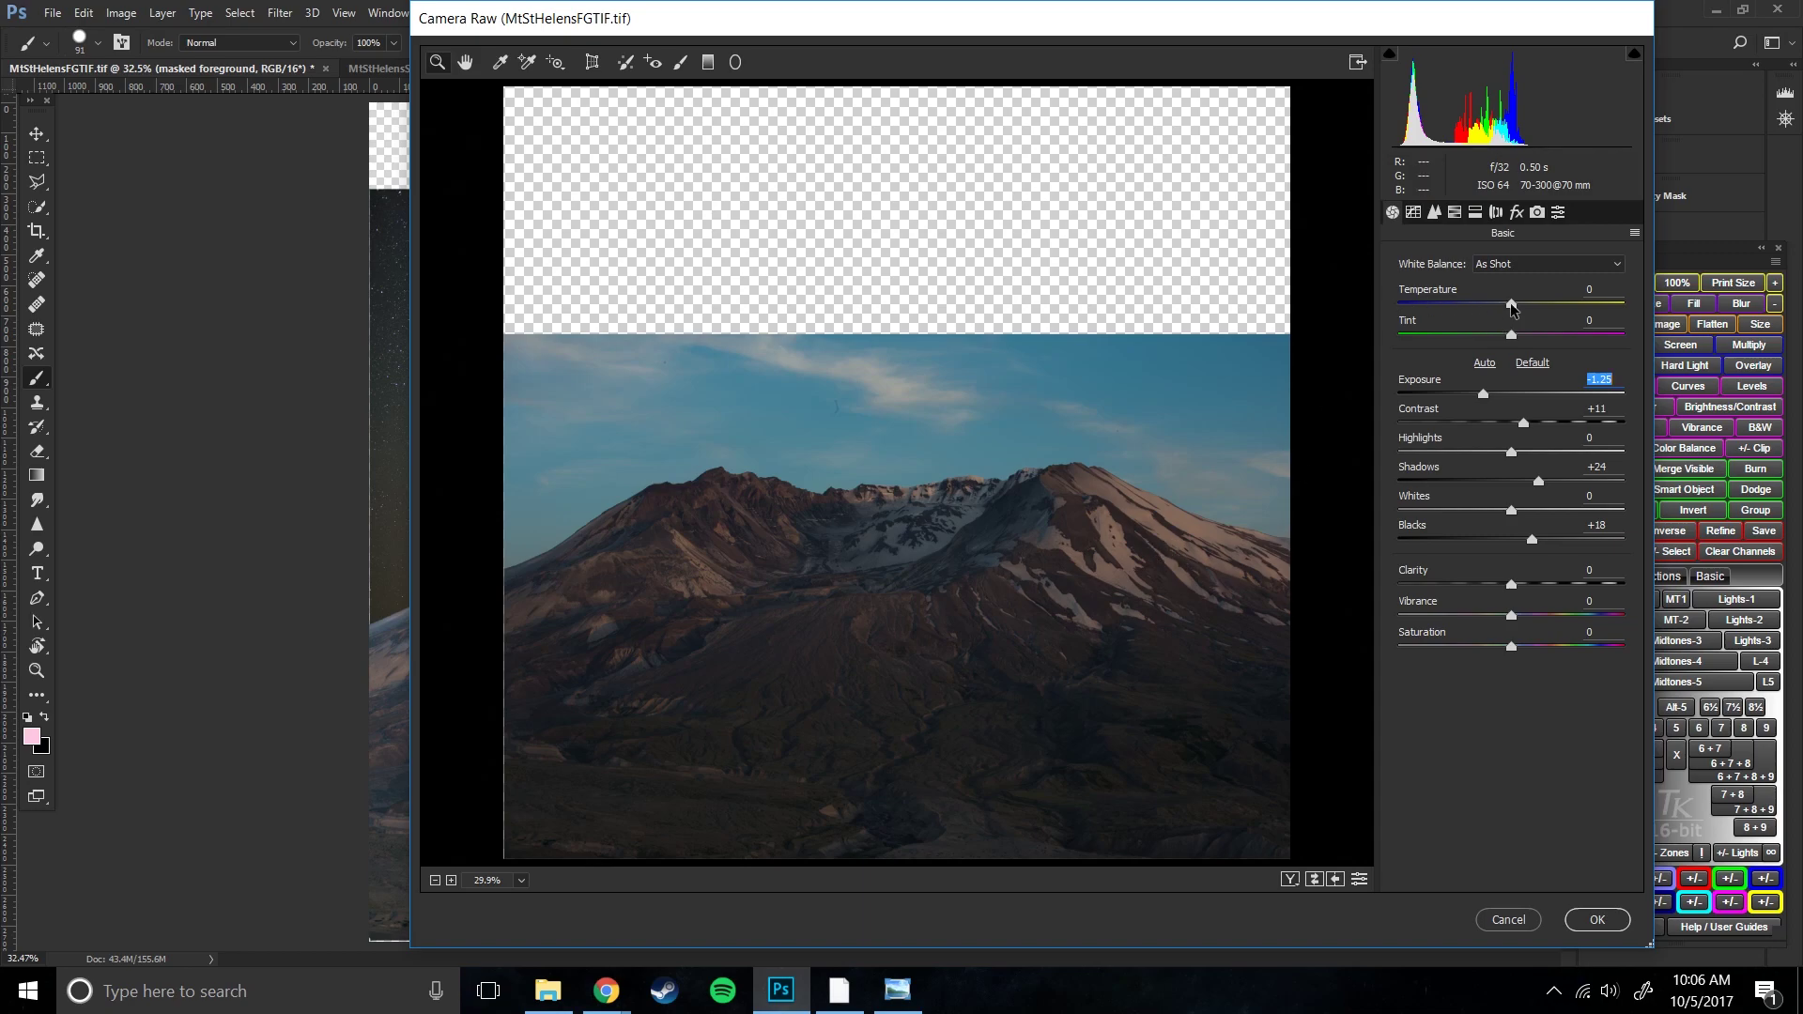
{"action": "left_click_drag", "start_coordinate": [1511, 305], "coordinate": [1503, 309]}
{"action": "left_click_drag", "start_coordinate": [1513, 618], "coordinate": [1477, 620]}
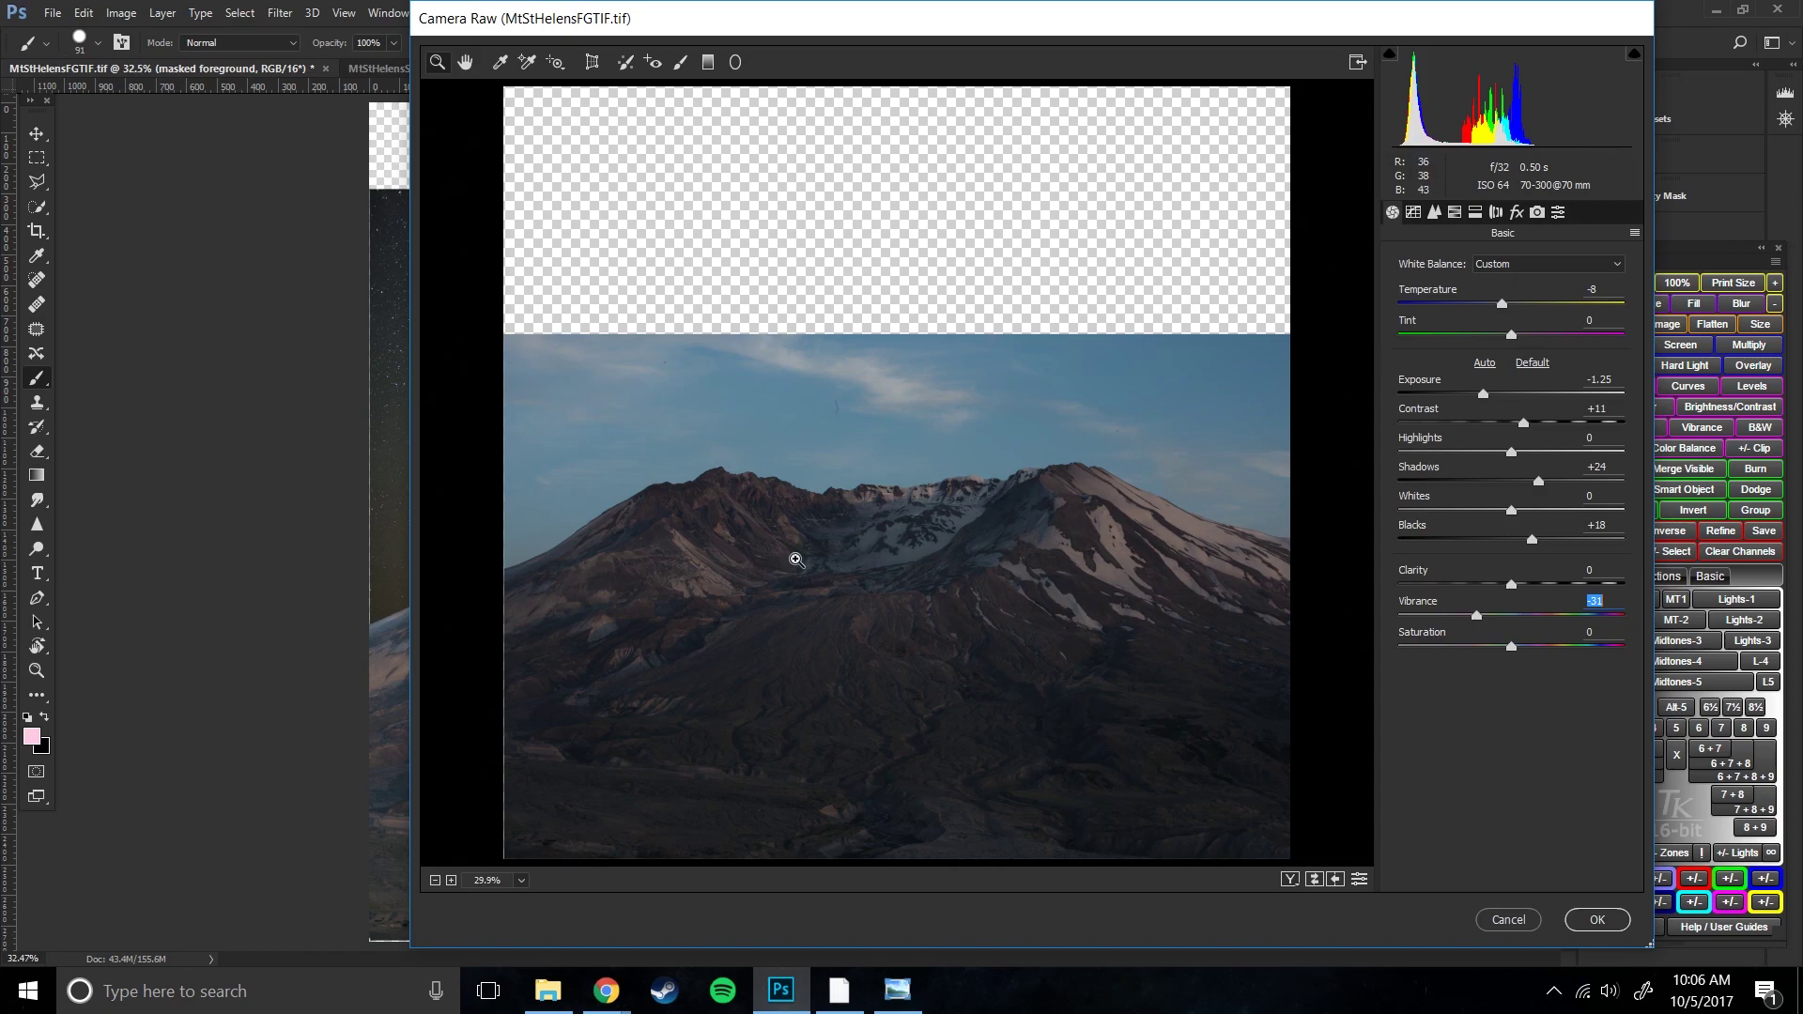
- Set exposure to -1.35, contrast to +31, shadows to +43, whites to +31 and blacks to +25
{"action": "left_click", "coordinate": [1482, 394]}
{"action": "left_click_drag", "start_coordinate": [1482, 394], "coordinate": [1544, 433]}
{"action": "left_click_drag", "start_coordinate": [1533, 541], "coordinate": [1542, 547]}
{"action": "left_click_drag", "start_coordinate": [1539, 482], "coordinate": [1564, 497]}
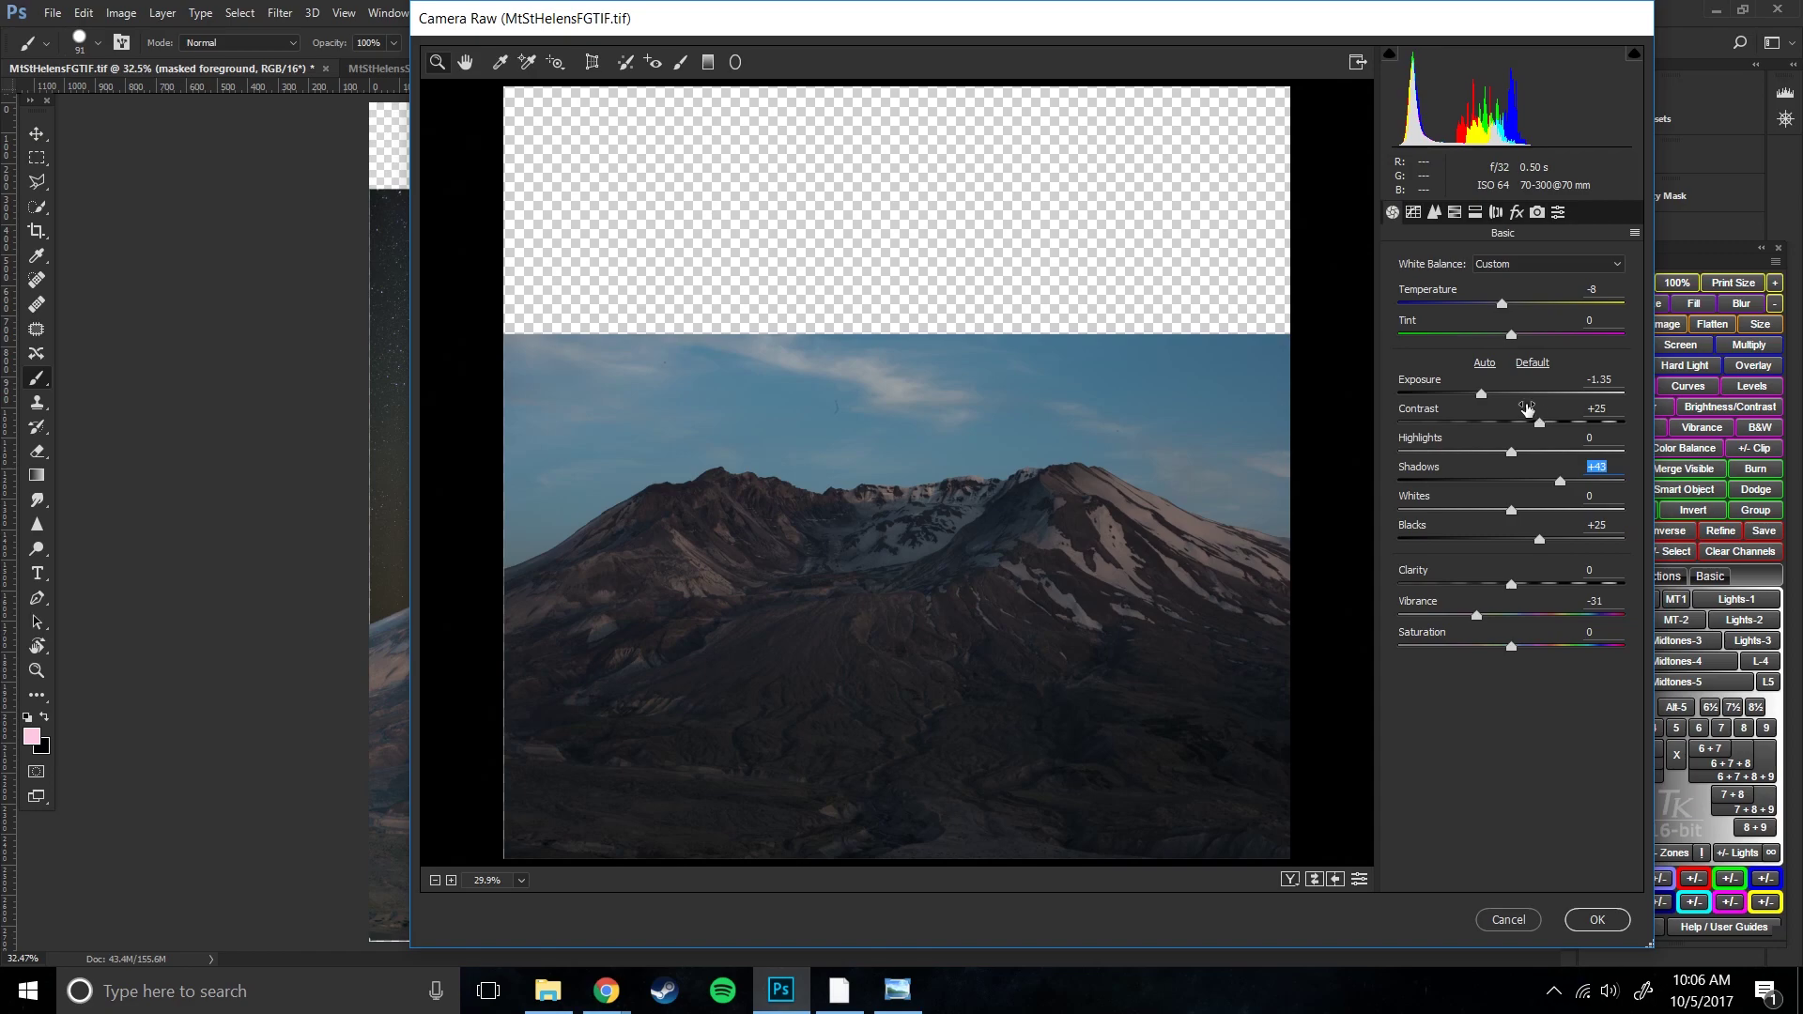
{"action": "left_click_drag", "start_coordinate": [1543, 426], "coordinate": [1550, 425]}
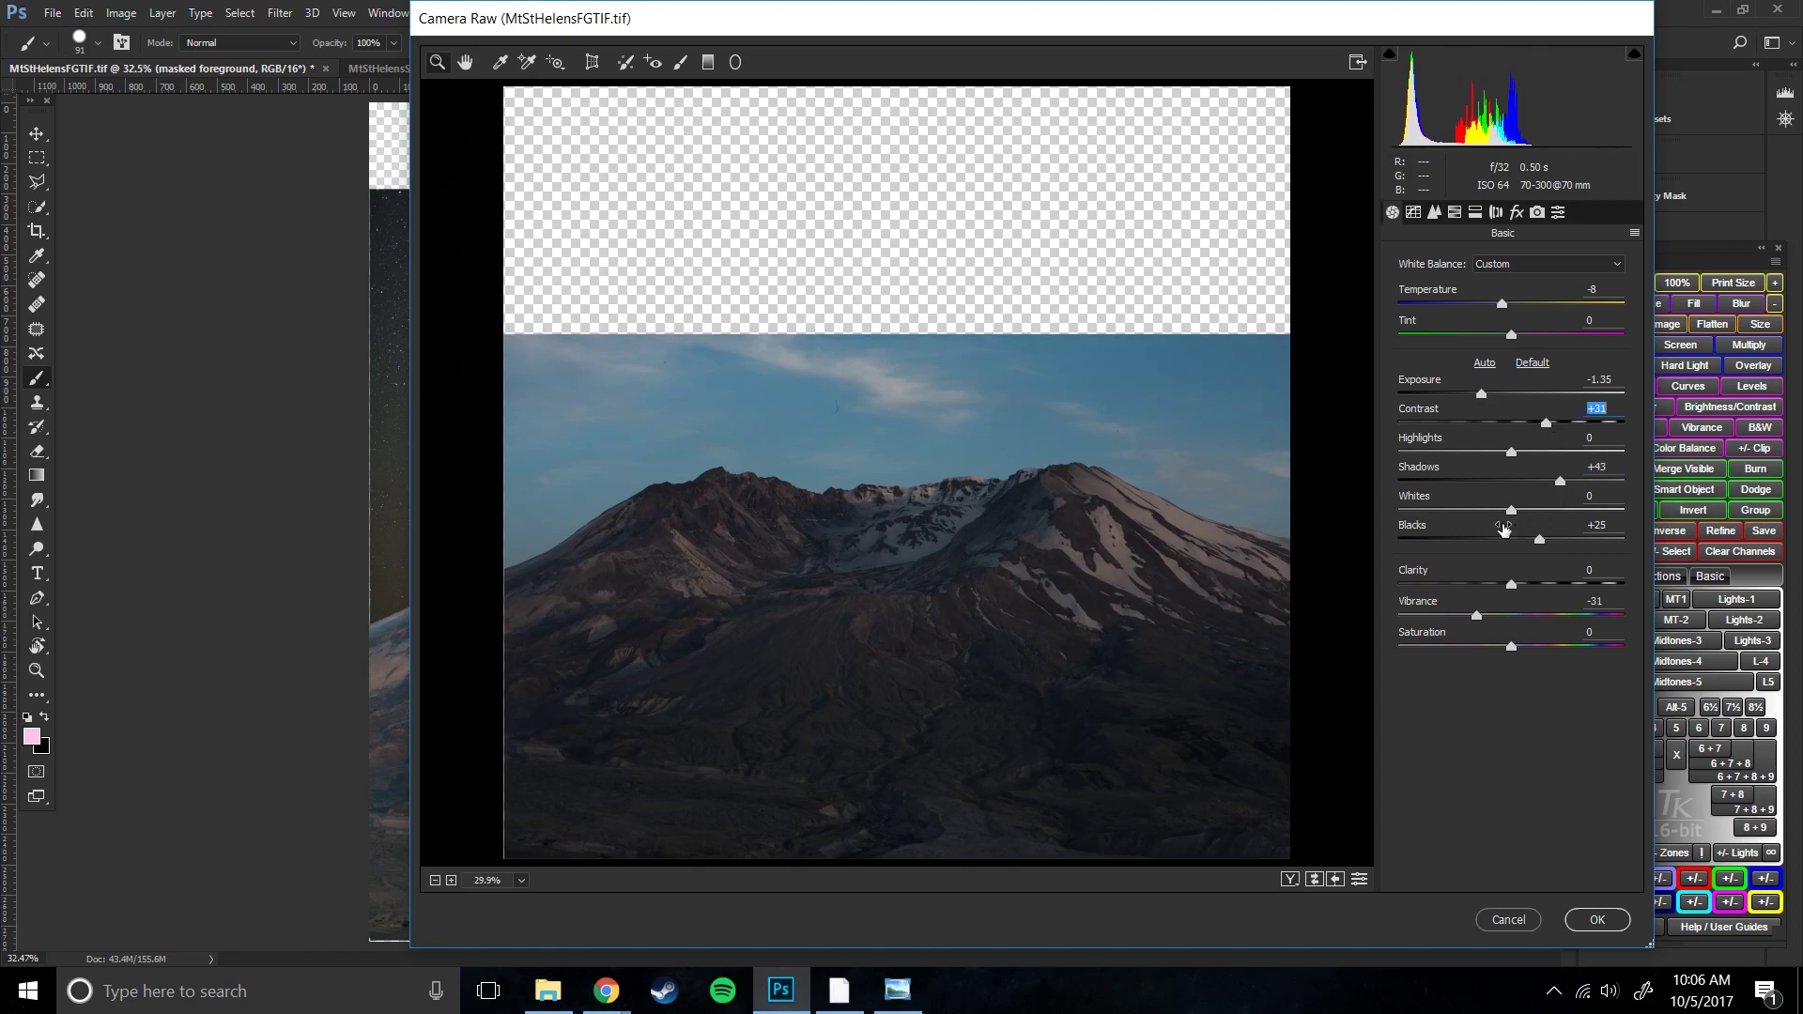
{"action": "left_click", "coordinate": [1515, 511]}
{"action": "left_click_drag", "start_coordinate": [1519, 514], "coordinate": [1552, 514]}
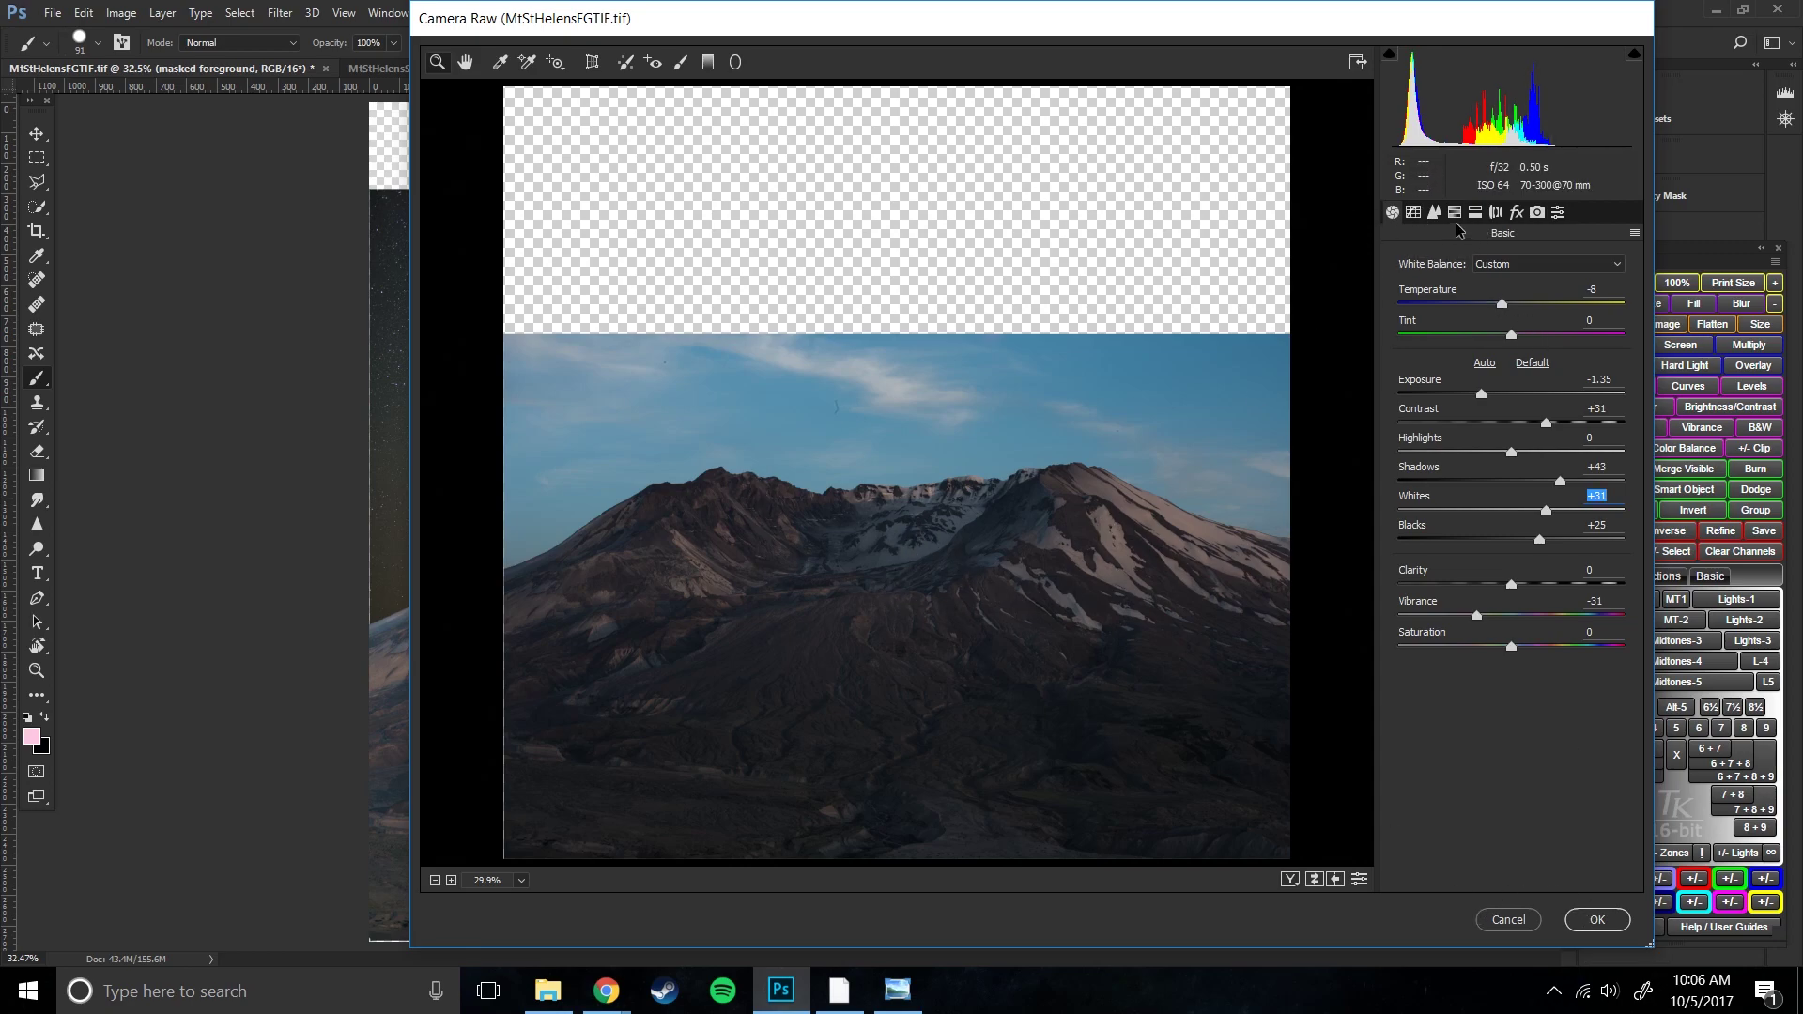
- Sharpen the foreground in Camera Raw with an amount of 86 and increase the sharpening masking
{"action": "left_click", "coordinate": [1433, 211]}
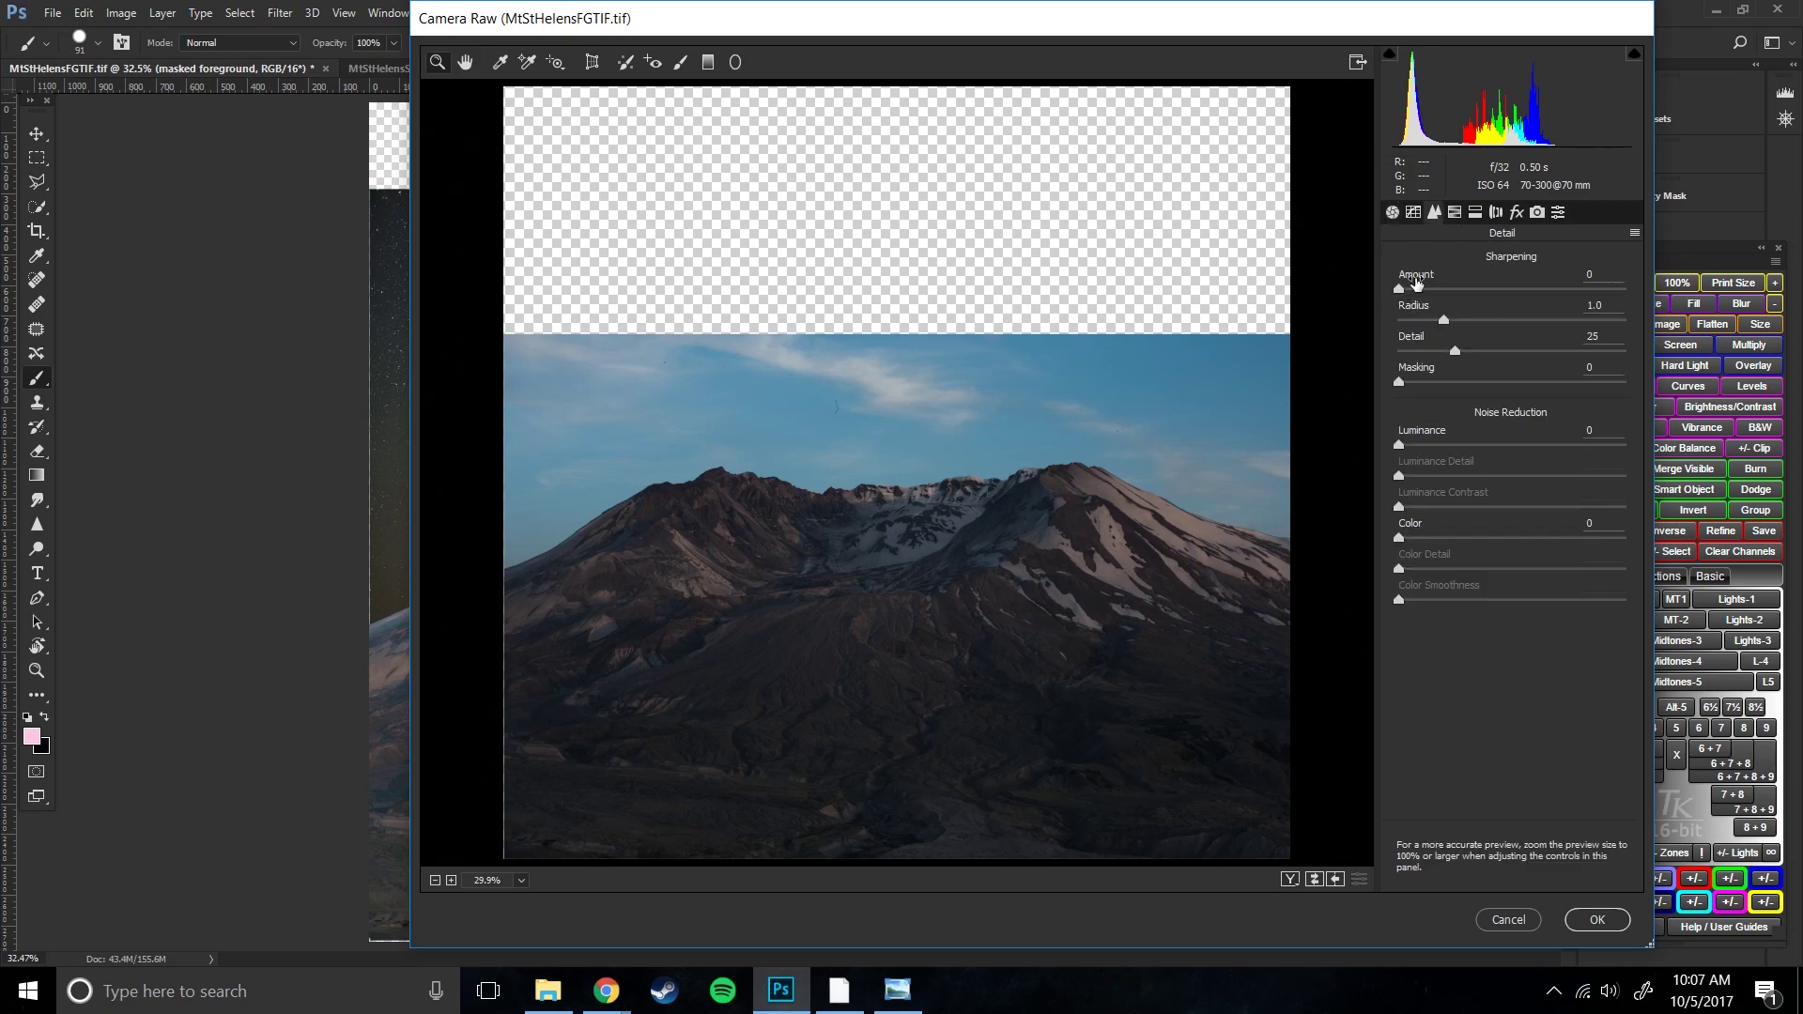
{"action": "left_click", "coordinate": [1498, 212]}
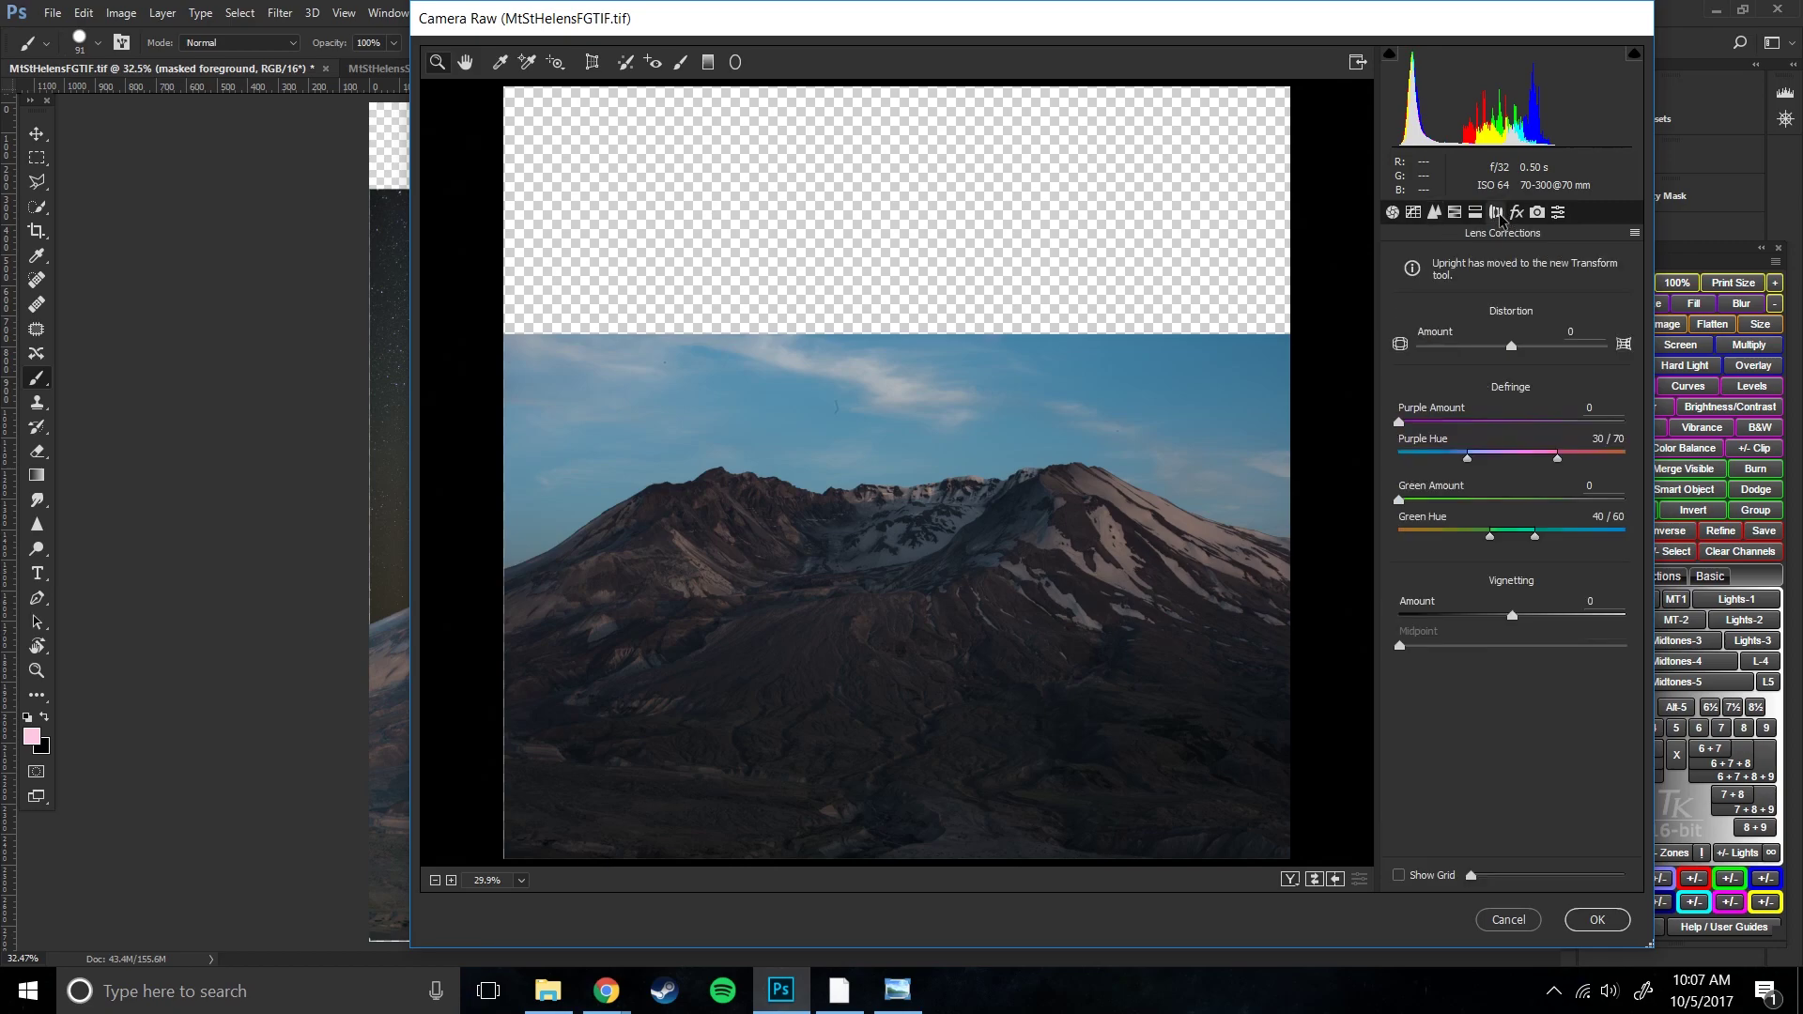
{"action": "left_click", "coordinate": [1441, 214]}
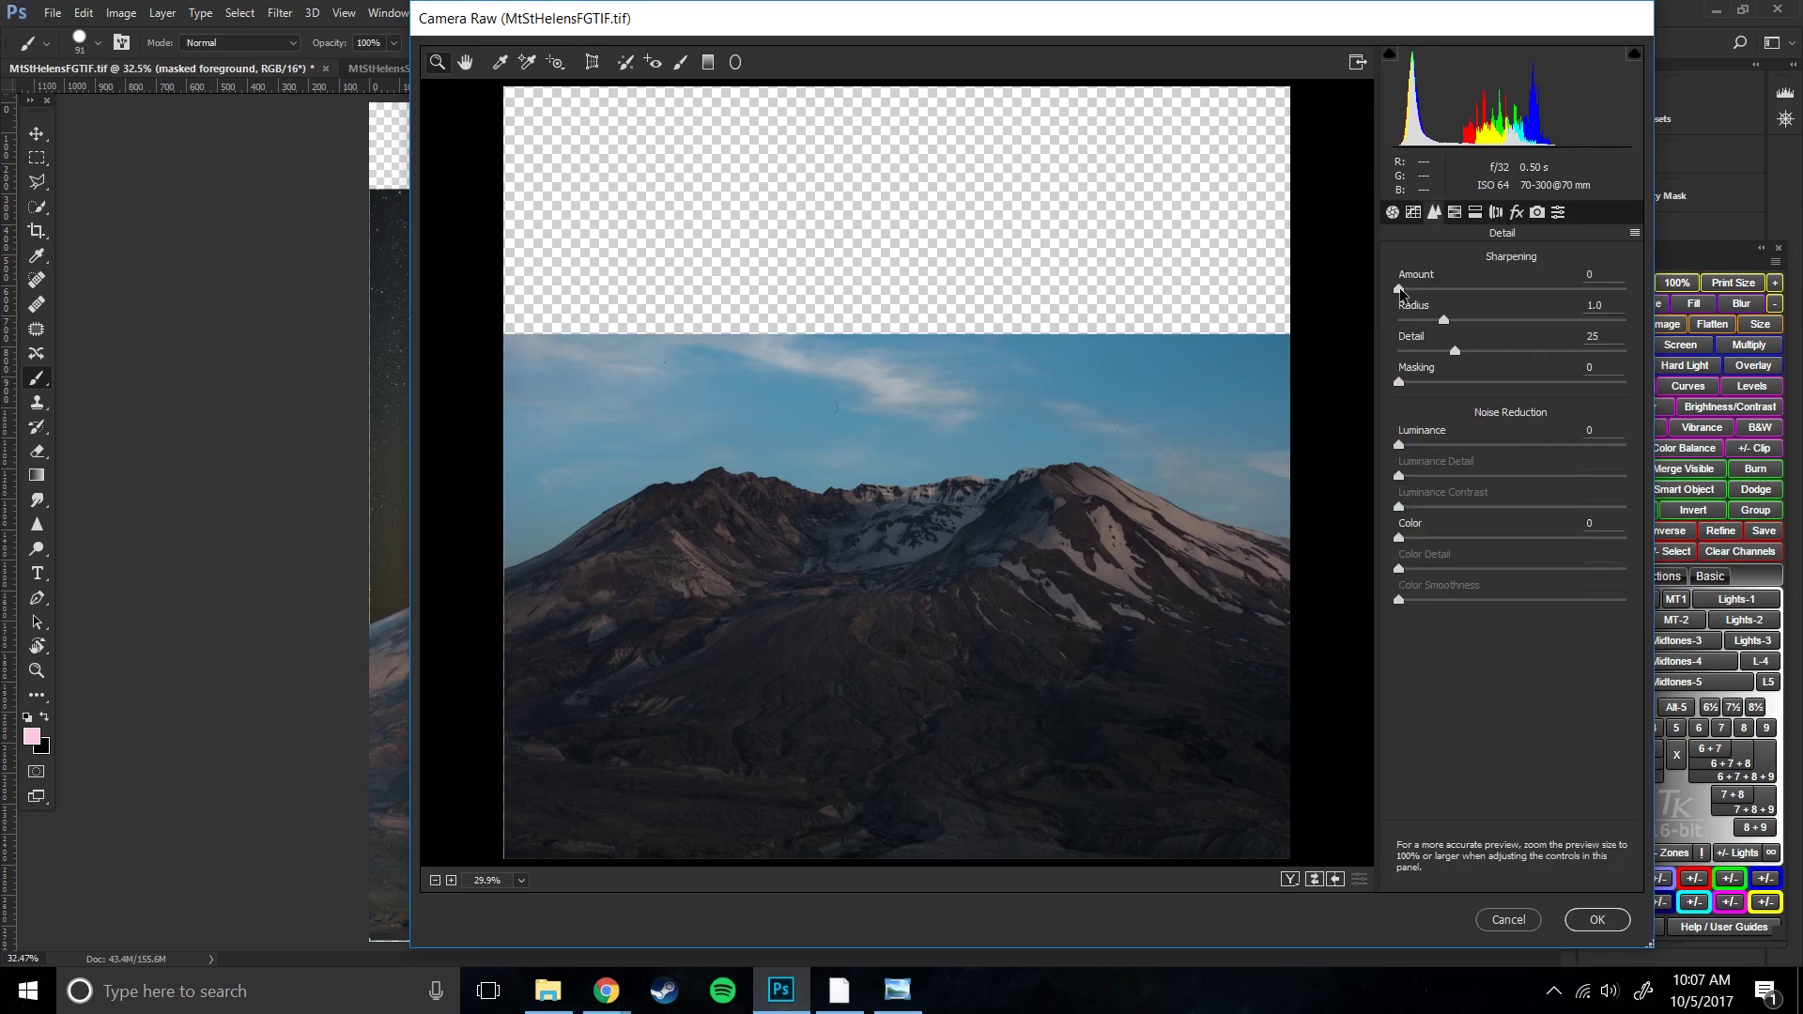
{"action": "left_click_drag", "start_coordinate": [1524, 285], "coordinate": [1529, 286]}
{"action": "left_click", "coordinate": [924, 508]}
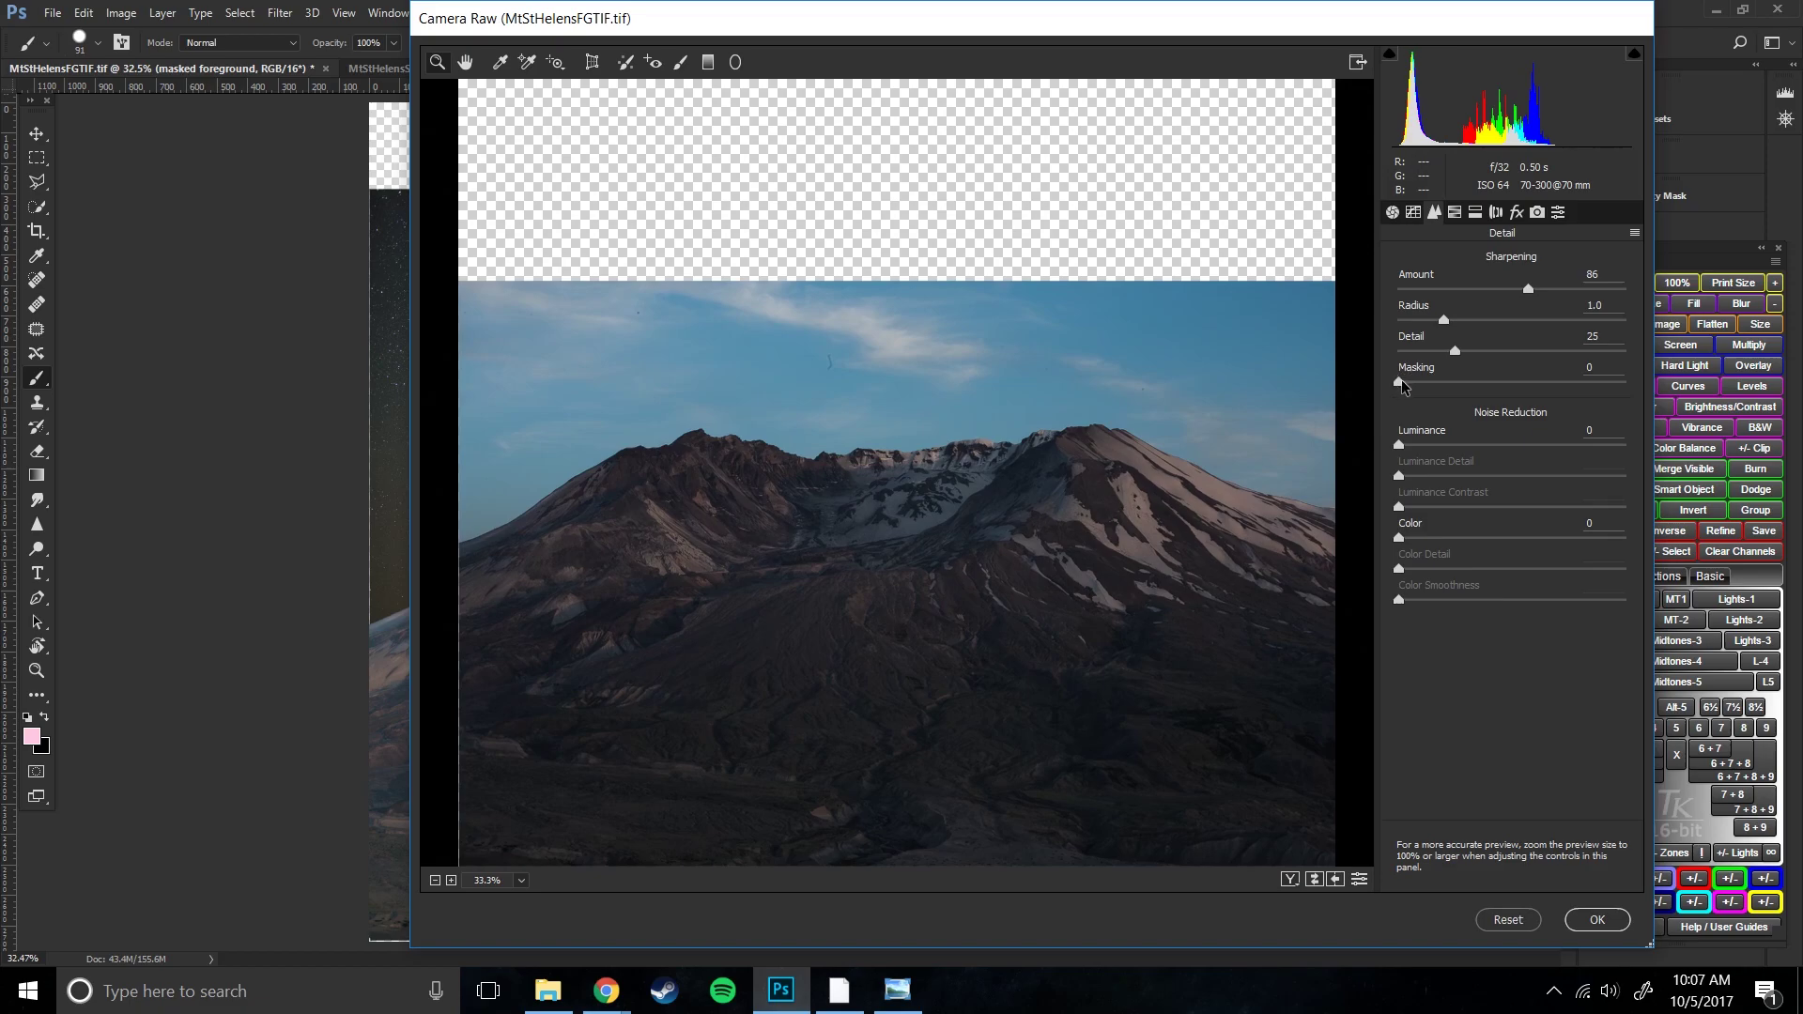
{"action": "left_click_drag", "start_coordinate": [1401, 385], "coordinate": [1440, 389]}
- Reset the temperature and vibrance to 0 and apply the Camera Raw filter to the masked foreground
{"action": "left_click", "coordinate": [1394, 213]}
{"action": "left_click_drag", "start_coordinate": [1509, 307], "coordinate": [1512, 314]}
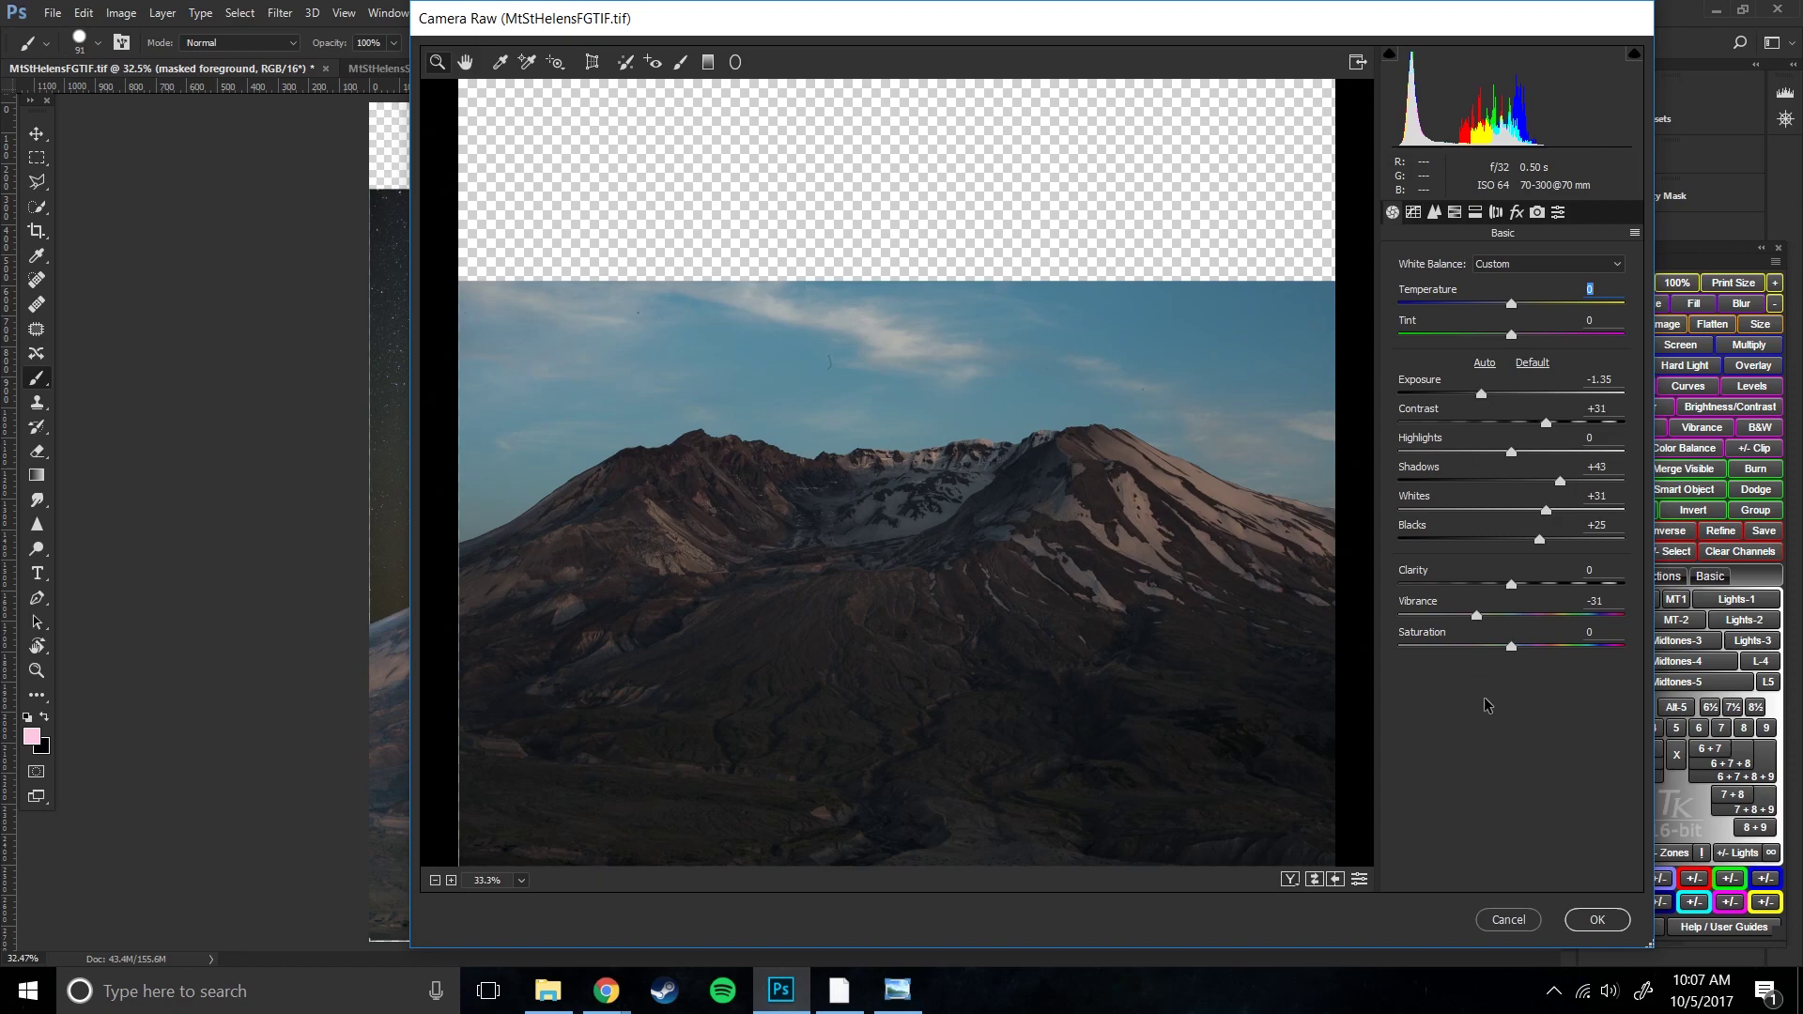
{"action": "left_click_drag", "start_coordinate": [1478, 615], "coordinate": [1516, 622]}
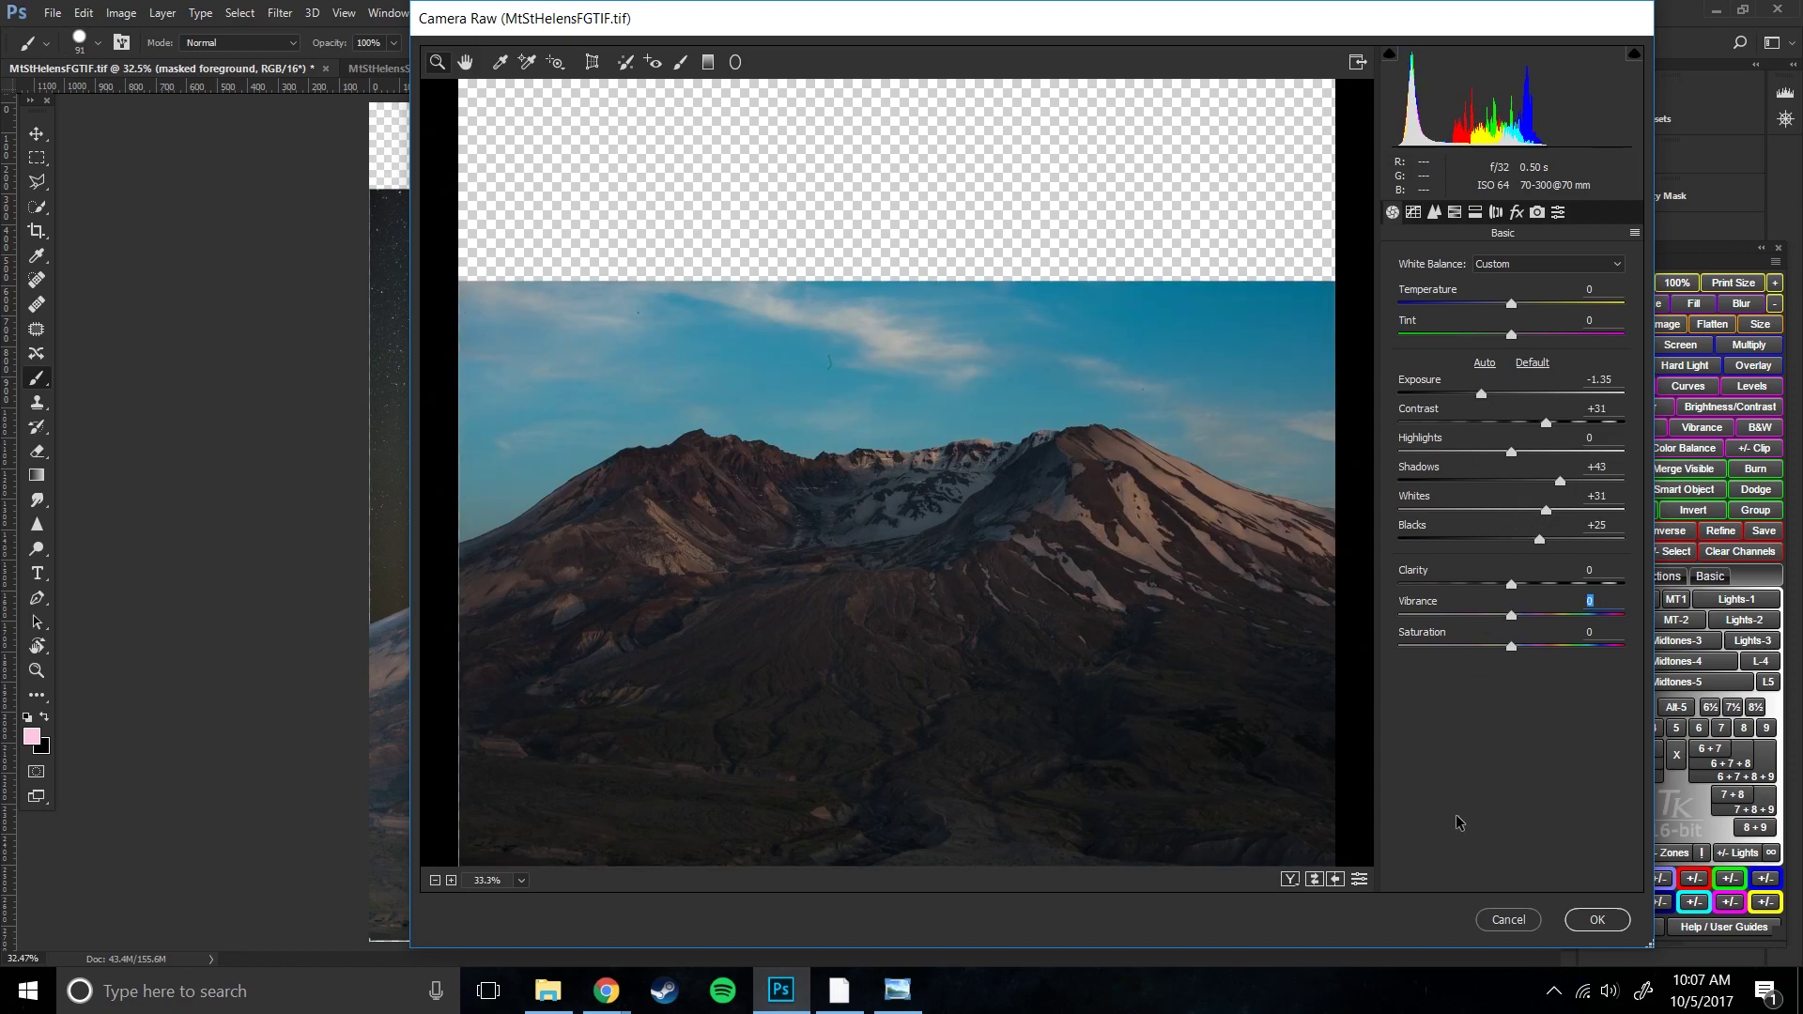
{"action": "left_click", "coordinate": [1597, 920]}
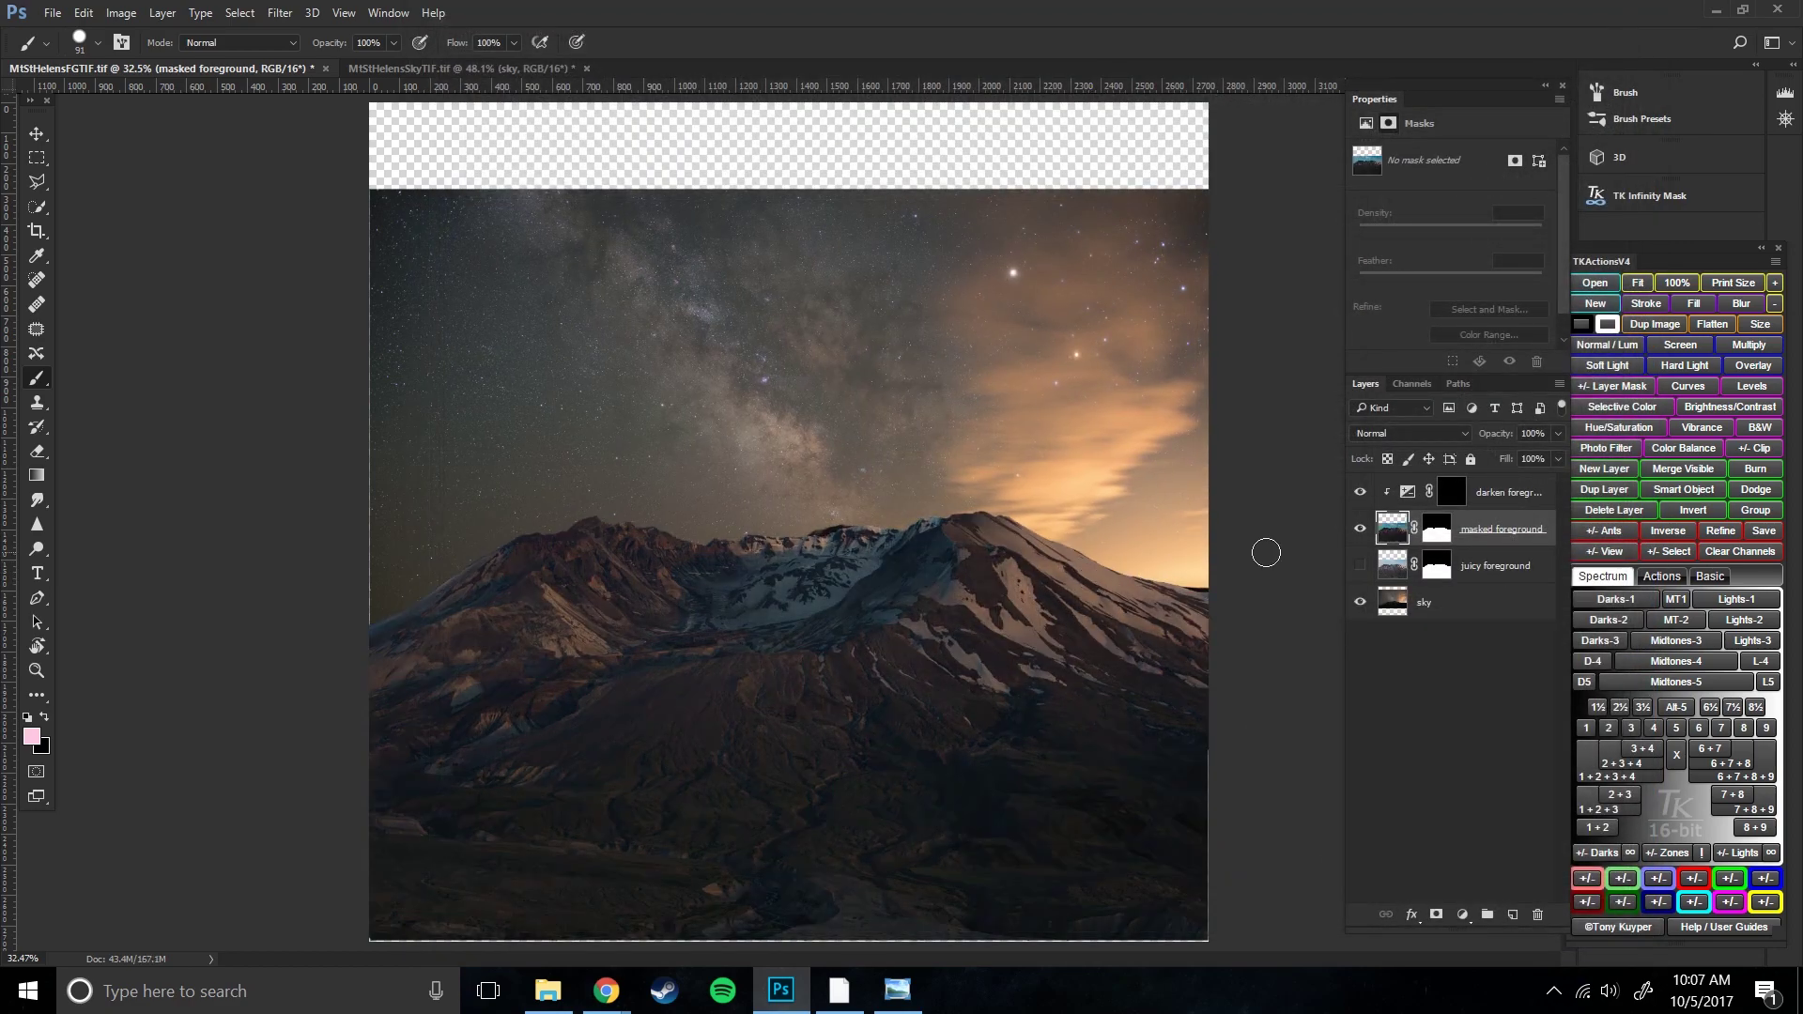
- Undo the Camera Raw filter on the masked foreground and check the darken foreground layer's exposure settings and mask
{"action": "left_click", "coordinate": [1357, 534]}
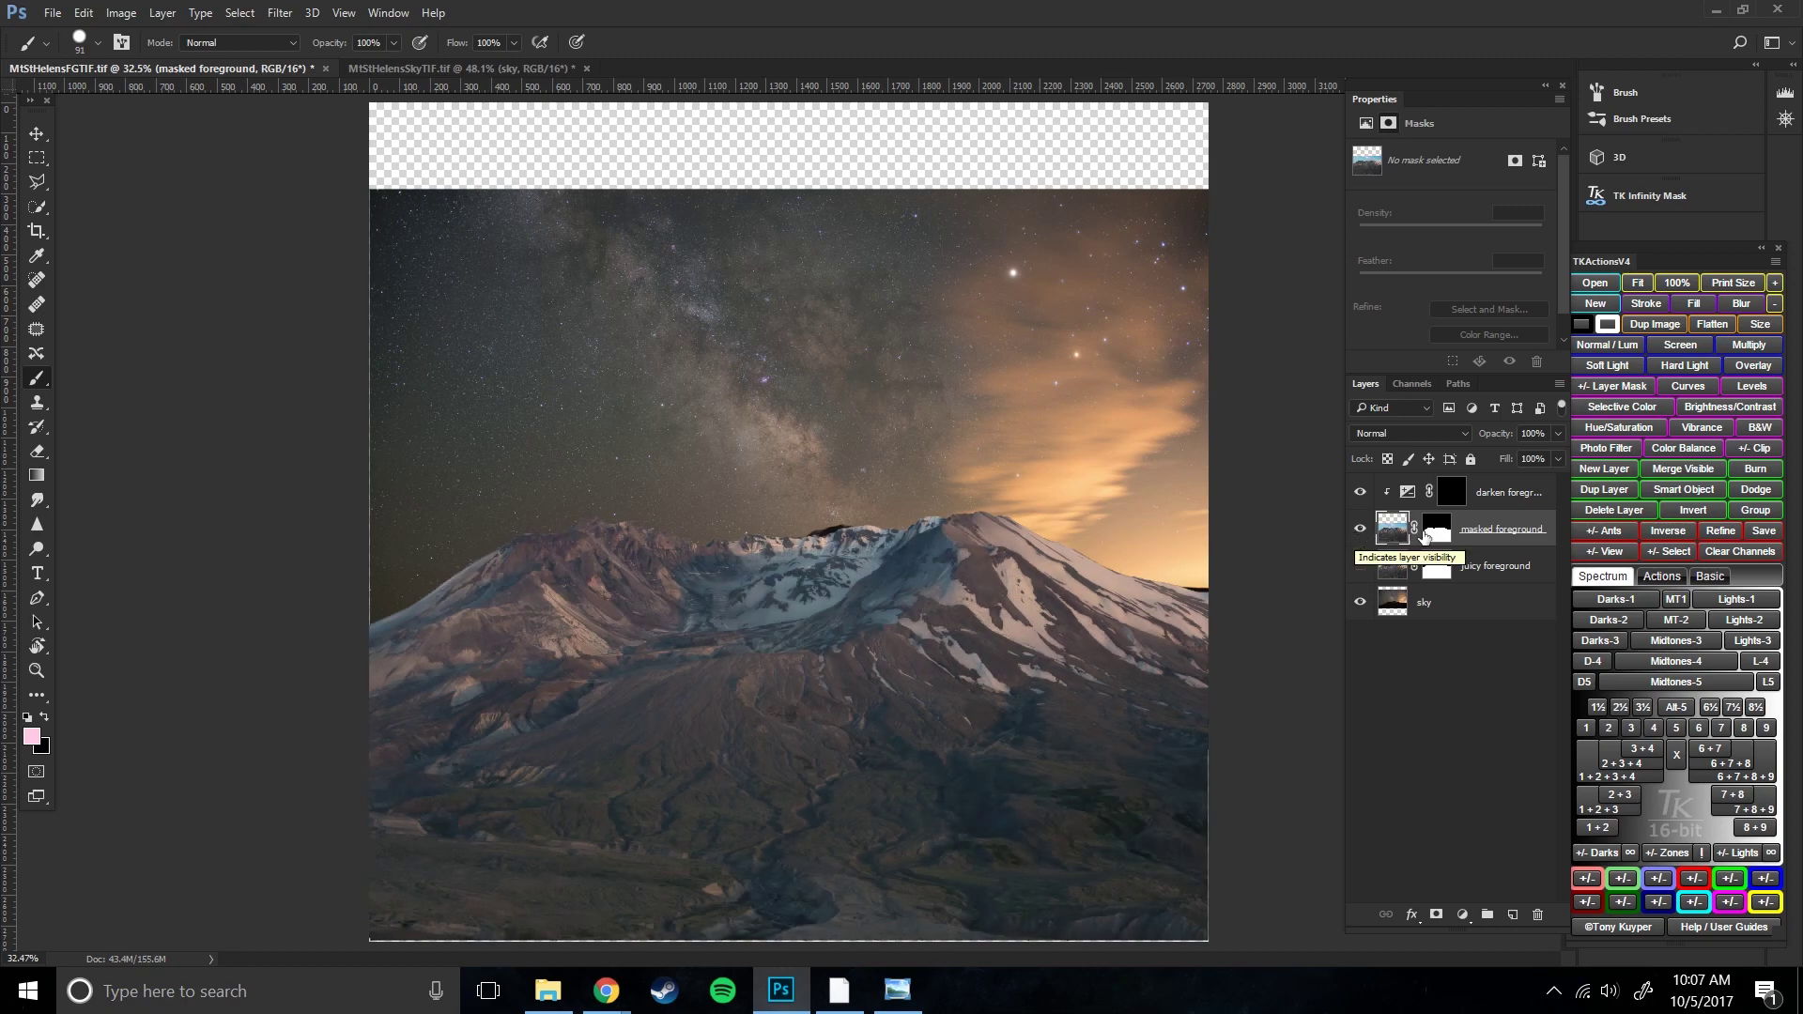
{"action": "left_click", "coordinate": [1406, 495]}
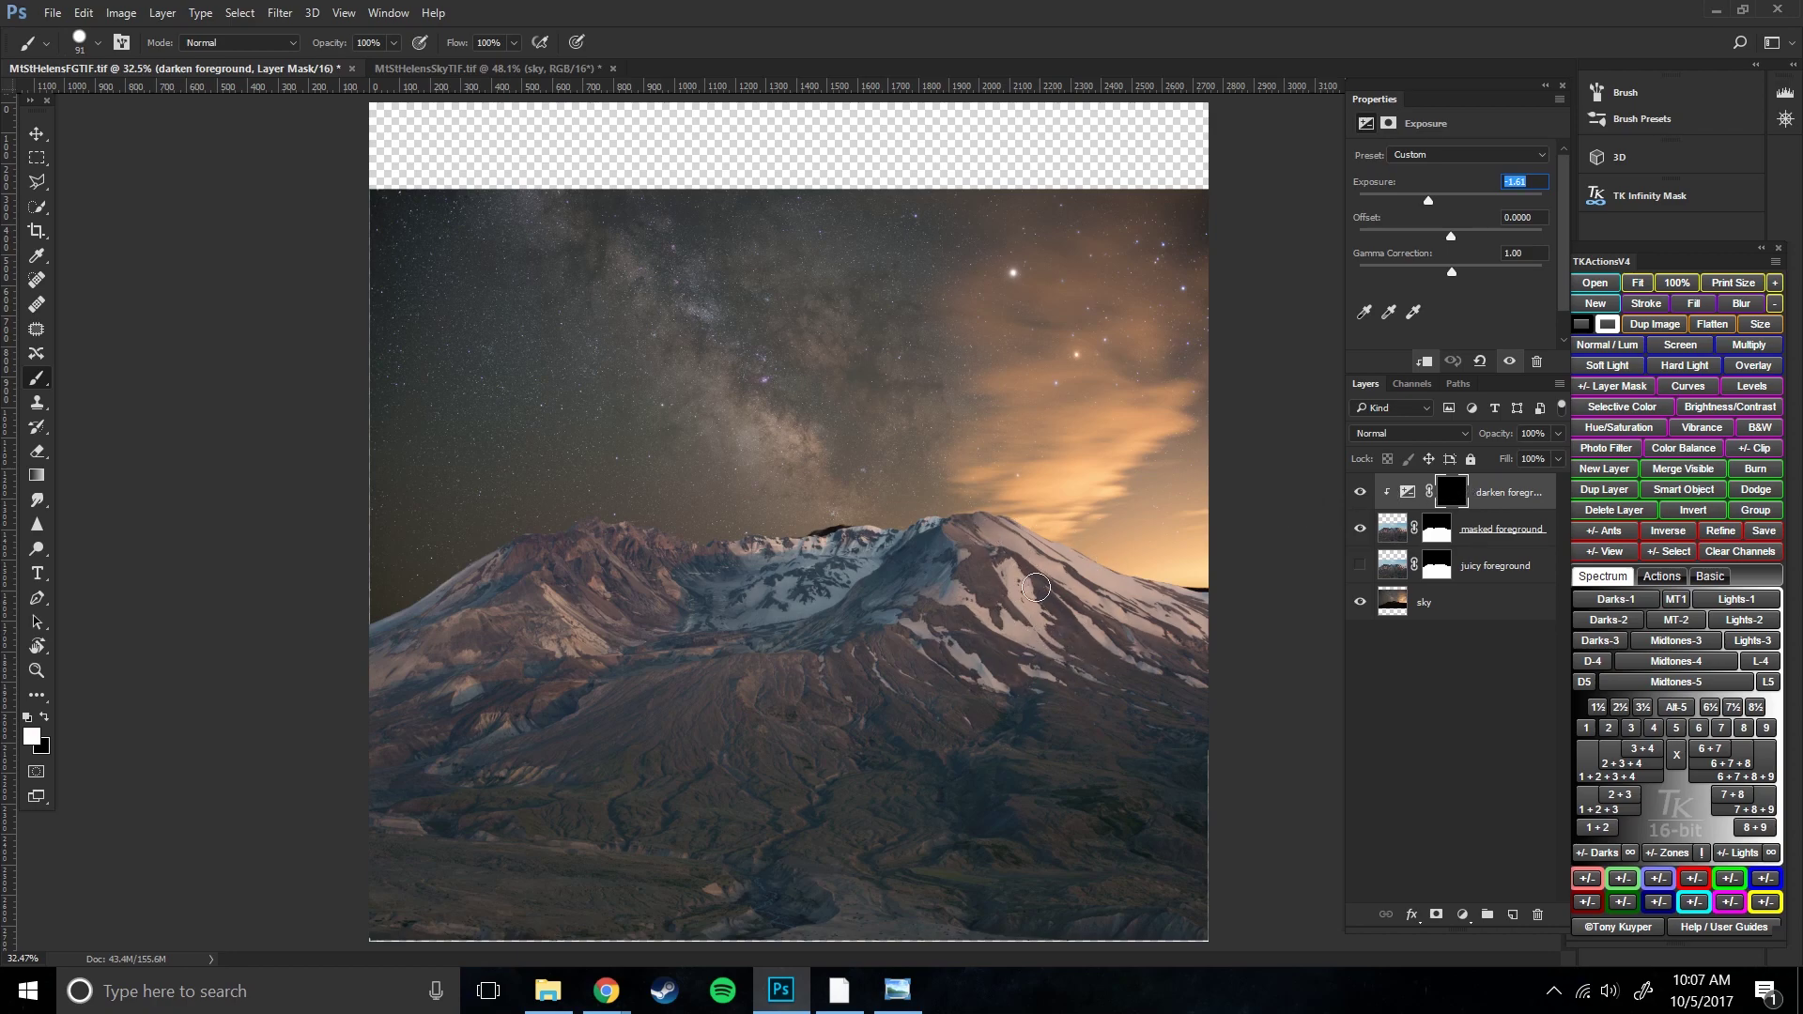
{"action": "left_click", "coordinate": [1455, 494]}
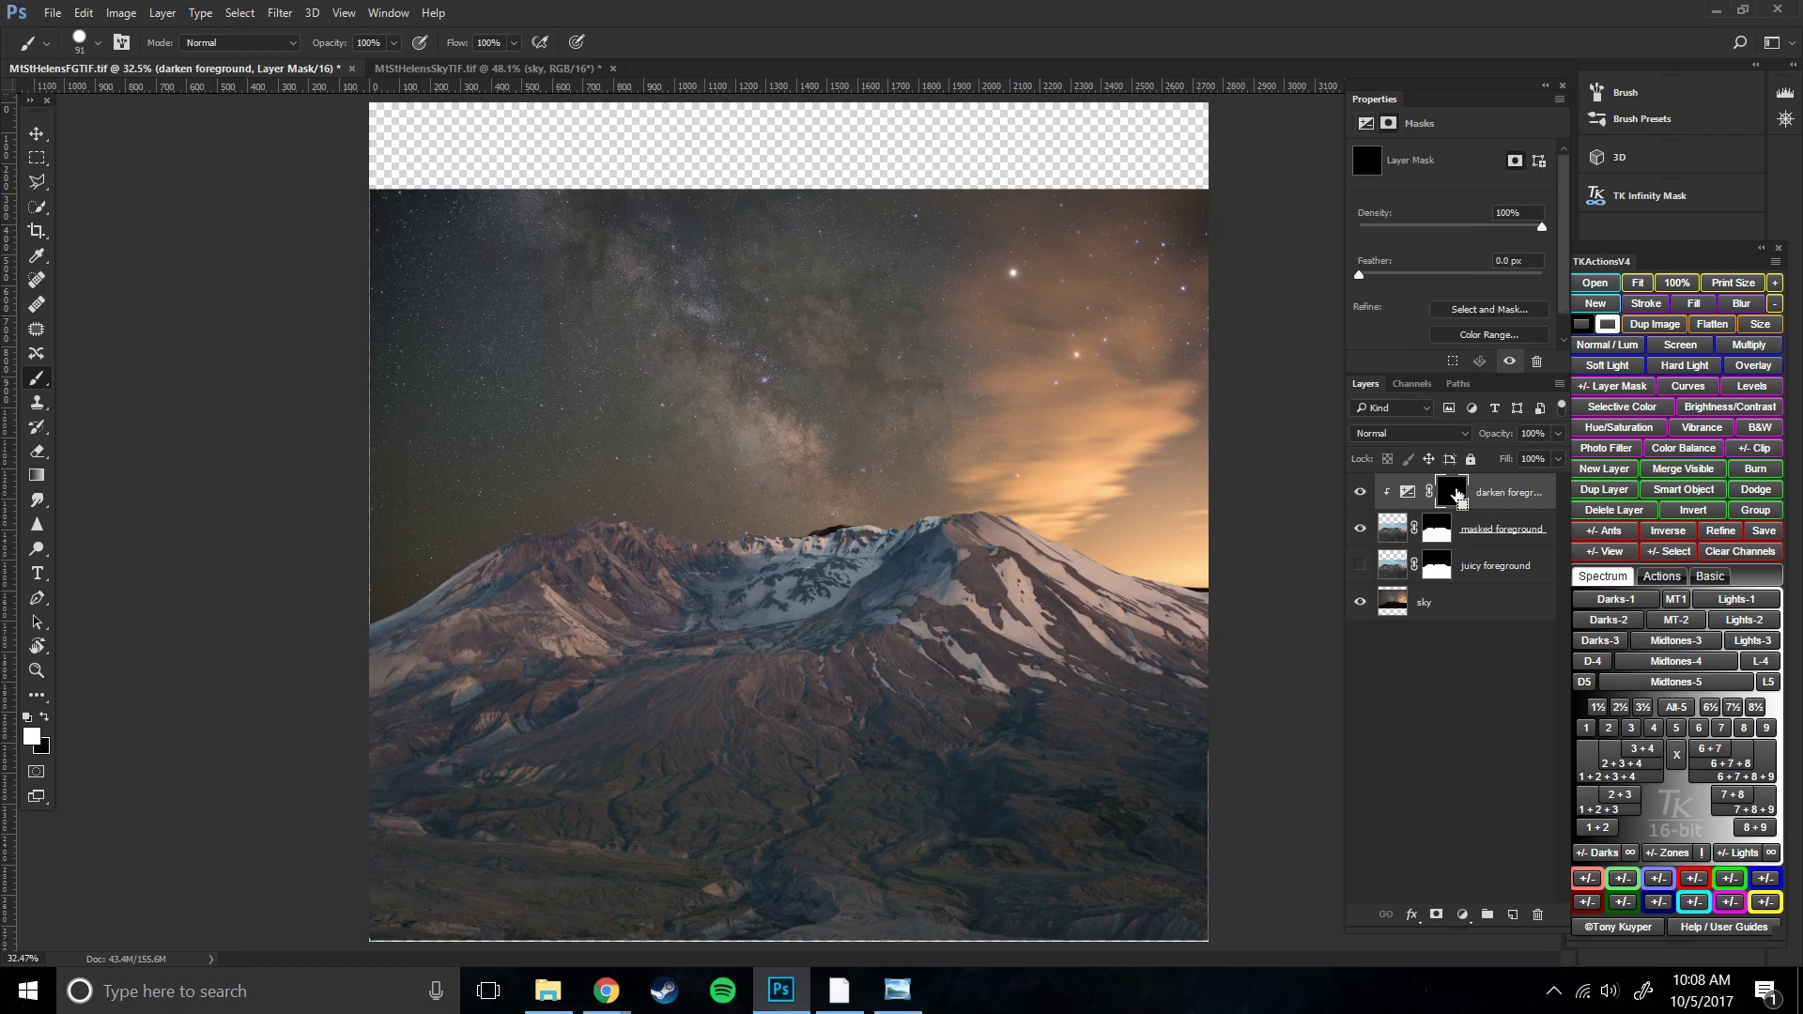
- Reapply the last Camera Raw filter settings to the masked foreground layer's image
{"action": "left_click", "coordinate": [1392, 534]}
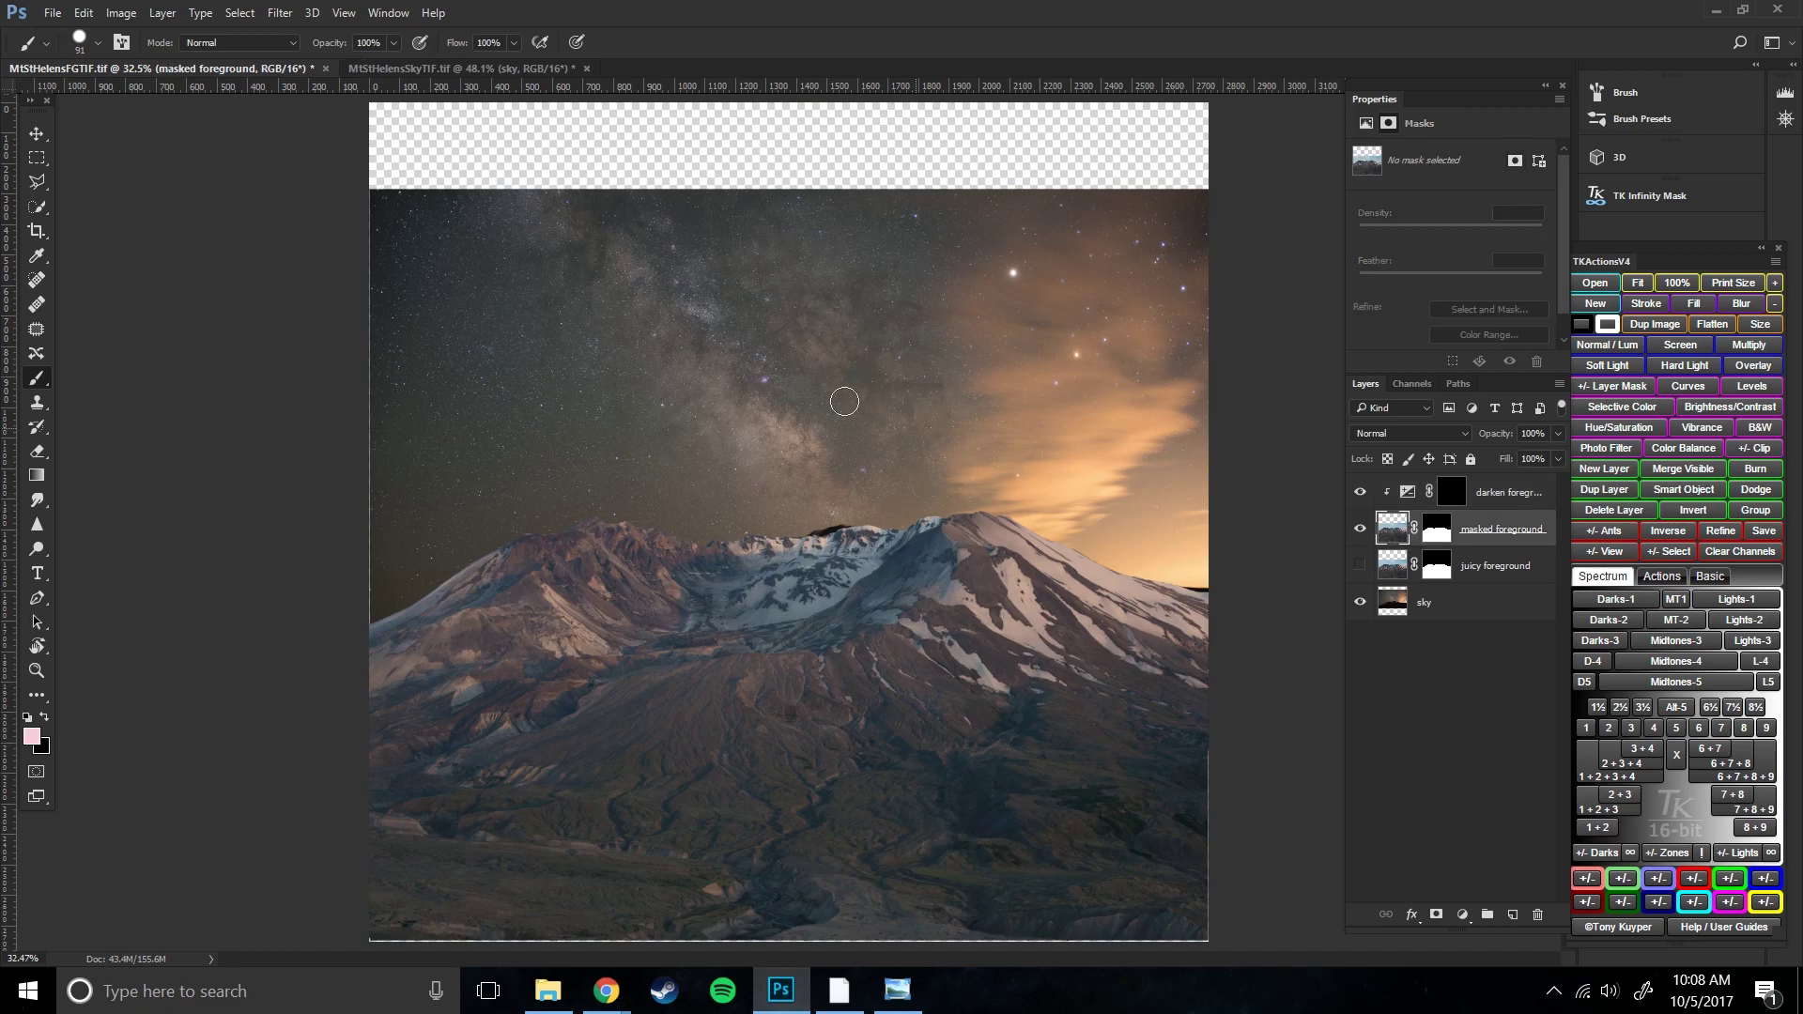
{"action": "left_click", "coordinate": [279, 13]}
{"action": "left_click", "coordinate": [282, 14]}
{"action": "left_click", "coordinate": [283, 15]}
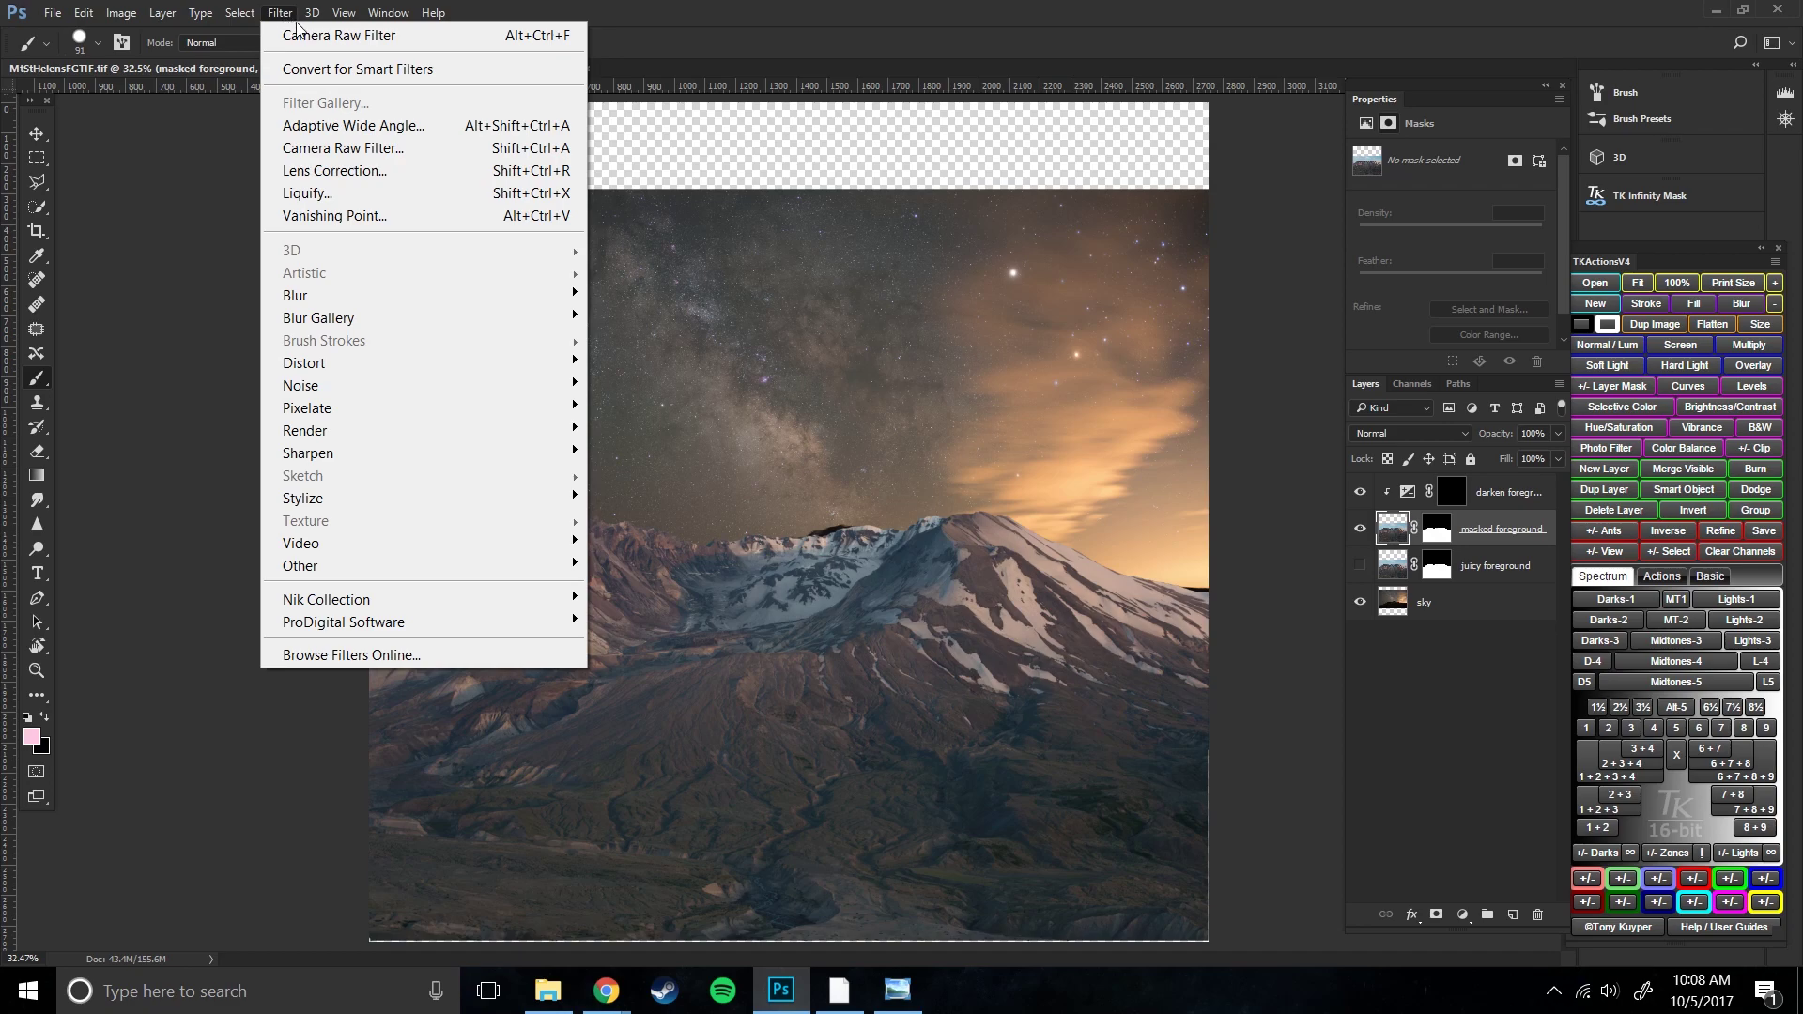
{"action": "left_click", "coordinate": [330, 35]}
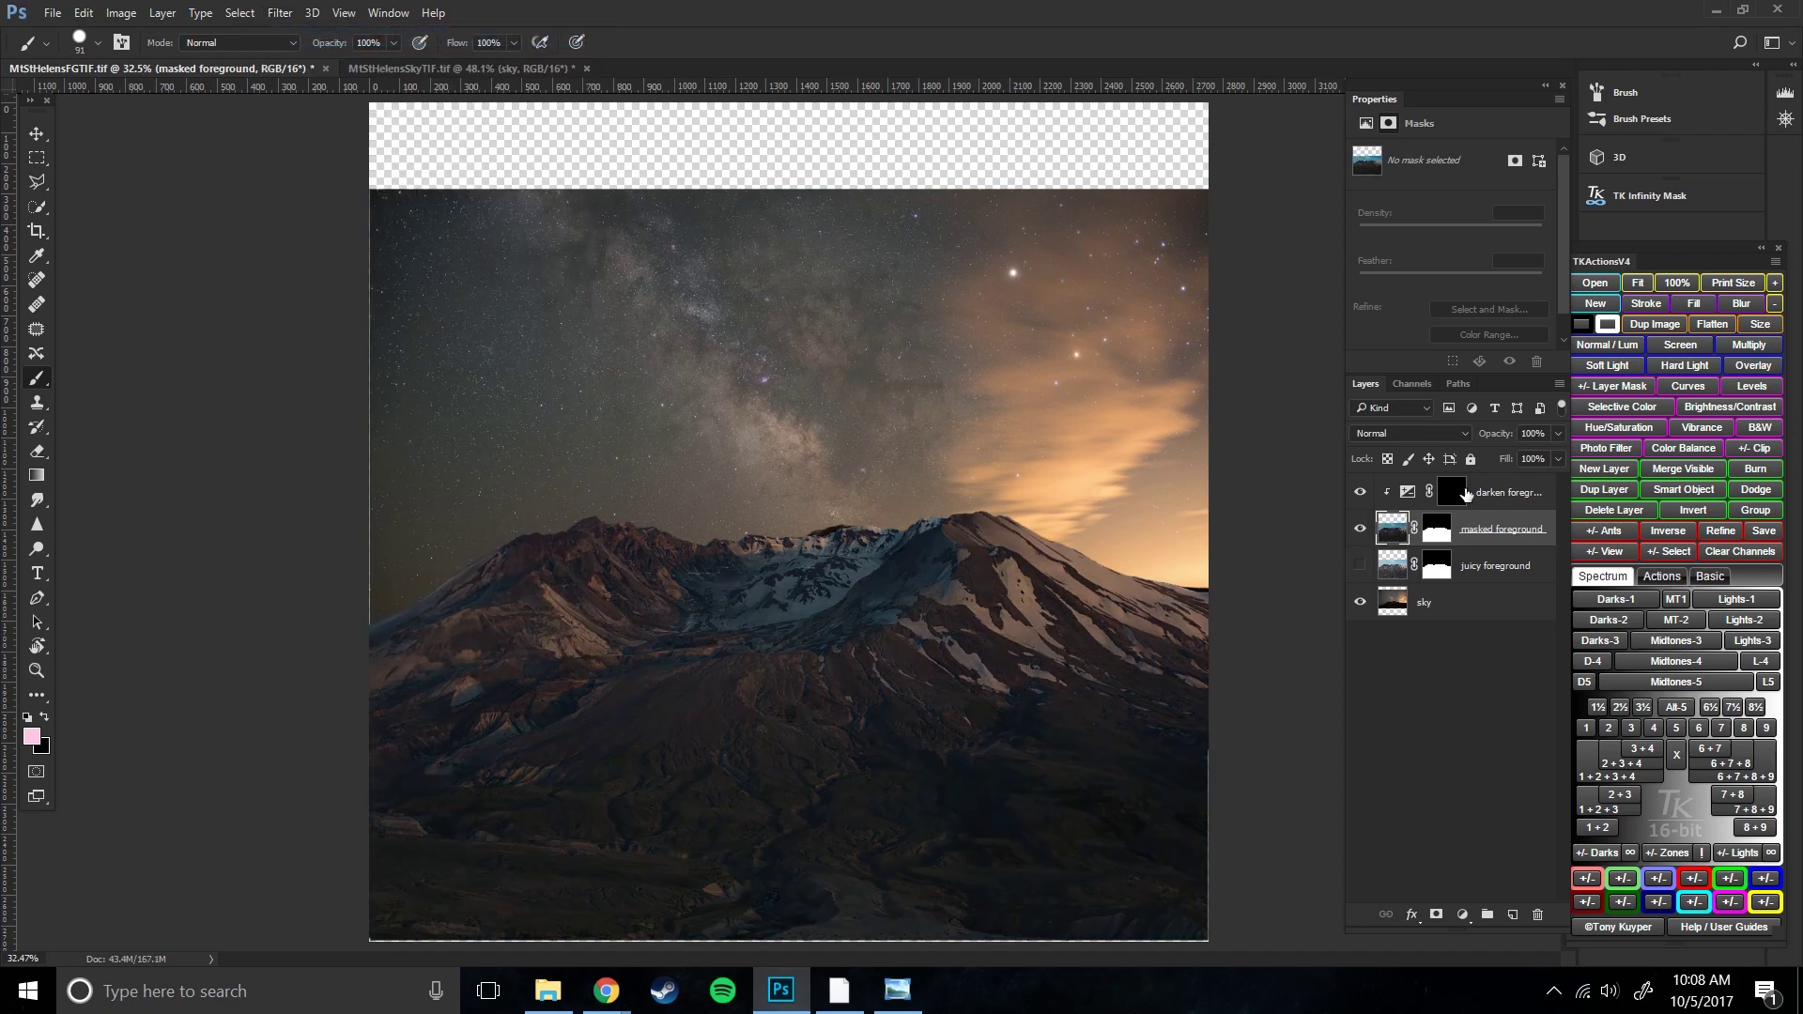
- Paint white on the darken foreground layer's mask over the mountain's middle and lower slopes with a 900 px brush
{"action": "left_click", "coordinate": [1458, 493]}
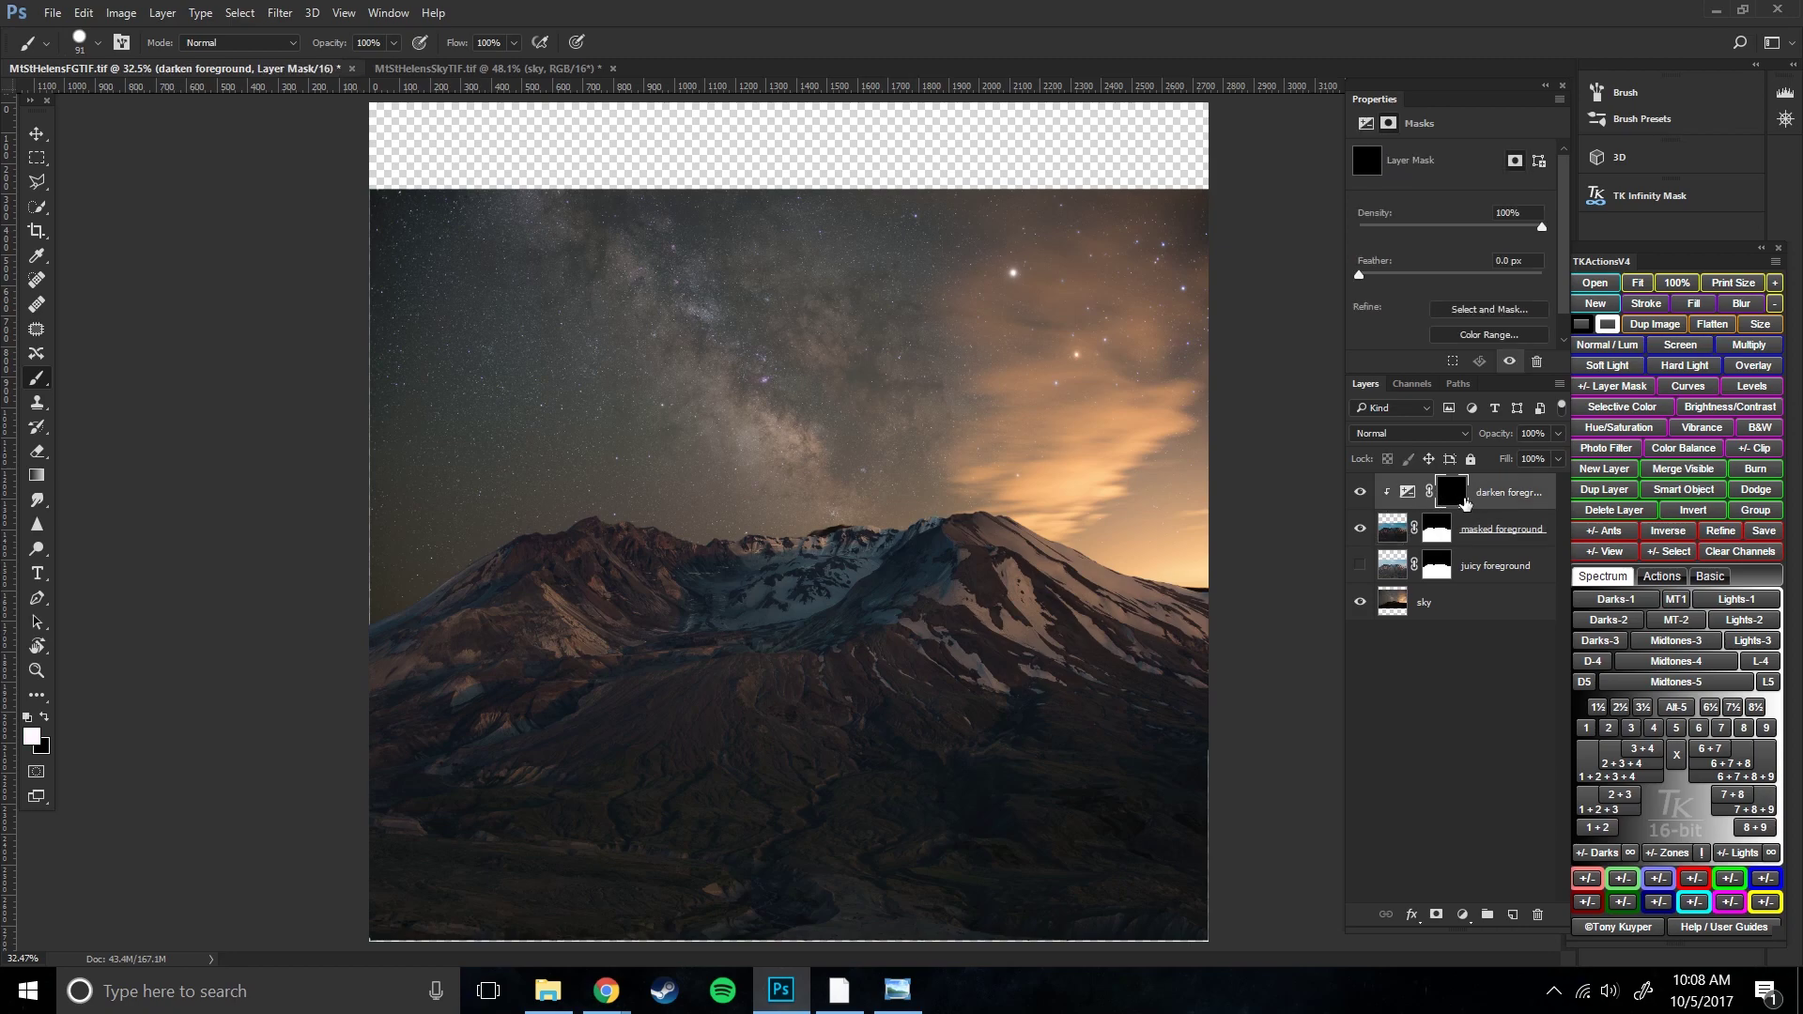
{"action": "left_click", "coordinate": [1487, 501]}
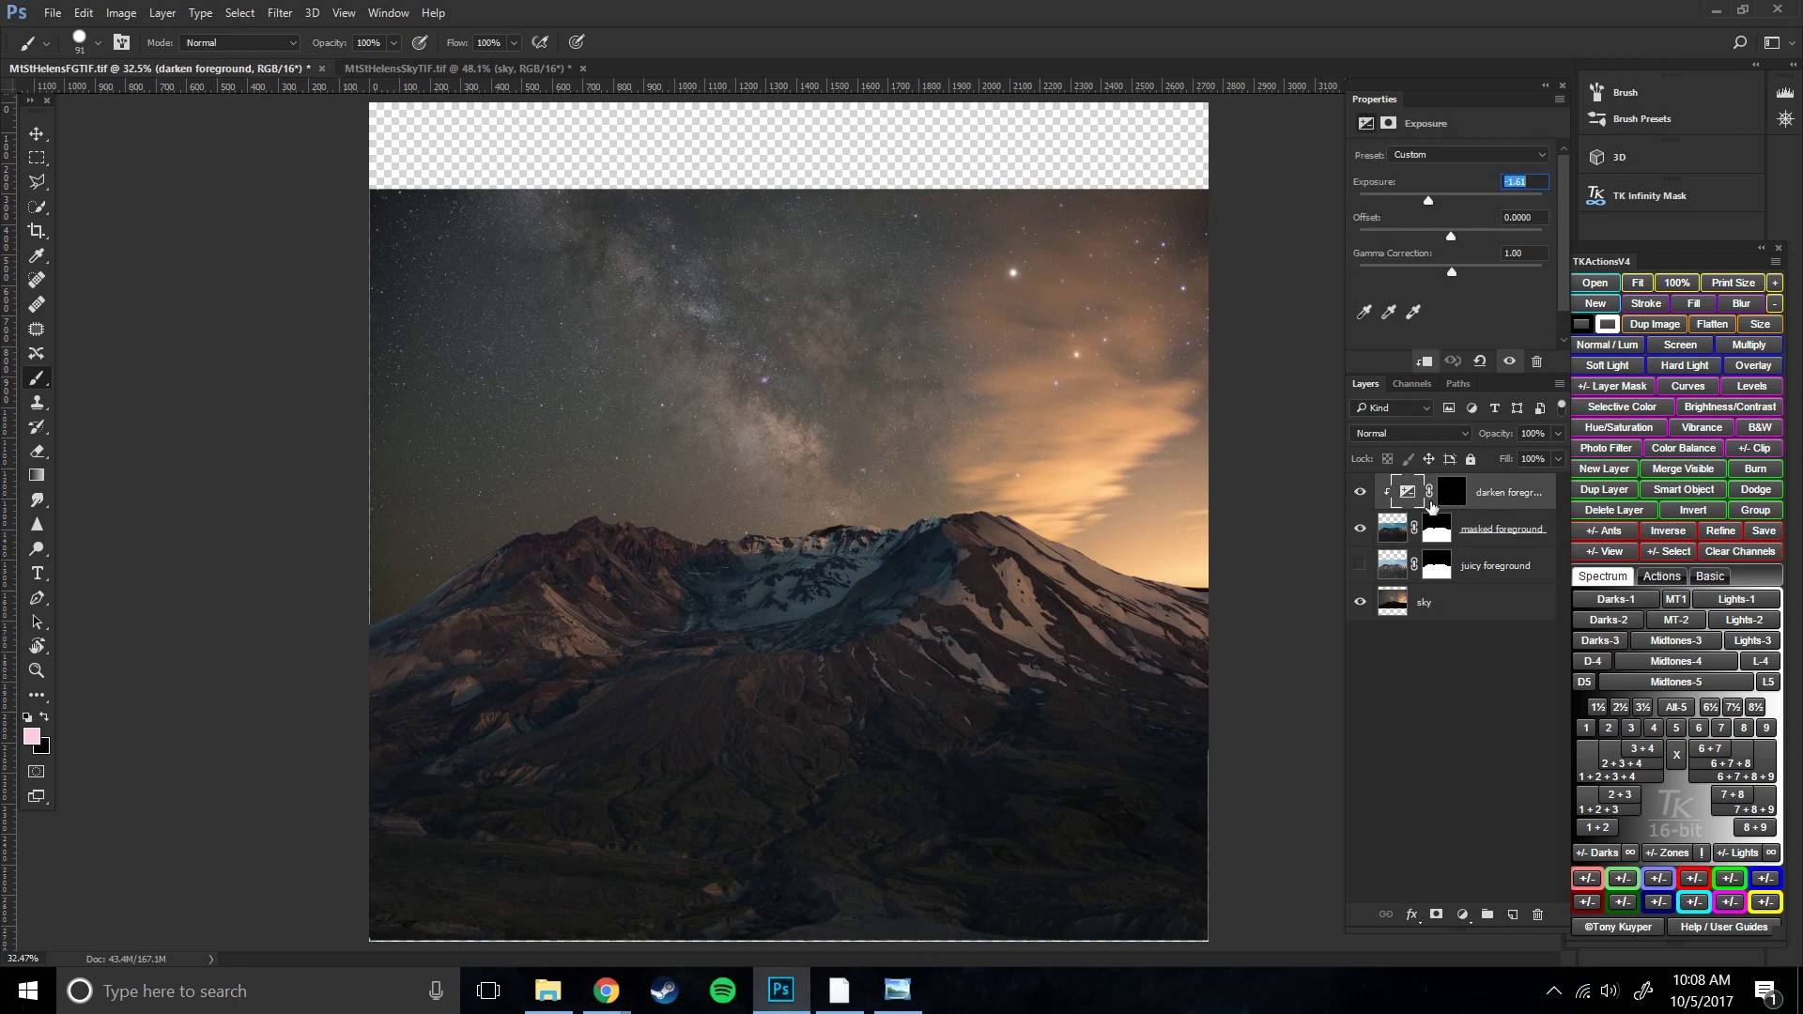
{"action": "left_click", "coordinate": [1449, 498]}
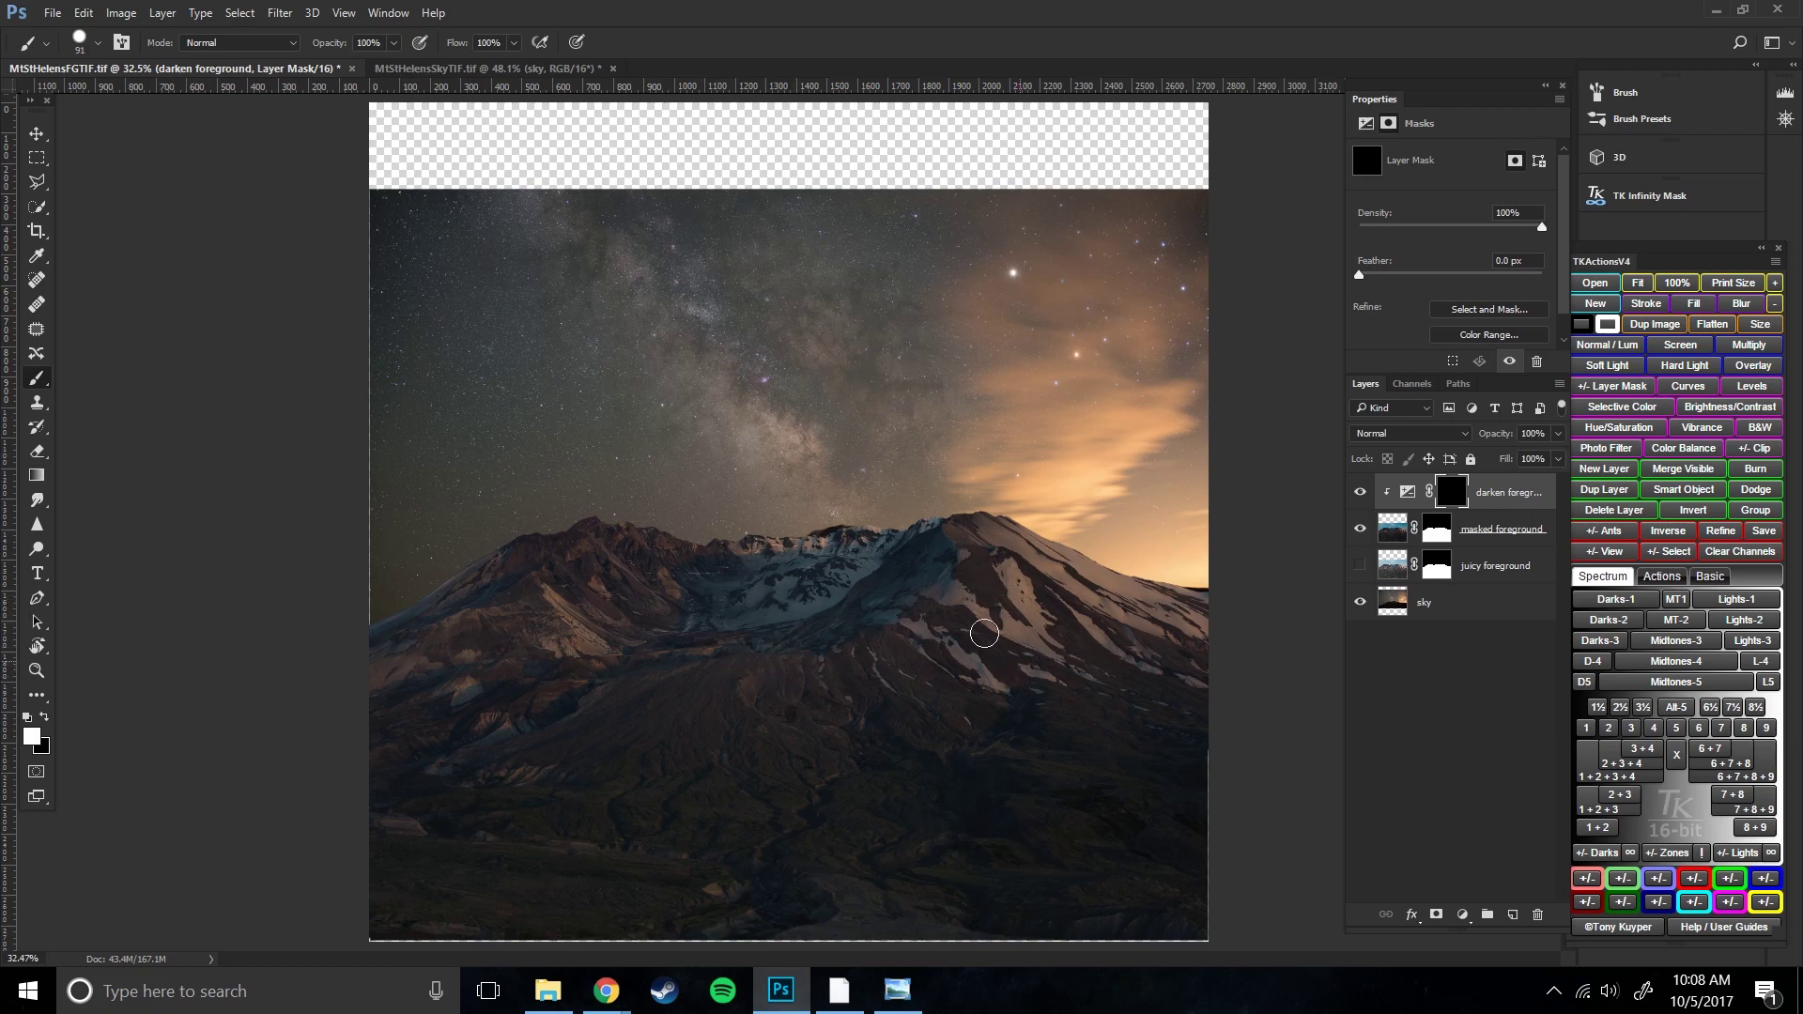
{"action": "key", "text": "bracketright"}
{"action": "key", "text": "bracketright"}
{"action": "key", "text": "bracketright"}
{"action": "key", "text": "bracketright"}
{"action": "key", "text": "bracketright"}
{"action": "key", "text": "bracketright"}
{"action": "key", "text": "bracketright"}
{"action": "key", "text": "bracketright"}
{"action": "key", "text": "bracketright"}
{"action": "key", "text": "bracketright"}
{"action": "key", "text": "bracketright"}
{"action": "key", "text": "bracketright"}
{"action": "mouse_move", "coordinate": [582, 751]}
{"action": "left_mouse_down"}
{"action": "mouse_move", "coordinate": [659, 705]}
{"action": "mouse_move", "coordinate": [894, 845]}
{"action": "mouse_move", "coordinate": [869, 817]}
{"action": "mouse_move", "coordinate": [594, 757]}
{"action": "mouse_move", "coordinate": [625, 757]}
{"action": "mouse_move", "coordinate": [692, 603]}
{"action": "mouse_move", "coordinate": [641, 708]}
{"action": "mouse_move", "coordinate": [759, 735]}
{"action": "left_mouse_up"}
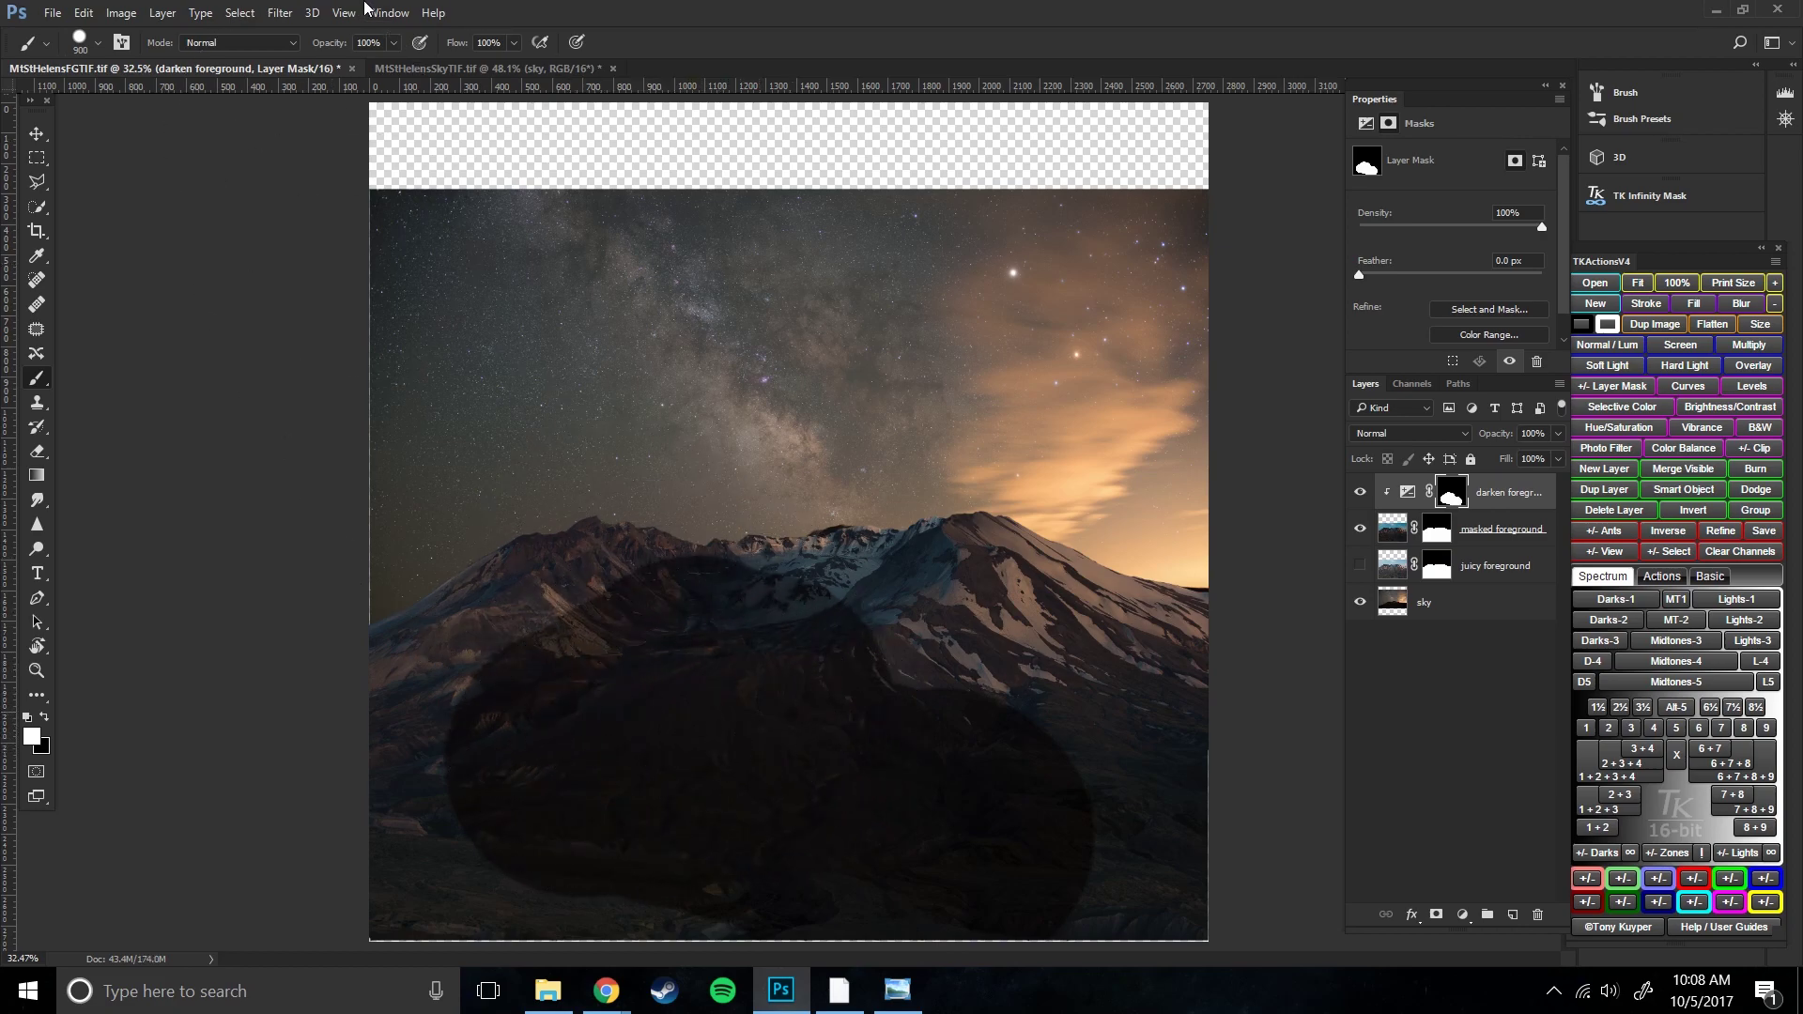
- Undo the mask painting and Camera Raw filter, and step back through the history to the Delete Layer state
{"action": "key", "text": "ctrl+BackSpace"}
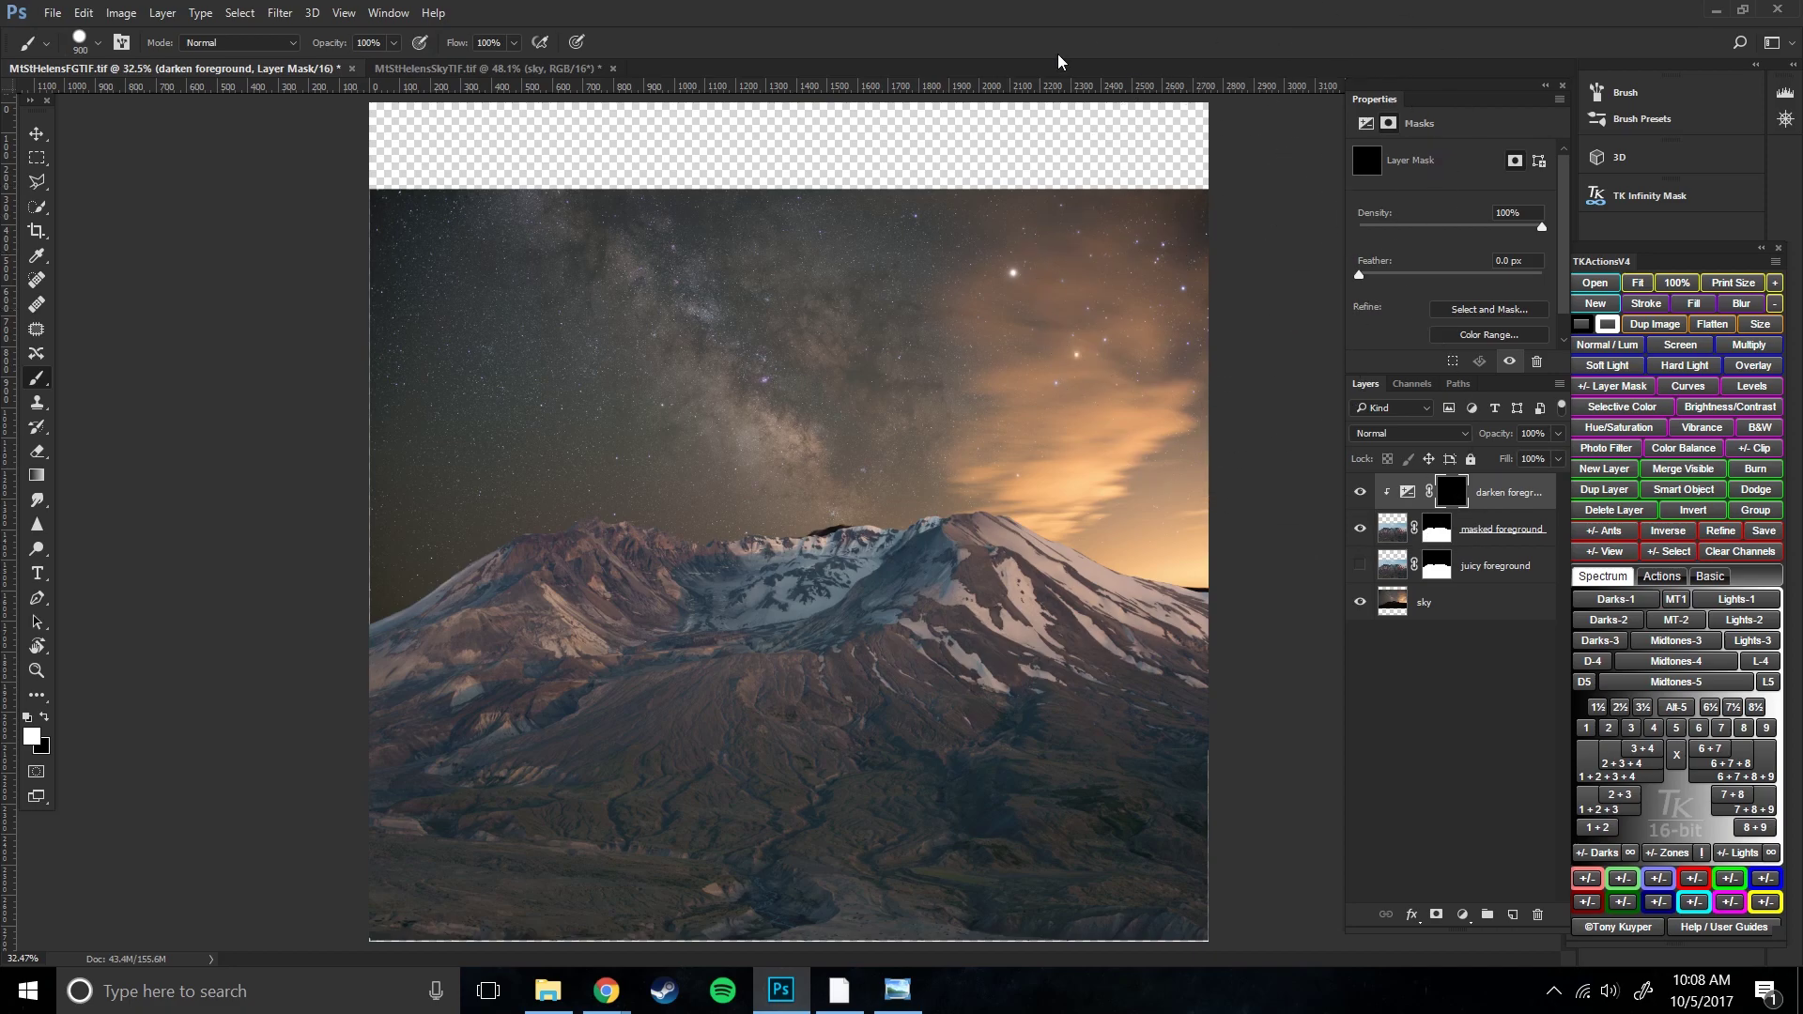
{"action": "left_click", "coordinate": [355, 15]}
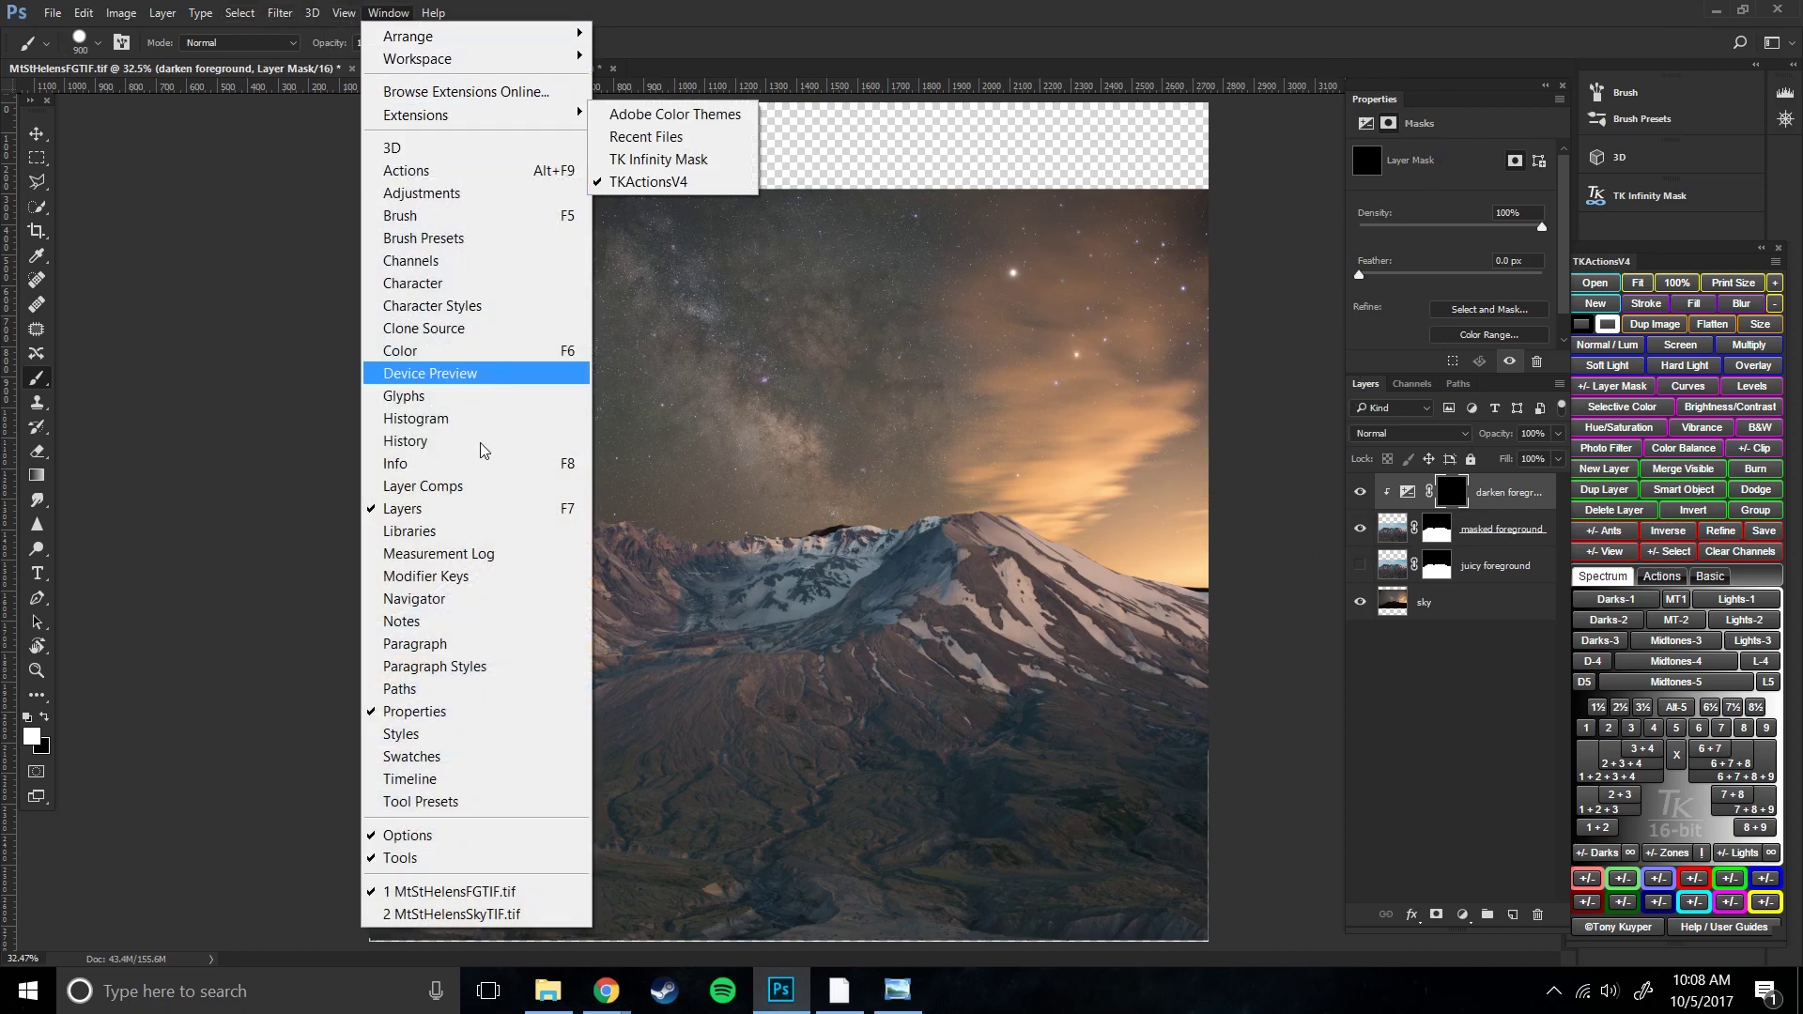
{"action": "left_click", "coordinate": [447, 442]}
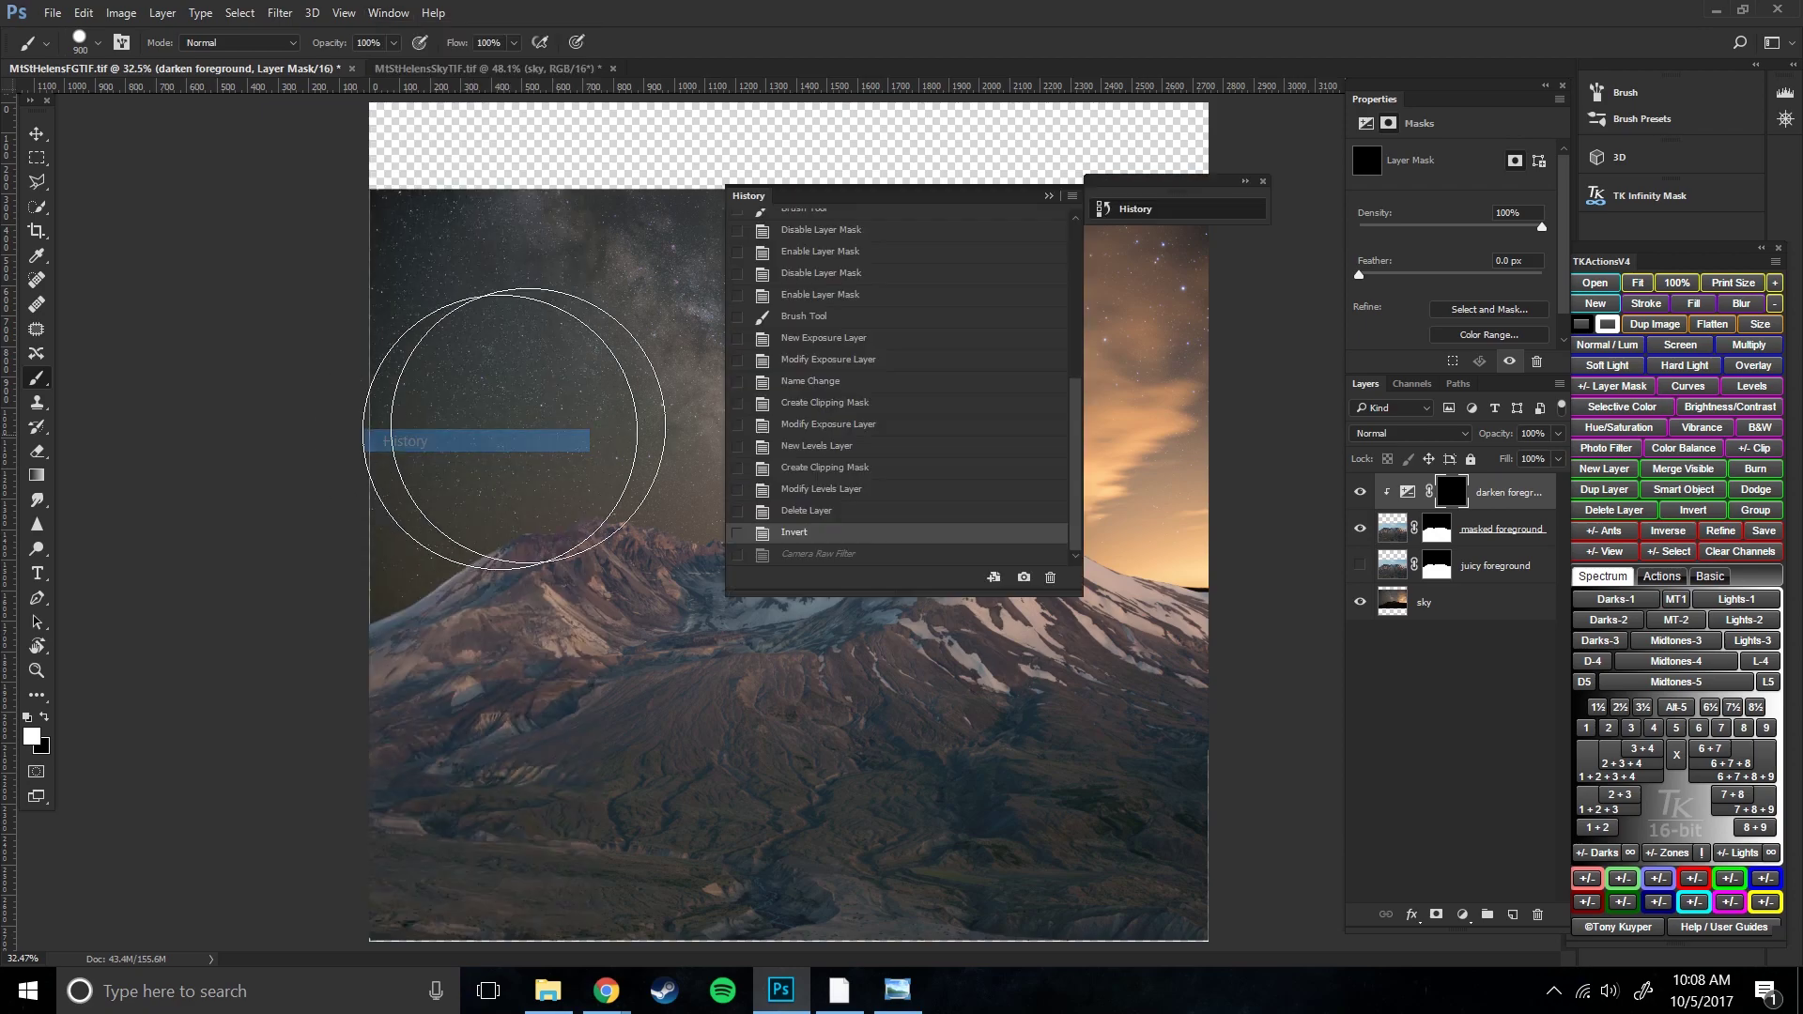
{"action": "left_click_drag", "start_coordinate": [988, 204], "coordinate": [319, 138]}
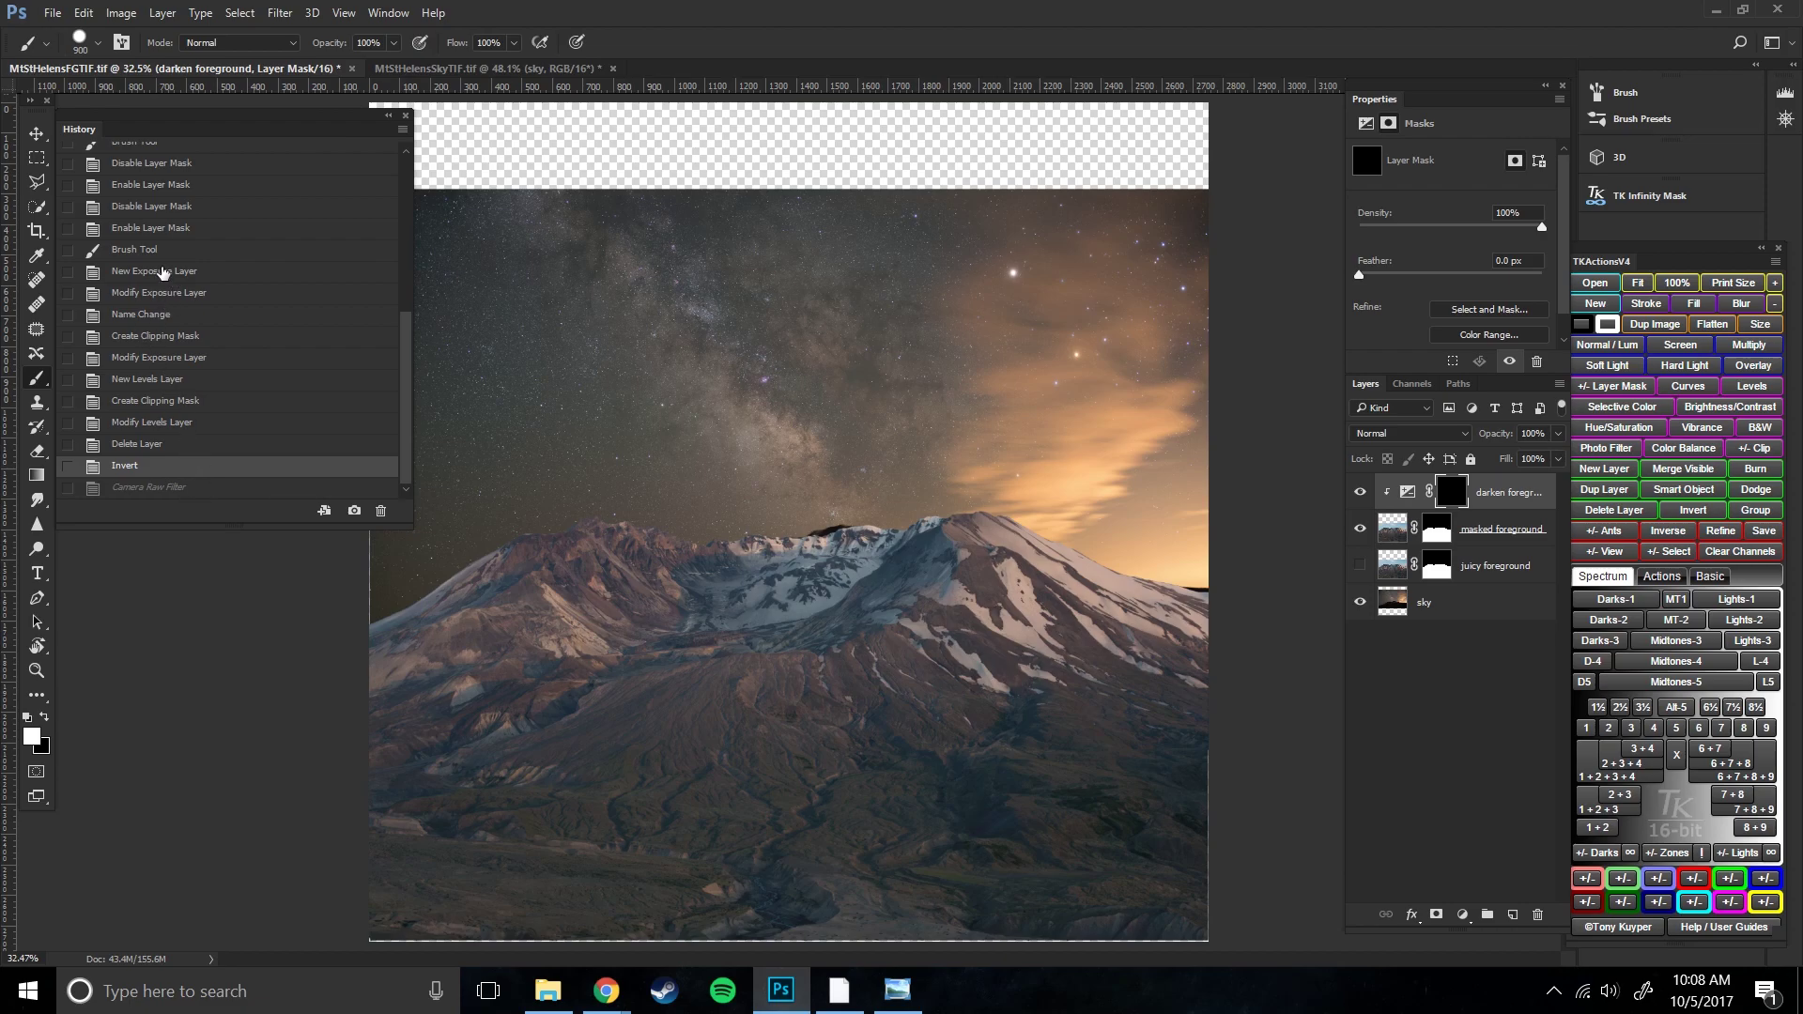
{"action": "scroll", "coordinate": [145, 351], "scroll_direction": "up", "scroll_amount": 2}
{"action": "scroll", "coordinate": [145, 355], "scroll_direction": "down", "scroll_amount": 2}
{"action": "left_click", "coordinate": [171, 402]}
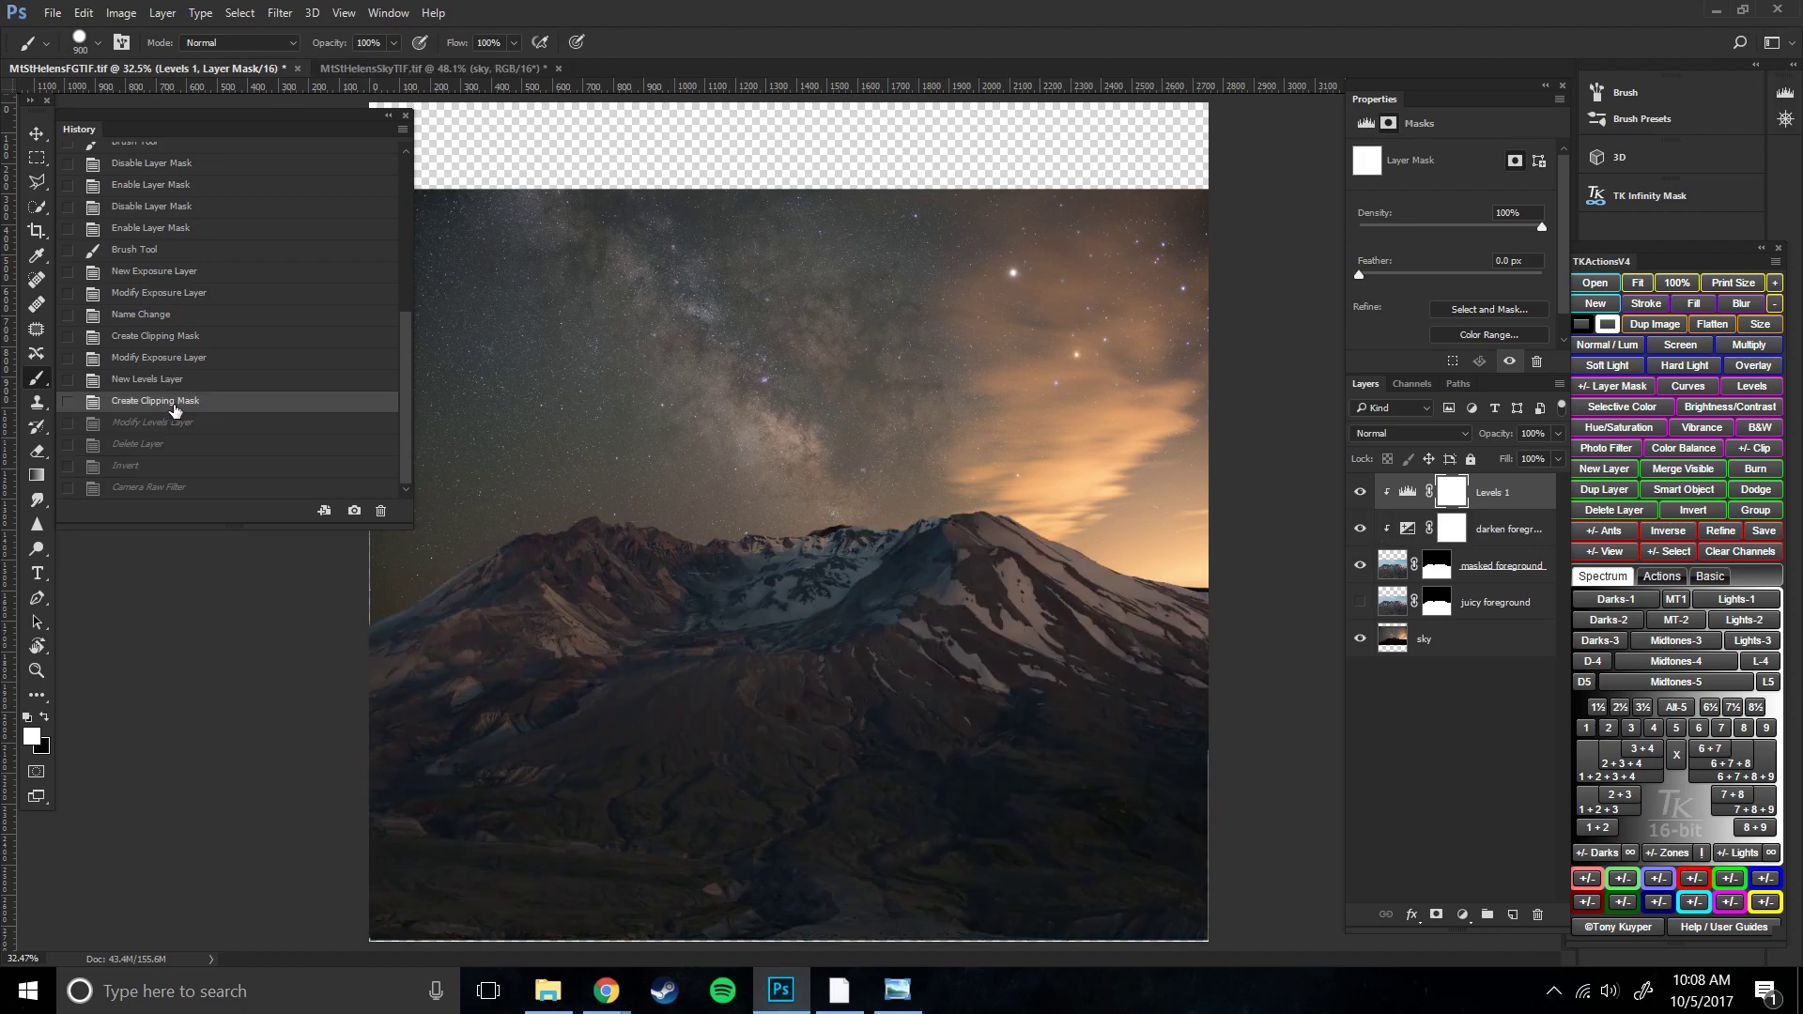
{"action": "left_click", "coordinate": [172, 424]}
{"action": "left_click", "coordinate": [169, 447]}
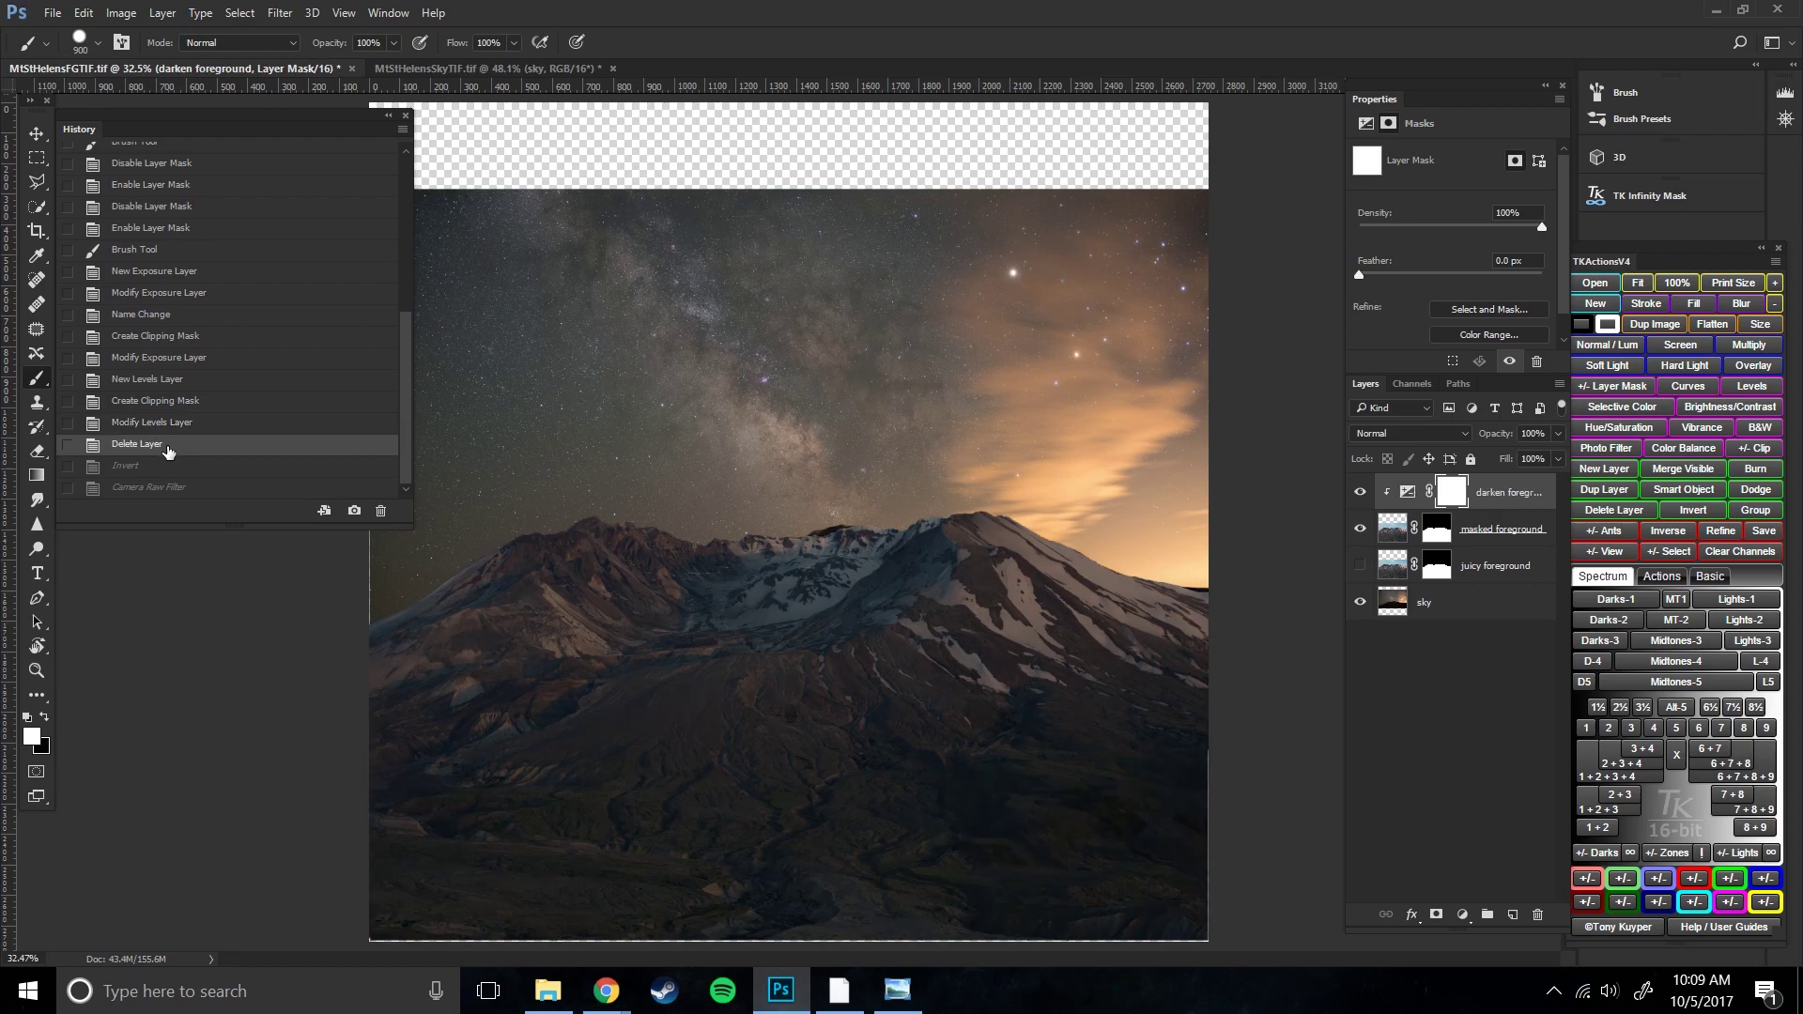
- Step the history back to the Modify Levels Layer state, delete the Levels 1 layer again and close the history
{"action": "left_click", "coordinate": [164, 467]}
{"action": "left_click", "coordinate": [160, 445]}
{"action": "left_click", "coordinate": [1407, 491]}
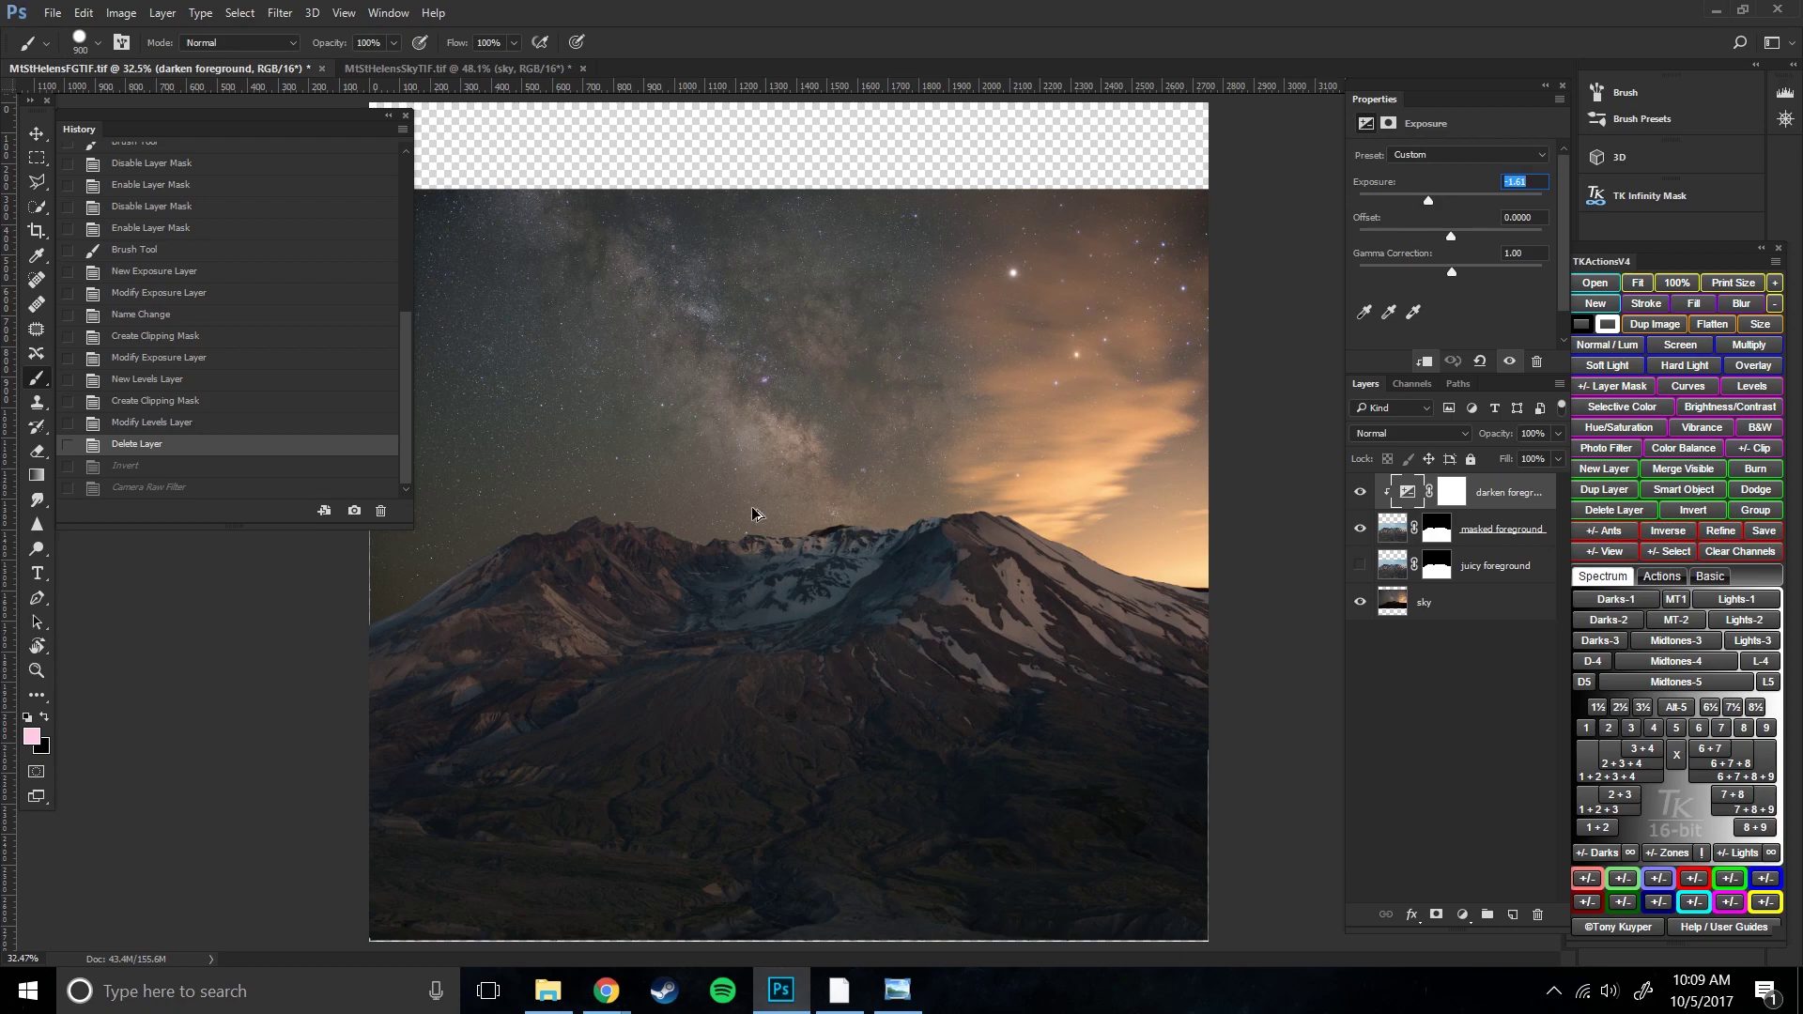
{"action": "left_click", "coordinate": [135, 422]}
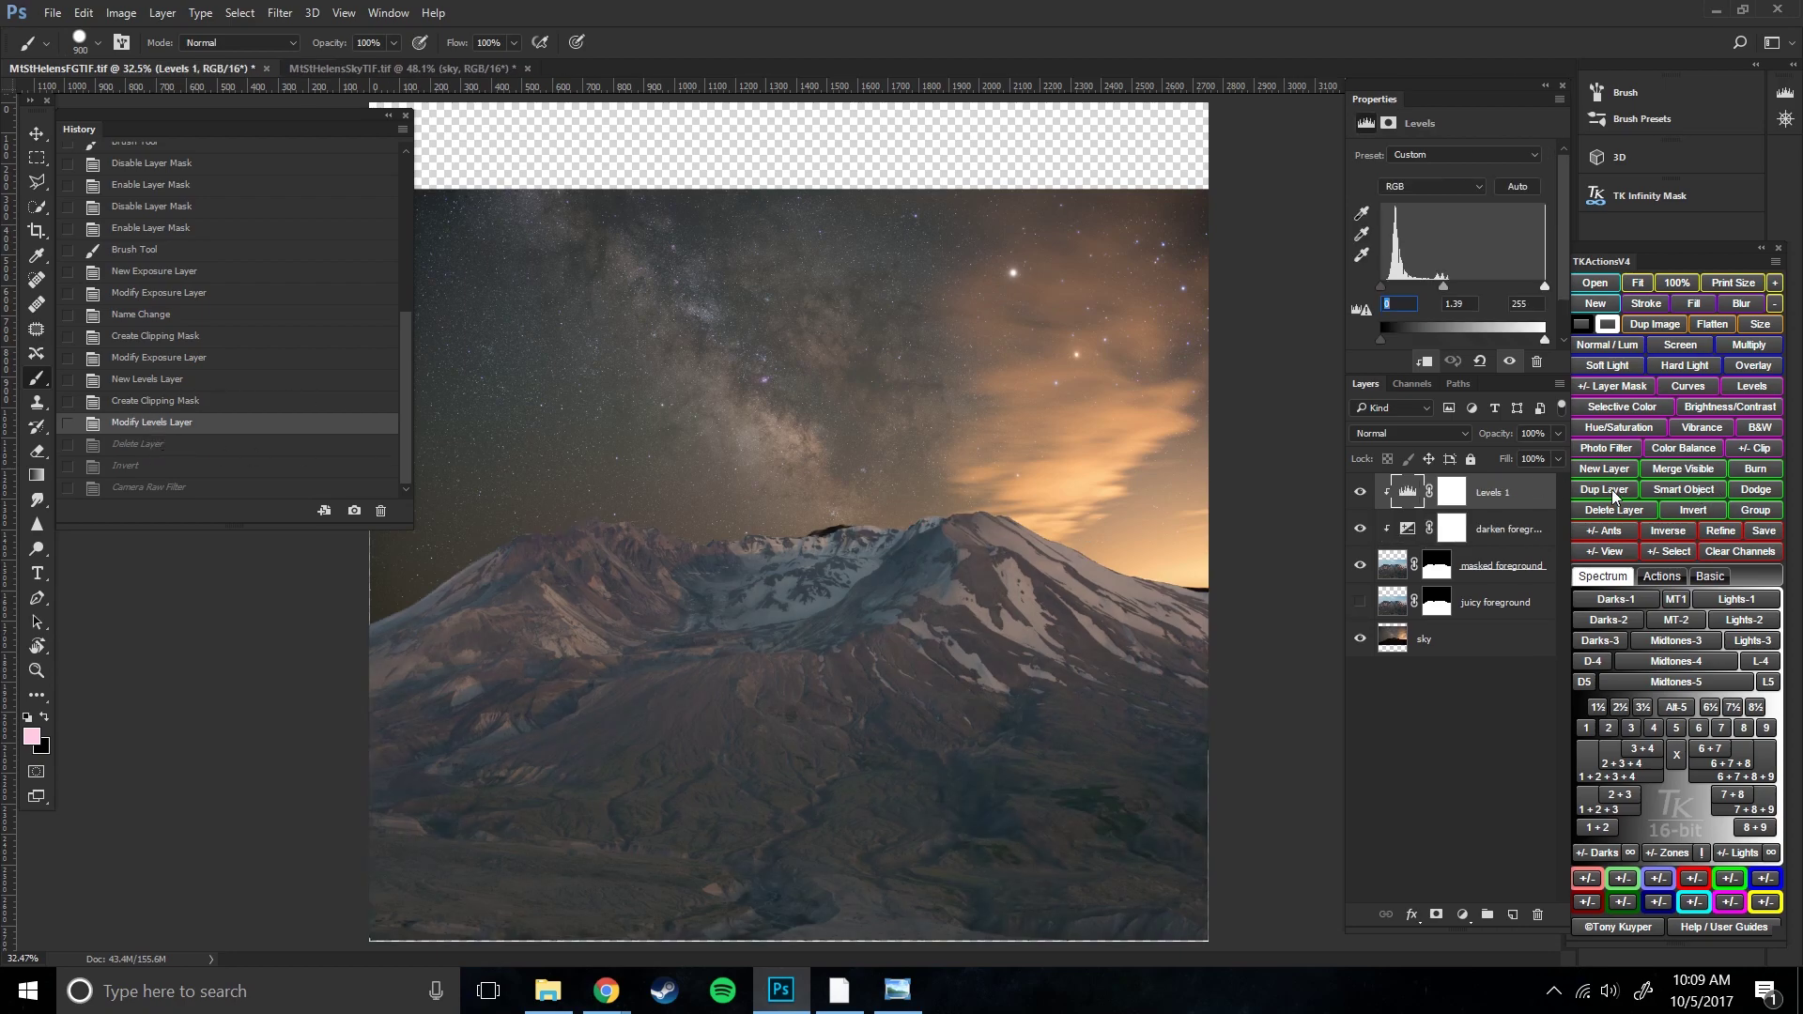
{"action": "left_click_drag", "start_coordinate": [1520, 504], "coordinate": [1537, 914]}
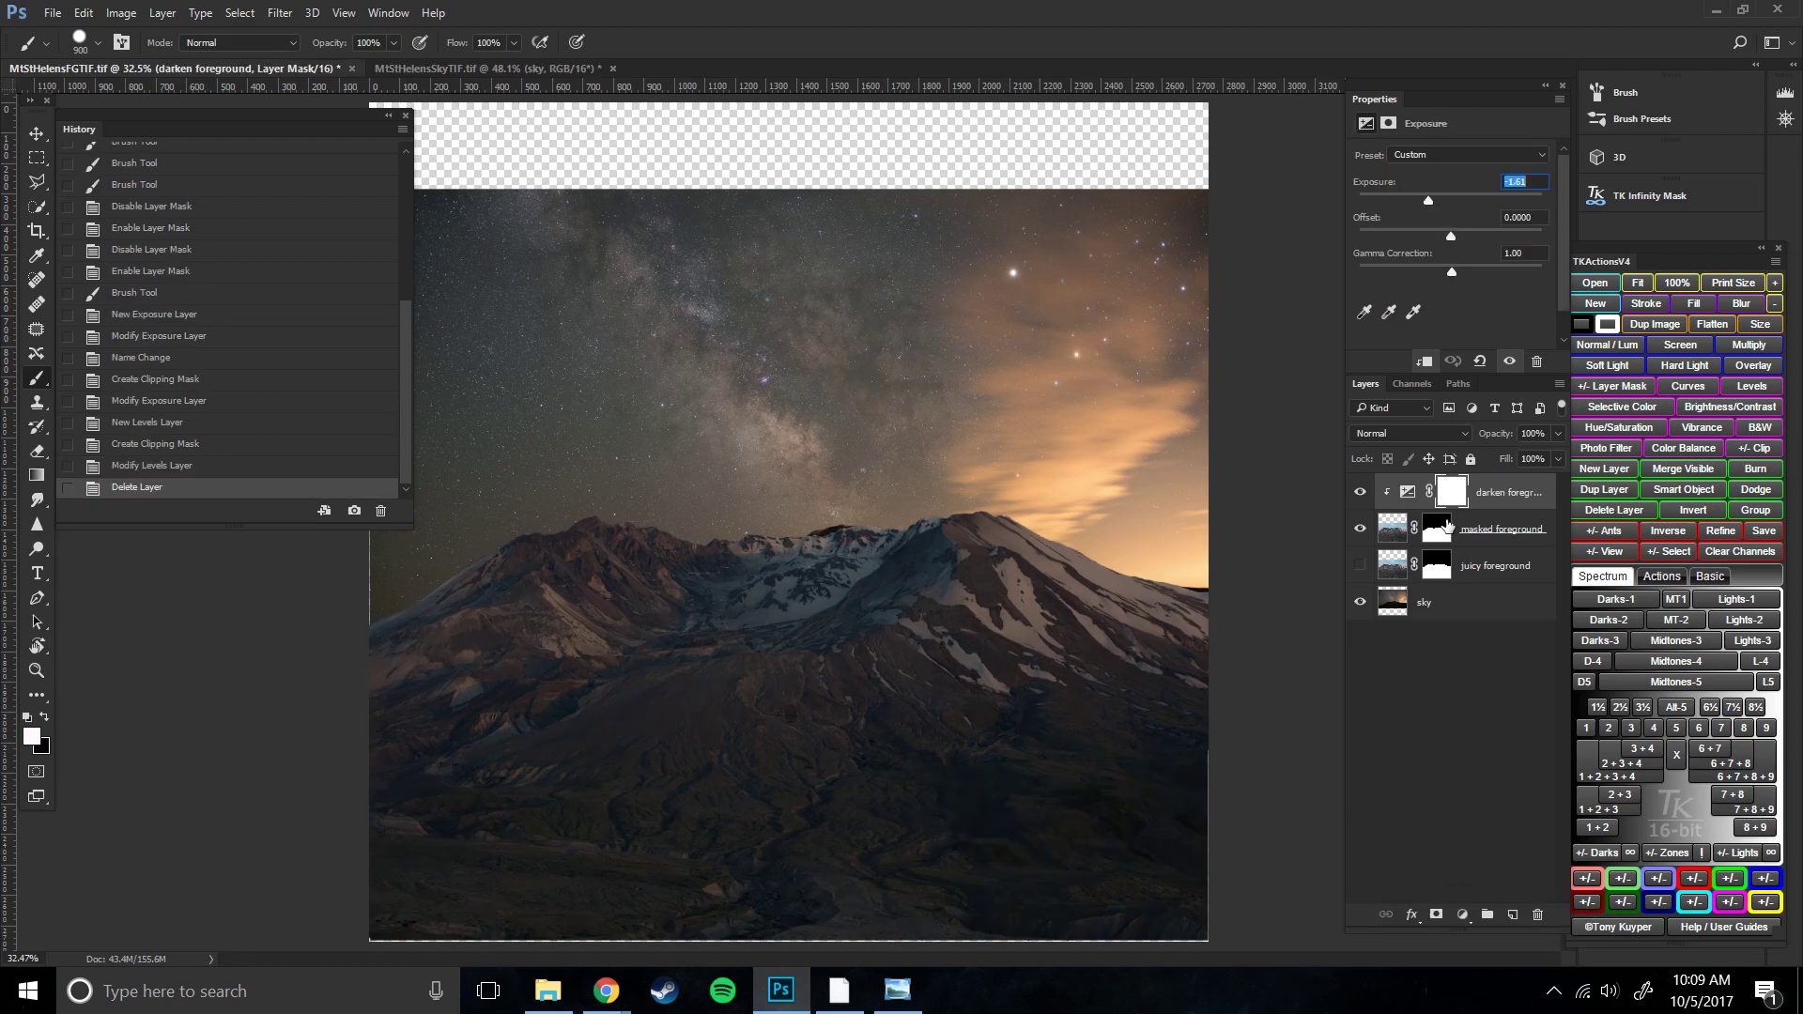
{"action": "left_click", "coordinate": [1406, 494]}
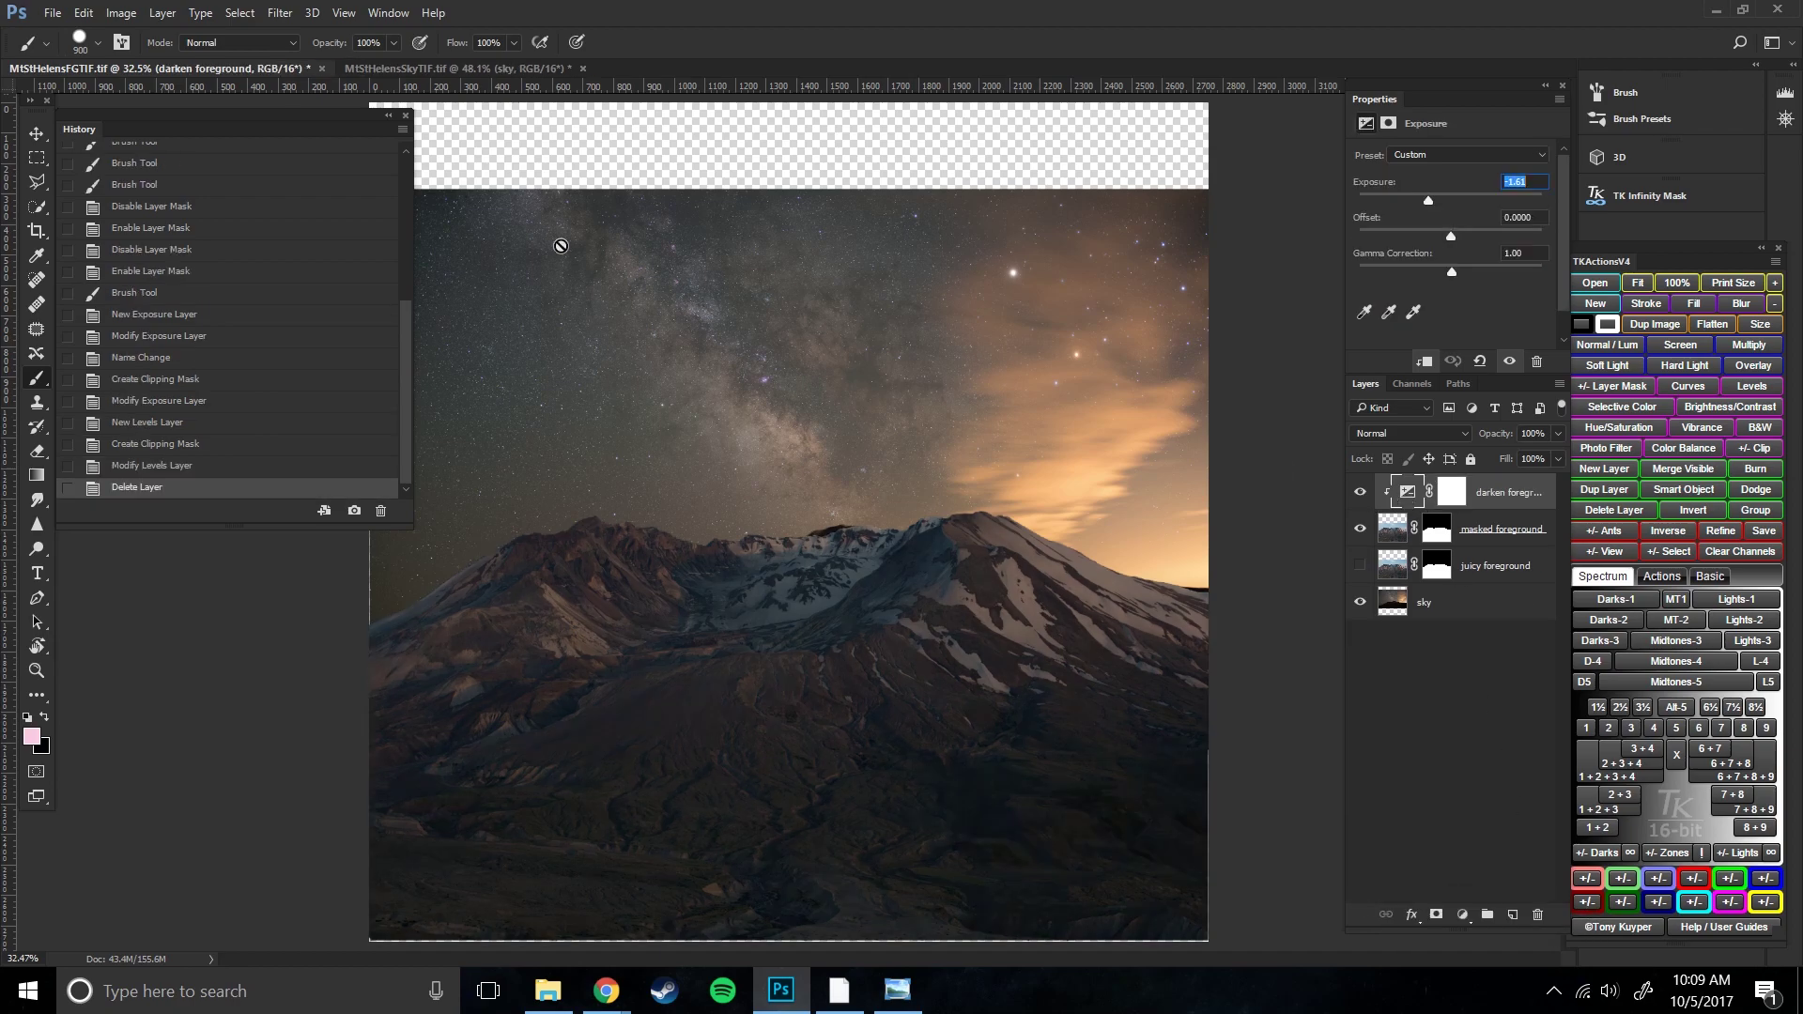
{"action": "left_click", "coordinate": [407, 115]}
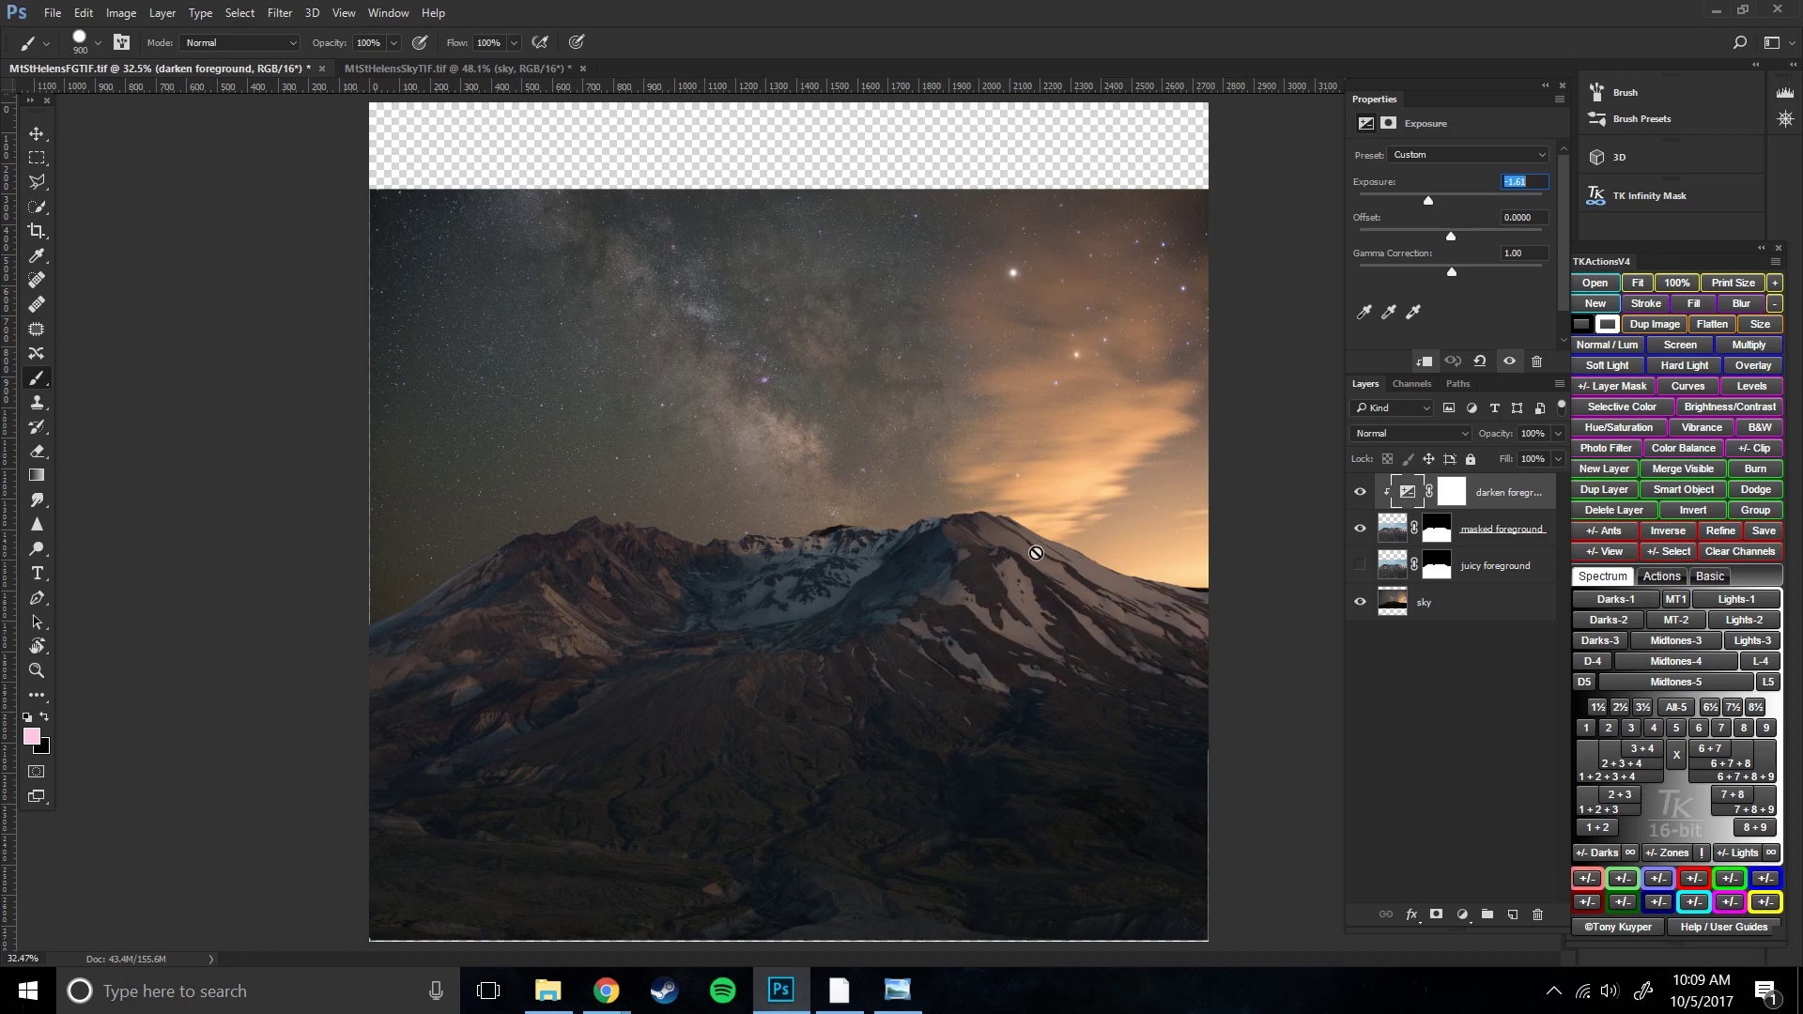
- Hide the darken foreground layer and select the mountain's snow on the masked foreground layer using Color Range with a fuzziness of 91
{"action": "left_click", "coordinate": [1451, 491]}
{"action": "left_click", "coordinate": [1360, 492]}
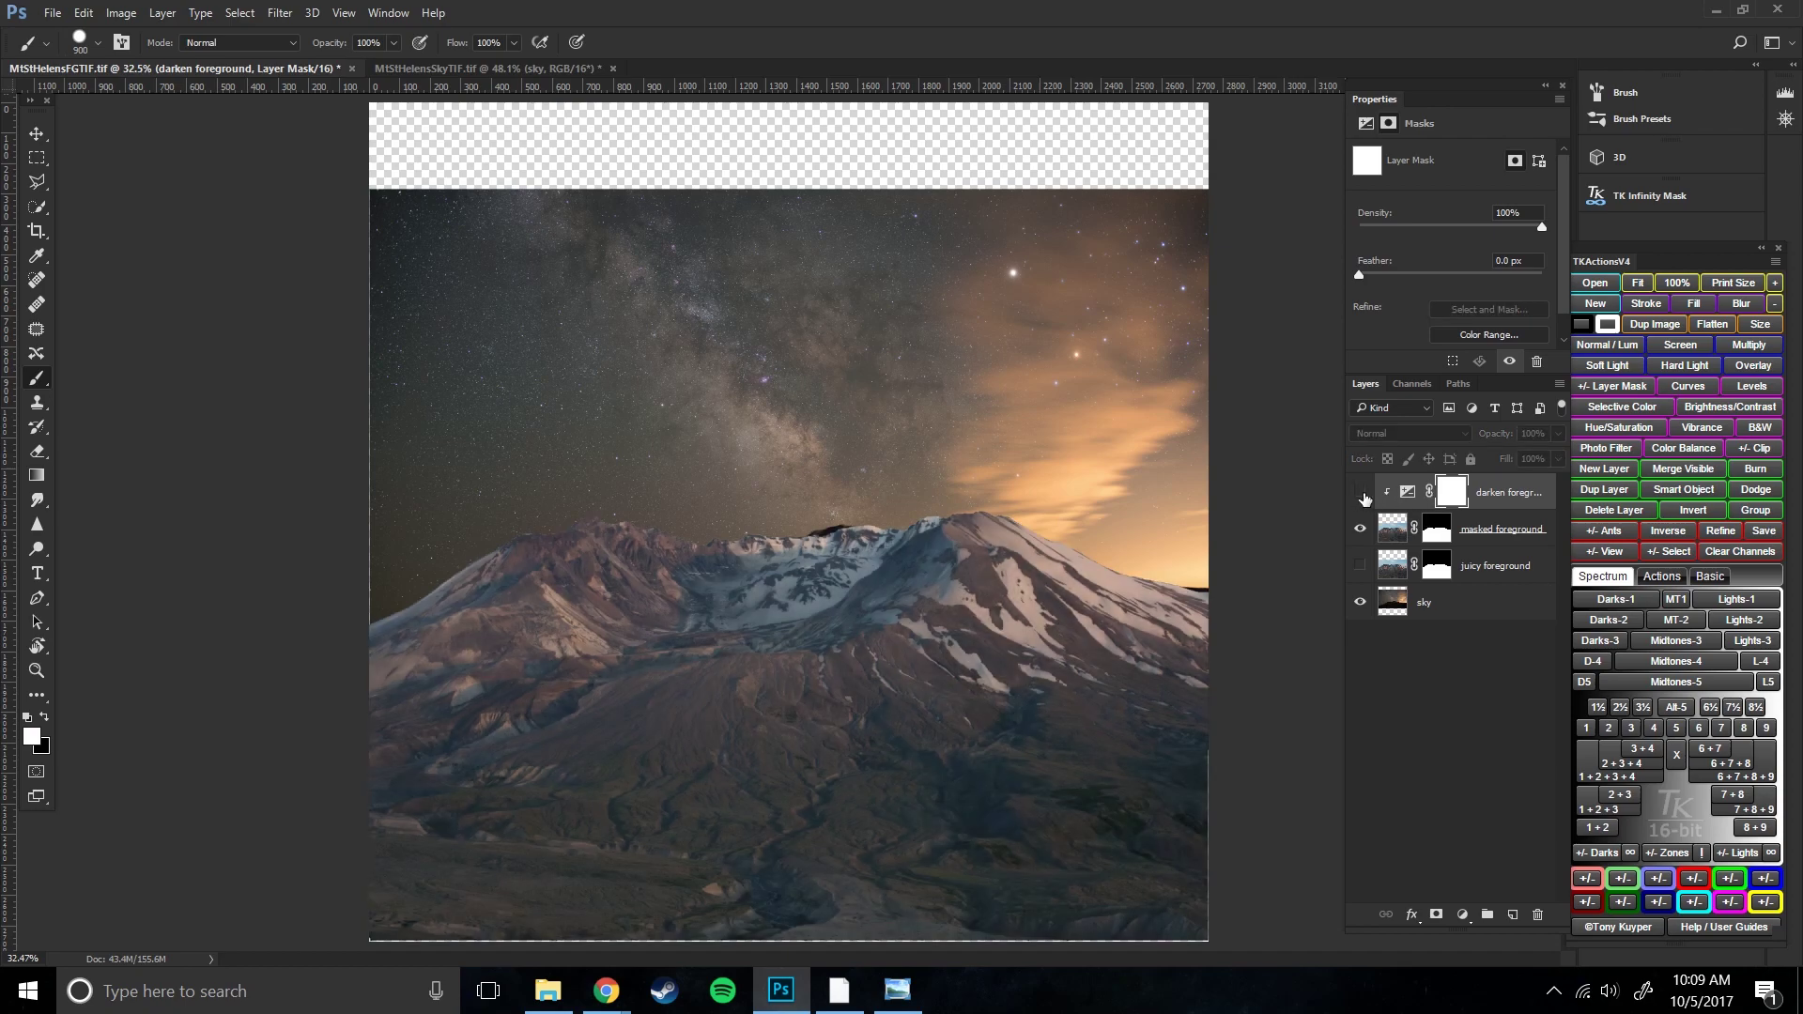
{"action": "left_click", "coordinate": [1394, 532]}
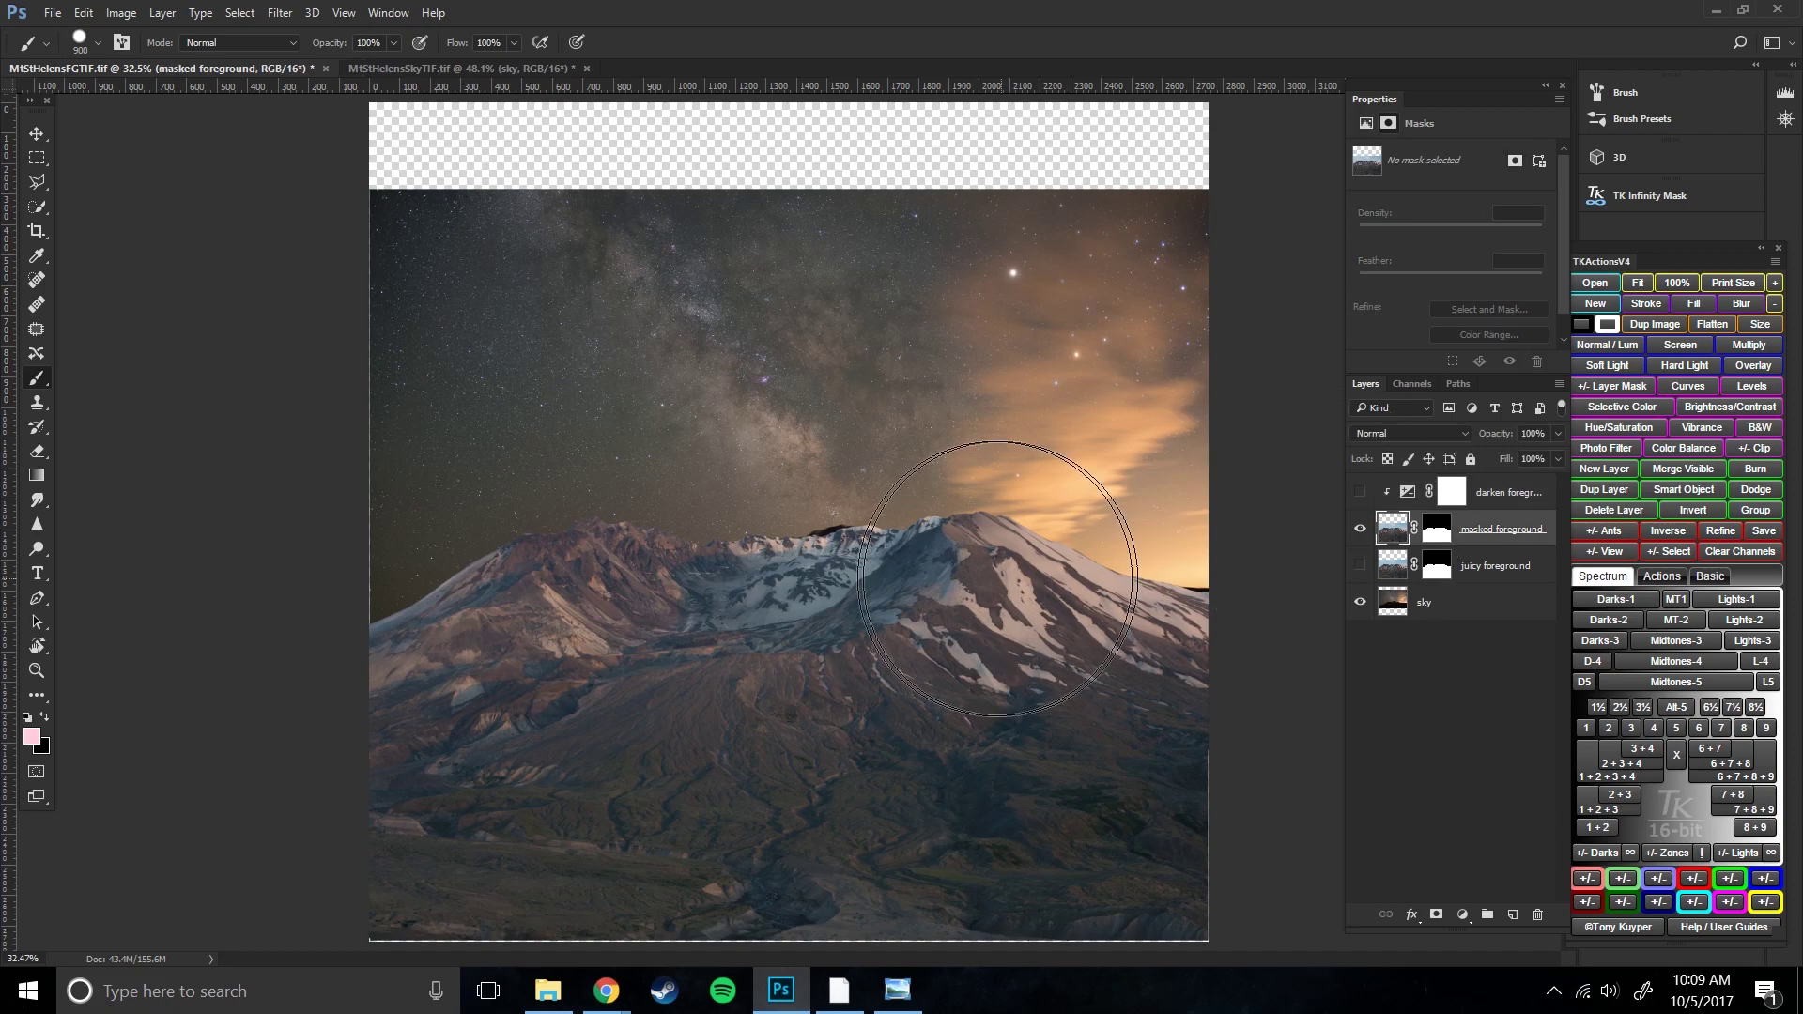
{"action": "left_click", "coordinate": [241, 17]}
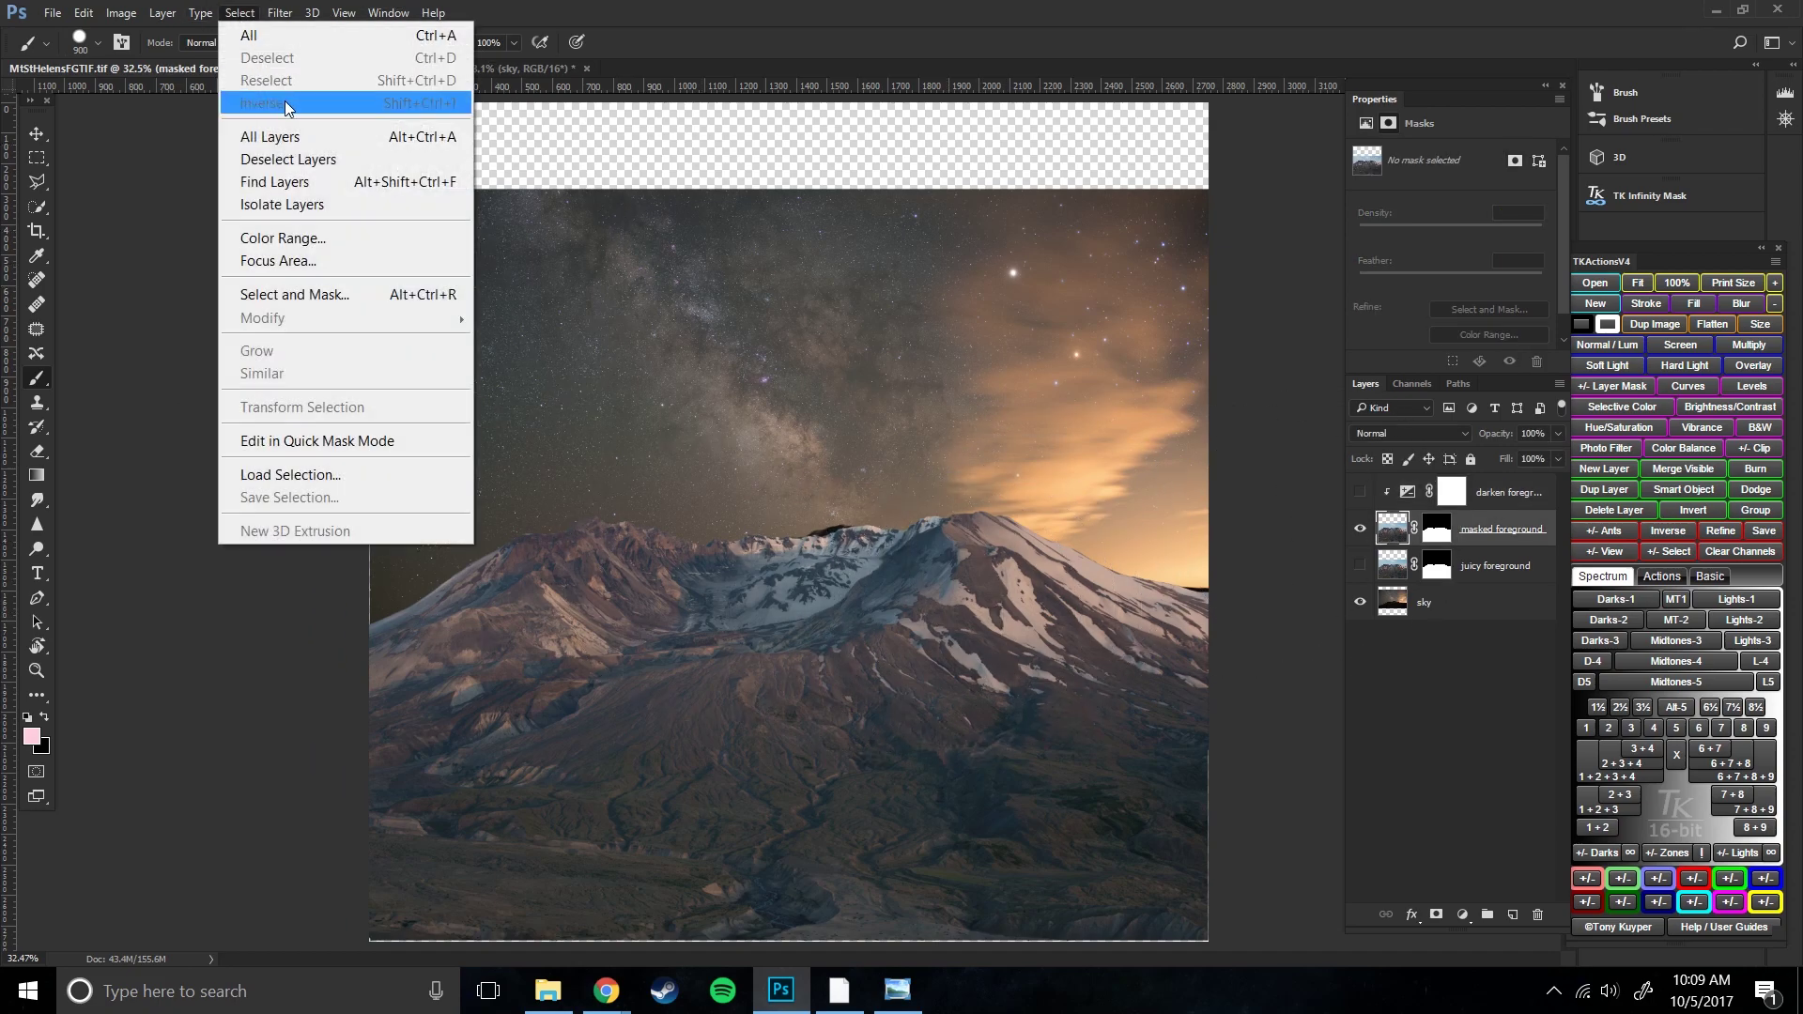
{"action": "left_click", "coordinate": [298, 240]}
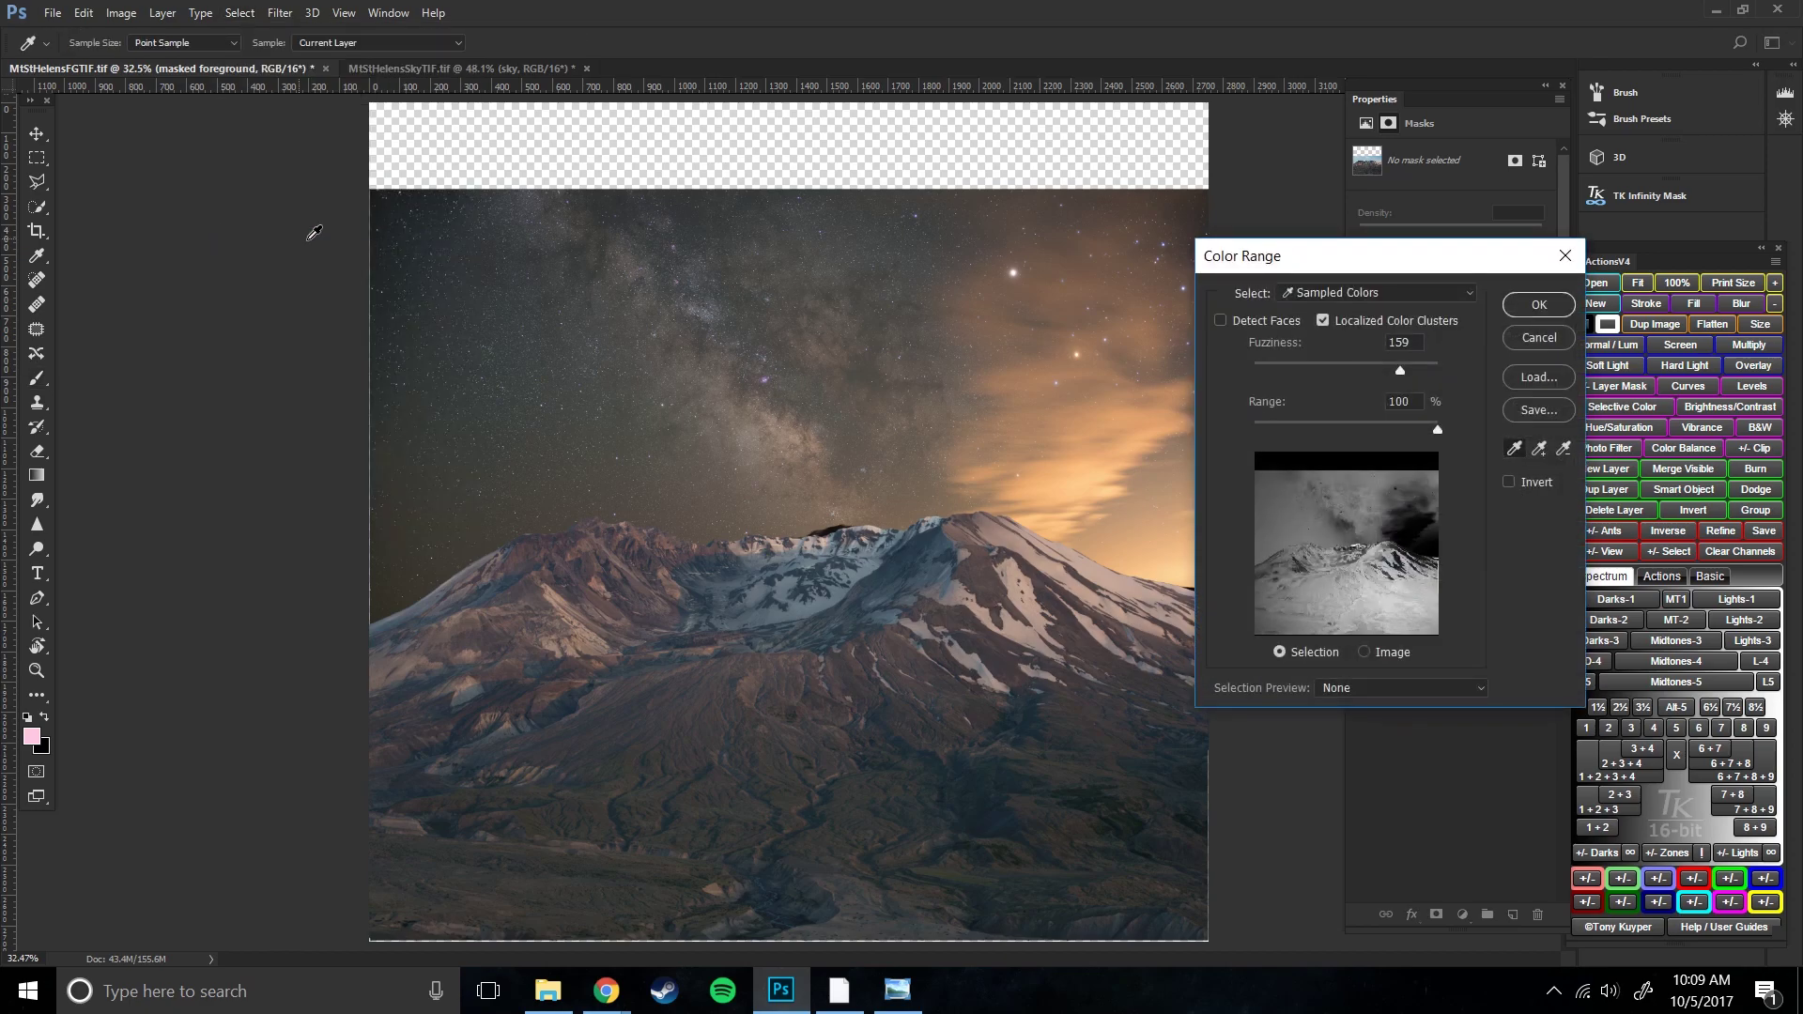
{"action": "left_click_drag", "start_coordinate": [1306, 270], "coordinate": [172, 195]}
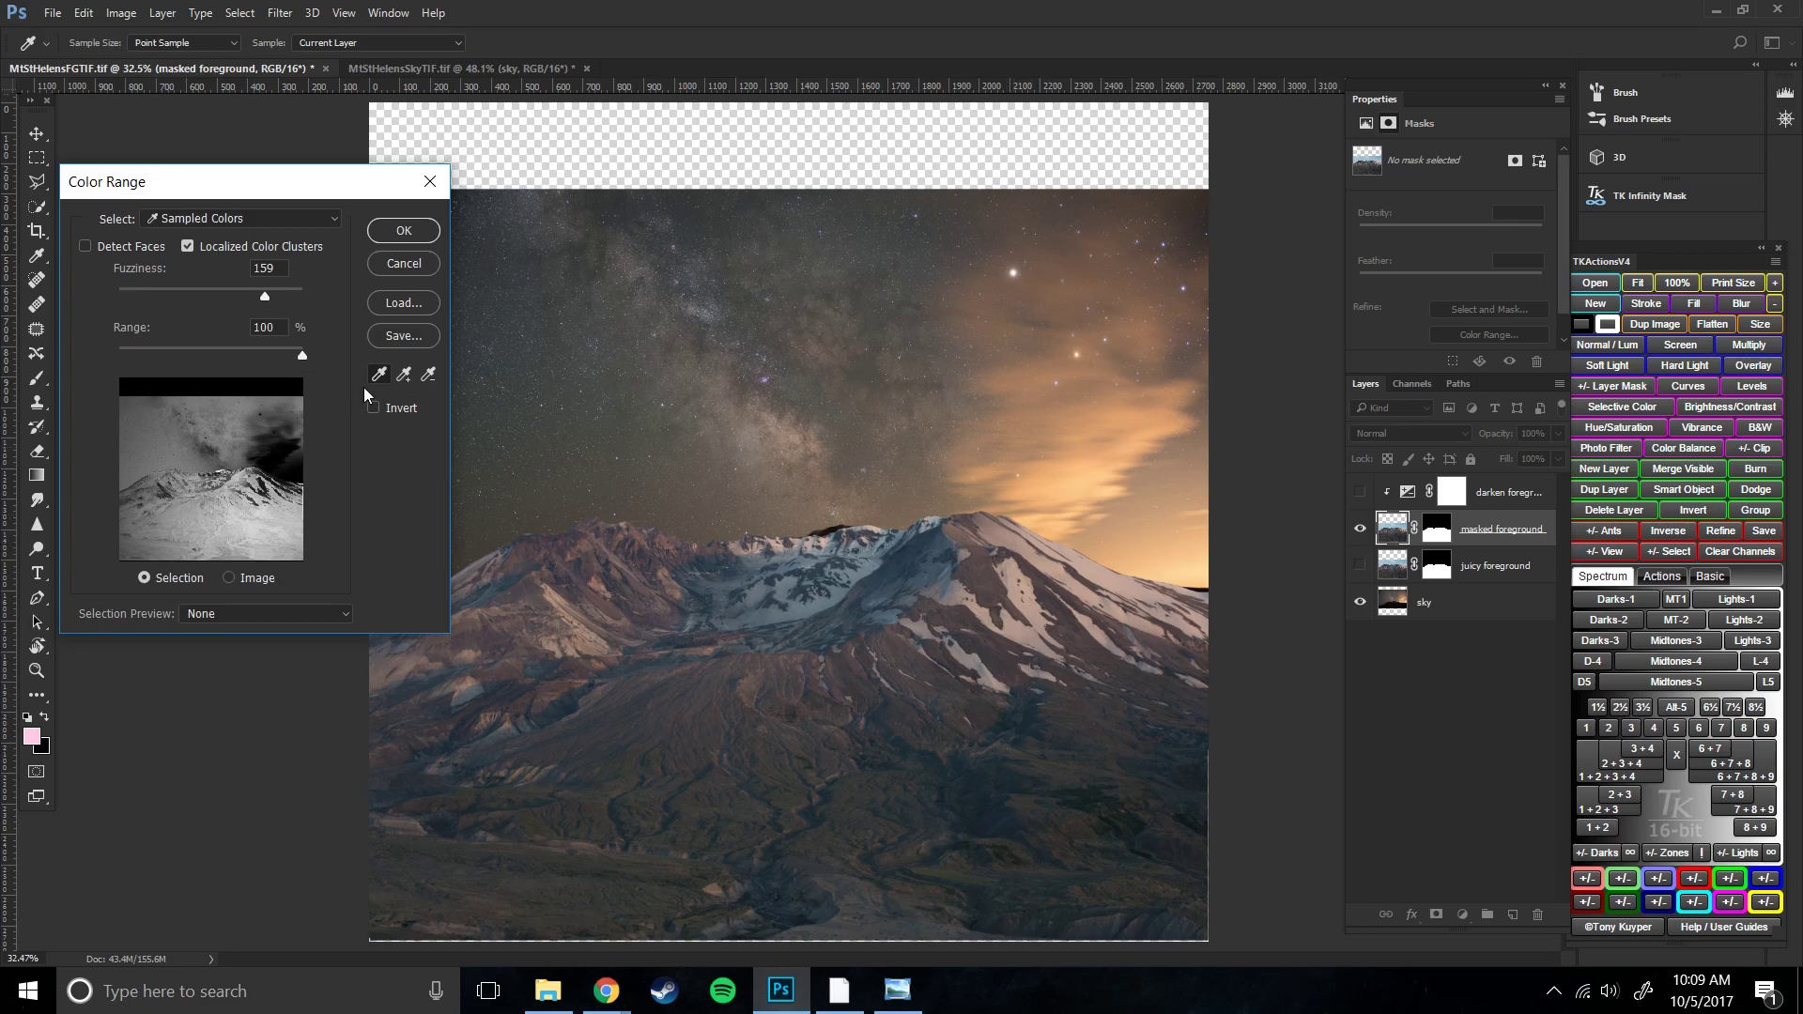
{"action": "left_click", "coordinate": [1019, 531]}
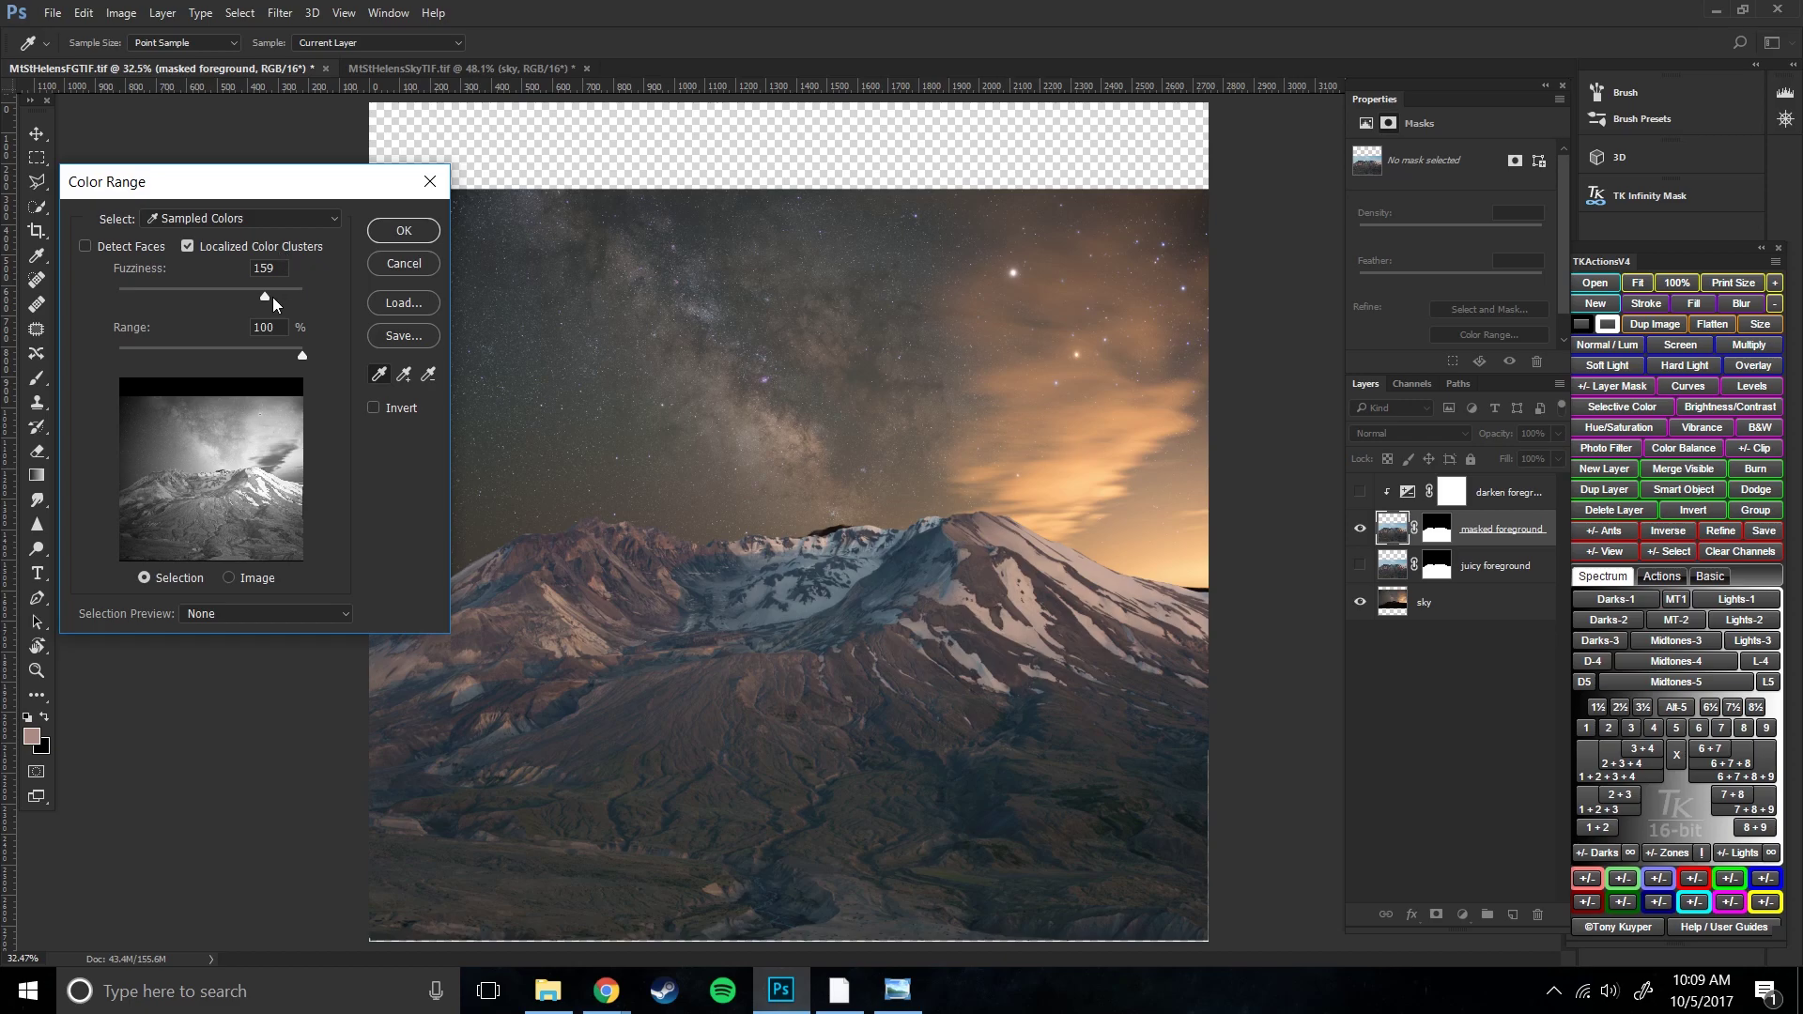
{"action": "left_click_drag", "start_coordinate": [264, 302], "coordinate": [197, 301]}
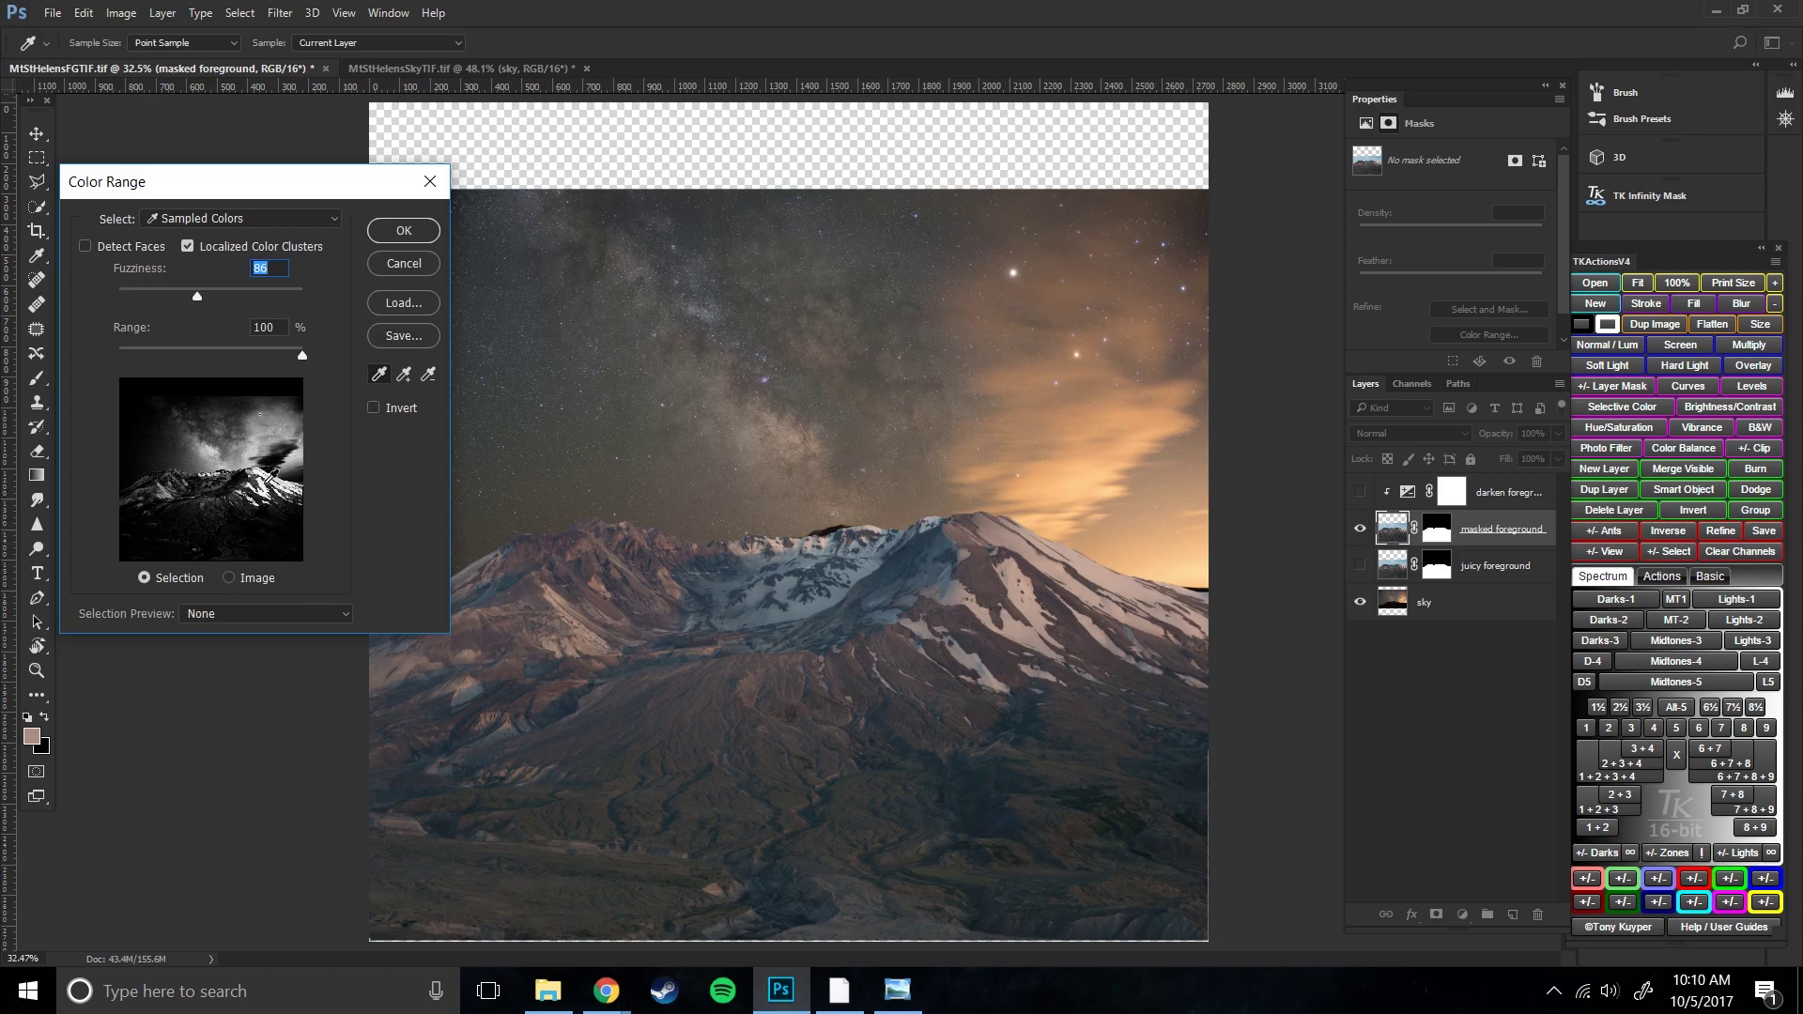
{"action": "left_click_drag", "start_coordinate": [194, 296], "coordinate": [201, 297]}
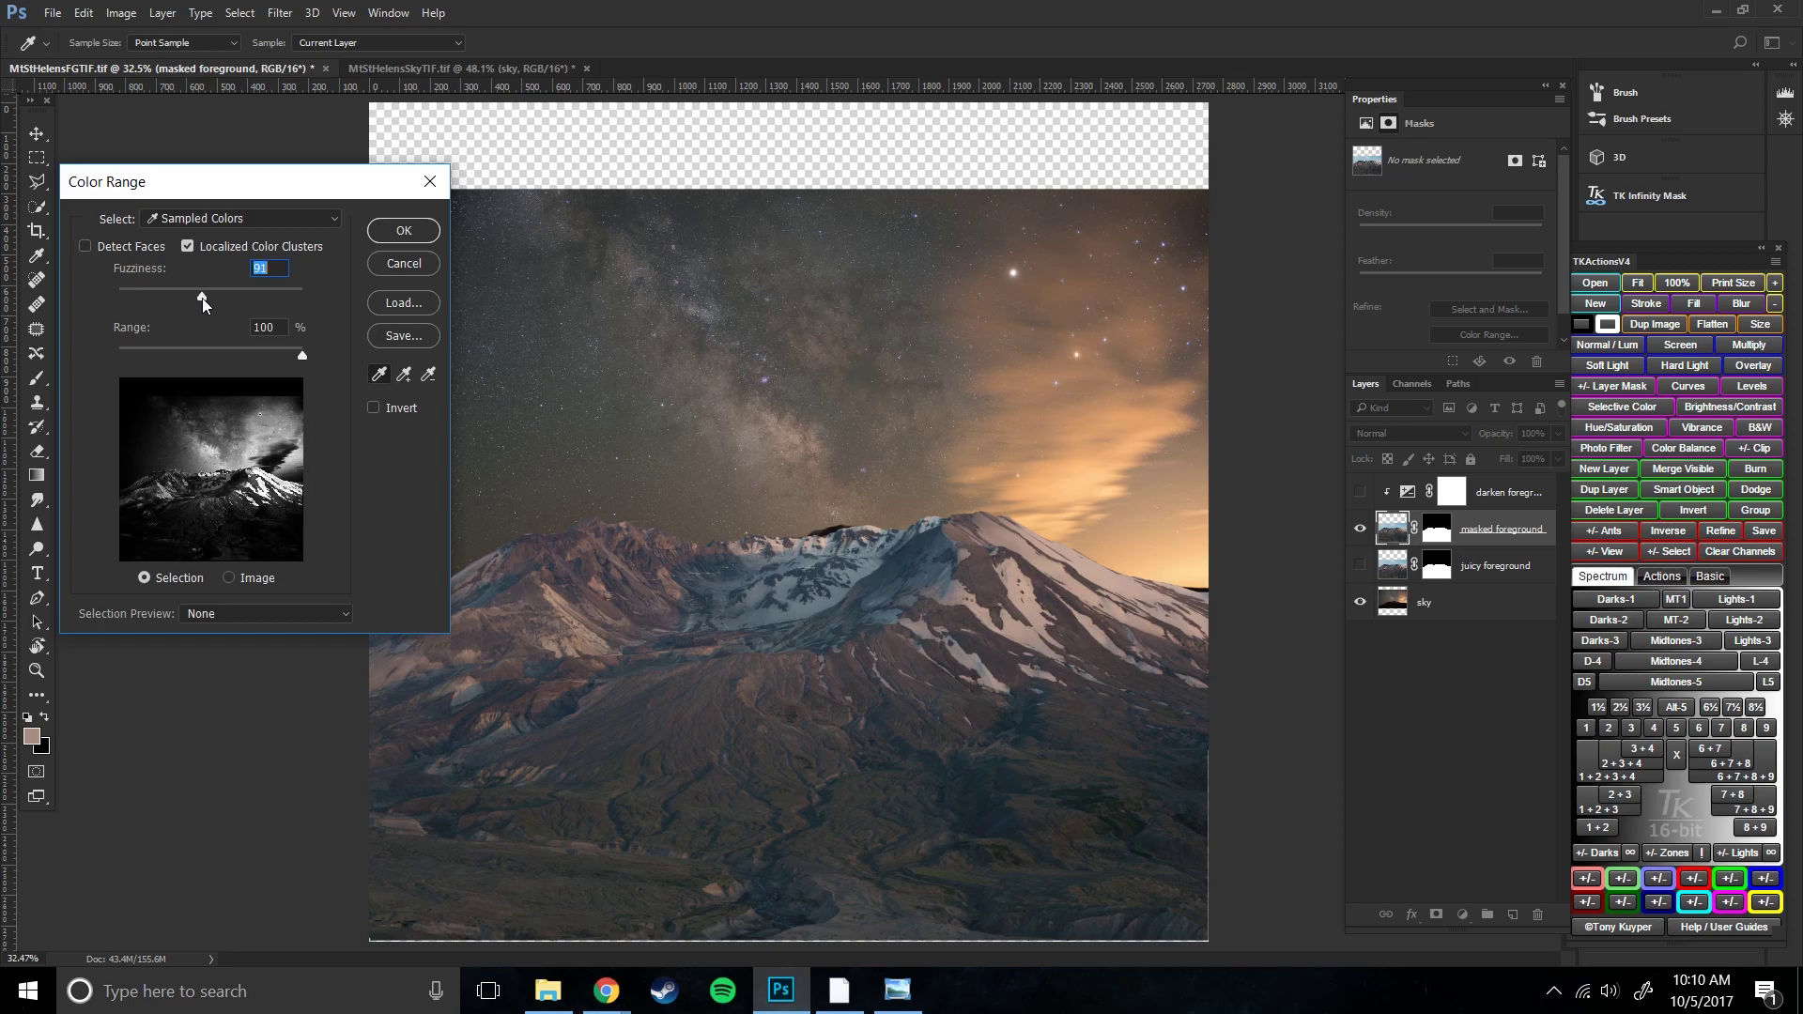
{"action": "left_click", "coordinate": [403, 231]}
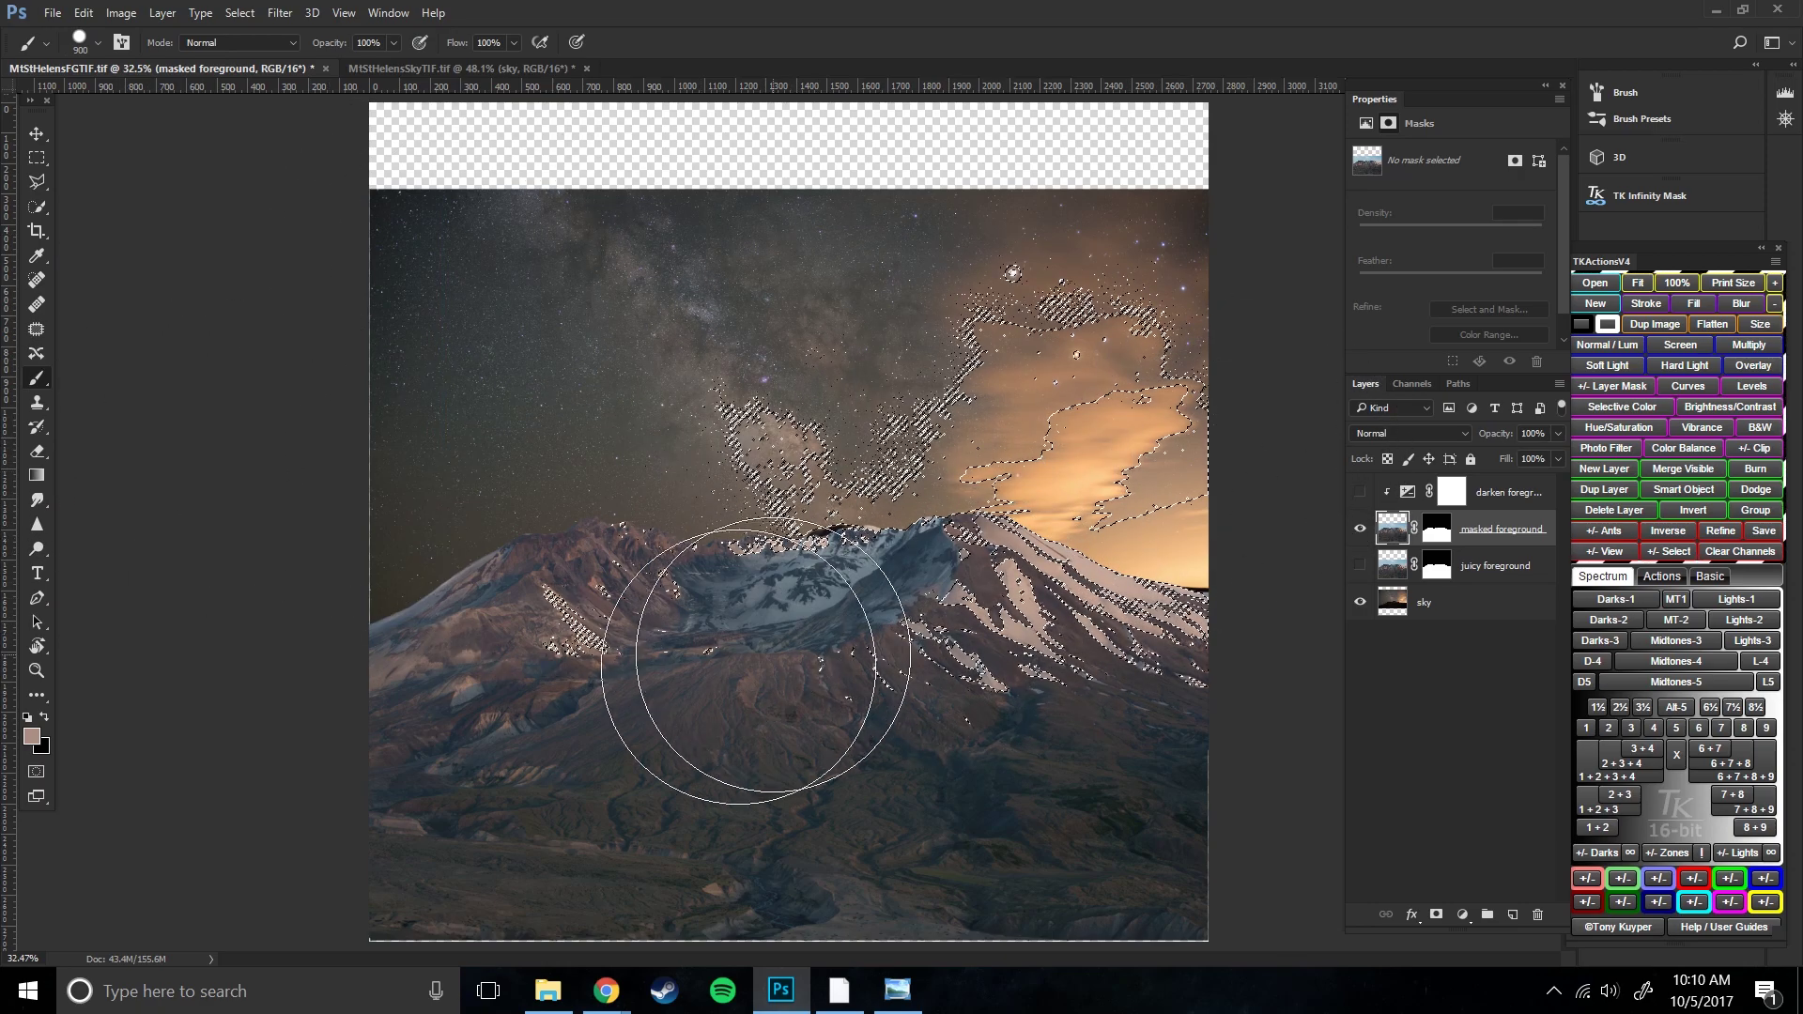
- Save the snow selection as a new channel named Snow
{"action": "left_click", "coordinate": [236, 14]}
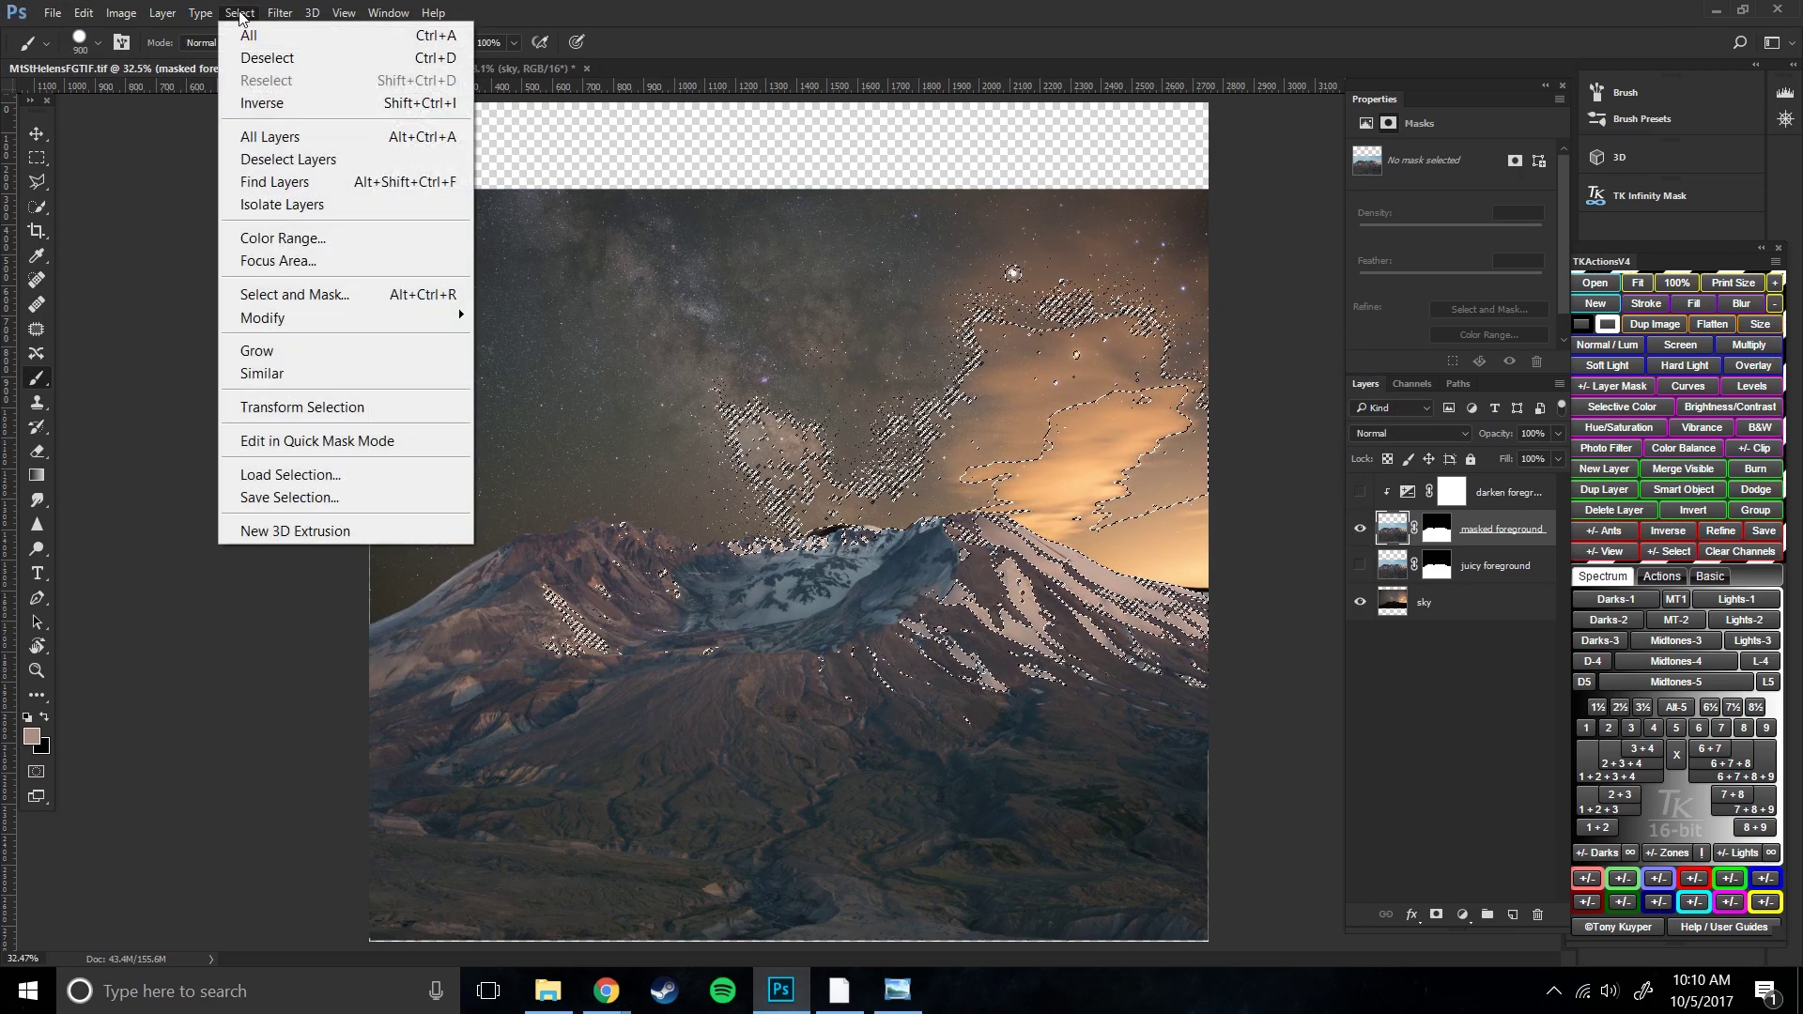
{"action": "left_click", "coordinate": [338, 507]}
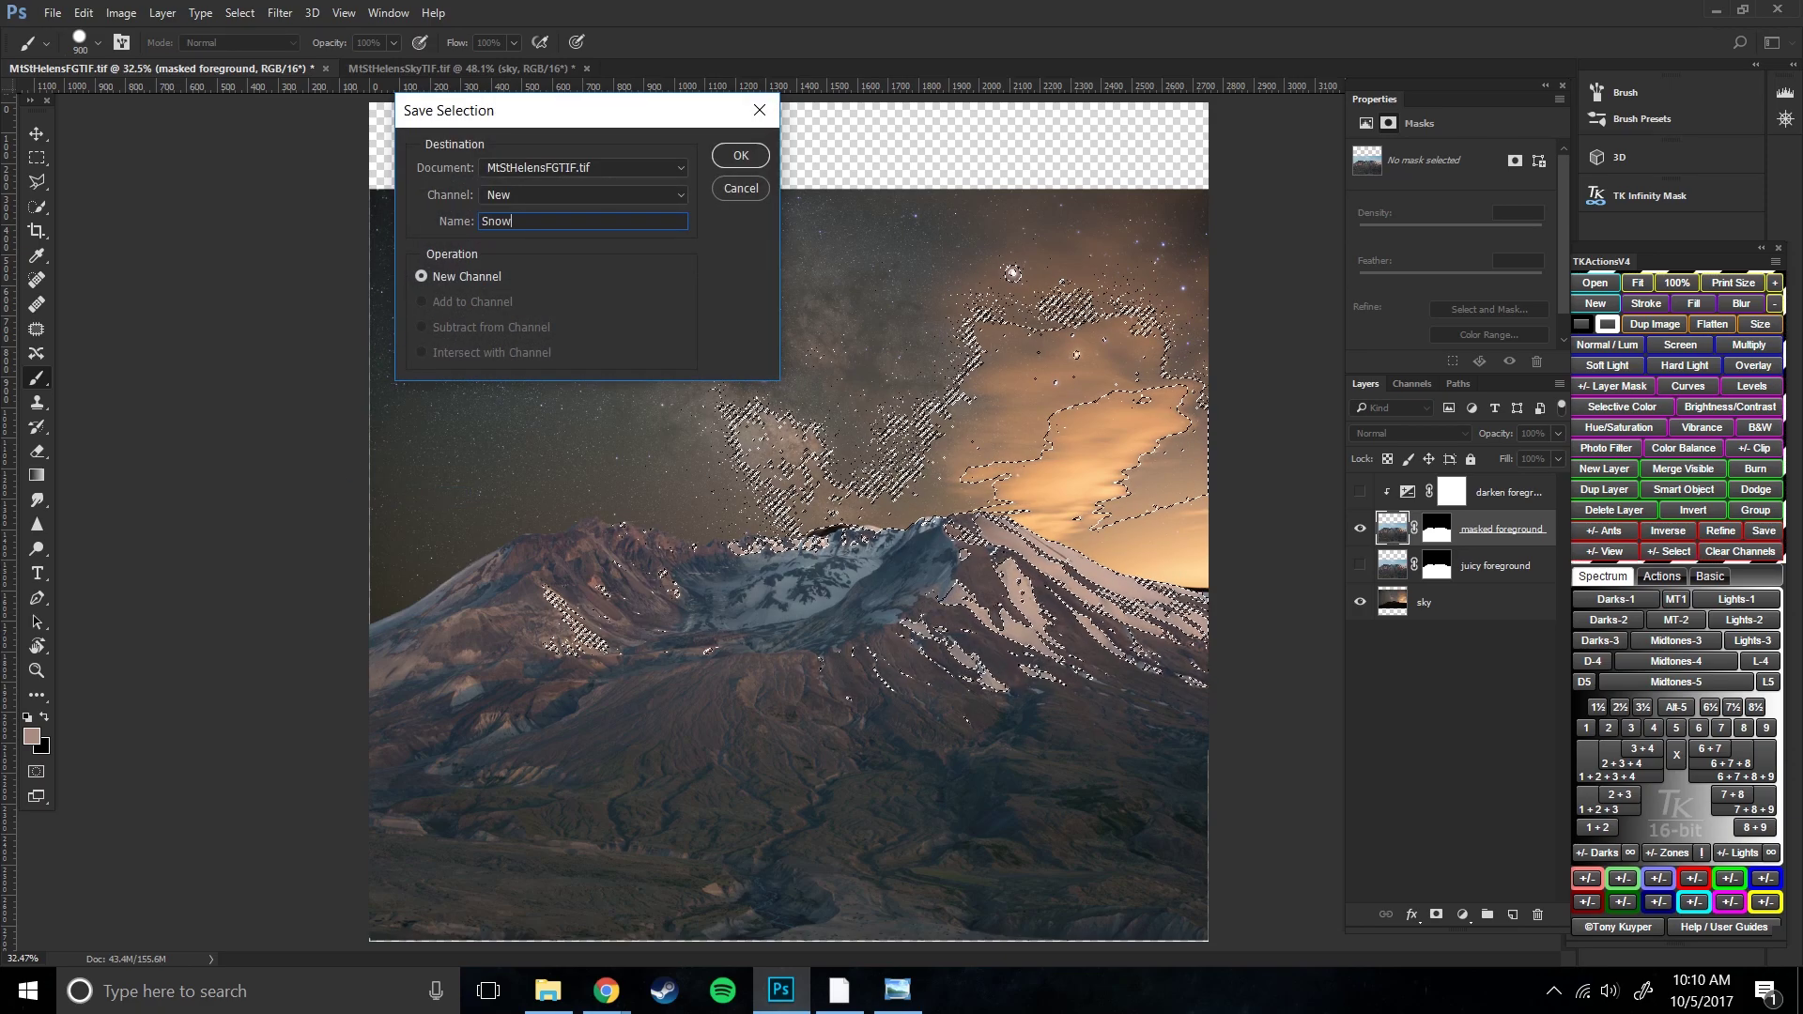
{"action": "left_click", "coordinate": [740, 156]}
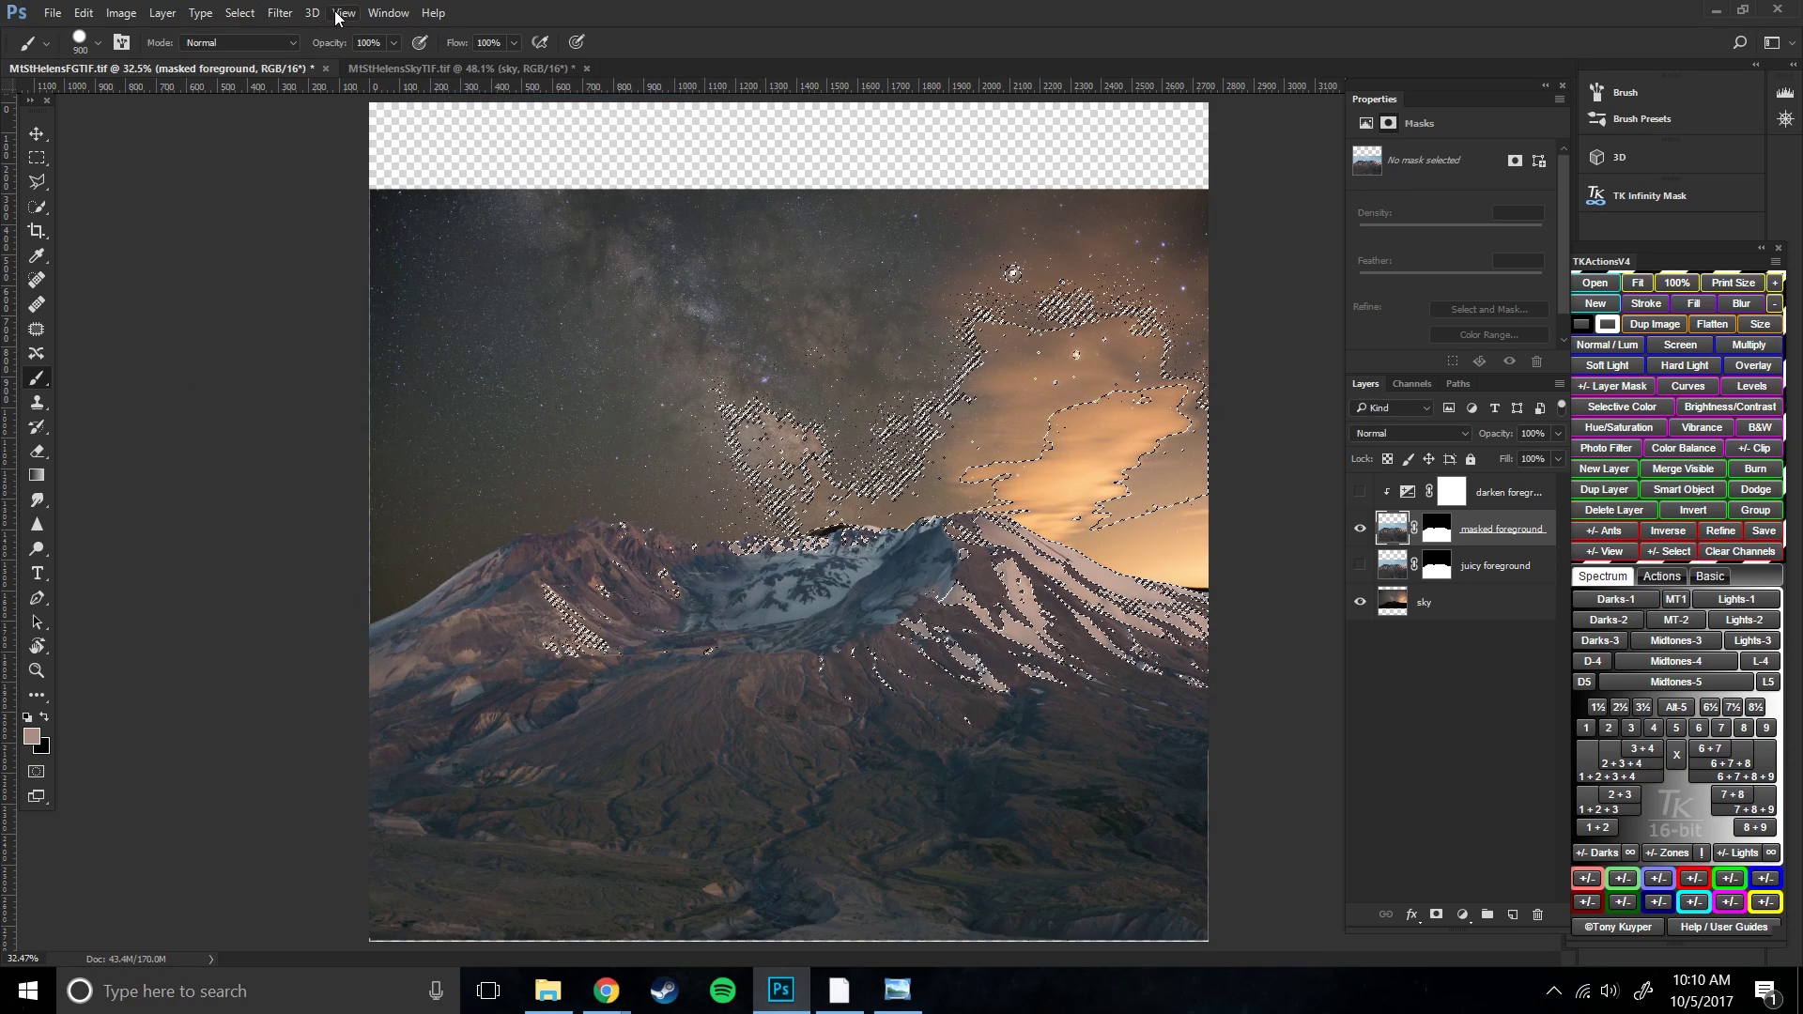
- Clear the snow selection and make the masked foreground layer's image active
{"action": "left_click", "coordinate": [240, 13]}
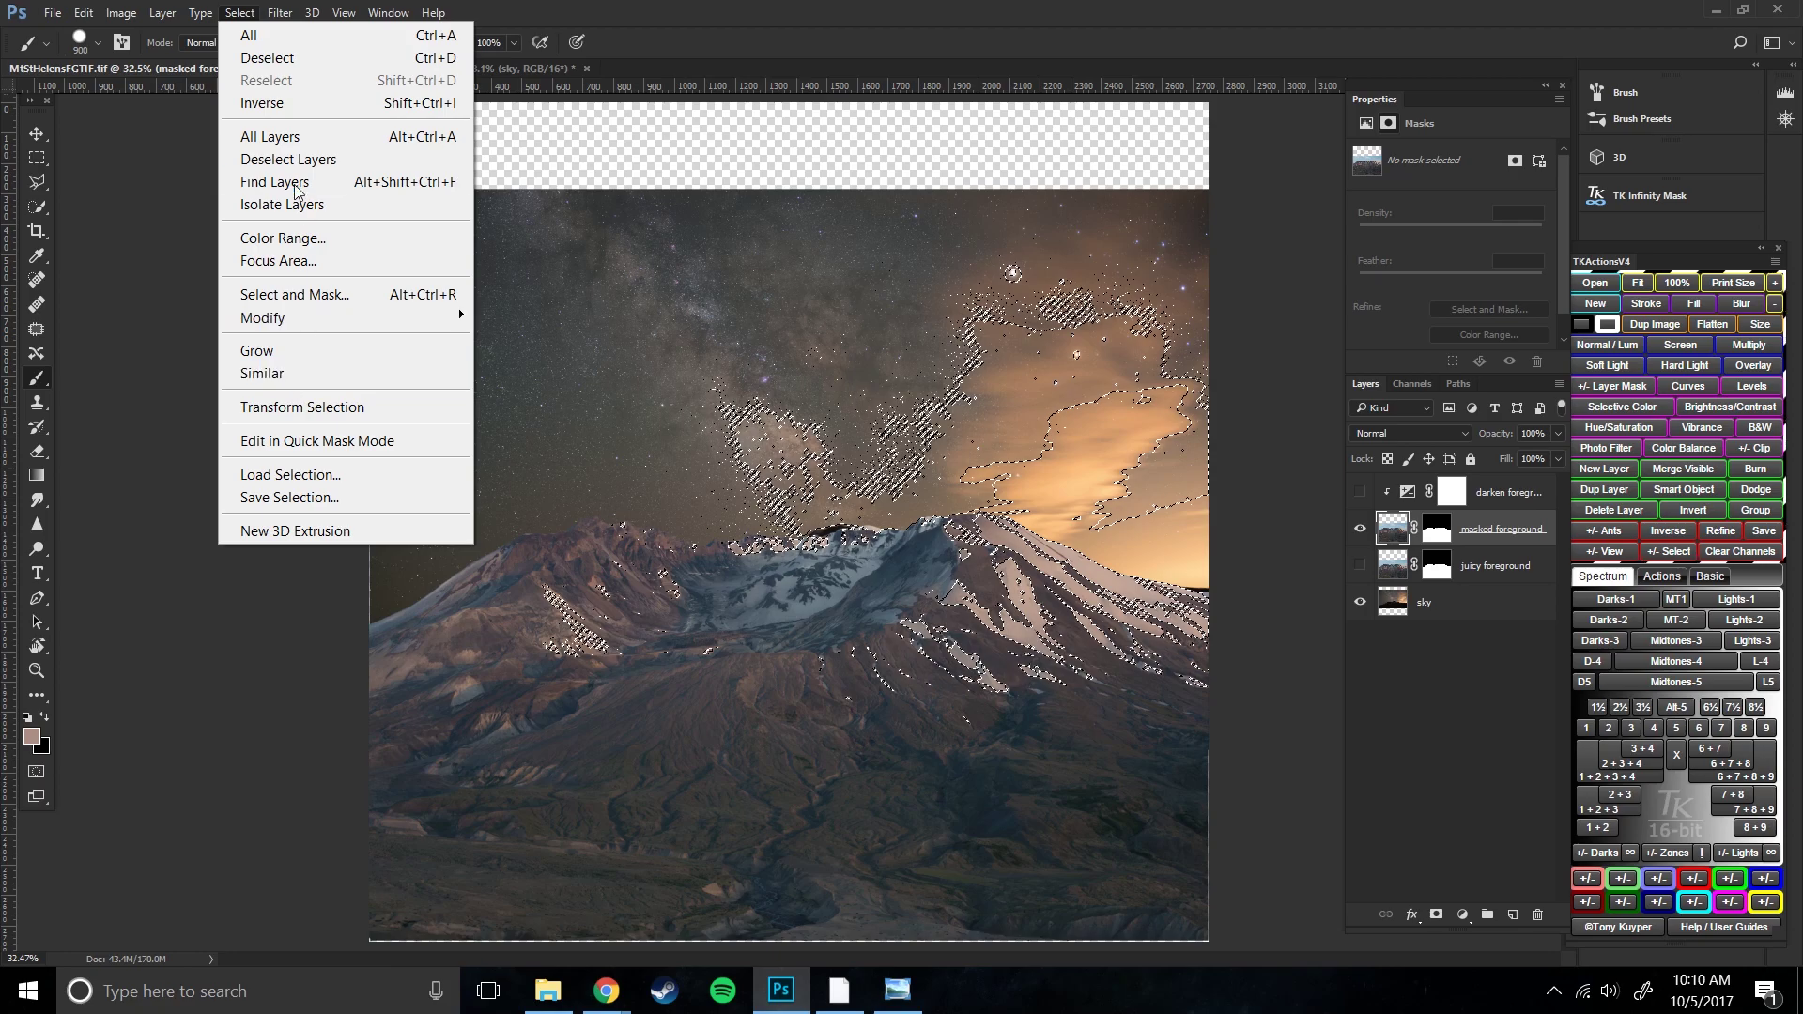
{"action": "left_click", "coordinate": [312, 156]}
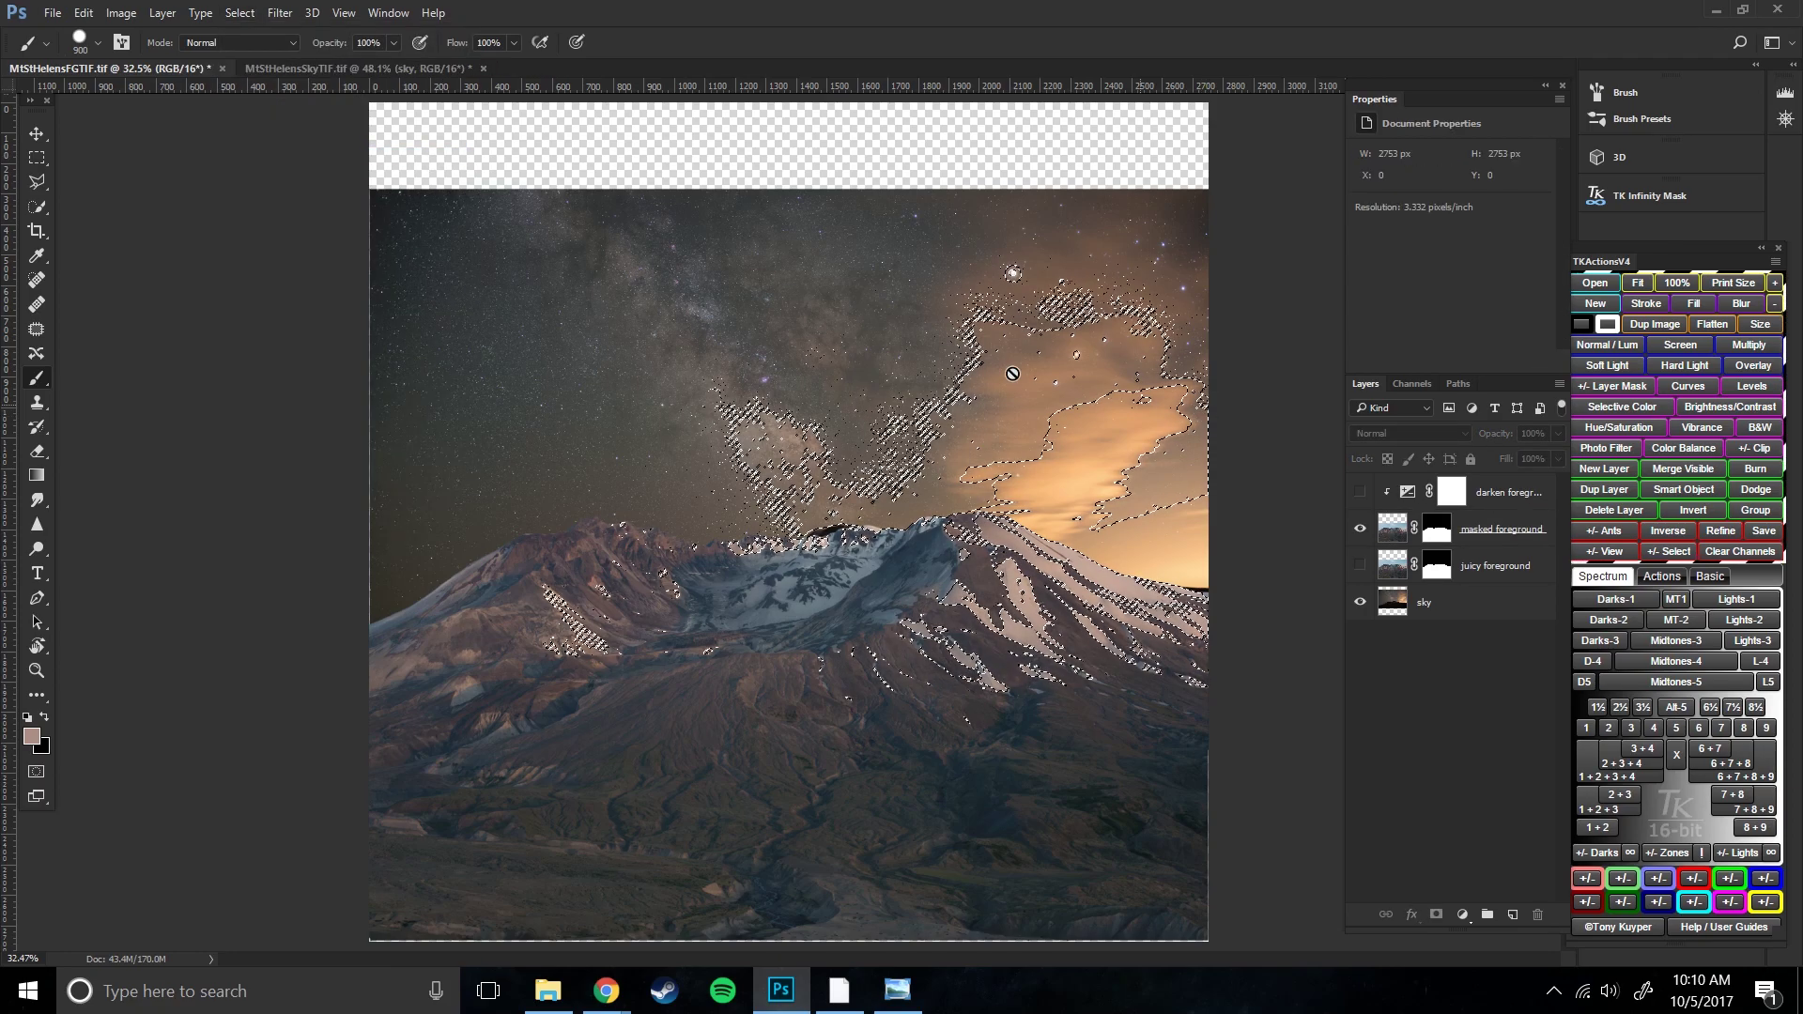
{"action": "left_click", "coordinate": [248, 19]}
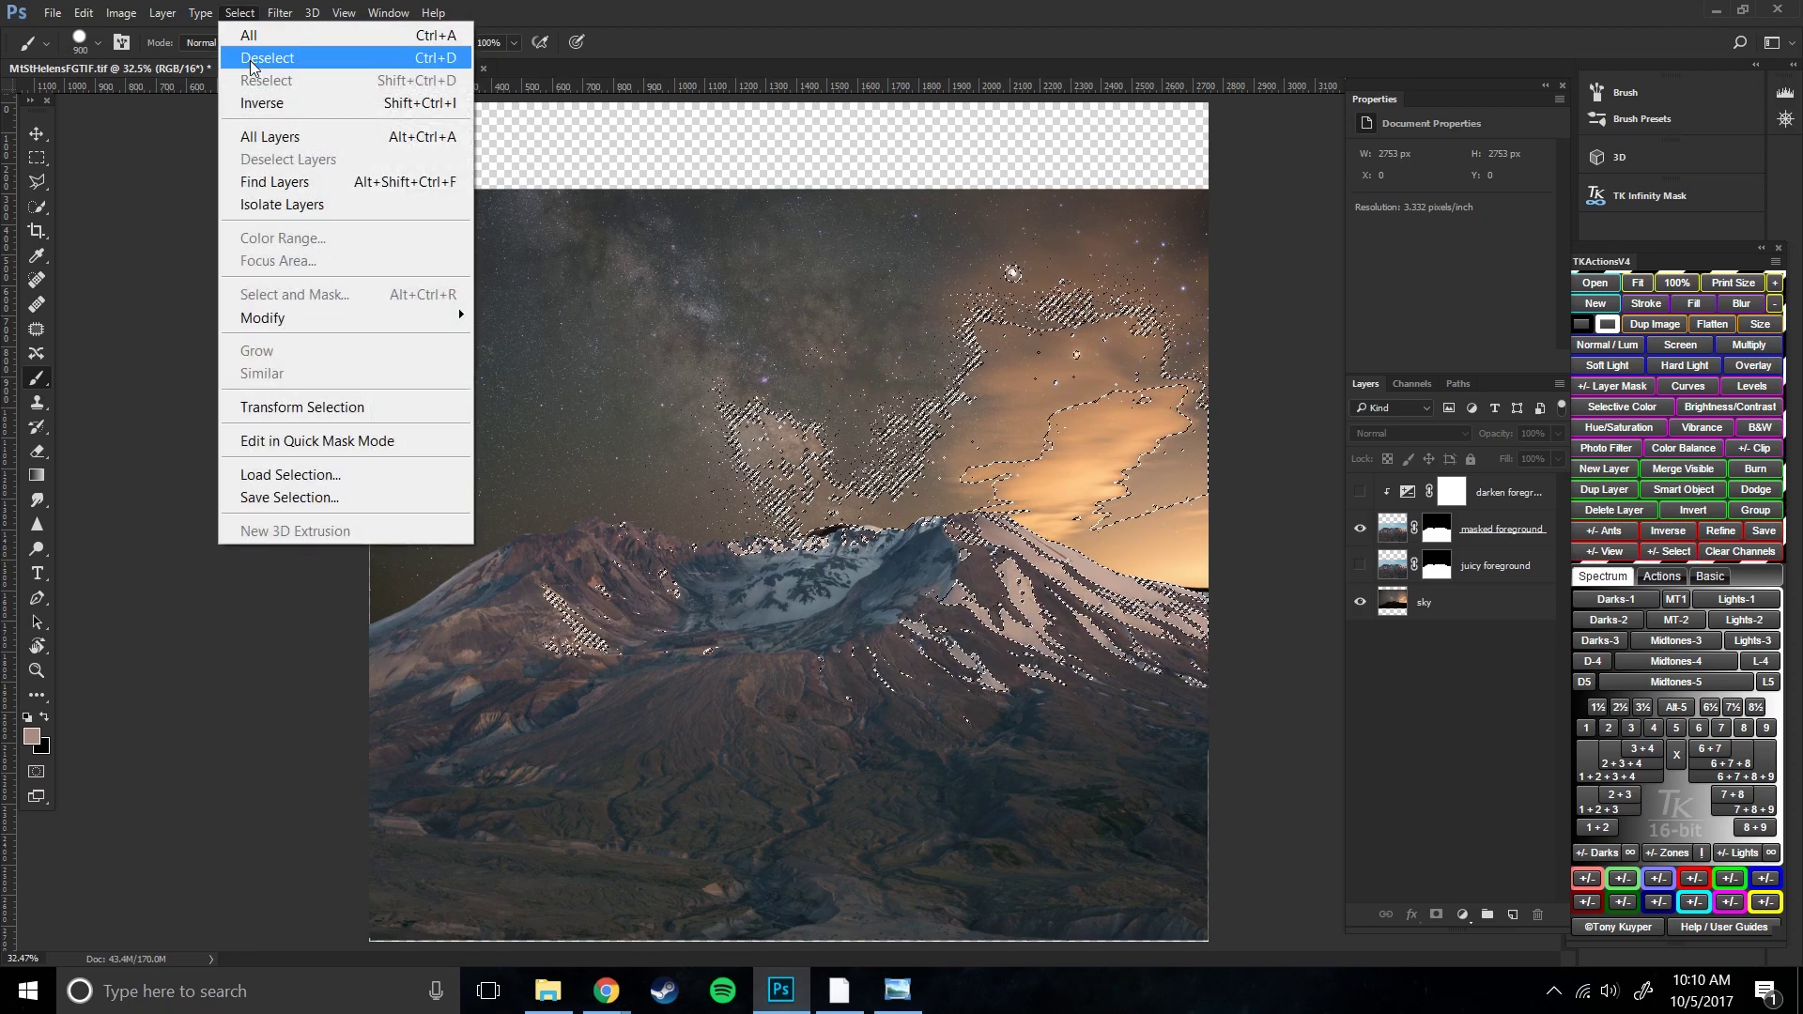
{"action": "left_click", "coordinate": [265, 57]}
{"action": "left_click", "coordinate": [230, 13]}
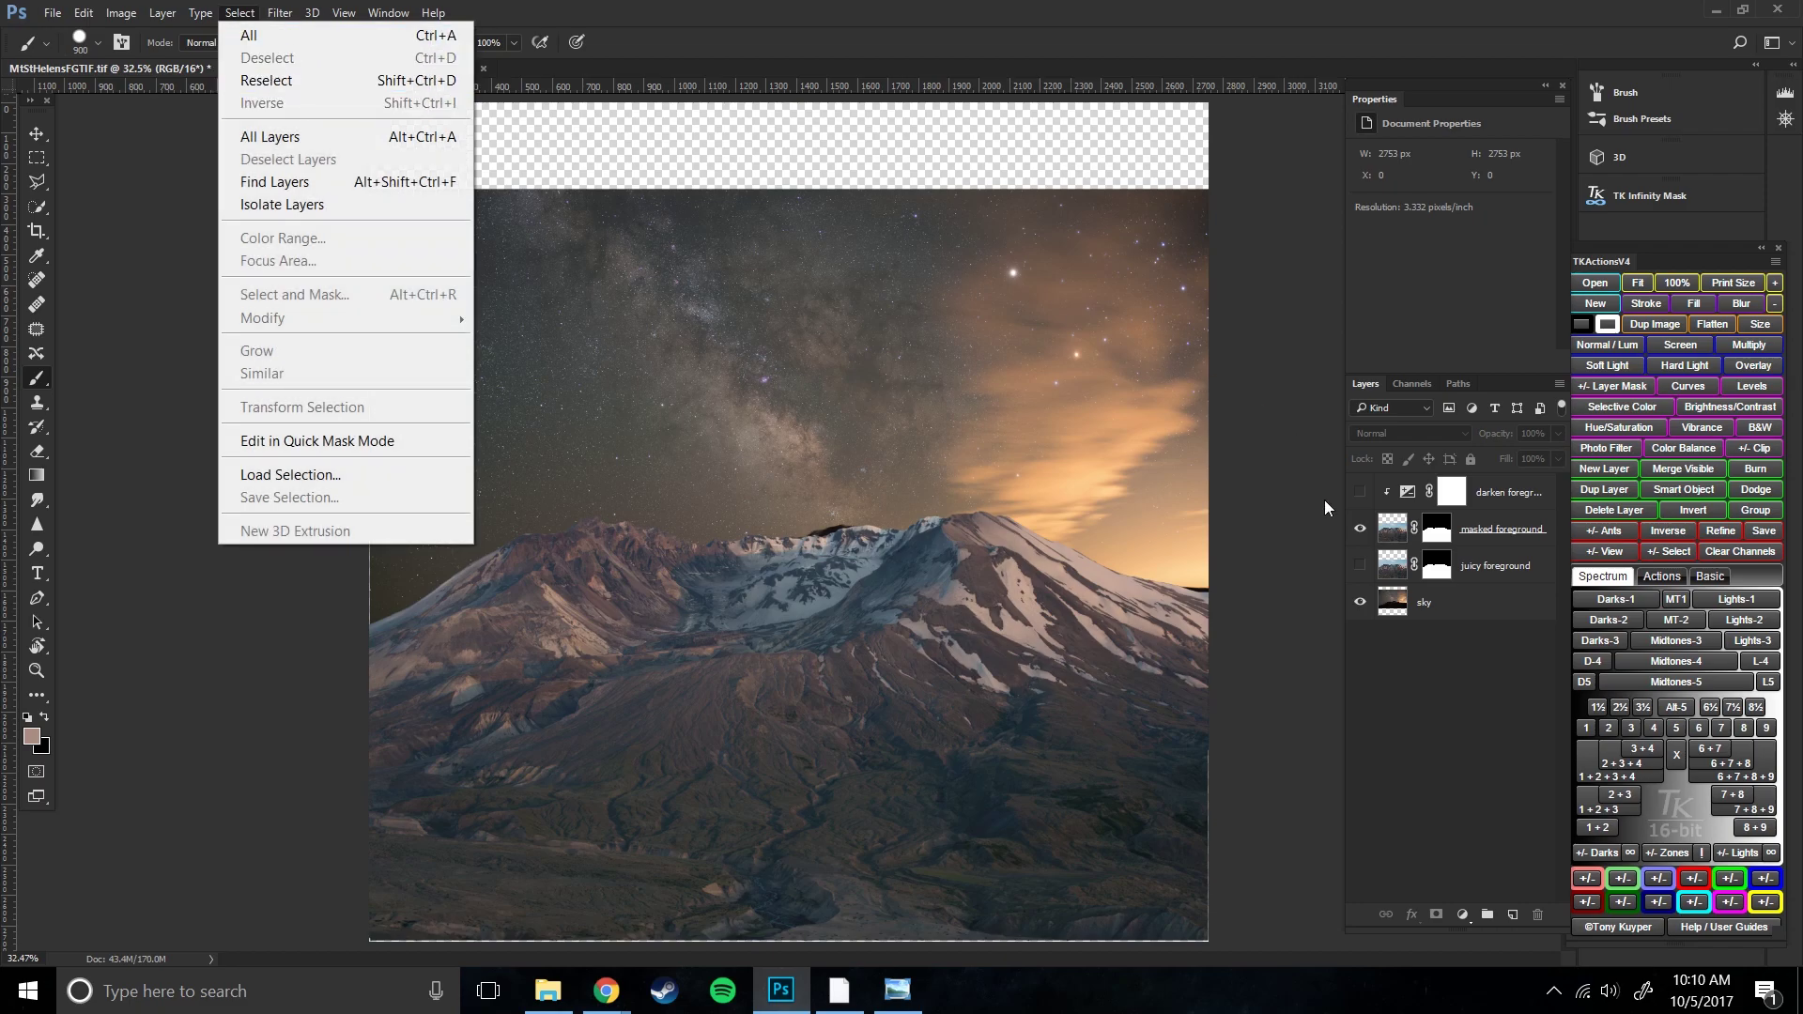
{"action": "left_click", "coordinate": [1397, 531]}
{"action": "left_click", "coordinate": [1397, 531]}
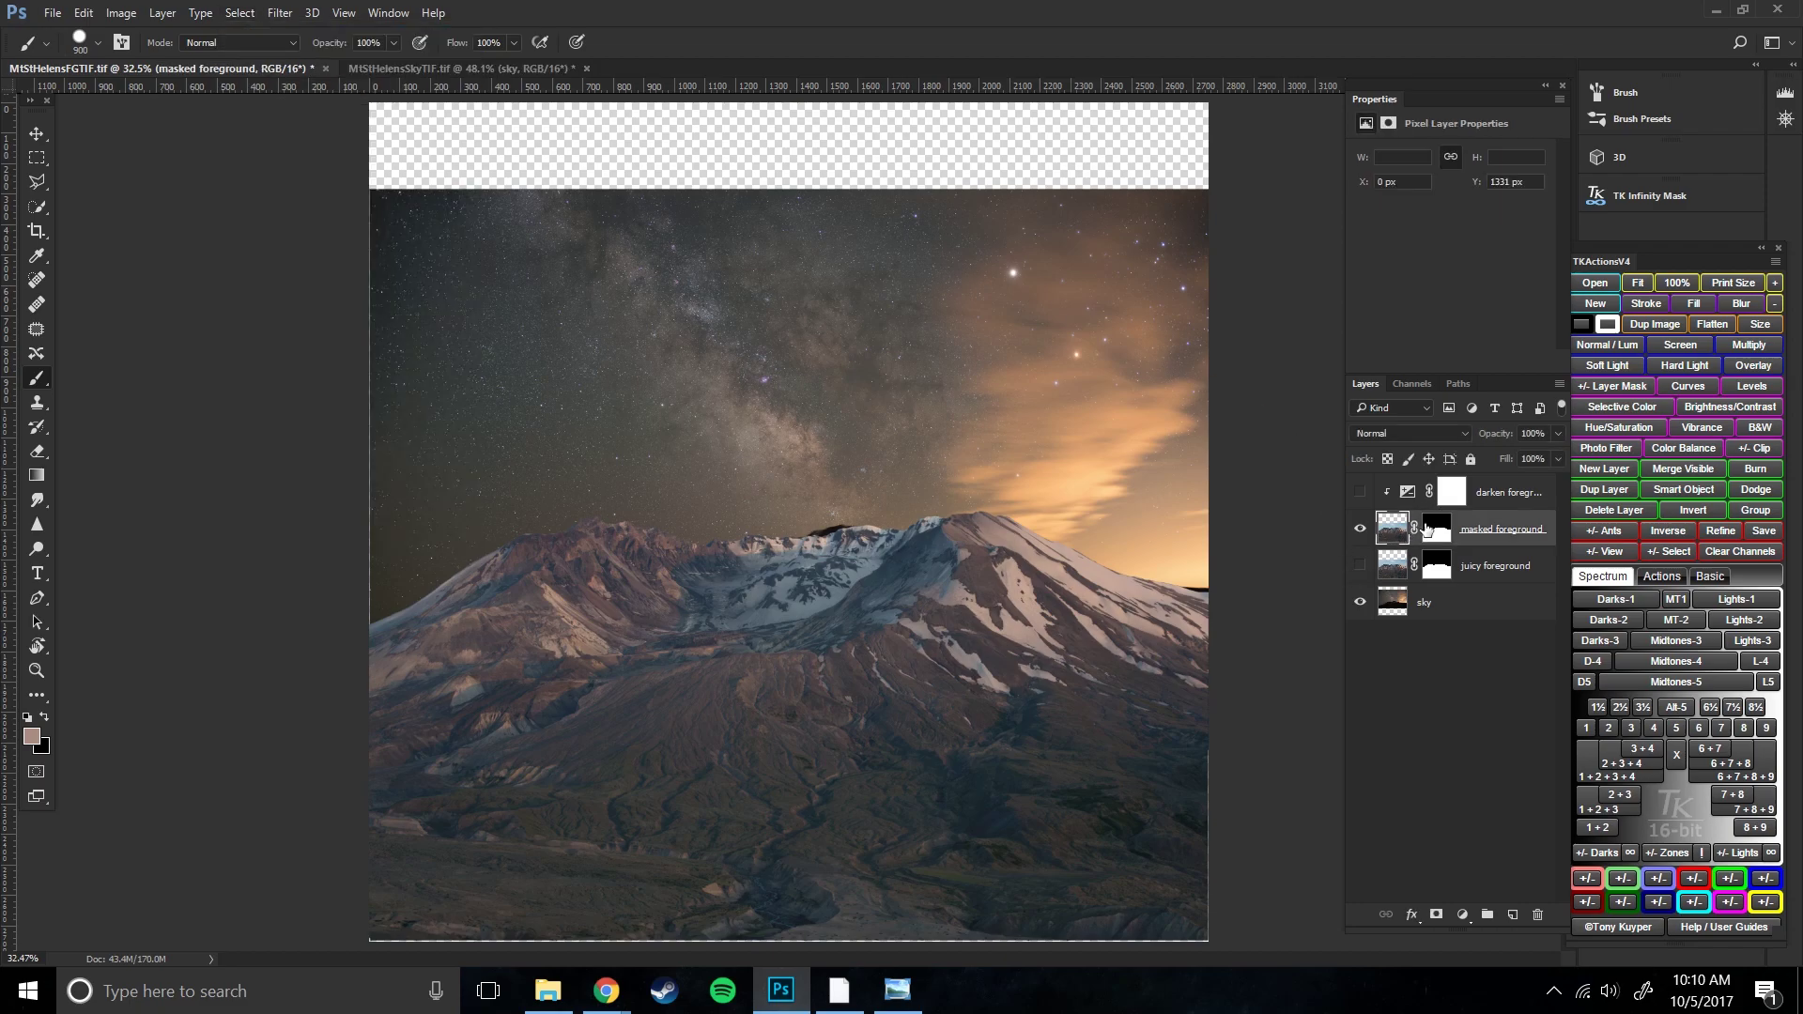
- Show the darken foreground layer, target its mask and reduce the brush size to 250 px
{"action": "left_click", "coordinate": [1359, 492]}
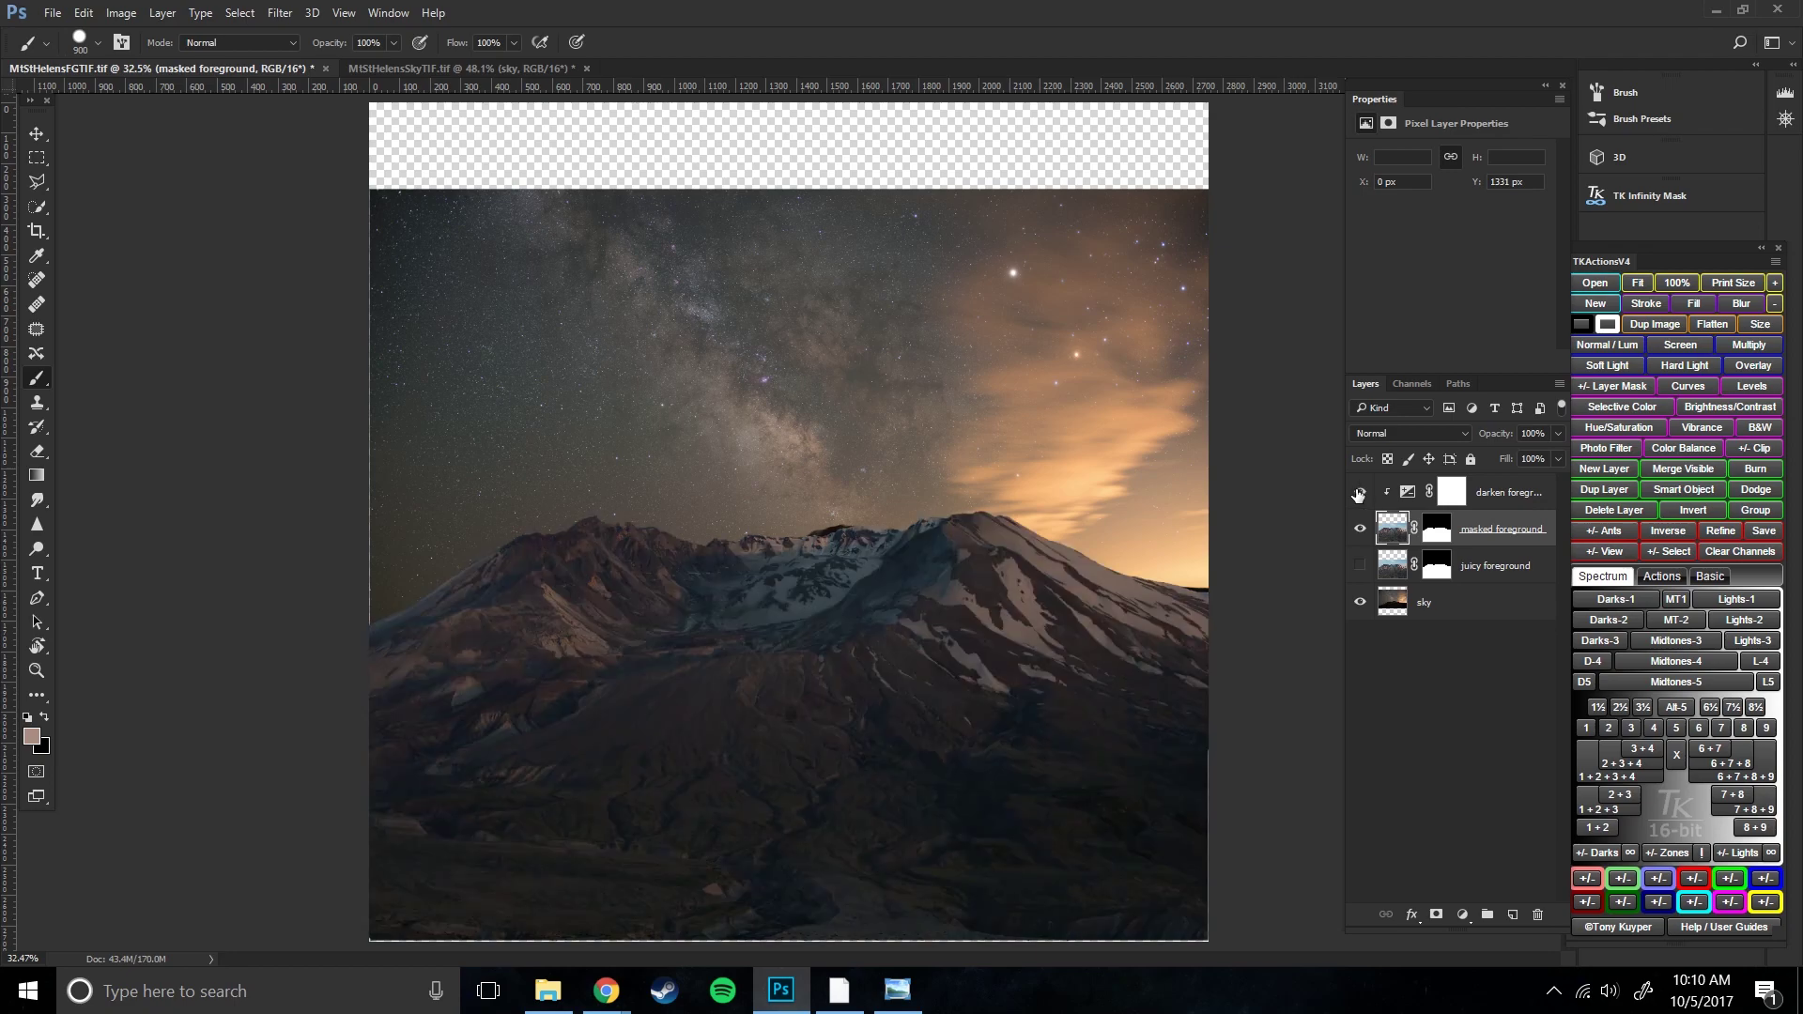
{"action": "left_click", "coordinate": [1454, 495]}
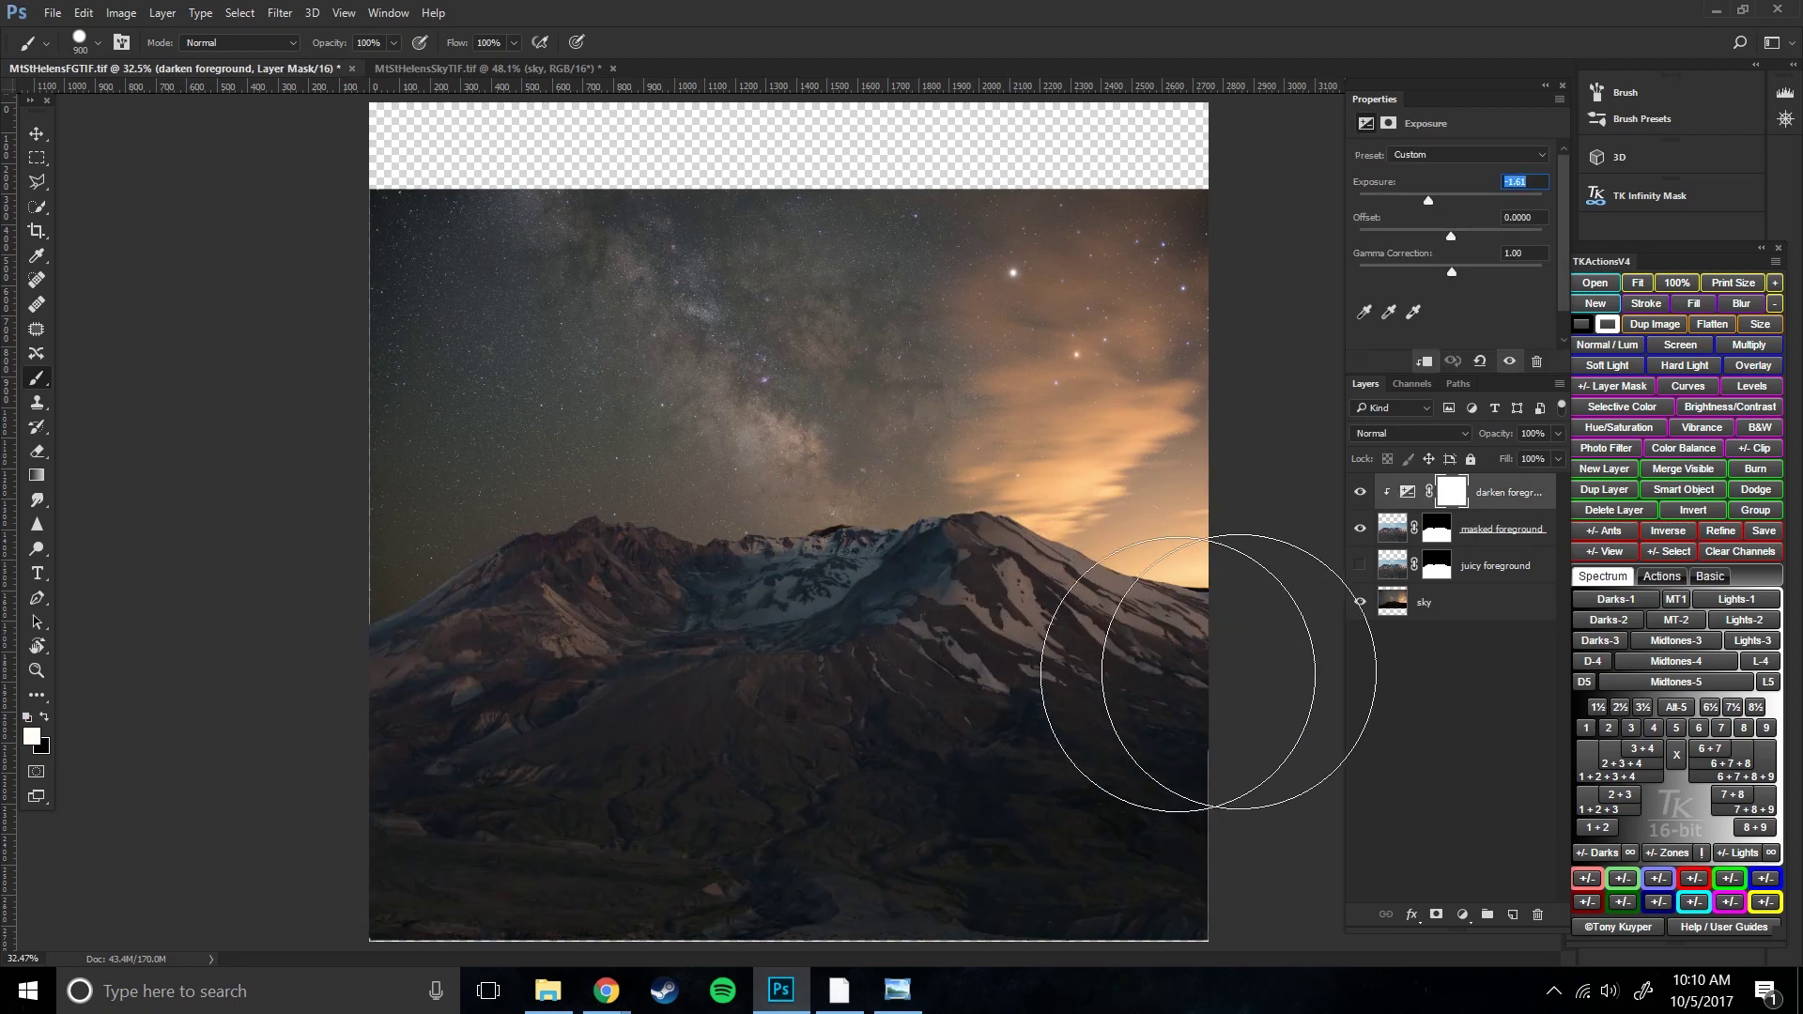
{"action": "left_click", "coordinate": [1437, 497]}
{"action": "key", "text": "bracketleft"}
{"action": "key", "text": "bracketleft"}
{"action": "key", "text": "bracketleft"}
{"action": "key", "text": "bracketleft"}
{"action": "key", "text": "bracketleft"}
{"action": "key", "text": "bracketleft"}
{"action": "key", "text": "bracketleft"}
{"action": "key", "text": "bracketleft"}
{"action": "key", "text": "bracketleft"}
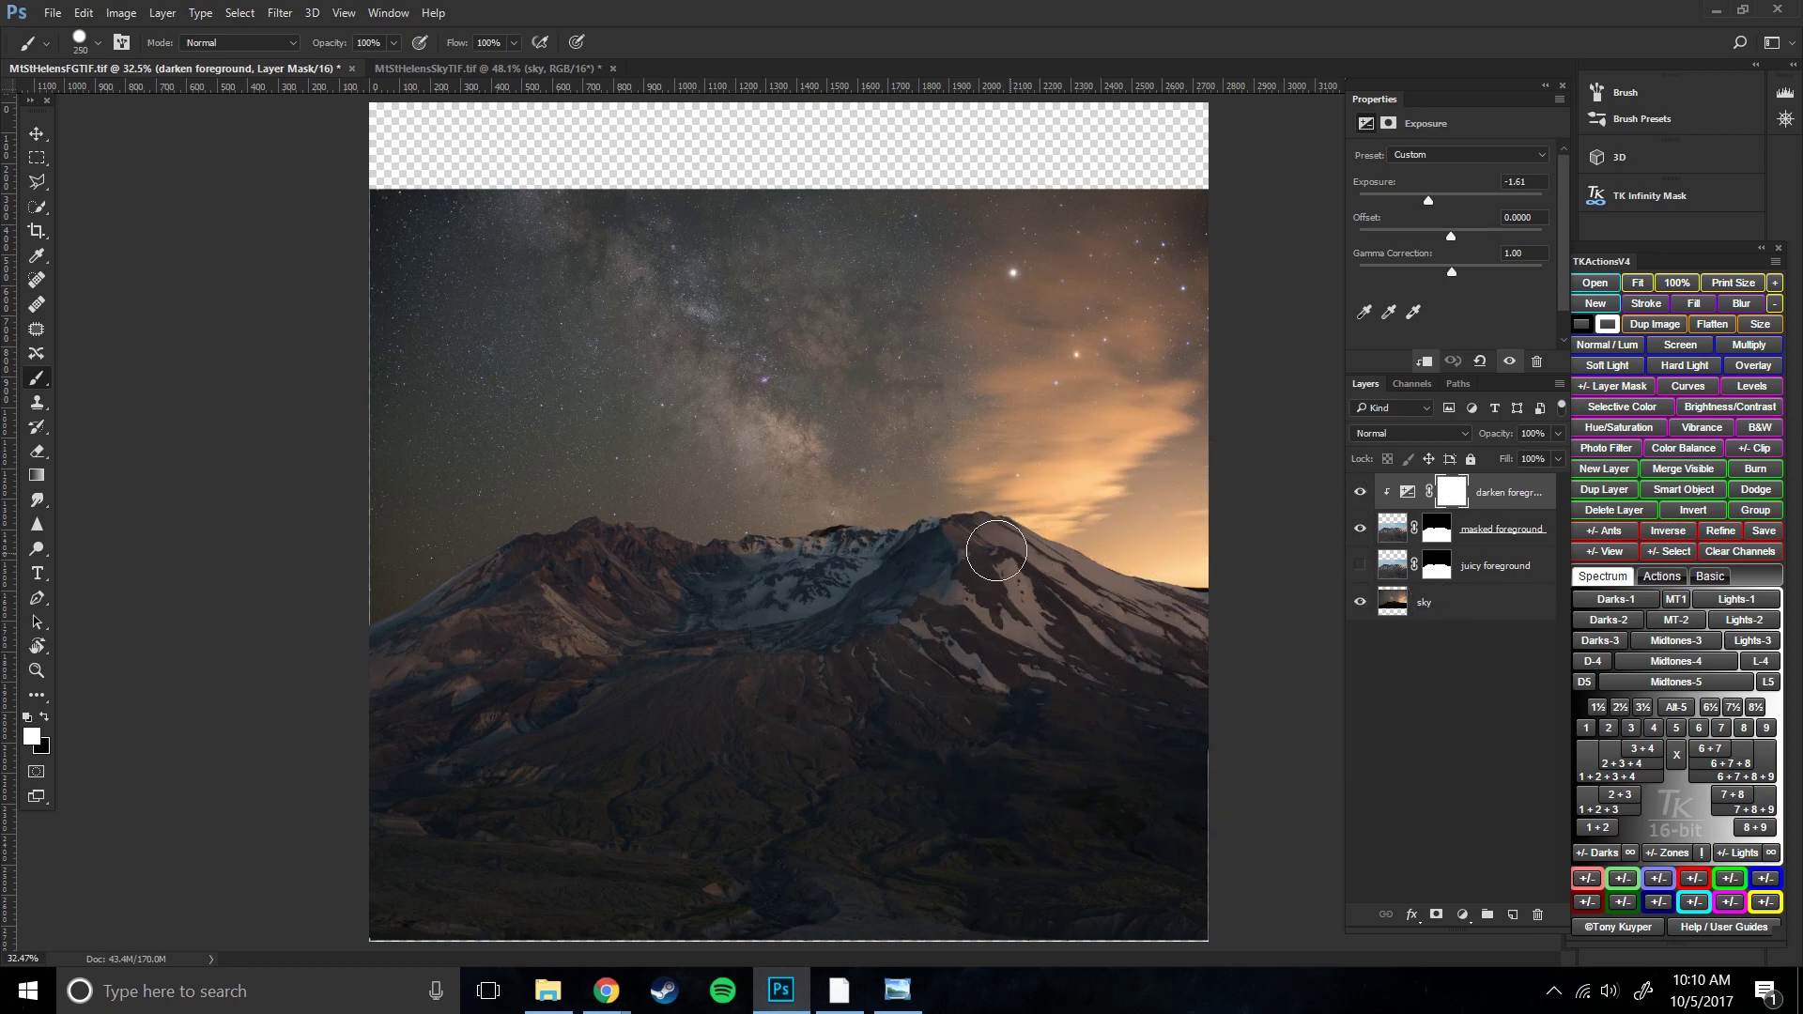
- Set up a soft-edged black brush at 175 px and 30% opacity
{"action": "left_click", "coordinate": [45, 721]}
{"action": "mouse_move", "coordinate": [338, 46]}
{"action": "left_mouse_down"}
{"action": "mouse_move", "coordinate": [224, 54]}
{"action": "mouse_move", "coordinate": [246, 54]}
{"action": "left_mouse_up"}
{"action": "right_click", "coordinate": [981, 573]}
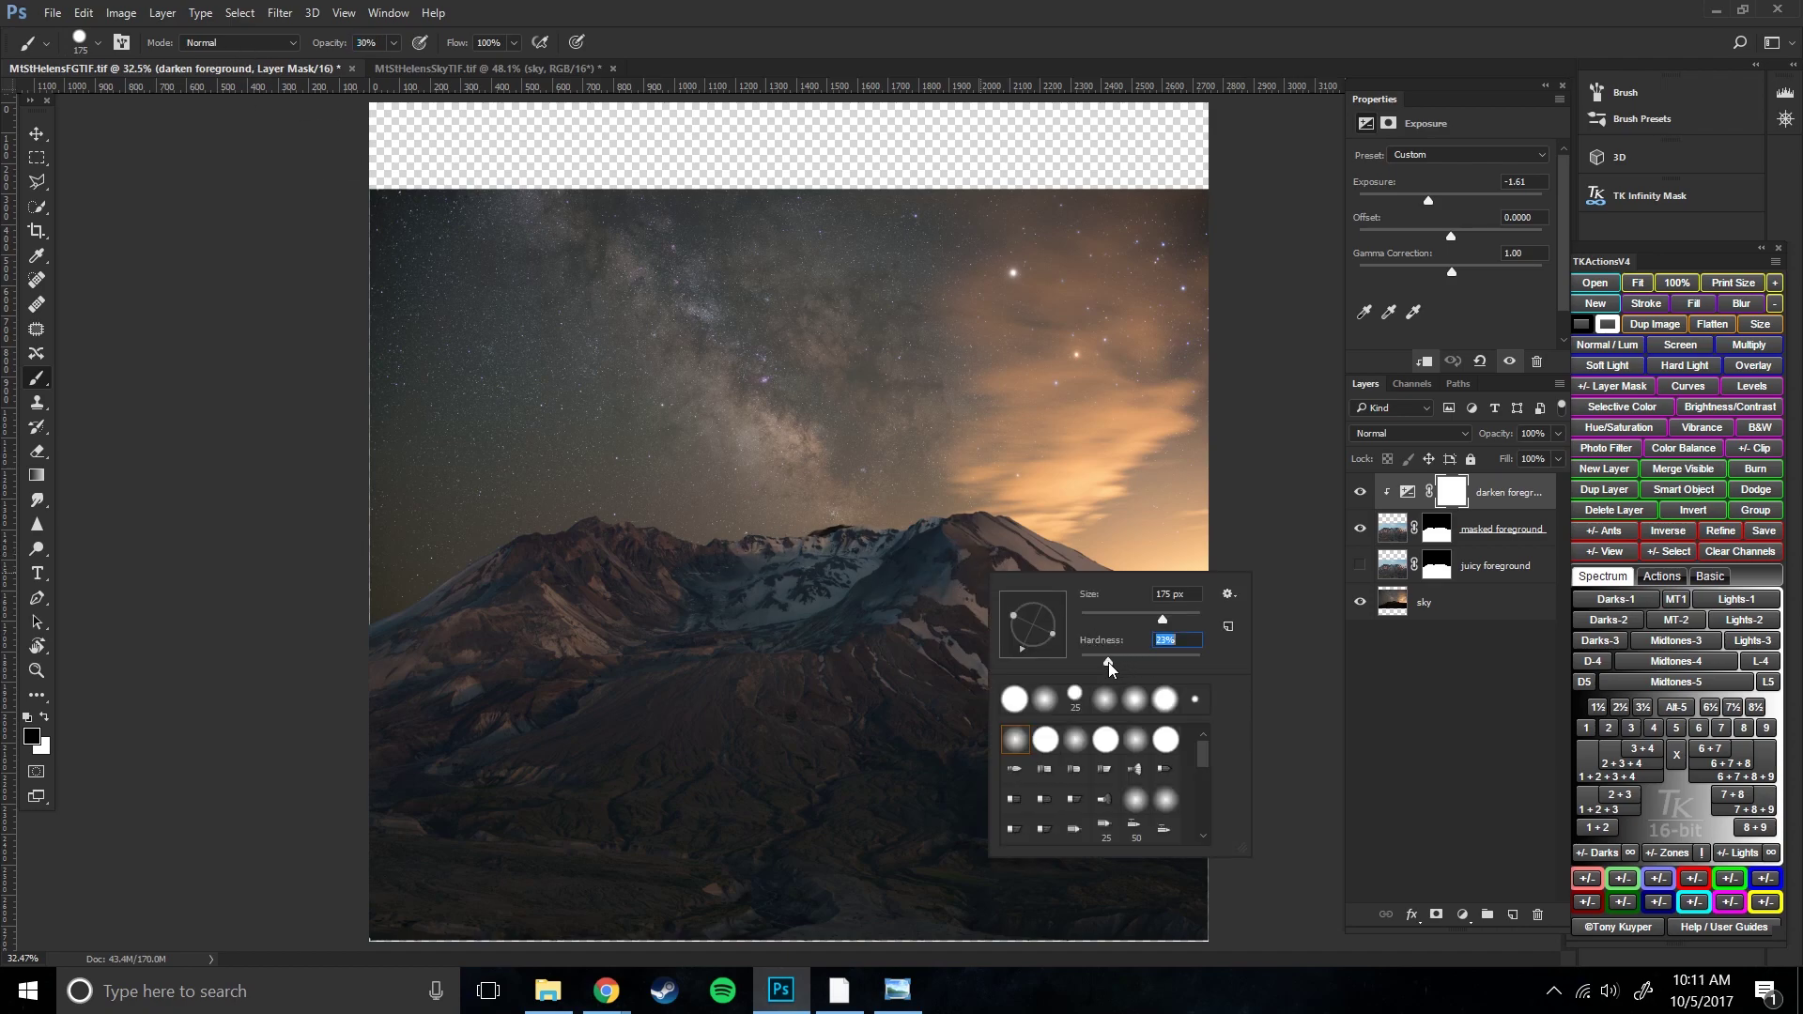
{"action": "key", "text": "Return"}
{"action": "key", "text": "bracketleft"}
{"action": "key", "text": "bracketleft"}
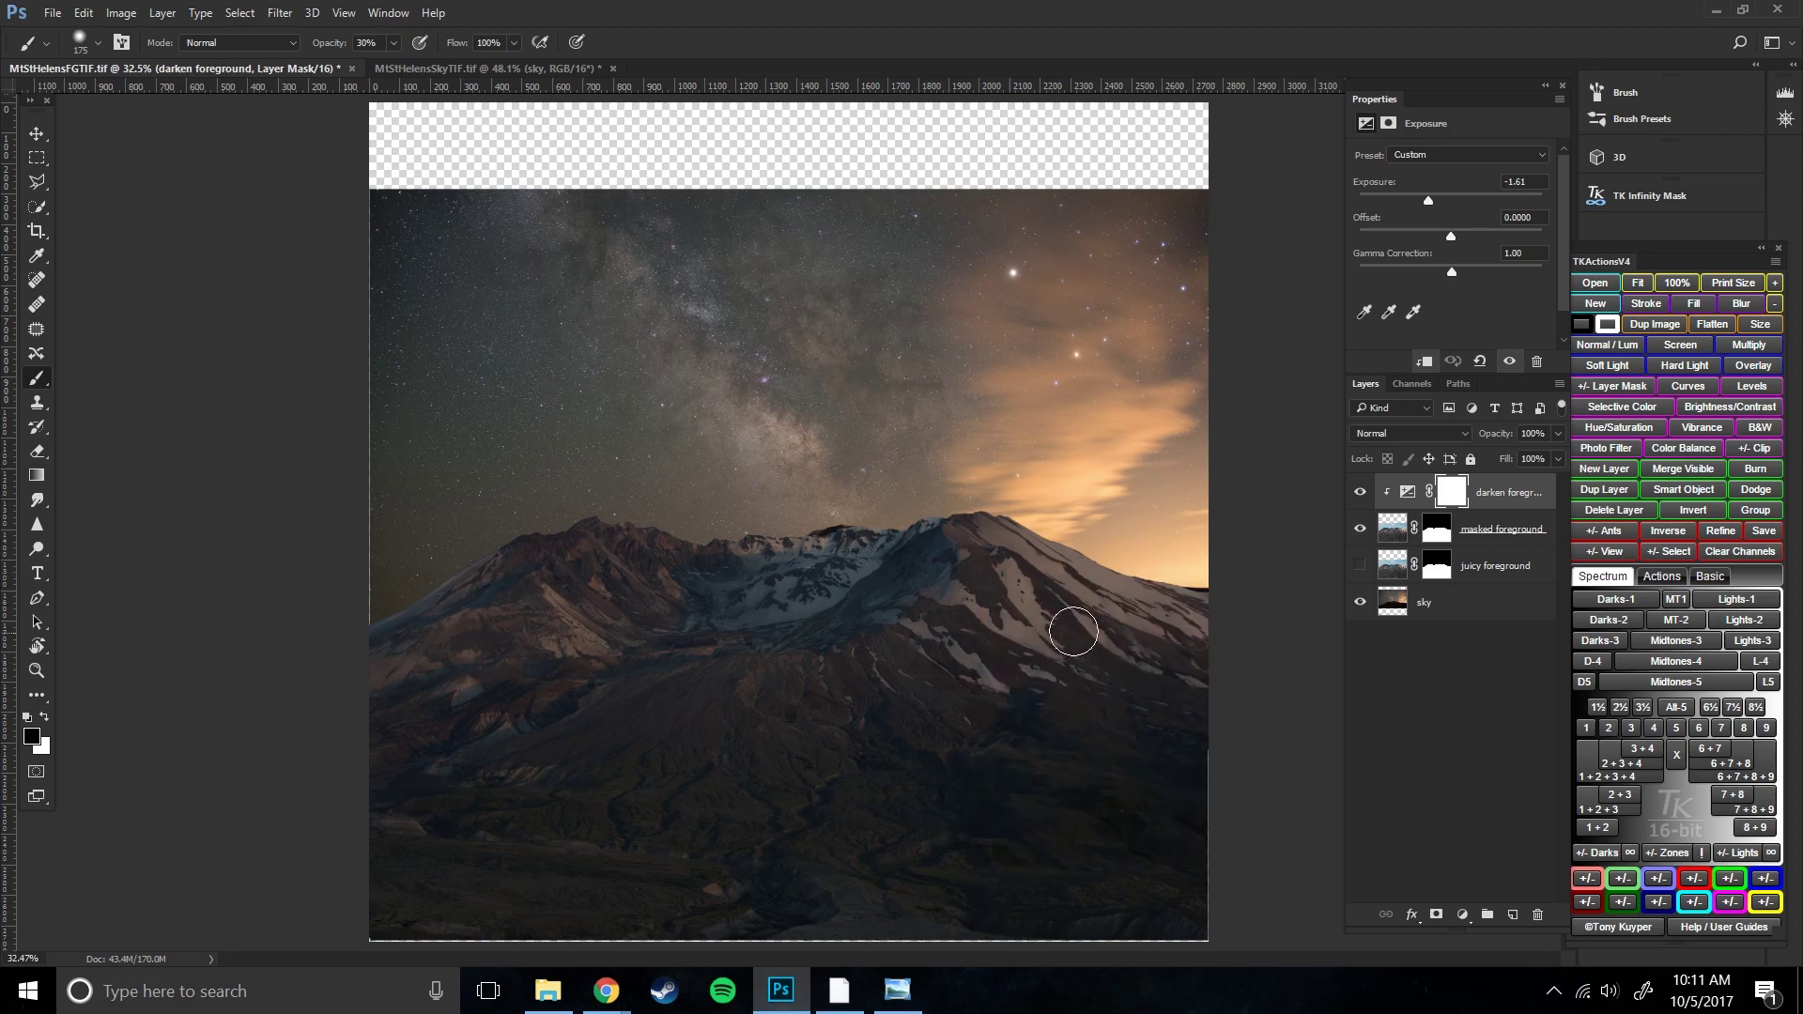
- Paint black on the darken foreground layer's mask over the snowy slope below the summit, enlarging the brush to 300 px
{"action": "mouse_move", "coordinate": [1030, 536]}
{"action": "left_mouse_down"}
{"action": "mouse_move", "coordinate": [1193, 624]}
{"action": "mouse_move", "coordinate": [1041, 608]}
{"action": "mouse_move", "coordinate": [1030, 579]}
{"action": "mouse_move", "coordinate": [1099, 634]}
{"action": "mouse_move", "coordinate": [1012, 580]}
{"action": "mouse_move", "coordinate": [1093, 627]}
{"action": "mouse_move", "coordinate": [1034, 624]}
{"action": "mouse_move", "coordinate": [1087, 661]}
{"action": "left_mouse_up"}
{"action": "key", "text": "bracketright"}
{"action": "key", "text": "bracketright"}
{"action": "key", "text": "bracketright"}
{"action": "key", "text": "bracketright"}
{"action": "key", "text": "bracketright"}
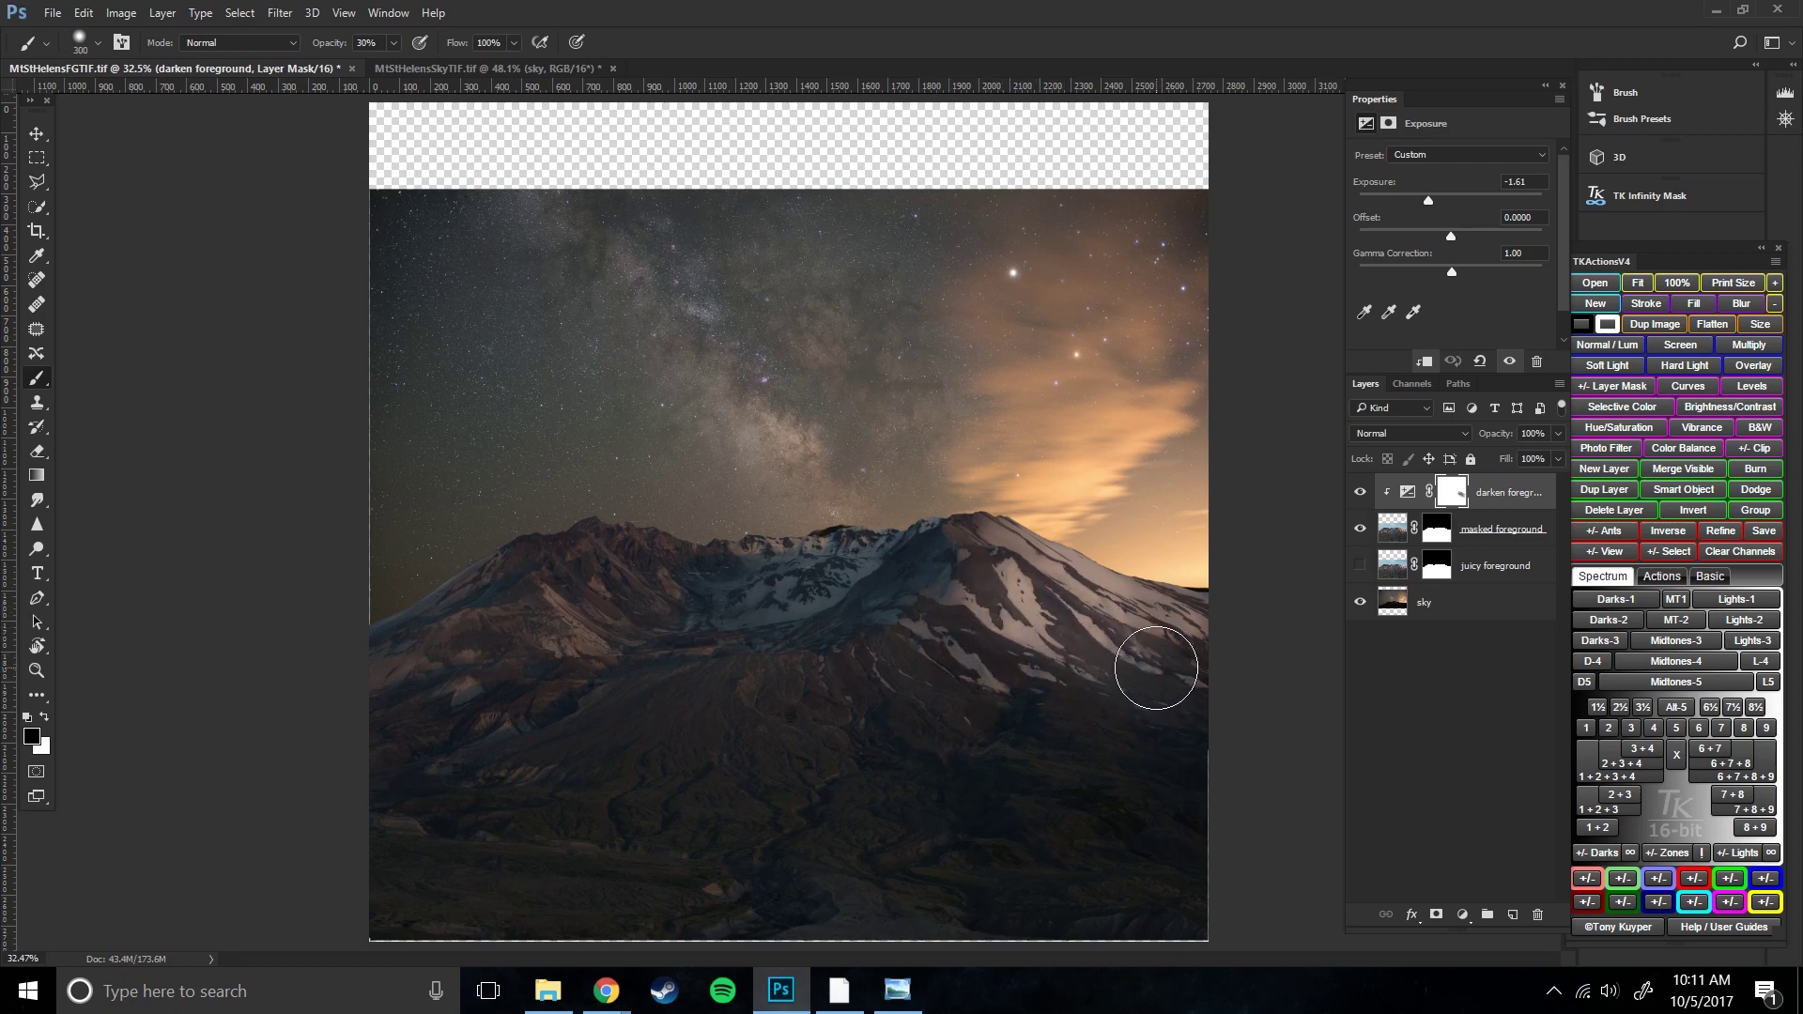
- Target the darken foreground layer's mask and load the saved Snow channel as a selection for painting at 30% brush opacity
{"action": "key", "text": "ctrl+plus"}
{"action": "key", "text": "ctrl+plus"}
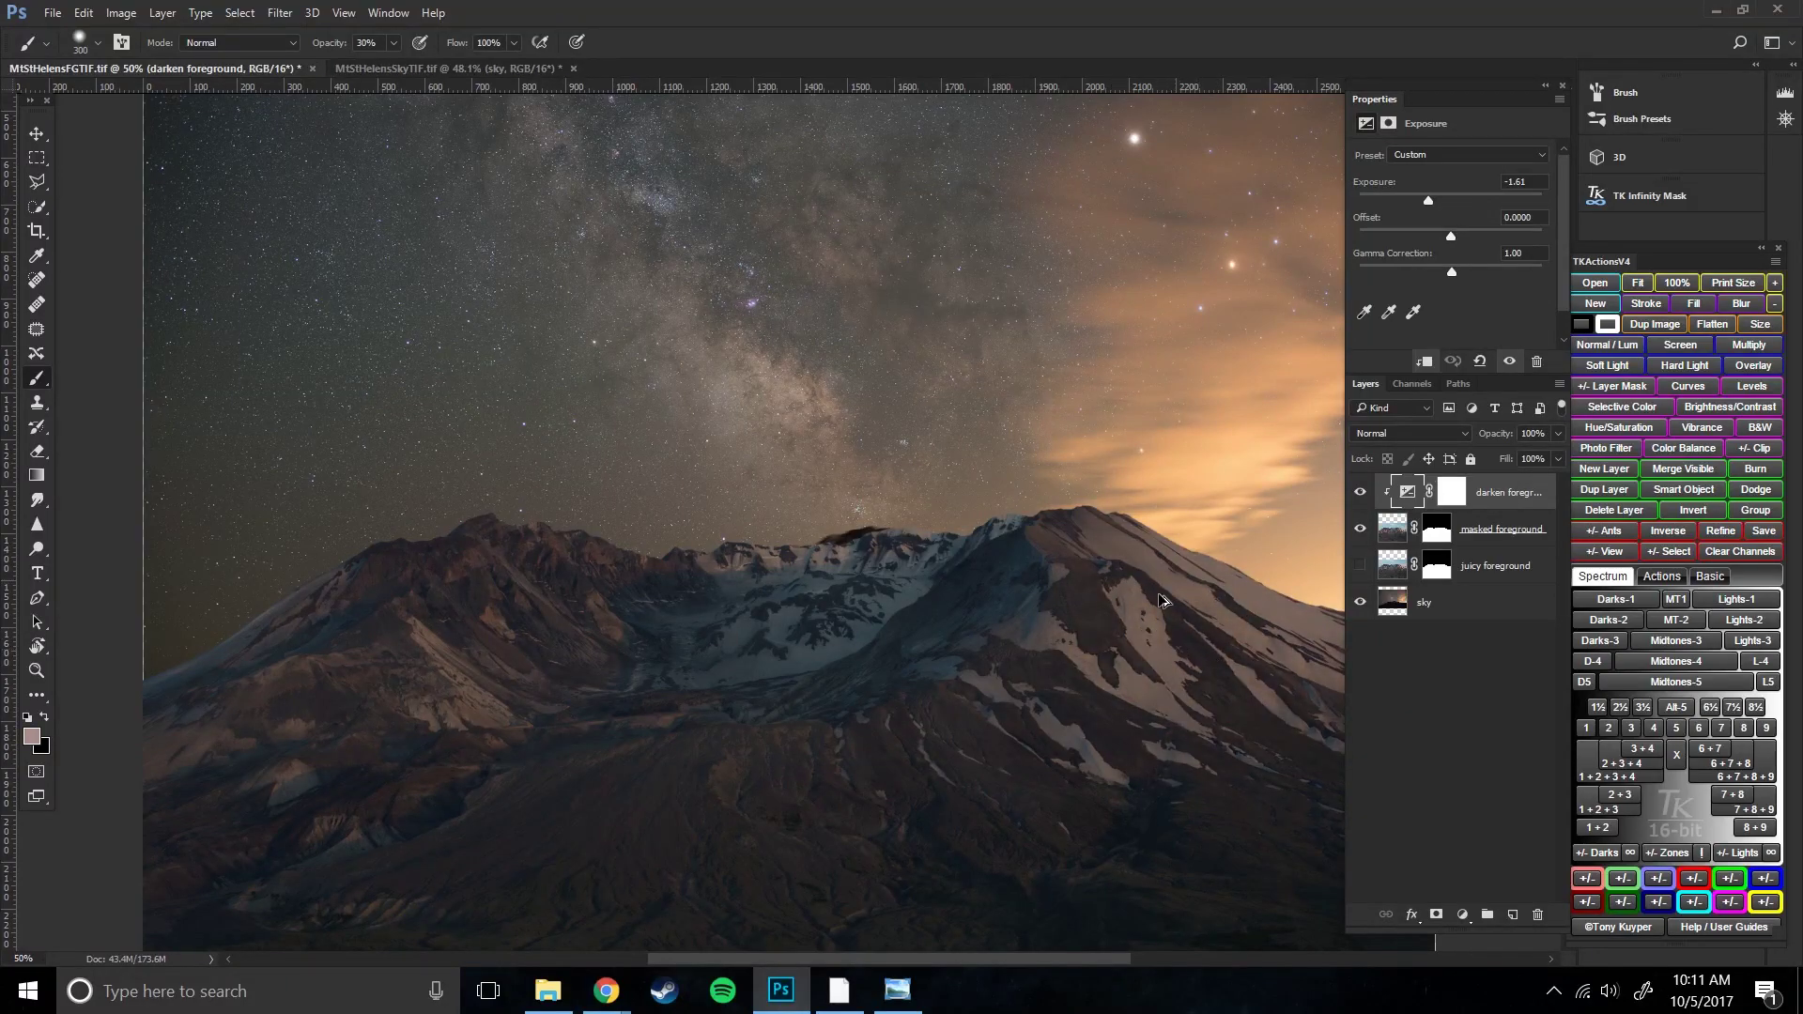
{"action": "key", "text": "ctrl+h"}
{"action": "left_click_drag", "start_coordinate": [1146, 624], "coordinate": [990, 511]}
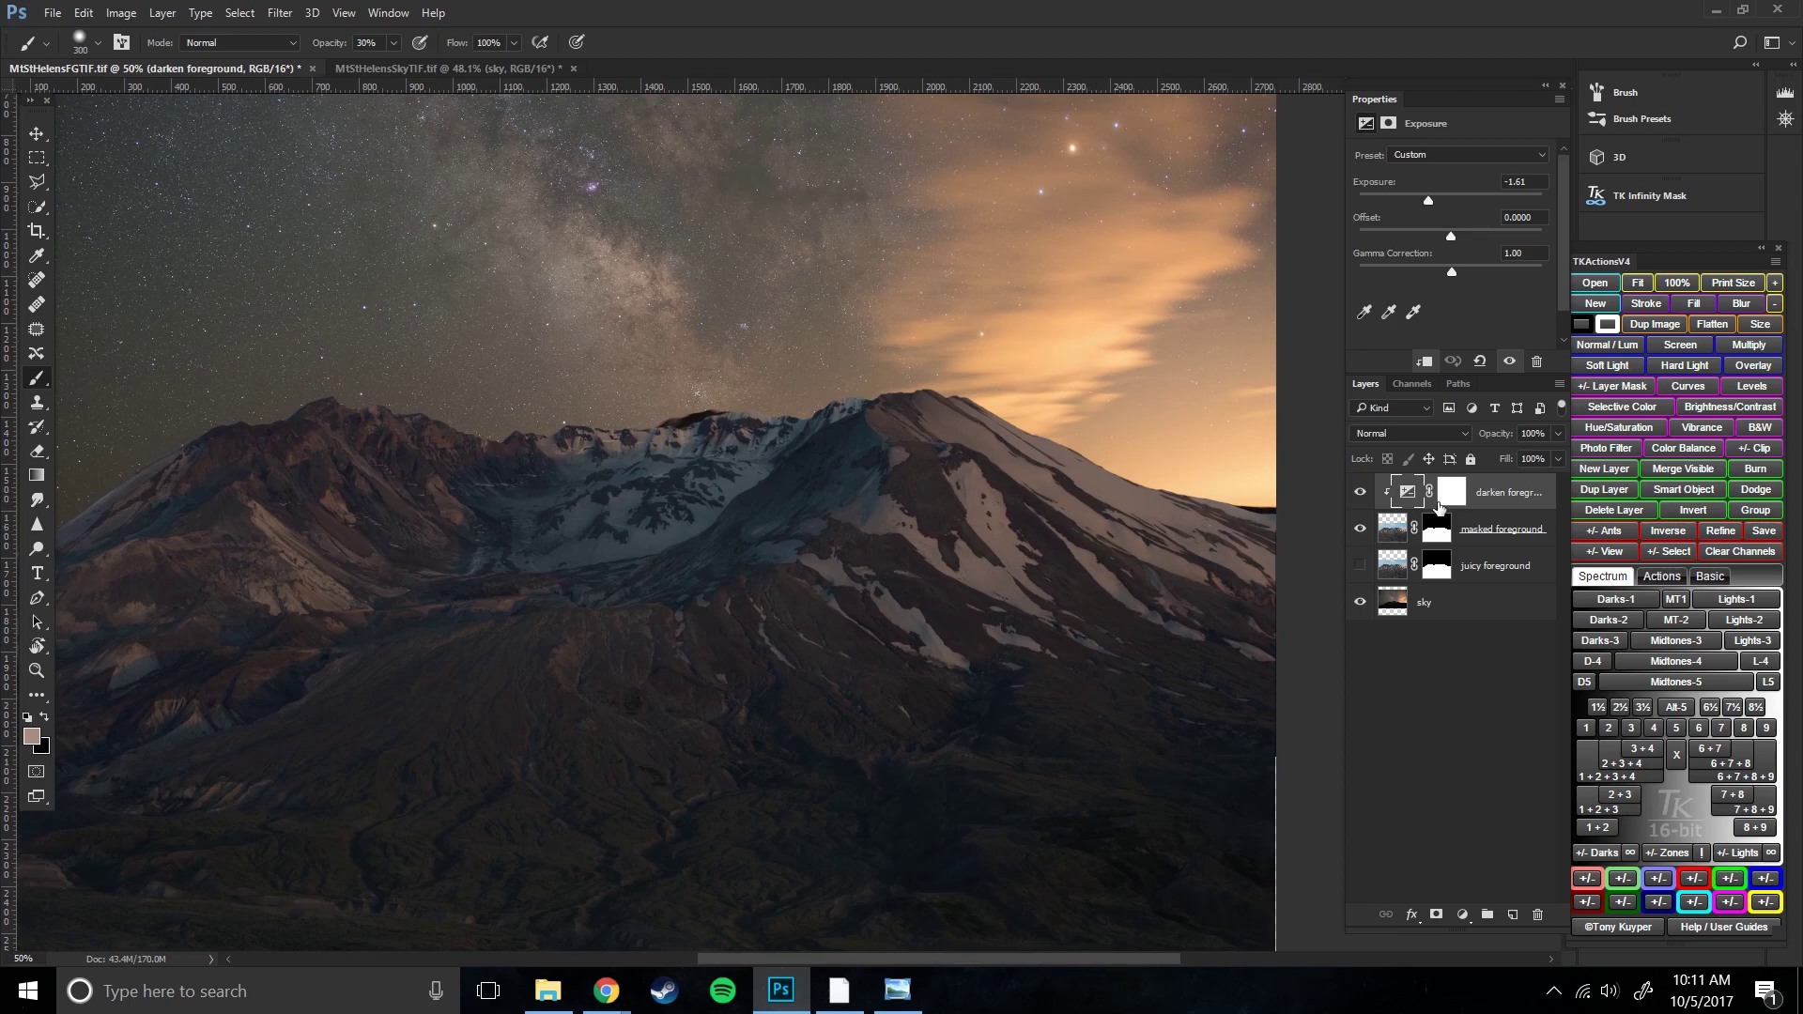
{"action": "left_click", "coordinate": [1450, 489]}
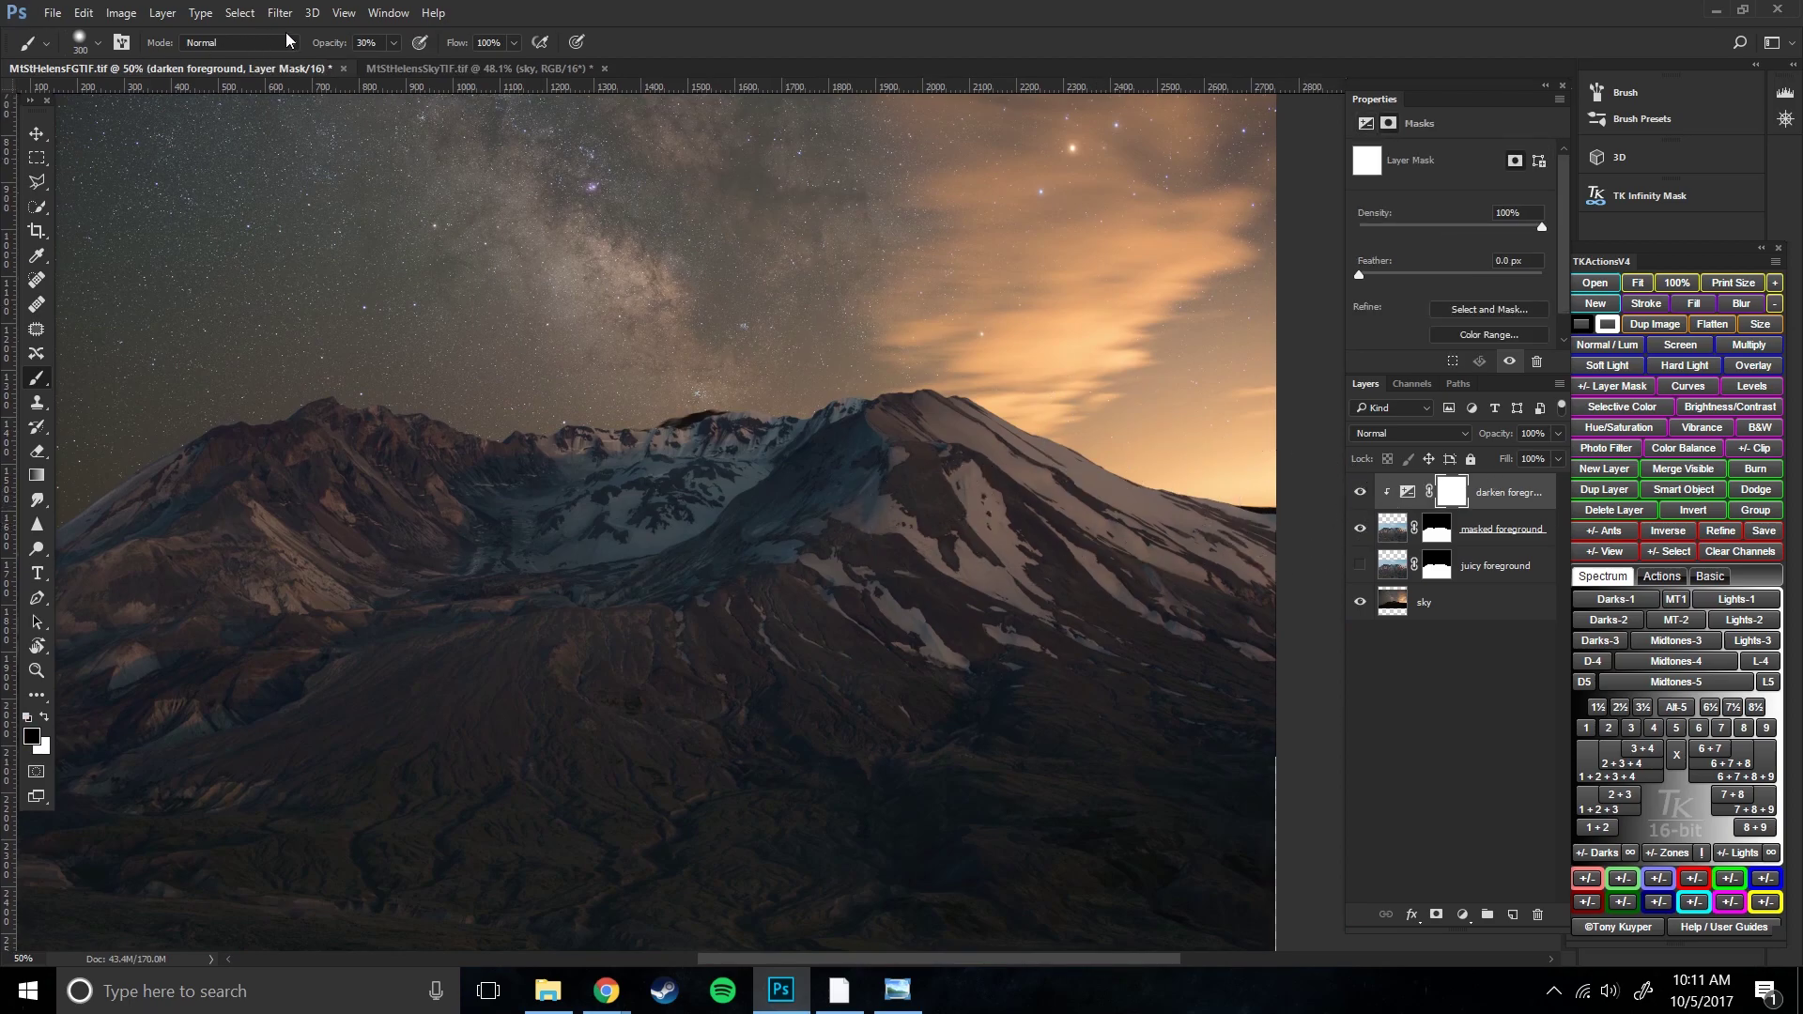
{"action": "left_click", "coordinate": [250, 15]}
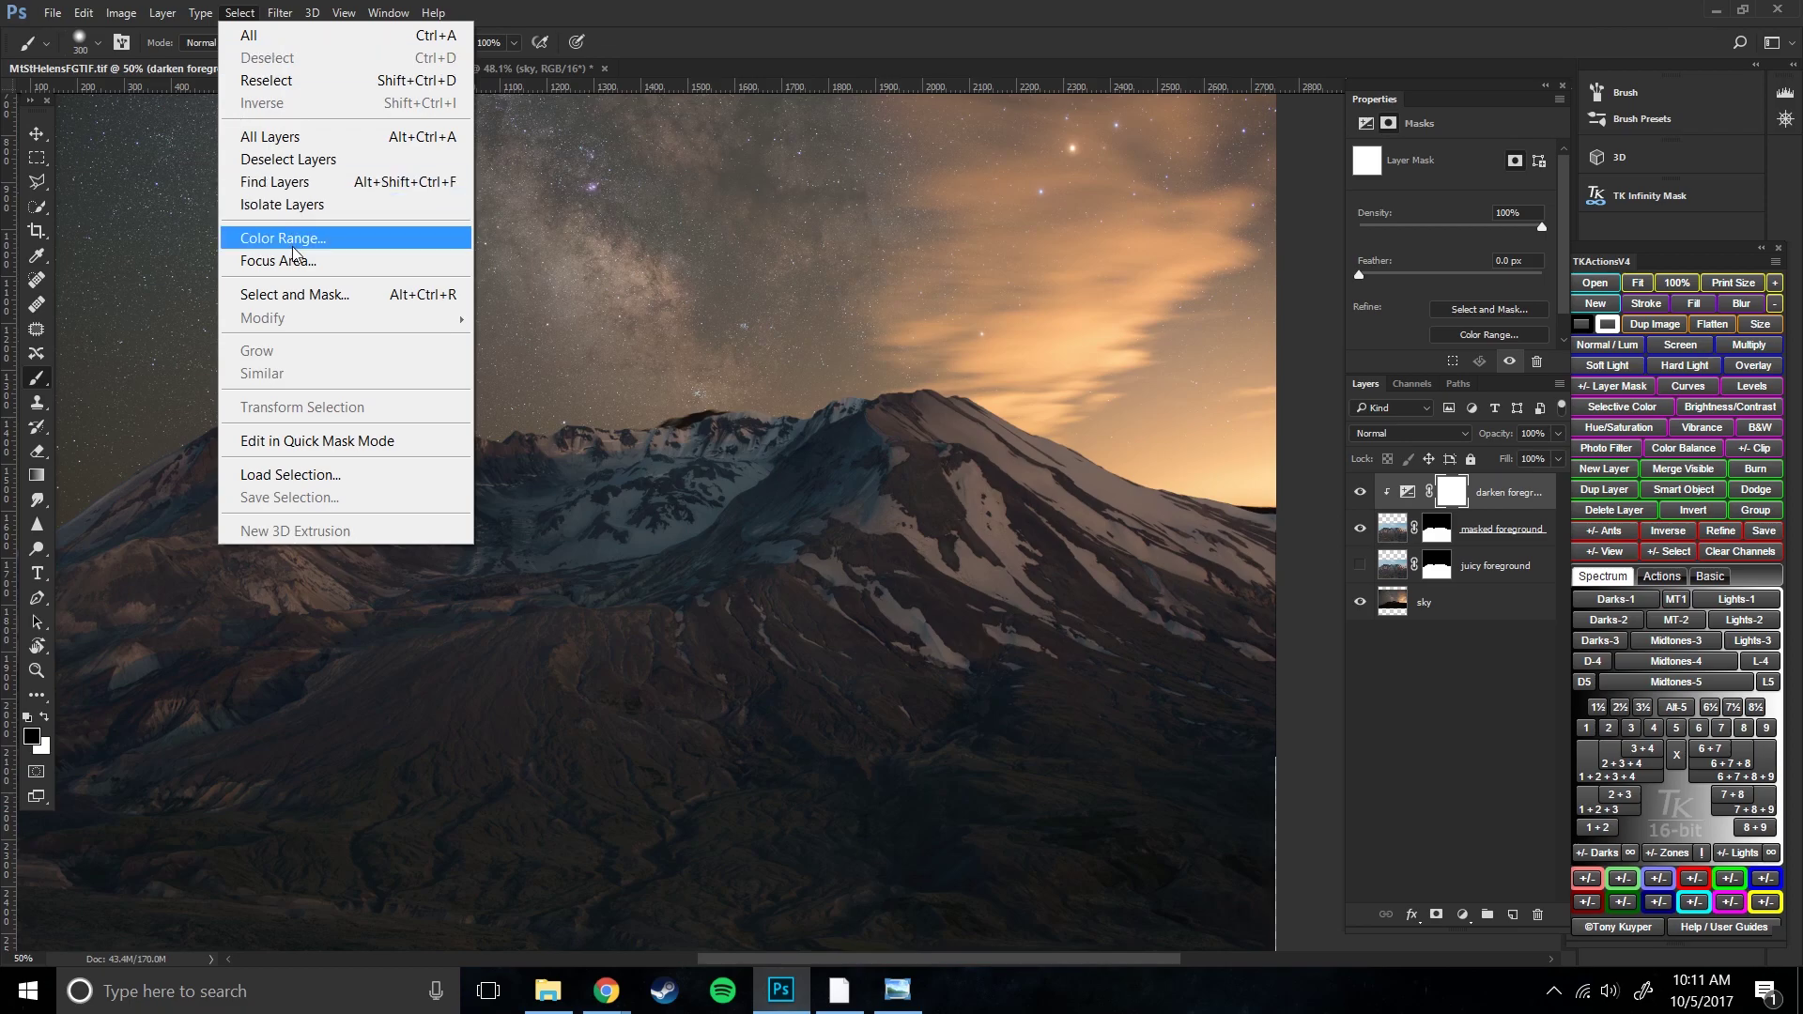
{"action": "left_click", "coordinate": [297, 474]}
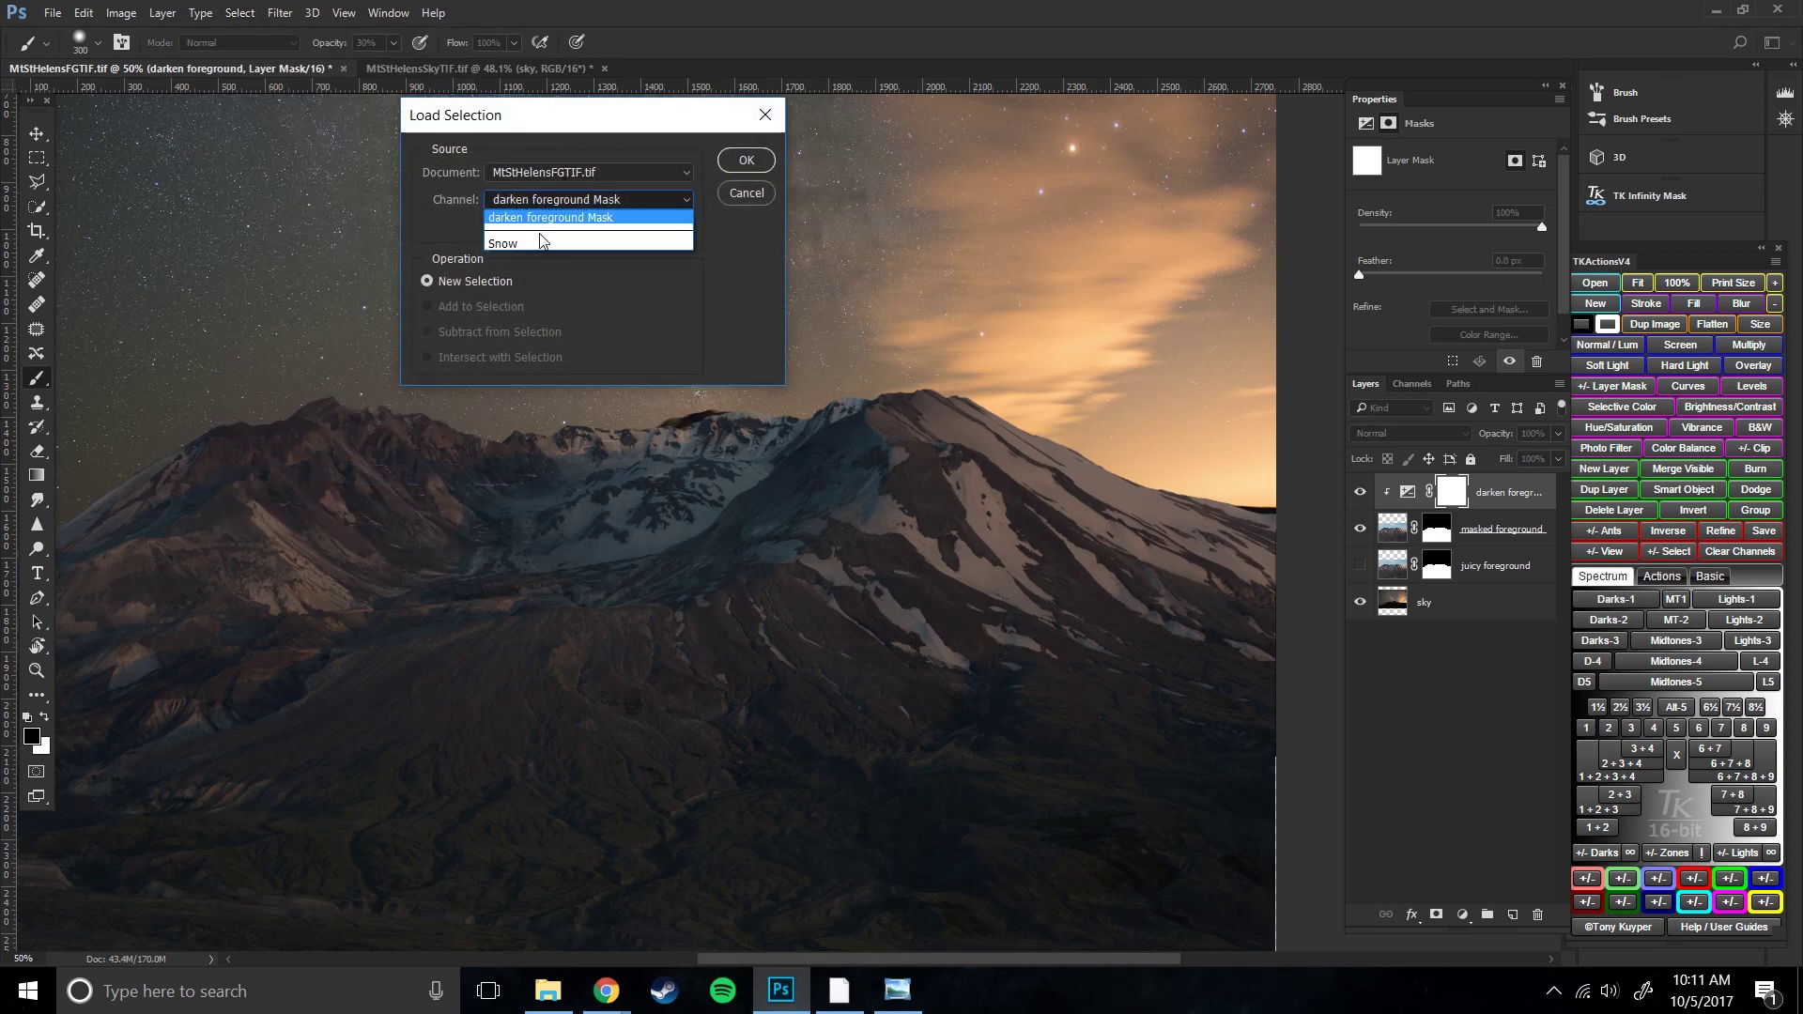
{"action": "left_click", "coordinate": [744, 159]}
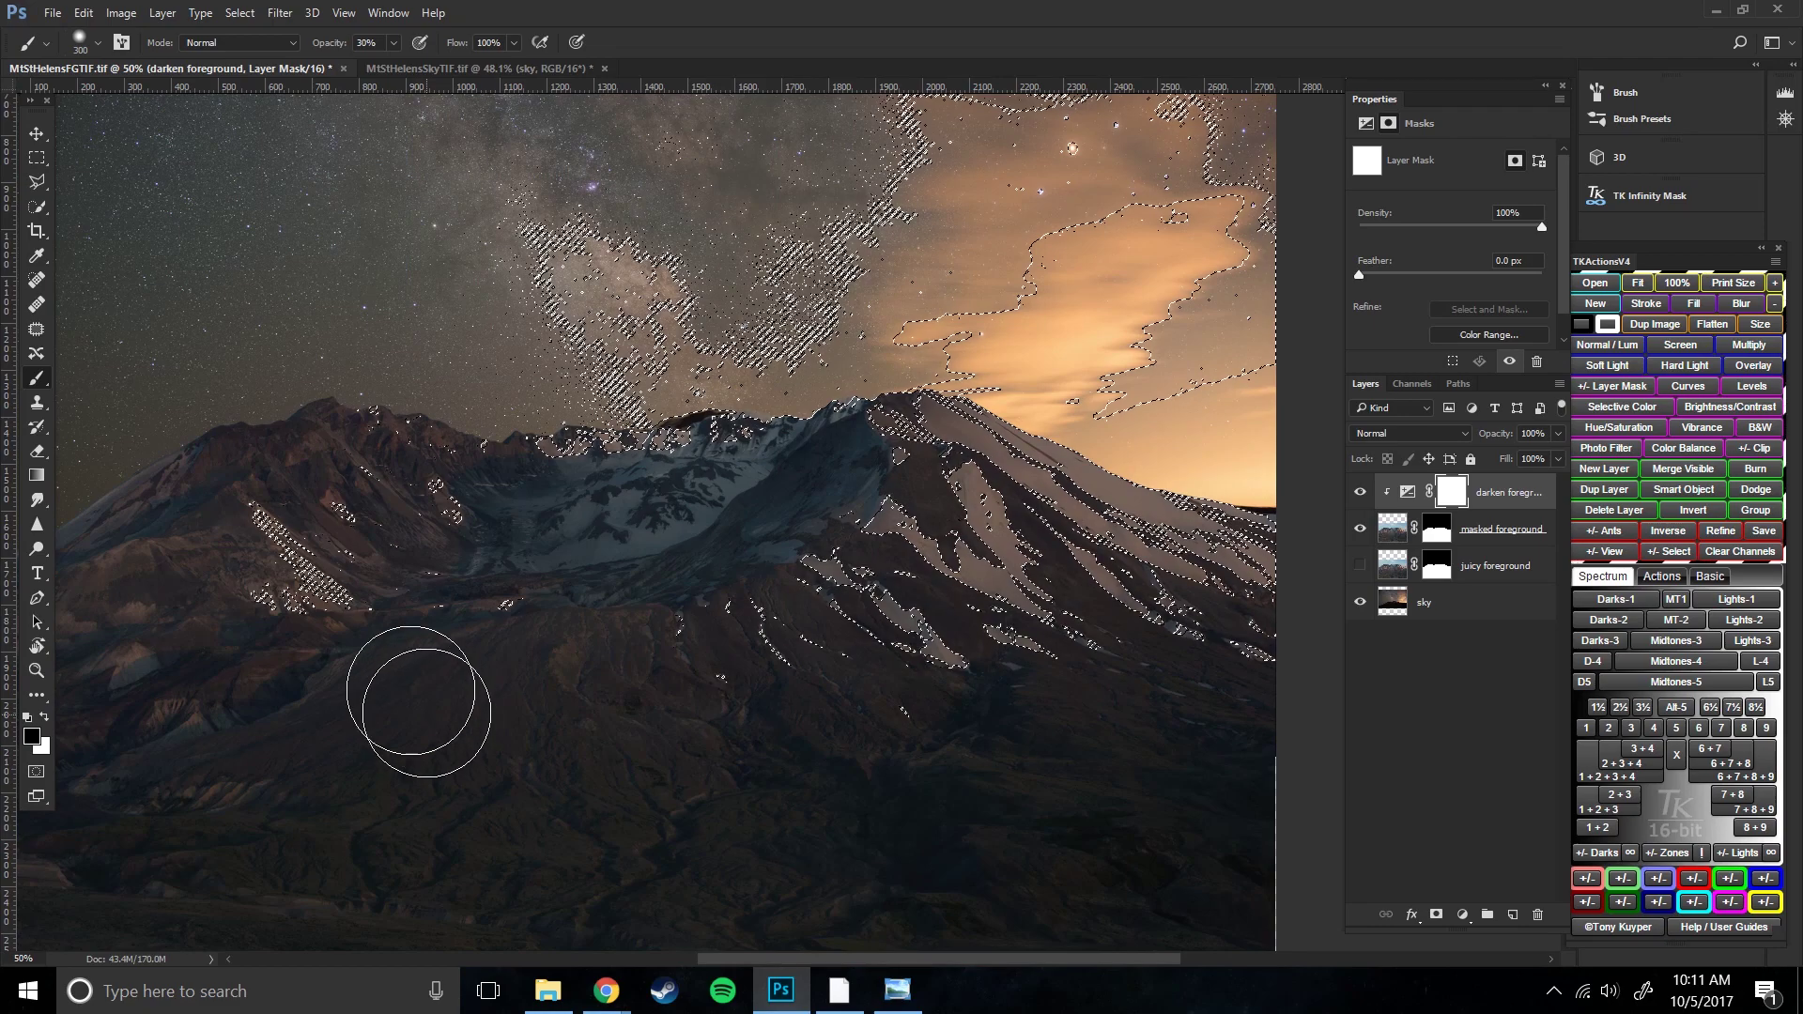
{"action": "left_click_drag", "start_coordinate": [319, 44], "coordinate": [365, 44]}
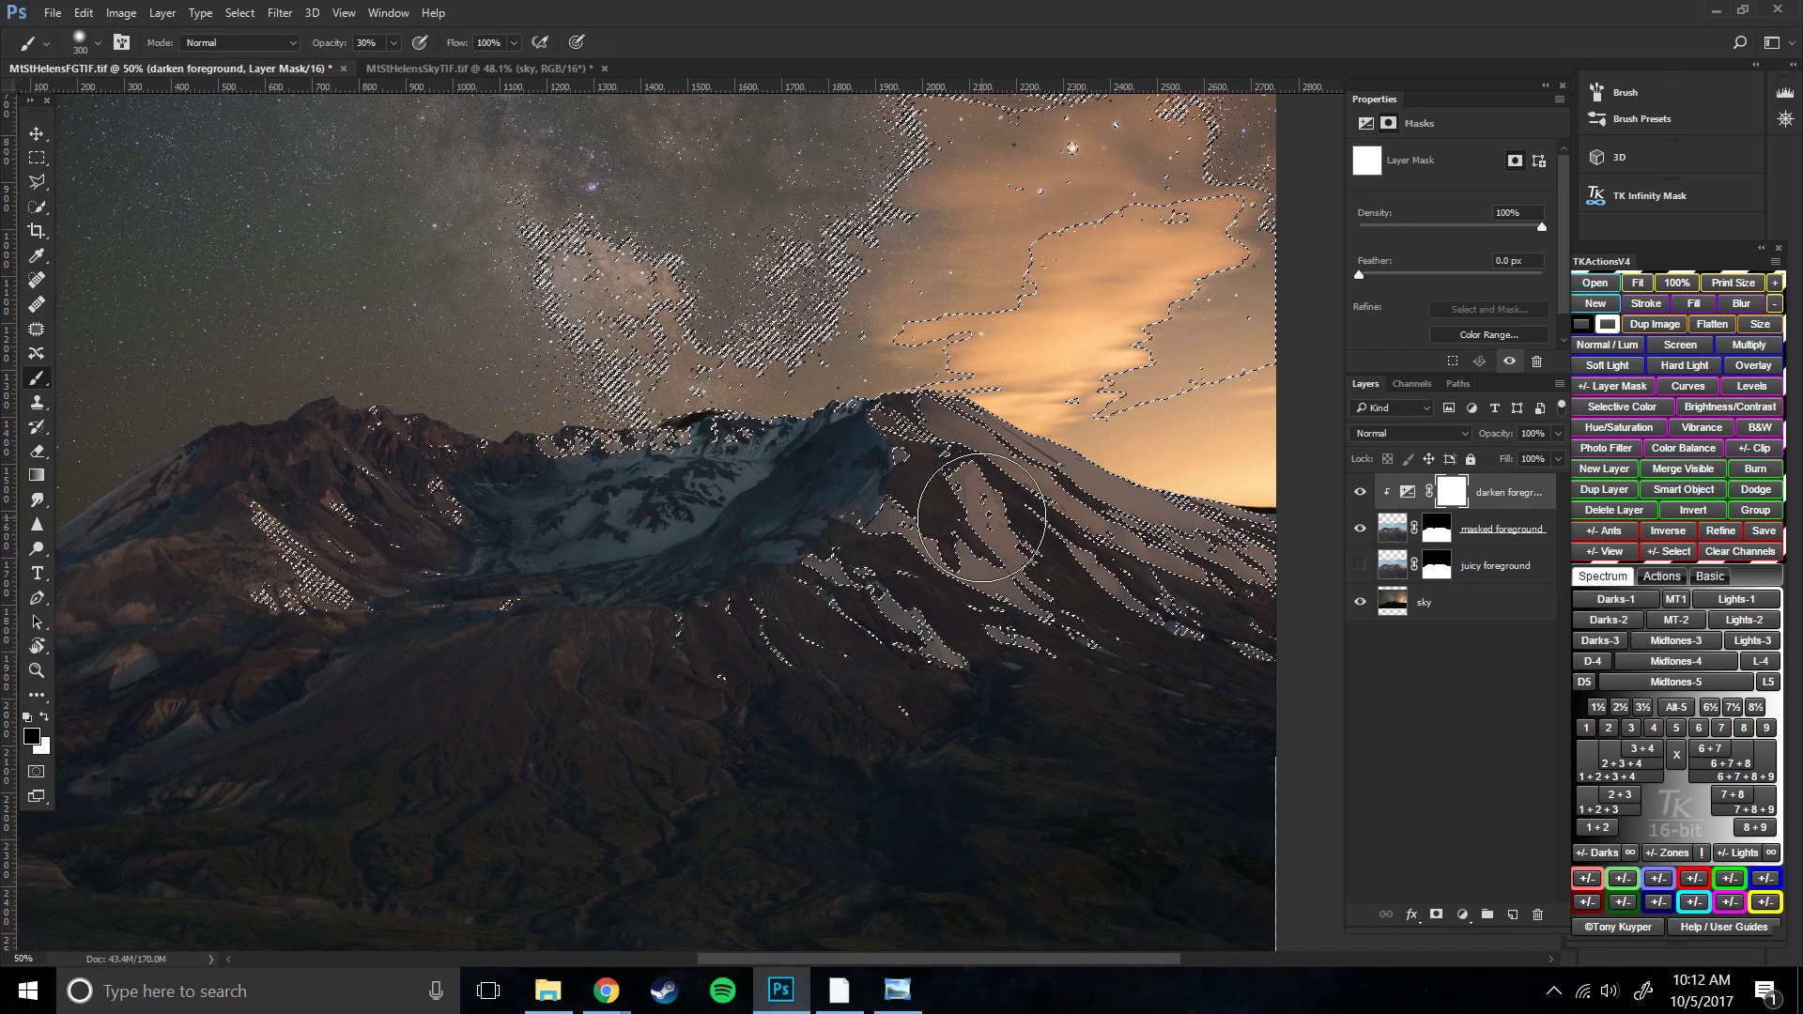
- Reduce the brush size to 200 px and hide the selection edges so the snow is unobstructed for painting
{"action": "key", "text": "bracketleft"}
{"action": "key", "text": "bracketleft"}
{"action": "key", "text": "ctrl+plus"}
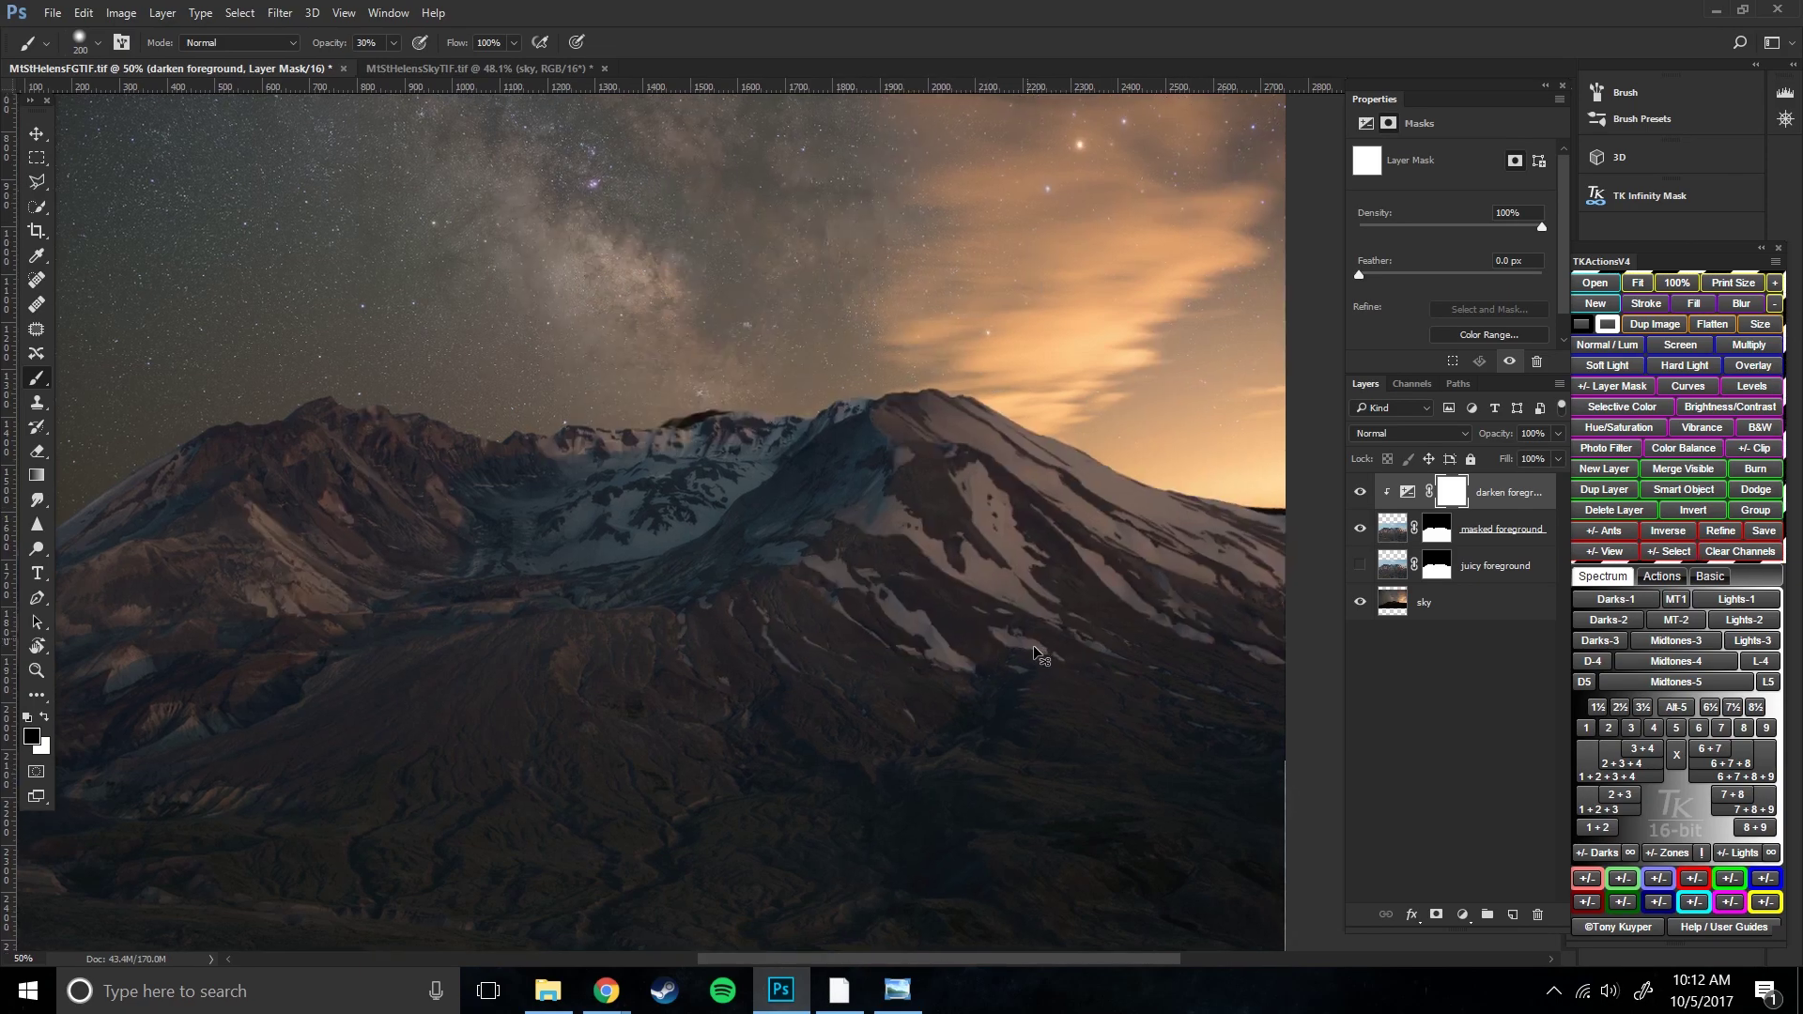
{"action": "left_click_drag", "start_coordinate": [1177, 566], "coordinate": [914, 531]}
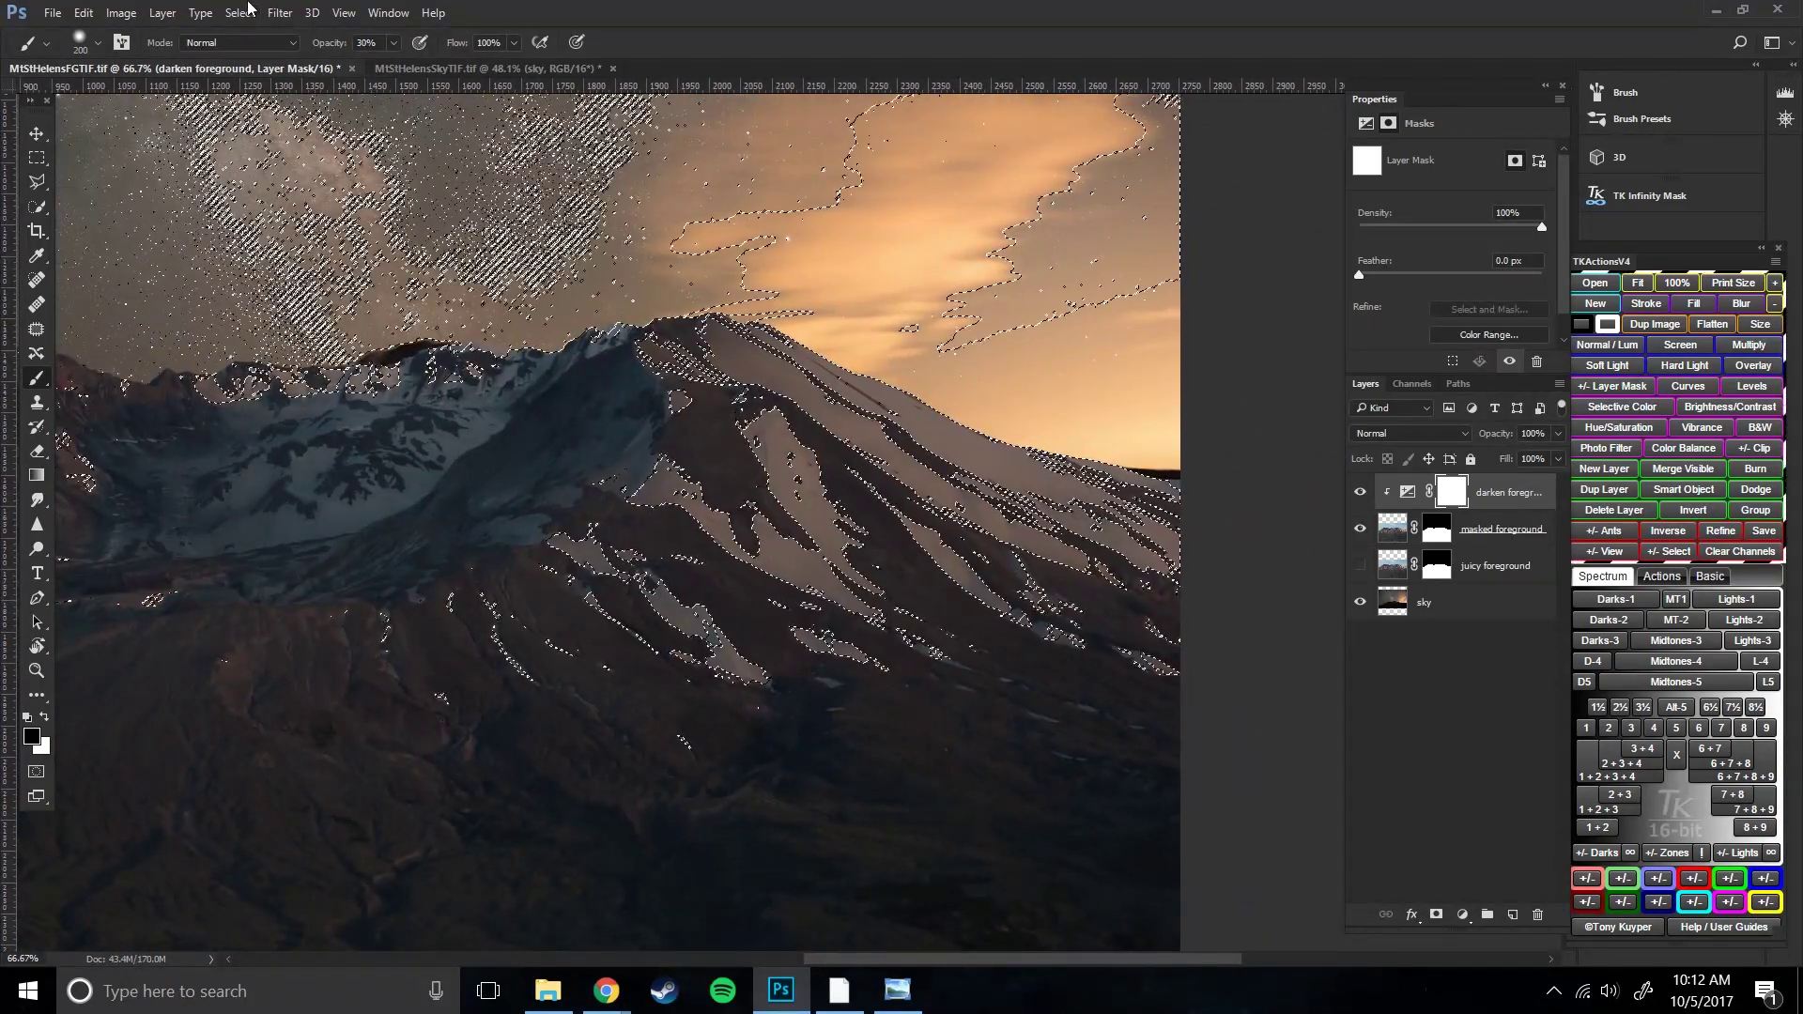
{"action": "left_click", "coordinate": [344, 12]}
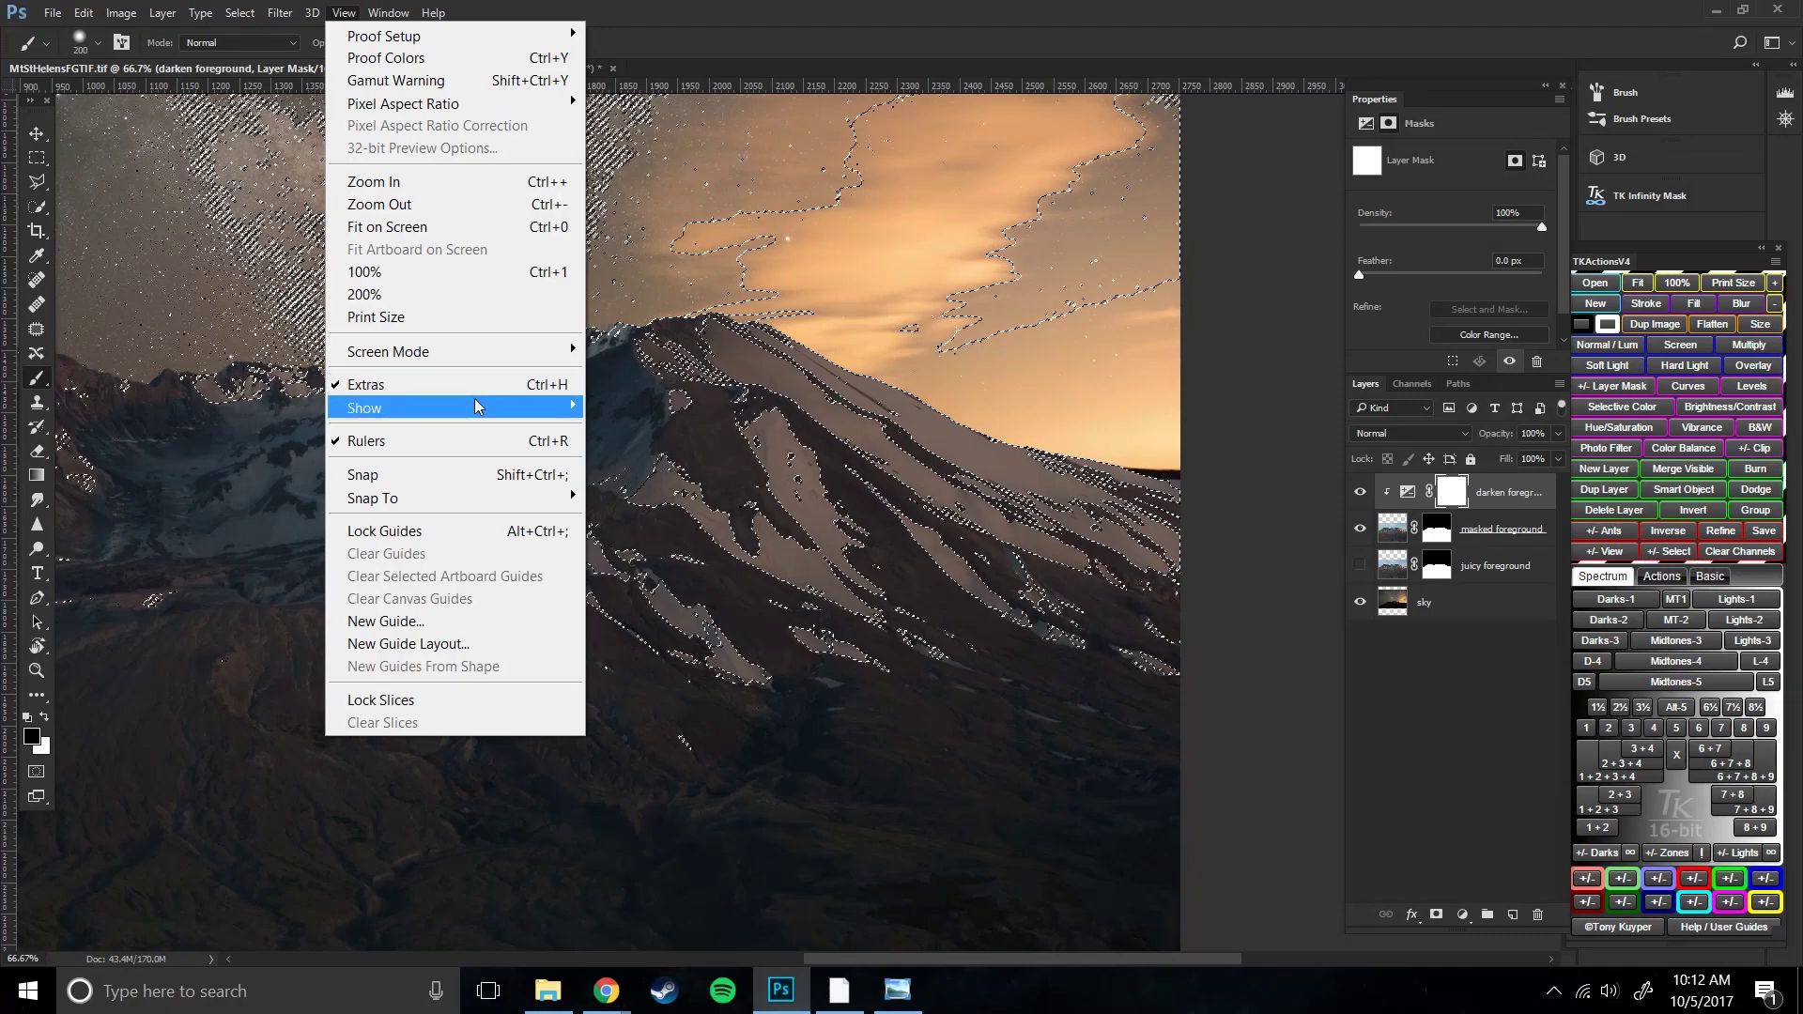
{"action": "mouse_move", "coordinate": [514, 408]}
{"action": "left_click", "coordinate": [680, 432]}
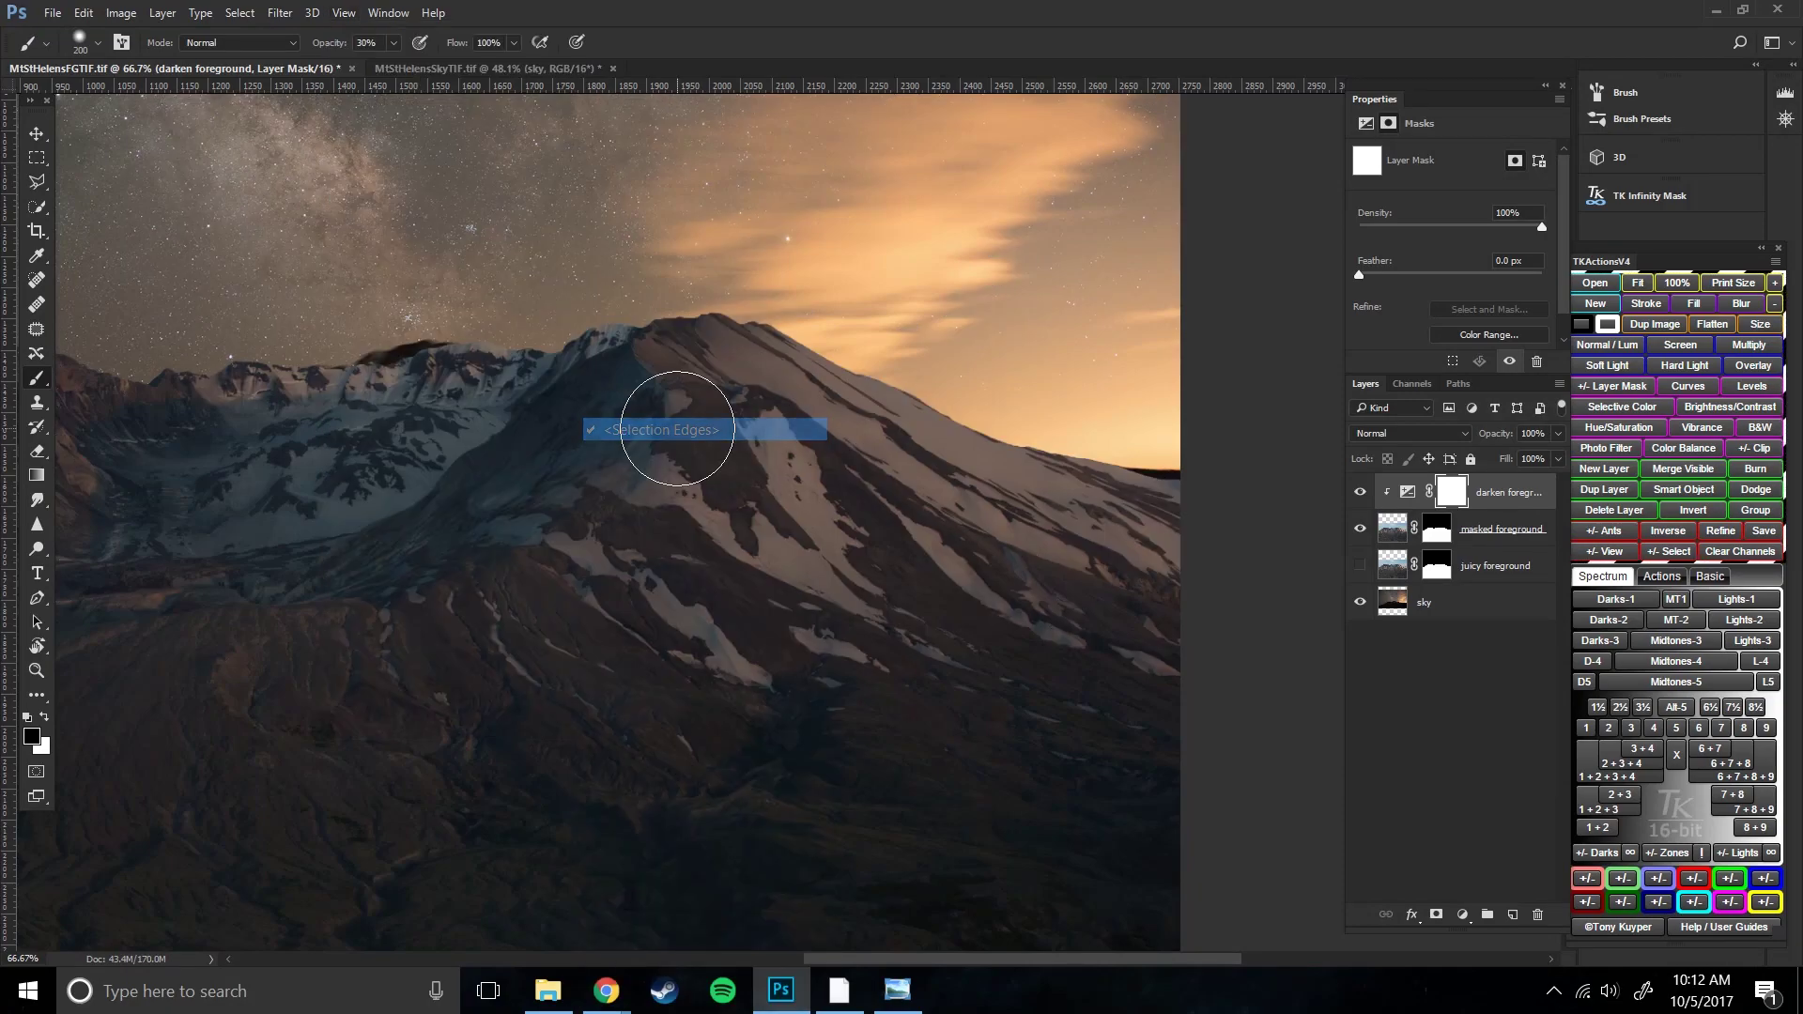
- Paint black on the darken foreground mask over the snow near the summit with a 250 px brush at 30% opacity
{"action": "mouse_move", "coordinate": [677, 429]}
{"action": "left_mouse_down"}
{"action": "mouse_move", "coordinate": [483, 401]}
{"action": "mouse_move", "coordinate": [431, 310]}
{"action": "left_mouse_up"}
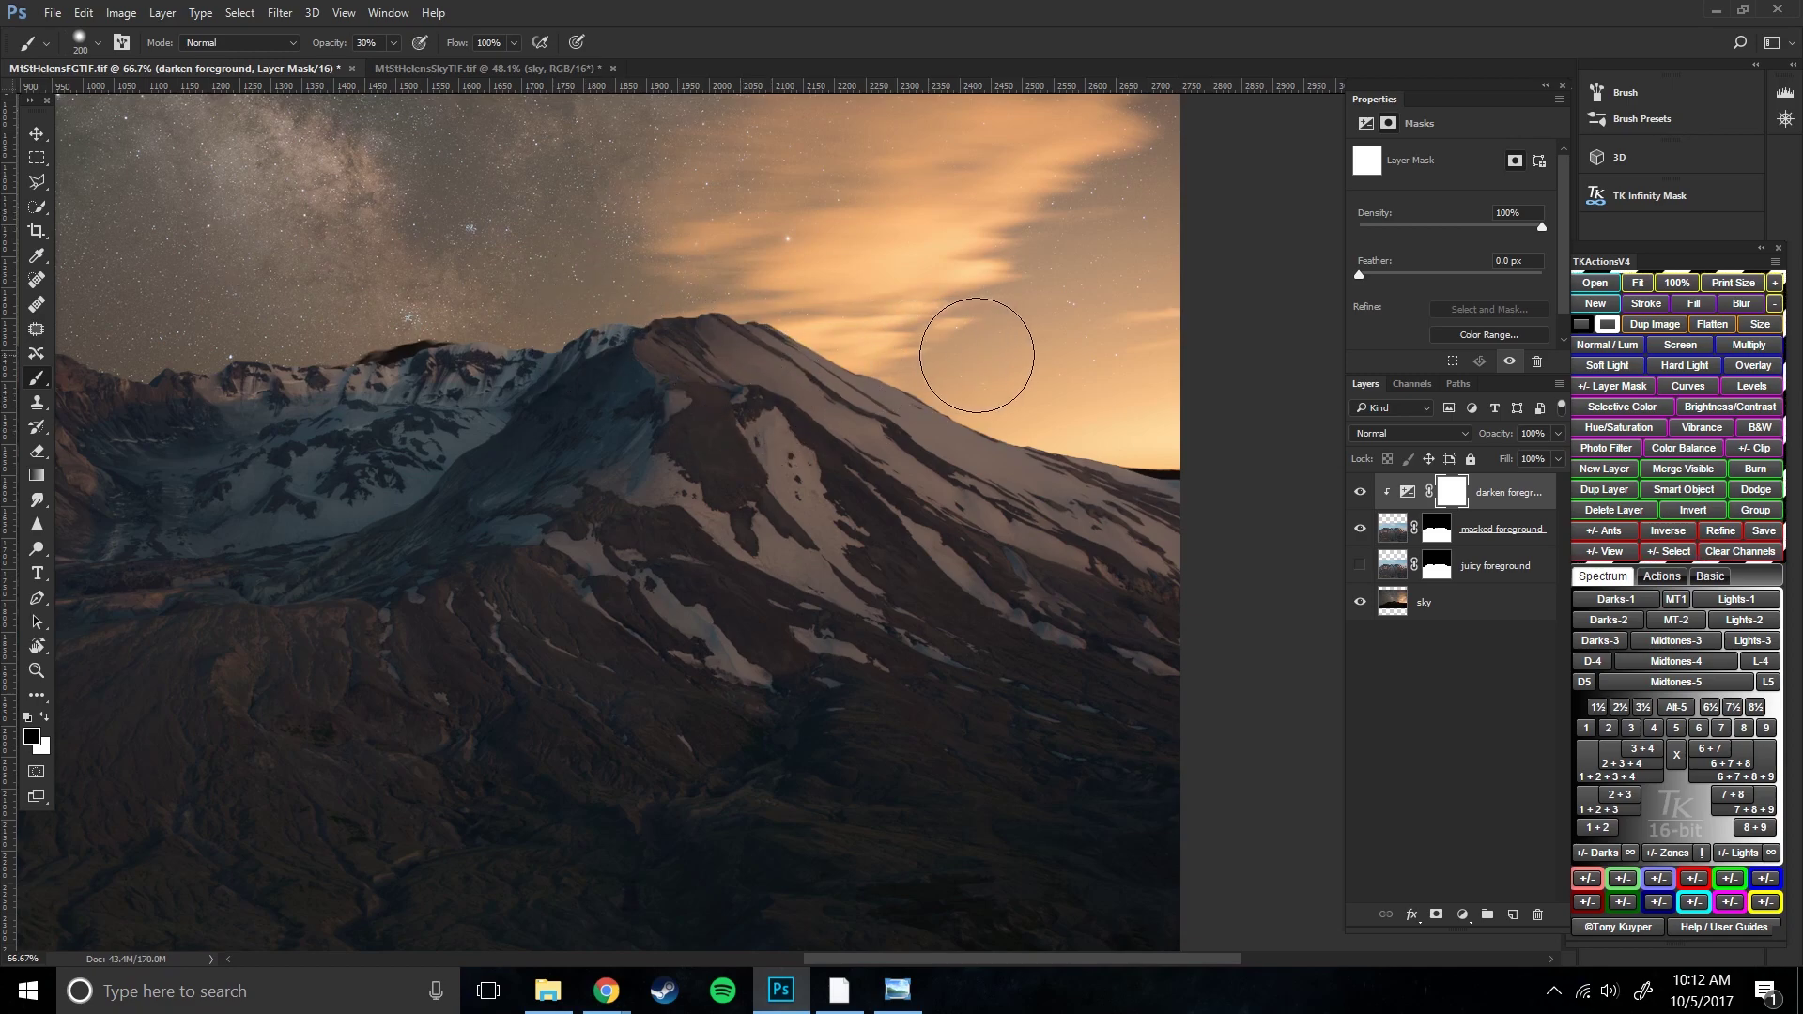
{"action": "key", "text": "bracketright"}
{"action": "key", "text": "bracketright"}
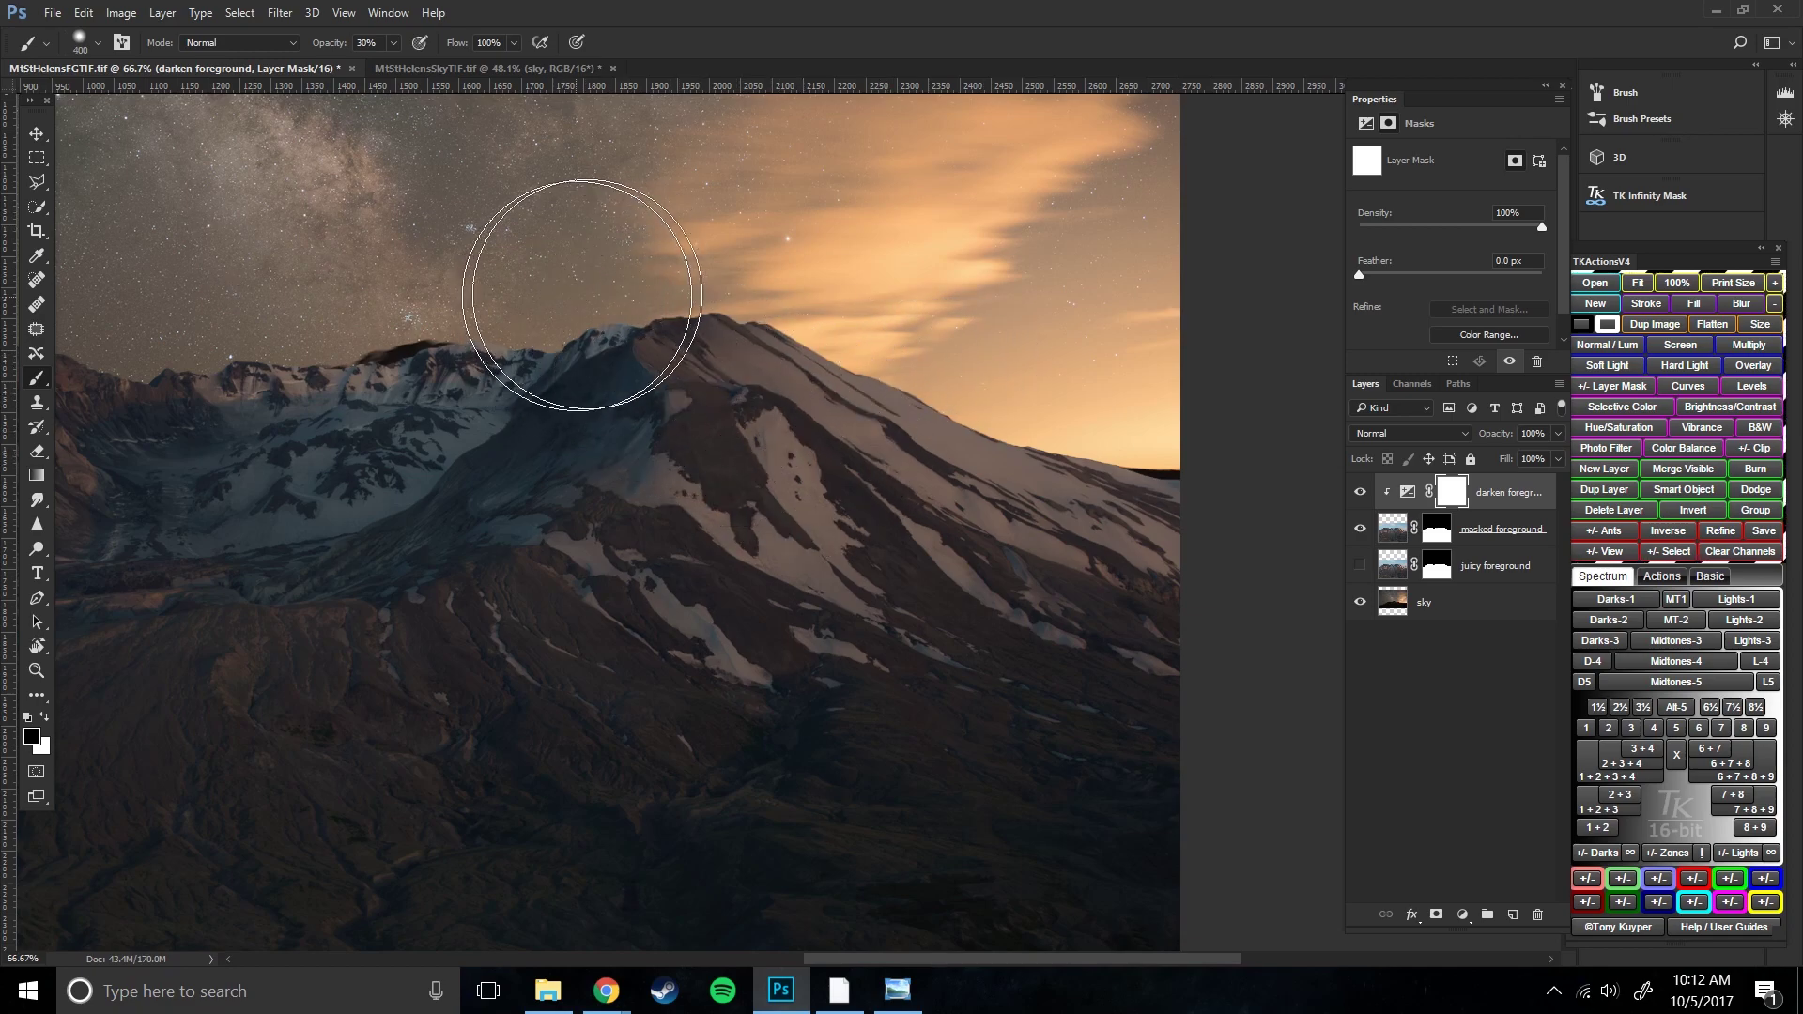
{"action": "key", "text": "bracketleft"}
{"action": "mouse_move", "coordinate": [705, 362]}
{"action": "left_mouse_down"}
{"action": "mouse_move", "coordinate": [899, 430]}
{"action": "mouse_move", "coordinate": [1205, 523]}
{"action": "mouse_move", "coordinate": [832, 437]}
{"action": "mouse_move", "coordinate": [750, 401]}
{"action": "mouse_move", "coordinate": [845, 404]}
{"action": "left_mouse_up"}
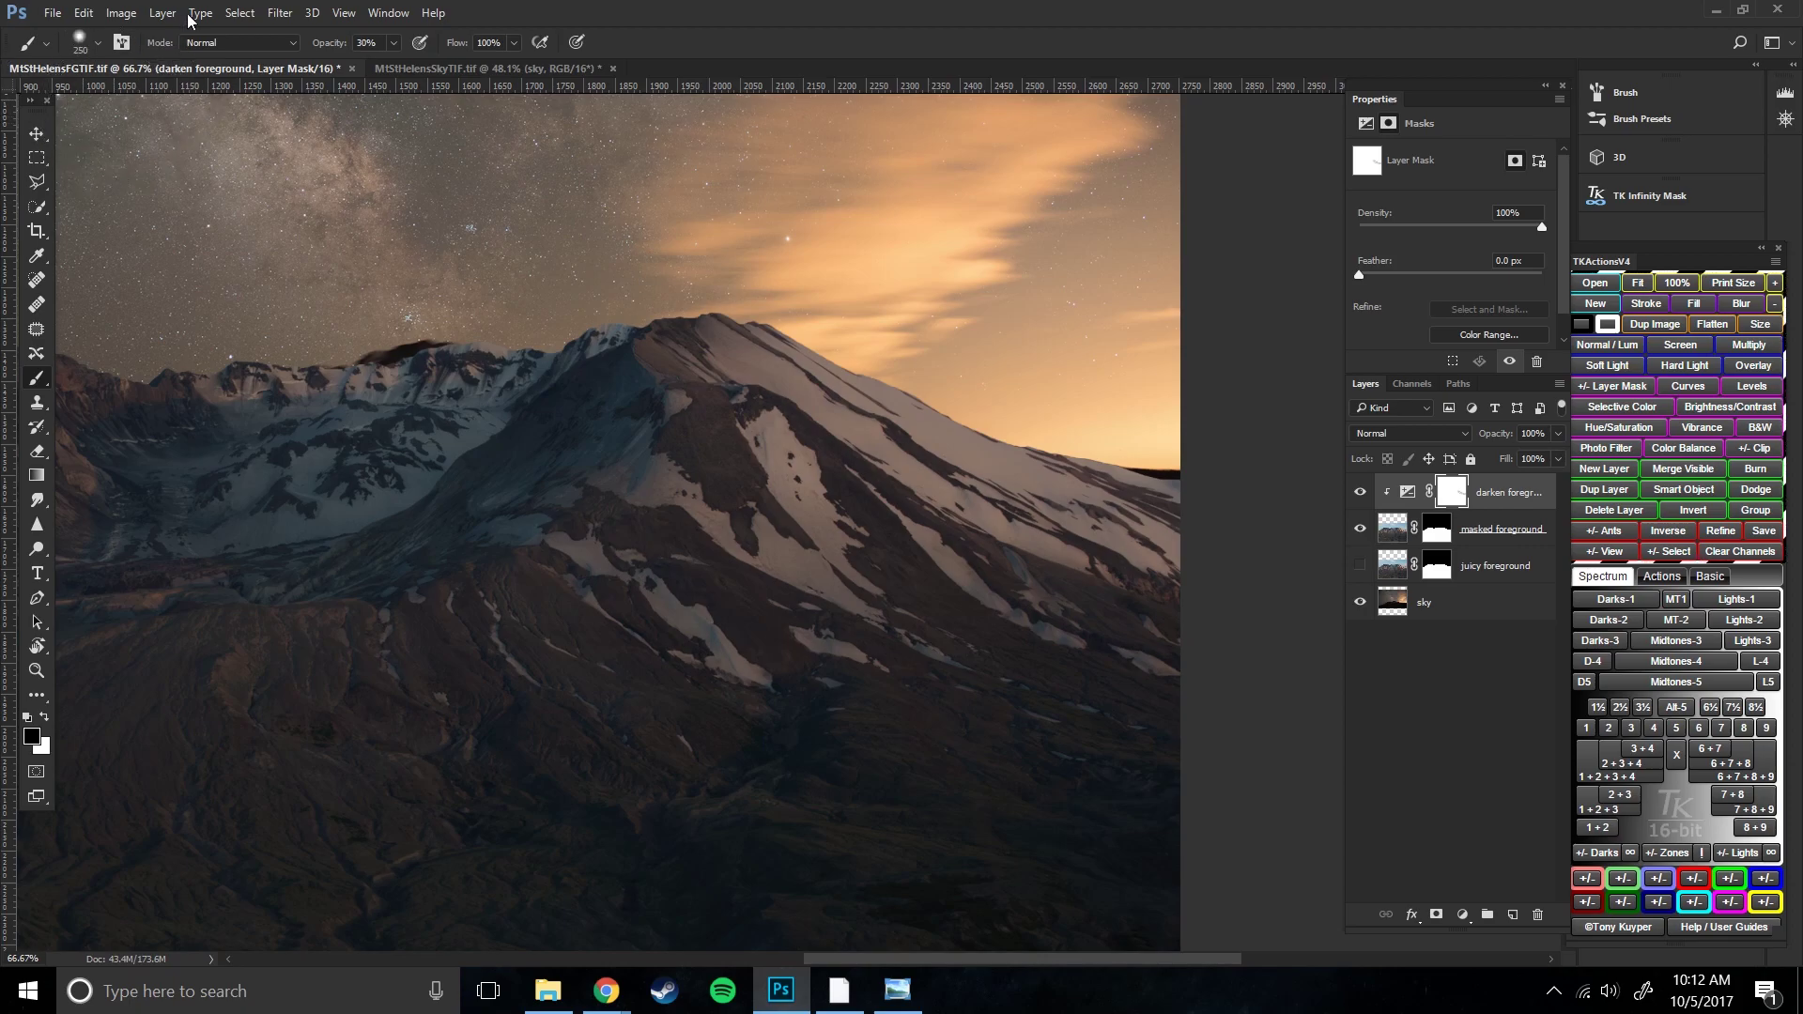
- Open the document's history and revert to the Load Selection state, undoing the brush stroke
{"action": "left_click", "coordinate": [389, 12]}
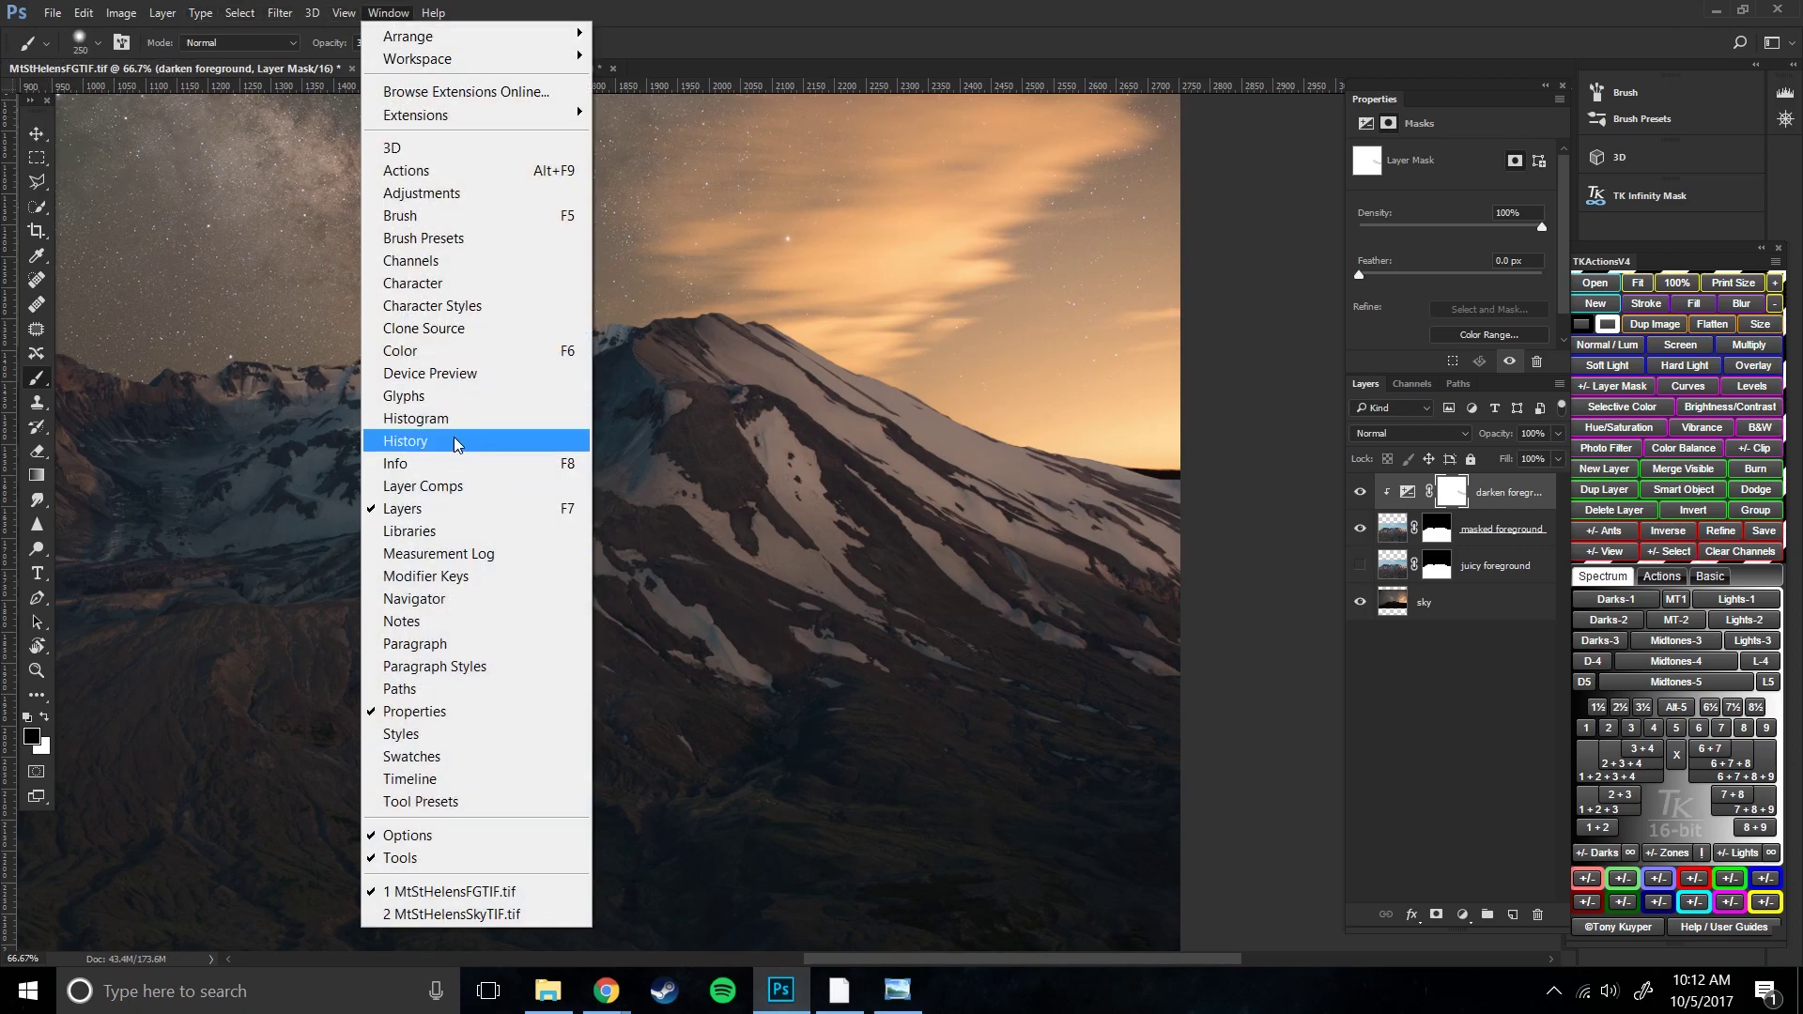
{"action": "left_click", "coordinate": [462, 441]}
{"action": "left_click", "coordinate": [146, 467]}
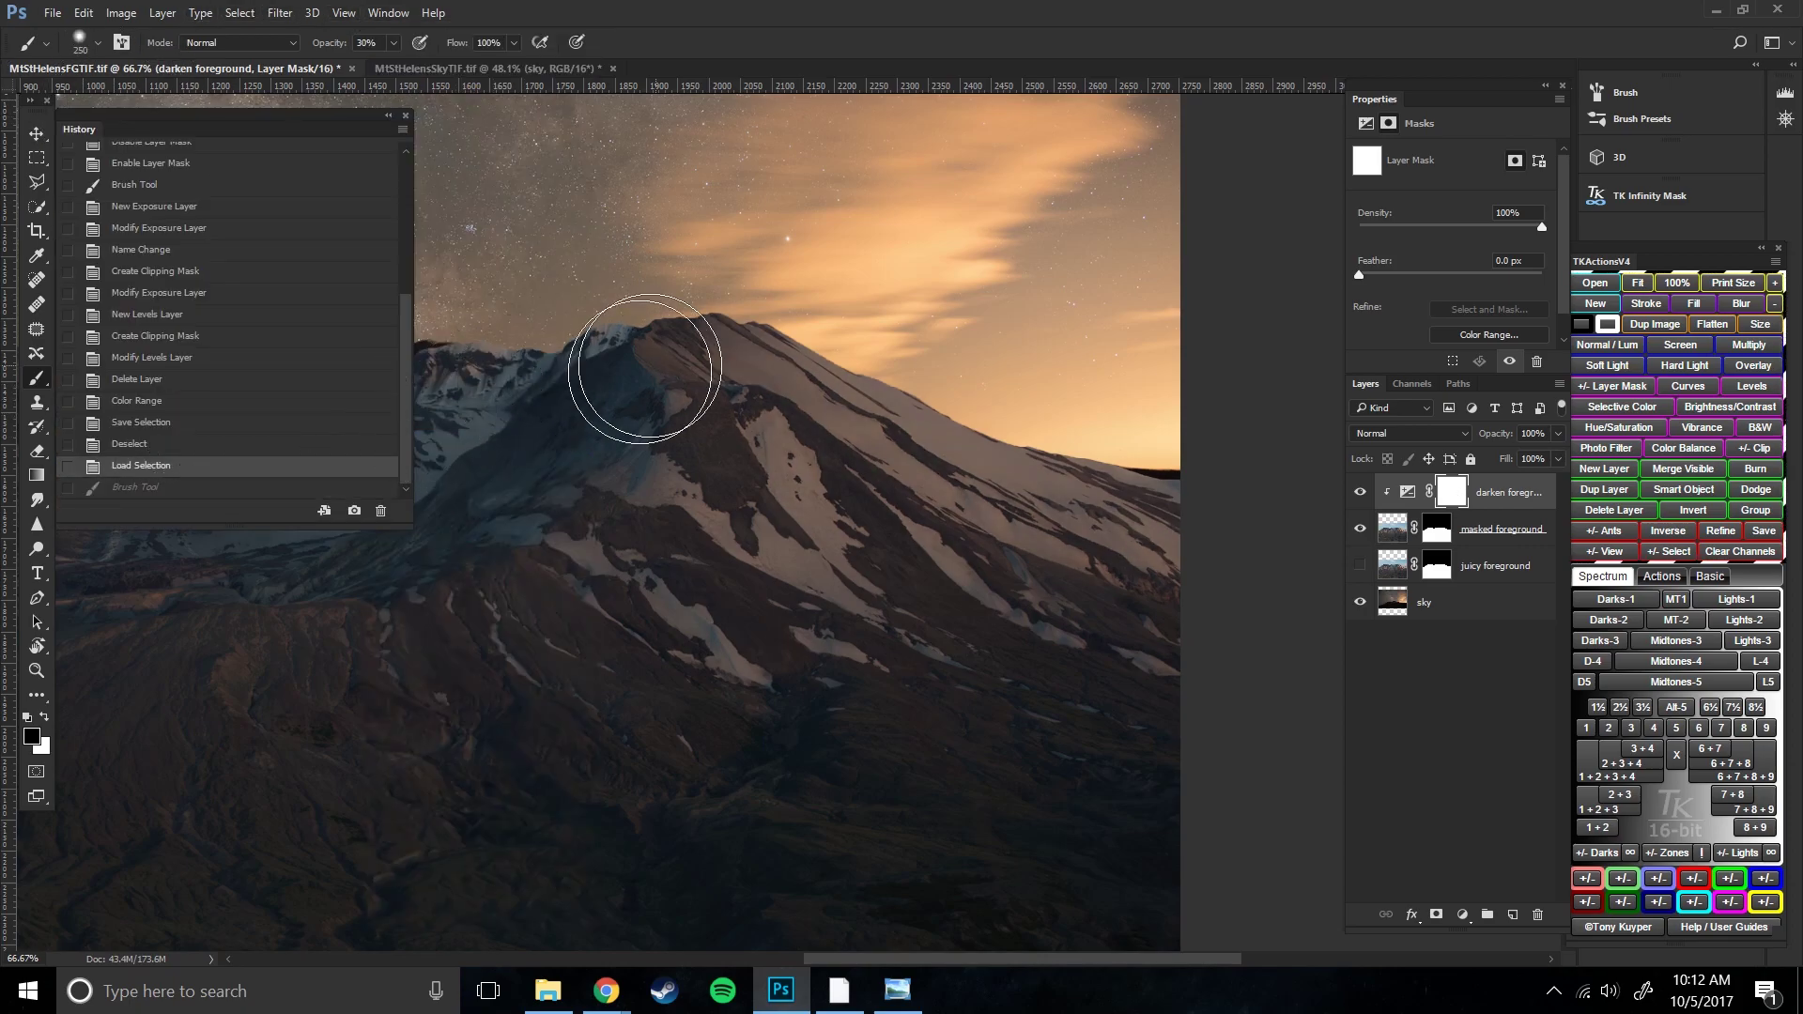
- Lower the brush opacity to 15% and move the shortened history list off the image
{"action": "left_click_drag", "start_coordinate": [334, 44], "coordinate": [326, 49]}
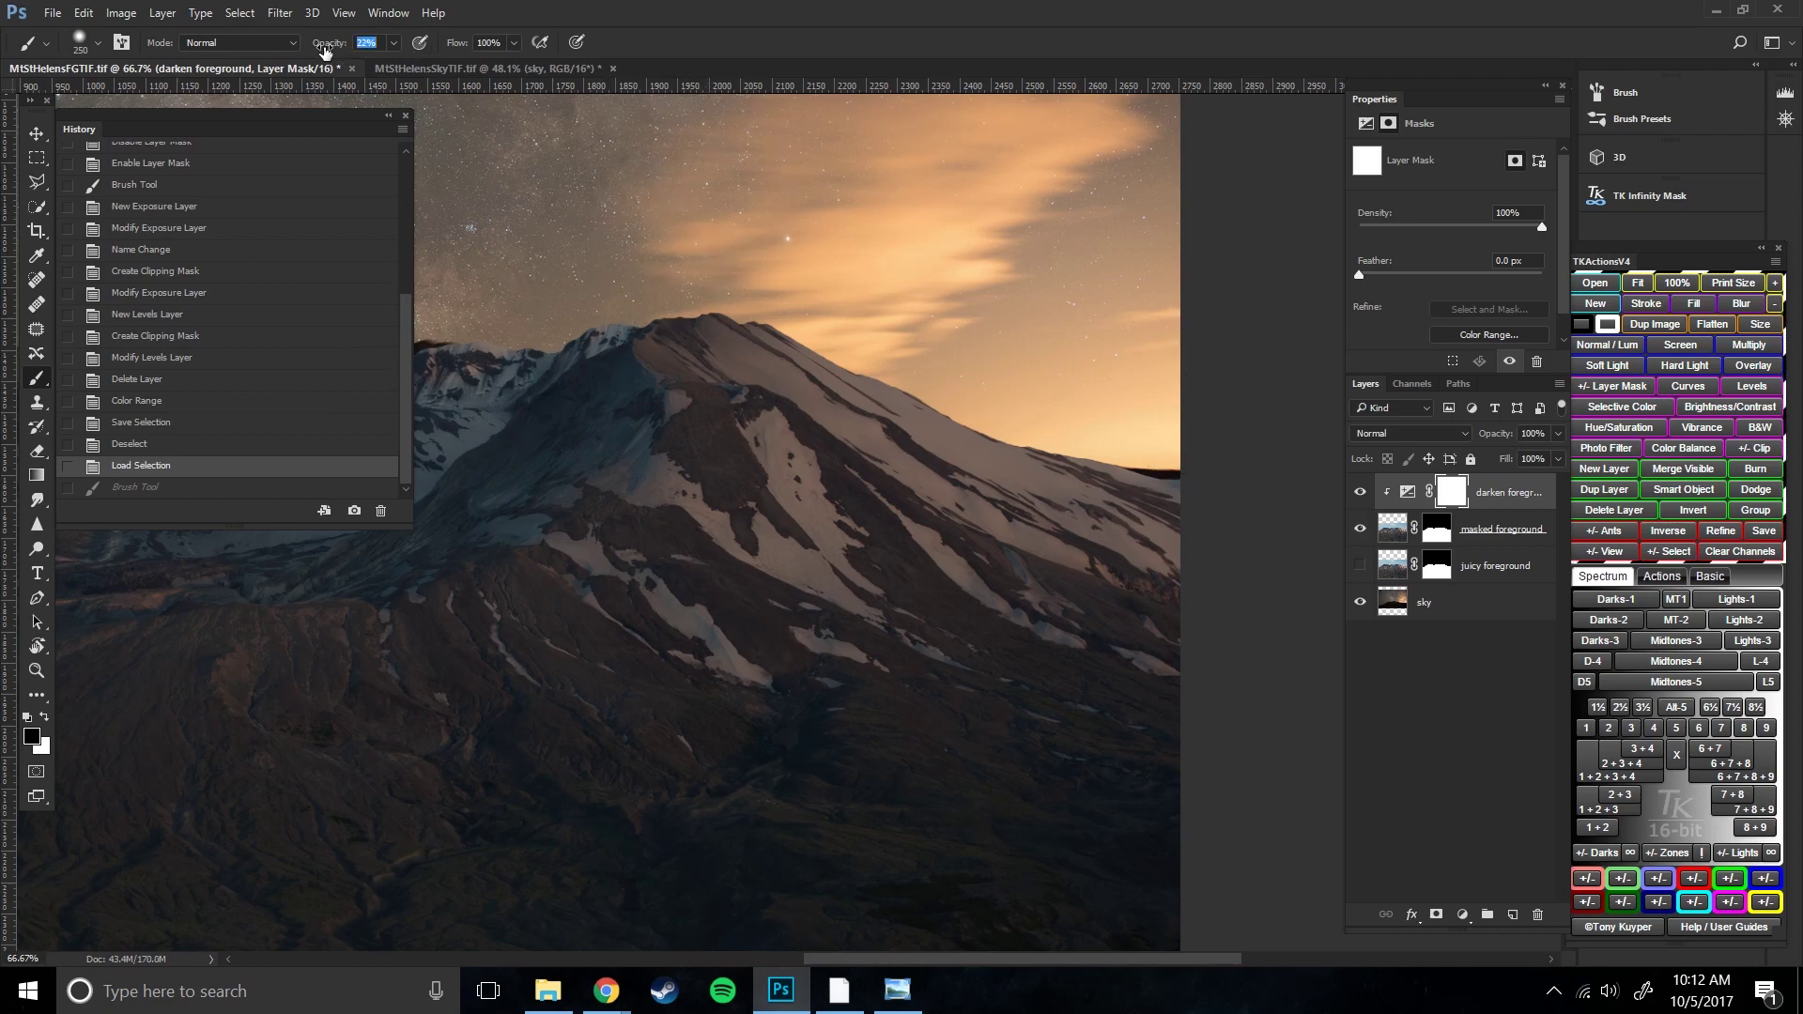
{"action": "left_click_drag", "start_coordinate": [276, 128], "coordinate": [1512, 113]}
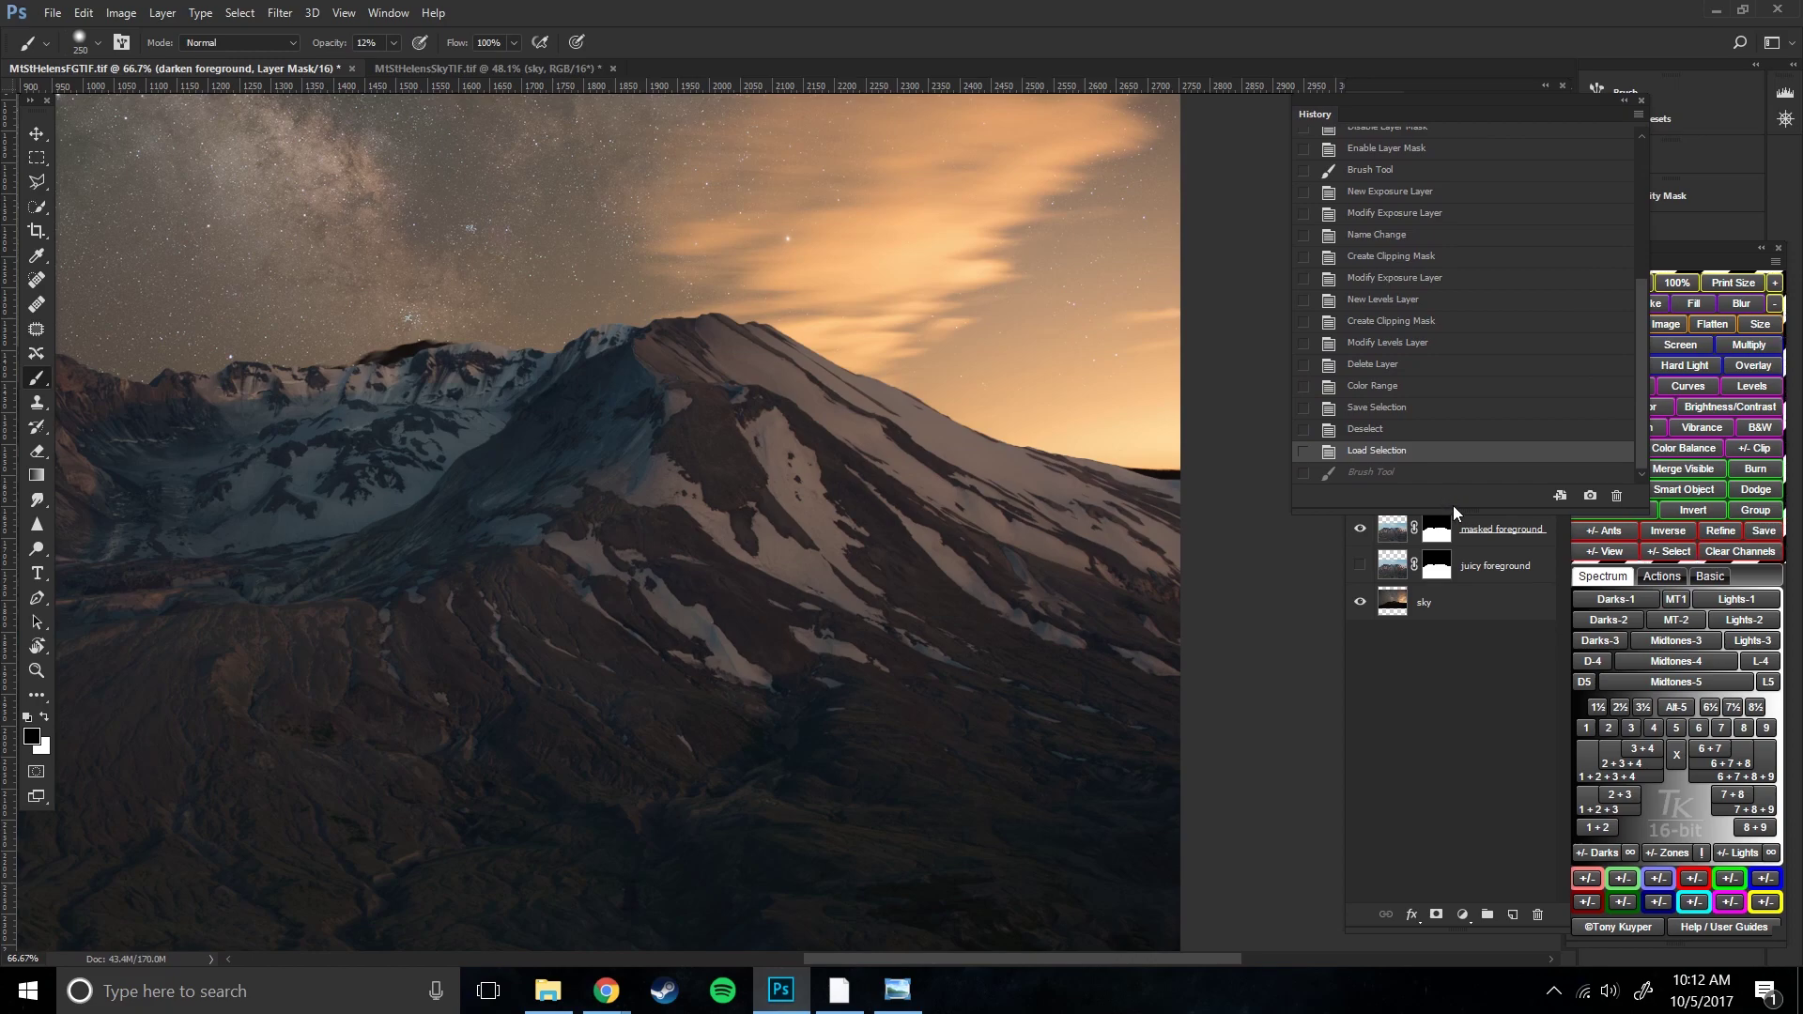
{"action": "left_click_drag", "start_coordinate": [1460, 492], "coordinate": [1460, 302]}
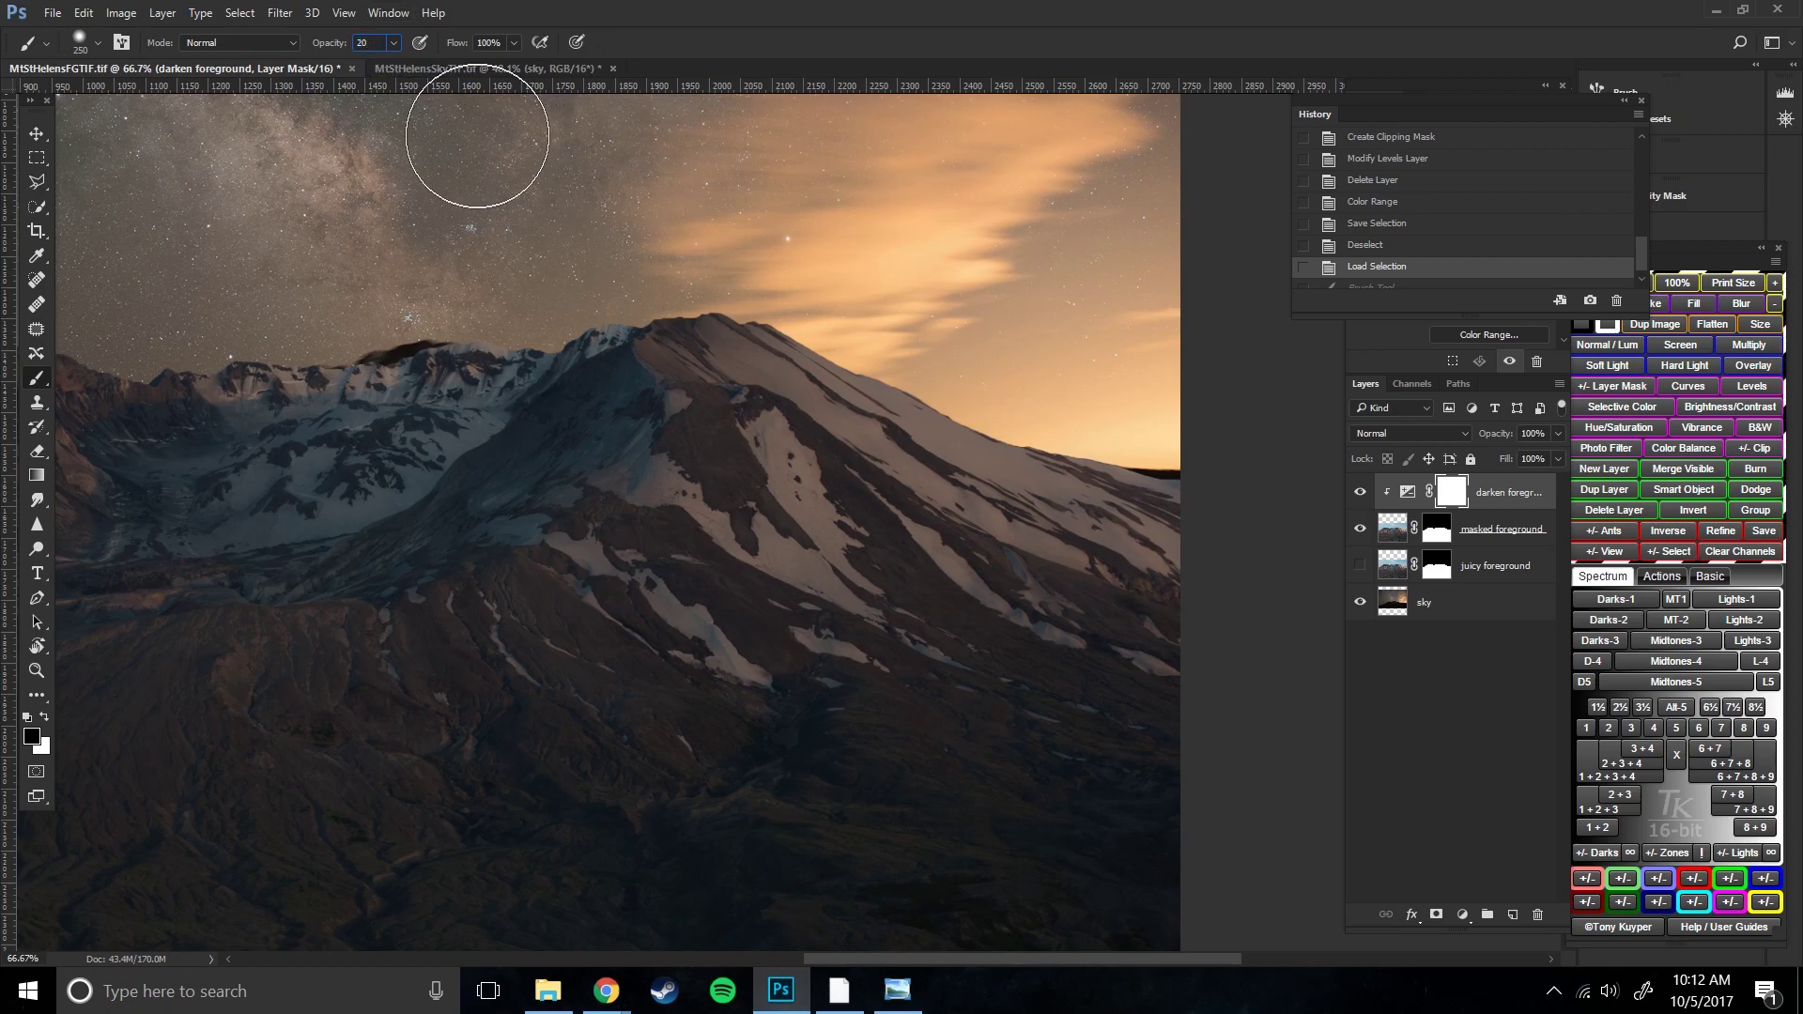
{"action": "key", "text": "BackSpace"}
- Paint black on the darken foreground mask over the snow at the slope's far right edge, enlarging the brush from 175 px to 400 px
{"action": "key", "text": "bracketleft"}
{"action": "key", "text": "bracketleft"}
{"action": "left_click", "coordinate": [1158, 511]}
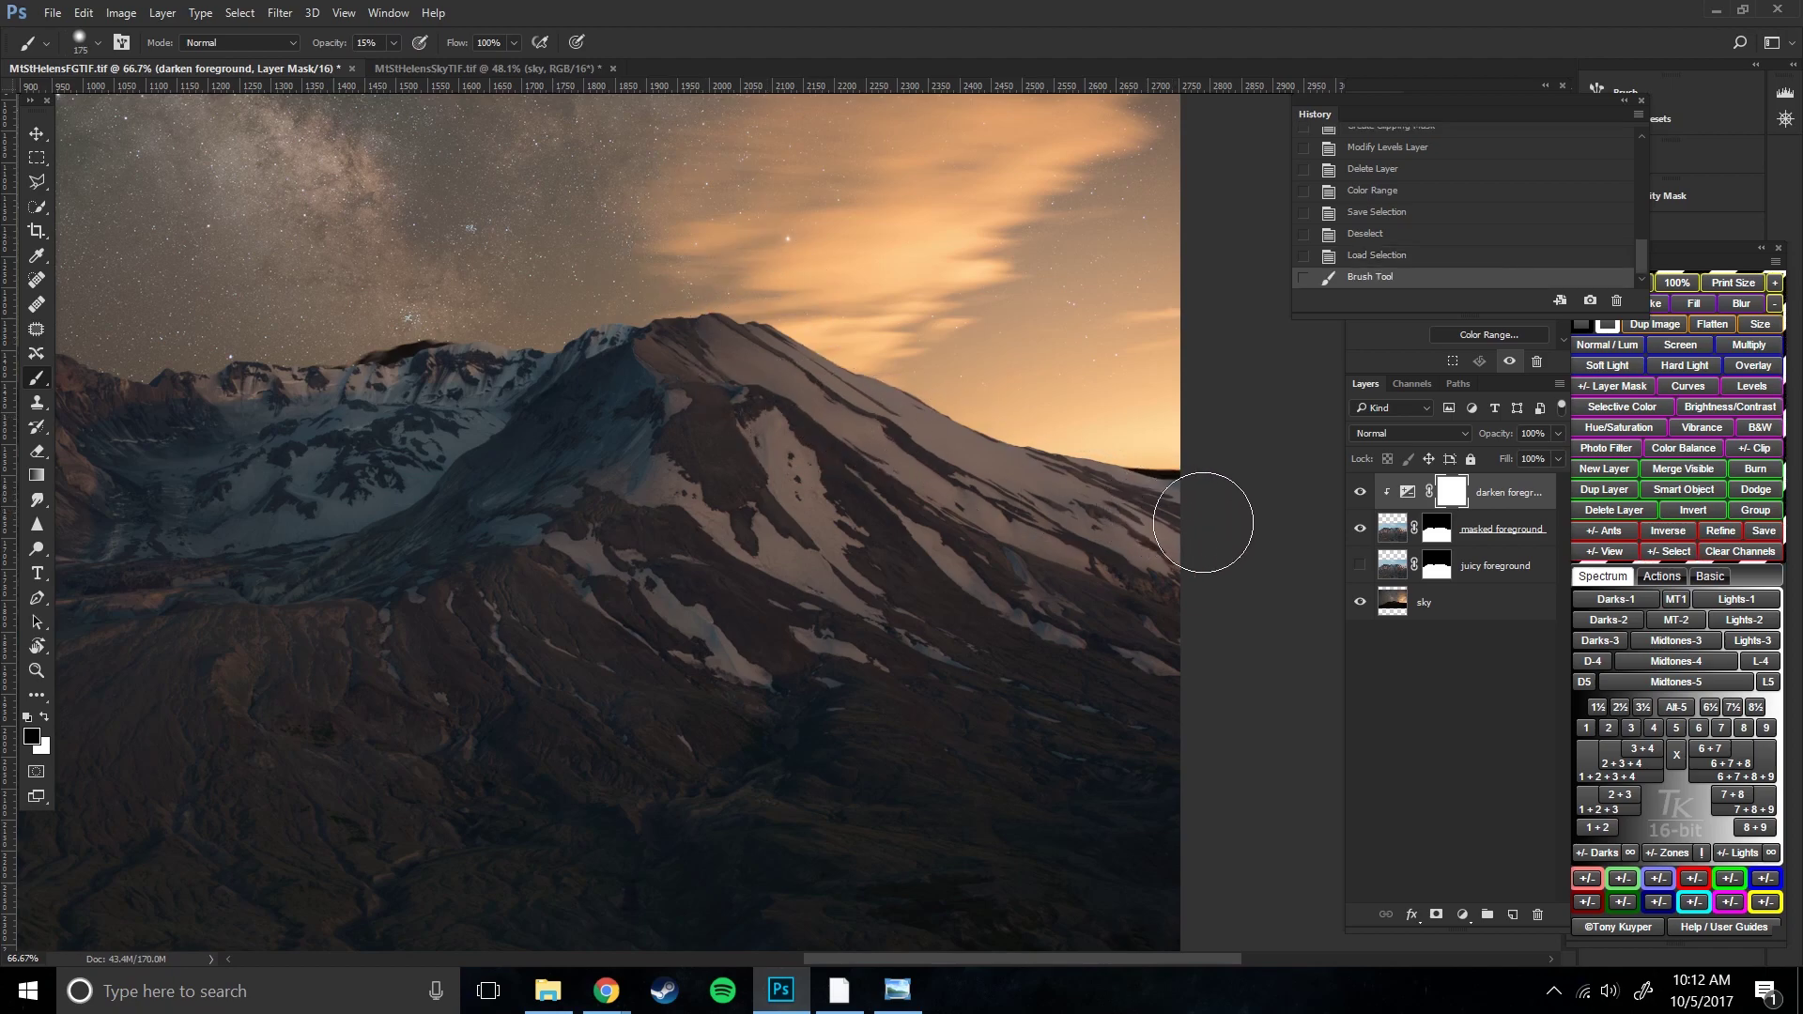
{"action": "key", "text": "bracketright"}
{"action": "key", "text": "bracketright"}
{"action": "key", "text": "bracketright"}
{"action": "key", "text": "bracketright"}
{"action": "left_click", "coordinate": [1095, 523]}
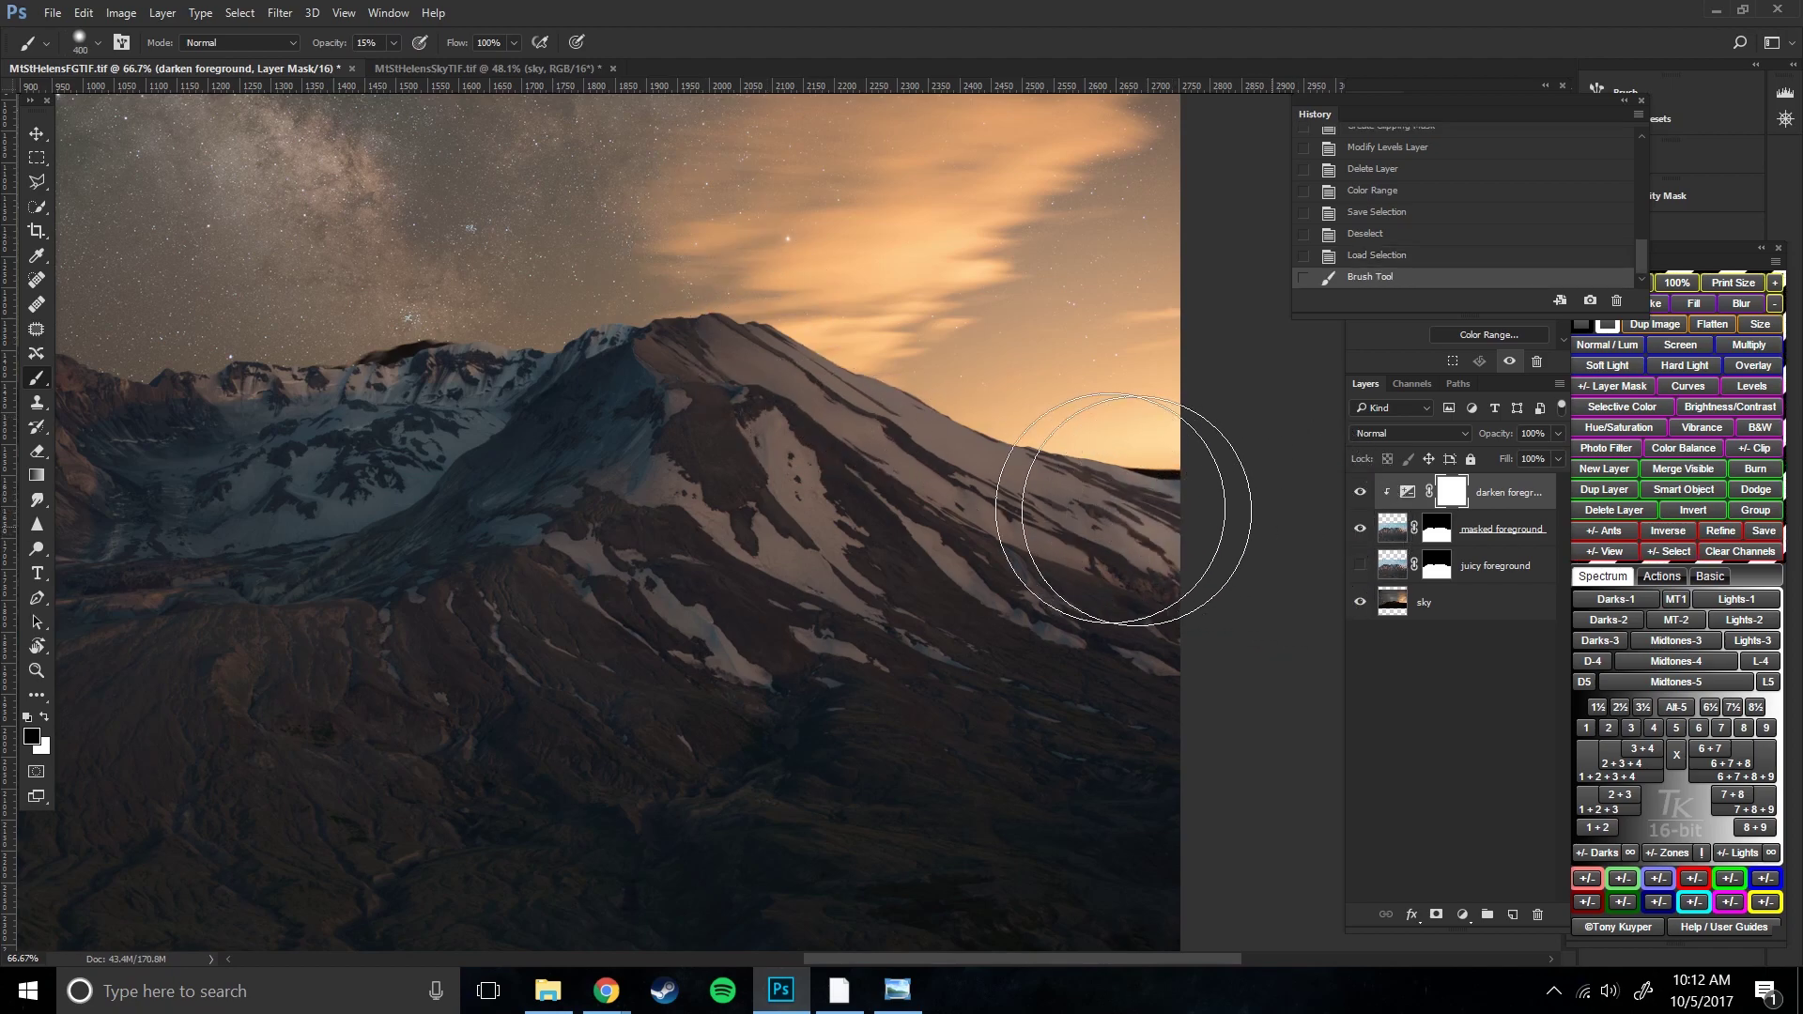
- Show the juicy foreground layer and paint over the central slope and crater rim snow with the brush at 150 px and 100 px
{"action": "left_click", "coordinate": [1359, 565]}
{"action": "key", "text": "bracketleft"}
{"action": "key", "text": "bracketleft"}
{"action": "key", "text": "bracketleft"}
{"action": "key", "text": "bracketleft"}
{"action": "key", "text": "bracketleft"}
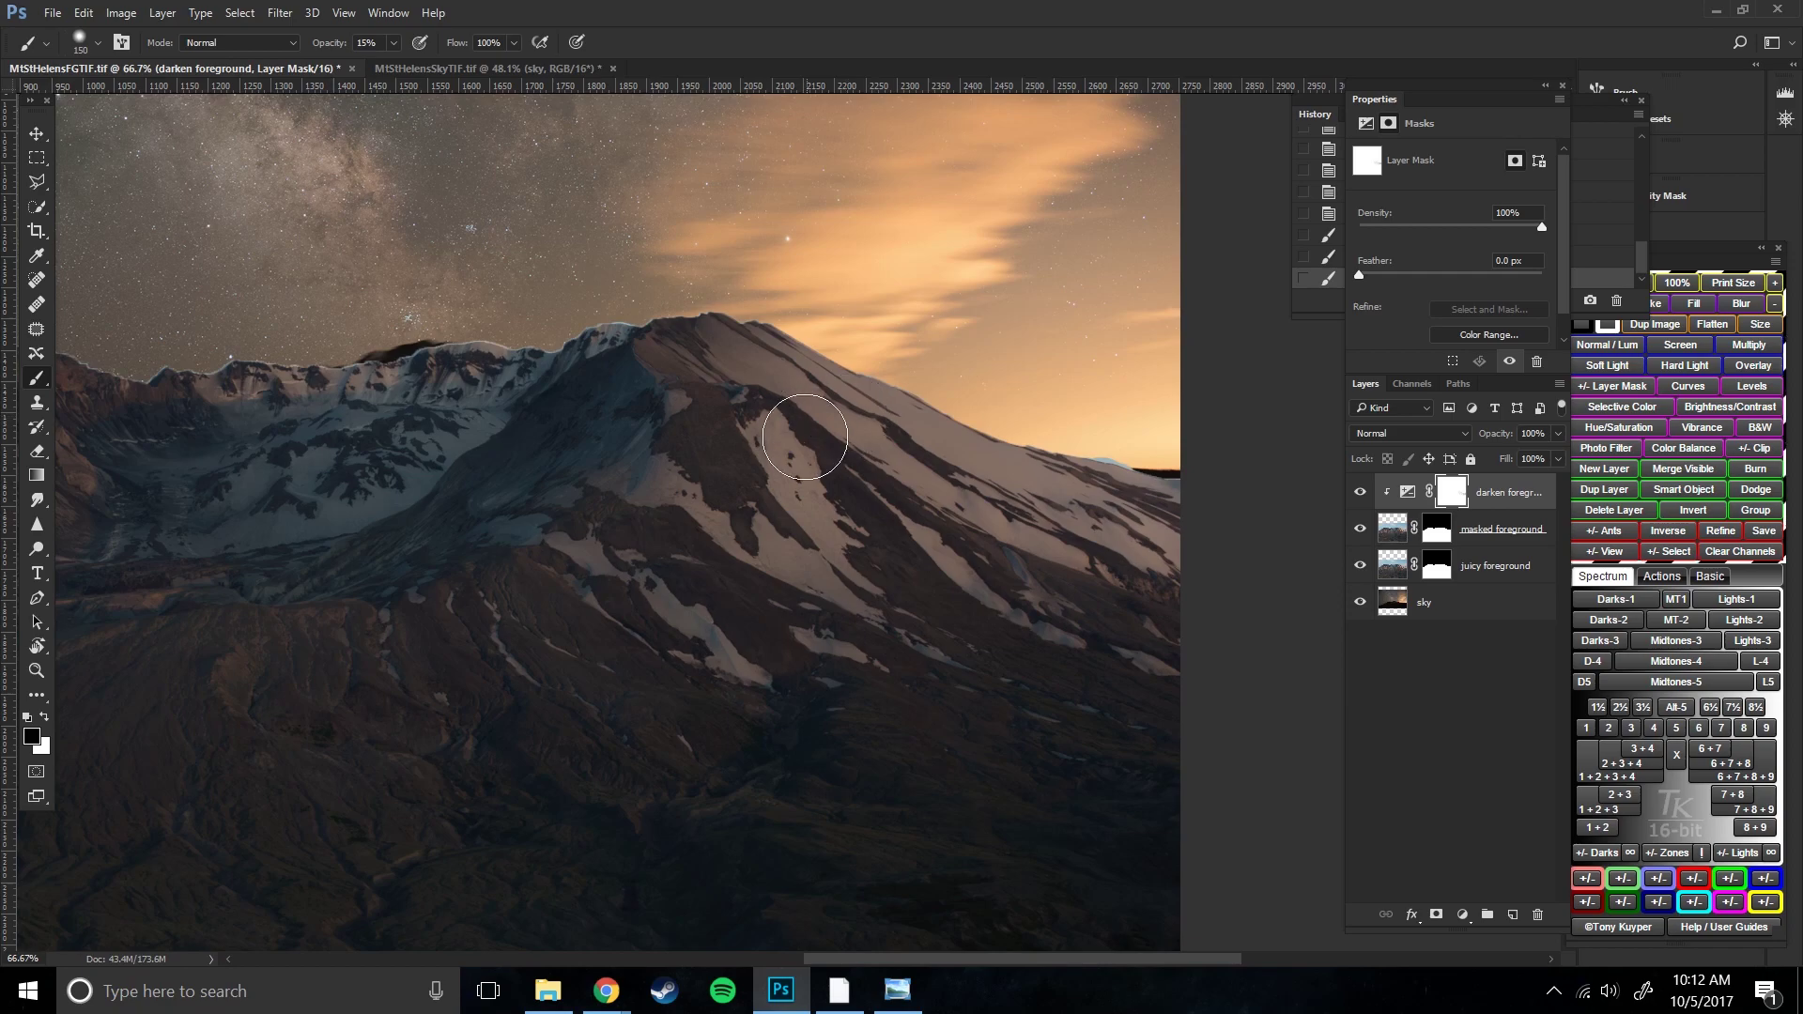
{"action": "mouse_move", "coordinate": [775, 563]}
{"action": "left_mouse_down"}
{"action": "mouse_move", "coordinate": [705, 504]}
{"action": "mouse_move", "coordinate": [645, 491]}
{"action": "left_mouse_up"}
{"action": "key", "text": "bracketleft"}
{"action": "key", "text": "bracketleft"}
{"action": "mouse_move", "coordinate": [470, 382]}
{"action": "left_mouse_down"}
{"action": "mouse_move", "coordinate": [409, 369]}
{"action": "mouse_move", "coordinate": [471, 378]}
{"action": "left_mouse_up"}
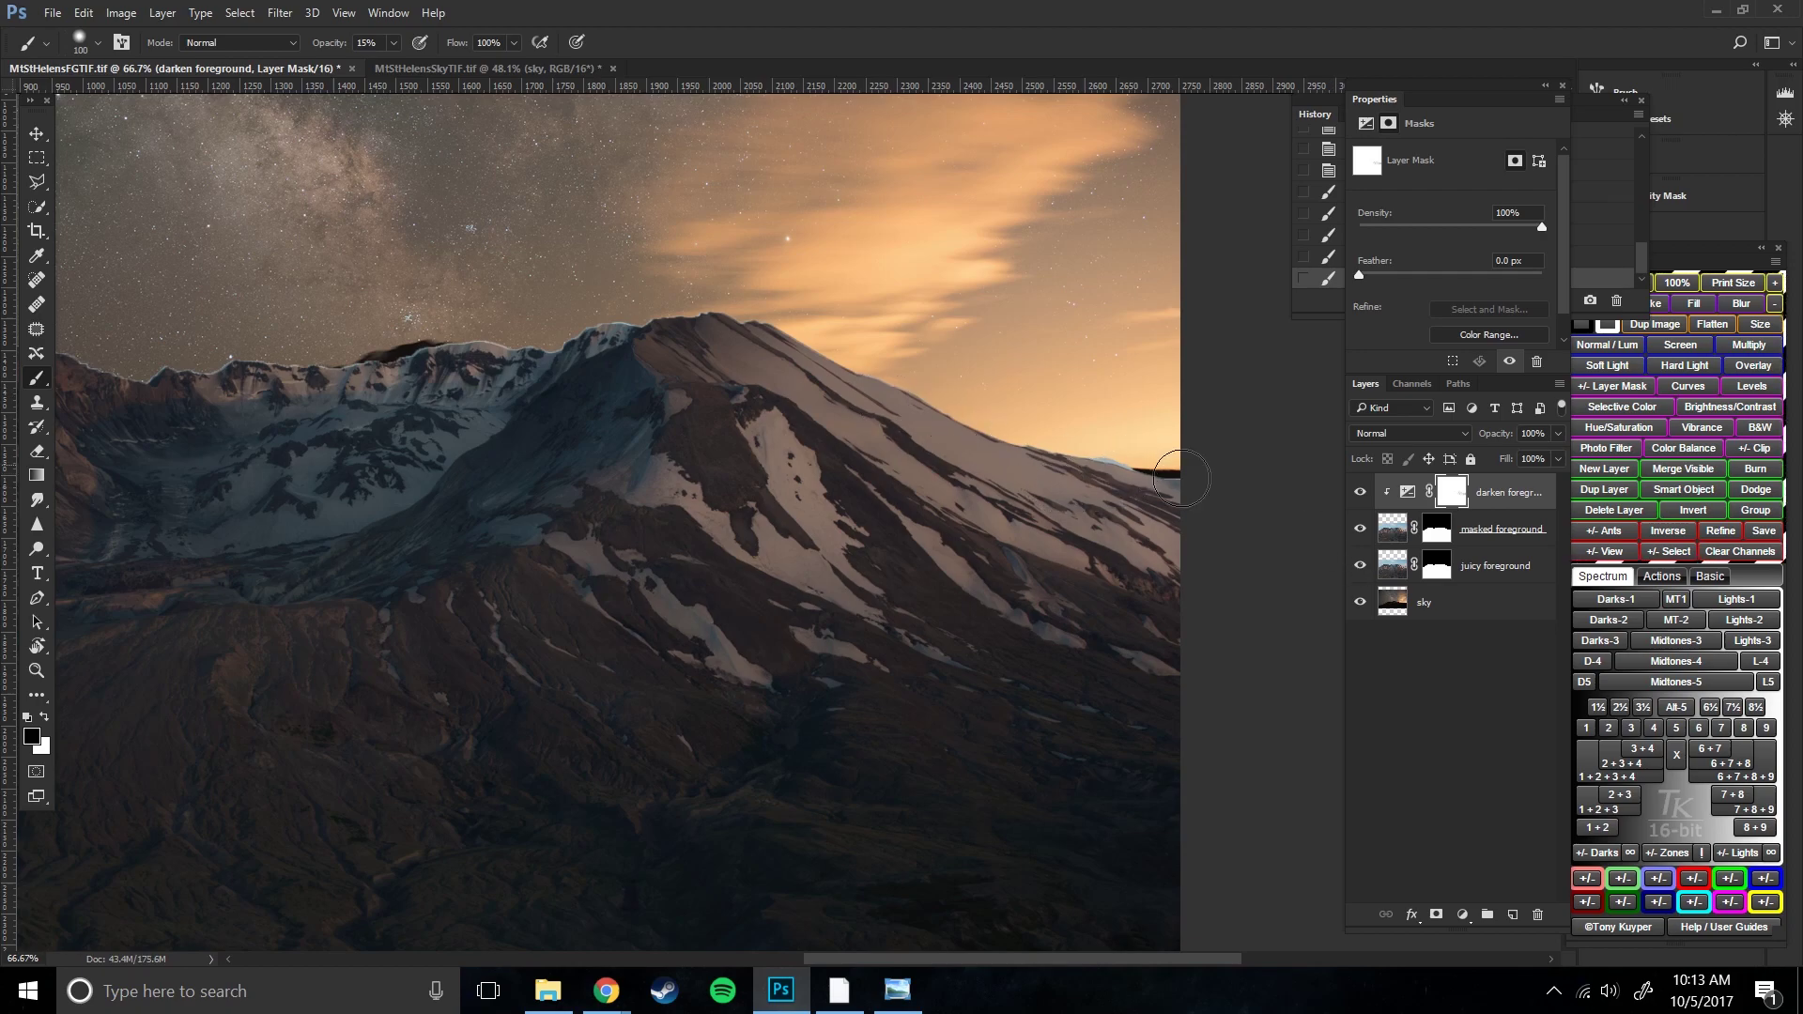
- Hide the juicy foreground layer and paint the snow streaks below the summit on the mask with a 125 px brush
{"action": "key", "text": "bracketleft"}
{"action": "key", "text": "bracketleft"}
{"action": "key", "text": "bracketleft"}
{"action": "key", "text": "bracketleft"}
{"action": "left_click", "coordinate": [1359, 569]}
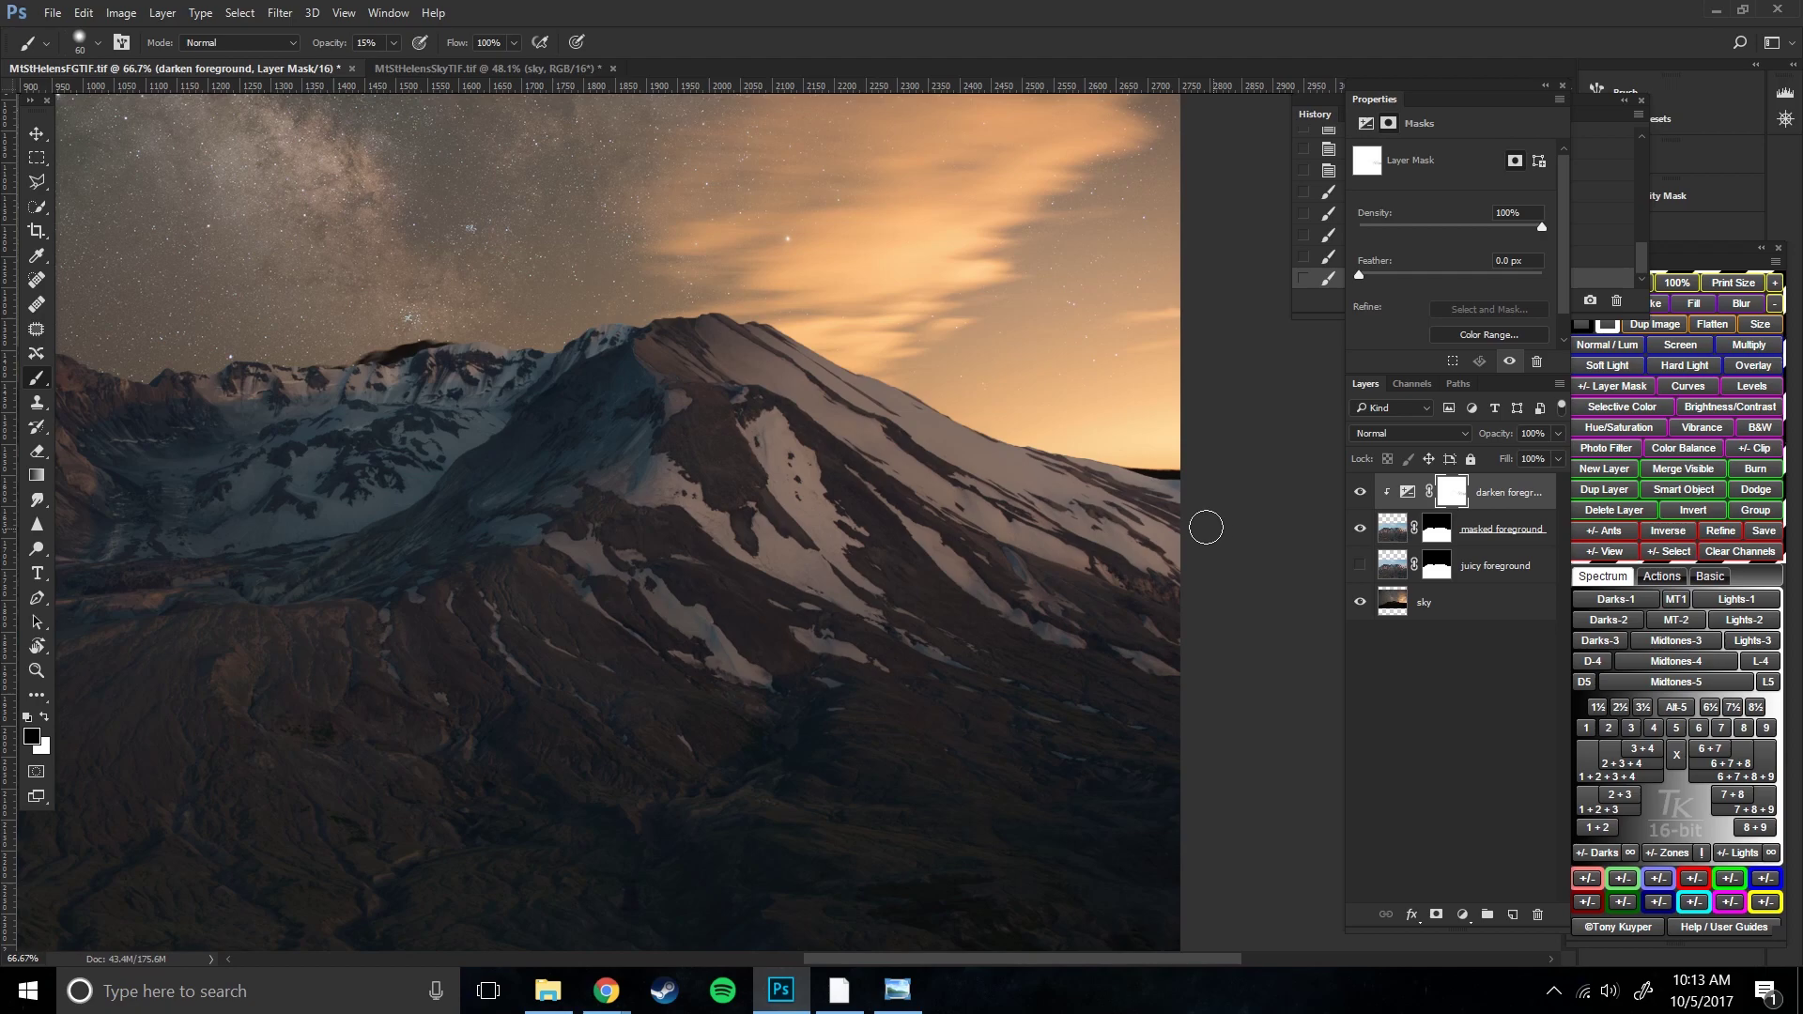
{"action": "key", "text": "bracketright"}
{"action": "key", "text": "bracketright"}
{"action": "key", "text": "bracketright"}
{"action": "key", "text": "bracketright"}
{"action": "key", "text": "bracketright"}
{"action": "mouse_move", "coordinate": [742, 404]}
{"action": "left_mouse_down"}
{"action": "mouse_move", "coordinate": [721, 350]}
{"action": "mouse_move", "coordinate": [757, 376]}
{"action": "left_mouse_up"}
{"action": "key", "text": "bracketleft"}
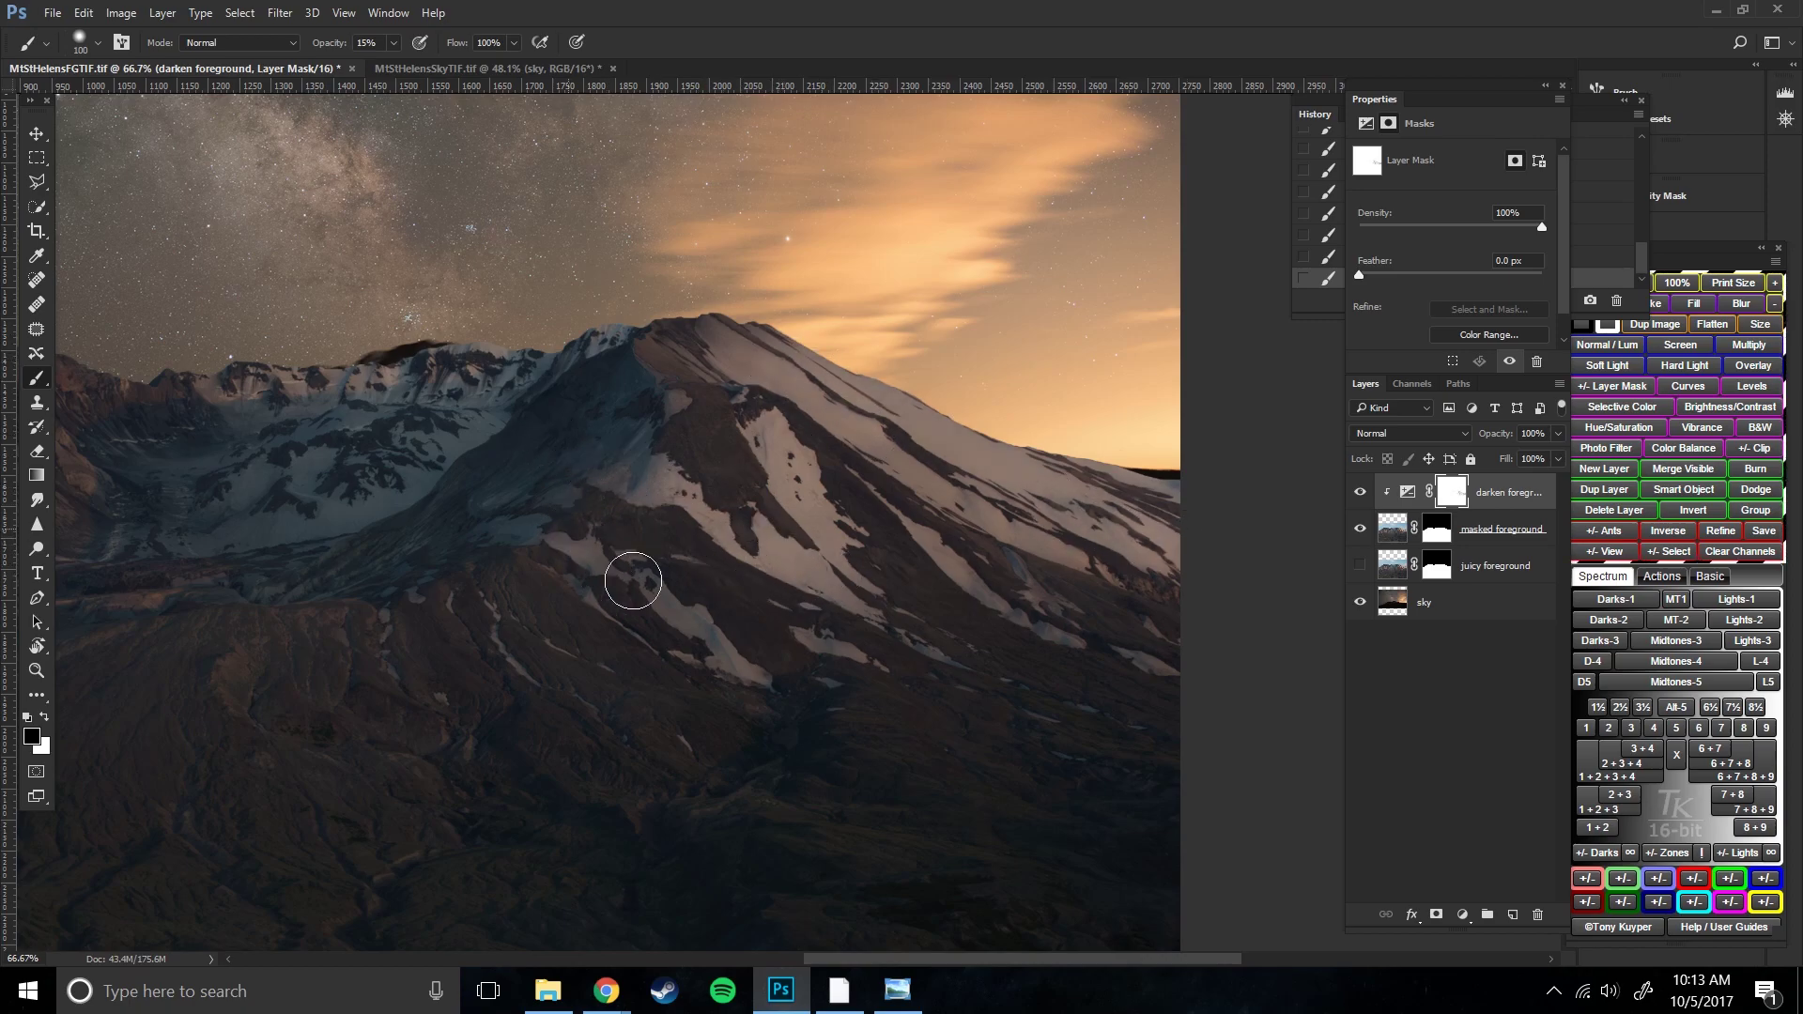
- Paint the lower snow patches of the right slope on the mask with a 100 px brush, and set the brush size to 125 px
{"action": "left_click_drag", "start_coordinate": [761, 623], "coordinate": [870, 567]}
{"action": "key", "text": "bracketleft"}
{"action": "key", "text": "bracketleft"}
{"action": "key", "text": "bracketleft"}
{"action": "key", "text": "bracketleft"}
{"action": "key", "text": "bracketleft"}
{"action": "key", "text": "bracketright"}
{"action": "key", "text": "bracketright"}
{"action": "key", "text": "bracketright"}
{"action": "key", "text": "bracketright"}
{"action": "key", "text": "bracketright"}
{"action": "key", "text": "bracketright"}
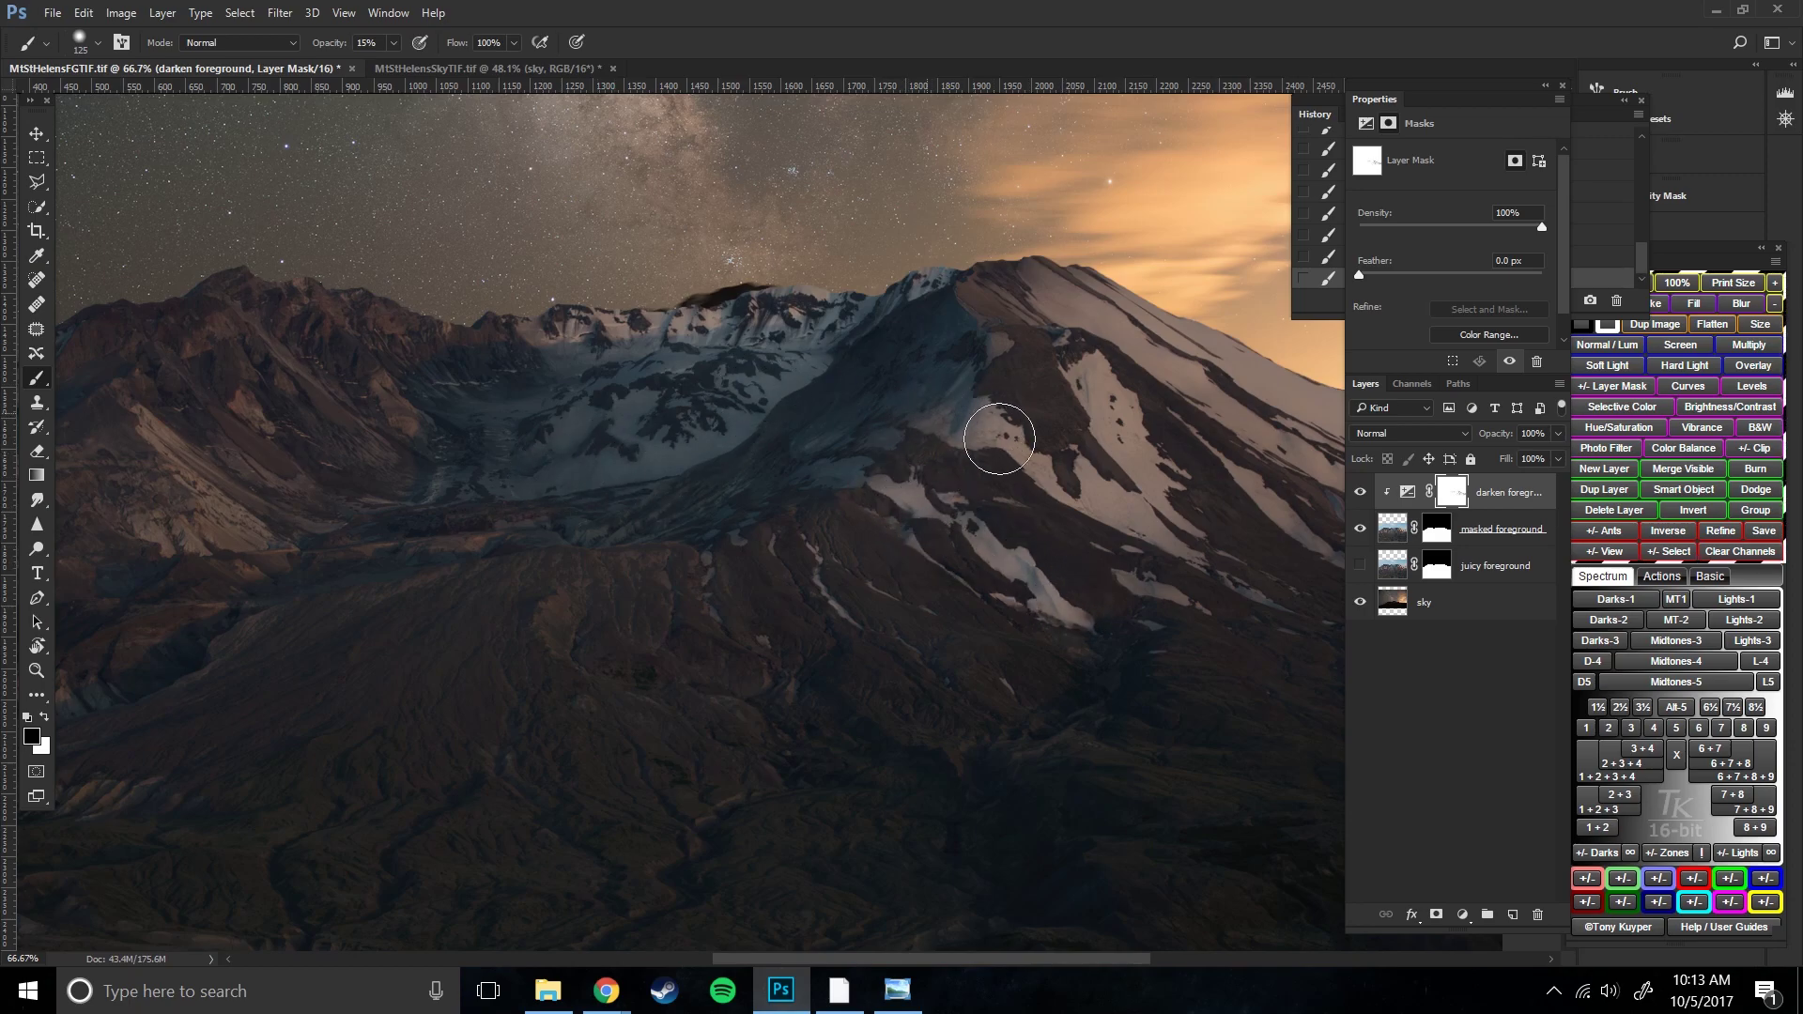
- Inspect the brightened snow at 100% zoom, fit the whole image on screen and clear the selection
{"action": "left_click_drag", "start_coordinate": [1076, 437], "coordinate": [935, 427]}
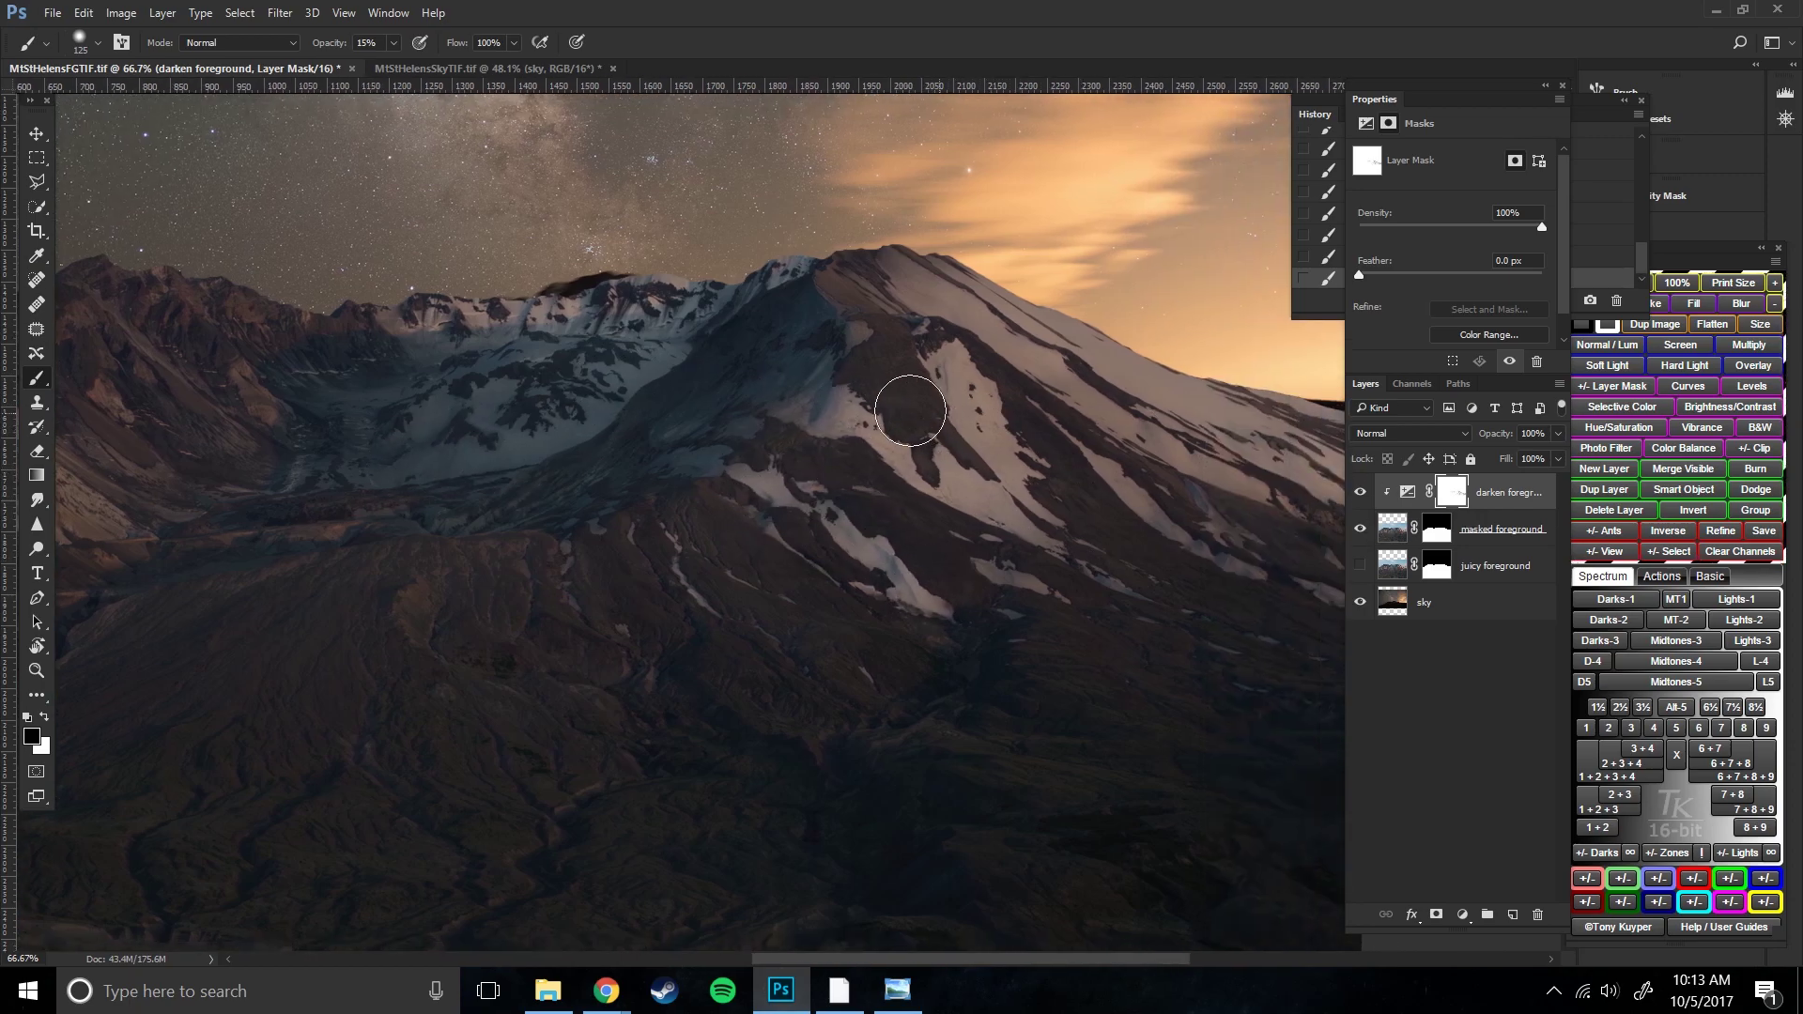
{"action": "right_click", "coordinate": [644, 504]}
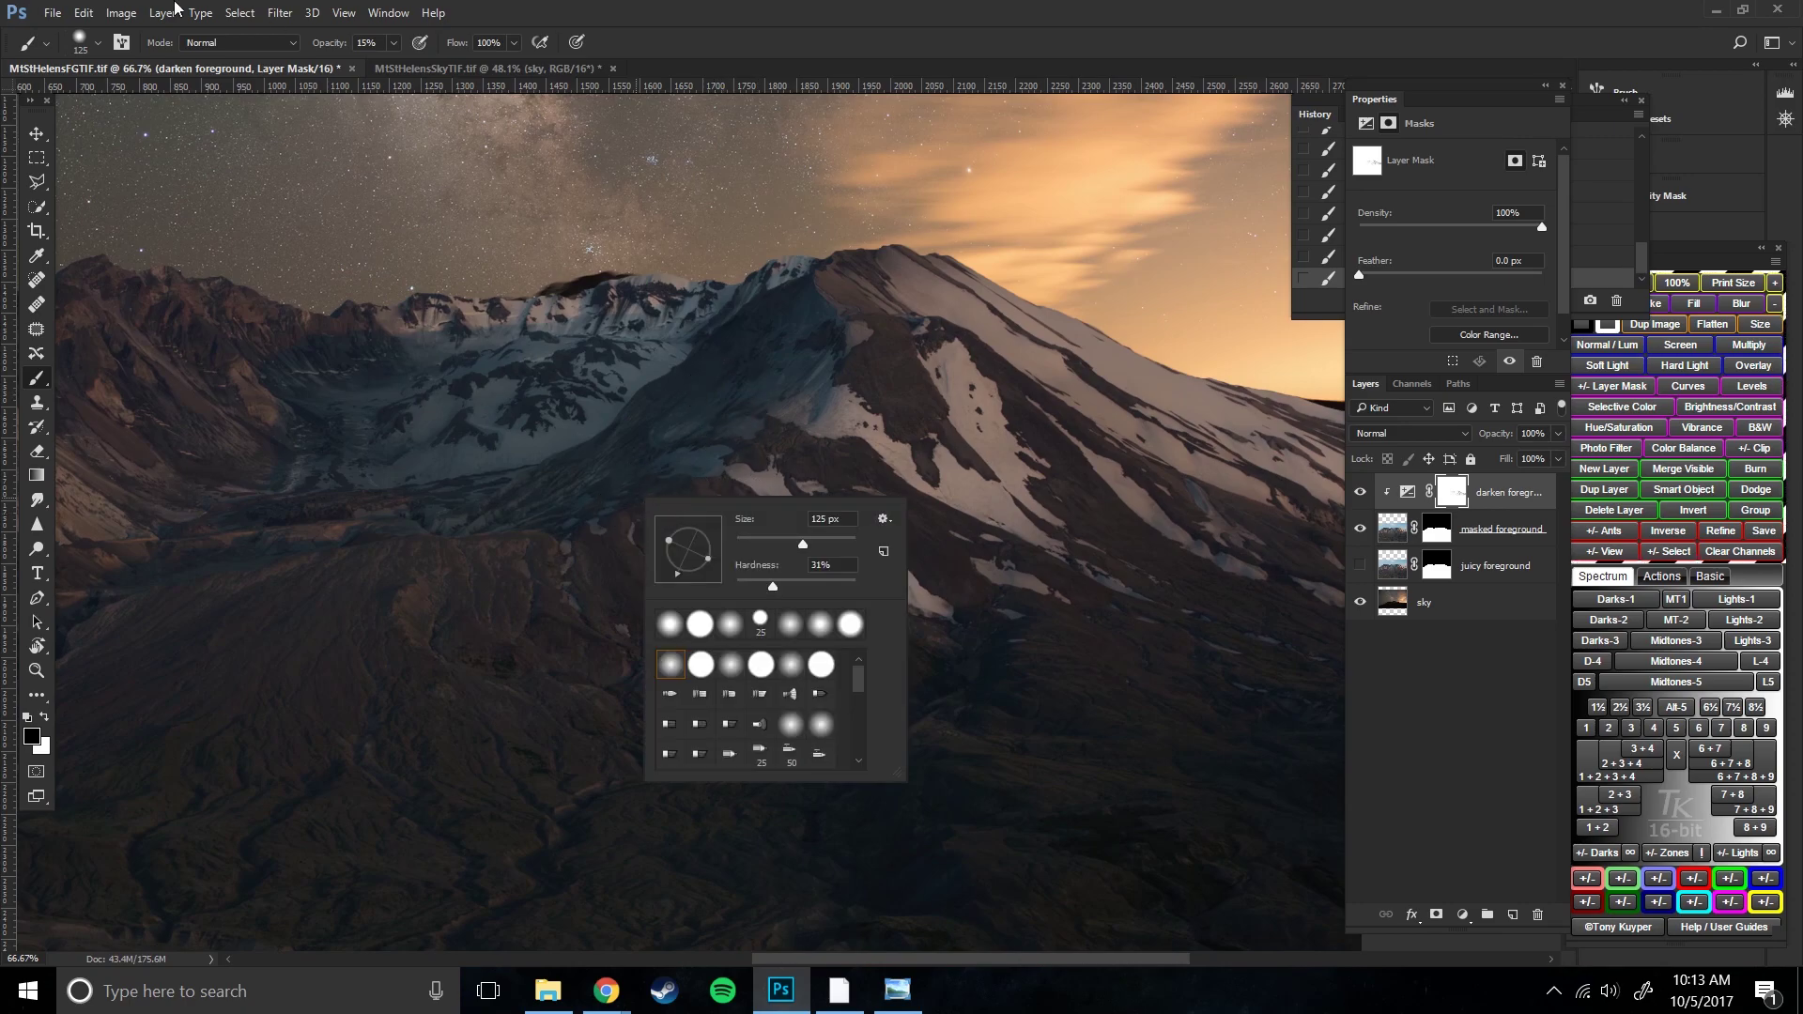
{"action": "left_click", "coordinate": [343, 13]}
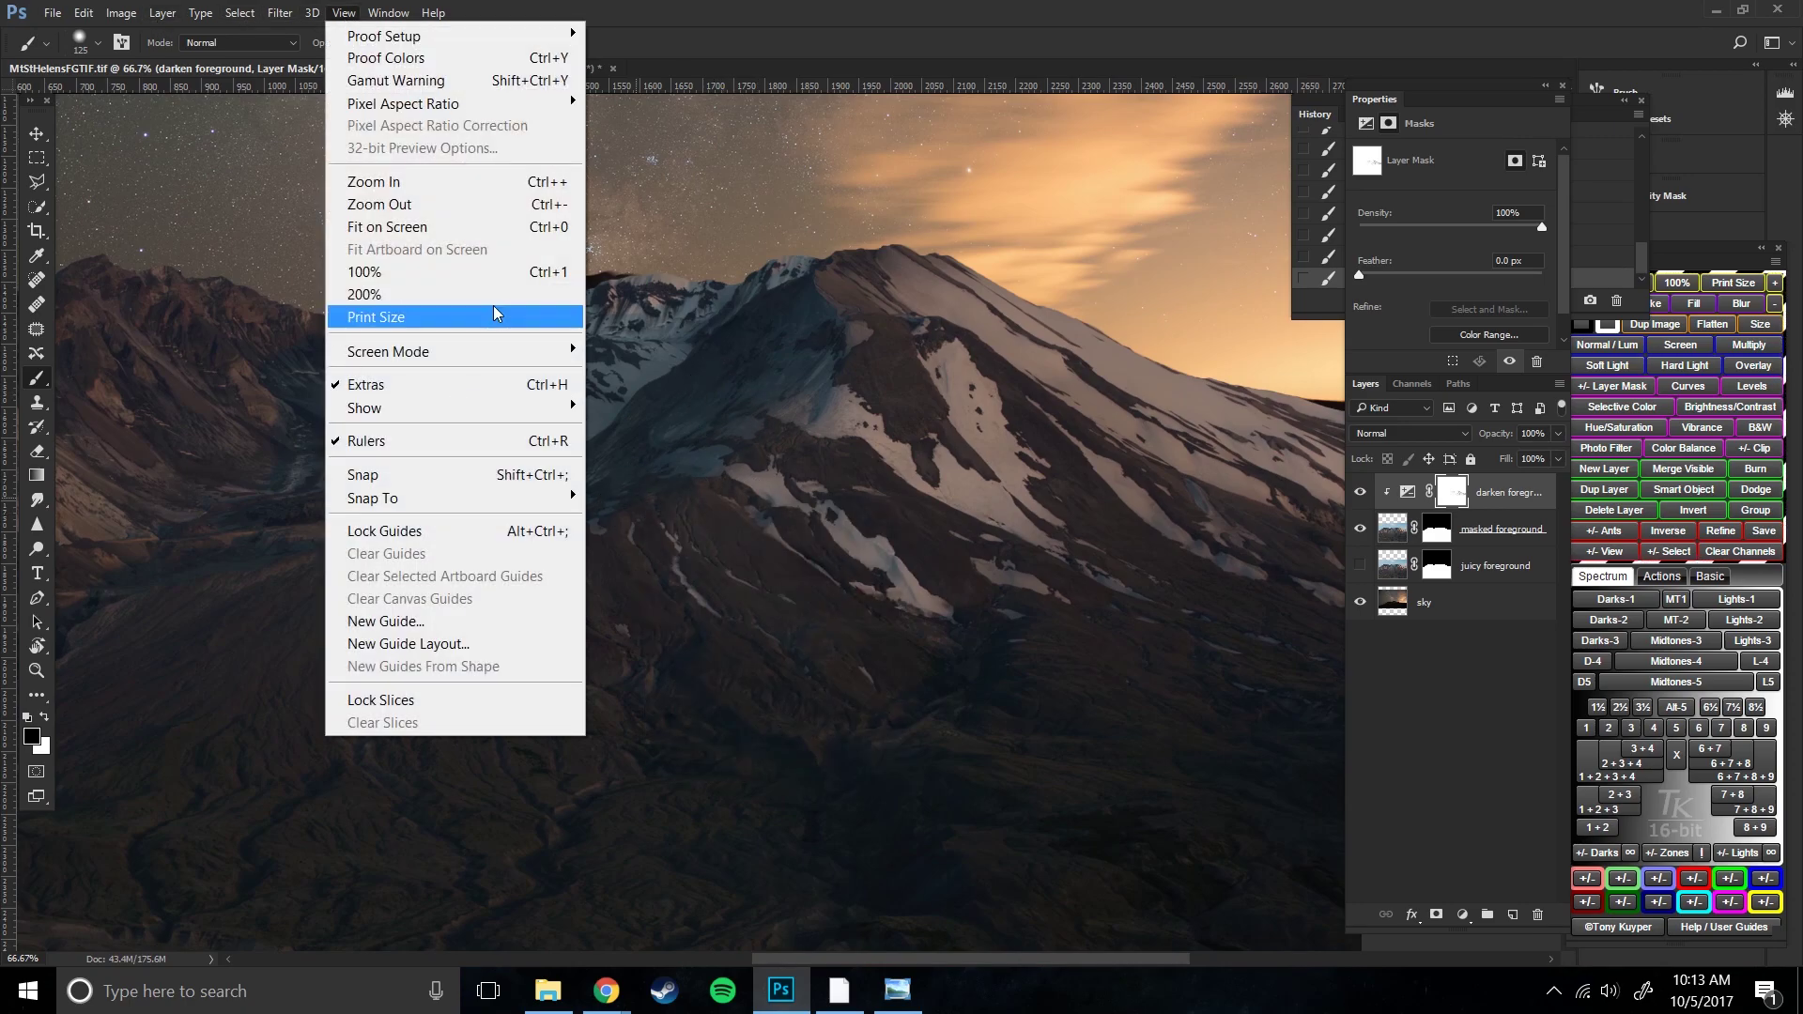
{"action": "left_click", "coordinate": [451, 272]}
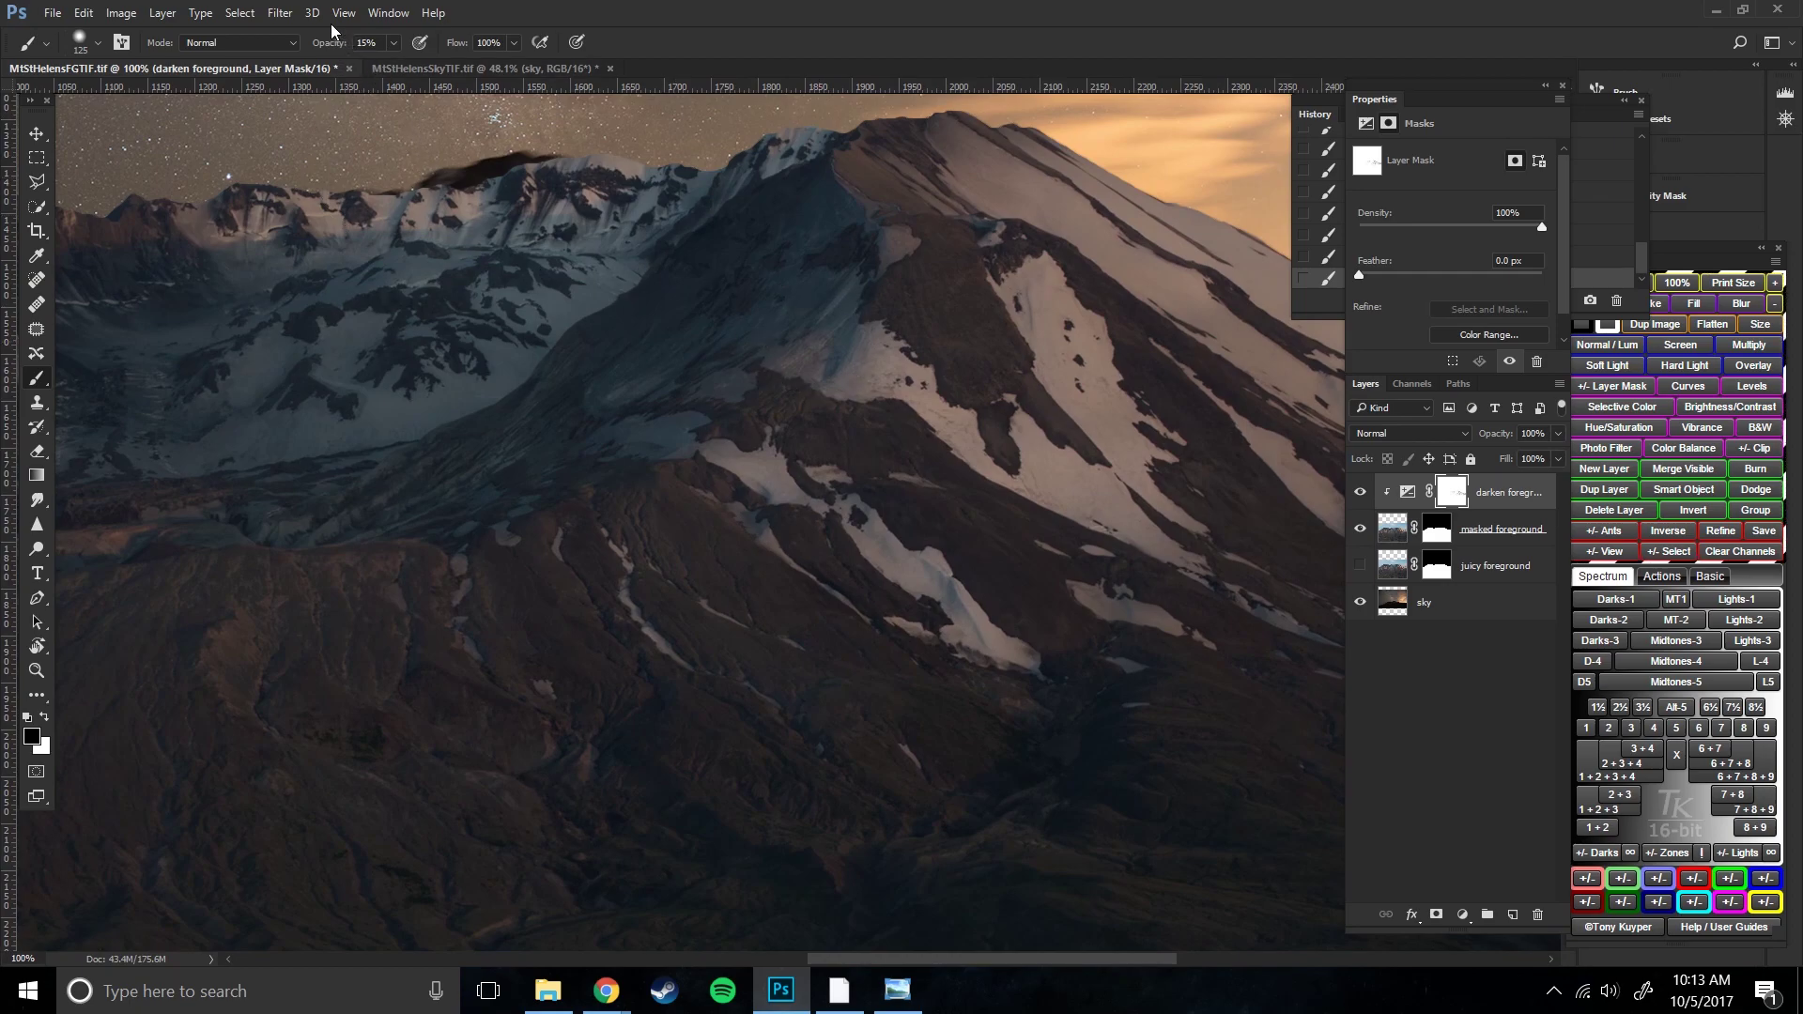
{"action": "left_click", "coordinate": [343, 13]}
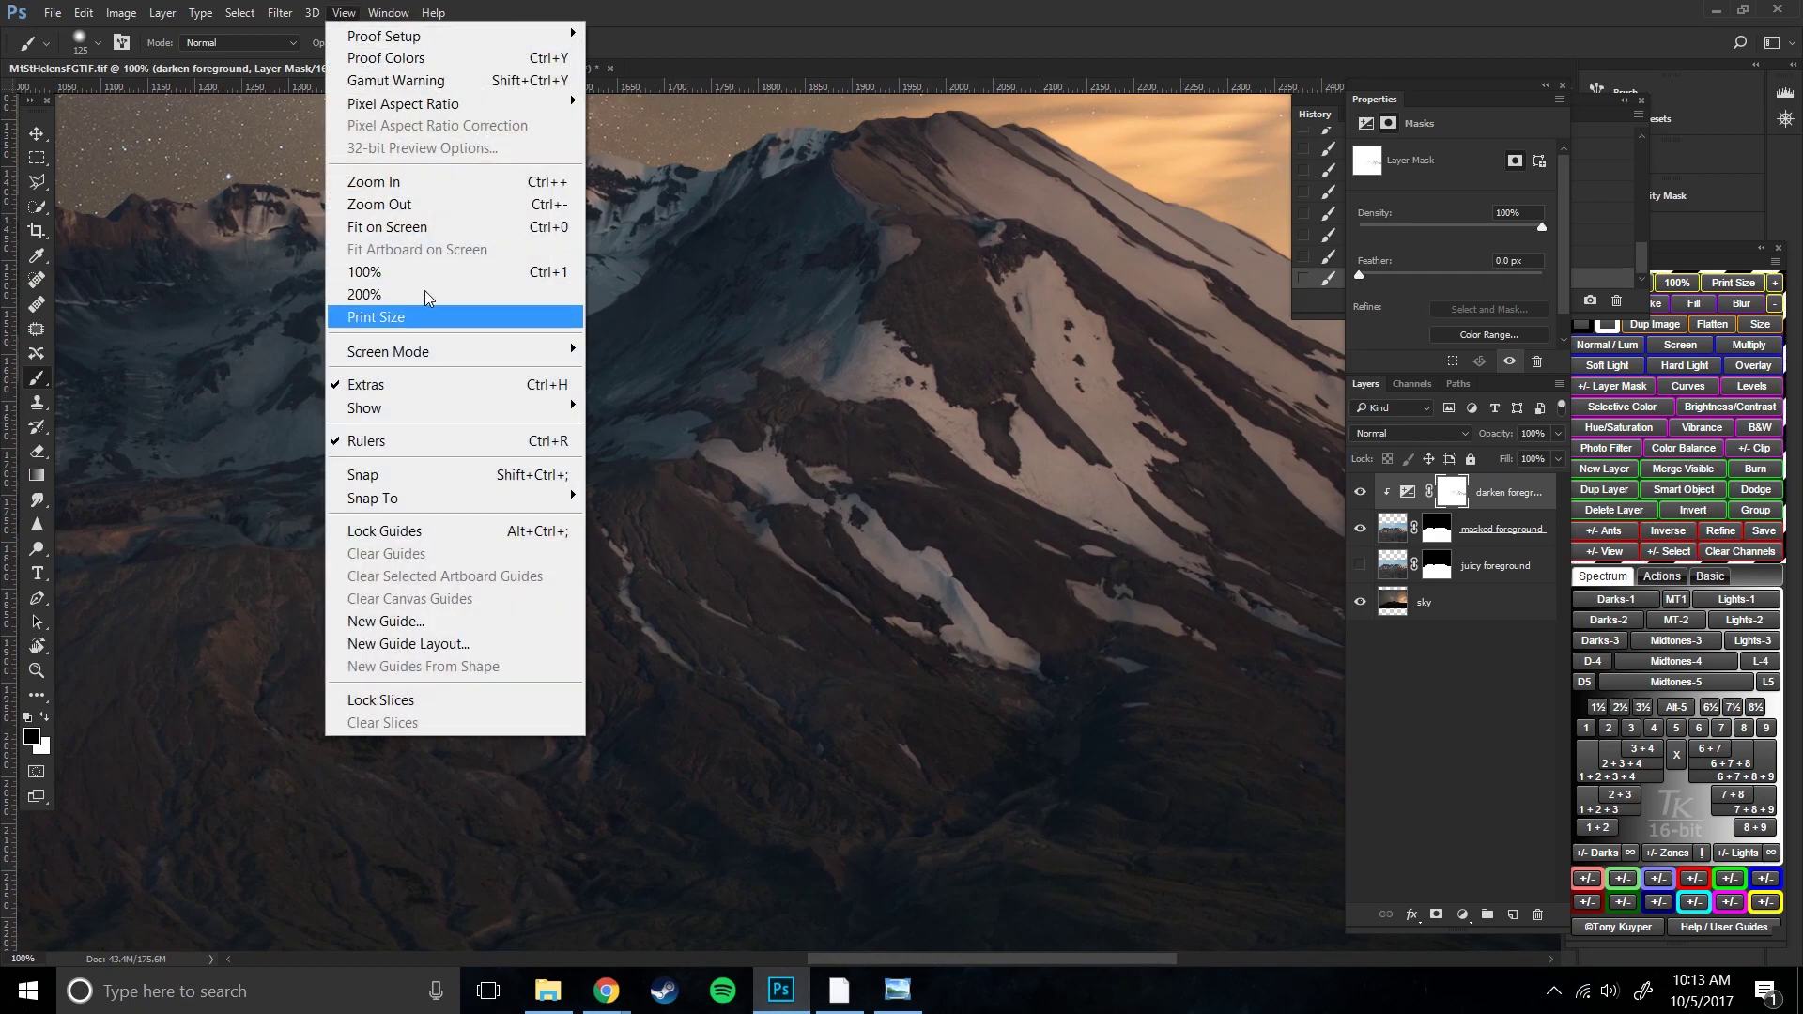
{"action": "left_click", "coordinate": [433, 228]}
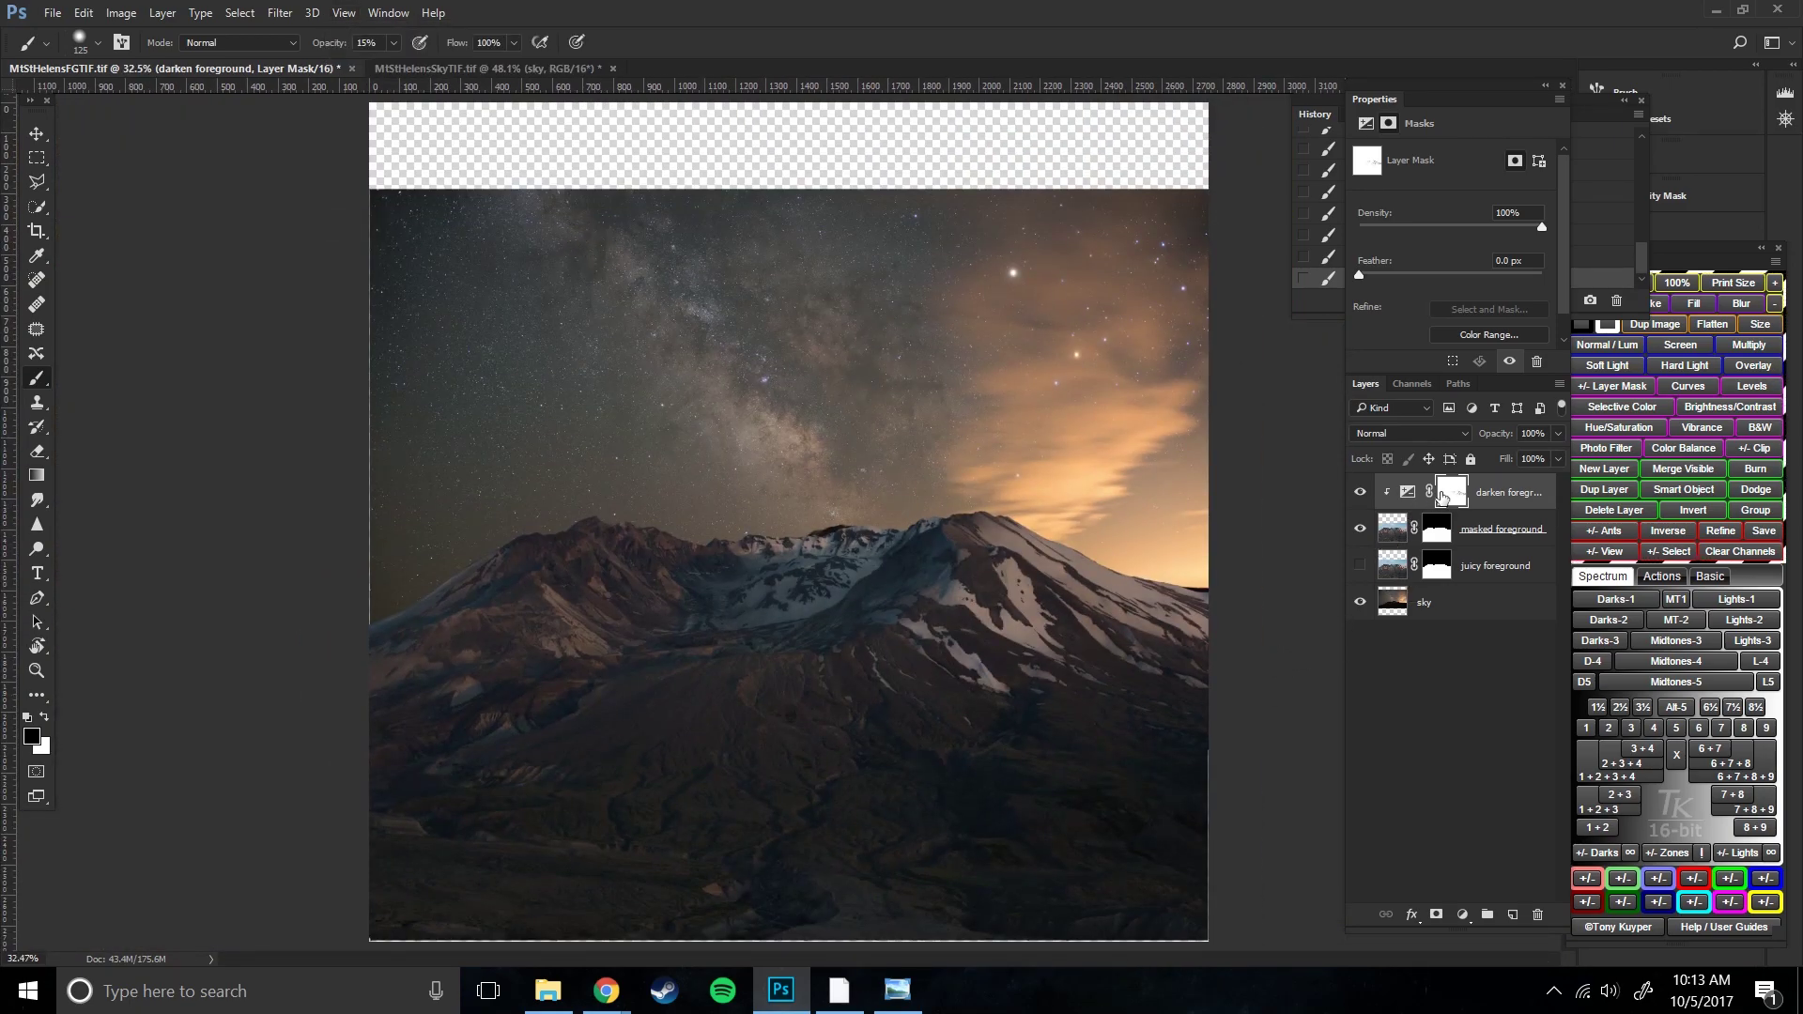
{"action": "left_click", "coordinate": [240, 12]}
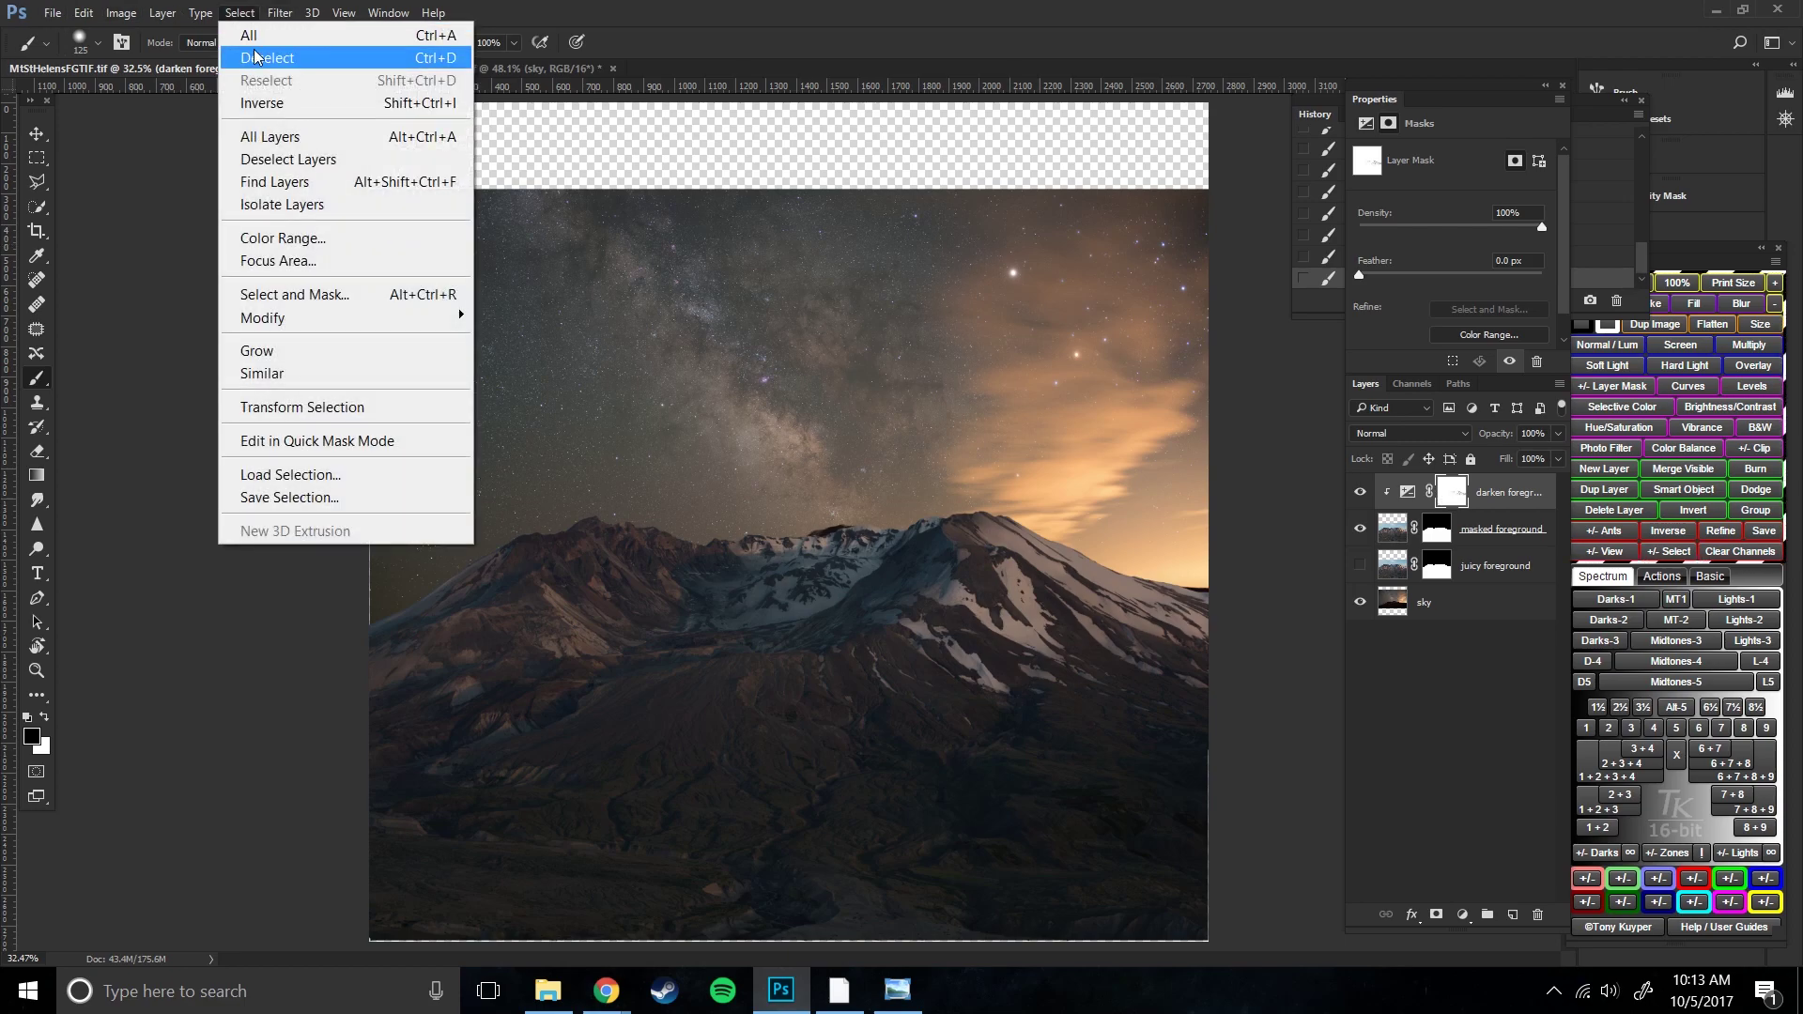
{"action": "left_click", "coordinate": [253, 58]}
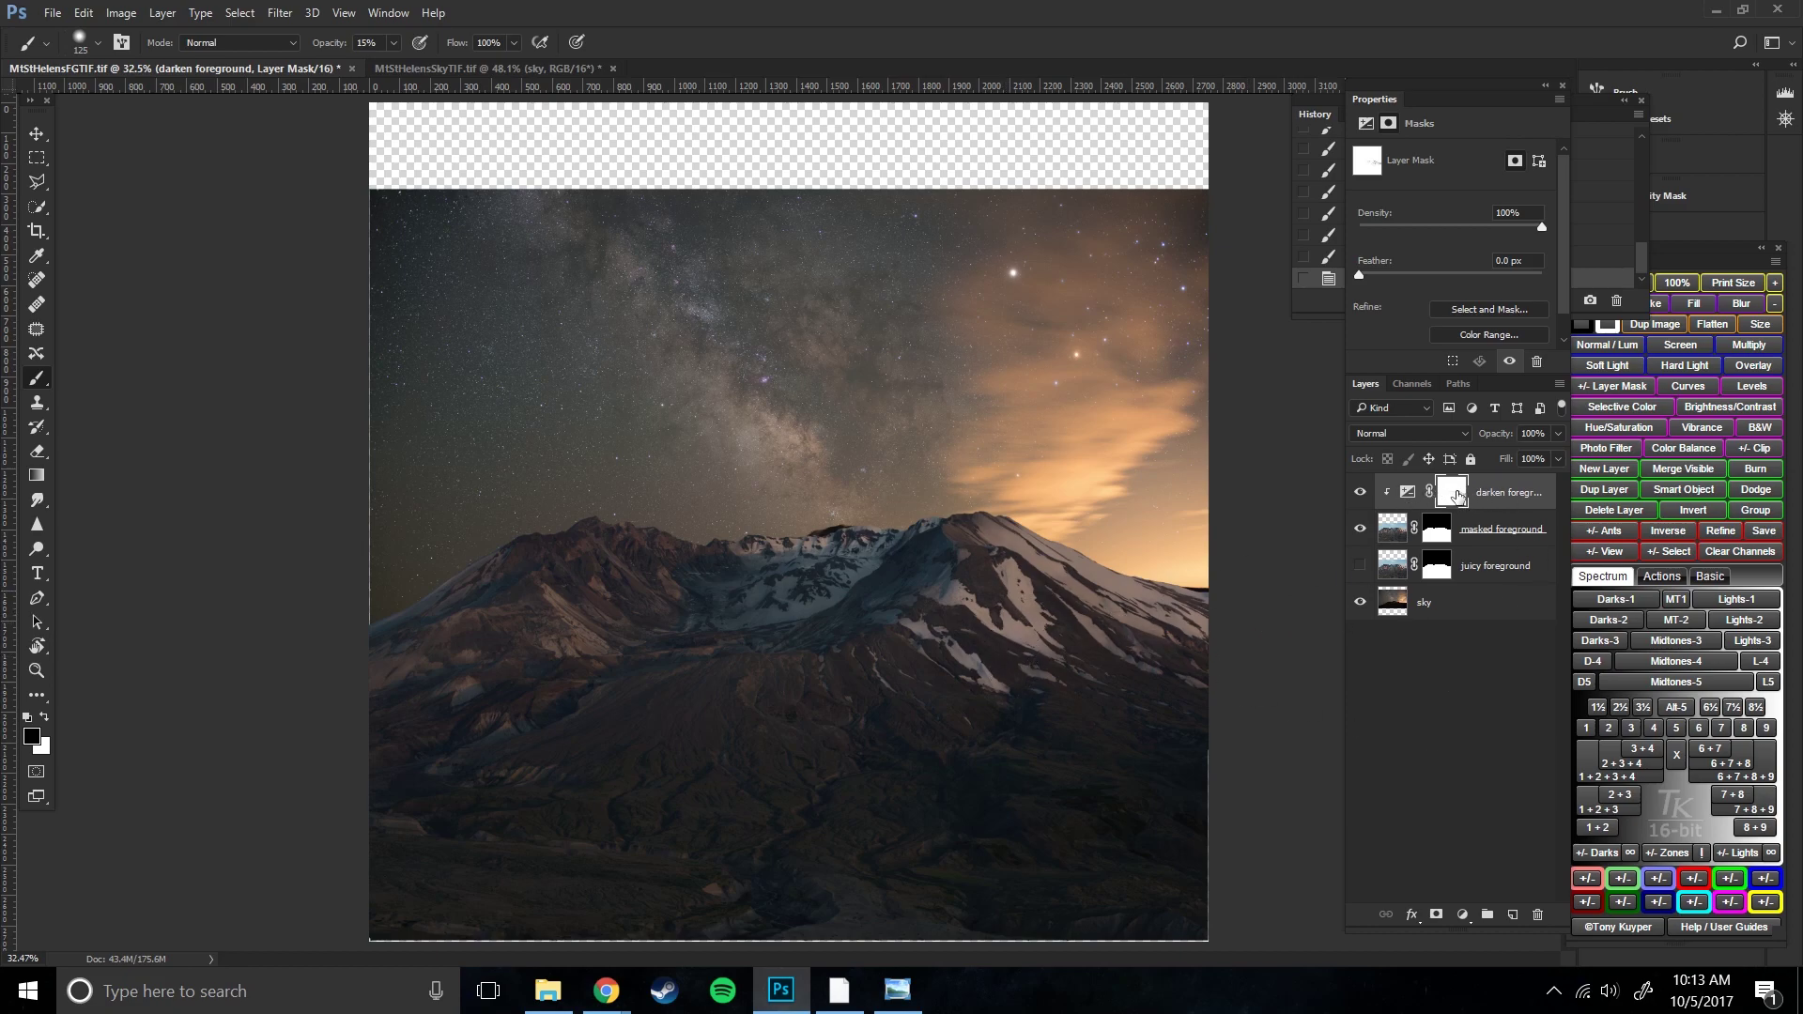
- Compare the snow with and without the darken foreground layer's mask by repeatedly disabling and enabling it
{"action": "left_click", "coordinate": [1407, 493]}
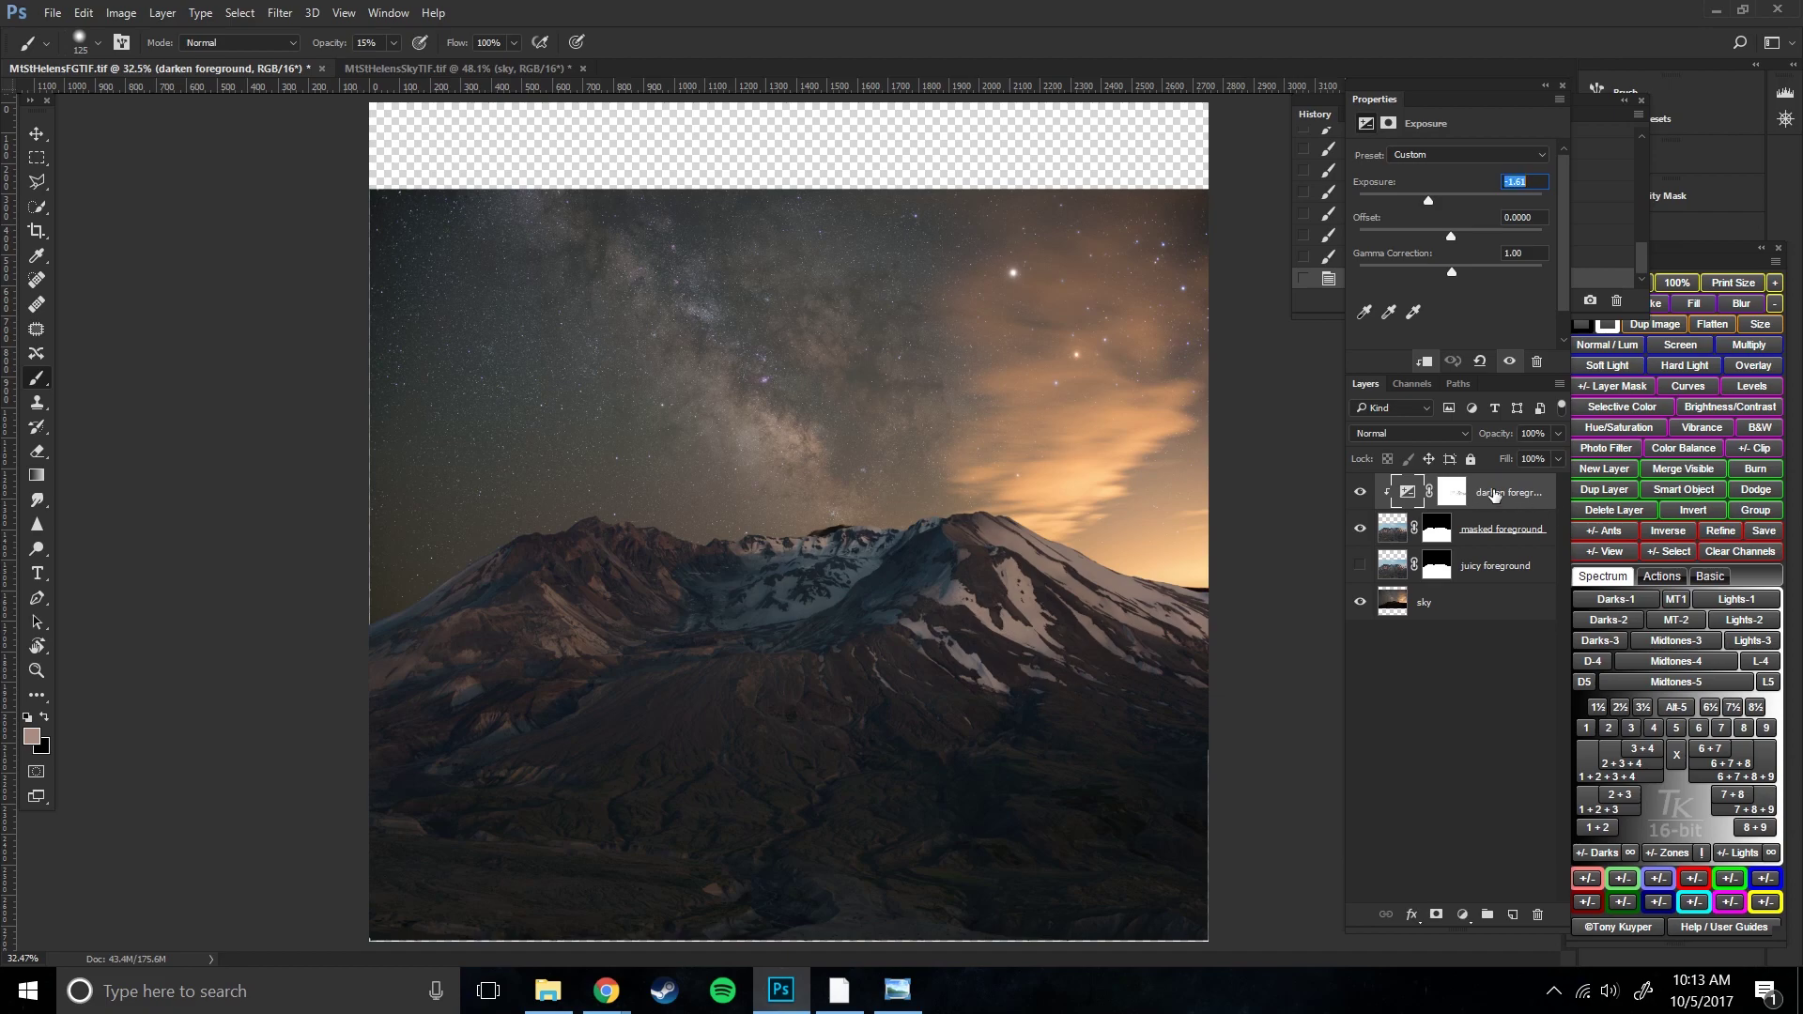
{"action": "left_click", "coordinate": [1456, 494]}
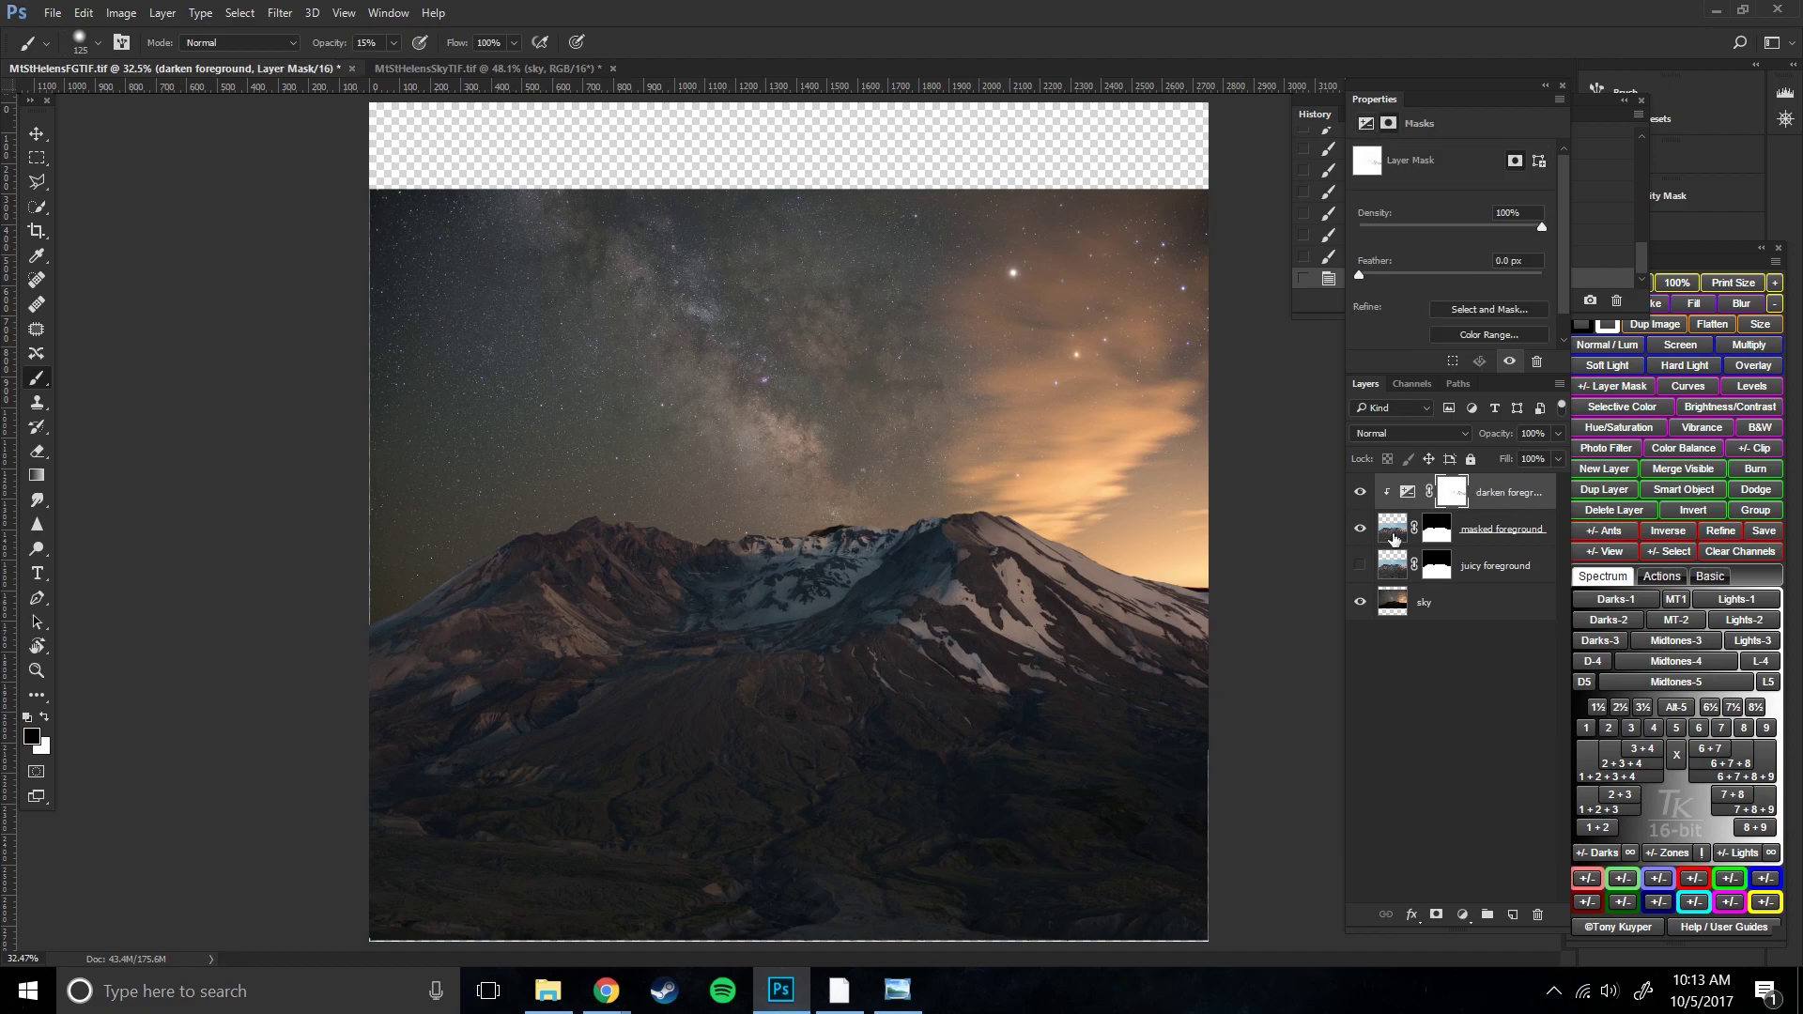
{"action": "left_click", "coordinate": [1452, 498], "text": "shift"}
{"action": "left_click", "coordinate": [1452, 498], "text": "shift"}
{"action": "left_click", "coordinate": [1452, 498], "text": "shift"}
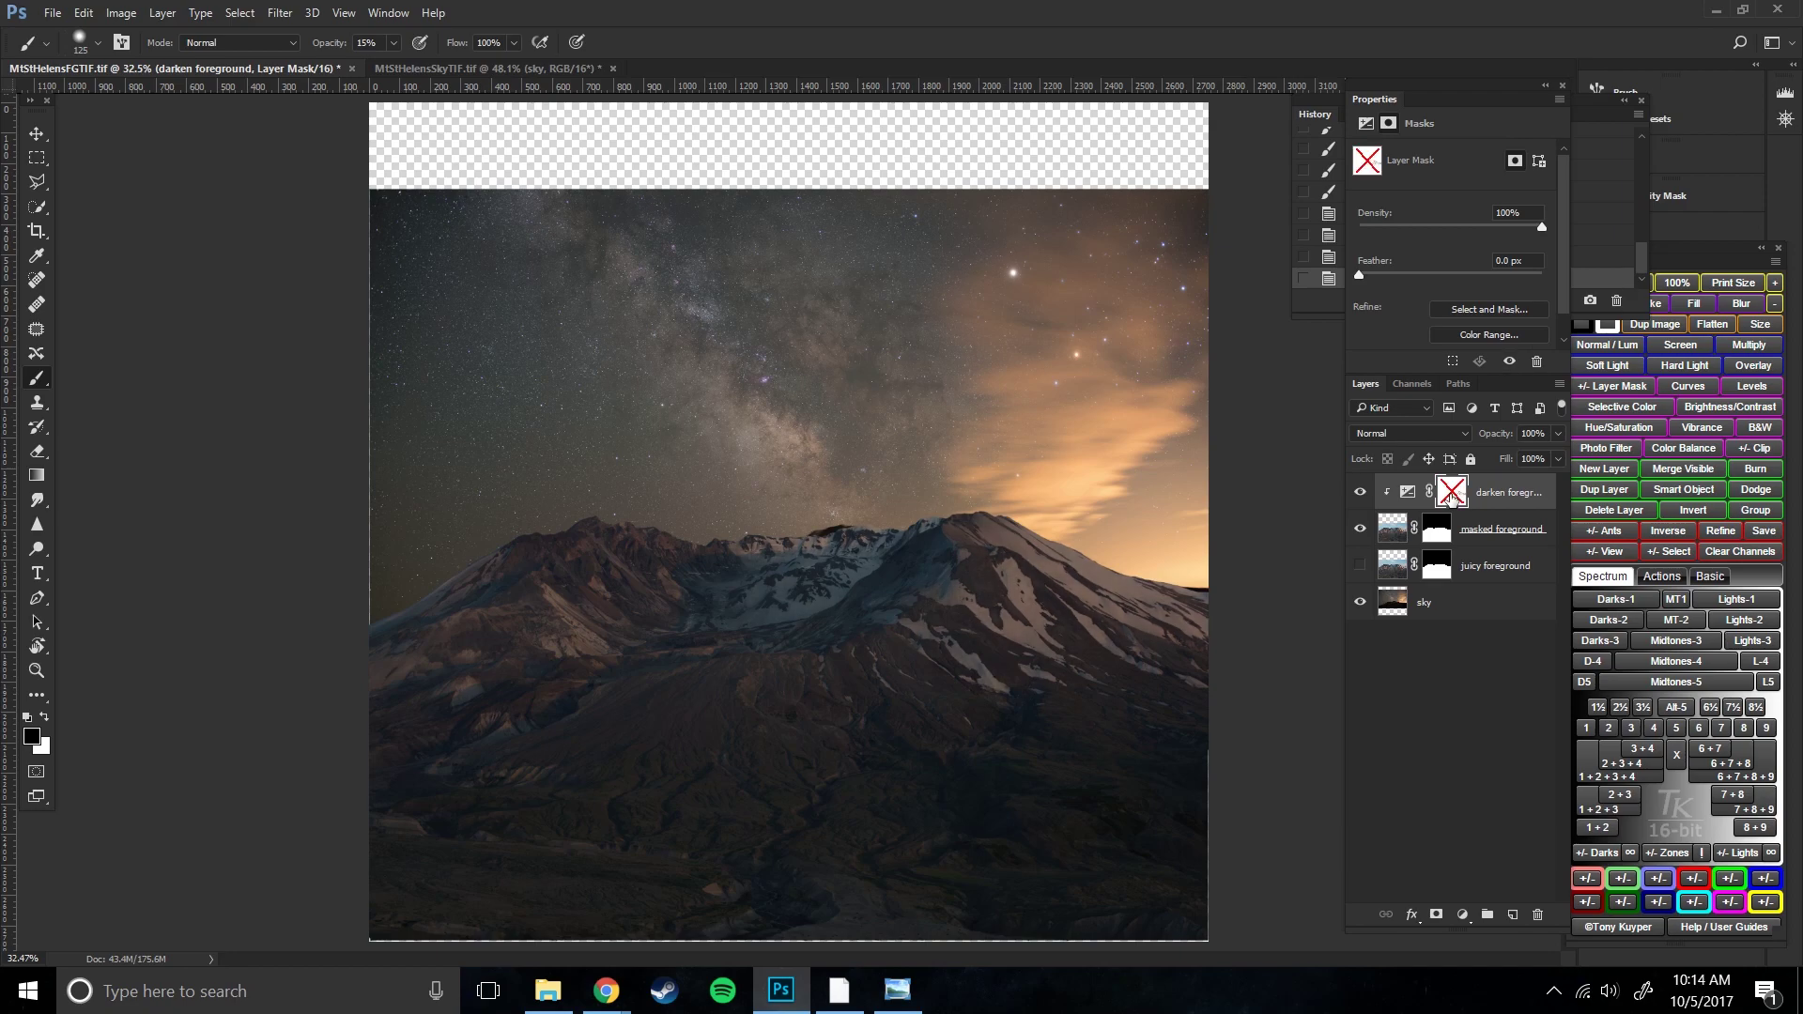
{"action": "left_click", "coordinate": [1452, 498], "text": "shift"}
{"action": "left_click", "coordinate": [1452, 498], "text": "shift"}
{"action": "left_click", "coordinate": [1452, 498], "text": "shift"}
{"action": "left_click", "coordinate": [1452, 498], "text": "shift"}
{"action": "left_click", "coordinate": [1455, 495], "text": "shift"}
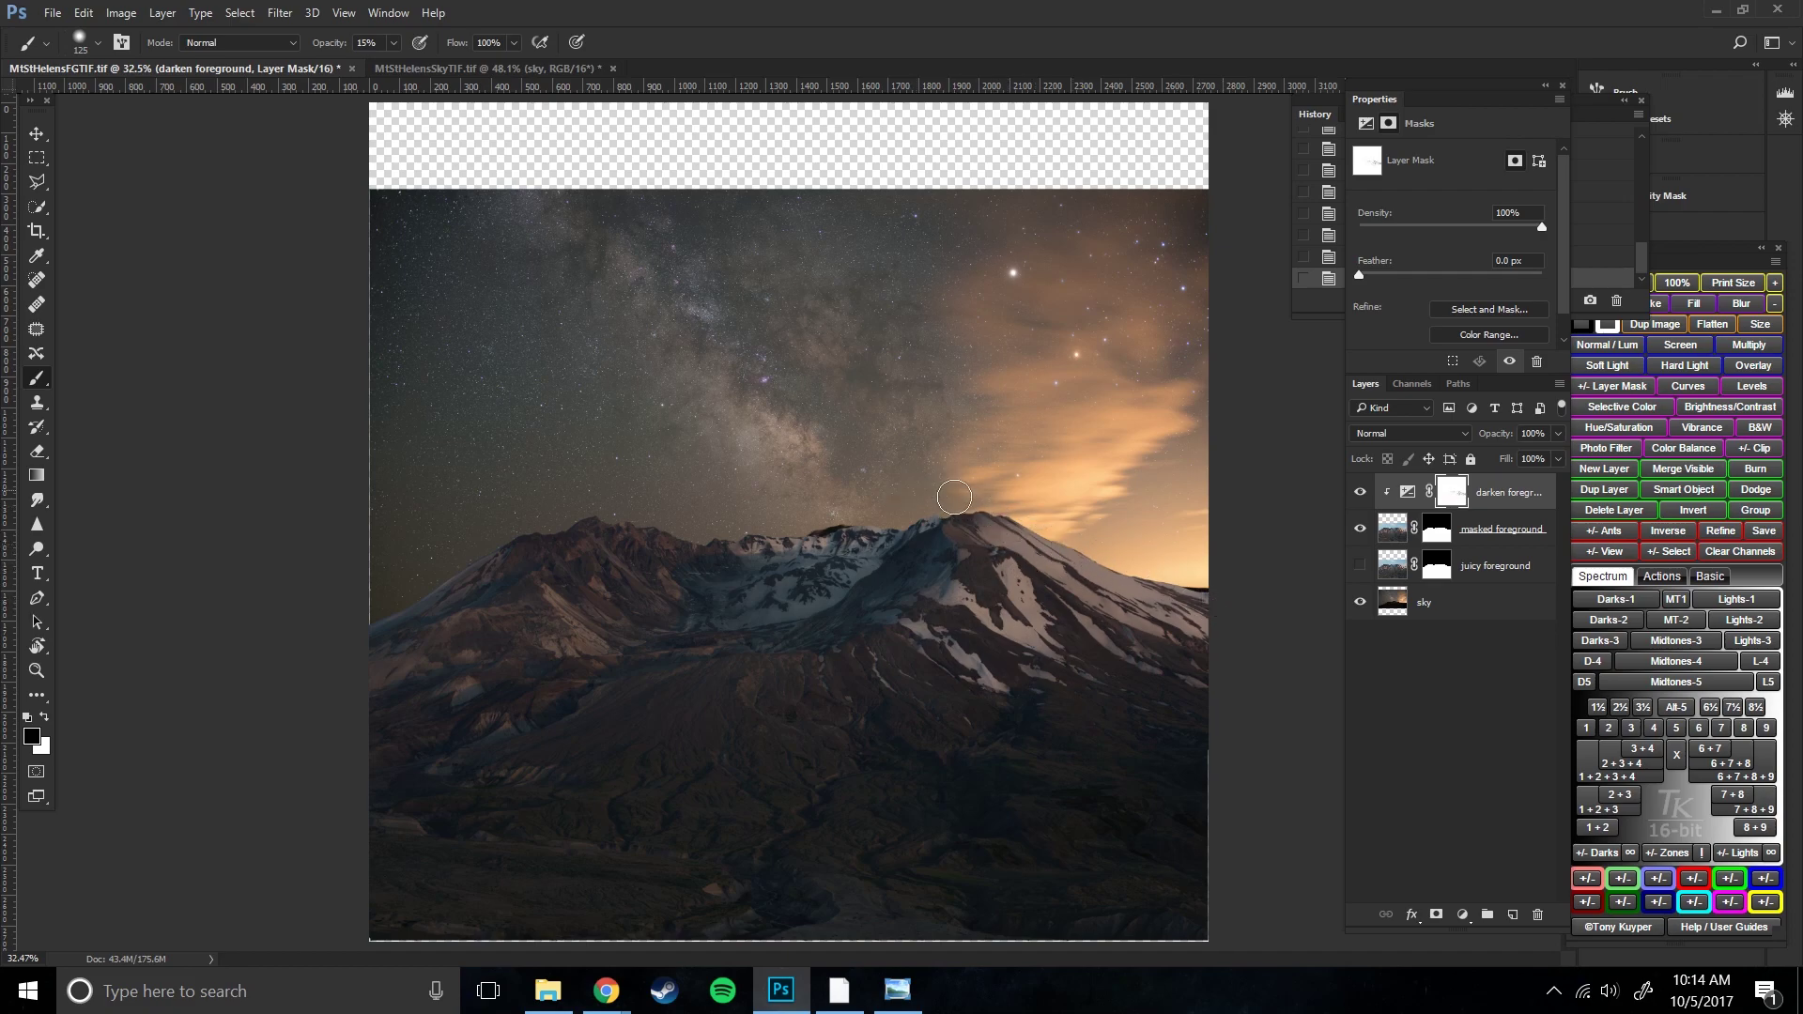
- Merge the darken foreground and masked foreground layers into one and toggle the merged layer's visibility to check it
{"action": "left_click", "coordinate": [1500, 493]}
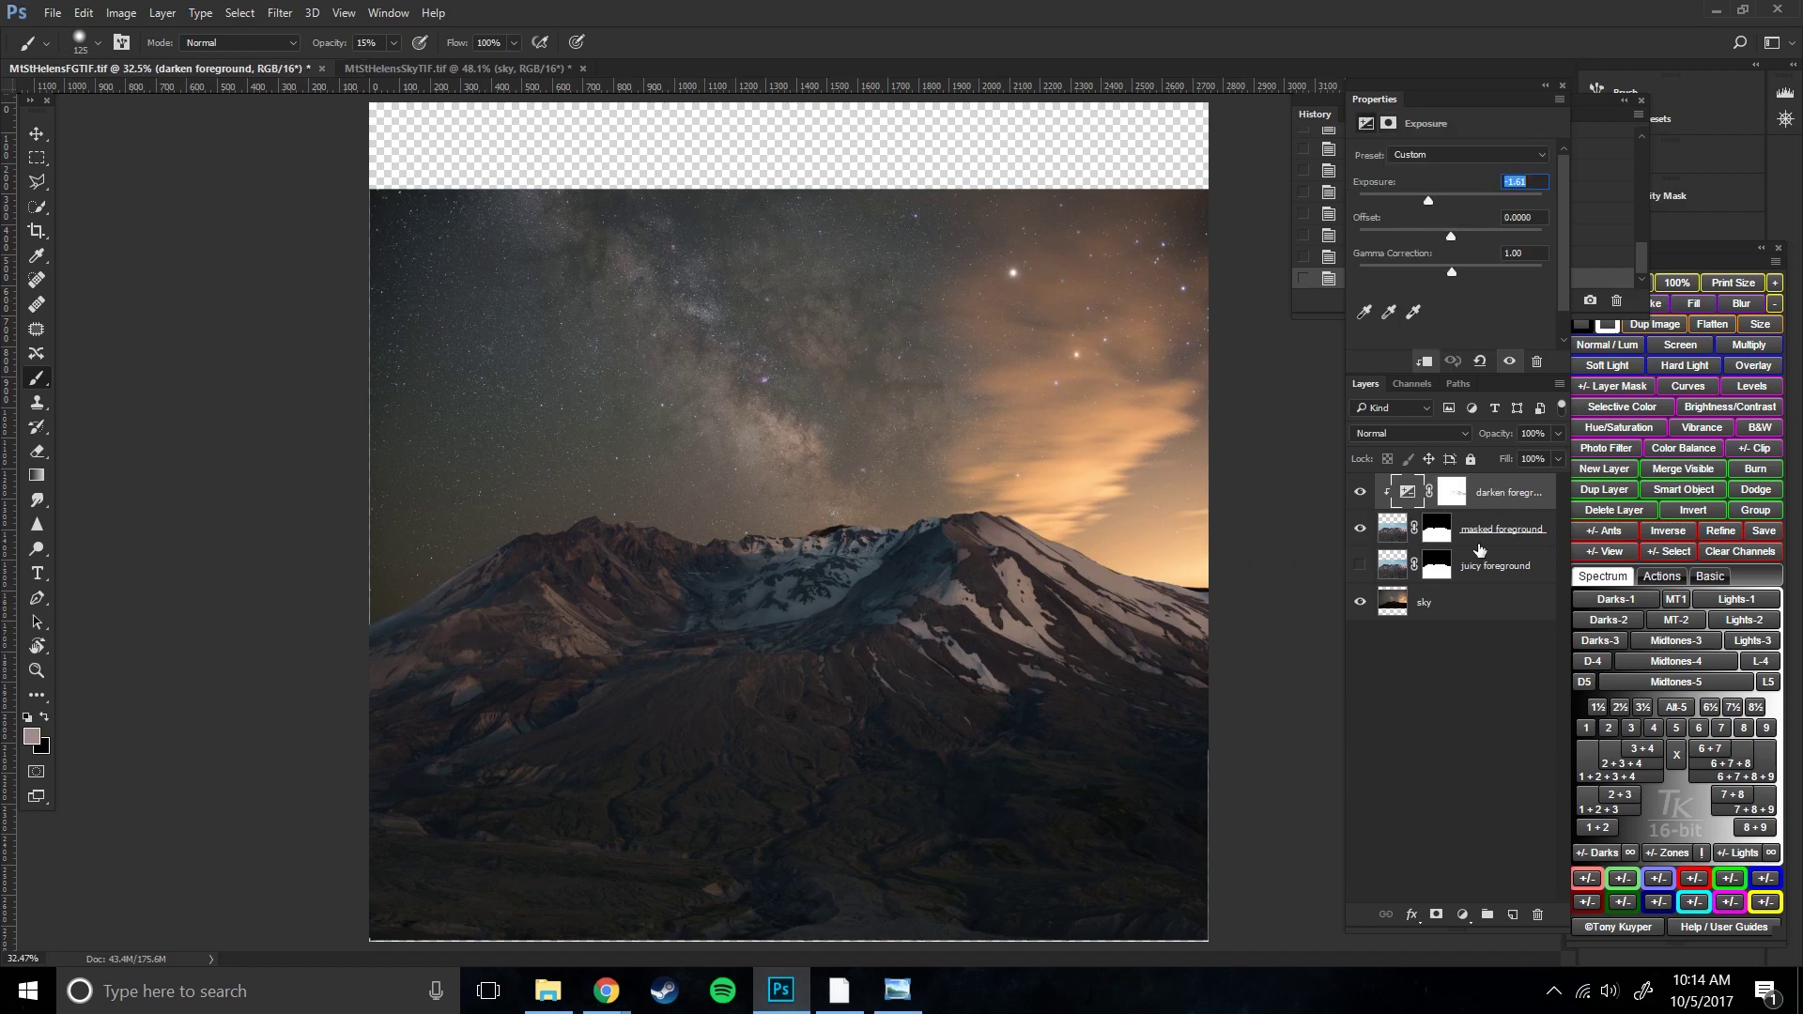
{"action": "left_click", "coordinate": [1488, 544]}
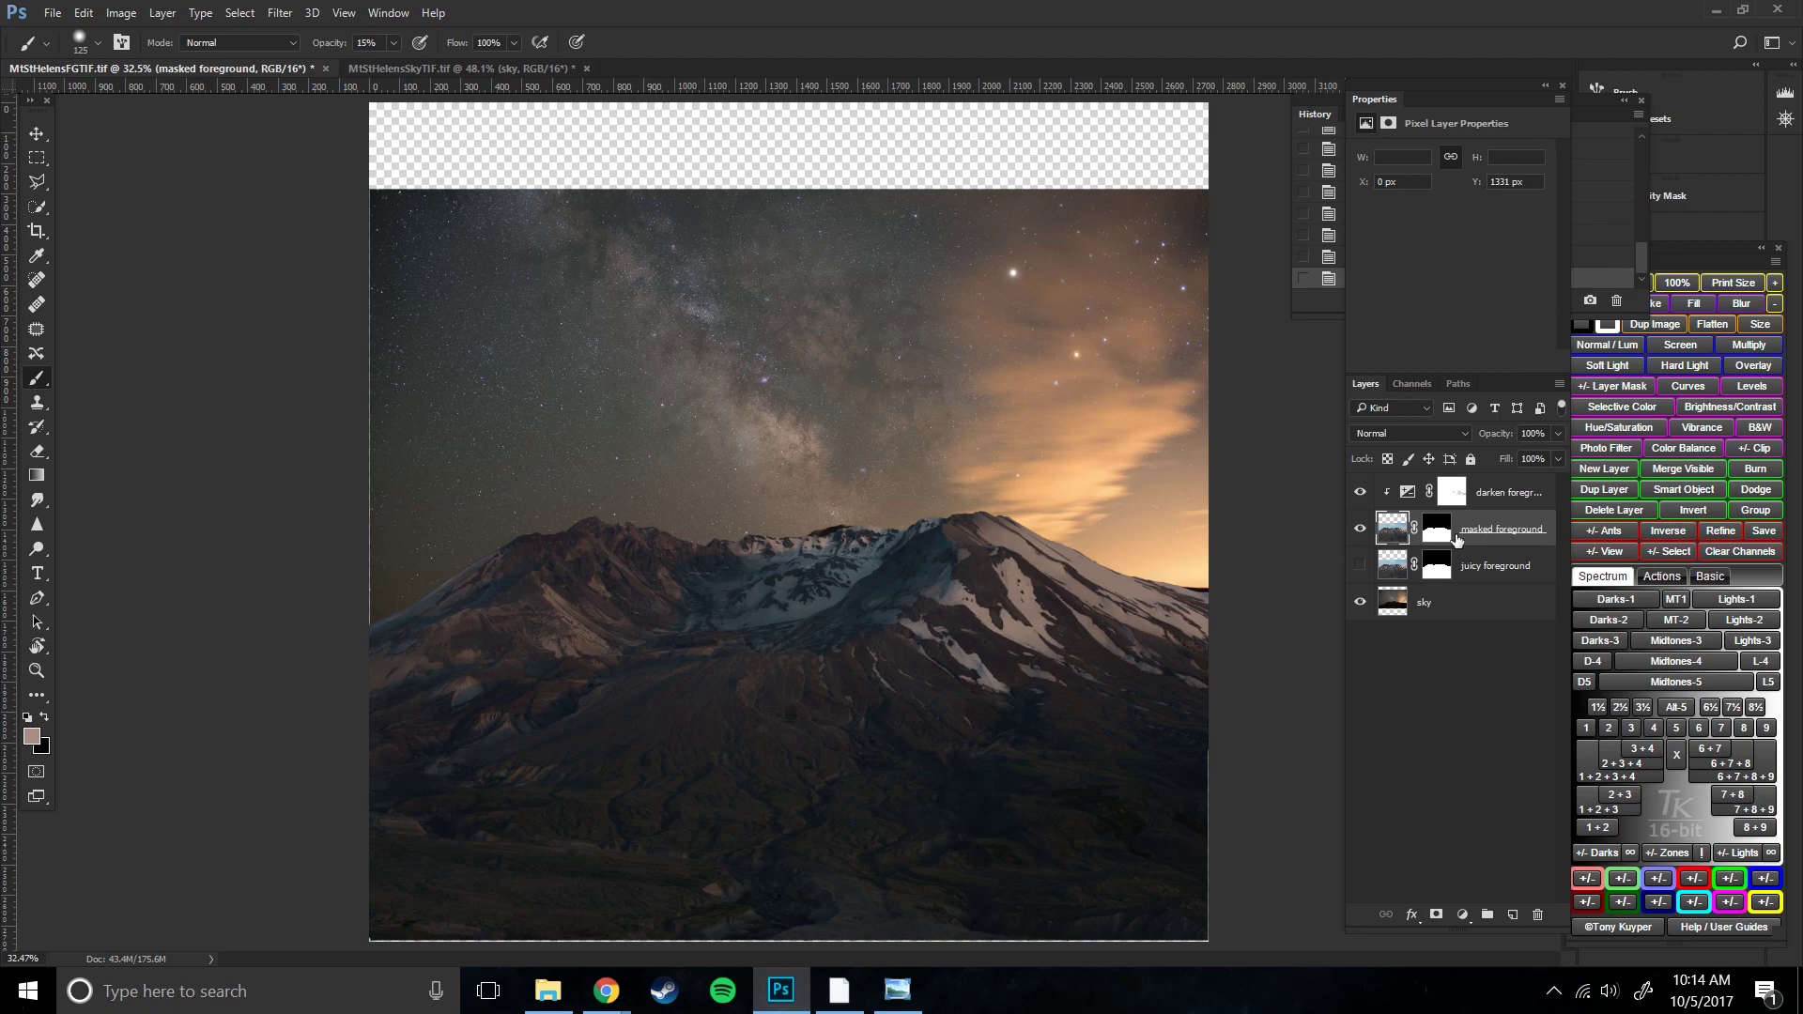
{"action": "left_click", "coordinate": [1498, 496], "text": "ctrl"}
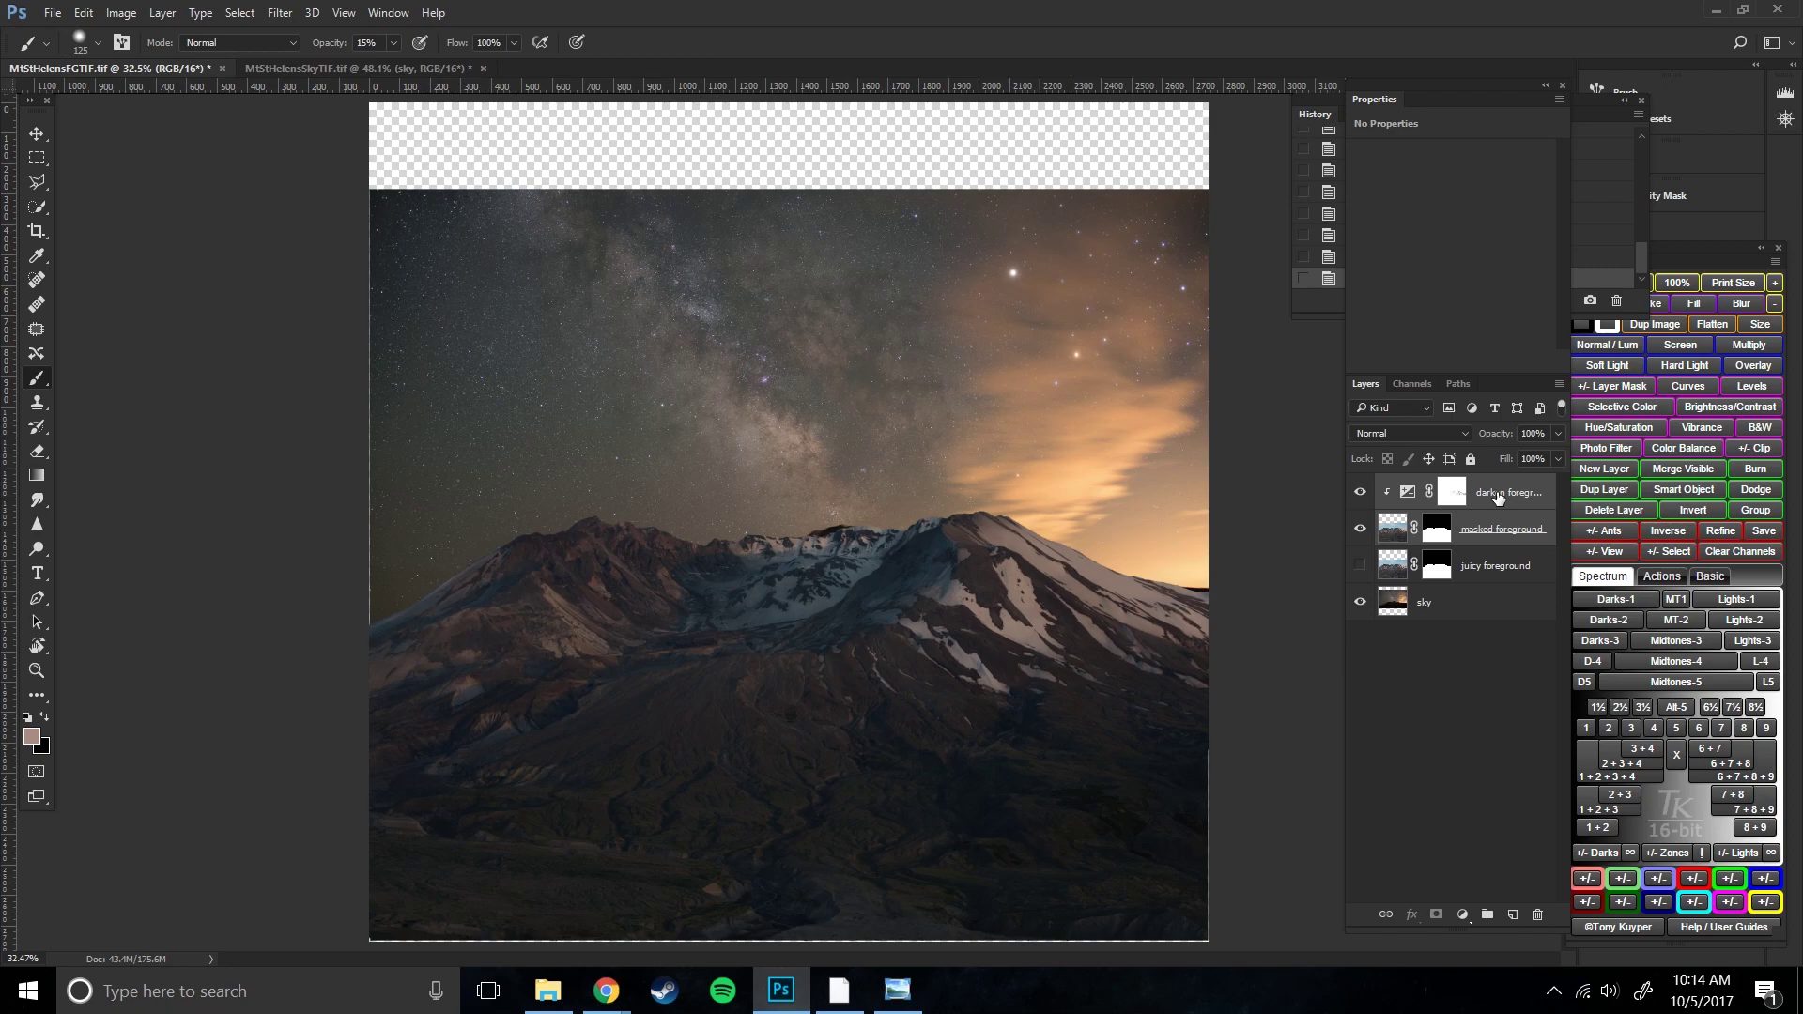
{"action": "left_click", "coordinate": [122, 12]}
{"action": "left_click", "coordinate": [163, 12]}
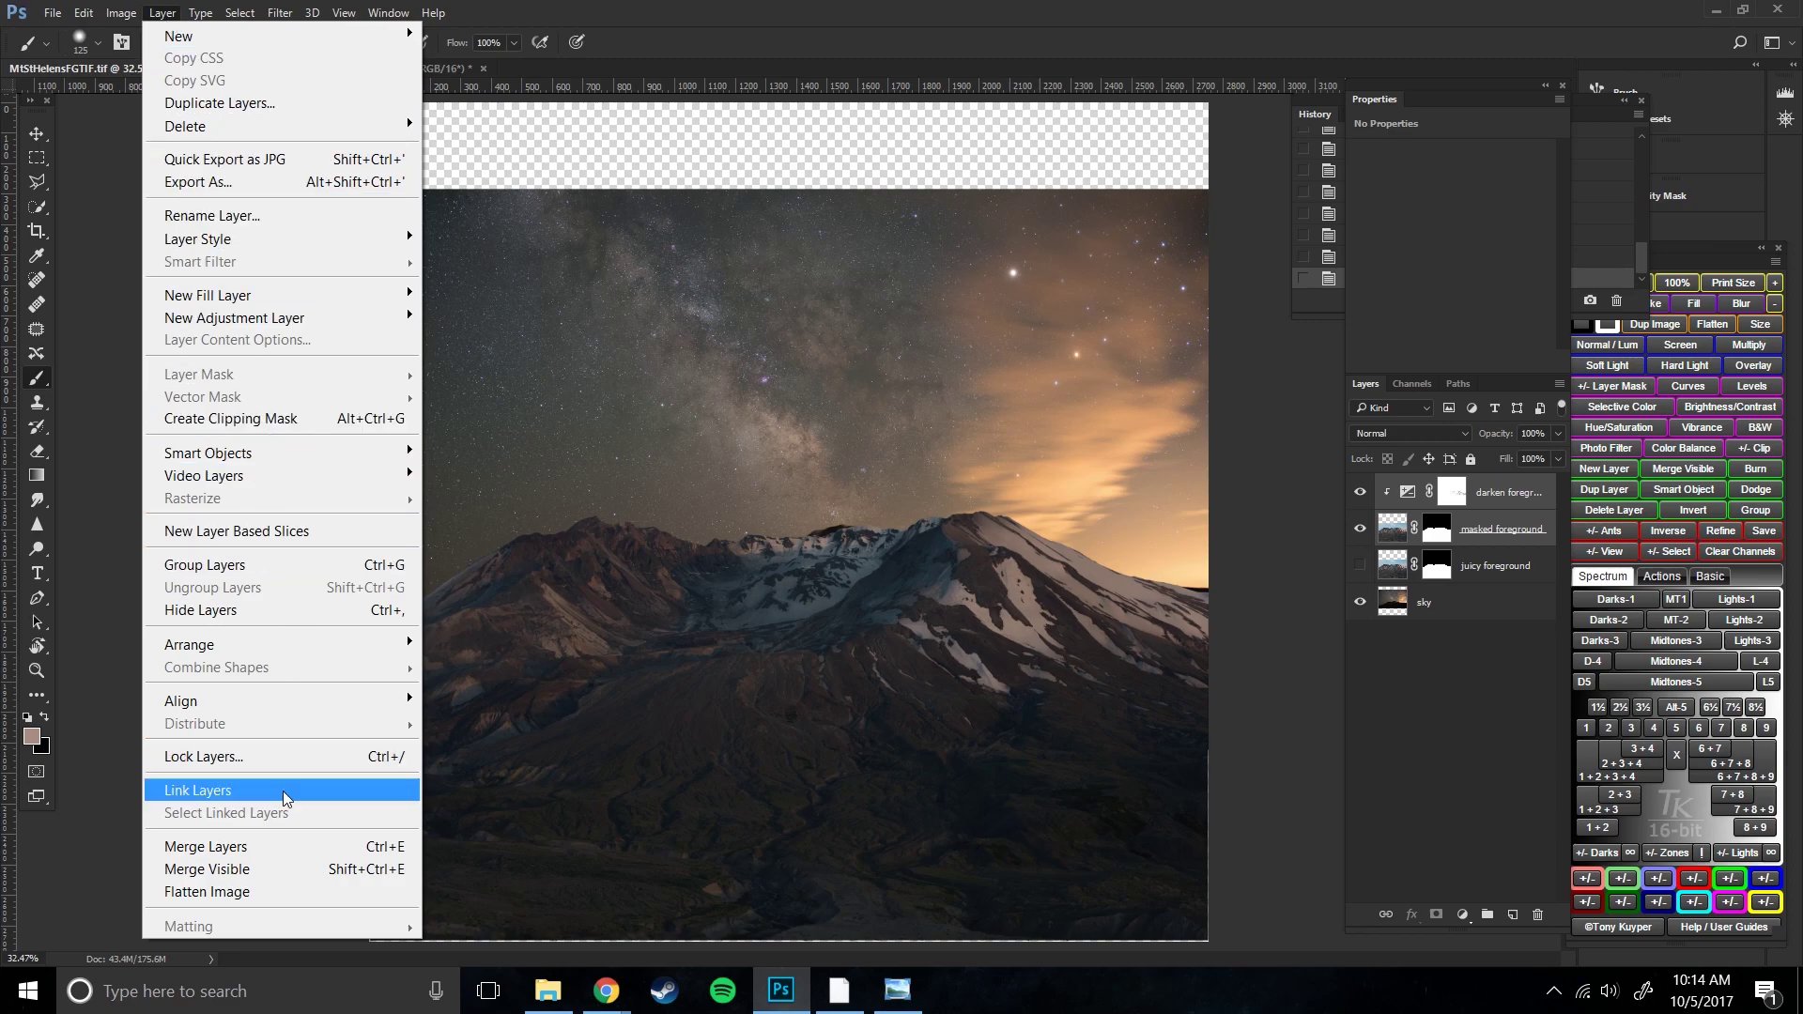
{"action": "left_click", "coordinate": [302, 851]}
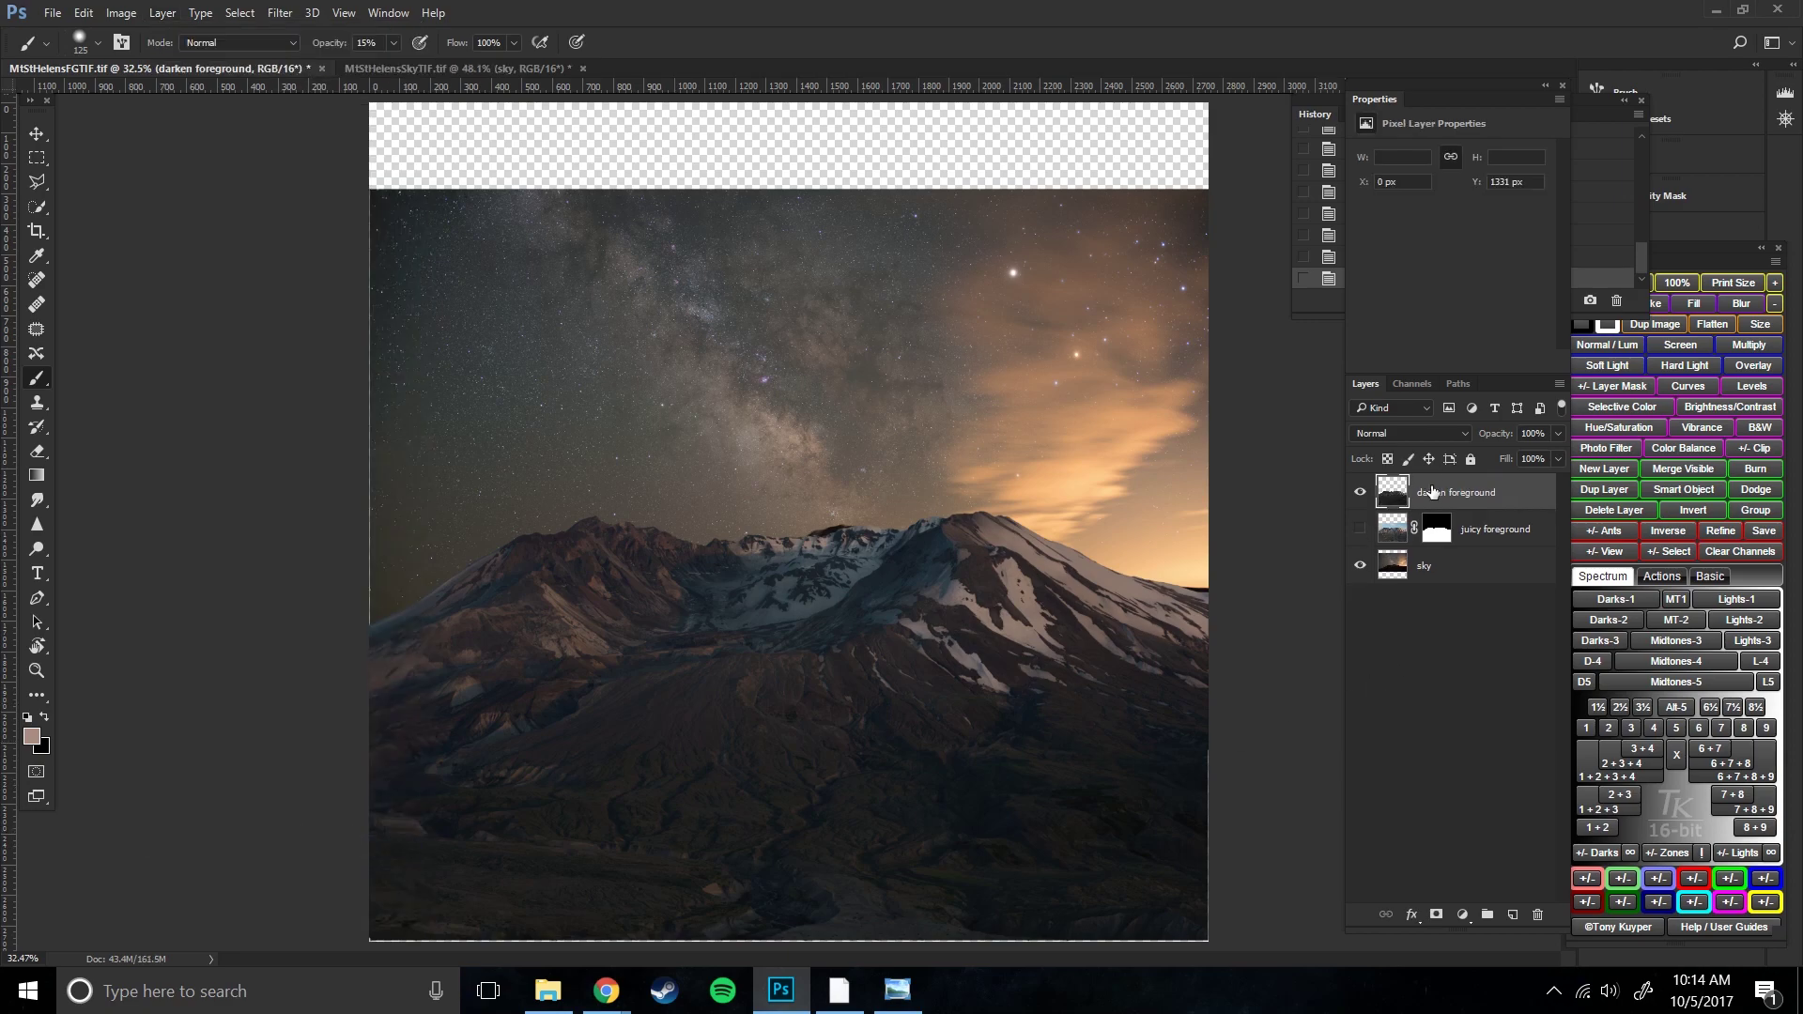
{"action": "left_click", "coordinate": [1360, 492]}
{"action": "left_click", "coordinate": [1360, 494]}
- Start Free Transform on the merged darken foreground layer
{"action": "key", "text": "ctrl+t"}
{"action": "key", "text": "Escape"}
{"action": "left_click", "coordinate": [239, 13]}
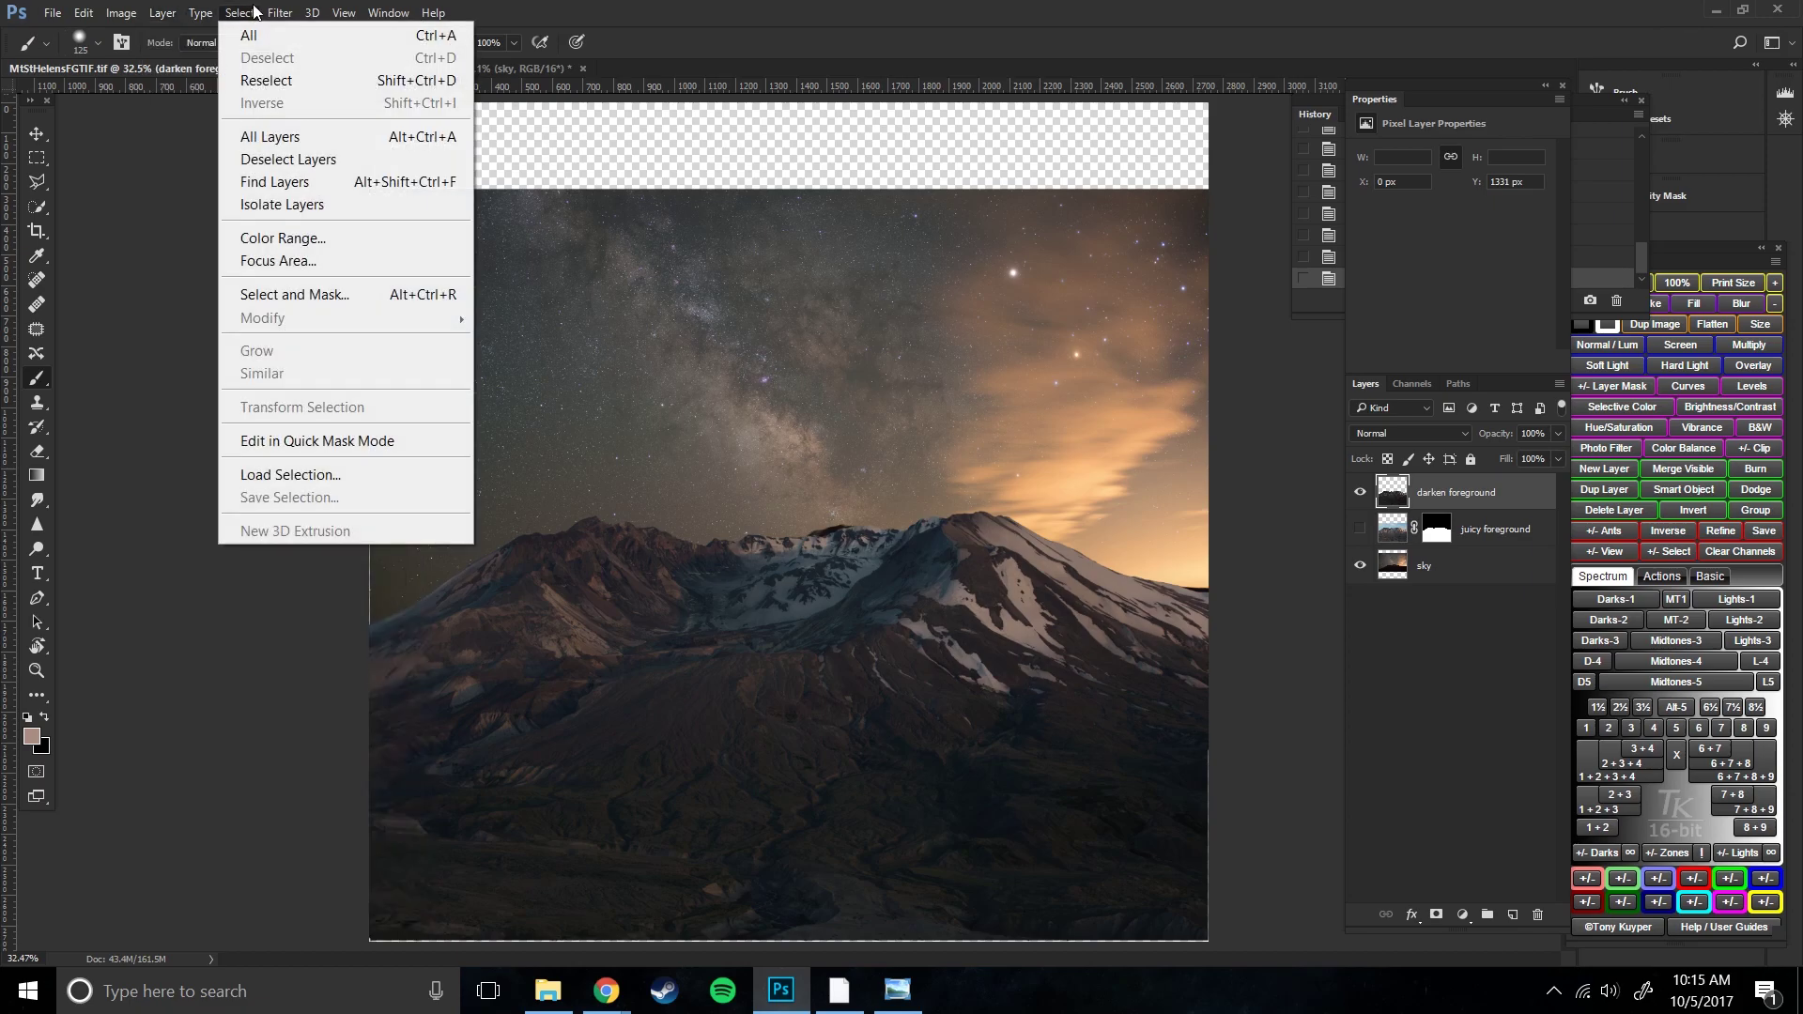
{"action": "mouse_move", "coordinate": [281, 9]}
{"action": "mouse_move", "coordinate": [200, 12]}
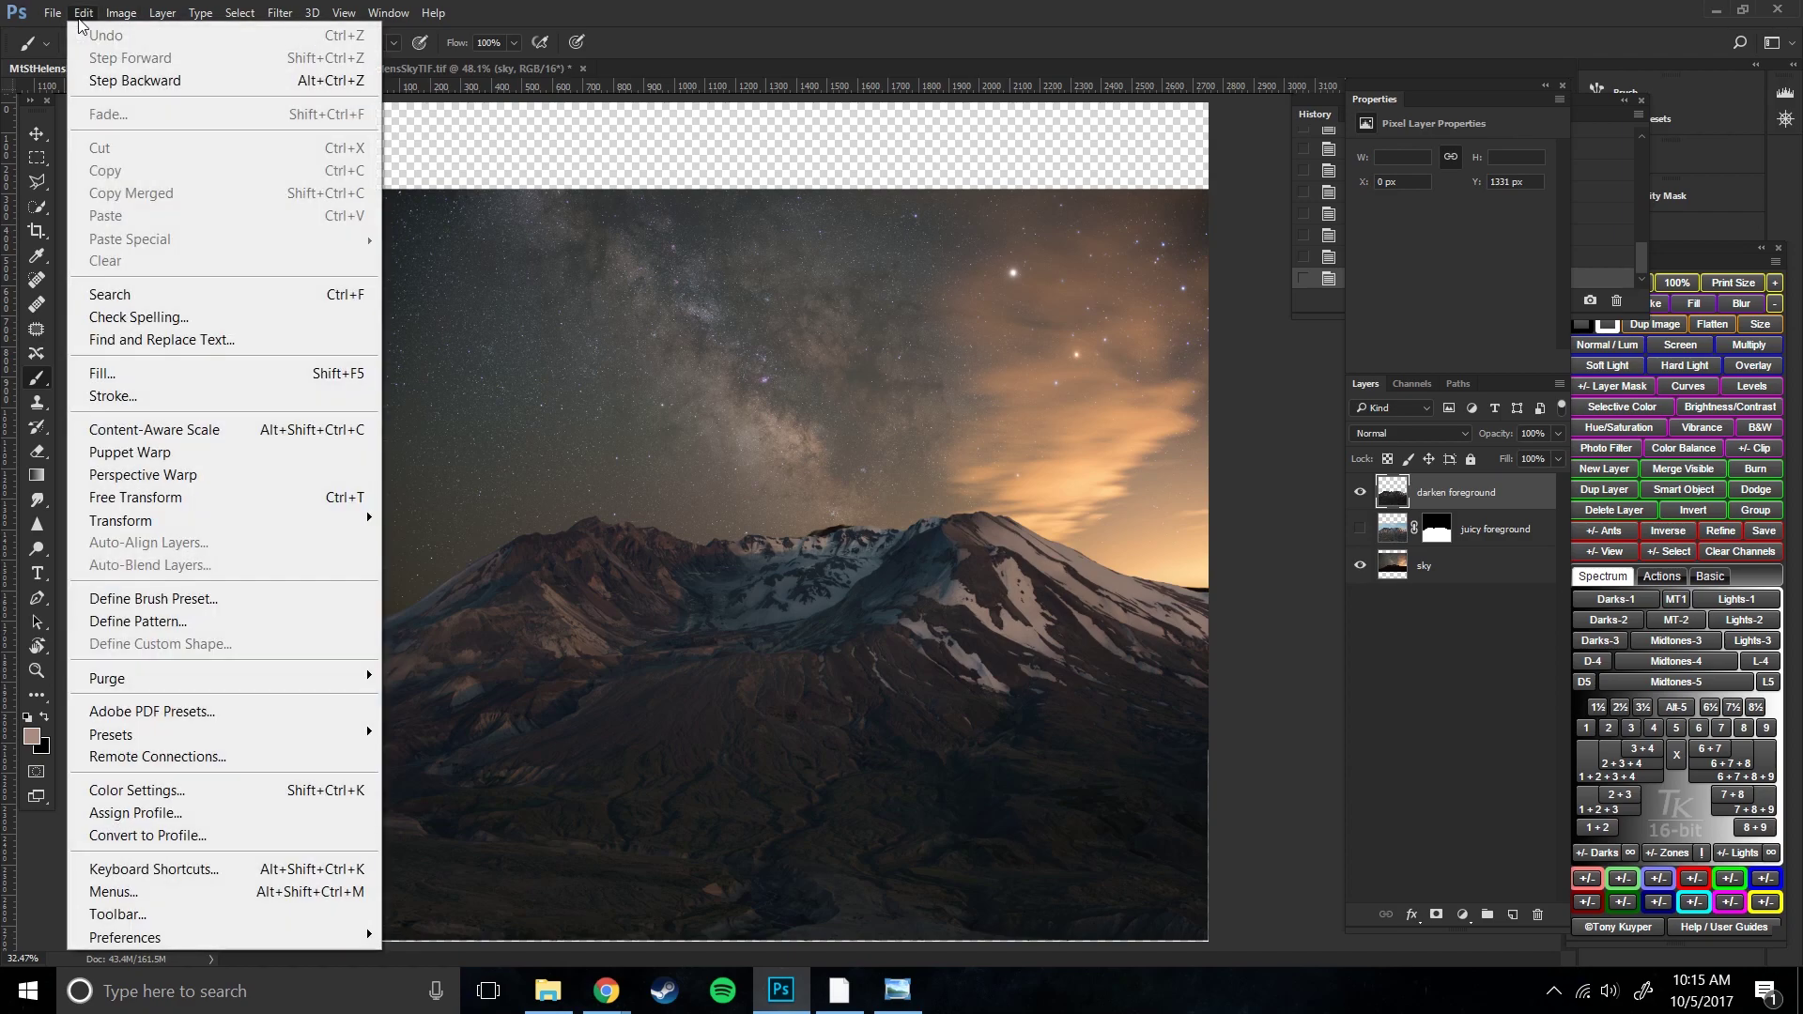
{"action": "mouse_move", "coordinate": [296, 523]}
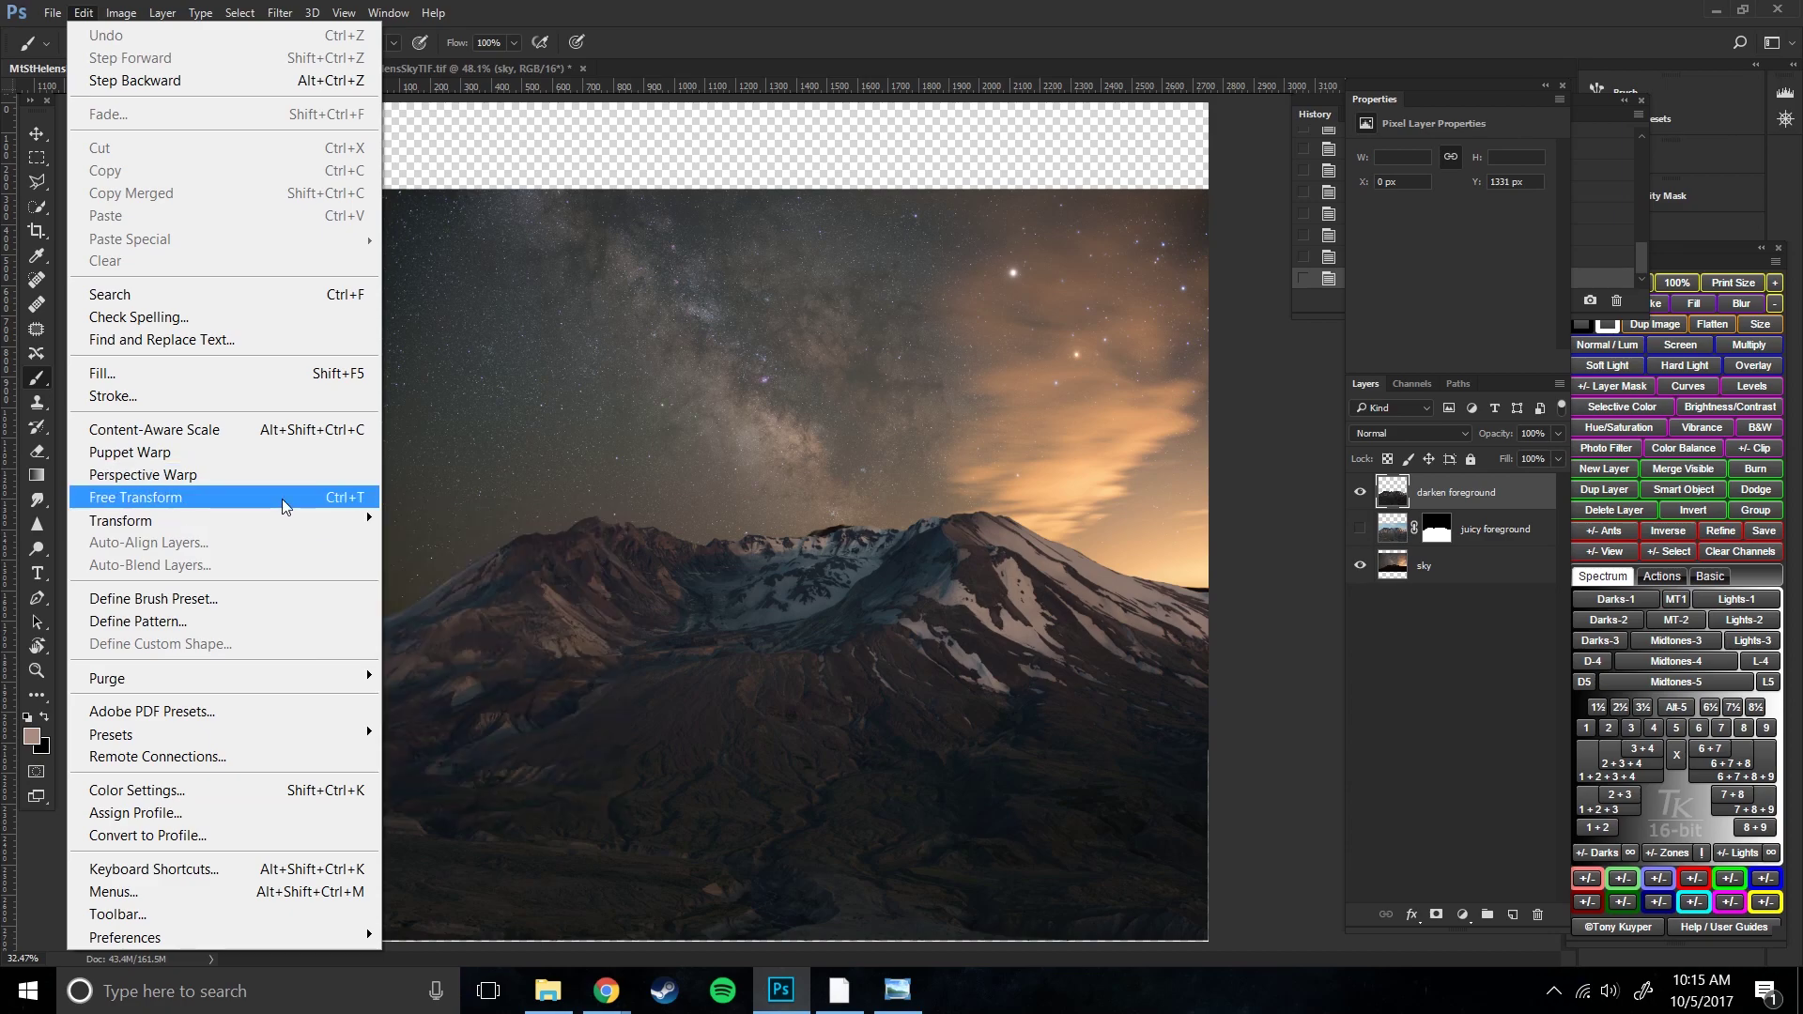
{"action": "left_click", "coordinate": [283, 498]}
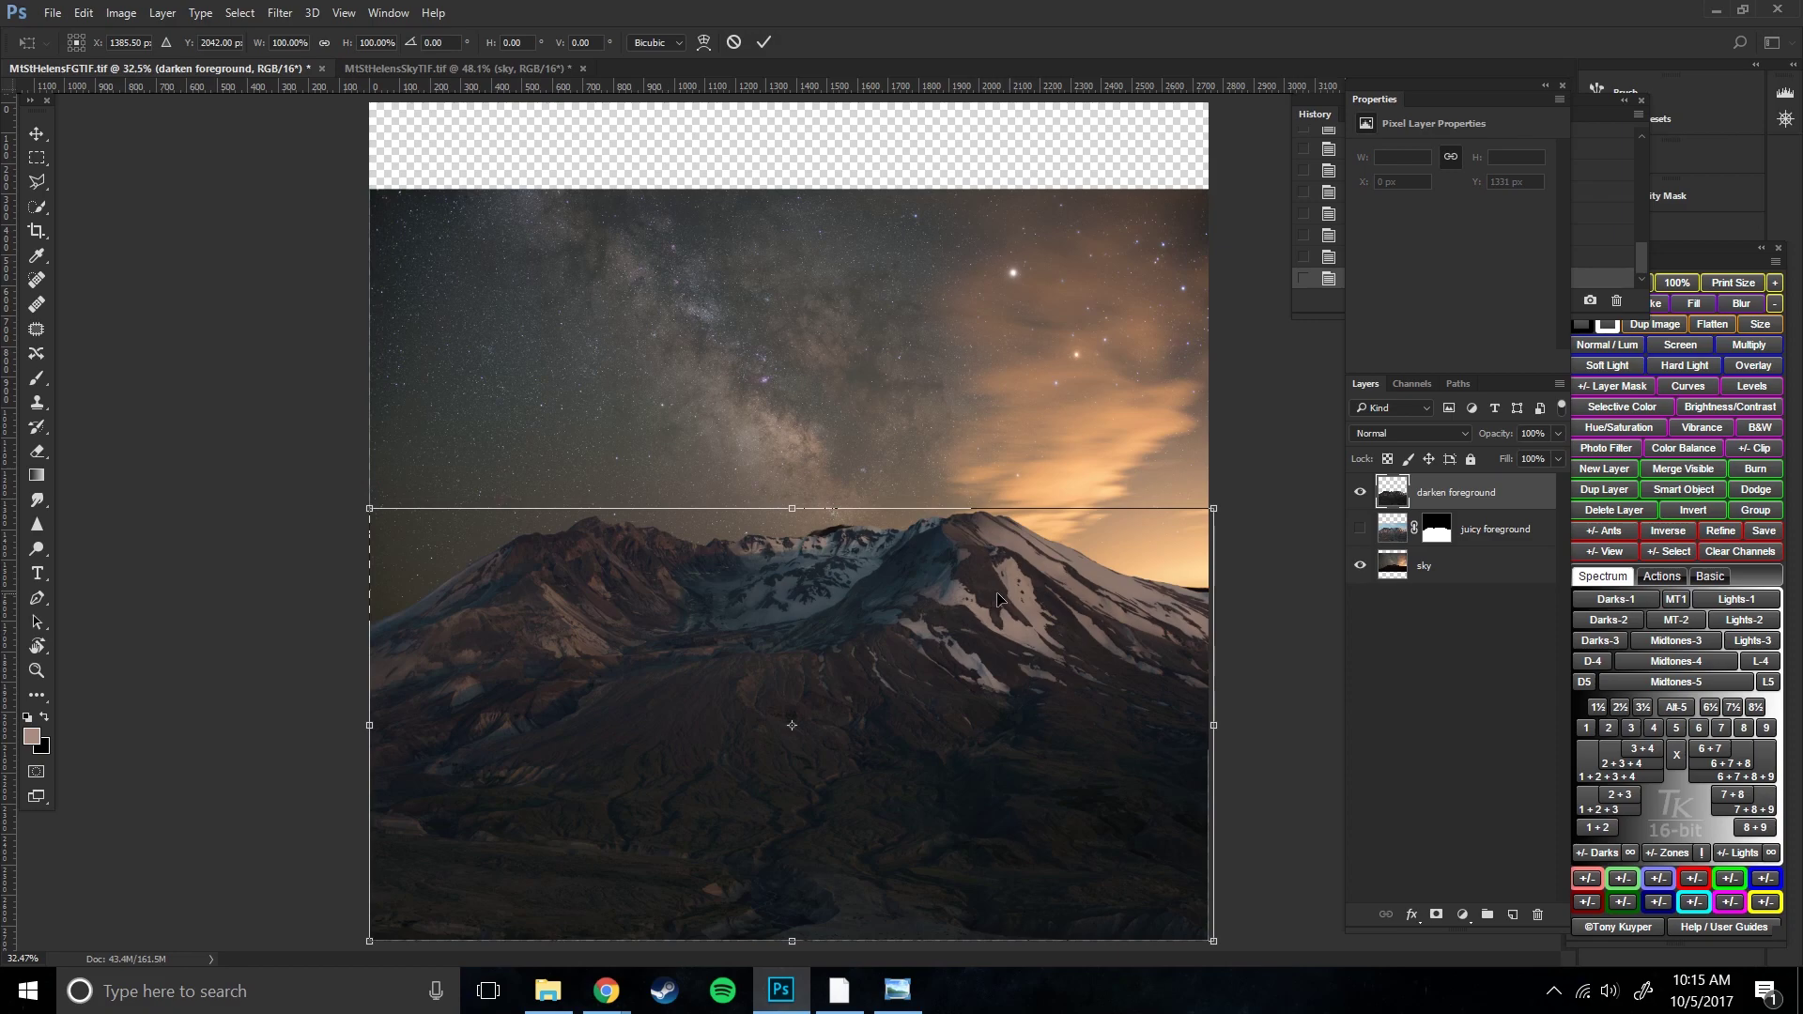
{"action": "right_click", "coordinate": [824, 588]}
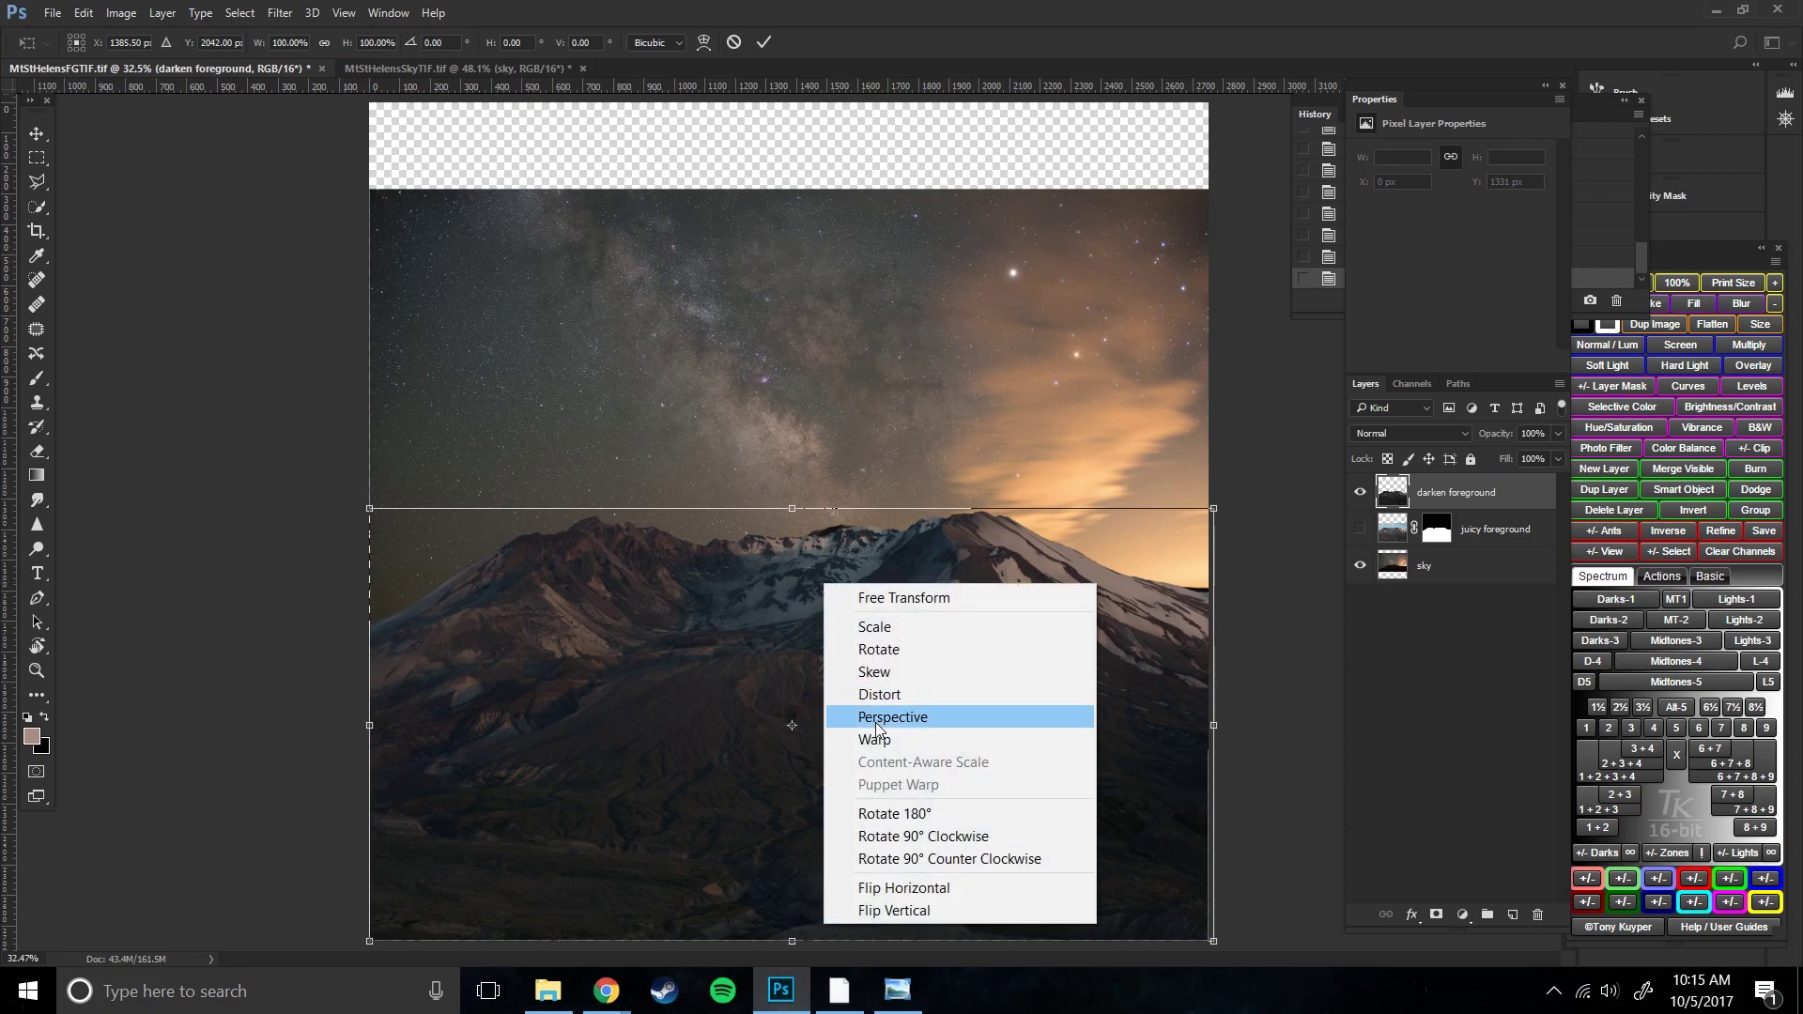
{"action": "left_click", "coordinate": [800, 586]}
{"action": "left_click_drag", "start_coordinate": [794, 508], "coordinate": [789, 176]}
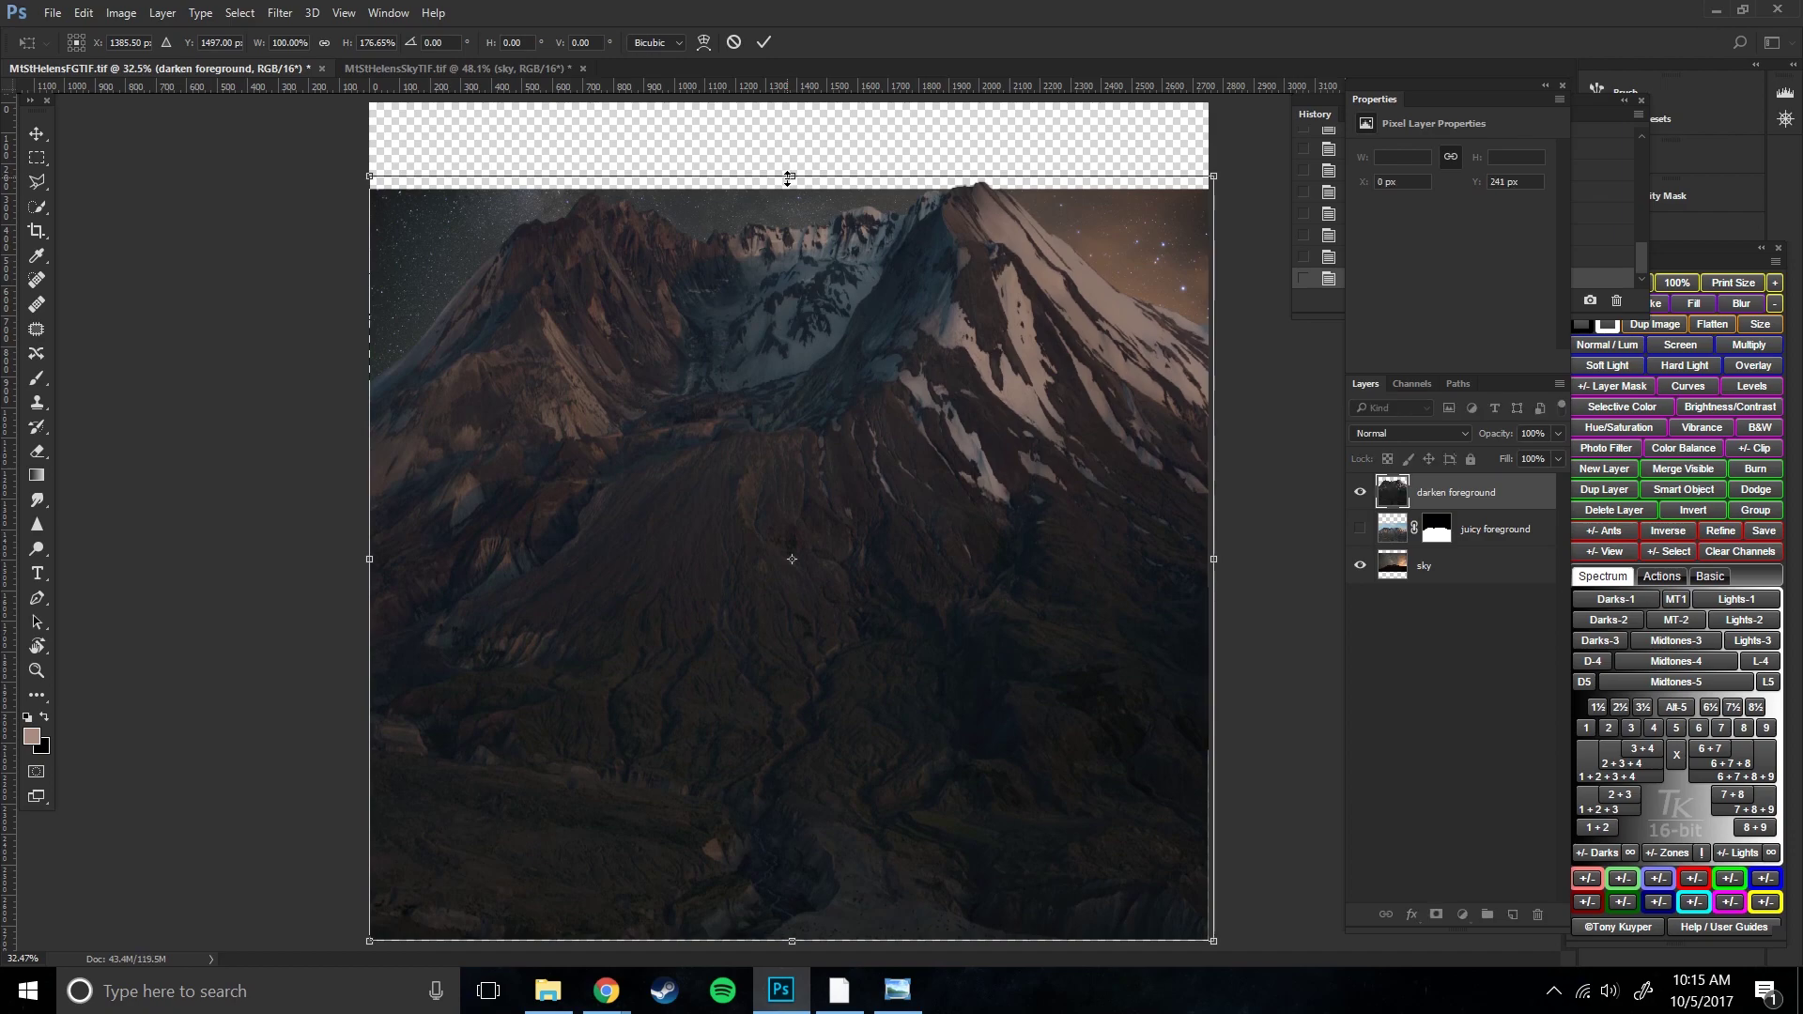
{"action": "key", "text": "Escape"}
{"action": "key", "text": "b"}
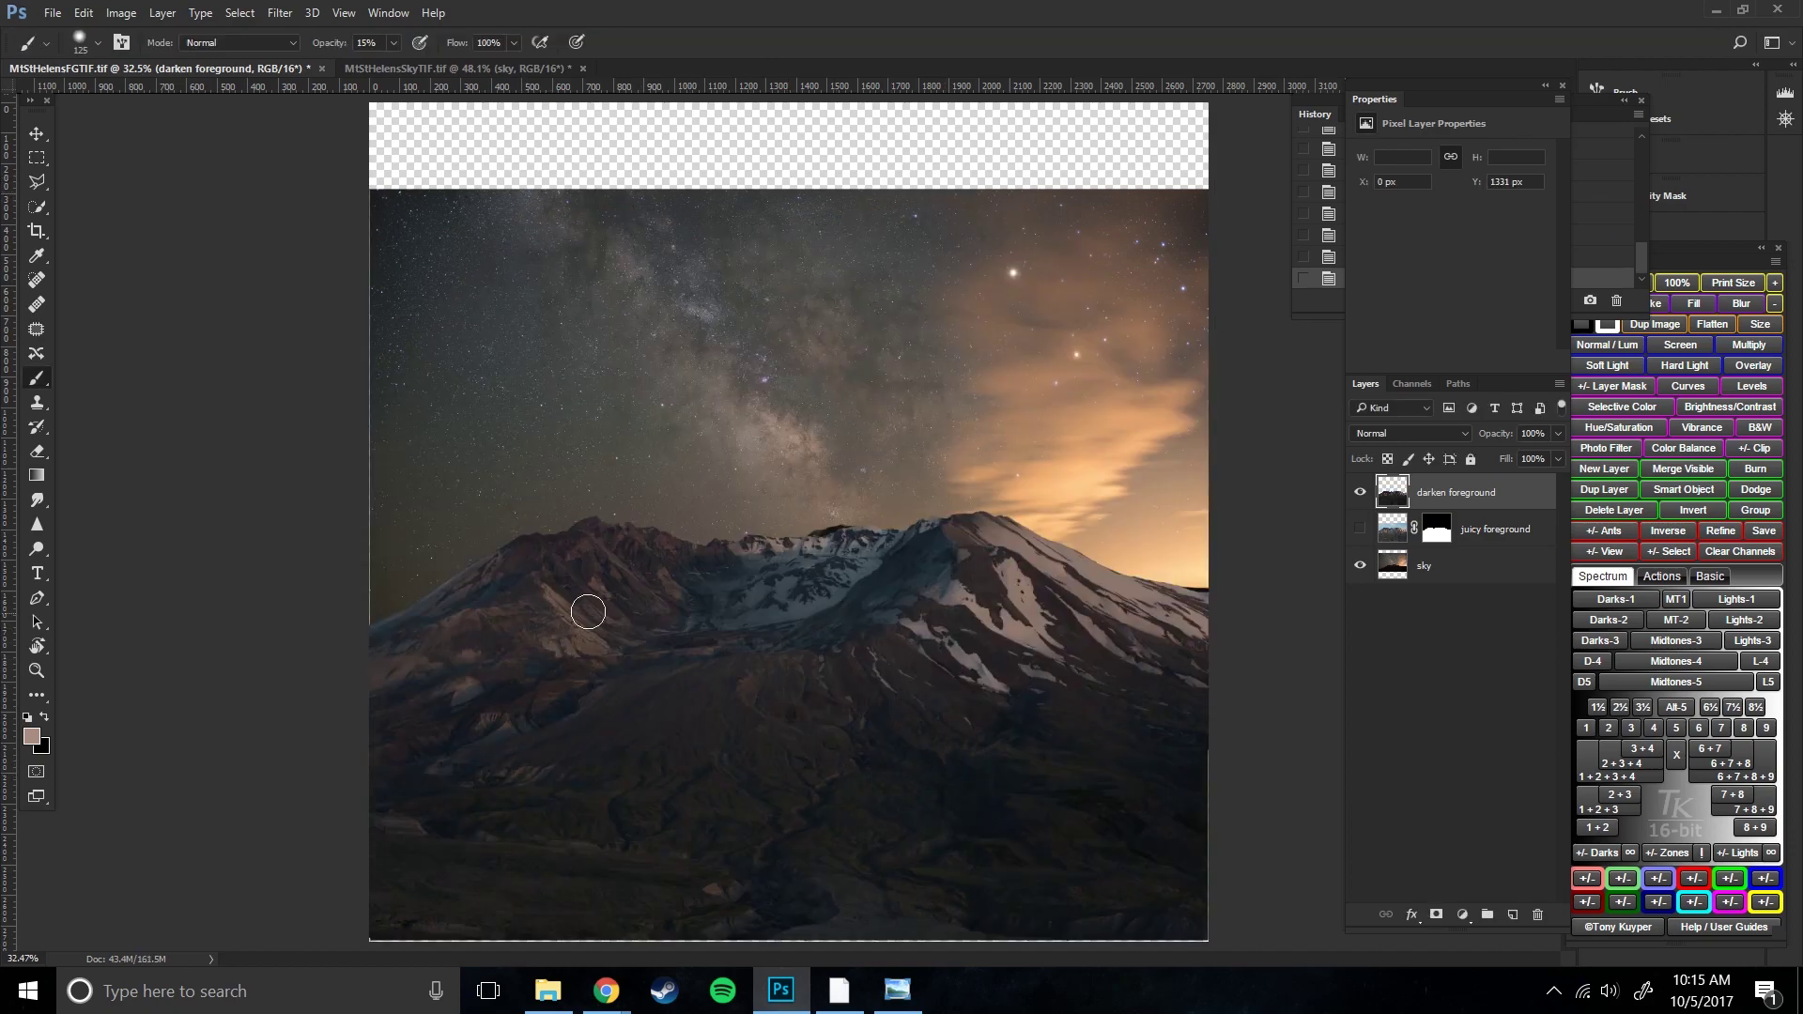
- Warp the darken foreground layer, raising the upper edge of the mesh slightly above both mountain peaks
{"action": "left_click", "coordinate": [84, 12]}
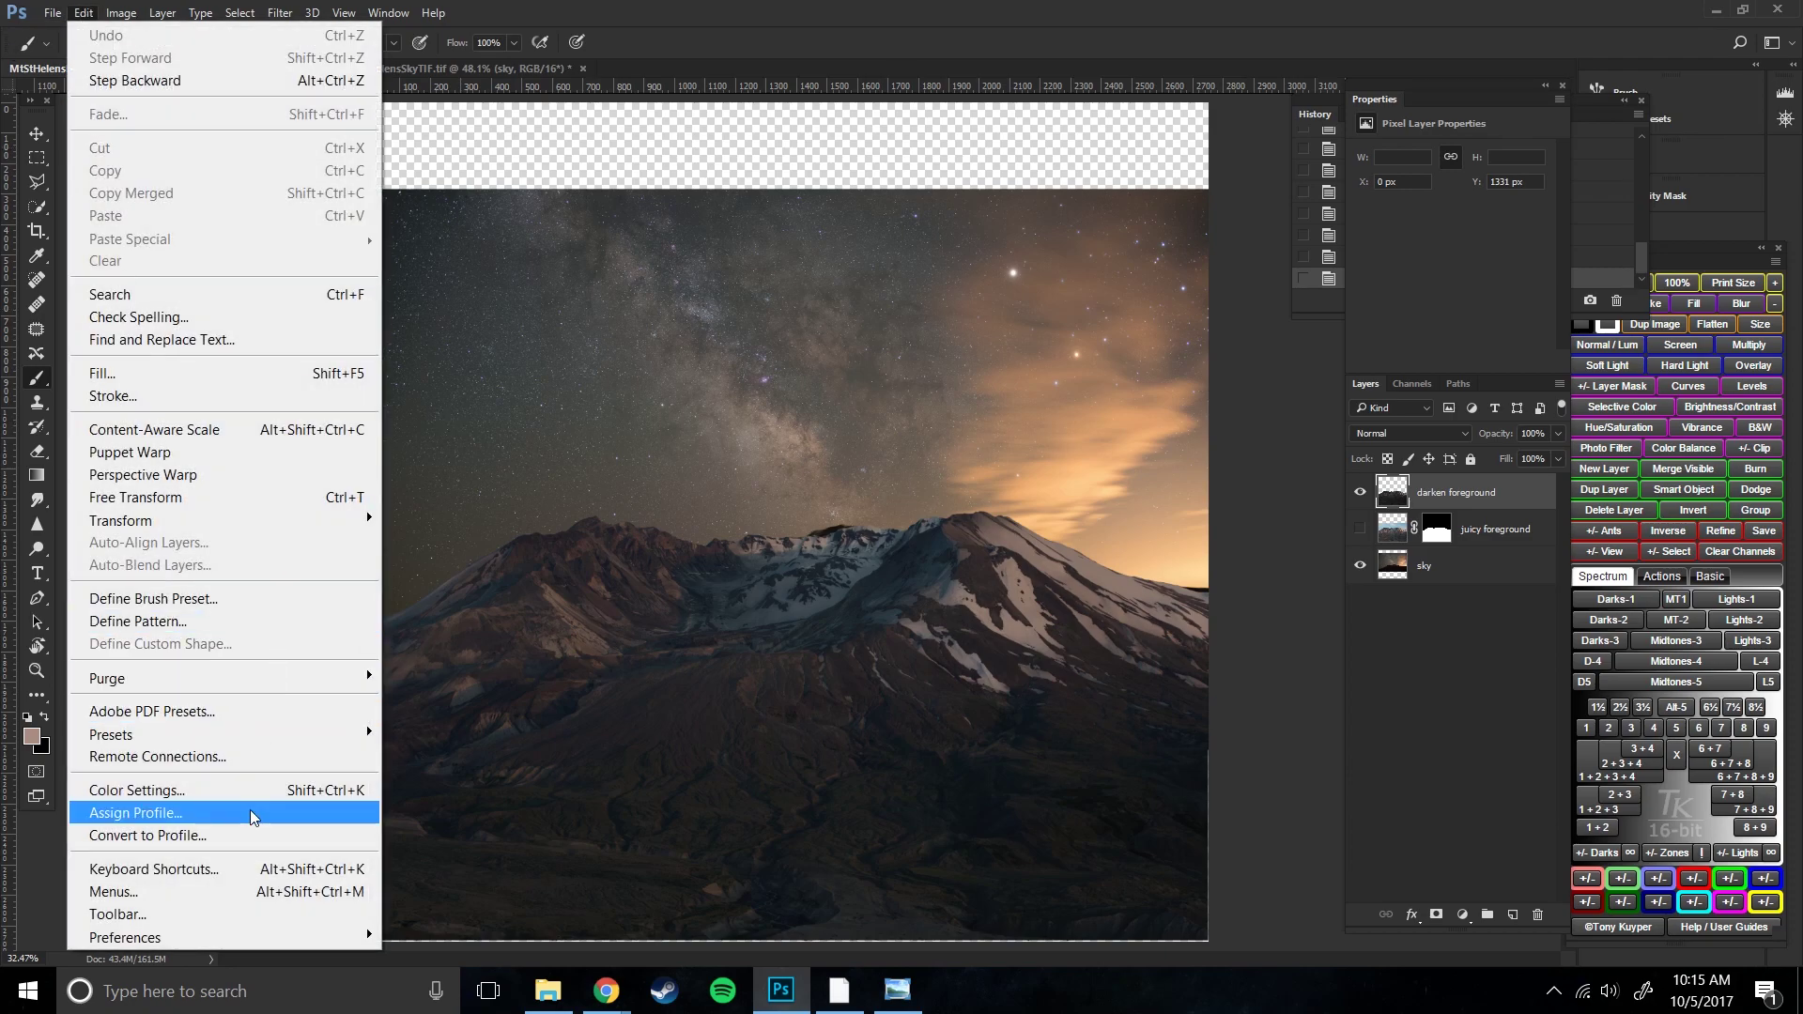
{"action": "left_click", "coordinate": [291, 494]}
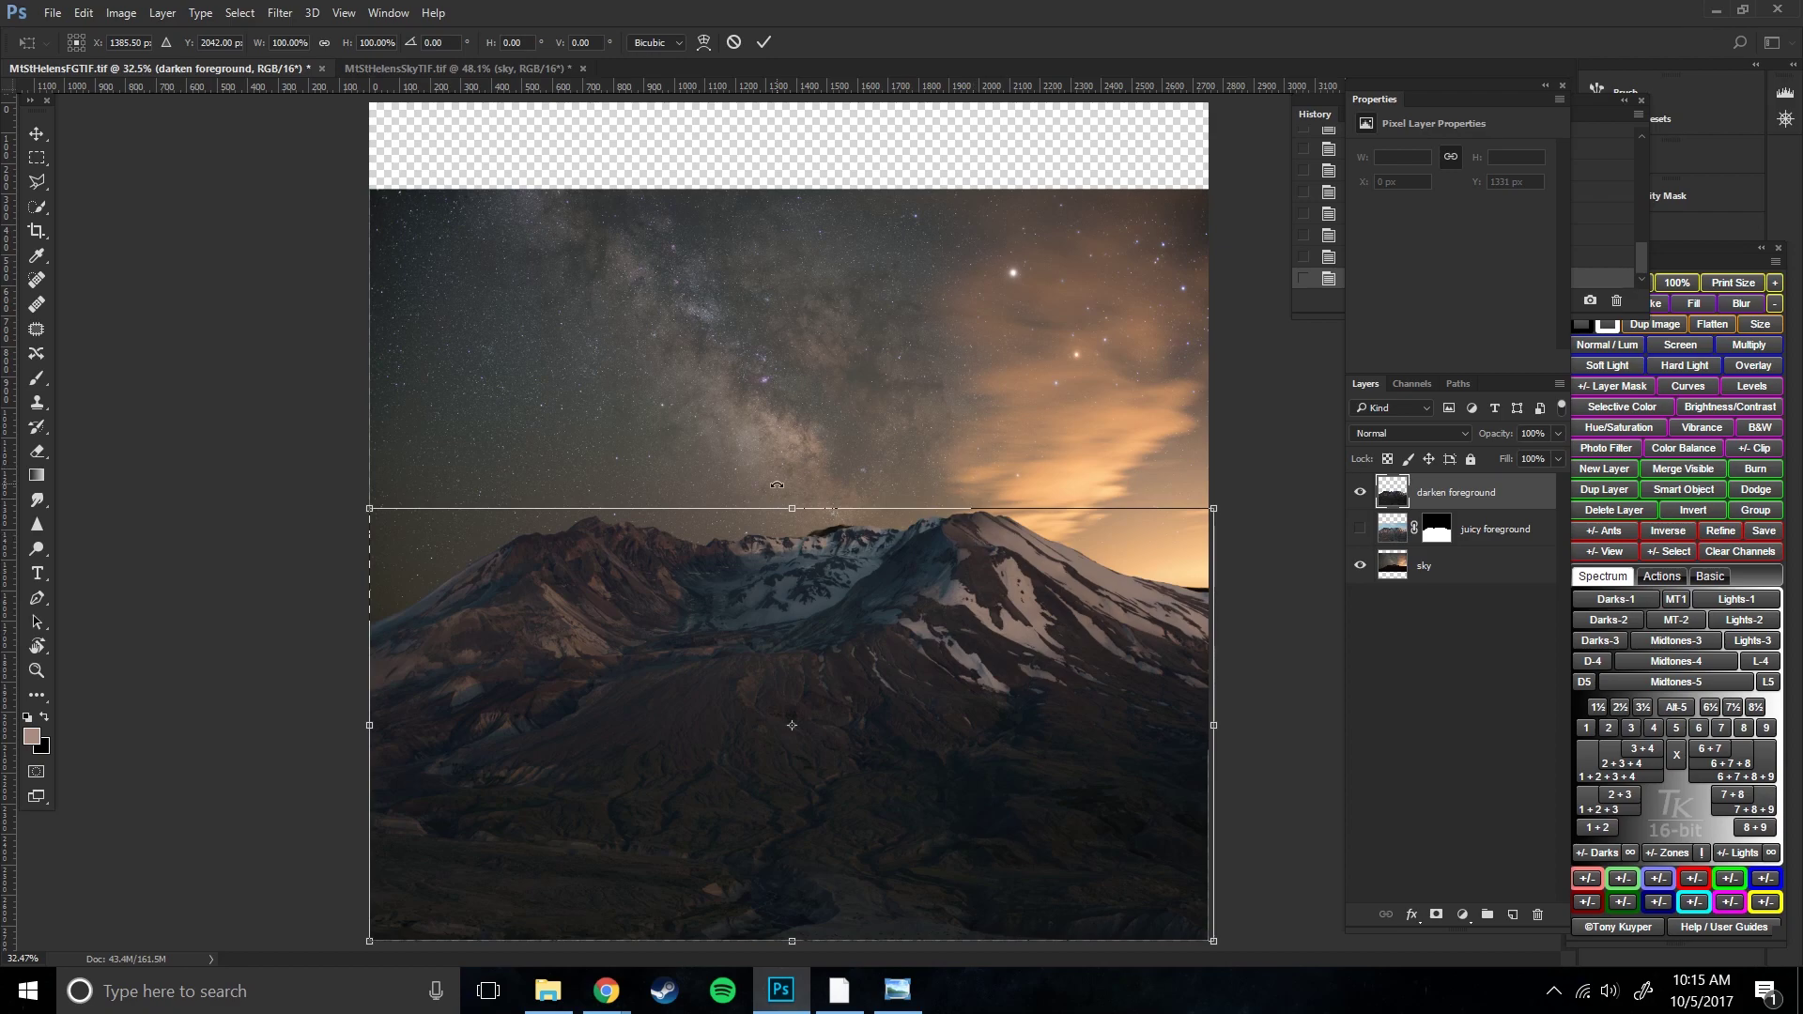
{"action": "right_click", "coordinate": [849, 552]}
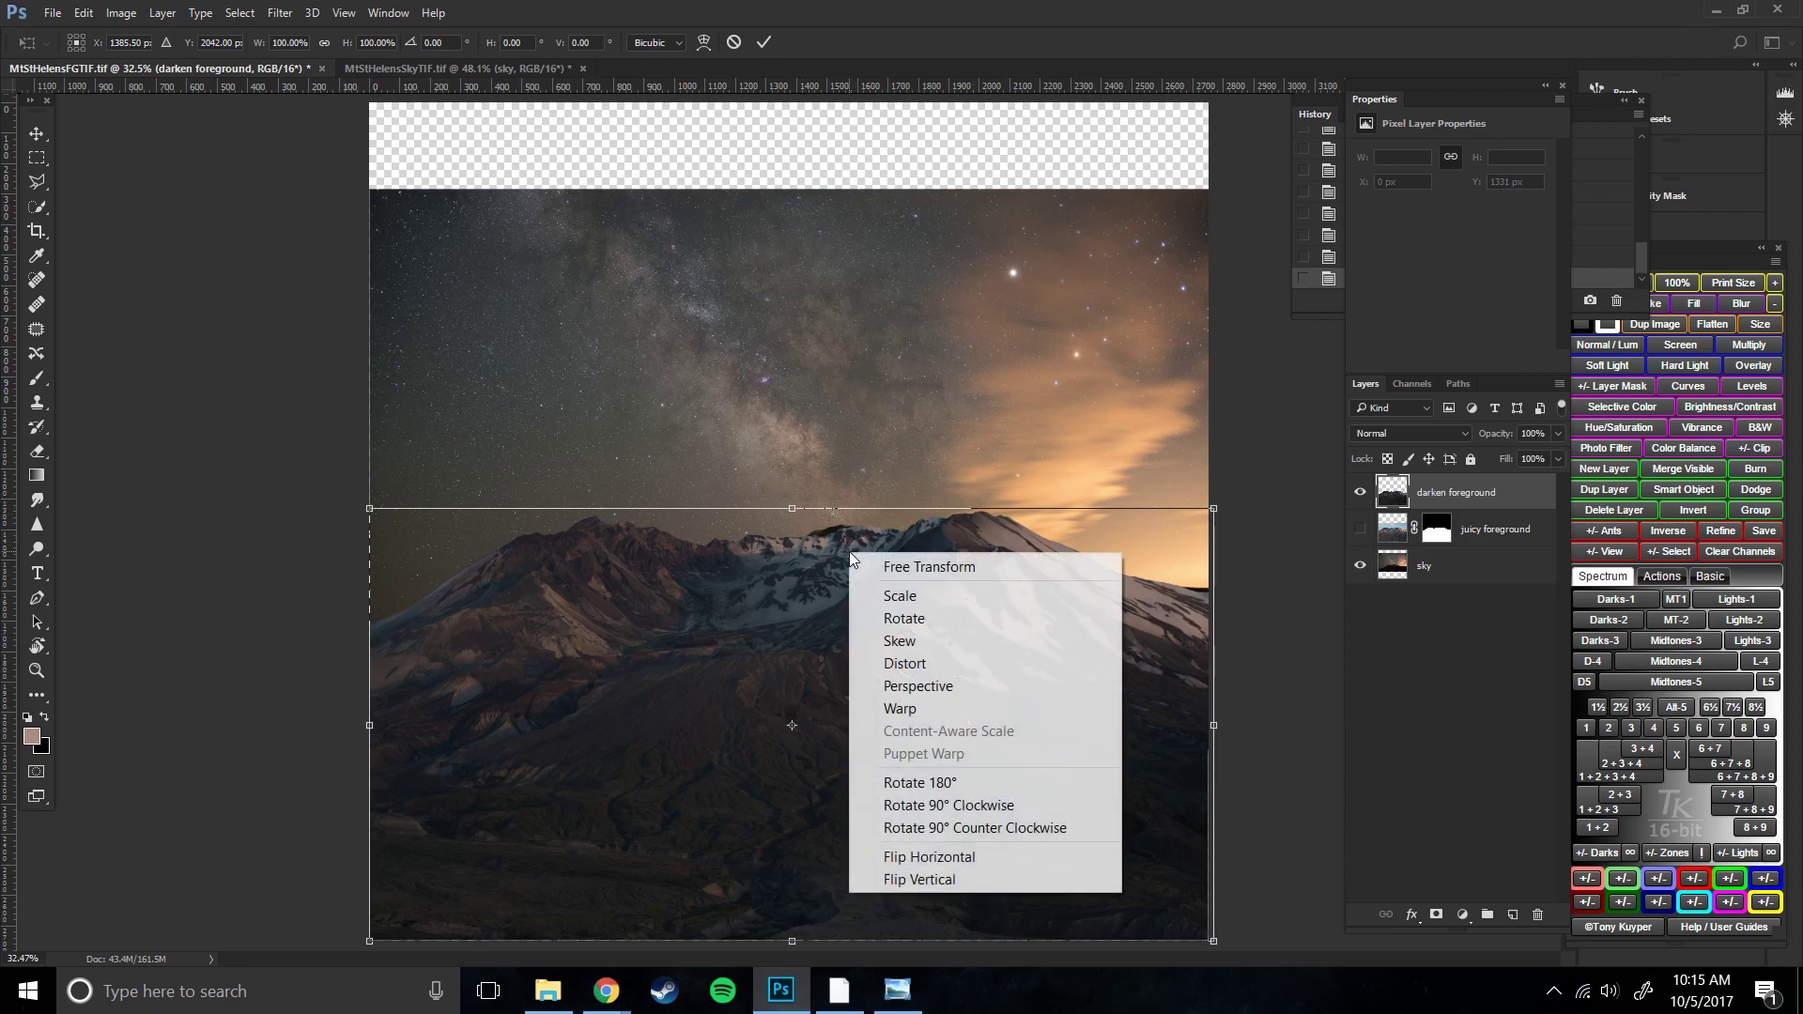
{"action": "left_click", "coordinate": [899, 709]}
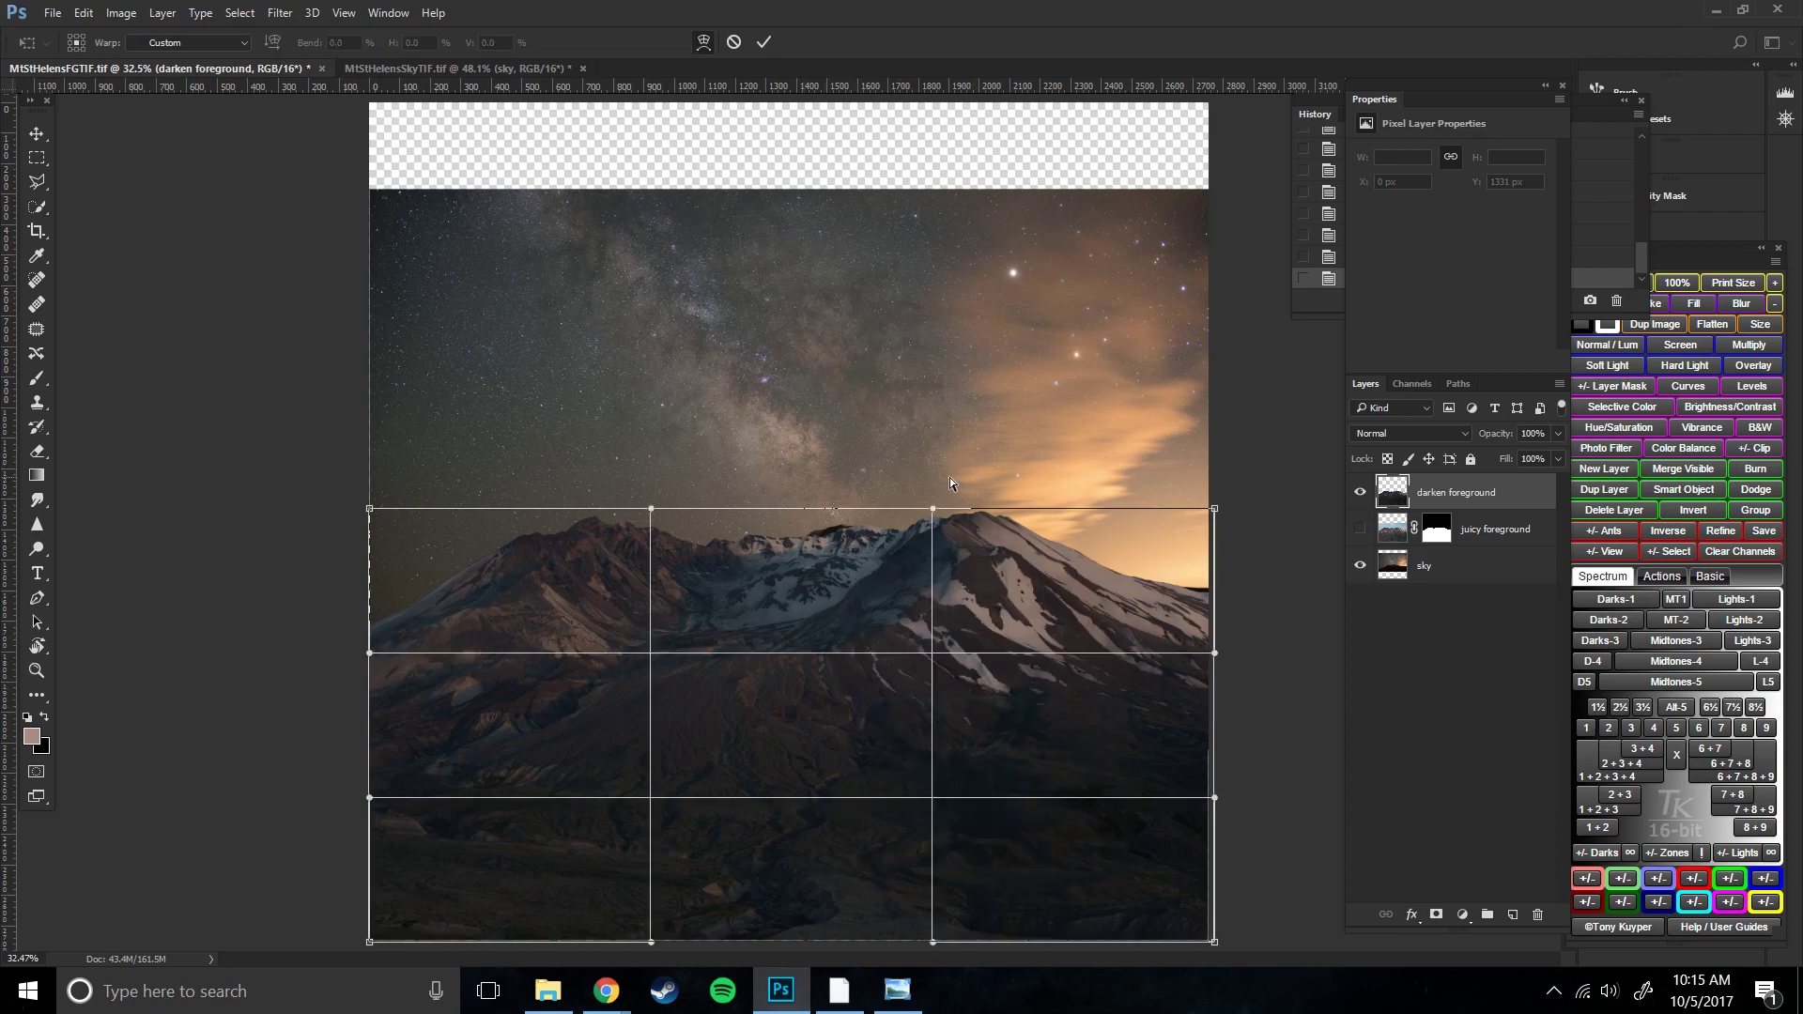
{"action": "left_click_drag", "start_coordinate": [936, 506], "coordinate": [935, 489]}
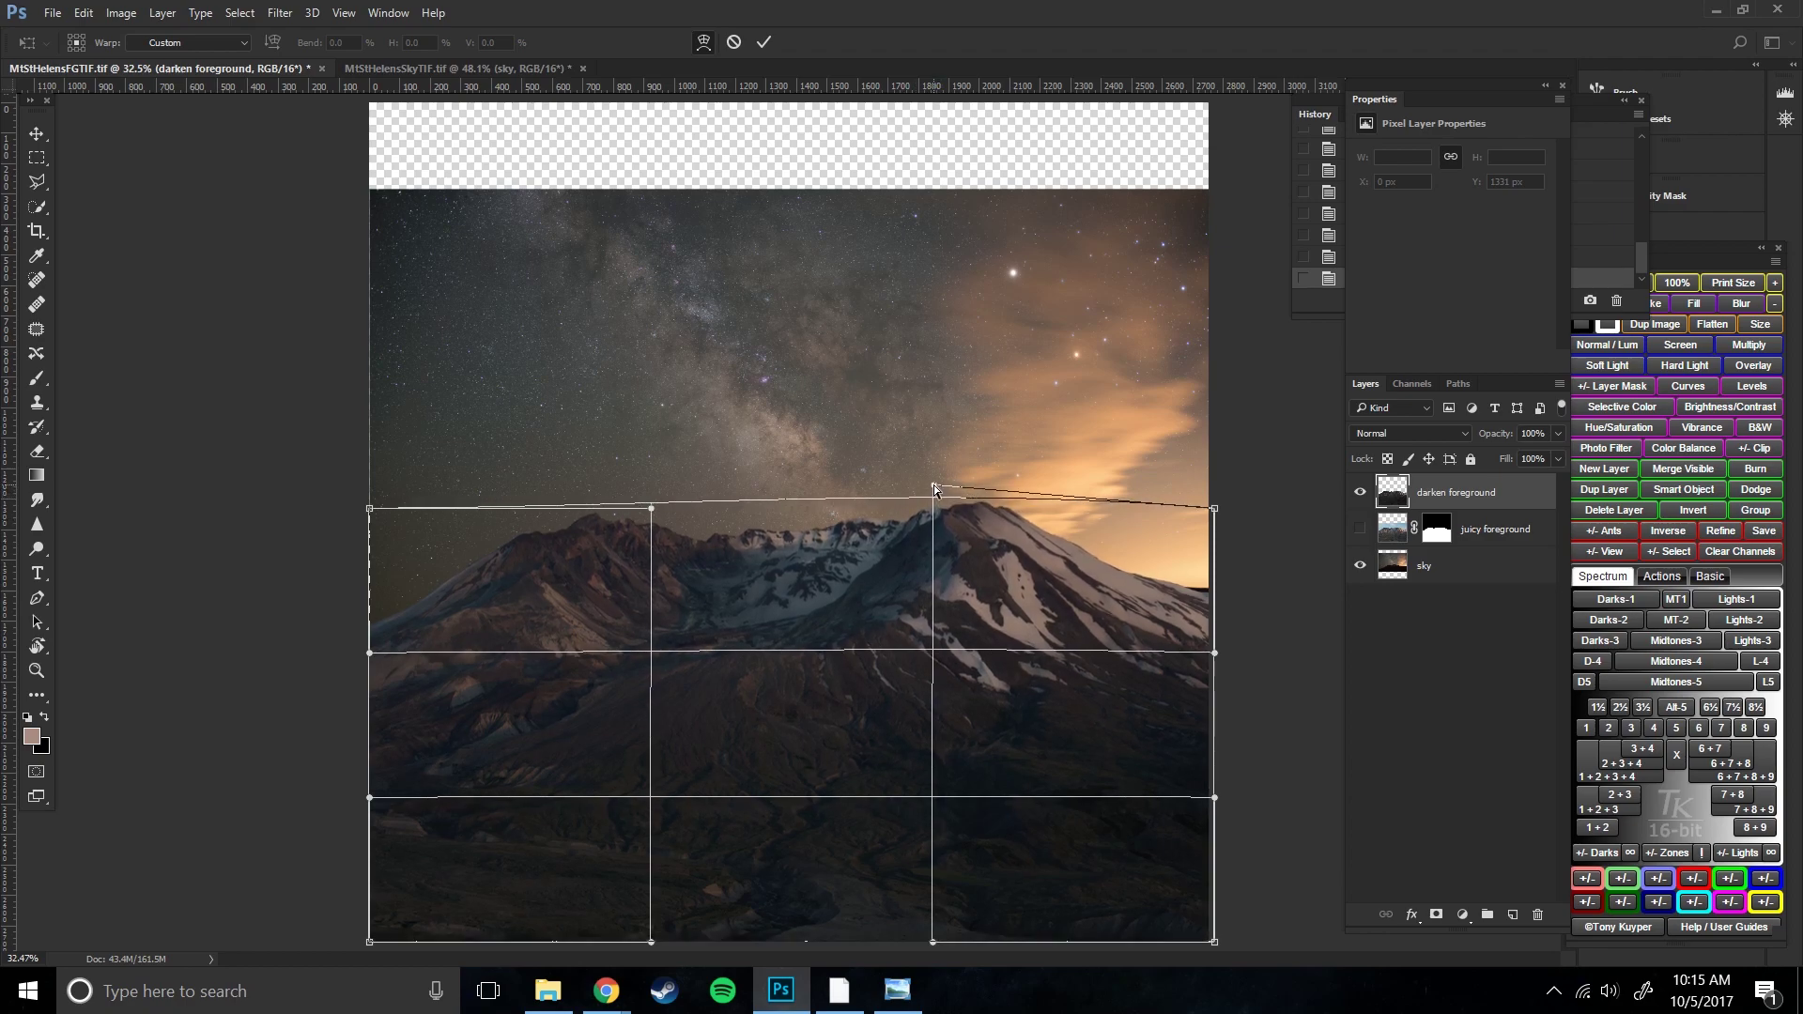
{"action": "left_click_drag", "start_coordinate": [652, 508], "coordinate": [656, 487]}
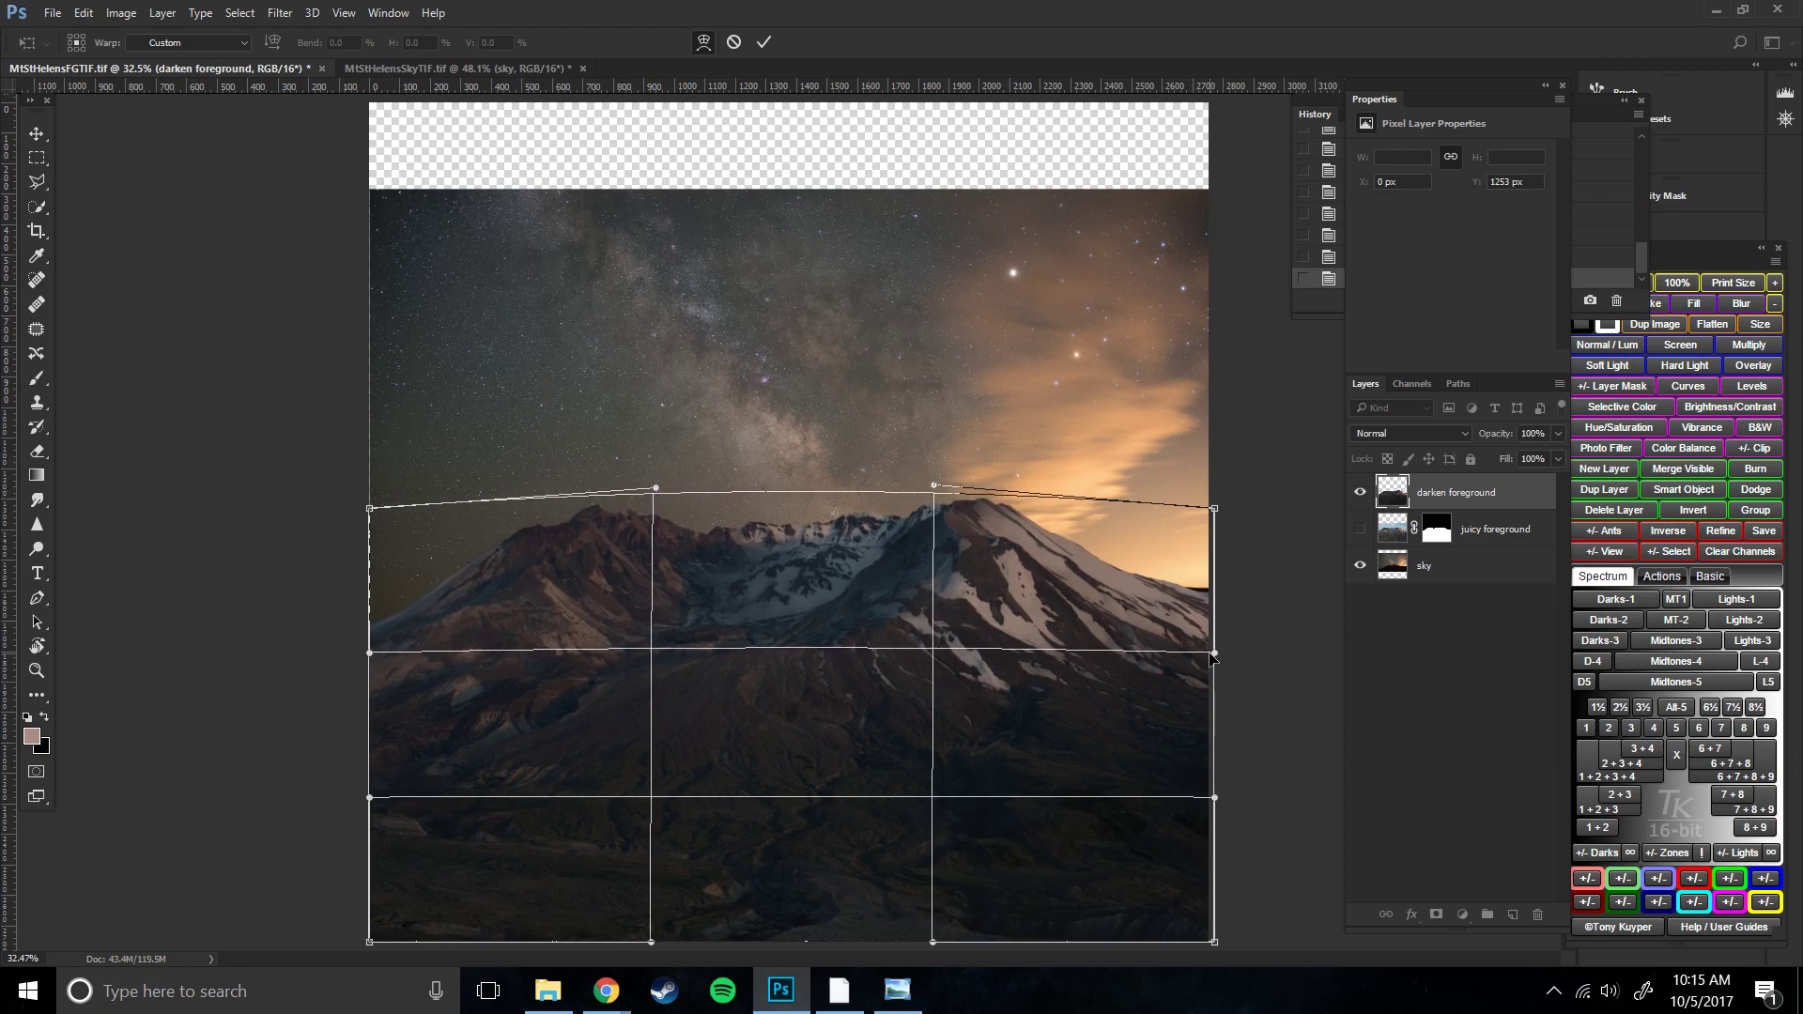
- Lower the outer ends of the warp mesh's upper horizontal line and the mountain's inner slope slightly, and apply the warp
{"action": "left_click_drag", "start_coordinate": [1215, 660], "coordinate": [1216, 678]}
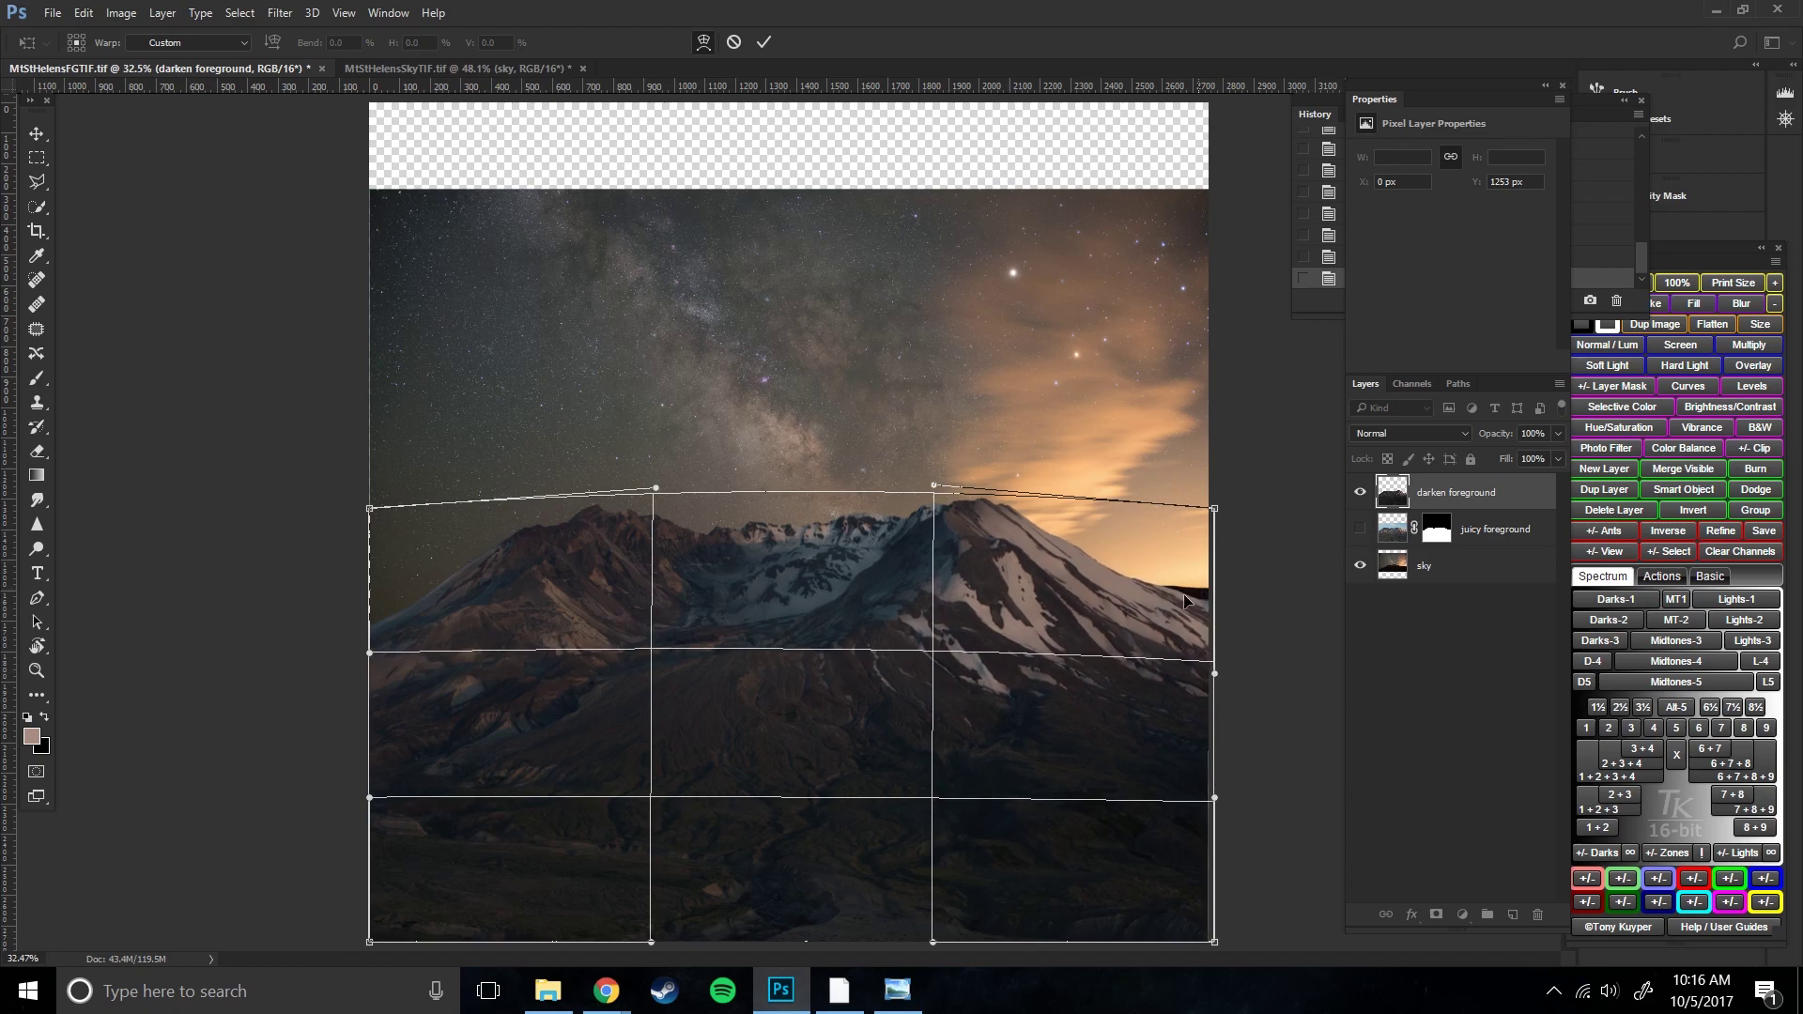
{"action": "left_click_drag", "start_coordinate": [370, 654], "coordinate": [369, 660]}
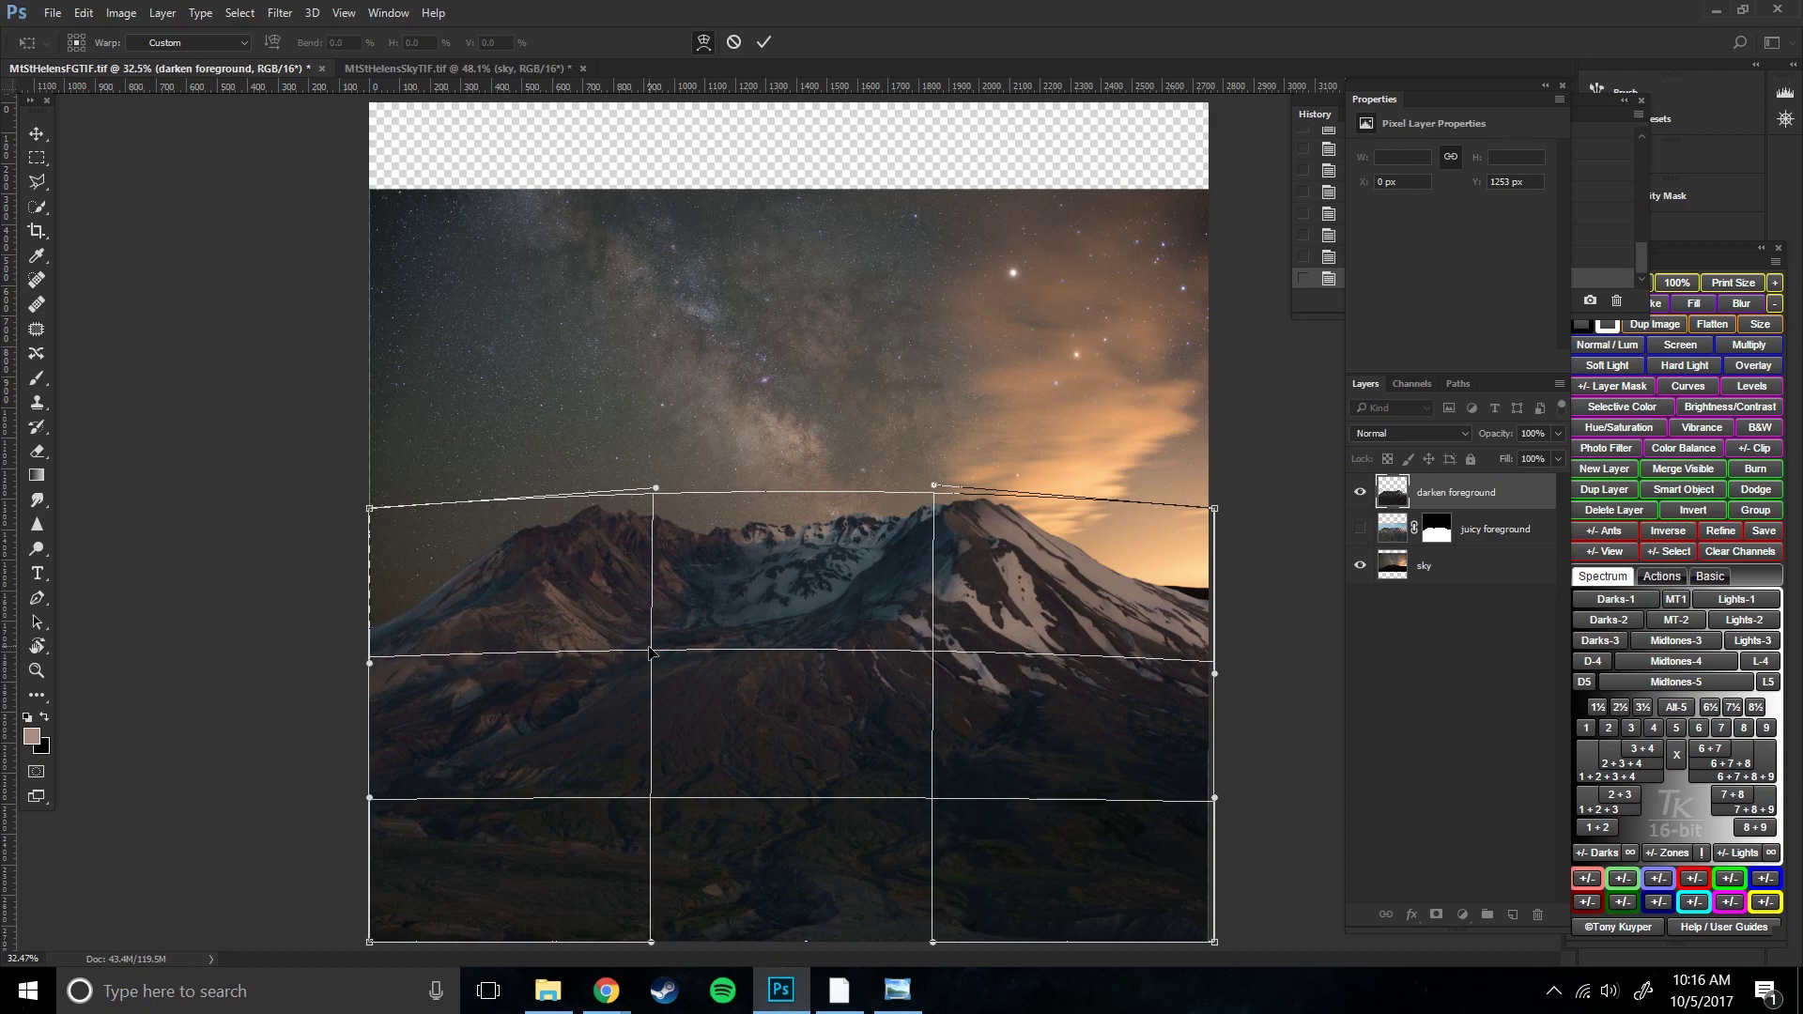
{"action": "left_click_drag", "start_coordinate": [650, 654], "coordinate": [652, 661]}
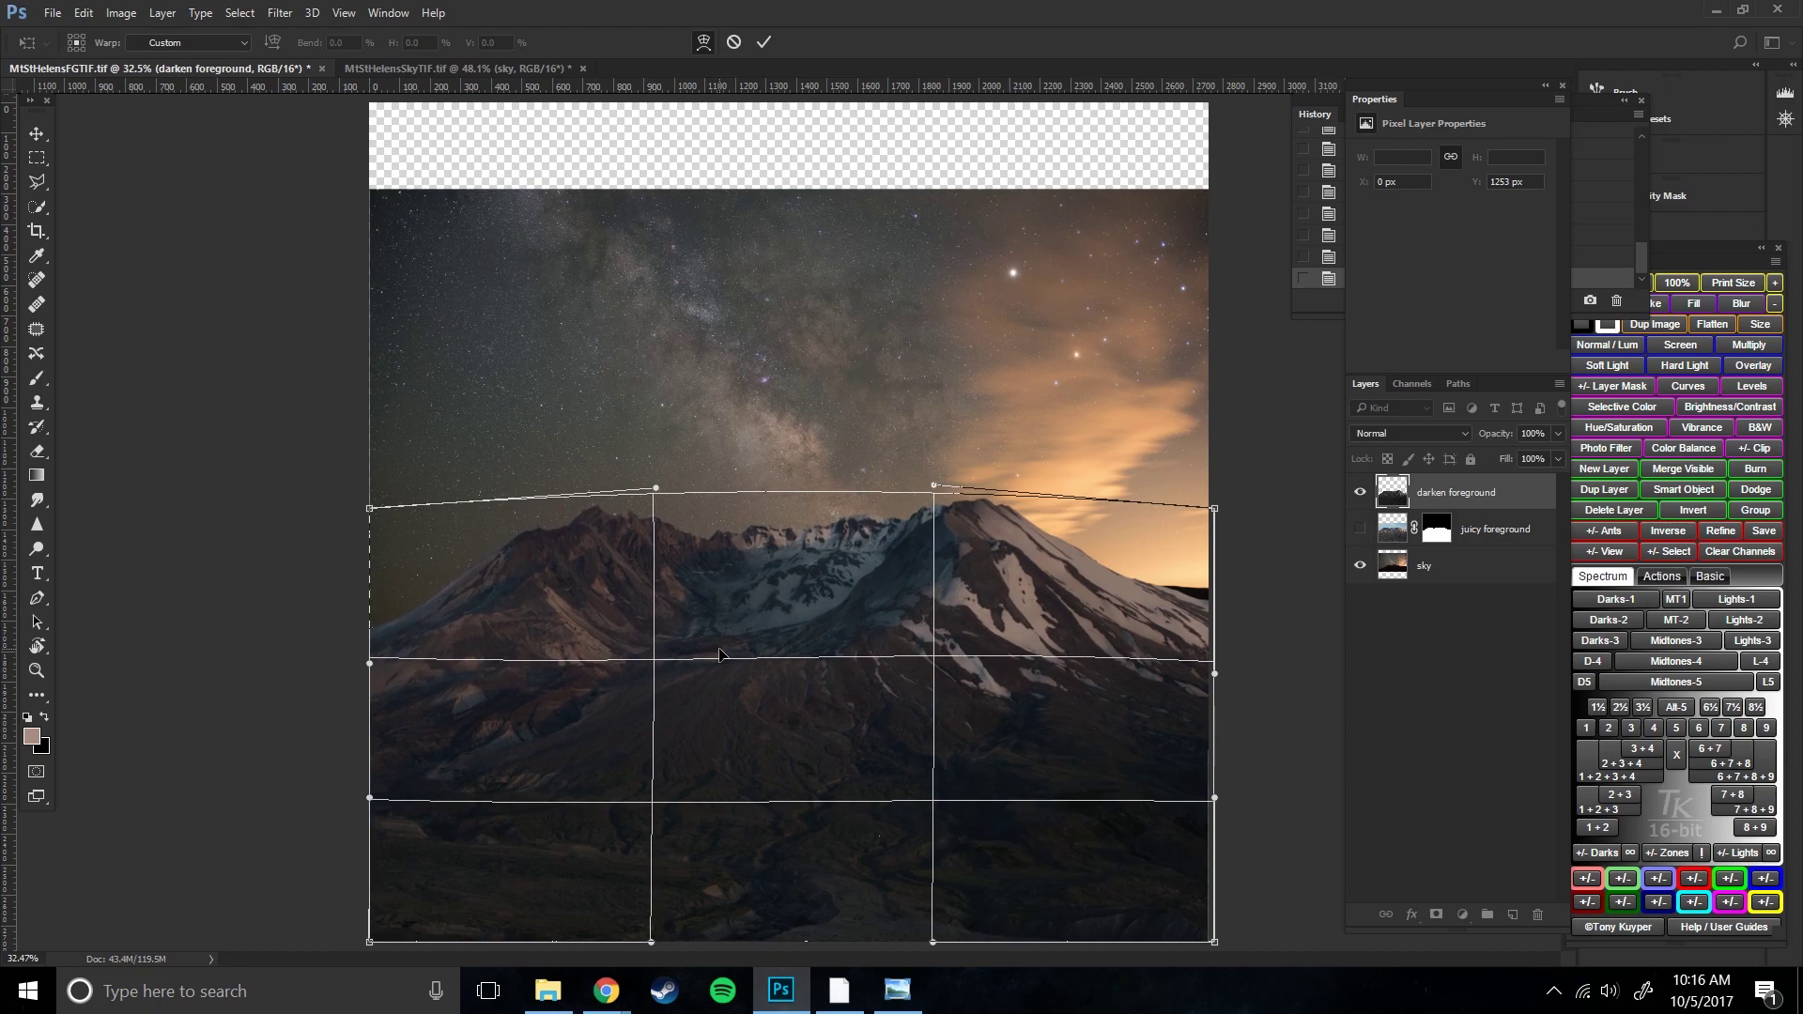
{"action": "key", "text": "Return"}
{"action": "key", "text": "b"}
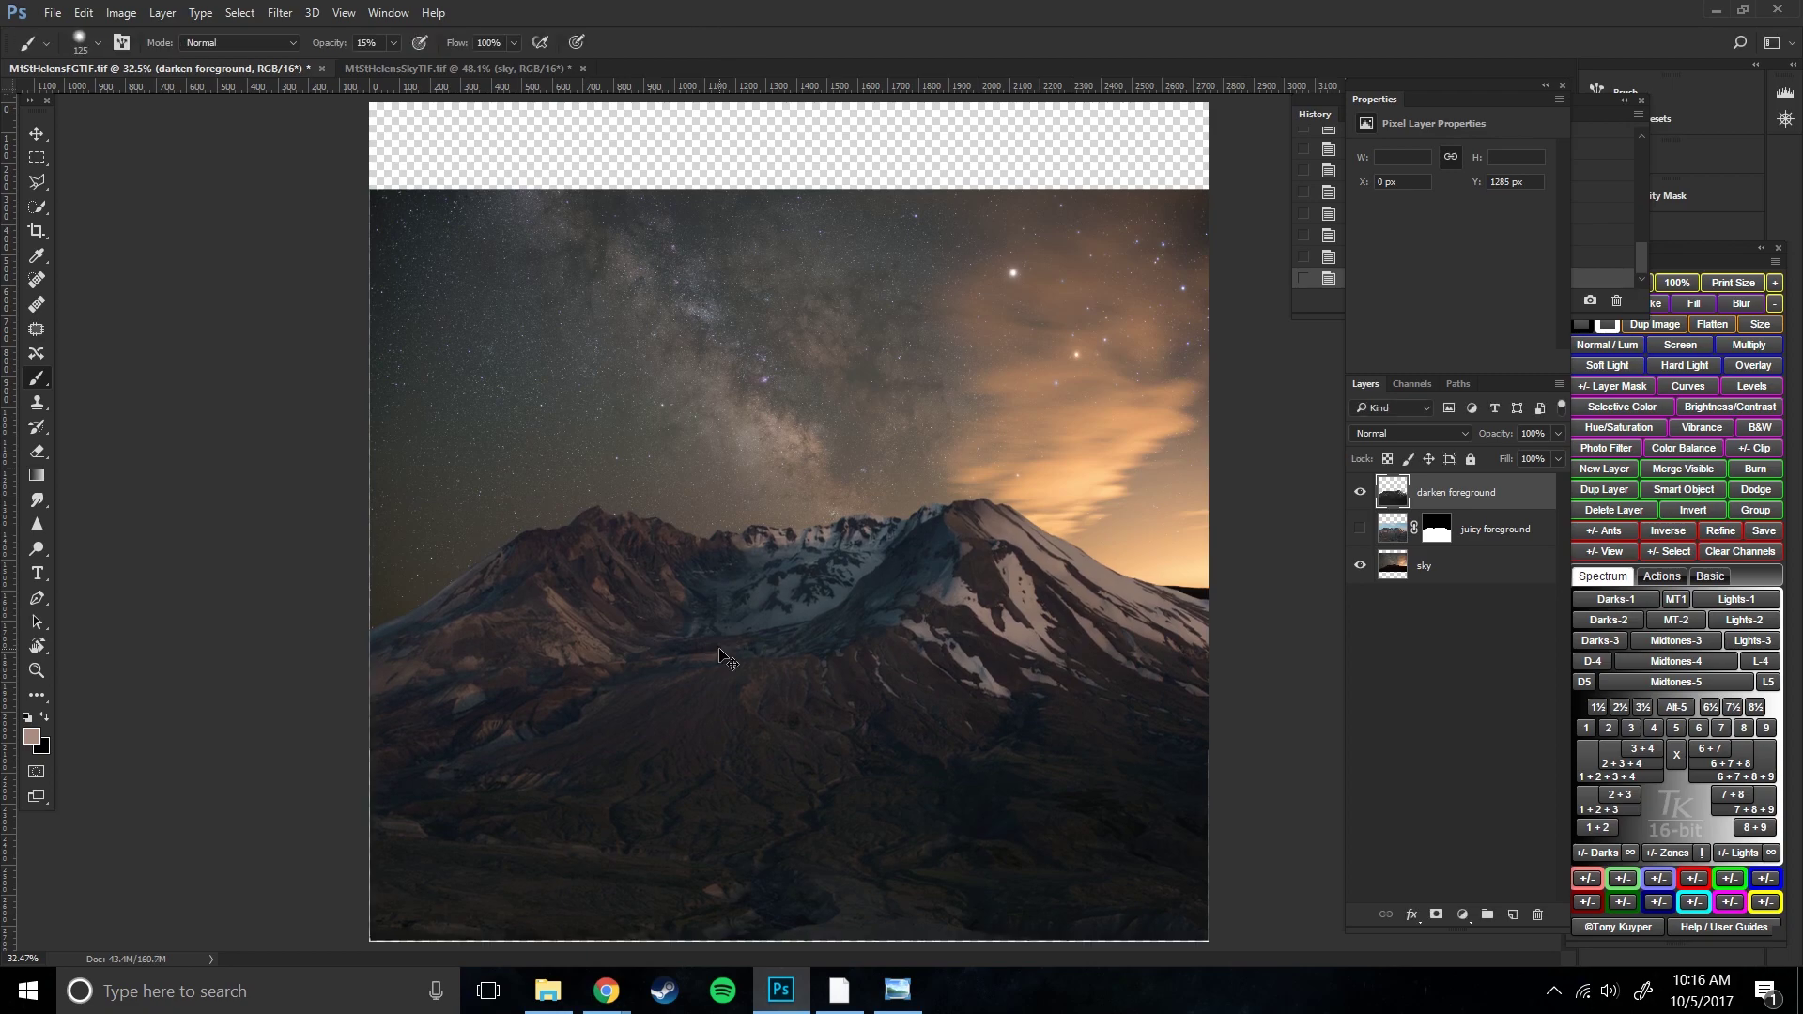
- Stretch the darken foreground layer upward with Free Transform until its upper edge lies at about Y 1217 px
{"action": "left_click_drag", "start_coordinate": [721, 643], "coordinate": [724, 657]}
{"action": "key", "text": "ctrl+z"}
{"action": "key", "text": "ctrl+t"}
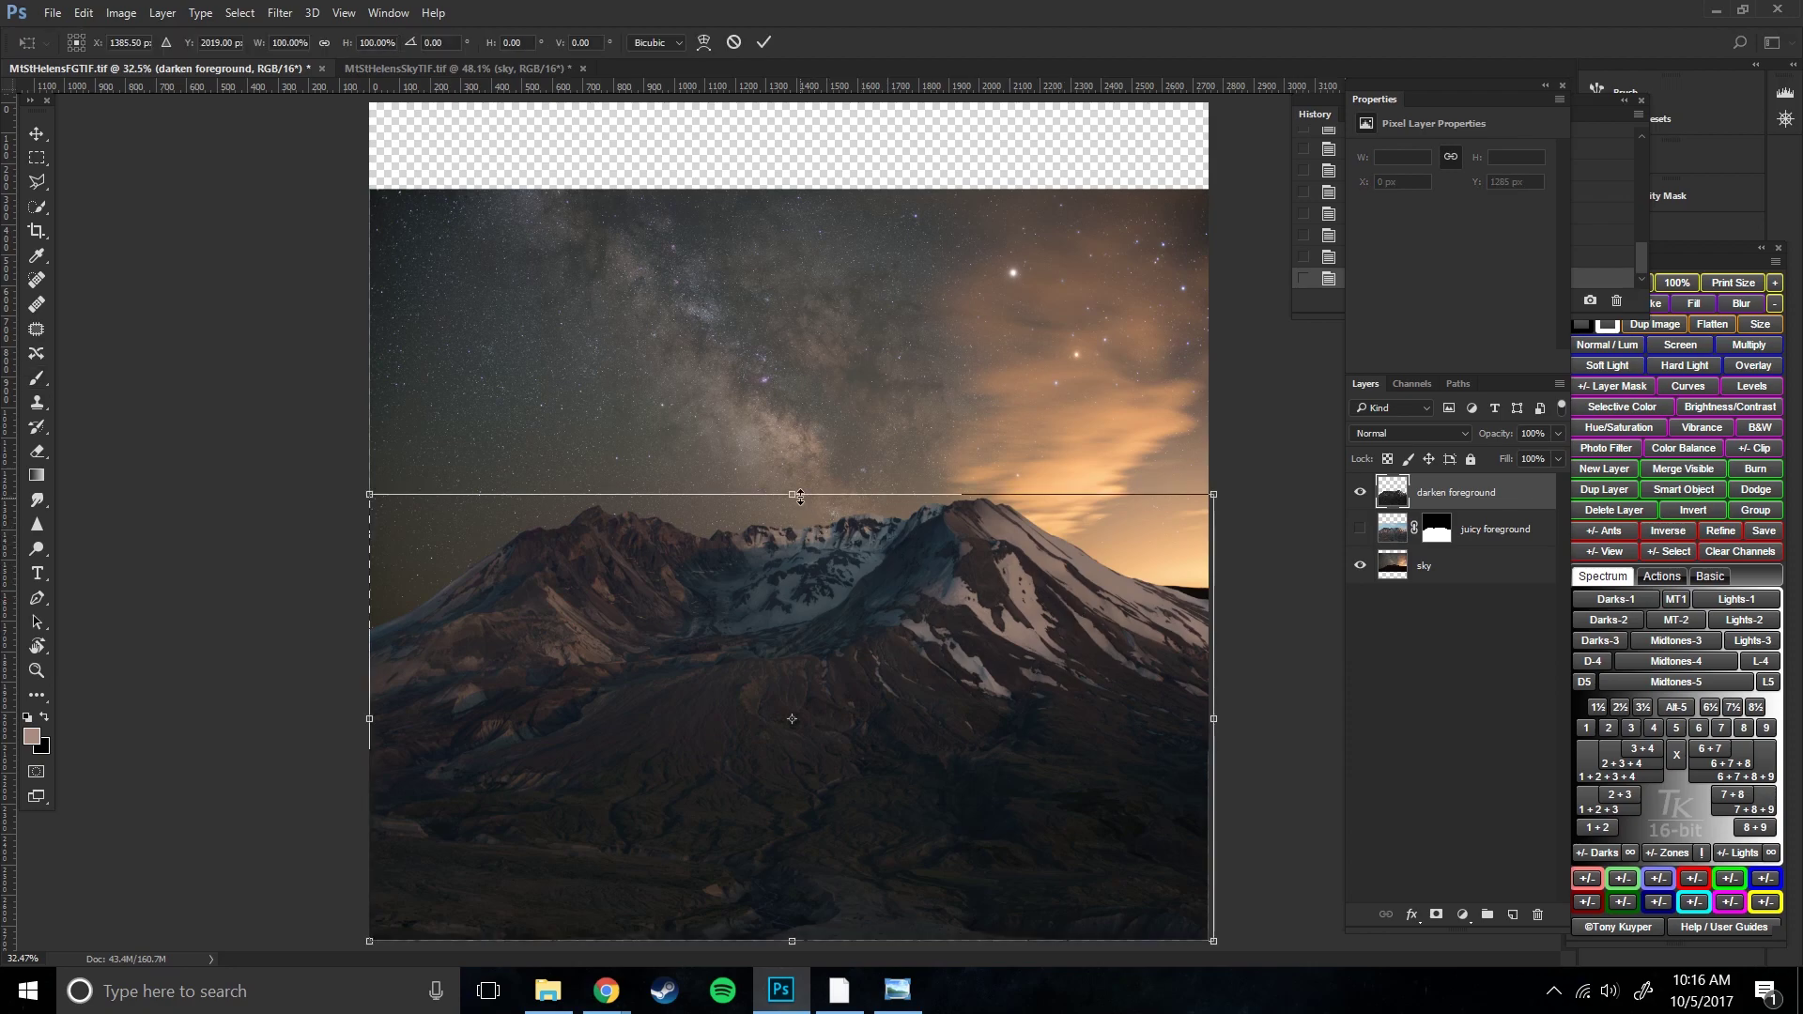
{"action": "left_click_drag", "start_coordinate": [795, 495], "coordinate": [795, 474]}
{"action": "key", "text": "Return"}
{"action": "key", "text": "b"}
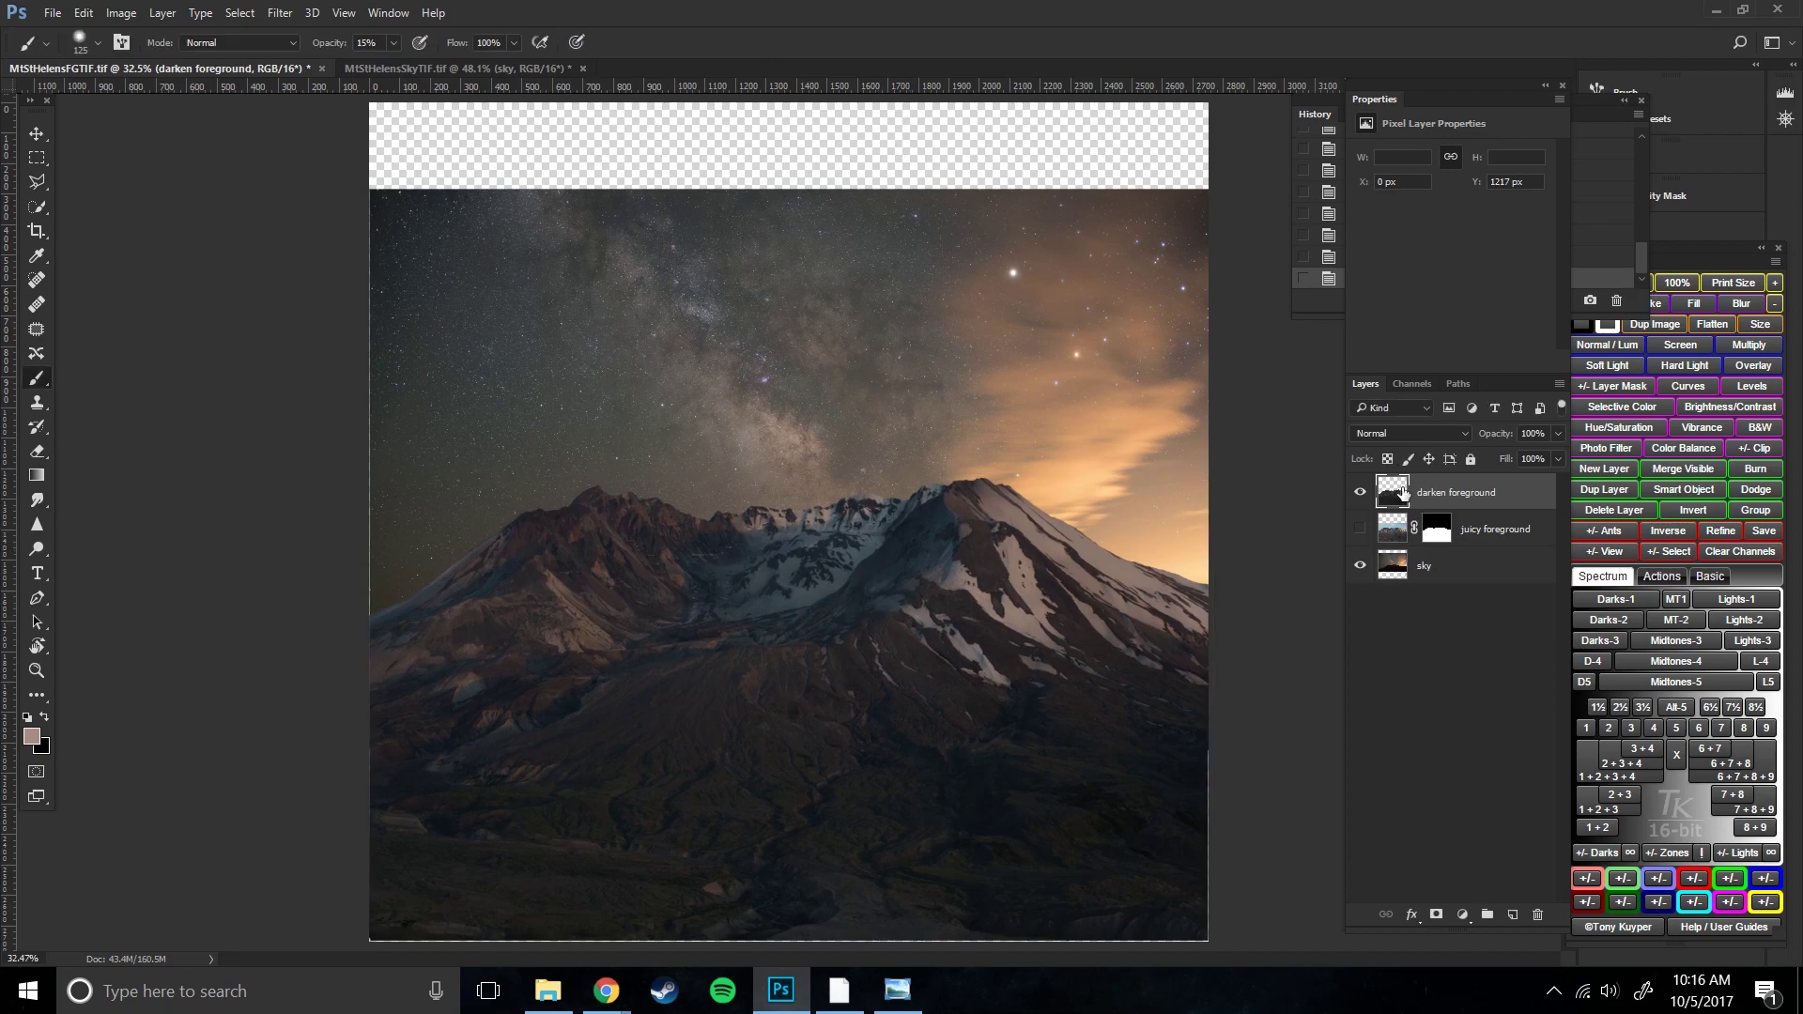
- Toggle the visibility of the darken foreground and juicy foreground layers to compare the reshaped mountain with the original
{"action": "left_click", "coordinate": [1358, 492]}
{"action": "left_click", "coordinate": [1360, 529]}
{"action": "left_click", "coordinate": [1361, 493]}
{"action": "left_click", "coordinate": [1360, 492]}
{"action": "left_click", "coordinate": [1360, 492]}
{"action": "left_click", "coordinate": [1359, 530]}
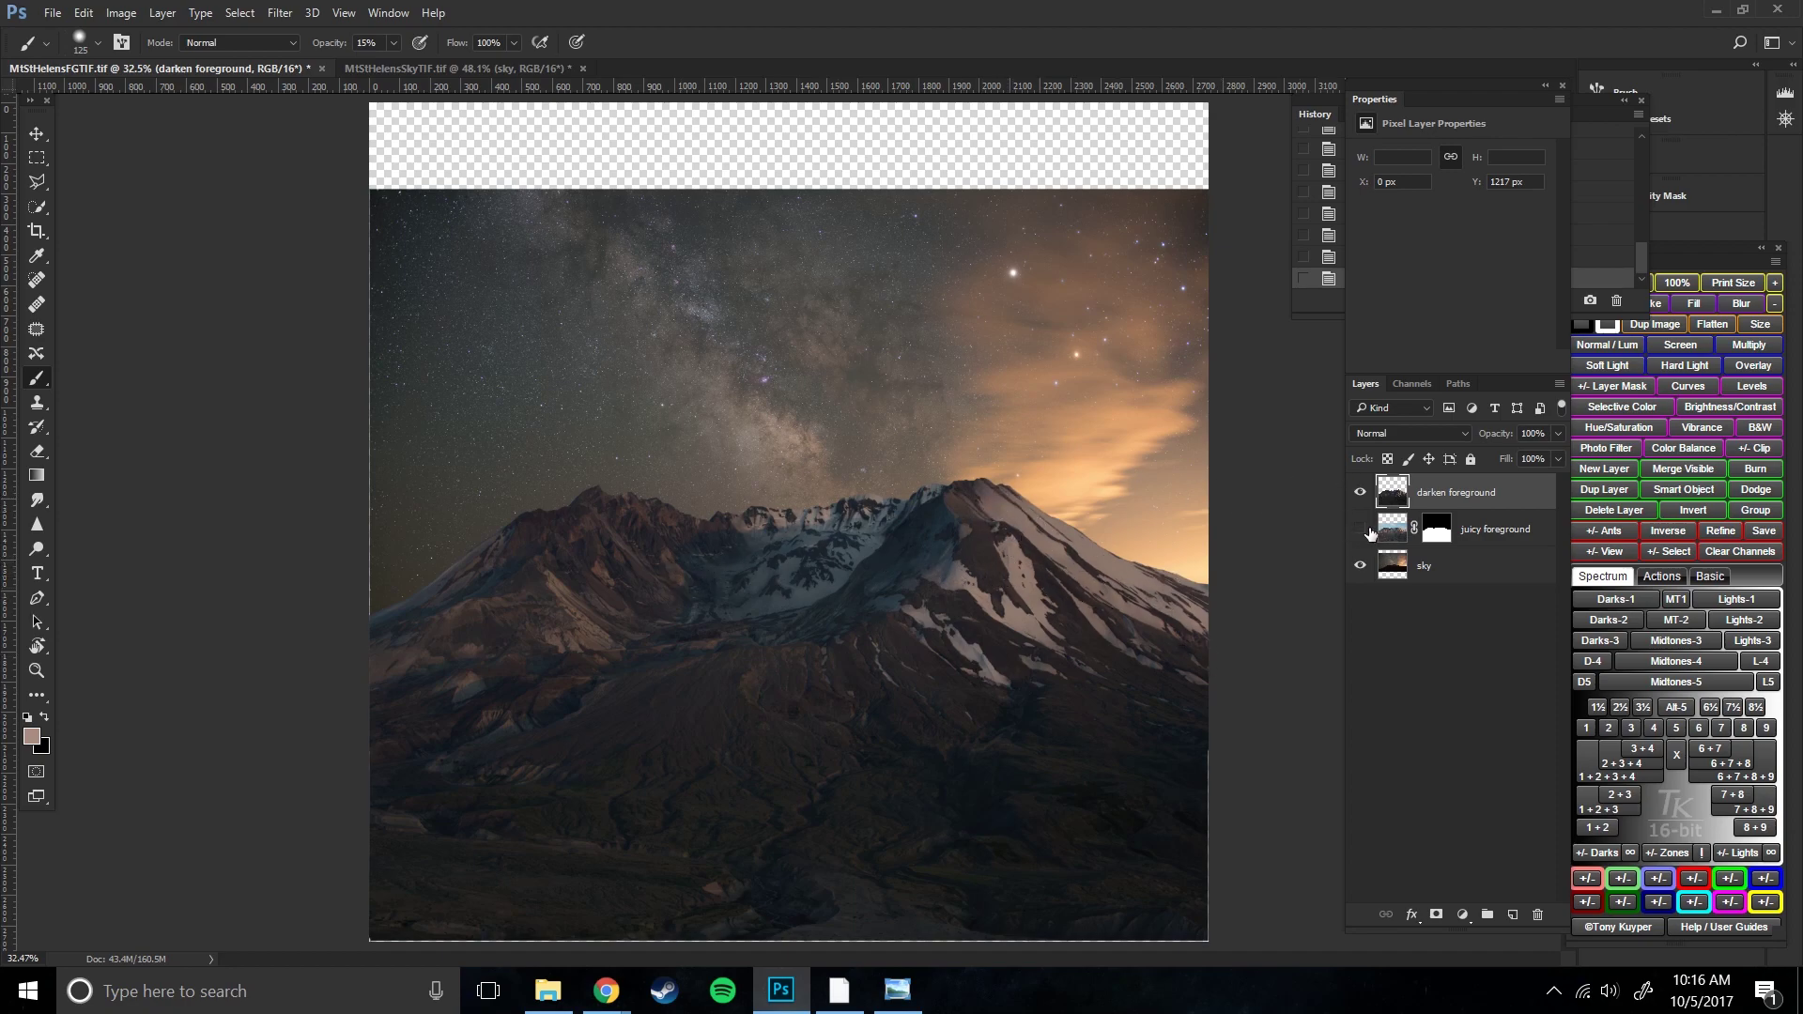
- Move the sky layer up to about X -7 px, Y 221 px
{"action": "left_click", "coordinate": [1437, 573]}
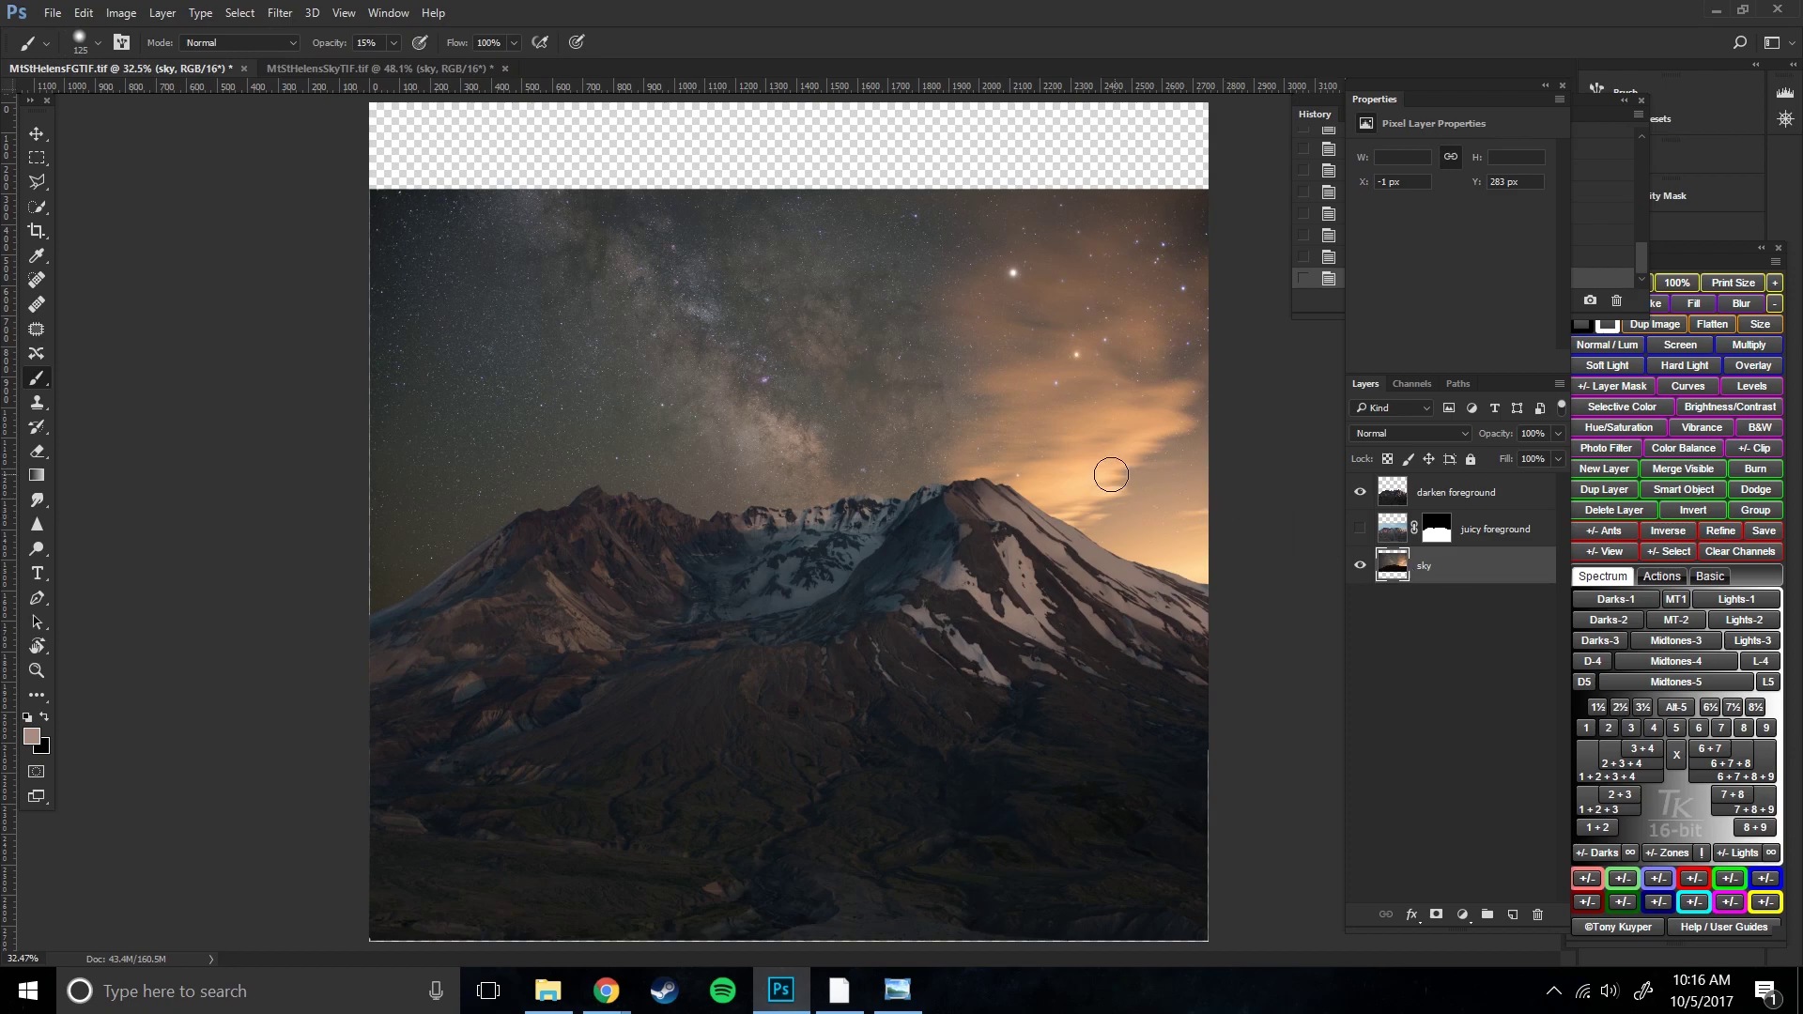
{"action": "left_click", "coordinate": [36, 134]}
{"action": "left_click", "coordinate": [132, 139]}
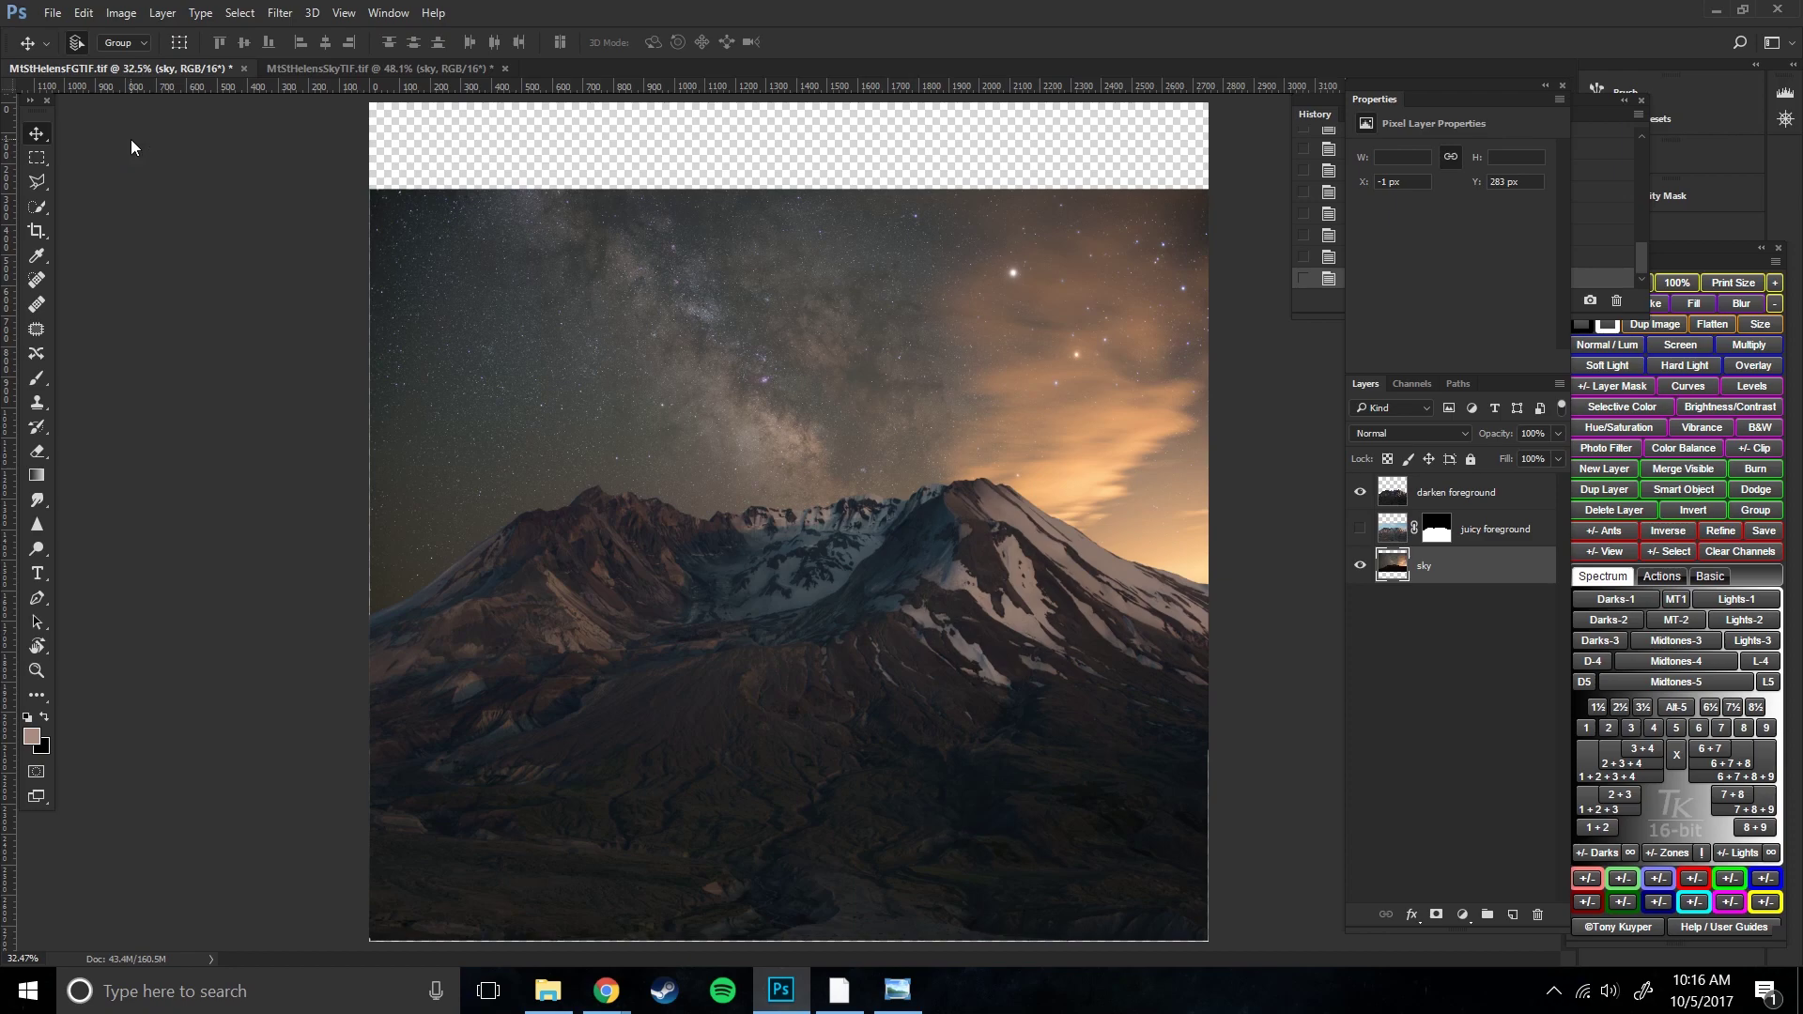
{"action": "mouse_move", "coordinate": [853, 410]}
{"action": "left_mouse_down"}
{"action": "mouse_move", "coordinate": [849, 353]}
{"action": "mouse_move", "coordinate": [849, 387]}
{"action": "left_mouse_up"}
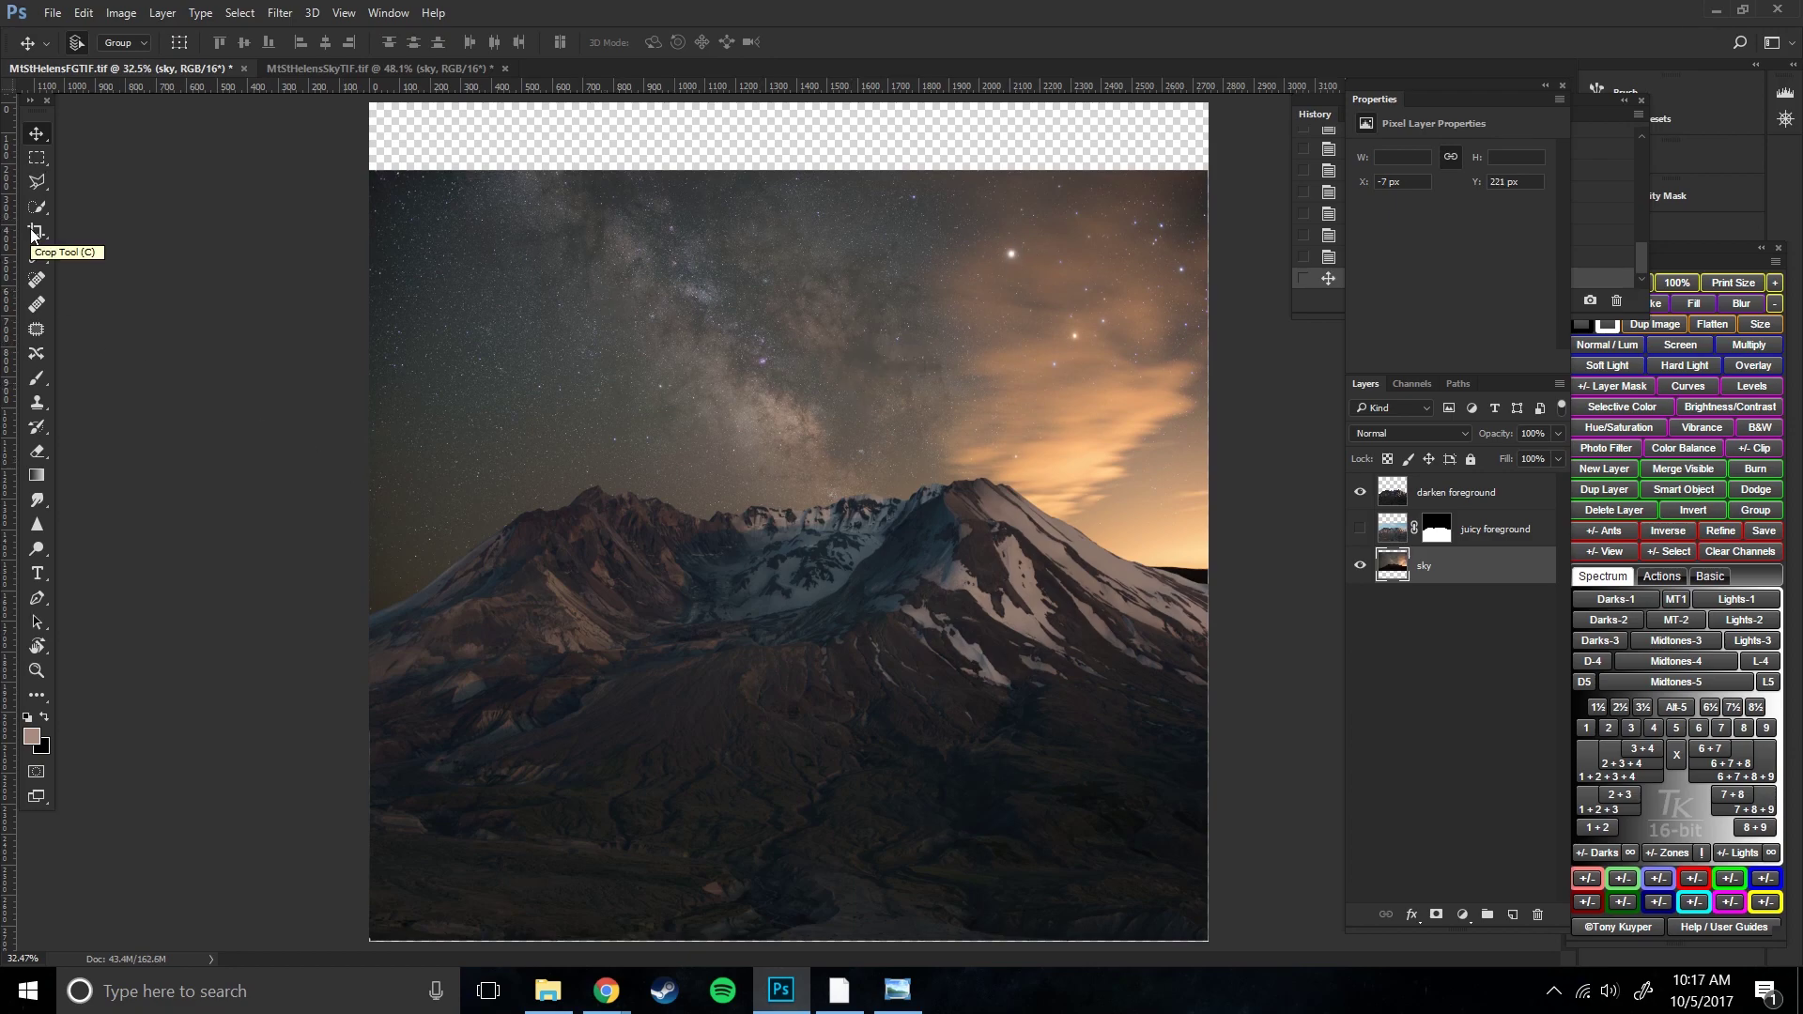
{"action": "left_click", "coordinate": [34, 232]}
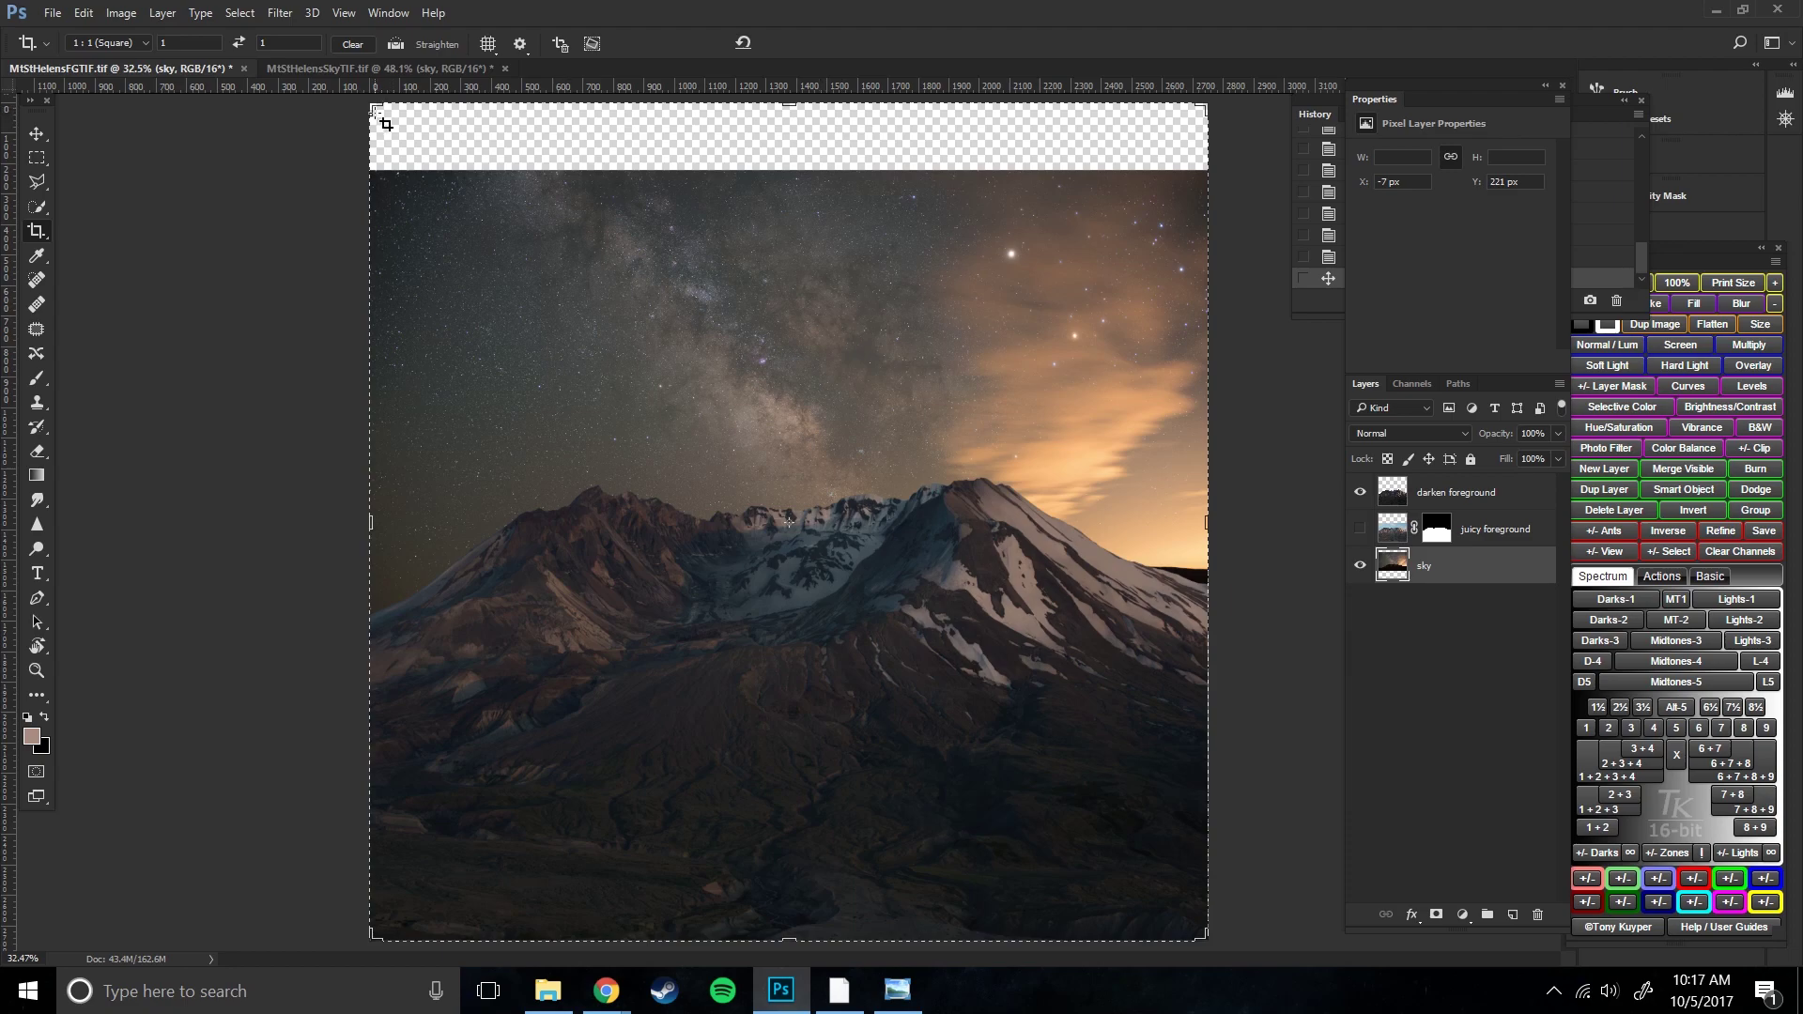
{"action": "left_click_drag", "start_coordinate": [375, 108], "coordinate": [404, 138]}
{"action": "left_click_drag", "start_coordinate": [1187, 122], "coordinate": [1164, 140]}
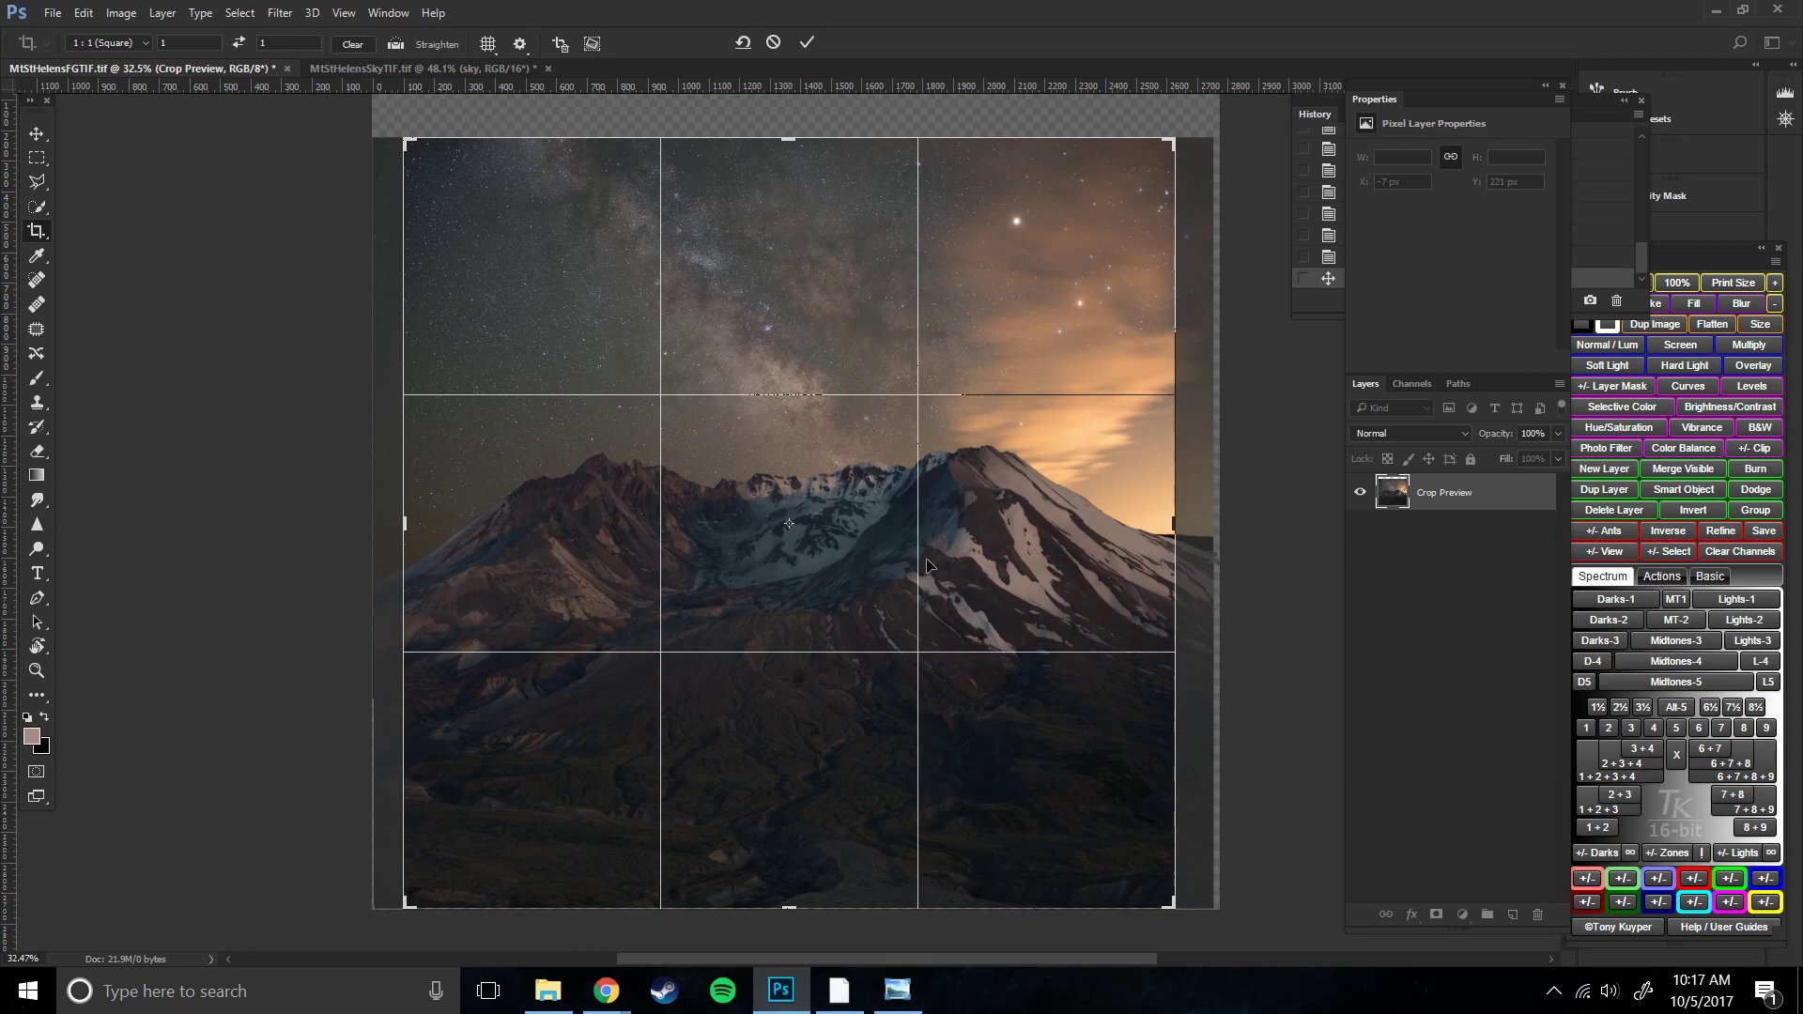
{"action": "key", "text": "Return"}
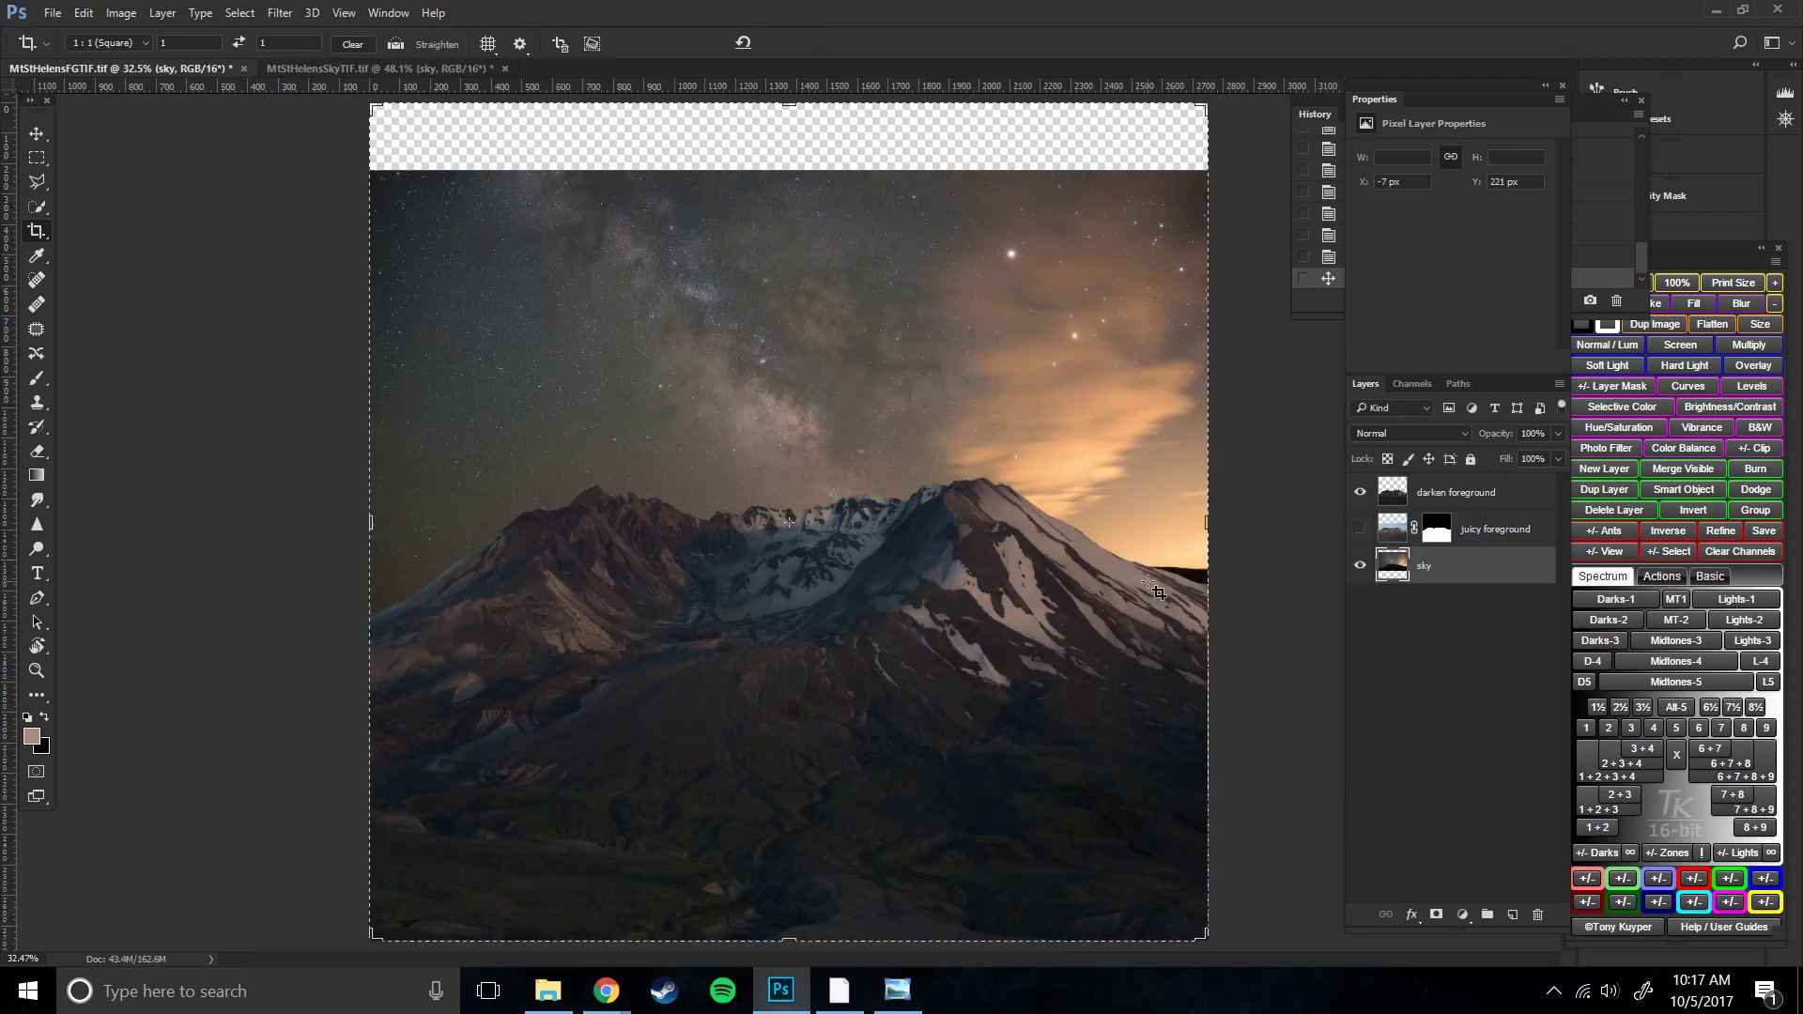
- Scale the darken foreground layer down from its upper-right corner with Free Transform, bringing its upper edge to about Y 1294 px
{"action": "left_click", "coordinate": [1458, 498]}
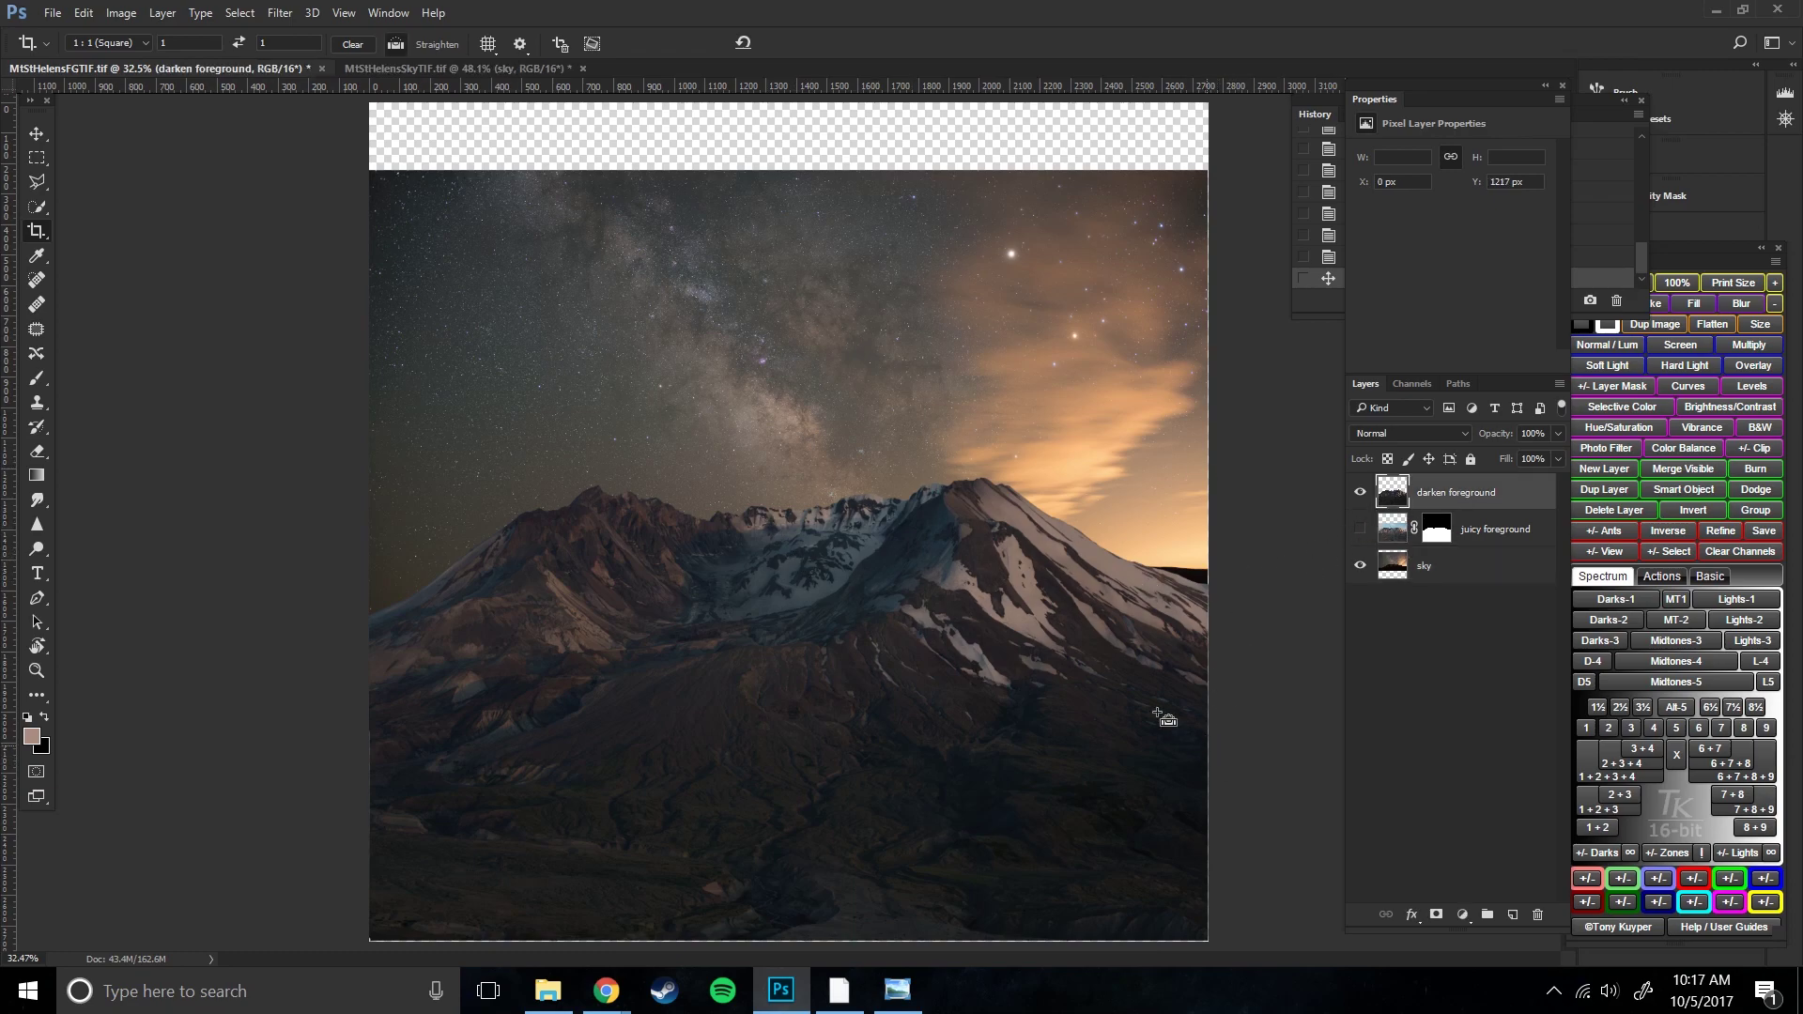
{"action": "left_click", "coordinate": [73, 13]}
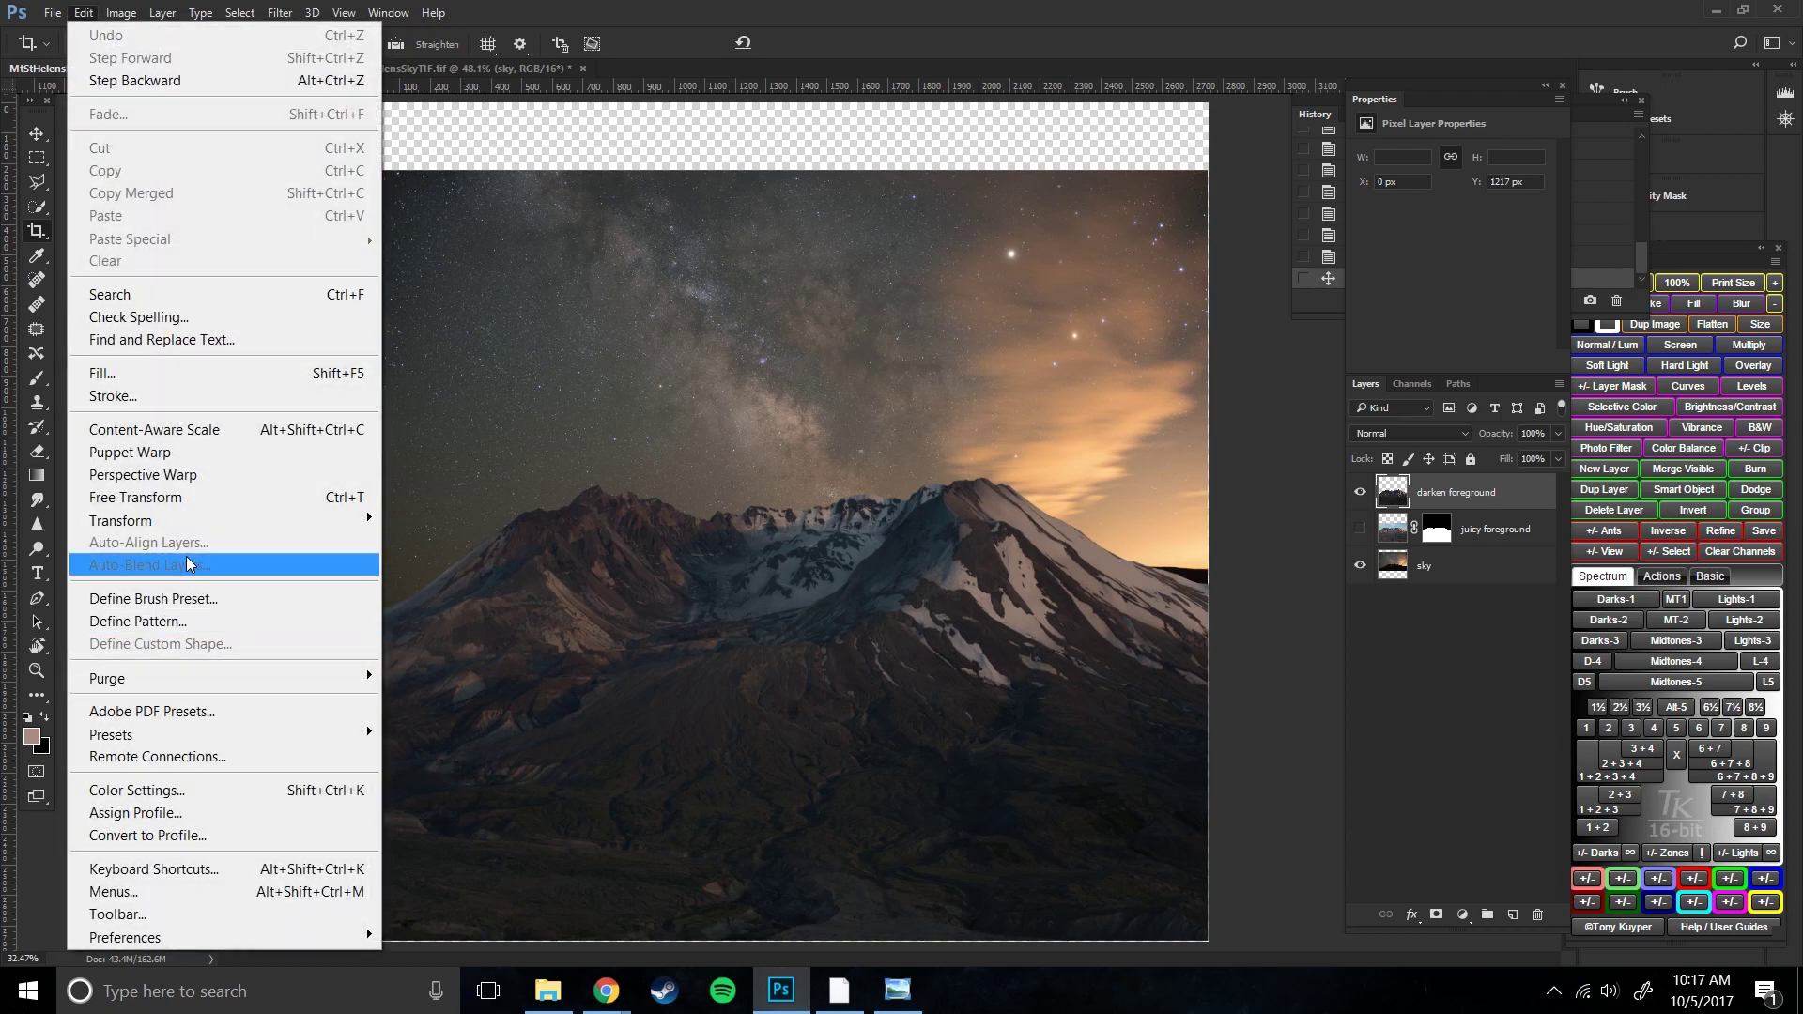
{"action": "mouse_move", "coordinate": [242, 529]}
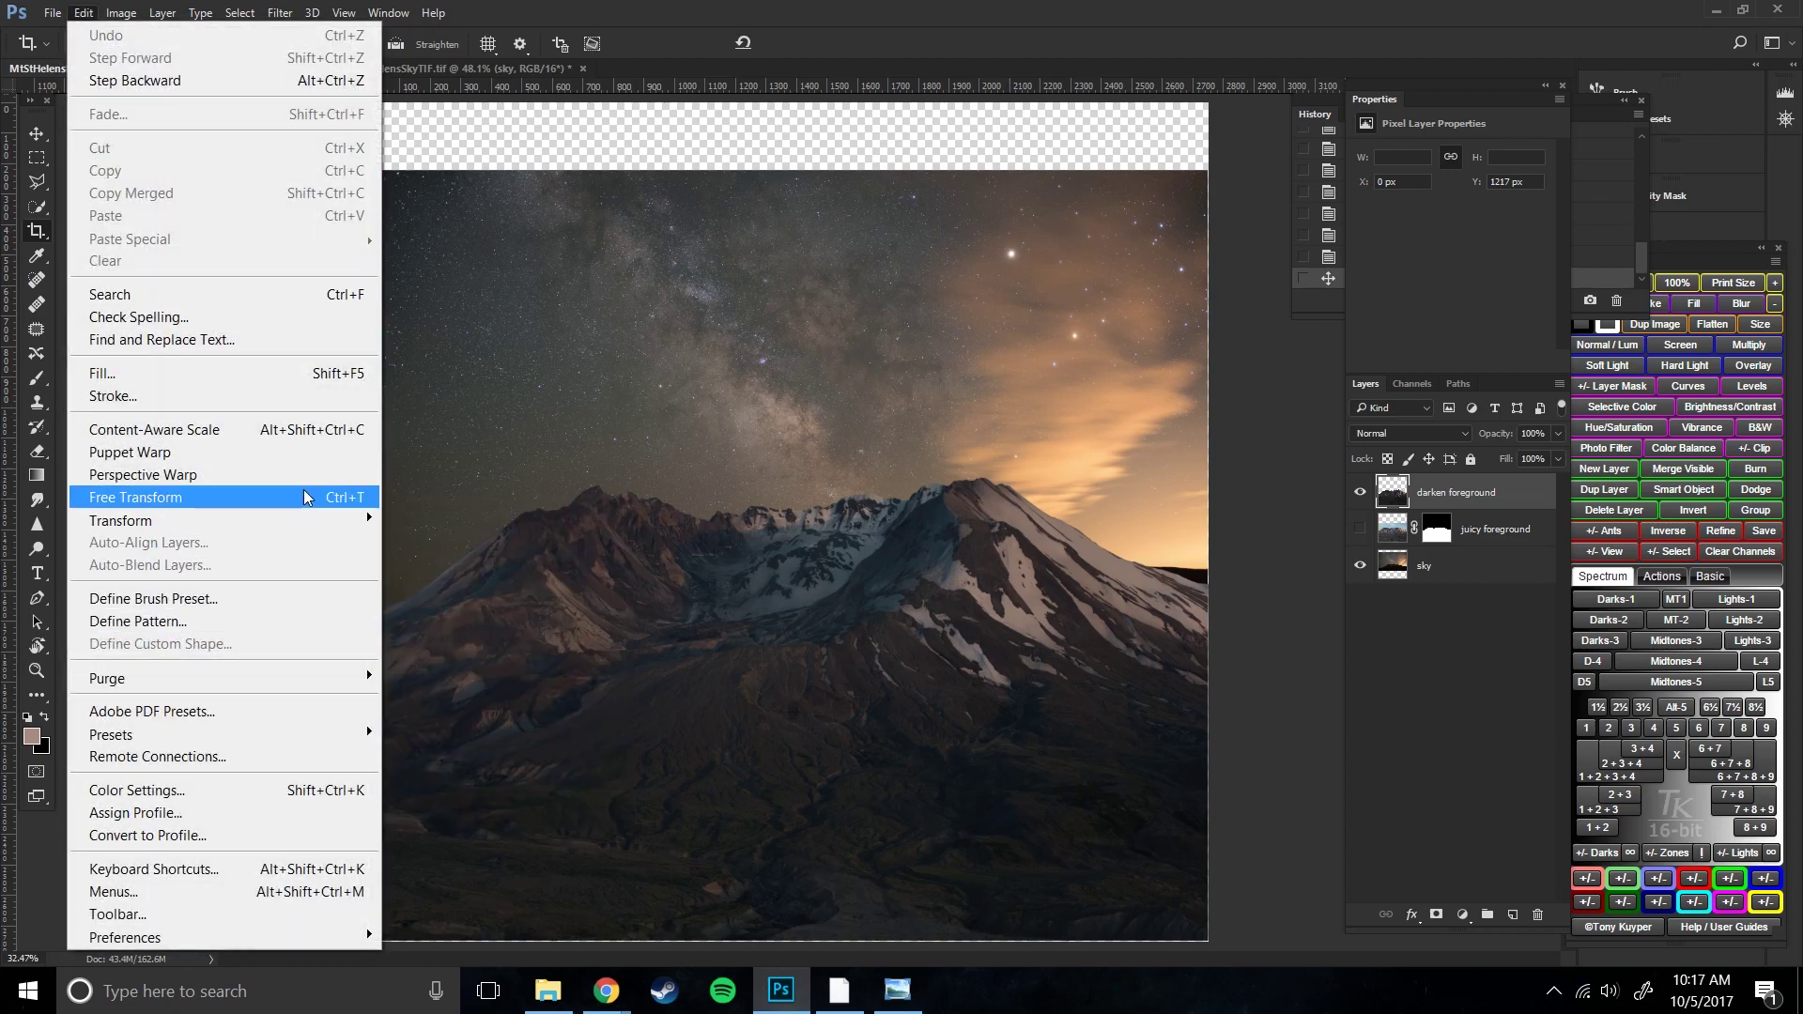
{"action": "left_click", "coordinate": [273, 497]}
{"action": "left_click_drag", "start_coordinate": [1209, 475], "coordinate": [1173, 499]}
{"action": "key", "text": "ctrl+z"}
{"action": "key", "text": "c"}
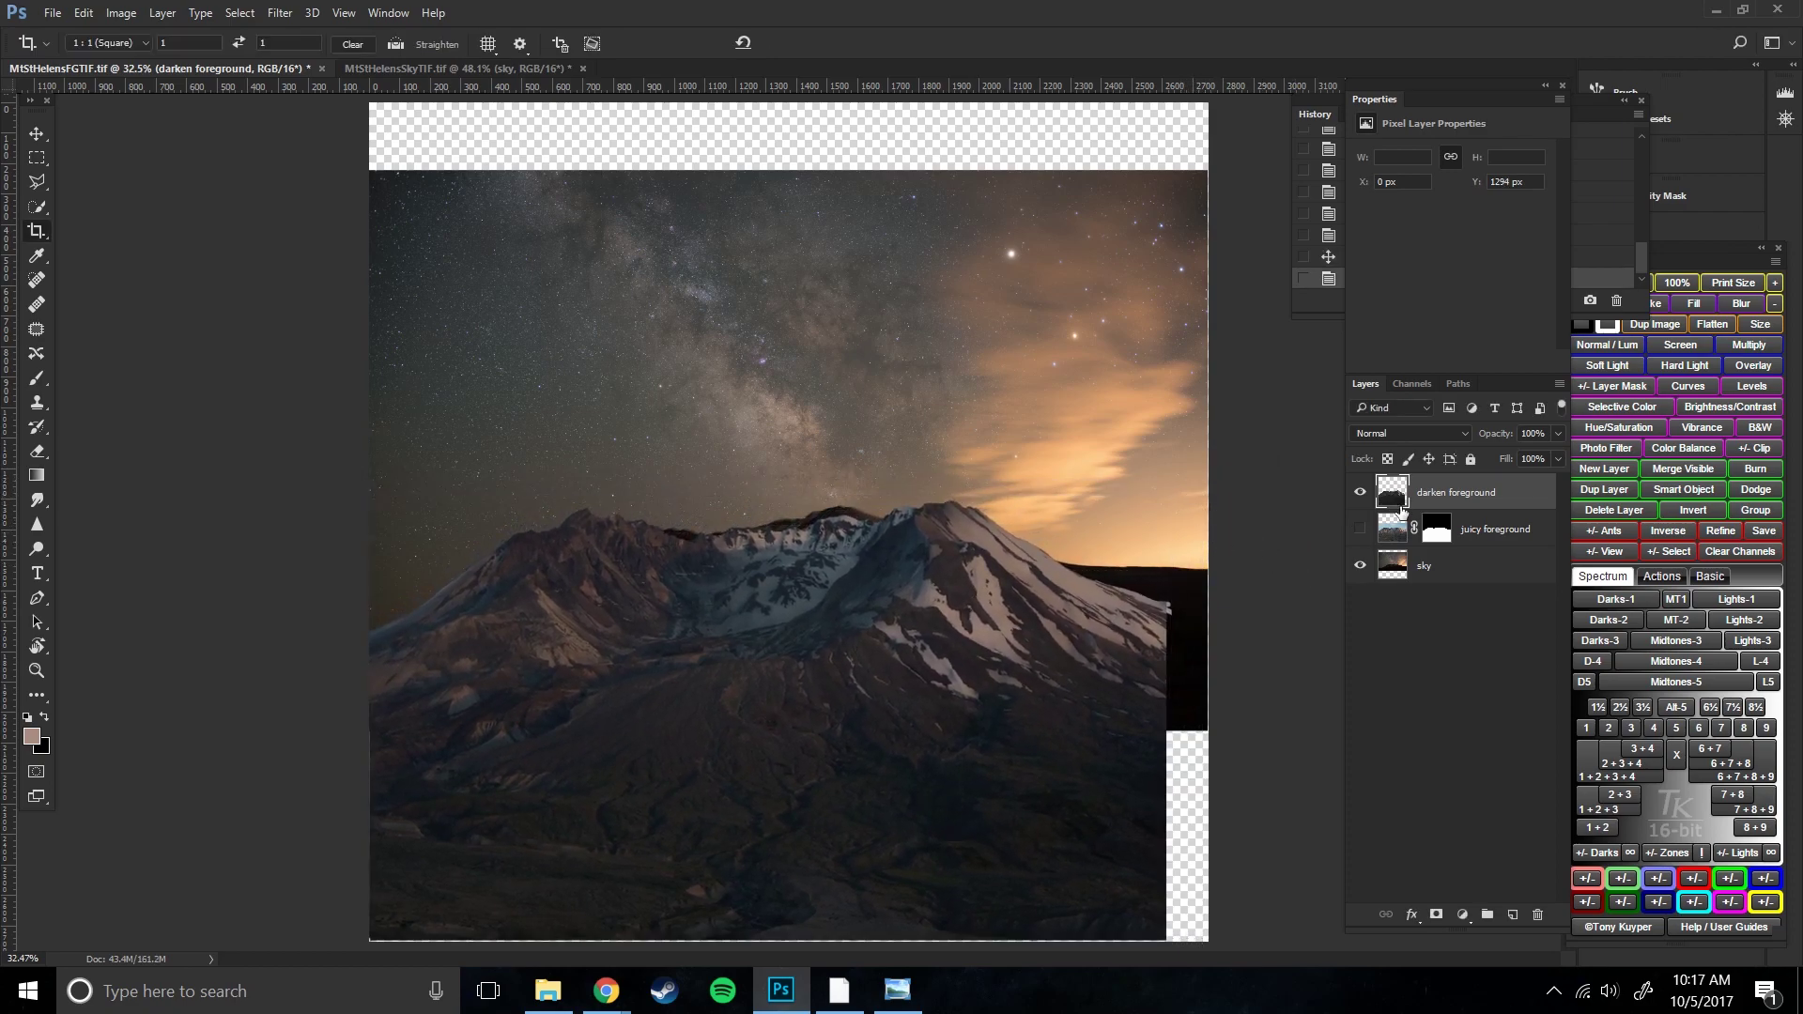
- Crop the image to a 1:1 square that cuts off the transparent areas above the sky and beside the mountain
{"action": "left_click", "coordinate": [35, 235]}
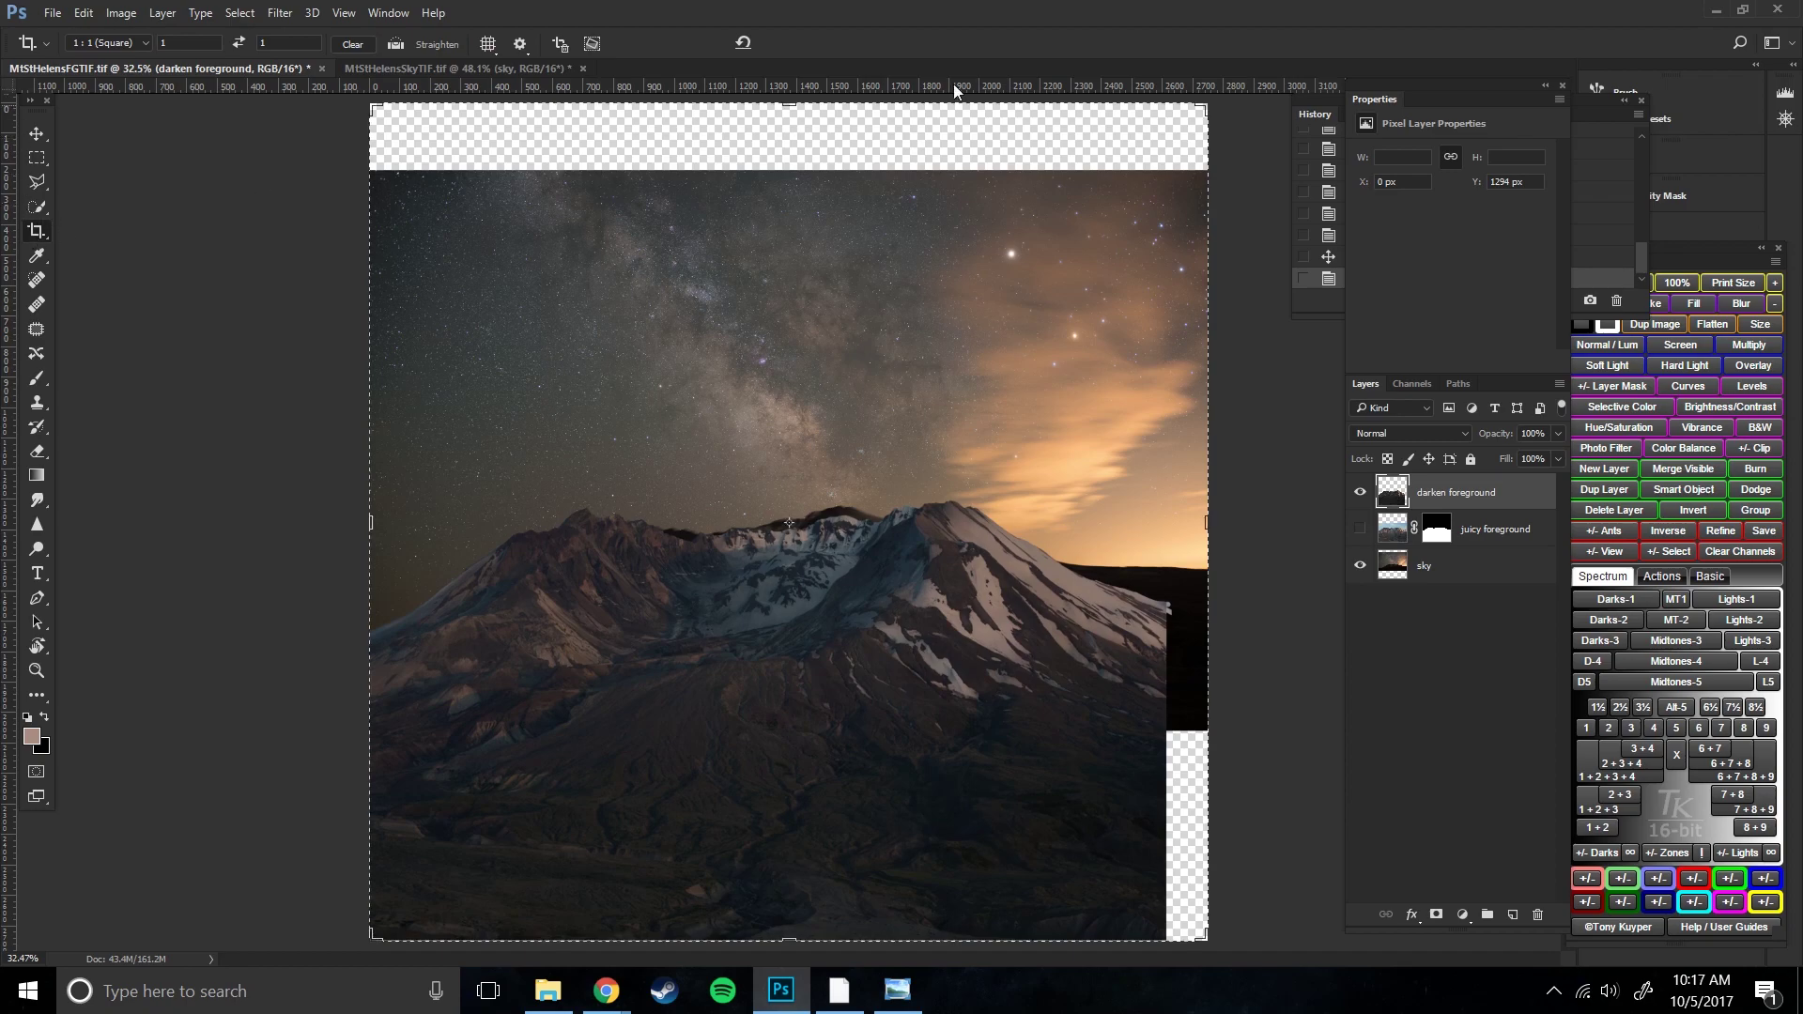
{"action": "left_click", "coordinate": [1198, 109]}
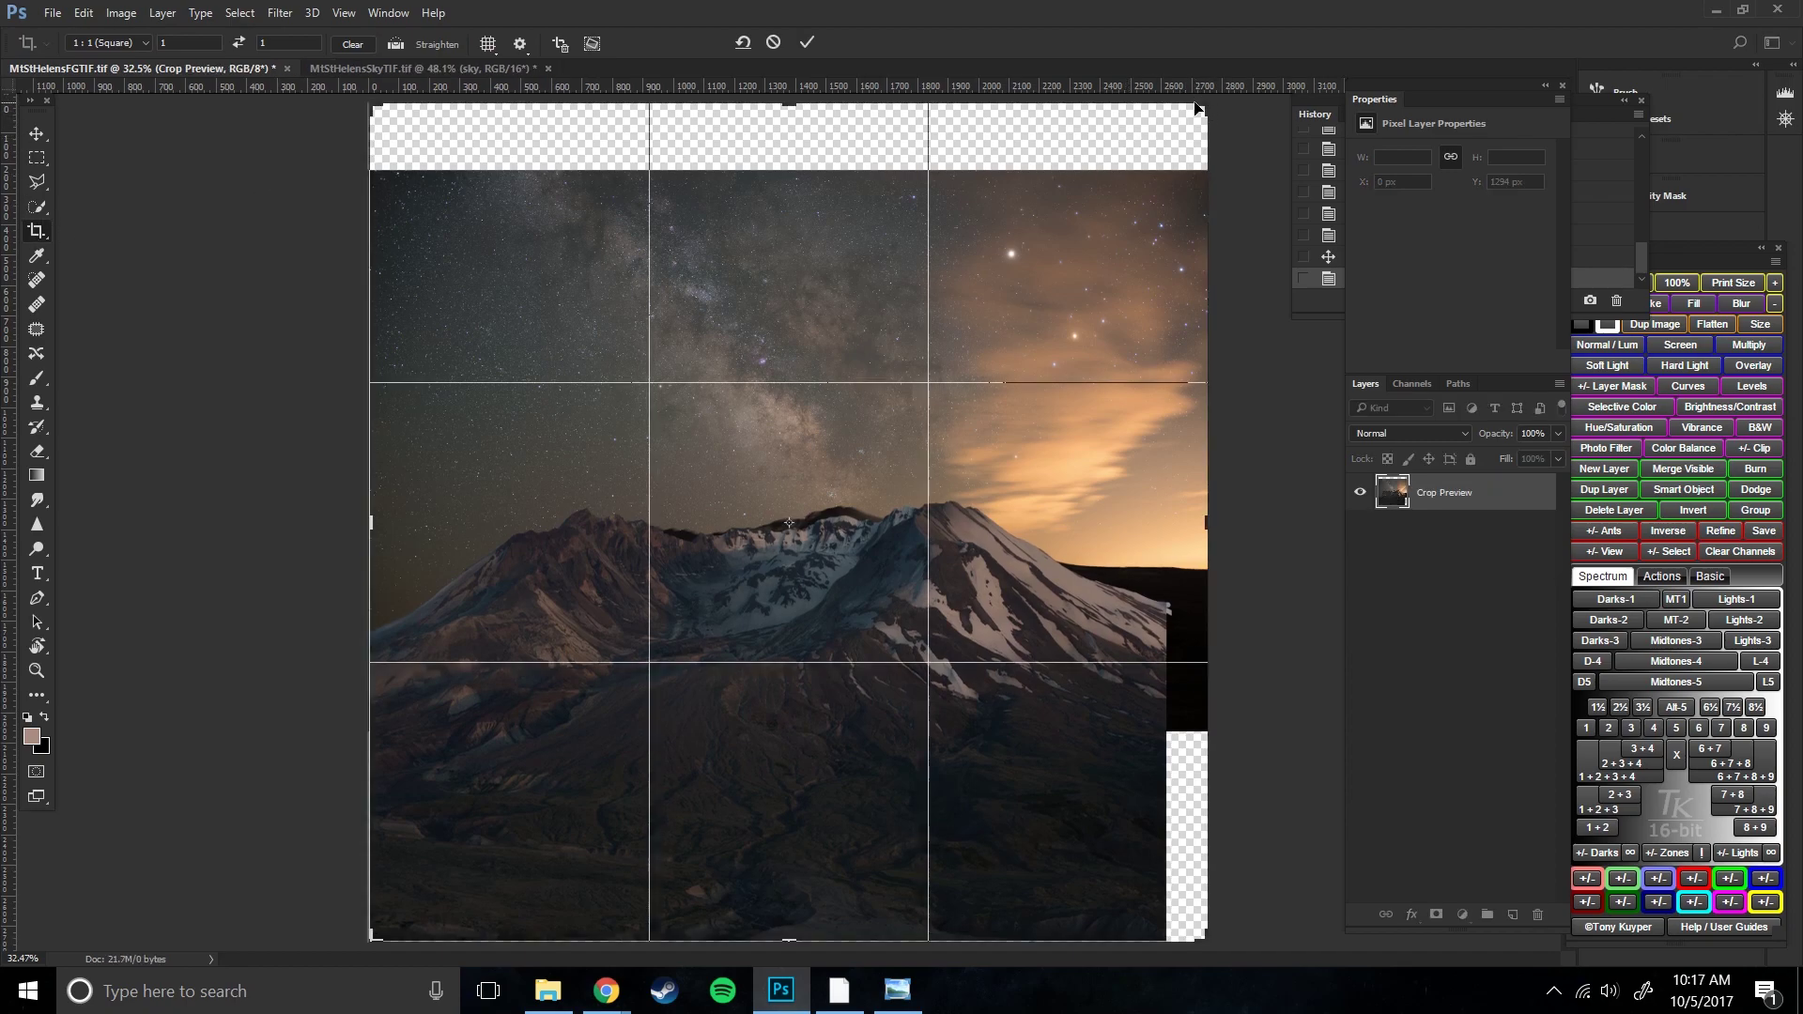
{"action": "left_click_drag", "start_coordinate": [1211, 109], "coordinate": [1188, 129]}
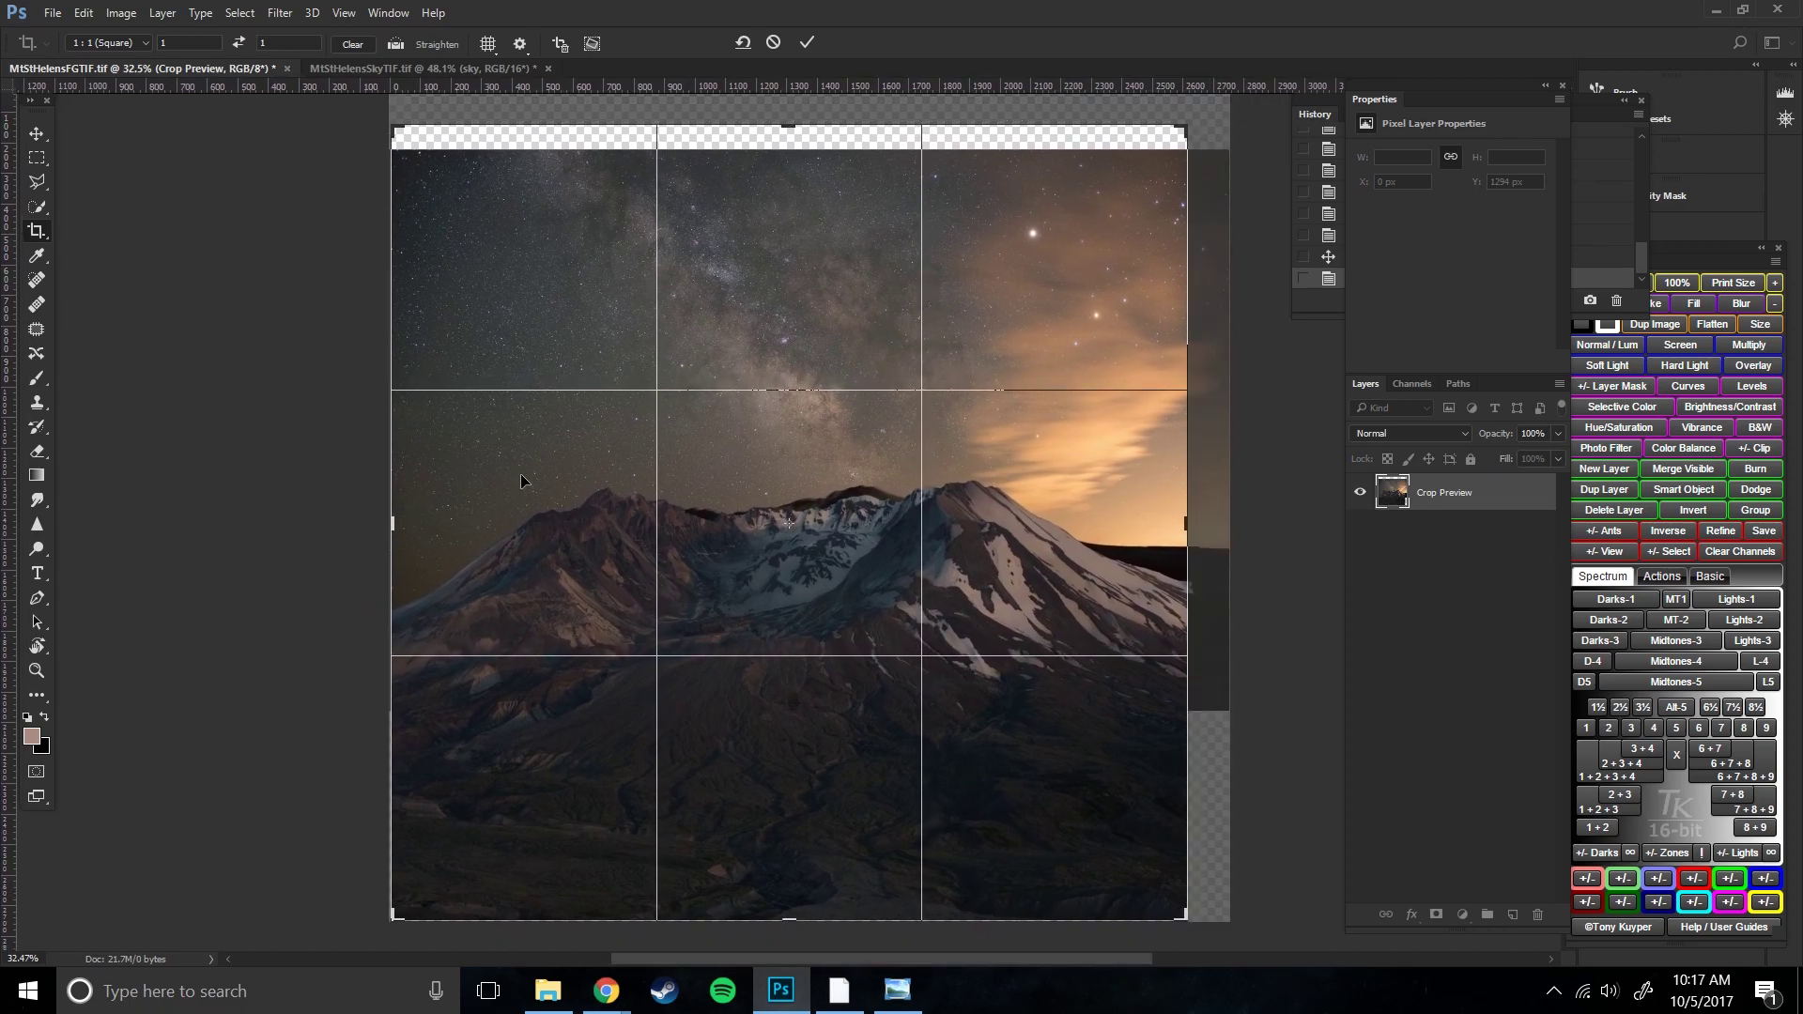
{"action": "left_click_drag", "start_coordinate": [395, 128], "coordinate": [425, 156]}
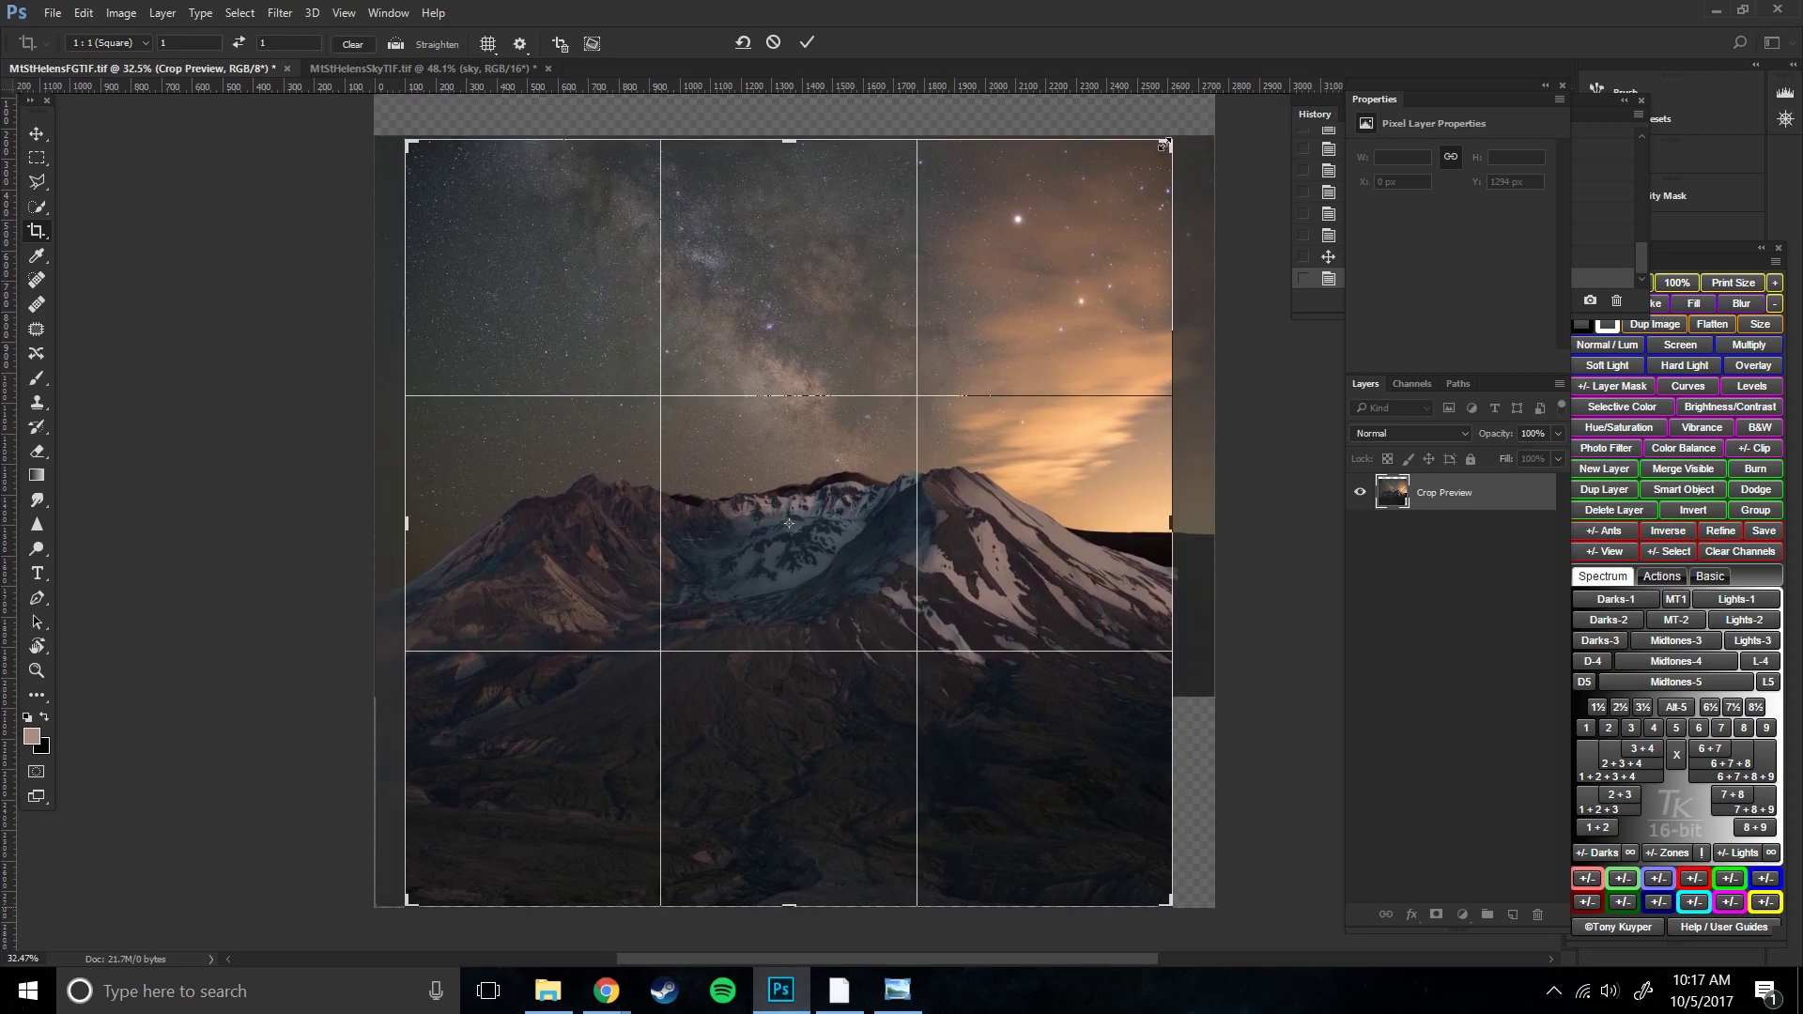
{"action": "left_click_drag", "start_coordinate": [1165, 143], "coordinate": [1165, 144]}
{"action": "left_click_drag", "start_coordinate": [401, 142], "coordinate": [405, 143]}
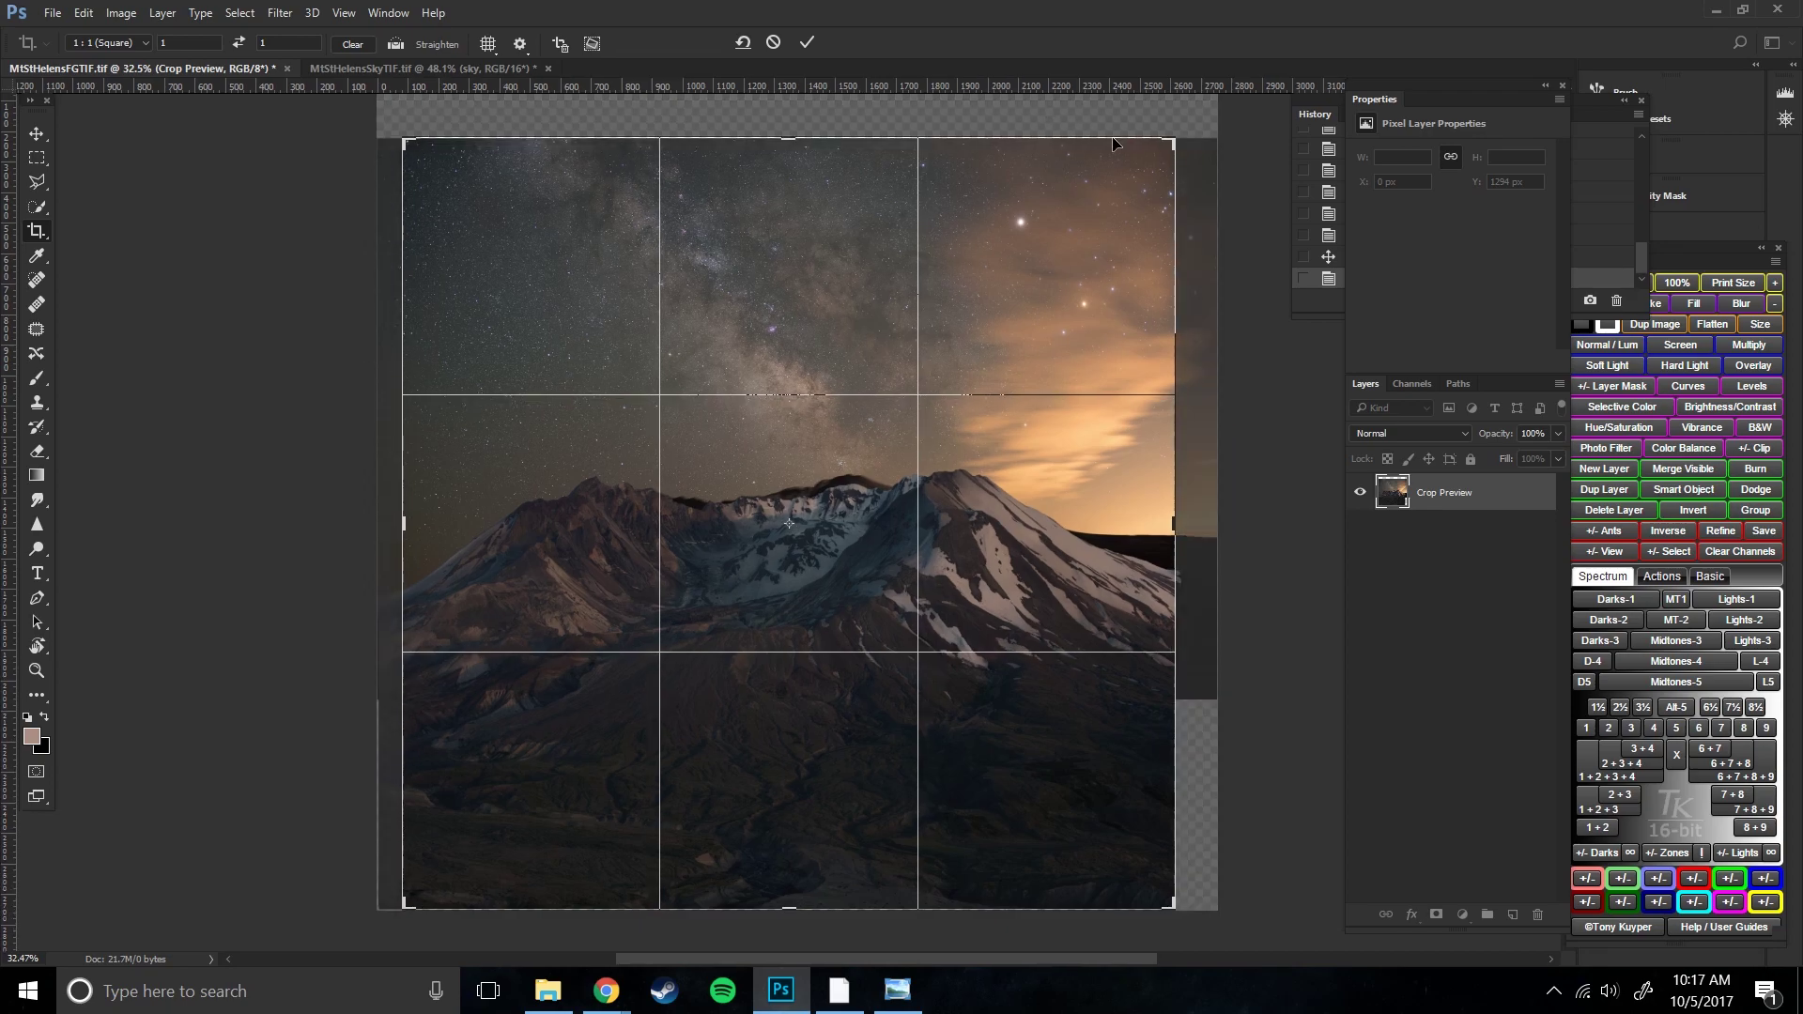
{"action": "left_click_drag", "start_coordinate": [1172, 141], "coordinate": [1170, 144]}
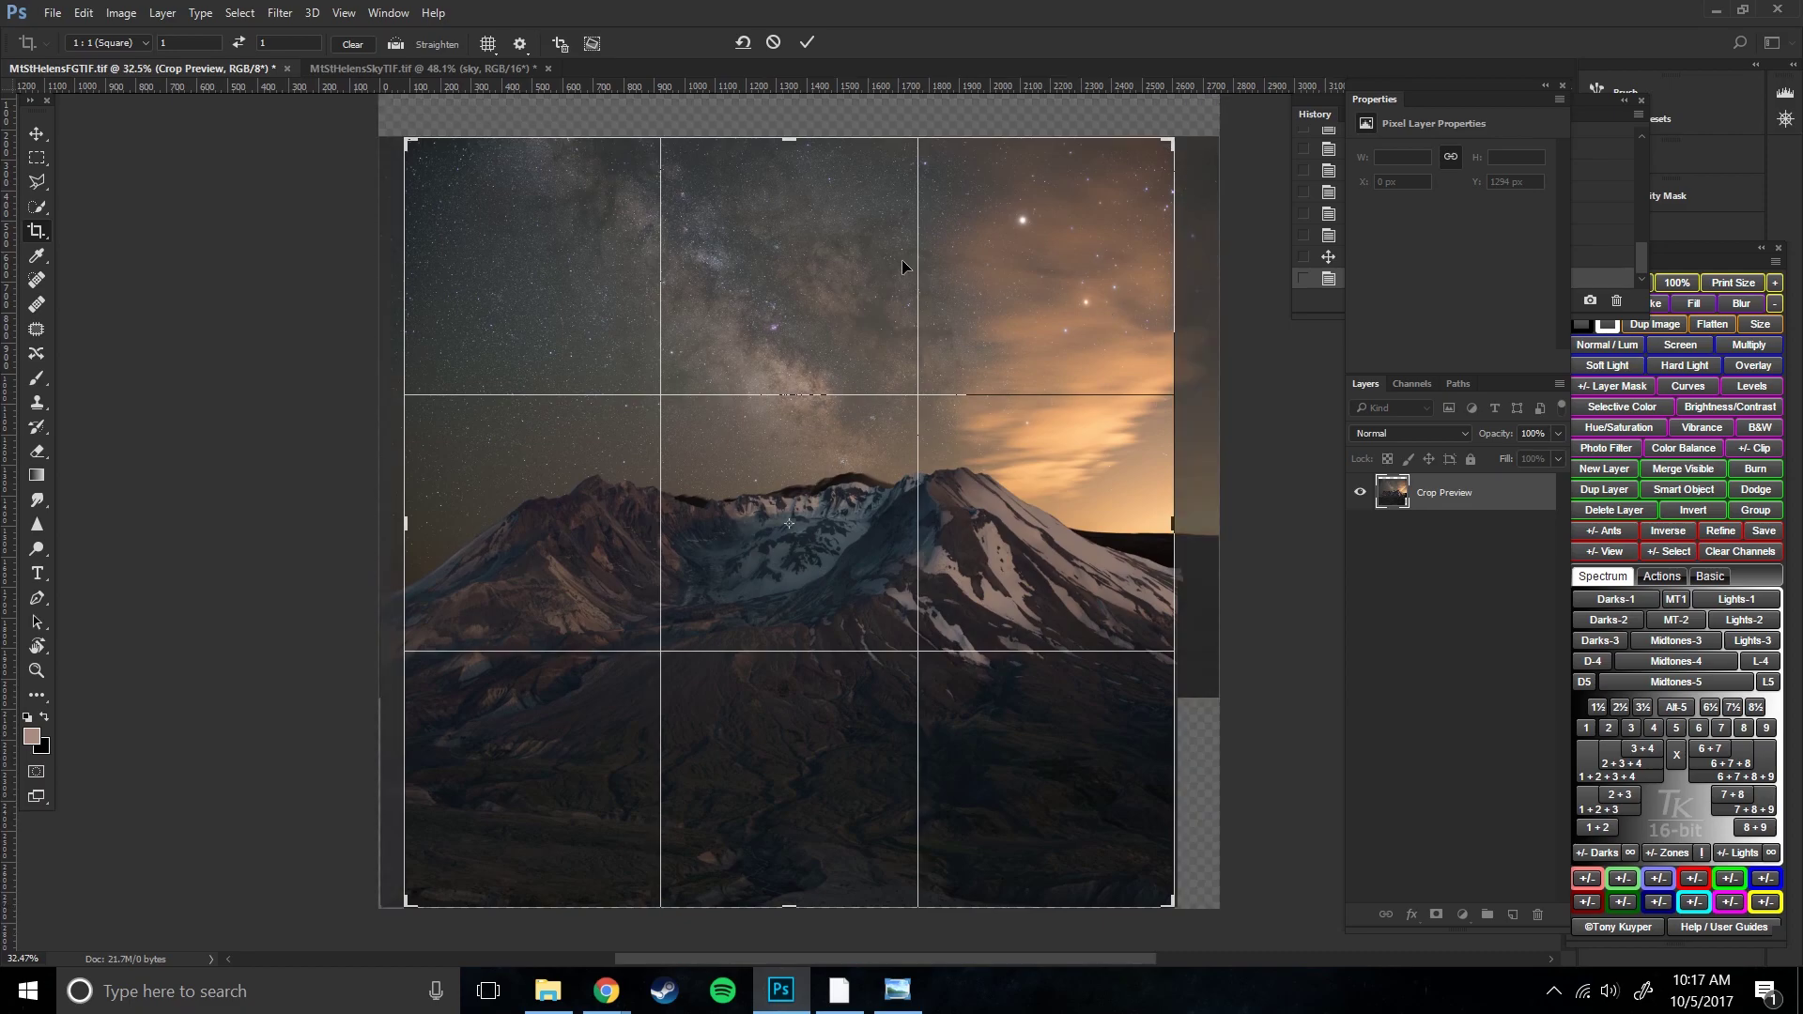
{"action": "key", "text": "Return"}
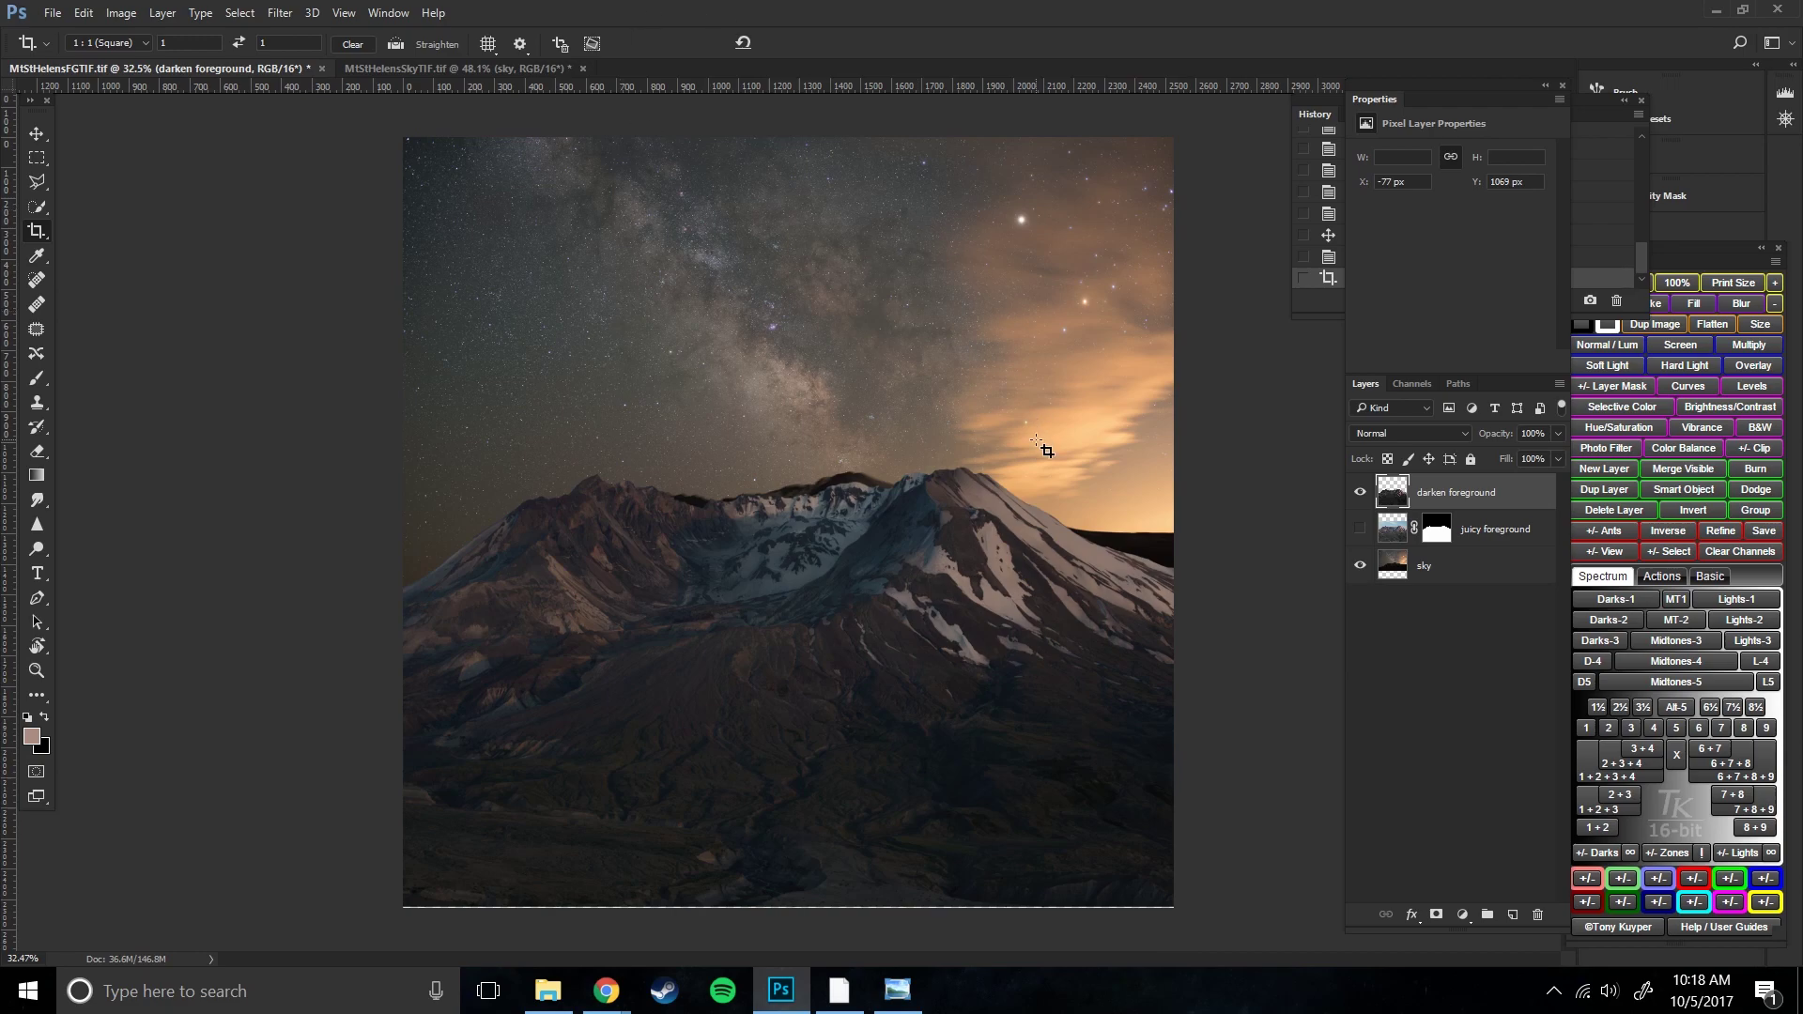
- Move the sky layer to about X -130 px, Y 42 px
{"action": "key", "text": "v"}
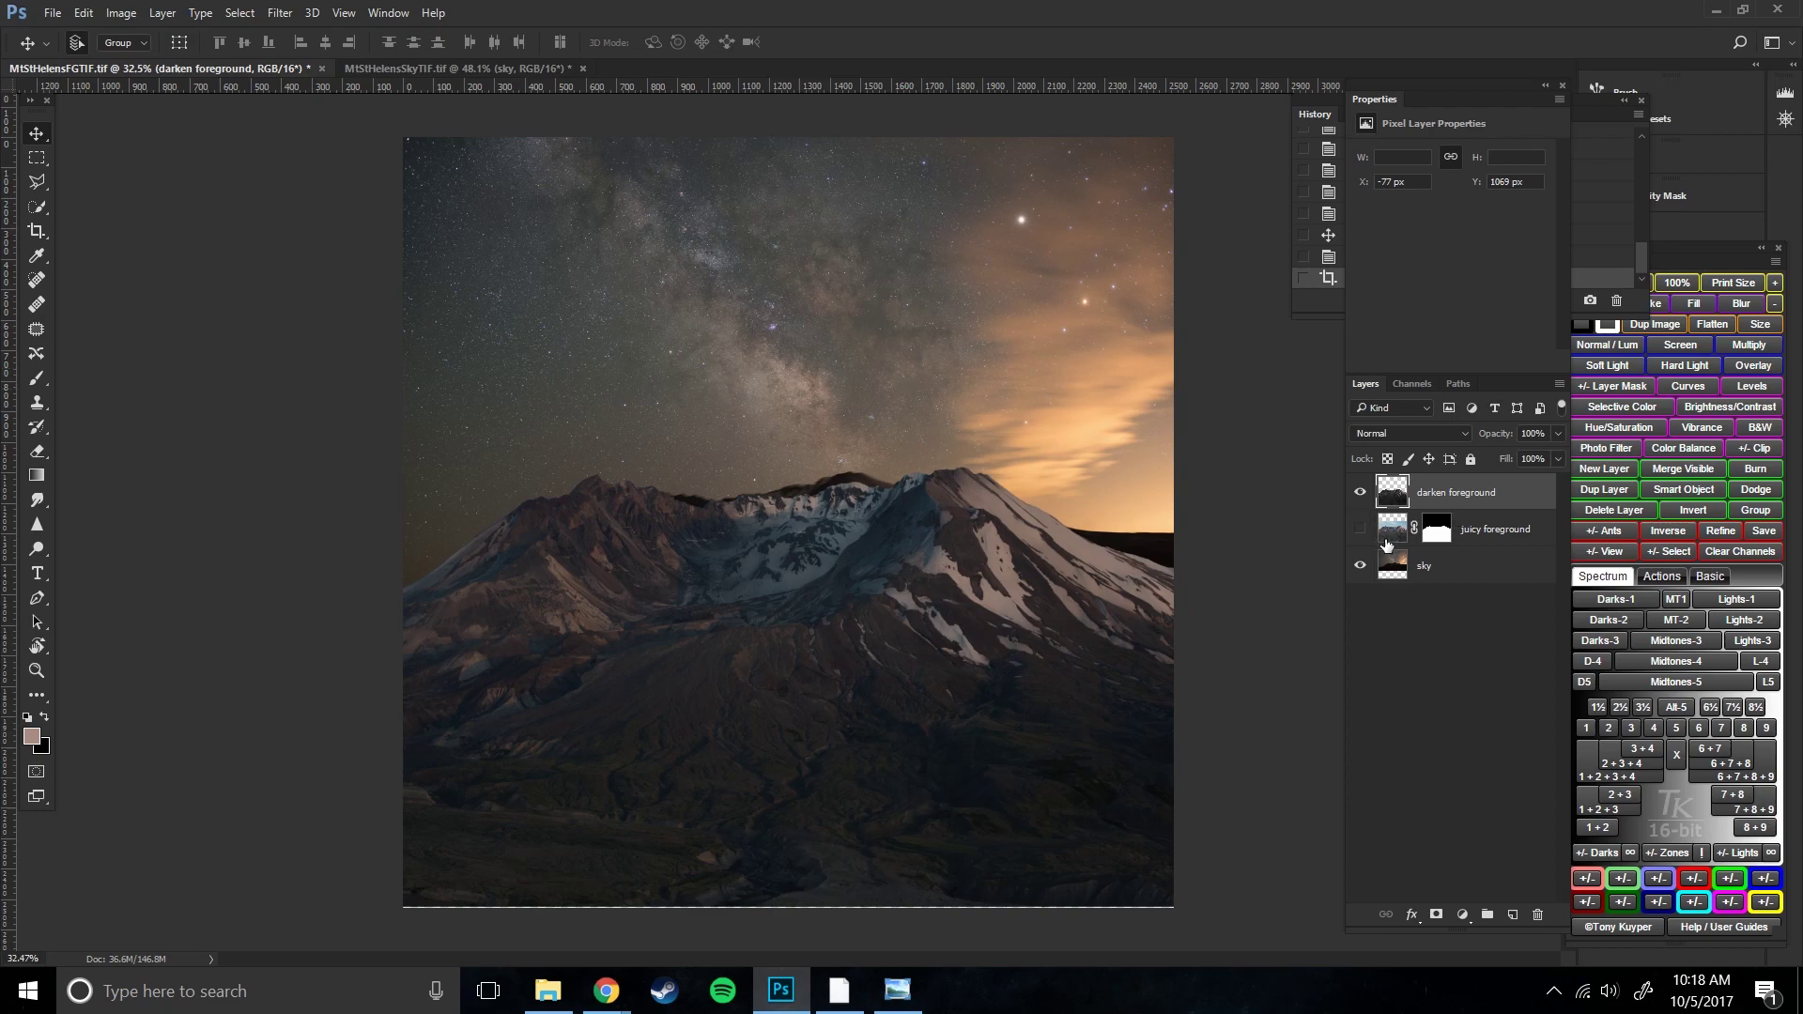
{"action": "left_click", "coordinate": [1449, 564]}
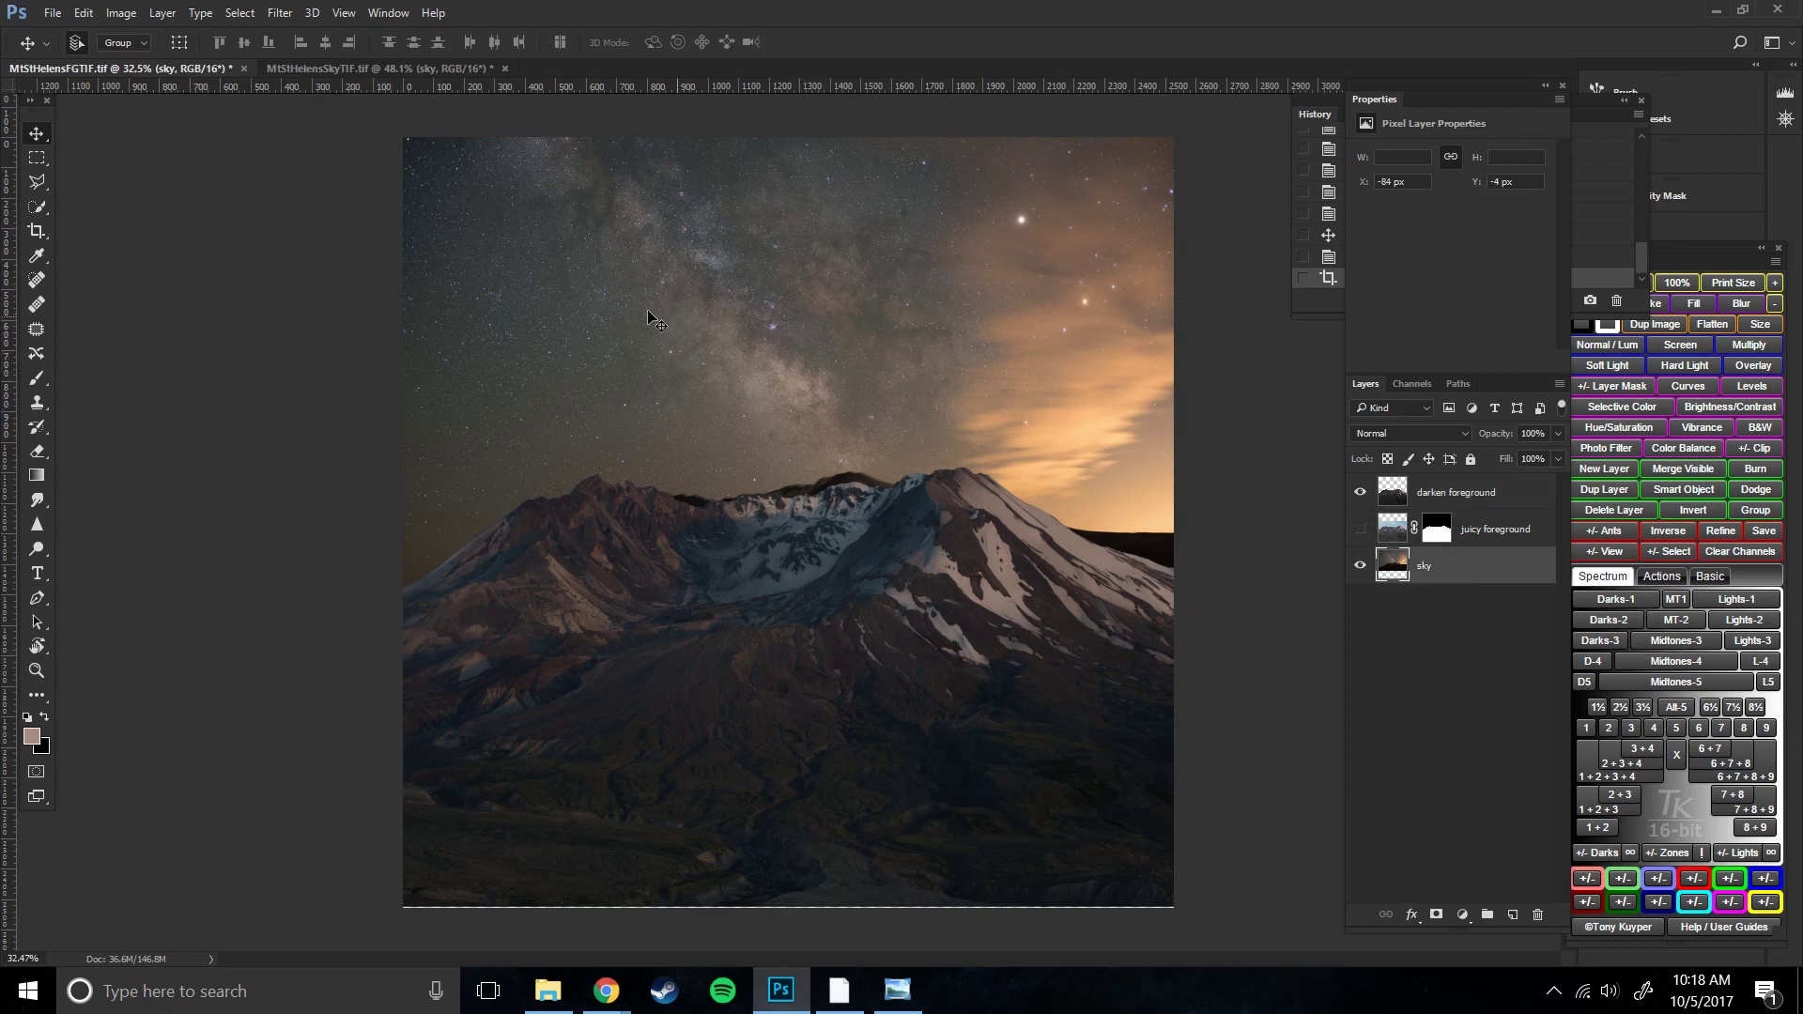
{"action": "left_click_drag", "start_coordinate": [805, 387], "coordinate": [791, 395]}
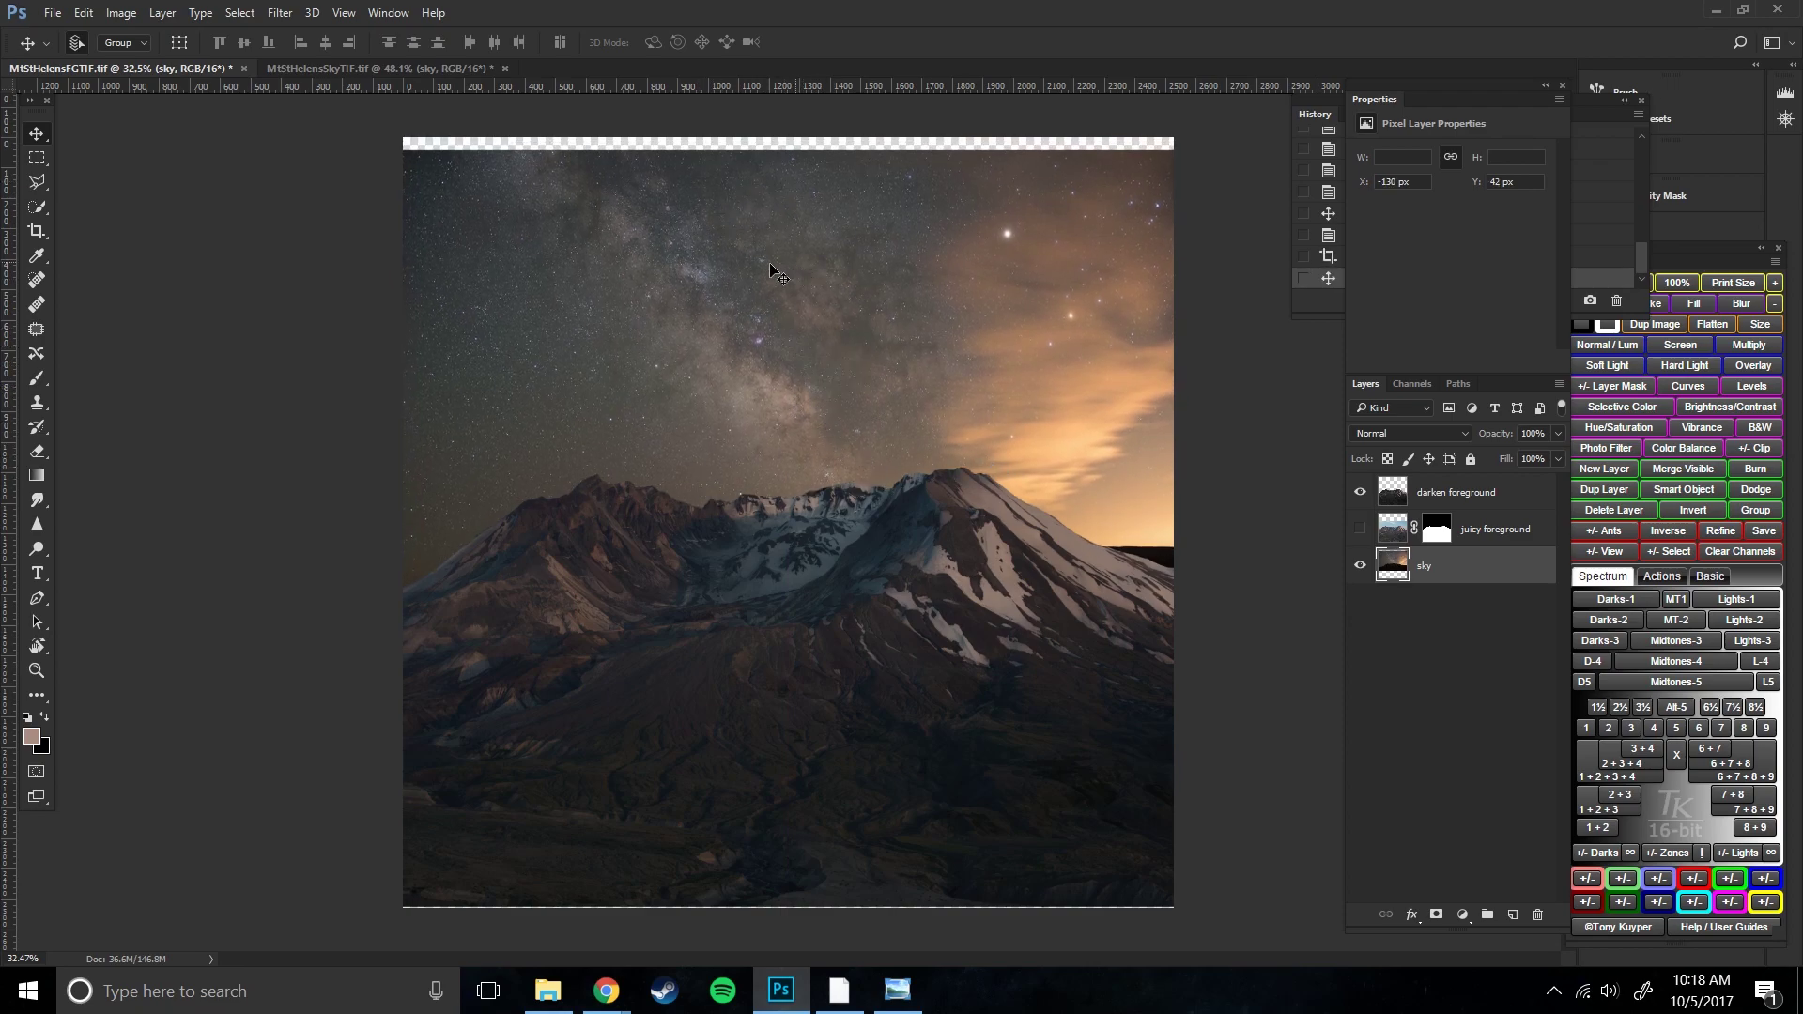
- Try to stretch the sky layer up over the transparent strip with Free Transform, from its upper edge and its upper-left corner
{"action": "left_click", "coordinate": [89, 14]}
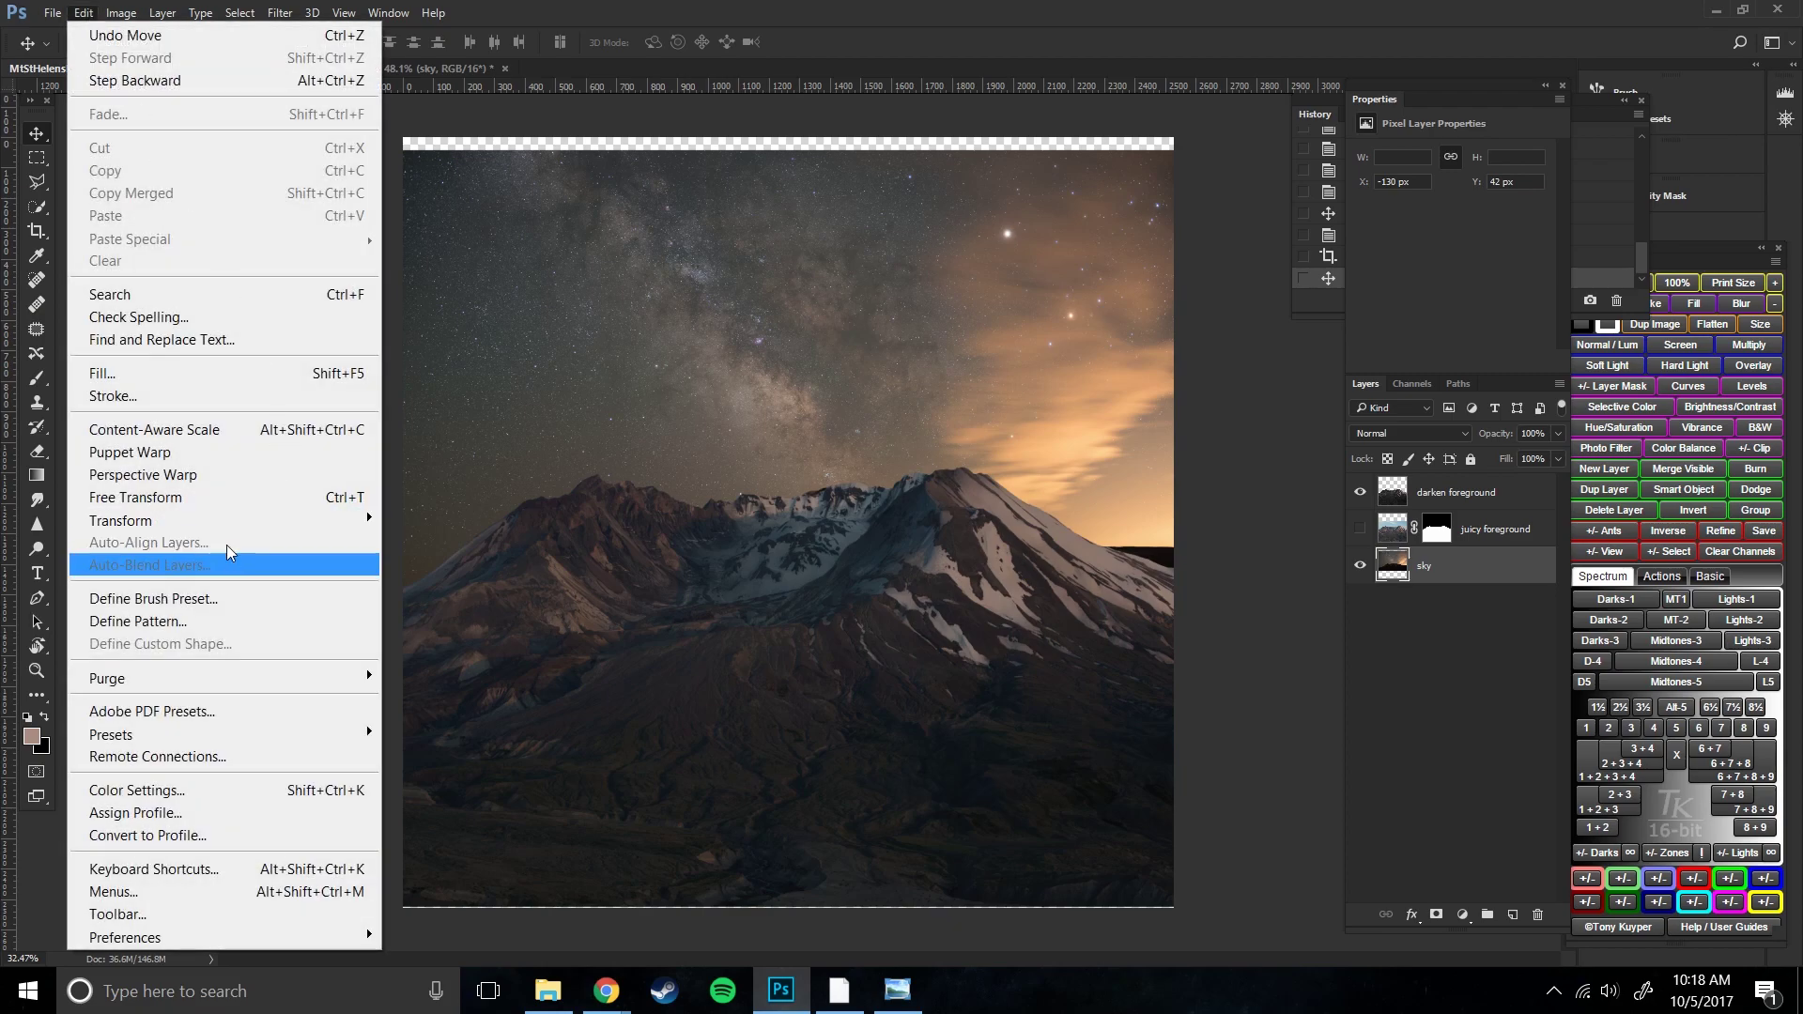
{"action": "mouse_move", "coordinate": [258, 522]}
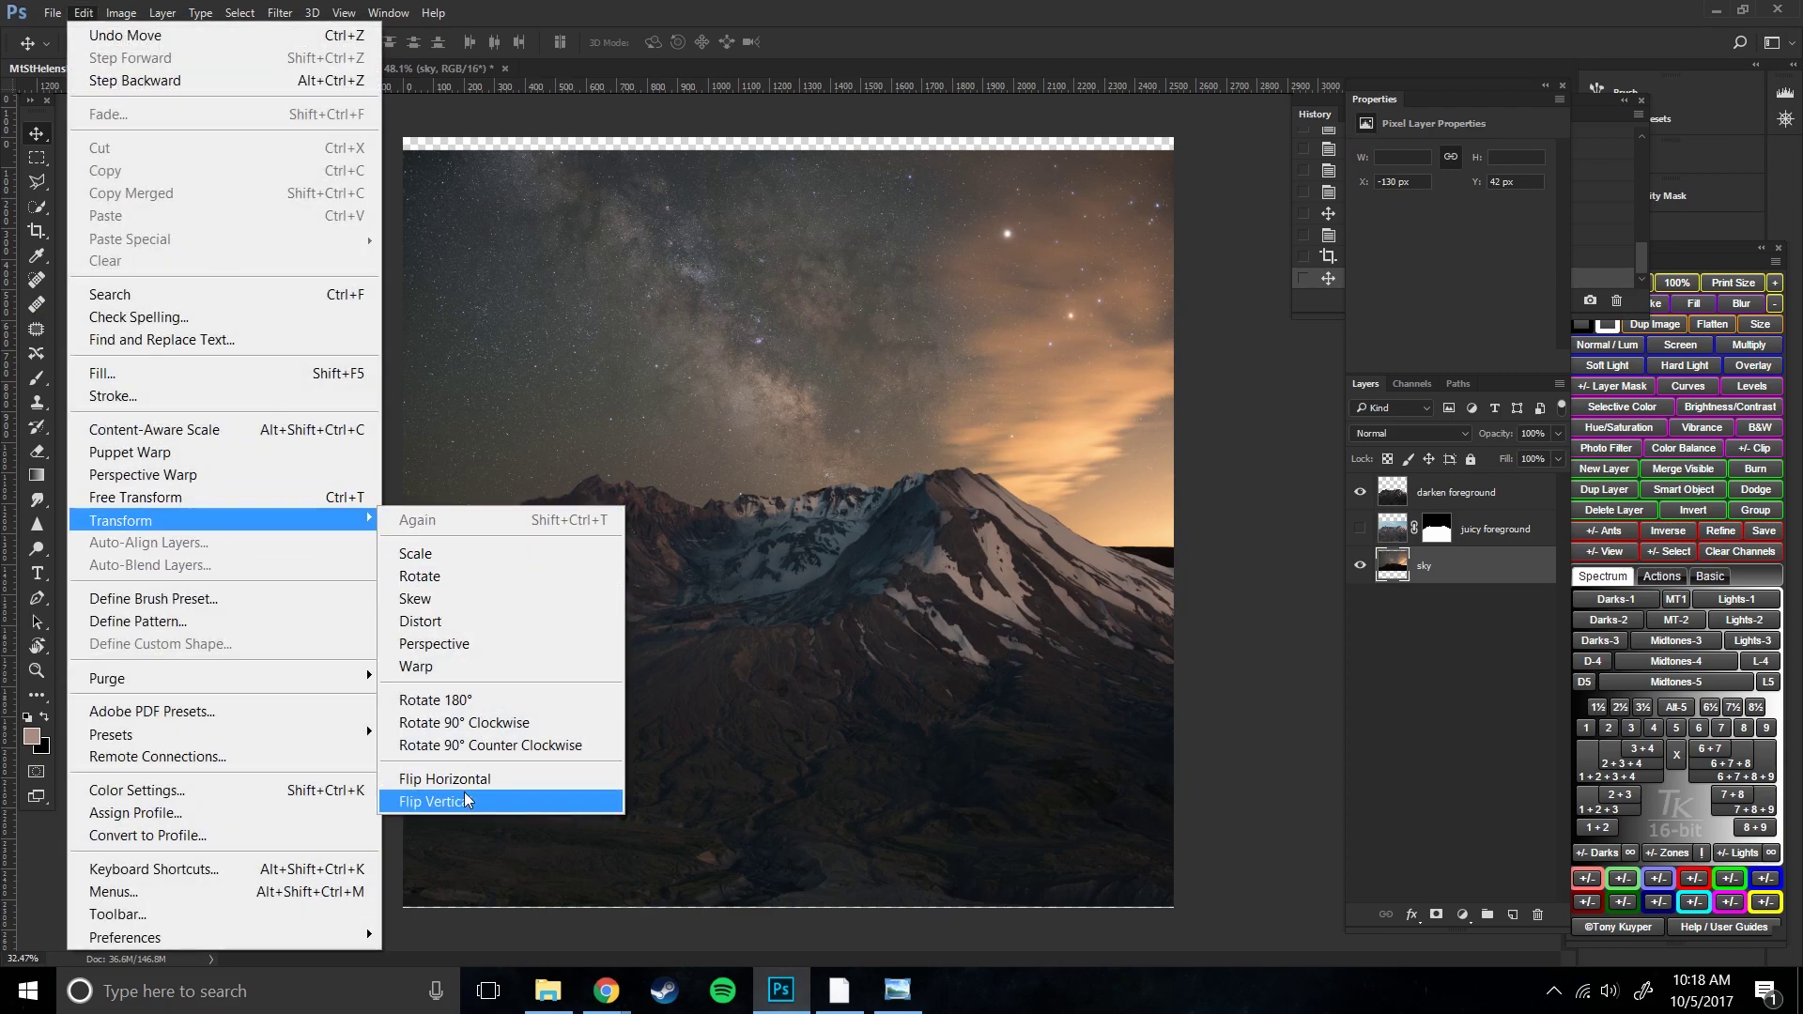
{"action": "left_click", "coordinate": [271, 505]}
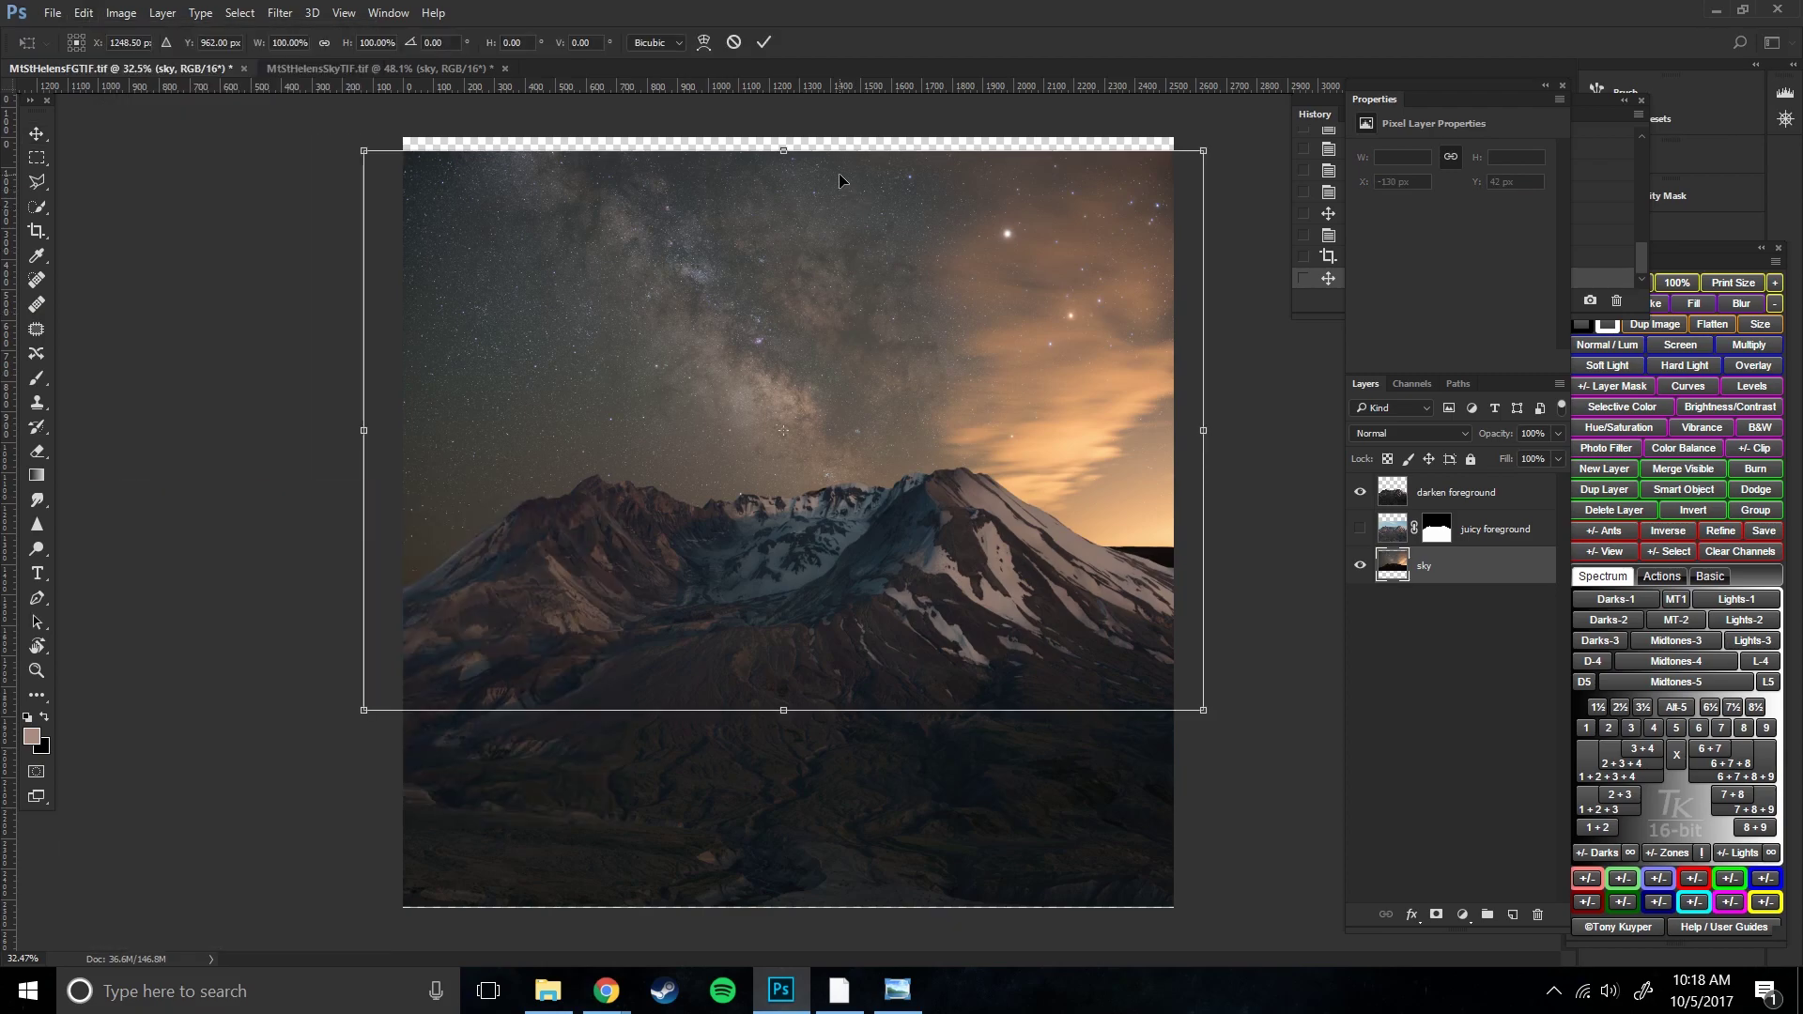
{"action": "left_click_drag", "start_coordinate": [775, 145], "coordinate": [775, 133]}
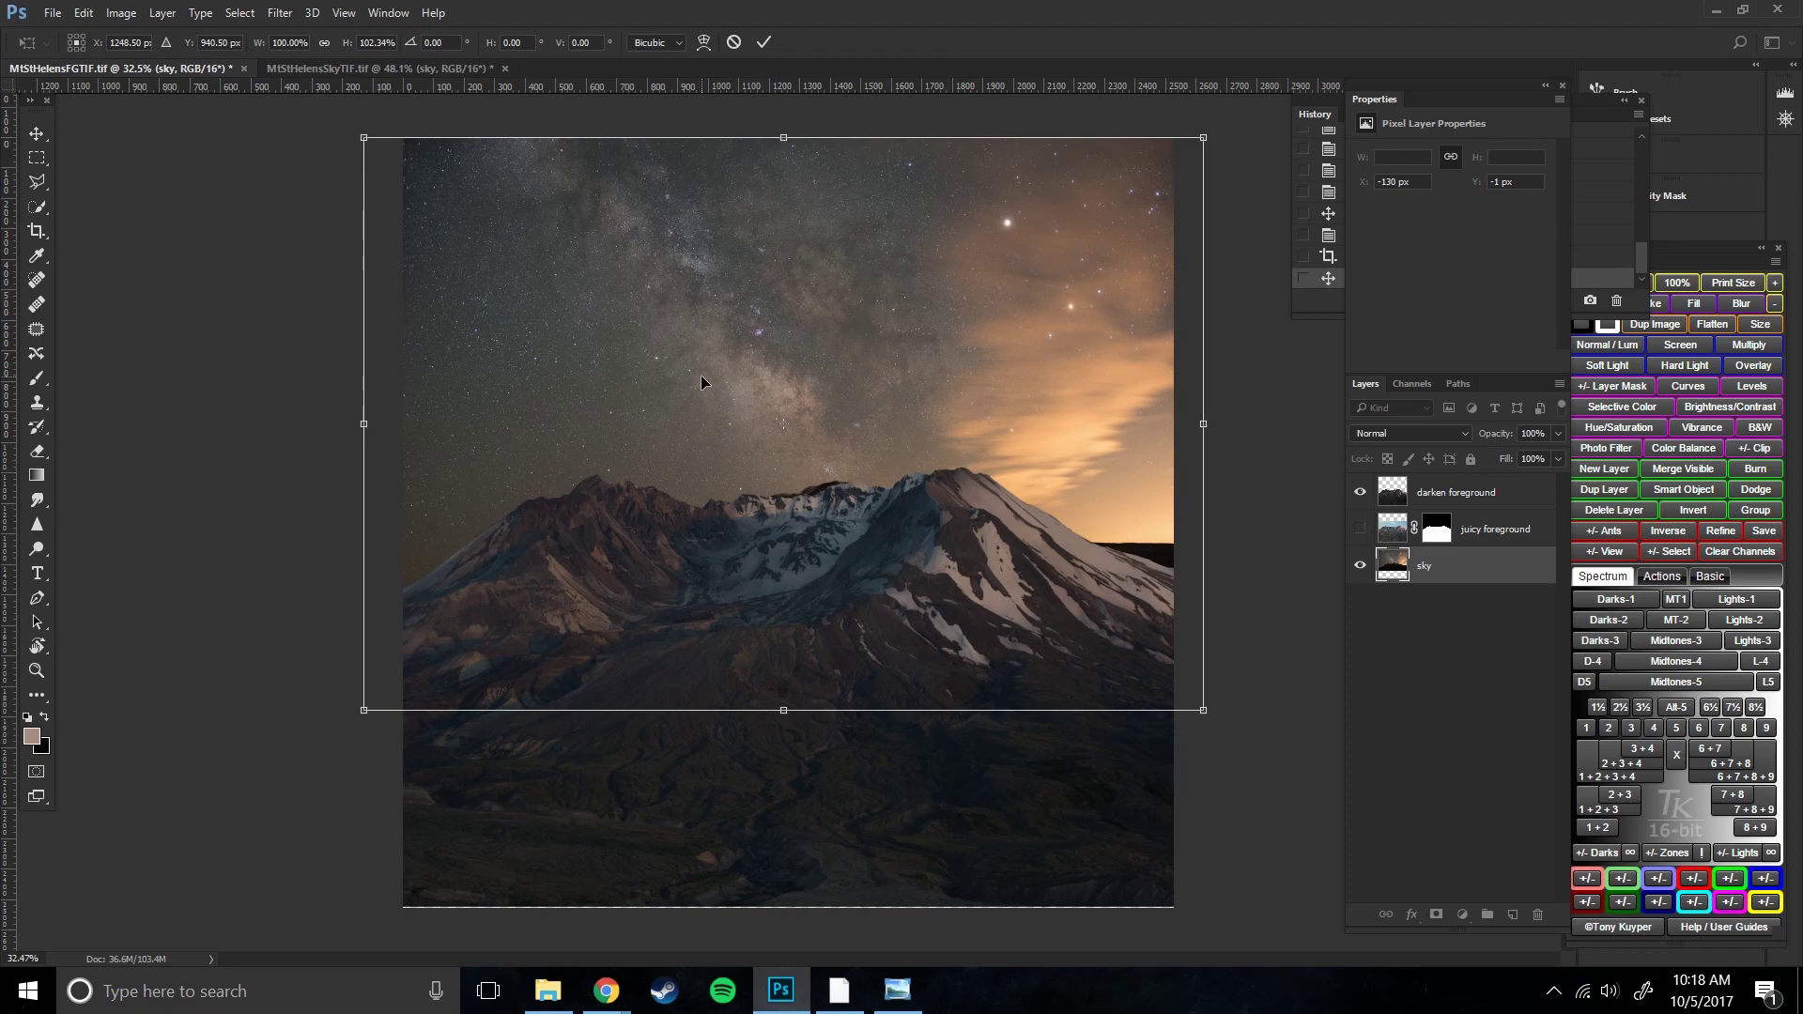
{"action": "key", "text": "ctrl+z"}
{"action": "left_click_drag", "start_coordinate": [357, 147], "coordinate": [344, 135]}
{"action": "key", "text": "ctrl+z"}
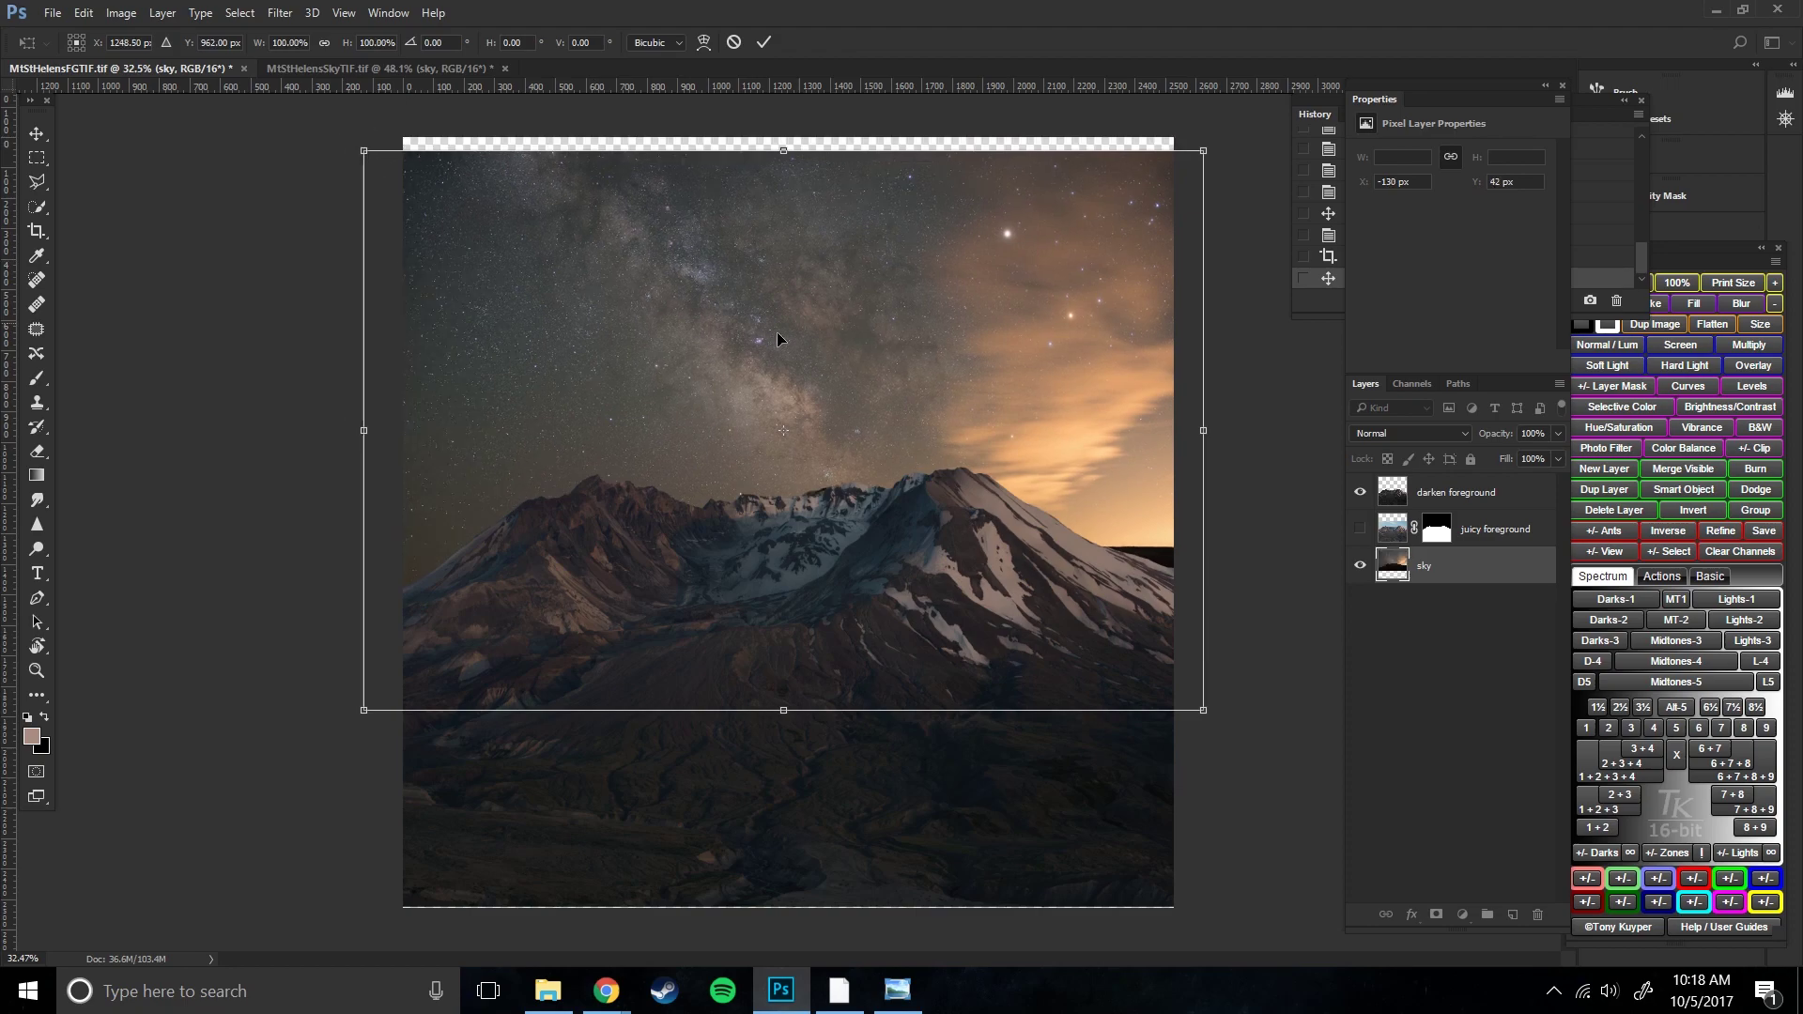
- Move the sky layer within Free Transform to about X -219 px, Y 51 px
{"action": "left_click_drag", "start_coordinate": [874, 389], "coordinate": [841, 391]}
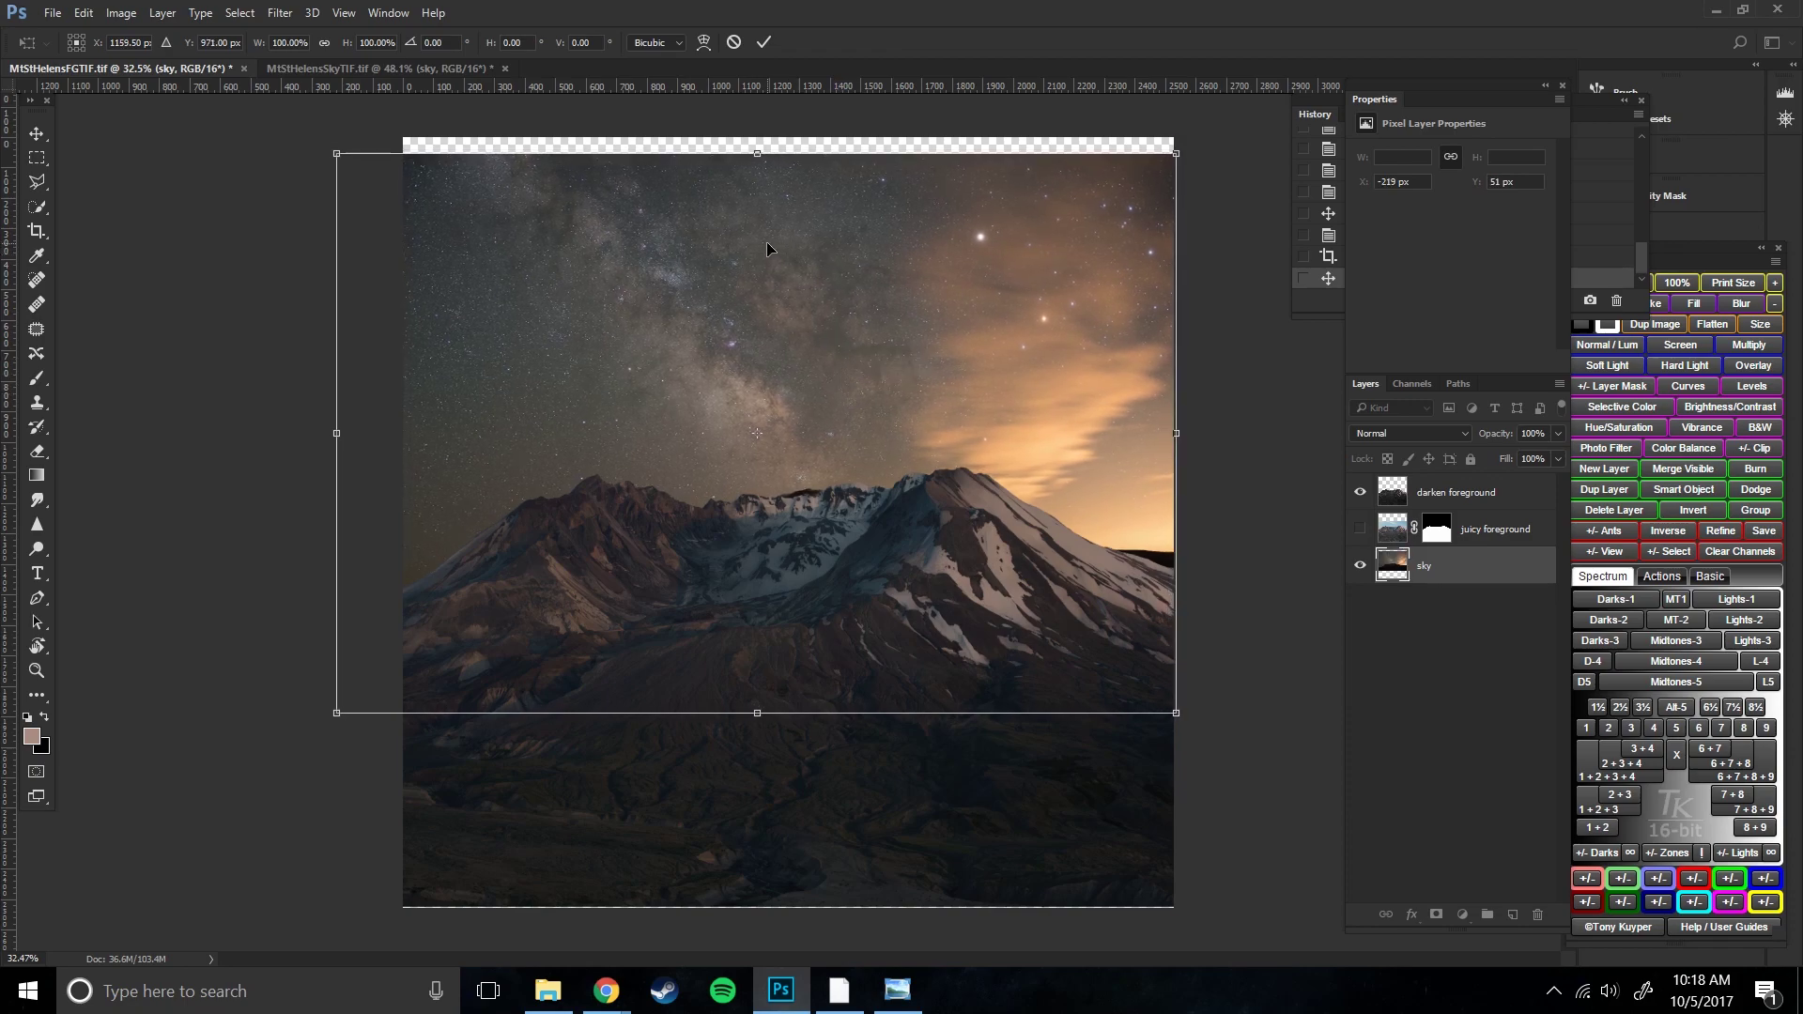
{"action": "key", "text": "Return"}
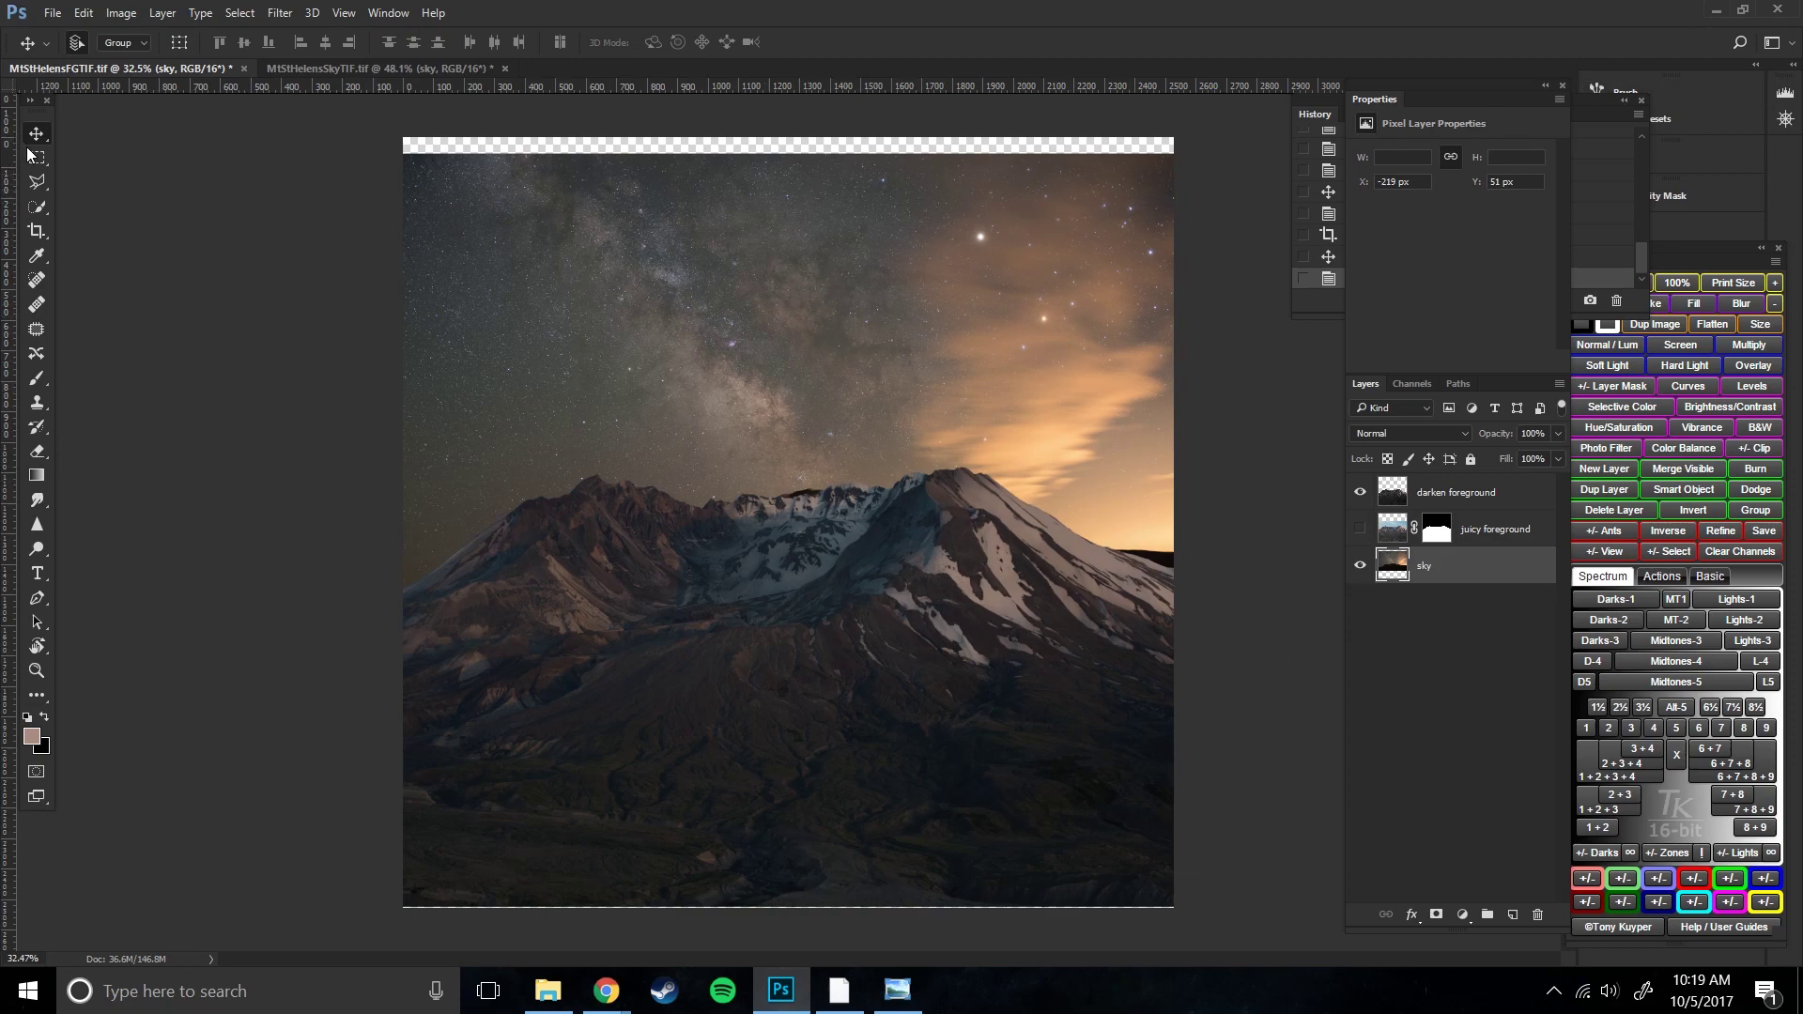
- Marquee-select the upper part of the sky across the full image width and deselect it
{"action": "left_click_drag", "start_coordinate": [39, 162], "coordinate": [91, 154]}
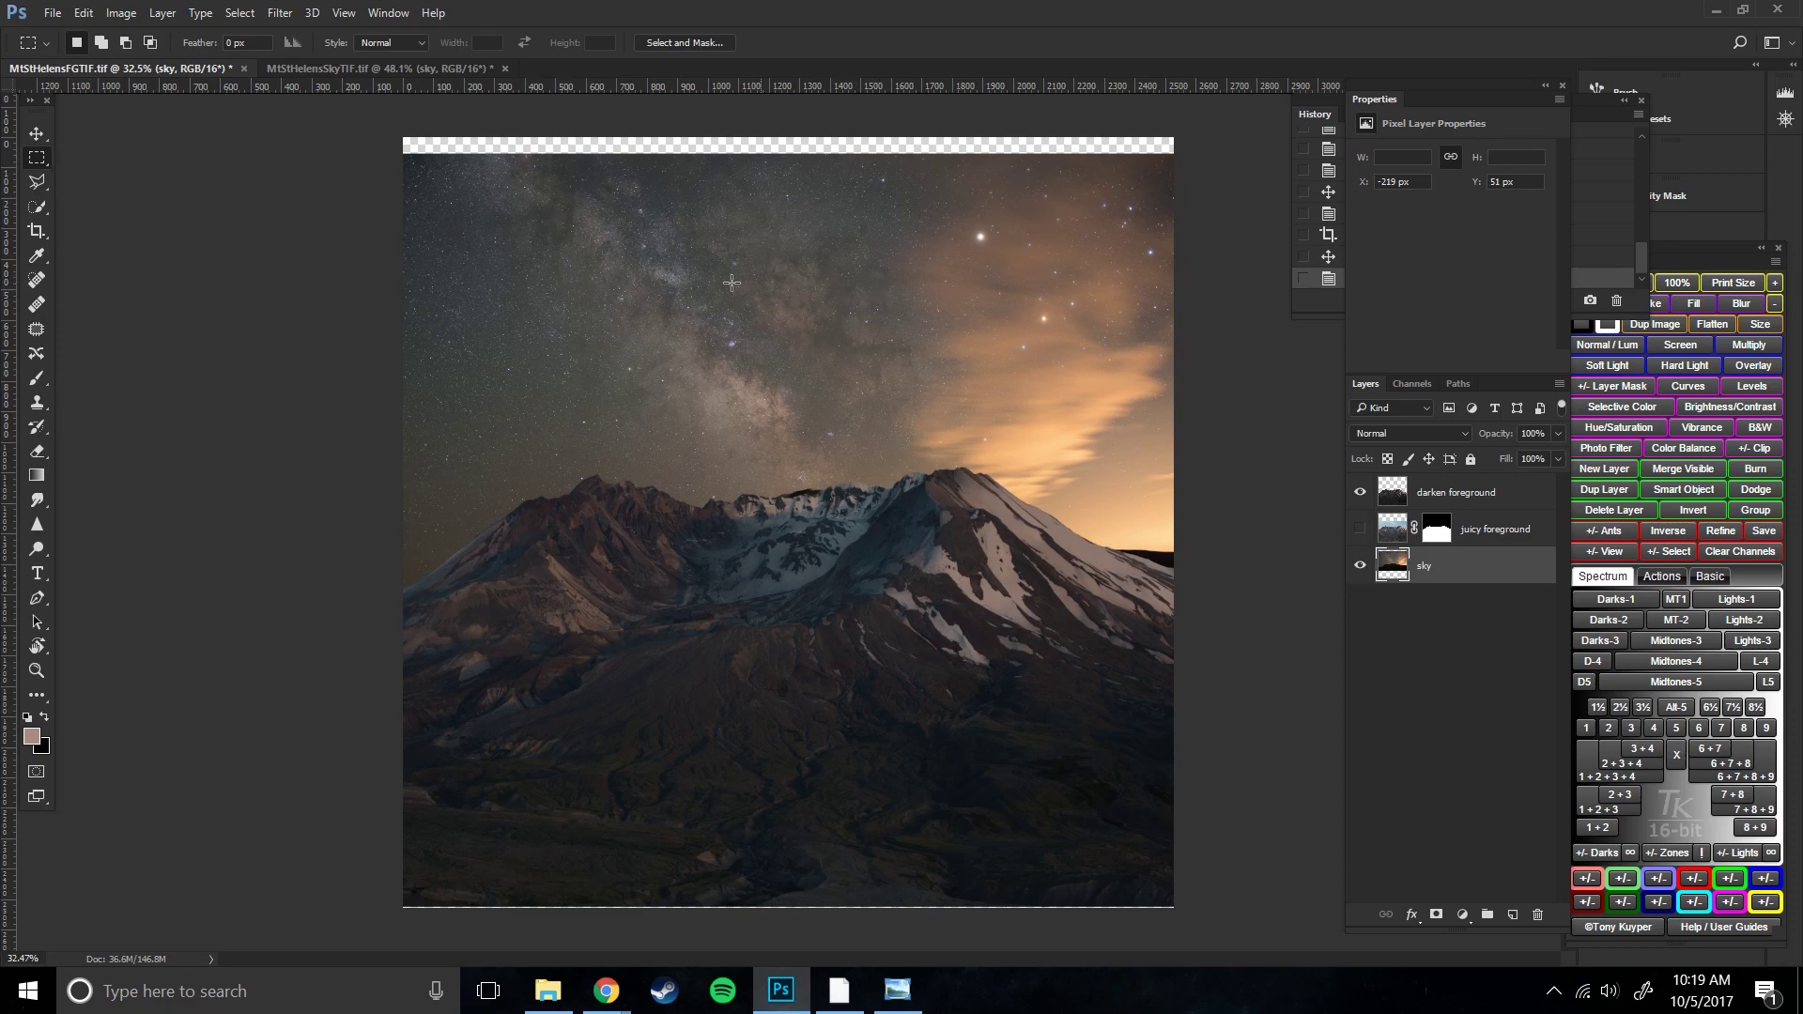
{"action": "left_click_drag", "start_coordinate": [356, 341], "coordinate": [1287, 124]}
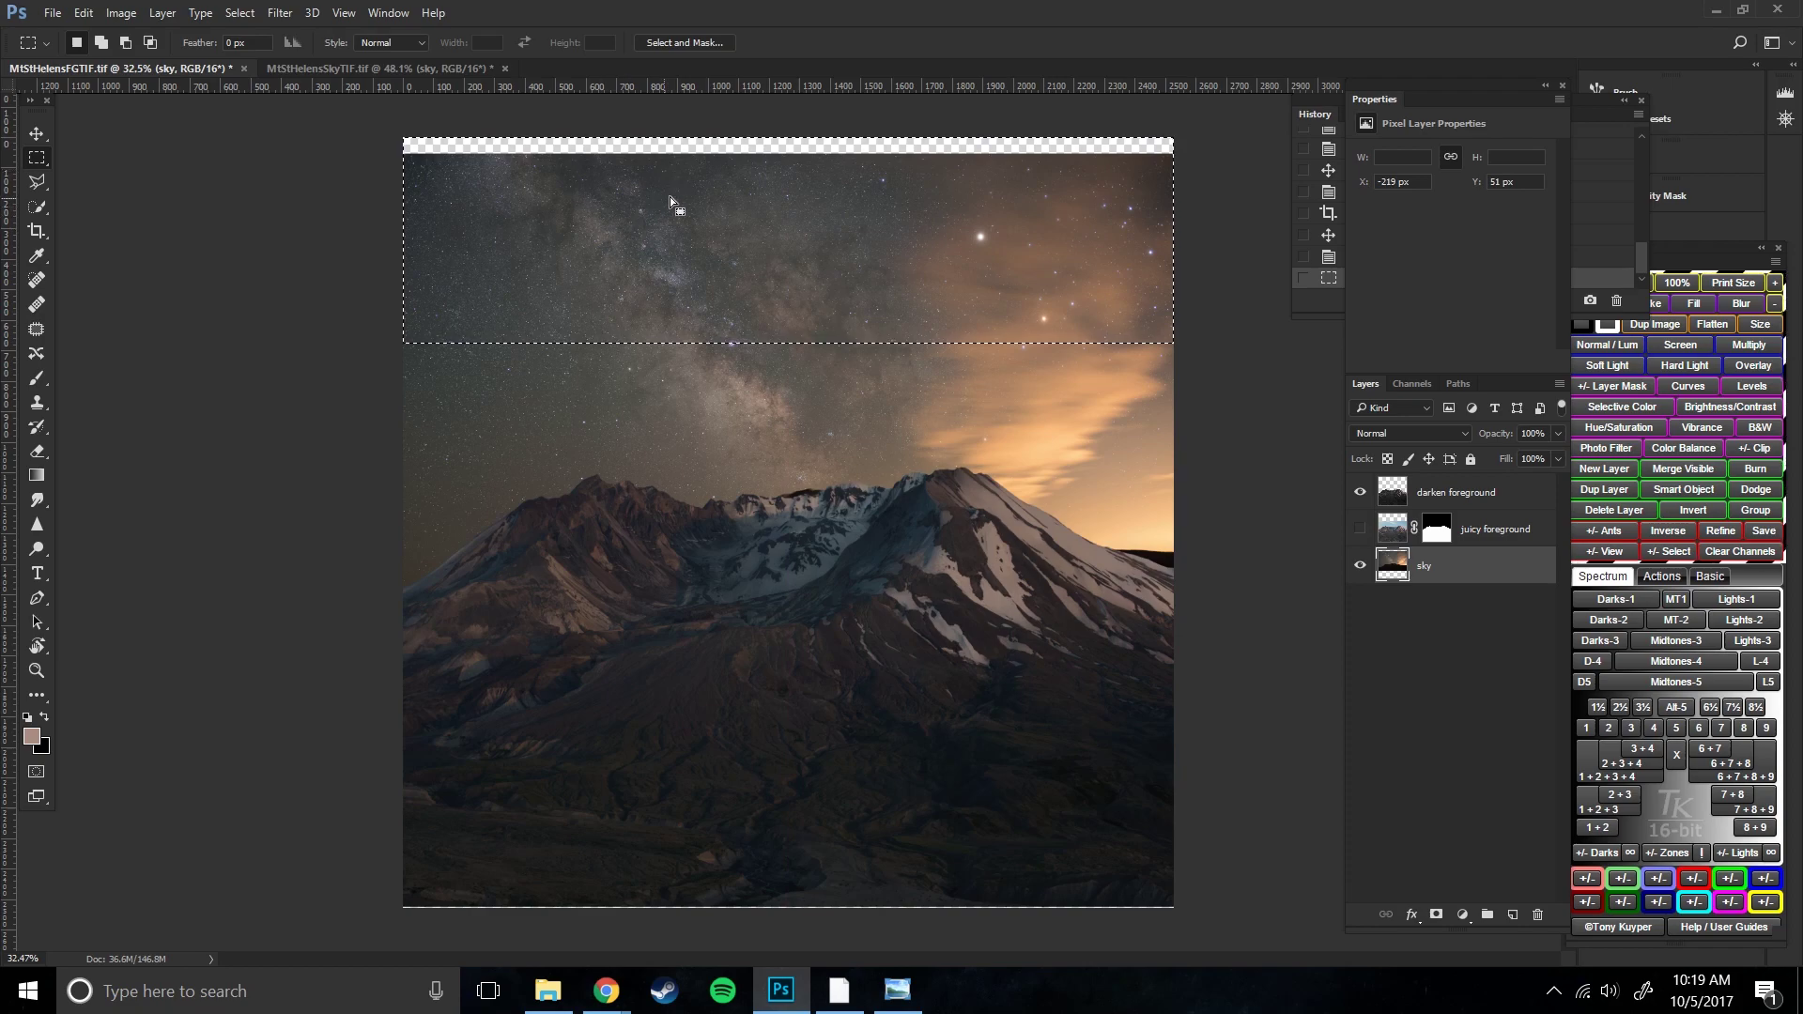
{"action": "key", "text": "ctrl+d"}
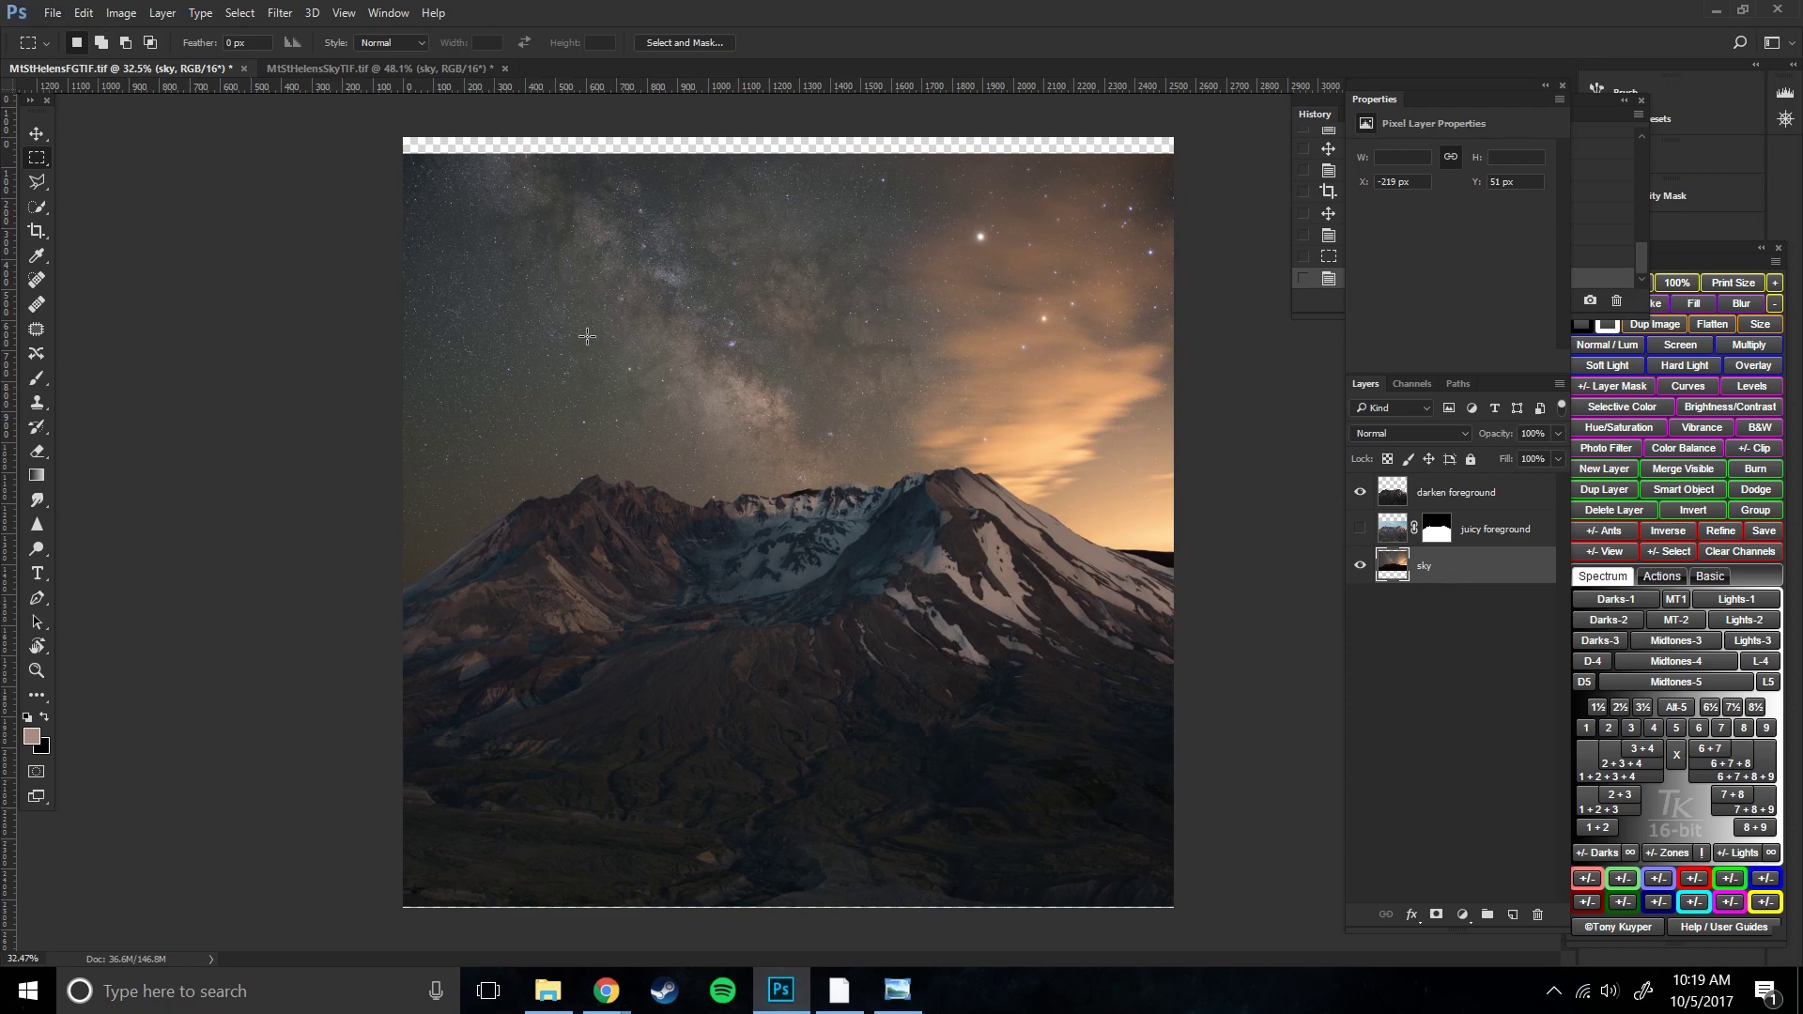
- Try to stretch the whole sky layer upward to about 115% height with Free Transform
{"action": "key", "text": "ctrl+t"}
{"action": "left_click_drag", "start_coordinate": [759, 152], "coordinate": [763, 67]}
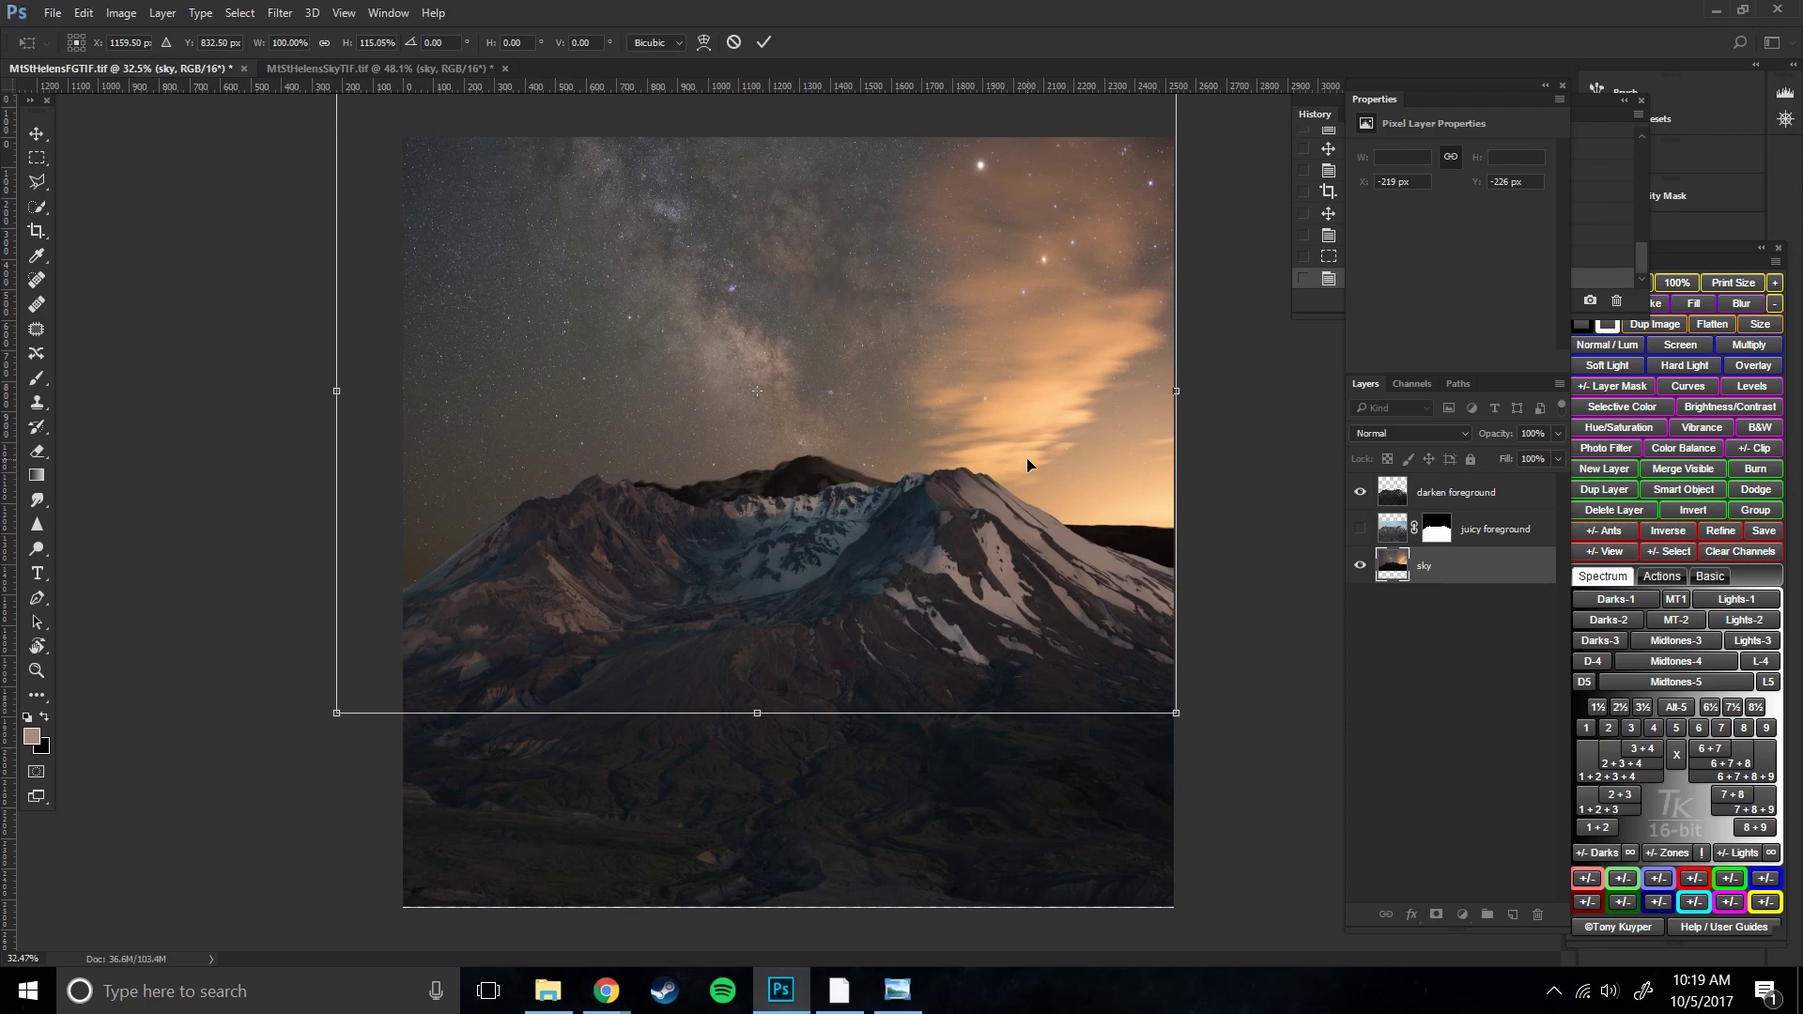
{"action": "key", "text": "Return"}
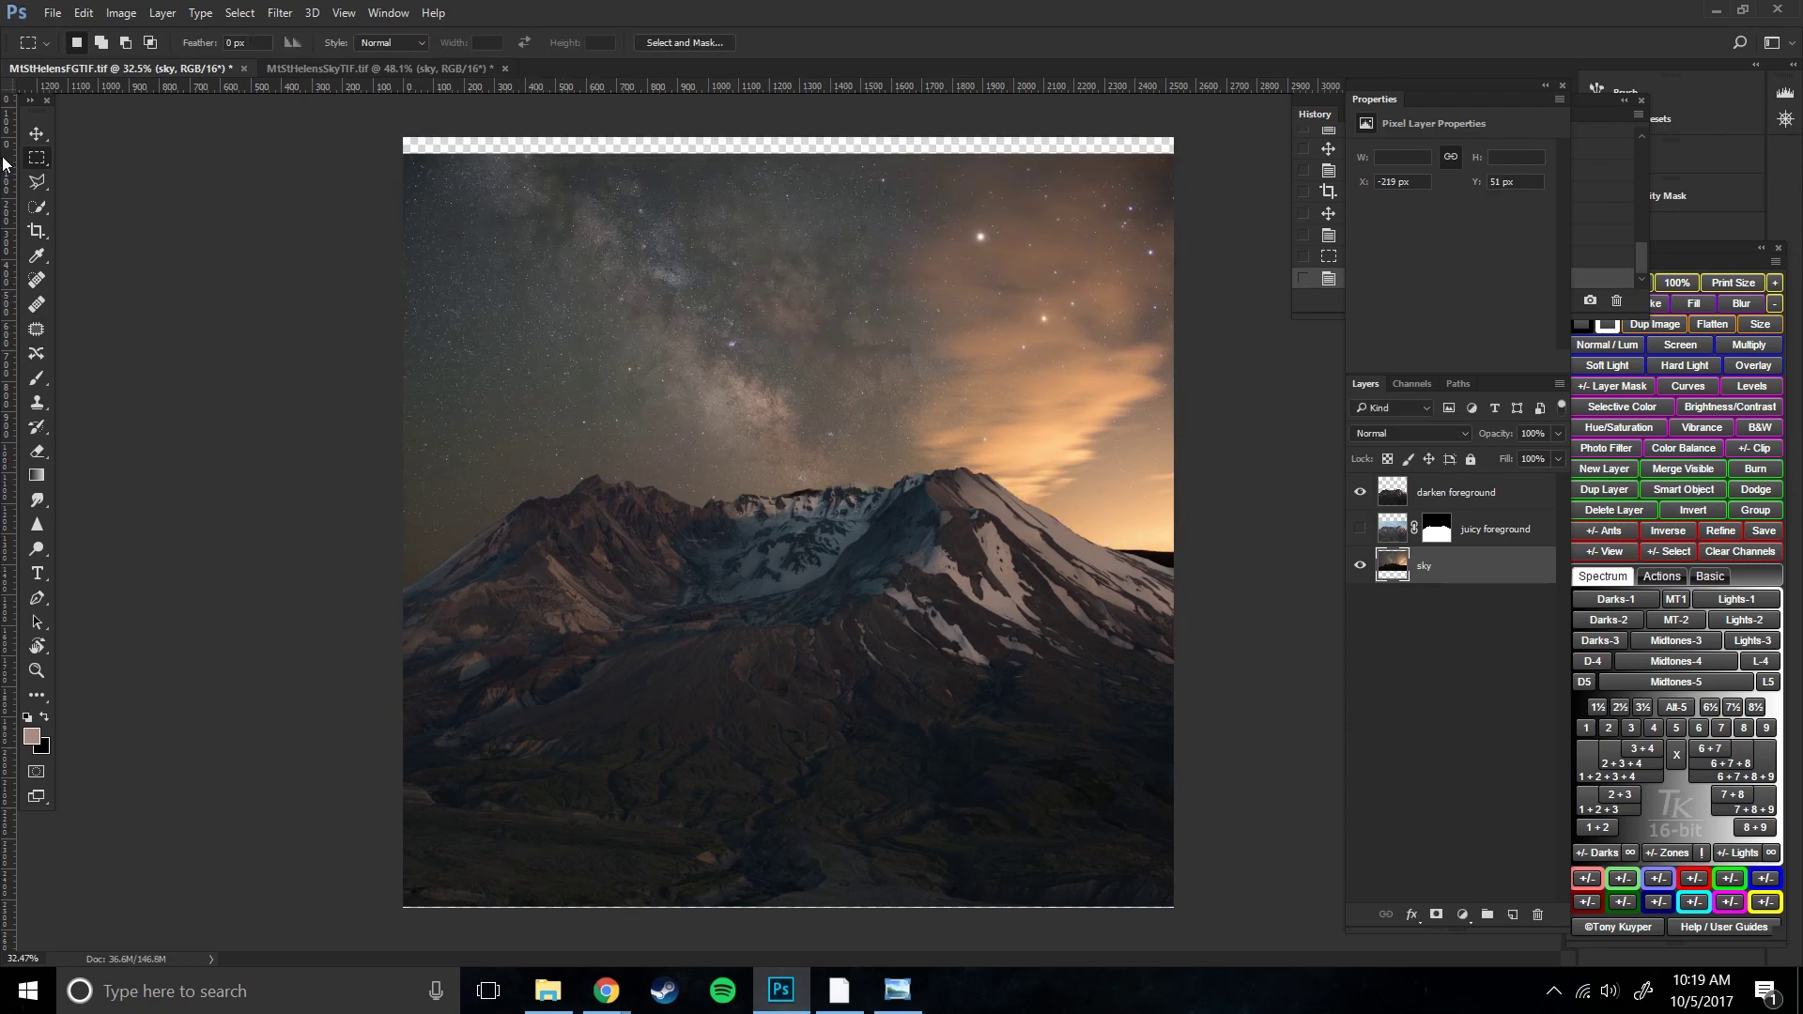
- Marquee-select the upper sky across the full width and stretch it upward to about 111% height, covering the transparent strip
{"action": "left_click_drag", "start_coordinate": [1184, 323], "coordinate": [911, 222]}
{"action": "left_click_drag", "start_coordinate": [1191, 322], "coordinate": [364, 142]}
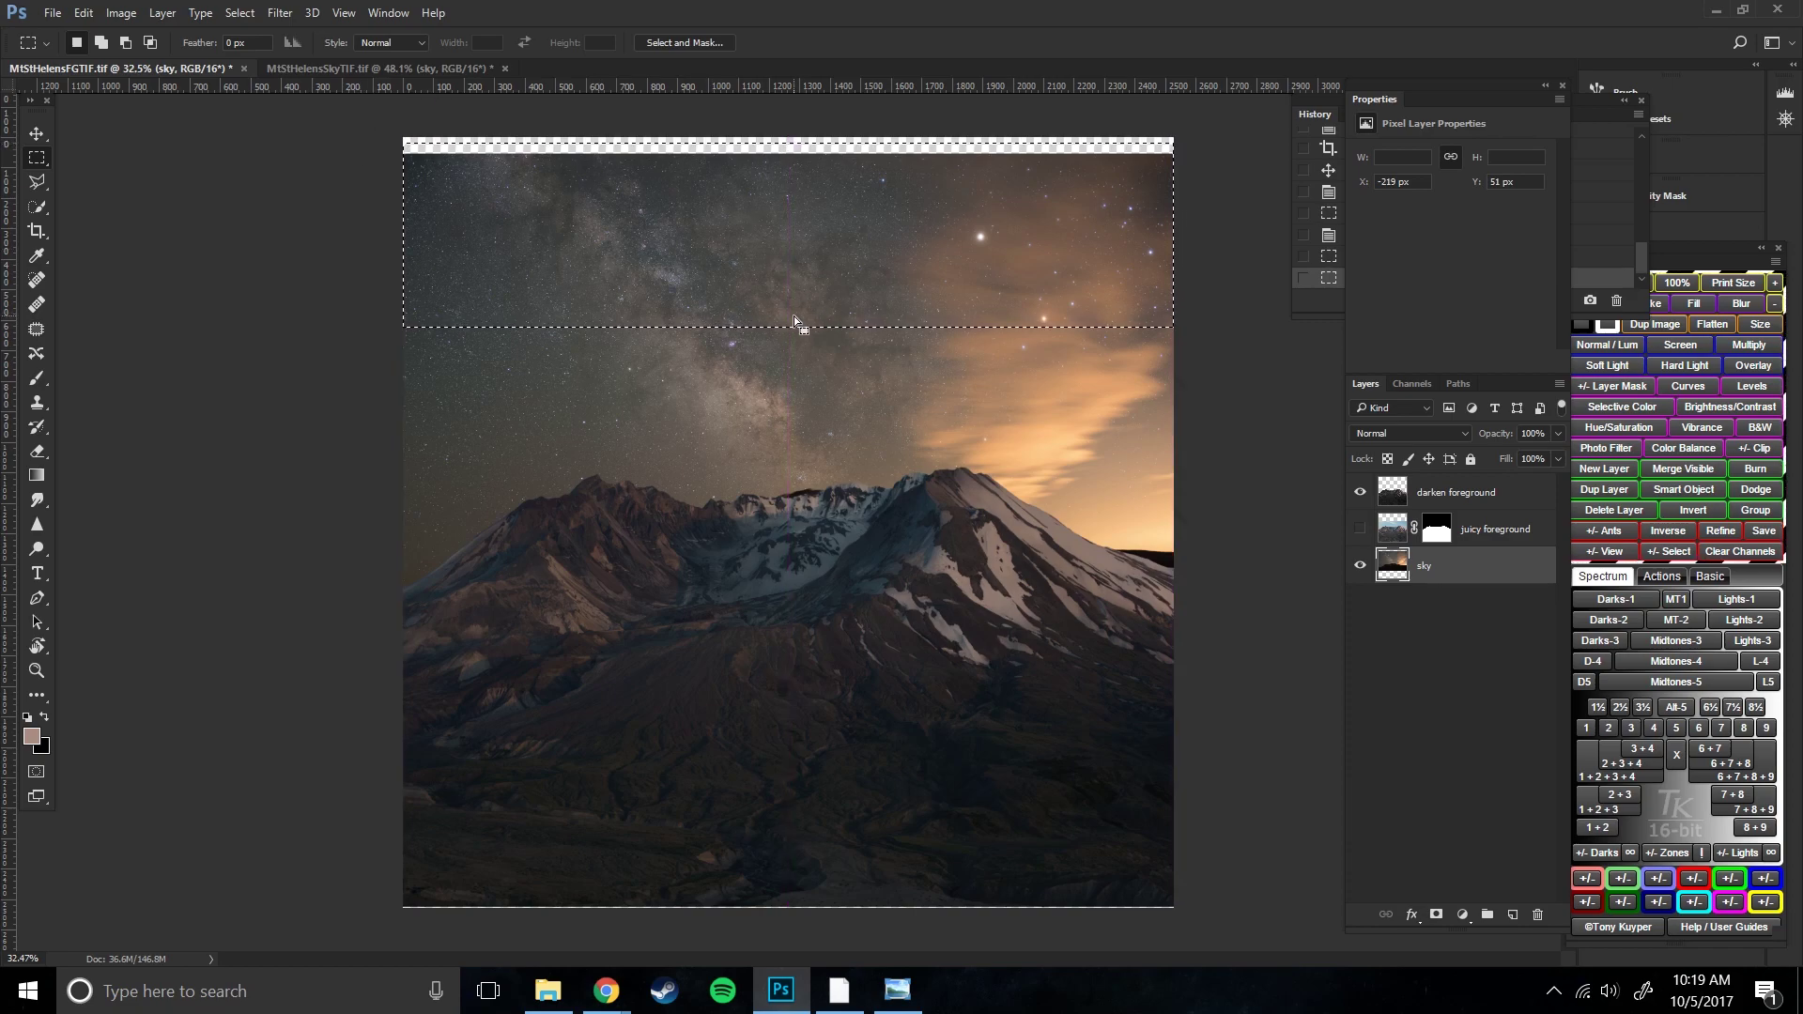
{"action": "key", "text": "ctrl+t"}
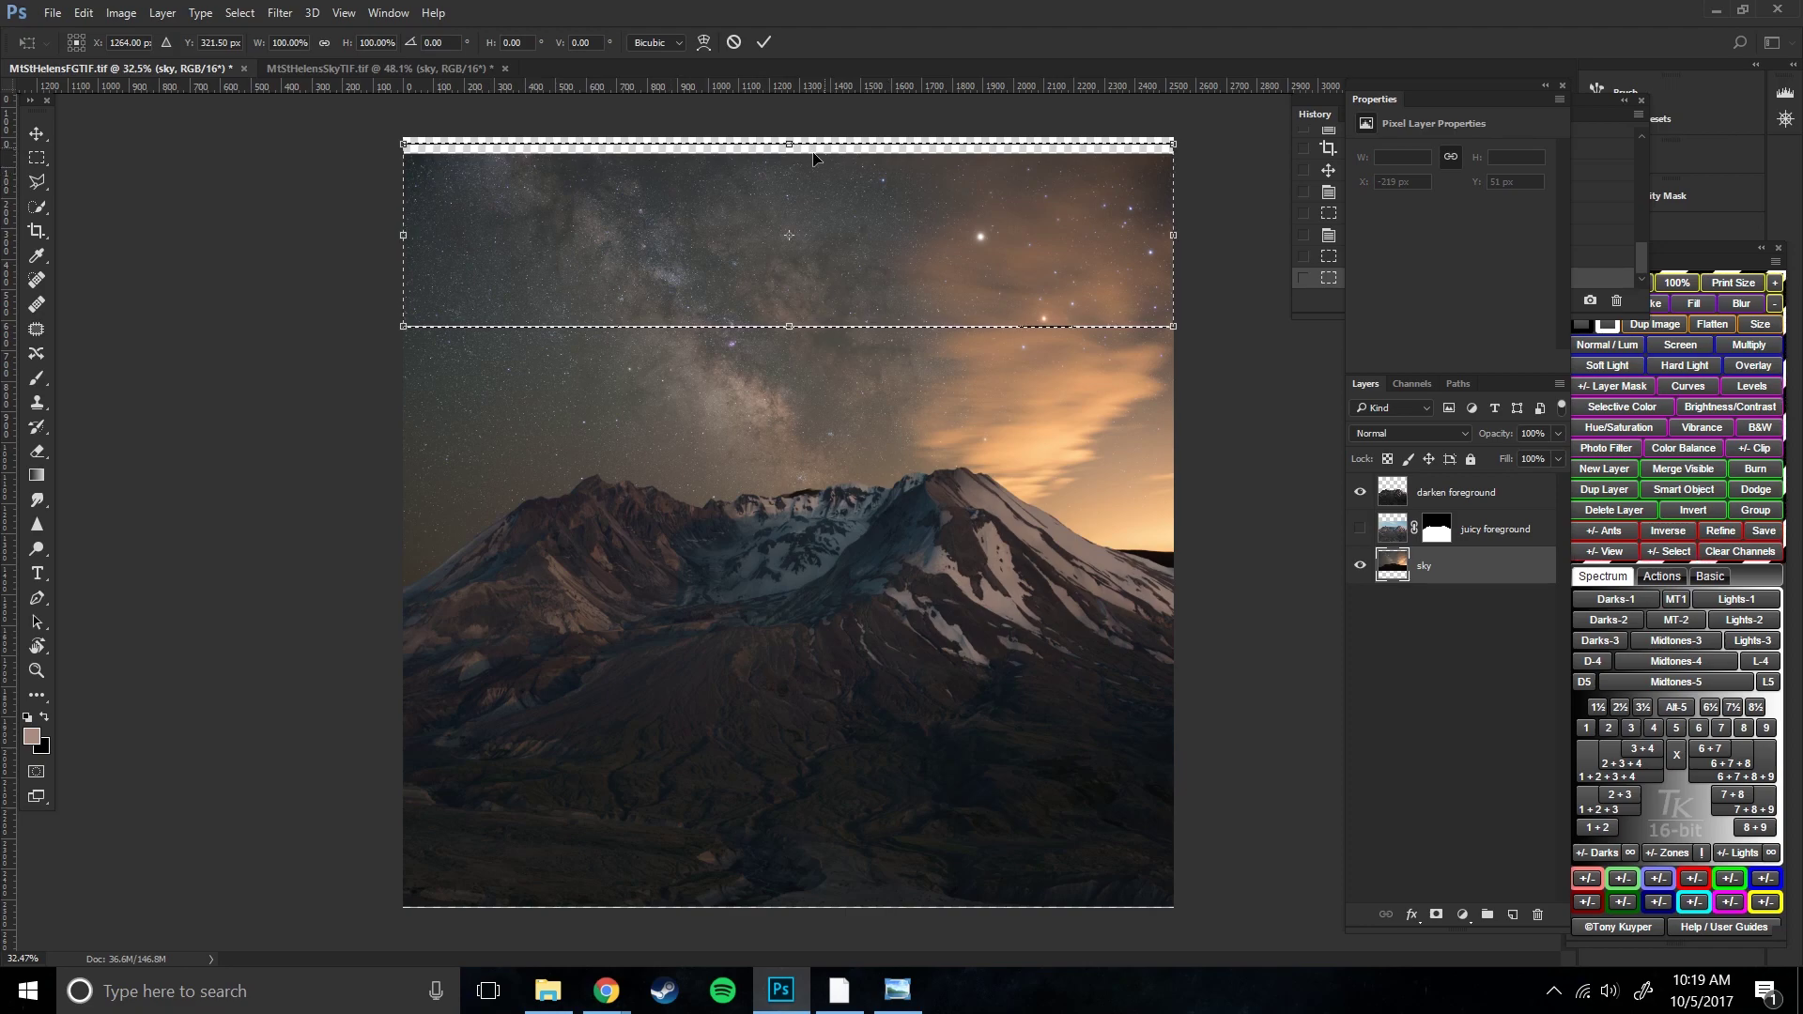
{"action": "left_click_drag", "start_coordinate": [789, 144], "coordinate": [788, 126]}
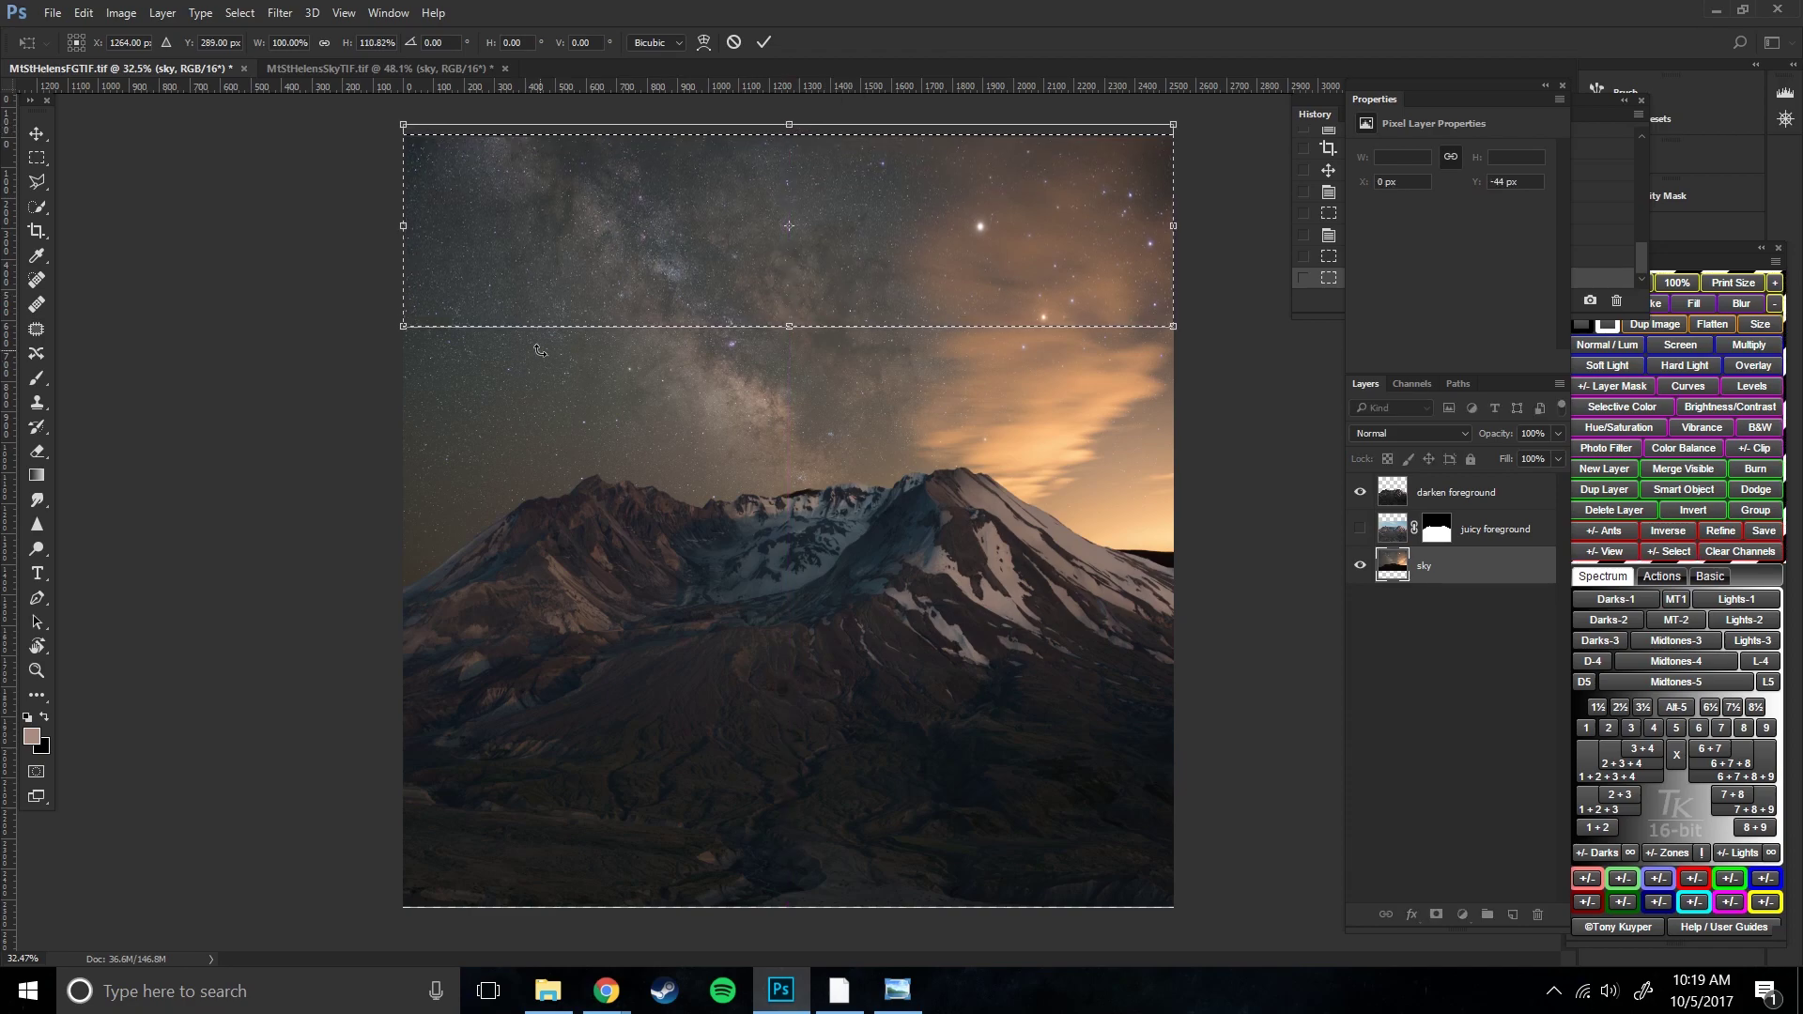
{"action": "key", "text": "Return"}
- Compare the sky before and after the stretch by undoing and redoing it, and clear the selection
{"action": "key", "text": "ctrl+z"}
{"action": "key", "text": "ctrl+z"}
{"action": "key", "text": "ctrl+z"}
{"action": "key", "text": "ctrl+z"}
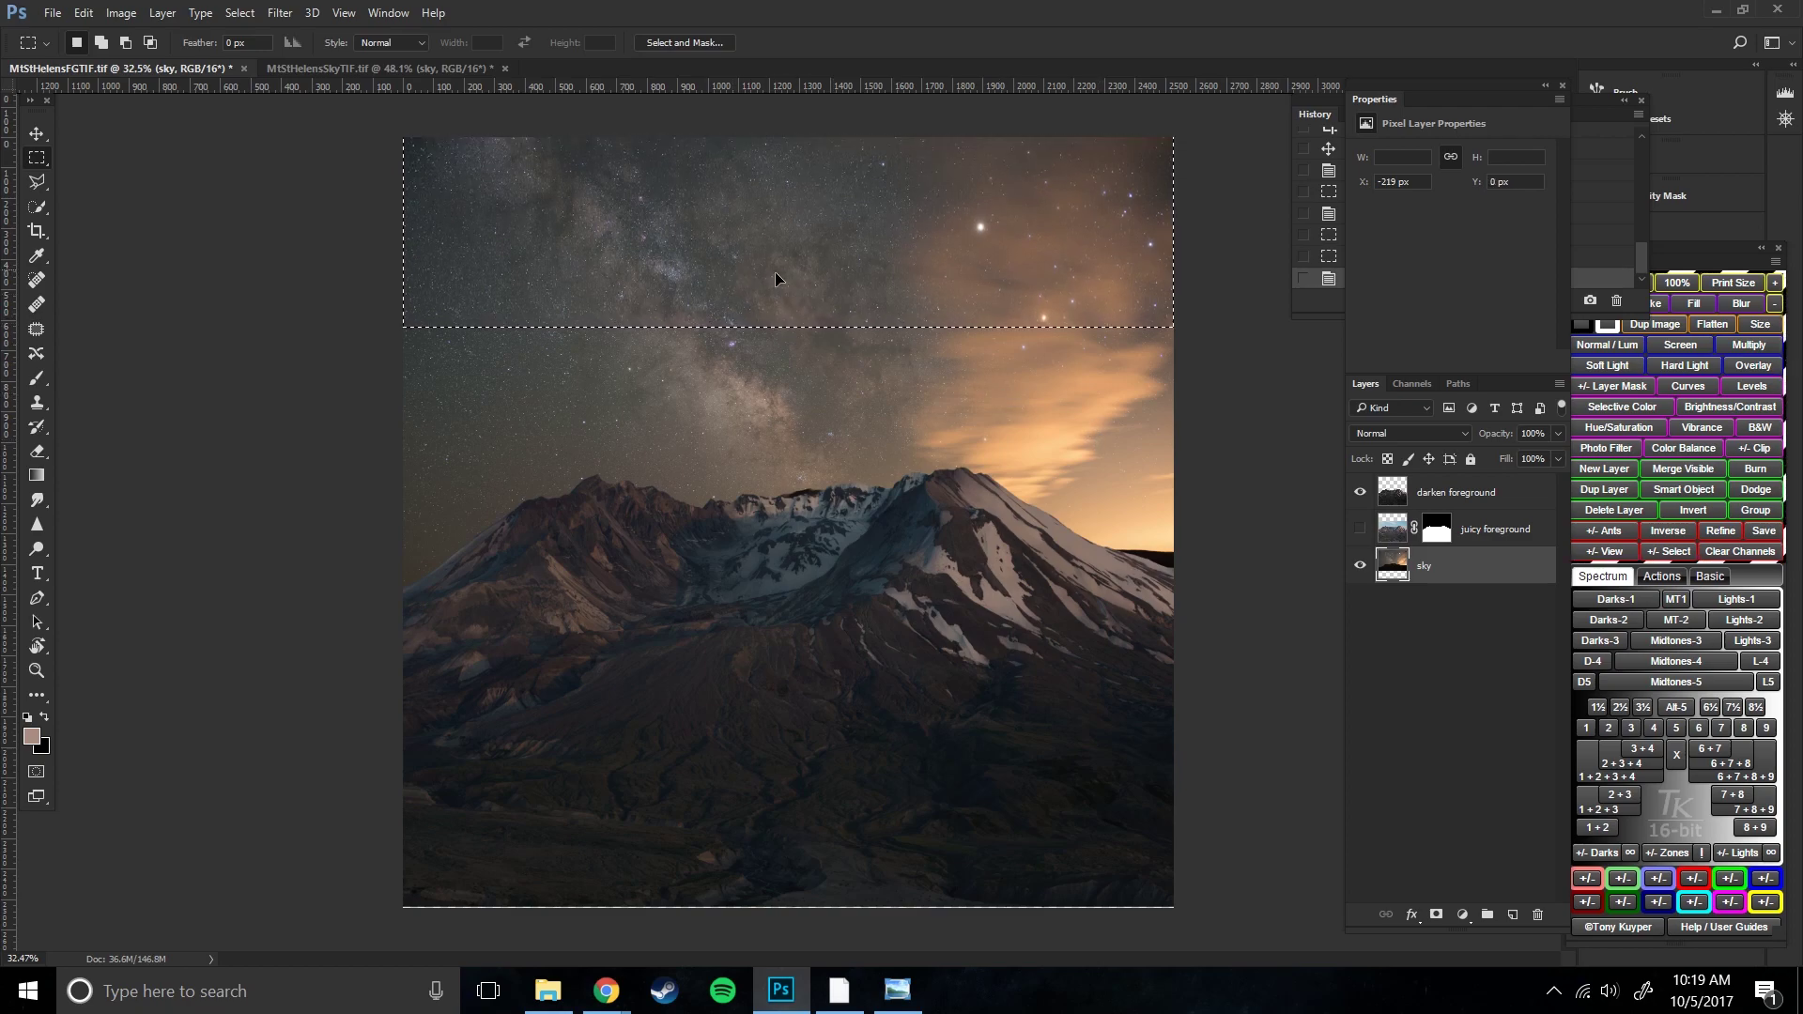
{"action": "left_click", "coordinate": [782, 273]}
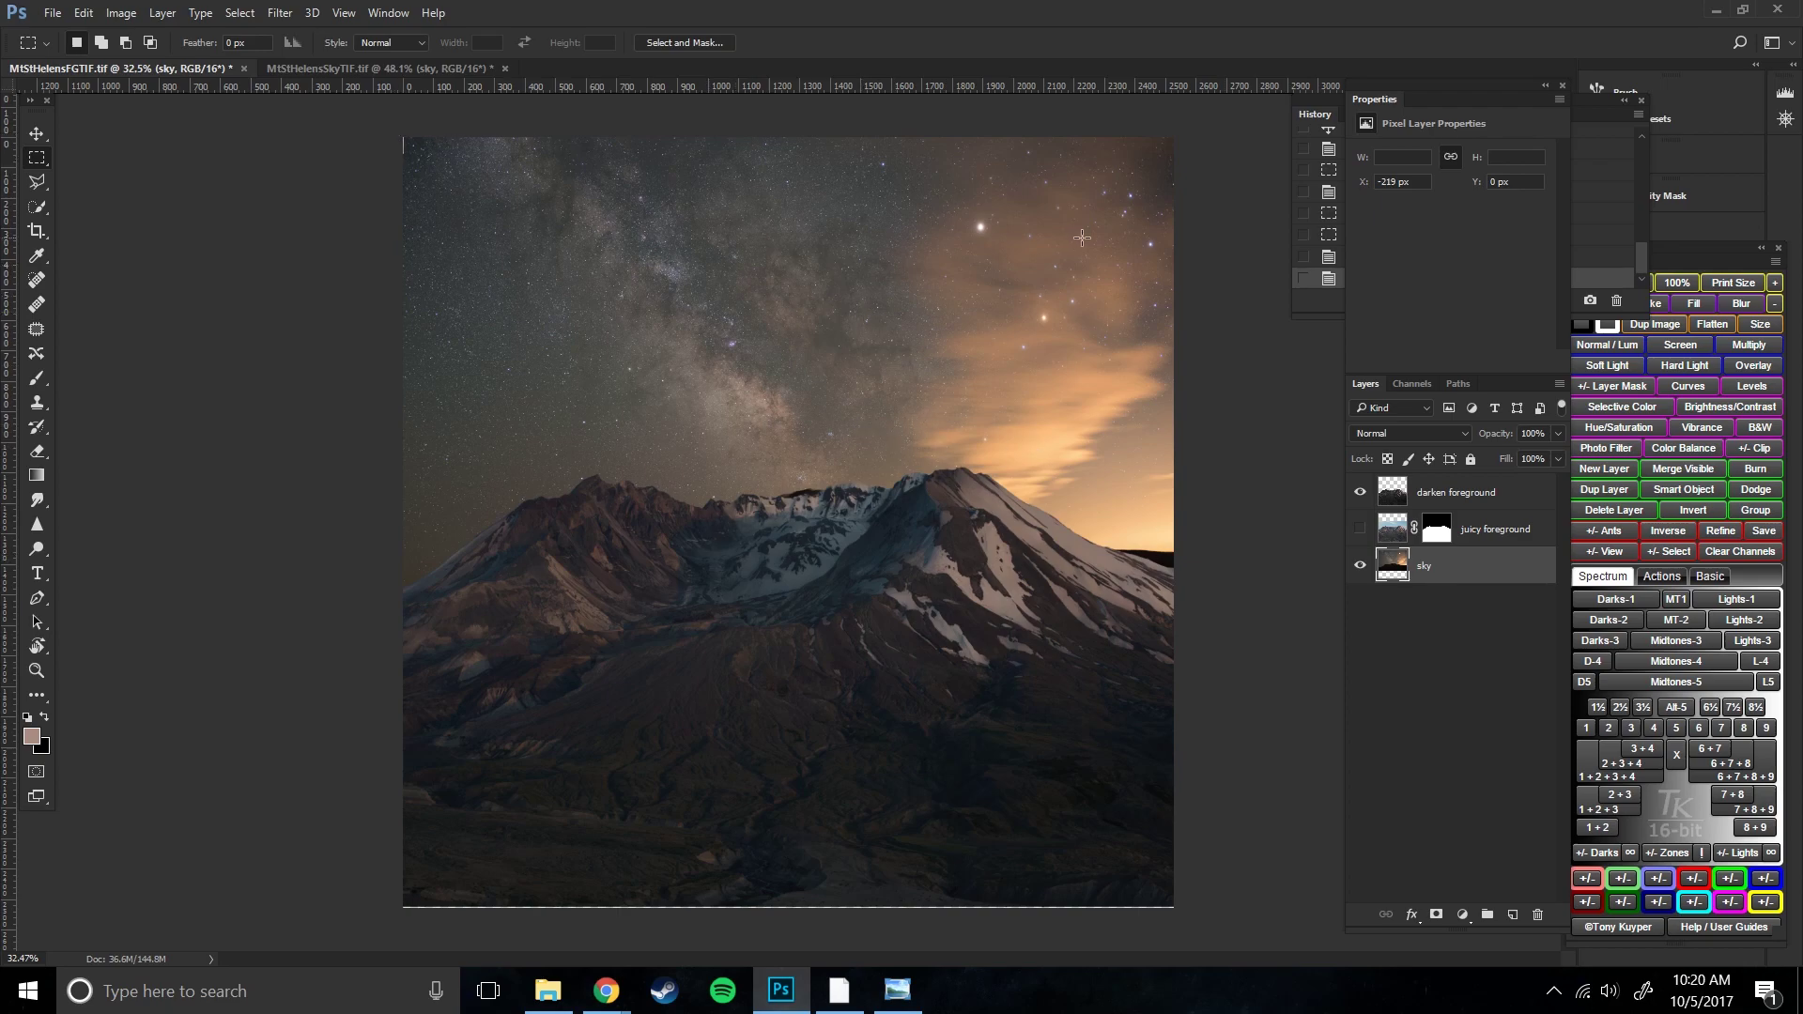
- Examine the leftover dark ridge above the crater rim at 100% and look through the Healing Brush and Spot Healing Brush tools
{"action": "key", "text": "ctrl+1"}
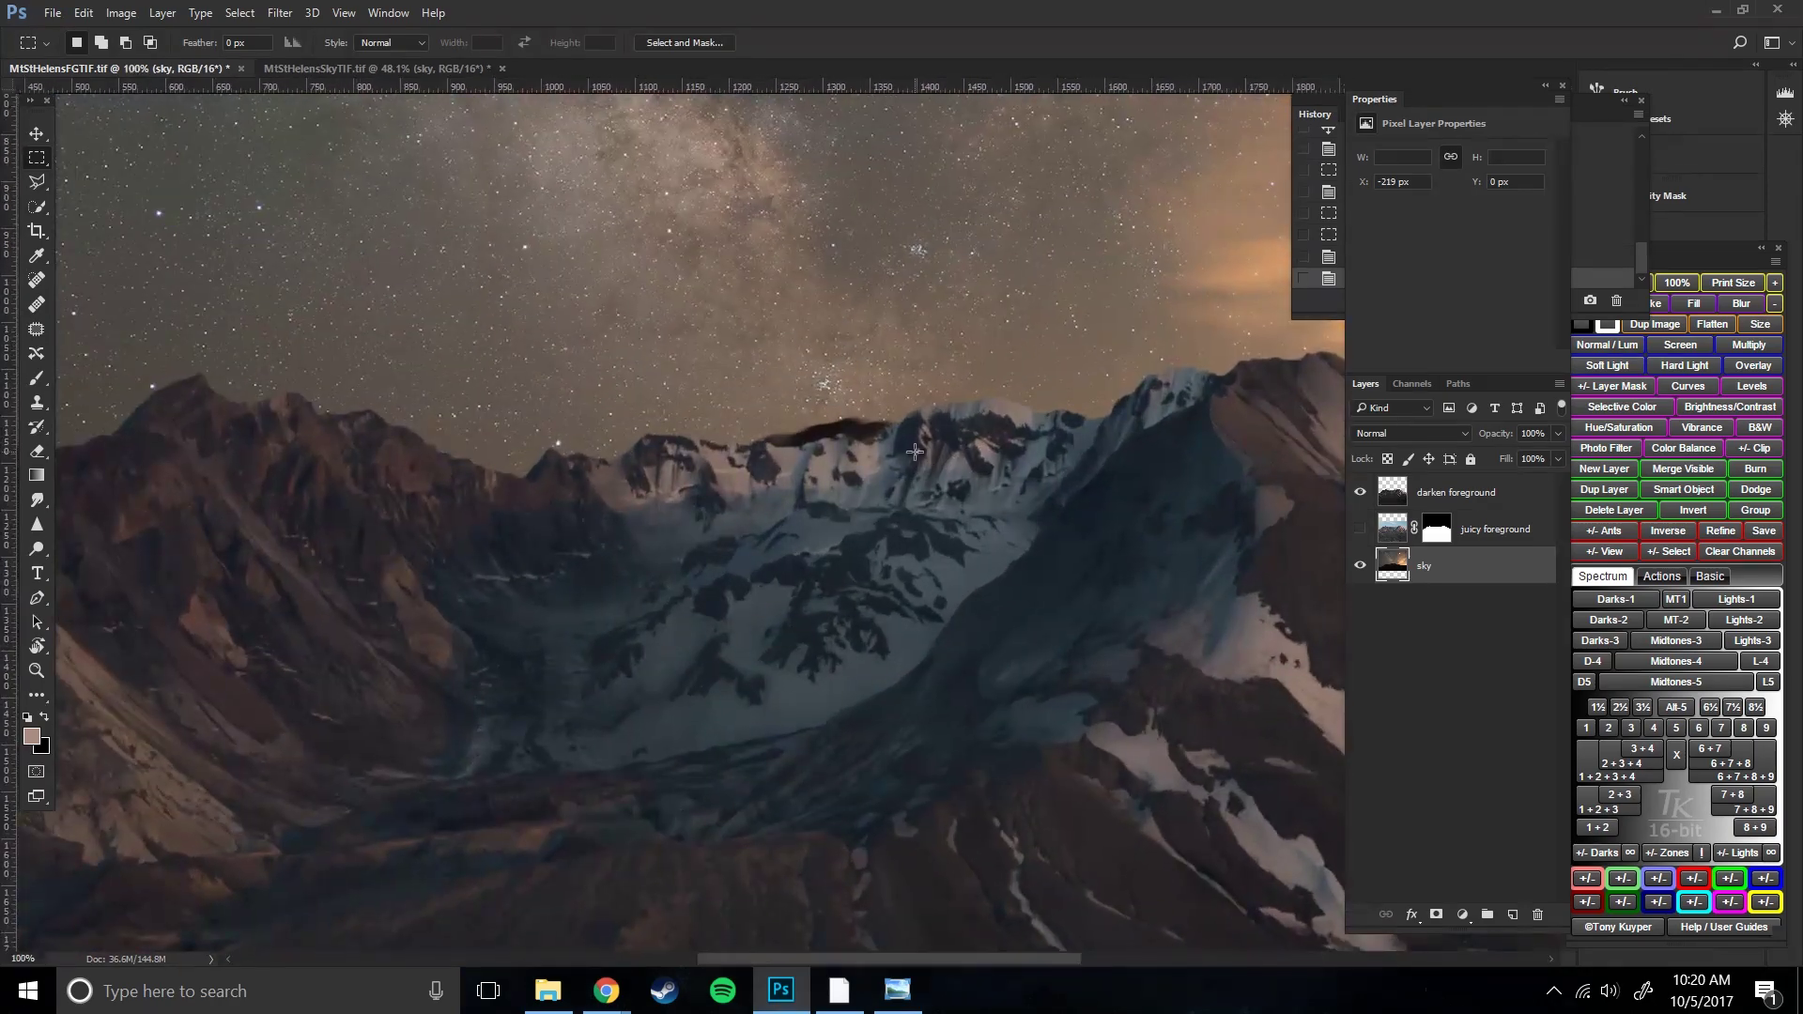
{"action": "key", "text": "ctrl+plus"}
{"action": "left_click_drag", "start_coordinate": [916, 451], "coordinate": [673, 352]}
{"action": "key", "text": "ctrl+plus"}
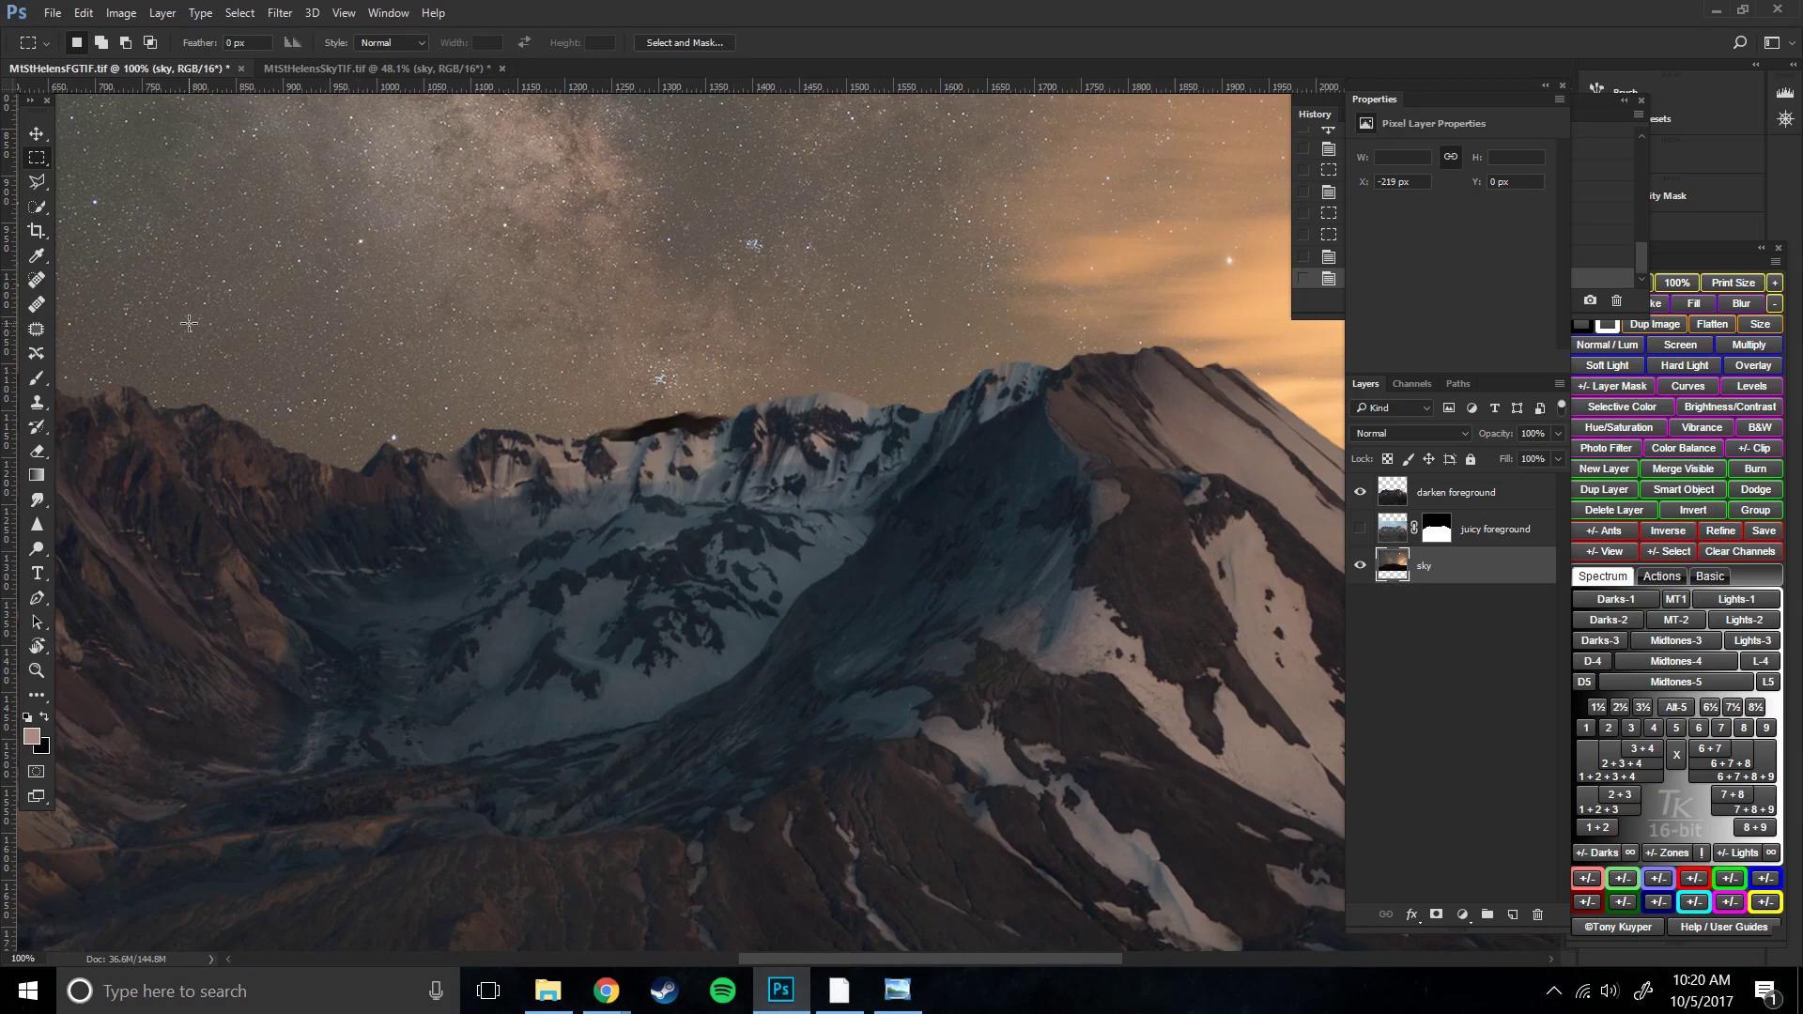
{"action": "left_click", "coordinate": [36, 305]}
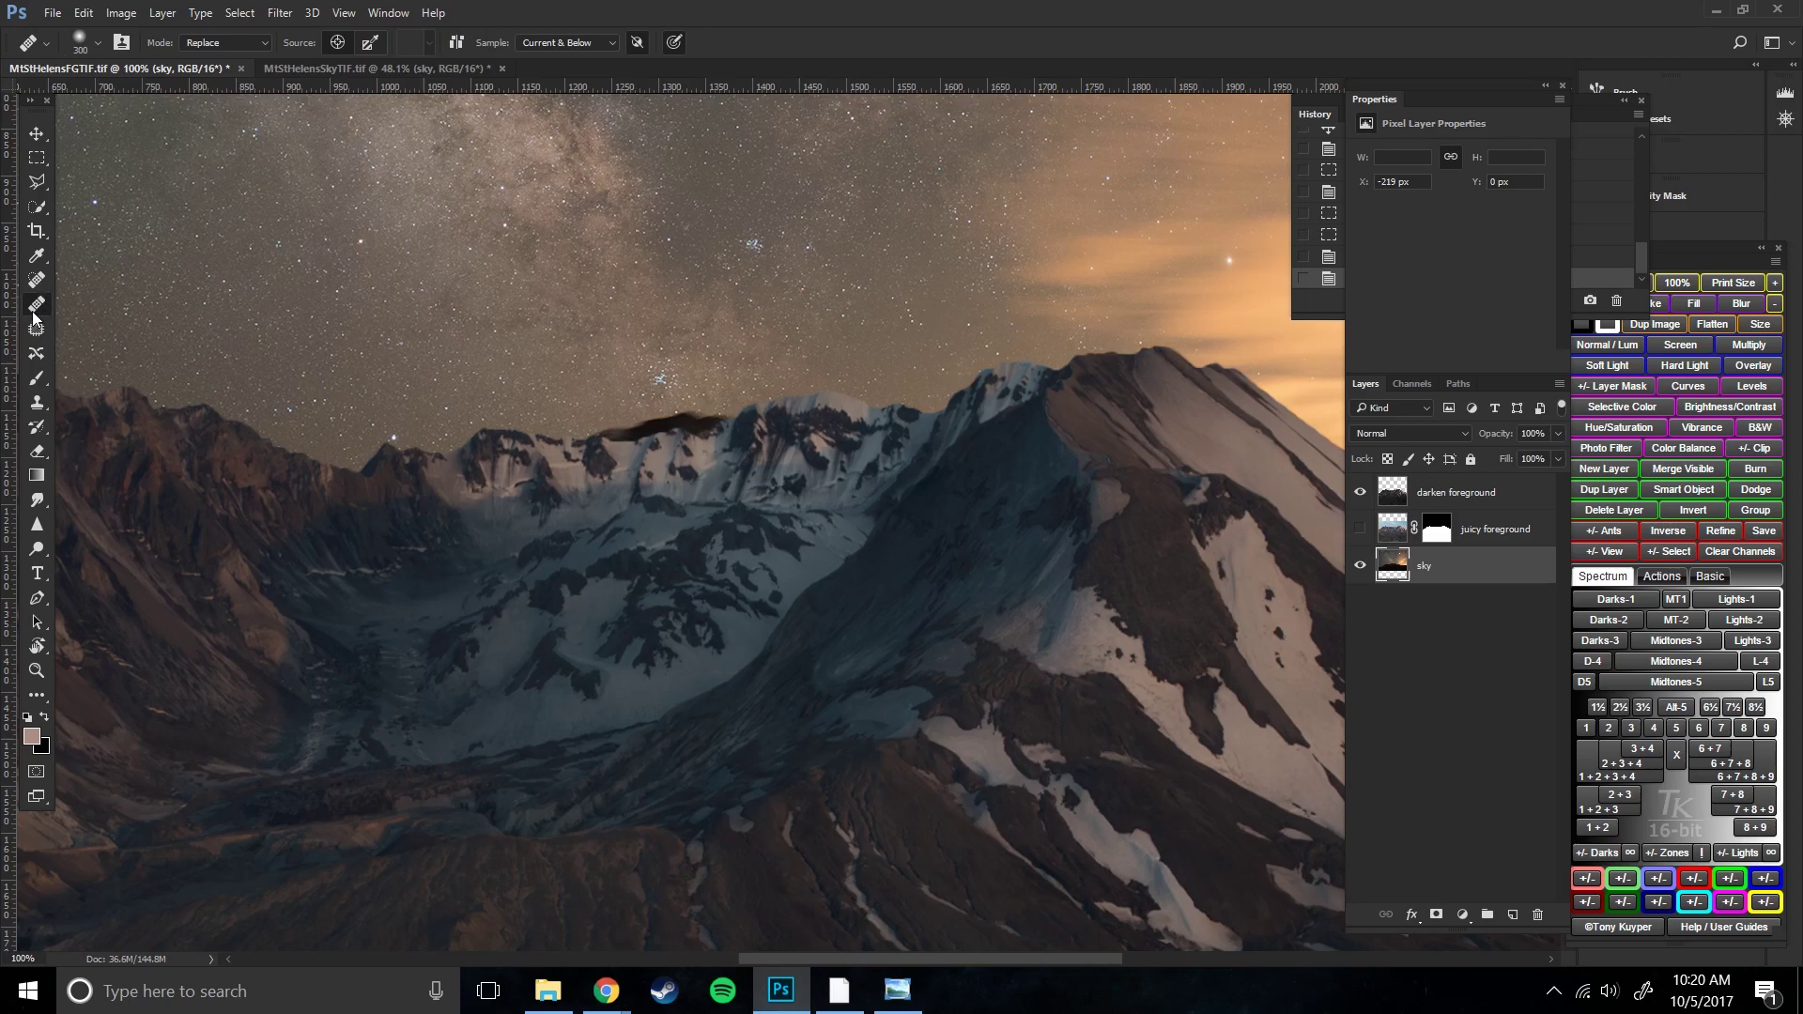
{"action": "left_click", "coordinate": [35, 137]}
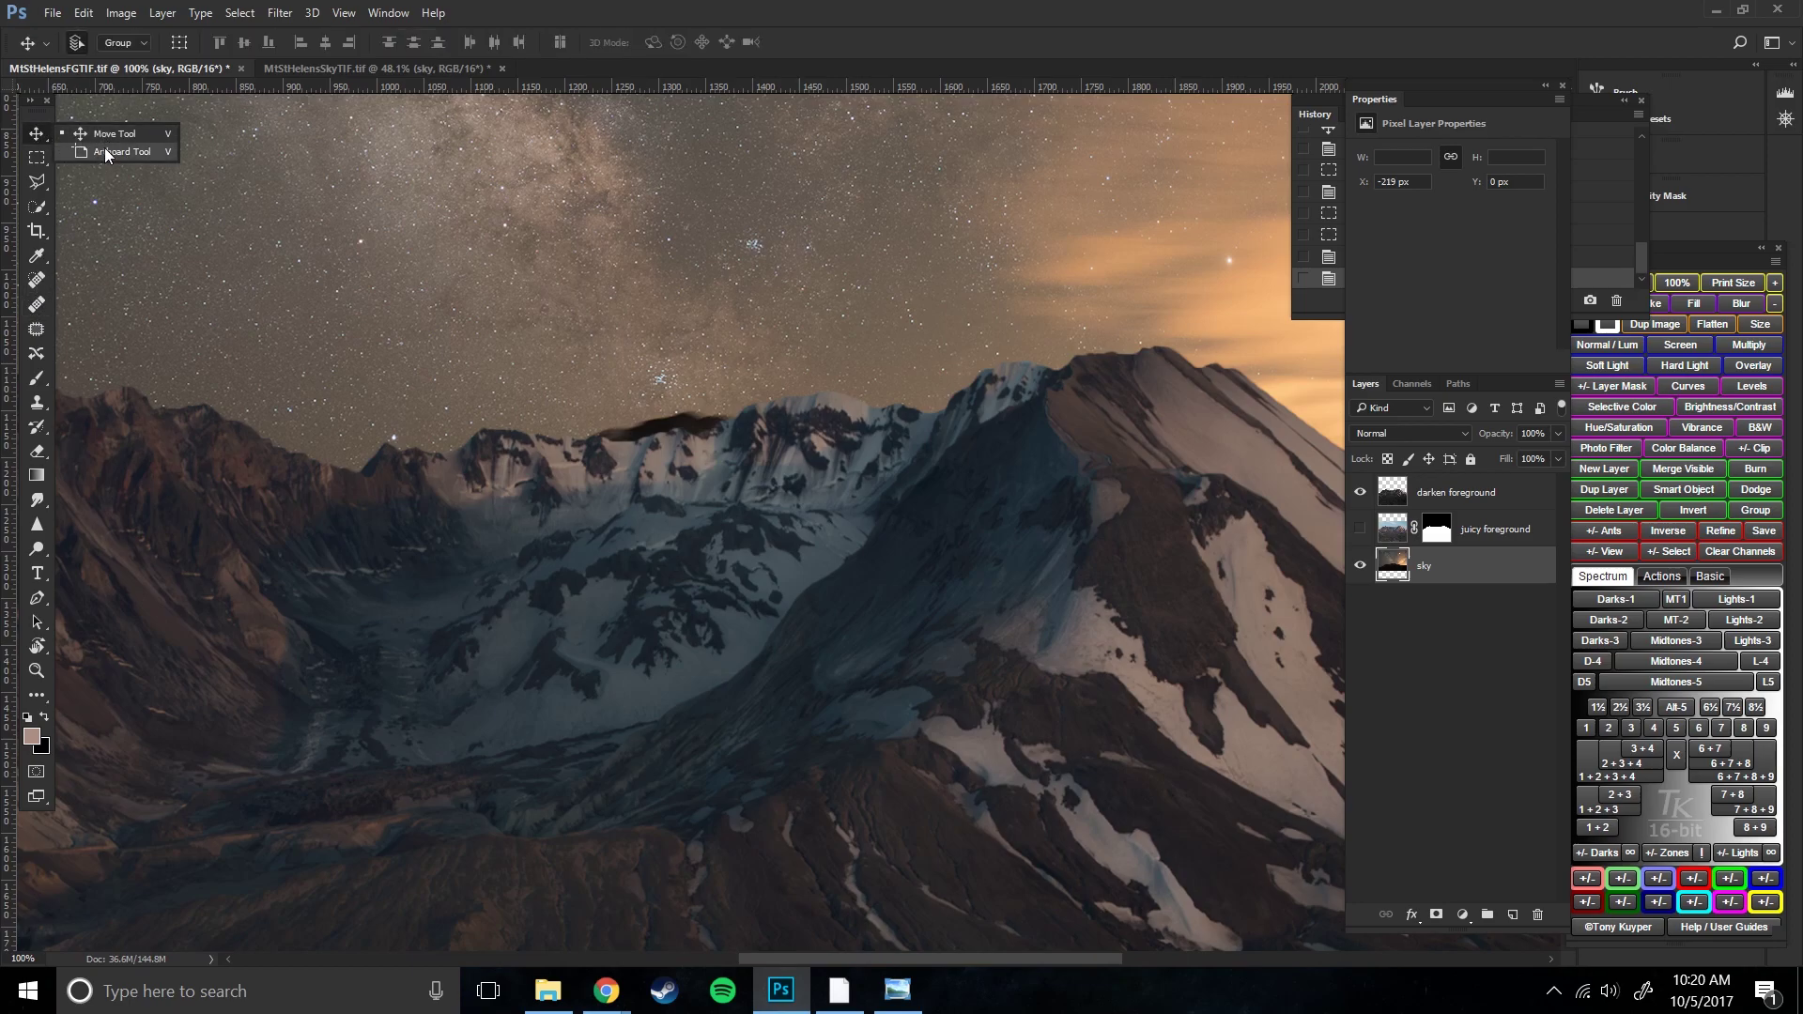
{"action": "left_click", "coordinate": [37, 279]}
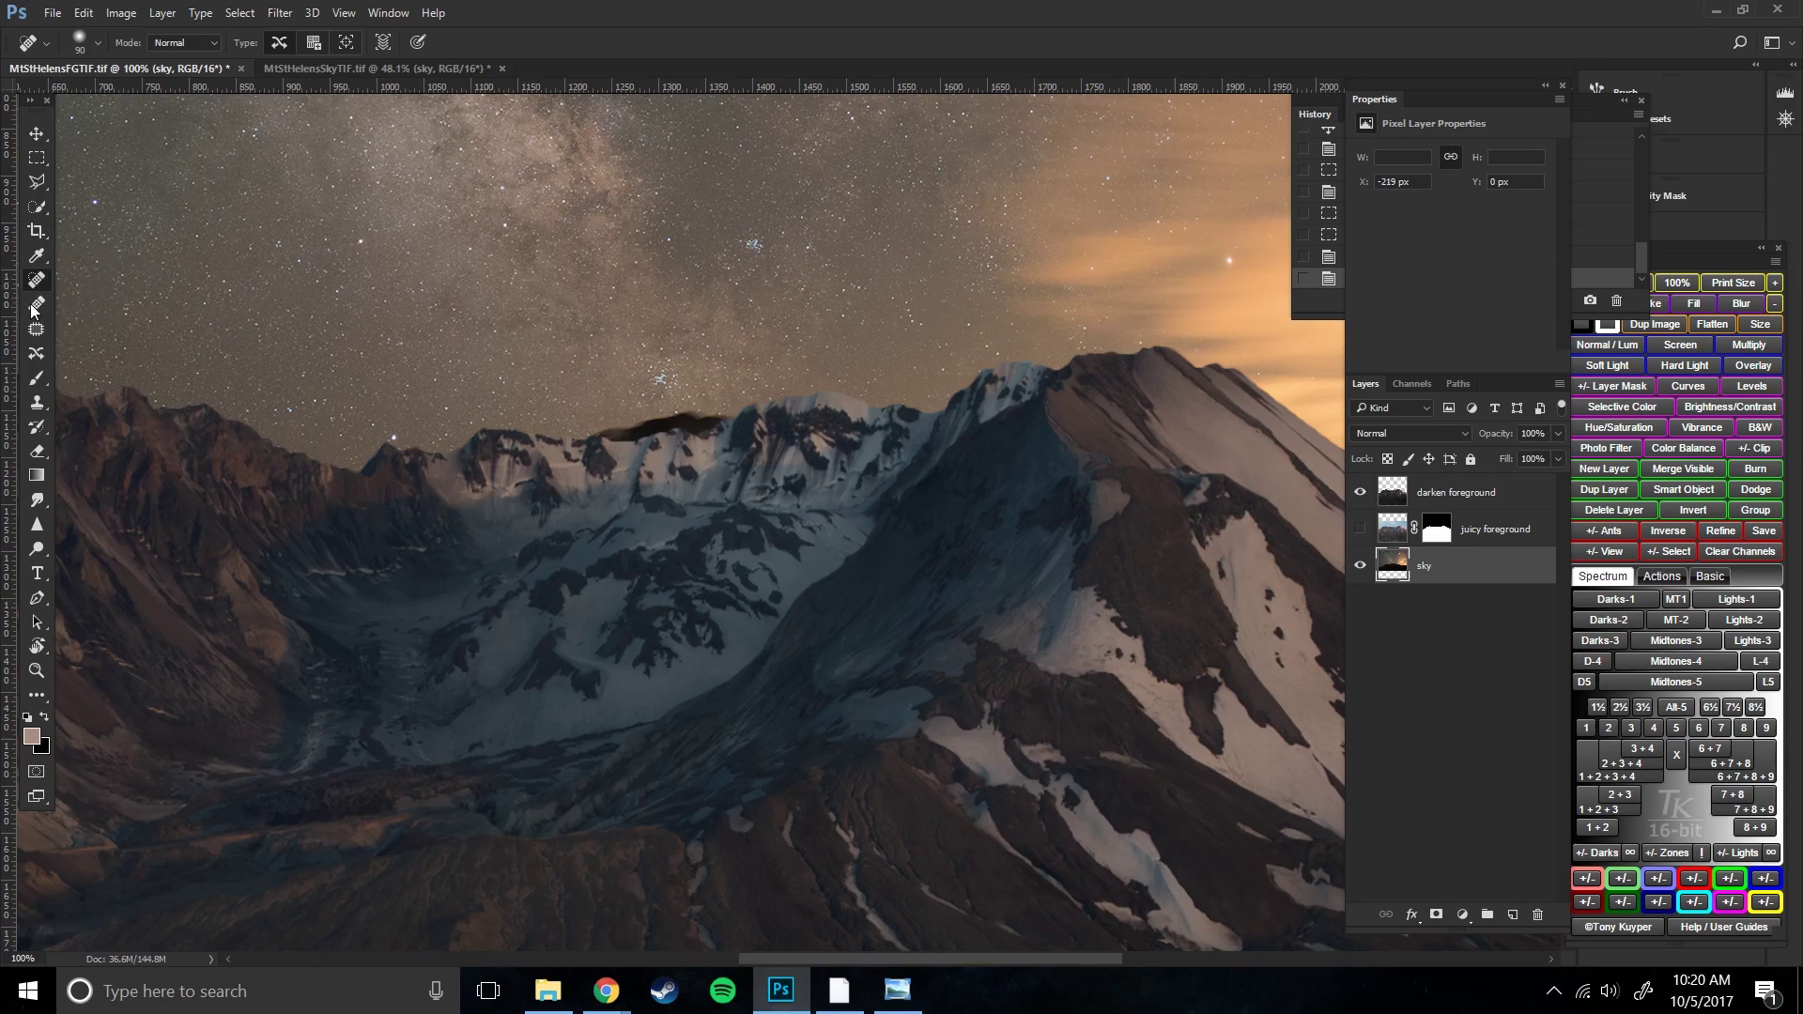
{"action": "left_click", "coordinate": [34, 306]}
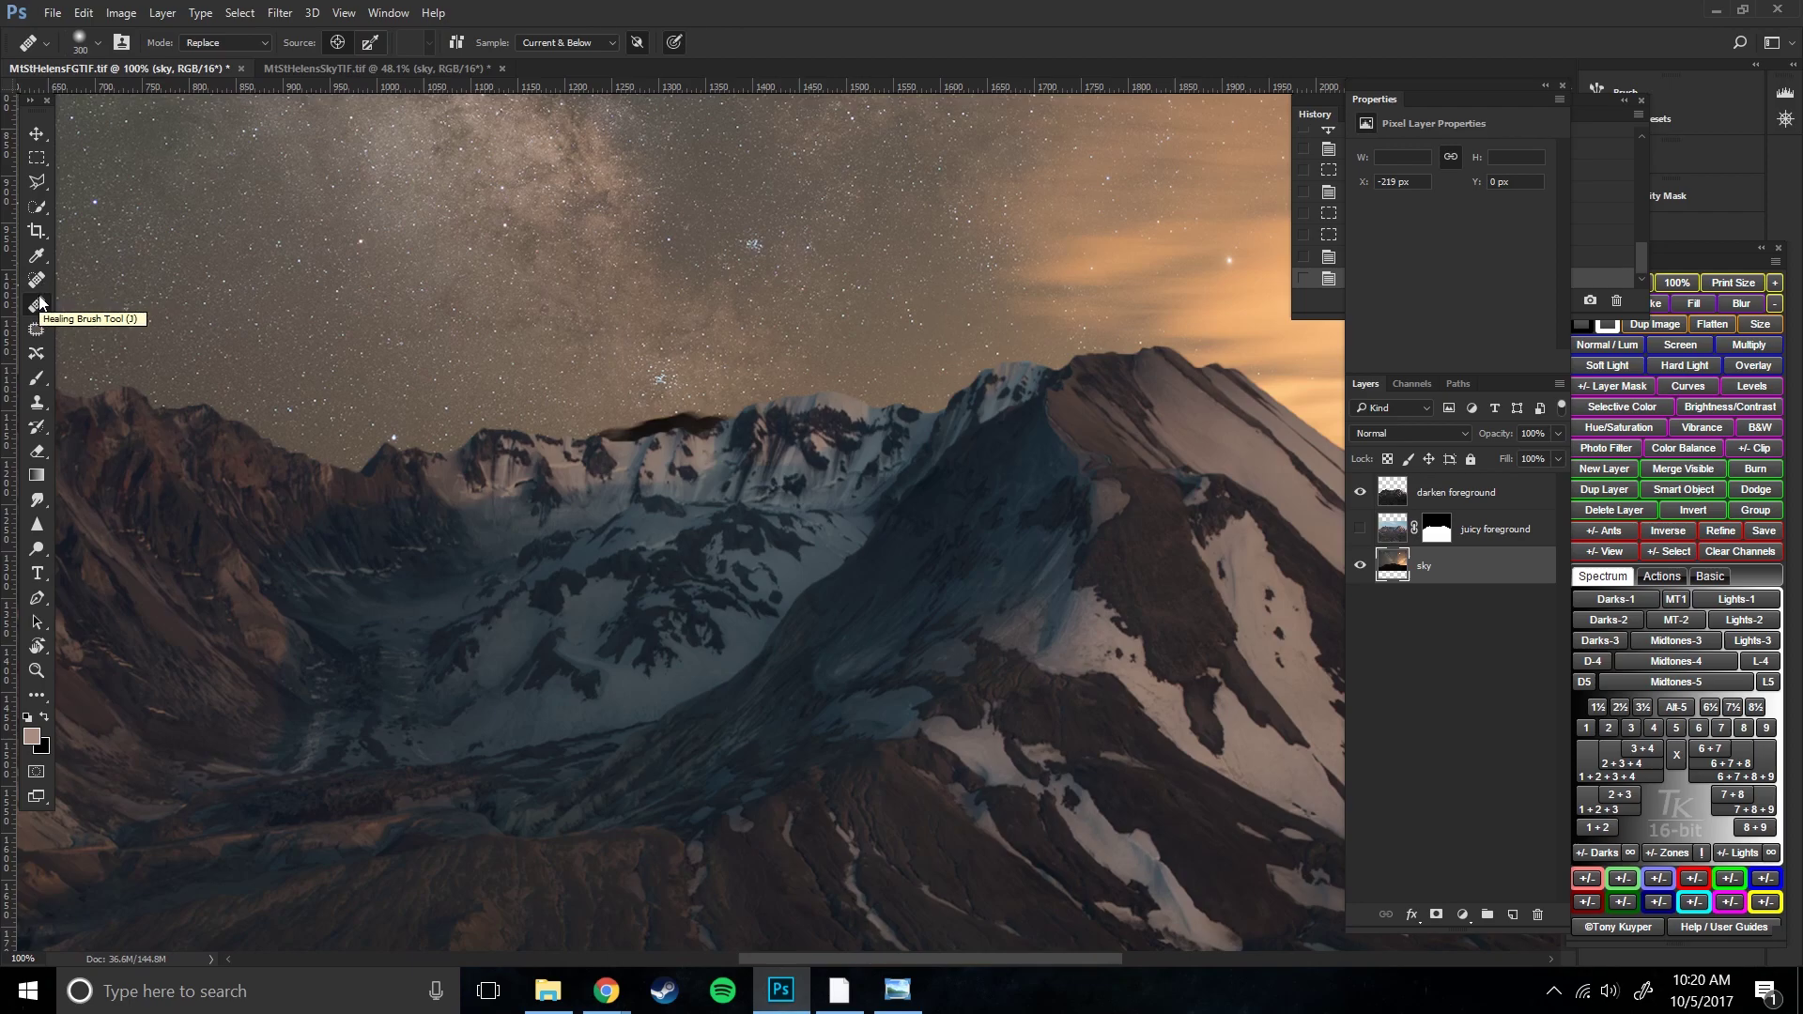
{"action": "left_click", "coordinate": [43, 279]}
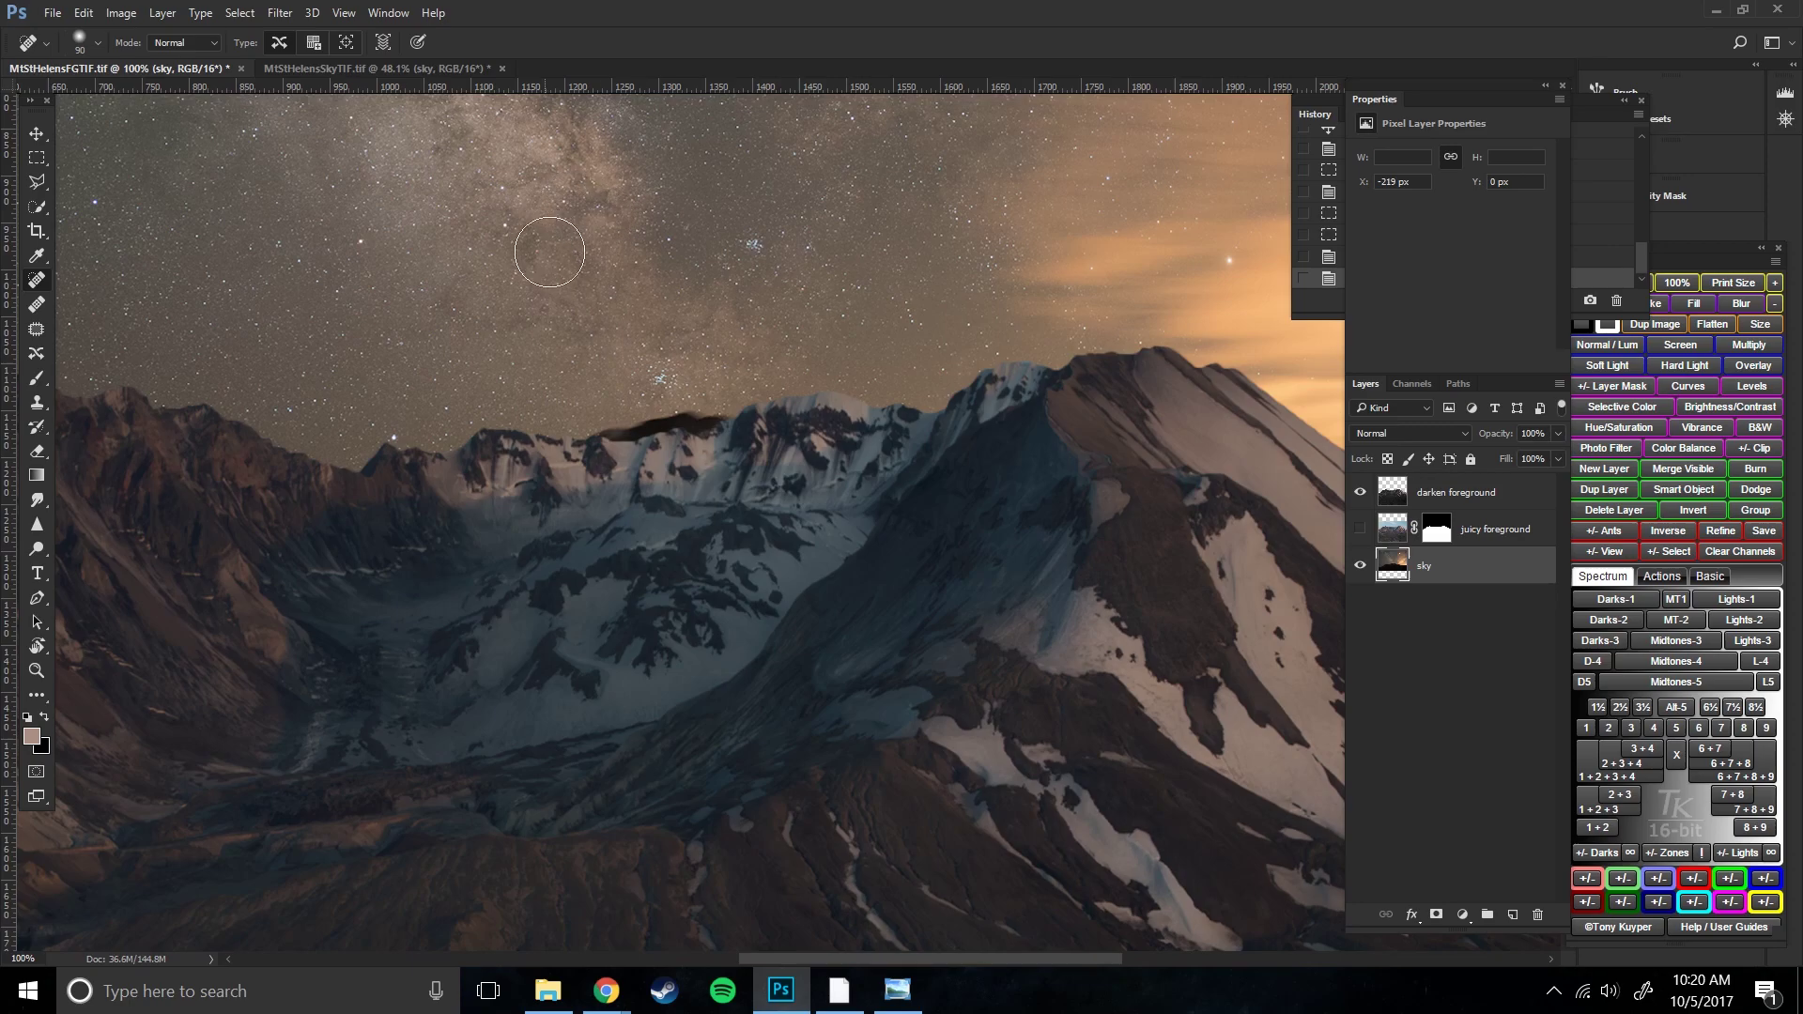
- Set the Spot Healing Brush size to 70 px and inspect the leftover dark ridge along the crater rim
{"action": "key", "text": "bracketleft"}
{"action": "key", "text": "bracketleft"}
{"action": "key", "text": "bracketleft"}
{"action": "key", "text": "bracketleft"}
{"action": "key", "text": "bracketright"}
{"action": "key", "text": "ctrl+plus"}
{"action": "key", "text": "ctrl+plus"}
{"action": "mouse_move", "coordinate": [415, 392]}
{"action": "left_mouse_down"}
{"action": "mouse_move", "coordinate": [1018, 608]}
{"action": "mouse_move", "coordinate": [797, 533]}
{"action": "mouse_move", "coordinate": [773, 496]}
{"action": "mouse_move", "coordinate": [856, 484]}
{"action": "left_mouse_up"}
{"action": "key", "text": "ctrl+minus"}
{"action": "key", "text": "ctrl+minus"}
{"action": "key", "text": "bracketright"}
{"action": "key", "text": "ctrl+z"}
{"action": "key", "text": "ctrl+z"}
{"action": "key", "text": "ctrl+z"}
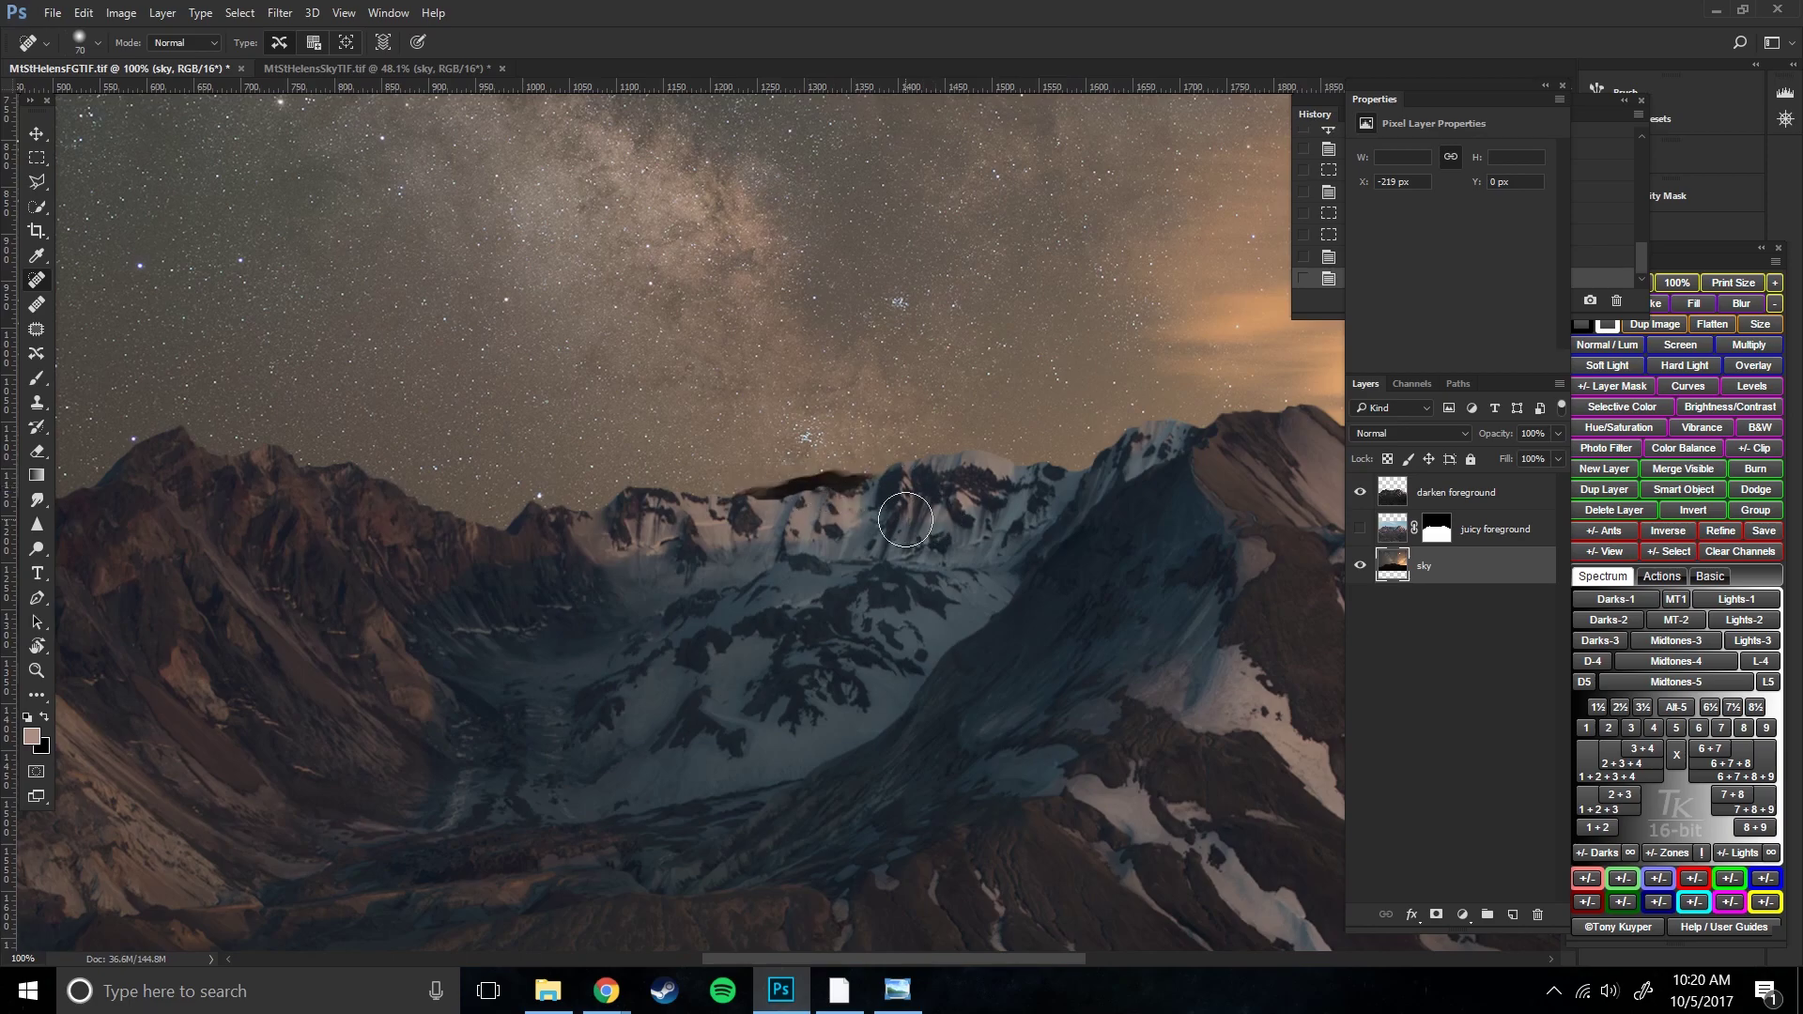
- Duplicate the sky layer under the name "HEALED sky"
{"action": "double_click", "coordinate": [1424, 566]}
{"action": "right_click", "coordinate": [1429, 565]}
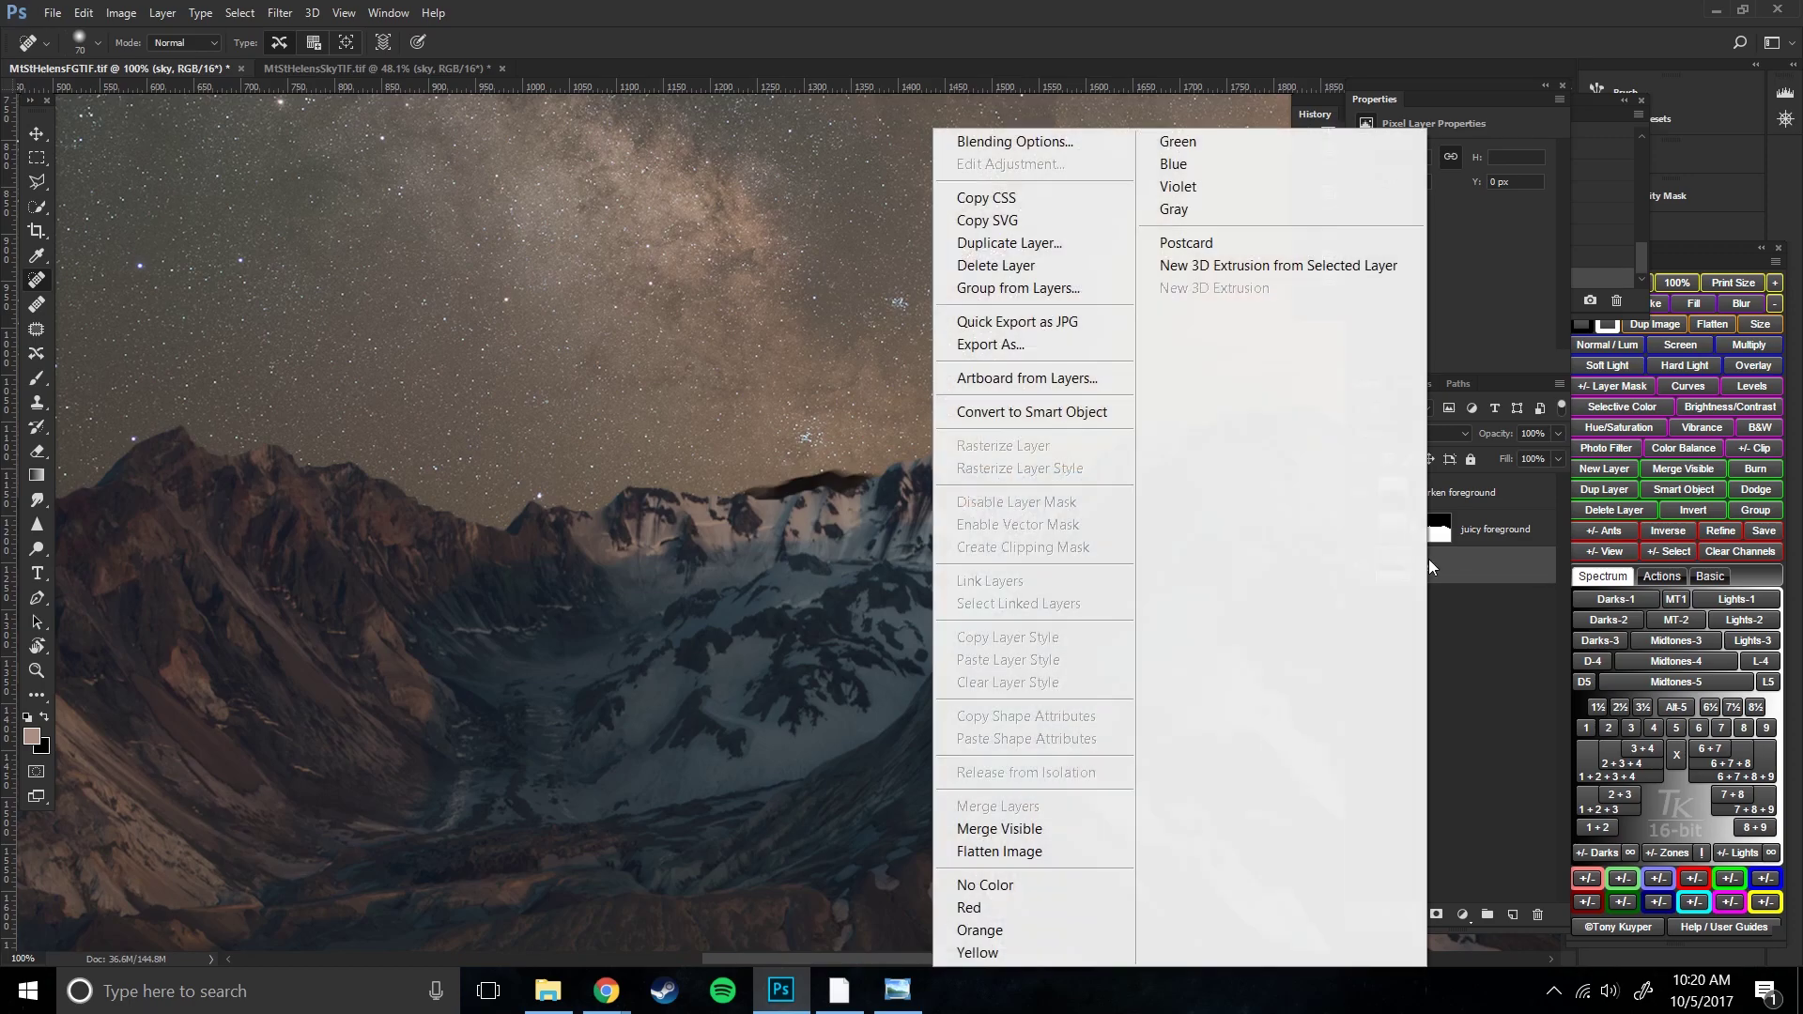
{"action": "left_click", "coordinate": [1016, 246]}
{"action": "left_click", "coordinate": [427, 131]}
{"action": "left_click_drag", "start_coordinate": [446, 132], "coordinate": [422, 132]}
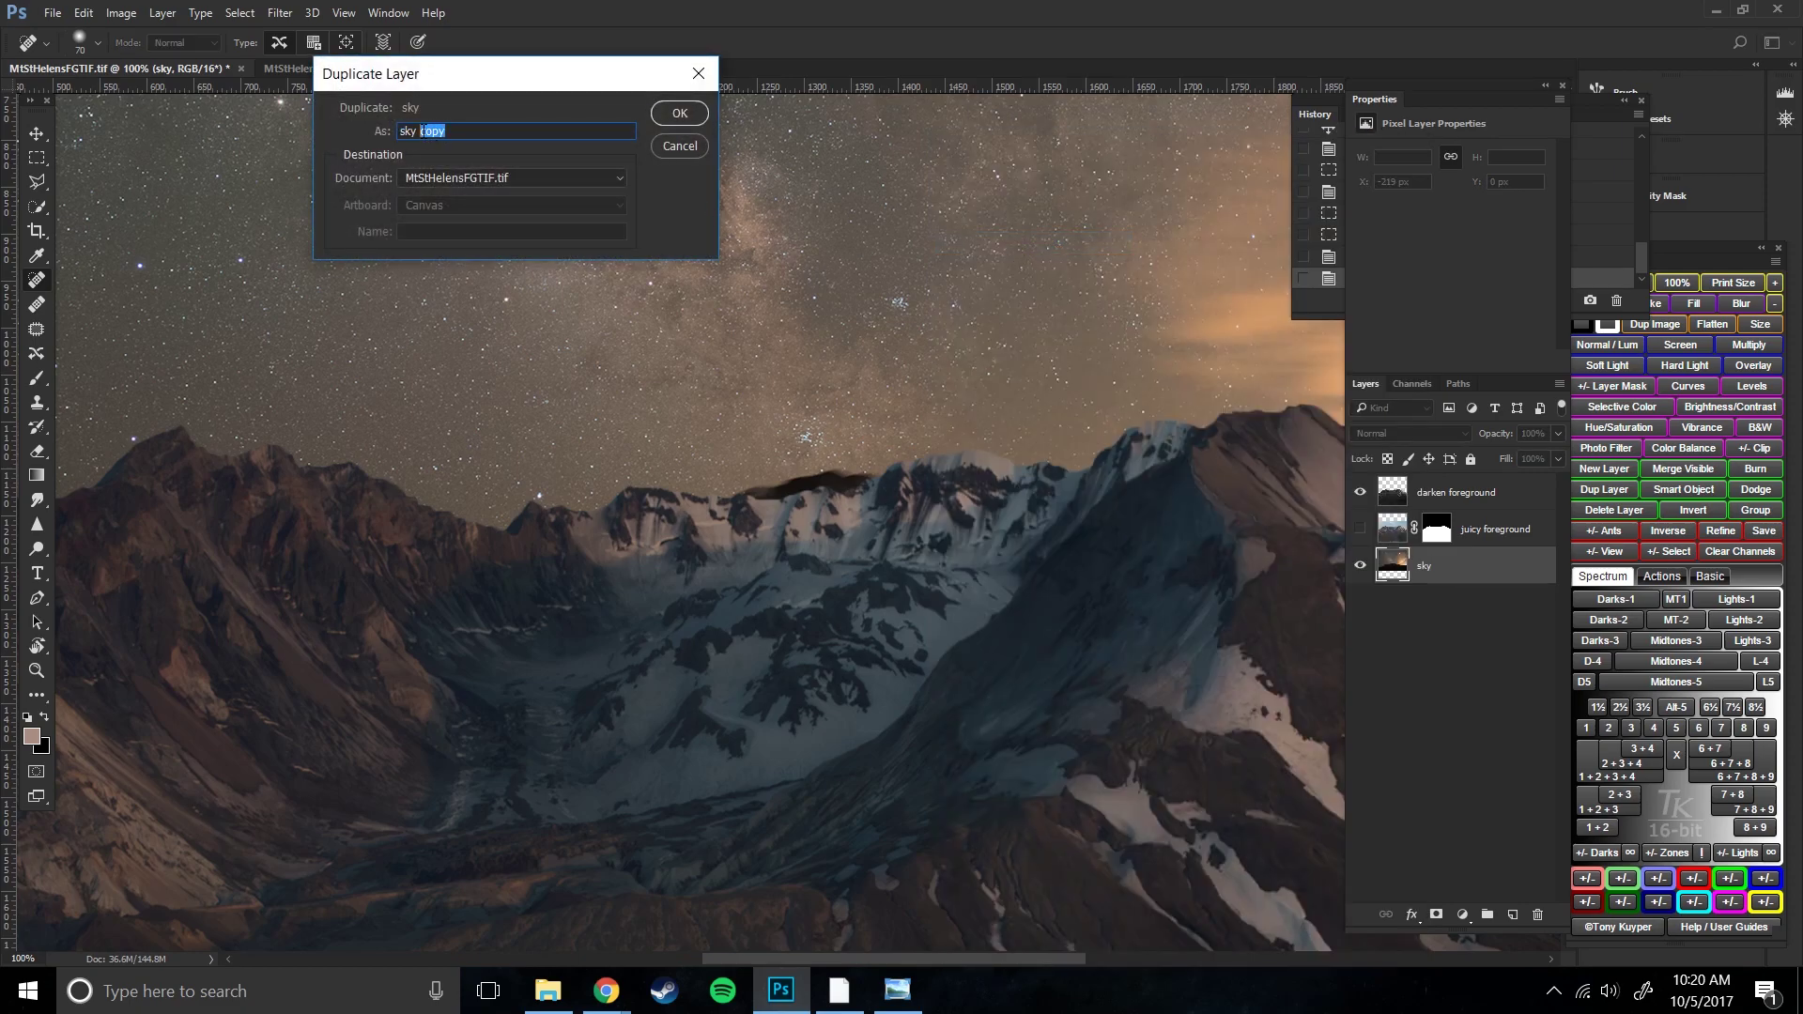
{"action": "type", "text": "HEALED sky"}
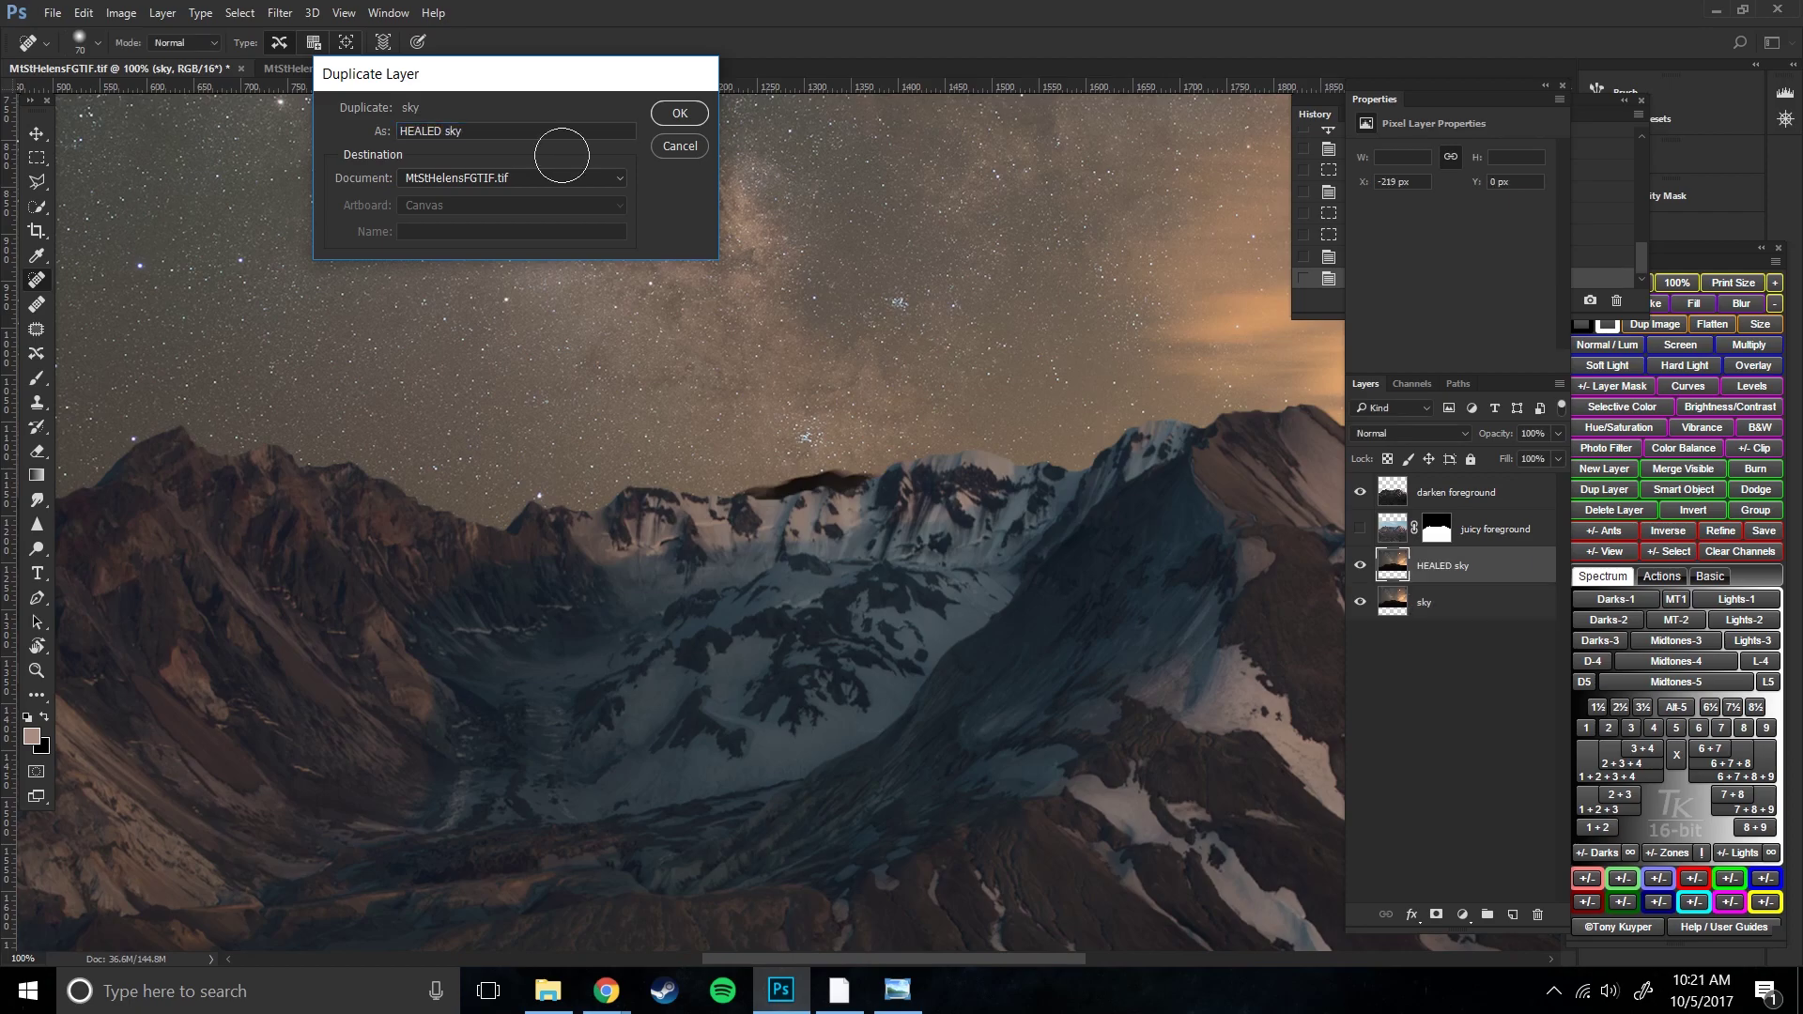
{"action": "key", "text": "Return"}
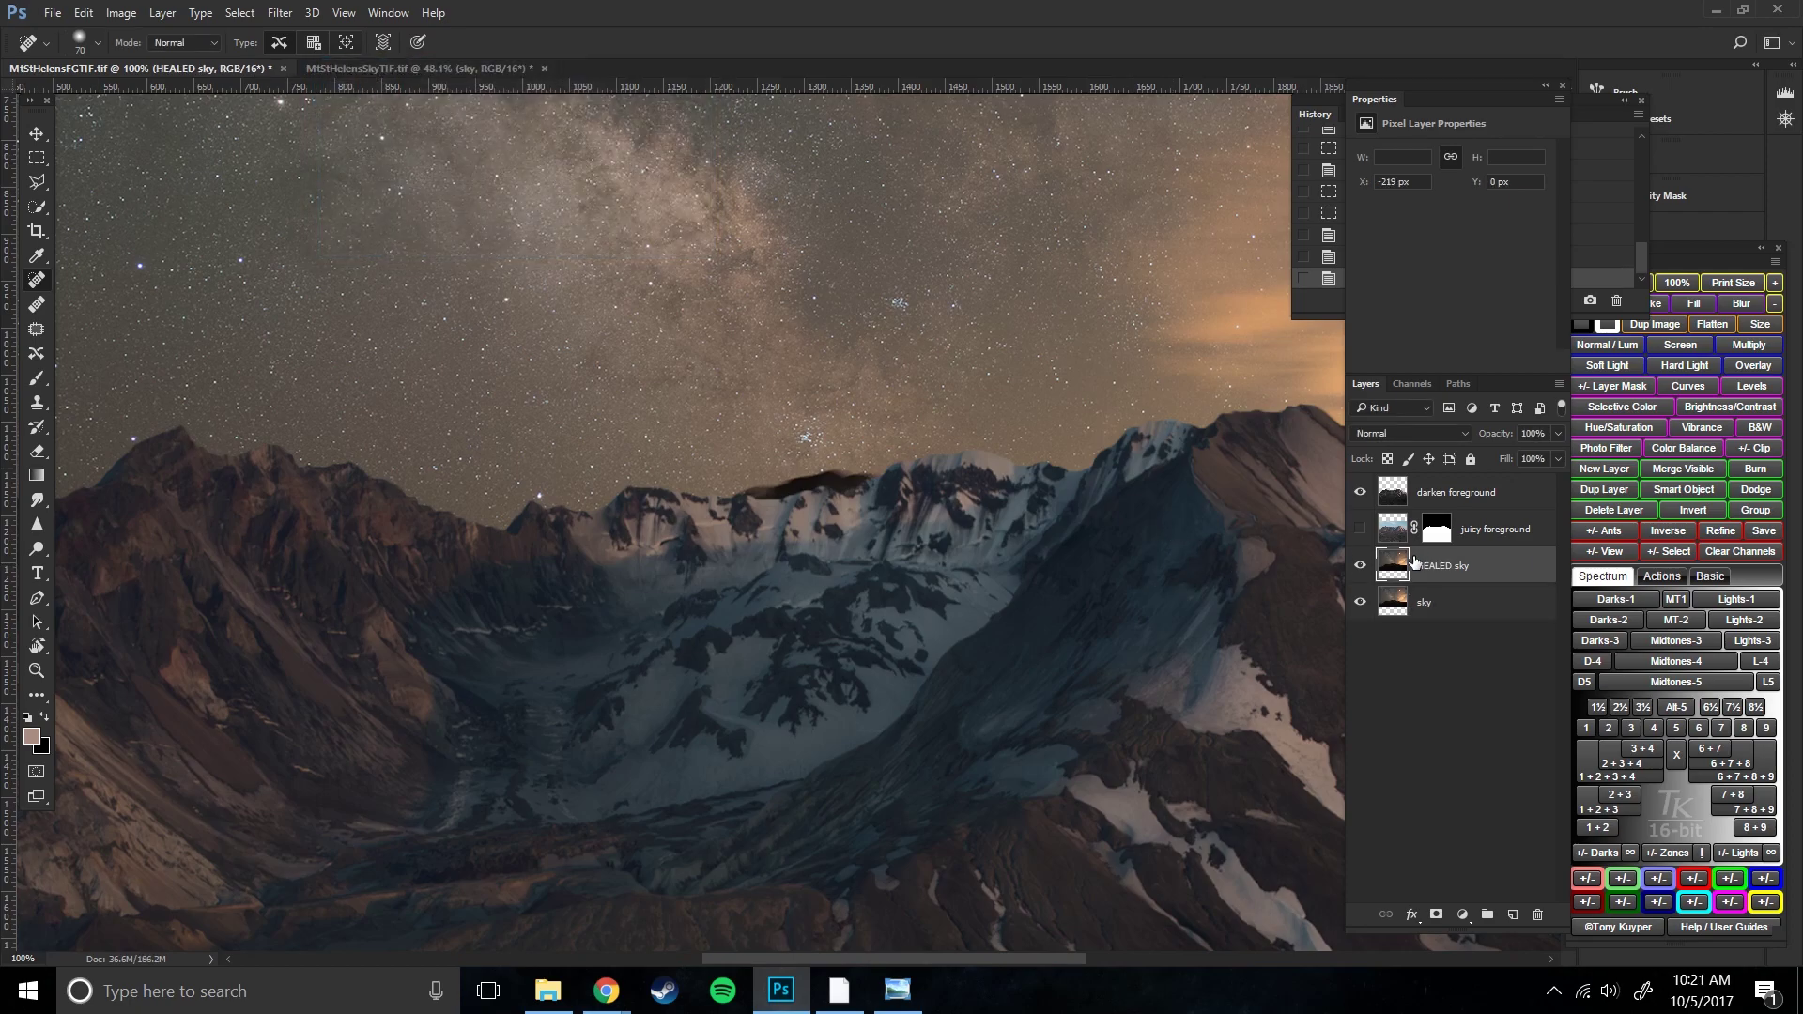
- Paint sampled star-cluster texture over the sky above the crater rim on the HEALED sky layer with a 125 px Healing Brush
{"action": "left_click", "coordinate": [36, 307]}
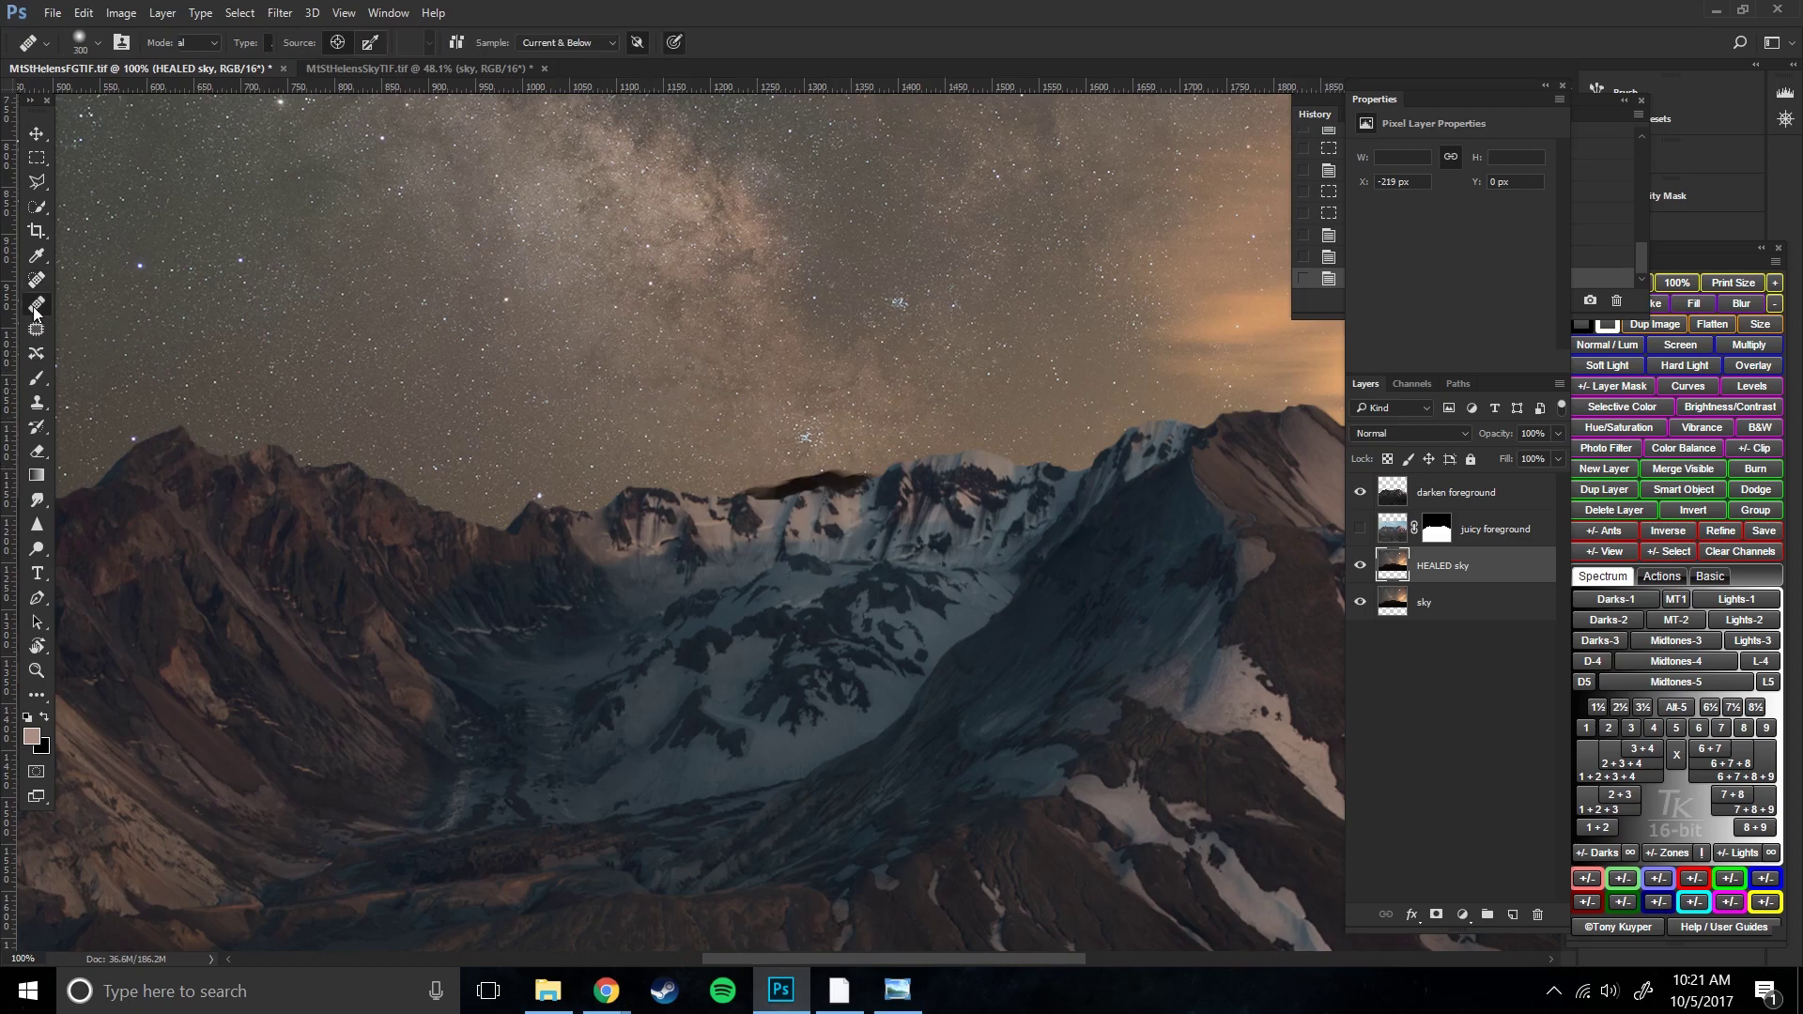
{"action": "key", "text": "bracketleft"}
{"action": "key", "text": "bracketleft"}
{"action": "key", "text": "bracketleft"}
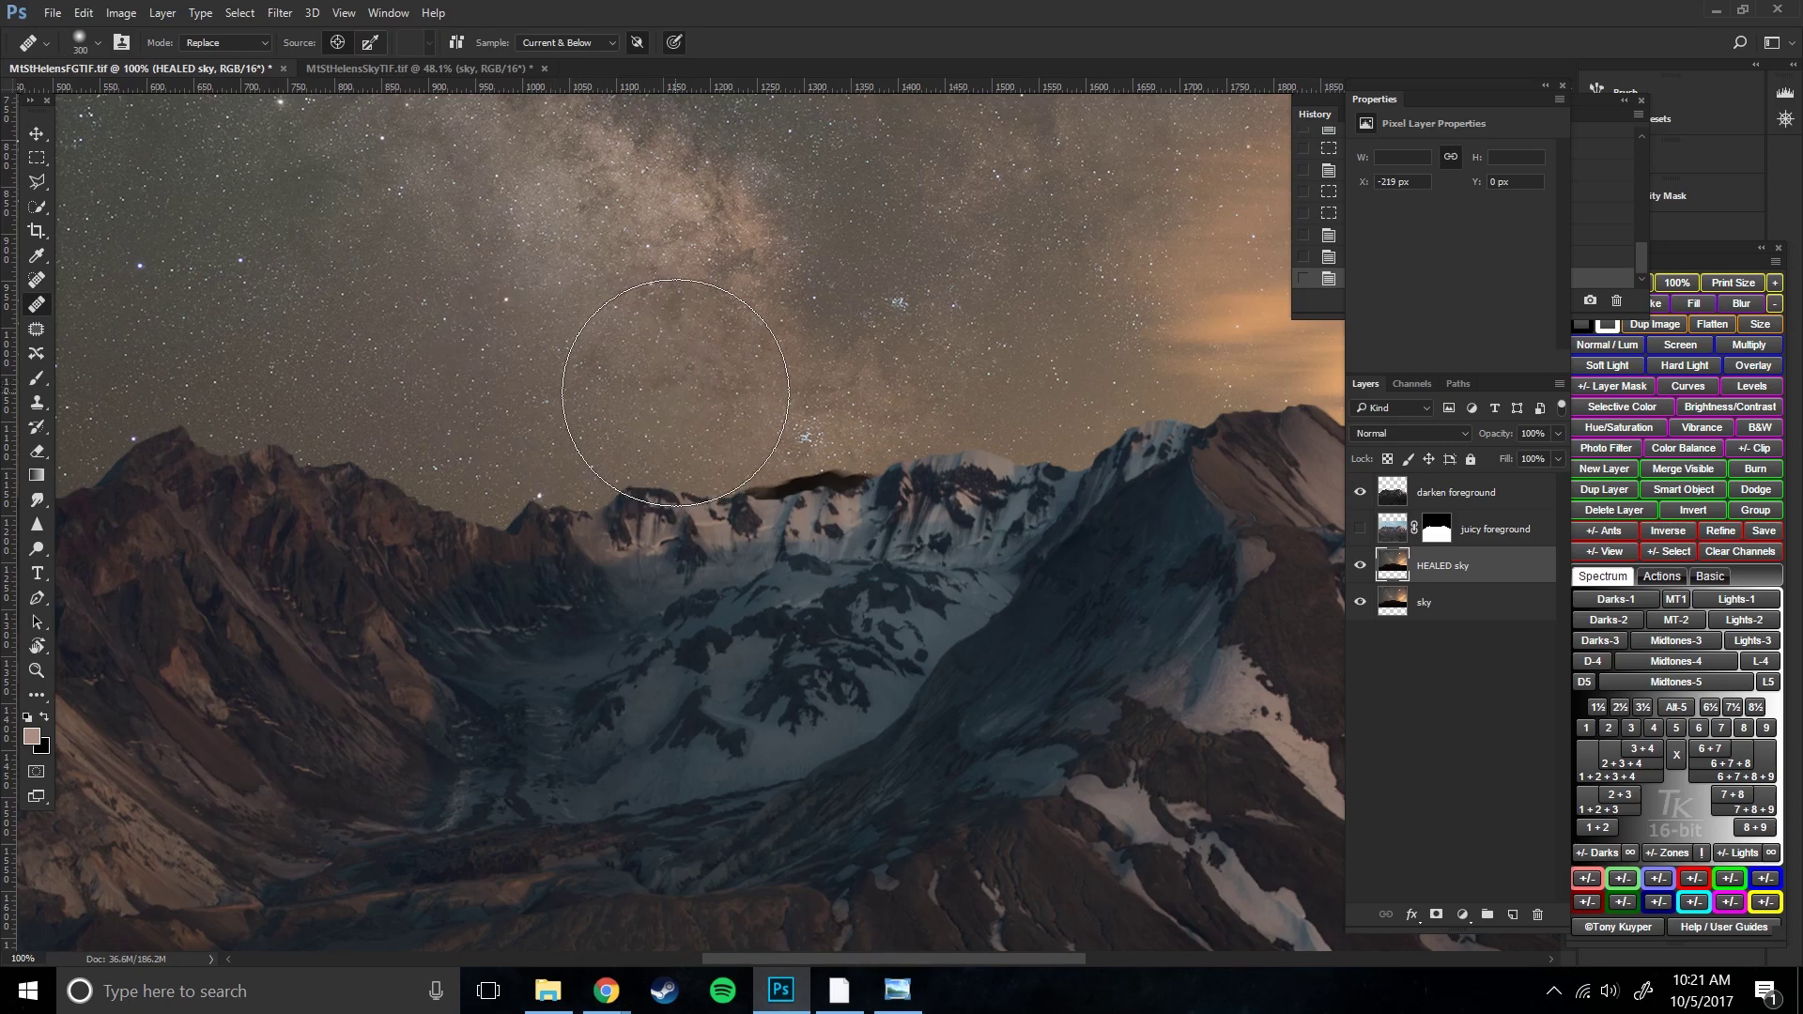
{"action": "key", "text": "bracketleft"}
{"action": "key", "text": "bracketleft"}
{"action": "mouse_move", "coordinate": [808, 437]}
{"action": "left_mouse_down"}
{"action": "mouse_move", "coordinate": [637, 423]}
{"action": "mouse_move", "coordinate": [577, 367]}
{"action": "left_mouse_up"}
{"action": "left_click", "coordinate": [674, 347]}
{"action": "left_click", "coordinate": [804, 317]}
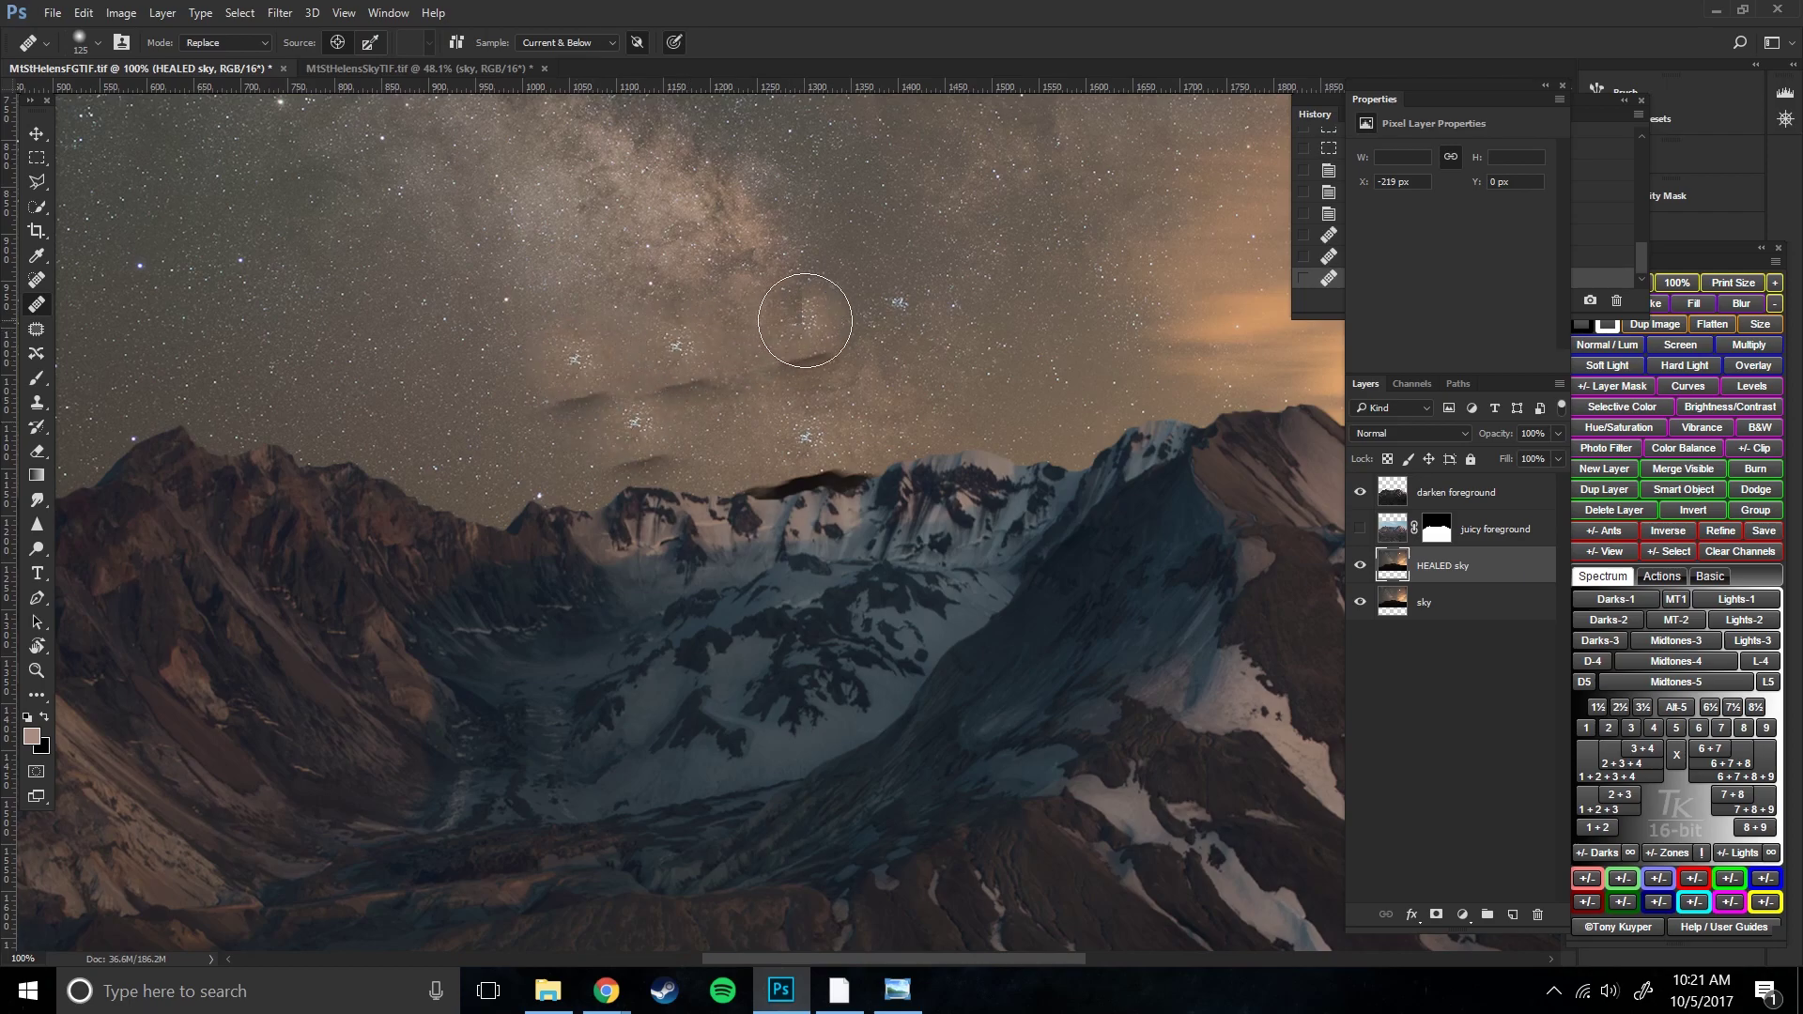
- Undo the star-cluster healing strokes painted over the sky above the crater rim on the HEALED sky layer
{"action": "left_click", "coordinate": [614, 324]}
{"action": "key", "text": "ctrl+z"}
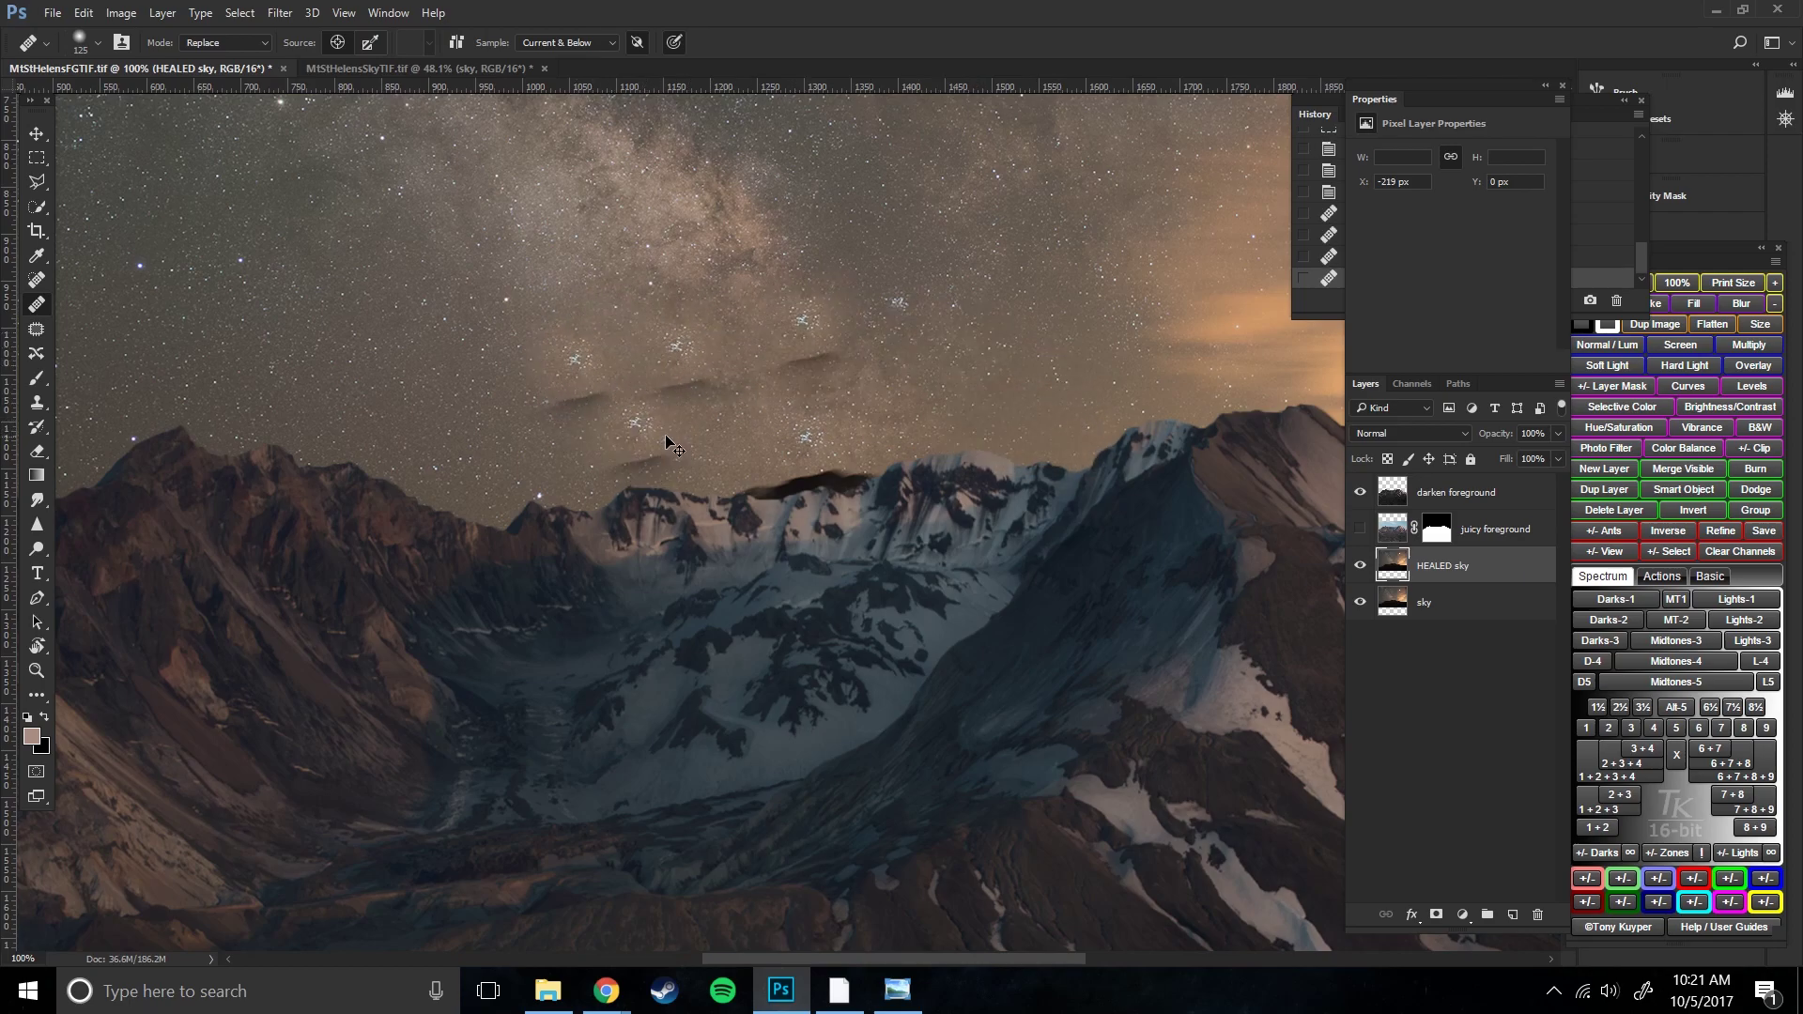
{"action": "key", "text": "ctrl+alt+z"}
{"action": "key", "text": "ctrl+alt+z"}
{"action": "key", "text": "ctrl+alt+z"}
{"action": "key", "text": "ctrl+alt+z"}
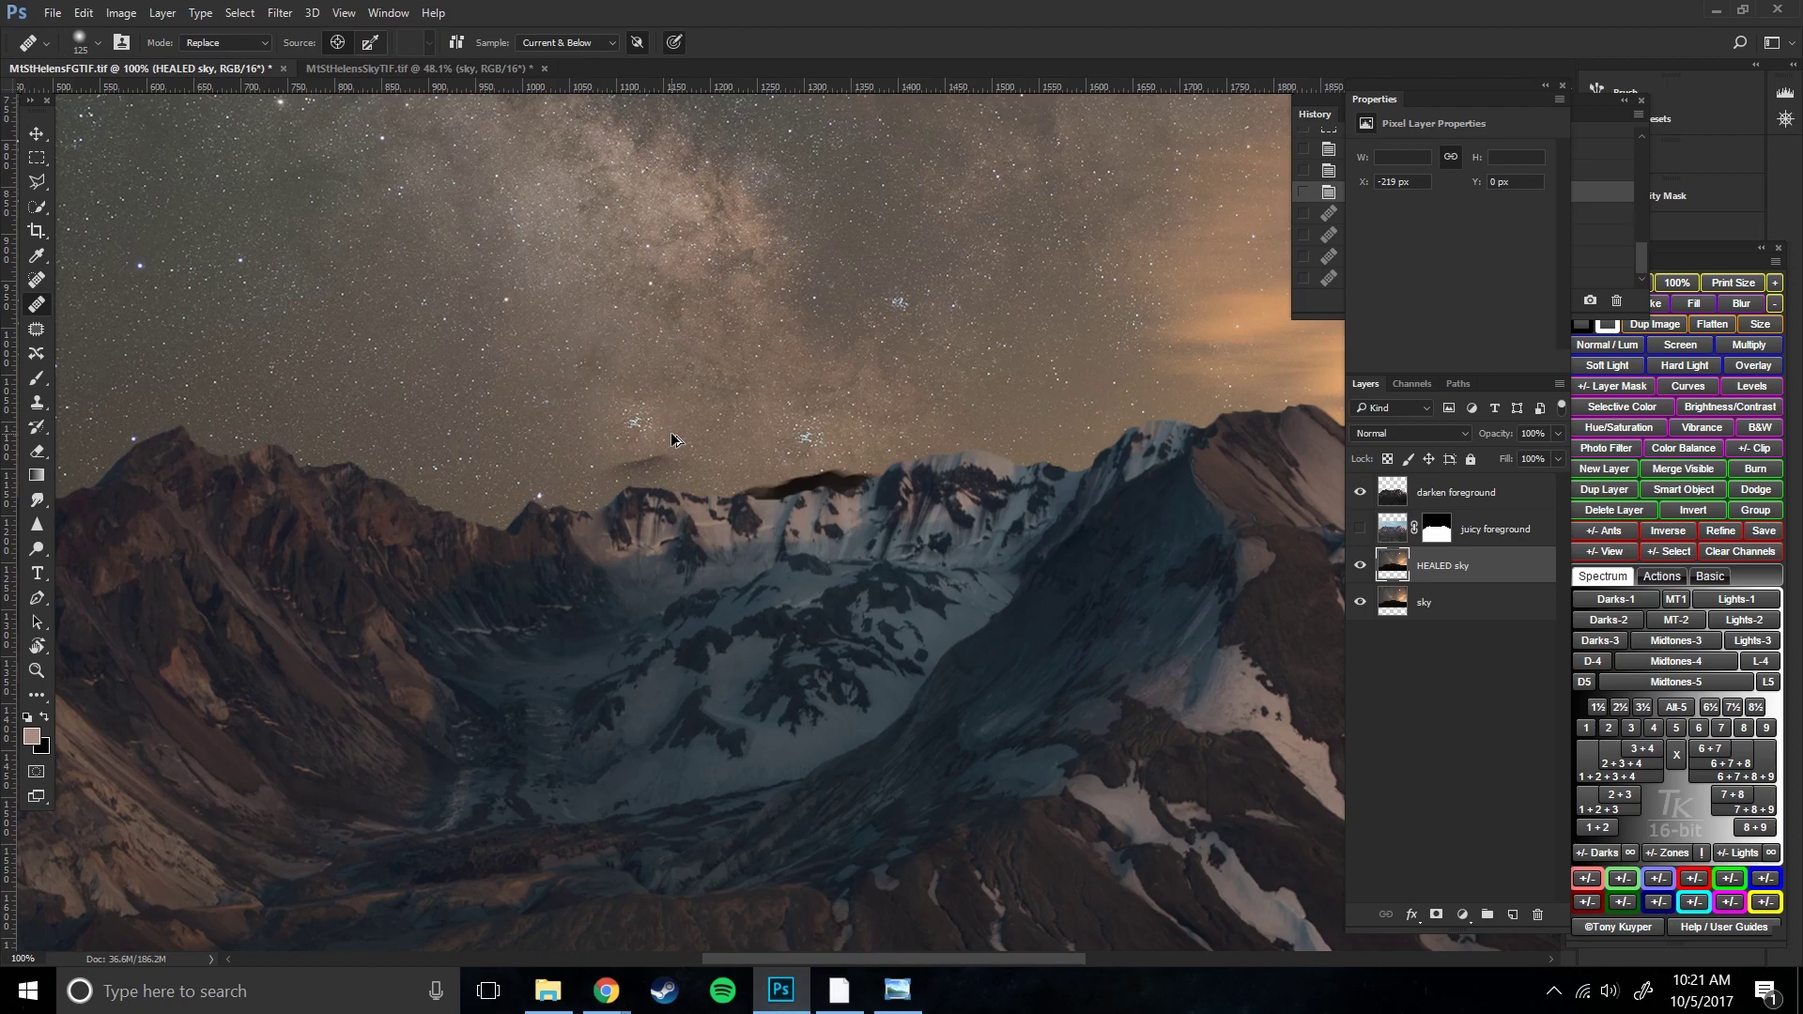
- Heal the leftover dark ridge along the crater rim with nearby sampled sky, using the 125 px Healing Brush
{"action": "left_click", "coordinate": [704, 484], "text": "alt"}
{"action": "mouse_move", "coordinate": [704, 484]}
{"action": "left_mouse_down"}
{"action": "mouse_move", "coordinate": [744, 502]}
{"action": "mouse_move", "coordinate": [853, 489]}
{"action": "left_mouse_up"}
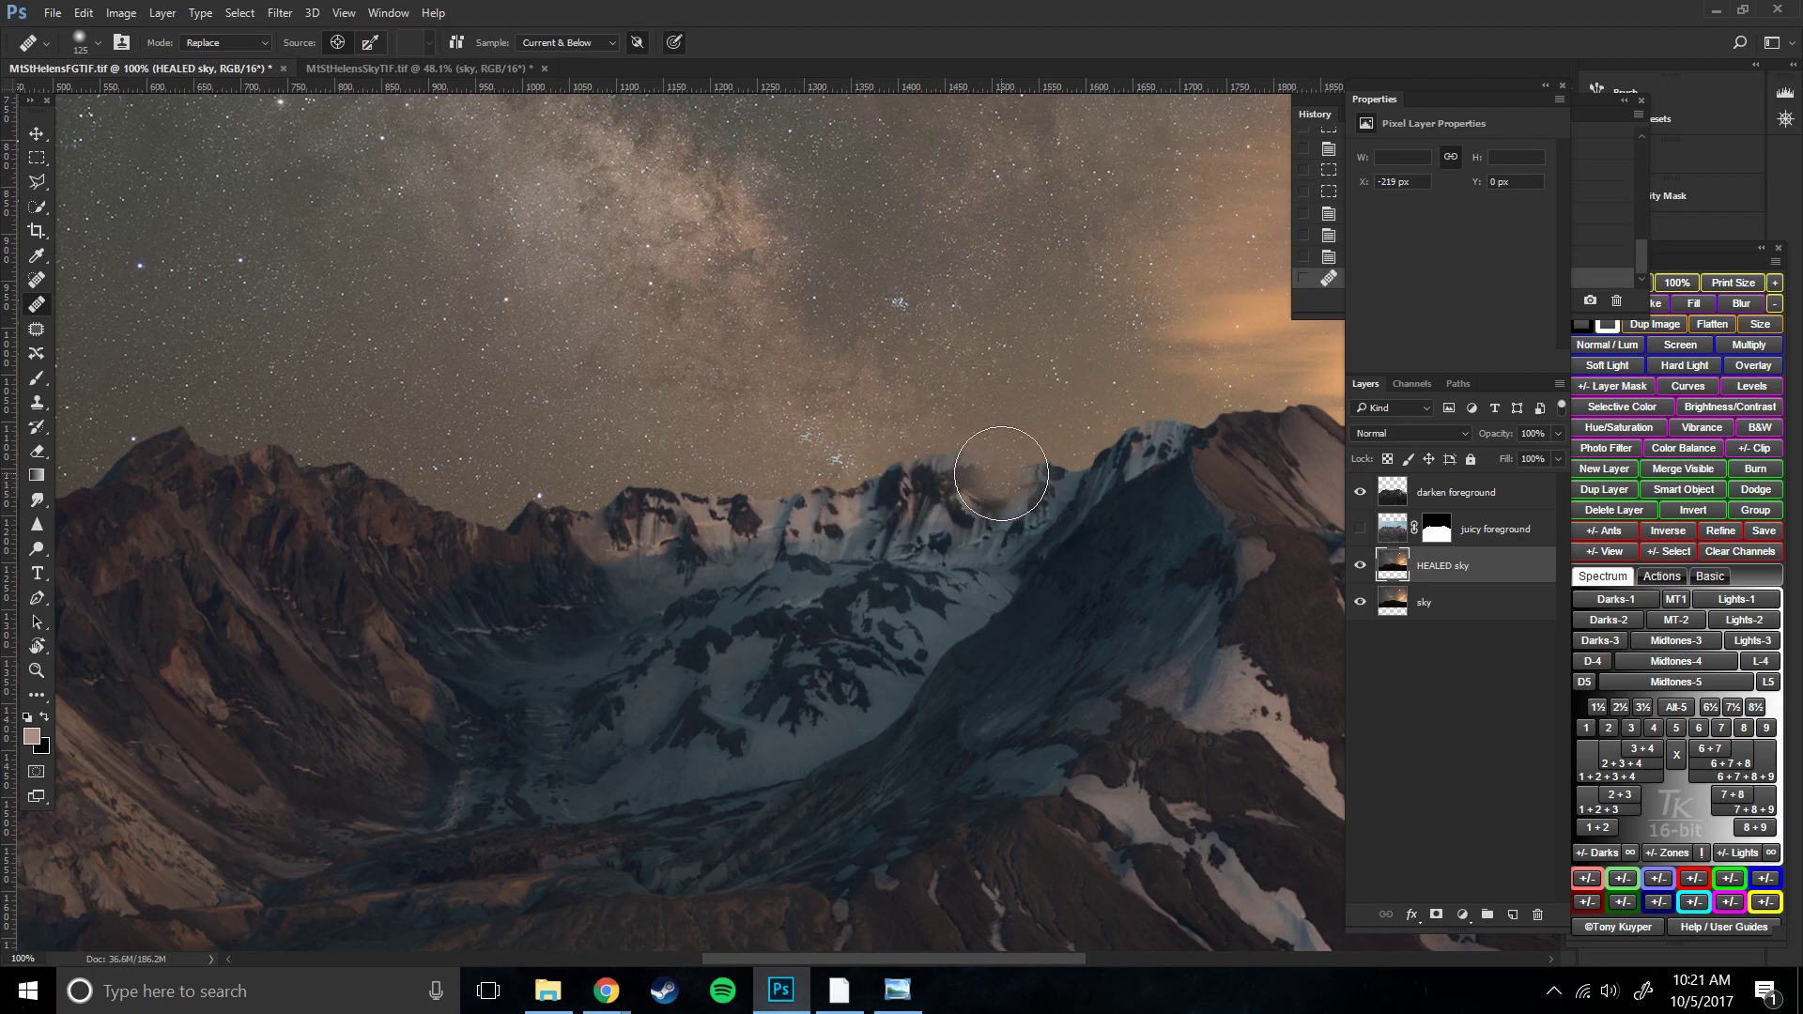
{"action": "left_click", "coordinate": [953, 663]}
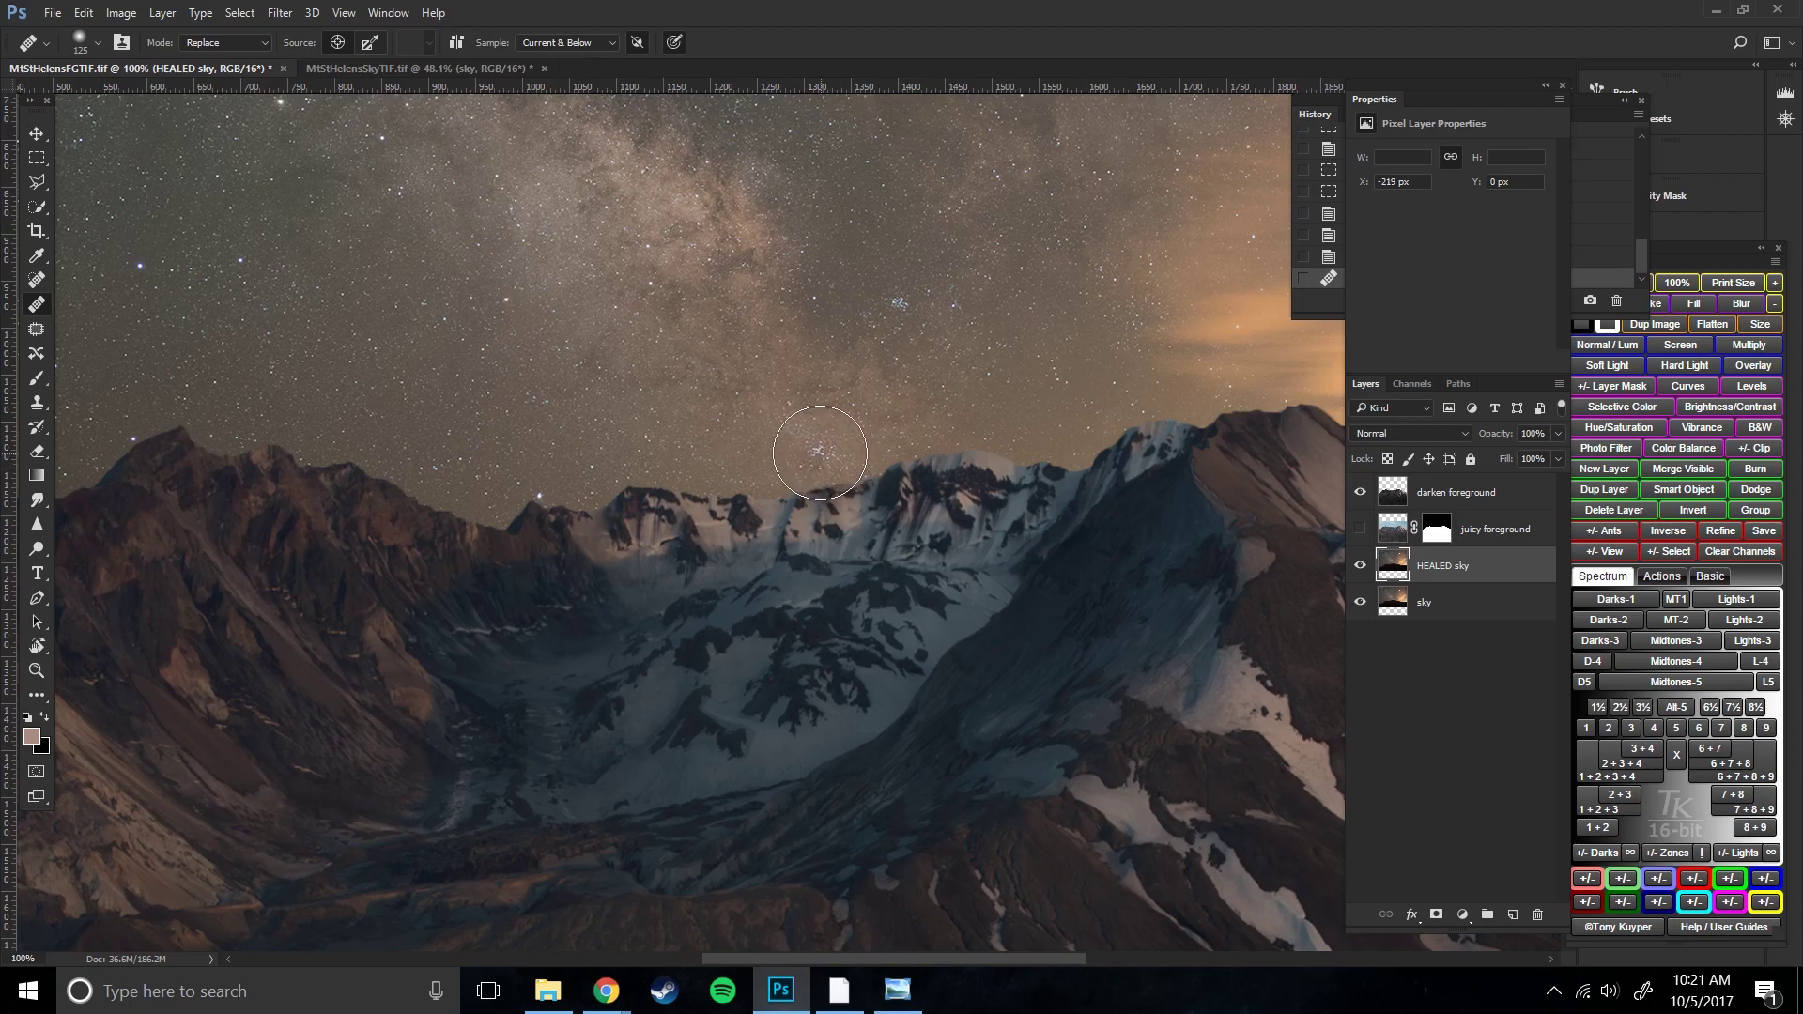
- Reduce the Healing Brush to 60 px and heal away the duplicated star cluster just above the crater rim
{"action": "key", "text": "bracketleft"}
{"action": "key", "text": "bracketleft"}
{"action": "key", "text": "bracketleft"}
{"action": "key", "text": "bracketleft"}
{"action": "key", "text": "bracketleft"}
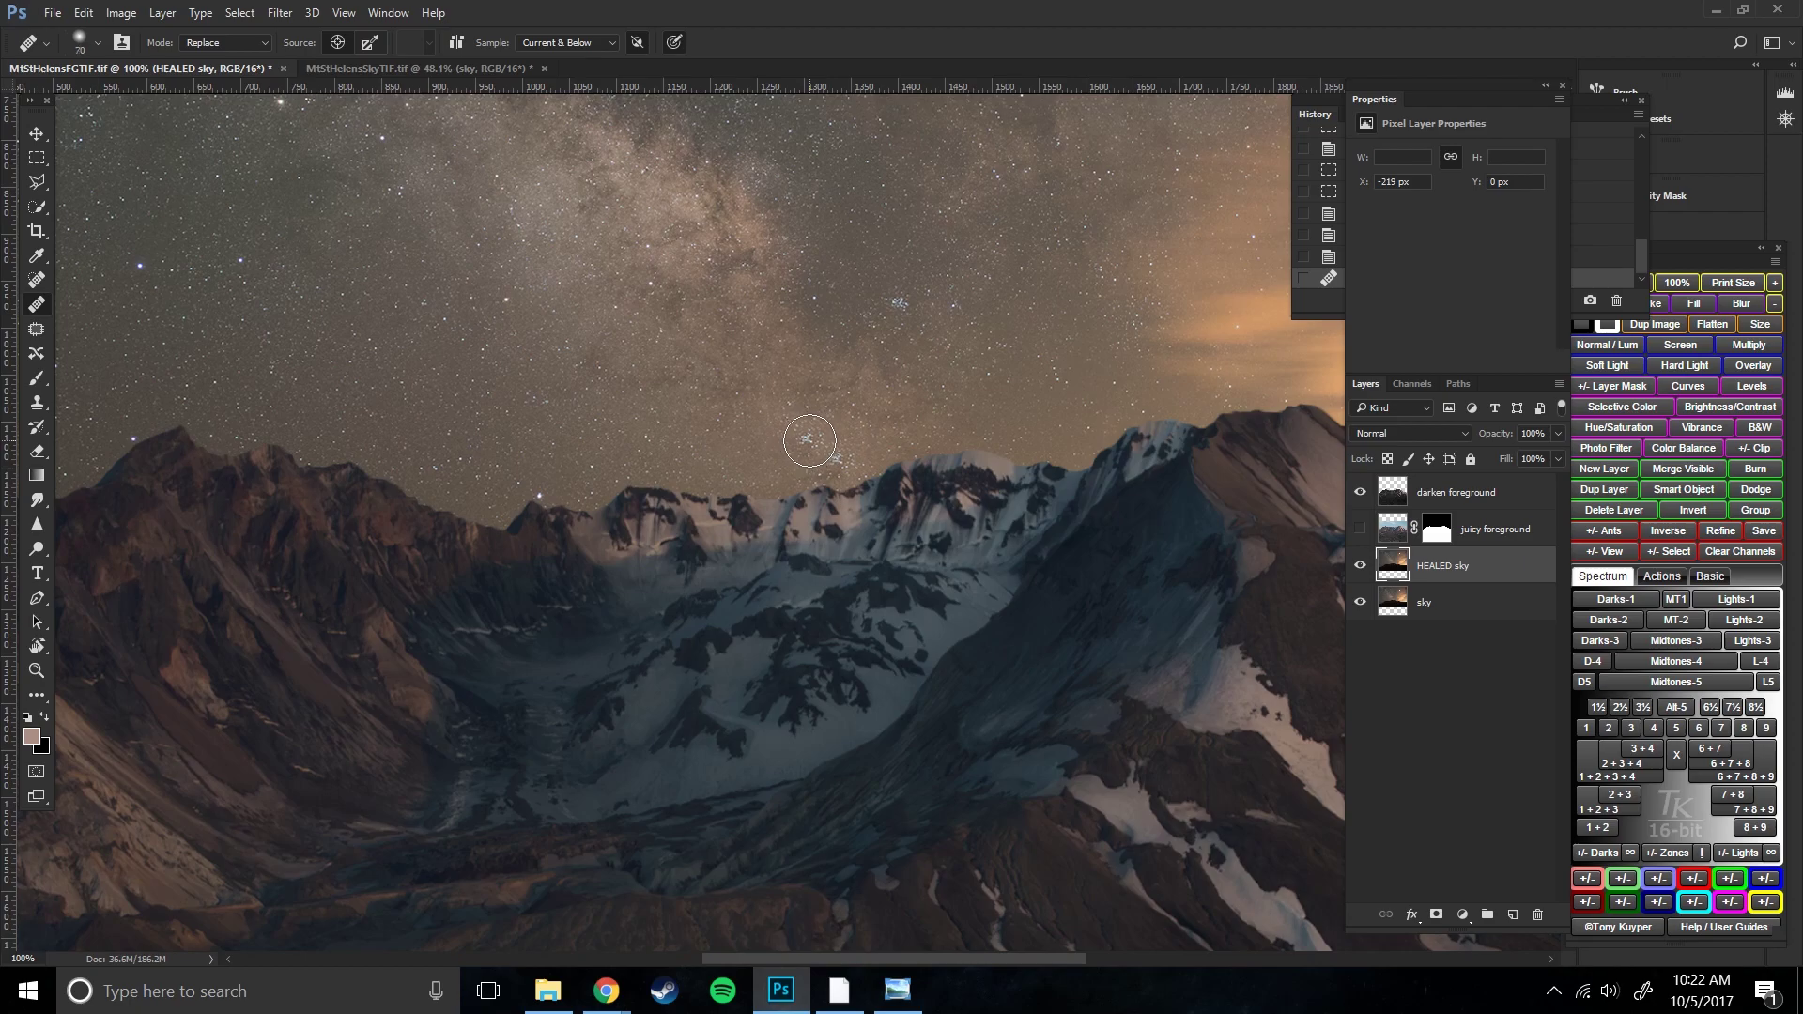
{"action": "left_click", "coordinate": [808, 438]}
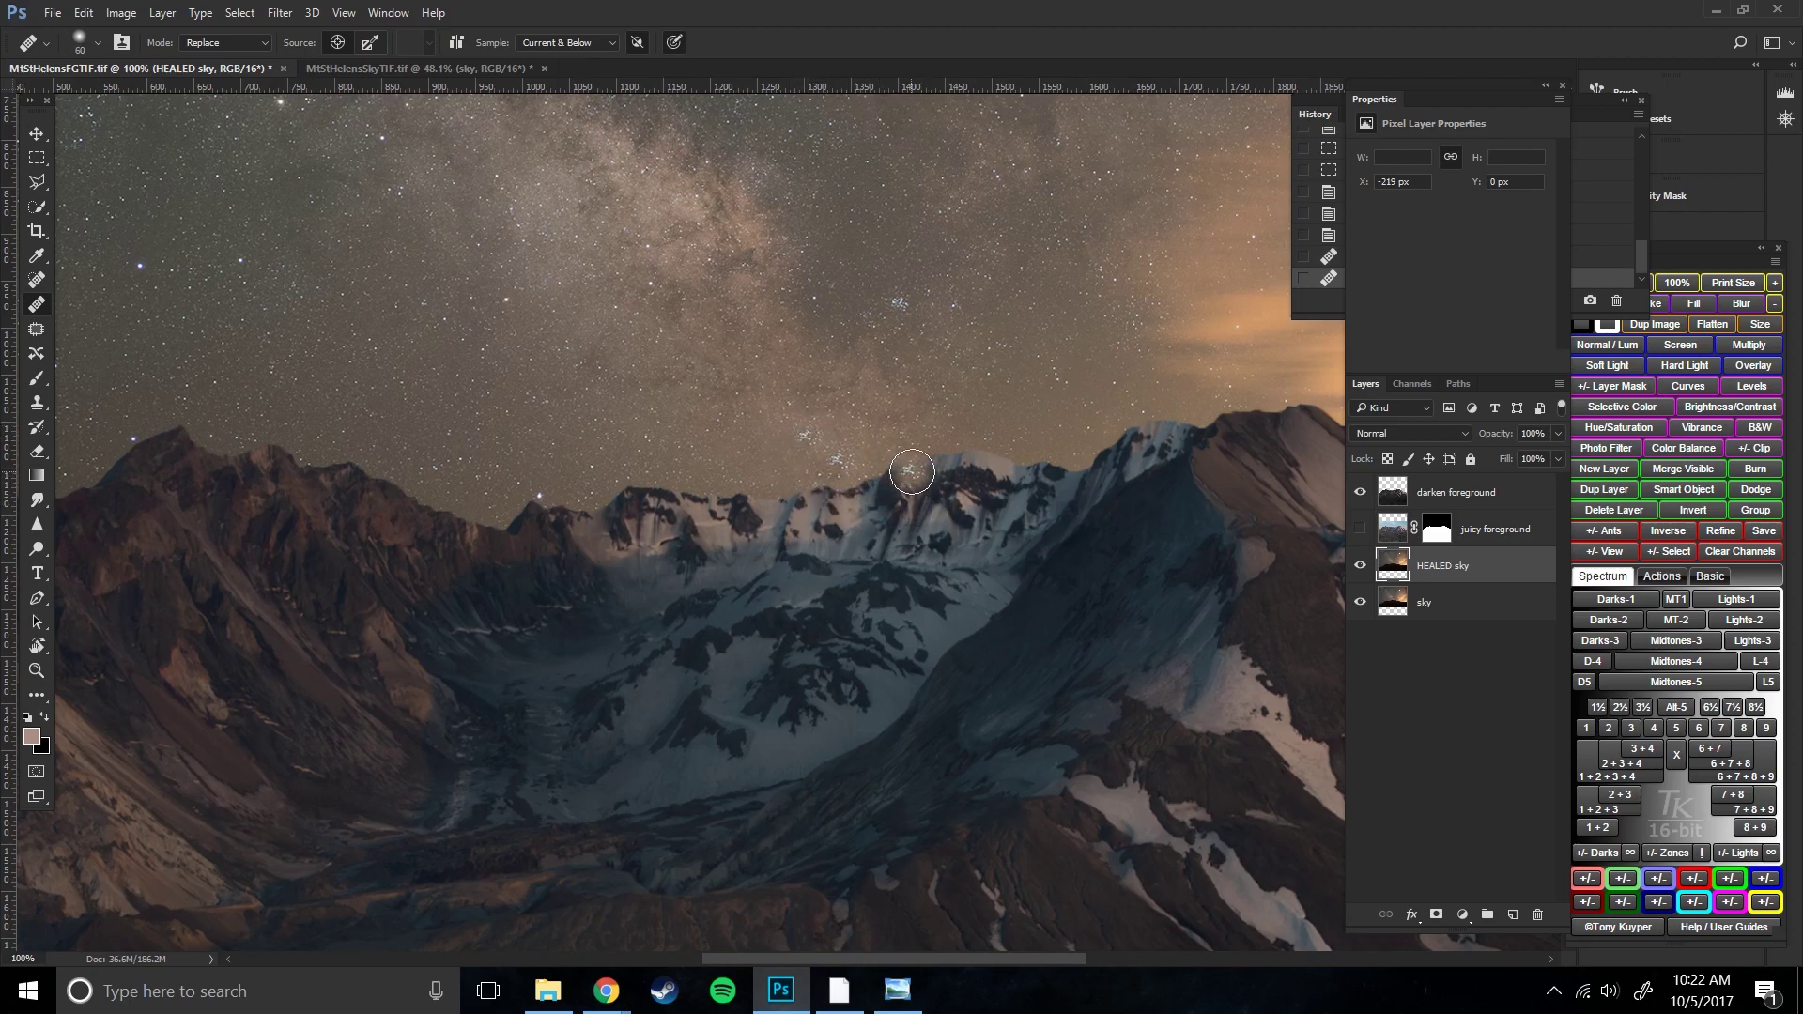
{"action": "key", "text": "ctrl+z"}
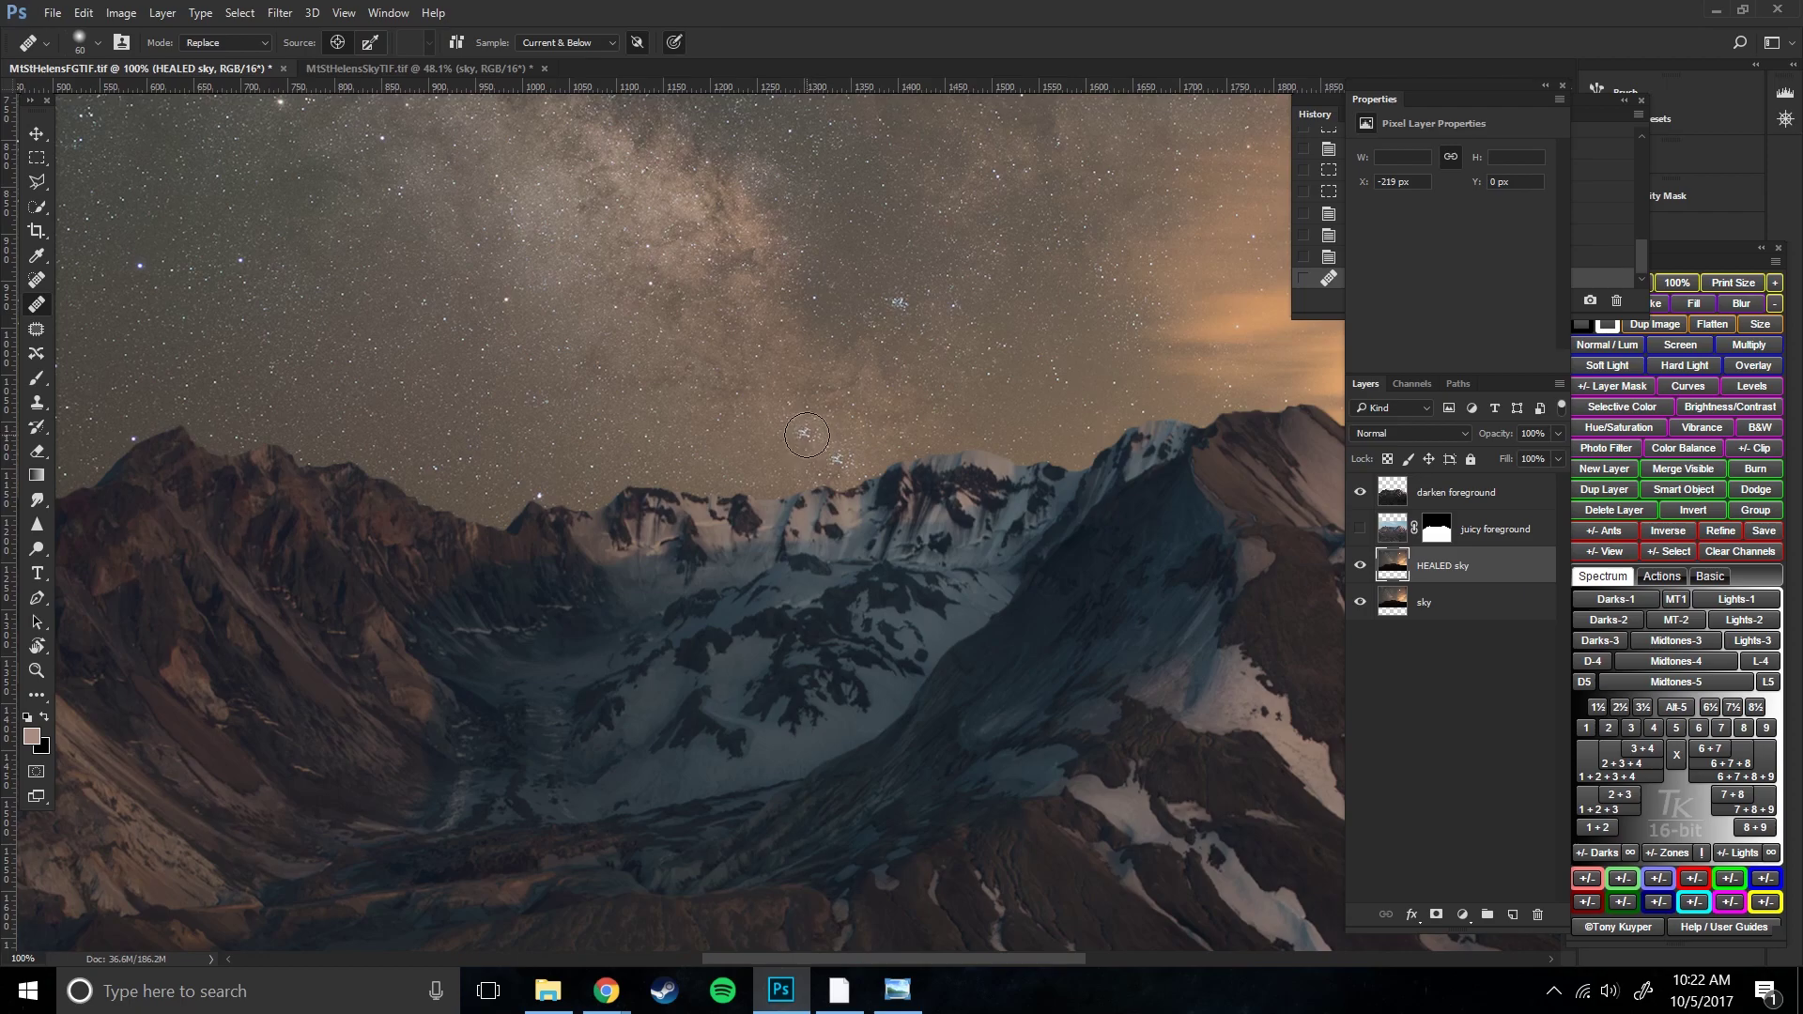
{"action": "left_click", "coordinate": [807, 435]}
{"action": "left_click", "coordinate": [846, 459]}
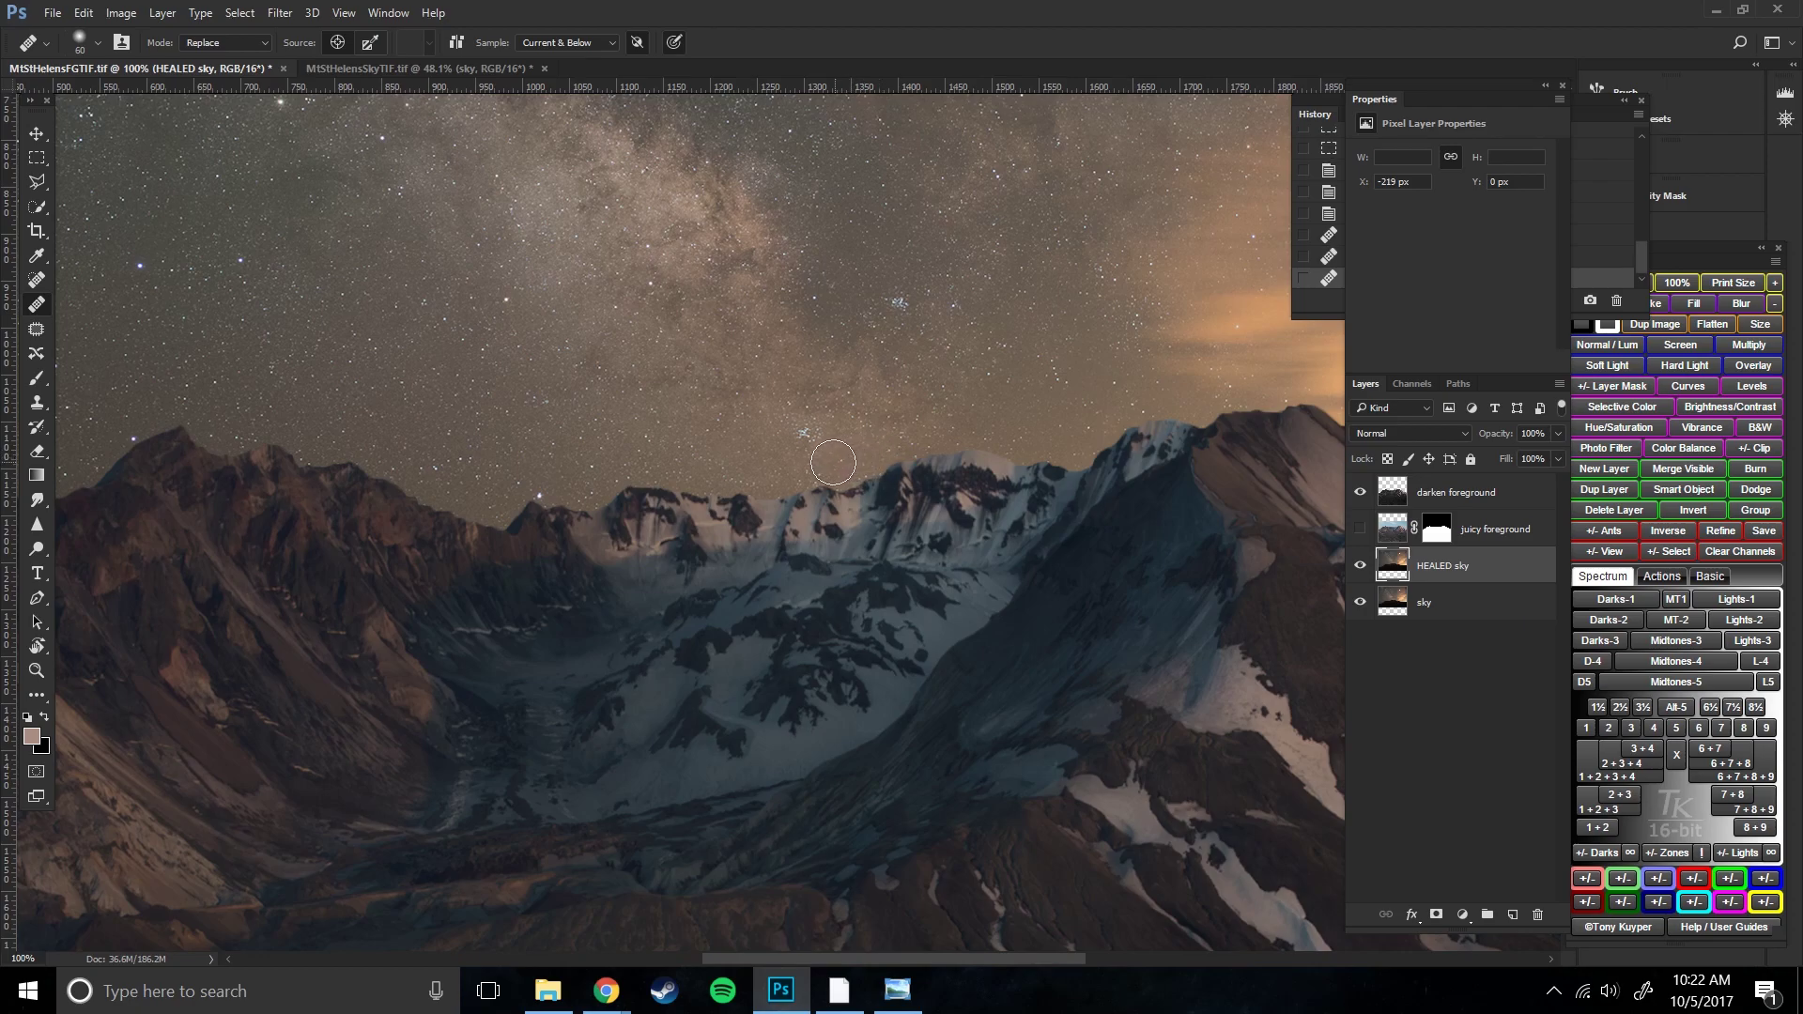
{"action": "left_click", "coordinate": [841, 470]}
{"action": "left_click", "coordinate": [839, 481]}
- Heal the dark ridge beside the mountain's right slope with sampled orange sky, using a 90 px Healing Brush
{"action": "left_click_drag", "start_coordinate": [1077, 530], "coordinate": [436, 536]}
{"action": "mouse_move", "coordinate": [1146, 633]}
{"action": "left_mouse_down"}
{"action": "mouse_move", "coordinate": [970, 604]}
{"action": "mouse_move", "coordinate": [1001, 613]}
{"action": "left_mouse_up"}
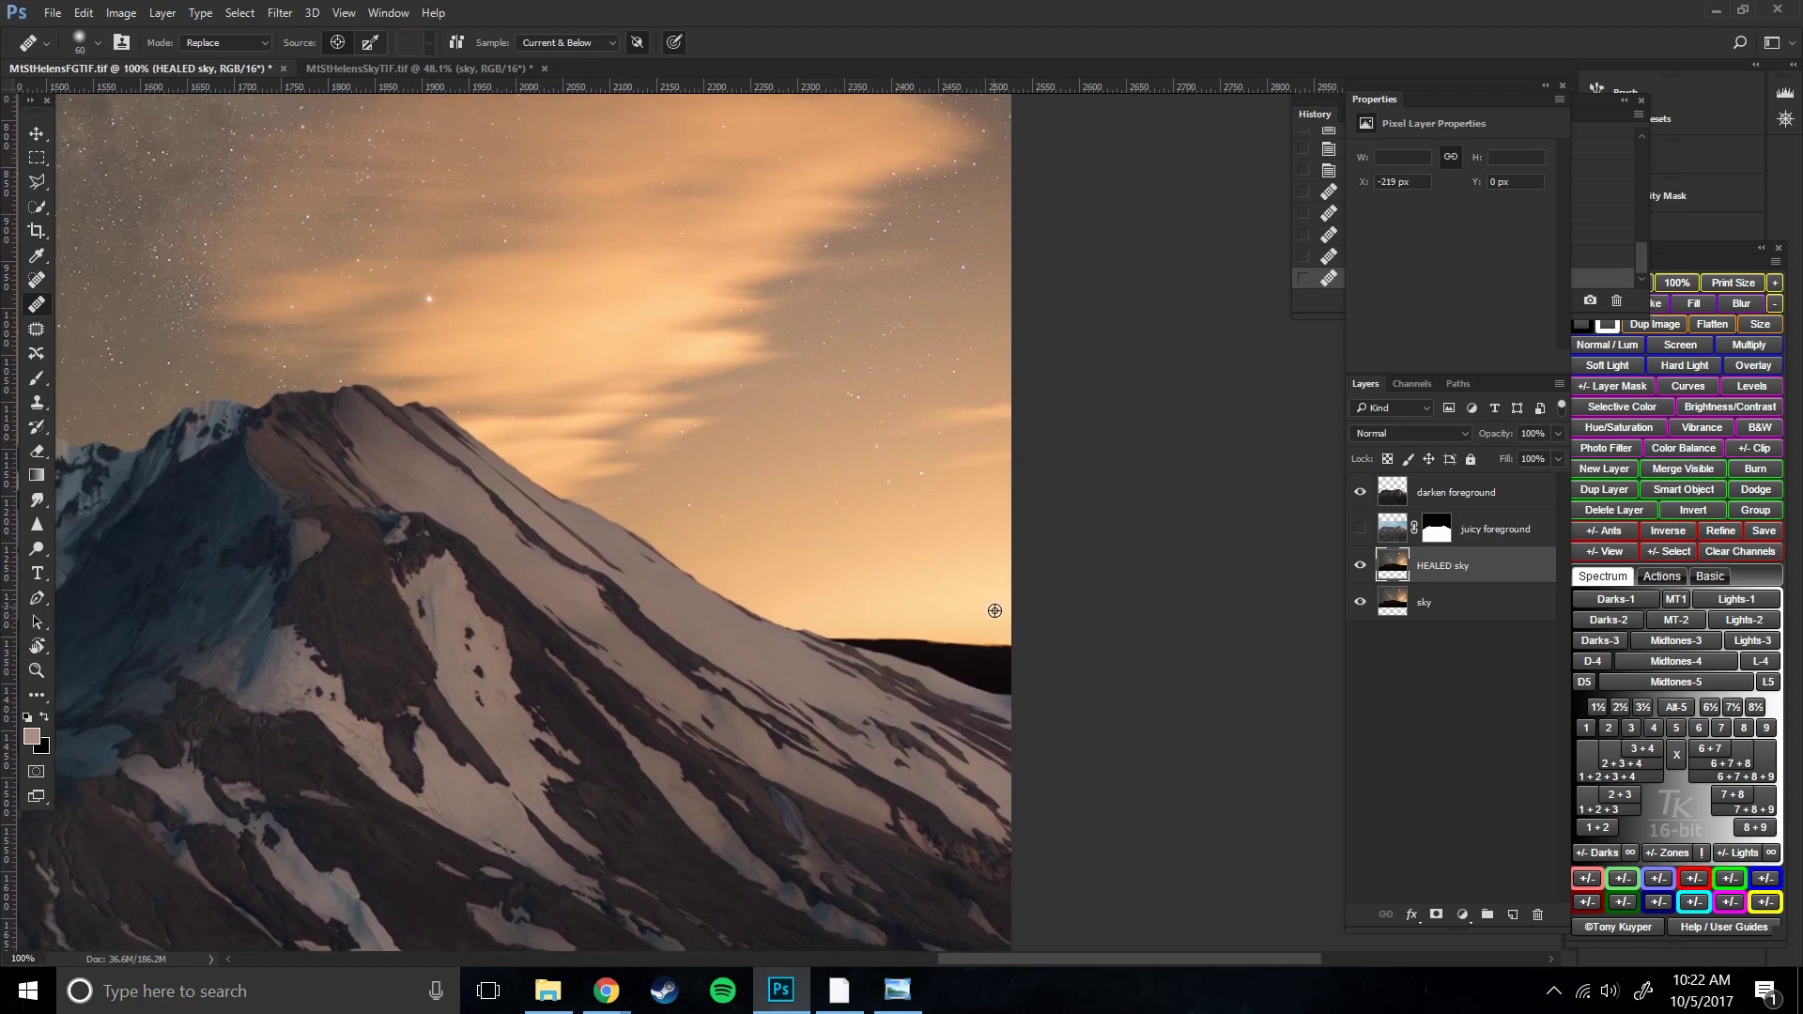
{"action": "key", "text": "bracketright"}
{"action": "key", "text": "bracketright"}
{"action": "key", "text": "bracketright"}
{"action": "mouse_move", "coordinate": [995, 615]}
{"action": "left_mouse_down"}
{"action": "mouse_move", "coordinate": [999, 655]}
{"action": "mouse_move", "coordinate": [837, 643]}
{"action": "left_mouse_up"}
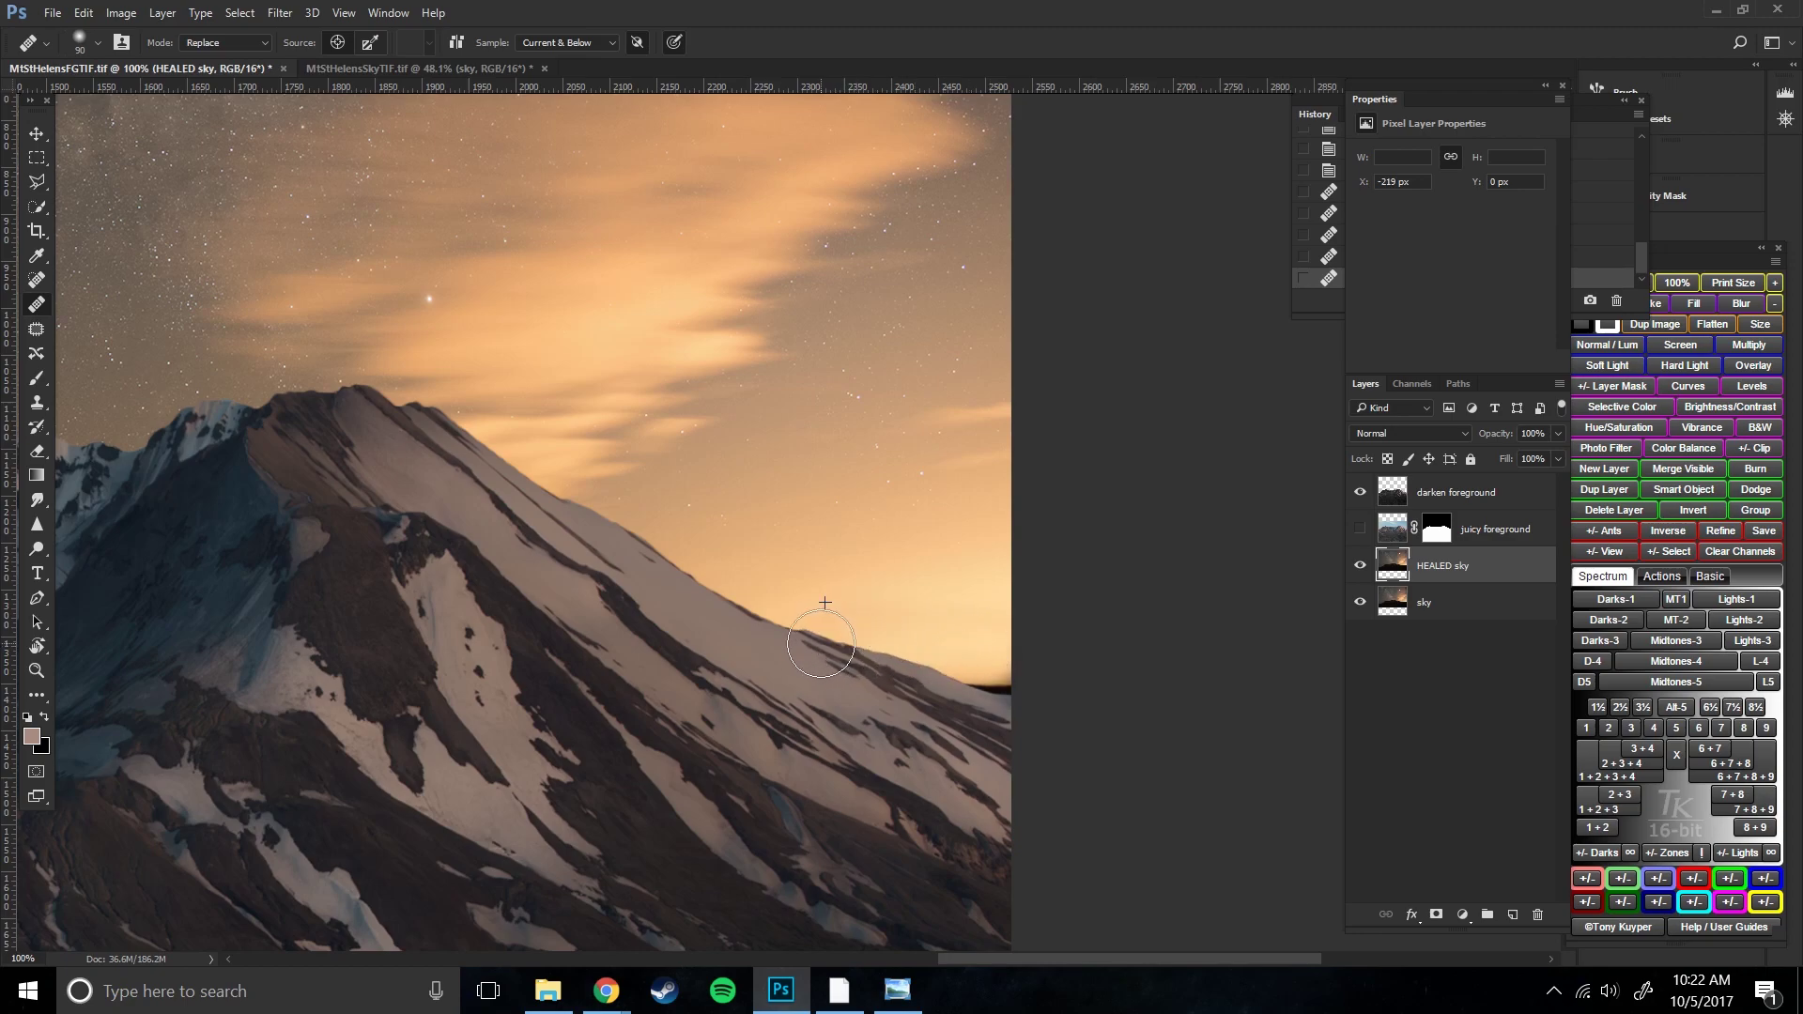
{"action": "left_click", "coordinate": [984, 647], "text": "alt"}
{"action": "left_click_drag", "start_coordinate": [993, 677], "coordinate": [991, 695]}
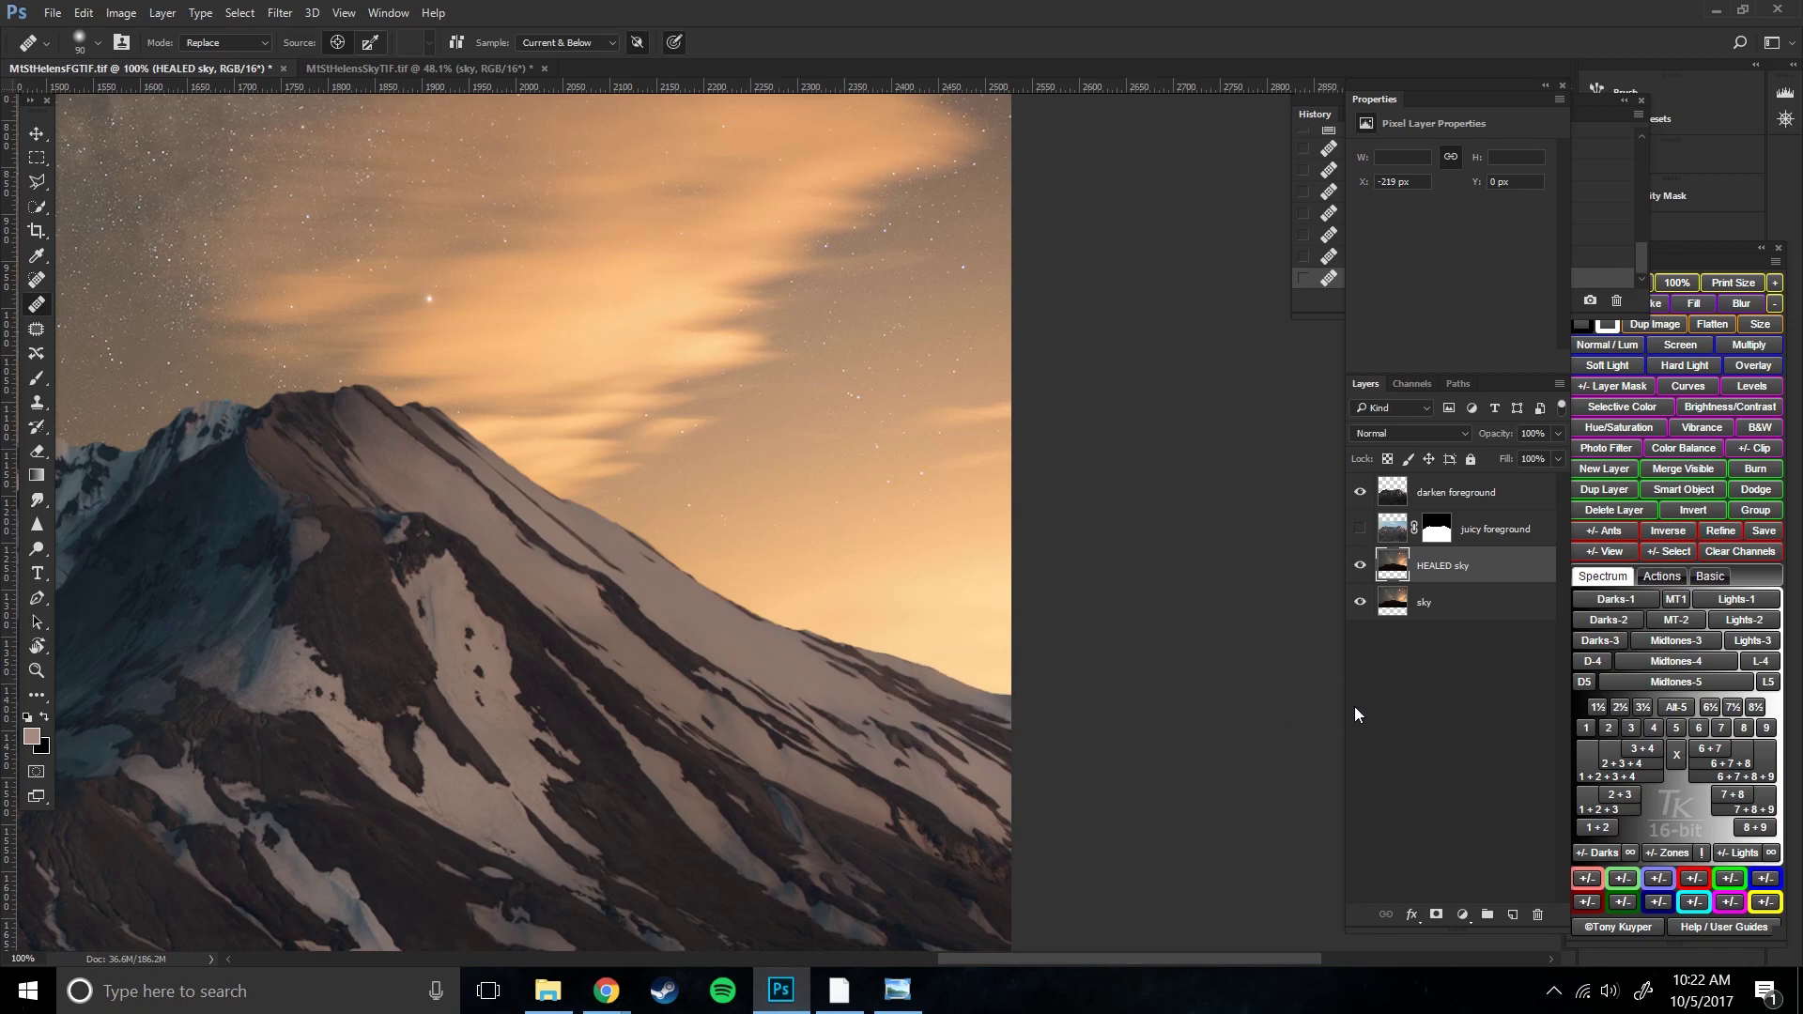
- Fit the whole image in view and compare the sky with the HEALED sky layer hidden and shown
{"action": "key", "text": "ctrl+0"}
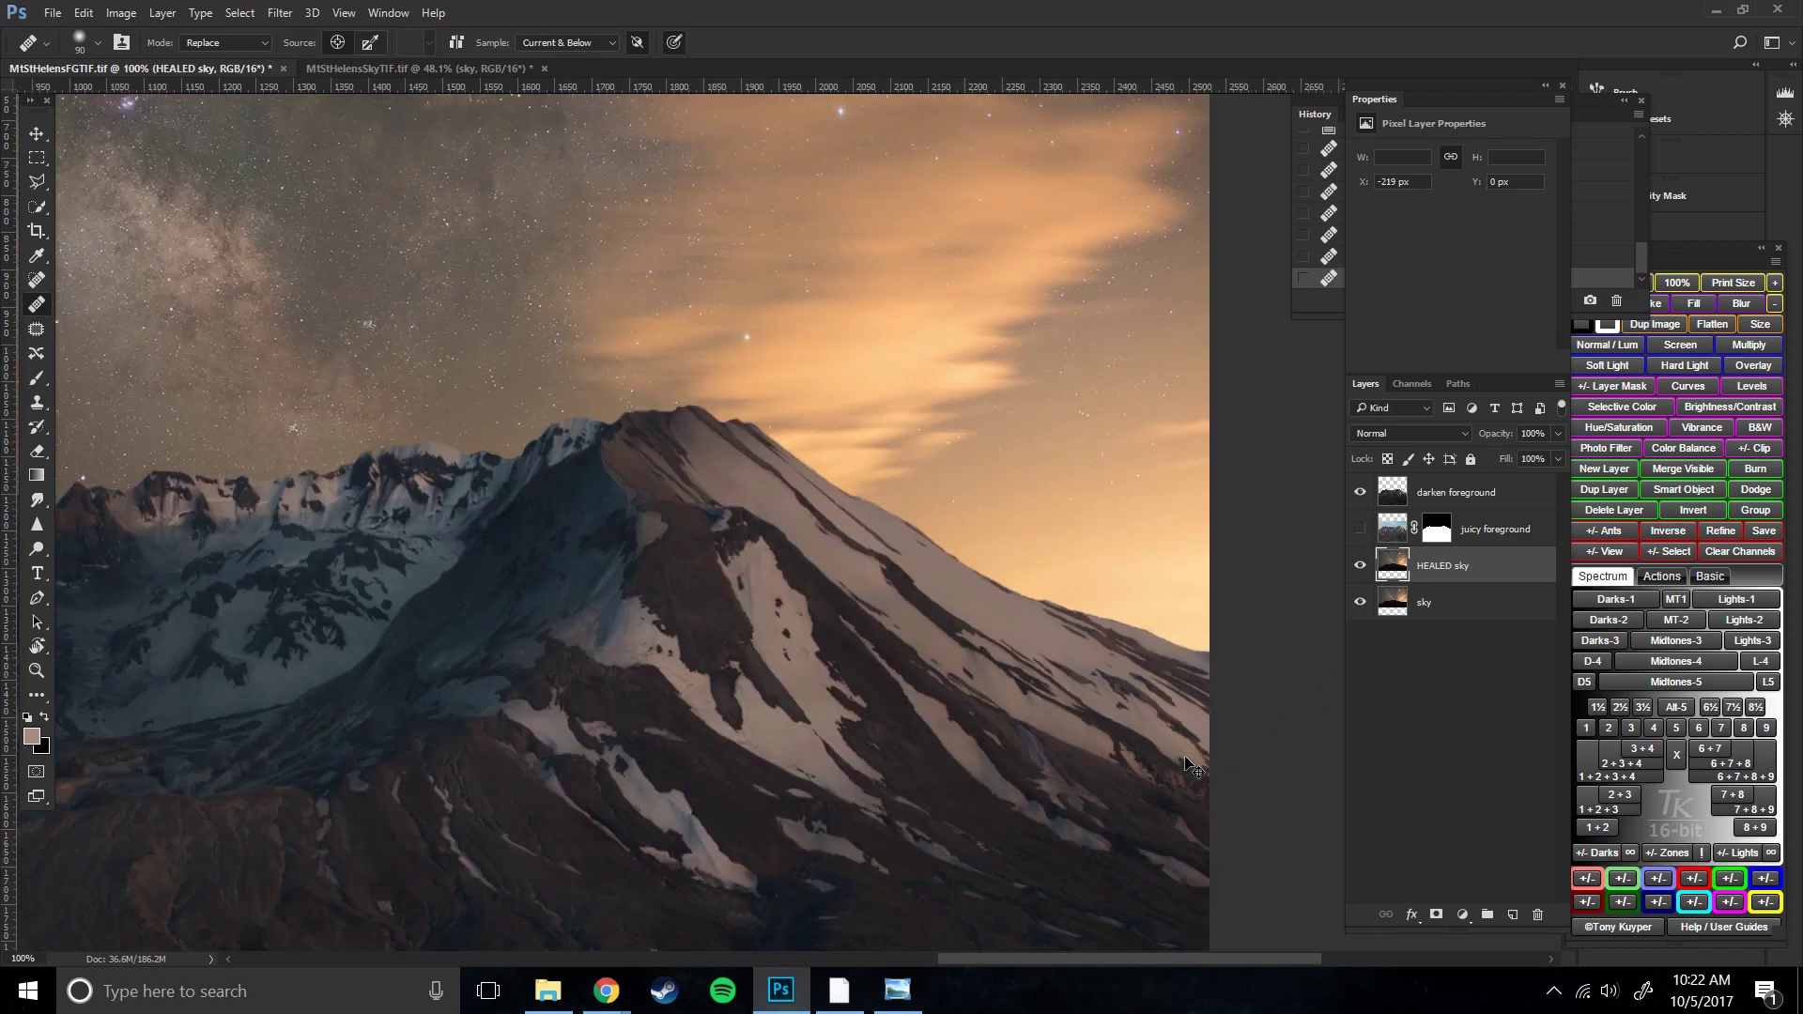
{"action": "left_click_drag", "start_coordinate": [1182, 756], "coordinate": [1134, 756]}
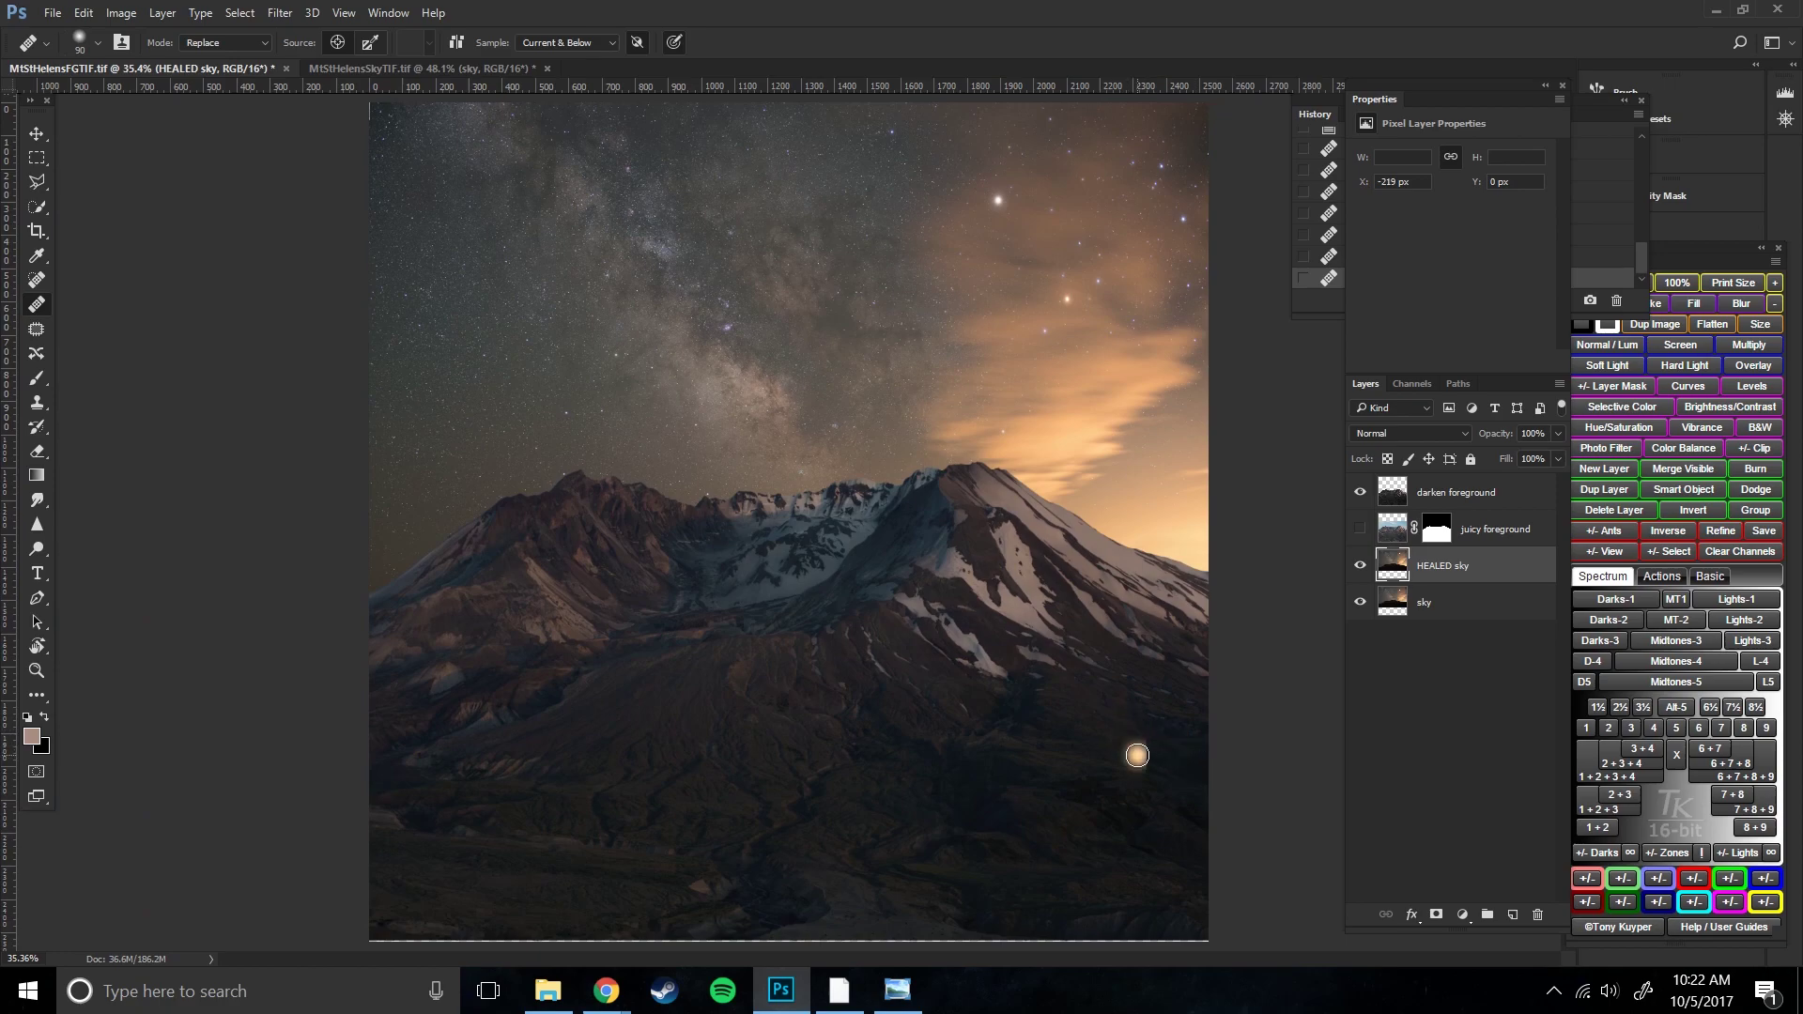
{"action": "left_click", "coordinate": [1359, 566]}
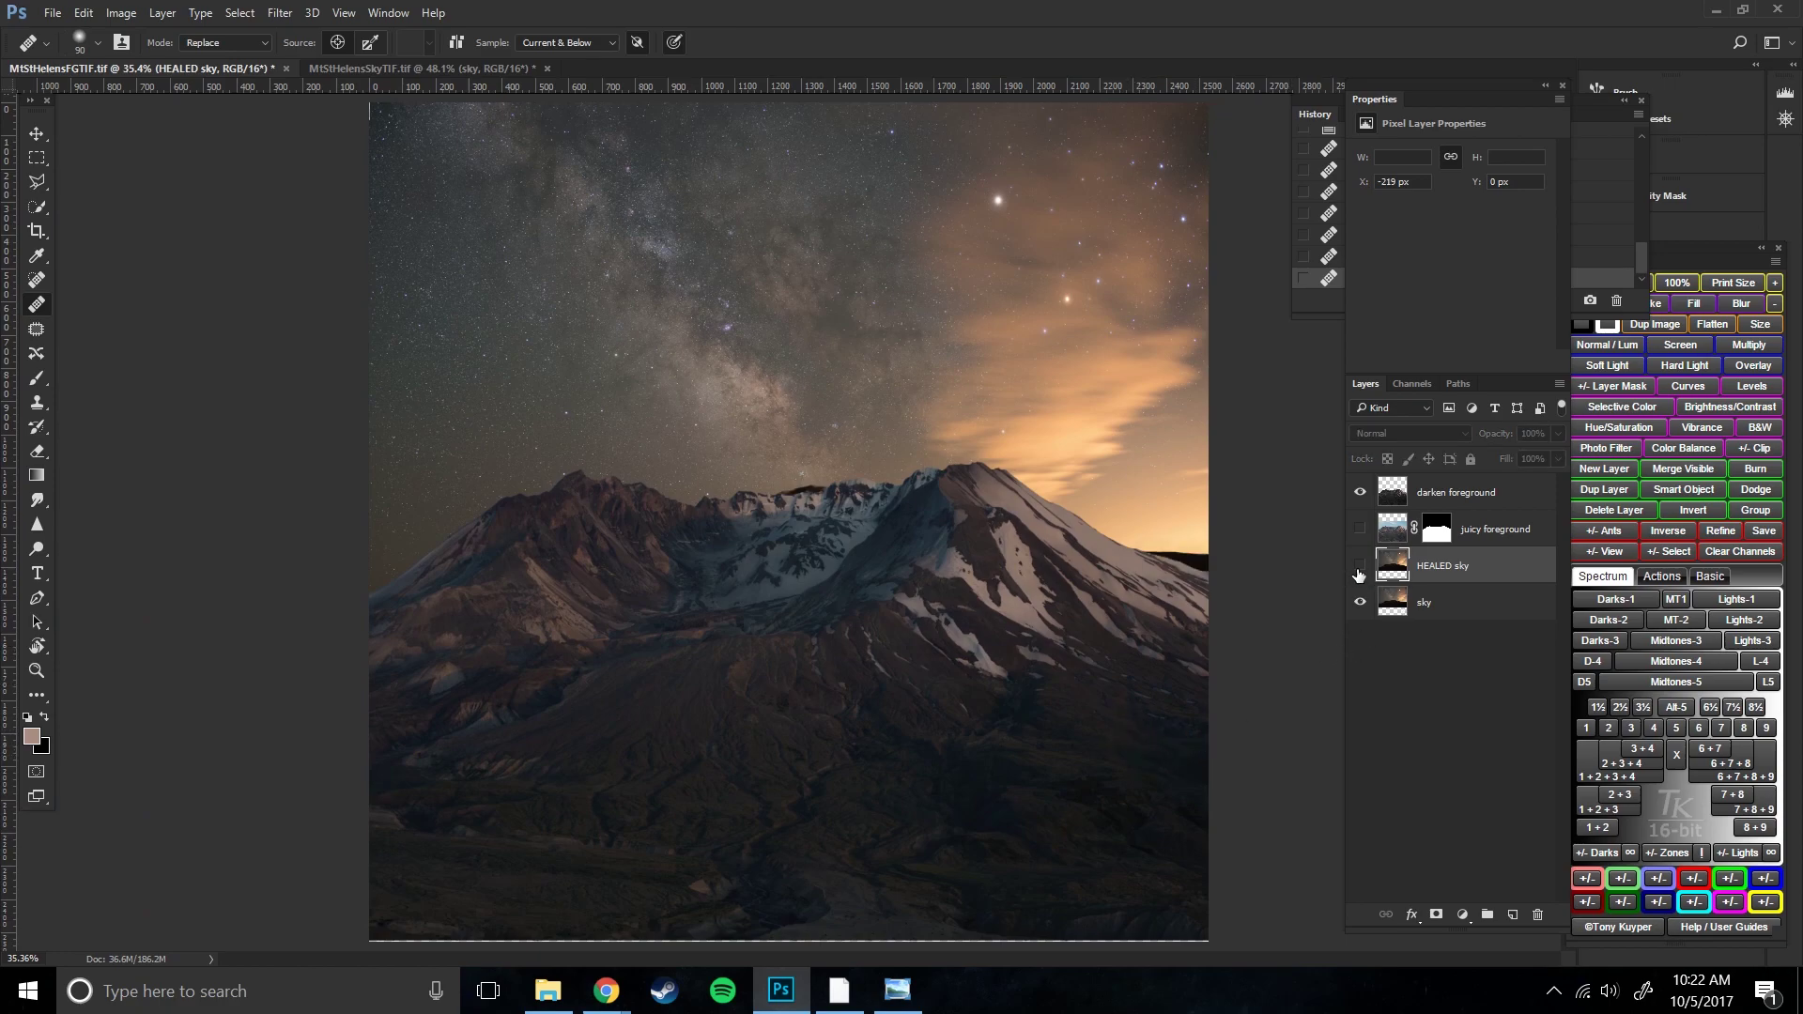
{"action": "left_click", "coordinate": [1359, 573]}
{"action": "left_click", "coordinate": [1359, 572]}
{"action": "left_click", "coordinate": [1360, 573]}
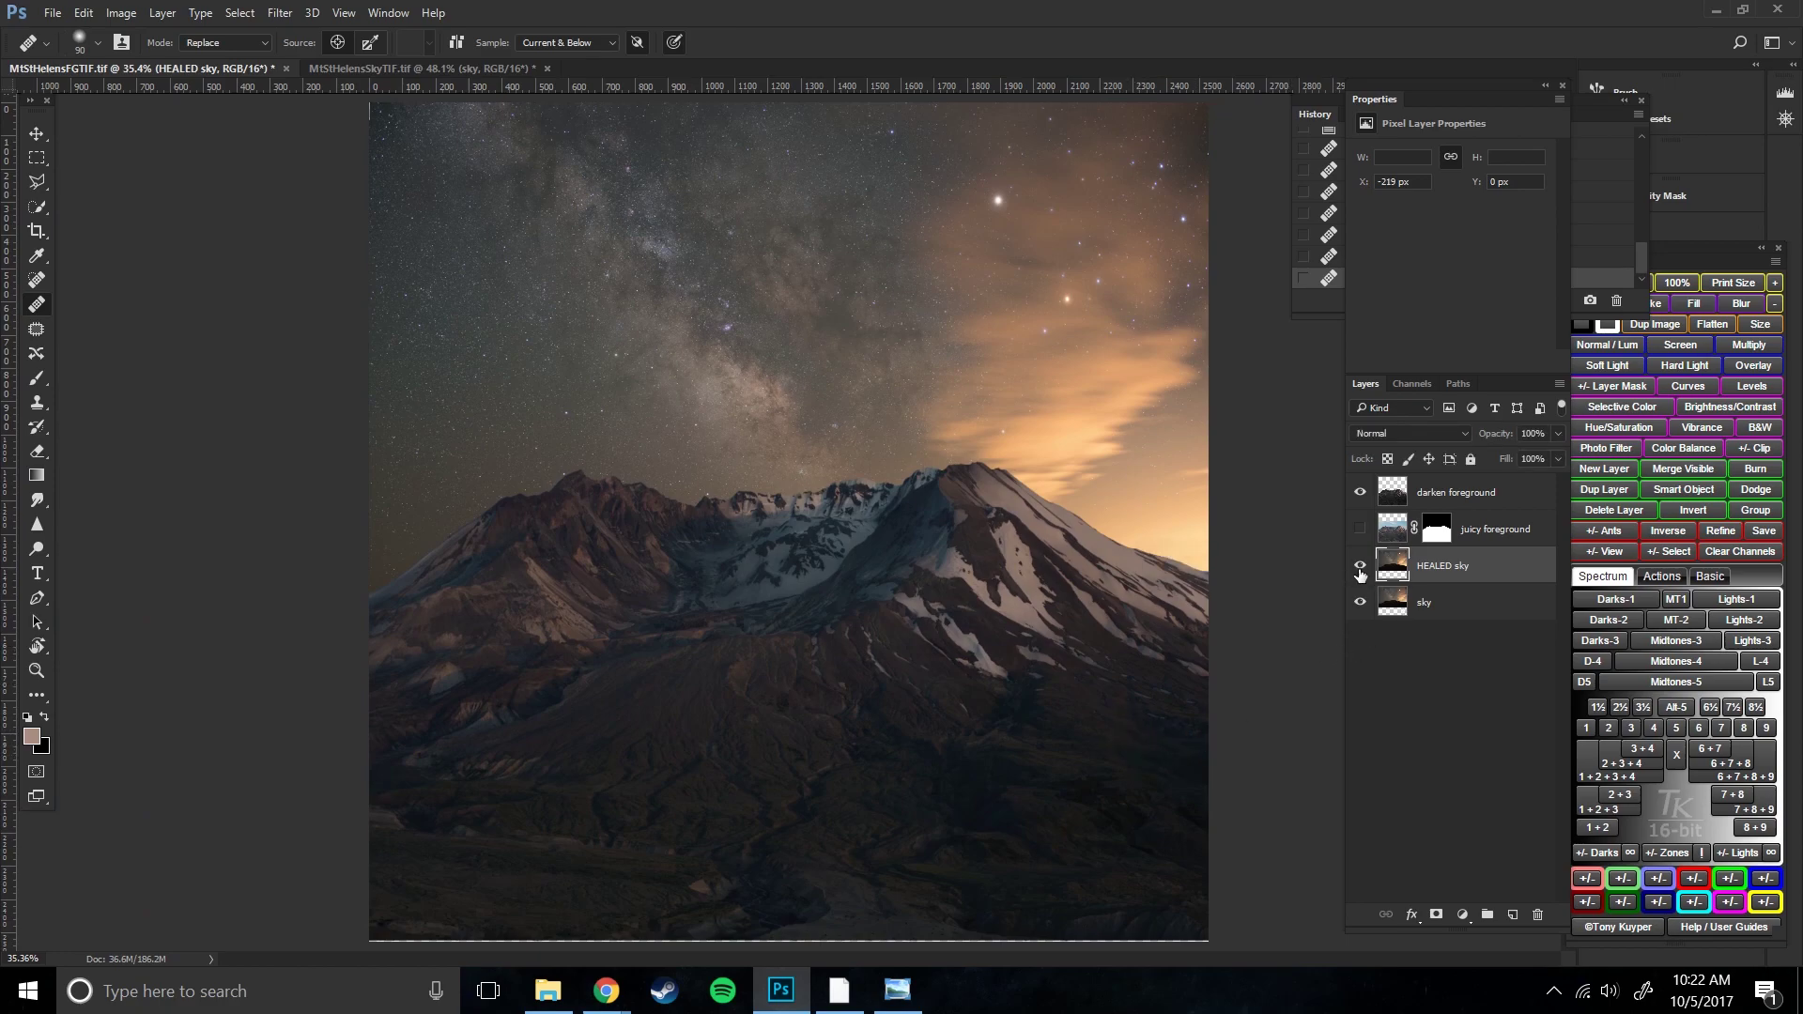
{"action": "left_click", "coordinate": [1360, 572]}
{"action": "left_click", "coordinate": [1360, 573]}
{"action": "key", "text": "b"}
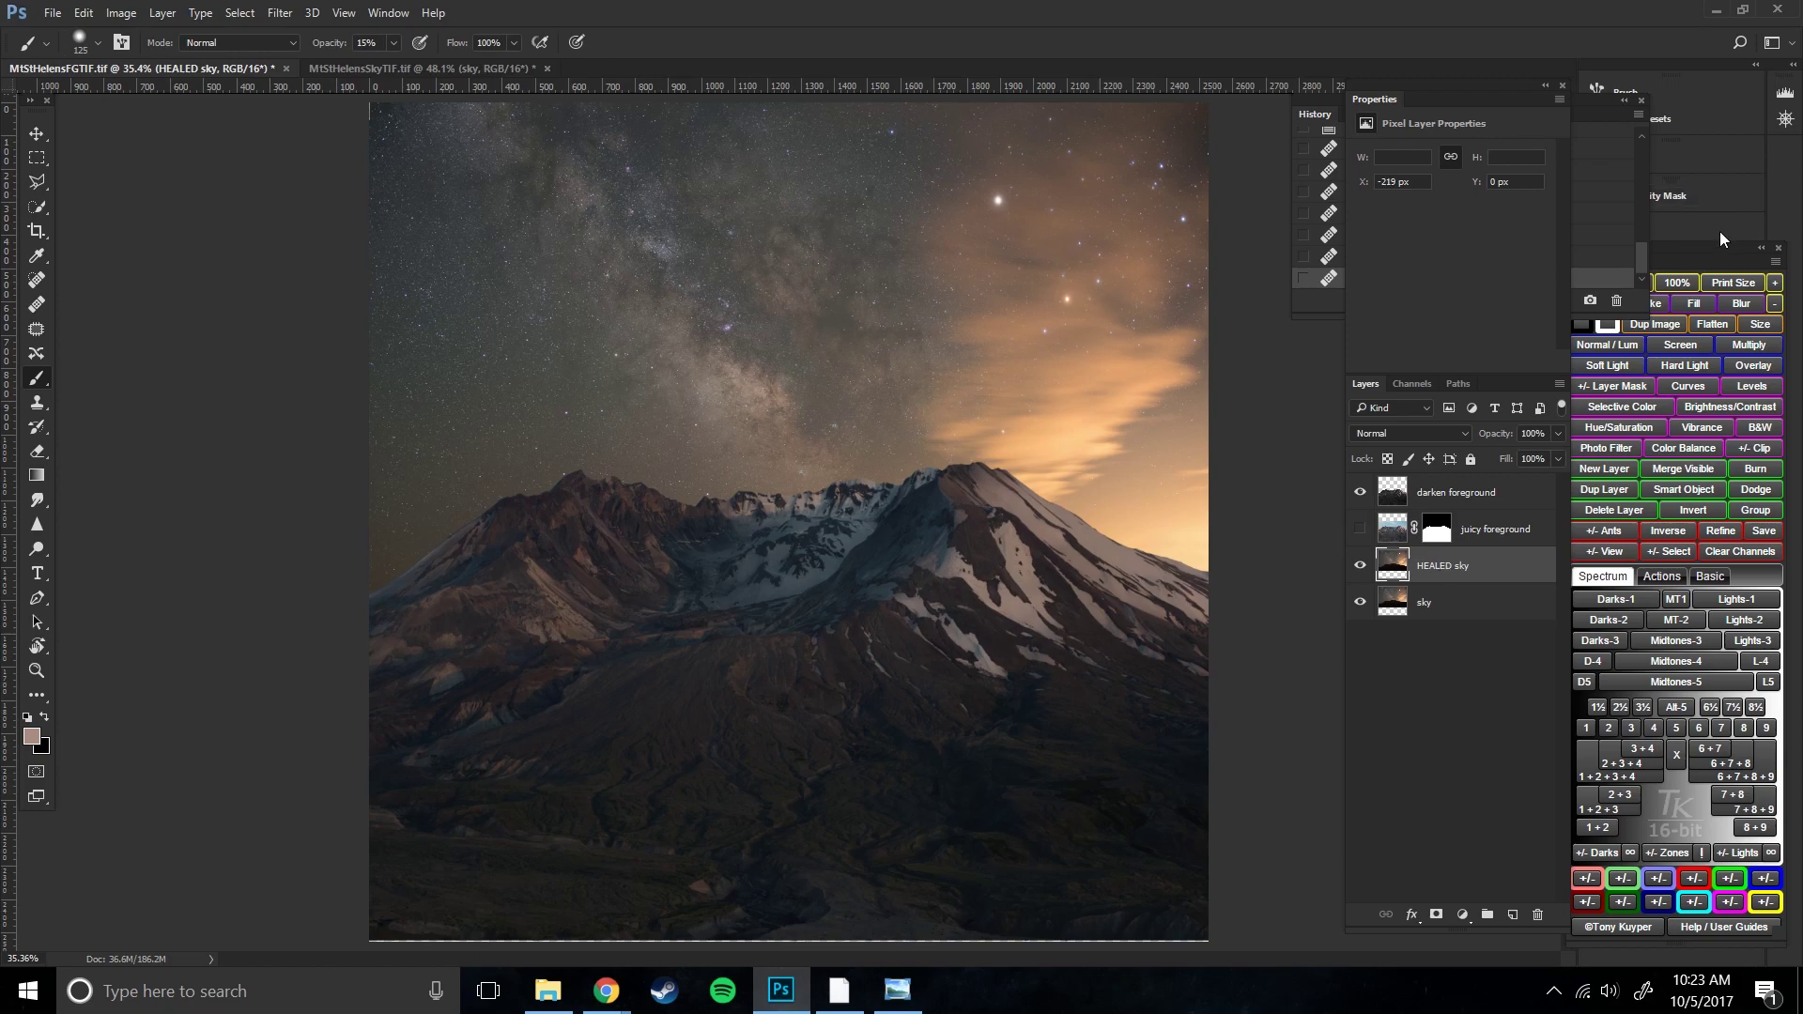
- Duplicate the HEALED sky layer under the name "sky edits"
{"action": "right_click", "coordinate": [1448, 571]}
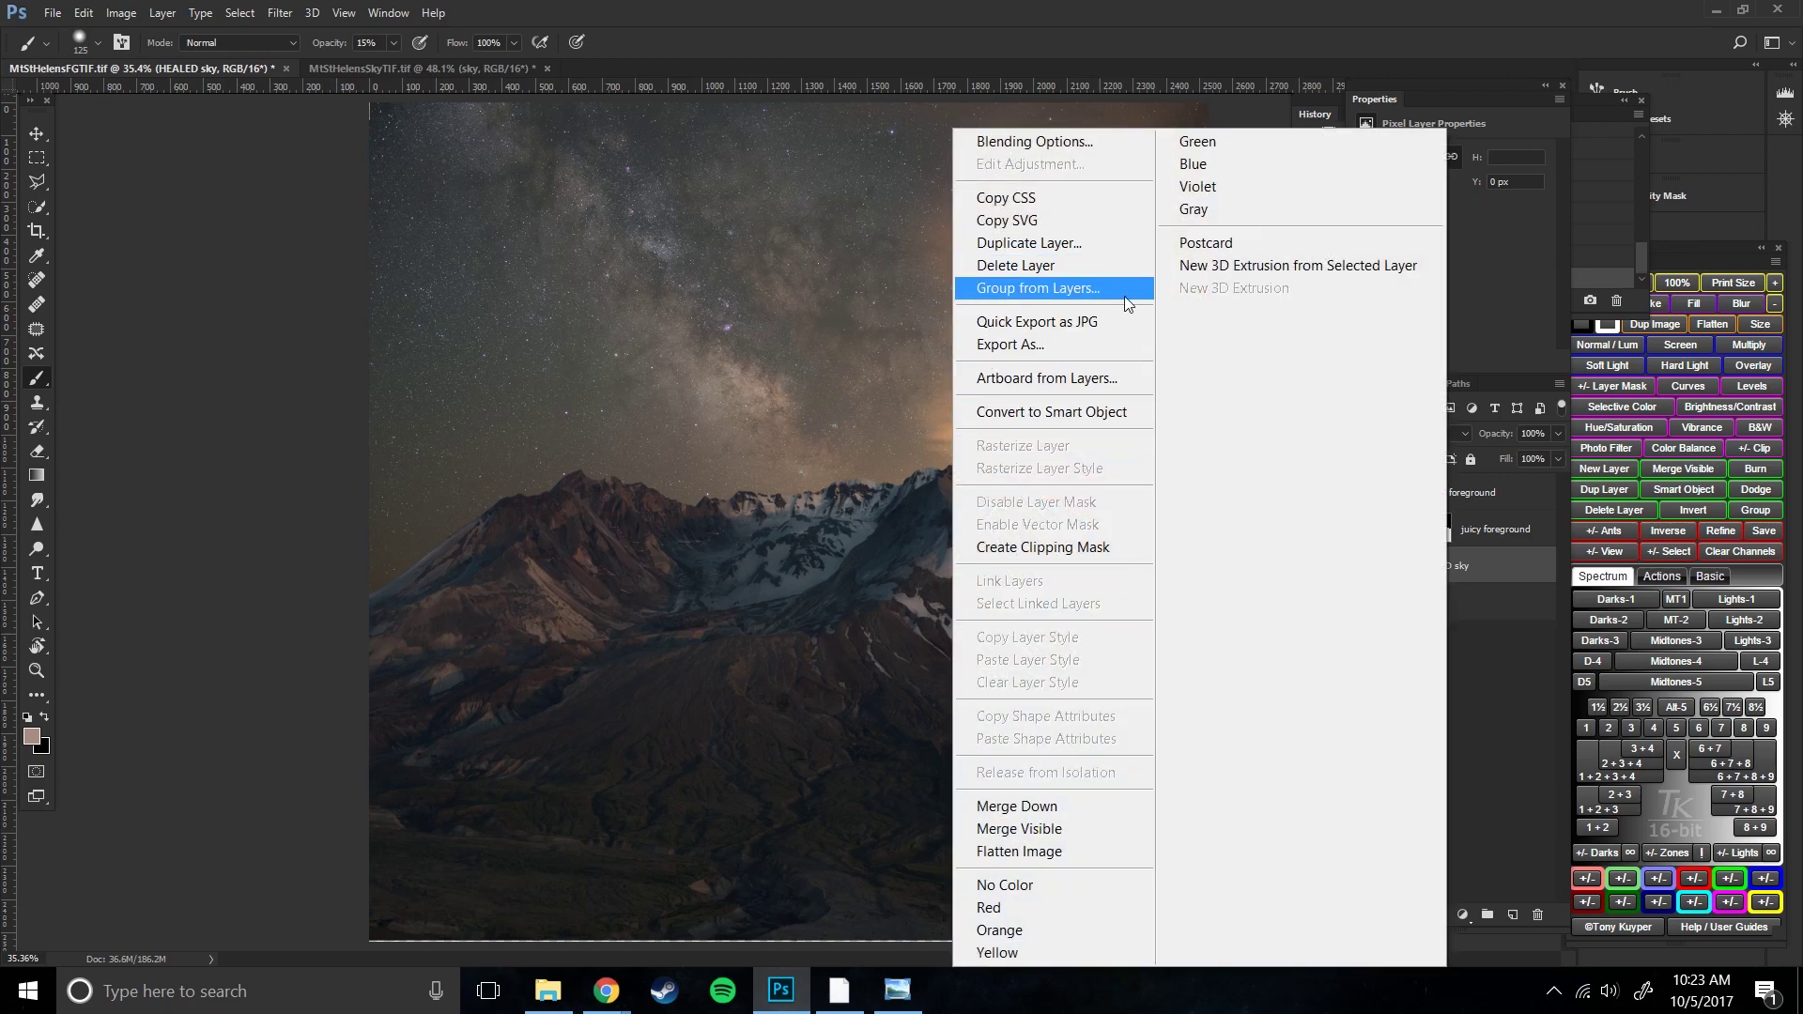
{"action": "left_click", "coordinate": [1075, 244]}
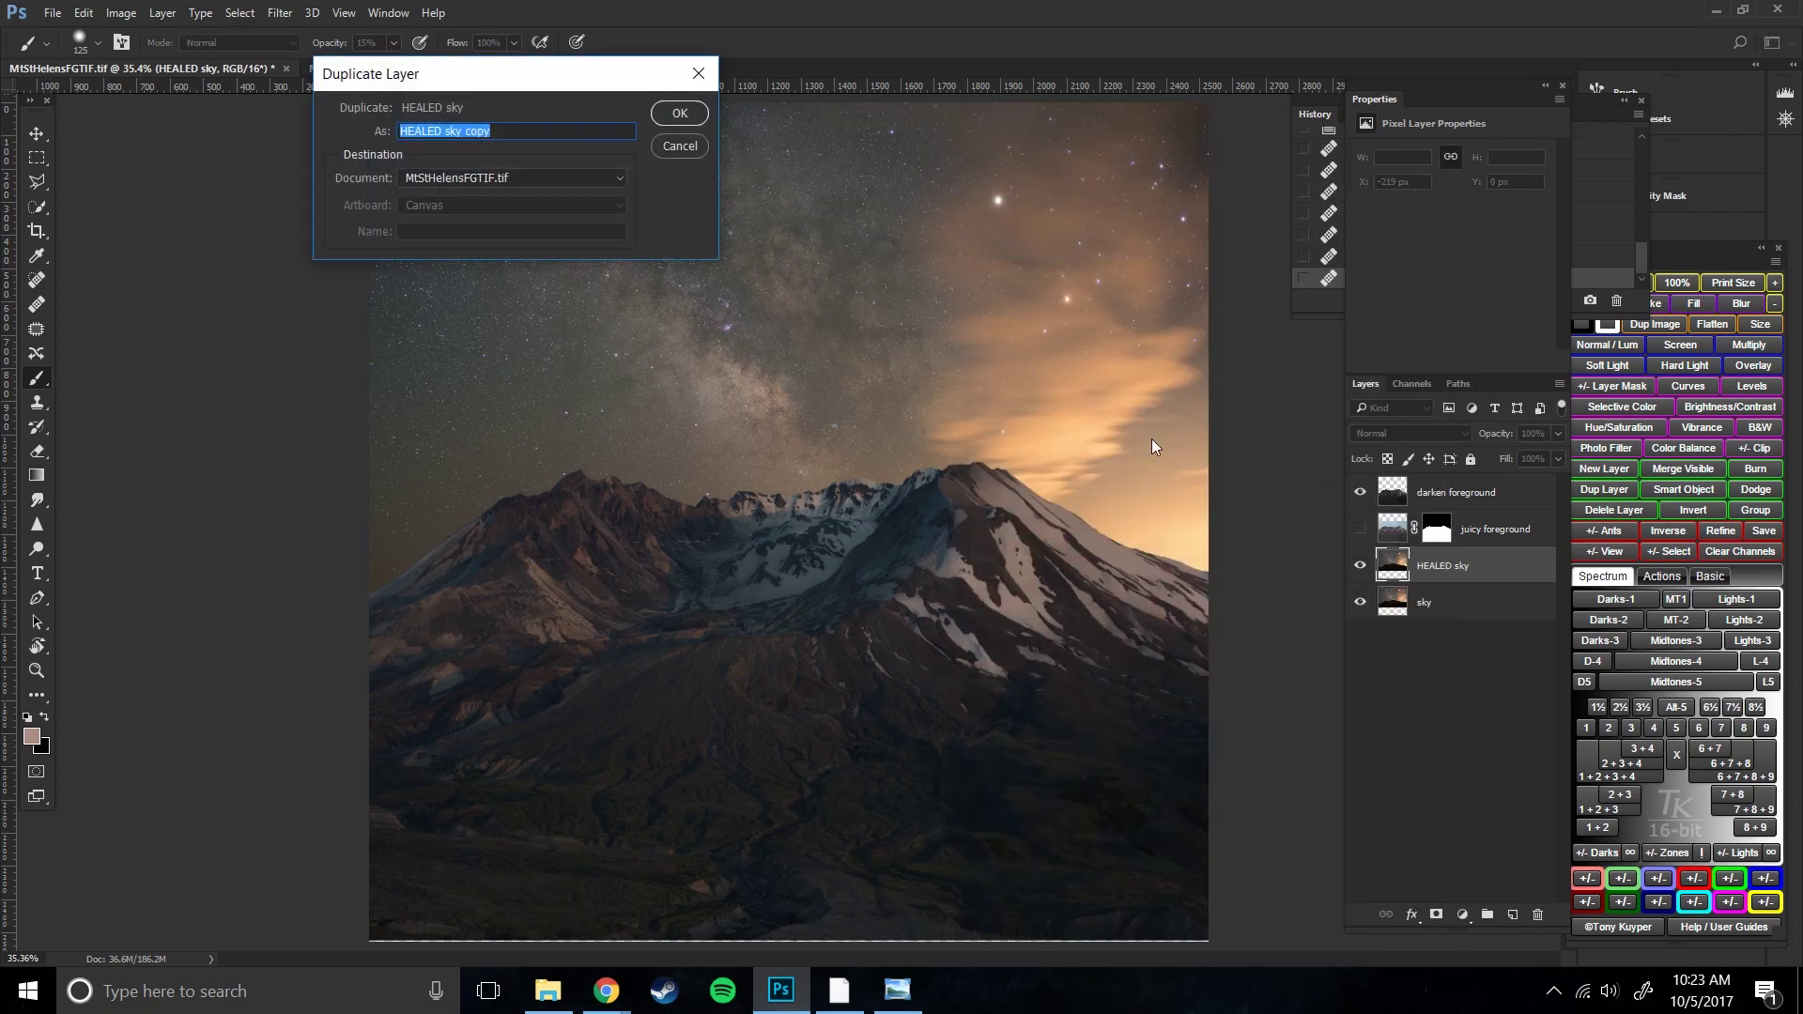
{"action": "type", "text": "sky edits"}
{"action": "key", "text": "Return"}
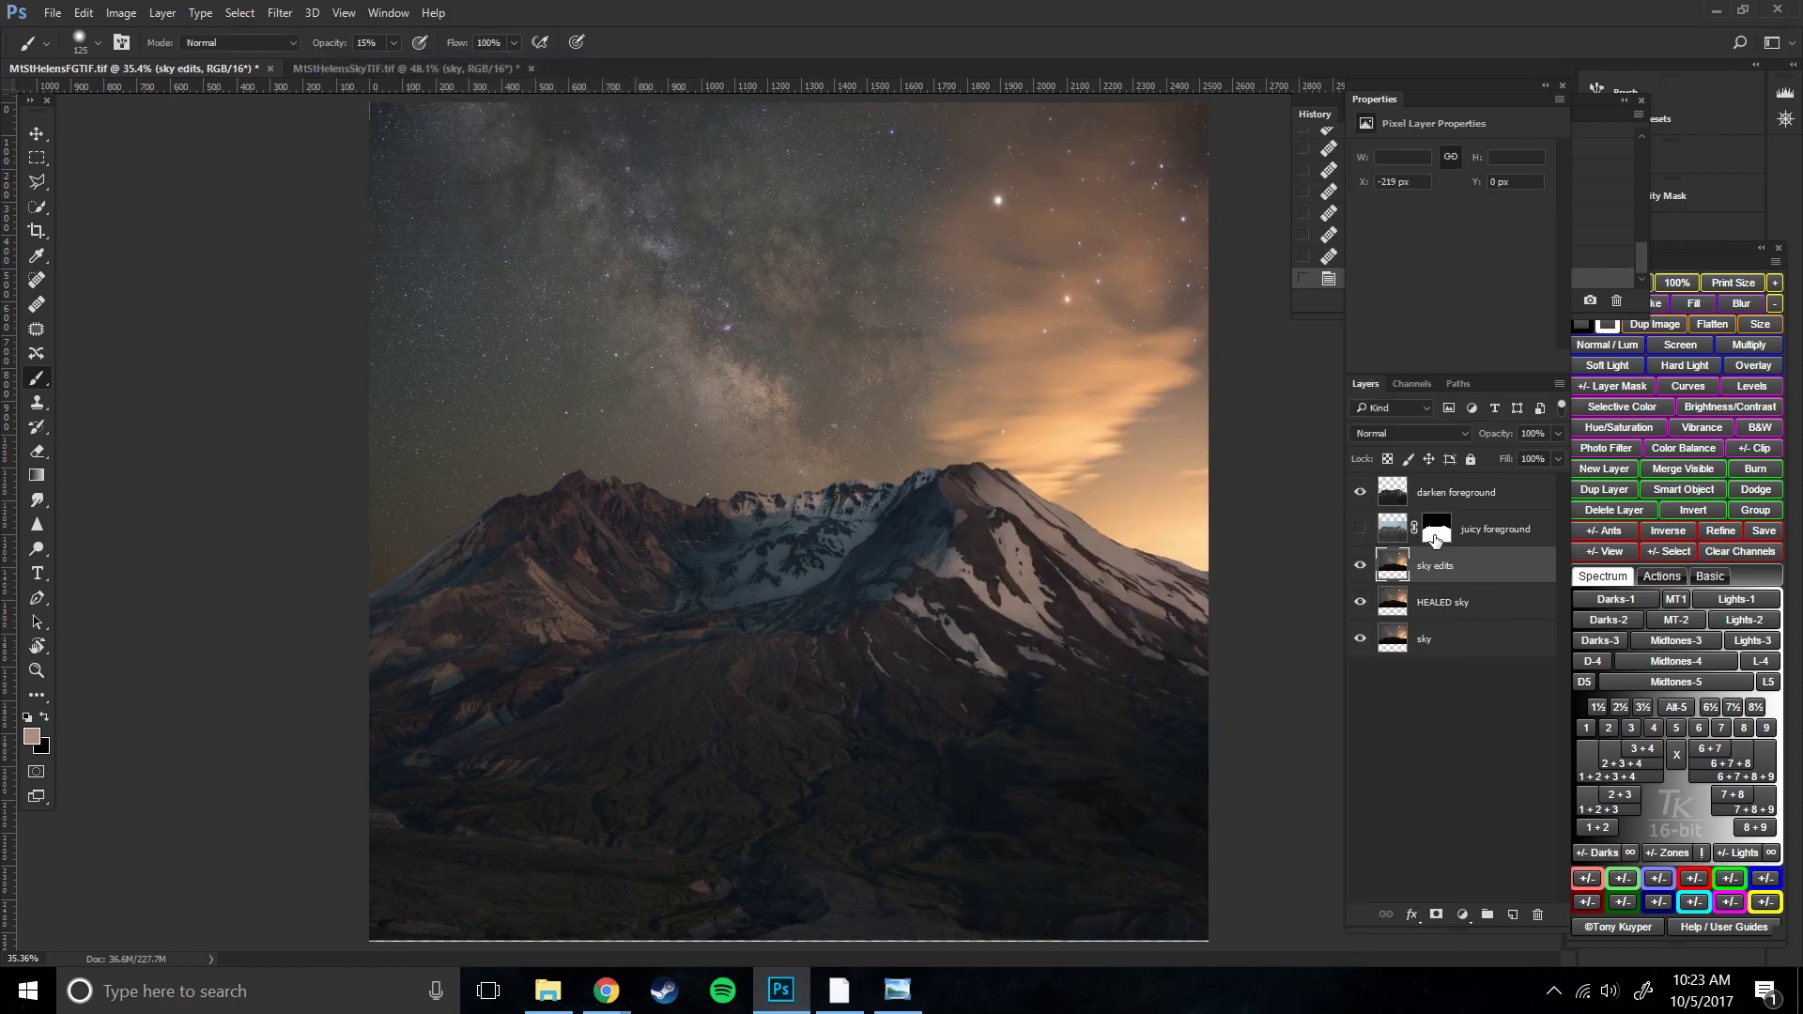
- Hide the sky edits layer and compare the image with the HEALED sky layer hidden and shown over the original sky
{"action": "left_click", "coordinate": [1360, 566]}
{"action": "left_click", "coordinate": [1381, 606]}
{"action": "left_click", "coordinate": [1360, 602]}
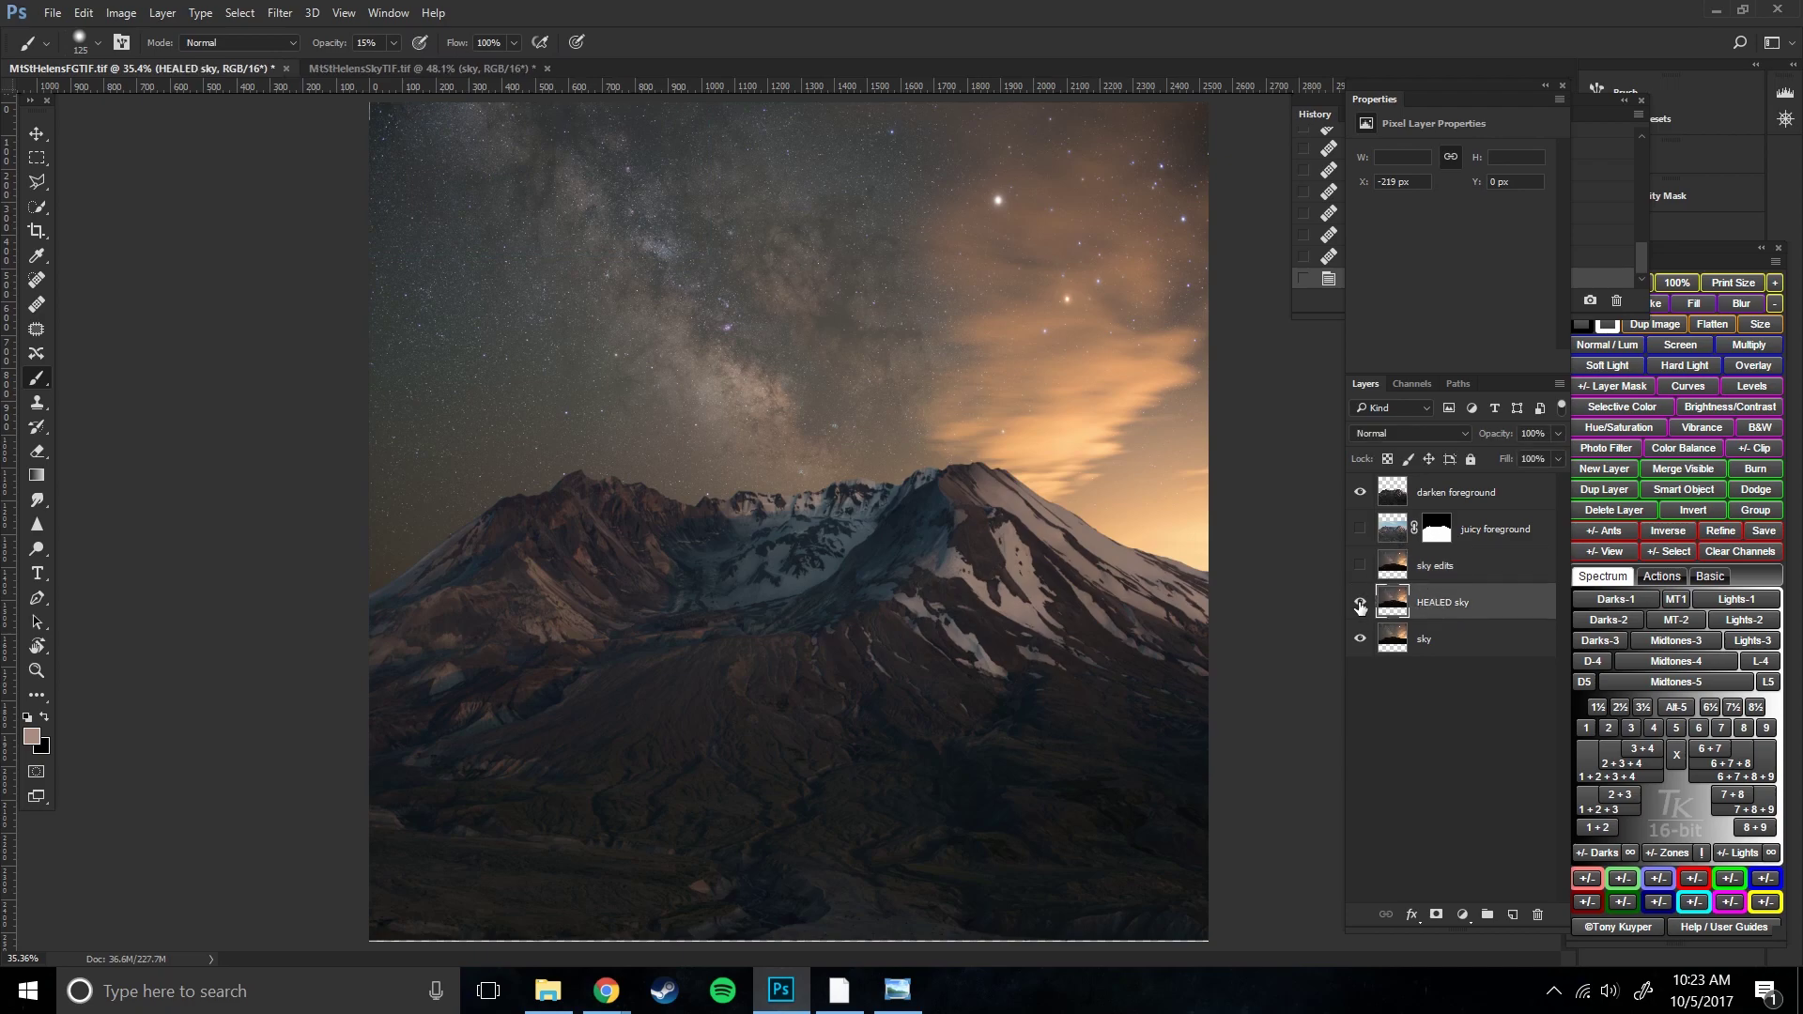
{"action": "left_click", "coordinate": [1360, 603]}
{"action": "left_click", "coordinate": [1360, 603]}
{"action": "left_click", "coordinate": [1359, 603]}
{"action": "left_click", "coordinate": [1359, 602]}
{"action": "left_click", "coordinate": [1437, 644]}
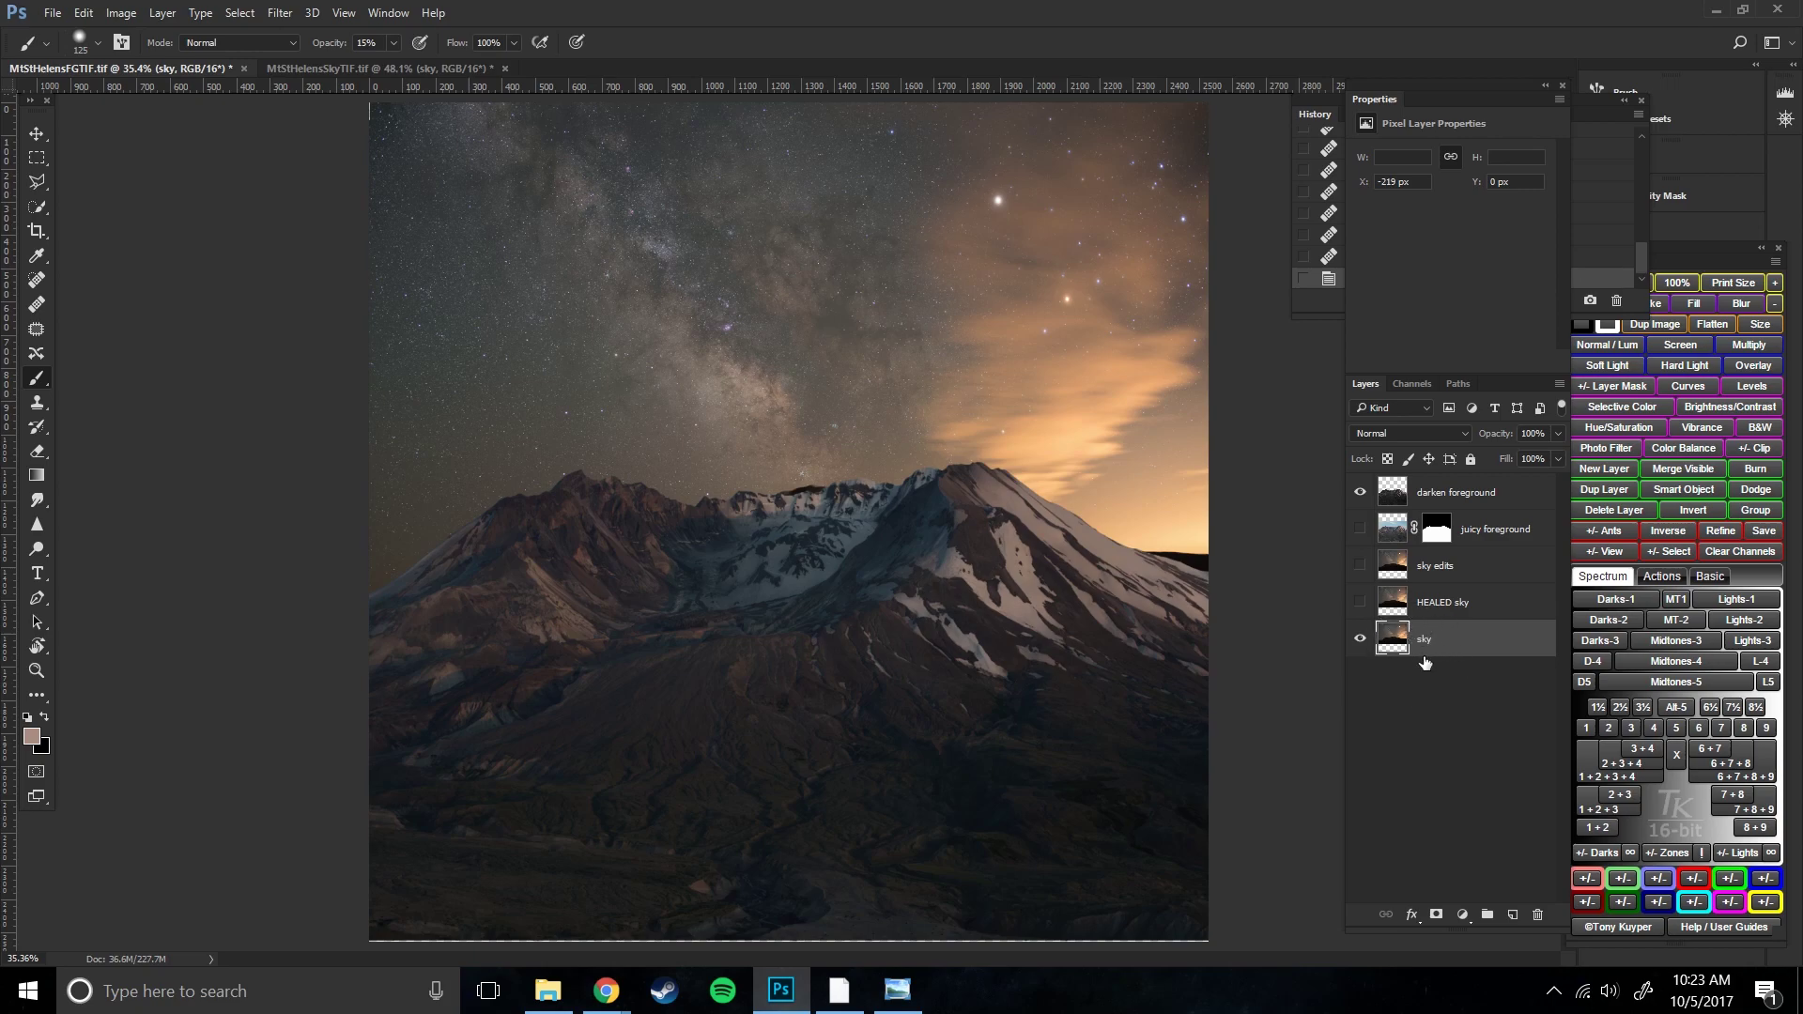
{"action": "left_click", "coordinate": [1392, 575]}
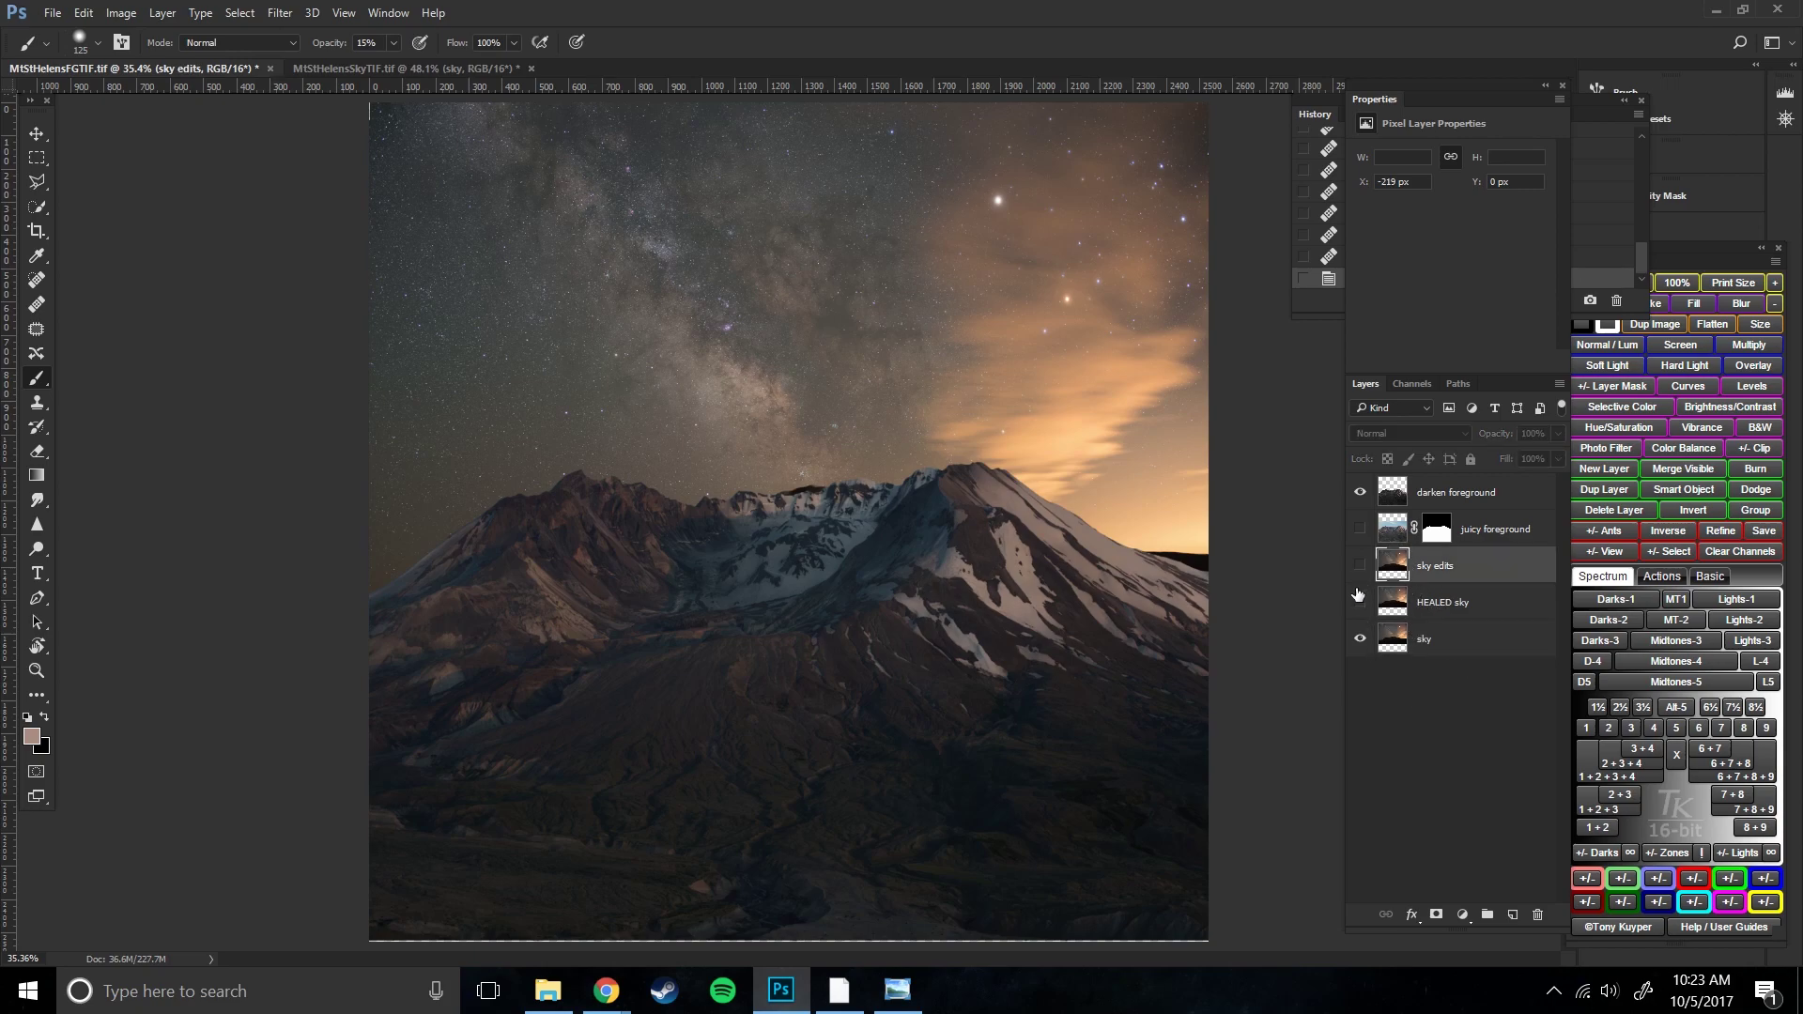
{"action": "left_click", "coordinate": [1361, 602]}
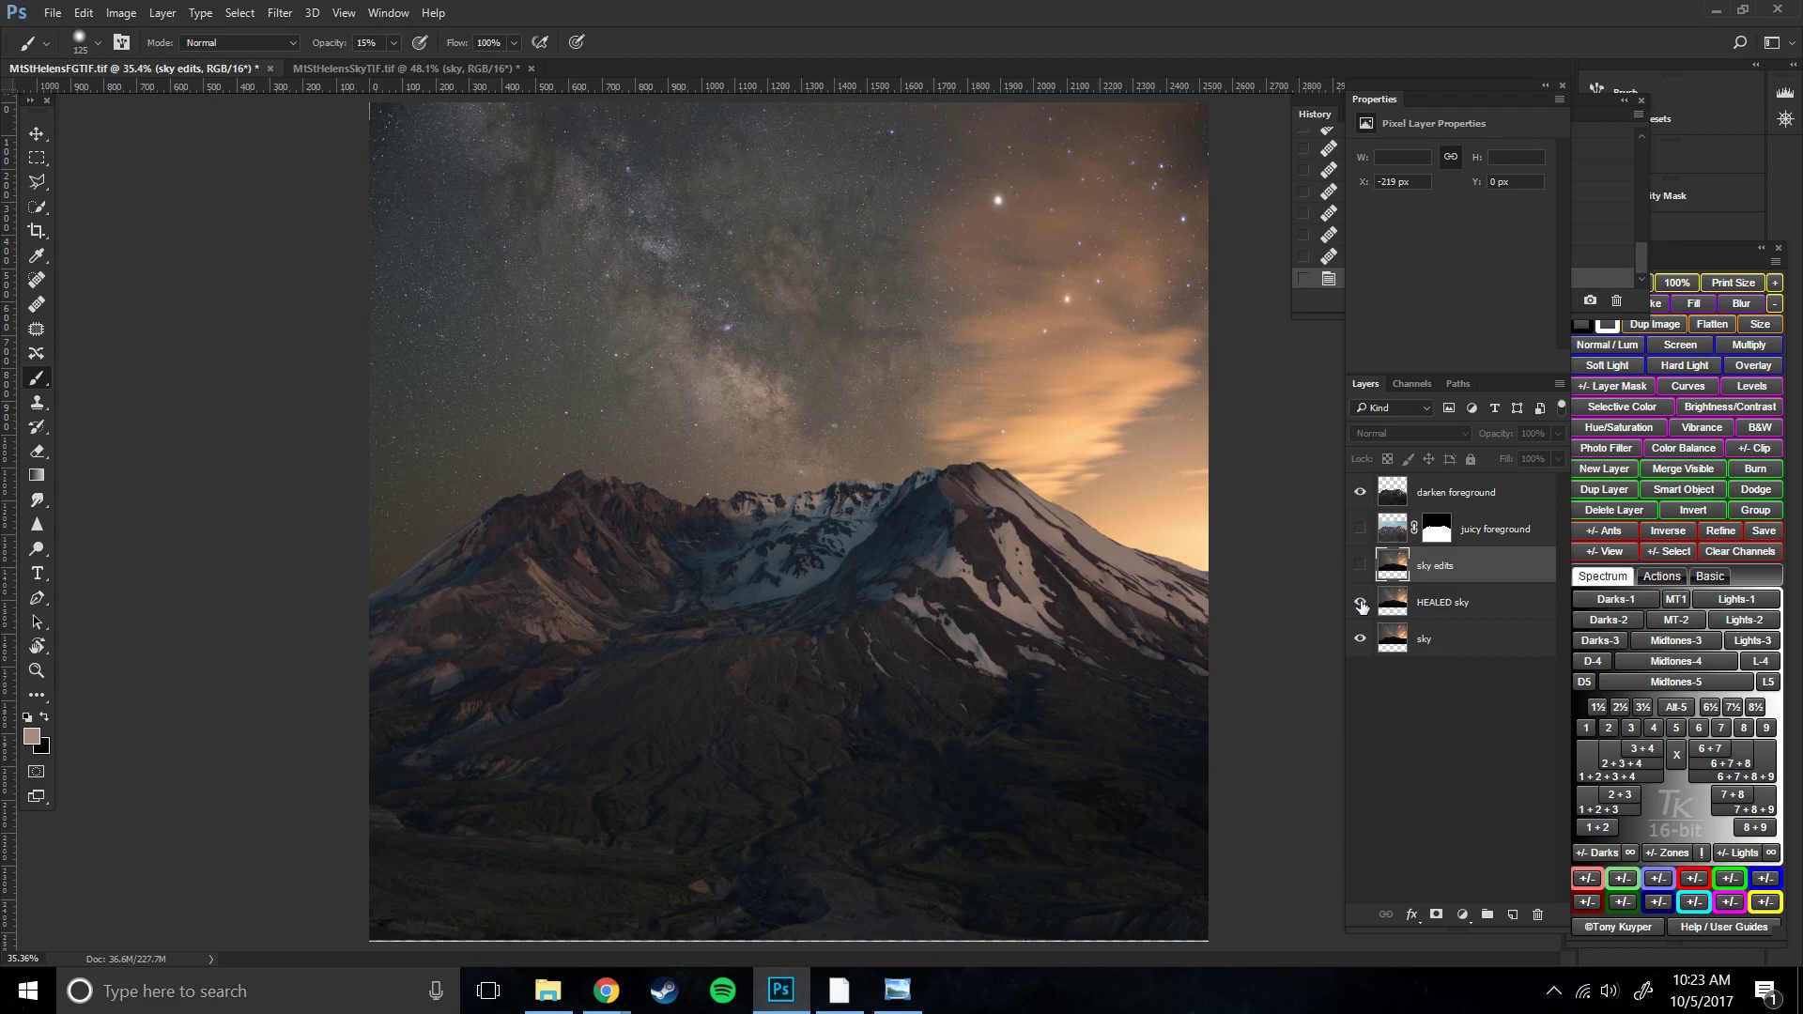
{"action": "left_click", "coordinate": [1429, 641]}
{"action": "left_click", "coordinate": [1440, 605]}
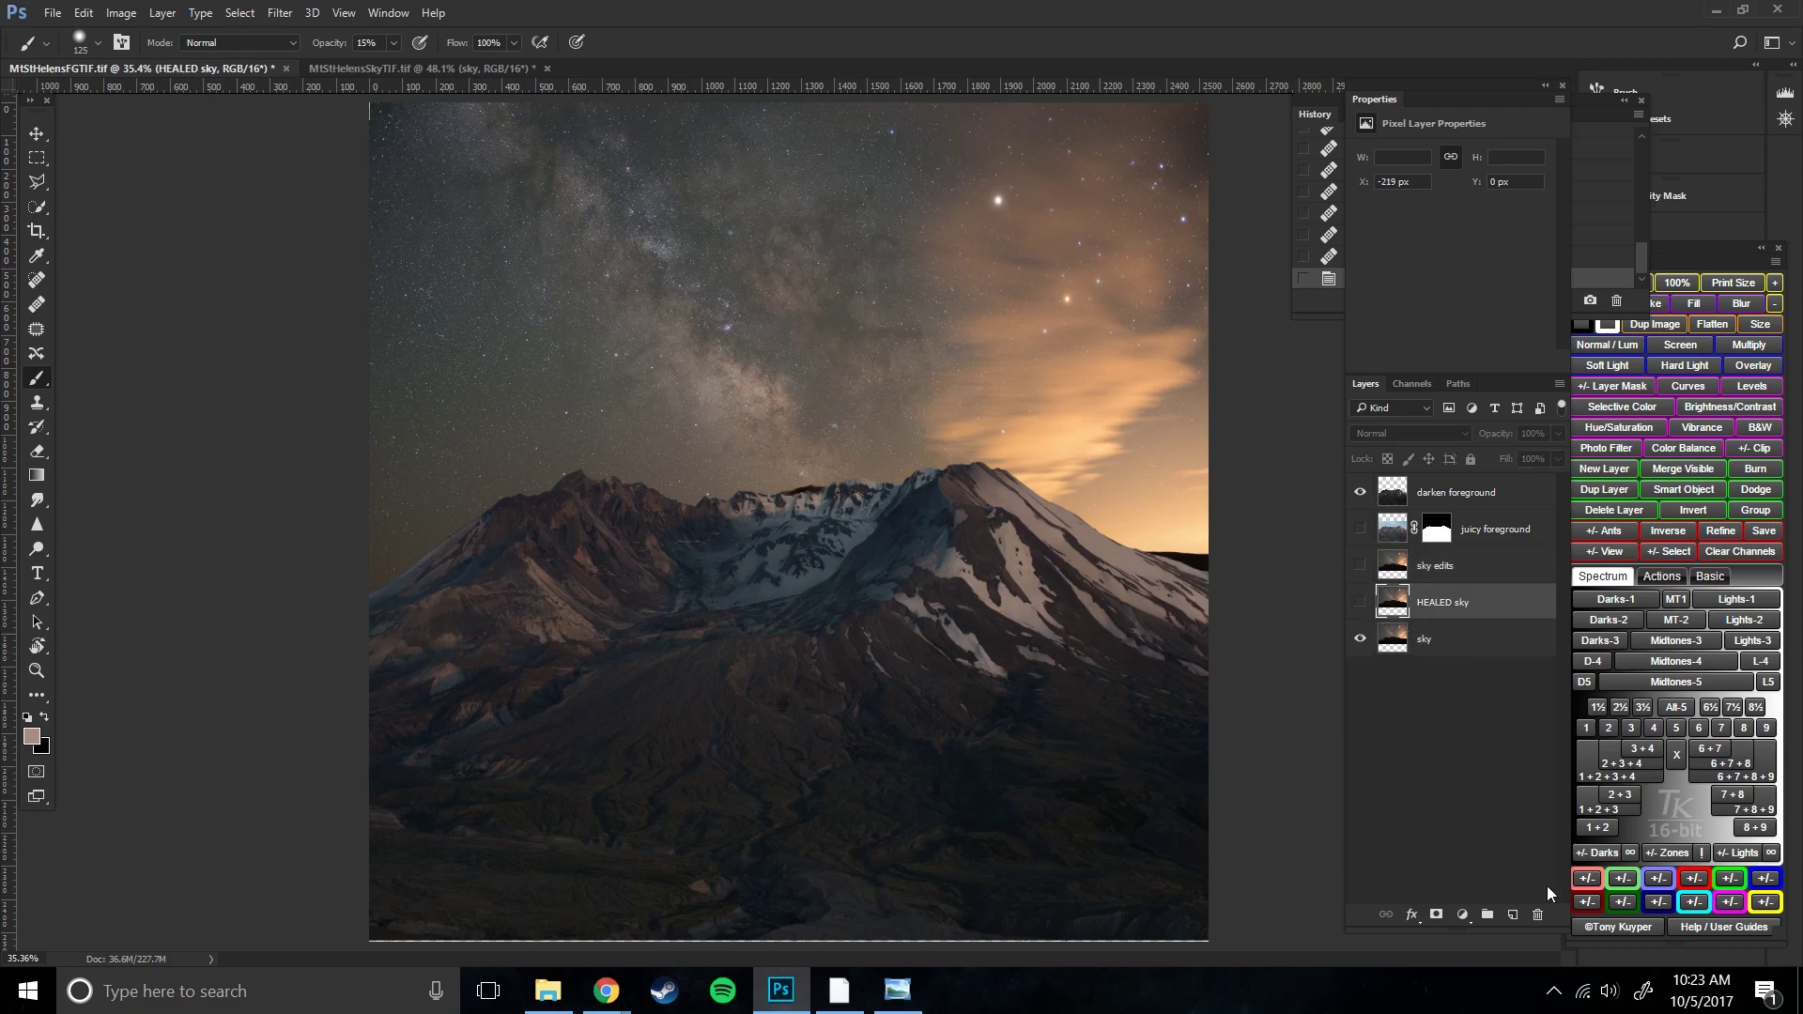
- Duplicate the sky layer under the name "asdgafhd" and delete that duplicate
{"action": "left_click", "coordinate": [1431, 650]}
{"action": "right_click", "coordinate": [1437, 650]}
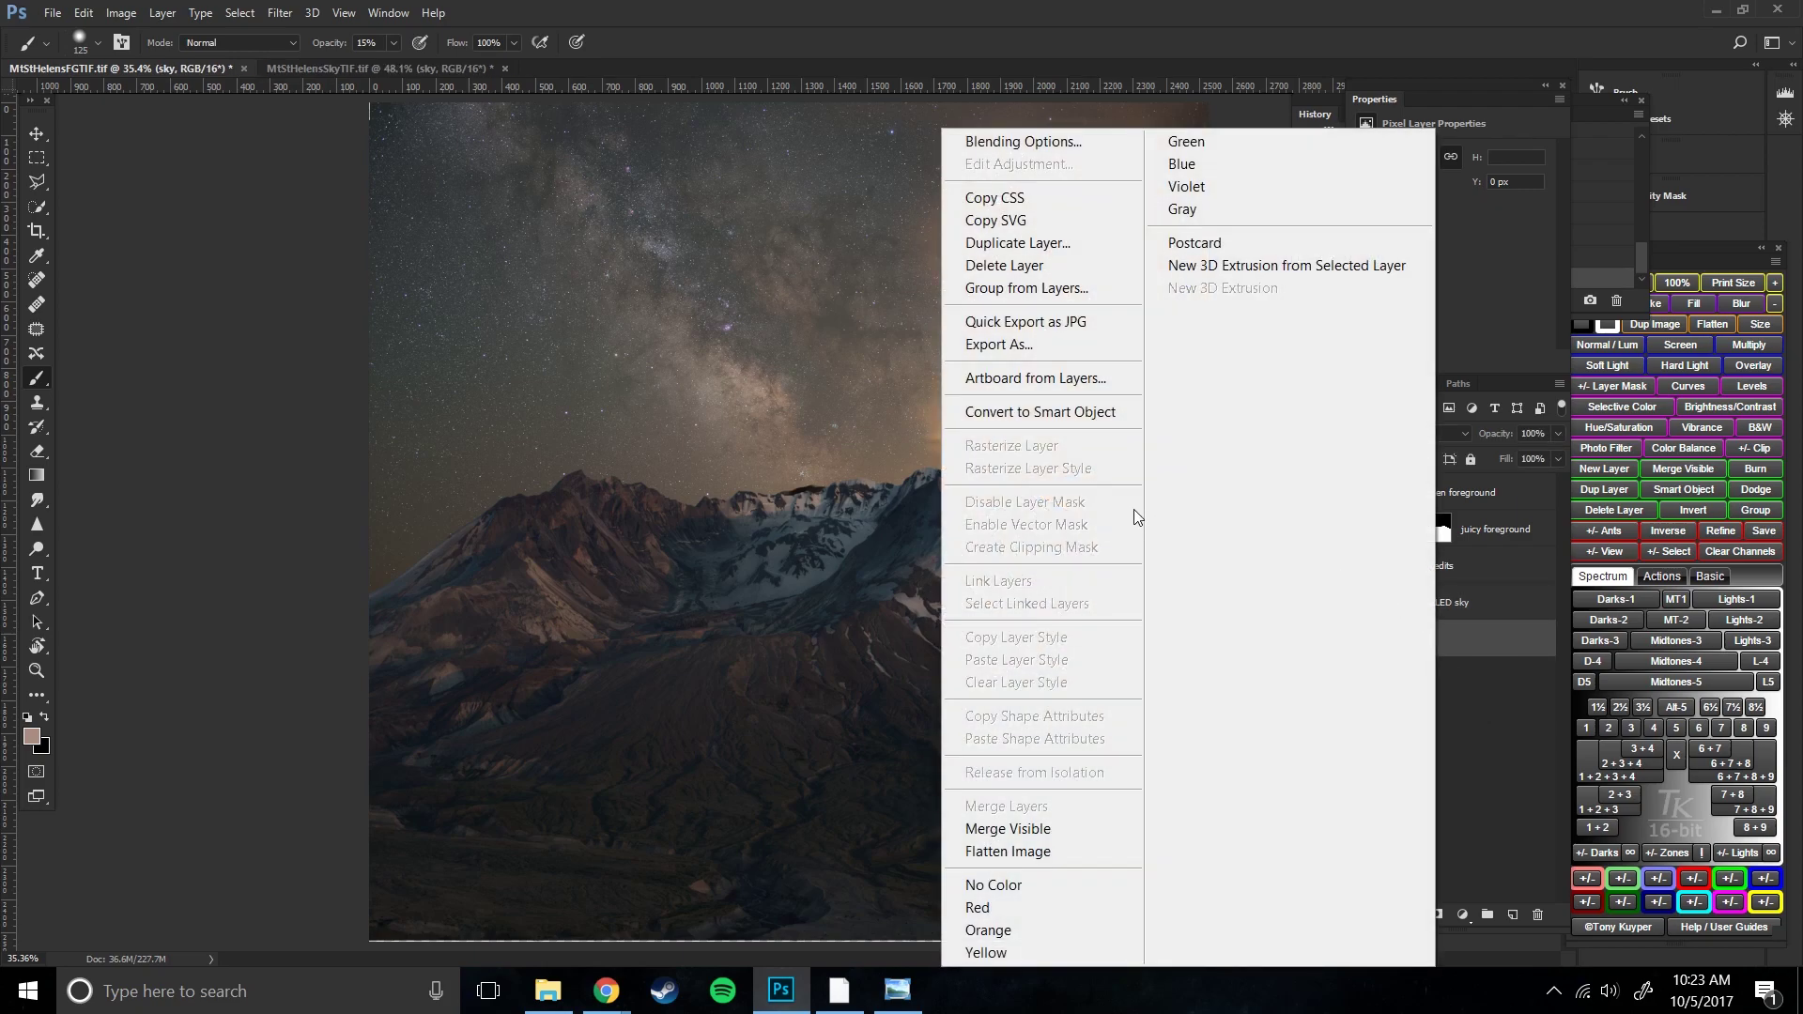
{"action": "left_click", "coordinate": [1017, 243]}
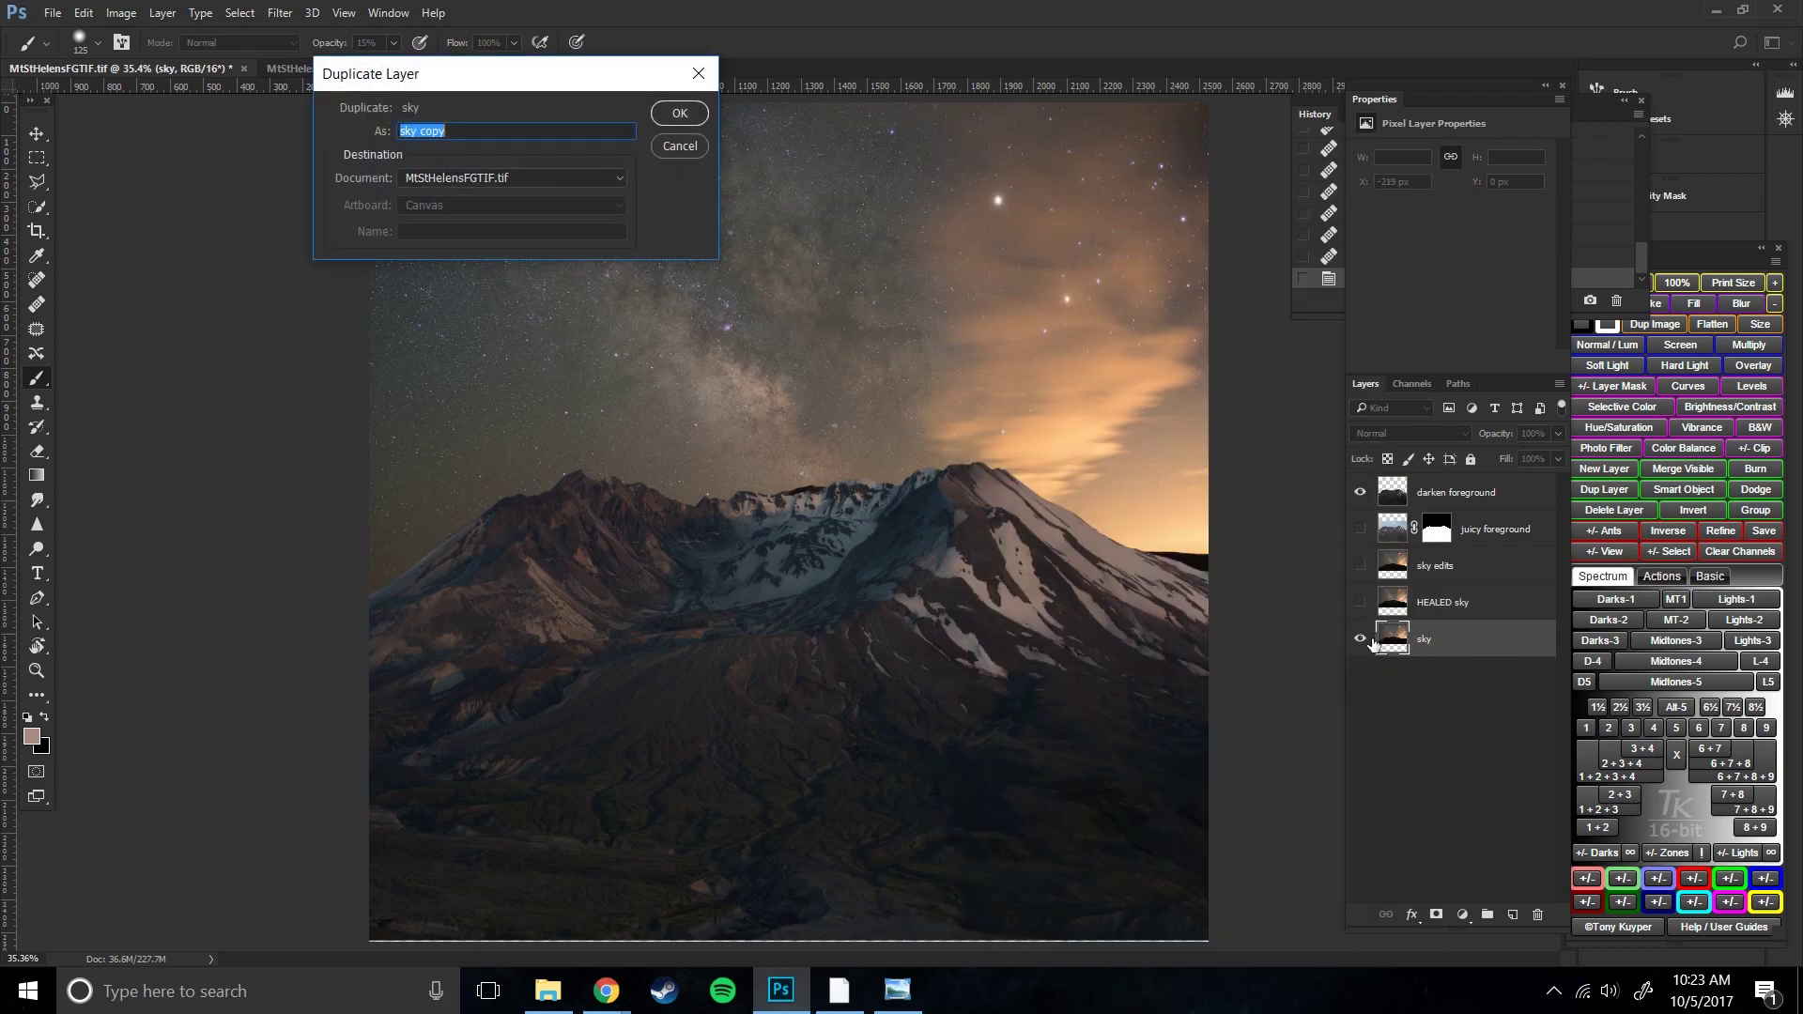
{"action": "type", "text": "asdgafhd"}
{"action": "key", "text": "Return"}
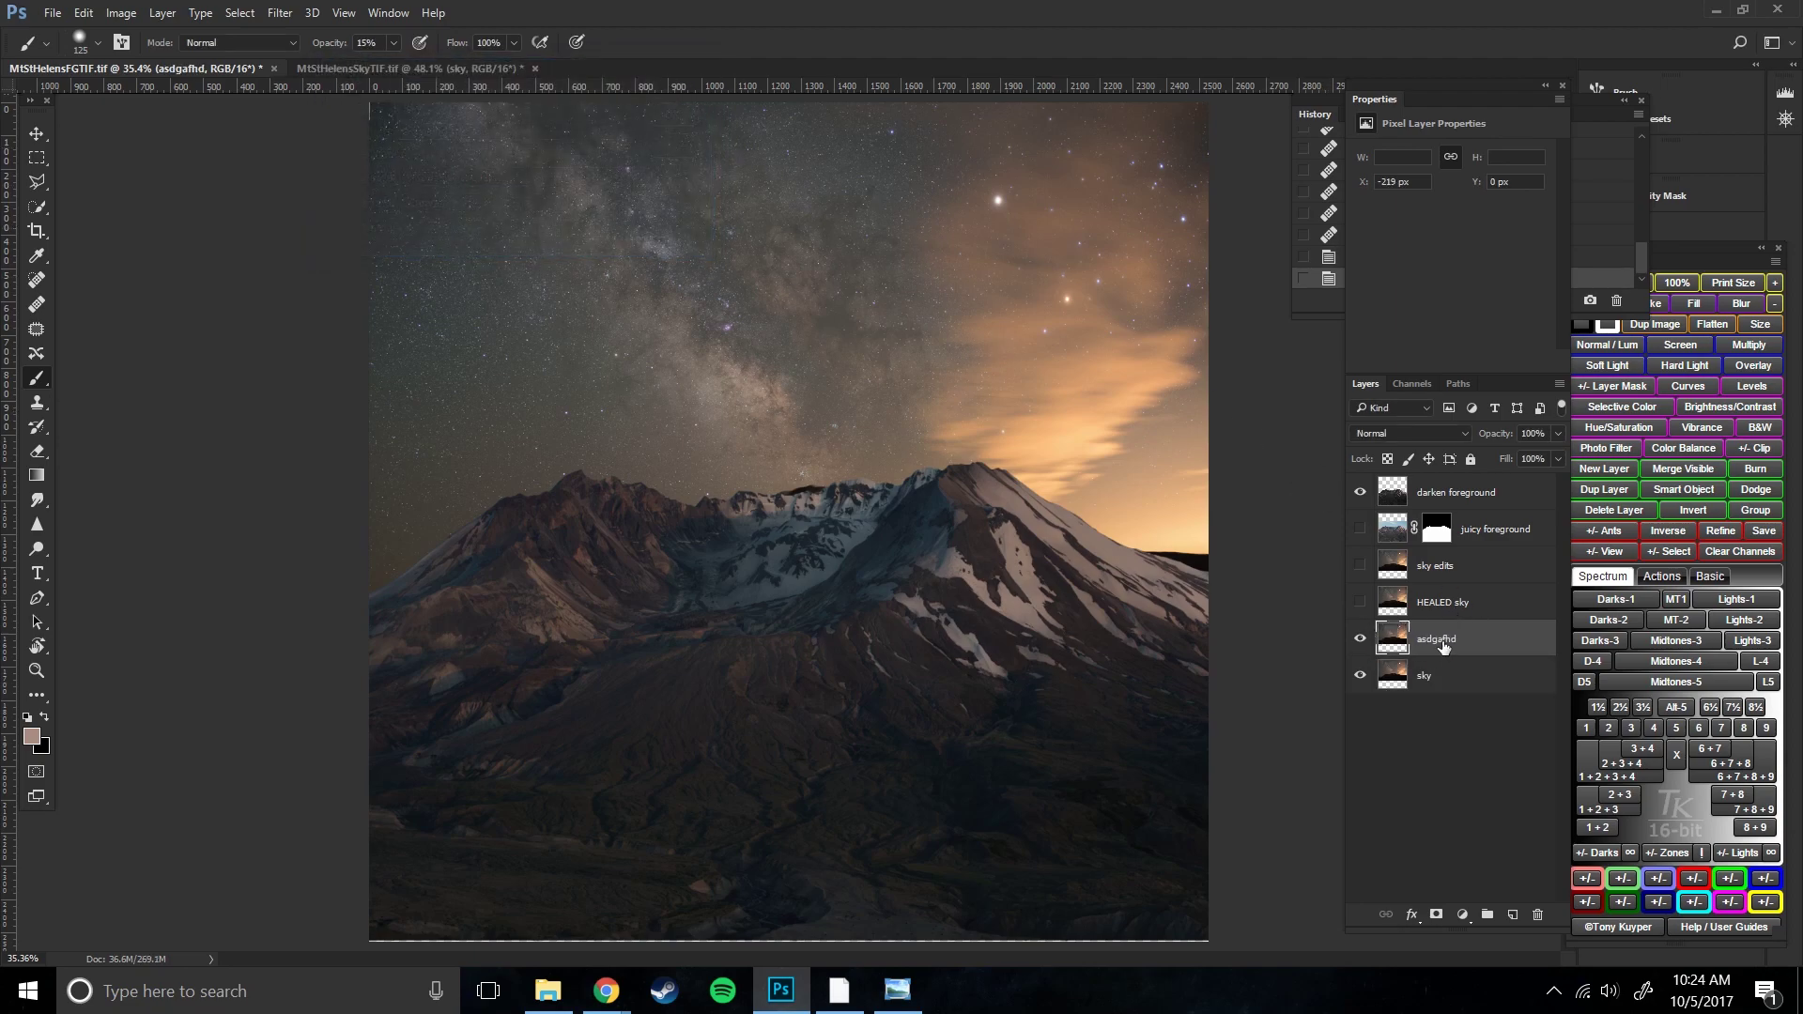
{"action": "left_click_drag", "start_coordinate": [1453, 640], "coordinate": [1543, 919]}
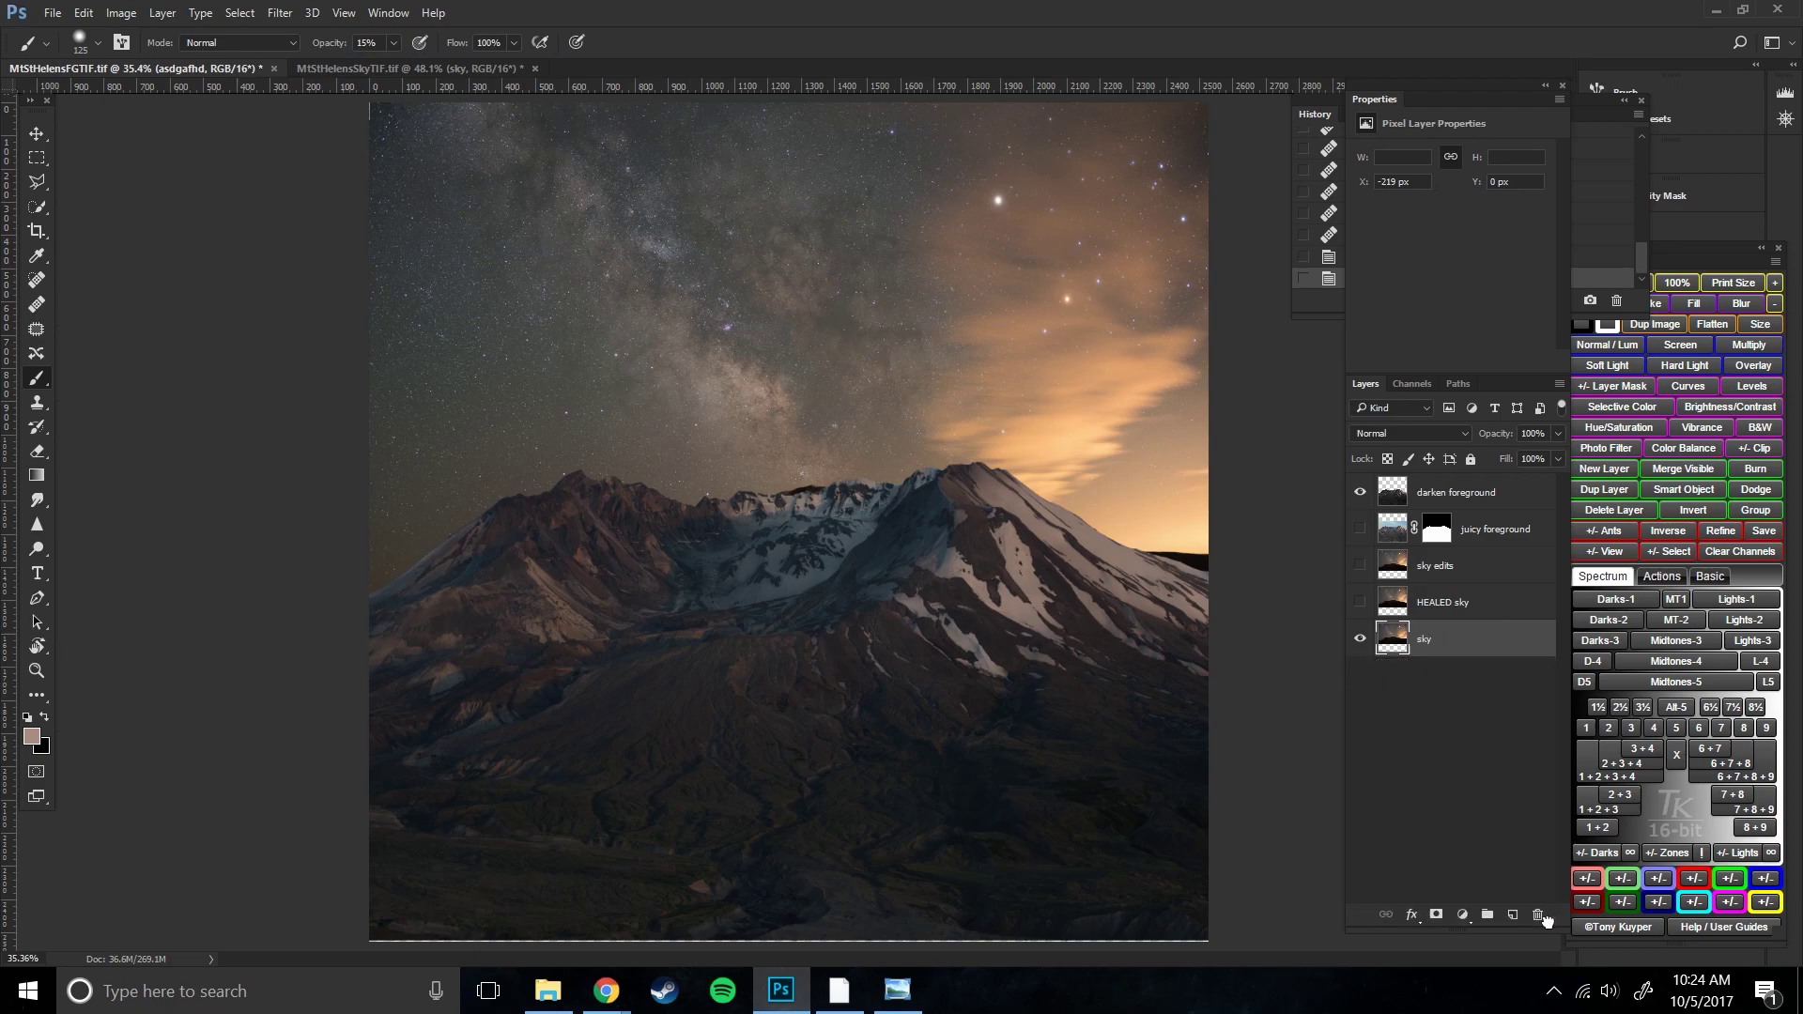
- Make the HEALED sky and sky edits layers visible, keeping sky edits as the active layer
{"action": "left_click", "coordinate": [1444, 571]}
{"action": "key", "text": "alt+bracketleft"}
{"action": "key", "text": "alt+bracketright"}
{"action": "key", "text": "alt+bracketleft"}
{"action": "left_click", "coordinate": [1426, 567]}
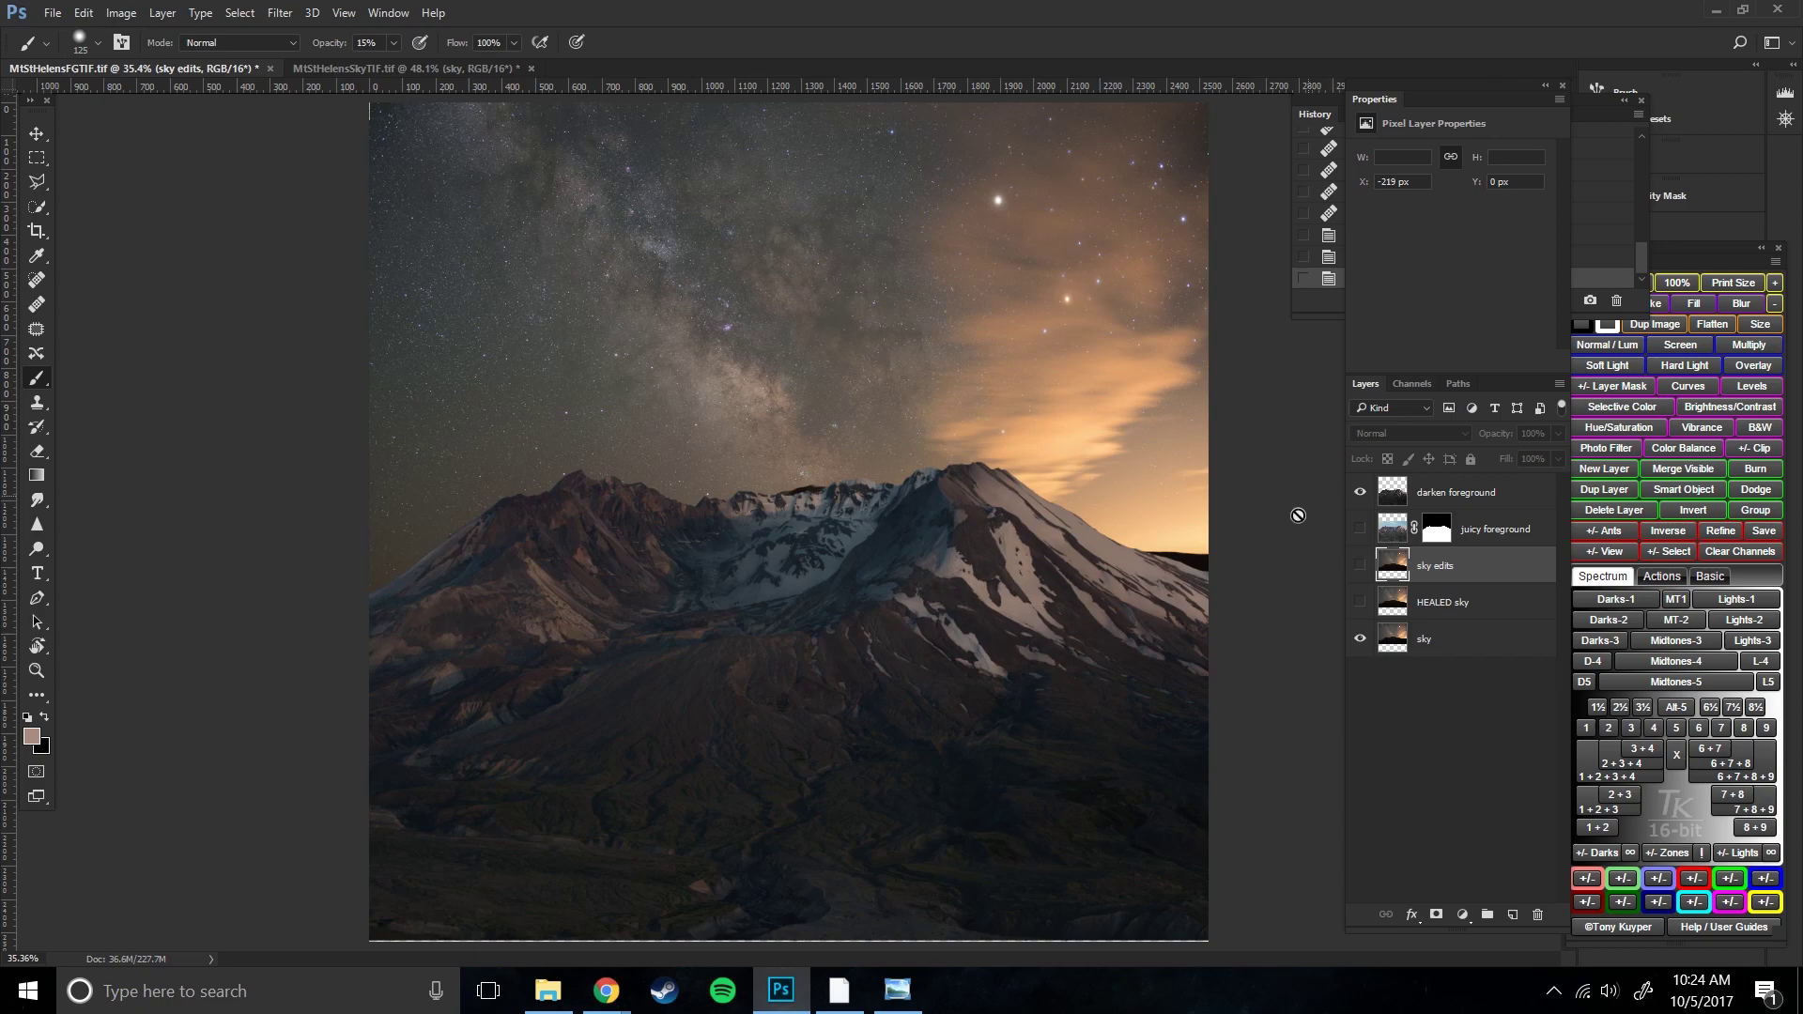
{"action": "left_click", "coordinate": [1359, 601]}
{"action": "left_click", "coordinate": [1360, 567]}
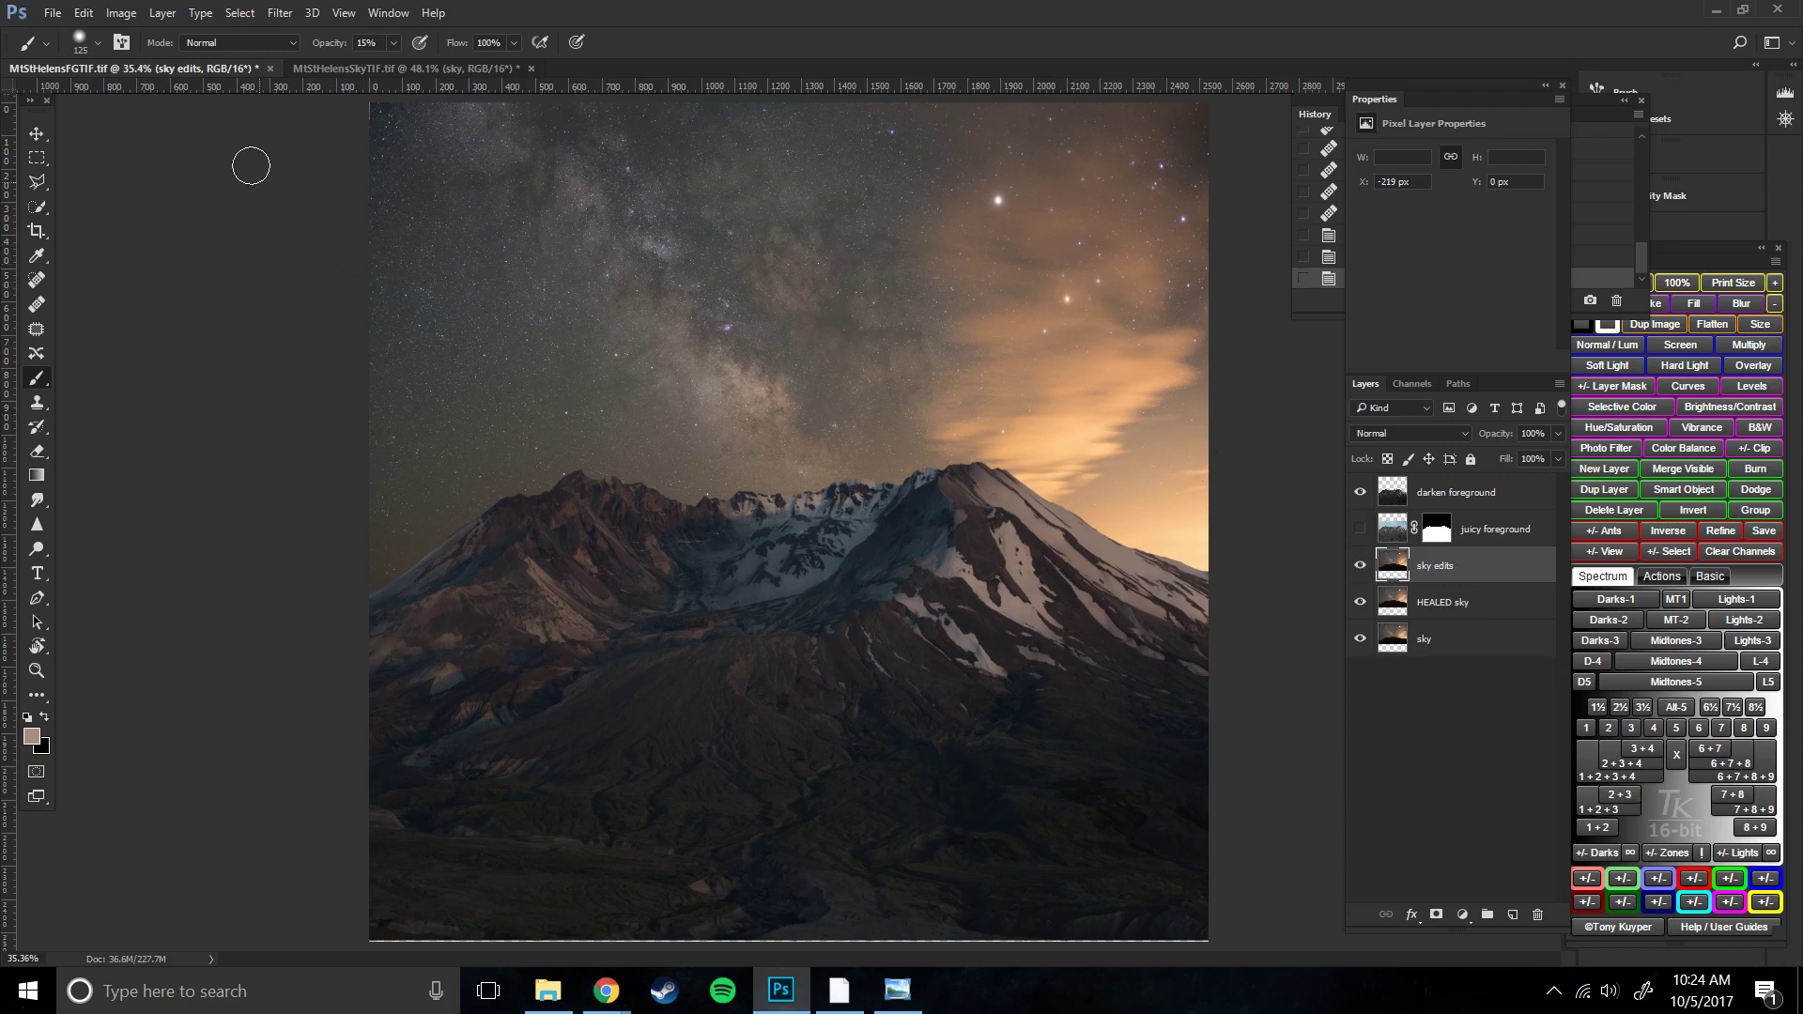
- Start the Camera Raw Filter on the sky edits layer and set Temperature to -17 and Tint to -1
{"action": "left_click", "coordinate": [279, 13]}
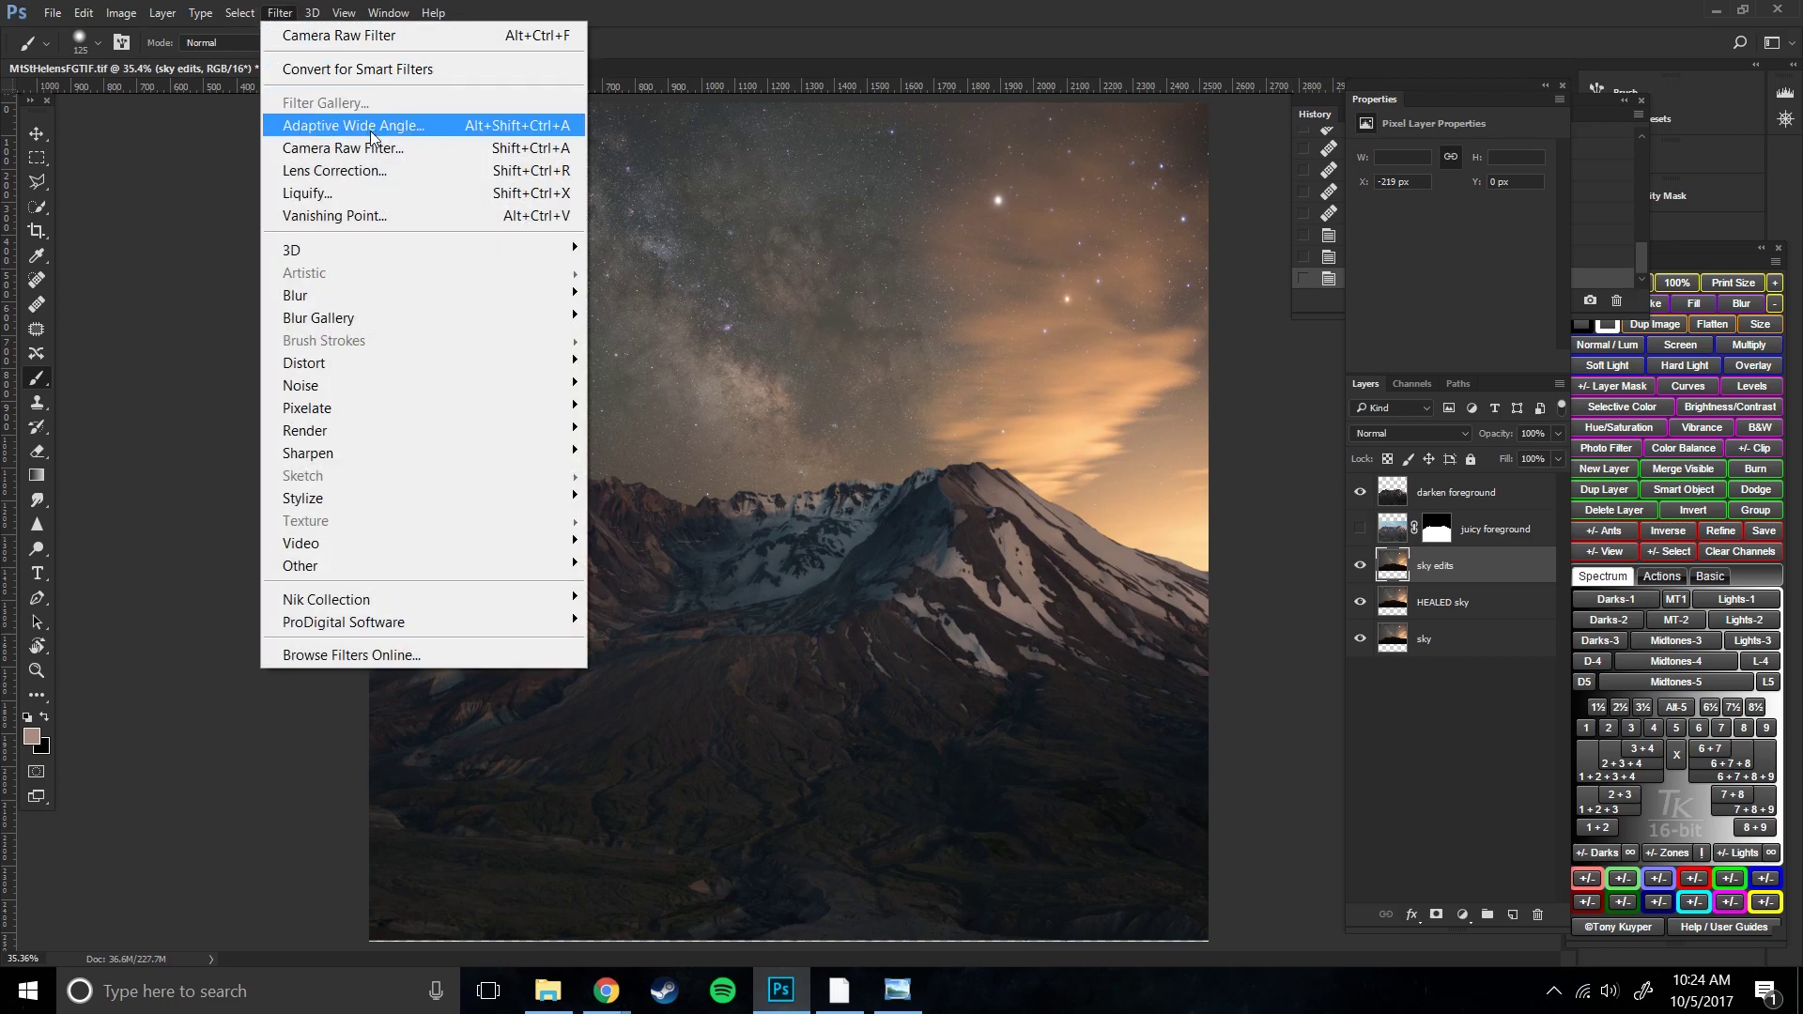
{"action": "left_click", "coordinate": [534, 151]}
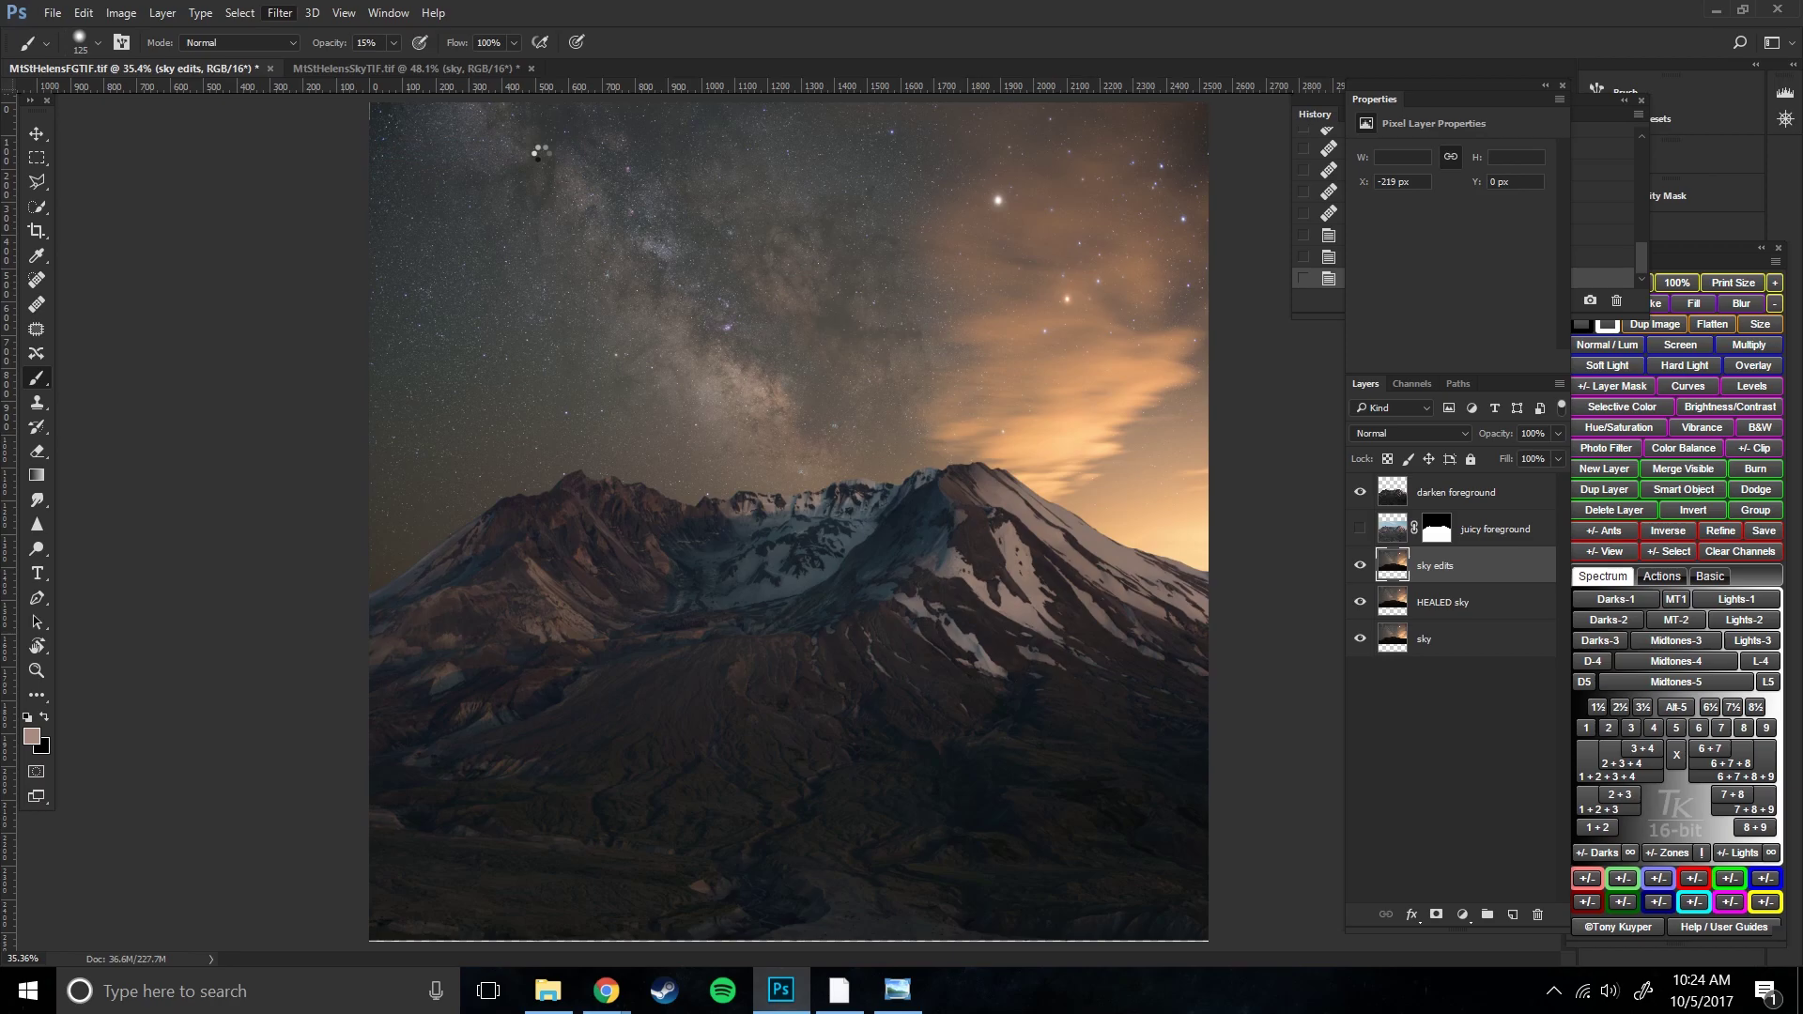
{"action": "key", "text": "ctrl+shift+a"}
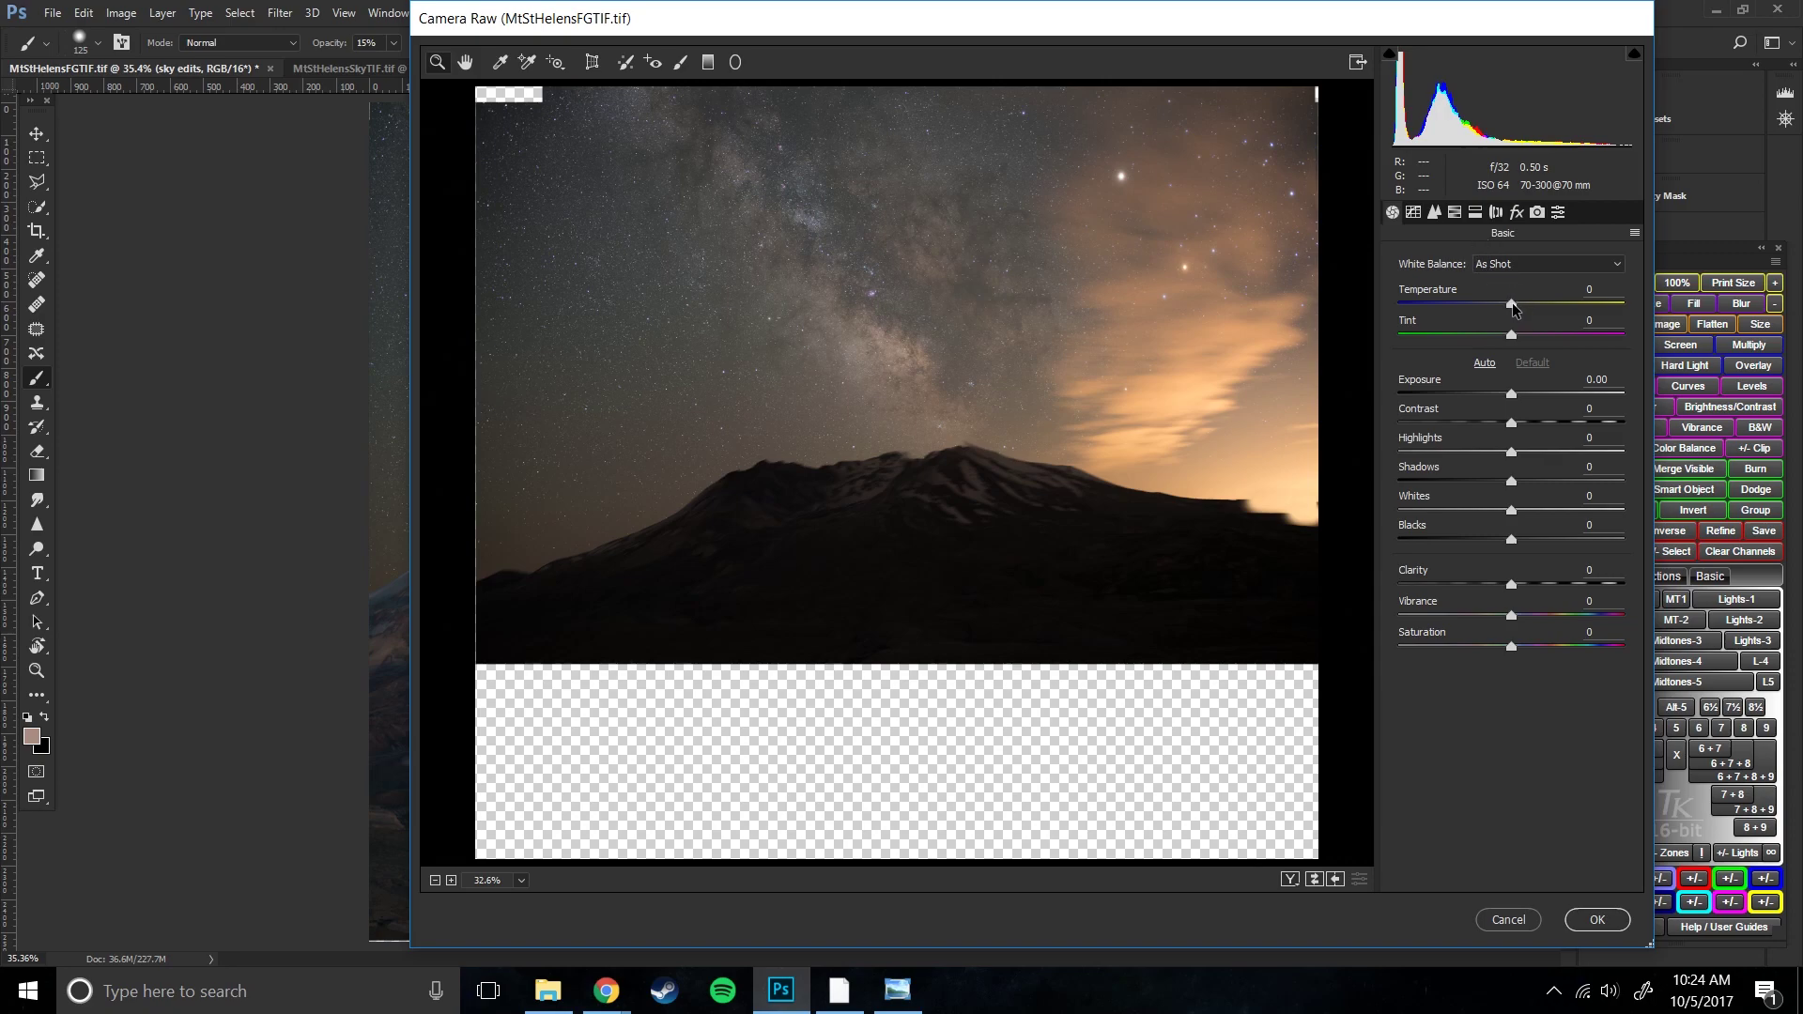
{"action": "mouse_move", "coordinate": [1512, 303]}
{"action": "left_mouse_down"}
{"action": "mouse_move", "coordinate": [1418, 310]}
{"action": "mouse_move", "coordinate": [1623, 312]}
{"action": "mouse_move", "coordinate": [1492, 302]}
{"action": "mouse_move", "coordinate": [1524, 335]}
{"action": "mouse_move", "coordinate": [1509, 334]}
{"action": "left_mouse_up"}
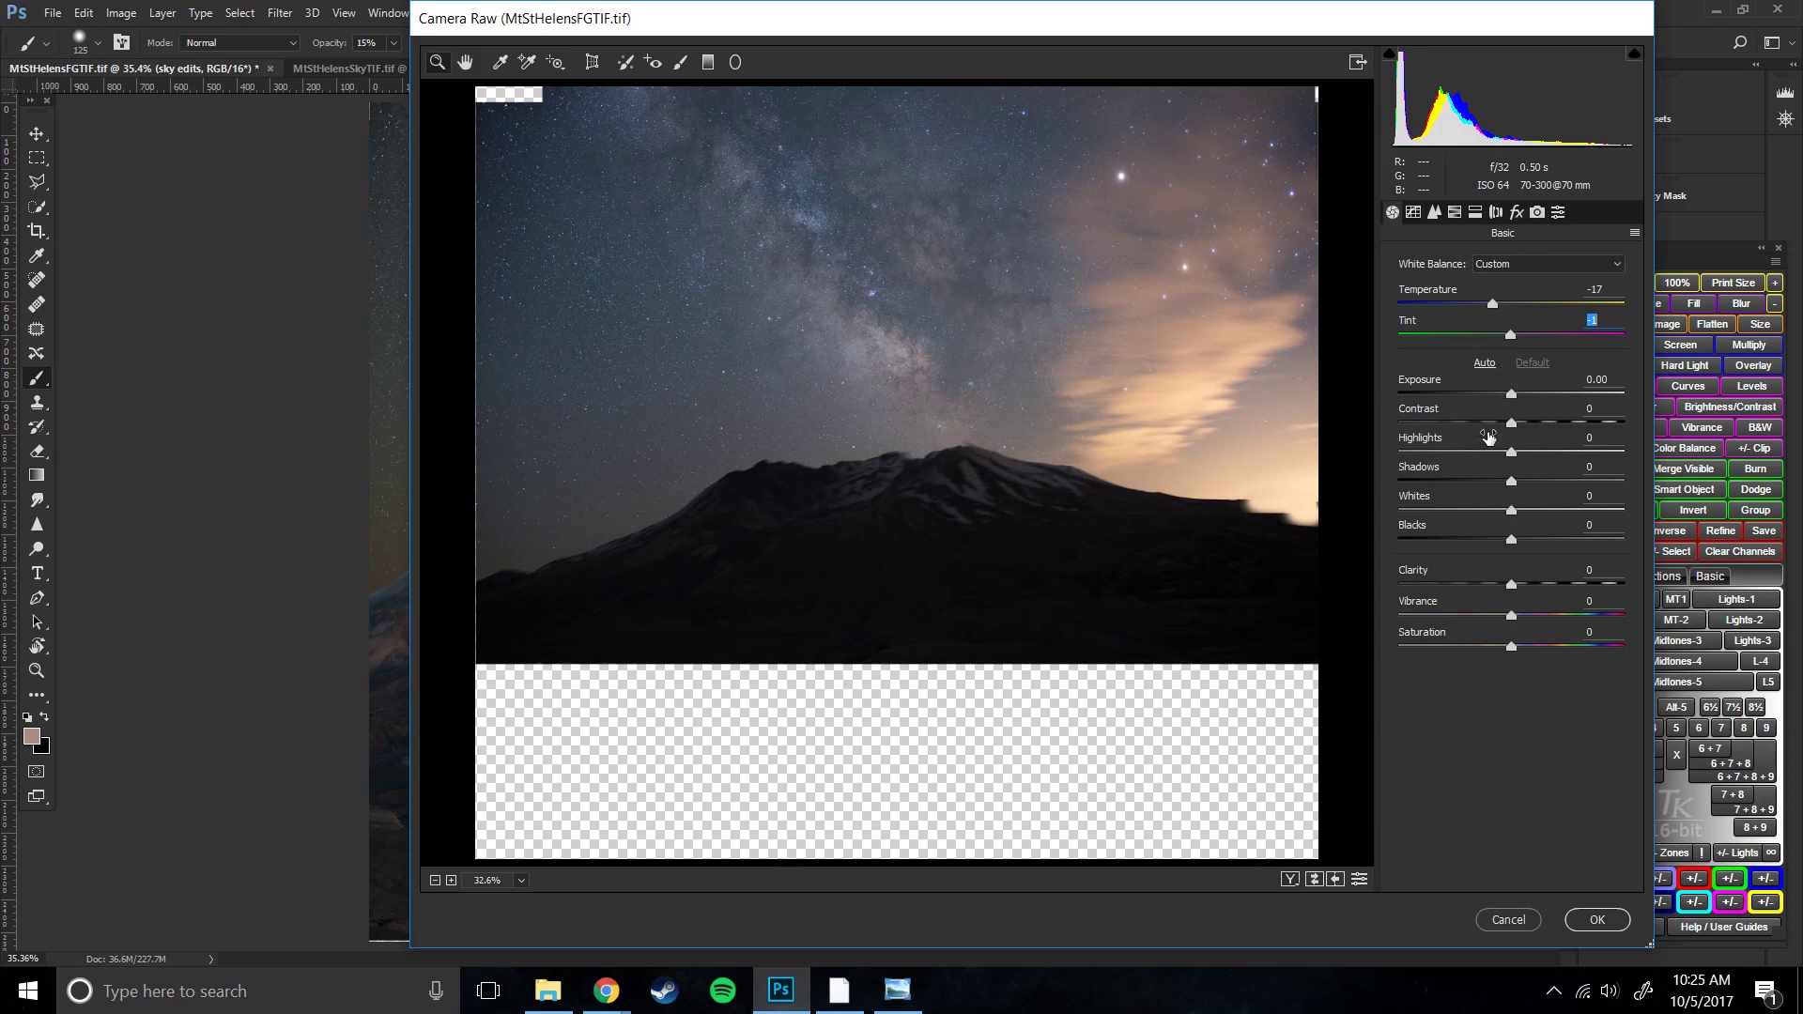
- Examine the noise and colour fringing of the stars in the sky at high magnification alongside the sharpening and noise reduction settings
{"action": "left_click", "coordinate": [1455, 214]}
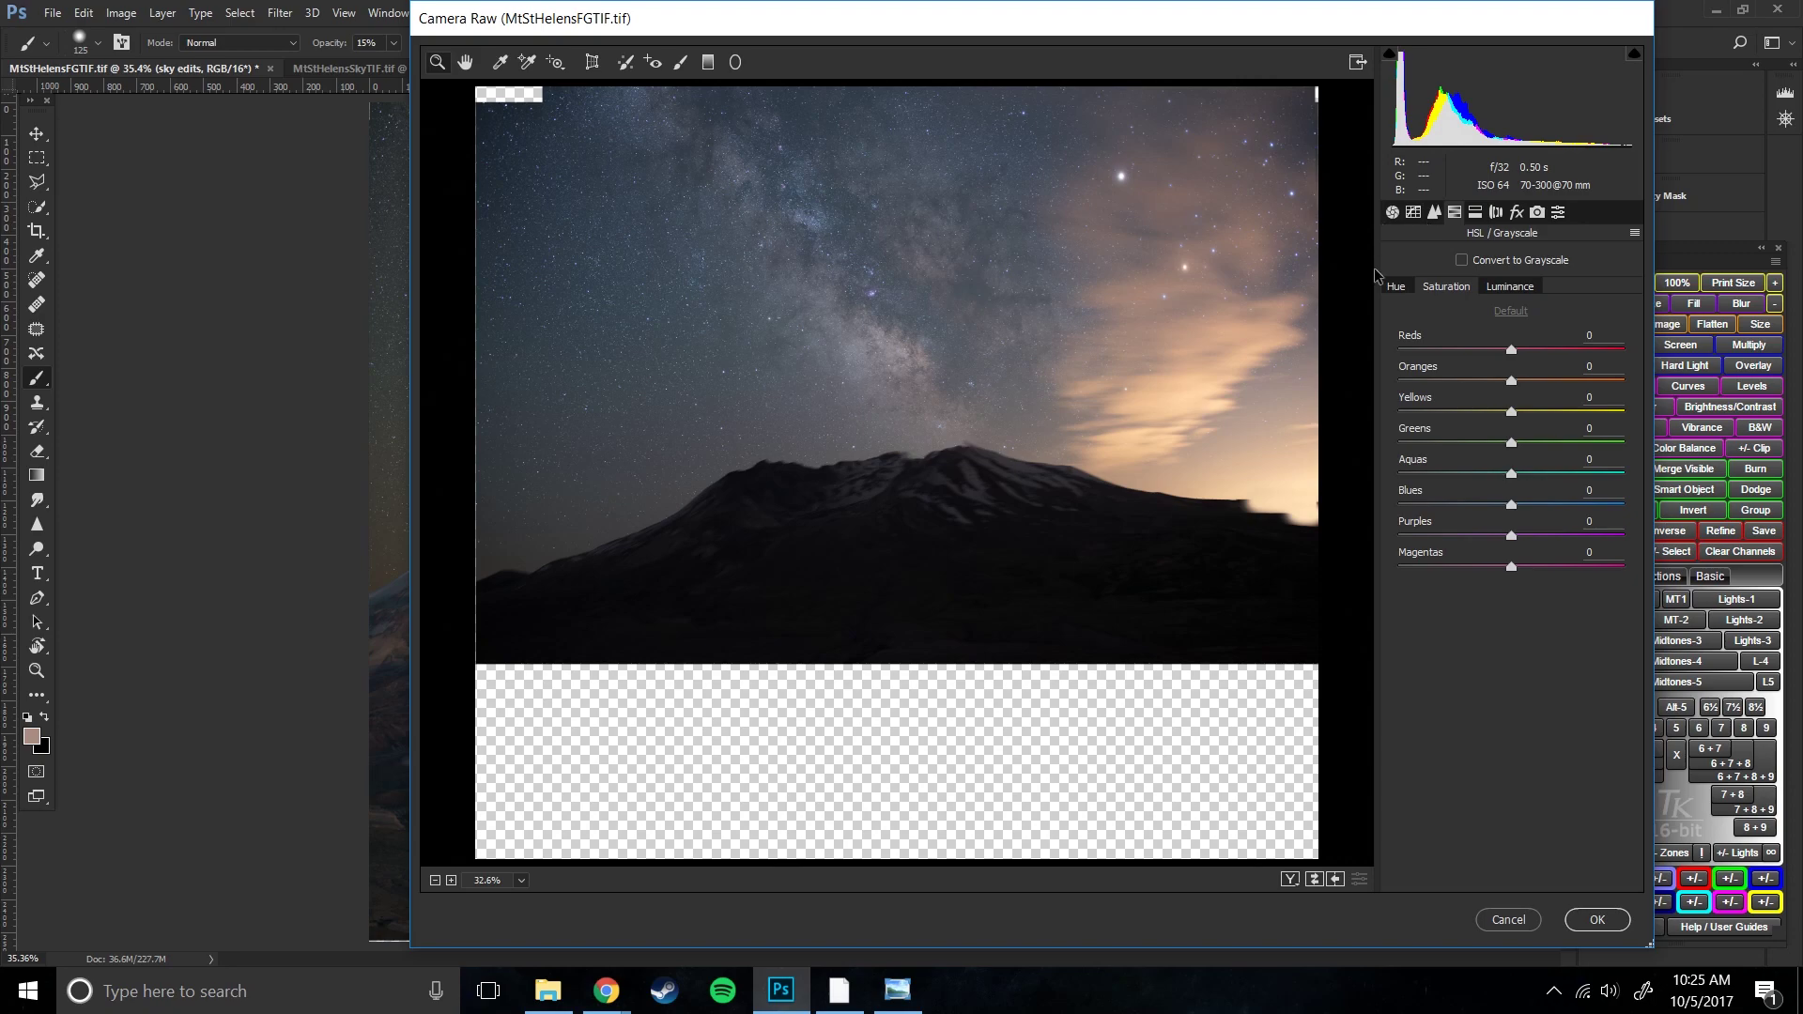
{"action": "left_click", "coordinate": [1433, 213]}
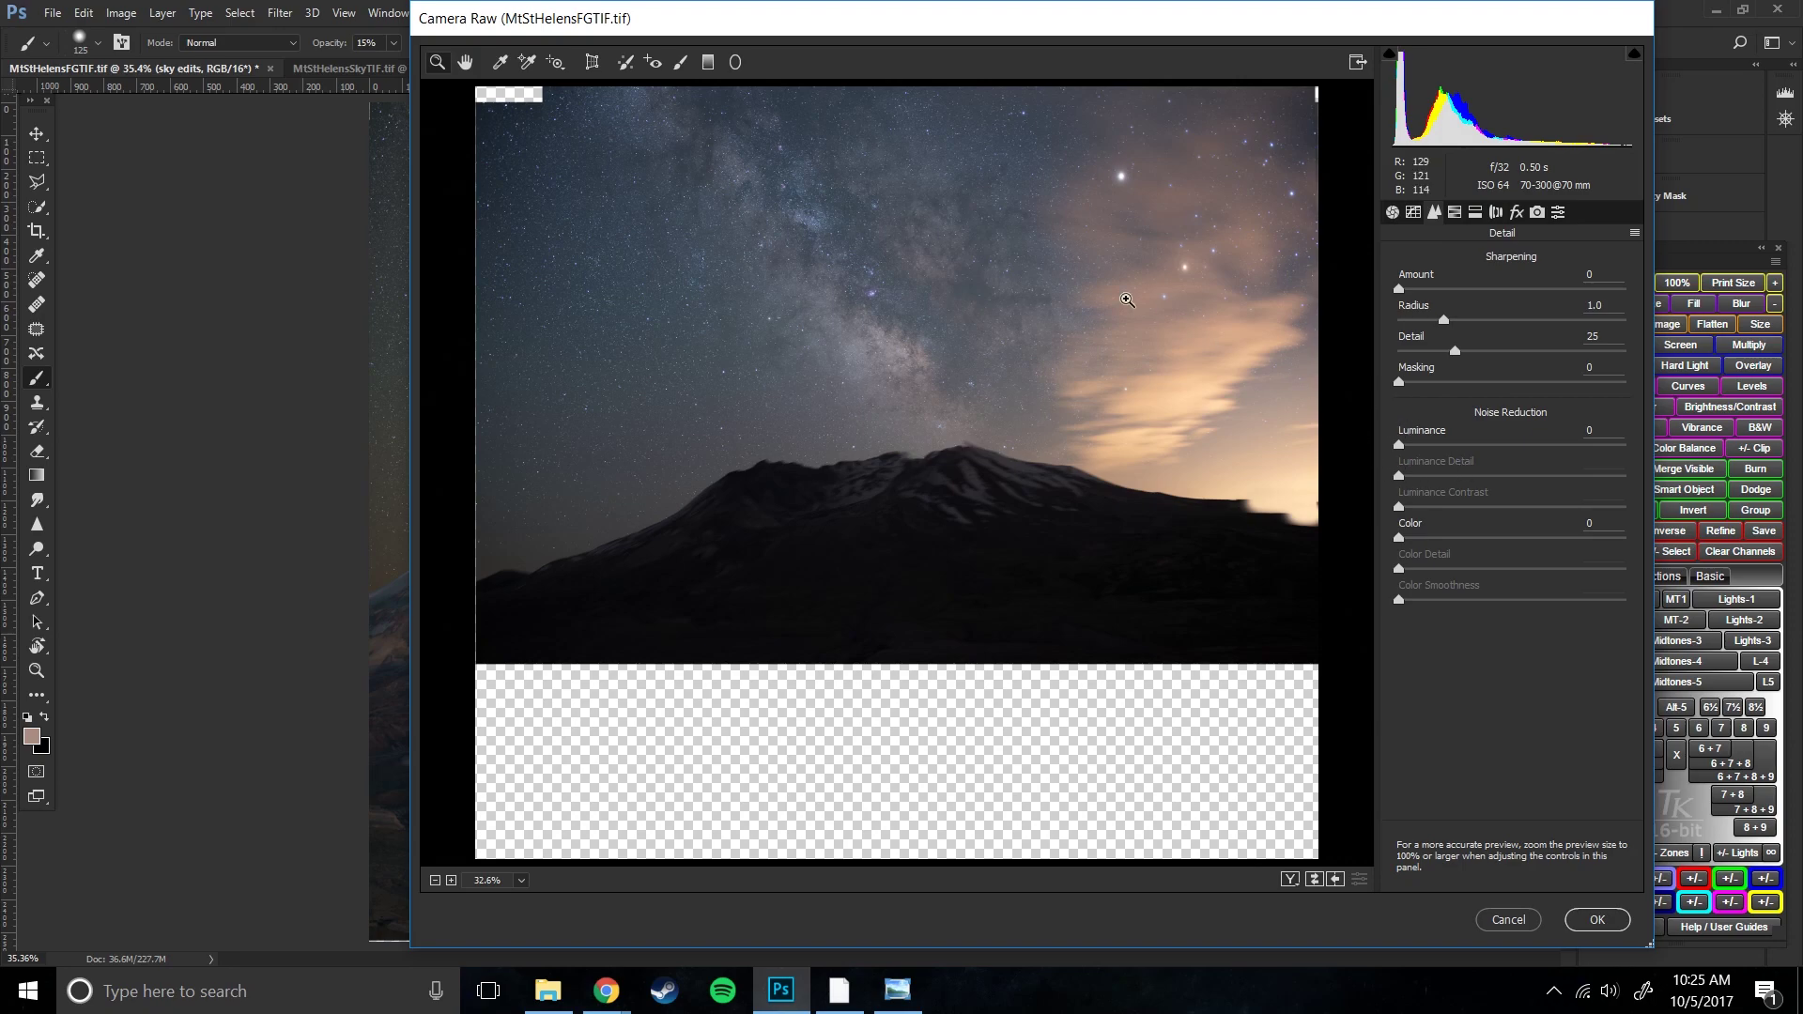
{"action": "left_click", "coordinate": [575, 239]}
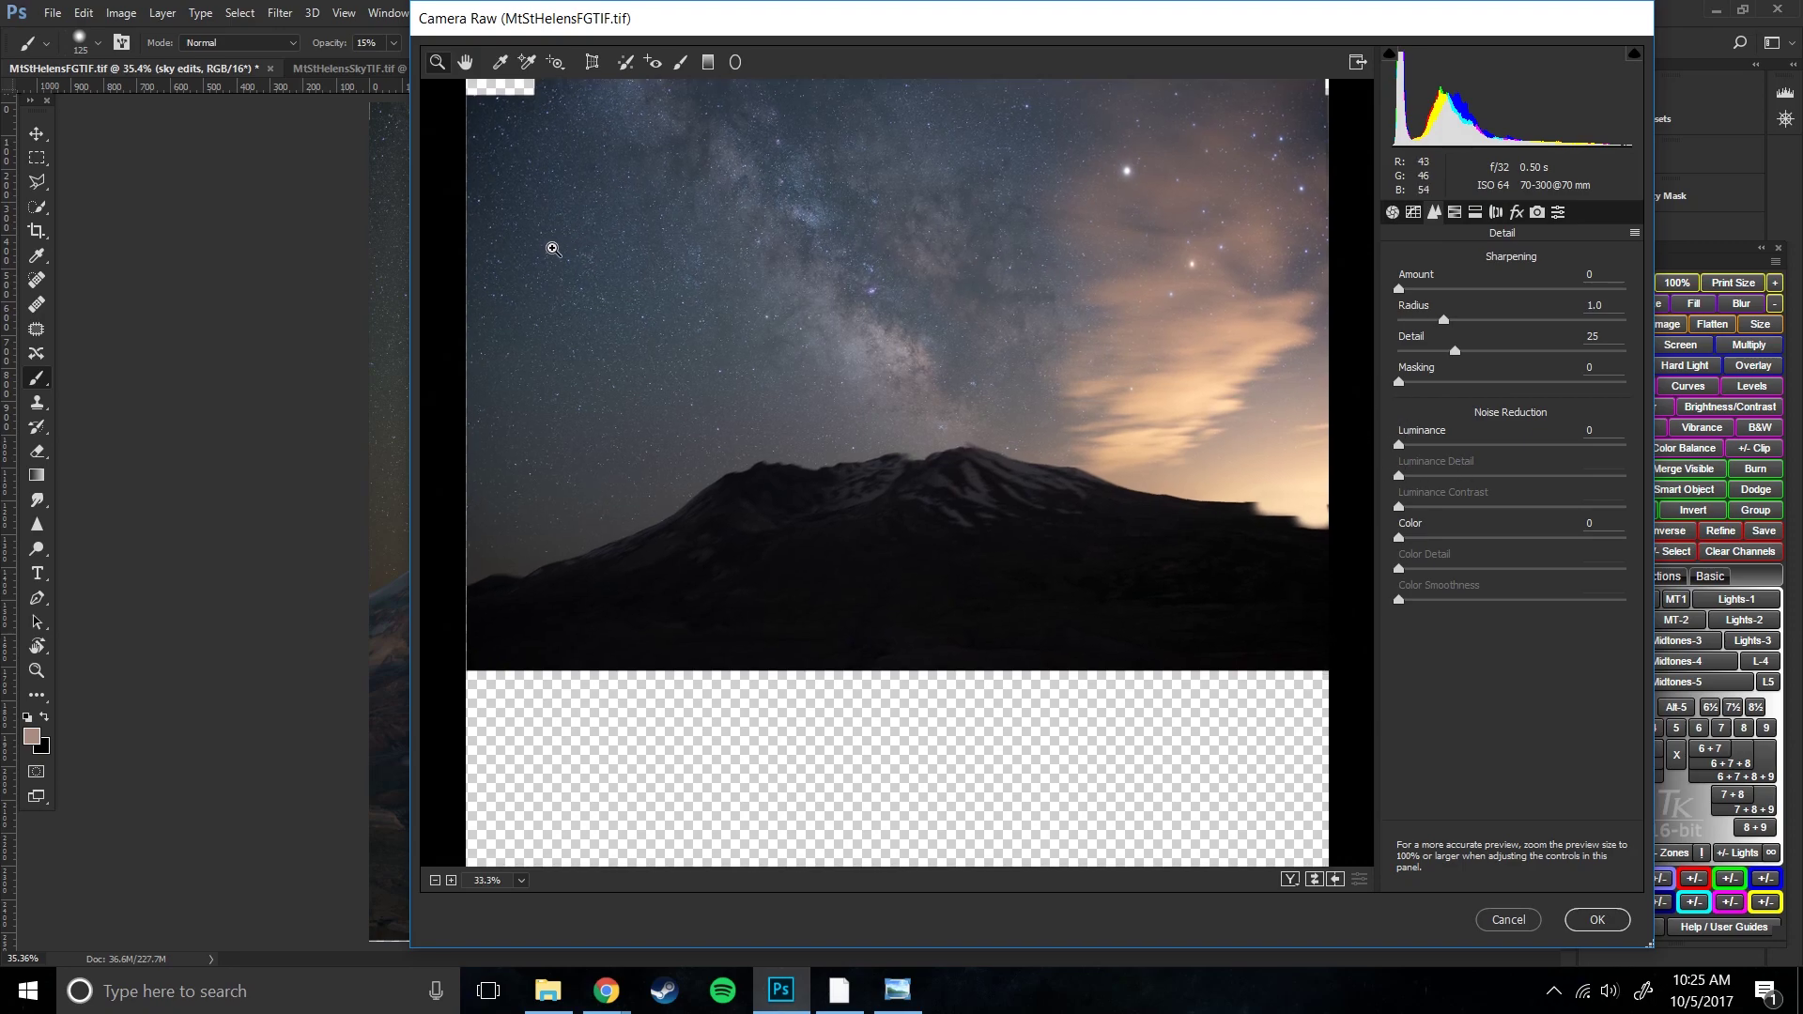
{"action": "left_click", "coordinate": [559, 244]}
{"action": "left_click", "coordinate": [592, 338]}
{"action": "left_click", "coordinate": [655, 442]}
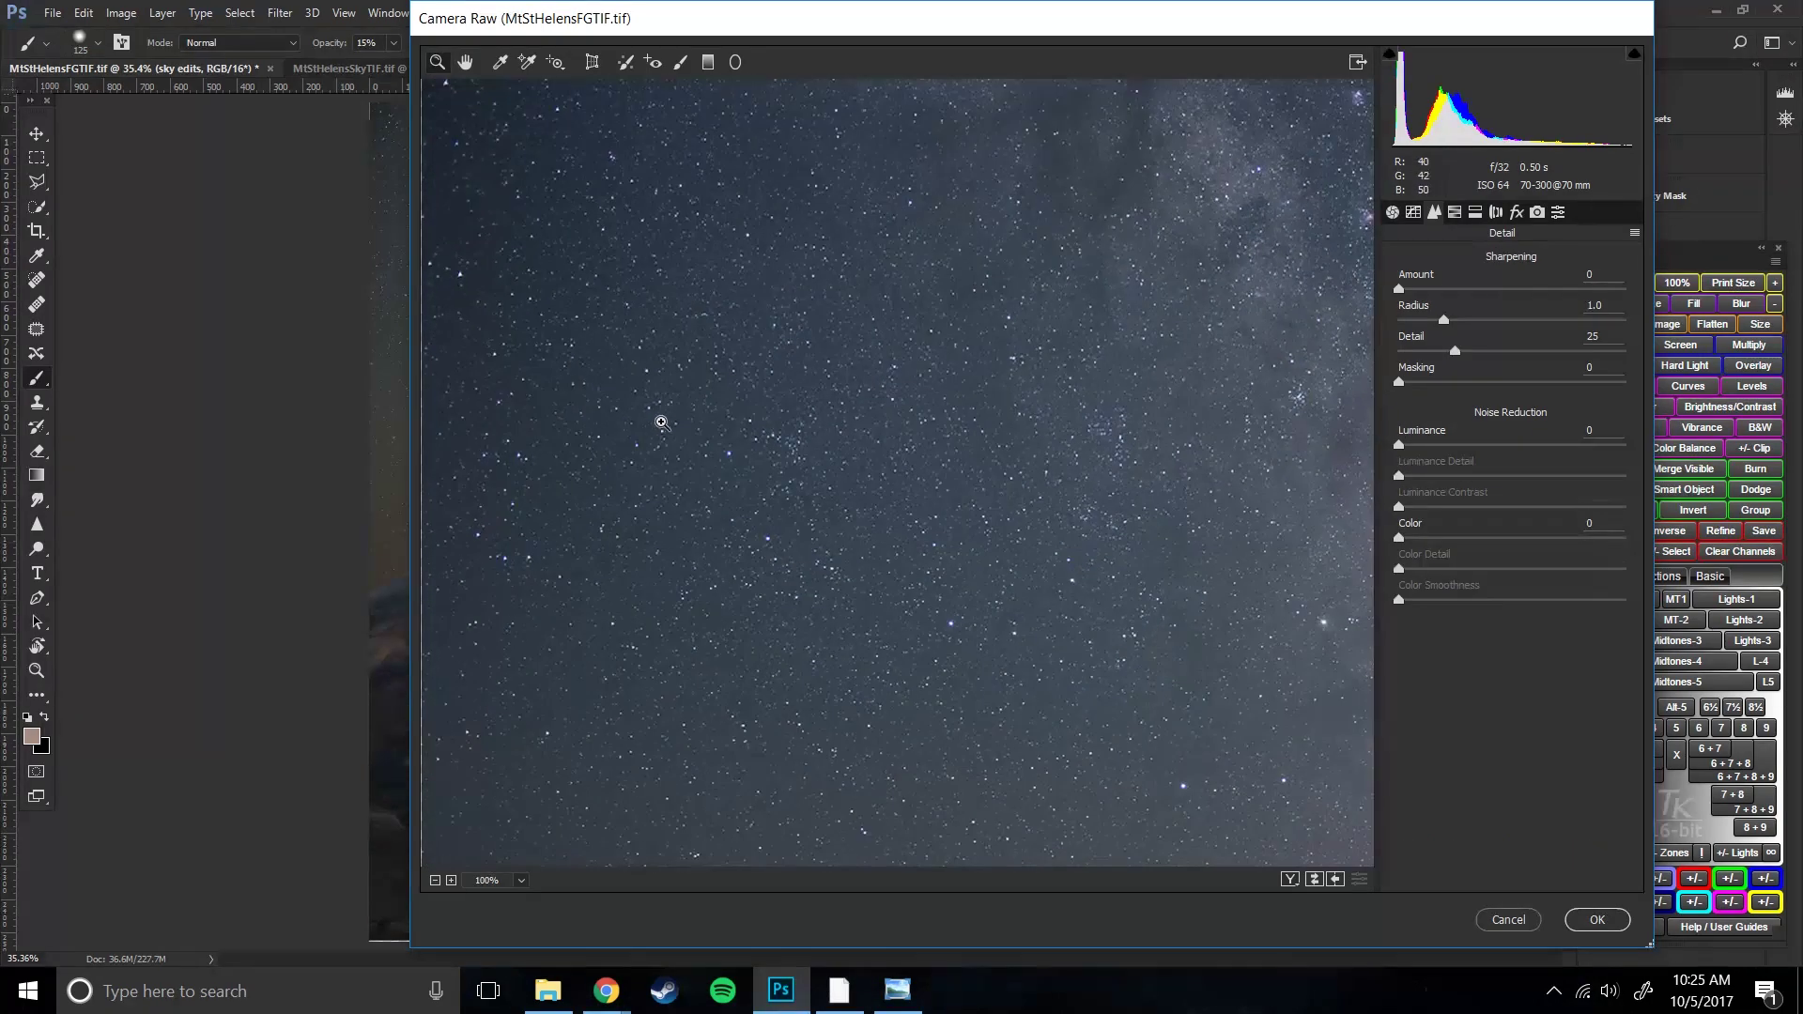
{"action": "left_click", "coordinate": [742, 479]}
{"action": "left_click_drag", "start_coordinate": [801, 448], "coordinate": [831, 395]}
{"action": "left_click", "coordinate": [841, 407]}
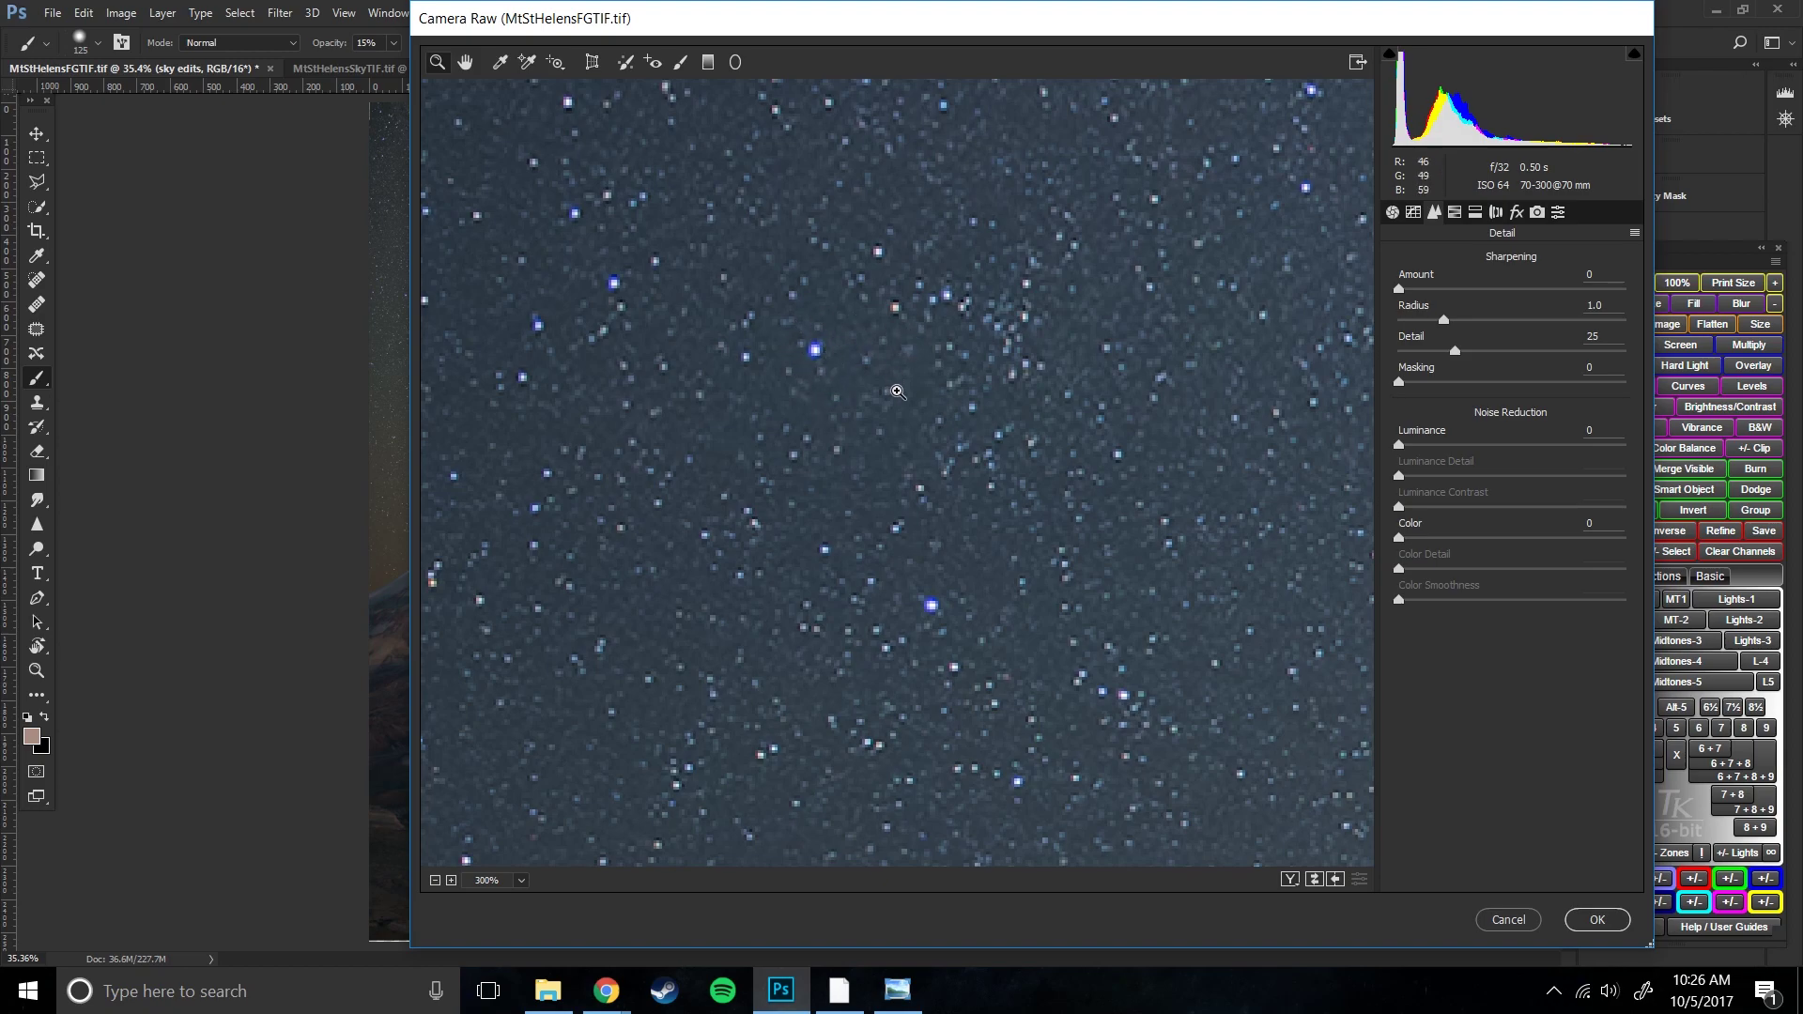
{"action": "left_click_drag", "start_coordinate": [965, 384], "coordinate": [871, 290]}
{"action": "left_click_drag", "start_coordinate": [1028, 528], "coordinate": [1013, 485]}
{"action": "left_click", "coordinate": [937, 470], "text": "alt"}
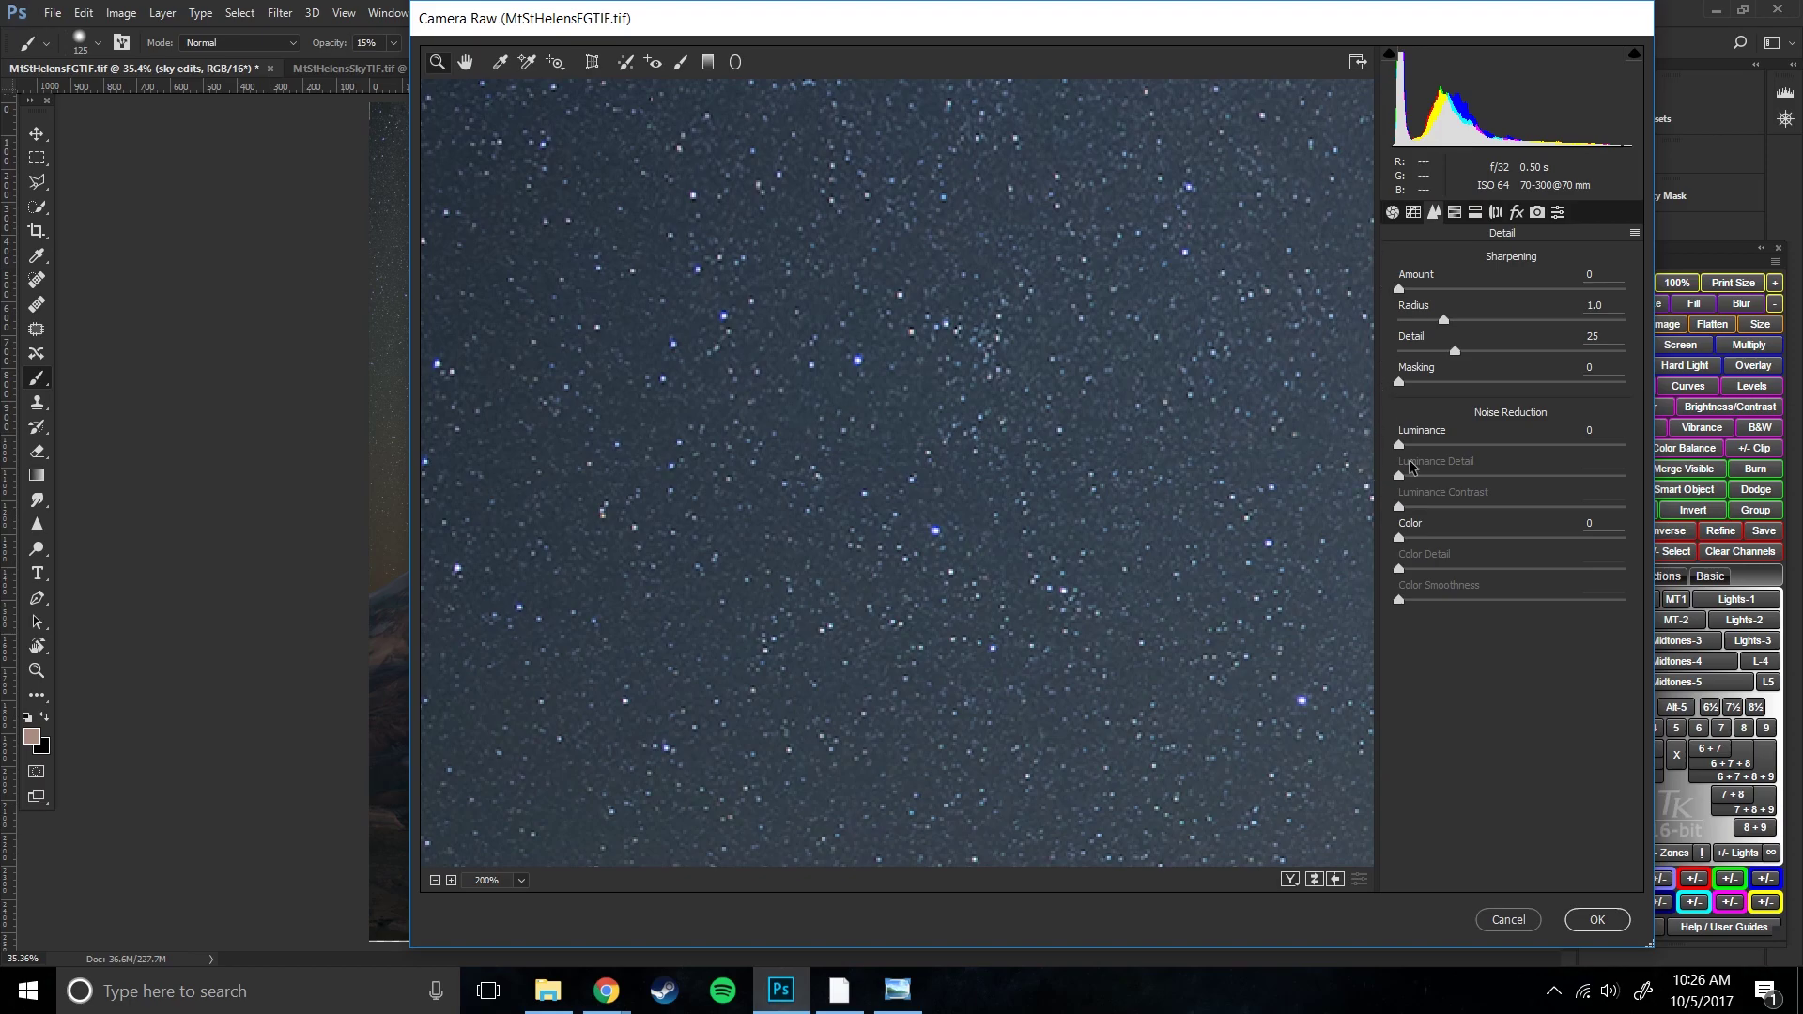
- Apply noise reduction to the sky with Luminance 20, Luminance Detail 46 and Color 100
{"action": "left_click", "coordinate": [1496, 214]}
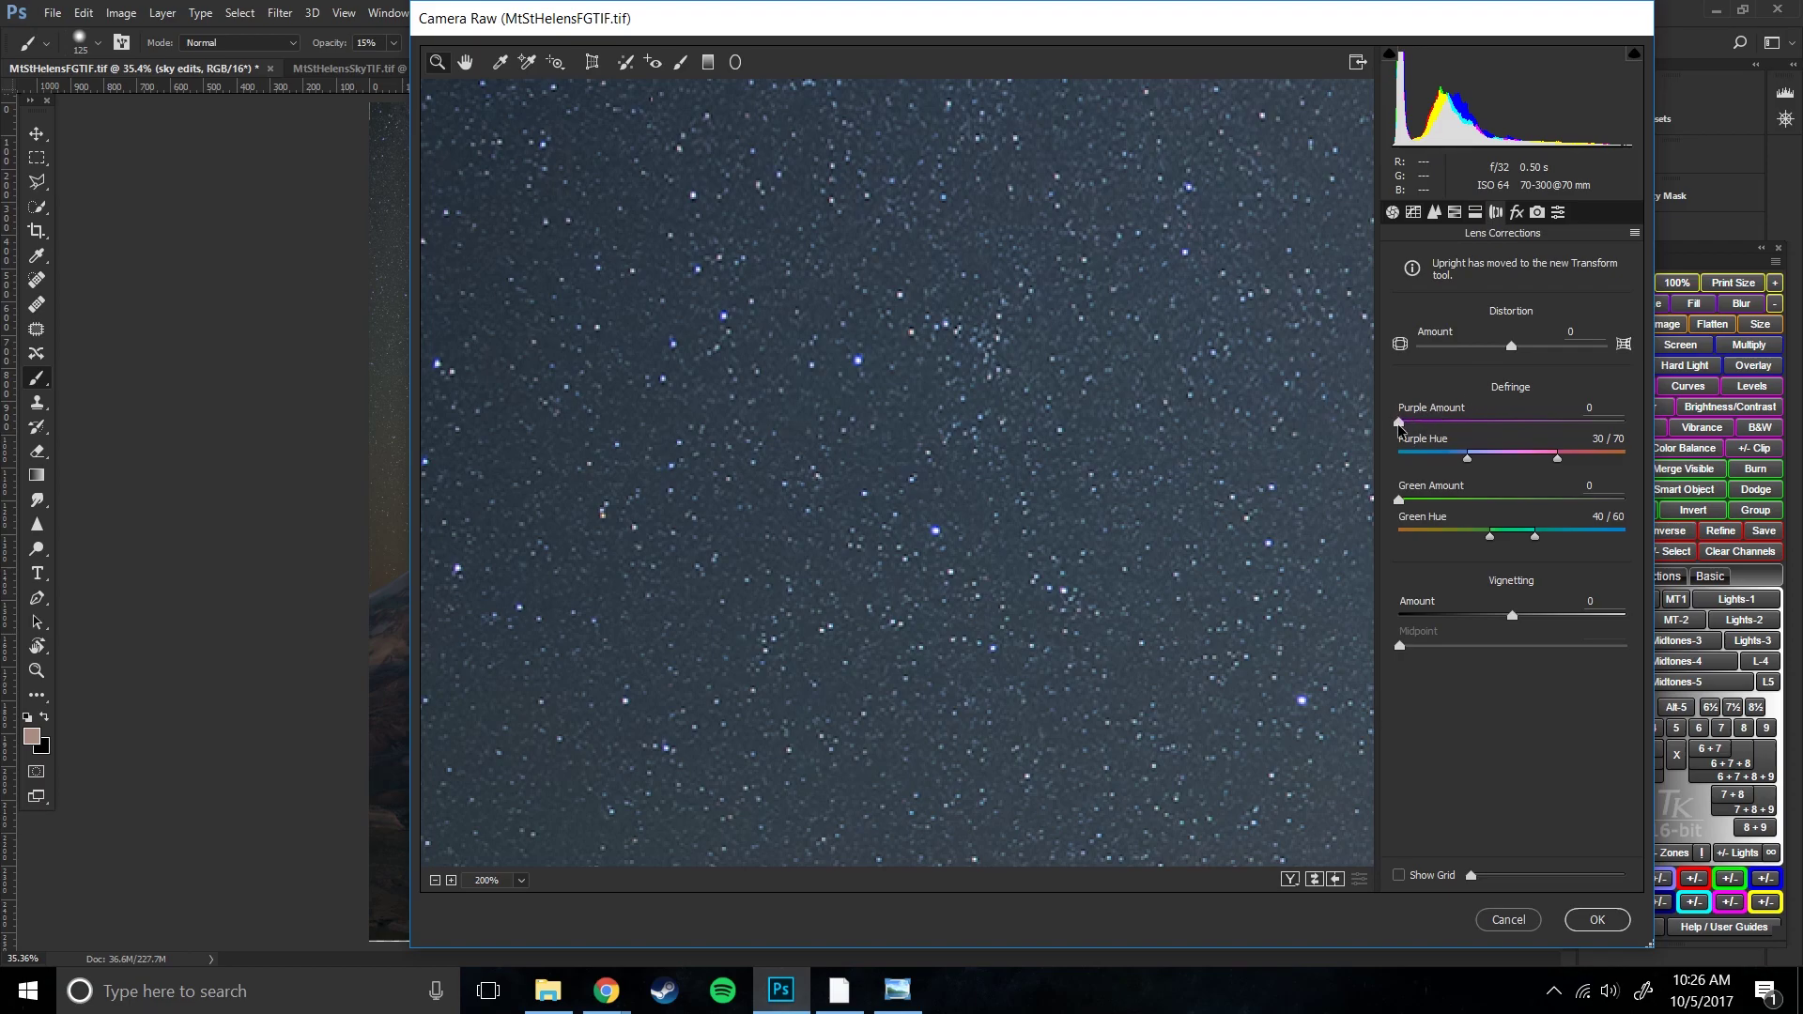
{"action": "mouse_move", "coordinate": [1470, 428]}
{"action": "left_mouse_down"}
{"action": "mouse_move", "coordinate": [1547, 423]}
{"action": "mouse_move", "coordinate": [1453, 420]}
{"action": "left_mouse_up"}
{"action": "left_click", "coordinate": [1435, 214]}
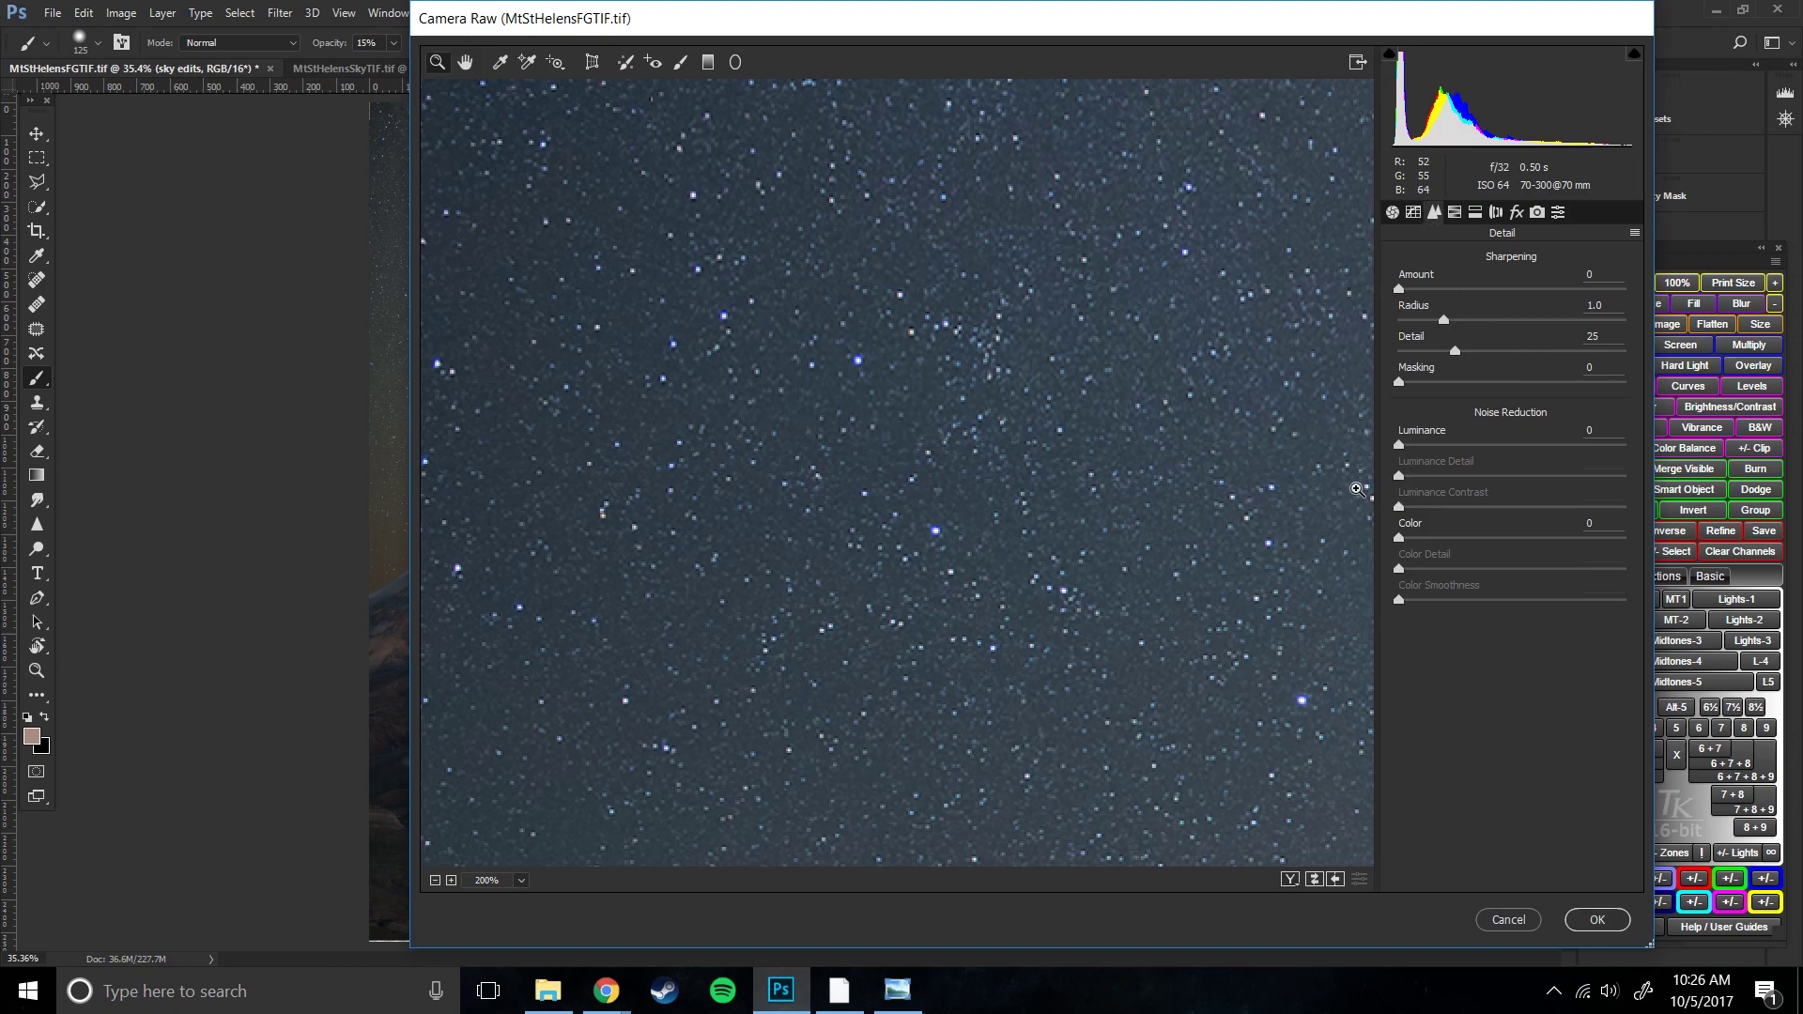
{"action": "left_click_drag", "start_coordinate": [1406, 452], "coordinate": [1444, 453]}
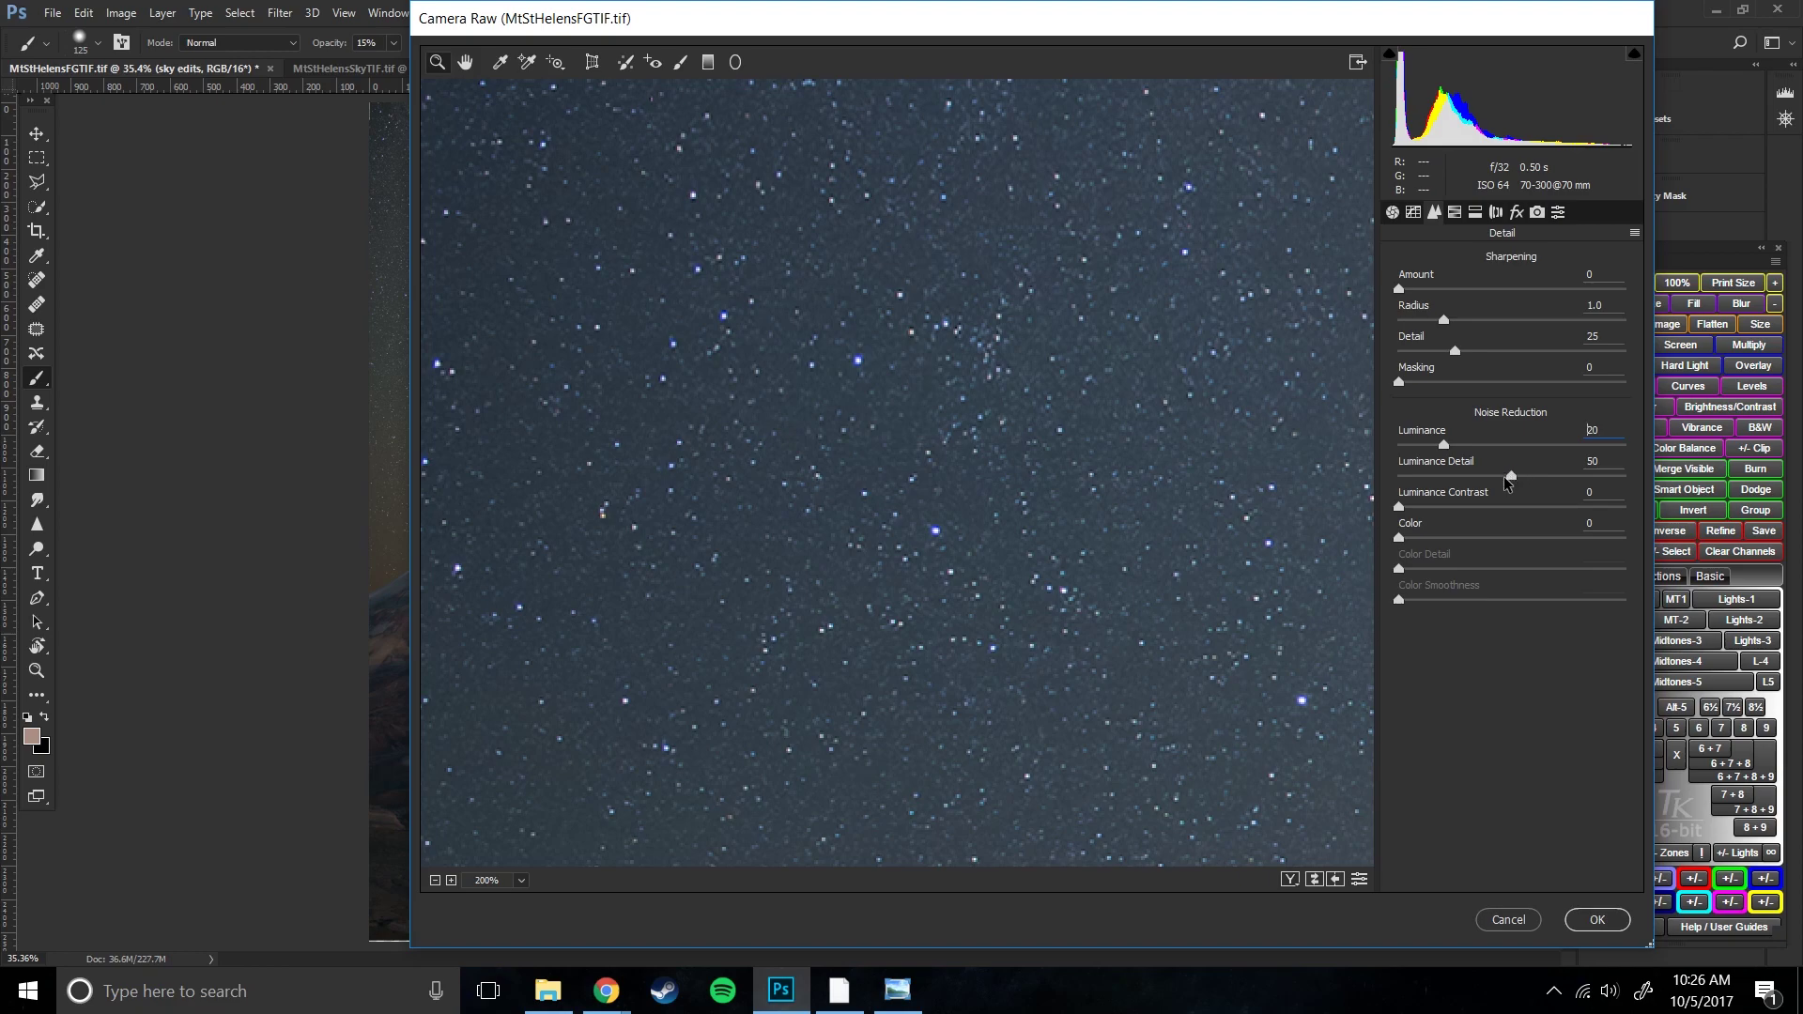
{"action": "mouse_move", "coordinate": [1513, 476]}
{"action": "left_mouse_down"}
{"action": "mouse_move", "coordinate": [1395, 488]}
{"action": "mouse_move", "coordinate": [1631, 493]}
{"action": "mouse_move", "coordinate": [1502, 491]}
{"action": "left_mouse_up"}
{"action": "left_click_drag", "start_coordinate": [1265, 501], "coordinate": [1088, 407]}
{"action": "left_click_drag", "start_coordinate": [1399, 540], "coordinate": [1690, 565]}
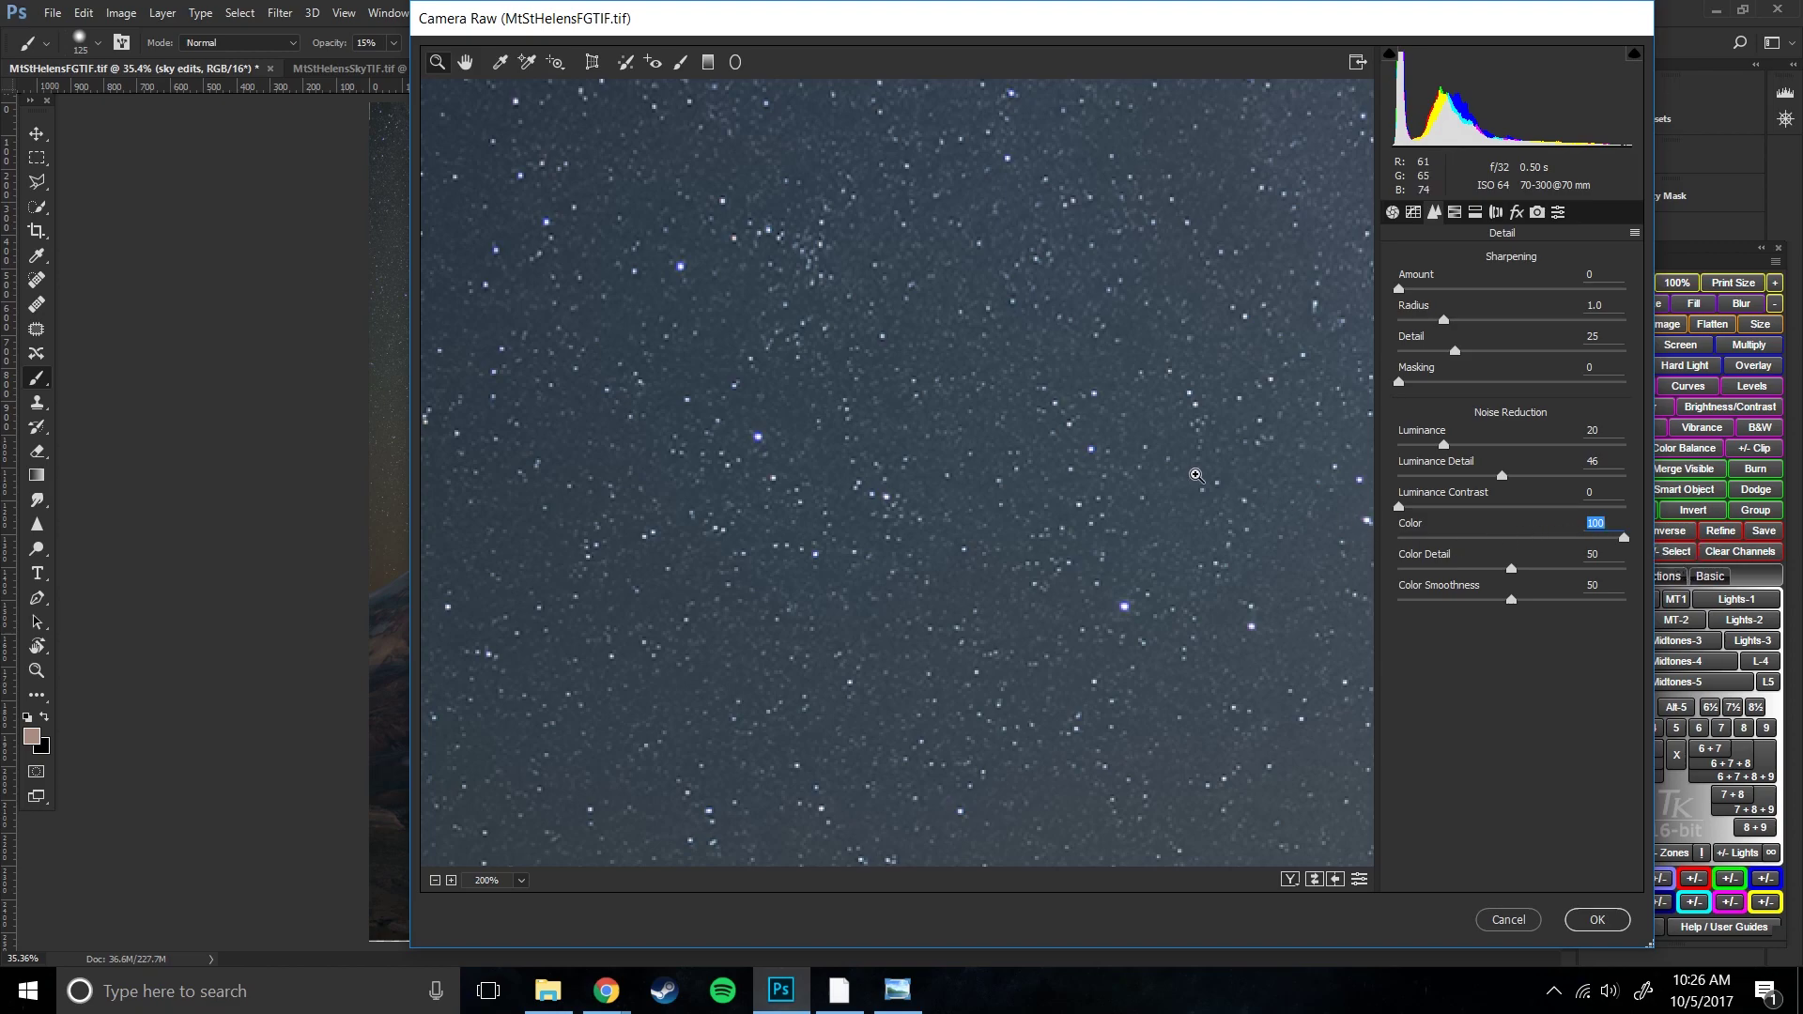
- Compare the star field with and without the noise reduction settings and inspect several areas of the sky
{"action": "left_click_drag", "start_coordinate": [1094, 251], "coordinate": [1111, 512]}
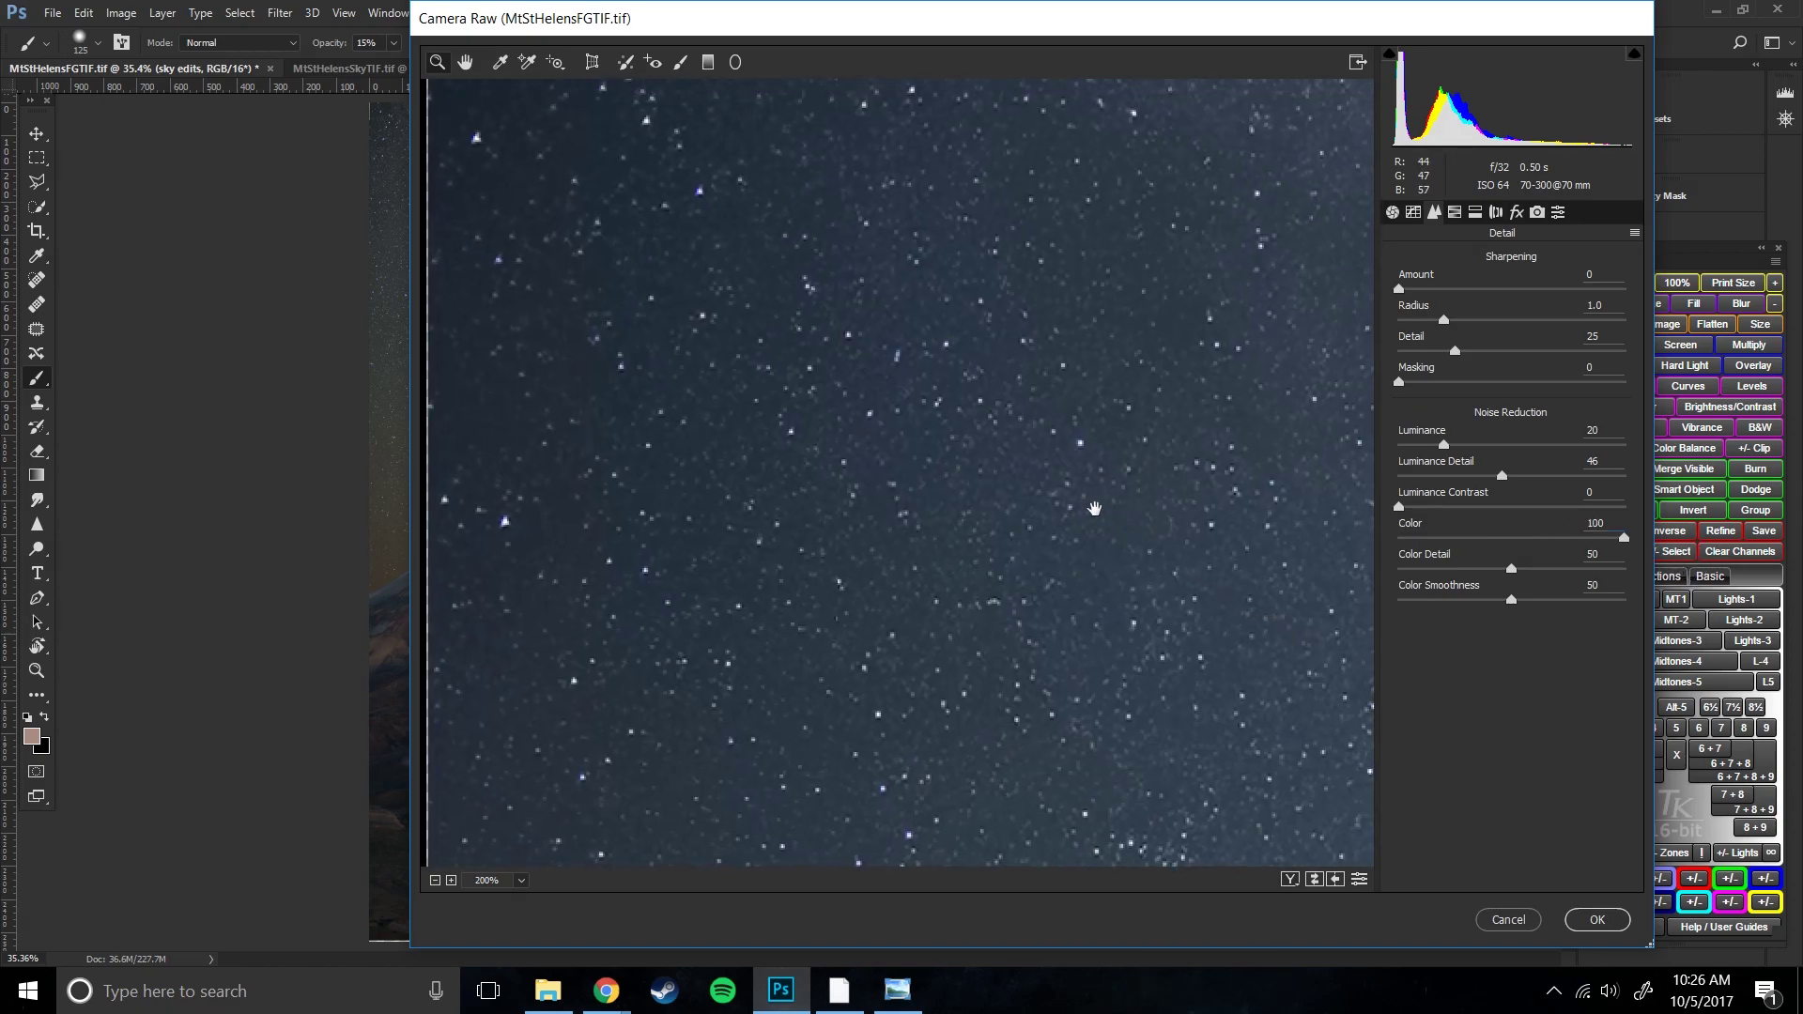
{"action": "left_click", "coordinate": [1359, 880]}
{"action": "left_click", "coordinate": [1360, 881]}
{"action": "left_click", "coordinate": [1362, 883]}
{"action": "left_click", "coordinate": [1365, 886]}
{"action": "left_click", "coordinate": [1362, 884]}
{"action": "left_click", "coordinate": [1361, 883]}
{"action": "left_click_drag", "start_coordinate": [1238, 746], "coordinate": [1045, 583]}
{"action": "left_click_drag", "start_coordinate": [1283, 695], "coordinate": [1017, 561]}
{"action": "left_click_drag", "start_coordinate": [1337, 656], "coordinate": [1252, 321]}
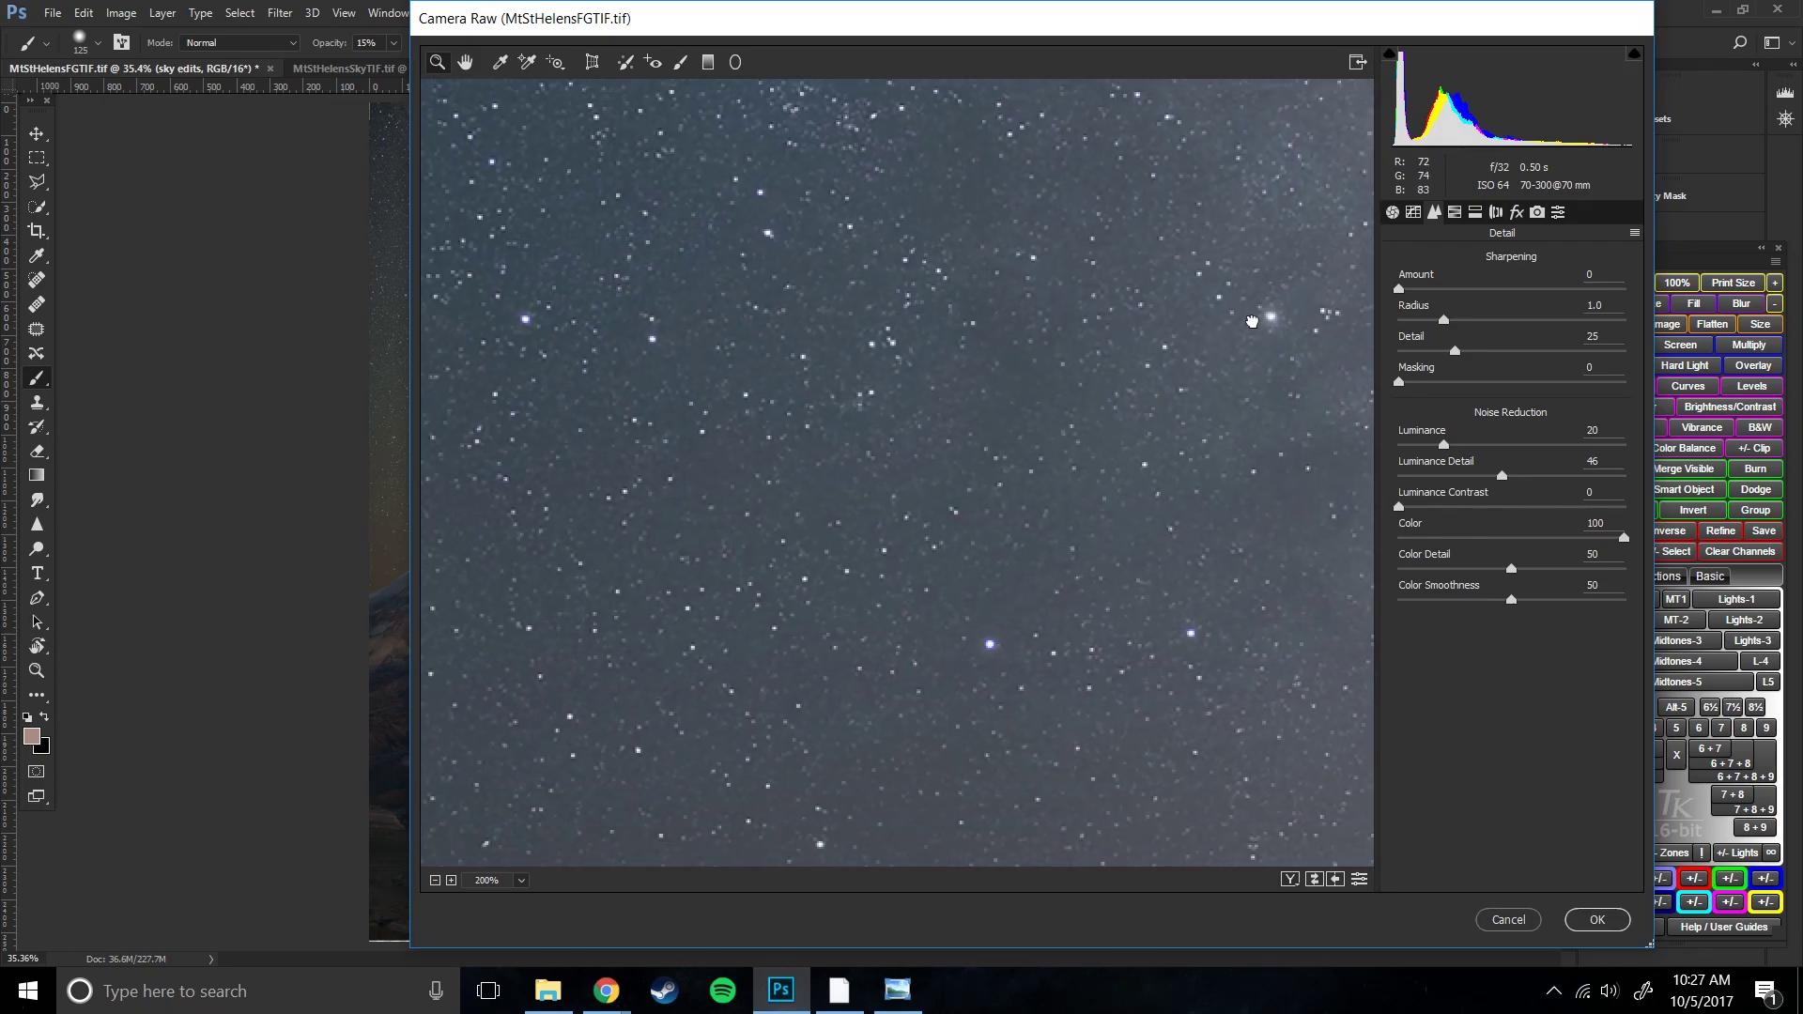
{"action": "mouse_move", "coordinate": [1238, 685]}
{"action": "left_mouse_down"}
{"action": "mouse_move", "coordinate": [1263, 469]}
{"action": "mouse_move", "coordinate": [1233, 670]}
{"action": "left_mouse_up"}
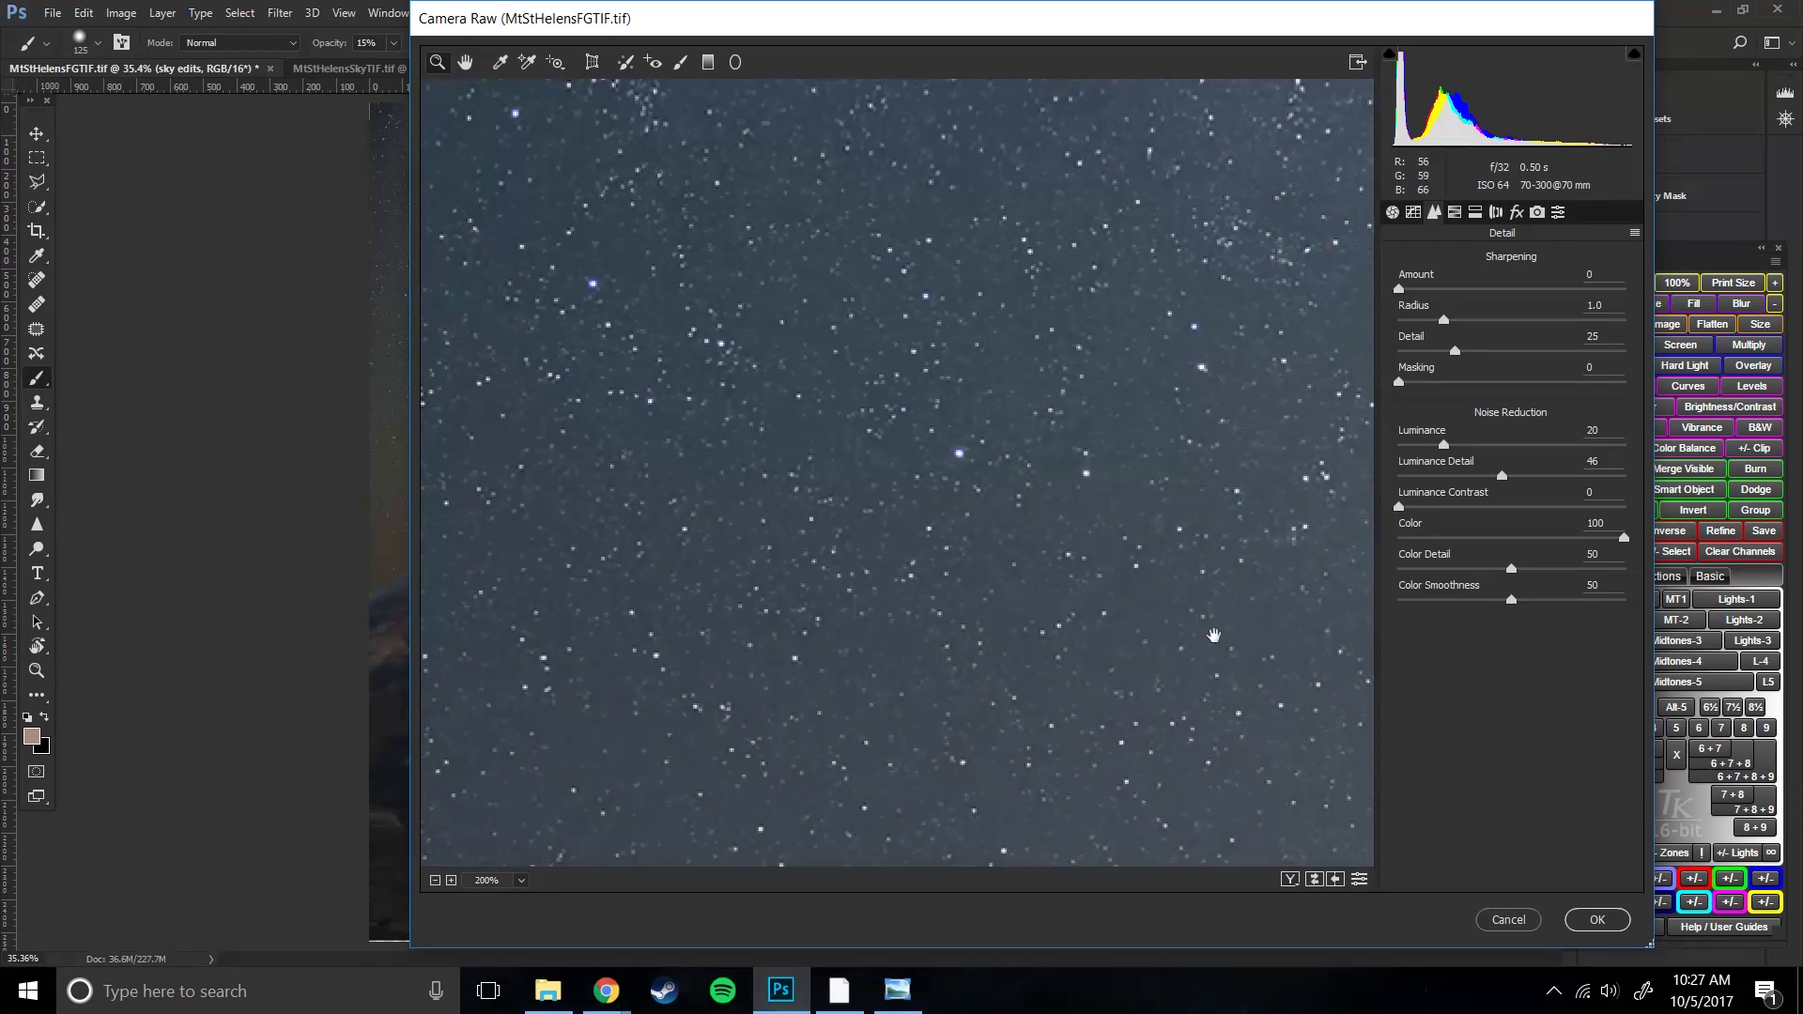
- Reduce the purple fringing around the bright stars by setting the Defringe Purple Amount to 2
{"action": "left_click", "coordinate": [1538, 212]}
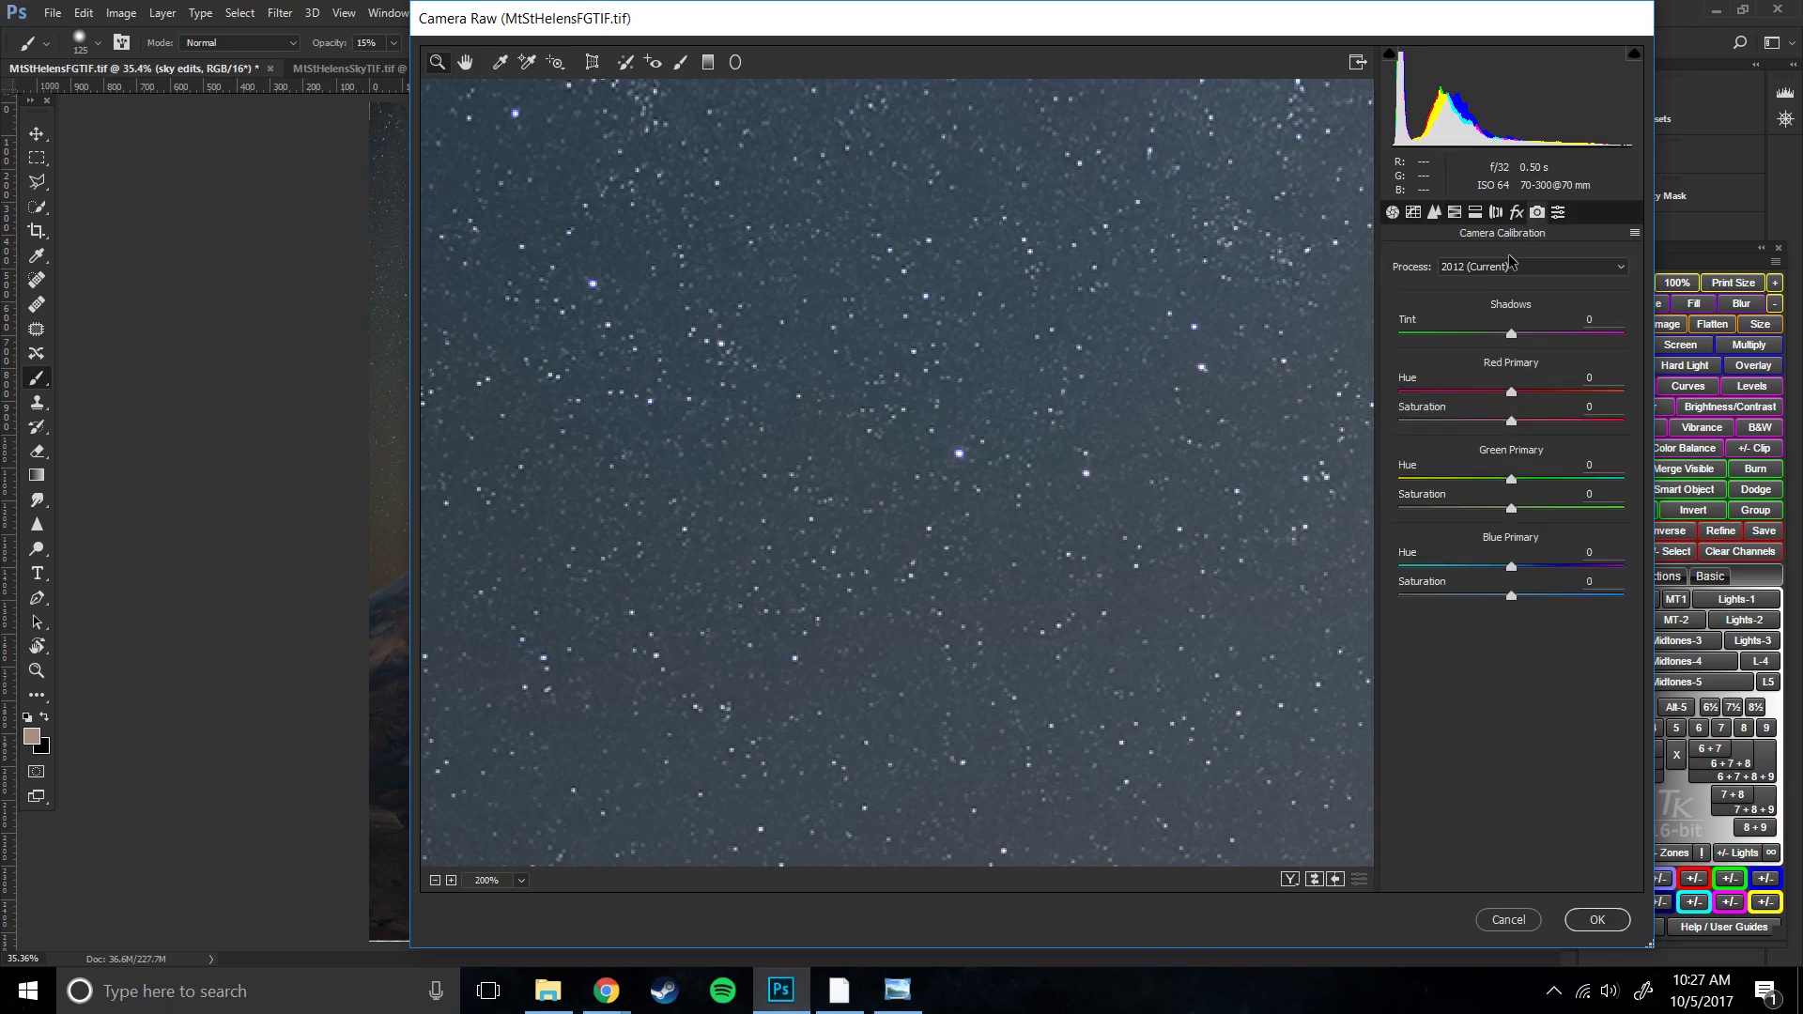
{"action": "left_click", "coordinate": [1497, 213]}
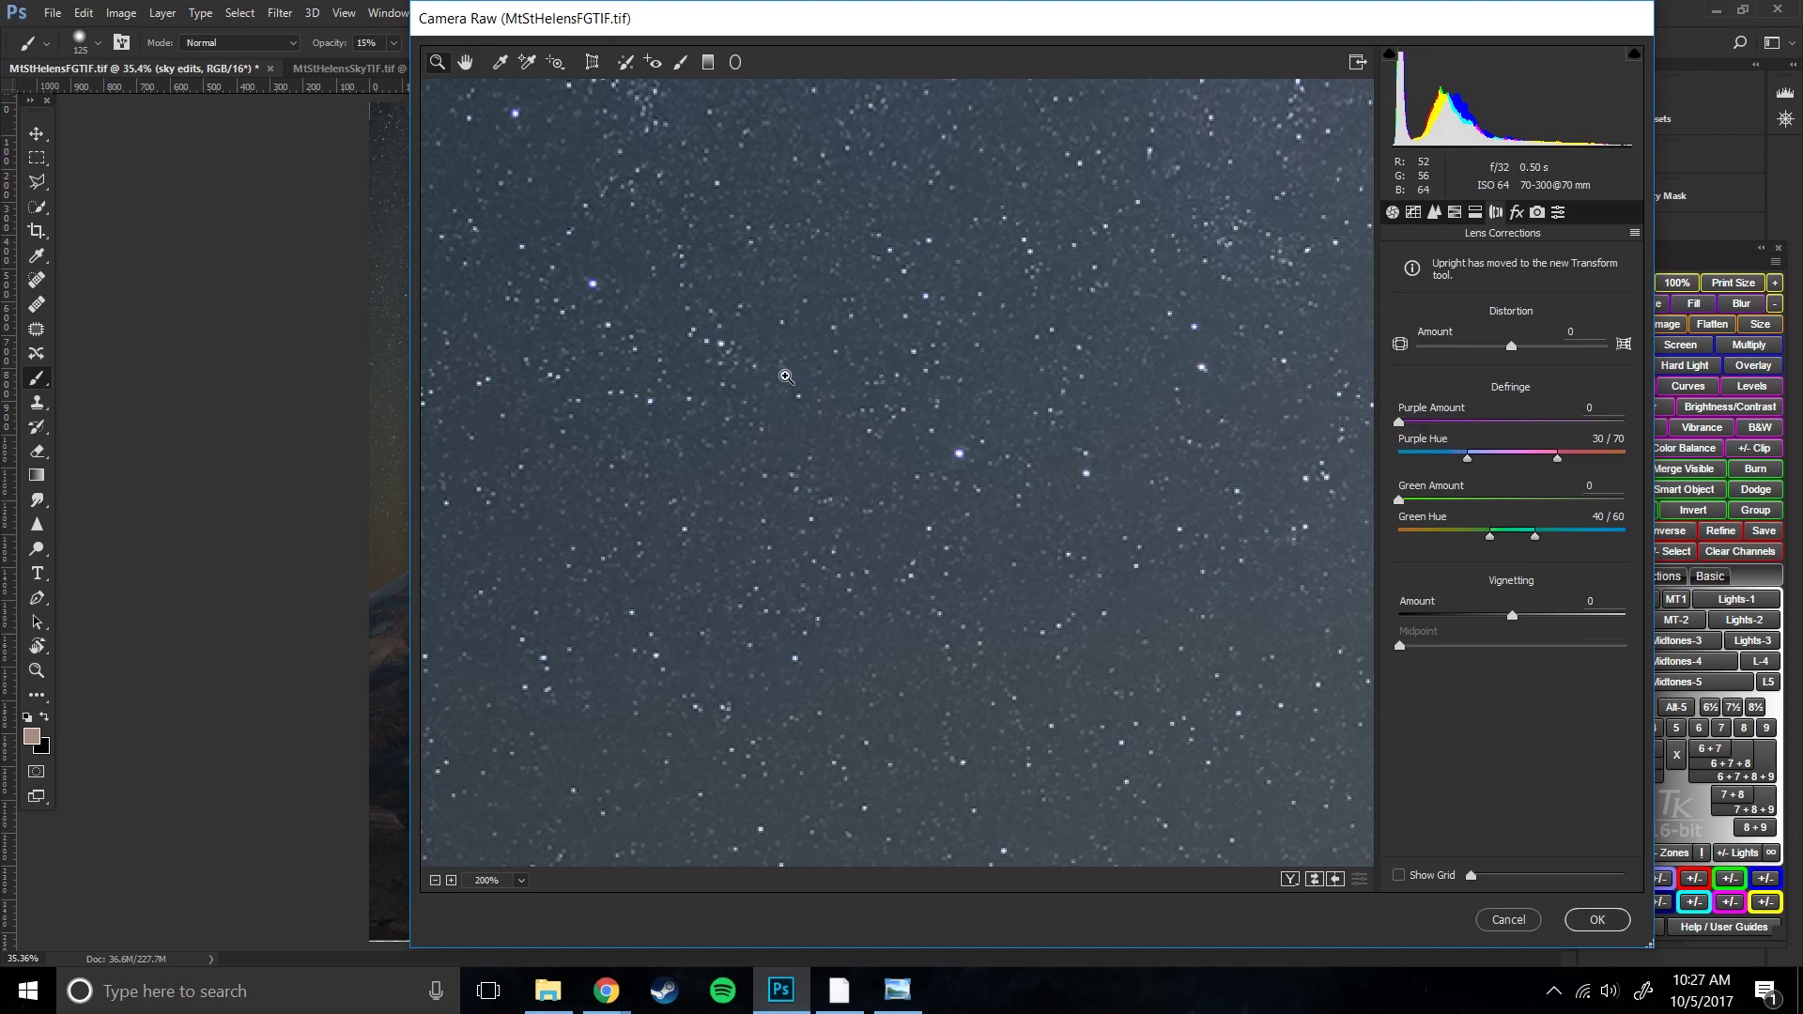
{"action": "left_click_drag", "start_coordinate": [626, 289], "coordinate": [680, 317]}
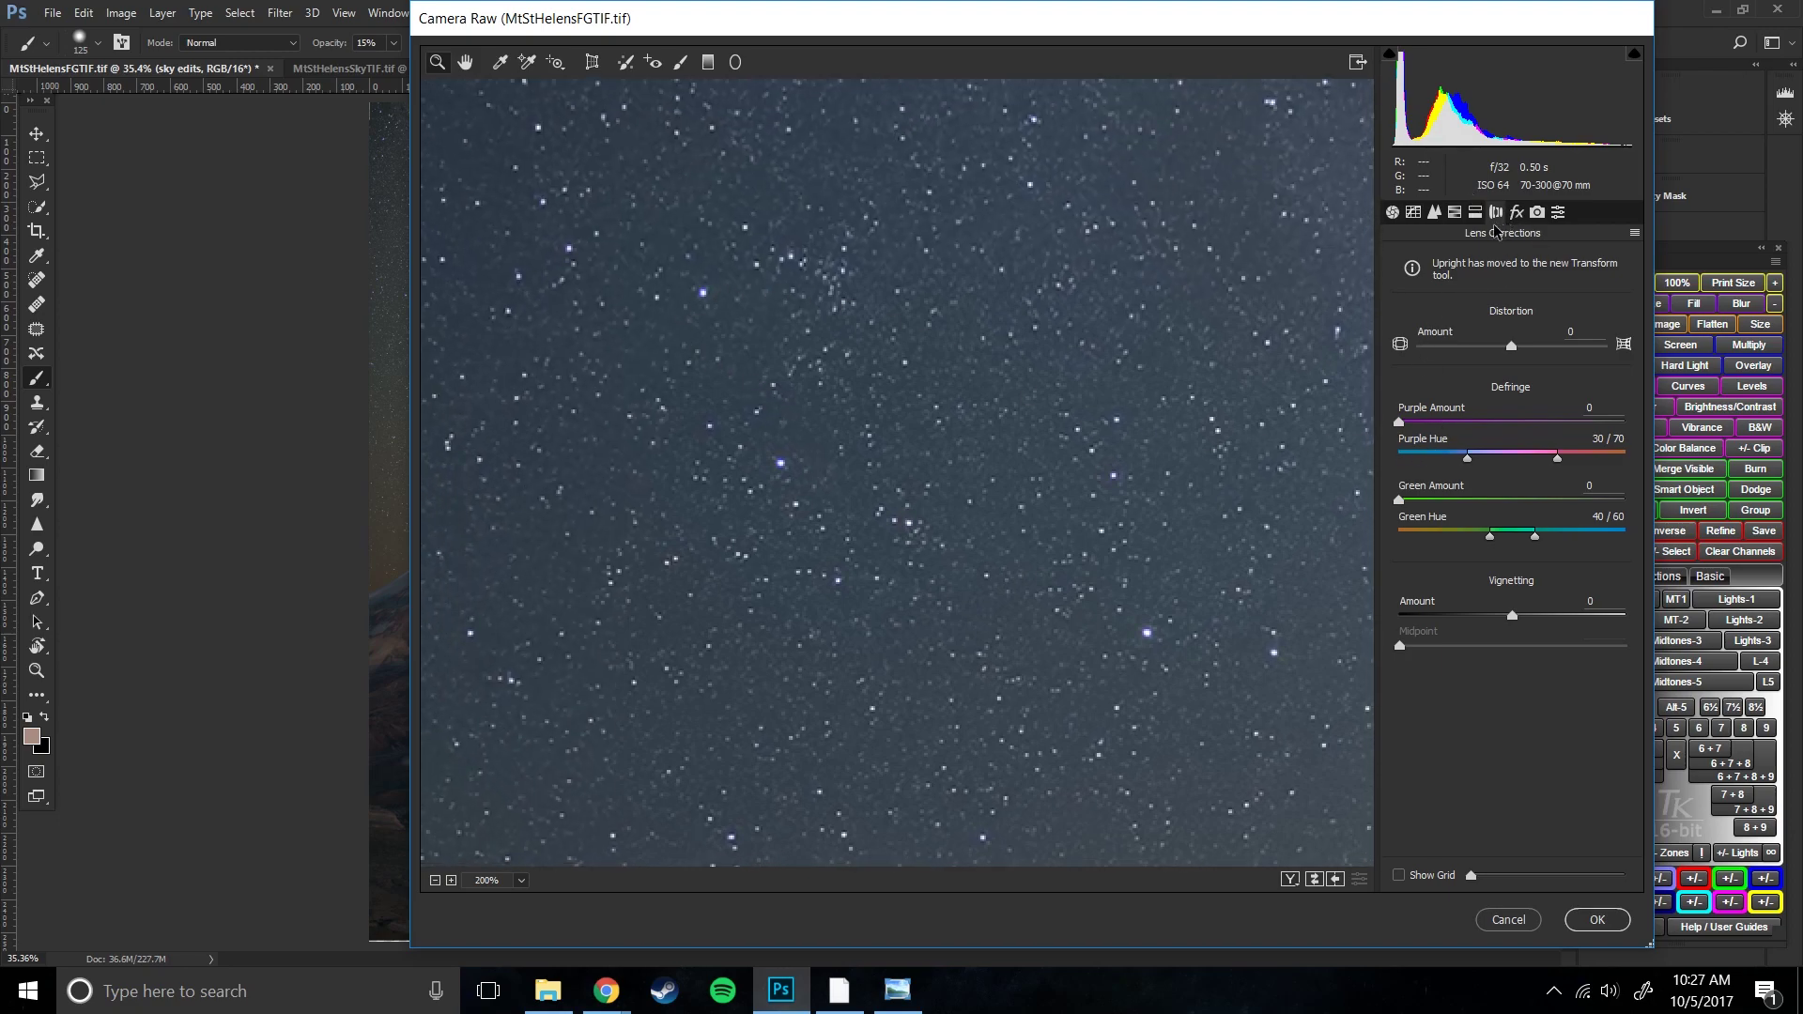
{"action": "left_click", "coordinate": [1399, 427]}
{"action": "left_click_drag", "start_coordinate": [1407, 425], "coordinate": [1426, 426]}
{"action": "left_click_drag", "start_coordinate": [709, 294], "coordinate": [868, 449]}
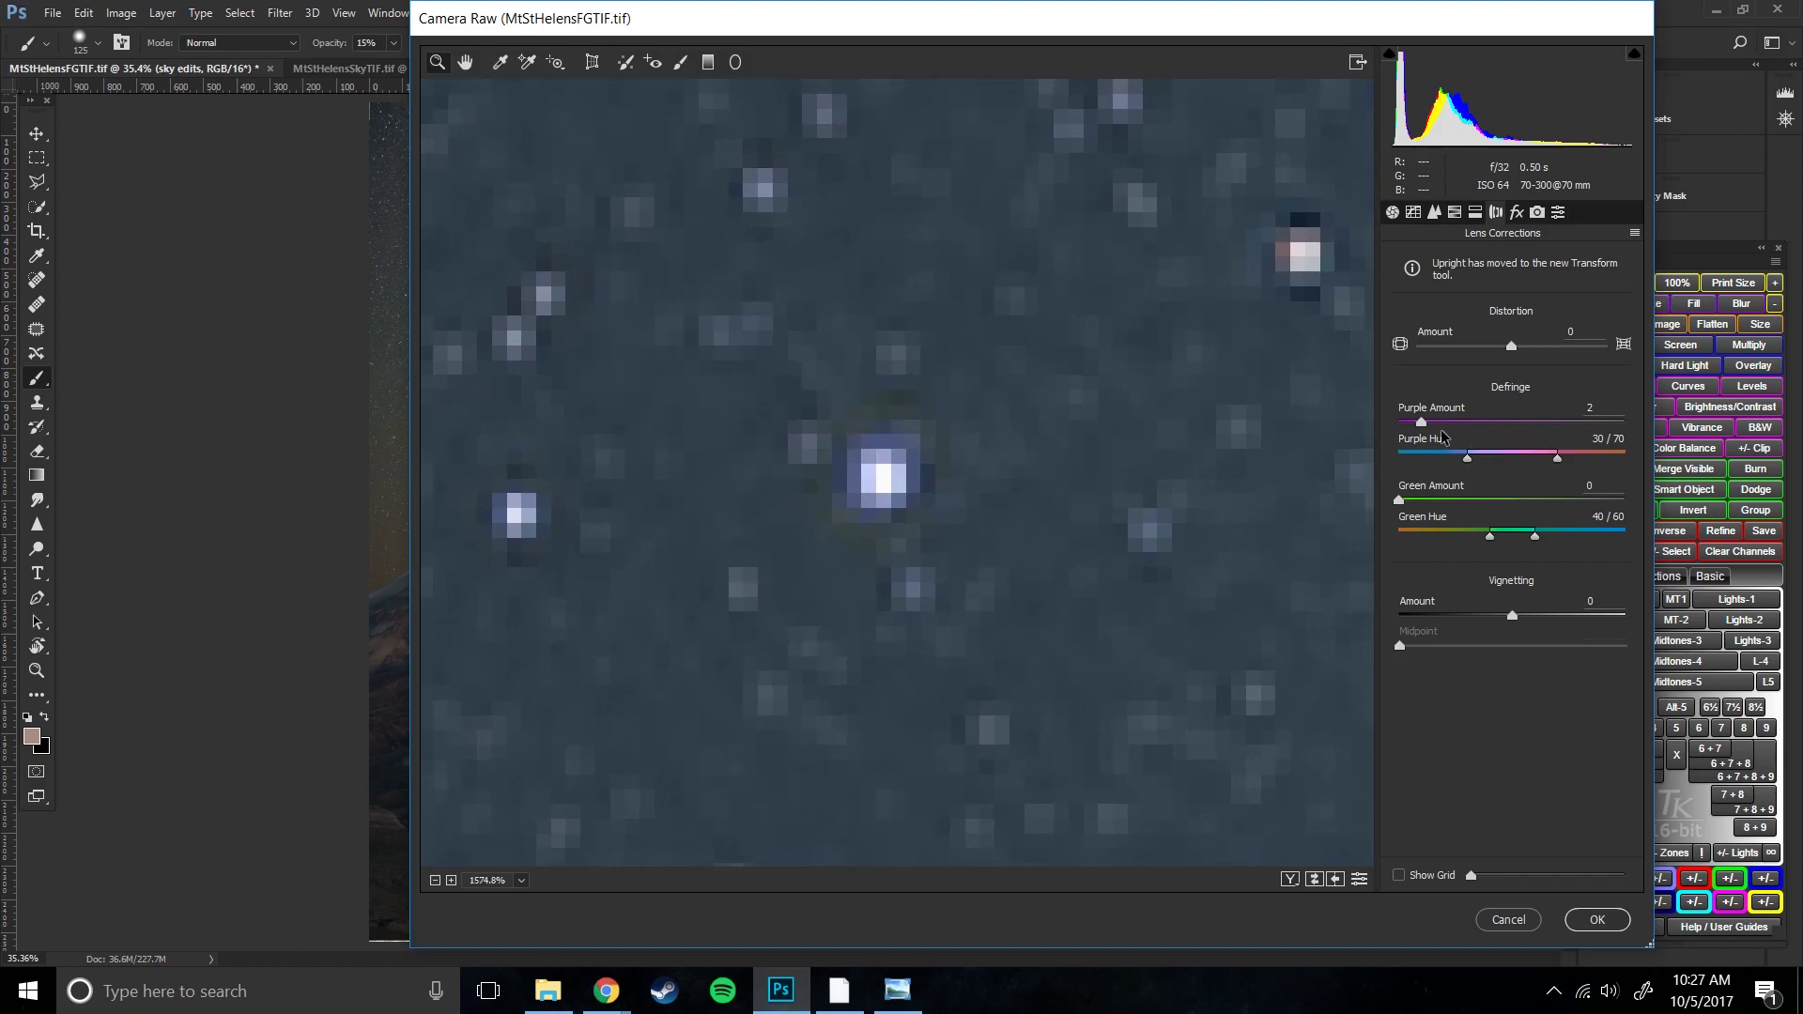
{"action": "left_click_drag", "start_coordinate": [1426, 424], "coordinate": [1392, 430]}
{"action": "left_click_drag", "start_coordinate": [1474, 428], "coordinate": [1426, 442]}
- Try adjusting the Defringe Green Amount and check the stars at different magnifications
{"action": "left_click", "coordinate": [1079, 545]}
{"action": "scroll", "coordinate": [1079, 546], "scroll_direction": "down", "scroll_amount": 3}
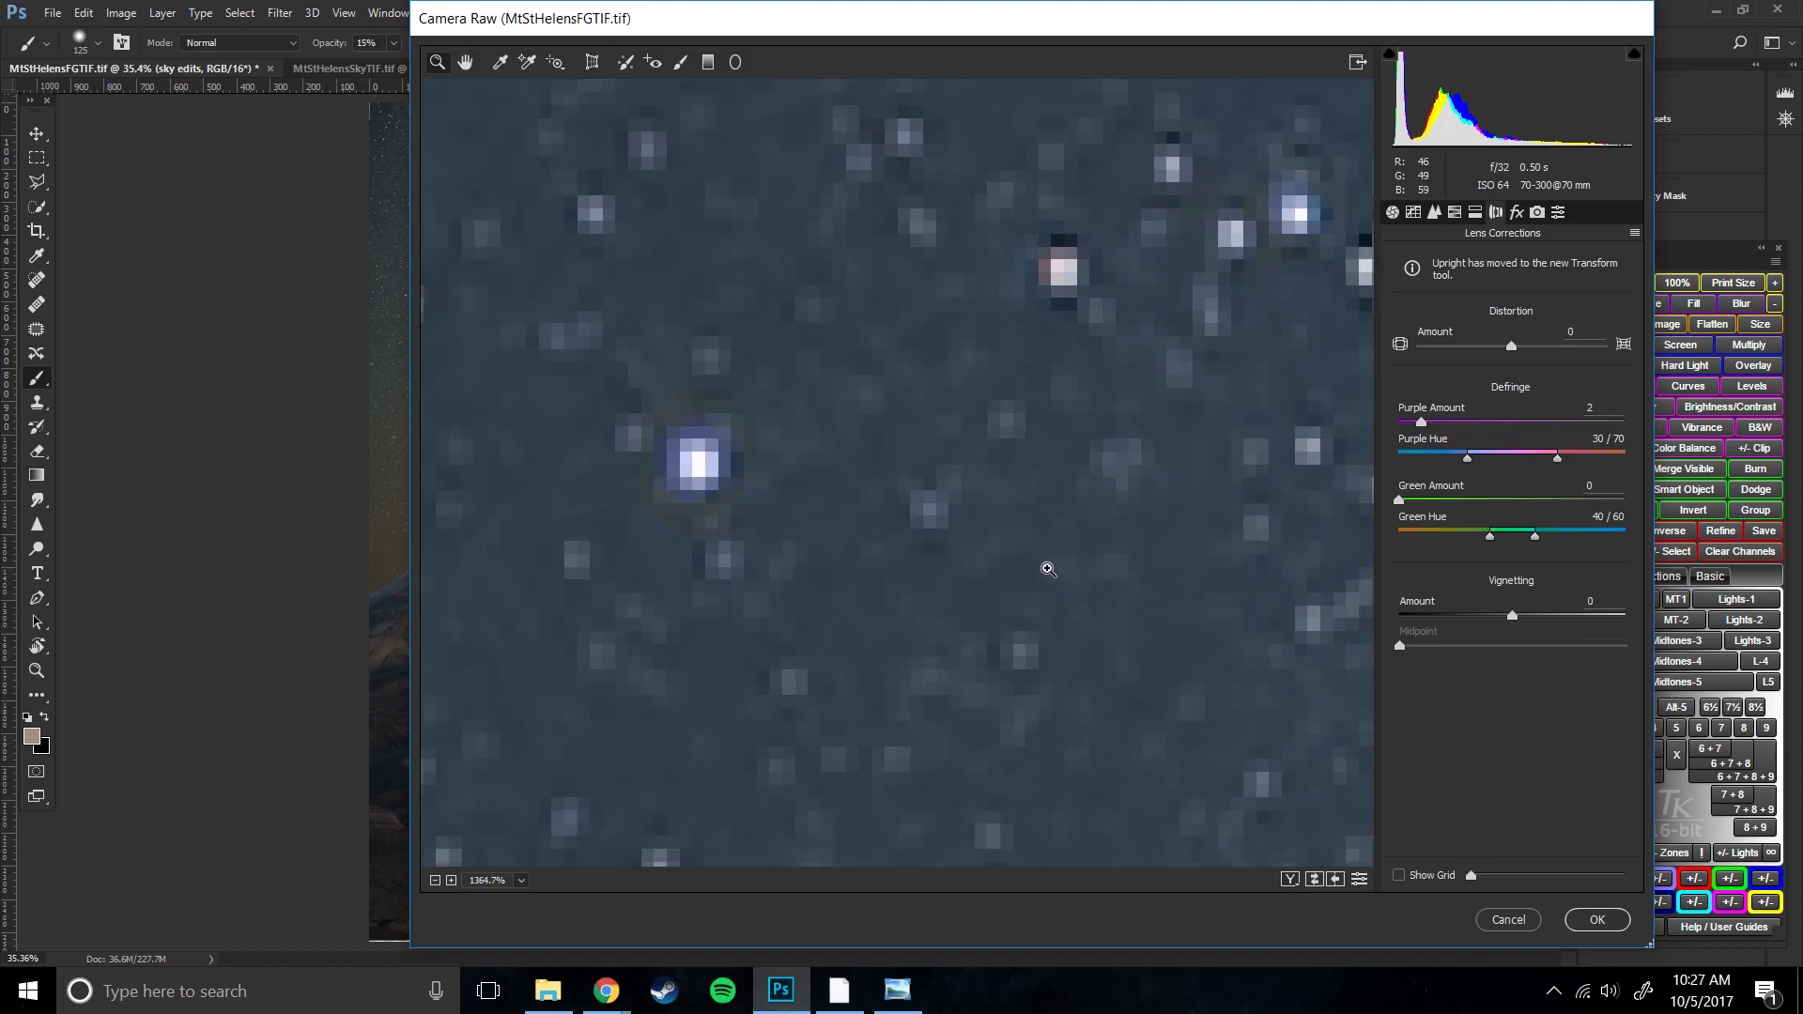
{"action": "scroll", "coordinate": [1042, 601], "scroll_direction": "down", "scroll_amount": 4}
{"action": "scroll", "coordinate": [1049, 606], "scroll_direction": "down", "scroll_amount": 3}
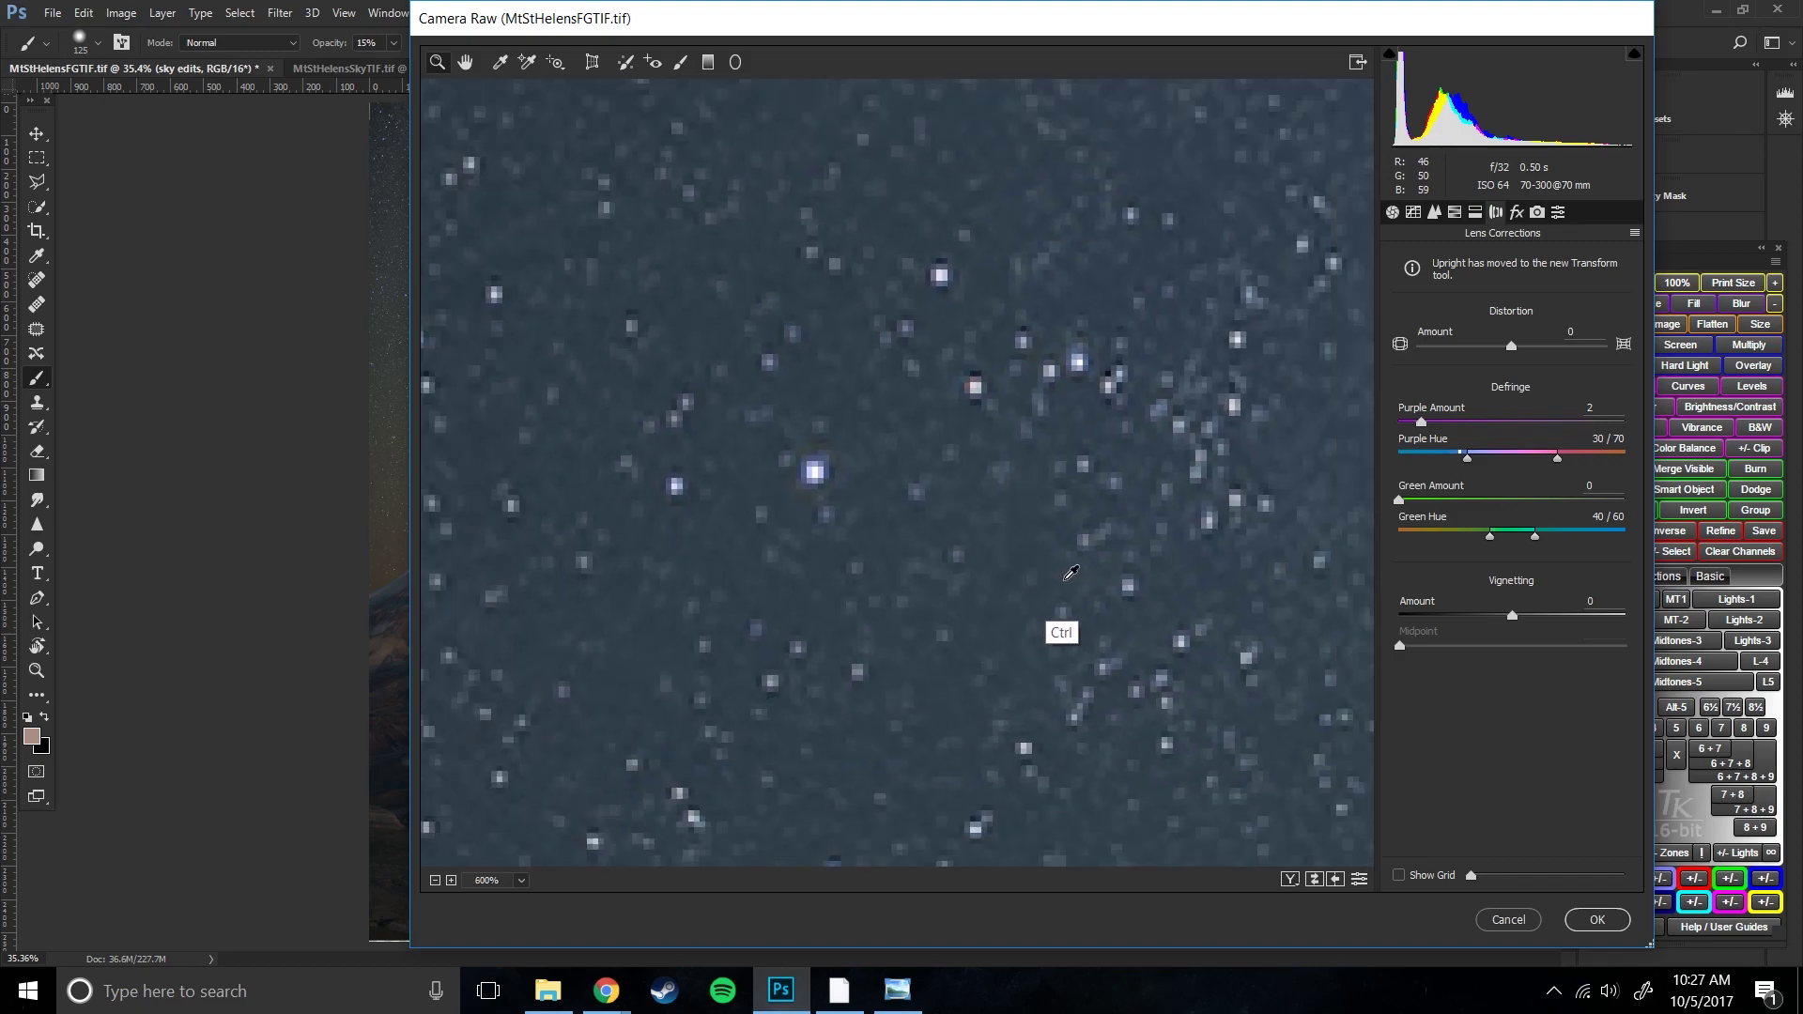
{"action": "mouse_move", "coordinate": [1404, 501]}
{"action": "left_mouse_down"}
{"action": "mouse_move", "coordinate": [1456, 515]}
{"action": "mouse_move", "coordinate": [1386, 510]}
{"action": "left_mouse_up"}
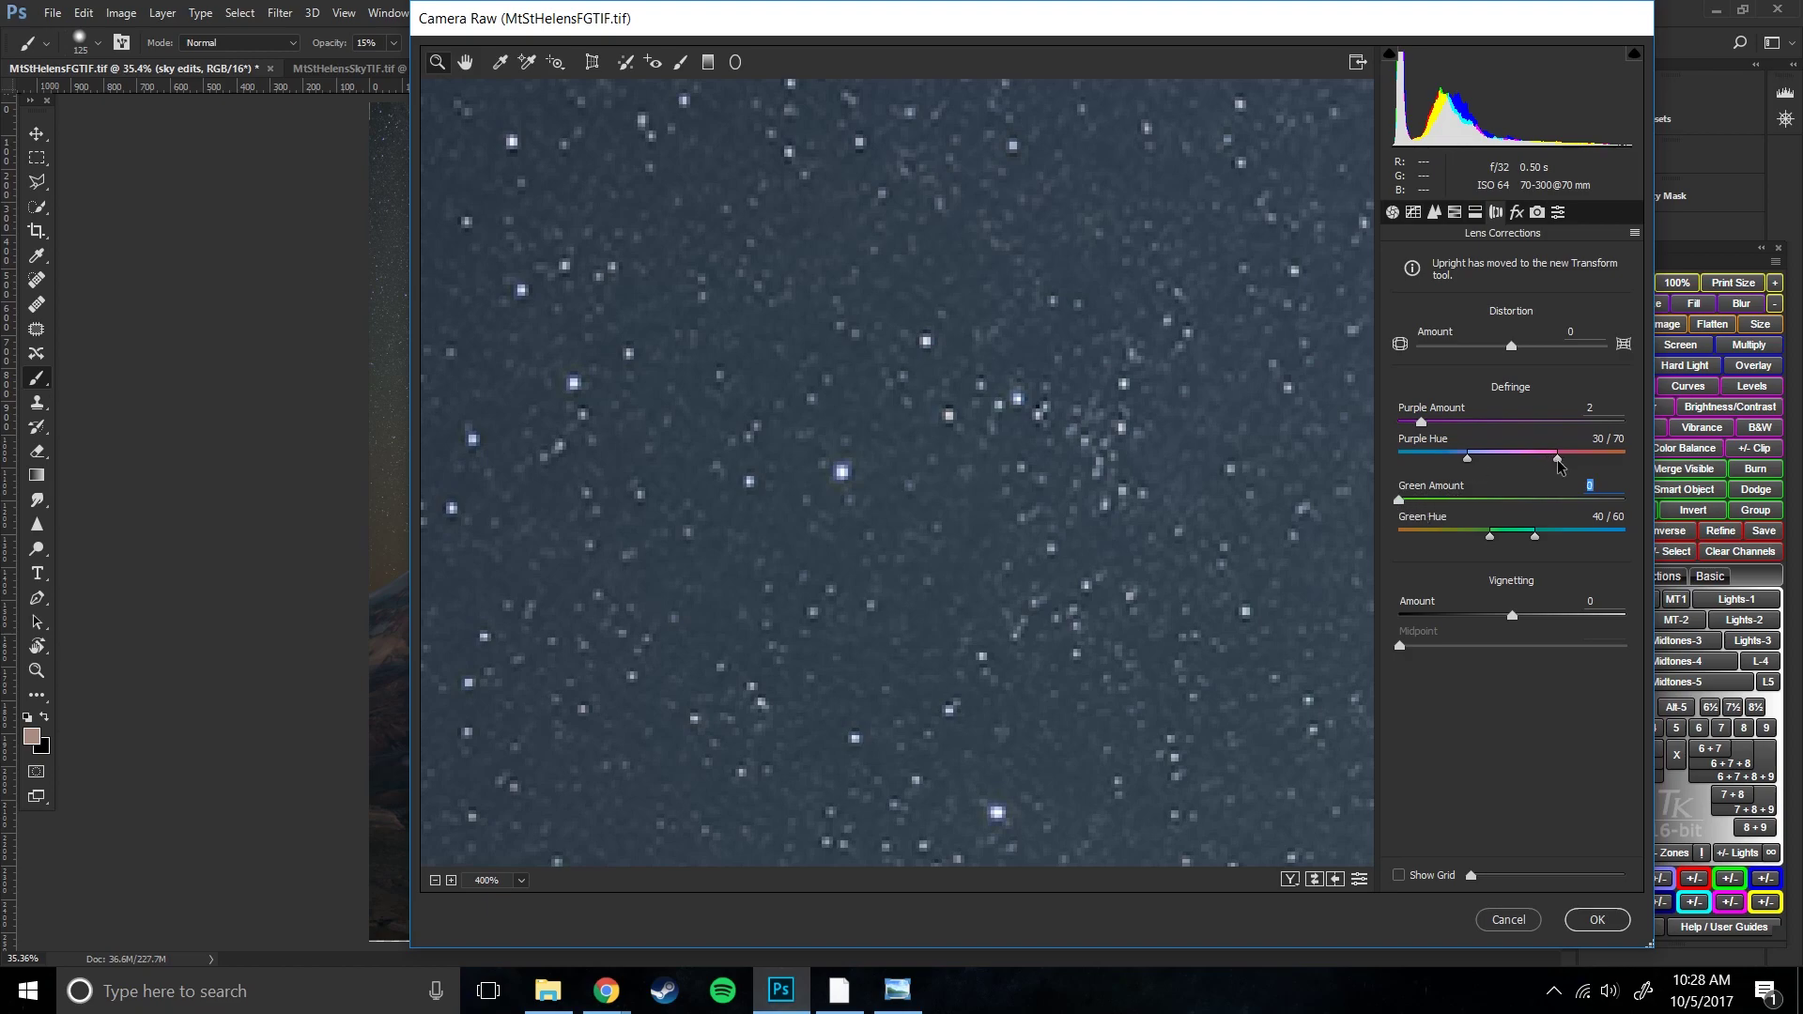
{"action": "key", "text": "ctrl+minus"}
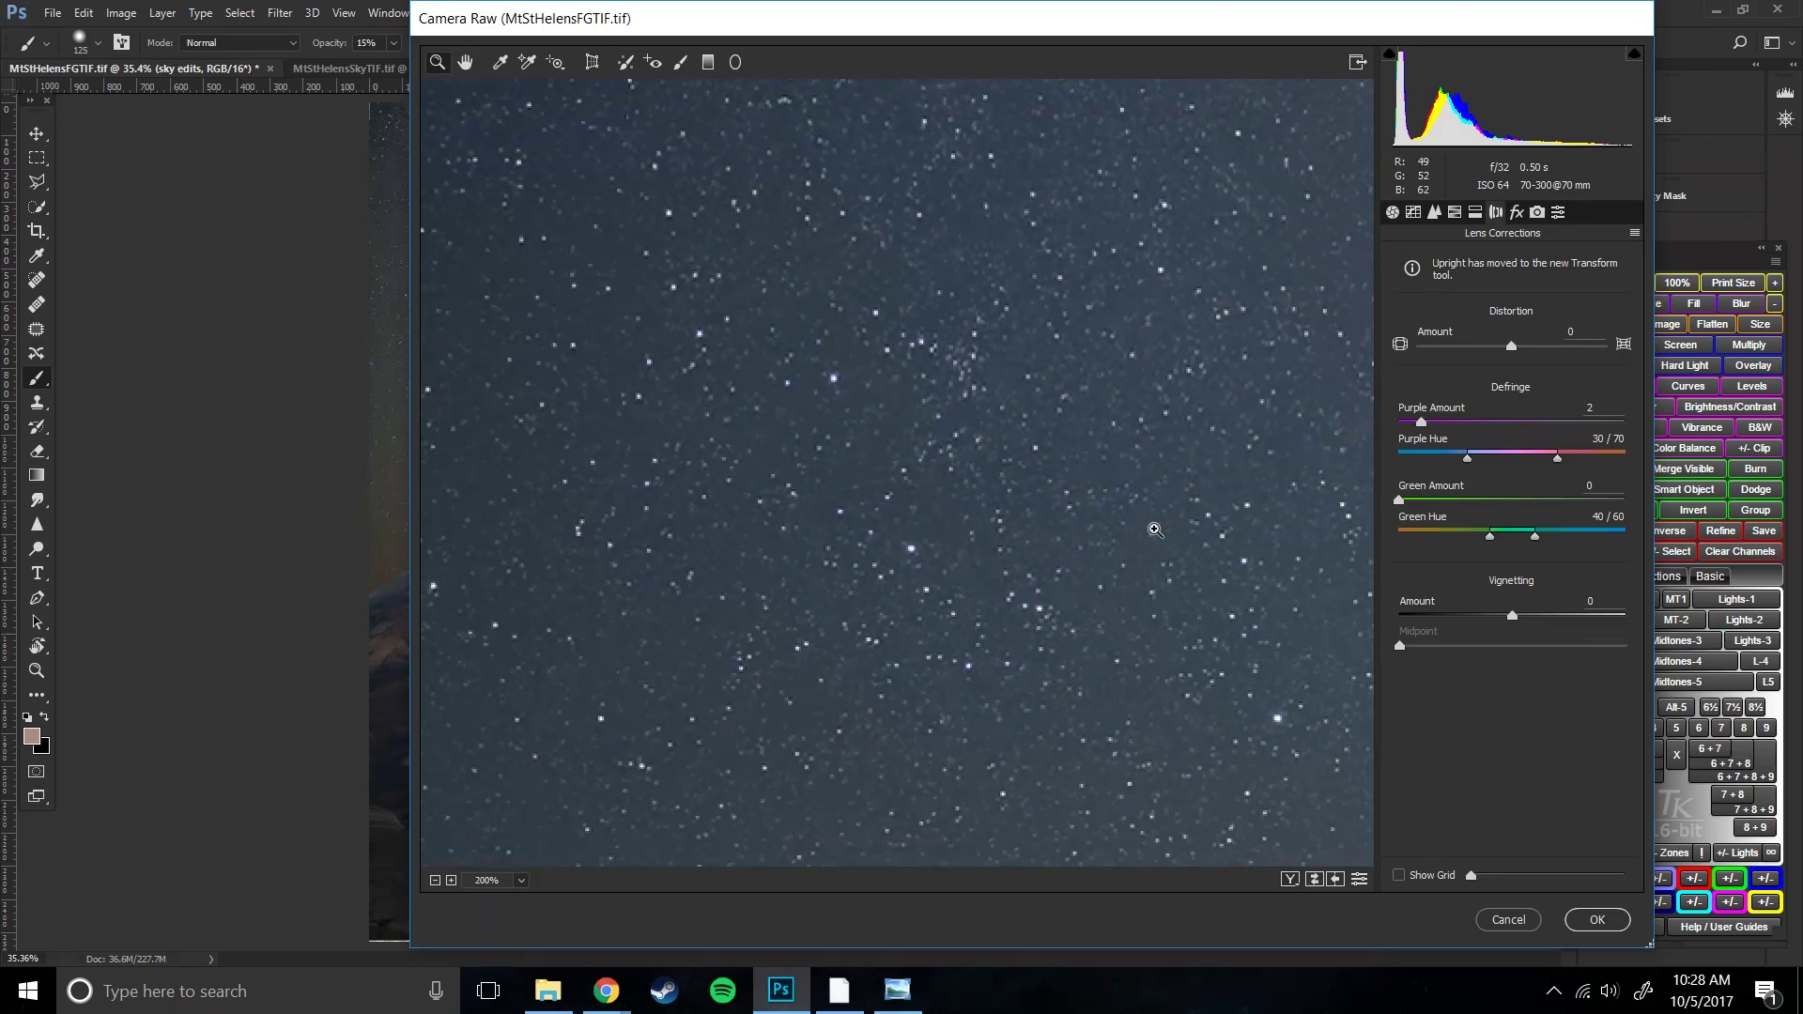
{"action": "key", "text": "ctrl+plus"}
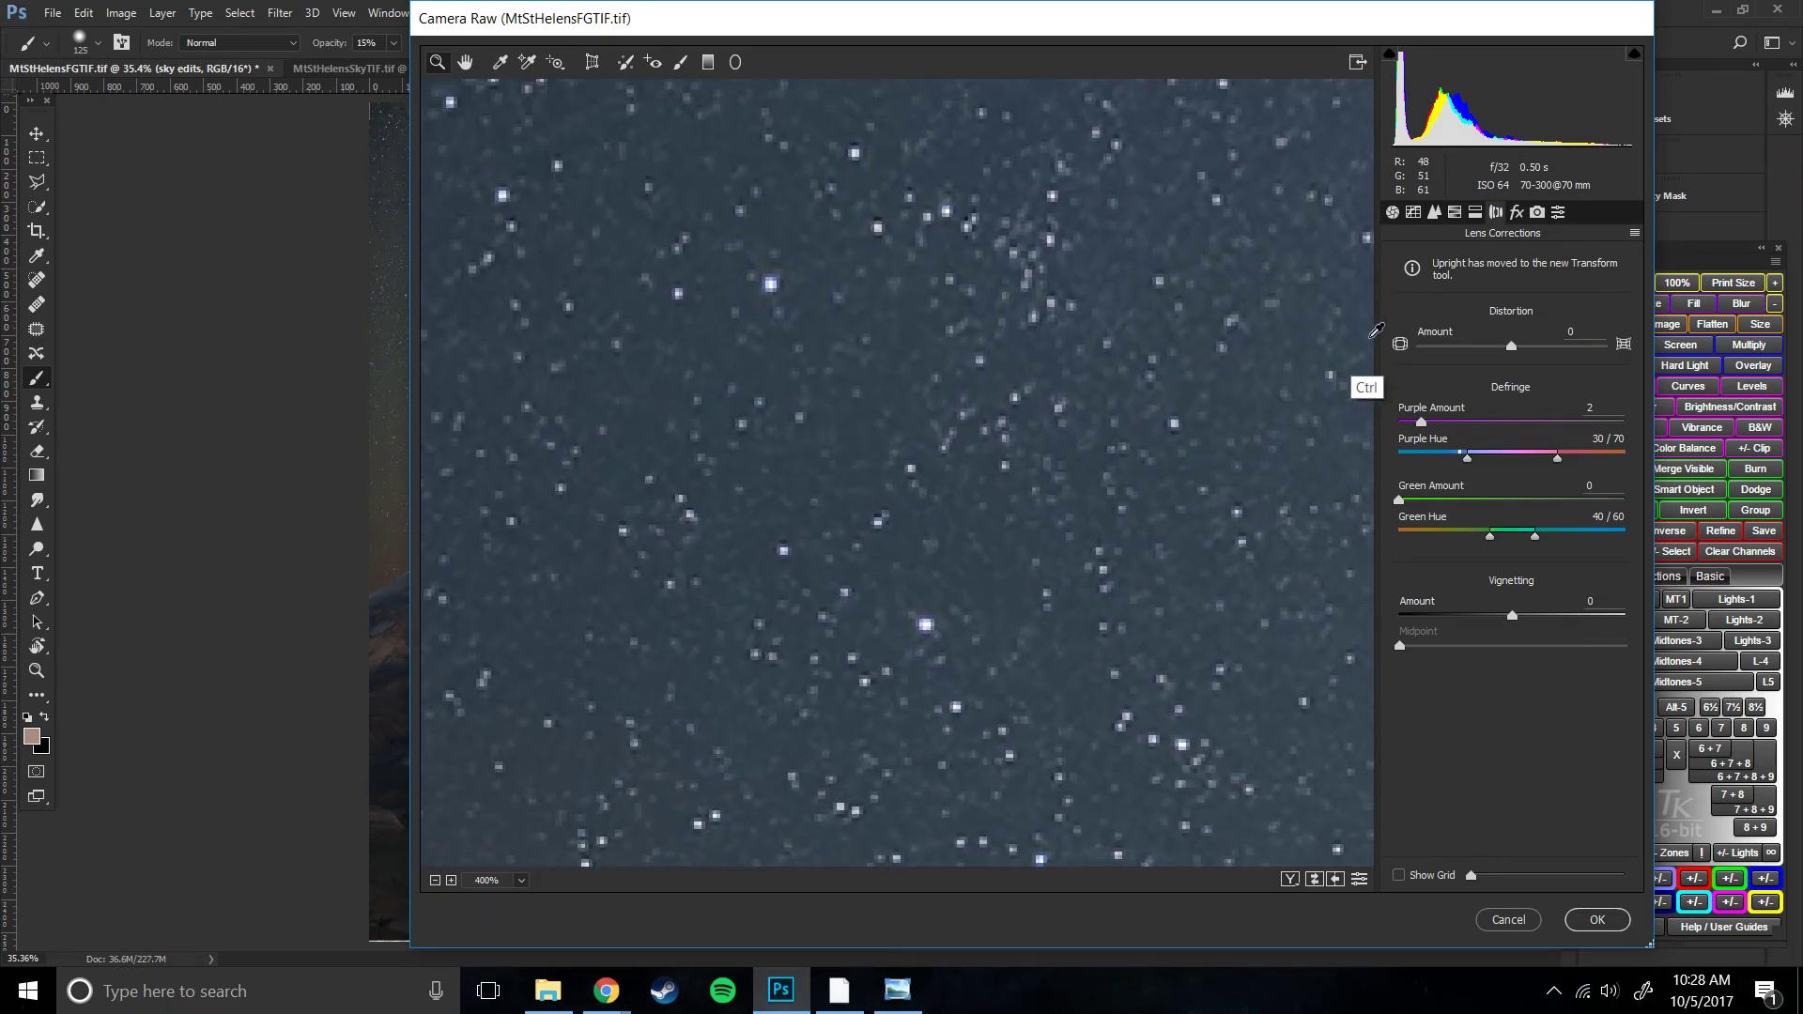
- Compare the magnified stars with and without noise reduction and set the Color noise reduction to 19
{"action": "left_click", "coordinate": [1434, 213]}
{"action": "left_click_drag", "start_coordinate": [990, 400], "coordinate": [1158, 523]}
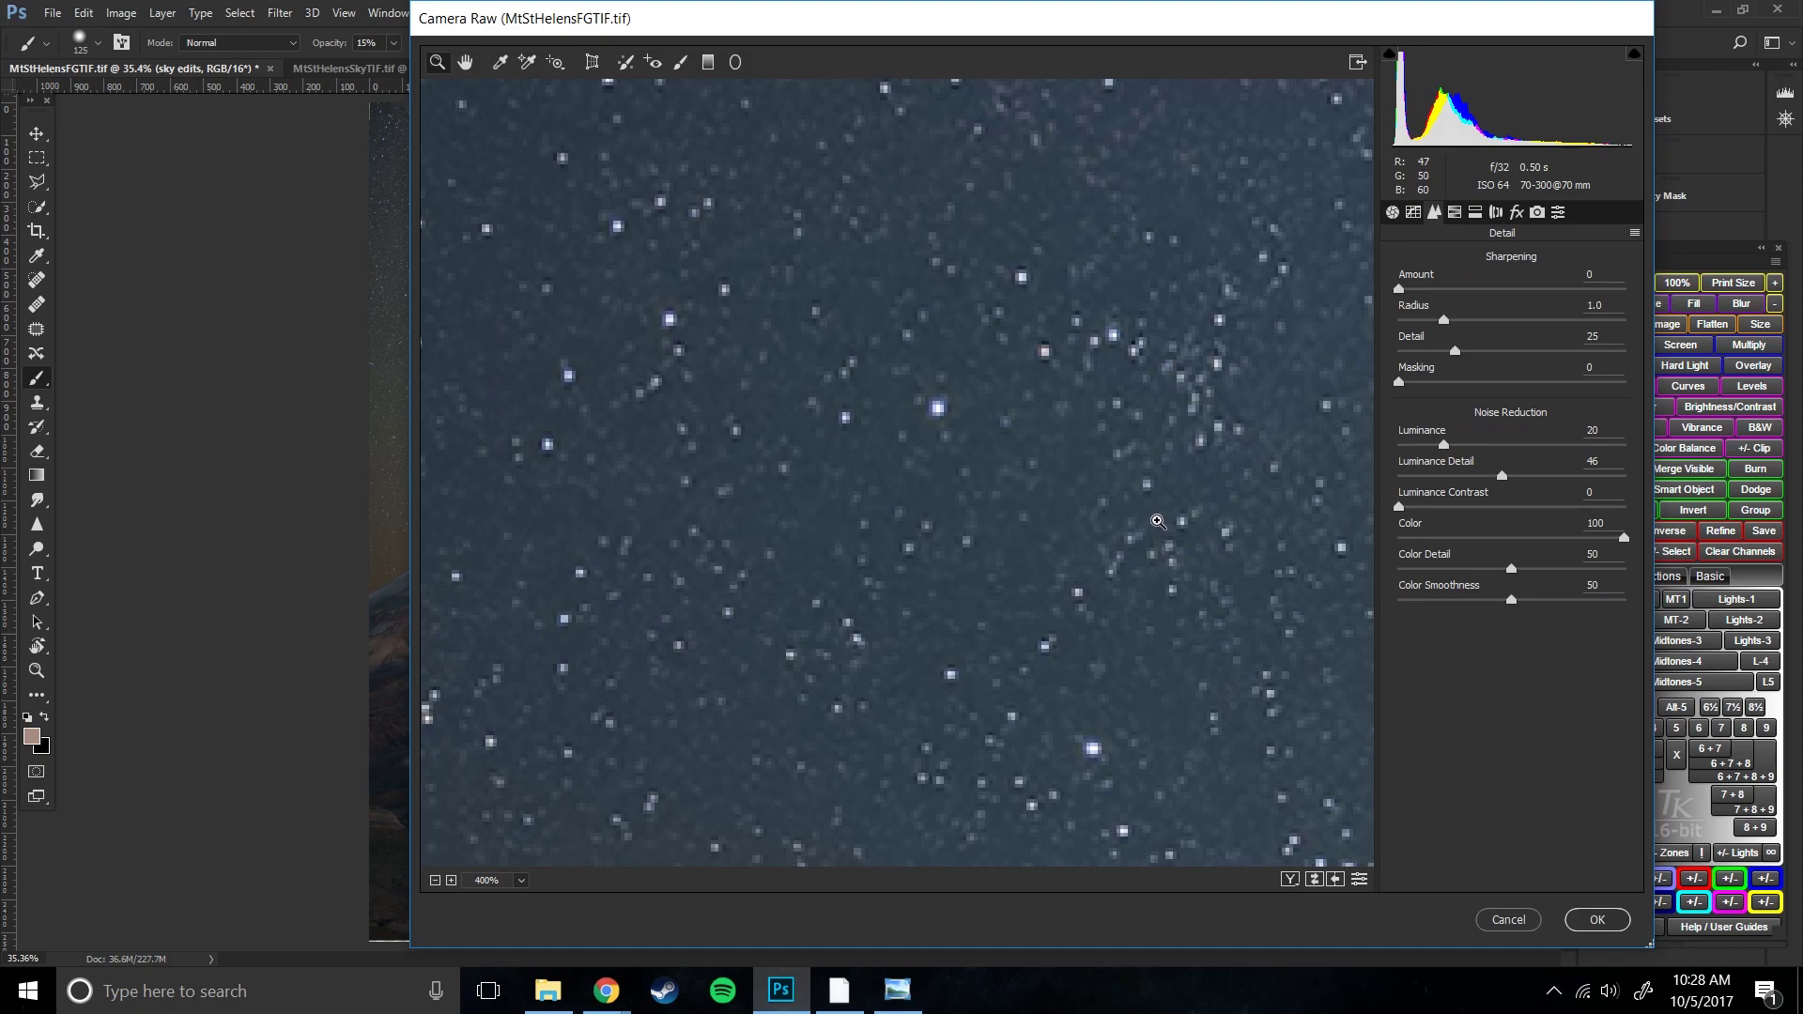
{"action": "key", "text": "ctrl+plus"}
{"action": "left_click_drag", "start_coordinate": [1139, 361], "coordinate": [1075, 467]}
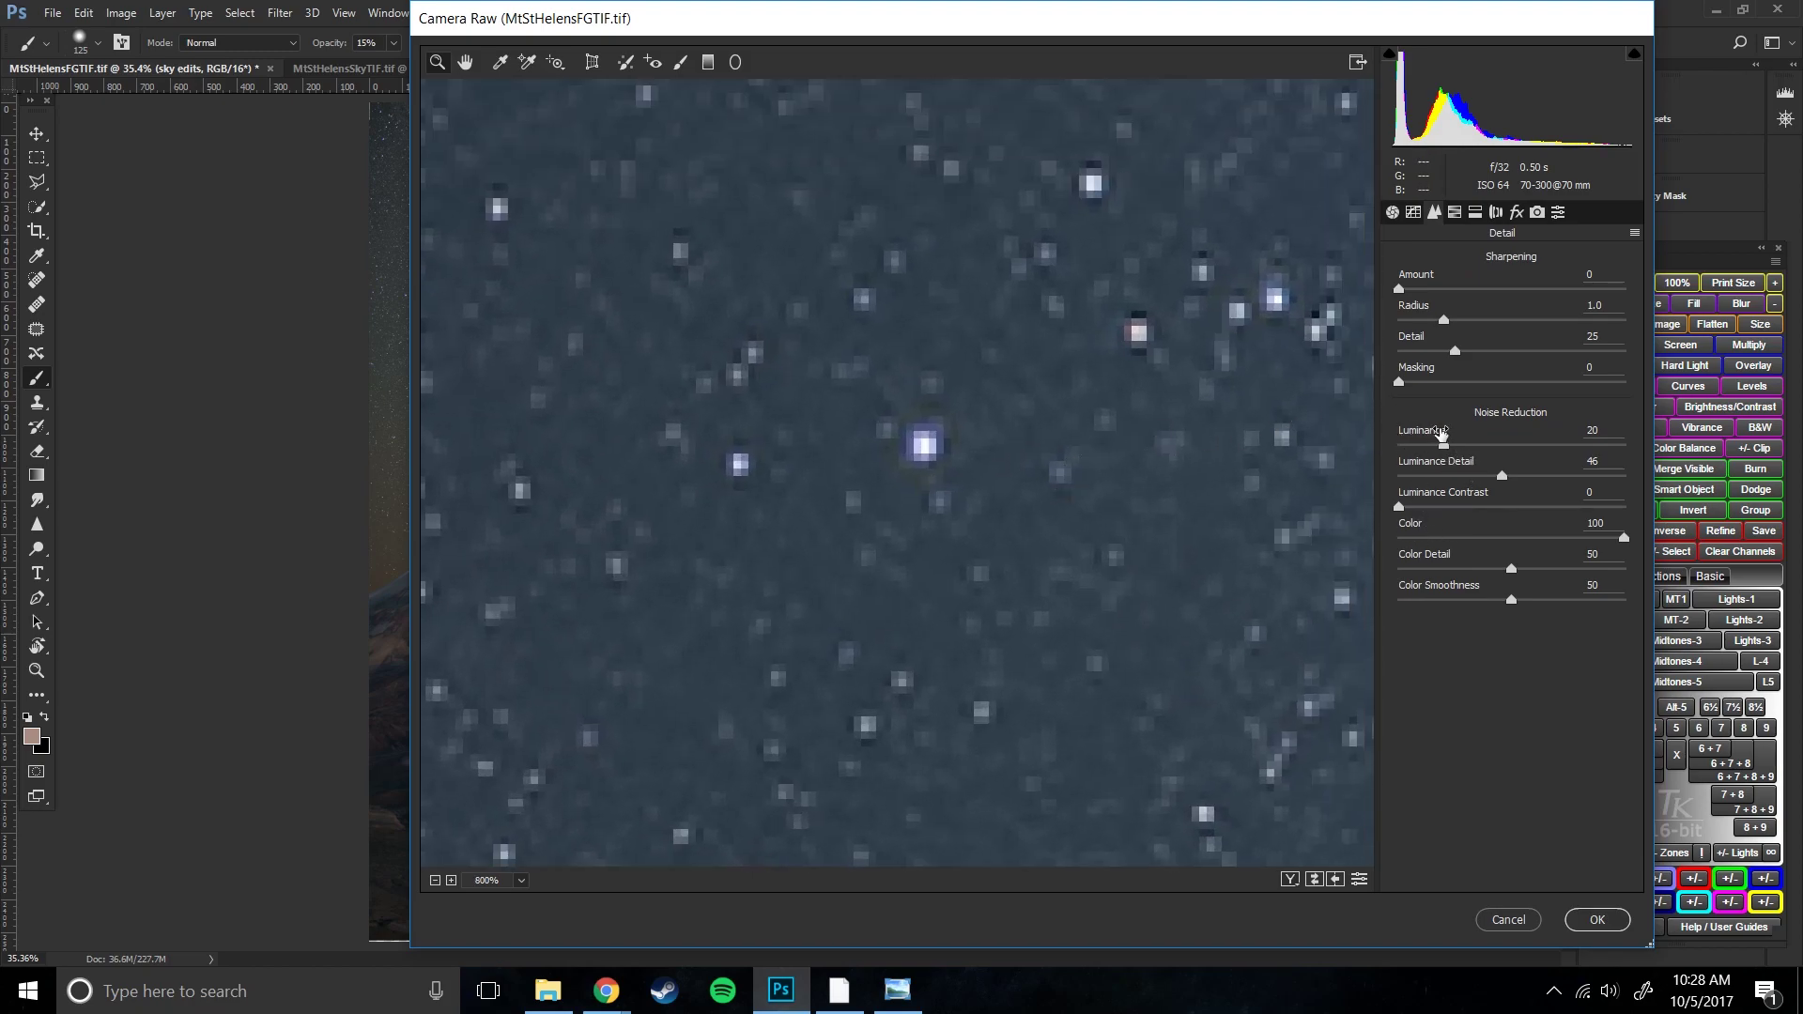
{"action": "left_click", "coordinate": [1359, 879]}
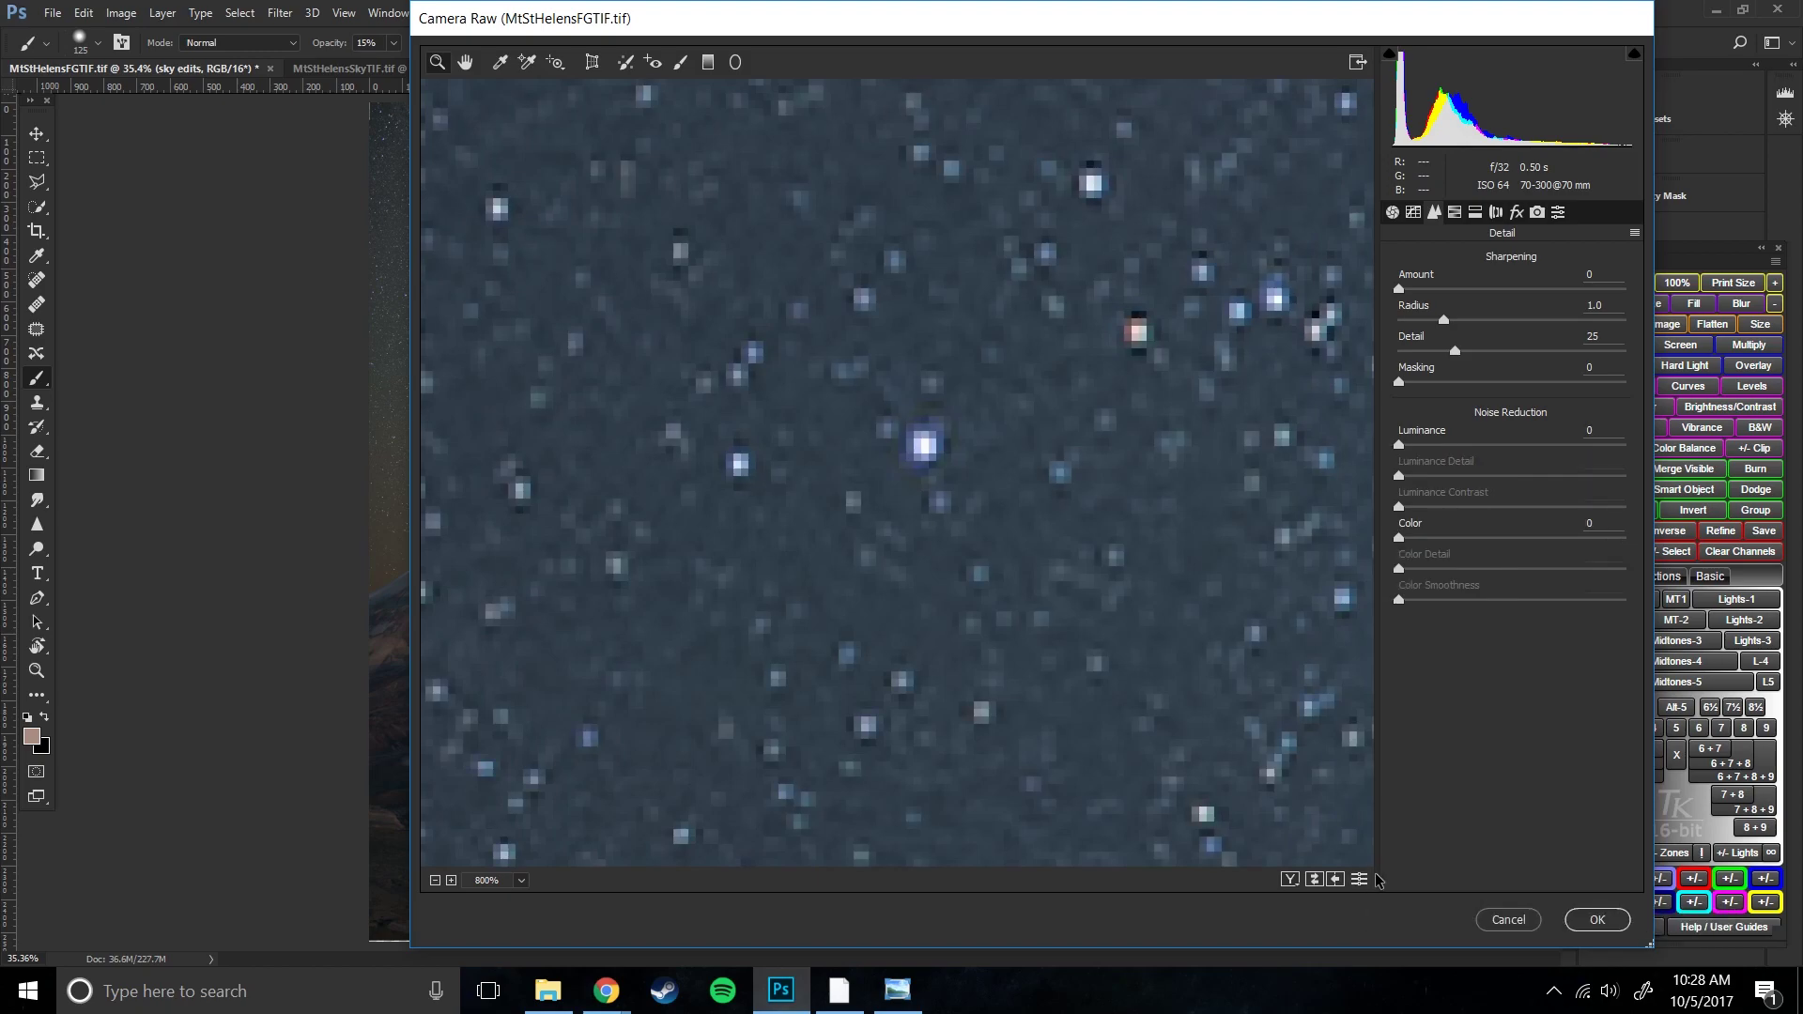
{"action": "left_click", "coordinate": [1359, 879]}
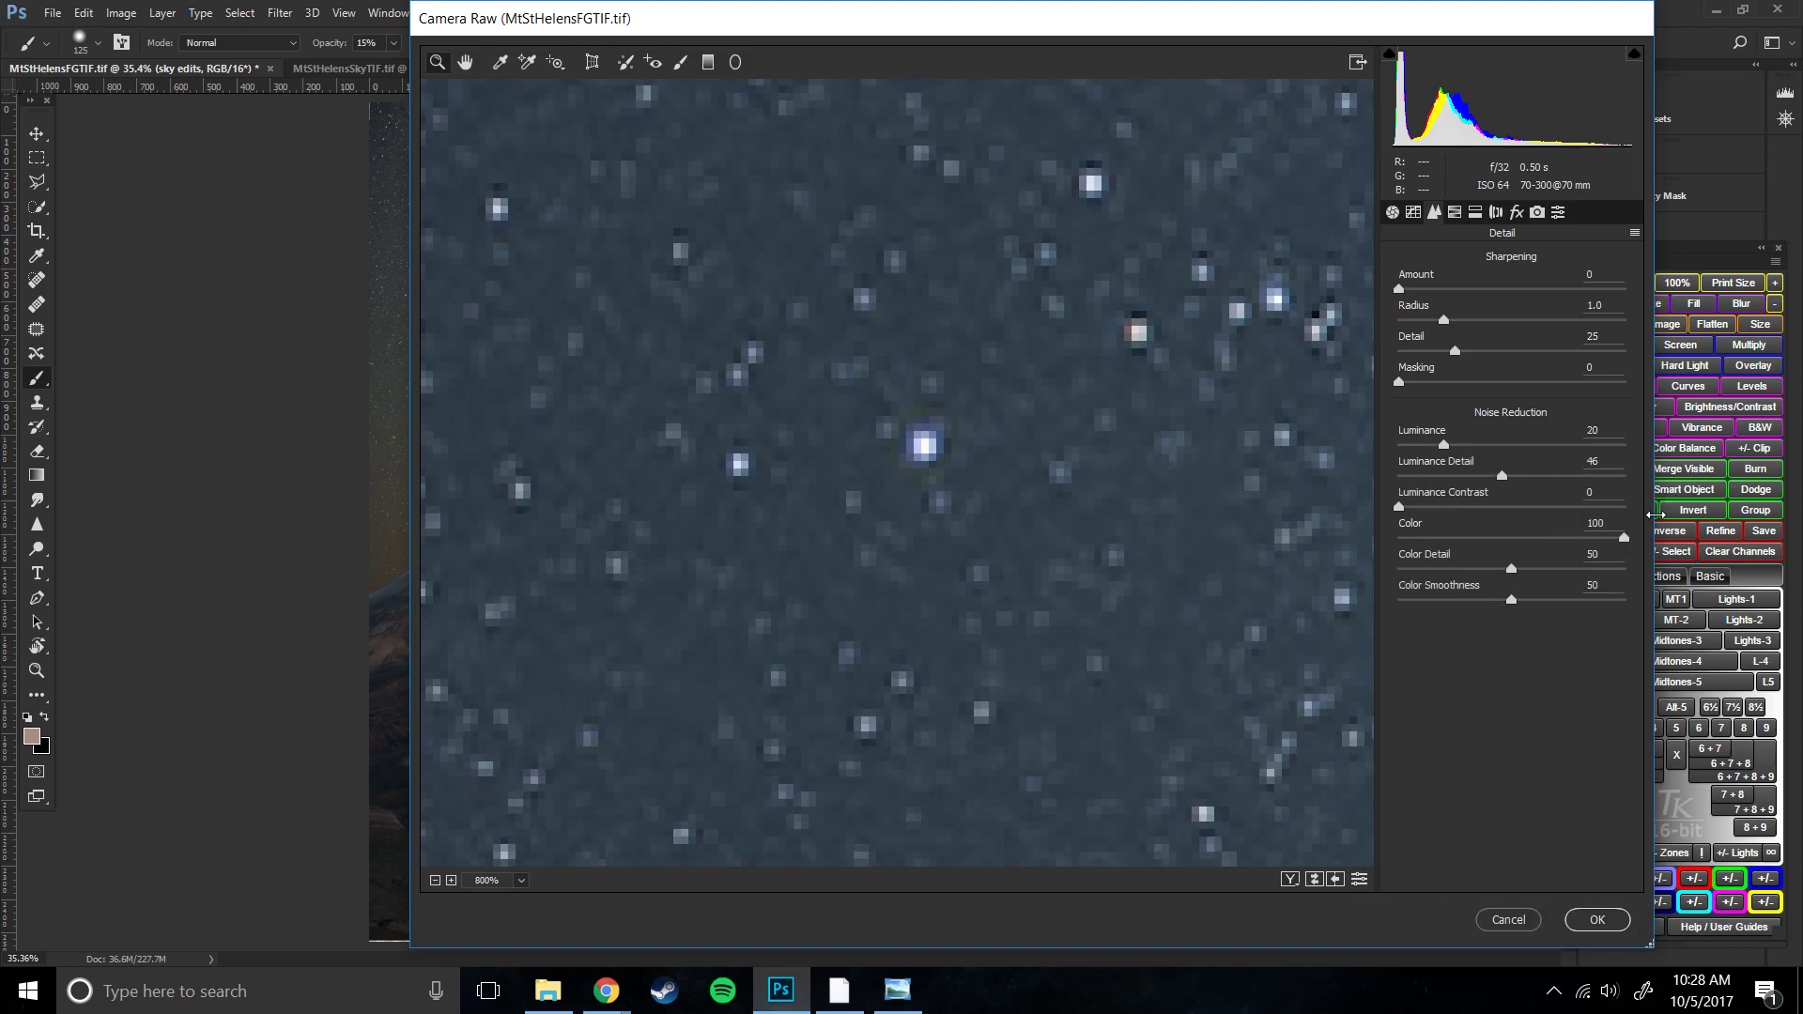
{"action": "left_click", "coordinate": [1624, 547]}
{"action": "left_click_drag", "start_coordinate": [1625, 537], "coordinate": [1446, 539]}
- Set the Defringe Purple Amount to 3 and fit the whole image in the preview
{"action": "left_click", "coordinate": [1498, 213]}
{"action": "mouse_move", "coordinate": [1424, 426]}
{"action": "left_mouse_down"}
{"action": "mouse_move", "coordinate": [1391, 427]}
{"action": "mouse_move", "coordinate": [1436, 434]}
{"action": "left_mouse_up"}
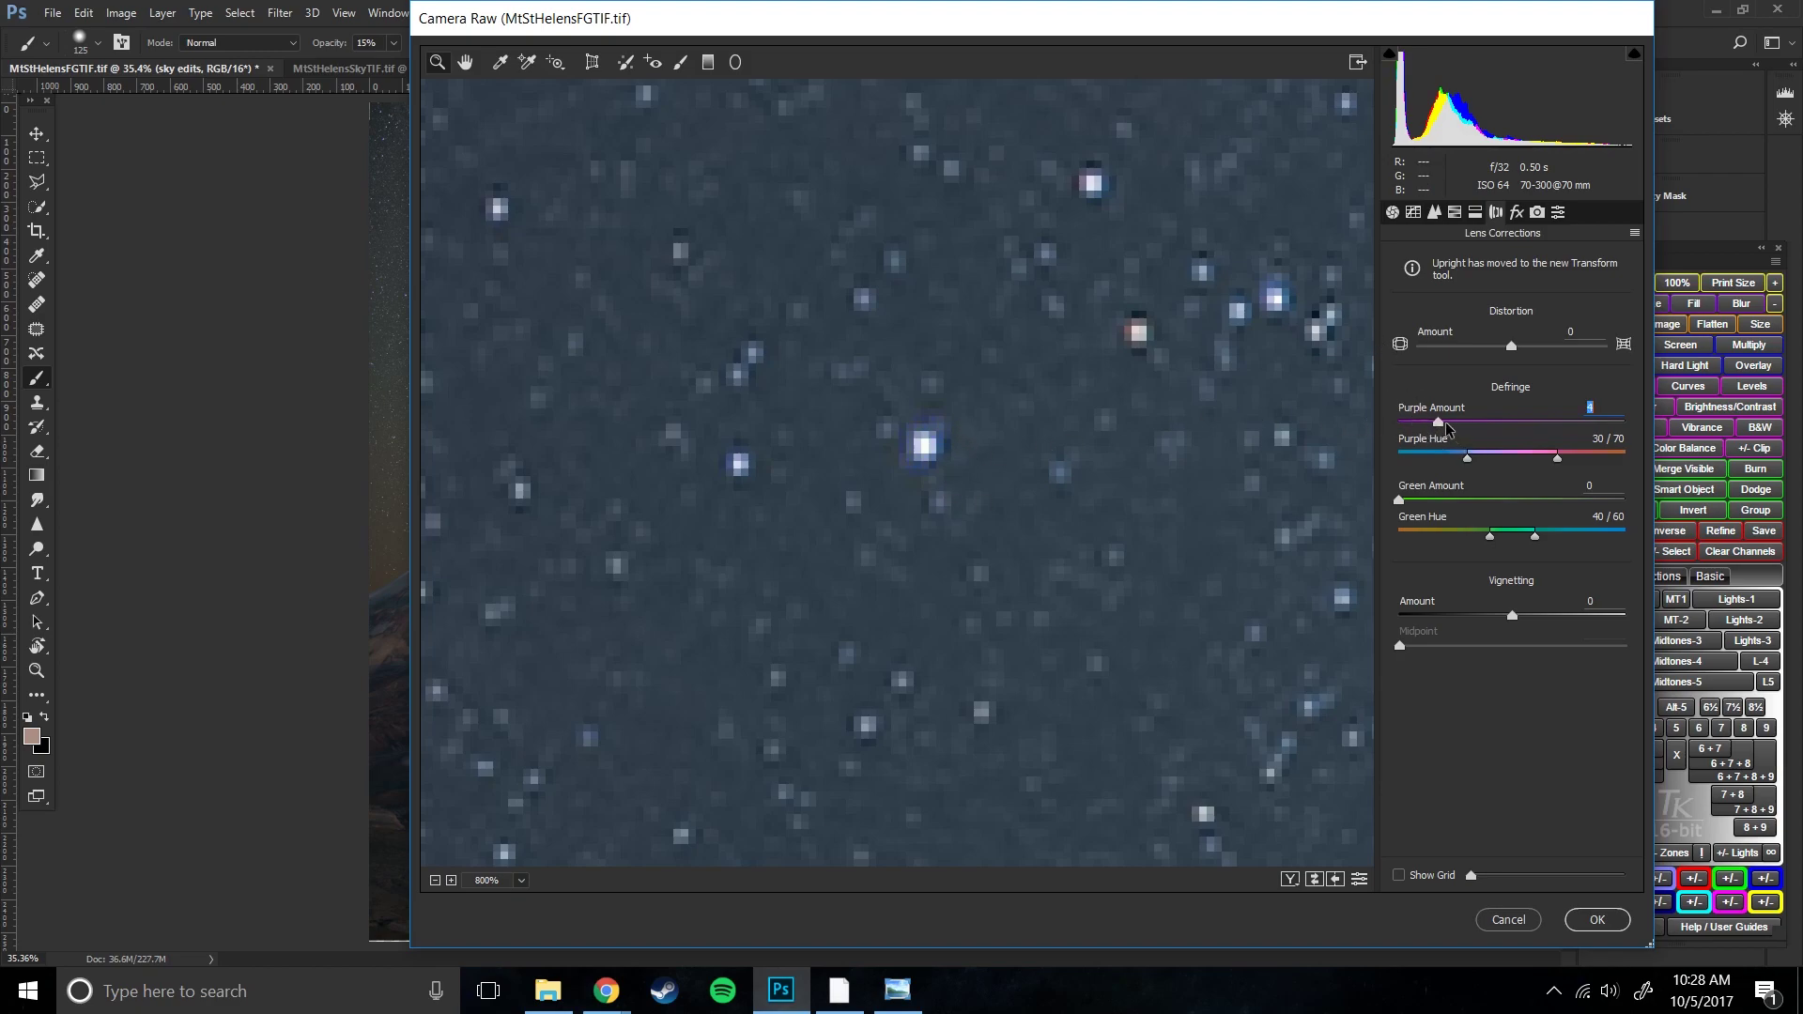
{"action": "mouse_move", "coordinate": [1424, 428]}
{"action": "left_mouse_down"}
{"action": "mouse_move", "coordinate": [1395, 429]}
{"action": "mouse_move", "coordinate": [1432, 428]}
{"action": "left_mouse_up"}
{"action": "key", "text": "ctrl+0"}
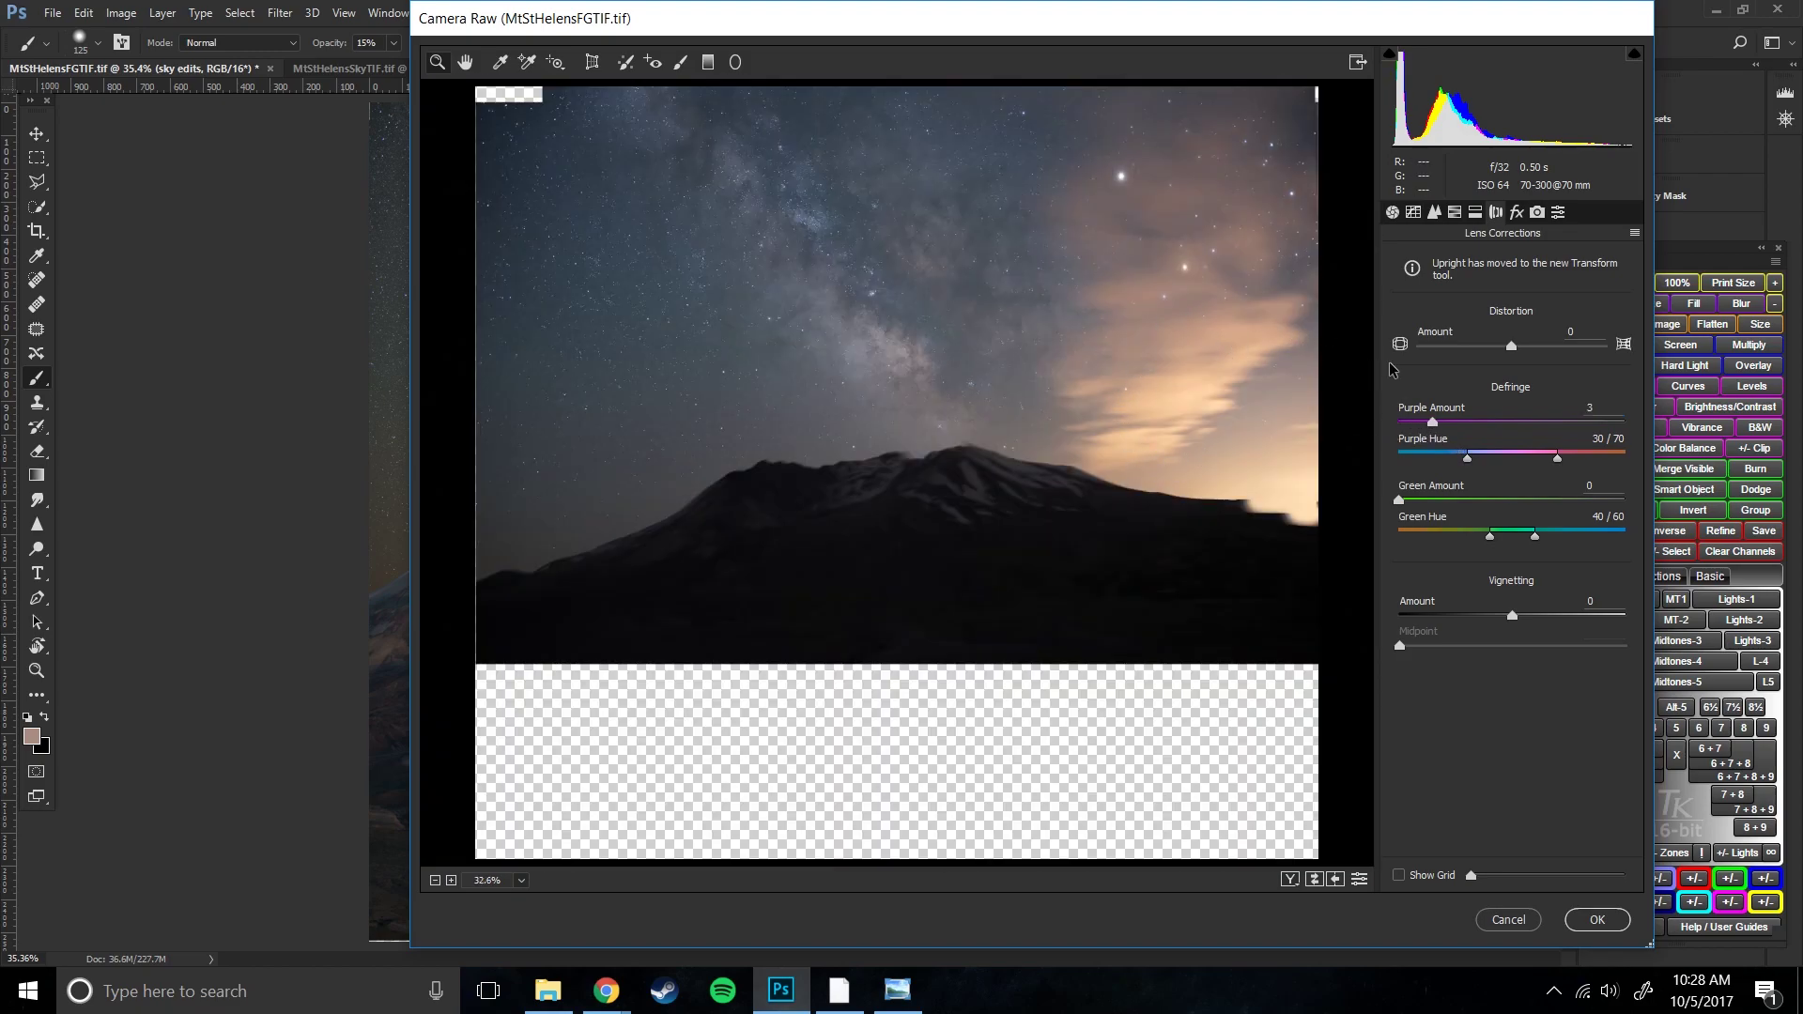
- Compare the full image with and without noise reduction and review the noise reduction and defringe settings
{"action": "left_click", "coordinate": [1394, 213]}
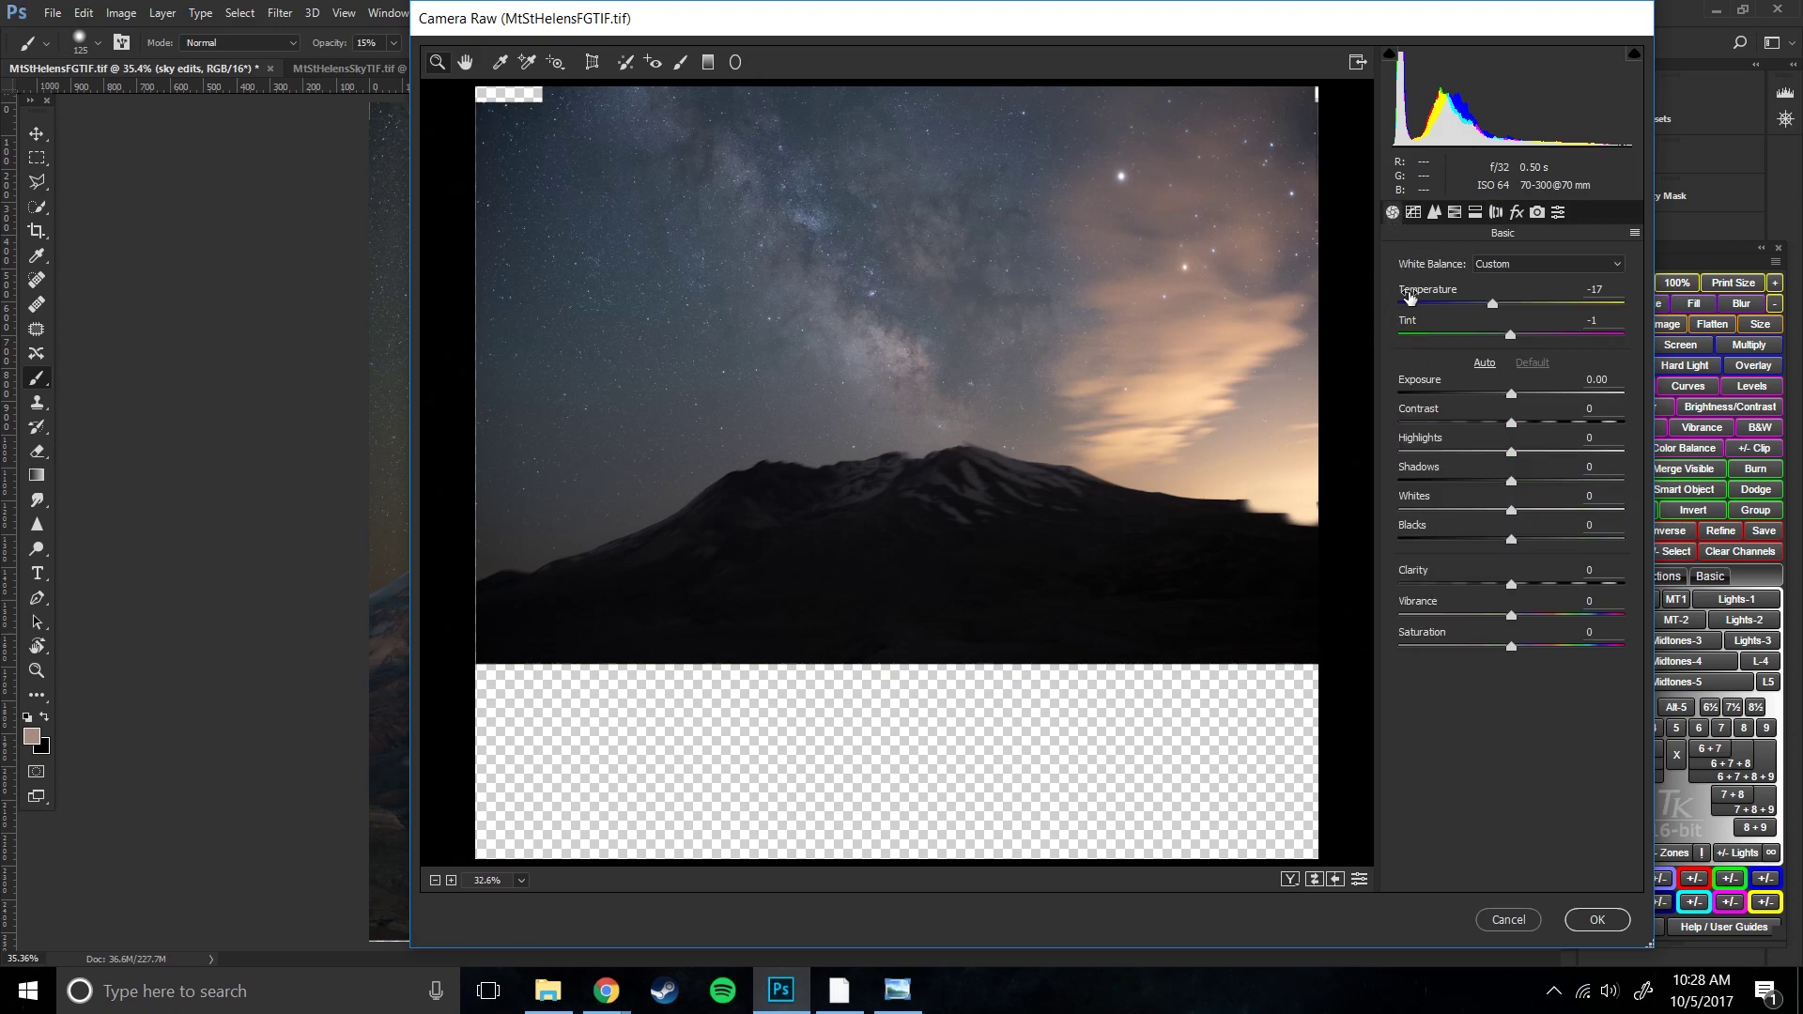
{"action": "left_click", "coordinate": [1435, 214]}
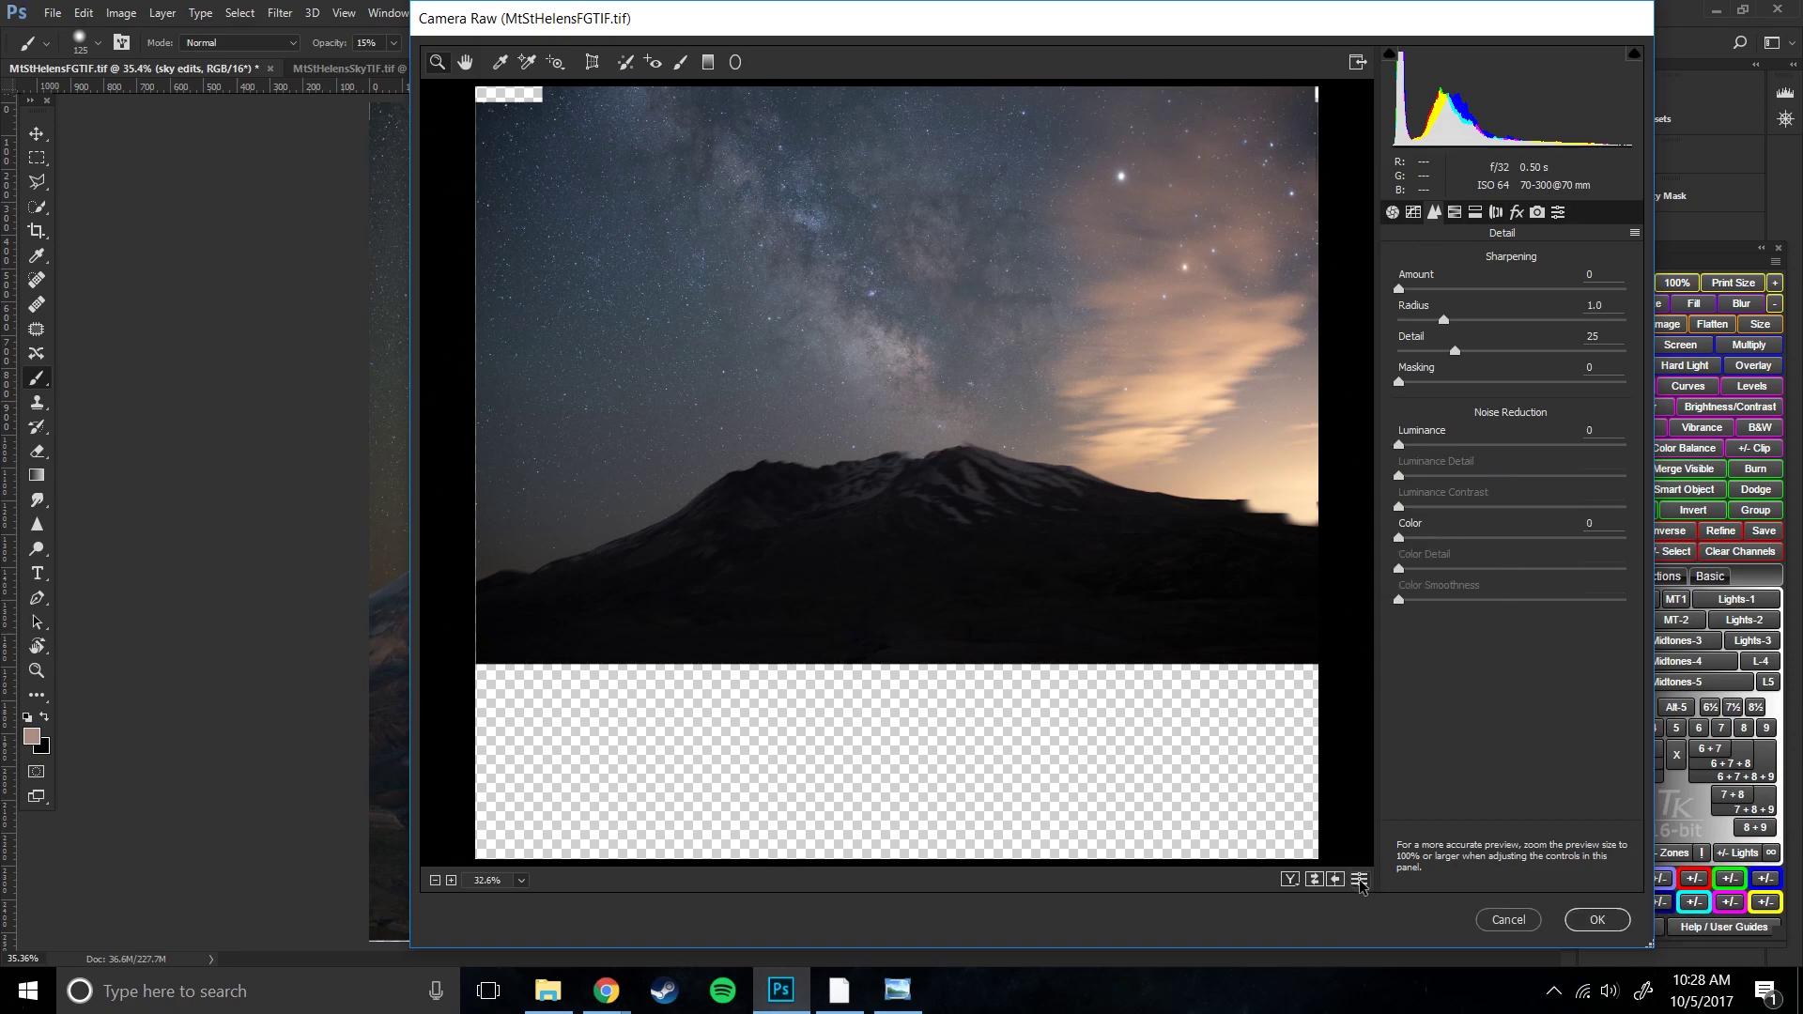
{"action": "left_click", "coordinate": [1359, 879]}
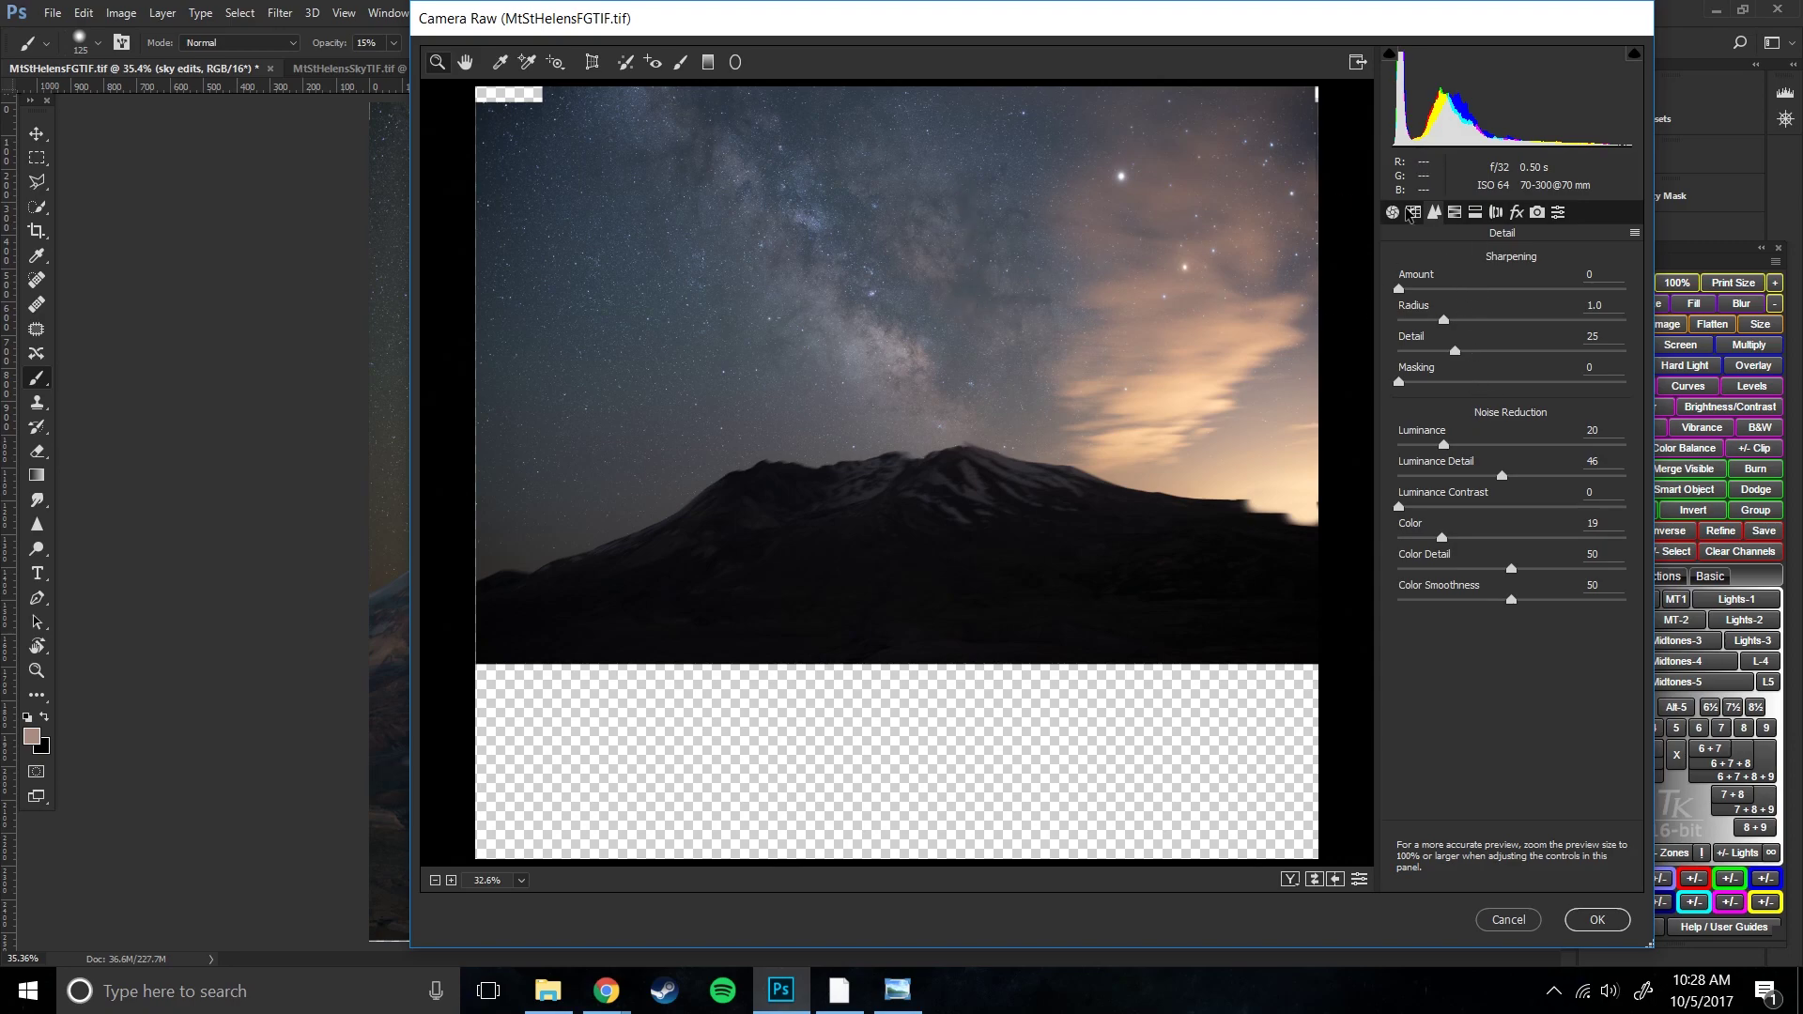
{"action": "left_click", "coordinate": [1495, 214]}
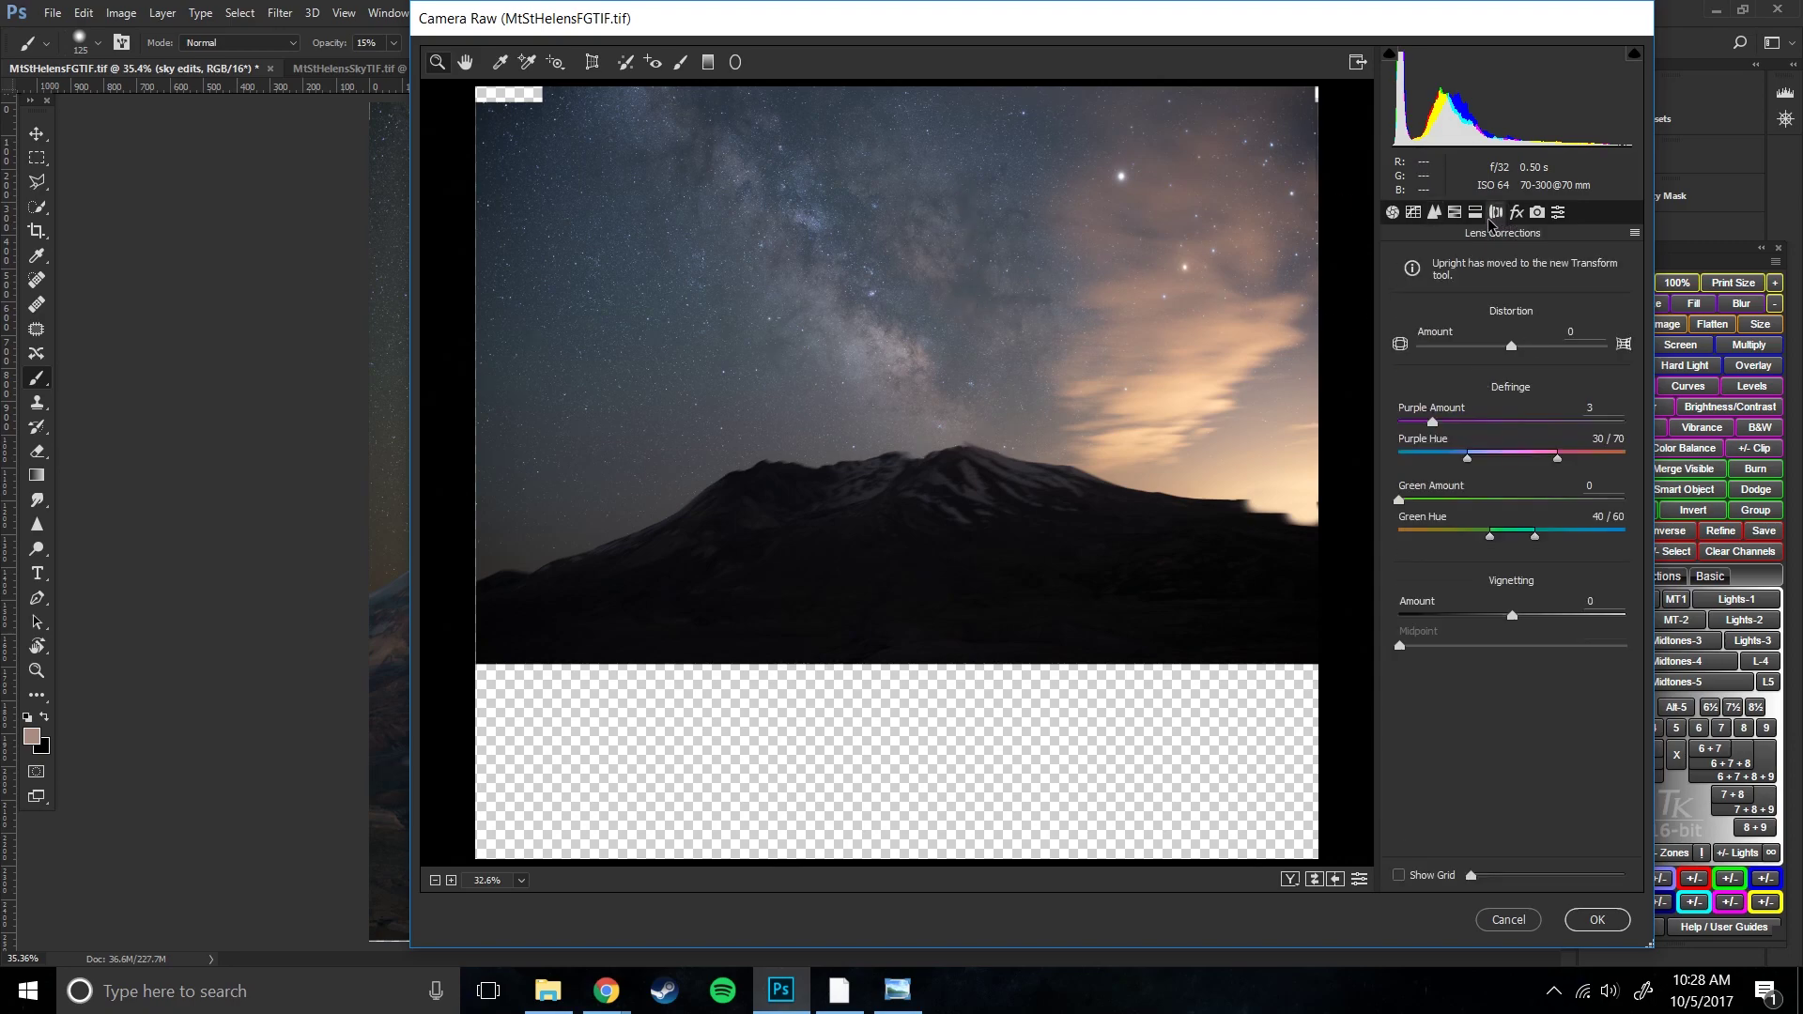
{"action": "left_click", "coordinate": [1441, 214]}
{"action": "left_click", "coordinate": [1497, 214]}
- Adjust the sky's basic tones to Contrast +8, Whites +43 and Exposure -0.15
{"action": "left_click", "coordinate": [1394, 212]}
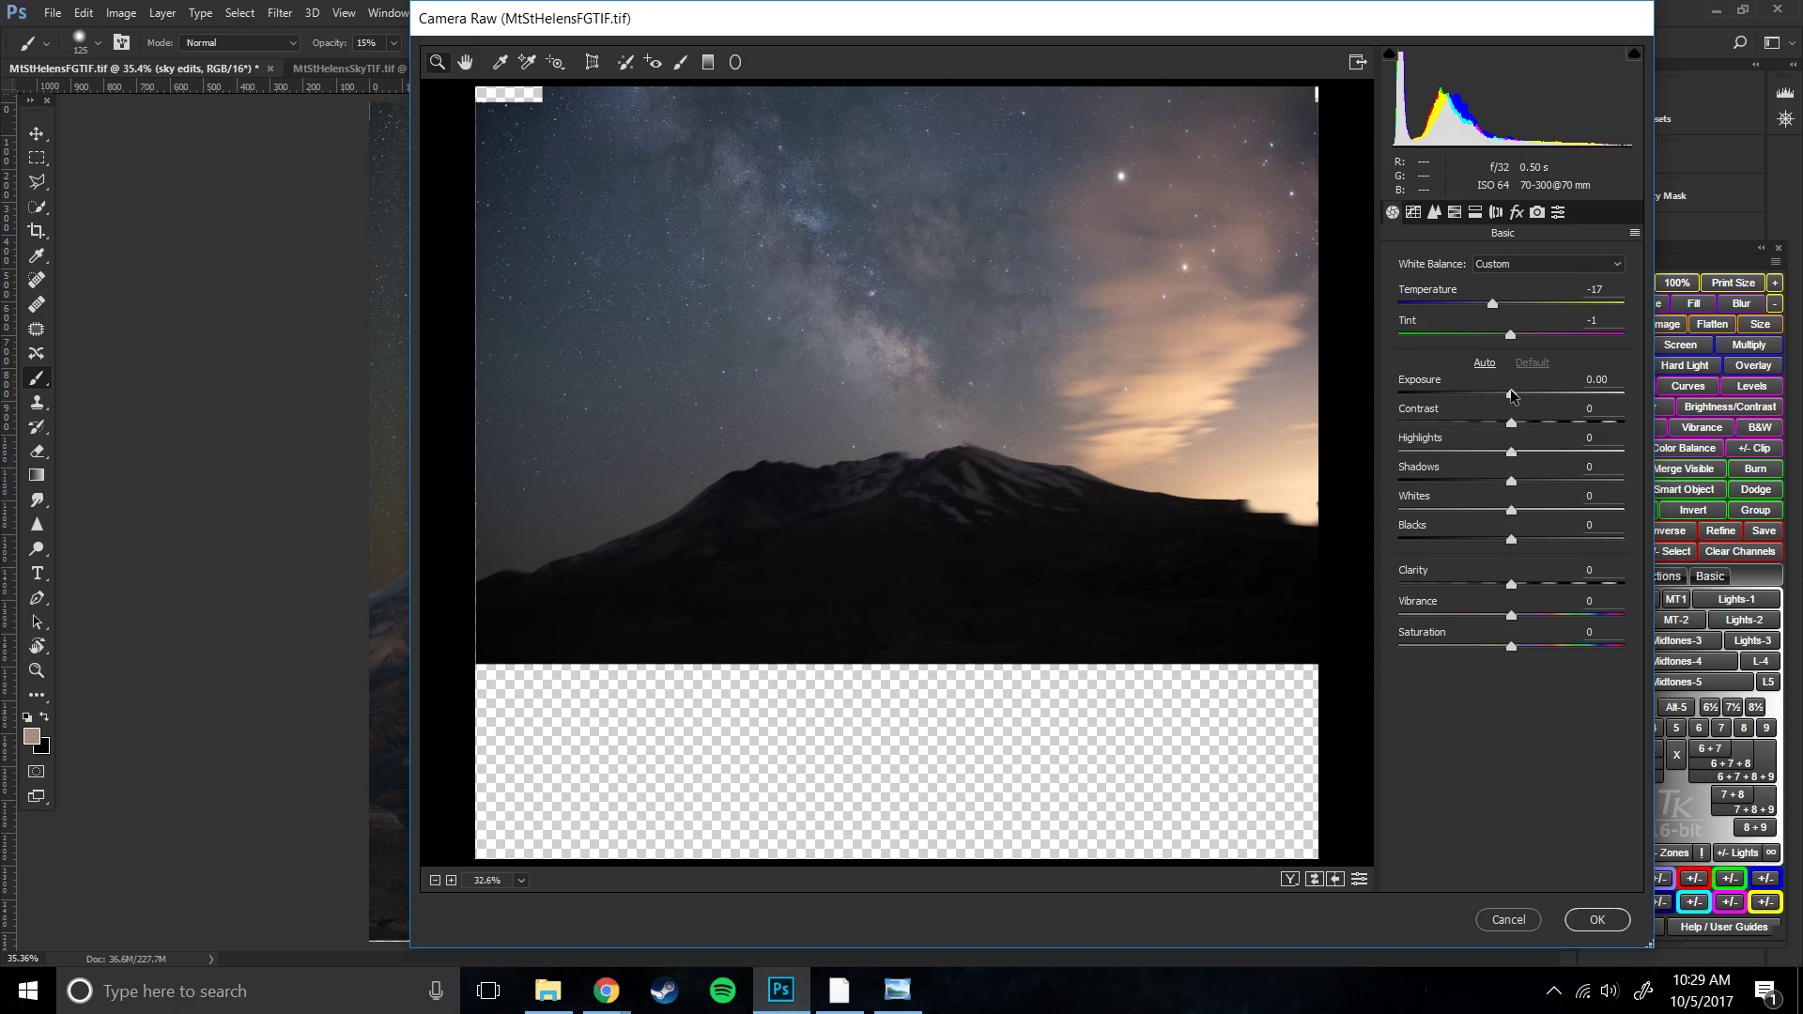
{"action": "left_click_drag", "start_coordinate": [1512, 424], "coordinate": [1560, 512]}
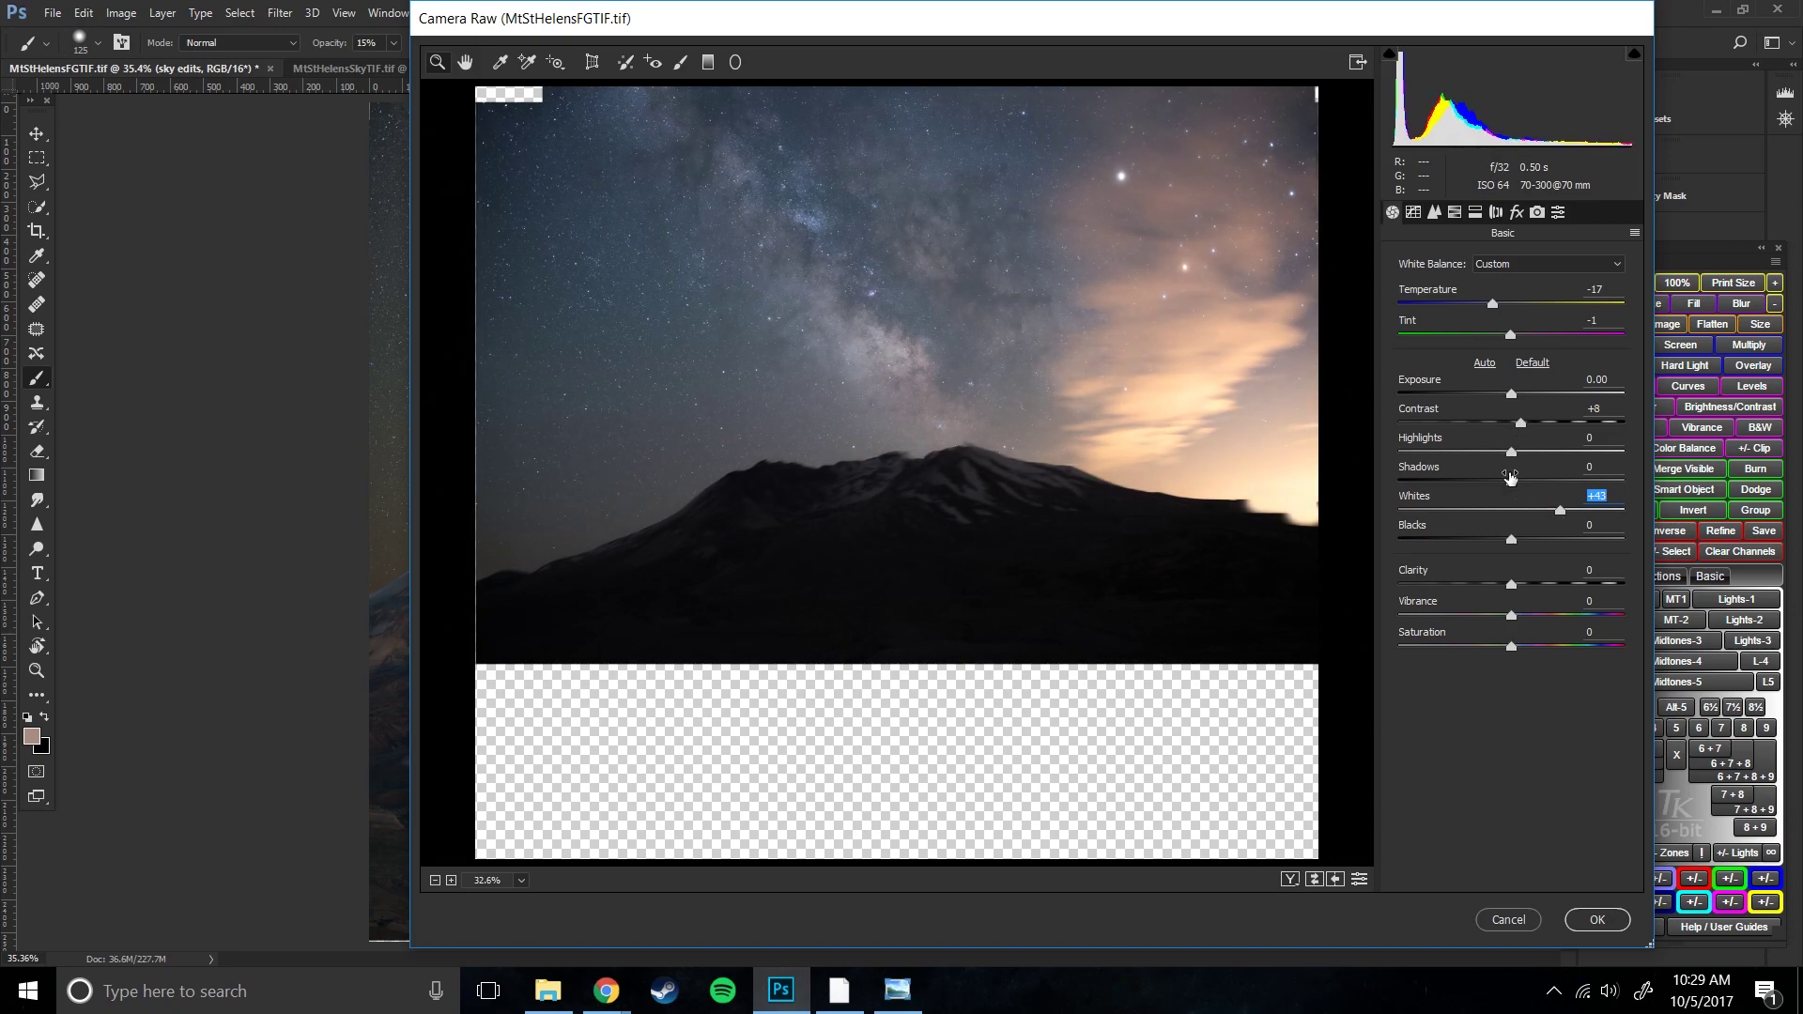
{"action": "left_click", "coordinate": [1511, 396]}
{"action": "left_click_drag", "start_coordinate": [1511, 396], "coordinate": [1509, 402]}
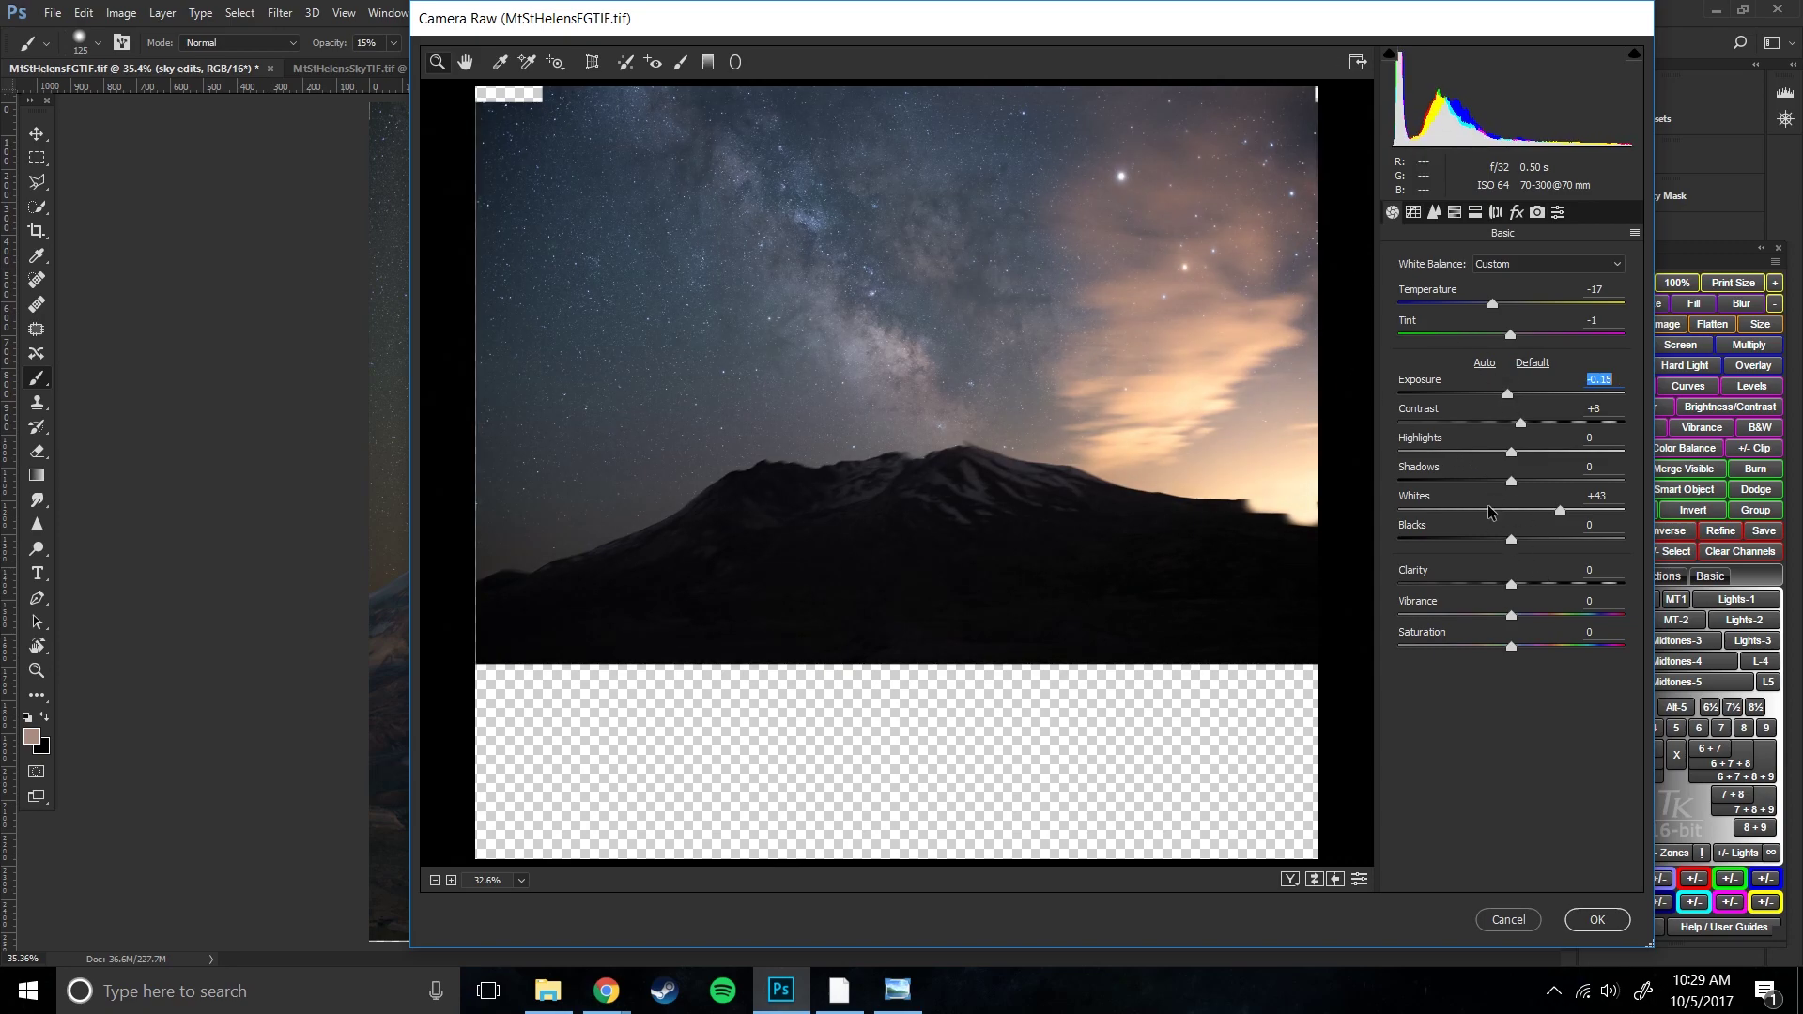
- Set Blacks to +7, readjust the sky's Temperature by eye and apply the Camera Raw filter
{"action": "mouse_move", "coordinate": [1512, 541]}
{"action": "left_mouse_down"}
{"action": "mouse_move", "coordinate": [1542, 541]}
{"action": "mouse_move", "coordinate": [1456, 539]}
{"action": "mouse_move", "coordinate": [1508, 532]}
{"action": "left_mouse_up"}
{"action": "left_click_drag", "start_coordinate": [1510, 542], "coordinate": [1519, 538]}
{"action": "left_click", "coordinate": [1492, 306]}
{"action": "left_click_drag", "start_coordinate": [1493, 306], "coordinate": [1484, 308]}
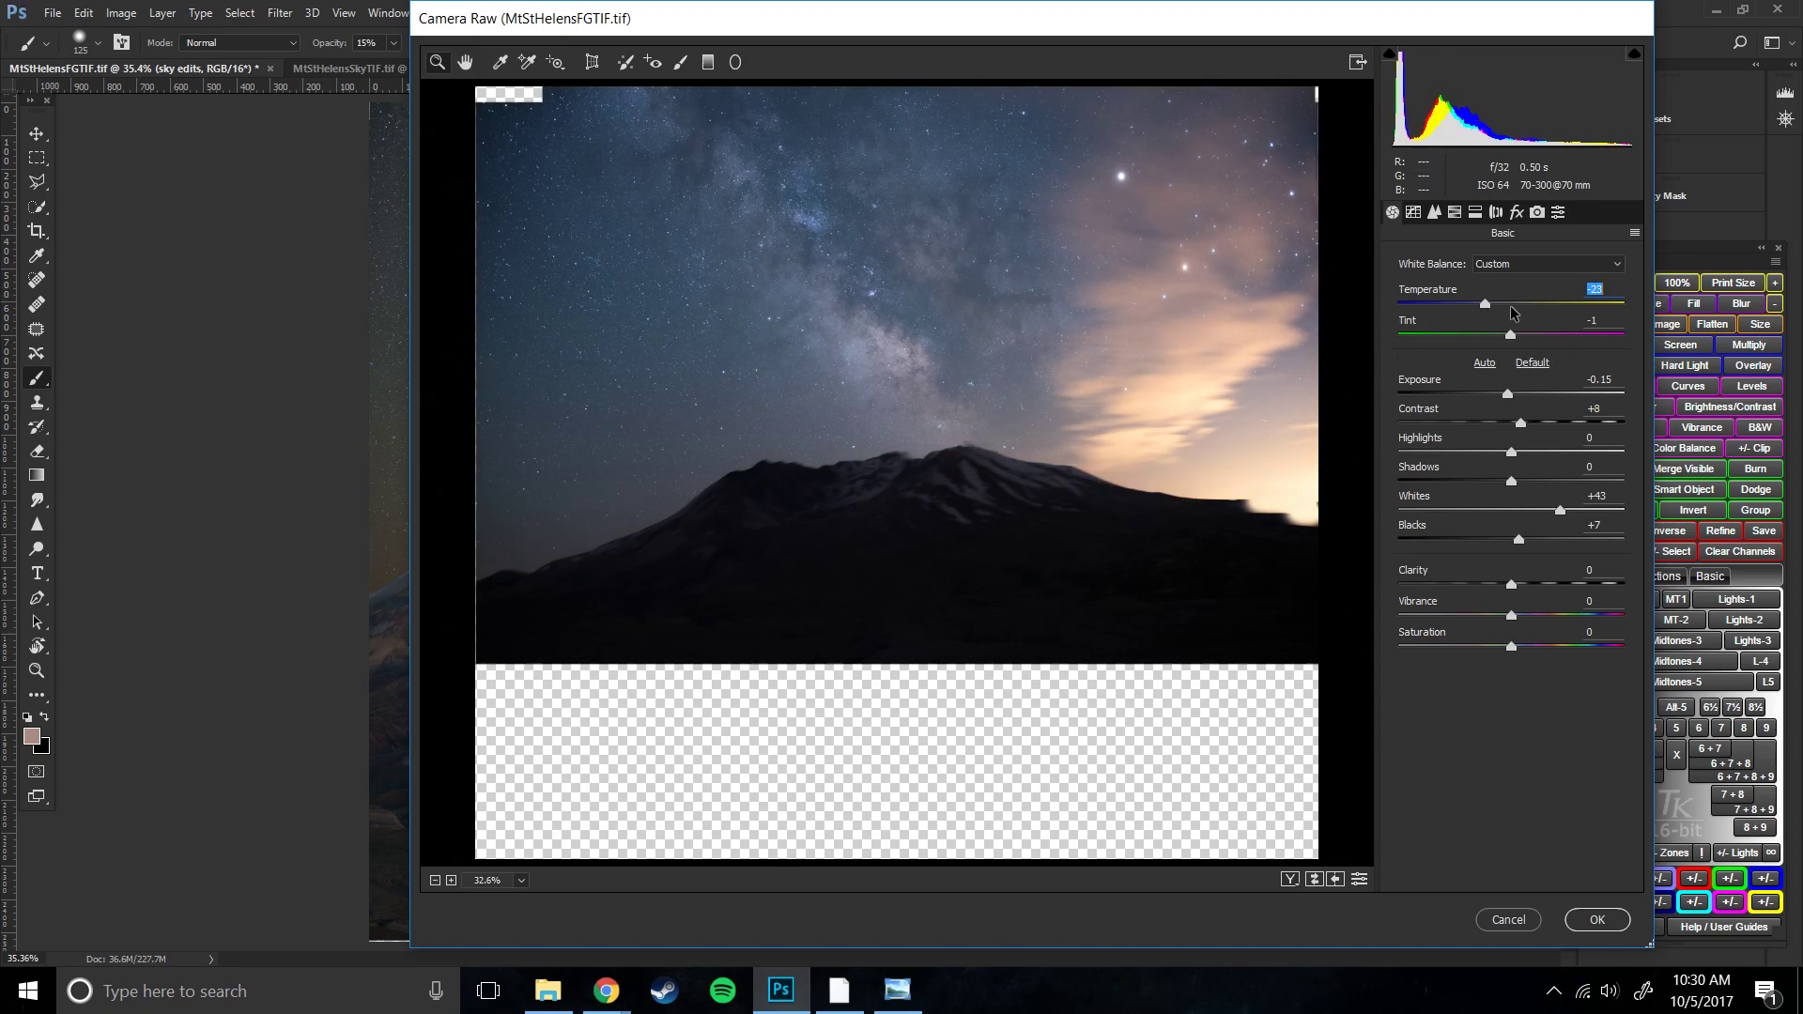
{"action": "left_click_drag", "start_coordinate": [1490, 301], "coordinate": [1504, 303]}
{"action": "left_click", "coordinate": [1596, 922]}
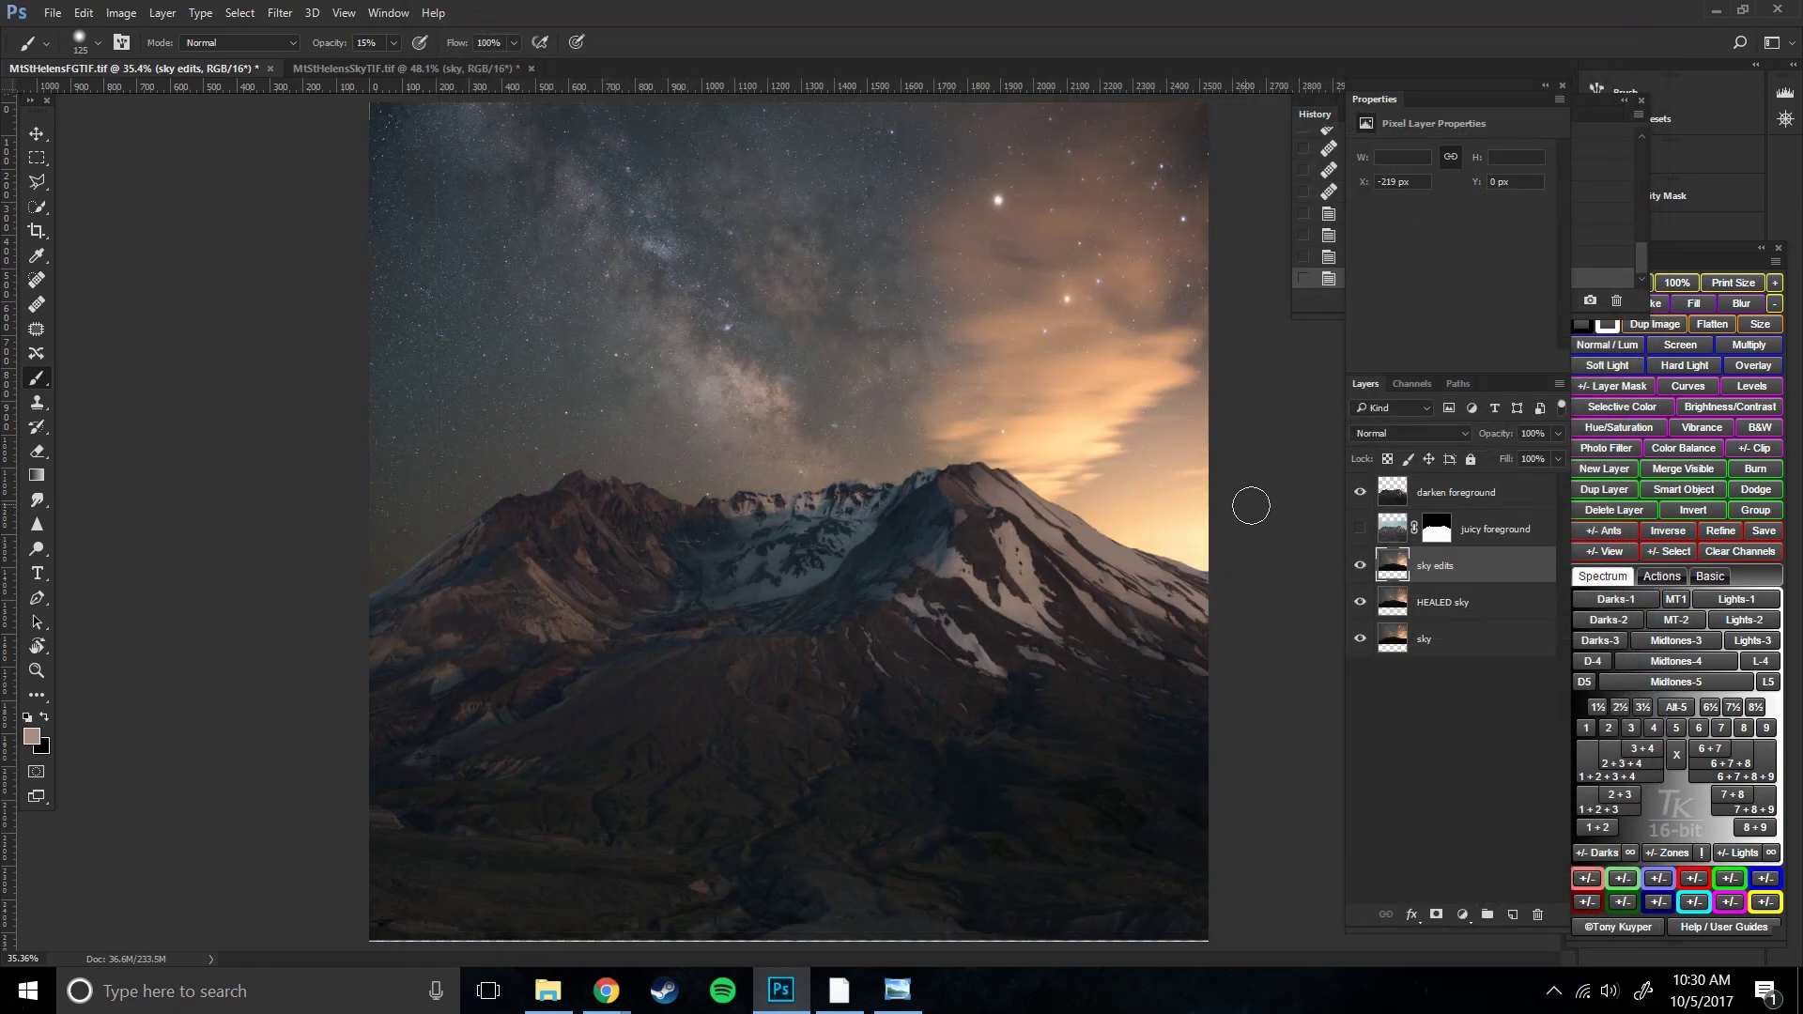
- Compare the sky with the sky edits layer hidden and shown
{"action": "left_click", "coordinate": [1360, 568]}
{"action": "left_click", "coordinate": [1360, 567]}
{"action": "left_click", "coordinate": [1360, 567]}
{"action": "left_click", "coordinate": [1360, 568]}
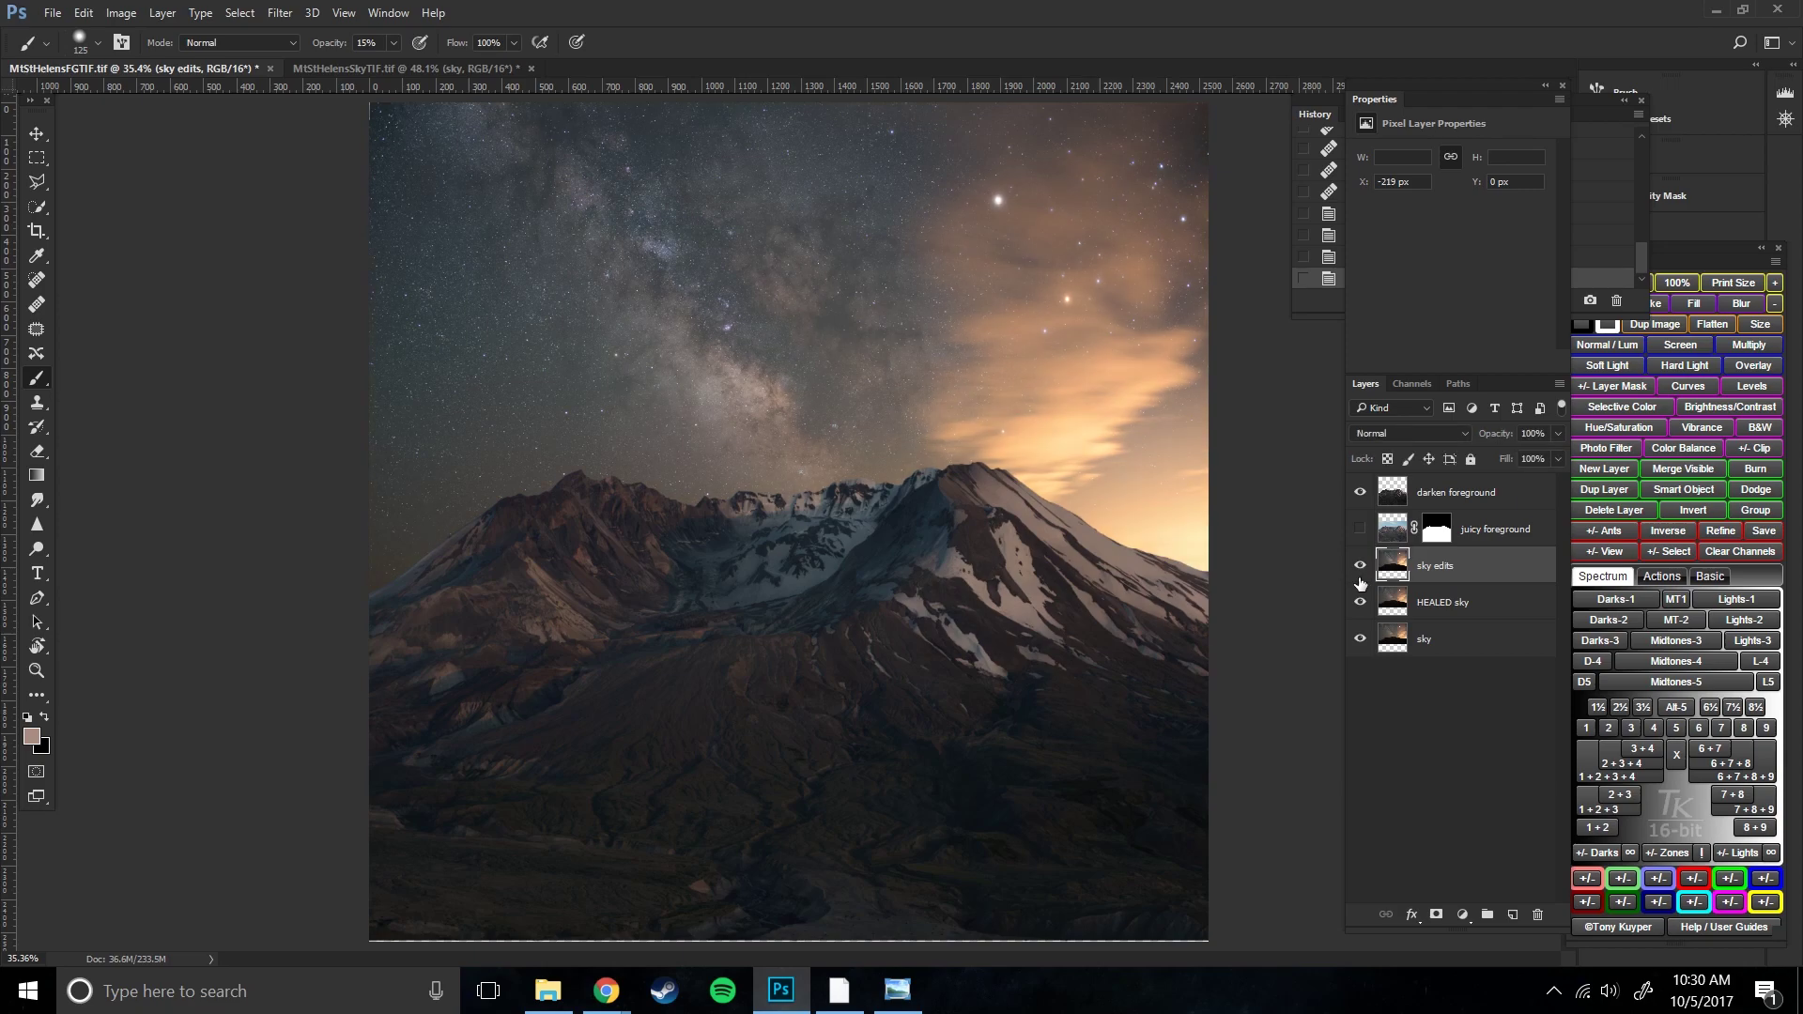
- Rename the sky edits layer as technical sky edits
{"action": "double_click", "coordinate": [1434, 566]}
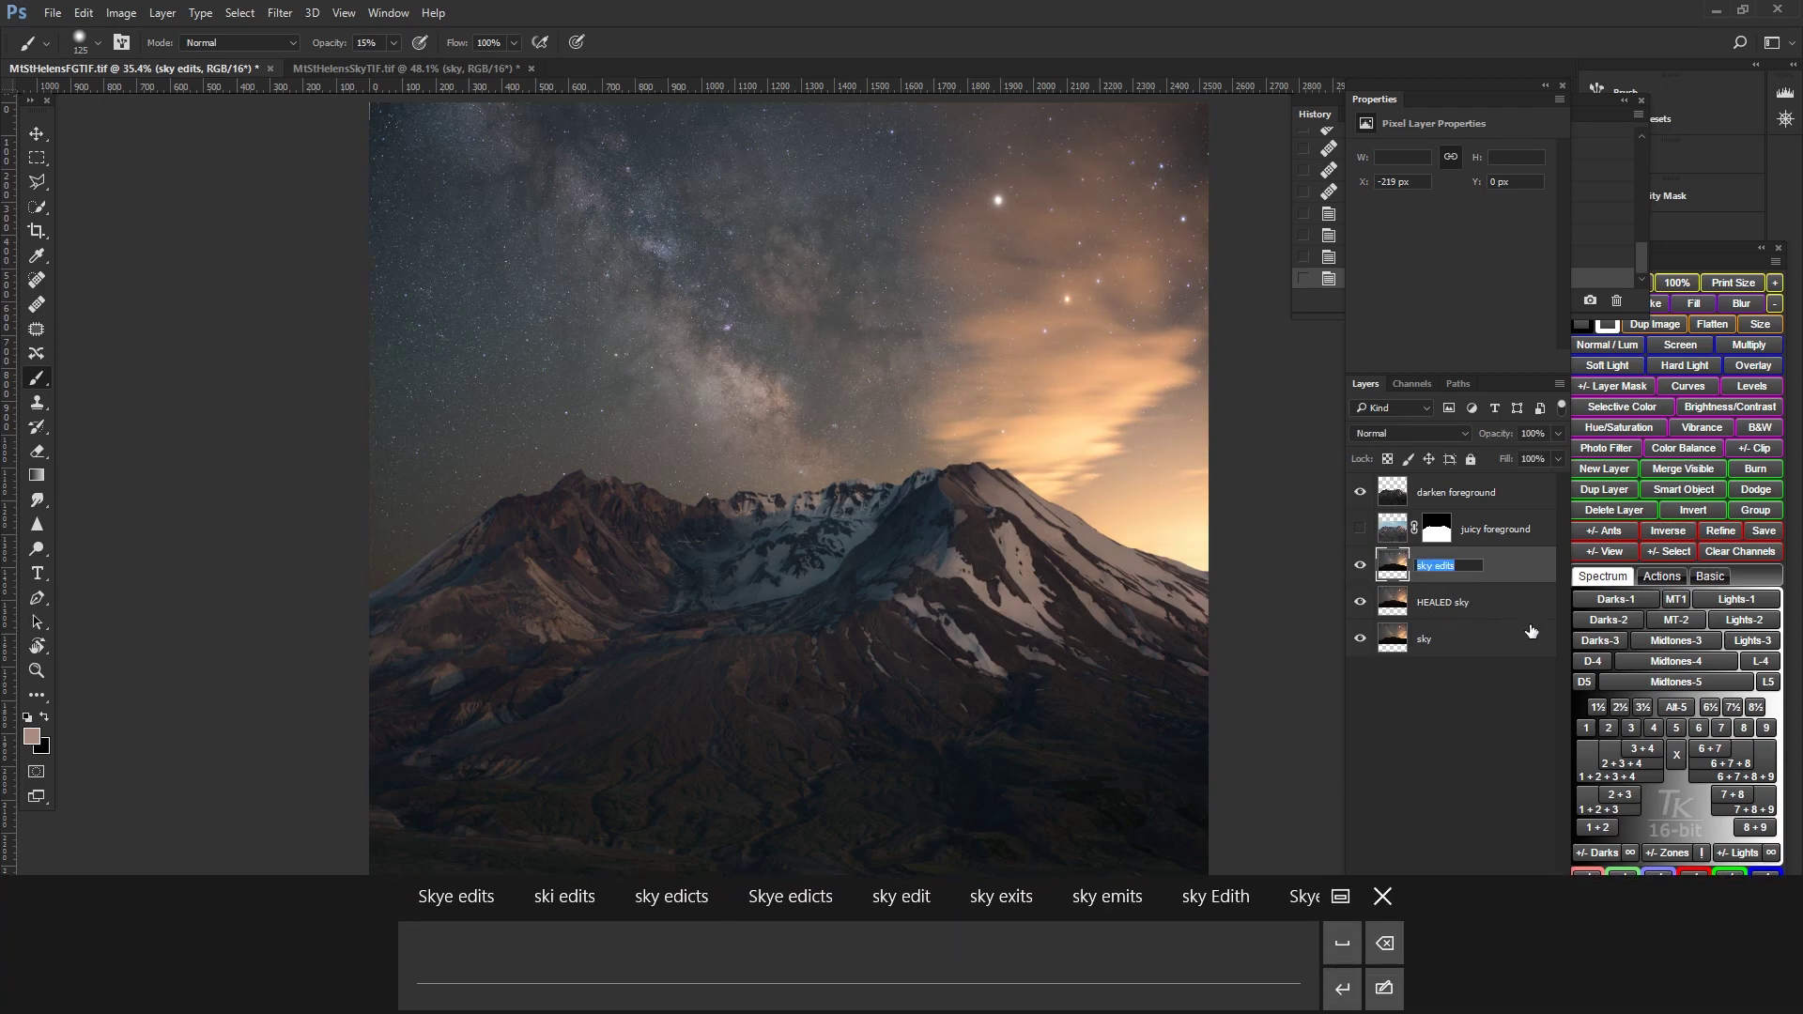
{"action": "type", "text": "techn"}
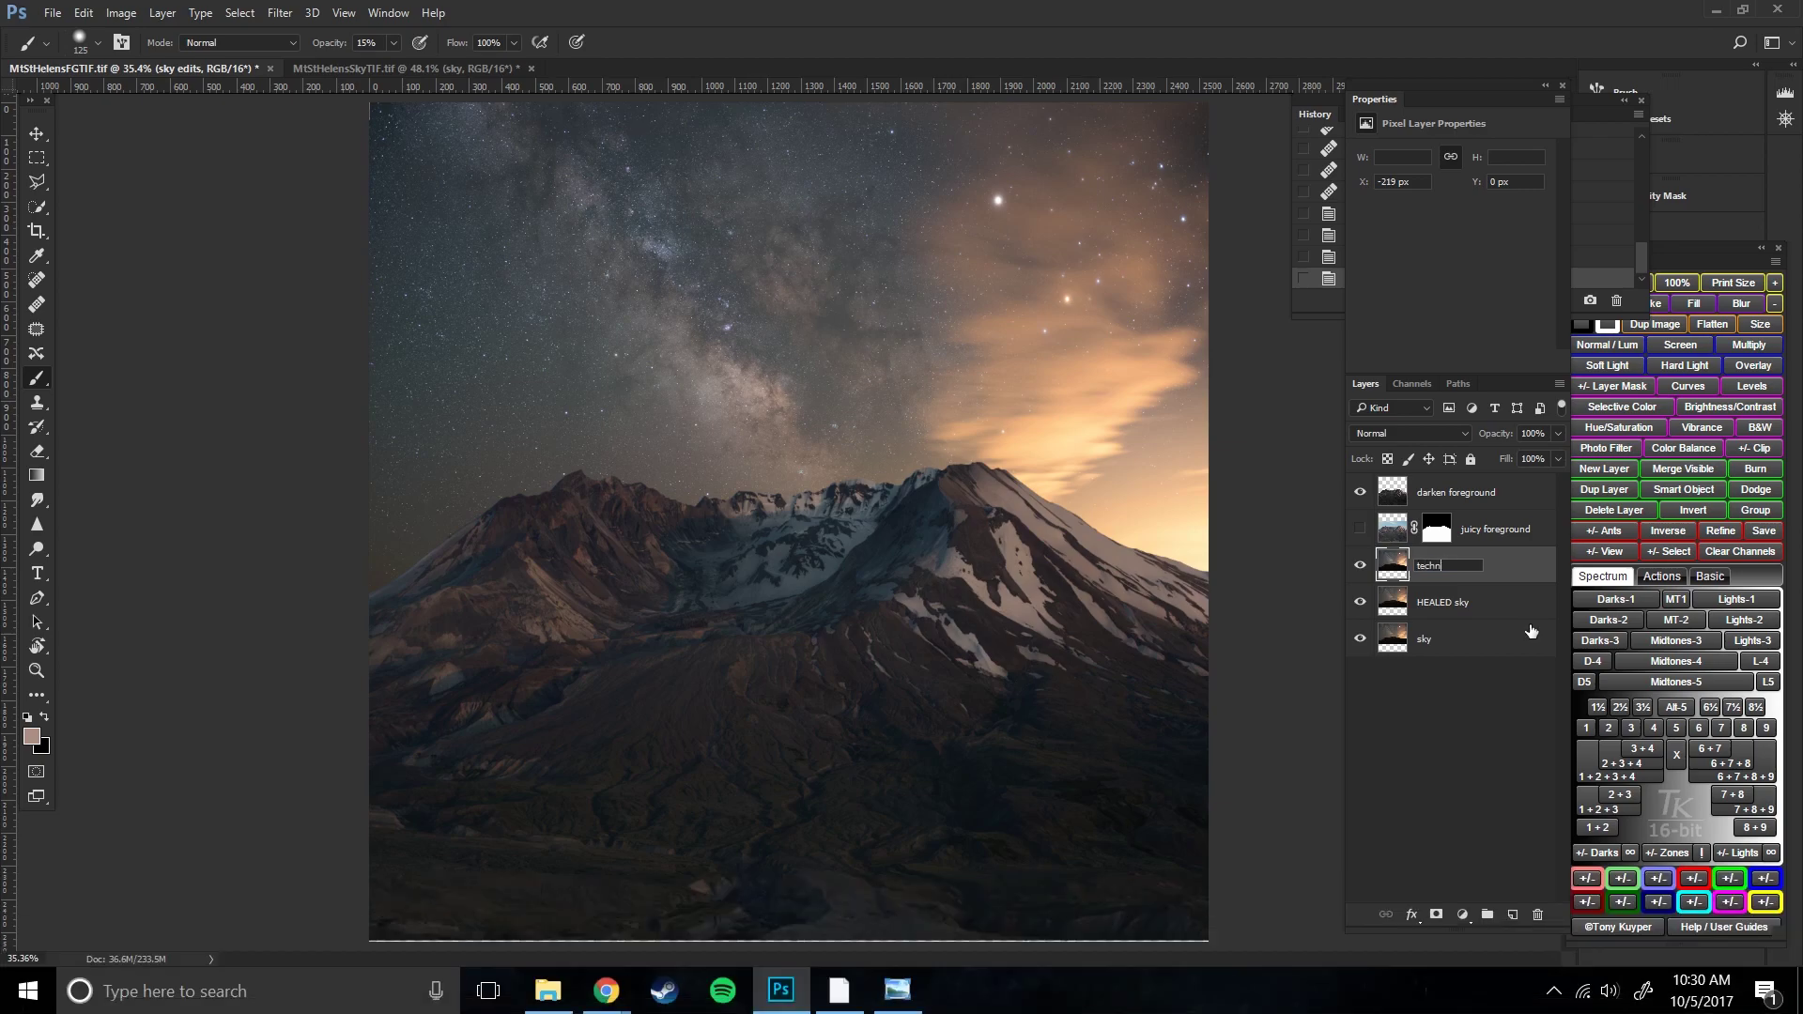
{"action": "type", "text": "ical sky edits"}
{"action": "key", "text": "Return"}
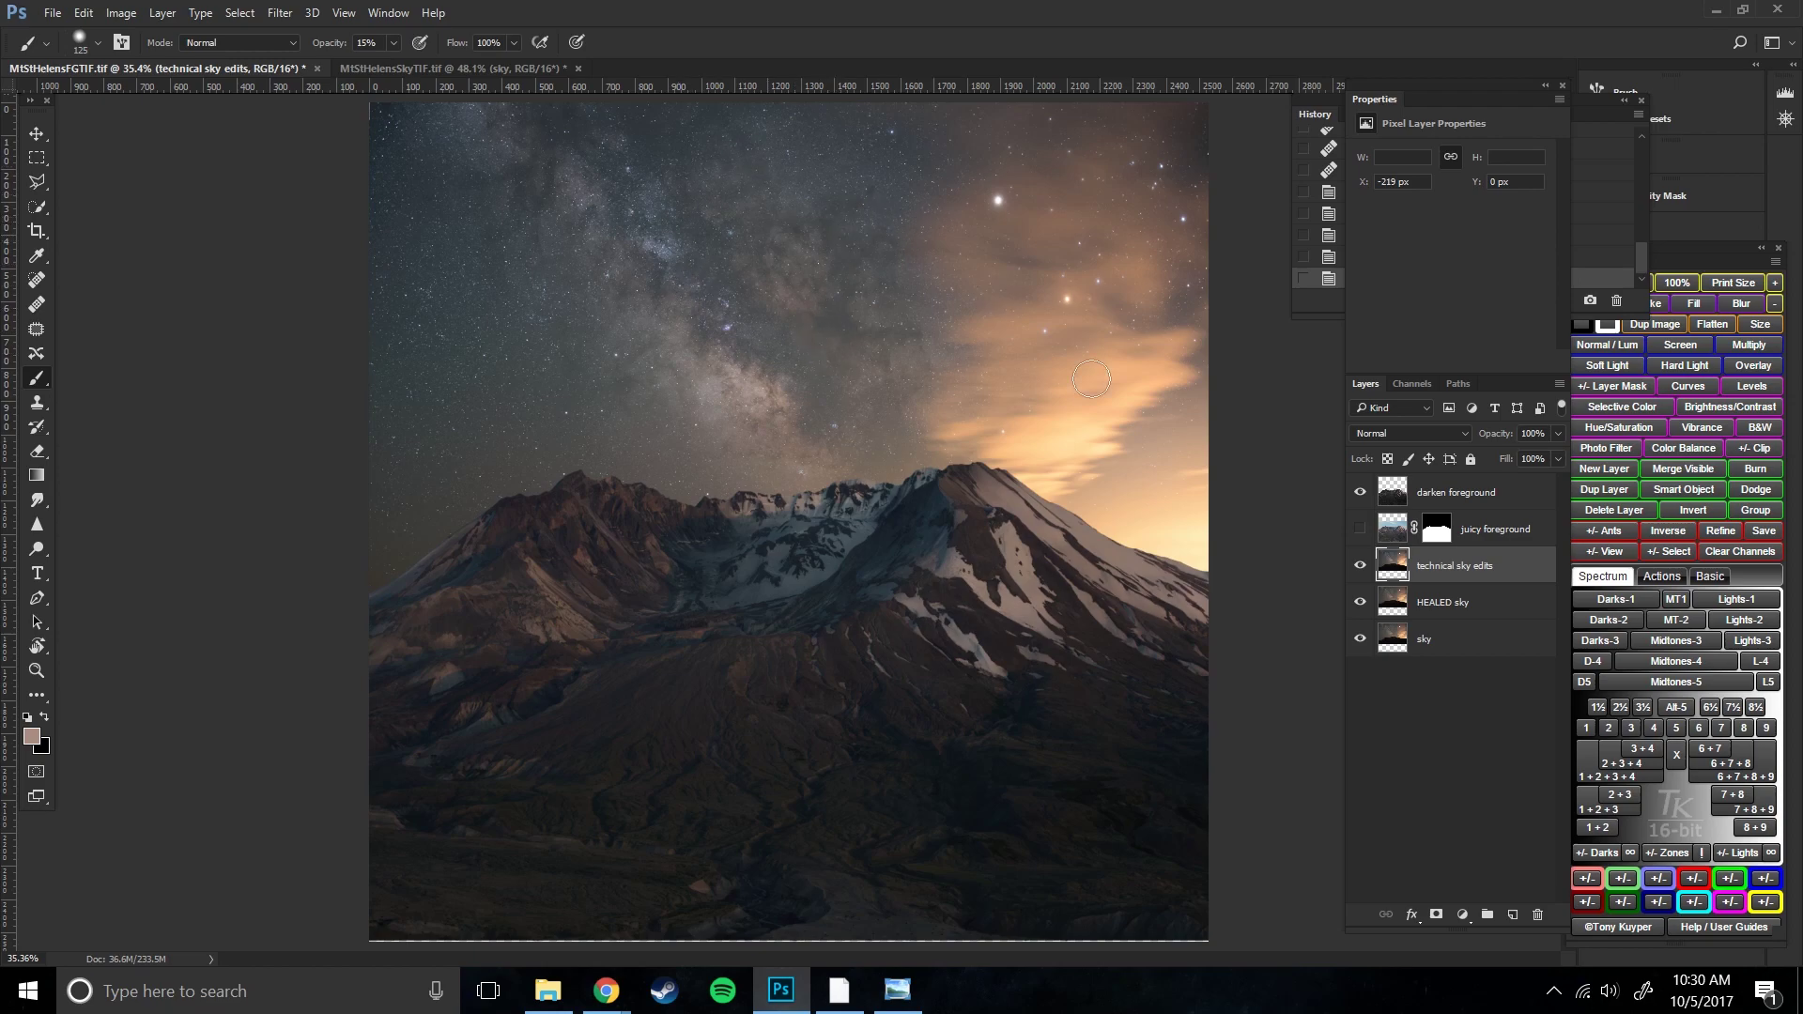
- Duplicate the technical sky edits layer under the name color balance
{"action": "right_click", "coordinate": [1437, 572]}
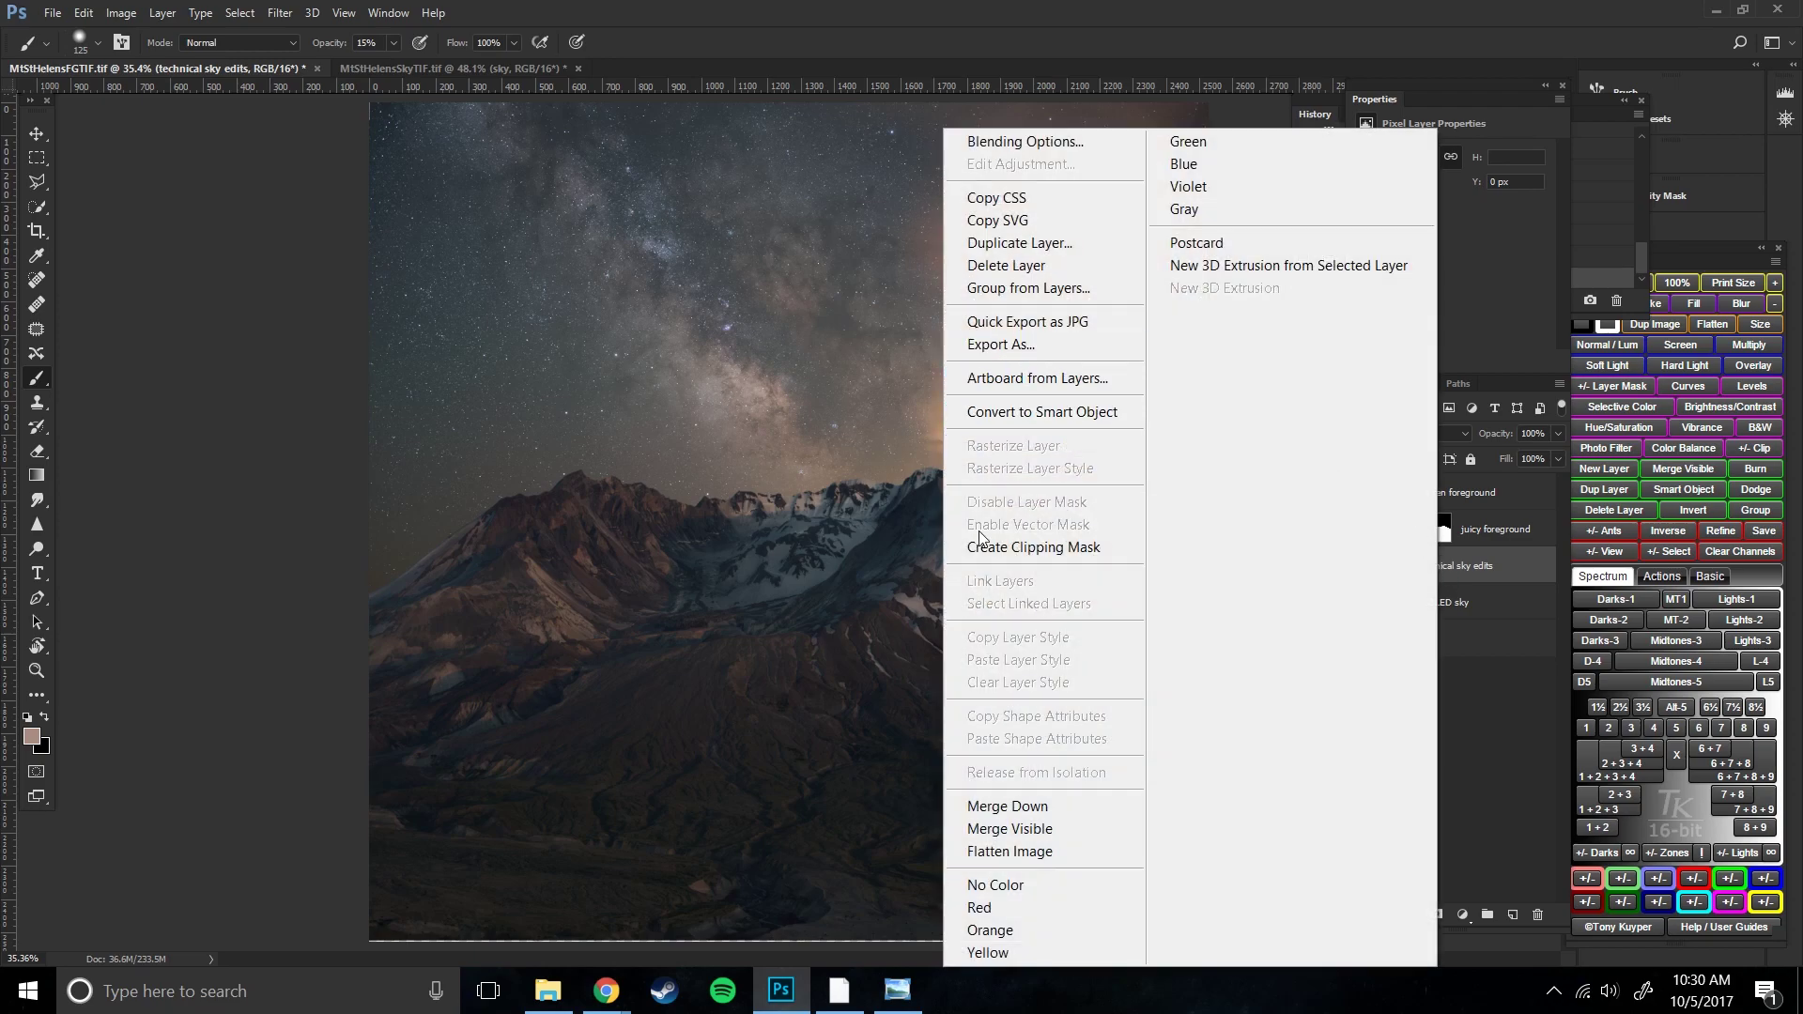
{"action": "left_click", "coordinate": [1032, 247]}
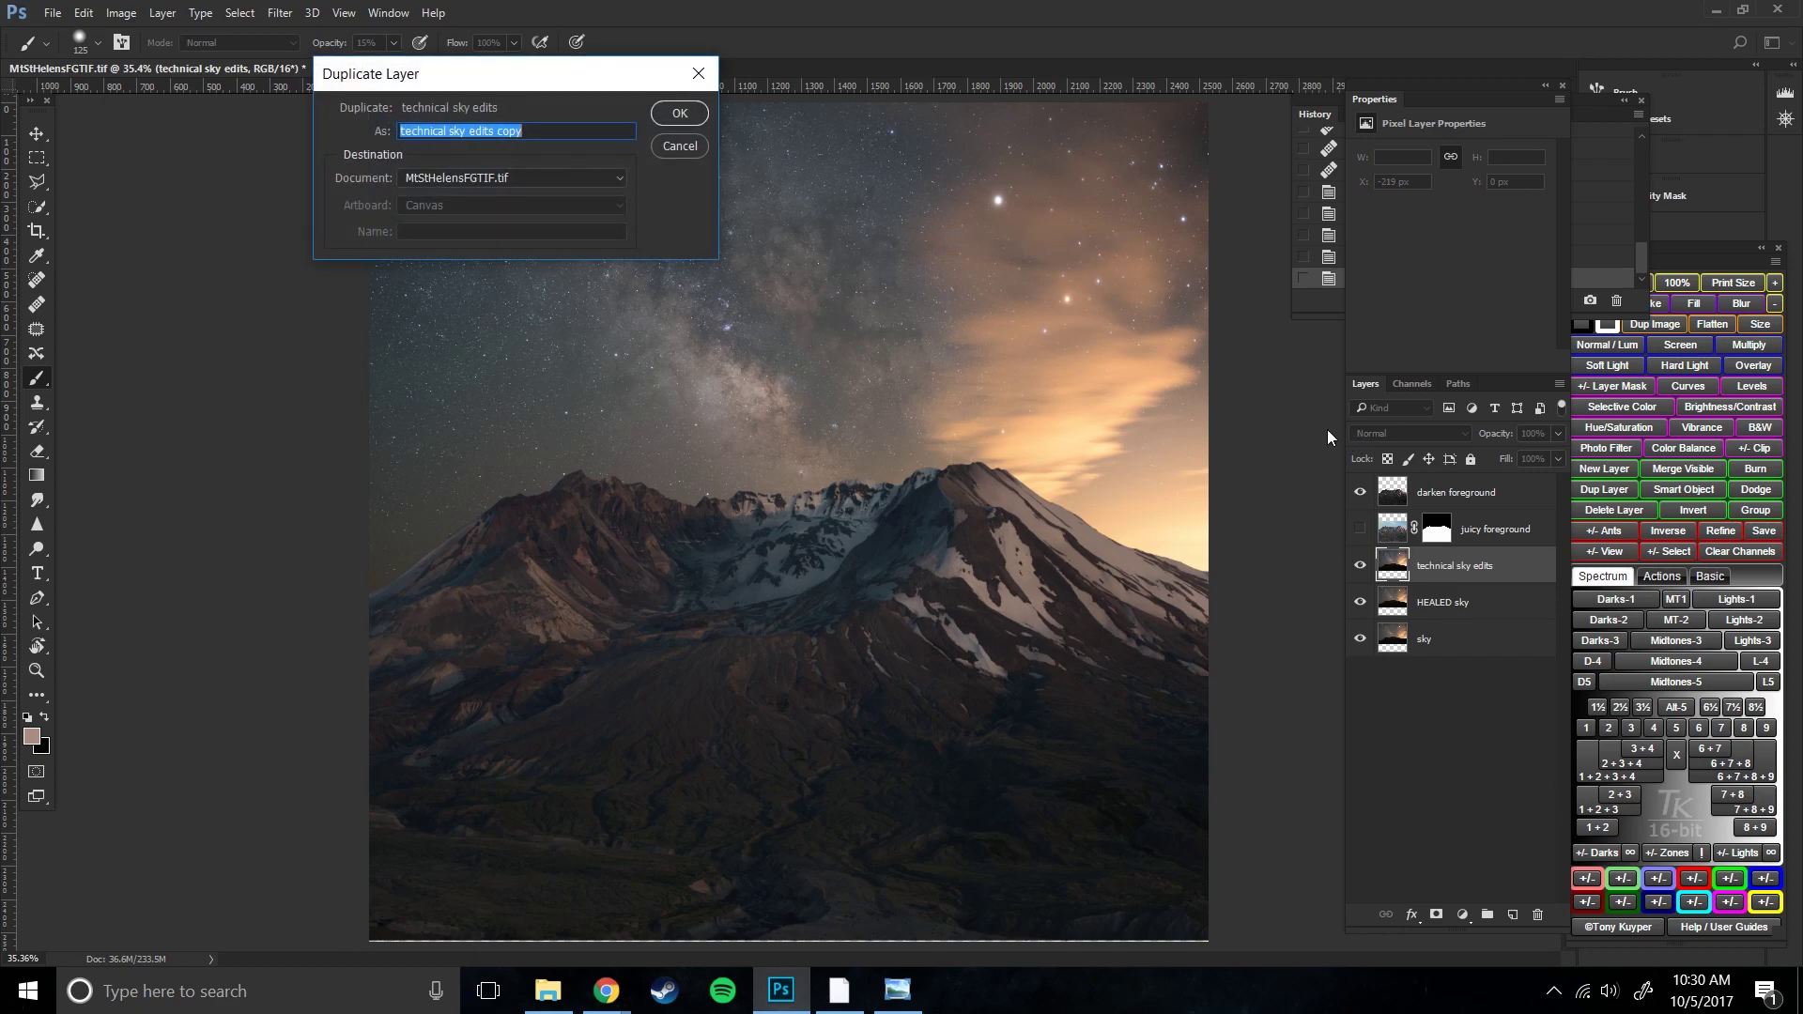
{"action": "type", "text": "color balance"}
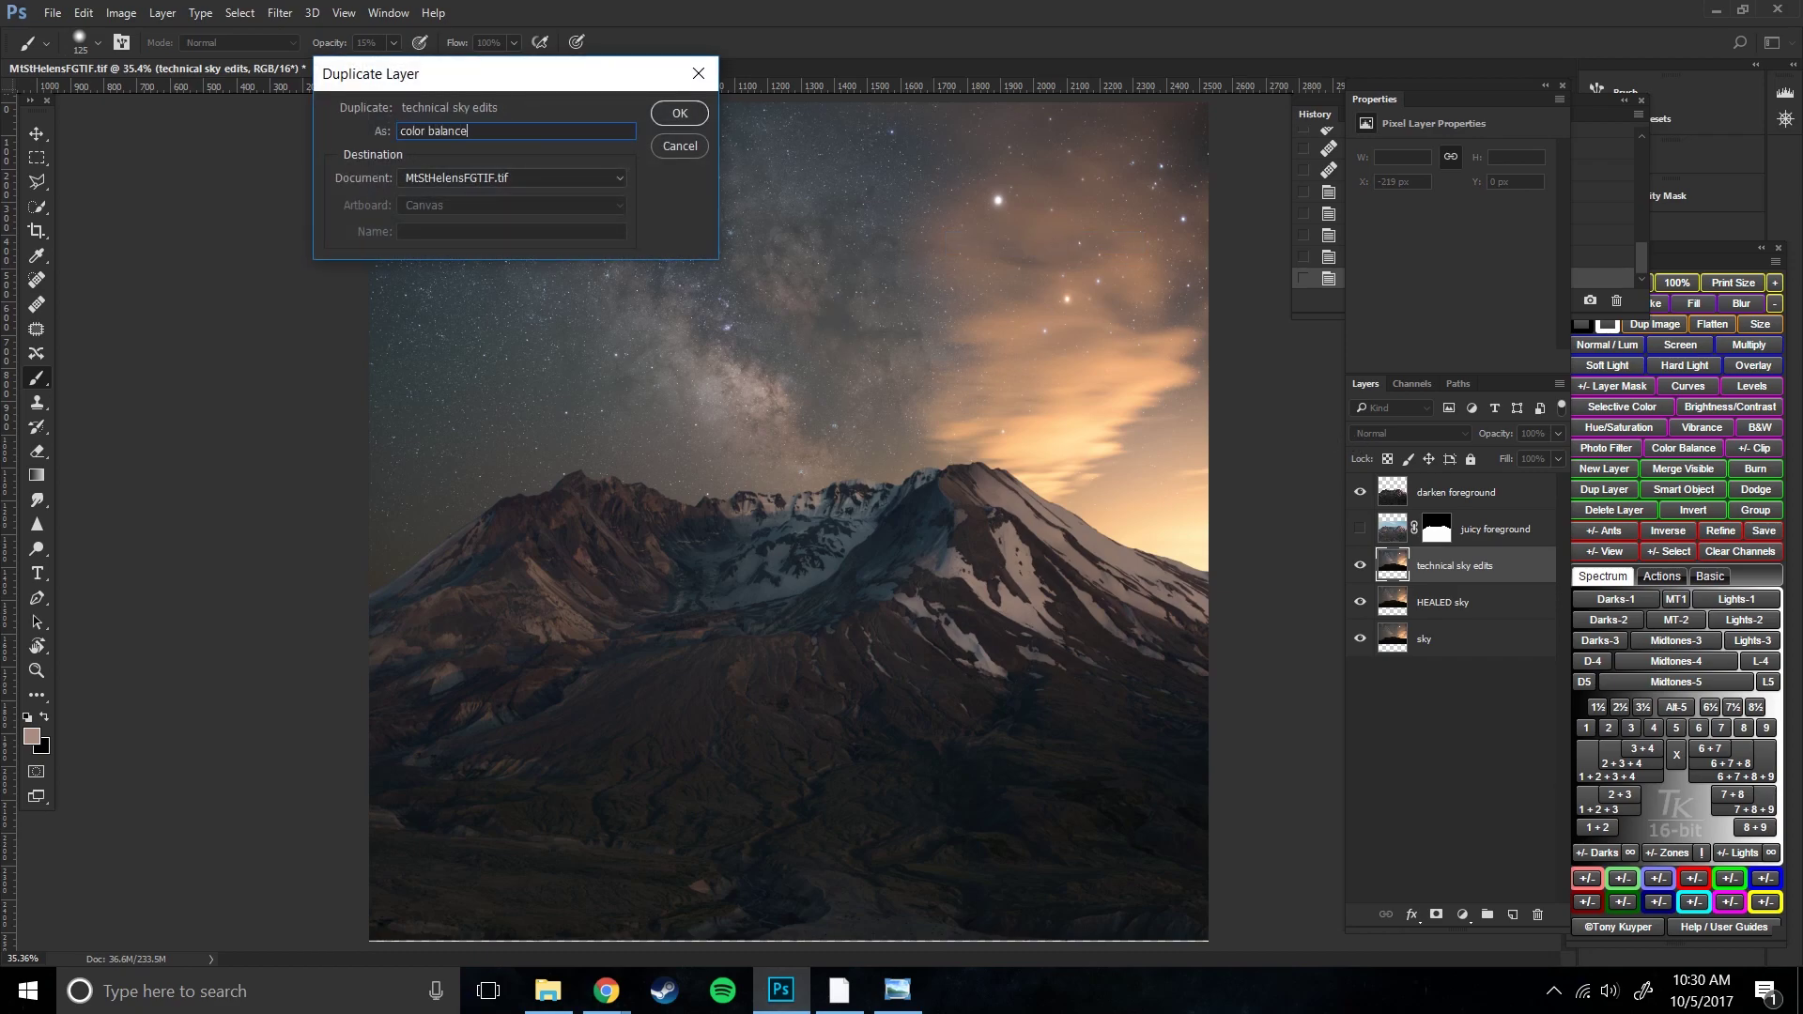
{"action": "key", "text": "Return"}
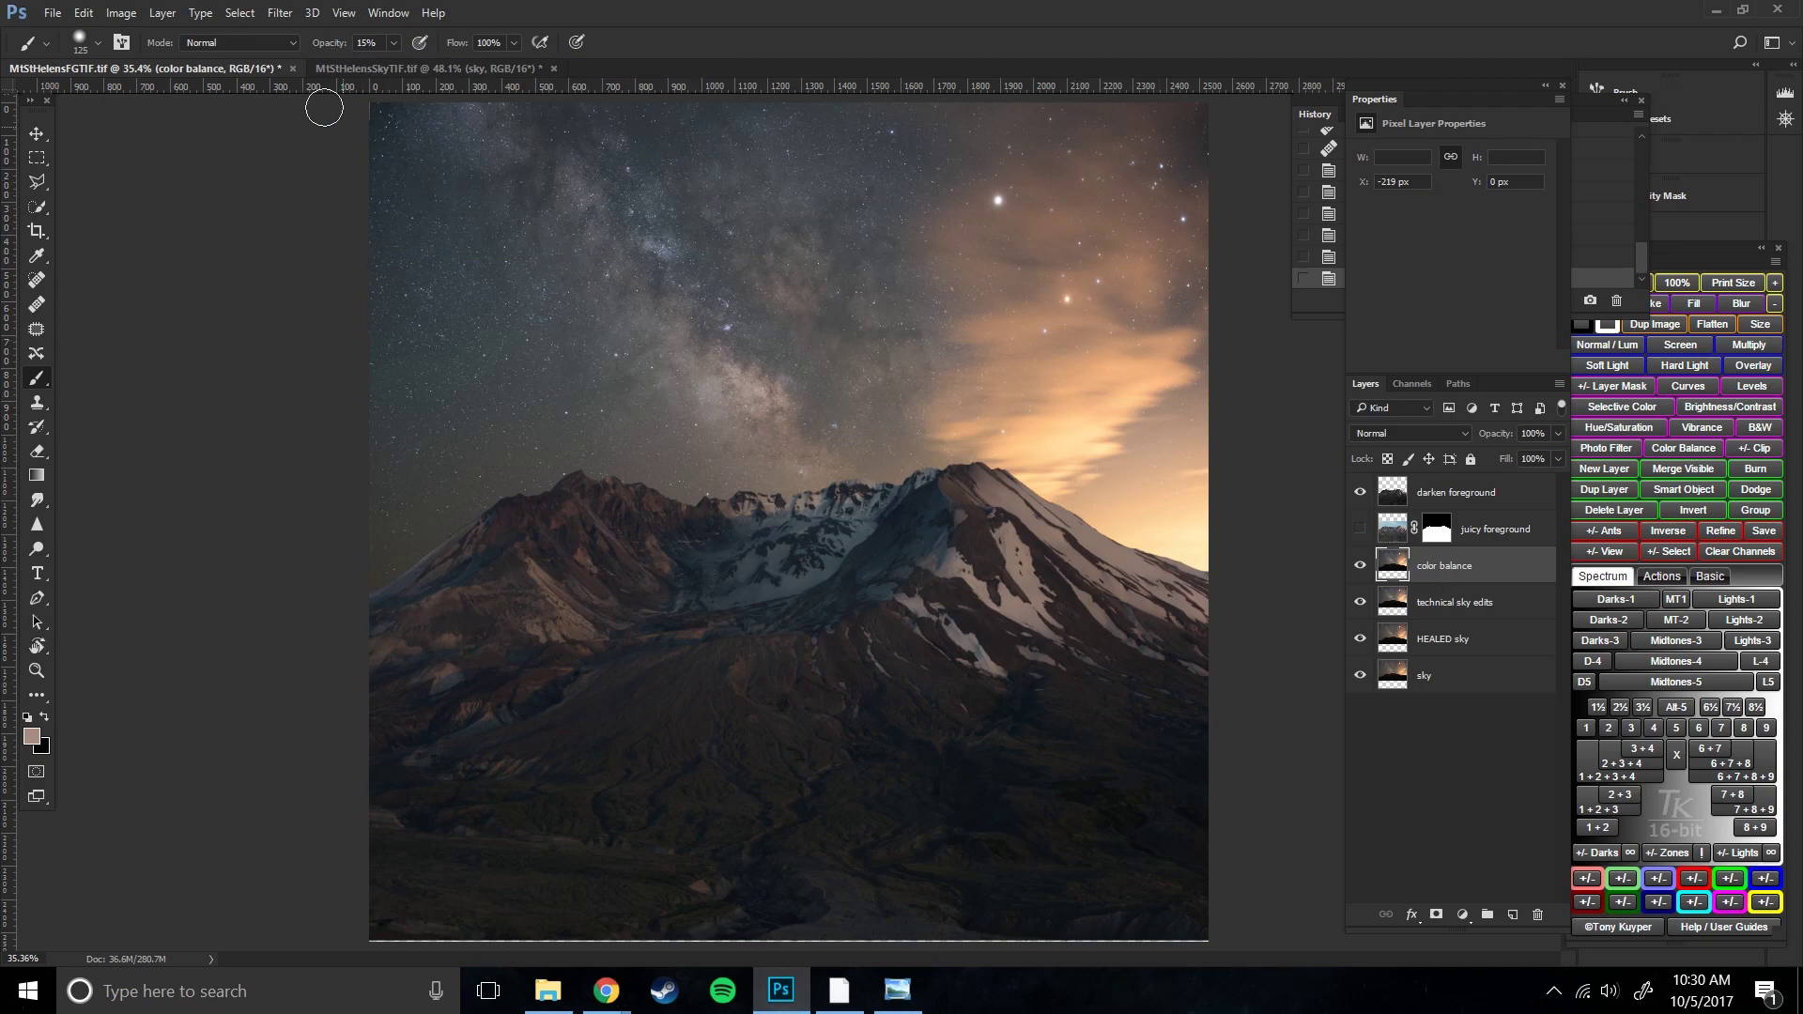
- Apply the Camera Raw filter to the color balance layer with Temperature -13 and Vibrance -3
{"action": "left_click", "coordinate": [281, 16]}
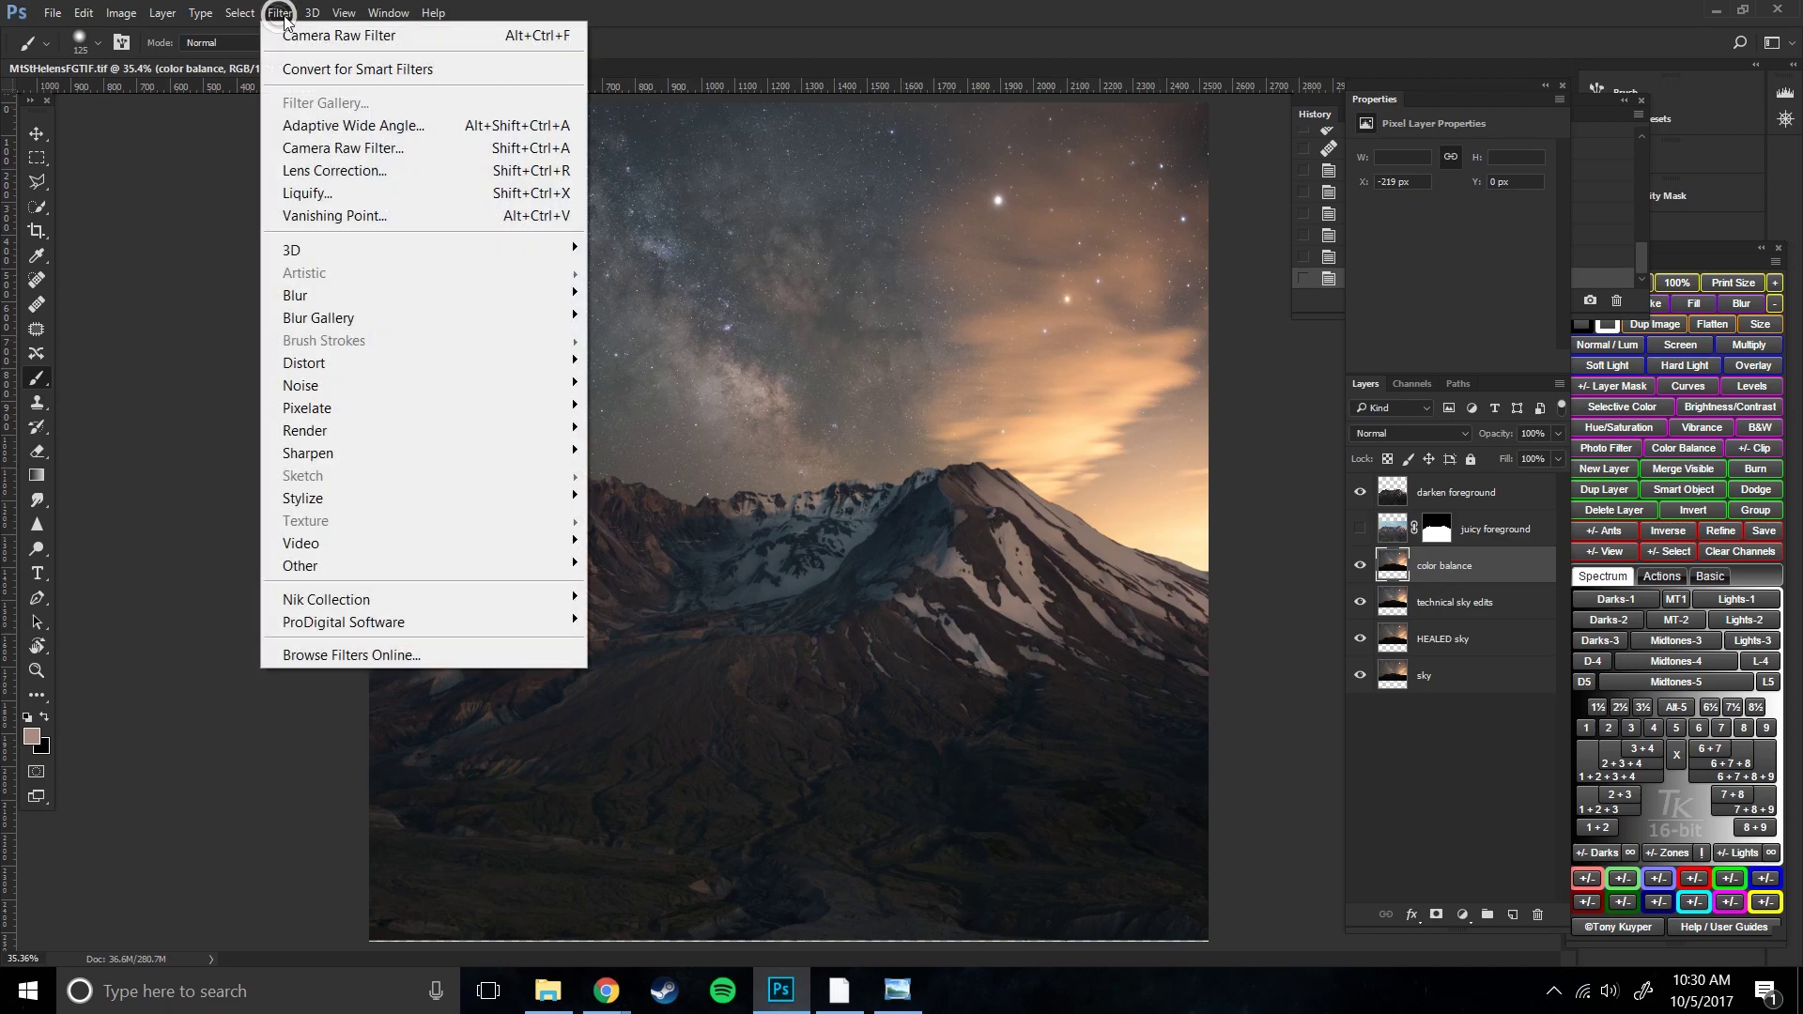
{"action": "left_click", "coordinate": [370, 148]}
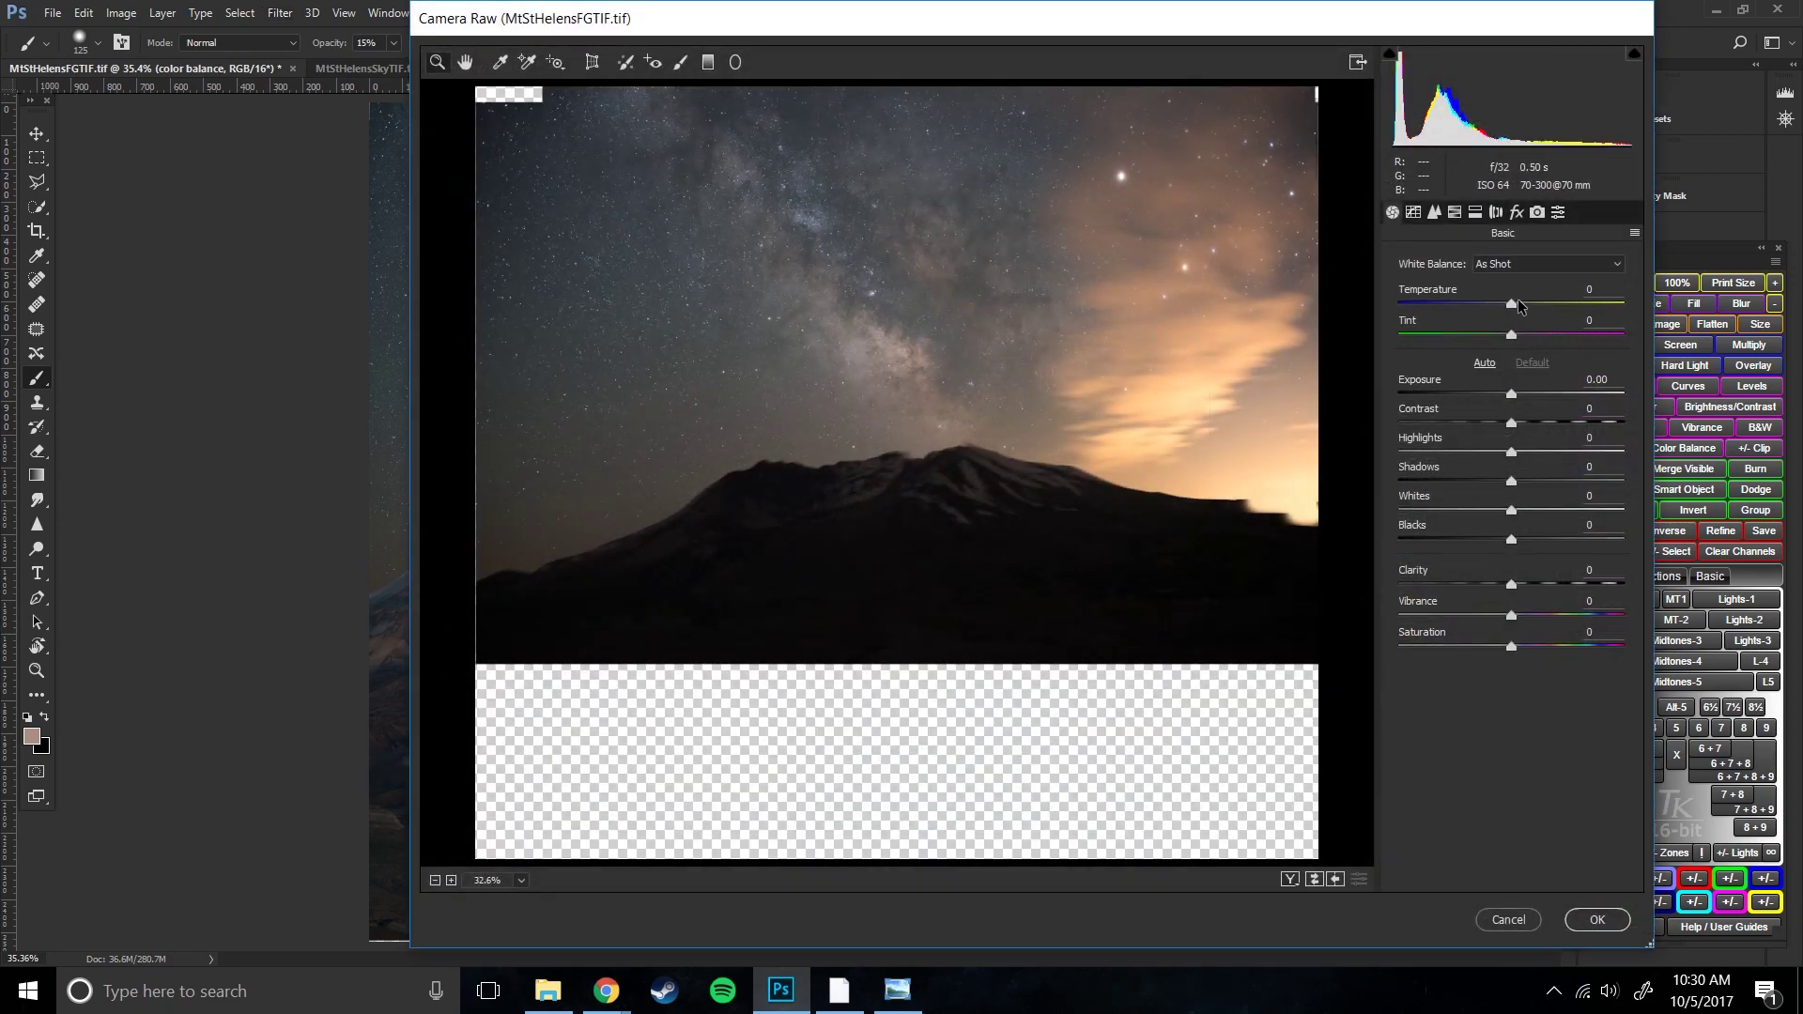
{"action": "left_click_drag", "start_coordinate": [1508, 302], "coordinate": [1500, 303]}
{"action": "left_click_drag", "start_coordinate": [1510, 617], "coordinate": [1506, 620]}
{"action": "left_click", "coordinate": [1499, 302]}
{"action": "left_click_drag", "start_coordinate": [1497, 306], "coordinate": [1496, 308]}
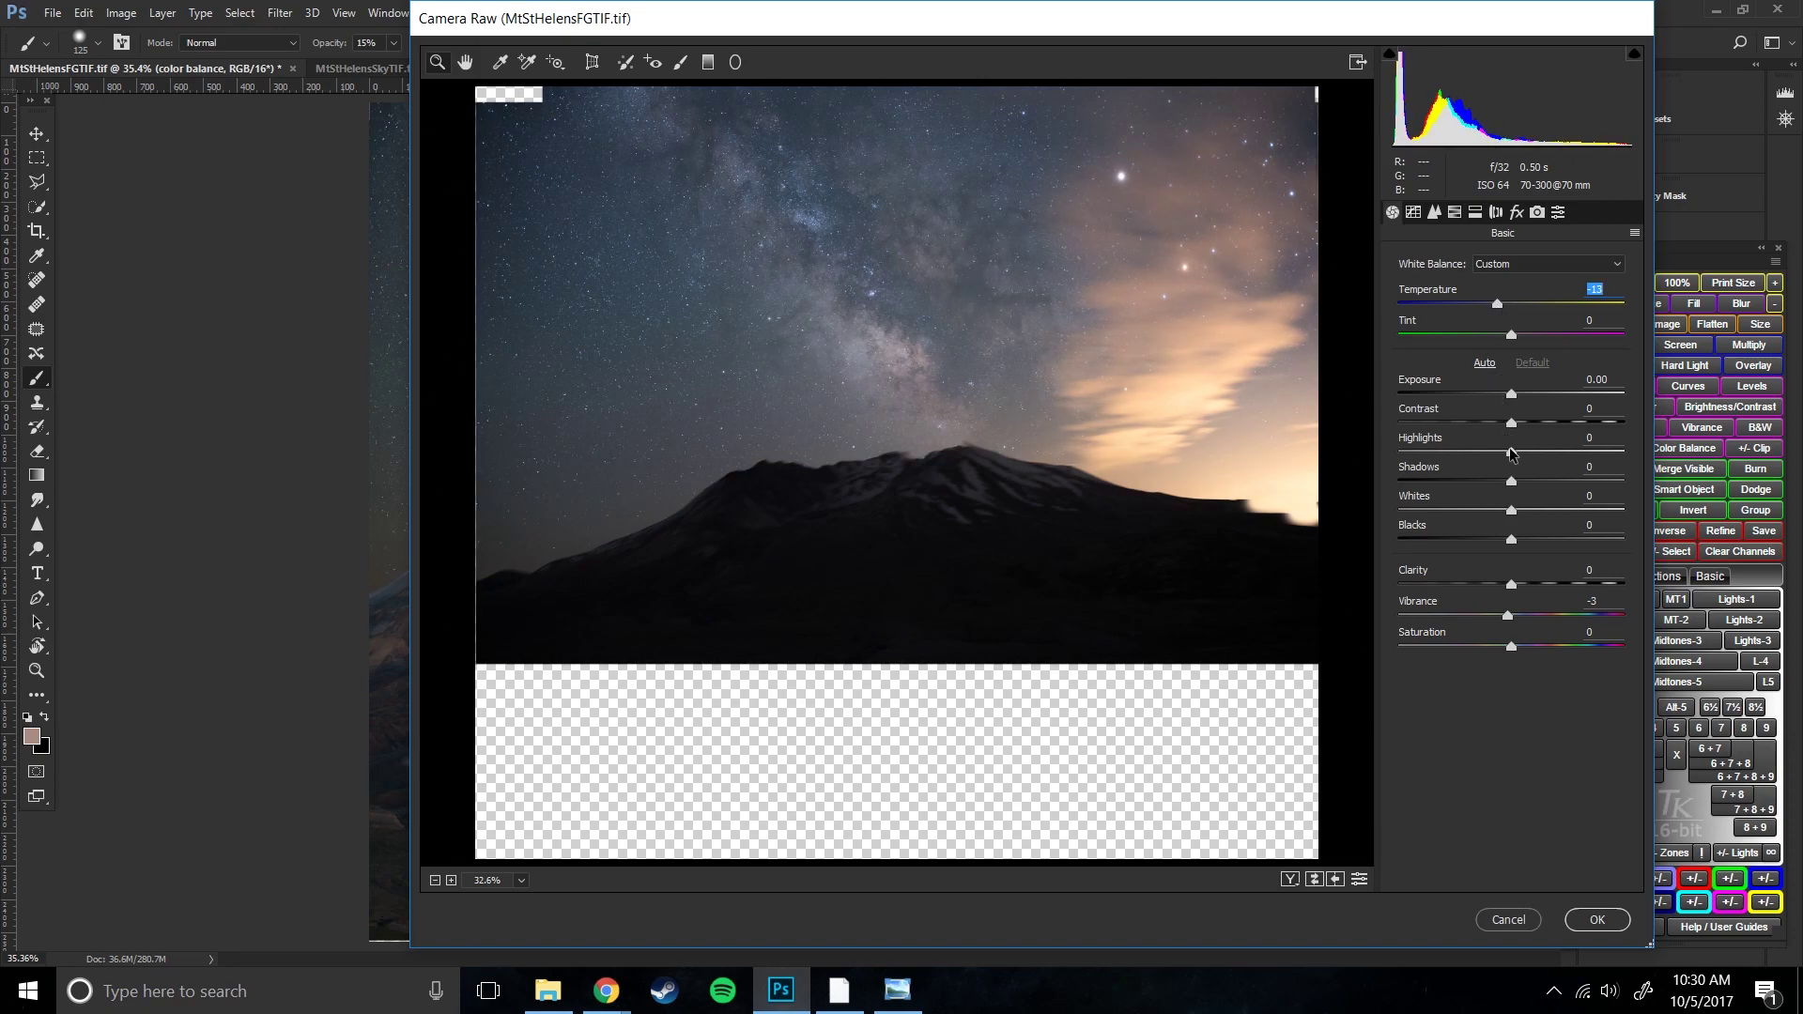
{"action": "left_click", "coordinate": [1598, 920]}
- Compare the cooler sky with the original colours by hiding and showing the color balance layer
{"action": "left_click", "coordinate": [1364, 567]}
{"action": "left_click", "coordinate": [1365, 569]}
{"action": "left_click", "coordinate": [1364, 566]}
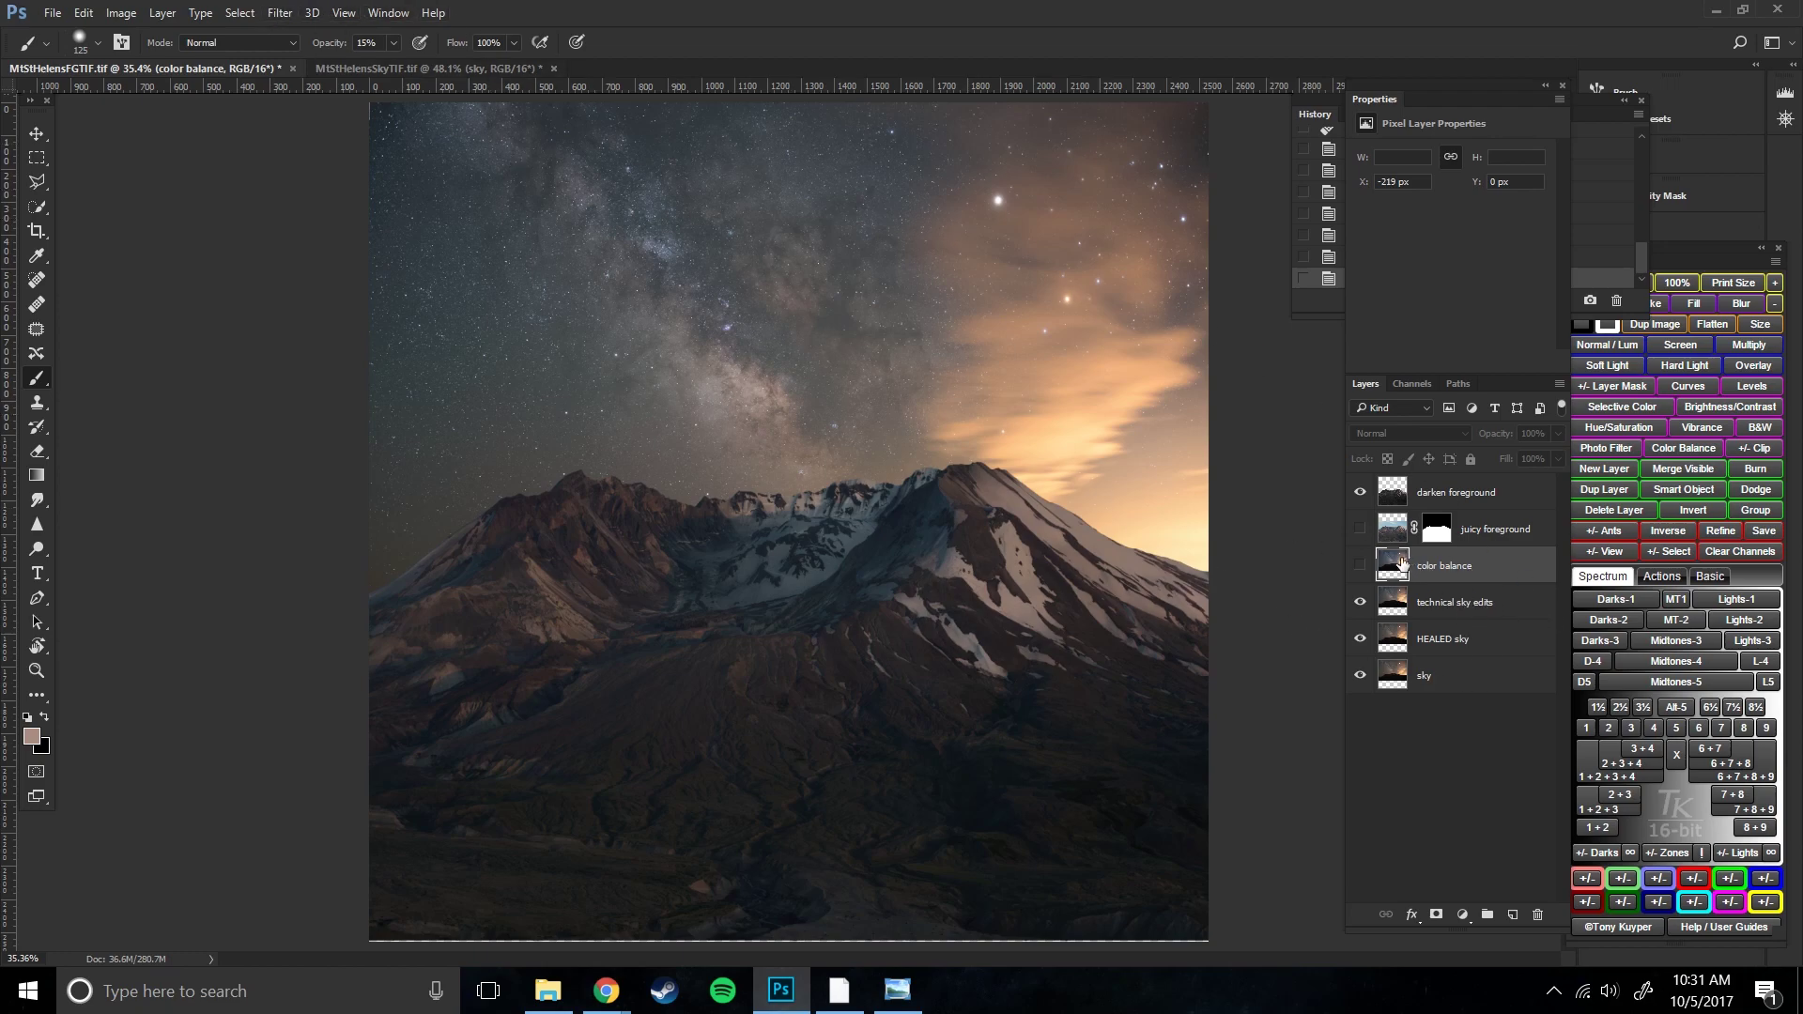
{"action": "left_click", "coordinate": [1360, 566]}
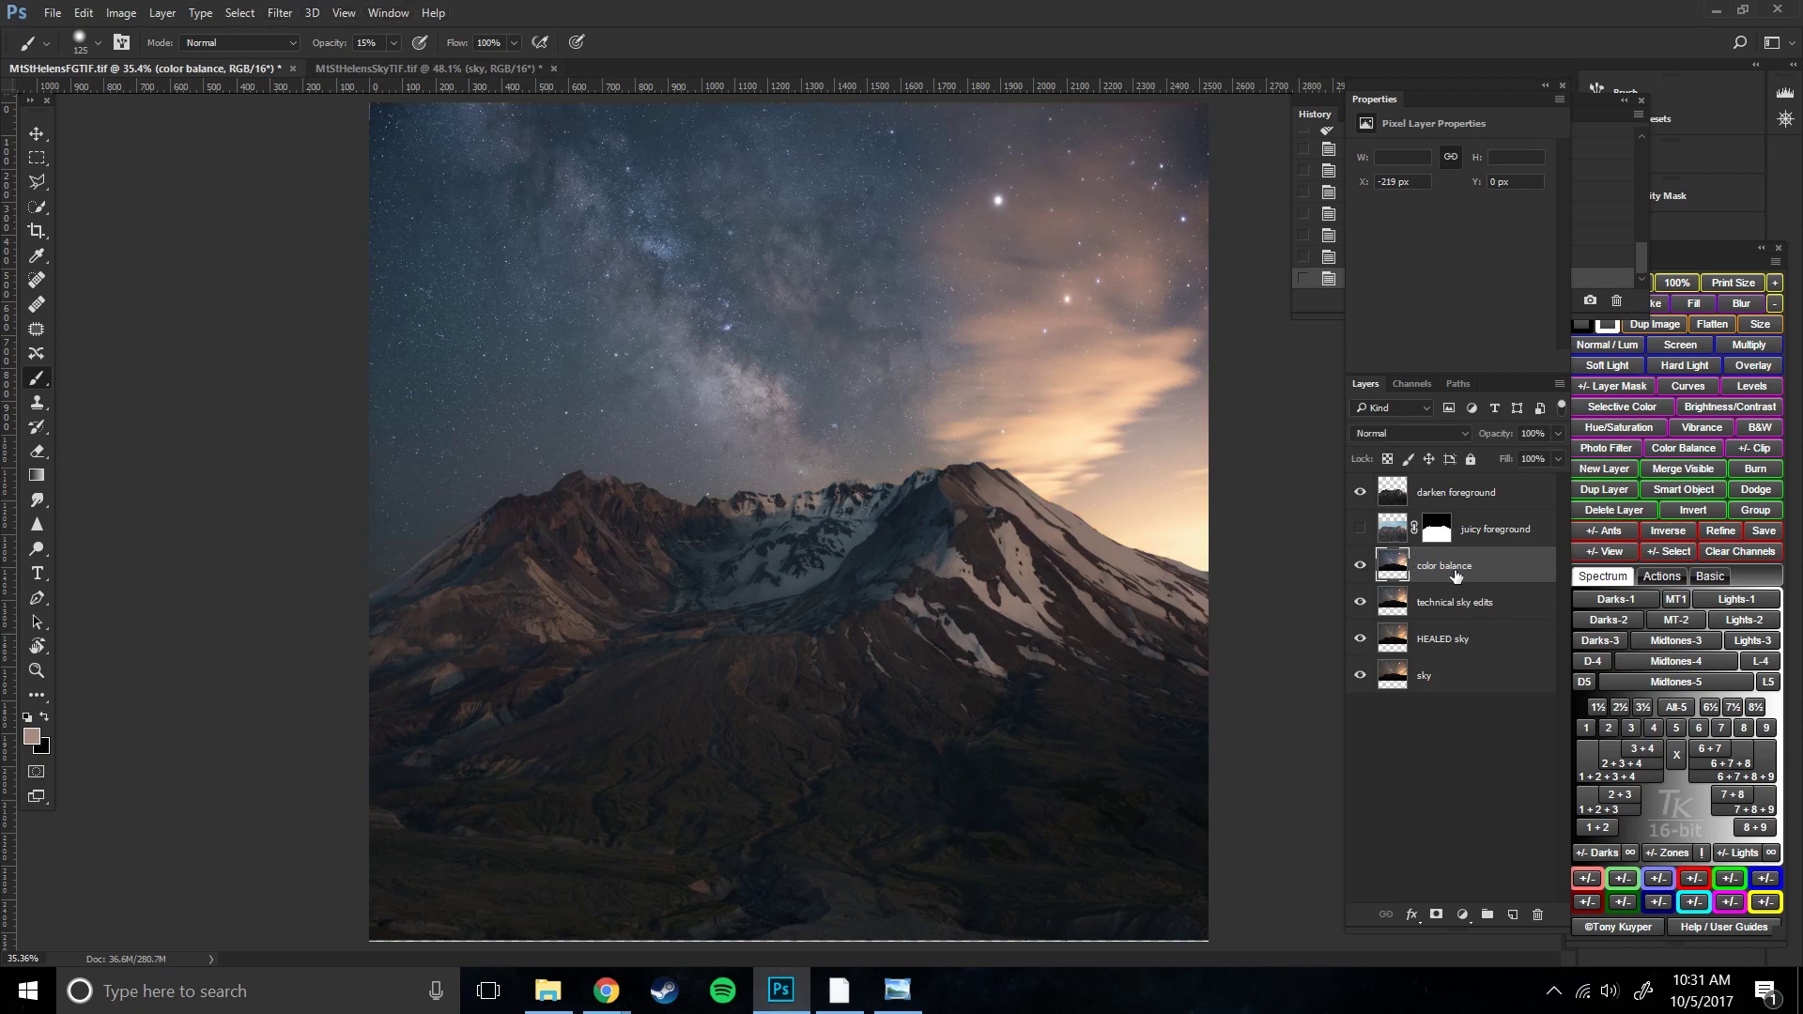
- Add a layer mask to the color balance layer and set up a softer black brush of 400 px
{"action": "left_click", "coordinate": [1436, 915]}
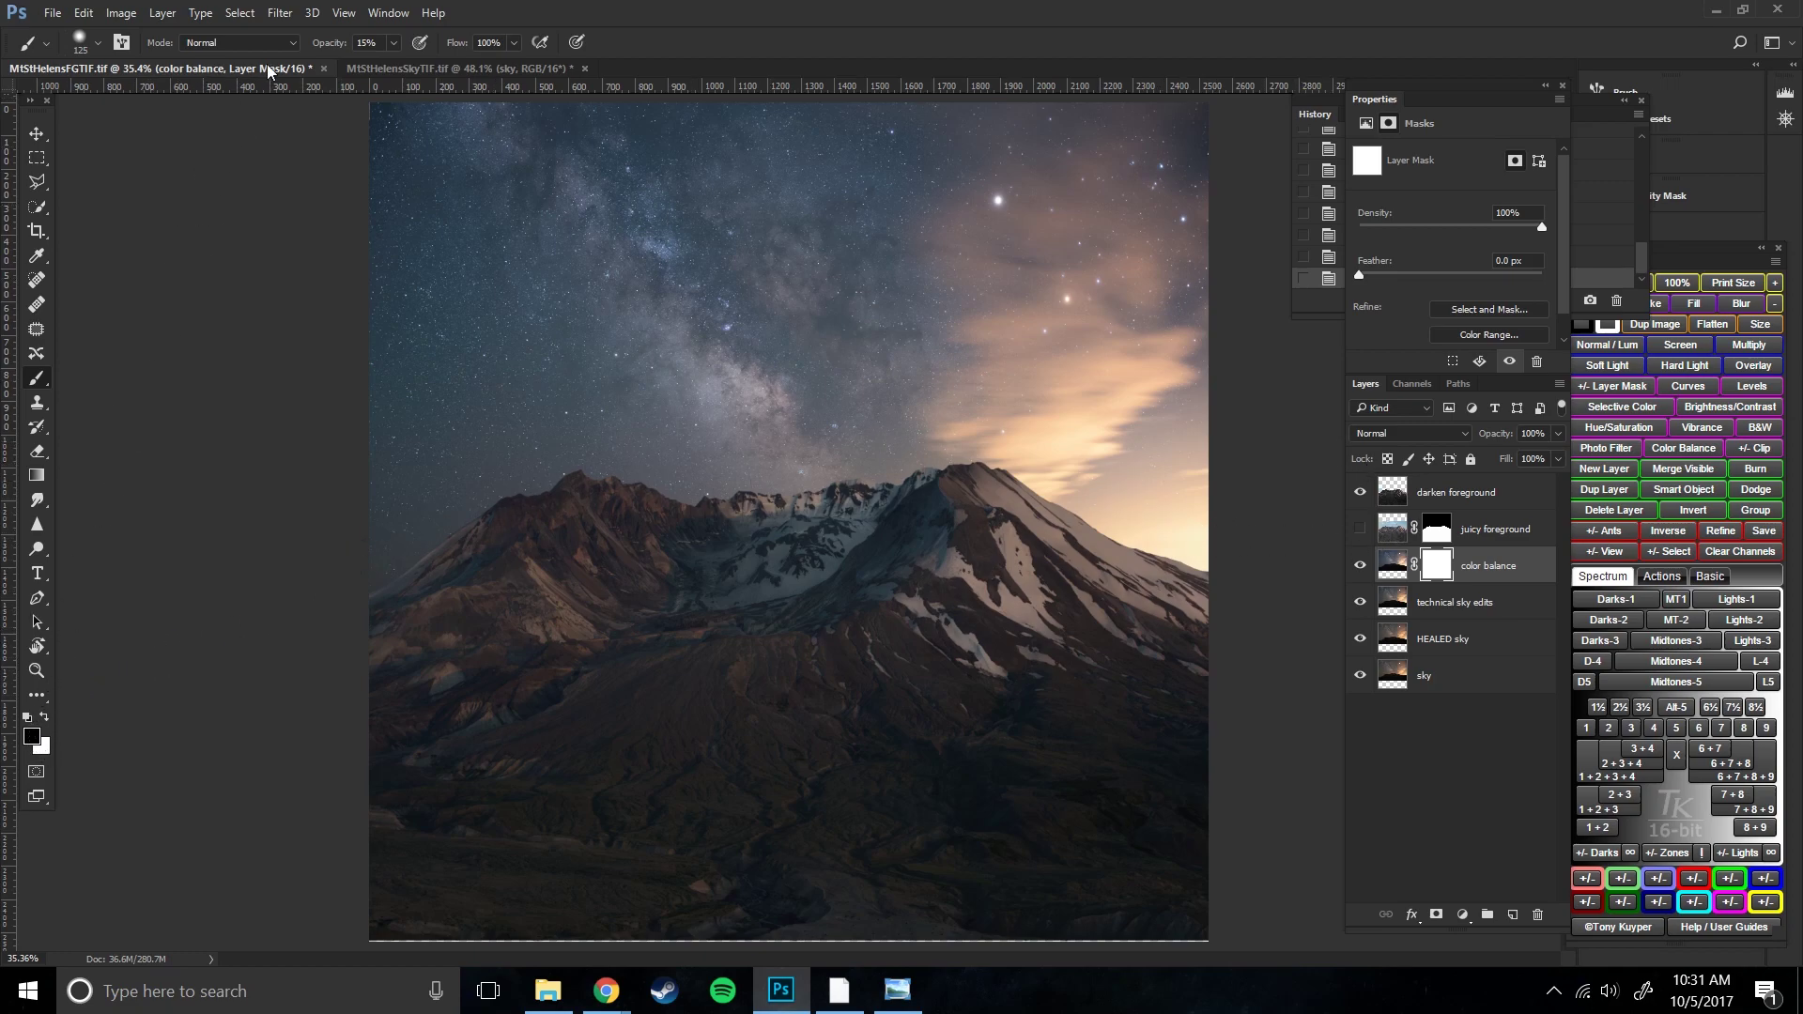
{"action": "right_click", "coordinate": [883, 407]}
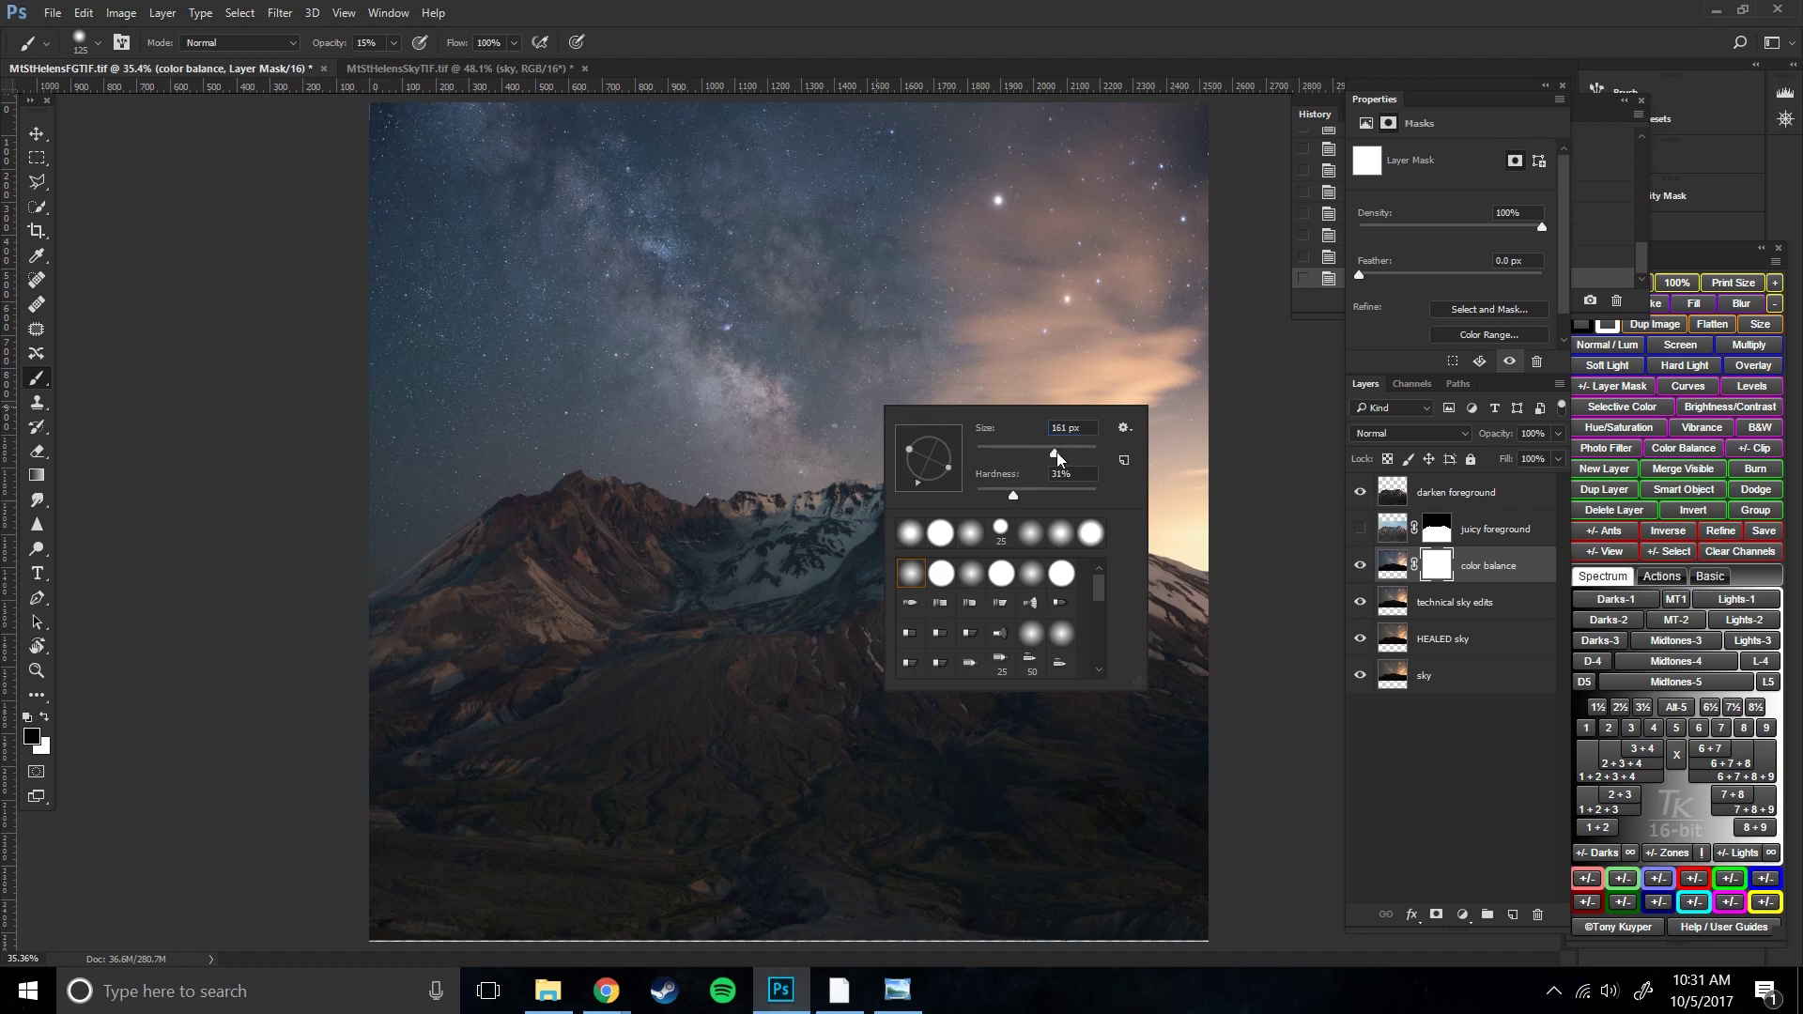
{"action": "left_click_drag", "start_coordinate": [1016, 494], "coordinate": [1001, 492]}
{"action": "key", "text": "Return"}
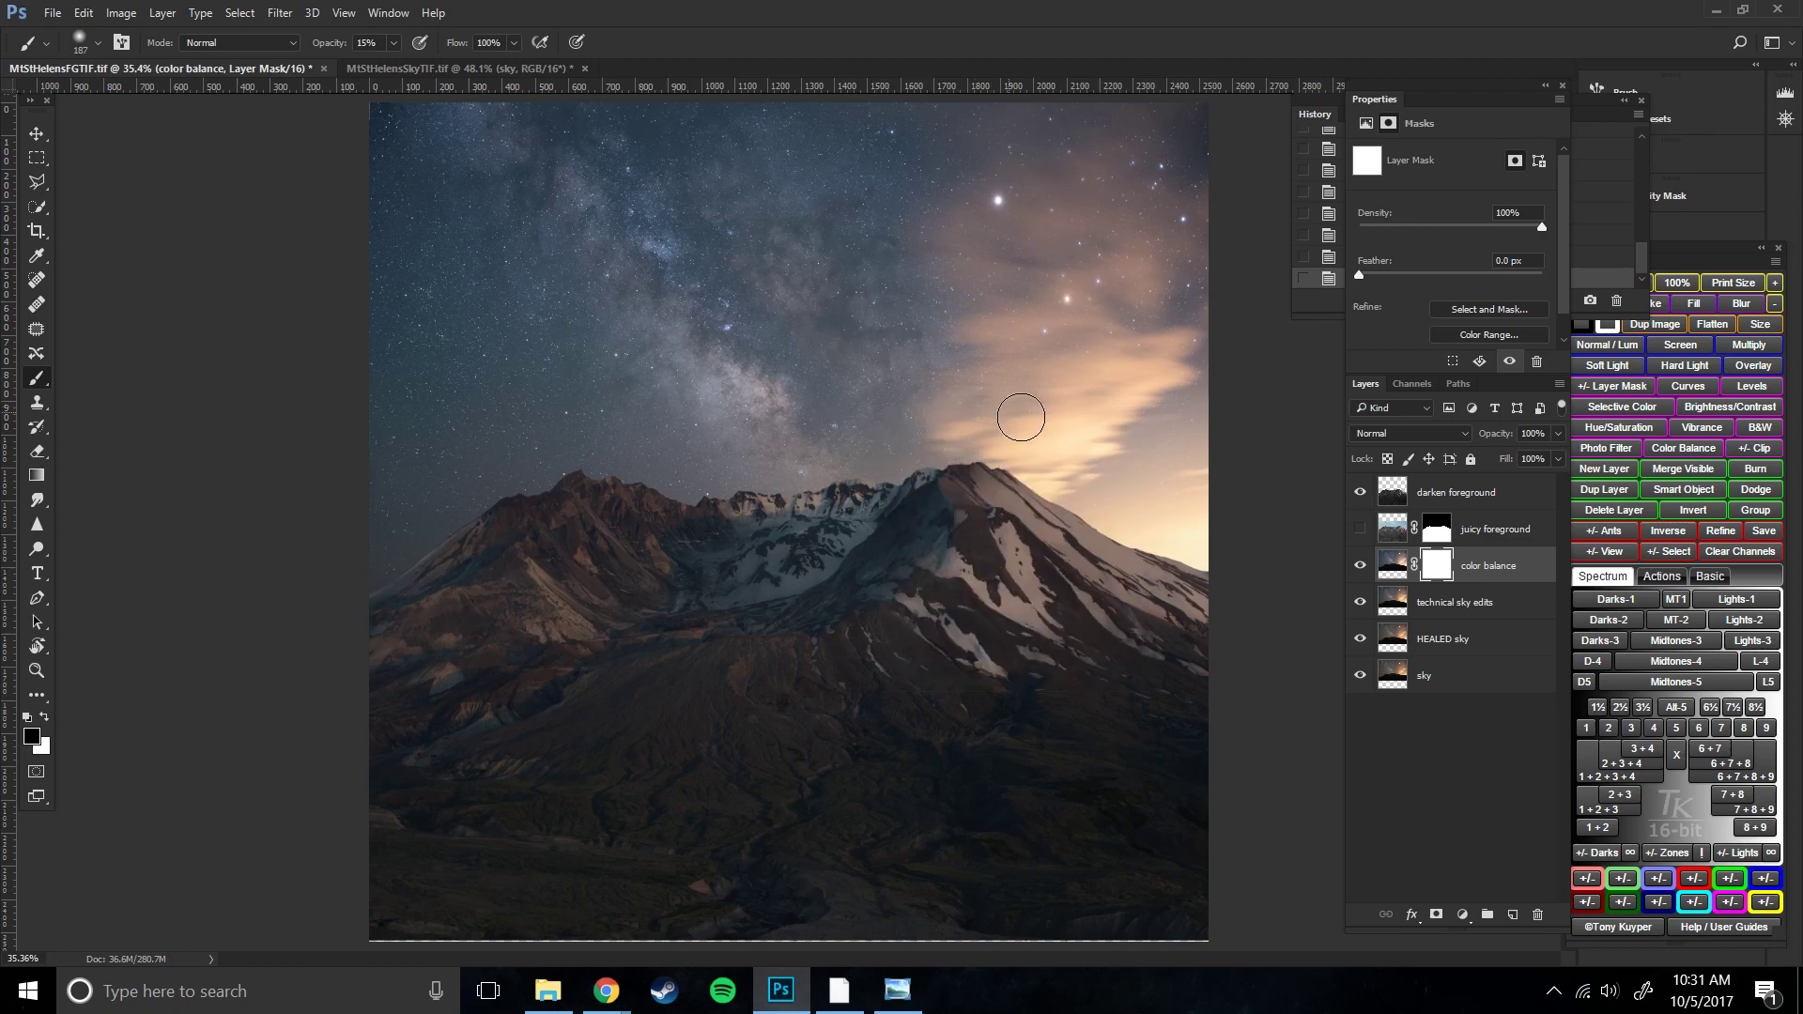
{"action": "key", "text": "bracketright"}
{"action": "key", "text": "bracketright"}
{"action": "key", "text": "bracketright"}
{"action": "key", "text": "bracketright"}
{"action": "key", "text": "bracketright"}
{"action": "key", "text": "bracketright"}
{"action": "key", "text": "bracketleft"}
{"action": "key", "text": "bracketleft"}
{"action": "key", "text": "bracketleft"}
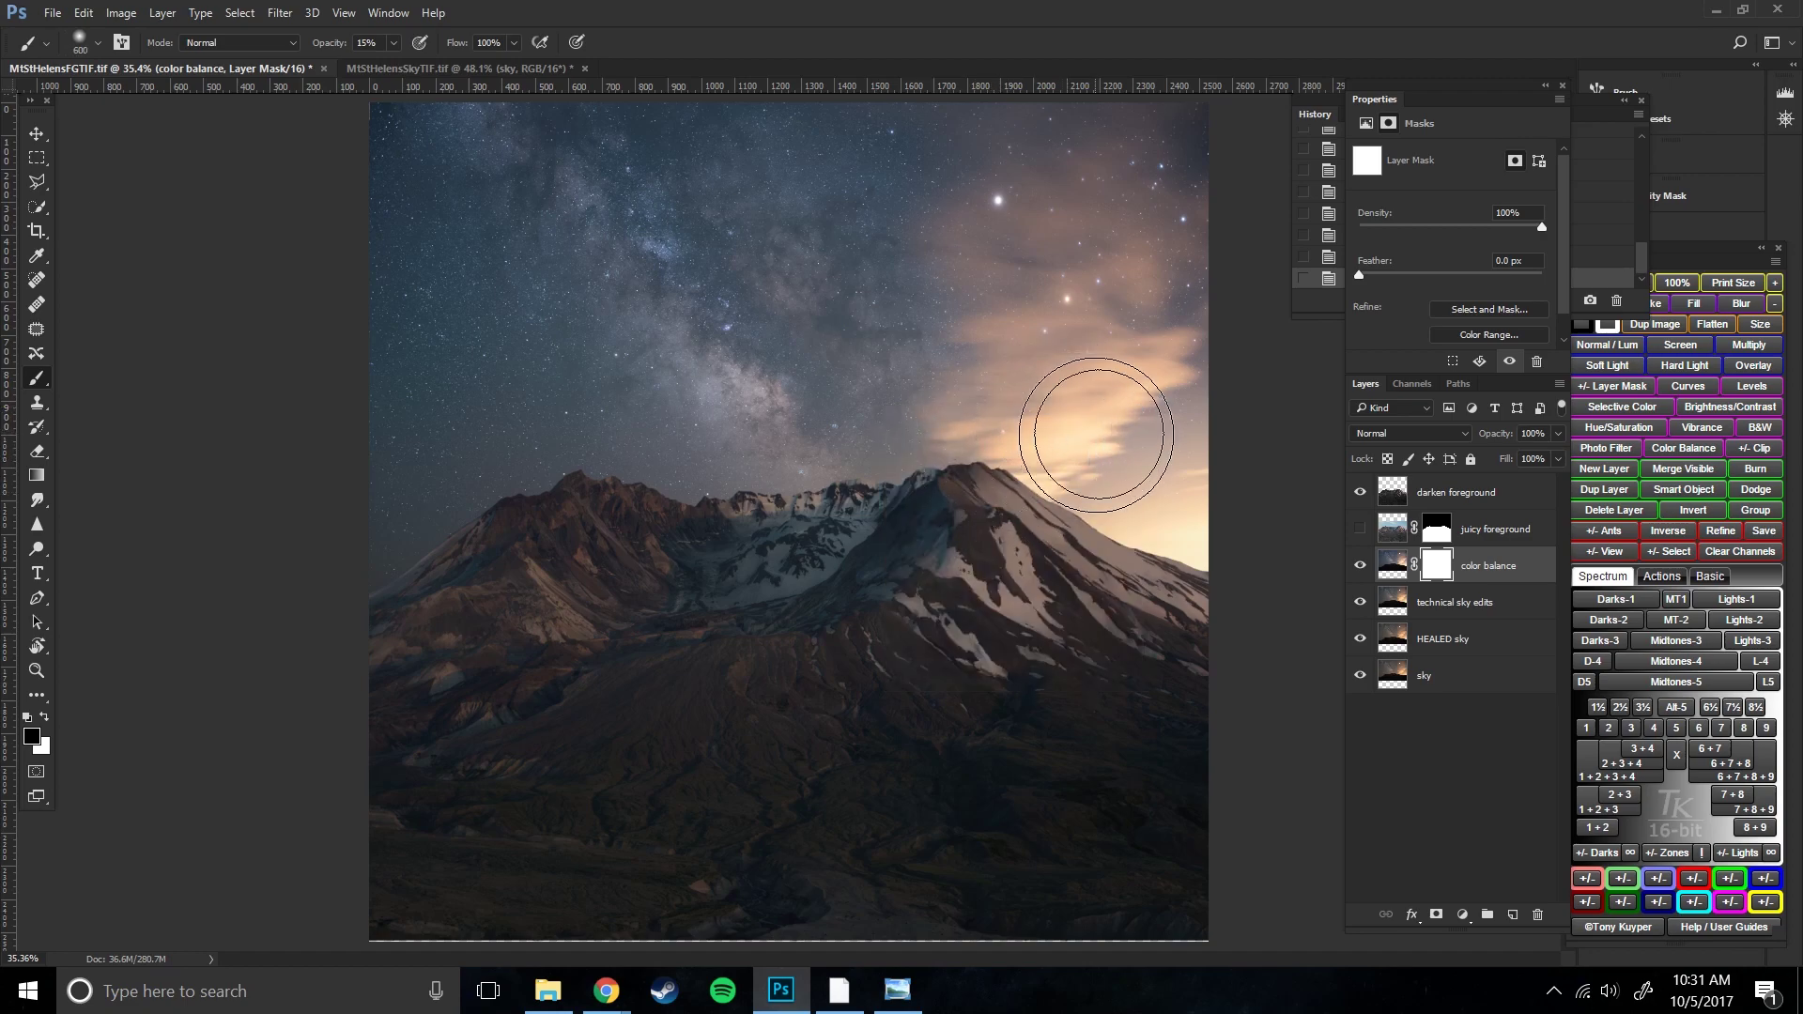
- Paint black at 15% opacity on the color balance mask over the orange clouds, enlarging the brush for broader strokes
{"action": "left_click", "coordinate": [1361, 565]}
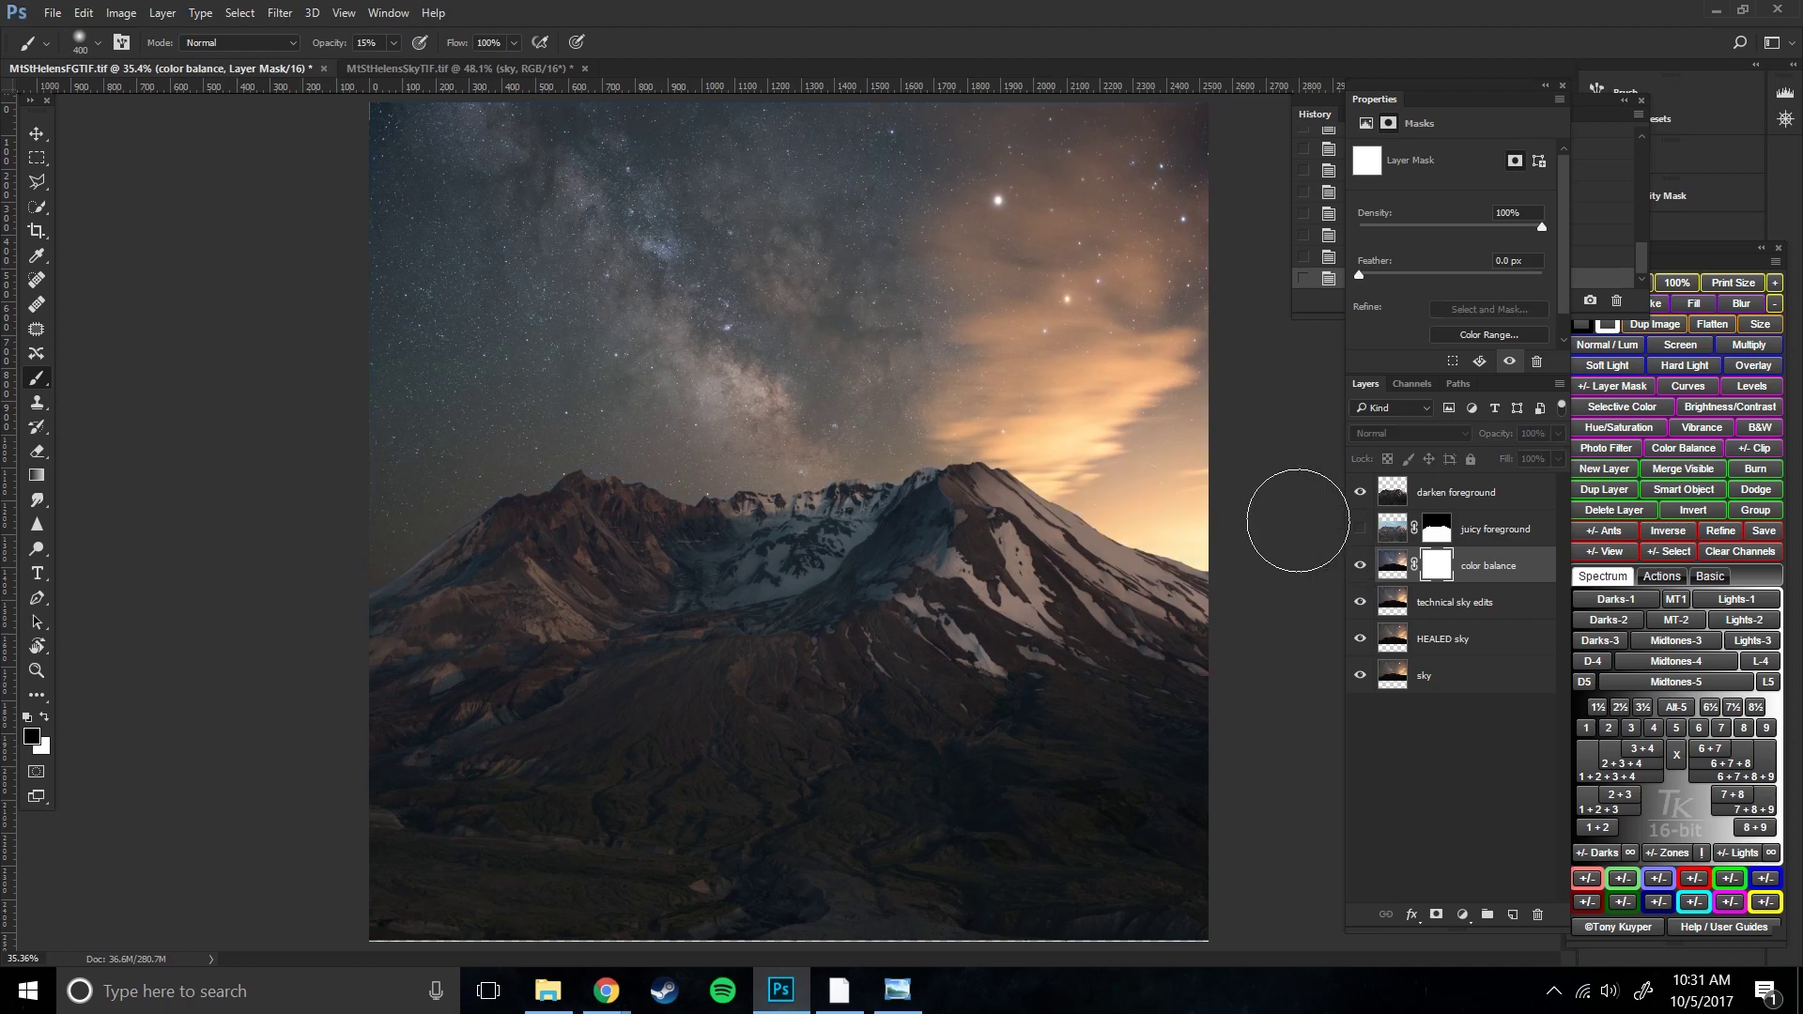
{"action": "mouse_move", "coordinate": [1104, 466]}
{"action": "left_mouse_down"}
{"action": "mouse_move", "coordinate": [1068, 441]}
{"action": "mouse_move", "coordinate": [1147, 535]}
{"action": "mouse_move", "coordinate": [1186, 496]}
{"action": "mouse_move", "coordinate": [1167, 379]}
{"action": "mouse_move", "coordinate": [1184, 521]}
{"action": "mouse_move", "coordinate": [990, 434]}
{"action": "mouse_move", "coordinate": [1111, 478]}
{"action": "mouse_move", "coordinate": [1038, 463]}
{"action": "mouse_move", "coordinate": [1085, 308]}
{"action": "left_mouse_up"}
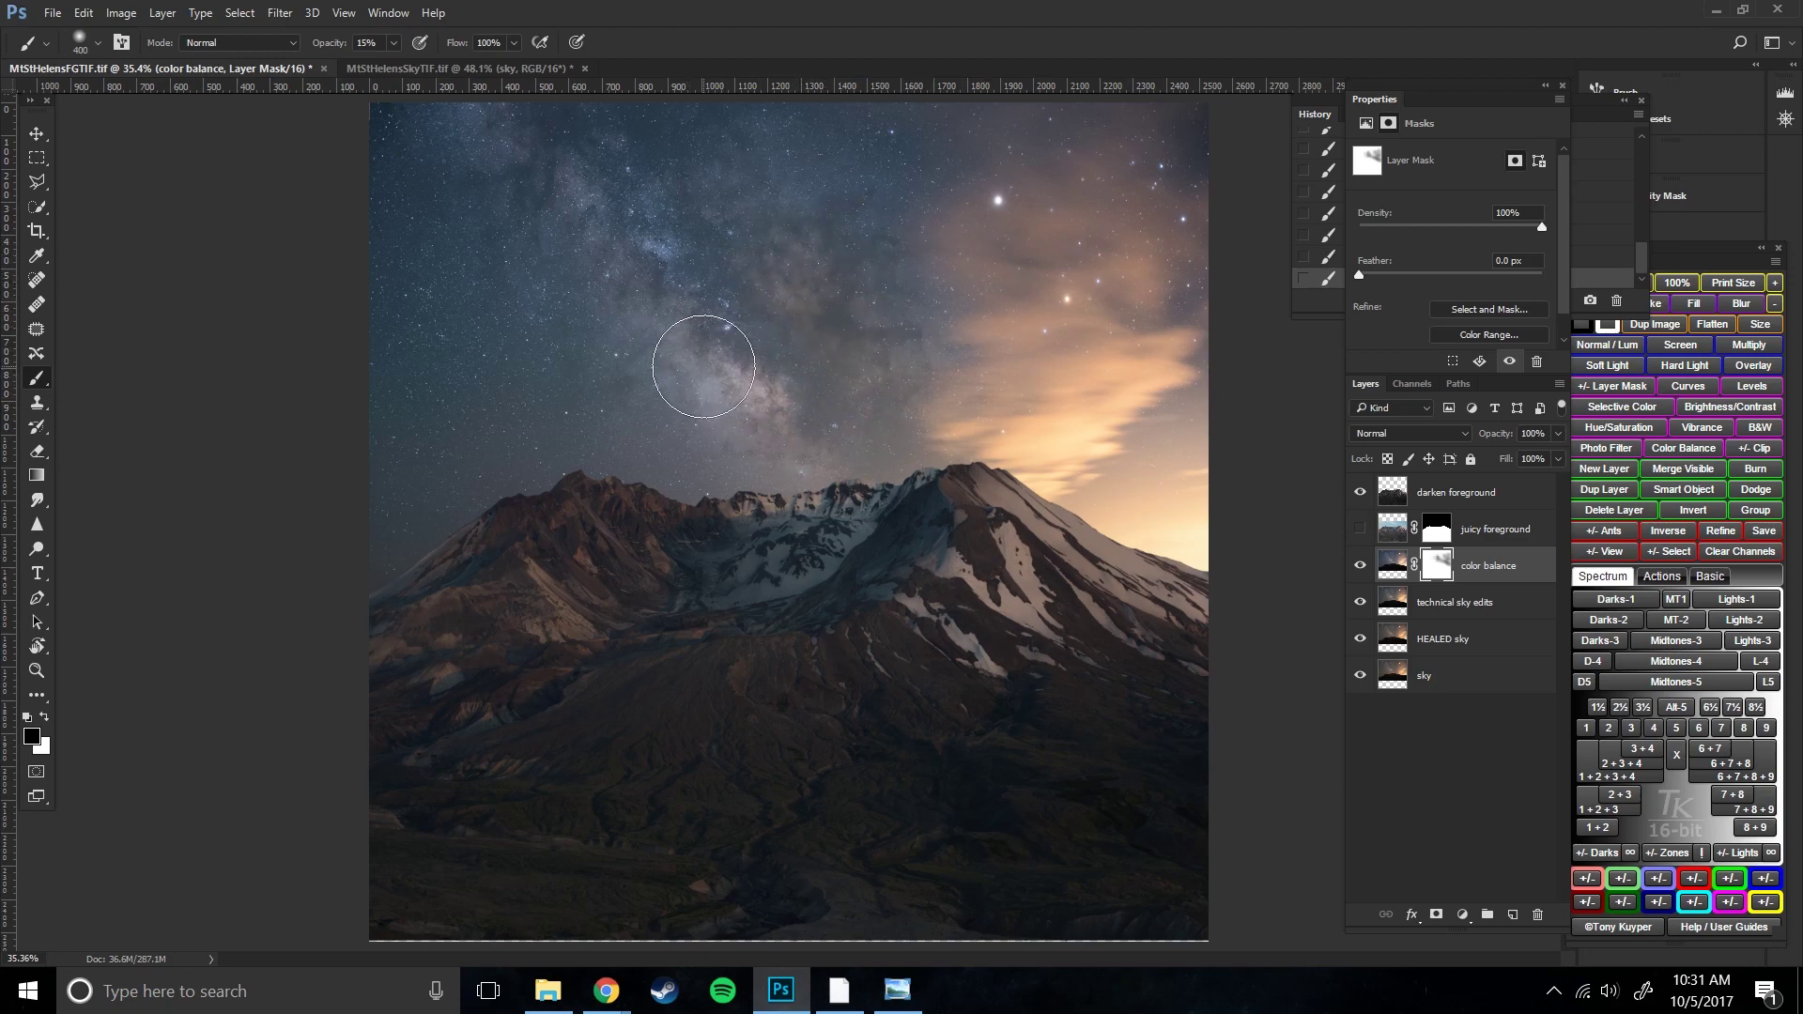
{"action": "key", "text": "bracketright"}
{"action": "key", "text": "bracketright"}
{"action": "key", "text": "bracketright"}
{"action": "key", "text": "bracketright"}
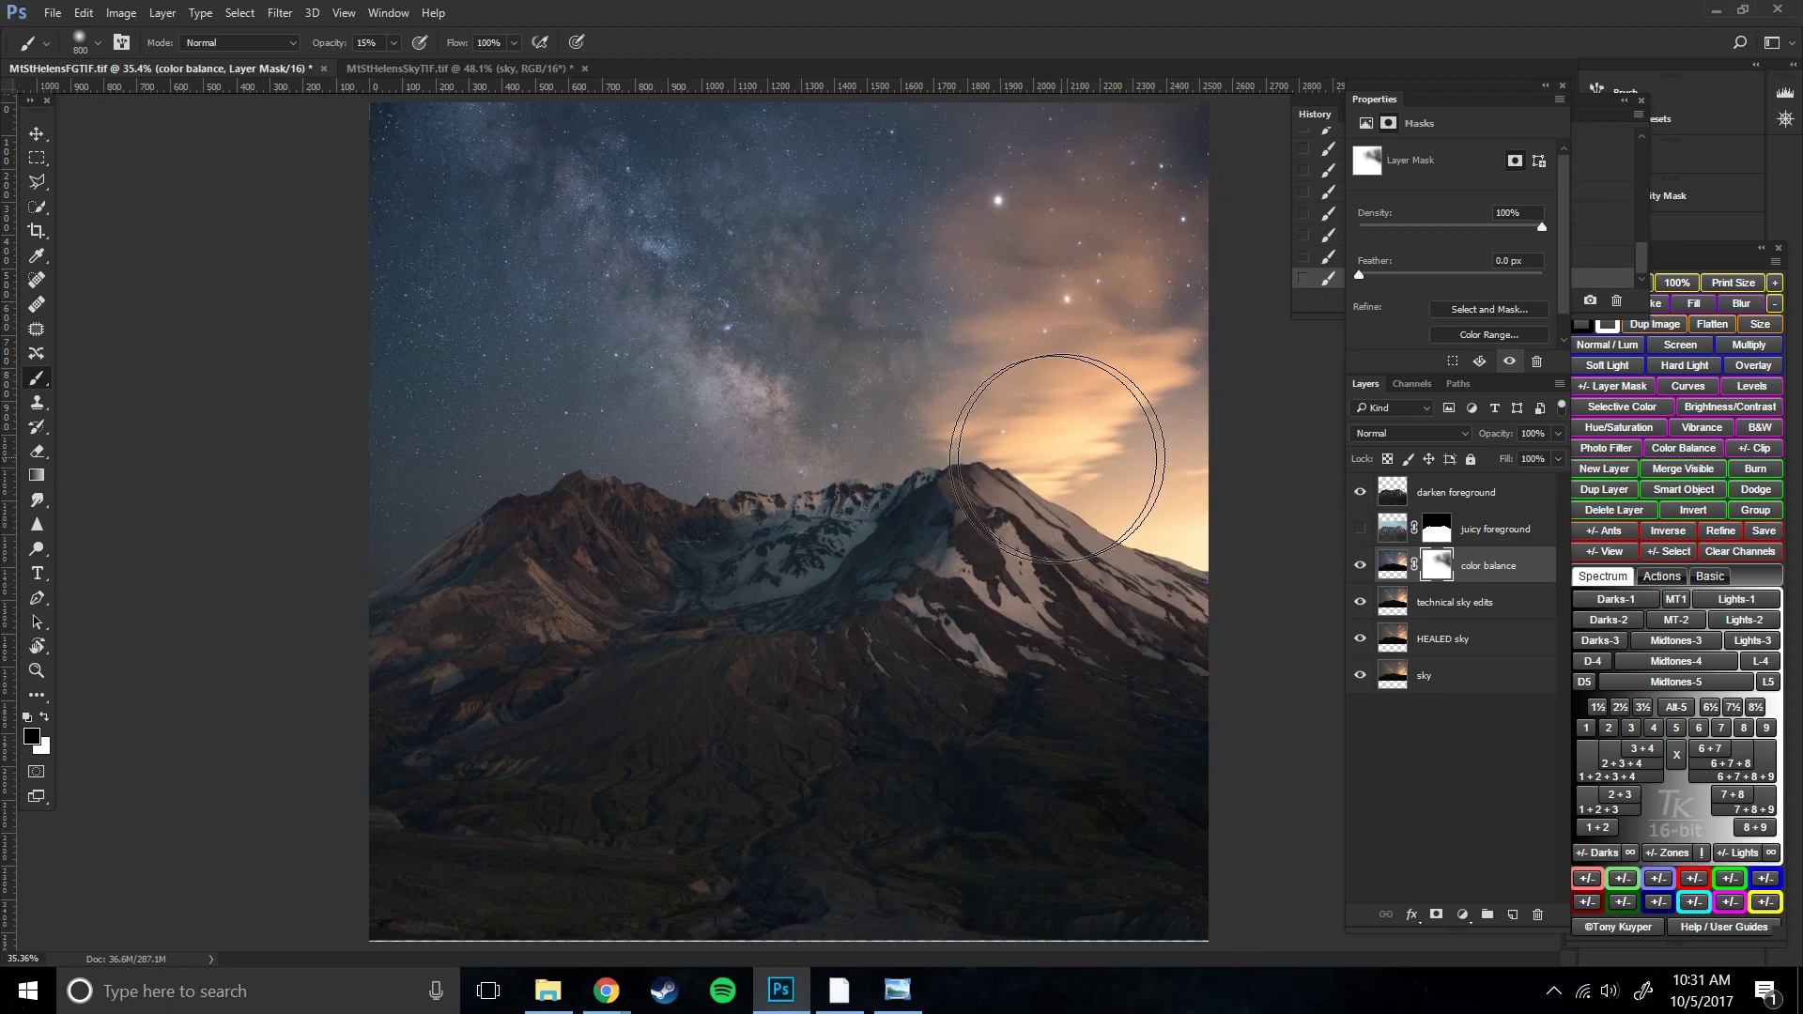
{"action": "mouse_move", "coordinate": [1150, 211]}
{"action": "left_mouse_down"}
{"action": "mouse_move", "coordinate": [1053, 240]}
{"action": "mouse_move", "coordinate": [1114, 239]}
{"action": "mouse_move", "coordinate": [1175, 294]}
{"action": "mouse_move", "coordinate": [1161, 406]}
{"action": "mouse_move", "coordinate": [1055, 403]}
{"action": "left_mouse_up"}
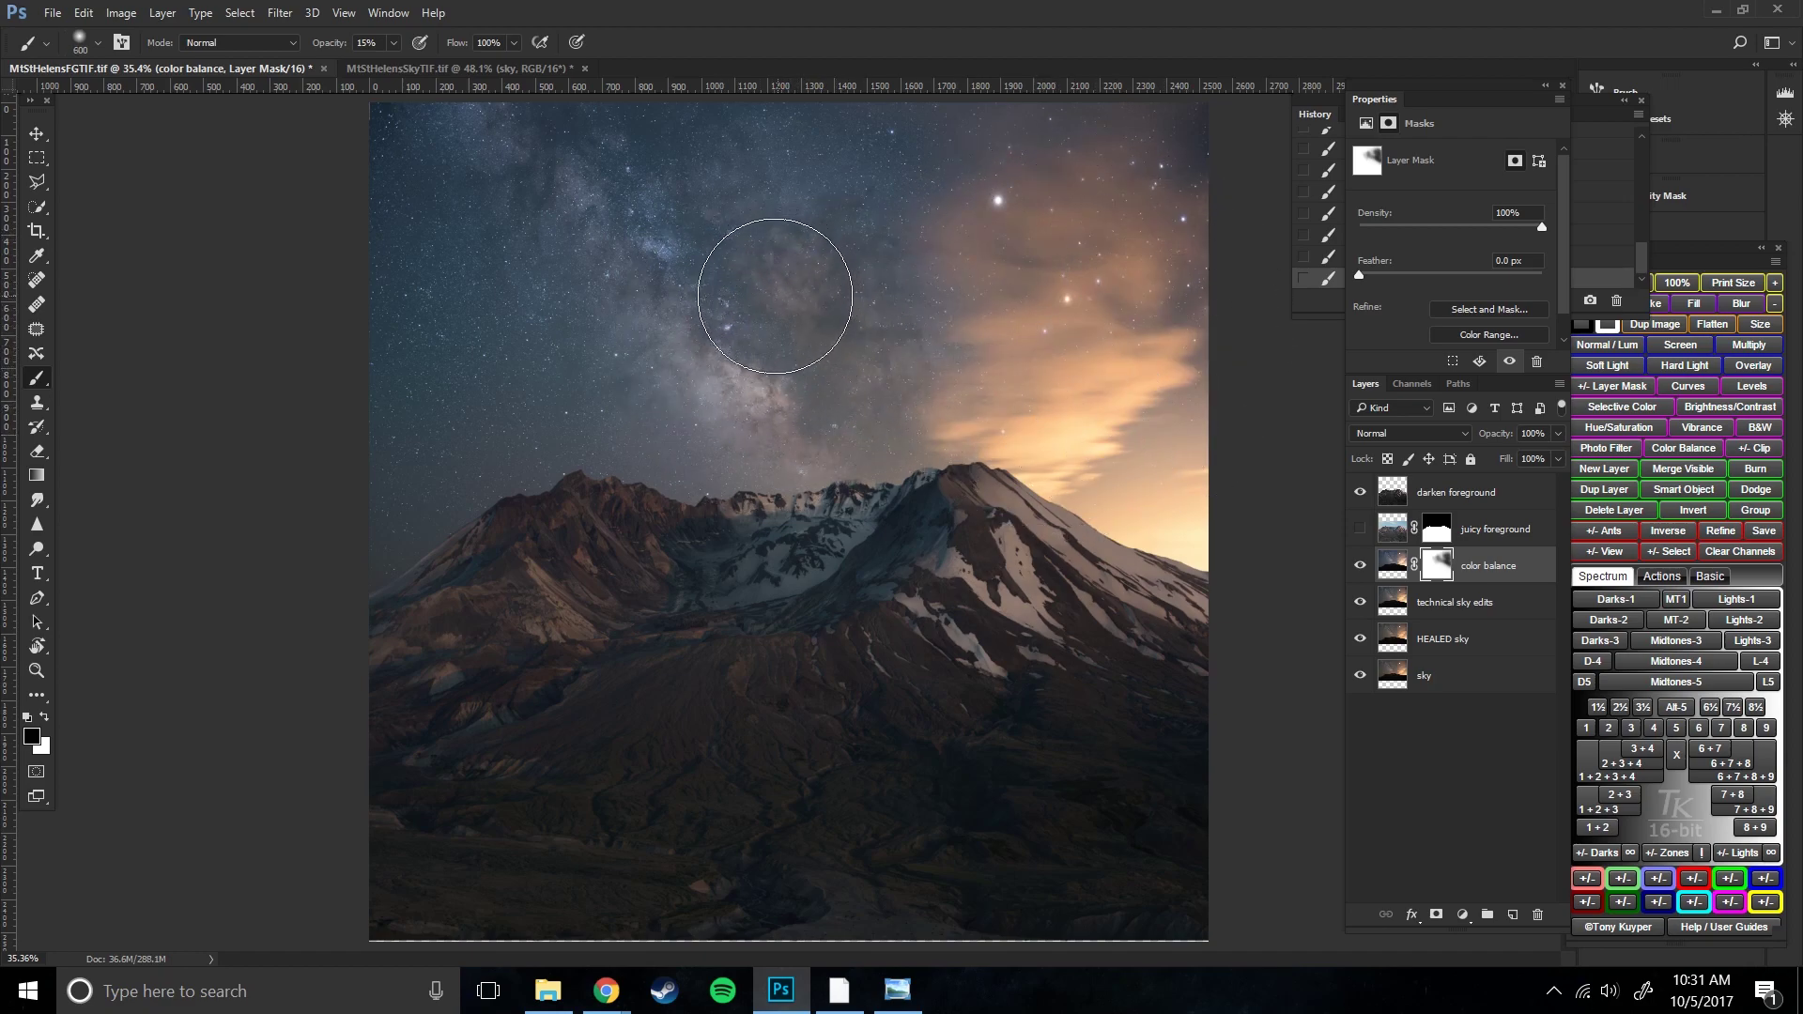
- Try a 100% opacity black stroke on the mask over the Milky Way core and undo it
{"action": "key", "text": "1"}
{"action": "mouse_move", "coordinate": [893, 329]}
{"action": "left_mouse_down"}
{"action": "mouse_move", "coordinate": [822, 276]}
{"action": "mouse_move", "coordinate": [757, 359]}
{"action": "mouse_move", "coordinate": [603, 364]}
{"action": "mouse_move", "coordinate": [678, 502]}
{"action": "left_mouse_up"}
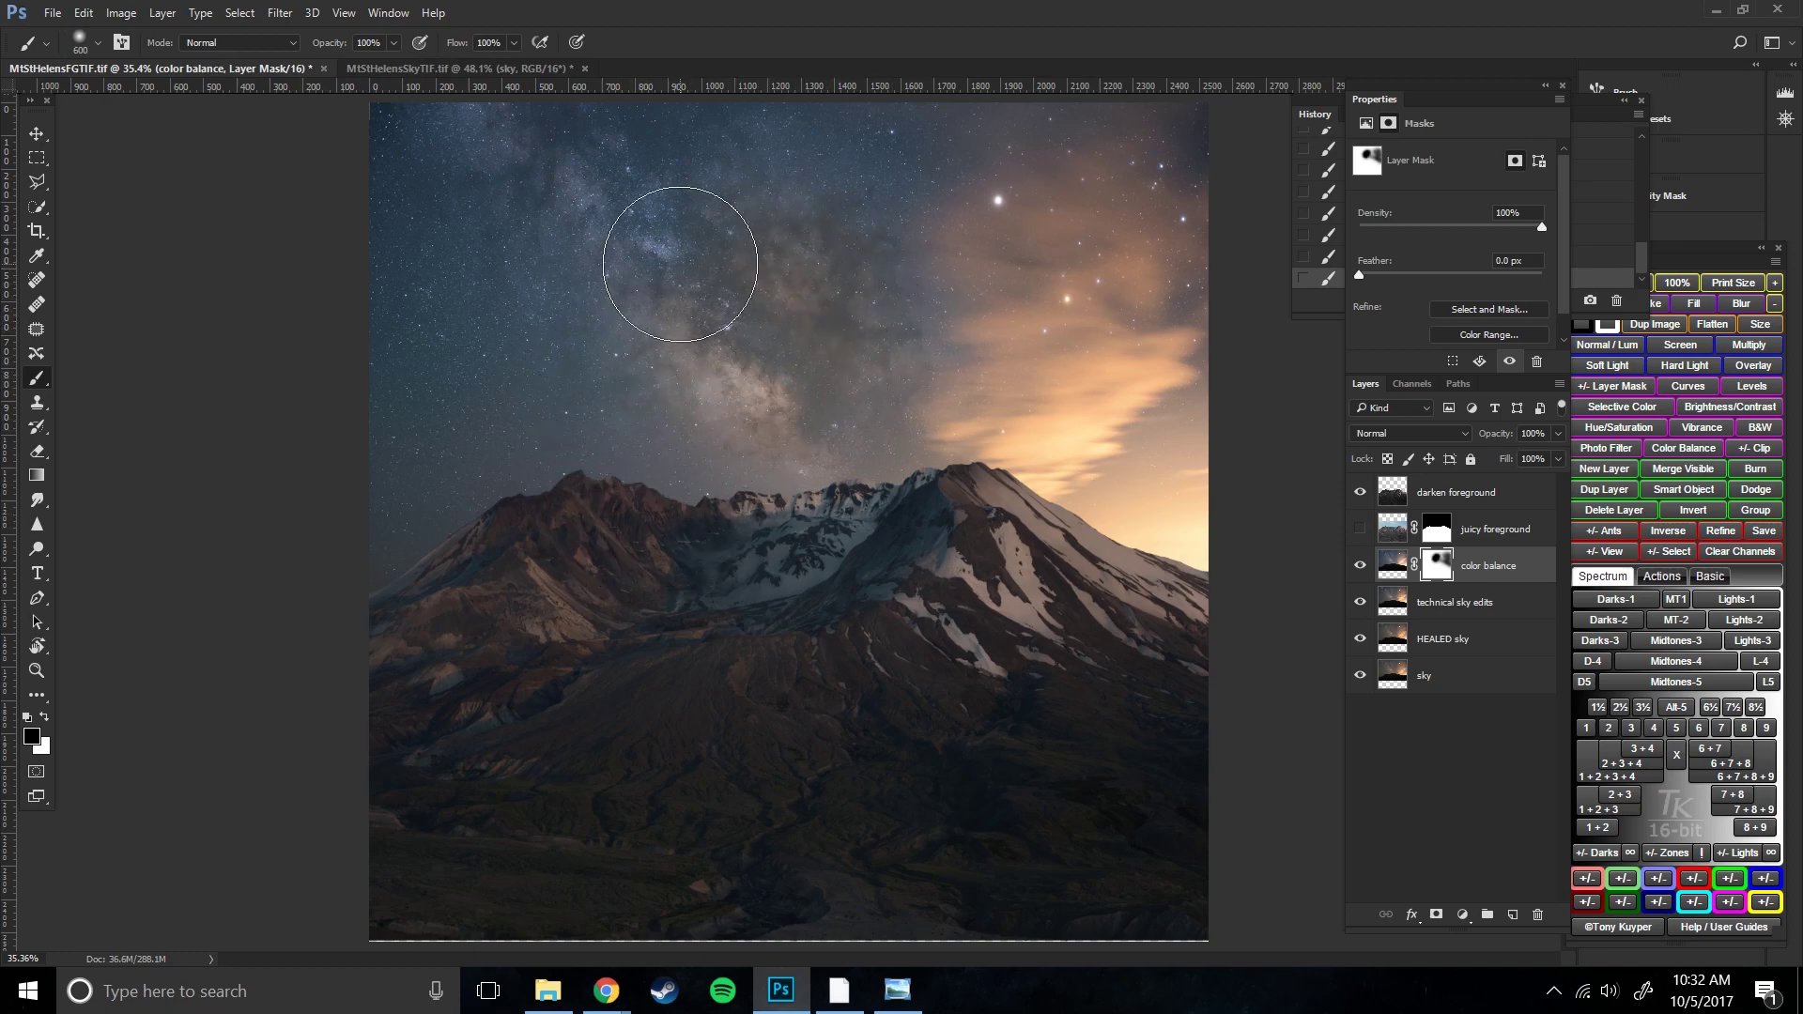
{"action": "key", "text": "ctrl"}
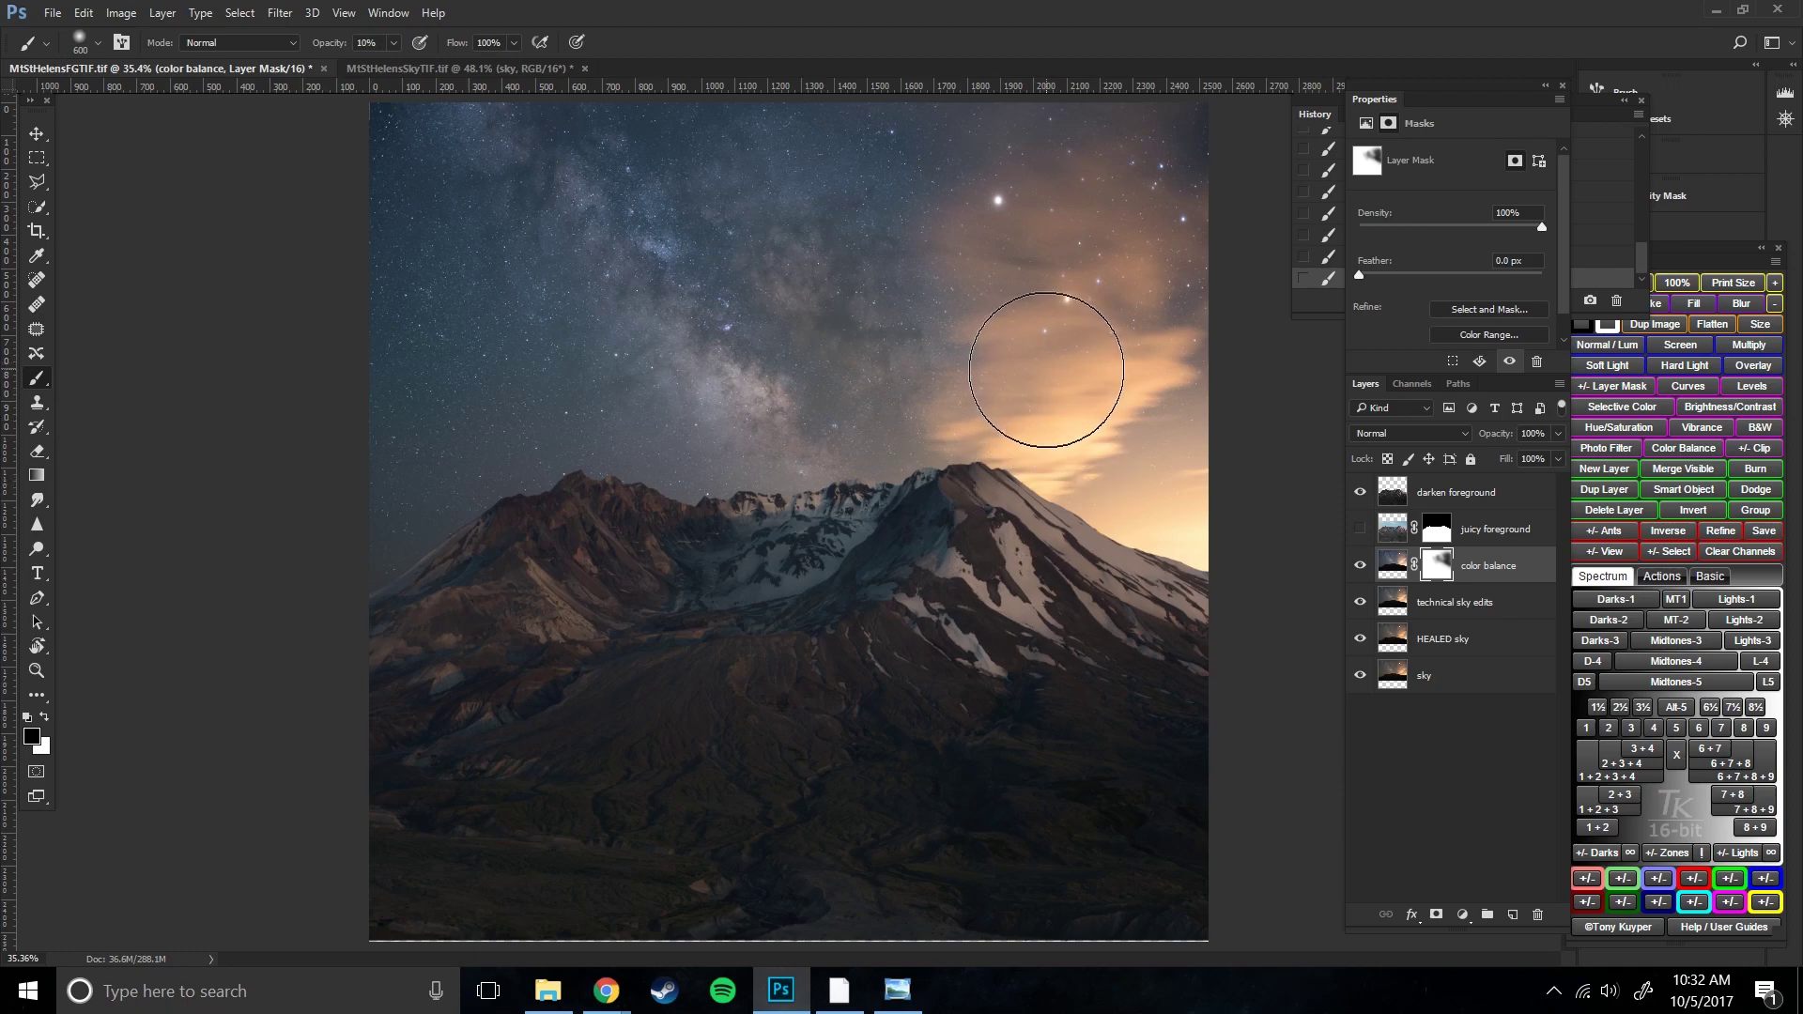
- Reduce the brush to 500 px and compare the sky with and without the color balance layer and its mask
{"action": "key", "text": "bracketleft"}
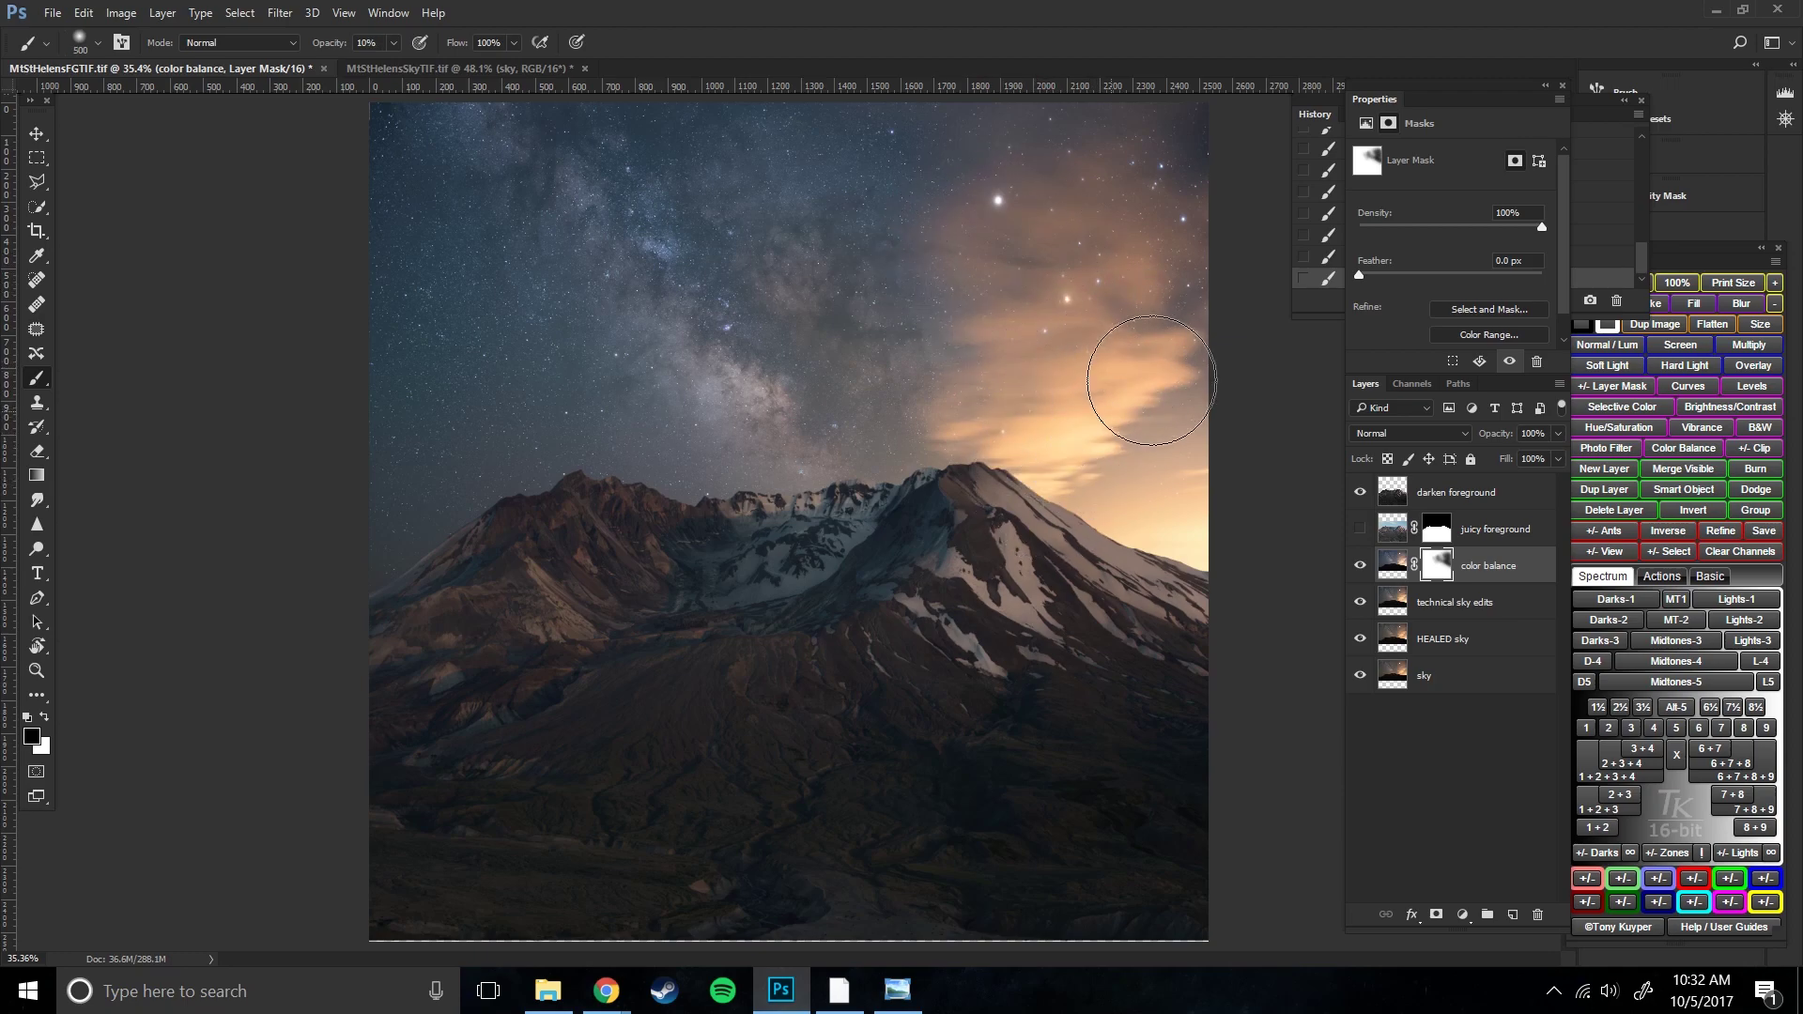
{"action": "left_click", "coordinate": [1361, 568]}
{"action": "left_click", "coordinate": [1371, 568]}
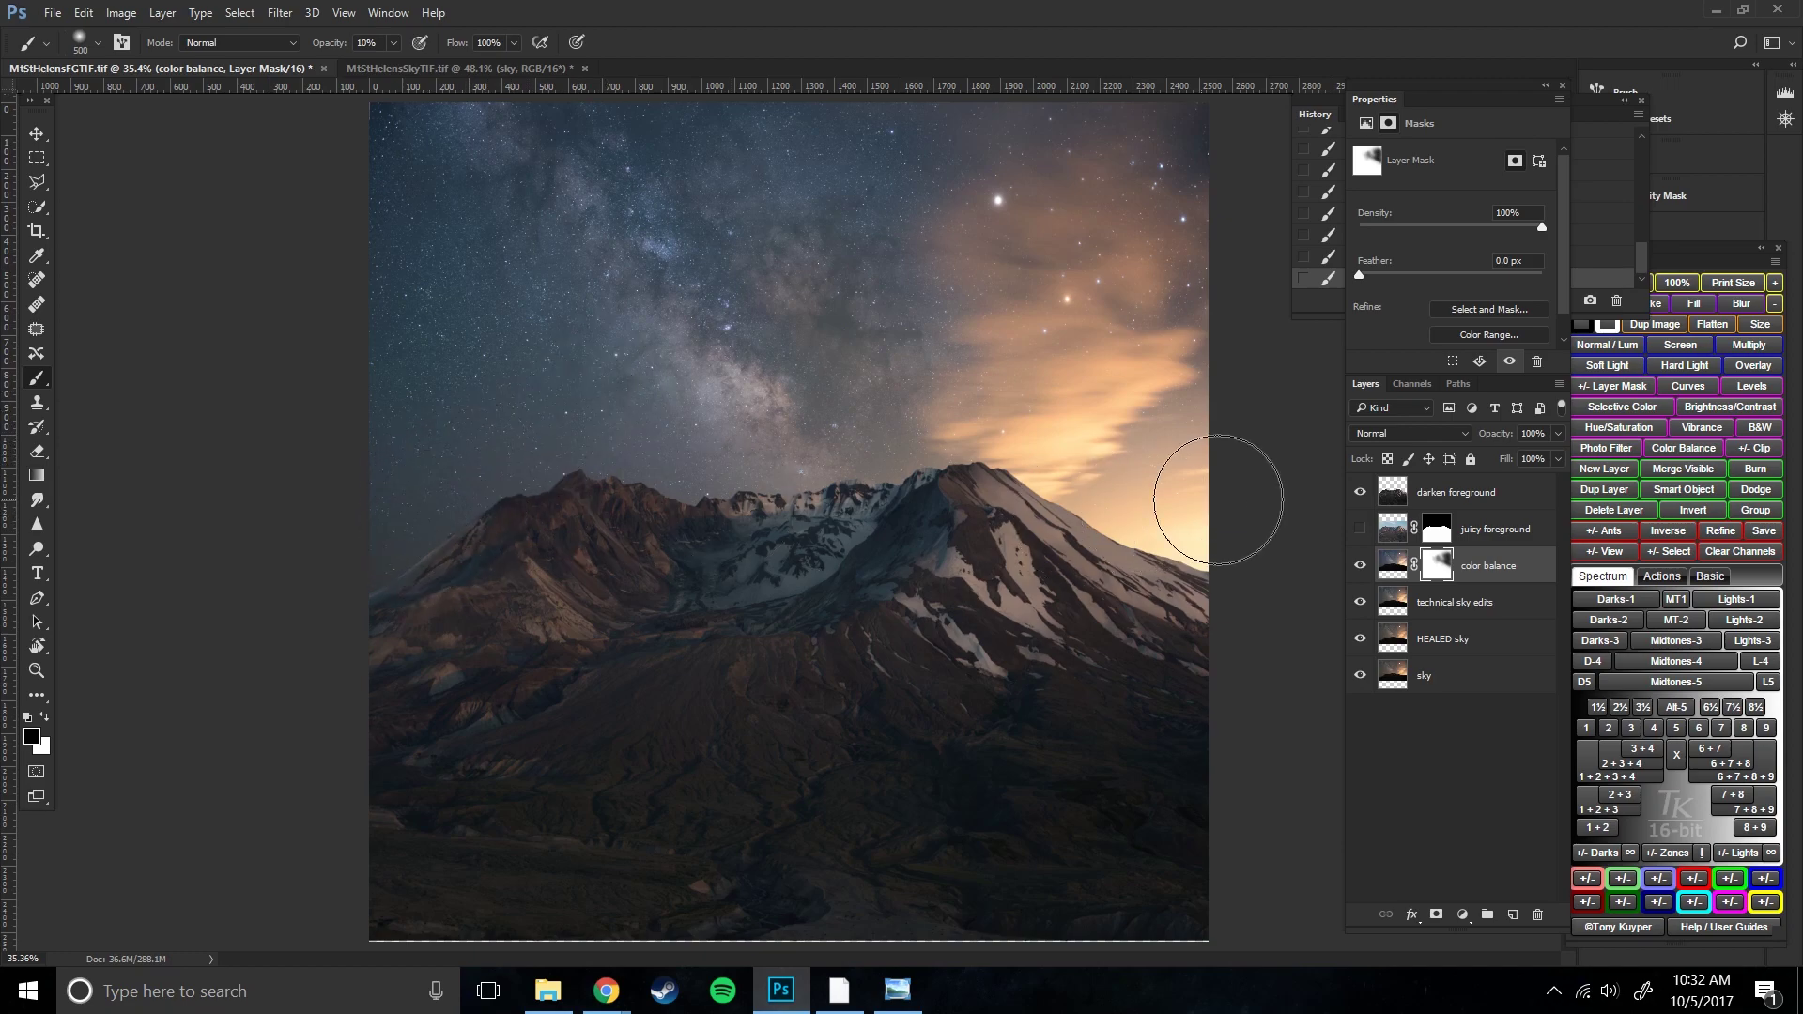
{"action": "left_click", "coordinate": [1447, 570], "text": "shift"}
{"action": "left_click", "coordinate": [1451, 571], "text": "shift"}
{"action": "left_click", "coordinate": [1444, 562], "text": "shift"}
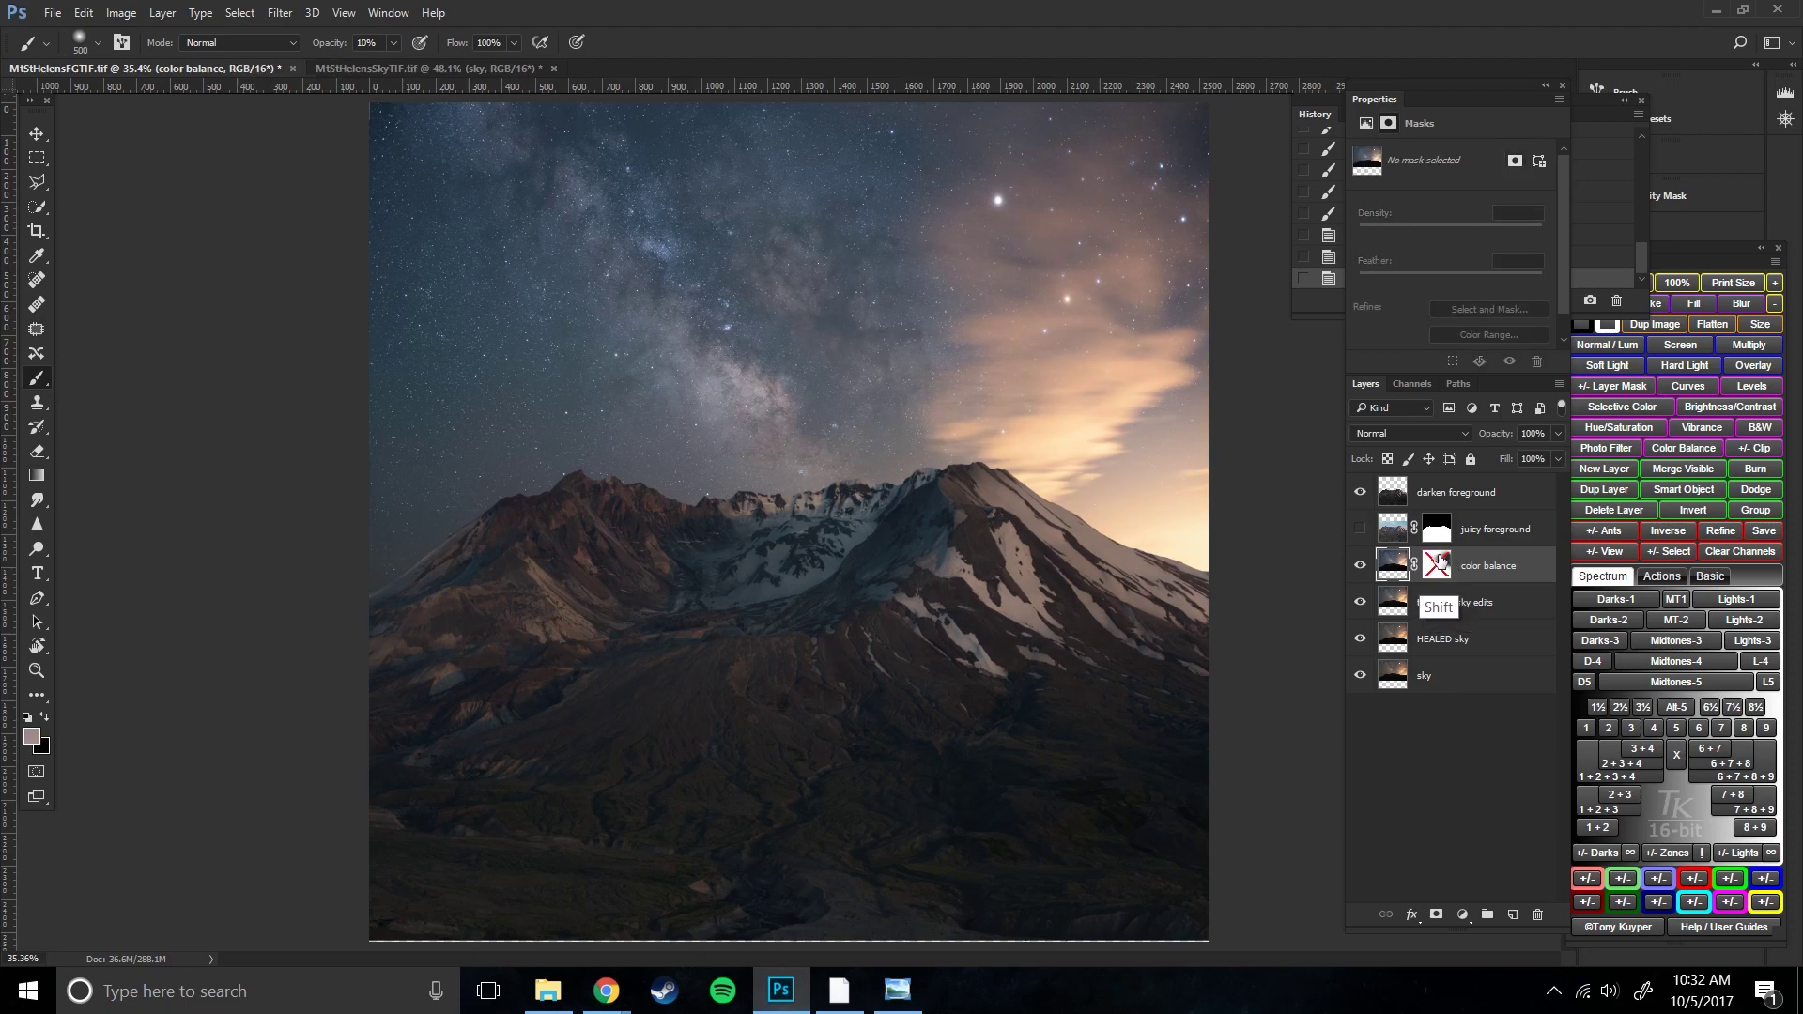
{"action": "left_click", "coordinate": [1438, 563], "text": "shift"}
{"action": "left_click", "coordinate": [1438, 564], "text": "shift"}
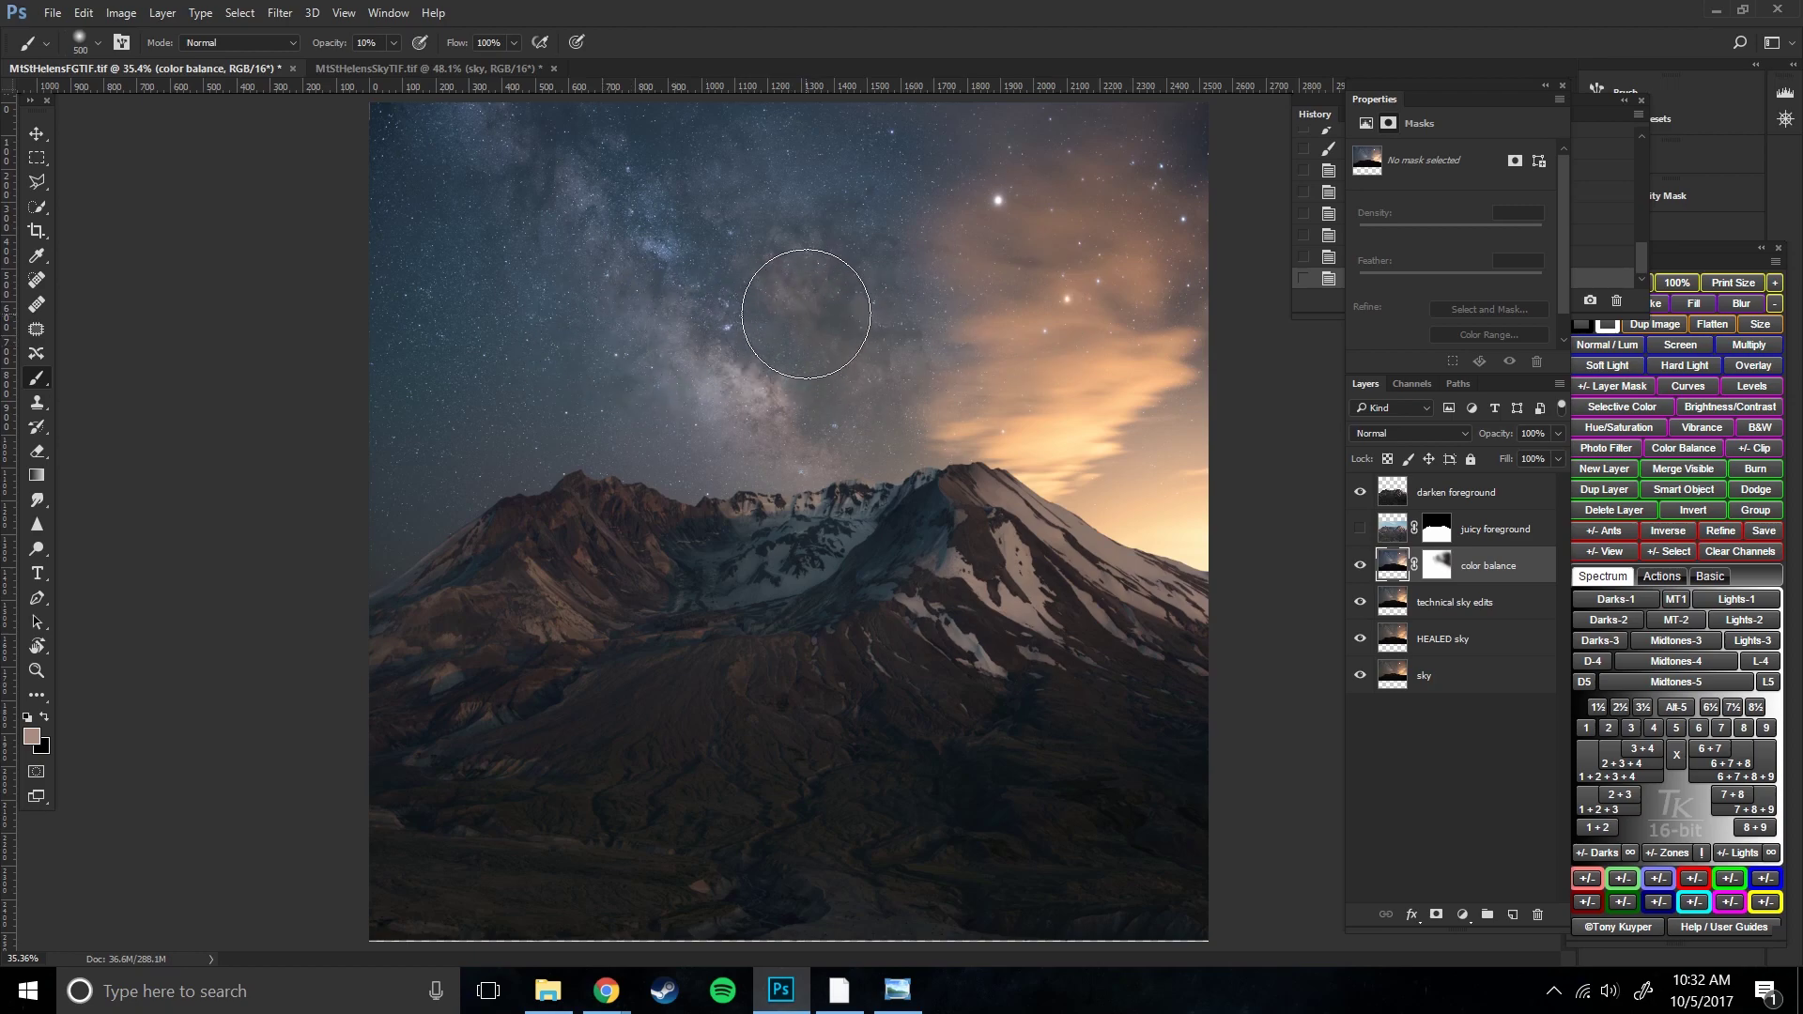
- Paint white at 10% opacity on the color balance mask over the dark sky between the Milky Way and the clouds
{"action": "left_click", "coordinate": [1451, 565]}
{"action": "key", "text": "d"}
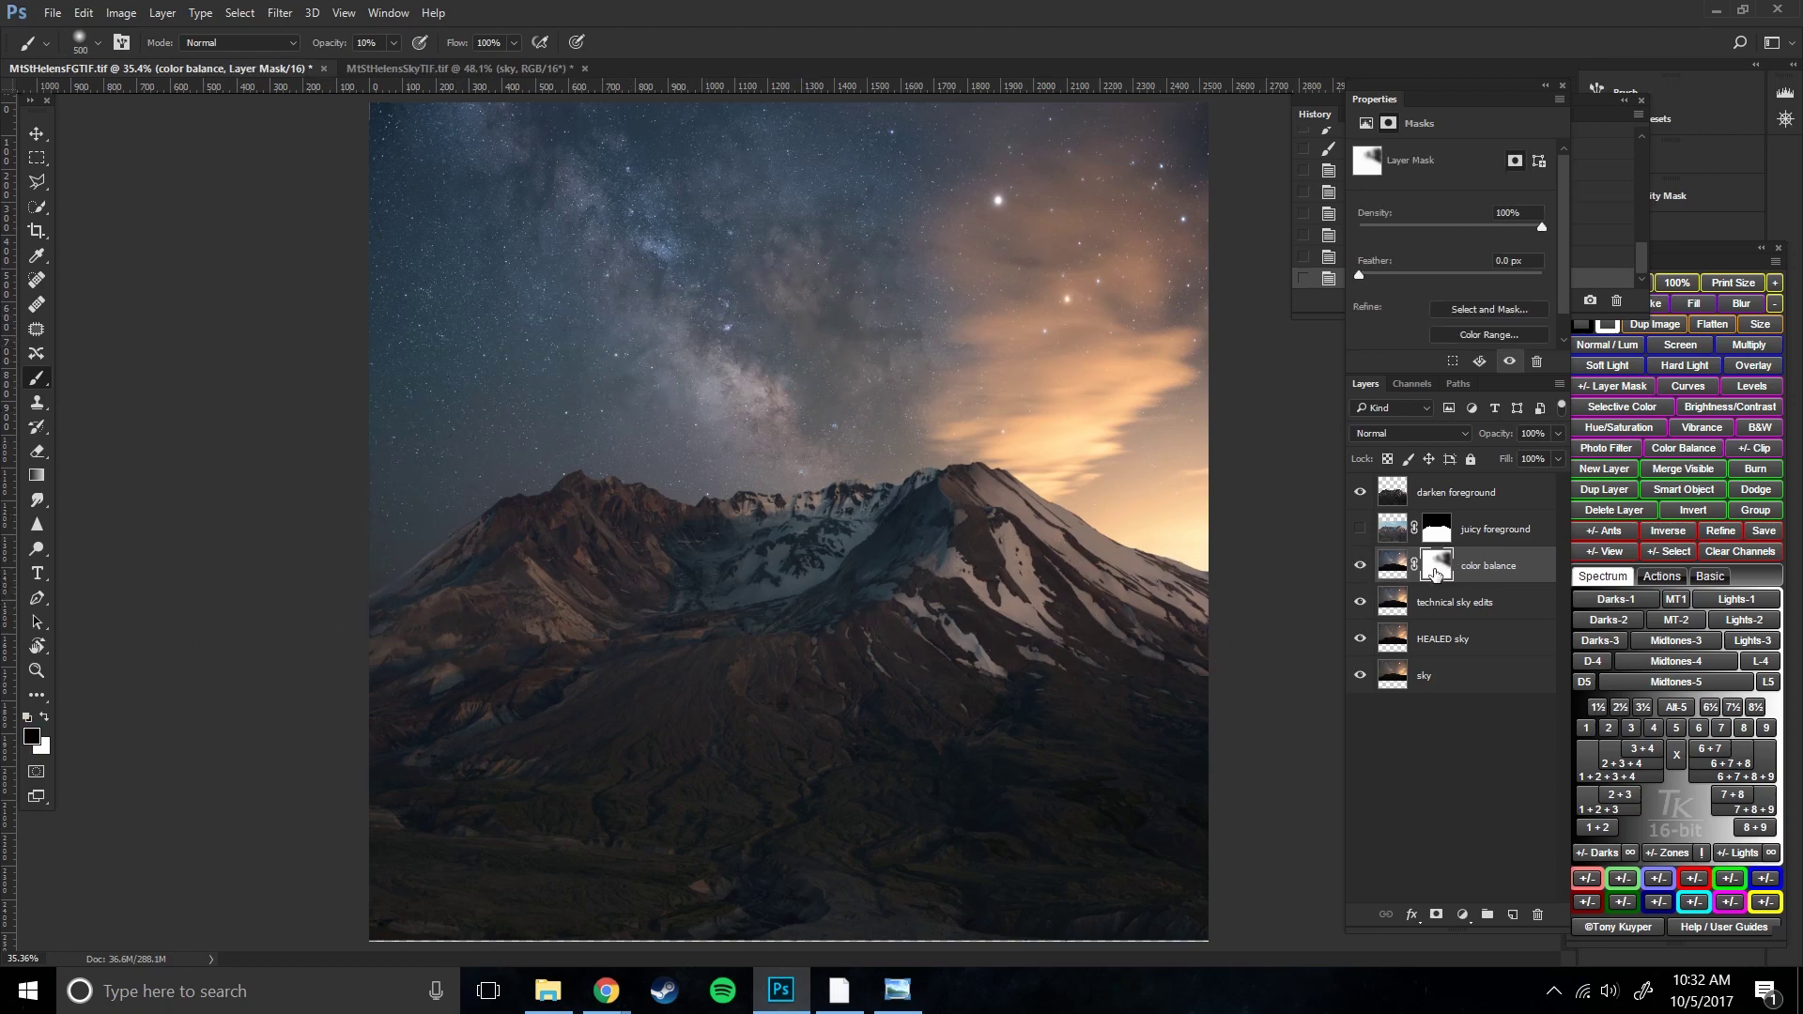
{"action": "left_click", "coordinate": [43, 715]}
{"action": "mouse_move", "coordinate": [842, 266]}
{"action": "left_mouse_down"}
{"action": "mouse_move", "coordinate": [849, 328]}
{"action": "mouse_move", "coordinate": [807, 271]}
{"action": "mouse_move", "coordinate": [861, 362]}
{"action": "mouse_move", "coordinate": [829, 342]}
{"action": "mouse_move", "coordinate": [808, 362]}
{"action": "mouse_move", "coordinate": [773, 256]}
{"action": "mouse_move", "coordinate": [844, 329]}
{"action": "mouse_move", "coordinate": [808, 306]}
{"action": "left_mouse_up"}
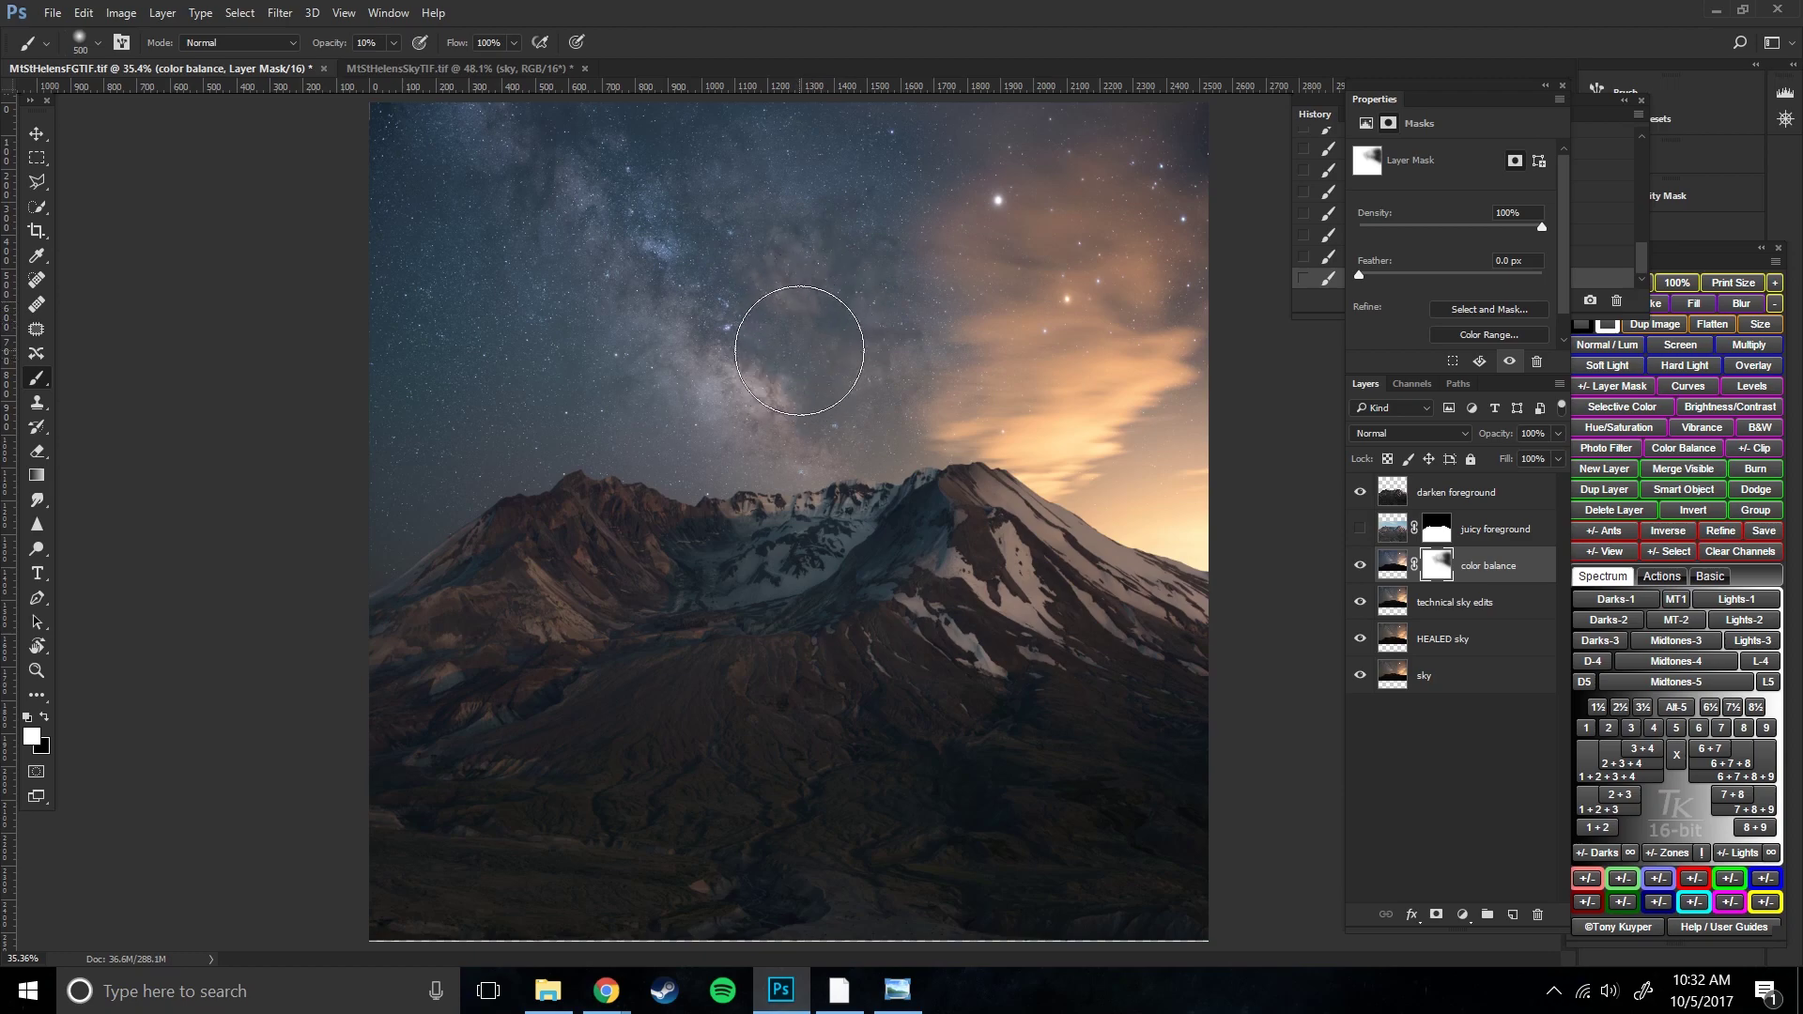
- Compare the repainted sky by toggling the color balance layer's visibility and disabling and enabling its mask
{"action": "left_click", "coordinate": [1360, 565]}
{"action": "left_click", "coordinate": [1360, 564]}
{"action": "left_click", "coordinate": [1437, 568], "text": "shift"}
{"action": "left_click", "coordinate": [1438, 572], "text": "shift"}
{"action": "left_click", "coordinate": [1440, 575], "text": "shift"}
{"action": "left_click", "coordinate": [1439, 575], "text": "shift"}
- Add another 10% white stroke on the mask beside the Milky Way core and check the layer's effect
{"action": "mouse_move", "coordinate": [805, 402]}
{"action": "left_mouse_down"}
{"action": "mouse_move", "coordinate": [751, 404]}
{"action": "mouse_move", "coordinate": [839, 338]}
{"action": "left_mouse_up"}
{"action": "left_click", "coordinate": [1359, 564]}
{"action": "left_click", "coordinate": [1358, 565]}
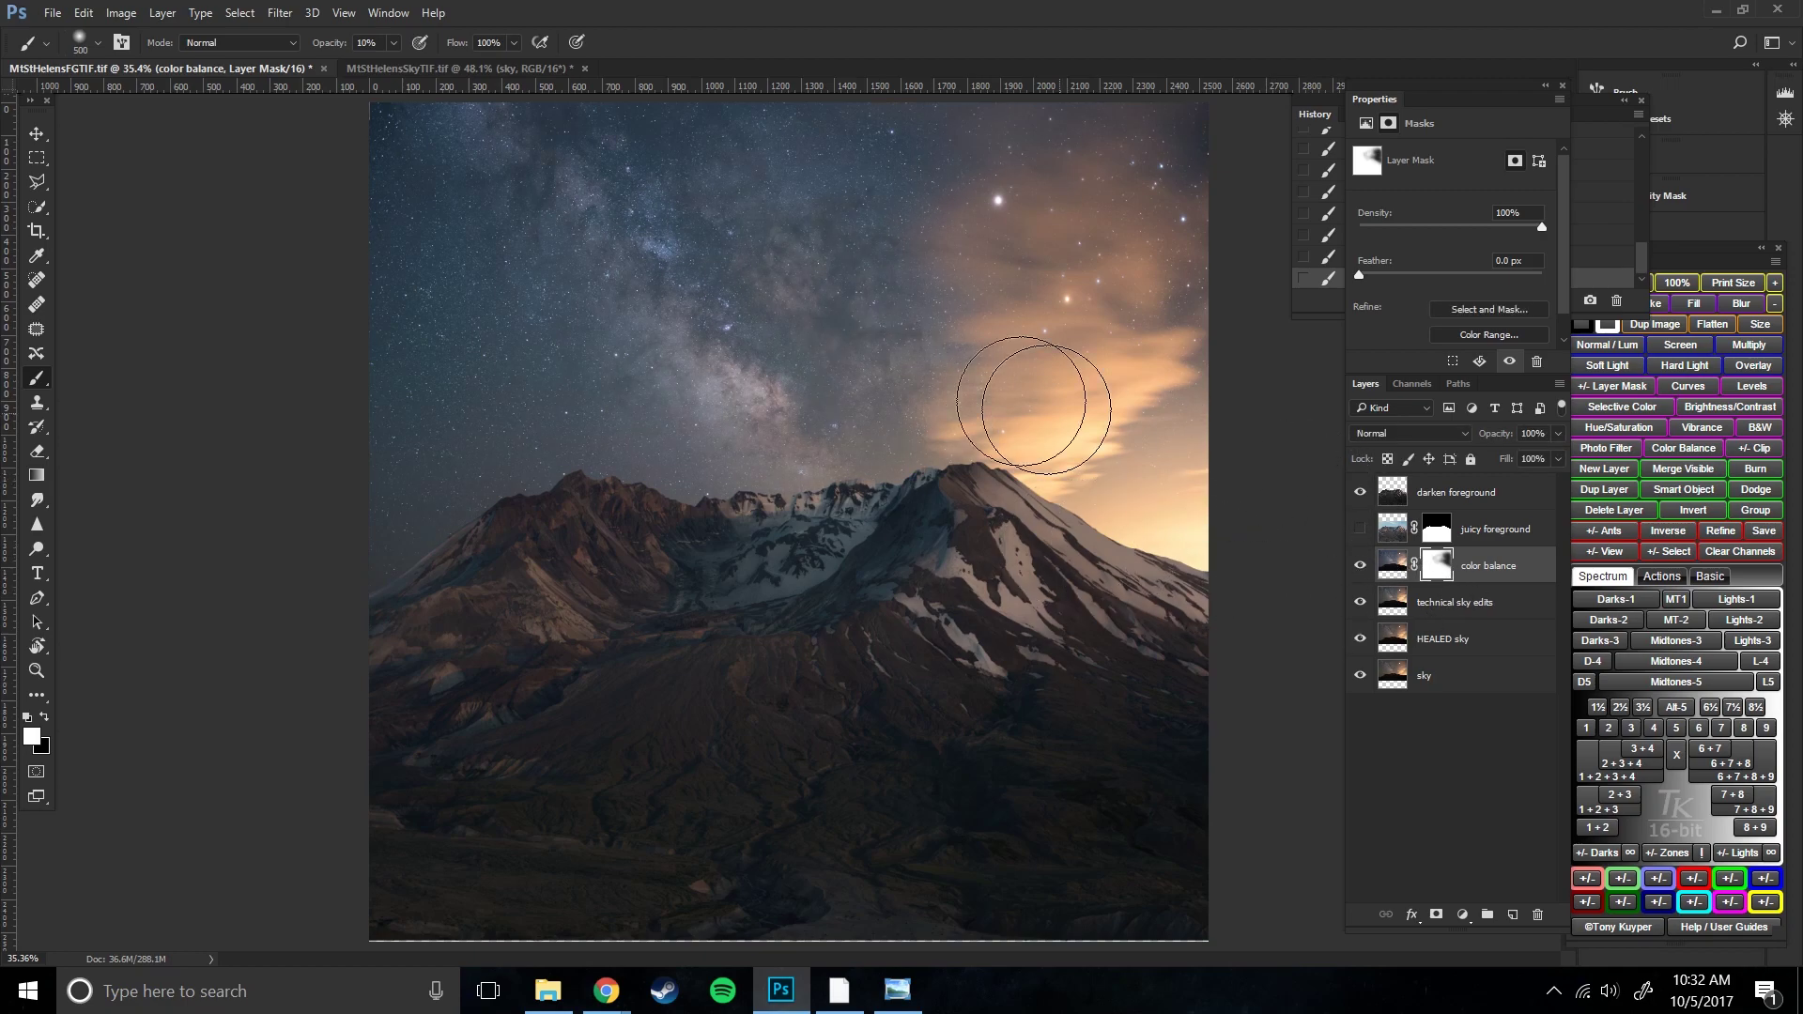
{"action": "left_click", "coordinate": [1393, 565]}
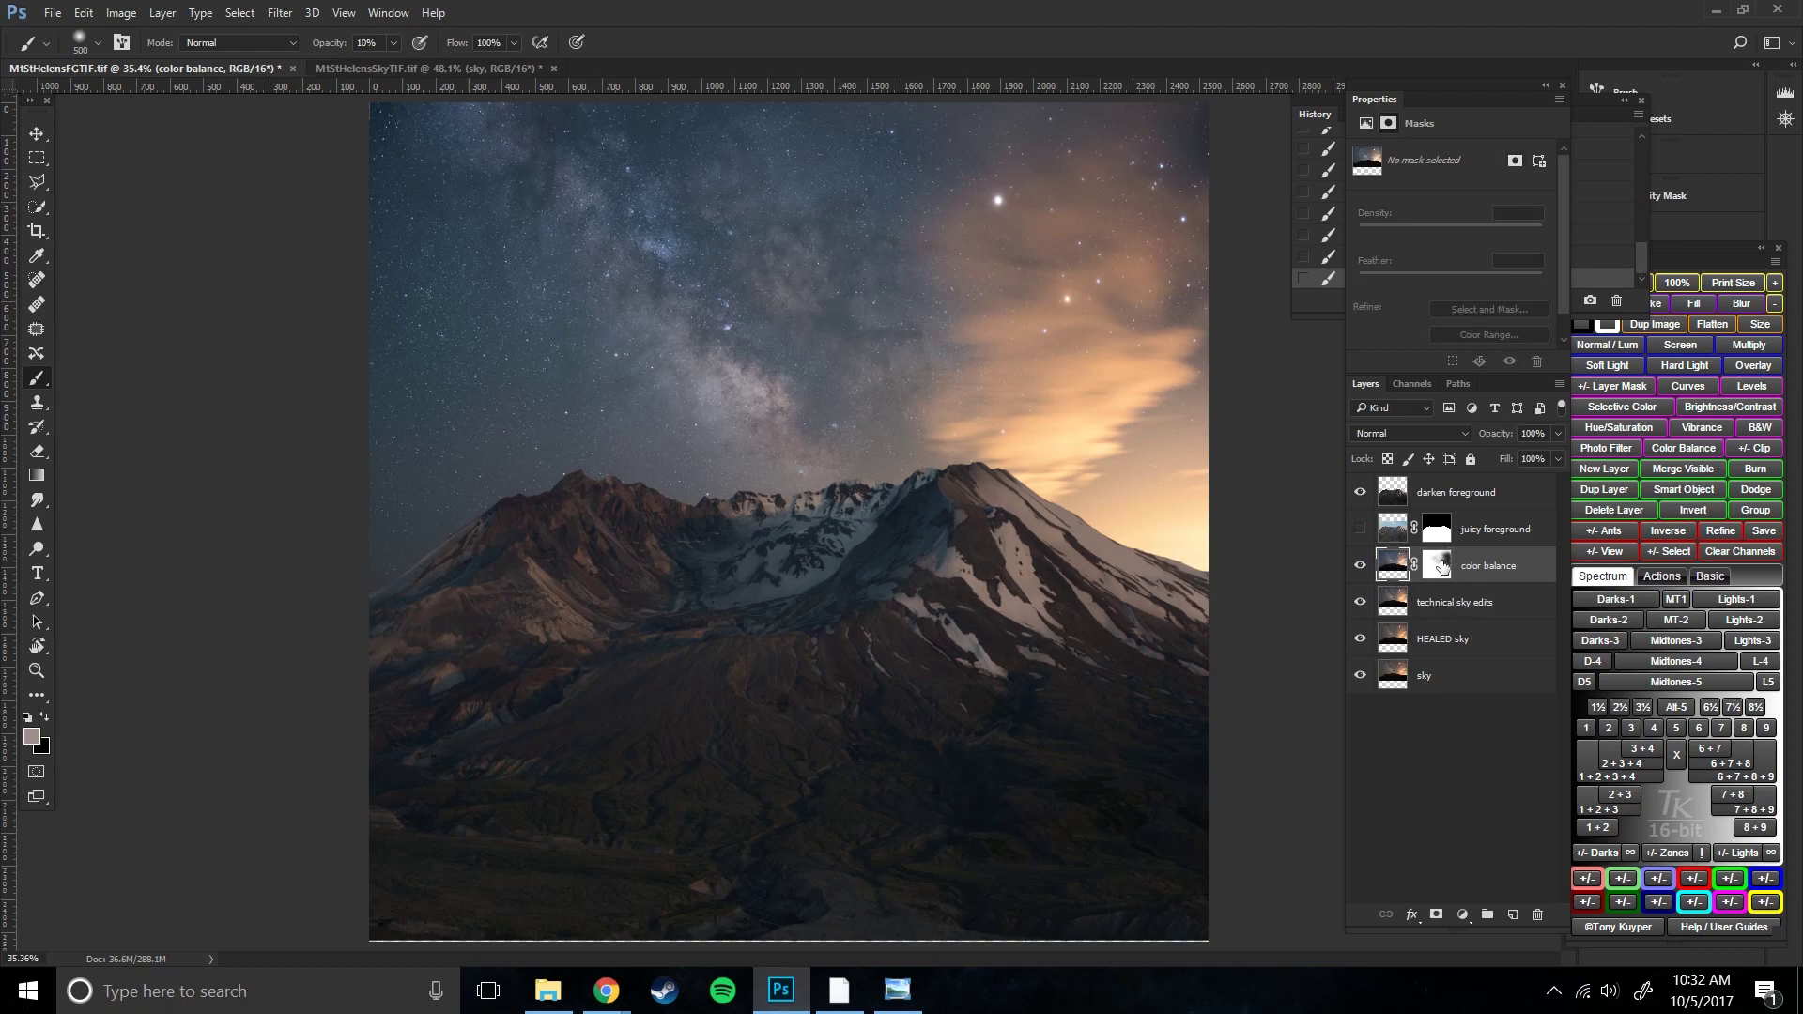
{"action": "left_click", "coordinate": [1442, 564]}
{"action": "key", "text": "ctrl+2"}
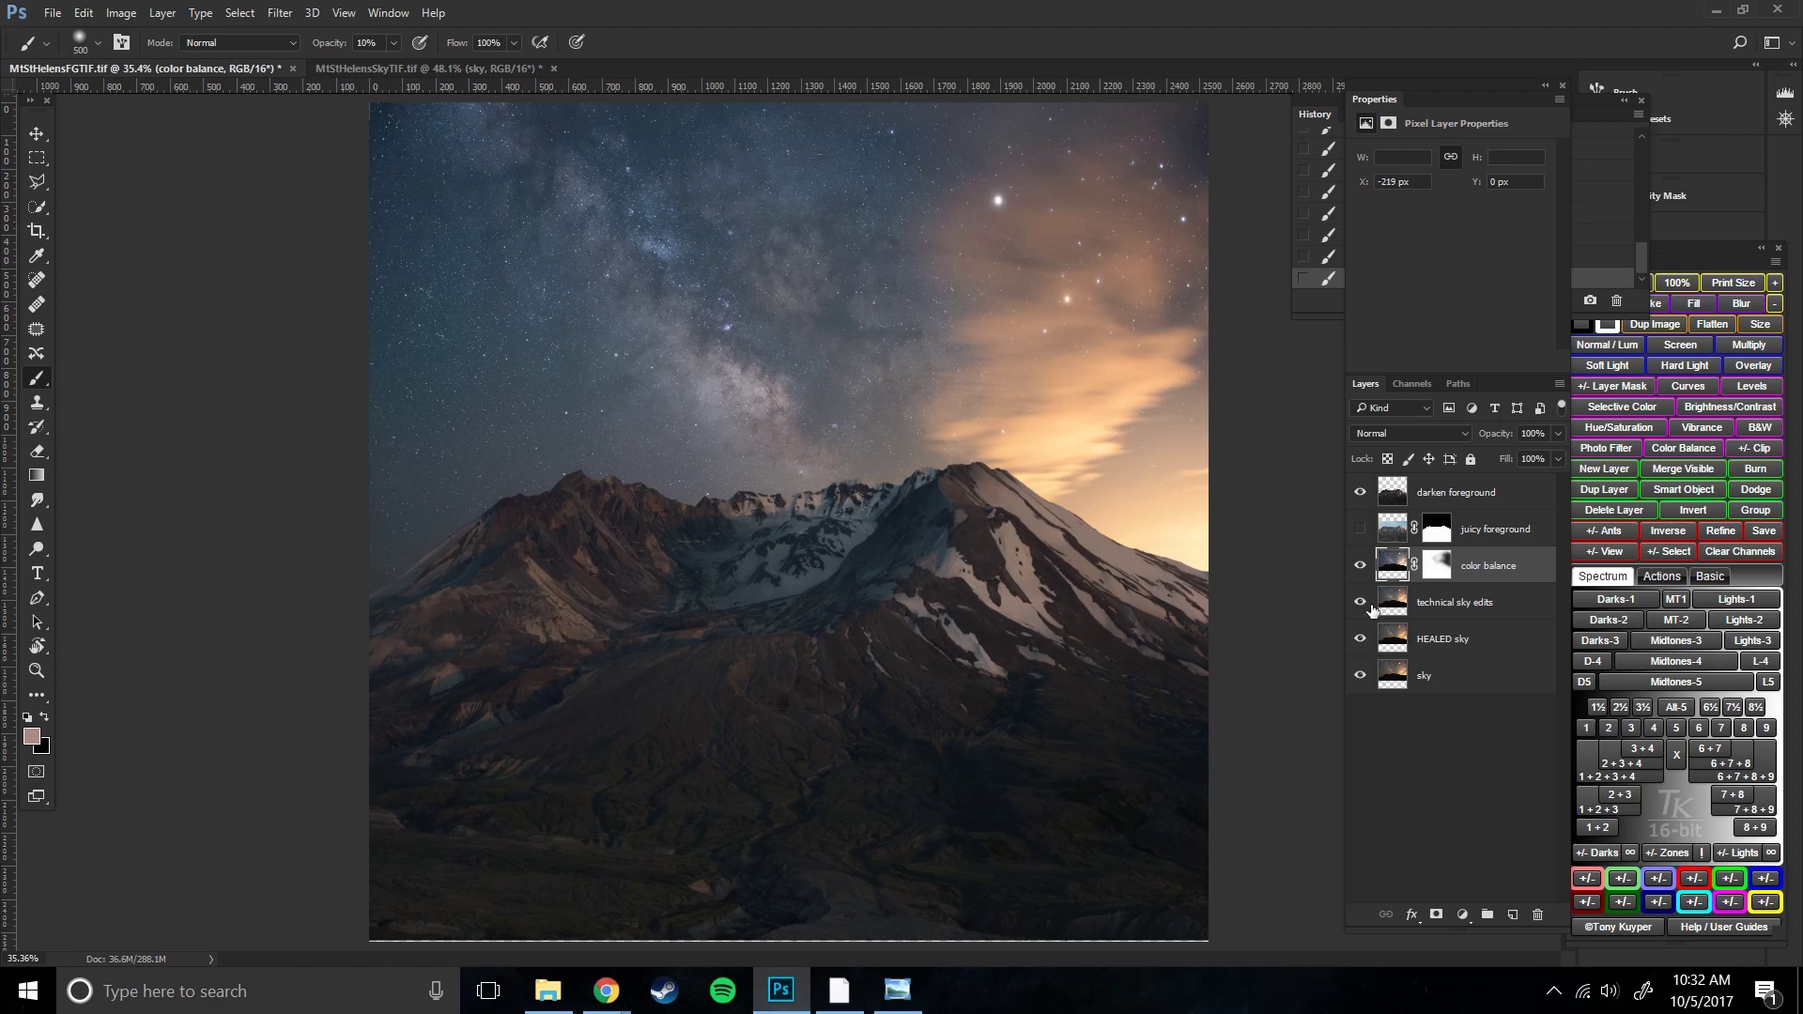
{"action": "left_click", "coordinate": [1465, 607]}
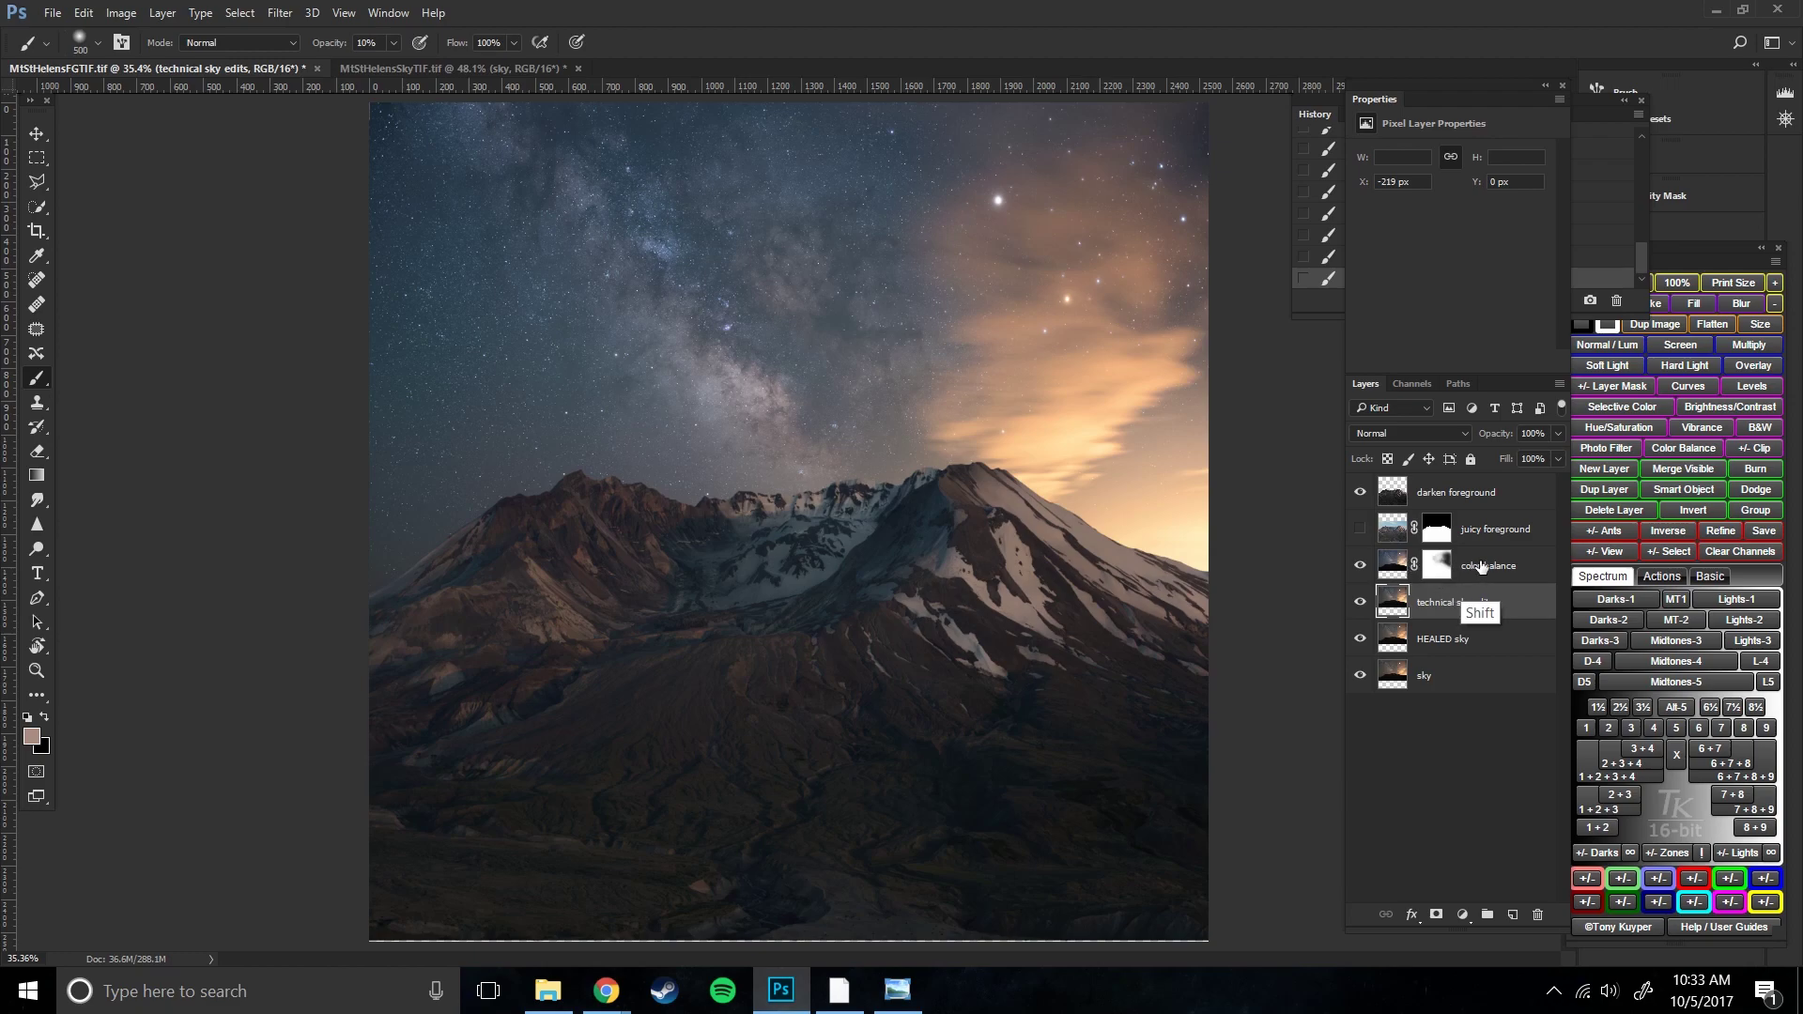
{"action": "left_click", "coordinate": [1486, 569], "text": "shift"}
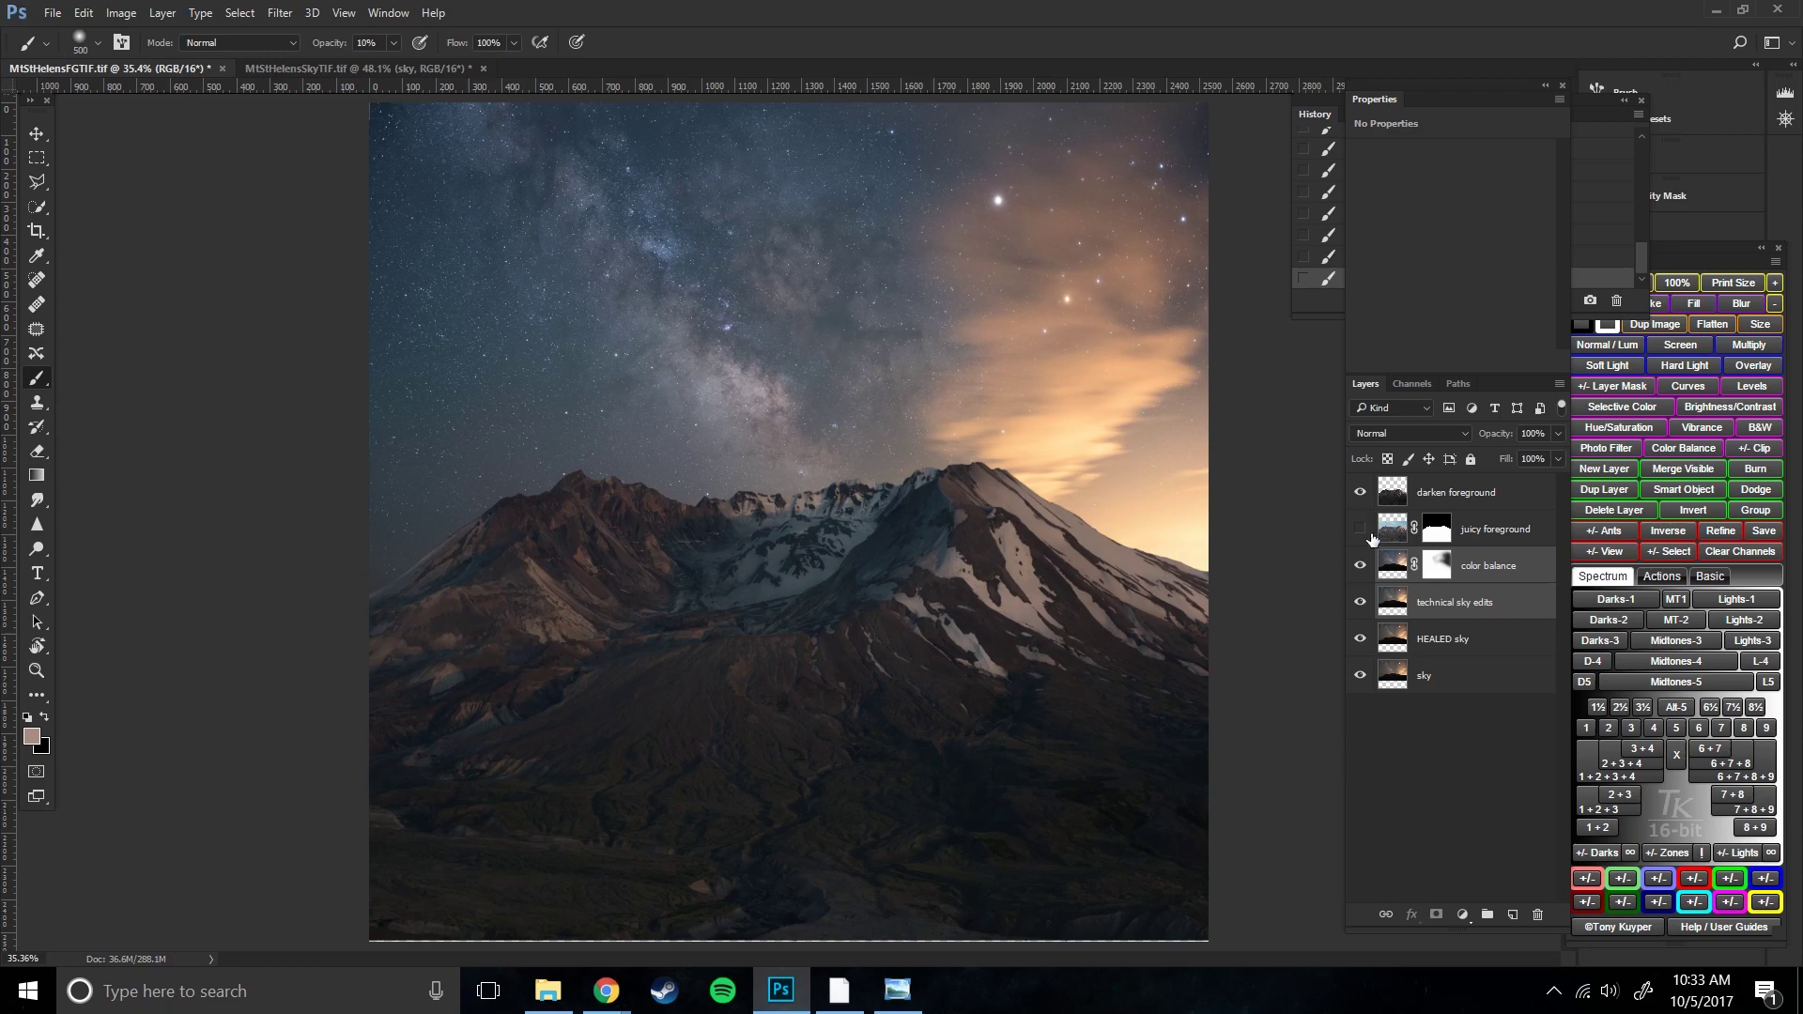
{"action": "left_click", "coordinate": [165, 14]}
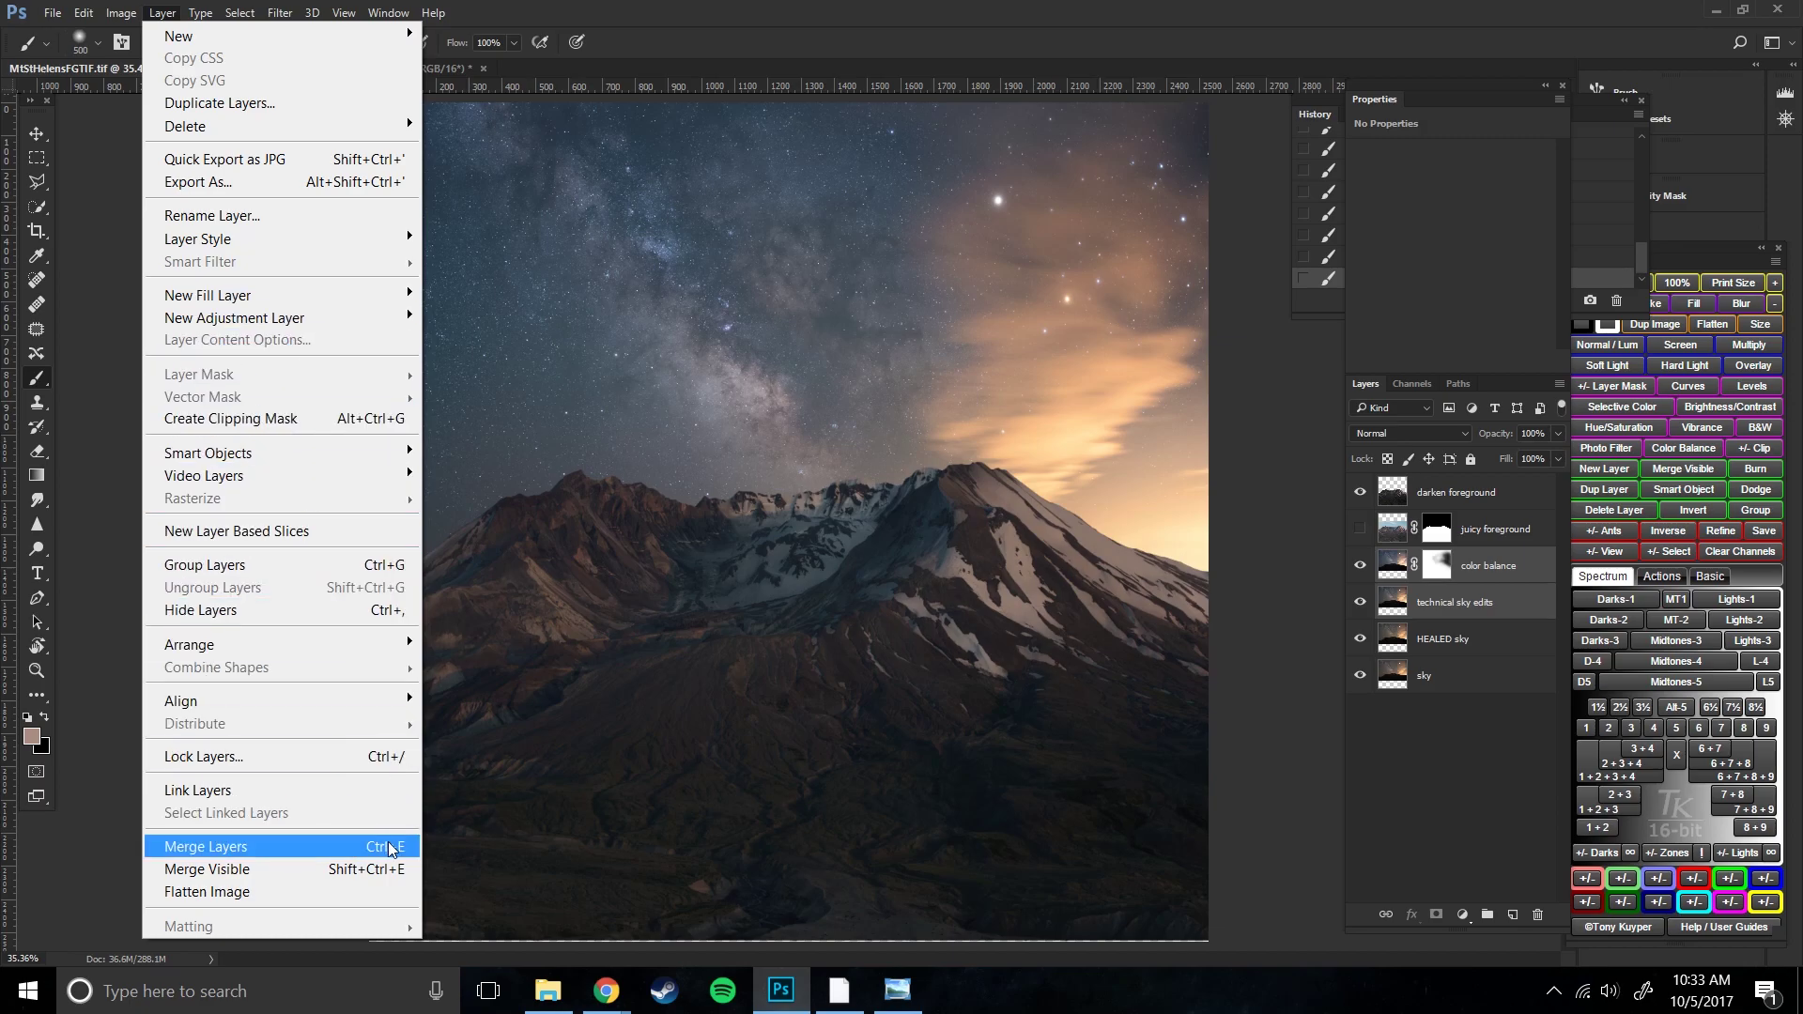
{"action": "left_click", "coordinate": [1393, 564]}
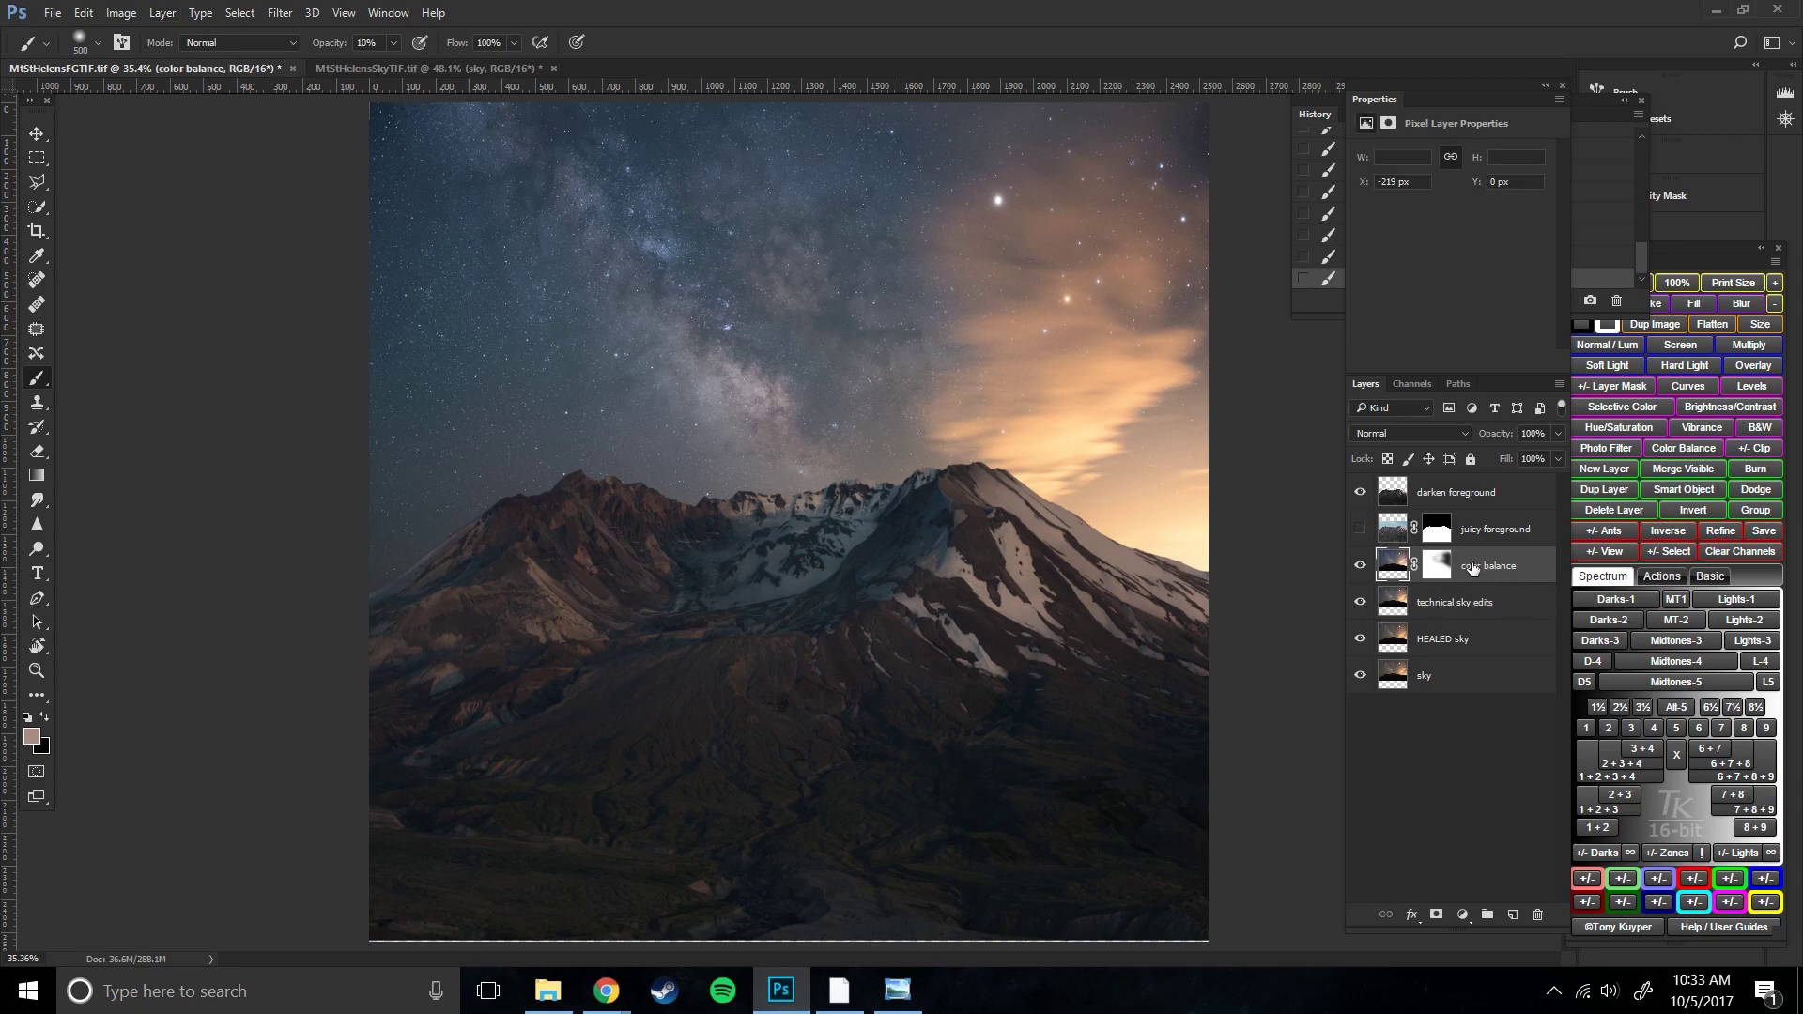
{"action": "left_click", "coordinate": [1435, 566]}
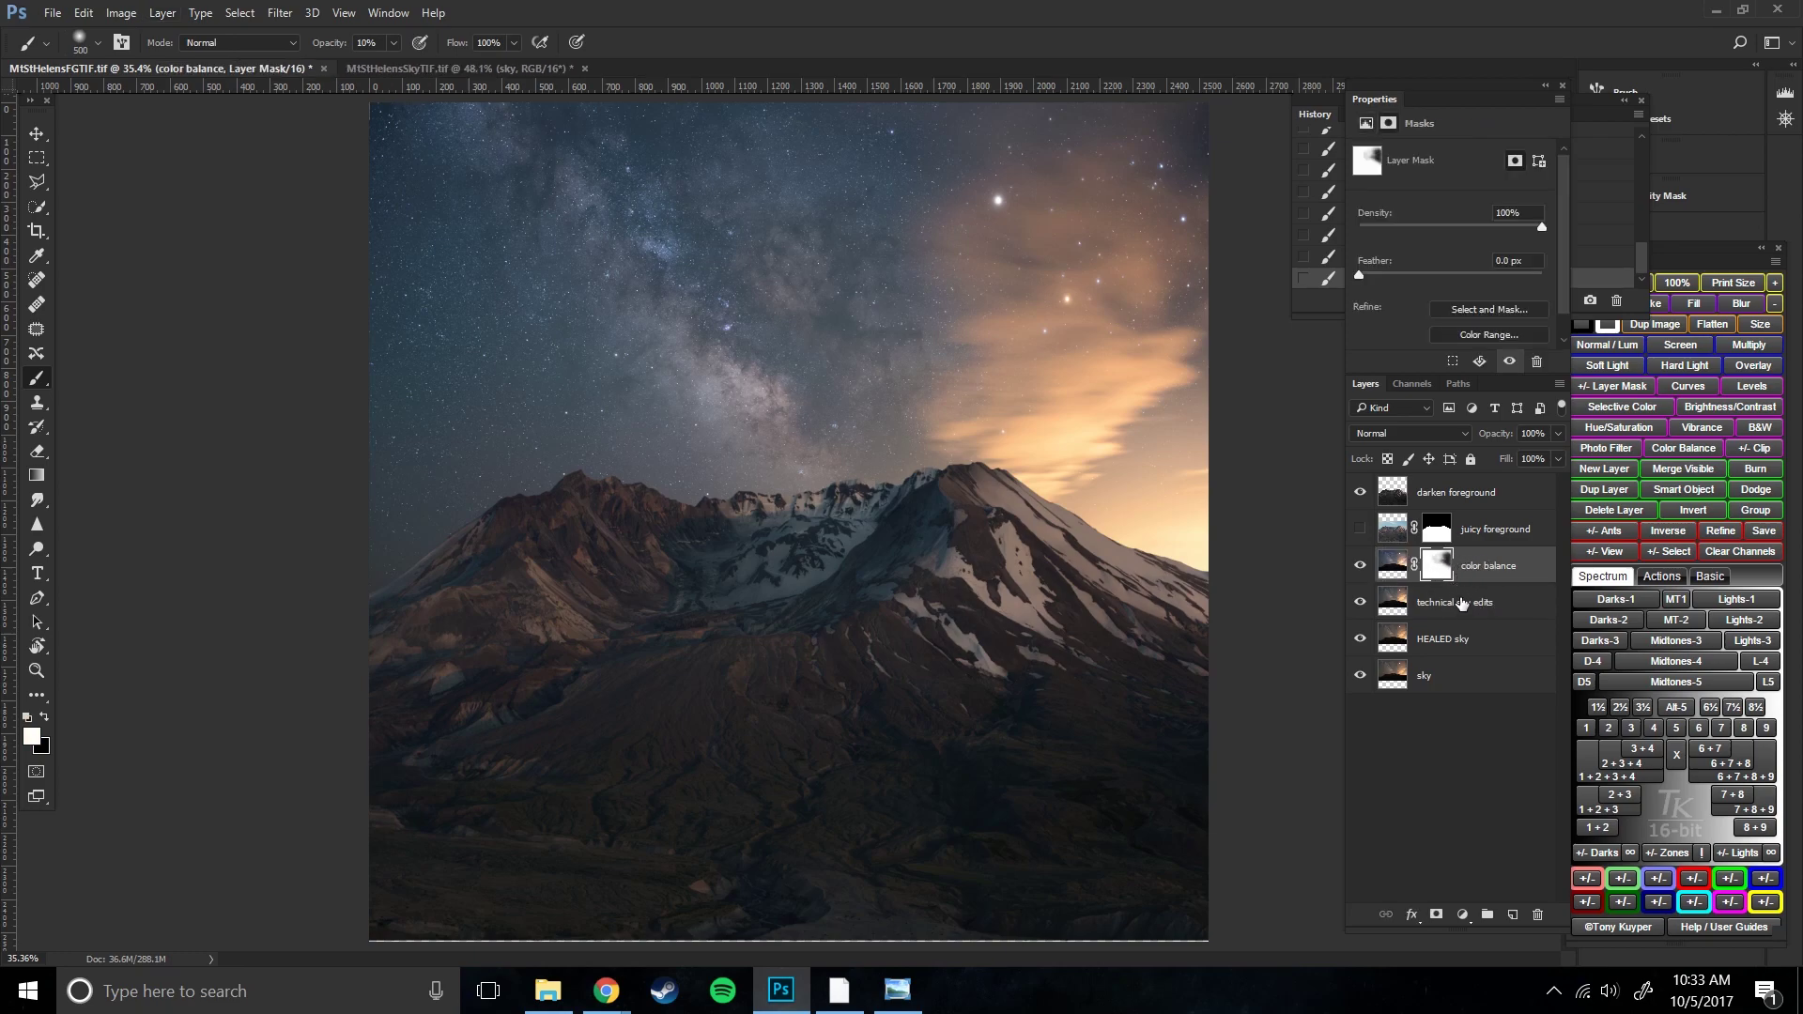
- Duplicate the technical sky edits layer within the same document under the name asdfgasd
{"action": "left_click", "coordinate": [1462, 603]}
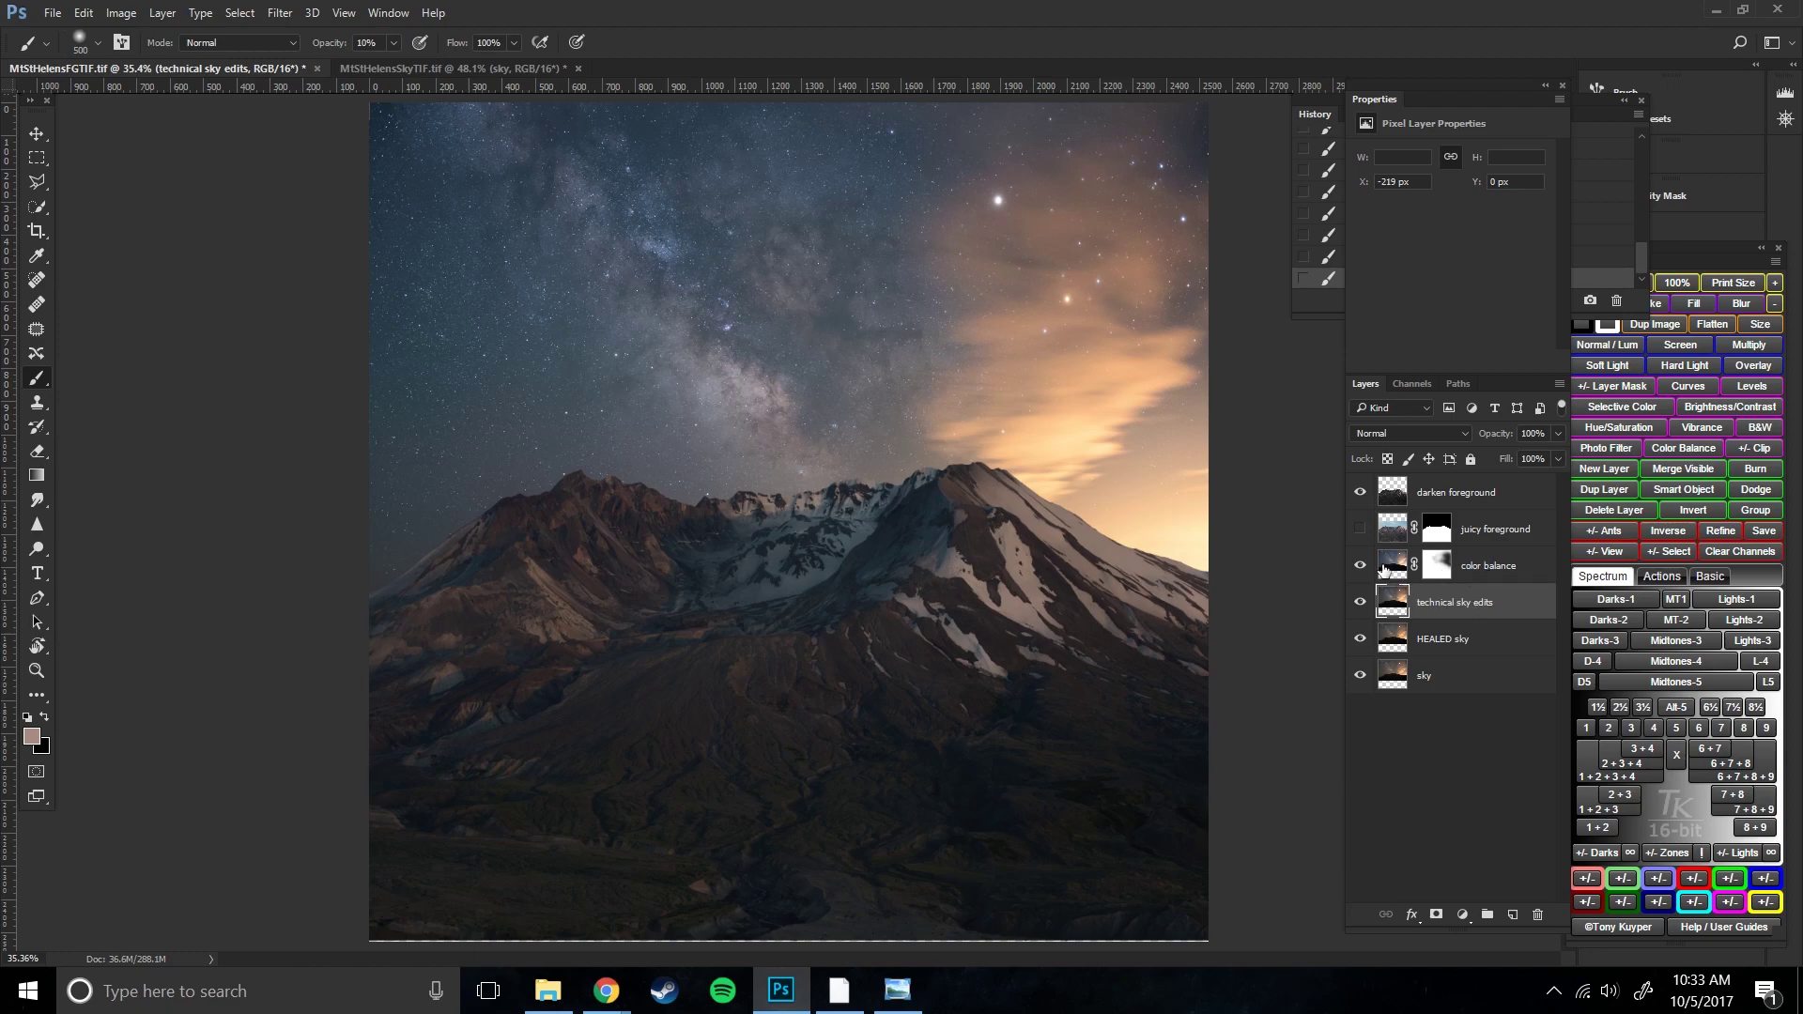
{"action": "right_click", "coordinate": [1462, 604]}
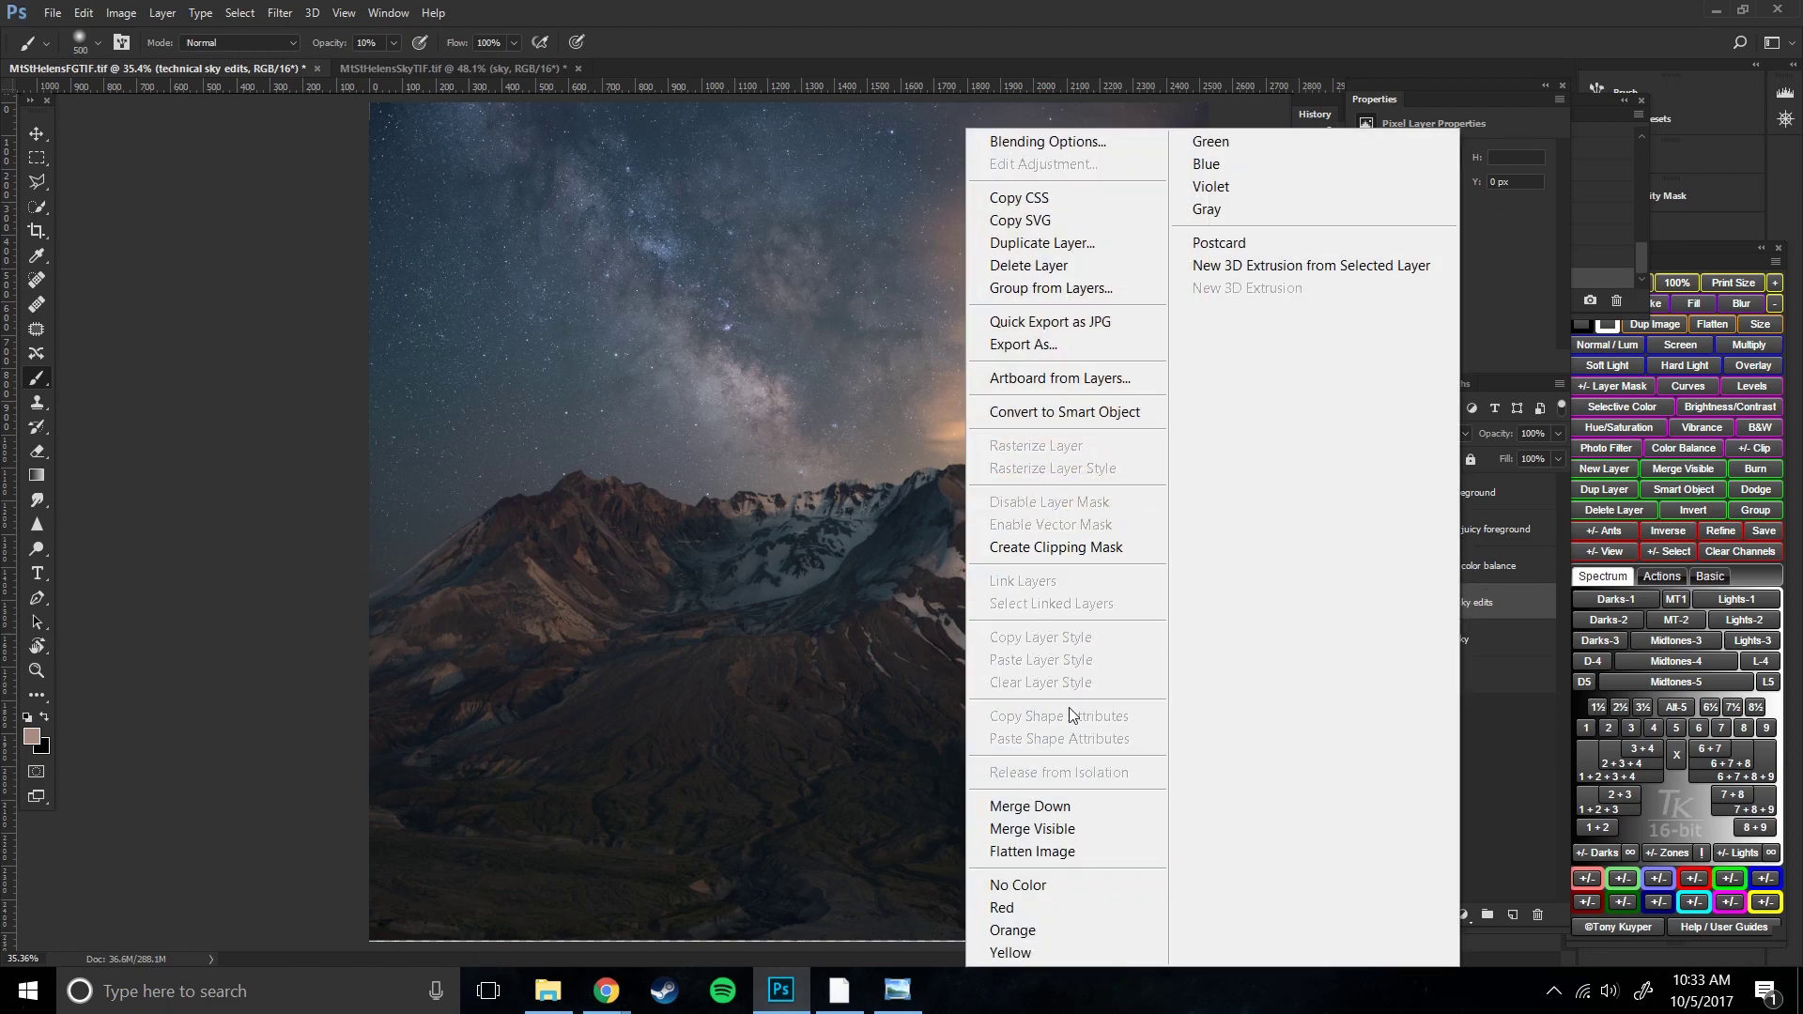
{"action": "left_click", "coordinate": [1069, 245]}
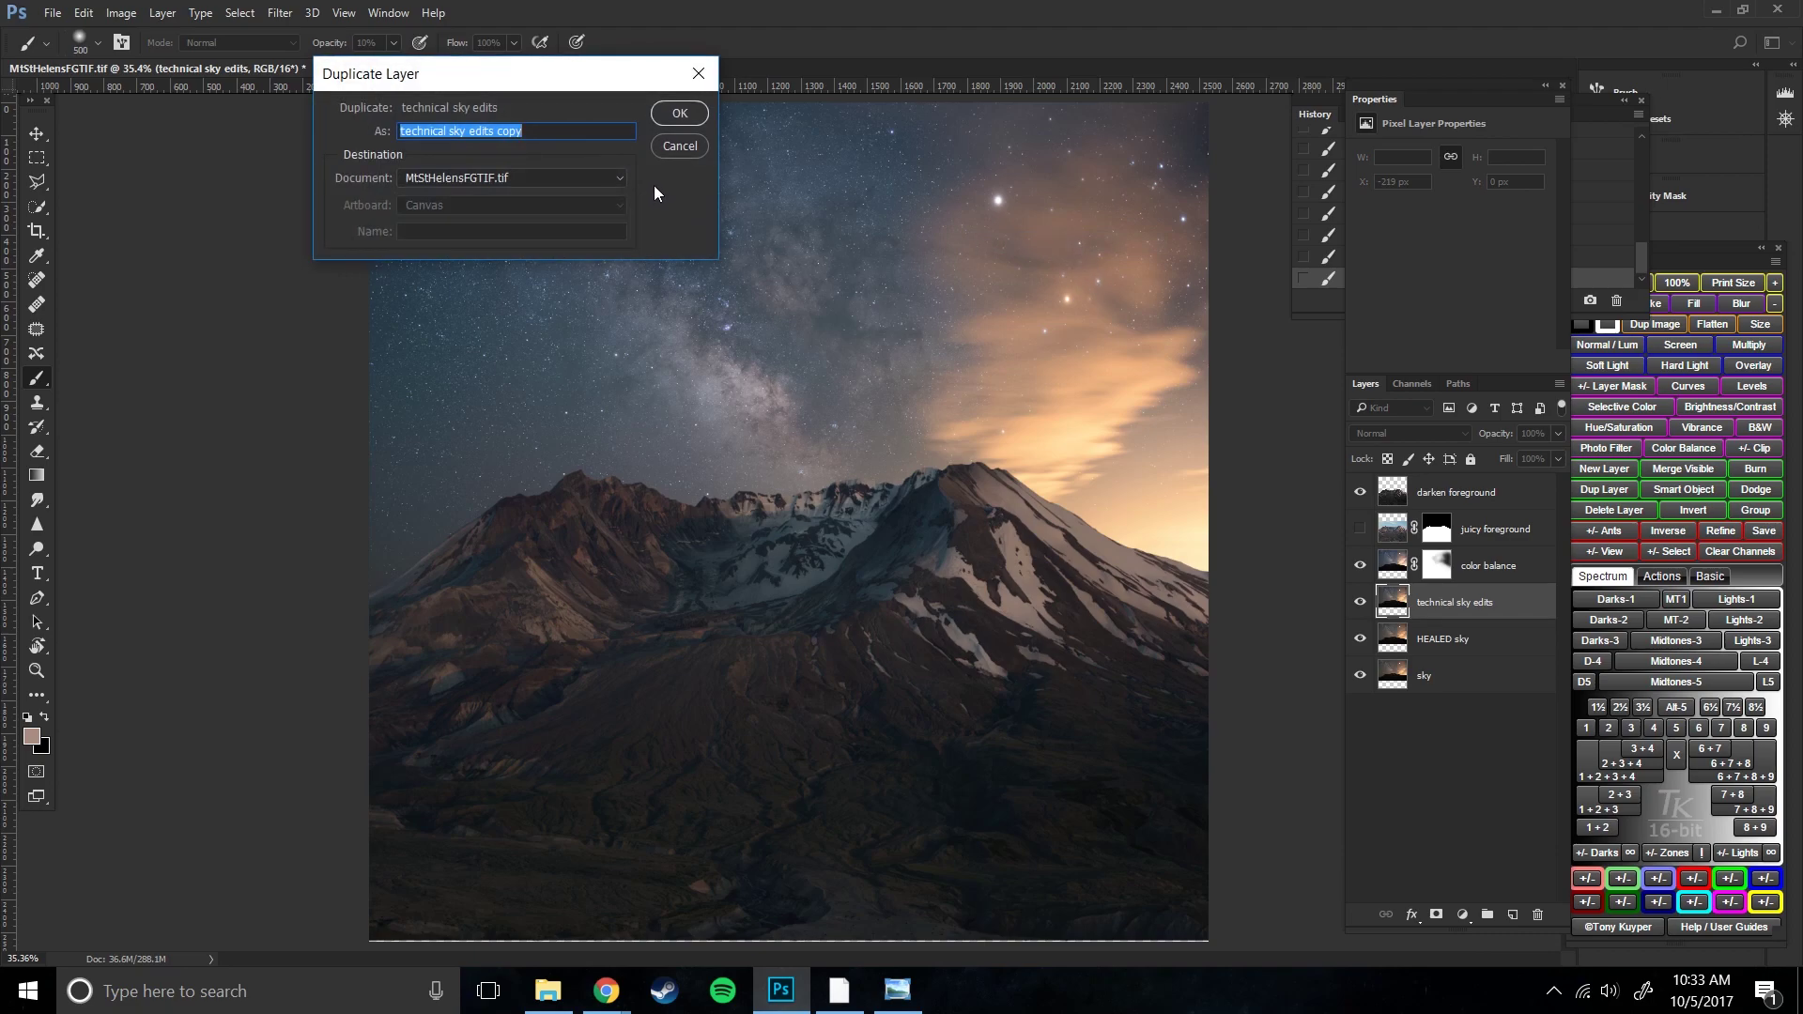
{"action": "type", "text": "asdfgasd"}
{"action": "left_click", "coordinate": [680, 114]}
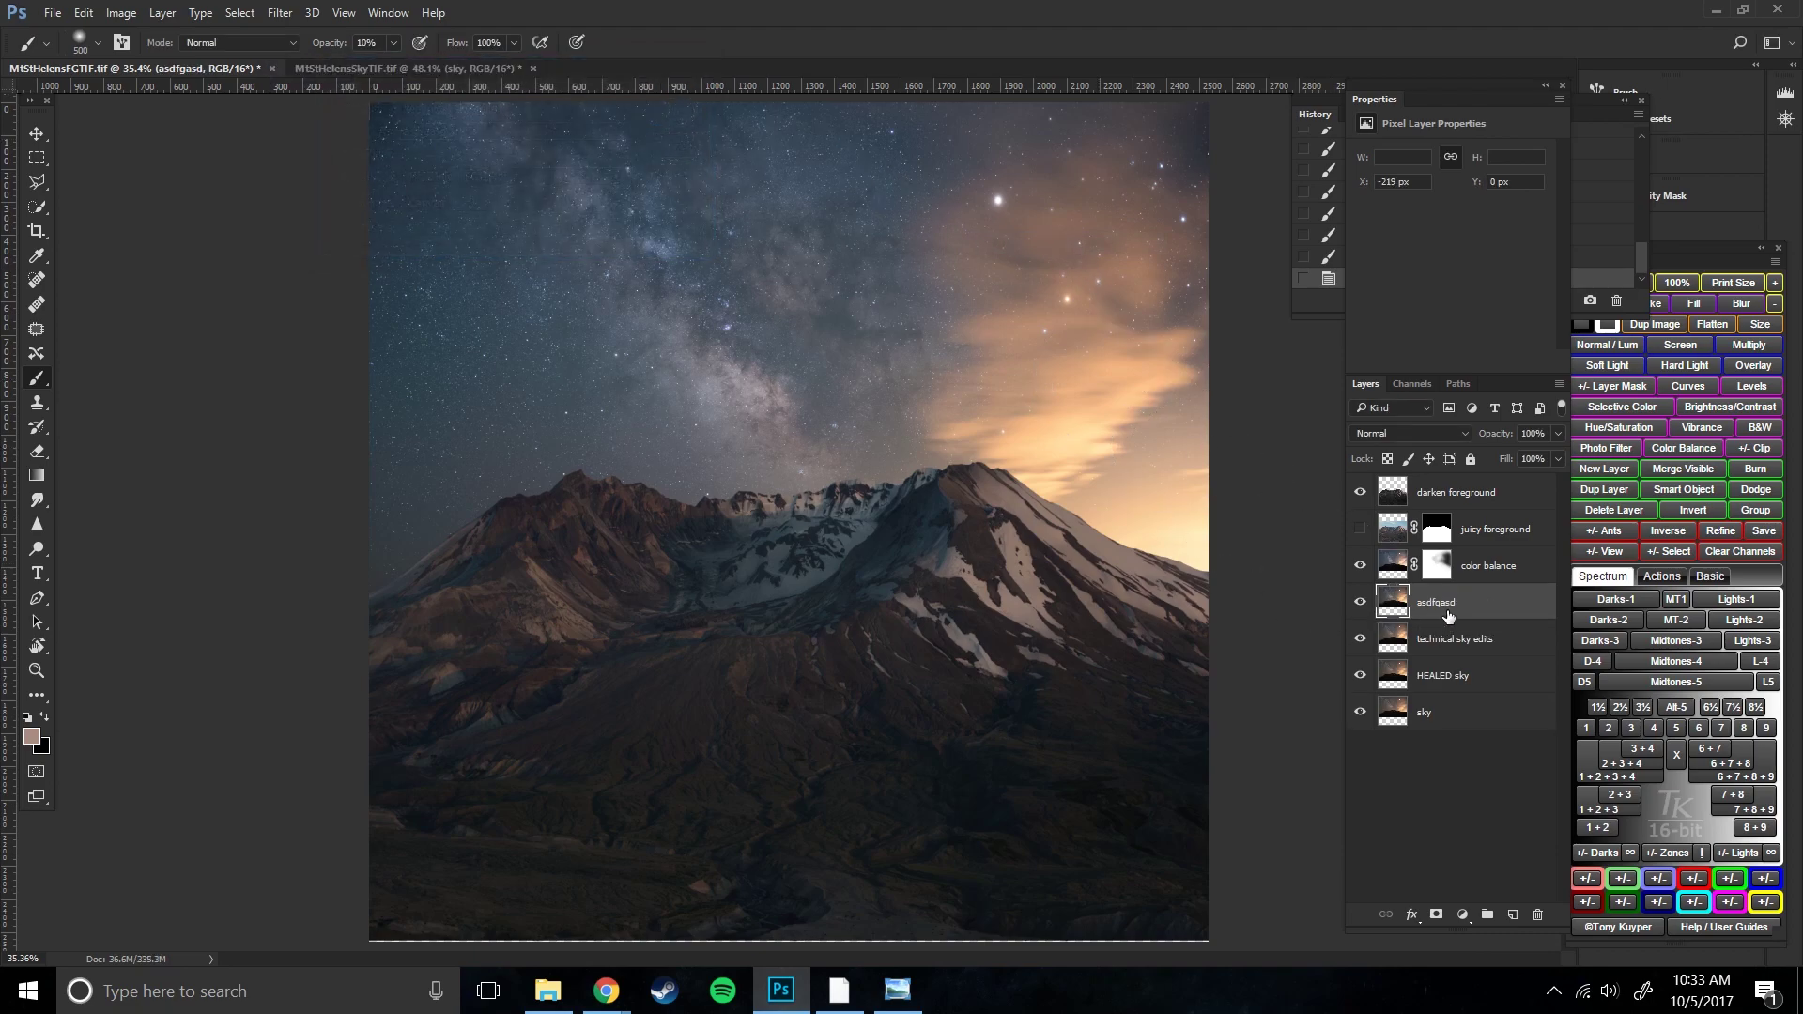
- Merge the asdfgasd copy with the masked color balance layer and compare the sky with and without the merged layer
{"action": "left_click", "coordinate": [1486, 565], "text": "shift"}
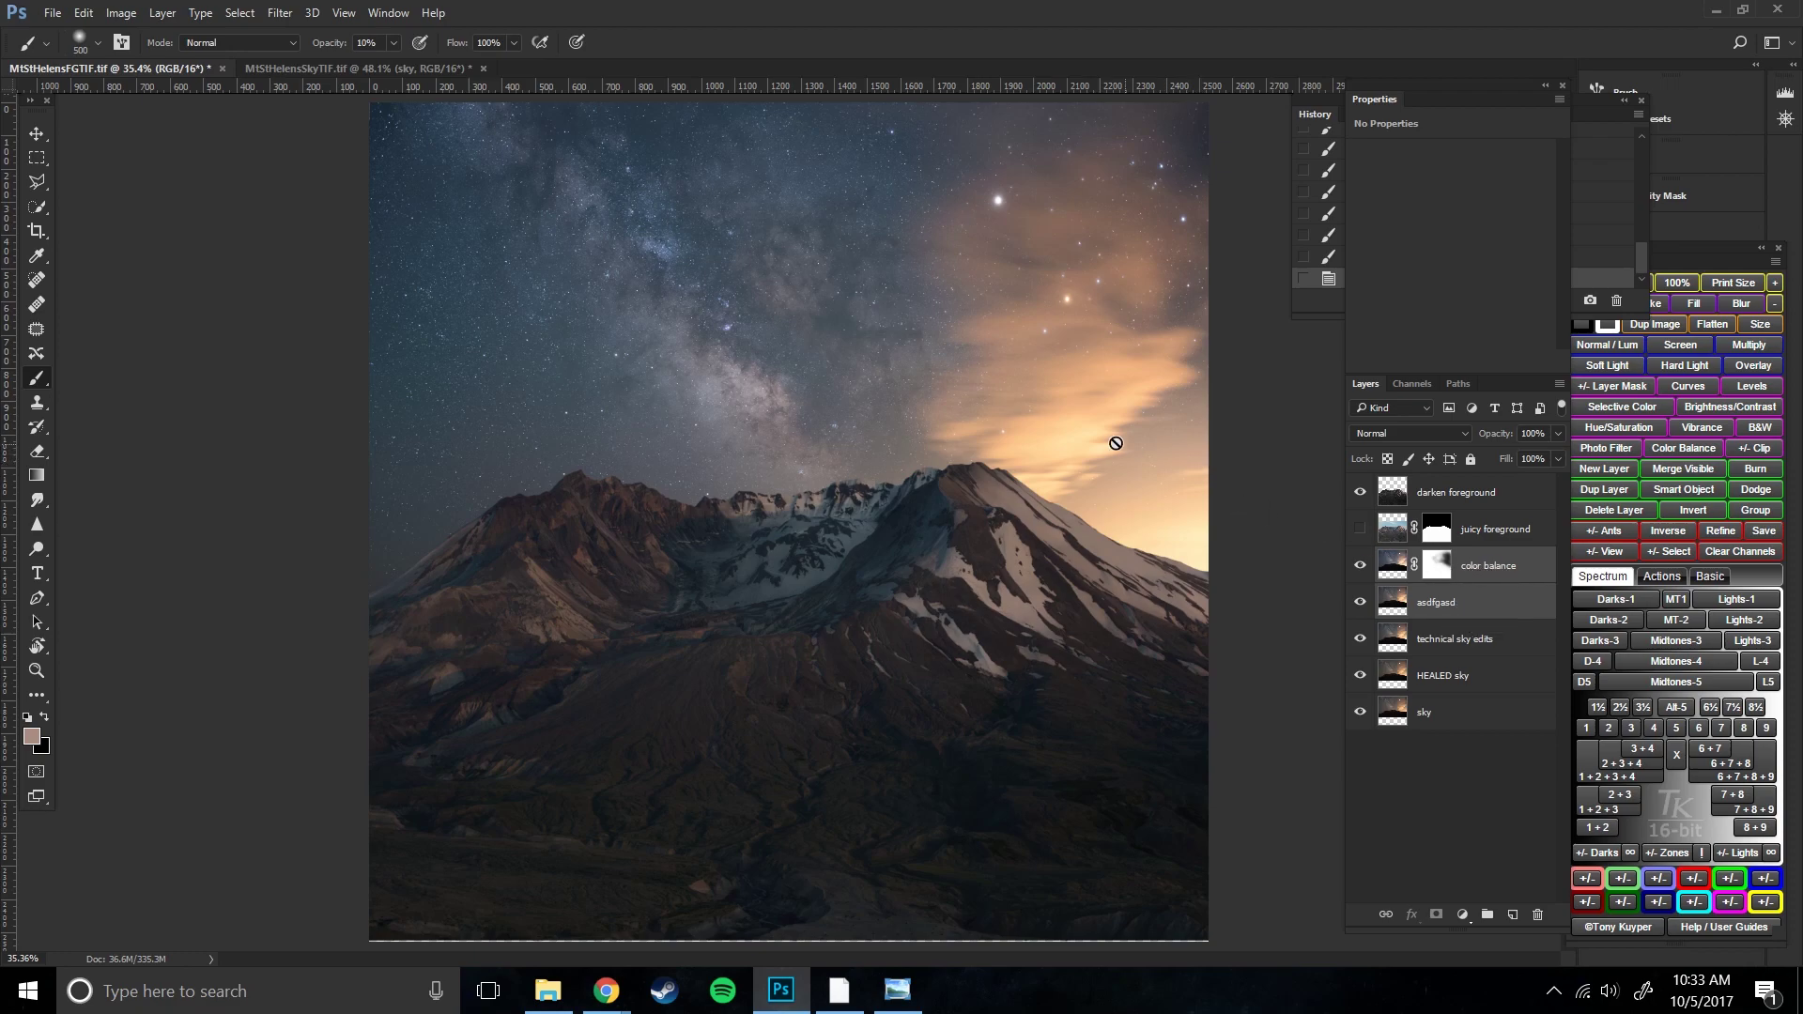
{"action": "left_click", "coordinate": [134, 11]}
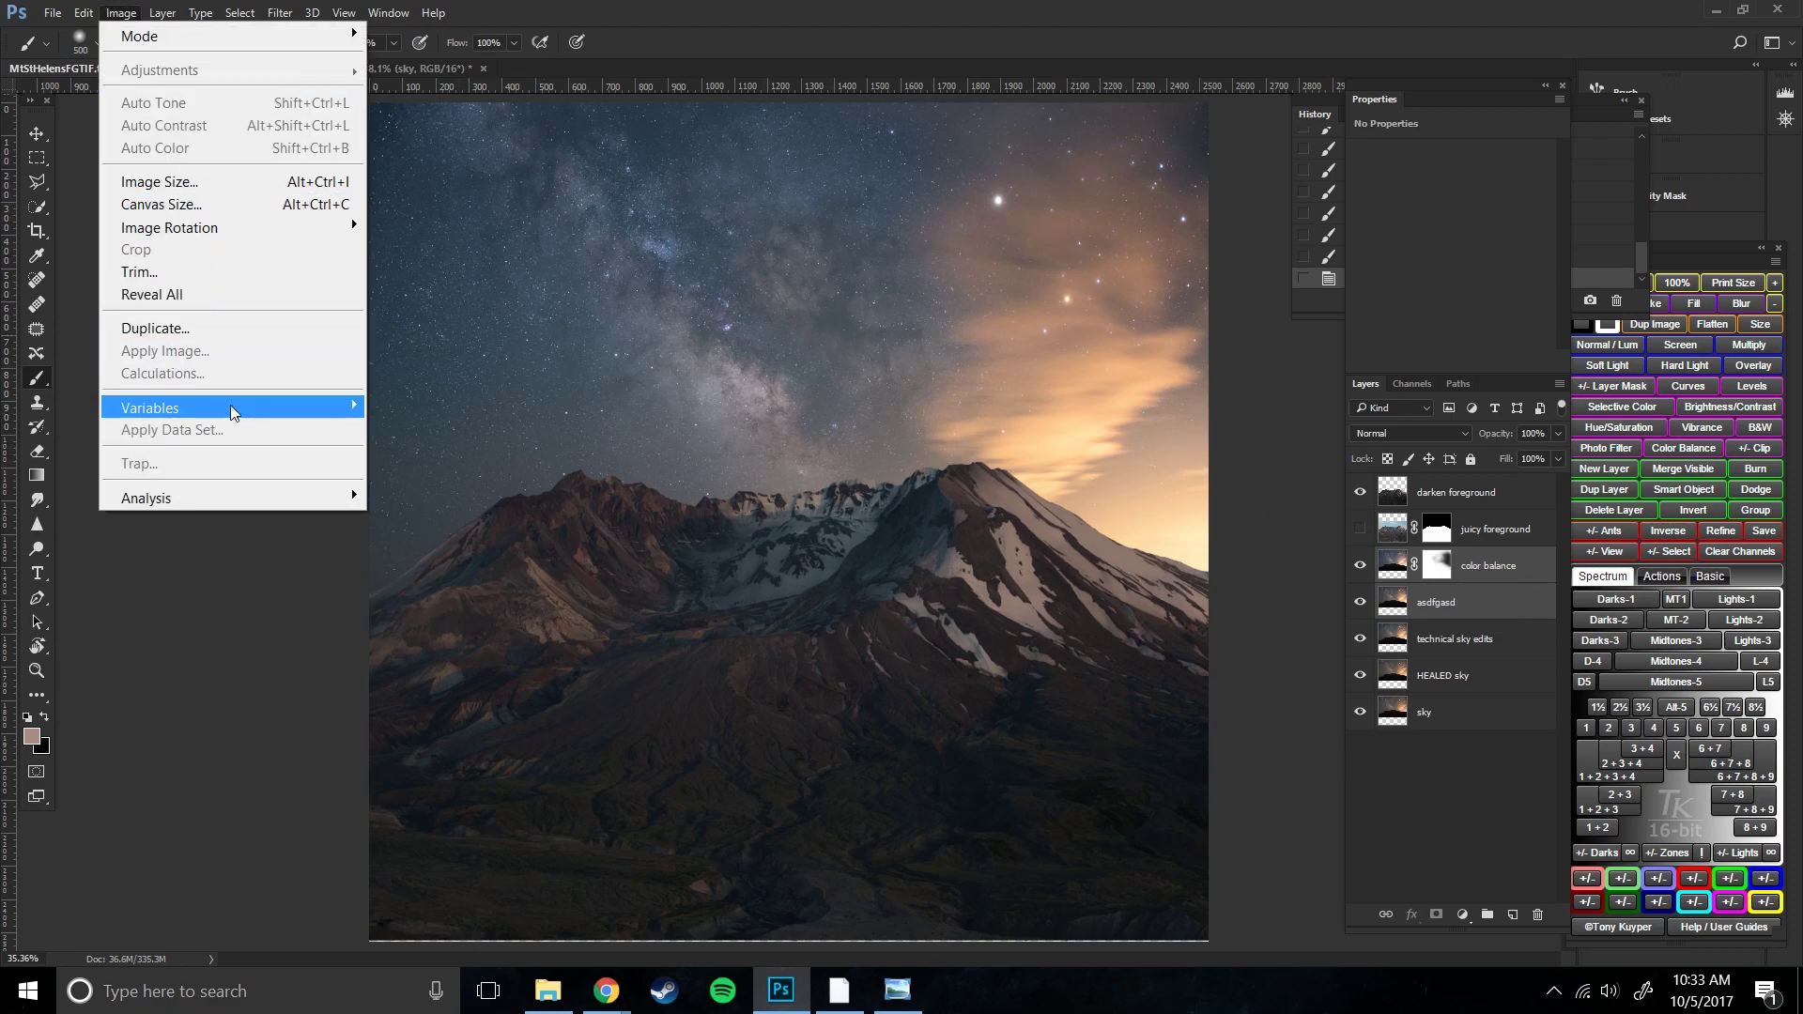
{"action": "mouse_move", "coordinate": [163, 12]}
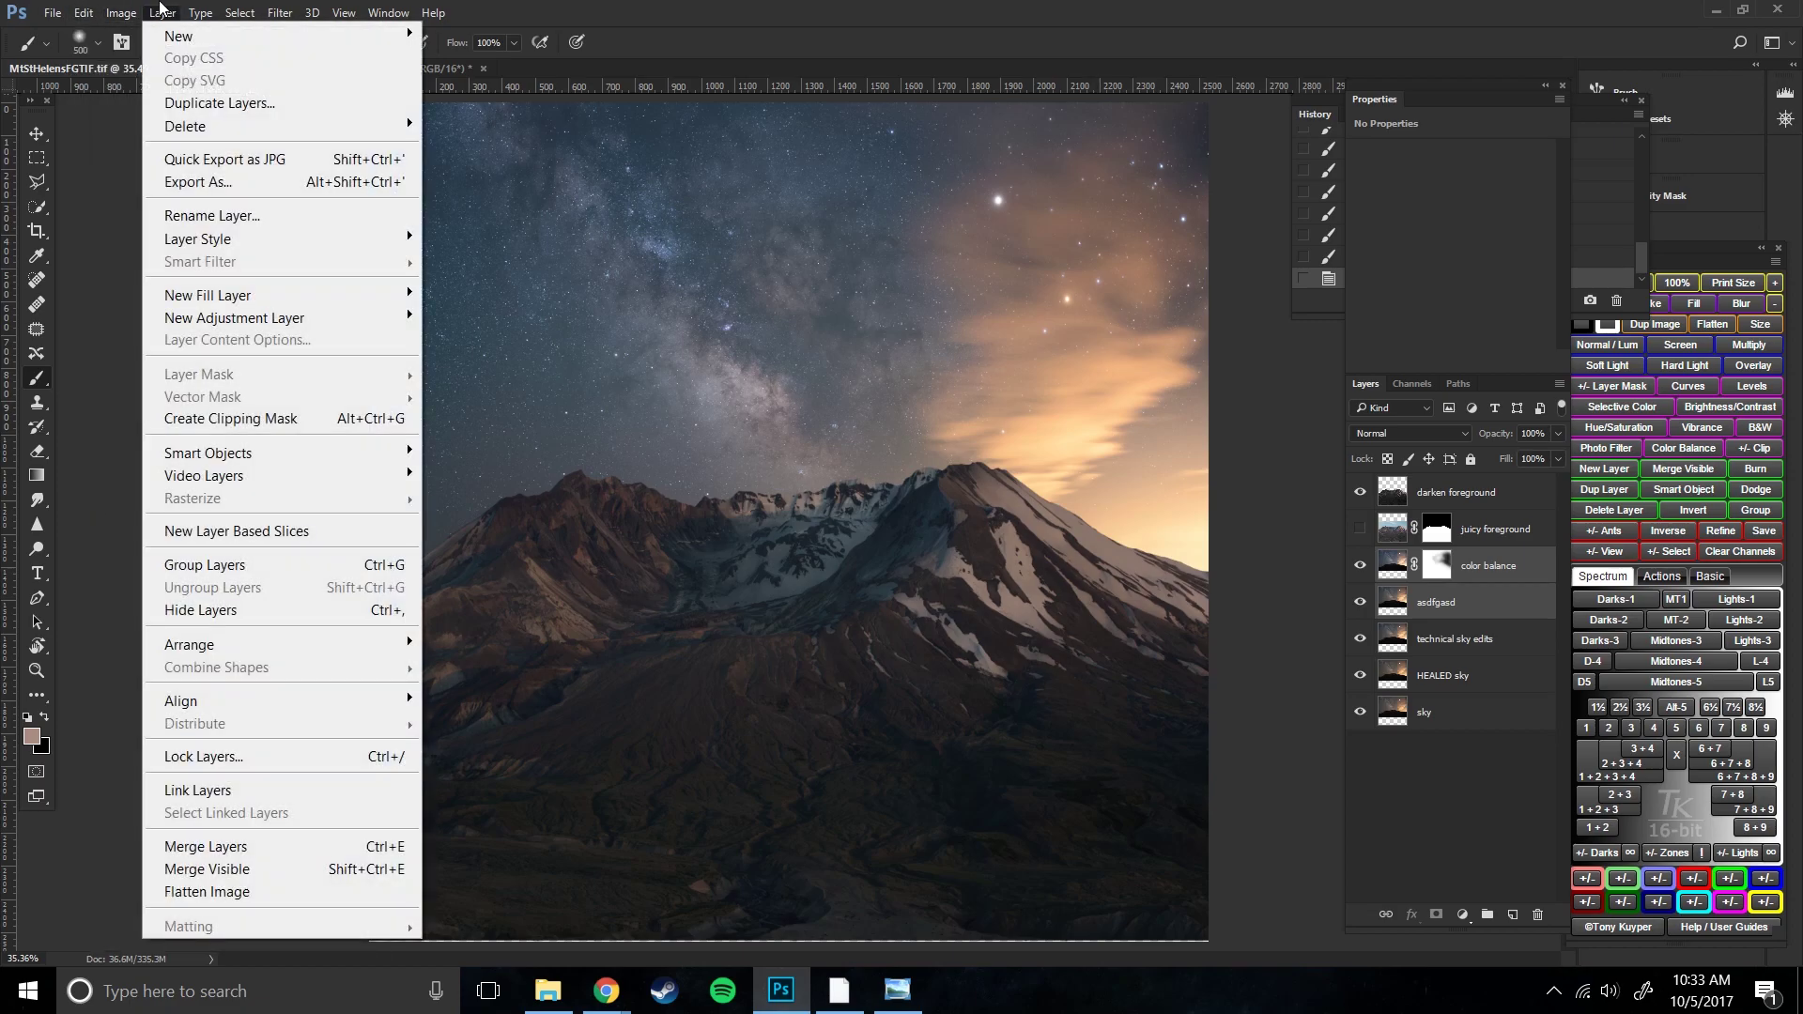
{"action": "left_click", "coordinate": [367, 846]}
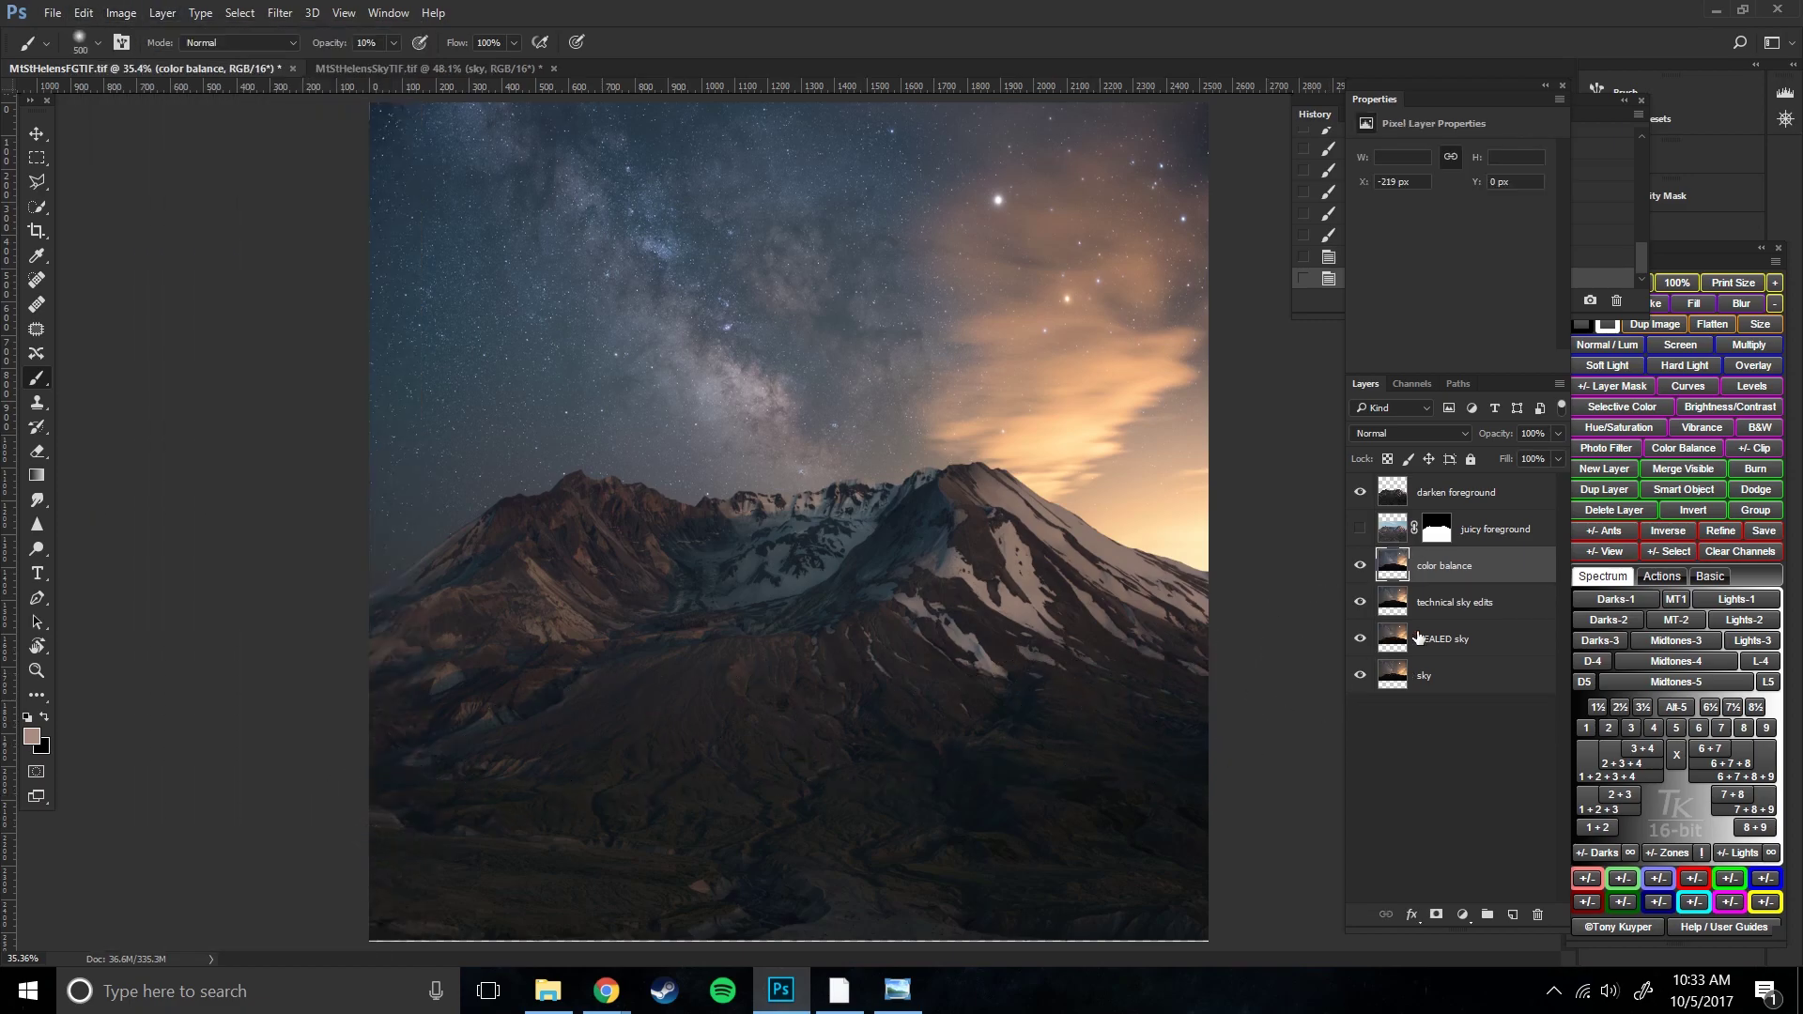
{"action": "left_click", "coordinate": [1360, 566]}
{"action": "left_click", "coordinate": [1360, 566]}
- Duplicate the merged color balance layer as agdsfadsa and check the copy by toggling its visibility
{"action": "right_click", "coordinate": [1471, 574]}
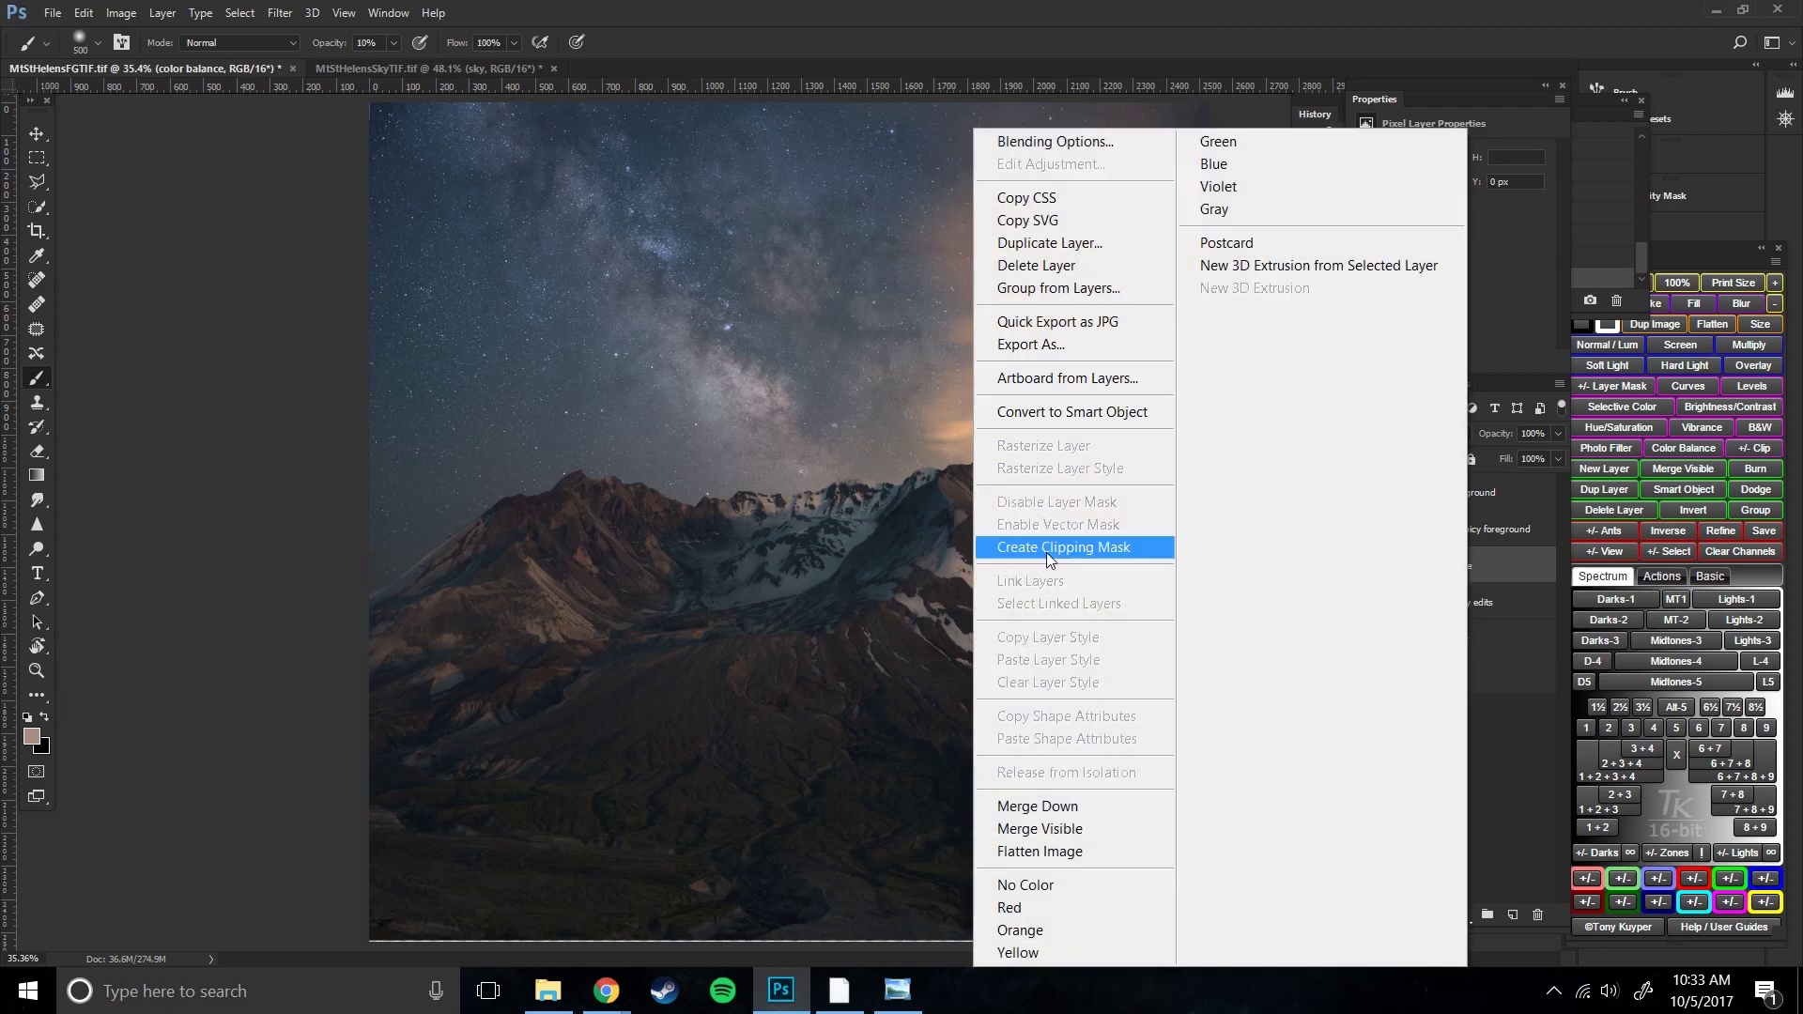
{"action": "left_click", "coordinate": [1046, 243]}
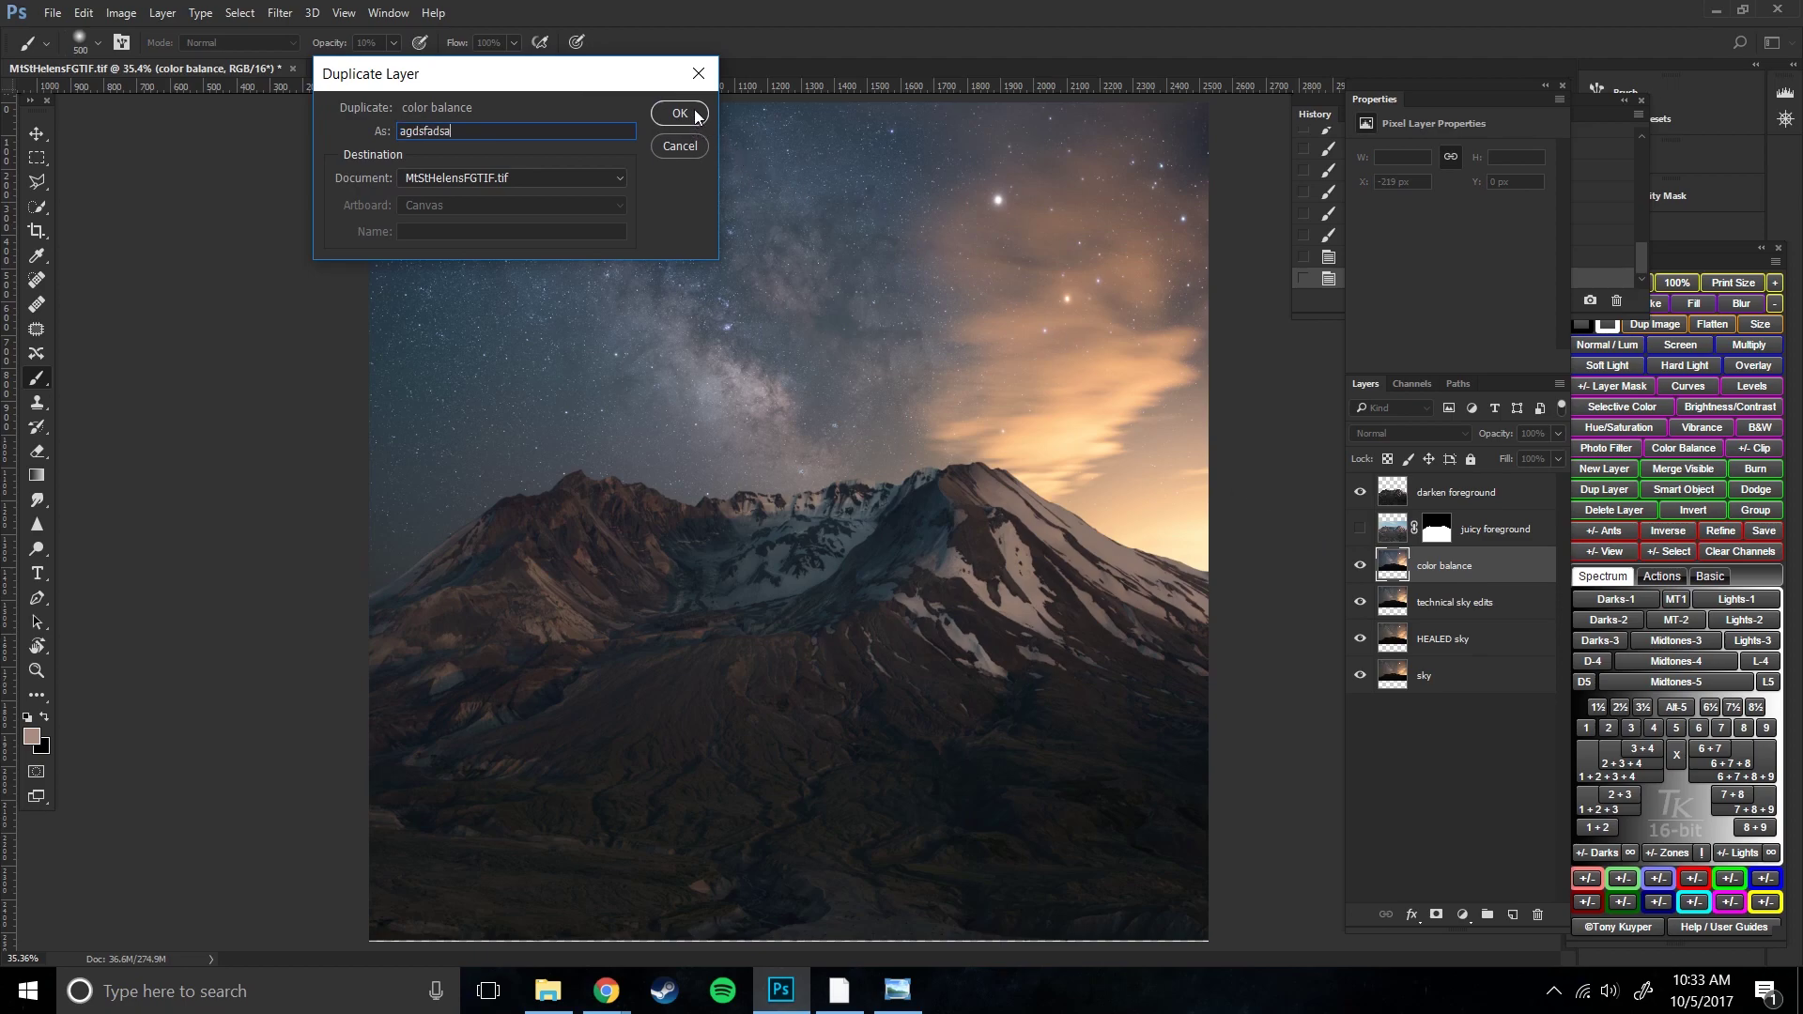
{"action": "left_click", "coordinate": [696, 114]}
{"action": "left_click", "coordinate": [1361, 565]}
{"action": "left_click", "coordinate": [1361, 568]}
{"action": "left_click", "coordinate": [1361, 568]}
{"action": "left_click", "coordinate": [1361, 566]}
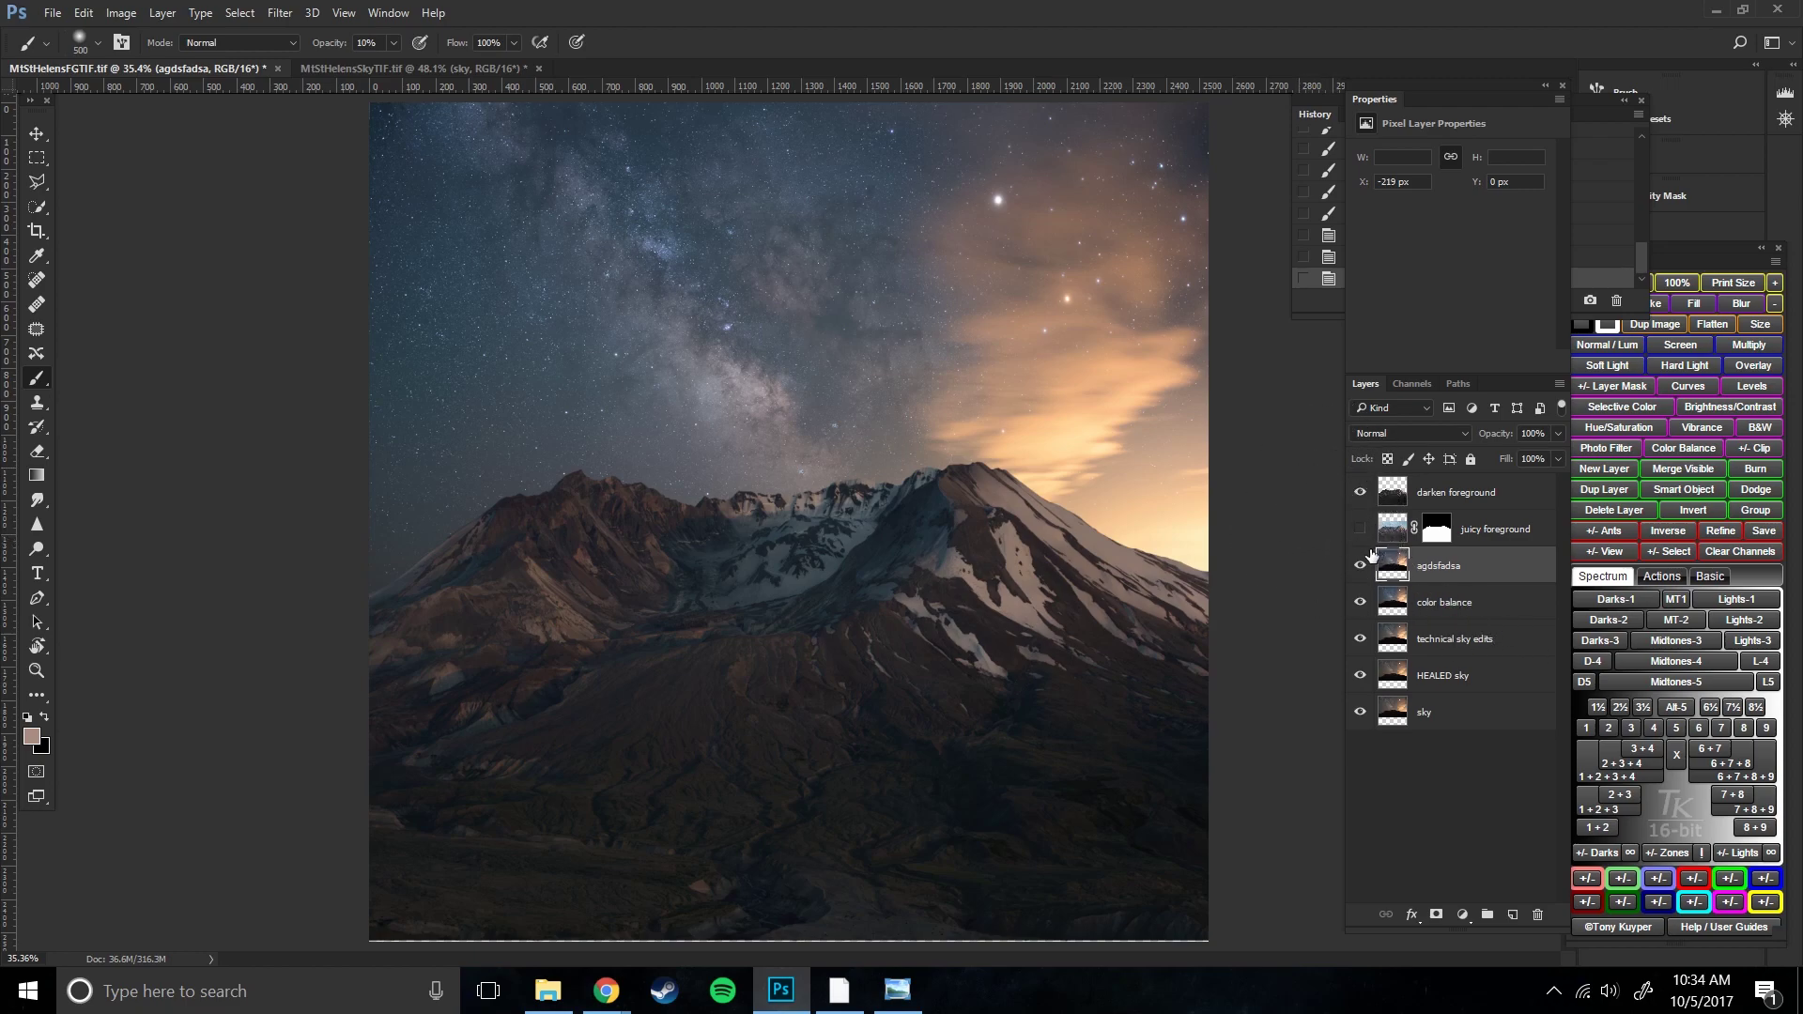
- Select the Dodge tool for the agdsfadsa layer and reduce its brush size to 300 px
{"action": "left_click", "coordinate": [39, 547]}
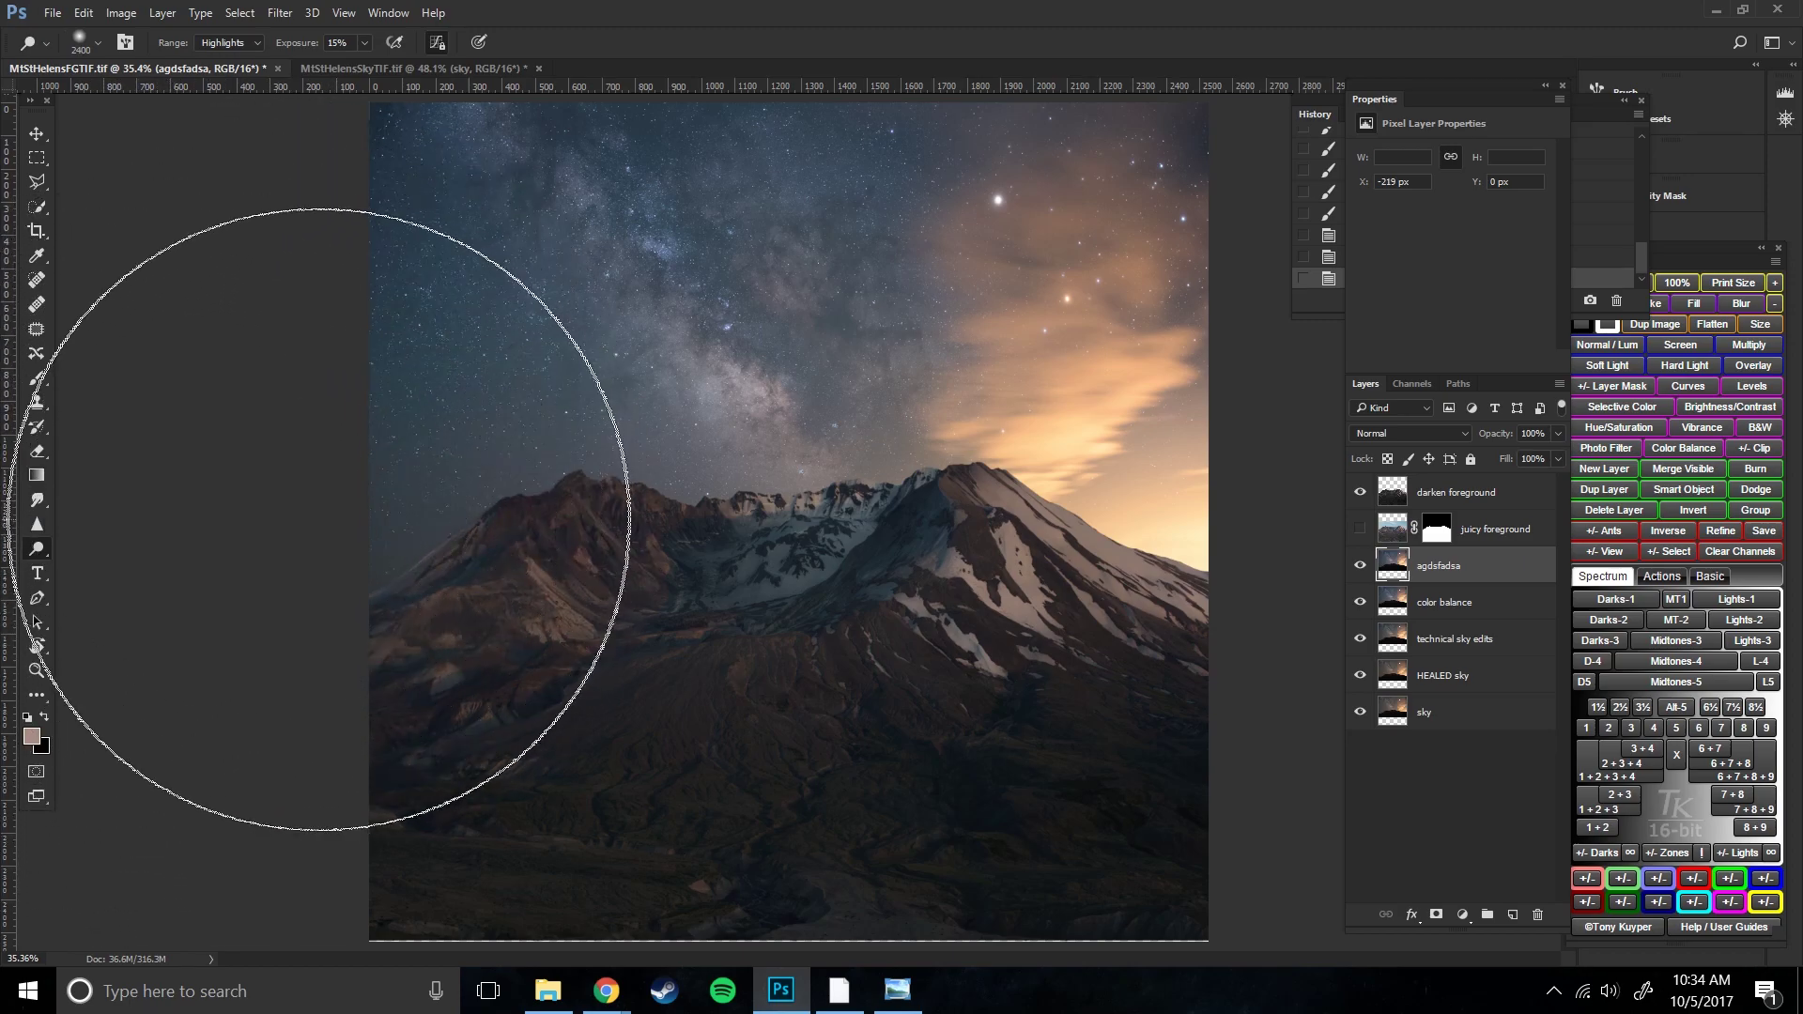
{"action": "key", "text": "bracketleft"}
{"action": "key", "text": "bracketleft"}
{"action": "key", "text": "bracketleft"}
{"action": "key", "text": "bracketleft"}
{"action": "key", "text": "bracketleft"}
{"action": "key", "text": "bracketleft"}
{"action": "key", "text": "bracketleft"}
{"action": "key", "text": "bracketleft"}
{"action": "key", "text": "bracketleft"}
{"action": "key", "text": "bracketleft"}
{"action": "key", "text": "bracketleft"}
{"action": "key", "text": "bracketleft"}
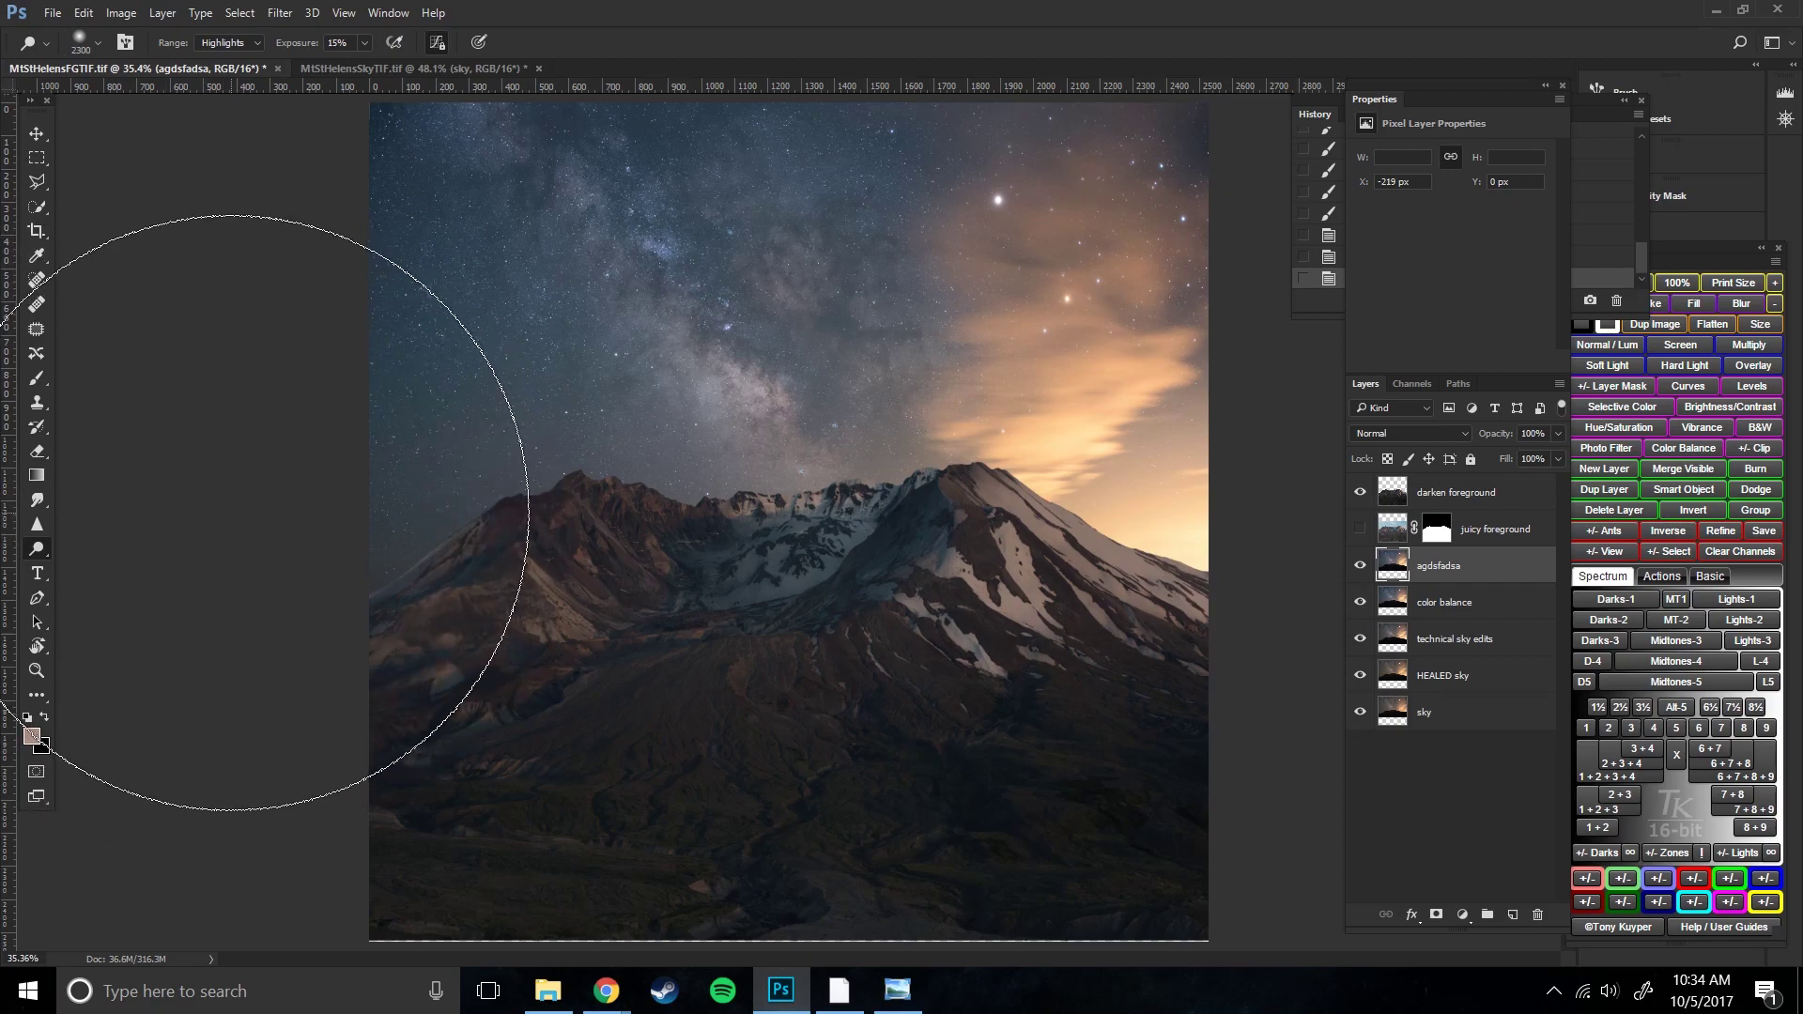
{"action": "key", "text": "bracketleft"}
{"action": "key", "text": "bracketleft"}
{"action": "key", "text": "bracketleft"}
{"action": "key", "text": "bracketleft"}
{"action": "key", "text": "bracketleft"}
{"action": "key", "text": "bracketleft"}
{"action": "key", "text": "bracketleft"}
{"action": "key", "text": "bracketleft"}
{"action": "key", "text": "bracketleft"}
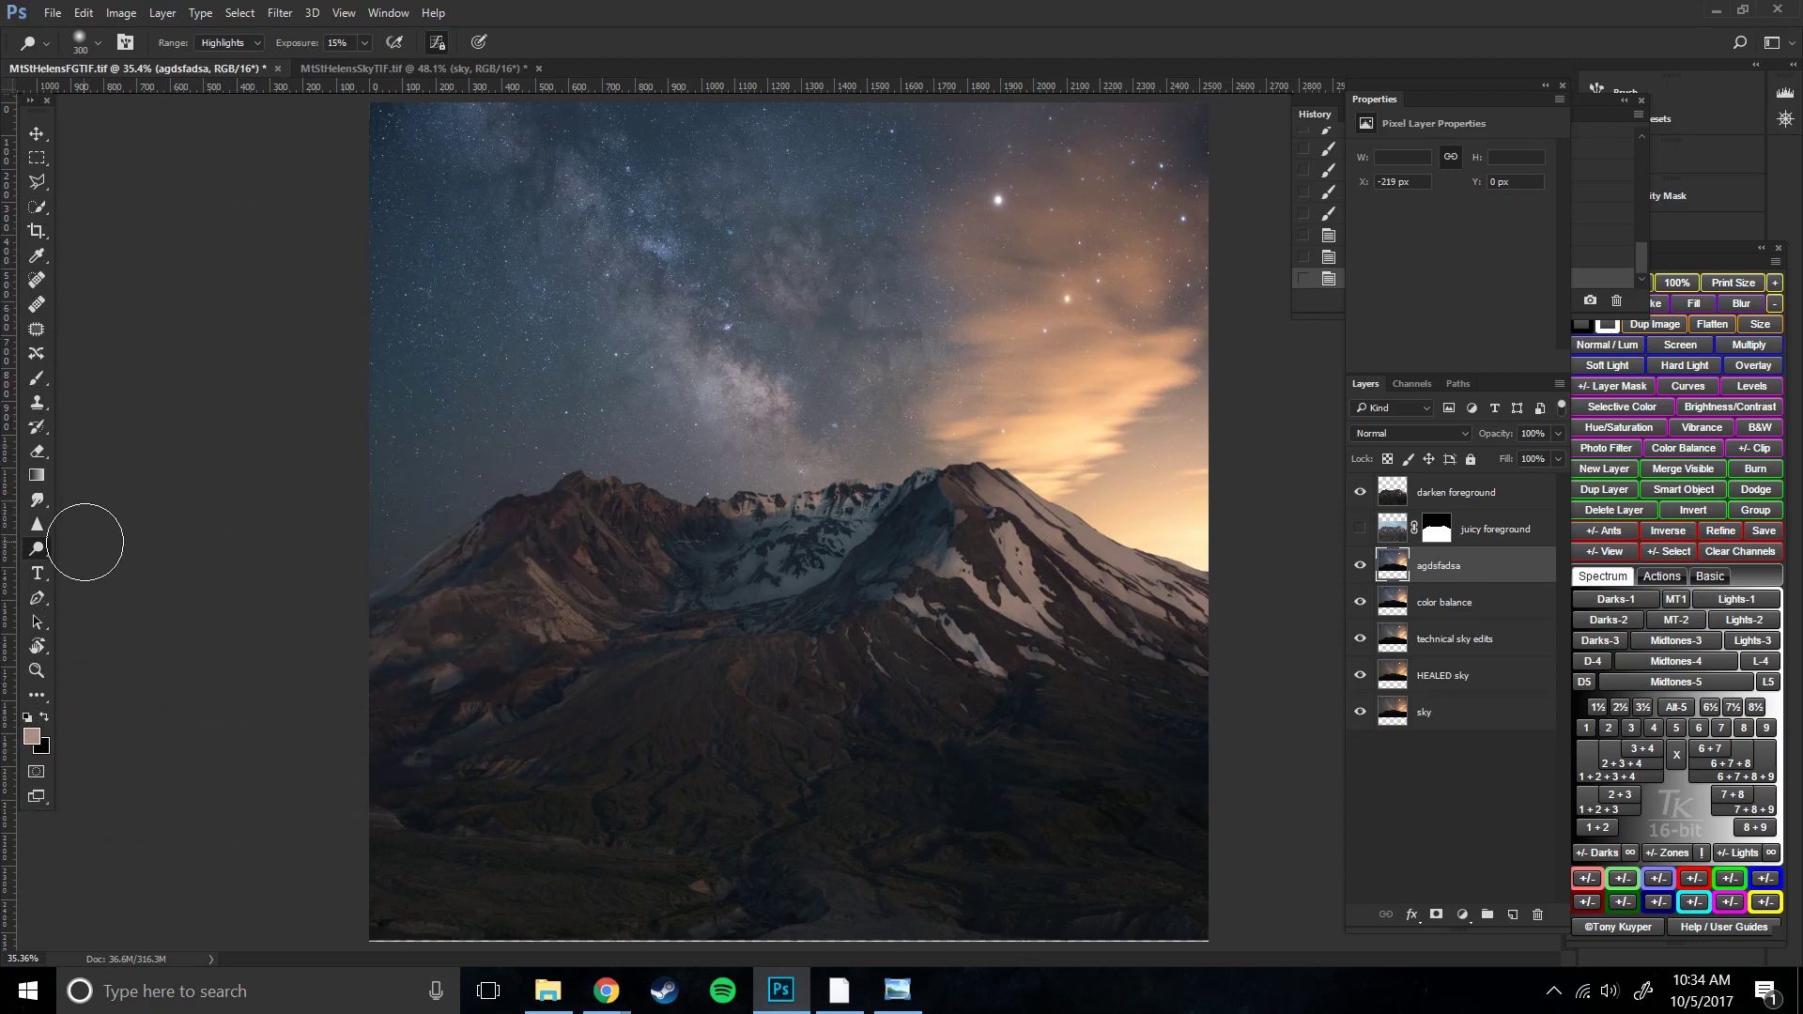
- Try dodging the Milky Way core's highlights at 100% exposure and undo the stroke
{"action": "left_click", "coordinate": [106, 547]}
{"action": "left_click_drag", "start_coordinate": [289, 50], "coordinate": [427, 52]}
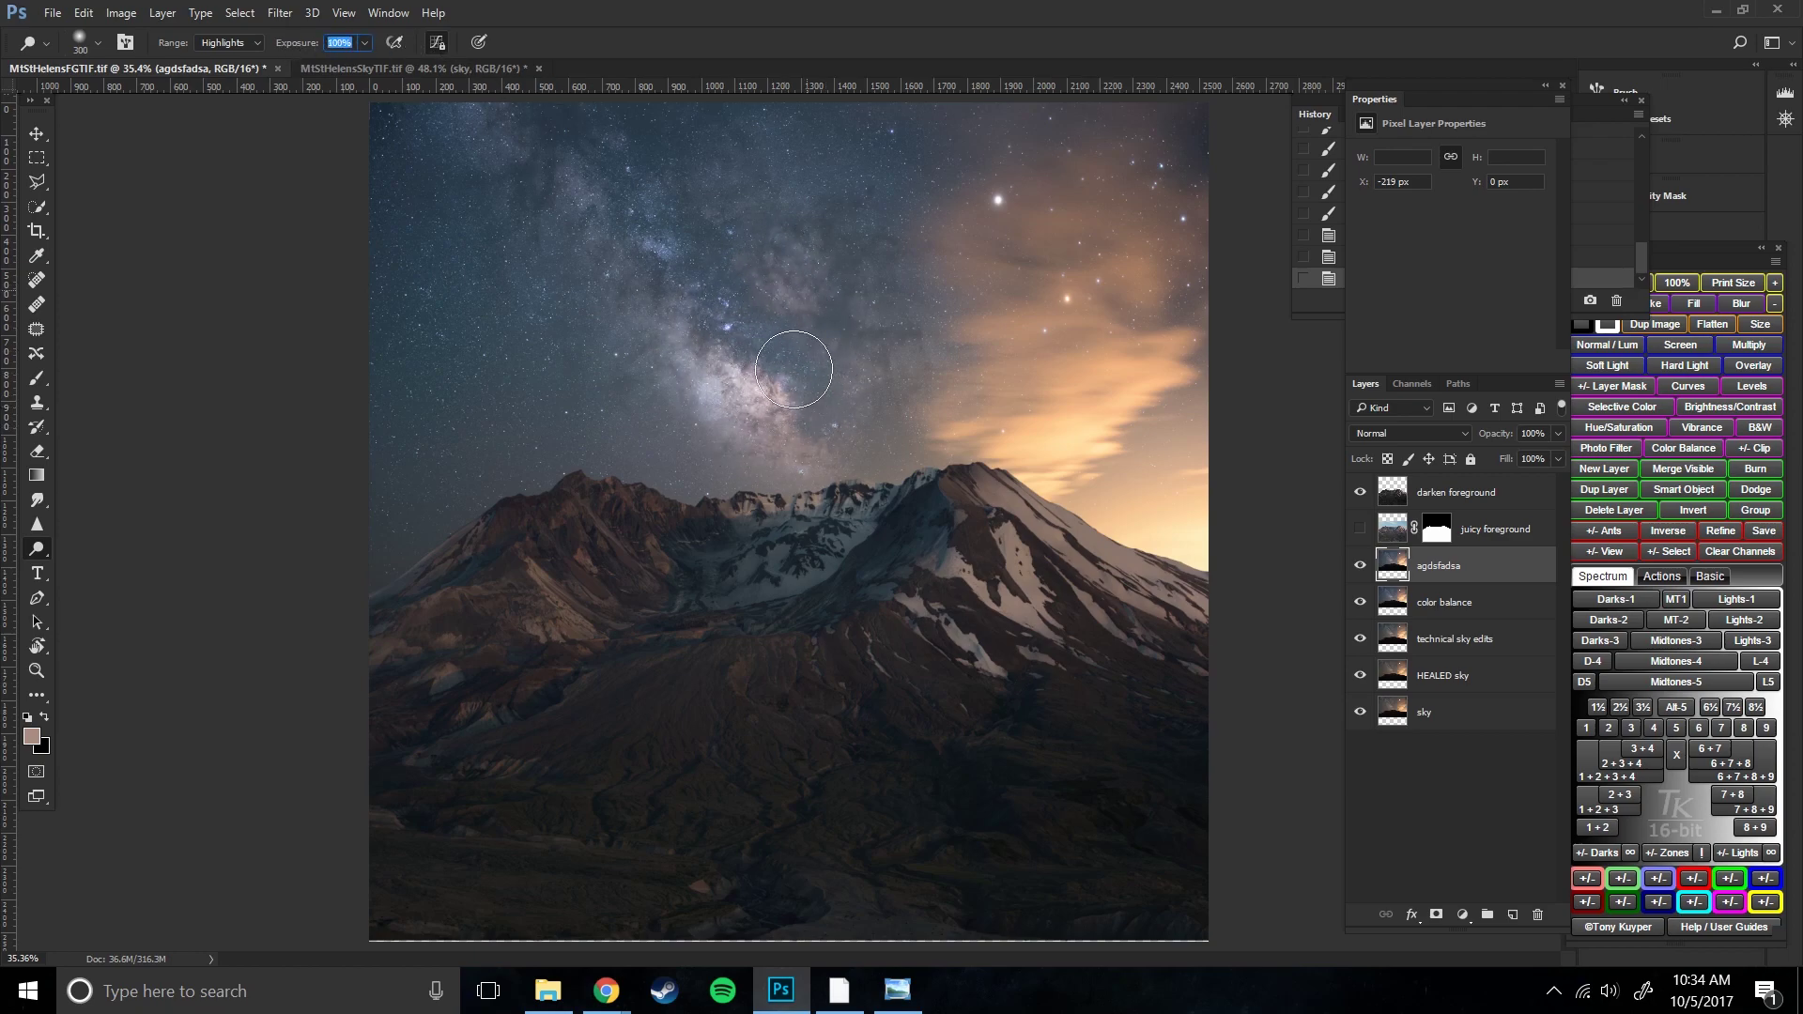
{"action": "key", "text": "ctrl+z"}
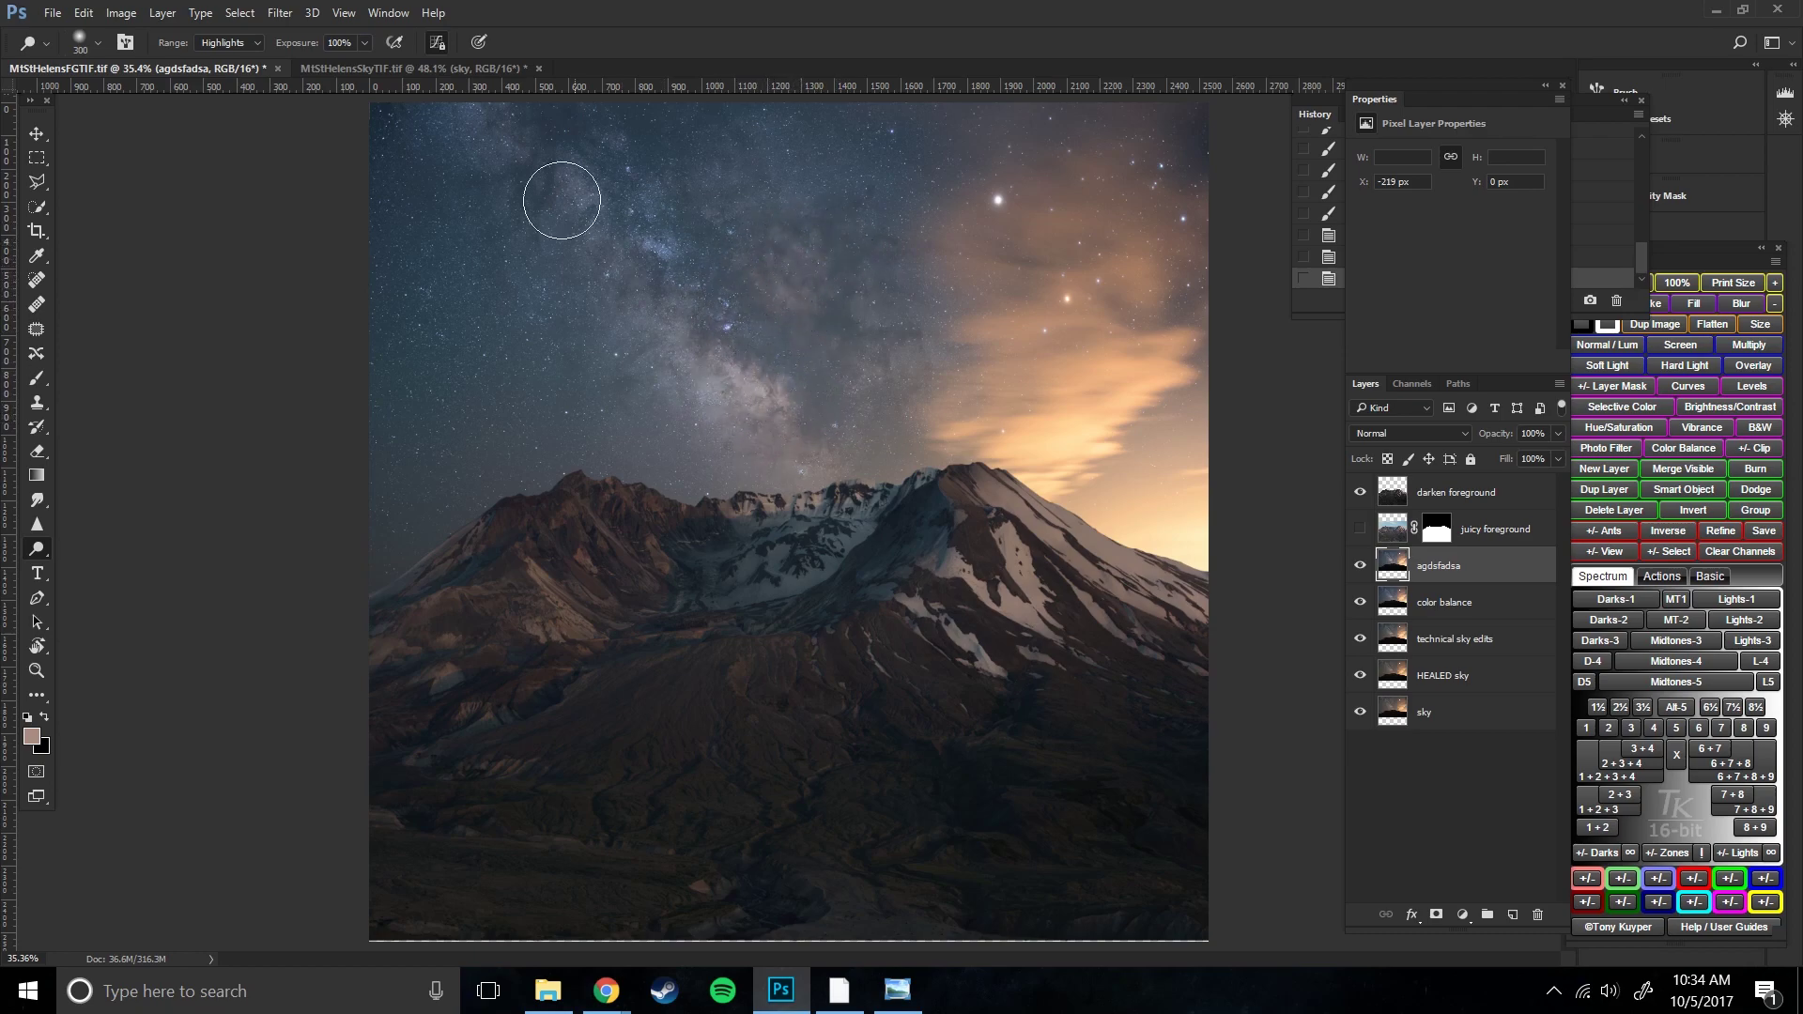
- Switch to the Burn tool and apply light burn strokes on the agdsfadsa layer with Midtones range and 5% exposure
{"action": "right_click", "coordinate": [47, 545]}
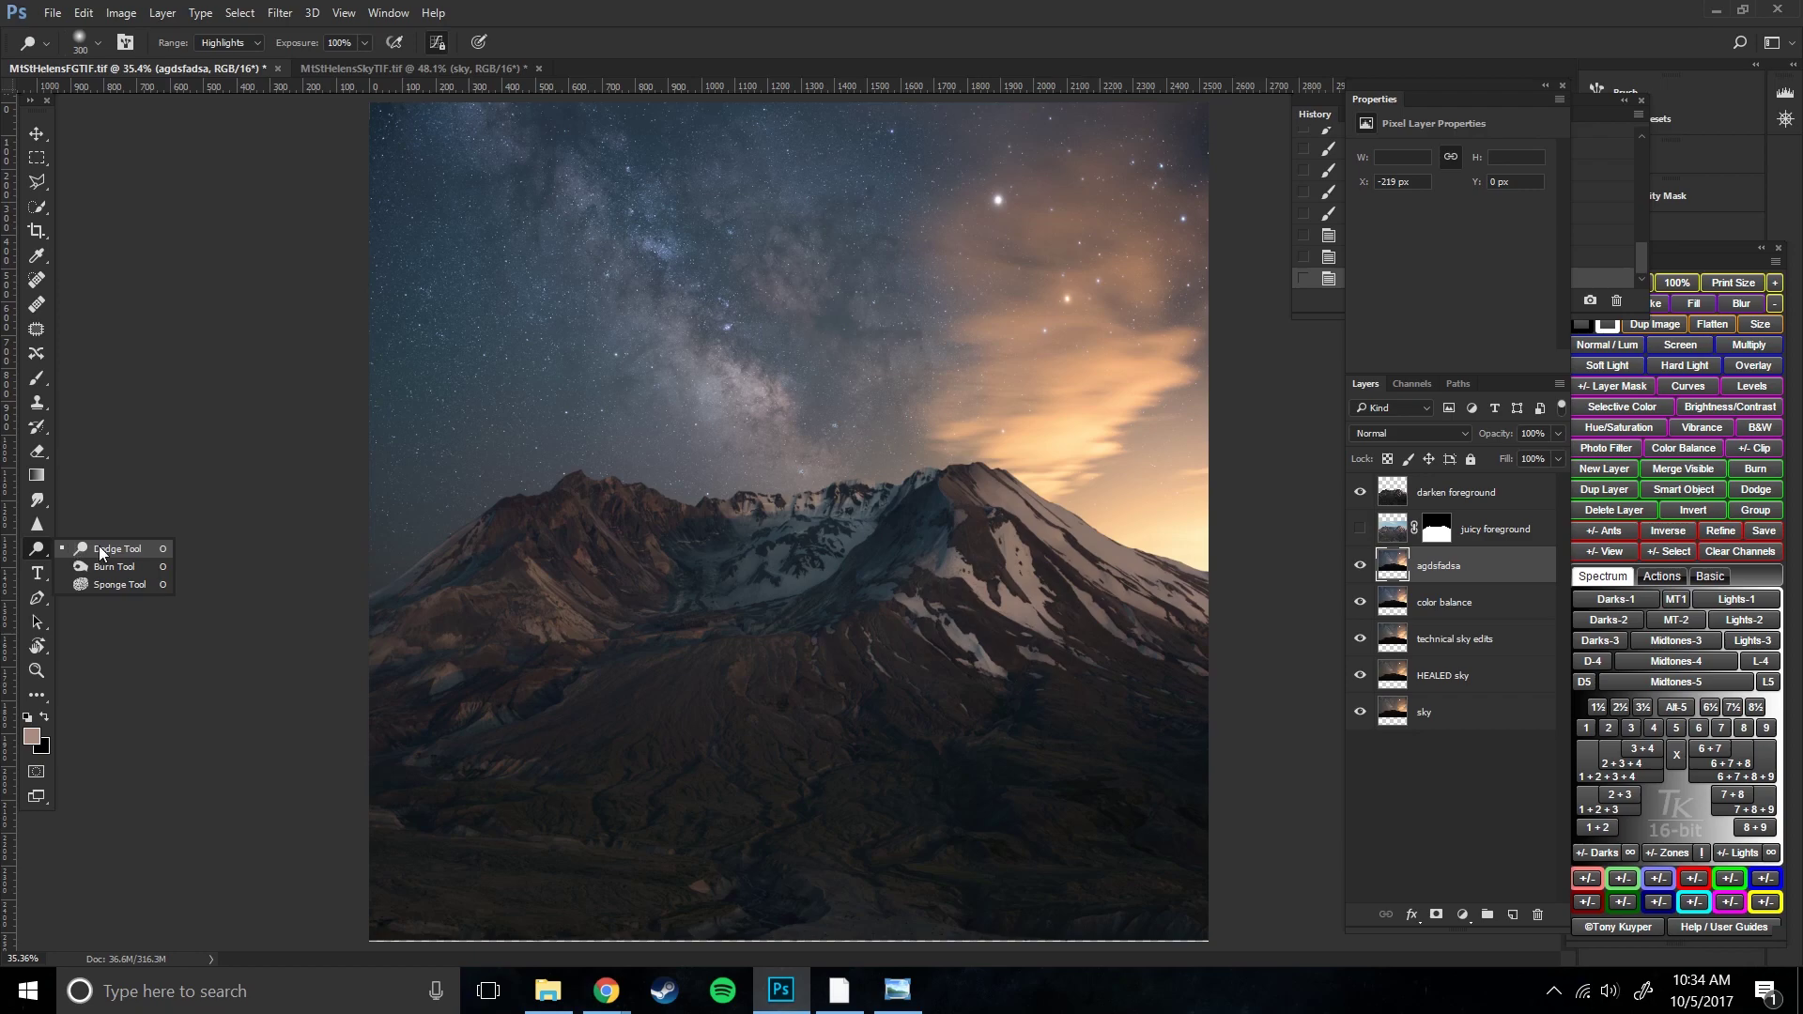
{"action": "left_click", "coordinate": [122, 584]}
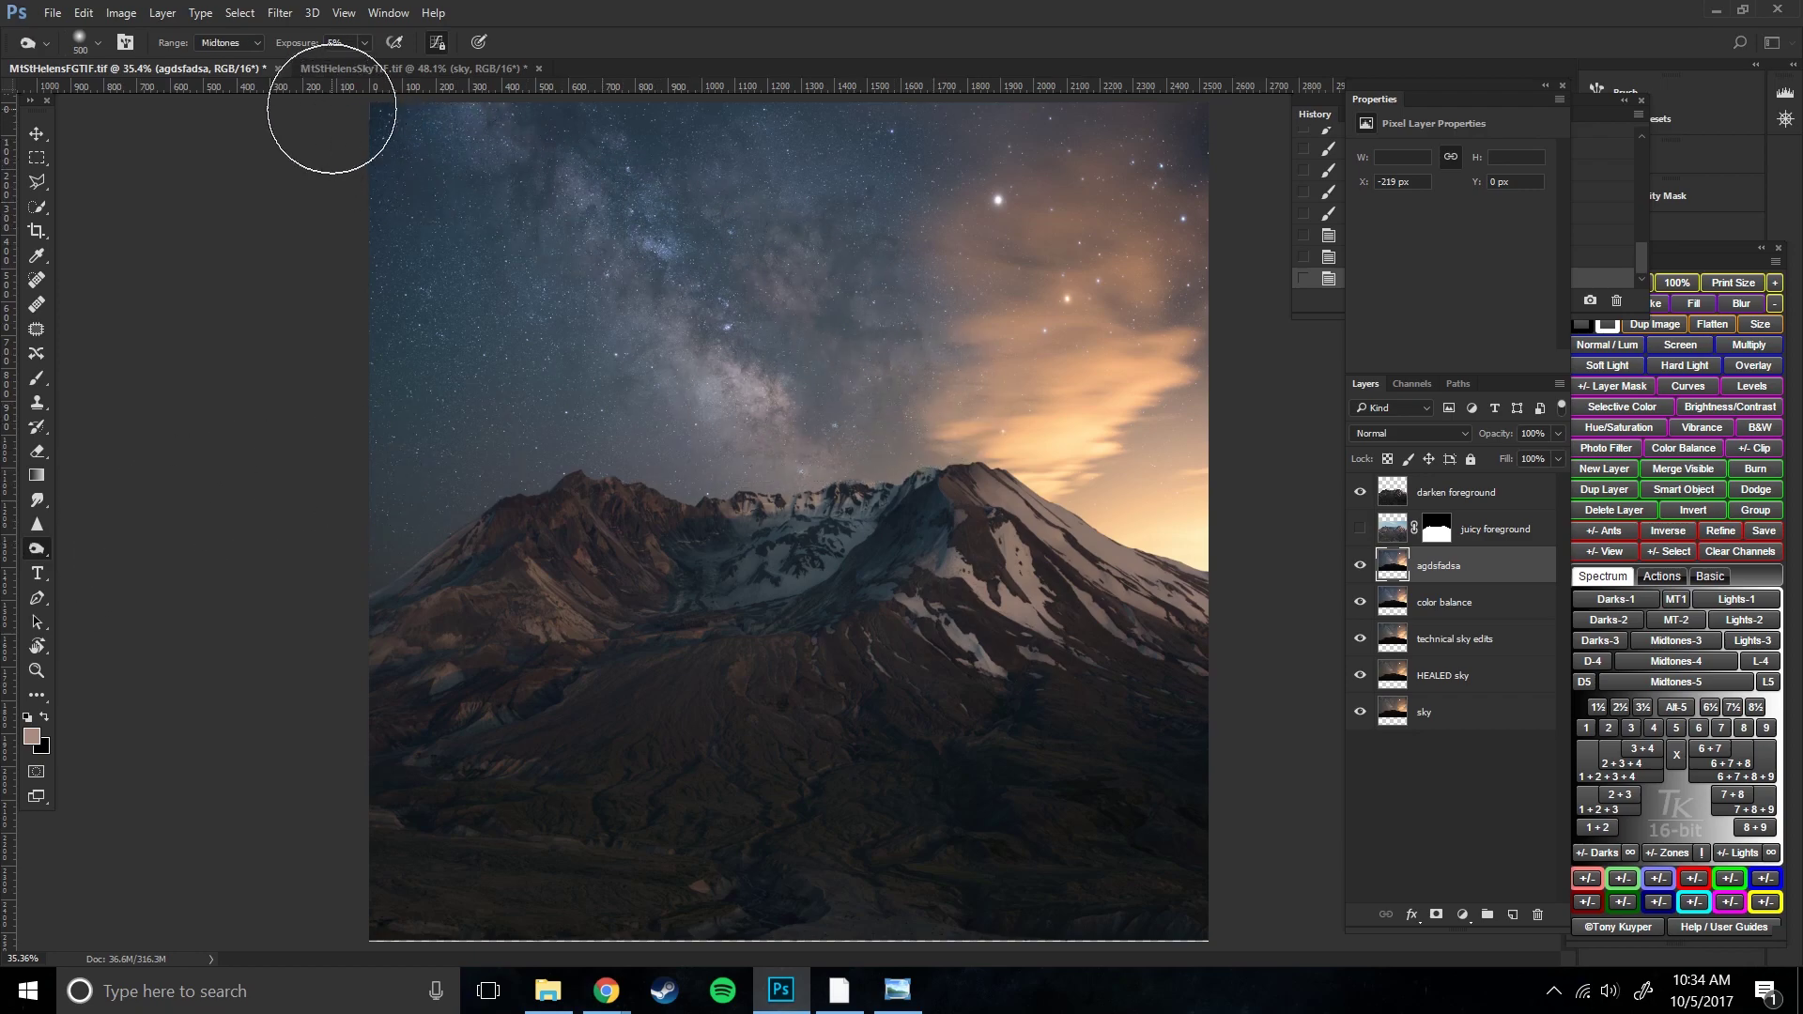
{"action": "right_click", "coordinate": [47, 541]}
{"action": "left_click", "coordinate": [112, 545]}
{"action": "left_click", "coordinate": [94, 547]}
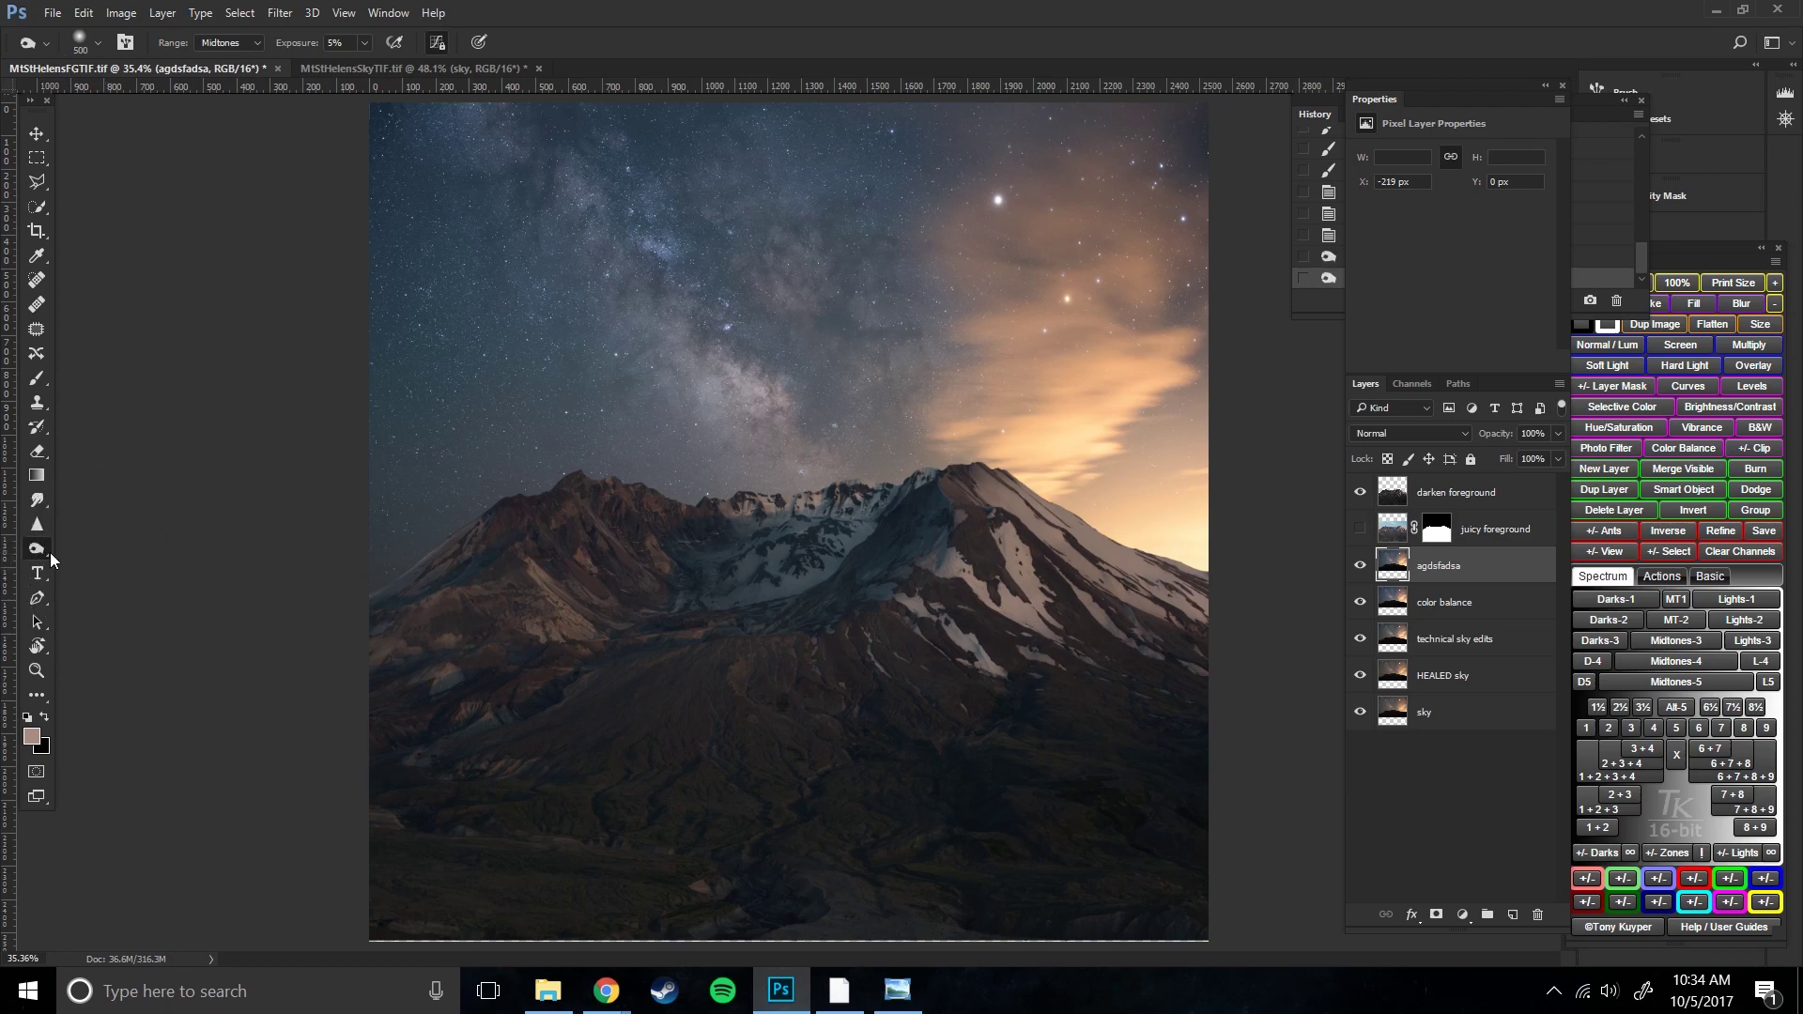
- Select the Dodge tool again with its range set to Highlights
{"action": "right_click", "coordinate": [42, 548]}
{"action": "left_click", "coordinate": [104, 549]}
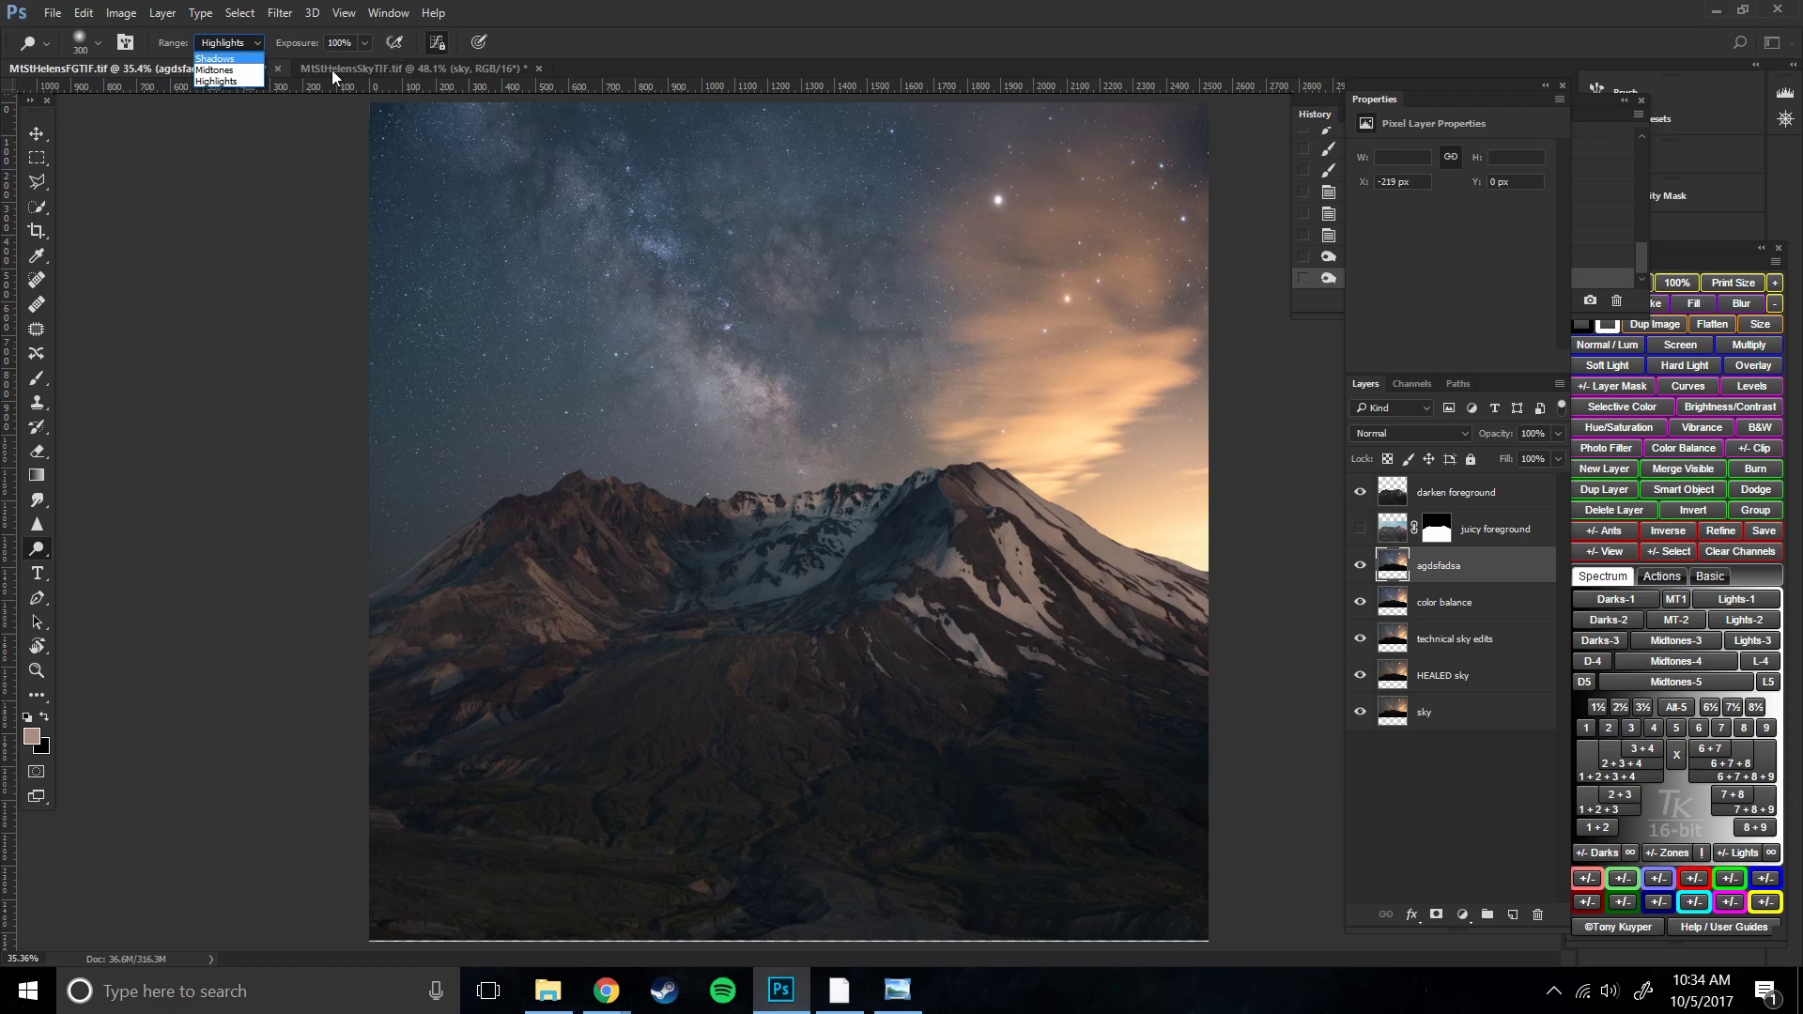
{"action": "left_click", "coordinate": [222, 82]}
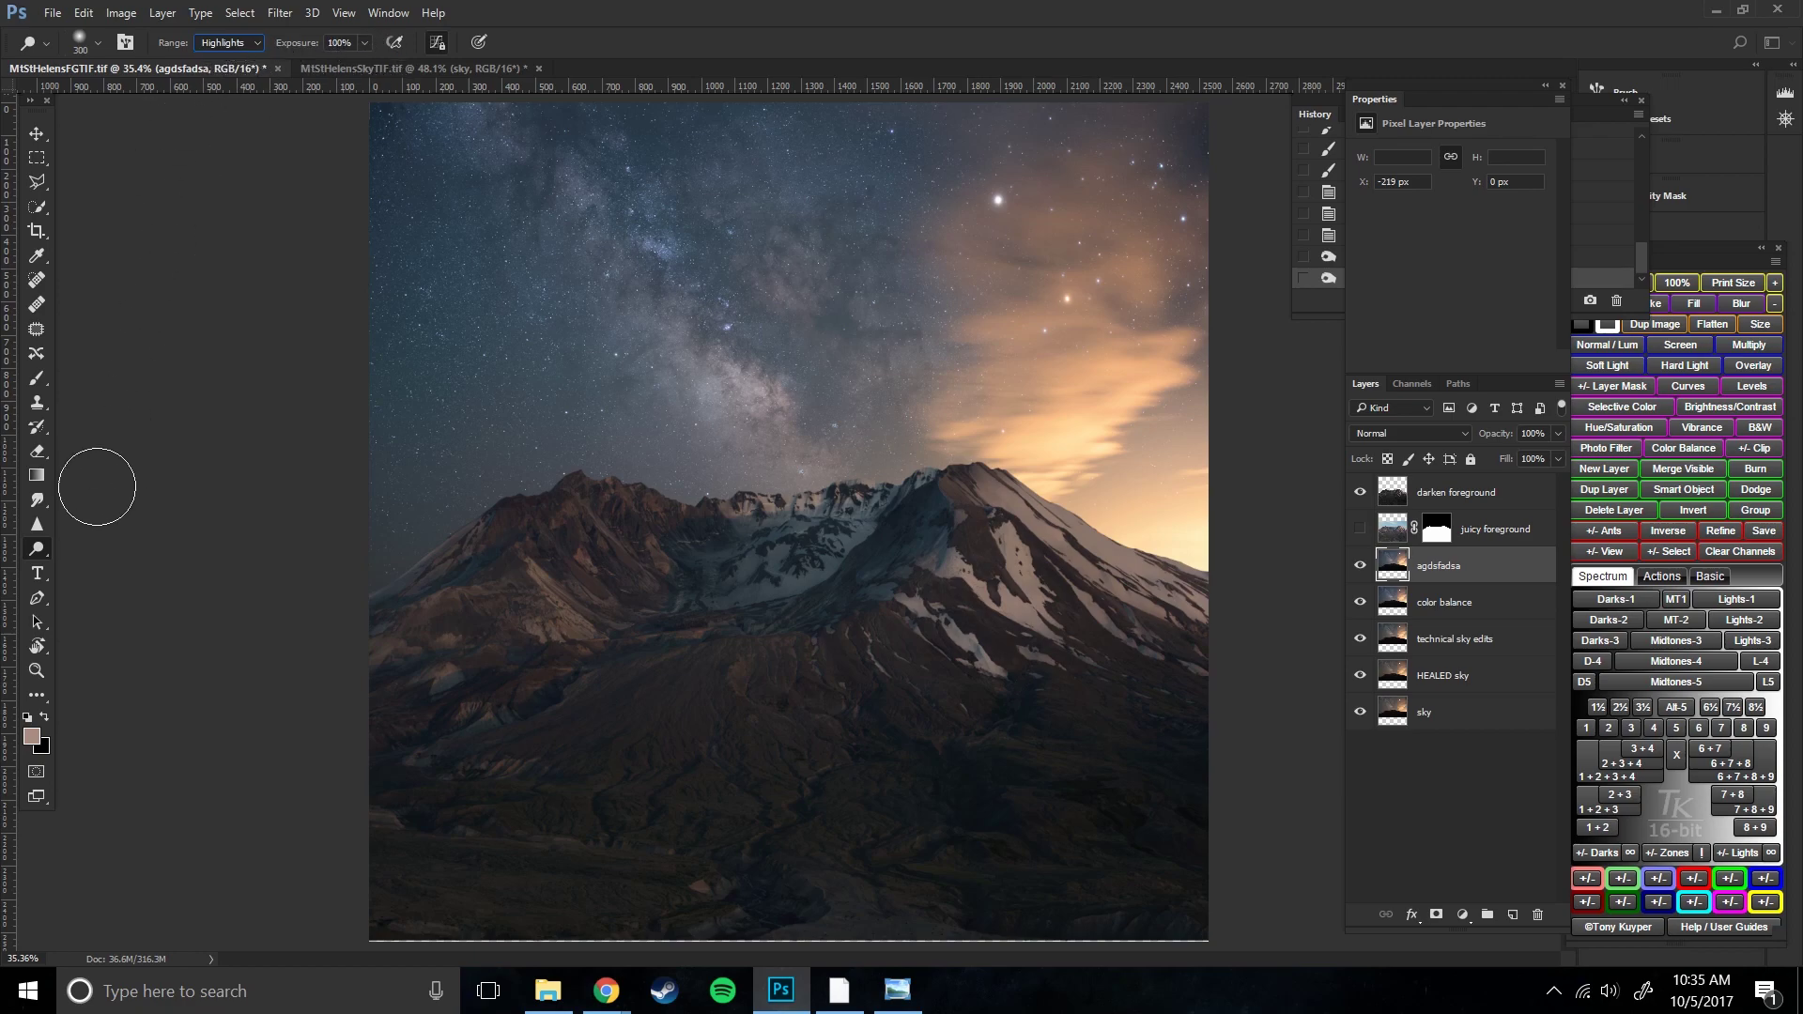
- Switch to the Burn tool, set its range to Shadows, and burn the dark sky beside the Milky Way core at 5% exposure
{"action": "left_click", "coordinate": [32, 551]}
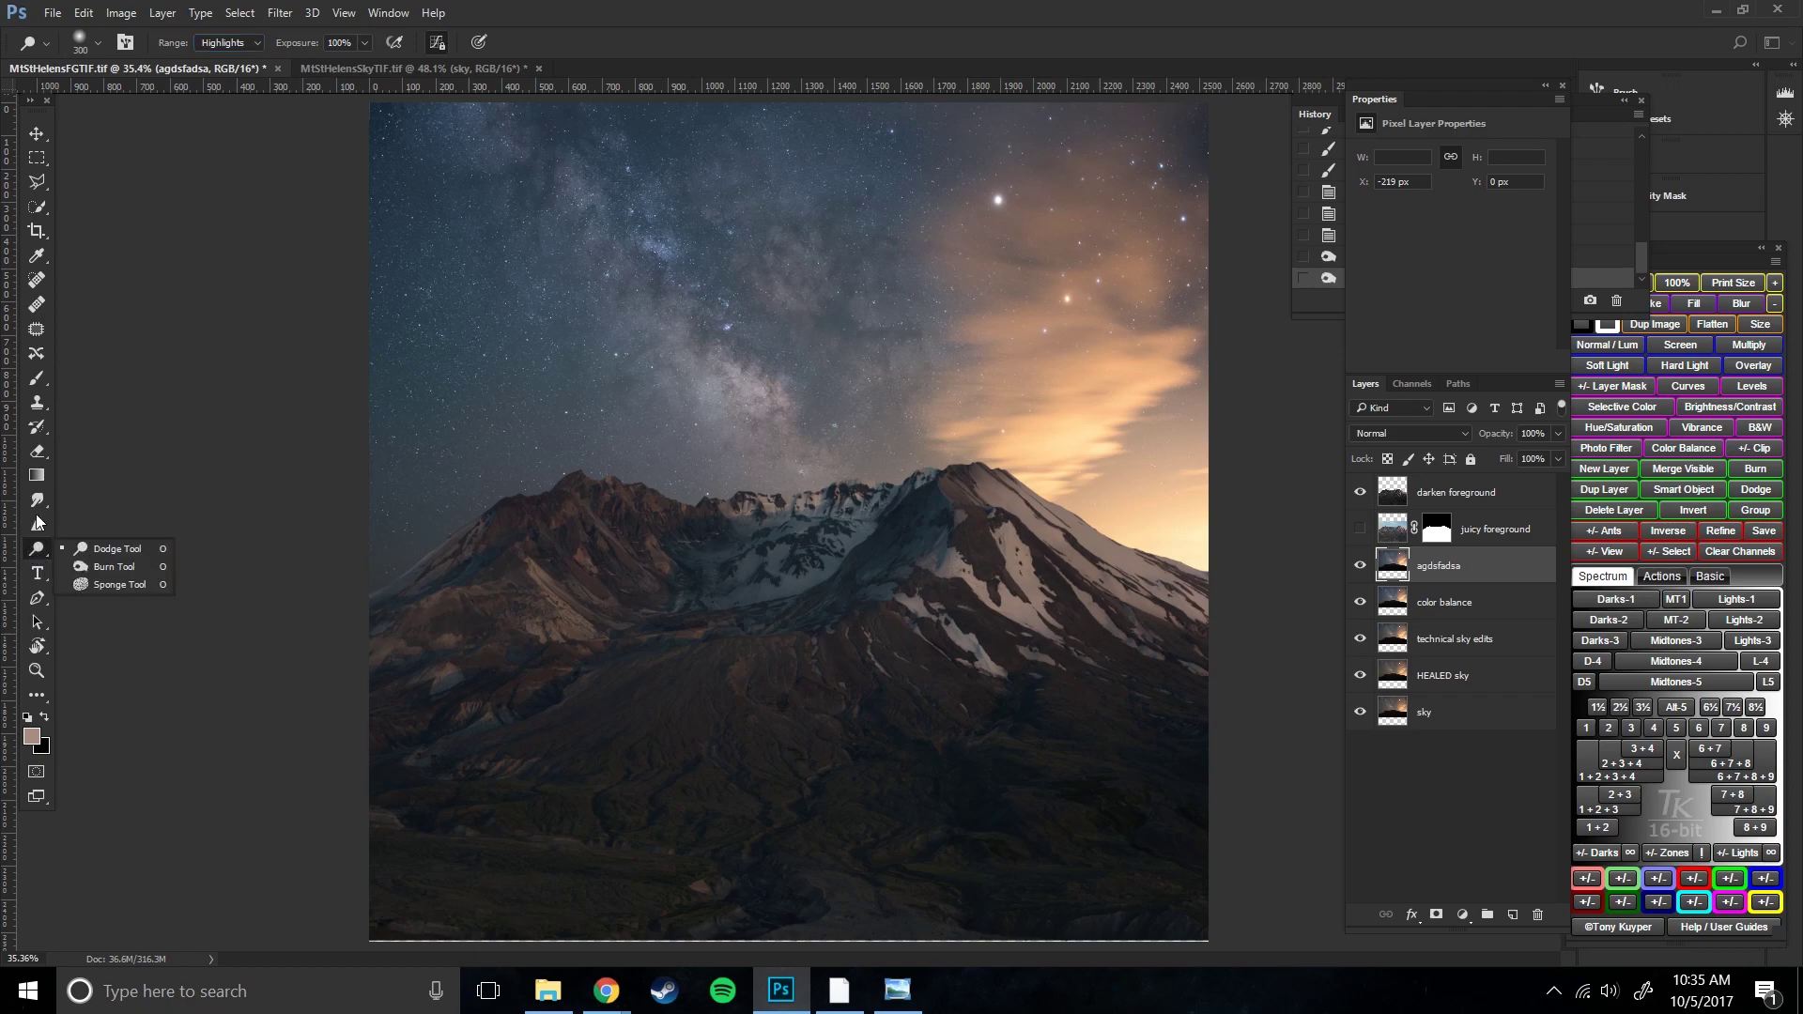
{"action": "left_click", "coordinate": [125, 567]}
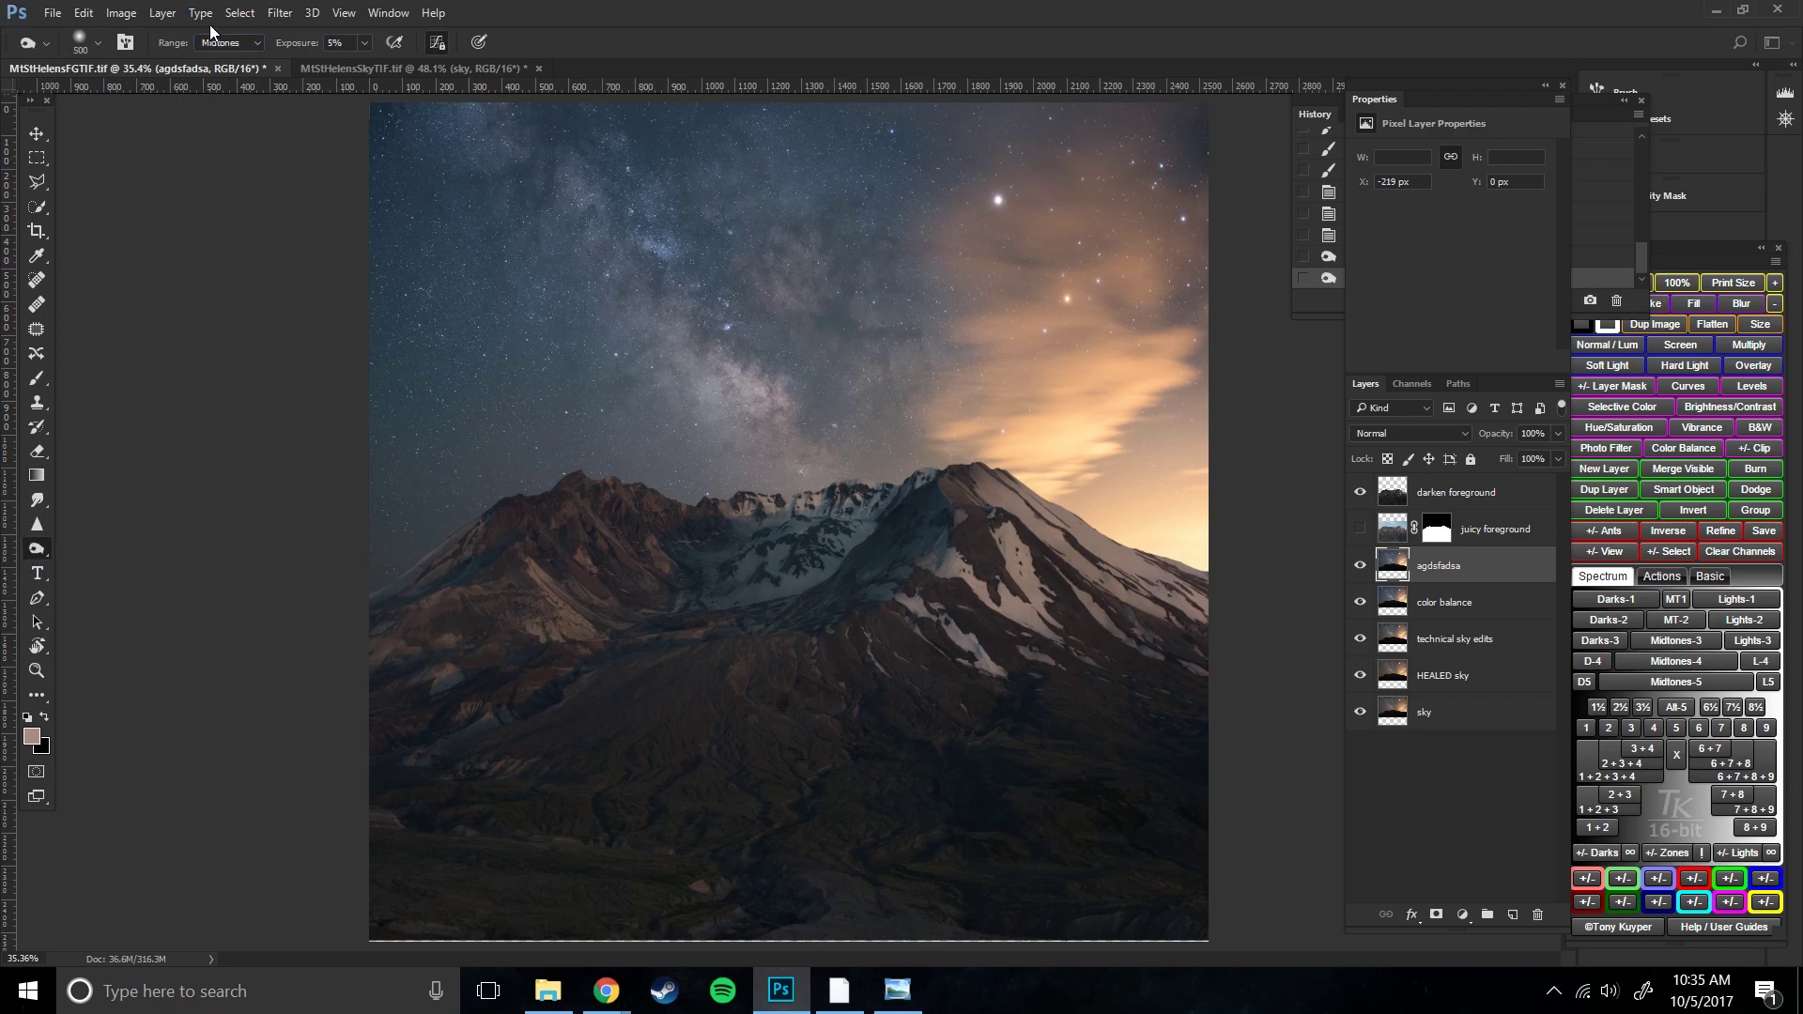
{"action": "left_click", "coordinate": [251, 44]}
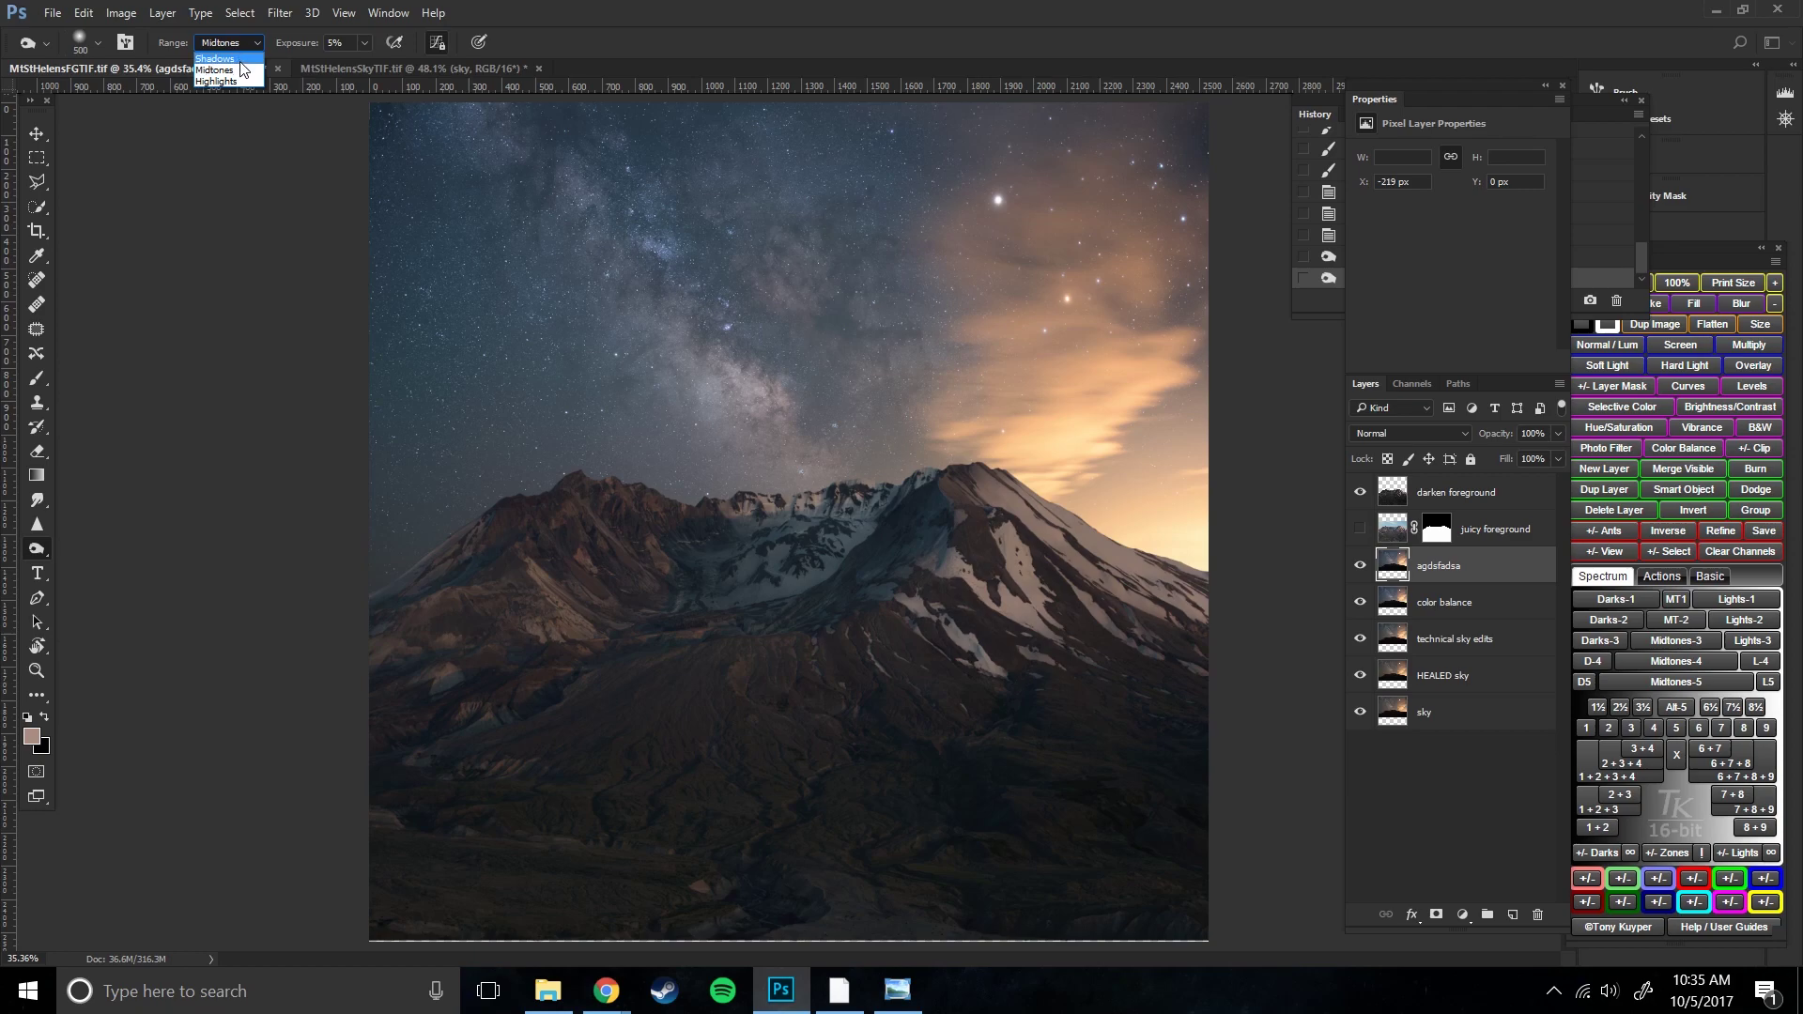
{"action": "left_click", "coordinate": [241, 60]}
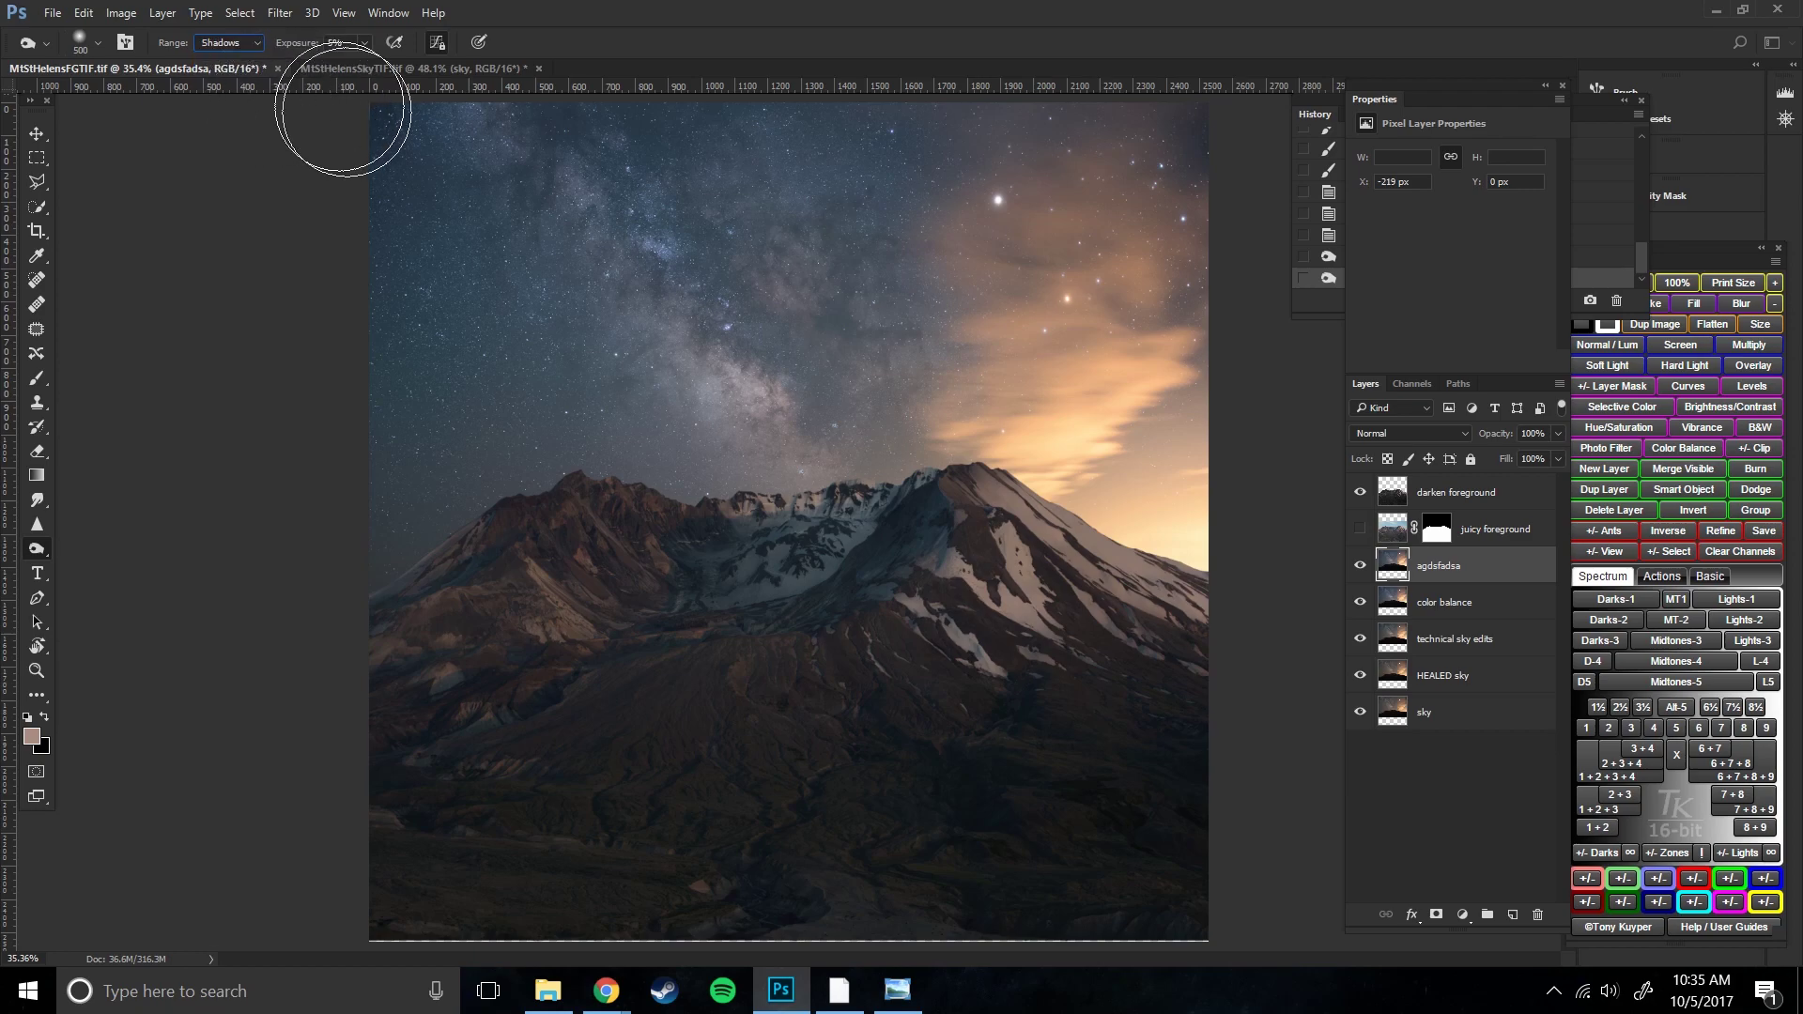
{"action": "right_click", "coordinate": [790, 339]}
{"action": "left_click", "coordinate": [246, 170]}
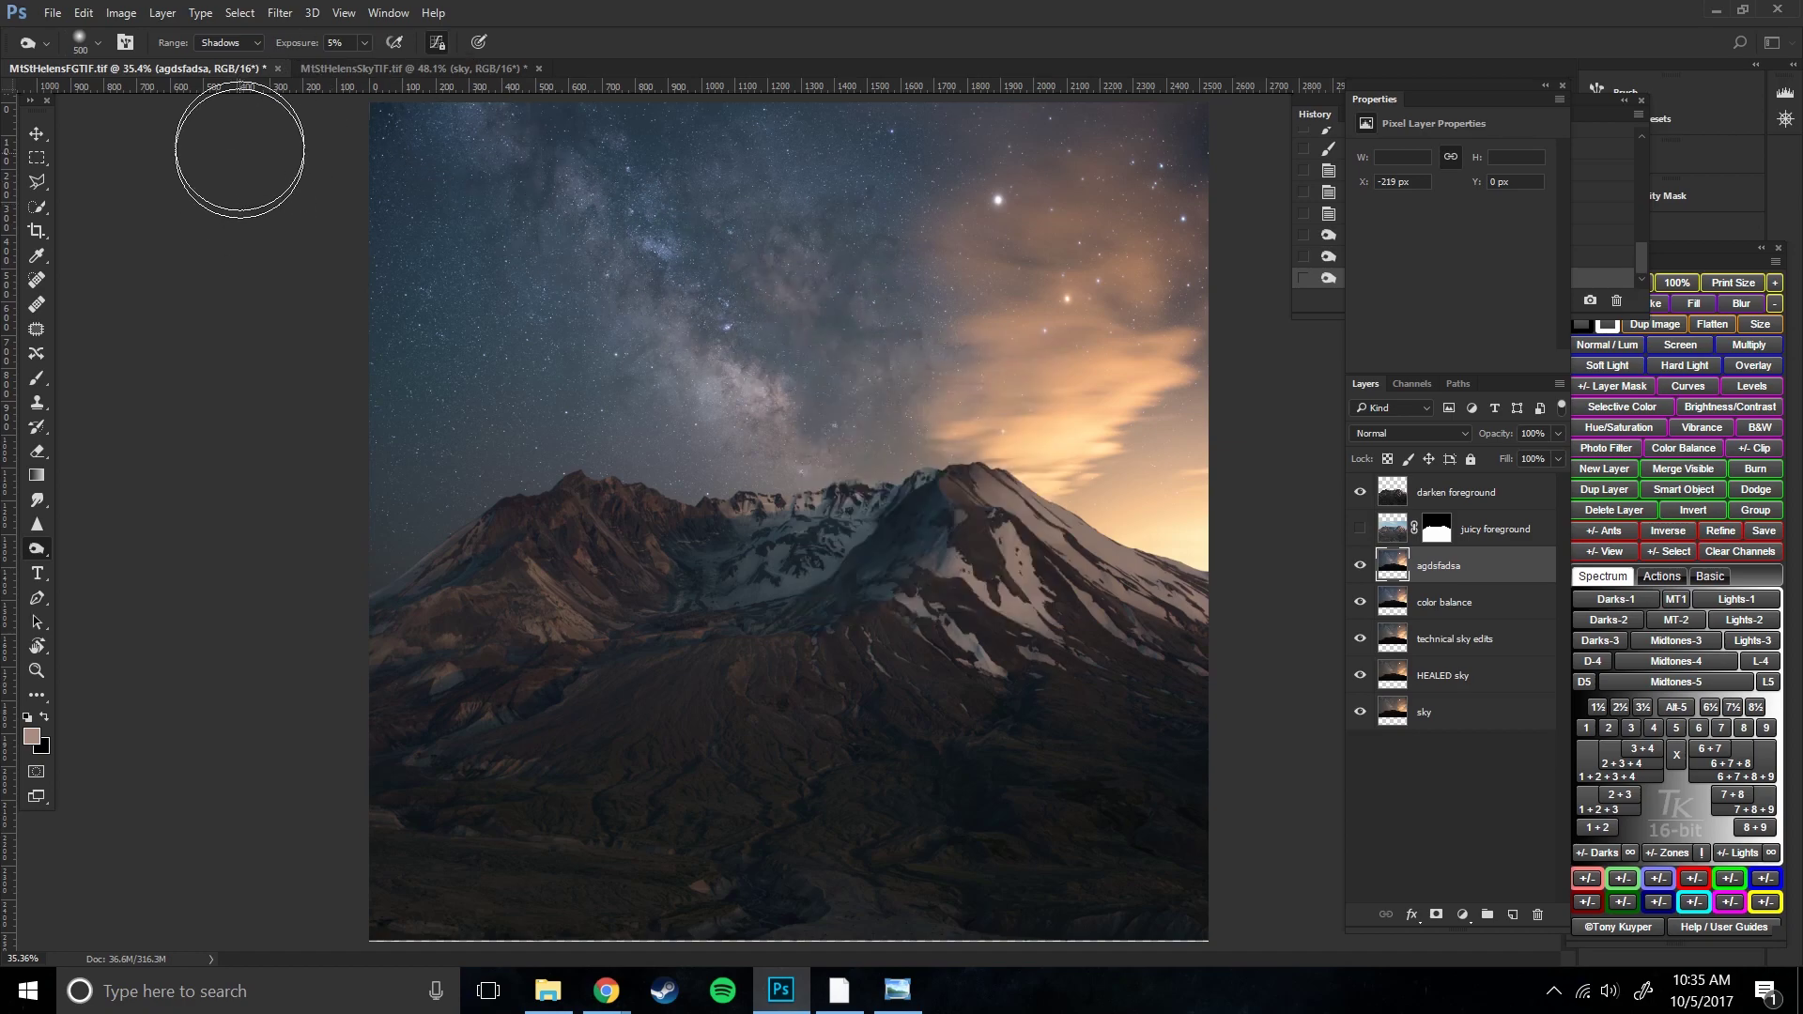
- Set the Burn exposure to 100%, try a stroke on the dark sky beside the Milky Way core, and undo it
{"action": "left_click_drag", "start_coordinate": [291, 44], "coordinate": [398, 47]}
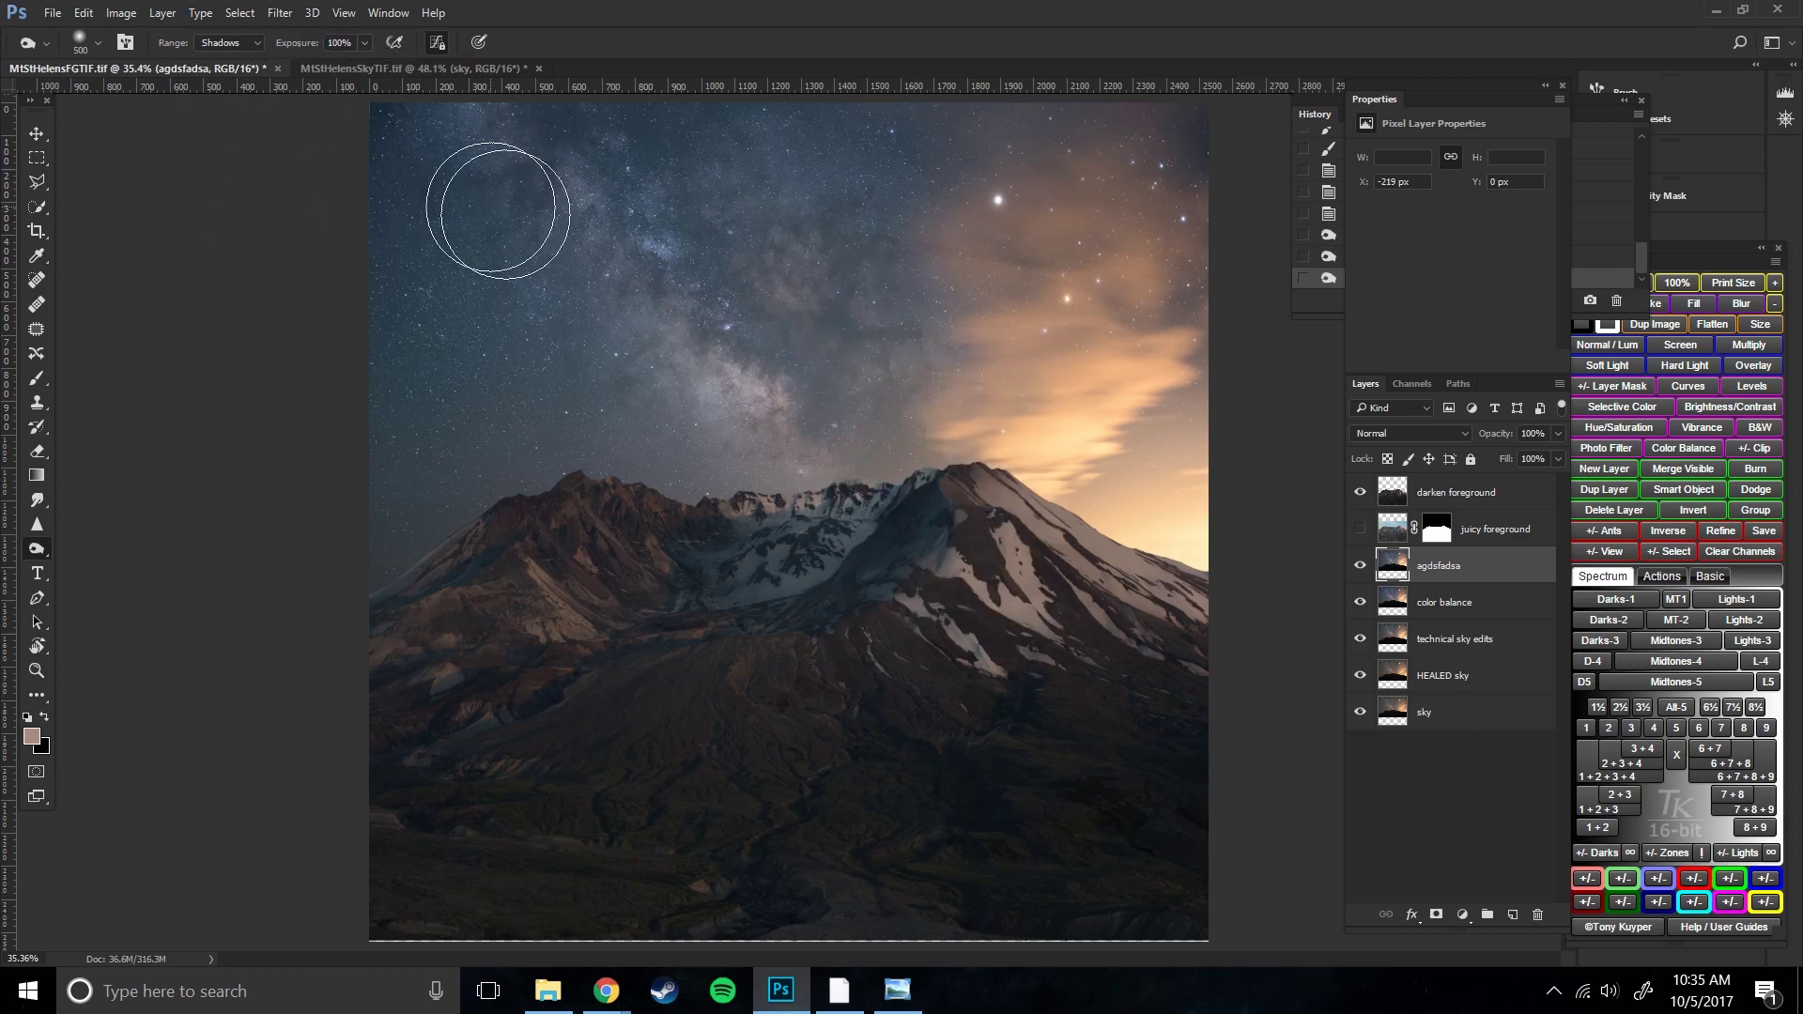
{"action": "mouse_move", "coordinate": [808, 310]}
{"action": "left_mouse_down"}
{"action": "mouse_move", "coordinate": [759, 301]}
{"action": "mouse_move", "coordinate": [836, 363]}
{"action": "mouse_move", "coordinate": [789, 319]}
{"action": "mouse_move", "coordinate": [804, 285]}
{"action": "left_mouse_up"}
{"action": "key", "text": "ctrl+z"}
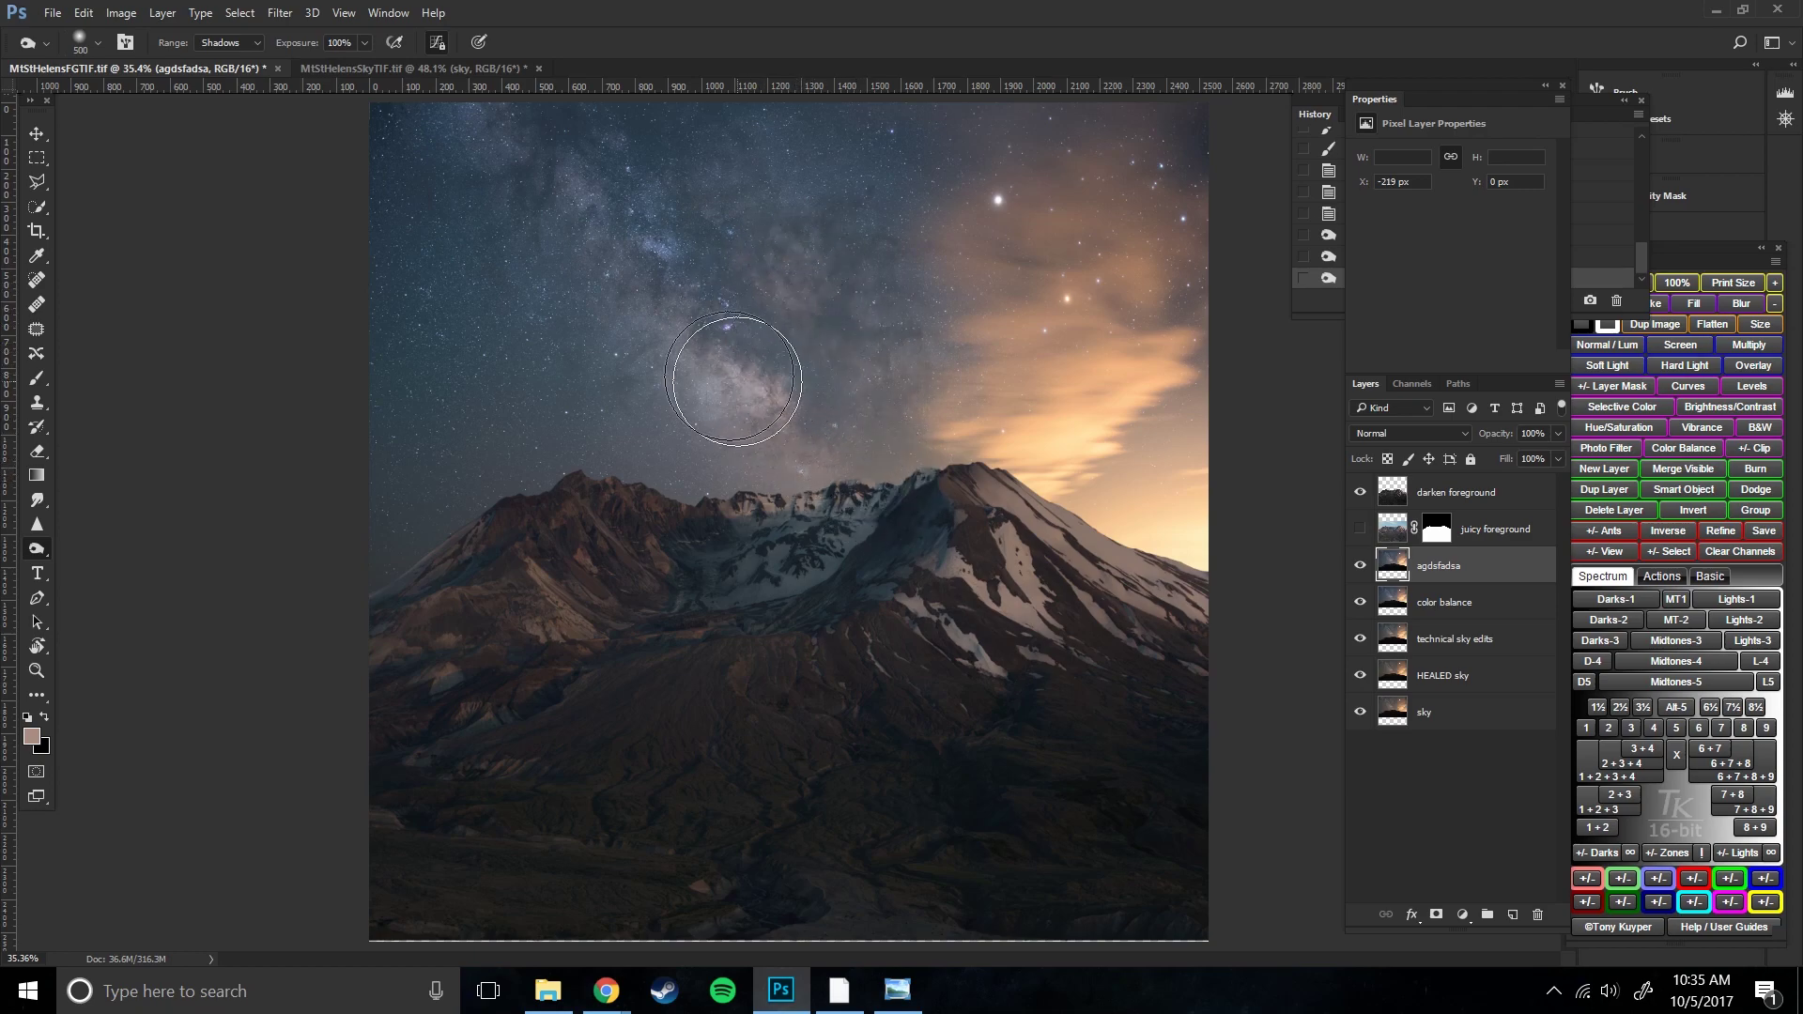
- Set the Burn exposure back to 5% and burn the dark lanes between the Milky Way core and the clouds with smaller brushes
{"action": "key", "text": "1"}
{"action": "key", "text": "0"}
{"action": "key", "text": "5"}
{"action": "key", "text": "bracketleft"}
{"action": "key", "text": "bracketleft"}
{"action": "key", "text": "bracketleft"}
{"action": "key", "text": "bracketleft"}
{"action": "key", "text": "bracketleft"}
{"action": "key", "text": "bracketleft"}
{"action": "key", "text": "bracketleft"}
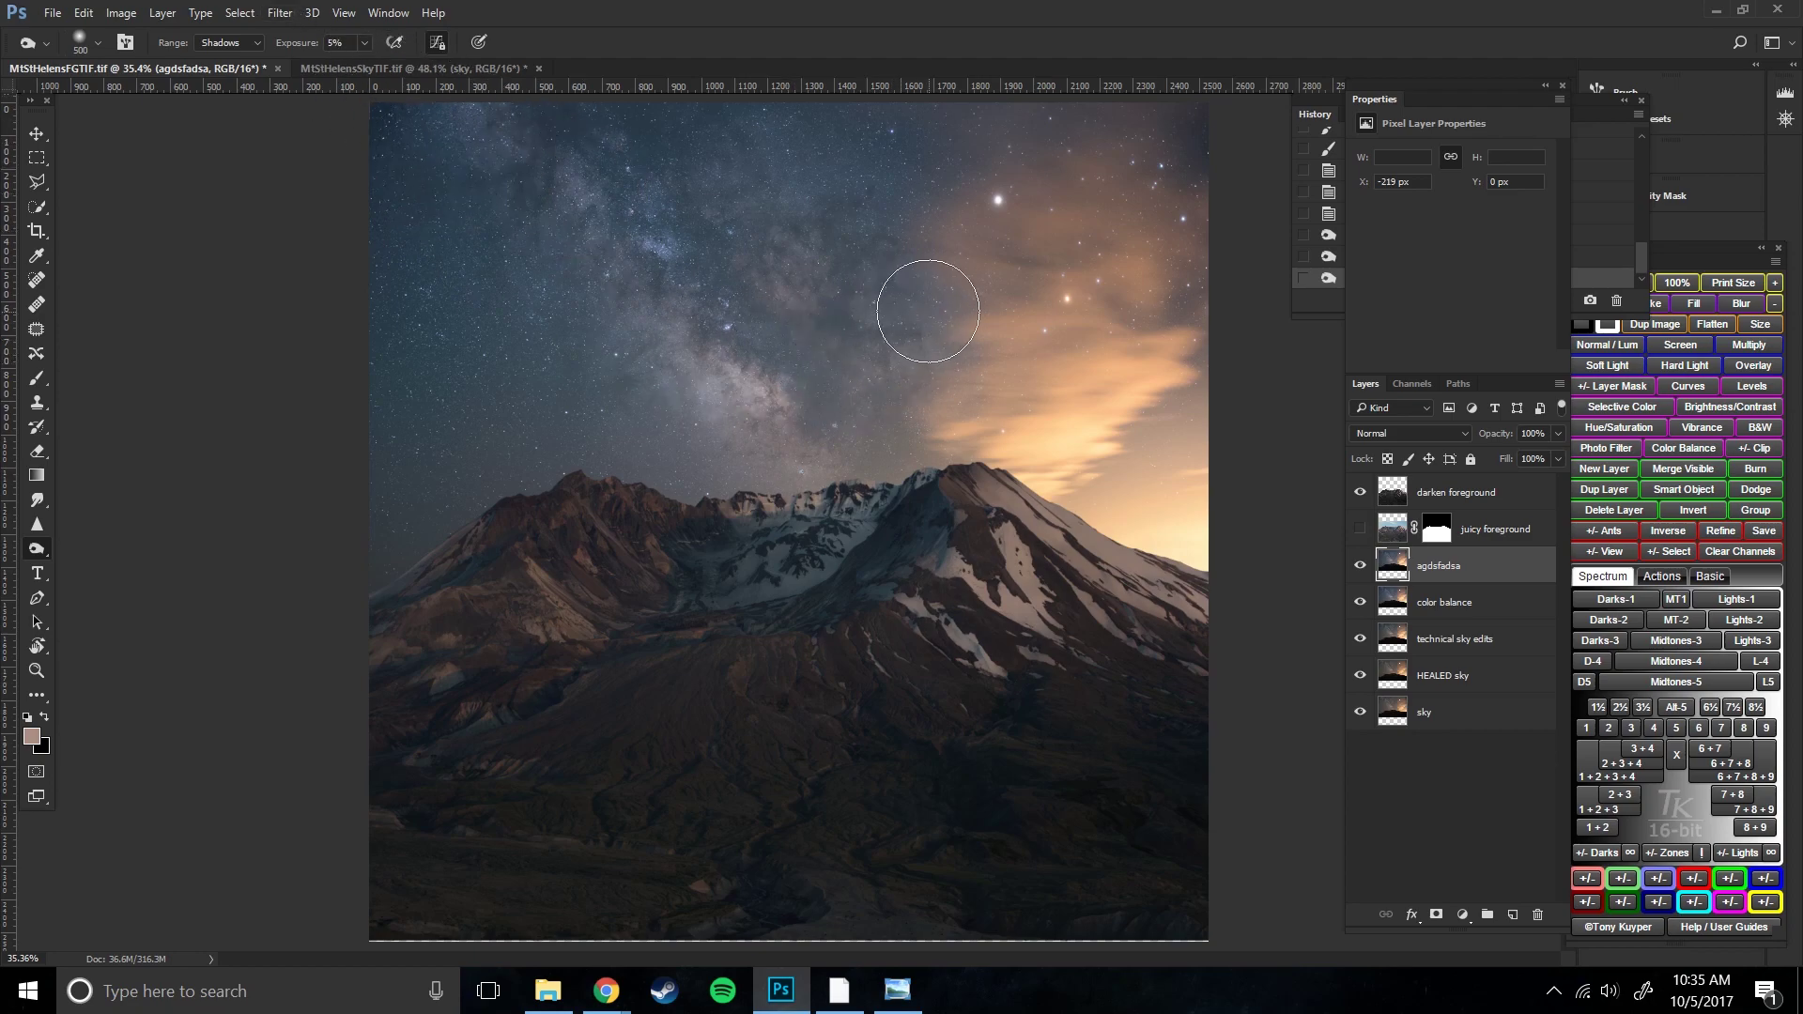
{"action": "key", "text": "ctrl"}
{"action": "key", "text": "ctrl+equal"}
{"action": "key", "text": "ctrl+equal"}
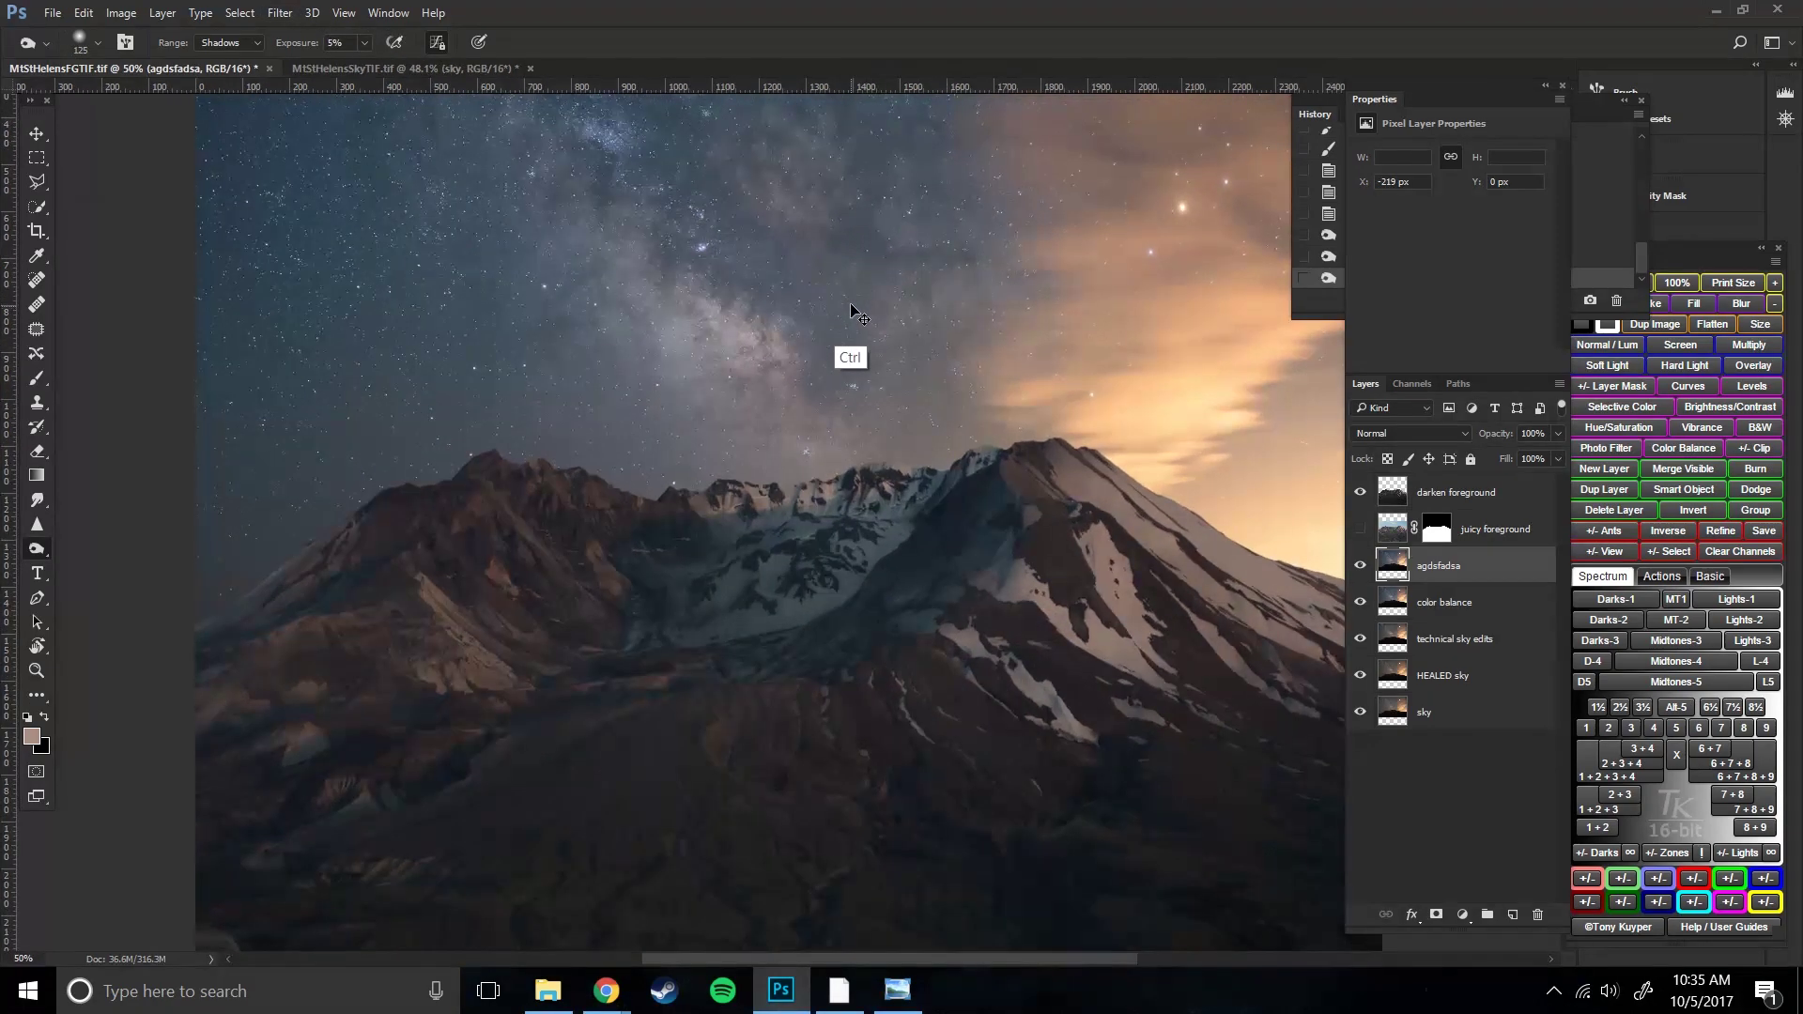
{"action": "scroll", "coordinate": [878, 253], "scroll_direction": "up", "scroll_amount": 2}
{"action": "key", "text": "bracketleft"}
{"action": "mouse_move", "coordinate": [844, 344]}
{"action": "left_mouse_down"}
{"action": "mouse_move", "coordinate": [826, 322]}
{"action": "mouse_move", "coordinate": [851, 272]}
{"action": "mouse_move", "coordinate": [849, 363]}
{"action": "mouse_move", "coordinate": [944, 357]}
{"action": "left_mouse_up"}
{"action": "key", "text": "bracketleft"}
{"action": "key", "text": "bracketleft"}
{"action": "key", "text": "bracketleft"}
{"action": "mouse_move", "coordinate": [845, 322]}
{"action": "left_mouse_down"}
{"action": "mouse_move", "coordinate": [854, 217]}
{"action": "mouse_move", "coordinate": [876, 219]}
{"action": "mouse_move", "coordinate": [911, 173]}
{"action": "mouse_move", "coordinate": [948, 190]}
{"action": "mouse_move", "coordinate": [858, 222]}
{"action": "left_mouse_up"}
- Burn the dark sky toward the orange clouds and the dark streak inside them with small brush sizes
{"action": "key", "text": "bracketright"}
{"action": "key", "text": "bracketright"}
{"action": "key", "text": "bracketright"}
{"action": "key", "text": "bracketright"}
{"action": "key", "text": "bracketright"}
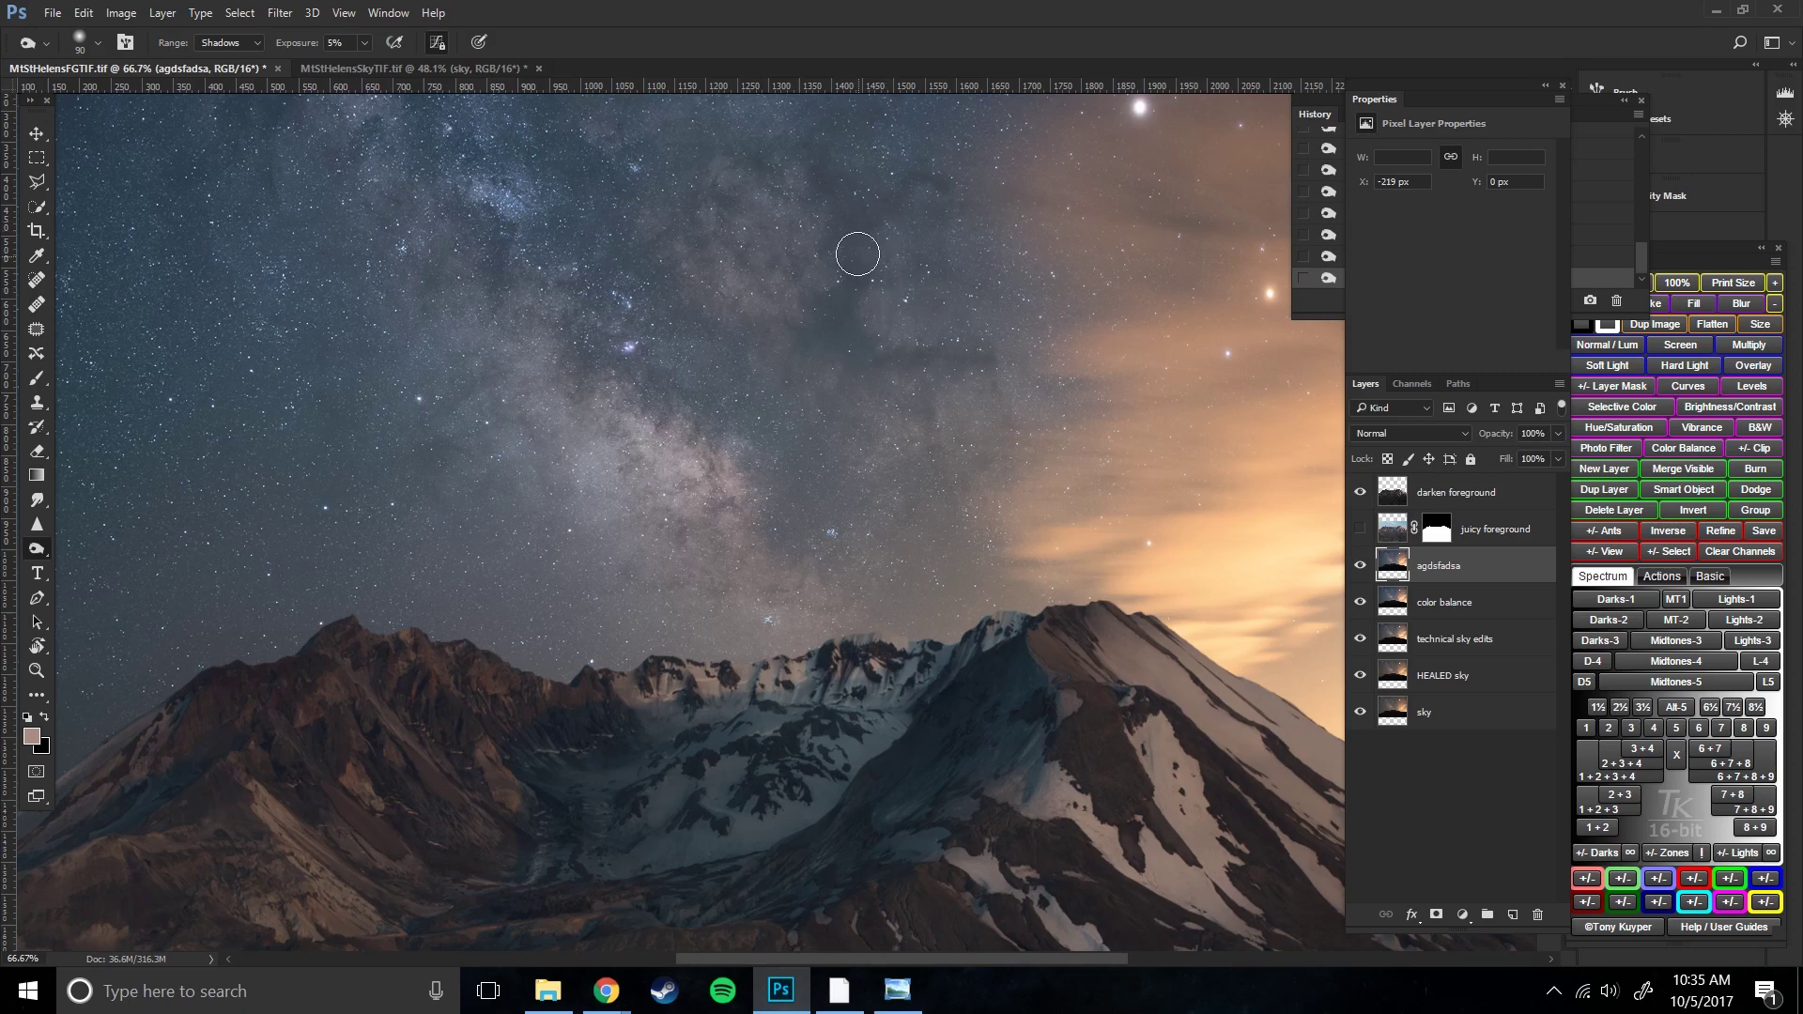
{"action": "left_click_drag", "start_coordinate": [1015, 230], "coordinate": [827, 250]}
{"action": "key", "text": "bracketleft"}
{"action": "key", "text": "bracketleft"}
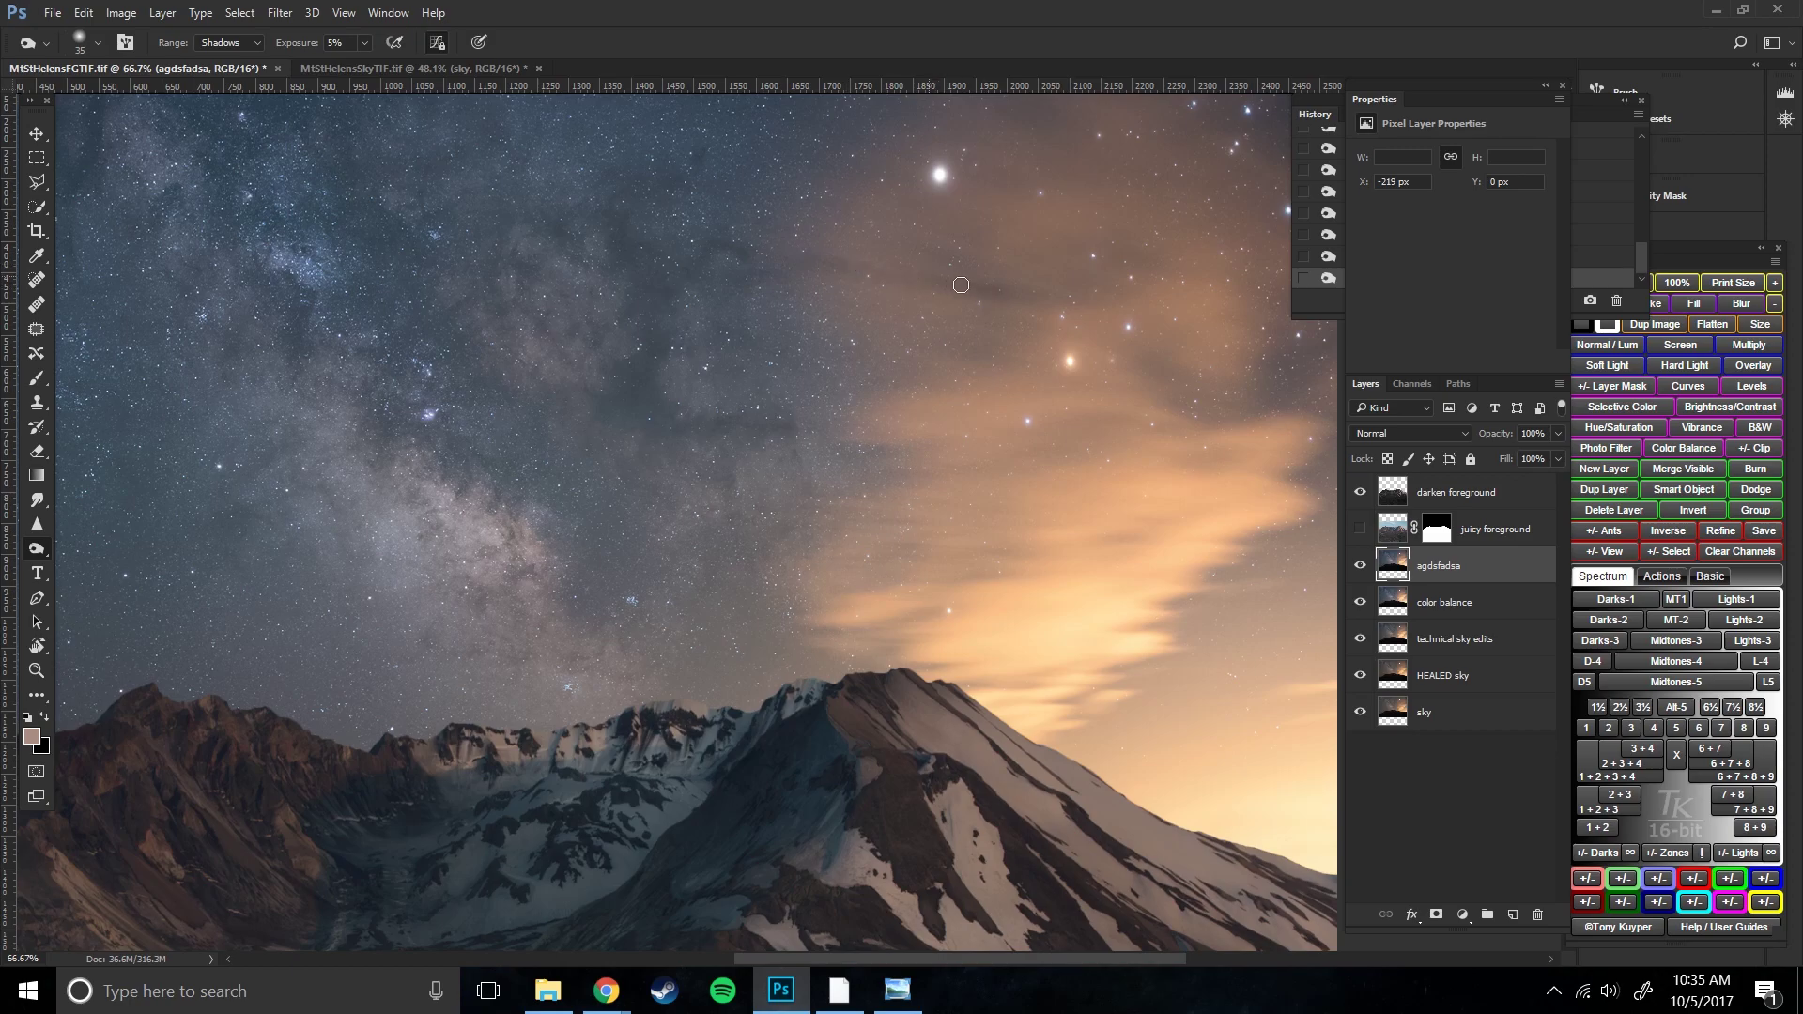
{"action": "left_click_drag", "start_coordinate": [799, 239], "coordinate": [813, 270]}
- Burn the dark patches alongside the upper Milky Way band, enlarging the brush between strokes
{"action": "left_click_drag", "start_coordinate": [789, 337], "coordinate": [947, 314]}
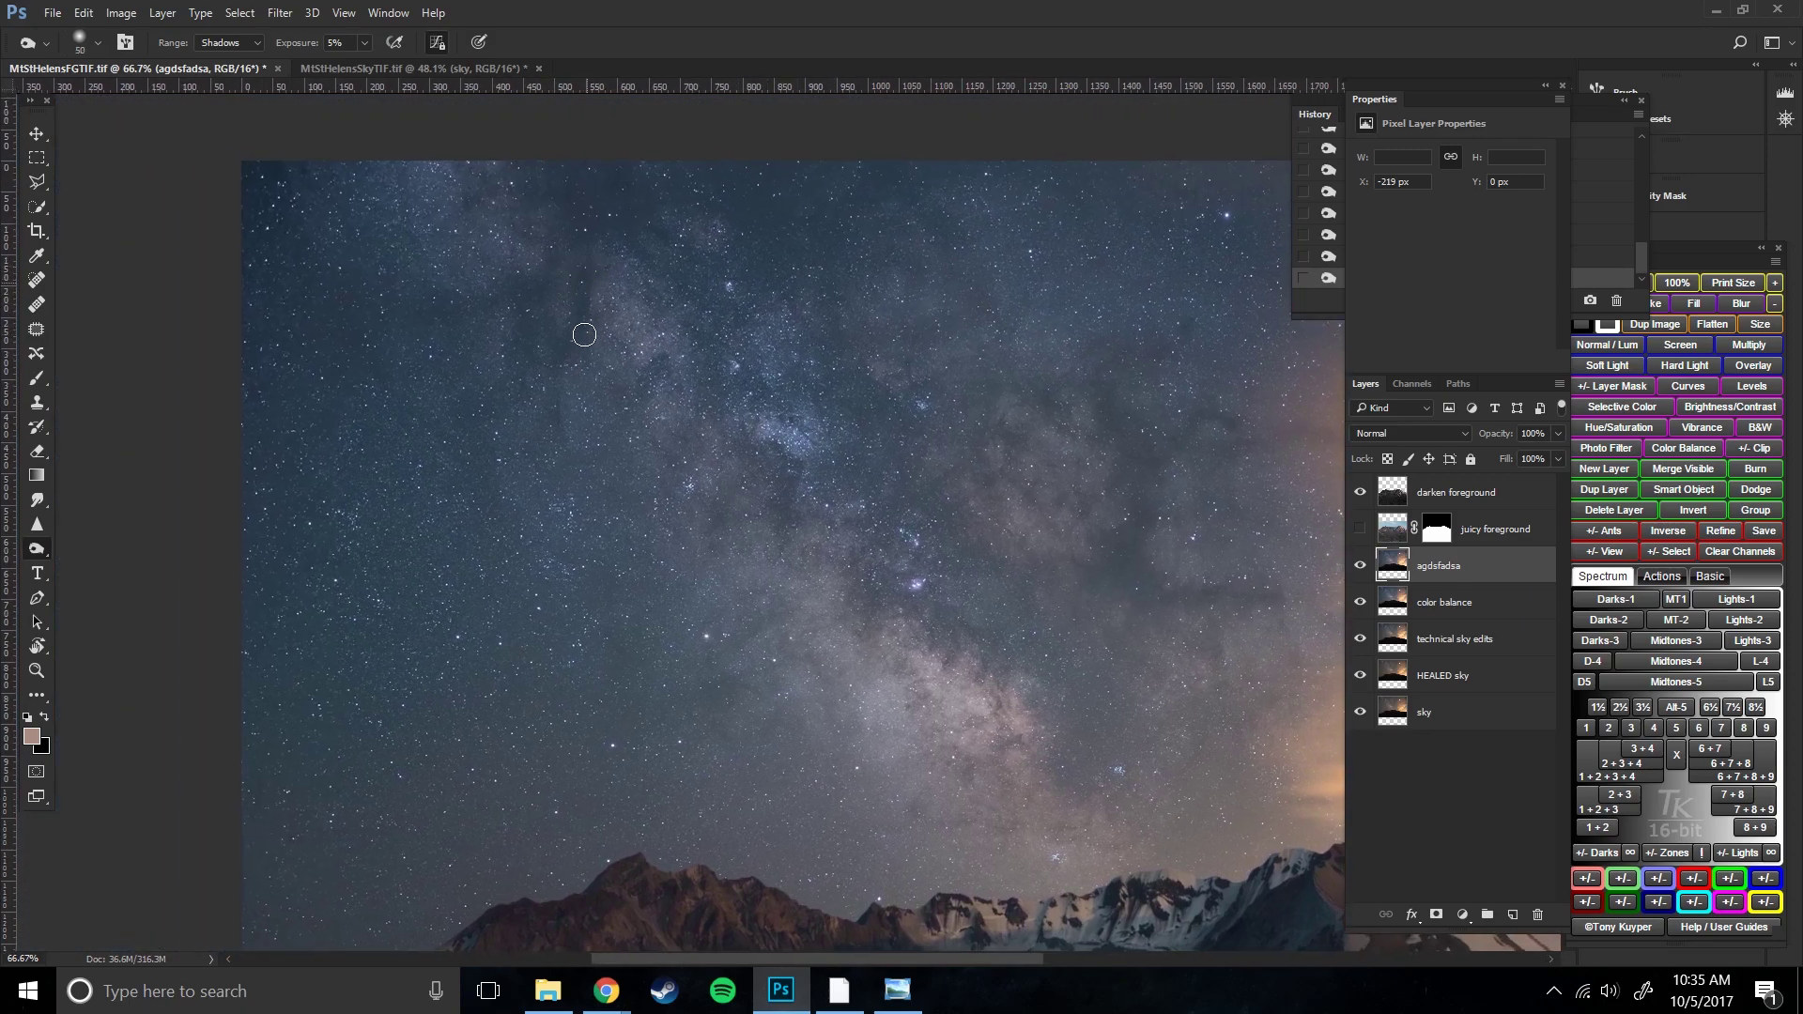
{"action": "mouse_move", "coordinate": [532, 290]}
{"action": "left_mouse_down"}
{"action": "mouse_move", "coordinate": [438, 321]}
{"action": "mouse_move", "coordinate": [536, 315]}
{"action": "mouse_move", "coordinate": [513, 383]}
{"action": "left_mouse_up"}
{"action": "key", "text": "bracketright"}
{"action": "key", "text": "bracketright"}
{"action": "key", "text": "bracketright"}
{"action": "key", "text": "bracketright"}
{"action": "key", "text": "bracketright"}
{"action": "key", "text": "bracketright"}
{"action": "left_click_drag", "start_coordinate": [831, 488], "coordinate": [709, 258]}
- Burn the dark lanes on the left side of the Milky Way core with a small brush
{"action": "key", "text": "bracketleft"}
{"action": "key", "text": "bracketleft"}
{"action": "key", "text": "bracketleft"}
{"action": "key", "text": "bracketleft"}
{"action": "key", "text": "bracketleft"}
{"action": "key", "text": "bracketleft"}
{"action": "key", "text": "bracketleft"}
{"action": "key", "text": "bracketleft"}
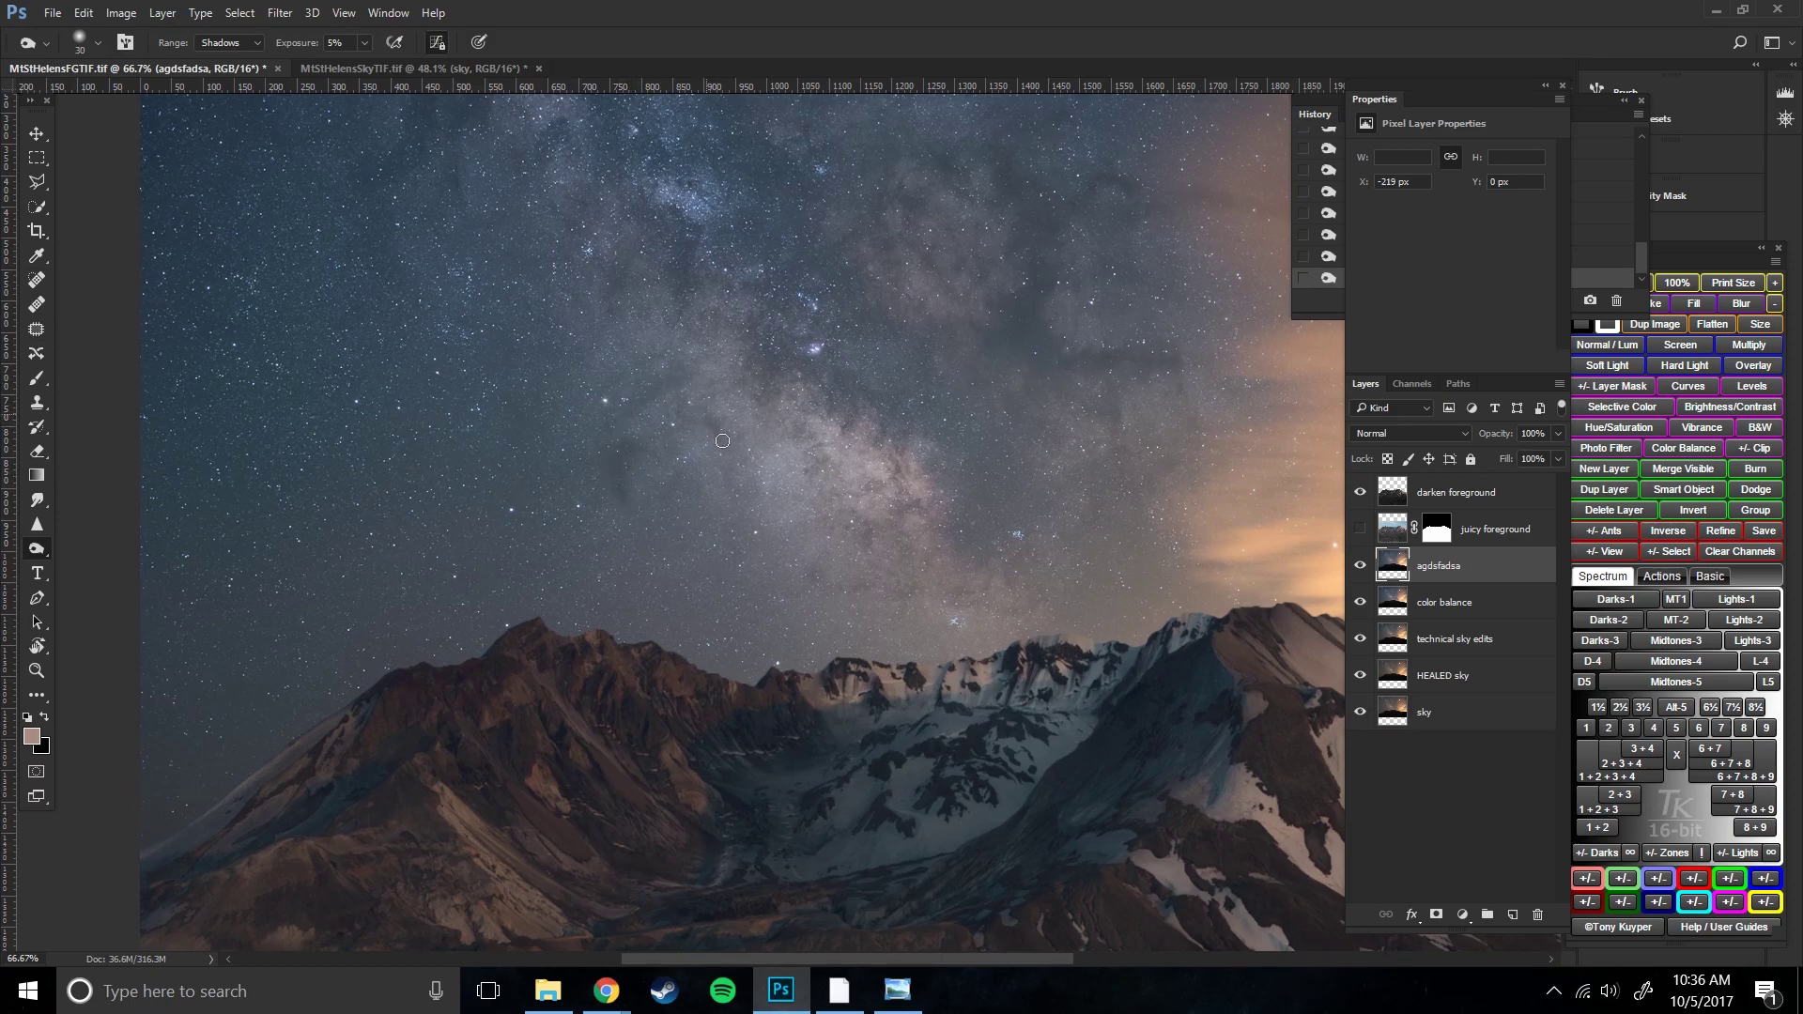
{"action": "left_click_drag", "start_coordinate": [818, 351], "coordinate": [721, 391]}
{"action": "key", "text": "bracketright"}
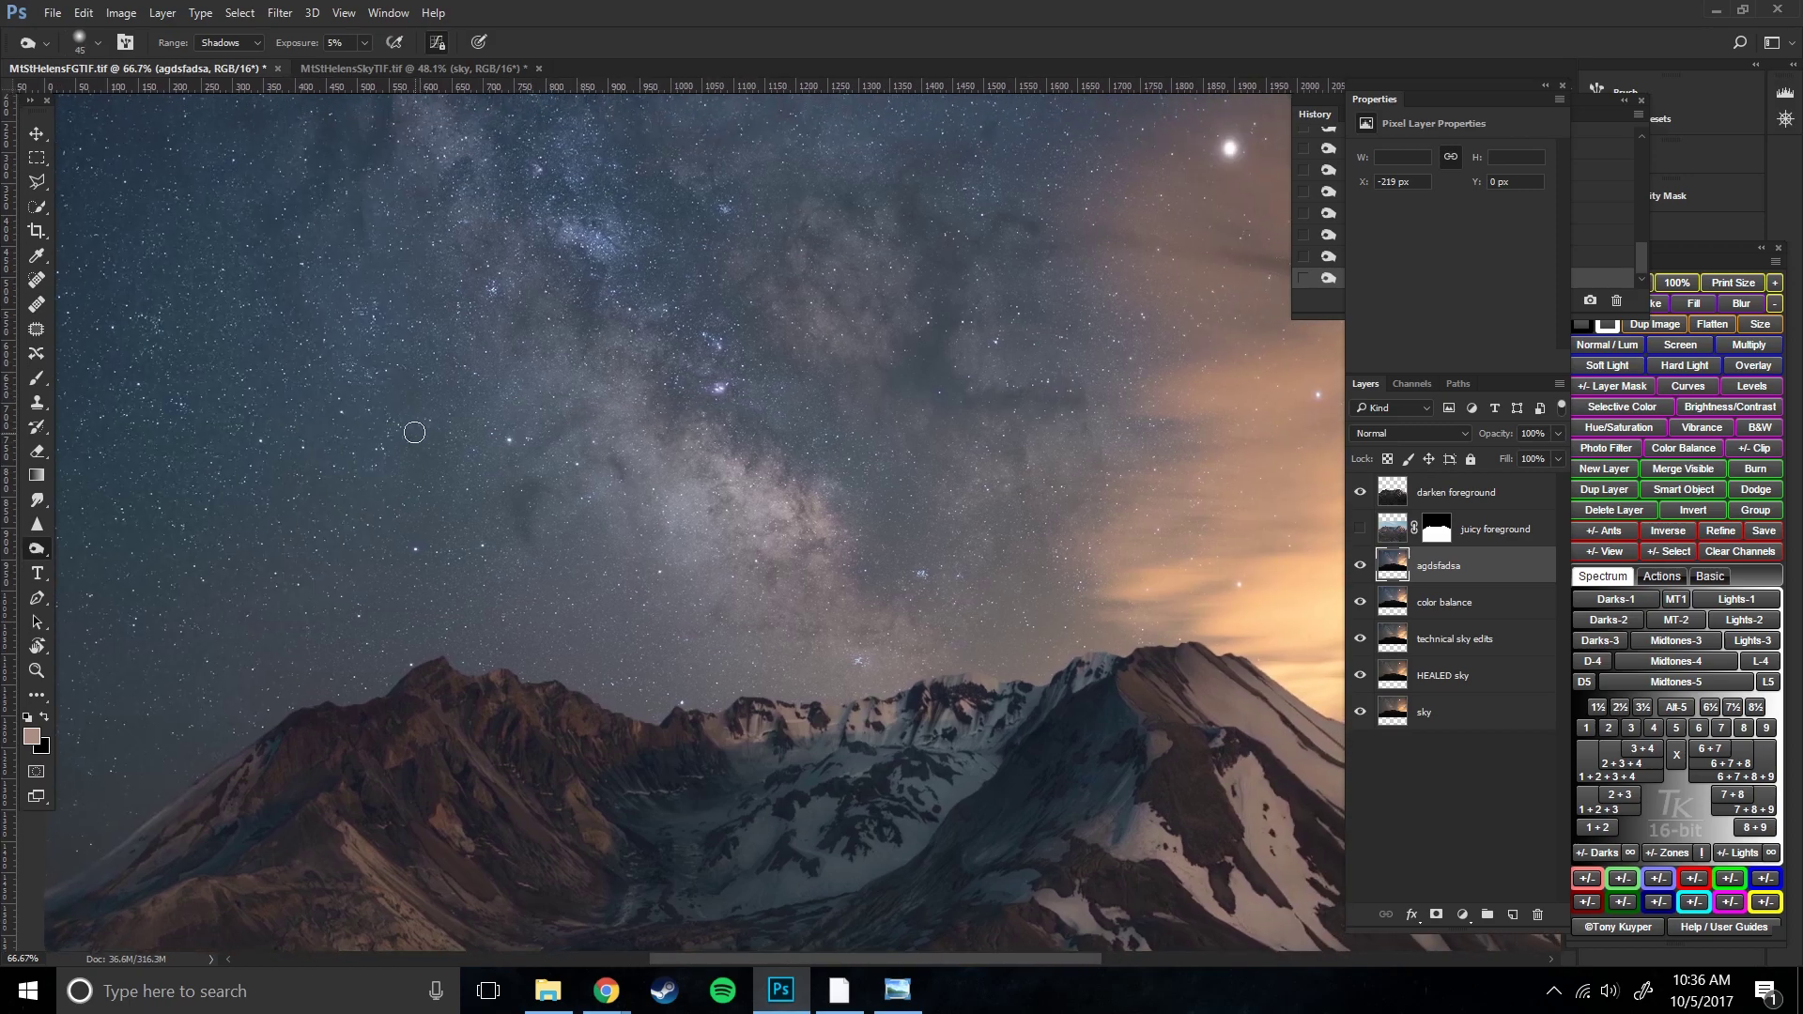
- Rename the agdsfadsa layer as DODGY and toggle its visibility to compare the sky with and without it
{"action": "key", "text": "ctrl+0"}
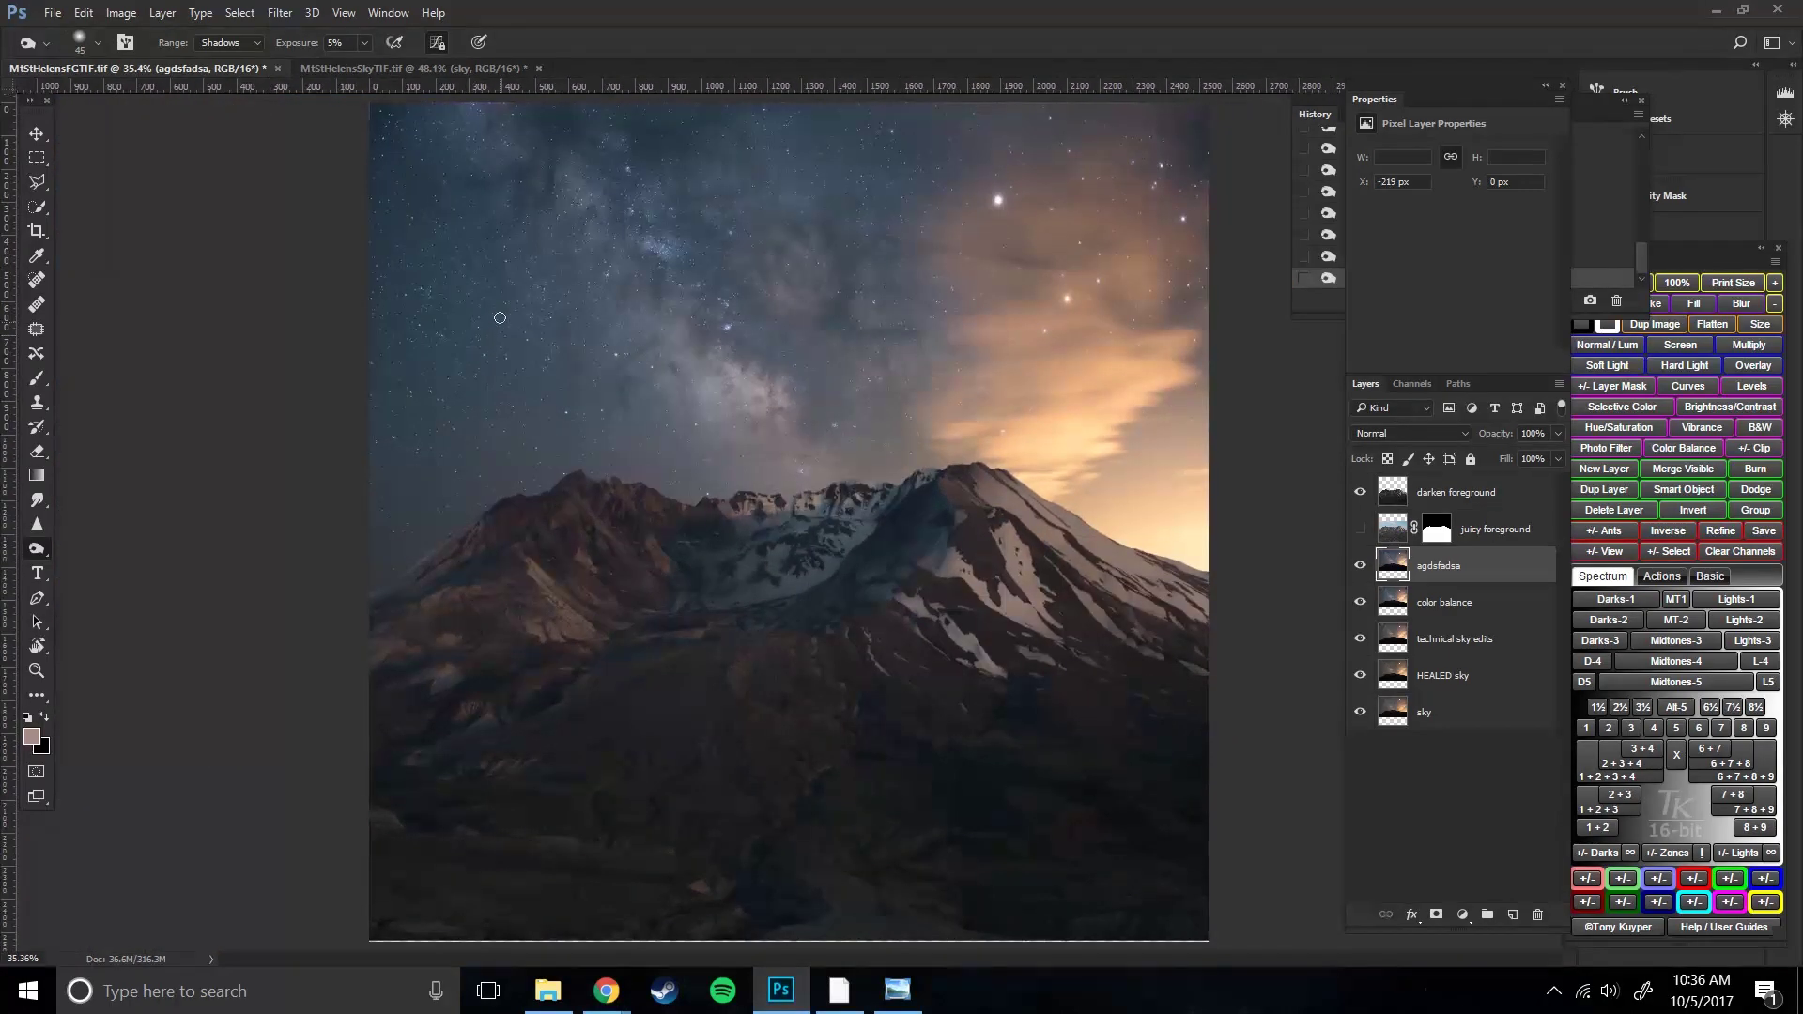
{"action": "double_click", "coordinate": [1437, 566]}
{"action": "type", "text": "DODGY"}
{"action": "key", "text": "Return"}
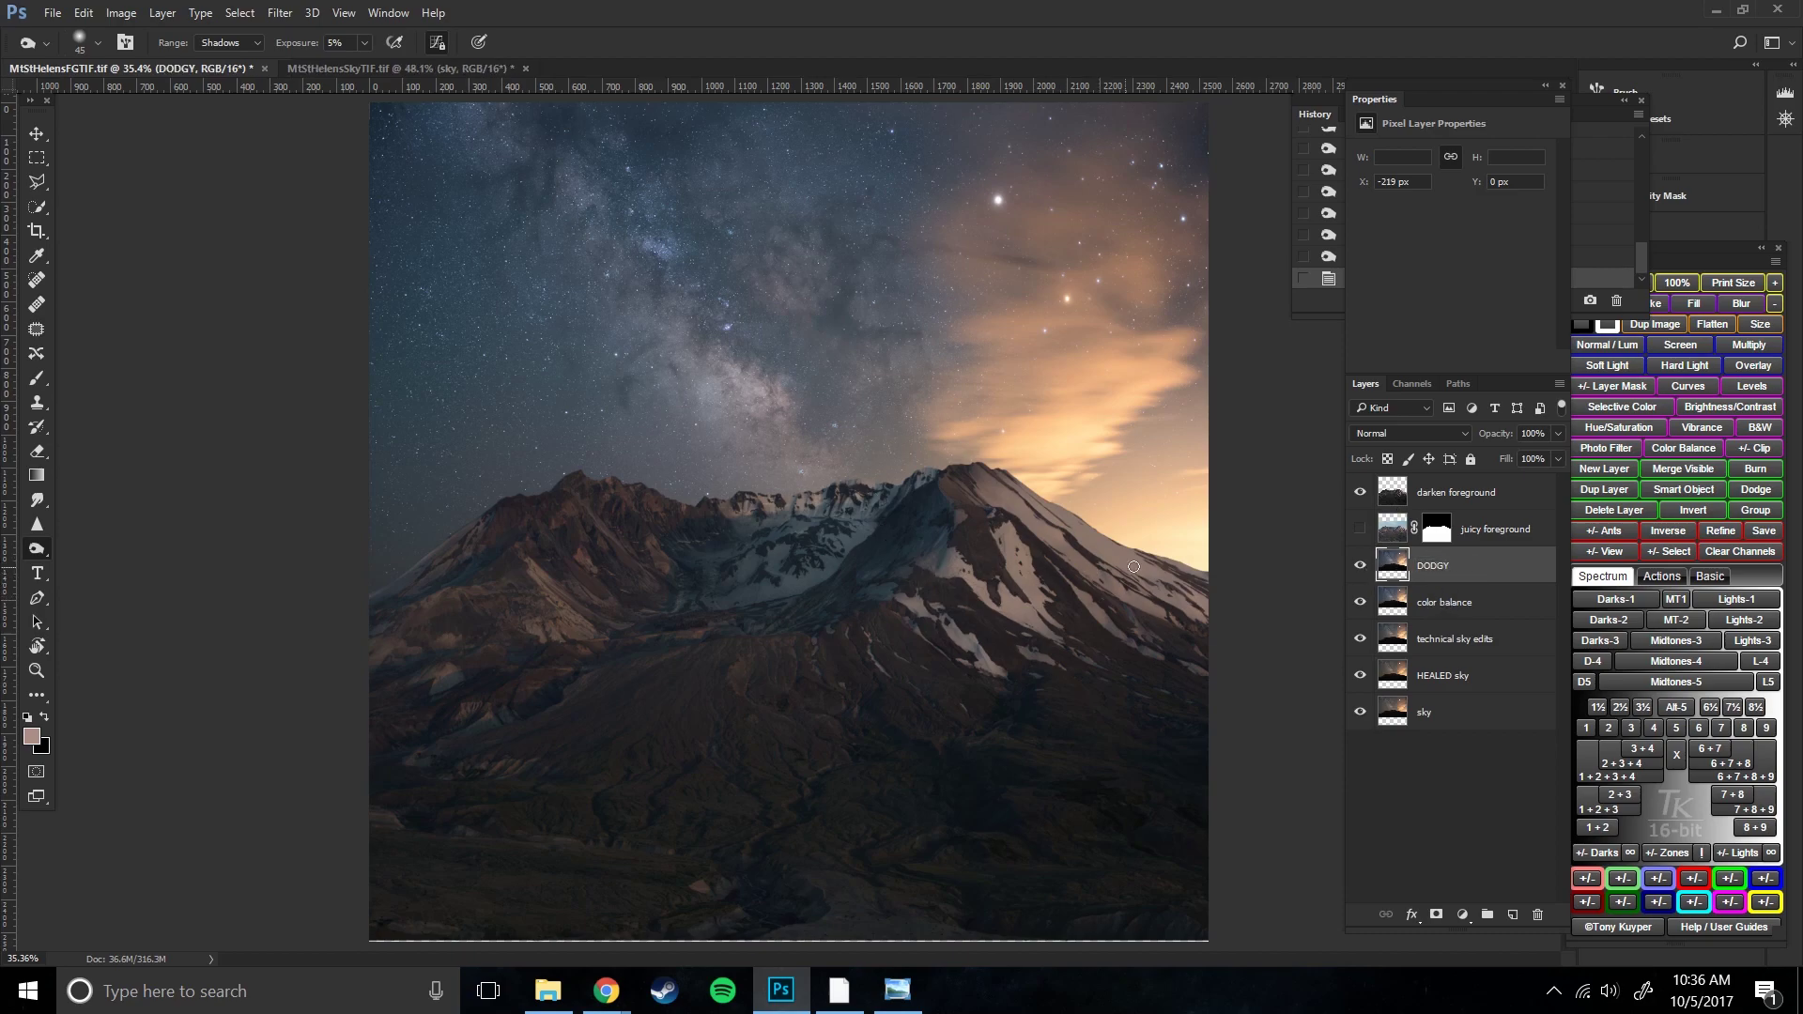
{"action": "left_click", "coordinate": [1359, 566]}
{"action": "left_click", "coordinate": [1359, 566]}
{"action": "left_click", "coordinate": [1359, 566]}
{"action": "left_click", "coordinate": [1359, 564]}
- Burn two spots in the upper dark sky between the Milky Way and the clouds with a slightly larger brush
{"action": "left_click", "coordinate": [856, 205]}
{"action": "key", "text": "bracketright"}
{"action": "left_click", "coordinate": [866, 203]}
- Switch to the Dodge tool and set its exposure to 10%
{"action": "right_click", "coordinate": [41, 552]}
{"action": "left_click", "coordinate": [113, 566]}
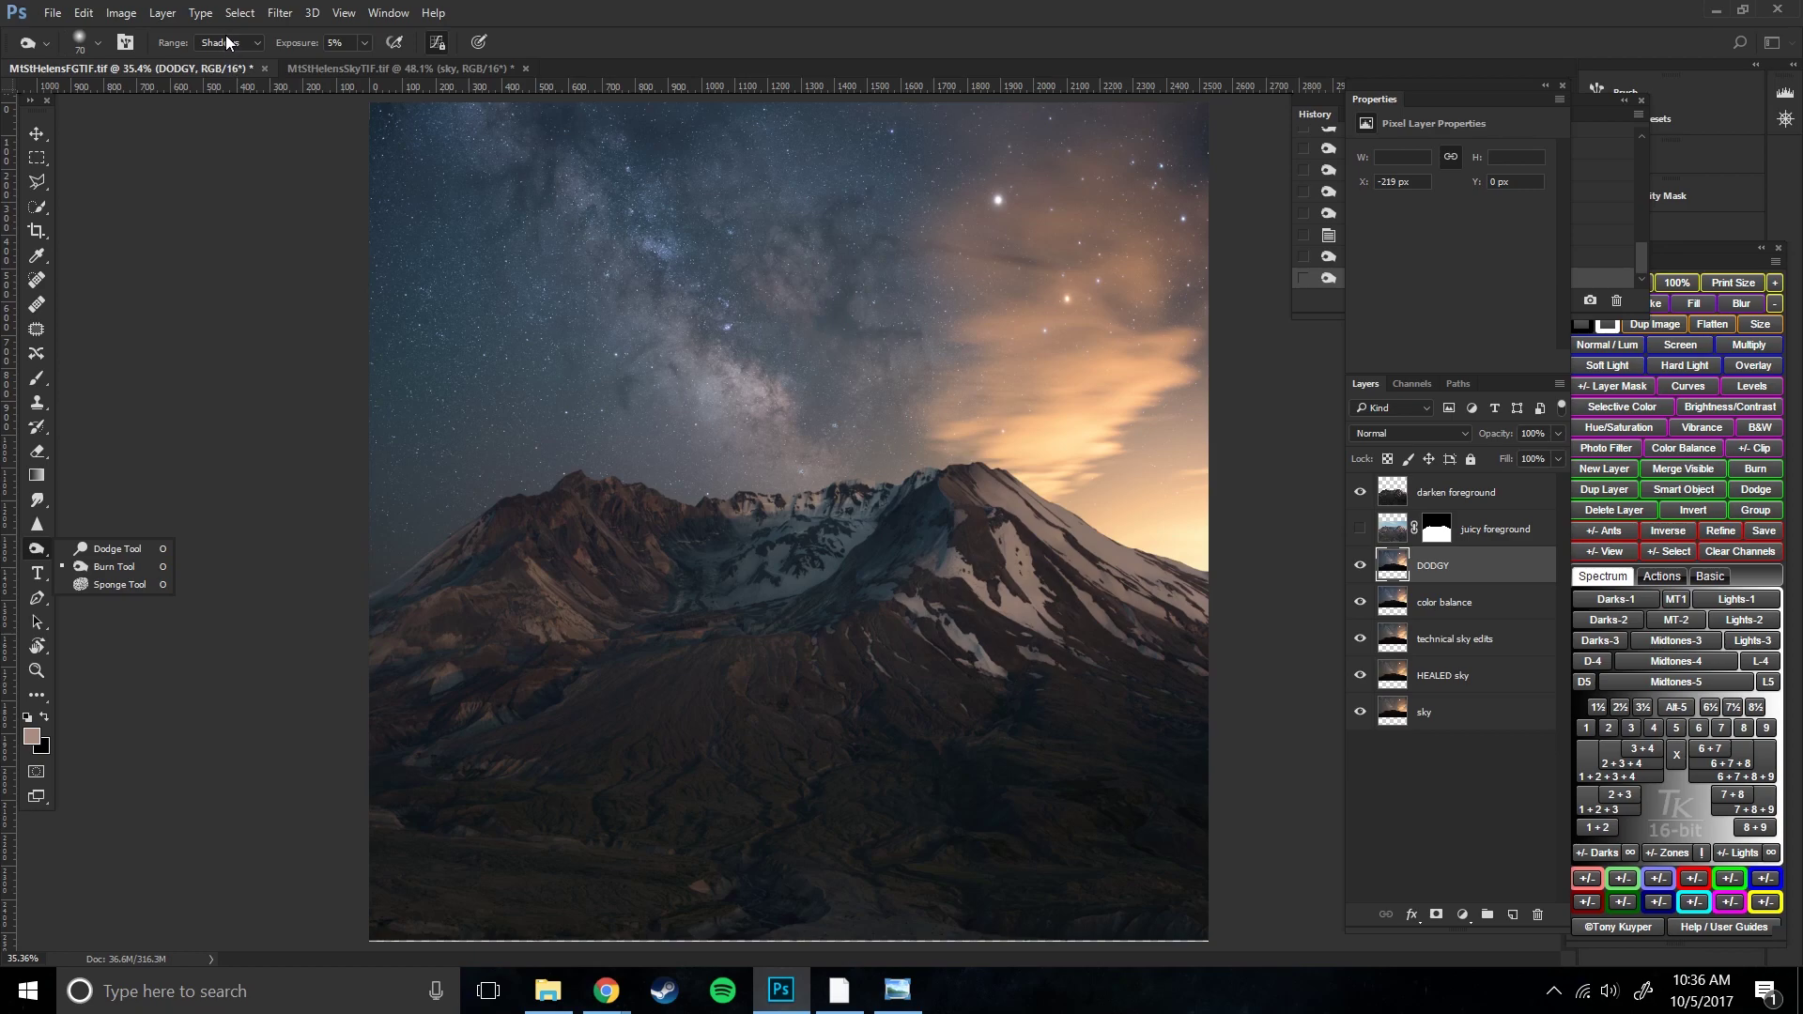
{"action": "left_click", "coordinate": [129, 540]}
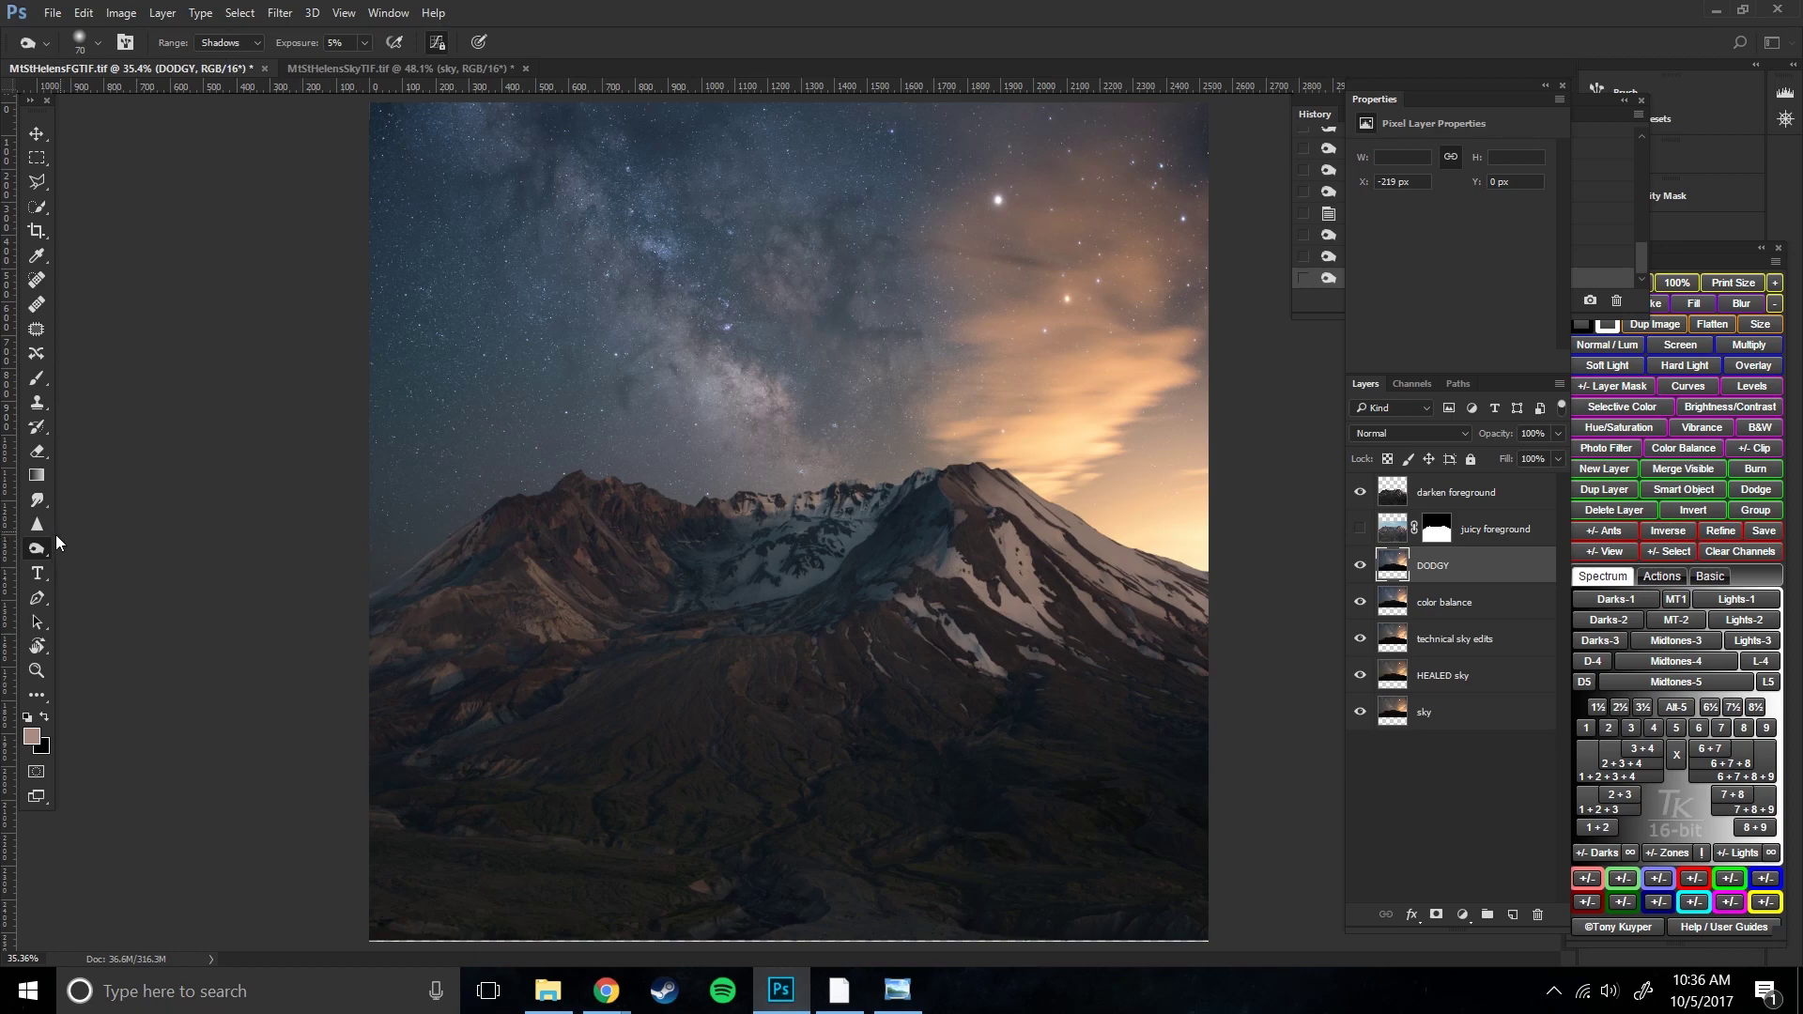
{"action": "left_click", "coordinate": [34, 554]}
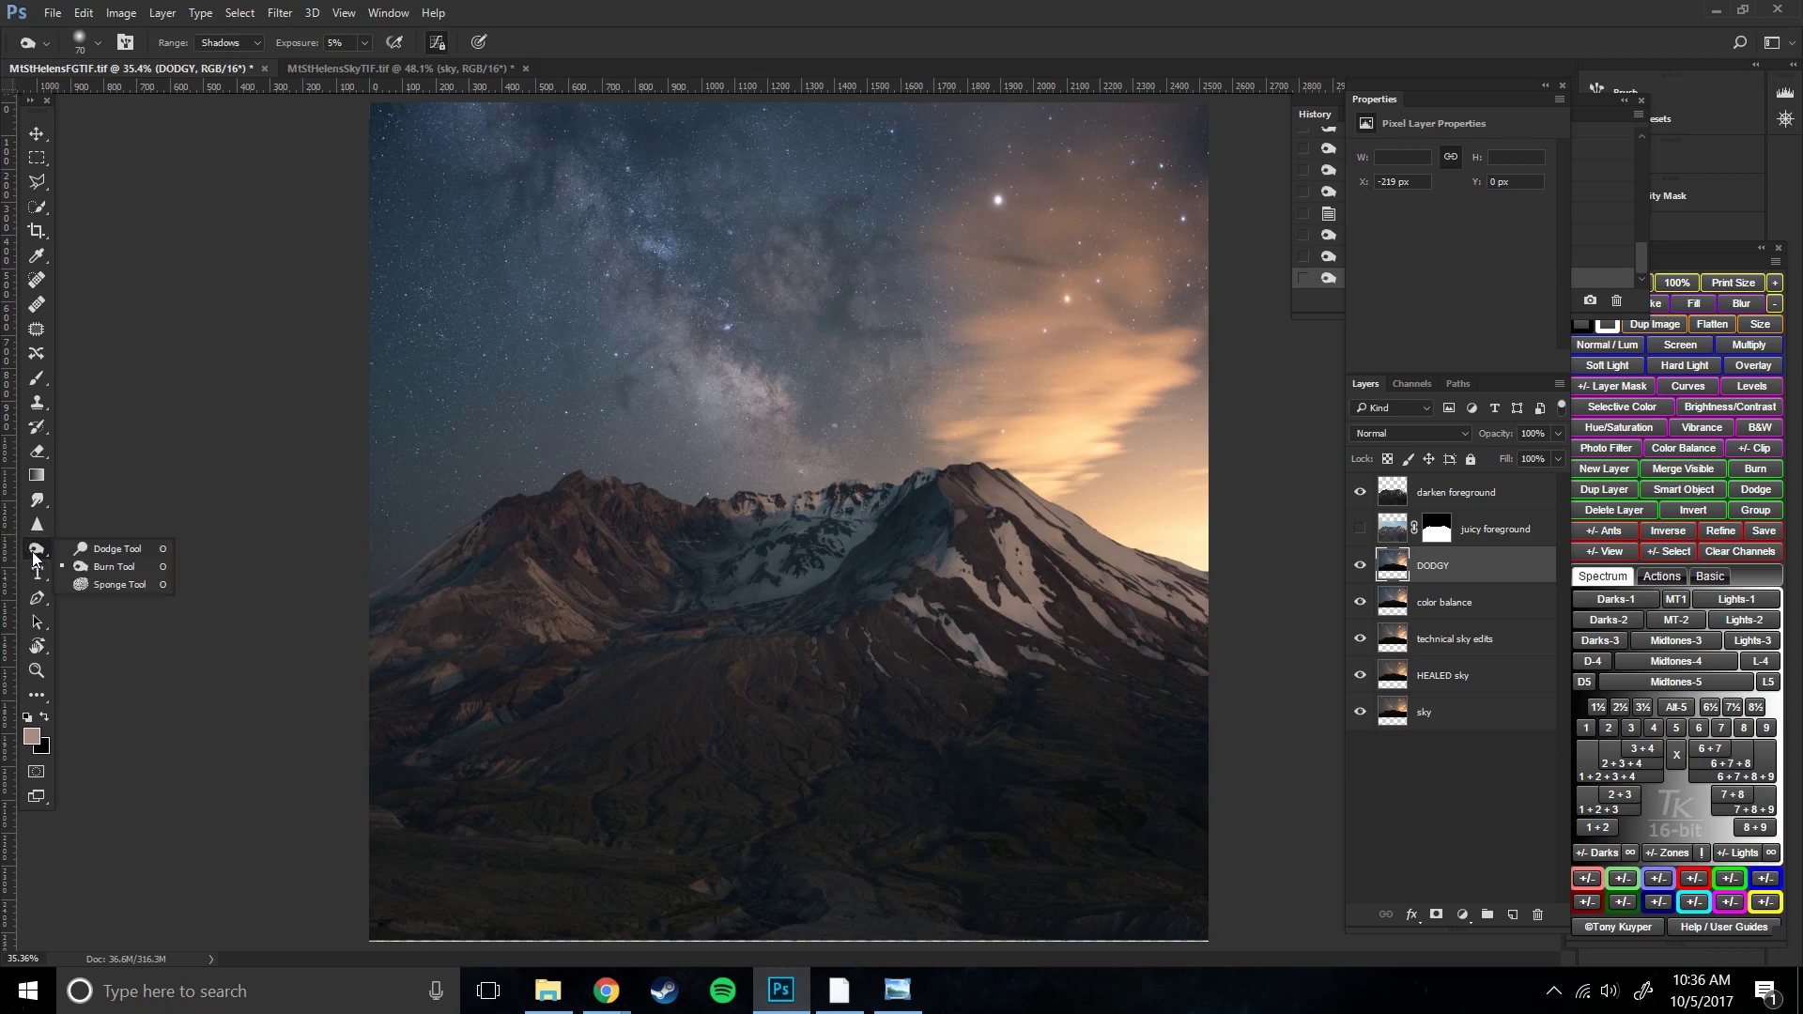
{"action": "left_click", "coordinate": [126, 545]}
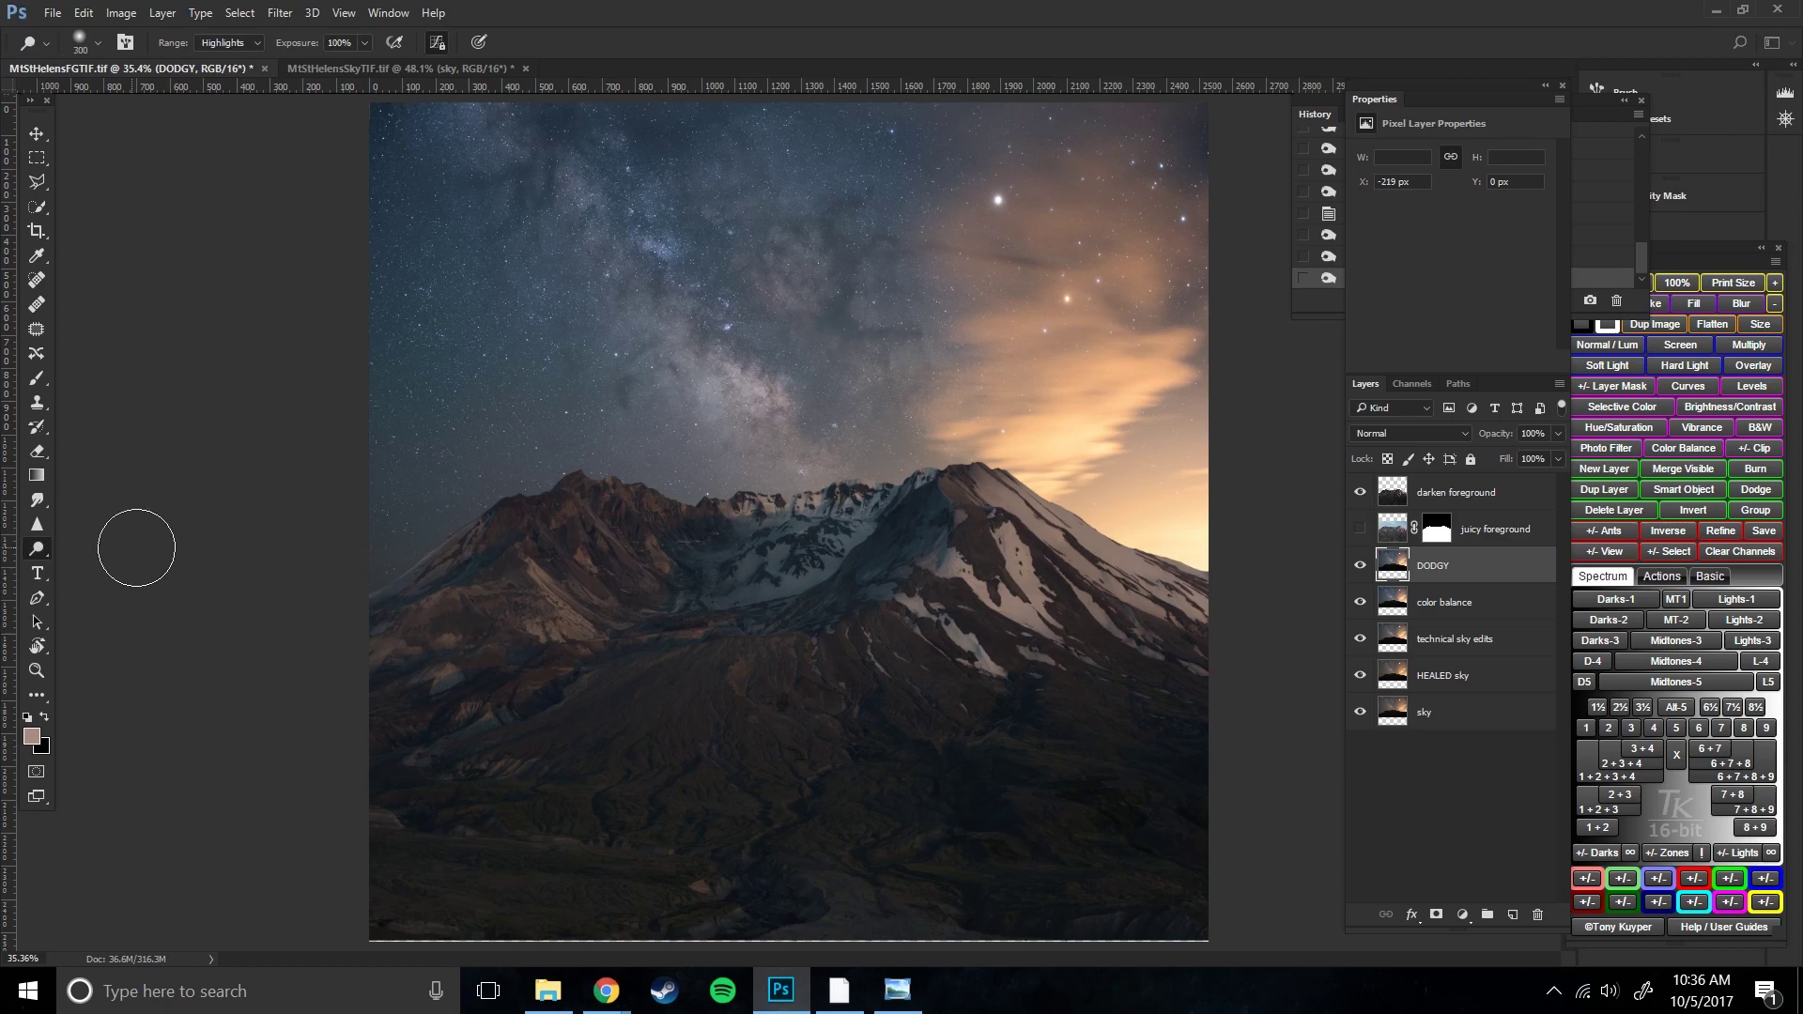
{"action": "type", "text": "100"}
{"action": "key", "text": "Return"}
- Set the Dodge range to Midtones and dodge the upper Milky Way band with a 200 px brush
{"action": "scroll", "coordinate": [886, 302], "scroll_direction": "up", "scroll_amount": 1}
{"action": "left_click_drag", "start_coordinate": [836, 350], "coordinate": [850, 455]}
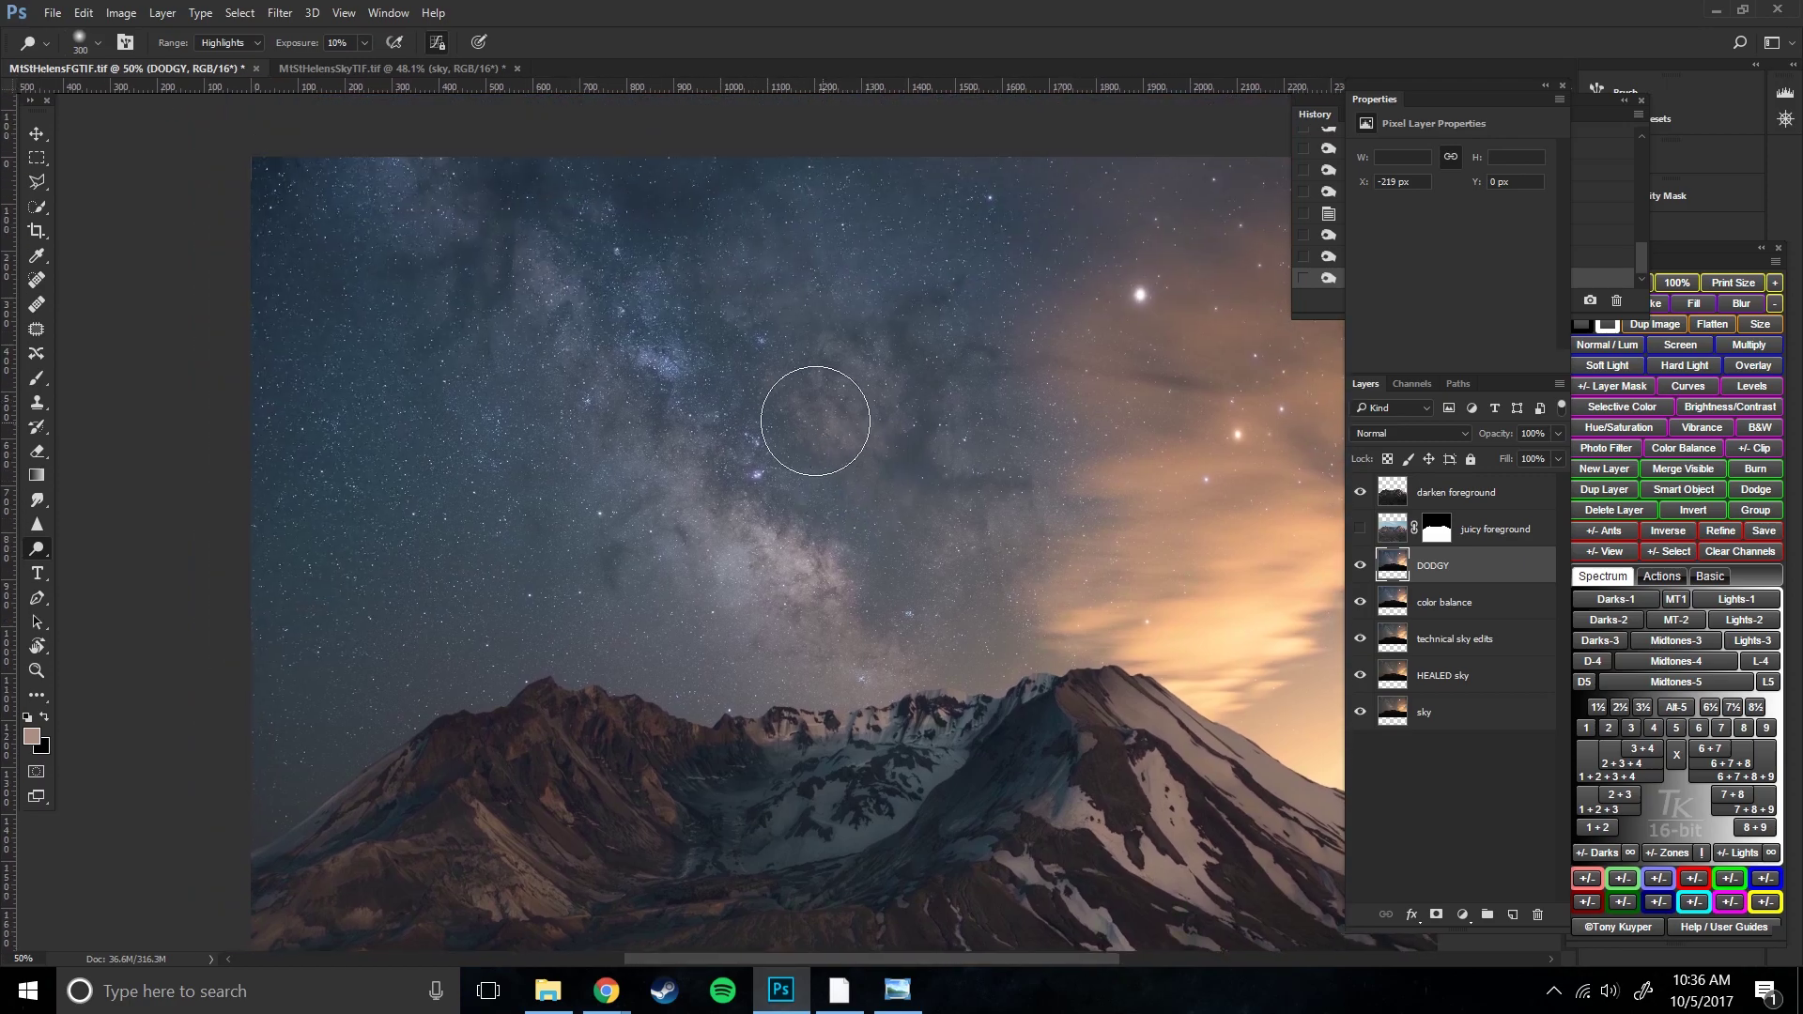
{"action": "left_click", "coordinate": [230, 44]}
{"action": "left_click", "coordinate": [235, 70]}
{"action": "key", "text": "bracketleft"}
{"action": "key", "text": "bracketleft"}
{"action": "mouse_move", "coordinate": [620, 317]}
{"action": "left_mouse_down"}
{"action": "mouse_move", "coordinate": [604, 391]}
{"action": "mouse_move", "coordinate": [785, 294]}
{"action": "mouse_move", "coordinate": [770, 244]}
{"action": "left_mouse_up"}
- Set the Dodge range to Highlights and brighten the Milky Way core and band with larger brush strokes
{"action": "left_click", "coordinate": [228, 43]}
{"action": "left_click", "coordinate": [233, 88]}
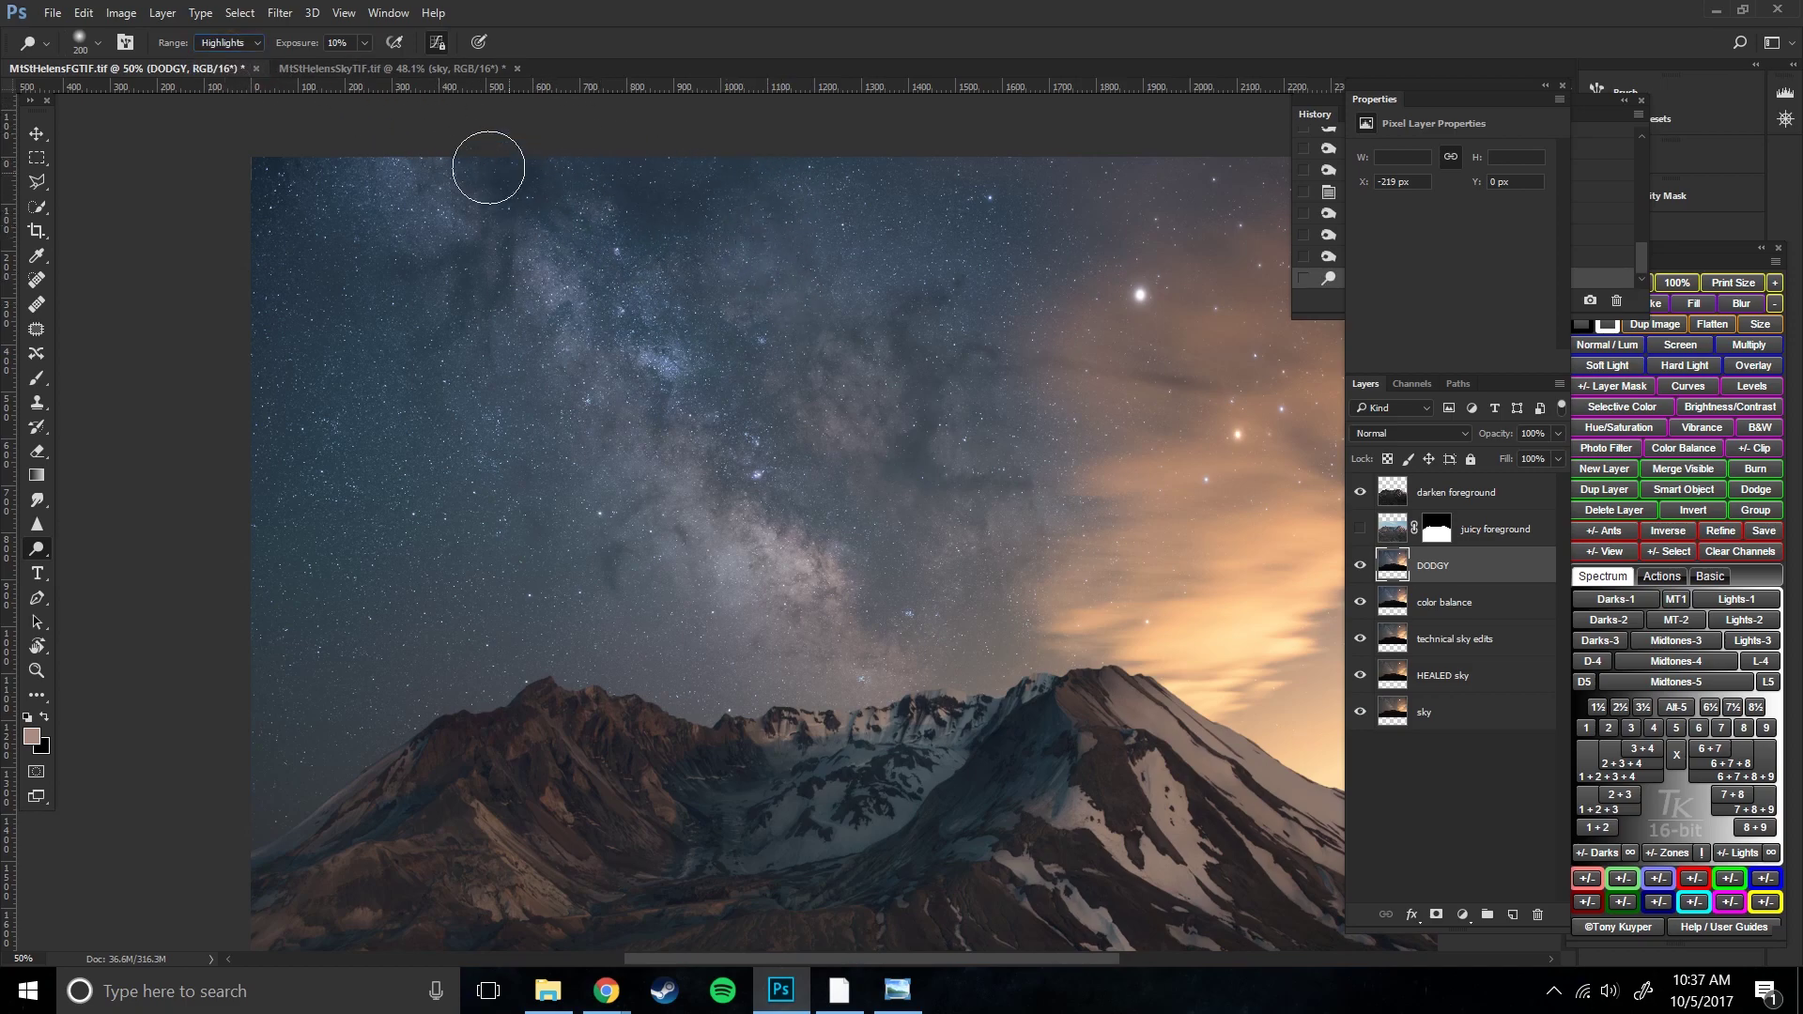
{"action": "left_click_drag", "start_coordinate": [776, 488], "coordinate": [703, 436]}
{"action": "key", "text": "bracketright"}
{"action": "key", "text": "bracketright"}
{"action": "key", "text": "bracketright"}
{"action": "mouse_move", "coordinate": [723, 521]}
{"action": "left_mouse_down"}
{"action": "mouse_move", "coordinate": [745, 523]}
{"action": "mouse_move", "coordinate": [730, 527]}
{"action": "left_mouse_up"}
{"action": "key", "text": "bracketleft"}
{"action": "mouse_move", "coordinate": [583, 510]}
{"action": "left_mouse_down"}
{"action": "mouse_move", "coordinate": [636, 463]}
{"action": "mouse_move", "coordinate": [651, 414]}
{"action": "left_mouse_up"}
{"action": "left_click_drag", "start_coordinate": [745, 334], "coordinate": [777, 330]}
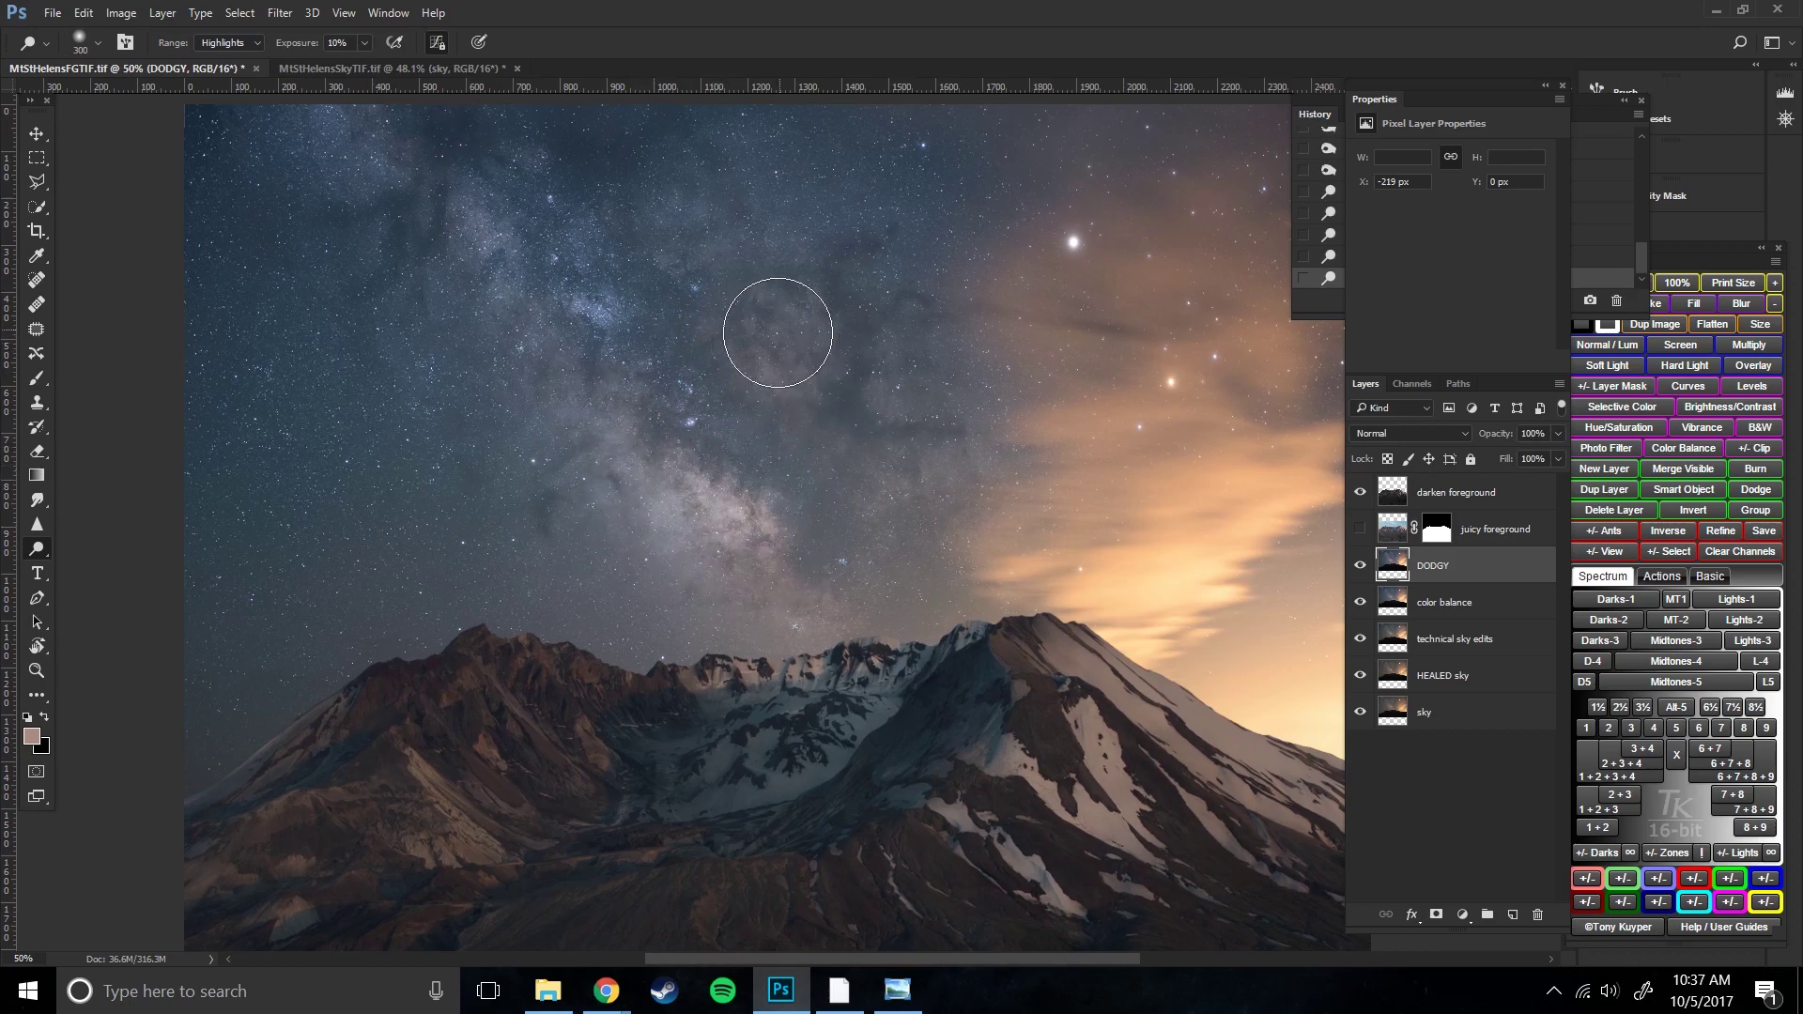
- Return the Dodge range to Midtones and dodge the faint nebulous patch beside the Milky Way with a 300 px brush
{"action": "left_click", "coordinate": [230, 42]}
{"action": "left_click", "coordinate": [252, 70]}
{"action": "left_click_drag", "start_coordinate": [786, 343], "coordinate": [745, 322]}
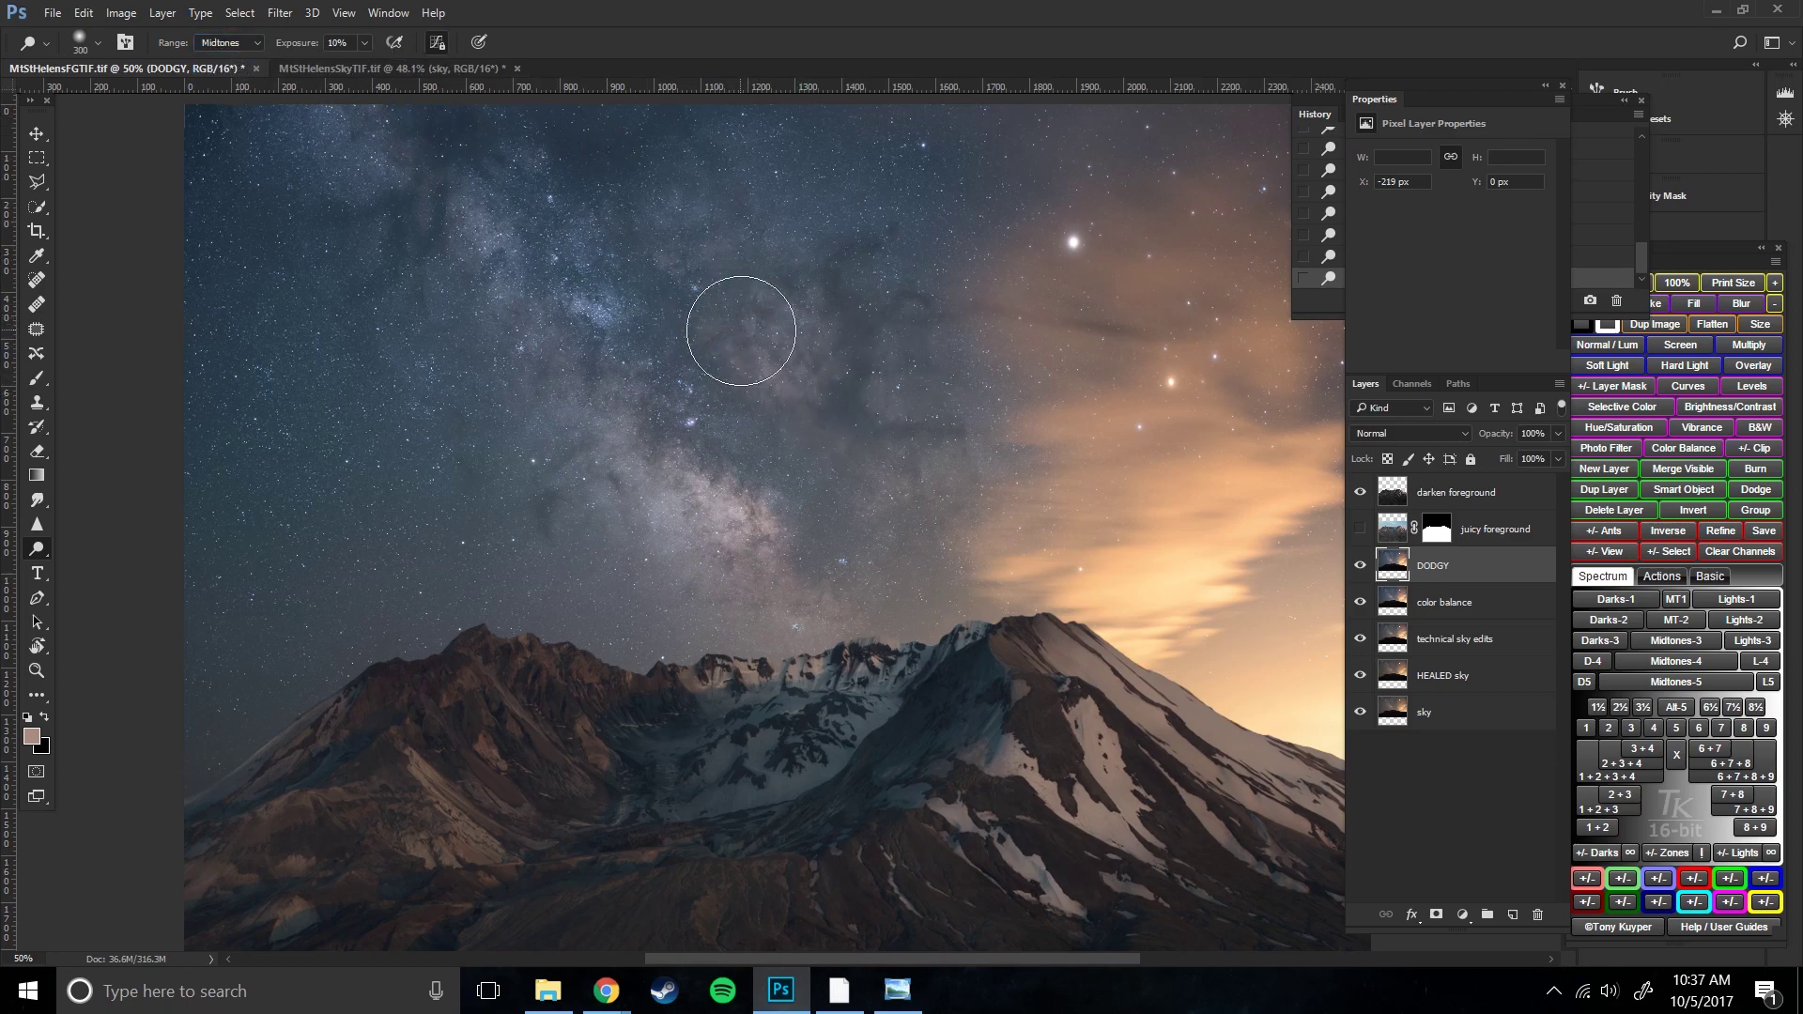
{"action": "scroll", "coordinate": [803, 385], "scroll_direction": "down", "scroll_amount": 1}
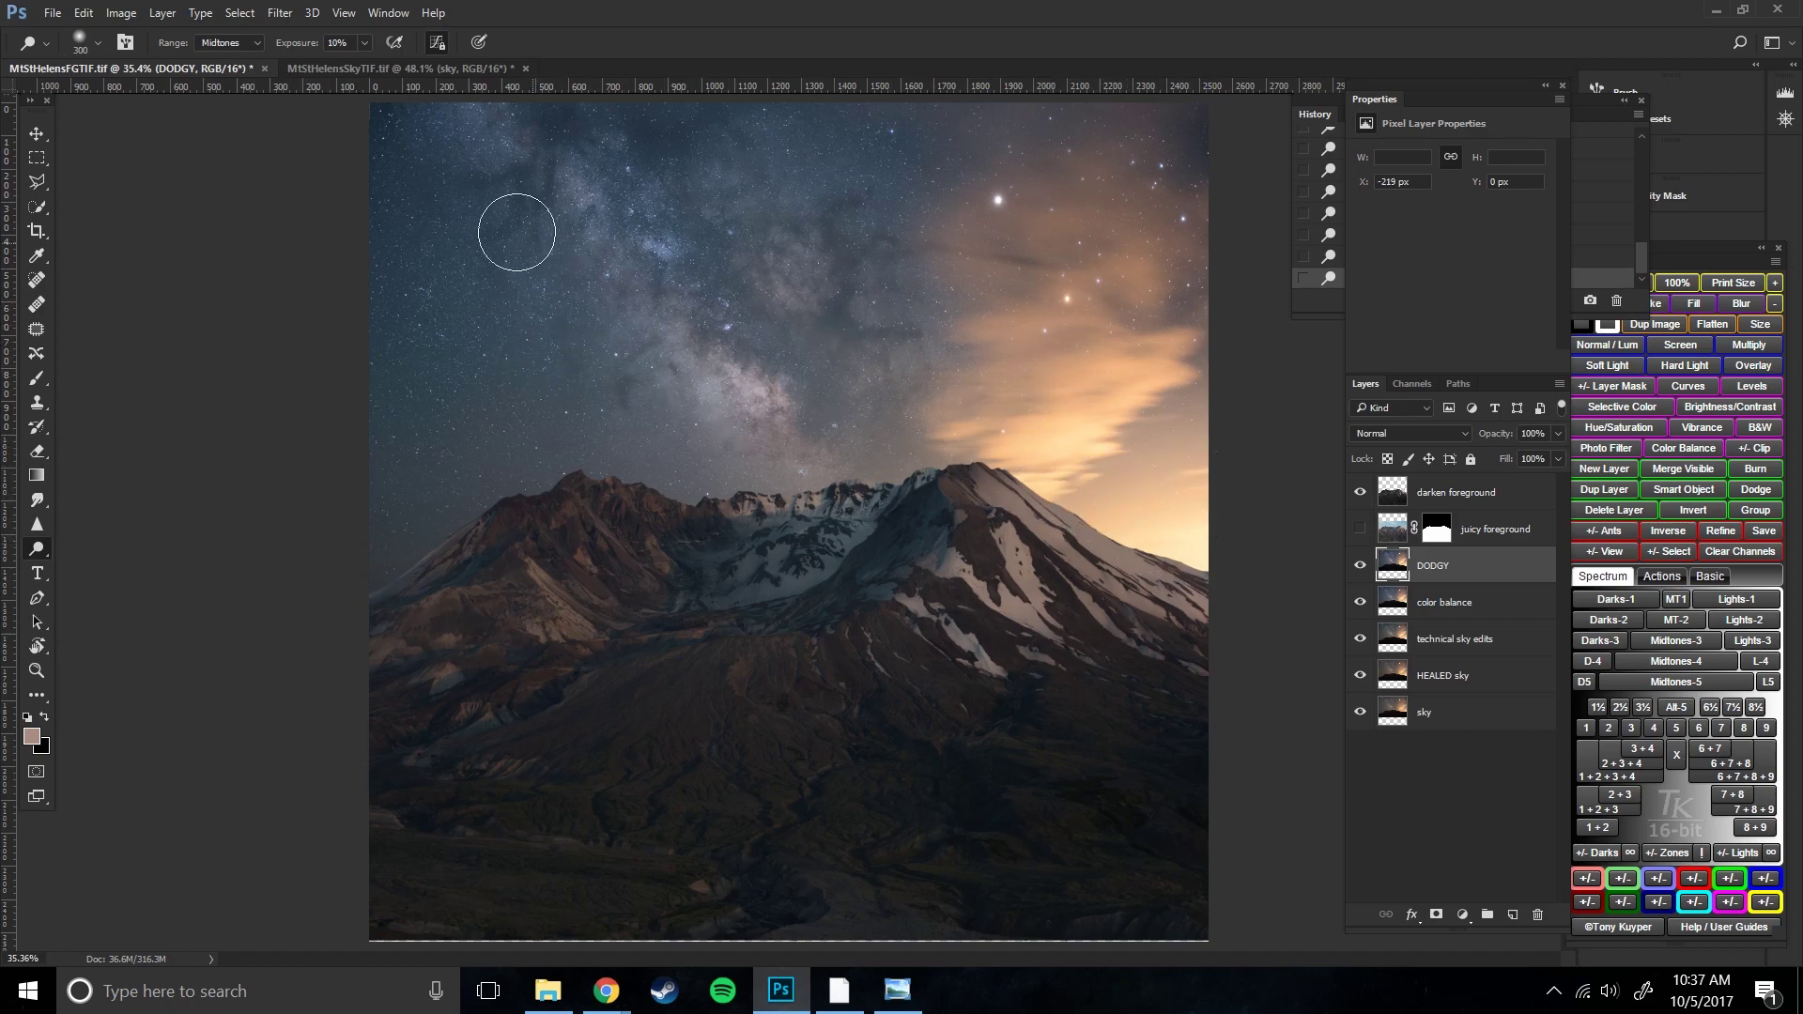
{"action": "left_click", "coordinate": [310, 12]}
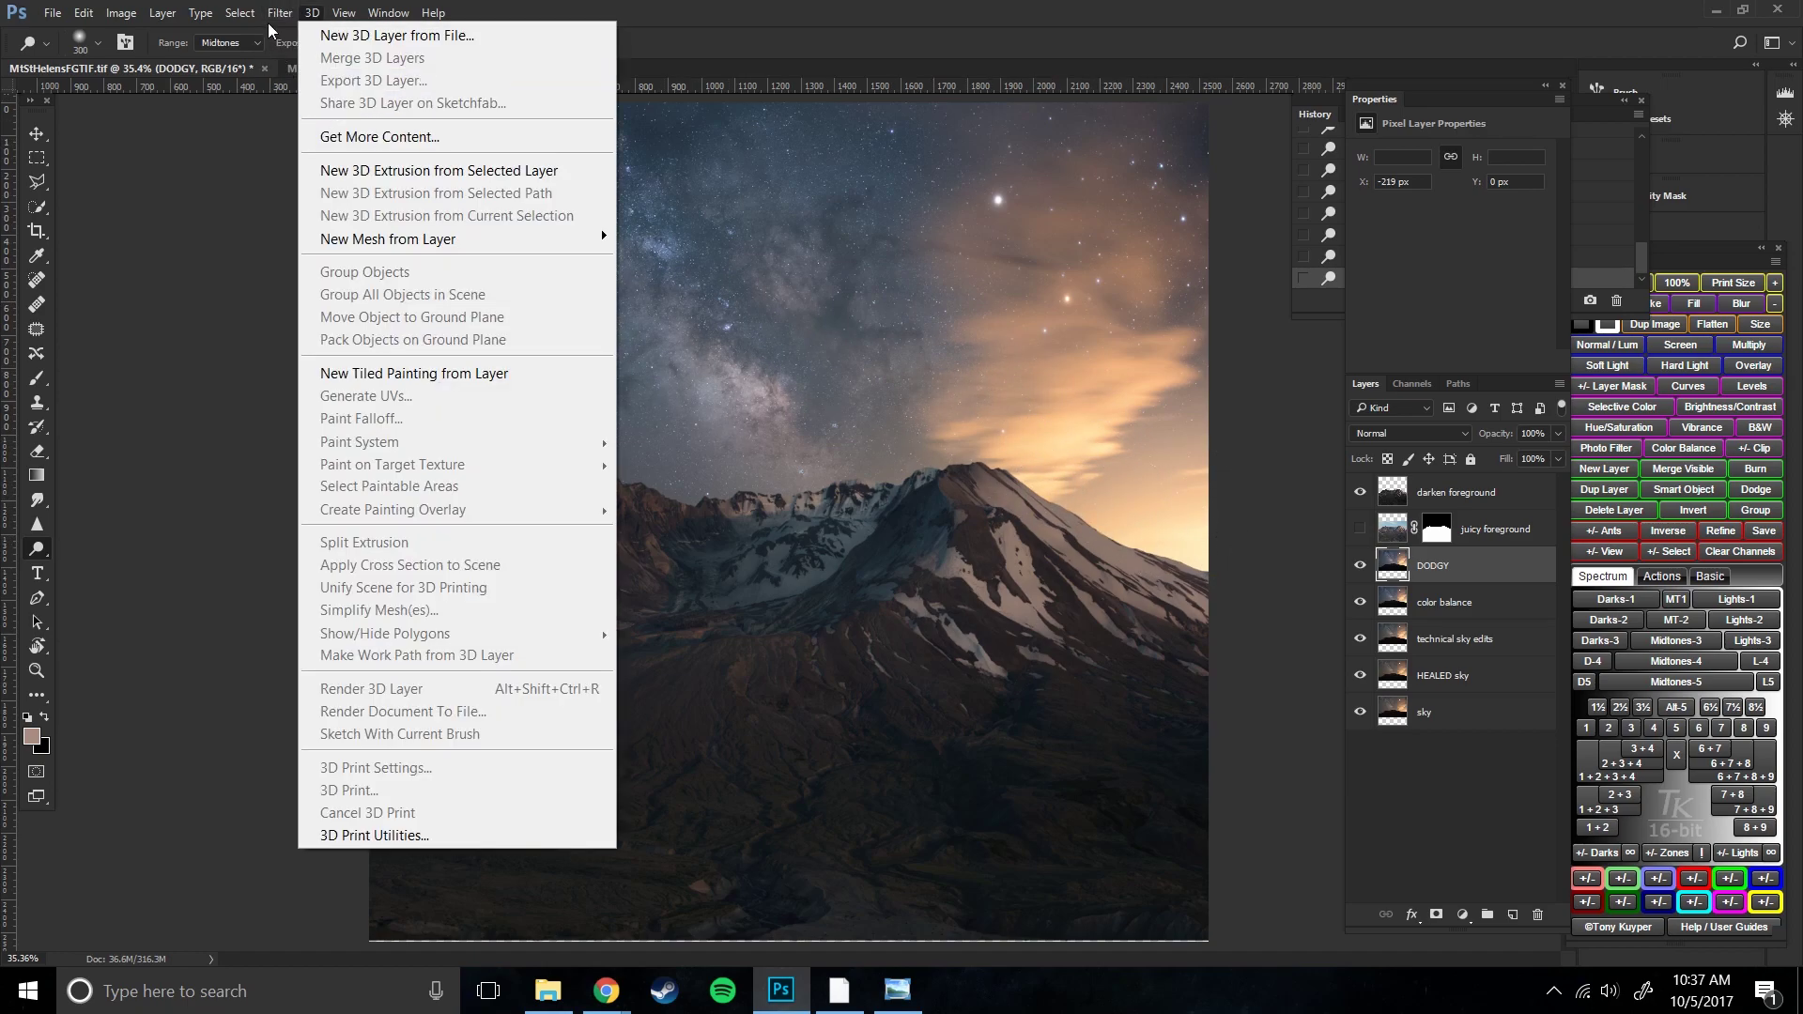
{"action": "mouse_move", "coordinate": [280, 12]}
{"action": "left_click", "coordinate": [344, 149]}
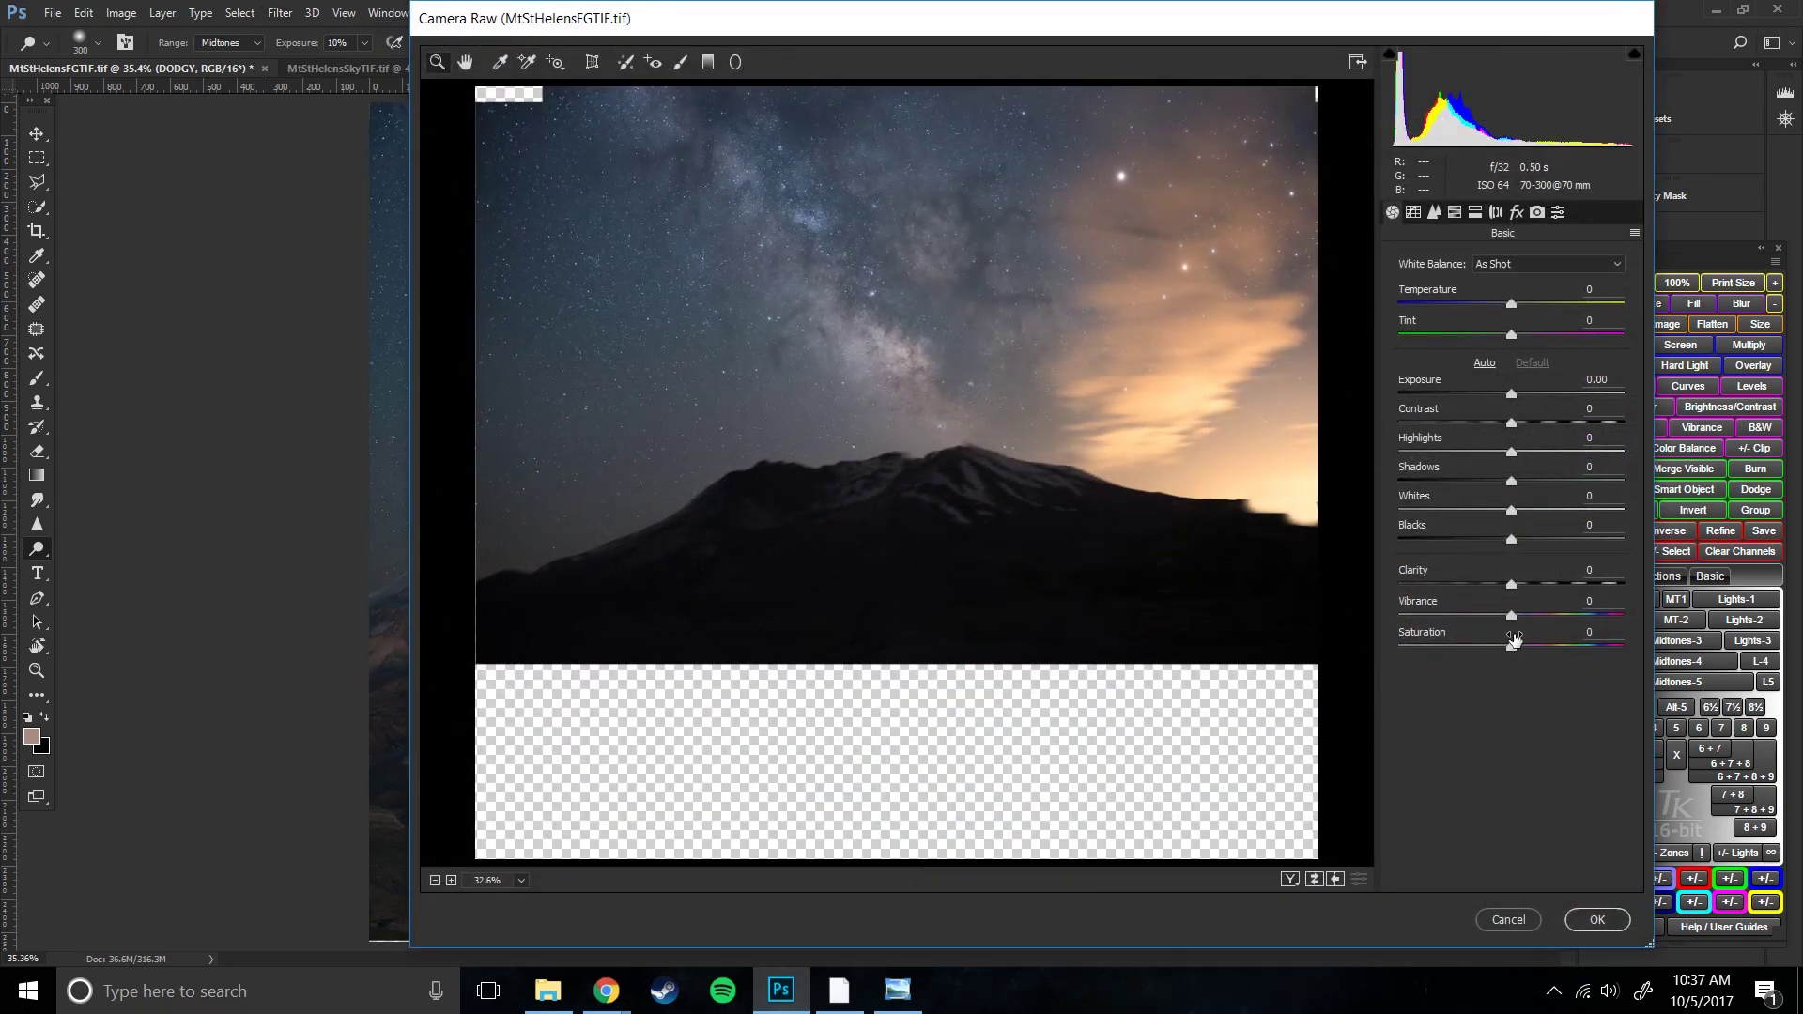
{"action": "mouse_move", "coordinate": [1512, 648]}
{"action": "left_mouse_down"}
{"action": "mouse_move", "coordinate": [1545, 648]}
{"action": "mouse_move", "coordinate": [1512, 618]}
{"action": "mouse_move", "coordinate": [1545, 612]}
{"action": "mouse_move", "coordinate": [1514, 612]}
{"action": "left_mouse_up"}
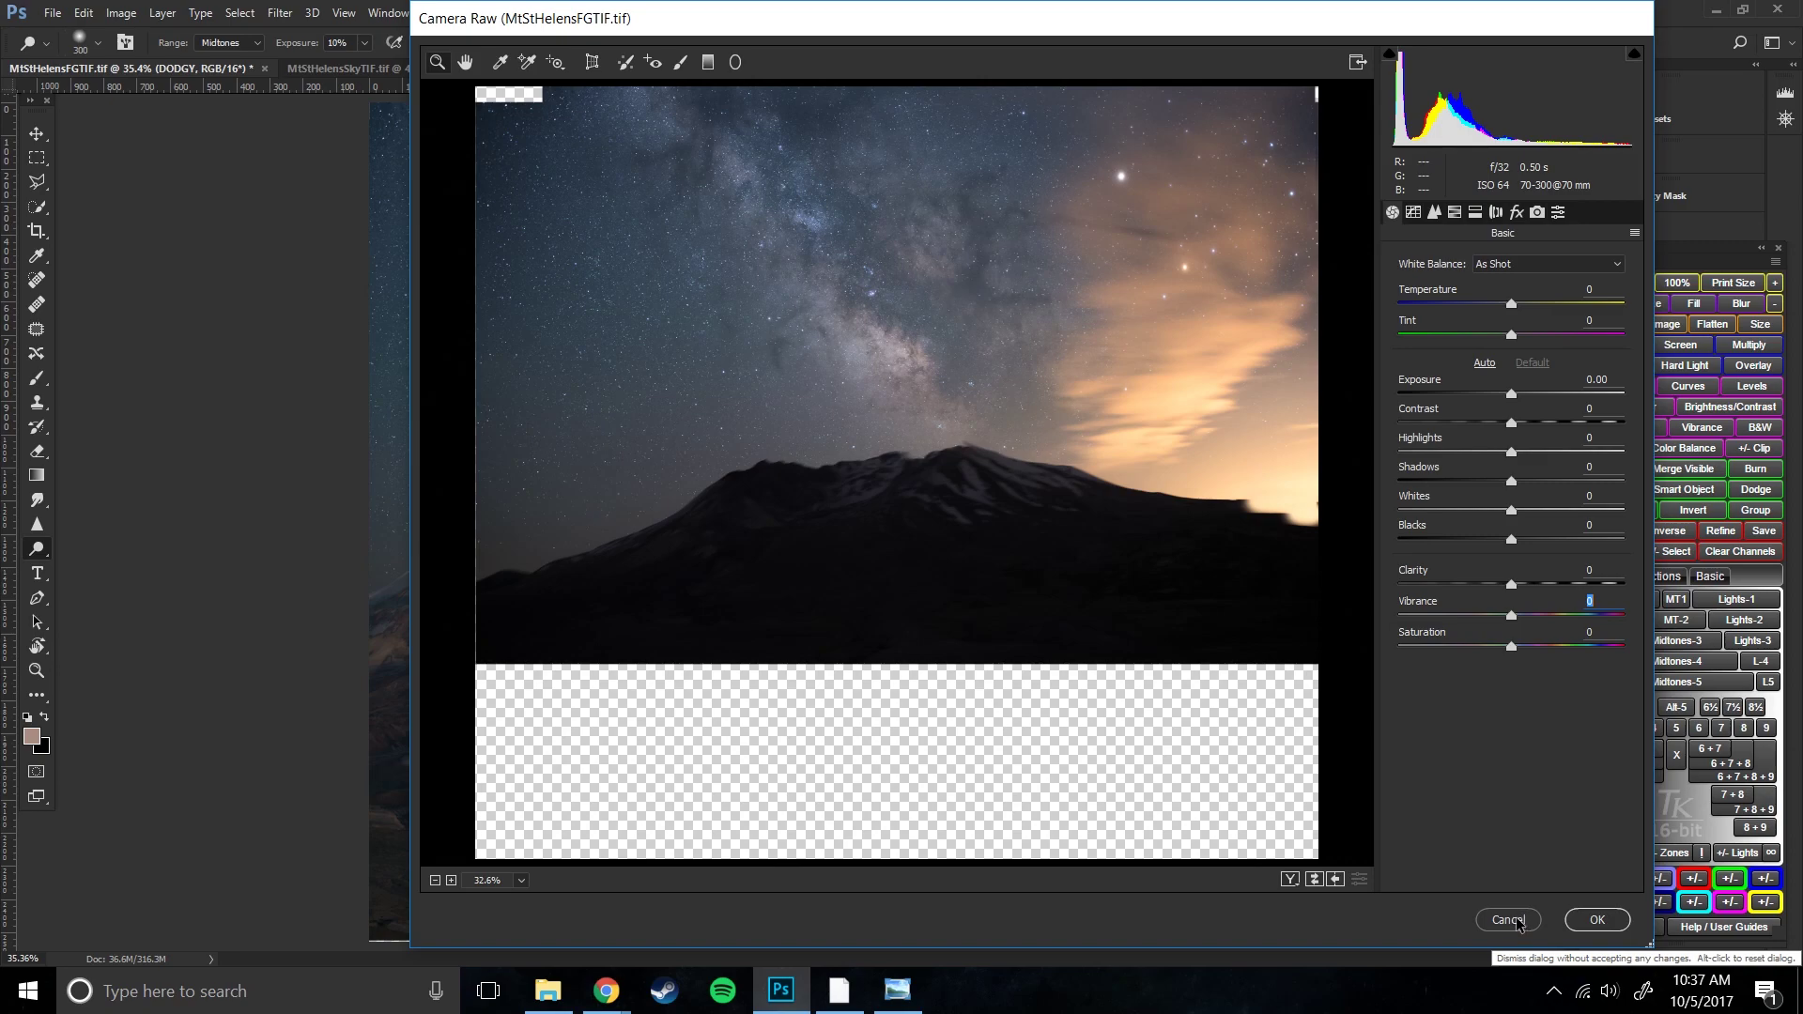
{"action": "left_click", "coordinate": [1509, 920]}
- Delete the DODGY layer and duplicate the color balance layer as saturation
{"action": "left_click_drag", "start_coordinate": [1446, 570], "coordinate": [1538, 914]}
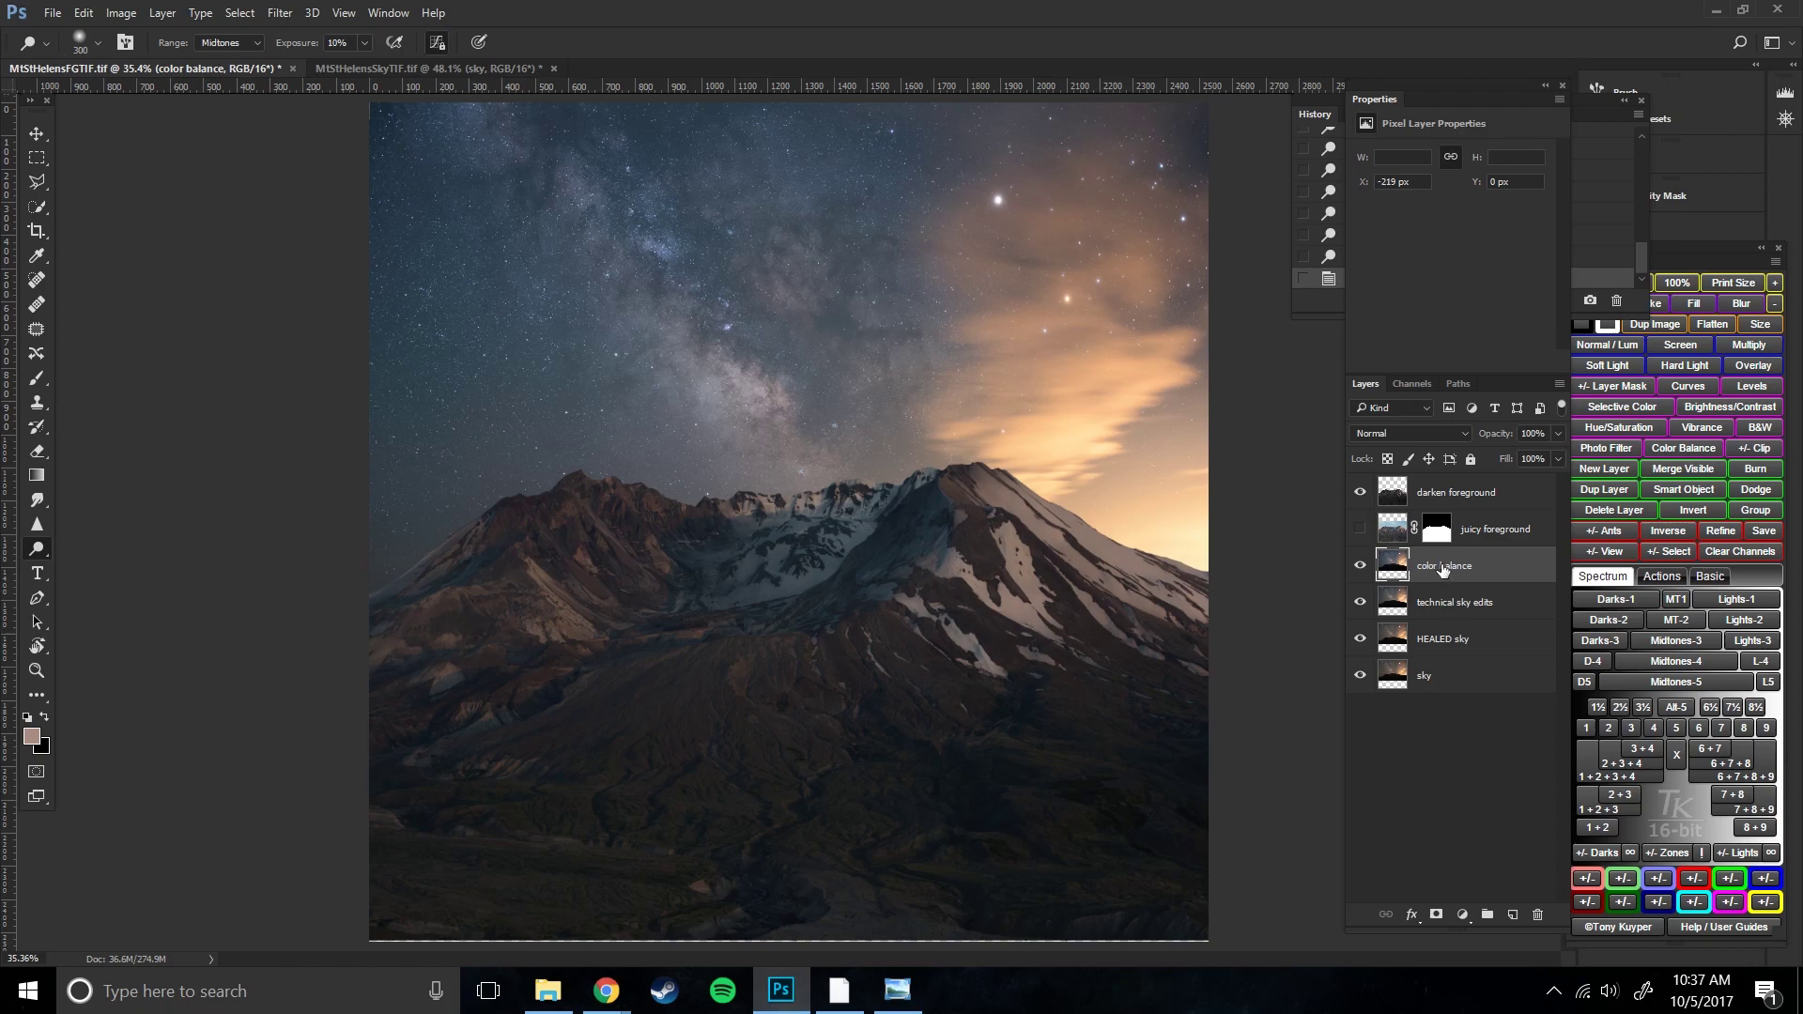
{"action": "right_click", "coordinate": [1445, 571]}
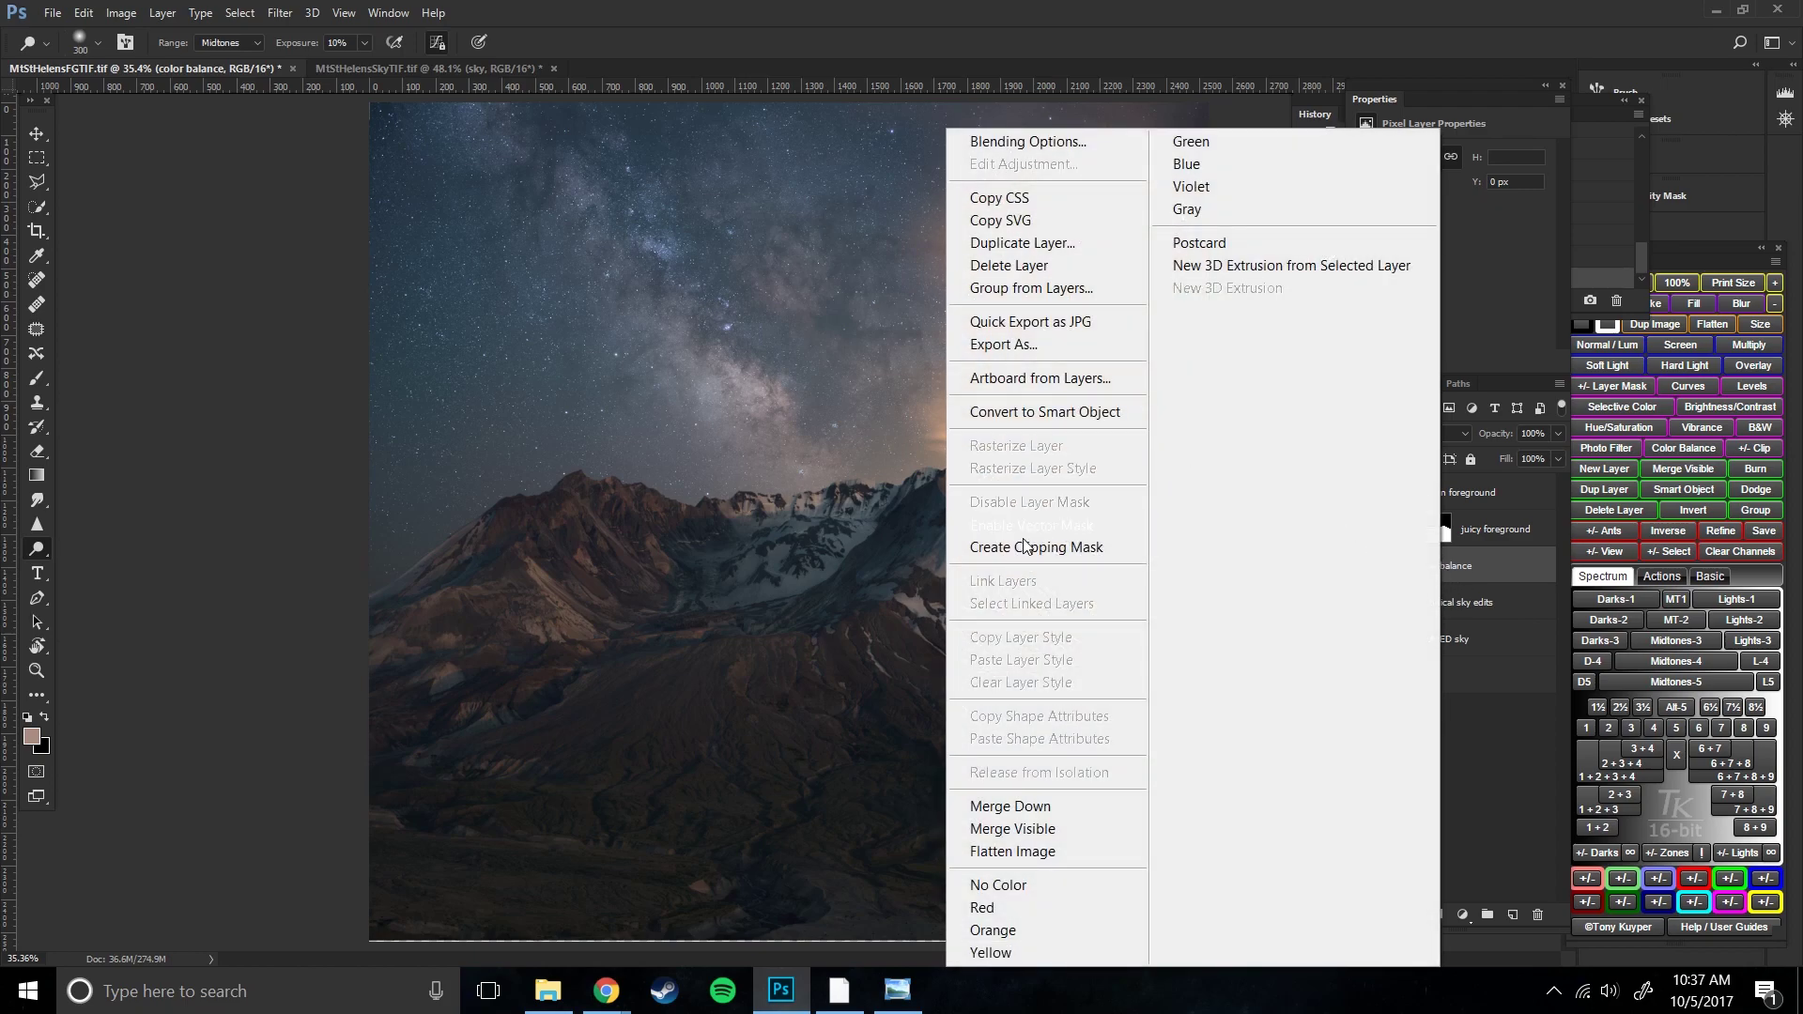
{"action": "left_click", "coordinate": [1050, 244]}
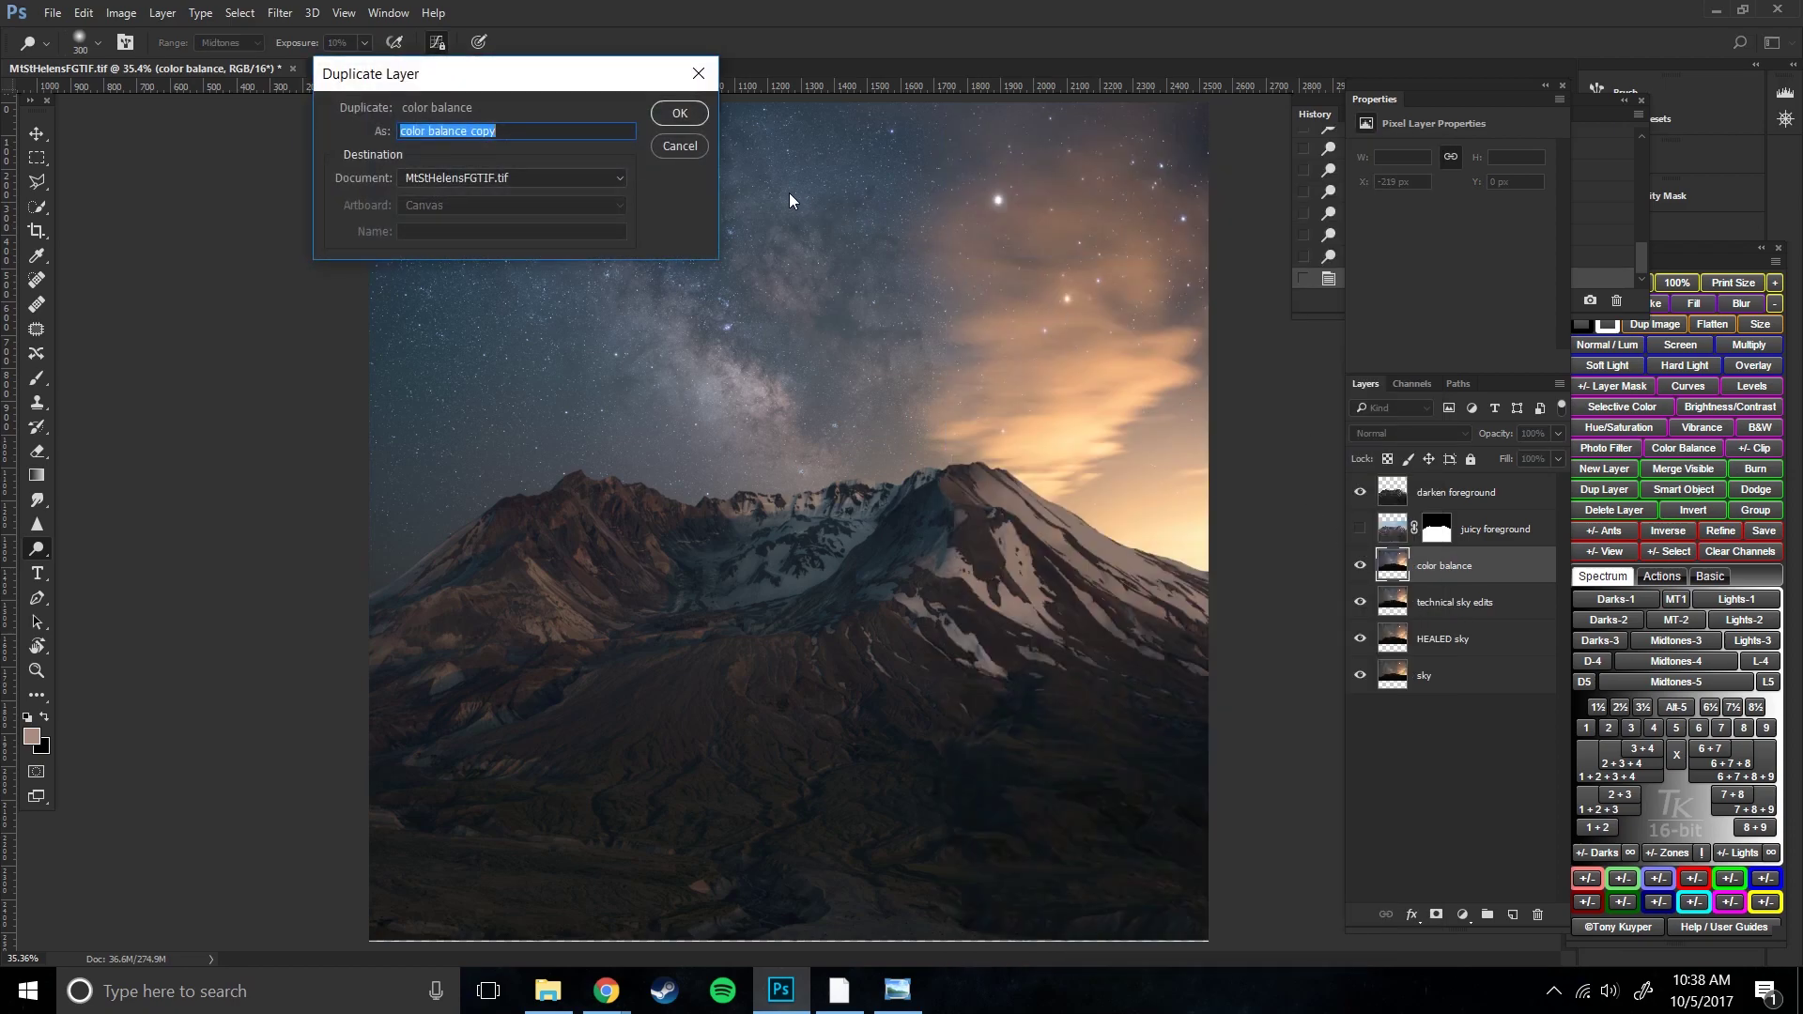
{"action": "type", "text": "saturation"}
{"action": "key", "text": "Return"}
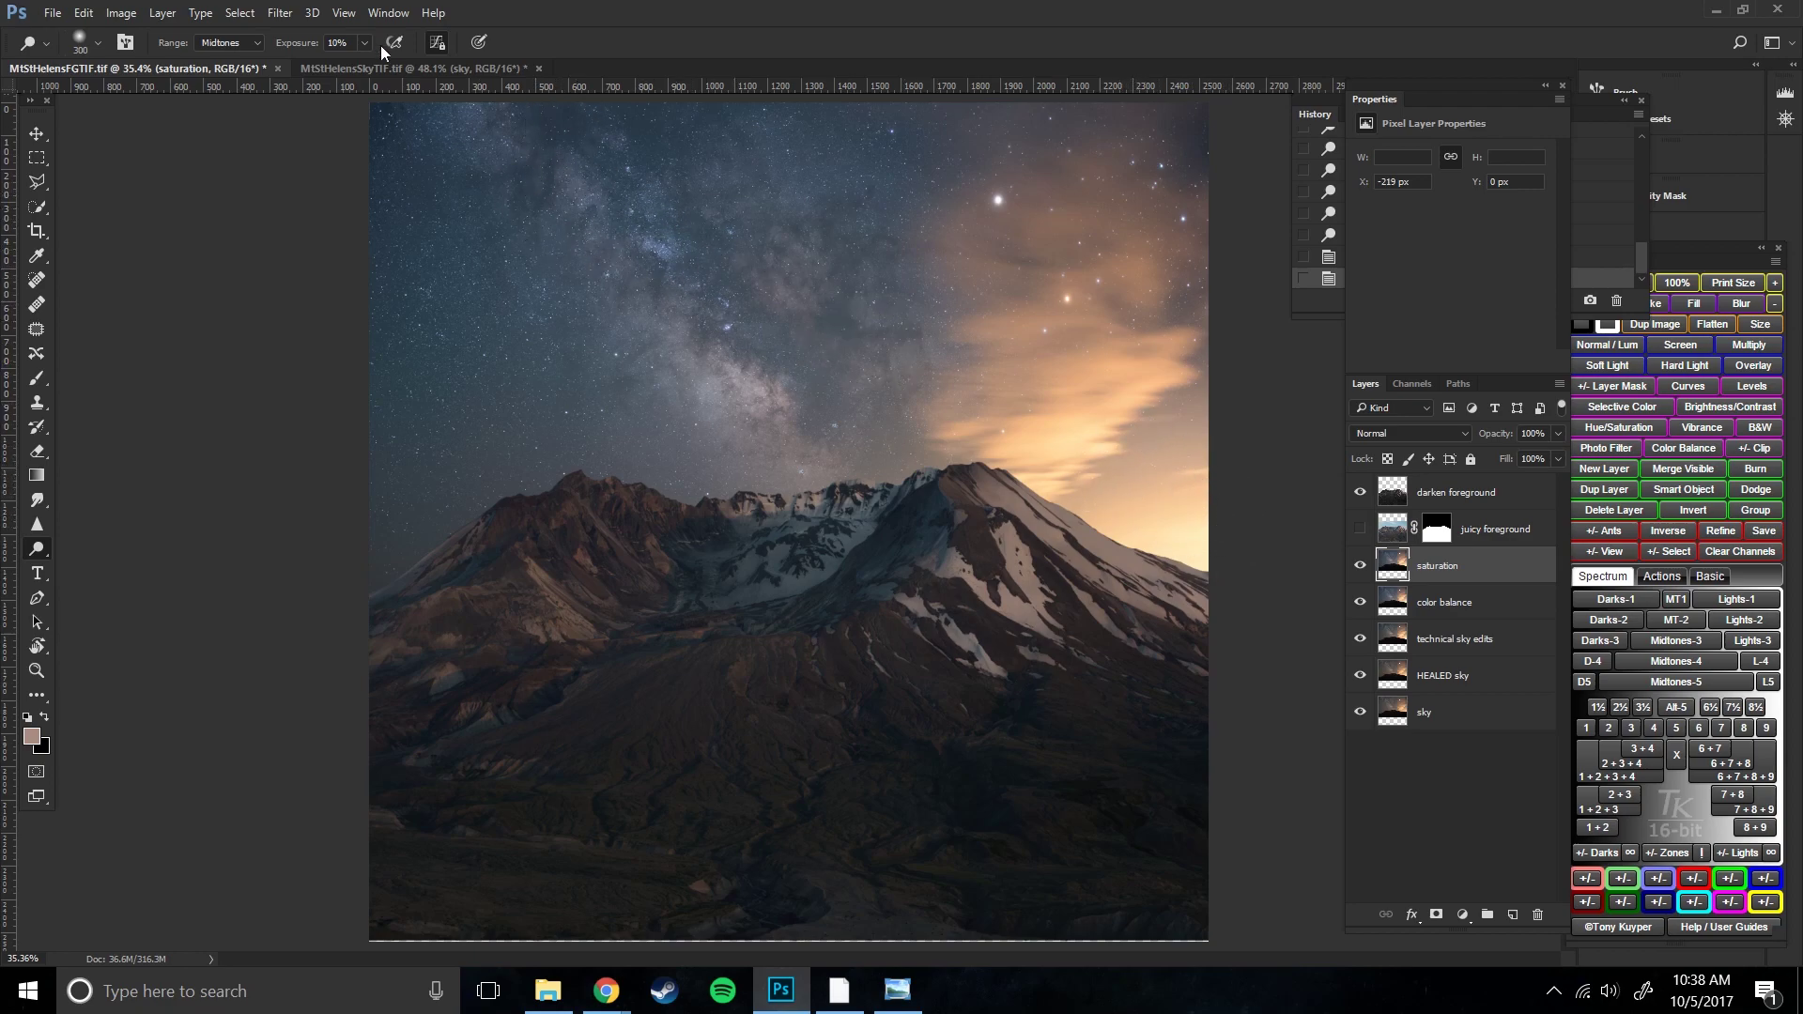
- Open the Camera Raw Filter on the saturation layer and calibrate primary saturation to Red +33, Green +43 and Blue -19
{"action": "left_click", "coordinate": [279, 12]}
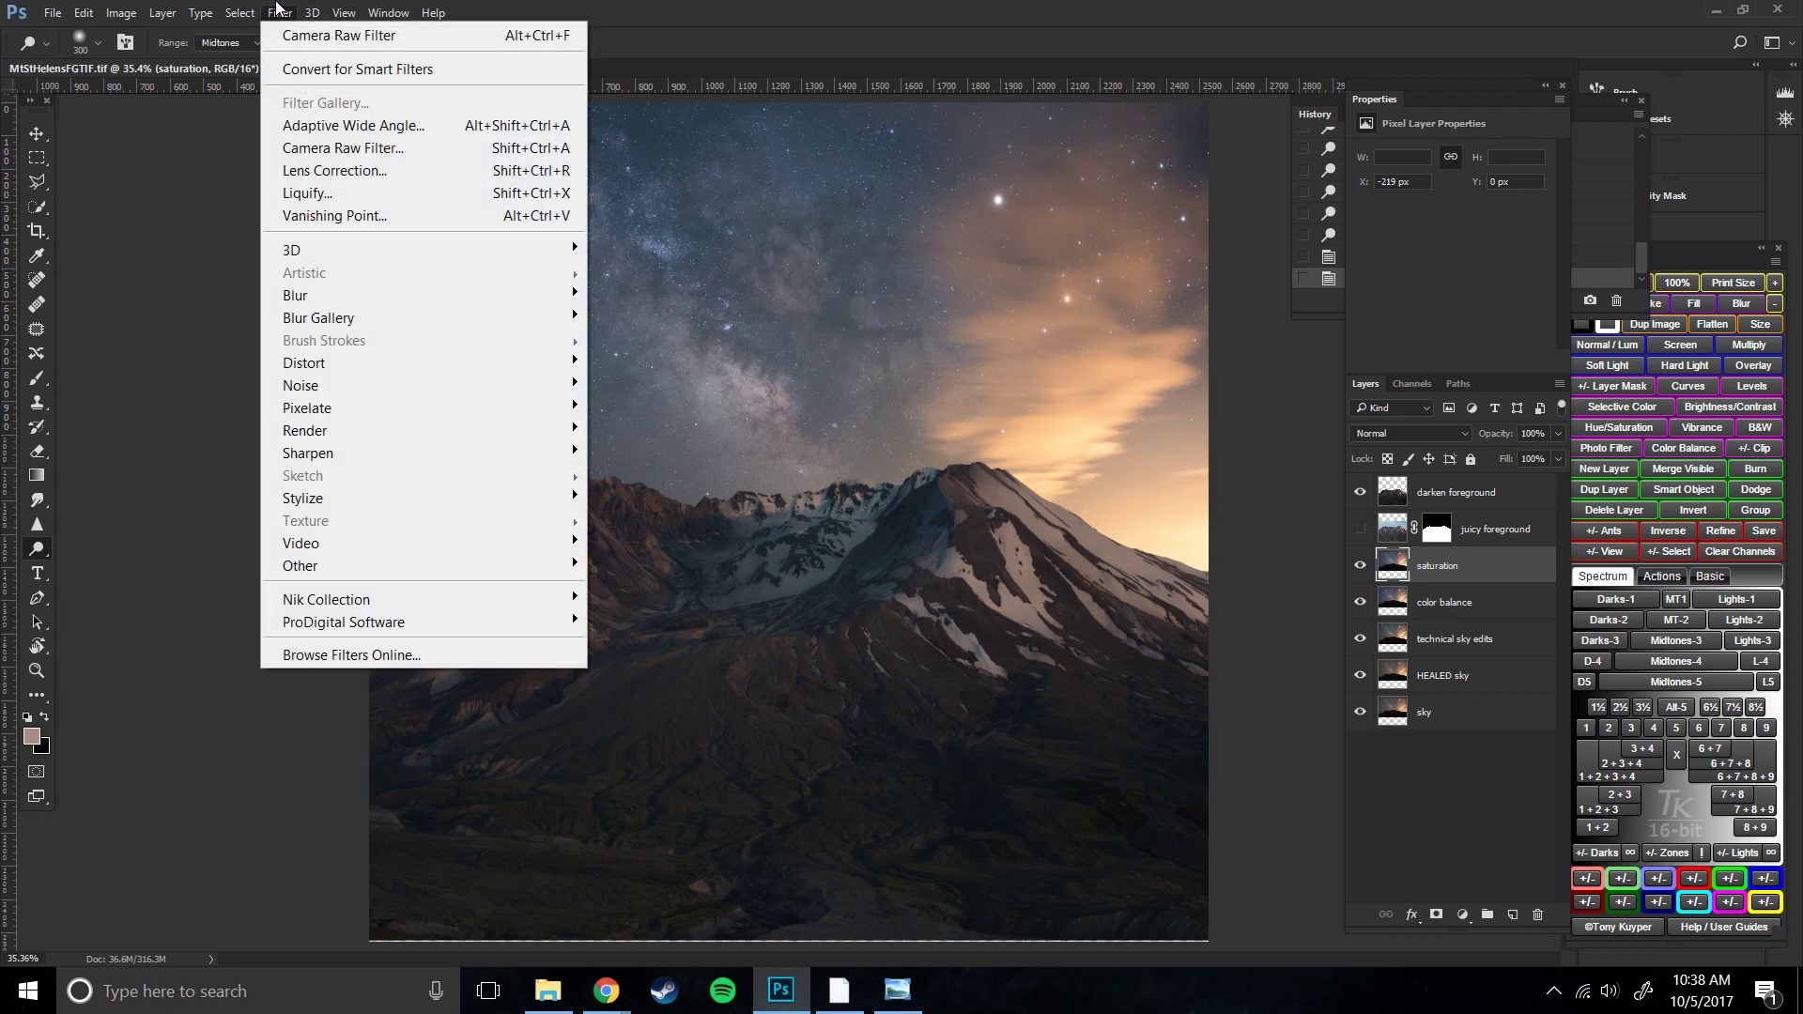
{"action": "left_click", "coordinate": [355, 150]}
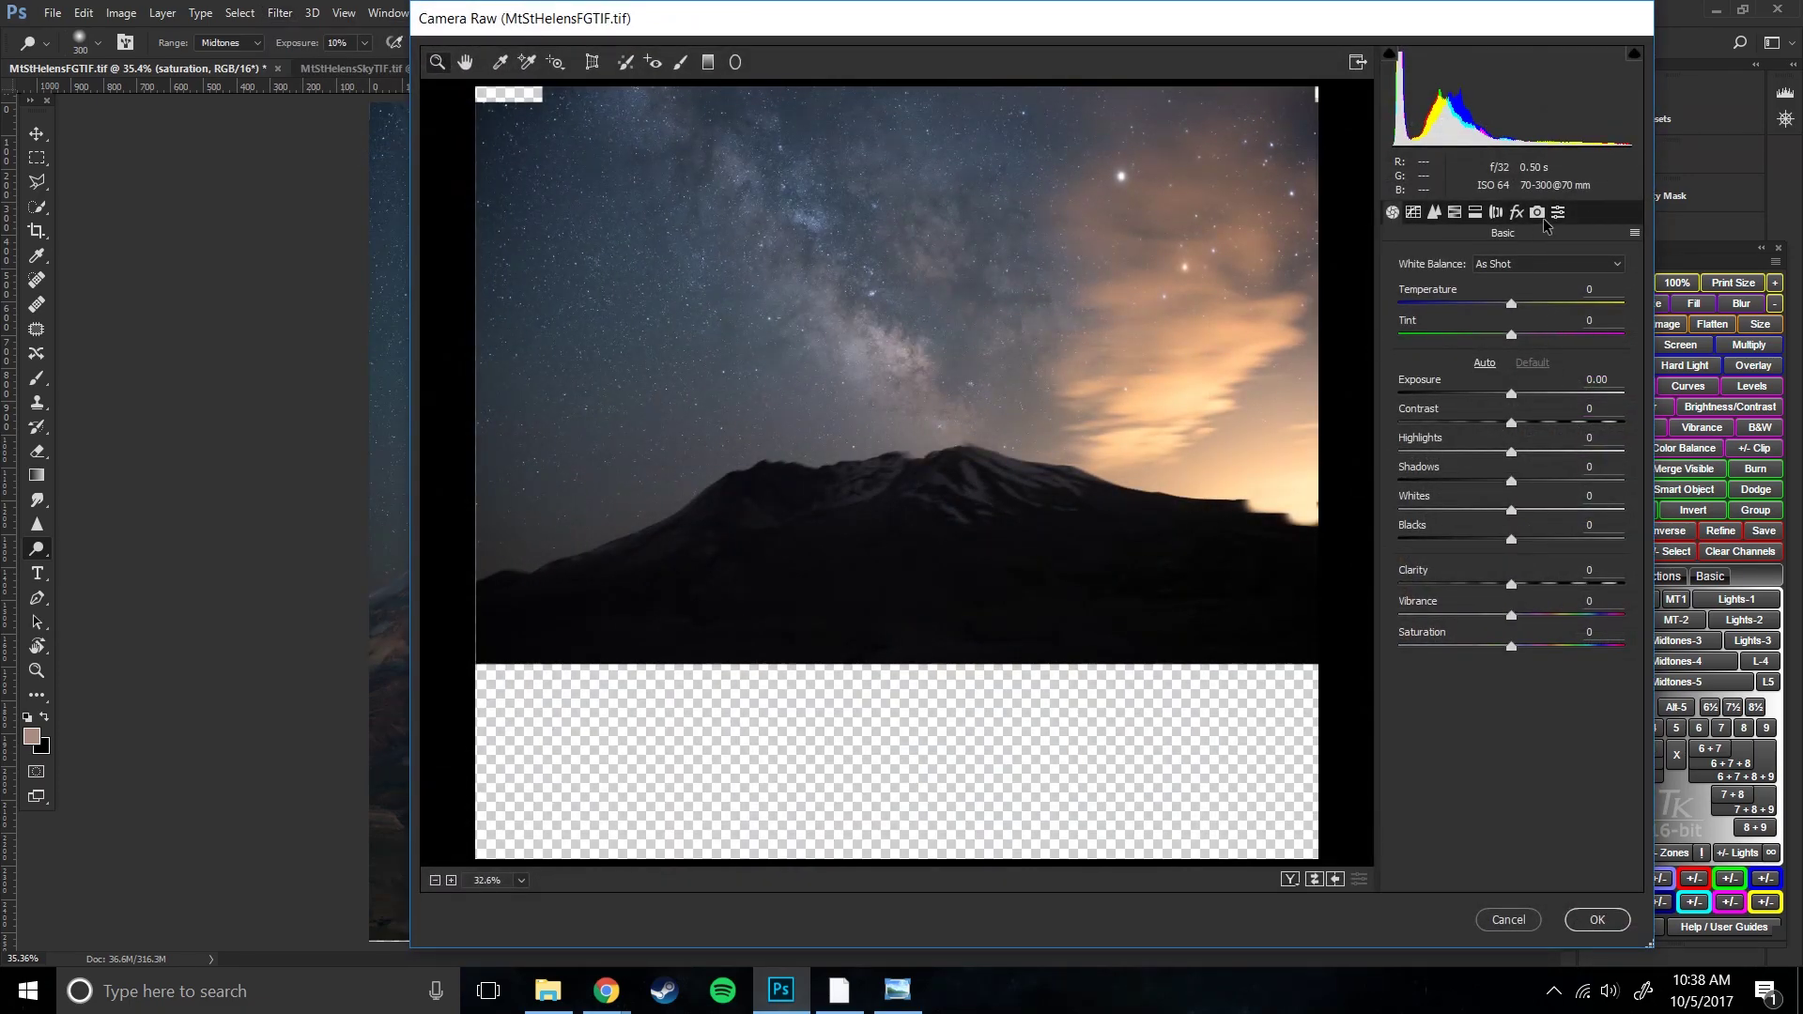
{"action": "left_click", "coordinate": [1538, 214]}
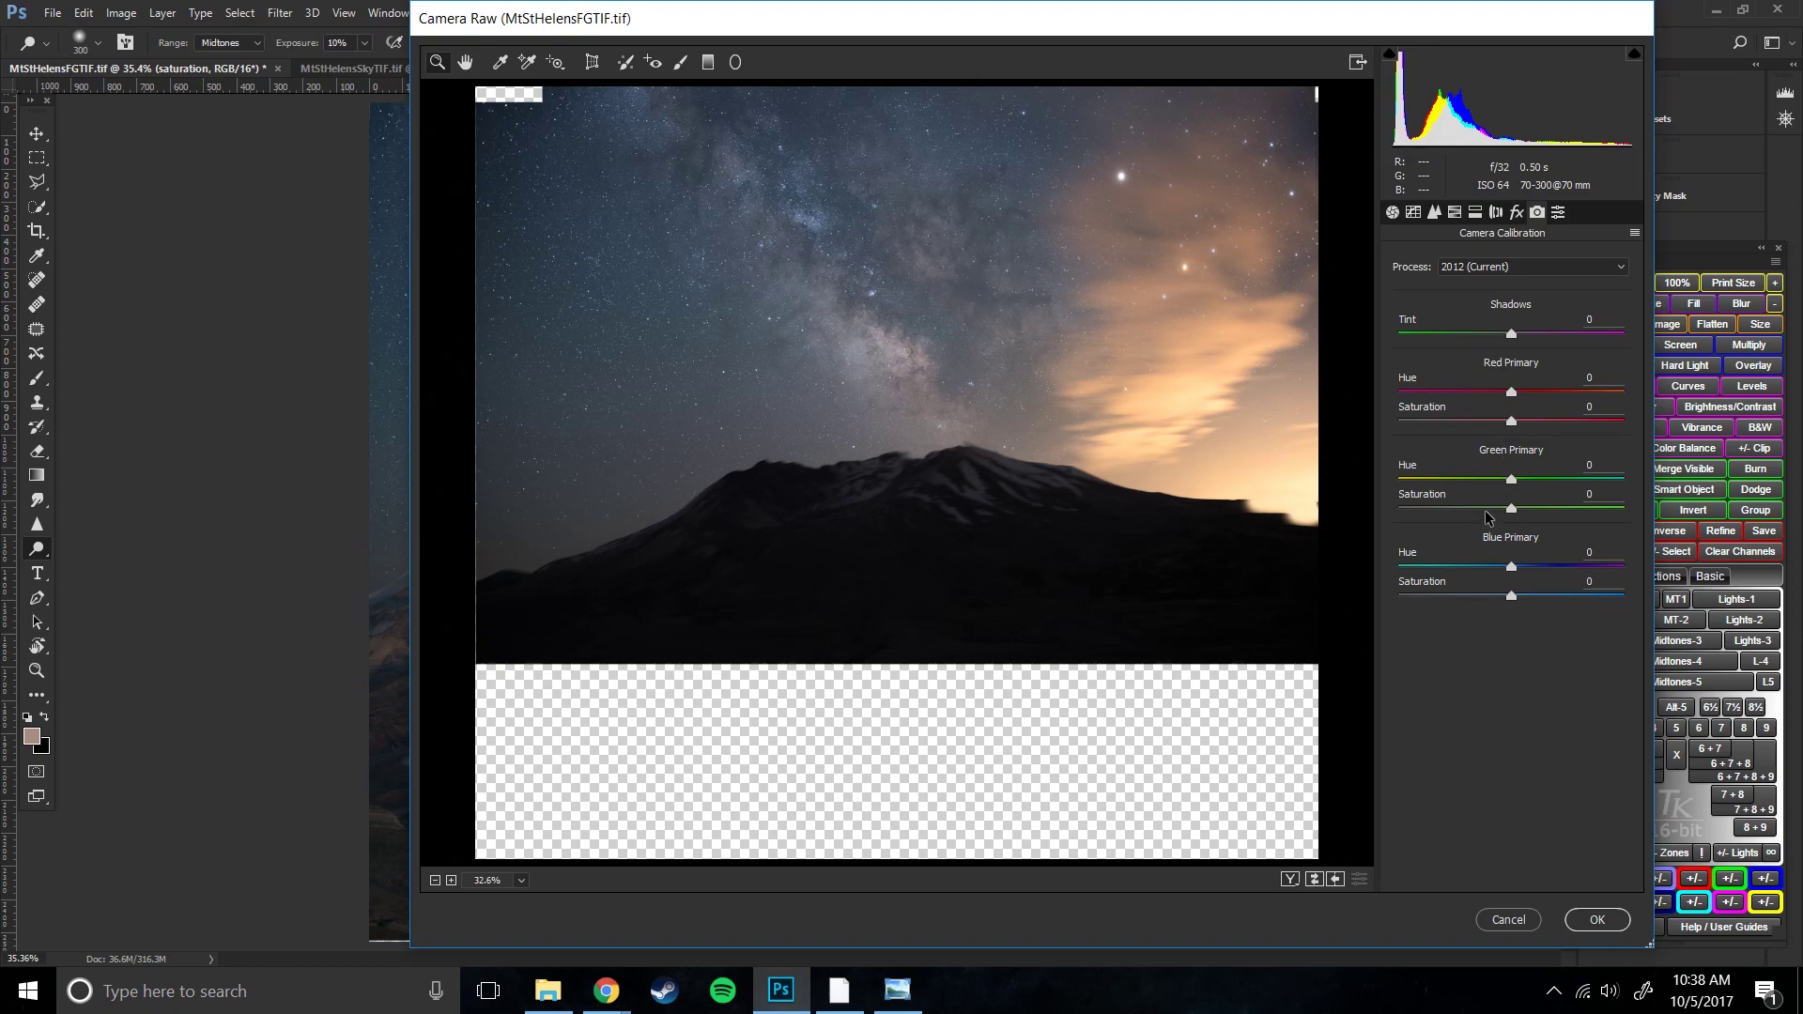
{"action": "left_click_drag", "start_coordinate": [1522, 510], "coordinate": [1540, 509]}
{"action": "left_click_drag", "start_coordinate": [1512, 421], "coordinate": [1551, 425]}
{"action": "left_click_drag", "start_coordinate": [1551, 510], "coordinate": [1561, 510]}
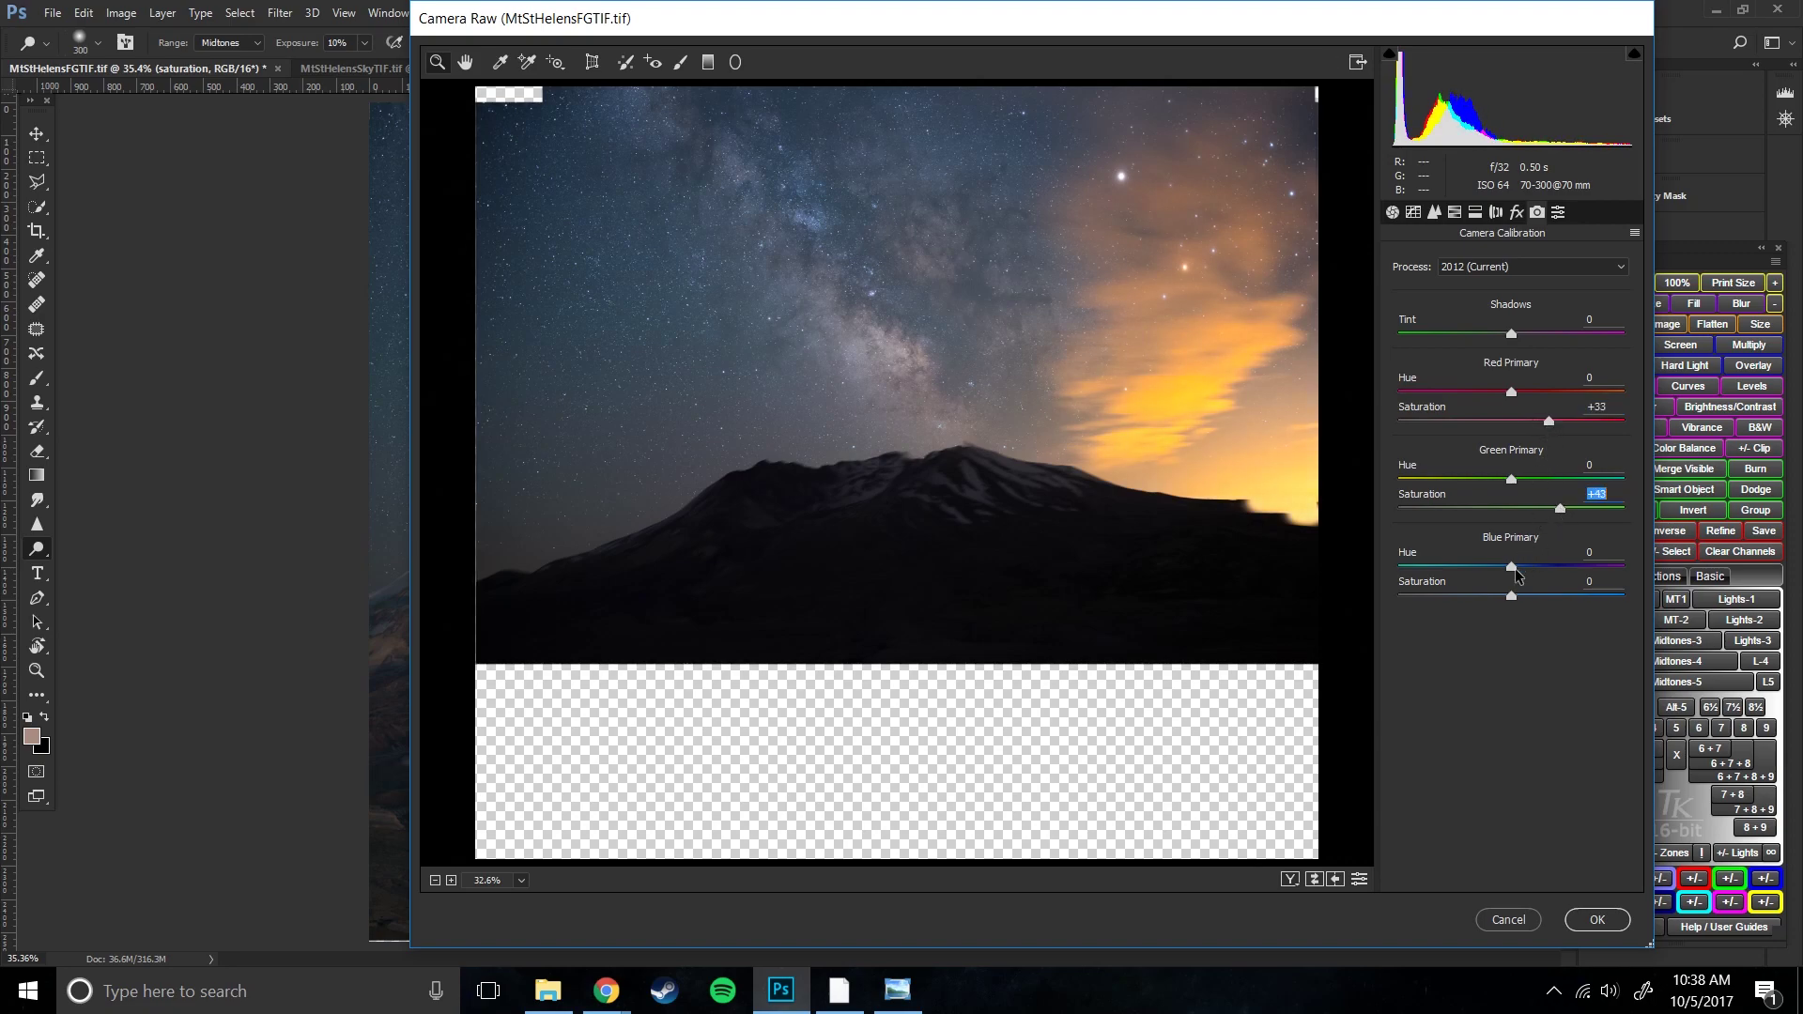
{"action": "left_click_drag", "start_coordinate": [1506, 594], "coordinate": [1489, 595]}
- Try a warmer white balance with Temperature around +11, and reset it
{"action": "left_click", "coordinate": [1412, 213]}
{"action": "left_click", "coordinate": [1395, 213]}
{"action": "left_click_drag", "start_coordinate": [1512, 305], "coordinate": [1516, 305]}
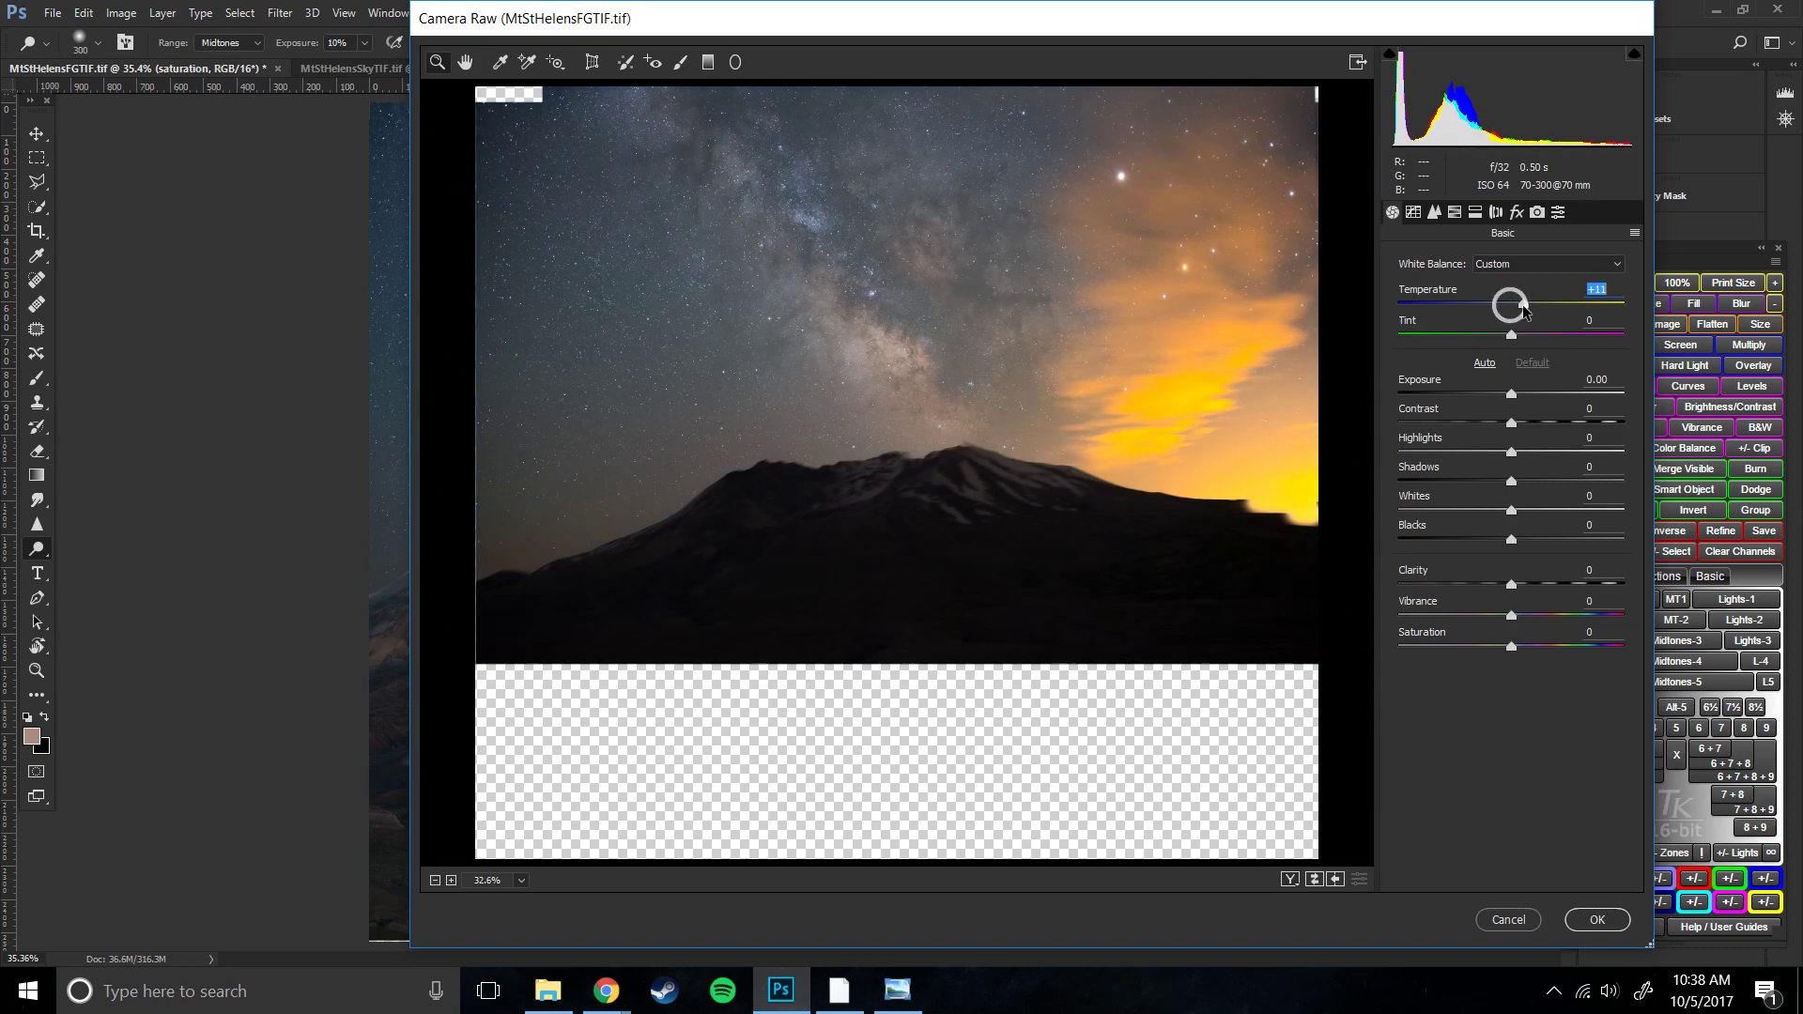
{"action": "double_click", "coordinate": [1515, 304]}
- In Camera Calibration, set Green Primary hue to +7 and saturation to +61, Red Primary hue to -12, and Blue Primary saturation to -29
{"action": "left_click", "coordinate": [1537, 215]}
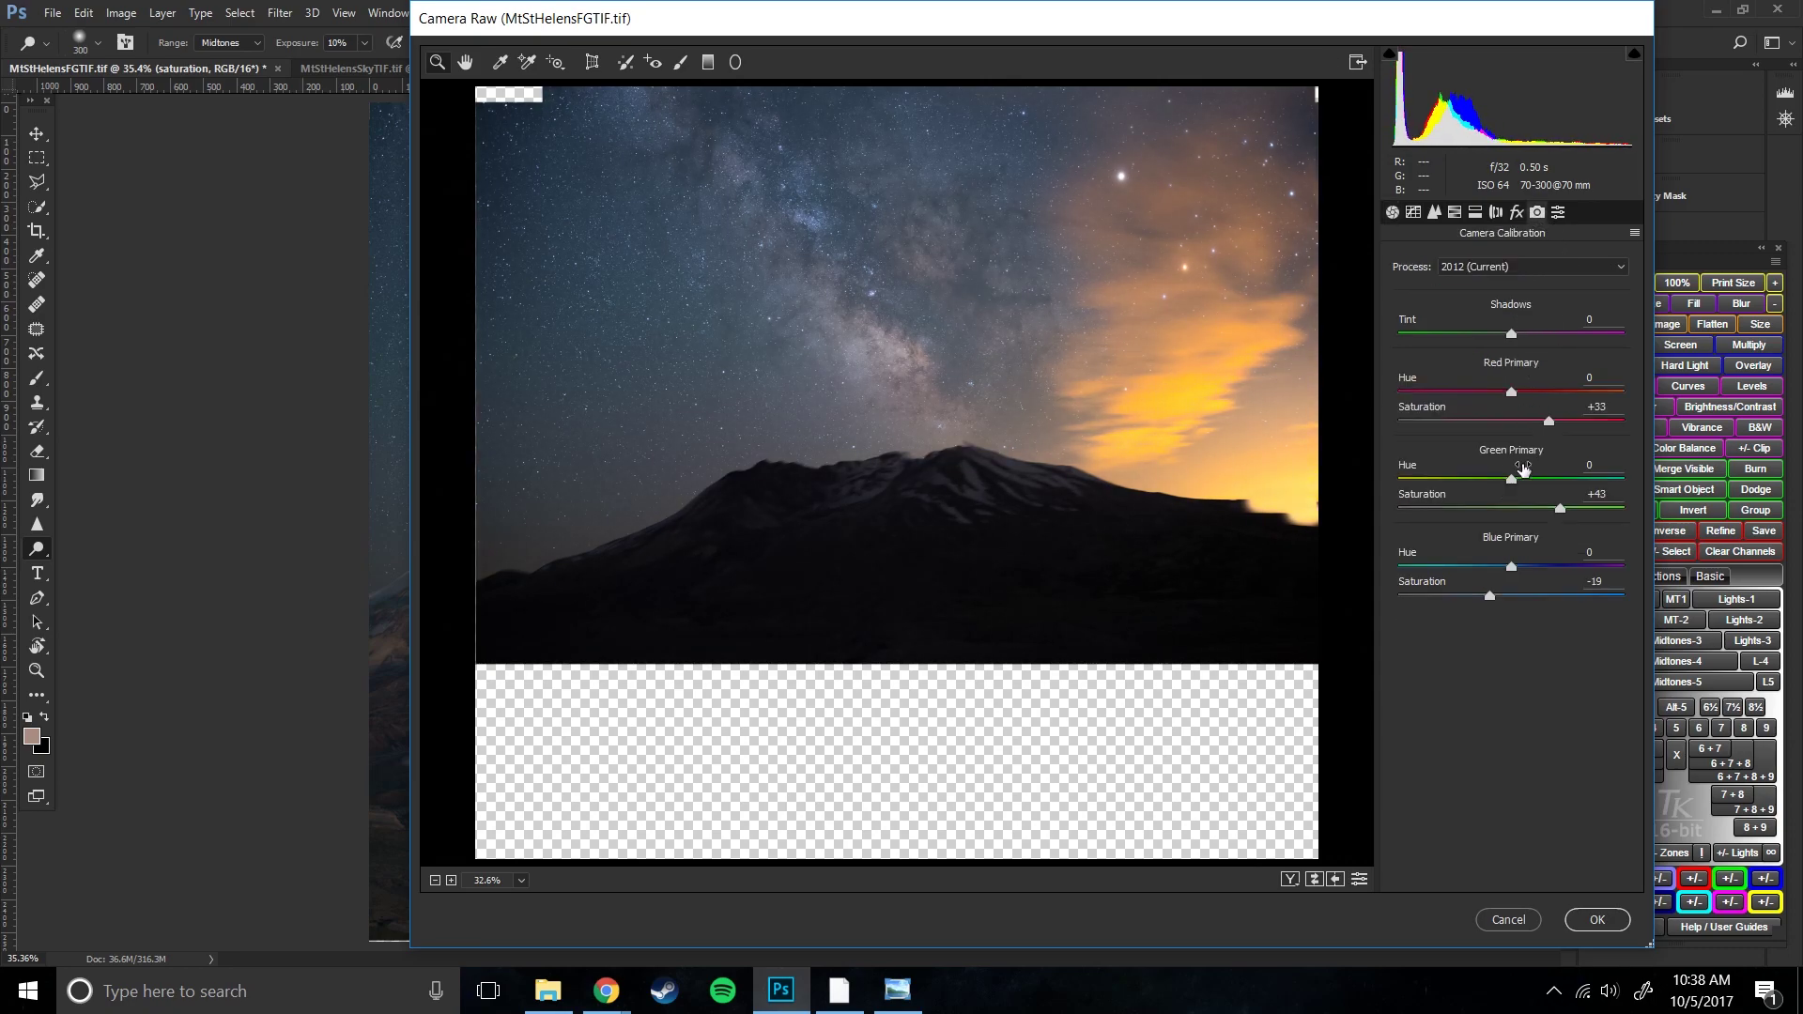
{"action": "mouse_move", "coordinate": [1514, 481]}
{"action": "left_mouse_down"}
{"action": "mouse_move", "coordinate": [1551, 481]}
{"action": "mouse_move", "coordinate": [1520, 481]}
{"action": "left_mouse_up"}
{"action": "mouse_move", "coordinate": [1518, 393]}
{"action": "left_mouse_down"}
{"action": "mouse_move", "coordinate": [1545, 393]}
{"action": "mouse_move", "coordinate": [1484, 398]}
{"action": "mouse_move", "coordinate": [1500, 395]}
{"action": "left_mouse_up"}
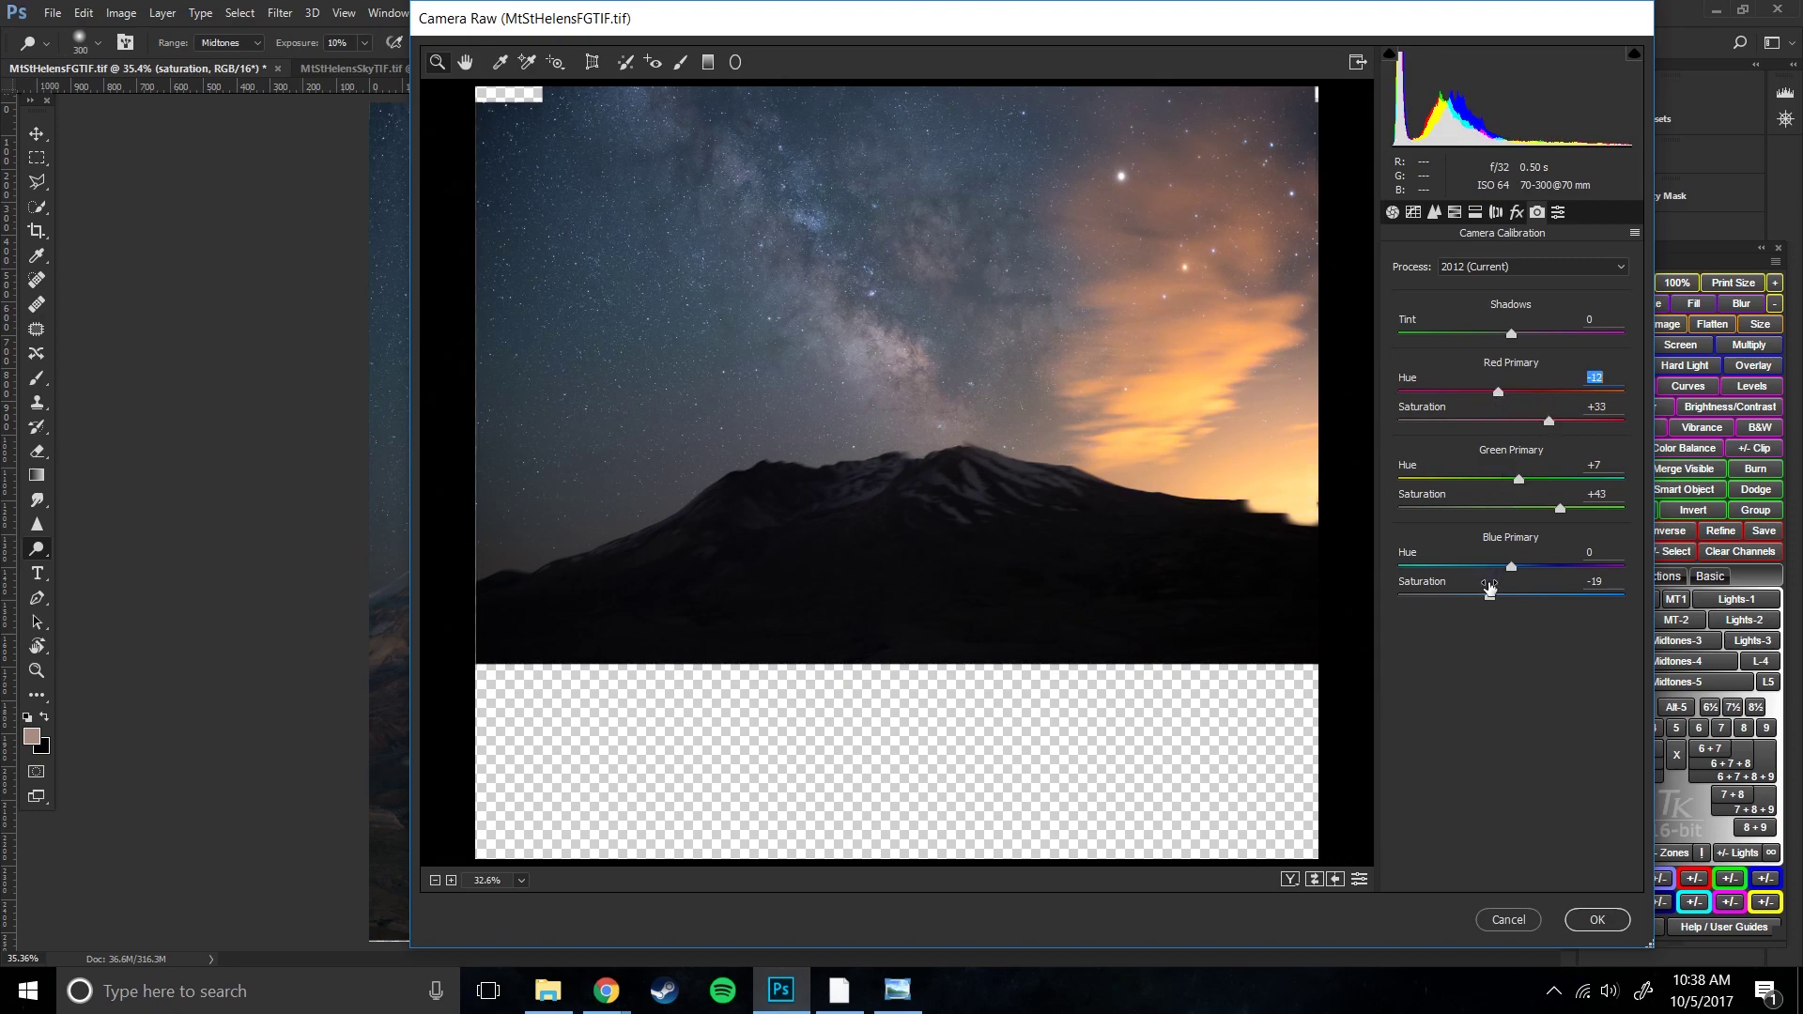
{"action": "left_click_drag", "start_coordinate": [1489, 587], "coordinate": [1479, 589]}
{"action": "left_click_drag", "start_coordinate": [1561, 508], "coordinate": [1582, 515]}
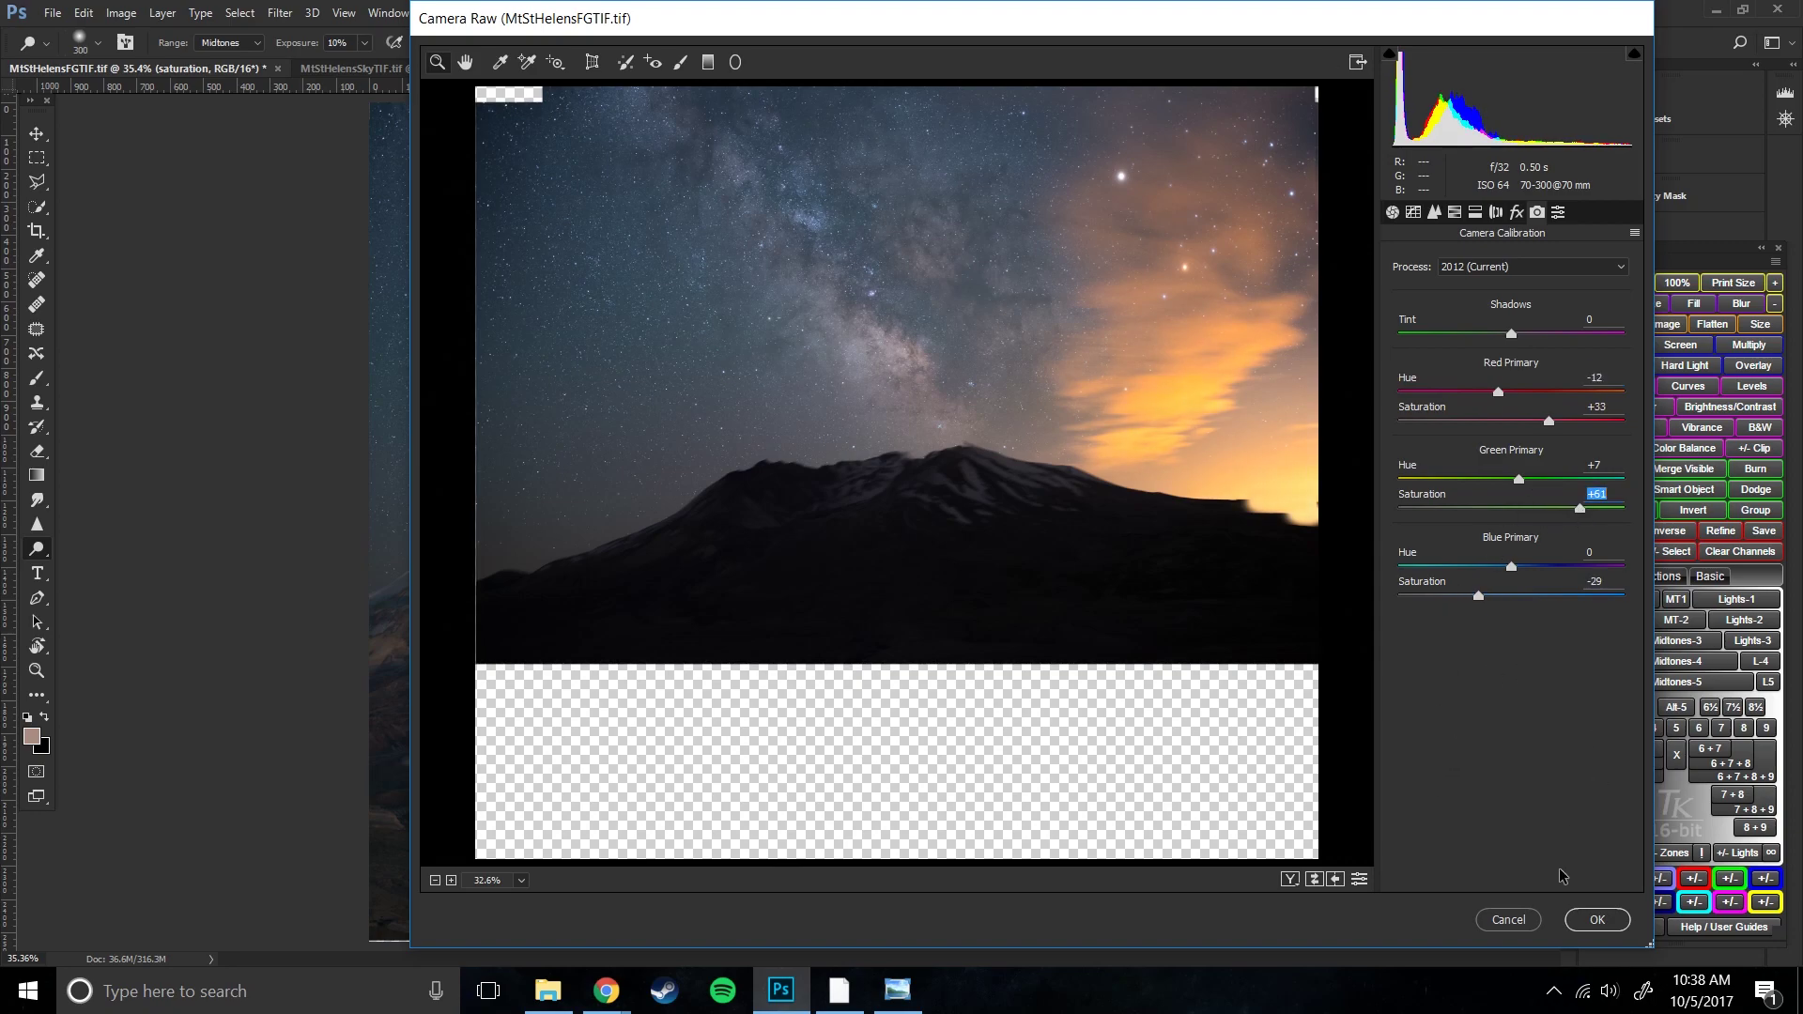
- Lower the Blues saturation in the HSL adjustments and return to Camera Calibration
{"action": "left_click", "coordinate": [1455, 213]}
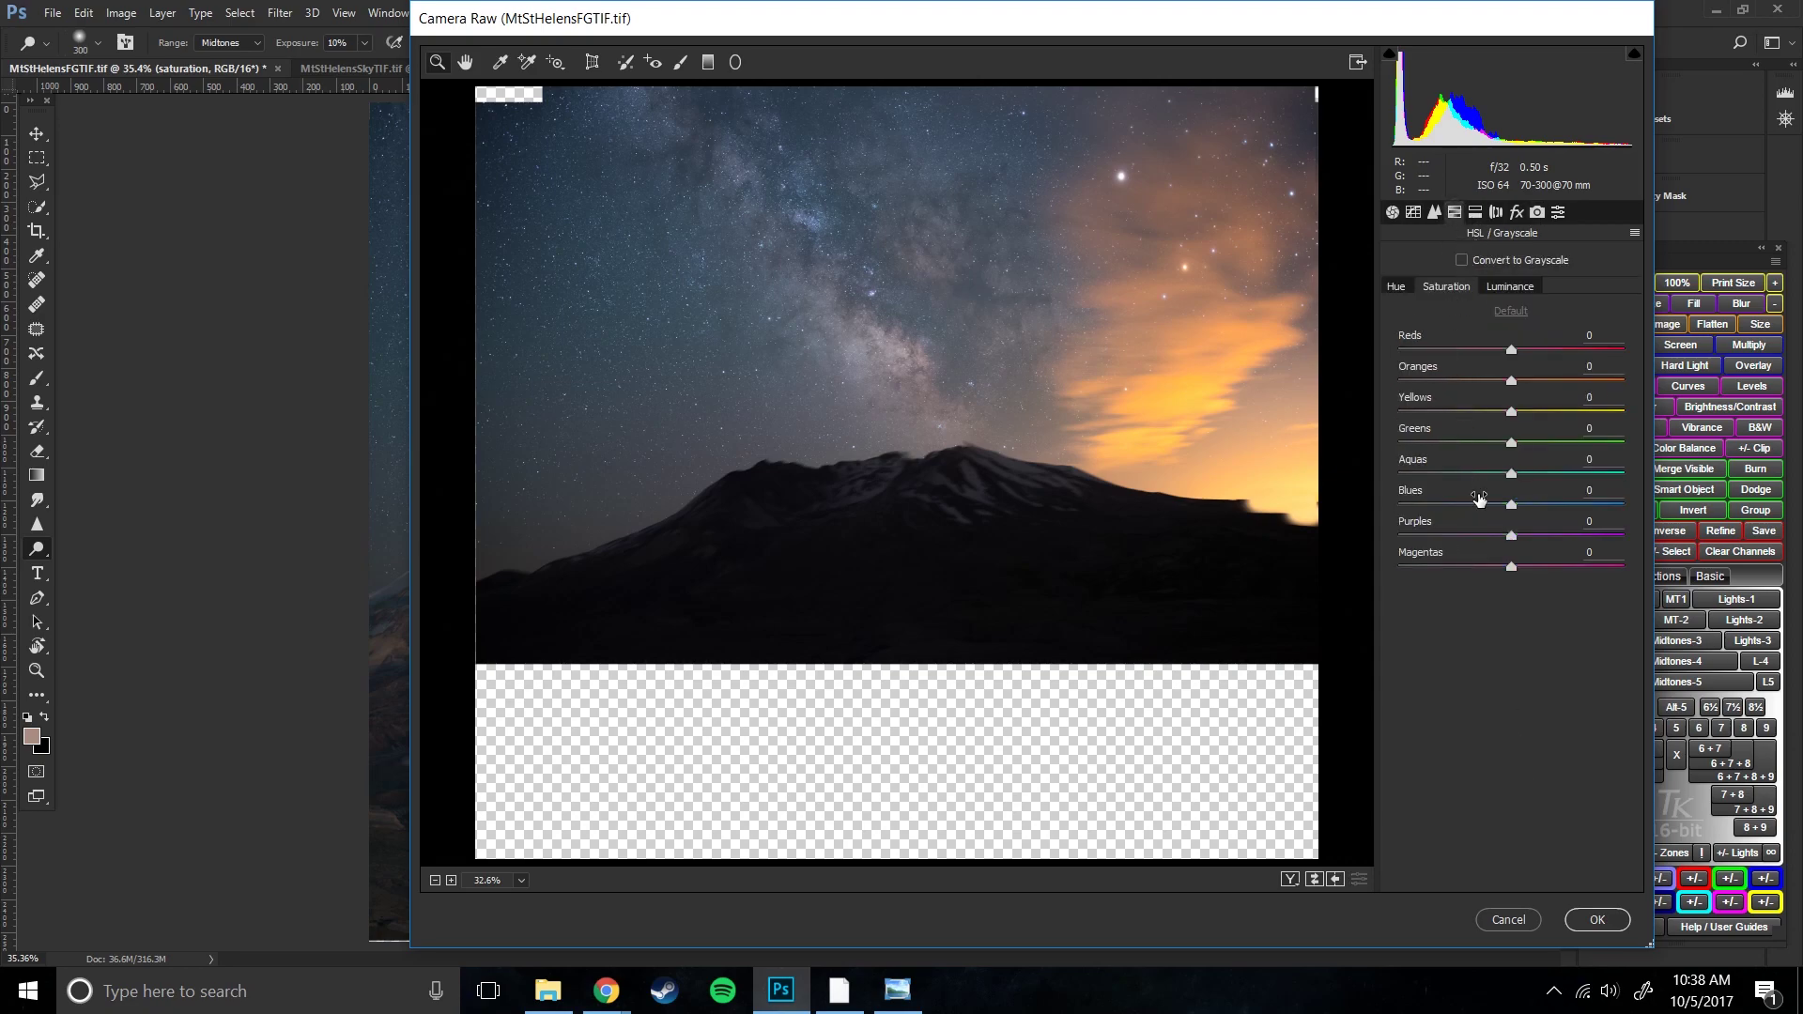
{"action": "left_click_drag", "start_coordinate": [1512, 505], "coordinate": [1464, 498]}
{"action": "left_click", "coordinate": [1538, 213]}
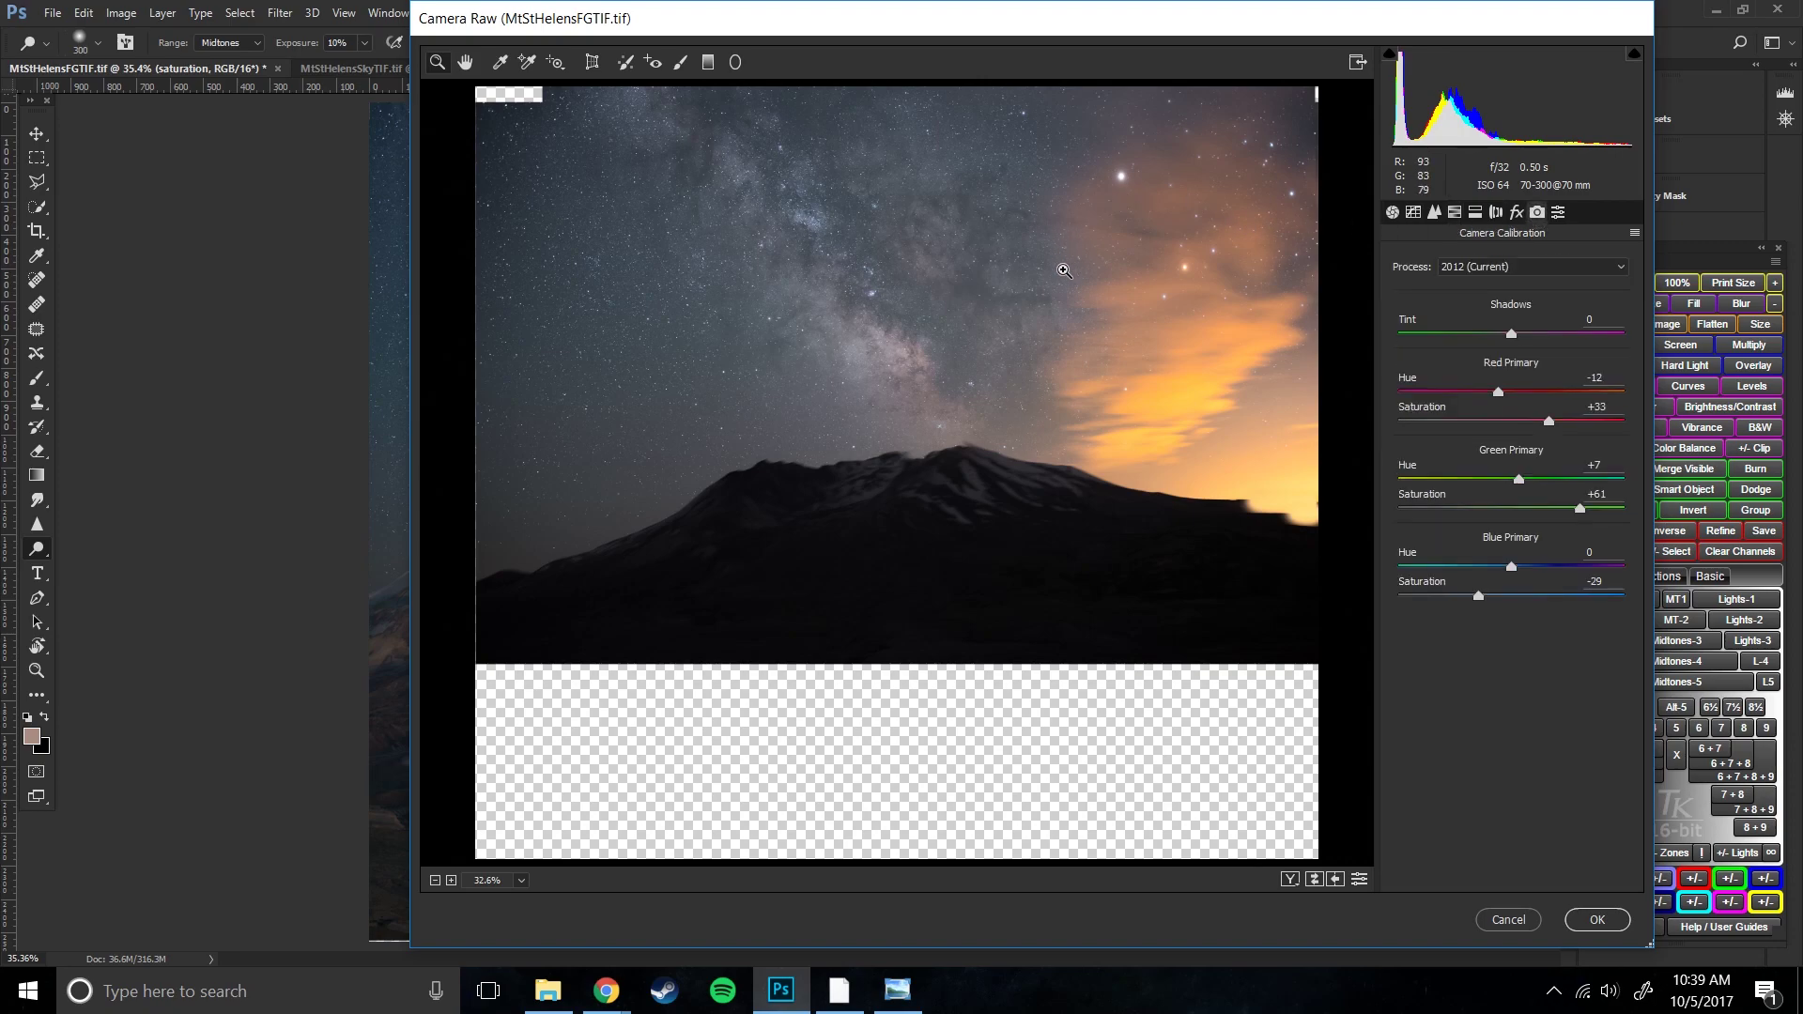
- Set Green Primary saturation to +79 and Red Primary saturation to +55, apply the filter, and compare the saturation layer on and off
{"action": "left_click_drag", "start_coordinate": [1581, 512], "coordinate": [1601, 511]}
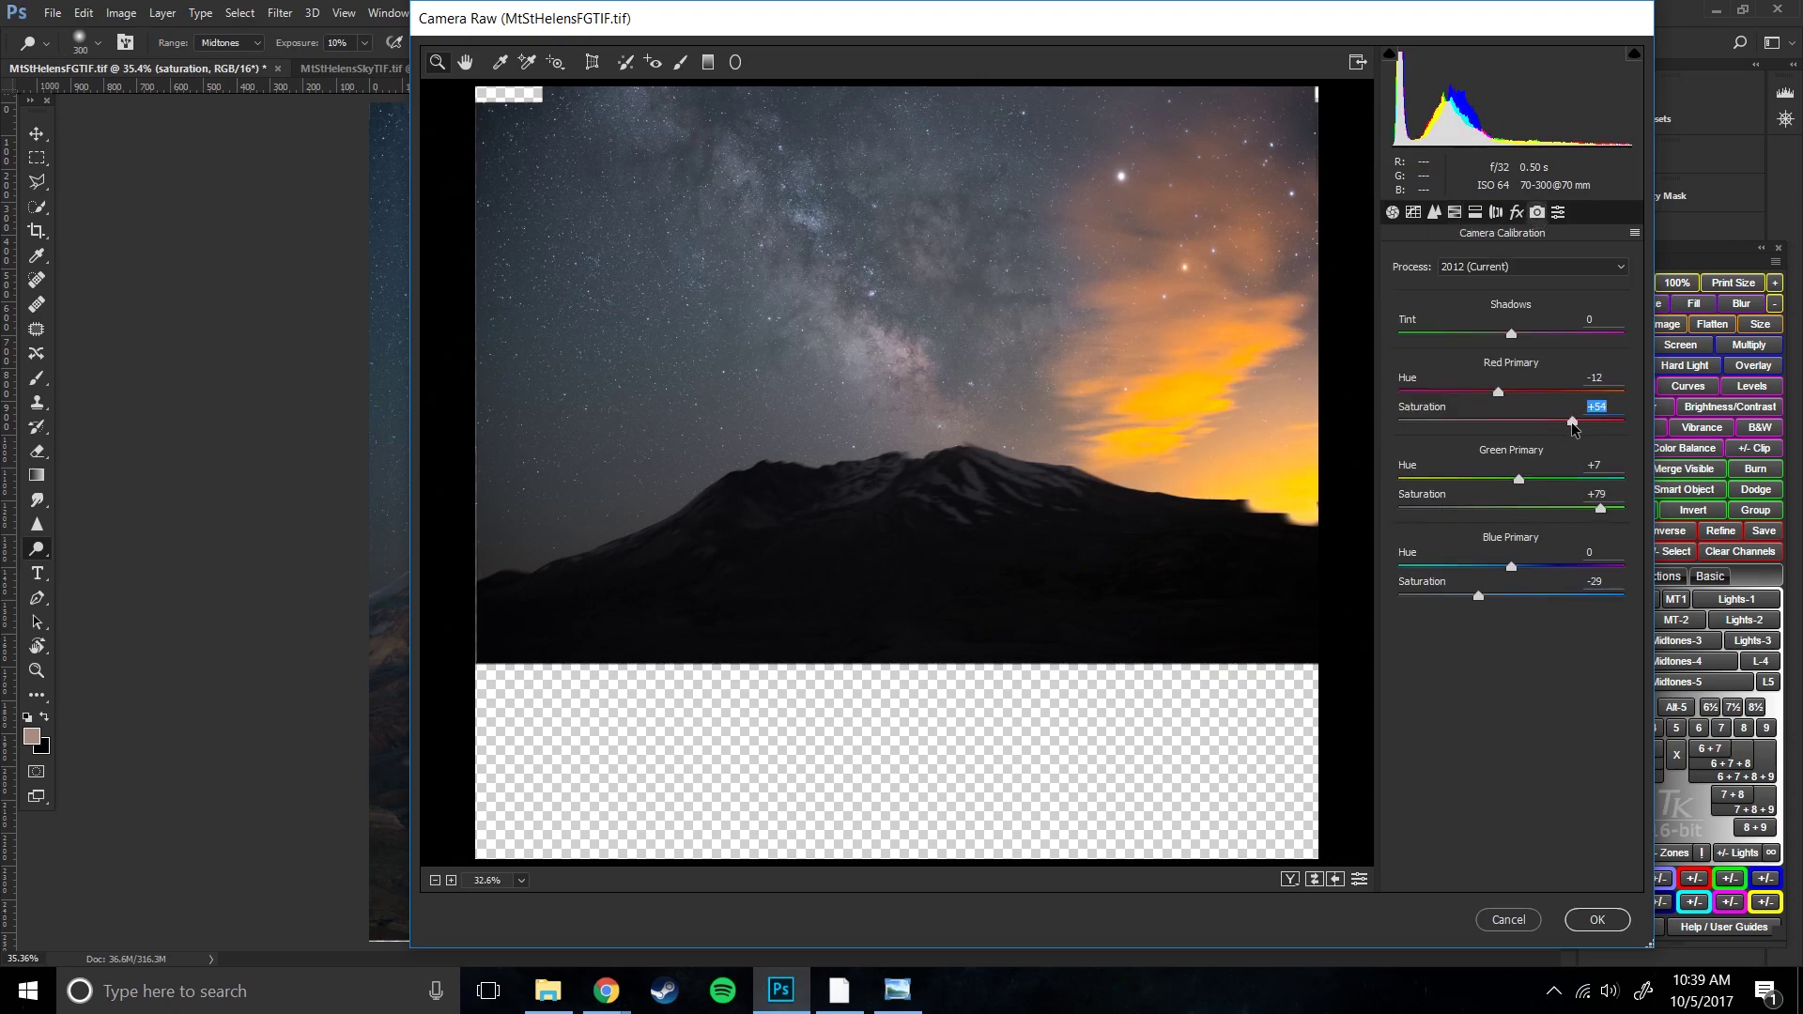
{"action": "mouse_move", "coordinate": [1549, 422]}
{"action": "left_mouse_down"}
{"action": "mouse_move", "coordinate": [1574, 420]}
{"action": "mouse_move", "coordinate": [1559, 420]}
{"action": "left_mouse_up"}
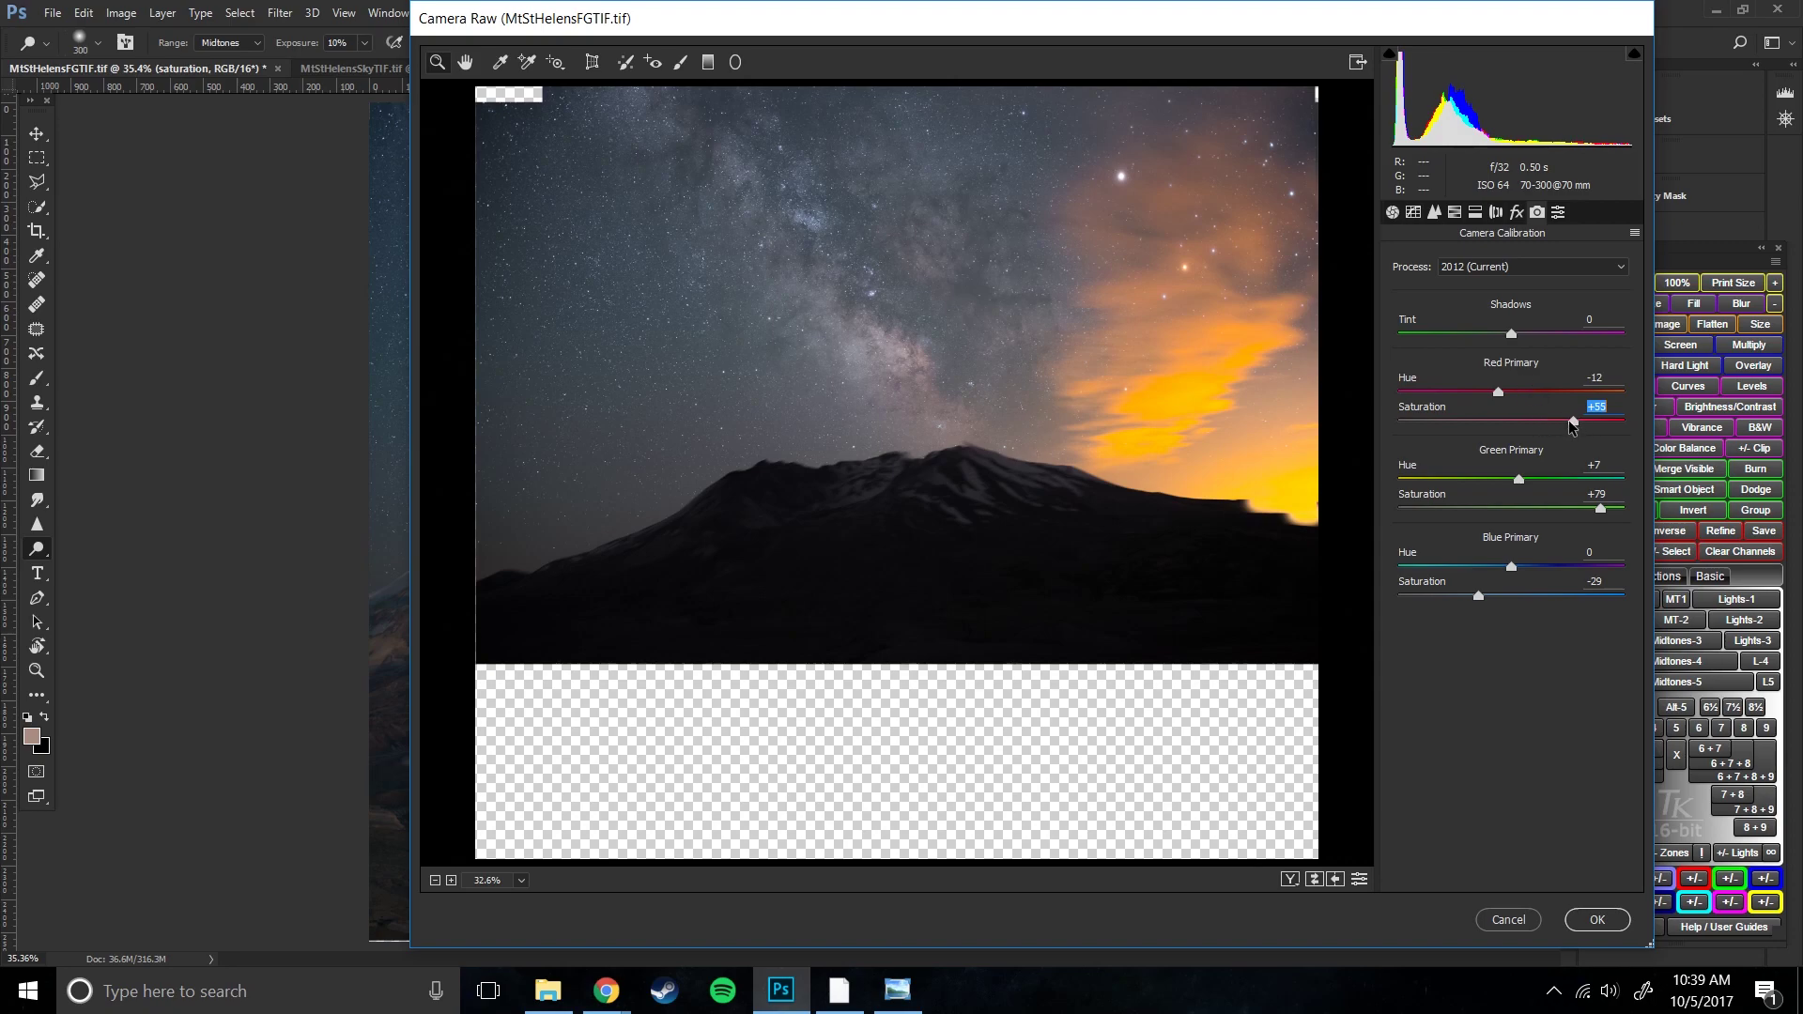
{"action": "left_click", "coordinate": [1589, 922]}
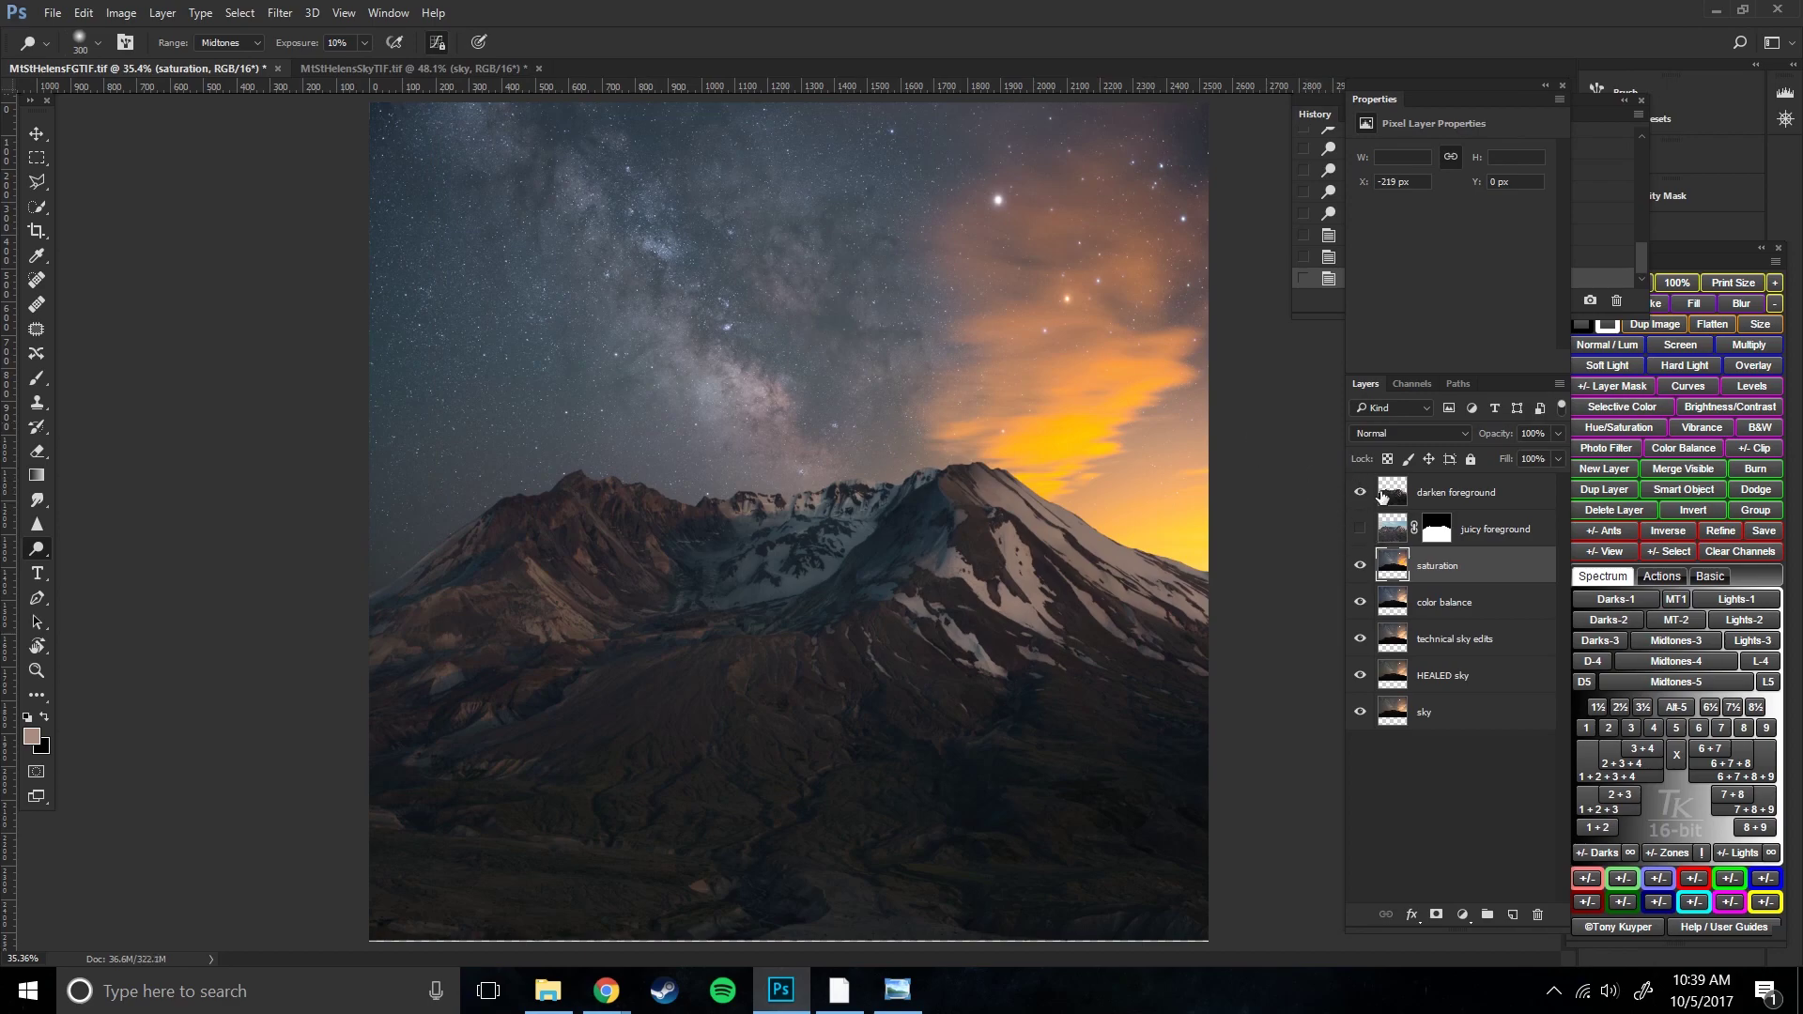
{"action": "left_click", "coordinate": [1359, 568]}
{"action": "left_click", "coordinate": [1359, 568]}
{"action": "left_click", "coordinate": [1359, 568]}
{"action": "left_click", "coordinate": [1359, 568]}
{"action": "left_click", "coordinate": [1360, 569]}
{"action": "left_click", "coordinate": [1358, 568]}
- Add a mask to the saturation layer and draw a white-to-black gradient across the sky, hiding the effect over the orange clouds
{"action": "left_click", "coordinate": [1437, 915]}
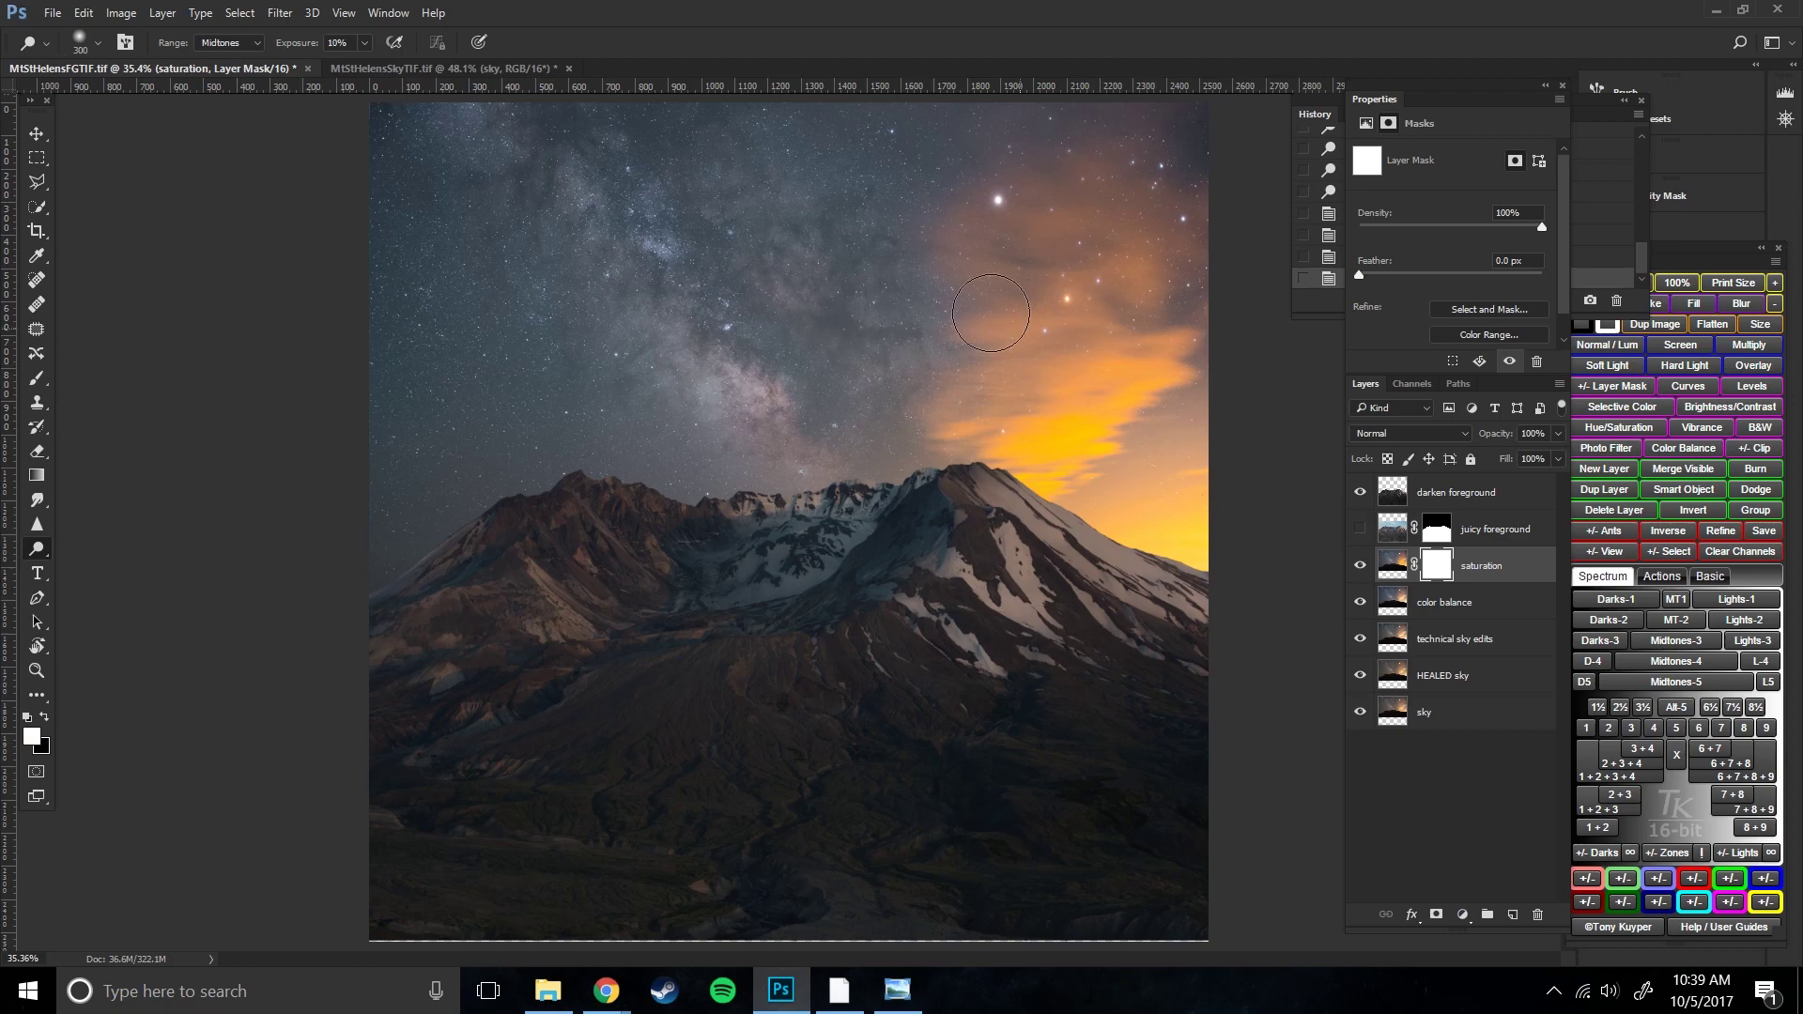
{"action": "left_click", "coordinate": [43, 477]}
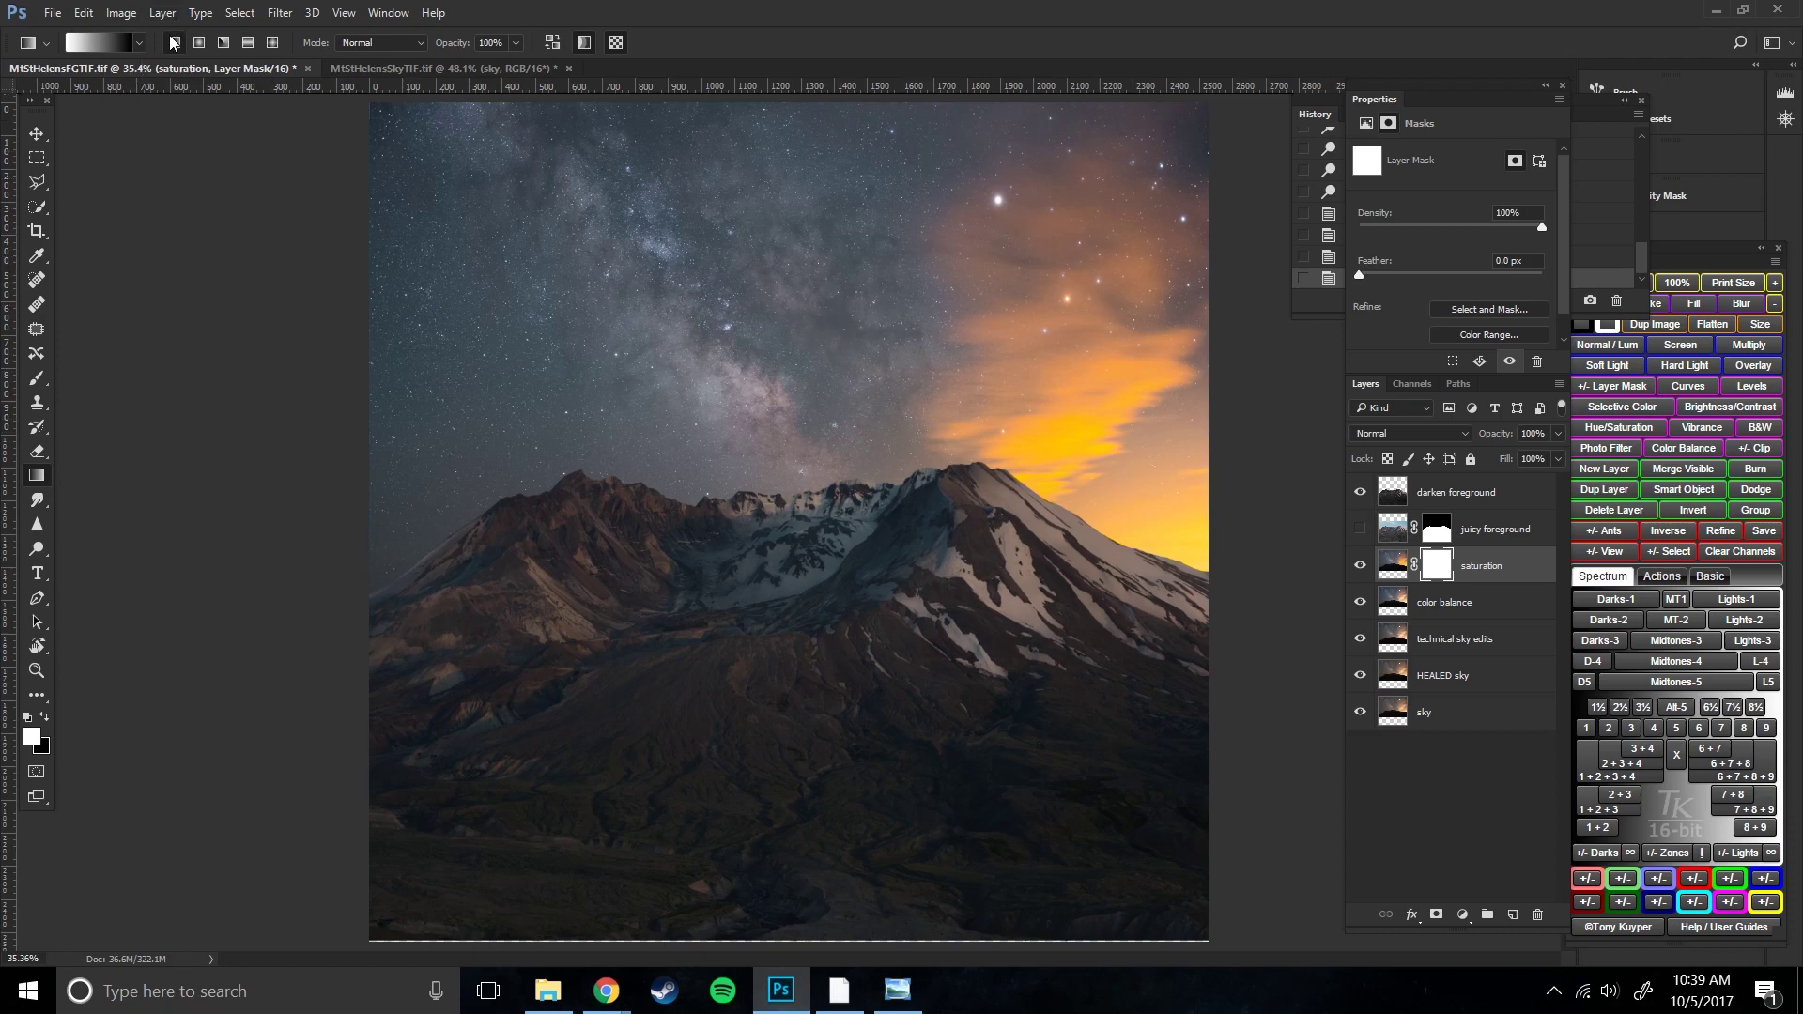
{"action": "left_click_drag", "start_coordinate": [581, 317], "coordinate": [1052, 404]}
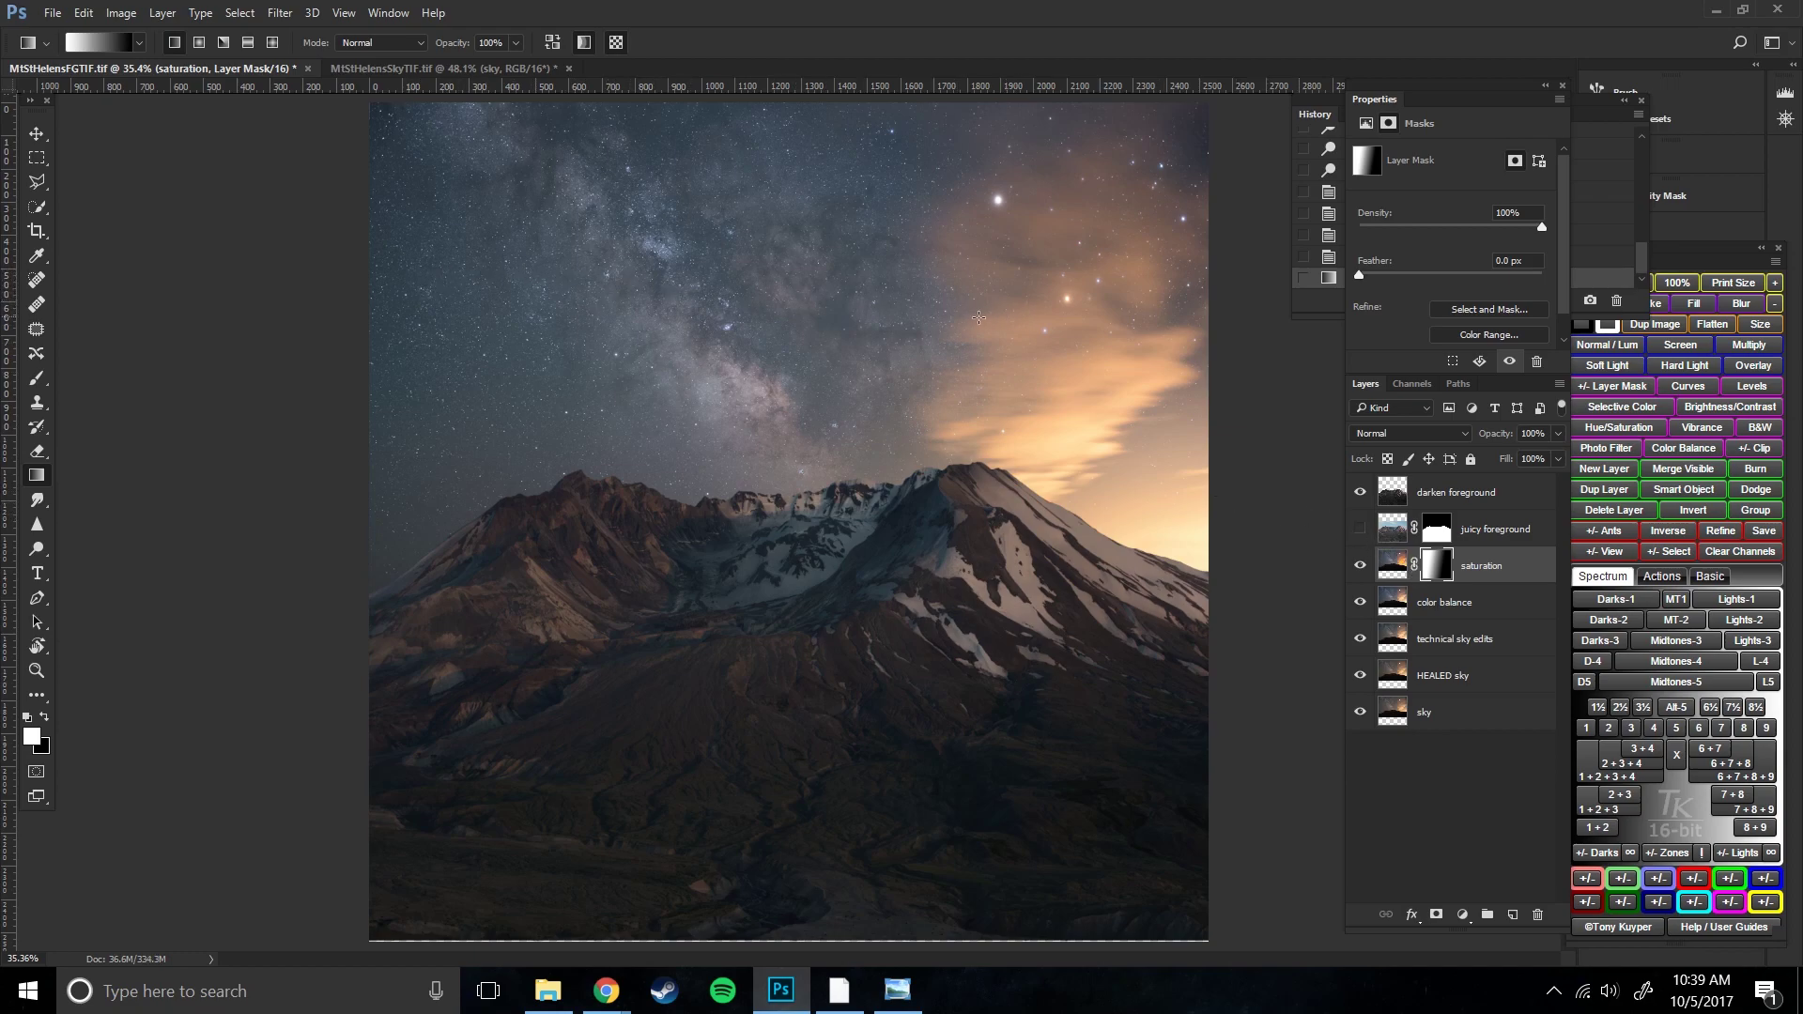
{"action": "left_click_drag", "start_coordinate": [594, 279], "coordinate": [957, 371]}
{"action": "left_click_drag", "start_coordinate": [759, 340], "coordinate": [978, 363]}
{"action": "left_click", "coordinate": [1370, 566]}
{"action": "left_click", "coordinate": [1370, 571]}
{"action": "left_click", "coordinate": [1370, 571]}
{"action": "left_click", "coordinate": [1383, 583]}
{"action": "left_click", "coordinate": [1362, 568]}
- Paint white on the saturation mask between the Milky Way and the clouds, raising the brush opacity from 10% to 20%
{"action": "left_click", "coordinate": [1436, 566]}
{"action": "key", "text": "b"}
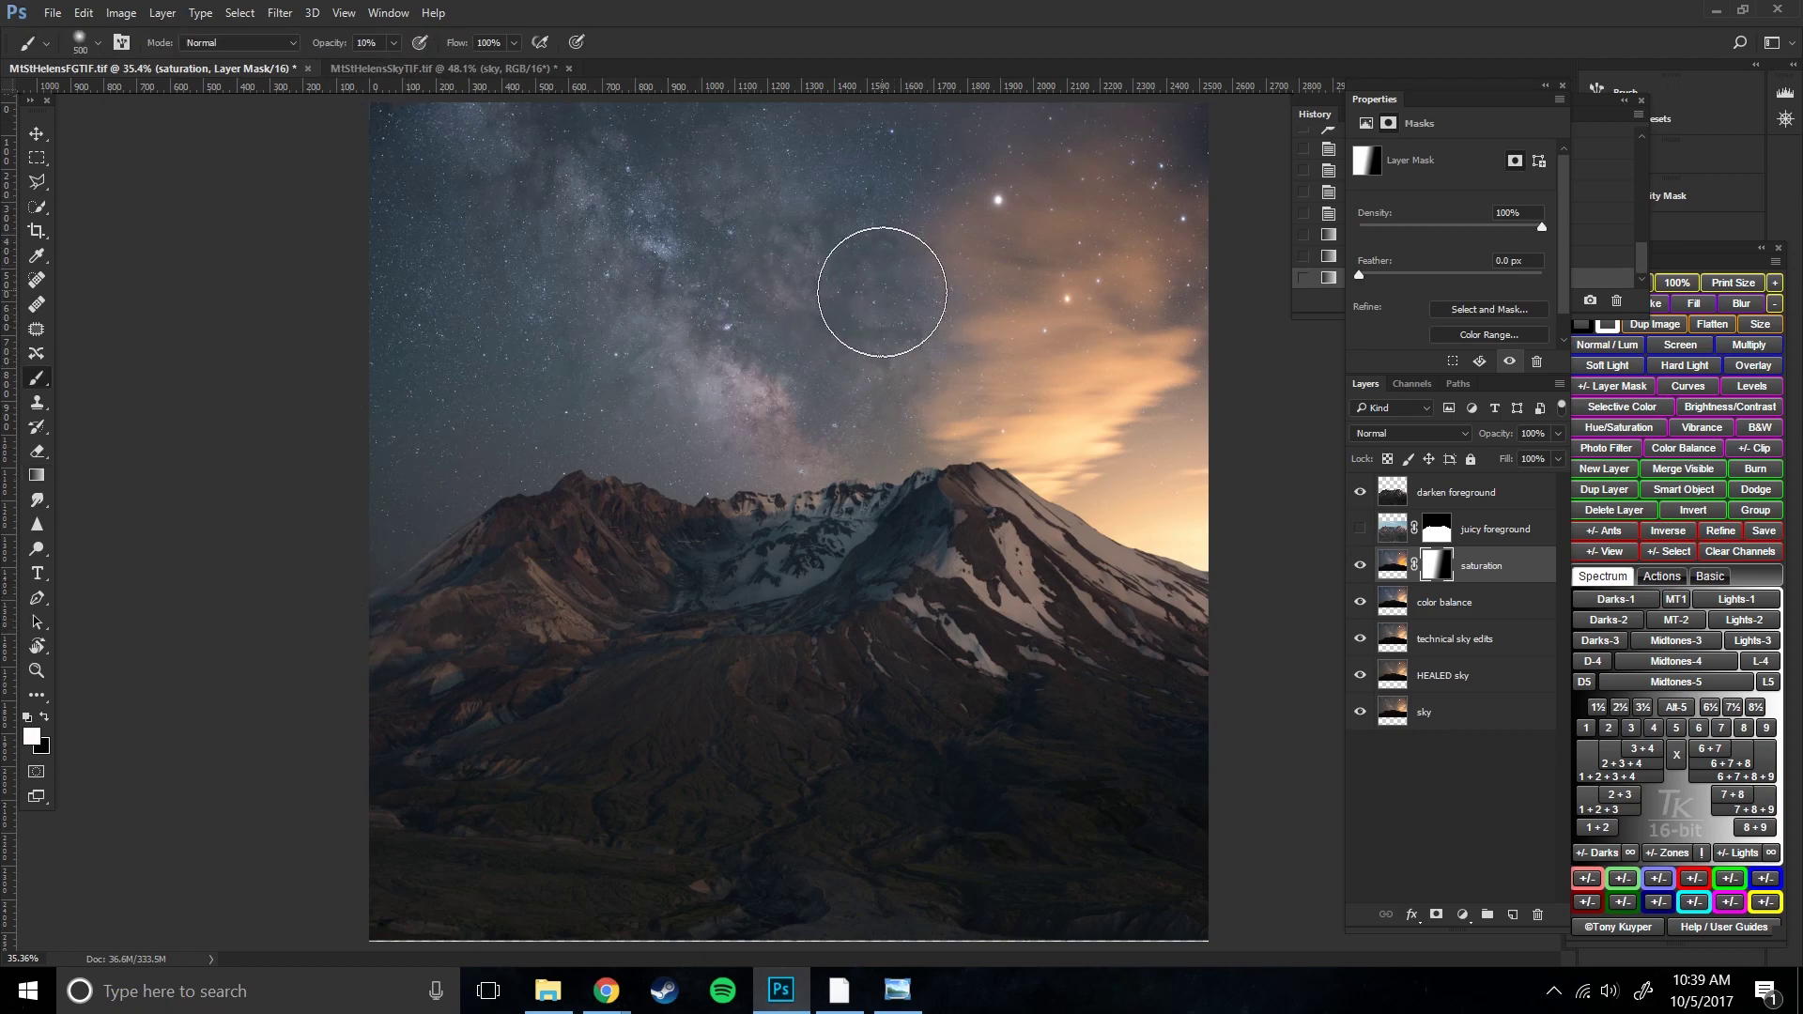
{"action": "mouse_move", "coordinate": [869, 311]}
{"action": "left_mouse_down"}
{"action": "mouse_move", "coordinate": [789, 414]}
{"action": "mouse_move", "coordinate": [897, 191]}
{"action": "left_mouse_up"}
{"action": "key", "text": "2"}
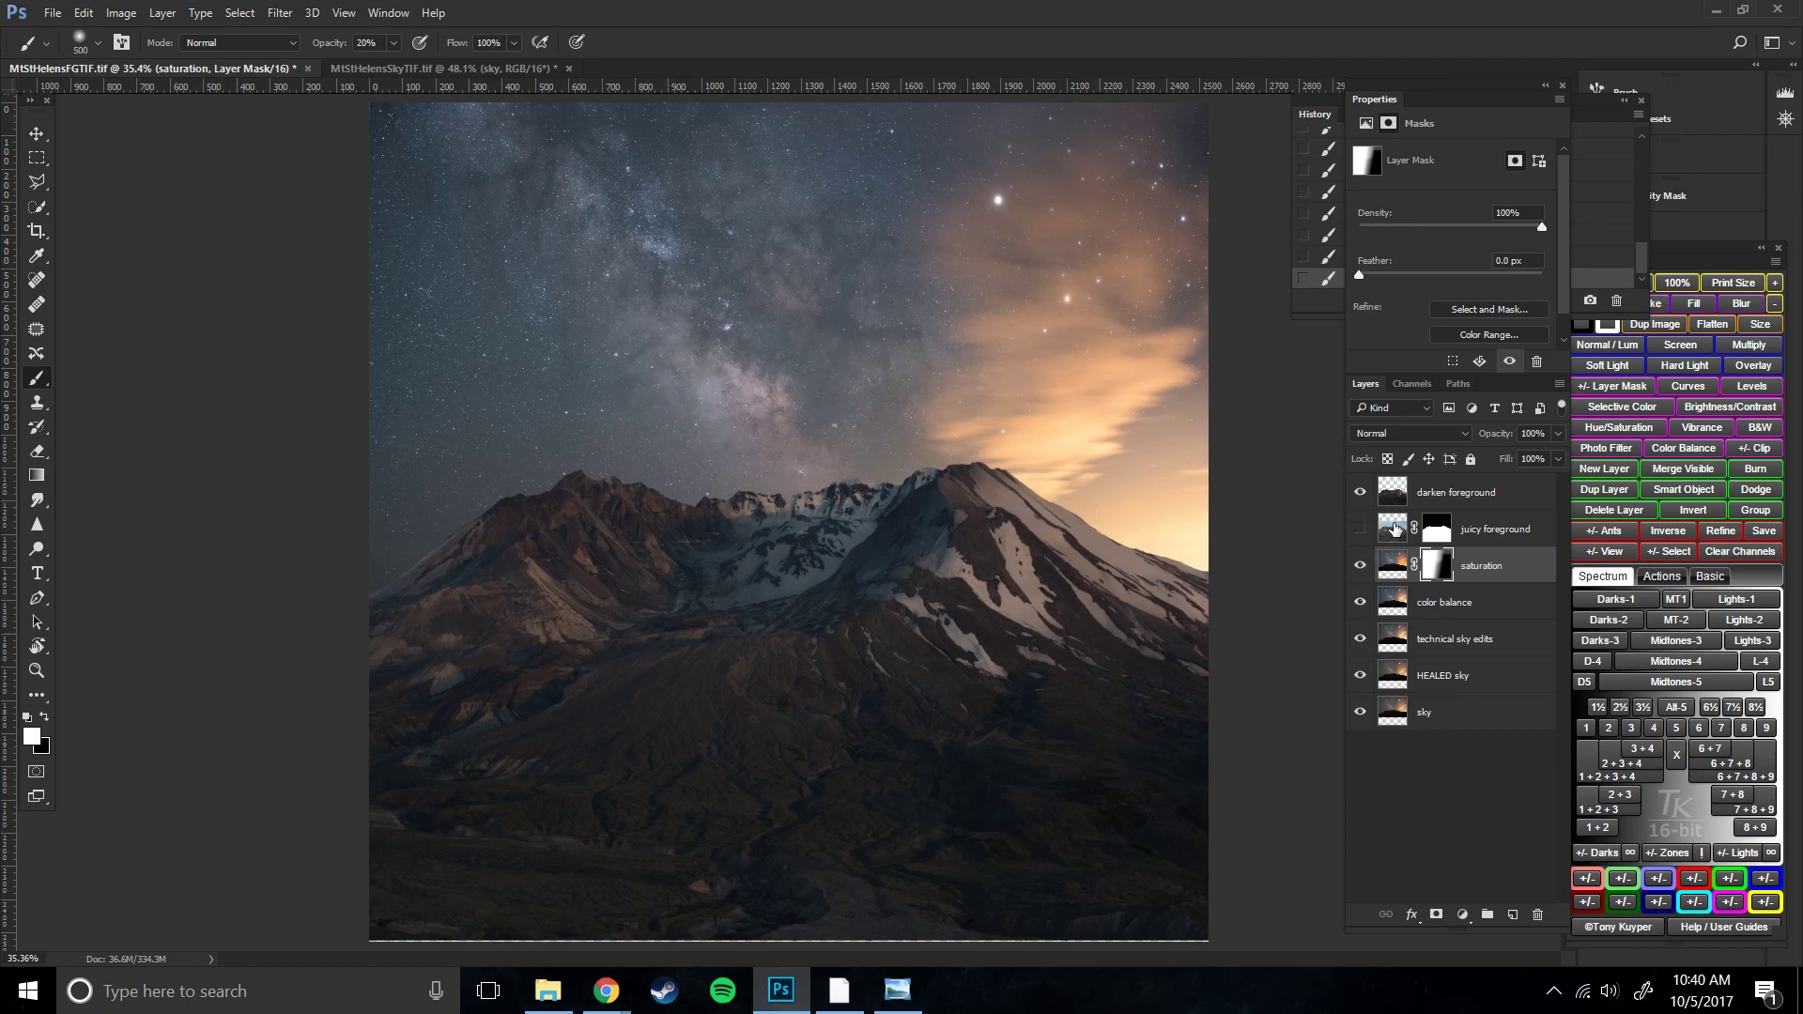
- Reduce the saturation layer's opacity to 55% and compare the sky with the layer on and off
{"action": "left_click", "coordinate": [1359, 567]}
{"action": "left_click", "coordinate": [1357, 565]}
{"action": "left_click_drag", "start_coordinate": [1494, 434], "coordinate": [1408, 460]}
{"action": "left_click", "coordinate": [1360, 566]}
{"action": "left_click", "coordinate": [1360, 565]}
{"action": "left_click", "coordinate": [1360, 565]}
{"action": "left_click", "coordinate": [1360, 565]}
{"action": "left_click", "coordinate": [1361, 566]}
{"action": "left_click", "coordinate": [1361, 566]}
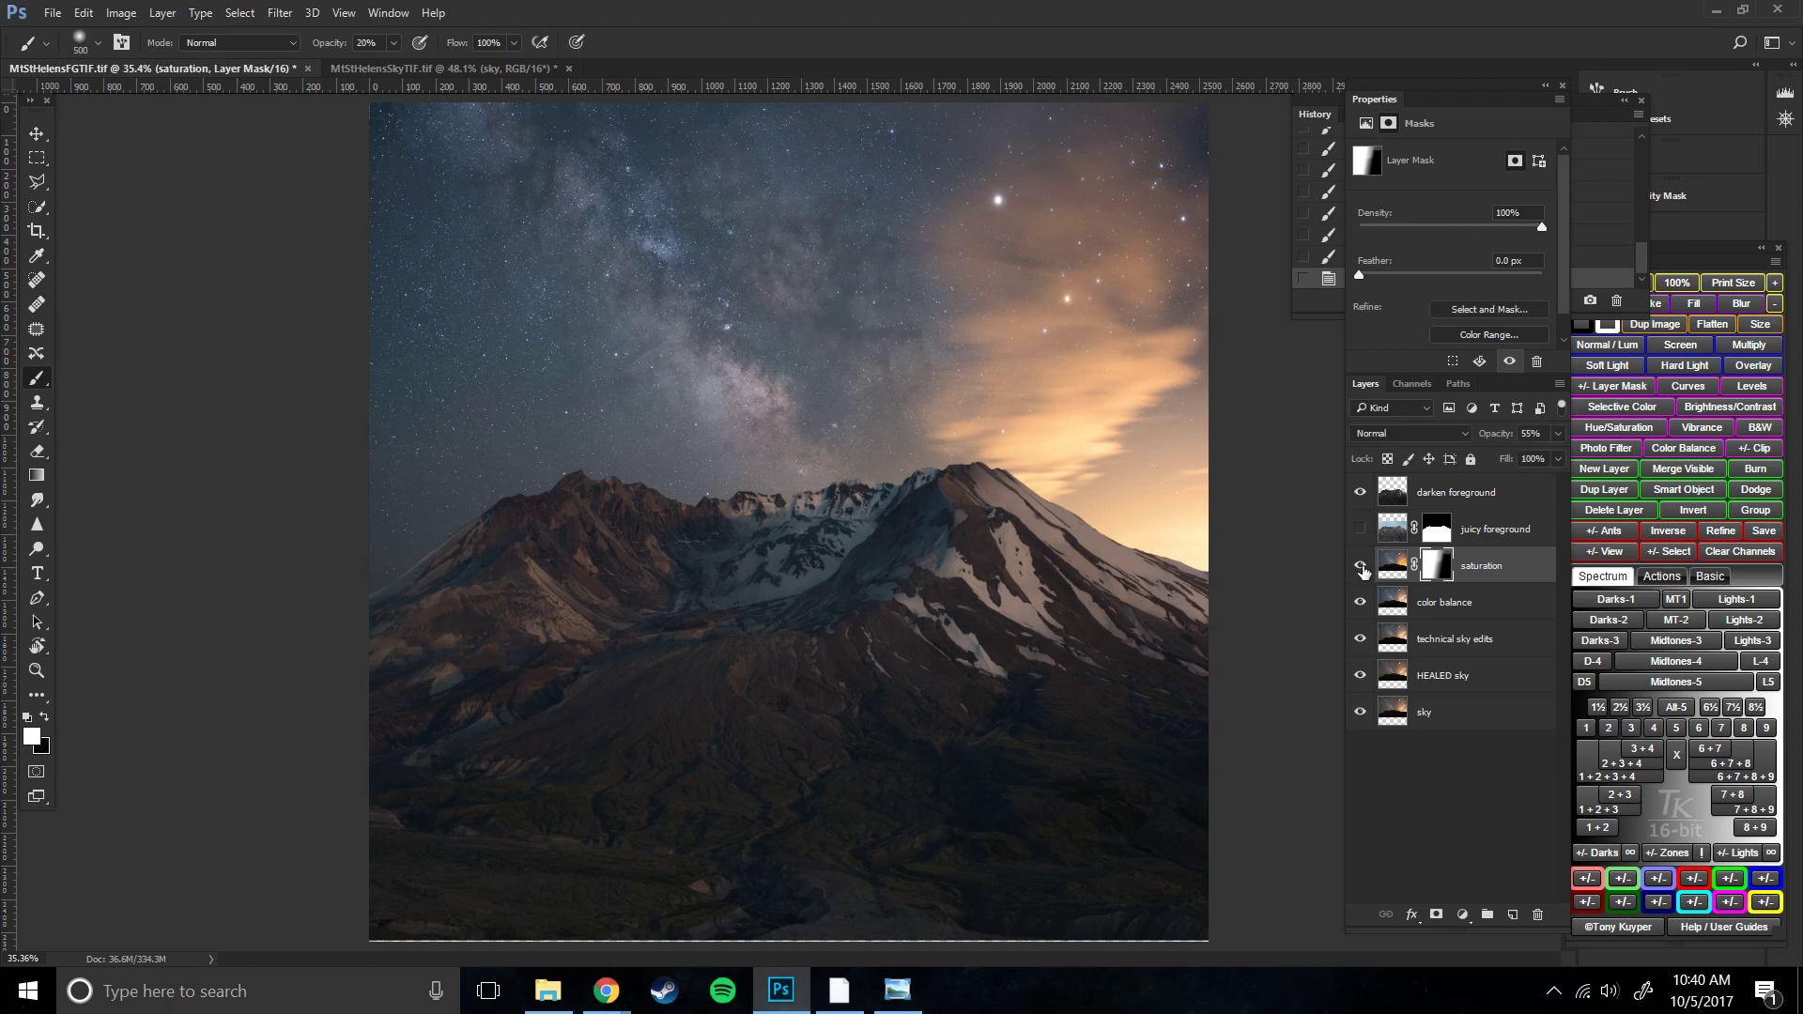
- Duplicate the color balance layer as asdfagd
{"action": "left_click", "coordinate": [1468, 609]}
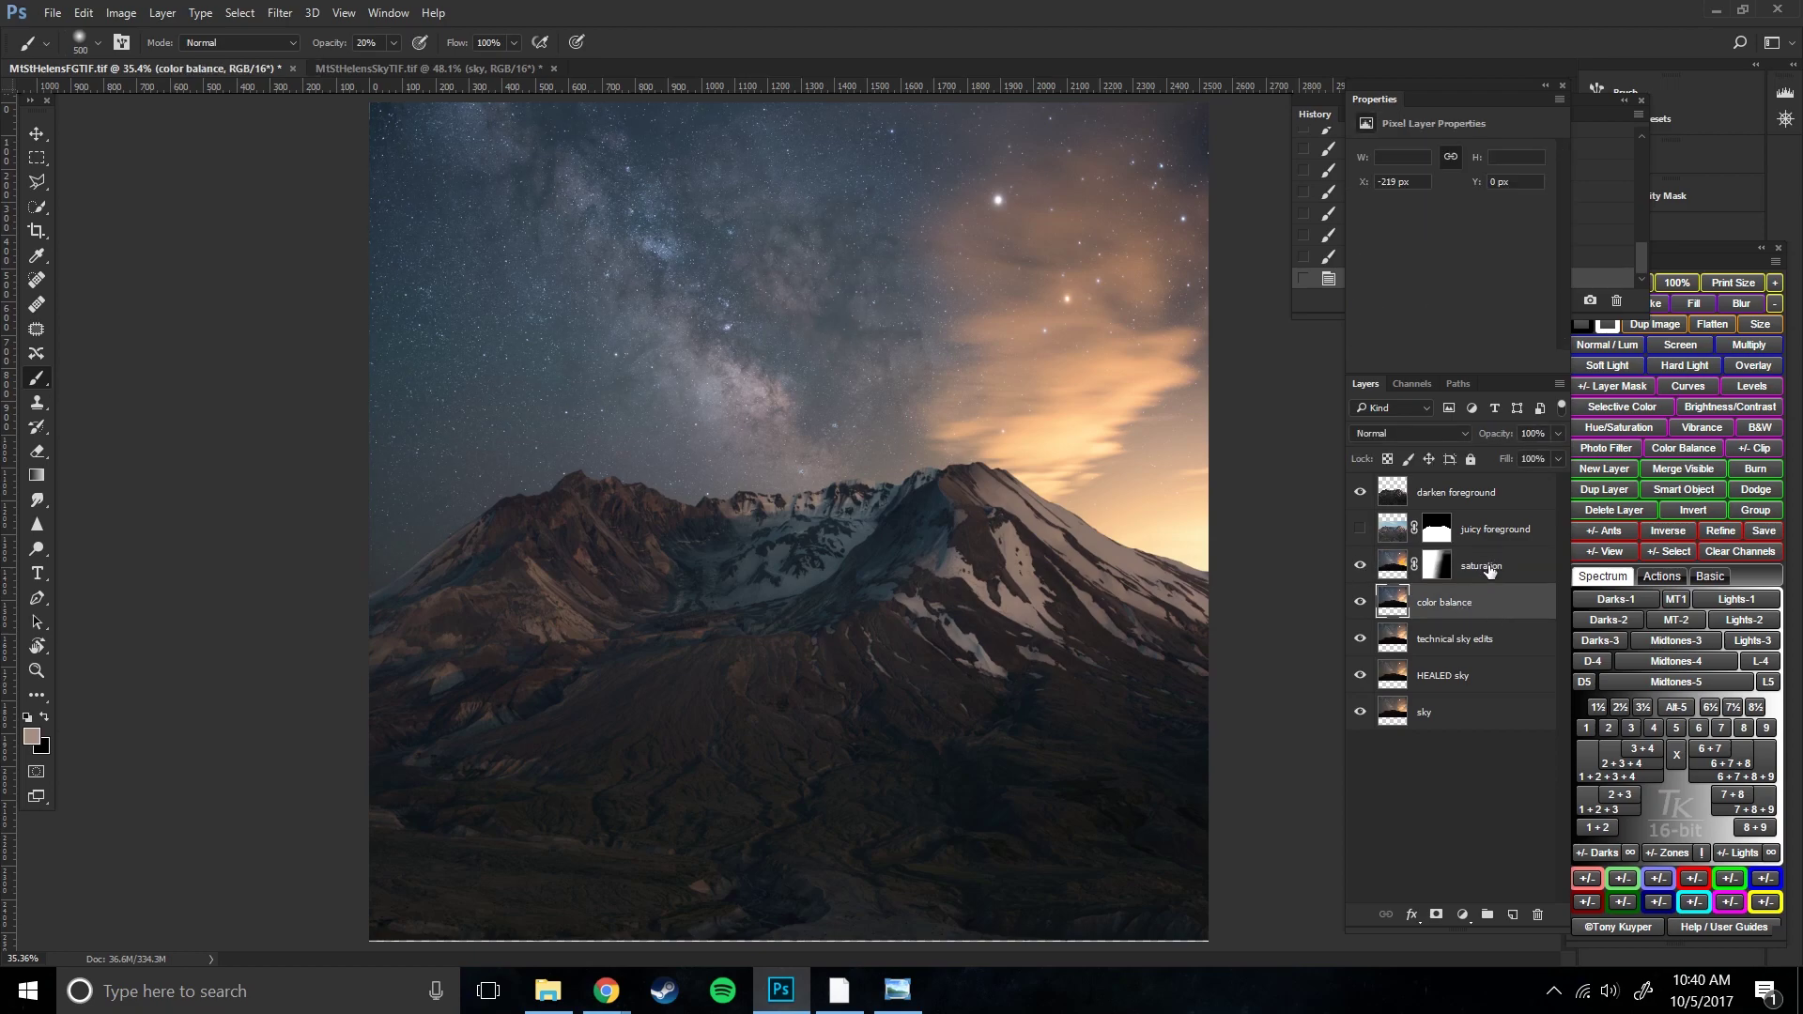
{"action": "left_click", "coordinate": [1491, 566]}
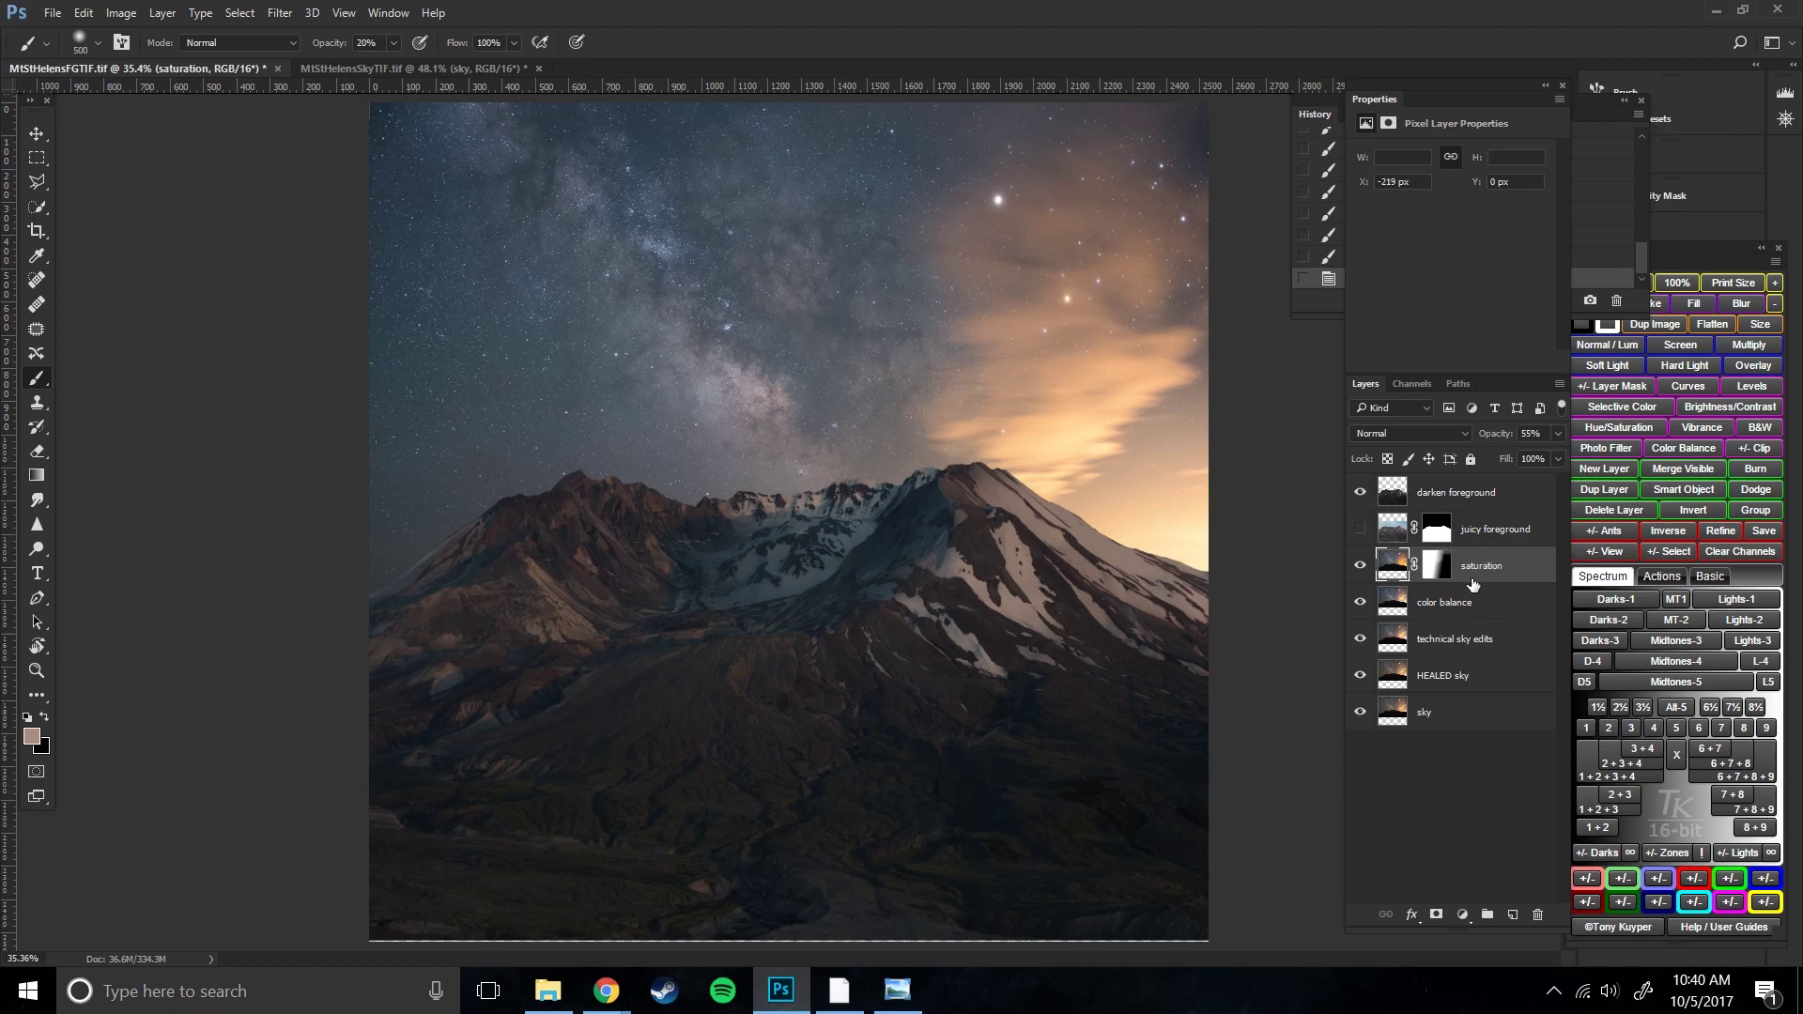
{"action": "left_click", "coordinate": [1479, 609]}
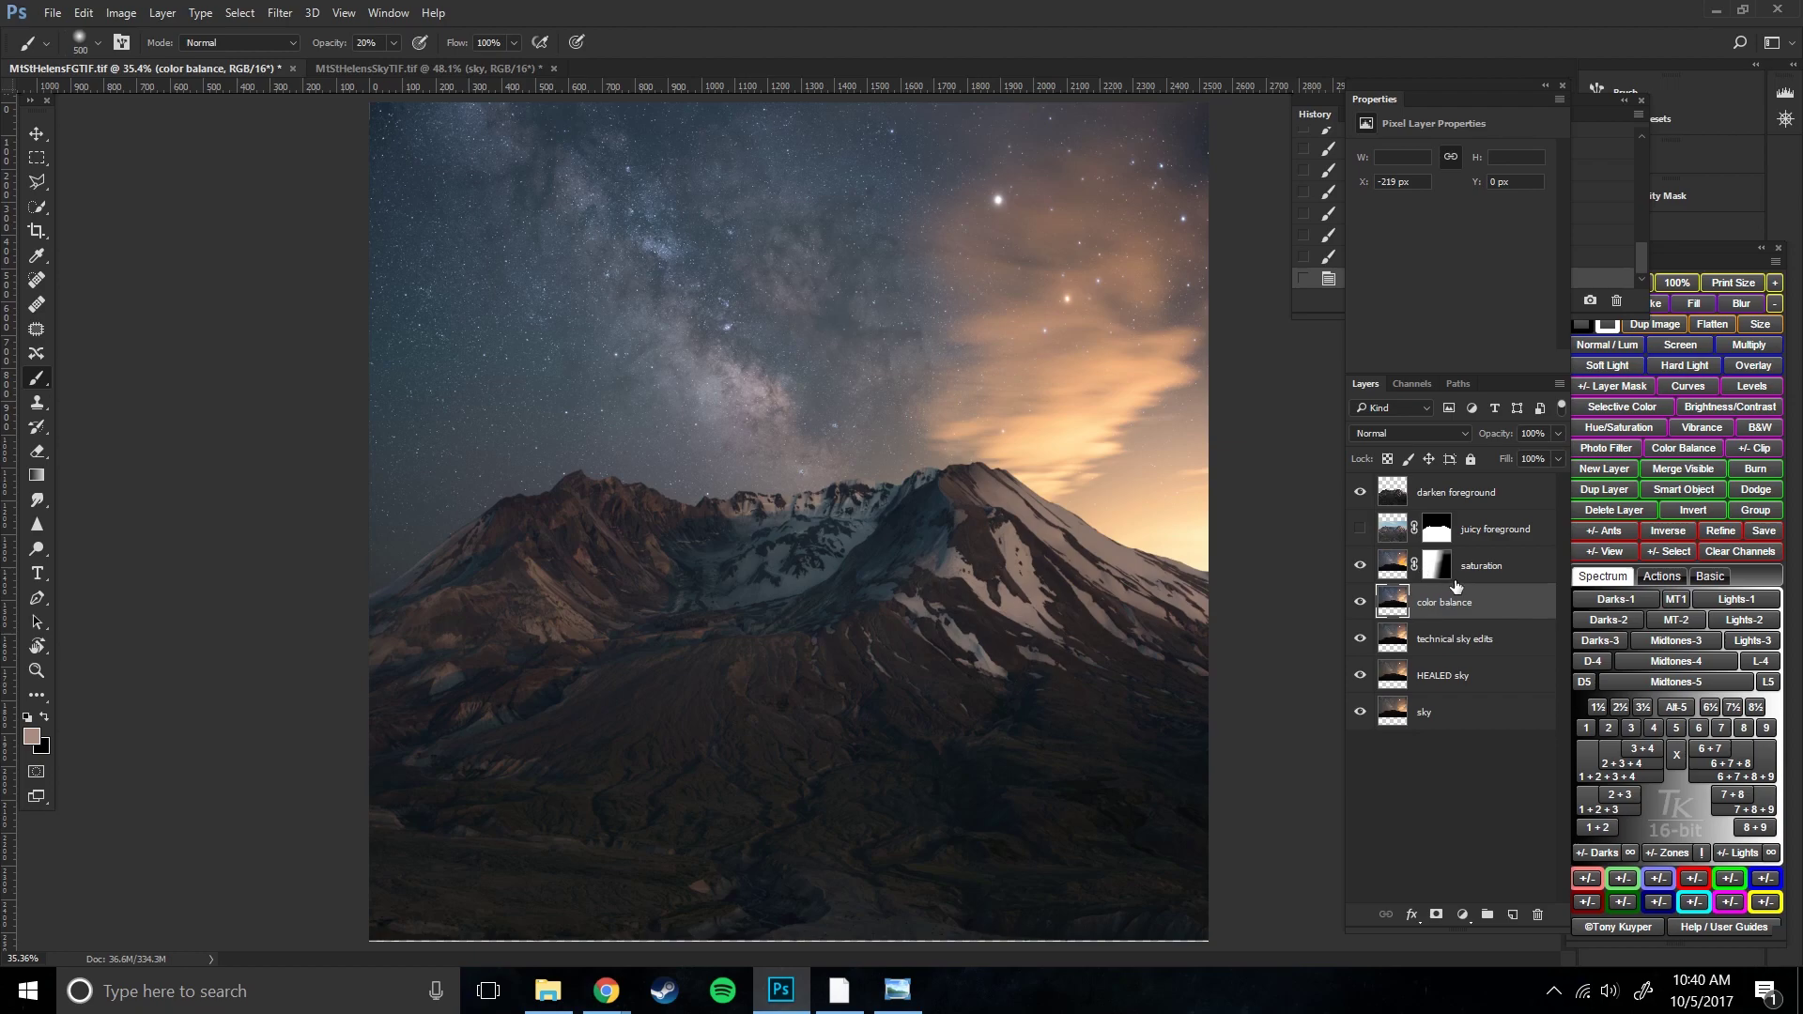
{"action": "right_click", "coordinate": [1475, 608]}
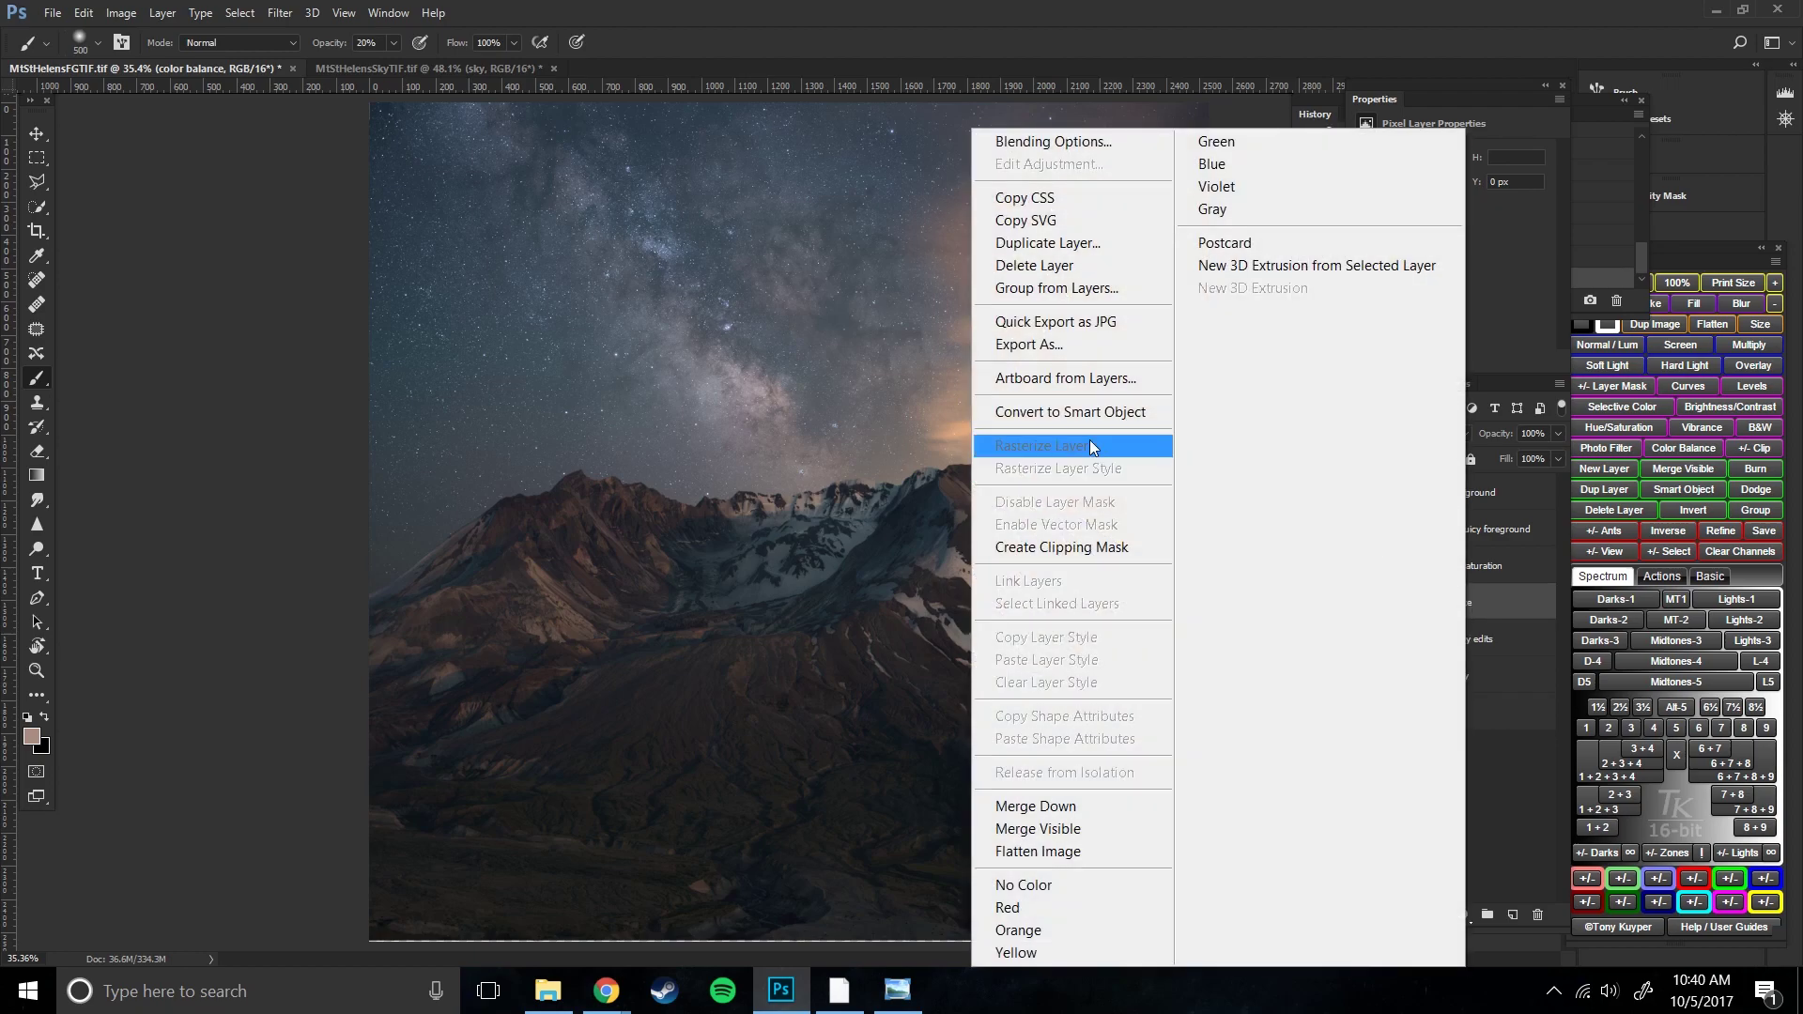
{"action": "left_click", "coordinate": [1088, 246]}
{"action": "type", "text": "asdfagd"}
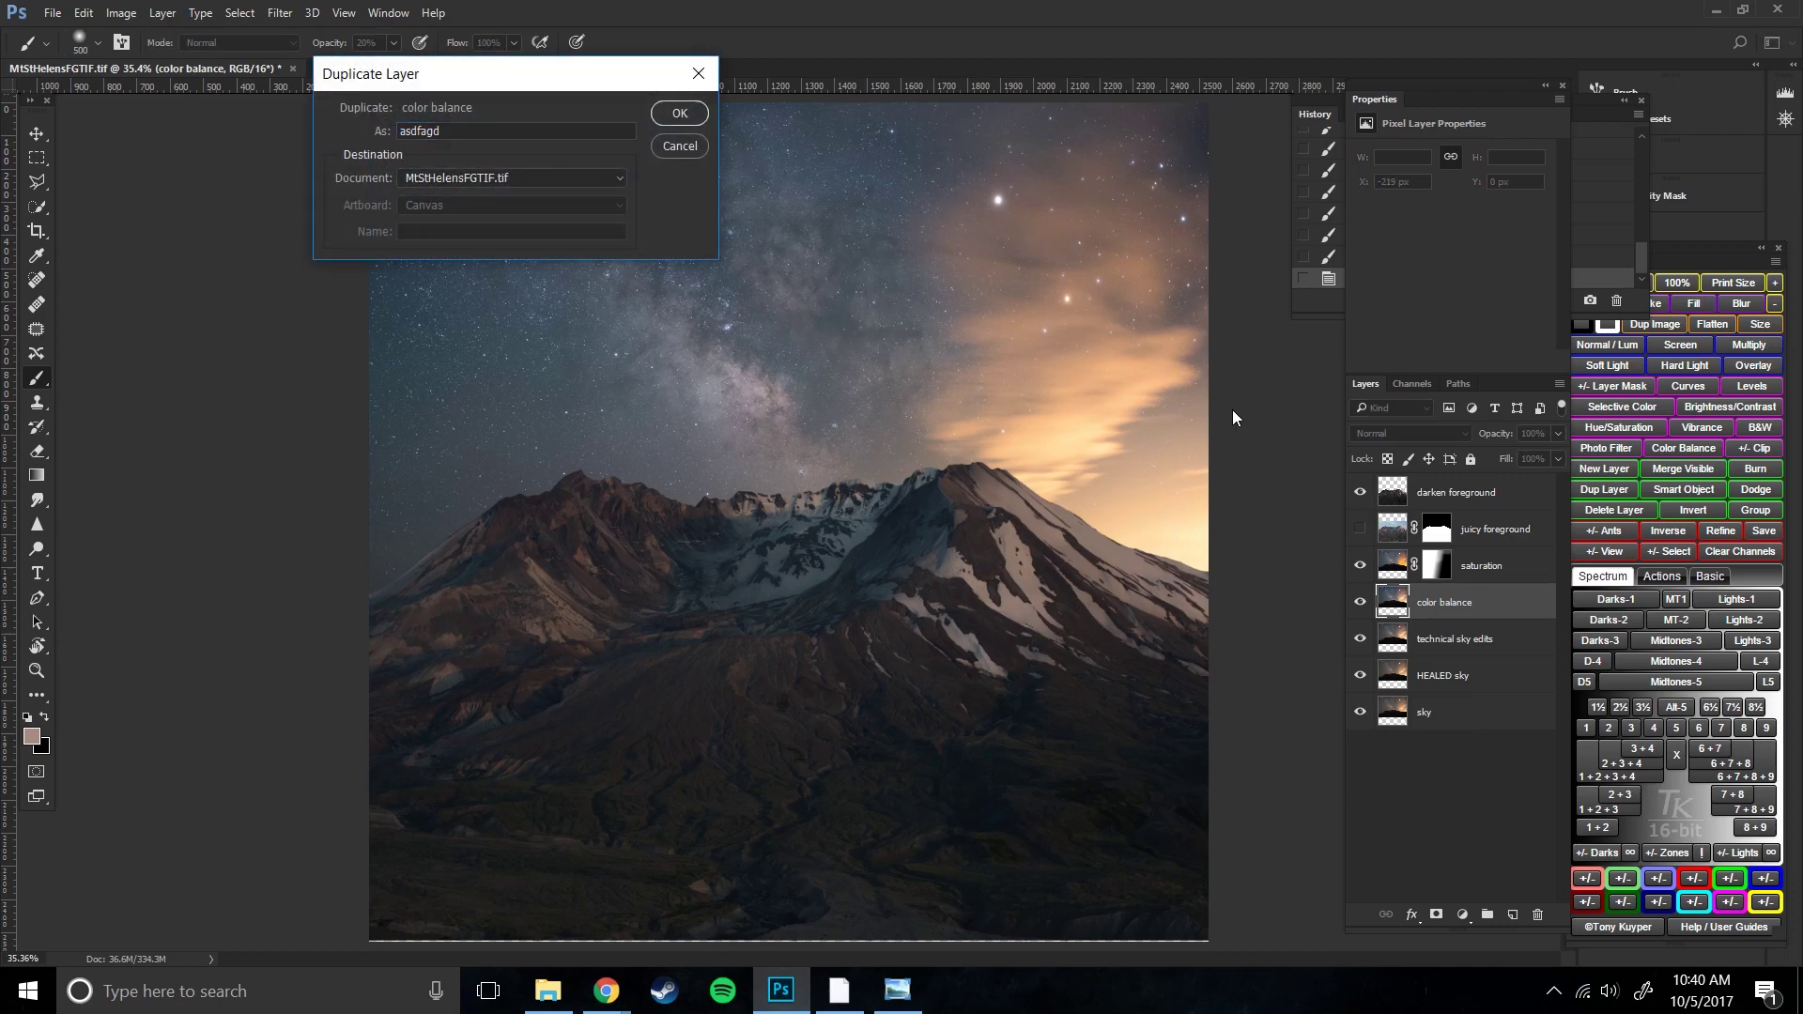
{"action": "key", "text": "Return"}
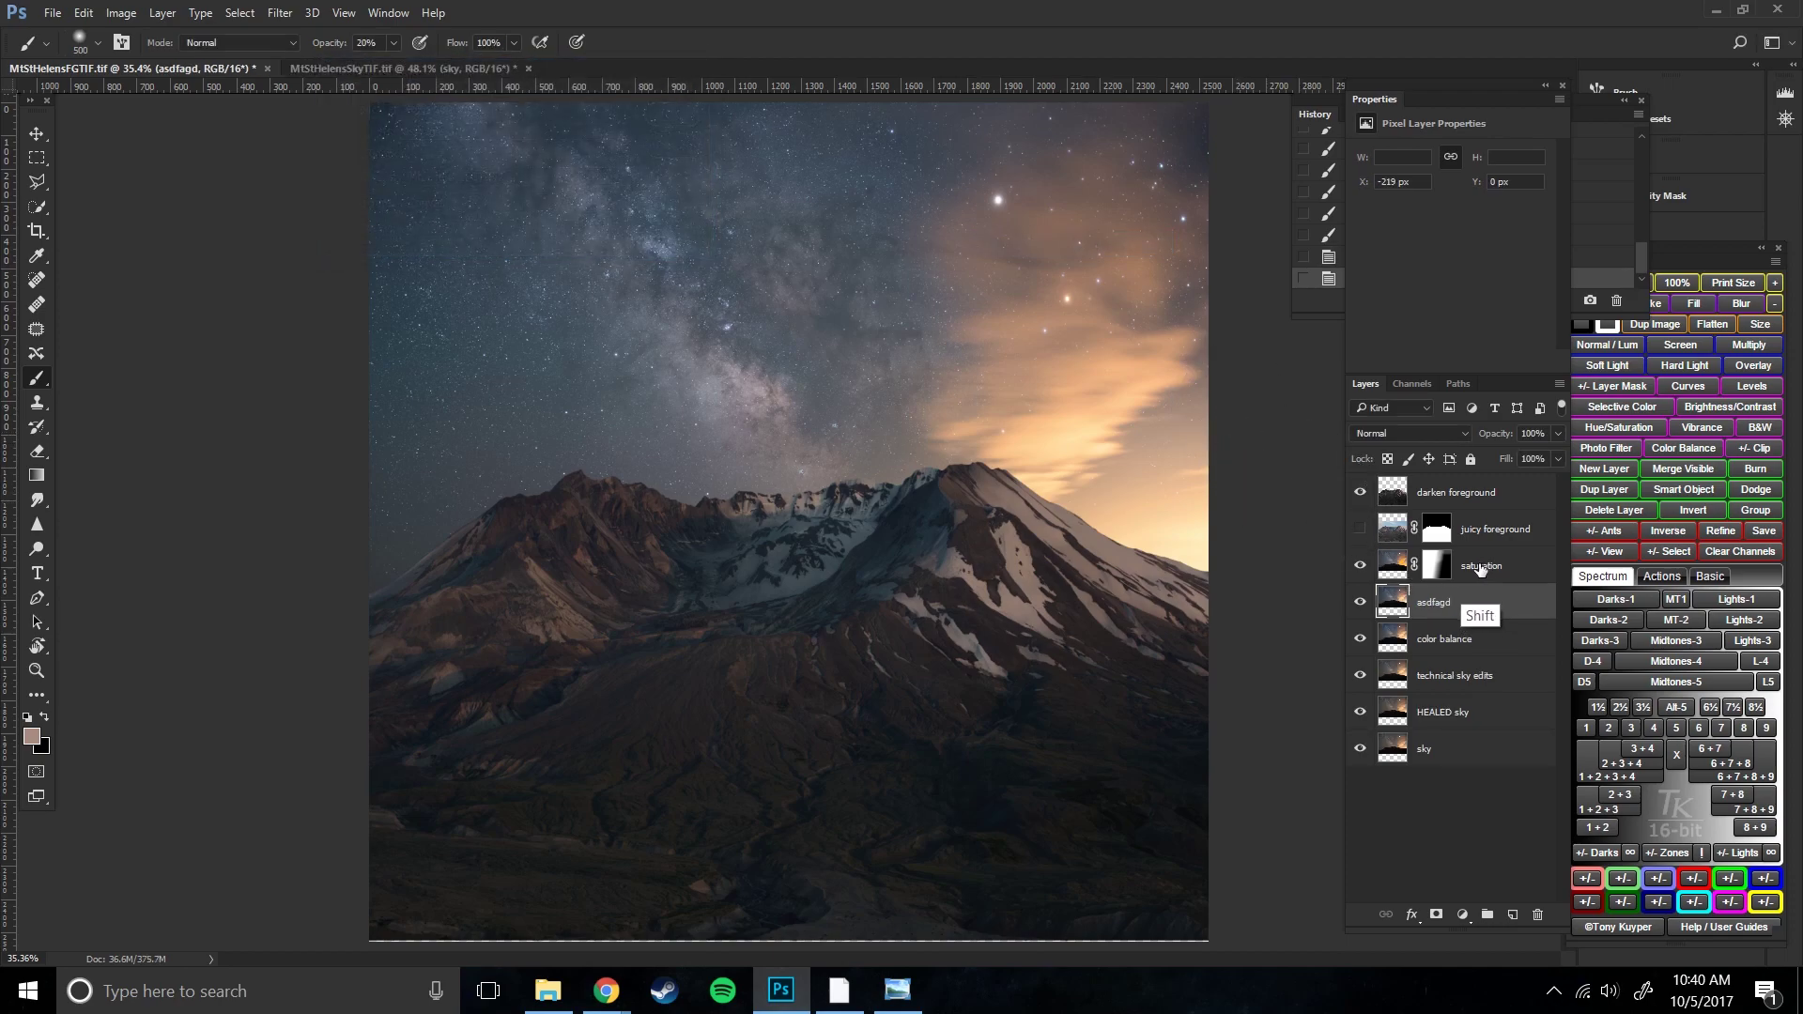
- Merge the saturation layer with the asdfagd layer and compare the merged result on and off
{"action": "left_click", "coordinate": [1486, 570], "text": "shift"}
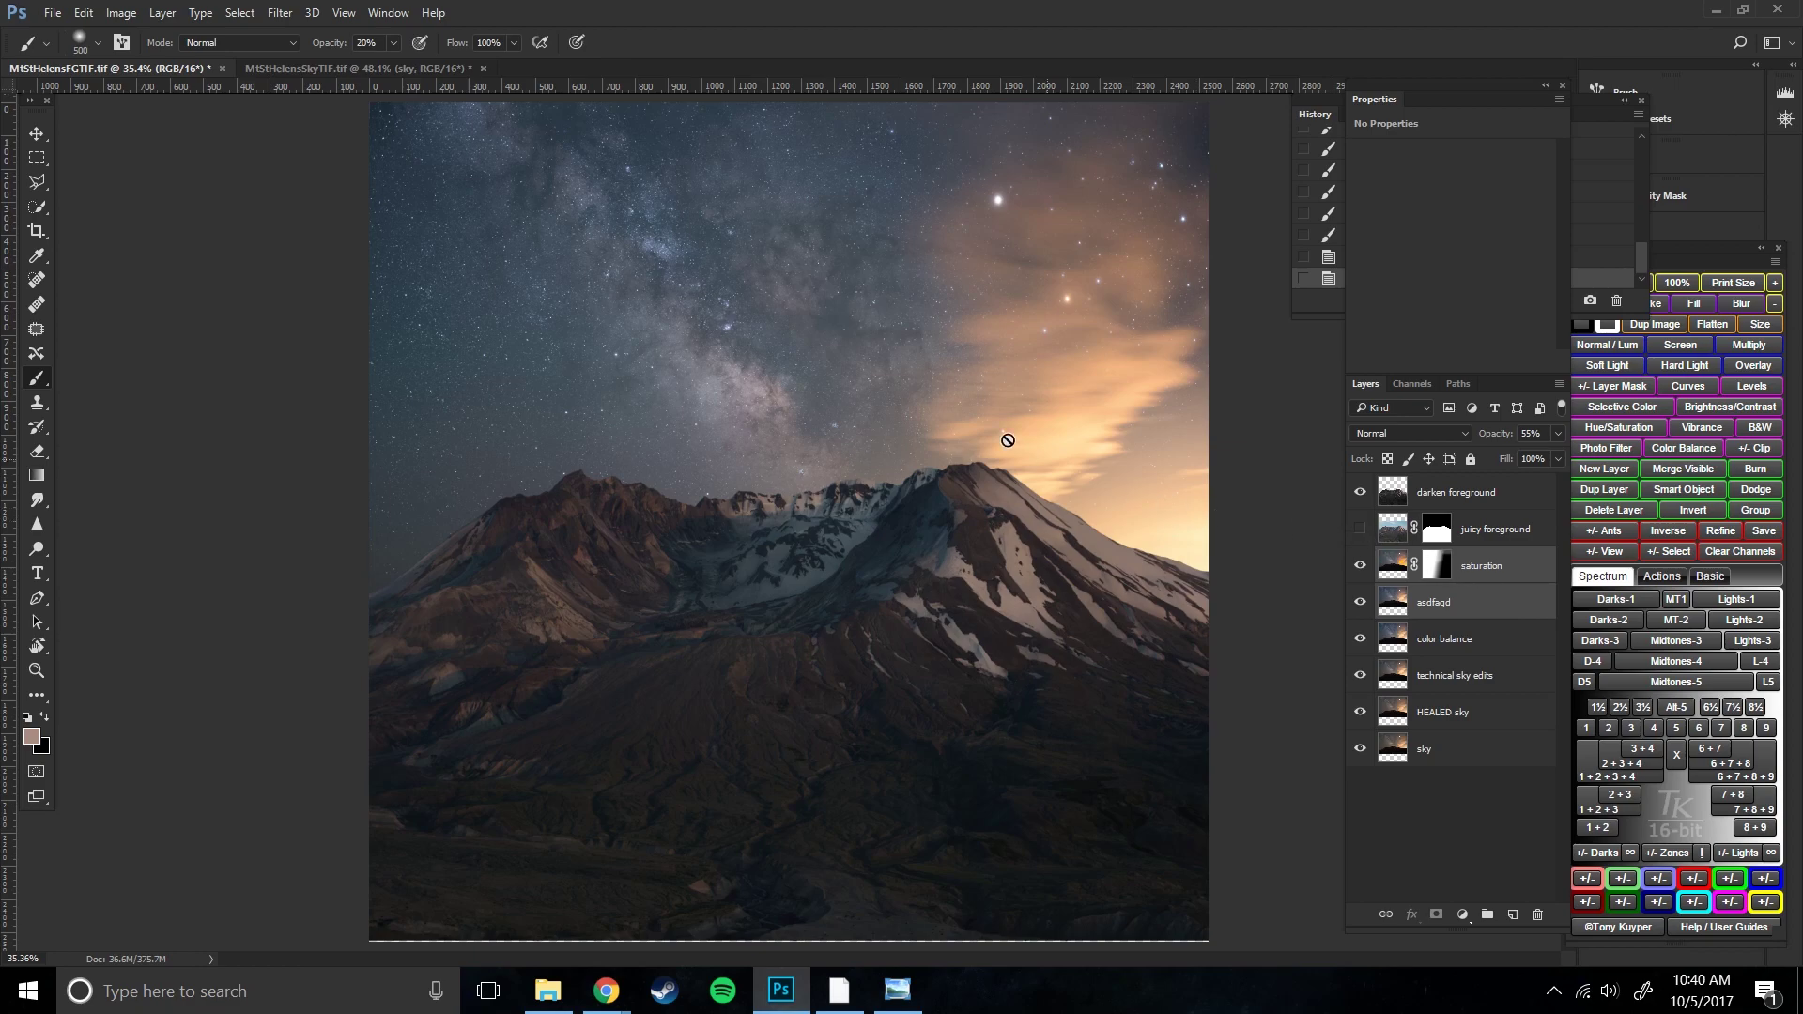
{"action": "left_click", "coordinate": [120, 11]}
{"action": "mouse_move", "coordinate": [163, 13]}
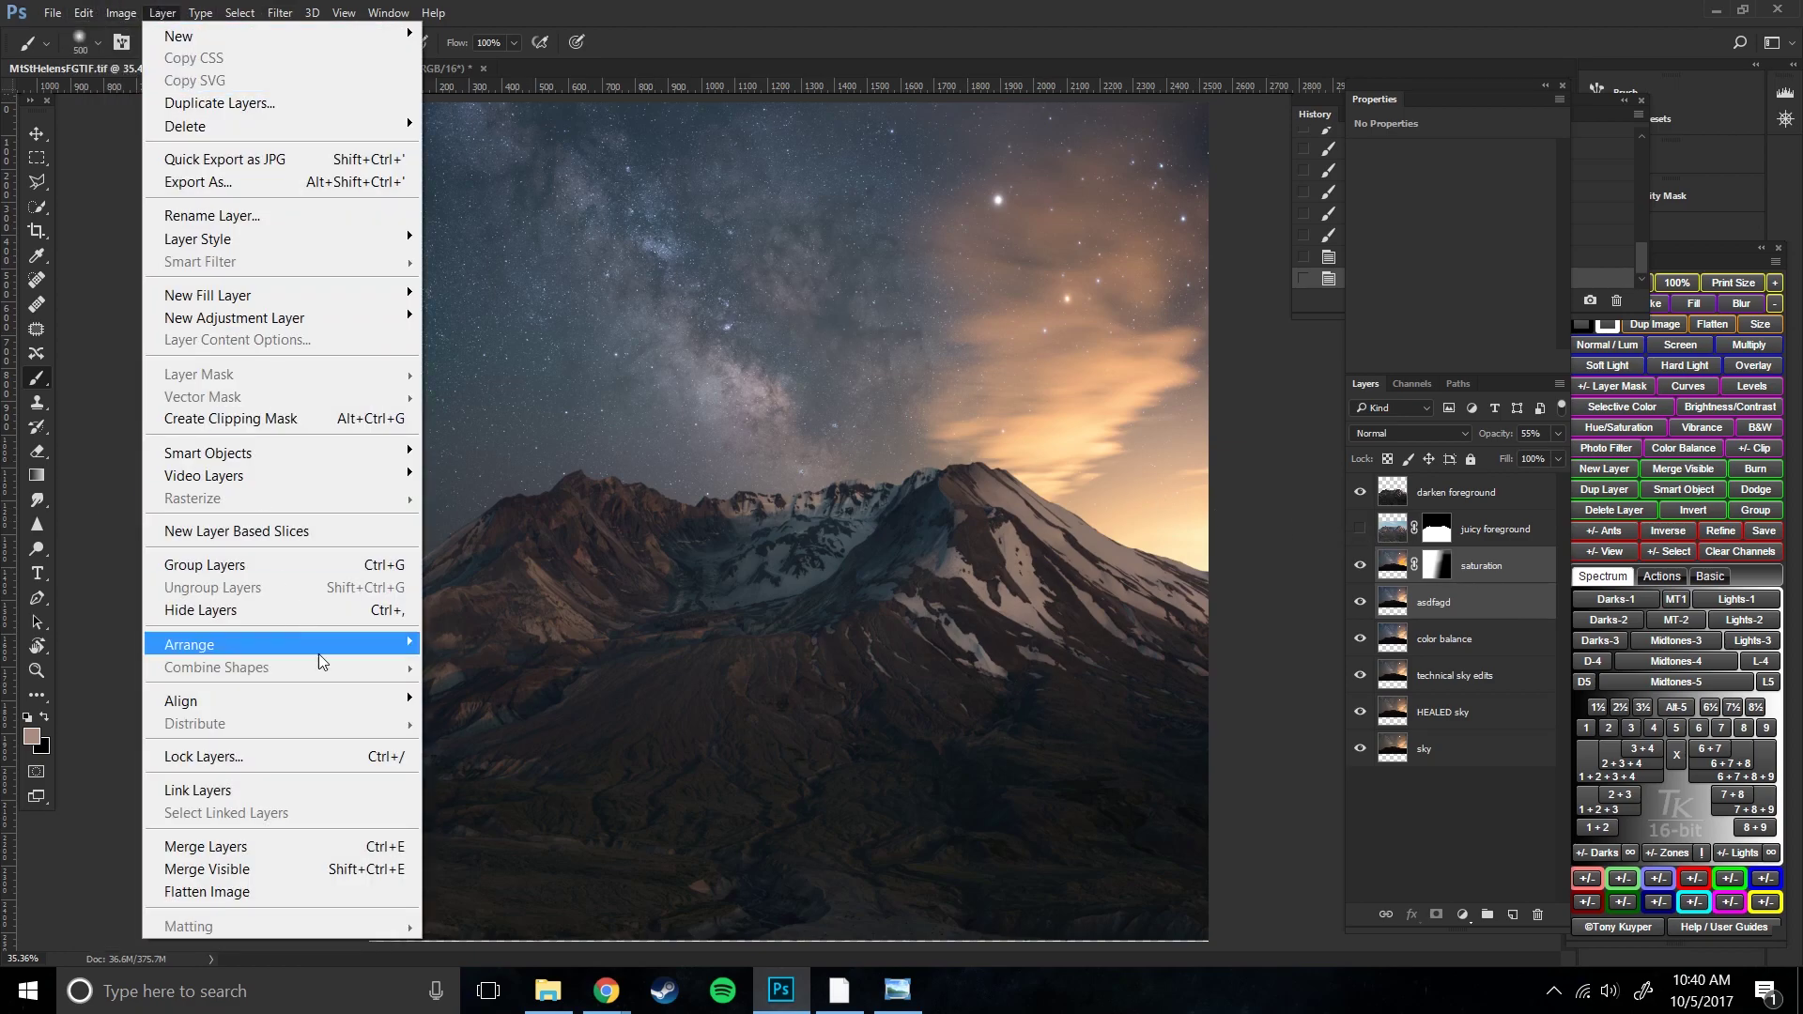
{"action": "left_click", "coordinate": [355, 846]}
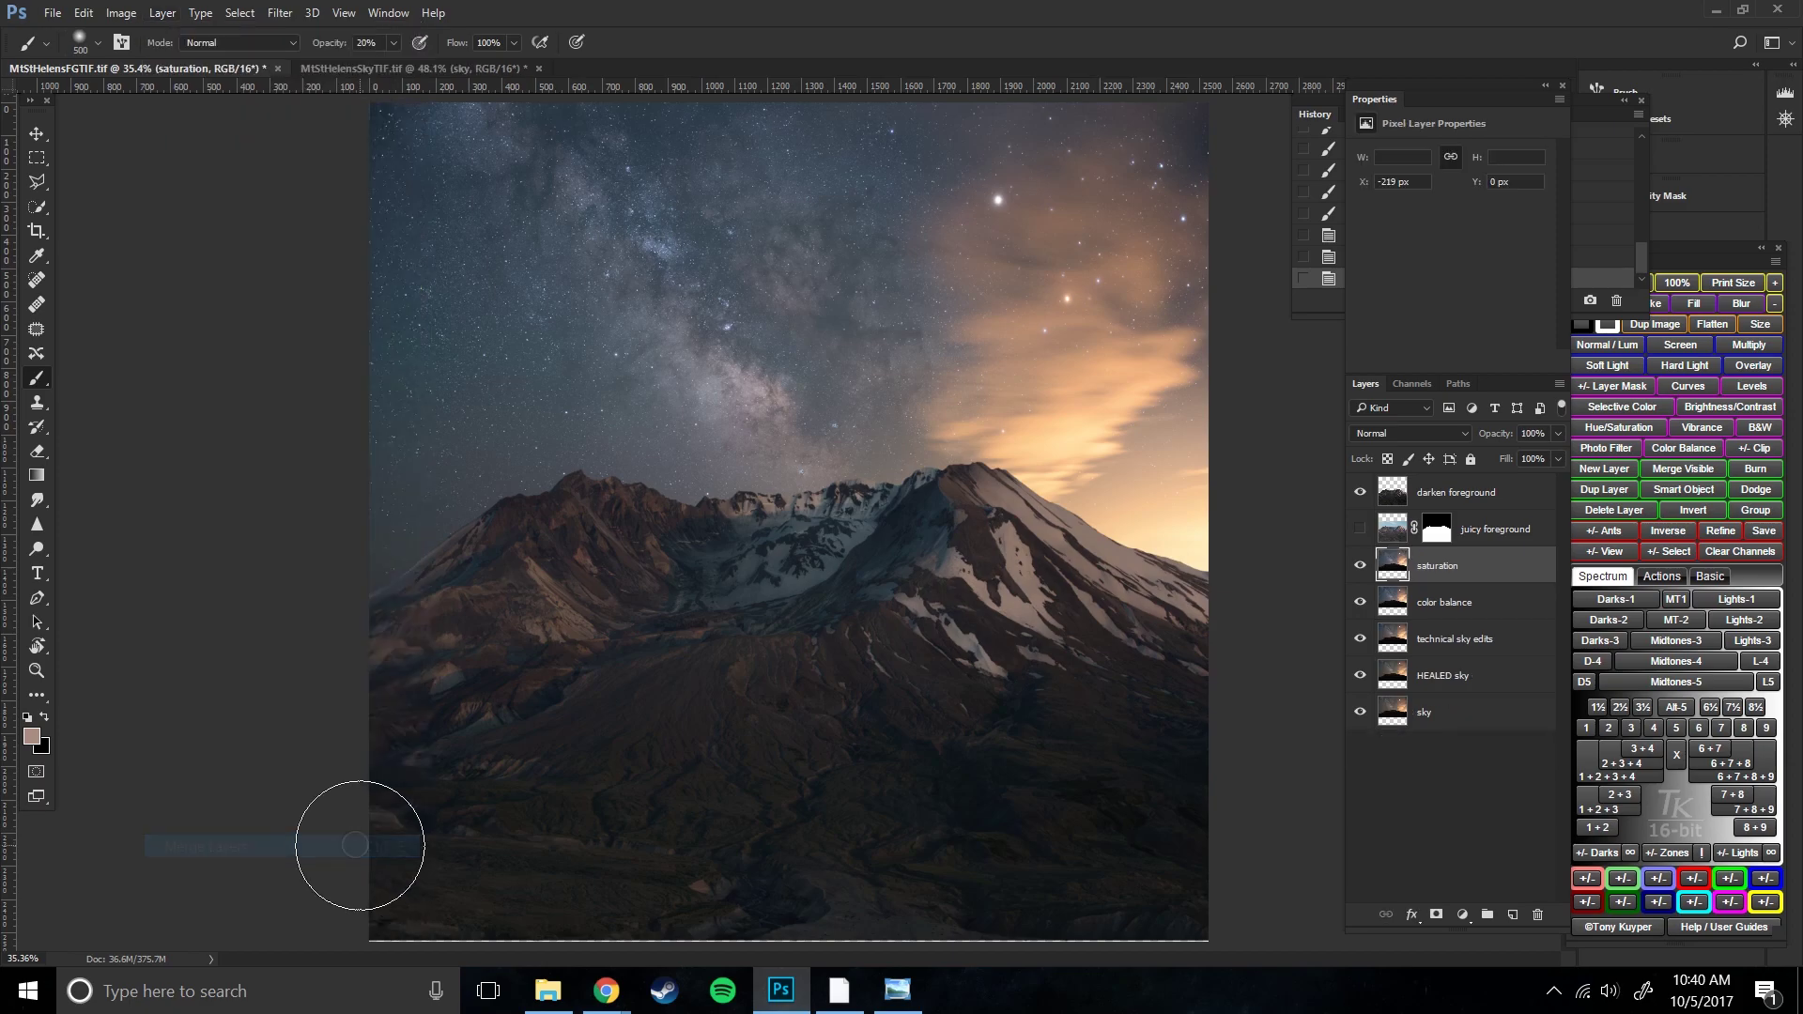
{"action": "left_click", "coordinate": [1360, 568]}
{"action": "left_click", "coordinate": [1360, 567]}
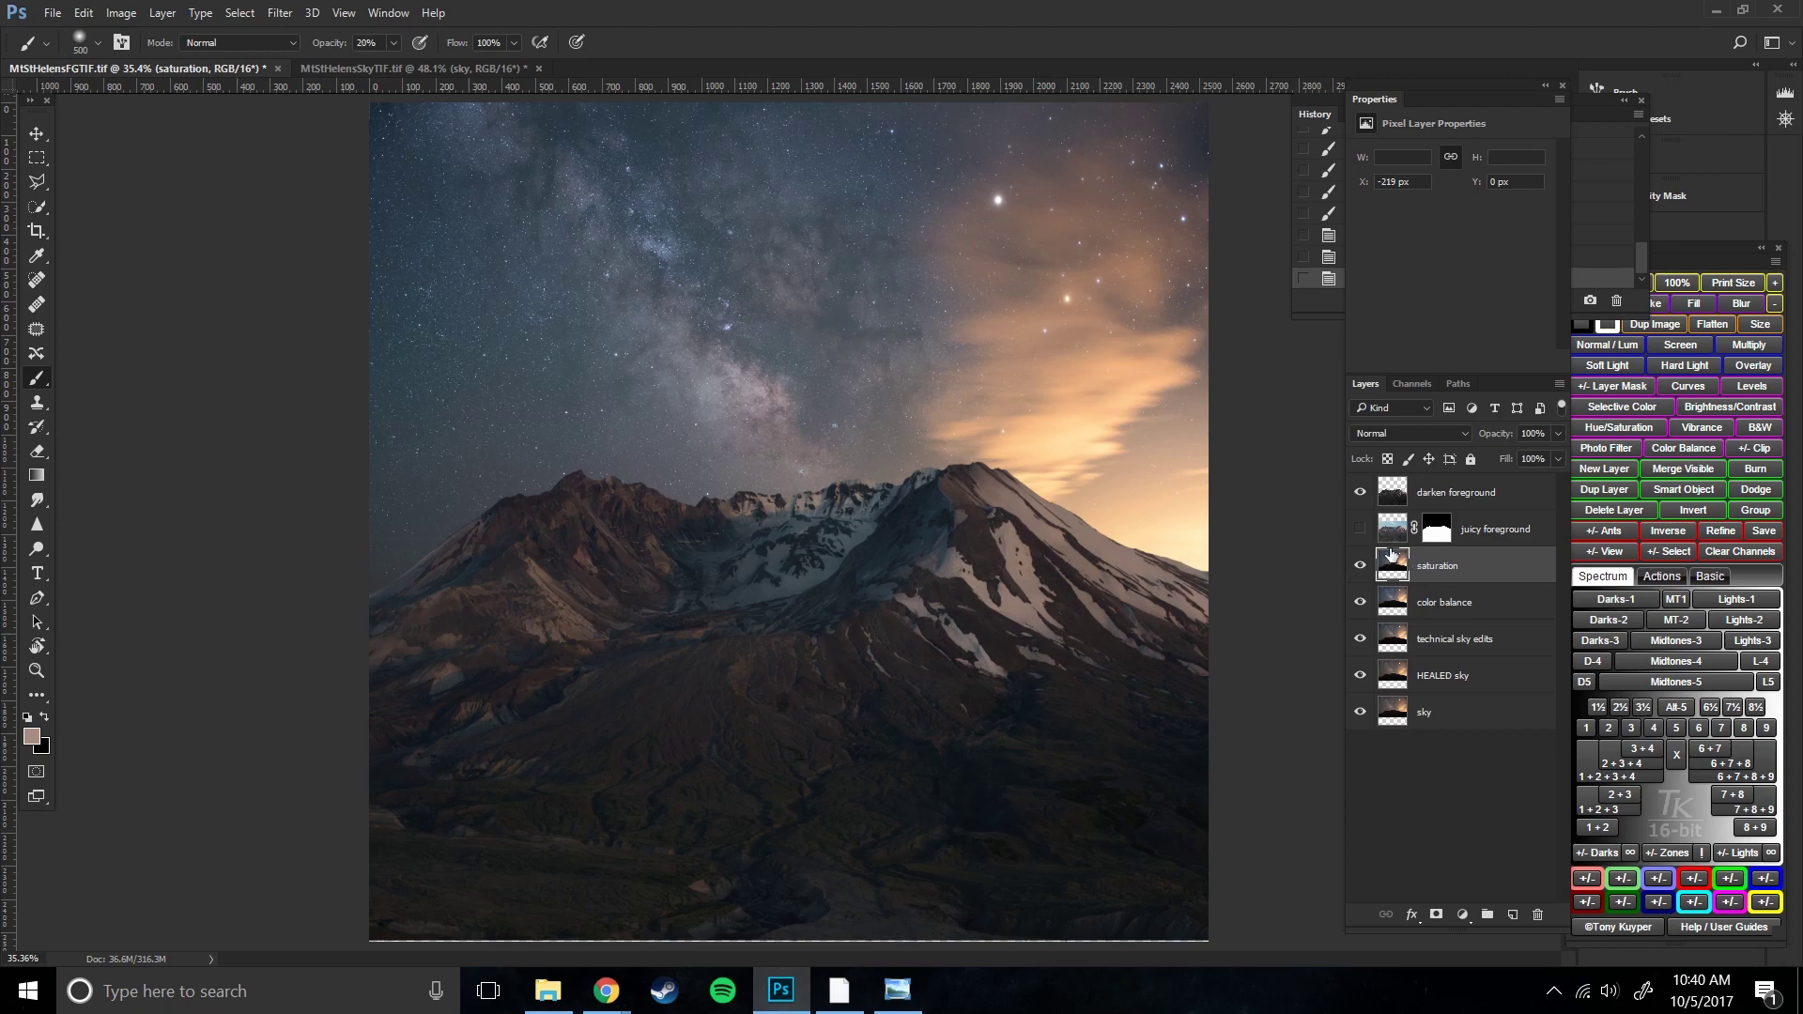
- Duplicate the merged saturation layer as saturation CORE
{"action": "right_click", "coordinate": [1436, 571]}
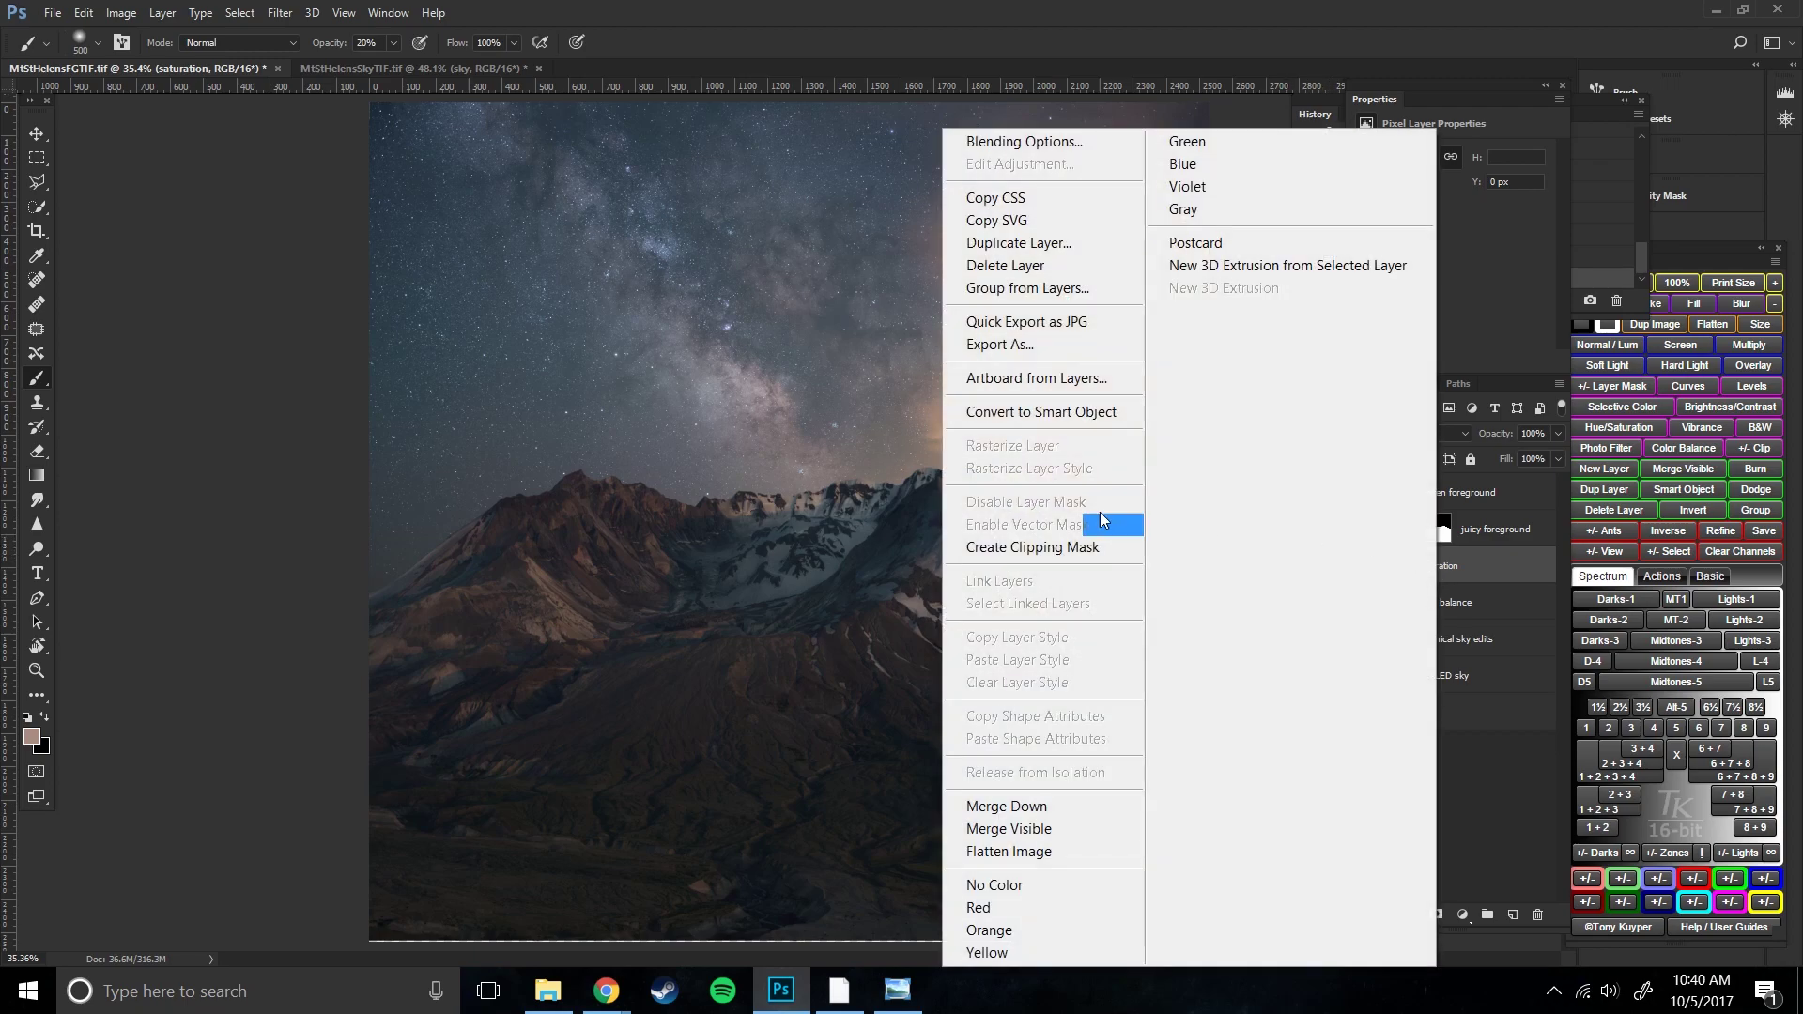
{"action": "left_click", "coordinate": [1027, 243]}
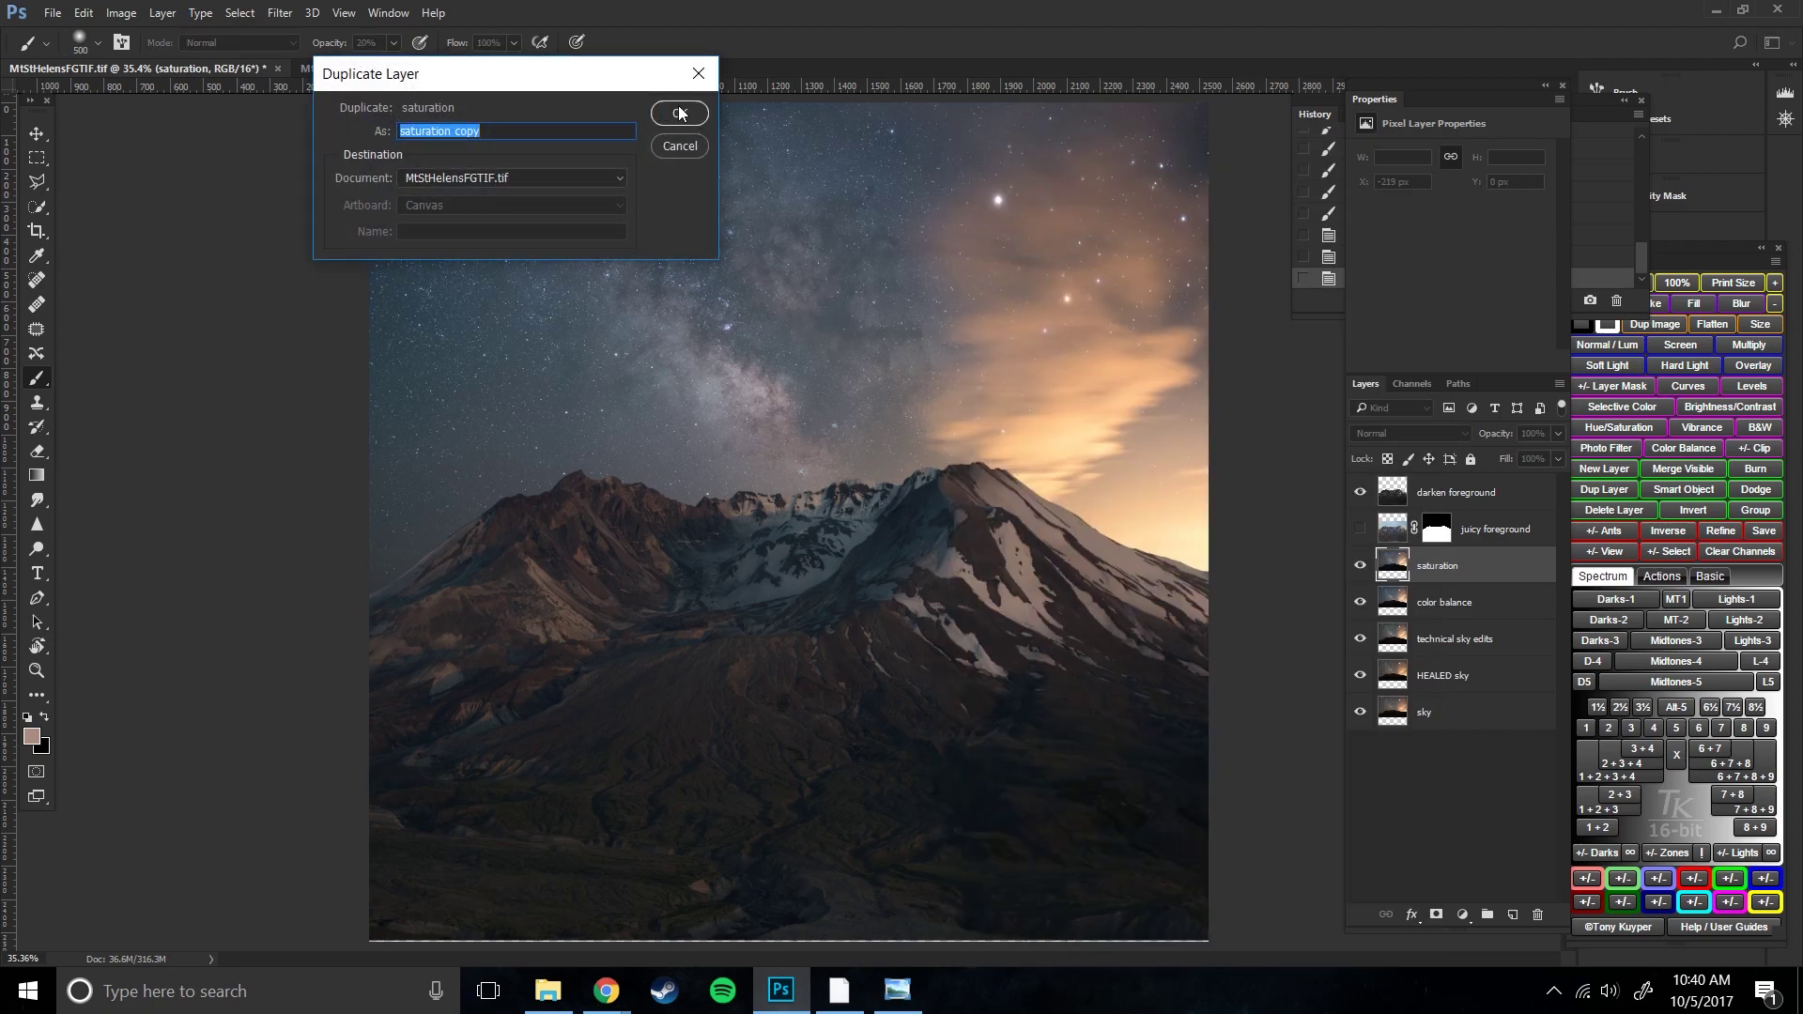
{"action": "type", "text": "saturation CORE"}
{"action": "left_click", "coordinate": [679, 112]}
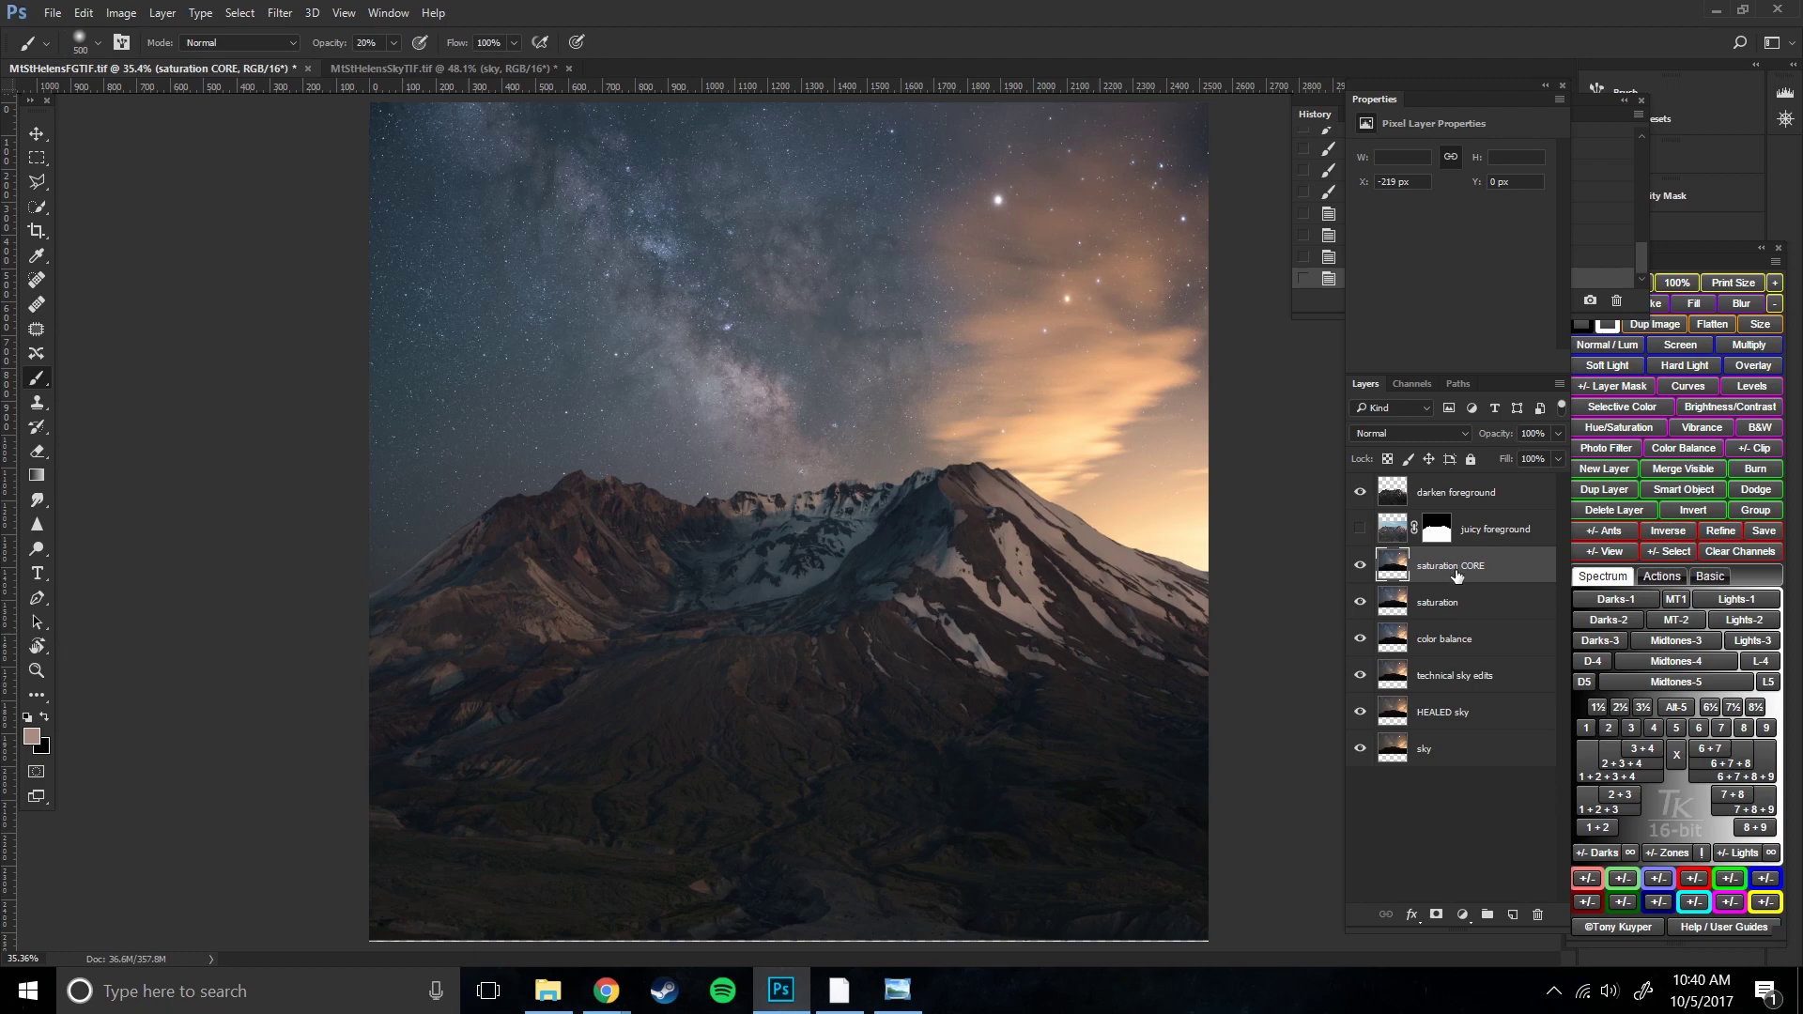
- In the Camera Raw Filter on saturation CORE, set Vibrance +18, Saturation +14, Red Primary saturation +18 and Green Primary saturation +20
{"action": "left_click", "coordinate": [280, 13]}
{"action": "left_click", "coordinate": [355, 147]}
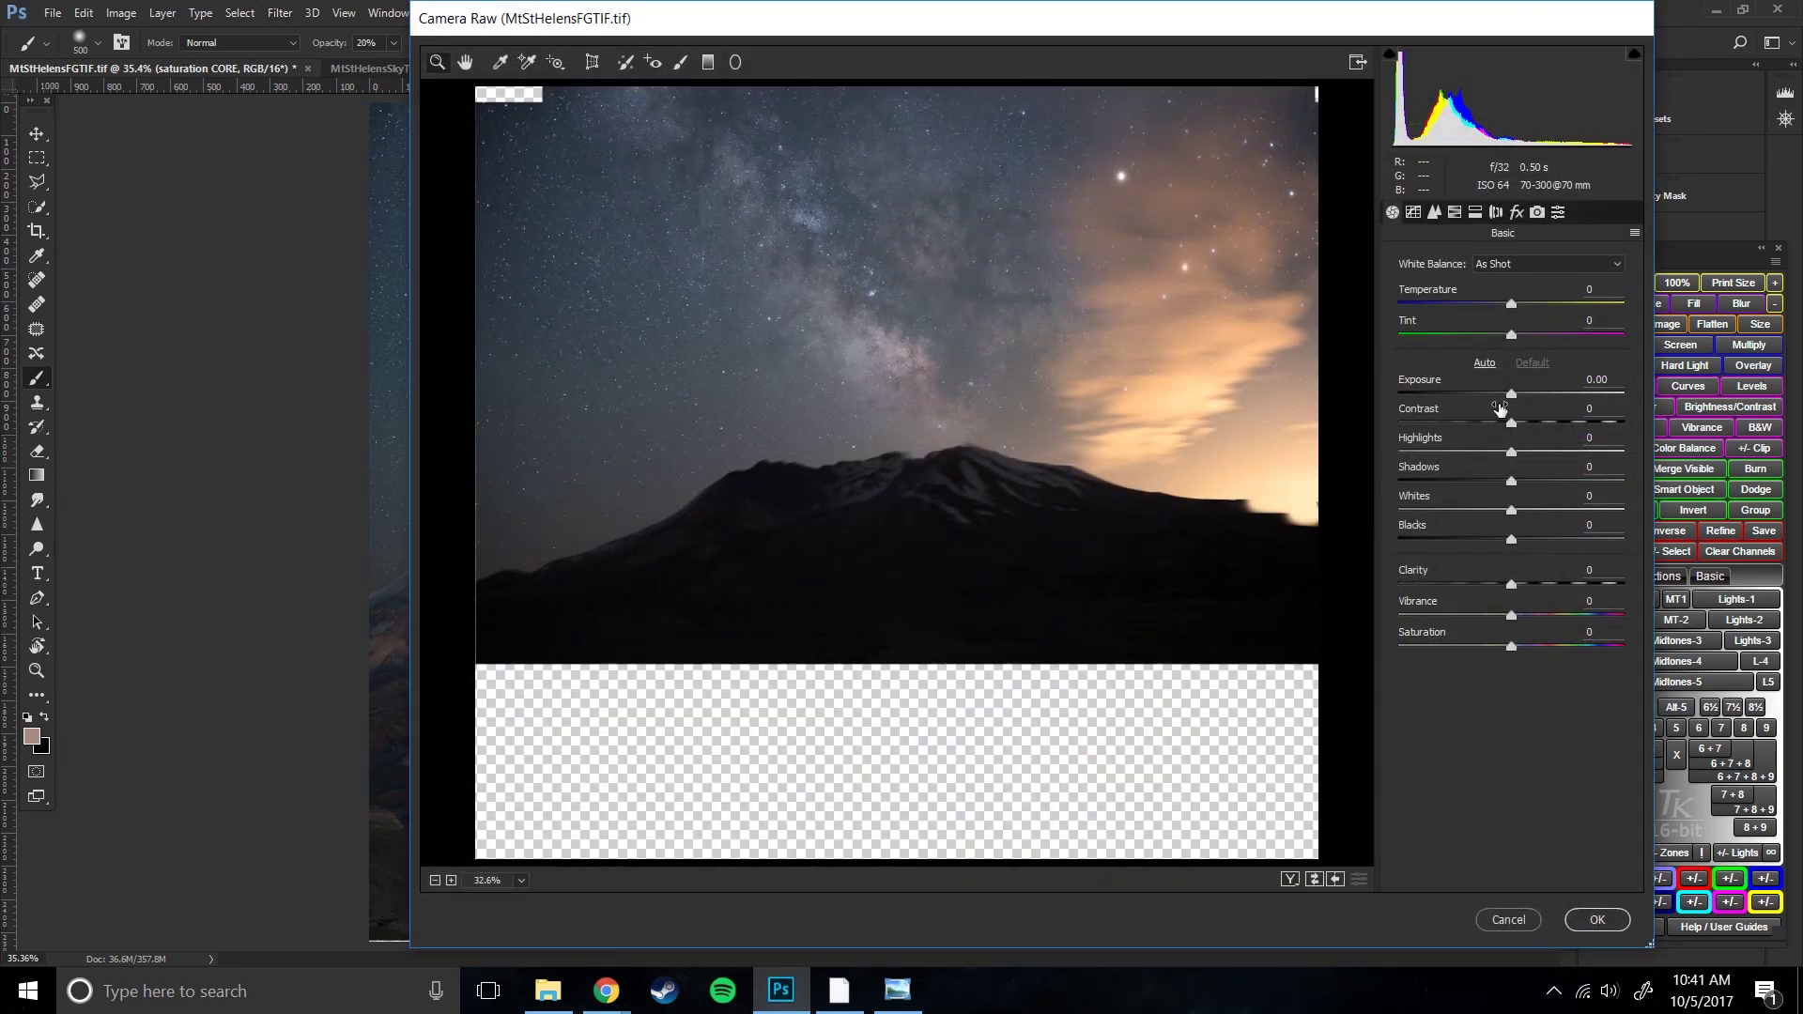
{"action": "mouse_move", "coordinate": [1512, 616]}
{"action": "left_mouse_down"}
{"action": "mouse_move", "coordinate": [1532, 616]}
{"action": "mouse_move", "coordinate": [1526, 646]}
{"action": "left_mouse_up"}
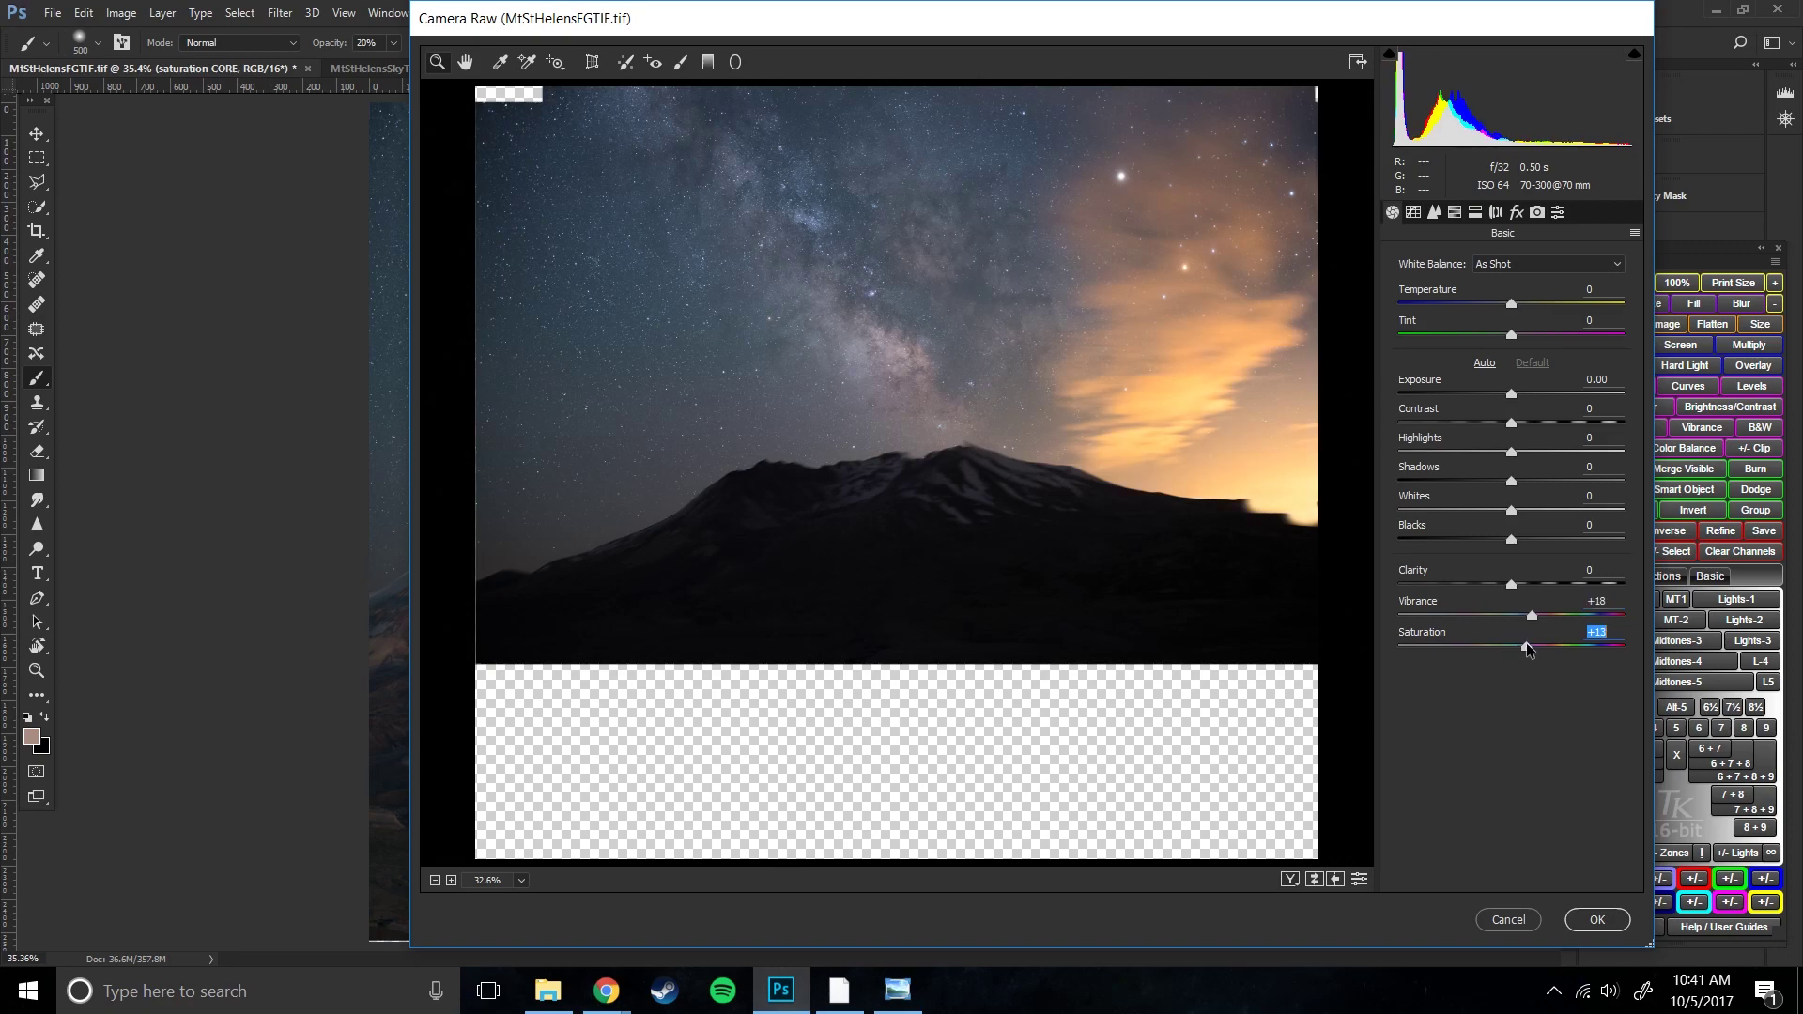
{"action": "left_click", "coordinate": [1537, 213]}
{"action": "left_click_drag", "start_coordinate": [1511, 422], "coordinate": [1532, 423]}
{"action": "left_click_drag", "start_coordinate": [1512, 508], "coordinate": [1533, 510]}
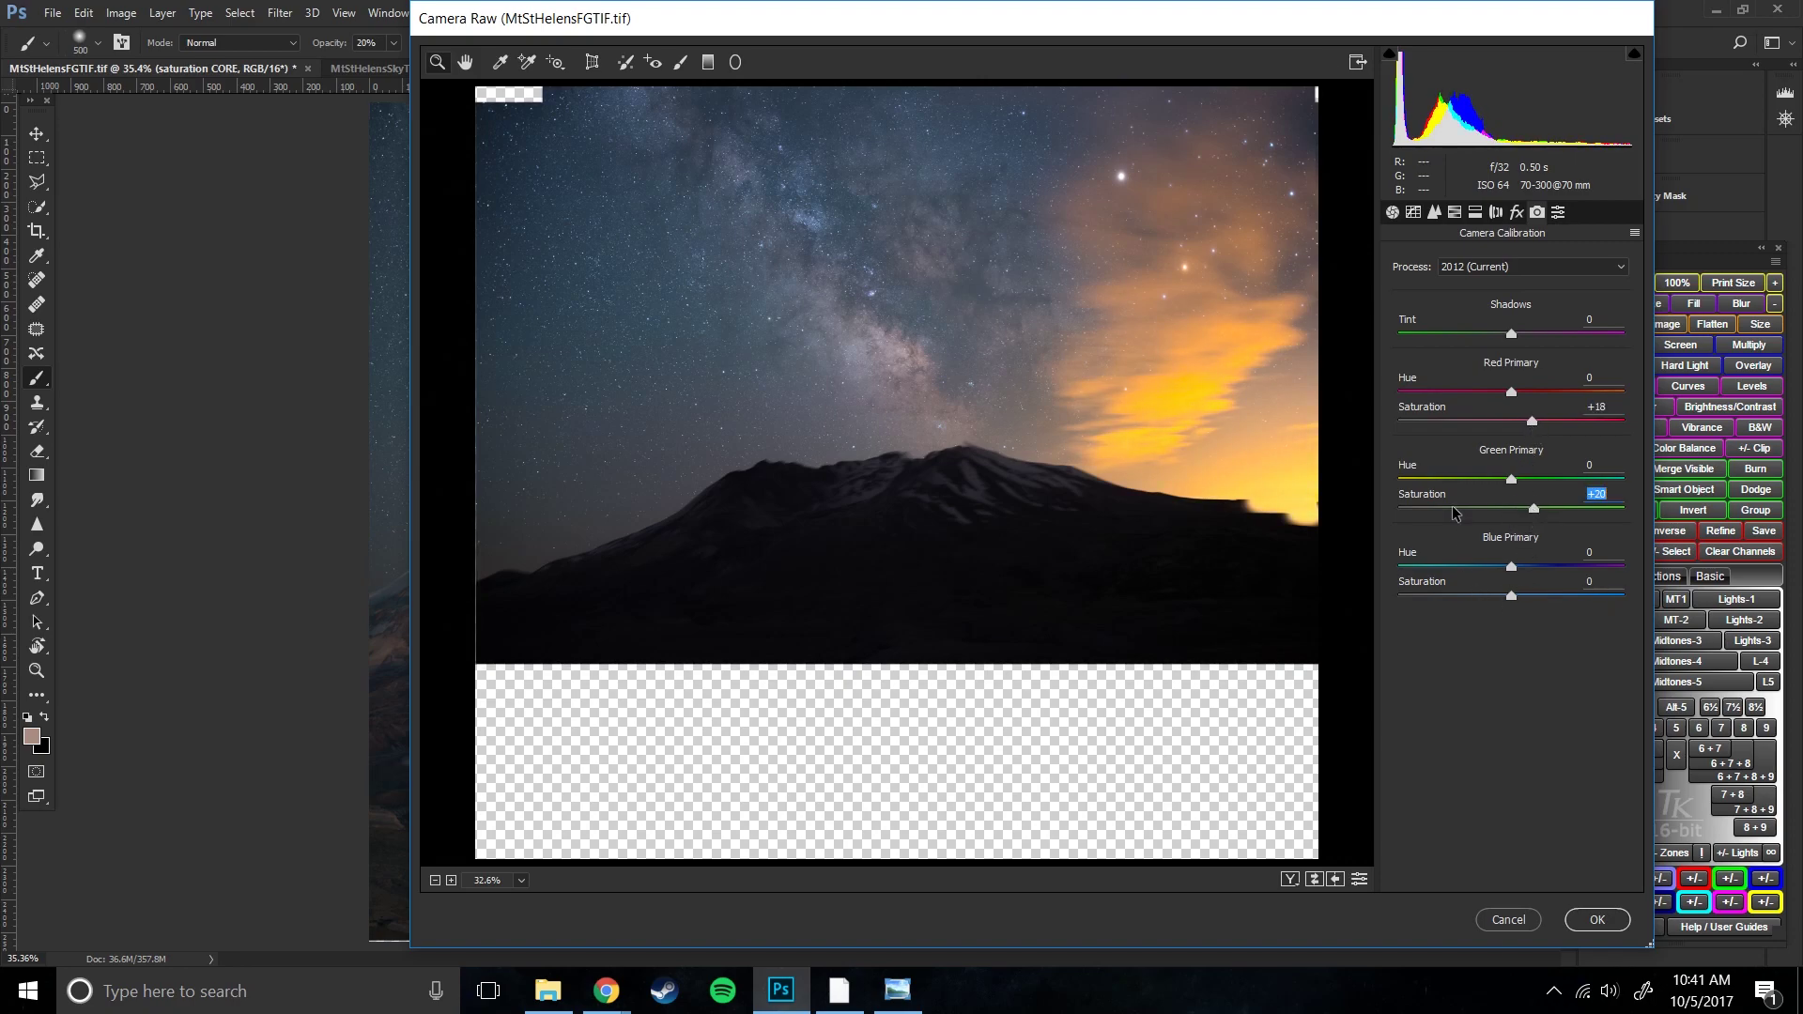
- Raise Whites to +33 in the Basic adjustments and apply the filter to saturation CORE
{"action": "left_click", "coordinate": [1395, 214]}
{"action": "left_click_drag", "start_coordinate": [1514, 513], "coordinate": [1554, 524]}
{"action": "left_click_drag", "start_coordinate": [1572, 531], "coordinate": [1559, 530]}
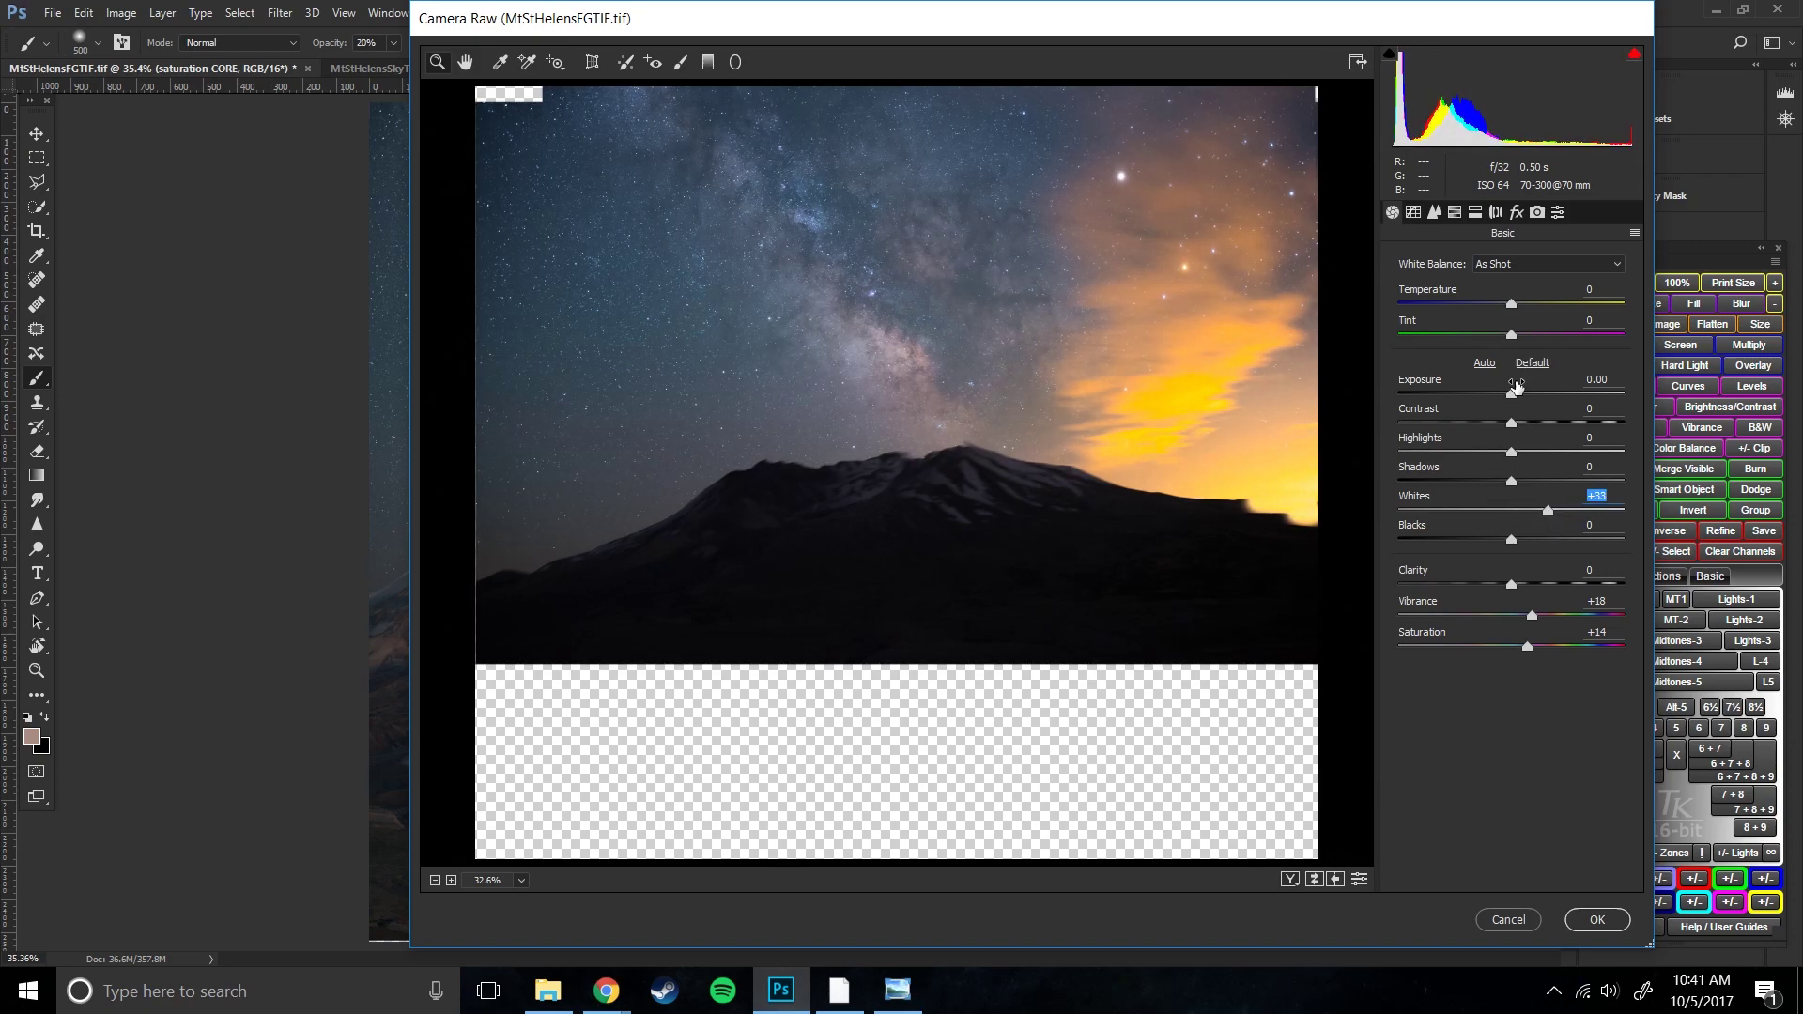
{"action": "left_click", "coordinate": [1596, 919]}
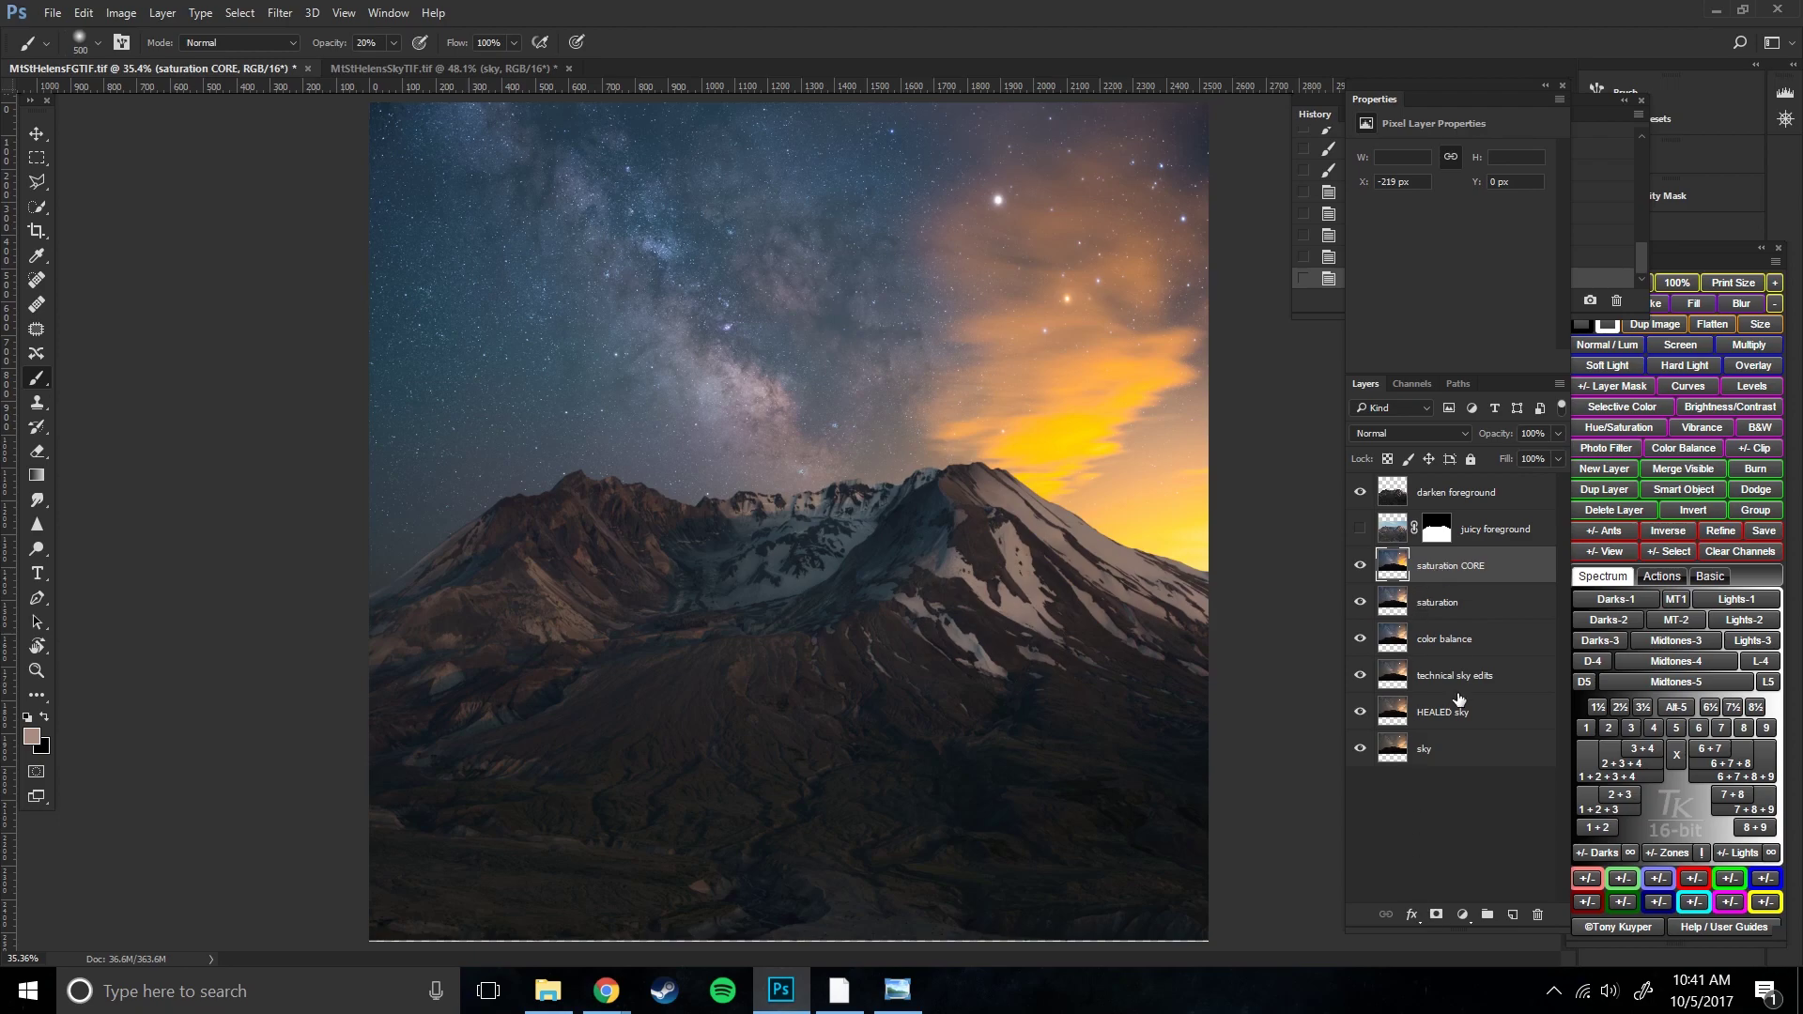
- Try a white and then a black layer mask on saturation CORE, removing each one
{"action": "double_click", "coordinate": [1437, 914]}
{"action": "key", "text": "ctrl+z"}
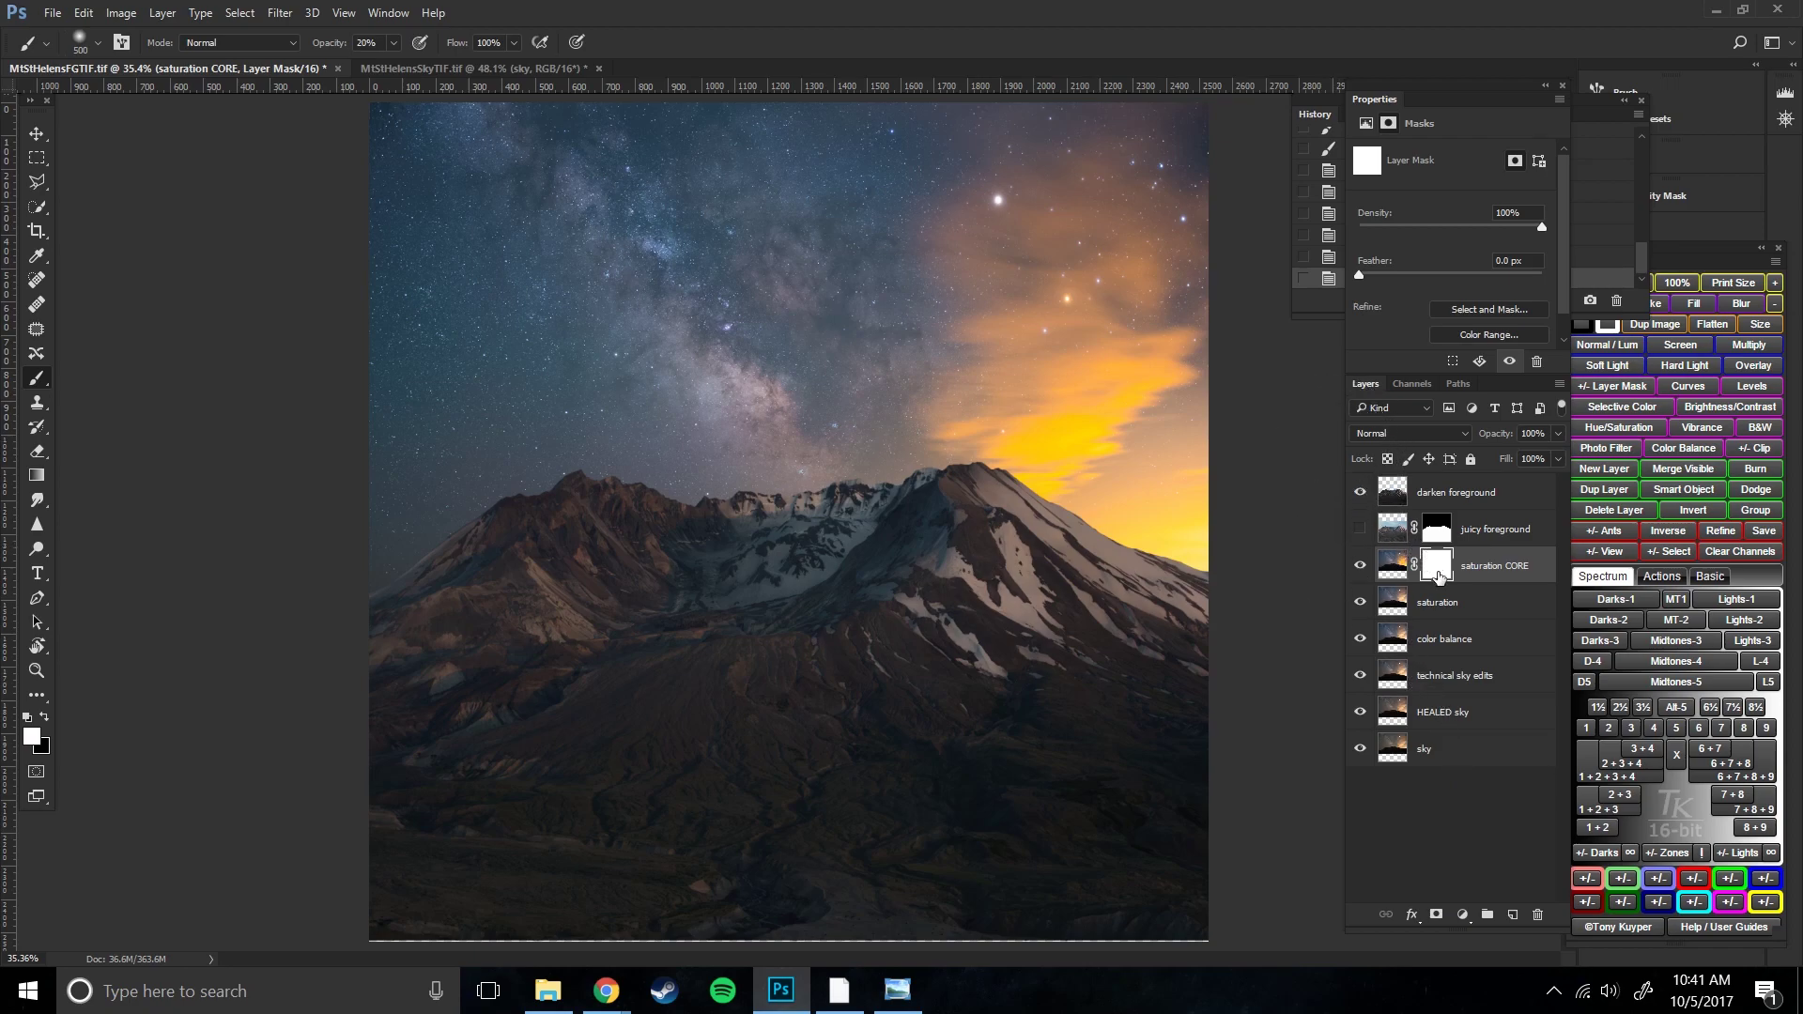
{"action": "left_click_drag", "start_coordinate": [1441, 569], "coordinate": [1538, 915]}
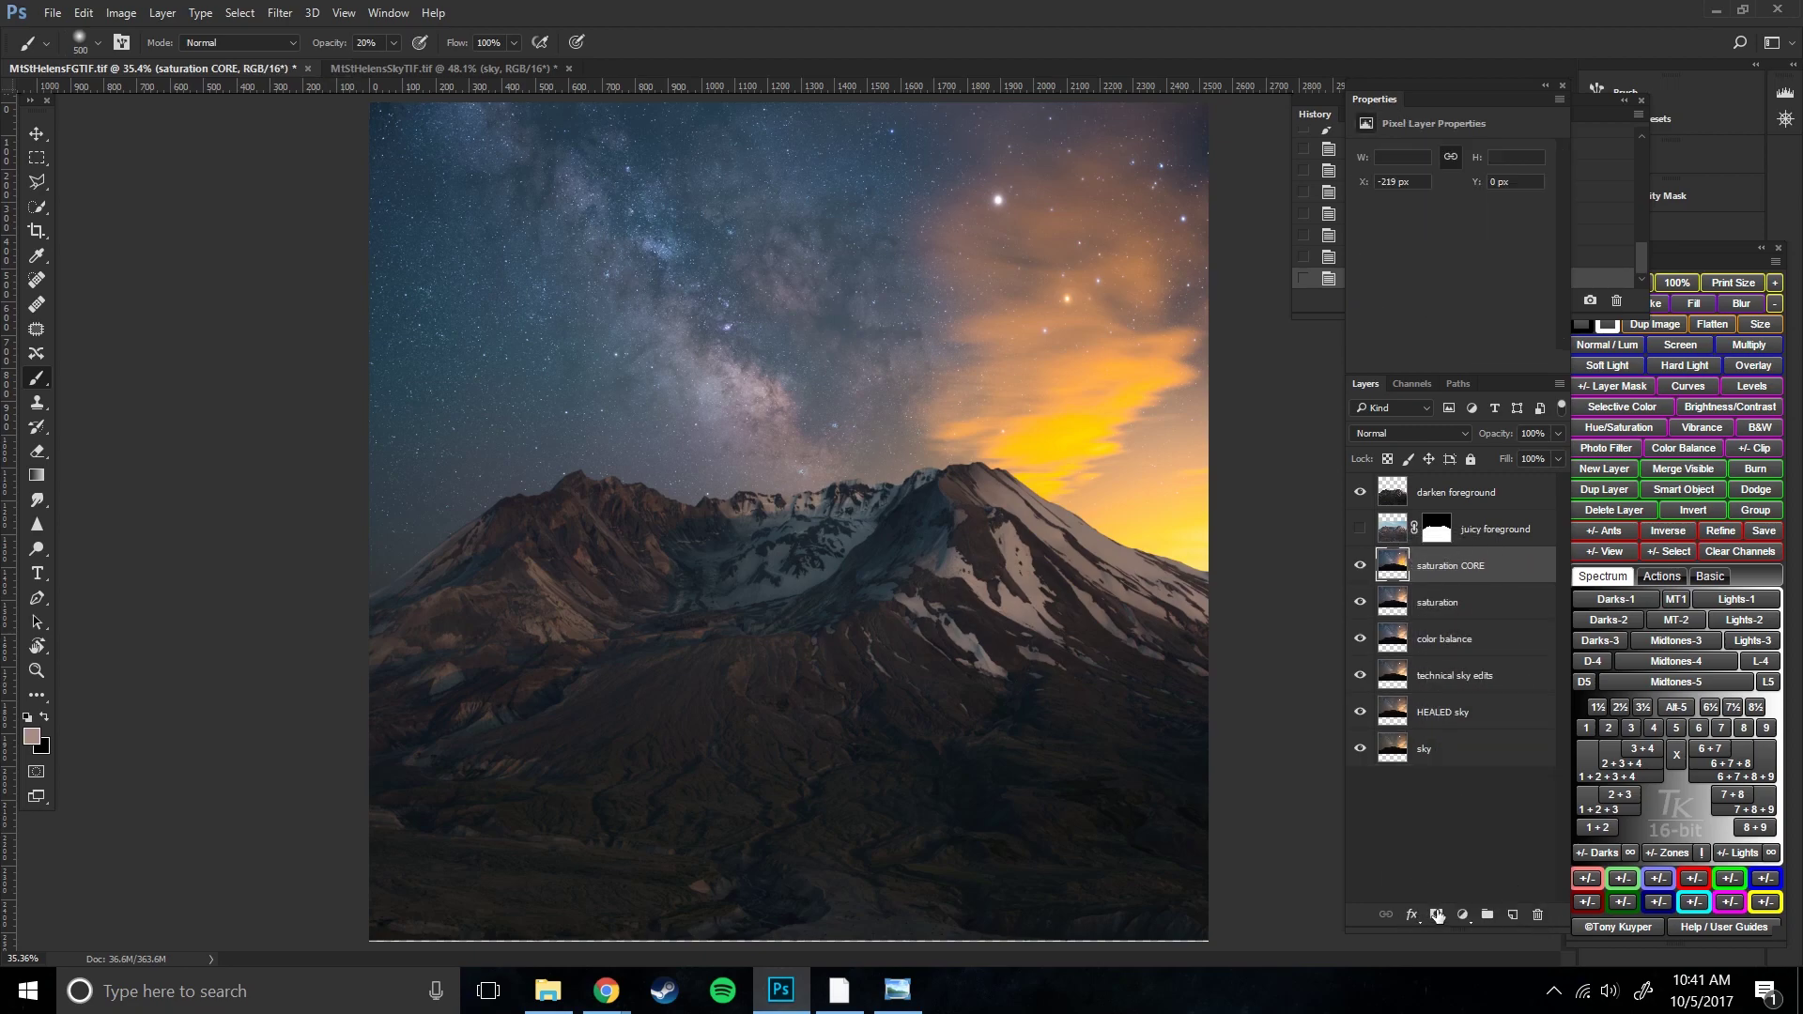
{"action": "key", "text": "alt"}
{"action": "left_click", "coordinate": [1436, 914], "text": "alt"}
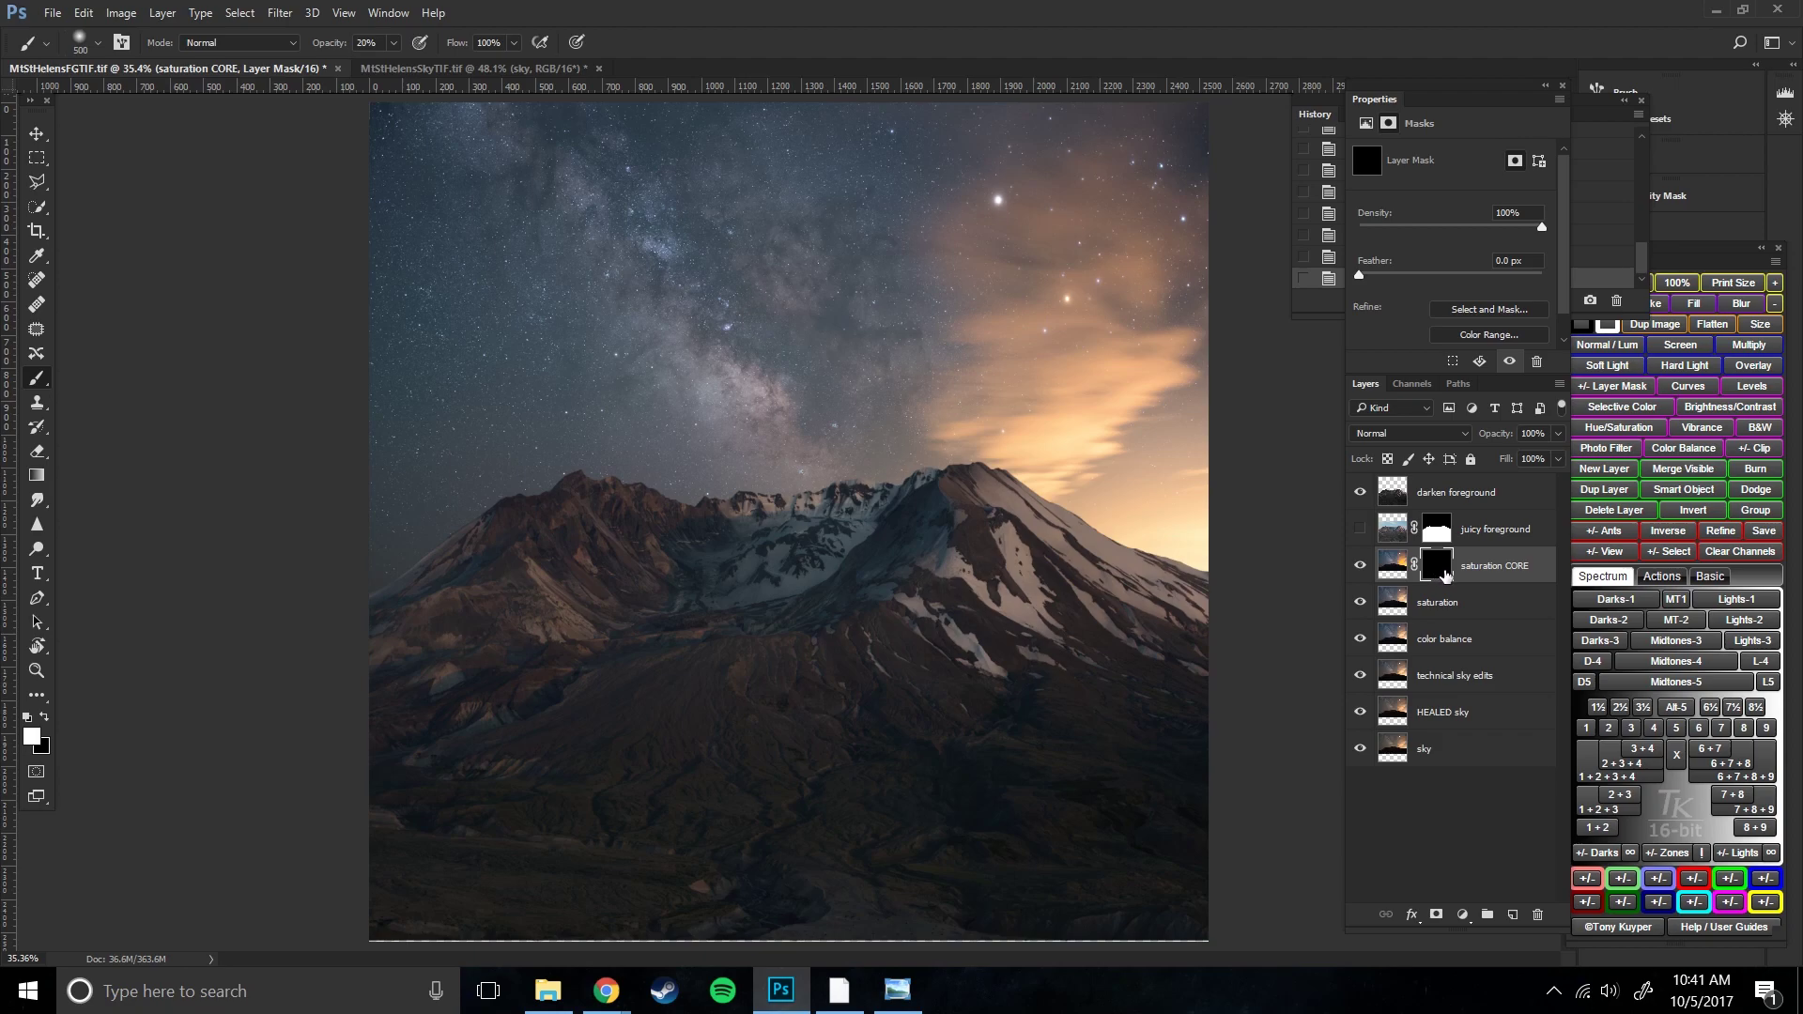
{"action": "key", "text": "ctrl+z"}
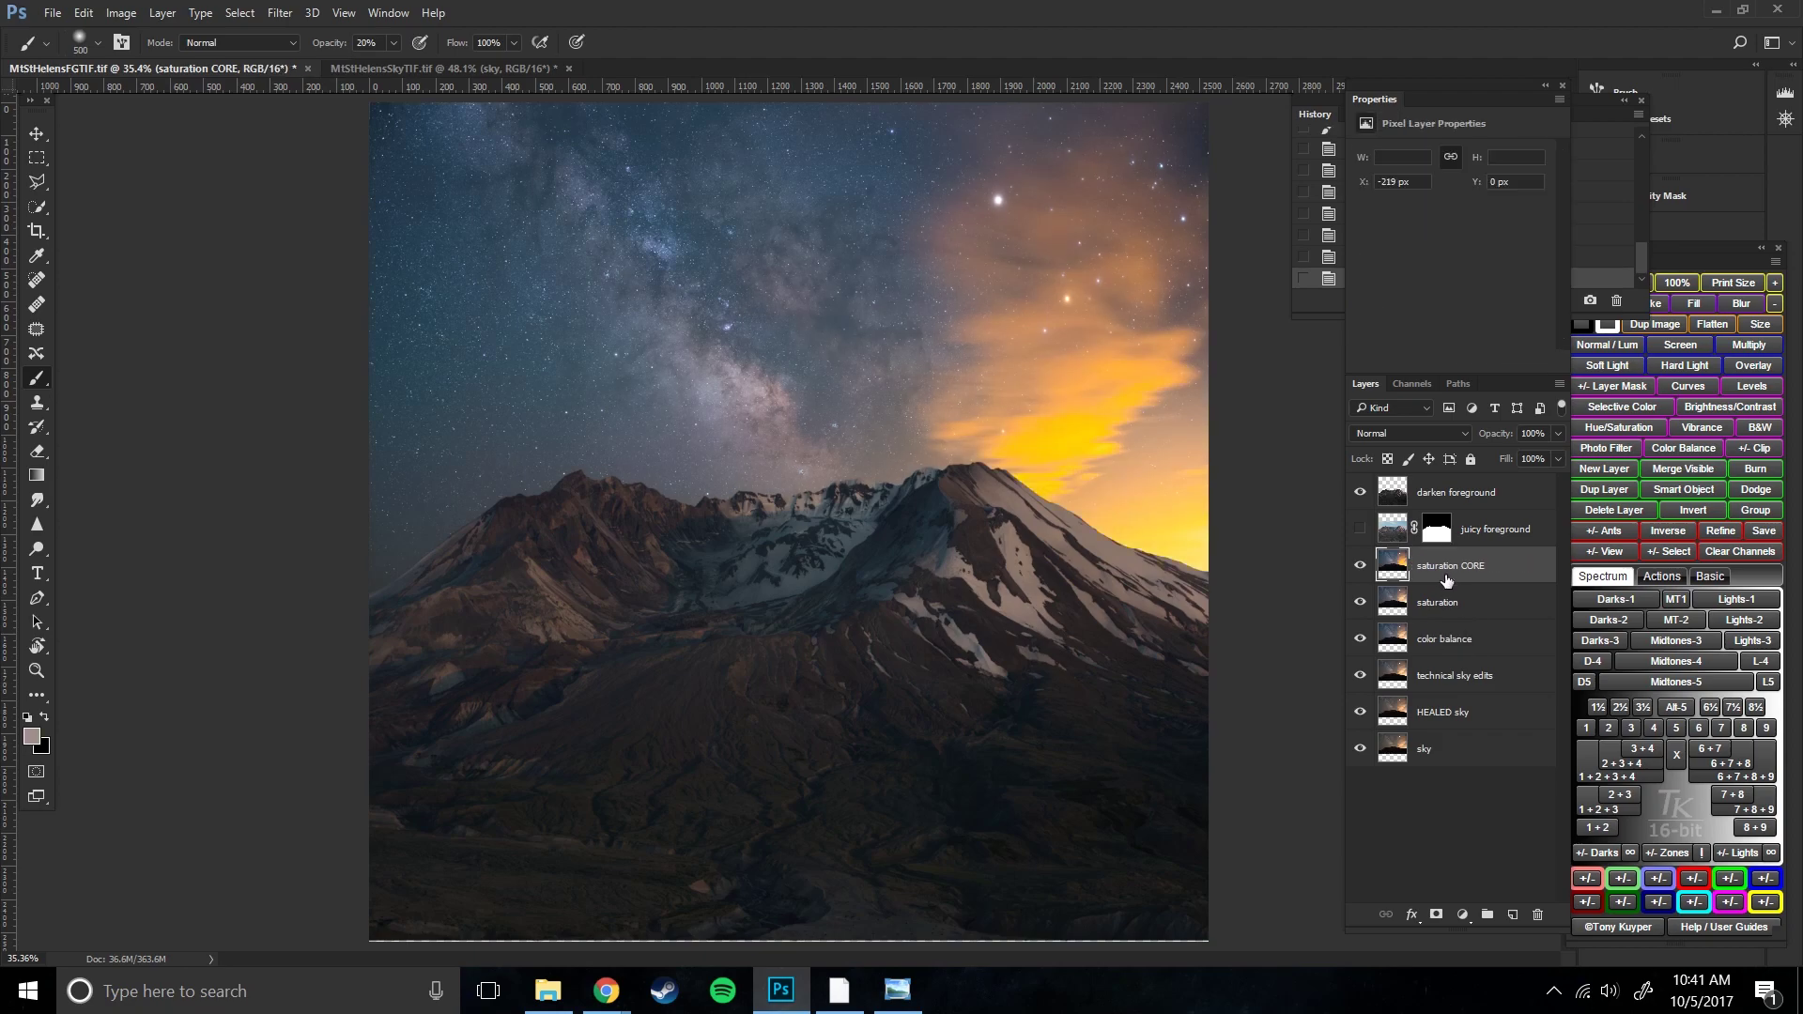
- Add a layer mask to saturation CORE and invert it to black
{"action": "left_click", "coordinate": [1436, 914]}
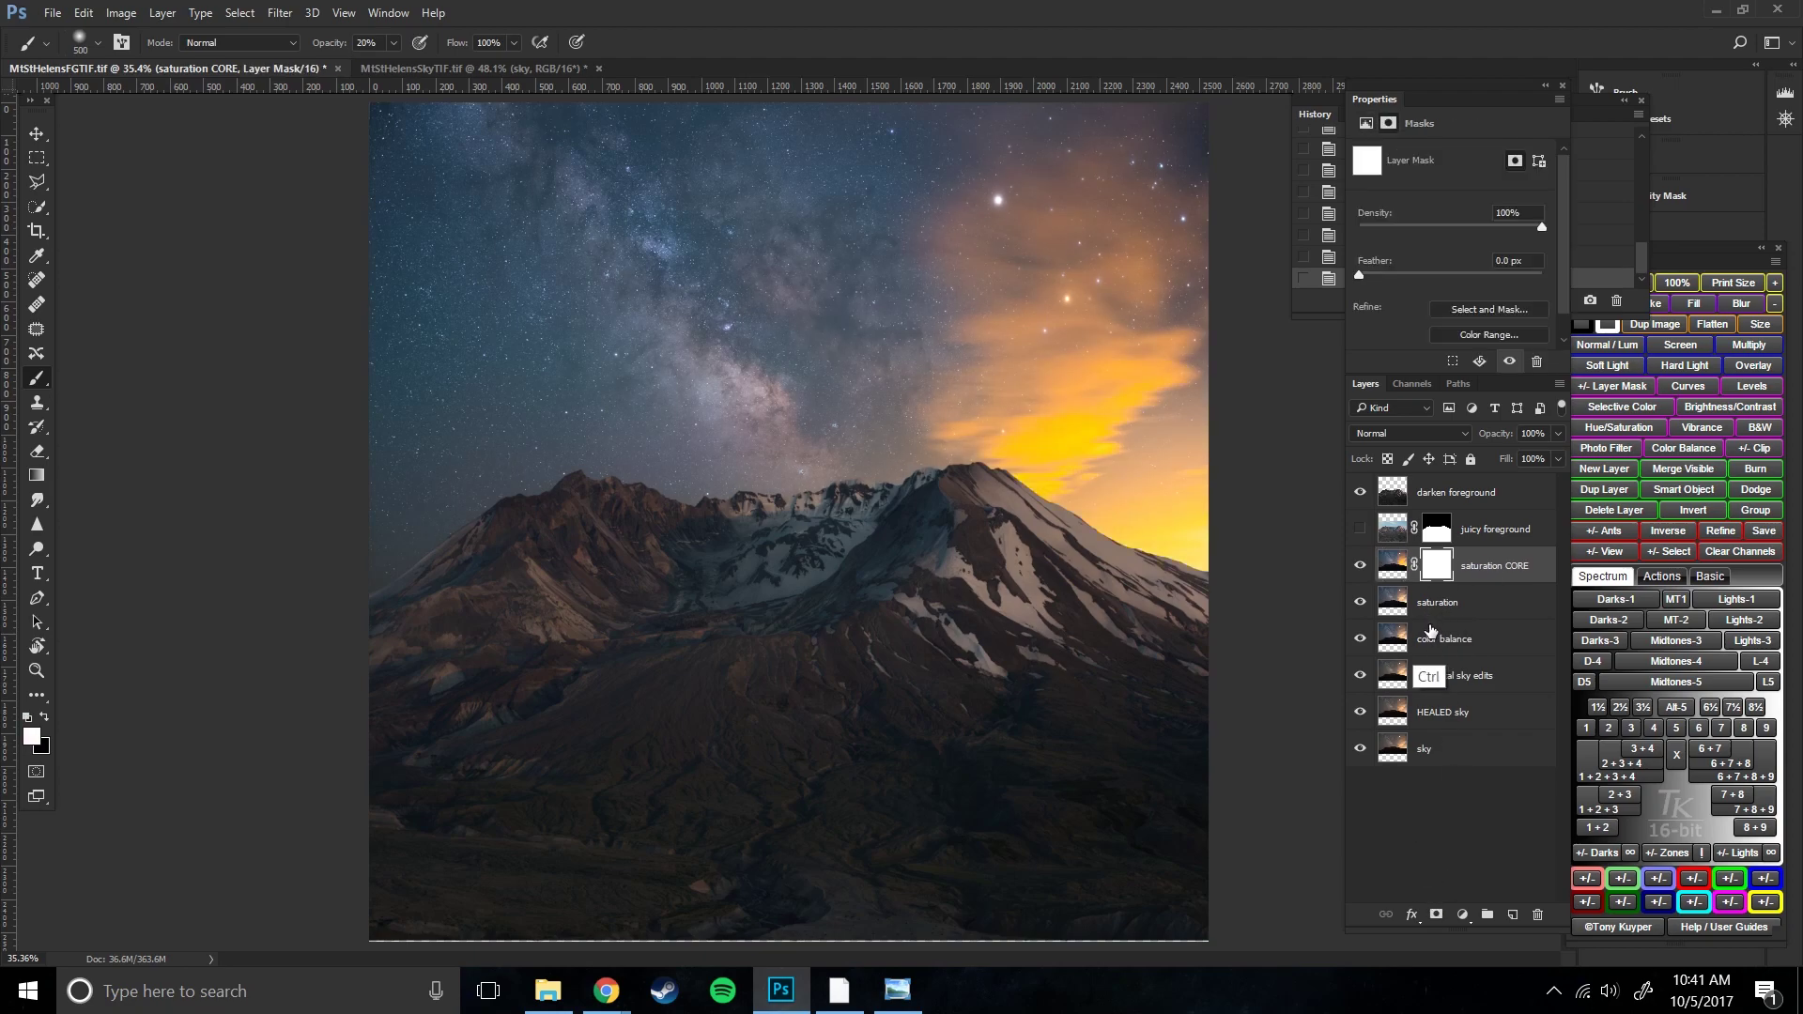
{"action": "key", "text": "ctrl+i"}
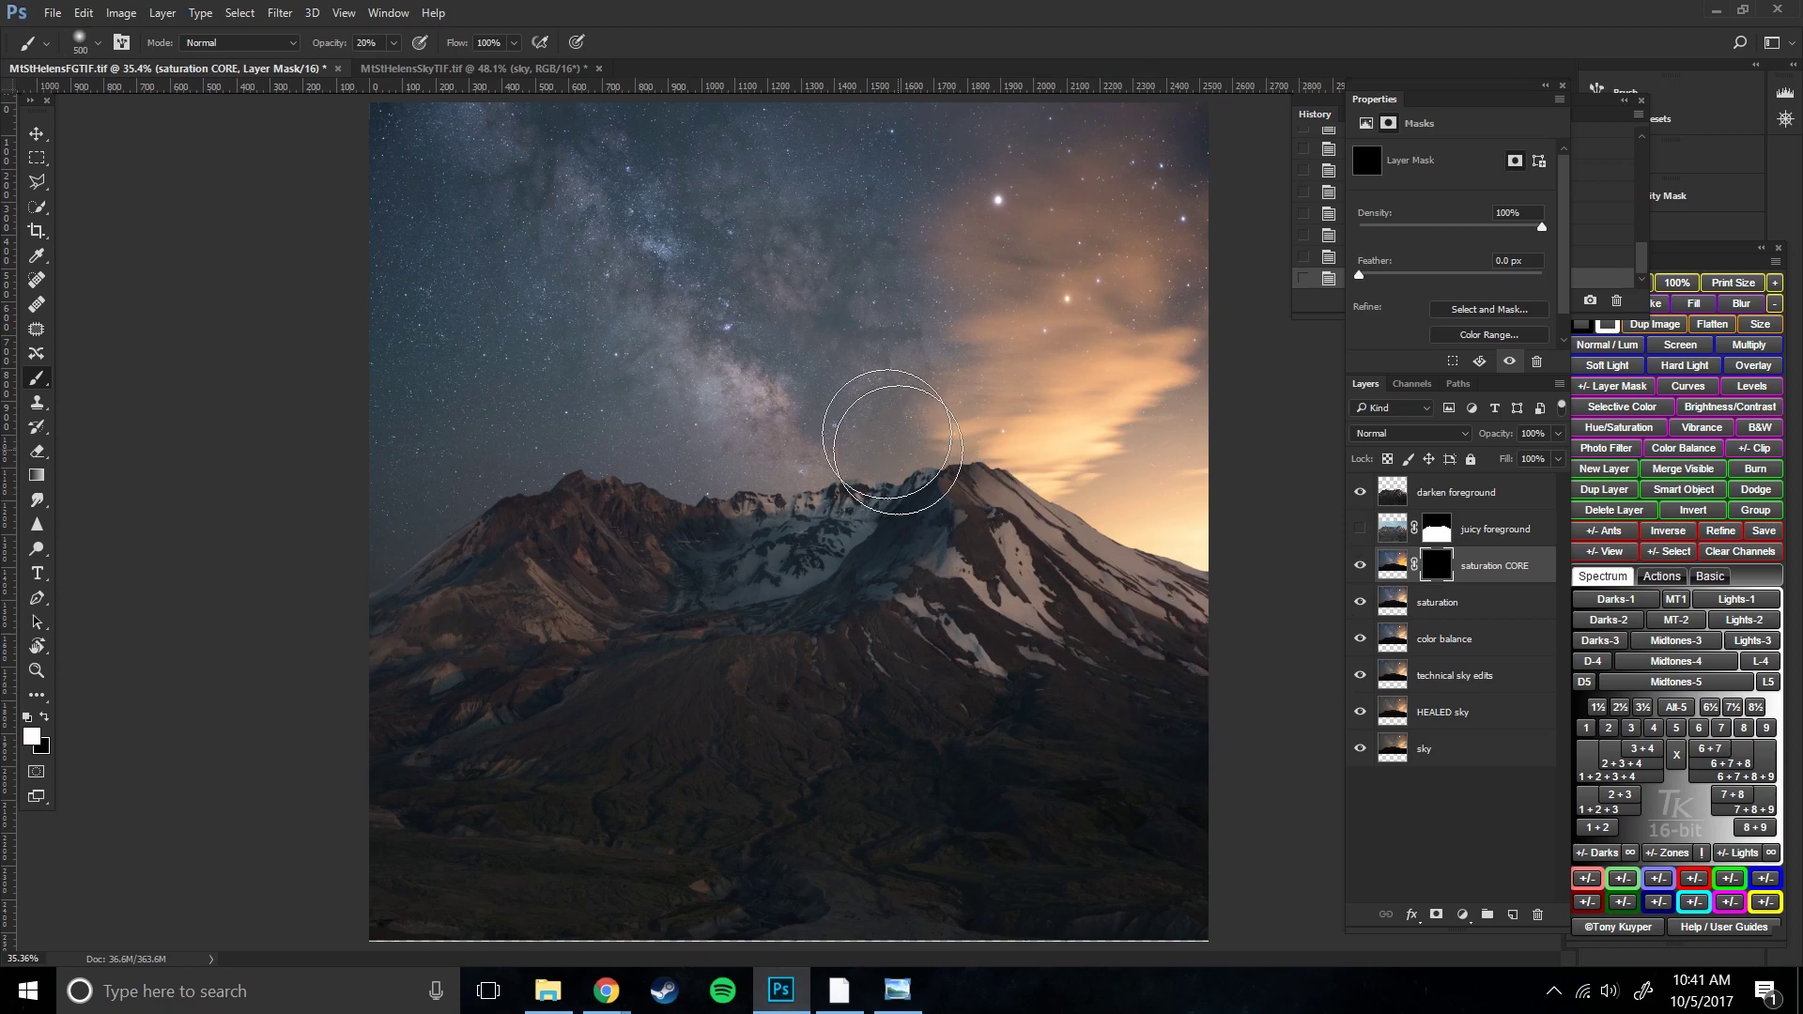
{"action": "right_click", "coordinate": [1436, 569], "text": "shift"}
{"action": "right_click", "coordinate": [1437, 568]}
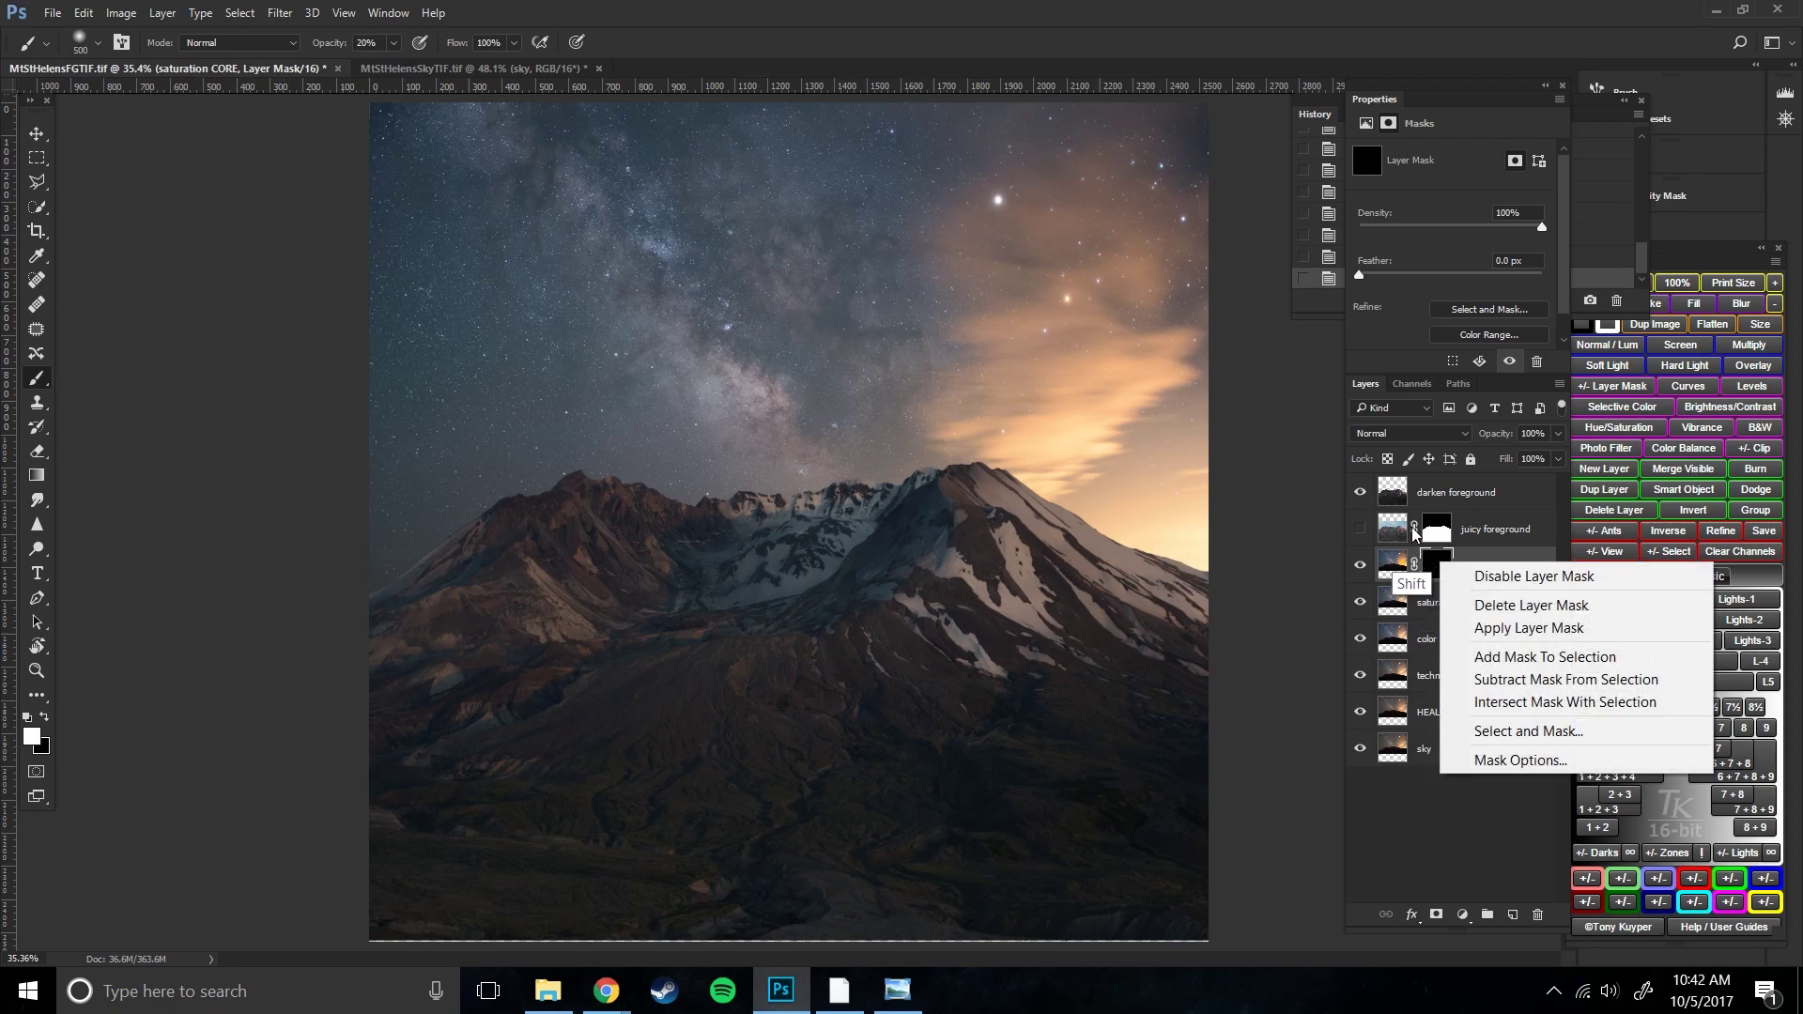
{"action": "left_click", "coordinate": [1389, 365]}
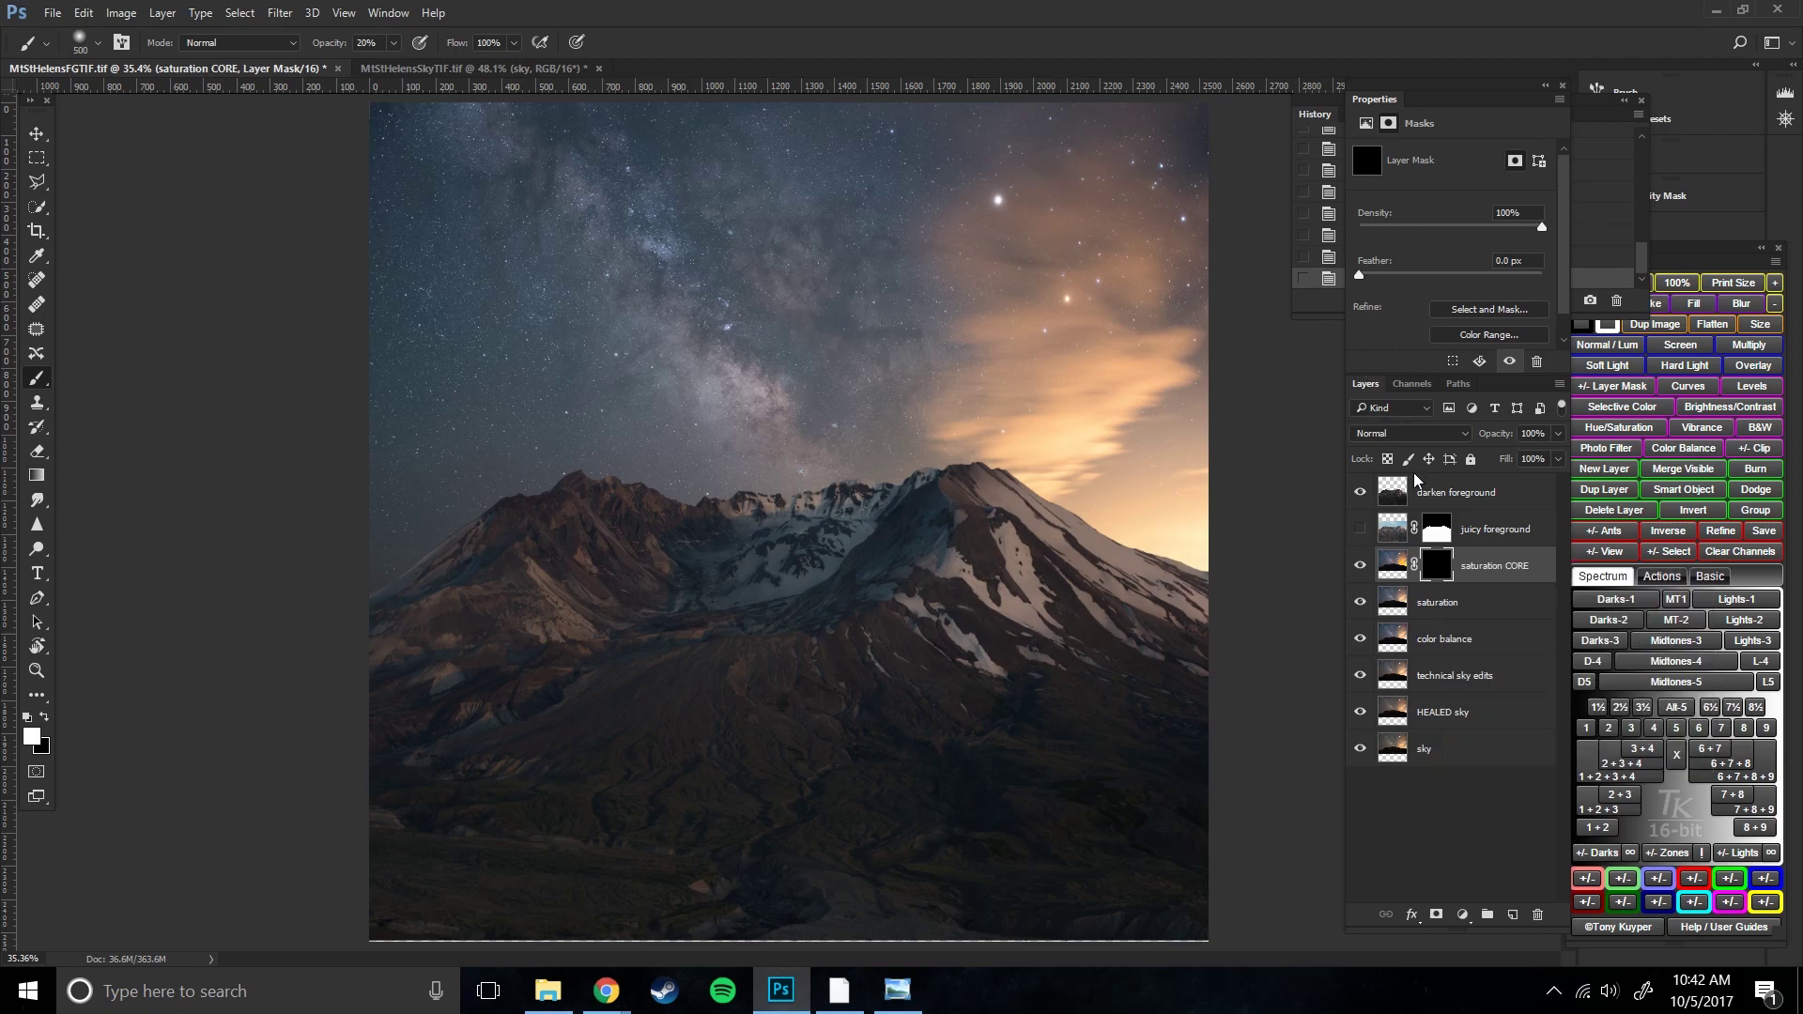
- Compare the sky with the saturation CORE layer mask disabled and enabled
{"action": "left_click", "coordinate": [1437, 565], "text": "shift"}
{"action": "left_click", "coordinate": [1437, 566], "text": "shift"}
{"action": "left_click", "coordinate": [1437, 565], "text": "shift"}
{"action": "left_click", "coordinate": [1437, 566], "text": "shift"}
- Draw linear gradients on the saturation CORE mask, revealing the Milky Way side and hiding the side with the orange clouds
{"action": "left_click", "coordinate": [38, 476]}
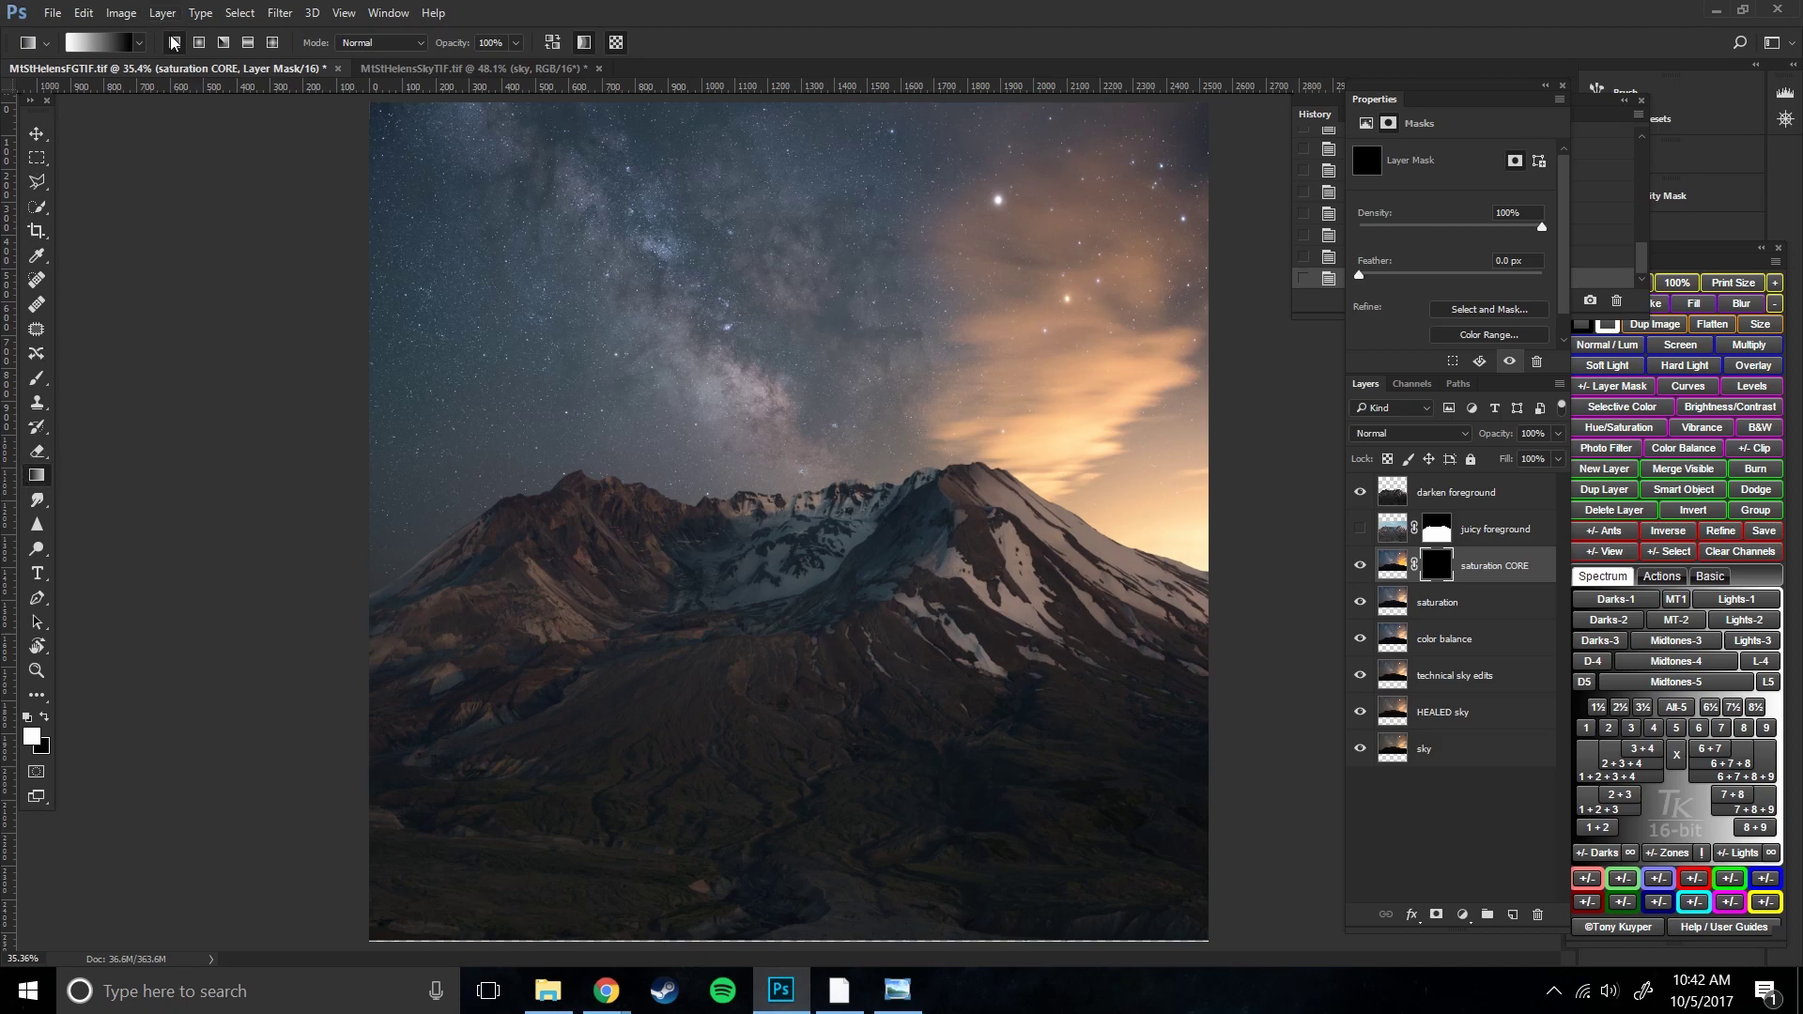
{"action": "left_click_drag", "start_coordinate": [407, 317], "coordinate": [854, 334]}
{"action": "left_click_drag", "start_coordinate": [665, 308], "coordinate": [968, 353]}
{"action": "left_click_drag", "start_coordinate": [733, 306], "coordinate": [946, 329]}
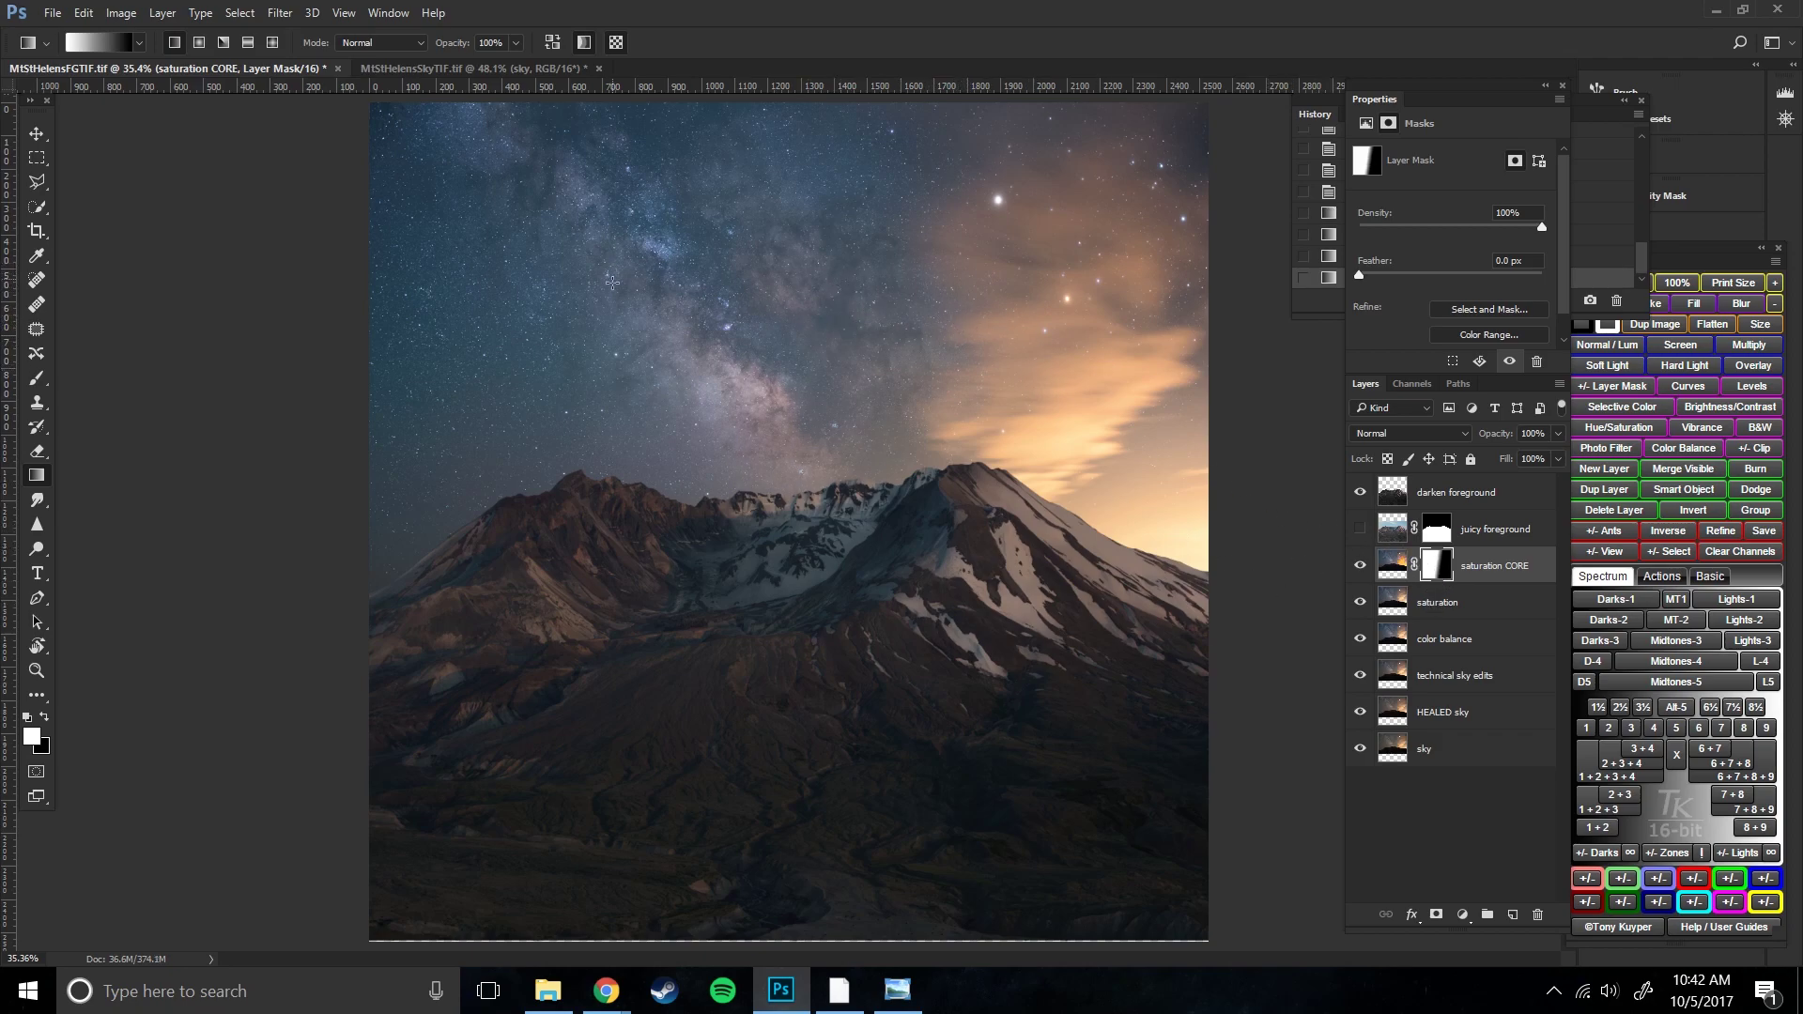
- Paint black at 20% opacity on the saturation CORE mask over the outer sky around the Milky Way, and compare the layer off and on
{"action": "key", "text": "b"}
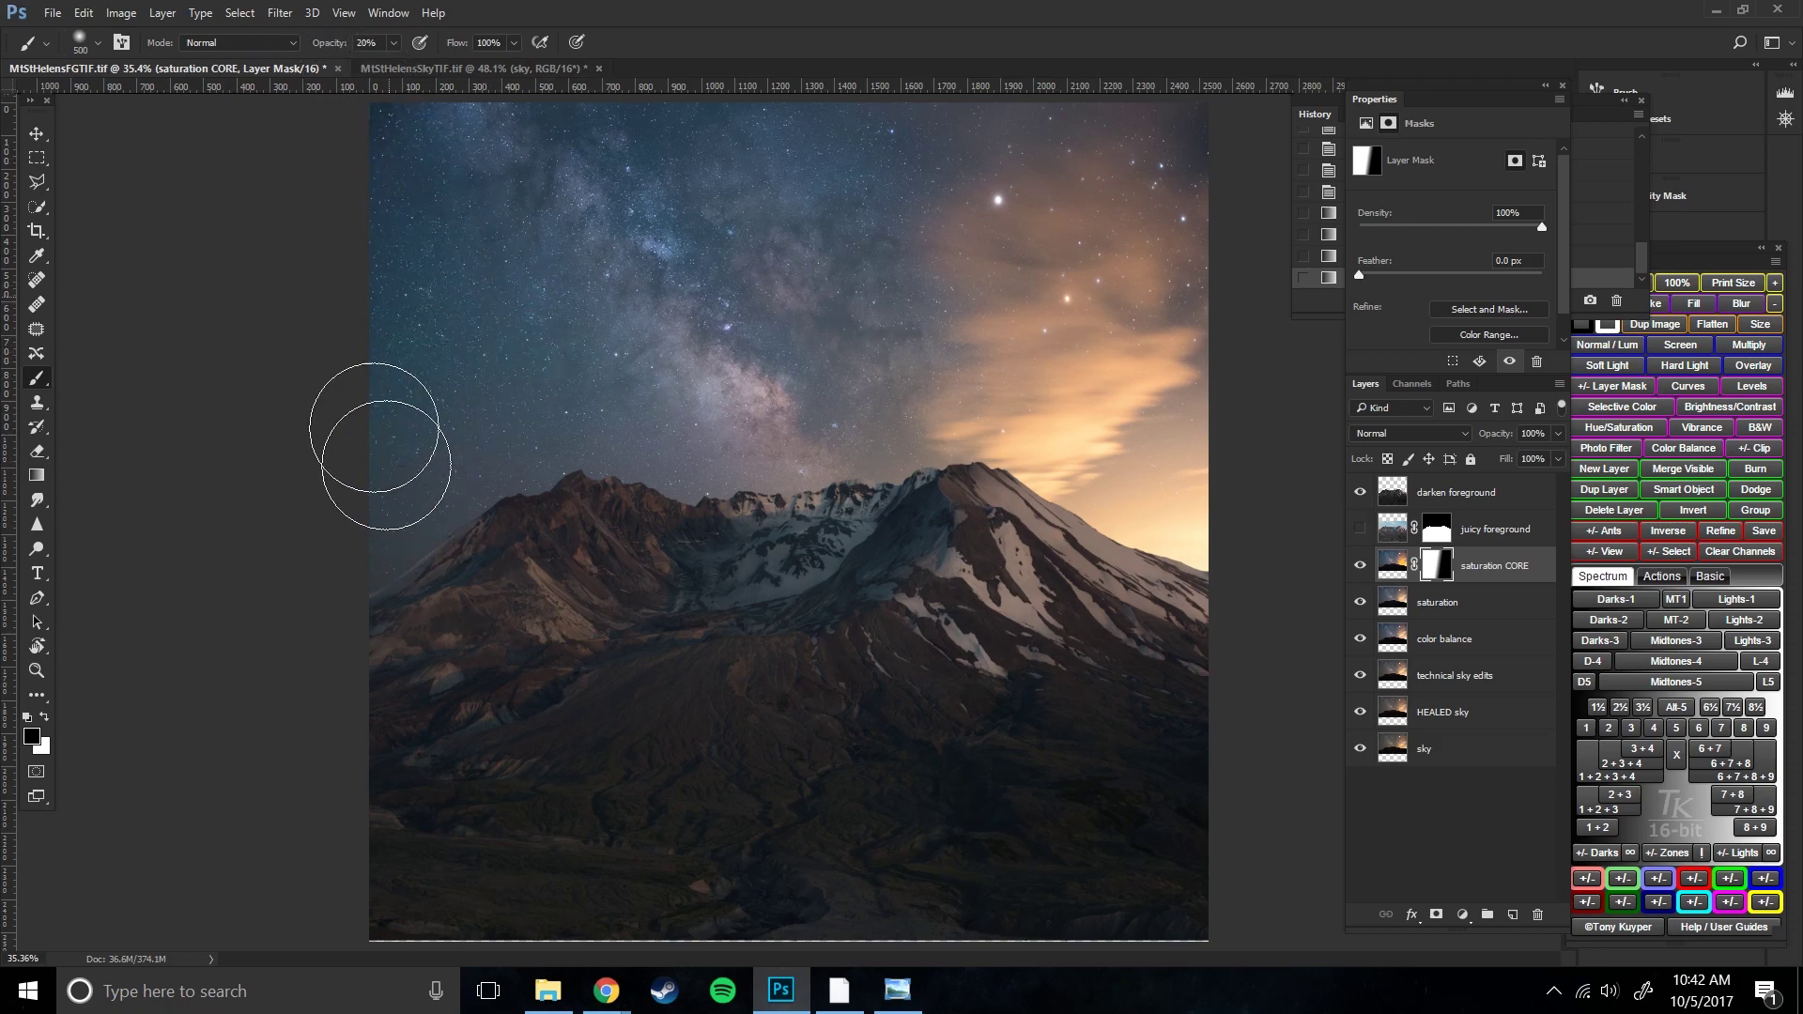
{"action": "mouse_move", "coordinate": [437, 453]}
{"action": "left_mouse_down"}
{"action": "mouse_move", "coordinate": [342, 145]}
{"action": "mouse_move", "coordinate": [471, 242]}
{"action": "mouse_move", "coordinate": [491, 386]}
{"action": "mouse_move", "coordinate": [413, 411]}
{"action": "left_mouse_up"}
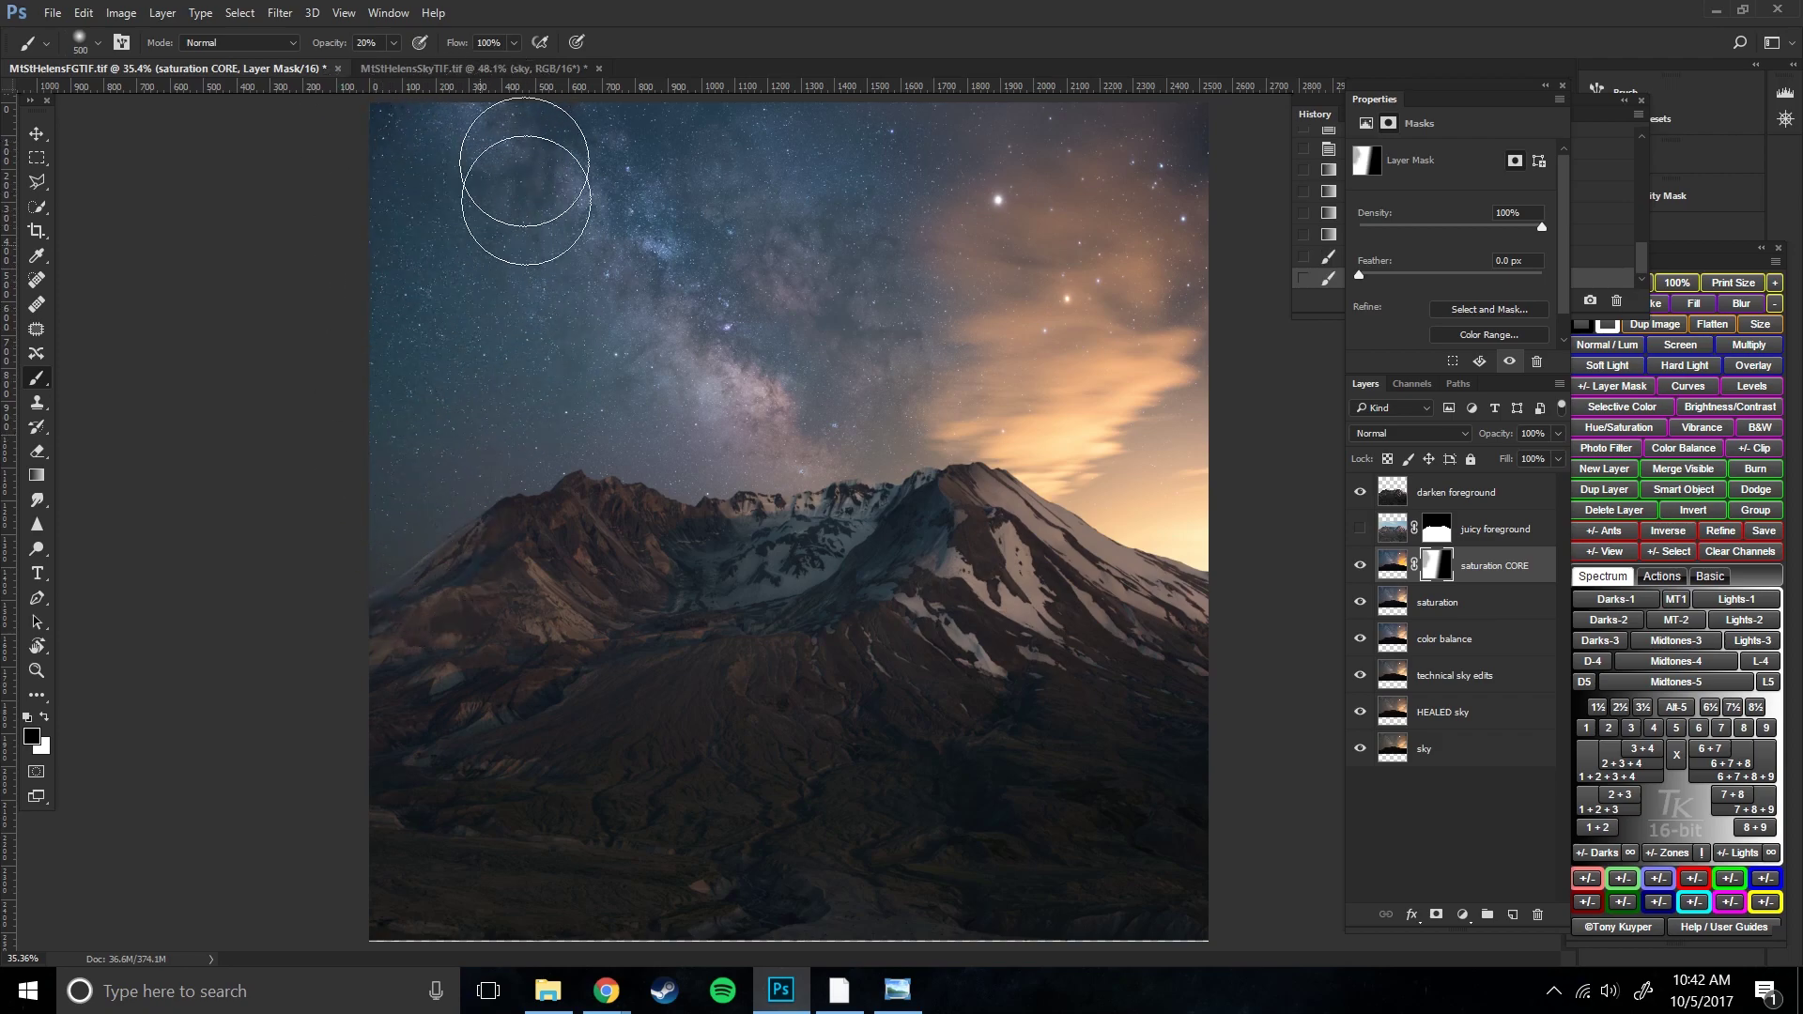
{"action": "mouse_move", "coordinate": [561, 183]}
{"action": "left_mouse_down"}
{"action": "mouse_move", "coordinate": [534, 225]}
{"action": "mouse_move", "coordinate": [515, 178]}
{"action": "mouse_move", "coordinate": [449, 159]}
{"action": "mouse_move", "coordinate": [568, 218]}
{"action": "mouse_move", "coordinate": [602, 267]}
{"action": "mouse_move", "coordinate": [576, 192]}
{"action": "mouse_move", "coordinate": [516, 229]}
{"action": "left_mouse_up"}
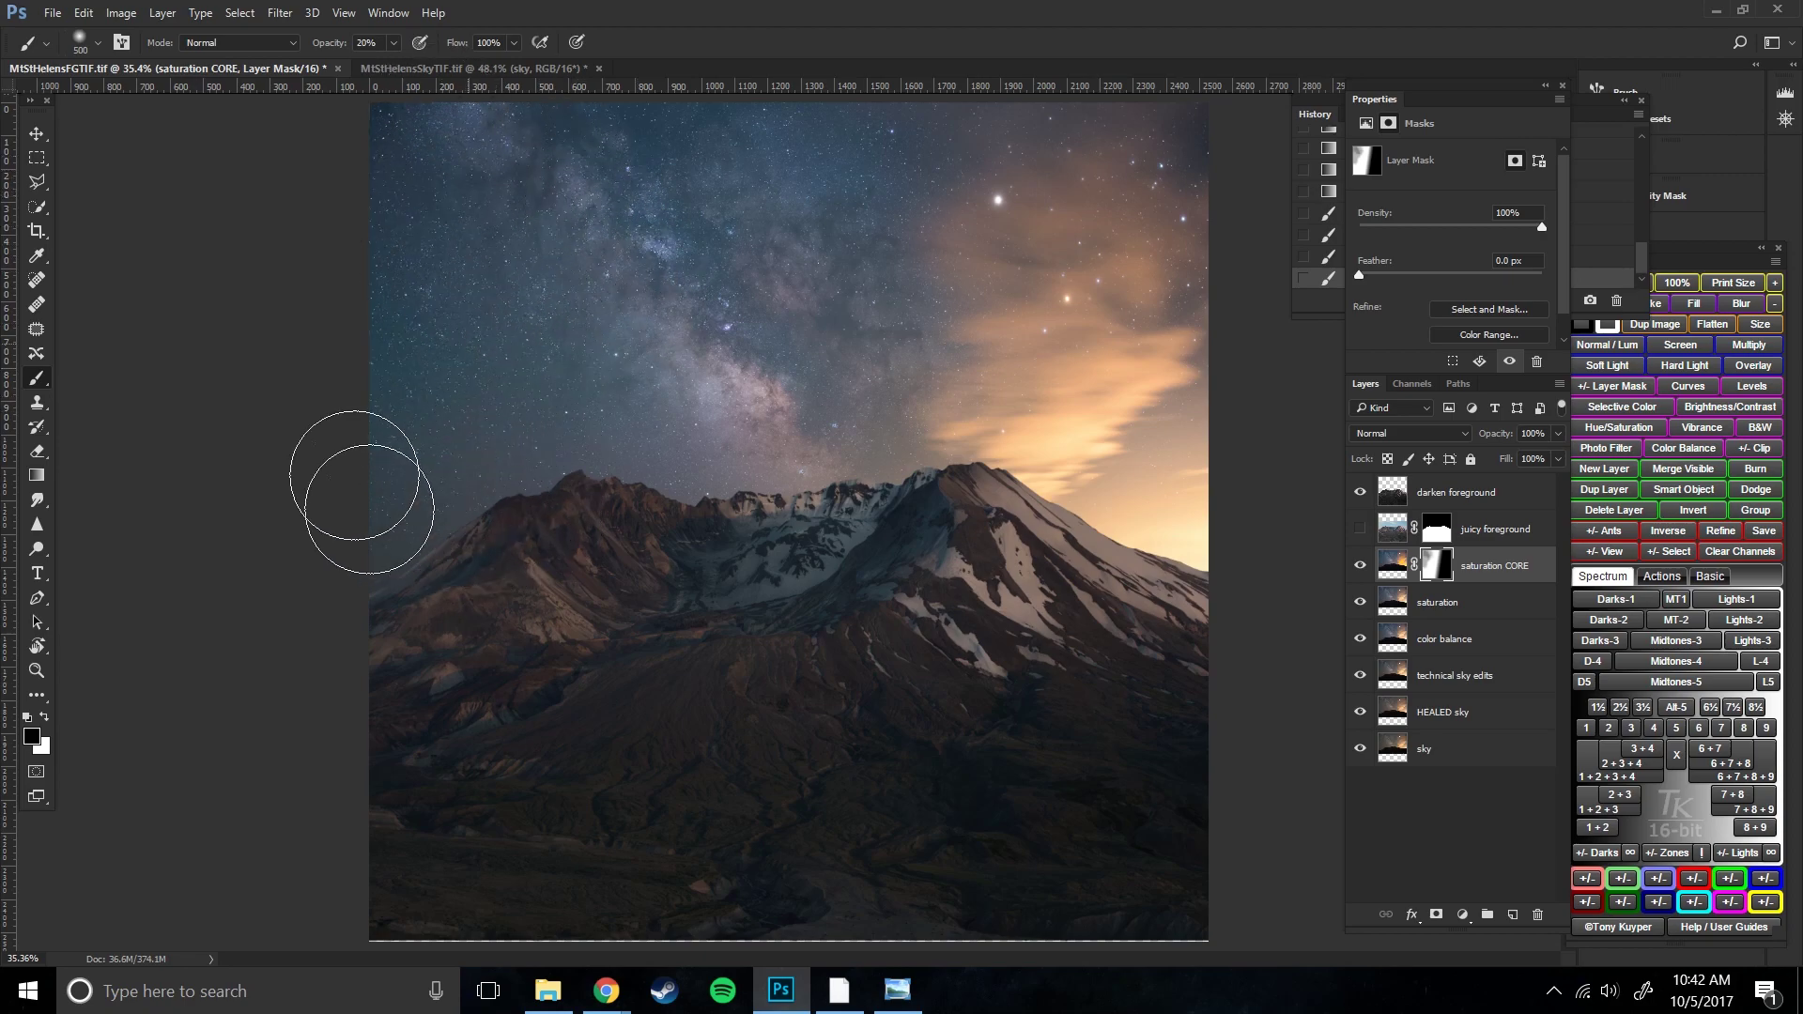
{"action": "left_click_drag", "start_coordinate": [885, 148], "coordinate": [865, 149]}
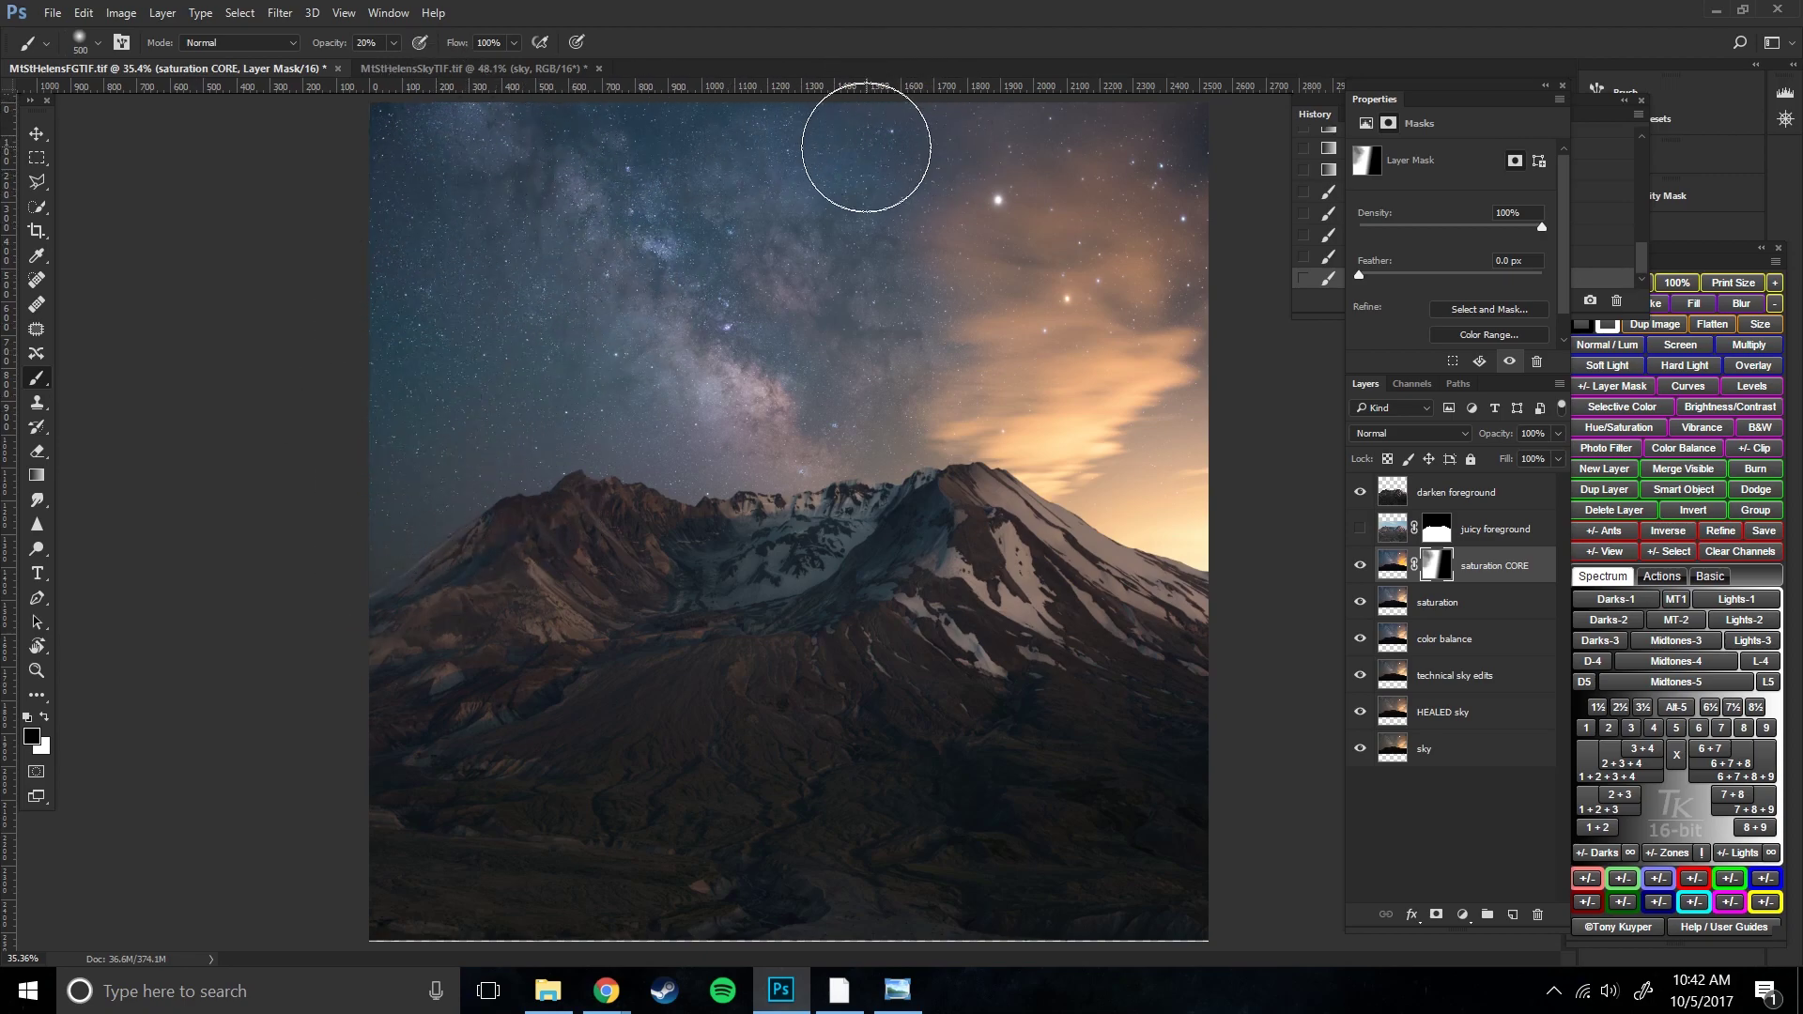
{"action": "left_click", "coordinate": [1359, 564]}
{"action": "left_click", "coordinate": [1359, 565]}
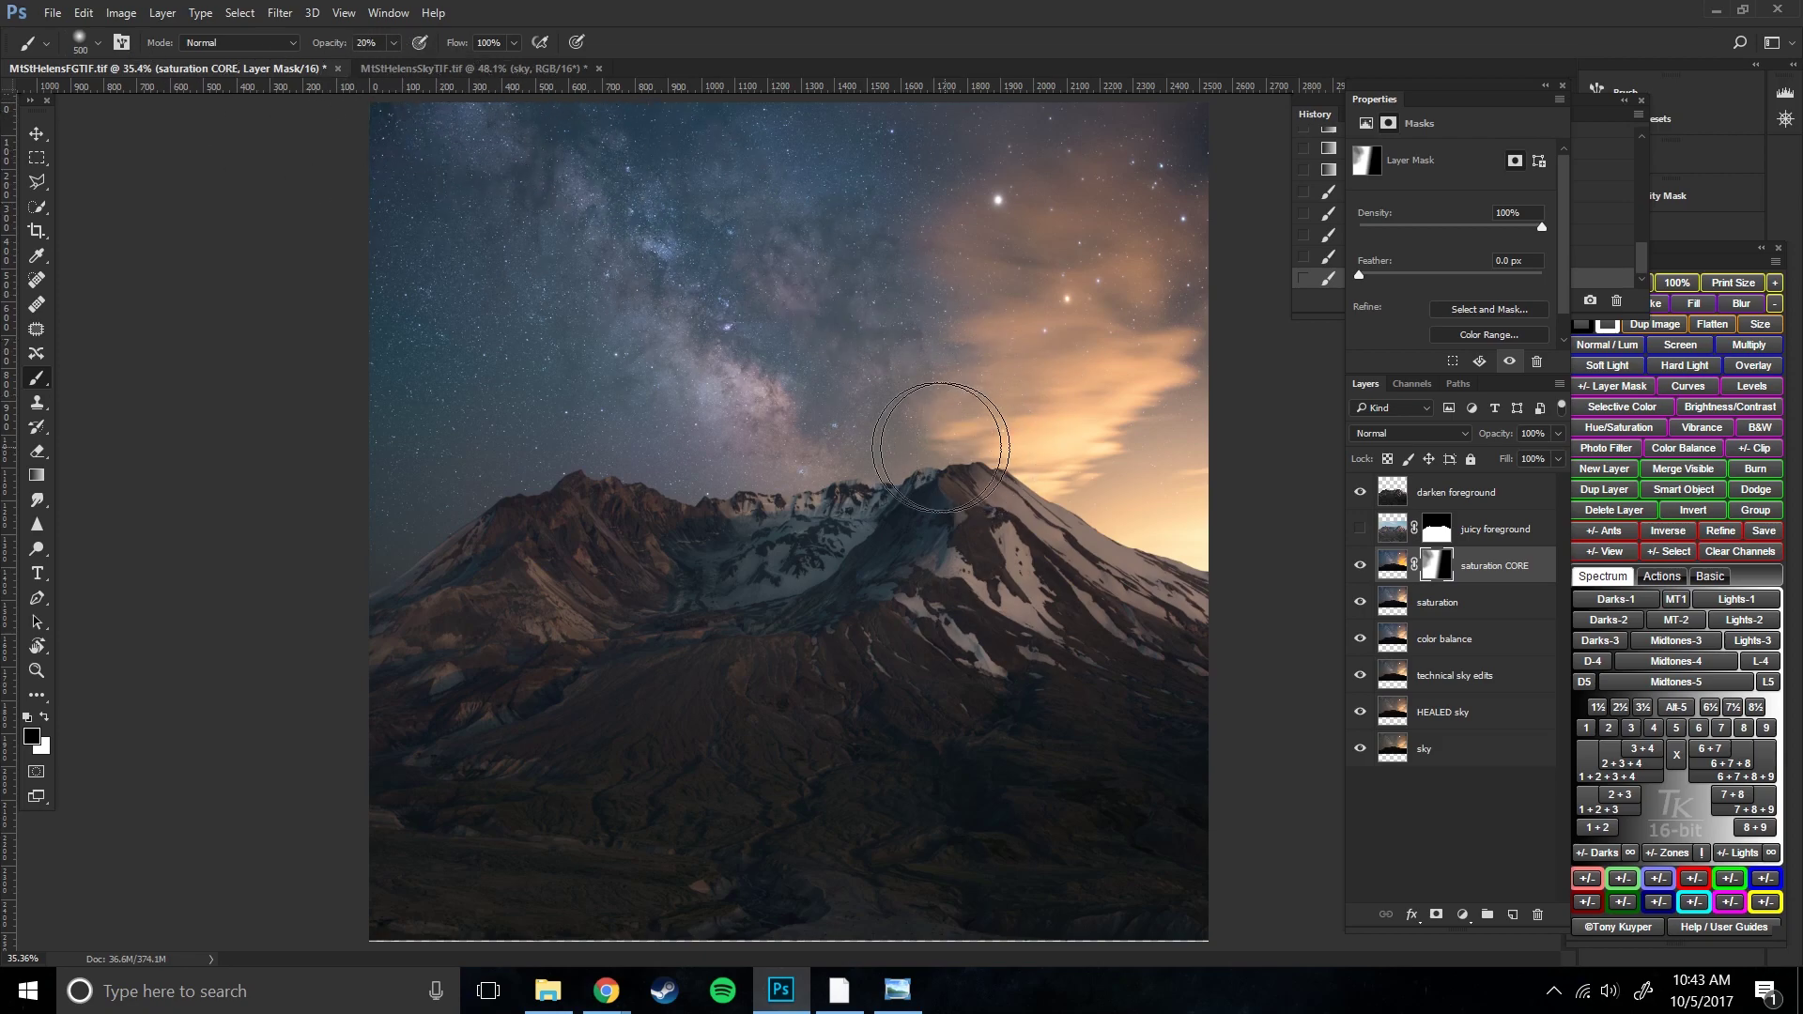
- Duplicate the saturation layer under the name asdadsg
{"action": "left_click", "coordinate": [1469, 605]}
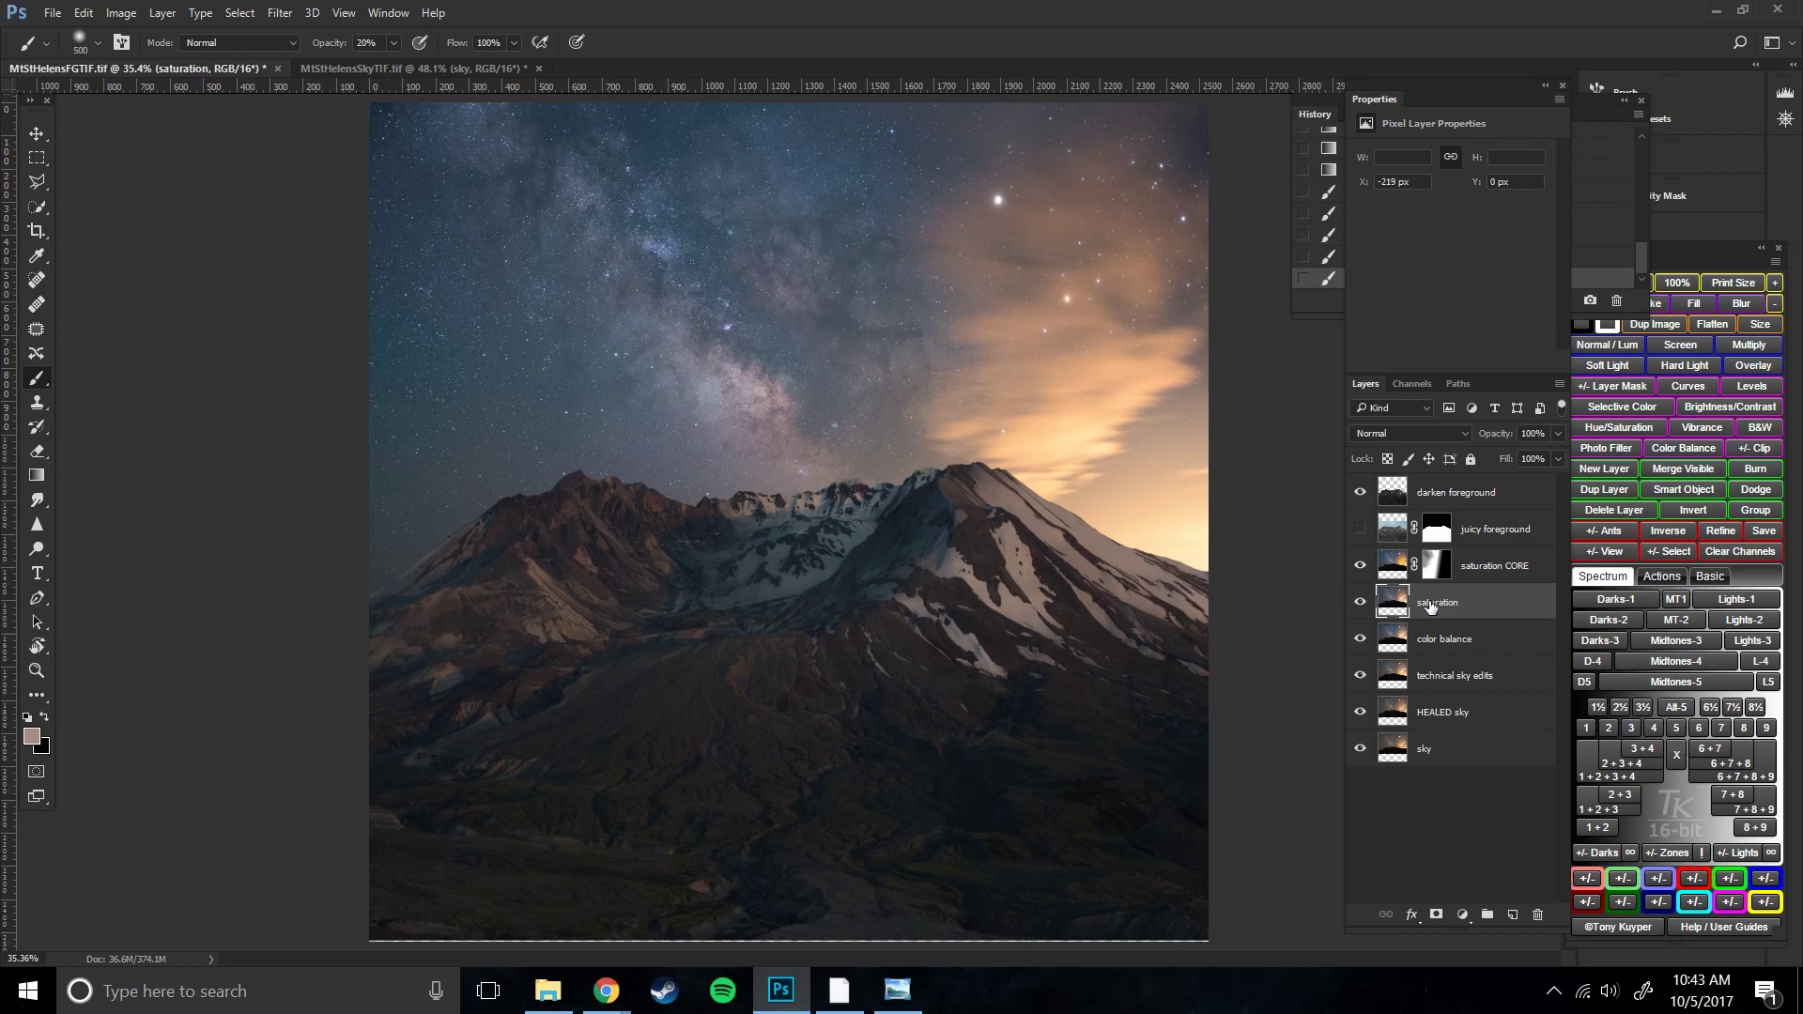
{"action": "right_click", "coordinate": [1428, 605]}
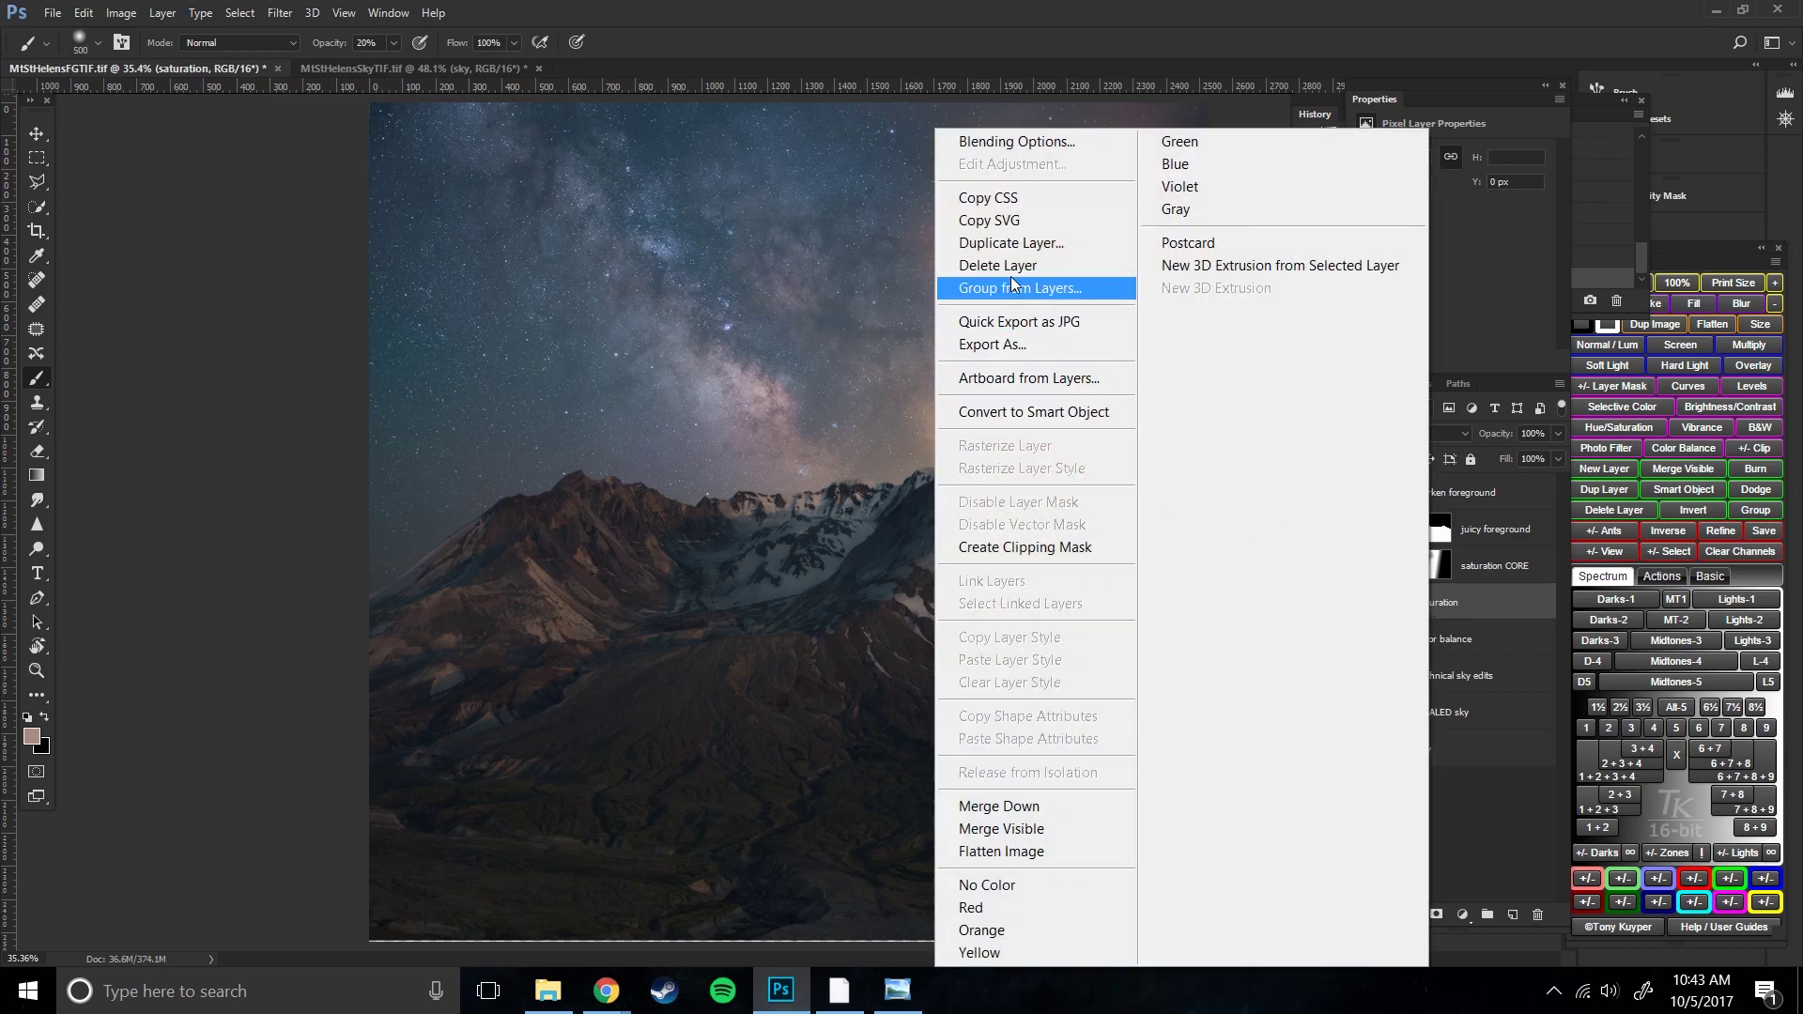
{"action": "left_click", "coordinate": [1009, 245]}
{"action": "type", "text": "asdadsg"}
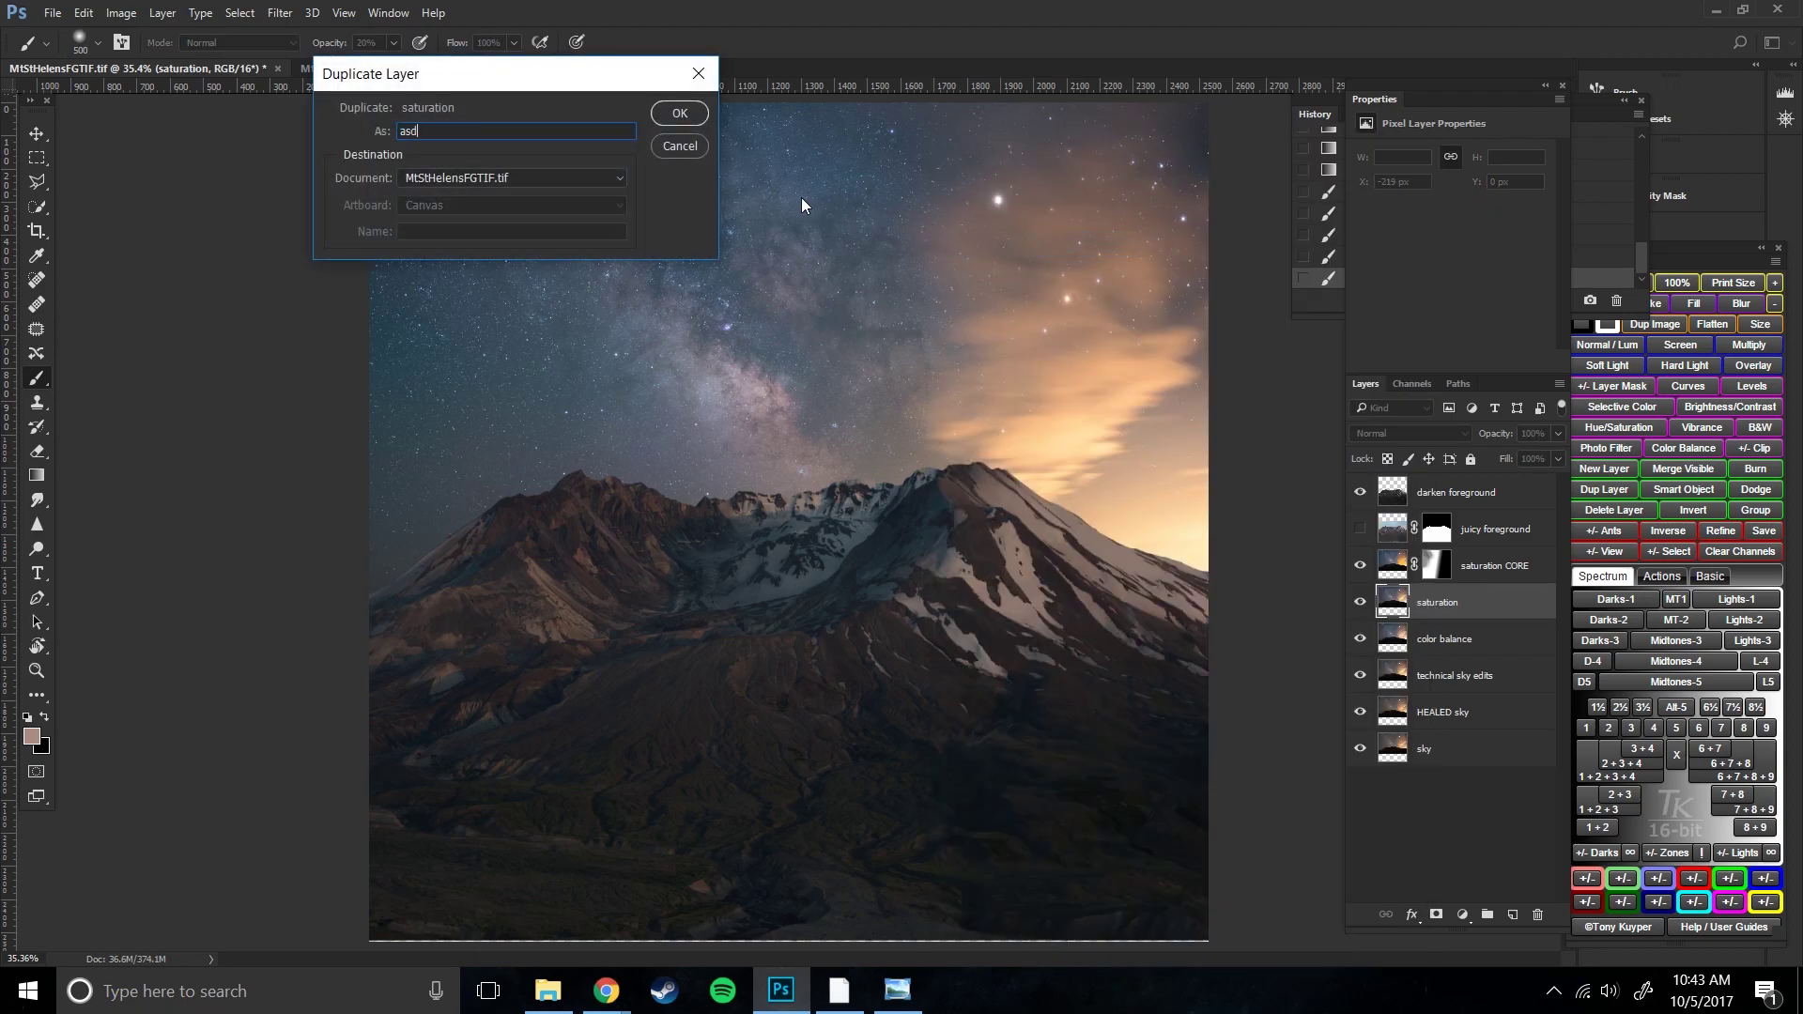
{"action": "left_click", "coordinate": [682, 113]}
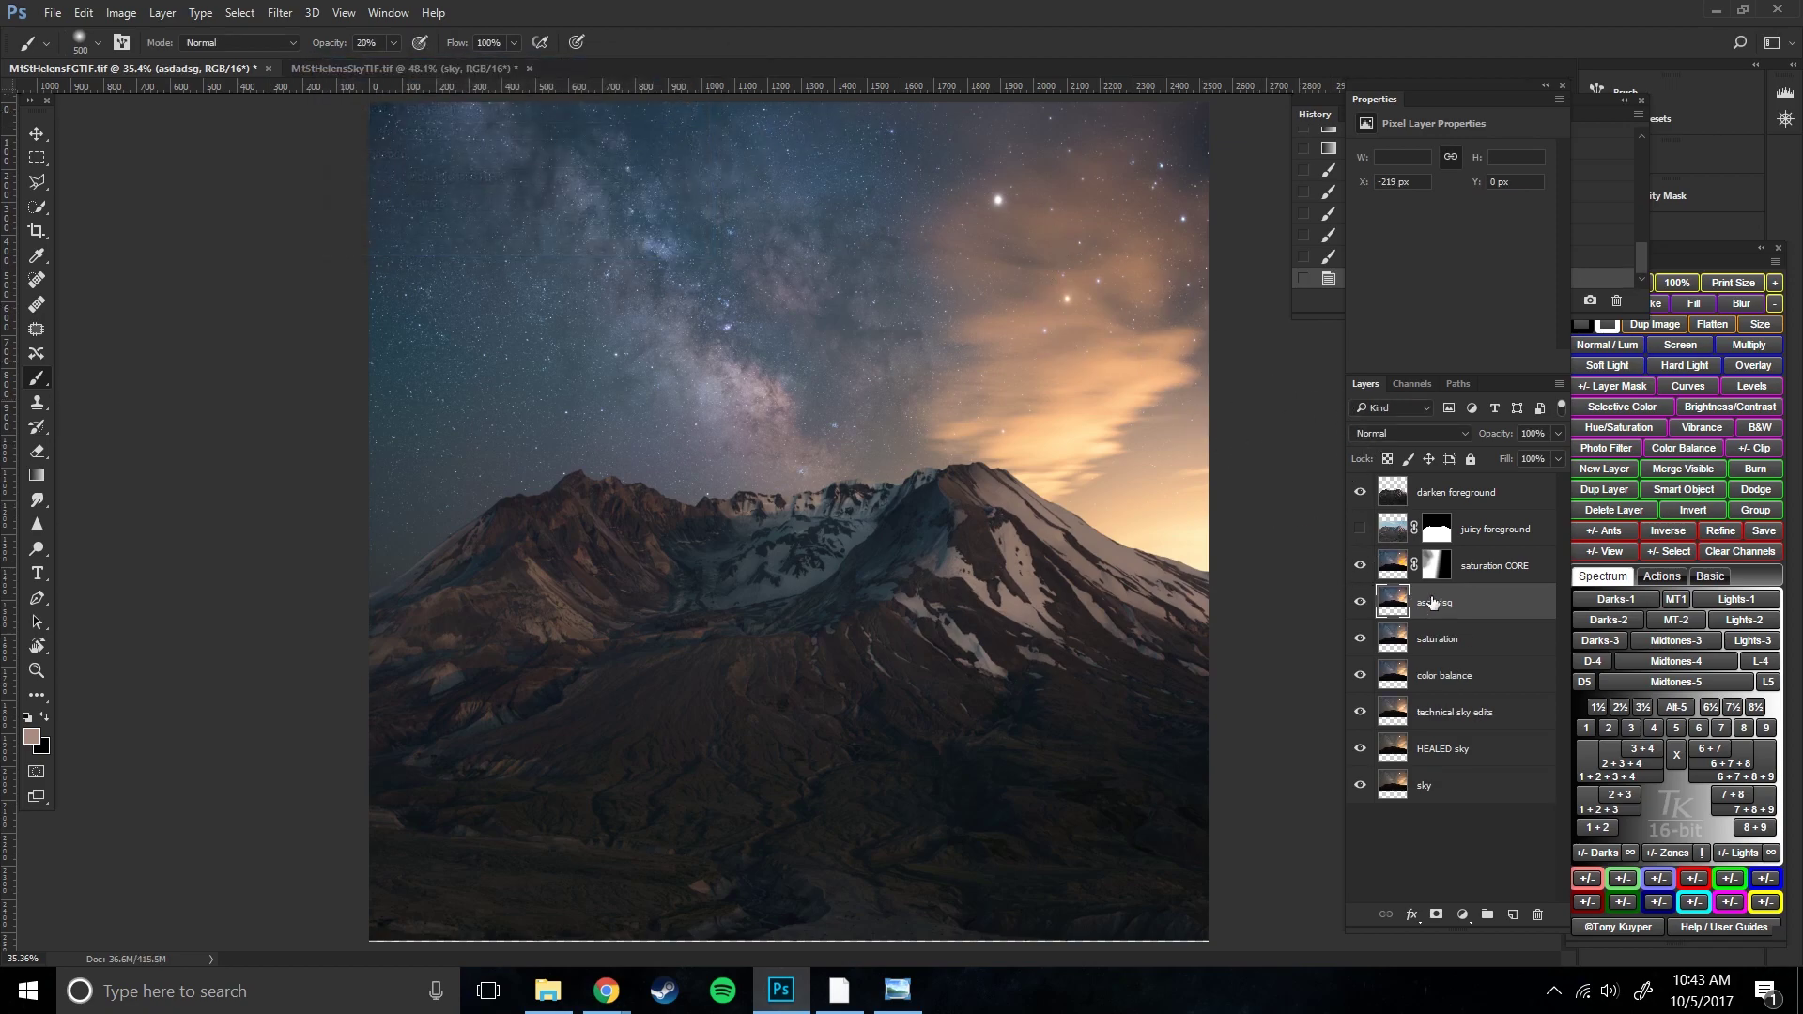
- Merge the masked saturation CORE layer with the asdadsg layer
{"action": "left_click", "coordinate": [1493, 592], "text": "ctrl"}
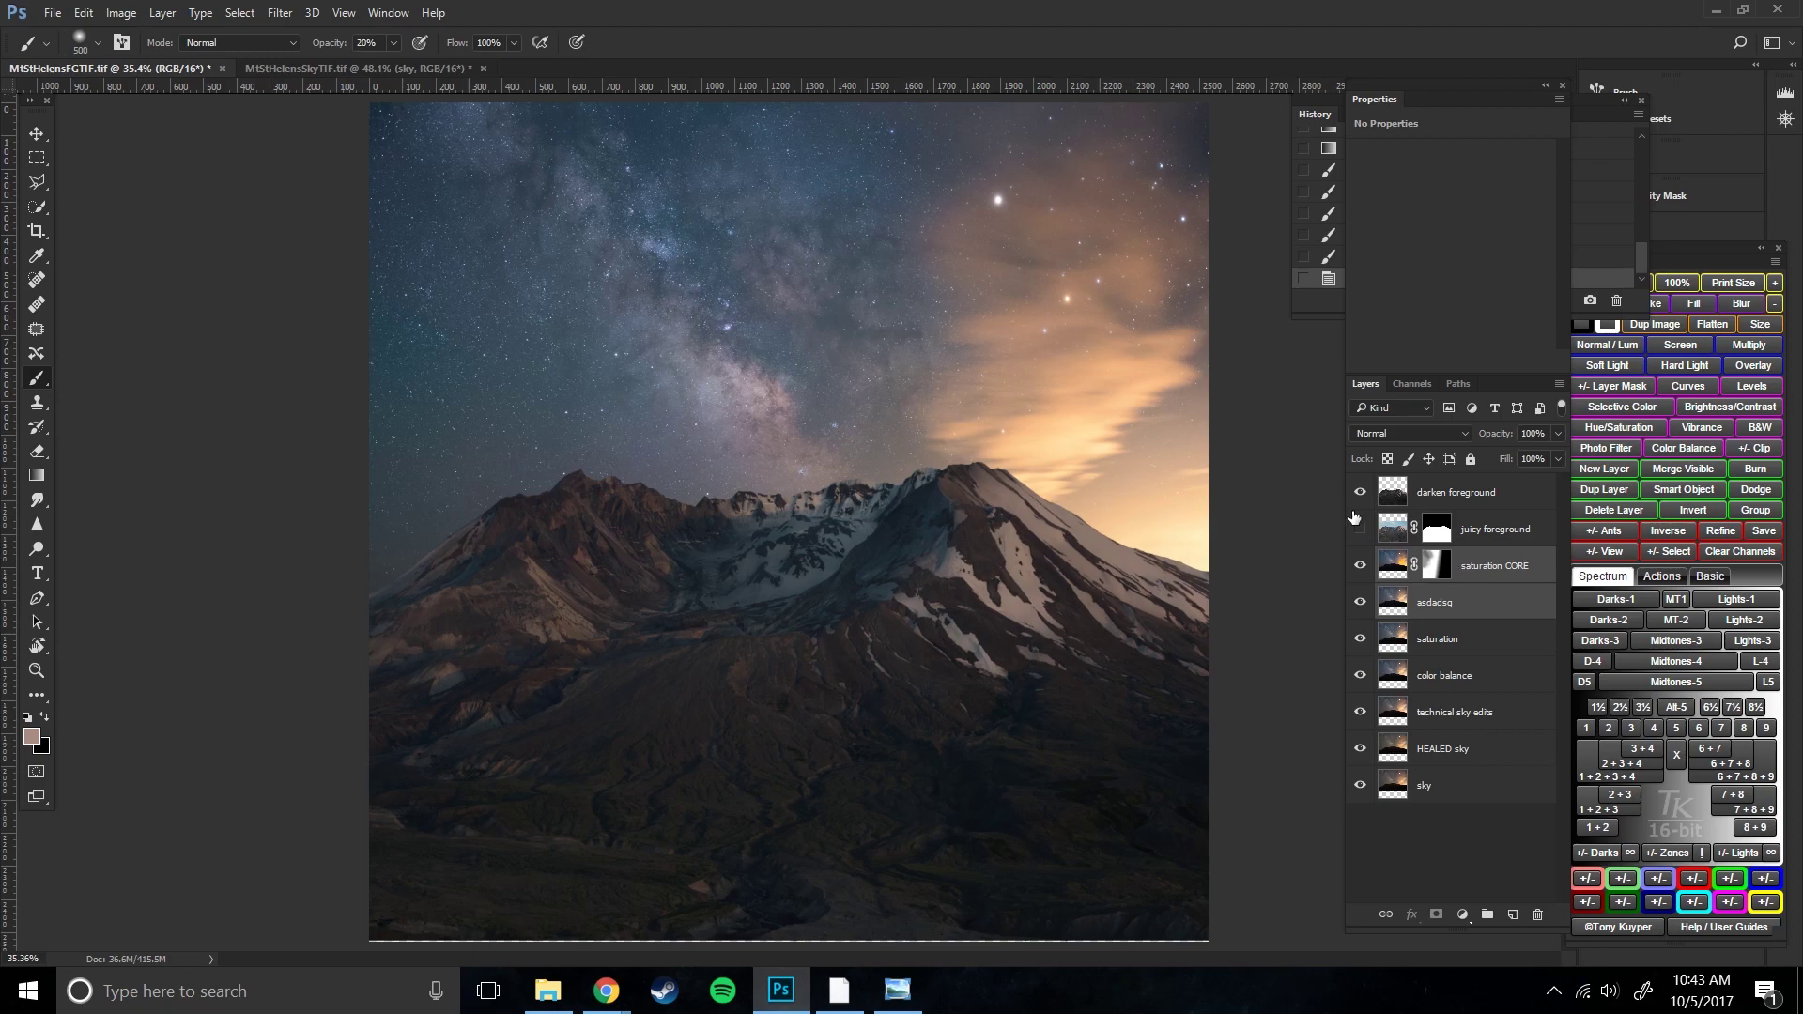
{"action": "left_click", "coordinate": [120, 12]}
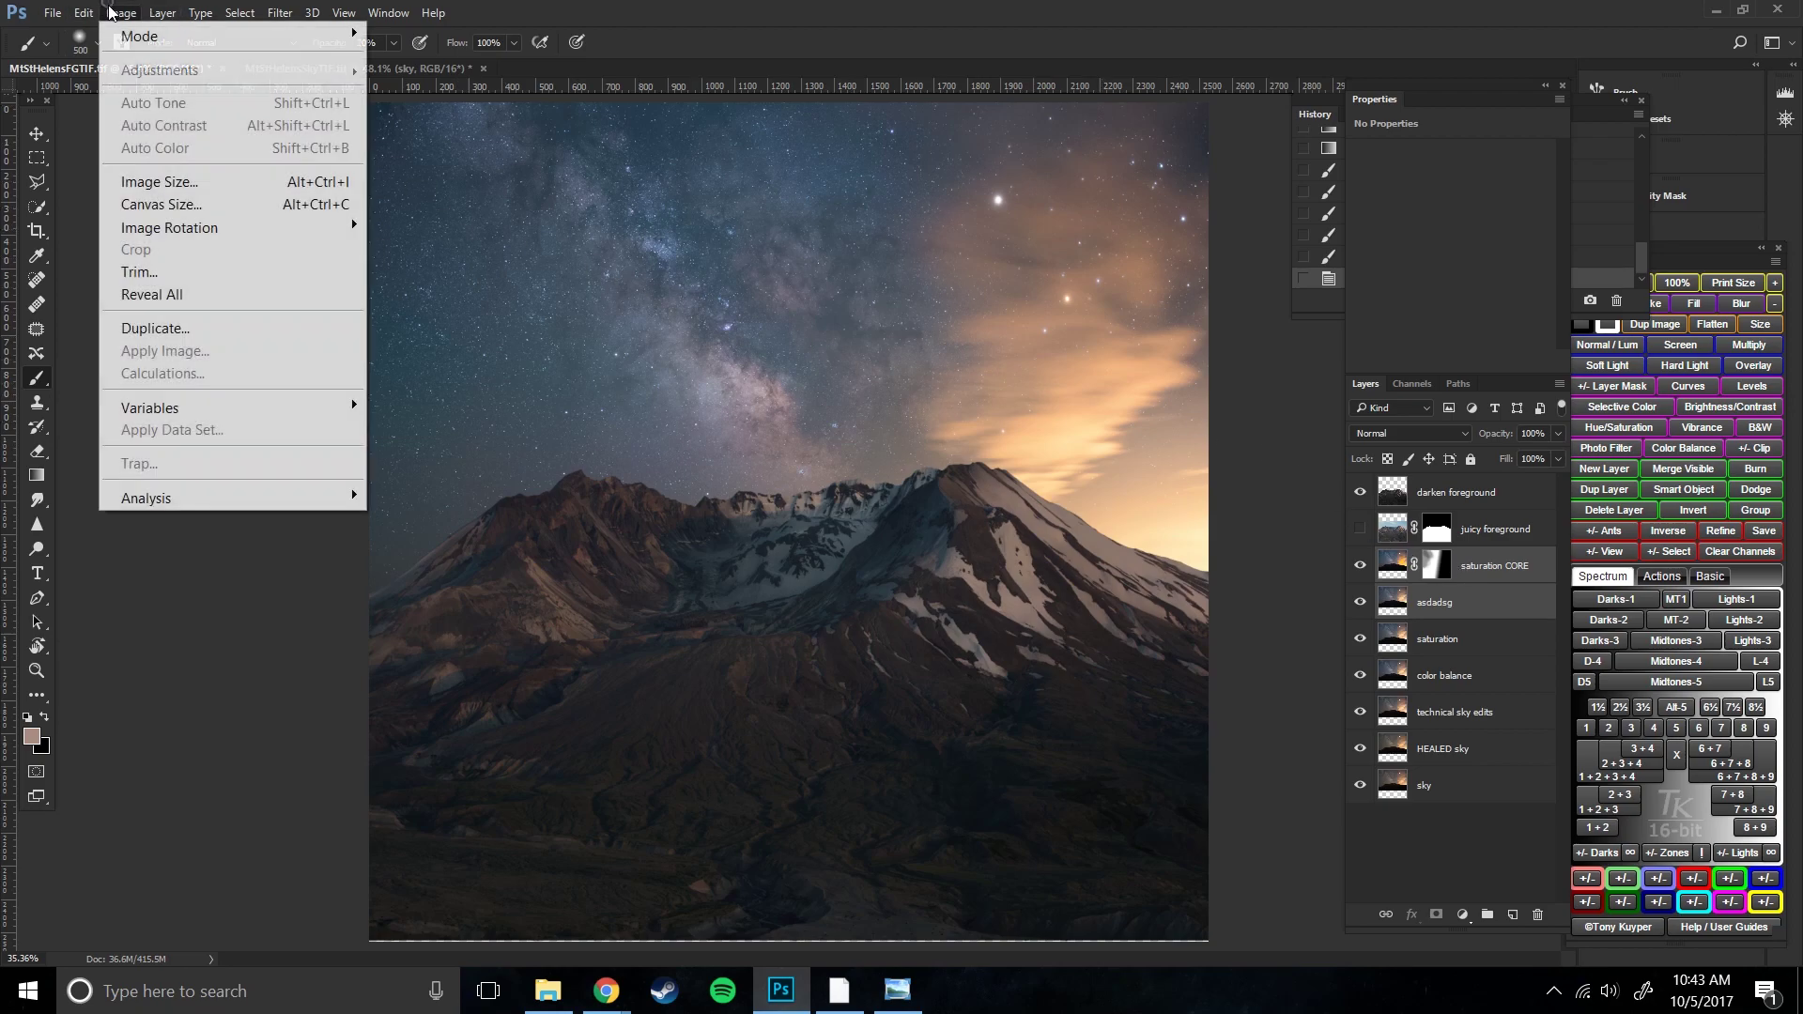
{"action": "mouse_move", "coordinate": [84, 12]}
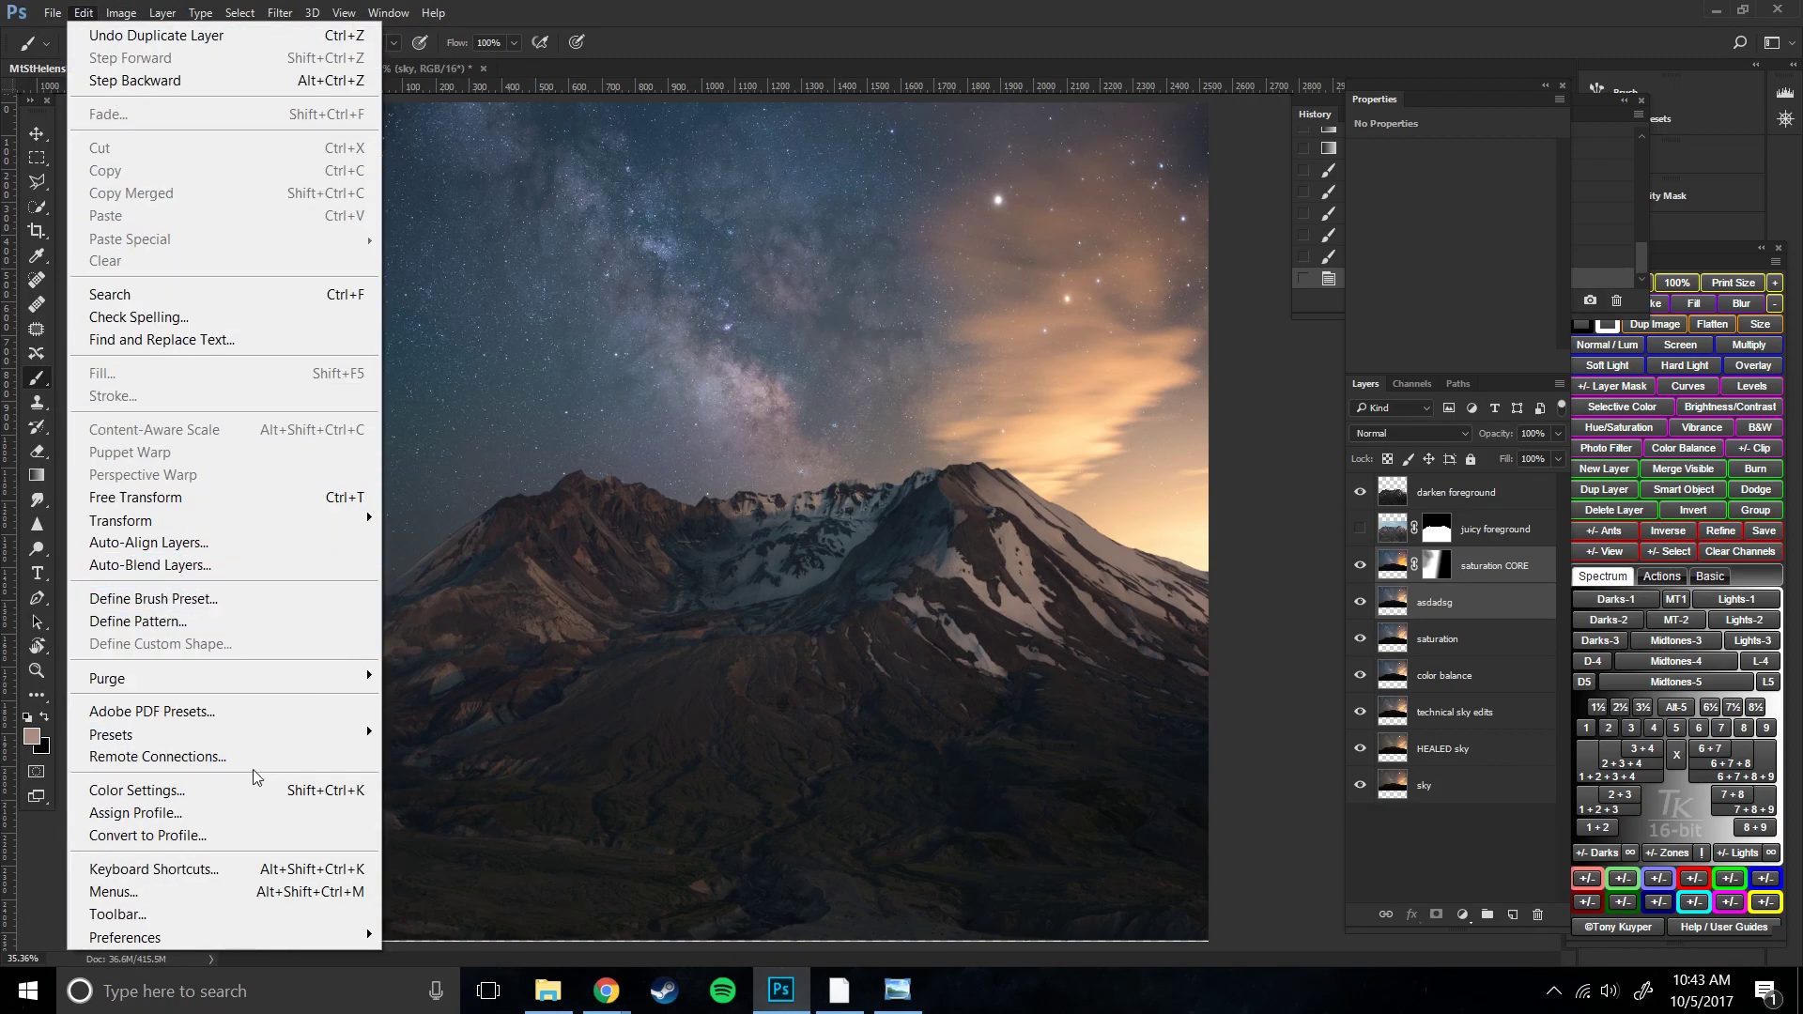
{"action": "mouse_move", "coordinate": [161, 9]}
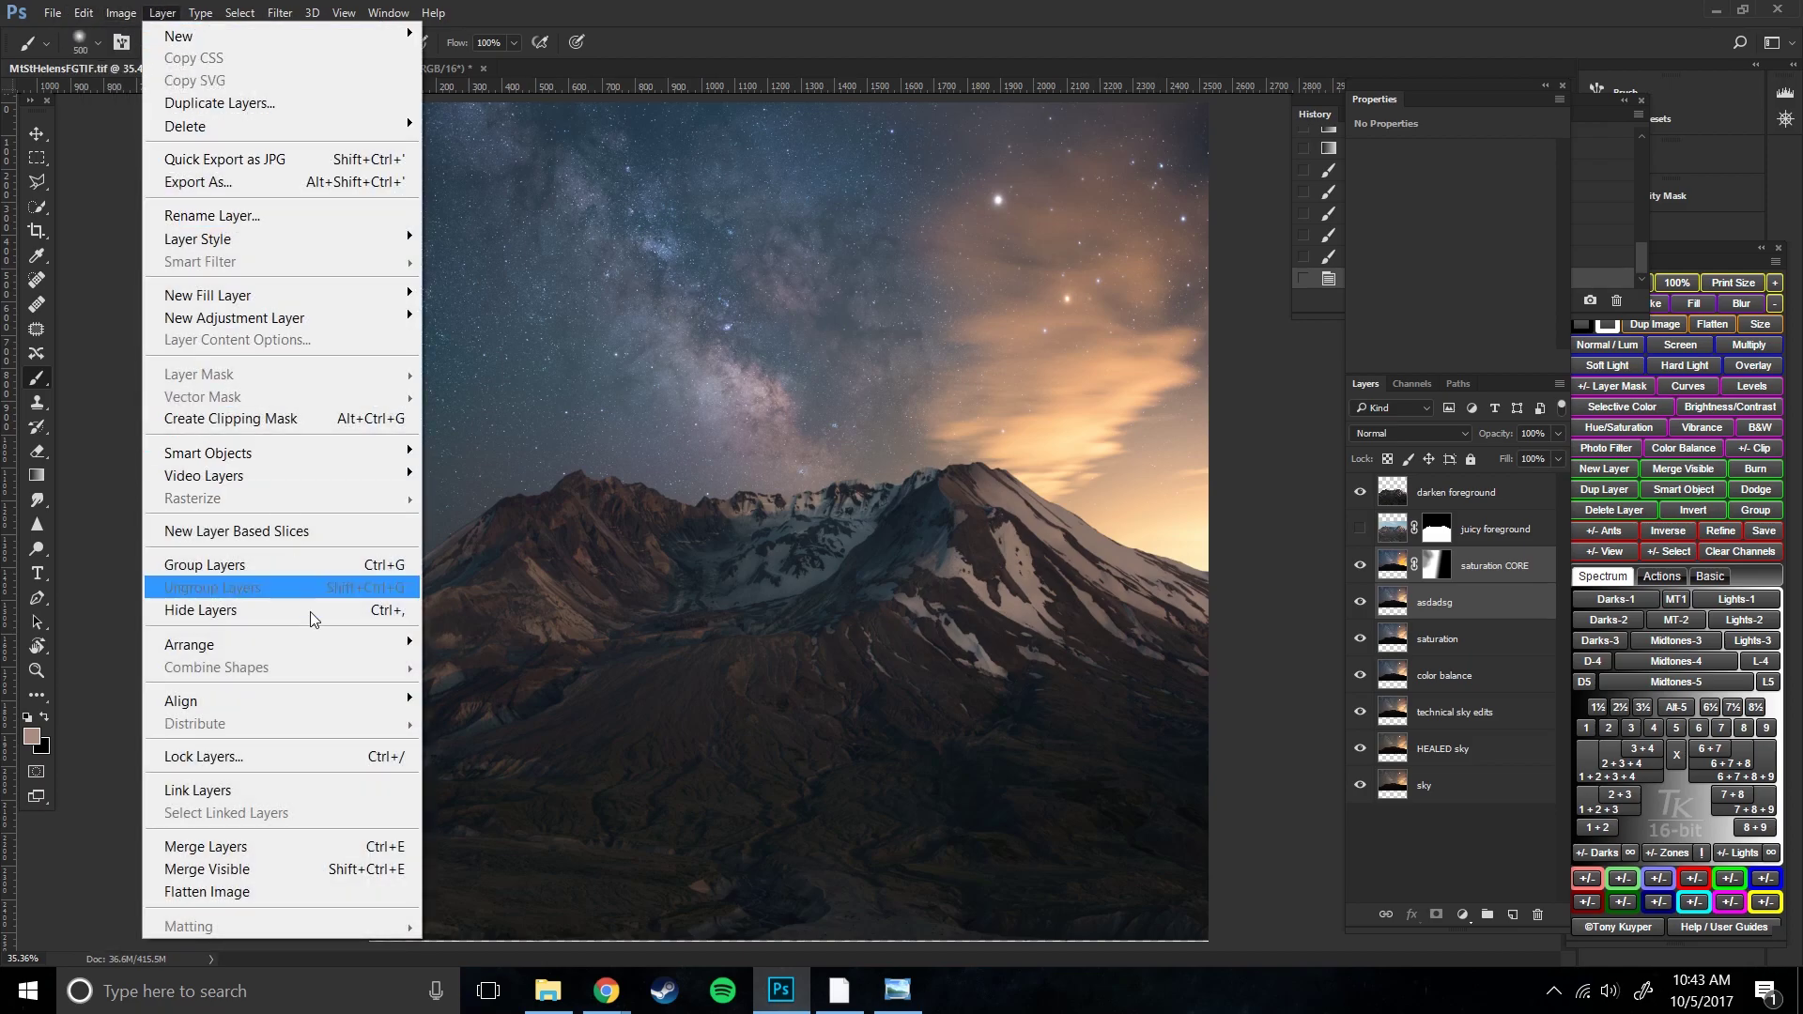
{"action": "left_click", "coordinate": [340, 847]}
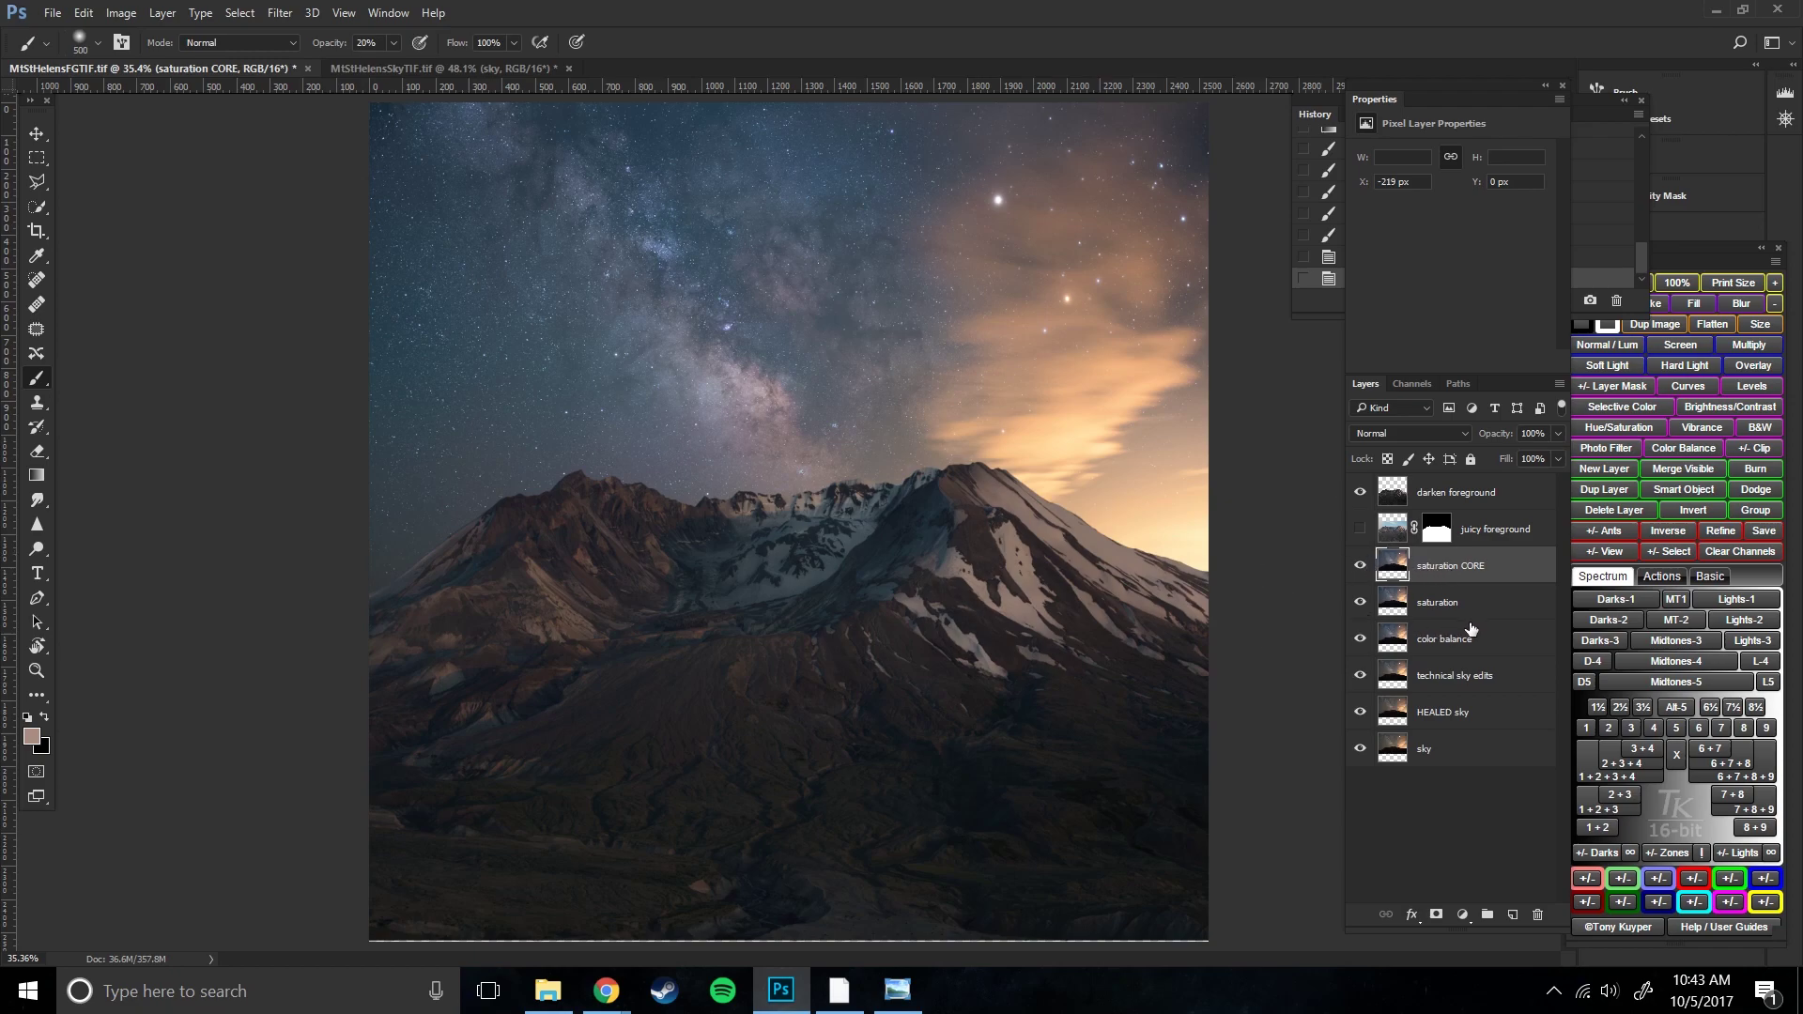
- Duplicate the merged saturation CORE layer under the name DODGEY
{"action": "right_click", "coordinate": [1462, 564]}
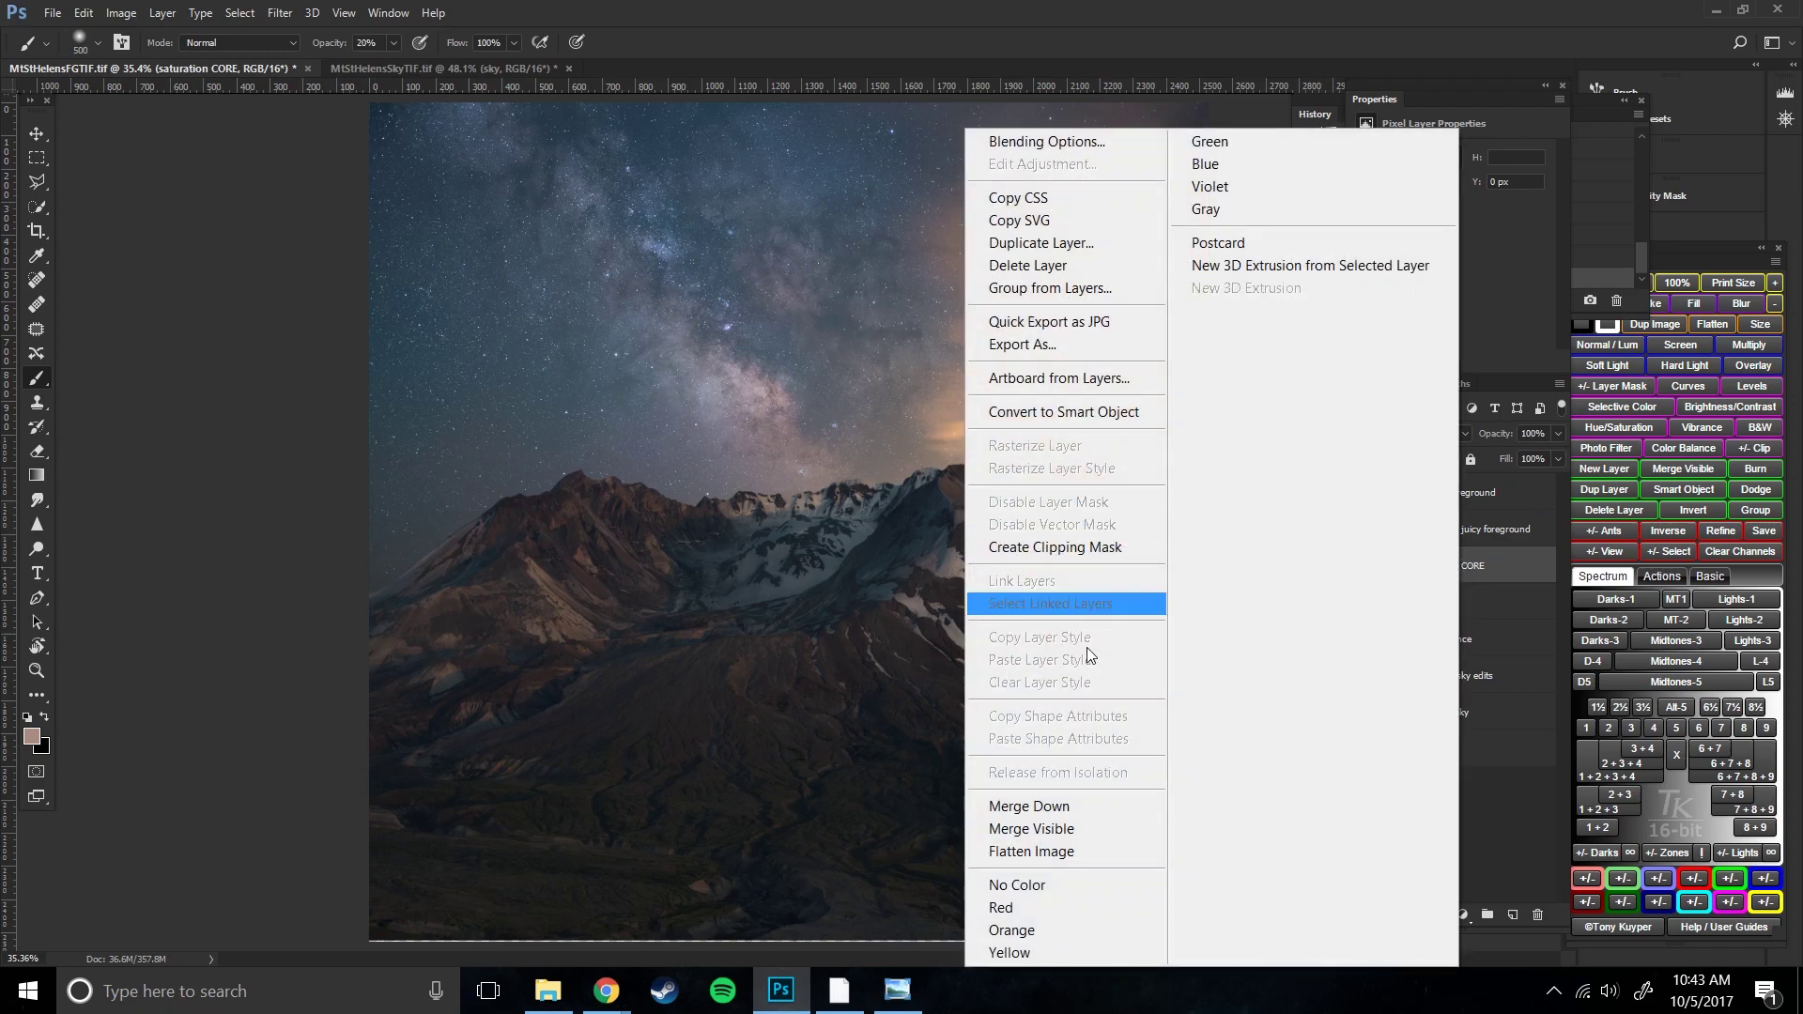
{"action": "left_click", "coordinate": [1041, 243]}
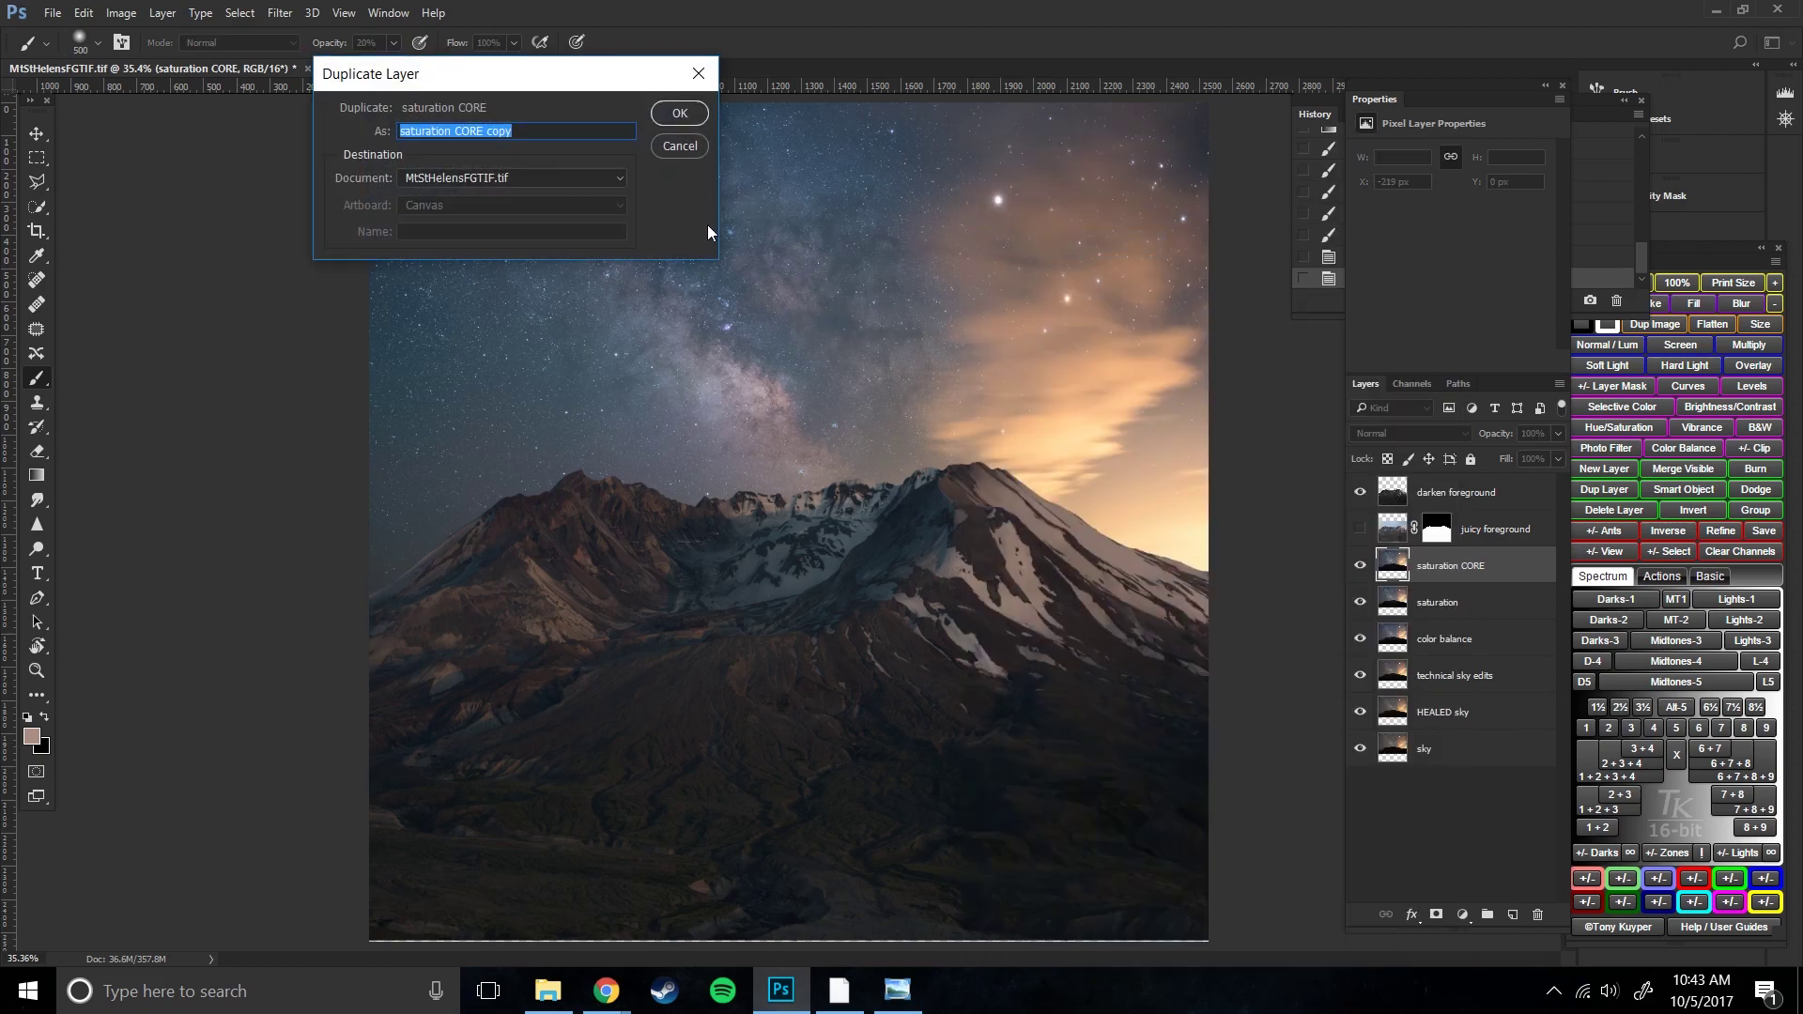
{"action": "type", "text": "DODGEY"}
{"action": "key", "text": "Return"}
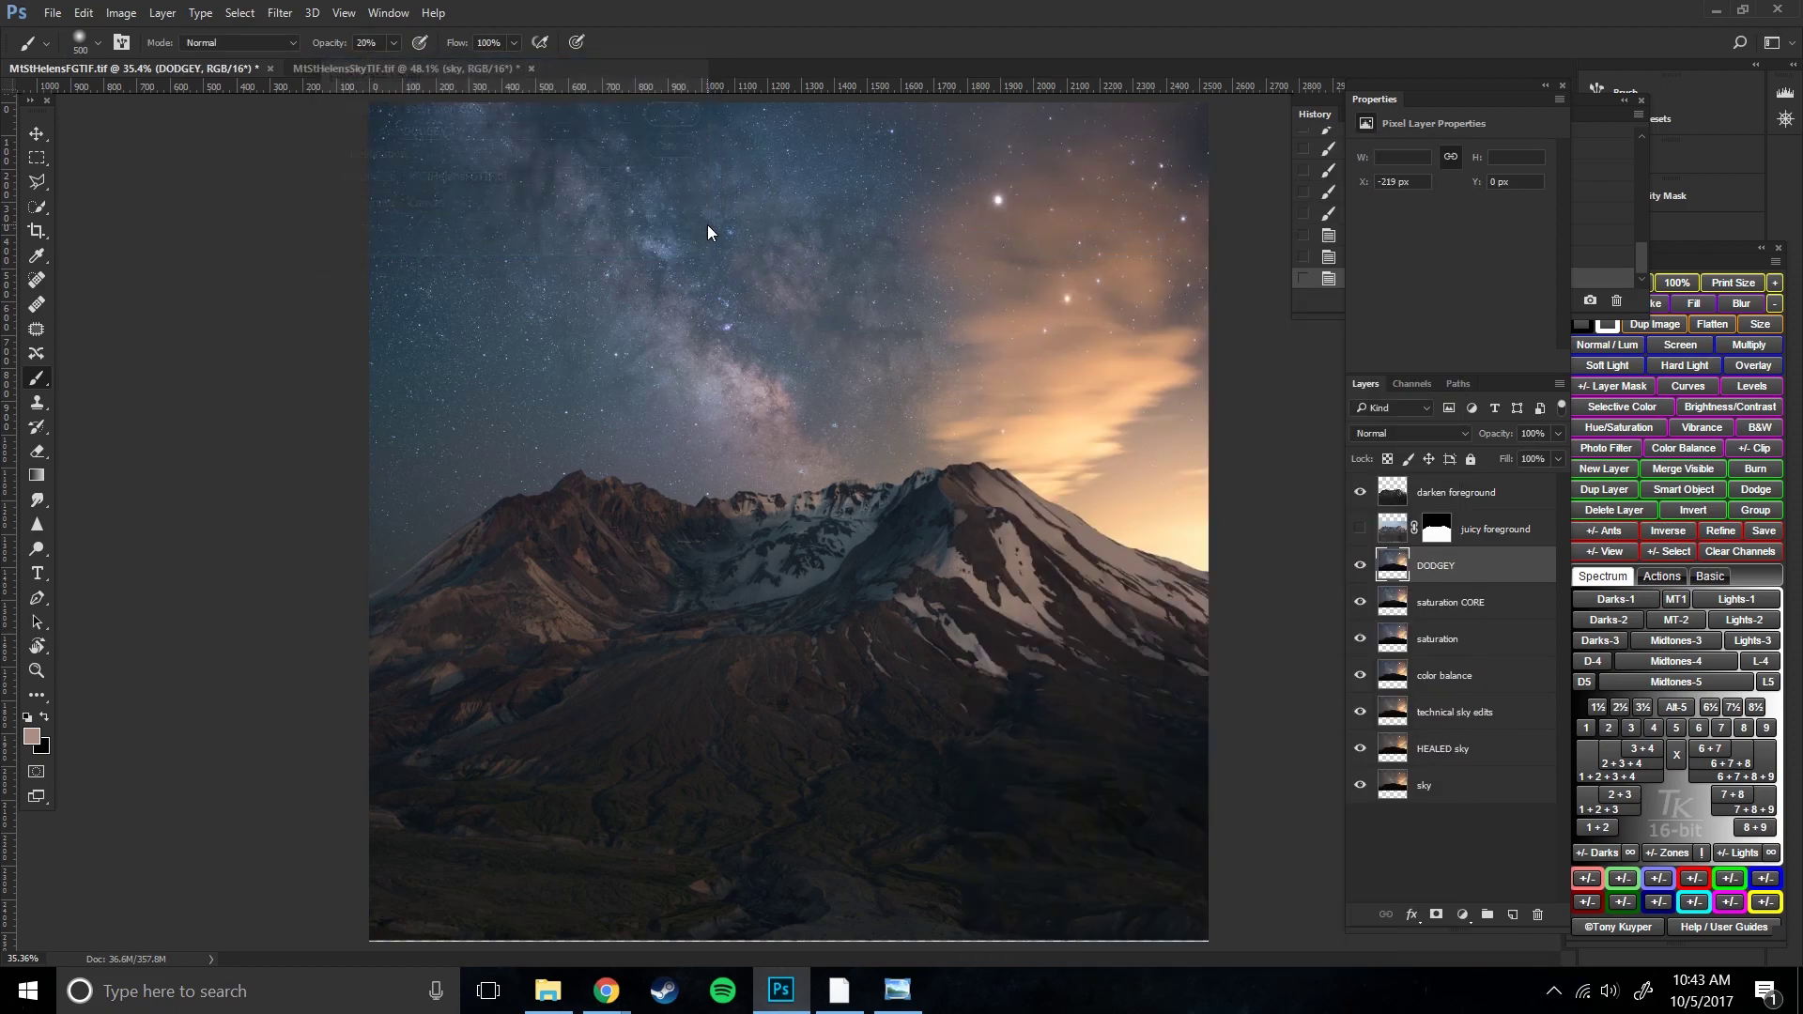
- Compare the sky with the stacked sky edit layers, from DODGEY down to technical sky edits, hidden and shown
{"action": "left_click", "coordinate": [1361, 564]}
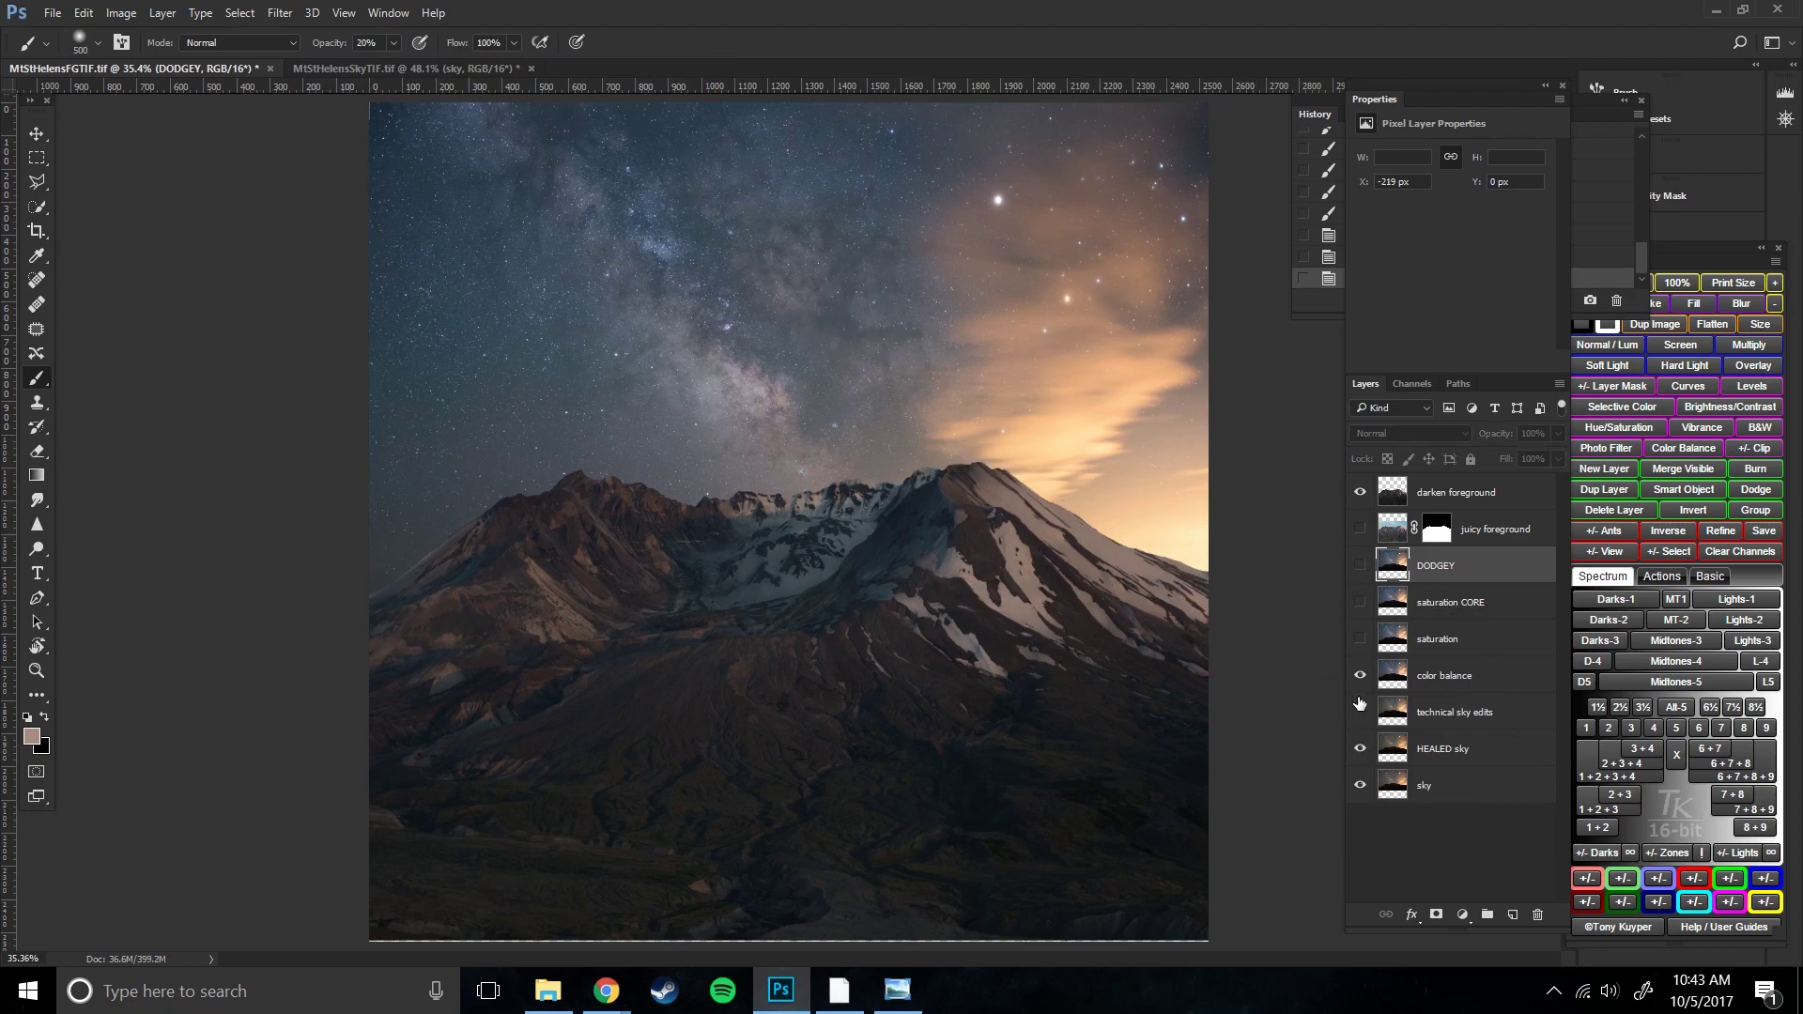
{"action": "left_click", "coordinate": [1360, 675]}
{"action": "left_click", "coordinate": [1361, 711]}
{"action": "left_click", "coordinate": [1360, 602]}
{"action": "left_click", "coordinate": [1360, 565]}
{"action": "left_click", "coordinate": [1360, 565]}
{"action": "left_click", "coordinate": [1361, 566]}
- Dodge the galactic core on DODGEY with the range set to Highlights and exposure at 10%
{"action": "left_click", "coordinate": [41, 544]}
{"action": "left_click", "coordinate": [228, 42]}
{"action": "mouse_move", "coordinate": [799, 372]}
{"action": "left_mouse_down"}
{"action": "mouse_move", "coordinate": [762, 385]}
{"action": "mouse_move", "coordinate": [782, 436]}
{"action": "mouse_move", "coordinate": [725, 361]}
{"action": "mouse_move", "coordinate": [808, 433]}
{"action": "mouse_move", "coordinate": [676, 319]}
{"action": "mouse_move", "coordinate": [678, 343]}
{"action": "mouse_move", "coordinate": [763, 305]}
{"action": "mouse_move", "coordinate": [843, 406]}
{"action": "mouse_move", "coordinate": [855, 500]}
{"action": "left_mouse_up"}
{"action": "key", "text": "bracketleft"}
{"action": "scroll", "coordinate": [757, 354], "scroll_direction": "up", "scroll_amount": 2}
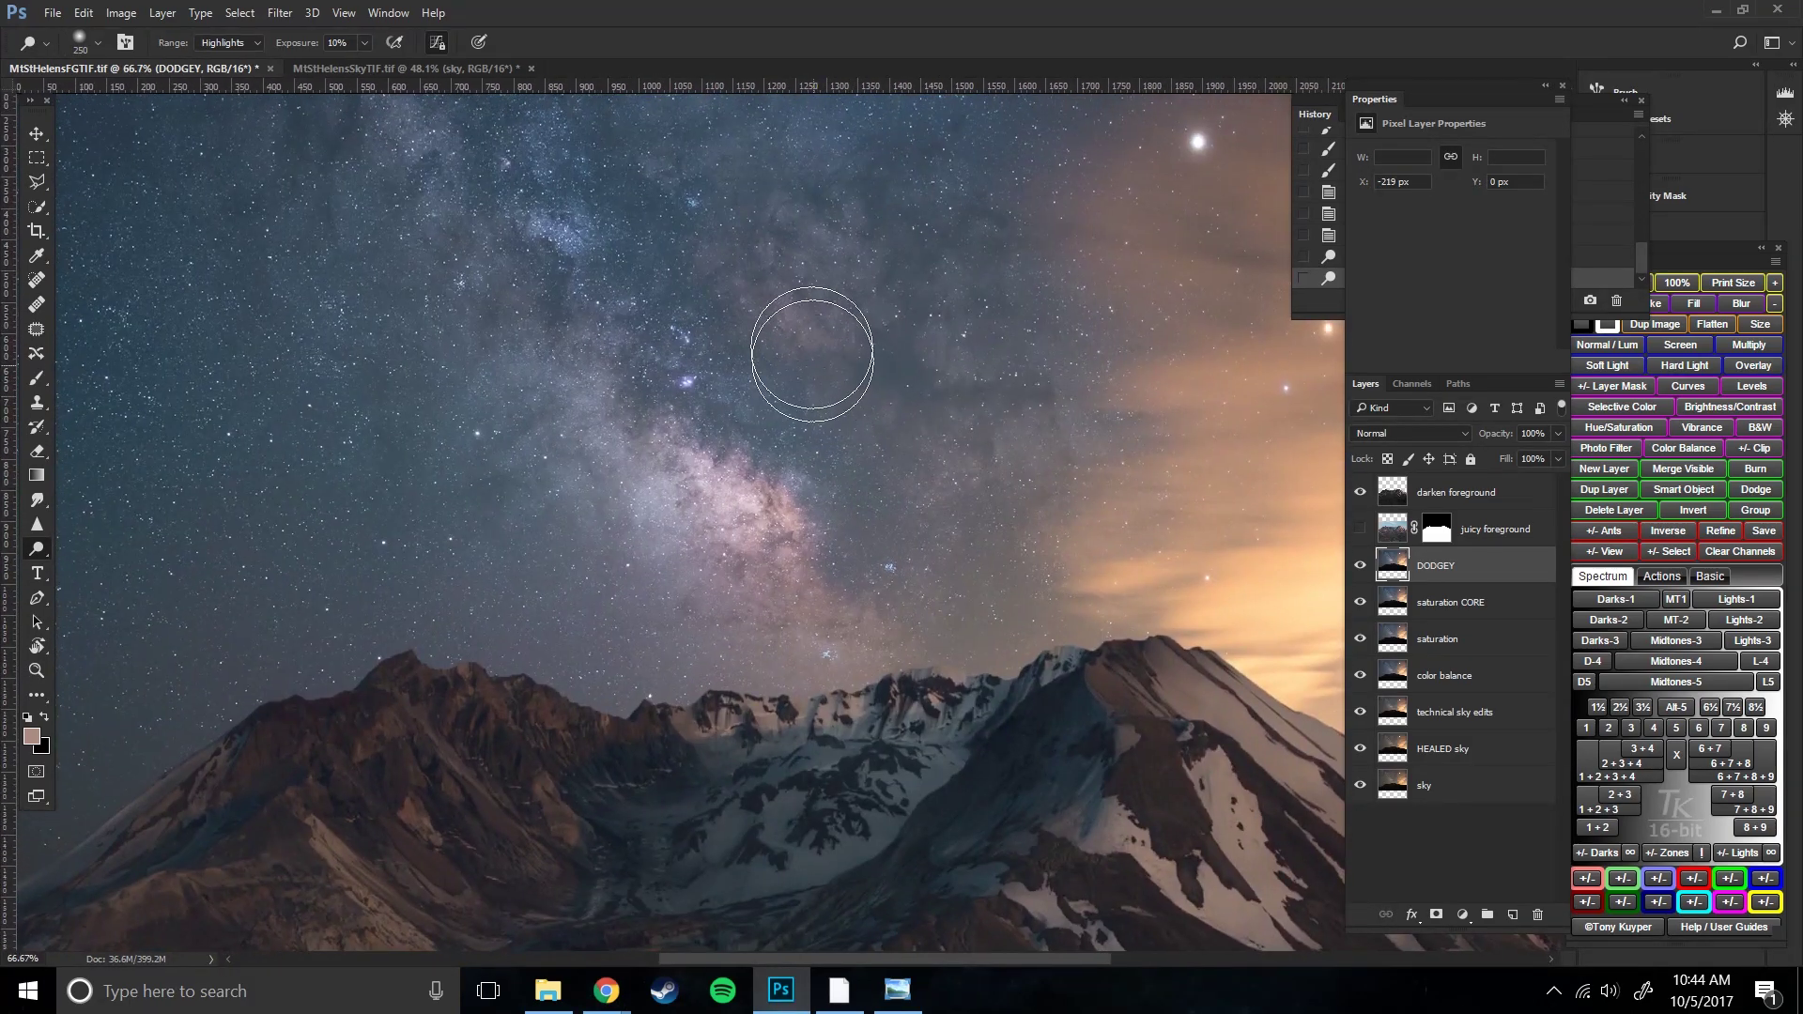
- Dodge the Milky Way's bright clouds on DODGEY with the range set to Midtones, using progressively smaller brush sizes
{"action": "left_click", "coordinate": [230, 44]}
{"action": "left_click", "coordinate": [215, 58]}
{"action": "mouse_move", "coordinate": [810, 302]}
{"action": "left_mouse_down"}
{"action": "mouse_move", "coordinate": [775, 264]}
{"action": "mouse_move", "coordinate": [845, 347]}
{"action": "left_mouse_up"}
{"action": "key", "text": "bracketleft"}
{"action": "mouse_move", "coordinate": [964, 346]}
{"action": "left_mouse_down"}
{"action": "mouse_move", "coordinate": [918, 302]}
{"action": "mouse_move", "coordinate": [1017, 457]}
{"action": "left_mouse_up"}
{"action": "key", "text": "bracketleft"}
{"action": "mouse_move", "coordinate": [543, 333]}
{"action": "left_mouse_down"}
{"action": "mouse_move", "coordinate": [694, 537]}
{"action": "mouse_move", "coordinate": [652, 382]}
{"action": "left_mouse_up"}
{"action": "key", "text": "bracketleft"}
{"action": "key", "text": "bracketleft"}
{"action": "key", "text": "bracketleft"}
{"action": "key", "text": "bracketleft"}
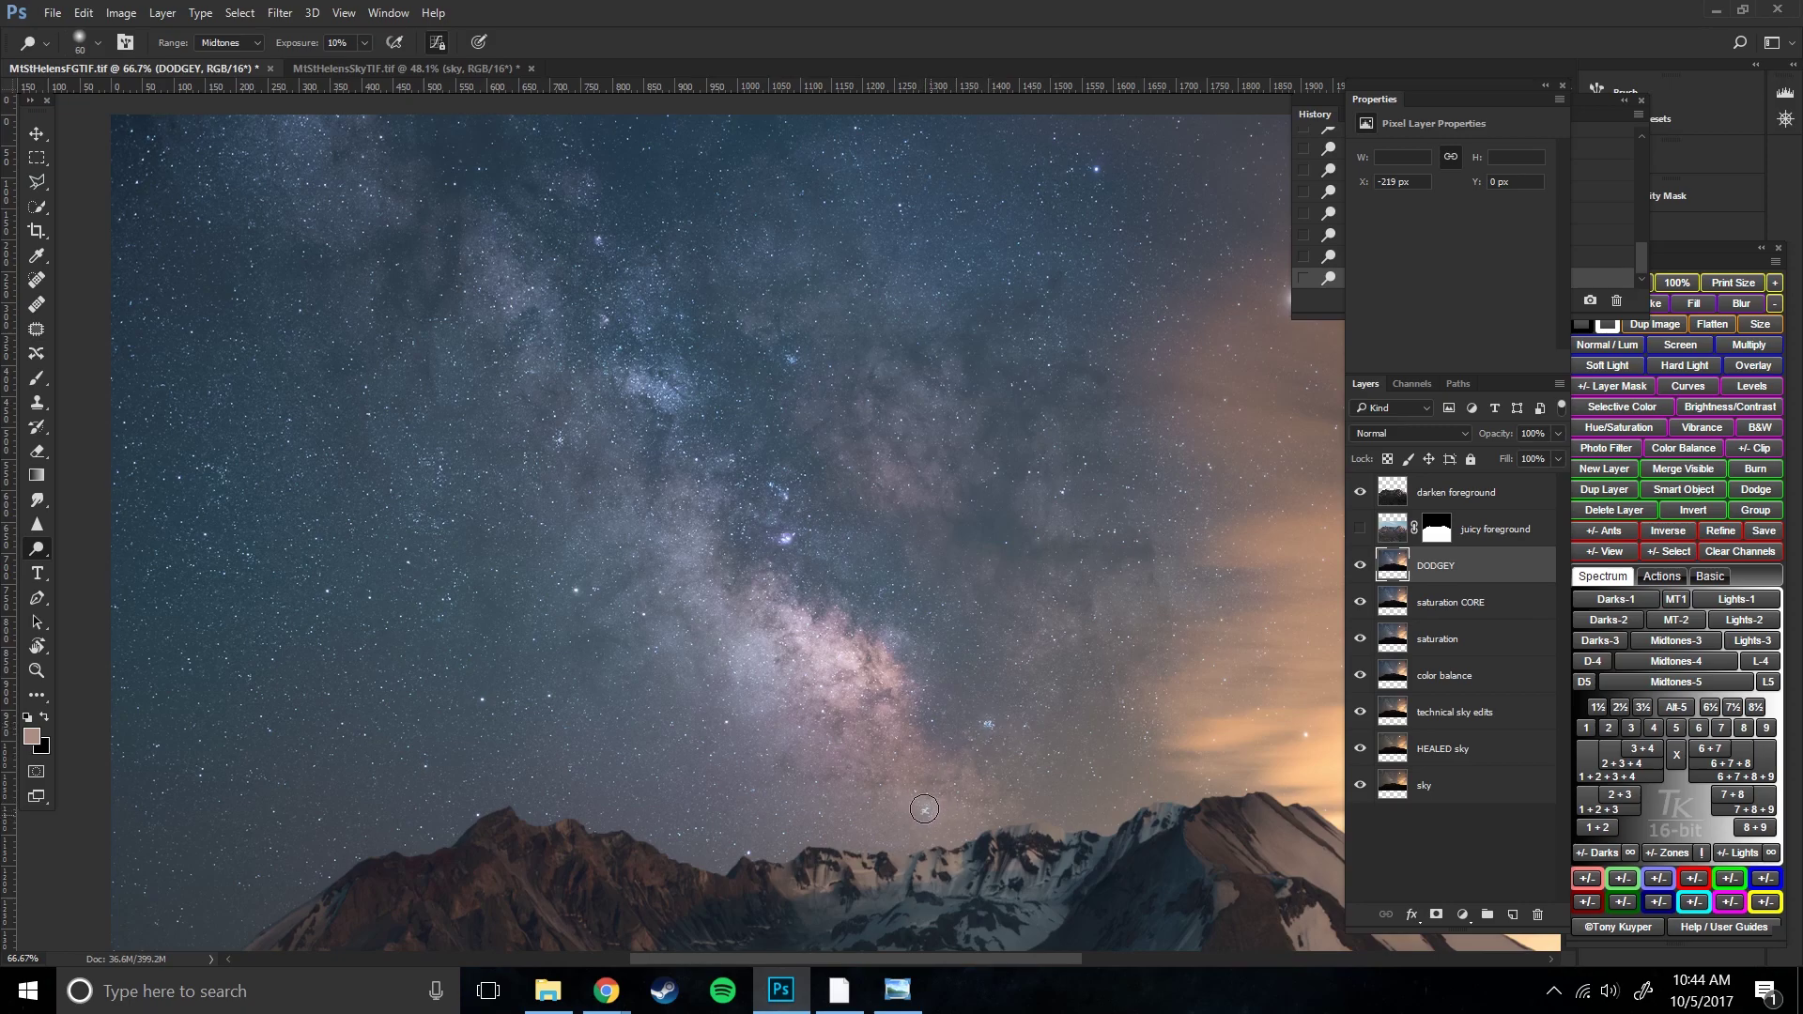
- Dodge the faint nebula patch and the Milky Way band beside it on DODGEY, using the Highlights range and a larger brush up to 500
{"action": "left_click", "coordinate": [246, 56]}
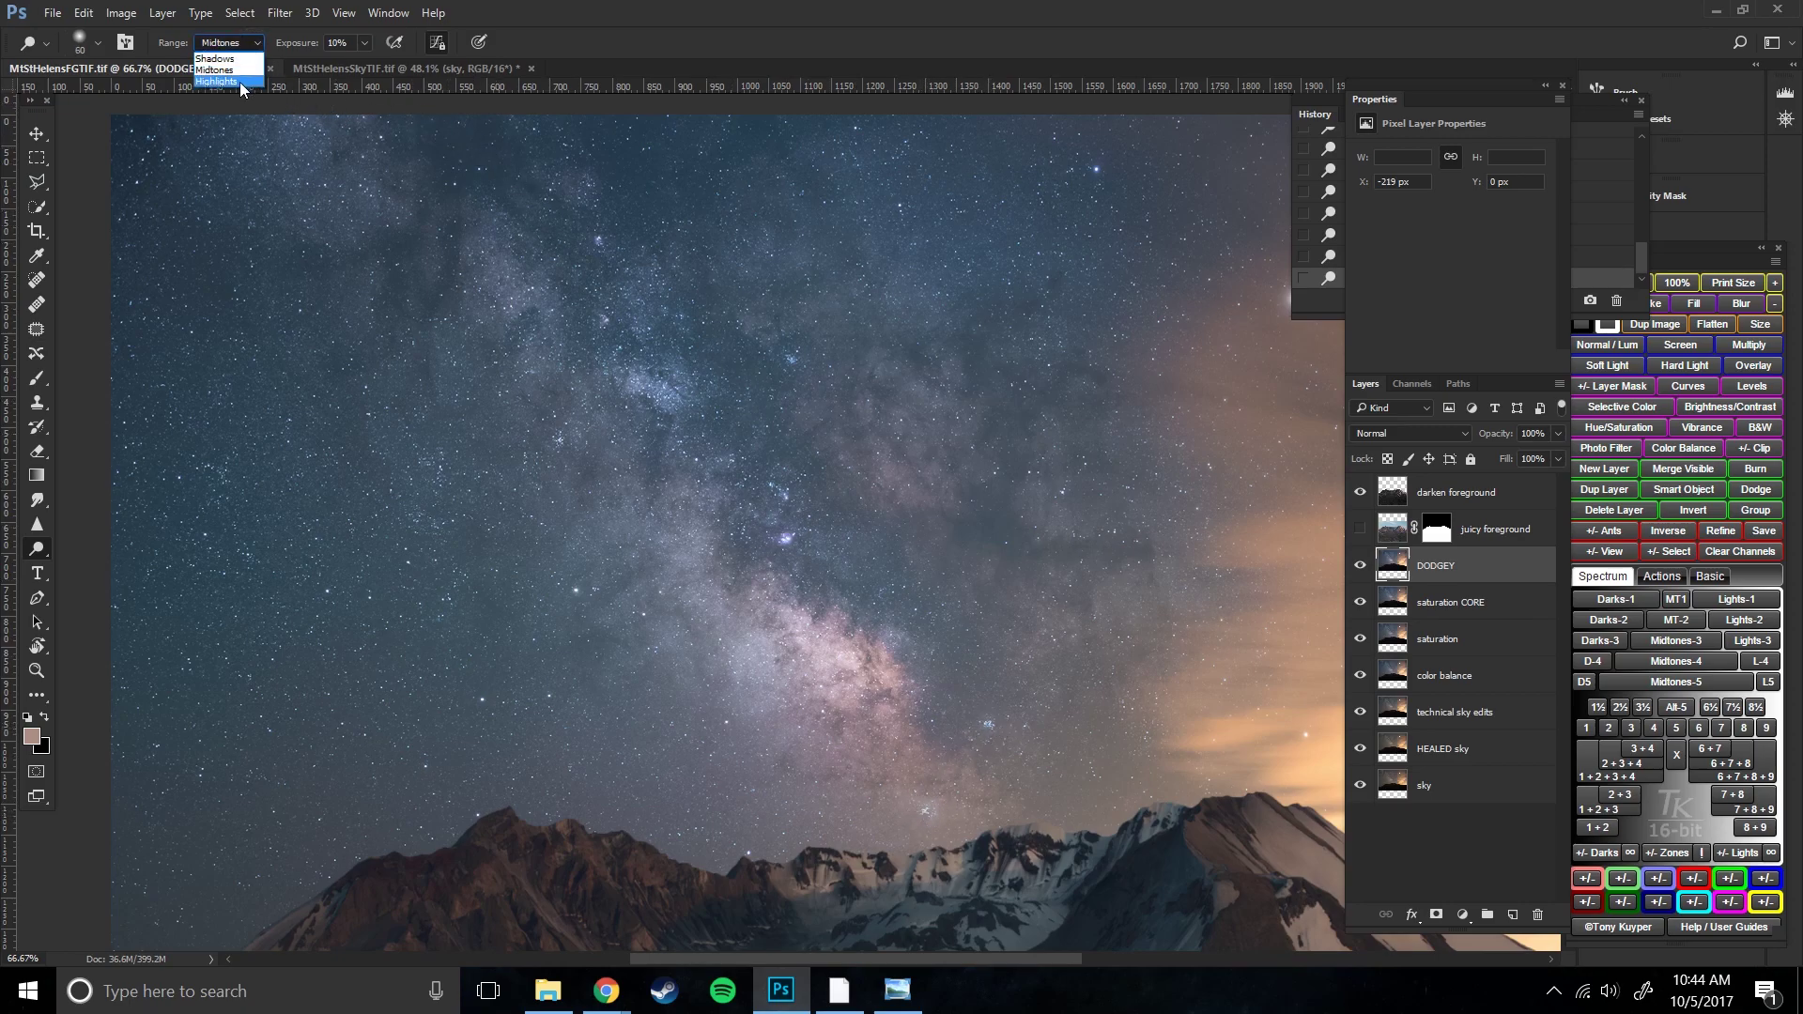
{"action": "key", "text": "bracketright"}
{"action": "key", "text": "bracketright"}
{"action": "key", "text": "bracketright"}
{"action": "key", "text": "bracketright"}
{"action": "key", "text": "bracketright"}
{"action": "key", "text": "bracketright"}
{"action": "key", "text": "bracketright"}
{"action": "key", "text": "bracketright"}
{"action": "key", "text": "bracketright"}
{"action": "key", "text": "bracketright"}
{"action": "key", "text": "bracketright"}
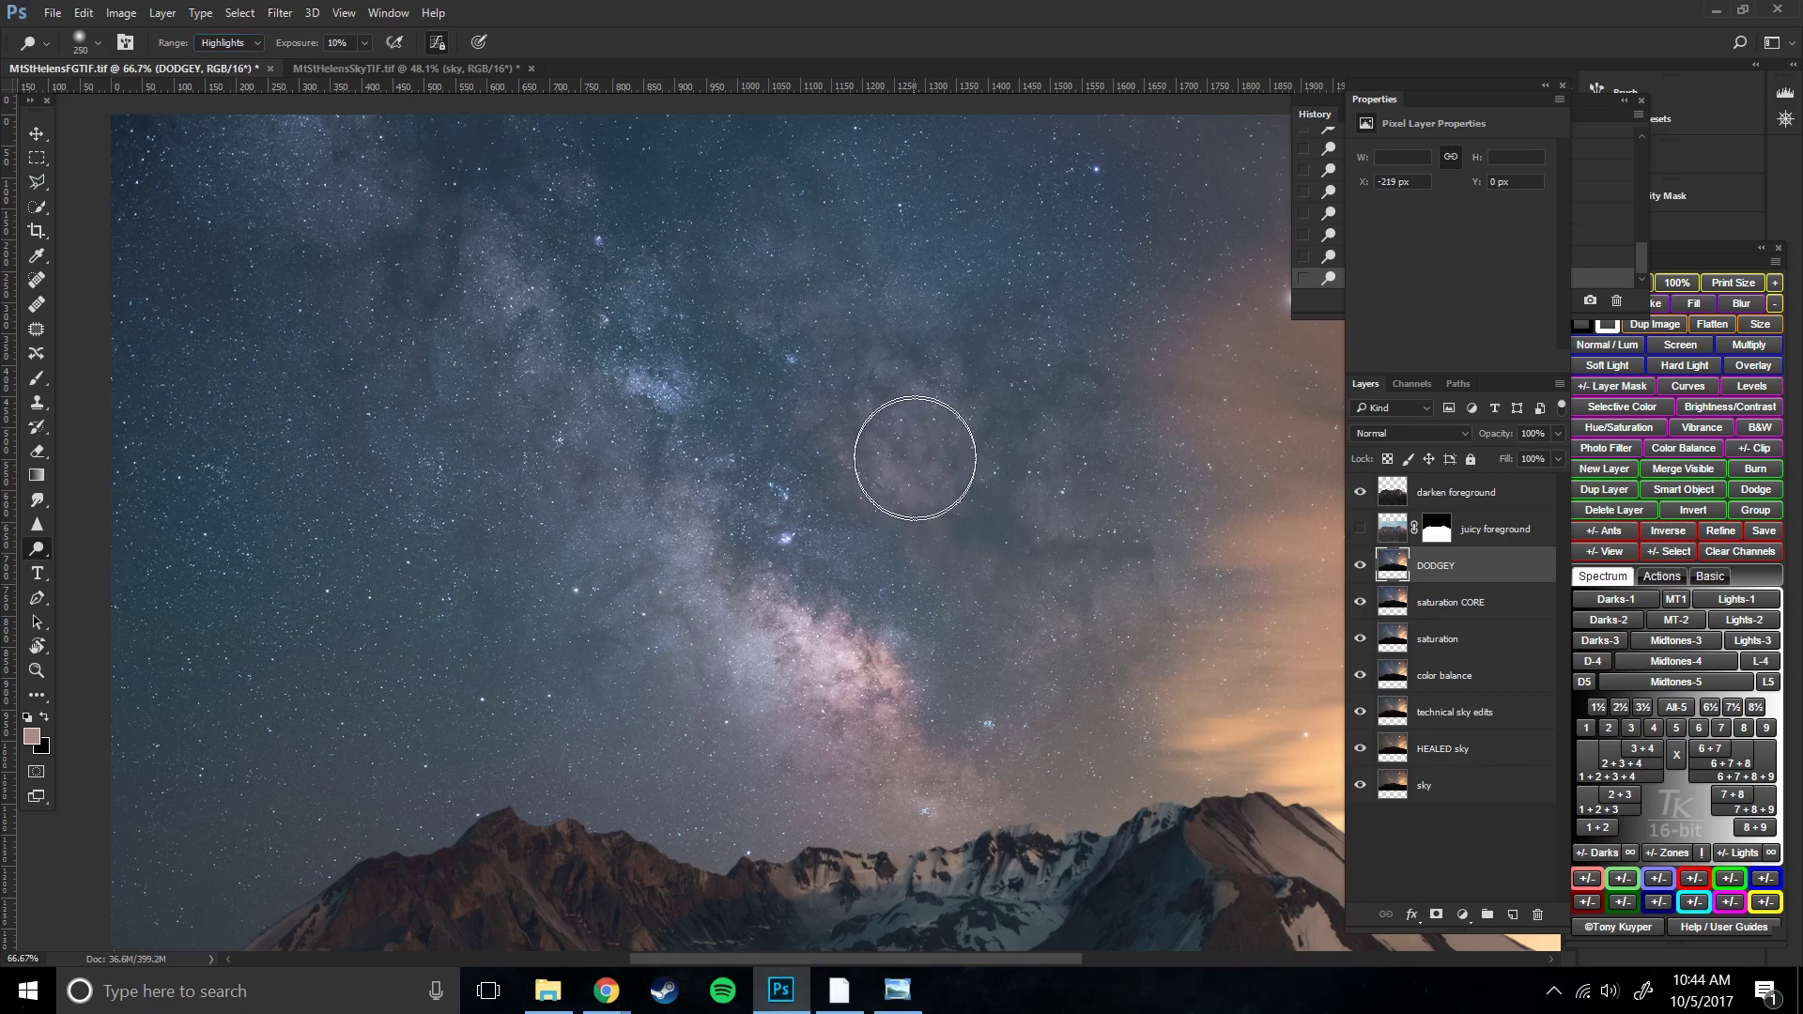
{"action": "left_click_drag", "start_coordinate": [910, 419], "coordinate": [1028, 521]}
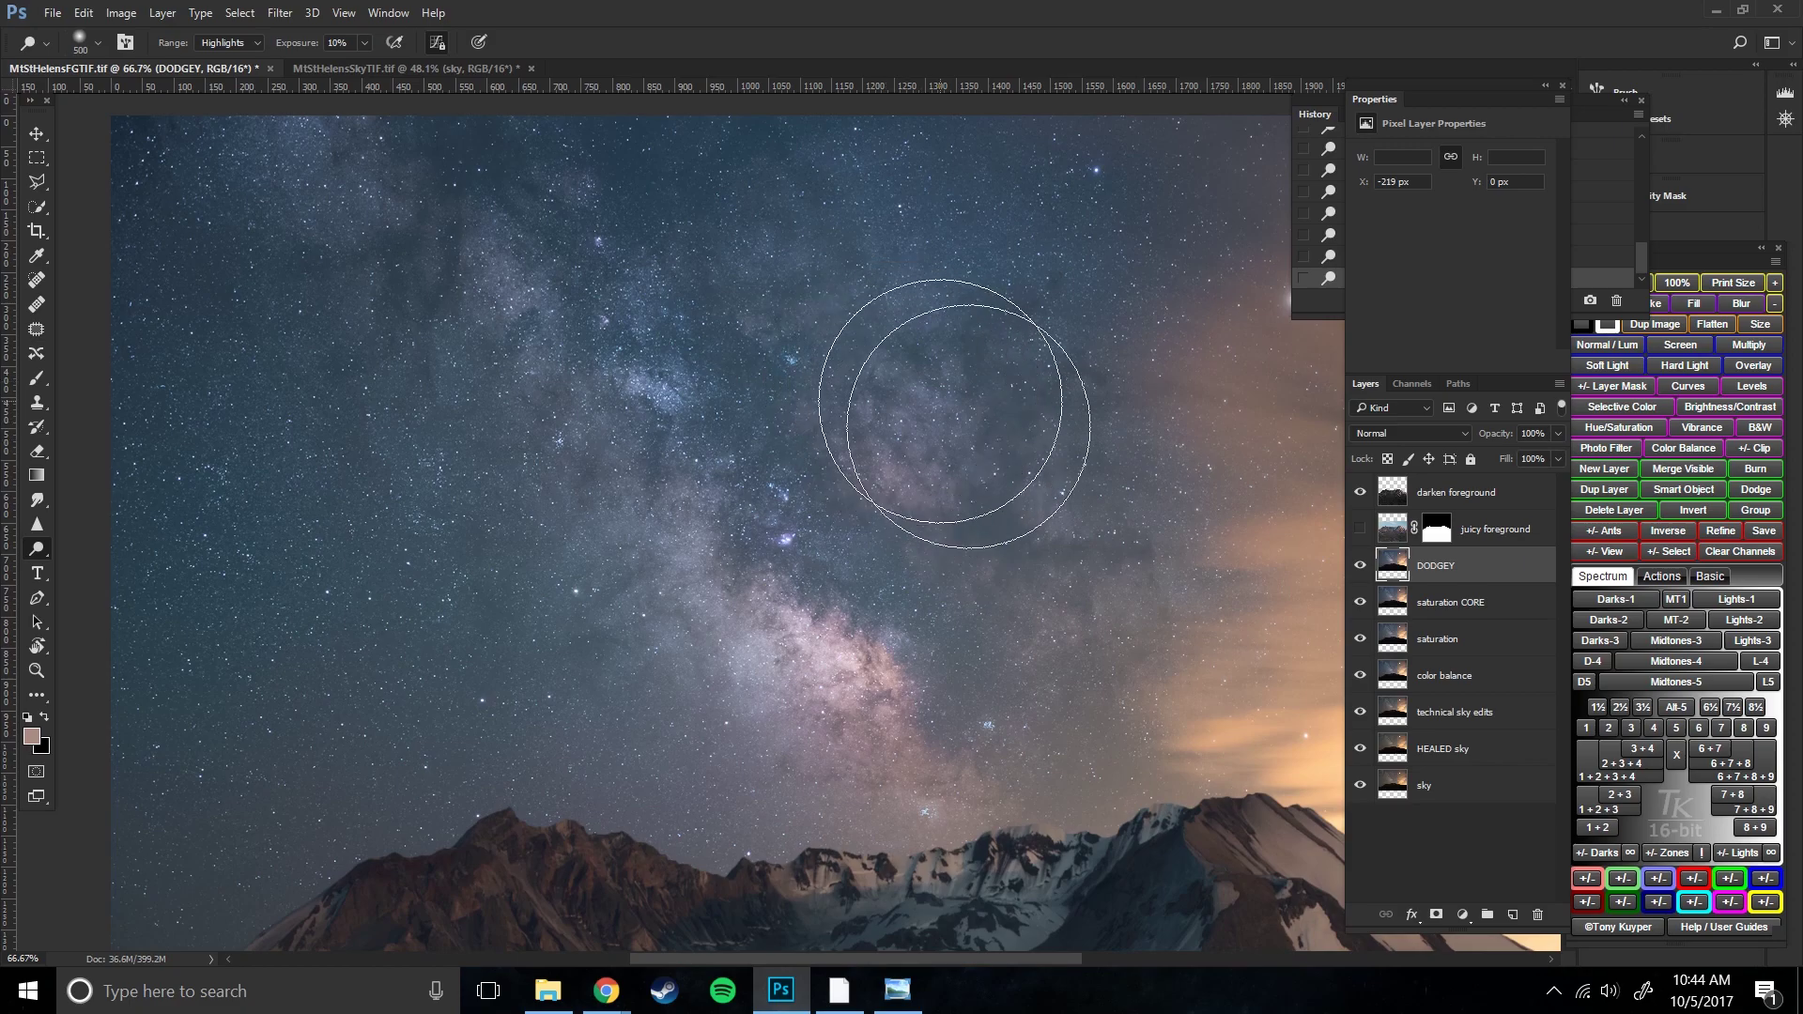
{"action": "left_click_drag", "start_coordinate": [946, 402], "coordinate": [688, 322]}
{"action": "left_click_drag", "start_coordinate": [1058, 472], "coordinate": [1039, 454]}
{"action": "key", "text": "bracketleft"}
{"action": "key", "text": "bracketleft"}
{"action": "key", "text": "bracketleft"}
{"action": "key", "text": "bracketleft"}
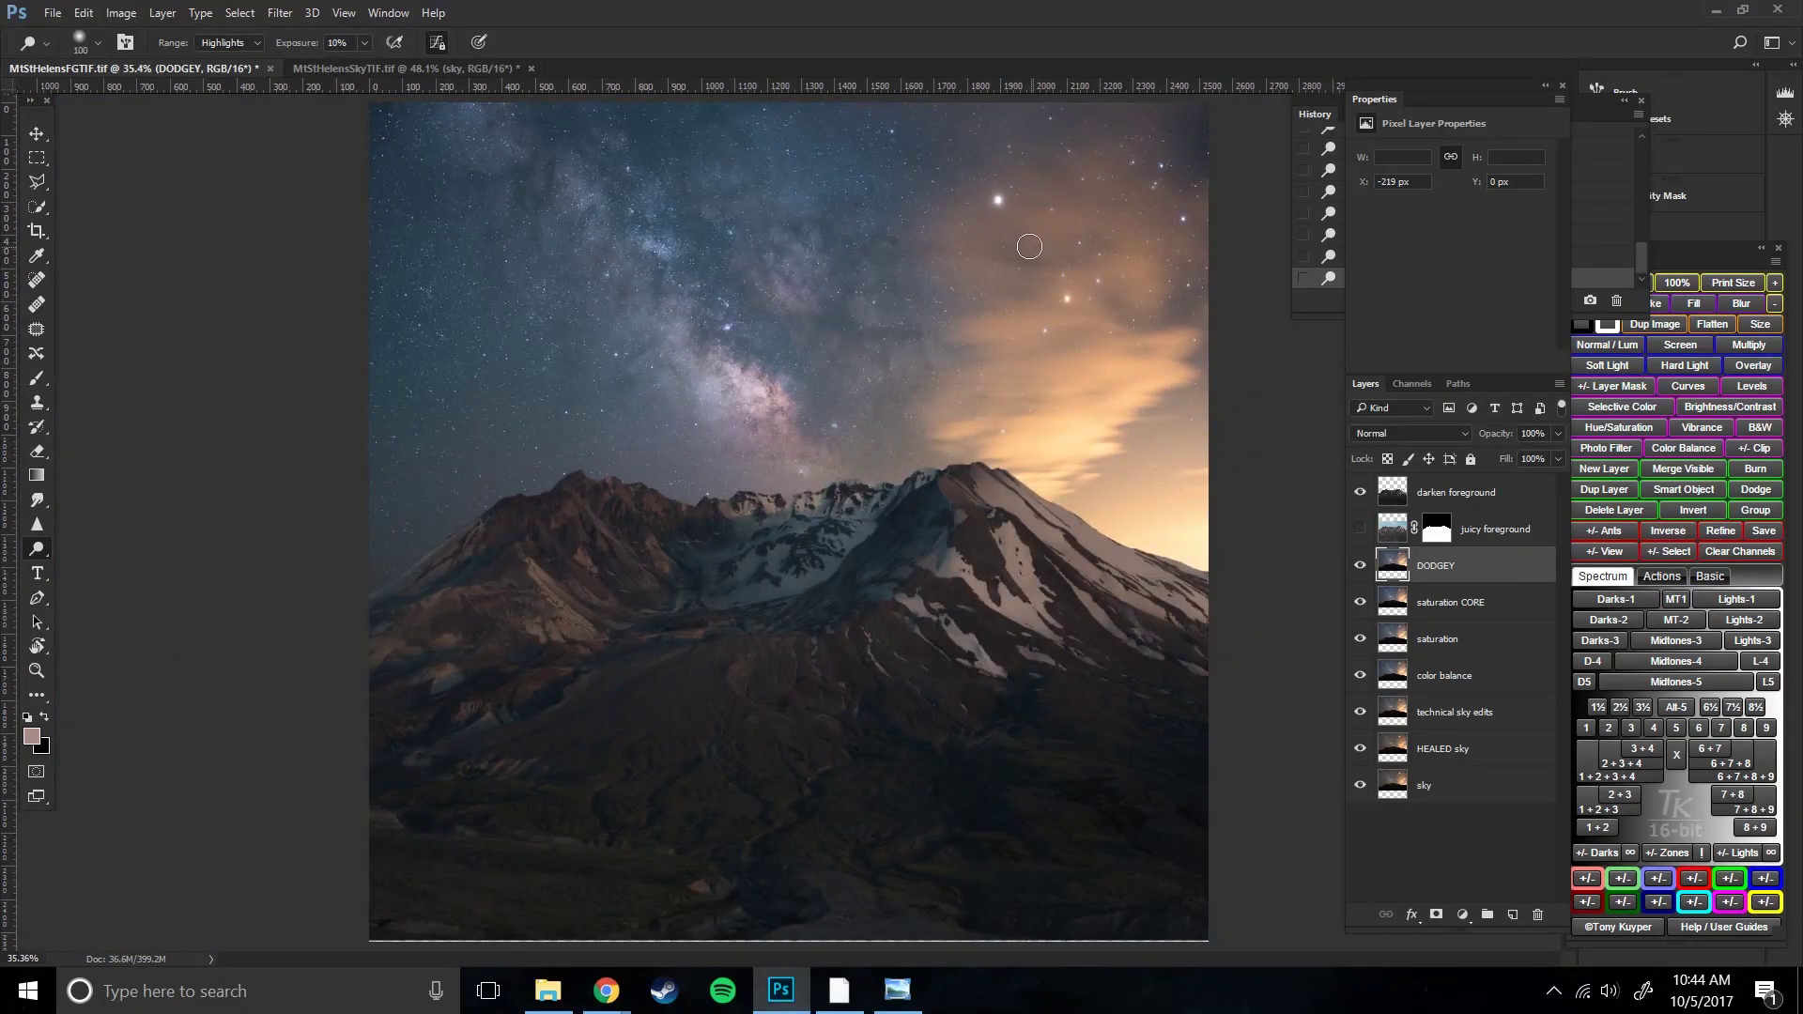
- Add a blank layer above DODGEY with the Normal blend mode
{"action": "key", "text": "ctrl+1"}
{"action": "left_click_drag", "start_coordinate": [1052, 253], "coordinate": [947, 444]}
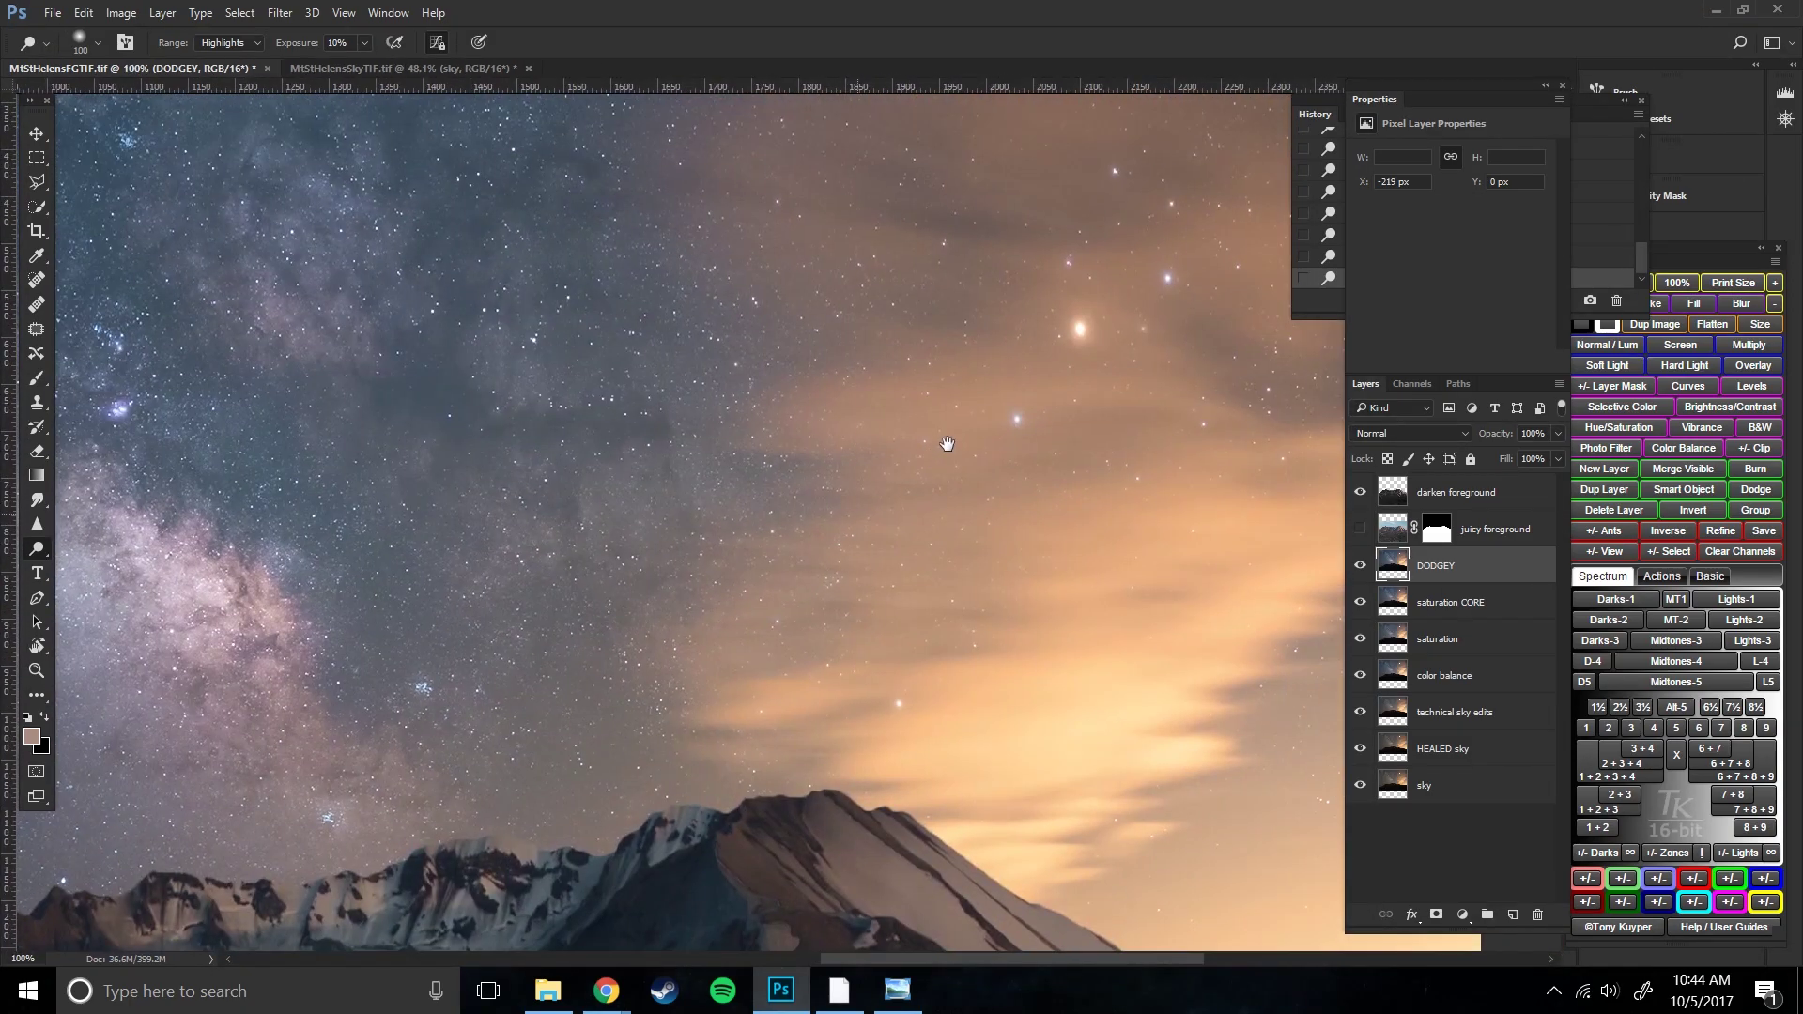
{"action": "key", "text": "ctrl+minus"}
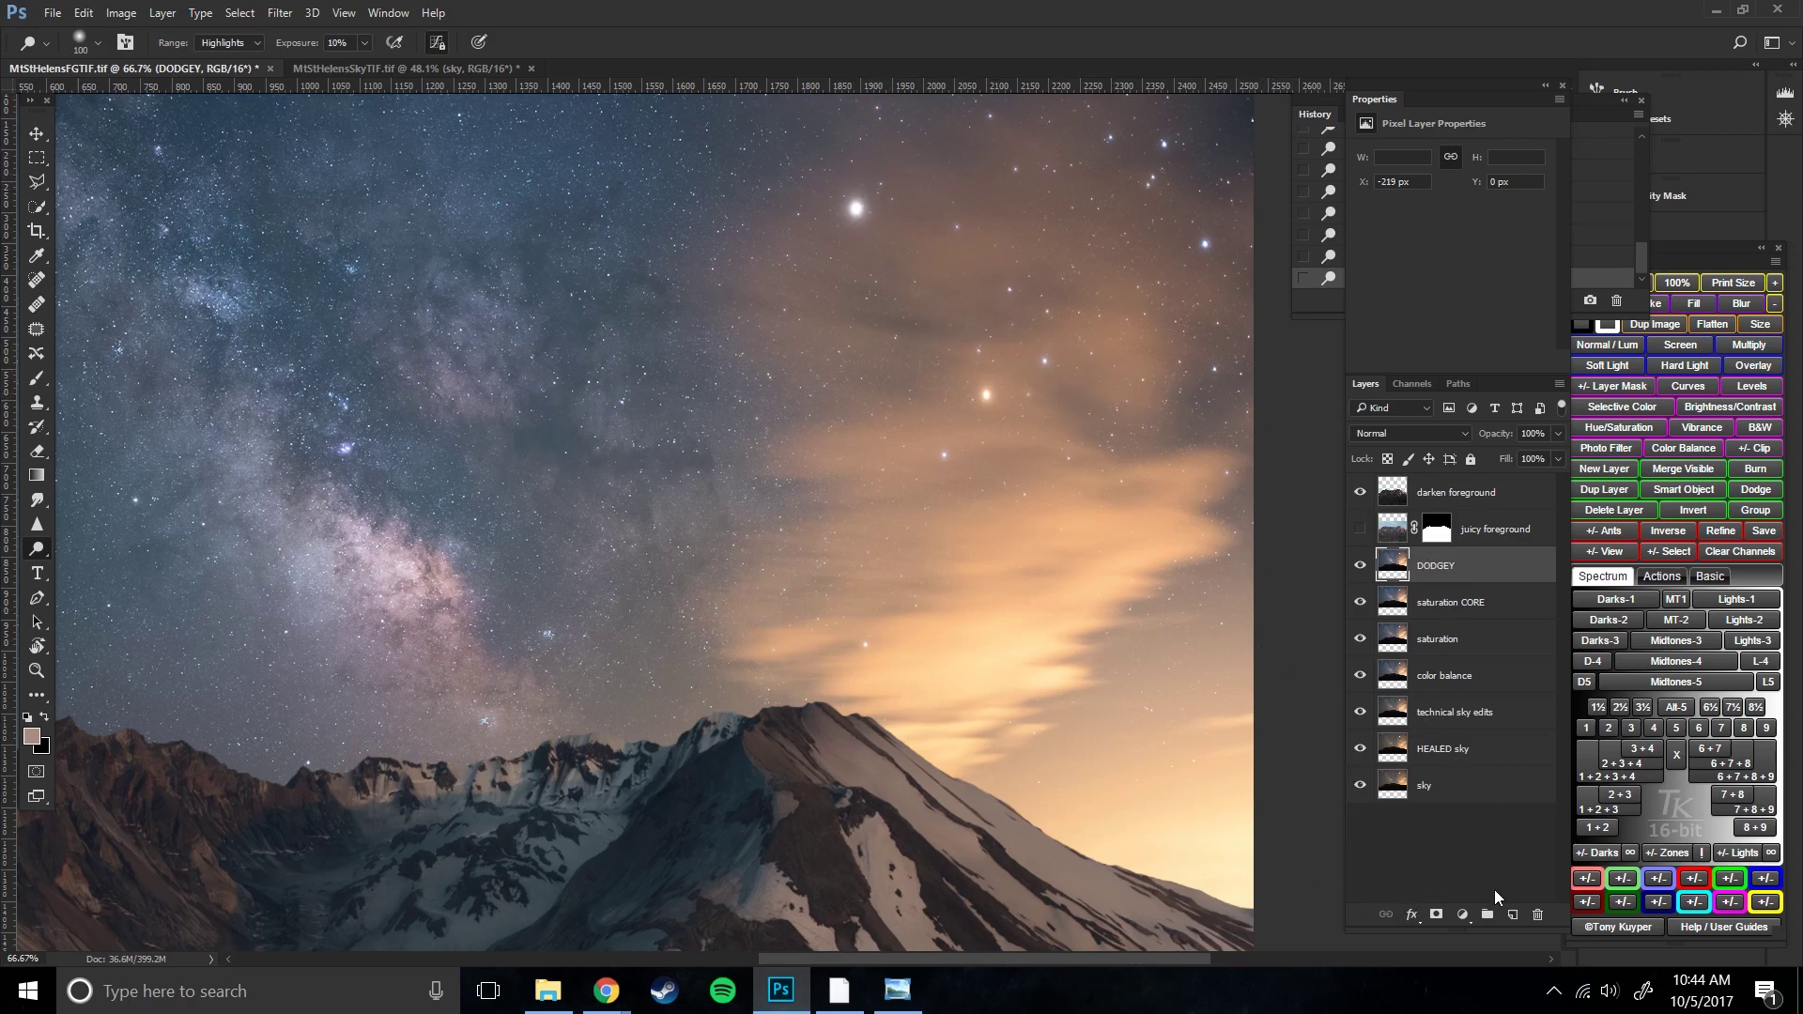
{"action": "left_click", "coordinate": [1513, 916]}
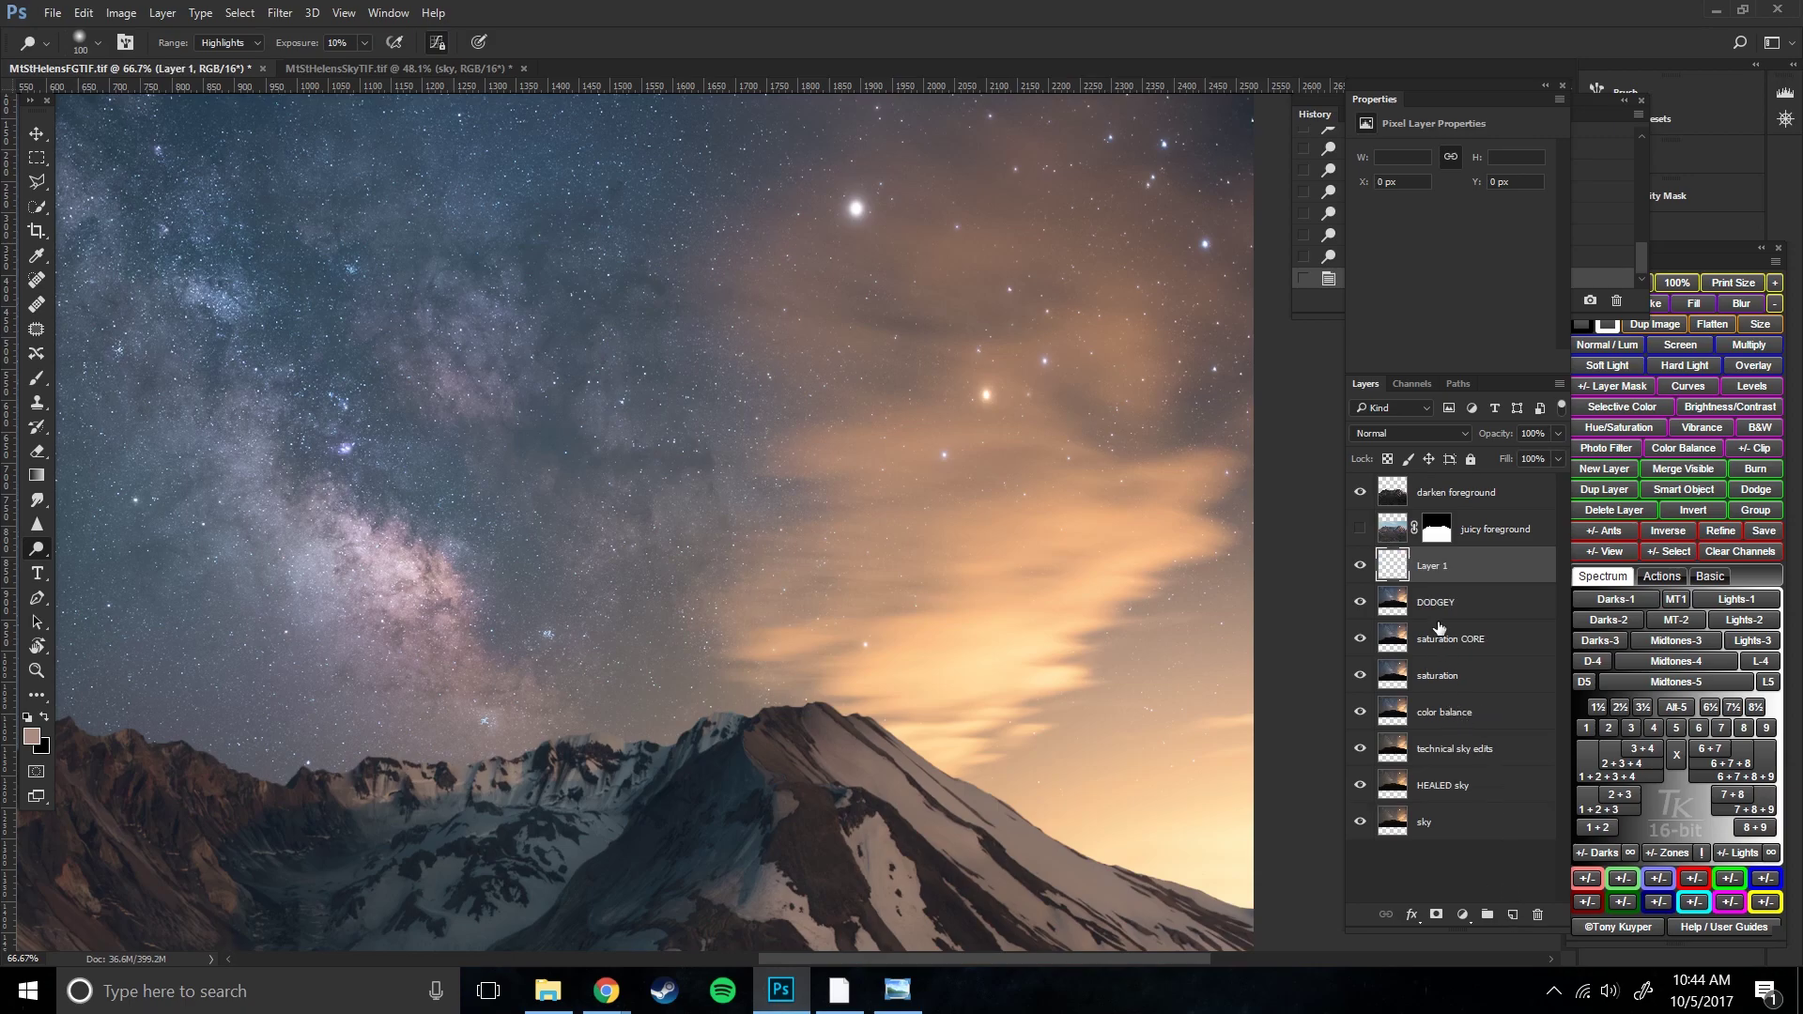
{"action": "left_click", "coordinate": [1439, 433]}
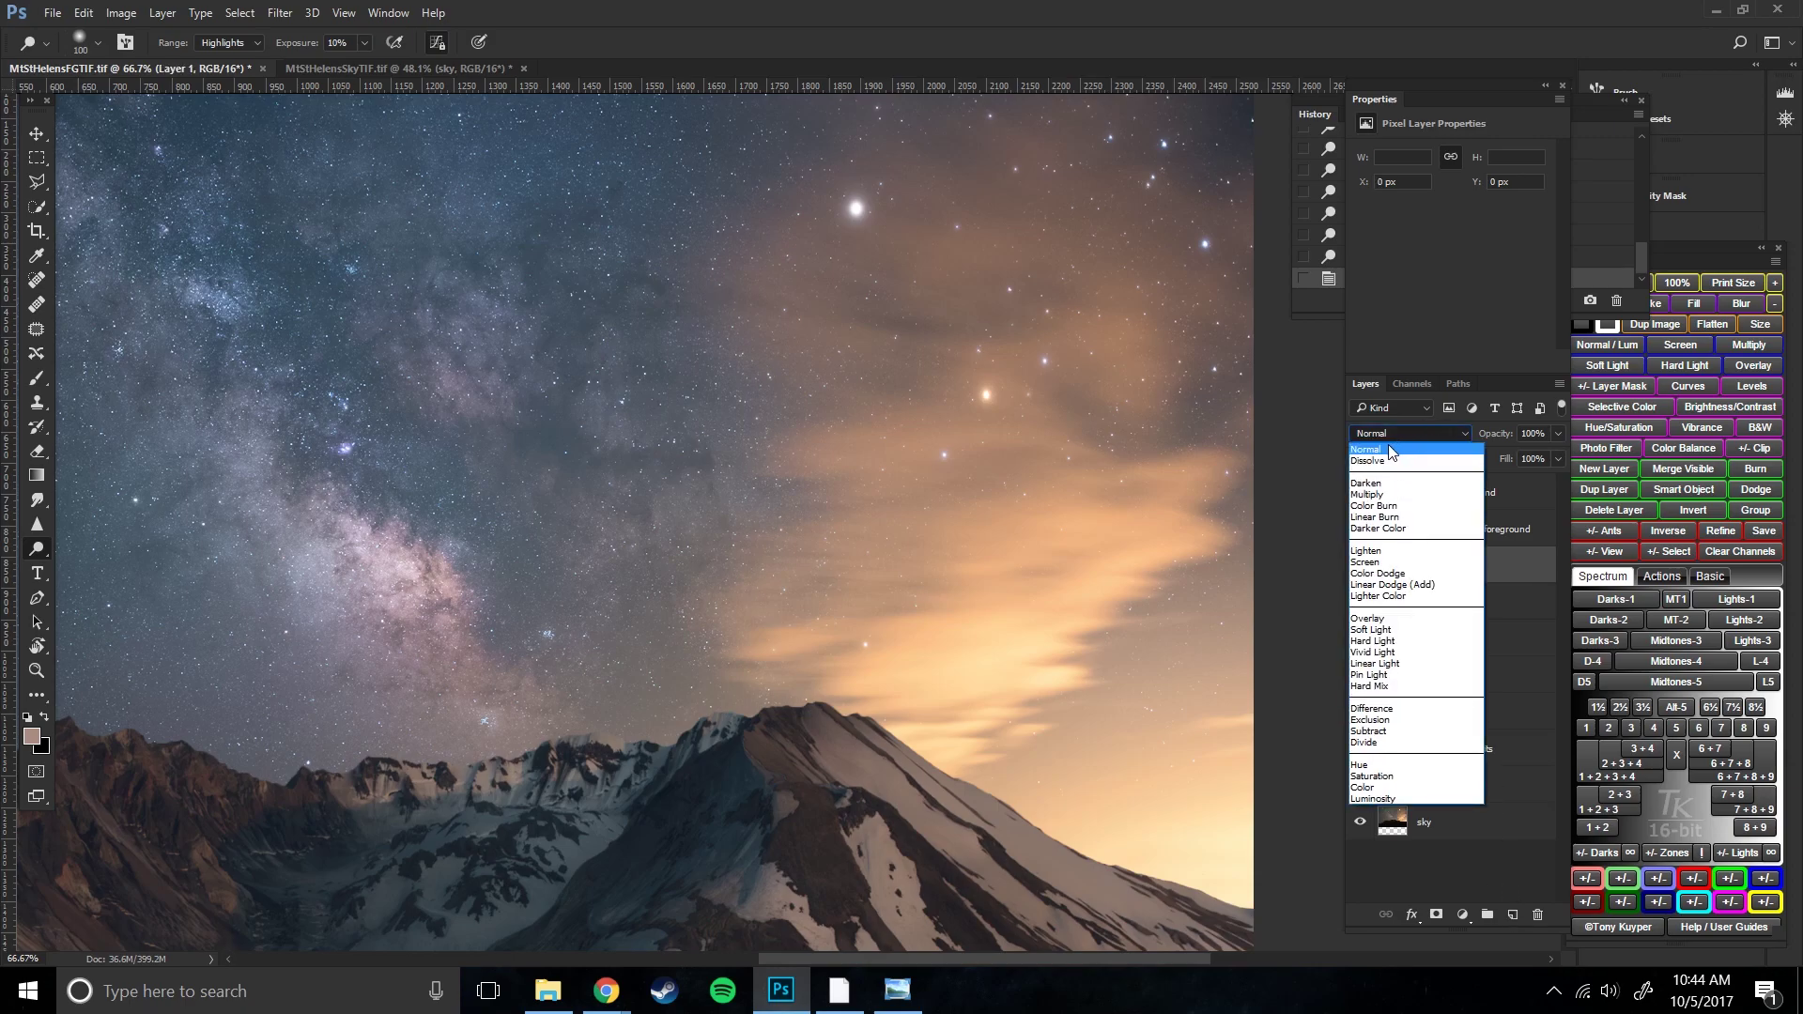
{"action": "left_click", "coordinate": [1404, 447]}
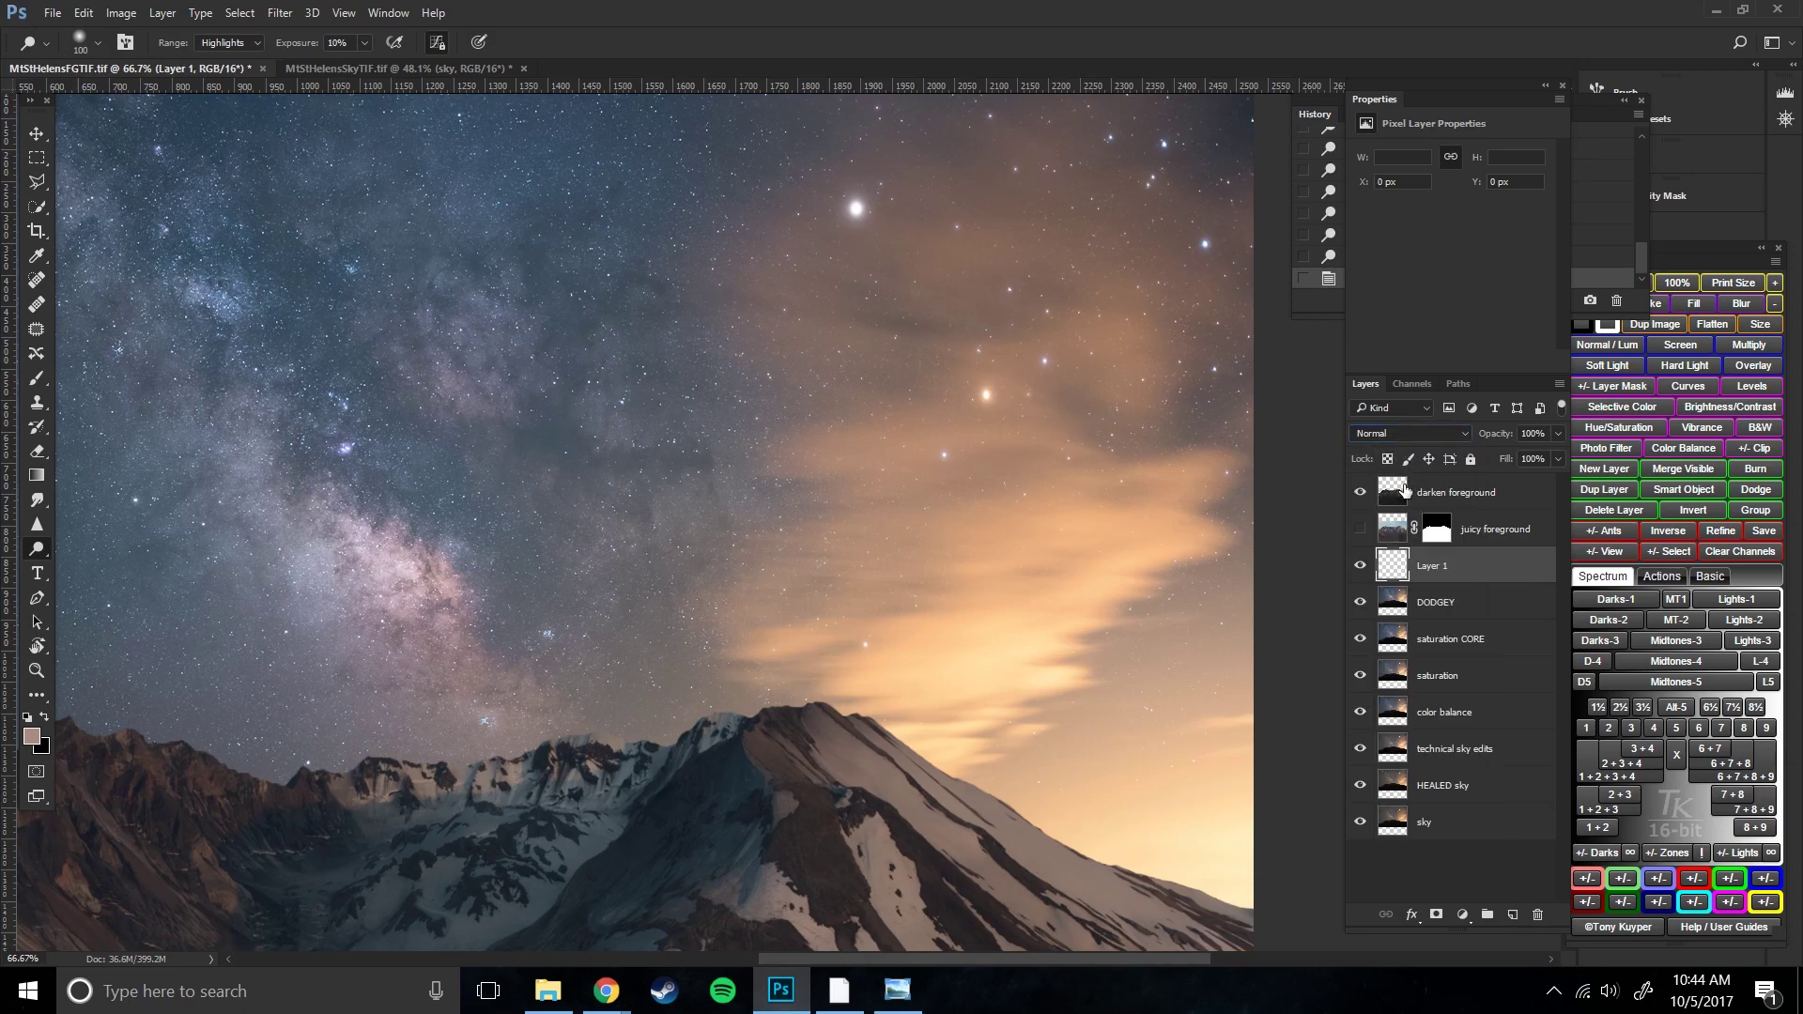
- Sample the orange star's colour as the foreground colour and lighten it to #ccb799, with DODGEY as the active layer
{"action": "left_click", "coordinate": [1441, 613]}
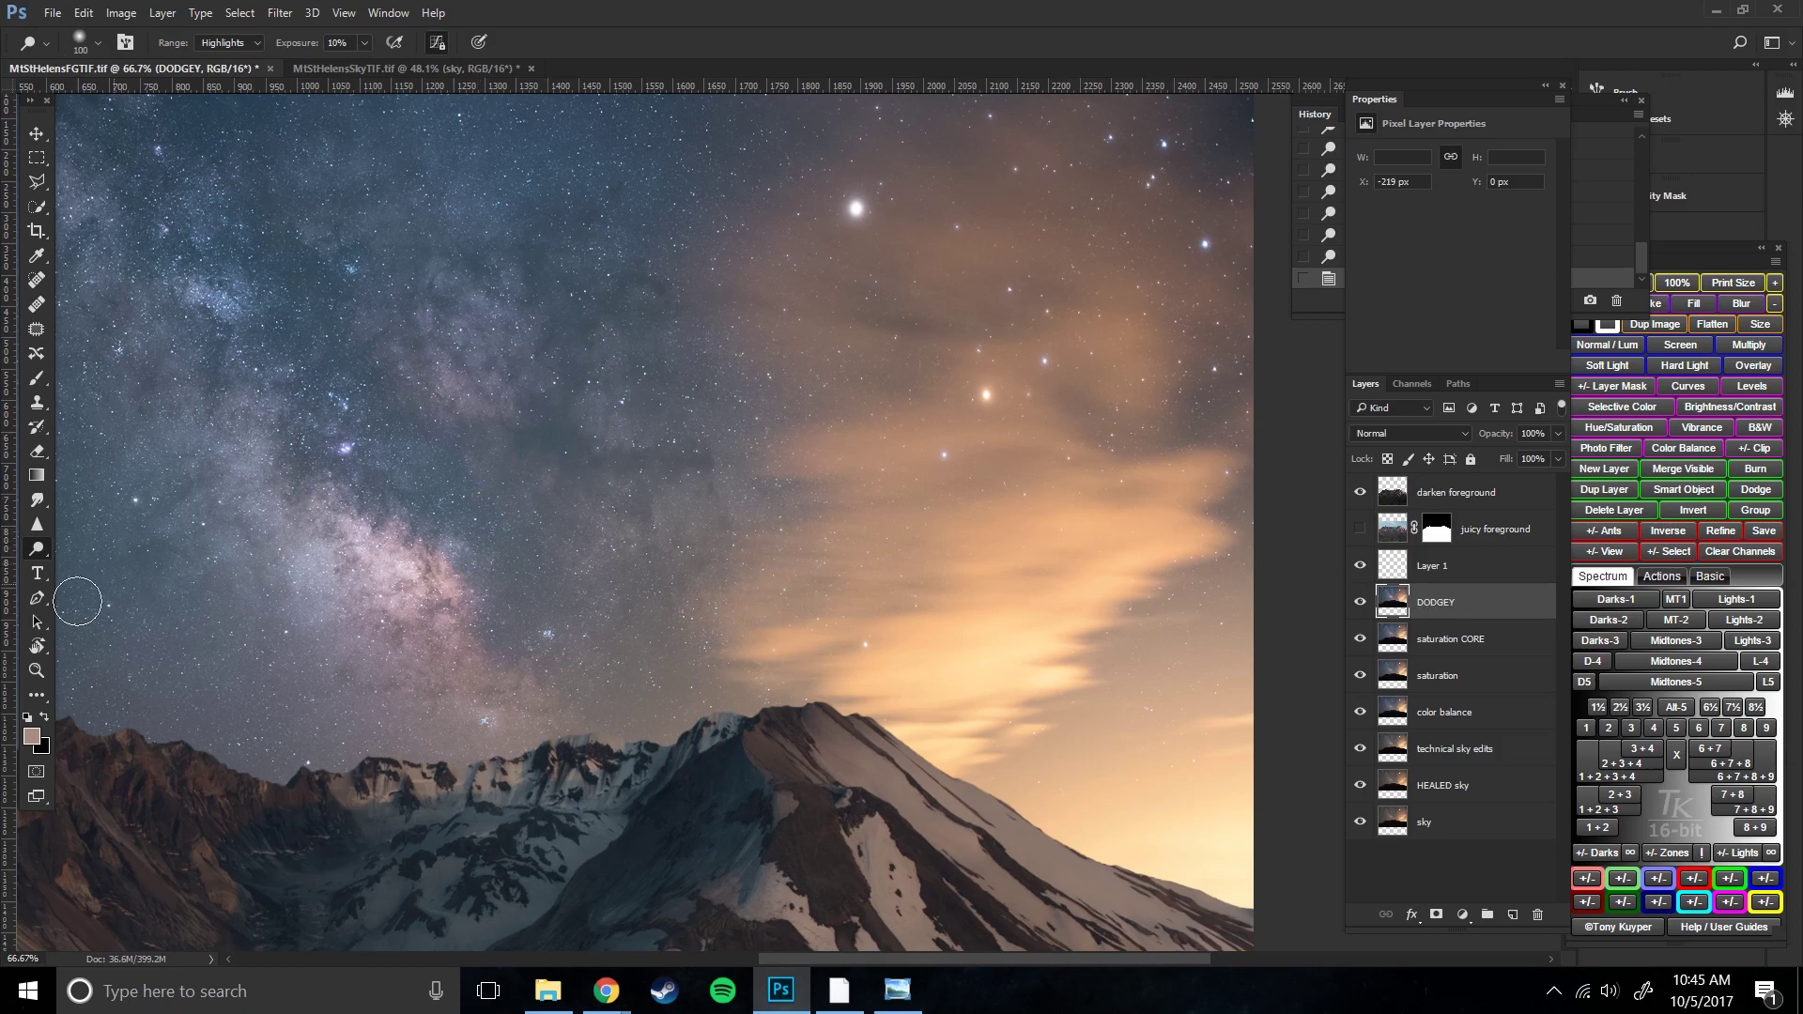
{"action": "left_click", "coordinate": [33, 738]}
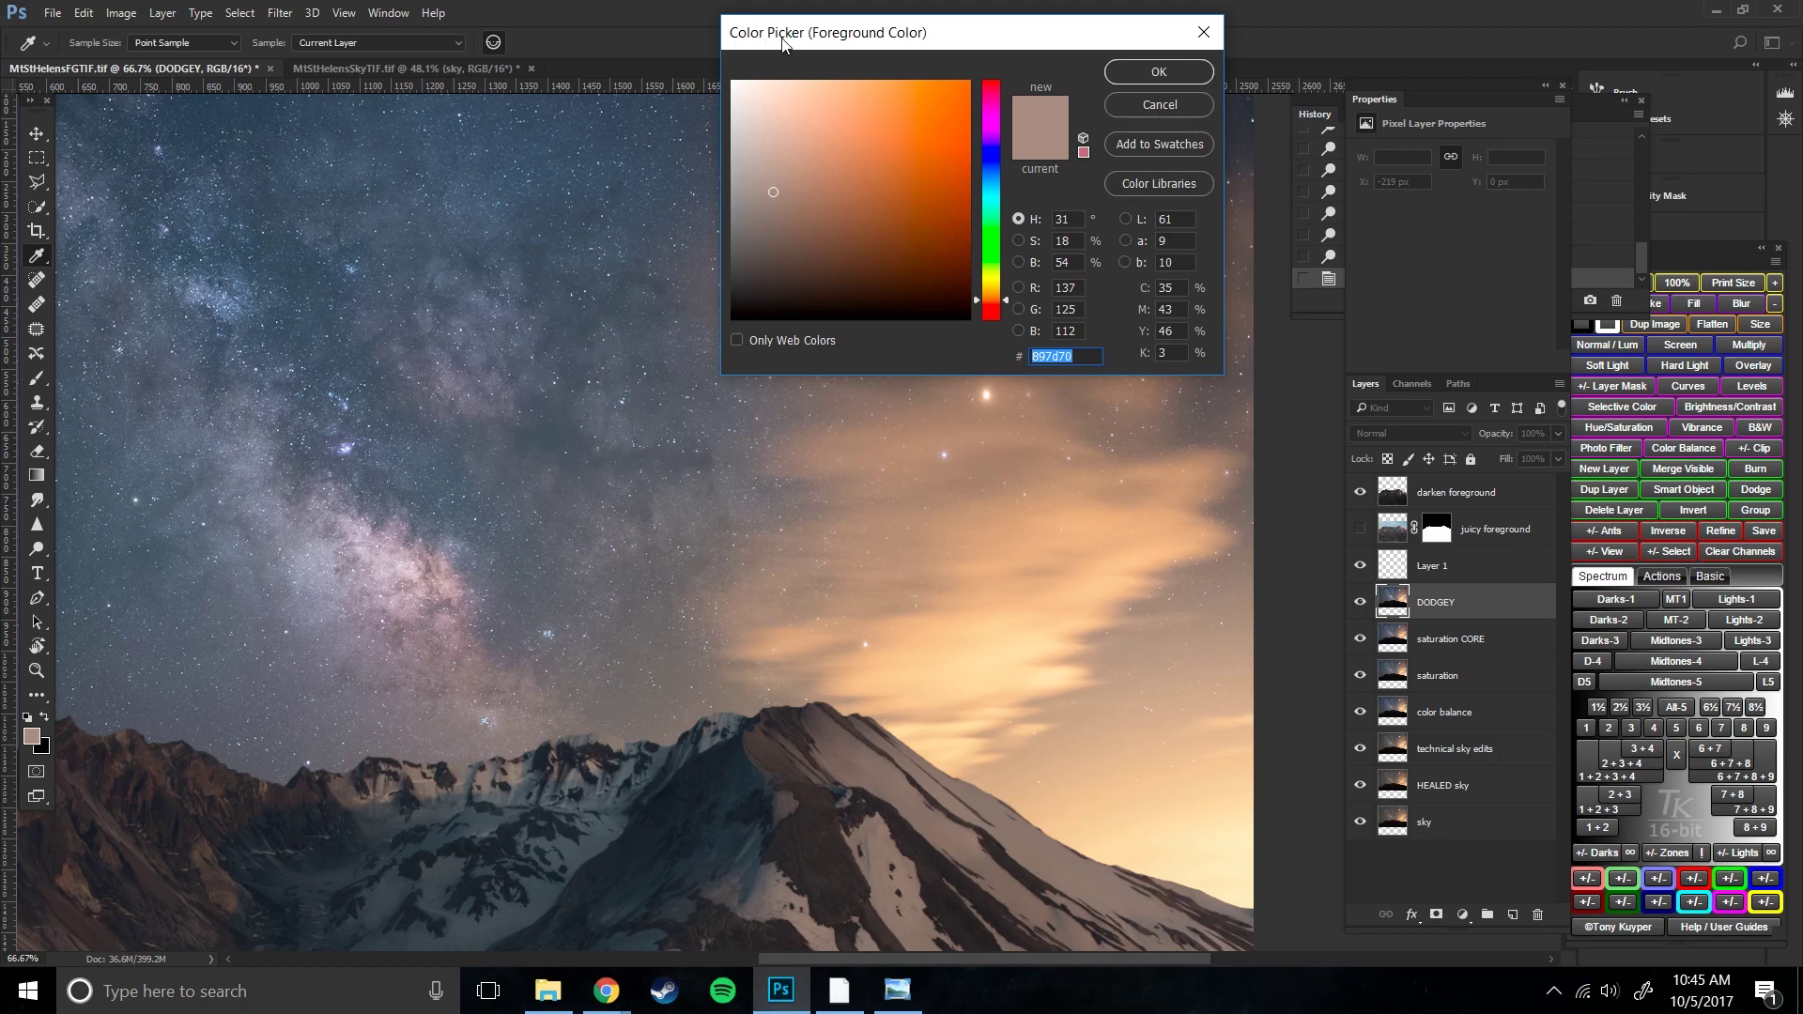
{"action": "left_click", "coordinate": [996, 396]}
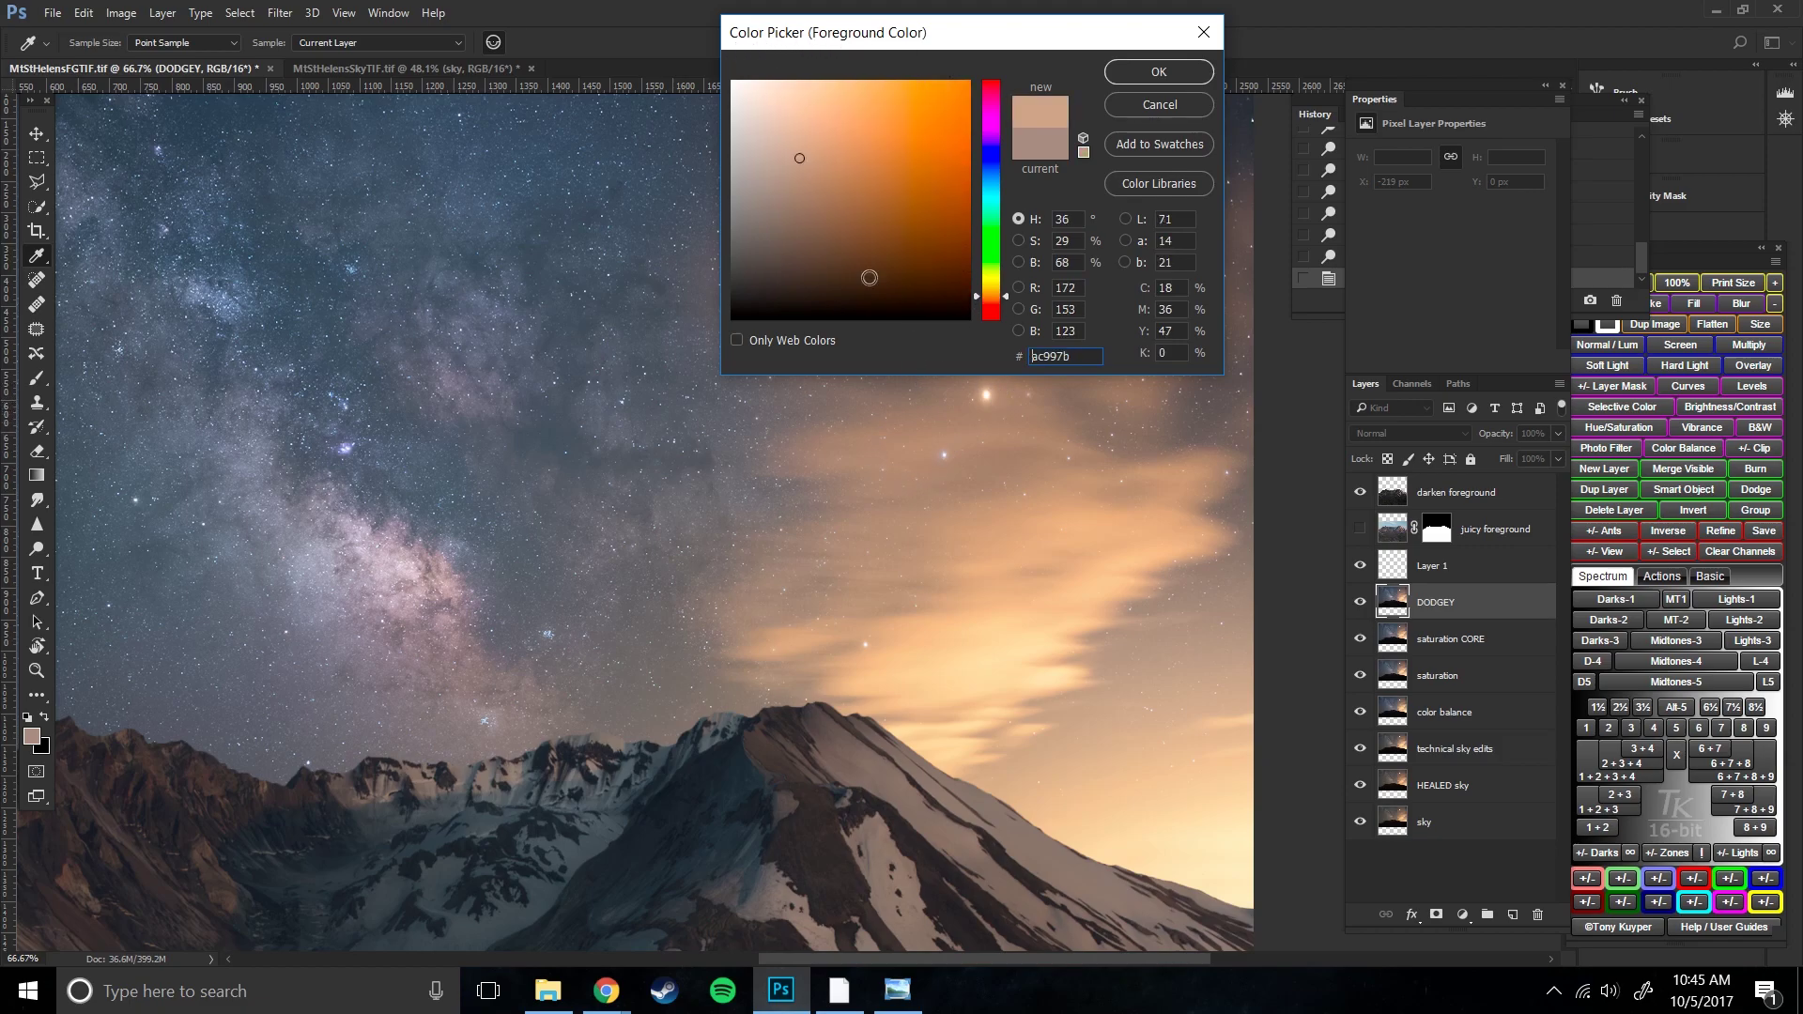
{"action": "left_click", "coordinate": [792, 125]}
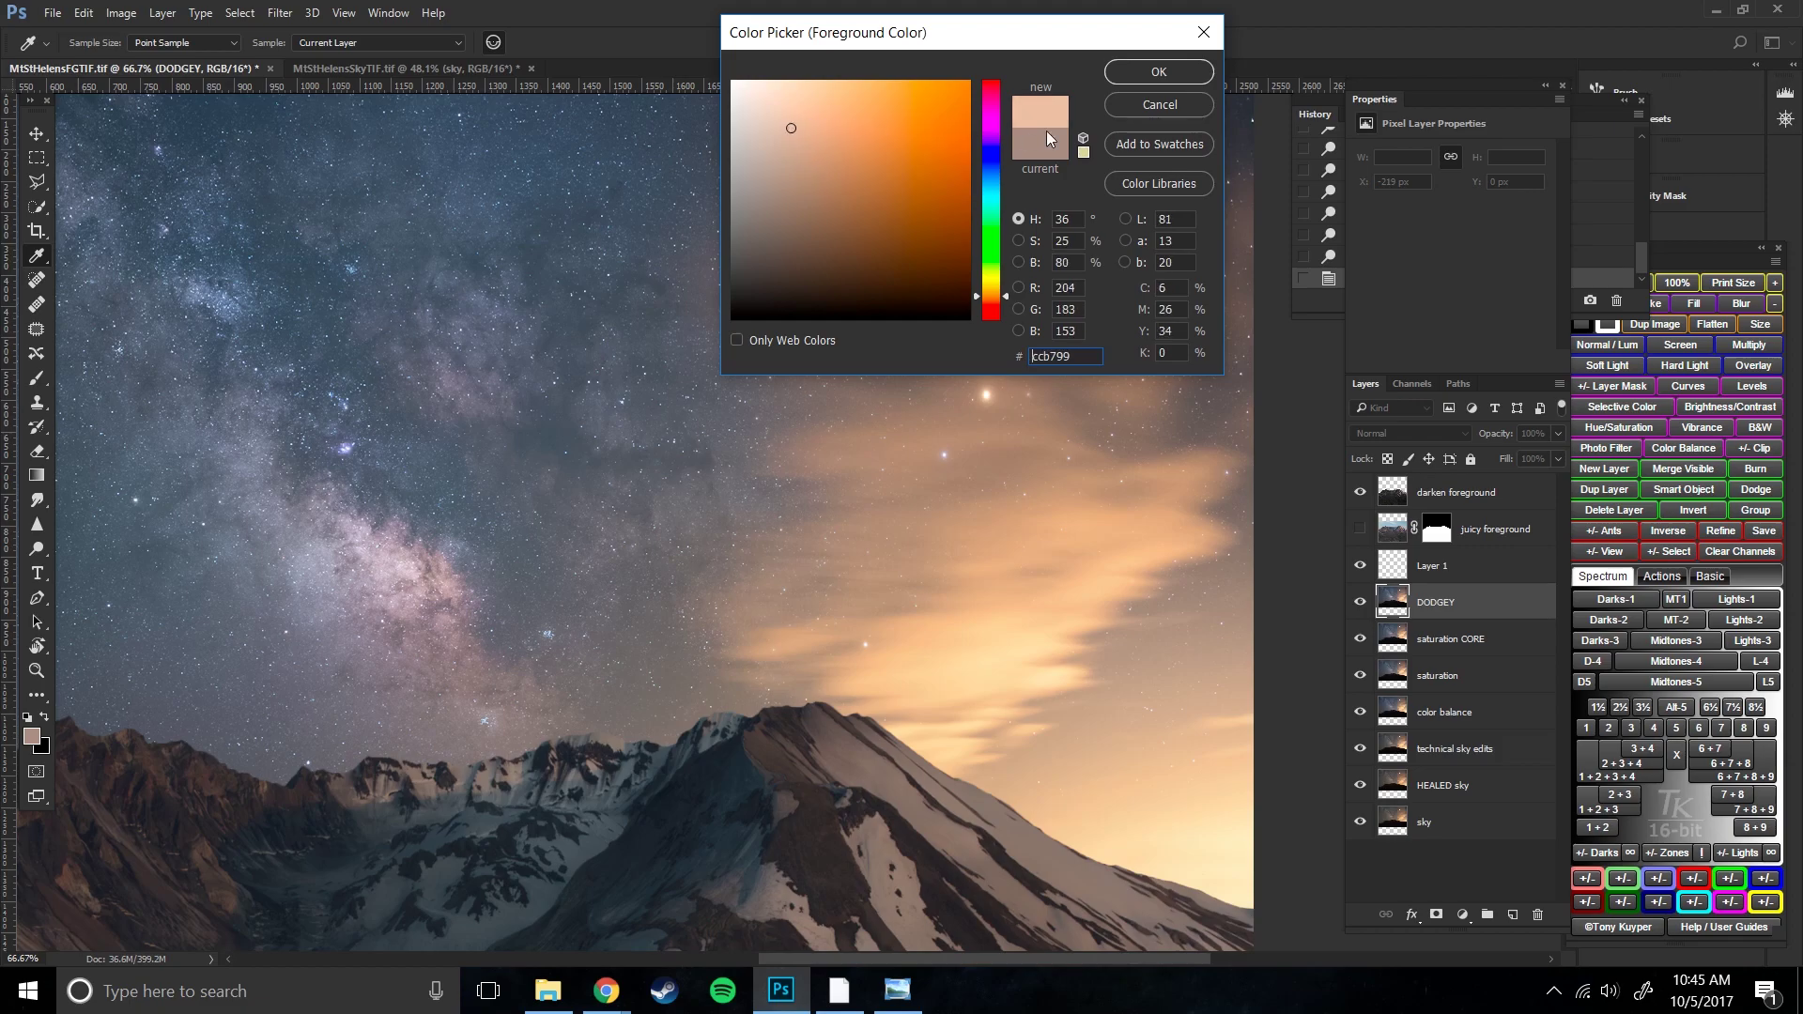
{"action": "left_click", "coordinate": [1140, 73]}
{"action": "key", "text": "o"}
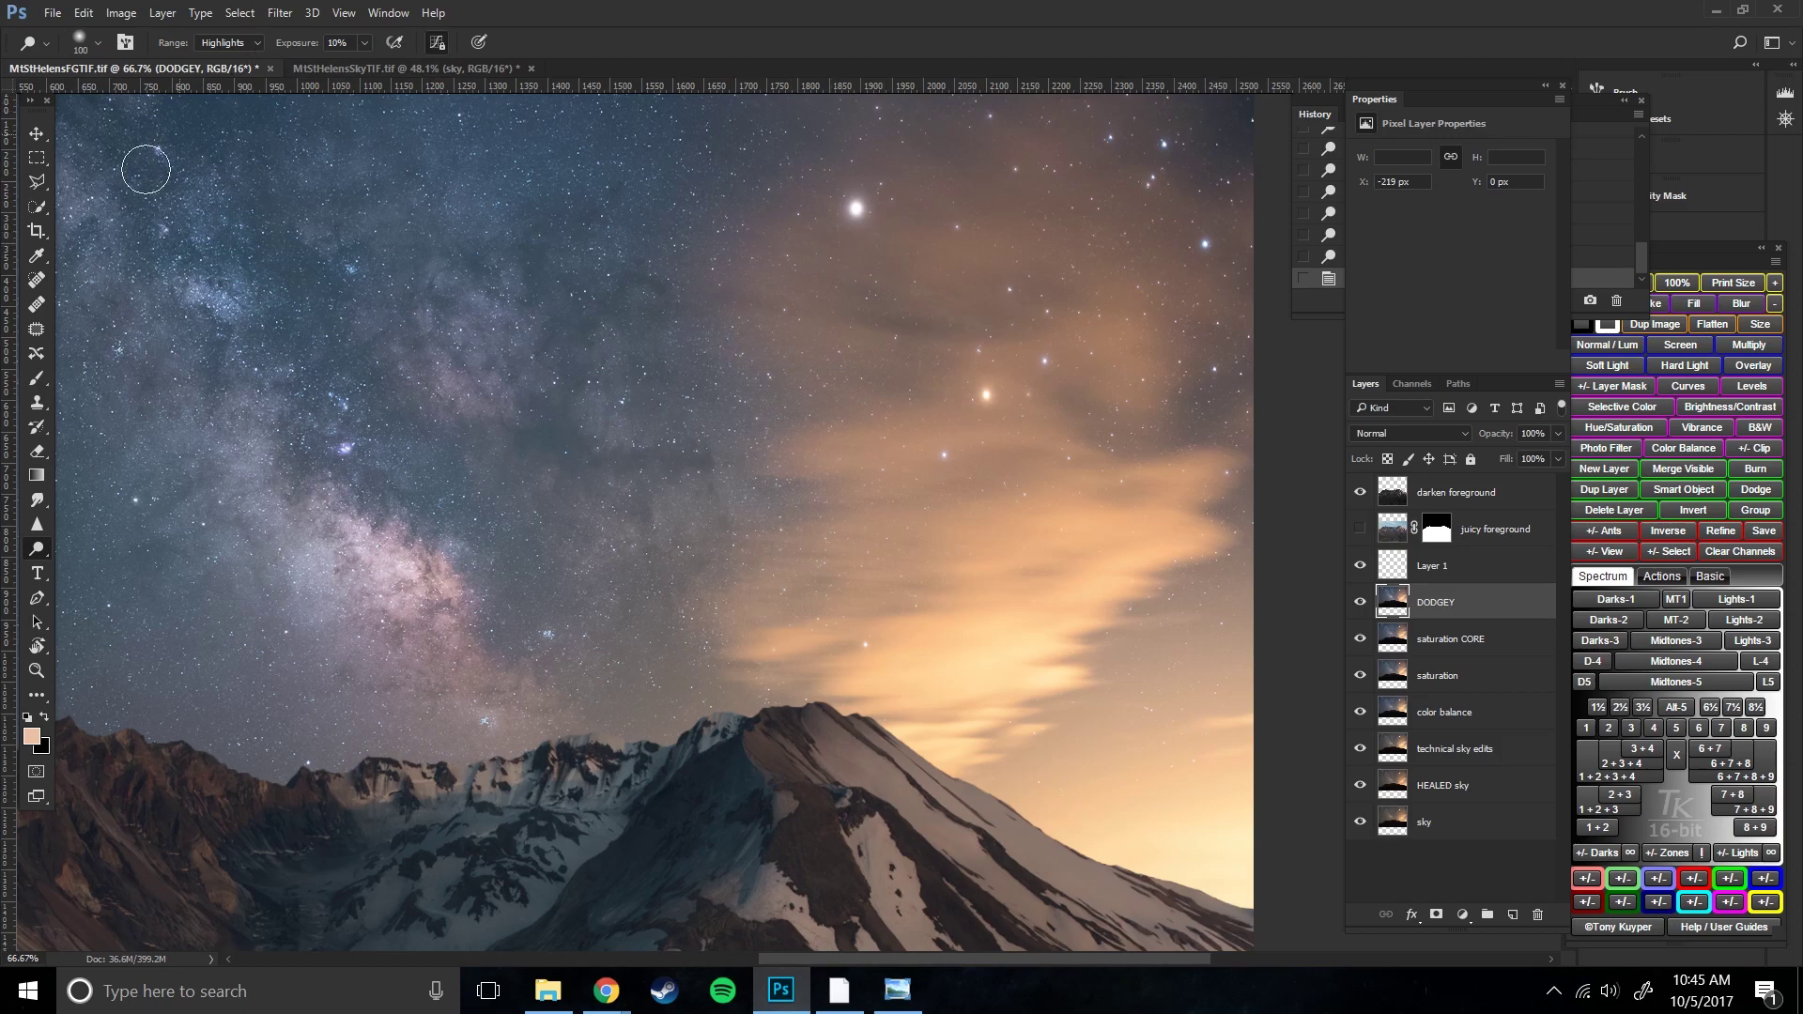
- Switch to the Brush tool with a soft round tip and set its opacity to 8%
{"action": "left_click", "coordinate": [40, 376]}
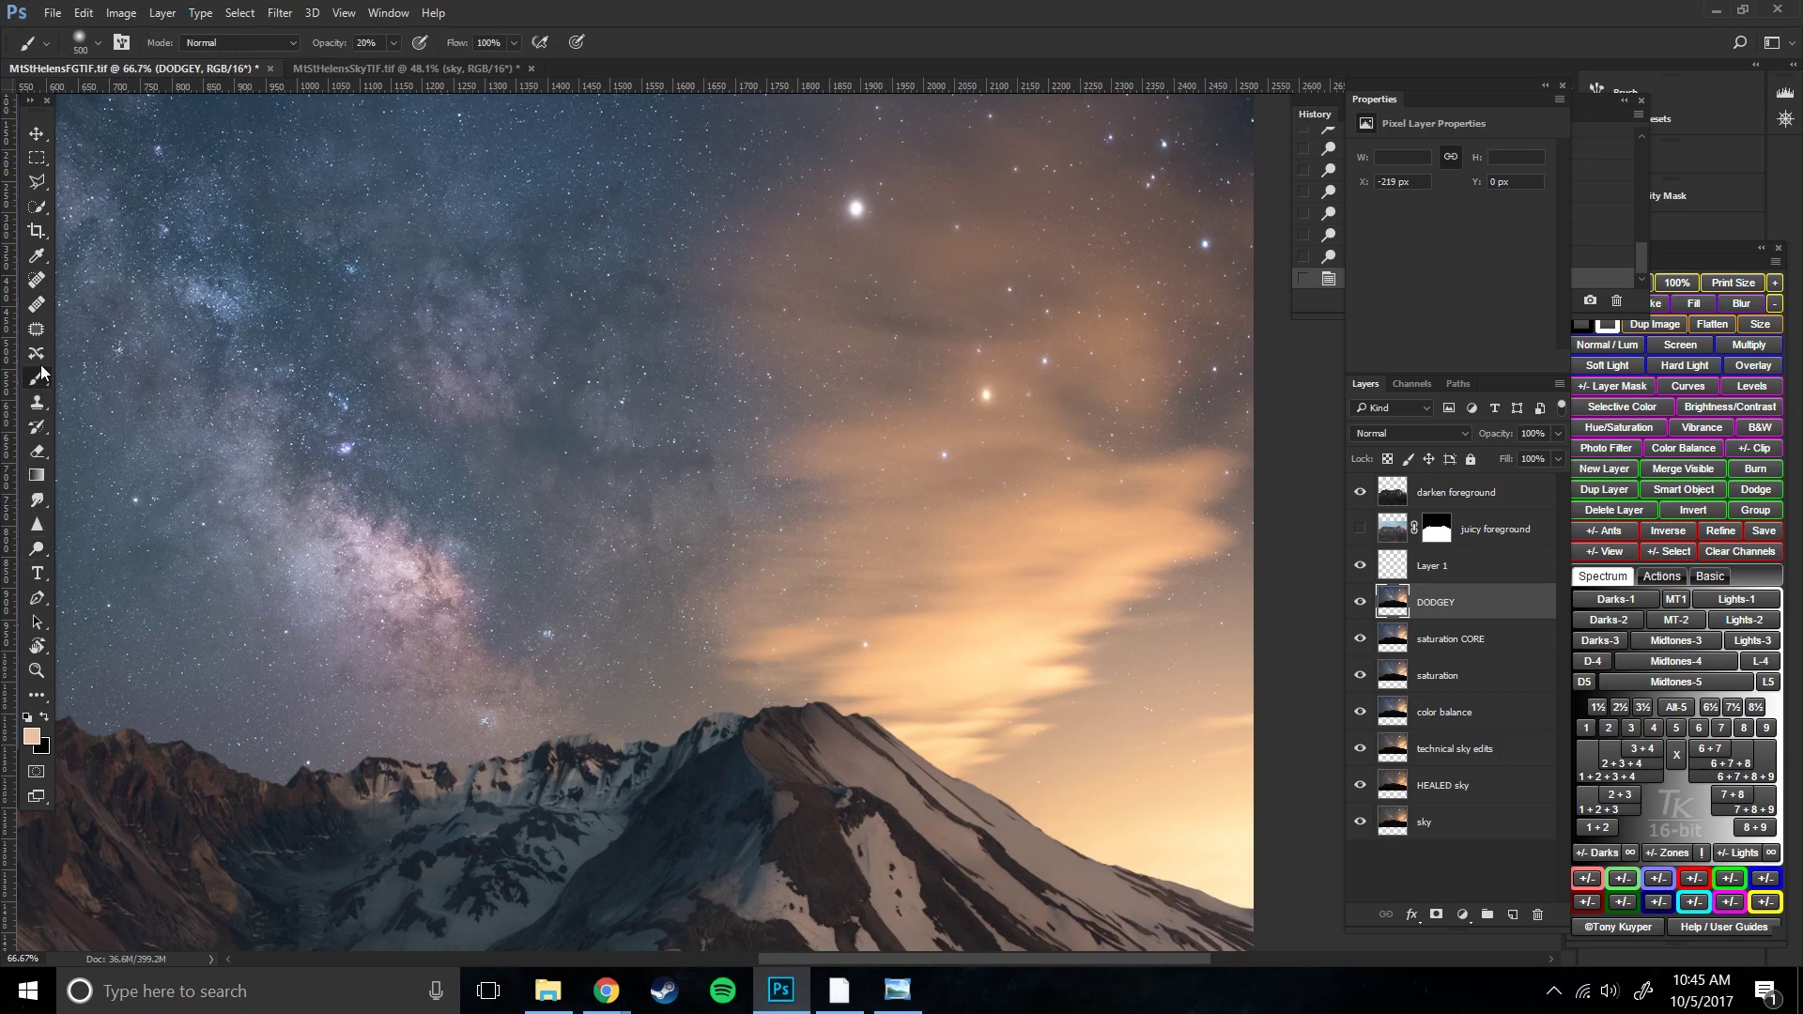
{"action": "left_click_drag", "start_coordinate": [332, 46], "coordinate": [319, 51]}
{"action": "key", "text": "bracketleft"}
{"action": "right_click", "coordinate": [1004, 431]}
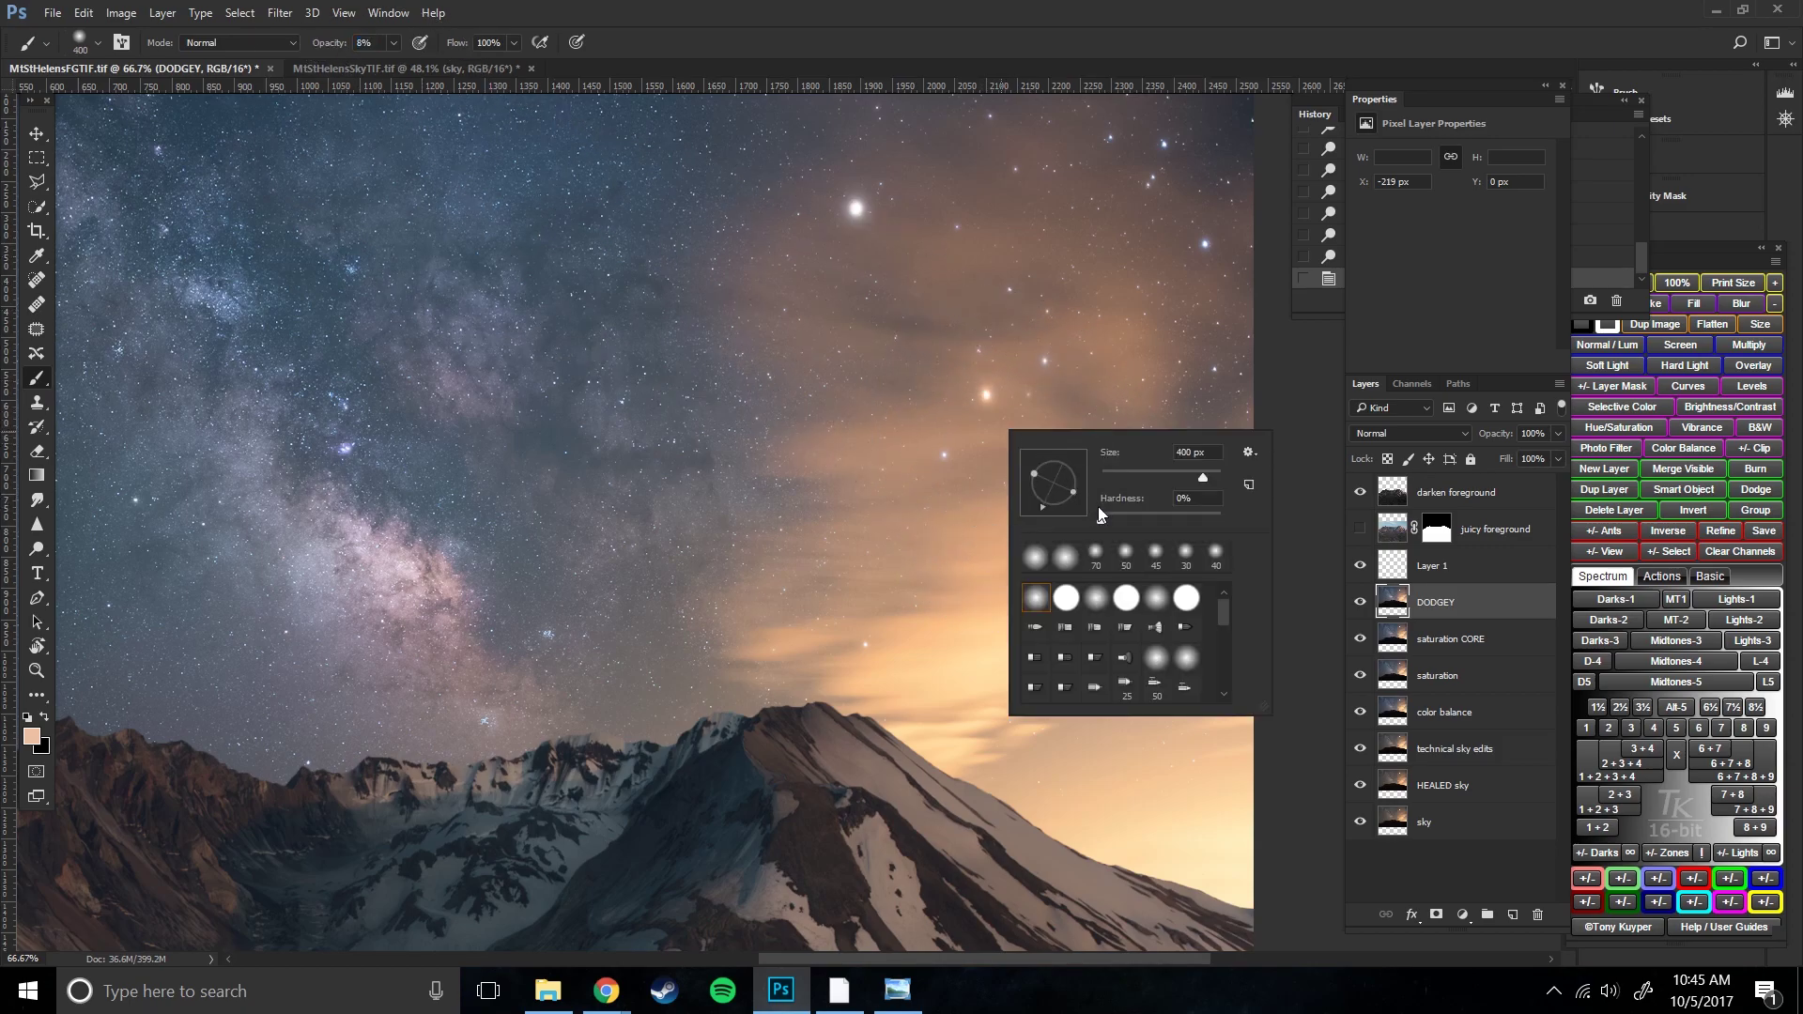
{"action": "left_click", "coordinate": [1029, 428]}
- Try to build a warm glow around the orange star directly on DODGEY with brush dabs of increasing size
{"action": "key", "text": "bracketleft"}
{"action": "key", "text": "bracketleft"}
{"action": "key", "text": "bracketleft"}
{"action": "key", "text": "bracketleft"}
{"action": "key", "text": "bracketleft"}
{"action": "key", "text": "bracketleft"}
{"action": "key", "text": "bracketleft"}
{"action": "key", "text": "bracketleft"}
{"action": "key", "text": "bracketleft"}
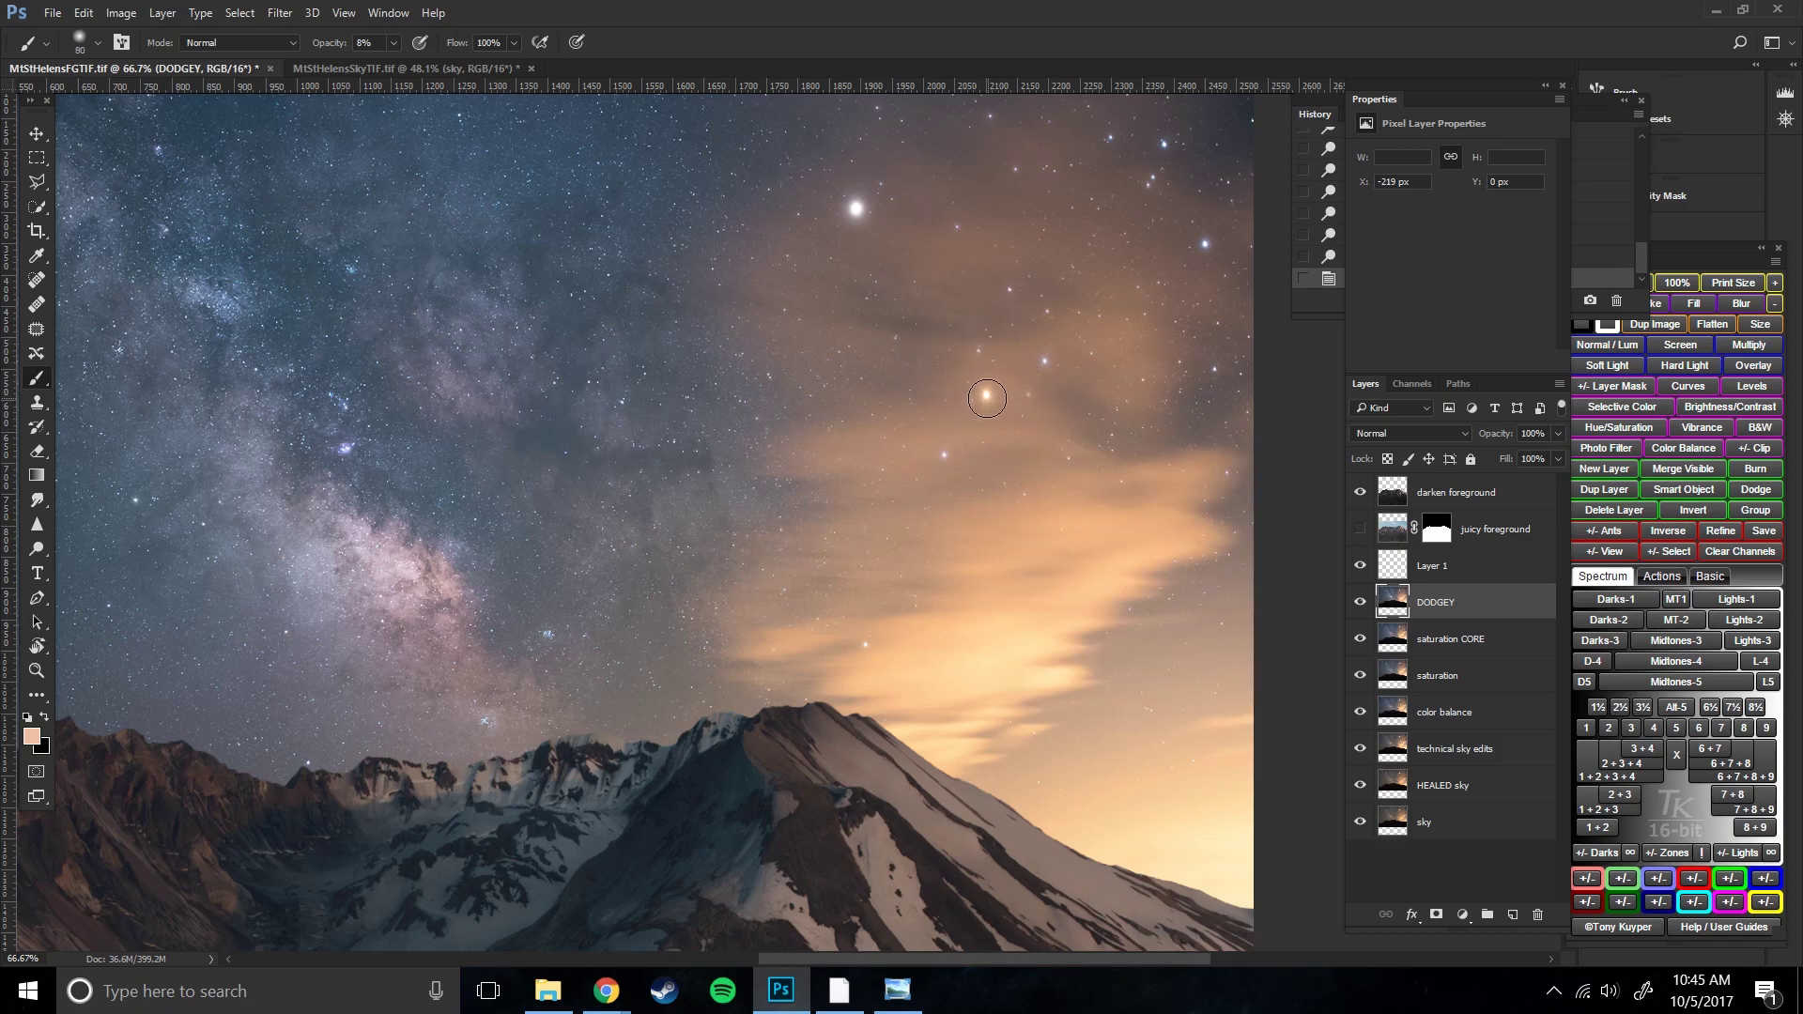
{"action": "left_click", "coordinate": [987, 398]}
{"action": "key", "text": "bracketright"}
{"action": "left_click", "coordinate": [987, 395]}
{"action": "key", "text": "bracketright"}
{"action": "key", "text": "bracketright"}
{"action": "left_click", "coordinate": [987, 397]}
{"action": "left_click", "coordinate": [986, 396]}
{"action": "left_click", "coordinate": [986, 396]}
{"action": "key", "text": "bracketright"}
{"action": "key", "text": "bracketright"}
{"action": "key", "text": "bracketright"}
{"action": "key", "text": "bracketright"}
{"action": "key", "text": "bracketright"}
{"action": "key", "text": "bracketright"}
{"action": "key", "text": "bracketright"}
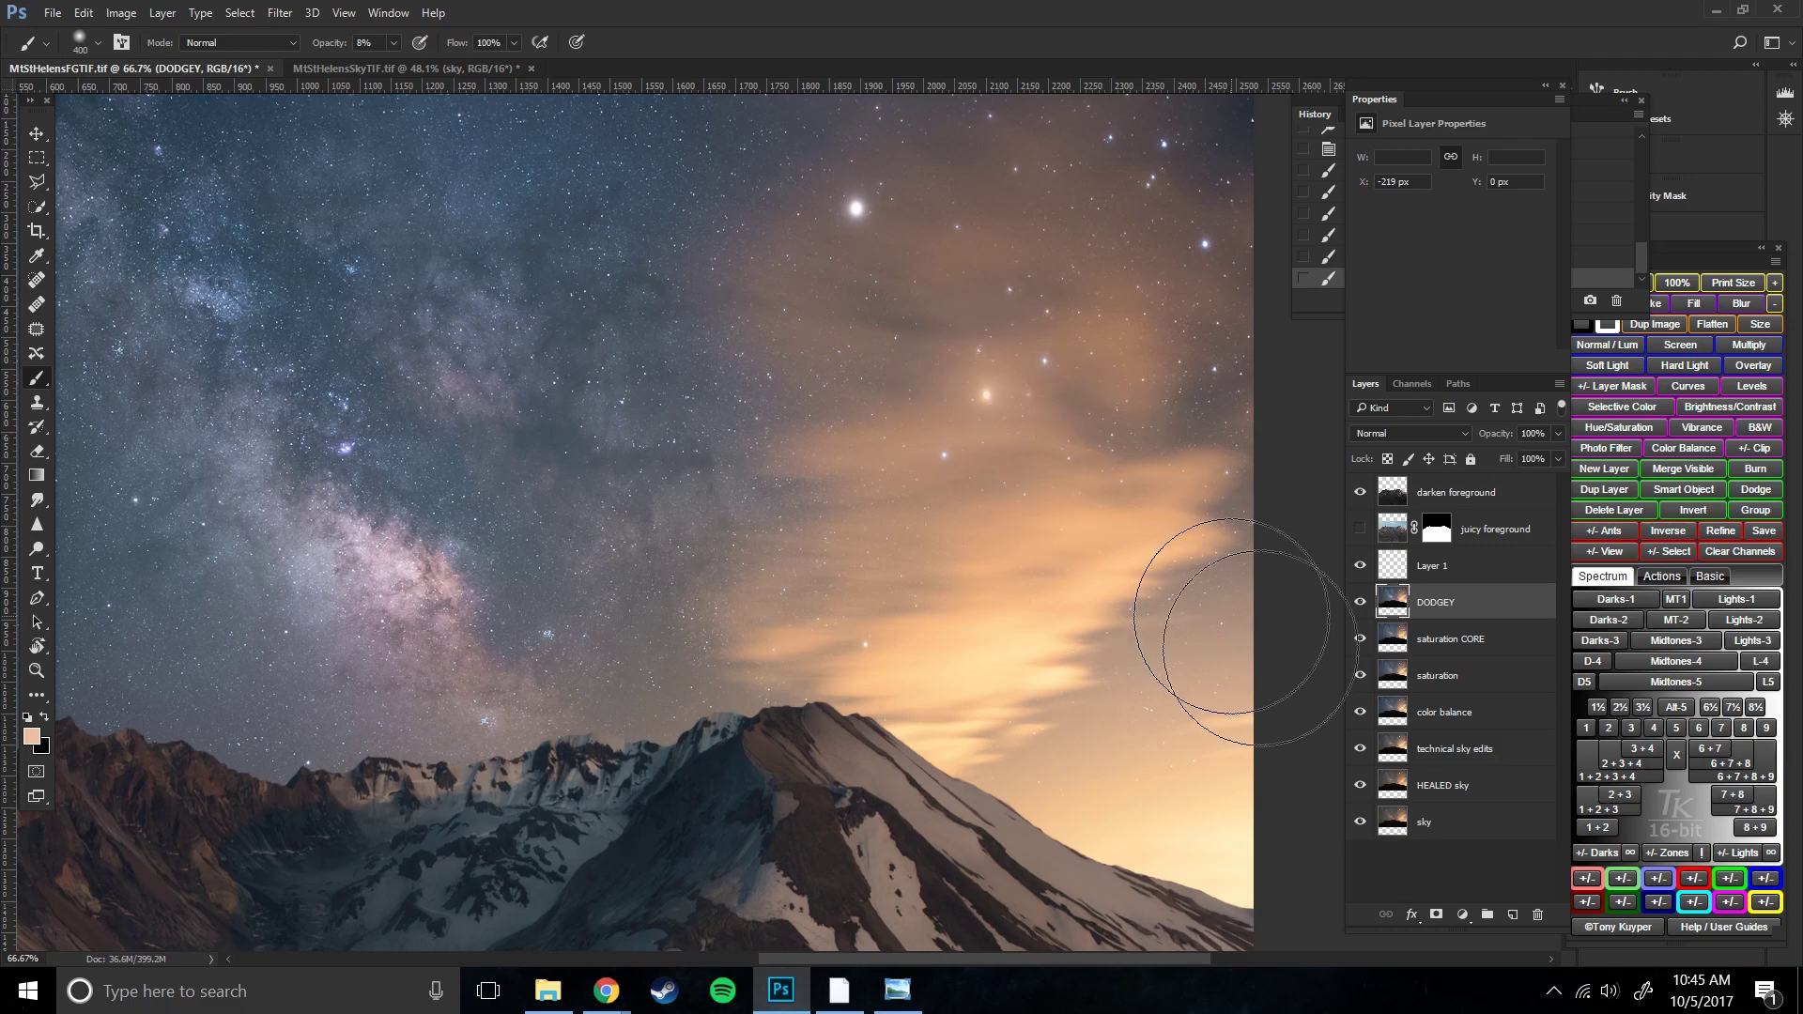
- Compare DODGEY hidden and shown, and undo the glow dabs painted on it
{"action": "left_click", "coordinate": [1357, 602]}
{"action": "left_click", "coordinate": [1359, 604]}
{"action": "left_click", "coordinate": [1356, 606]}
{"action": "left_click", "coordinate": [1360, 608]}
{"action": "key", "text": "ctrl+alt+z"}
{"action": "key", "text": "ctrl+alt+z"}
{"action": "key", "text": "ctrl+alt+z"}
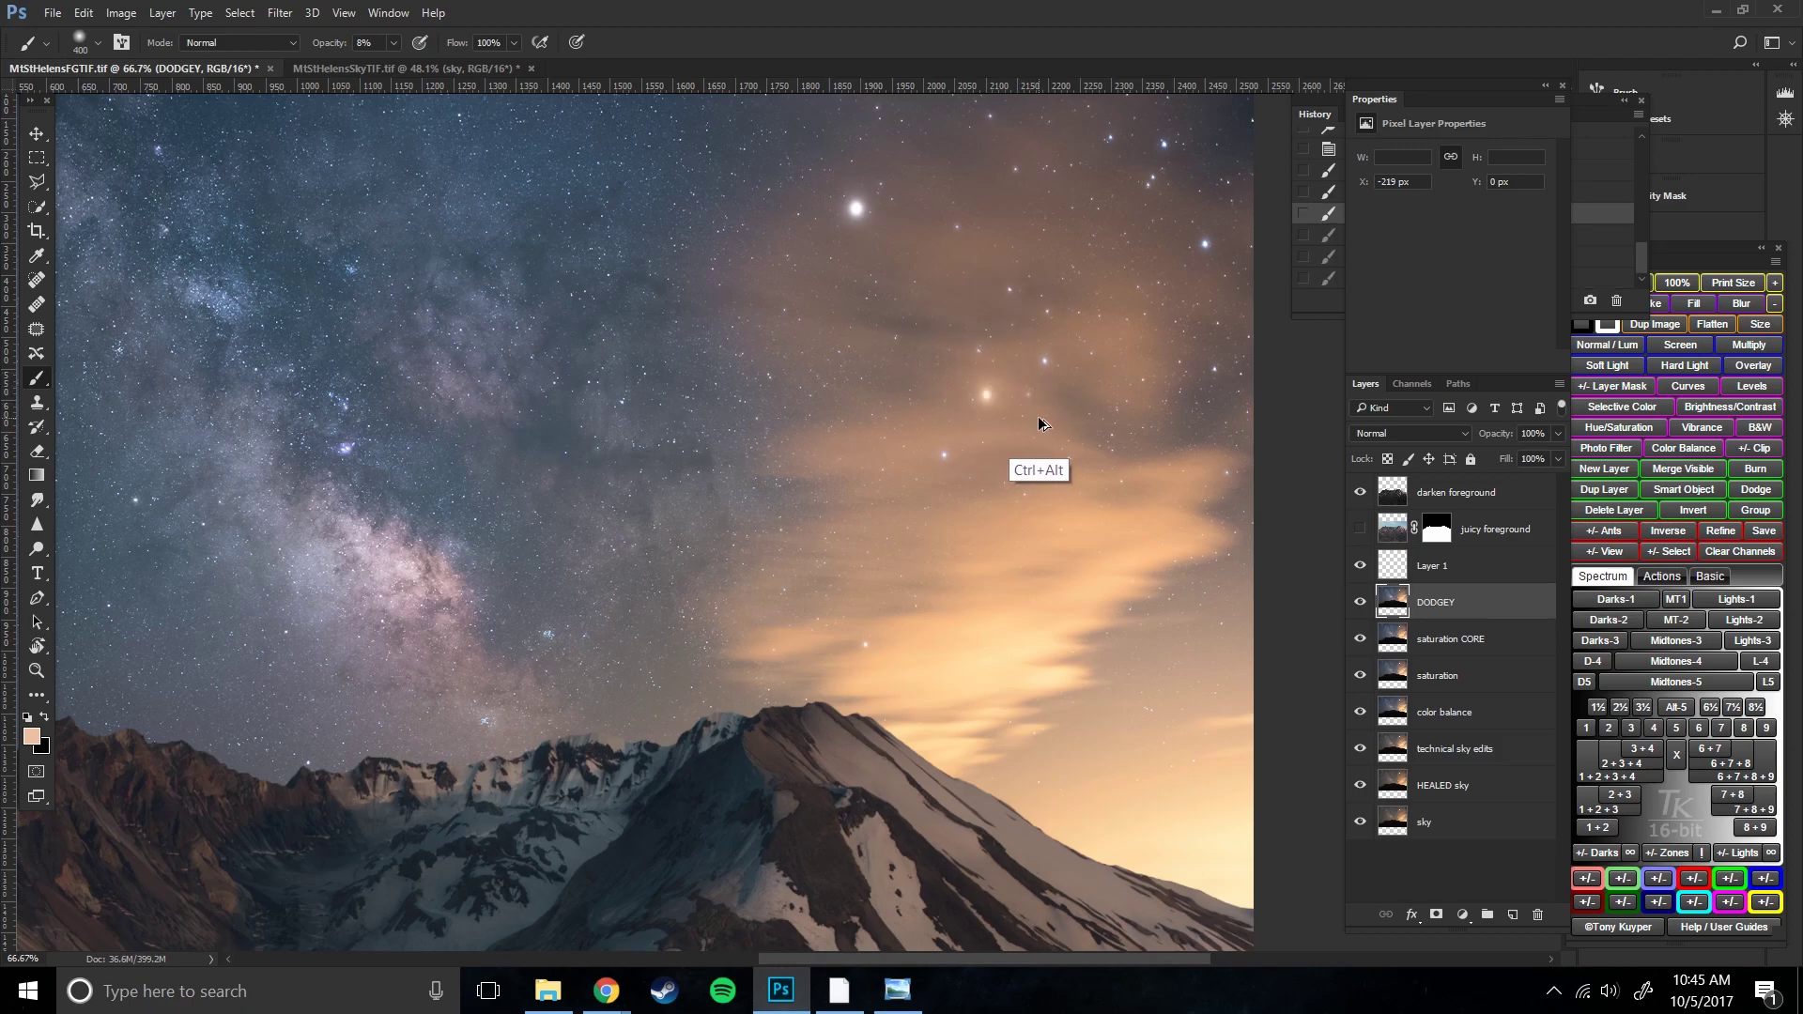
{"action": "key", "text": "ctrl+alt+z"}
{"action": "key", "text": "ctrl+alt+z"}
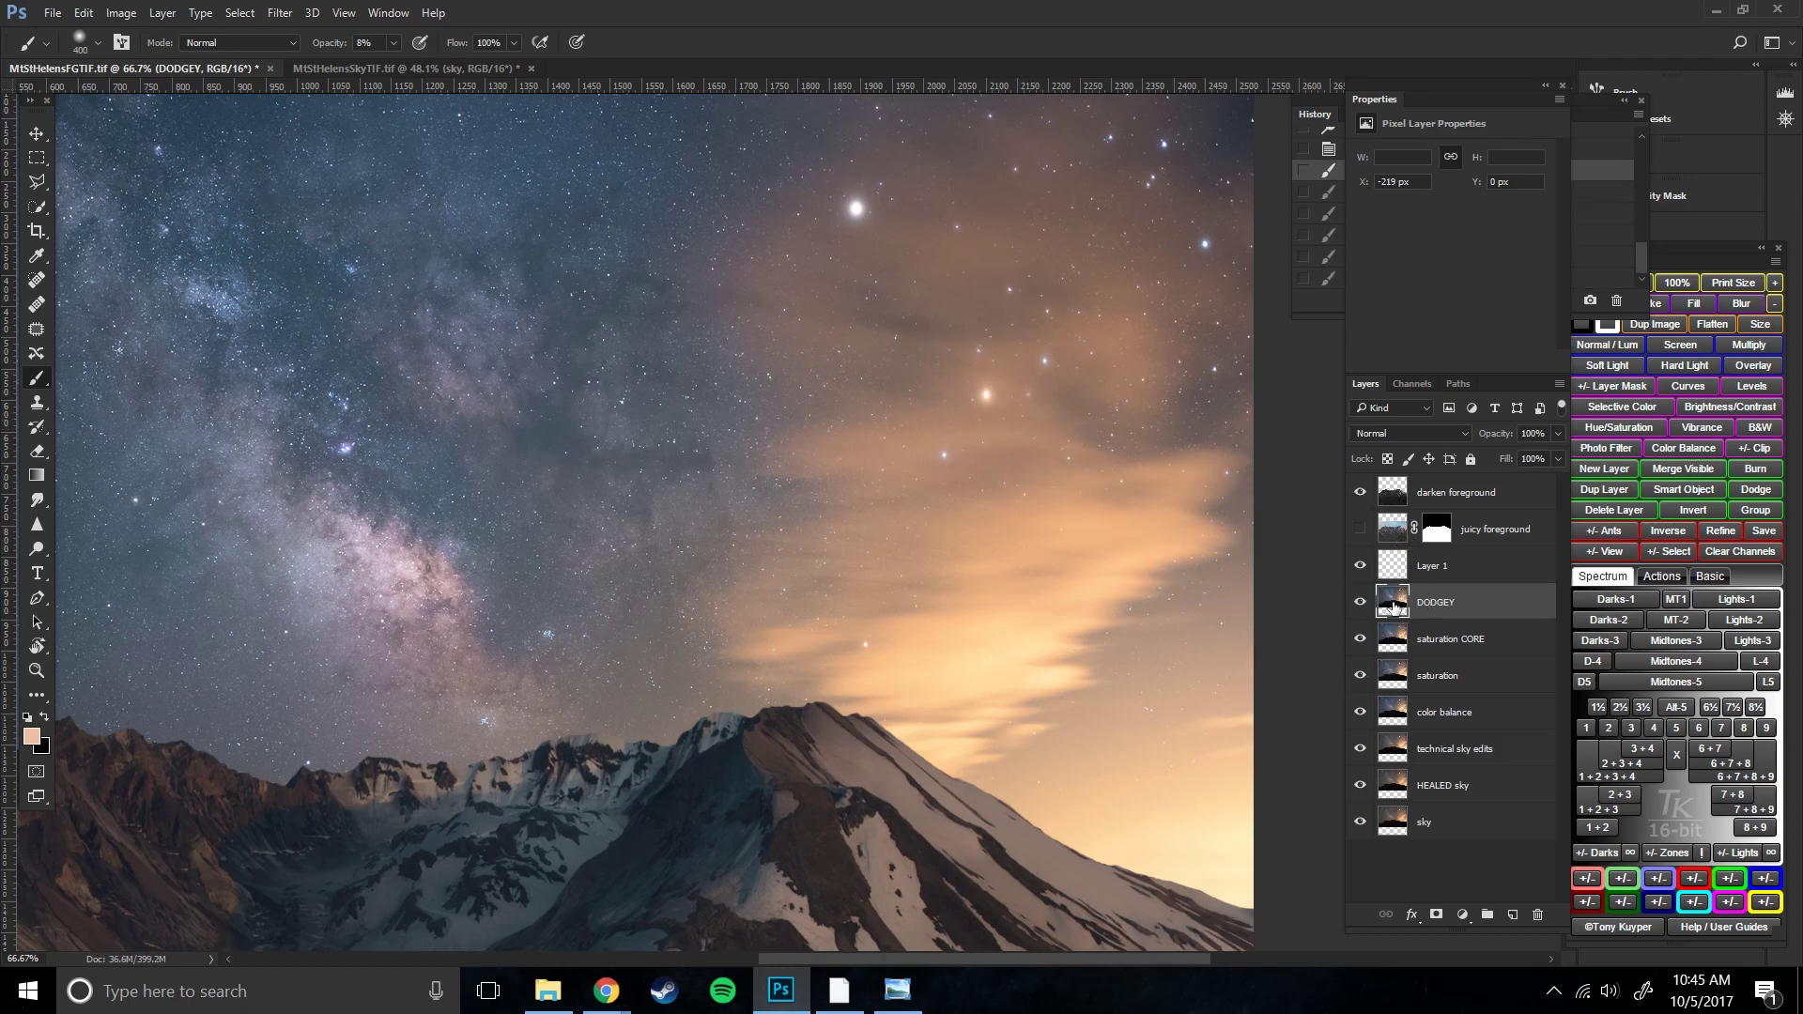
- Rename the blank layer above DODGEY as glow
{"action": "left_click", "coordinate": [1429, 571]}
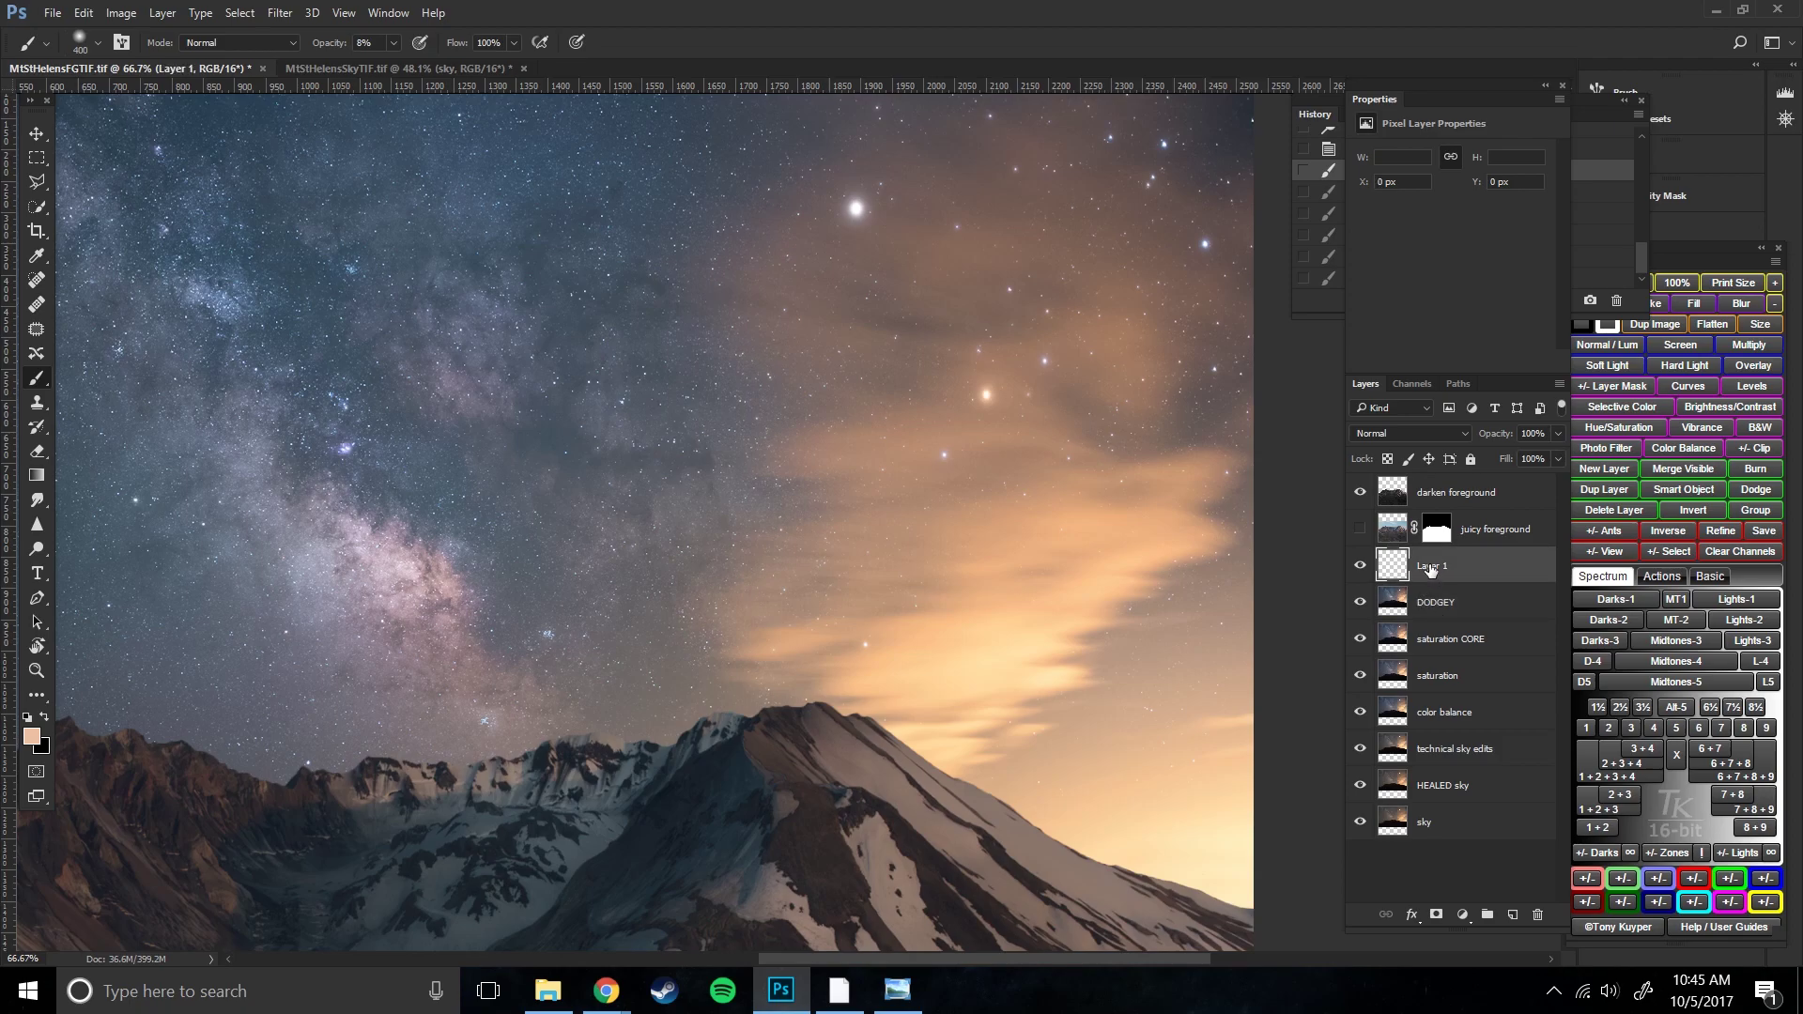
{"action": "double_click", "coordinate": [1430, 566]}
{"action": "type", "text": "glow"}
{"action": "key", "text": "Return"}
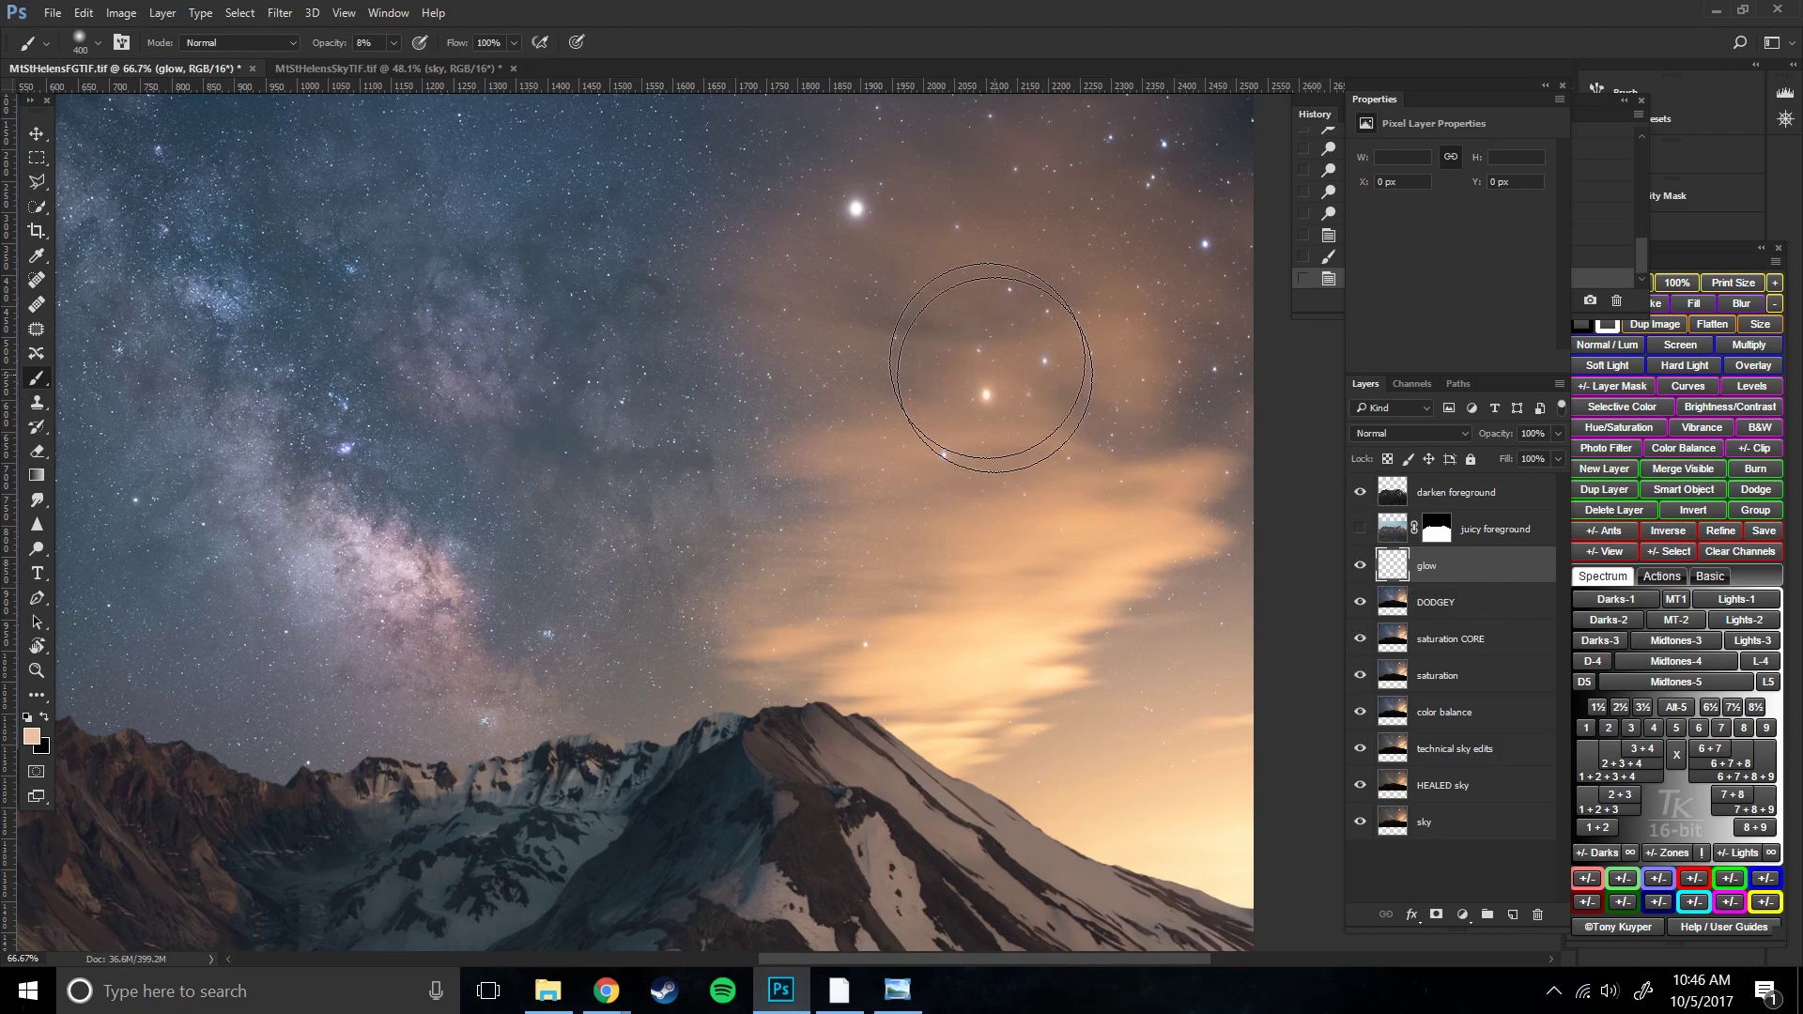
- Paint a warm glow around the orange star on the glow layer, enlarging the brush from 45 to 250 between dabs
{"action": "key", "text": "alt+bracketright"}
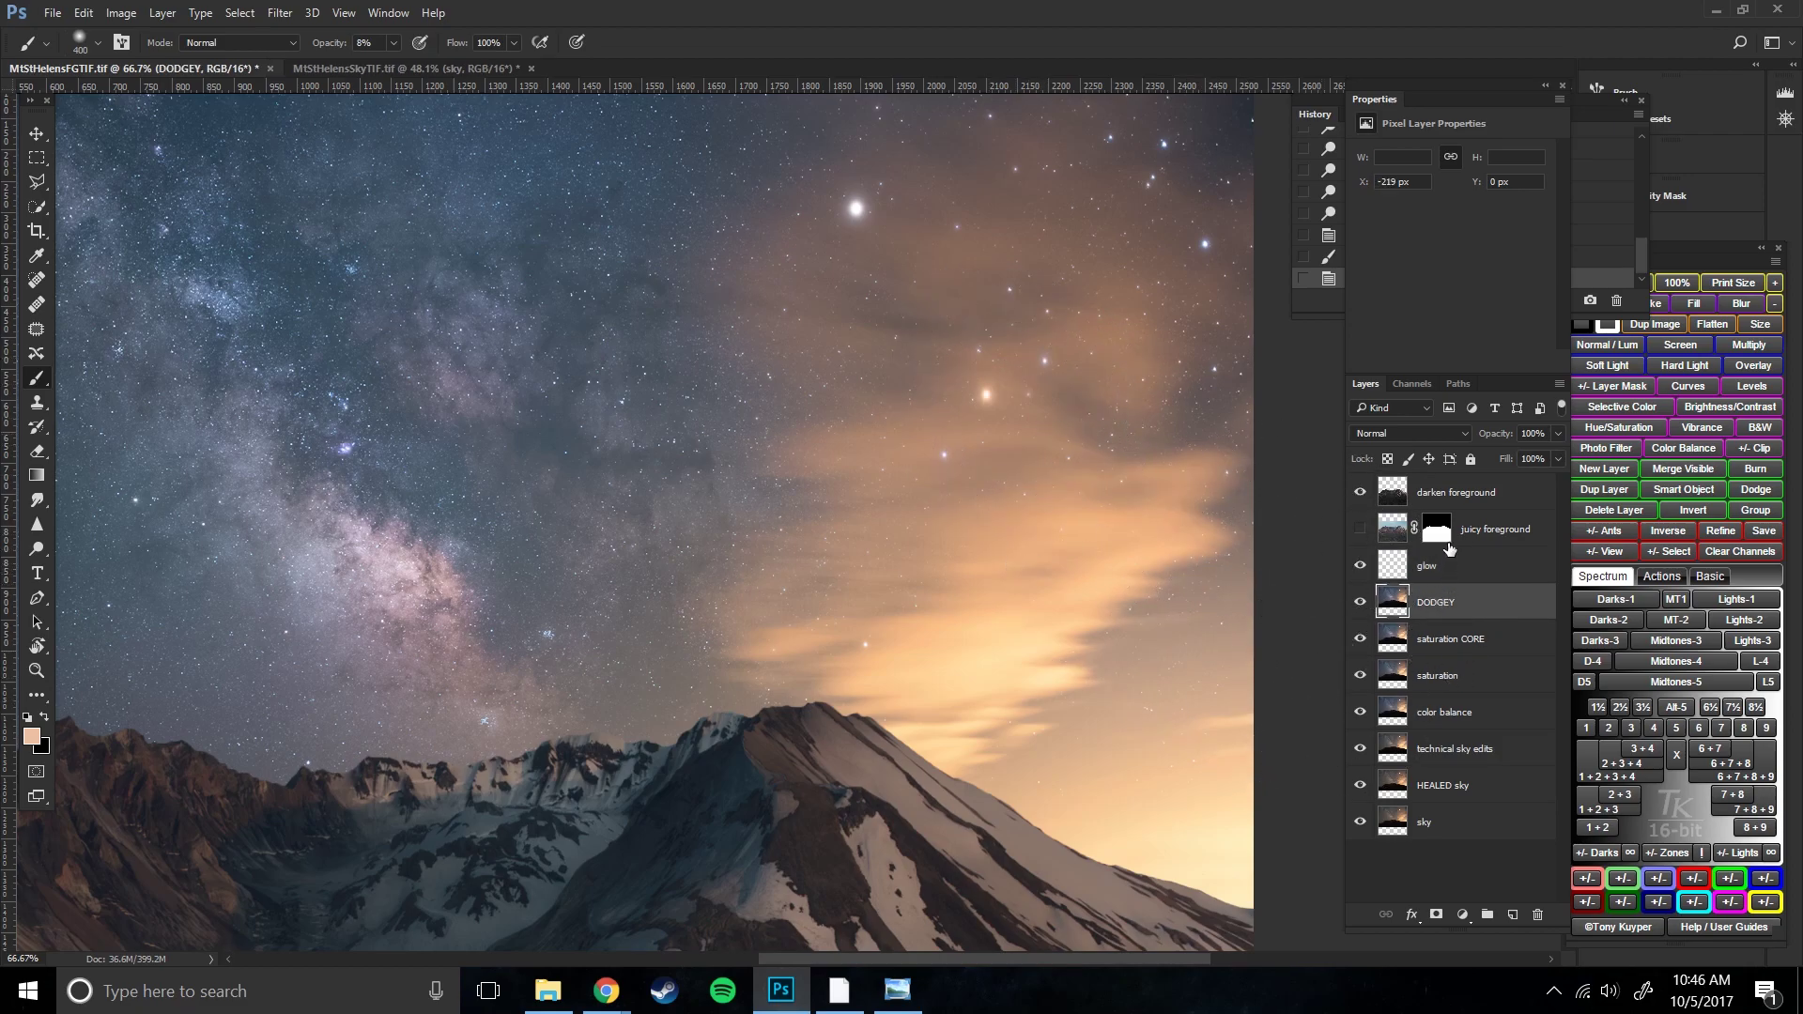
{"action": "left_click", "coordinate": [1431, 568]}
{"action": "key", "text": "bracketleft"}
{"action": "key", "text": "bracketleft"}
{"action": "key", "text": "bracketleft"}
{"action": "key", "text": "bracketleft"}
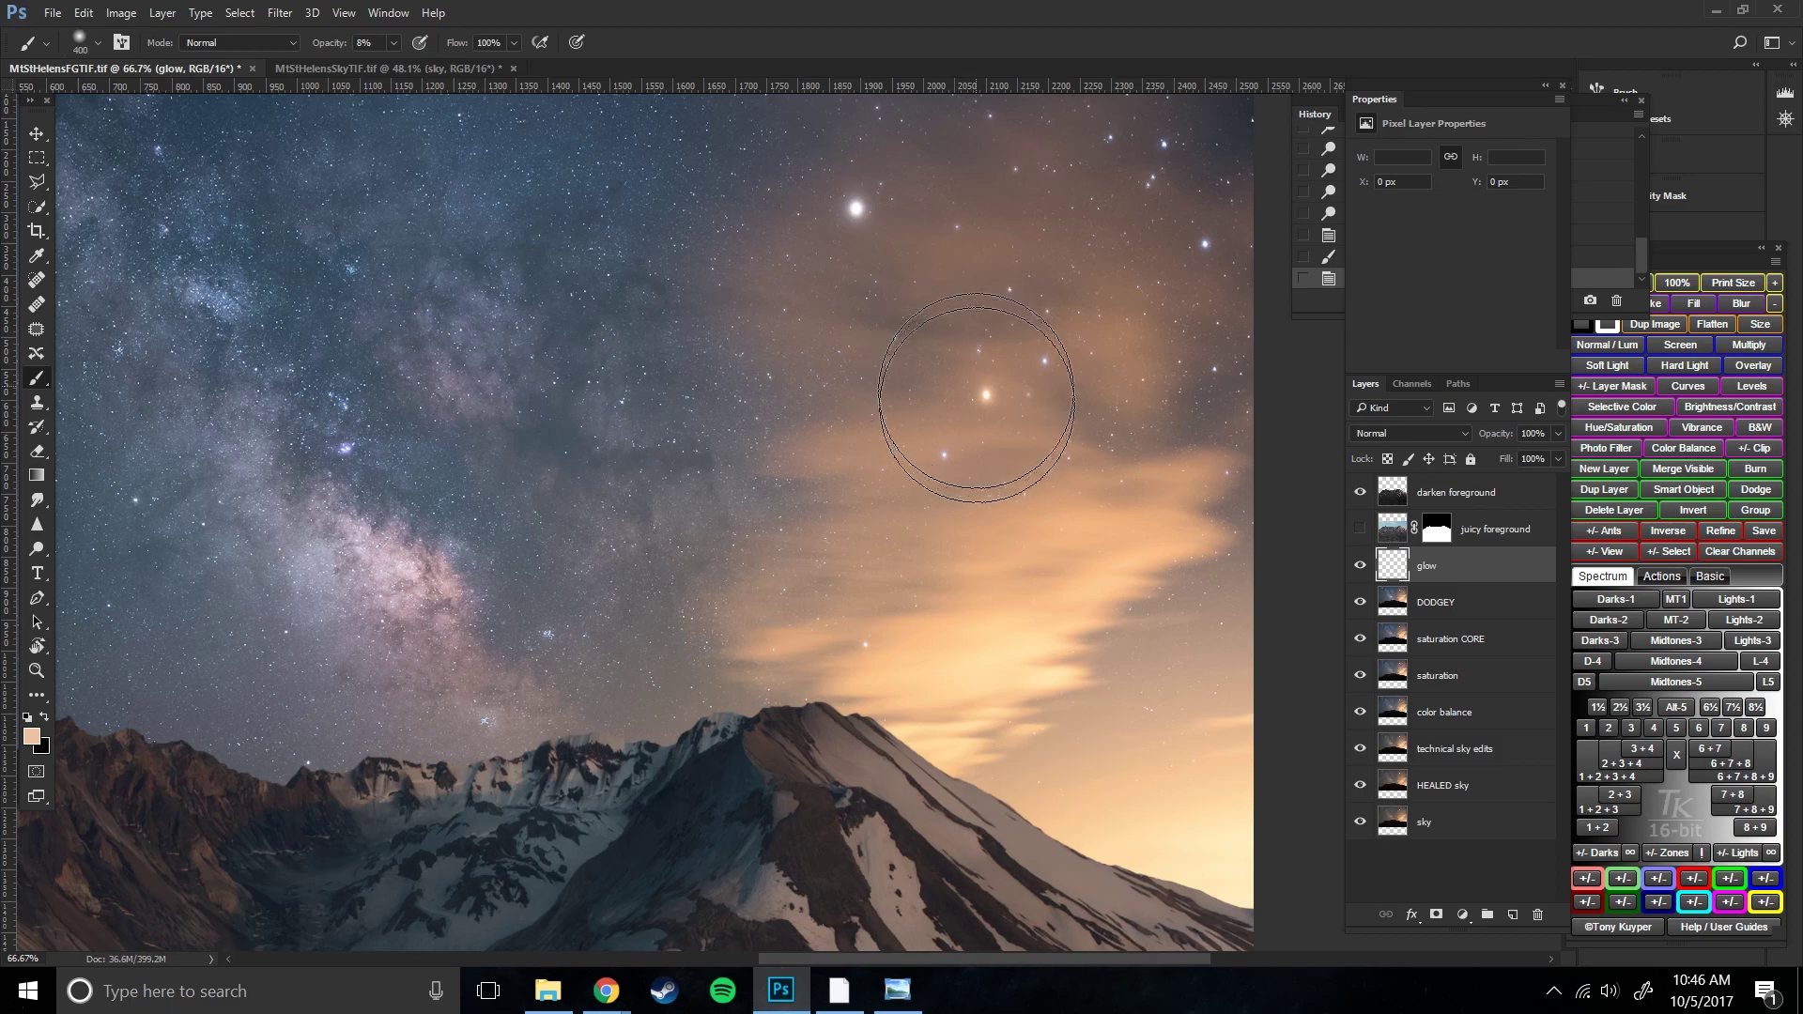
{"action": "key", "text": "bracketleft"}
{"action": "key", "text": "bracketleft"}
{"action": "key", "text": "bracketleft"}
{"action": "key", "text": "bracketleft"}
{"action": "key", "text": "bracketleft"}
{"action": "key", "text": "bracketleft"}
{"action": "left_click", "coordinate": [987, 394]}
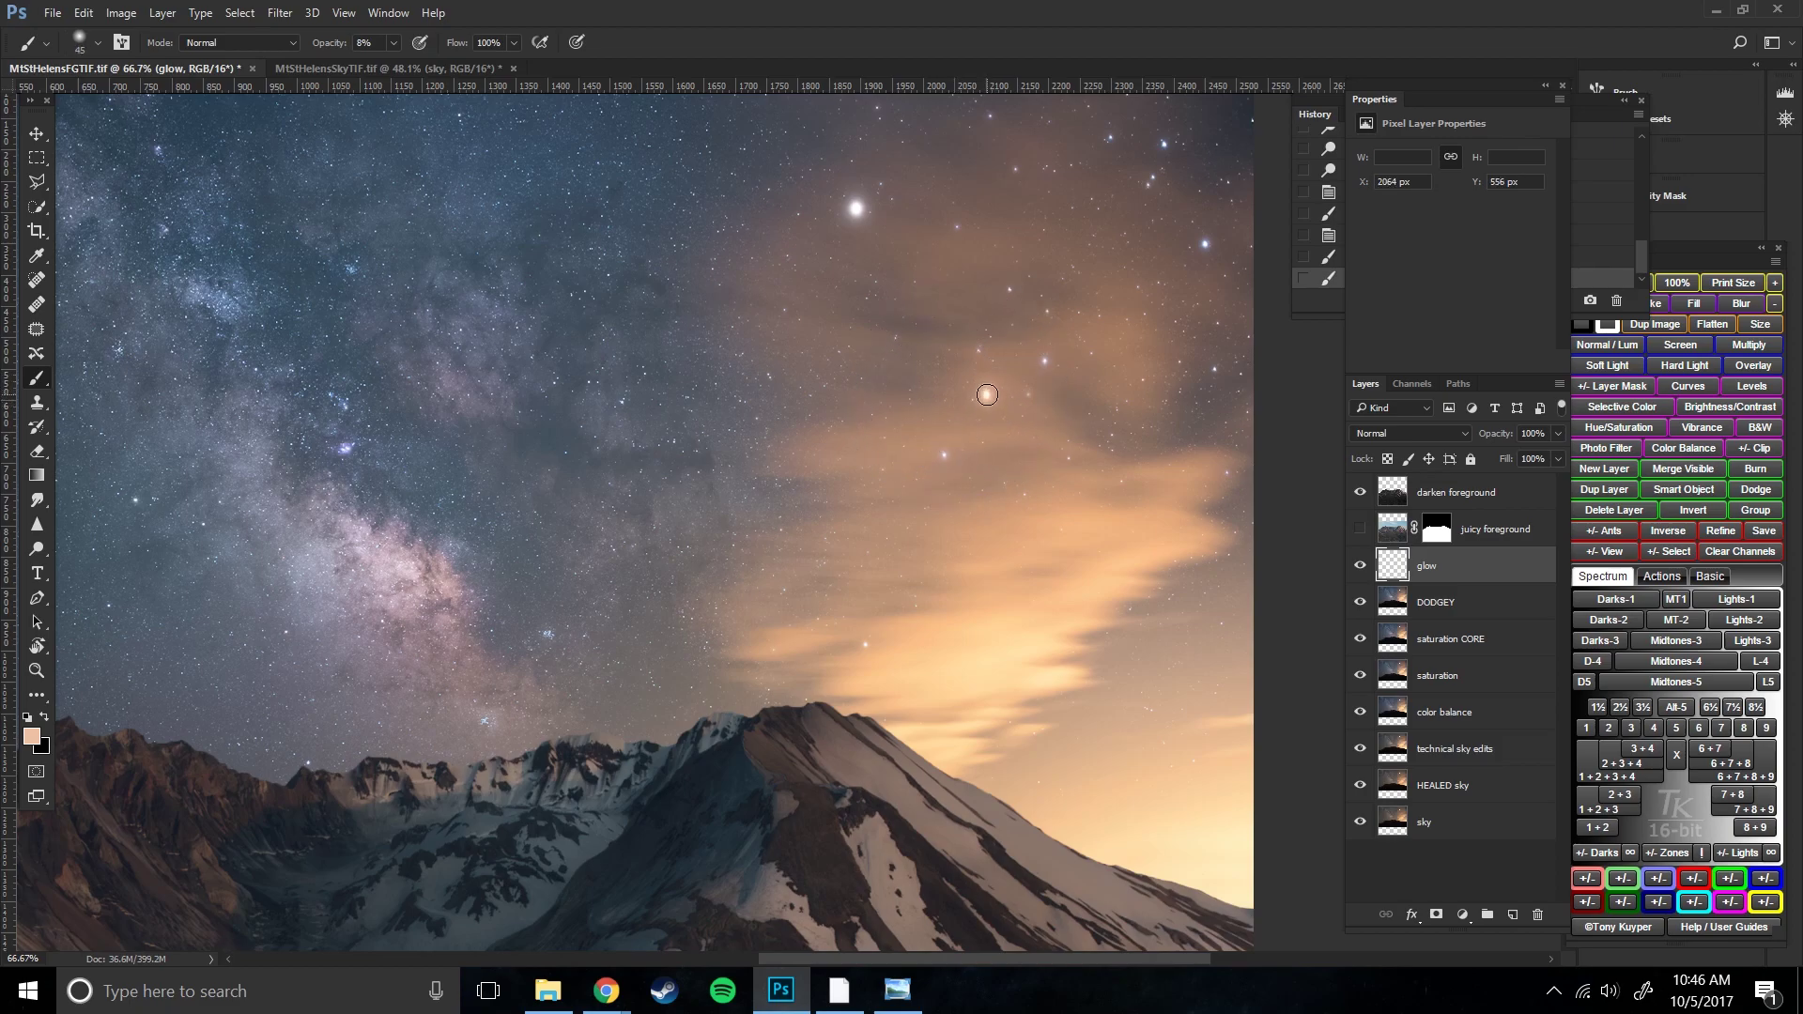
{"action": "left_click", "coordinate": [985, 394]}
{"action": "left_click", "coordinate": [986, 397]}
{"action": "key", "text": "bracketright"}
{"action": "key", "text": "bracketright"}
{"action": "key", "text": "bracketright"}
{"action": "key", "text": "bracketright"}
{"action": "key", "text": "bracketright"}
{"action": "left_click", "coordinate": [986, 396]}
{"action": "key", "text": "bracketright"}
{"action": "key", "text": "bracketright"}
{"action": "left_click", "coordinate": [986, 393]}
- Compare the sky with the glow layer hidden and shown to judge the orange star's glow
{"action": "left_click", "coordinate": [1361, 564]}
{"action": "left_click", "coordinate": [1361, 565]}
{"action": "left_click", "coordinate": [1360, 566]}
{"action": "left_click", "coordinate": [1359, 567]}
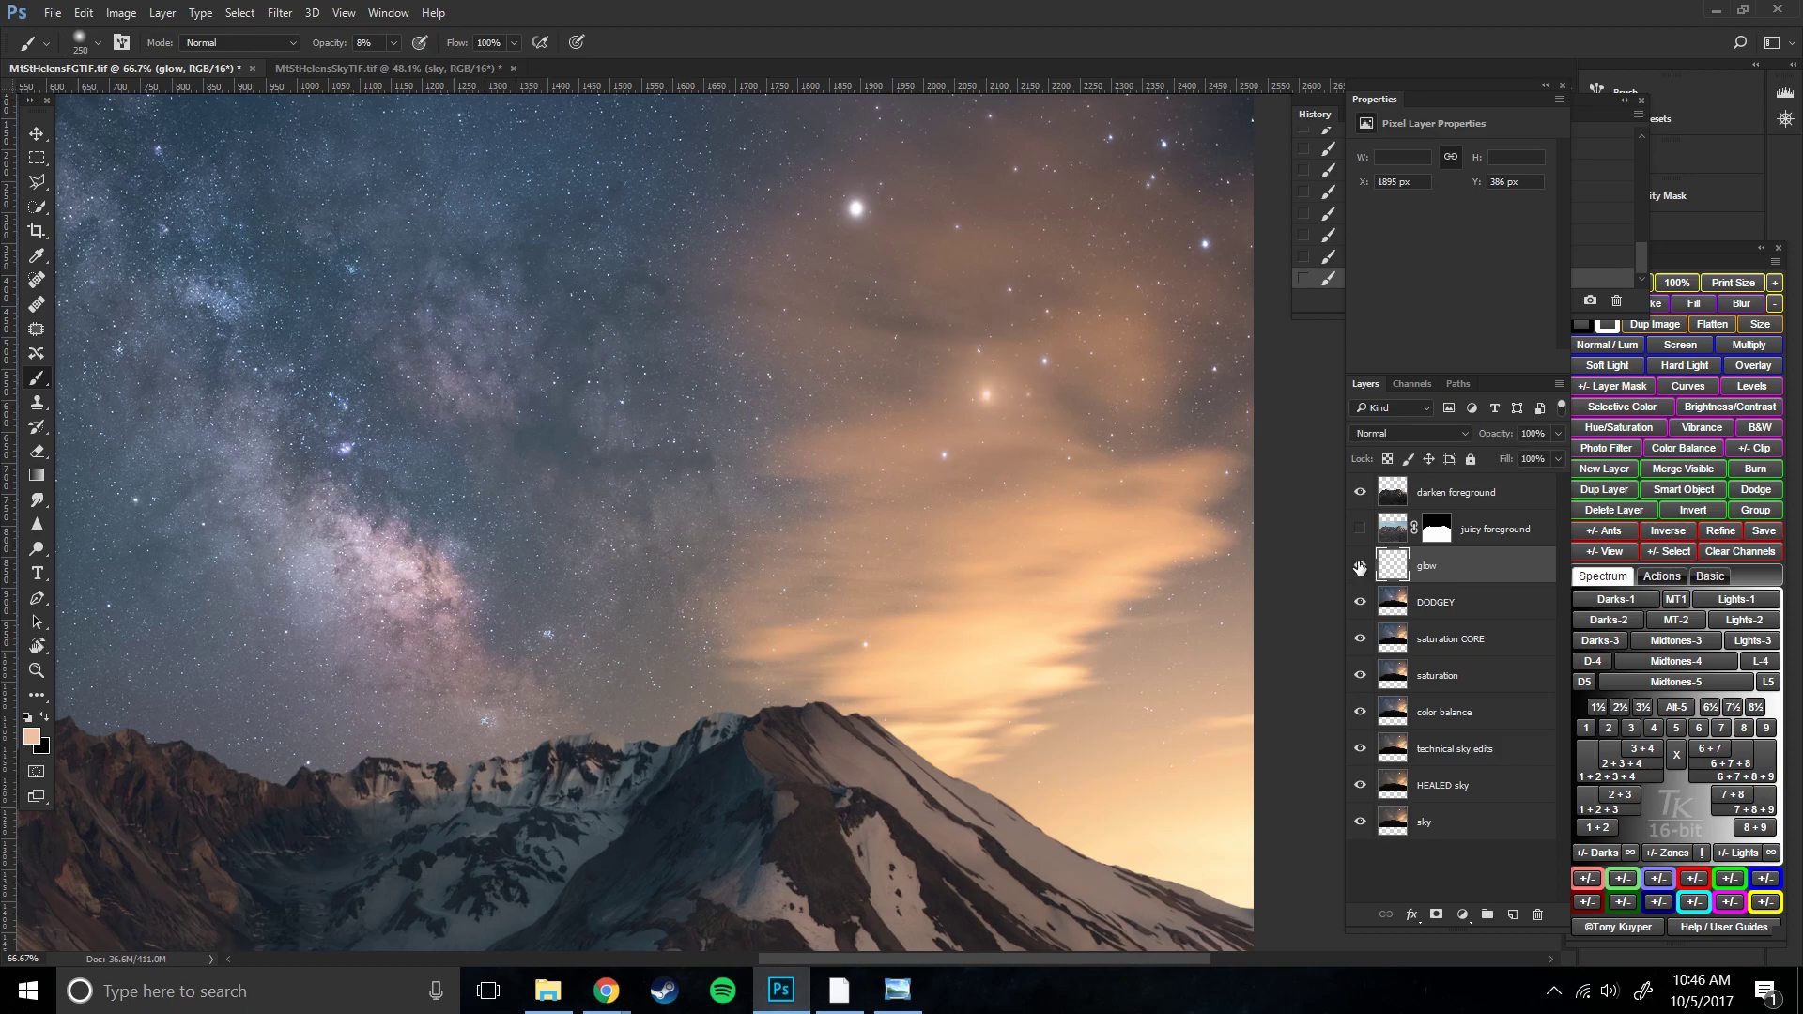
{"action": "left_click", "coordinate": [1359, 568]}
{"action": "left_click", "coordinate": [1359, 567]}
- Swap the foreground and background colours and set the foreground to a pale blue-white, #e6eaf8
{"action": "key", "text": "bracketleft"}
{"action": "key", "text": "bracketleft"}
{"action": "key", "text": "bracketleft"}
{"action": "key", "text": "bracketleft"}
{"action": "key", "text": "bracketleft"}
{"action": "left_click", "coordinate": [46, 714]}
{"action": "left_click", "coordinate": [38, 739]}
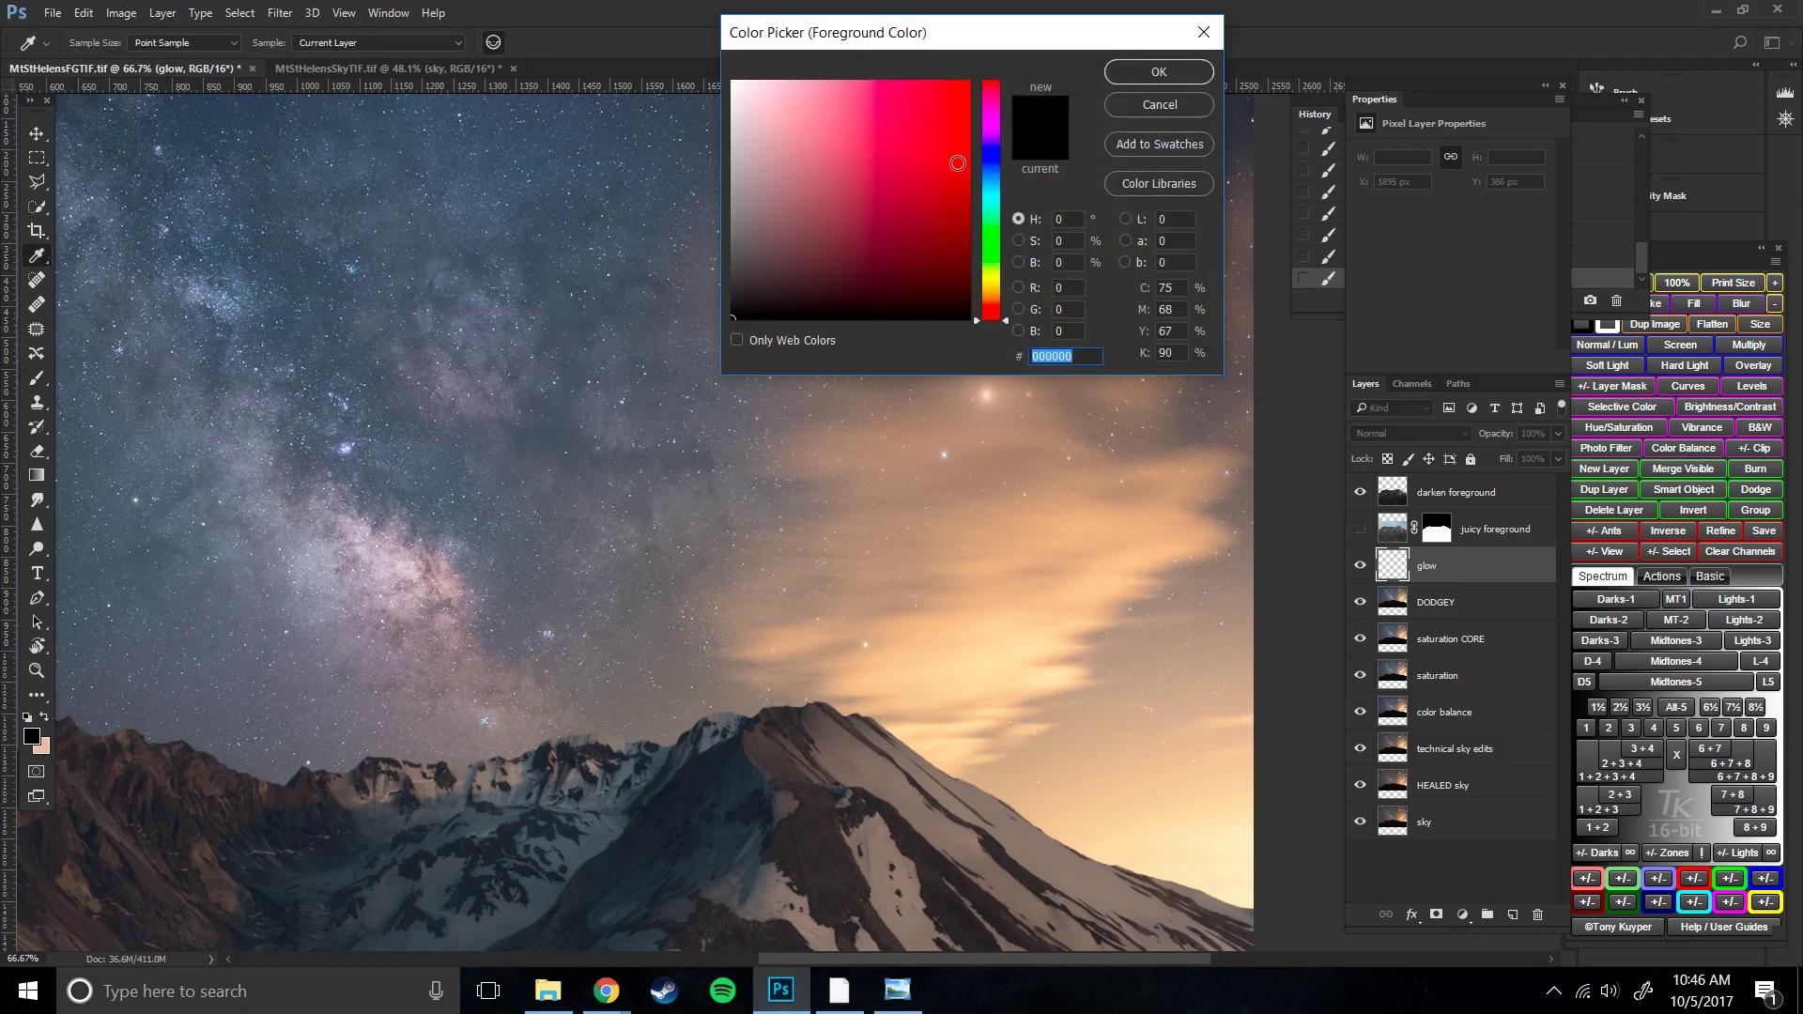
{"action": "left_click", "coordinate": [990, 171]}
{"action": "left_click_drag", "start_coordinate": [986, 35], "coordinate": [1156, 122]}
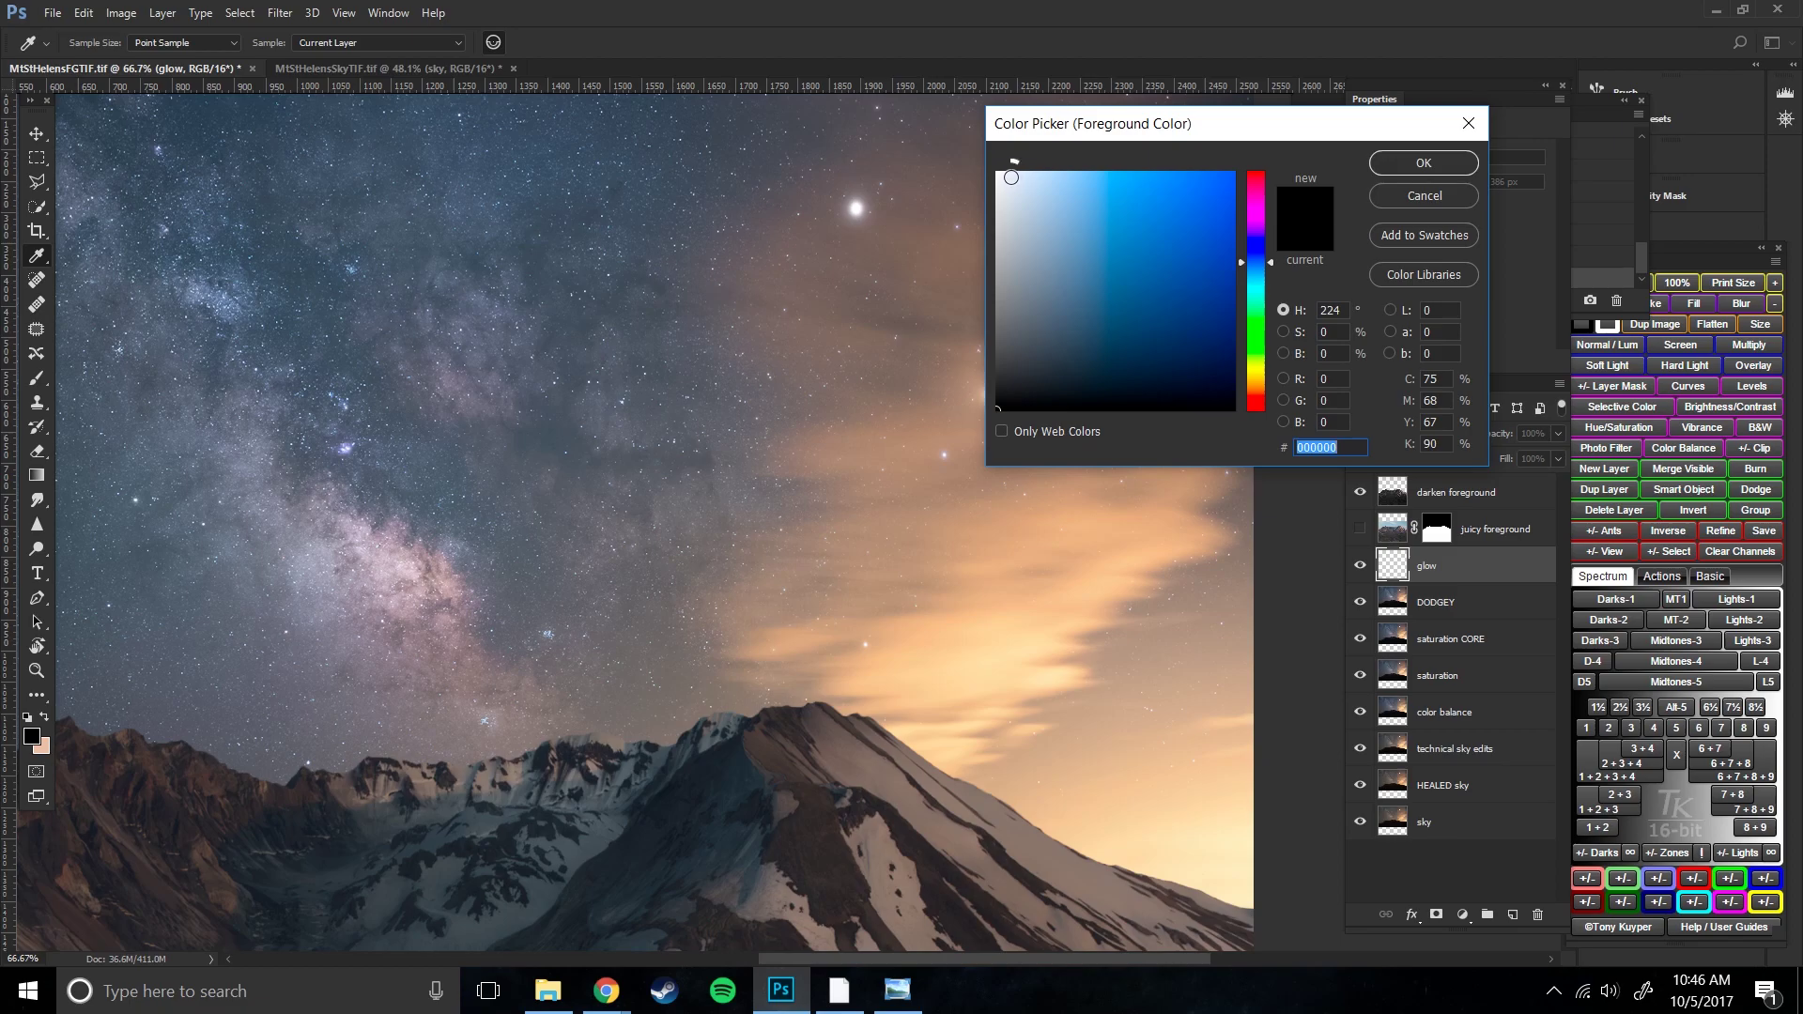
{"action": "left_click", "coordinate": [1015, 180]}
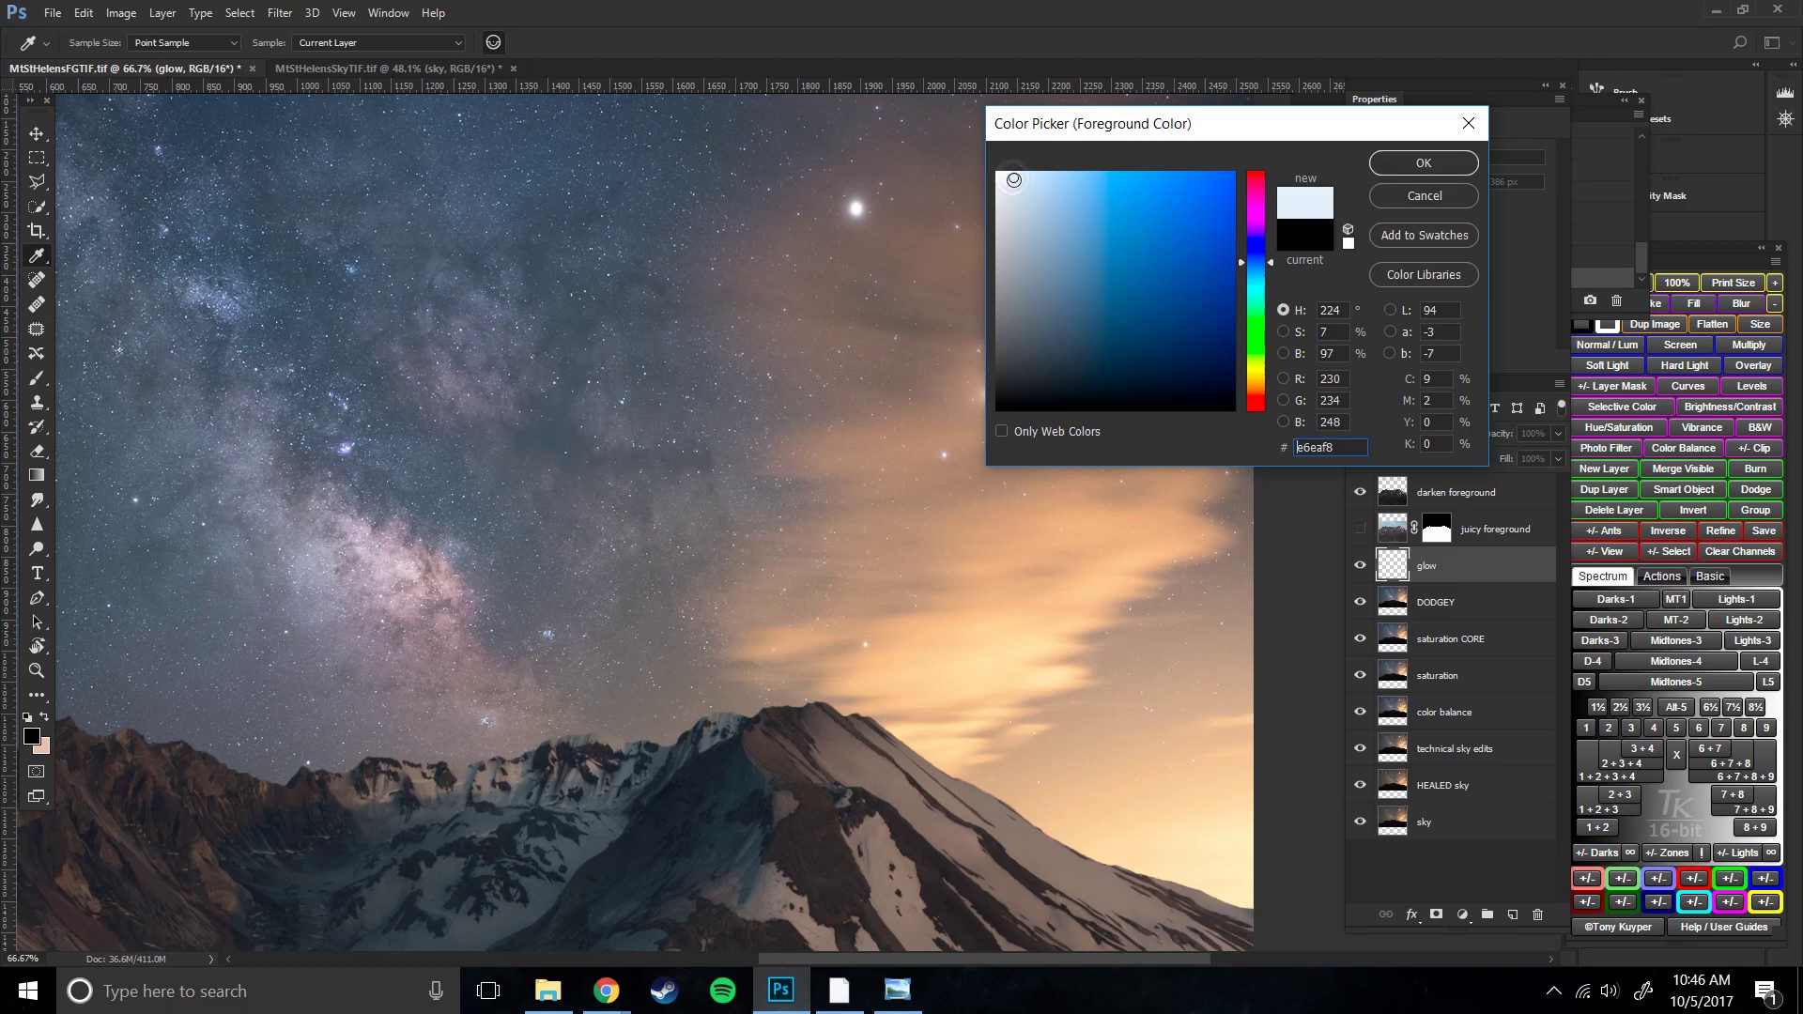
{"action": "left_click", "coordinate": [1388, 168]}
- Paint a pale glow around the brightest star with the Brush at 10% opacity, enlarging it from 45 to 400
{"action": "key", "text": "b"}
{"action": "key", "text": "1"}
{"action": "key", "text": "bracketleft"}
{"action": "key", "text": "bracketleft"}
{"action": "key", "text": "bracketleft"}
{"action": "key", "text": "bracketleft"}
{"action": "key", "text": "bracketleft"}
{"action": "key", "text": "bracketleft"}
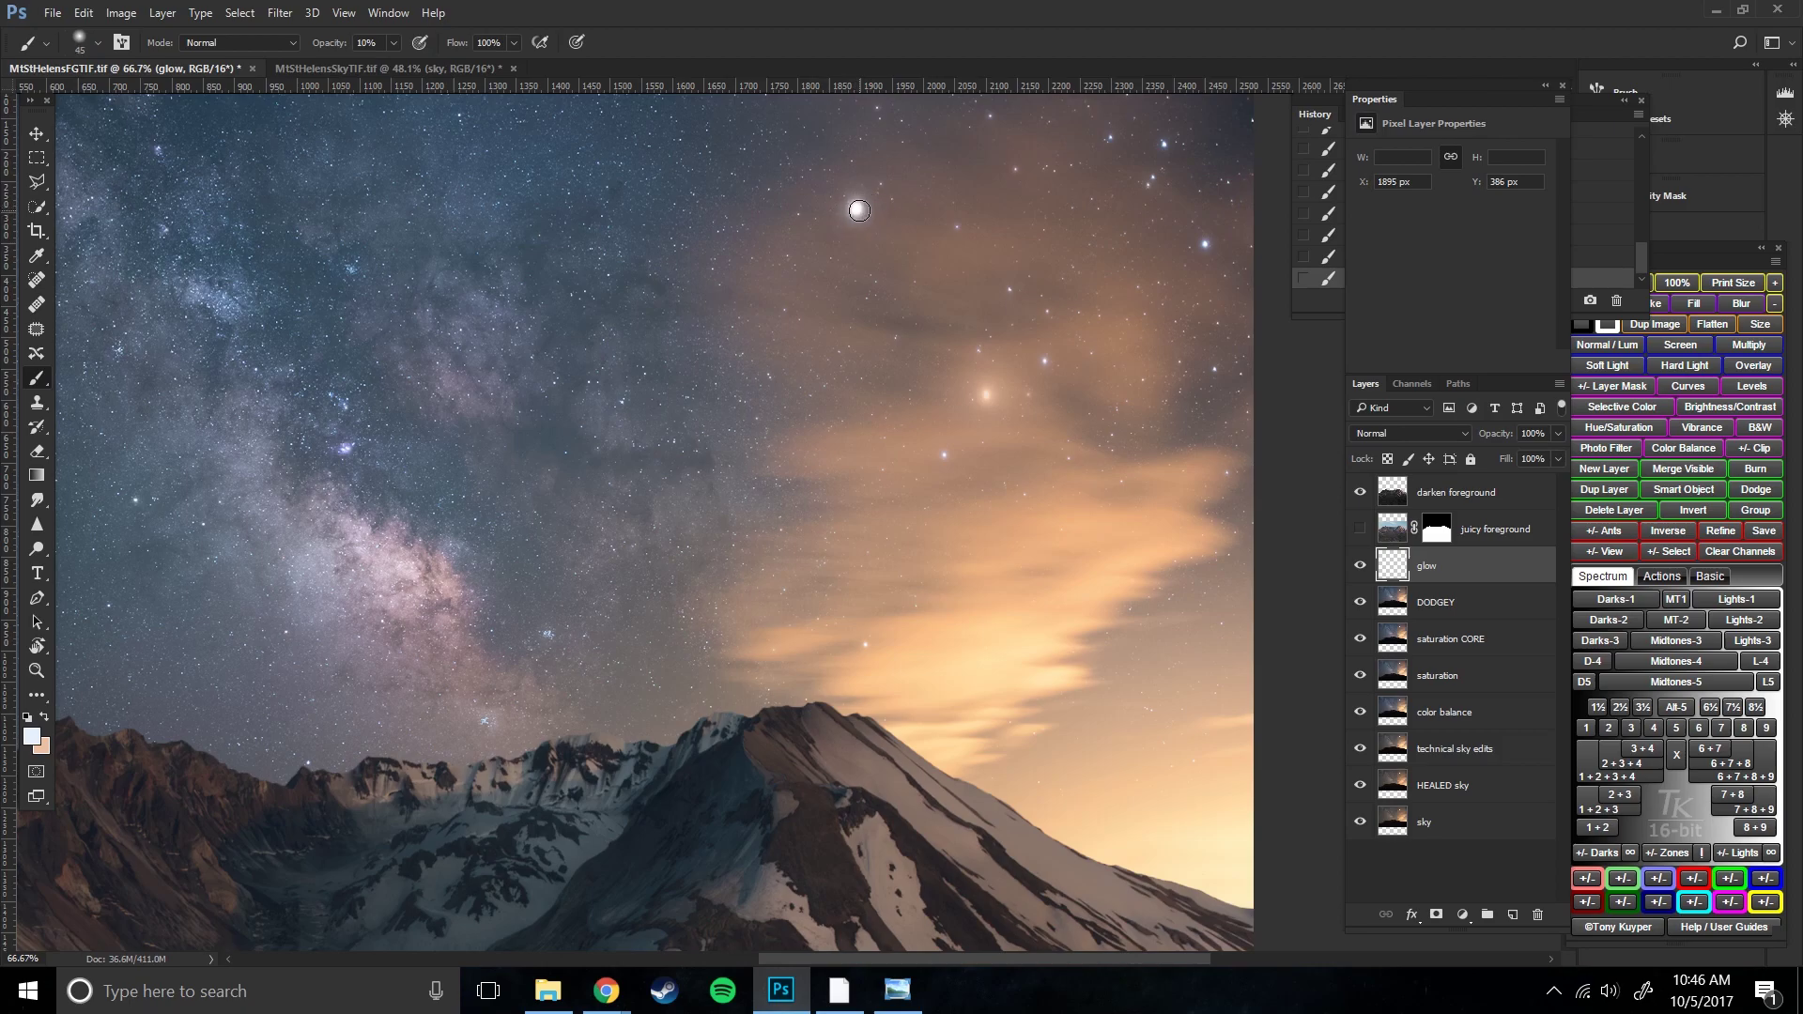
{"action": "key", "text": "bracketright"}
{"action": "key", "text": "bracketright"}
{"action": "key", "text": "bracketright"}
{"action": "key", "text": "bracketright"}
{"action": "key", "text": "bracketright"}
{"action": "key", "text": "bracketright"}
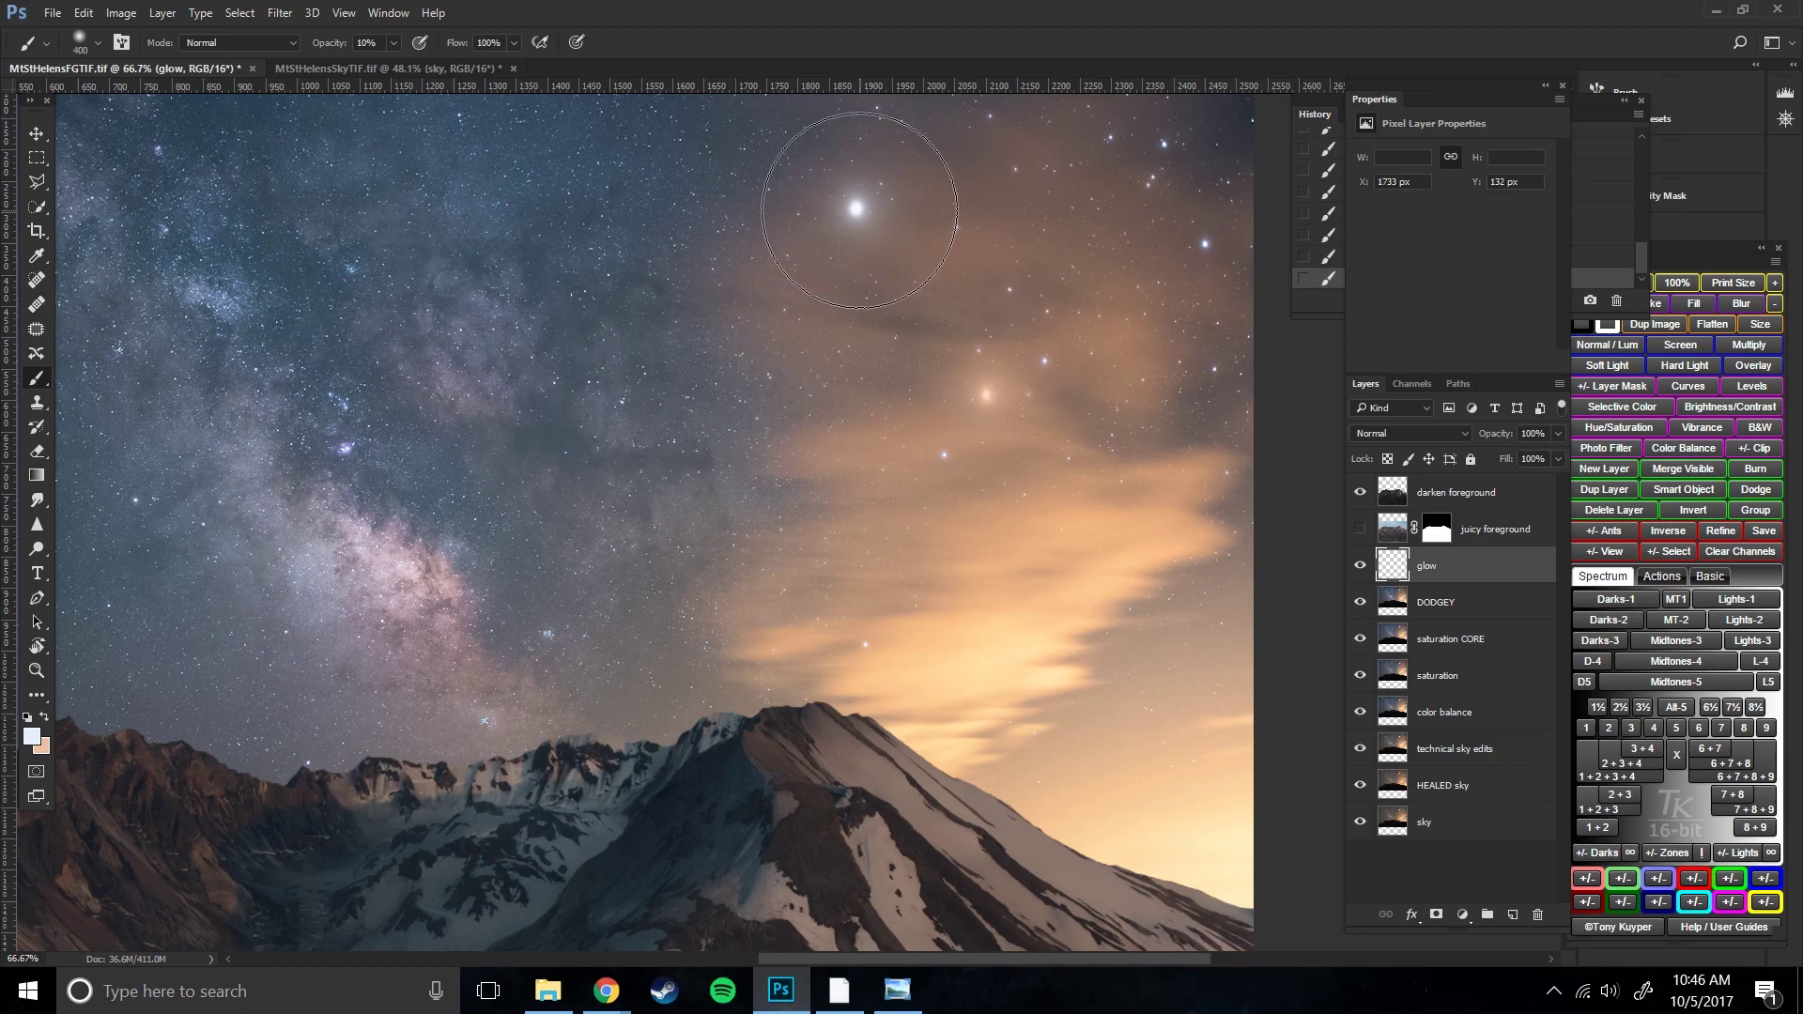
- Swap back to the warm colour and add a wider glow around the brightest star with brush sizes from 300 to 500
{"action": "left_click", "coordinate": [42, 717]}
{"action": "key", "text": "bracketleft"}
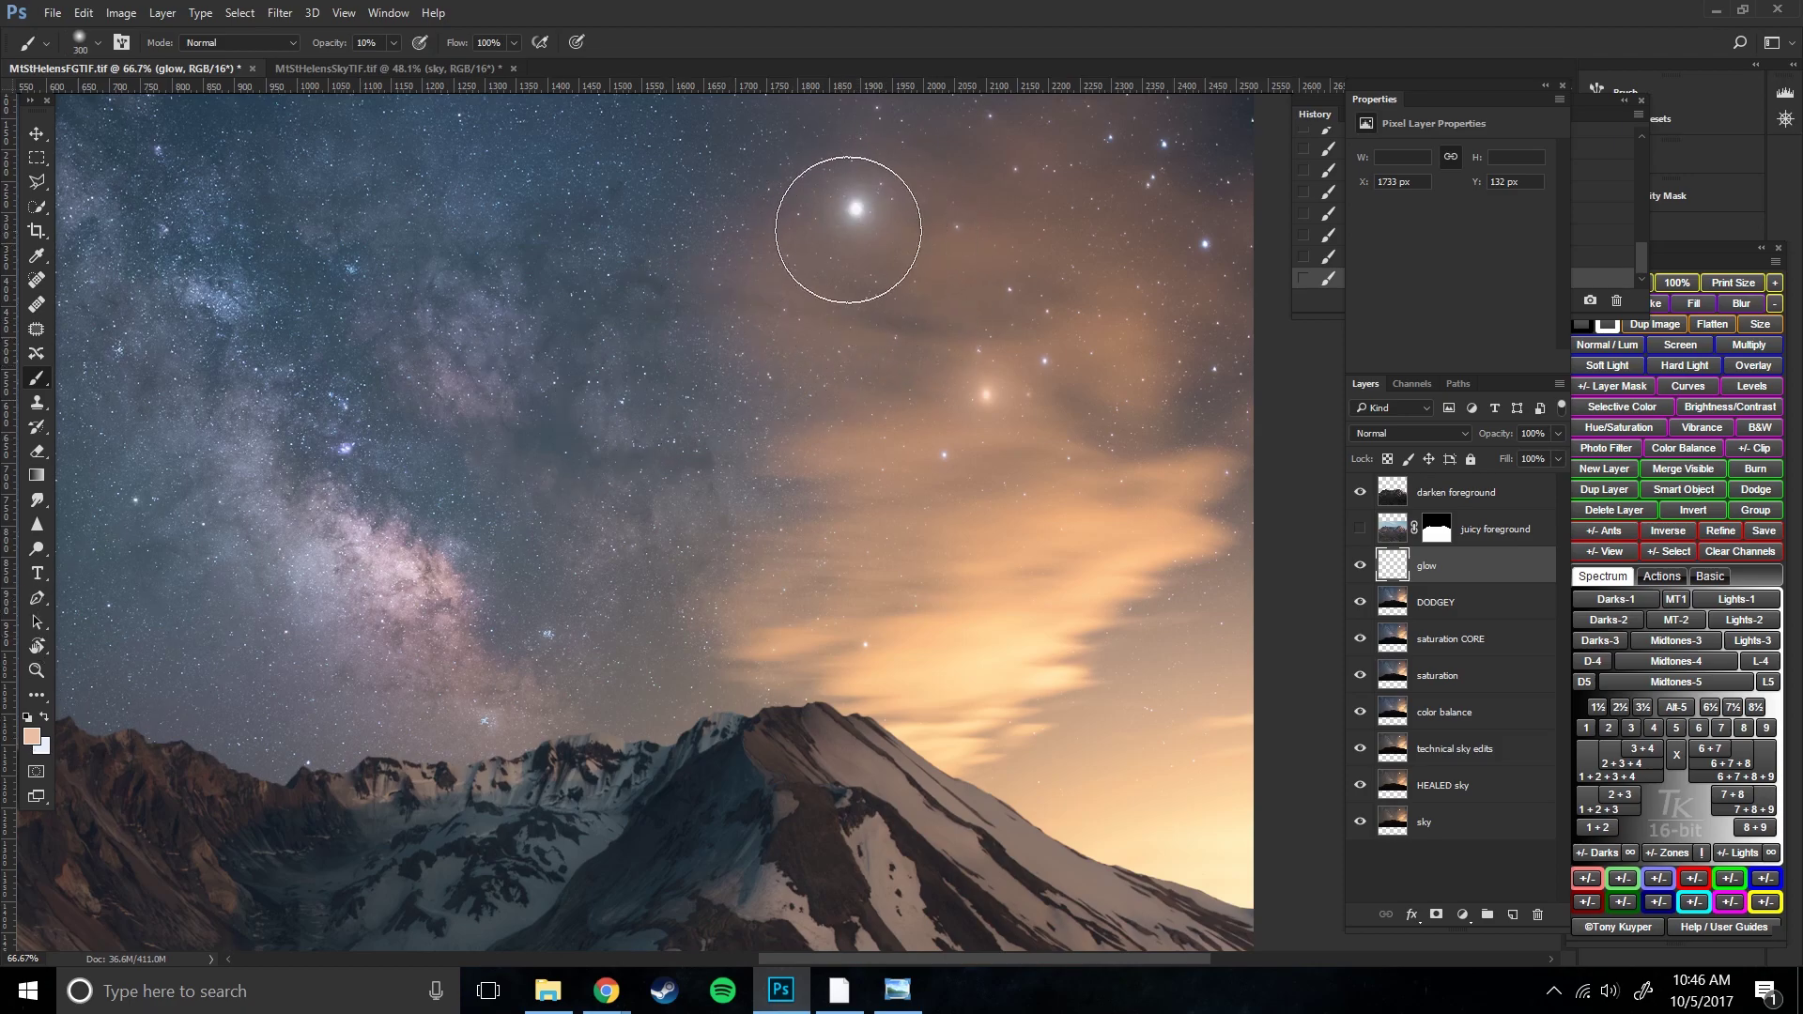
{"action": "key", "text": "bracketright"}
{"action": "key", "text": "bracketright"}
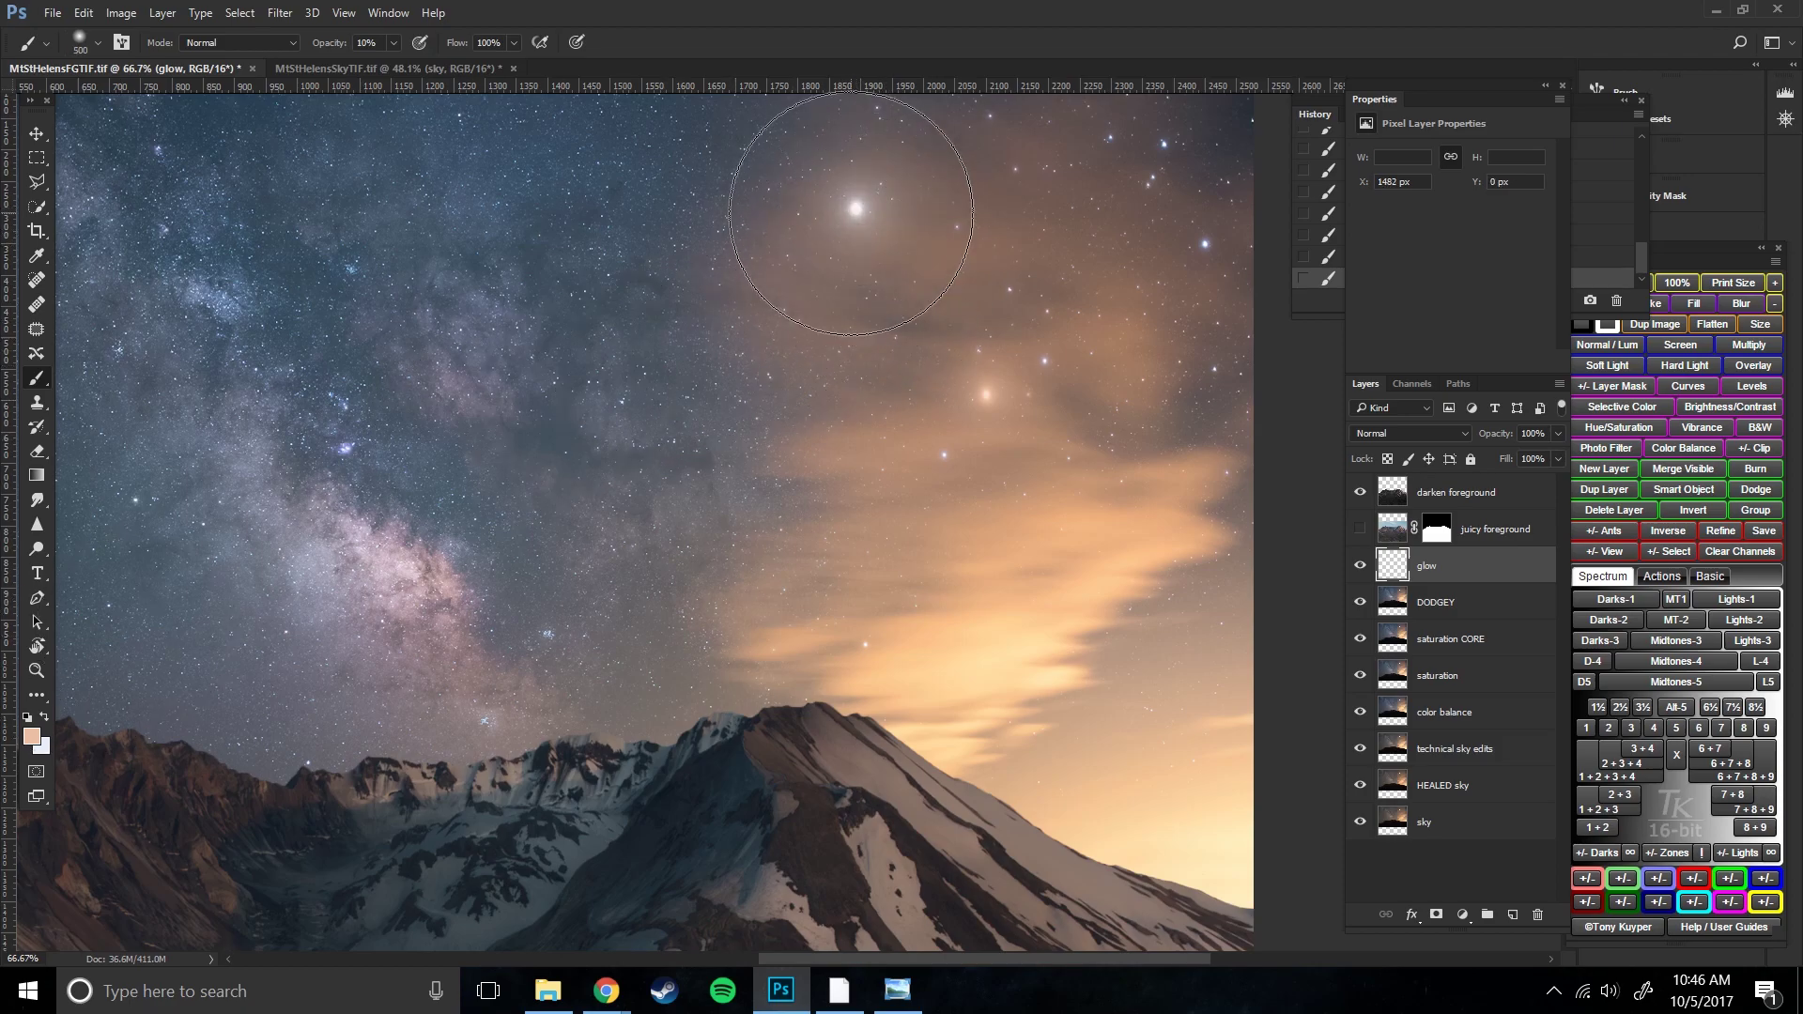
- Compare the whole image with the glow layer hidden and shown
{"action": "key", "text": "ctrl+0"}
{"action": "key", "text": "bracketright"}
{"action": "key", "text": "bracketright"}
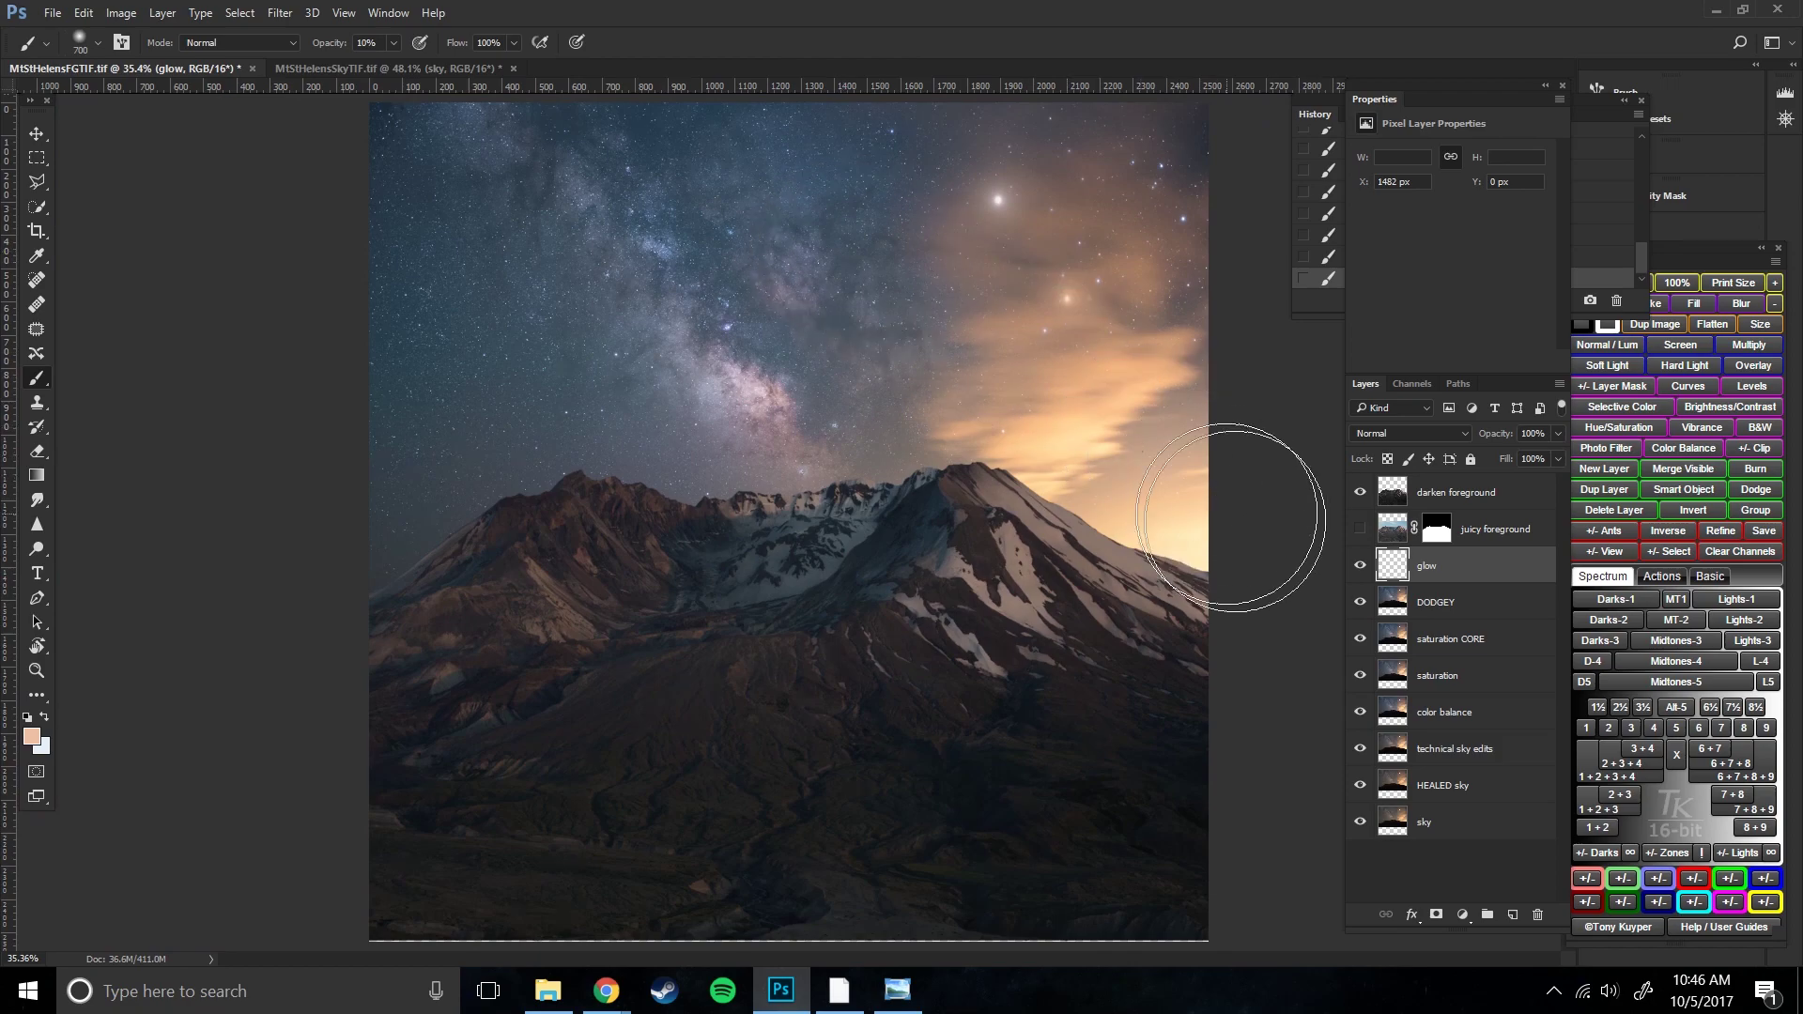
{"action": "left_click", "coordinate": [1361, 567]}
{"action": "left_click", "coordinate": [1361, 567]}
{"action": "left_click", "coordinate": [1361, 567]}
{"action": "left_click", "coordinate": [1361, 569]}
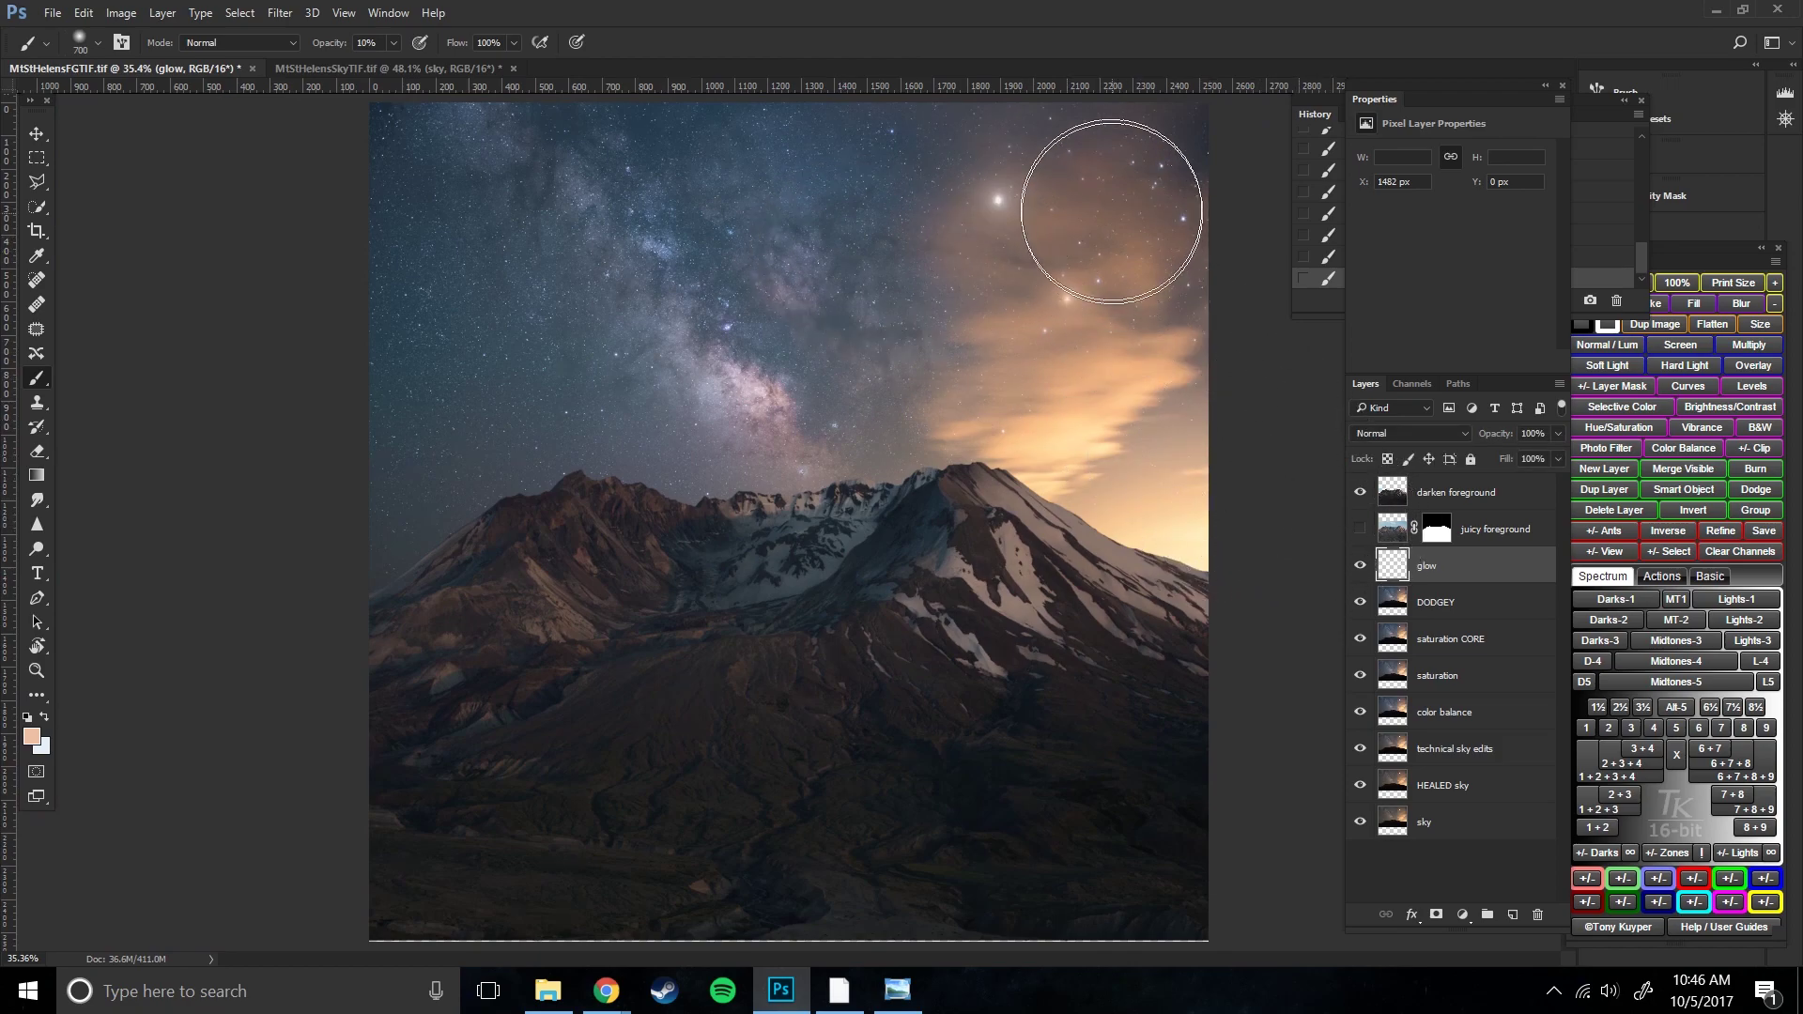
- Paint a warm glow around the bright star in the sky's upper-right corner, enlarging the brush from 45 up to 700
{"action": "scroll", "coordinate": [1068, 335], "scroll_direction": "up", "scroll_amount": 5}
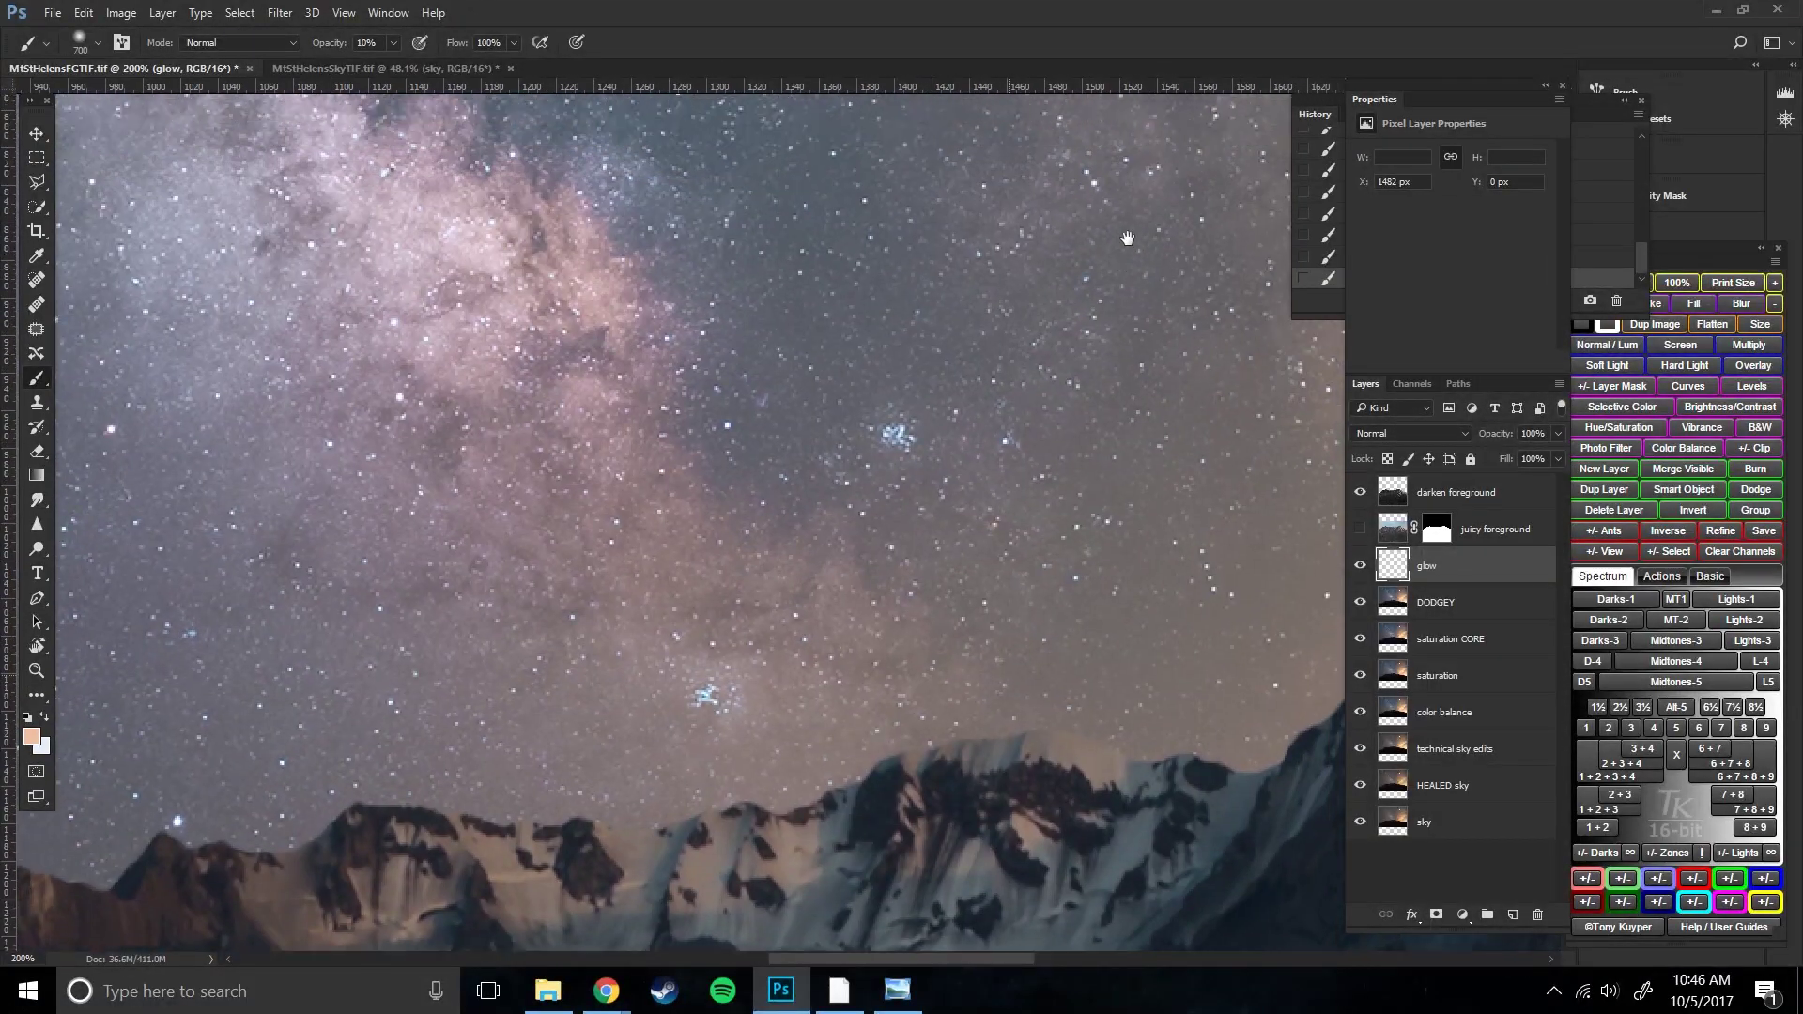
{"action": "left_click_drag", "start_coordinate": [1127, 239], "coordinate": [1039, 532]}
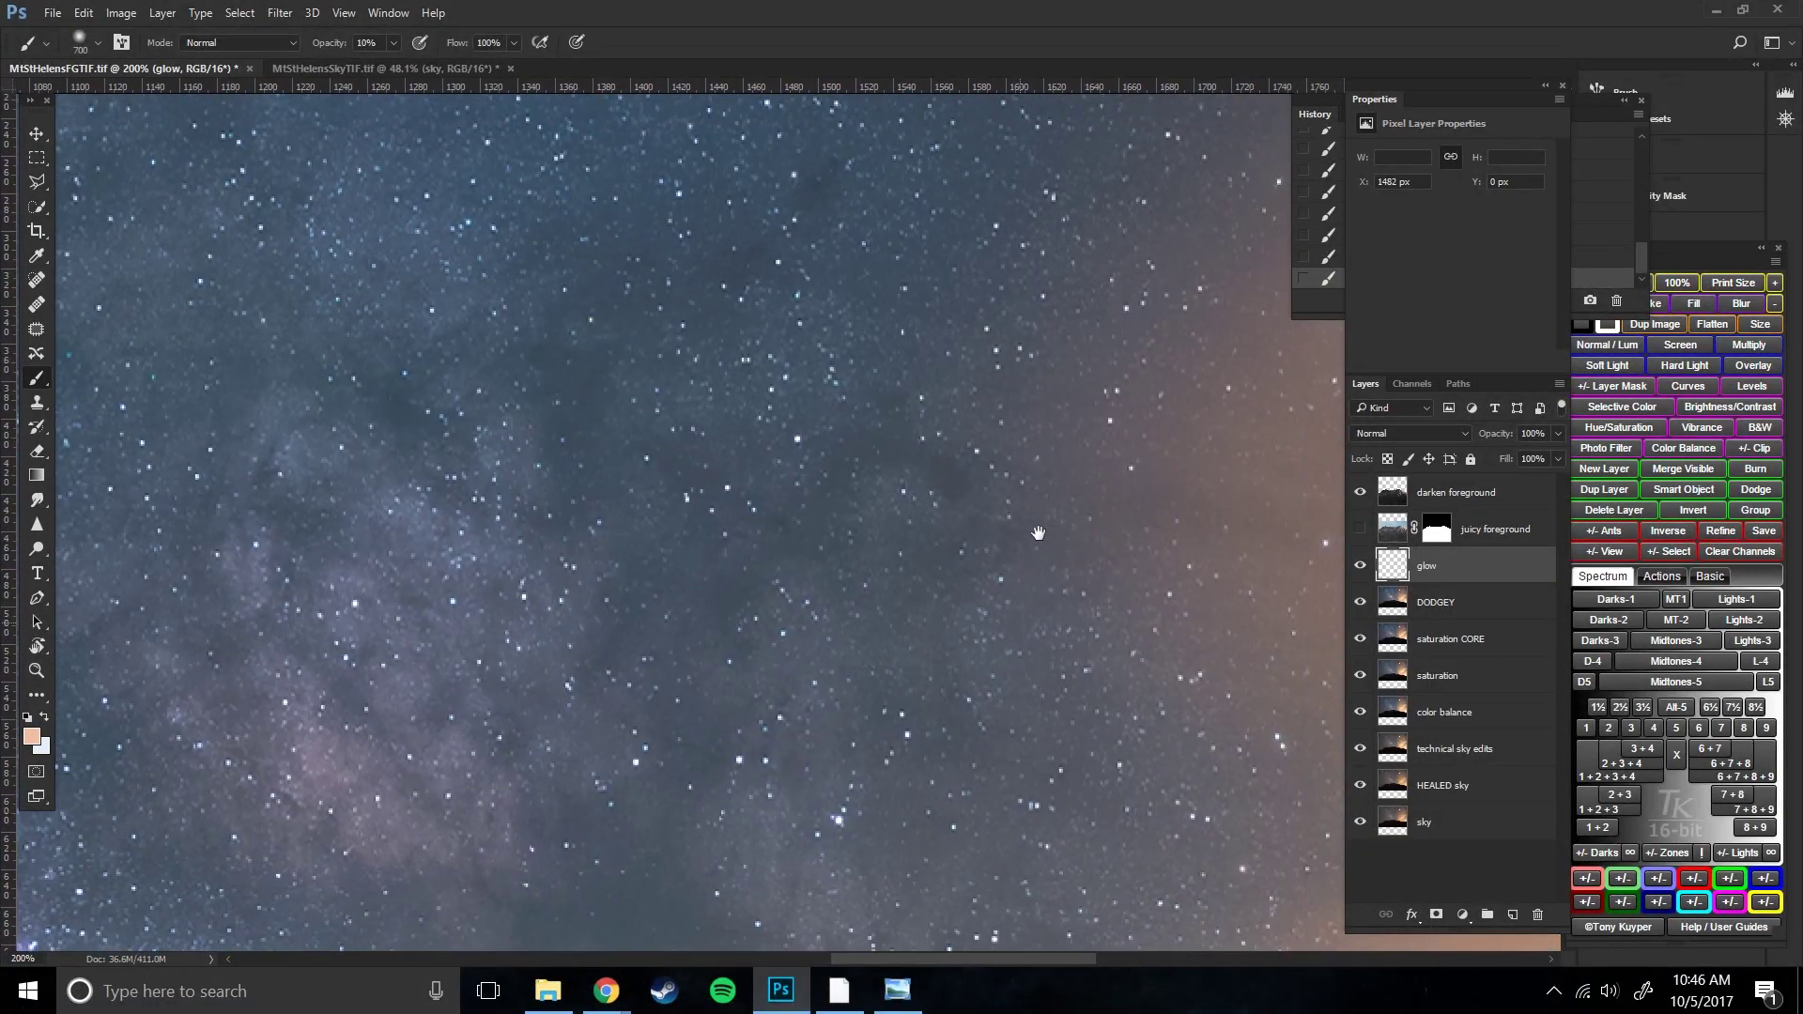
{"action": "key", "text": "ctrl+minus"}
{"action": "key", "text": "ctrl+minus"}
{"action": "key", "text": "bracketleft"}
{"action": "key", "text": "bracketleft"}
{"action": "key", "text": "bracketleft"}
{"action": "key", "text": "bracketleft"}
{"action": "key", "text": "bracketleft"}
{"action": "key", "text": "bracketleft"}
{"action": "key", "text": "bracketleft"}
{"action": "key", "text": "bracketleft"}
{"action": "key", "text": "bracketleft"}
{"action": "key", "text": "bracketleft"}
{"action": "key", "text": "bracketleft"}
{"action": "key", "text": "bracketleft"}
{"action": "key", "text": "bracketleft"}
{"action": "key", "text": "bracketleft"}
{"action": "key", "text": "bracketleft"}
{"action": "key", "text": "bracketleft"}
{"action": "key", "text": "bracketleft"}
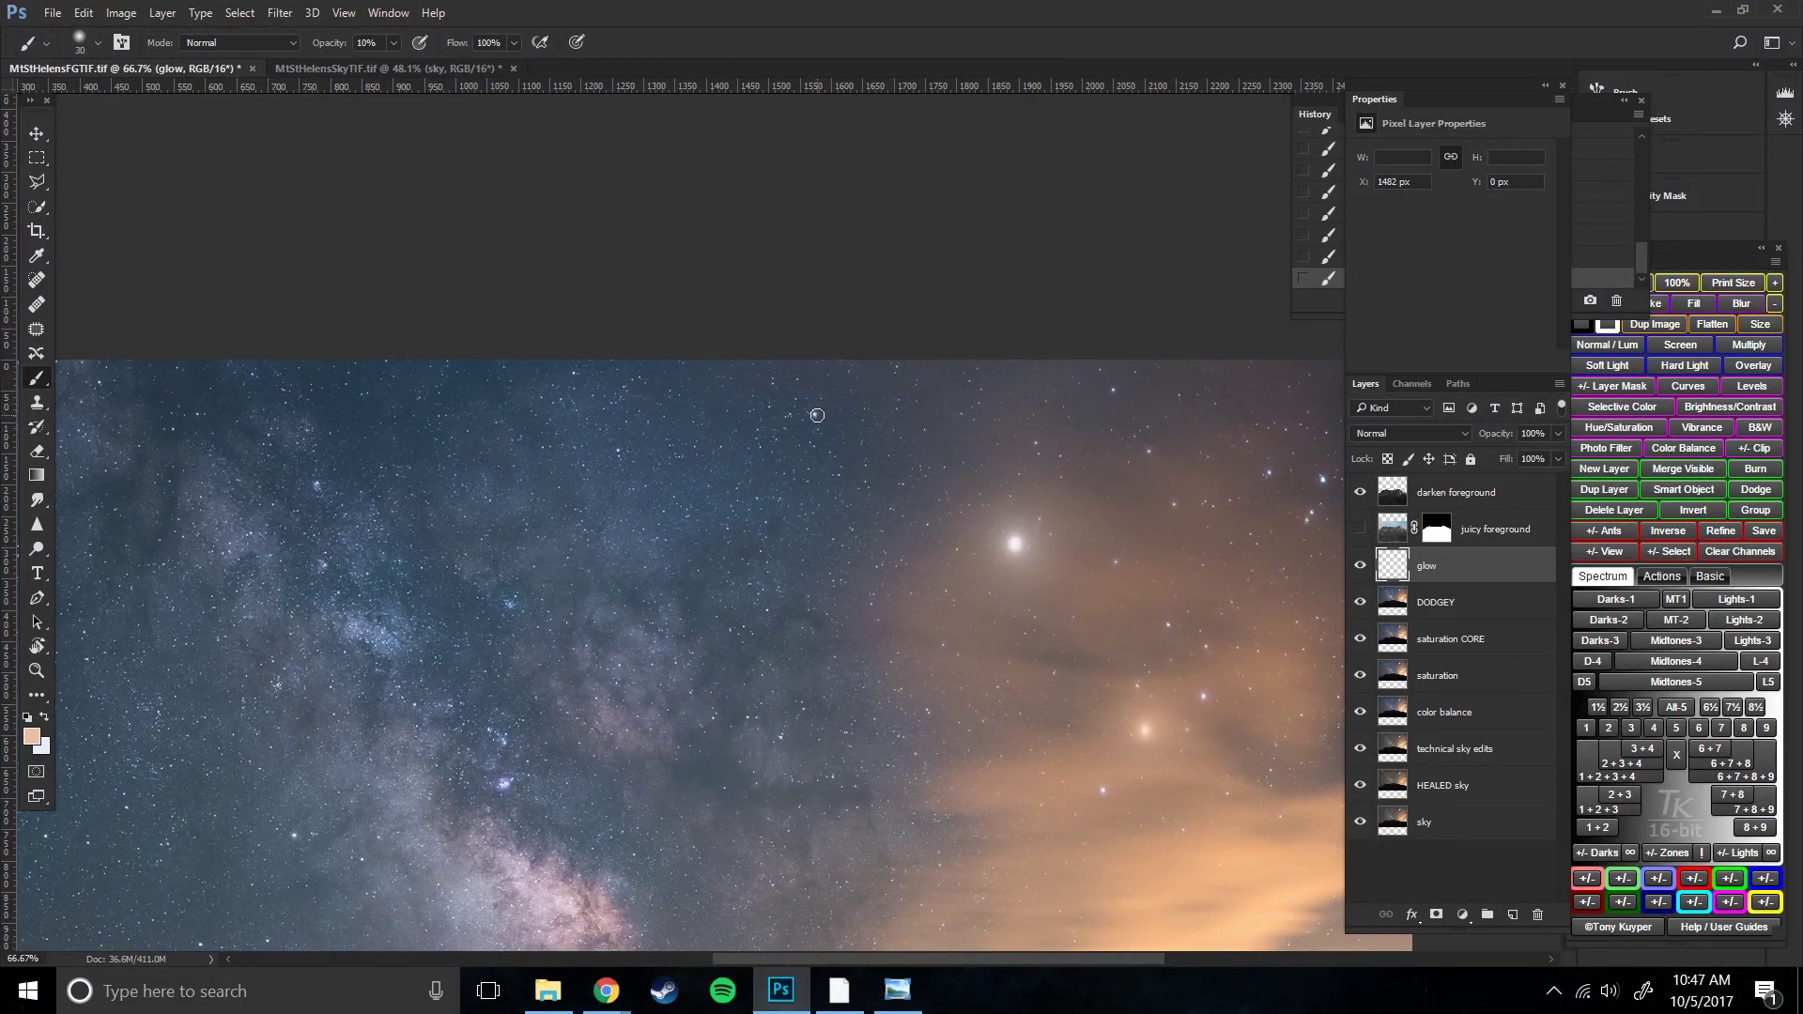
{"action": "key", "text": "ctrl+plus"}
{"action": "key", "text": "ctrl+plus"}
{"action": "left_click_drag", "start_coordinate": [1022, 416], "coordinate": [785, 382]}
{"action": "left_click_drag", "start_coordinate": [1127, 479], "coordinate": [821, 451]}
{"action": "left_click_drag", "start_coordinate": [1164, 423], "coordinate": [489, 634]}
{"action": "left_click_drag", "start_coordinate": [975, 532], "coordinate": [912, 462]}
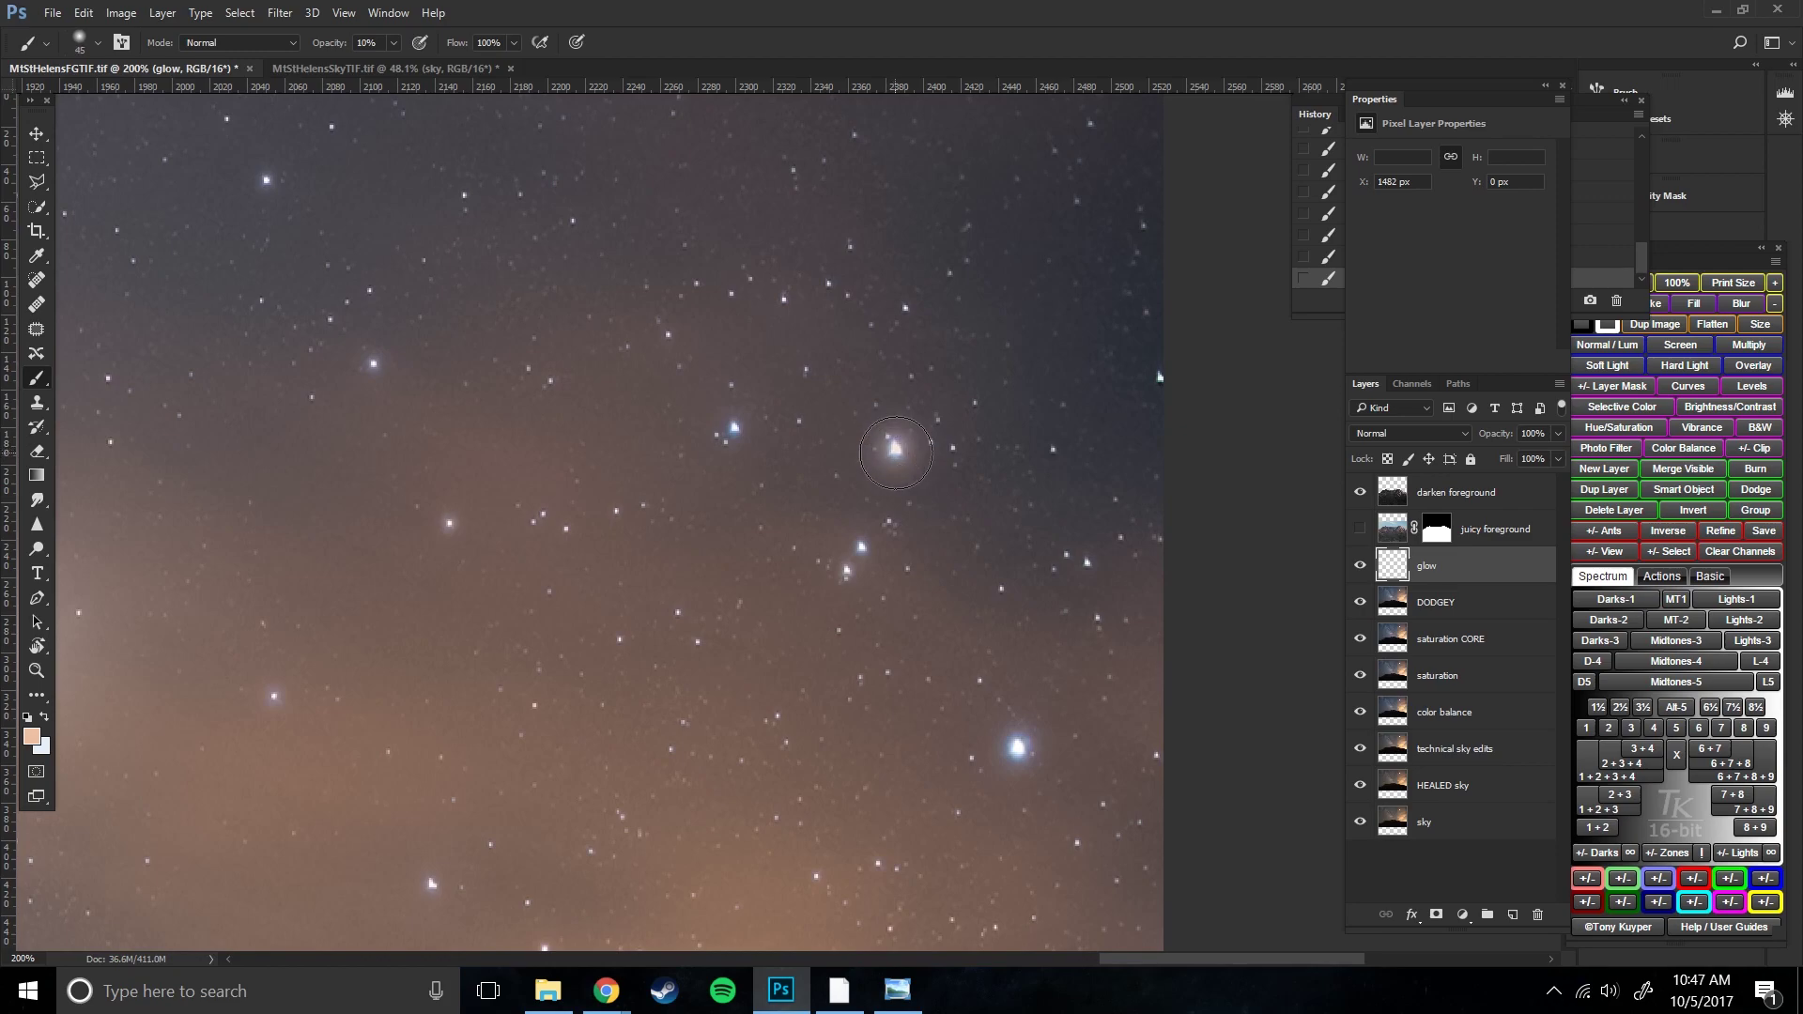
{"action": "left_click", "coordinate": [896, 450]}
{"action": "key", "text": "bracketright"}
{"action": "key", "text": "bracketright"}
{"action": "key", "text": "bracketright"}
{"action": "key", "text": "bracketright"}
{"action": "key", "text": "bracketright"}
{"action": "key", "text": "bracketright"}
{"action": "key", "text": "bracketright"}
{"action": "key", "text": "bracketright"}
{"action": "key", "text": "bracketright"}
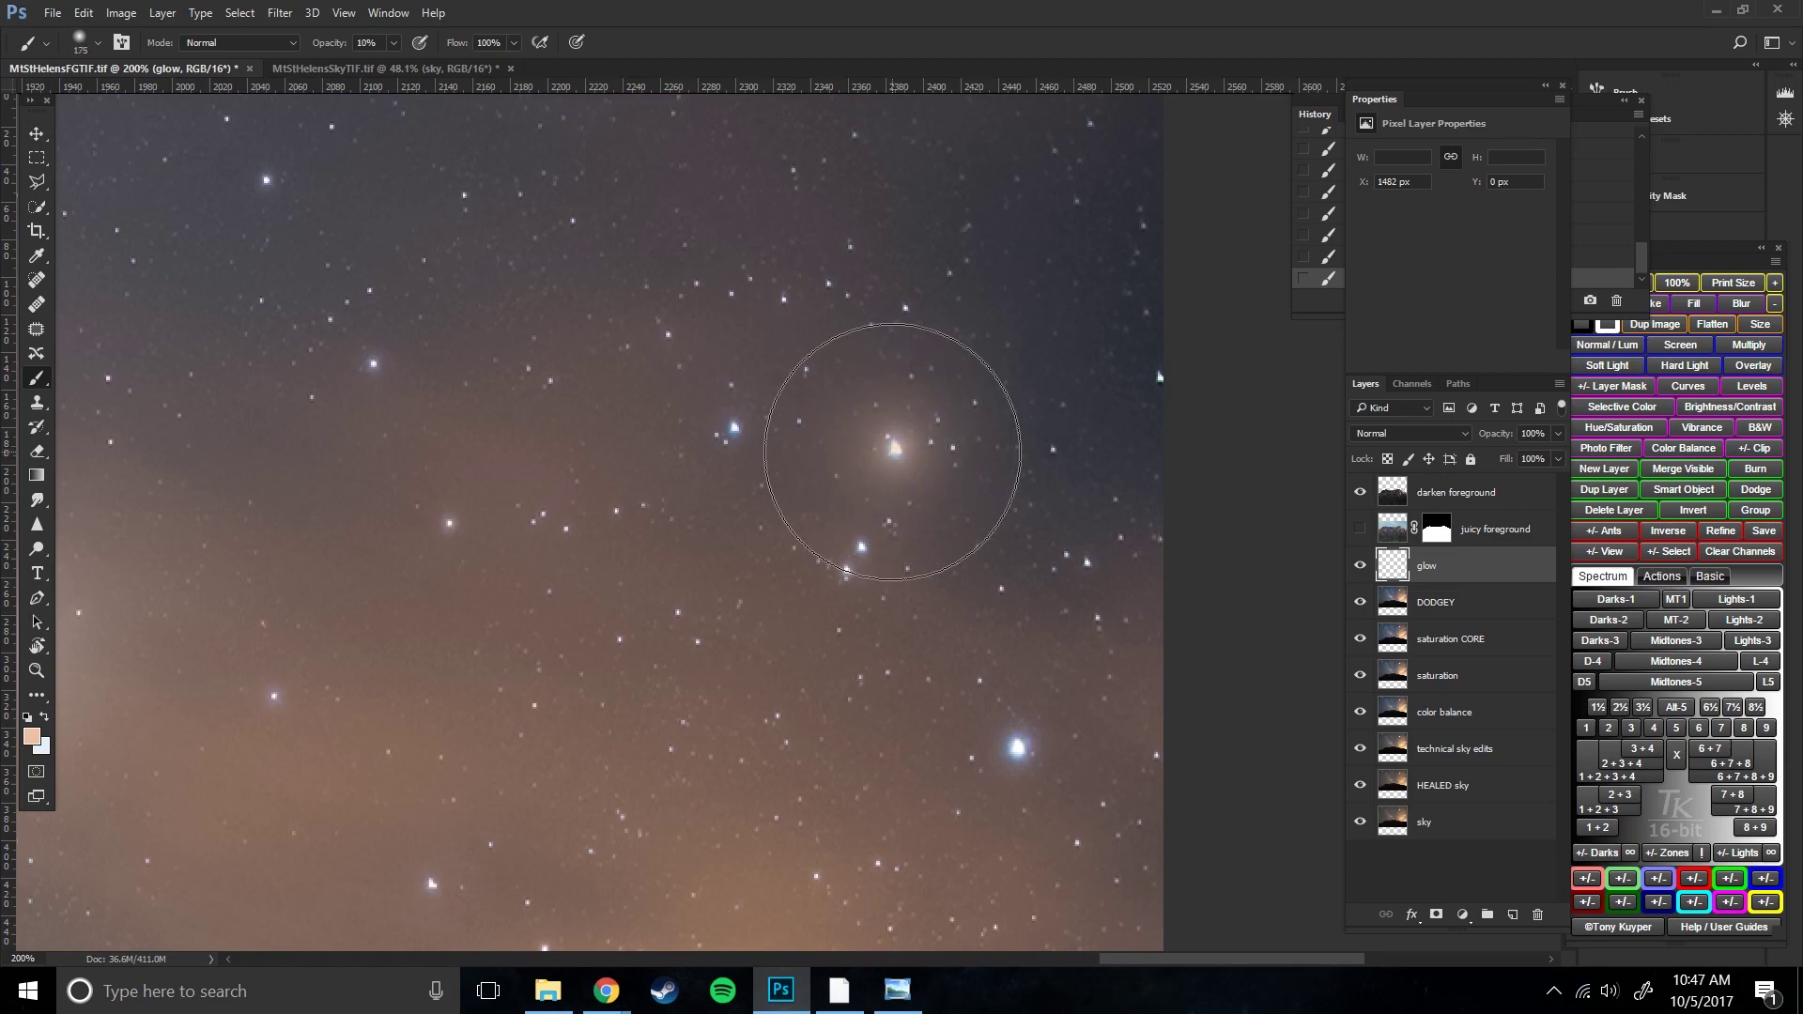
{"action": "key", "text": "bracketright"}
{"action": "key", "text": "bracketright"}
{"action": "key", "text": "bracketright"}
{"action": "key", "text": "bracketright"}
- Review the corner star's glow in the whole image and undo the latest brush dabs
{"action": "key", "text": "ctrl+0"}
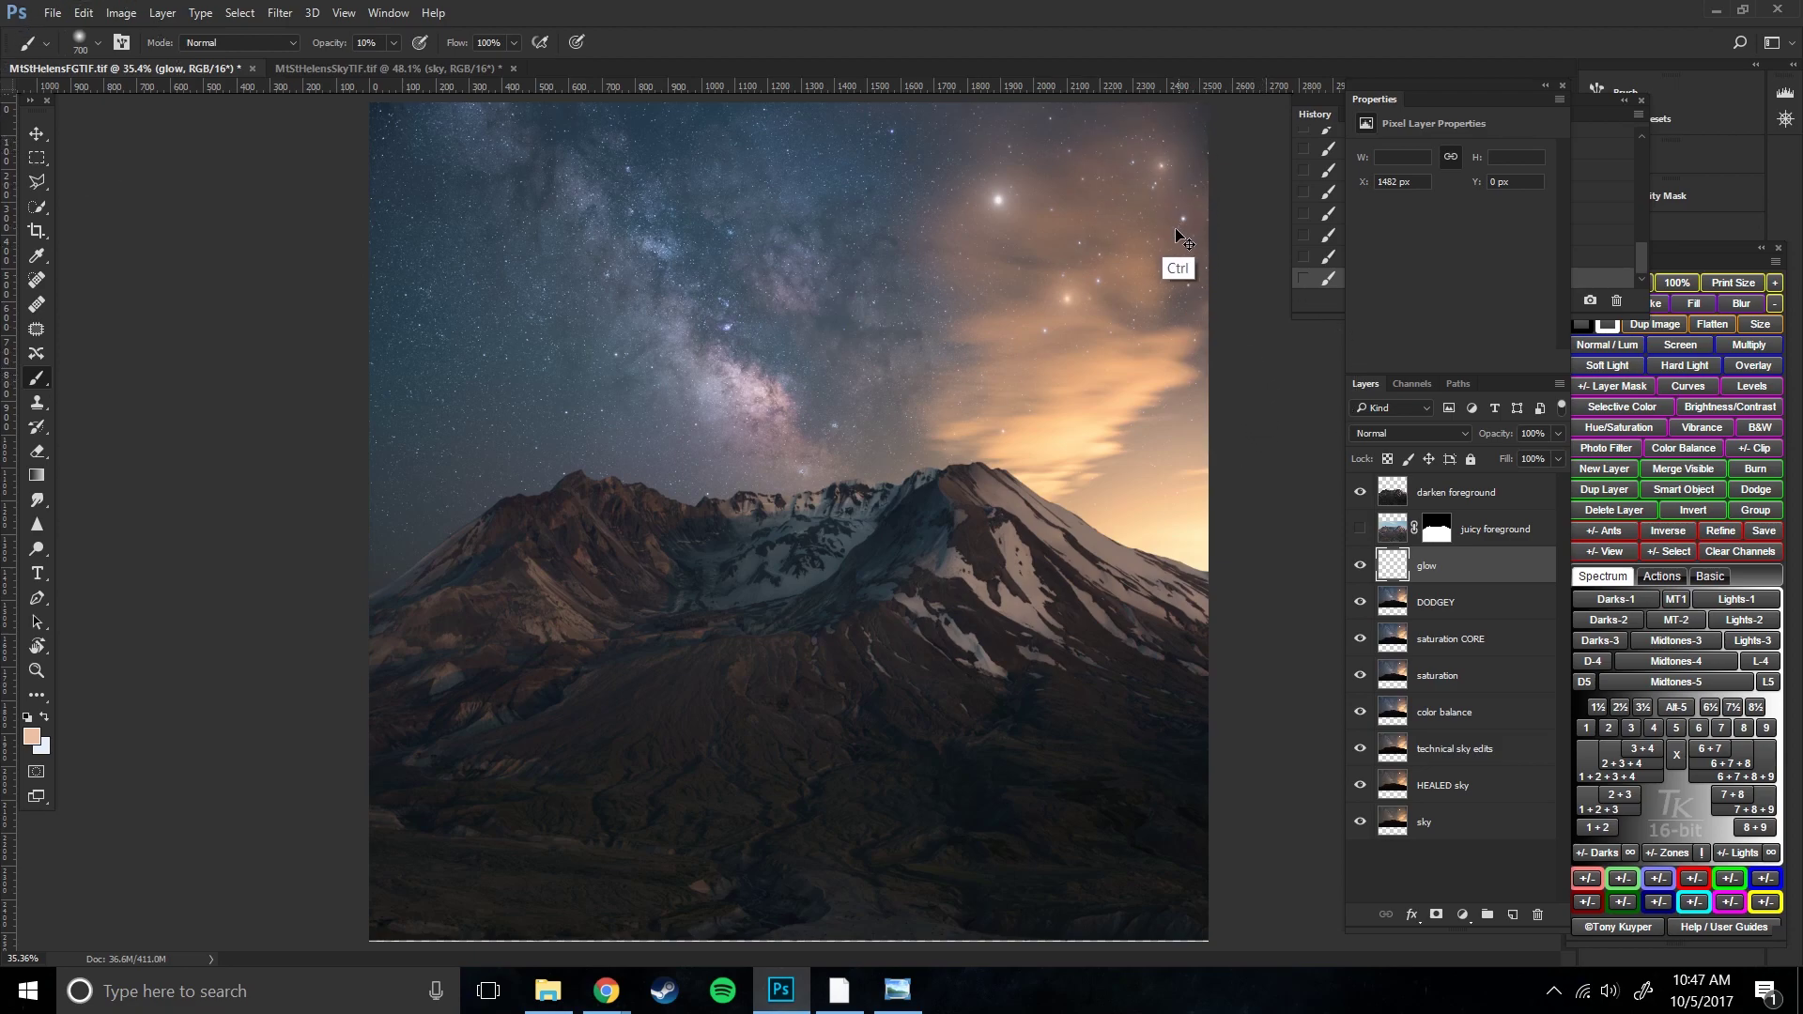
{"action": "key", "text": "ctrl+alt+z"}
{"action": "key", "text": "ctrl+alt+z"}
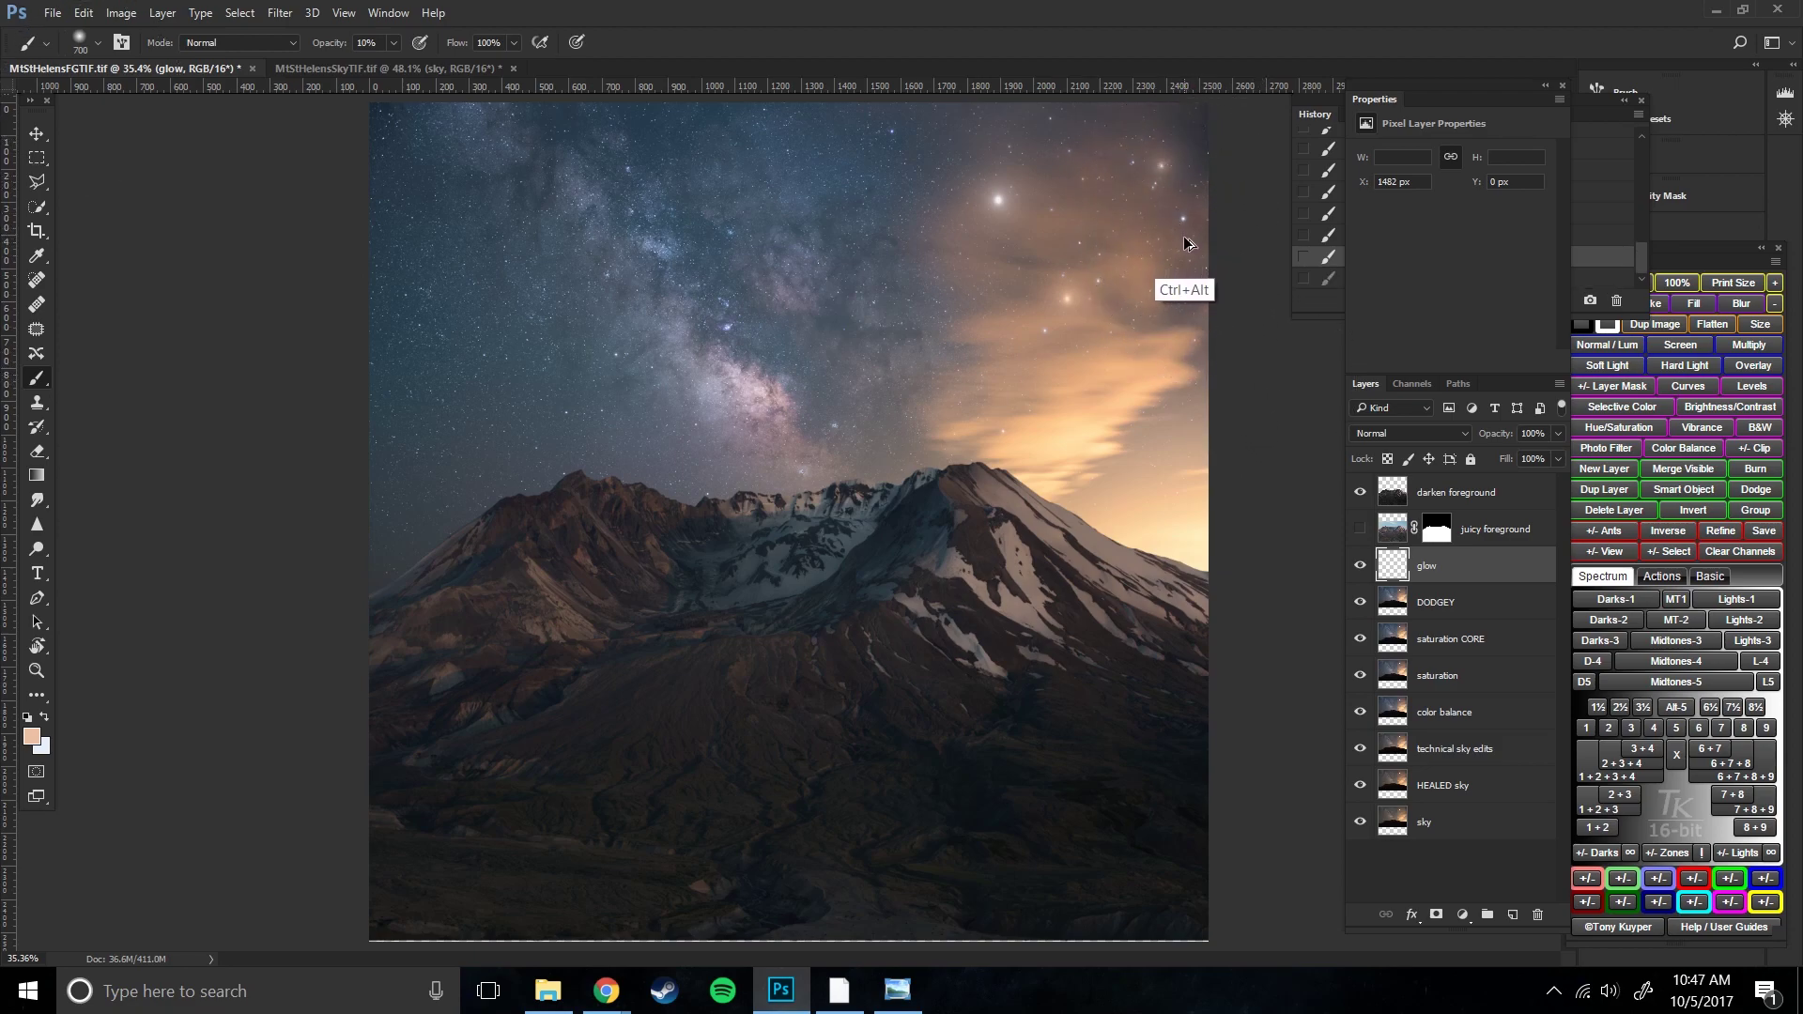
- Compare the sky with the glow layer hidden and shown, and reduce the brush size to 150
{"action": "left_click", "coordinate": [1360, 568]}
{"action": "left_click", "coordinate": [1360, 568]}
{"action": "key", "text": "bracketleft"}
{"action": "key", "text": "bracketleft"}
{"action": "key", "text": "bracketleft"}
{"action": "key", "text": "bracketleft"}
{"action": "key", "text": "bracketleft"}
{"action": "key", "text": "bracketleft"}
{"action": "key", "text": "bracketleft"}
{"action": "key", "text": "bracketleft"}
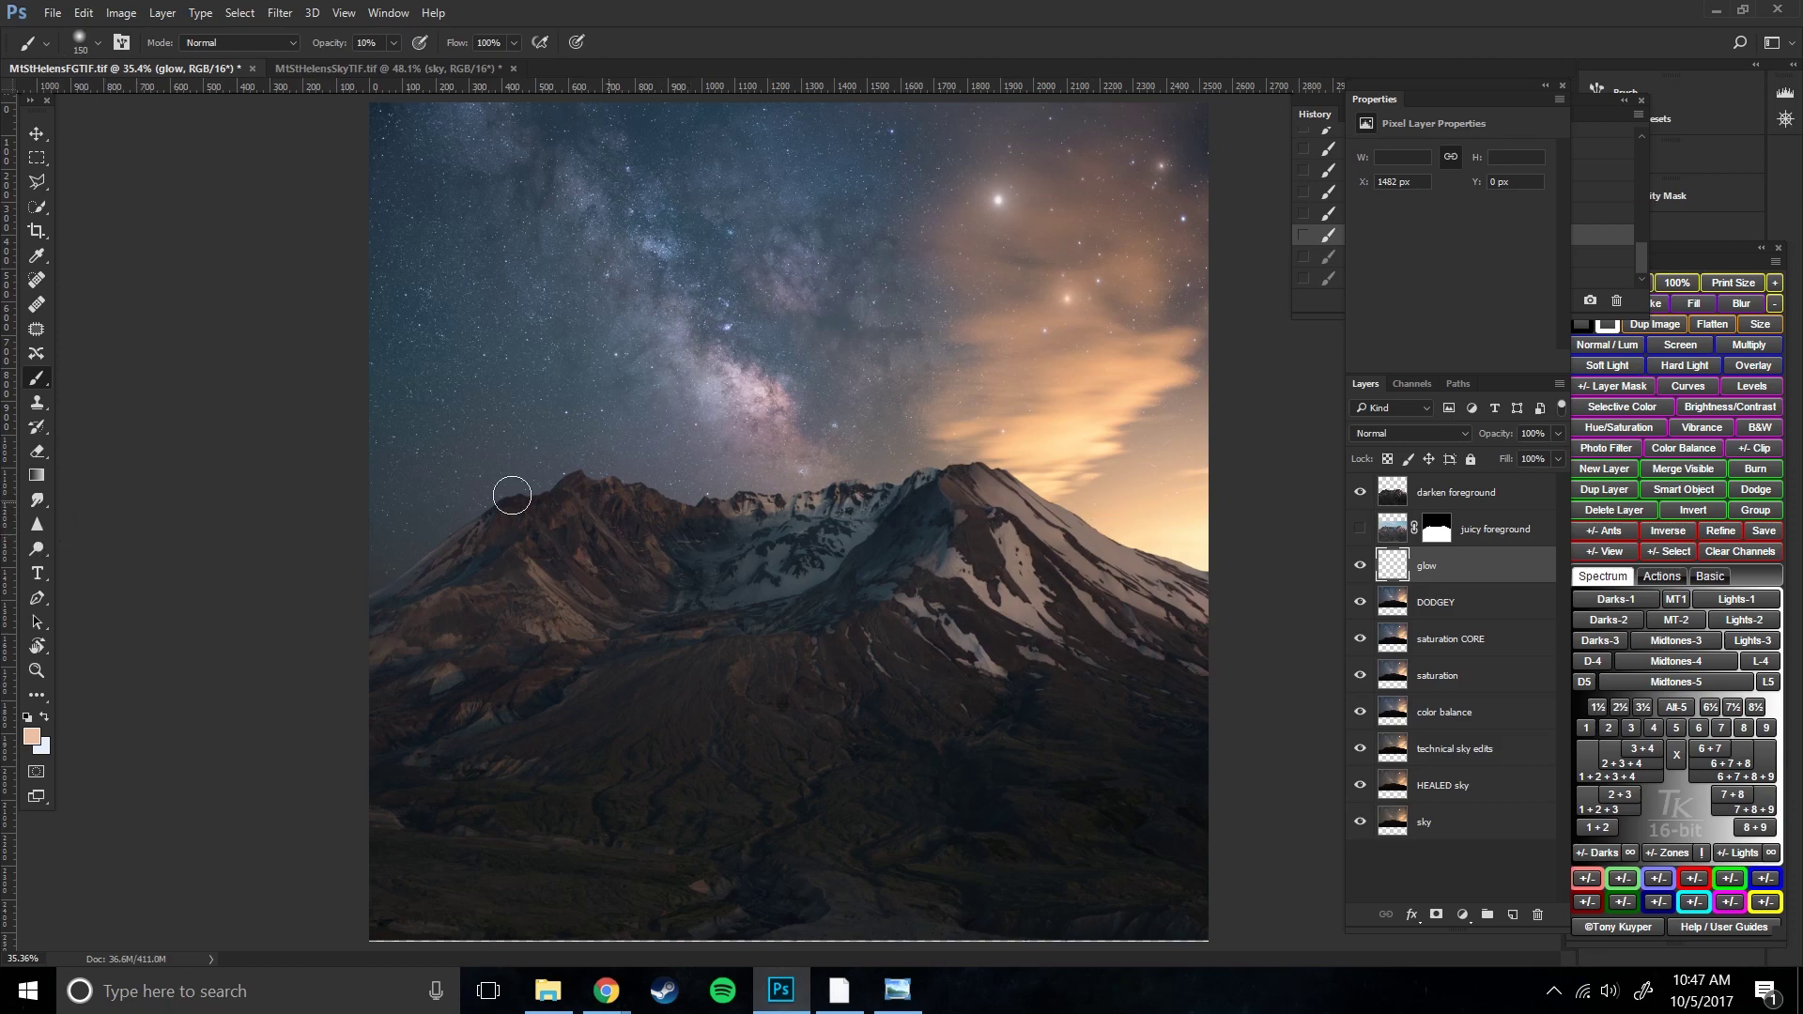
- Merge the glow layer with the DODGEY layer and name the merged layer "DODGEY GLOW"
{"action": "left_click", "coordinate": [37, 549]}
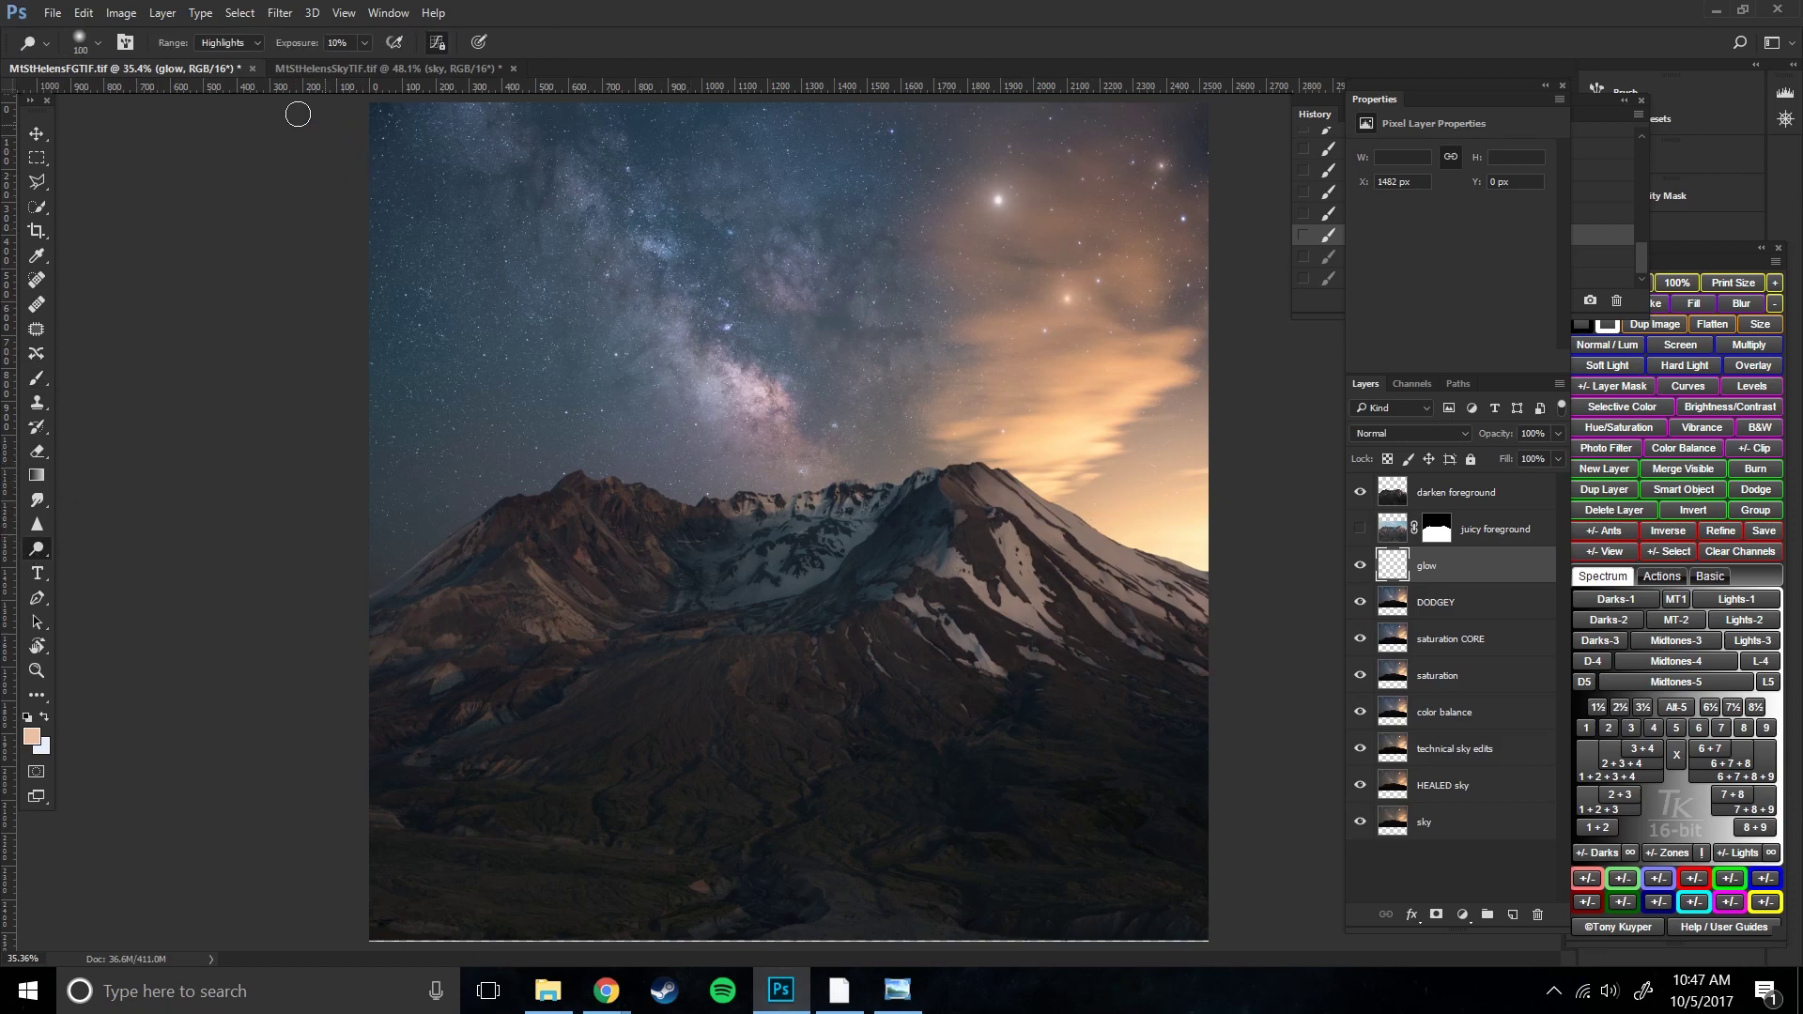
{"action": "left_click", "coordinate": [1444, 603]}
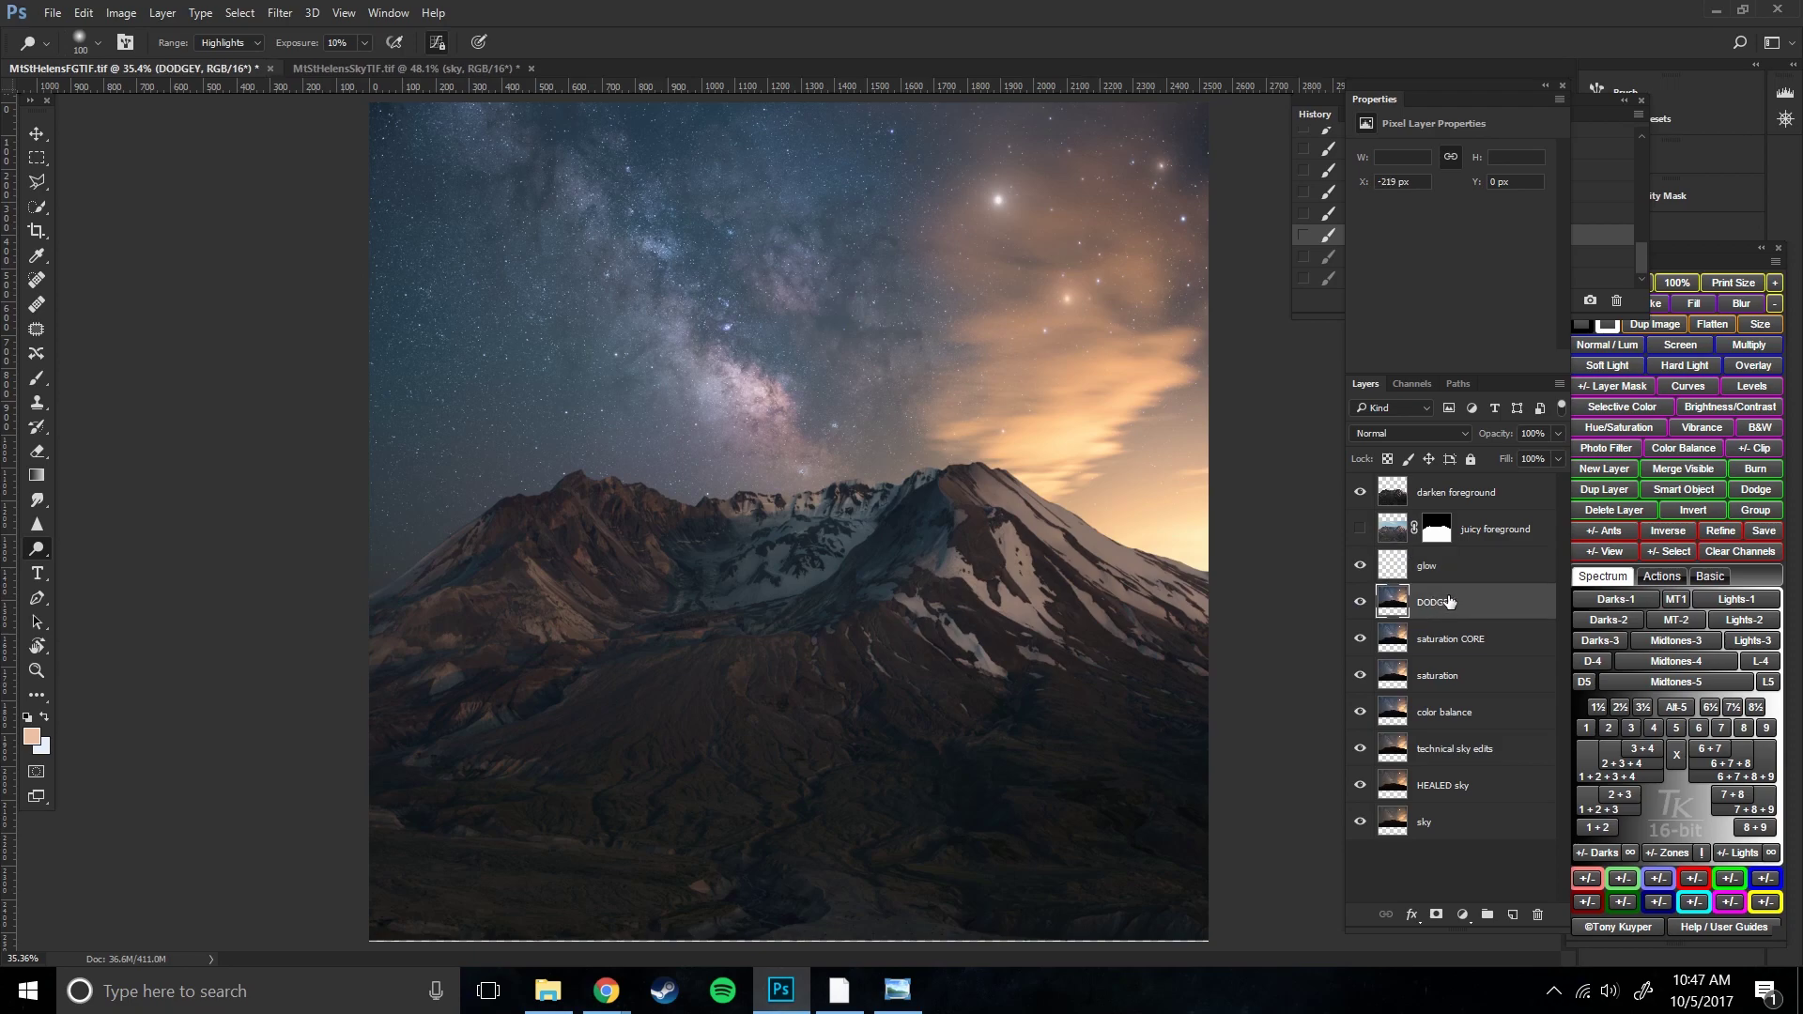
{"action": "key", "text": "Delete"}
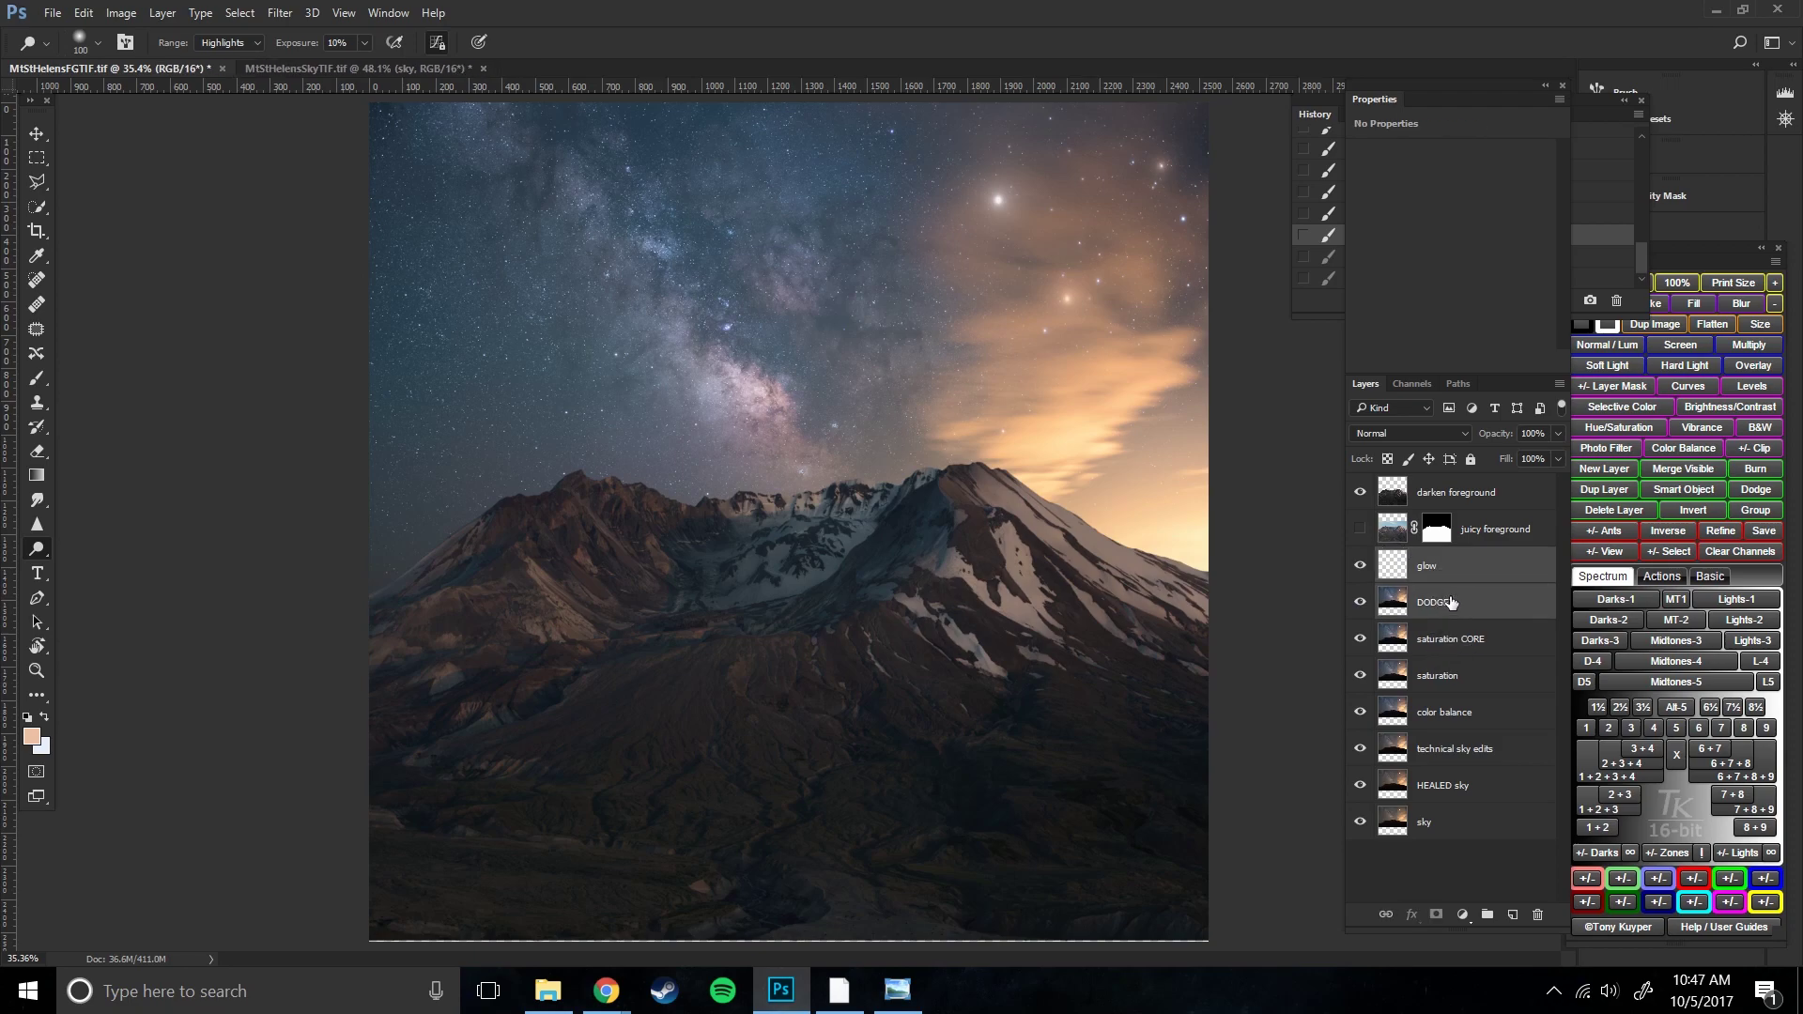
{"action": "double_click", "coordinate": [1427, 567]}
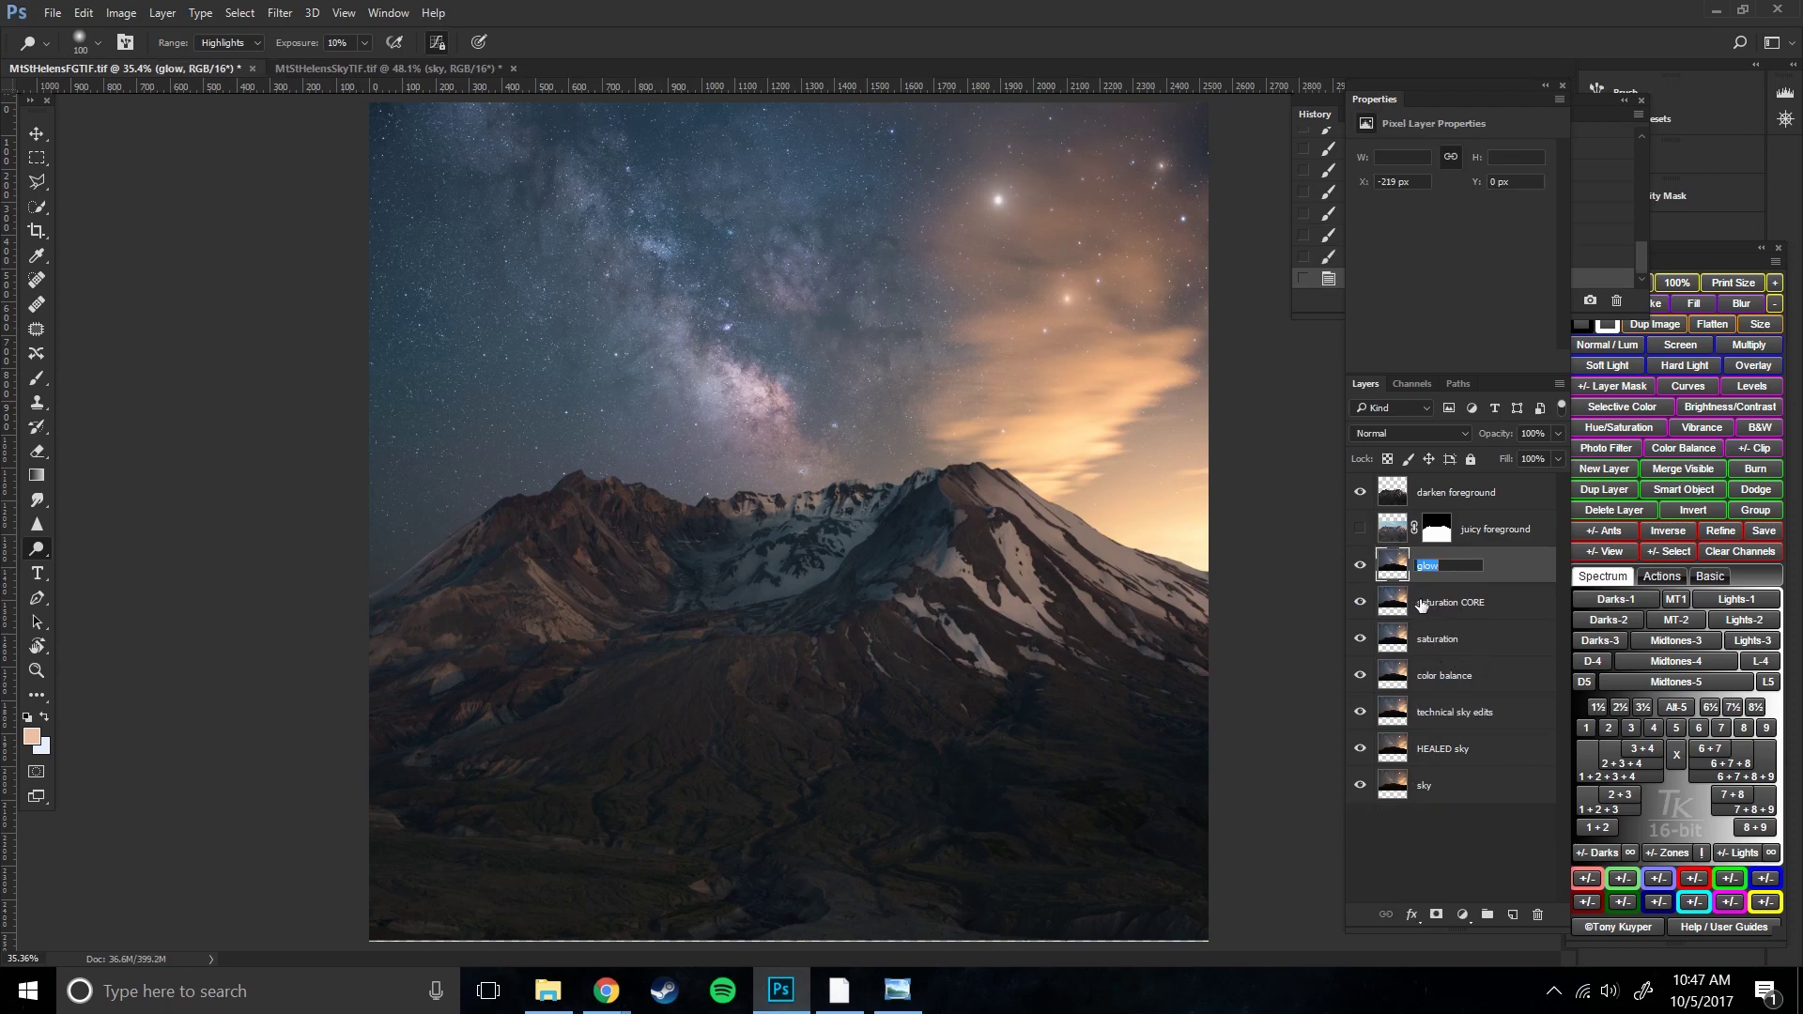
{"action": "type", "text": "DODGEY GLOW"}
{"action": "key", "text": "Return"}
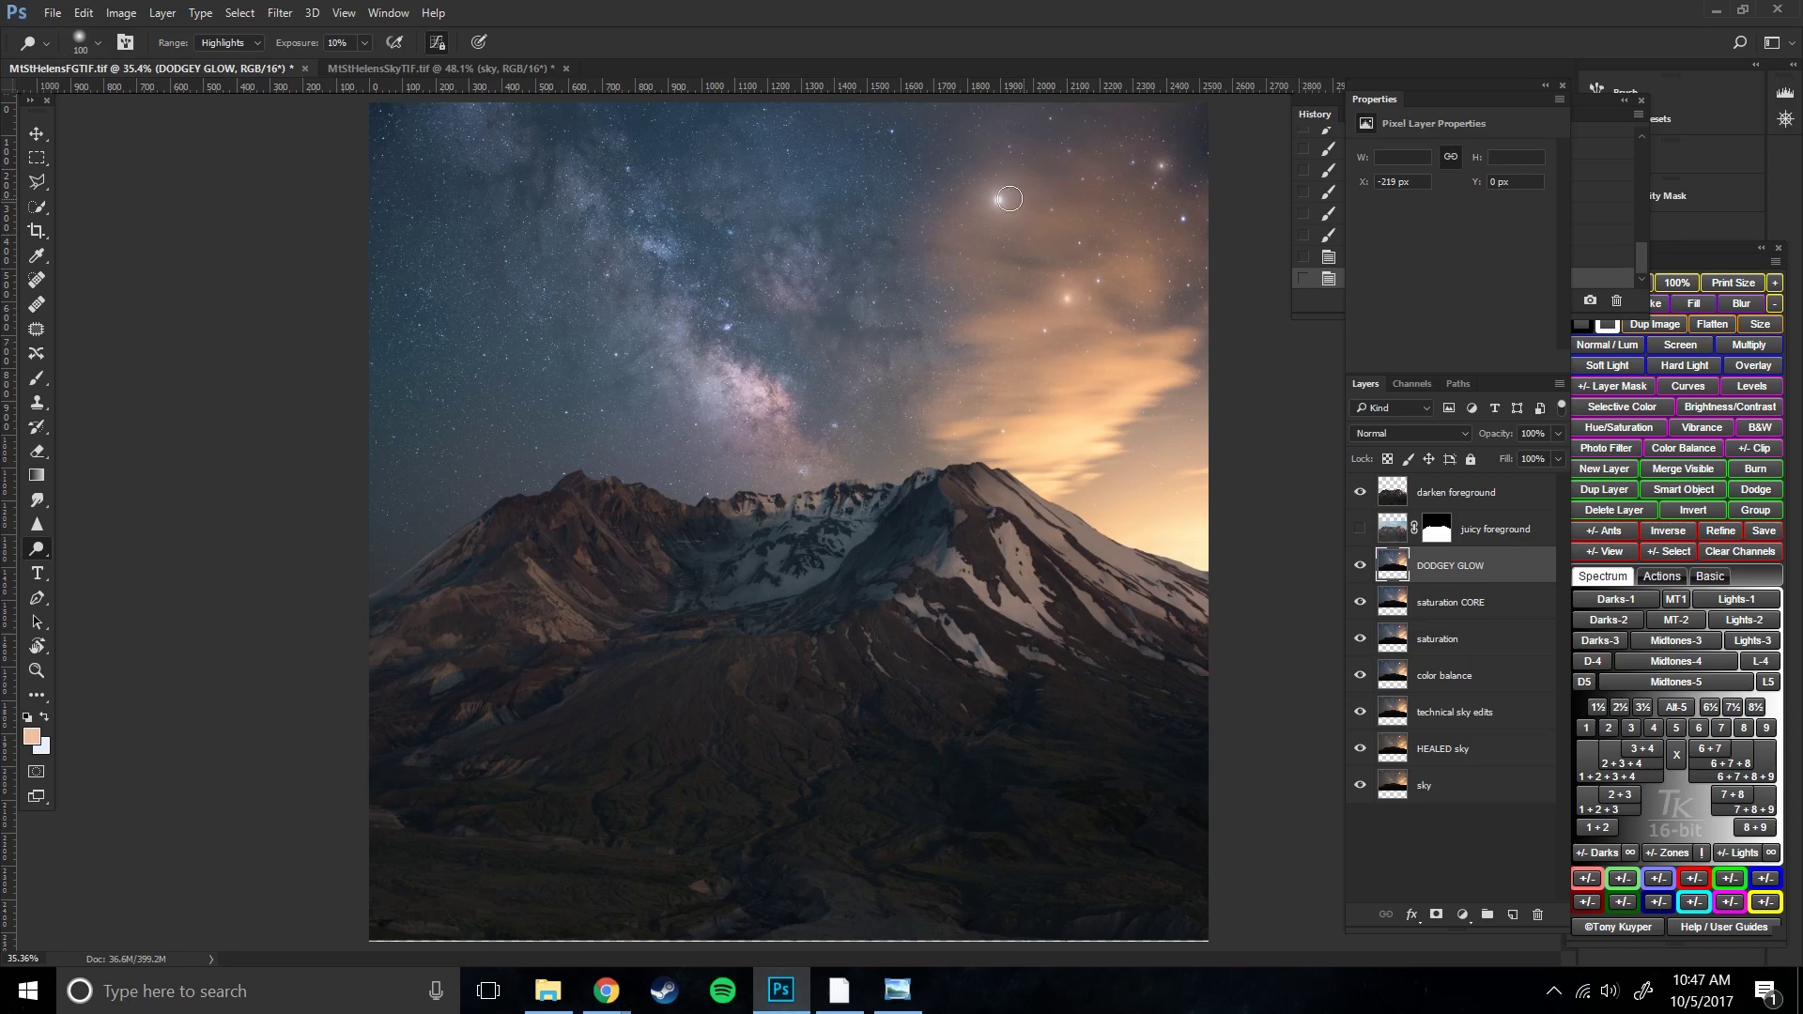
- Dodge the highlights of the brightest star at 10% exposure, first with a small brush and again with a much larger one
{"action": "scroll", "coordinate": [1035, 222], "scroll_direction": "up", "scroll_amount": 3}
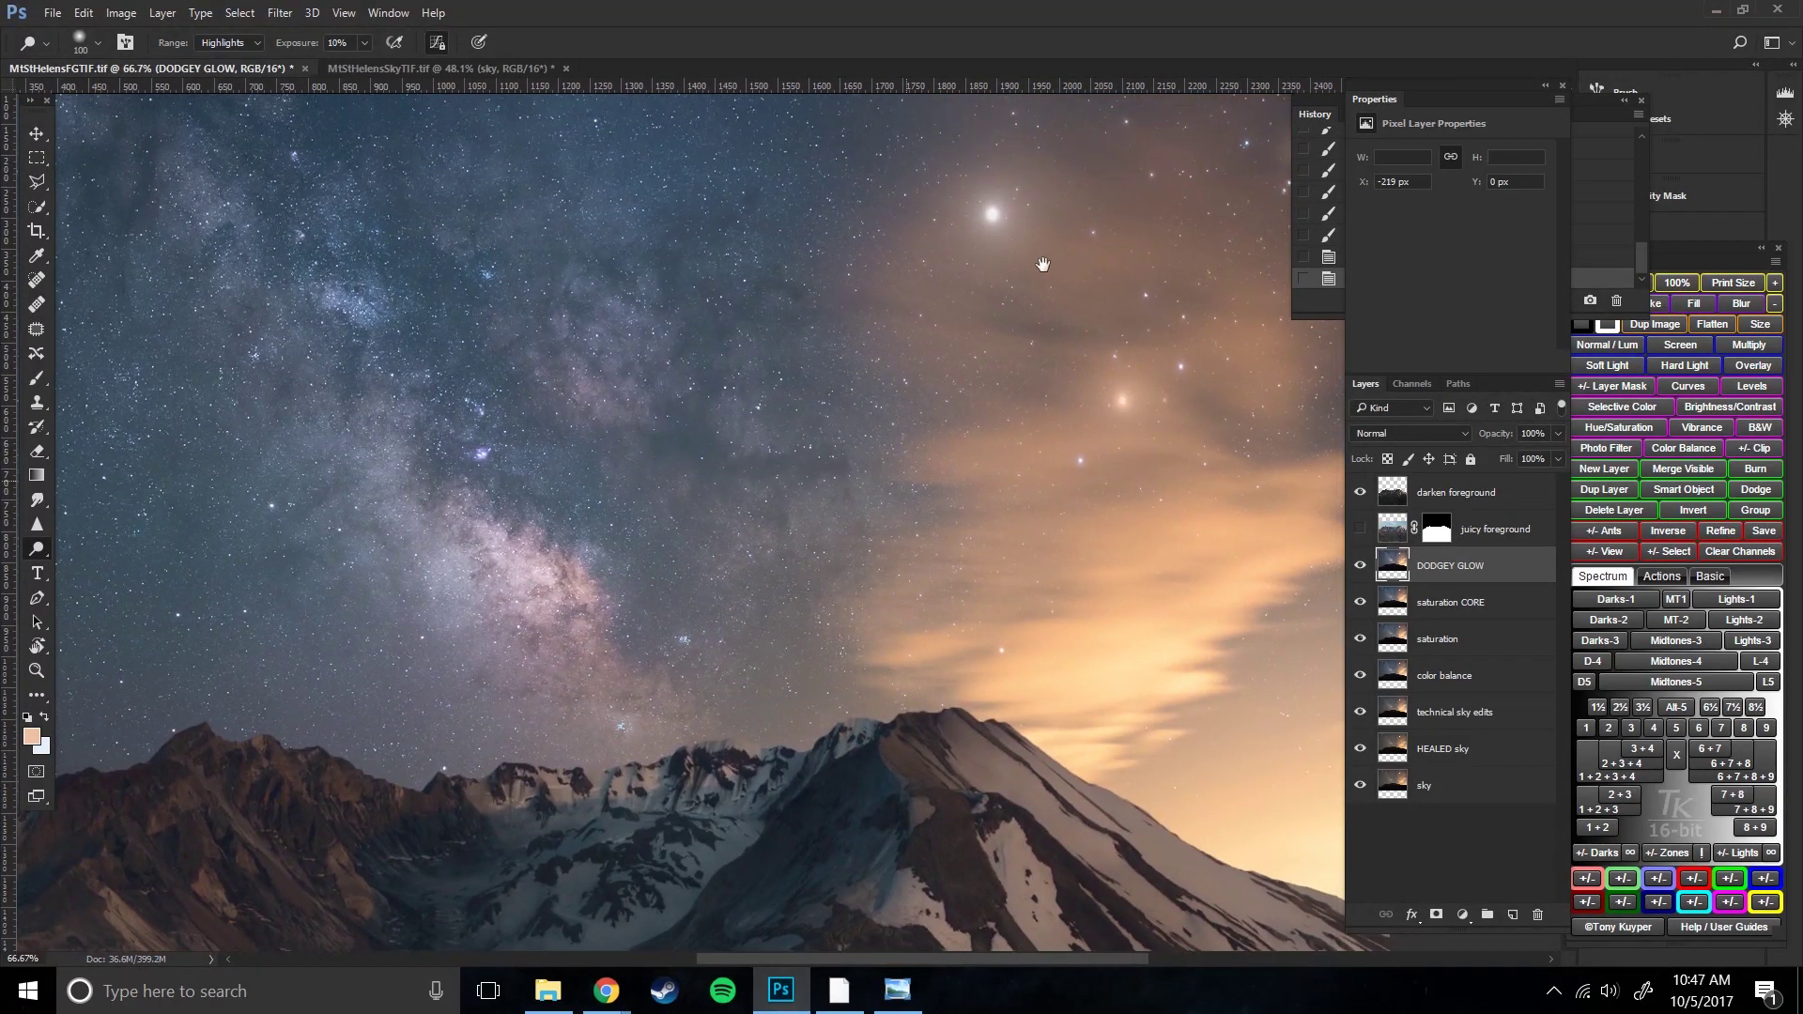
{"action": "left_click_drag", "start_coordinate": [969, 317], "coordinate": [946, 326]}
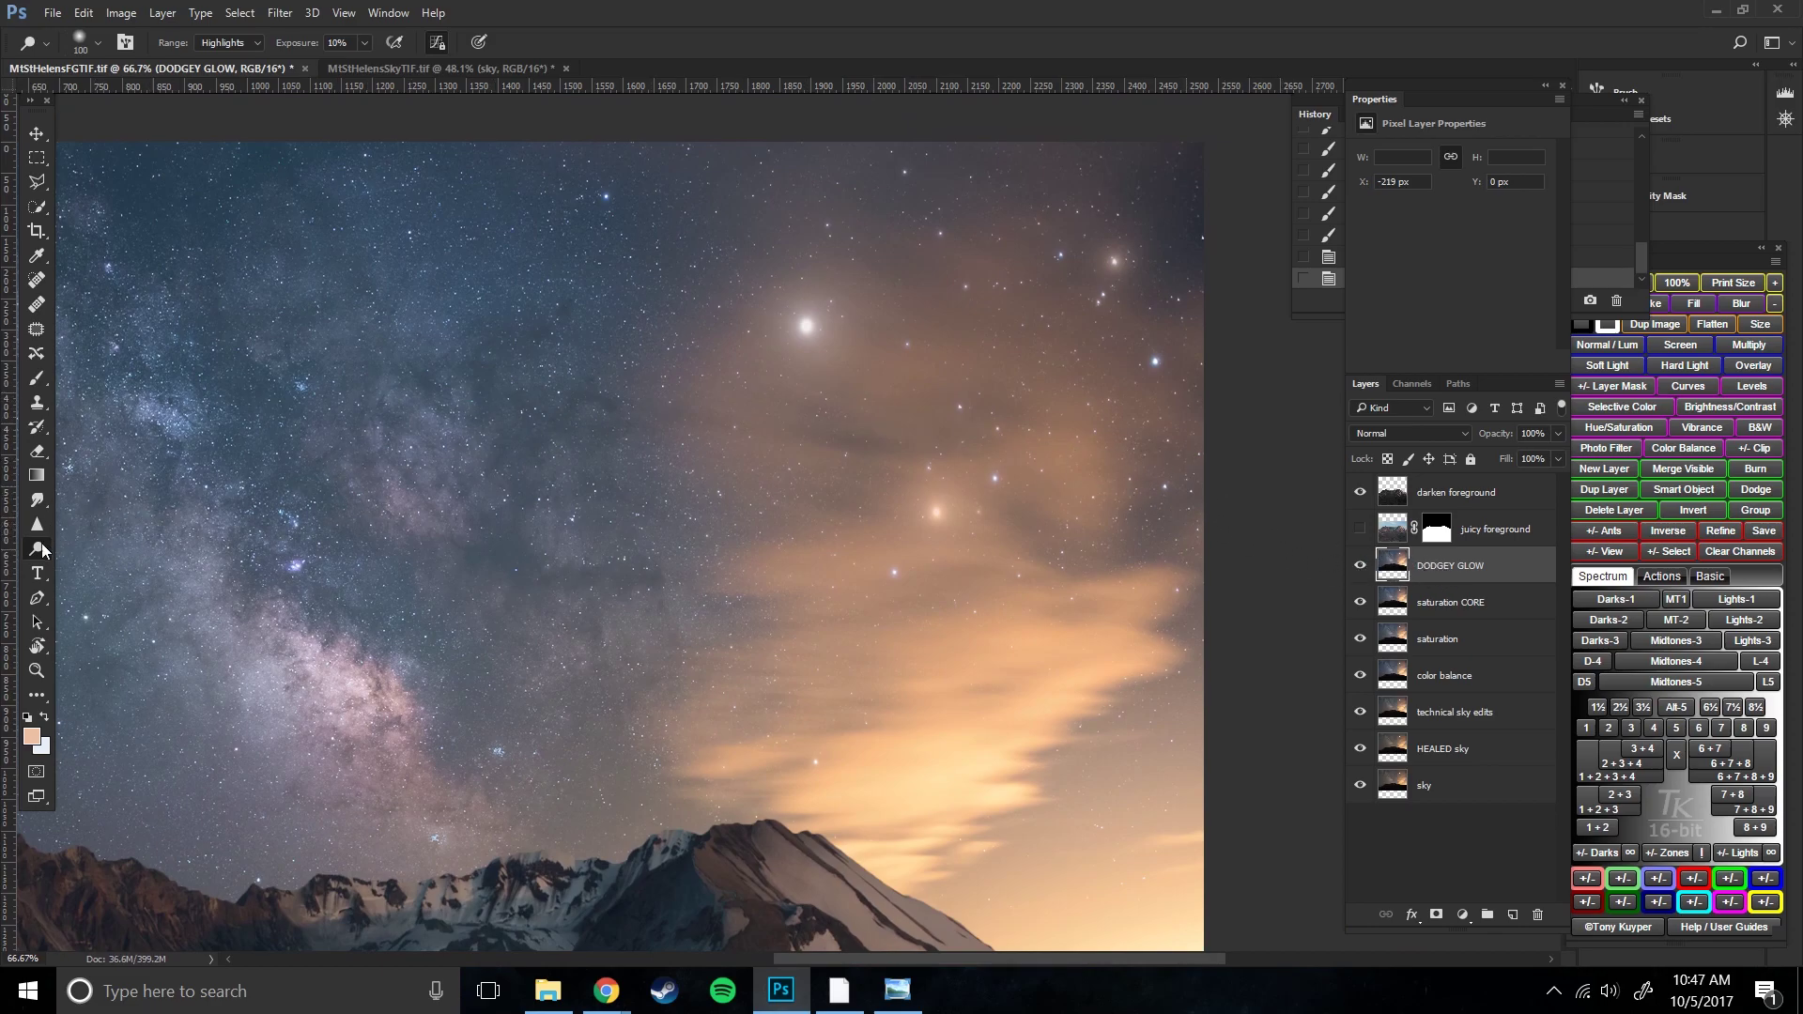
{"action": "key", "text": "p"}
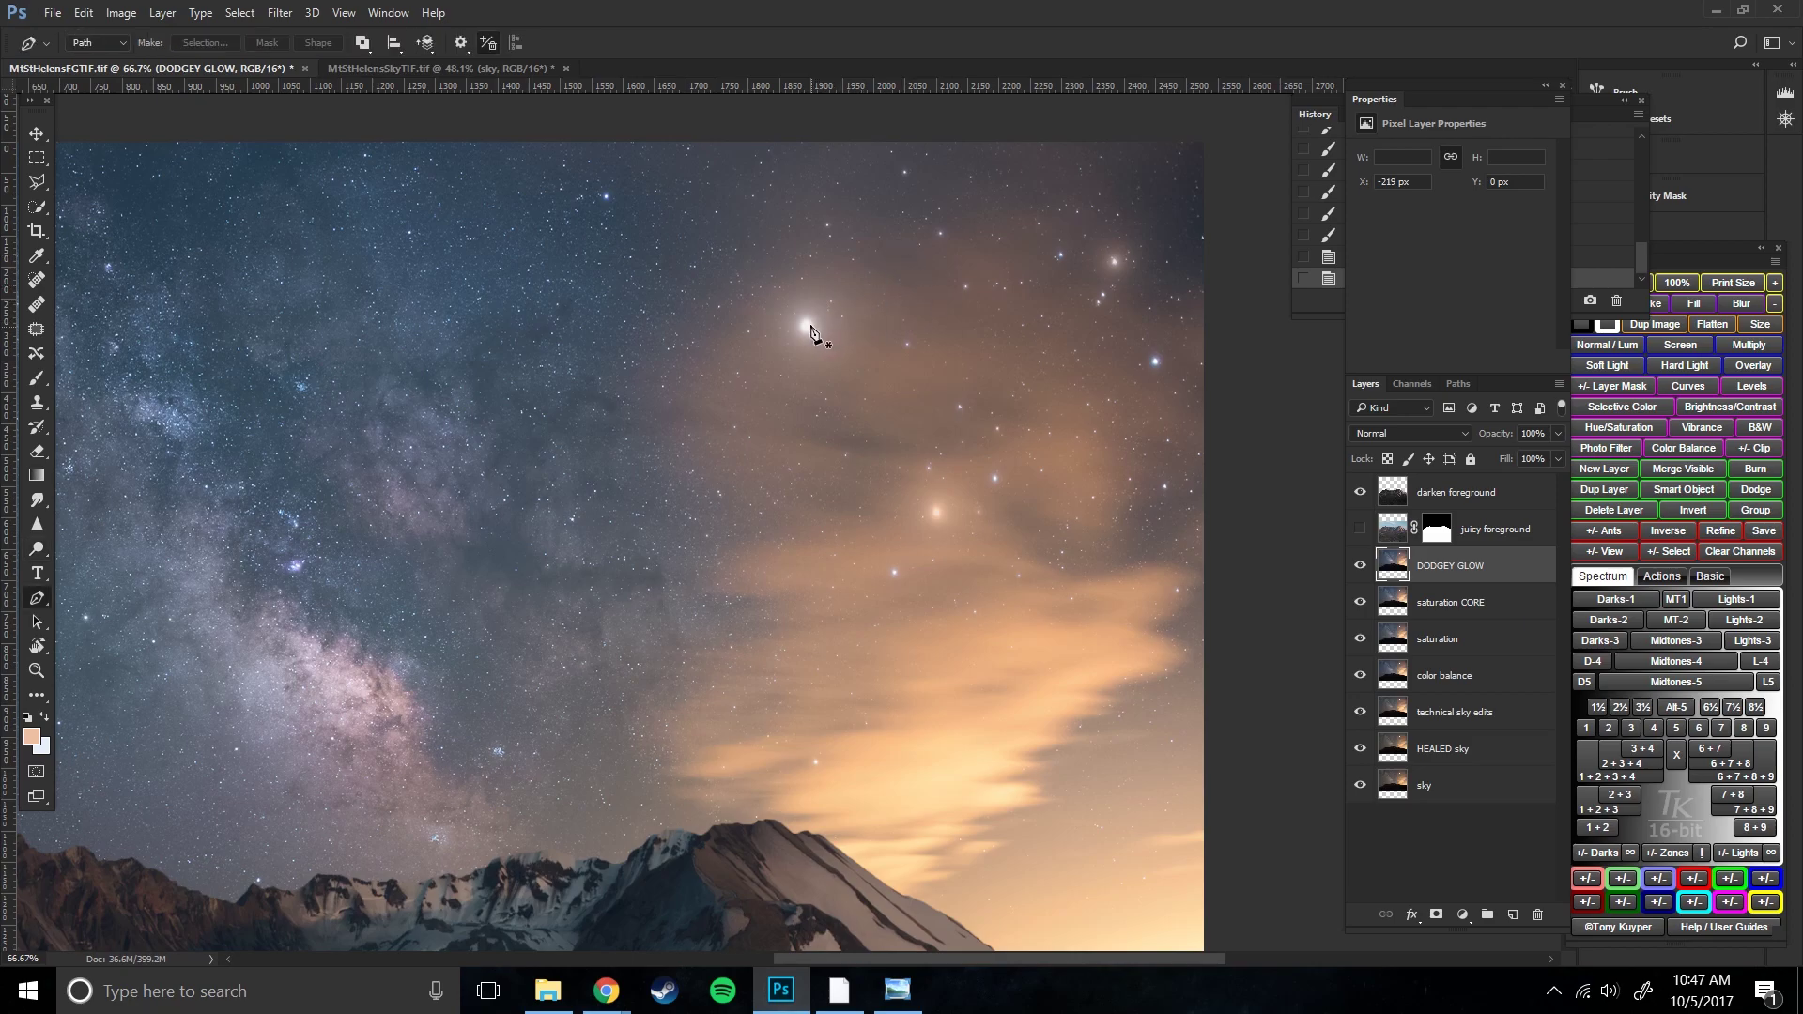
{"action": "left_click", "coordinate": [38, 550]}
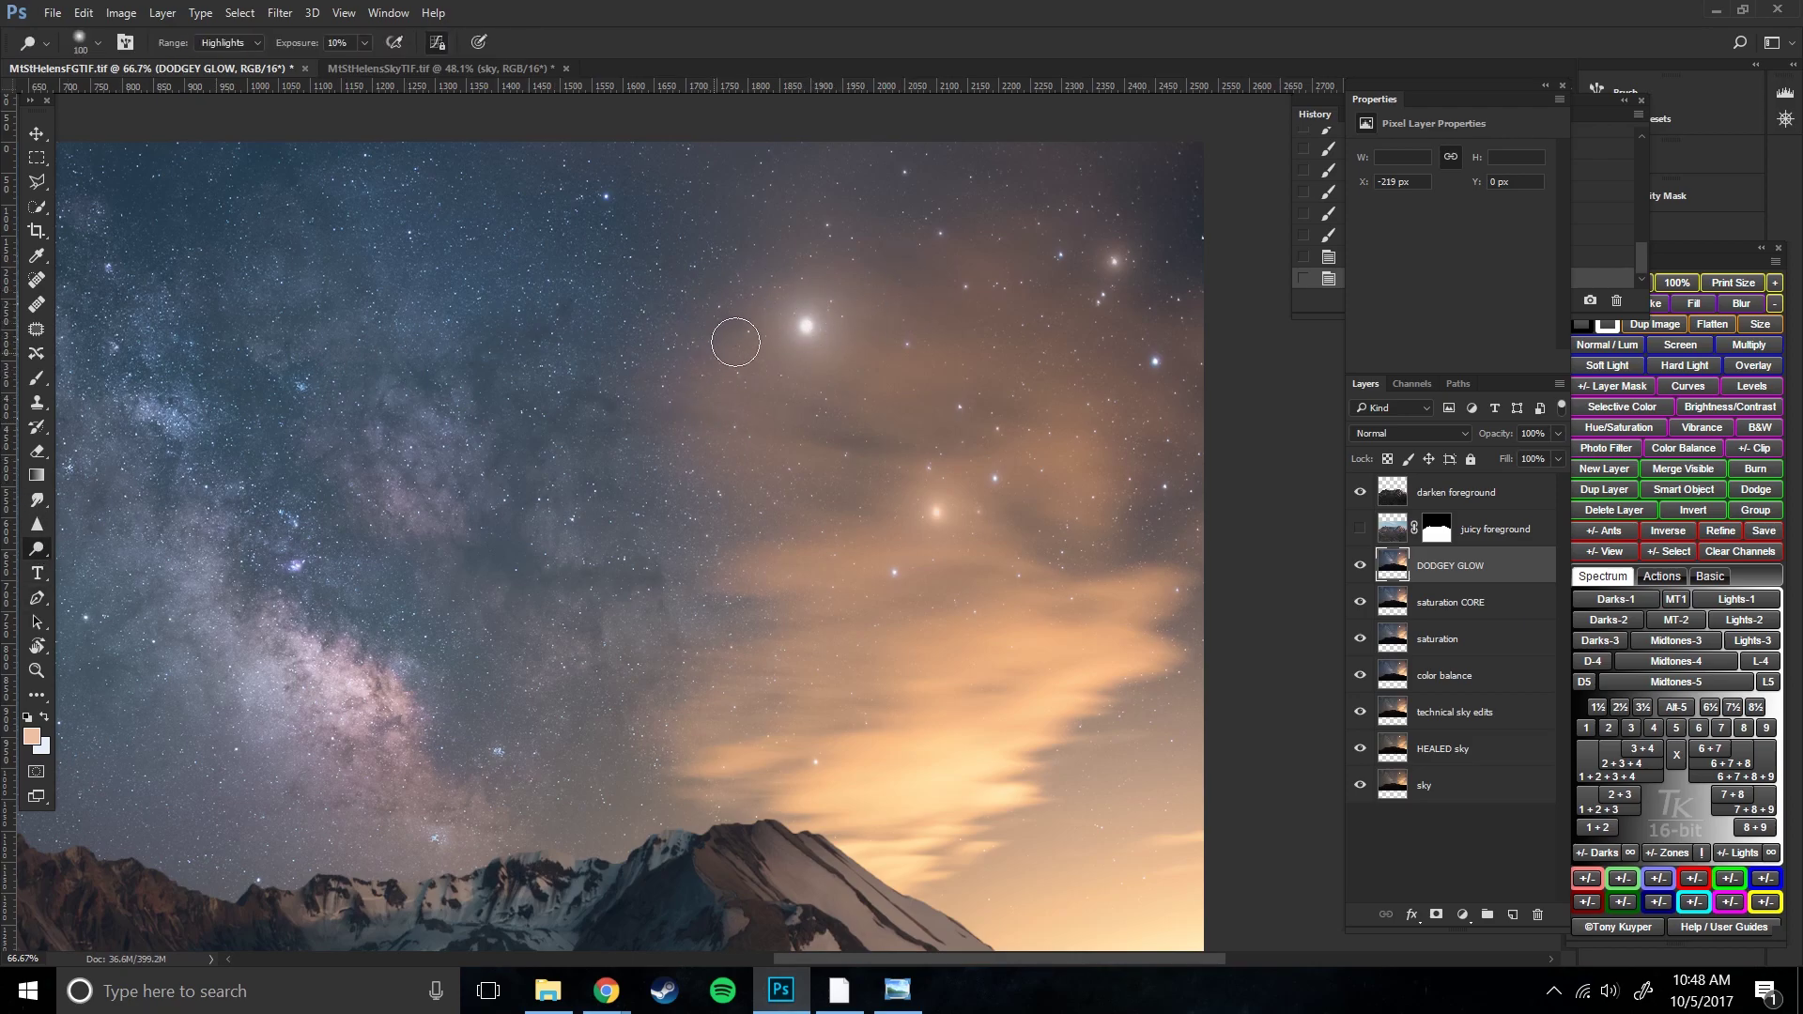
{"action": "key", "text": "bracketleft"}
{"action": "key", "text": "bracketleft"}
{"action": "left_click", "coordinate": [809, 328]}
{"action": "key", "text": "bracketright"}
{"action": "key", "text": "bracketright"}
{"action": "key", "text": "bracketright"}
{"action": "key", "text": "bracketright"}
{"action": "key", "text": "bracketright"}
{"action": "key", "text": "bracketright"}
{"action": "key", "text": "bracketright"}
{"action": "key", "text": "bracketright"}
{"action": "key", "text": "bracketright"}
{"action": "key", "text": "bracketright"}
{"action": "left_click", "coordinate": [798, 324]}
- Dodge the highlights of the star in the sky's upper-right corner and of the orange star above the clouds
{"action": "key", "text": "bracketleft"}
{"action": "key", "text": "bracketleft"}
{"action": "left_click", "coordinate": [1116, 268]}
{"action": "left_click", "coordinate": [1117, 274]}
{"action": "left_click", "coordinate": [1117, 278]}
{"action": "left_click", "coordinate": [934, 513]}
{"action": "left_click", "coordinate": [936, 512]}
{"action": "key", "text": "bracketright"}
{"action": "key", "text": "bracketright"}
{"action": "key", "text": "bracketright"}
{"action": "key", "text": "bracketright"}
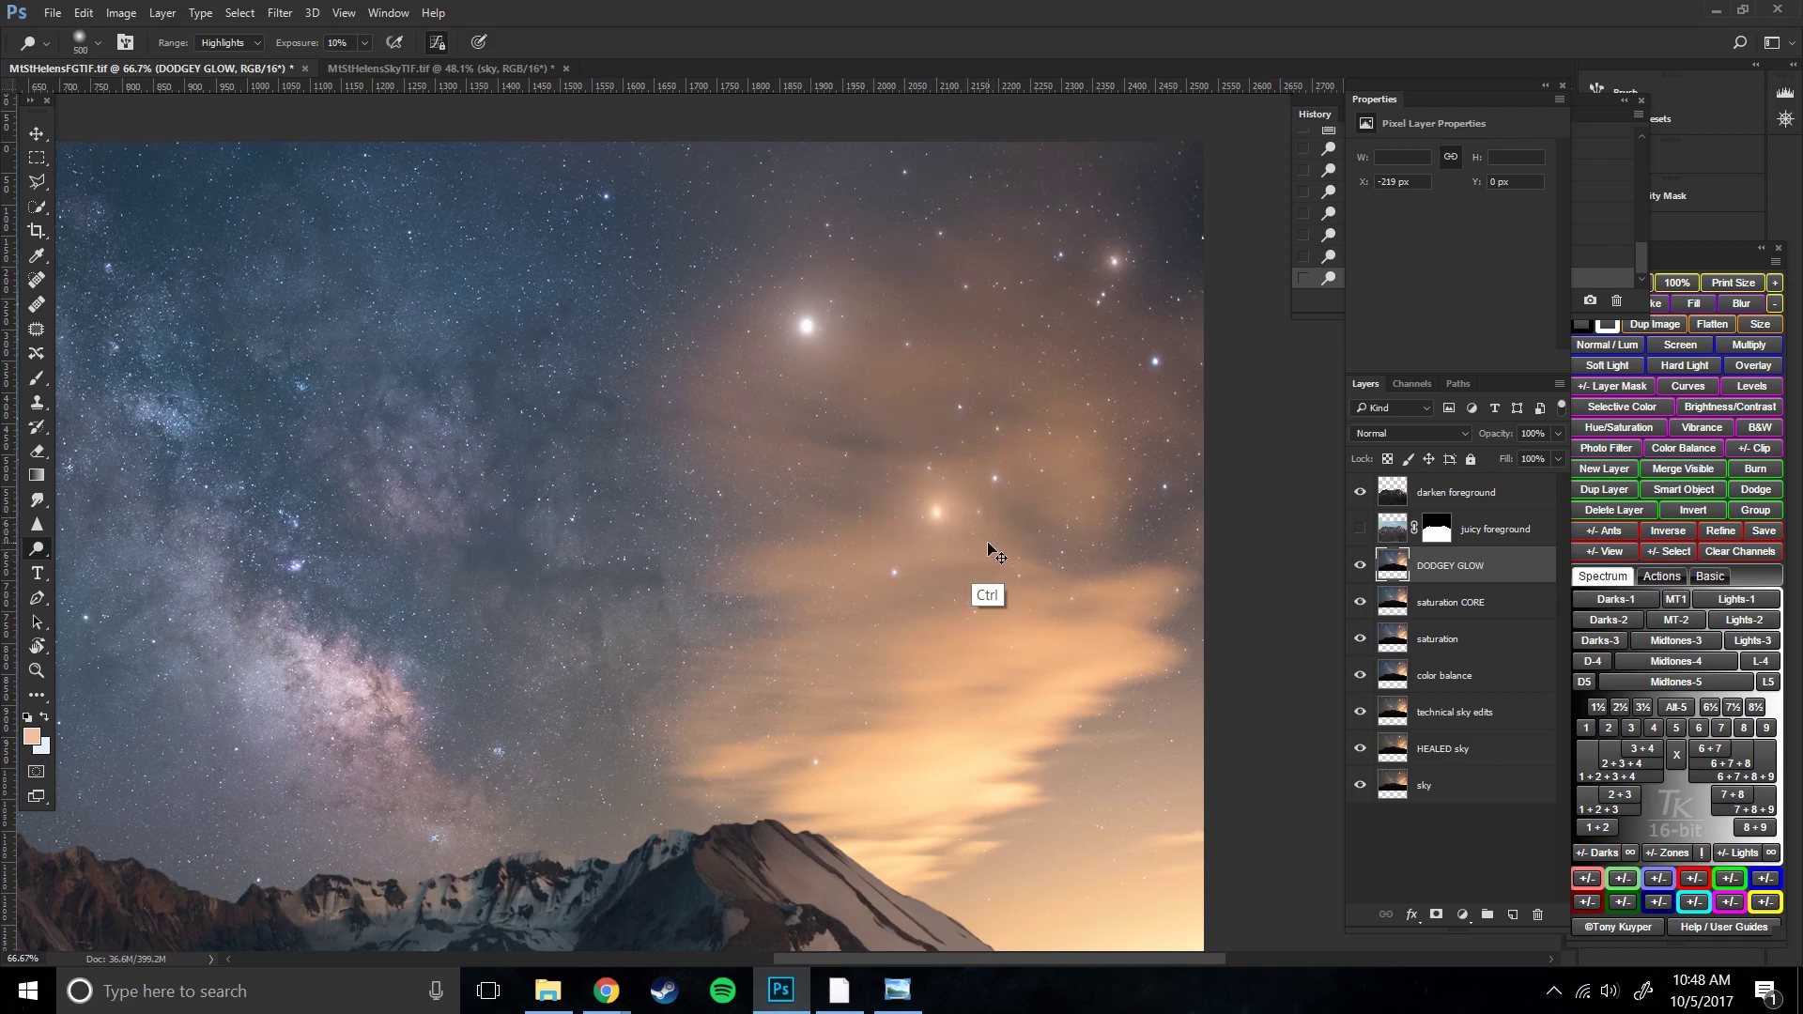
{"action": "key", "text": "ctrl+minus"}
{"action": "key", "text": "ctrl+0"}
- Dodge the bright horizon sky beside the mountain's right slope, varying the brush size between 150 and 600
{"action": "key", "text": "bracketleft"}
{"action": "key", "text": "bracketleft"}
{"action": "key", "text": "bracketleft"}
{"action": "key", "text": "bracketleft"}
{"action": "key", "text": "bracketleft"}
{"action": "key", "text": "bracketleft"}
{"action": "key", "text": "bracketleft"}
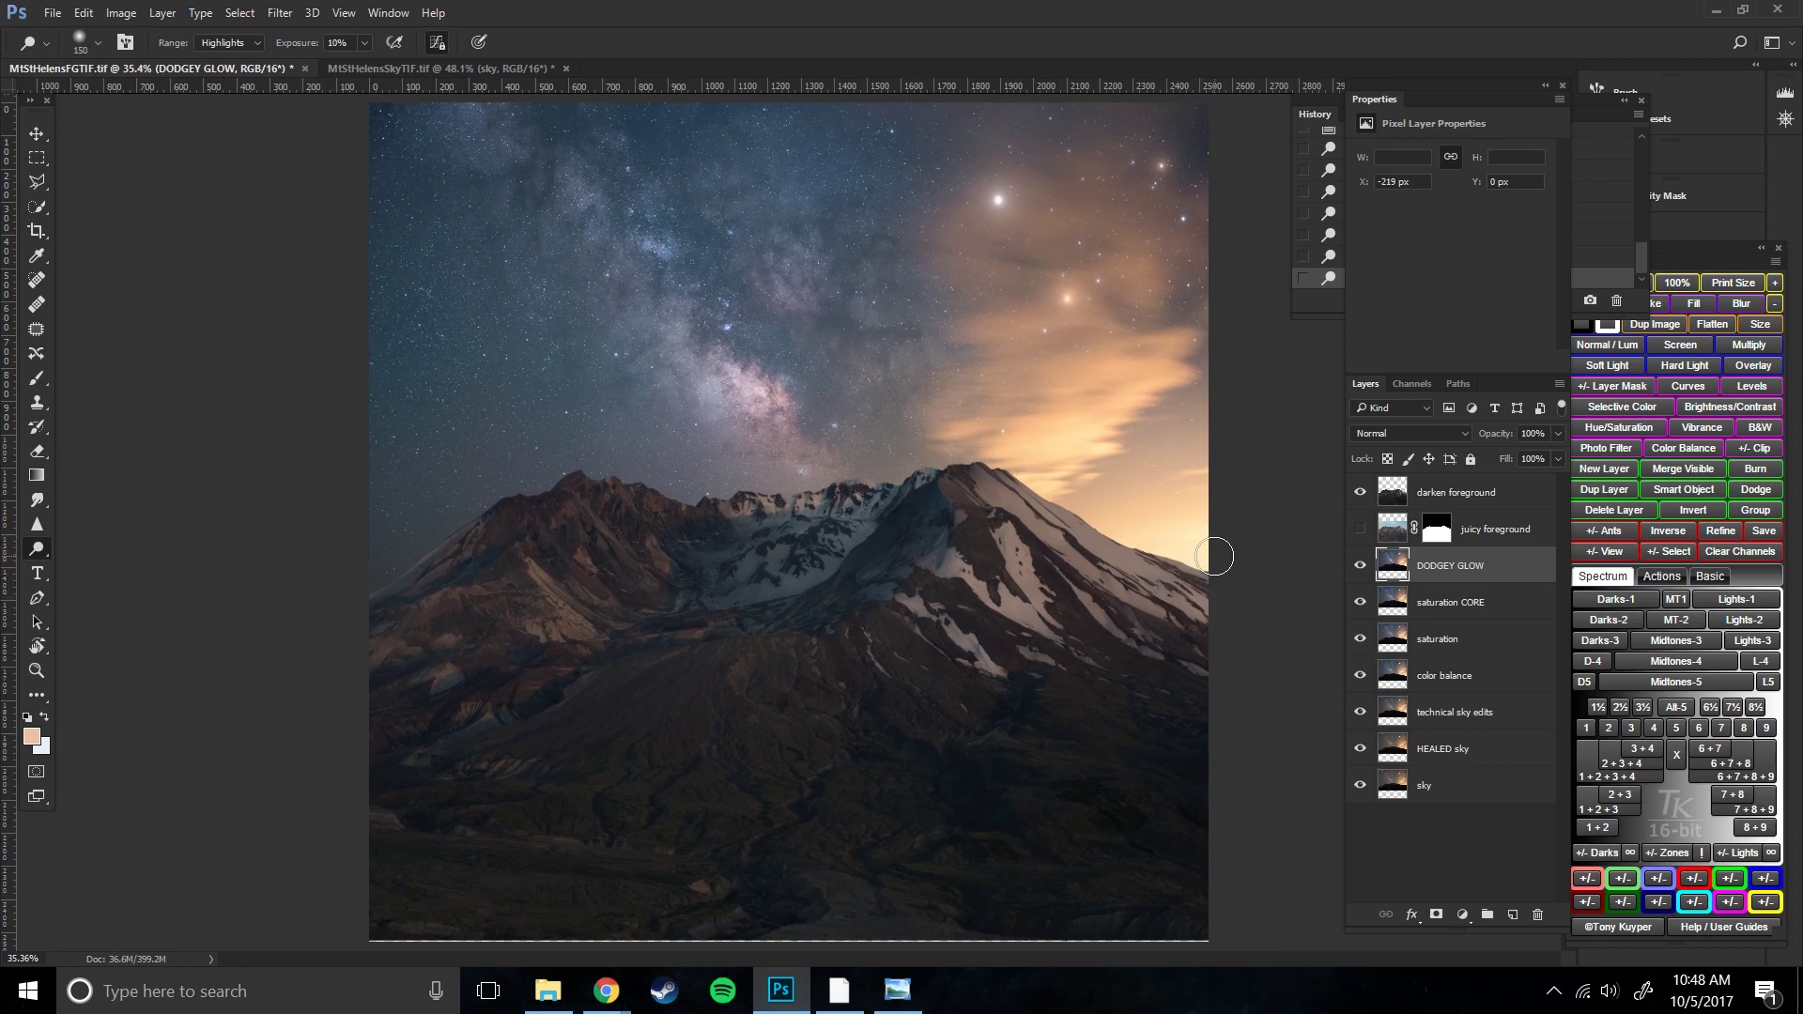
{"action": "left_click", "coordinate": [1185, 563]}
{"action": "key", "text": "bracketright"}
{"action": "key", "text": "bracketright"}
{"action": "key", "text": "bracketright"}
{"action": "key", "text": "bracketright"}
{"action": "key", "text": "bracketright"}
{"action": "key", "text": "bracketright"}
{"action": "key", "text": "bracketright"}
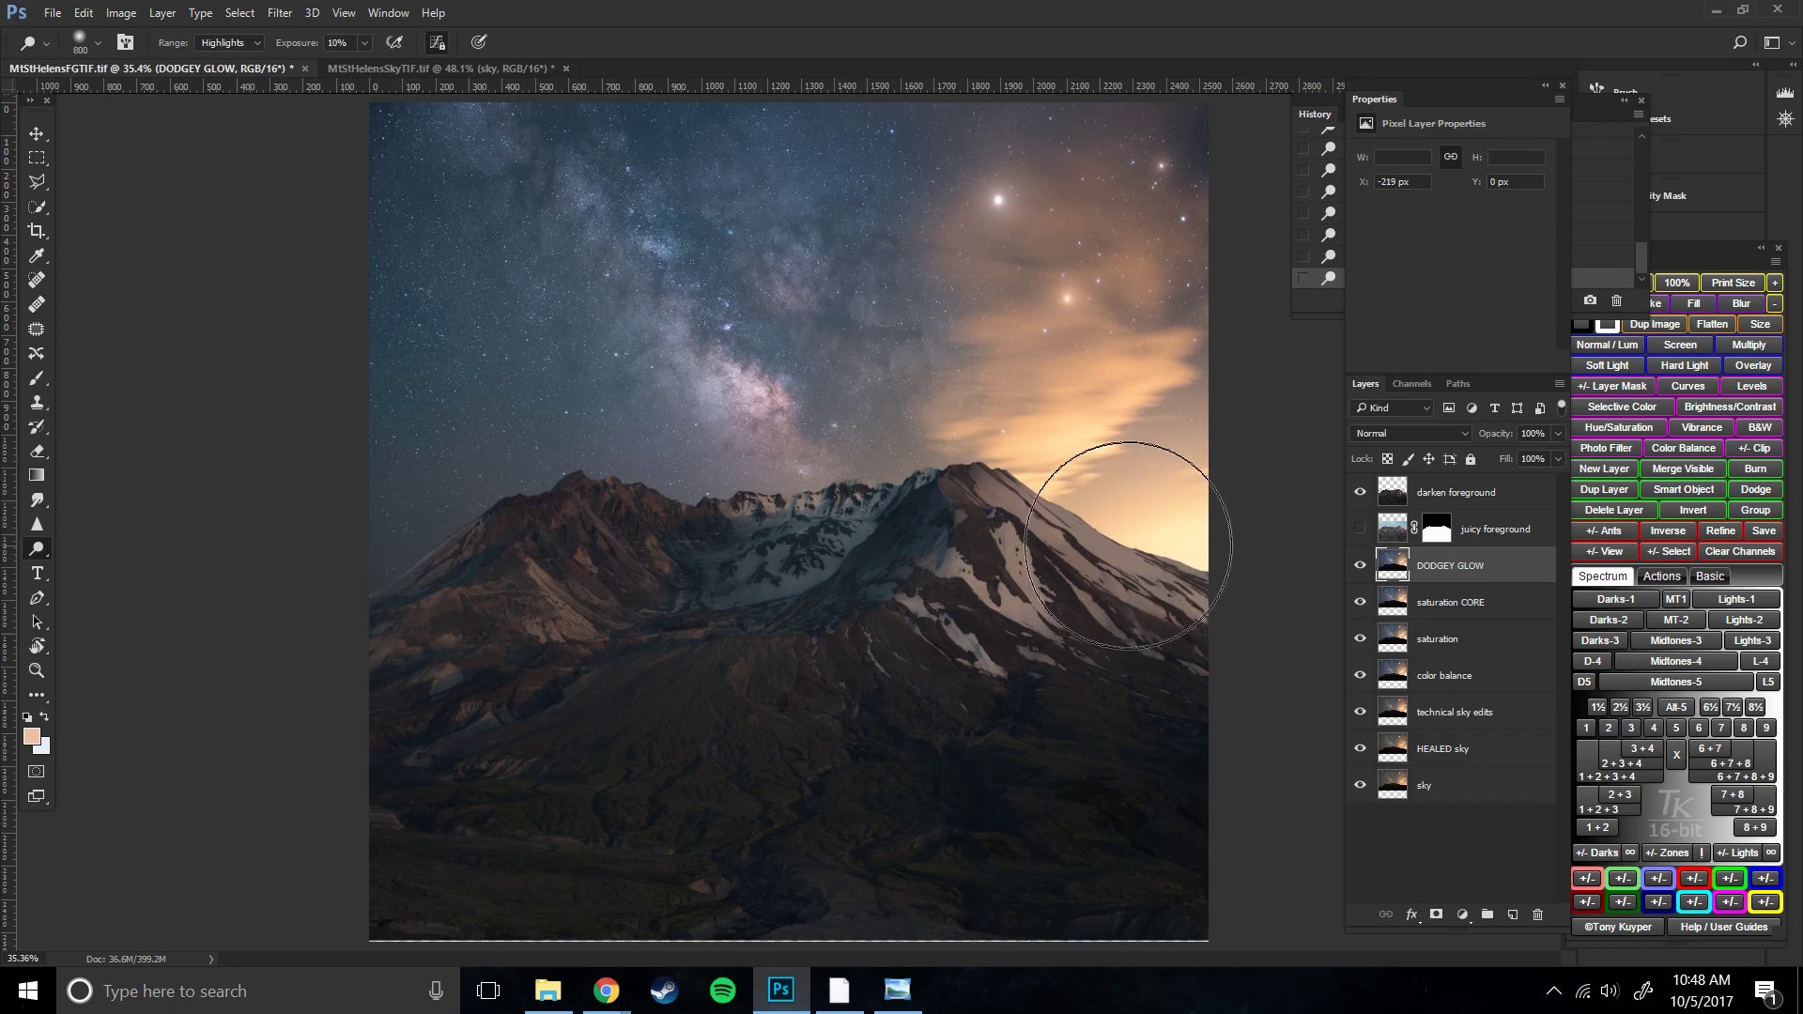
{"action": "key", "text": "bracketleft"}
{"action": "key", "text": "bracketleft"}
{"action": "left_click_drag", "start_coordinate": [1058, 542], "coordinate": [1221, 598]}
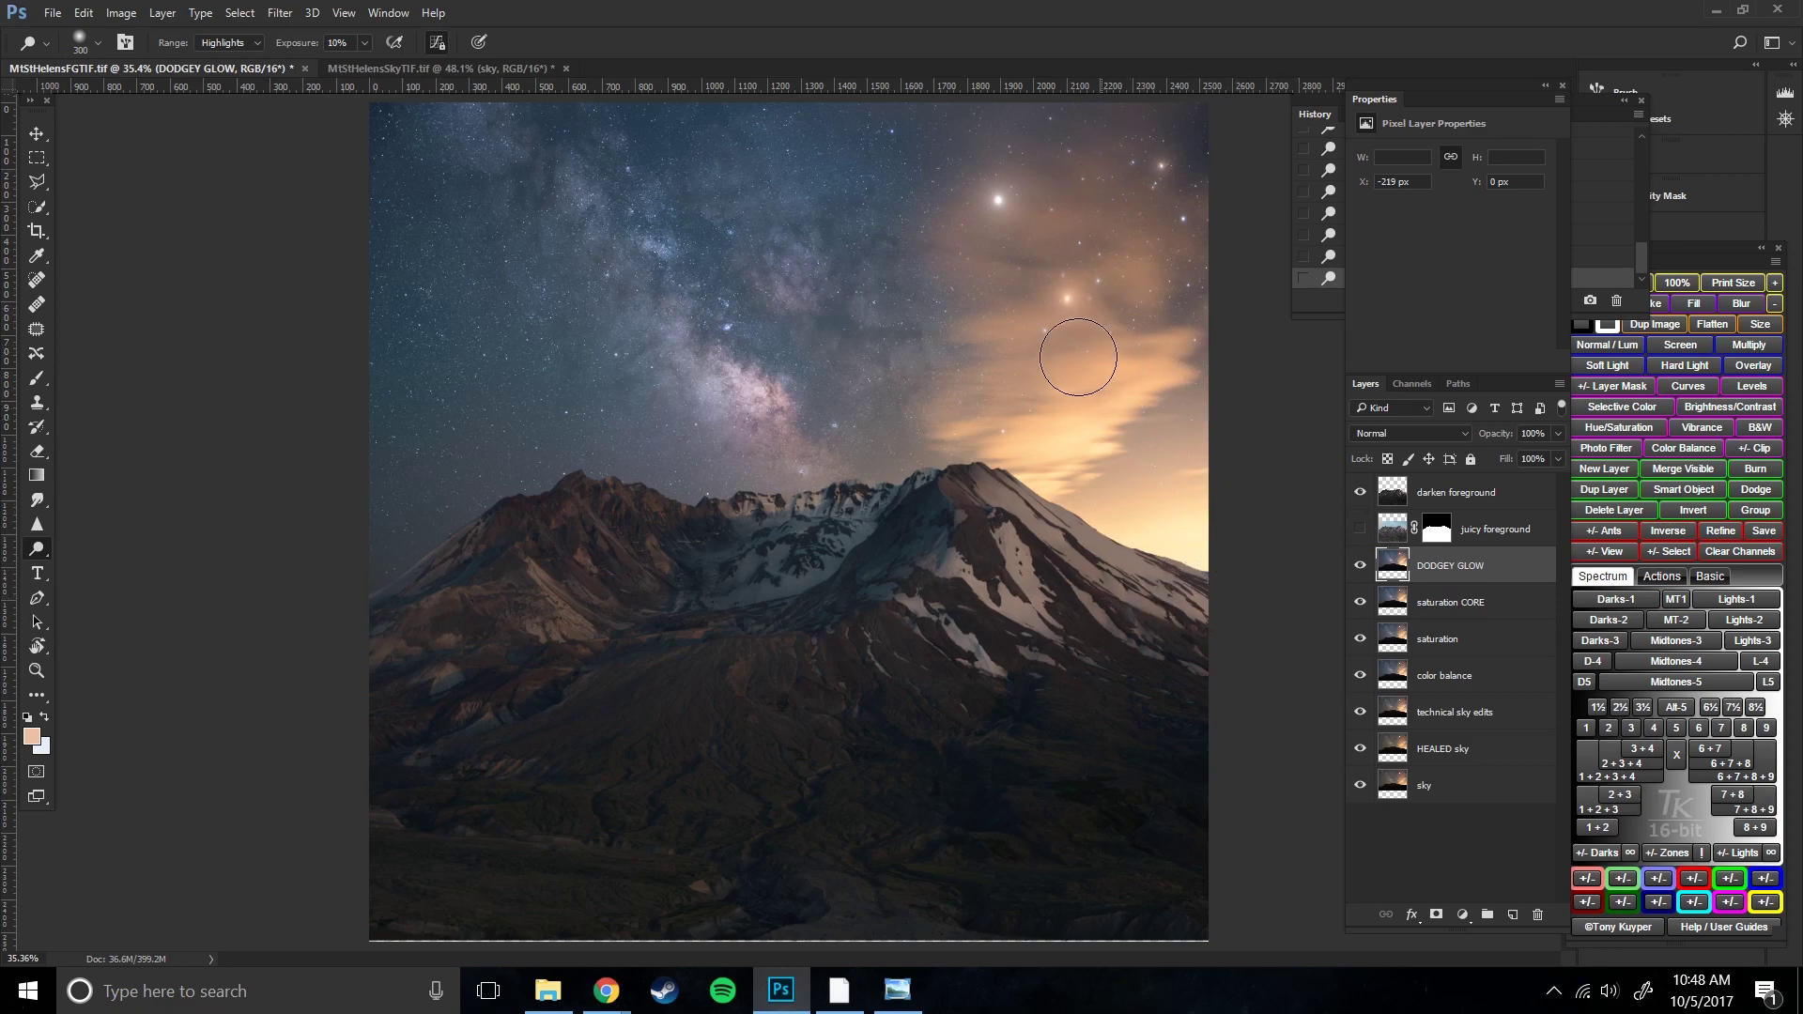
- Compare the original sky with the edited one by hiding and showing the stacked sky edit layers
{"action": "left_click", "coordinate": [1359, 530]}
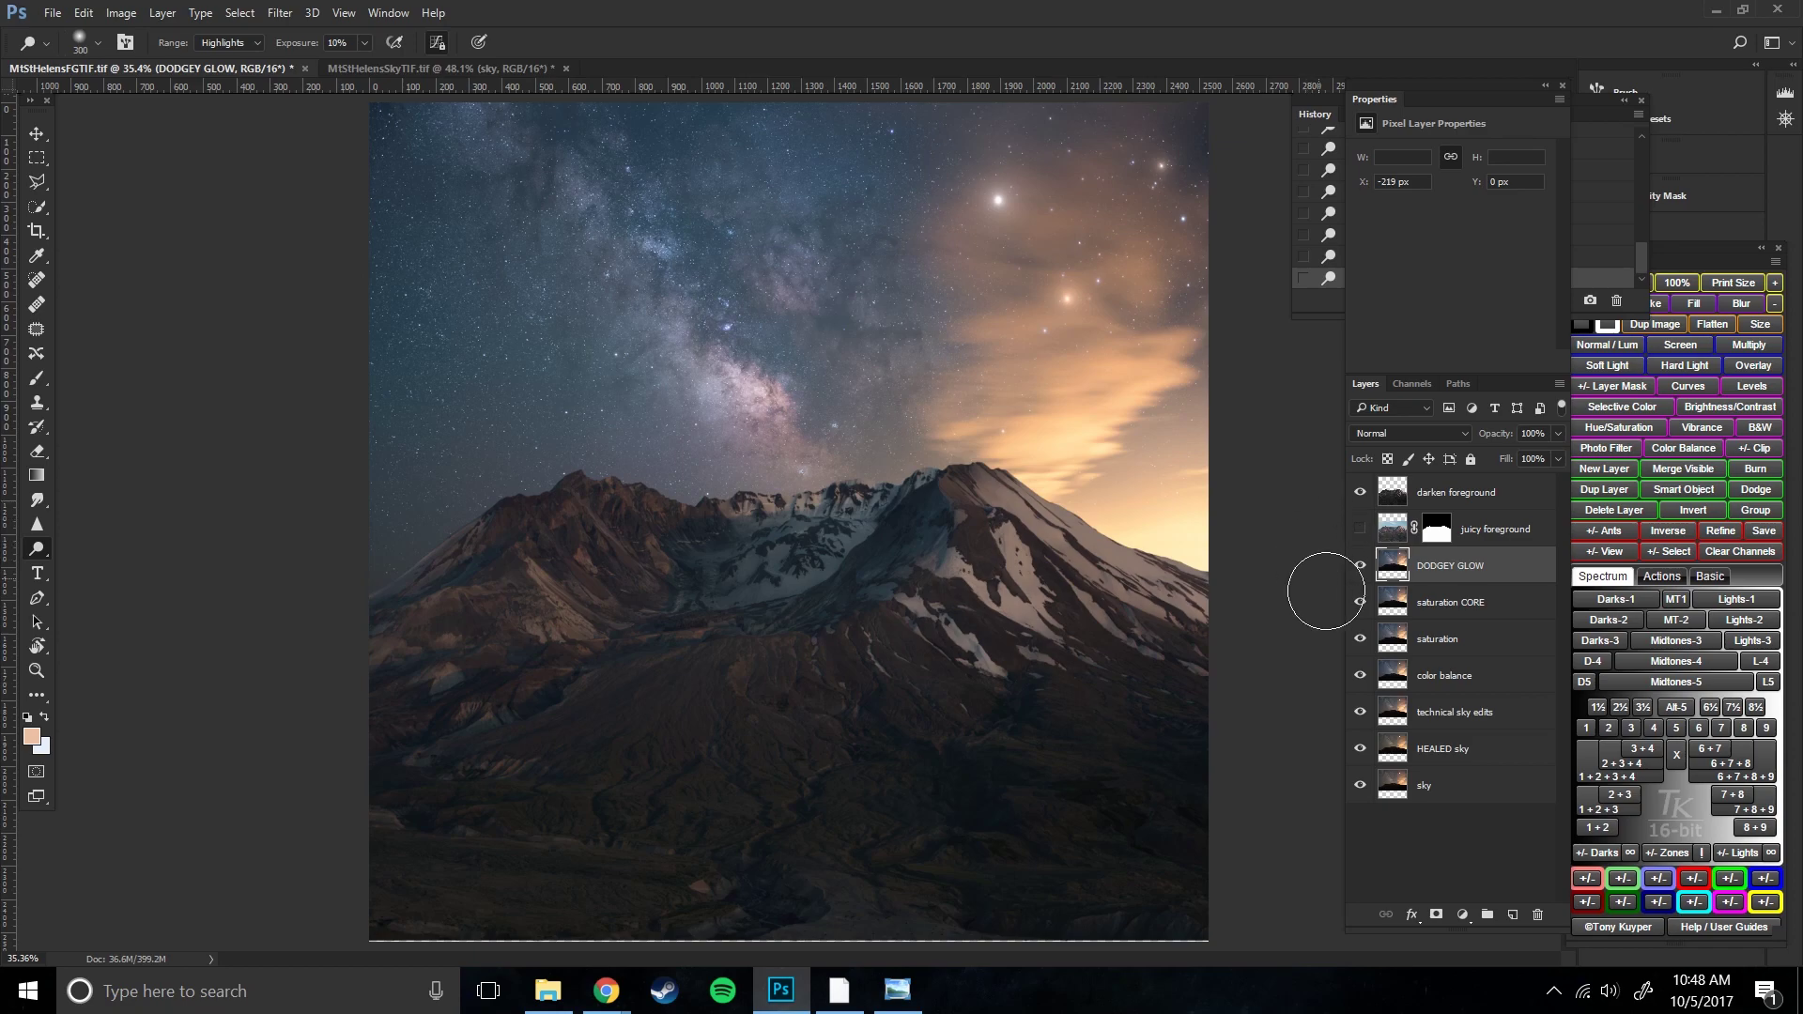
{"action": "left_click", "coordinate": [1359, 568]}
{"action": "left_click", "coordinate": [1360, 602]}
{"action": "left_click", "coordinate": [1360, 749]}
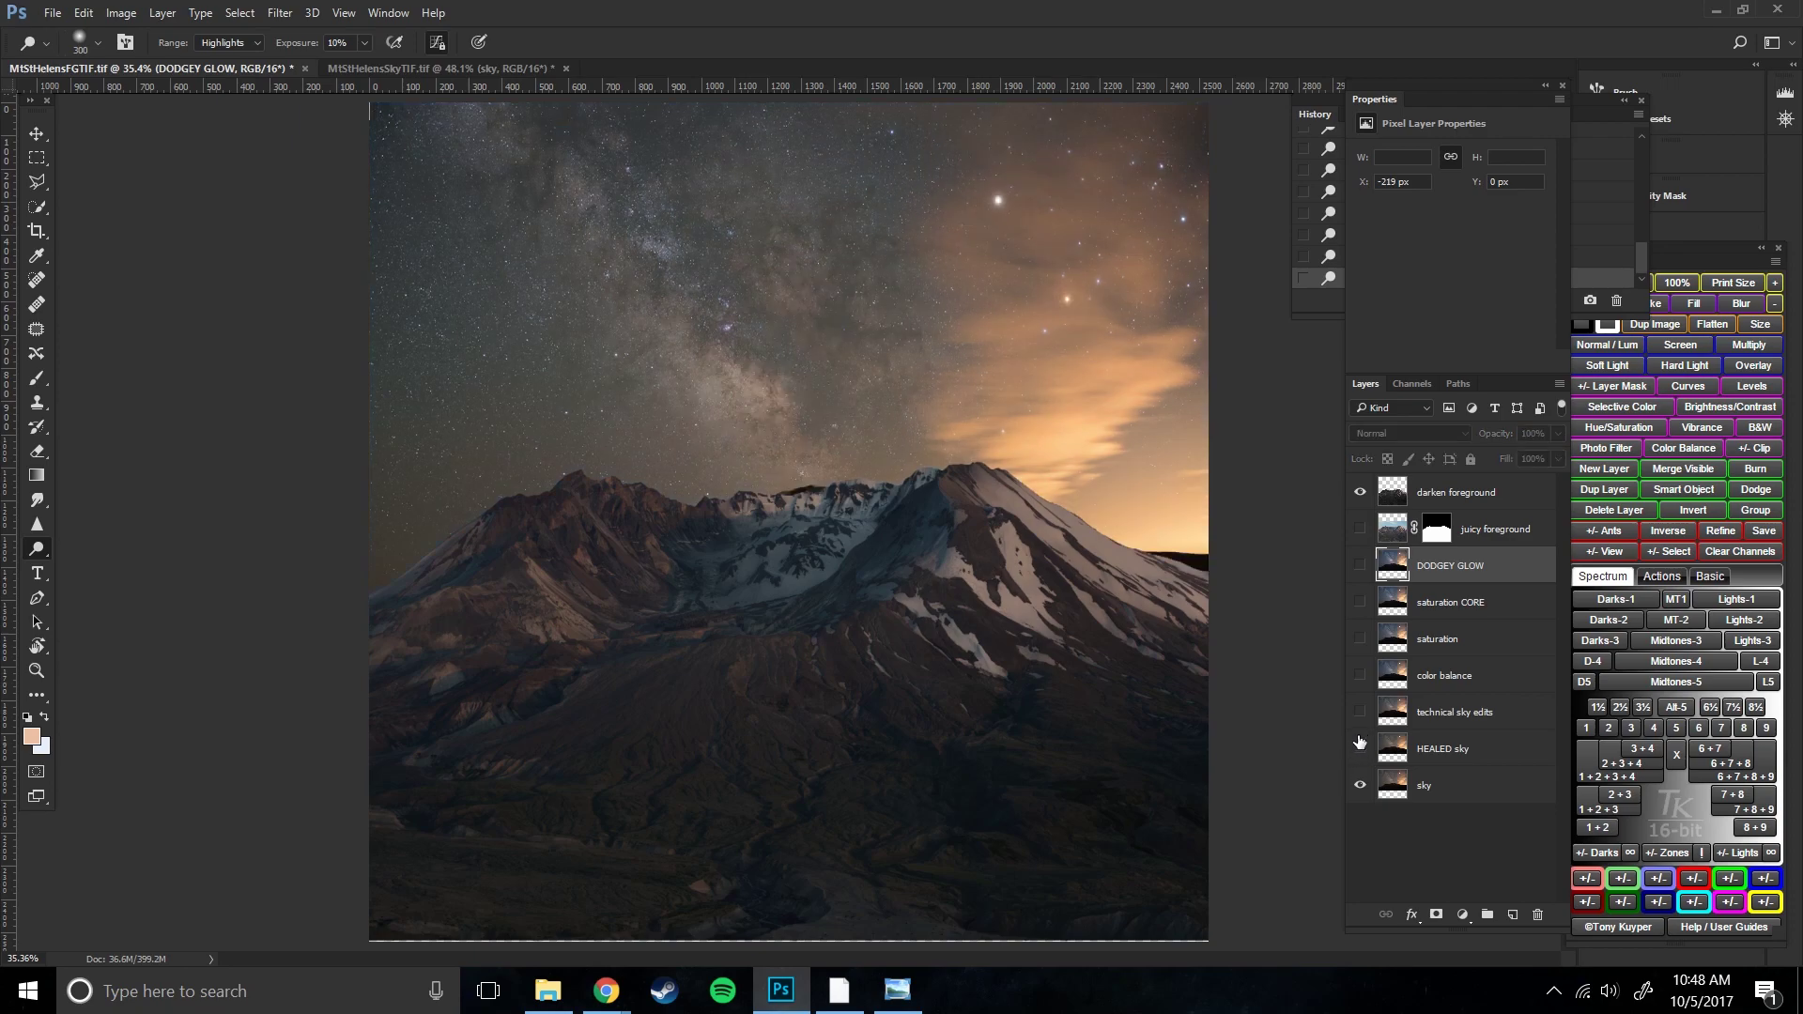
{"action": "left_click_drag", "start_coordinate": [1362, 719], "coordinate": [1390, 755]}
{"action": "left_click", "coordinate": [1359, 750]}
{"action": "left_click", "coordinate": [1359, 565]}
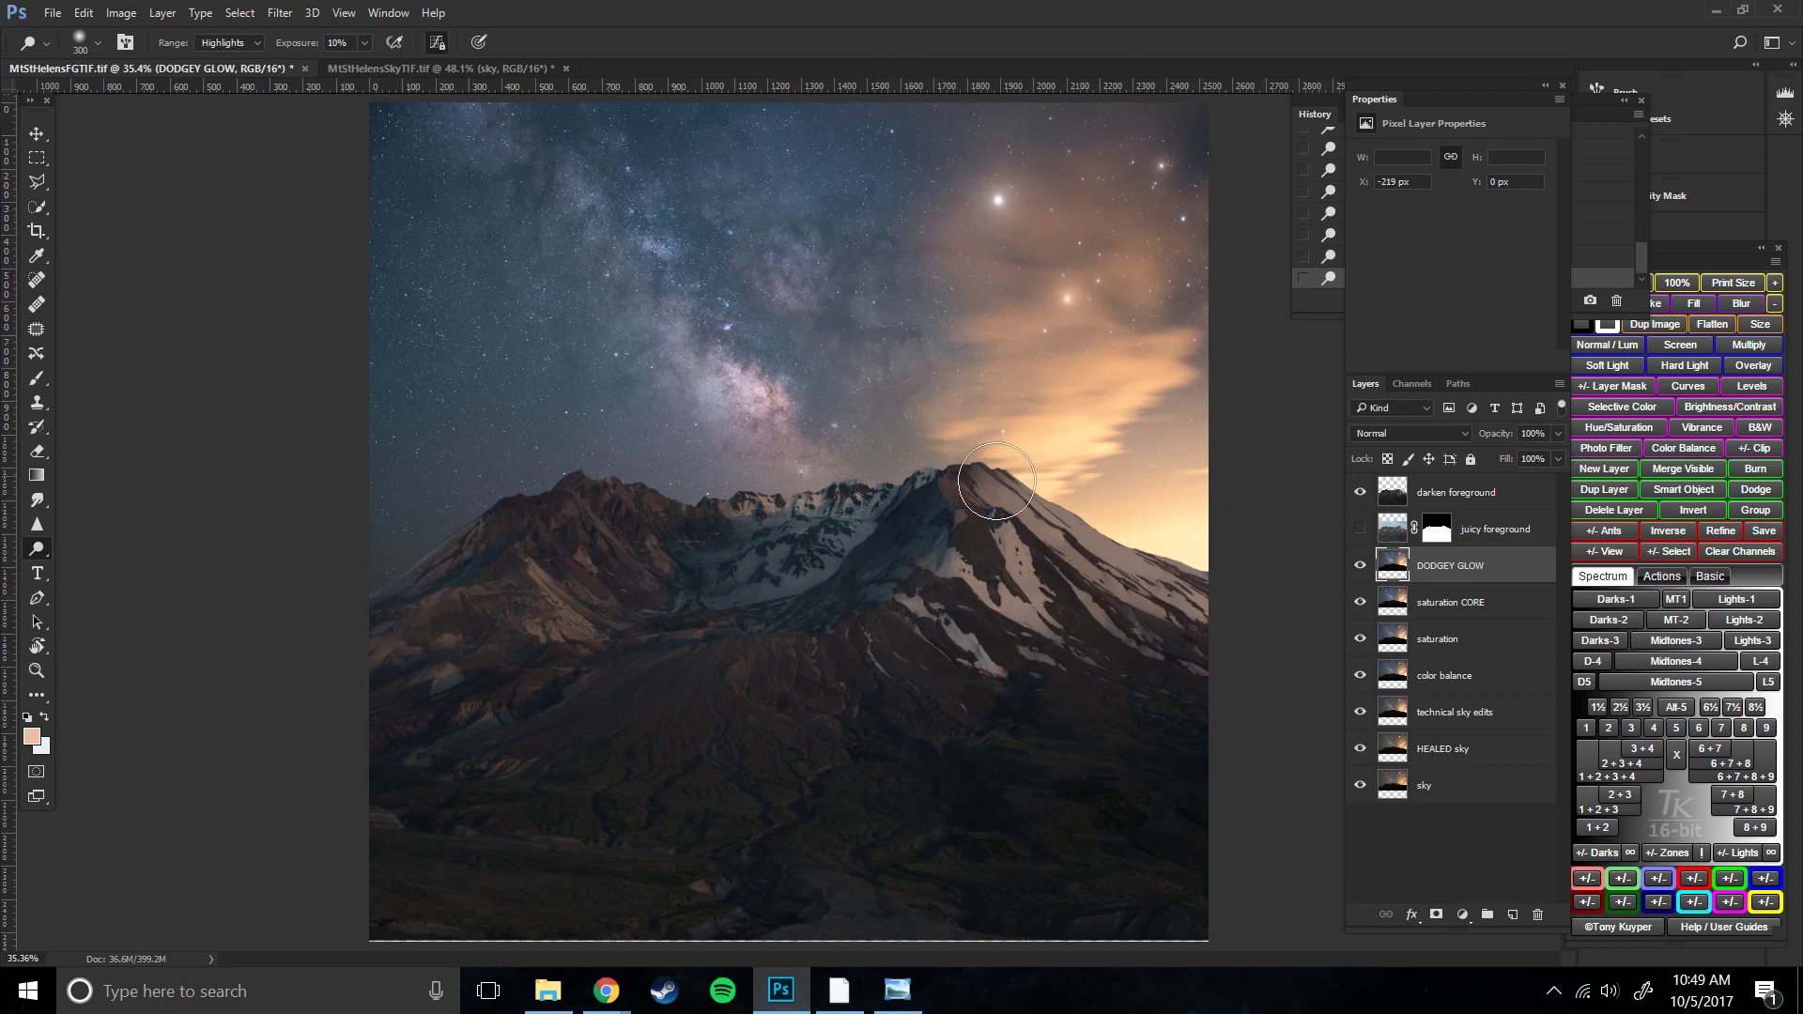
{"action": "left_click", "coordinate": [278, 11]}
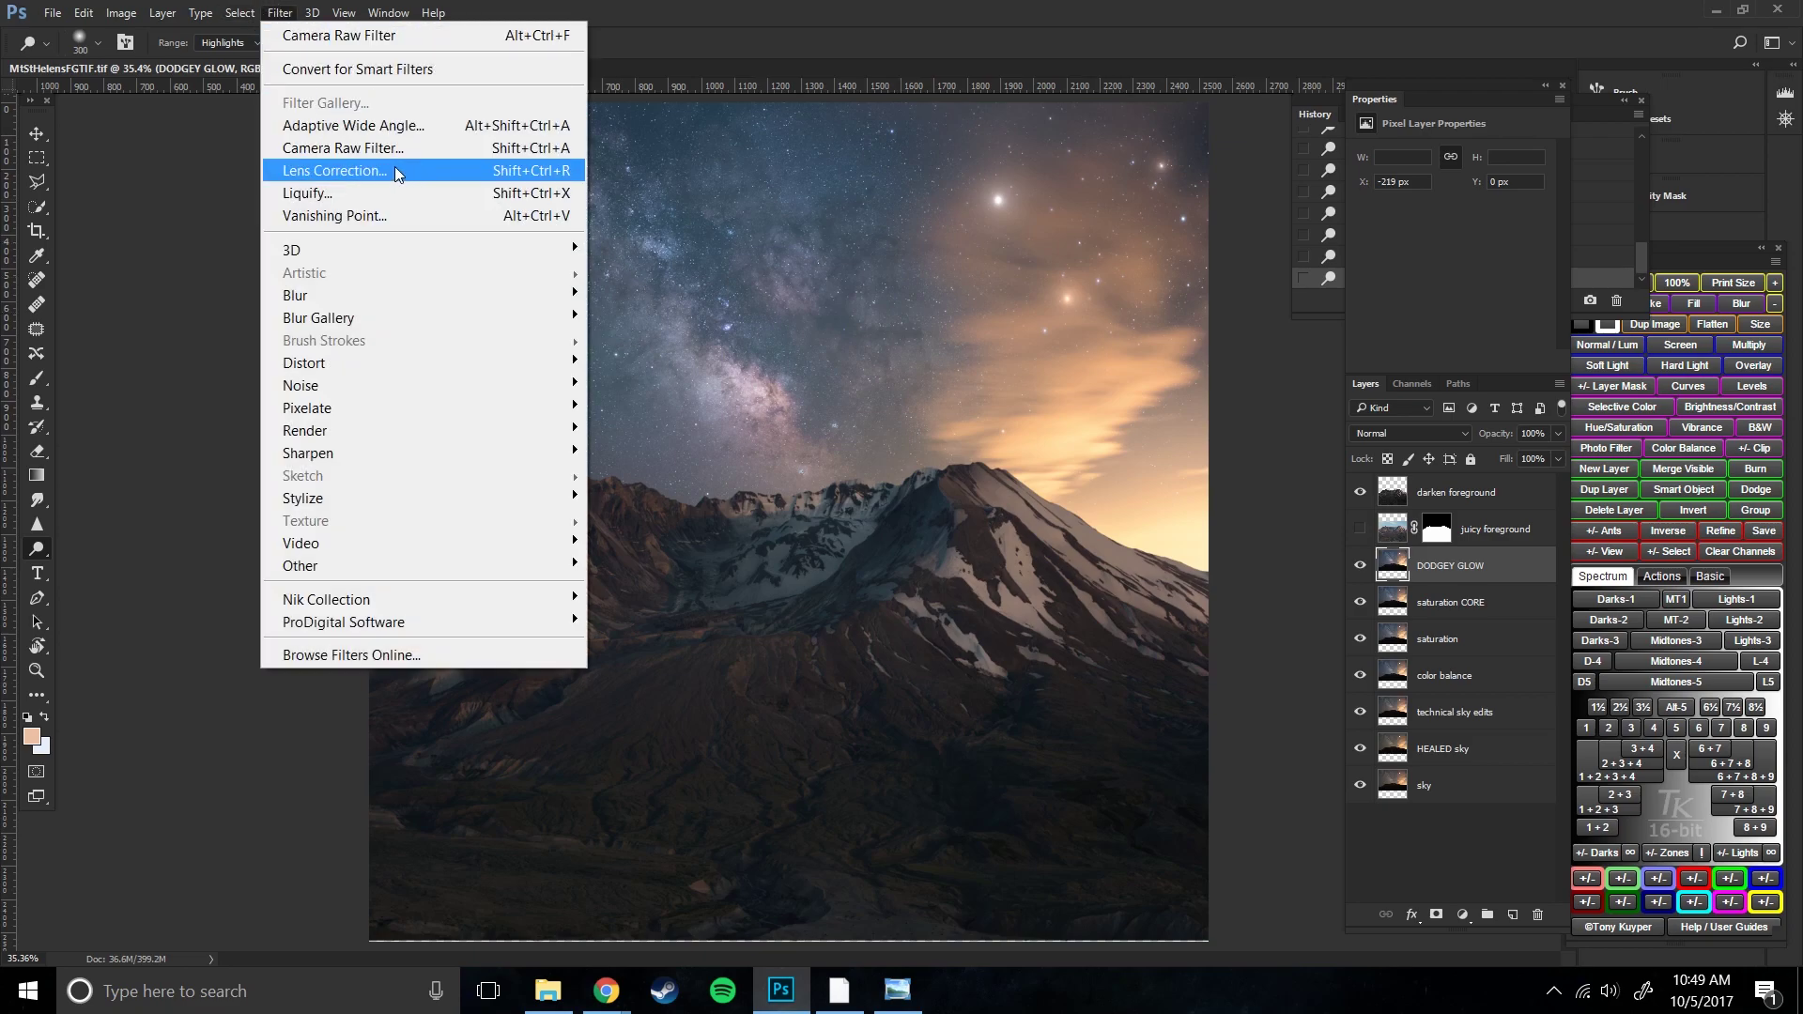
{"action": "left_click", "coordinate": [1499, 559]}
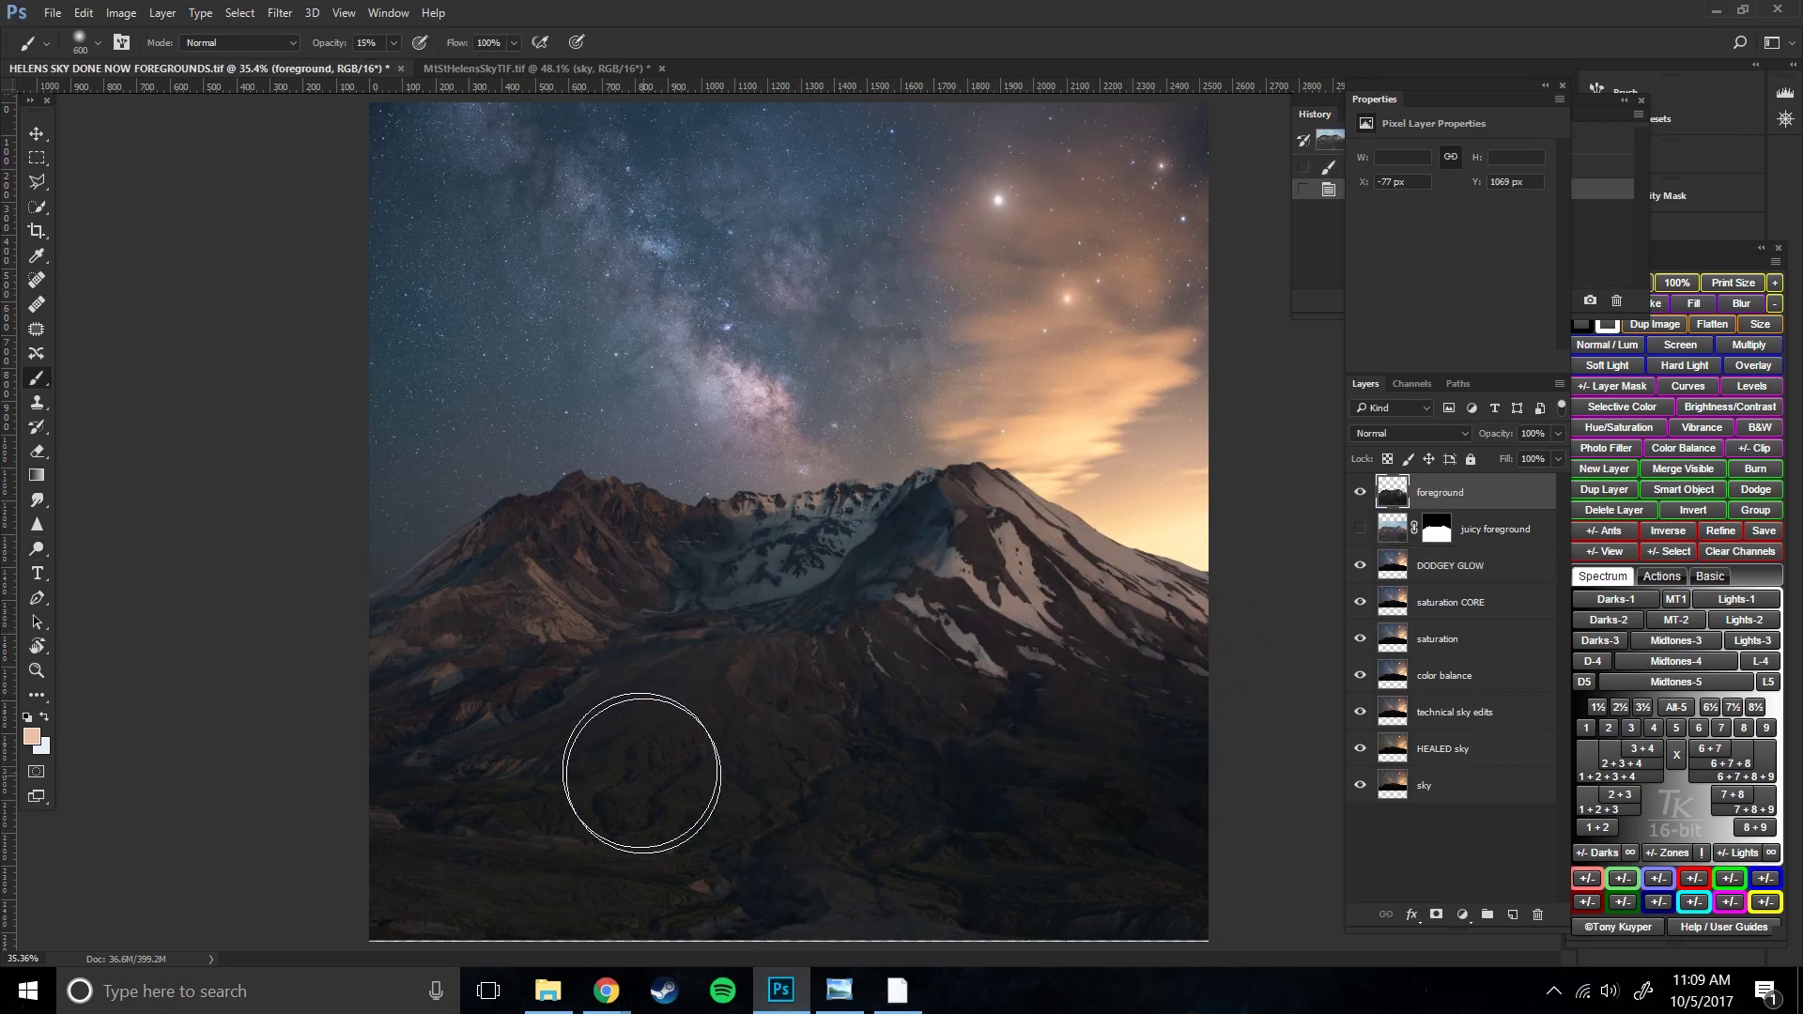
{"action": "key", "text": "bracketleft"}
{"action": "key", "text": "bracketleft"}
{"action": "key", "text": "bracketright"}
{"action": "key", "text": "bracketright"}
{"action": "key", "text": "bracketright"}
{"action": "key", "text": "bracketright"}
{"action": "key", "text": "bracketright"}
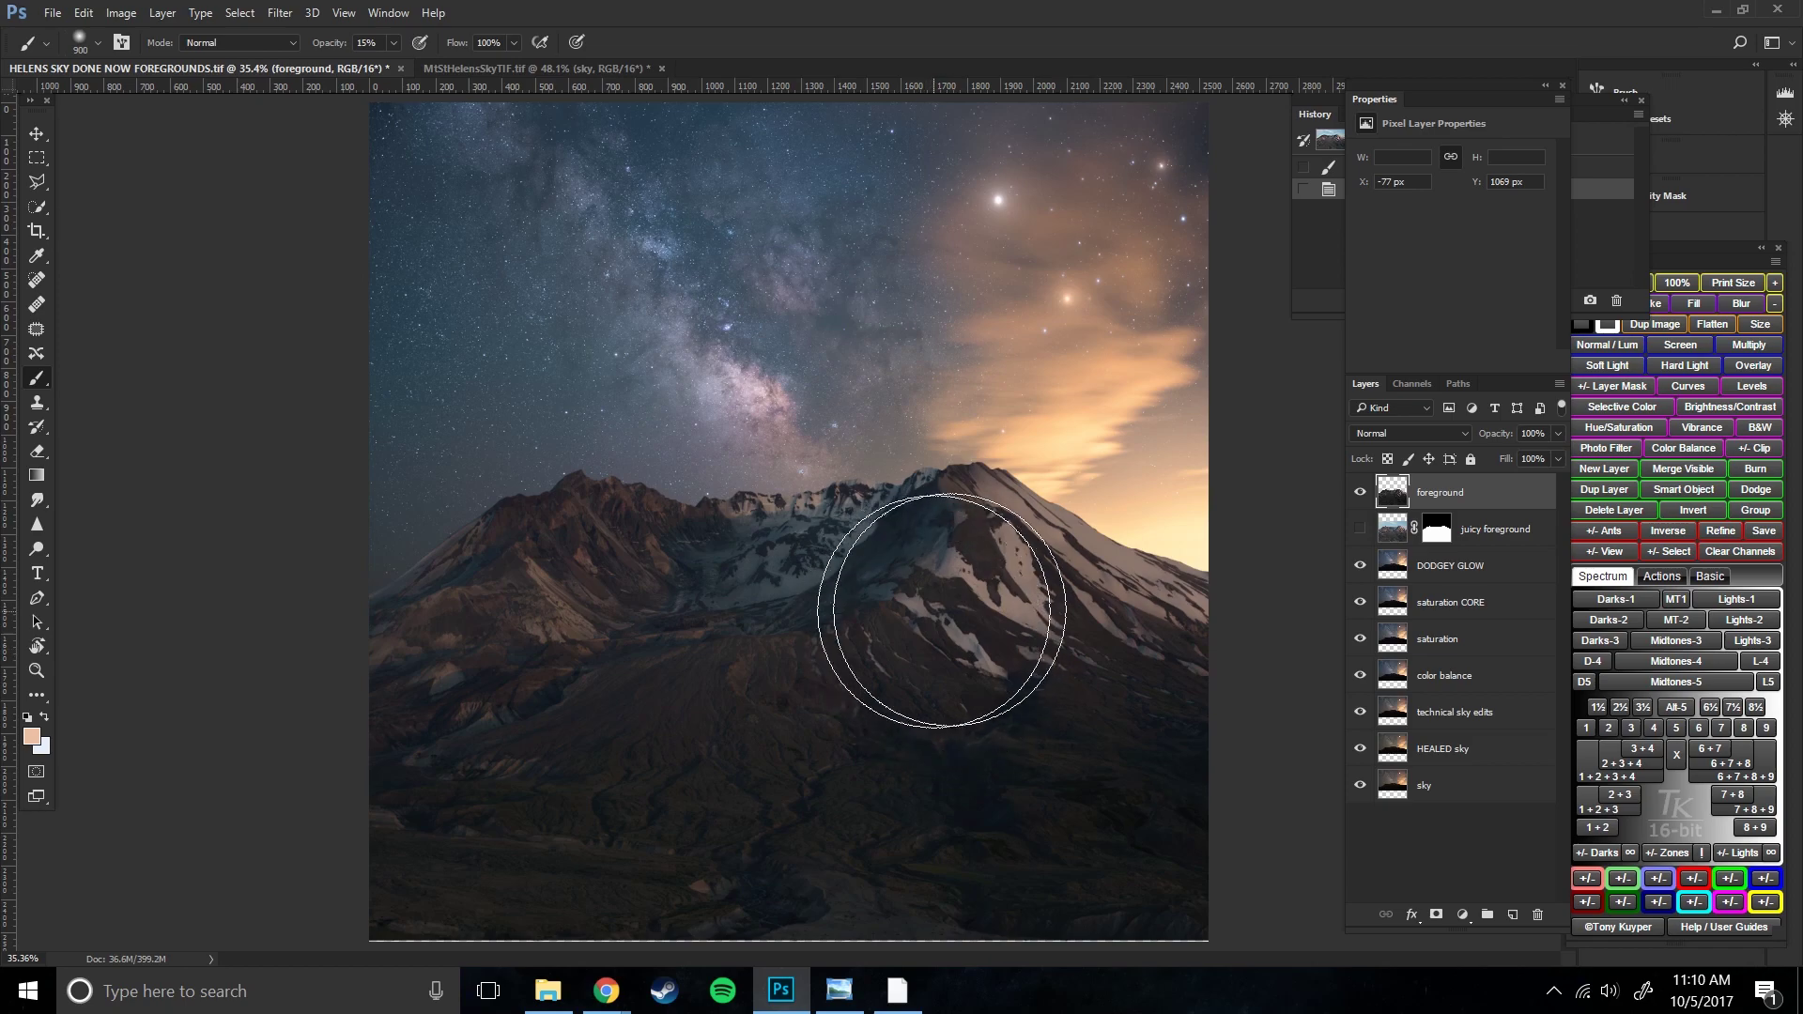
{"action": "key", "text": "bracketleft"}
{"action": "key", "text": "bracketleft"}
{"action": "key", "text": "bracketleft"}
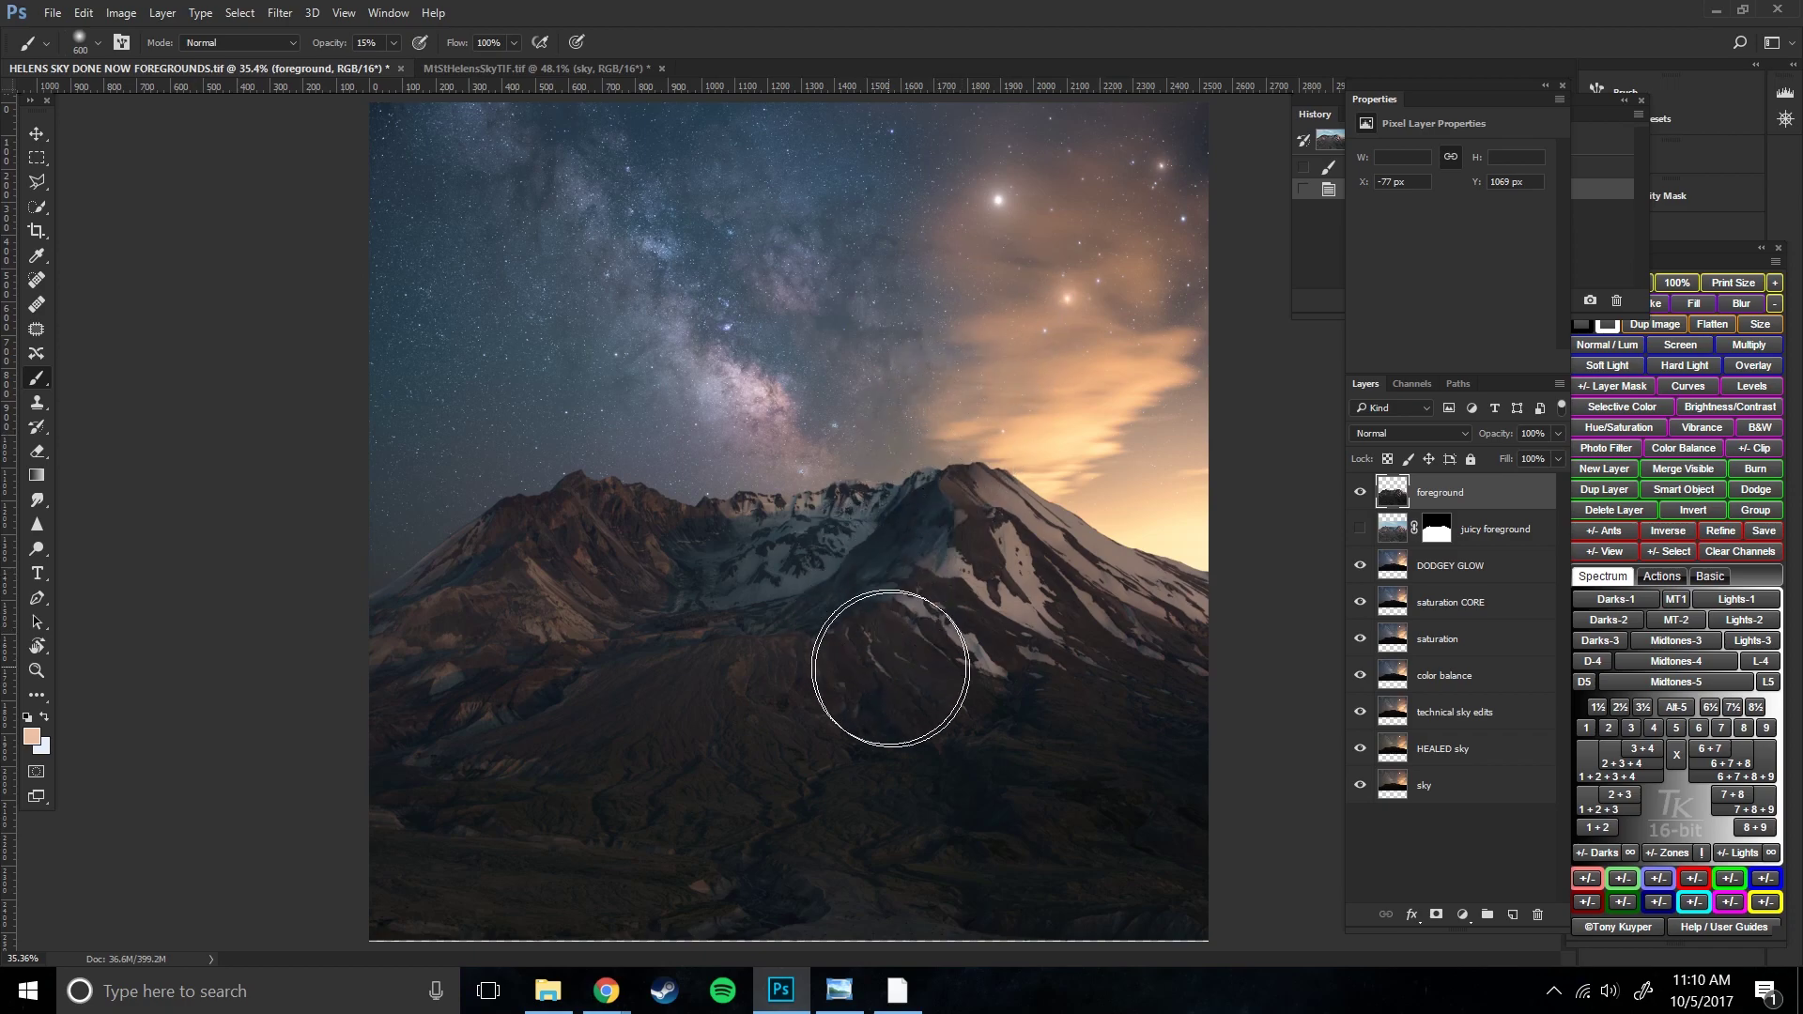
{"action": "key", "text": "bracketleft"}
{"action": "key", "text": "bracketleft"}
{"action": "key", "text": "bracketright"}
{"action": "key", "text": "bracketright"}
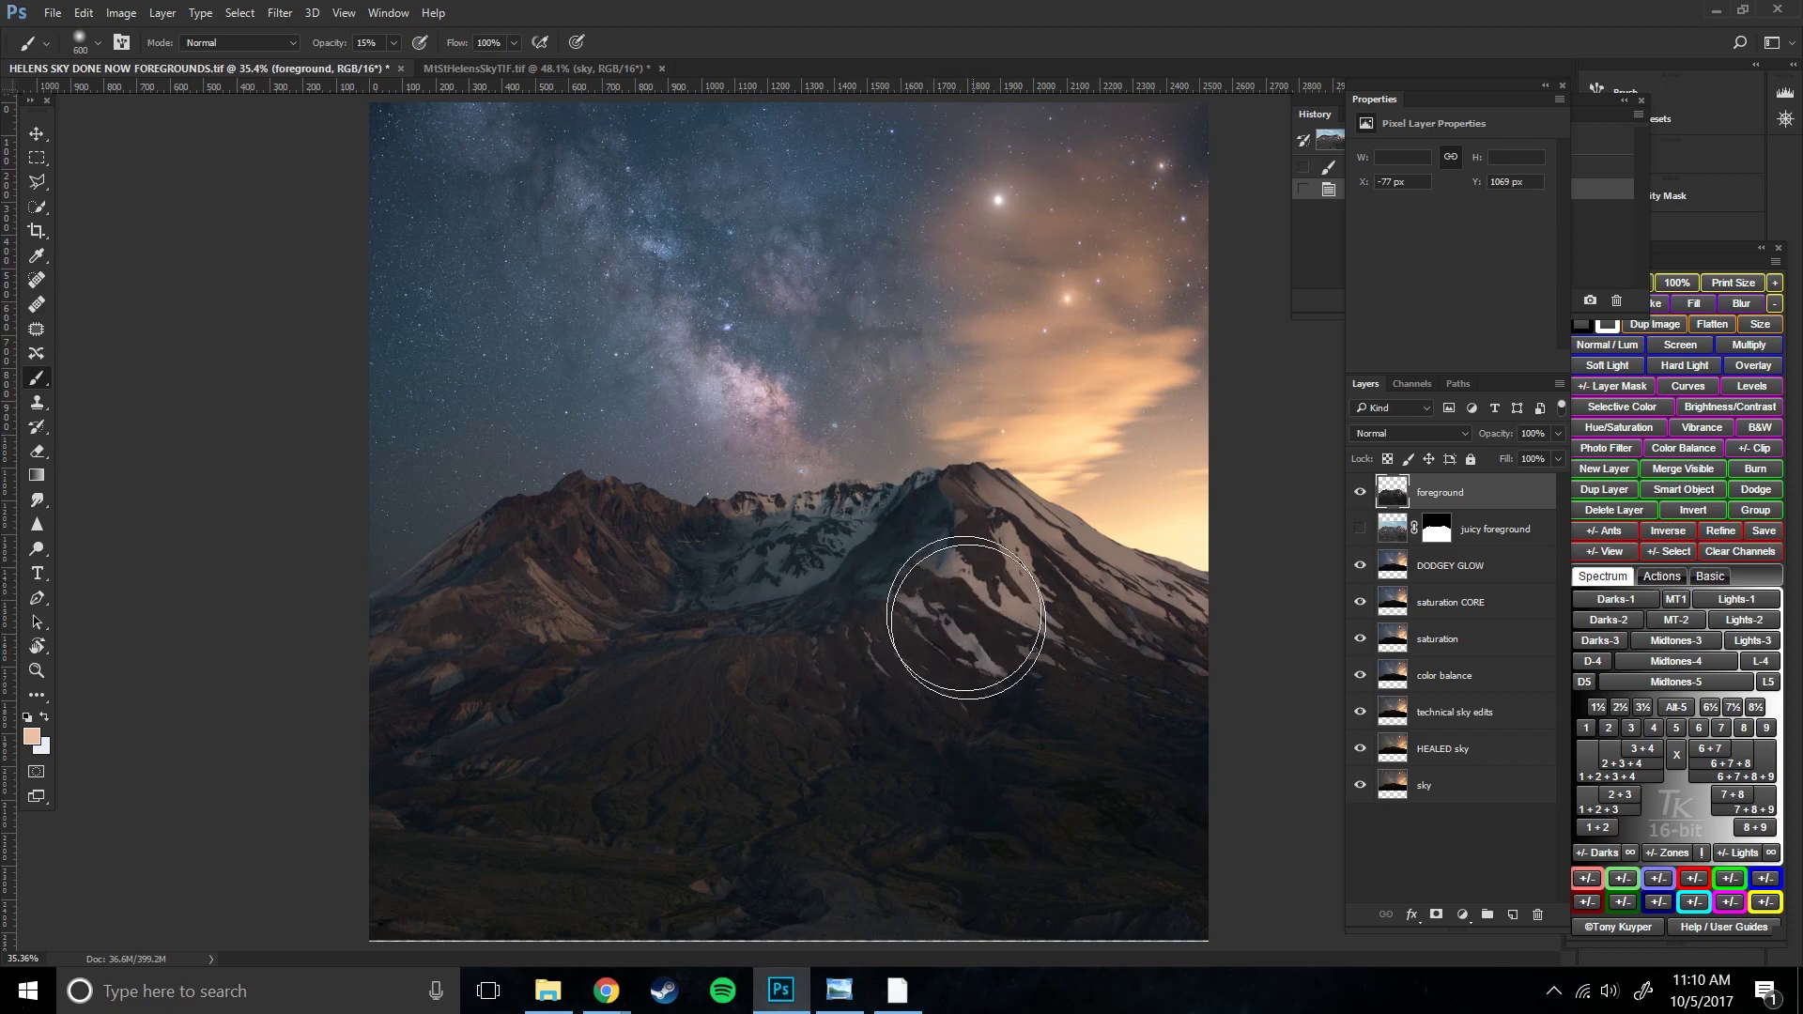
{"action": "key", "text": "bracketleft"}
{"action": "key", "text": "bracketleft"}
{"action": "key", "text": "bracketleft"}
{"action": "key", "text": "bracketleft"}
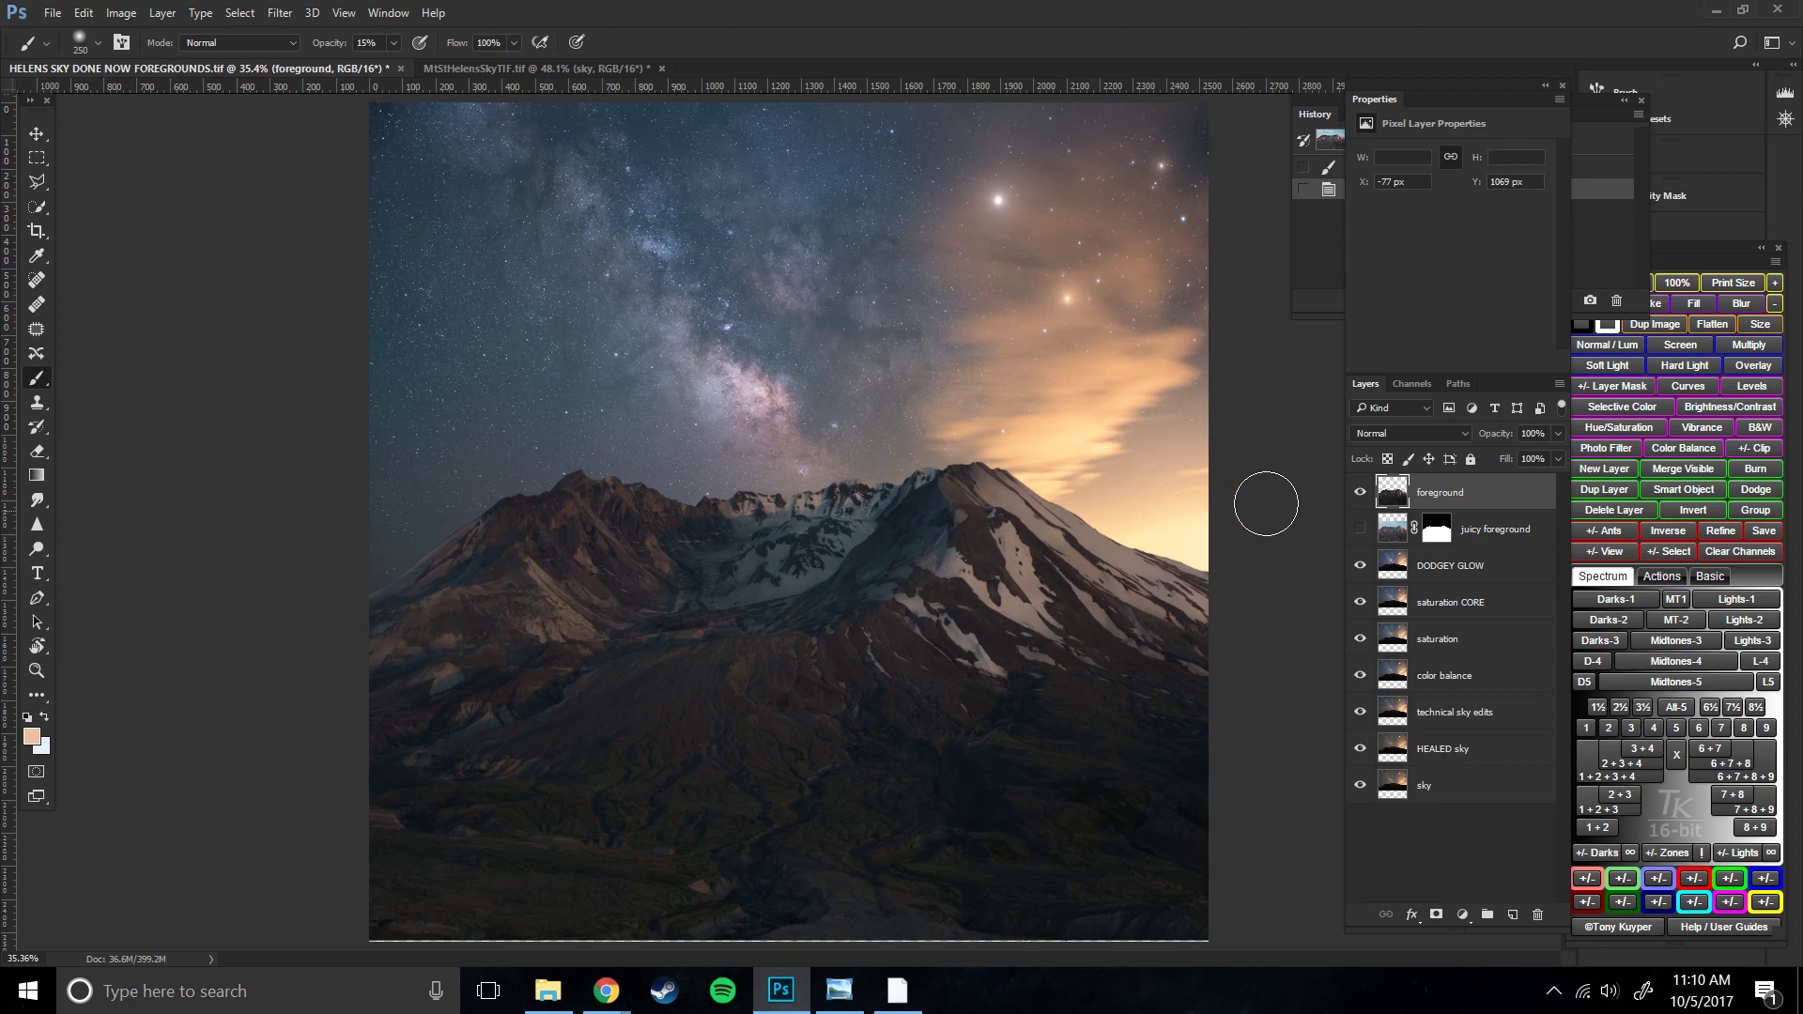
- Duplicate the foreground layer and name the copy "color balance darken gradient"
{"action": "right_click", "coordinate": [1438, 495]}
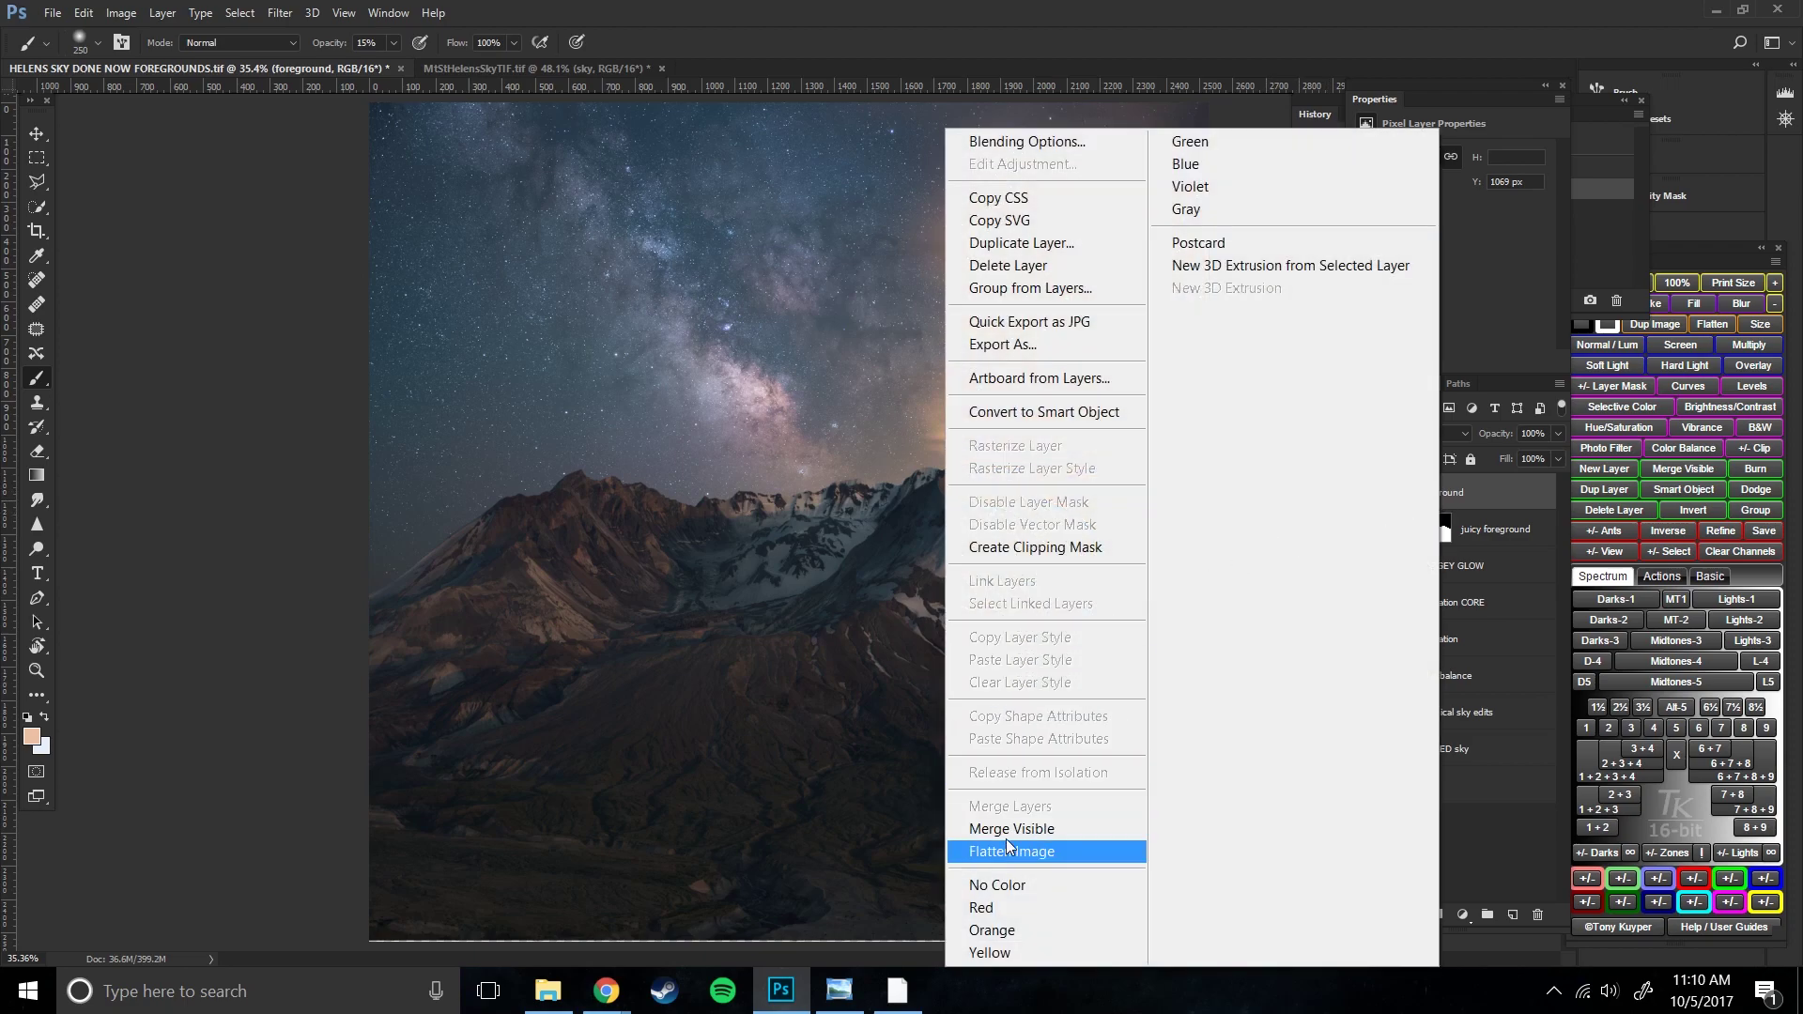
{"action": "left_click", "coordinate": [1050, 246]}
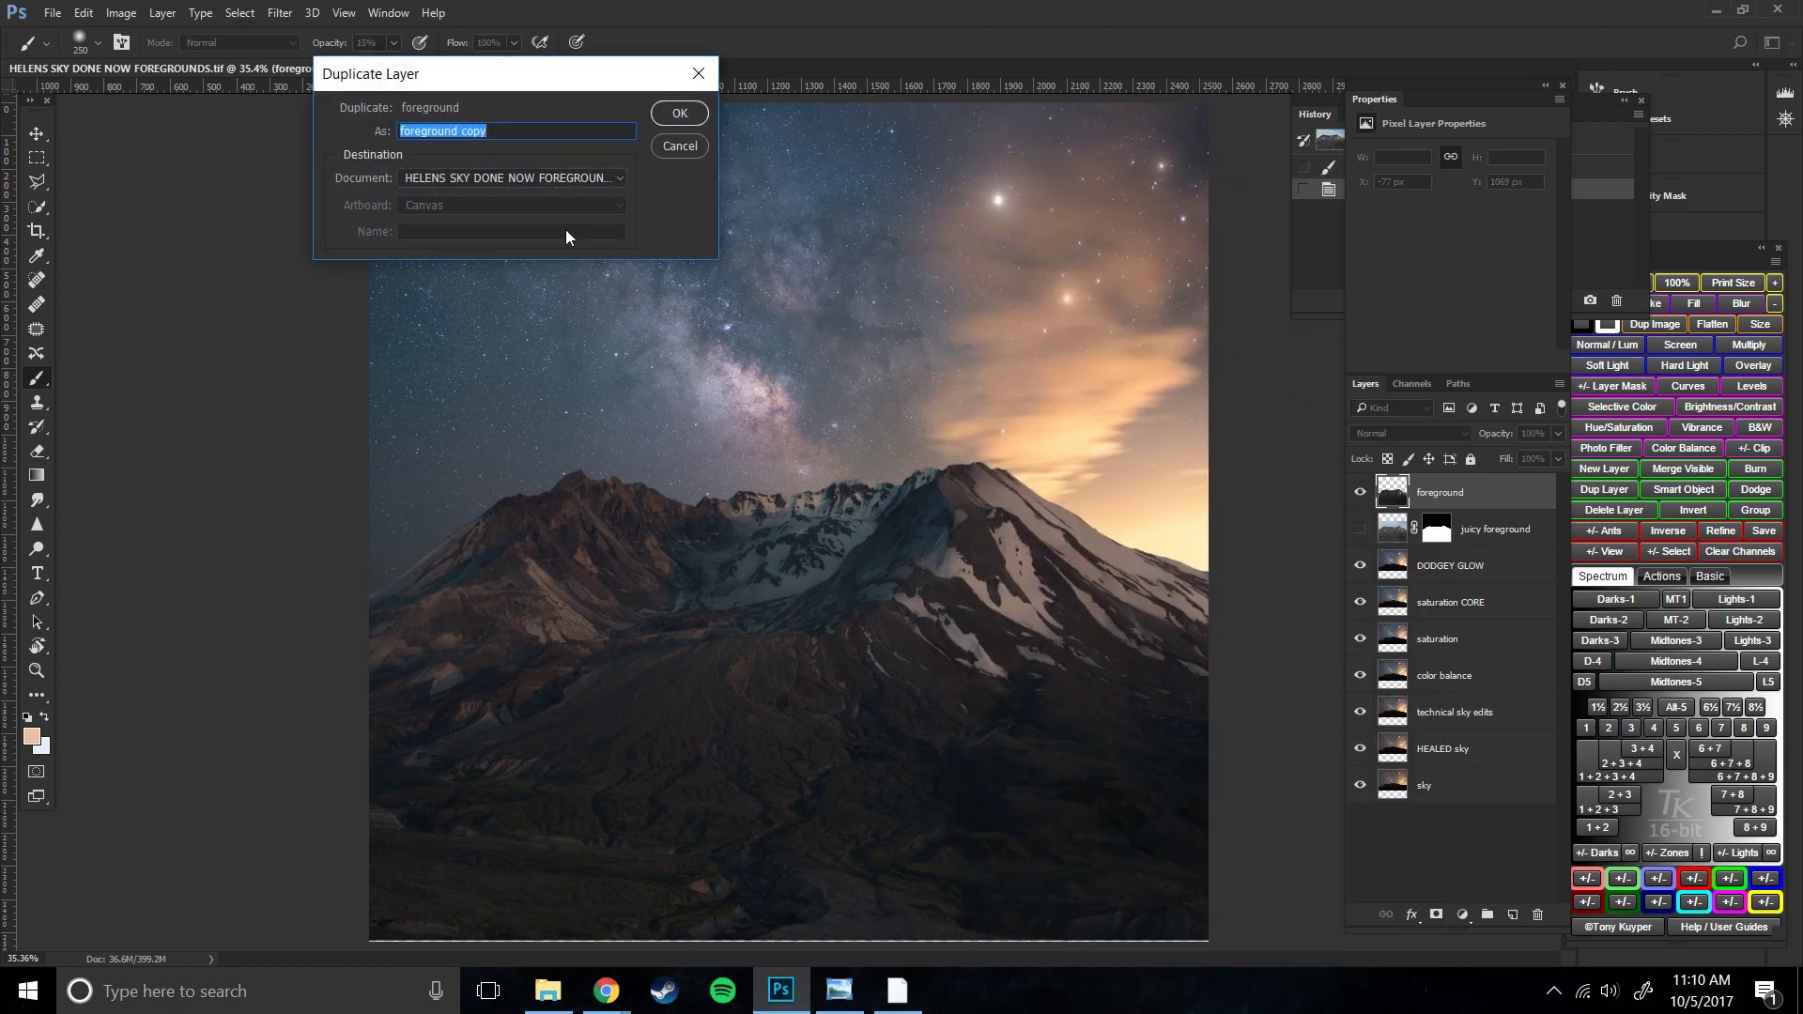
{"action": "type", "text": "color balance darken gradient"}
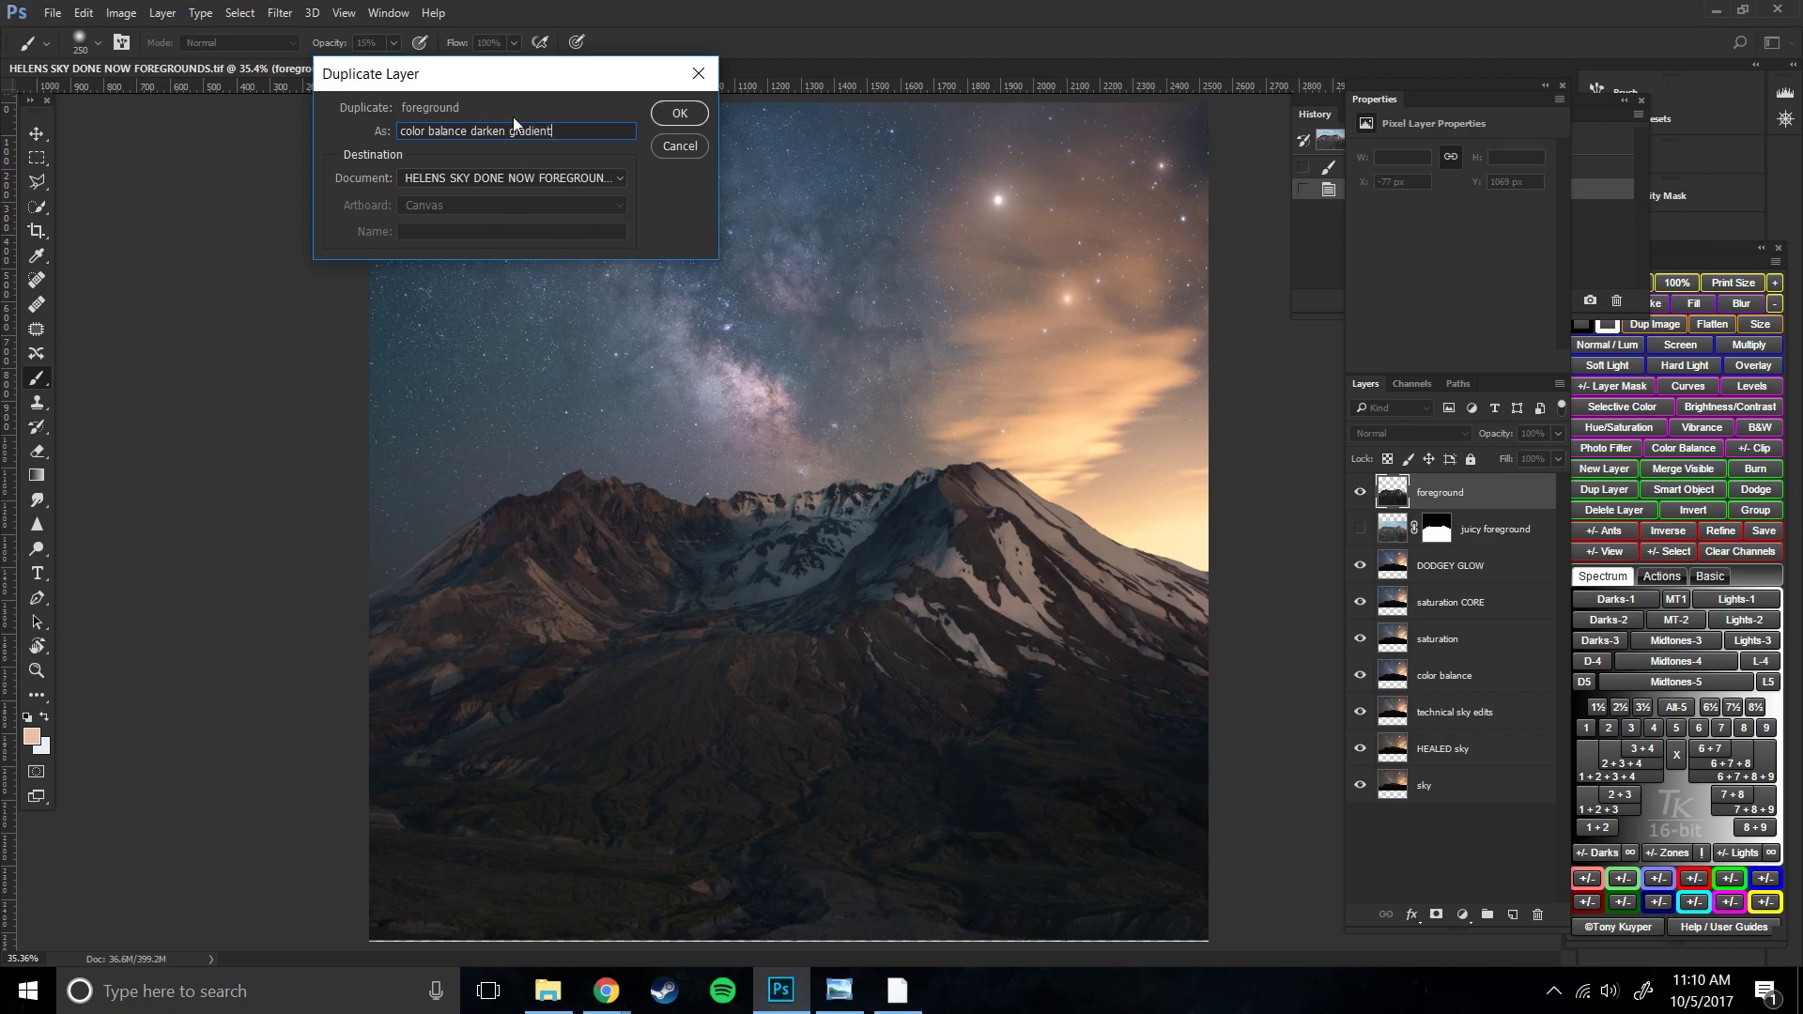
{"action": "double_click", "coordinate": [460, 130]}
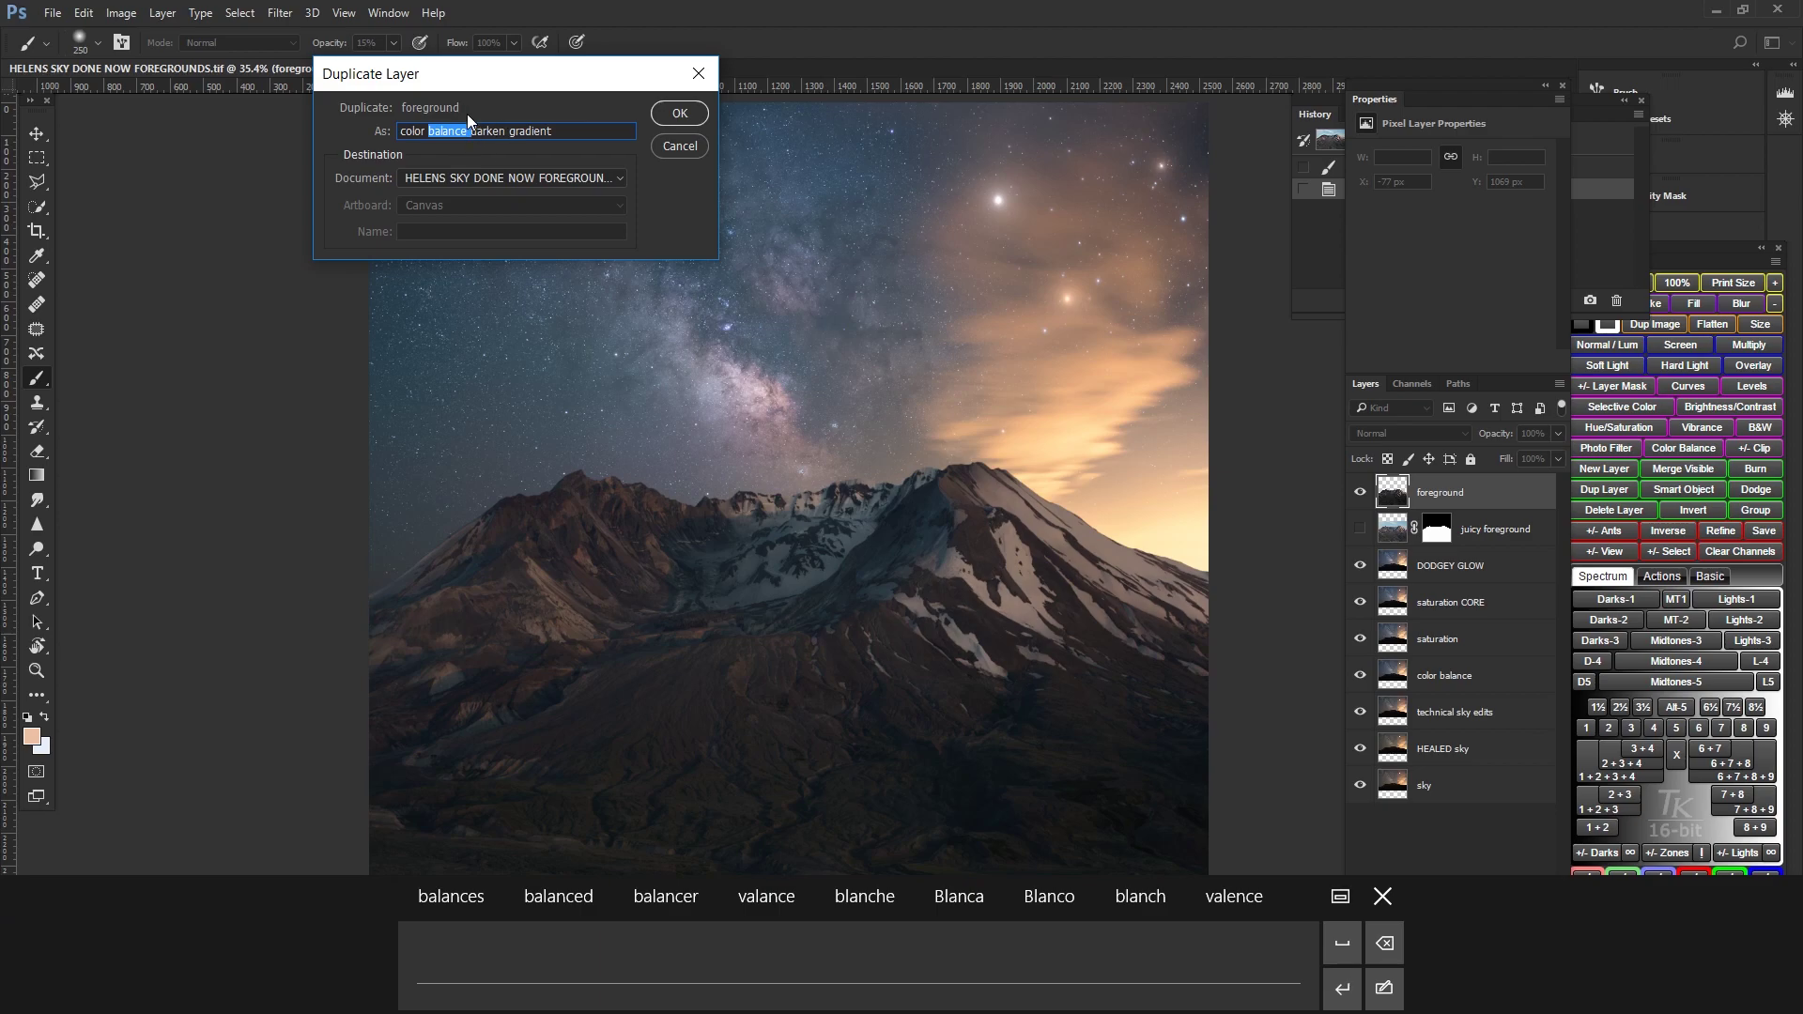
{"action": "left_click", "coordinate": [499, 131]}
{"action": "left_click", "coordinate": [685, 115]}
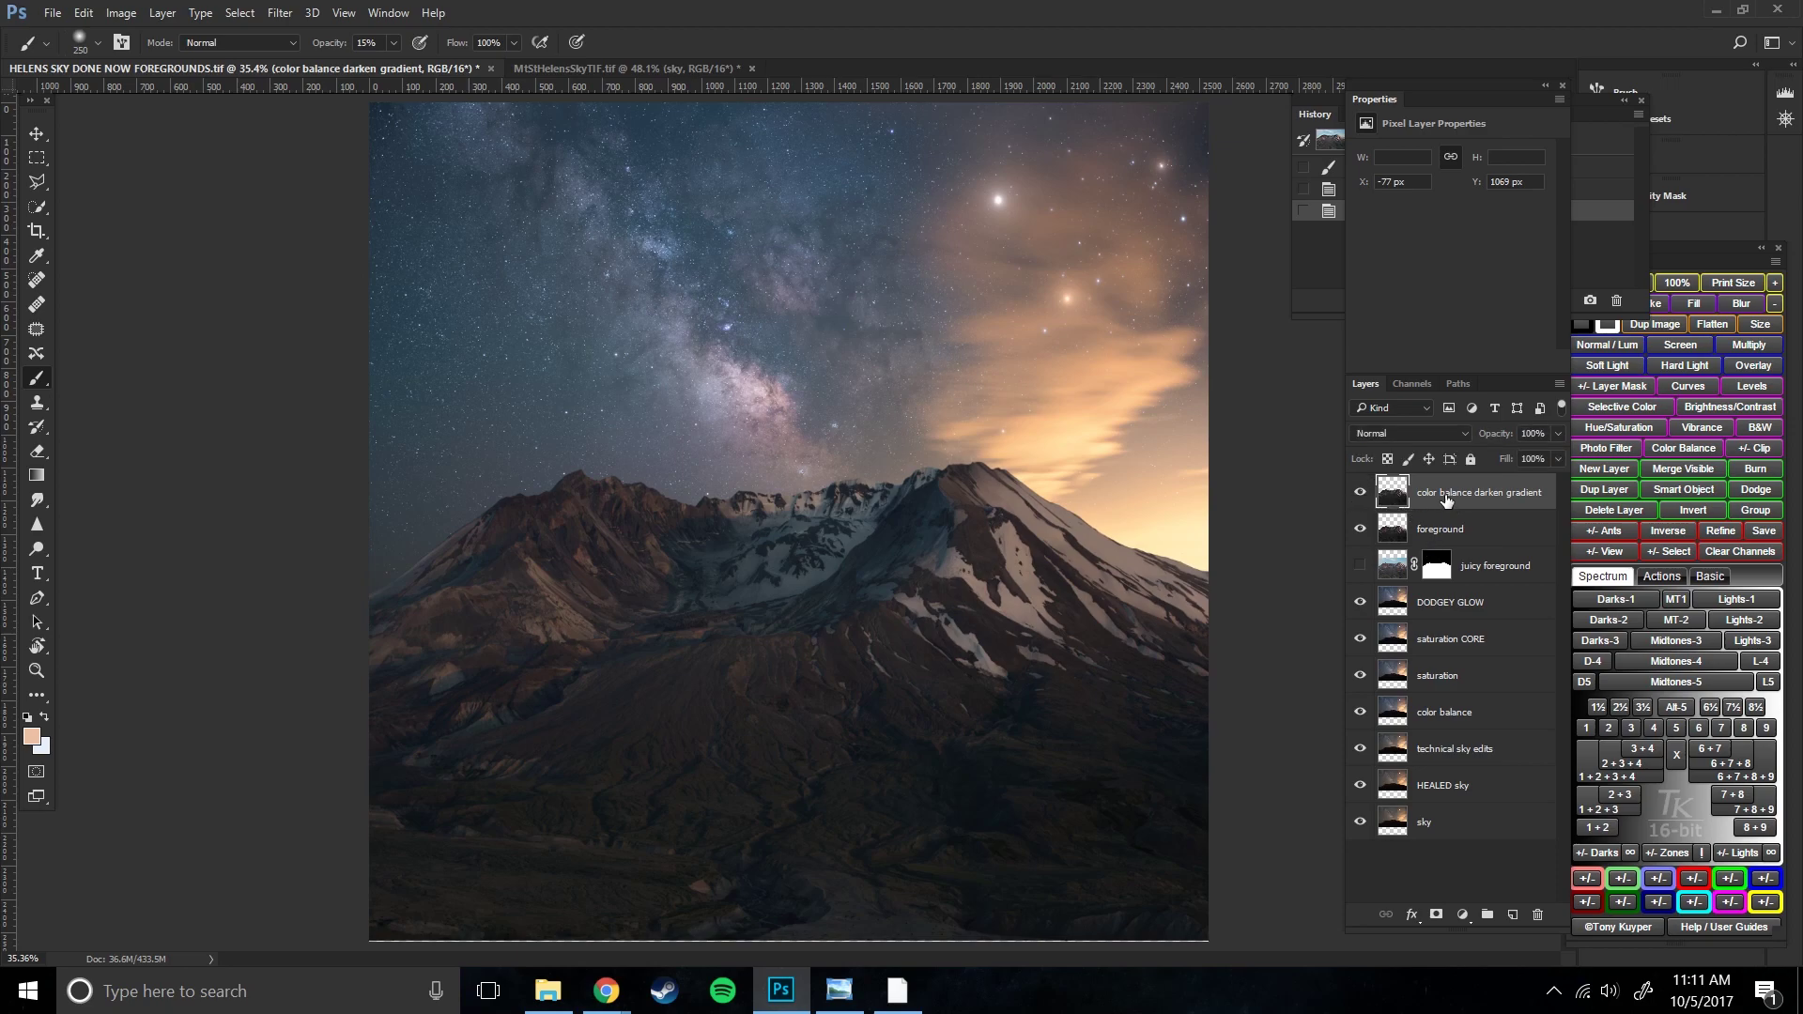
- Darken the duplicated foreground in the Camera Raw filter with Exposure -0.70, Shadows +16 and Blacks +15
{"action": "left_click", "coordinate": [279, 11]}
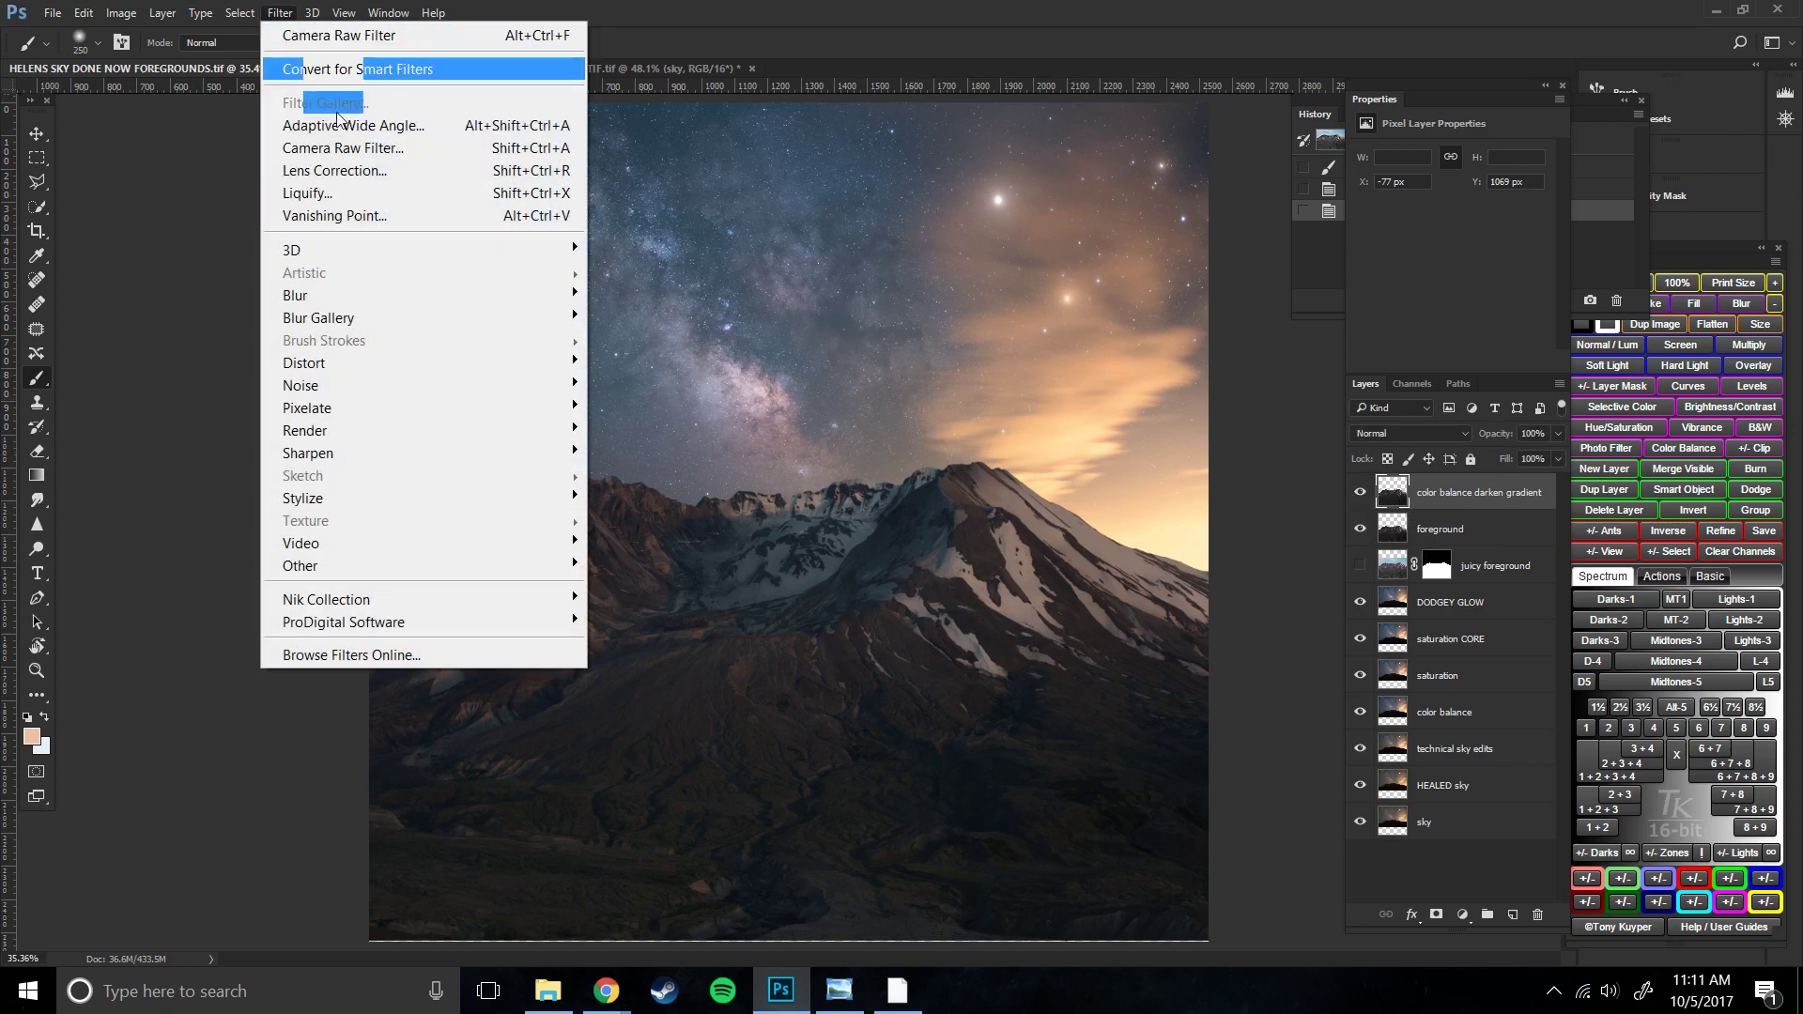
{"action": "left_click", "coordinate": [366, 161]}
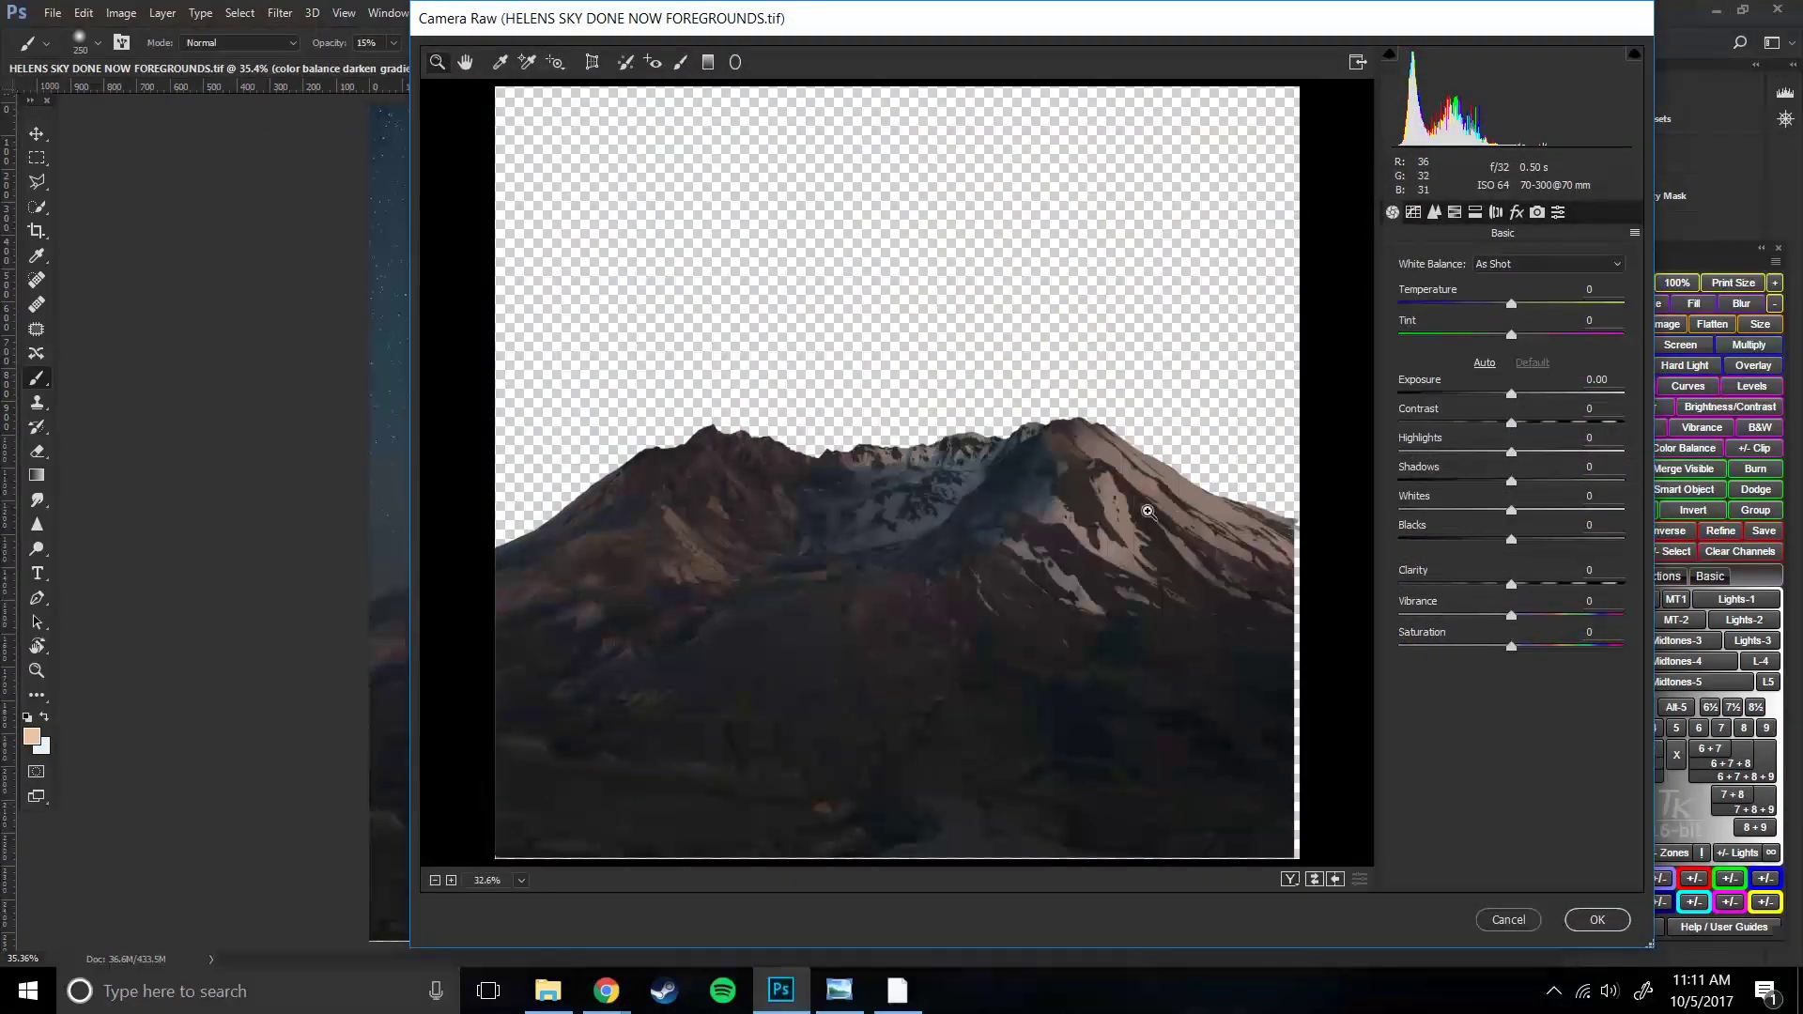
{"action": "left_click_drag", "start_coordinate": [1512, 399], "coordinate": [1495, 402]}
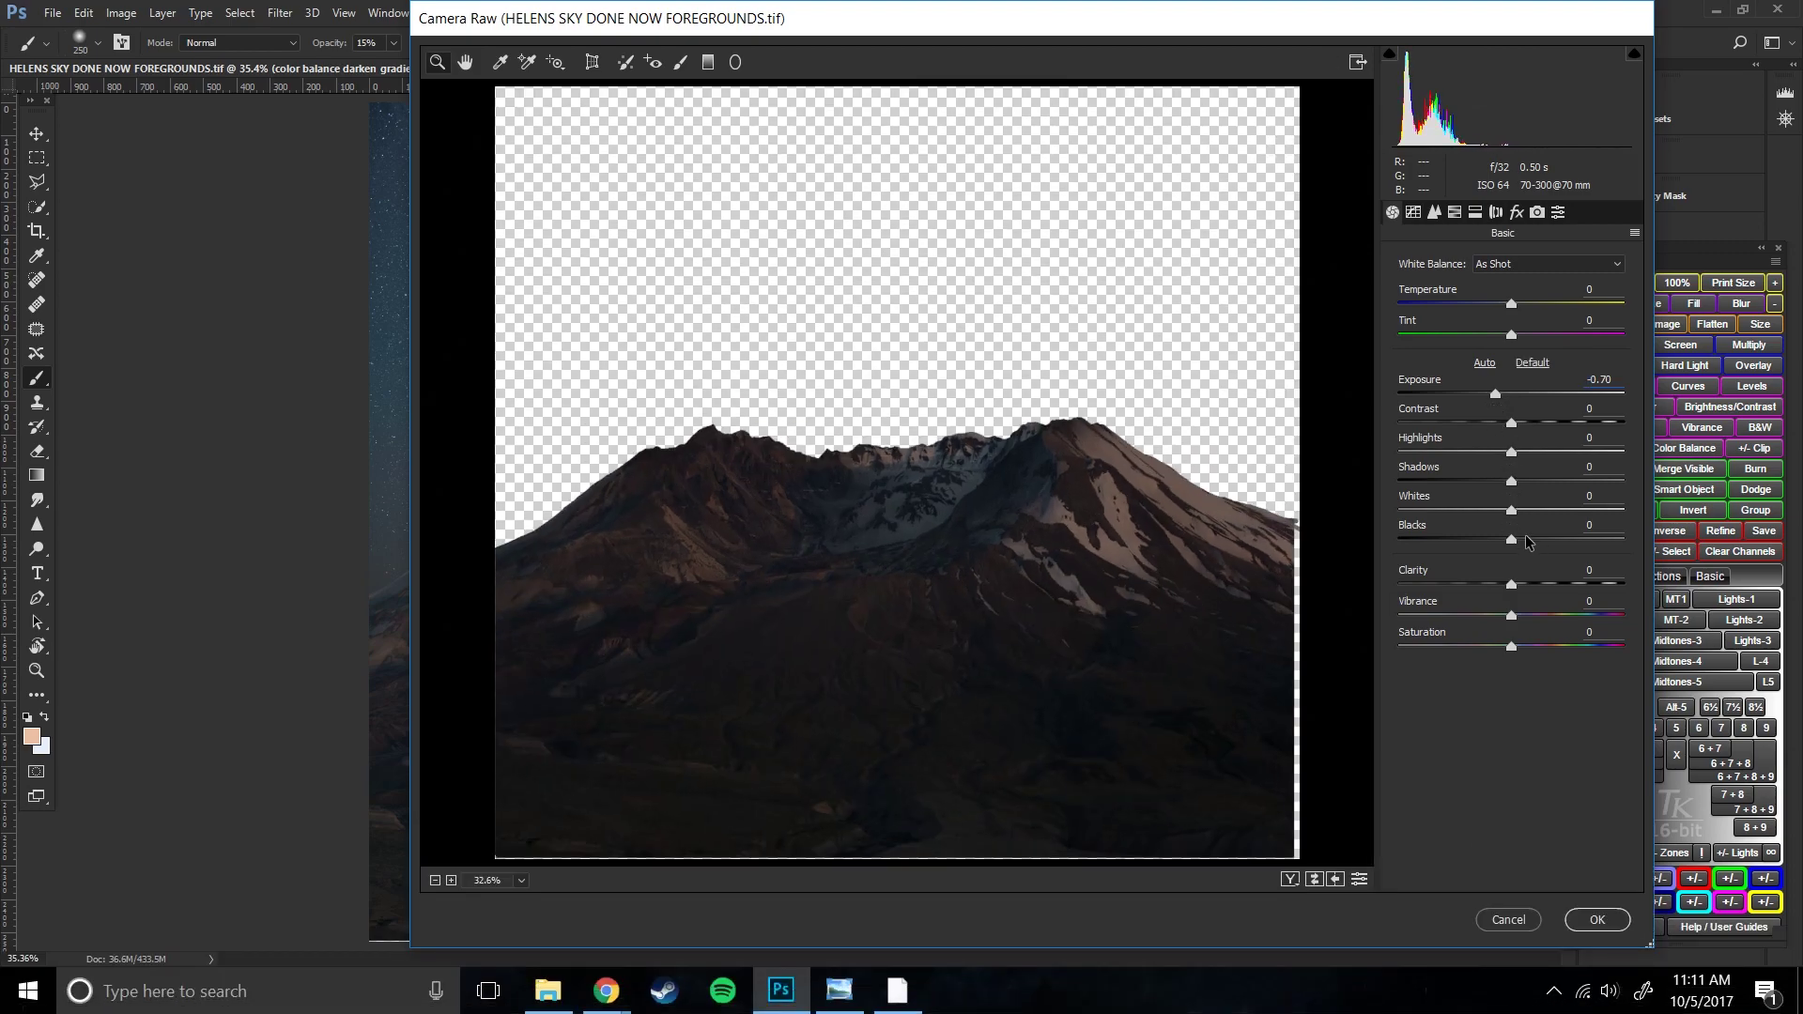
{"action": "left_click_drag", "start_coordinate": [1514, 541], "coordinate": [1531, 486]}
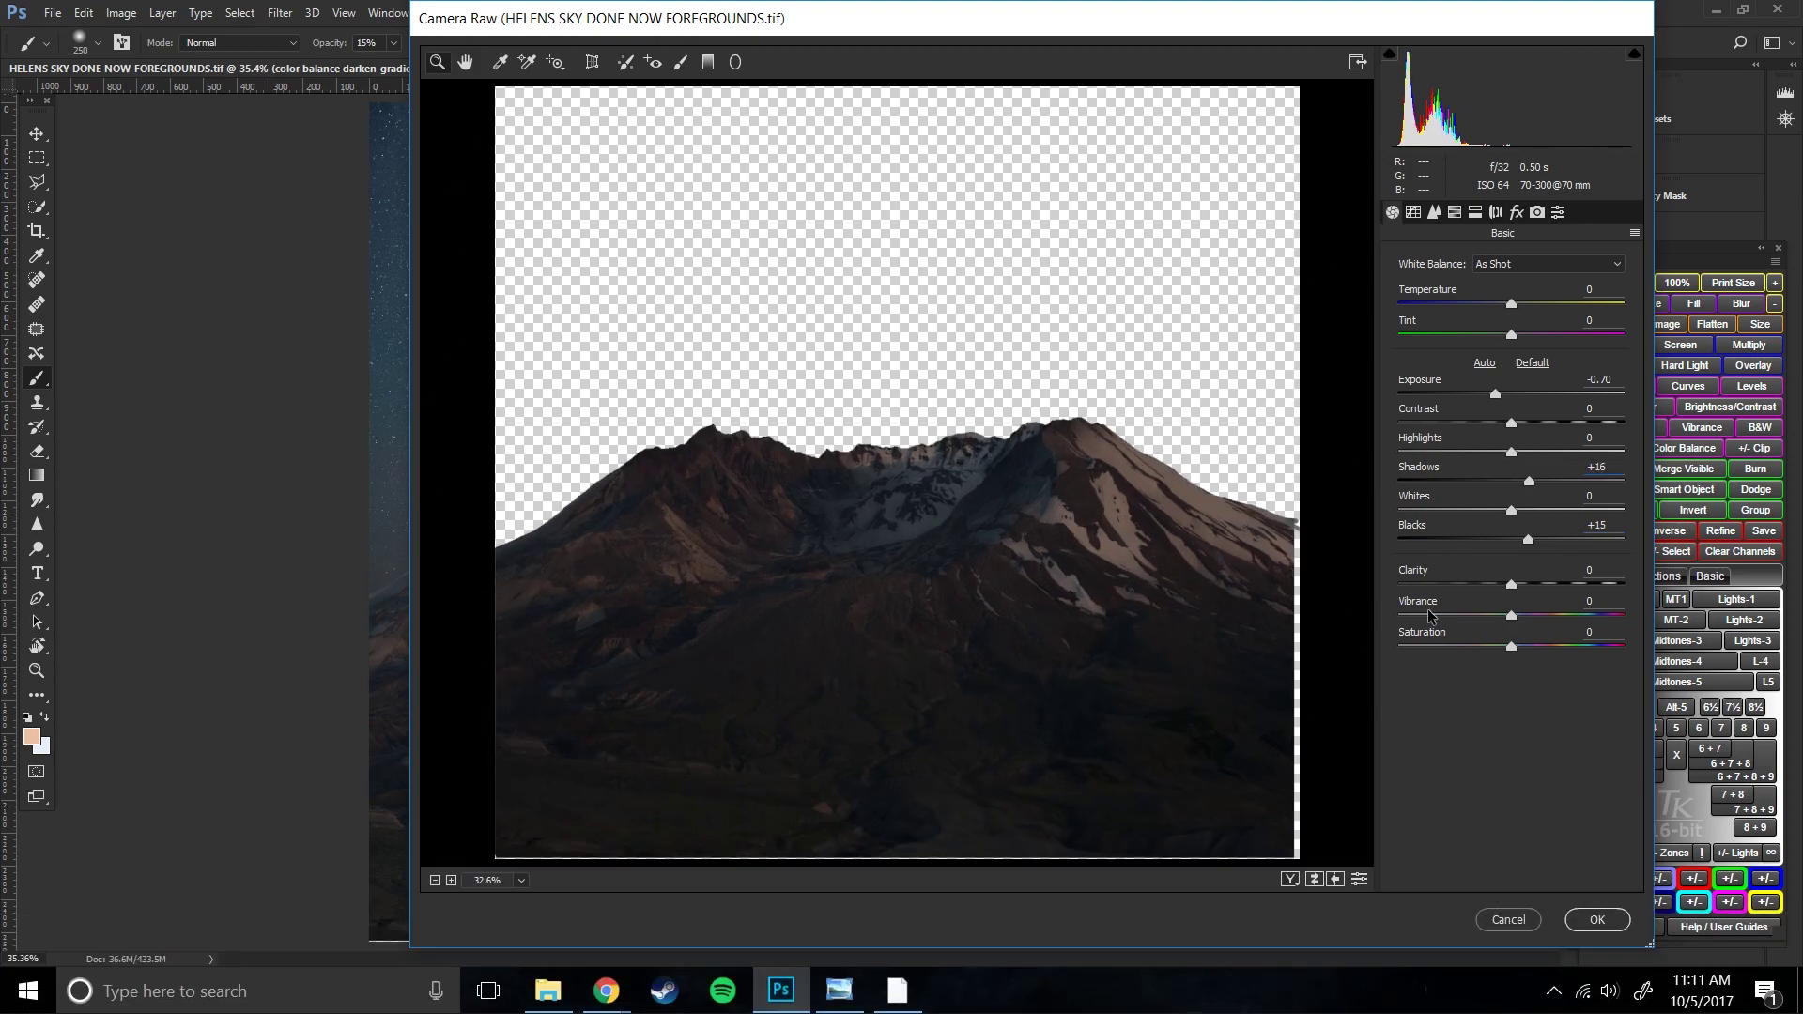
- Compare the adjusted foreground with the original and try an Exposure of -0.40 before restoring -0.70
{"action": "left_click", "coordinate": [1360, 880]}
{"action": "left_click", "coordinate": [1360, 880]}
{"action": "left_click", "coordinate": [1360, 880]}
{"action": "left_click", "coordinate": [1360, 880]}
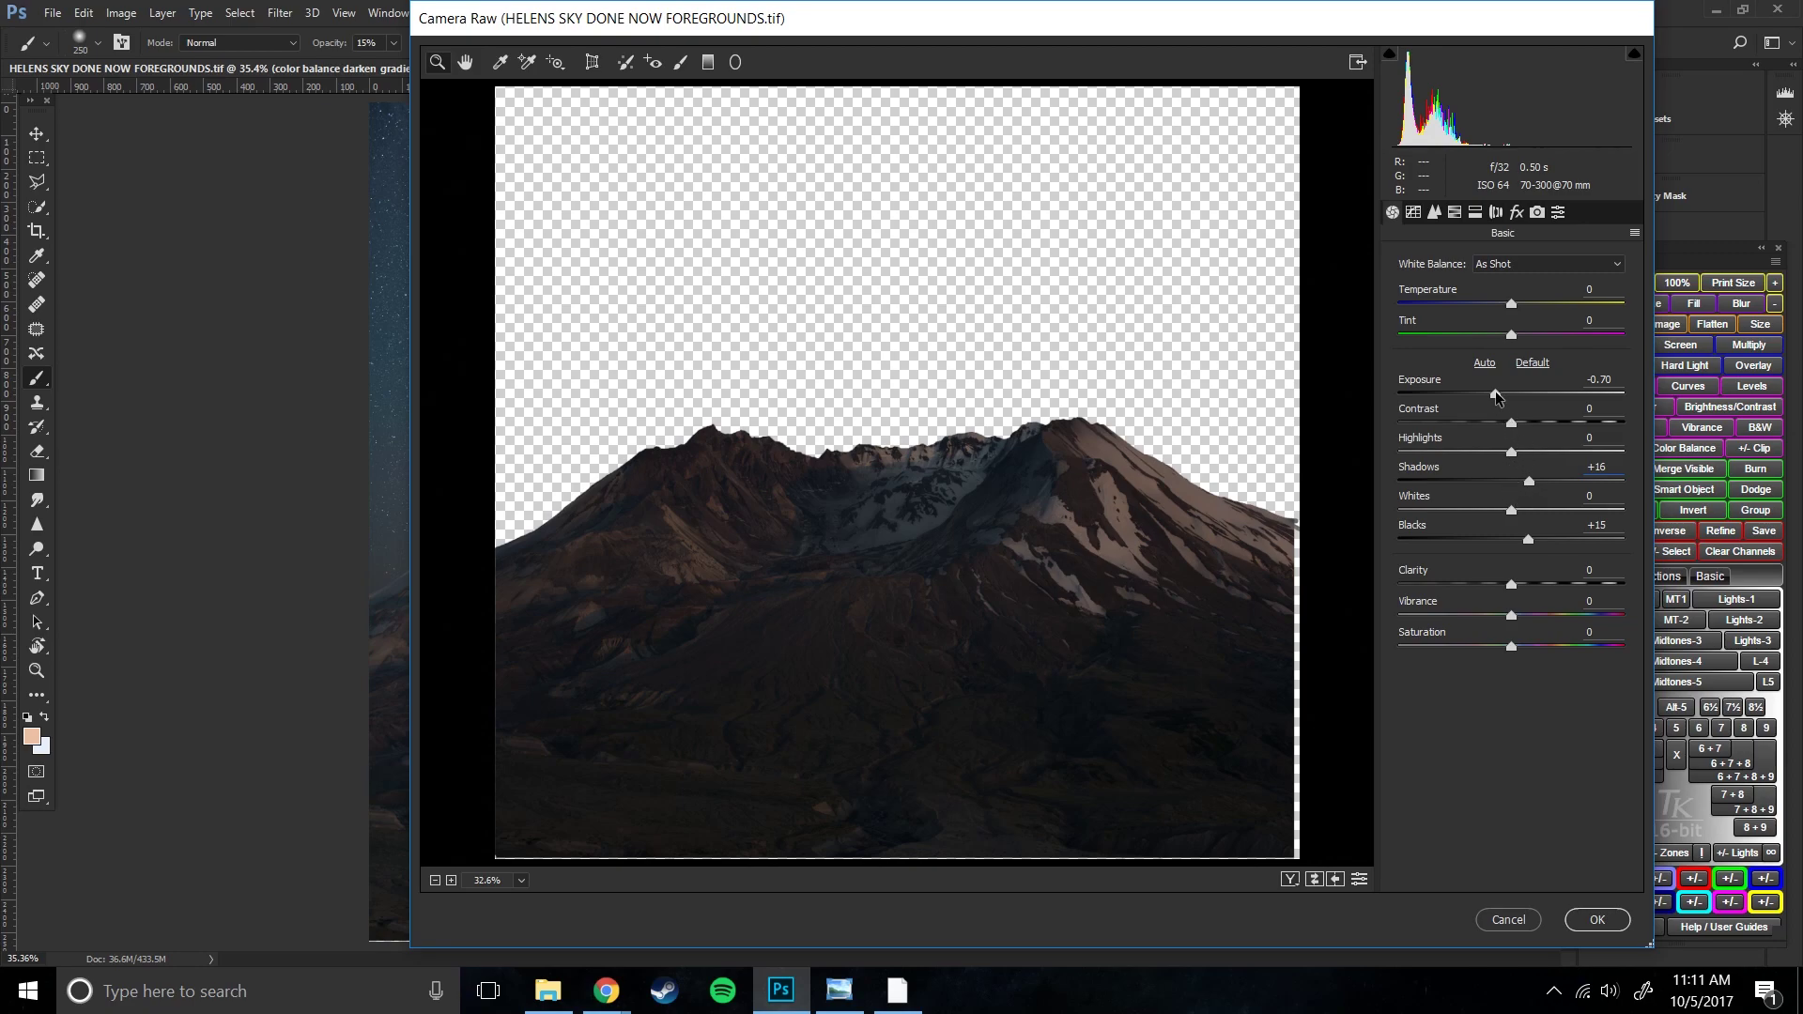
{"action": "left_click_drag", "start_coordinate": [1500, 395], "coordinate": [1501, 400]}
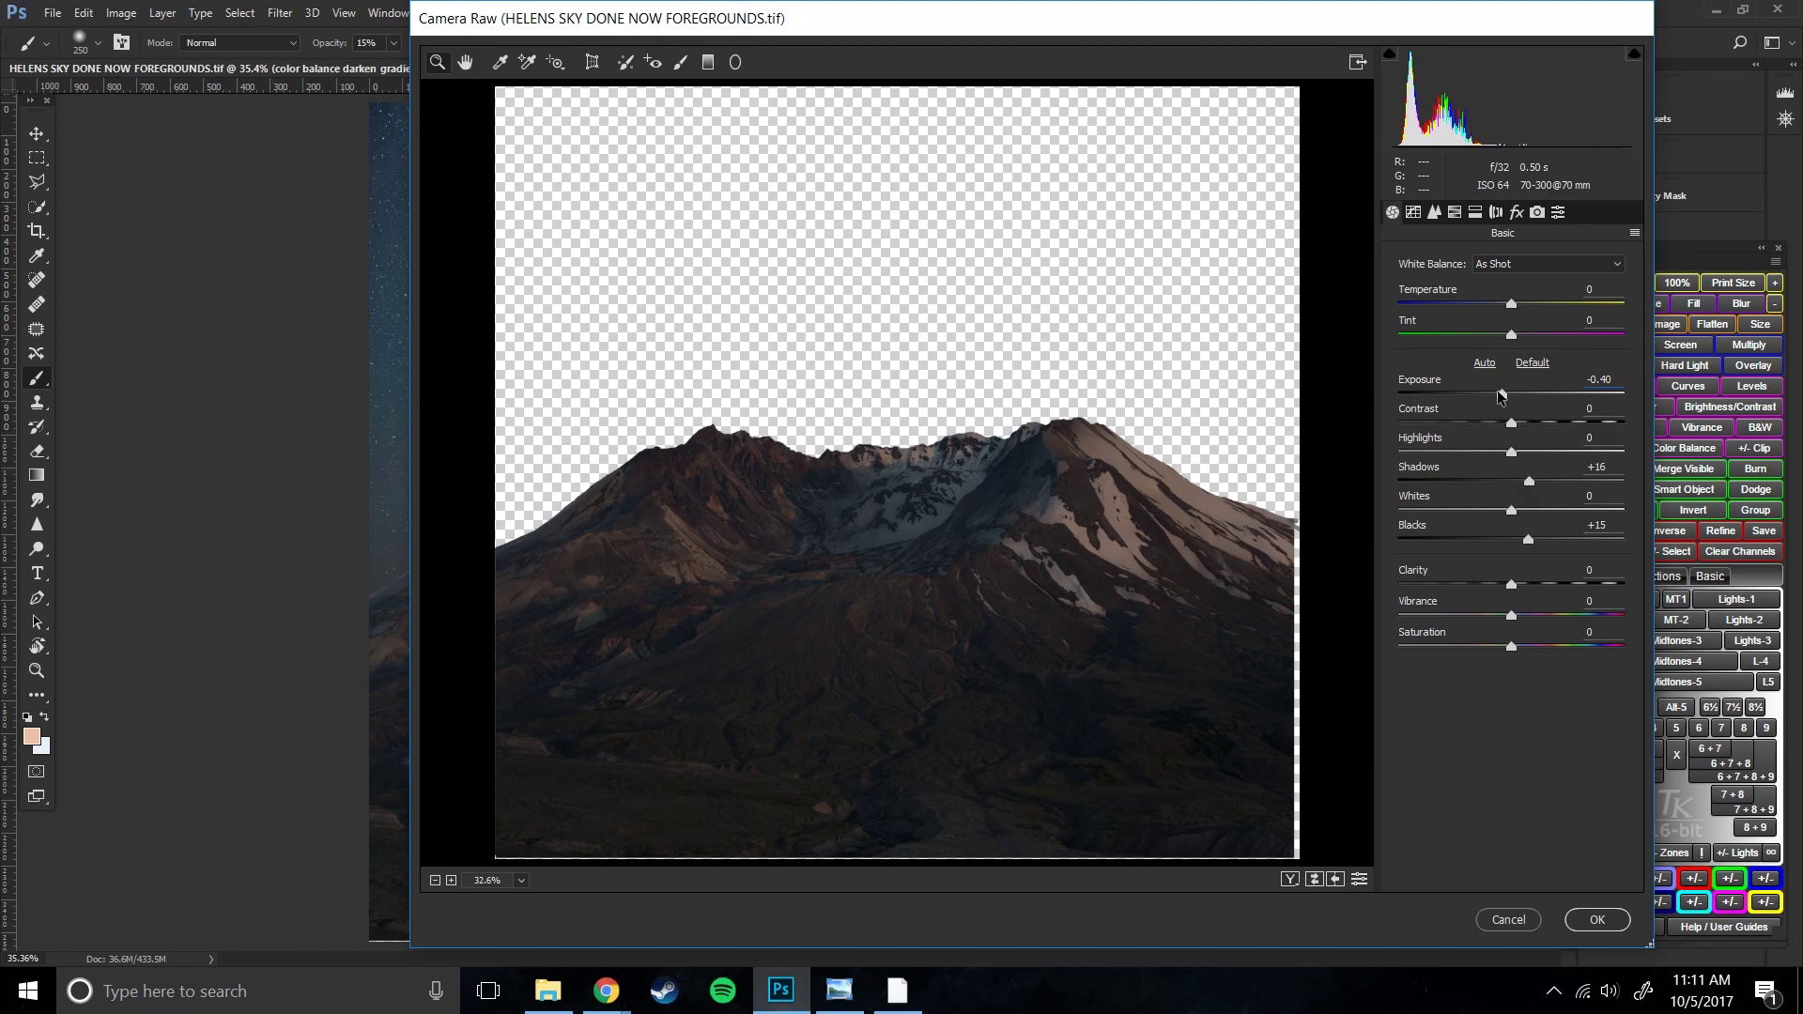
{"action": "left_click_drag", "start_coordinate": [1501, 396], "coordinate": [1491, 401]}
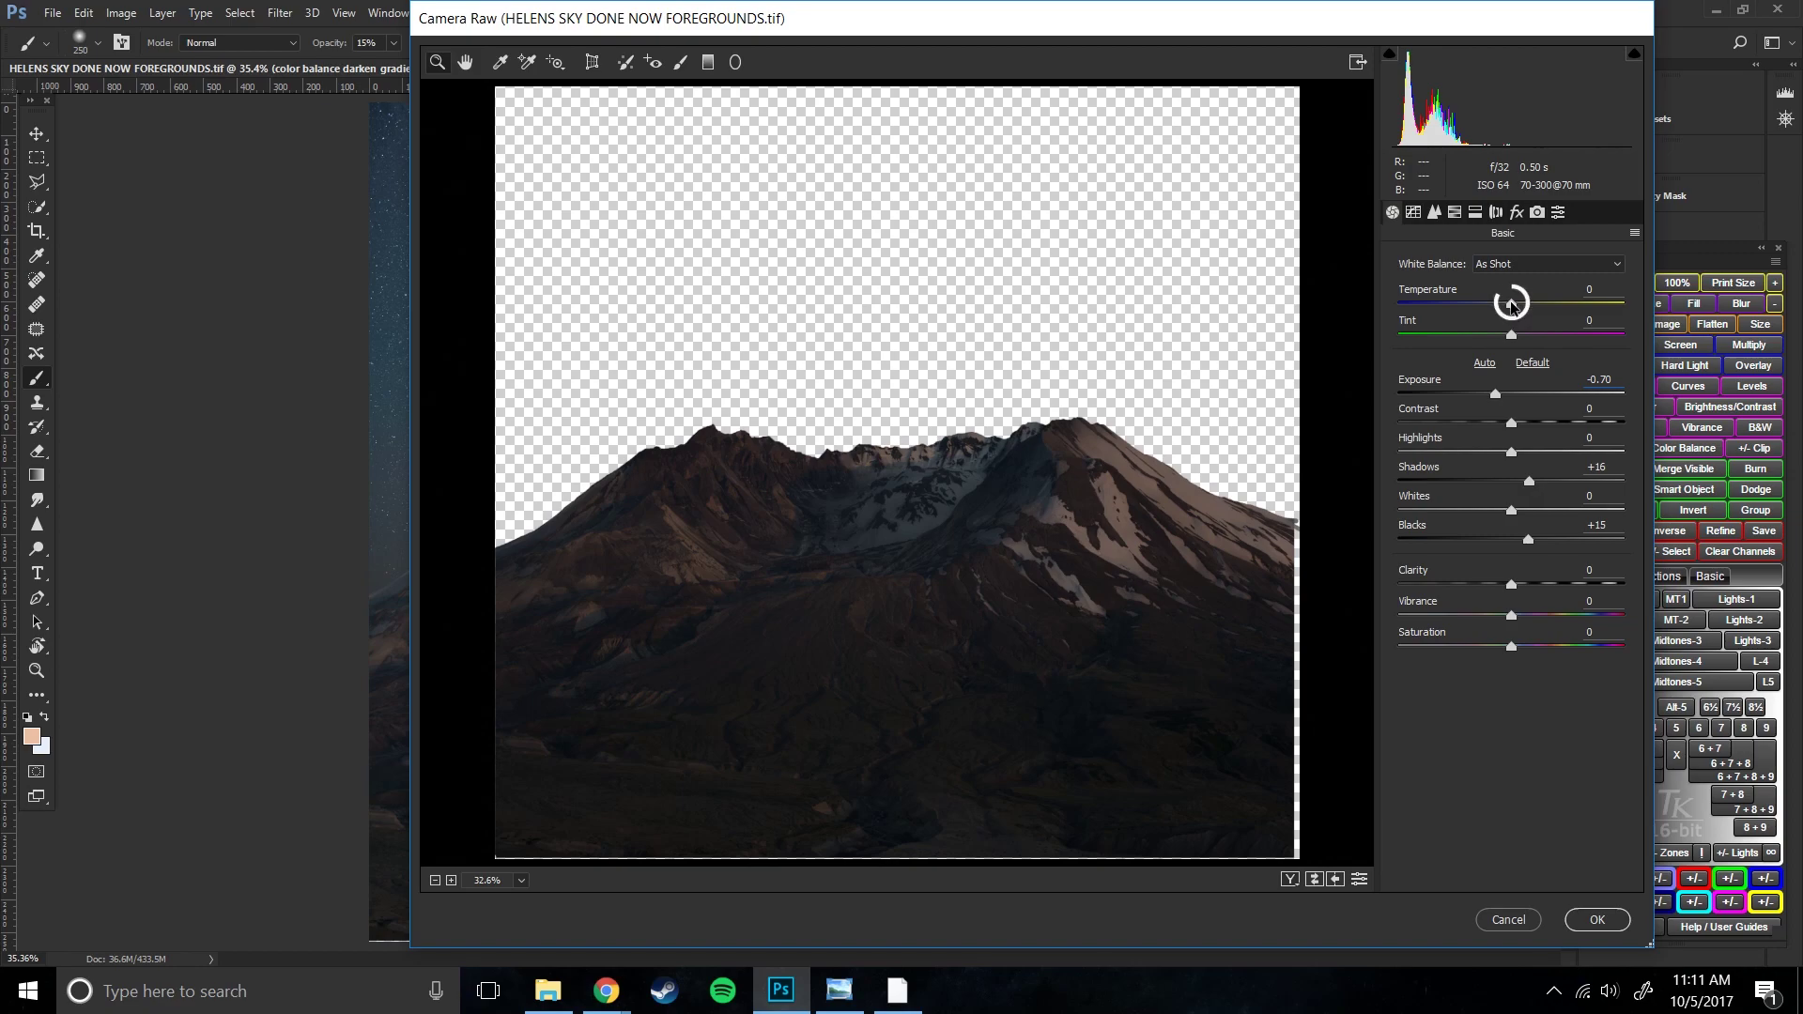
- Cool the foreground to Temperature -3 and Tint +2, compare before and after, and apply the Camera Raw filter
{"action": "left_click_drag", "start_coordinate": [1511, 303], "coordinate": [1501, 304]}
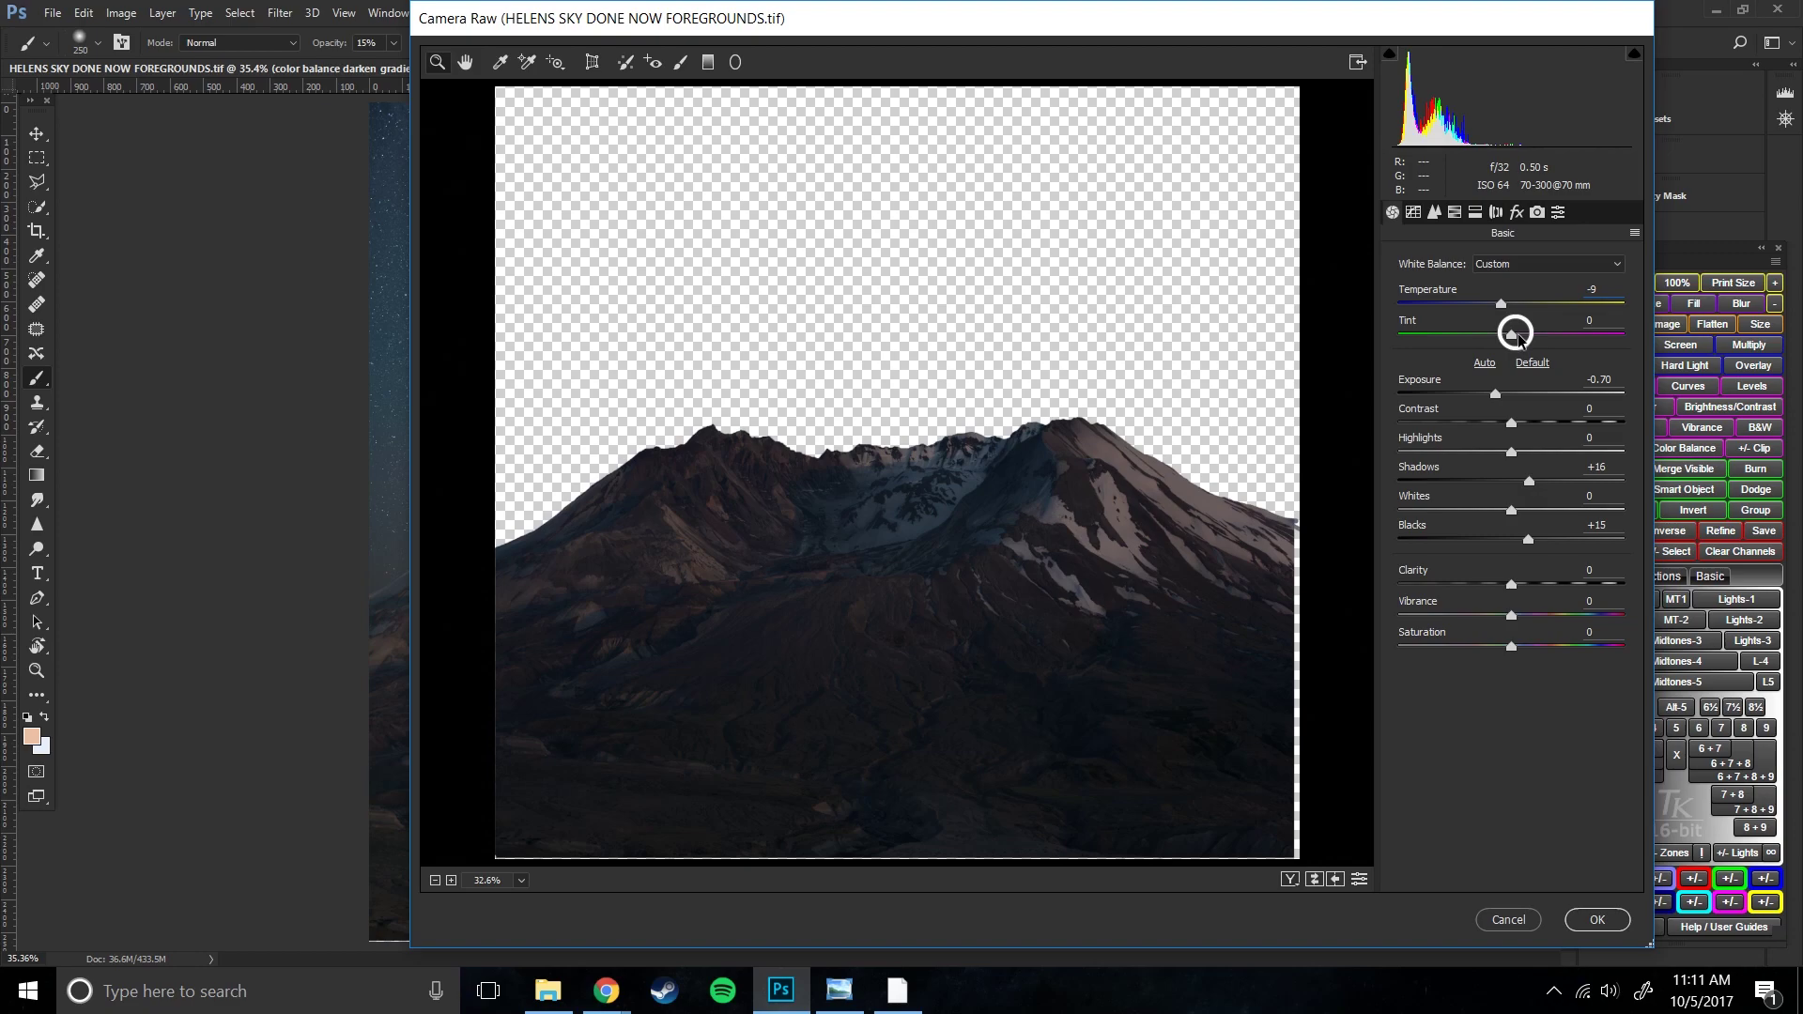
{"action": "left_click_drag", "start_coordinate": [1522, 340], "coordinate": [1507, 304]}
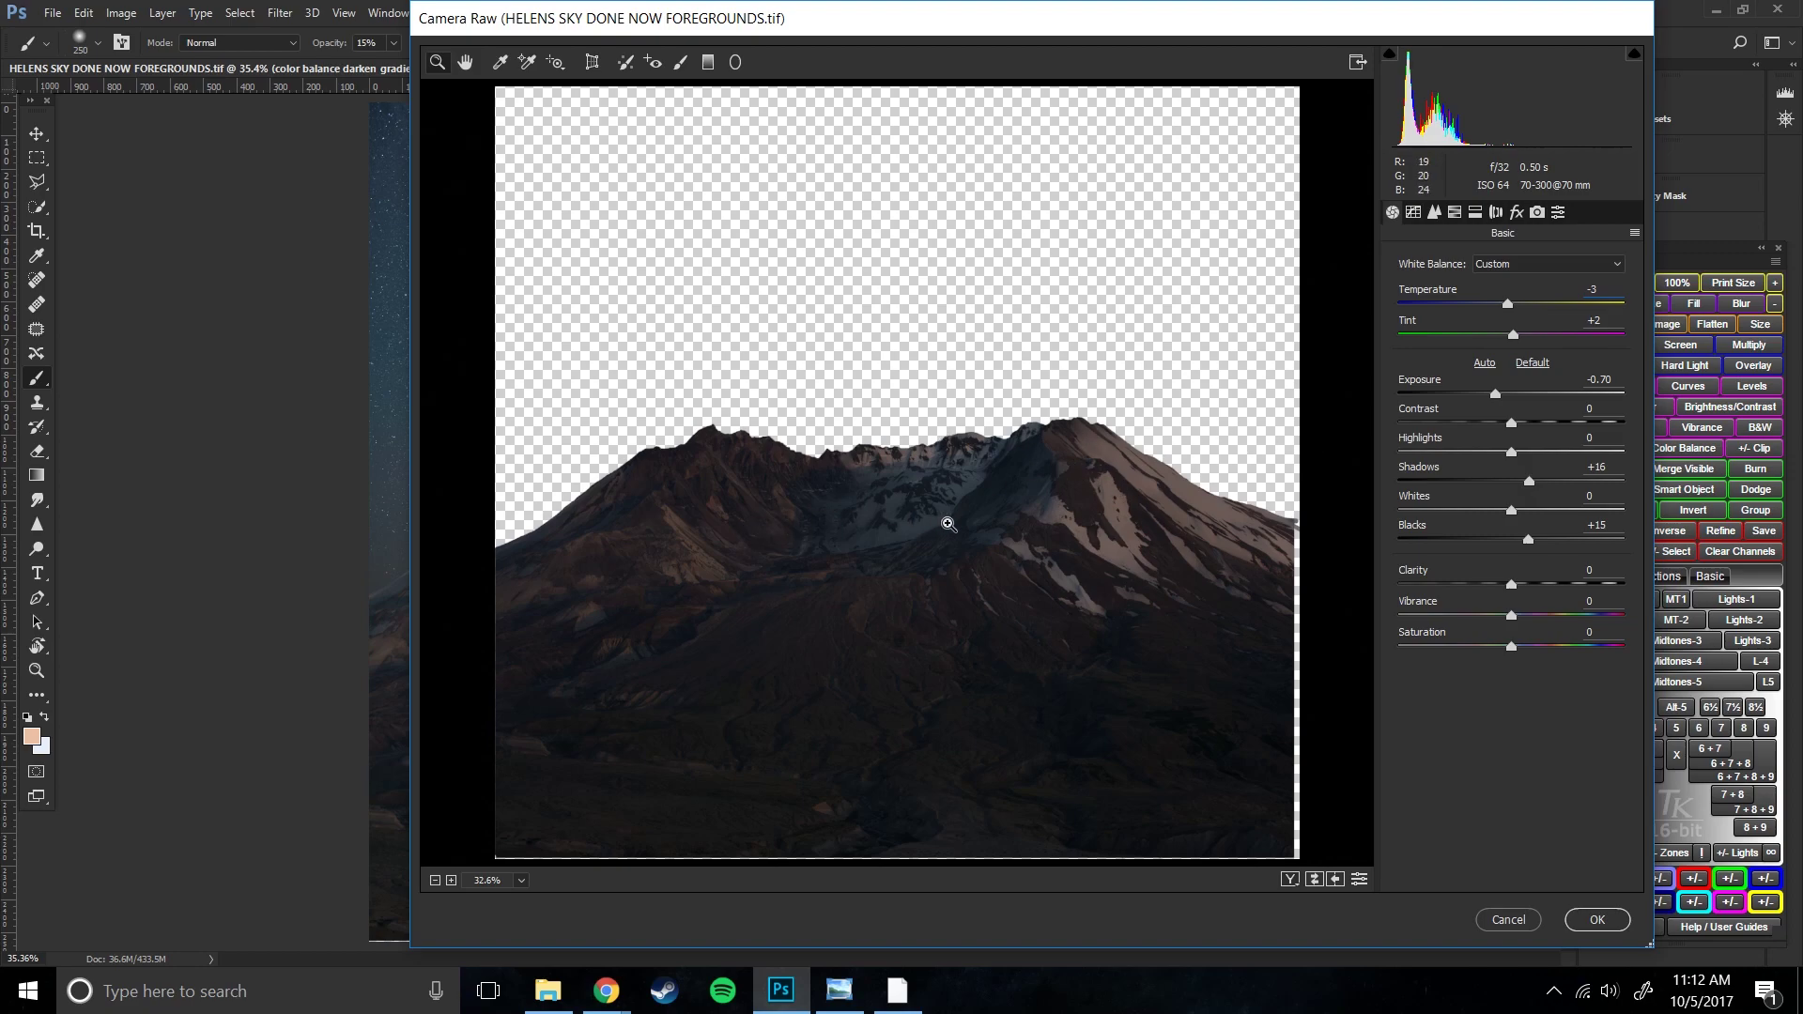
{"action": "left_click", "coordinate": [1359, 879]}
{"action": "left_click", "coordinate": [1359, 879]}
{"action": "left_click", "coordinate": [1597, 921]}
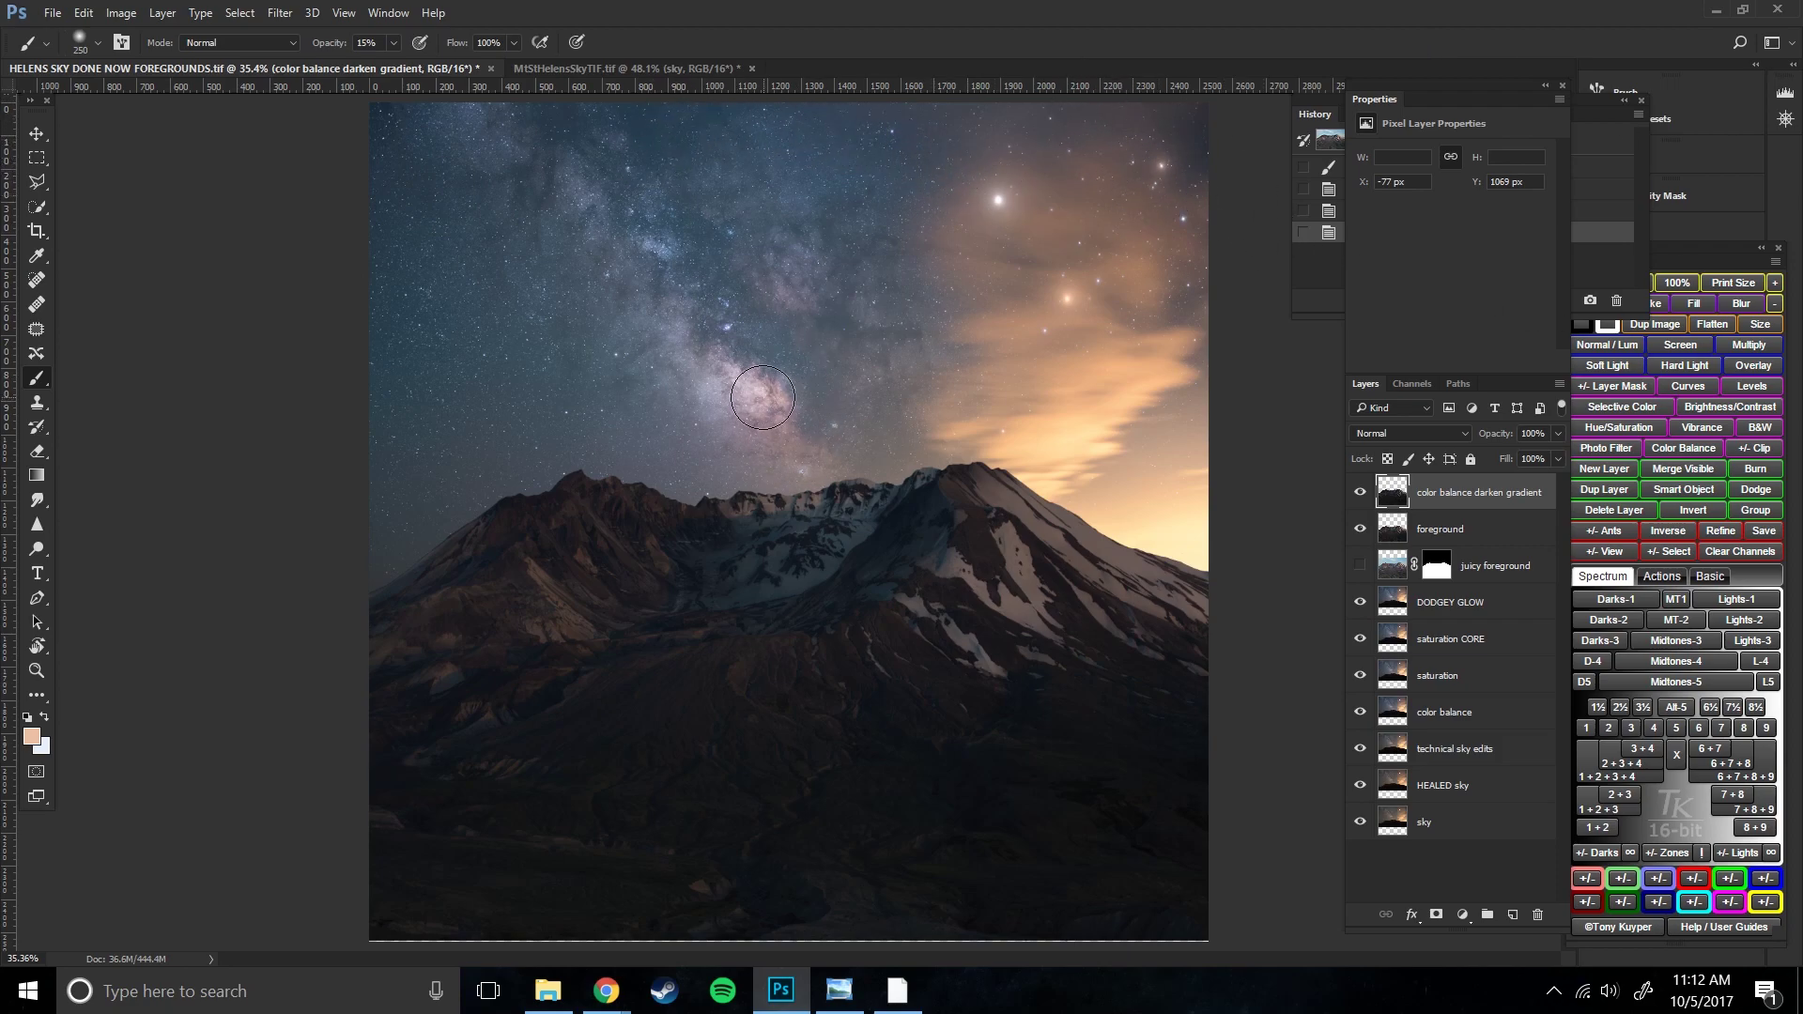
- Enlarge the brush to 700 px and compare the image with and without the color balance darken gradient layer
{"action": "key", "text": "bracketright"}
{"action": "key", "text": "bracketright"}
{"action": "key", "text": "bracketright"}
{"action": "key", "text": "bracketright"}
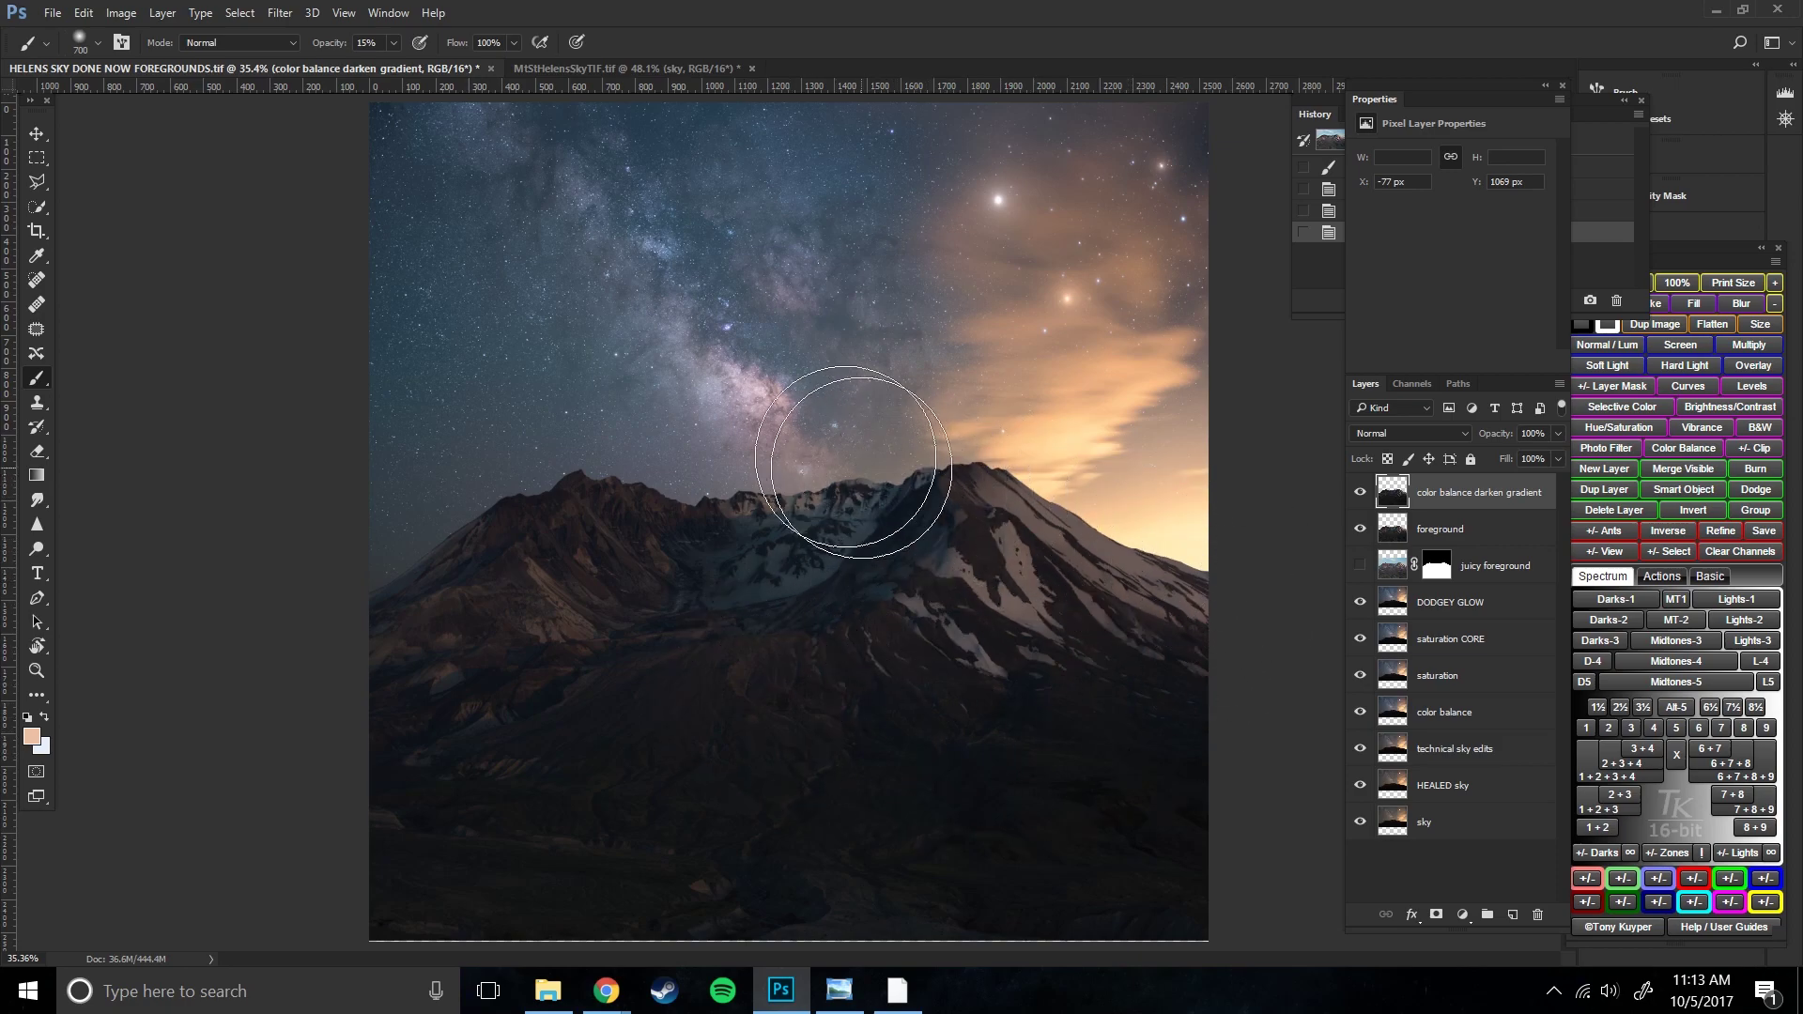
{"action": "left_click", "coordinate": [1360, 492]}
{"action": "left_click", "coordinate": [1360, 492]}
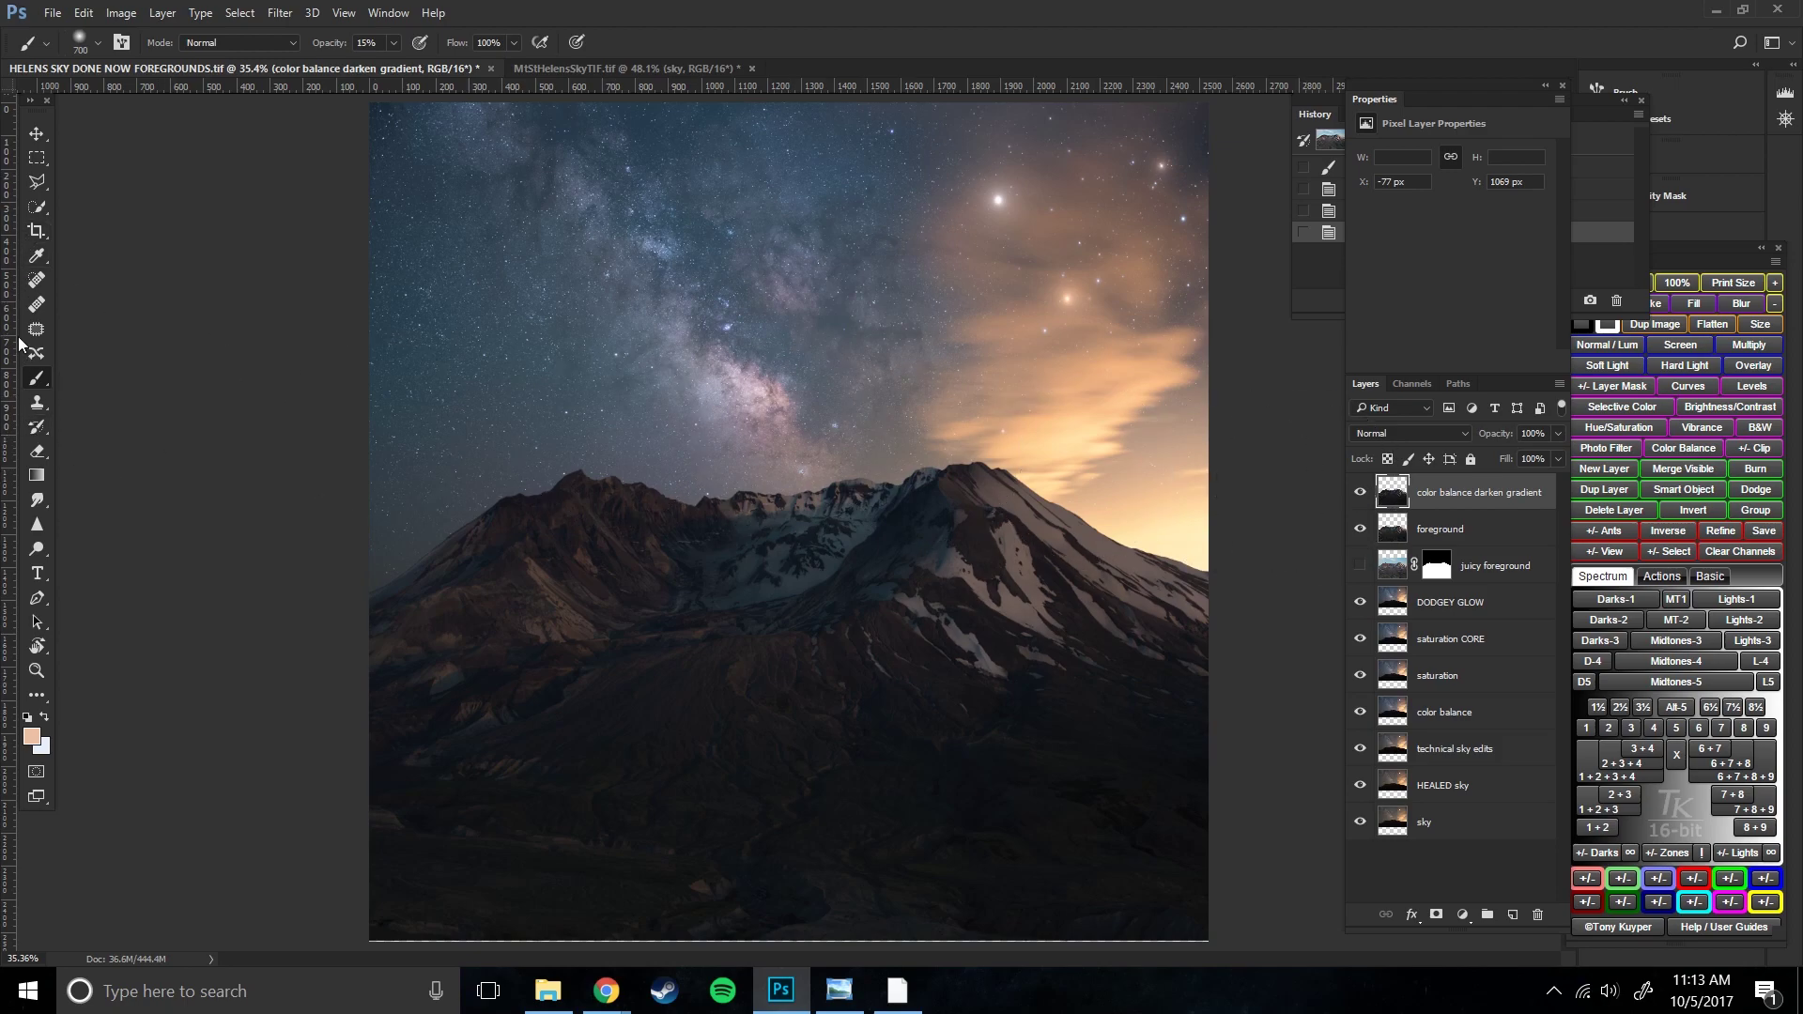
{"action": "left_click", "coordinate": [37, 477]}
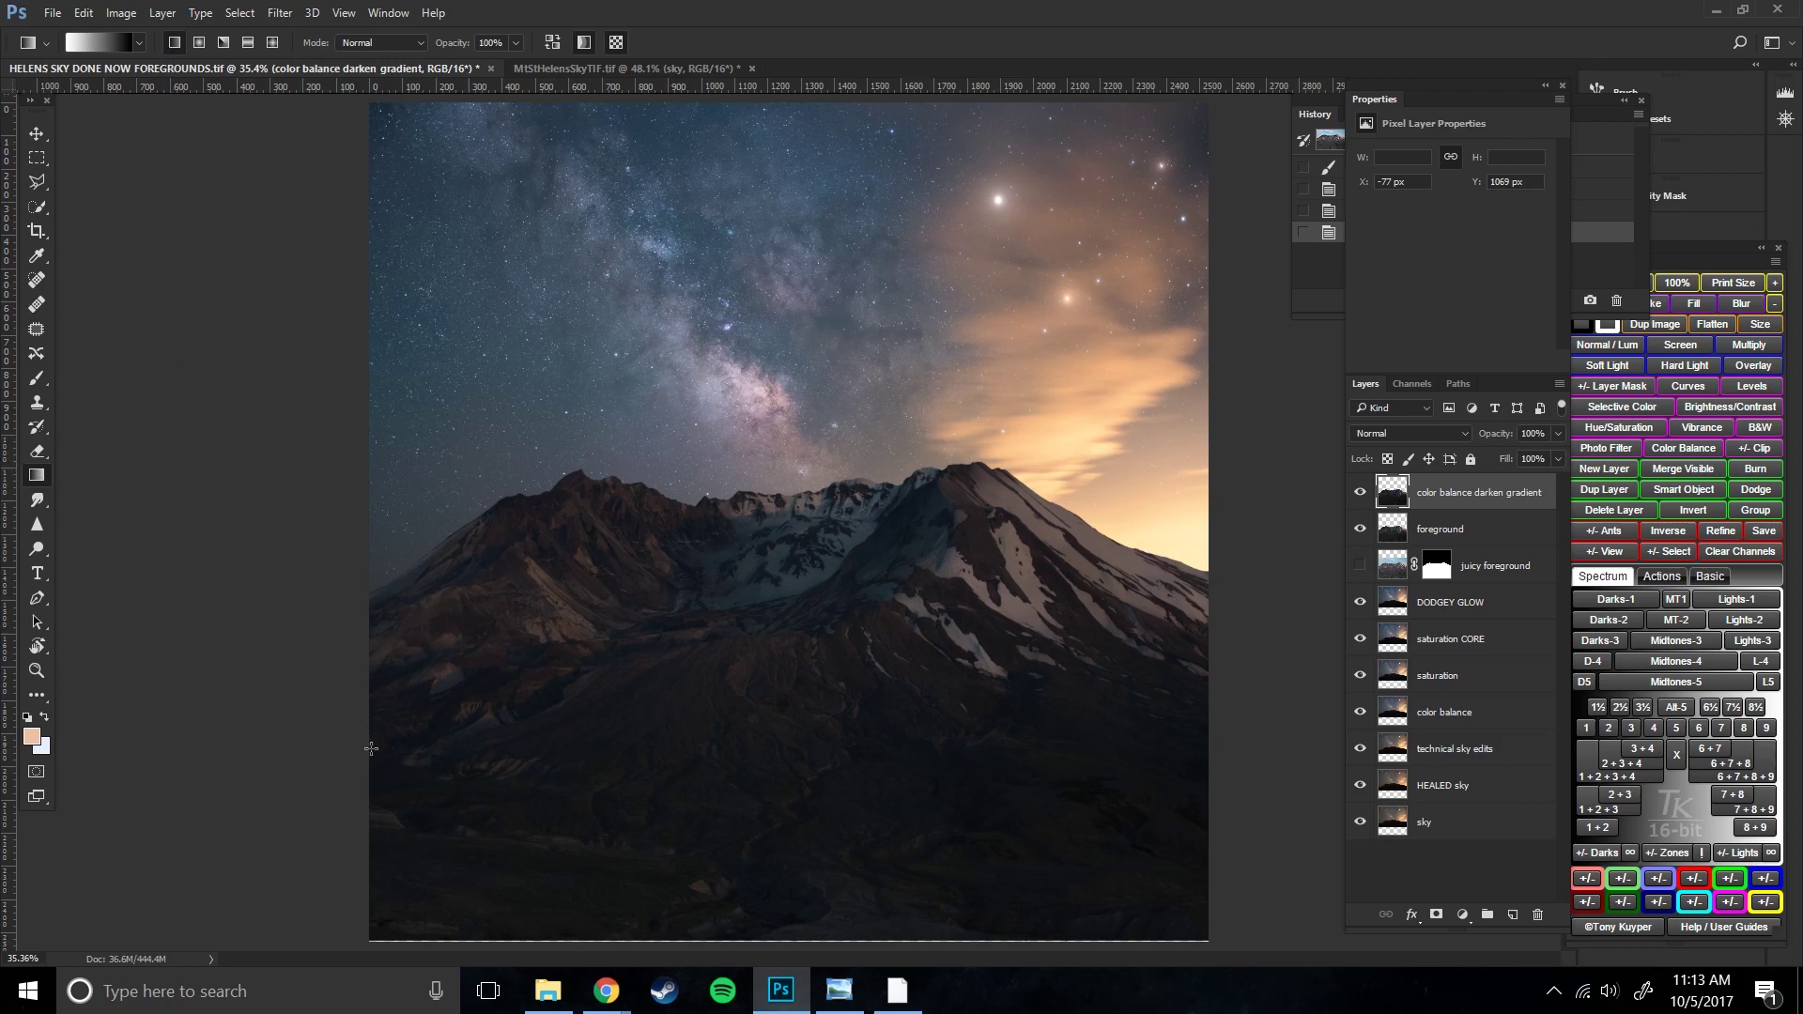
{"action": "left_click_drag", "start_coordinate": [424, 877], "coordinate": [876, 649]}
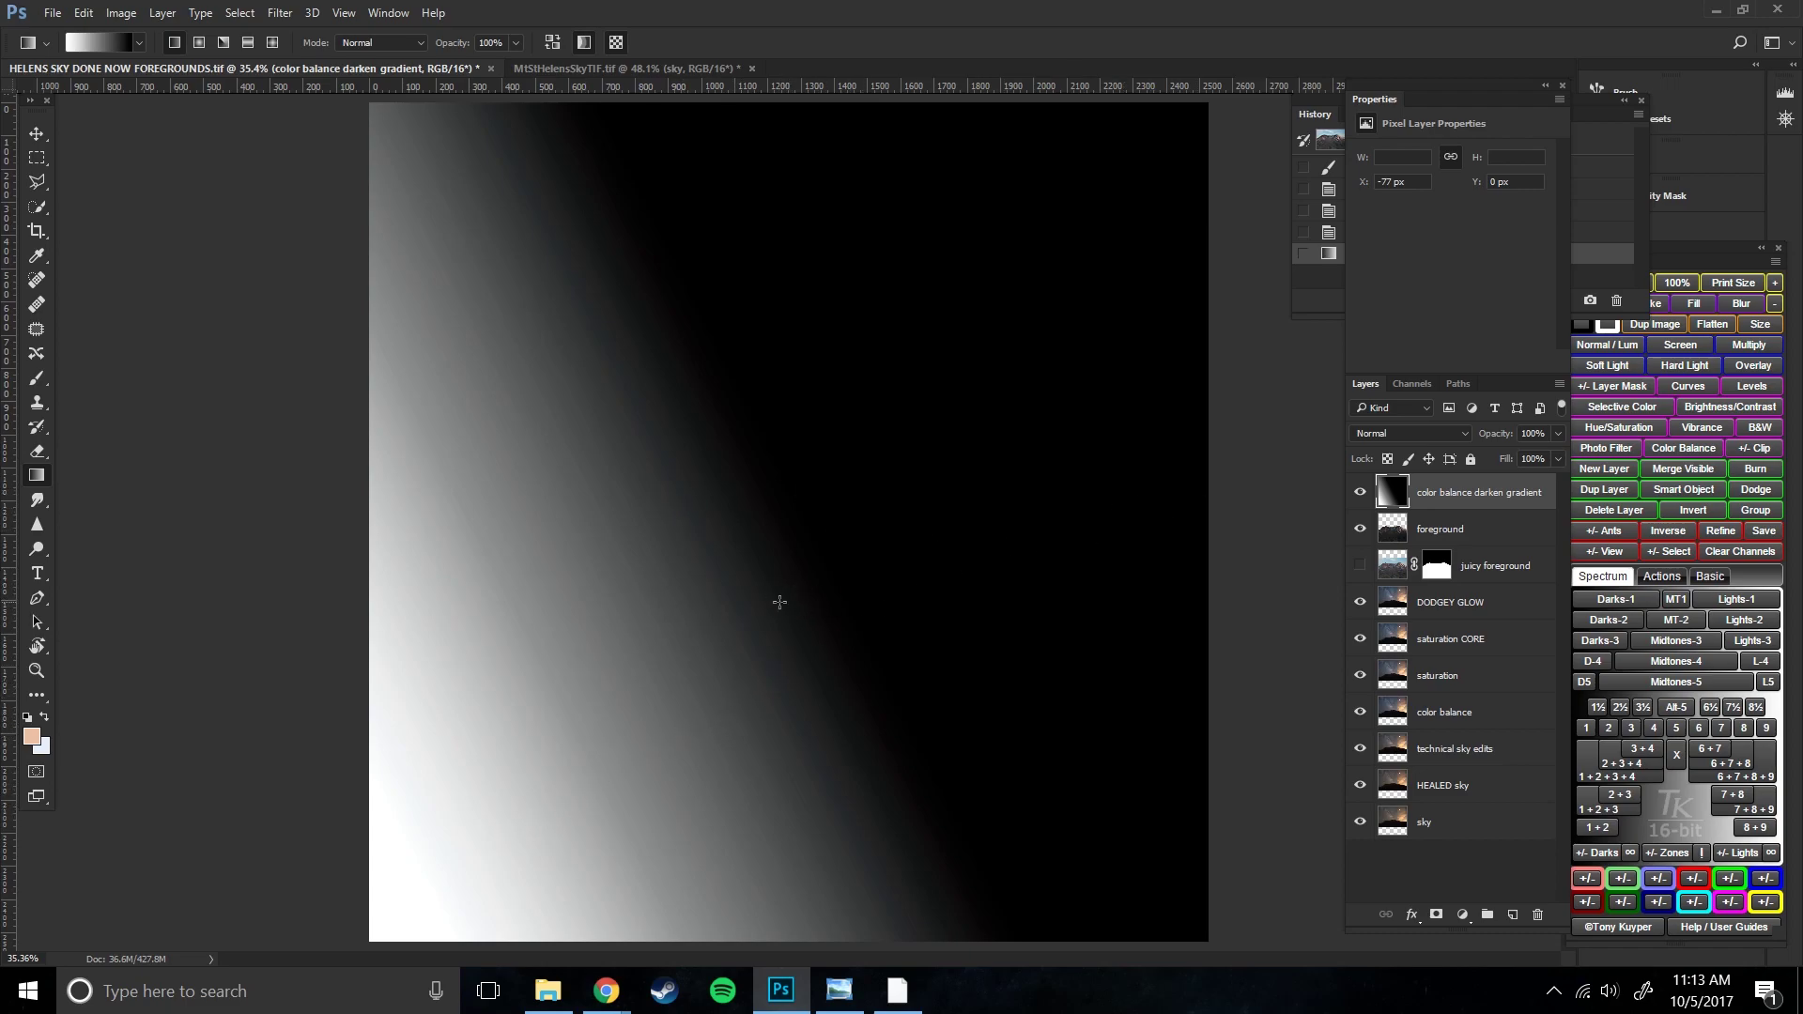
{"action": "key", "text": "ctrl+z"}
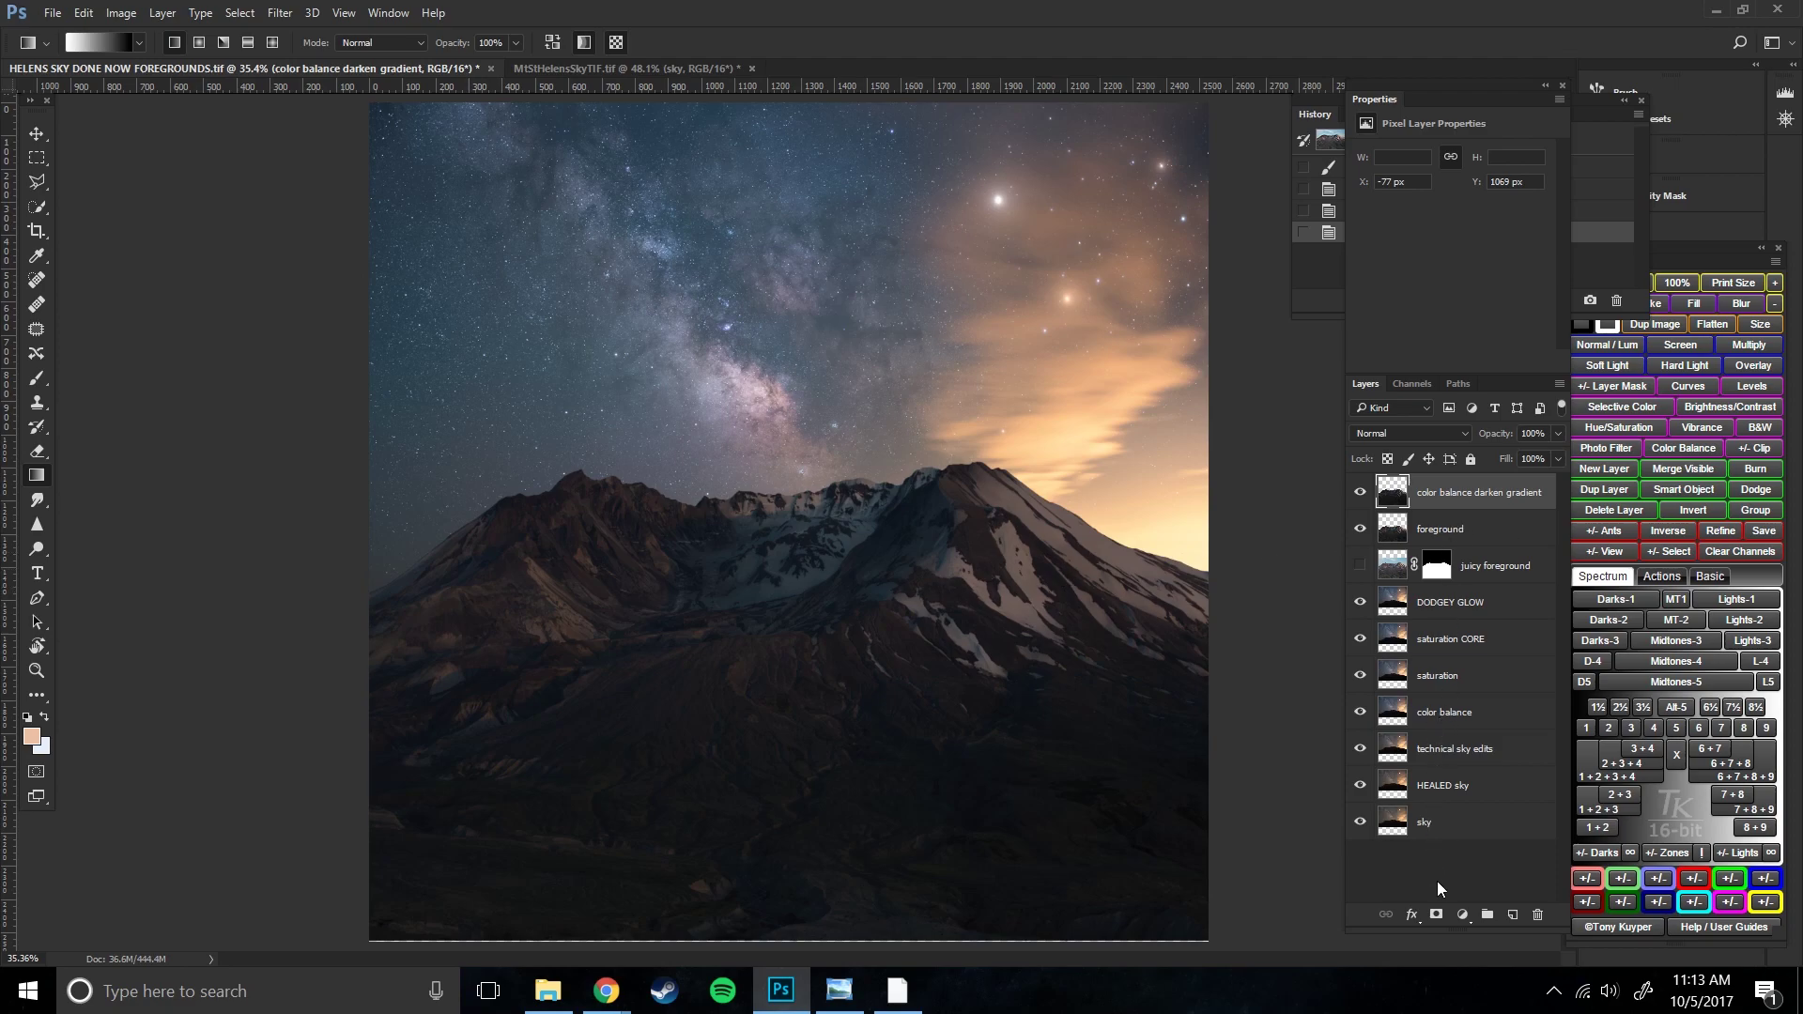
- Add a layer mask to the color balance darken gradient layer and draw diagonal linear gradients on it from the lower foreground toward the ridge
{"action": "left_click", "coordinate": [1436, 916]}
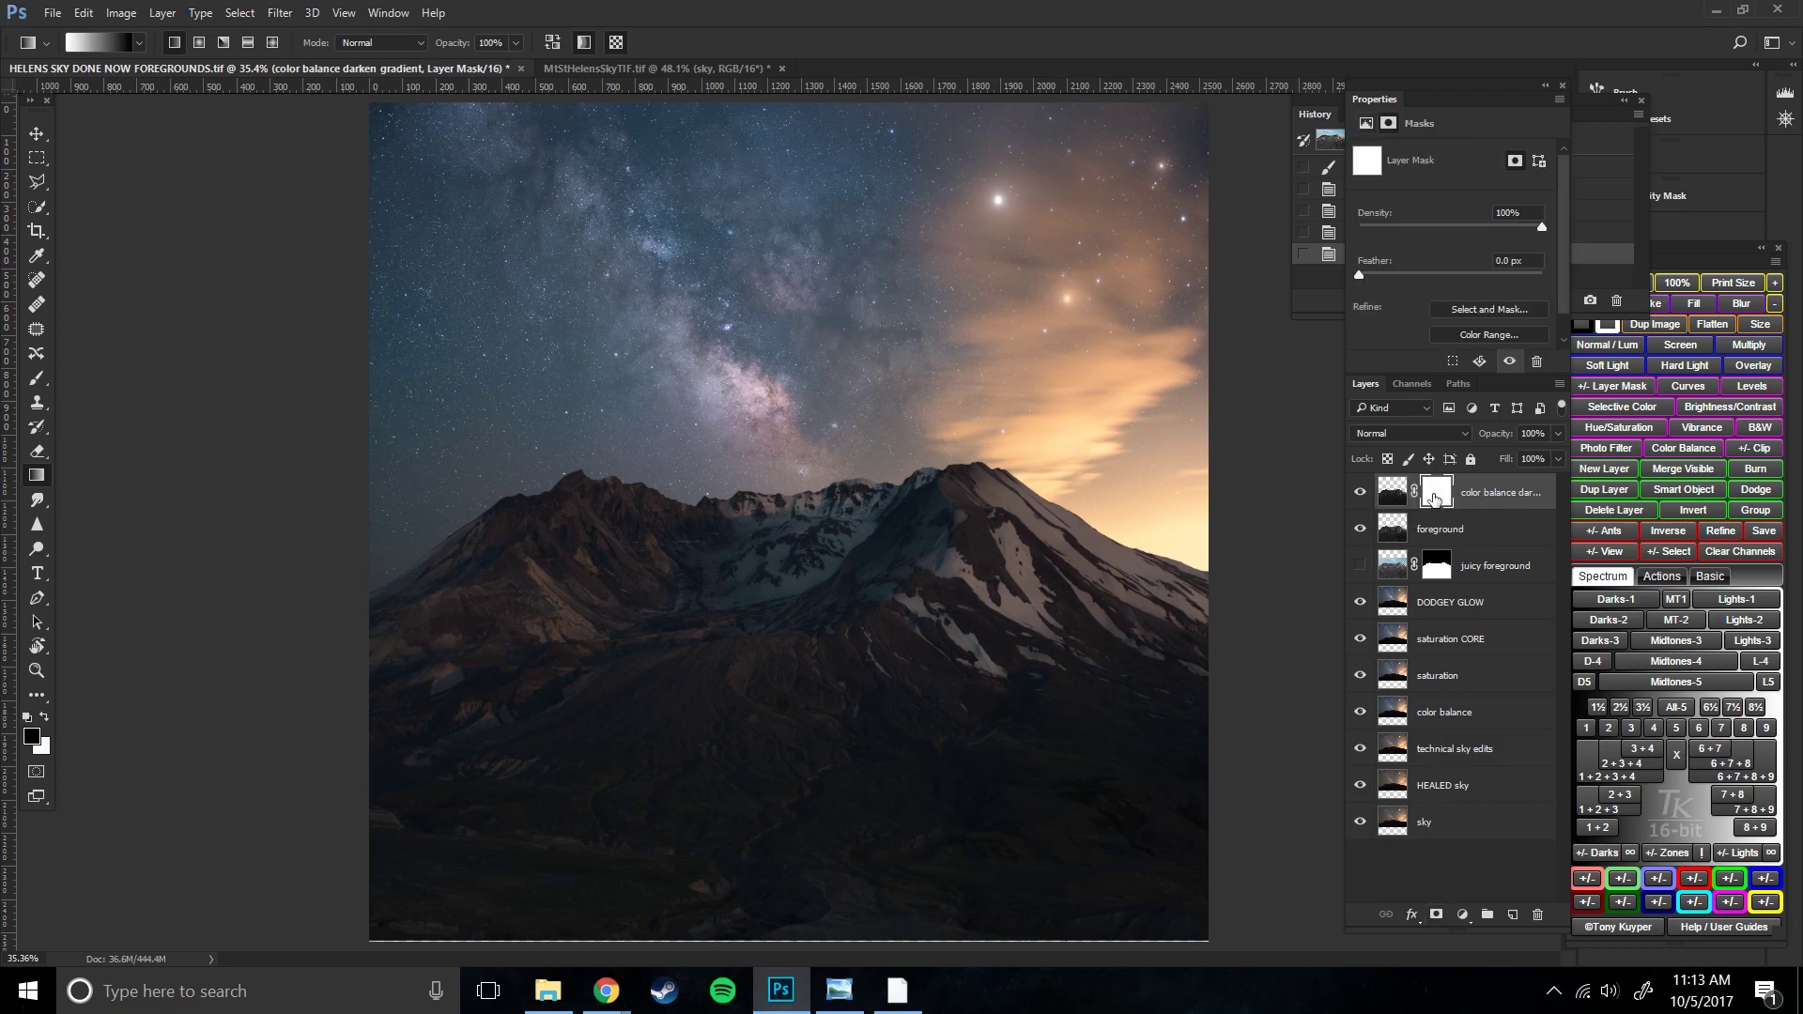
{"action": "left_click_drag", "start_coordinate": [404, 911], "coordinate": [850, 596]}
{"action": "left_click_drag", "start_coordinate": [610, 884], "coordinate": [838, 467]}
{"action": "left_click_drag", "start_coordinate": [599, 856], "coordinate": [853, 526]}
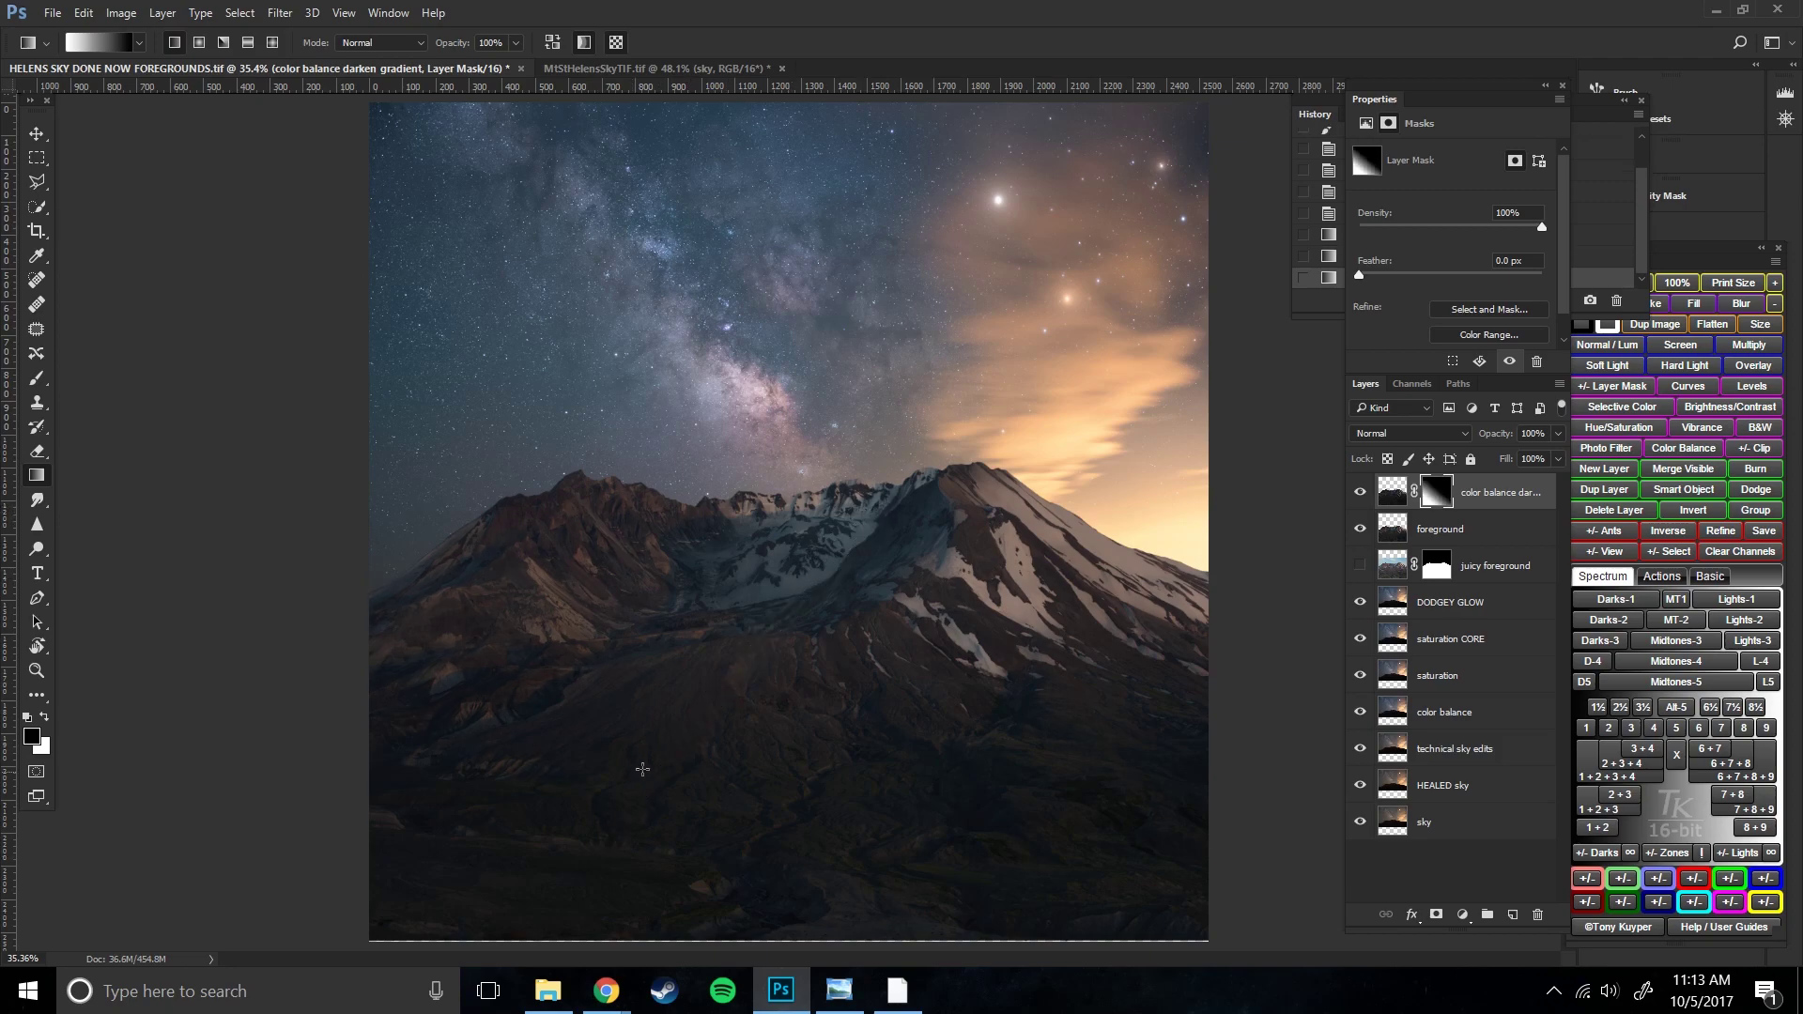
{"action": "left_click_drag", "start_coordinate": [708, 732], "coordinate": [965, 419]}
{"action": "left_click", "coordinate": [1359, 492]}
{"action": "left_click", "coordinate": [1359, 491]}
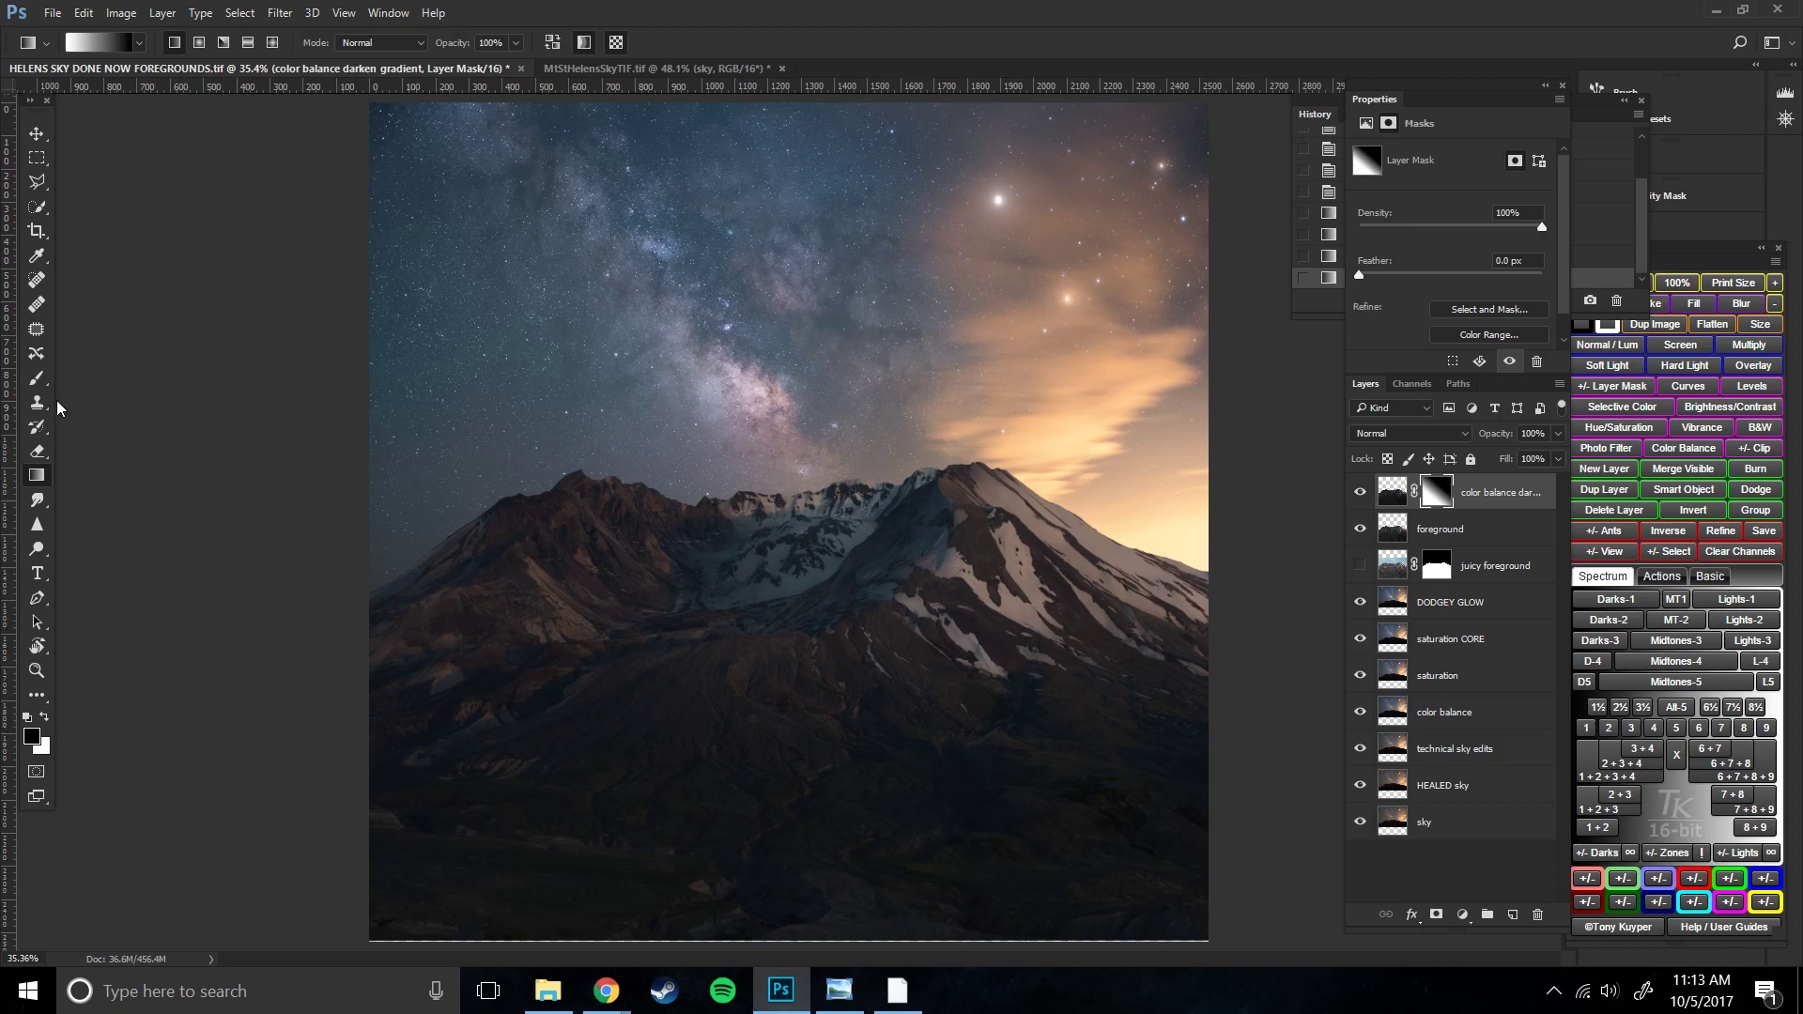
- Brush black at 15% opacity on the layer mask over the mountain's left slope, comparing the result with the layer hidden
{"action": "left_click", "coordinate": [38, 378]}
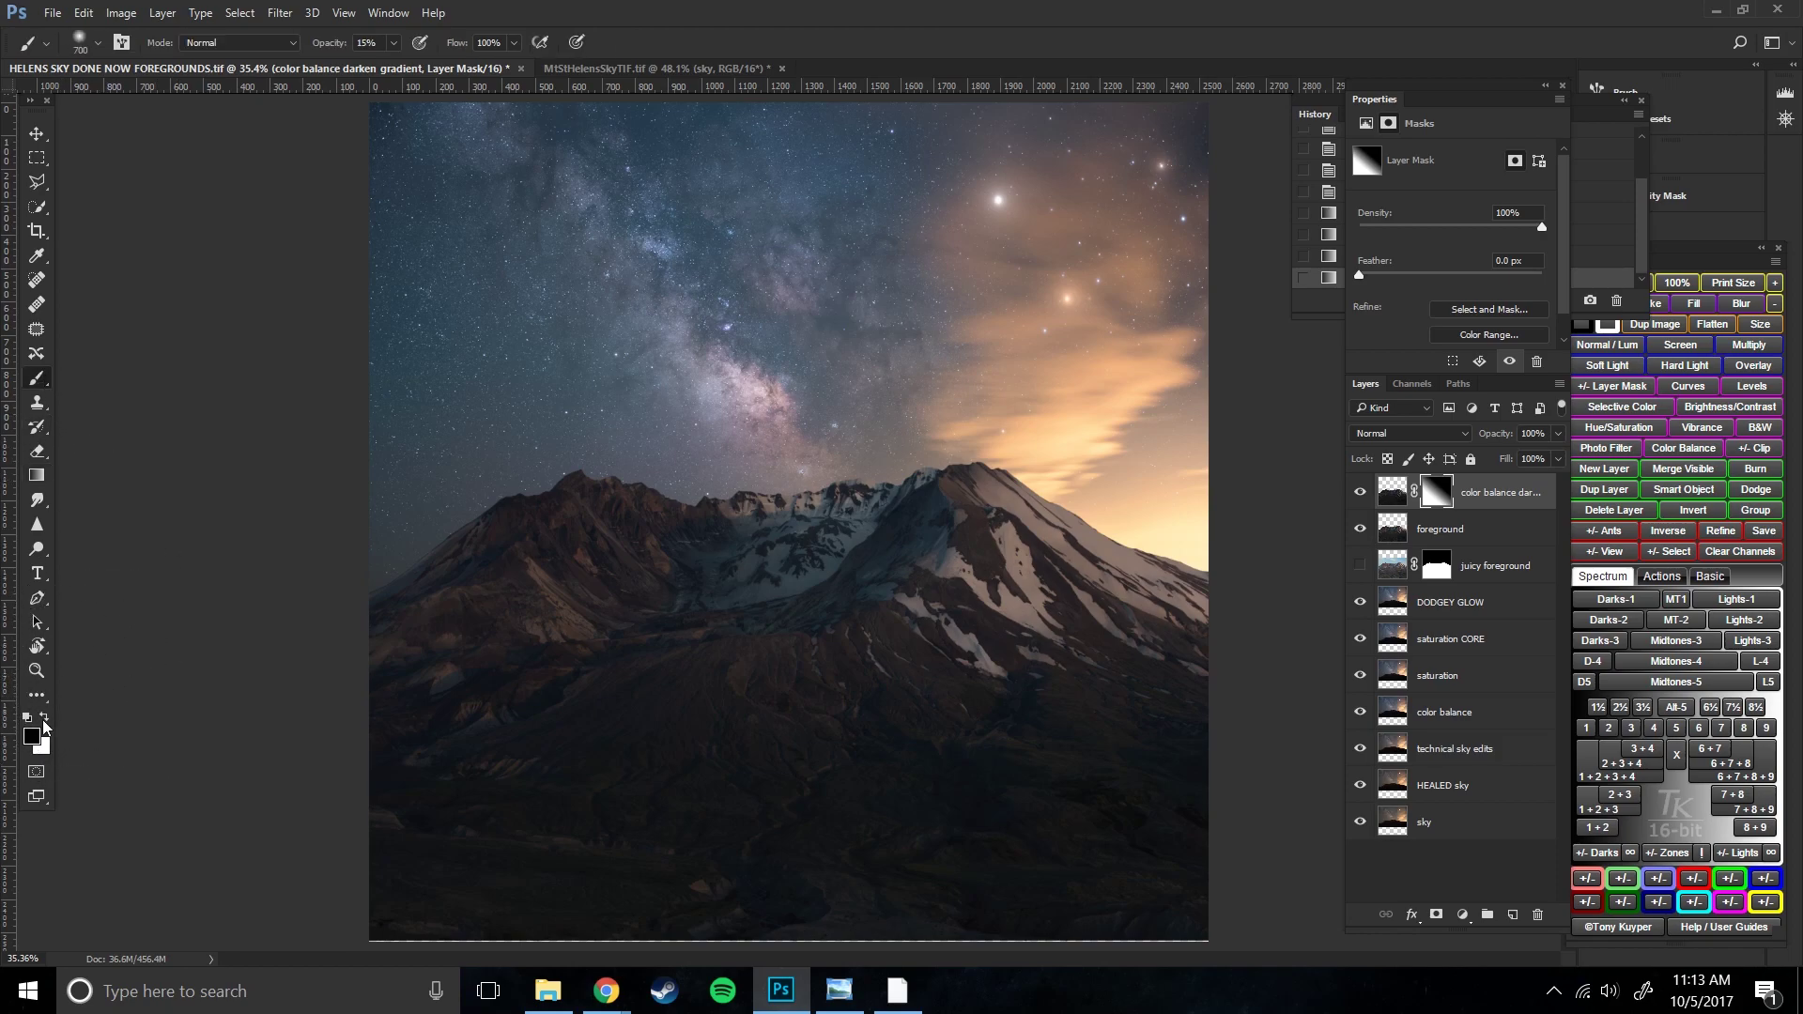
{"action": "key", "text": "bracketright"}
{"action": "key", "text": "bracketright"}
{"action": "left_click", "coordinate": [1365, 494]}
{"action": "left_click", "coordinate": [1365, 493]}
{"action": "left_click", "coordinate": [1364, 493]}
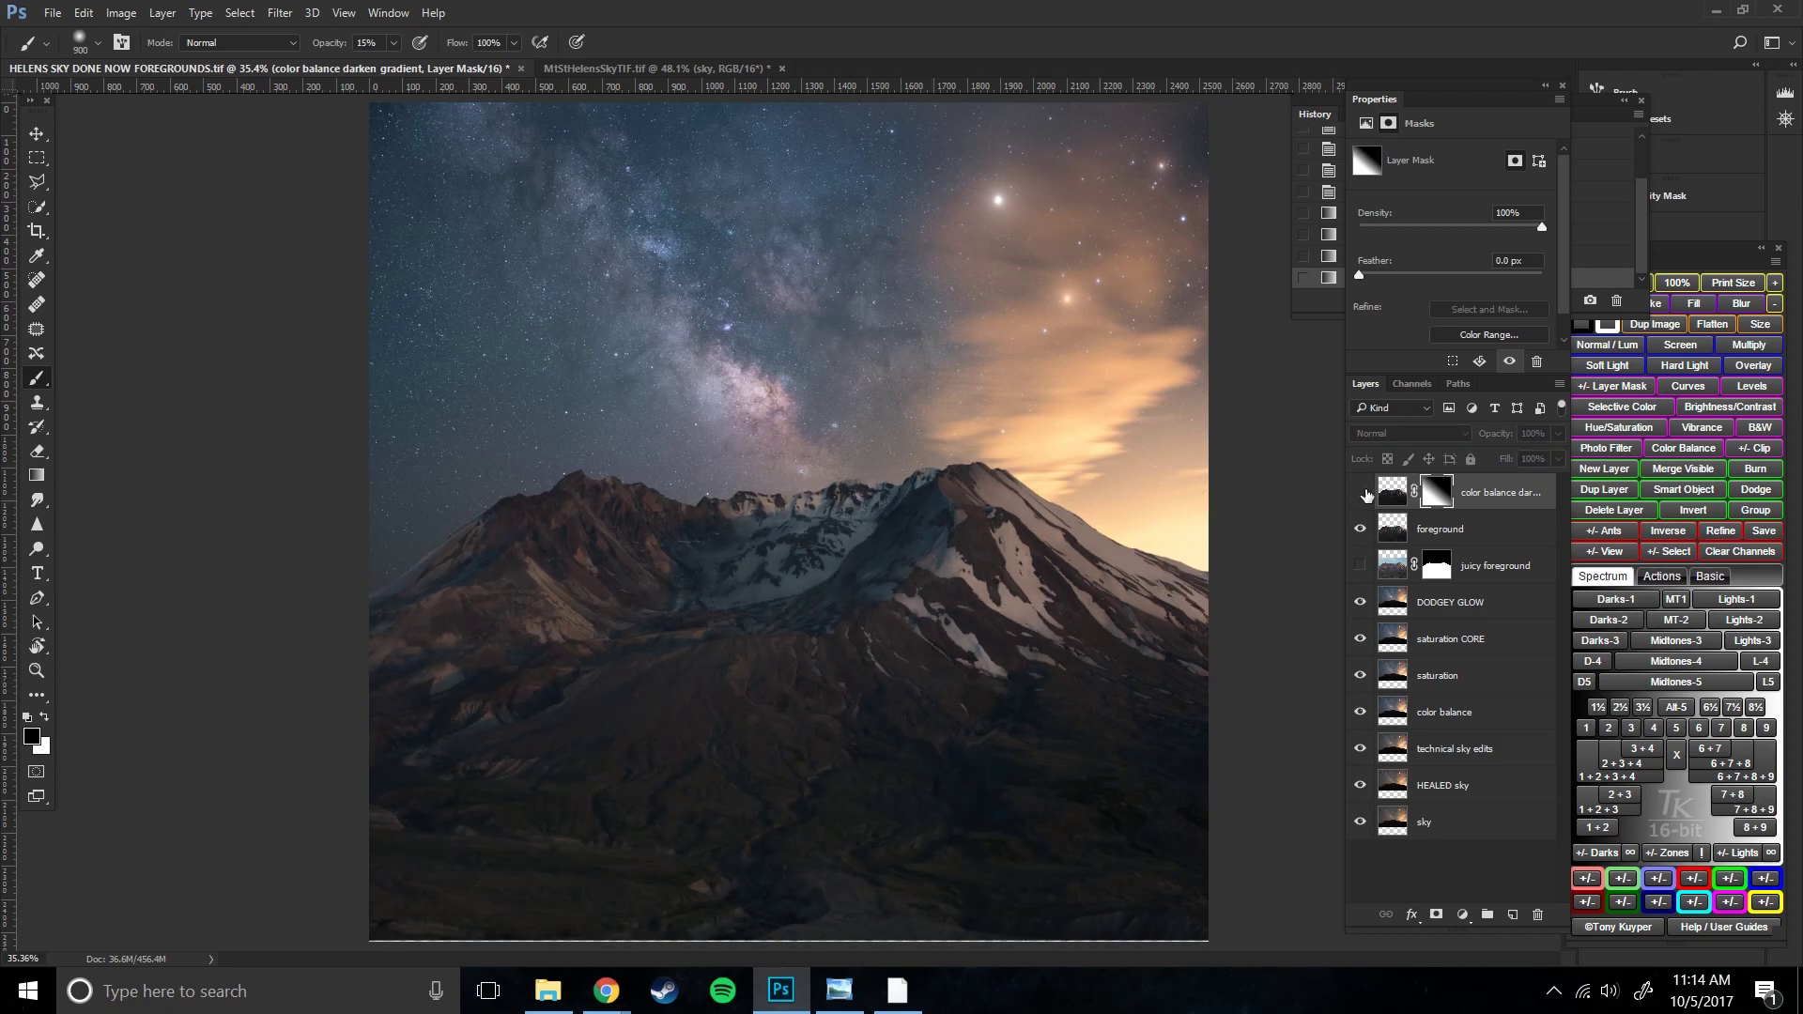
{"action": "left_click", "coordinate": [1364, 493]}
{"action": "key", "text": "bracketleft"}
{"action": "key", "text": "bracketleft"}
{"action": "key", "text": "bracketleft"}
{"action": "mouse_move", "coordinate": [450, 500]}
{"action": "left_mouse_down"}
{"action": "mouse_move", "coordinate": [294, 575]}
{"action": "mouse_move", "coordinate": [463, 511]}
{"action": "mouse_move", "coordinate": [587, 502]}
{"action": "mouse_move", "coordinate": [273, 563]}
{"action": "left_mouse_up"}
{"action": "left_click", "coordinate": [1361, 493]}
{"action": "left_click", "coordinate": [1361, 493]}
- Paint black on the mask over the mountain's lower right slope with a soft brush enlarged to 1400 px
{"action": "key", "text": "bracketright"}
{"action": "key", "text": "bracketright"}
{"action": "key", "text": "bracketright"}
{"action": "key", "text": "bracketright"}
{"action": "key", "text": "bracketright"}
{"action": "key", "text": "bracketright"}
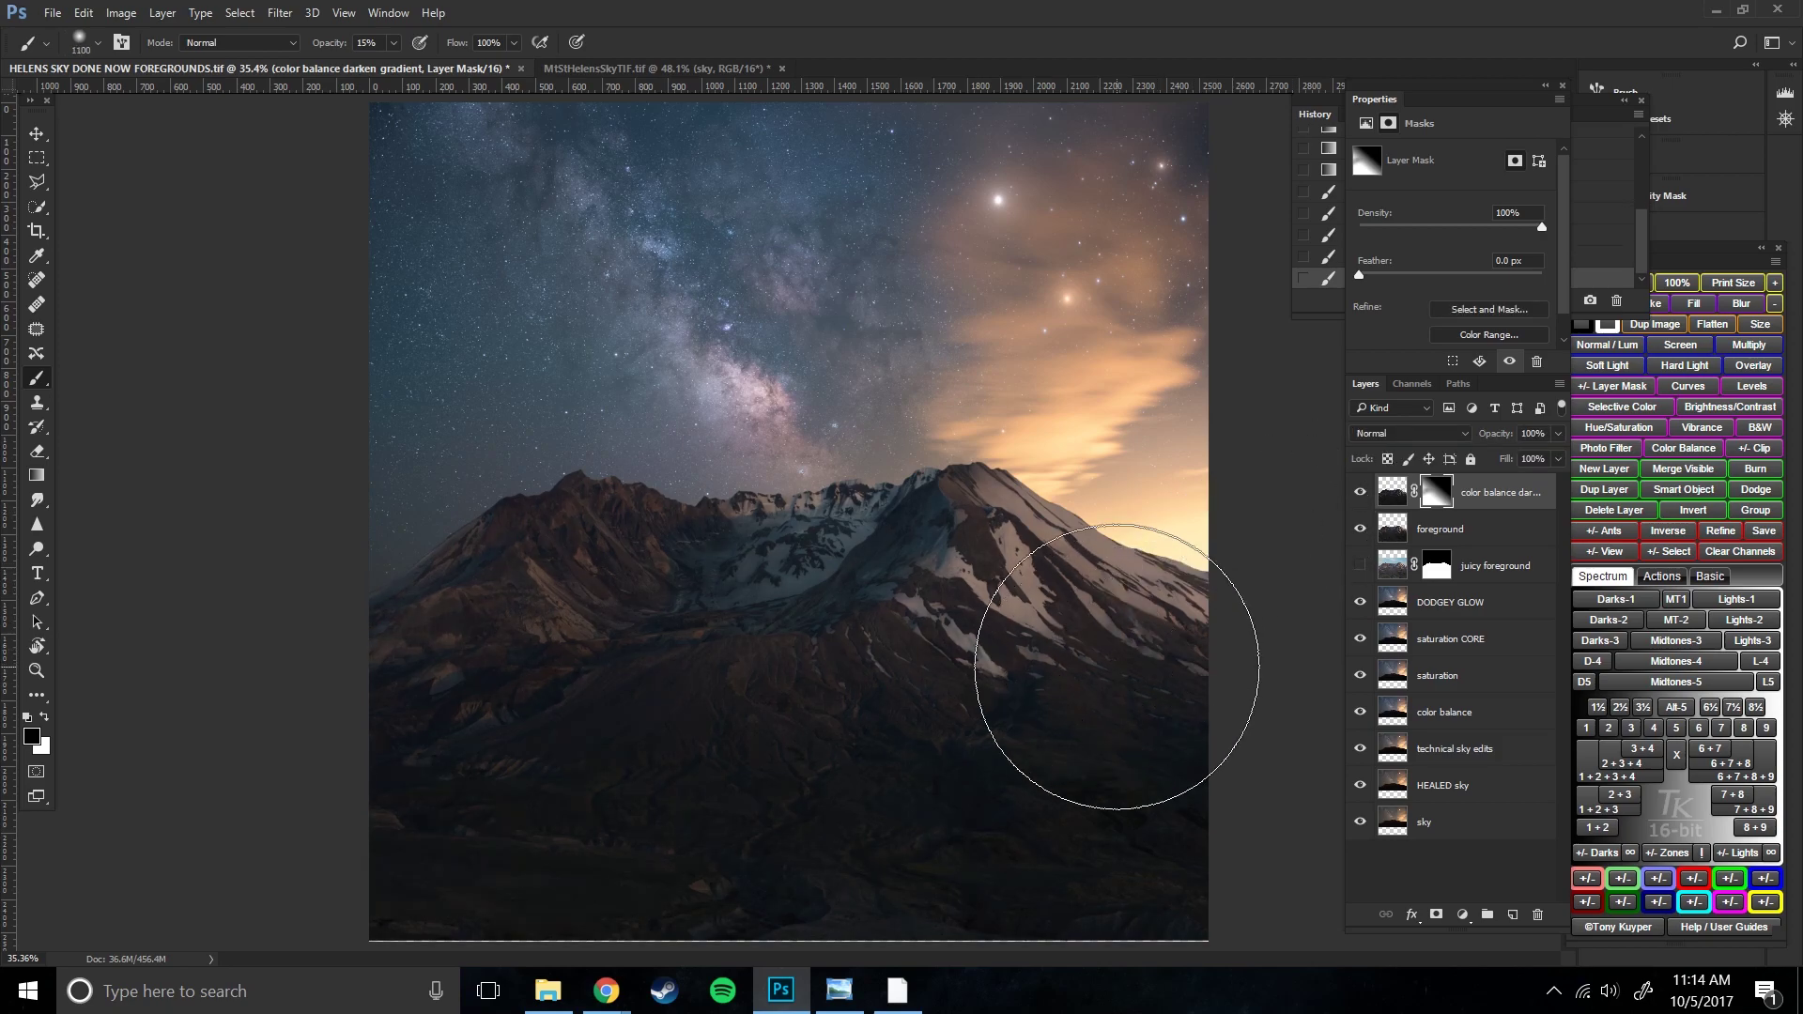
{"action": "key", "text": "bracketright"}
{"action": "key", "text": "bracketright"}
{"action": "mouse_move", "coordinate": [1112, 667]}
{"action": "left_mouse_down"}
{"action": "mouse_move", "coordinate": [1057, 667]}
{"action": "mouse_move", "coordinate": [1099, 688]}
{"action": "mouse_move", "coordinate": [1055, 692]}
{"action": "mouse_move", "coordinate": [1125, 698]}
{"action": "mouse_move", "coordinate": [1034, 745]}
{"action": "left_mouse_up"}
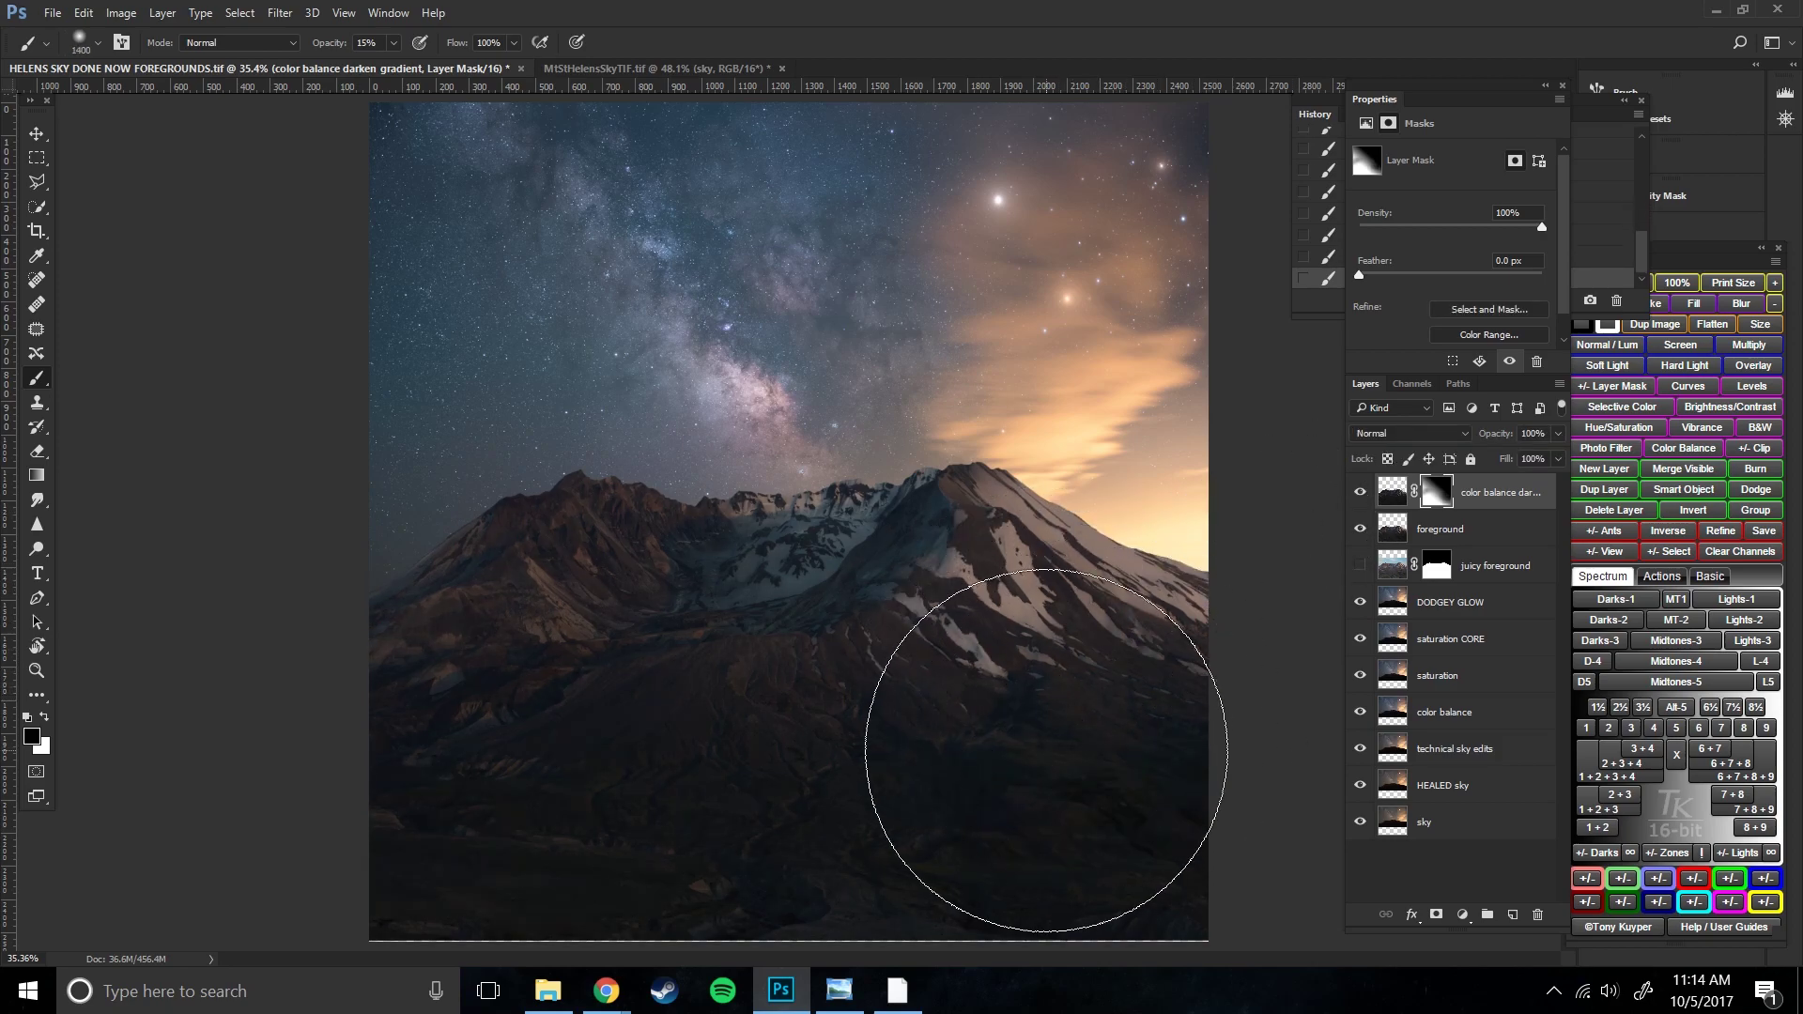
- Reduce the brush size and check the foreground with the color balance darken gradient layer hidden and shown
{"action": "key", "text": "bracketleft"}
{"action": "key", "text": "bracketleft"}
{"action": "key", "text": "bracketleft"}
{"action": "key", "text": "bracketleft"}
{"action": "key", "text": "bracketleft"}
{"action": "key", "text": "bracketleft"}
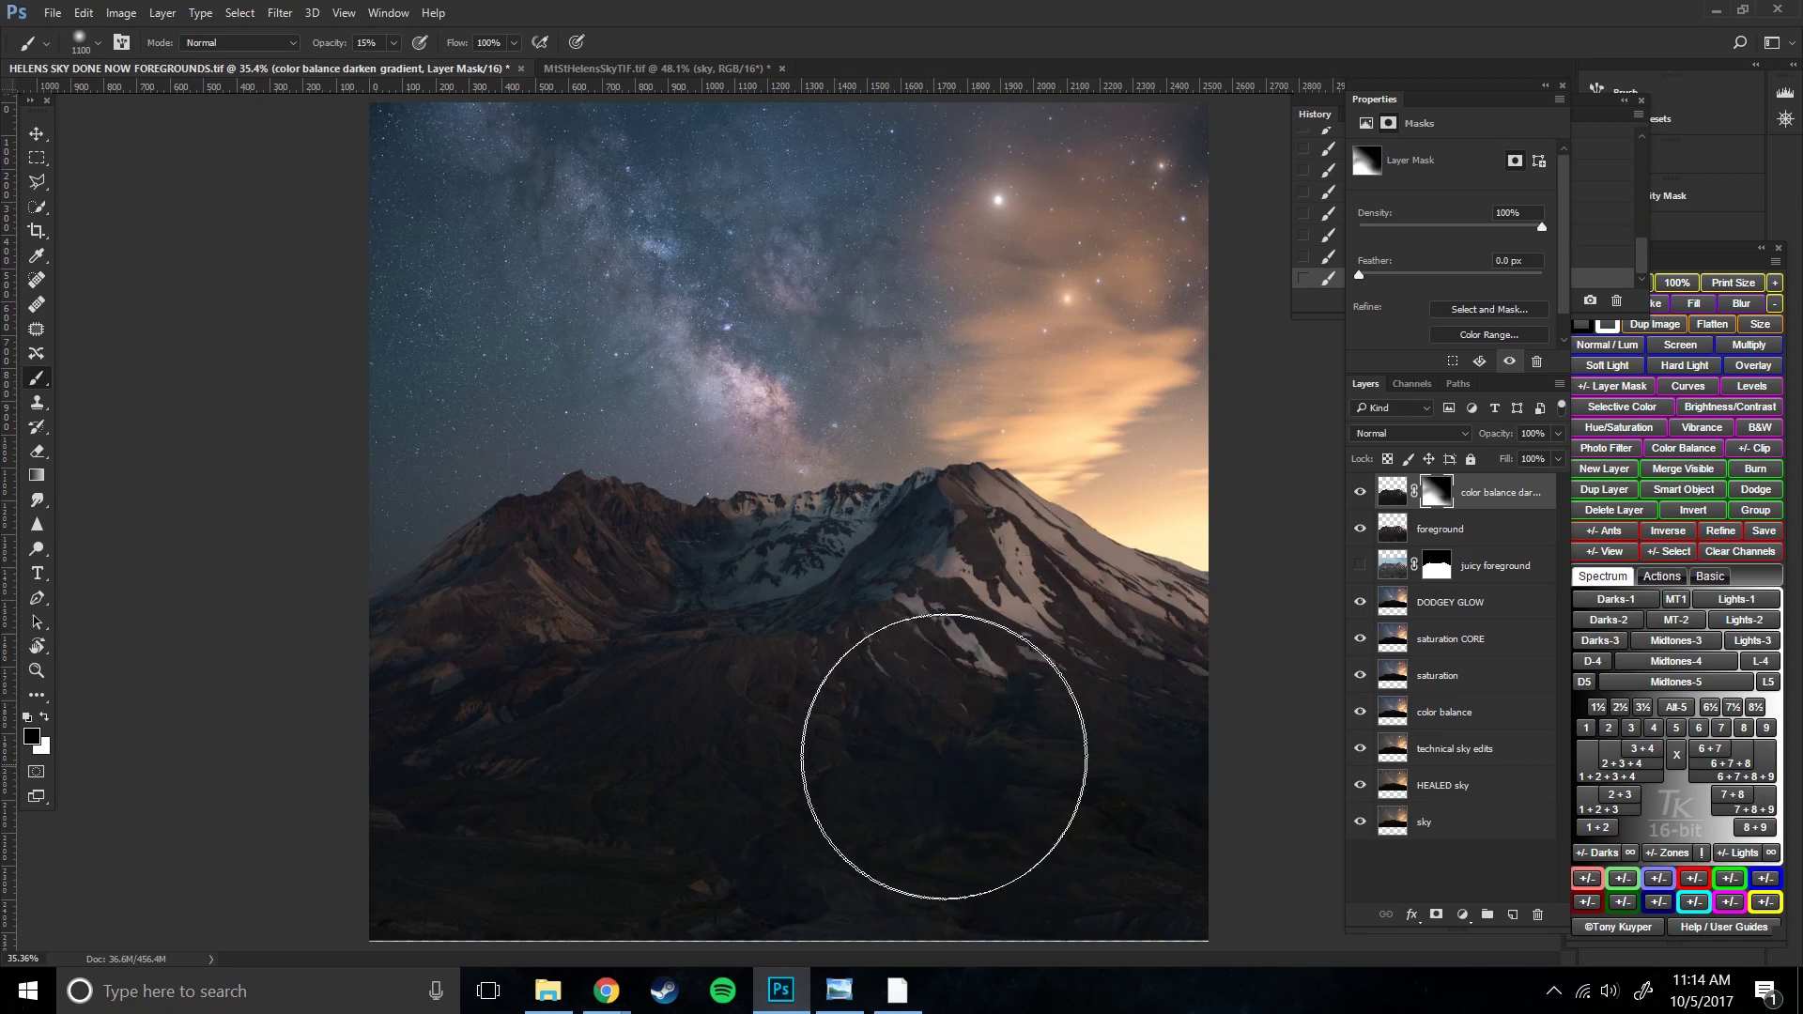
{"action": "key", "text": "bracketleft"}
{"action": "key", "text": "bracketleft"}
{"action": "key", "text": "bracketleft"}
{"action": "key", "text": "bracketleft"}
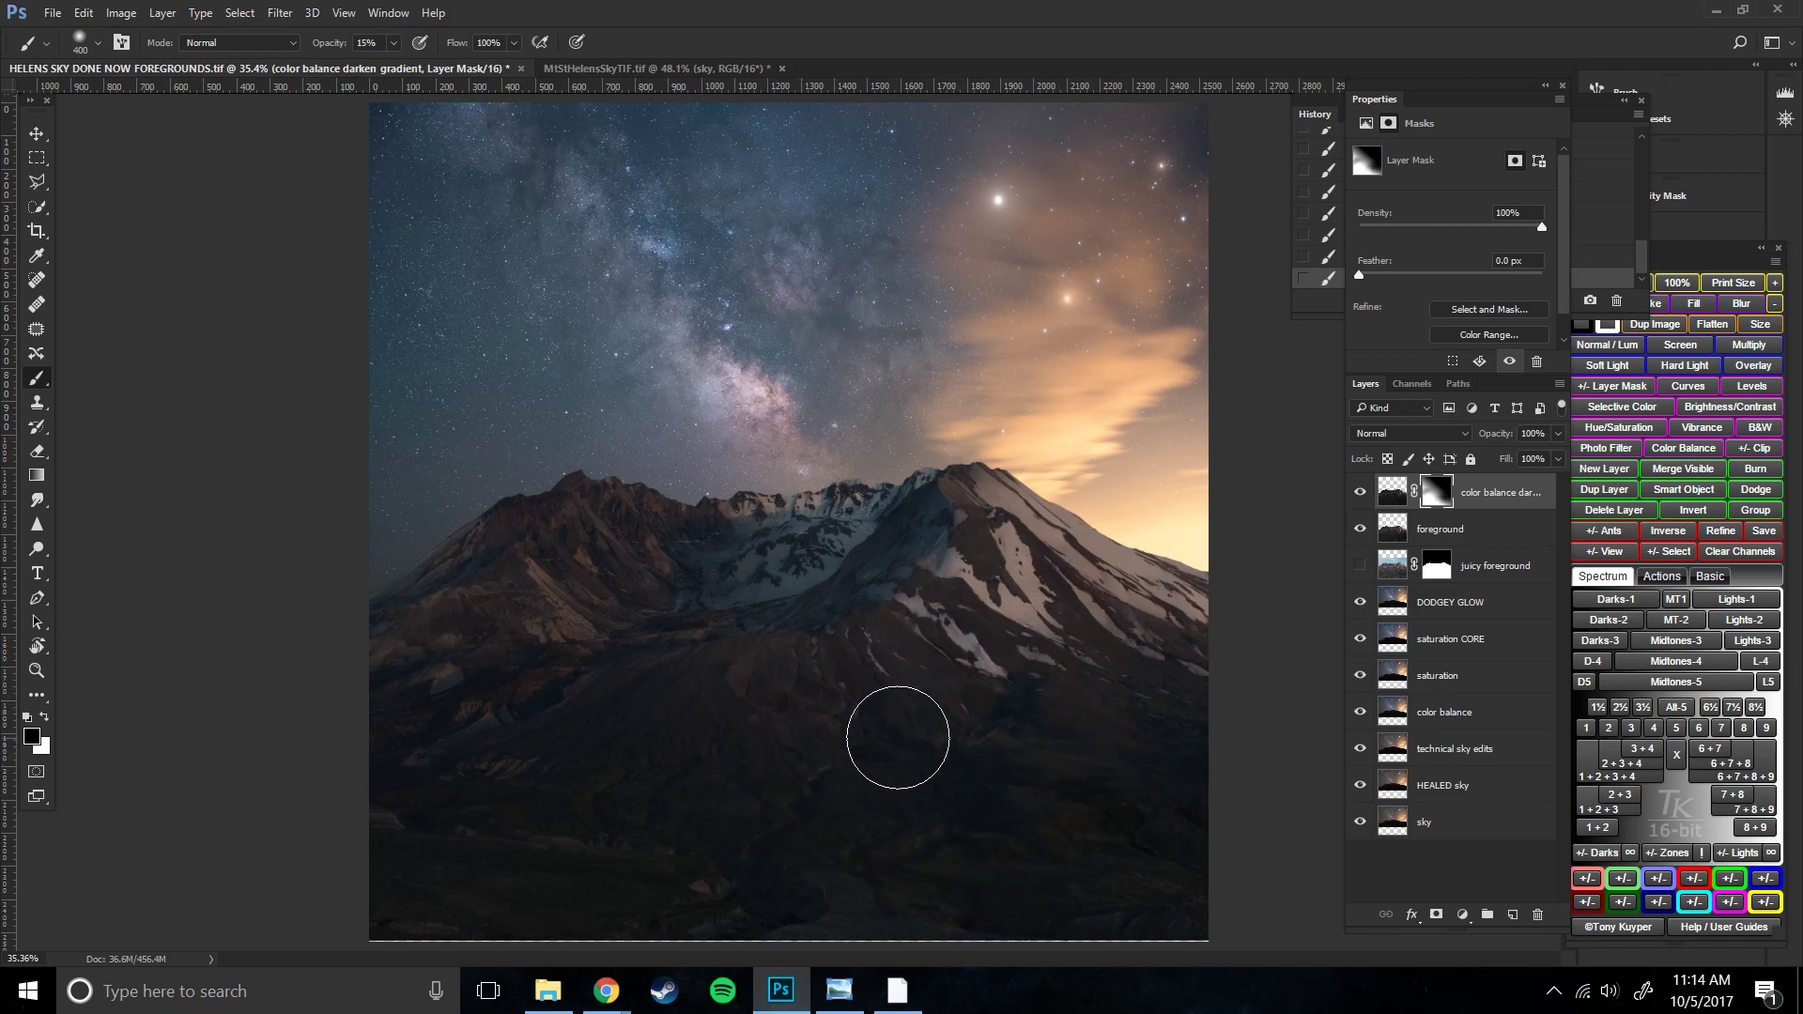
{"action": "key", "text": "bracketleft"}
{"action": "key", "text": "bracketleft"}
{"action": "key", "text": "bracketleft"}
{"action": "left_click", "coordinate": [1359, 491]}
{"action": "left_click", "coordinate": [1359, 491]}
- Paint black on the mask over the valley floor and lower slopes using small brushes, ending at 60 px
{"action": "key", "text": "bracketleft"}
{"action": "key", "text": "bracketleft"}
{"action": "key", "text": "bracketleft"}
{"action": "scroll", "coordinate": [798, 822], "scroll_direction": "up", "scroll_amount": 3}
{"action": "left_click_drag", "start_coordinate": [803, 820], "coordinate": [845, 939]}
{"action": "scroll", "coordinate": [897, 658], "scroll_direction": "down", "scroll_amount": 1}
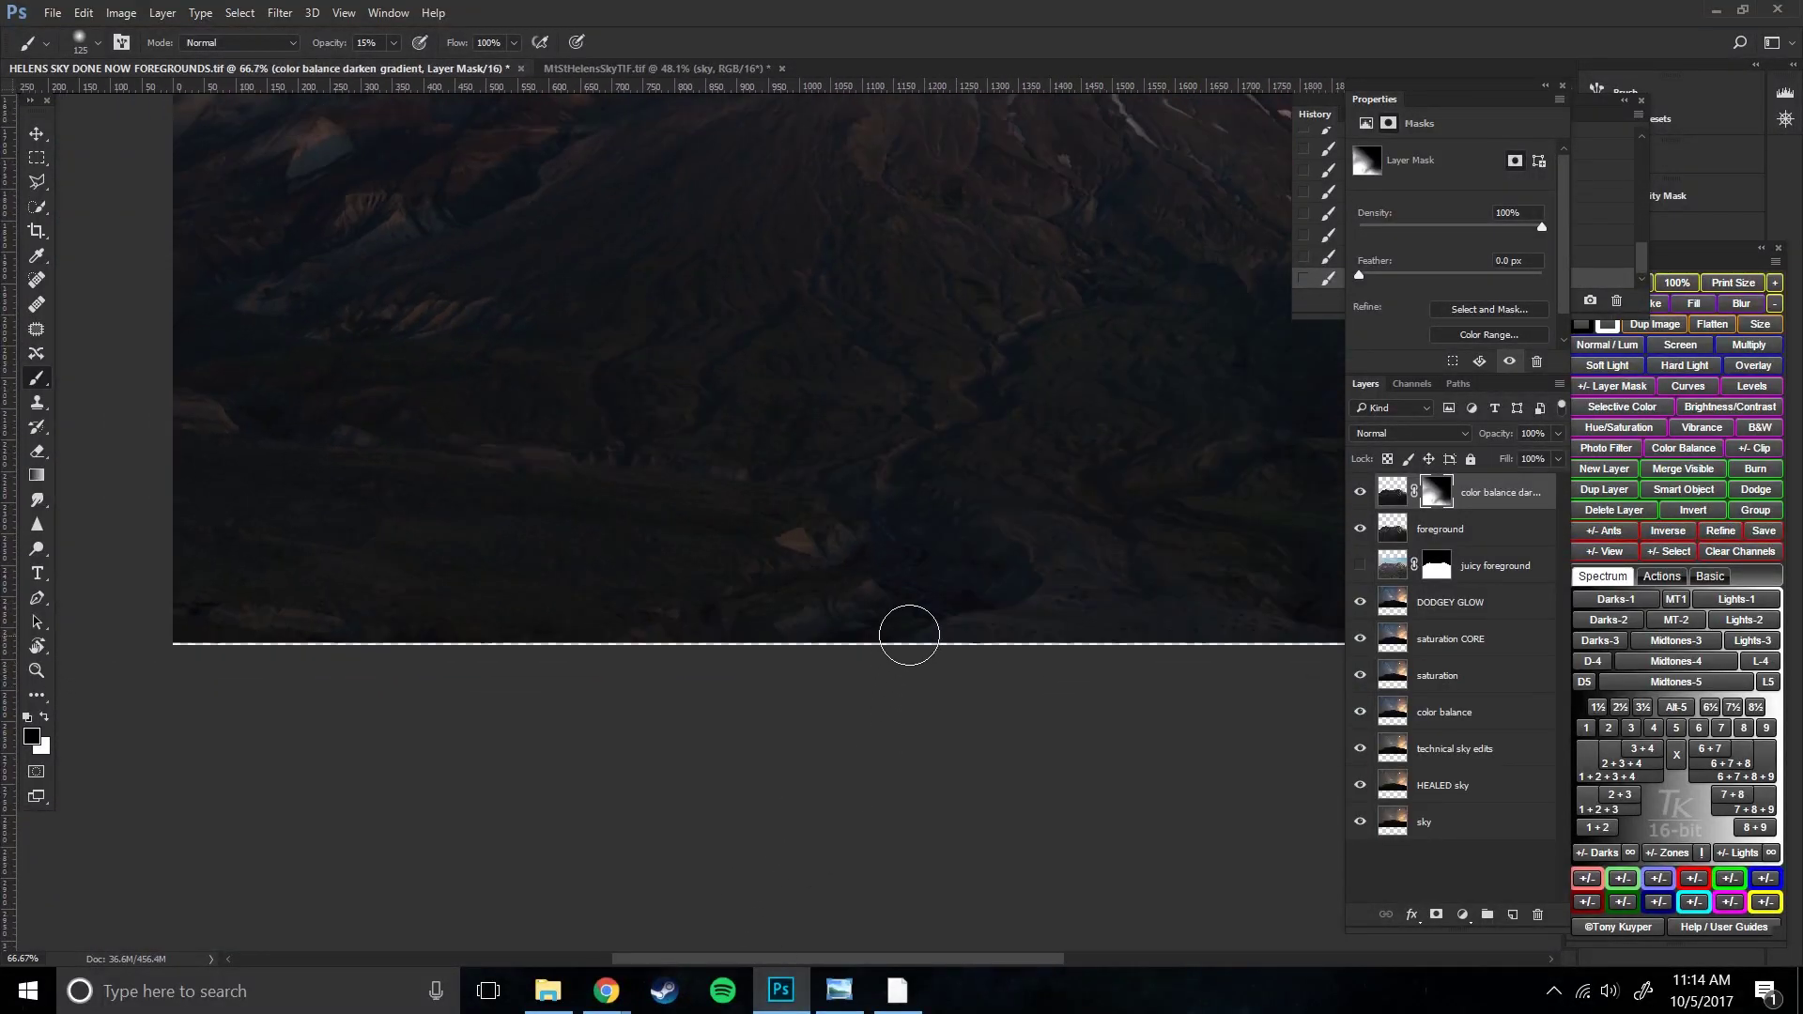
{"action": "key", "text": "bracketleft"}
{"action": "key", "text": "bracketleft"}
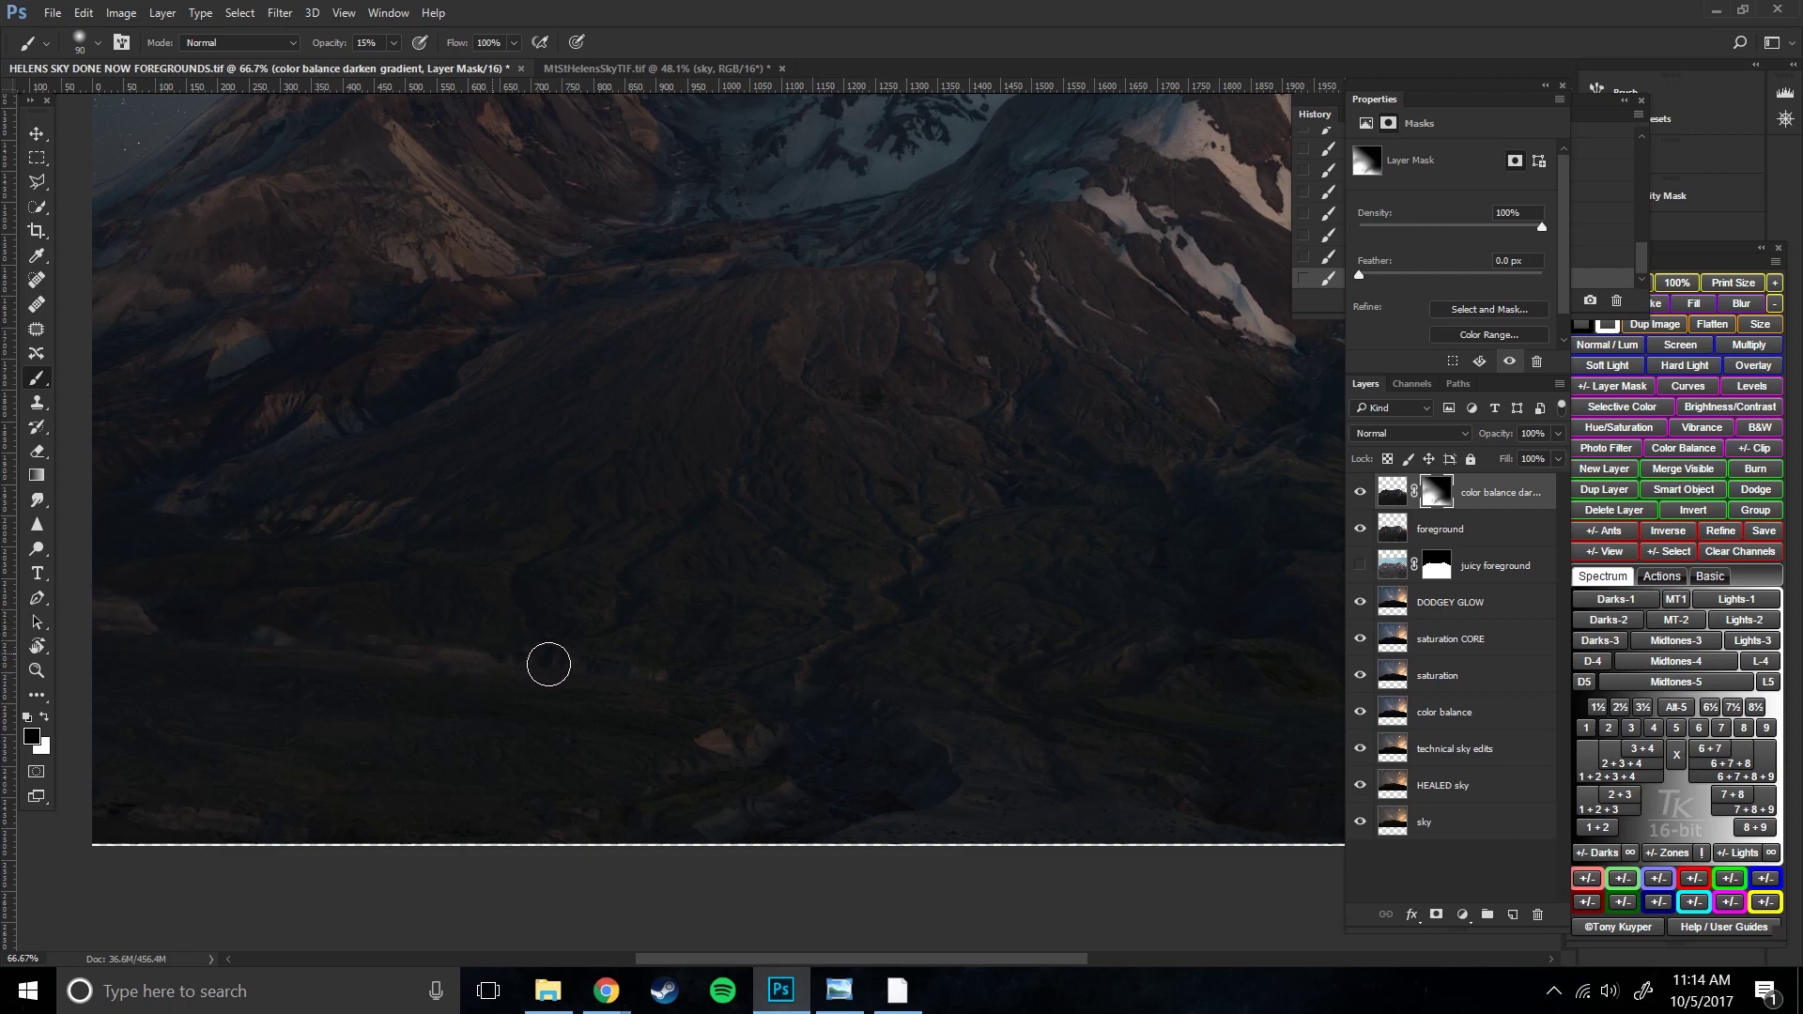
{"action": "key", "text": "bracketright"}
{"action": "key", "text": "bracketright"}
{"action": "key", "text": "bracketright"}
{"action": "key", "text": "bracketright"}
{"action": "key", "text": "bracketright"}
{"action": "key", "text": "bracketright"}
{"action": "scroll", "coordinate": [877, 799], "scroll_direction": "up", "scroll_amount": 3}
{"action": "key", "text": "bracketleft"}
{"action": "key", "text": "bracketleft"}
{"action": "key", "text": "bracketleft"}
{"action": "key", "text": "bracketleft"}
{"action": "key", "text": "bracketleft"}
{"action": "key", "text": "bracketleft"}
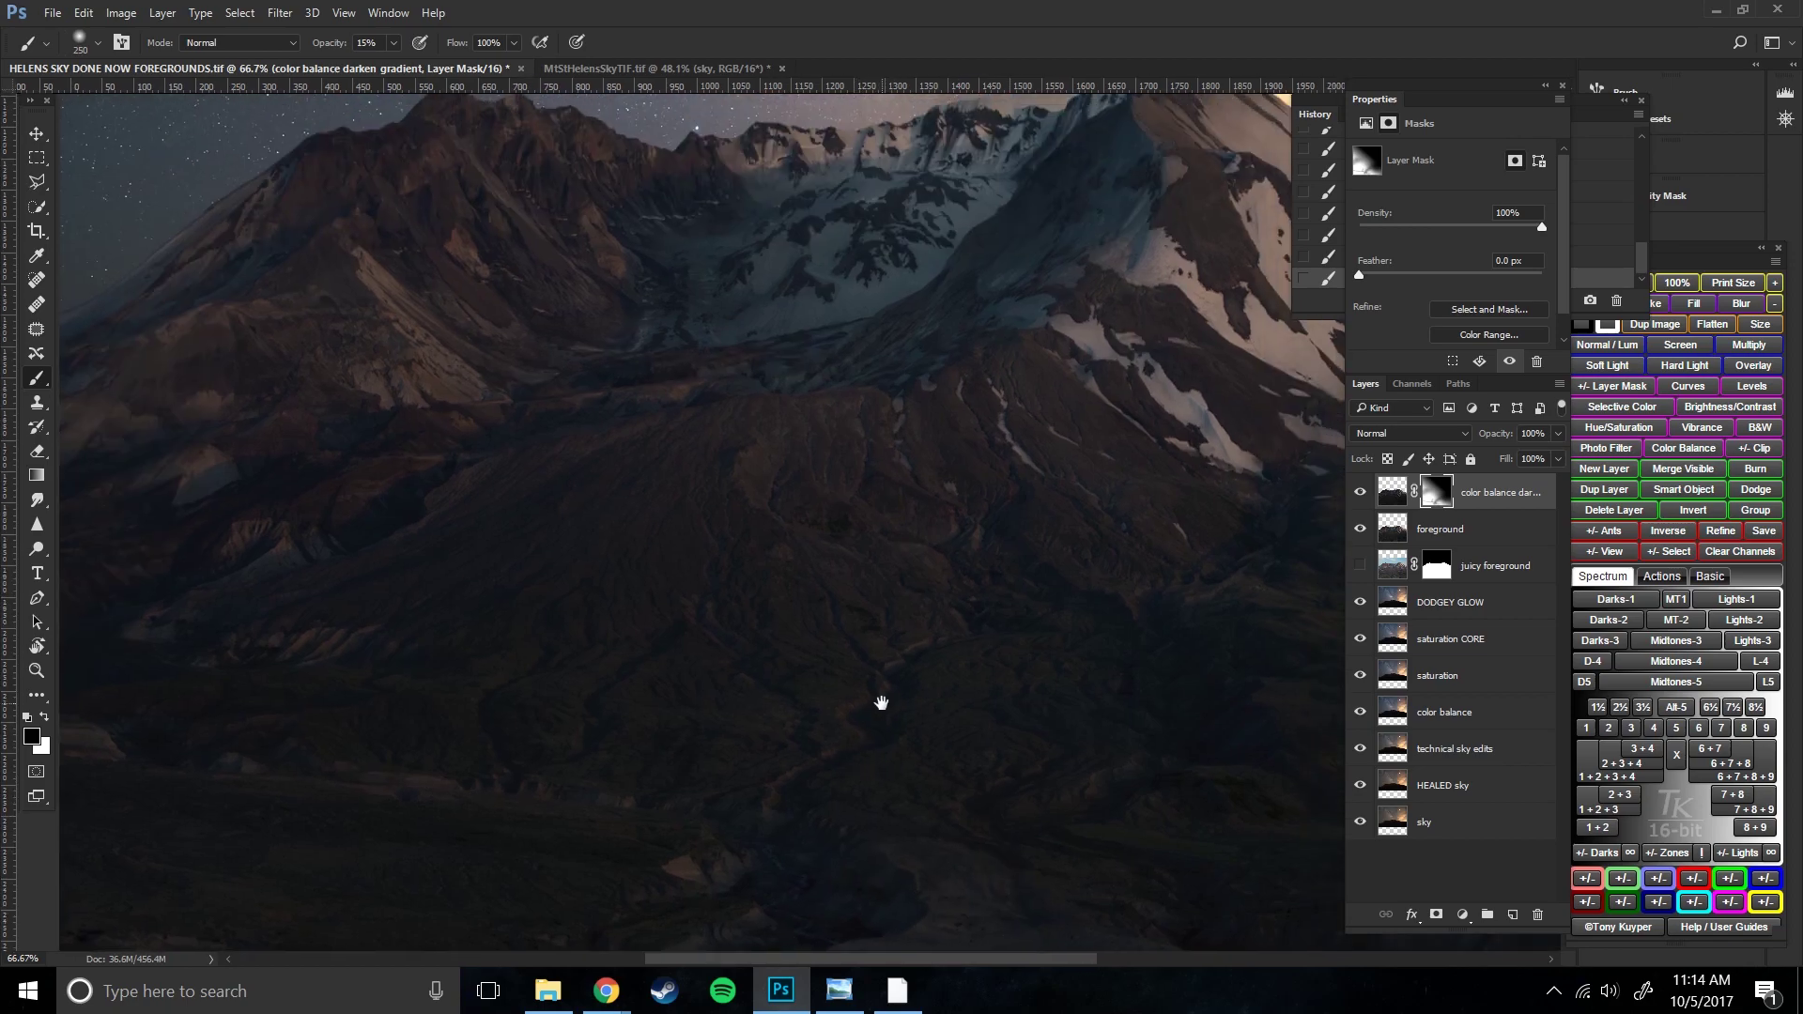
{"action": "key", "text": "bracketleft"}
{"action": "key", "text": "bracketleft"}
{"action": "key", "text": "bracketright"}
{"action": "key", "text": "bracketright"}
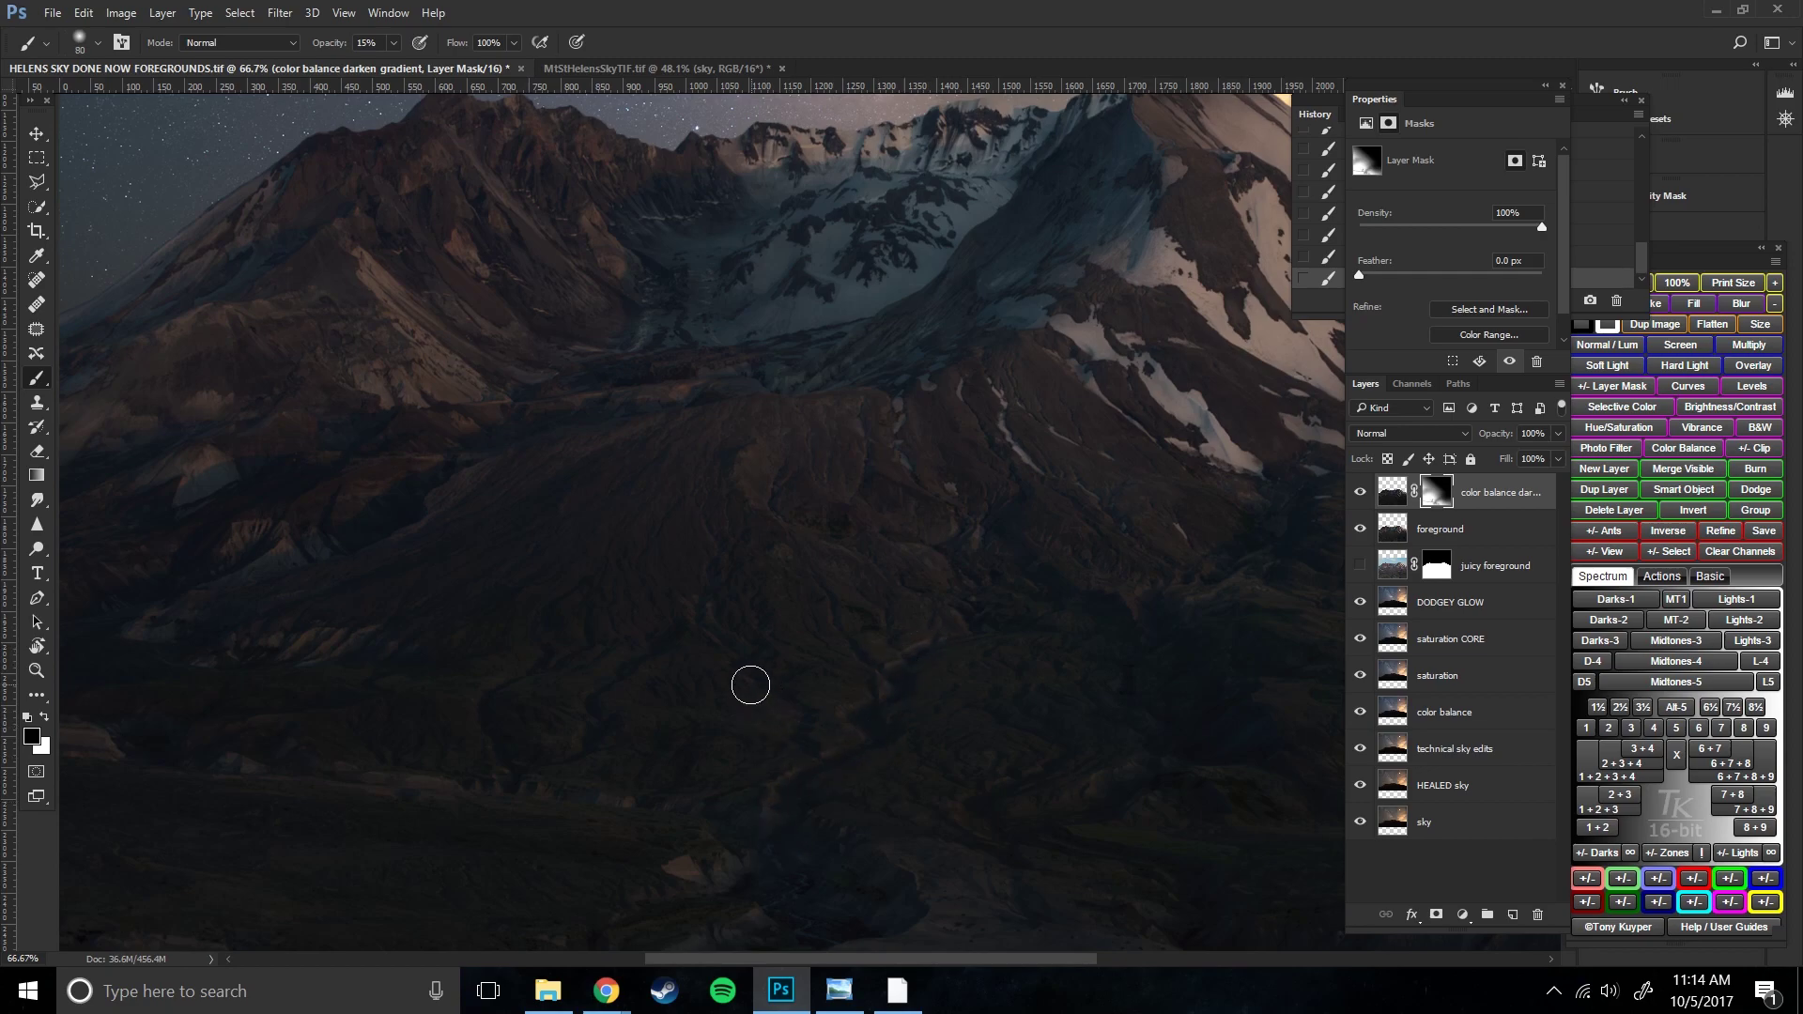
{"action": "left_click_drag", "start_coordinate": [825, 776], "coordinate": [1147, 636]}
{"action": "left_click_drag", "start_coordinate": [1107, 563], "coordinate": [511, 764]}
{"action": "mouse_move", "coordinate": [1082, 765]}
{"action": "left_mouse_down"}
{"action": "mouse_move", "coordinate": [801, 664]}
{"action": "mouse_move", "coordinate": [708, 664]}
{"action": "mouse_move", "coordinate": [1054, 695]}
{"action": "left_mouse_up"}
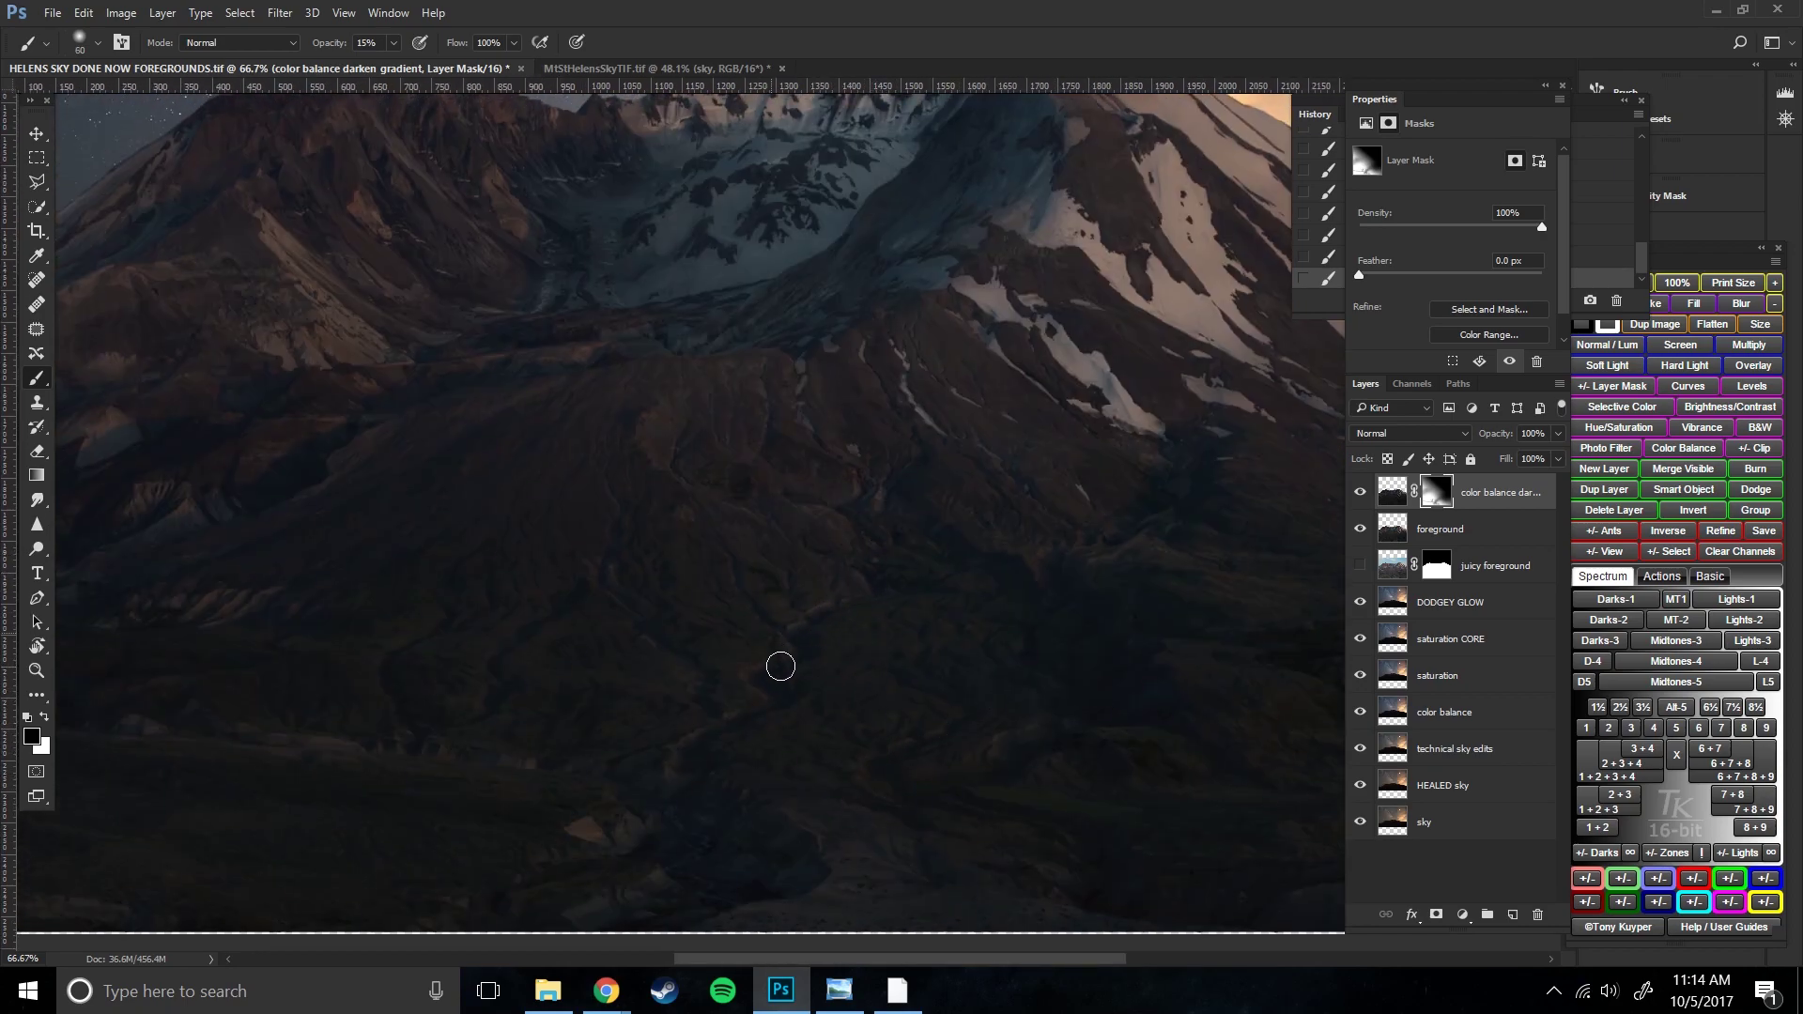
- Compare the whole image with the color balance darken gradient layer and its mask switched off and on
{"action": "key", "text": "ctrl+0"}
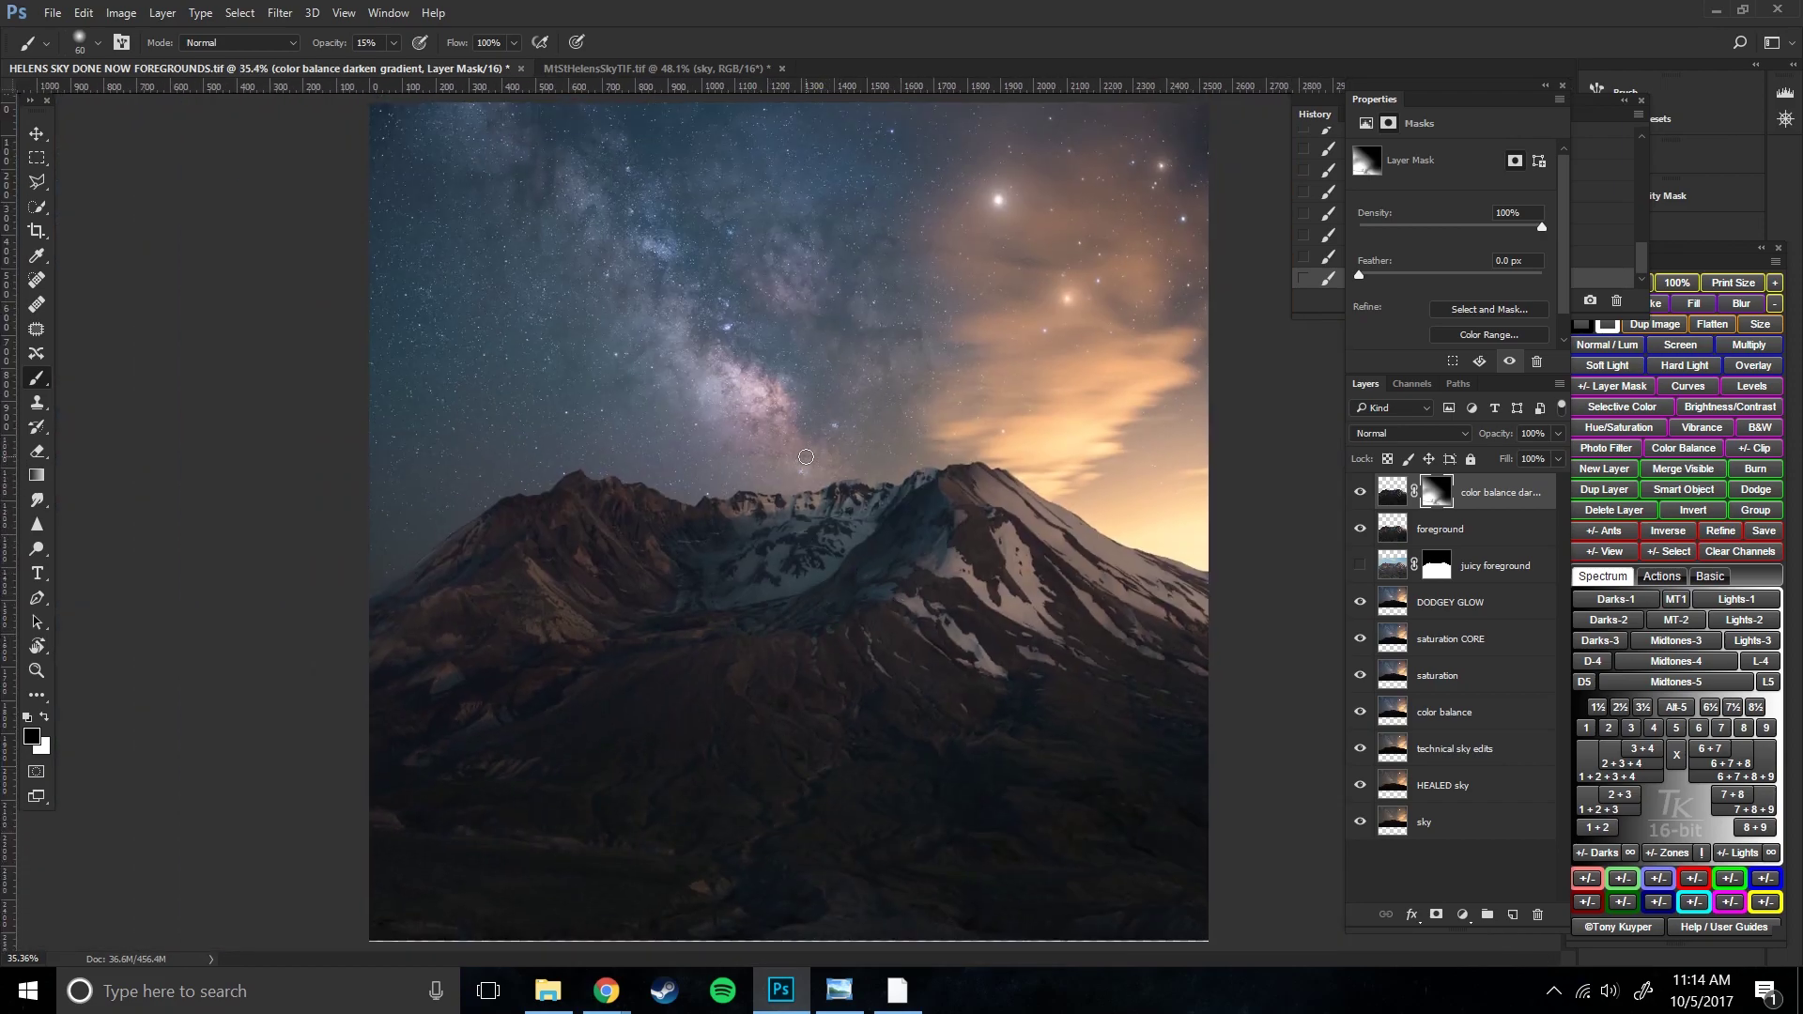
{"action": "left_click", "coordinate": [1362, 495]}
{"action": "left_click", "coordinate": [1362, 495]}
{"action": "left_click", "coordinate": [1441, 488], "text": "shift"}
{"action": "left_click", "coordinate": [1442, 487], "text": "shift"}
{"action": "left_click", "coordinate": [1442, 487], "text": "shift"}
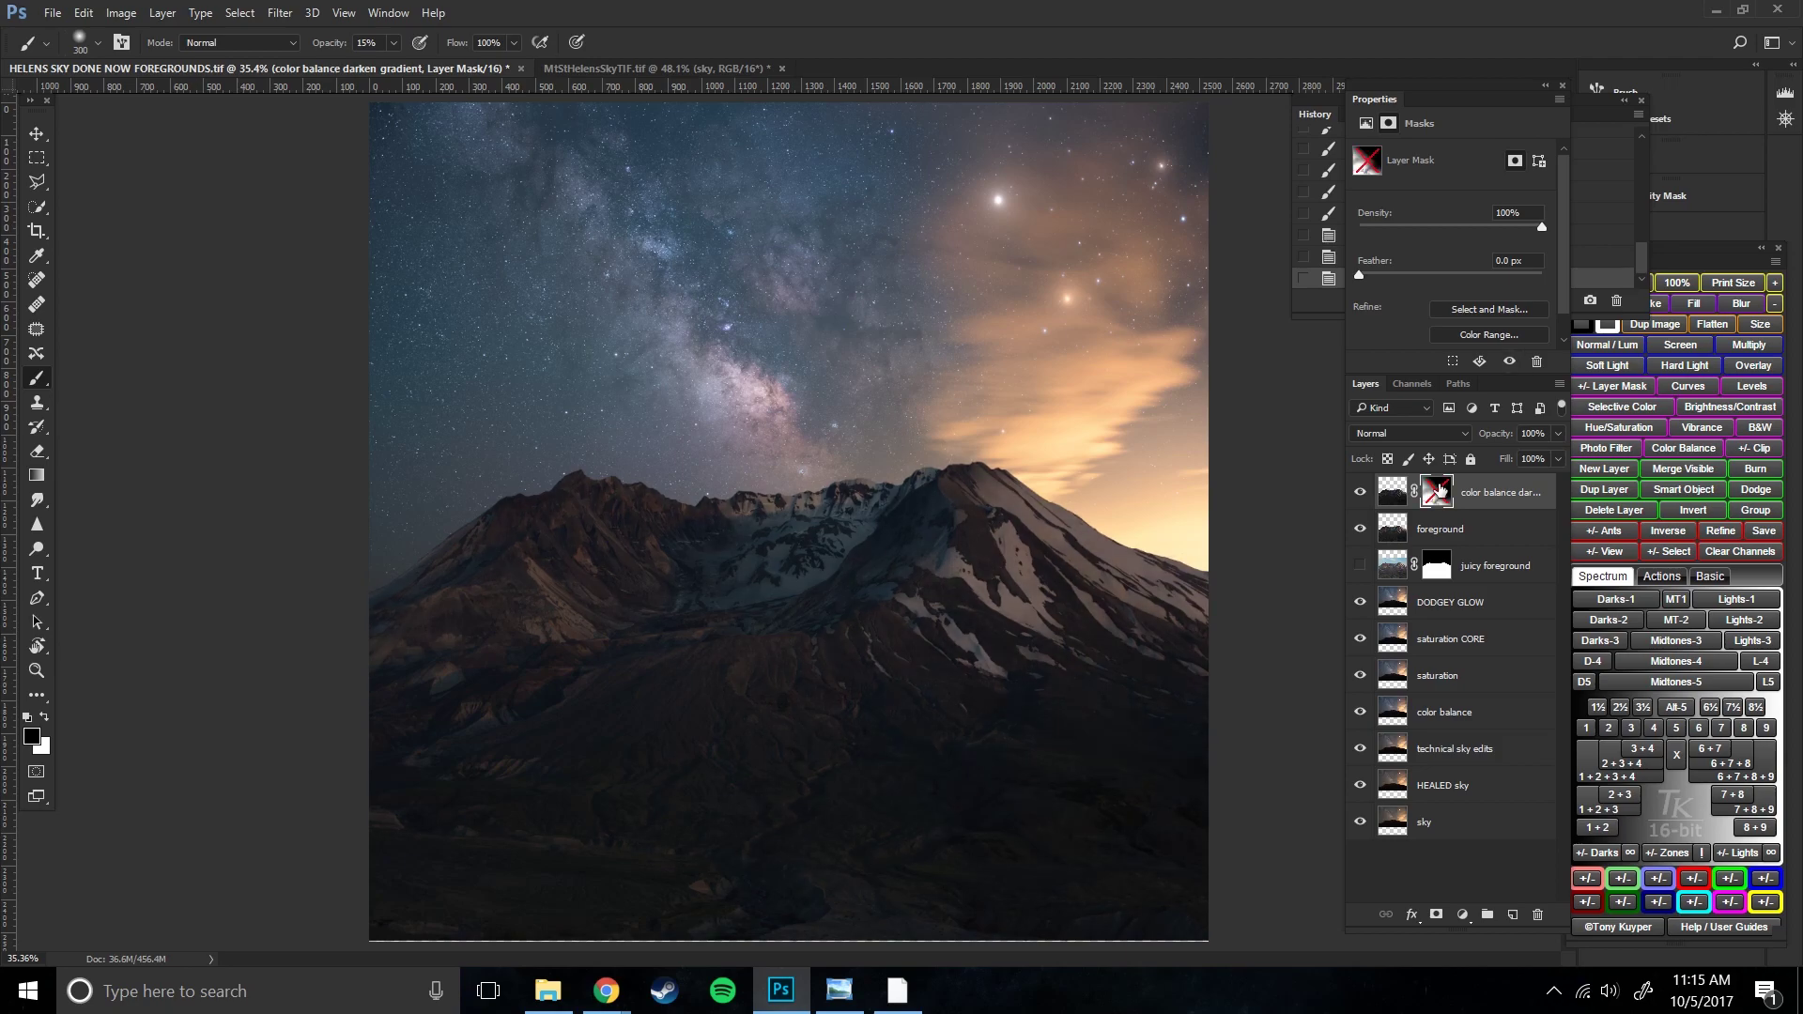
{"action": "left_click", "coordinate": [1442, 491], "text": "shift"}
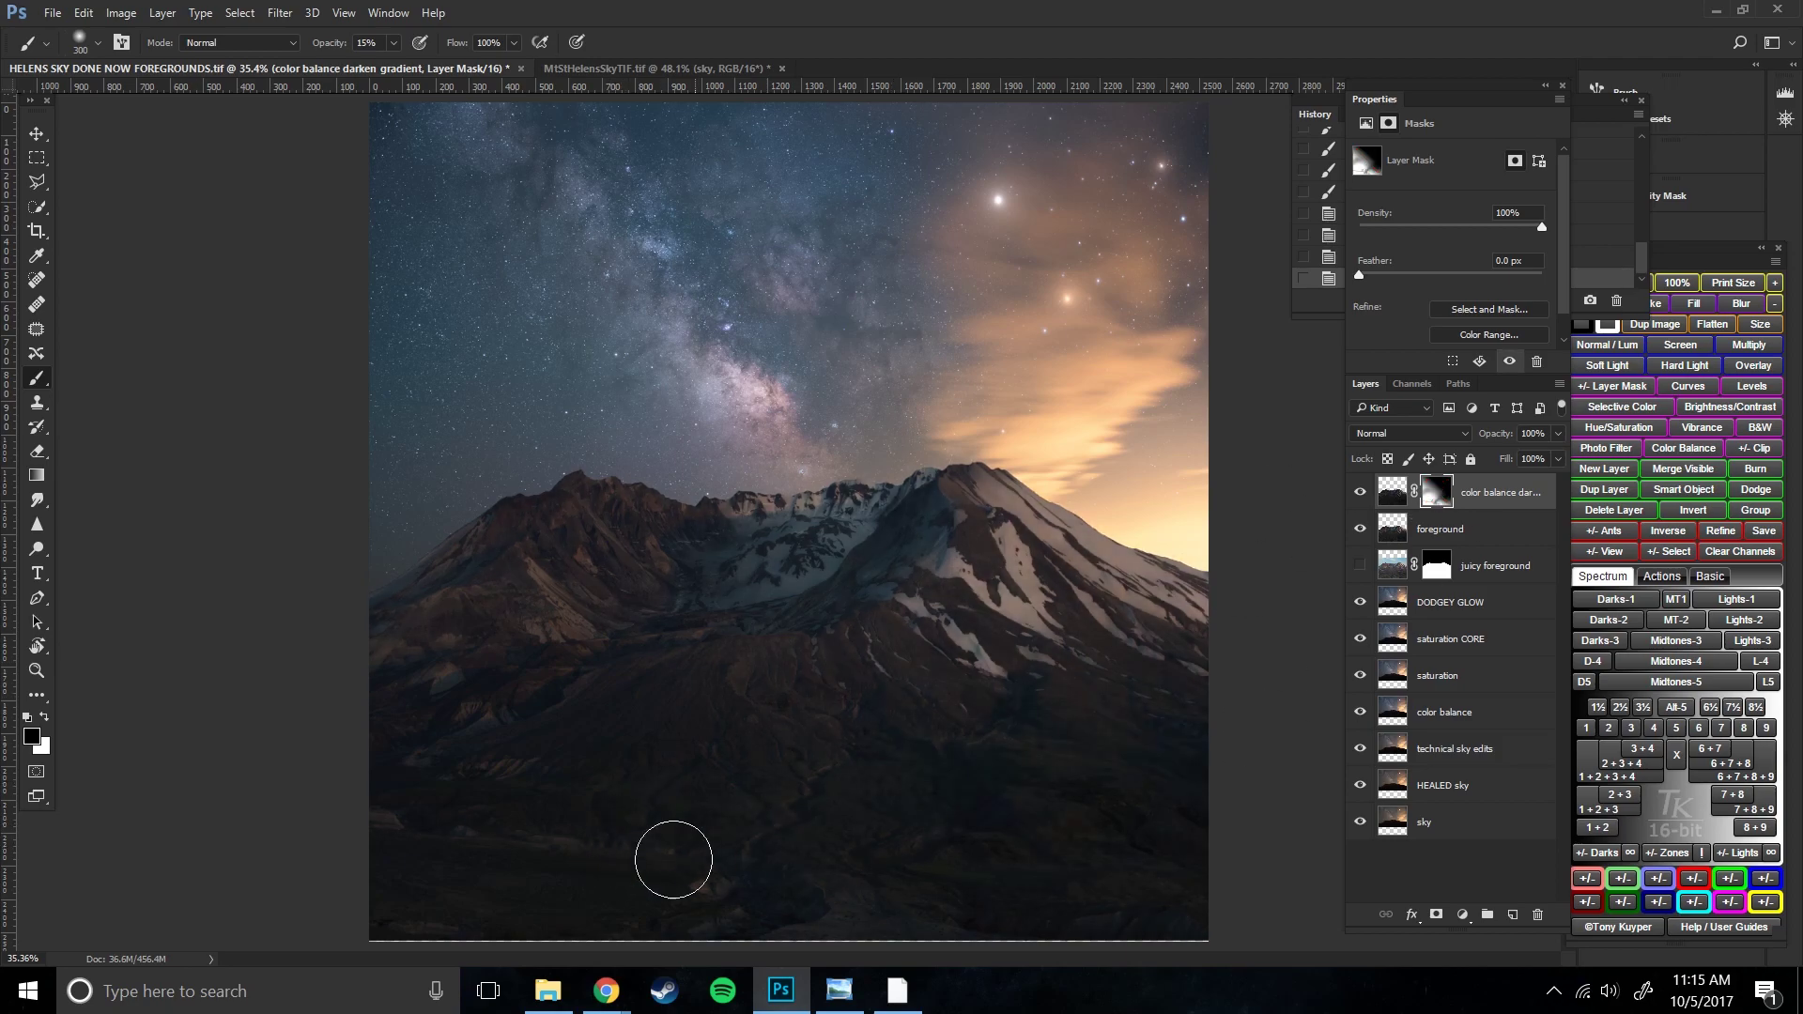
{"action": "left_click", "coordinate": [1435, 489], "text": "shift"}
{"action": "left_click", "coordinate": [1437, 490], "text": "shift"}
{"action": "left_click", "coordinate": [1438, 492], "text": "shift"}
{"action": "left_click", "coordinate": [1440, 493], "text": "shift"}
- Duplicate the foreground layer as "foreground copy"
{"action": "left_click", "coordinate": [1442, 532]}
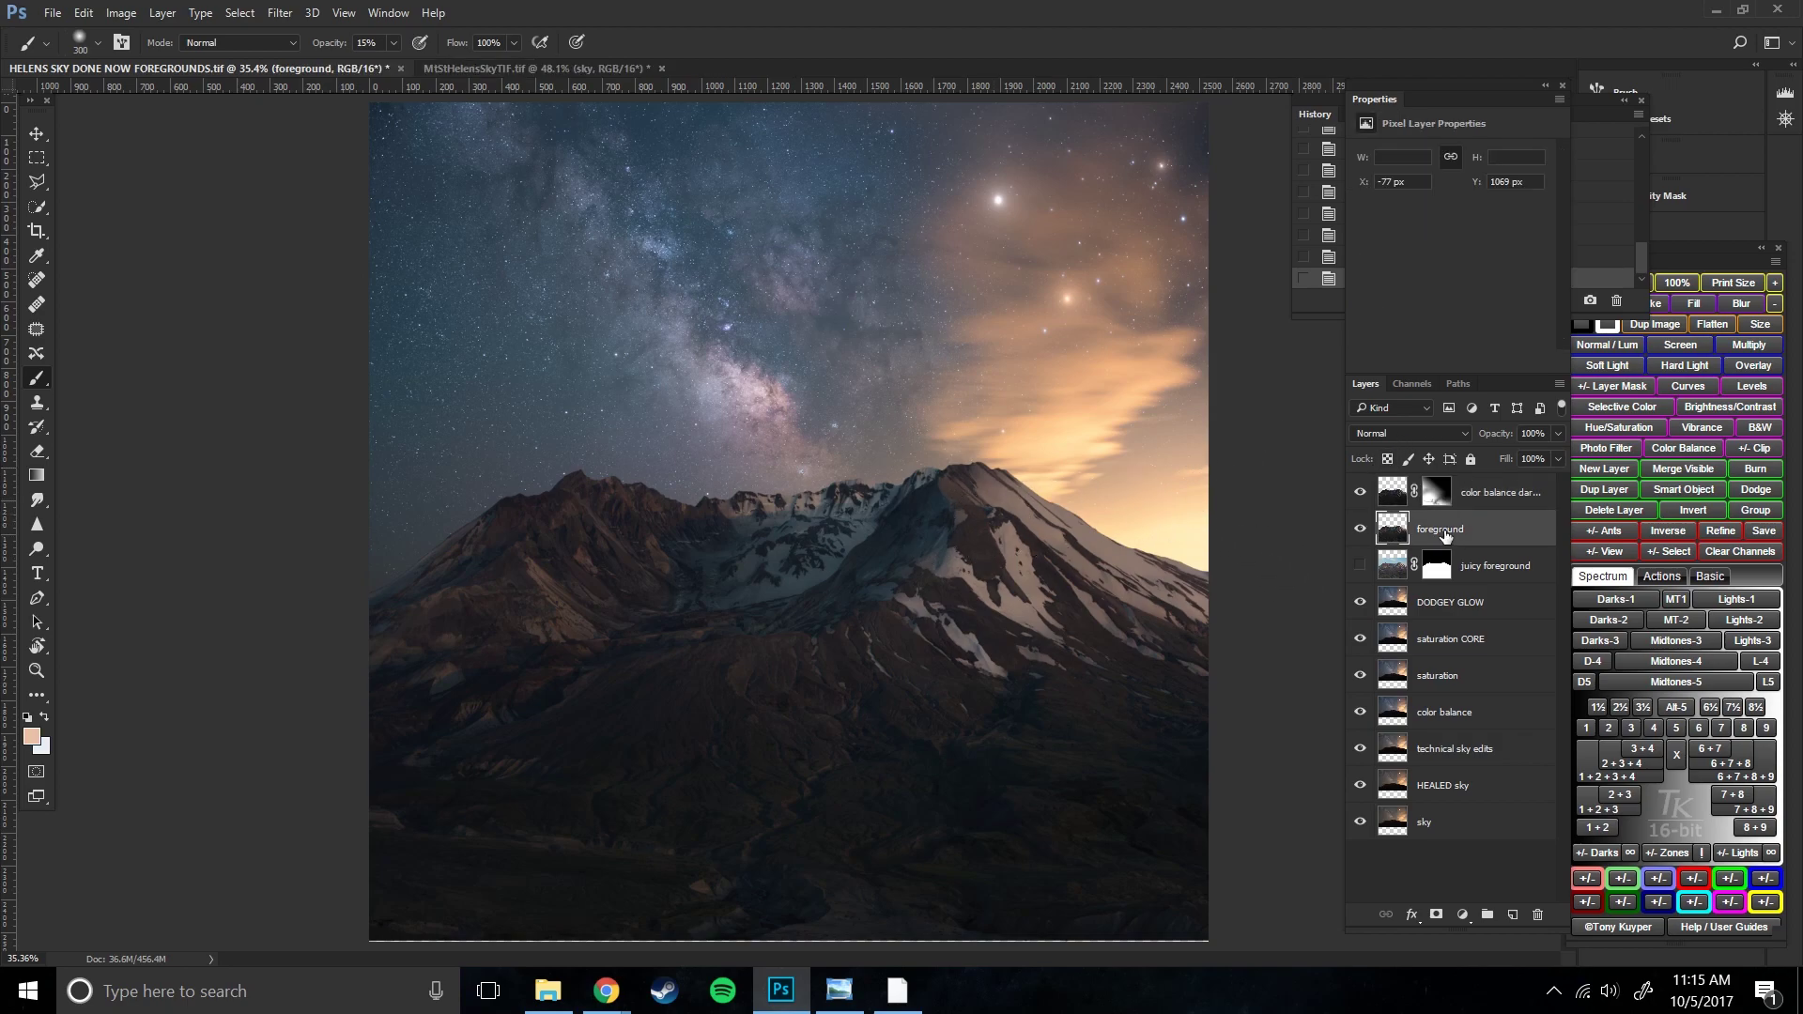
{"action": "right_click", "coordinate": [1445, 535]}
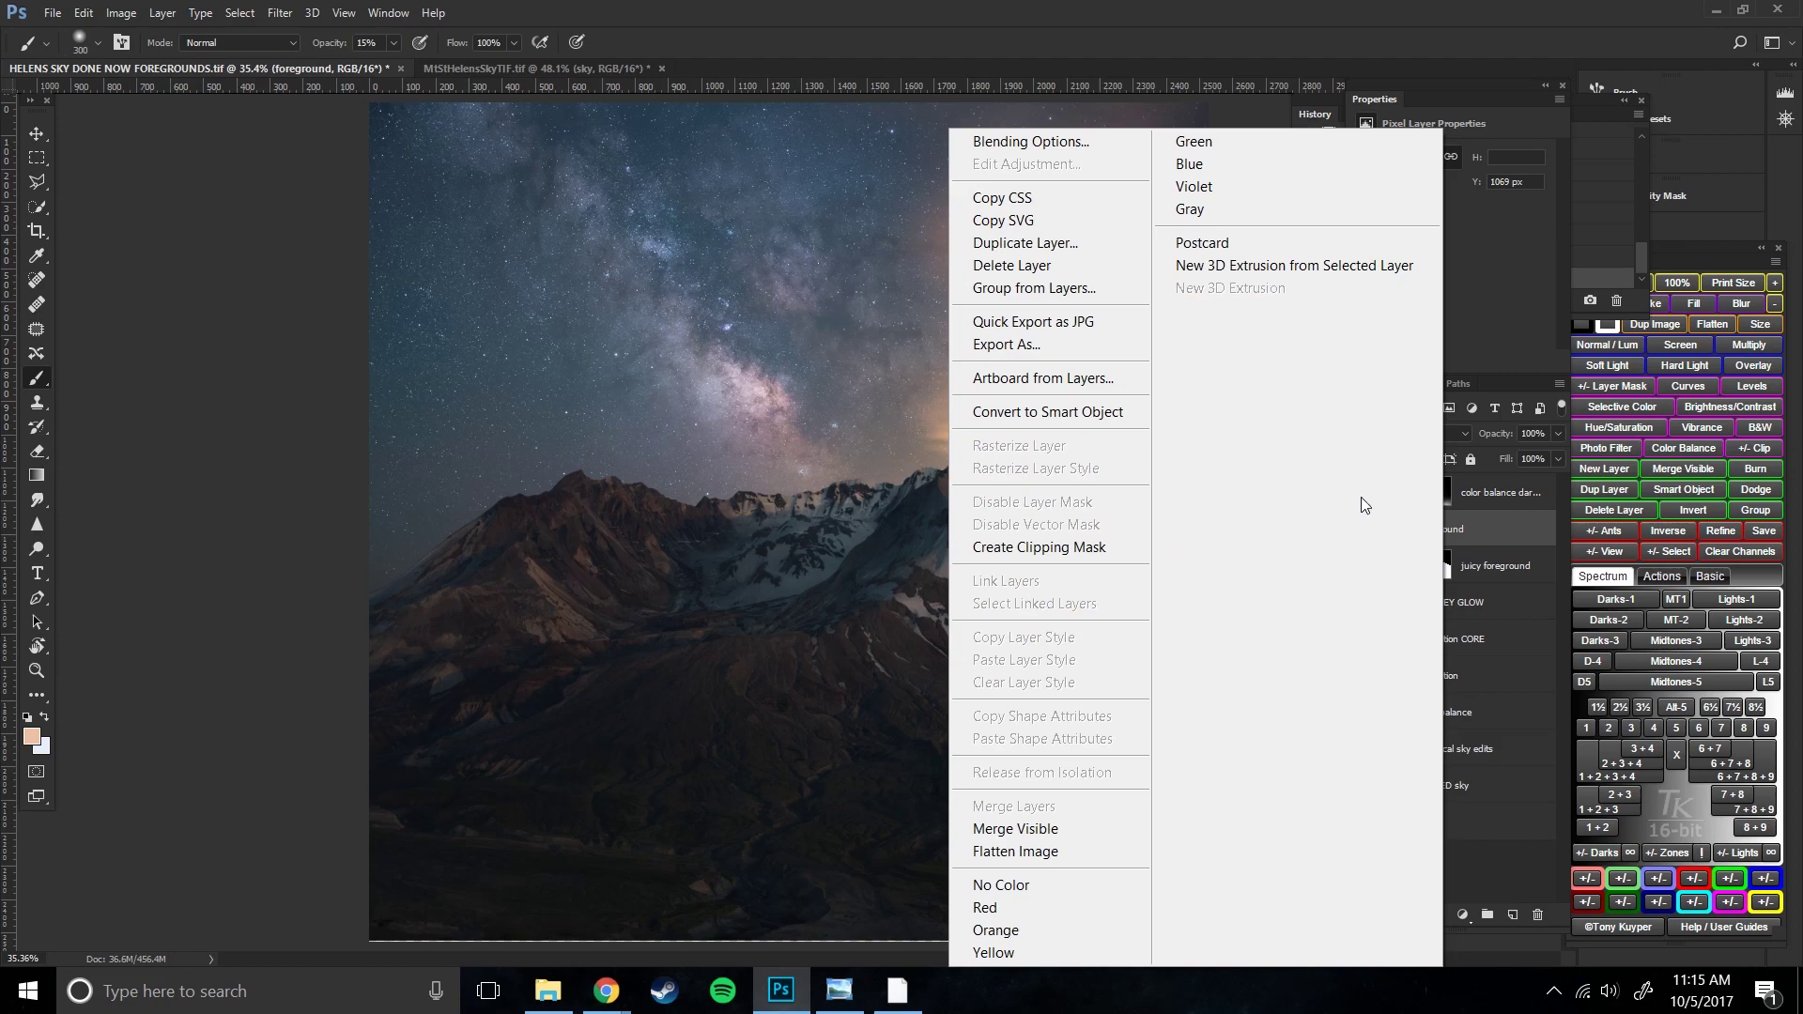
{"action": "left_click", "coordinate": [1039, 246]}
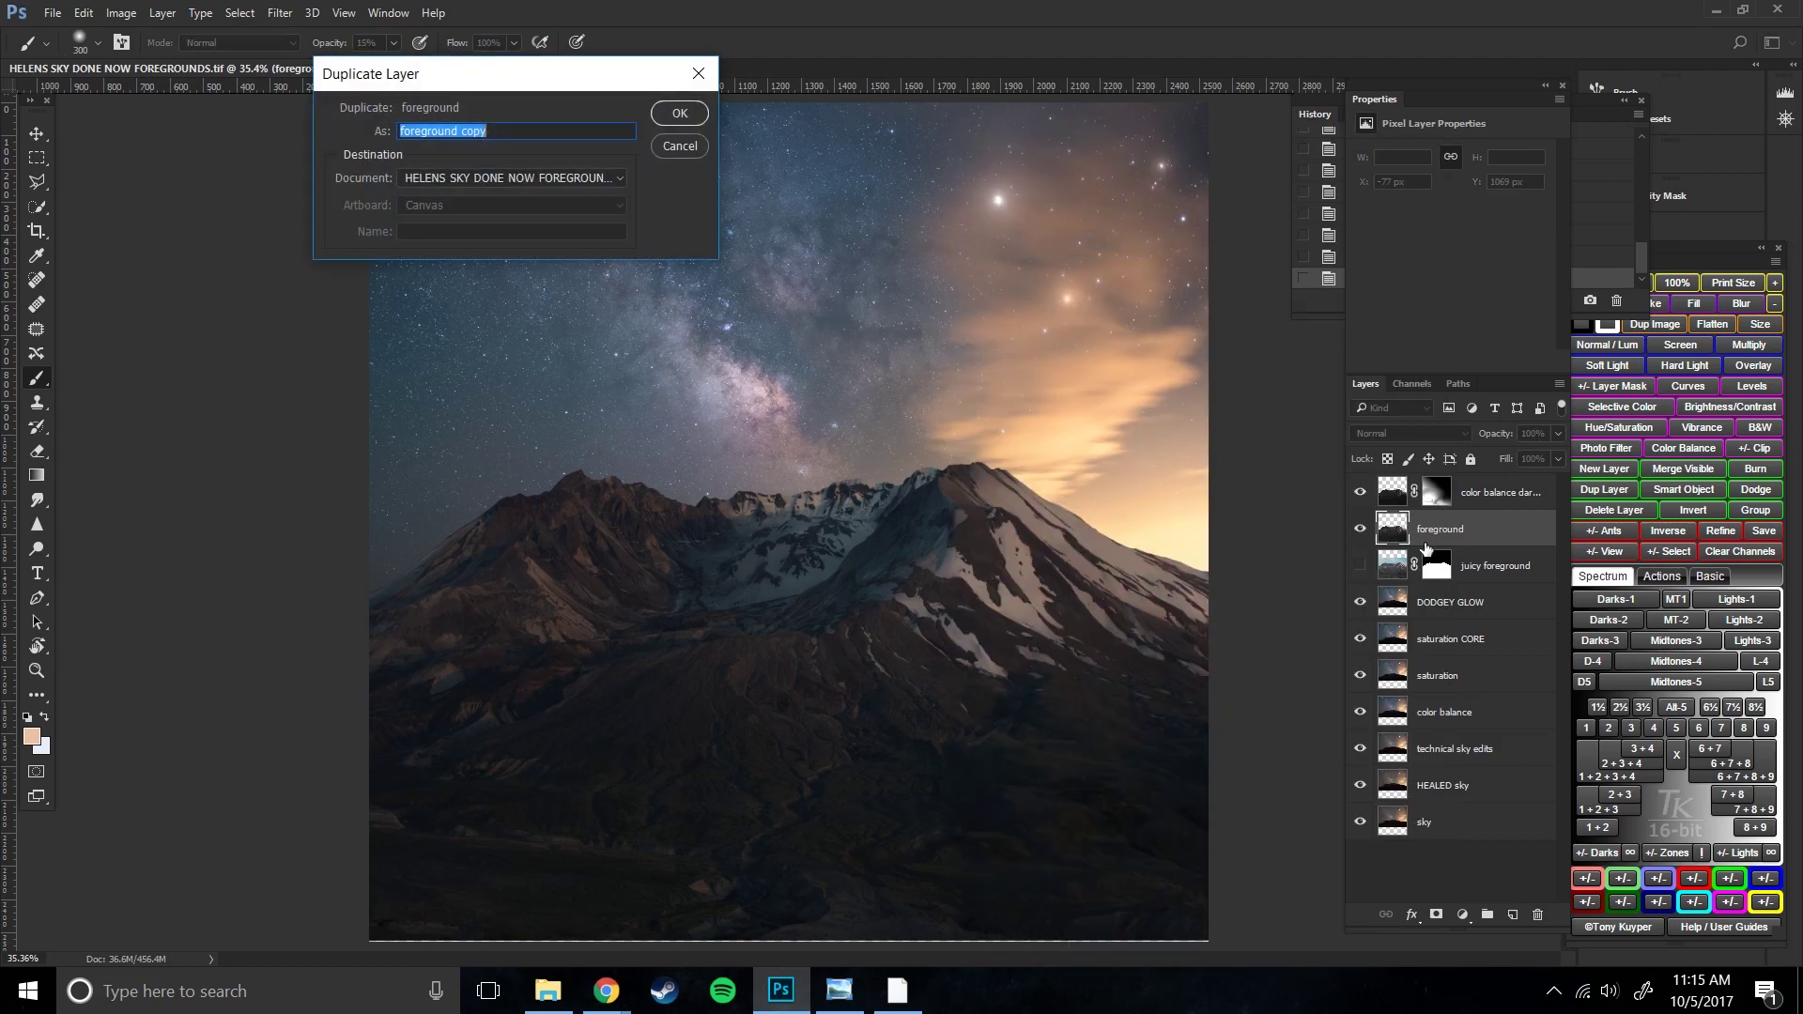
{"action": "left_click", "coordinate": [672, 123]}
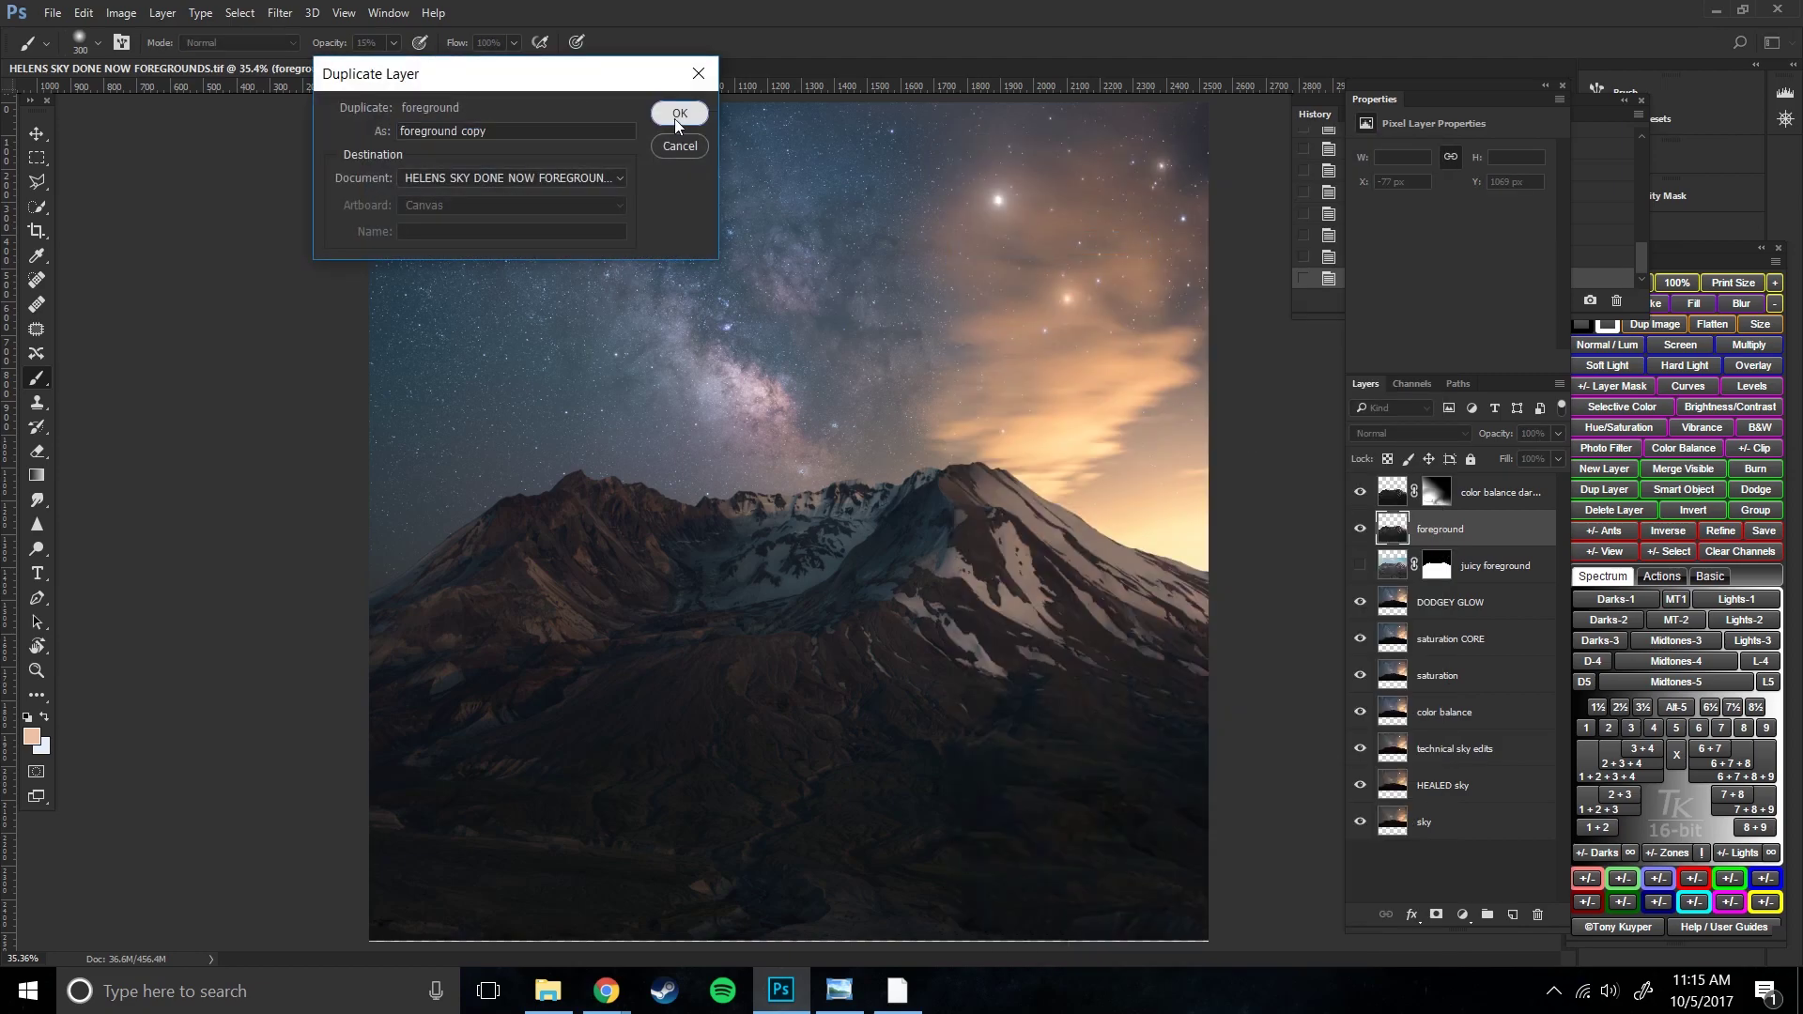
- Merge the color balance darken gradient layer with the foreground copy layer
{"action": "left_click", "coordinate": [1480, 496], "text": "shift"}
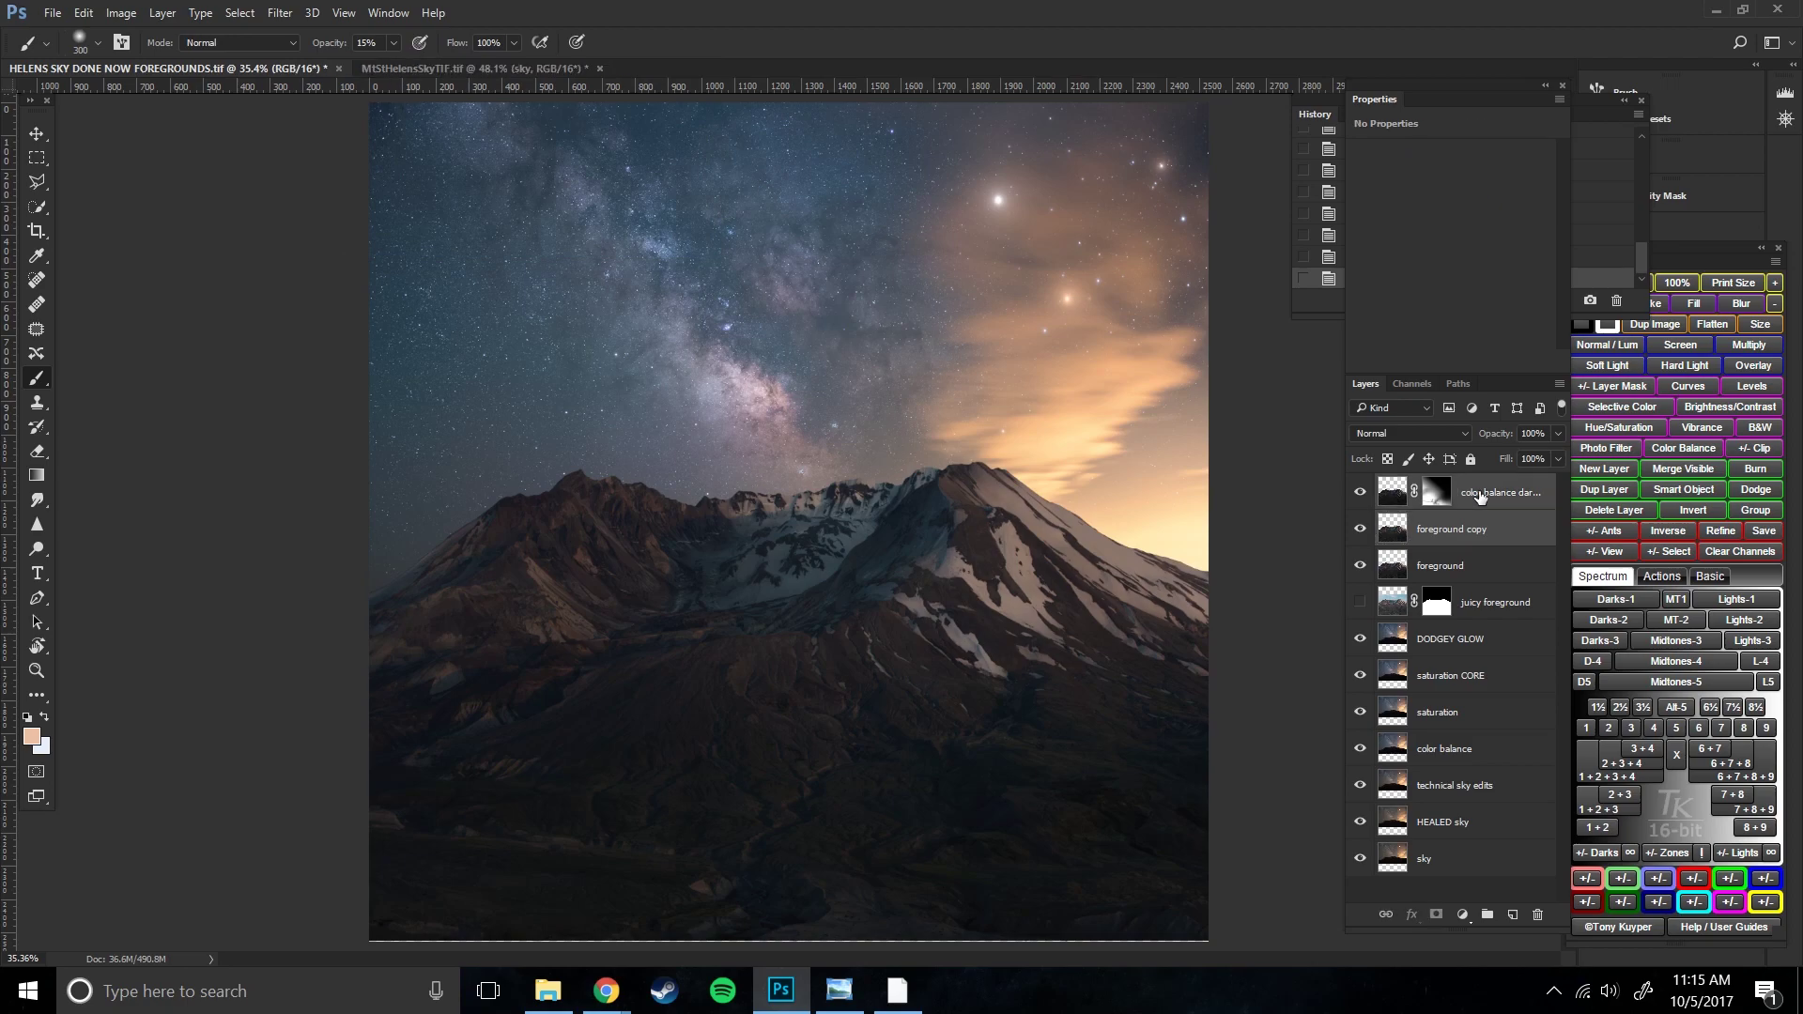
{"action": "left_click", "coordinate": [120, 14]}
{"action": "left_click", "coordinate": [120, 14]}
{"action": "left_click", "coordinate": [162, 13]}
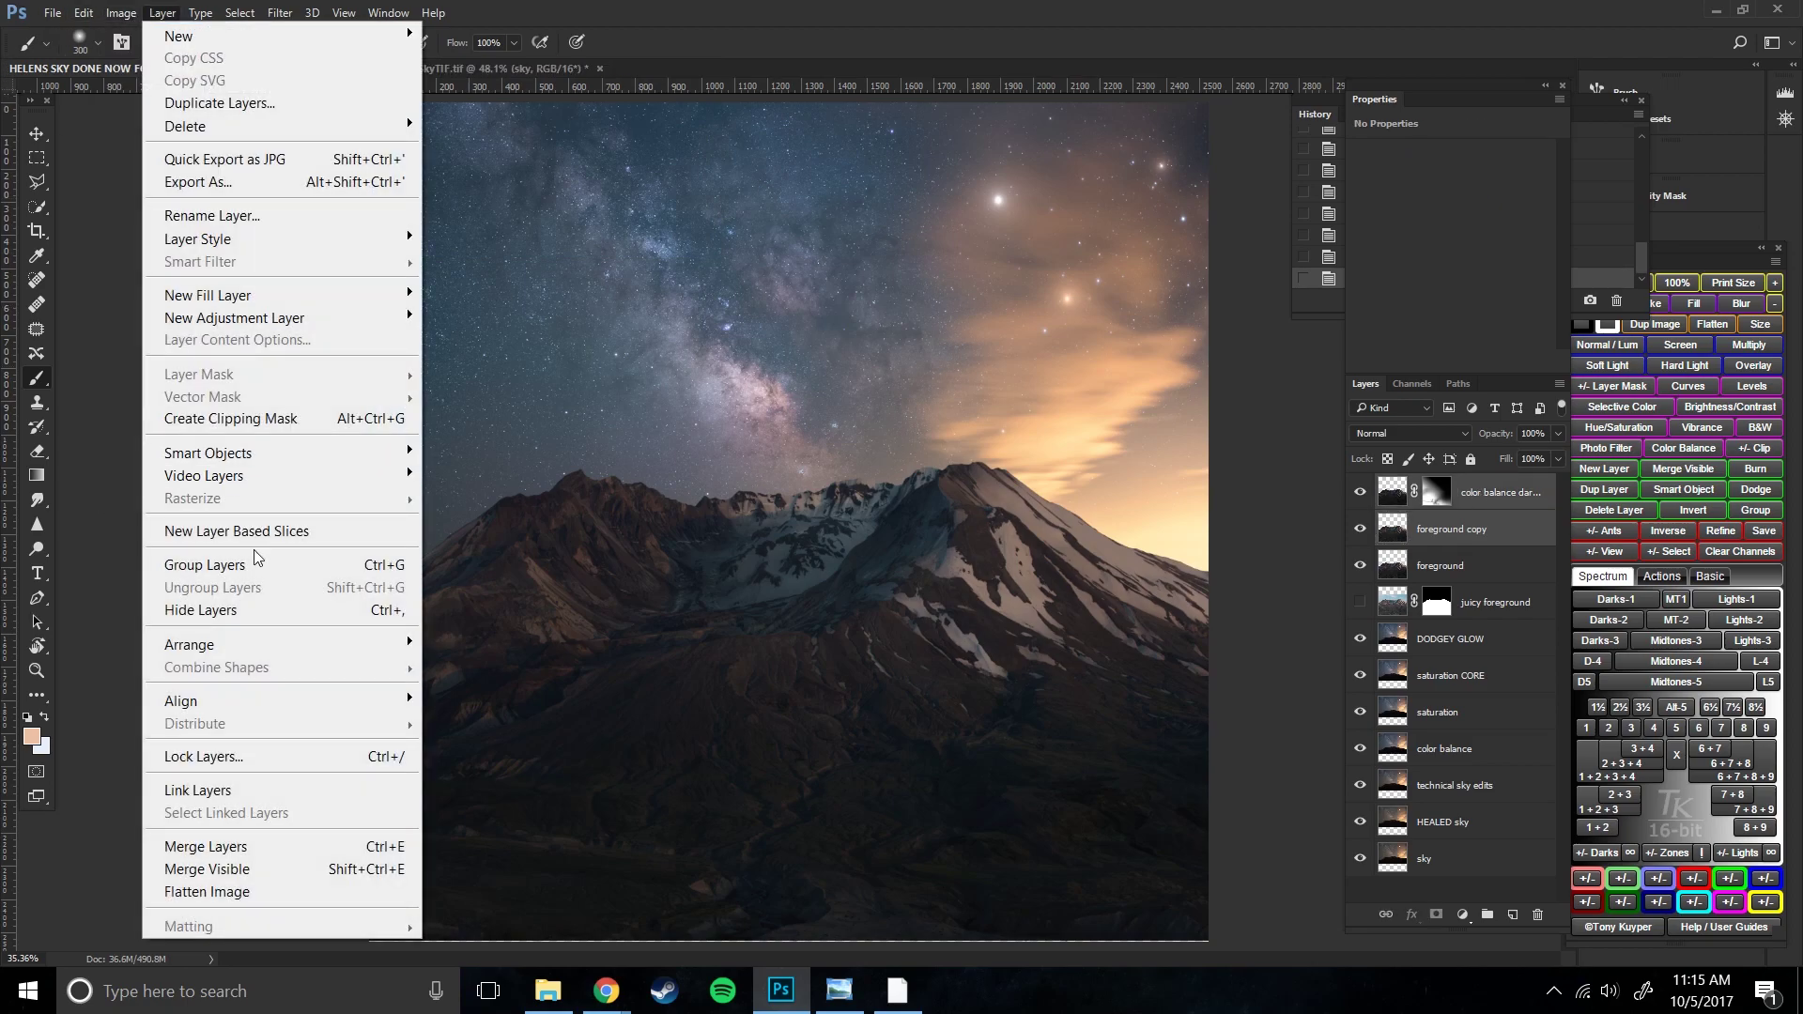
{"action": "left_click", "coordinate": [313, 847]}
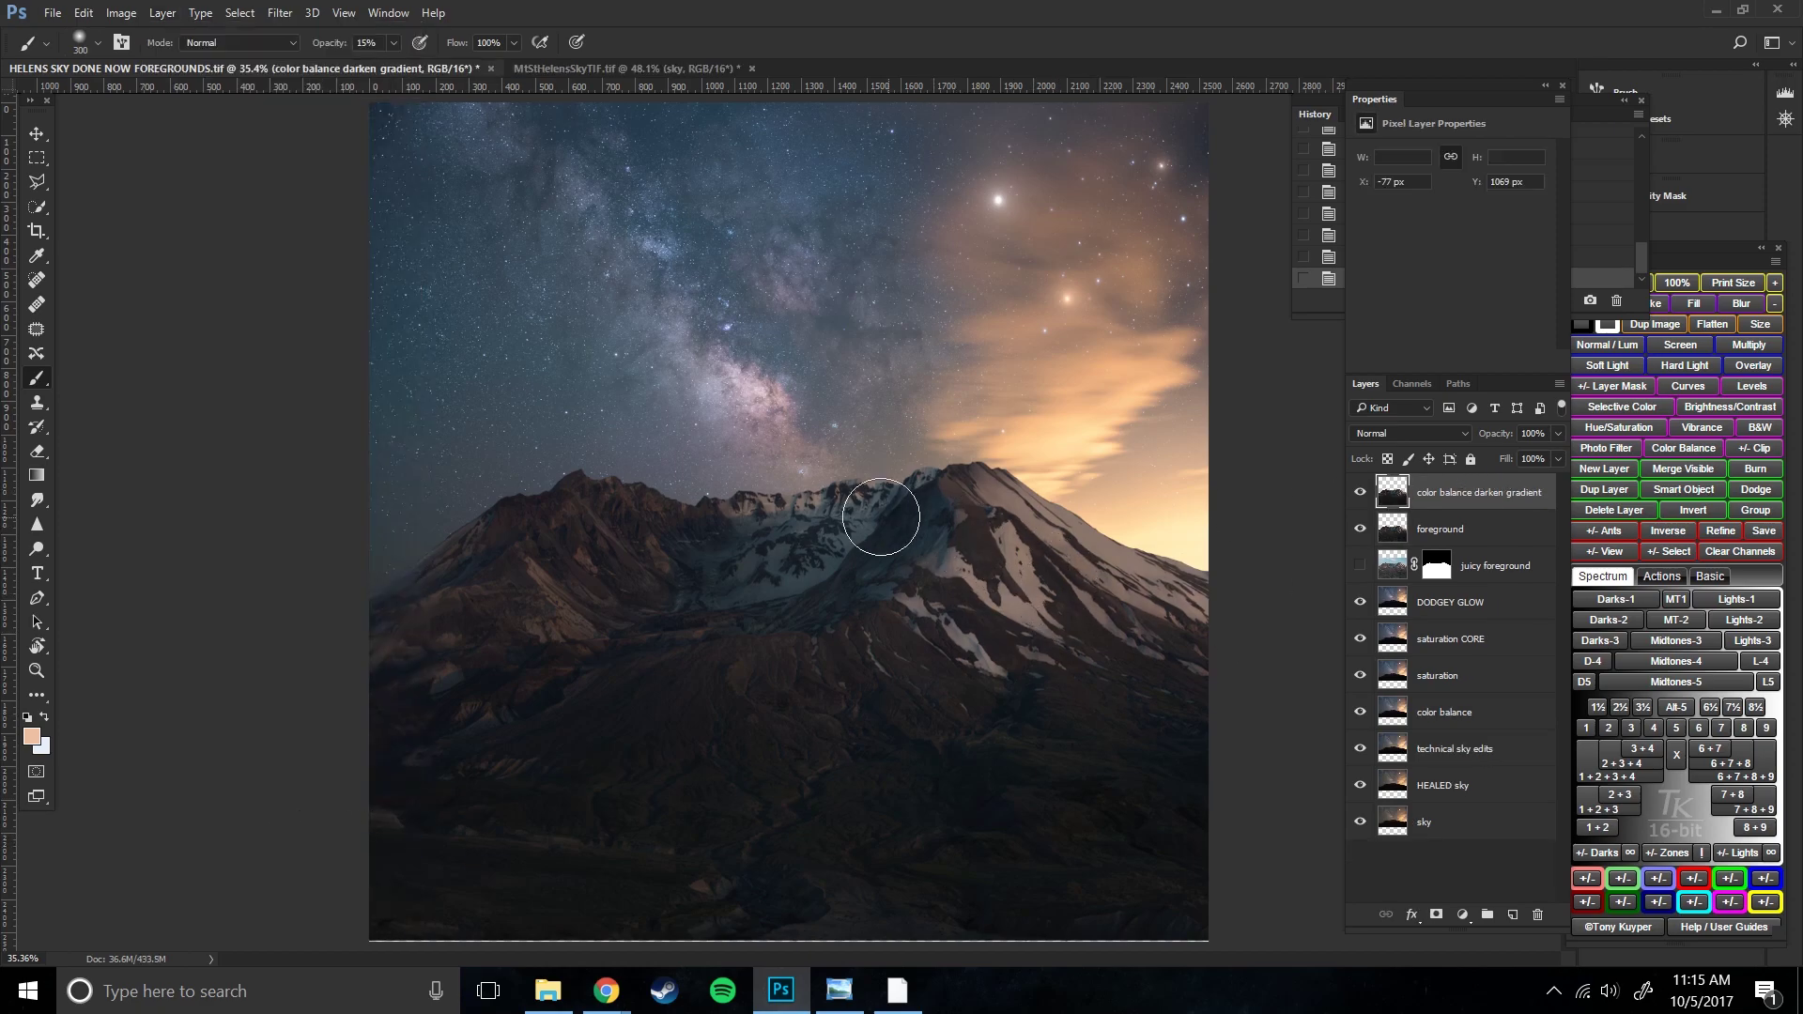
{"action": "key", "text": "bracketright"}
{"action": "key", "text": "bracketright"}
{"action": "key", "text": "bracketright"}
{"action": "key", "text": "bracketright"}
{"action": "key", "text": "bracketright"}
{"action": "key", "text": "bracketright"}
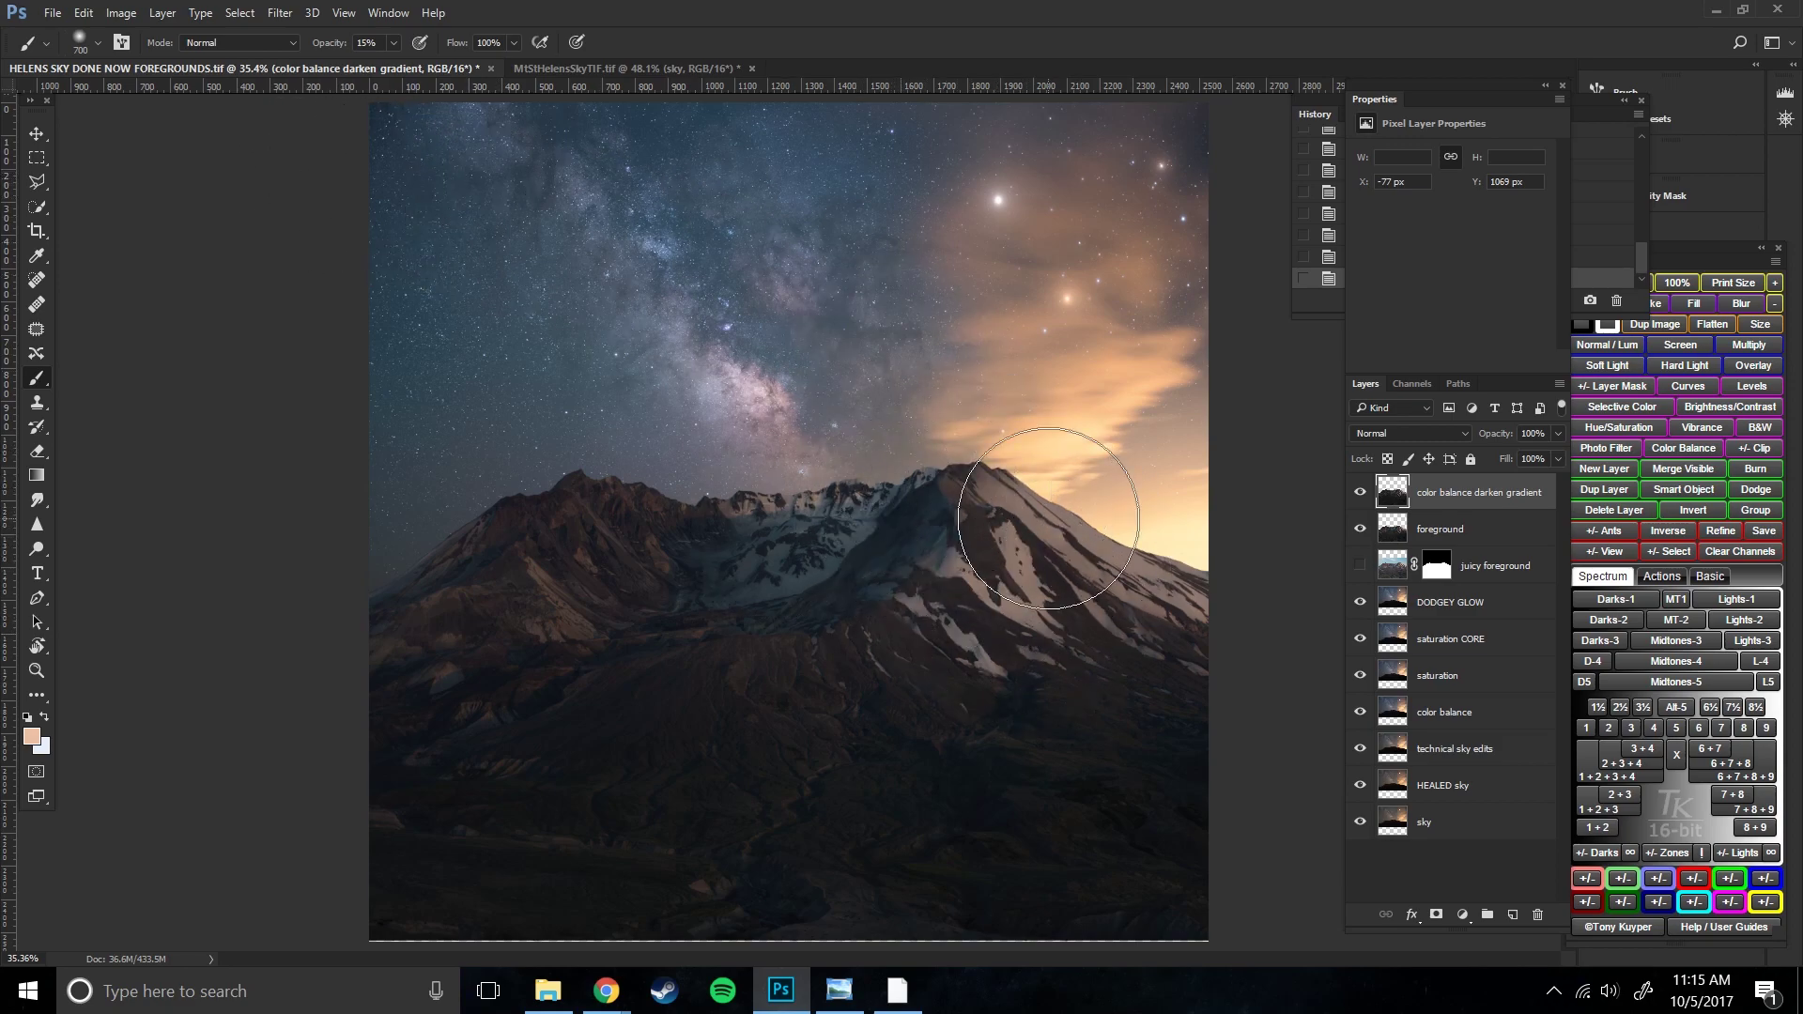
{"action": "left_click", "coordinate": [201, 13]}
{"action": "mouse_move", "coordinate": [162, 13]}
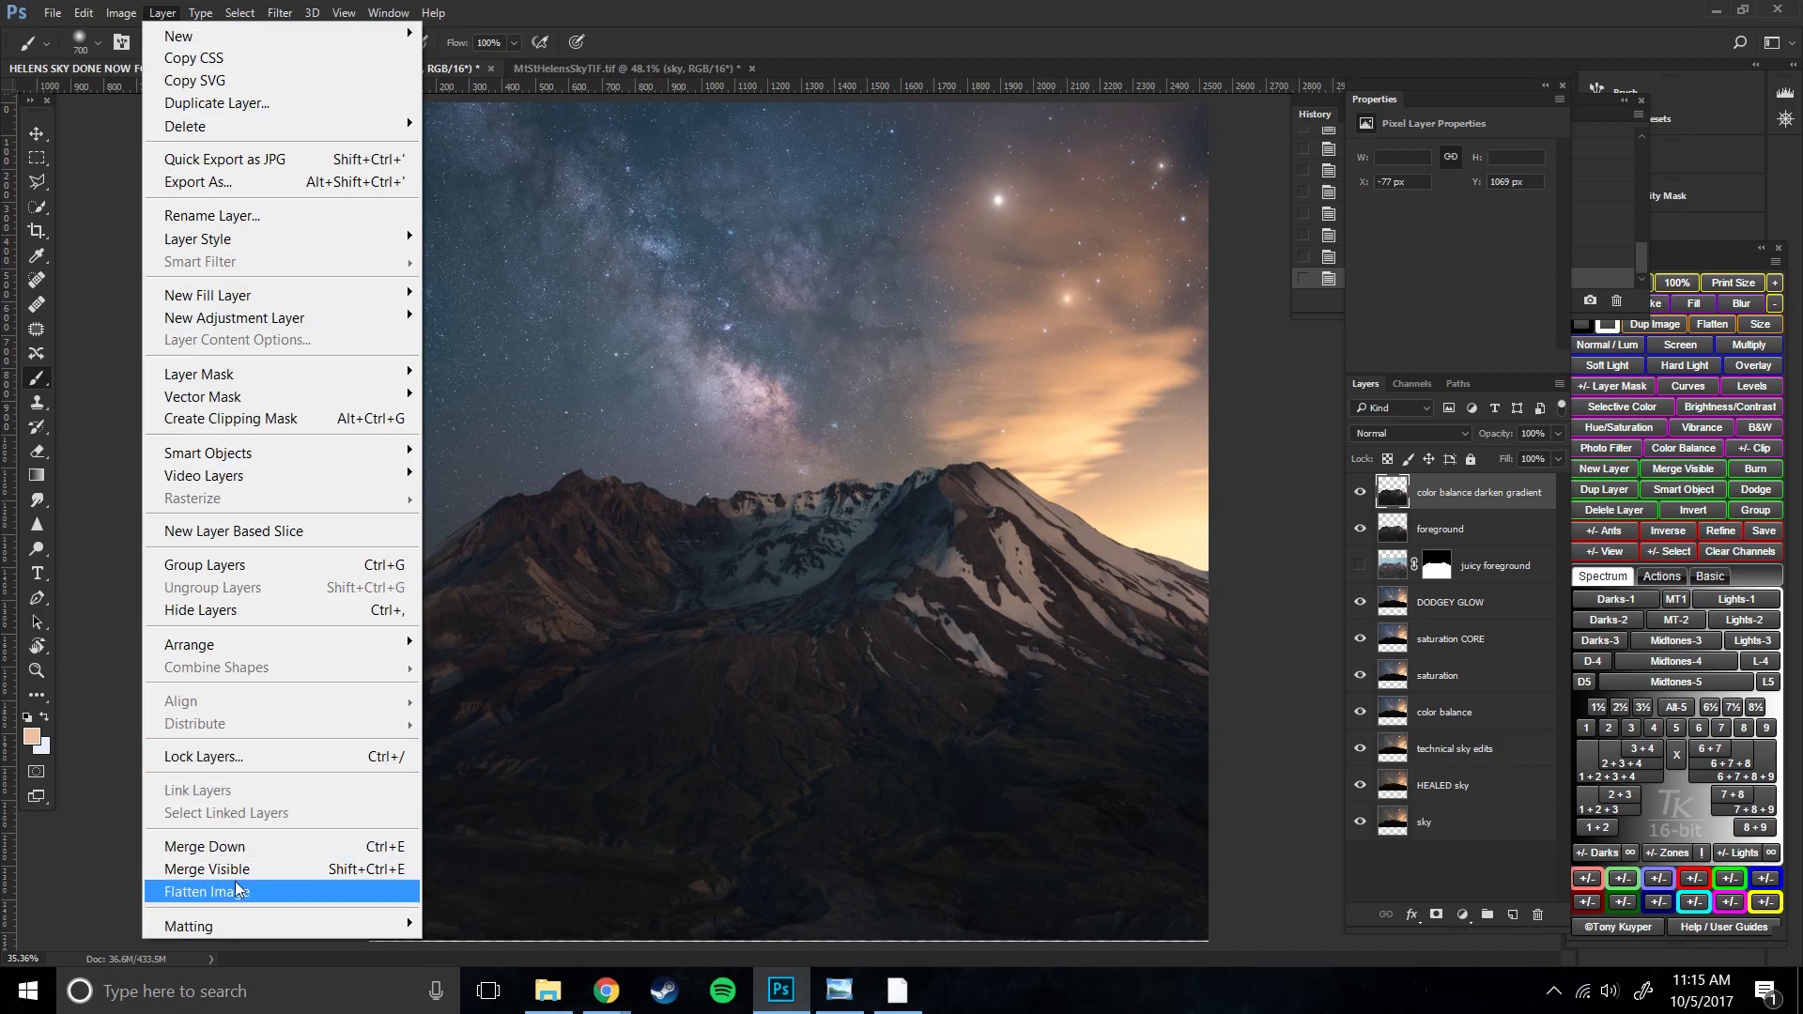
{"action": "left_click", "coordinate": [209, 869]}
{"action": "key", "text": "alt+e"}
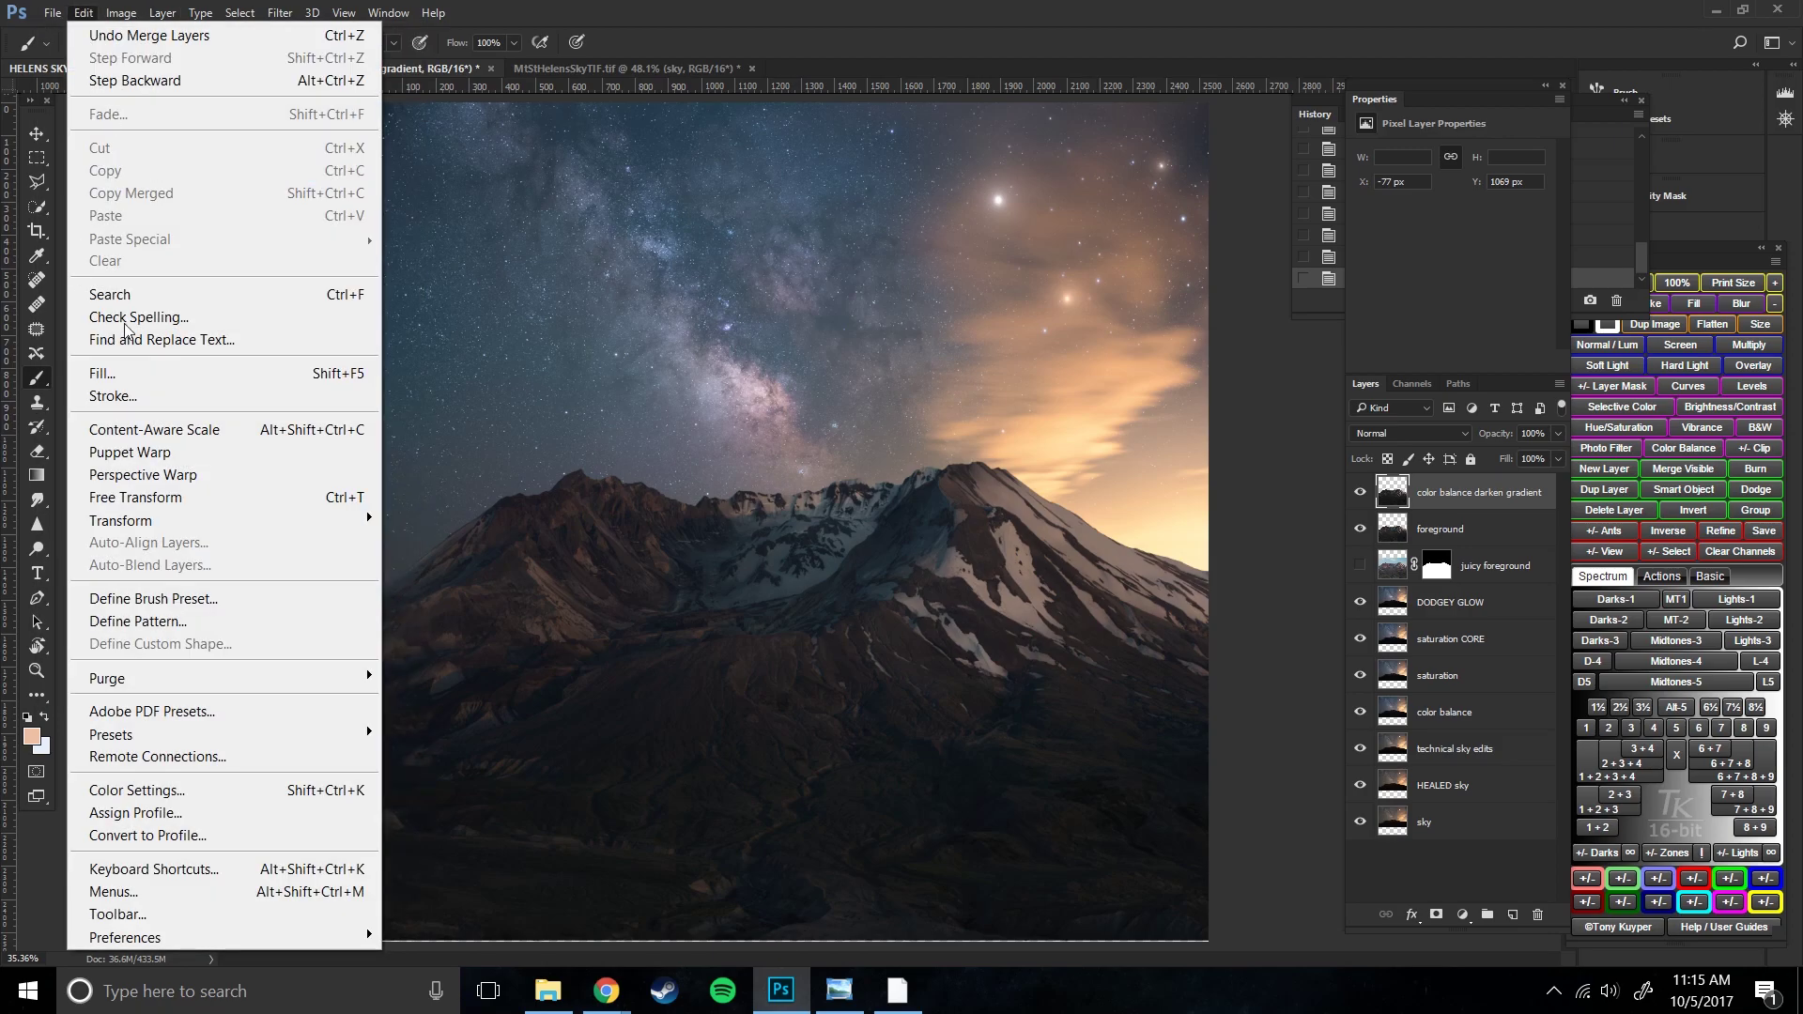
{"action": "left_click", "coordinate": [443, 250]}
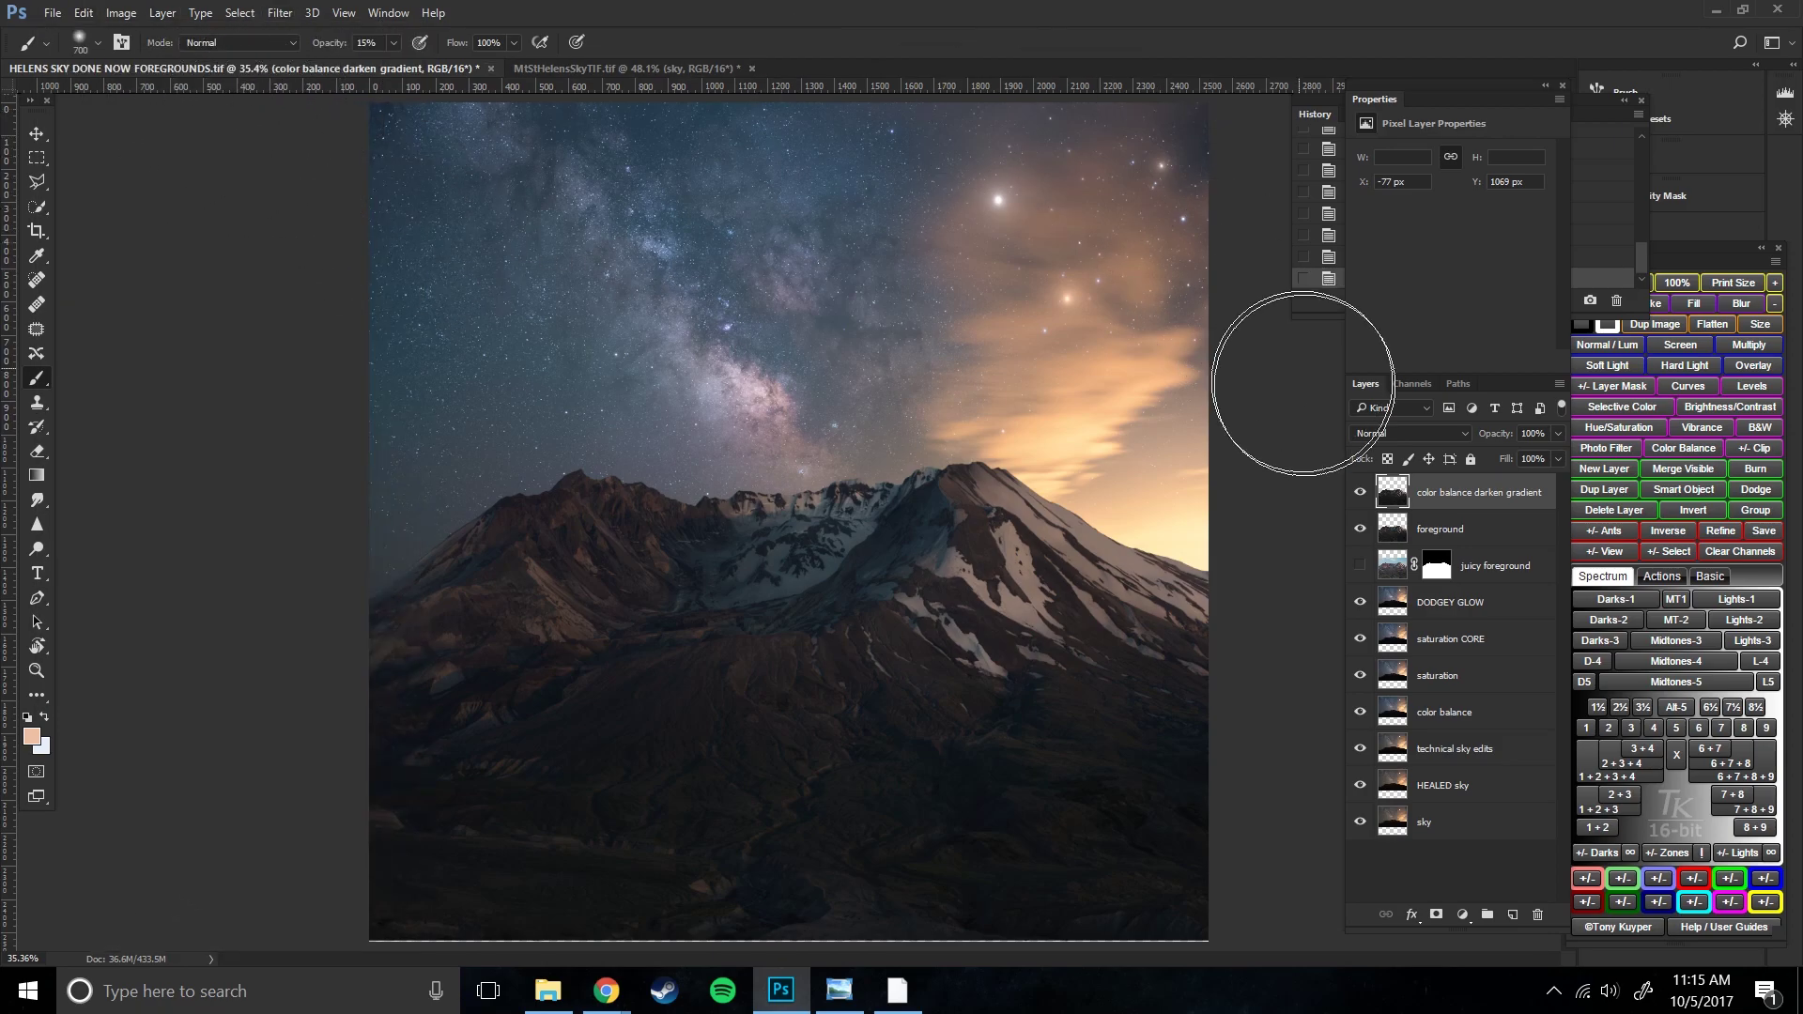
- Duplicate the merged color balance darken gradient layer
{"action": "right_click", "coordinate": [1451, 495]}
{"action": "left_click", "coordinate": [1472, 498]}
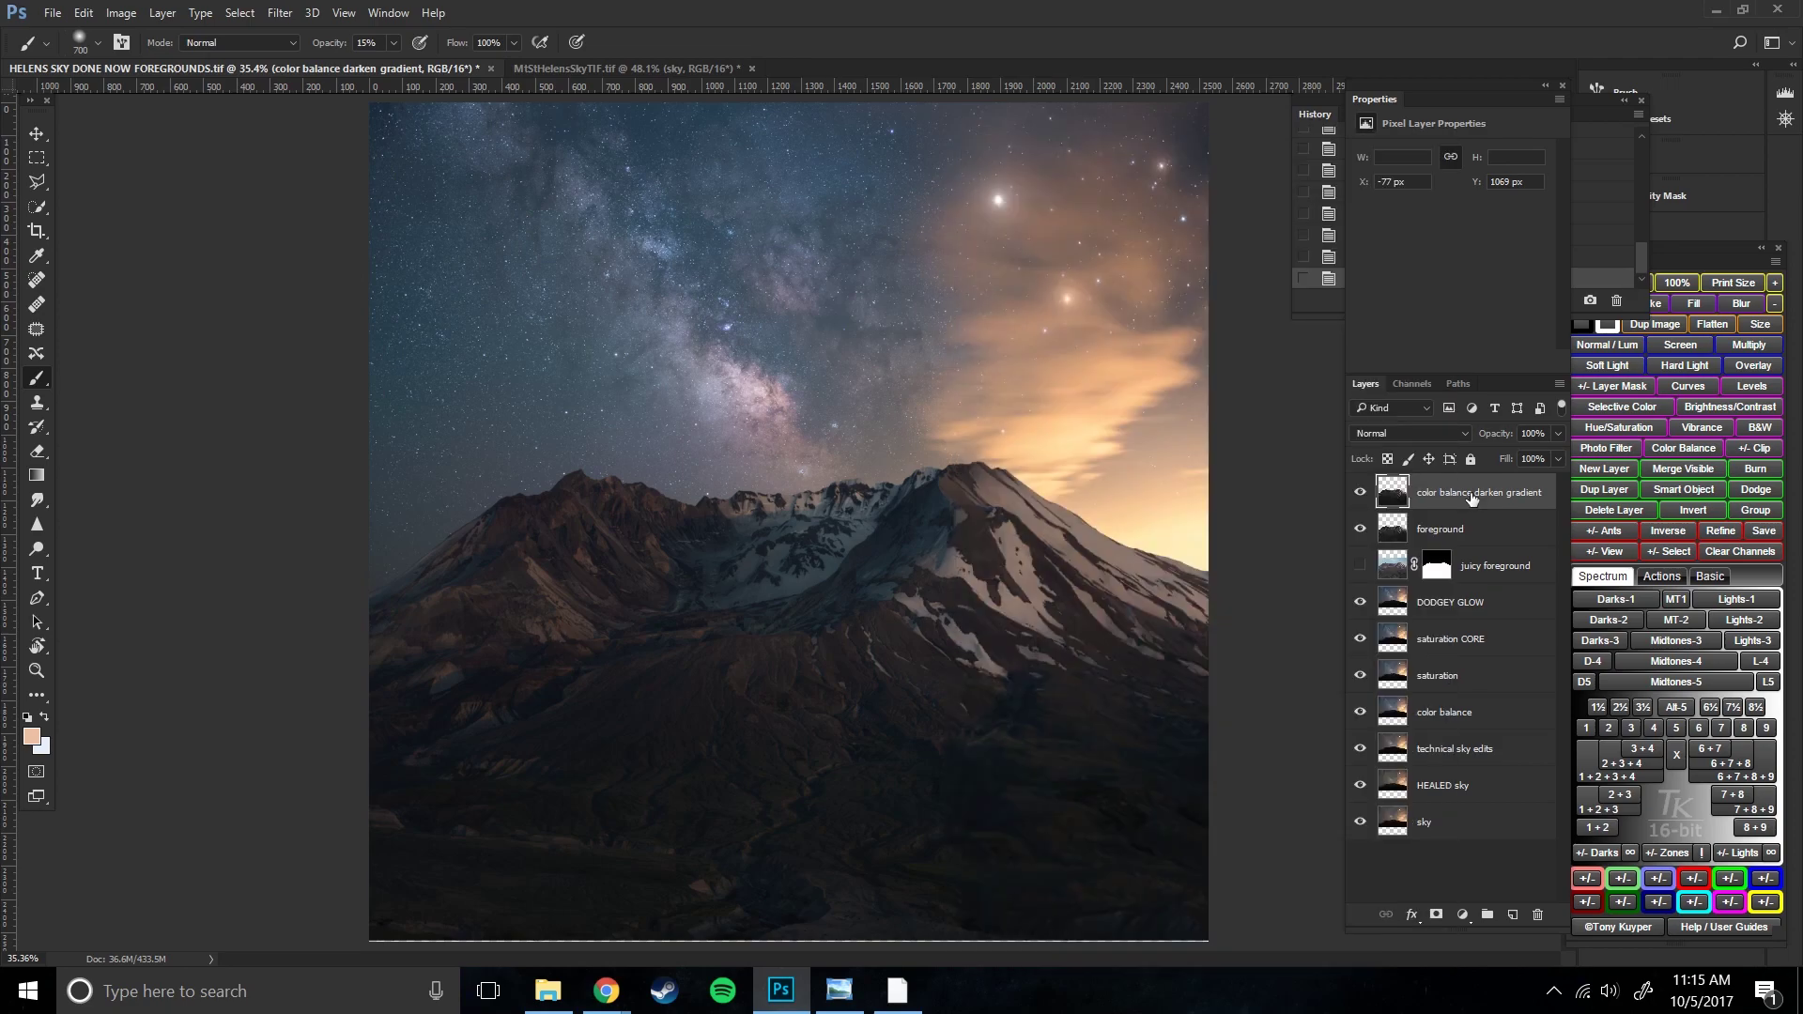
{"action": "key", "text": "ctrl+j"}
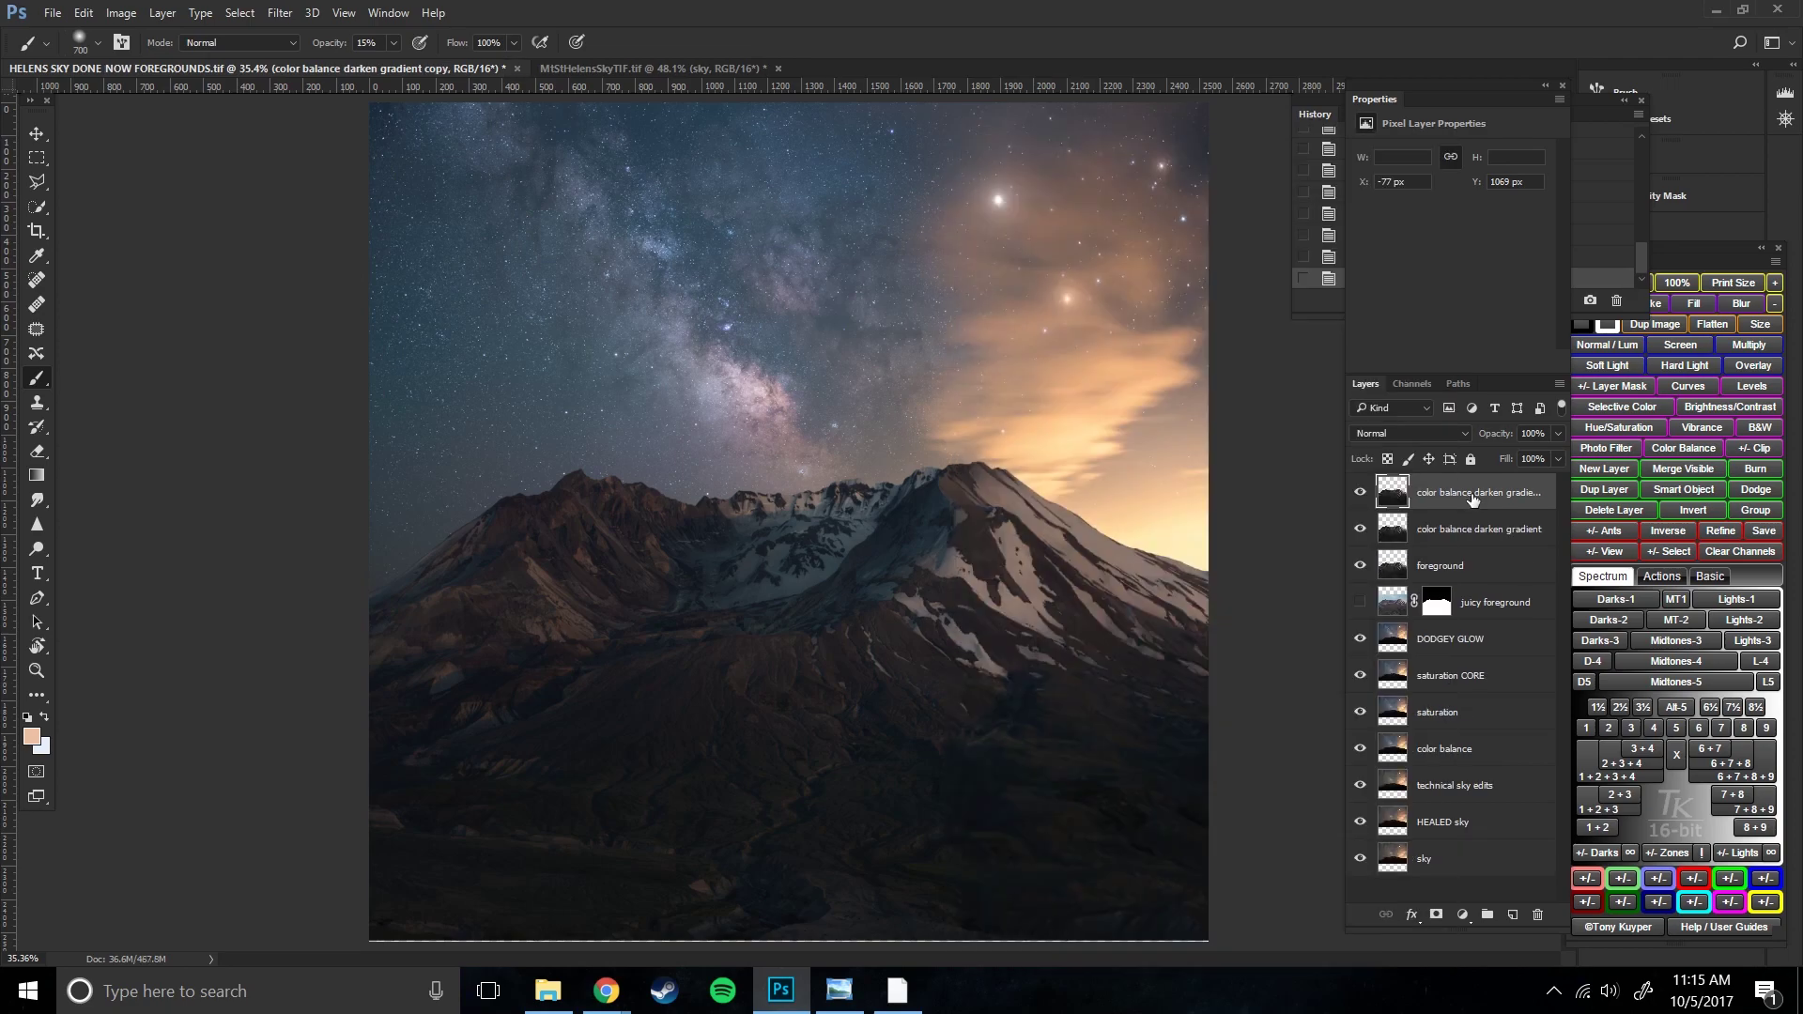
- Rename the duplicated color balance darken gradient layer as "orangey glow"
{"action": "double_click", "coordinate": [1451, 493]}
{"action": "type", "text": "orange"}
{"action": "key", "text": "Return"}
{"action": "mouse_move", "coordinate": [1323, 526]}
{"action": "left_mouse_down"}
{"action": "mouse_move", "coordinate": [1057, 519]}
{"action": "mouse_move", "coordinate": [1183, 633]}
{"action": "mouse_move", "coordinate": [1116, 507]}
{"action": "mouse_move", "coordinate": [1182, 670]}
{"action": "mouse_move", "coordinate": [994, 524]}
{"action": "mouse_move", "coordinate": [1173, 604]}
{"action": "mouse_move", "coordinate": [1182, 558]}
{"action": "mouse_move", "coordinate": [1003, 569]}
{"action": "mouse_move", "coordinate": [1098, 679]}
{"action": "mouse_move", "coordinate": [1117, 517]}
{"action": "mouse_move", "coordinate": [1091, 626]}
{"action": "mouse_move", "coordinate": [1152, 496]}
{"action": "mouse_move", "coordinate": [998, 272]}
{"action": "mouse_move", "coordinate": [1271, 555]}
{"action": "mouse_move", "coordinate": [900, 540]}
{"action": "mouse_move", "coordinate": [1057, 644]}
{"action": "mouse_move", "coordinate": [1115, 774]}
{"action": "mouse_move", "coordinate": [1323, 753]}
{"action": "mouse_move", "coordinate": [1221, 507]}
{"action": "left_mouse_up"}
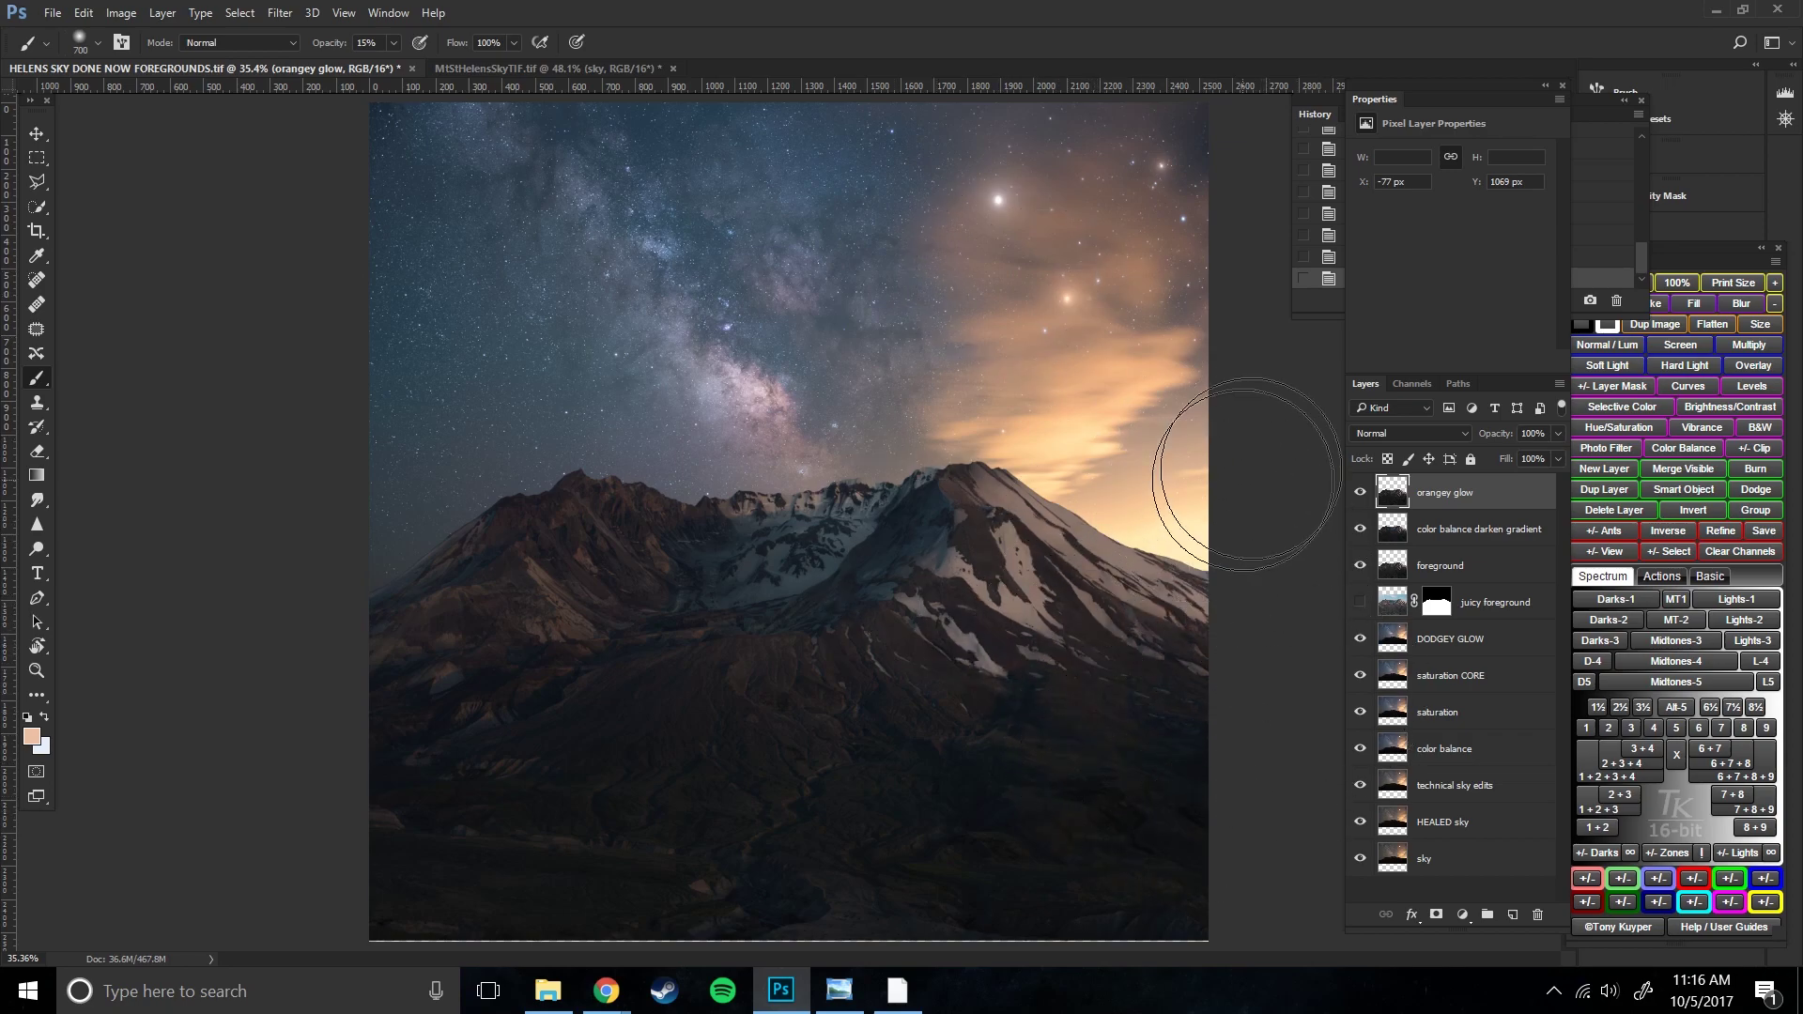
- Open the Camera Raw Filter on the orangey glow layer and warm it with temperature +8 and tint +8
{"action": "left_click", "coordinate": [280, 13]}
{"action": "left_click", "coordinate": [375, 149]}
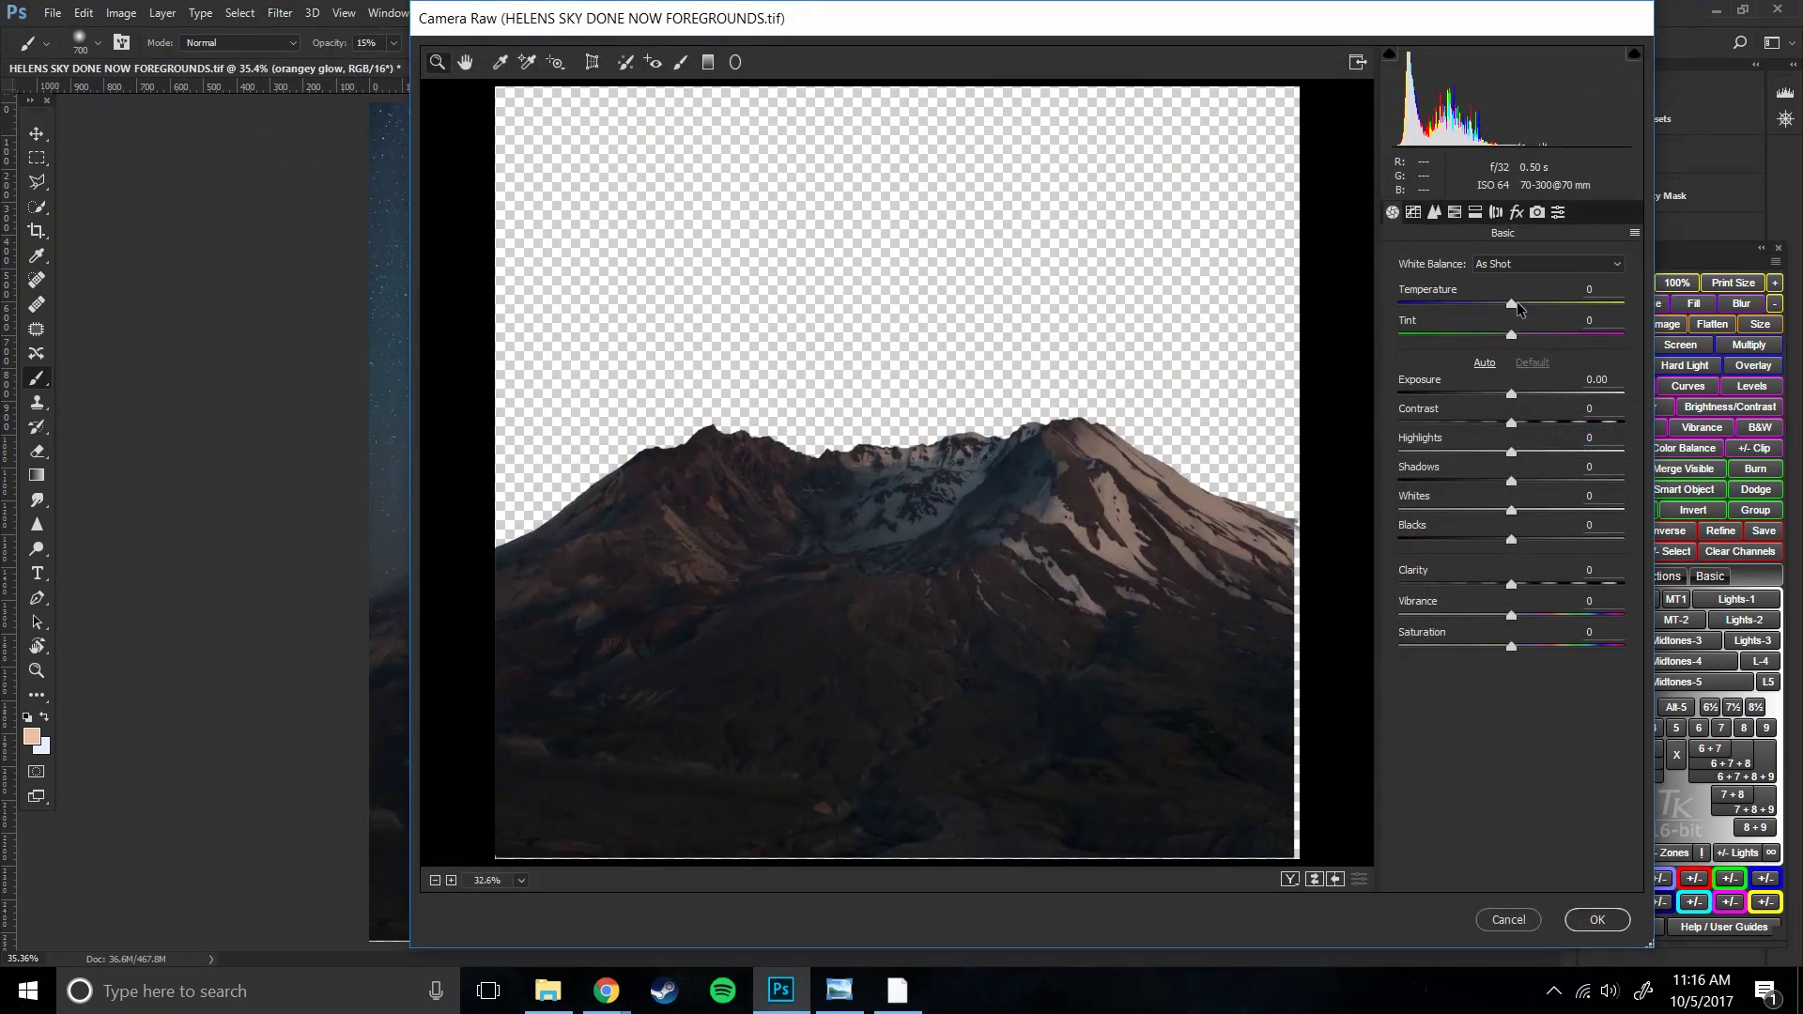
{"action": "left_click_drag", "start_coordinate": [1518, 301], "coordinate": [1520, 333]}
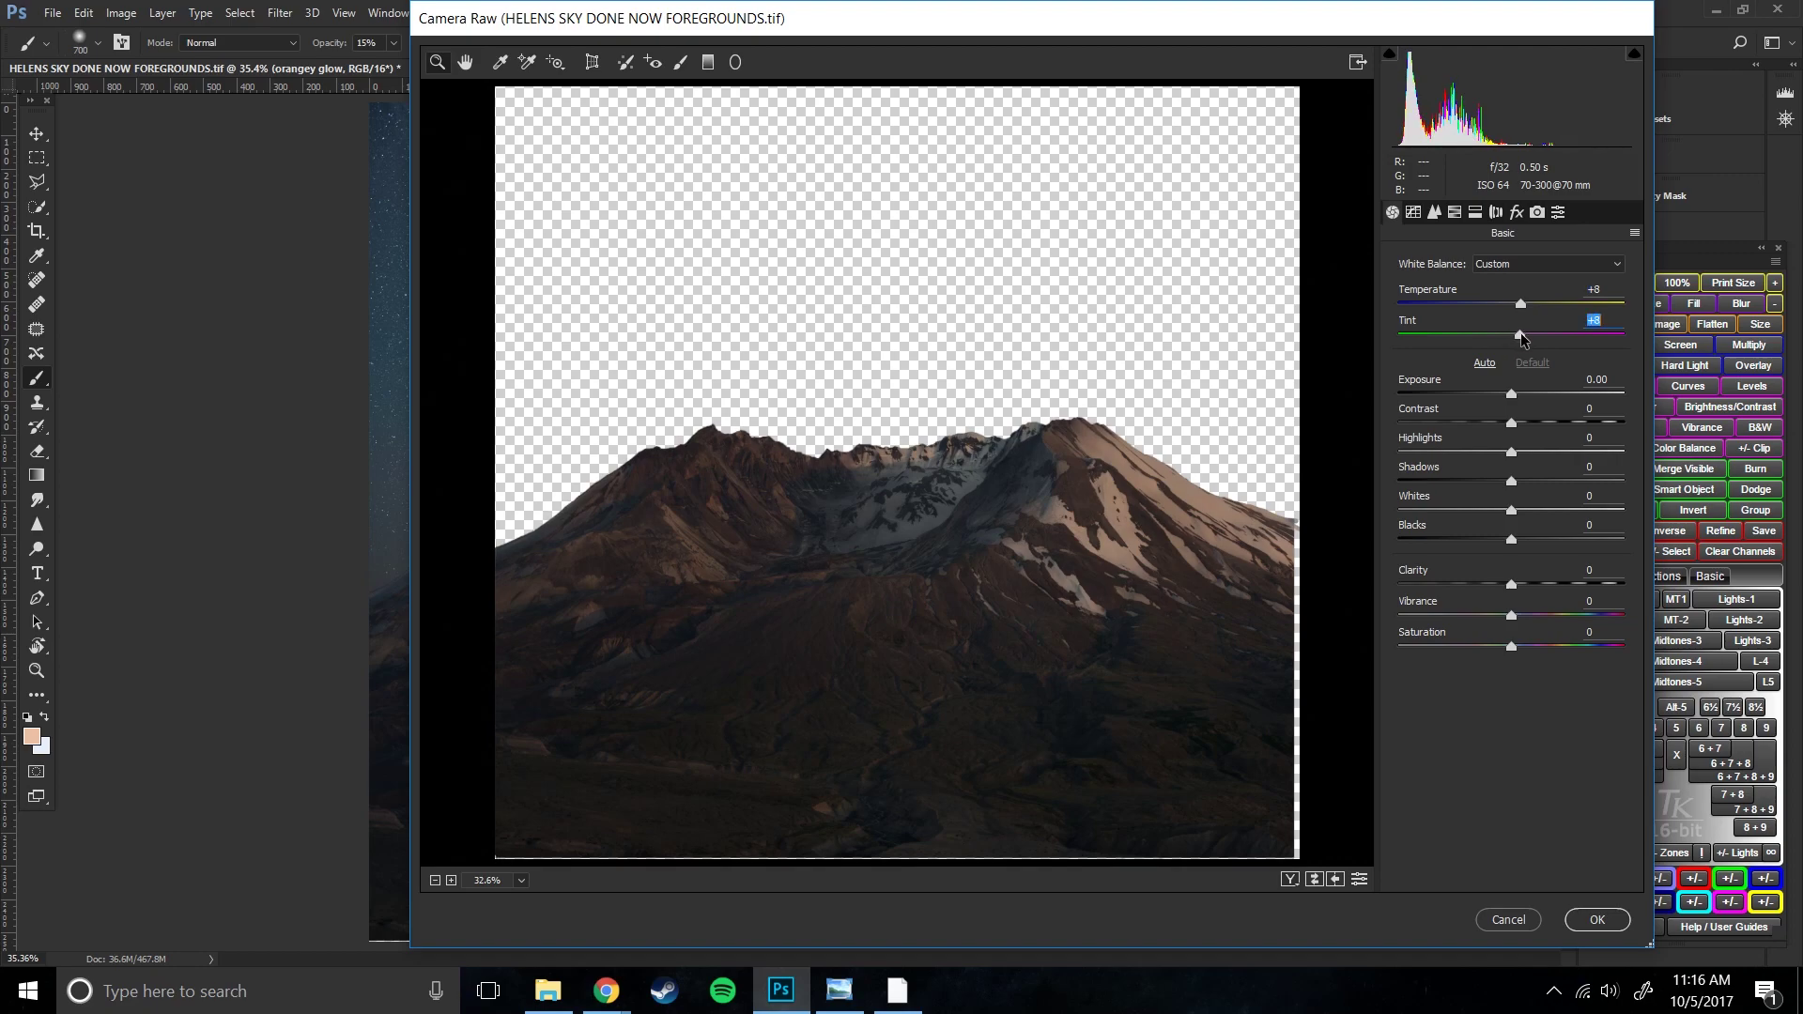
{"action": "left_click", "coordinate": [1520, 304]}
- Set whites to +30 and highlights to -24, compare before and after, and reduce the temperature to +5
{"action": "left_click_drag", "start_coordinate": [1514, 511], "coordinate": [1550, 512]}
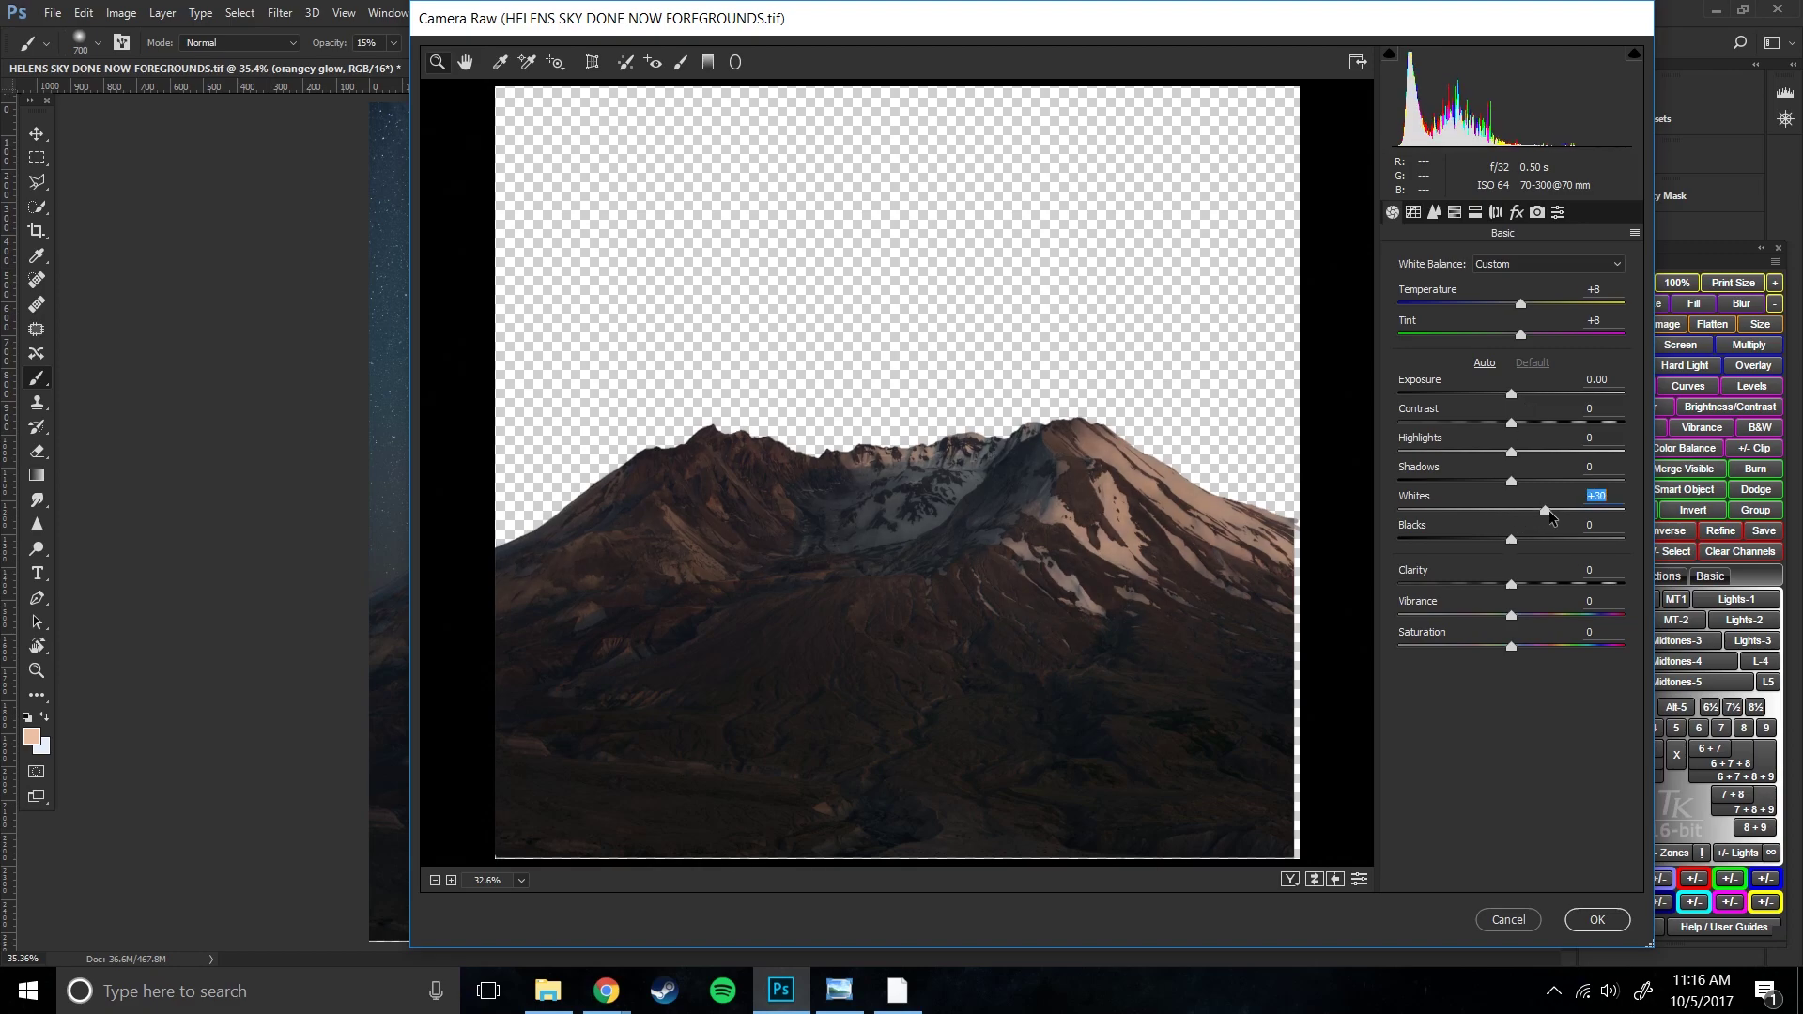
{"action": "left_click_drag", "start_coordinate": [1511, 453], "coordinate": [1485, 455]}
{"action": "left_click", "coordinate": [1359, 880]}
{"action": "left_click", "coordinate": [1359, 880]}
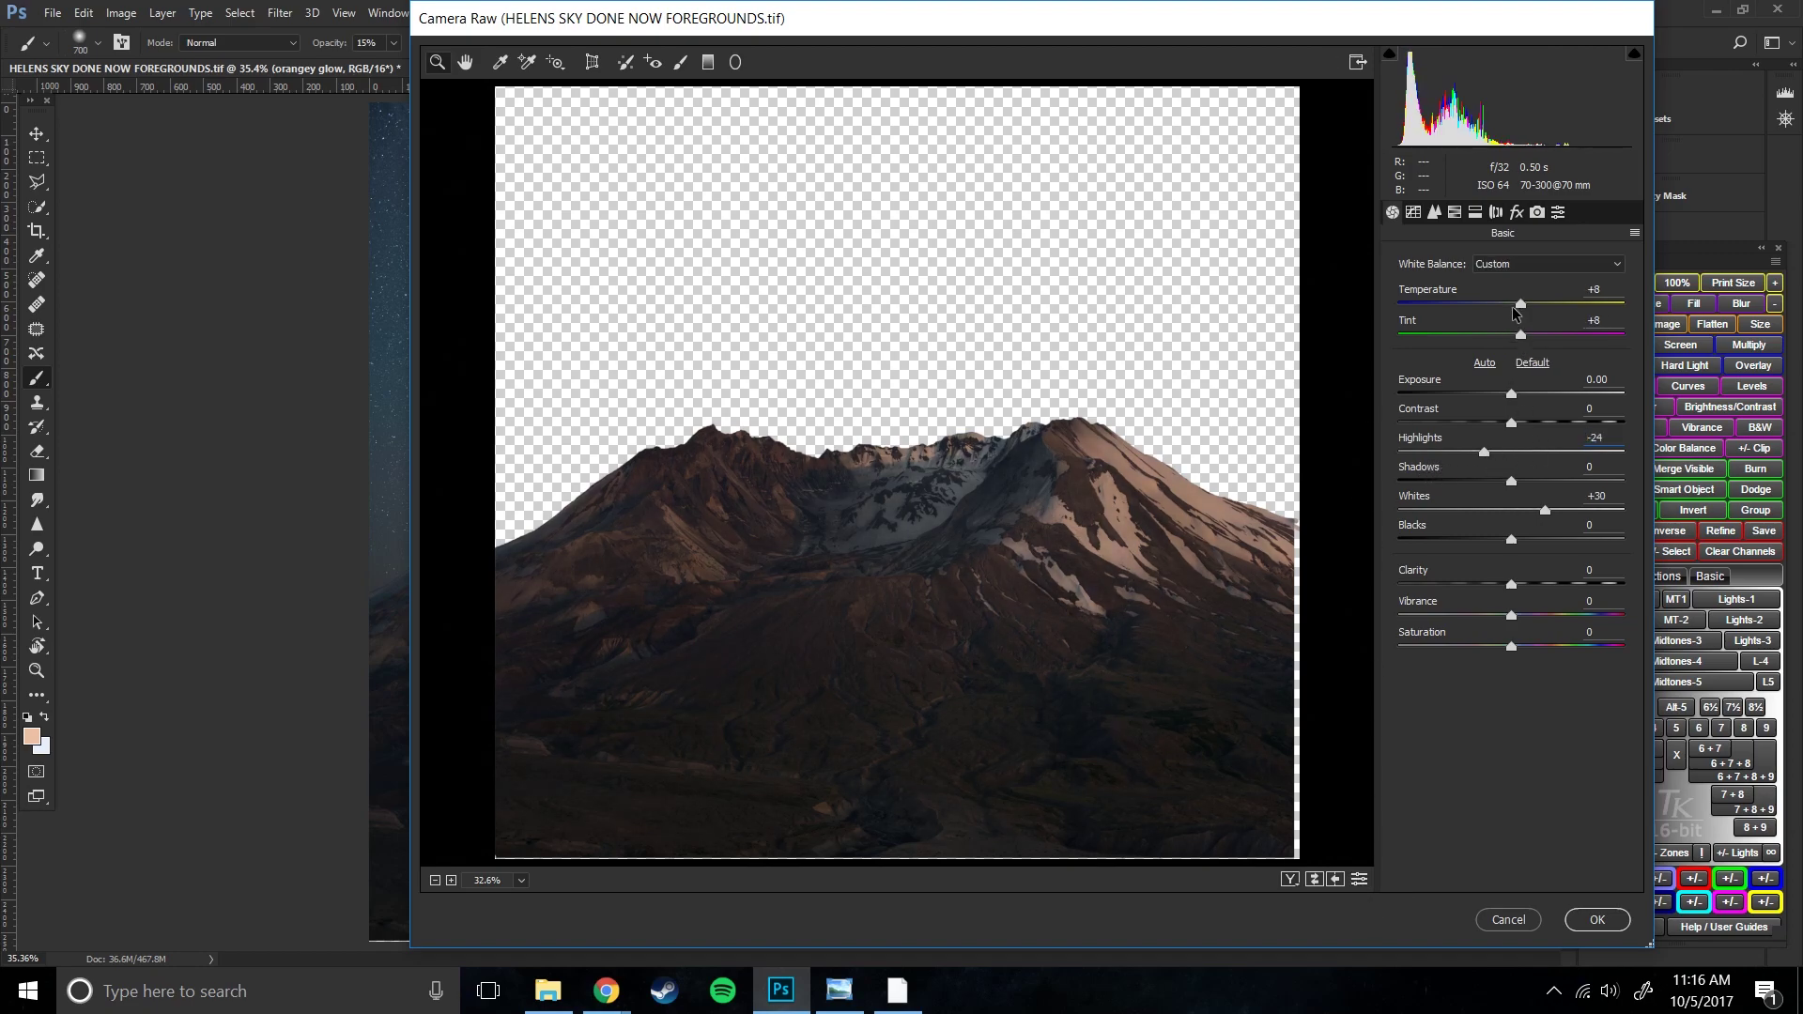
{"action": "left_click_drag", "start_coordinate": [1522, 313], "coordinate": [1518, 314]}
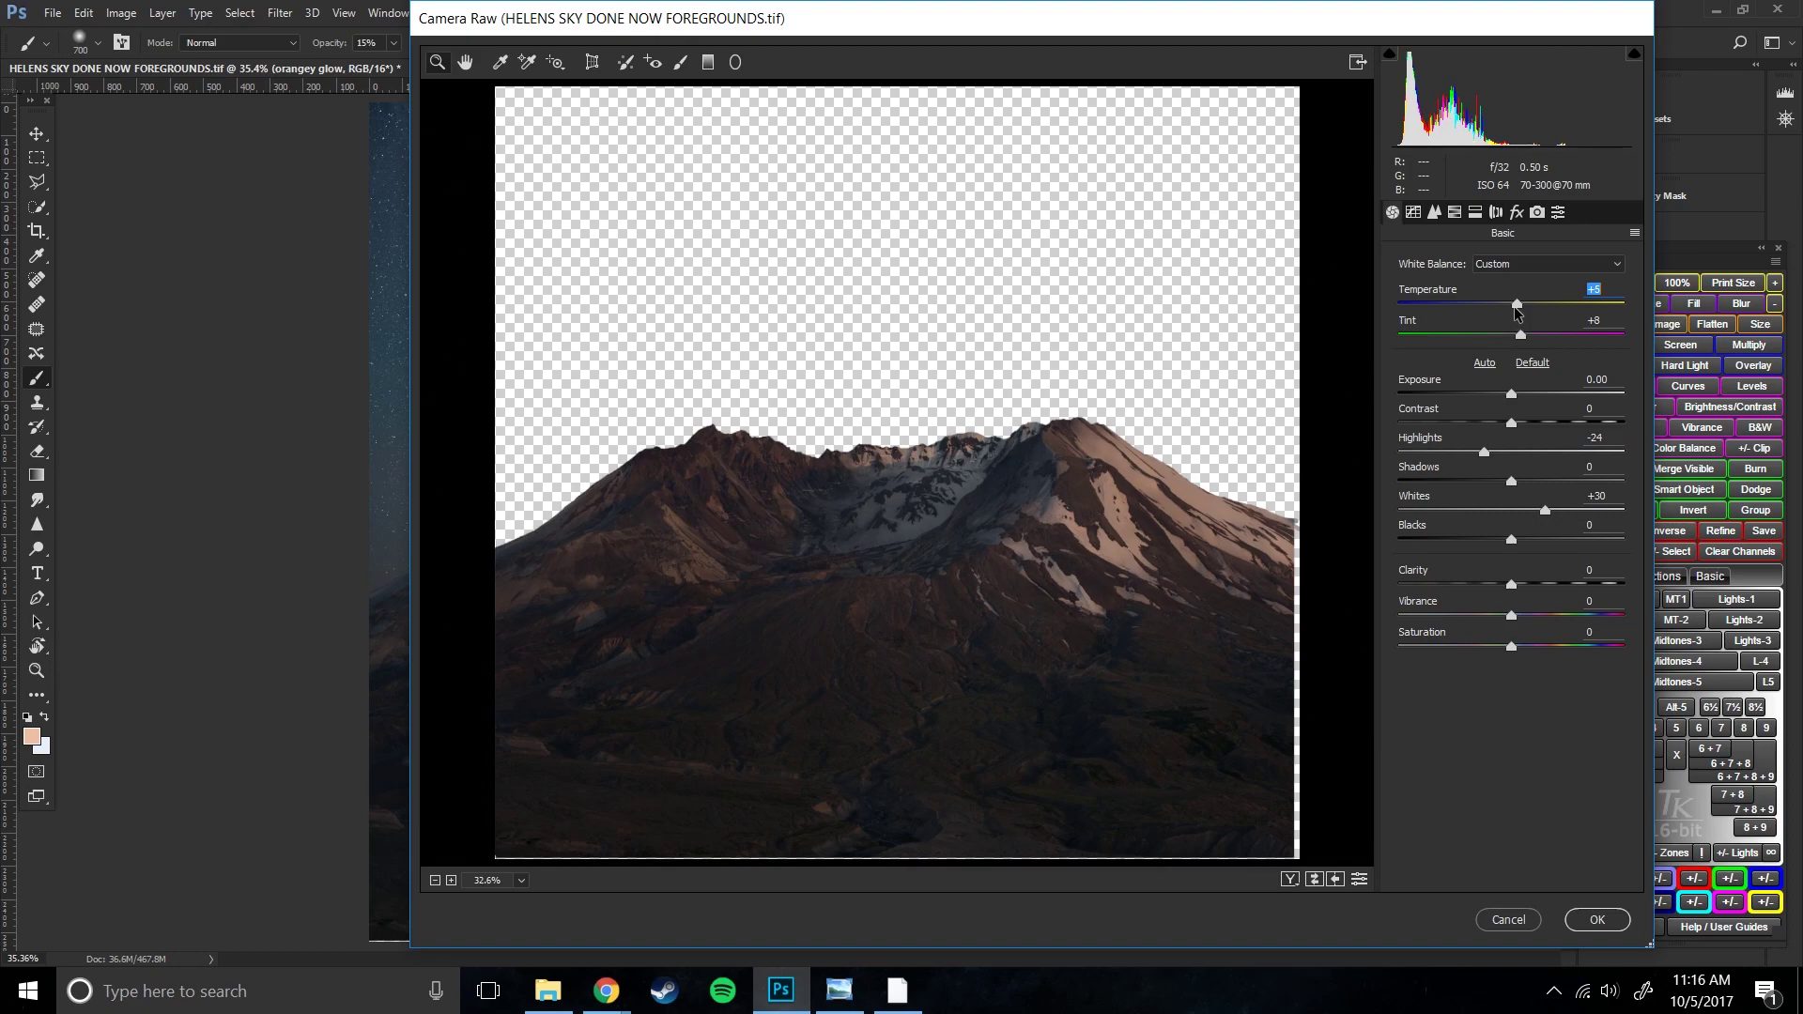
- Set contrast +12, whites +42, blacks +20 and shadows +10, and apply the Camera Raw filter after a before/after comparison
{"action": "left_click_drag", "start_coordinate": [1513, 424], "coordinate": [1521, 433]}
{"action": "mouse_move", "coordinate": [1513, 586]}
{"action": "left_mouse_down"}
{"action": "mouse_move", "coordinate": [1487, 587]}
{"action": "mouse_move", "coordinate": [1511, 587]}
{"action": "left_mouse_up"}
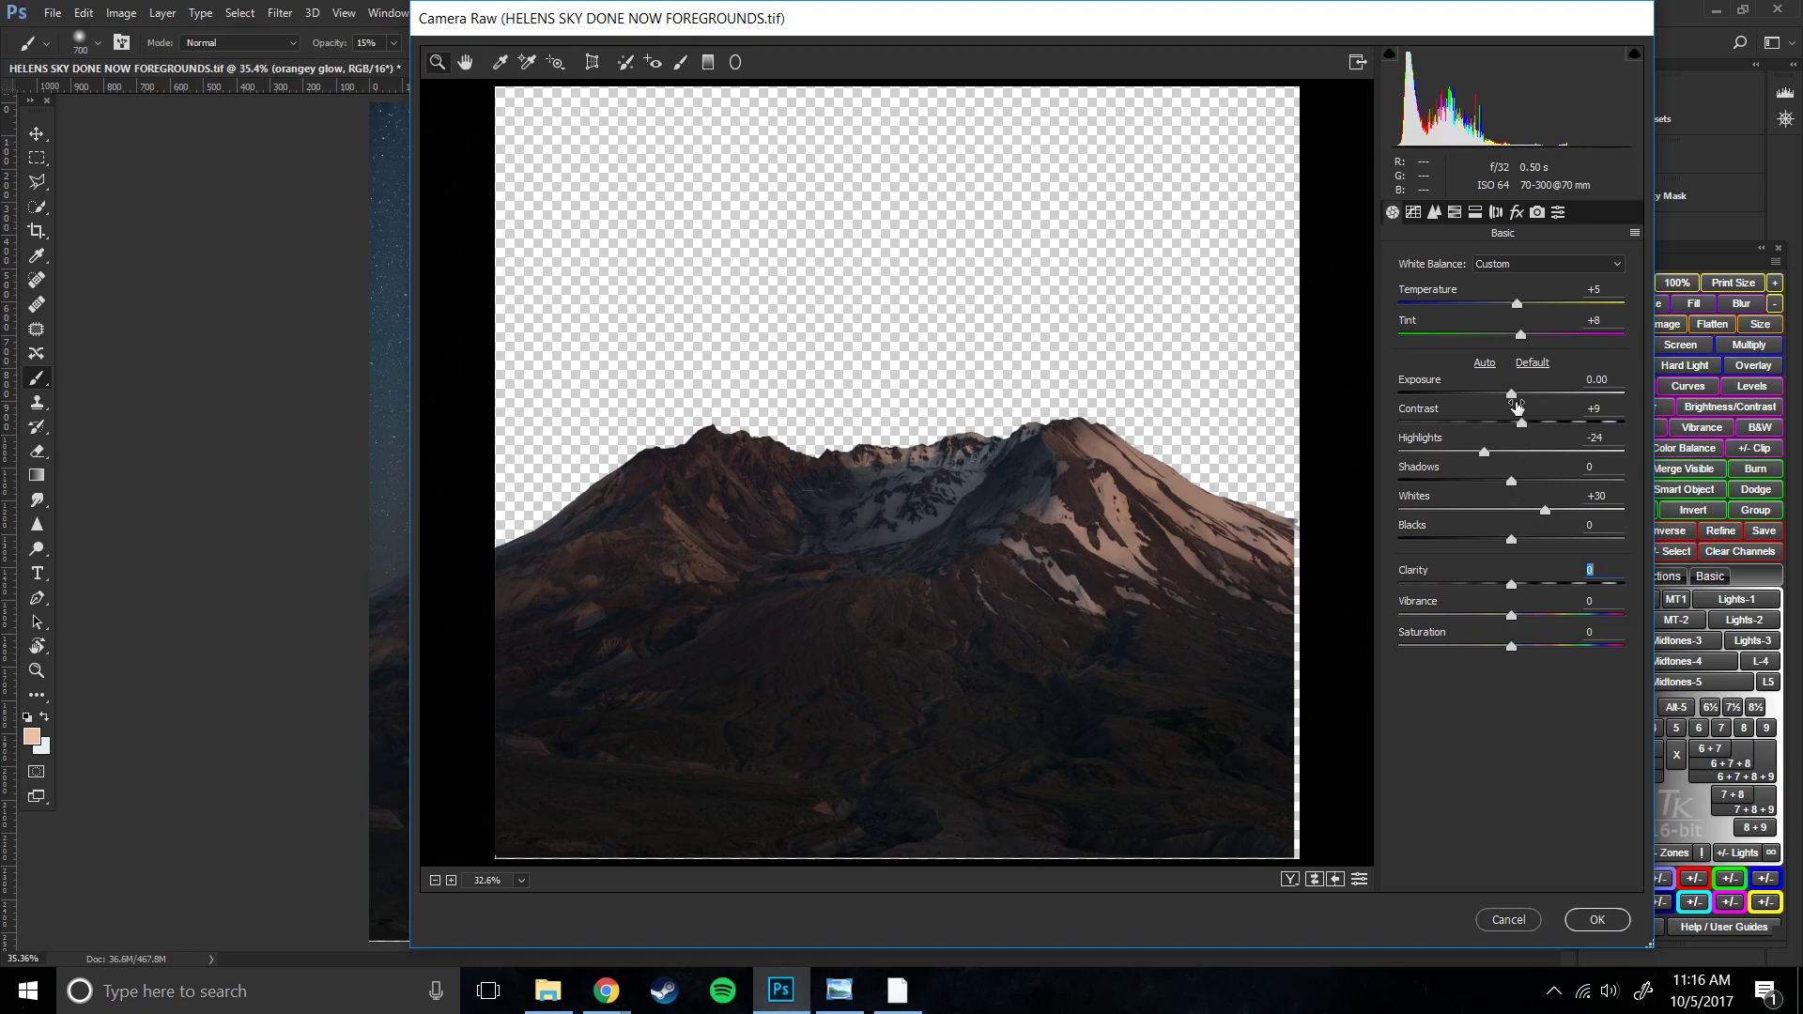
{"action": "left_click_drag", "start_coordinate": [1546, 511], "coordinate": [1562, 512]}
{"action": "left_click", "coordinate": [1524, 423]}
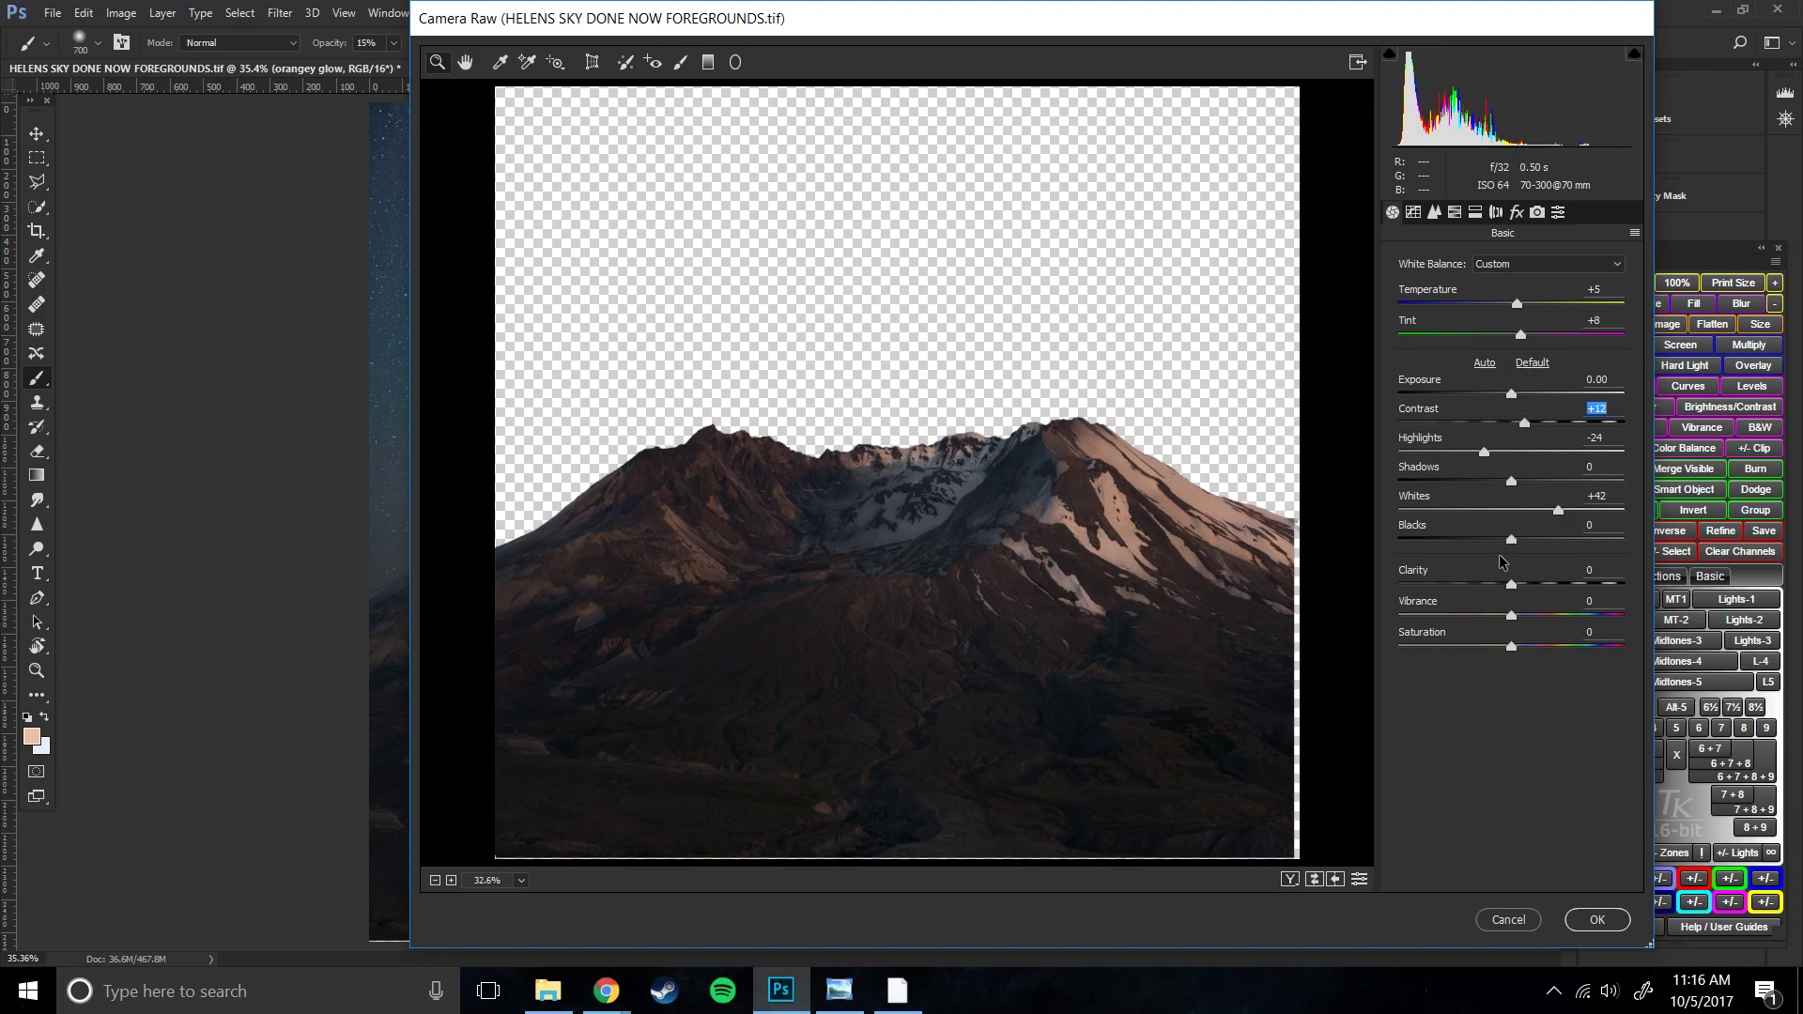
{"action": "left_click_drag", "start_coordinate": [1511, 540], "coordinate": [1537, 545]}
{"action": "left_click_drag", "start_coordinate": [1513, 485], "coordinate": [1525, 495]}
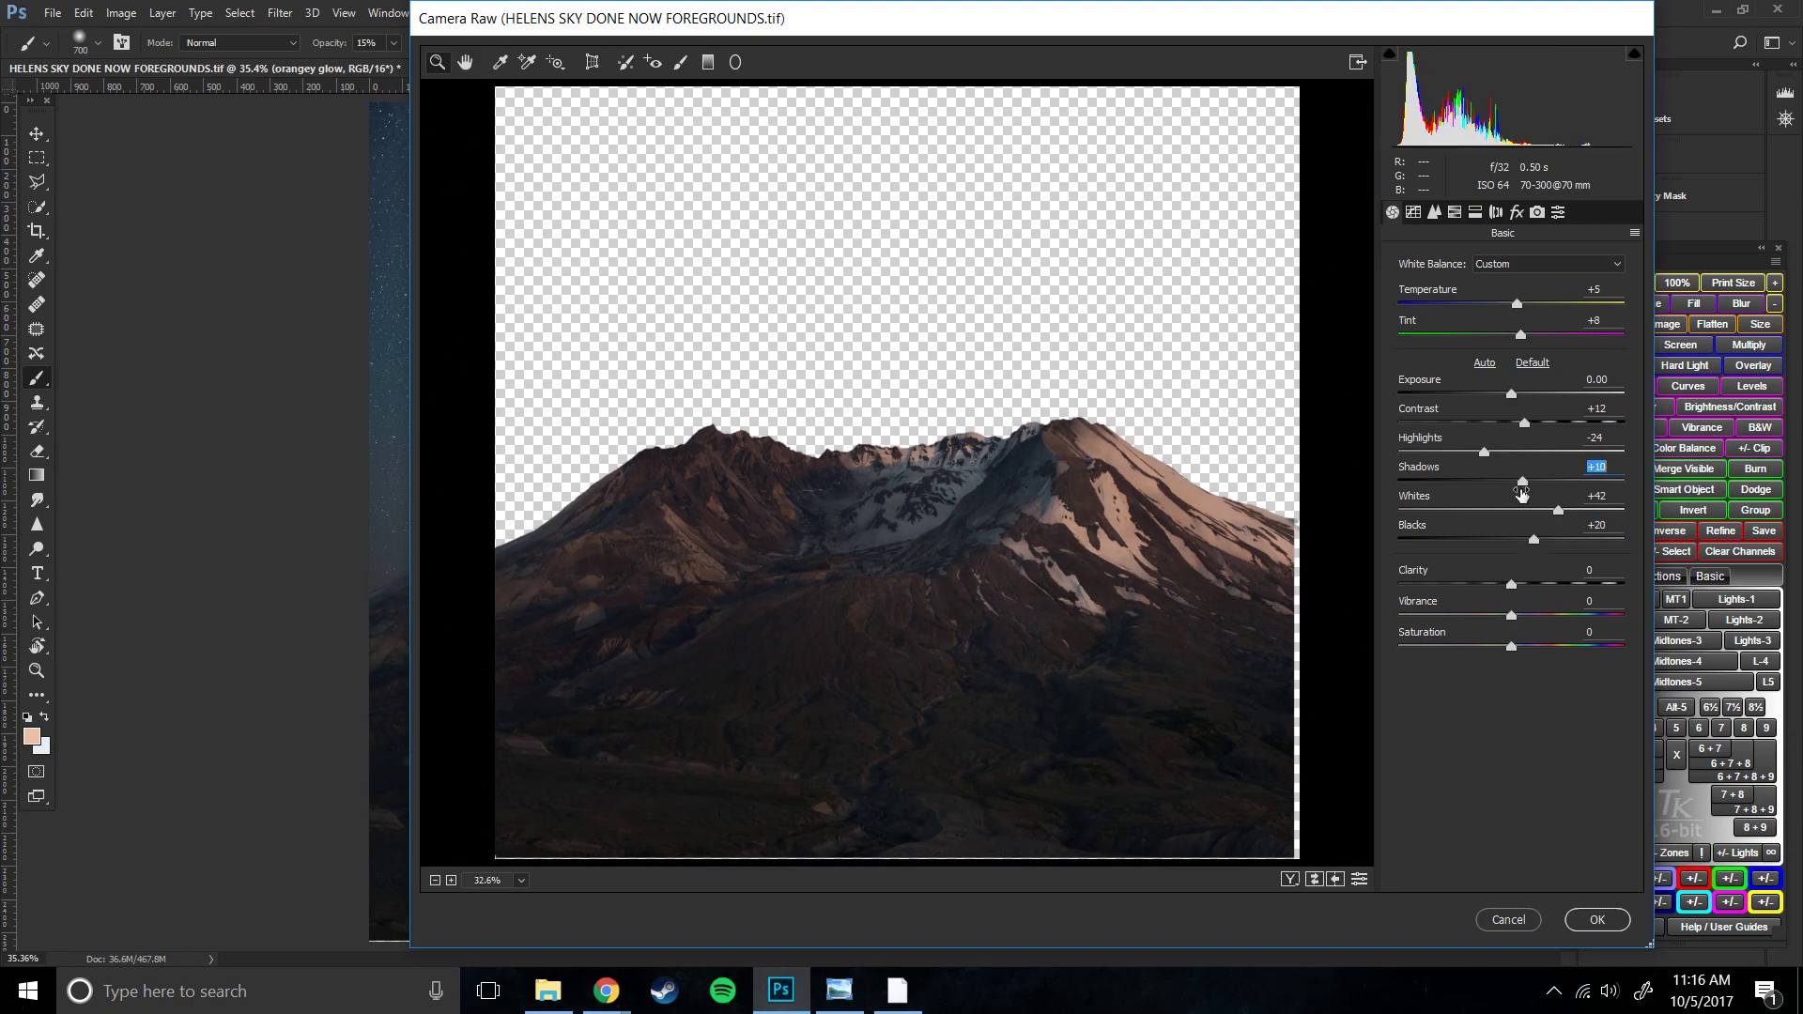
{"action": "left_click", "coordinate": [1359, 880]}
{"action": "left_click", "coordinate": [1367, 879]}
{"action": "left_click", "coordinate": [1597, 920]}
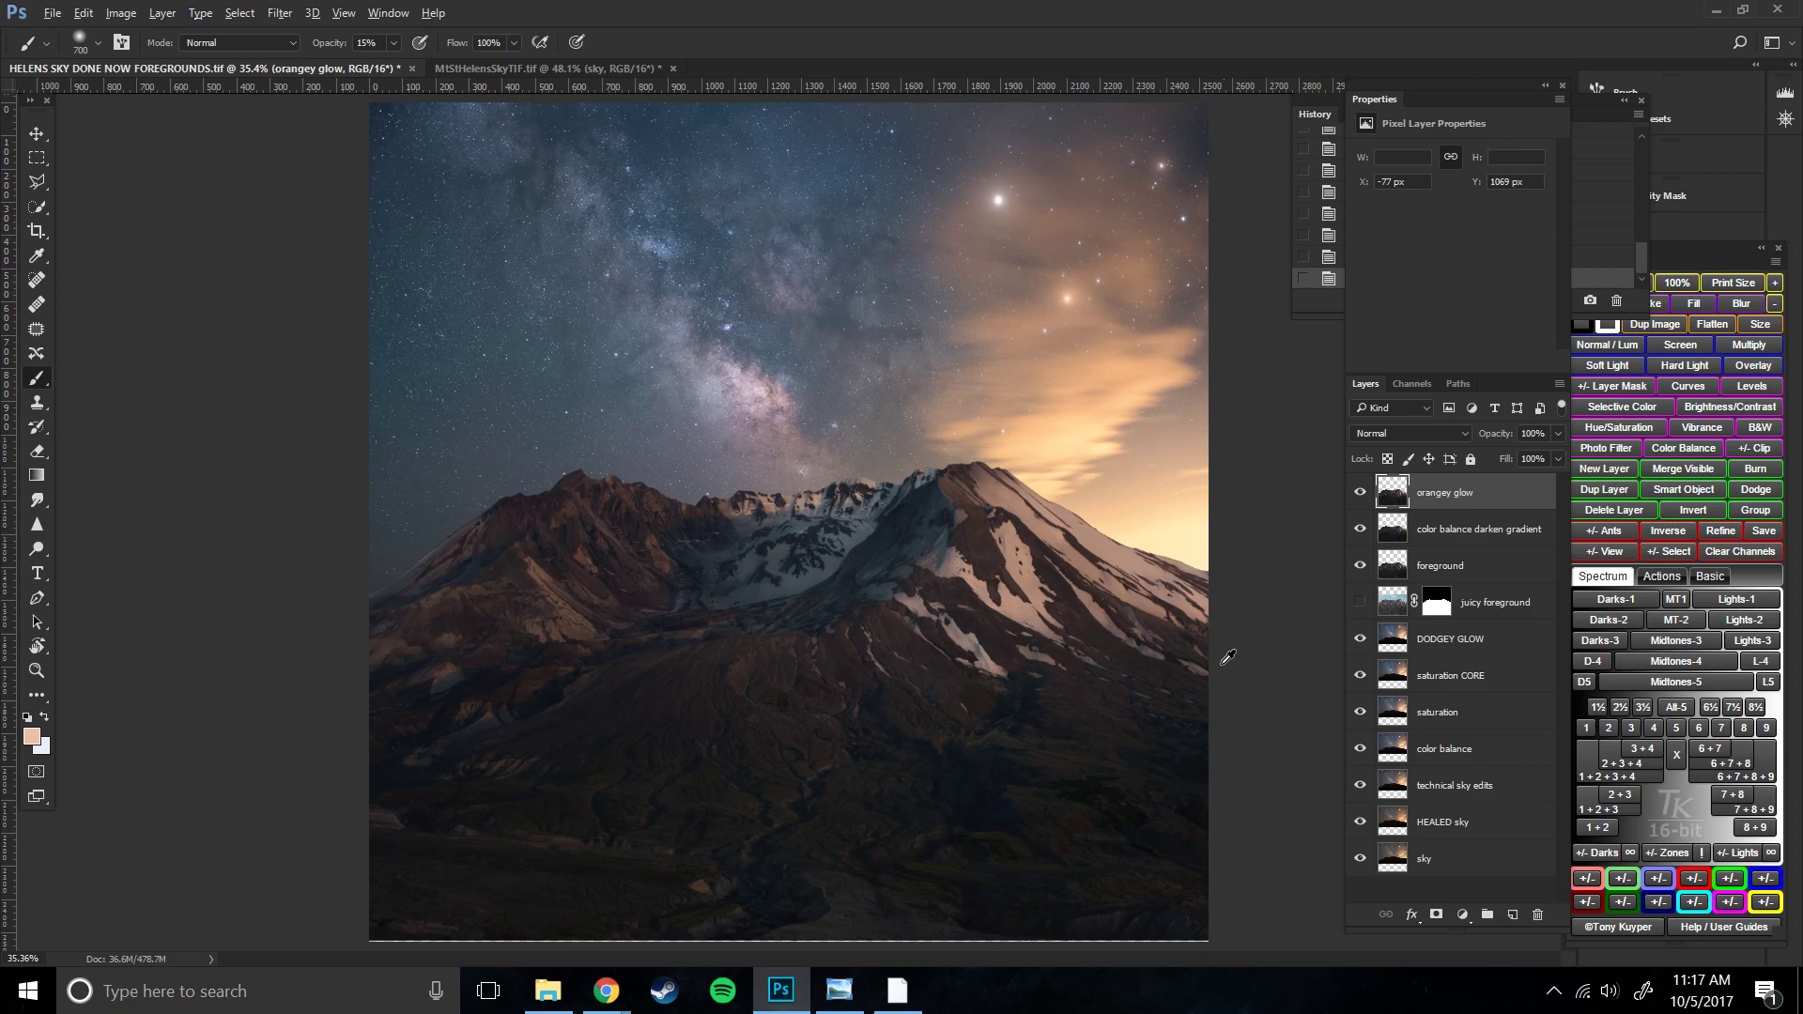
- Add a black mask to the orangey glow layer and paint it white at 15% opacity over the mountain's right slope
{"action": "left_click", "coordinate": [1437, 915], "text": "alt"}
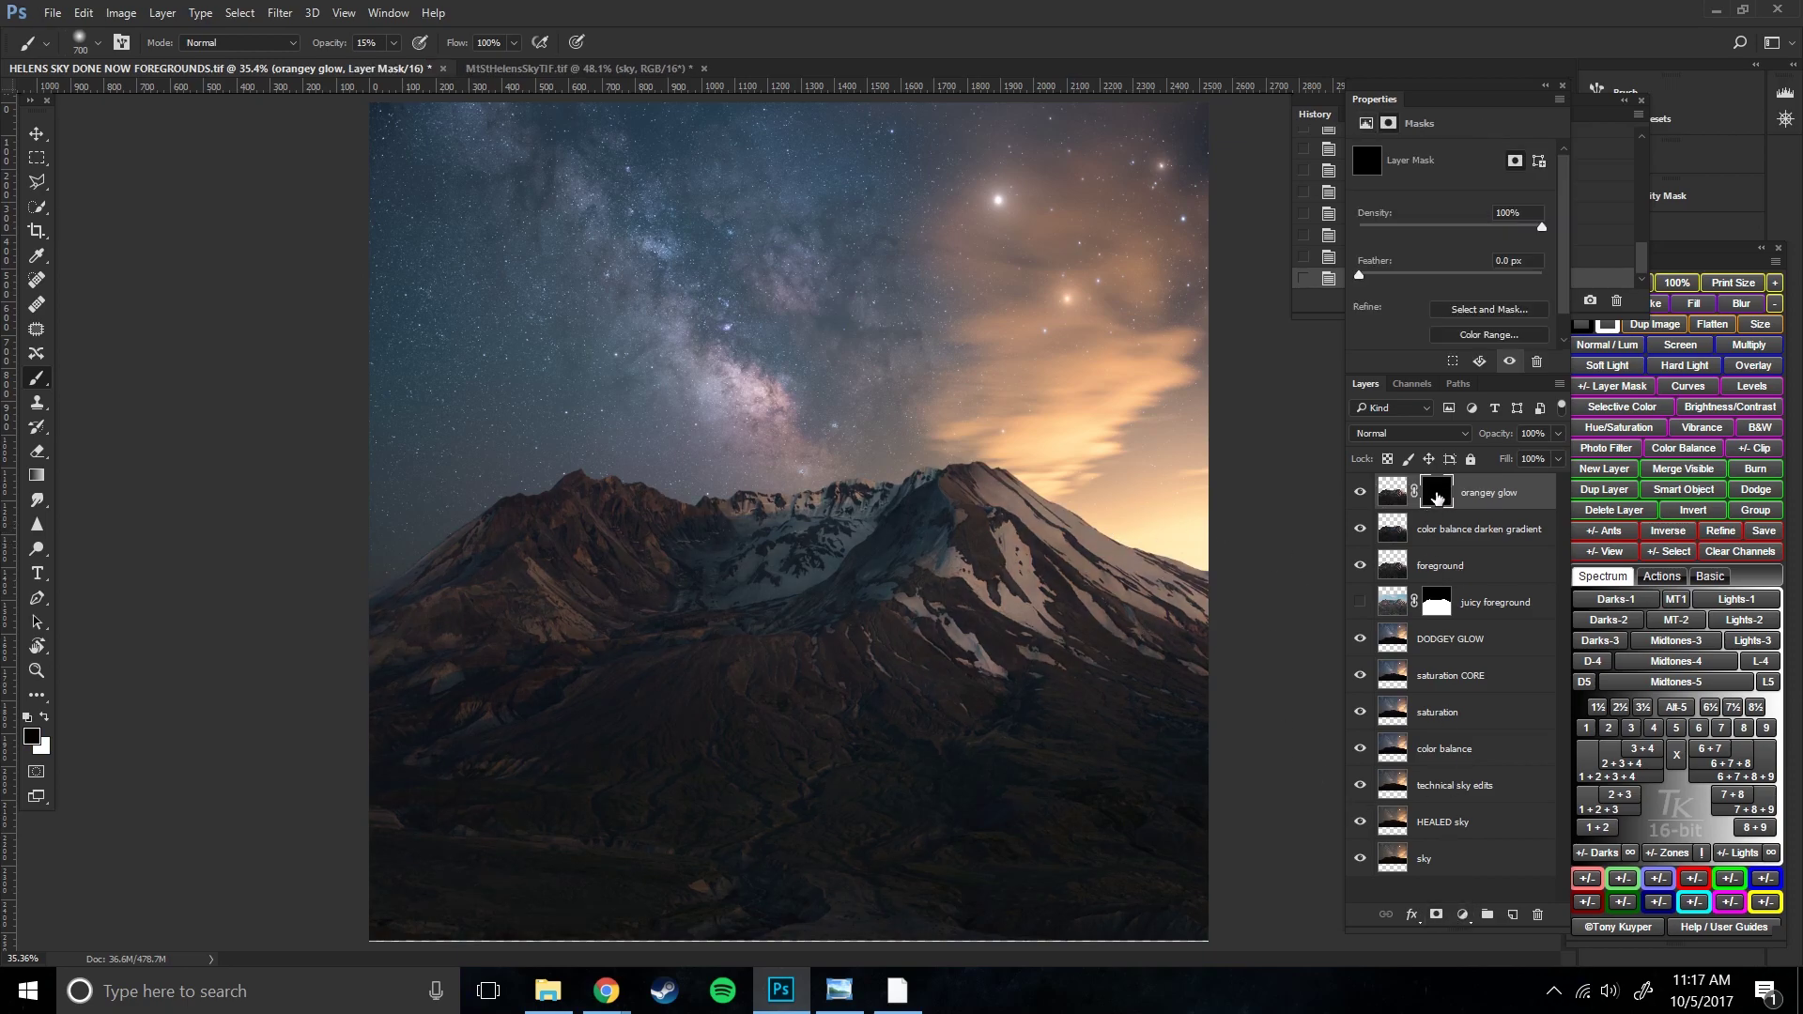
{"action": "left_click", "coordinate": [44, 718]}
{"action": "key", "text": "bracketleft"}
{"action": "key", "text": "bracketleft"}
{"action": "key", "text": "bracketright"}
{"action": "key", "text": "bracketright"}
{"action": "key", "text": "bracketright"}
{"action": "key", "text": "bracketright"}
{"action": "left_click", "coordinate": [1179, 554]}
{"action": "left_click_drag", "start_coordinate": [1176, 572], "coordinate": [1084, 611]}
{"action": "left_click", "coordinate": [1084, 612]}
{"action": "left_click", "coordinate": [1087, 595]}
- Paint the orangey glow in over the right slope and the dark ground below it with a soft brush of about 1400 px
{"action": "key", "text": "bracketright"}
{"action": "key", "text": "bracketright"}
{"action": "key", "text": "bracketright"}
{"action": "key", "text": "bracketright"}
{"action": "key", "text": "bracketright"}
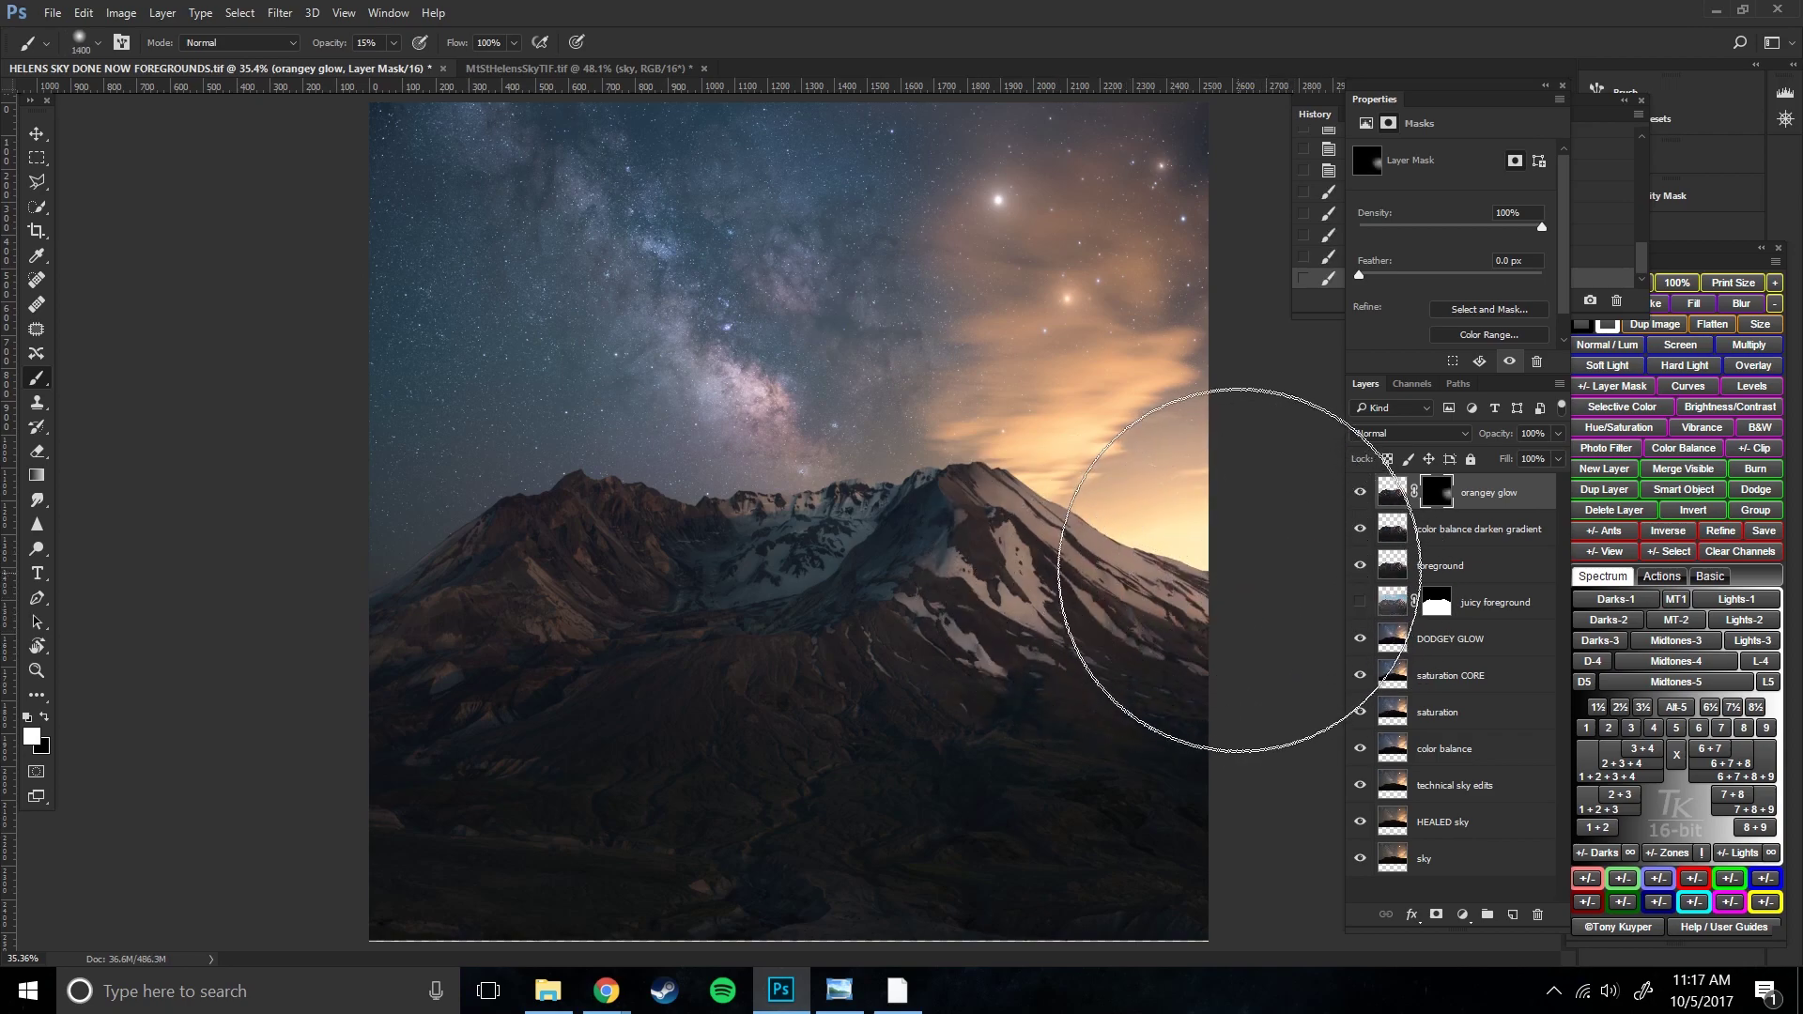
{"action": "left_click", "coordinate": [1024, 597]}
{"action": "left_click", "coordinate": [1054, 693]}
{"action": "left_click", "coordinate": [1009, 740]}
{"action": "key", "text": "bracketleft"}
{"action": "key", "text": "bracketleft"}
{"action": "key", "text": "bracketleft"}
{"action": "key", "text": "bracketleft"}
{"action": "key", "text": "bracketleft"}
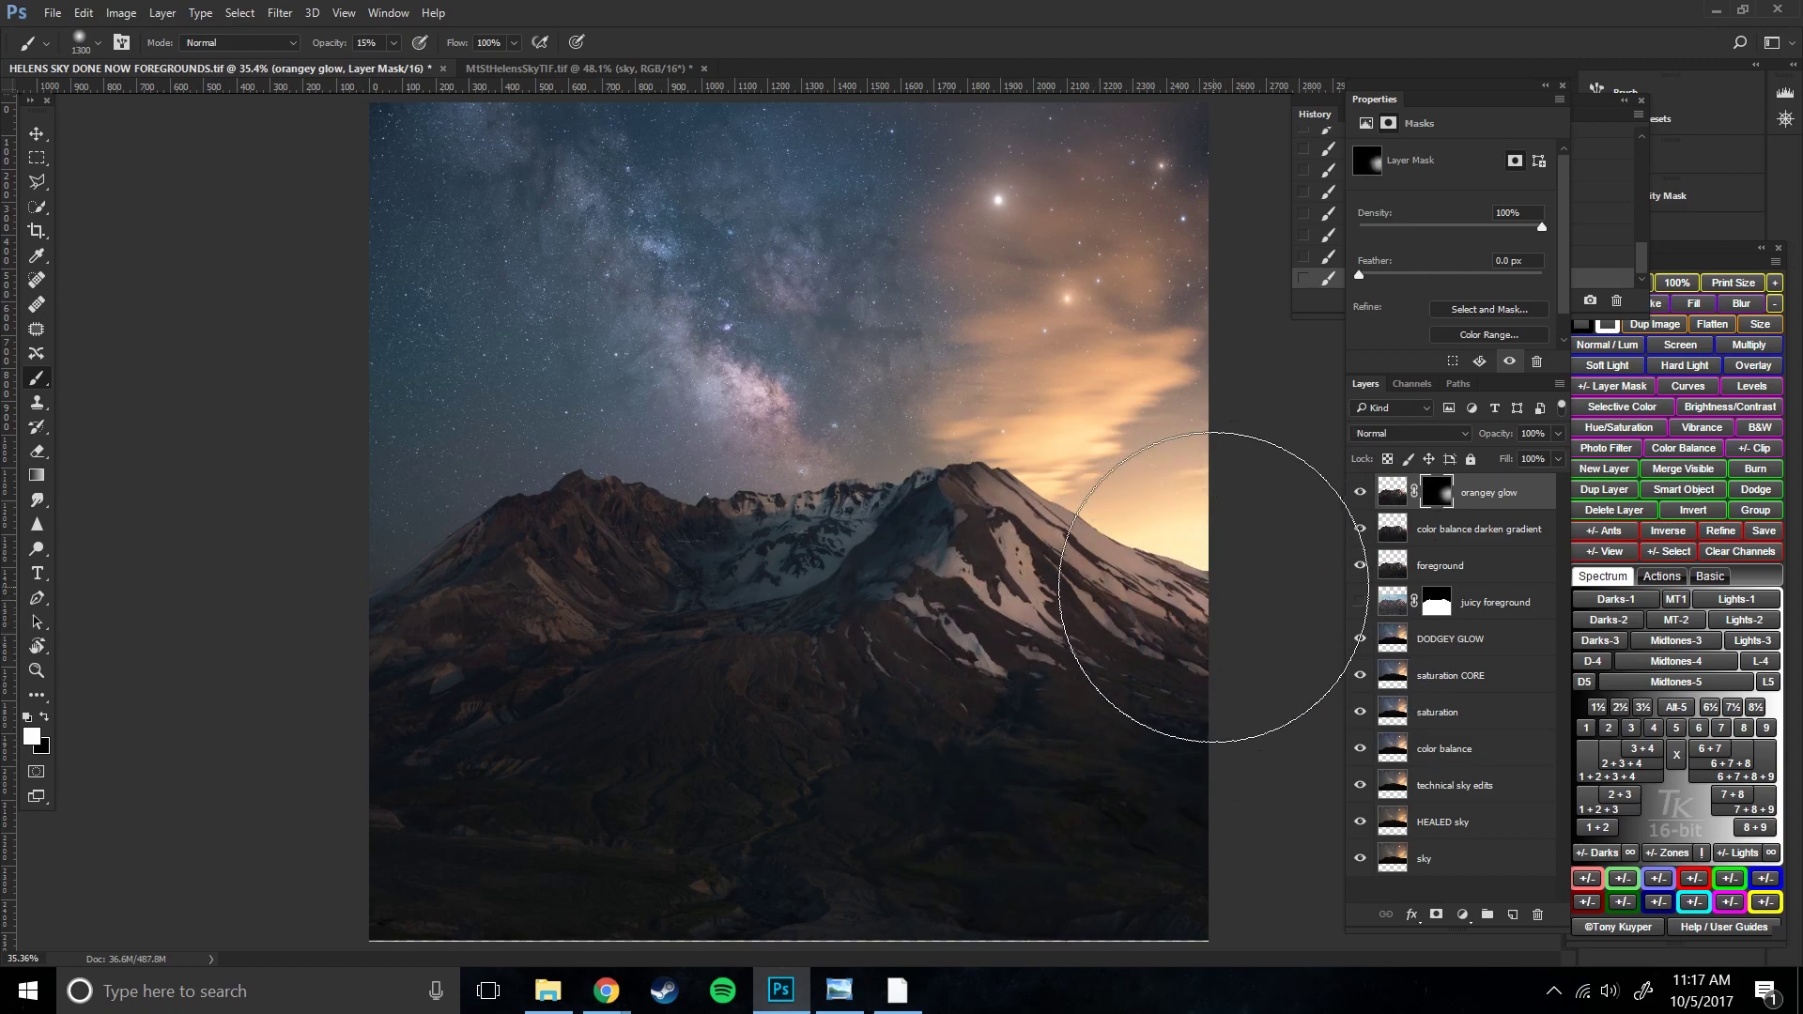
- Refine the orangey glow mask along the snowy right ridge with 400 to 900 px brushes, and compare the layer off and on
{"action": "right_click", "coordinate": [1232, 566]}
{"action": "key", "text": "bracketleft"}
{"action": "key", "text": "Escape"}
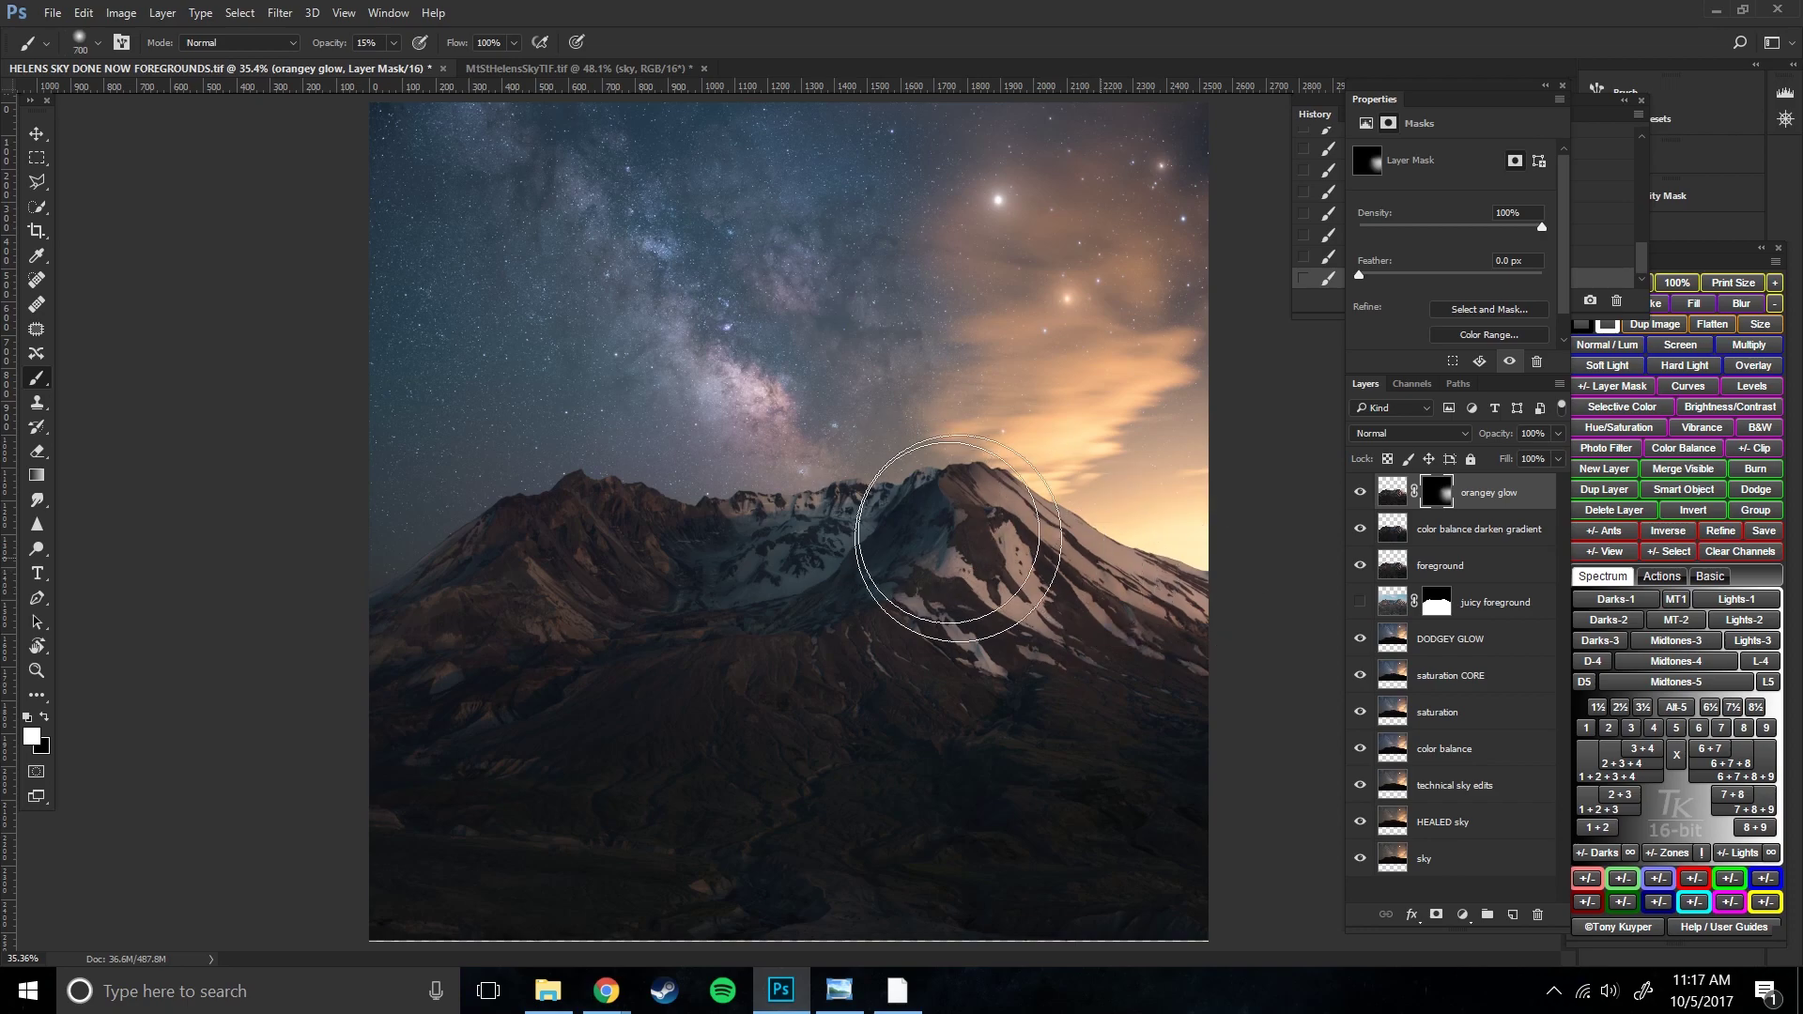
{"action": "key", "text": "bracketleft"}
{"action": "key", "text": "bracketleft"}
{"action": "key", "text": "bracketleft"}
{"action": "key", "text": "bracketleft"}
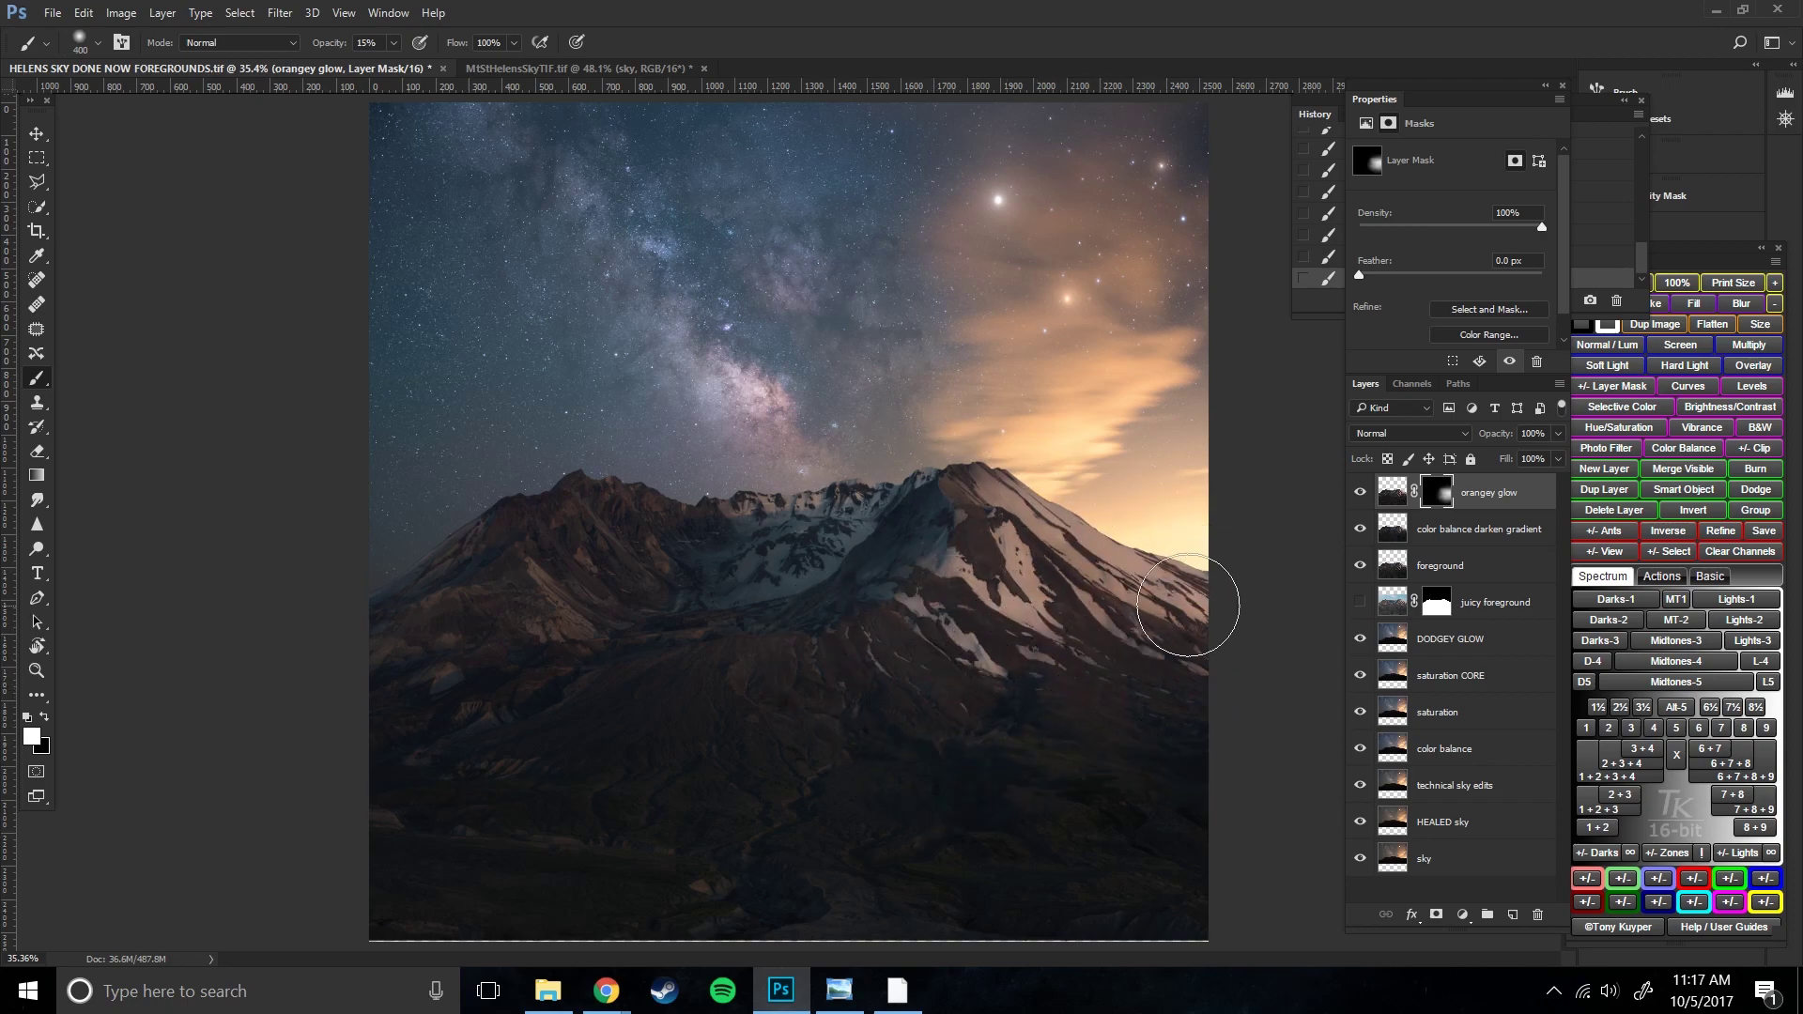
{"action": "key", "text": "bracketright"}
{"action": "key", "text": "bracketright"}
{"action": "key", "text": "bracketright"}
{"action": "key", "text": "bracketright"}
{"action": "key", "text": "bracketright"}
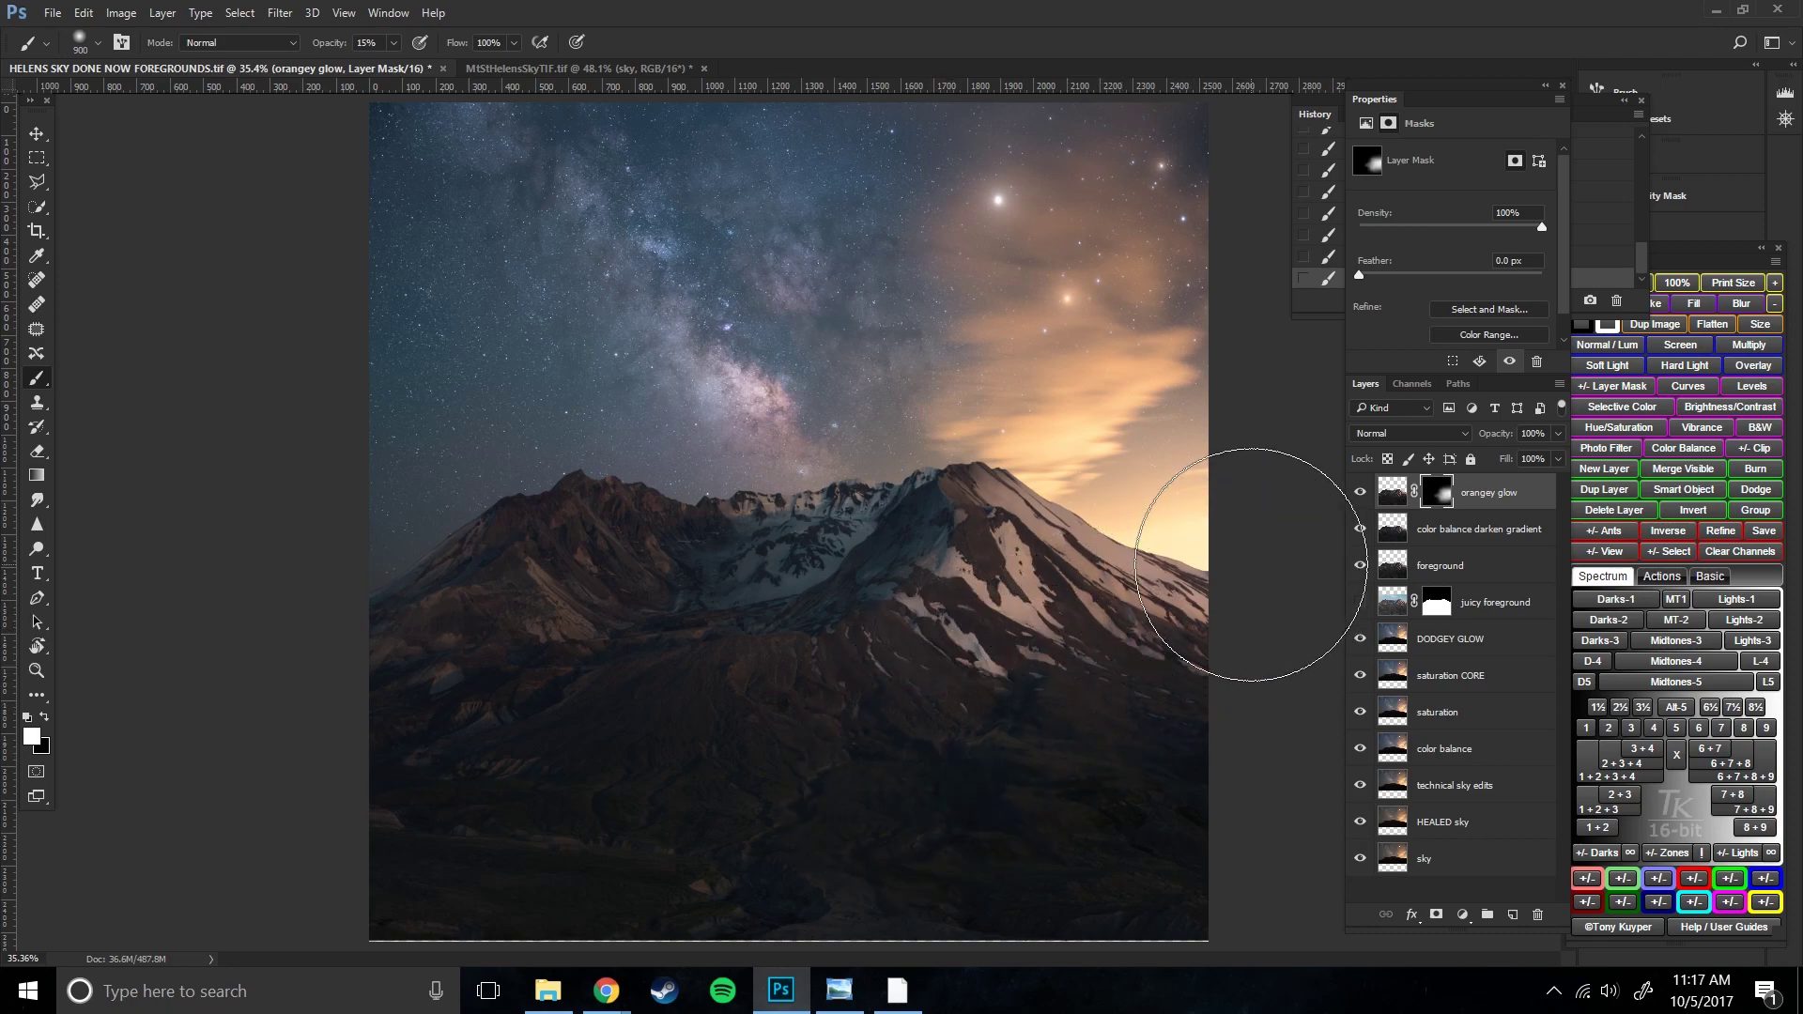
{"action": "key", "text": "bracketleft"}
{"action": "key", "text": "bracketleft"}
{"action": "left_click", "coordinate": [1360, 493]}
{"action": "left_click", "coordinate": [1360, 493]}
- Continue refining the orangey glow mask over the lower right slopes, varying the brush between 400 and 700 px
{"action": "key", "text": "bracketright"}
{"action": "key", "text": "bracketright"}
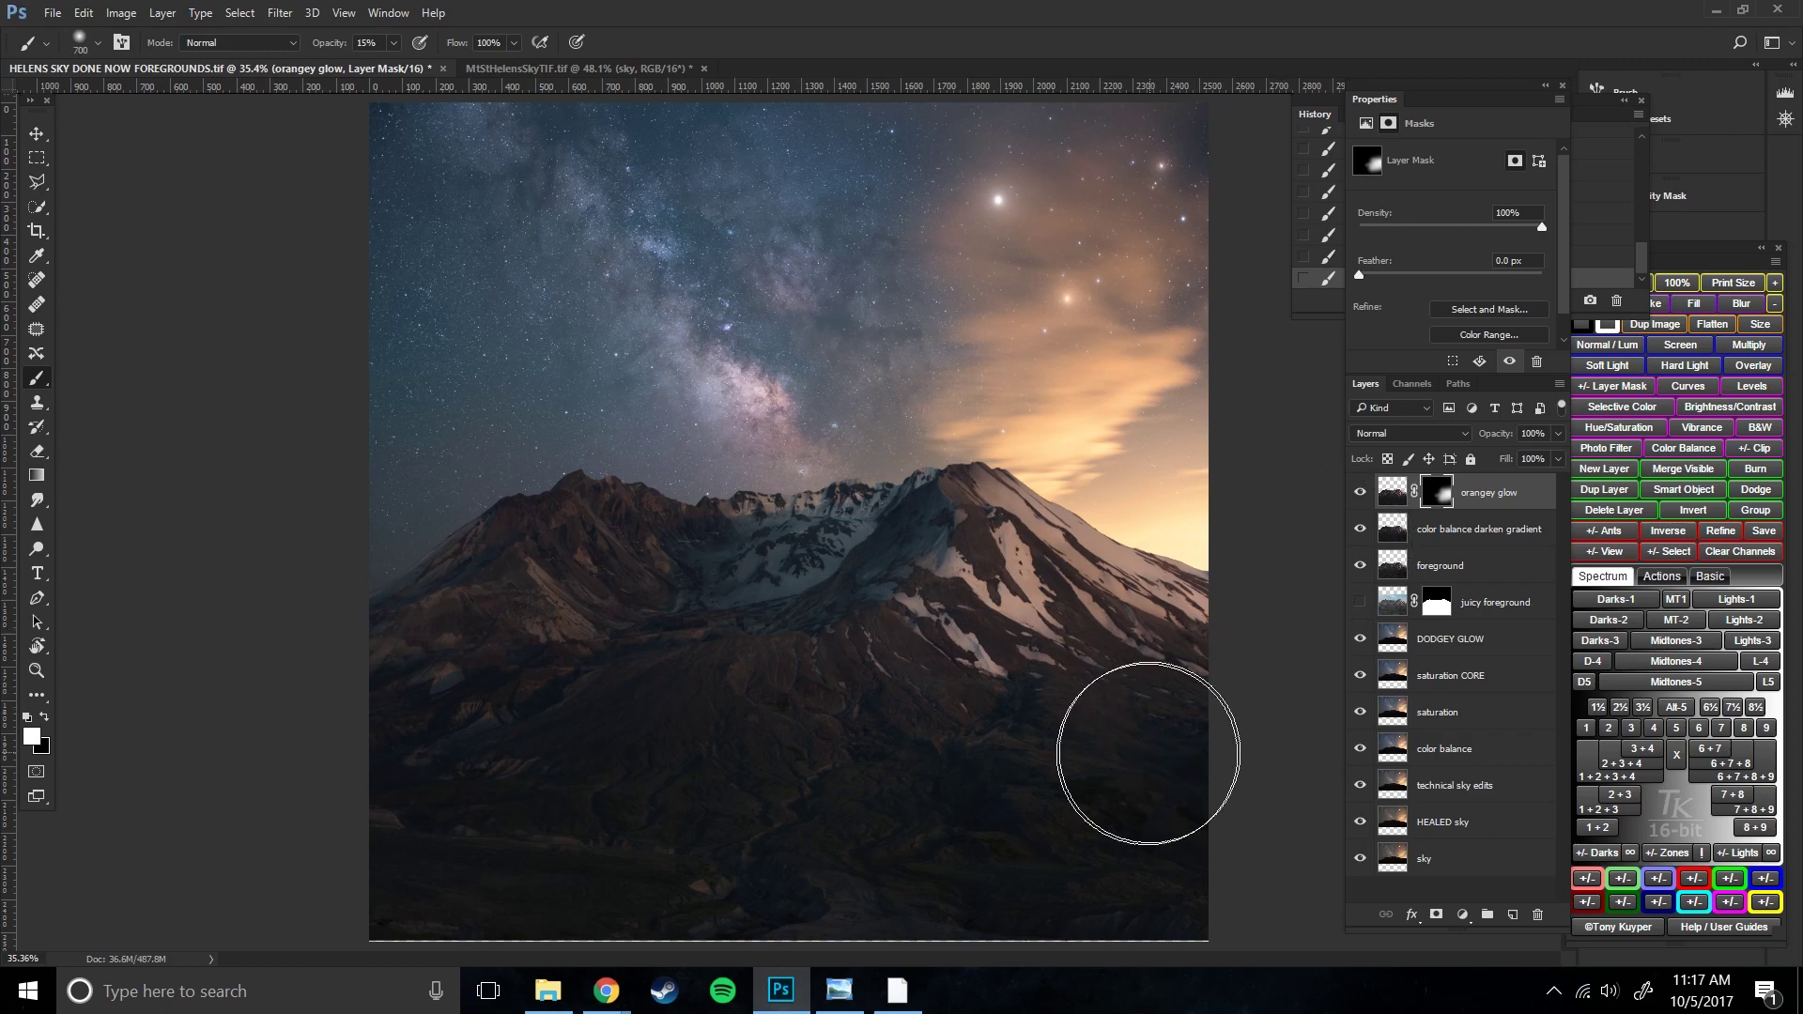
{"action": "key", "text": "bracketleft"}
{"action": "key", "text": "bracketleft"}
{"action": "key", "text": "bracketleft"}
{"action": "key", "text": "bracketleft"}
{"action": "key", "text": "bracketleft"}
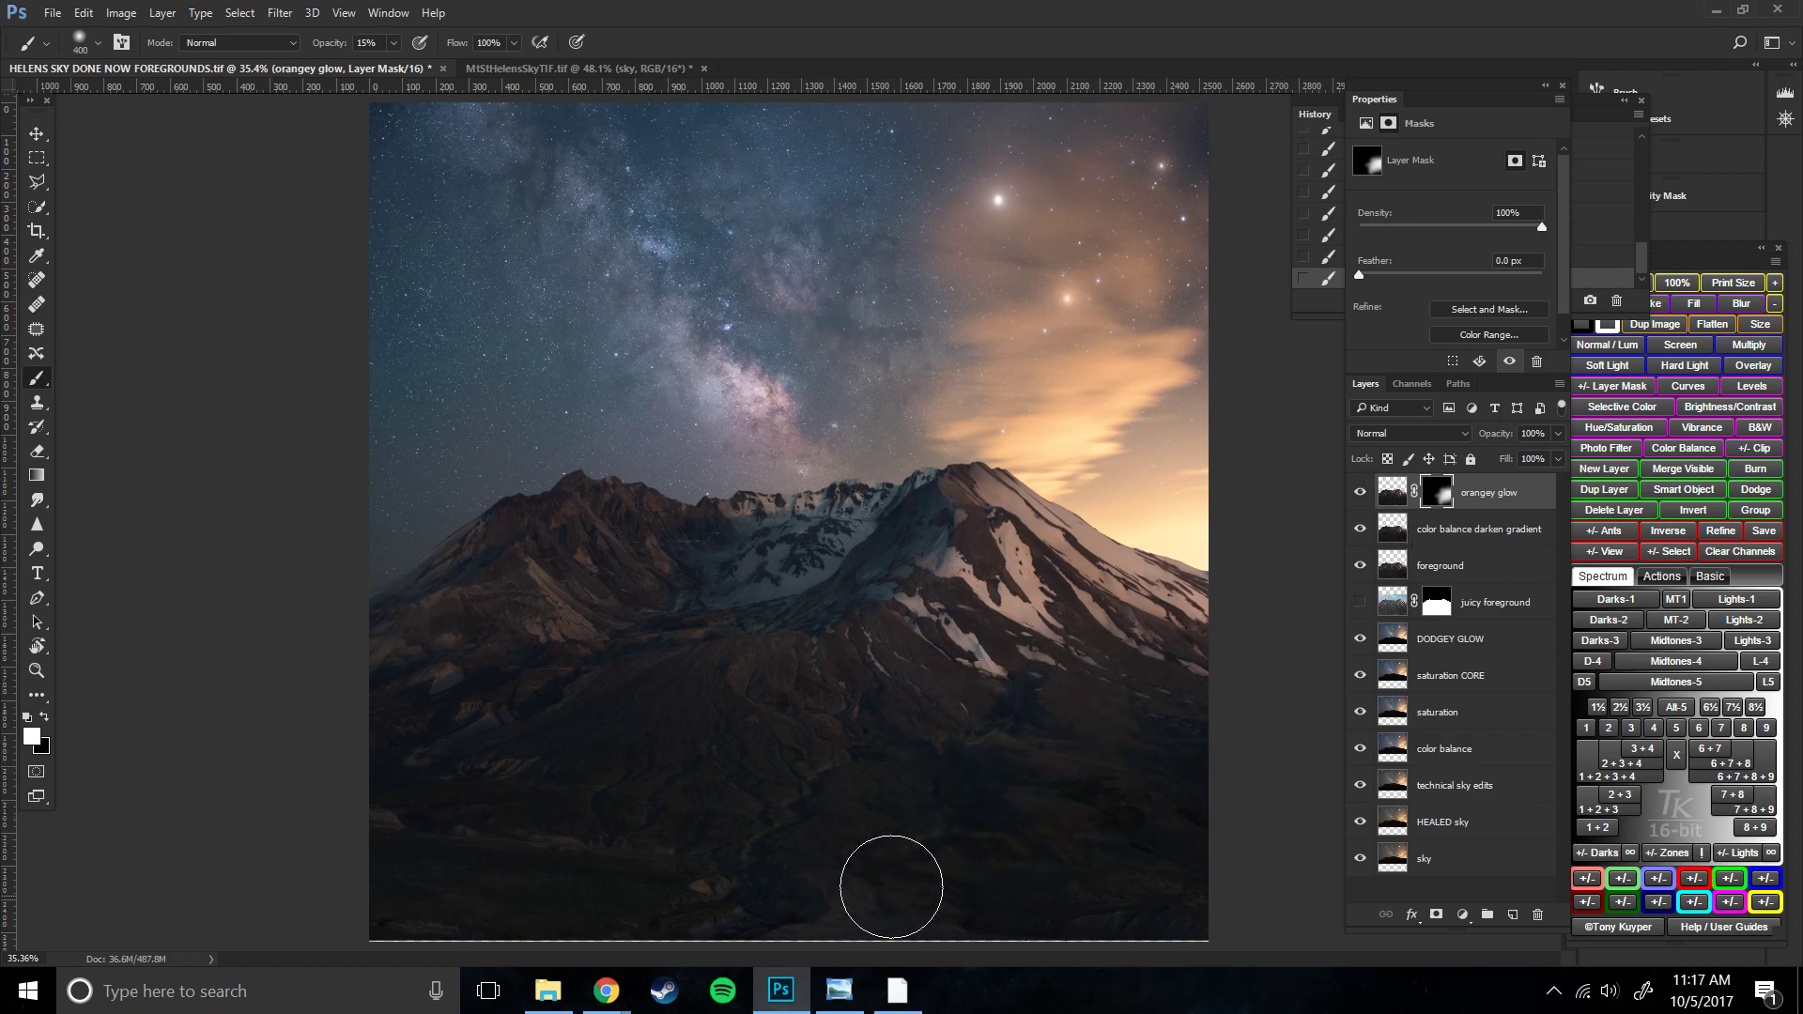
{"action": "key", "text": "bracketright"}
{"action": "key", "text": "bracketright"}
{"action": "key", "text": "bracketright"}
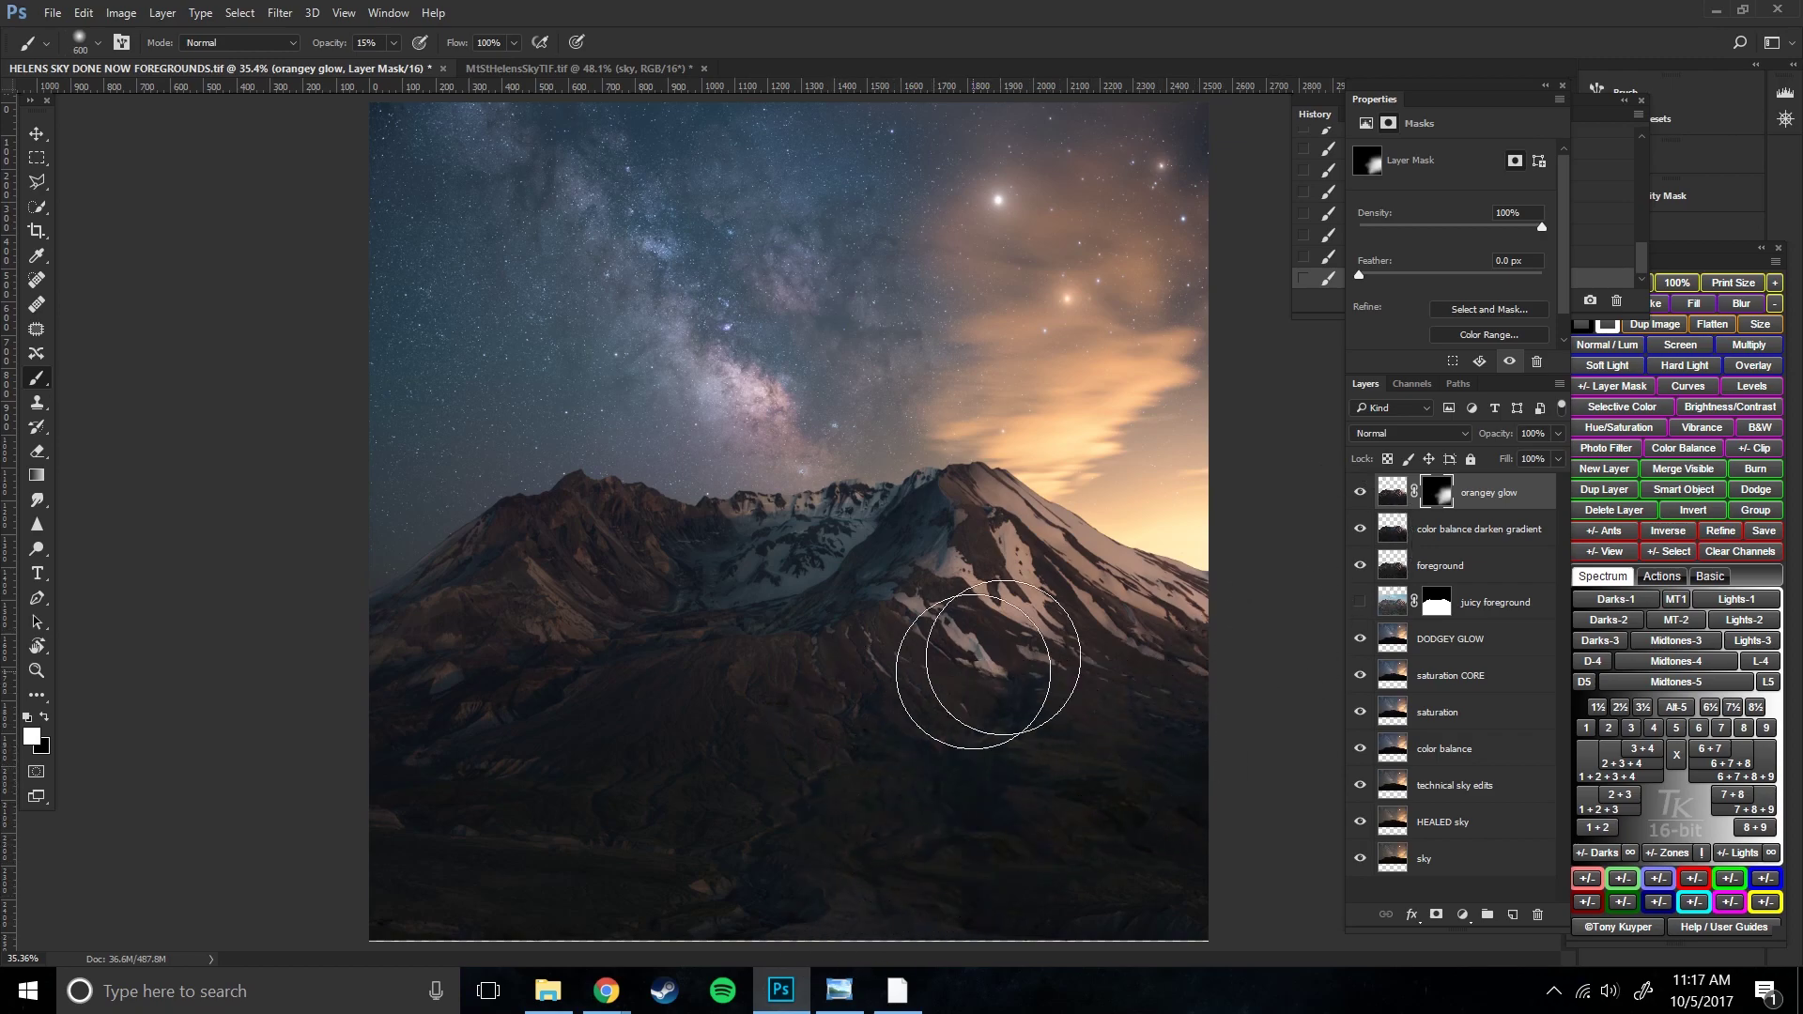
- Compare the mountain with the orangey glow layer hidden and shown, and set the brush size to 600 px
{"action": "left_click", "coordinate": [1360, 492]}
{"action": "left_click", "coordinate": [1359, 493]}
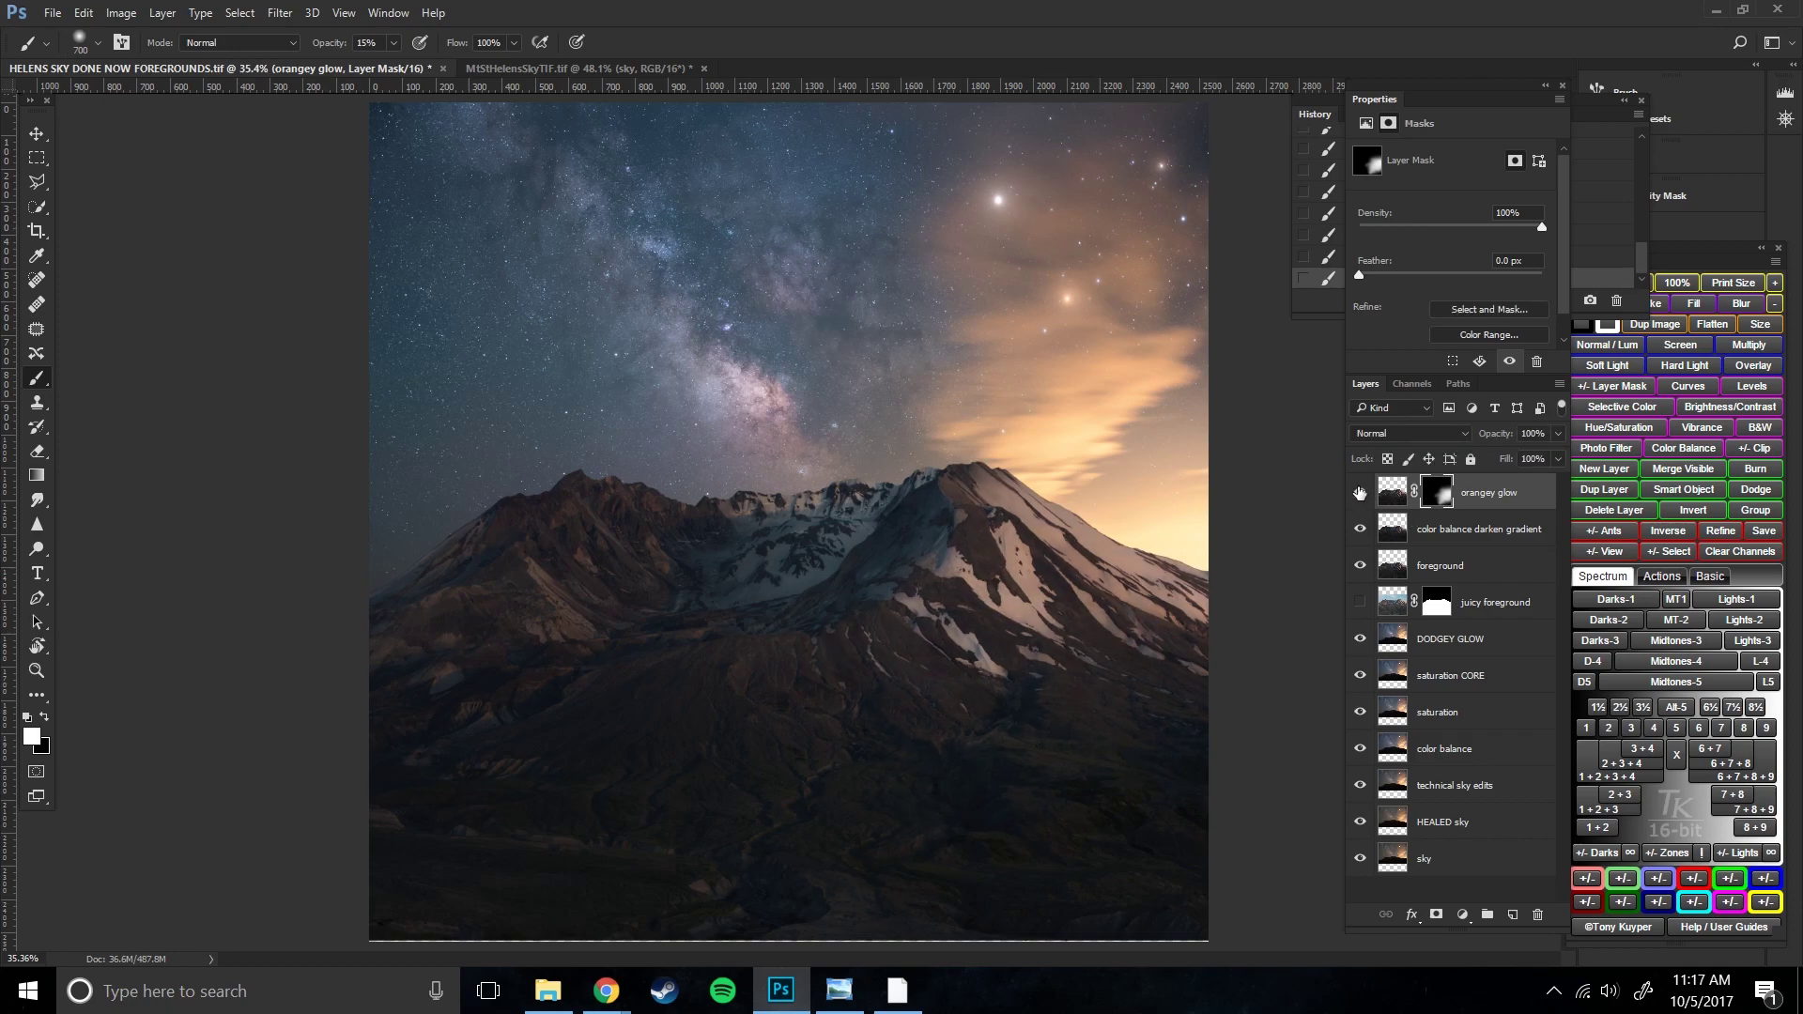
{"action": "key", "text": "bracketleft"}
{"action": "key", "text": "bracketleft"}
{"action": "key", "text": "bracketleft"}
{"action": "key", "text": "bracketright"}
{"action": "key", "text": "bracketright"}
{"action": "left_click", "coordinate": [1360, 492]}
{"action": "left_click", "coordinate": [1360, 493]}
- Add a Brightness/Contrast adjustment layer above the orangey glow layer and clip it to that layer
{"action": "left_click", "coordinate": [1466, 916]}
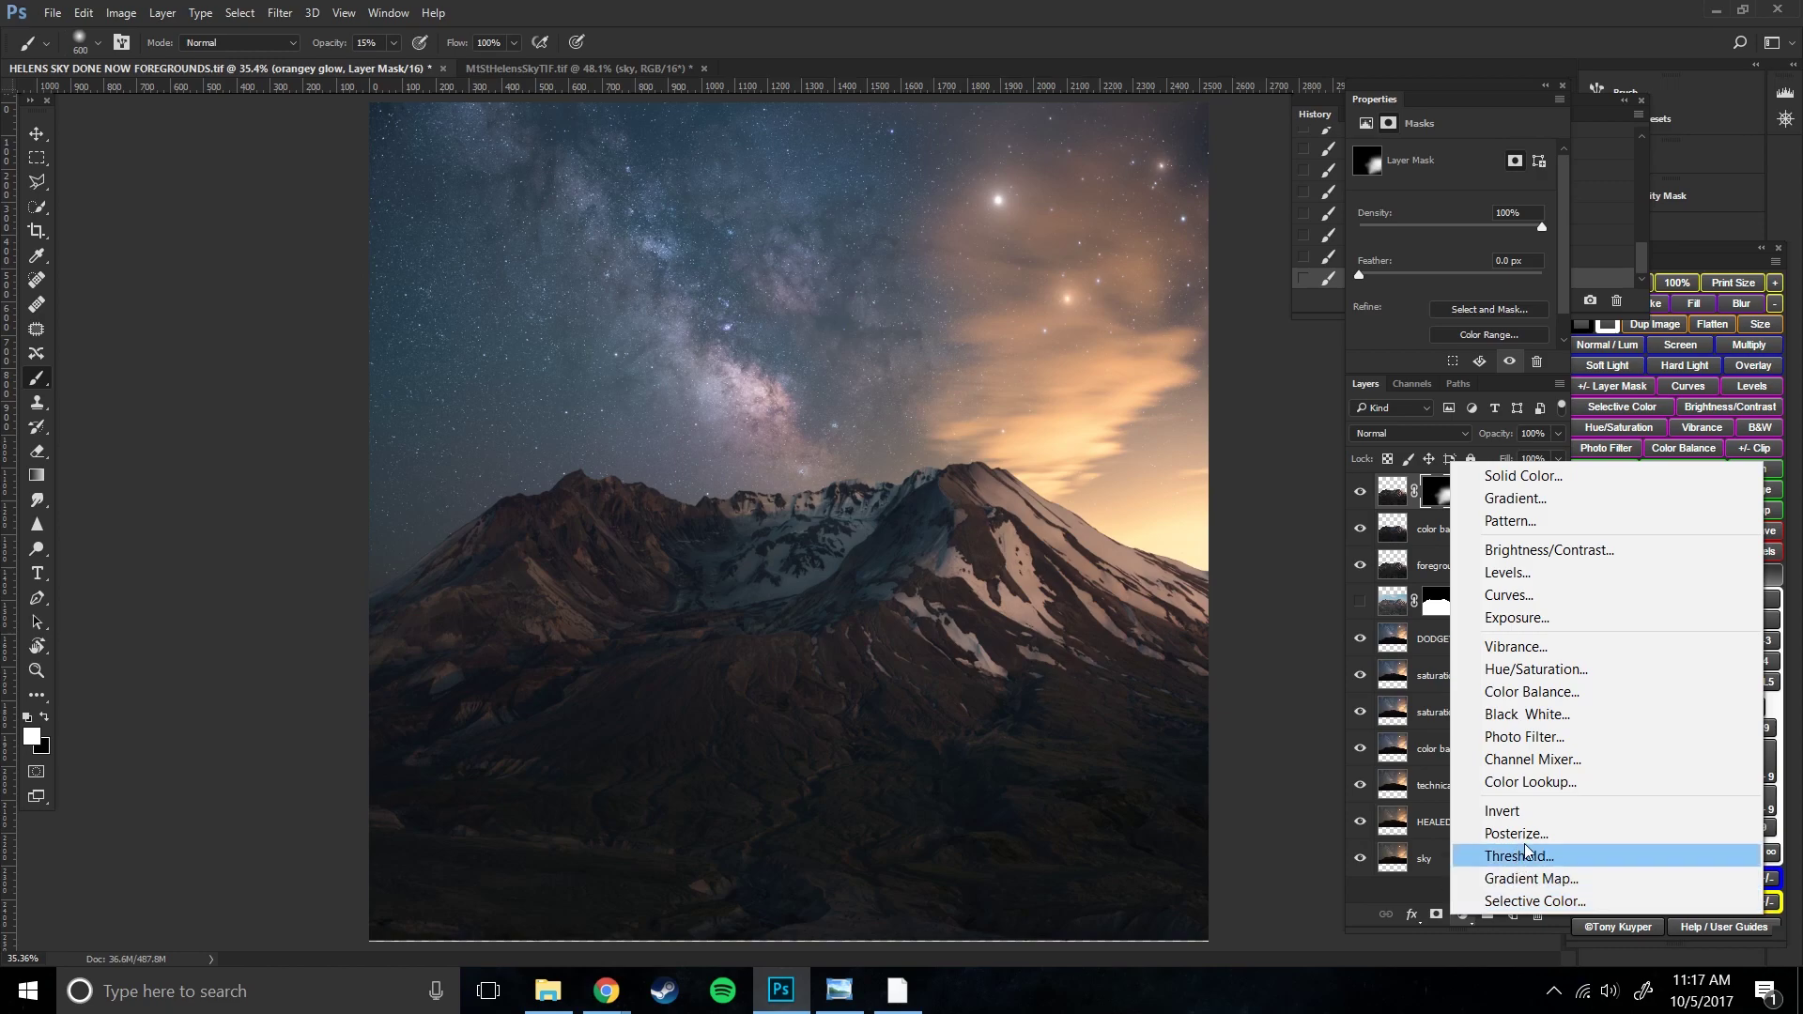
{"action": "left_click", "coordinate": [1542, 558]}
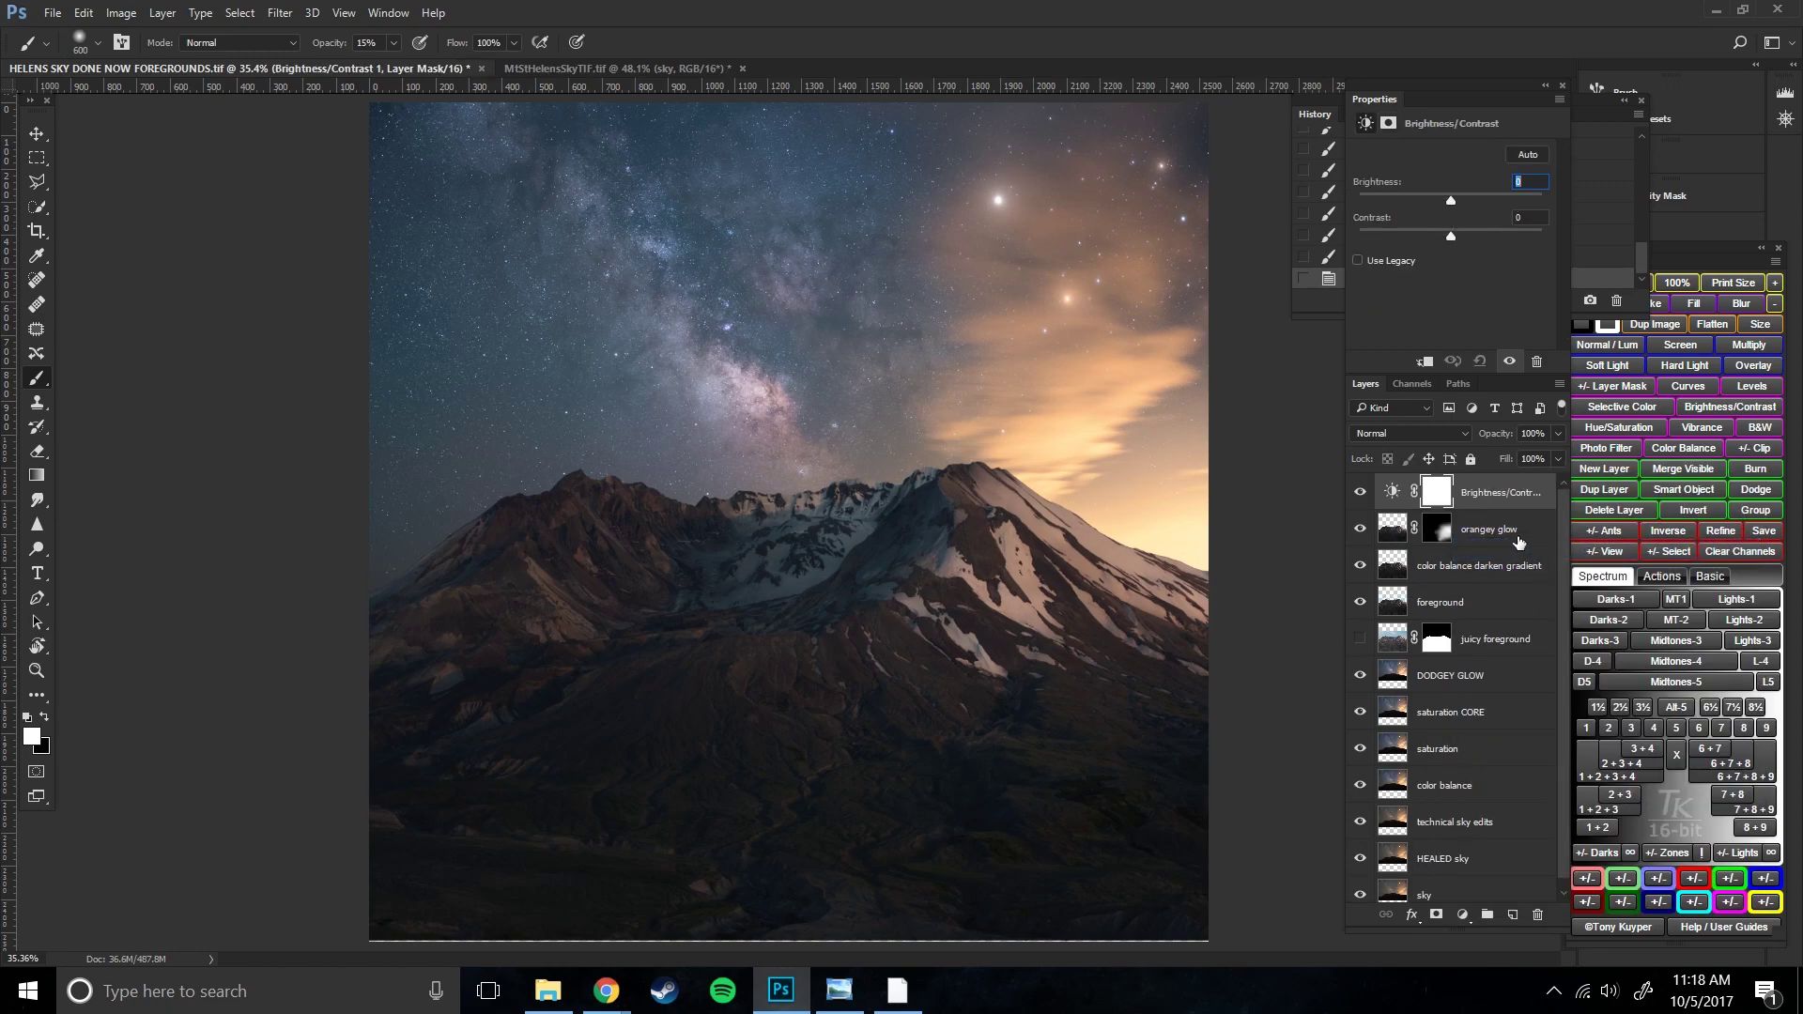
{"action": "left_click", "coordinate": [1469, 535]}
{"action": "left_click", "coordinate": [1480, 496]}
{"action": "left_click_drag", "start_coordinate": [1491, 523], "coordinate": [1492, 508]}
{"action": "left_click", "coordinate": [1491, 508], "text": "alt"}
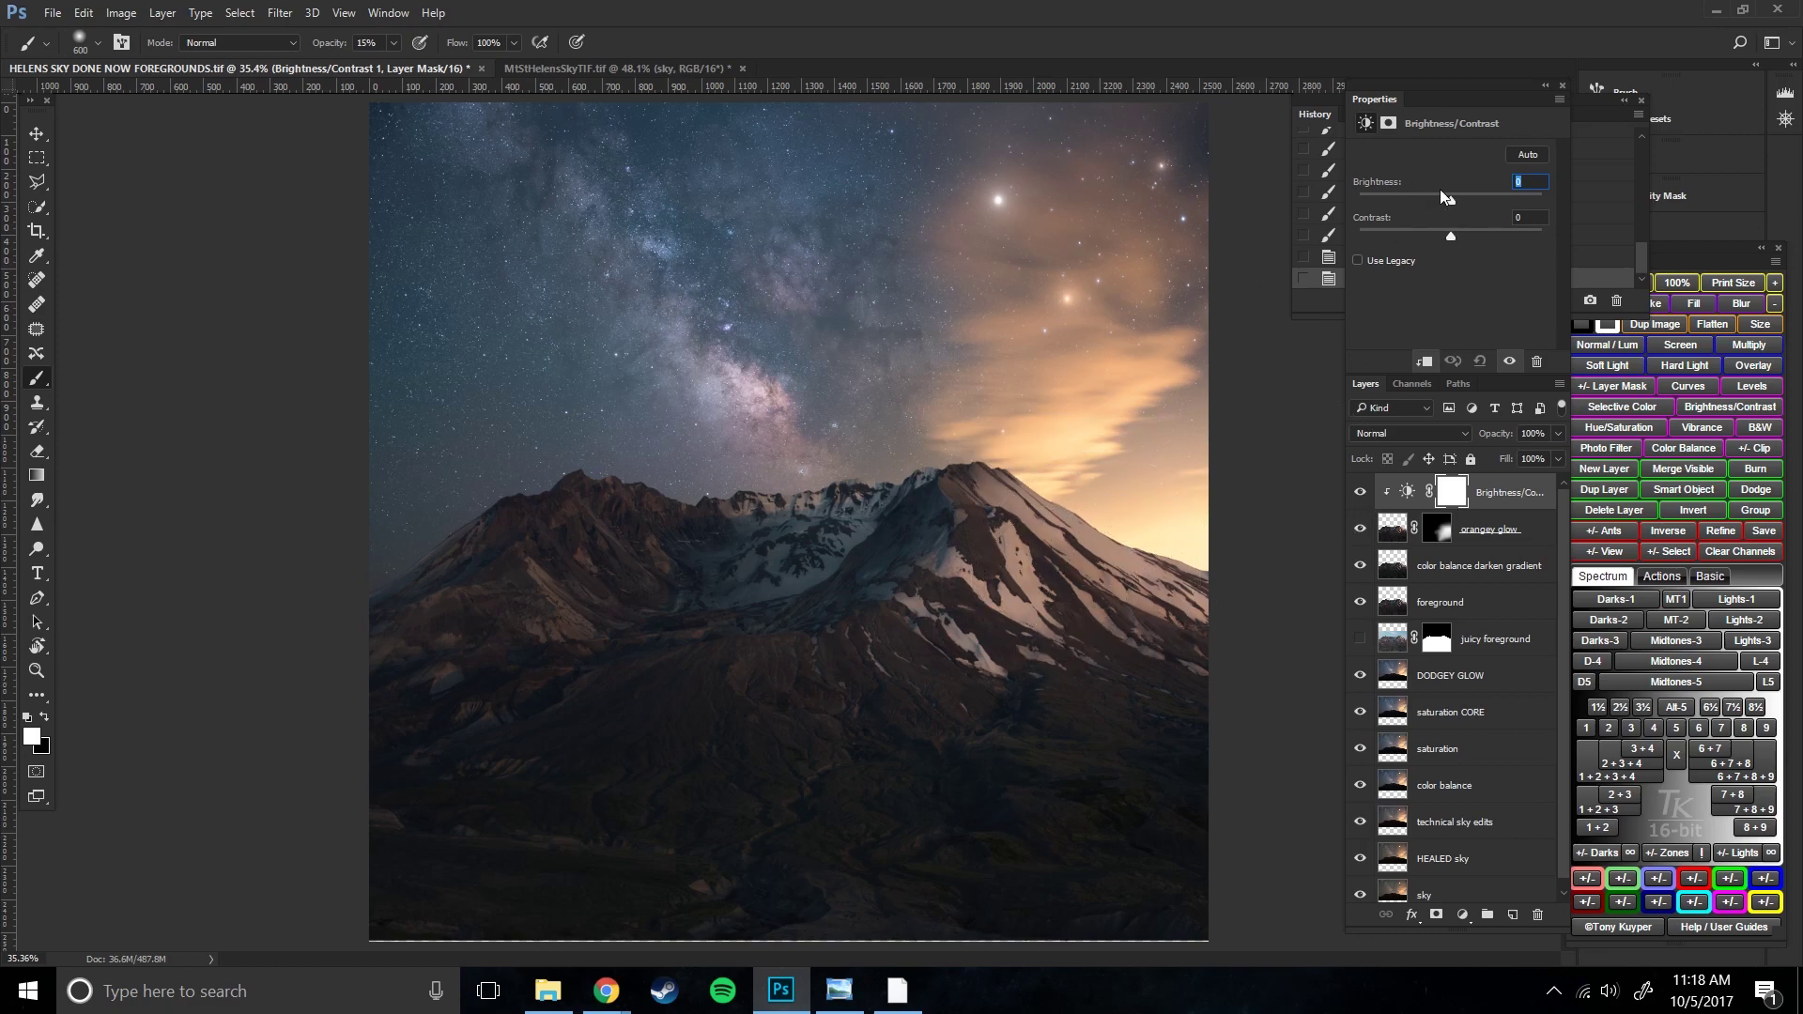
- Set the adjustment's brightness to 18 and contrast to 36, and compare the mountain with it off and on
{"action": "left_click_drag", "start_coordinate": [1457, 235], "coordinate": [1462, 235]}
{"action": "left_click_drag", "start_coordinate": [1452, 200], "coordinate": [1461, 205]}
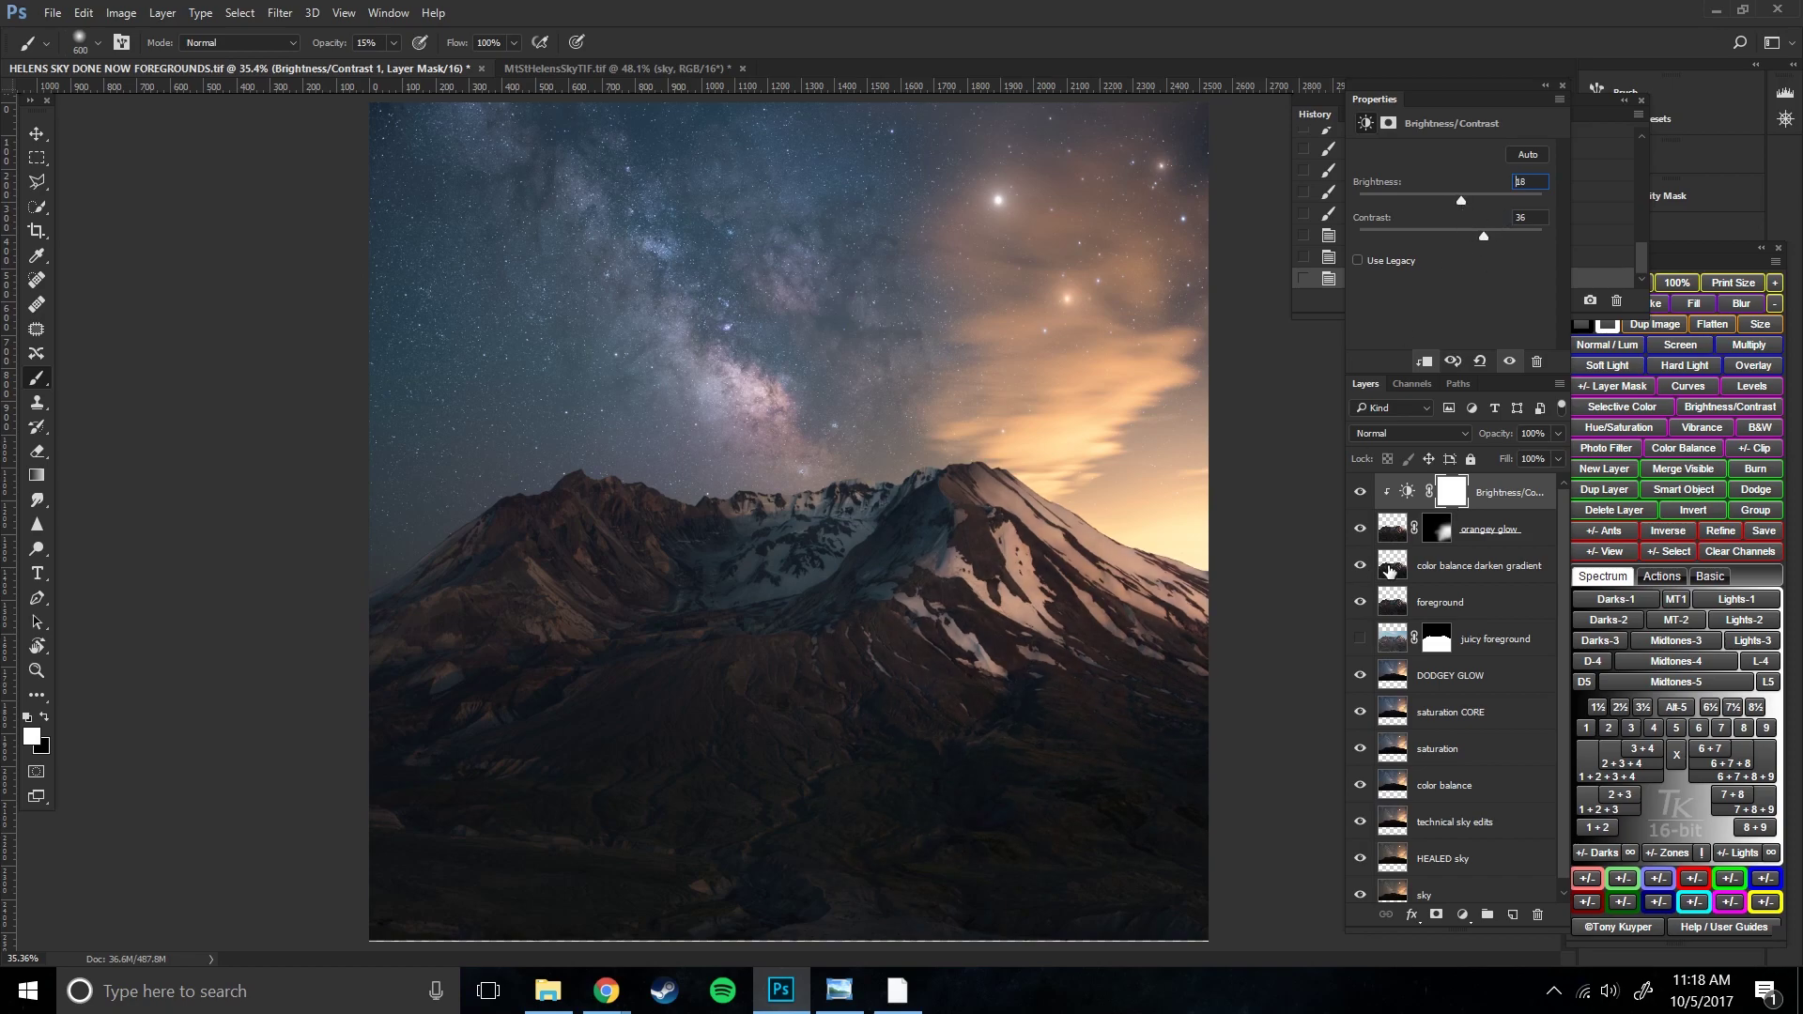
{"action": "left_click", "coordinate": [1361, 493]}
{"action": "left_click", "coordinate": [1361, 493]}
{"action": "left_click", "coordinate": [1361, 492]}
{"action": "left_click", "coordinate": [1361, 492]}
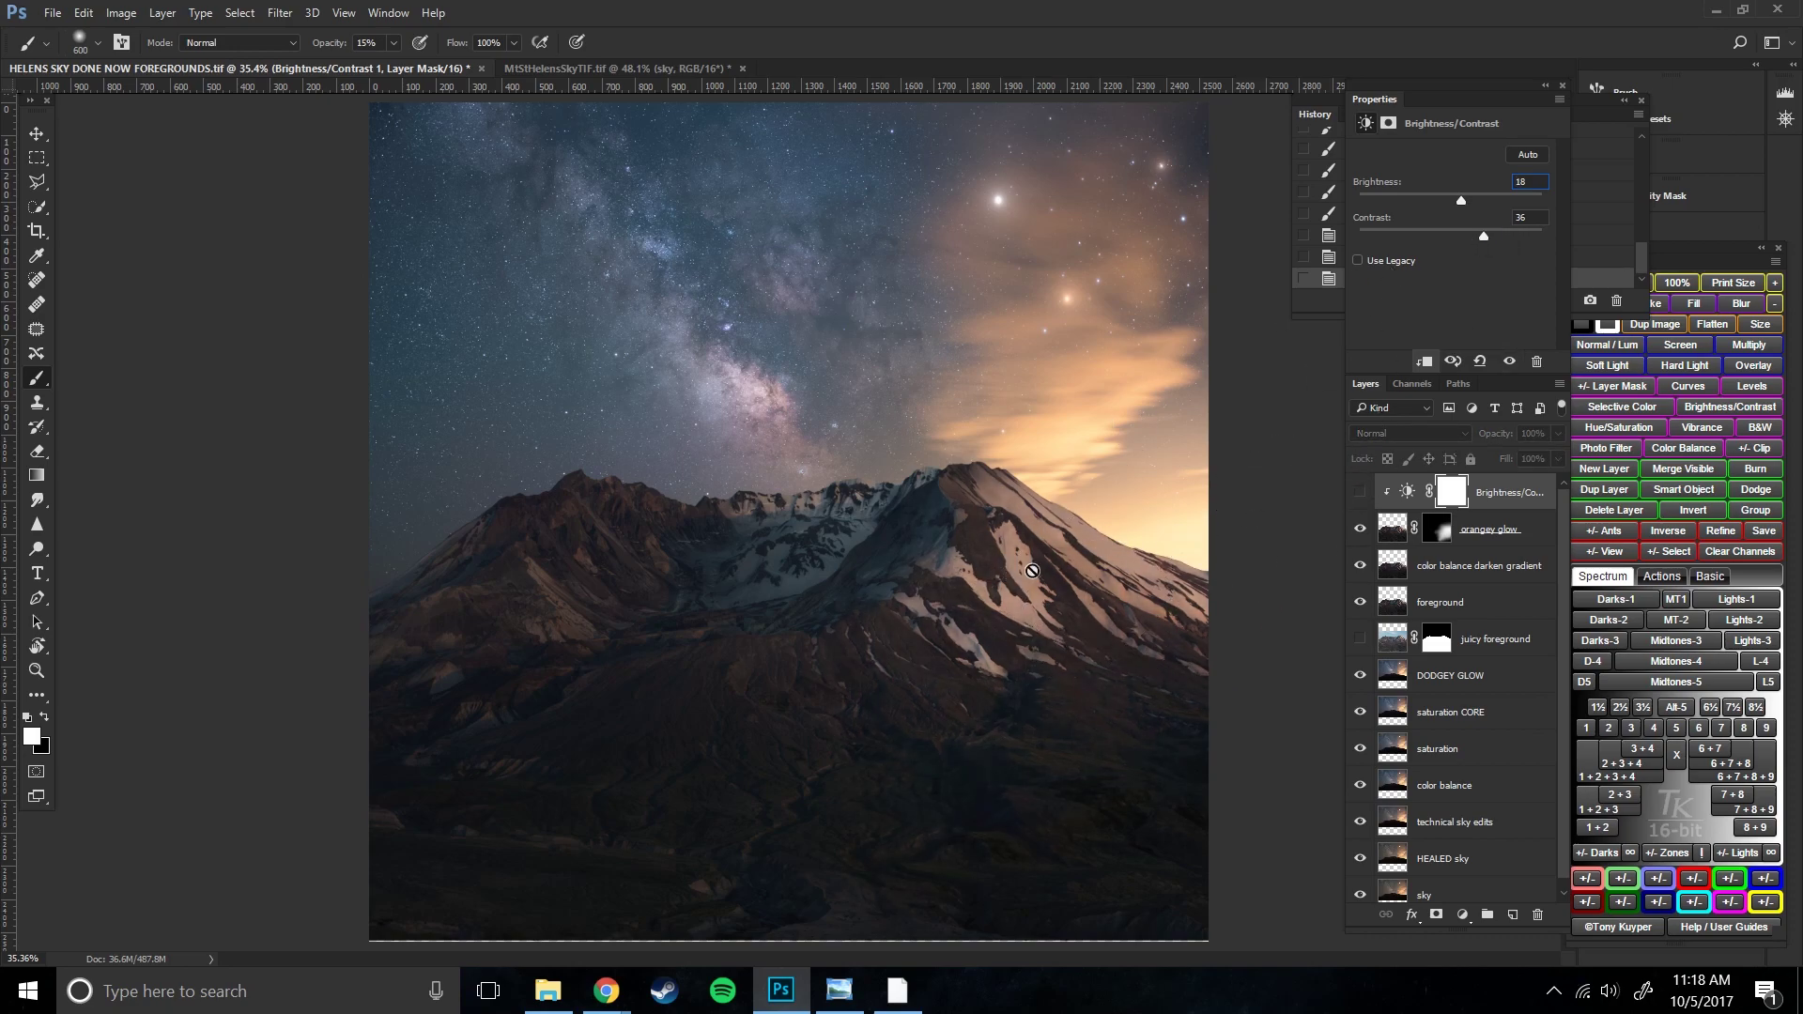
{"action": "left_click", "coordinate": [1361, 491]}
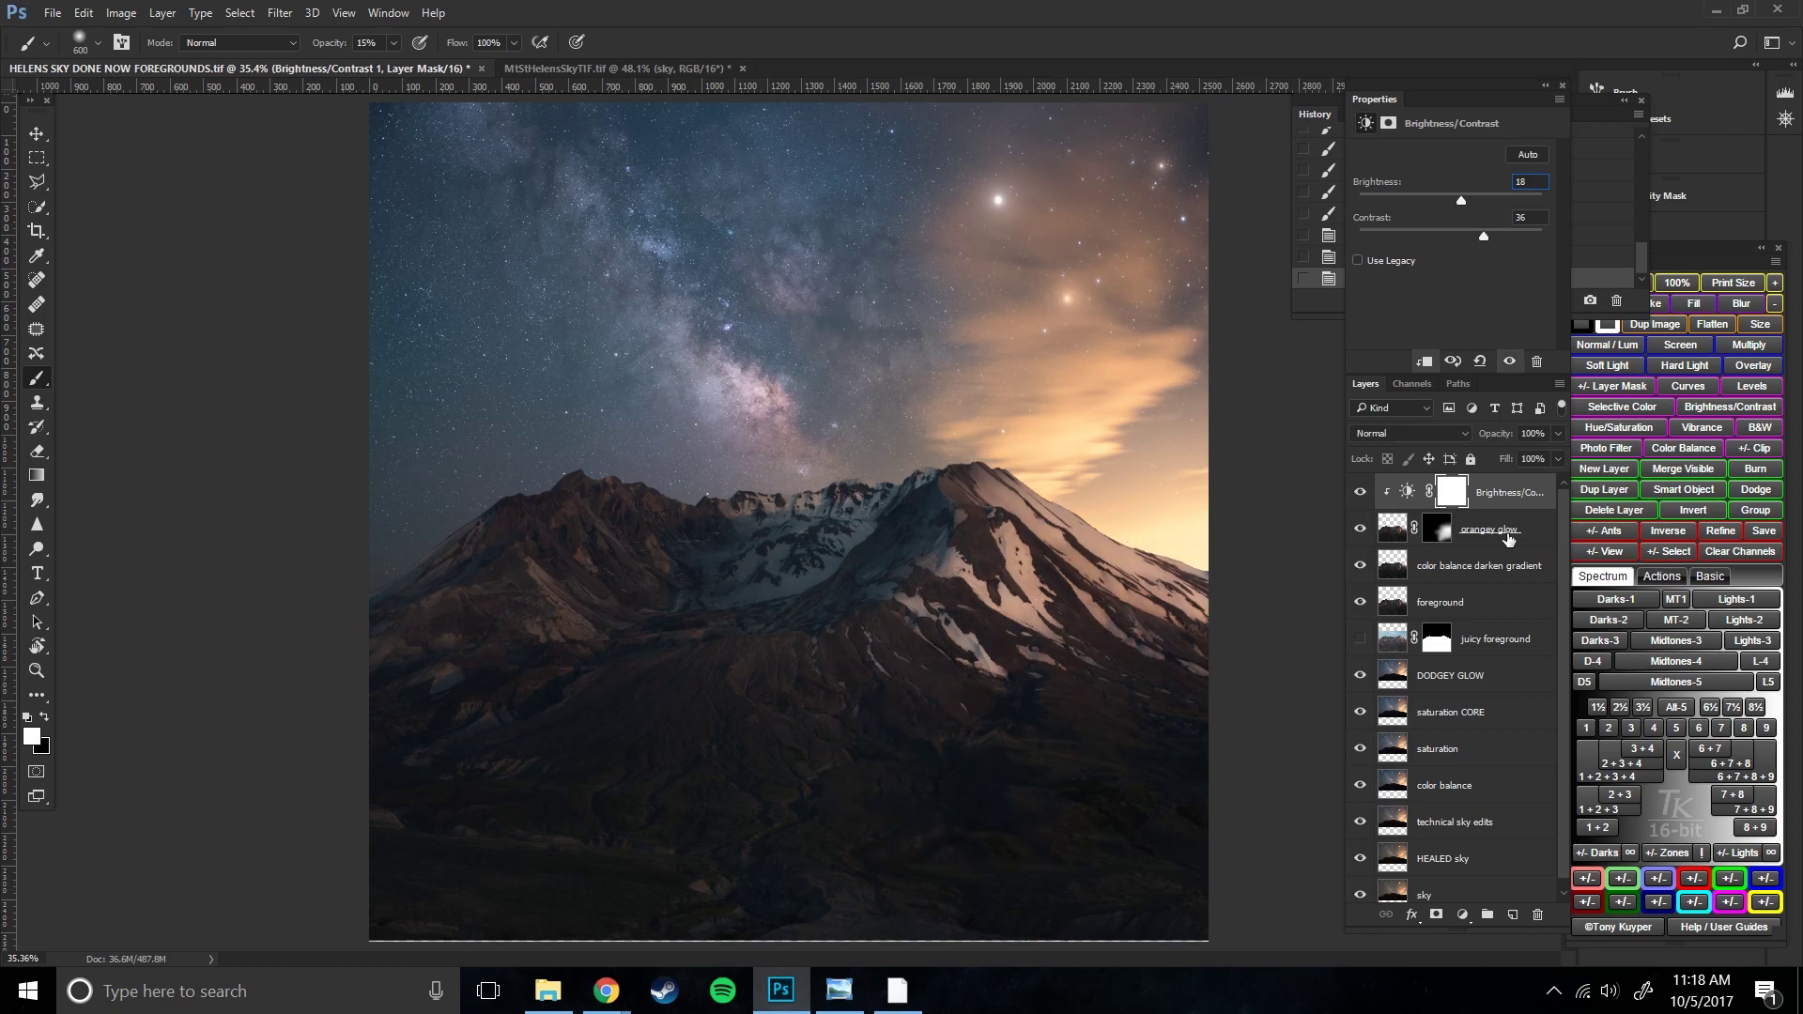
- Paint black at 33% opacity on the Brightness/Contrast mask over the dark lower right foreground, and compare the adjustment off and on
{"action": "left_click", "coordinate": [1453, 496]}
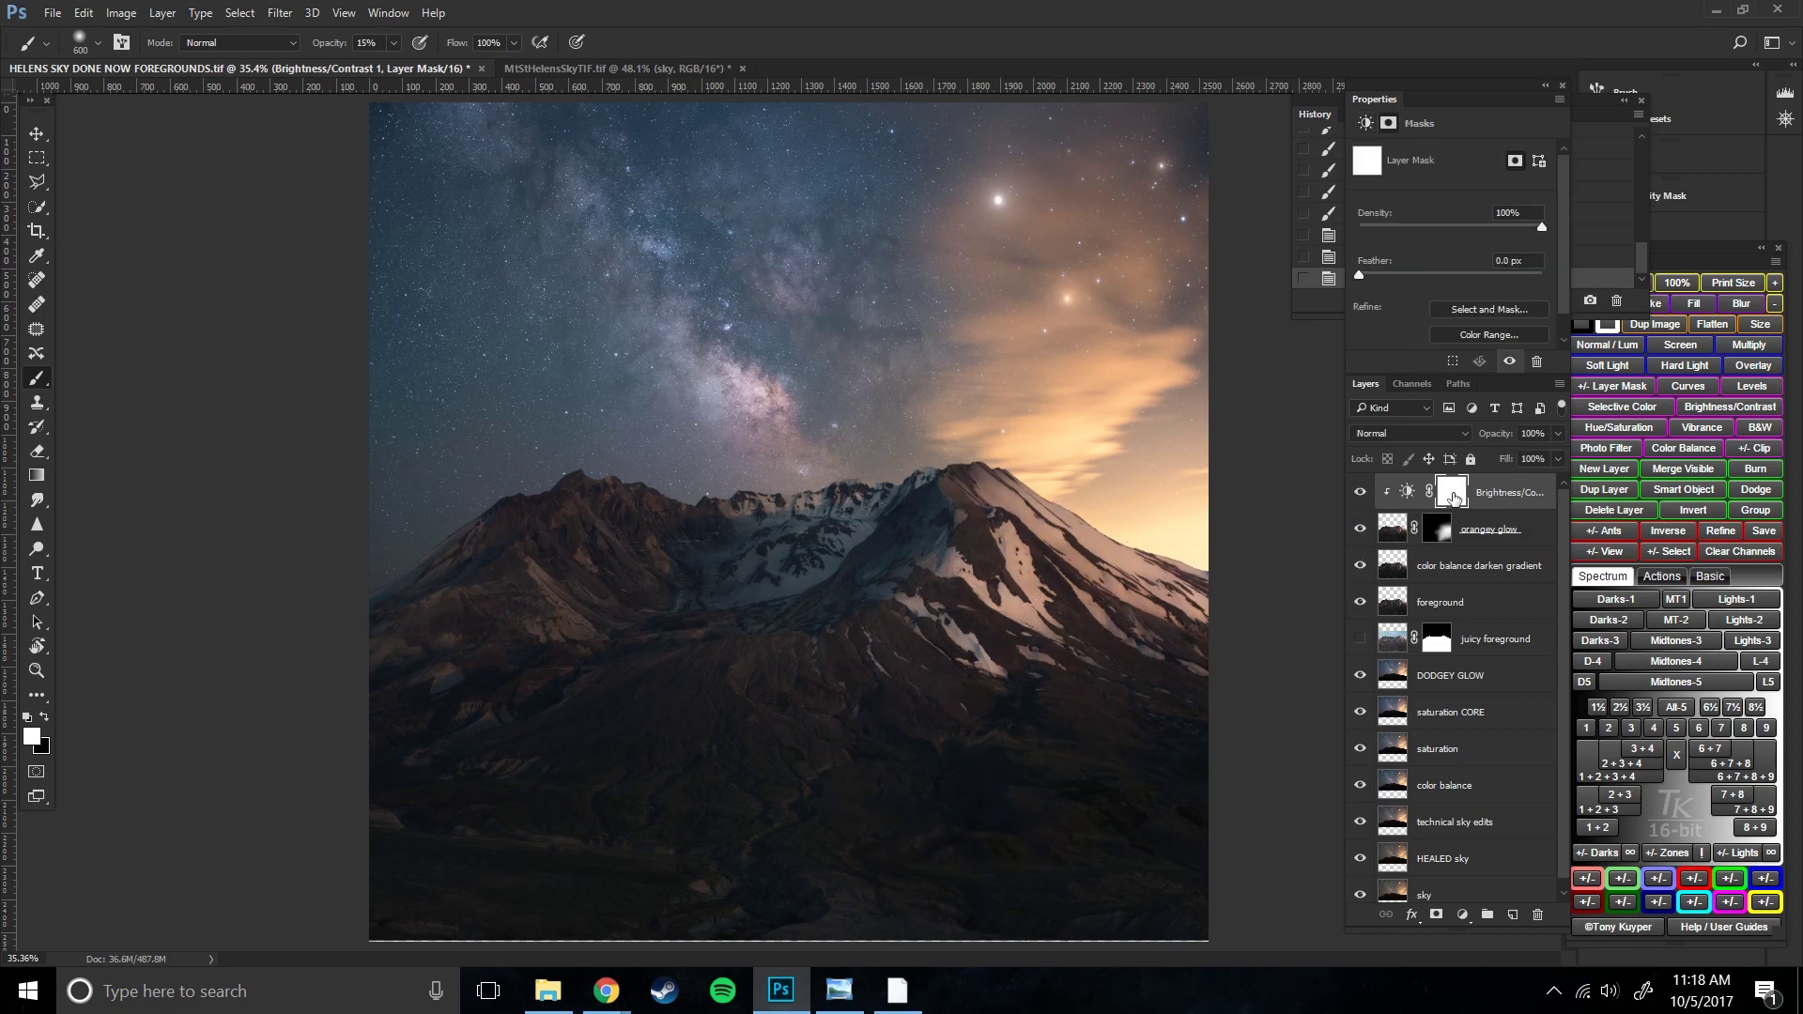
{"action": "key", "text": "x"}
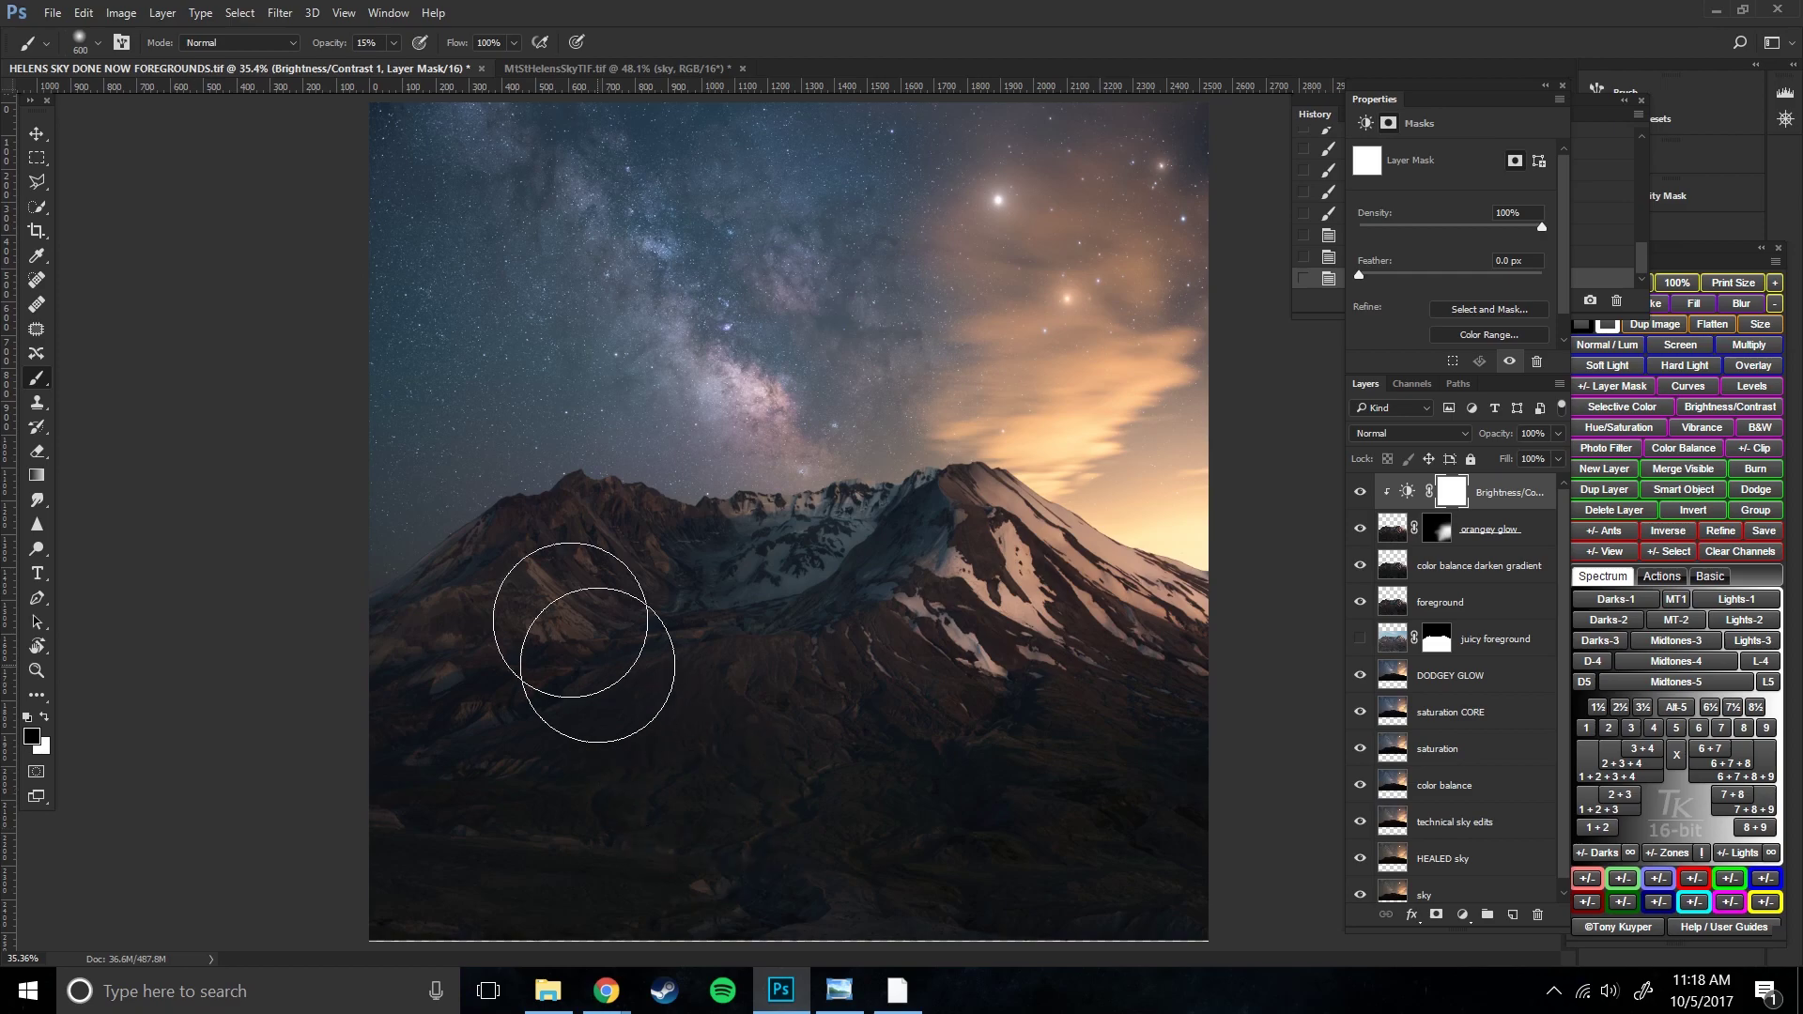
{"action": "type", "text": "33"}
{"action": "mouse_move", "coordinate": [877, 752]}
{"action": "left_mouse_down"}
{"action": "mouse_move", "coordinate": [929, 747]}
{"action": "mouse_move", "coordinate": [953, 828]}
{"action": "mouse_move", "coordinate": [938, 835]}
{"action": "mouse_move", "coordinate": [974, 747]}
{"action": "mouse_move", "coordinate": [959, 866]}
{"action": "mouse_move", "coordinate": [957, 785]}
{"action": "mouse_move", "coordinate": [934, 881]}
{"action": "mouse_move", "coordinate": [944, 786]}
{"action": "mouse_move", "coordinate": [925, 875]}
{"action": "mouse_move", "coordinate": [990, 769]}
{"action": "mouse_move", "coordinate": [960, 868]}
{"action": "mouse_move", "coordinate": [1132, 713]}
{"action": "left_mouse_up"}
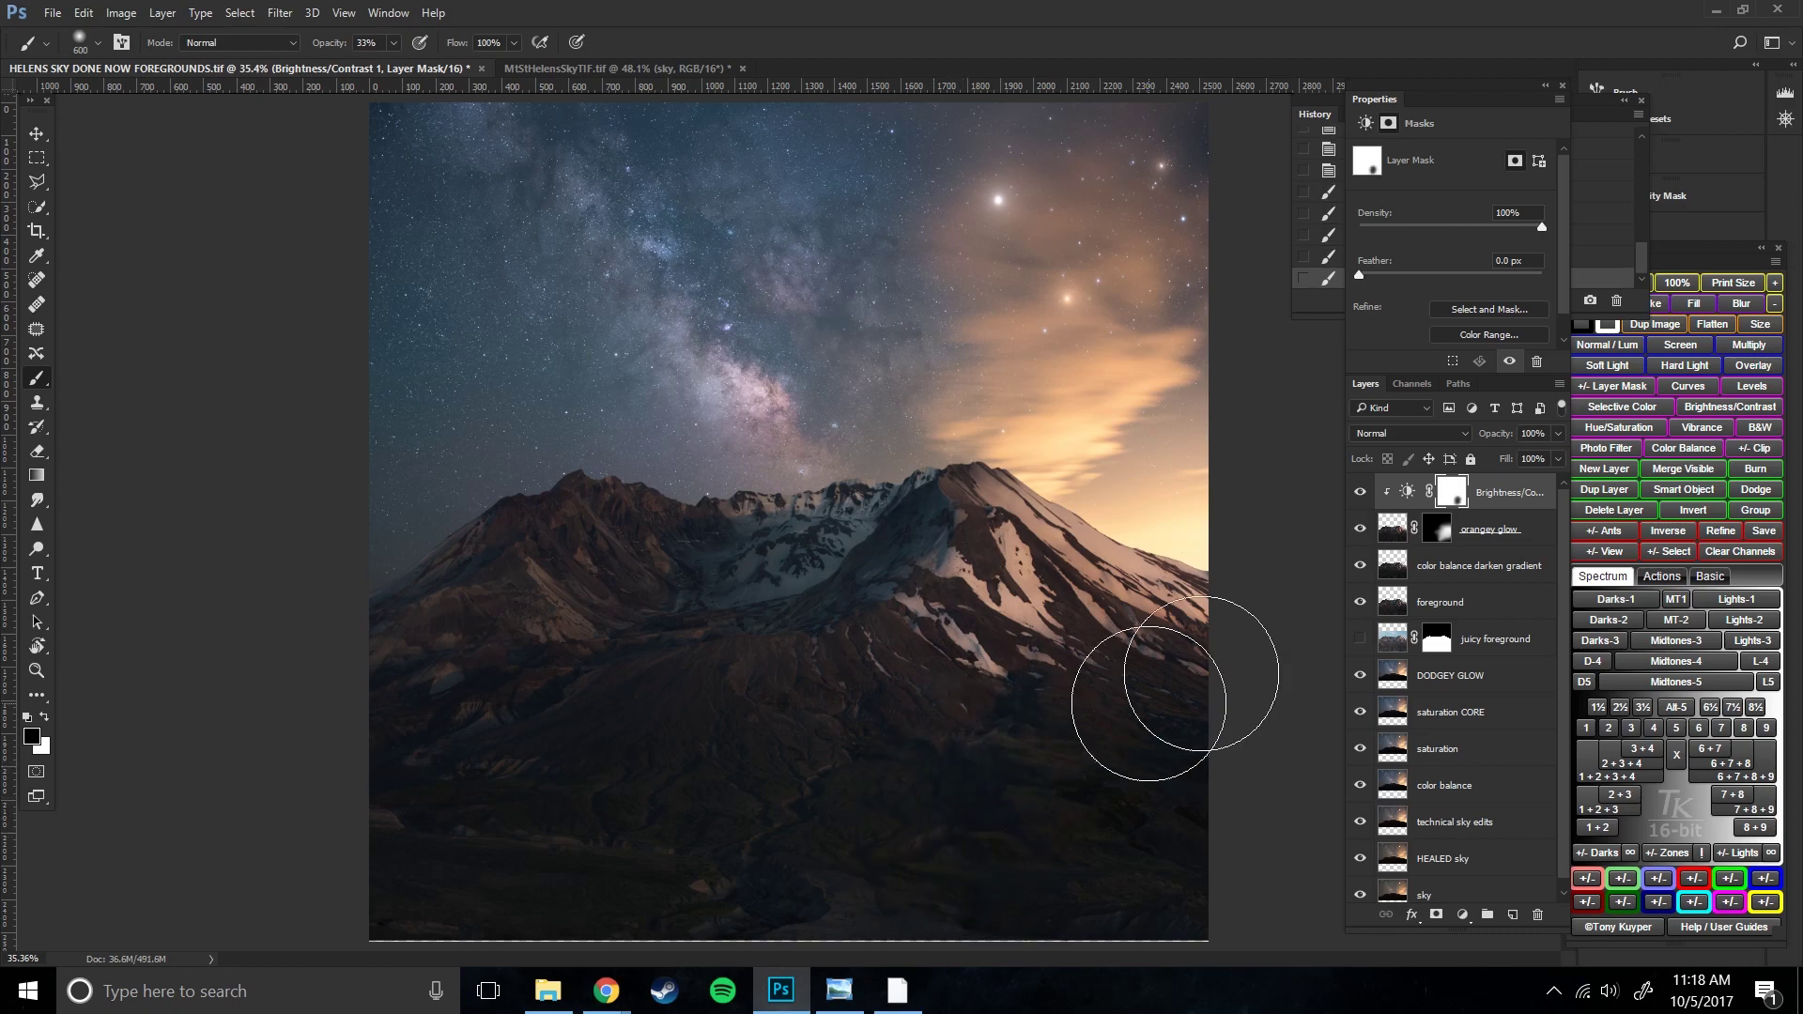
{"action": "left_click", "coordinate": [1366, 500]}
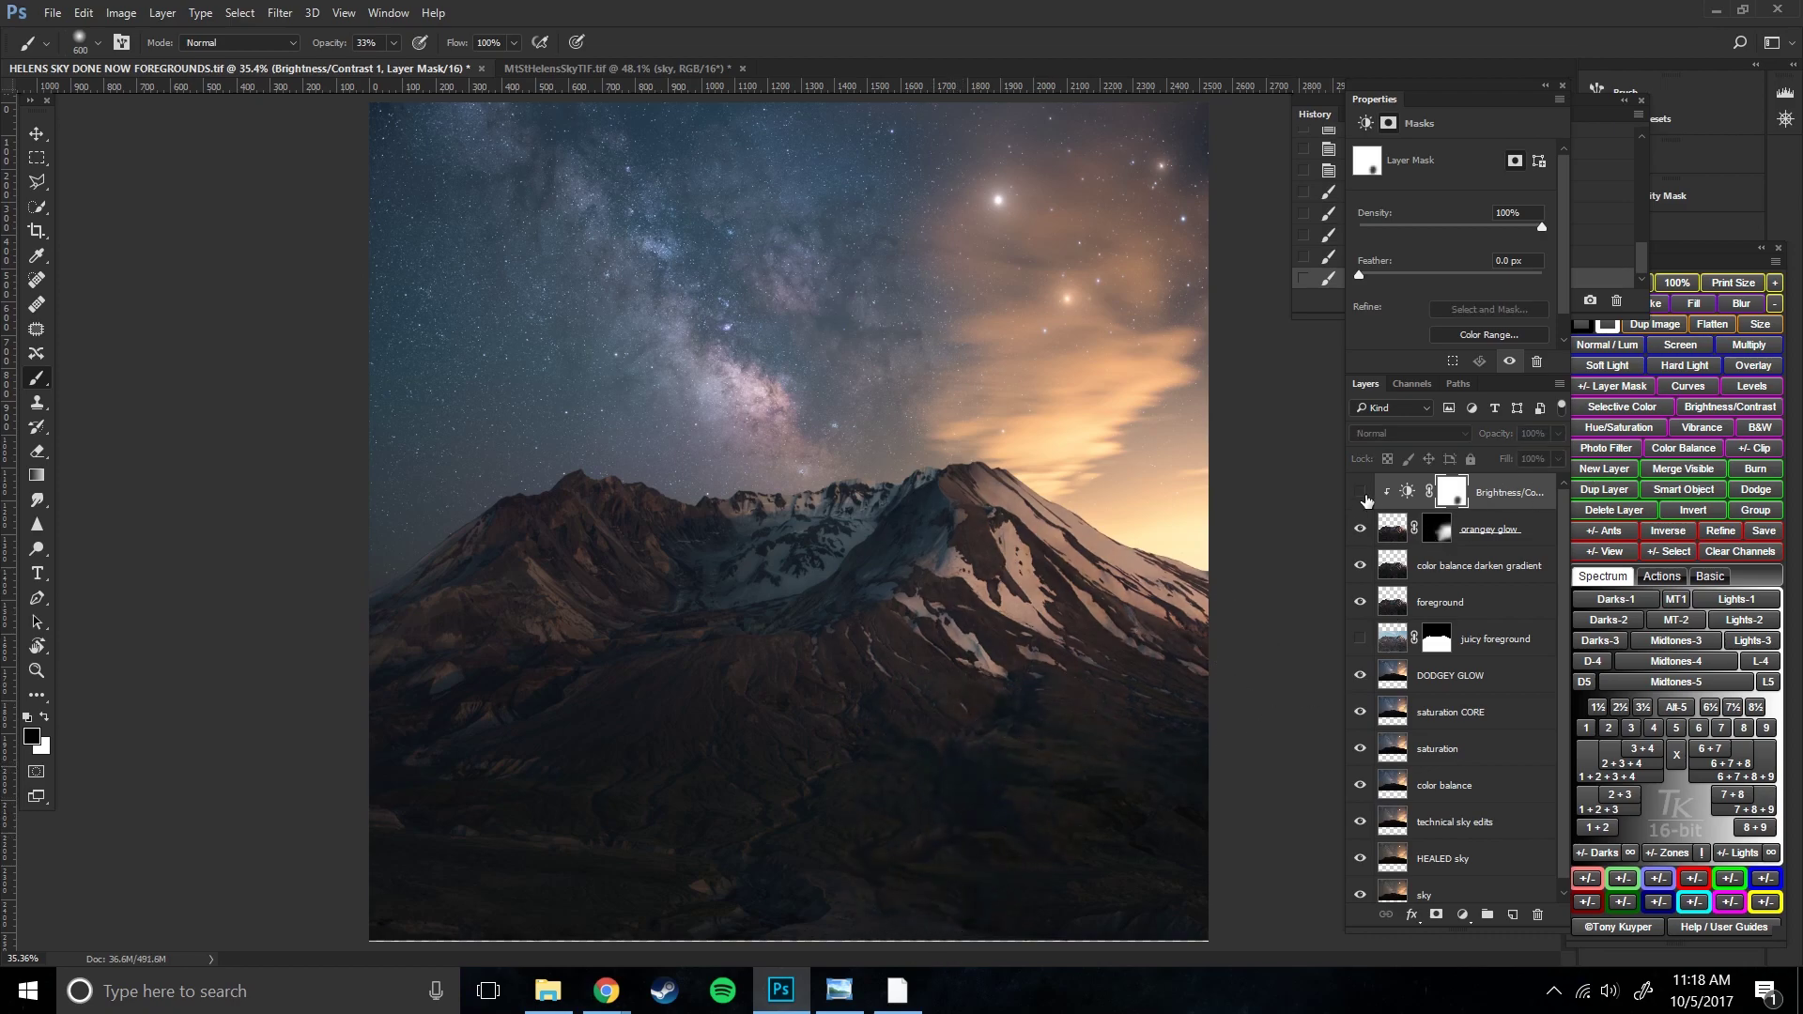
{"action": "left_click", "coordinate": [1367, 500]}
- Extend the black painting on the Brightness/Contrast mask toward the bottom of the foreground and check the effect
{"action": "mouse_move", "coordinate": [883, 762]}
{"action": "left_mouse_down"}
{"action": "mouse_move", "coordinate": [878, 849]}
{"action": "mouse_move", "coordinate": [949, 793]}
{"action": "mouse_move", "coordinate": [1006, 845]}
{"action": "mouse_move", "coordinate": [998, 877]}
{"action": "left_mouse_up"}
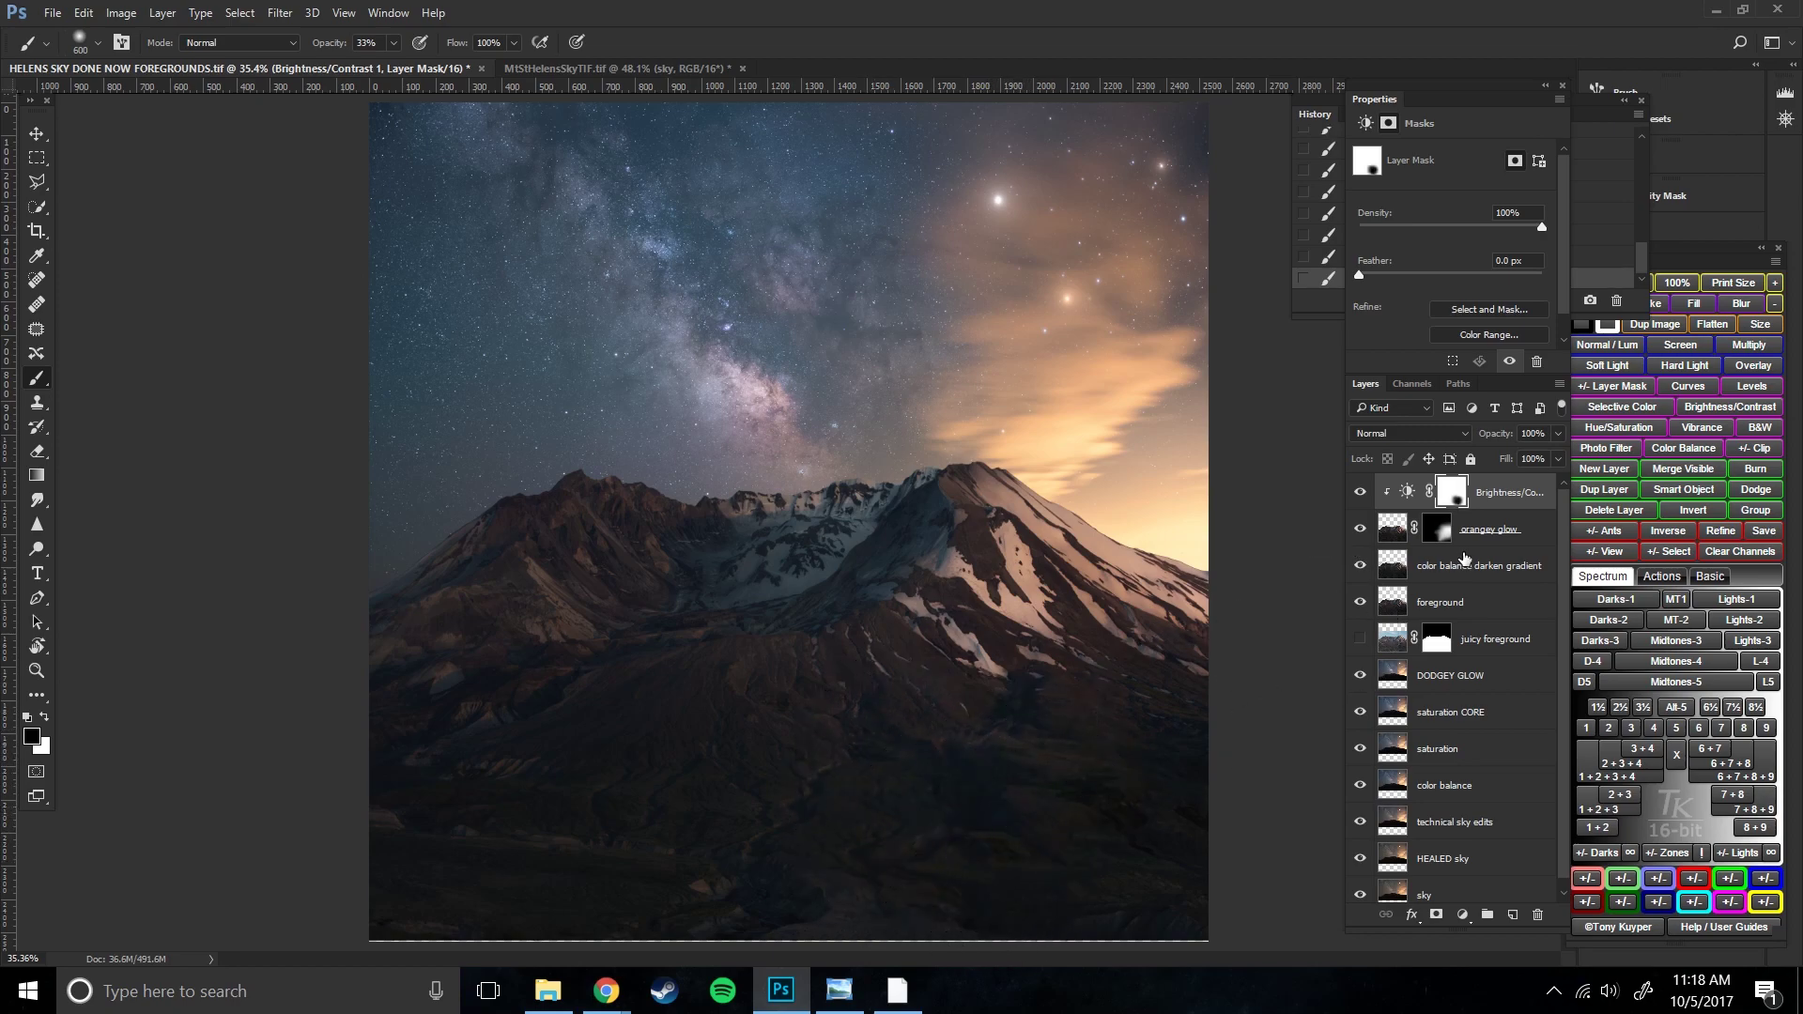
{"action": "left_click", "coordinate": [1367, 499]}
{"action": "left_click", "coordinate": [1367, 500]}
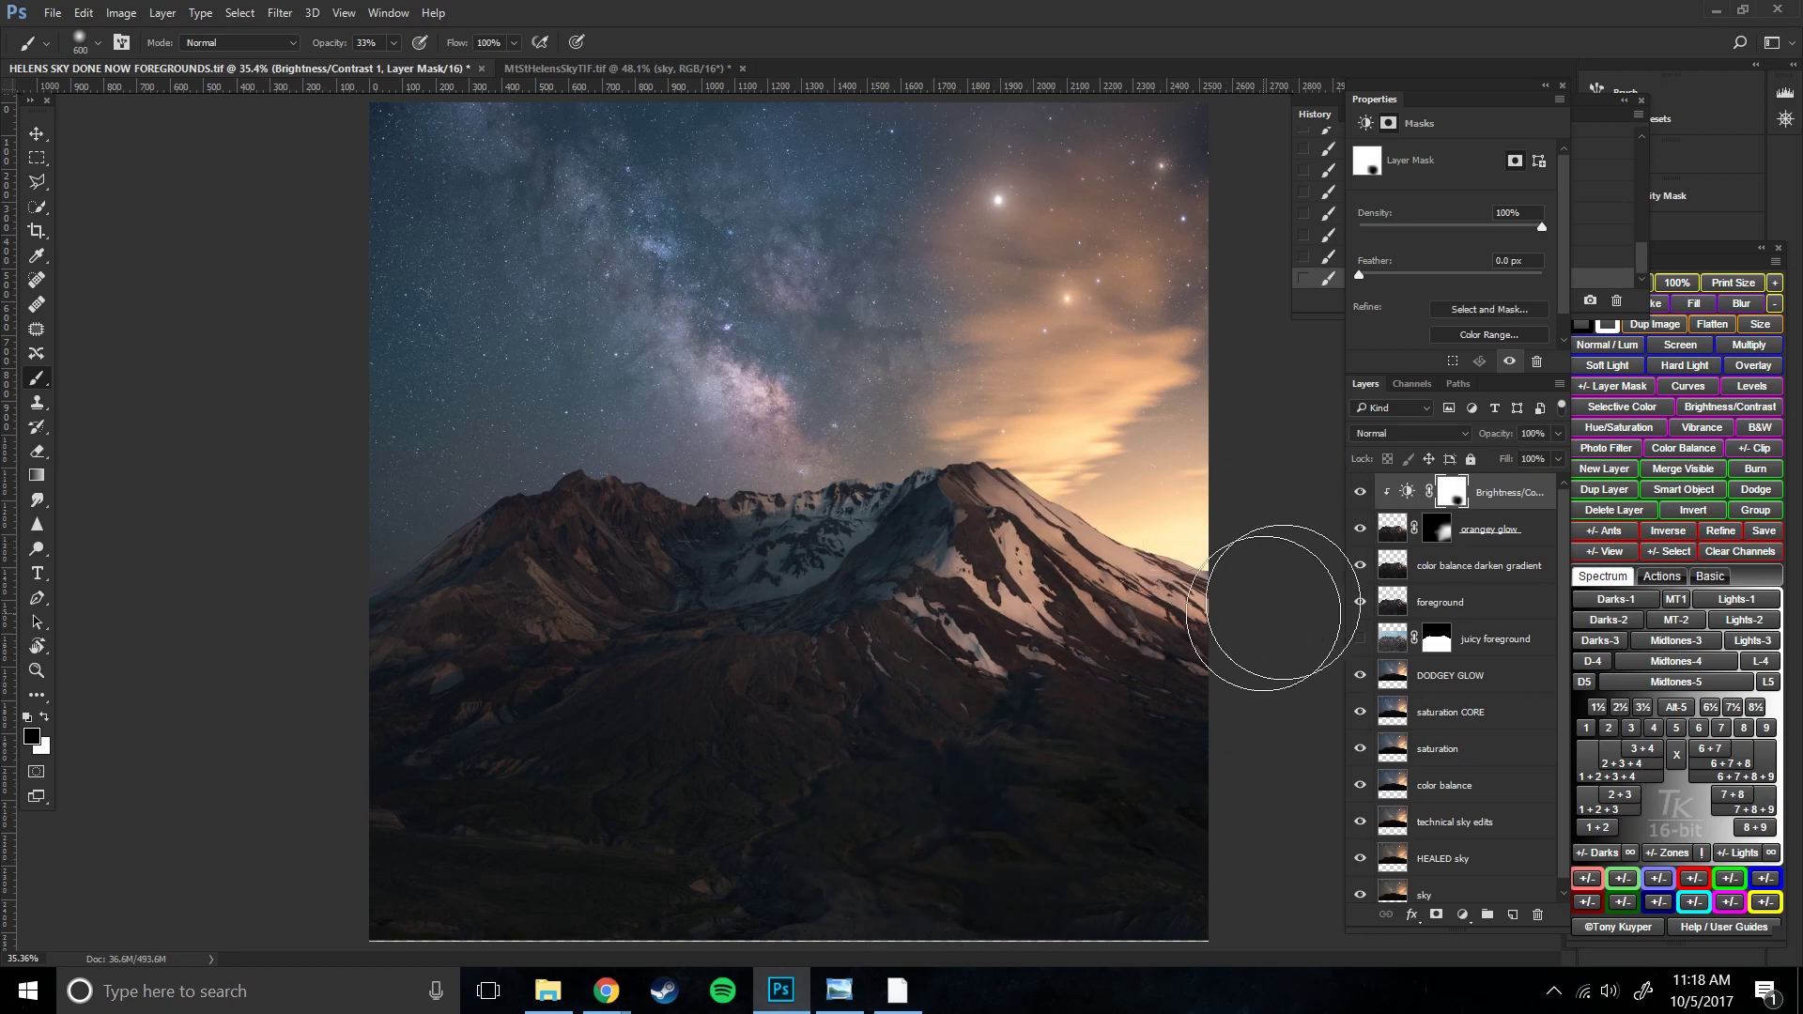
- Compare the mountain with the clipped Brightness/Contrast adjustment hidden and shown
{"action": "left_click", "coordinate": [1434, 532]}
{"action": "left_click", "coordinate": [1362, 494]}
{"action": "left_click", "coordinate": [1364, 494]}
{"action": "left_click", "coordinate": [1437, 494]}
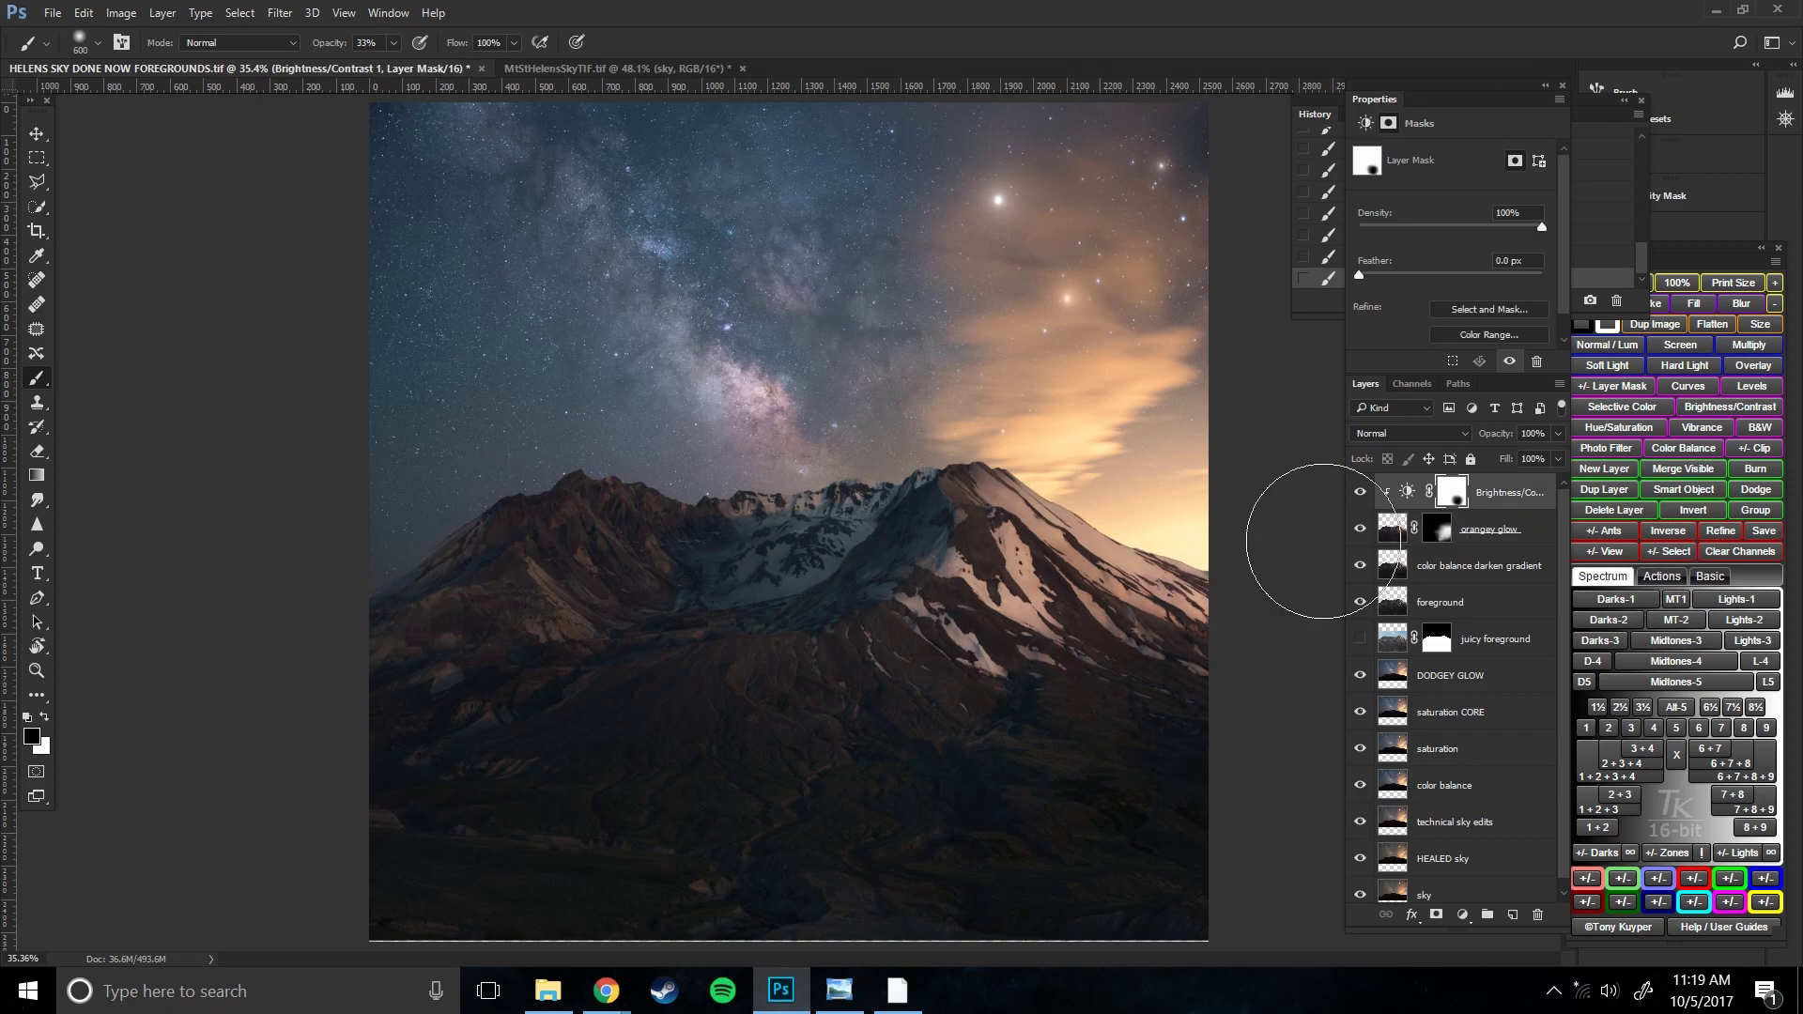
{"action": "left_click", "coordinate": [1358, 496]}
{"action": "left_click", "coordinate": [1359, 494]}
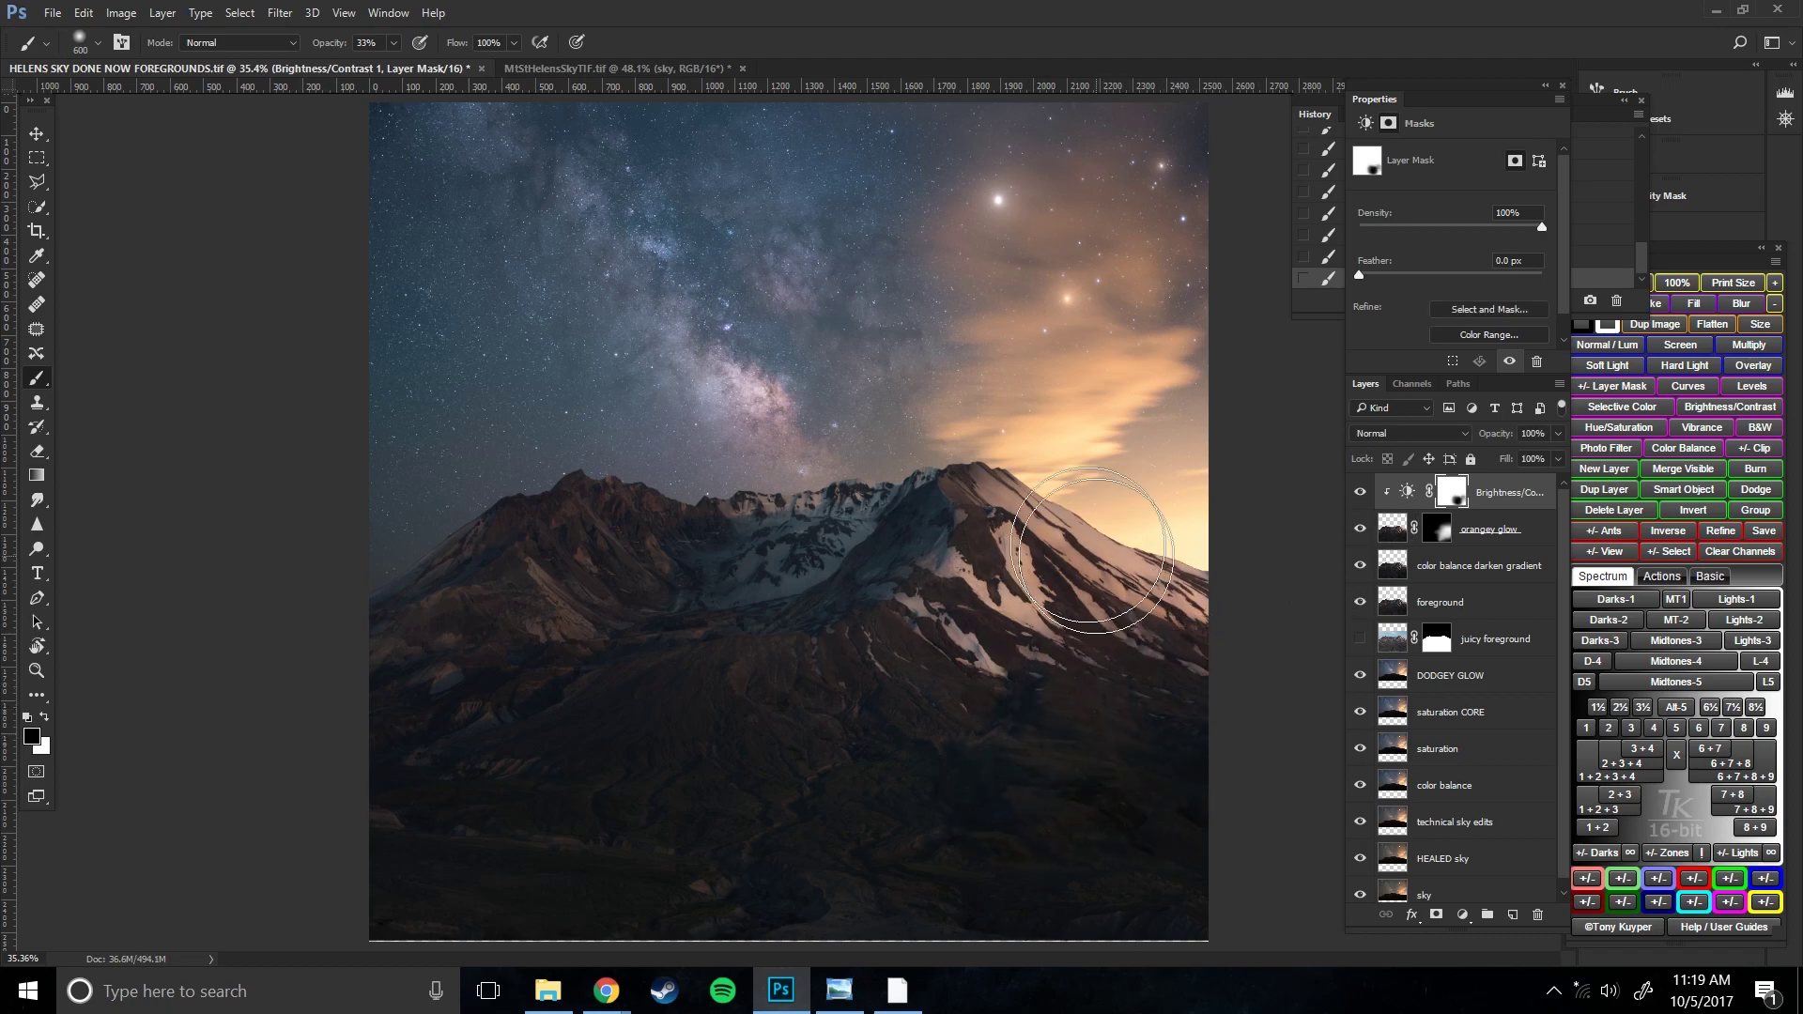
{"action": "left_click", "coordinate": [1359, 491]}
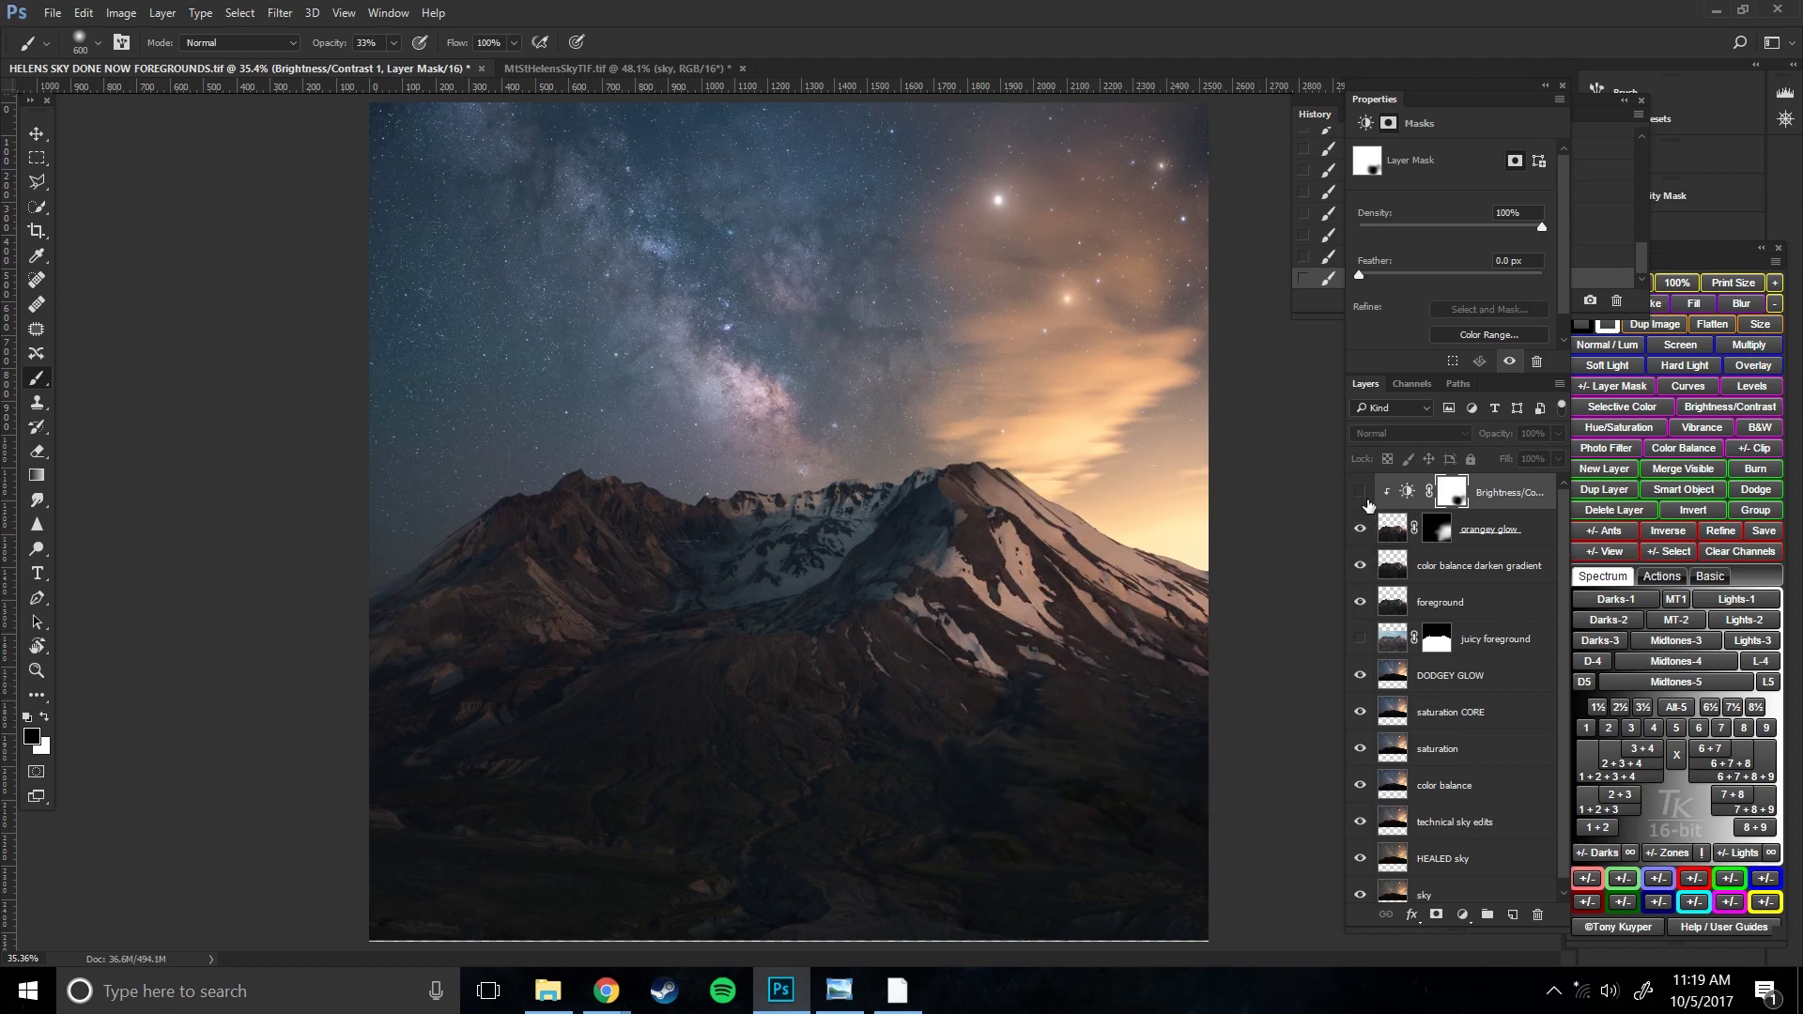
{"action": "left_click", "coordinate": [1359, 491]}
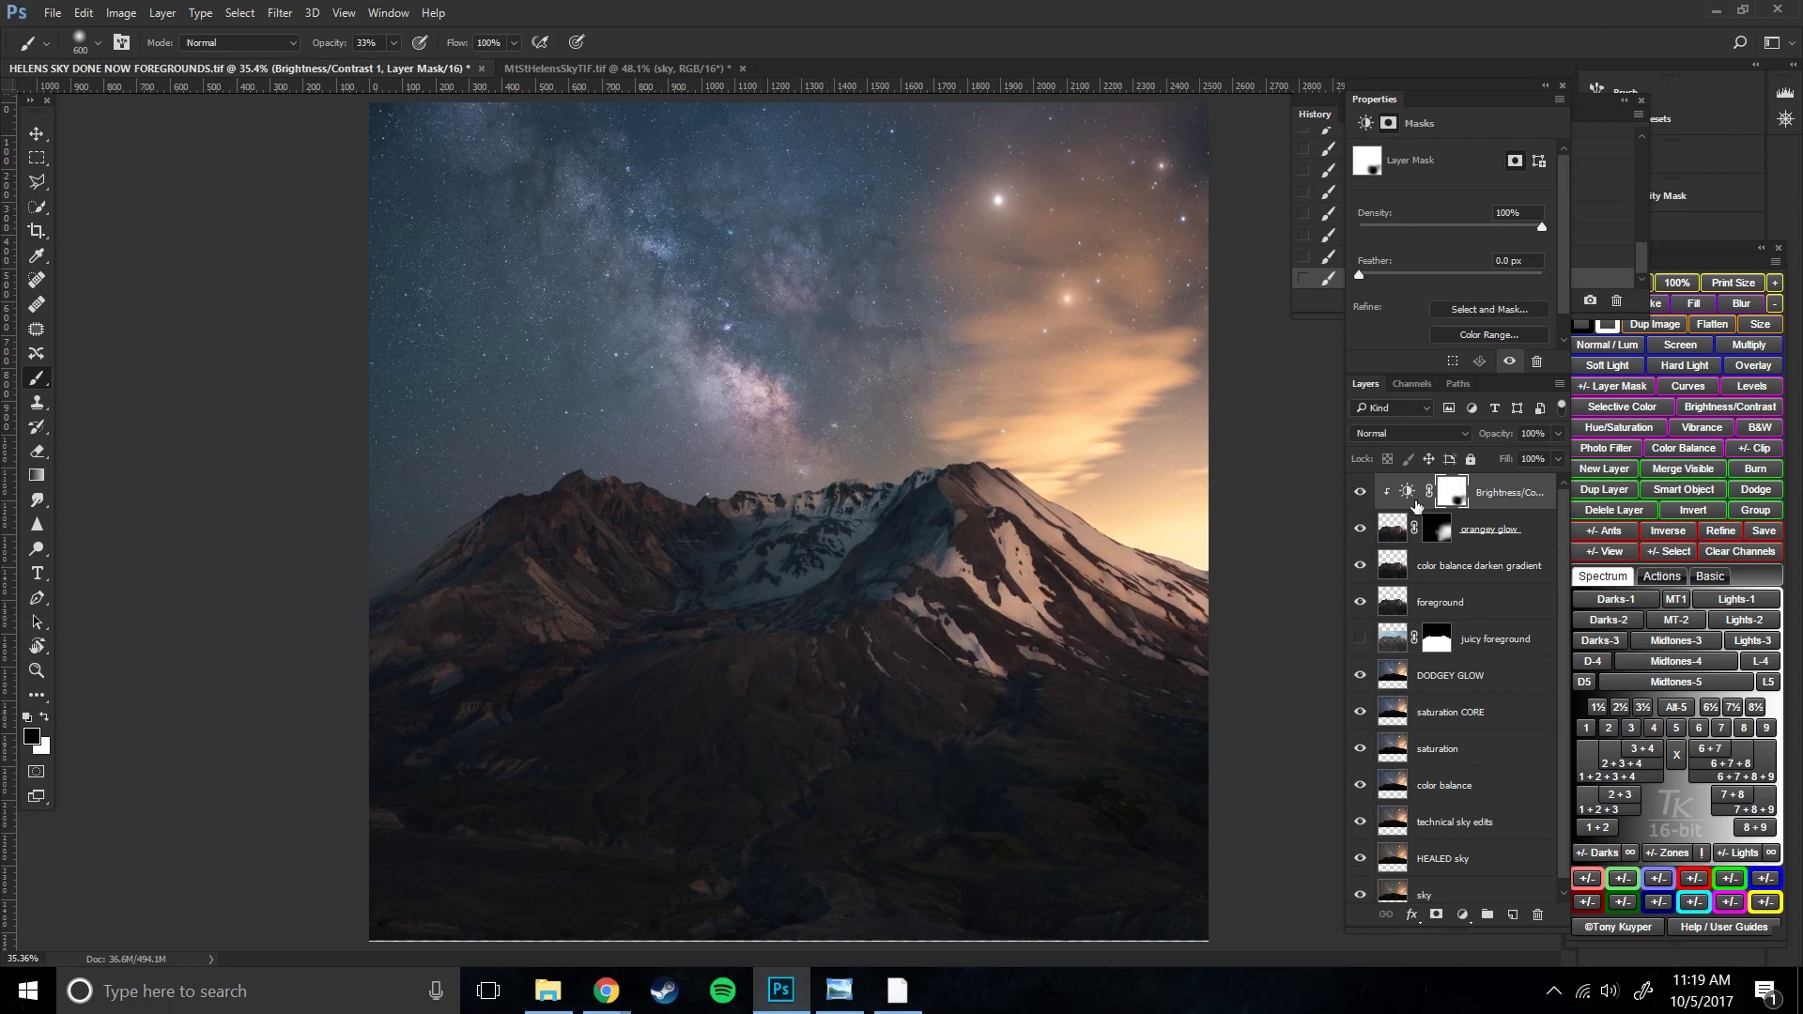
{"action": "left_click", "coordinate": [1506, 575]}
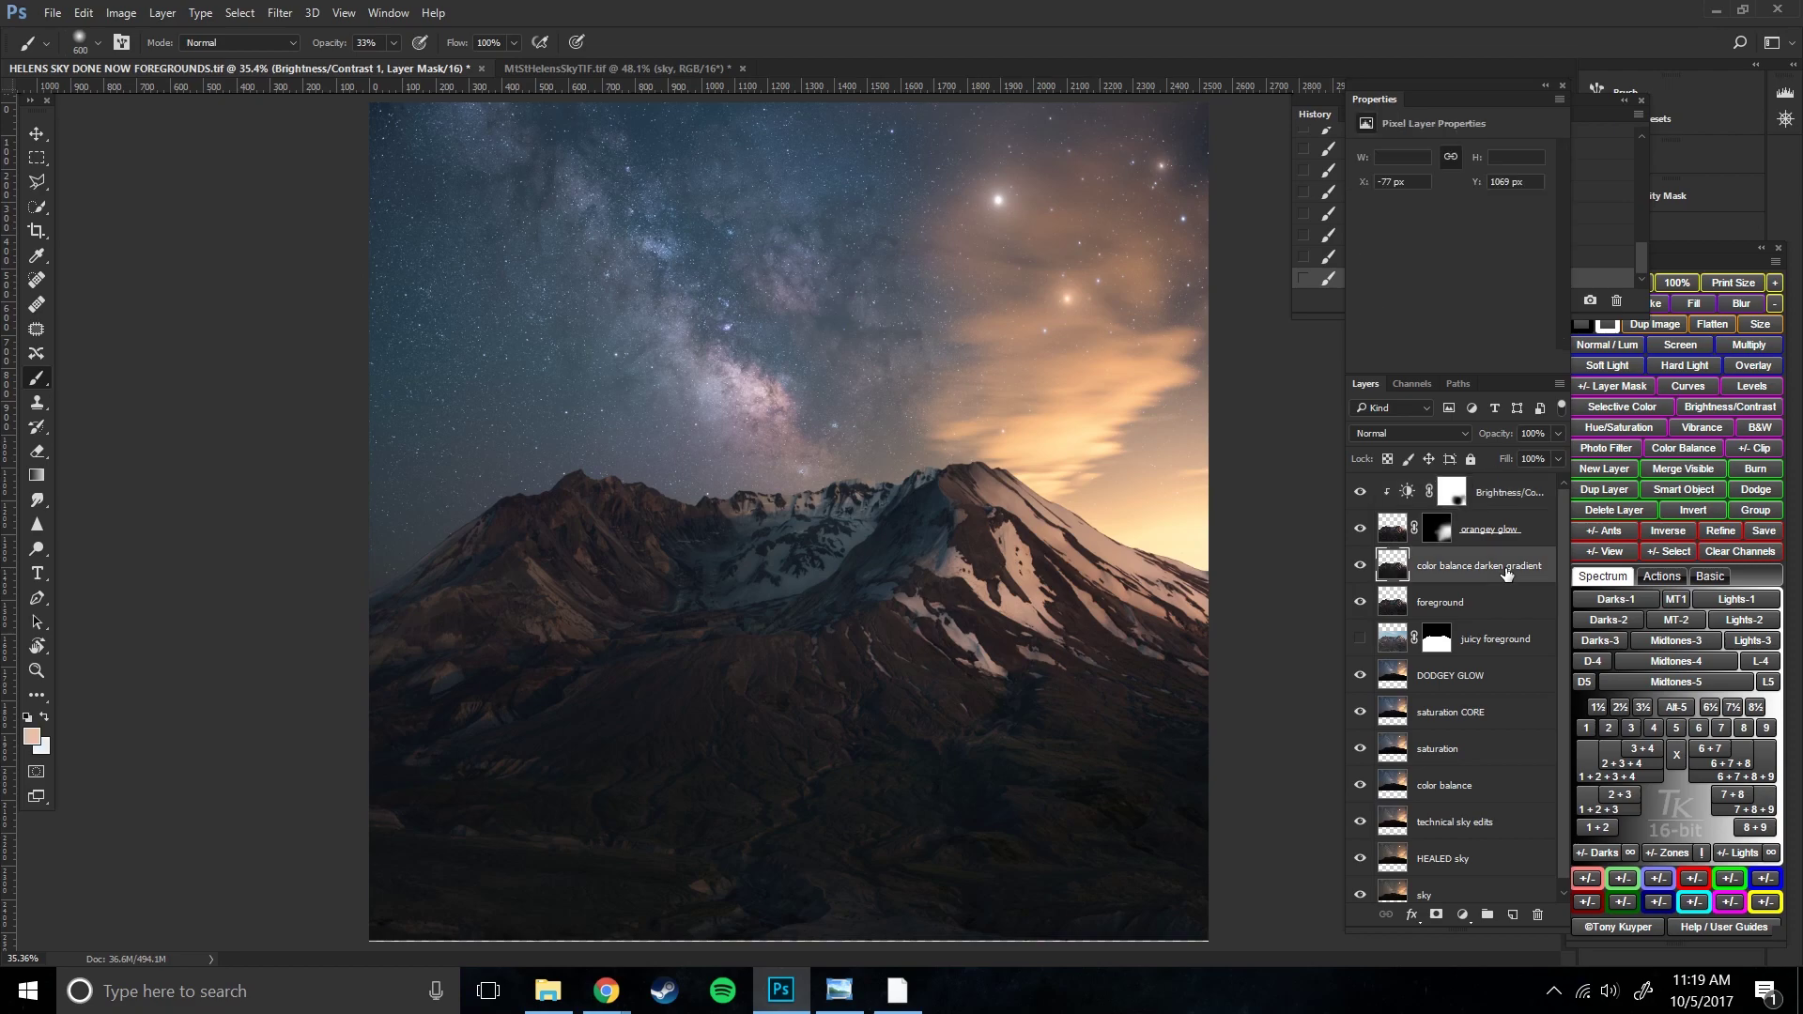
{"action": "left_click", "coordinate": [1512, 497]}
{"action": "left_click", "coordinate": [1529, 531], "text": "shift"}
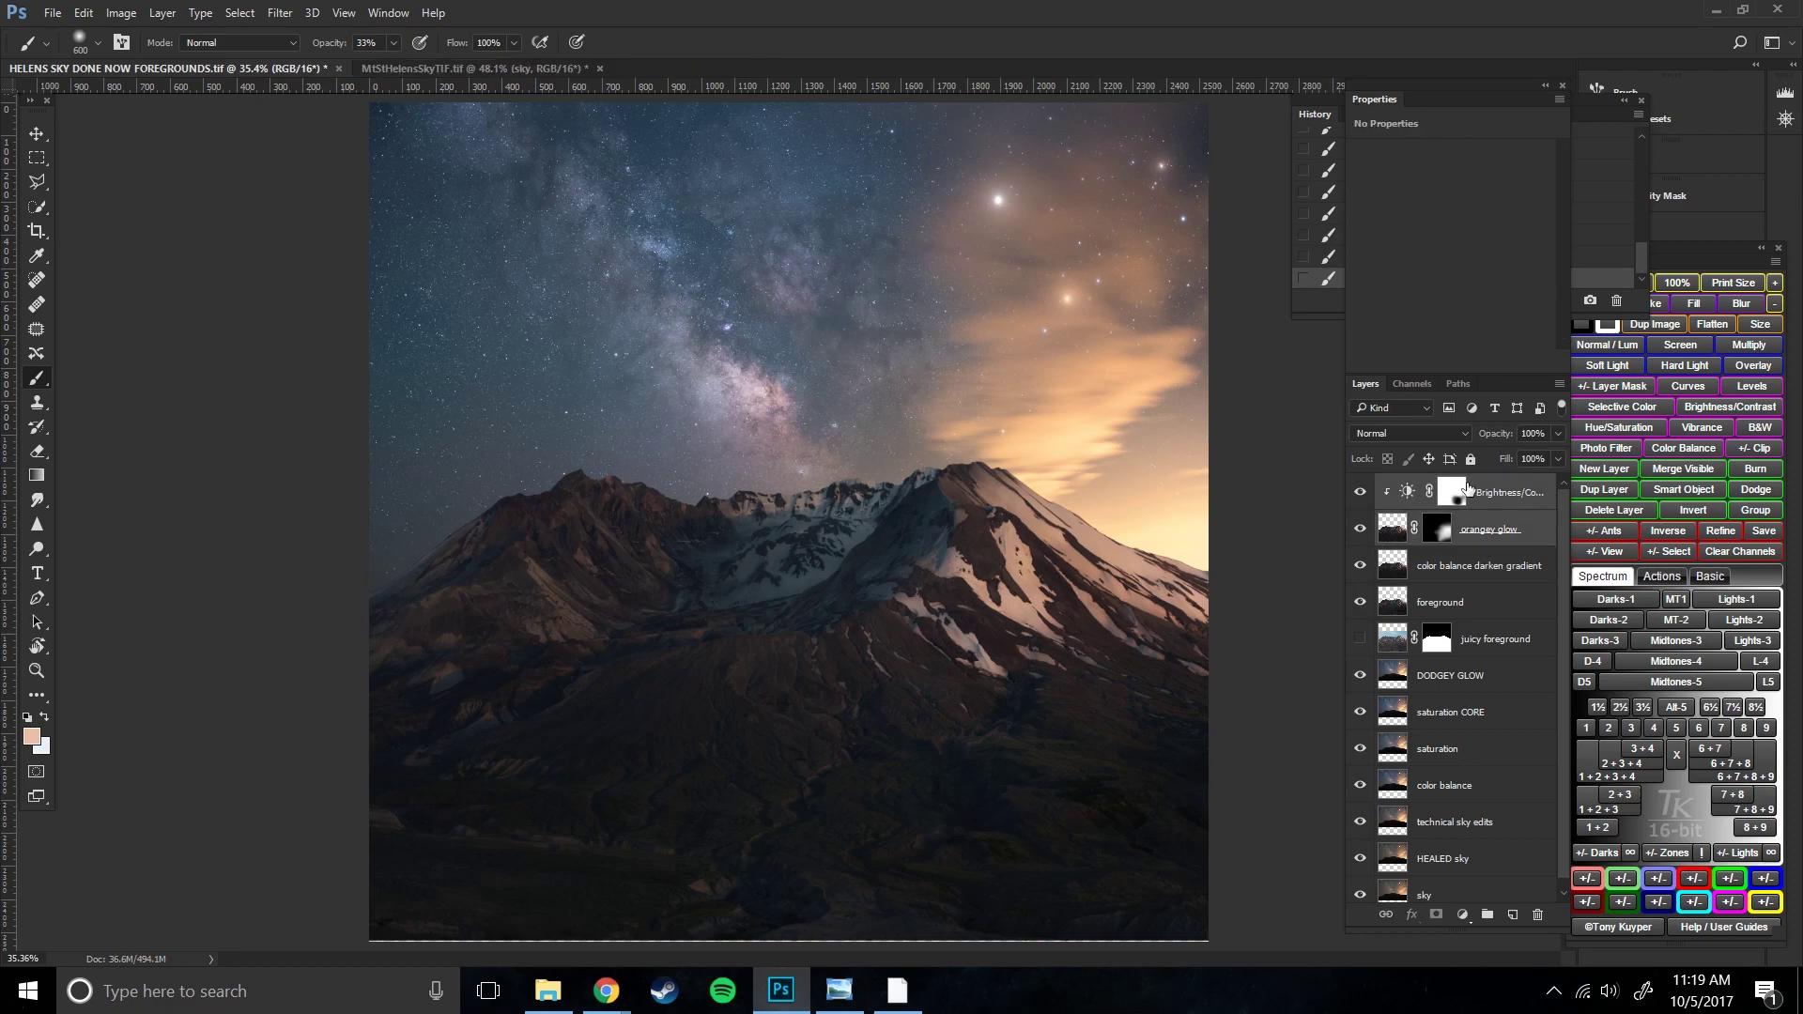
{"action": "left_click", "coordinate": [1447, 573]}
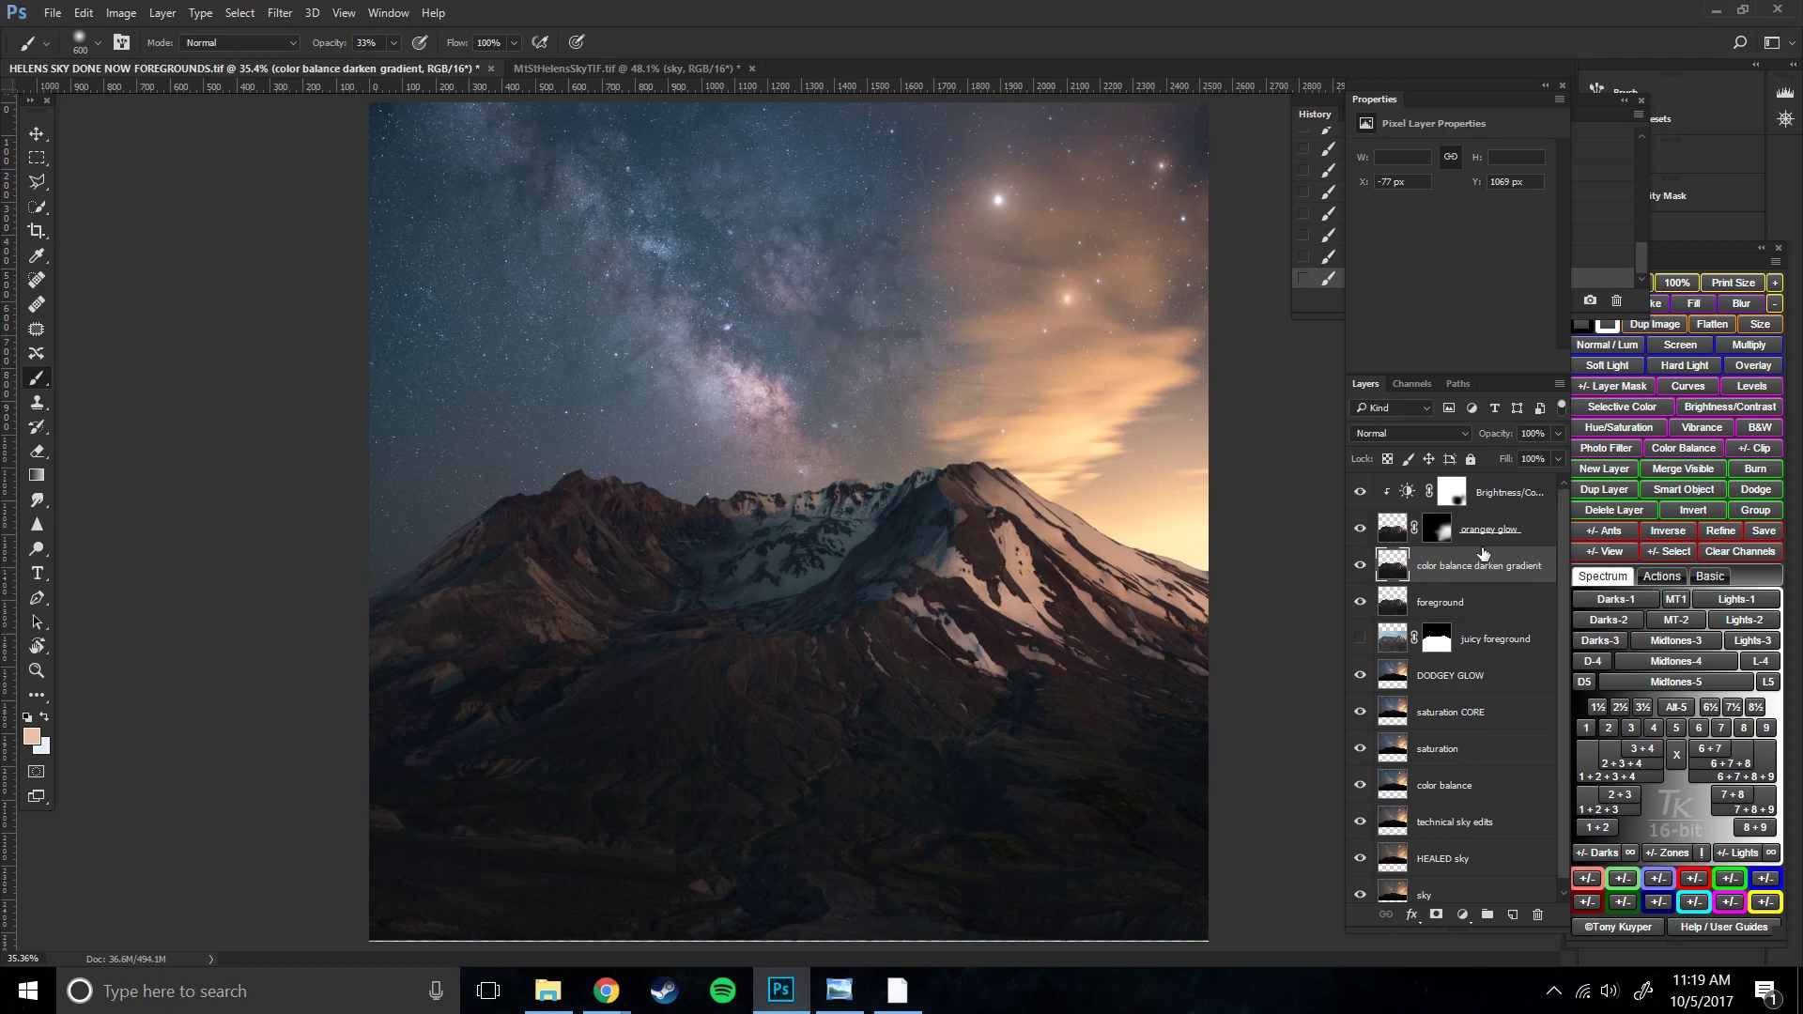
{"action": "key", "text": "ctrl+j"}
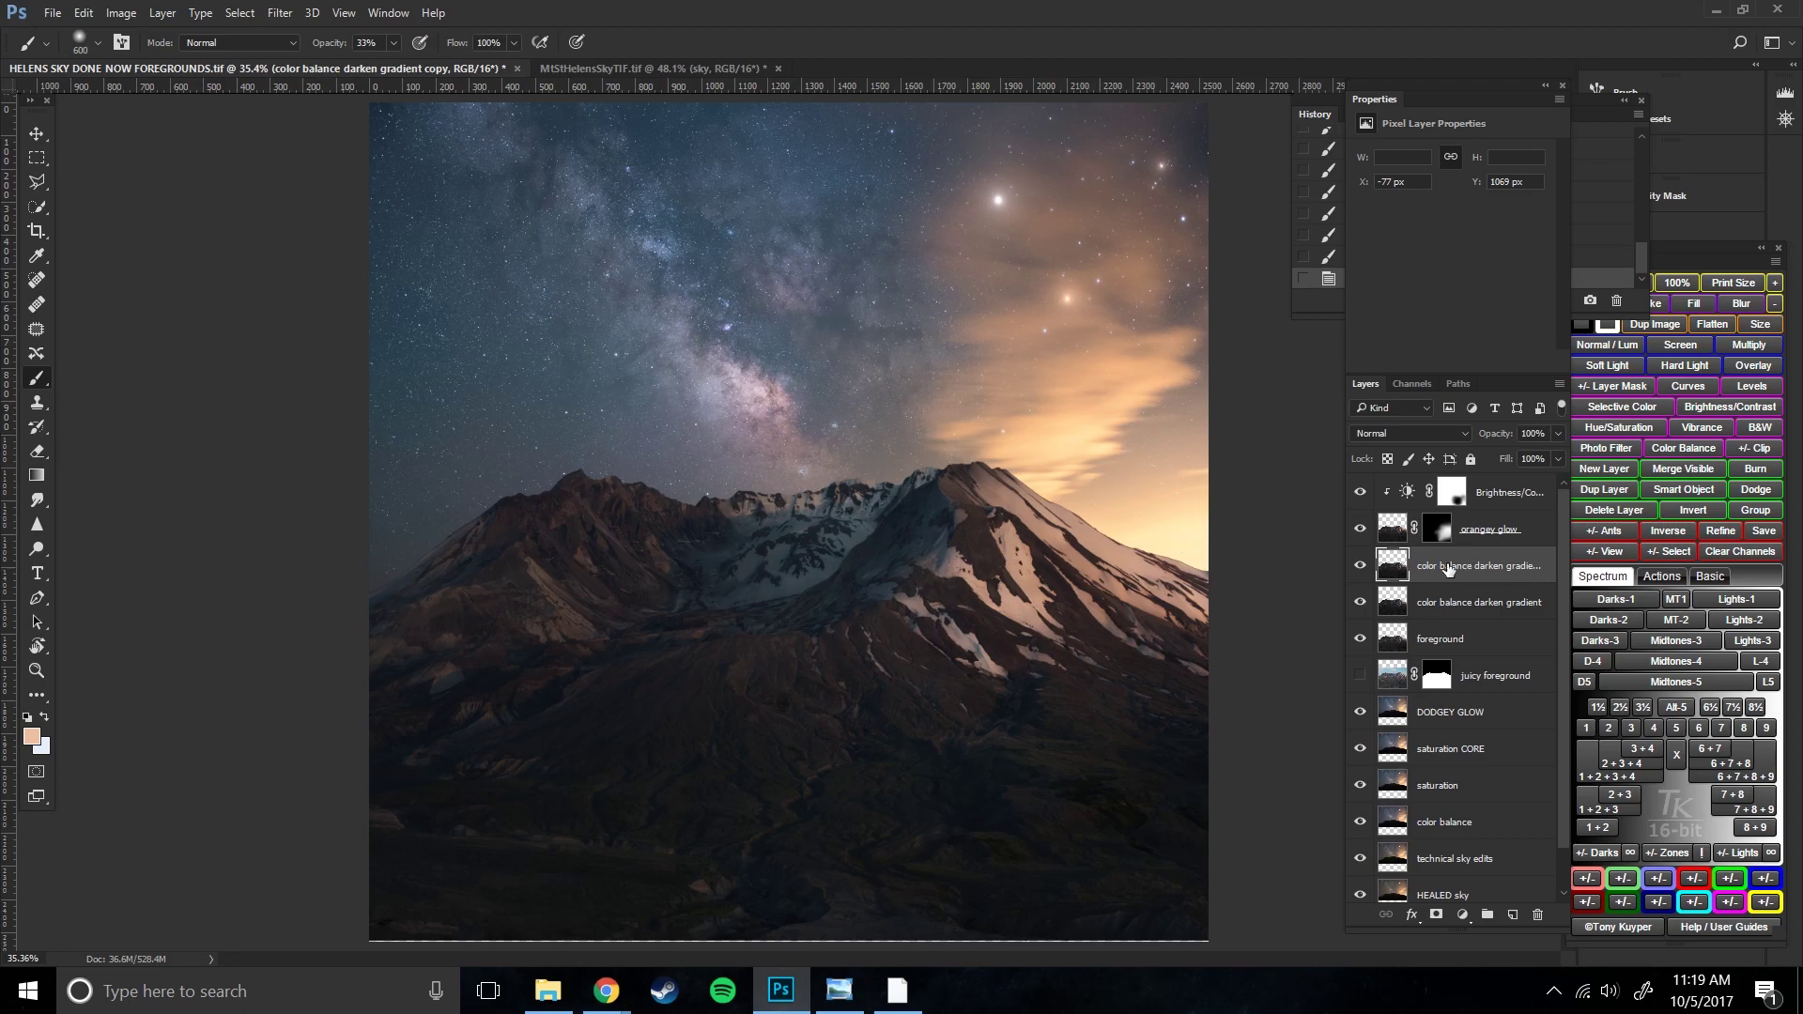
{"action": "key", "text": "Delete"}
- Duplicate the color balance darken gradient layer under the name "asgdafdgg"
{"action": "right_click", "coordinate": [1449, 569]}
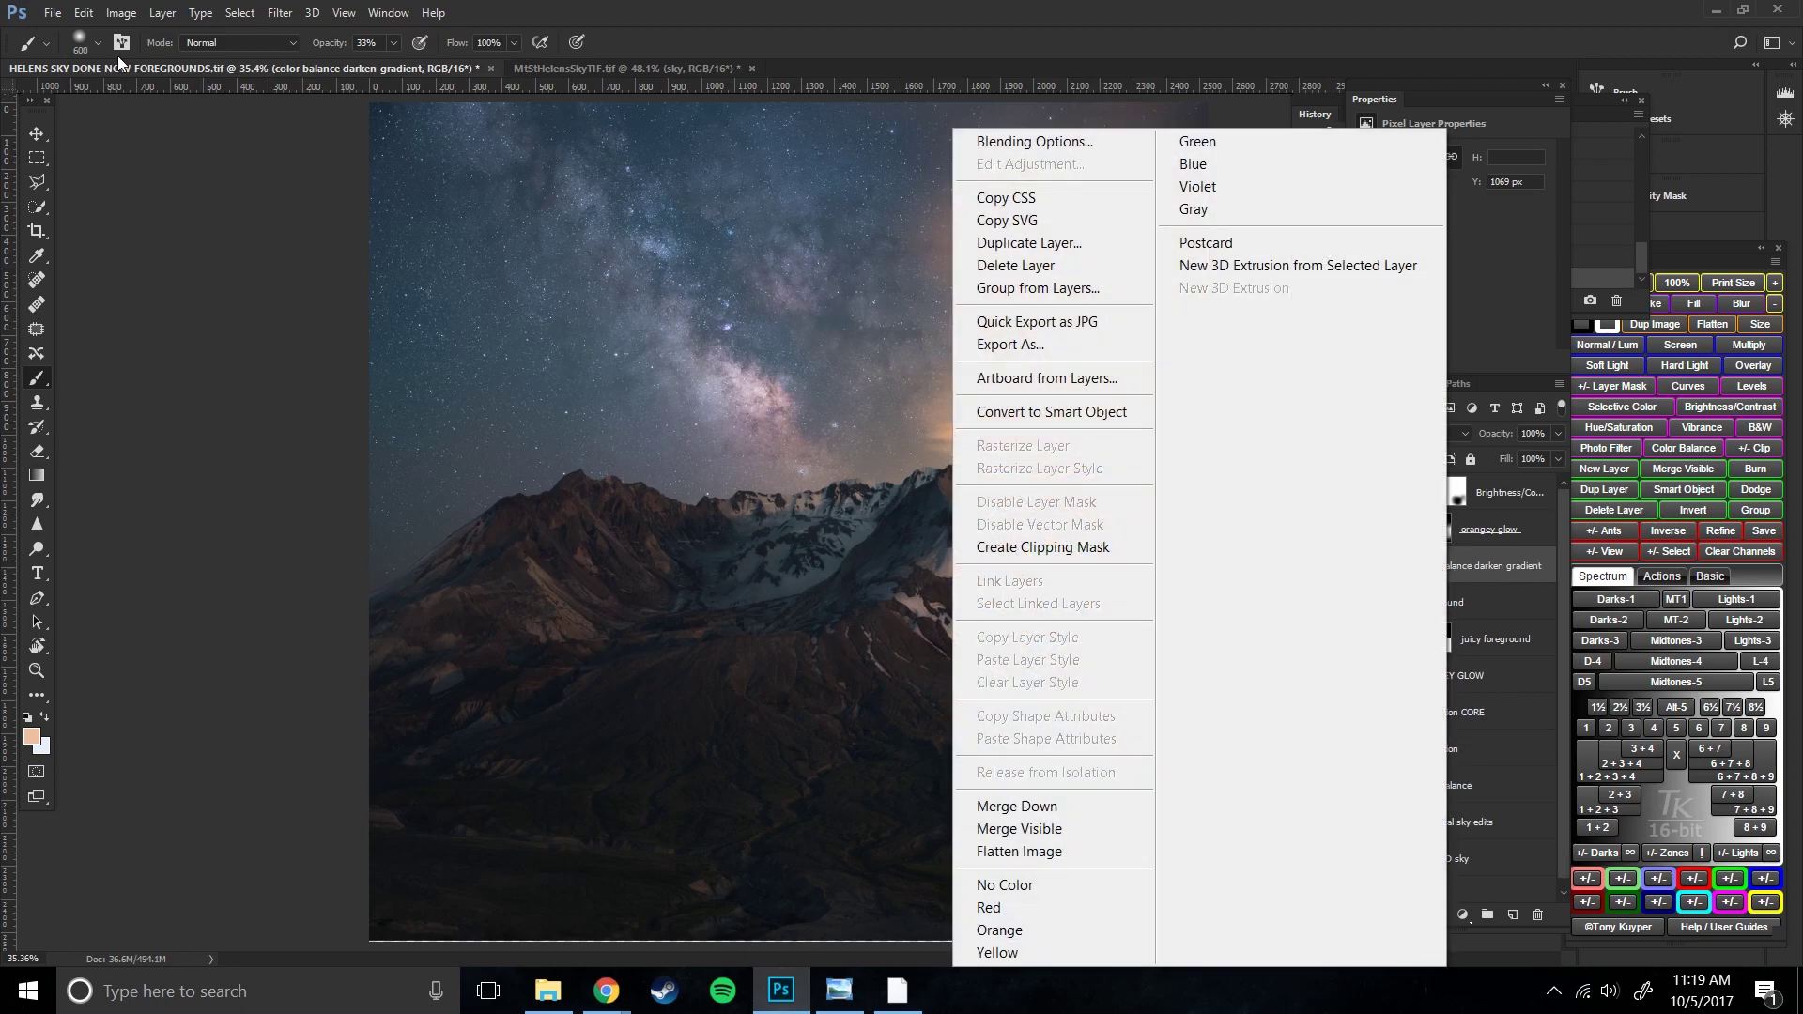
{"action": "left_click", "coordinate": [1029, 242]}
{"action": "type", "text": "asgdafdg"}
{"action": "key", "text": "Return"}
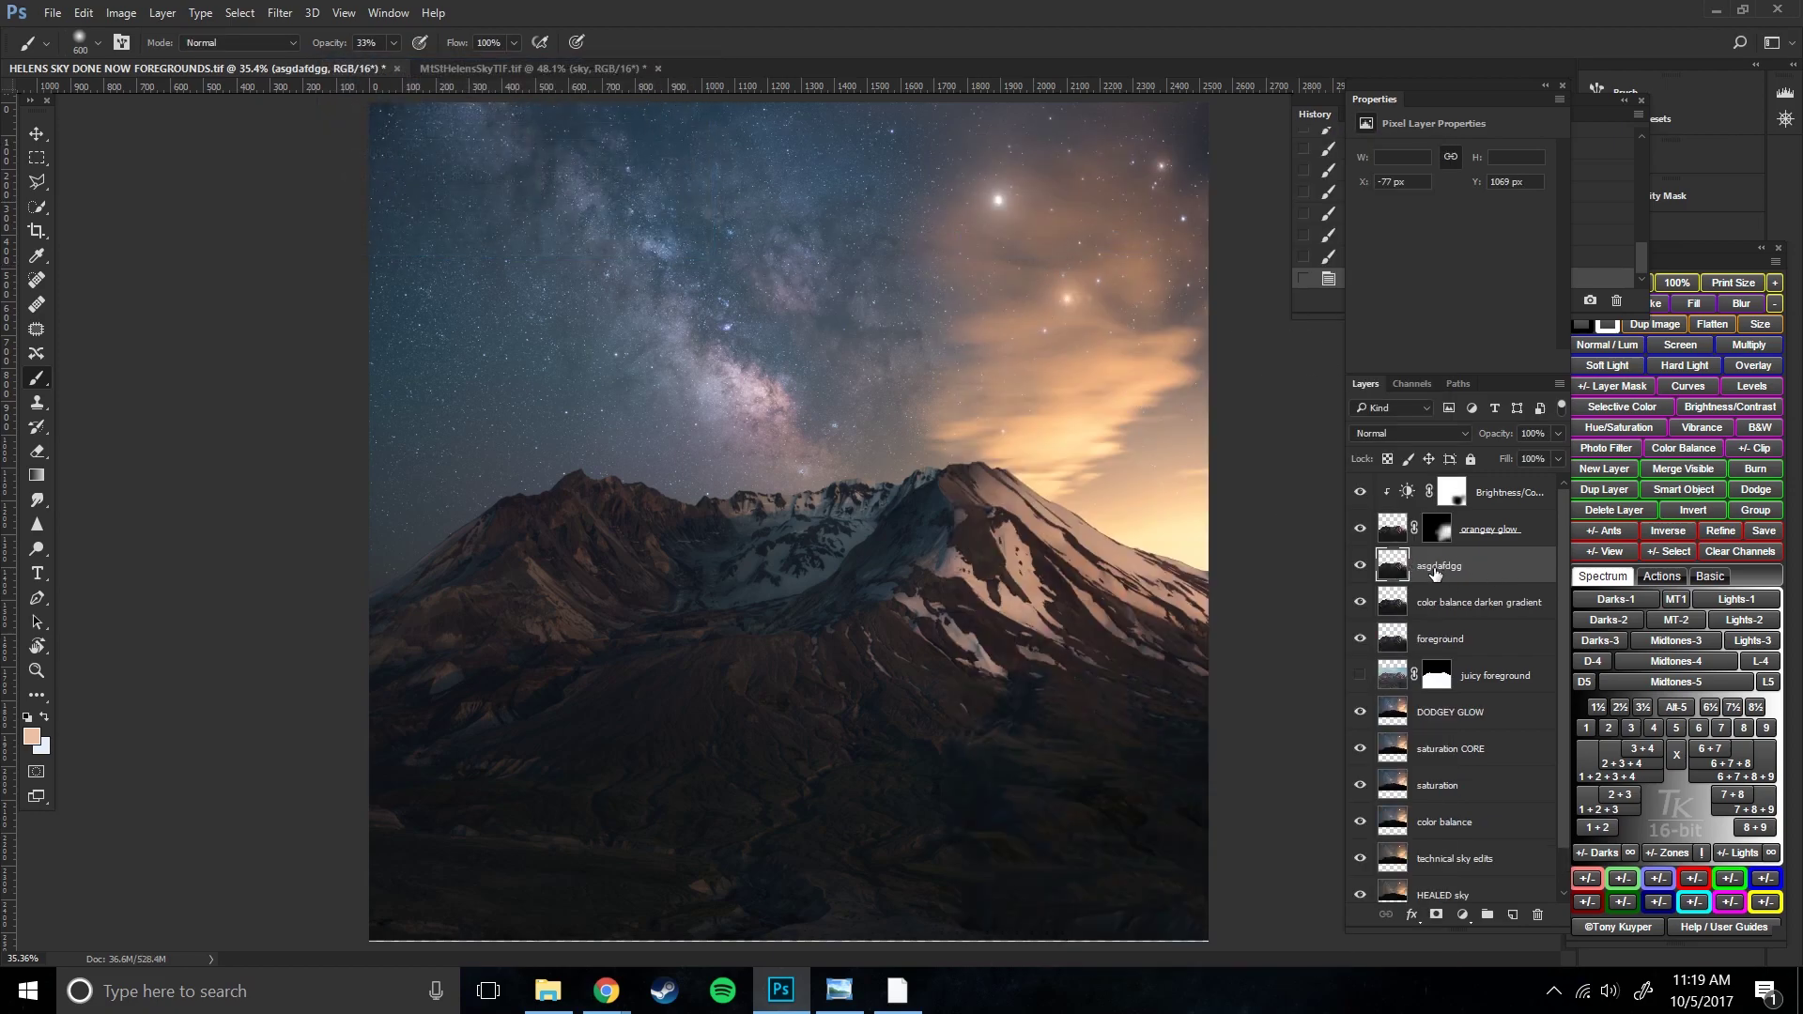
- Merge the Brightness/Contrast adjustment, the orangey glow layer and the duplicated gradient layer into one layer
{"action": "left_click", "coordinate": [1500, 498], "text": "shift"}
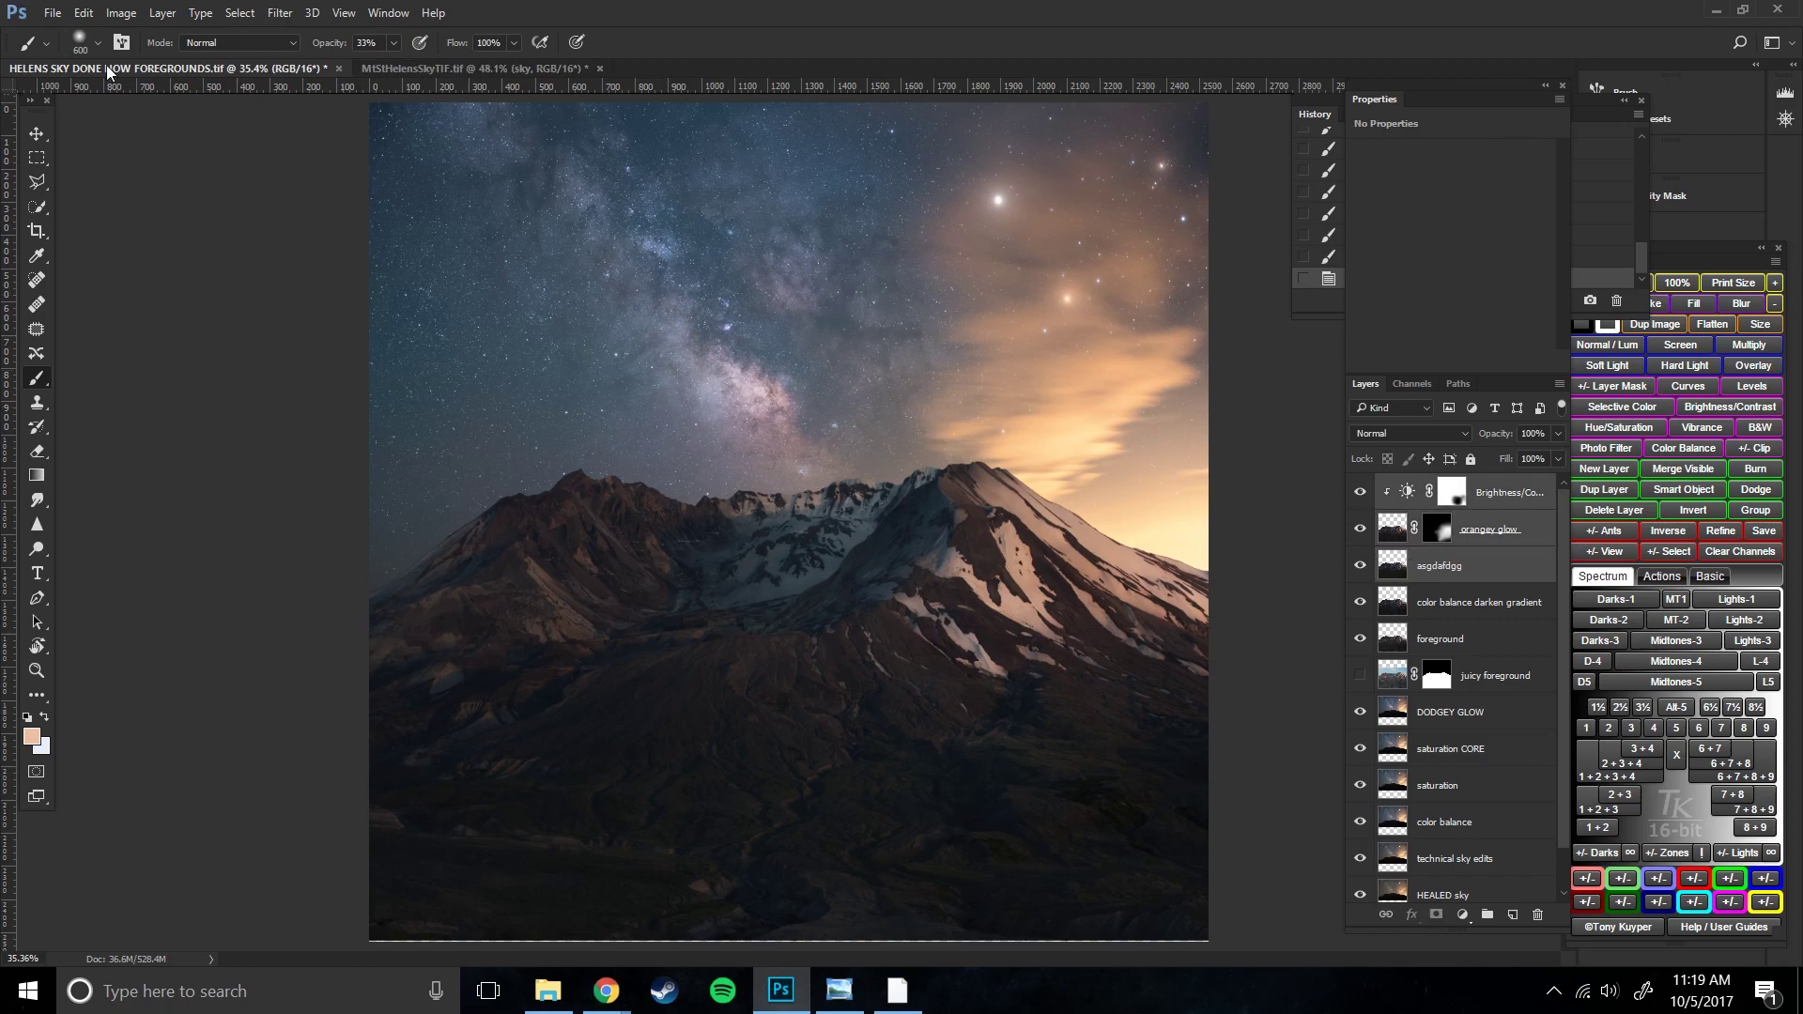
{"action": "left_click", "coordinate": [108, 13]}
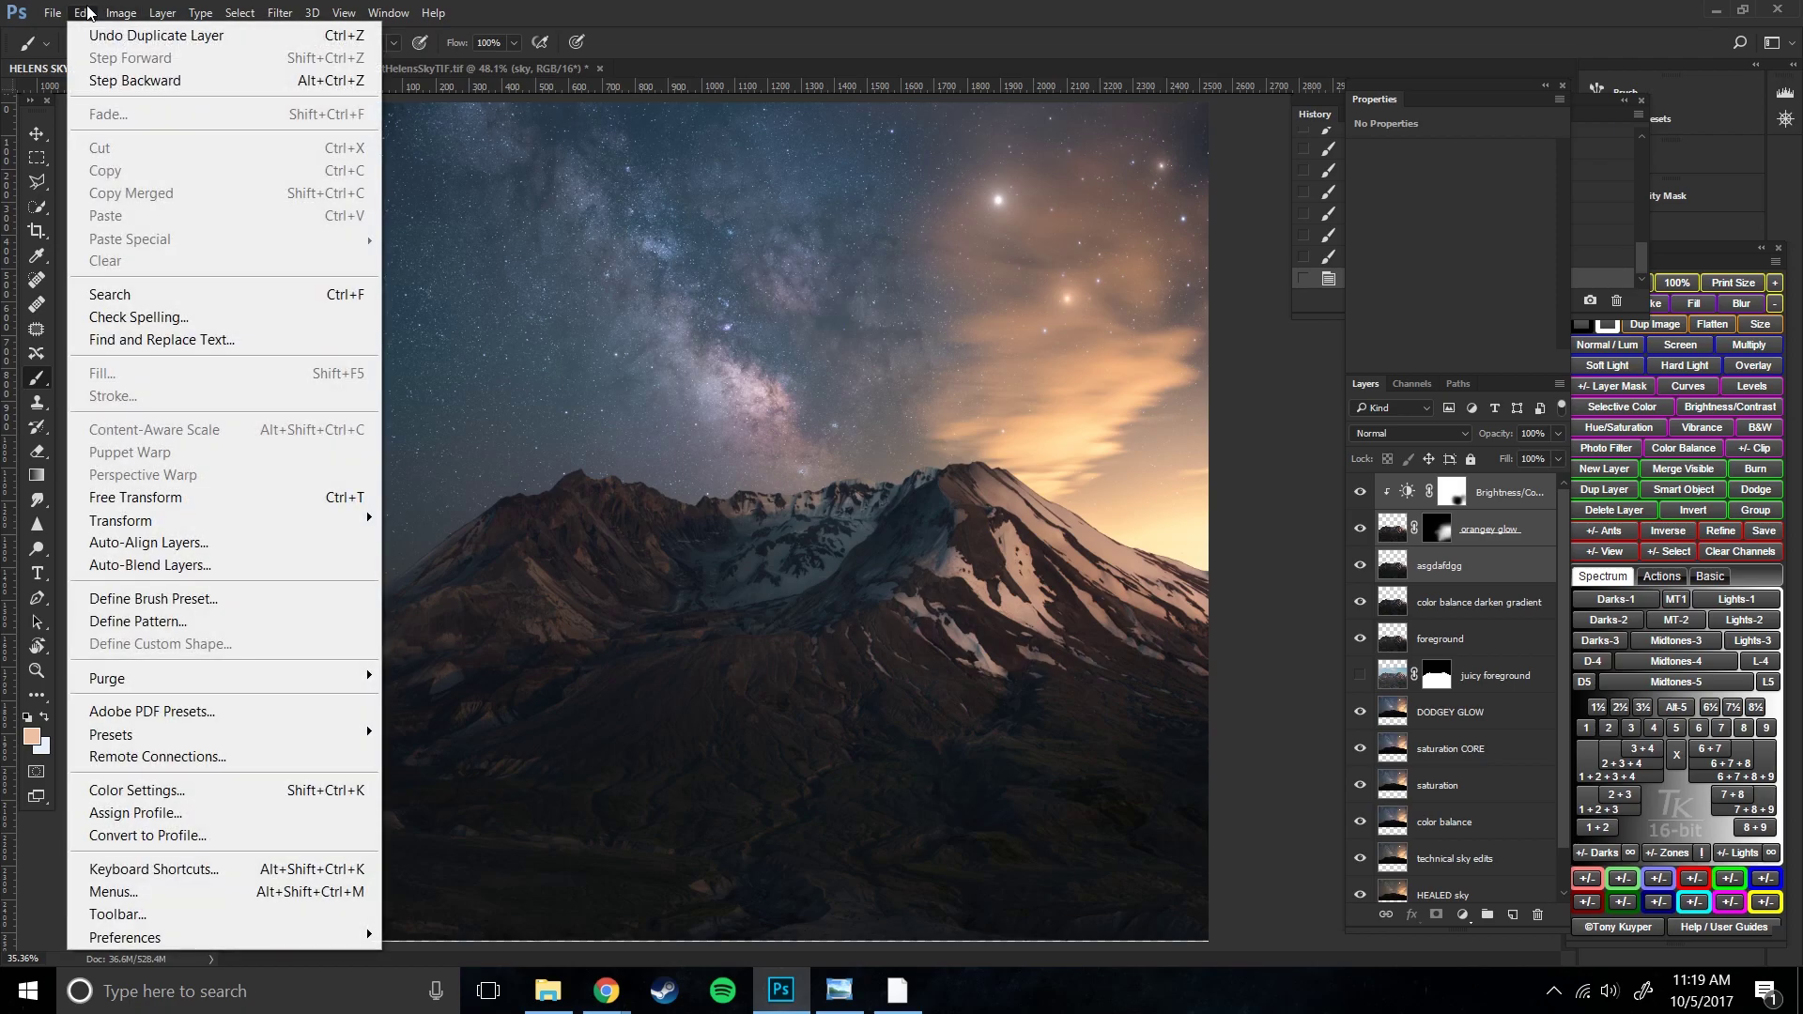
{"action": "mouse_move", "coordinate": [153, 15]}
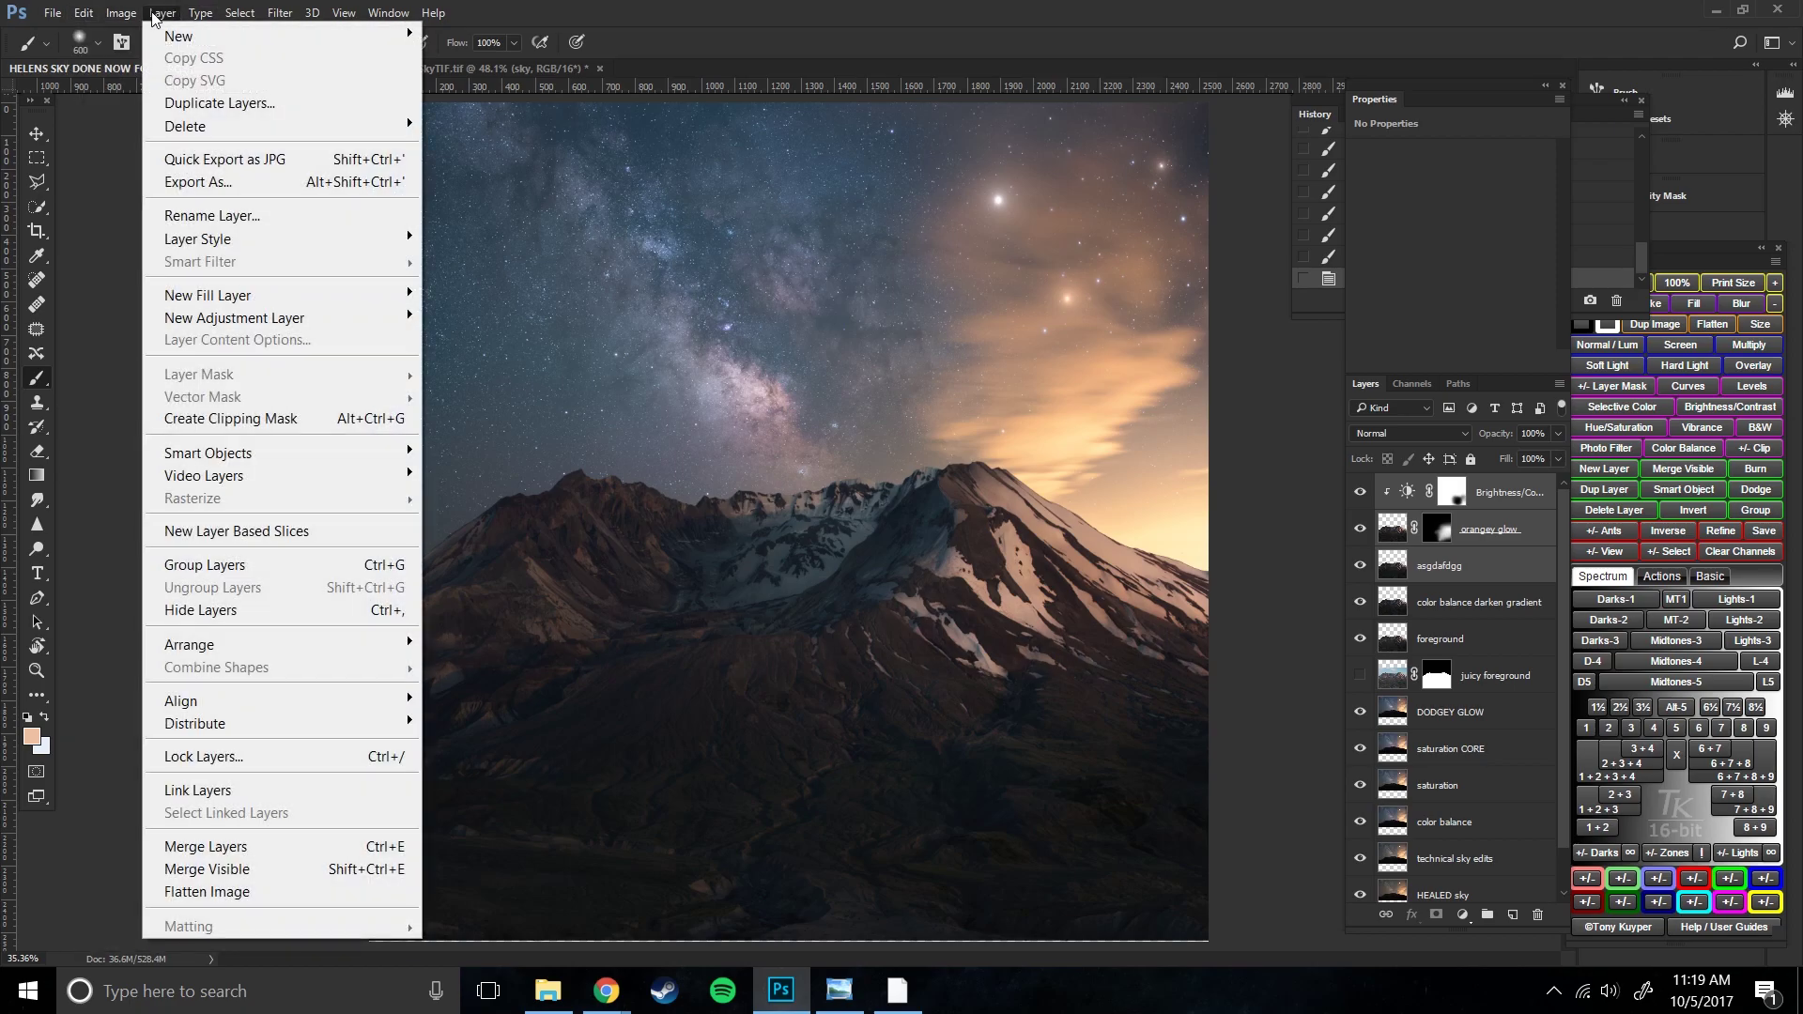
{"action": "left_click", "coordinate": [299, 854]}
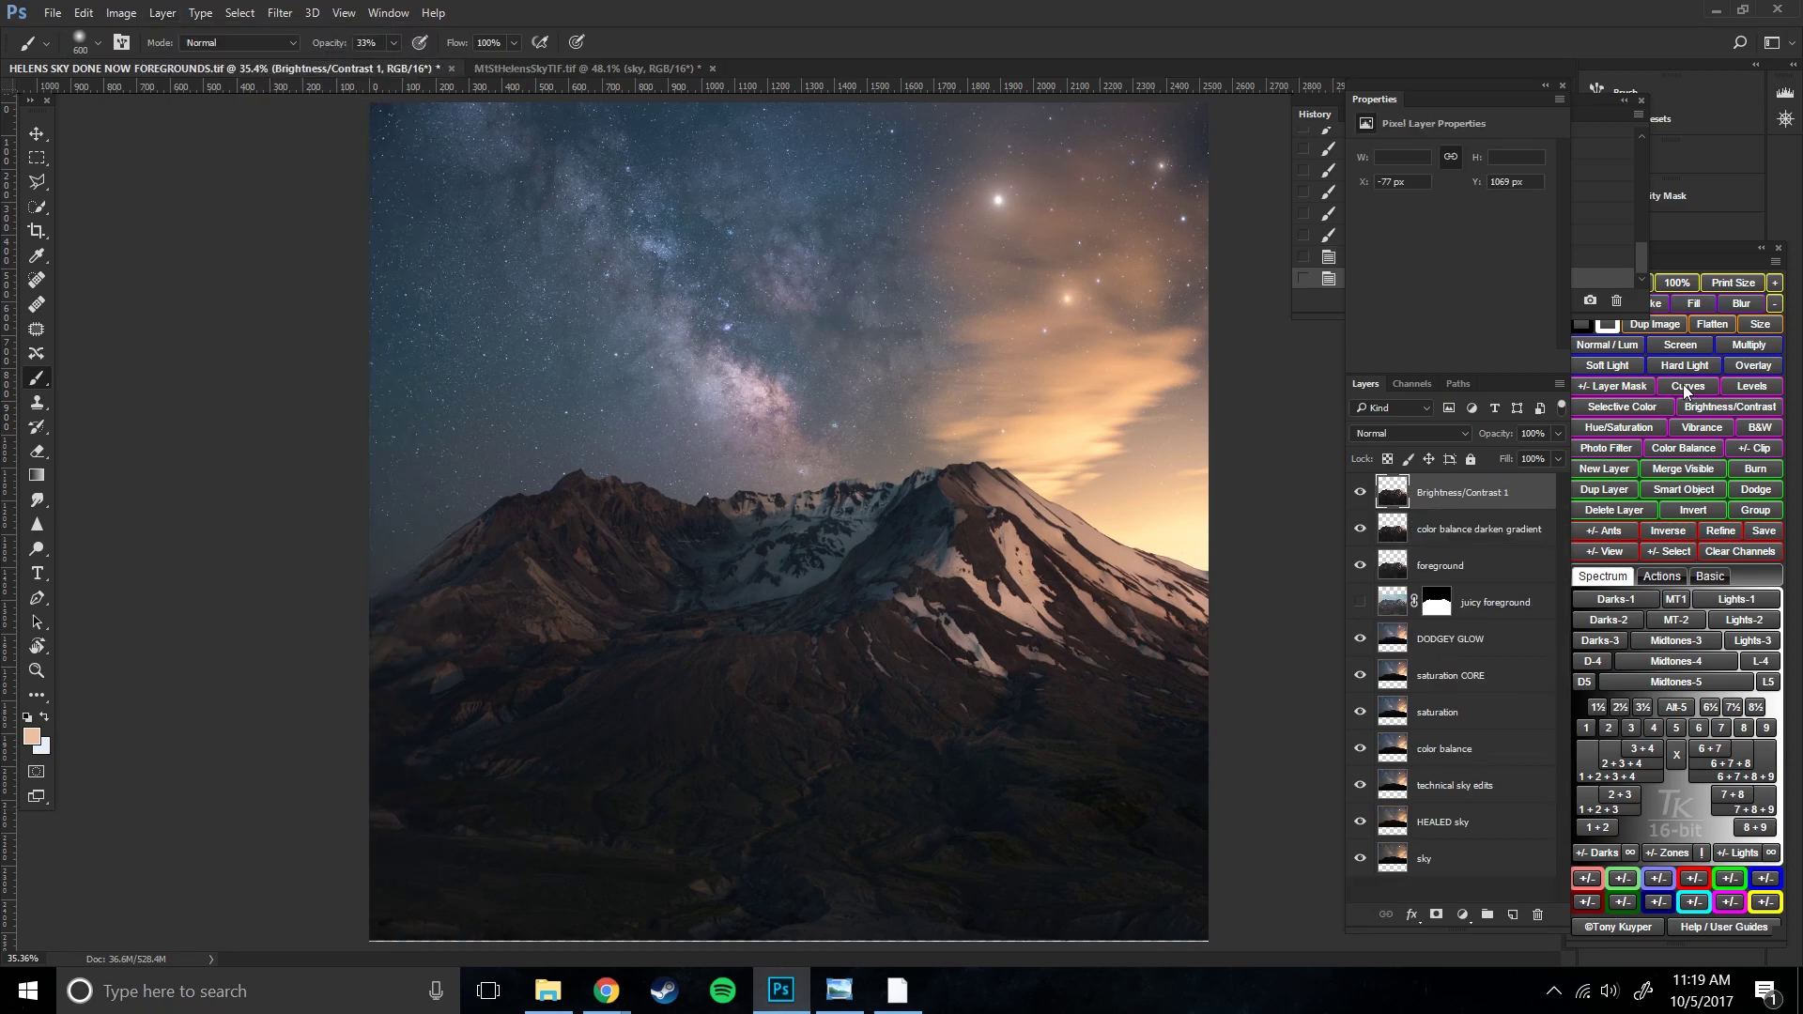
- Rename the merged layer "orange glowyyy contrast" and compare the image with it off and on
{"action": "double_click", "coordinate": [1427, 493]}
{"action": "type", "text": "c"}
{"action": "type", "text": "range glowyyy contrast"}
{"action": "key", "text": "Return"}
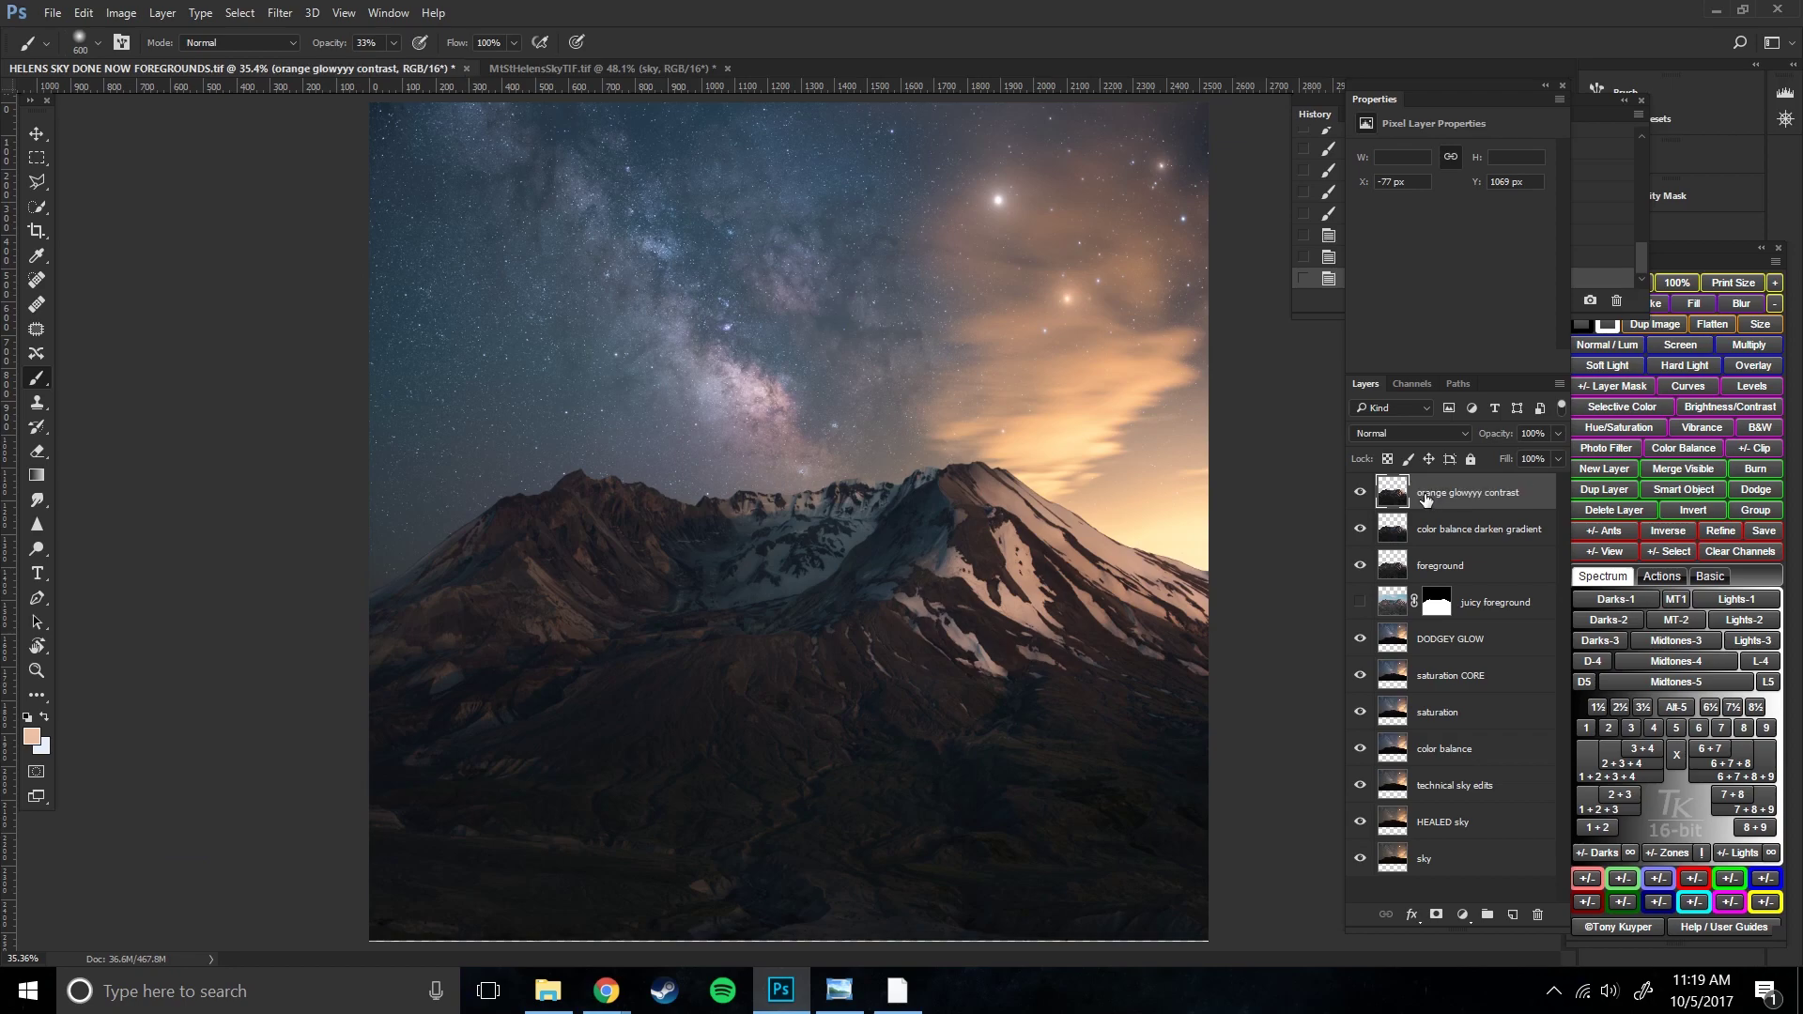
{"action": "left_click", "coordinate": [1361, 492]}
{"action": "left_click", "coordinate": [1360, 492]}
{"action": "left_click", "coordinate": [1361, 492]}
{"action": "left_click", "coordinate": [1361, 494]}
{"action": "key", "text": "bracketleft"}
{"action": "key", "text": "bracketleft"}
{"action": "key", "text": "bracketleft"}
{"action": "key", "text": "bracketright"}
{"action": "key", "text": "bracketright"}
{"action": "key", "text": "bracketright"}
{"action": "key", "text": "bracketleft"}
{"action": "key", "text": "bracketleft"}
{"action": "key", "text": "bracketleft"}
{"action": "key", "text": "bracketright"}
{"action": "key", "text": "bracketright"}
{"action": "key", "text": "bracketright"}
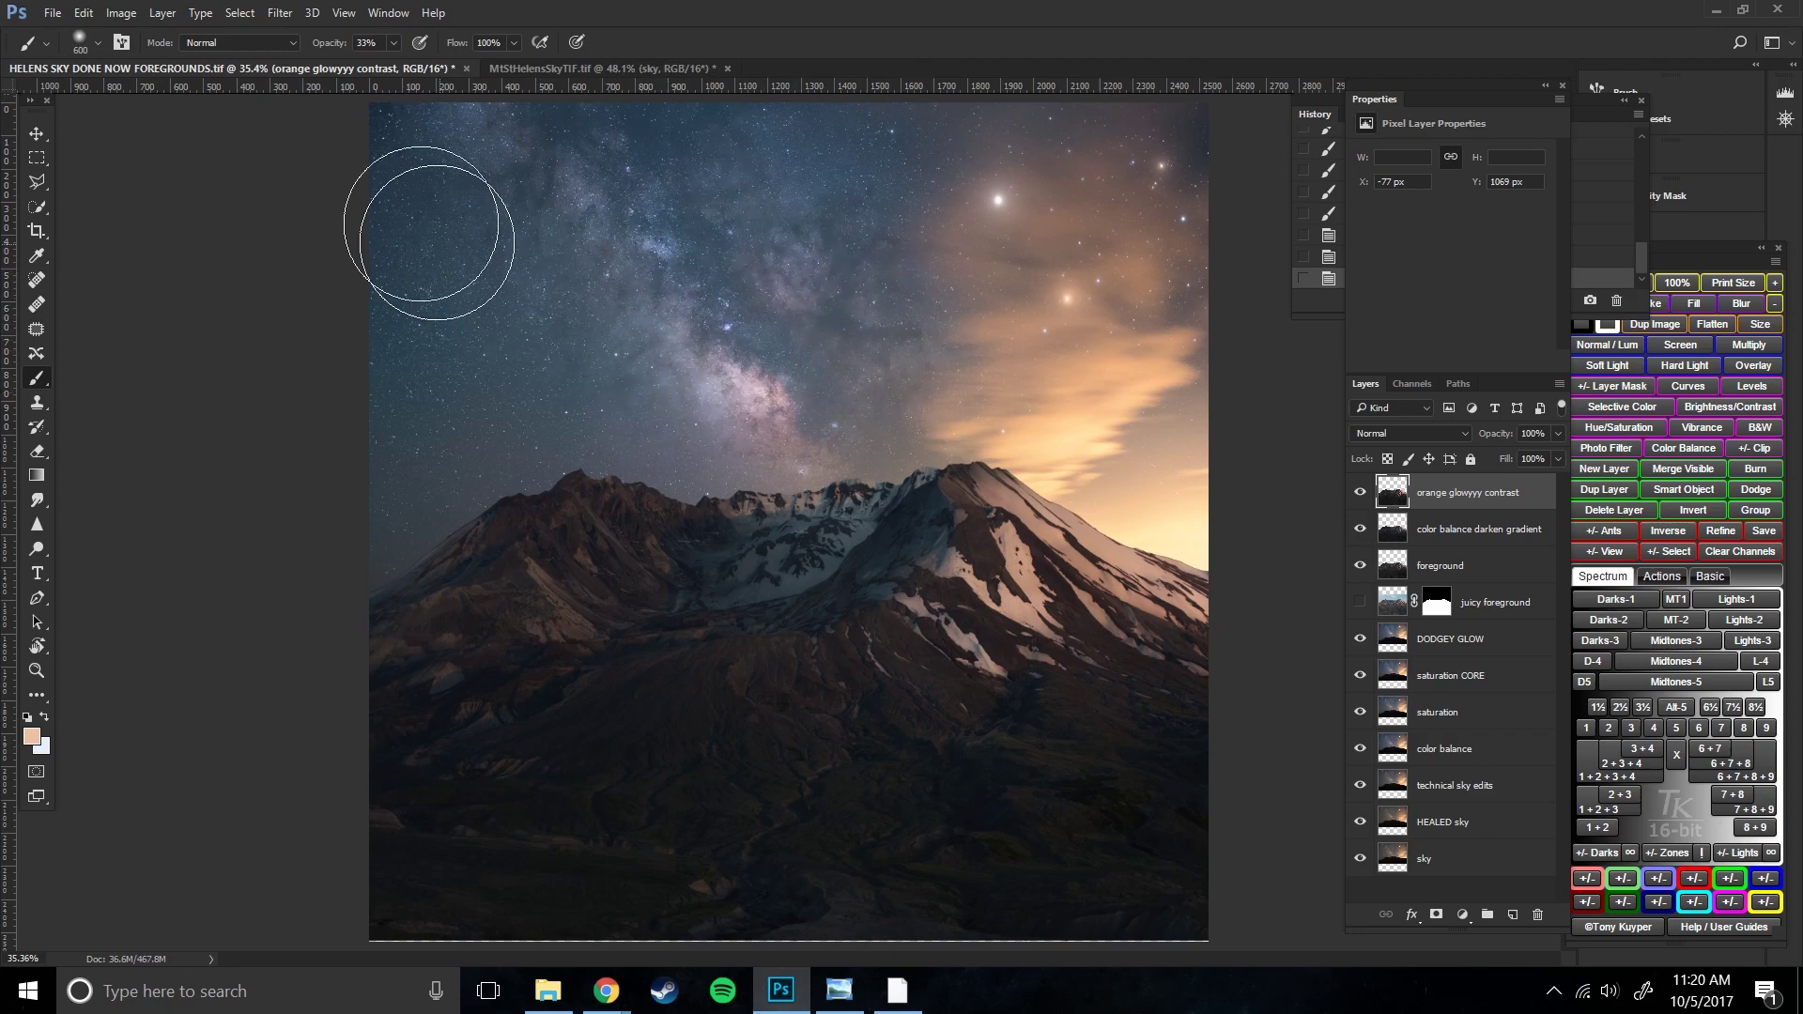
{"action": "key", "text": "bracketleft"}
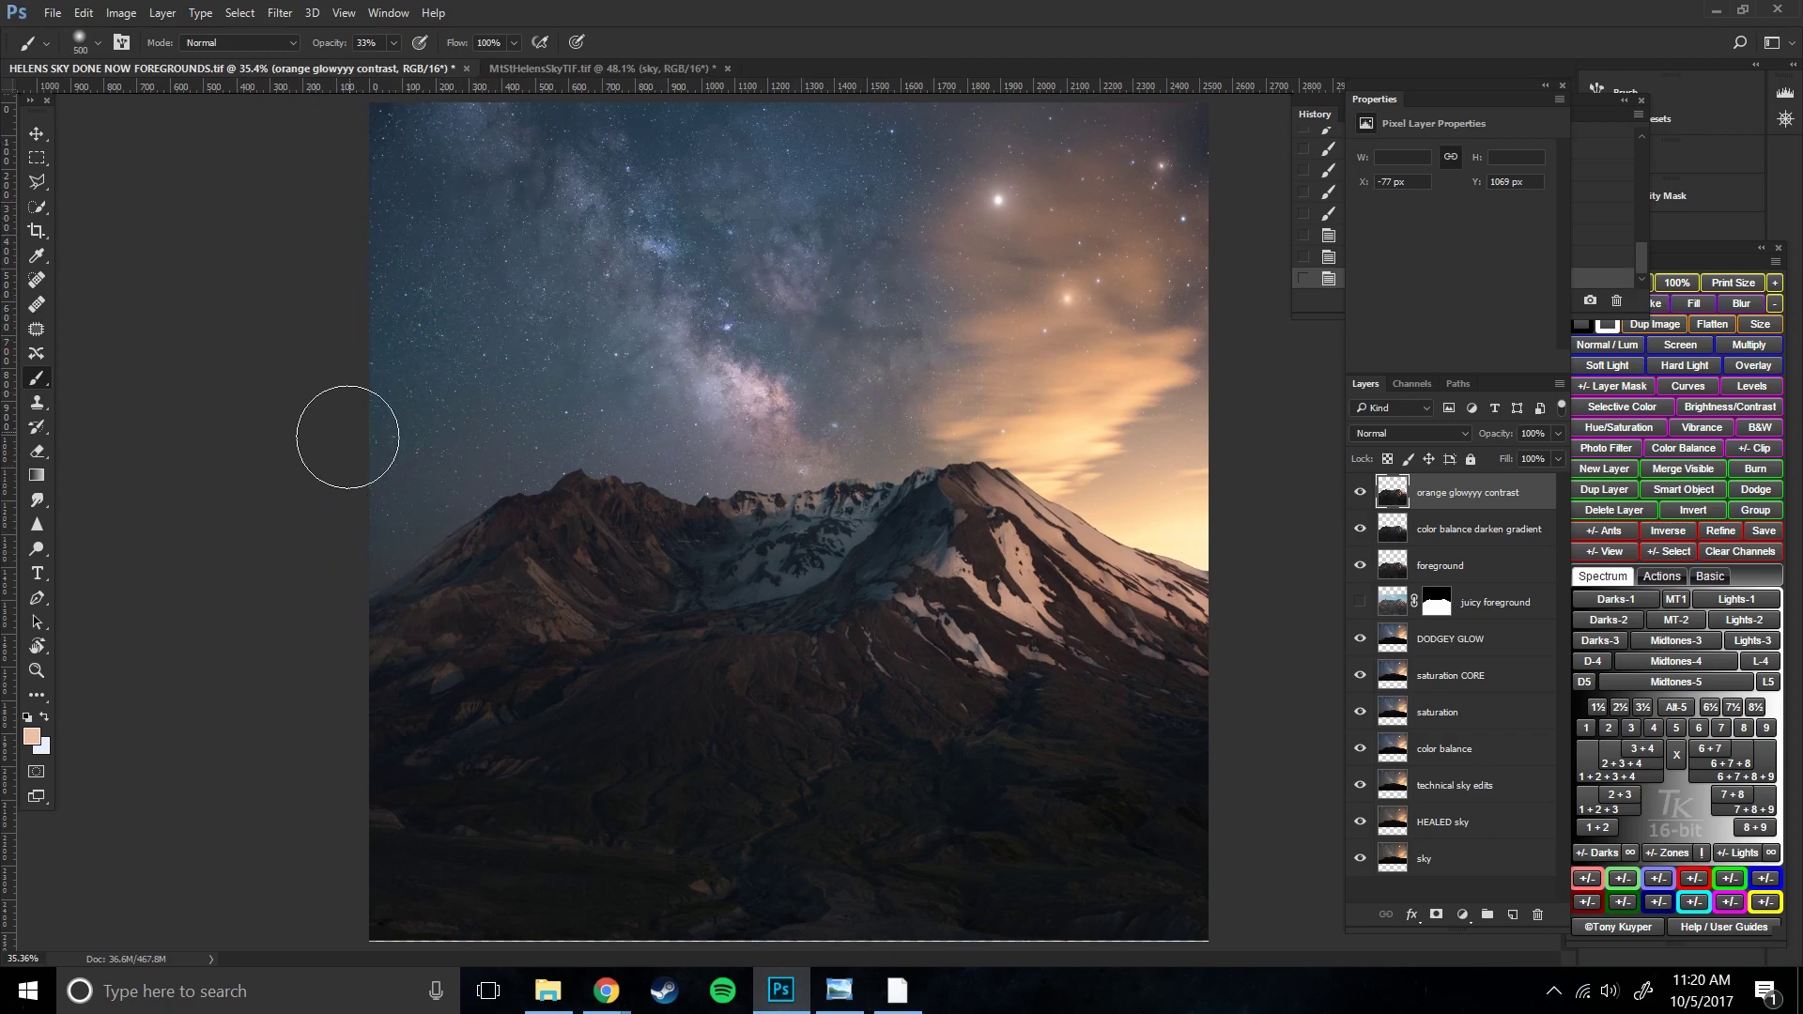
{"action": "key", "text": "bracketright"}
{"action": "key", "text": "bracketleft"}
{"action": "key", "text": "bracketleft"}
{"action": "key", "text": "bracketleft"}
{"action": "key", "text": "bracketleft"}
{"action": "key", "text": "bracketleft"}
{"action": "key", "text": "bracketleft"}
{"action": "key", "text": "bracketleft"}
{"action": "key", "text": "bracketright"}
{"action": "key", "text": "bracketright"}
{"action": "key", "text": "bracketright"}
{"action": "key", "text": "bracketright"}
{"action": "key", "text": "bracketright"}
{"action": "key", "text": "bracketright"}
{"action": "key", "text": "bracketright"}
{"action": "key", "text": "bracketright"}
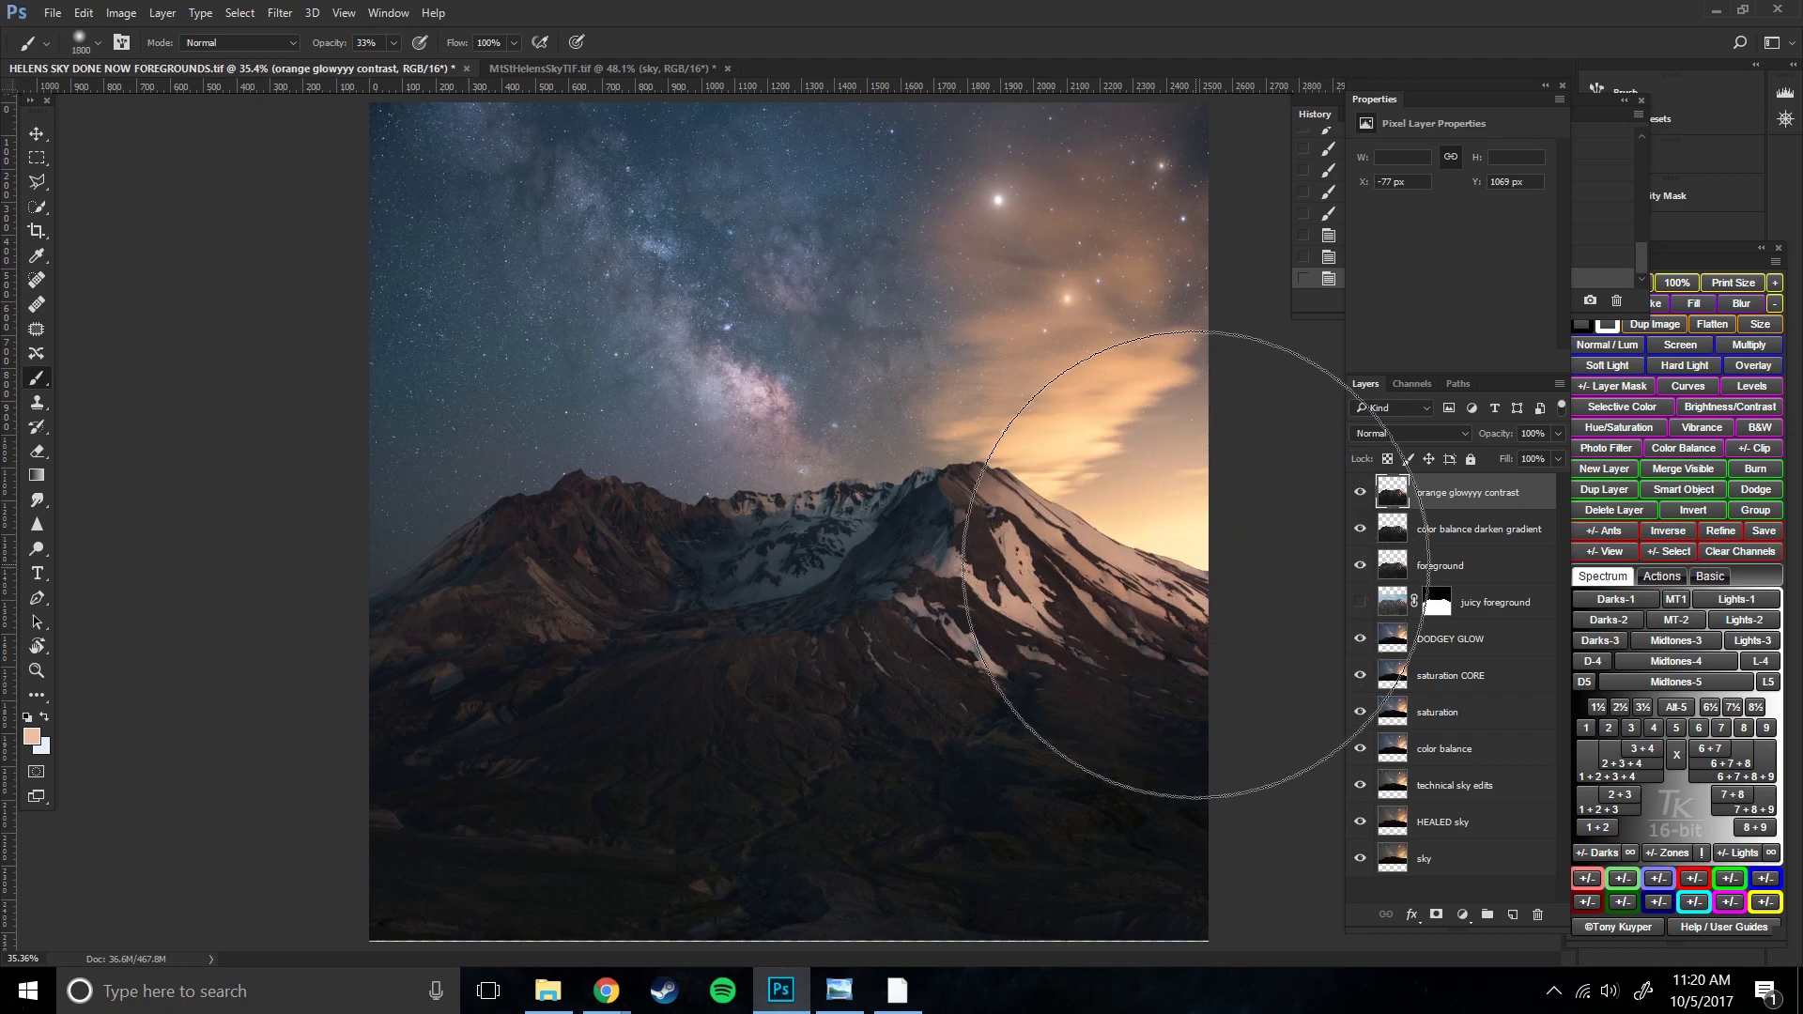
{"action": "key", "text": "bracketleft"}
{"action": "key", "text": "bracketleft"}
{"action": "key", "text": "bracketleft"}
{"action": "key", "text": "bracketleft"}
{"action": "key", "text": "bracketleft"}
{"action": "key", "text": "bracketleft"}
{"action": "key", "text": "bracketleft"}
{"action": "key", "text": "bracketleft"}
{"action": "key", "text": "bracketleft"}
{"action": "key", "text": "bracketleft"}
{"action": "key", "text": "bracketleft"}
{"action": "key", "text": "bracketleft"}
{"action": "key", "text": "bracketright"}
{"action": "key", "text": "bracketright"}
{"action": "key", "text": "bracketright"}
{"action": "key", "text": "bracketright"}
{"action": "key", "text": "bracketright"}
{"action": "key", "text": "bracketright"}
{"action": "key", "text": "bracketright"}
{"action": "key", "text": "bracketright"}
{"action": "key", "text": "bracketright"}
{"action": "key", "text": "bracketright"}
{"action": "key", "text": "bracketright"}
{"action": "key", "text": "bracketright"}
{"action": "key", "text": "bracketleft"}
{"action": "key", "text": "bracketleft"}
{"action": "key", "text": "bracketleft"}
{"action": "key", "text": "bracketleft"}
{"action": "key", "text": "bracketleft"}
{"action": "key", "text": "bracketleft"}
{"action": "key", "text": "bracketleft"}
{"action": "key", "text": "bracketleft"}
{"action": "key", "text": "bracketleft"}
{"action": "key", "text": "bracketleft"}
{"action": "key", "text": "bracketleft"}
{"action": "key", "text": "bracketleft"}
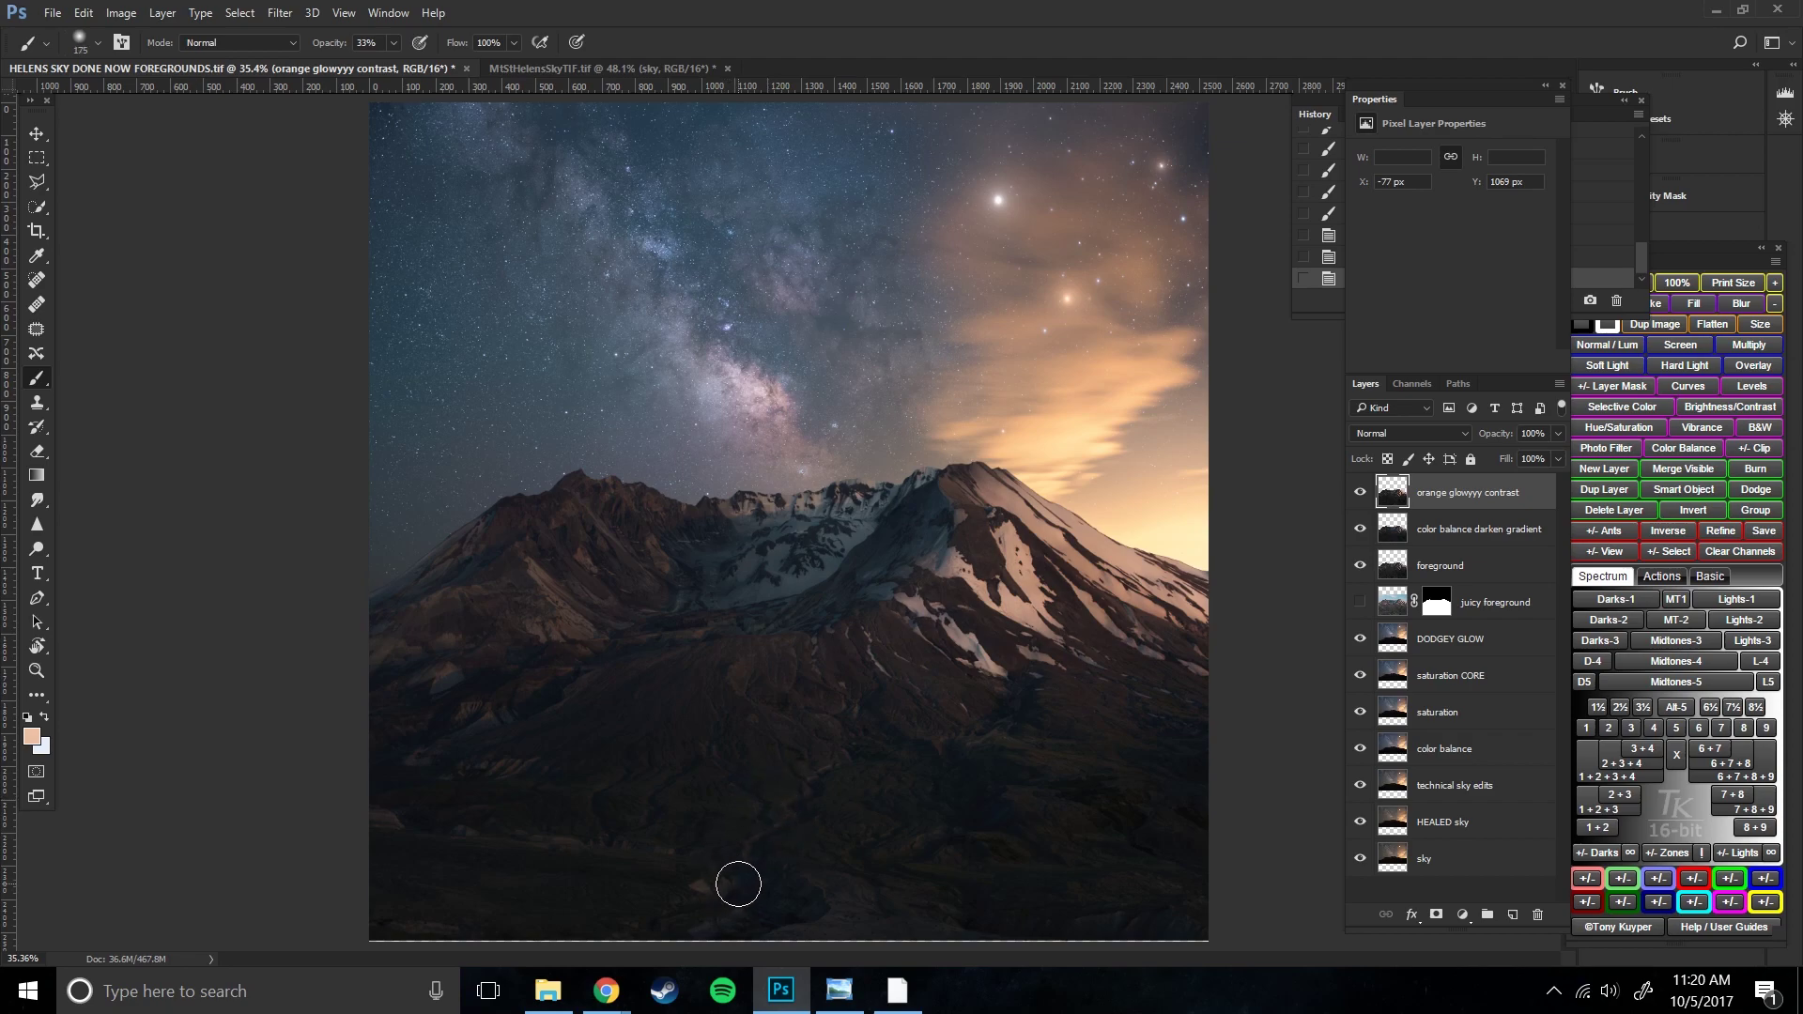
{"action": "key", "text": "bracketright"}
{"action": "key", "text": "bracketright"}
{"action": "key", "text": "bracketright"}
{"action": "key", "text": "bracketright"}
{"action": "key", "text": "bracketright"}
{"action": "key", "text": "bracketright"}
{"action": "key", "text": "bracketright"}
{"action": "key", "text": "bracketright"}
{"action": "key", "text": "bracketright"}
{"action": "key", "text": "bracketright"}
{"action": "key", "text": "bracketleft"}
{"action": "key", "text": "bracketleft"}
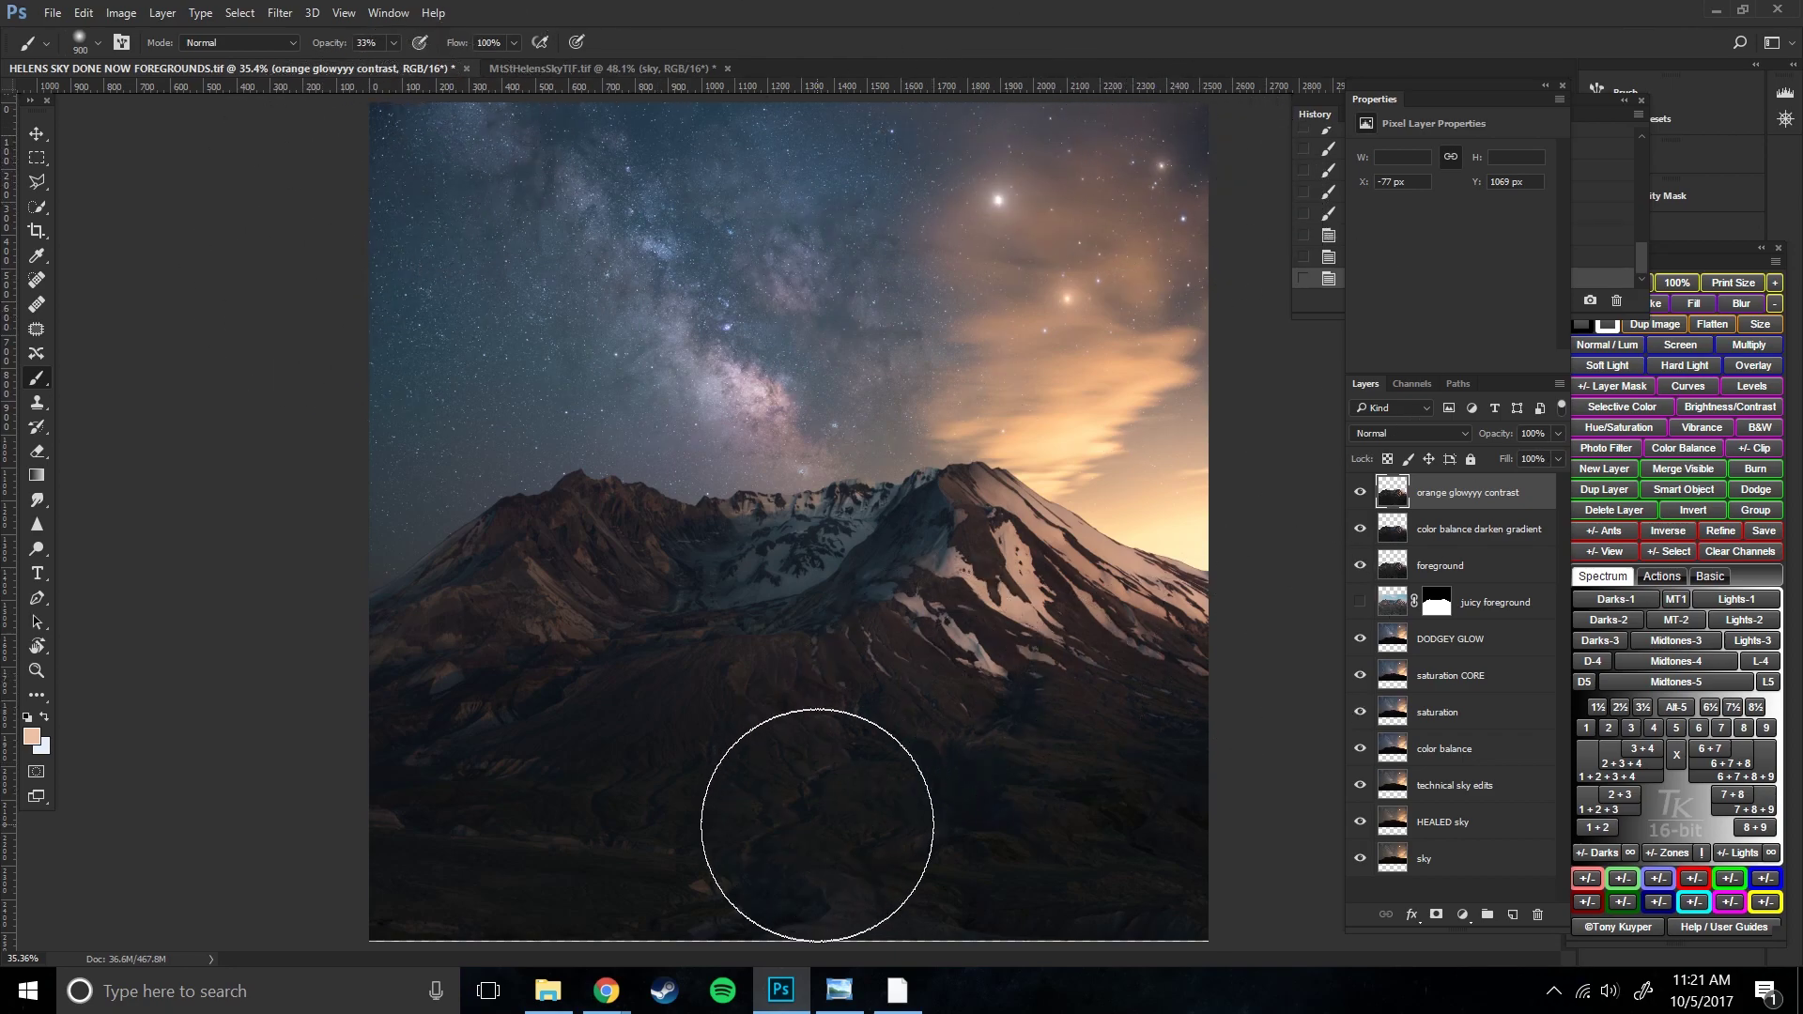
{"action": "key", "text": "bracketleft"}
{"action": "key", "text": "bracketleft"}
{"action": "key", "text": "bracketleft"}
{"action": "key", "text": "bracketleft"}
{"action": "key", "text": "bracketleft"}
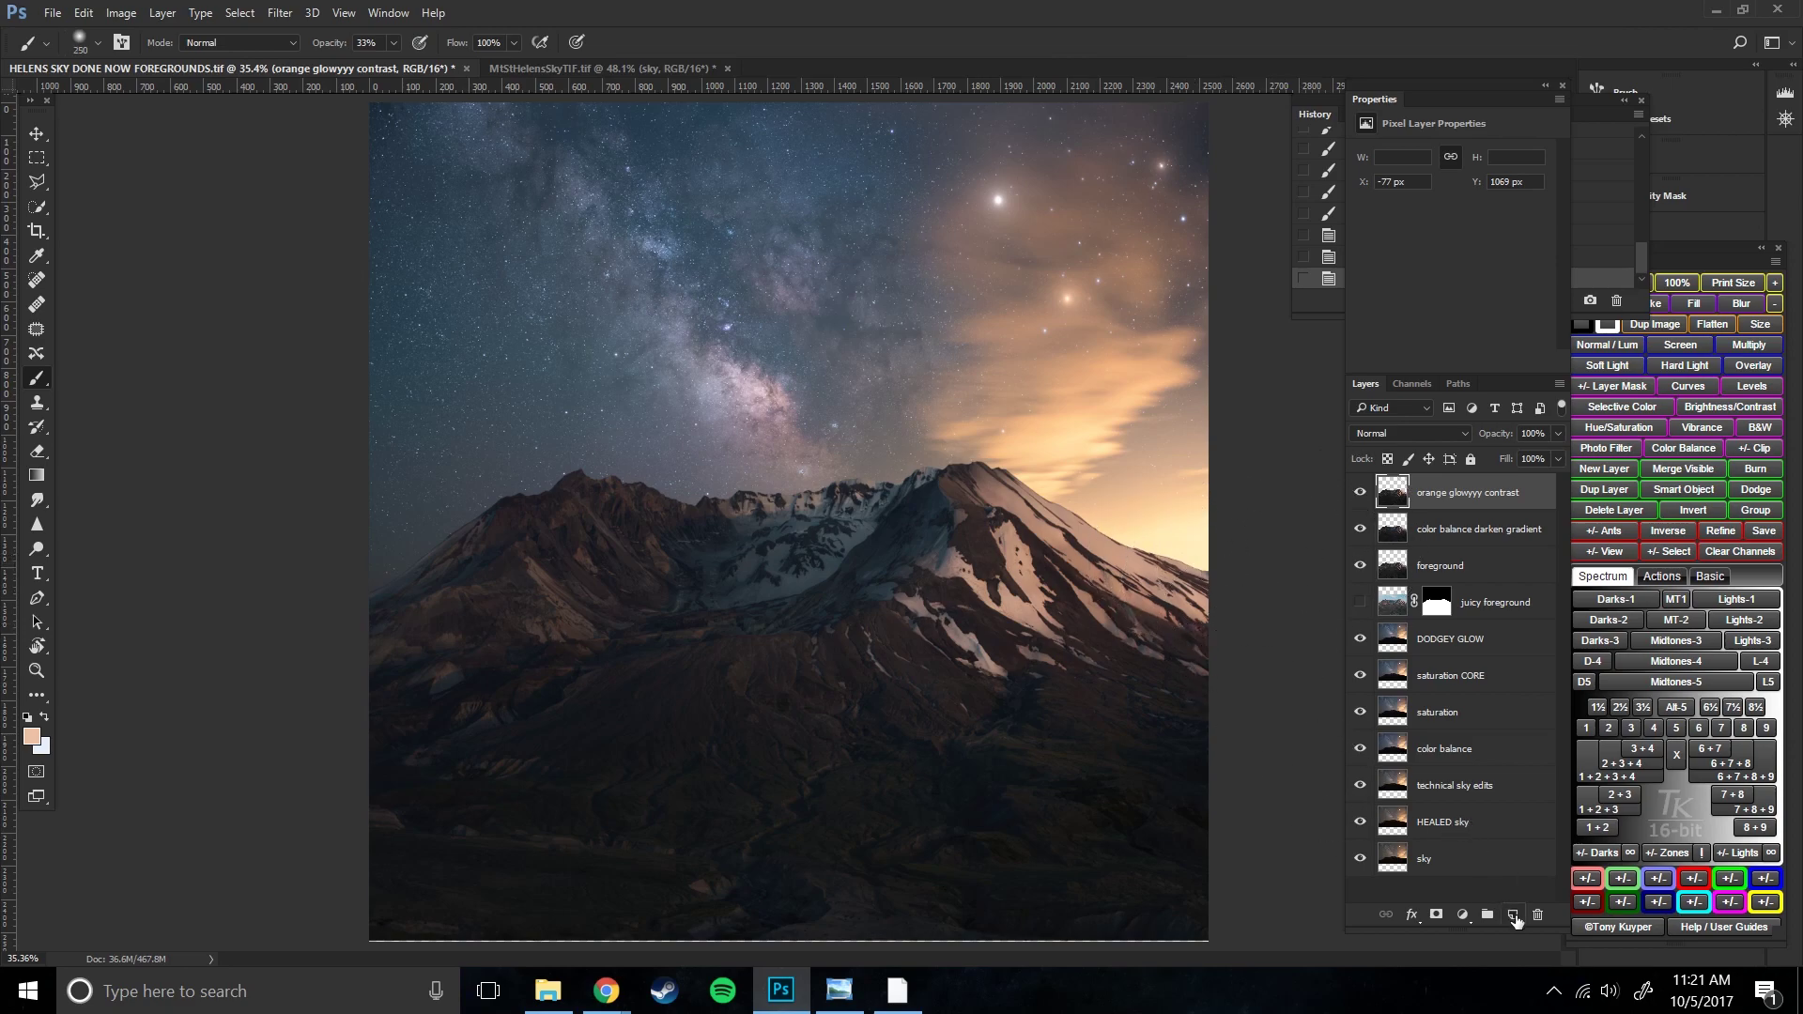
- Add a new layer above the orange glowyyy contrast layer in Hard Light blend mode and name it "epic light"
{"action": "left_click", "coordinate": [1513, 916]}
{"action": "left_click", "coordinate": [1413, 433]}
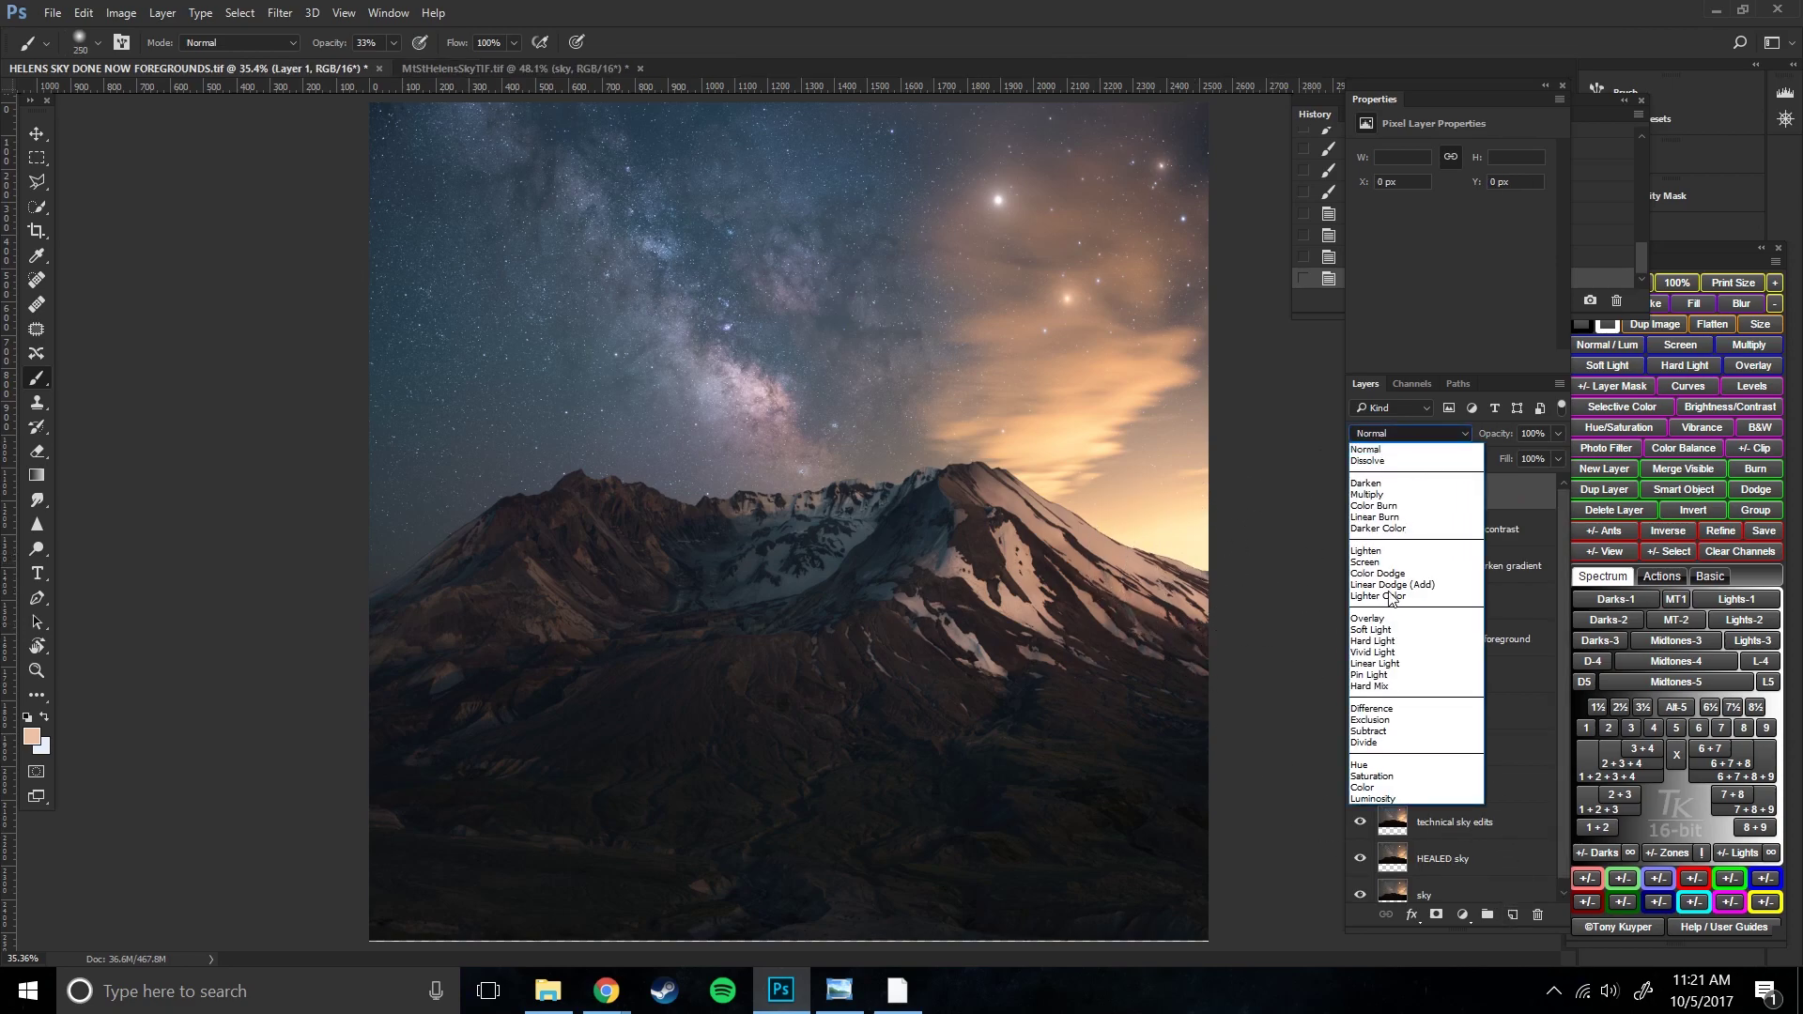
{"action": "left_click", "coordinate": [1393, 641]}
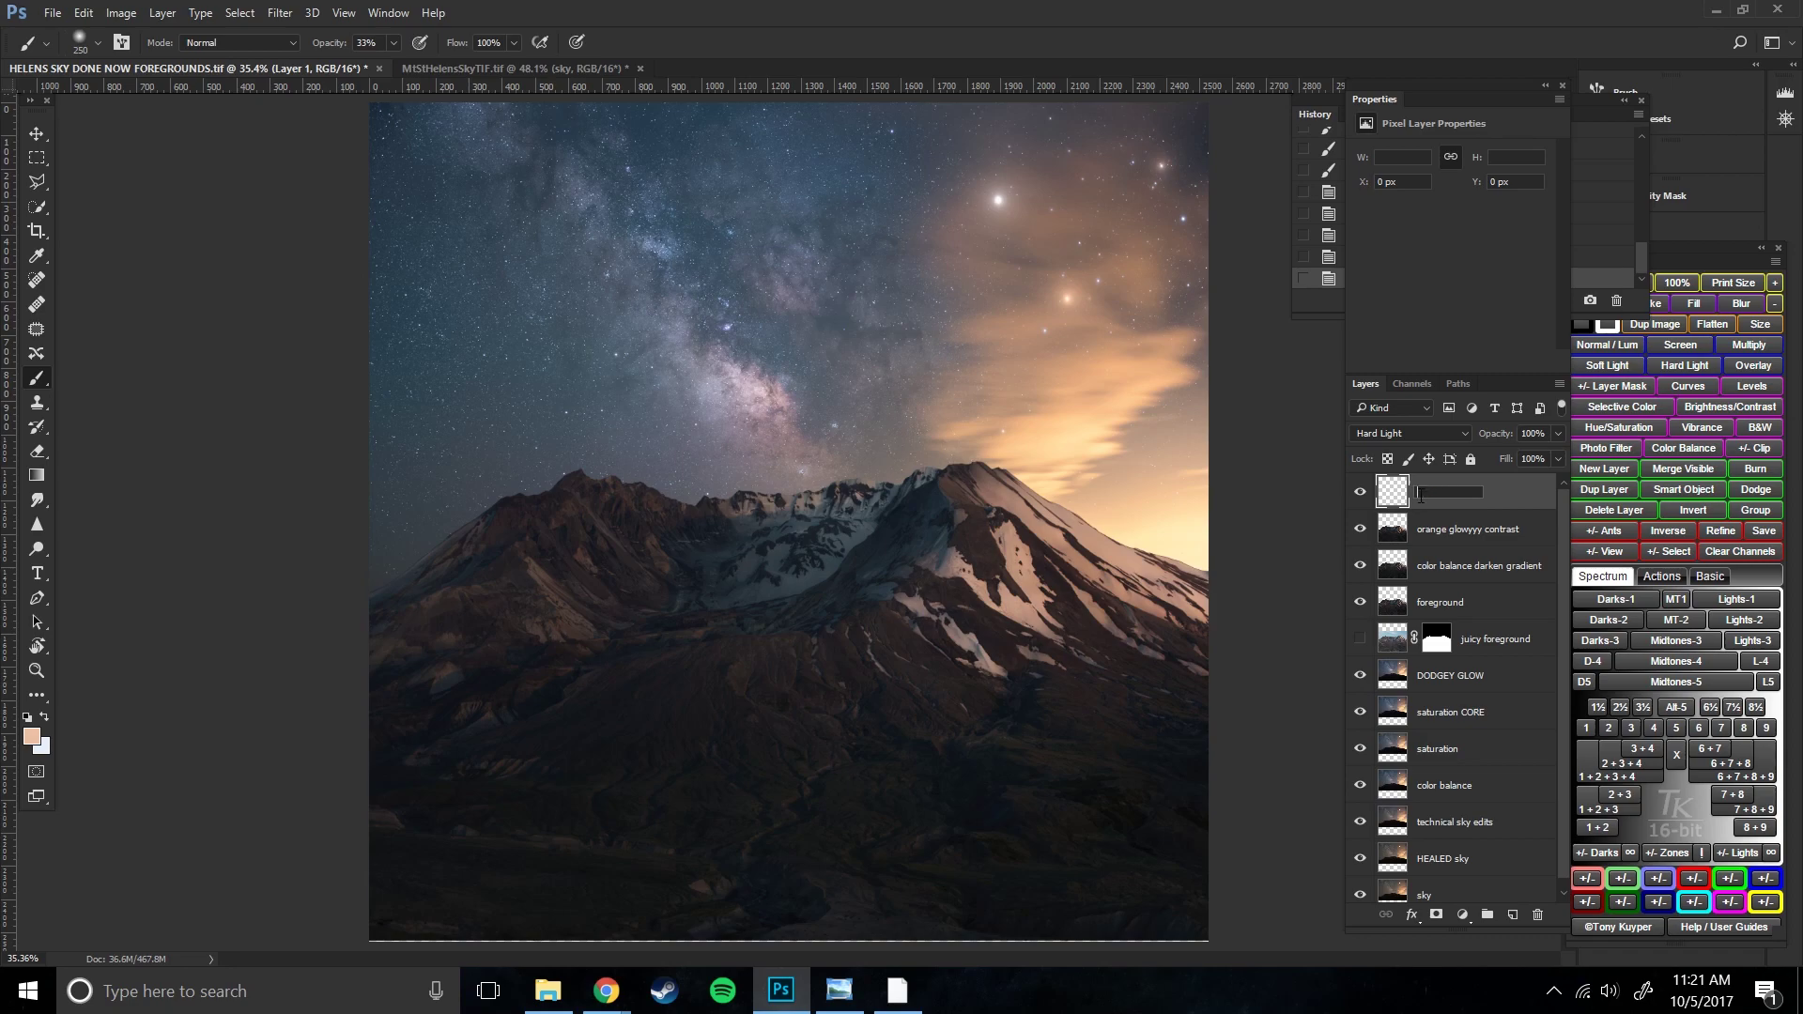
{"action": "type", "text": "light"}
{"action": "key", "text": "Return"}
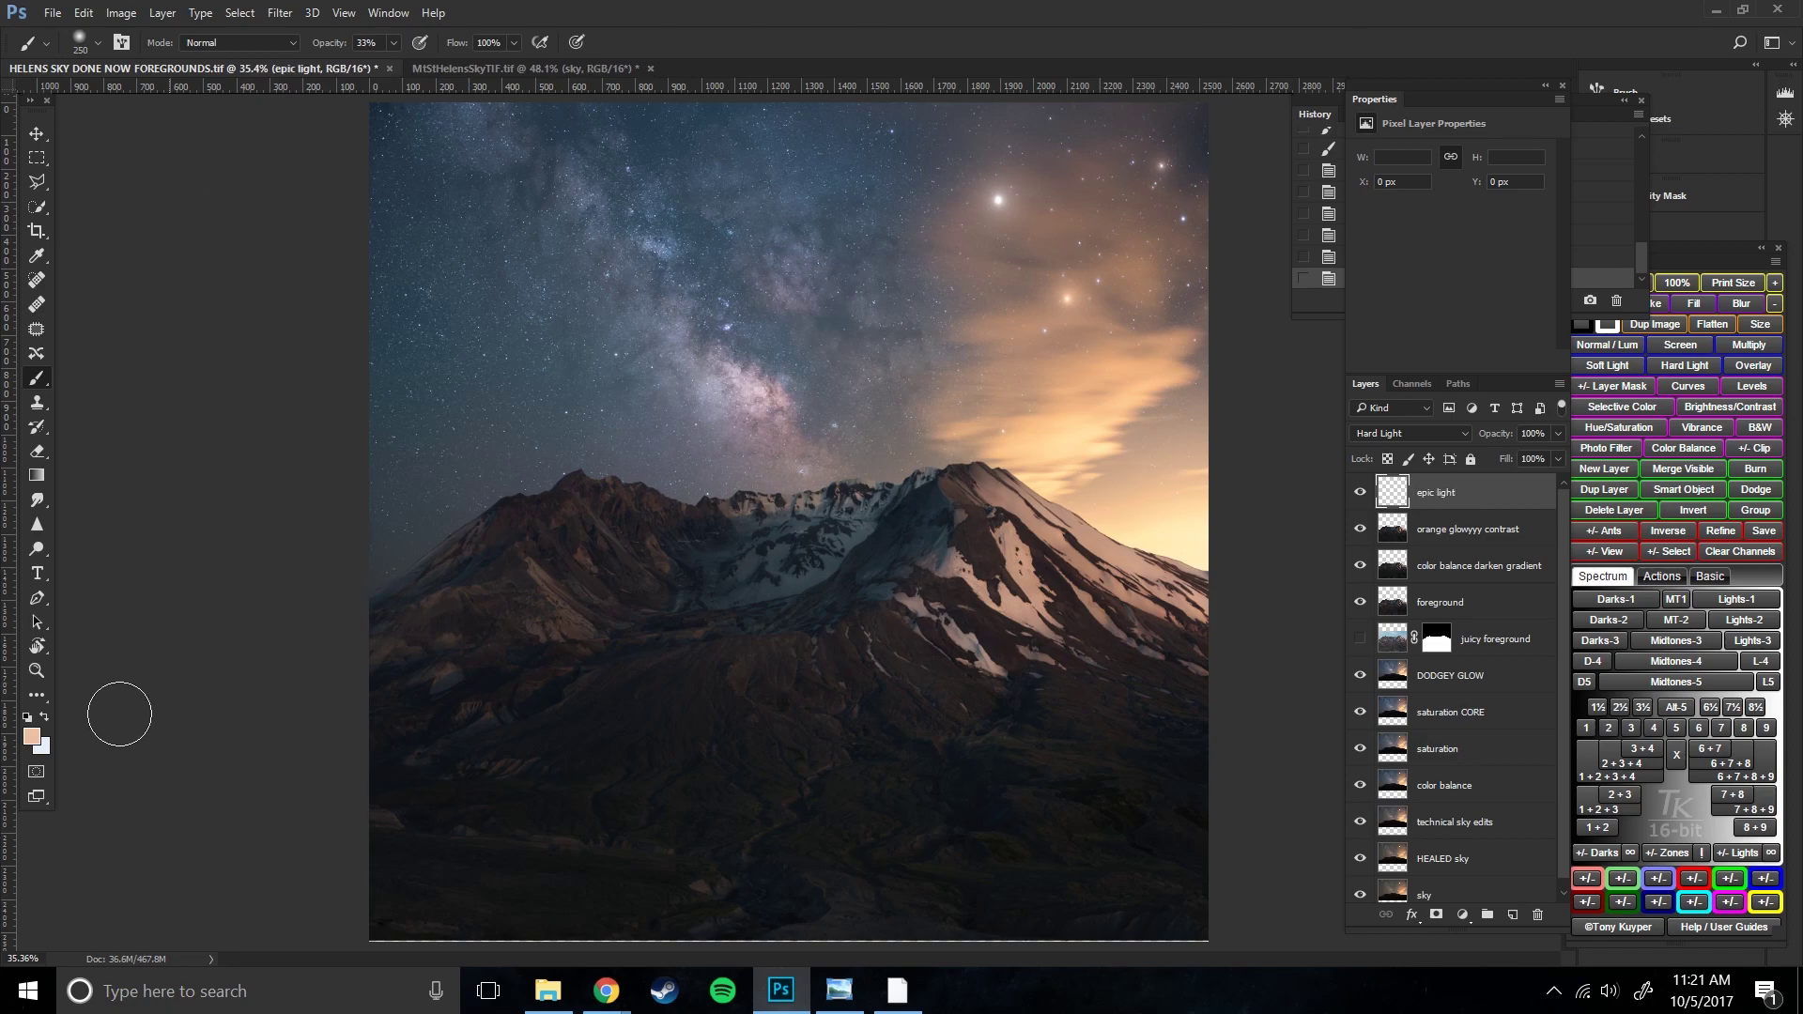
- Set the foreground color to the lighter peach tone d9c3a3
{"action": "left_click", "coordinate": [31, 741]}
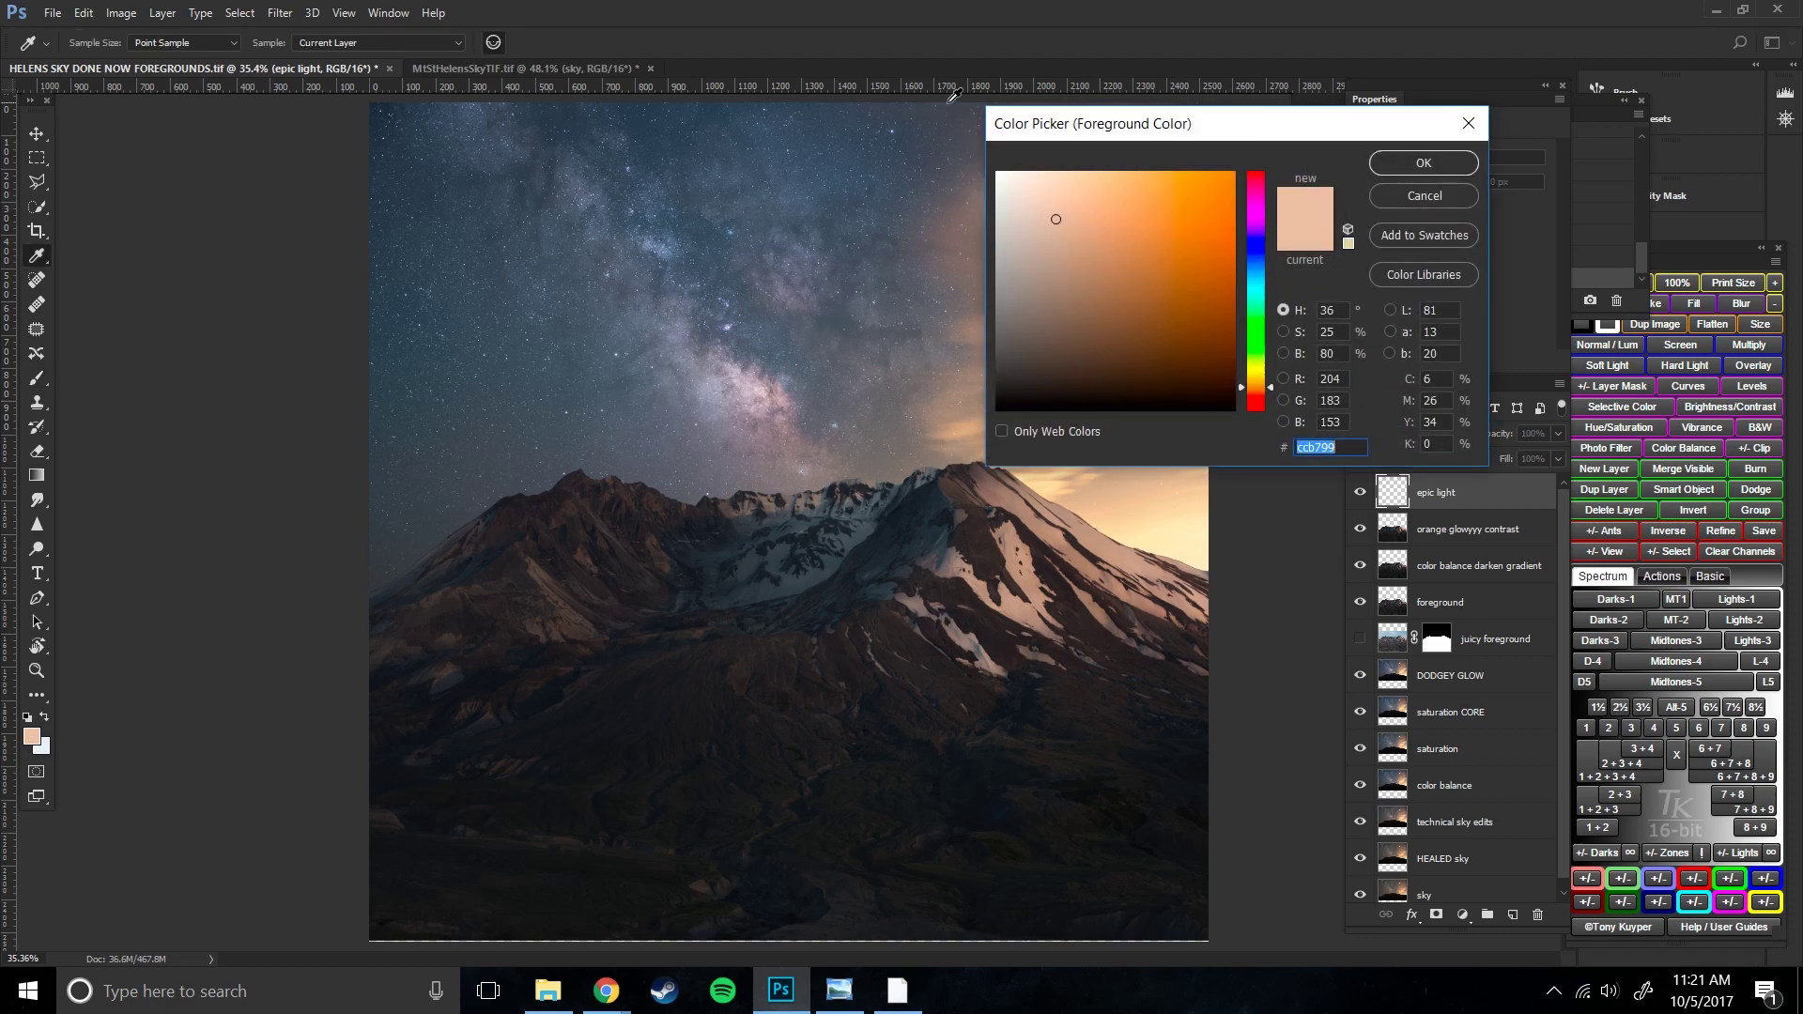
{"action": "left_click", "coordinate": [1055, 206]}
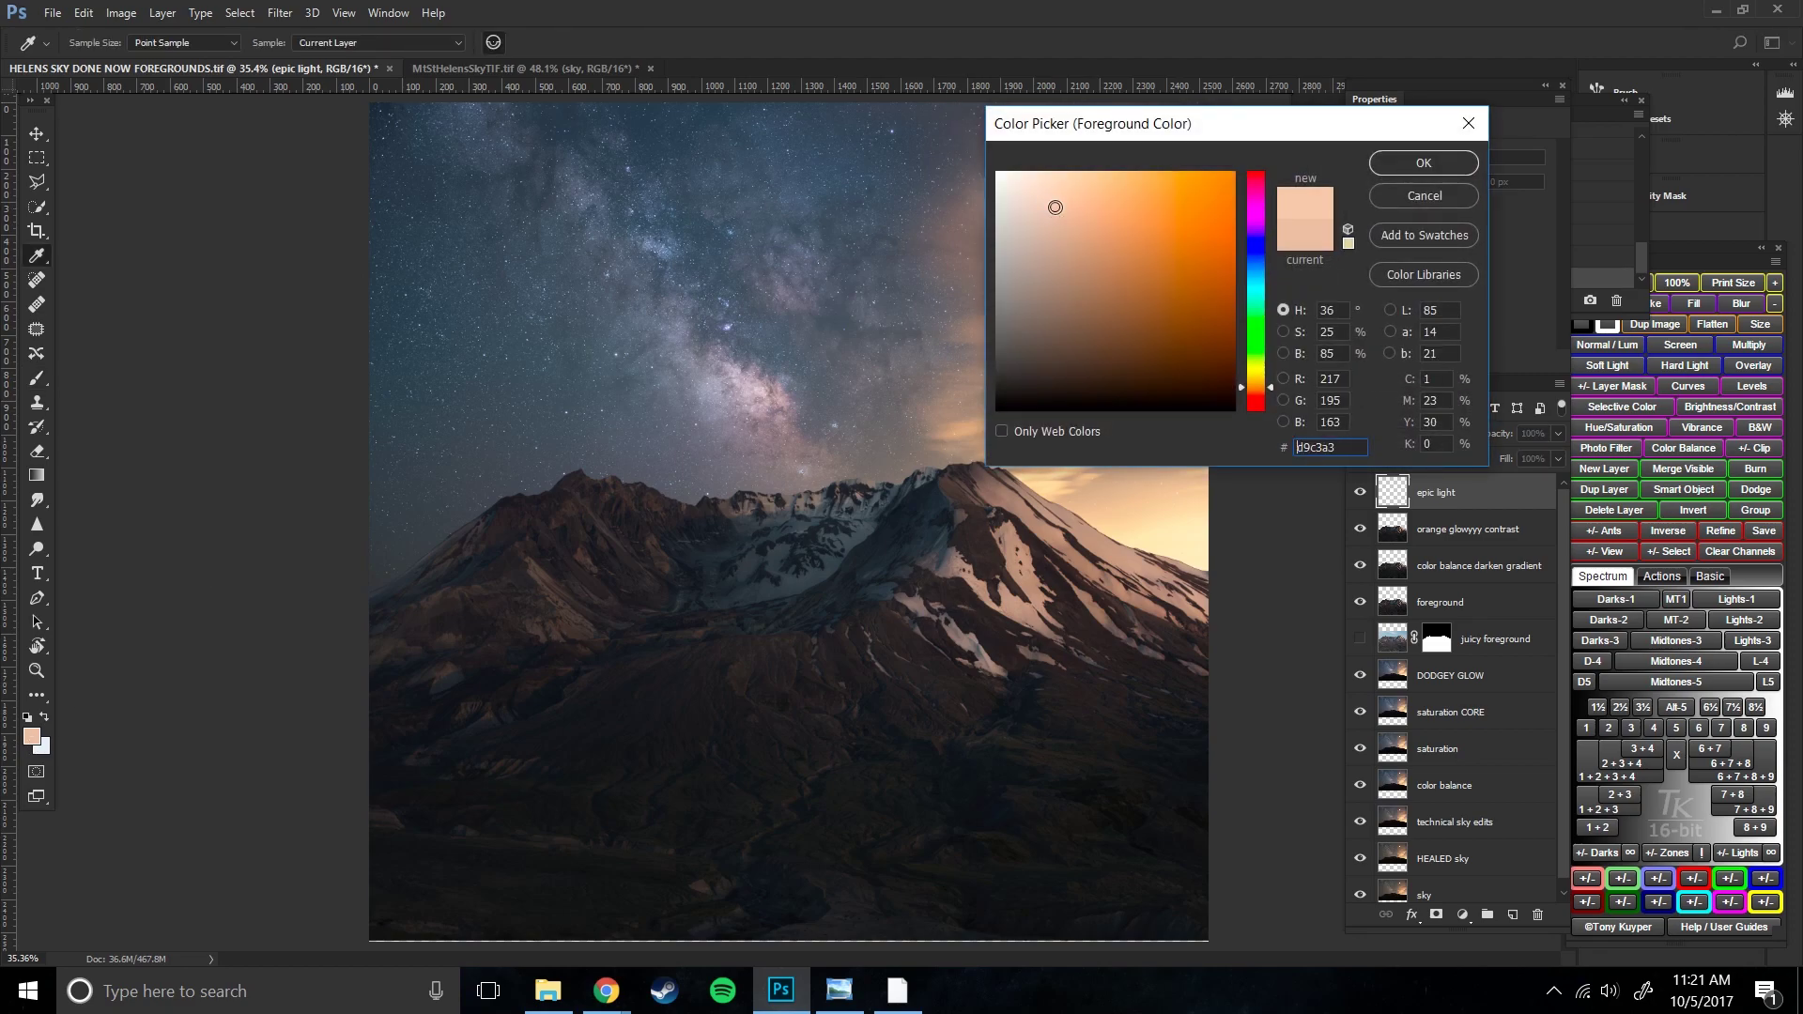
{"action": "left_click", "coordinate": [1418, 165]}
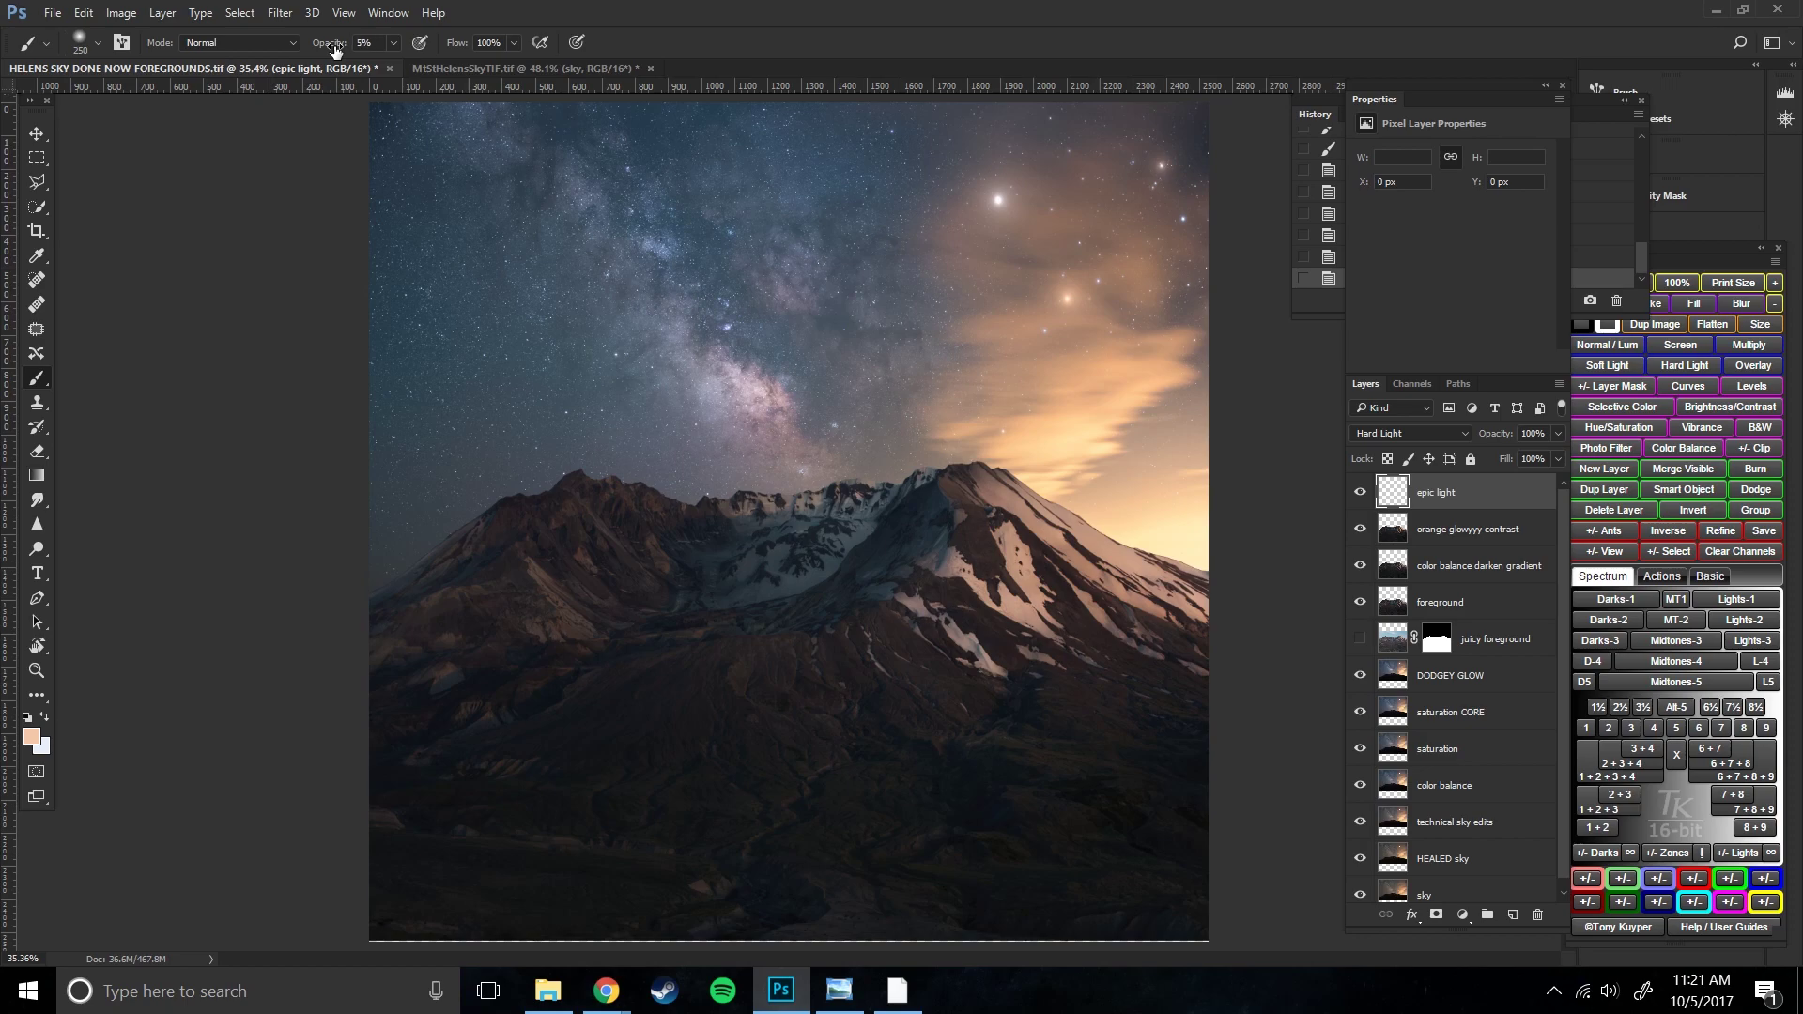
- Paint several 5% opacity dabs with a soft 60 px brush where the mountain ridge meets the image's right edge
{"action": "right_click", "coordinate": [1105, 504]}
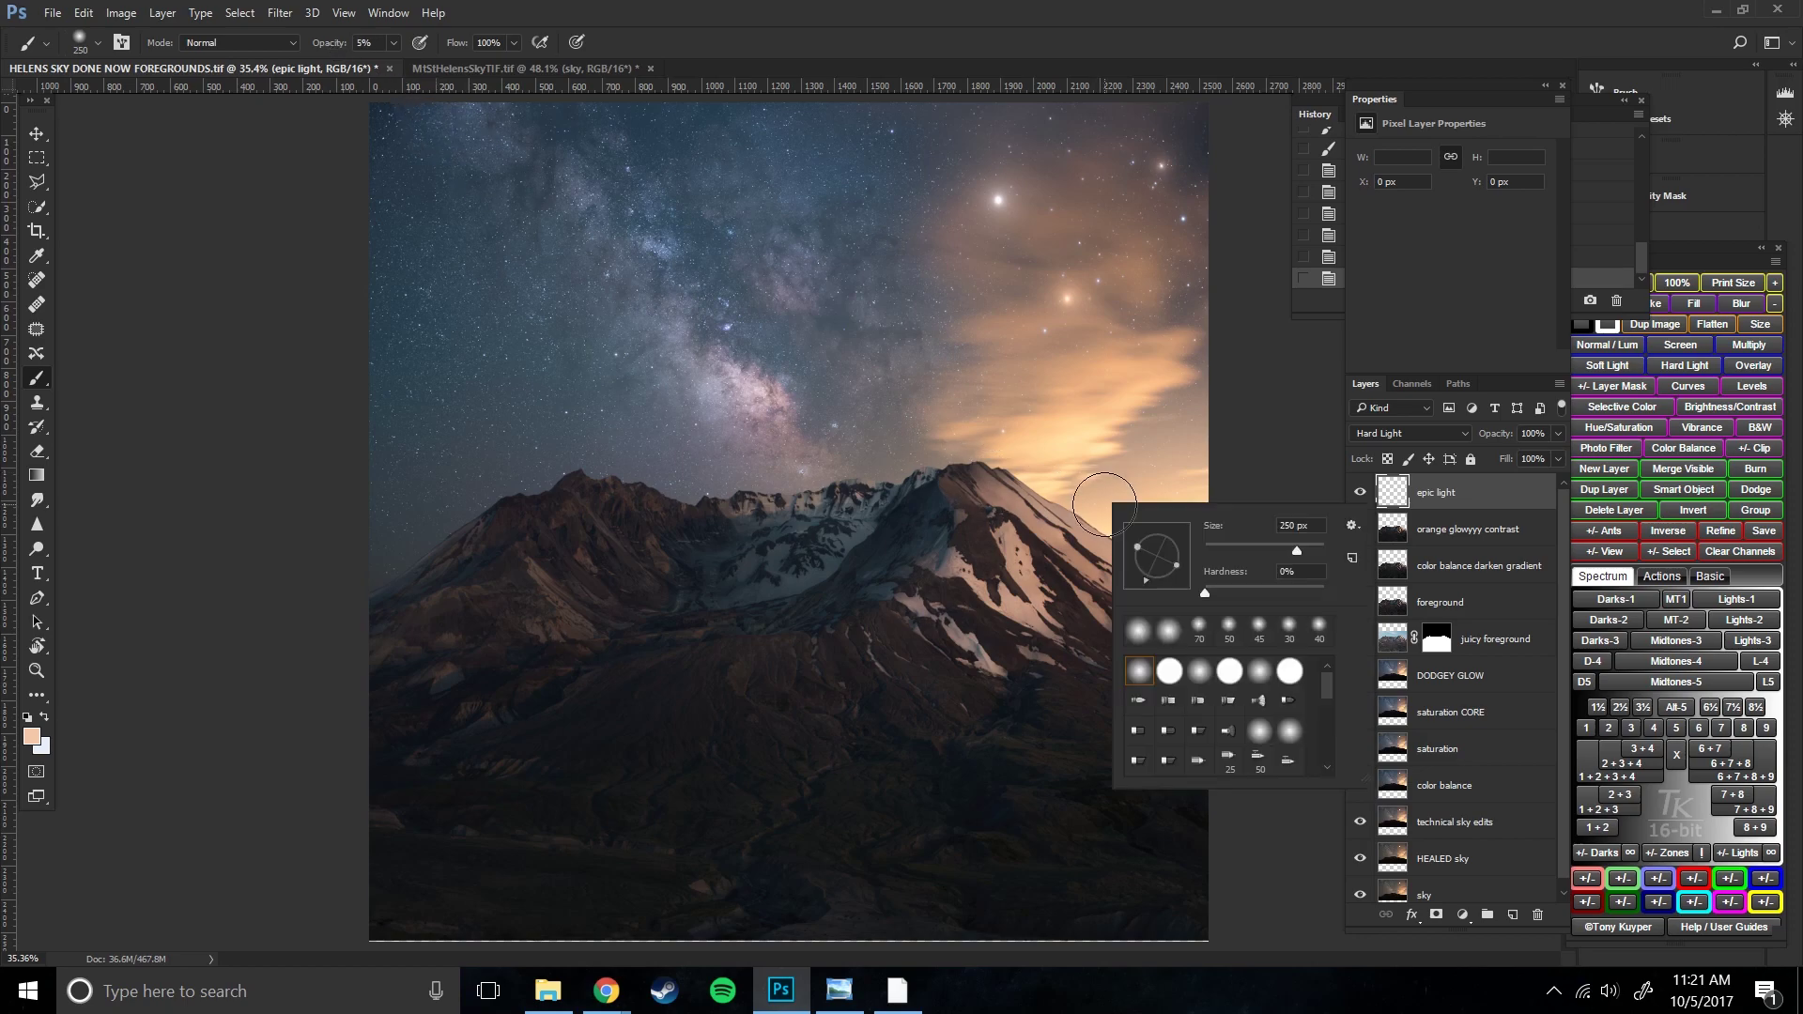
{"action": "key", "text": "Return"}
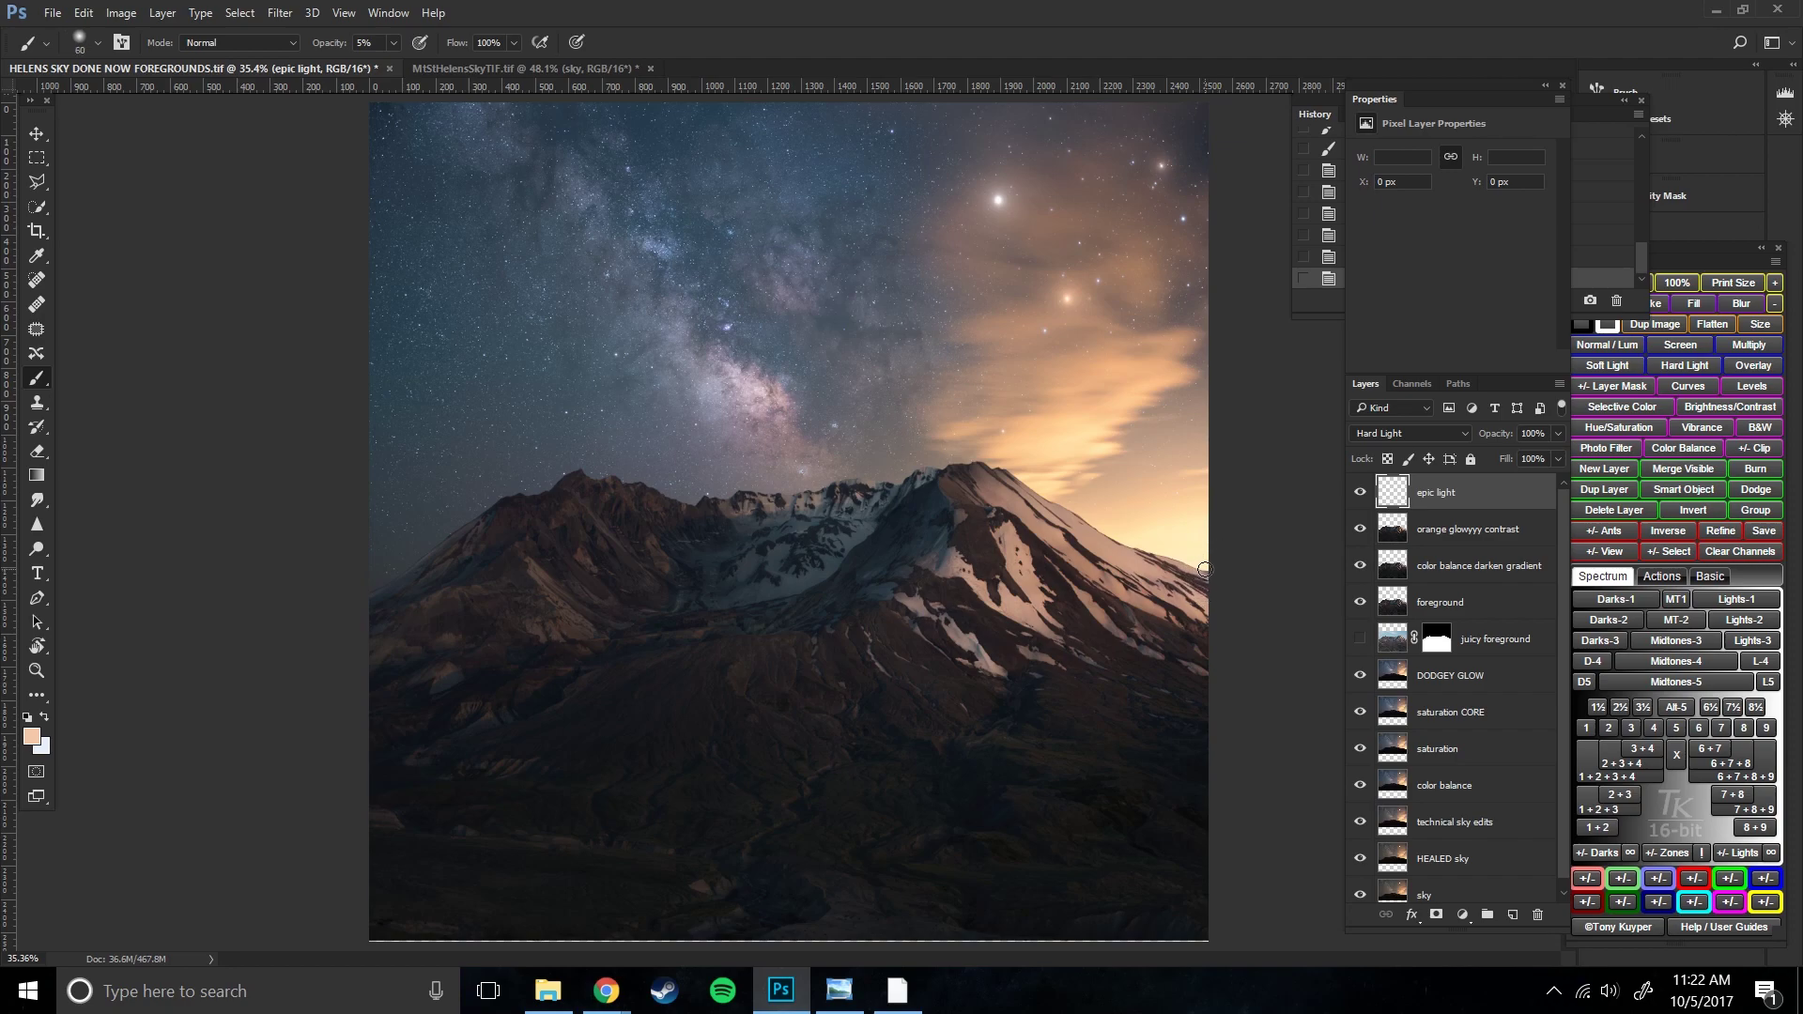
{"action": "left_click", "coordinate": [1208, 570]}
{"action": "left_click", "coordinate": [1208, 569]}
{"action": "left_click", "coordinate": [1208, 569]}
{"action": "left_click", "coordinate": [1208, 569]}
{"action": "left_click", "coordinate": [1208, 569]}
- Paint 5% opacity peach dabs where the ridge meets the image's right edge, enlarging the soft brush gradually up to 2200 px
{"action": "key", "text": "bracketright"}
{"action": "key", "text": "bracketright"}
{"action": "key", "text": "bracketright"}
{"action": "key", "text": "bracketright"}
{"action": "key", "text": "bracketright"}
{"action": "key", "text": "bracketright"}
{"action": "key", "text": "bracketright"}
{"action": "left_click", "coordinate": [1208, 569]}
{"action": "left_click", "coordinate": [1208, 569]}
{"action": "left_click", "coordinate": [1208, 570]}
{"action": "key", "text": "bracketright"}
{"action": "key", "text": "bracketright"}
{"action": "key", "text": "bracketright"}
{"action": "key", "text": "bracketright"}
{"action": "key", "text": "bracketright"}
{"action": "key", "text": "bracketright"}
{"action": "key", "text": "bracketright"}
{"action": "key", "text": "bracketright"}
{"action": "key", "text": "bracketright"}
{"action": "key", "text": "bracketright"}
{"action": "key", "text": "bracketright"}
{"action": "key", "text": "bracketright"}
{"action": "key", "text": "bracketright"}
{"action": "key", "text": "bracketright"}
{"action": "key", "text": "bracketright"}
{"action": "key", "text": "bracketright"}
{"action": "key", "text": "bracketright"}
{"action": "key", "text": "bracketright"}
{"action": "key", "text": "bracketright"}
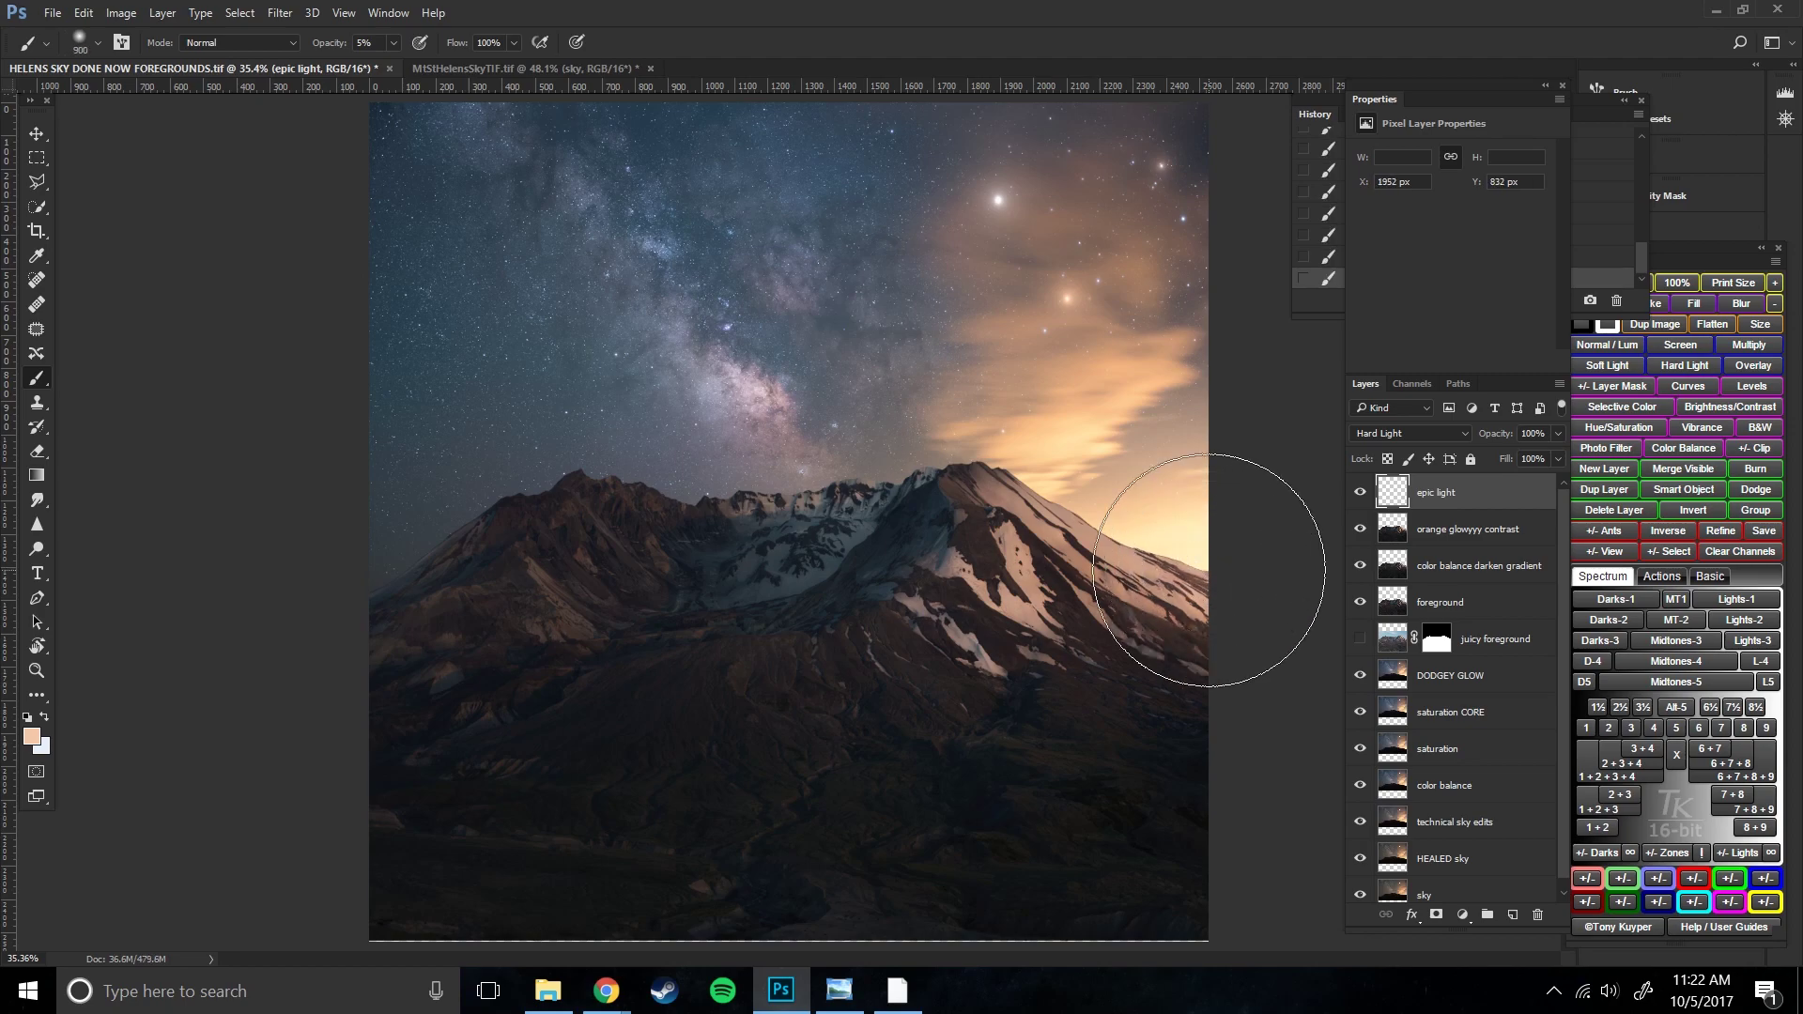
{"action": "key", "text": "bracketright"}
{"action": "key", "text": "bracketright"}
{"action": "key", "text": "bracketright"}
{"action": "key", "text": "bracketright"}
{"action": "key", "text": "bracketright"}
{"action": "key", "text": "bracketright"}
{"action": "key", "text": "bracketright"}
{"action": "key", "text": "bracketright"}
{"action": "key", "text": "bracketright"}
{"action": "key", "text": "bracketright"}
{"action": "key", "text": "bracketright"}
{"action": "key", "text": "bracketright"}
{"action": "key", "text": "bracketright"}
{"action": "key", "text": "bracketright"}
{"action": "key", "text": "bracketright"}
{"action": "key", "text": "bracketright"}
{"action": "key", "text": "bracketright"}
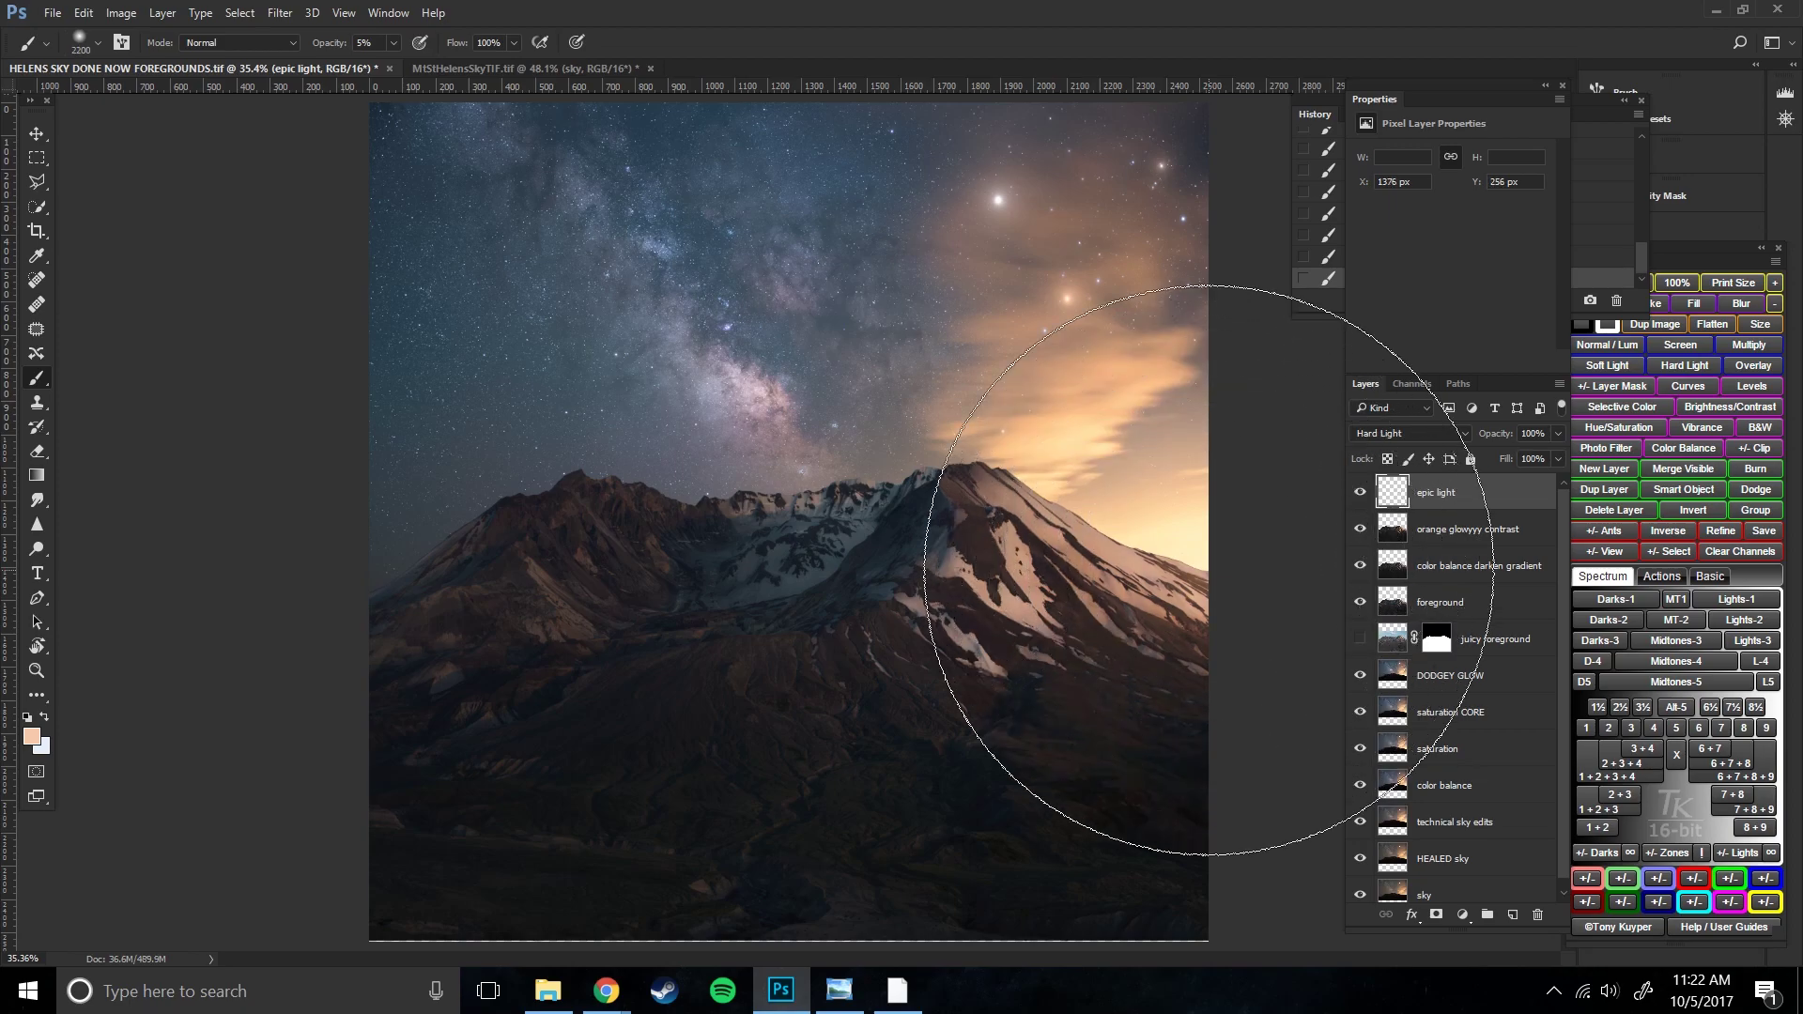
- Reduce the brush to 60 px and compare the image with the epic light layer off and on
{"action": "key", "text": "bracketleft"}
{"action": "key", "text": "bracketleft"}
{"action": "key", "text": "bracketleft"}
{"action": "key", "text": "bracketleft"}
{"action": "key", "text": "bracketleft"}
{"action": "key", "text": "bracketleft"}
{"action": "key", "text": "bracketleft"}
{"action": "key", "text": "bracketleft"}
{"action": "key", "text": "bracketleft"}
{"action": "key", "text": "bracketleft"}
{"action": "key", "text": "bracketleft"}
{"action": "key", "text": "bracketleft"}
{"action": "key", "text": "bracketleft"}
{"action": "key", "text": "bracketleft"}
{"action": "key", "text": "bracketleft"}
{"action": "key", "text": "bracketleft"}
{"action": "key", "text": "bracketleft"}
{"action": "key", "text": "bracketleft"}
{"action": "key", "text": "bracketleft"}
{"action": "key", "text": "bracketleft"}
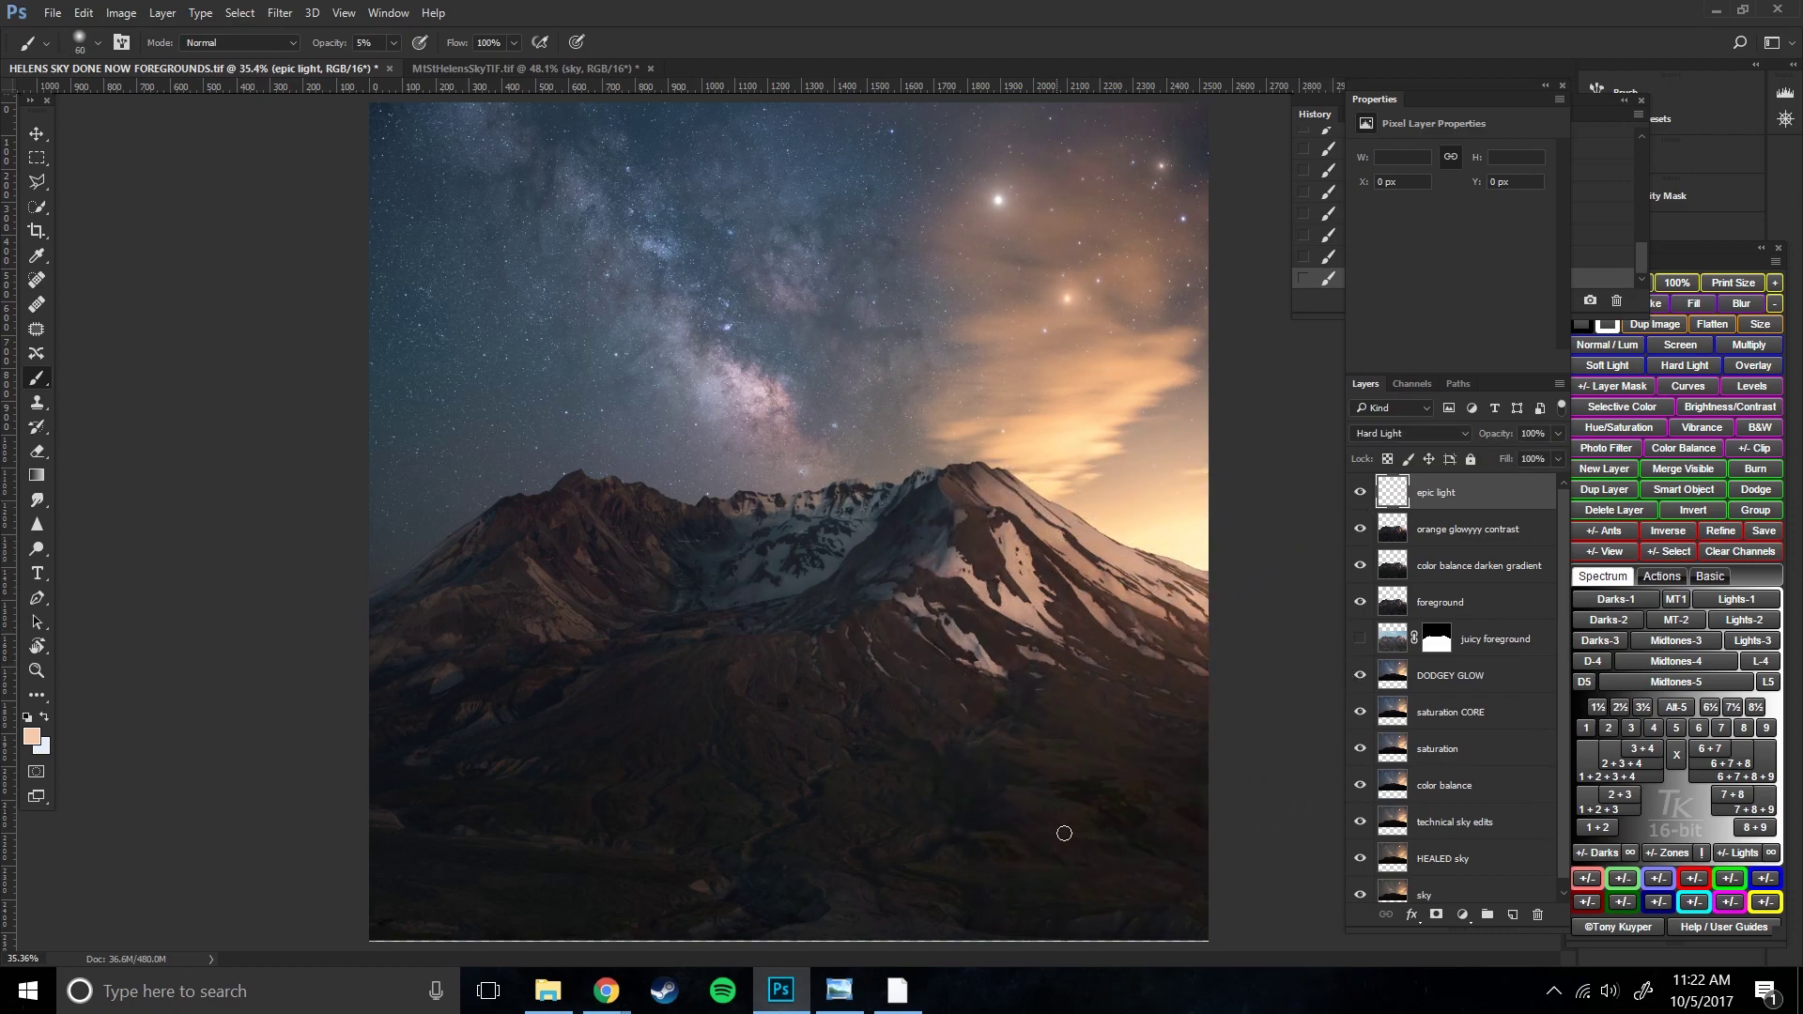
{"action": "left_click", "coordinate": [1360, 494]}
{"action": "left_click", "coordinate": [1360, 494]}
- Add a new layer above epic light in Hard Light blend mode, with the foreground color set to the peach tone d8c2a1
{"action": "left_click", "coordinate": [1513, 914]}
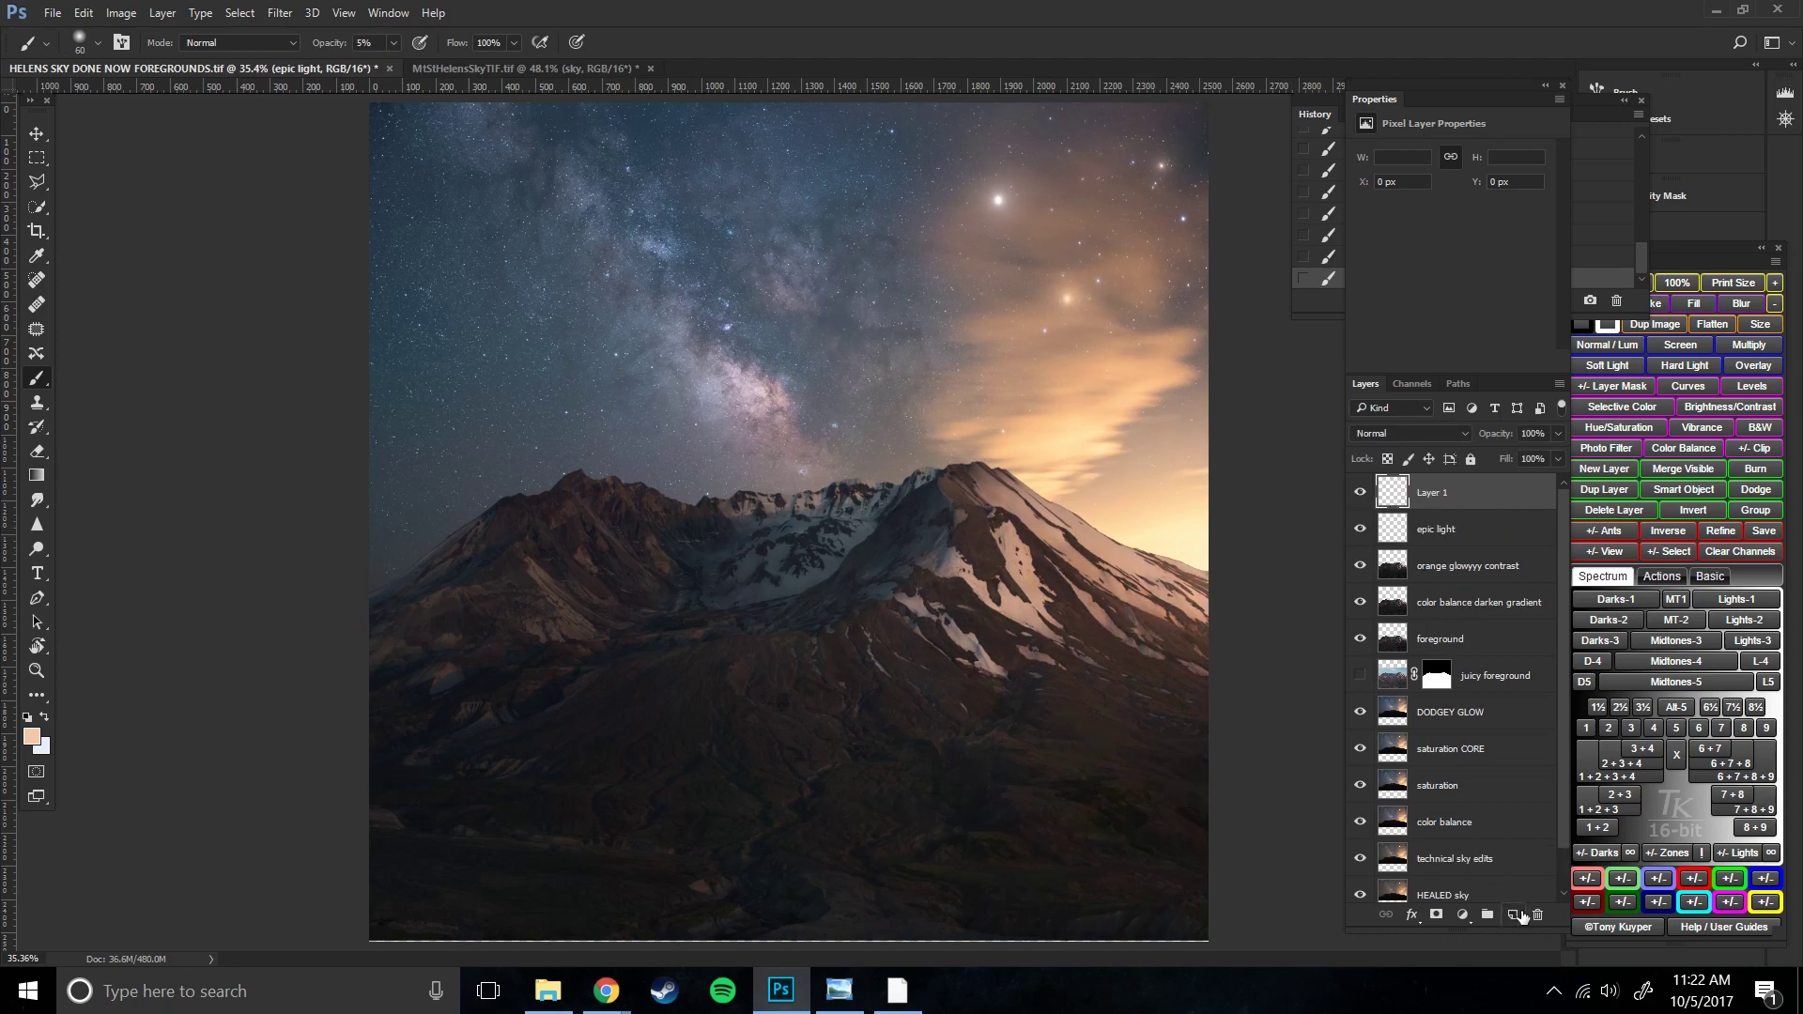
{"action": "left_click", "coordinate": [1420, 435]}
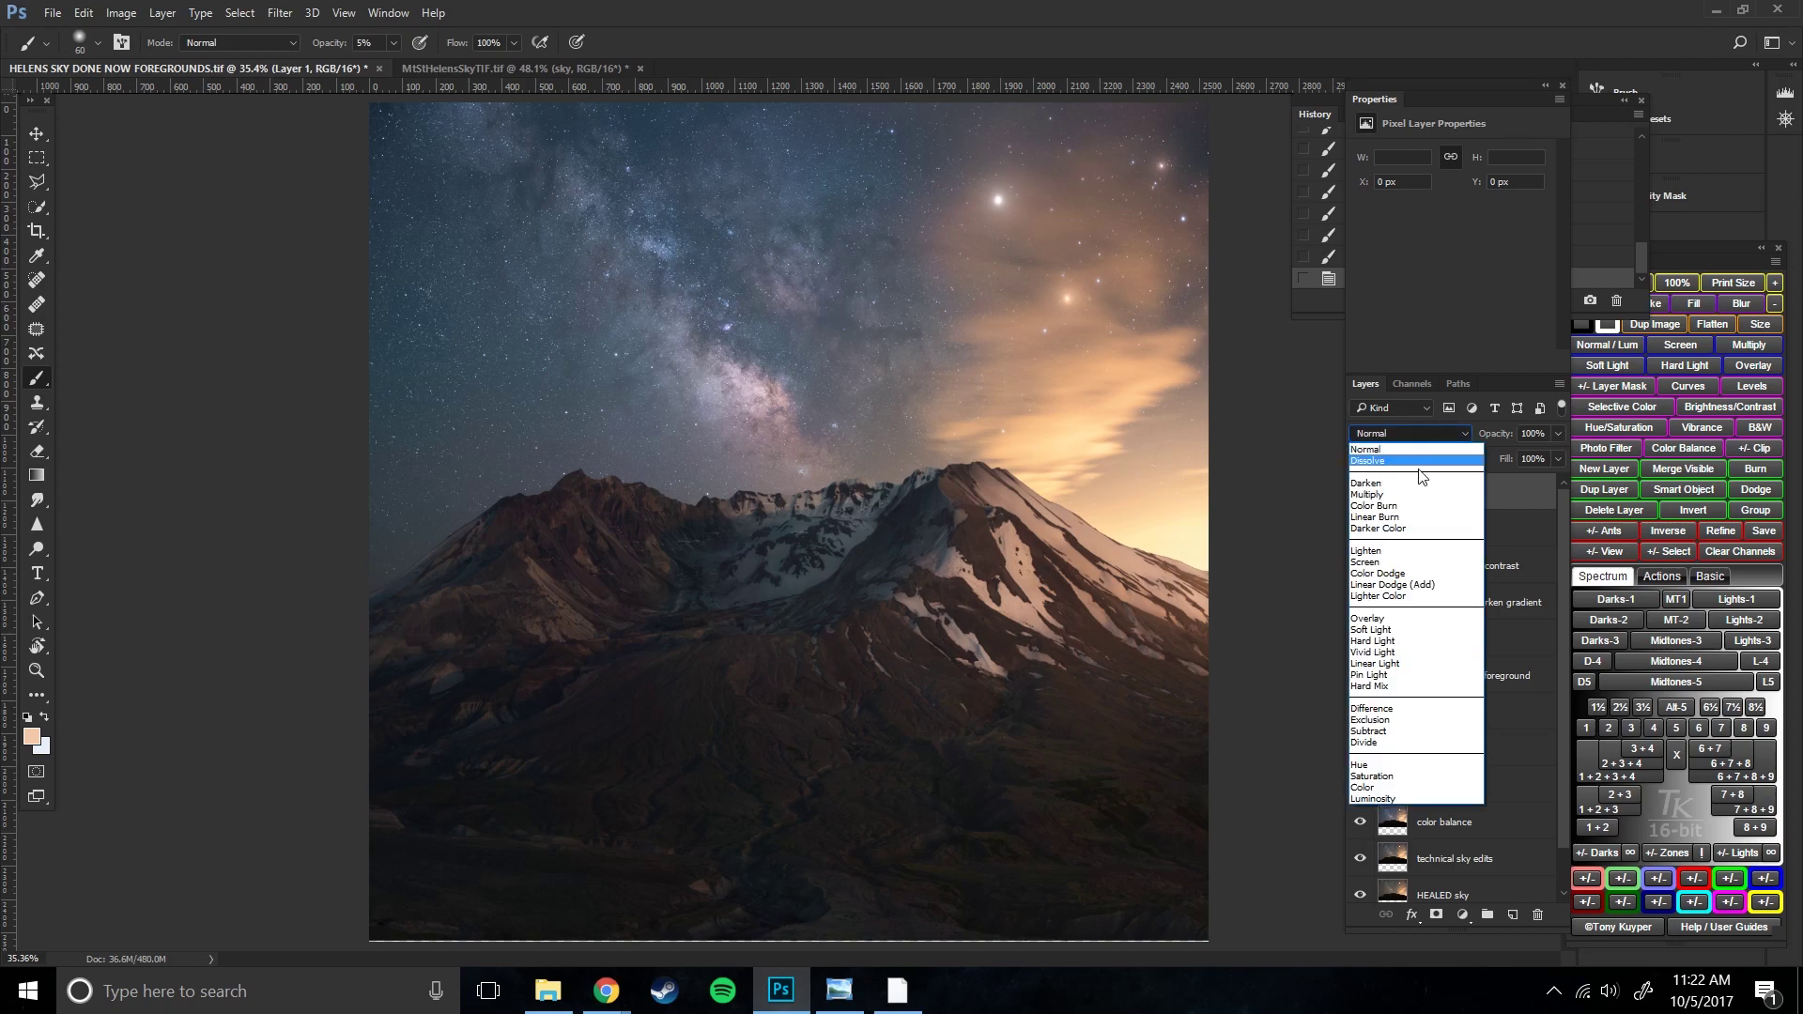
{"action": "left_click", "coordinate": [1391, 643]}
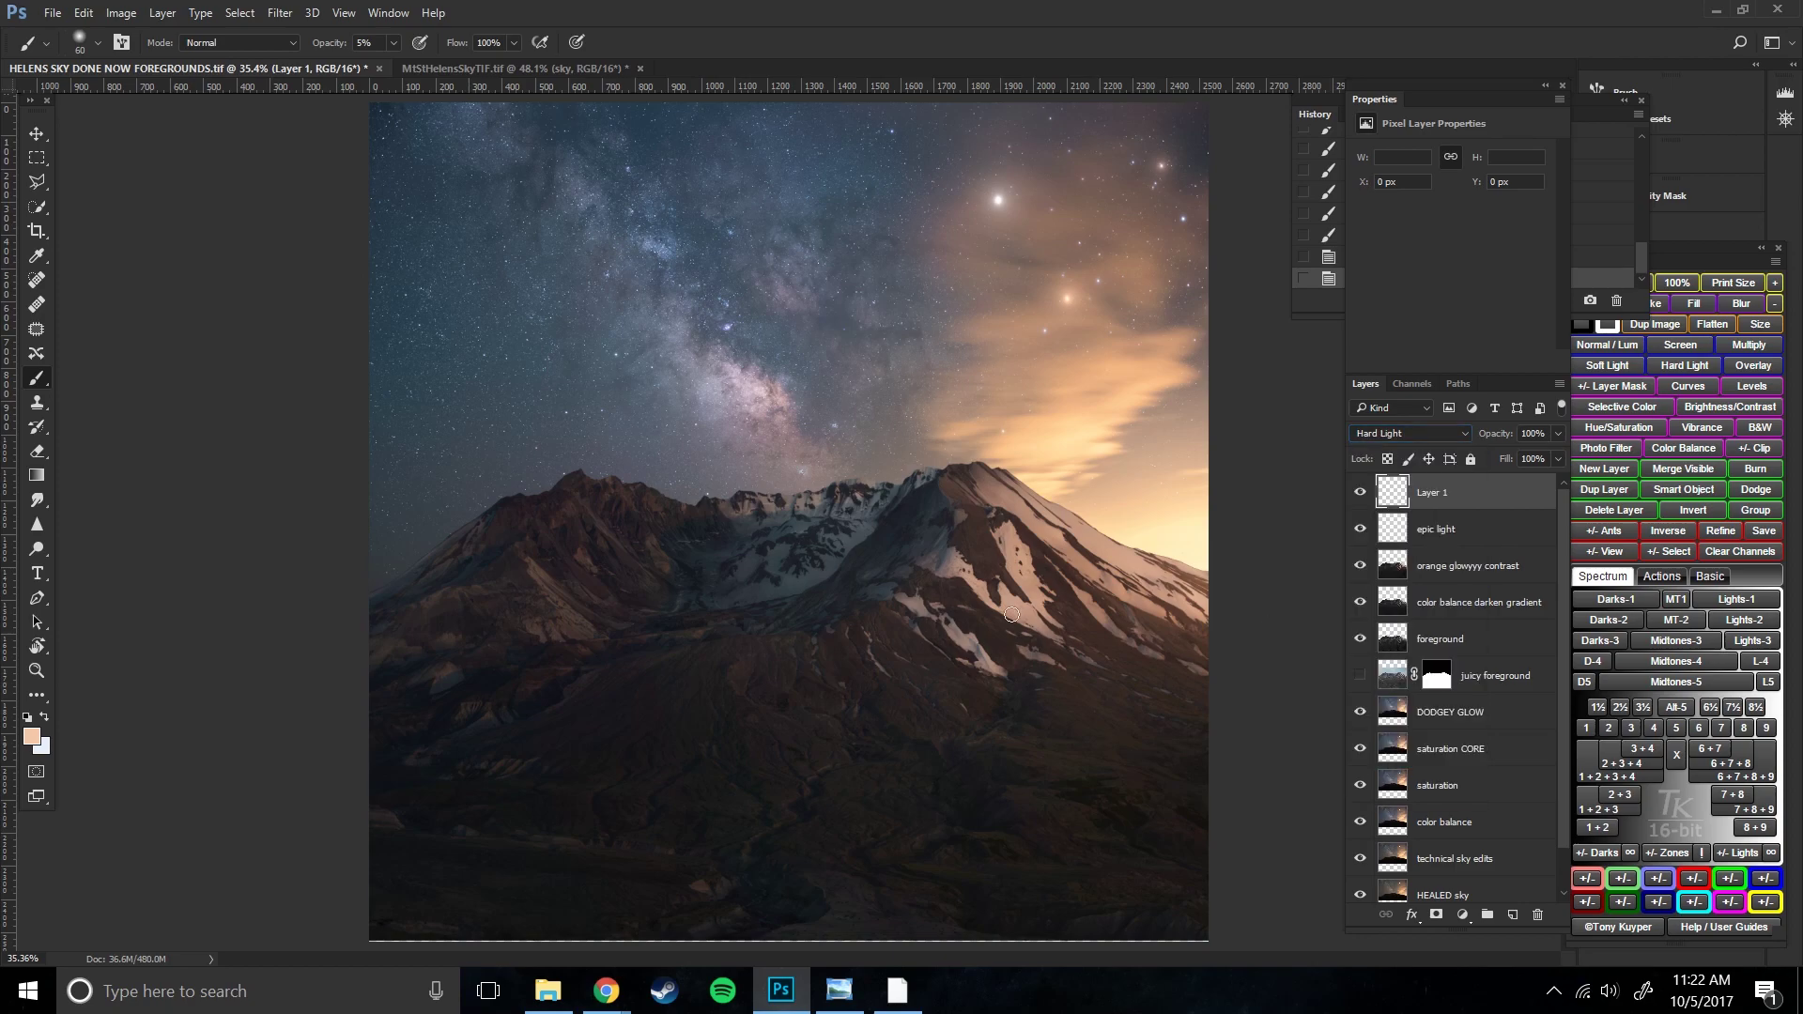
{"action": "left_click", "coordinate": [32, 738]}
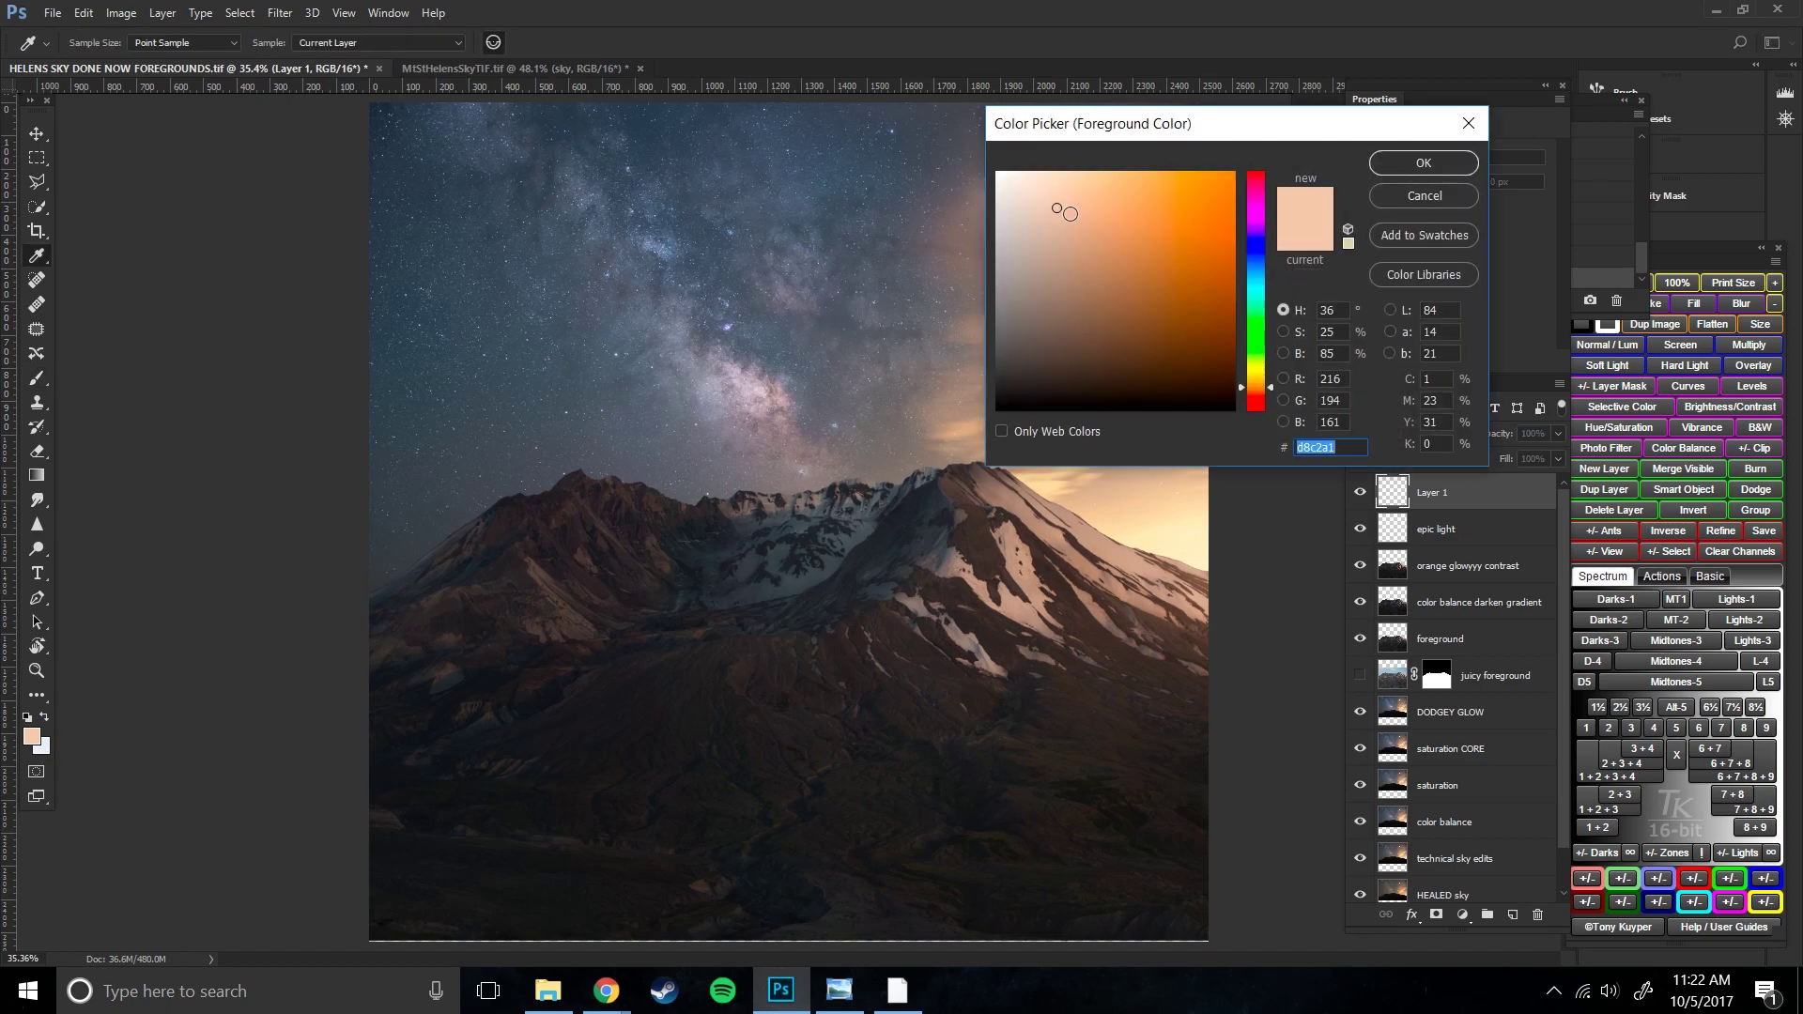
{"action": "left_click", "coordinate": [1392, 162]}
- Paint 5% opacity dabs on the new layer where the ridge meets the right edge, growing the brush from 50 to 1000 px
{"action": "key", "text": "b"}
{"action": "key", "text": "bracketleft"}
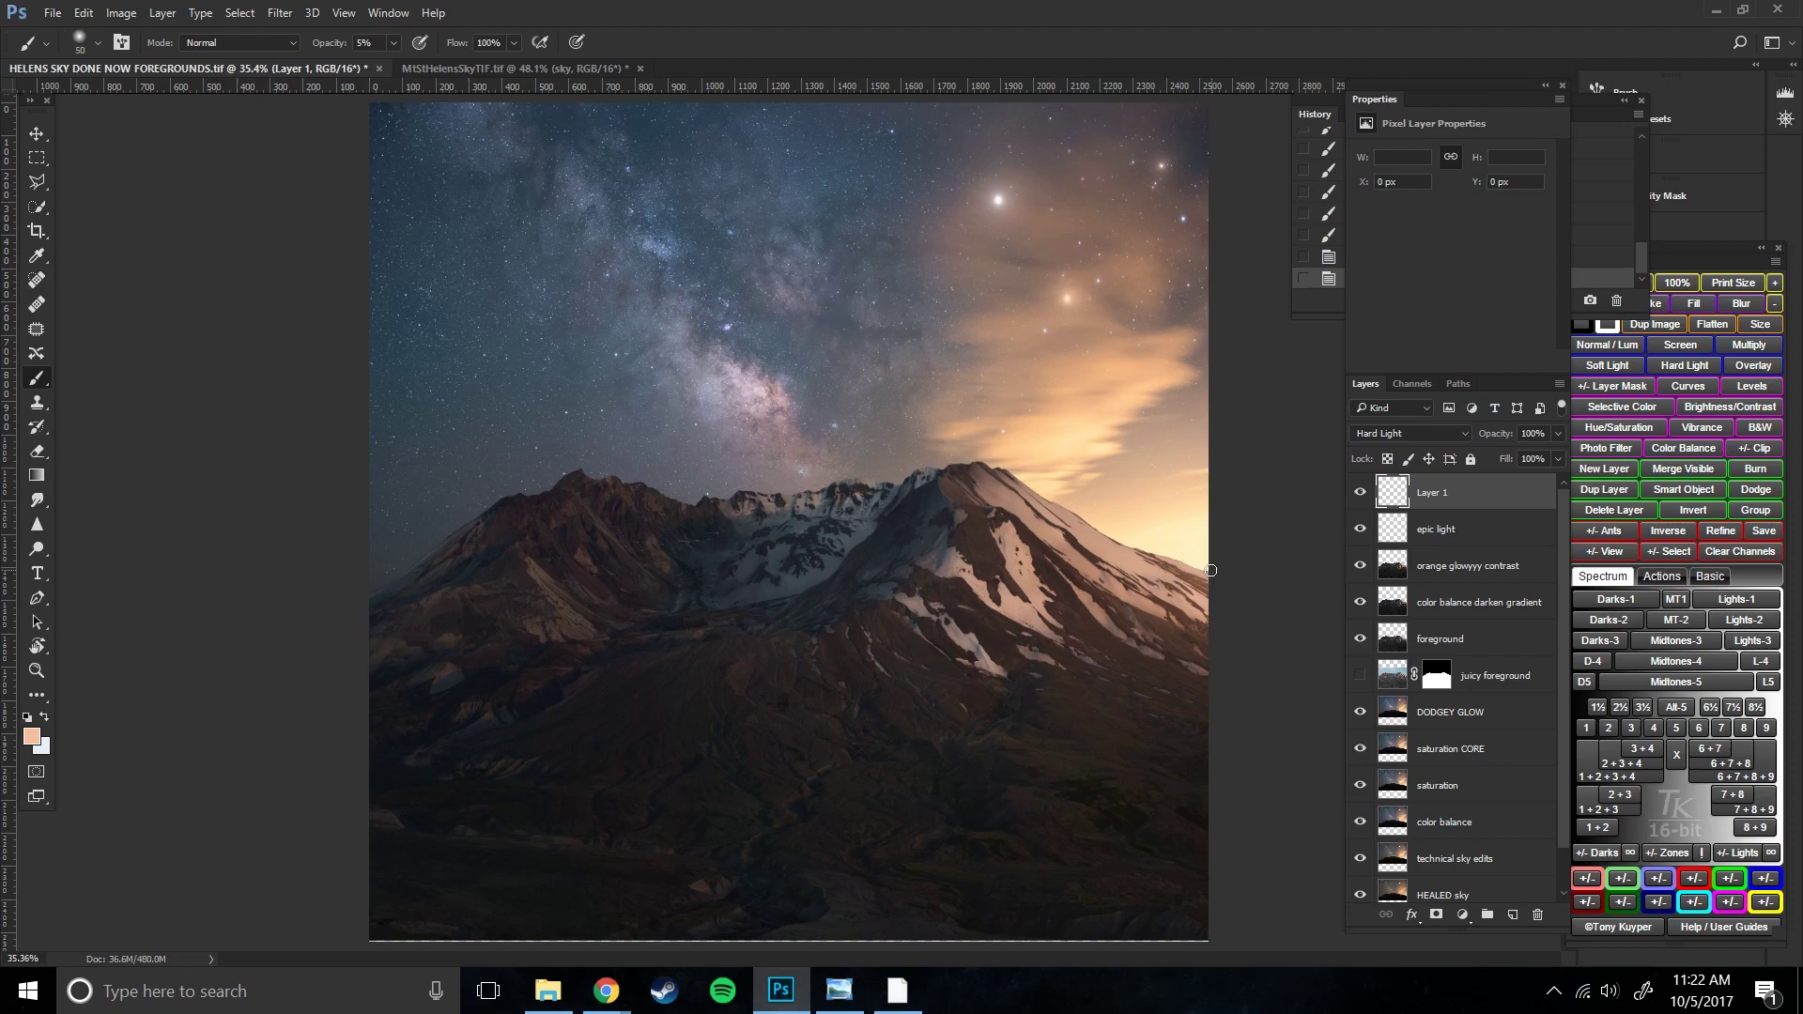
{"action": "left_click", "coordinate": [1206, 571]}
{"action": "key", "text": "bracketright"}
{"action": "key", "text": "bracketright"}
{"action": "key", "text": "bracketright"}
{"action": "key", "text": "bracketright"}
{"action": "key", "text": "bracketright"}
{"action": "key", "text": "bracketright"}
{"action": "key", "text": "bracketright"}
{"action": "key", "text": "bracketright"}
{"action": "key", "text": "bracketright"}
{"action": "key", "text": "bracketright"}
{"action": "key", "text": "bracketright"}
{"action": "key", "text": "bracketright"}
{"action": "key", "text": "bracketright"}
{"action": "key", "text": "bracketright"}
{"action": "key", "text": "bracketright"}
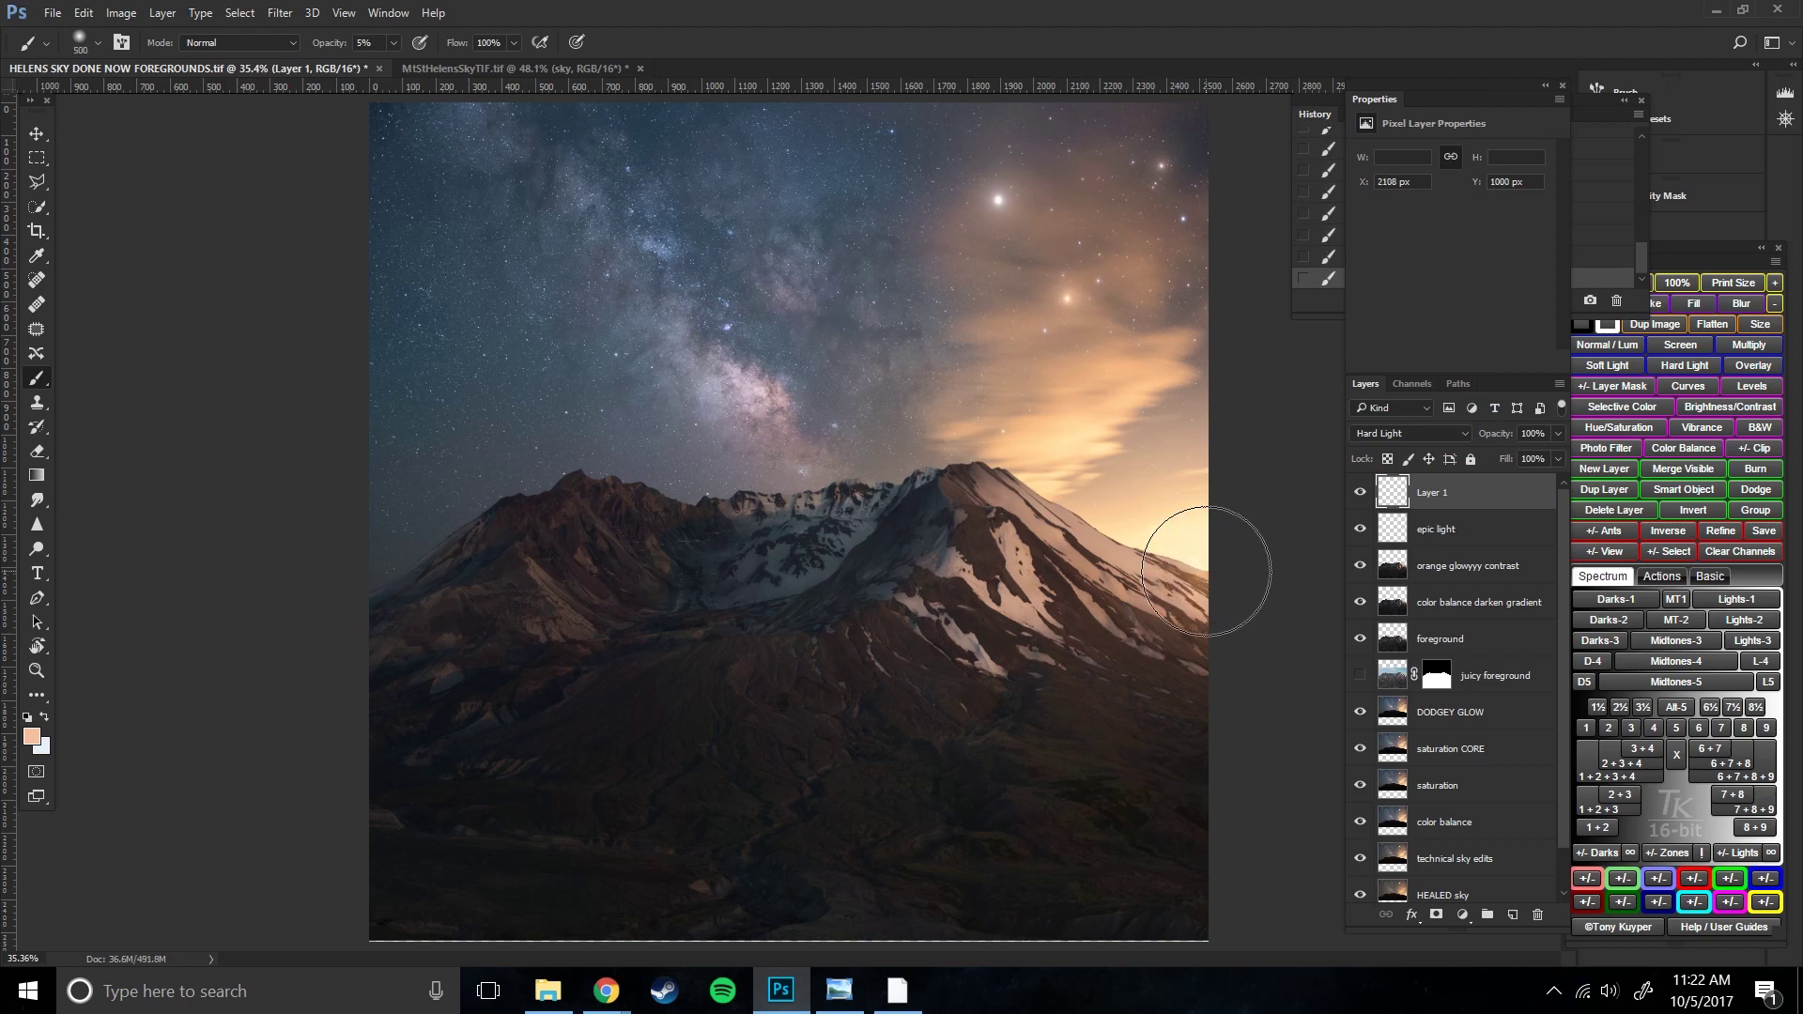
{"action": "key", "text": "bracketright"}
{"action": "key", "text": "bracketright"}
{"action": "key", "text": "bracketright"}
{"action": "left_click", "coordinate": [1206, 571]}
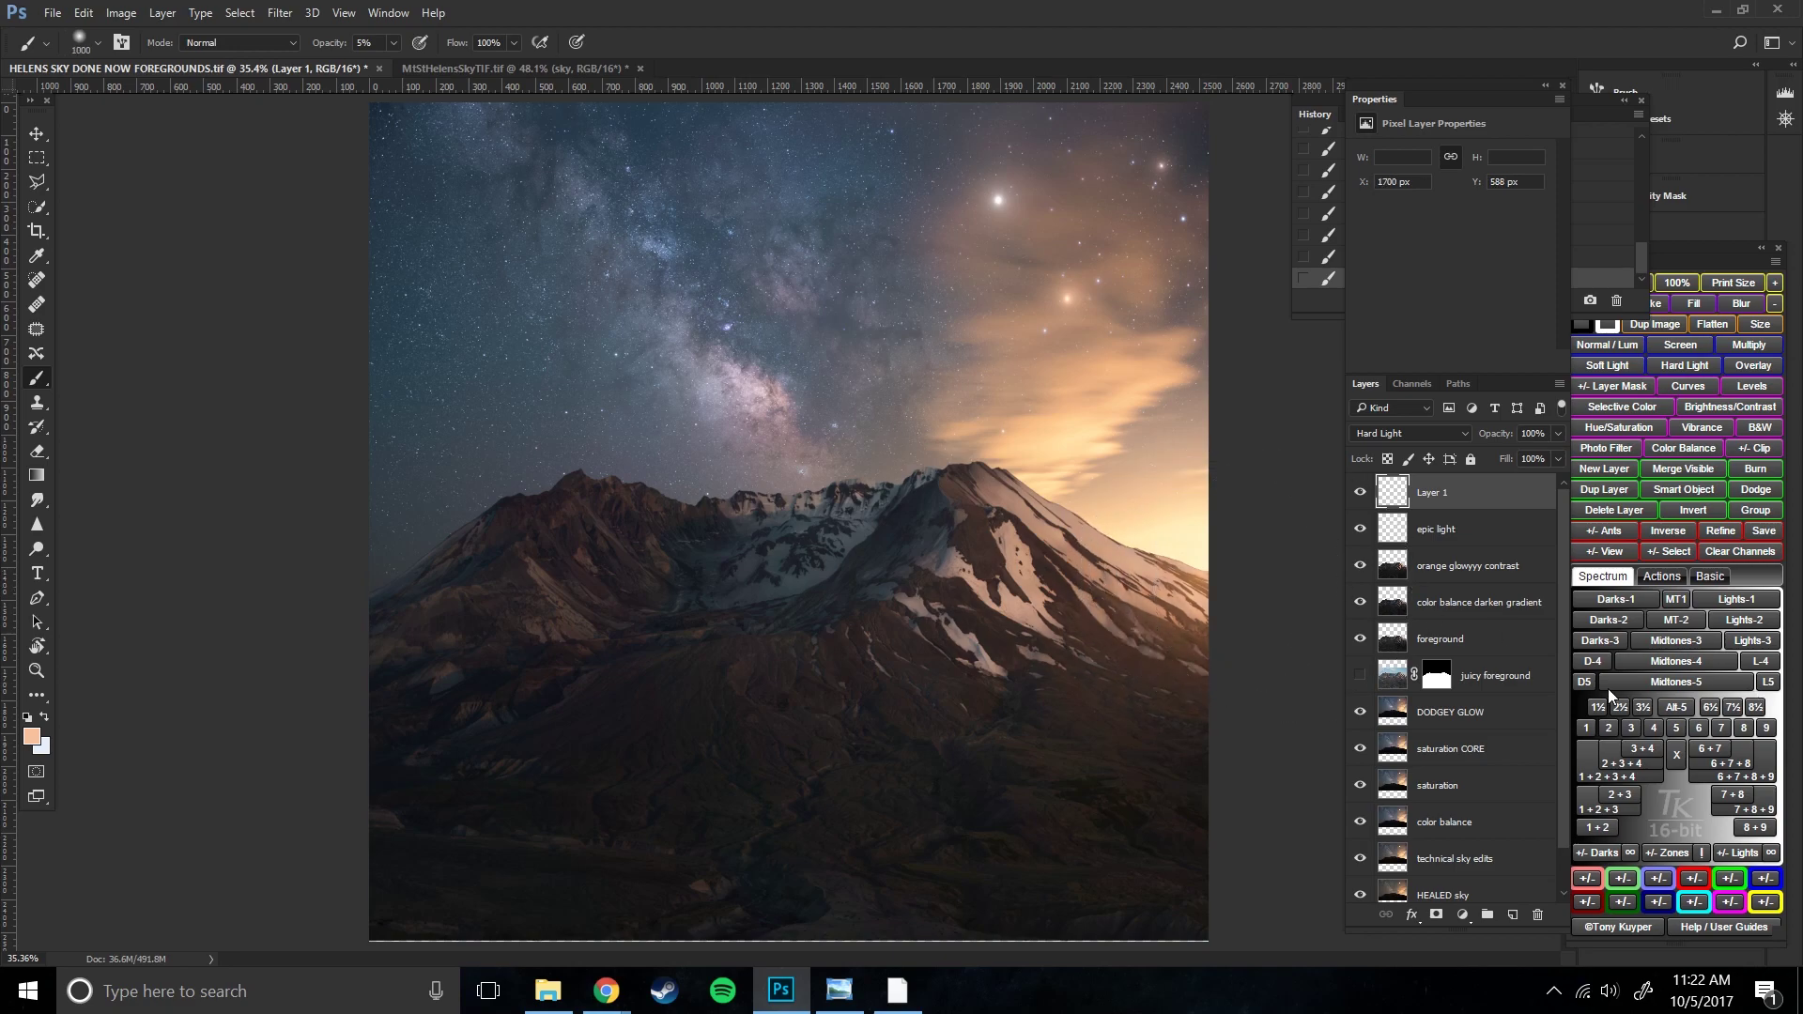
- Compare the image with the new glow layer and the epic light layer off and on
{"action": "left_click", "coordinate": [1360, 492]}
{"action": "left_click", "coordinate": [1360, 492]}
{"action": "left_click", "coordinate": [1360, 492]}
{"action": "left_click", "coordinate": [1360, 529]}
{"action": "left_click", "coordinate": [1360, 528]}
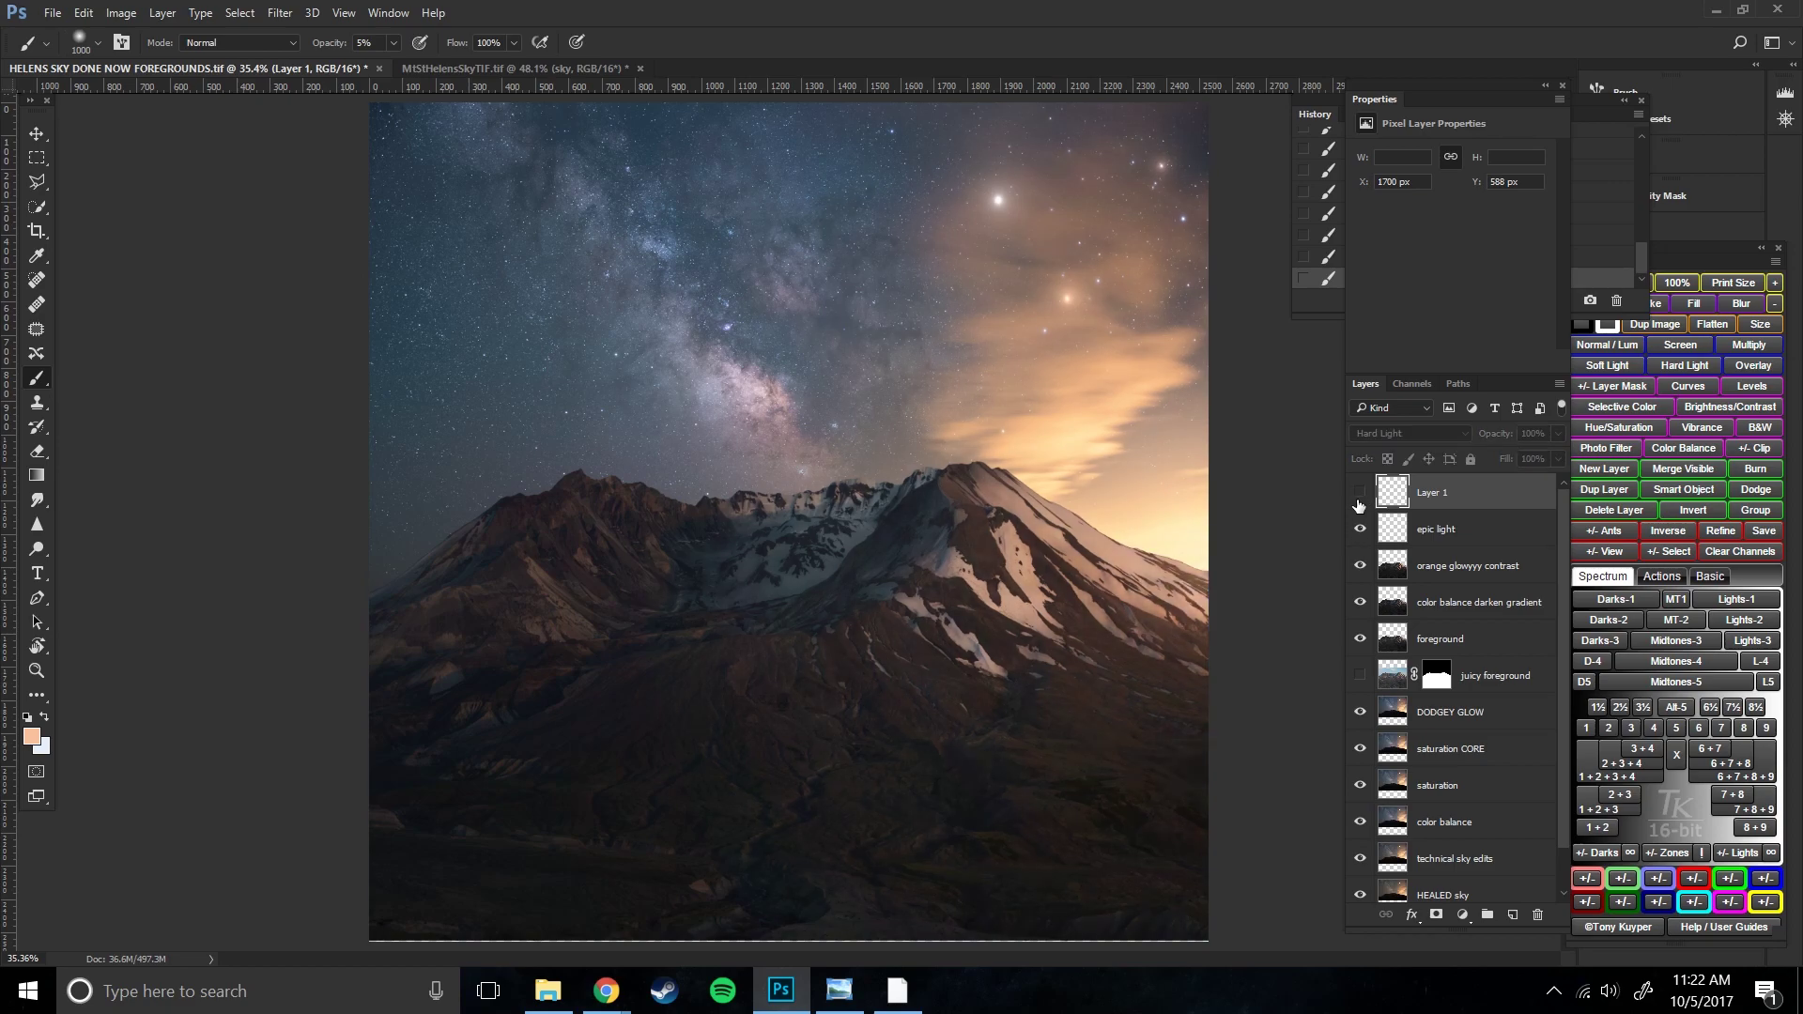
{"action": "left_click", "coordinate": [1360, 492]}
- Rename the new glow layer "core epic light"
{"action": "double_click", "coordinate": [1434, 498]}
{"action": "type", "text": "core epic light"}
{"action": "key", "text": "Return"}
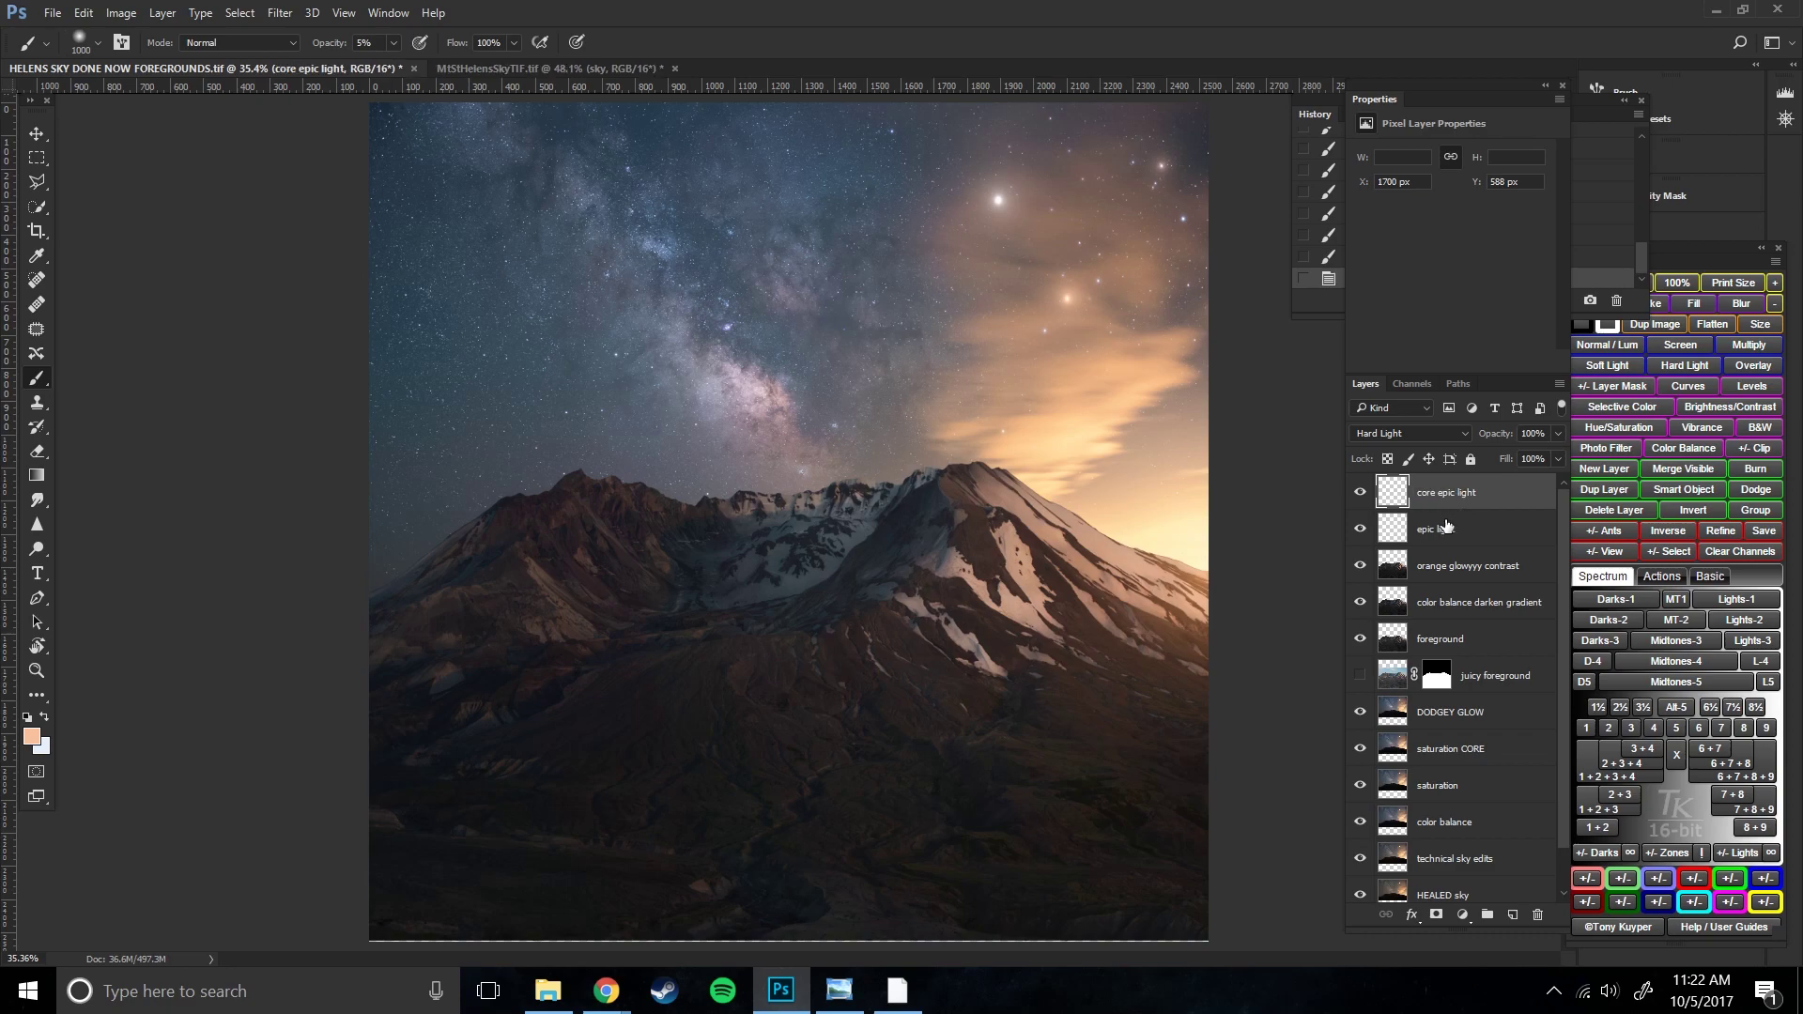
- Group the core epic light and epic light layers, giving the group a long joking name that begins "my epic light that no one will probably like"
{"action": "left_click", "coordinate": [1428, 531], "text": "shift"}
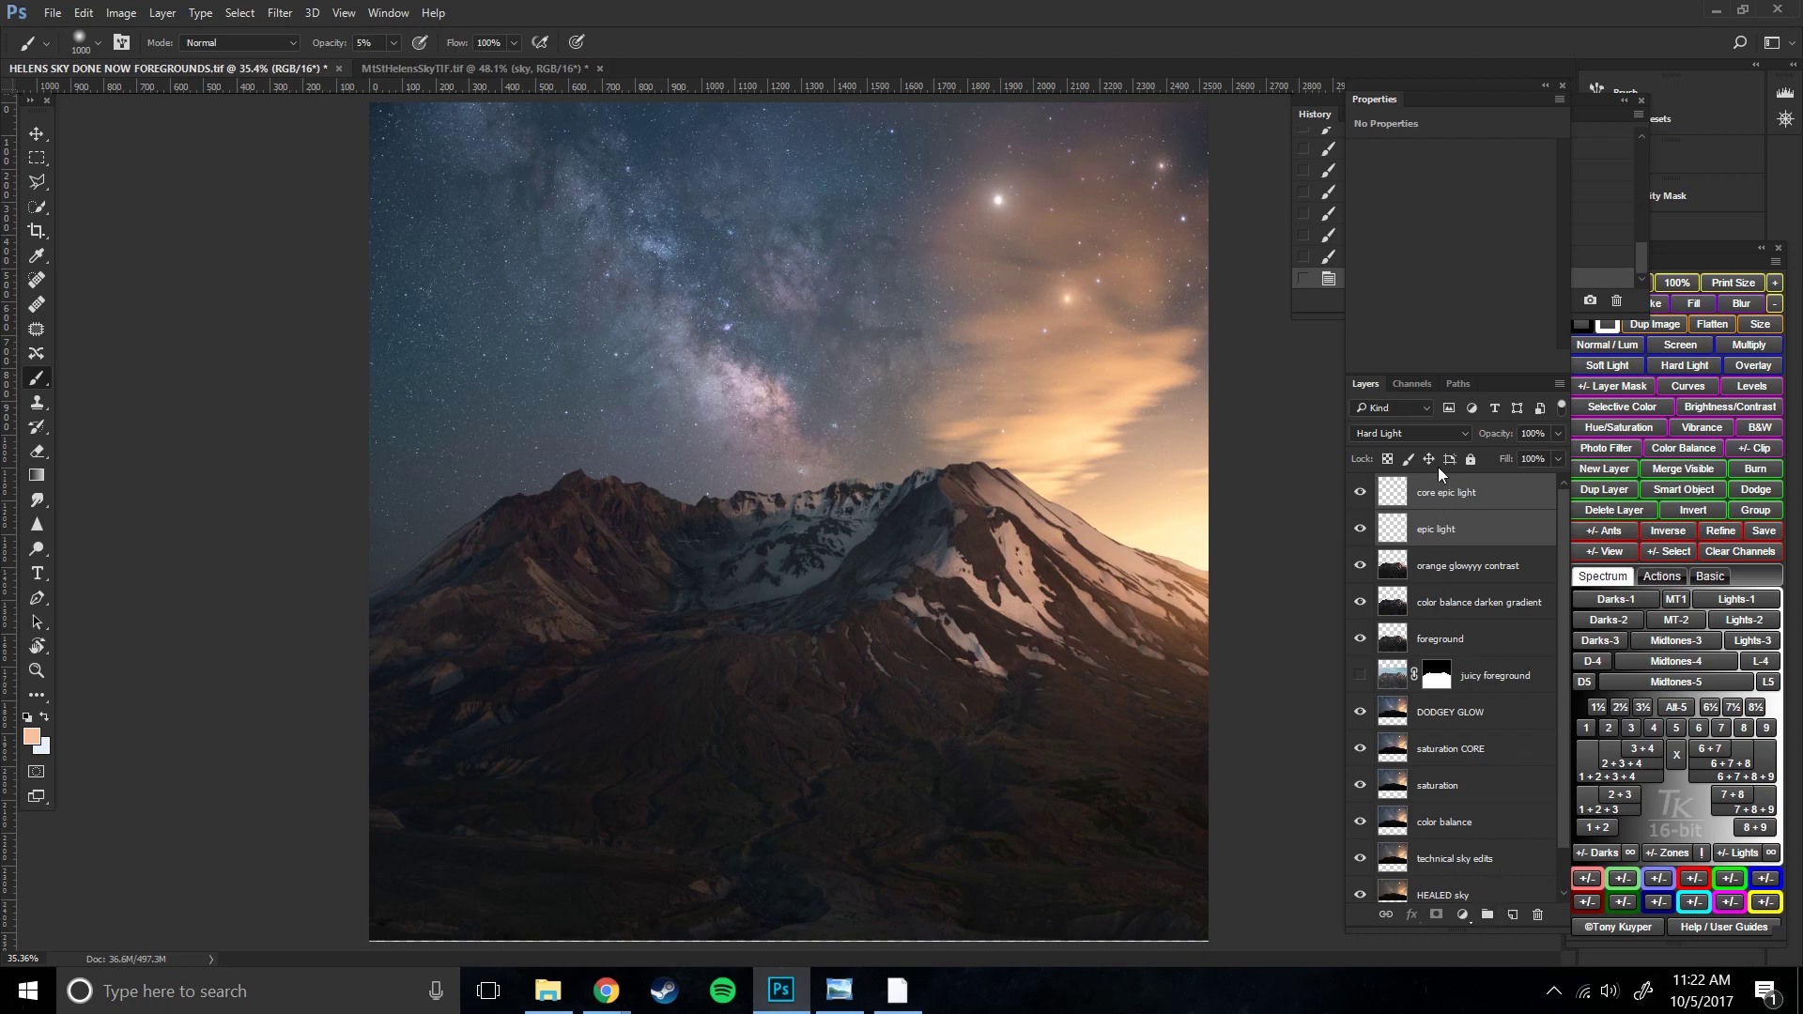
{"action": "left_click", "coordinate": [1488, 913]}
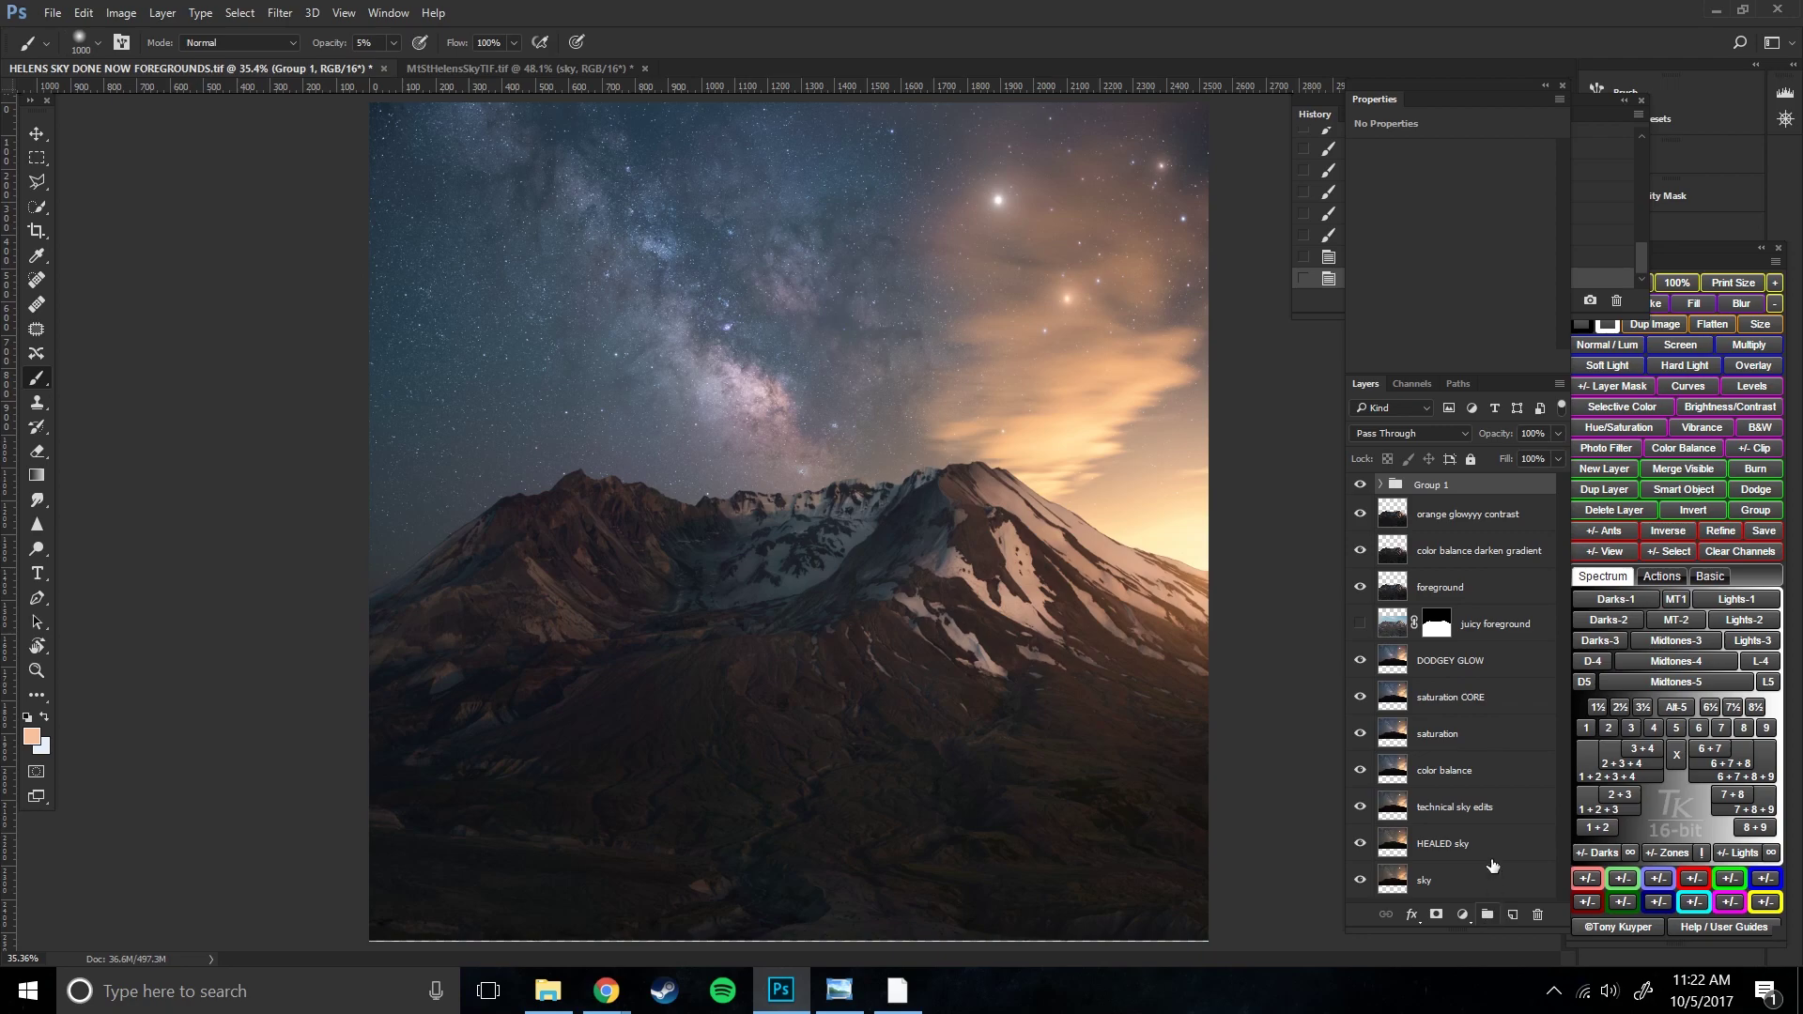
{"action": "left_click", "coordinate": [1381, 485]}
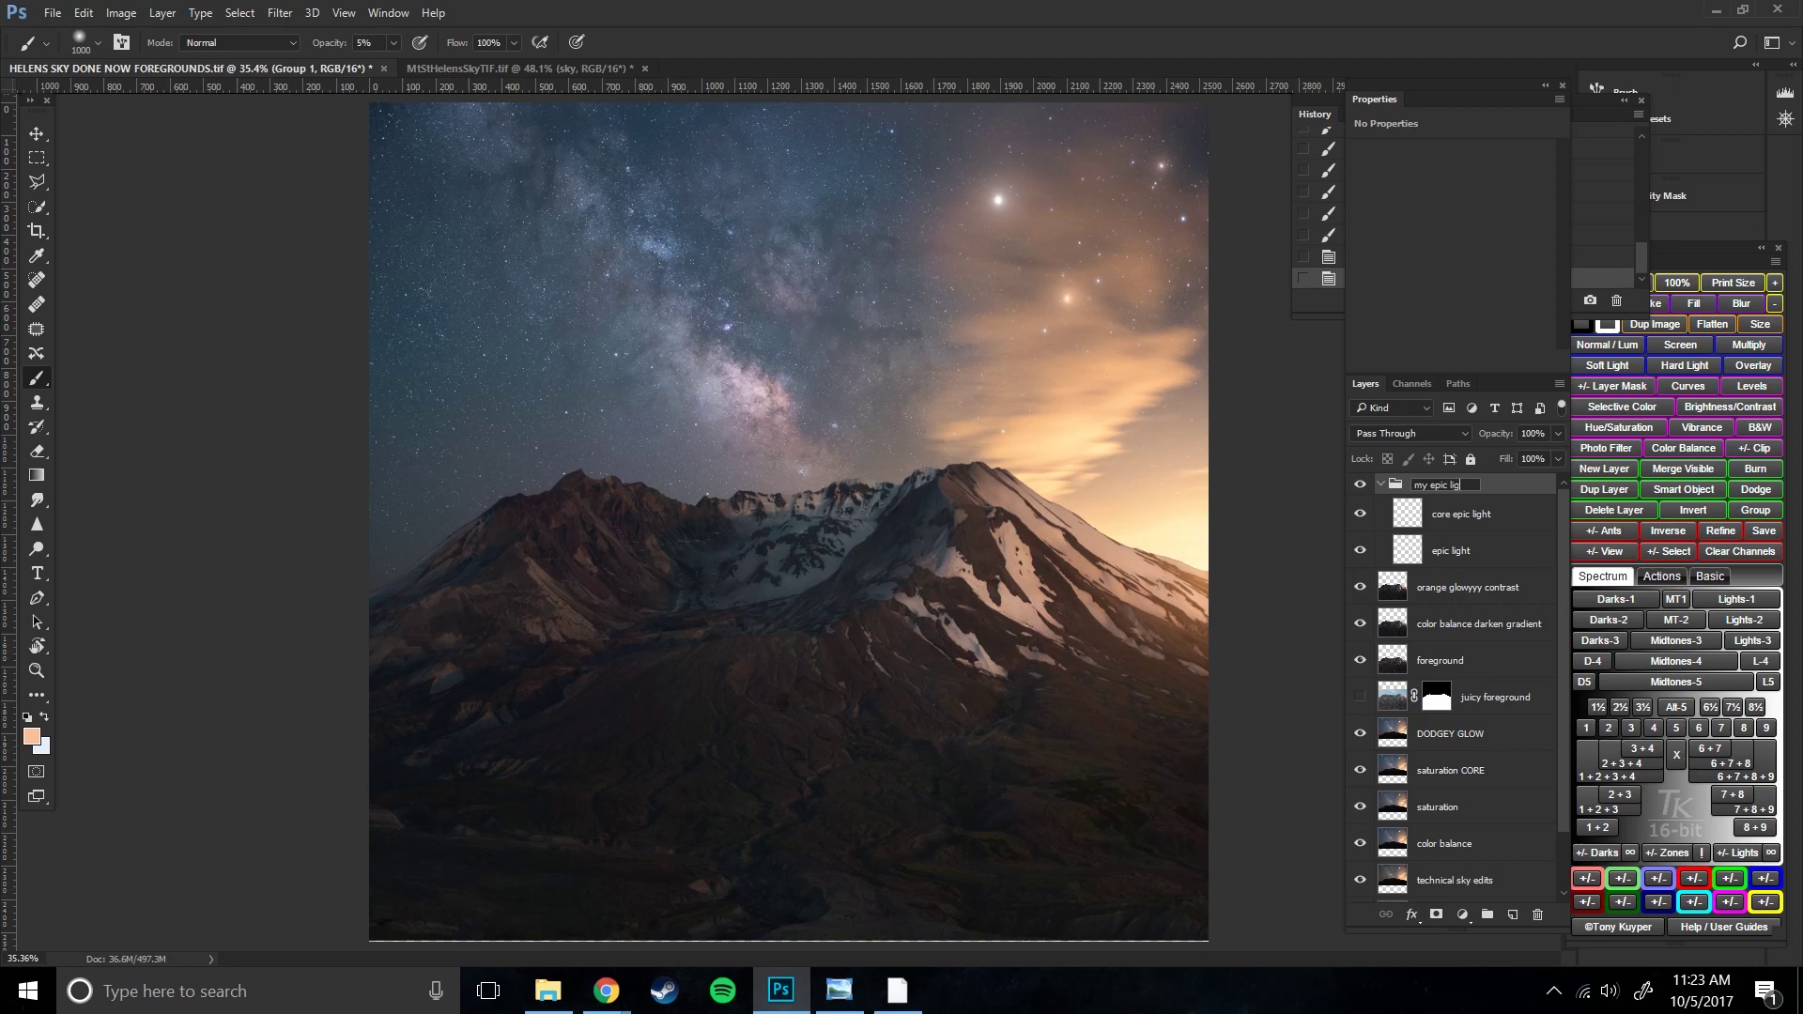
{"action": "type", "text": "one will"}
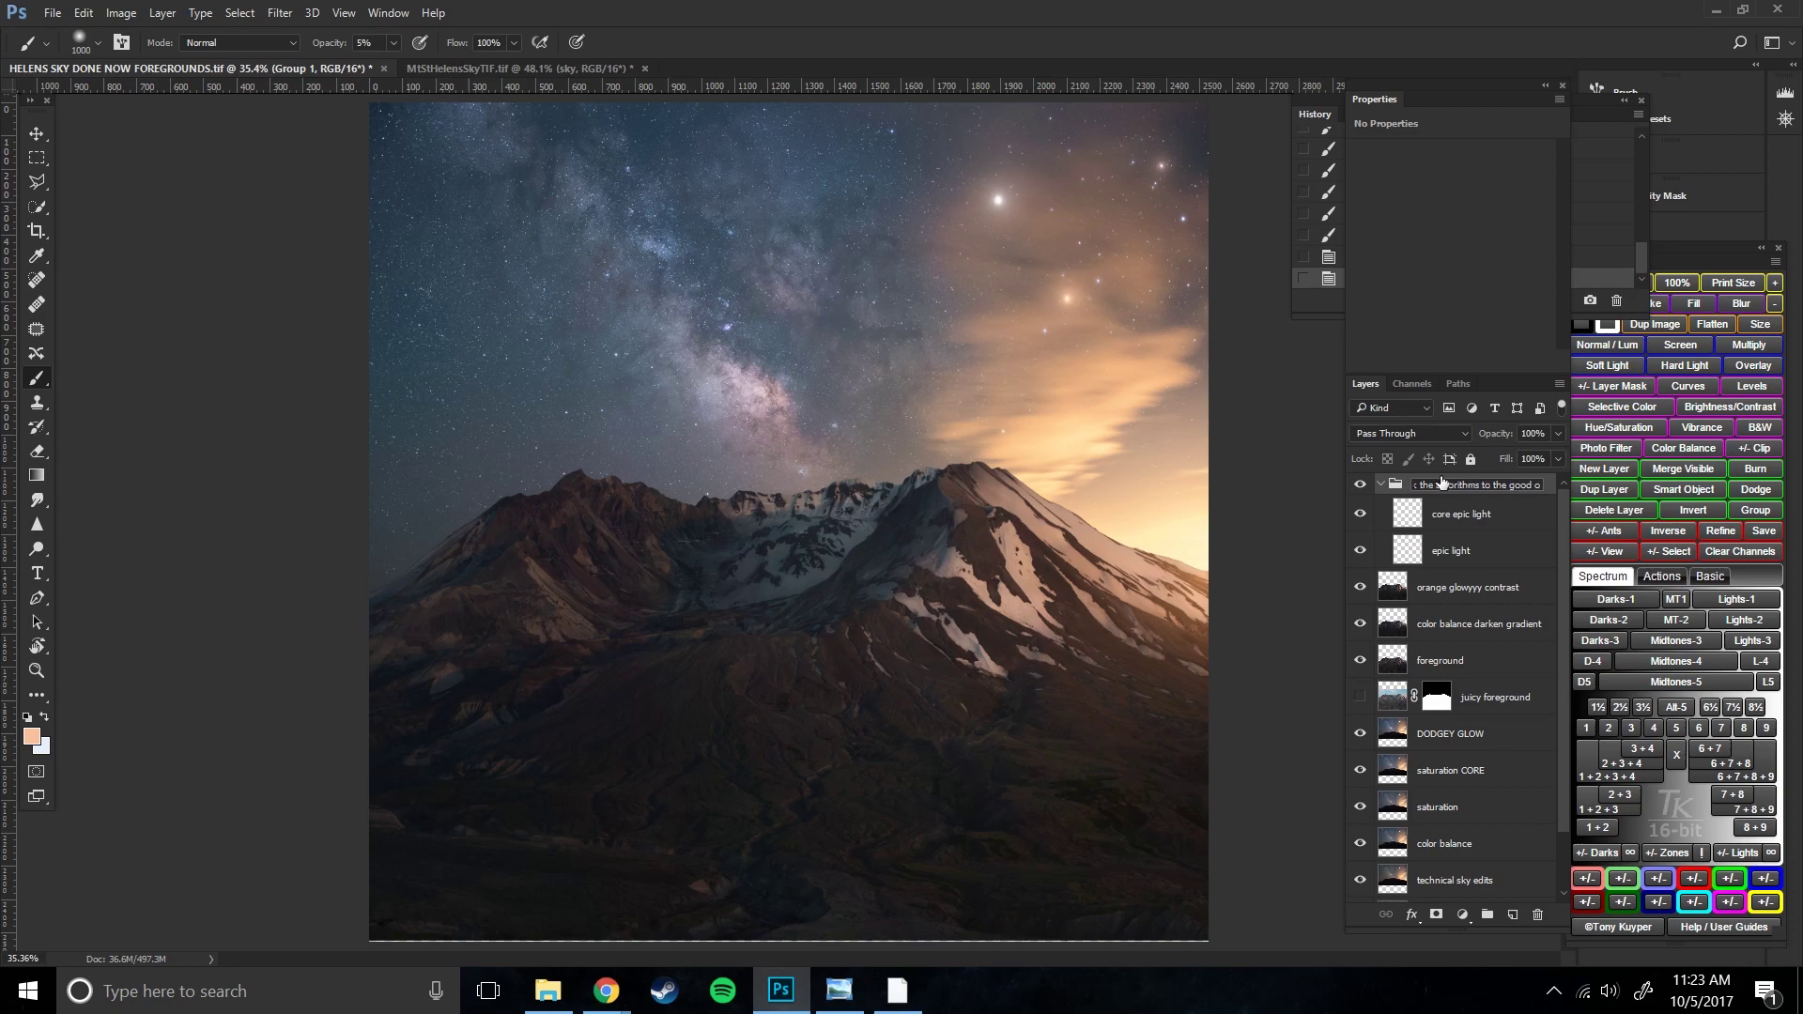
{"action": "type", "text": "i do blendero"}
{"action": "type", "text": "ls to remind"}
{"action": "key", "text": "Return"}
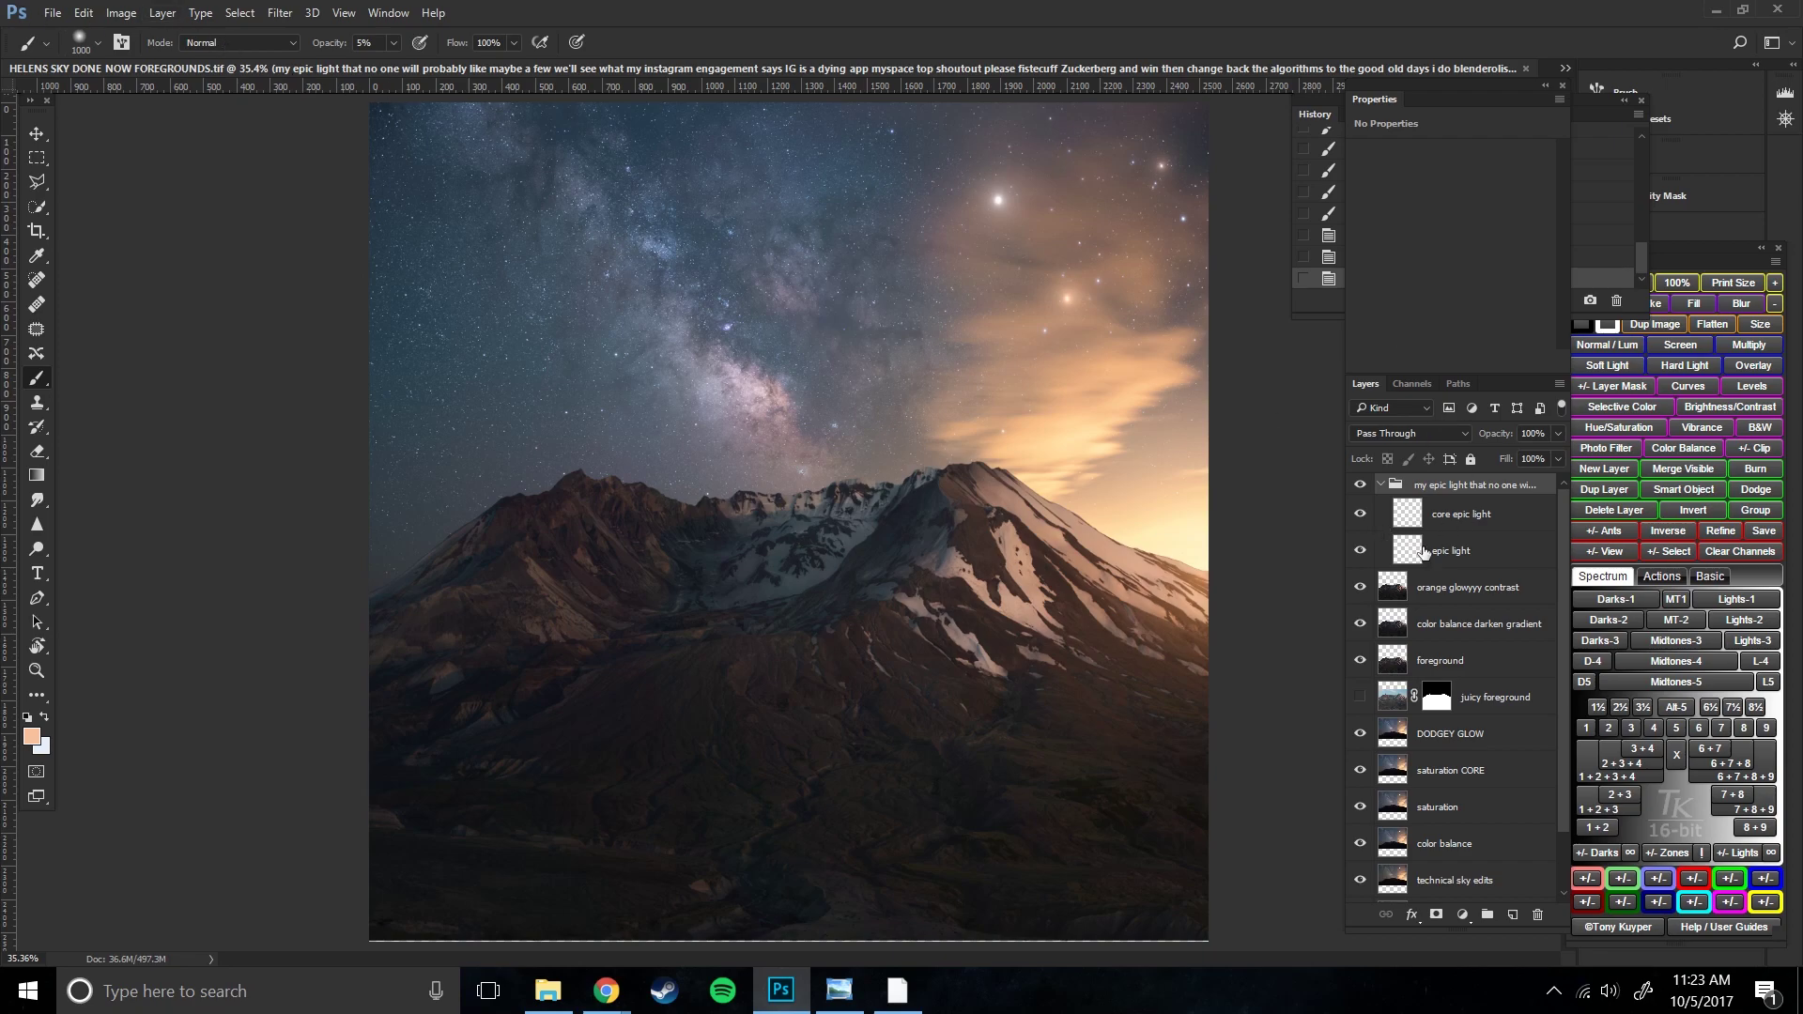
- Collapse the epic light group and compare the image with the whole group off and on
{"action": "left_click", "coordinate": [1379, 486]}
{"action": "left_click", "coordinate": [1360, 485]}
{"action": "left_click", "coordinate": [1360, 485]}
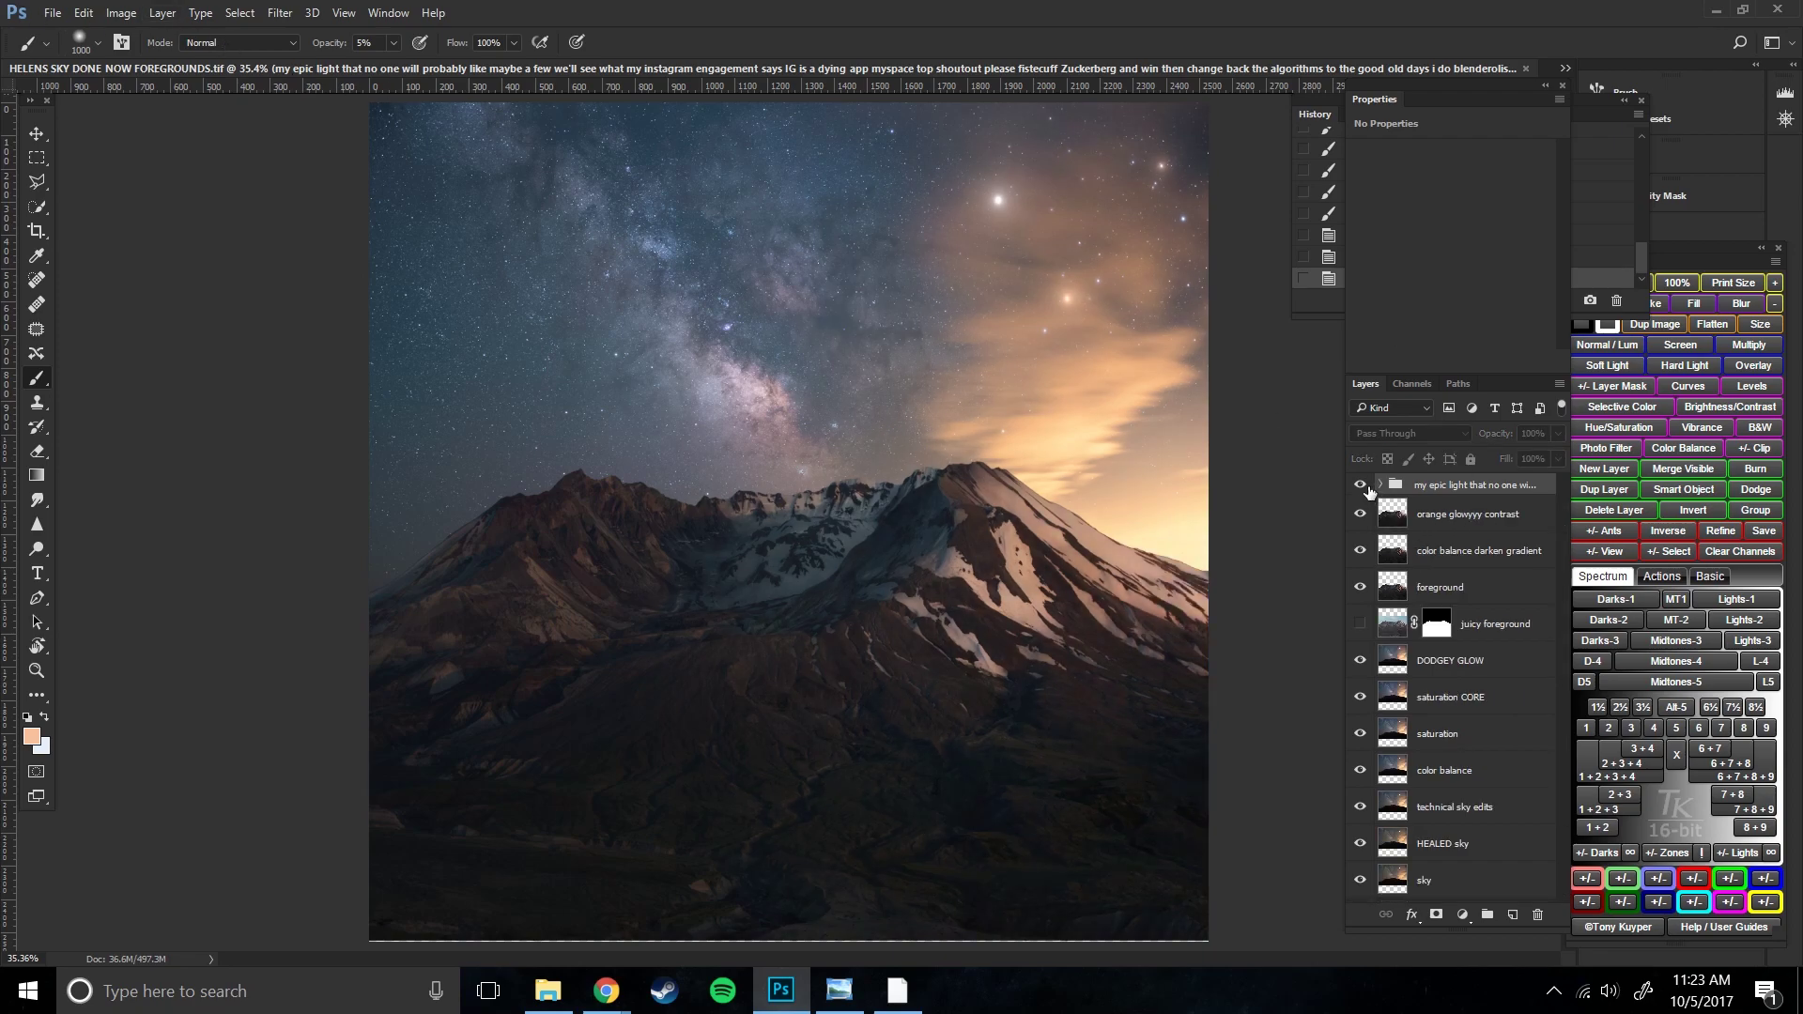
{"action": "left_click", "coordinate": [1380, 486]}
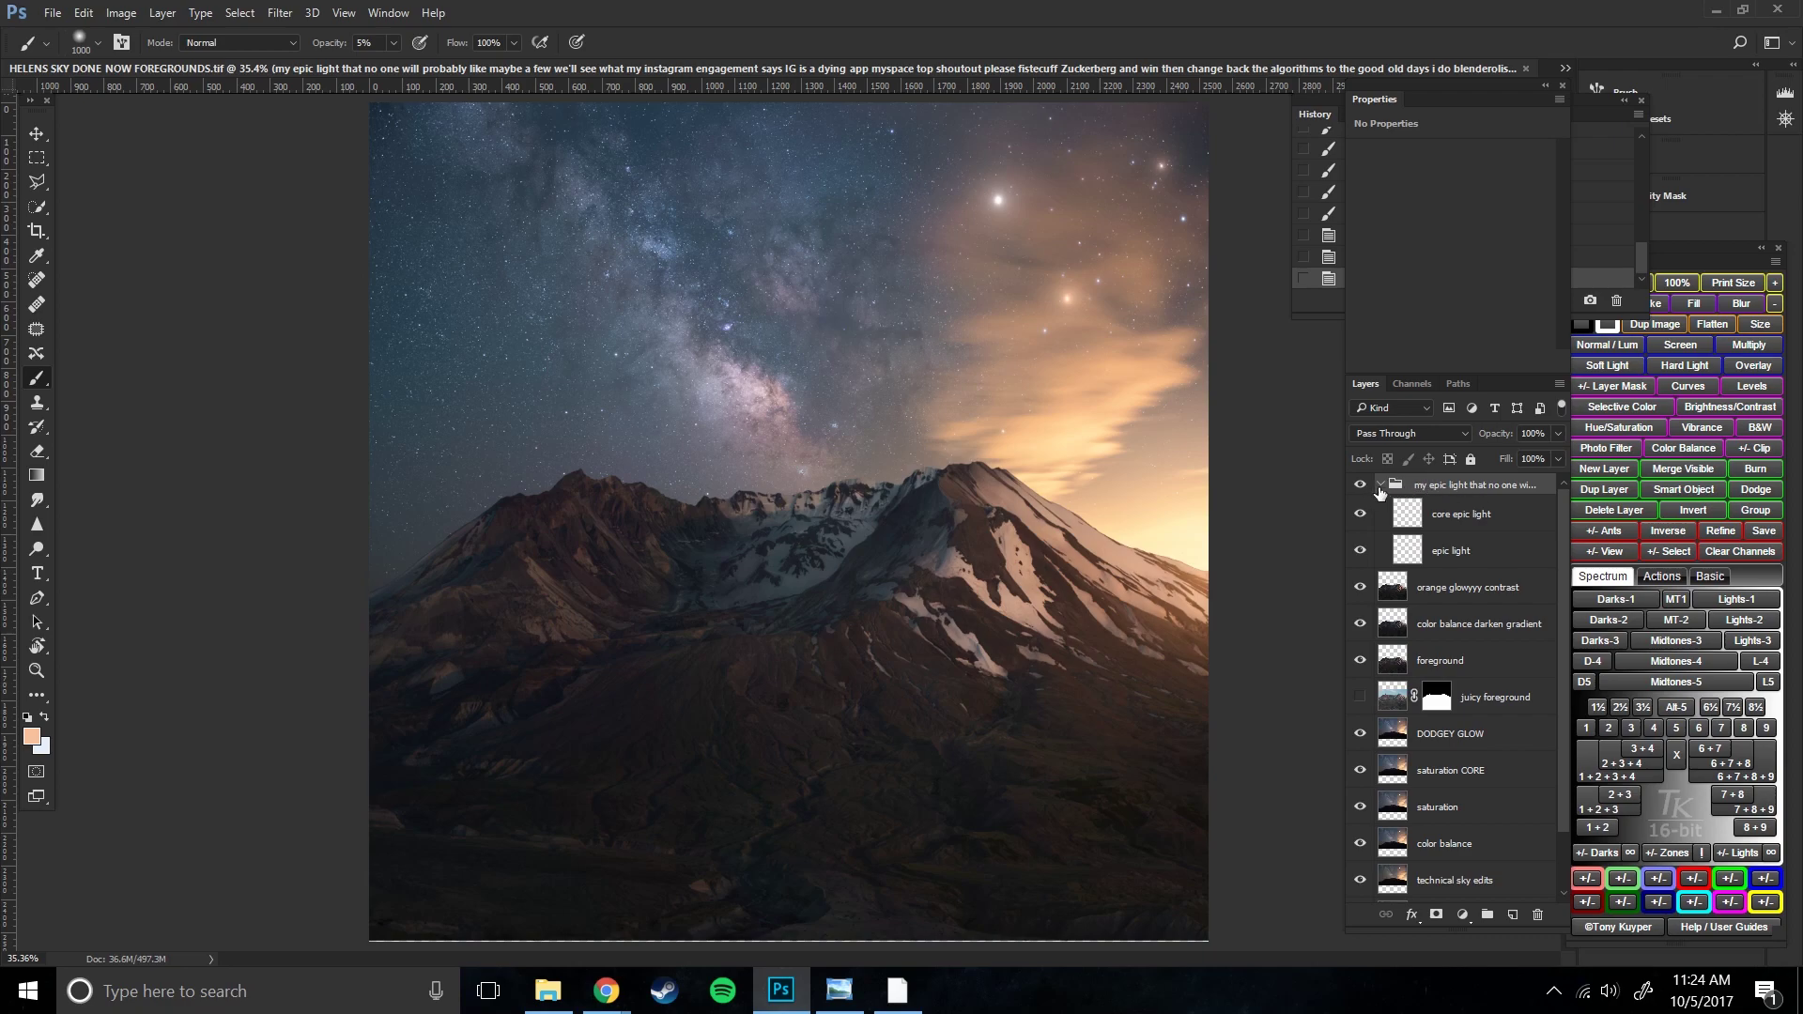
{"action": "left_click", "coordinate": [1380, 485]}
{"action": "left_click", "coordinate": [1360, 484]}
{"action": "left_click", "coordinate": [1360, 485]}
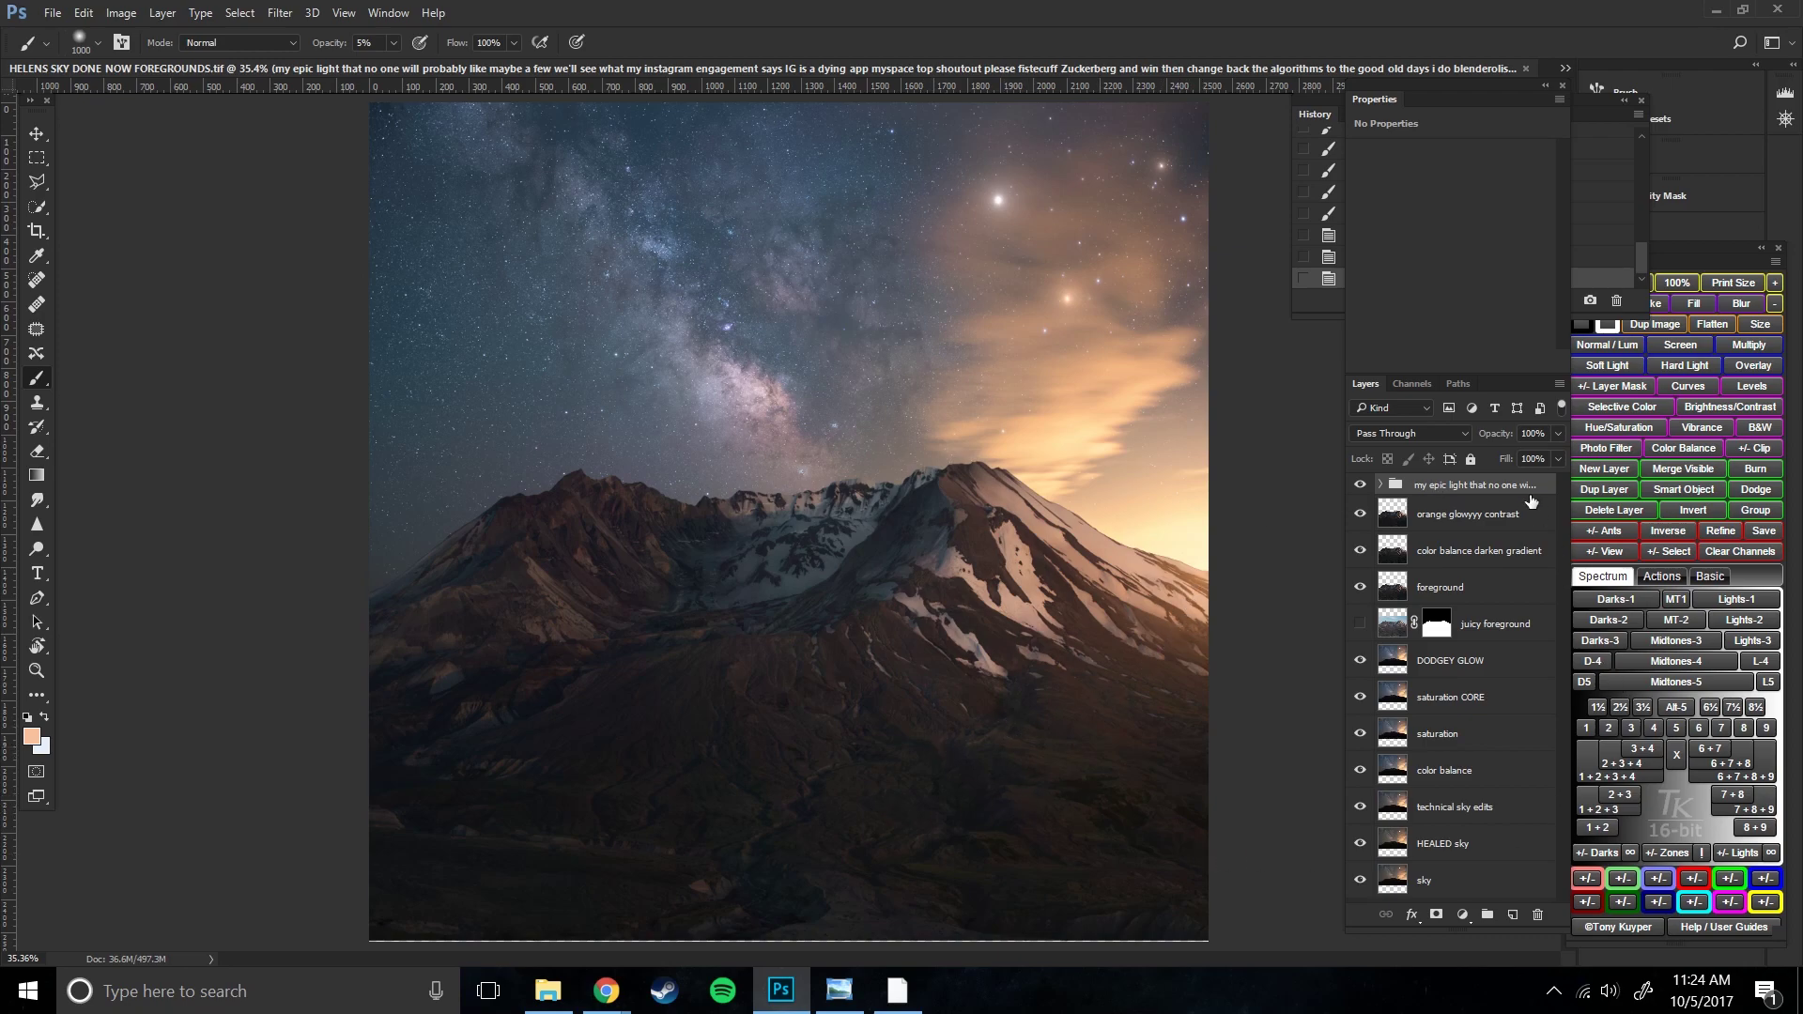
- Add a layer mask to the epic light group and paint black at 5% opacity over the lower right foreground
{"action": "left_click", "coordinate": [1436, 914]}
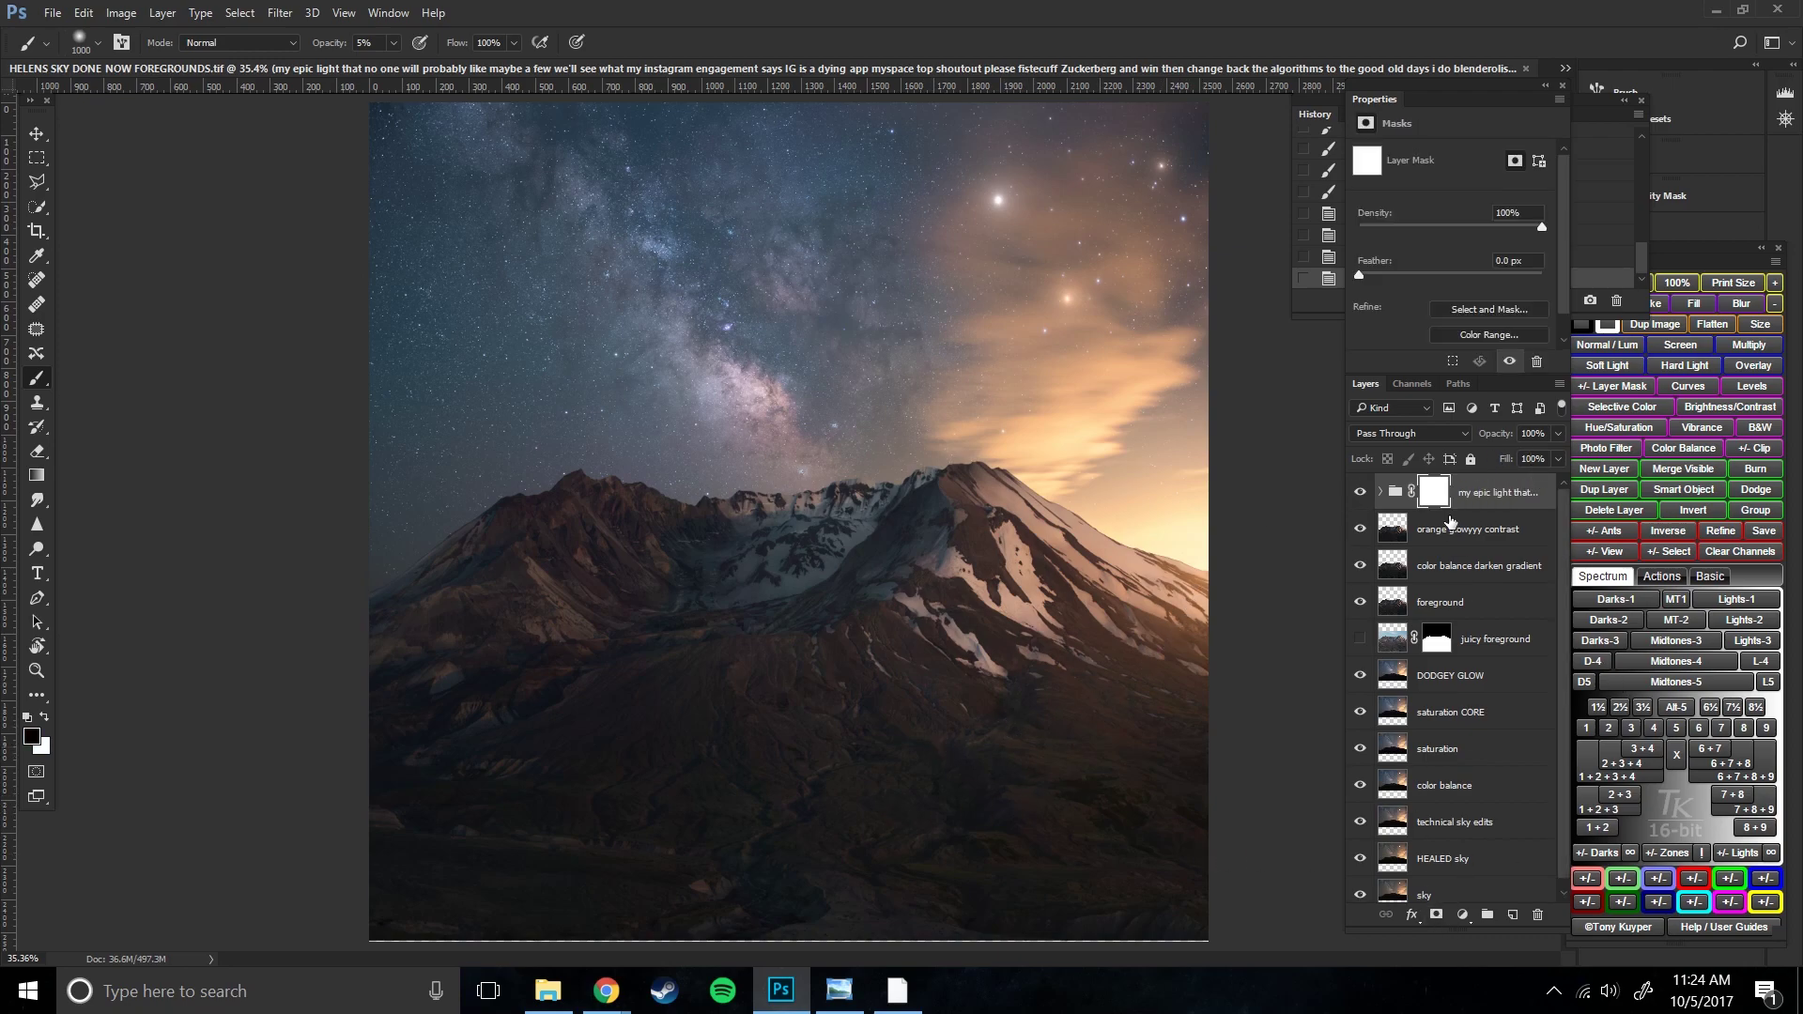
{"action": "left_click_drag", "start_coordinate": [1192, 884], "coordinate": [1080, 845]}
{"action": "mouse_move", "coordinate": [1033, 826]}
{"action": "left_mouse_down"}
{"action": "mouse_move", "coordinate": [877, 797]}
{"action": "mouse_move", "coordinate": [1039, 854]}
{"action": "left_mouse_up"}
- Raise the brush opacity to 21% and paint black on the group's mask over the middle slopes and the dark foreground
{"action": "left_click_drag", "start_coordinate": [320, 44], "coordinate": [335, 49]}
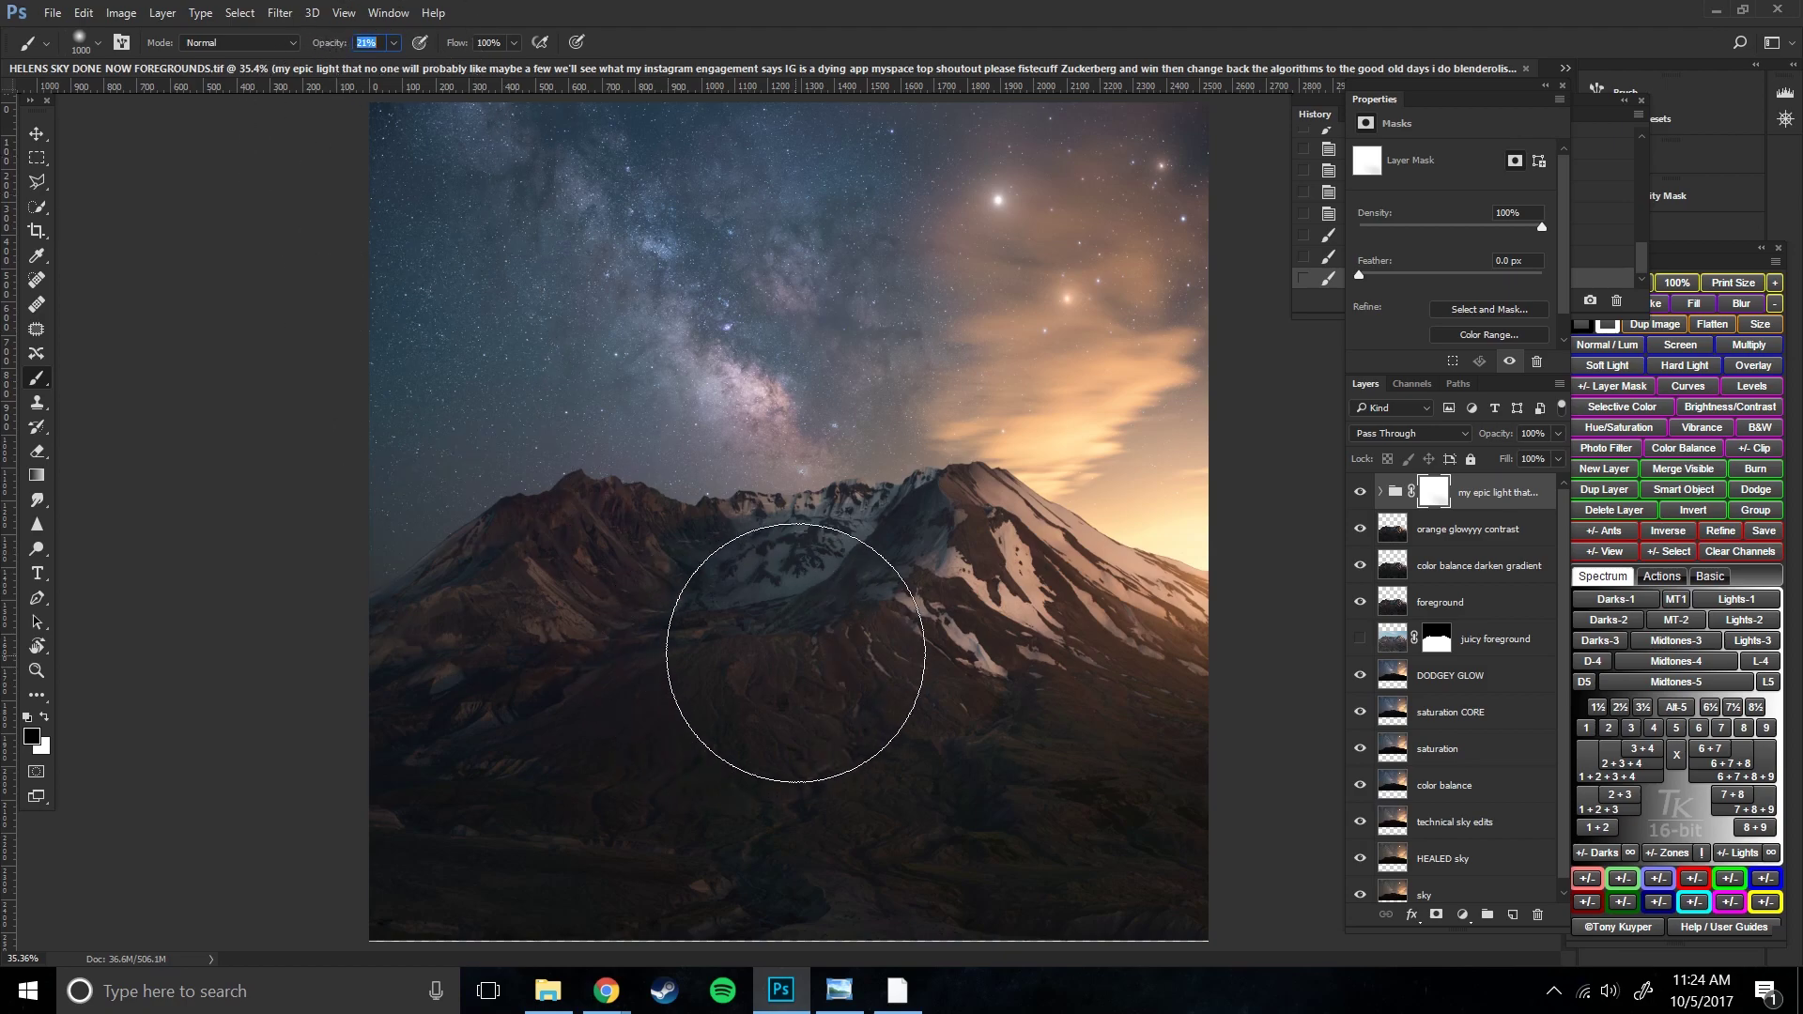
{"action": "key", "text": "bracketleft"}
{"action": "key", "text": "bracketleft"}
{"action": "key", "text": "bracketleft"}
{"action": "key", "text": "bracketleft"}
{"action": "key", "text": "bracketleft"}
{"action": "left_click_drag", "start_coordinate": [744, 677], "coordinate": [629, 681]}
{"action": "left_click", "coordinate": [862, 674]}
{"action": "left_click_drag", "start_coordinate": [604, 830], "coordinate": [1006, 918]}
- Compare the masked group off and on, and paint more black on its mask over the mountain's right slope
{"action": "key", "text": "bracketright"}
{"action": "key", "text": "bracketright"}
{"action": "key", "text": "bracketright"}
{"action": "key", "text": "bracketleft"}
{"action": "key", "text": "bracketleft"}
{"action": "key", "text": "bracketleft"}
{"action": "left_click", "coordinate": [1360, 494]}
{"action": "left_click", "coordinate": [1360, 494]}
{"action": "key", "text": "bracketright"}
{"action": "key", "text": "bracketright"}
{"action": "left_click_drag", "start_coordinate": [1285, 711], "coordinate": [1086, 644]}
{"action": "key", "text": "bracketleft"}
{"action": "key", "text": "bracketleft"}
{"action": "key", "text": "bracketleft"}
{"action": "key", "text": "bracketleft"}
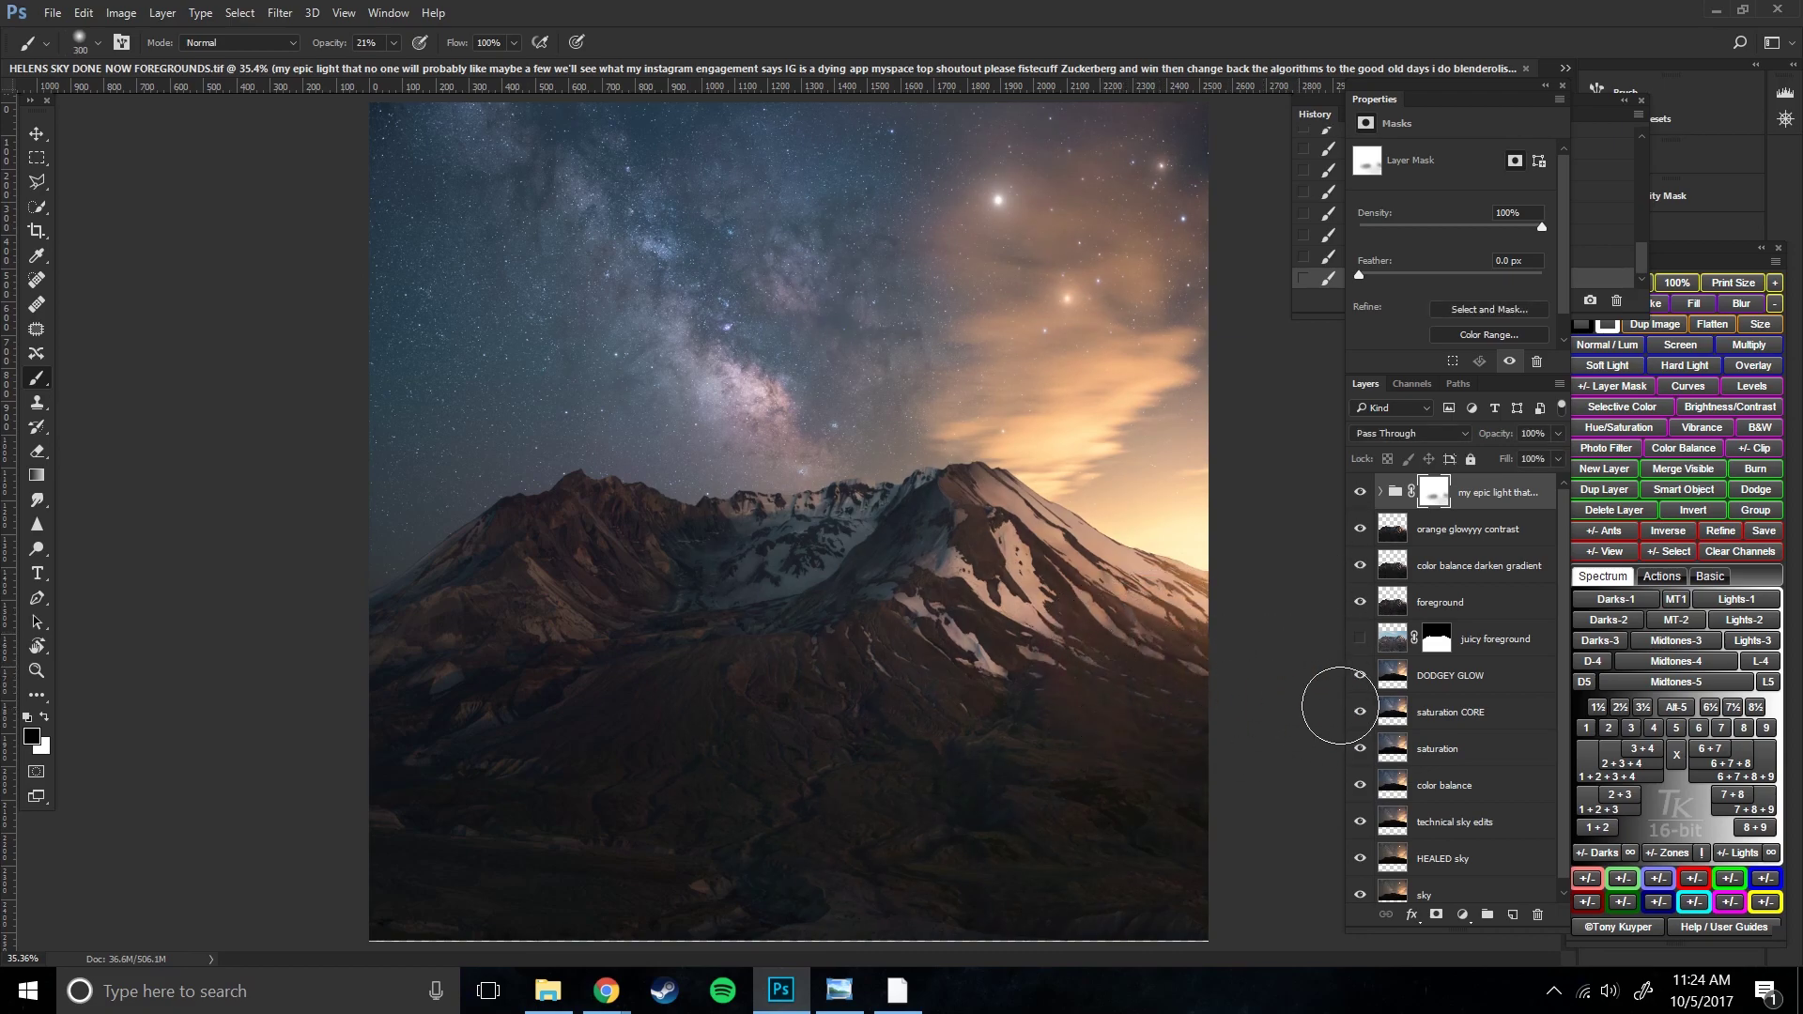
- Compare the image with the masked epic light group off and on again, and enlarge the brush
{"action": "left_click", "coordinate": [1360, 492]}
{"action": "left_click", "coordinate": [1360, 492]}
{"action": "key", "text": "bracketright"}
{"action": "key", "text": "bracketright"}
{"action": "key", "text": "bracketright"}
{"action": "key", "text": "bracketright"}
{"action": "key", "text": "bracketright"}
{"action": "key", "text": "bracketright"}
{"action": "left_click", "coordinate": [1463, 915]}
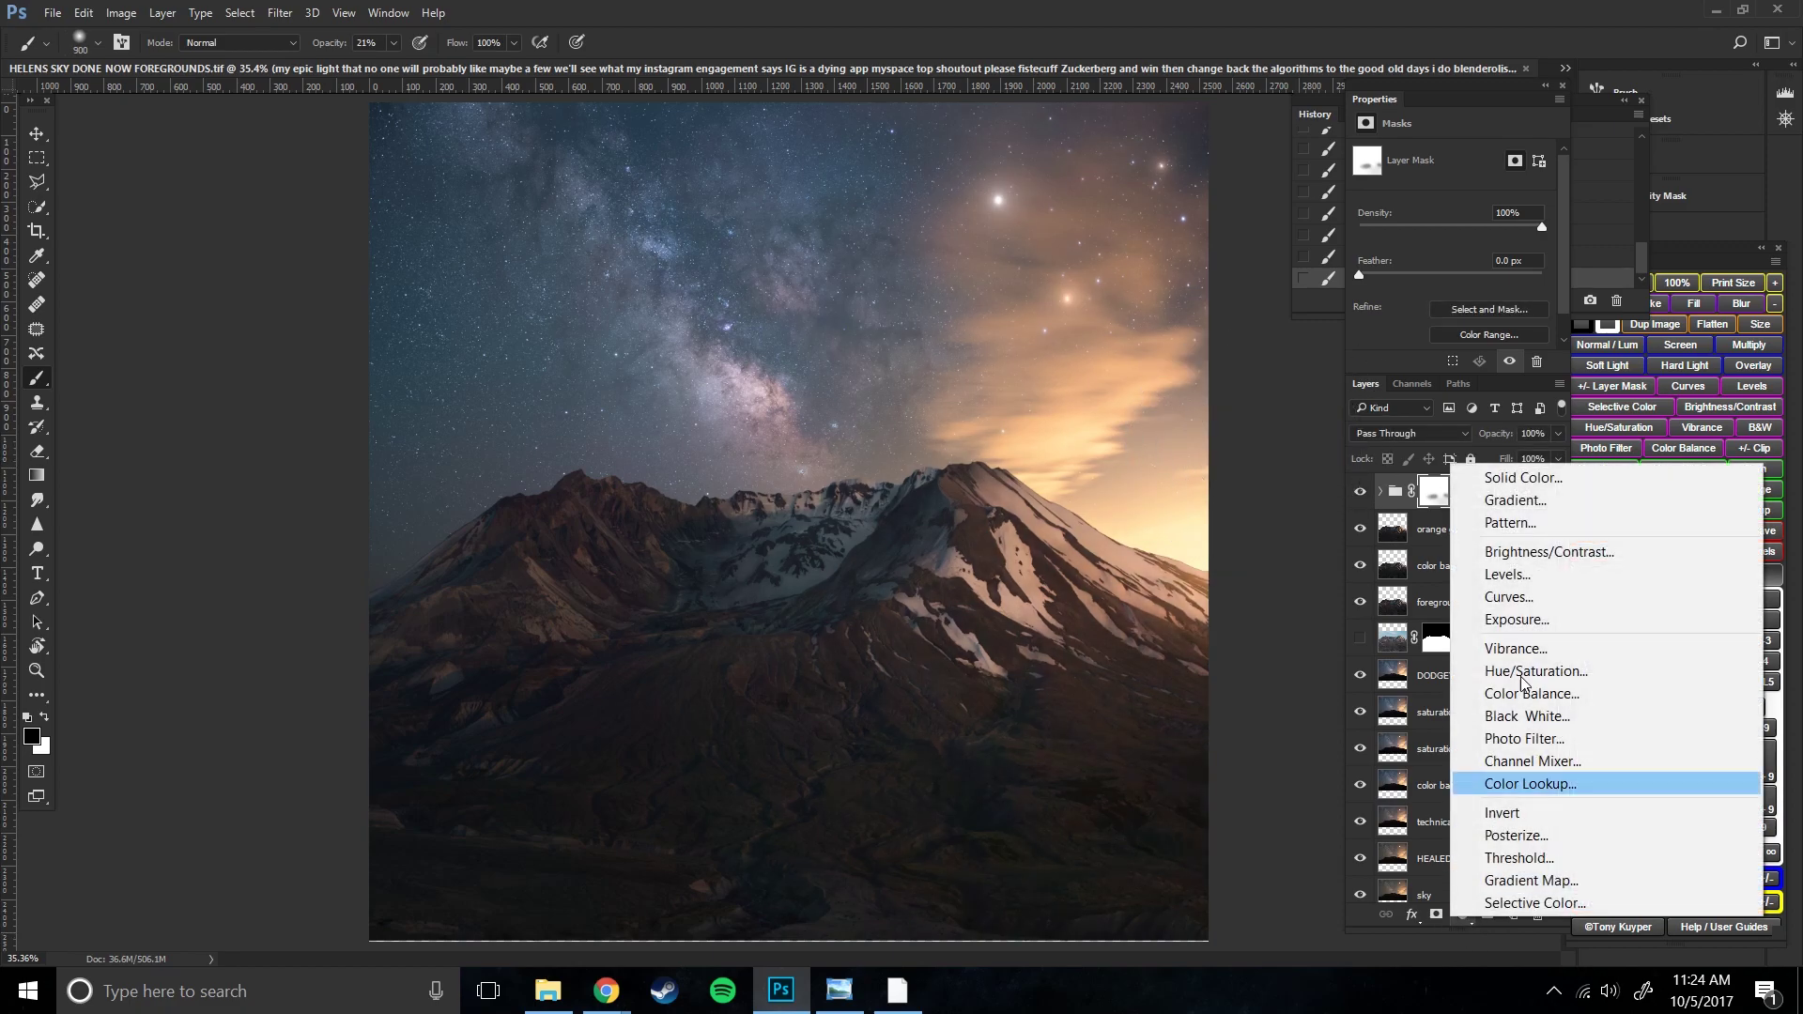
{"action": "left_click", "coordinate": [1512, 551]}
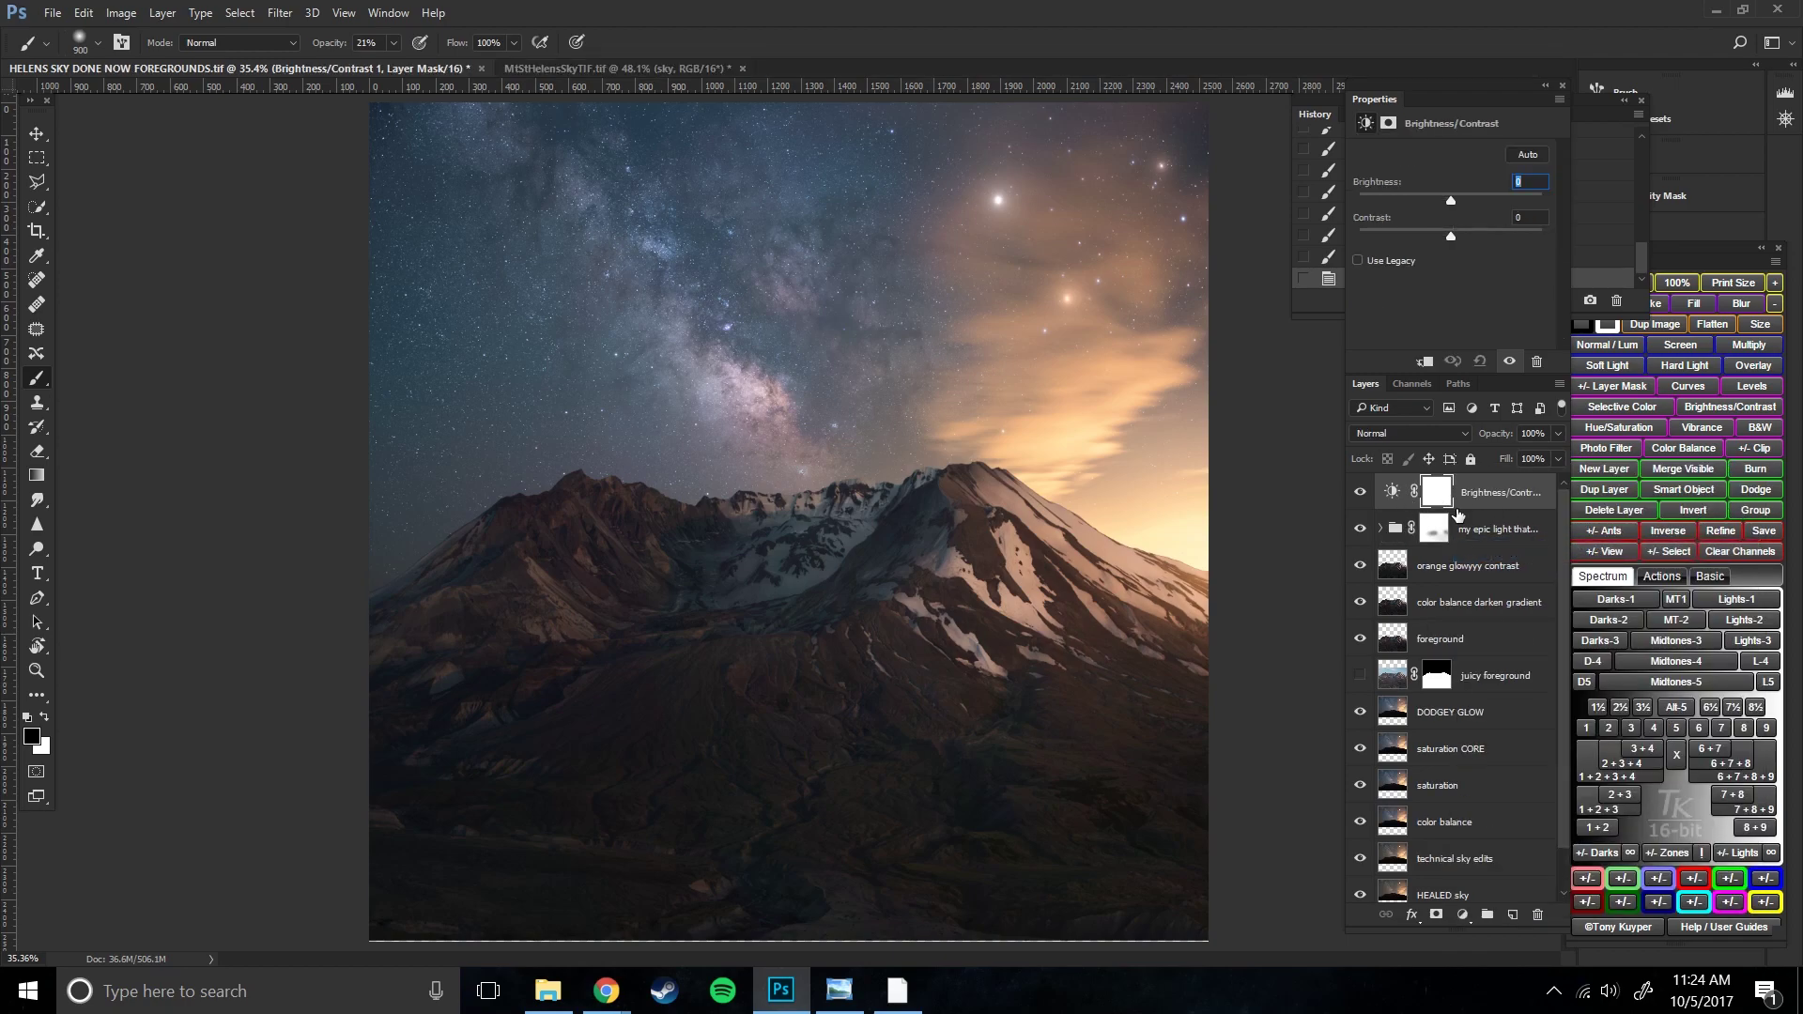
{"action": "left_click", "coordinate": [1492, 511], "text": "alt"}
{"action": "left_click", "coordinate": [1512, 517], "text": "alt"}
{"action": "left_click", "coordinate": [1430, 528]}
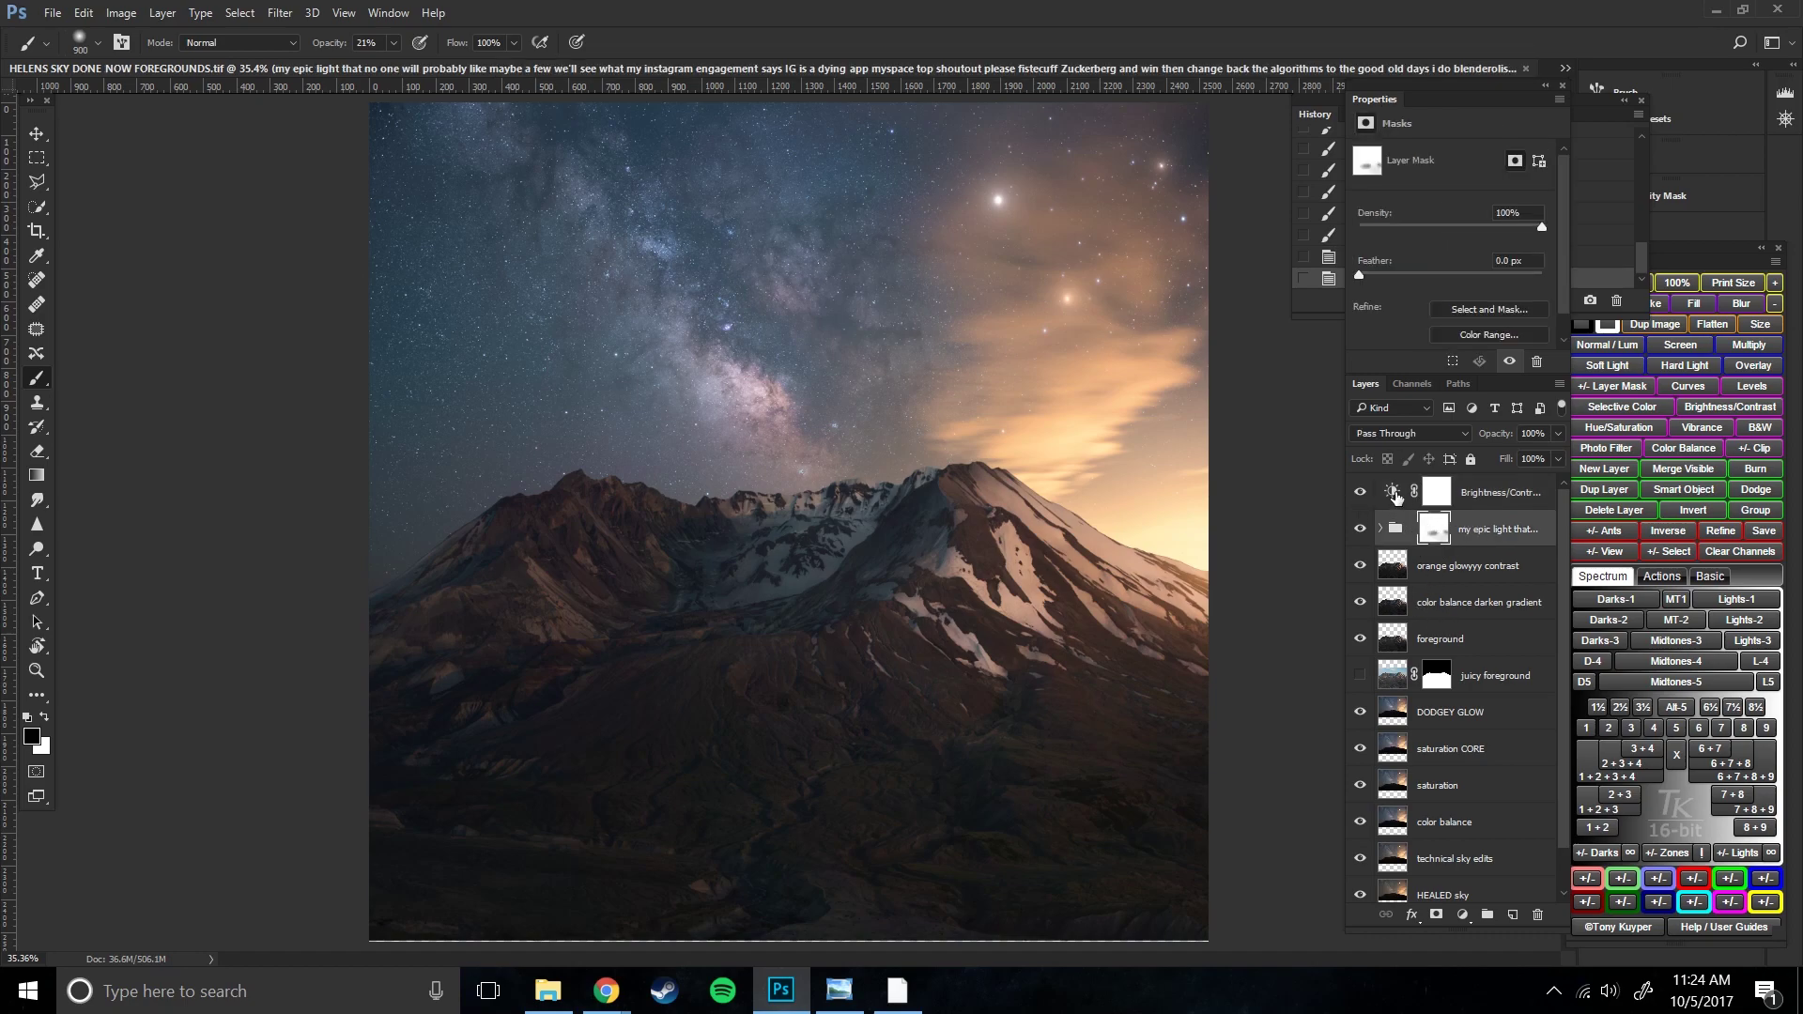
{"action": "left_click", "coordinate": [1434, 496]}
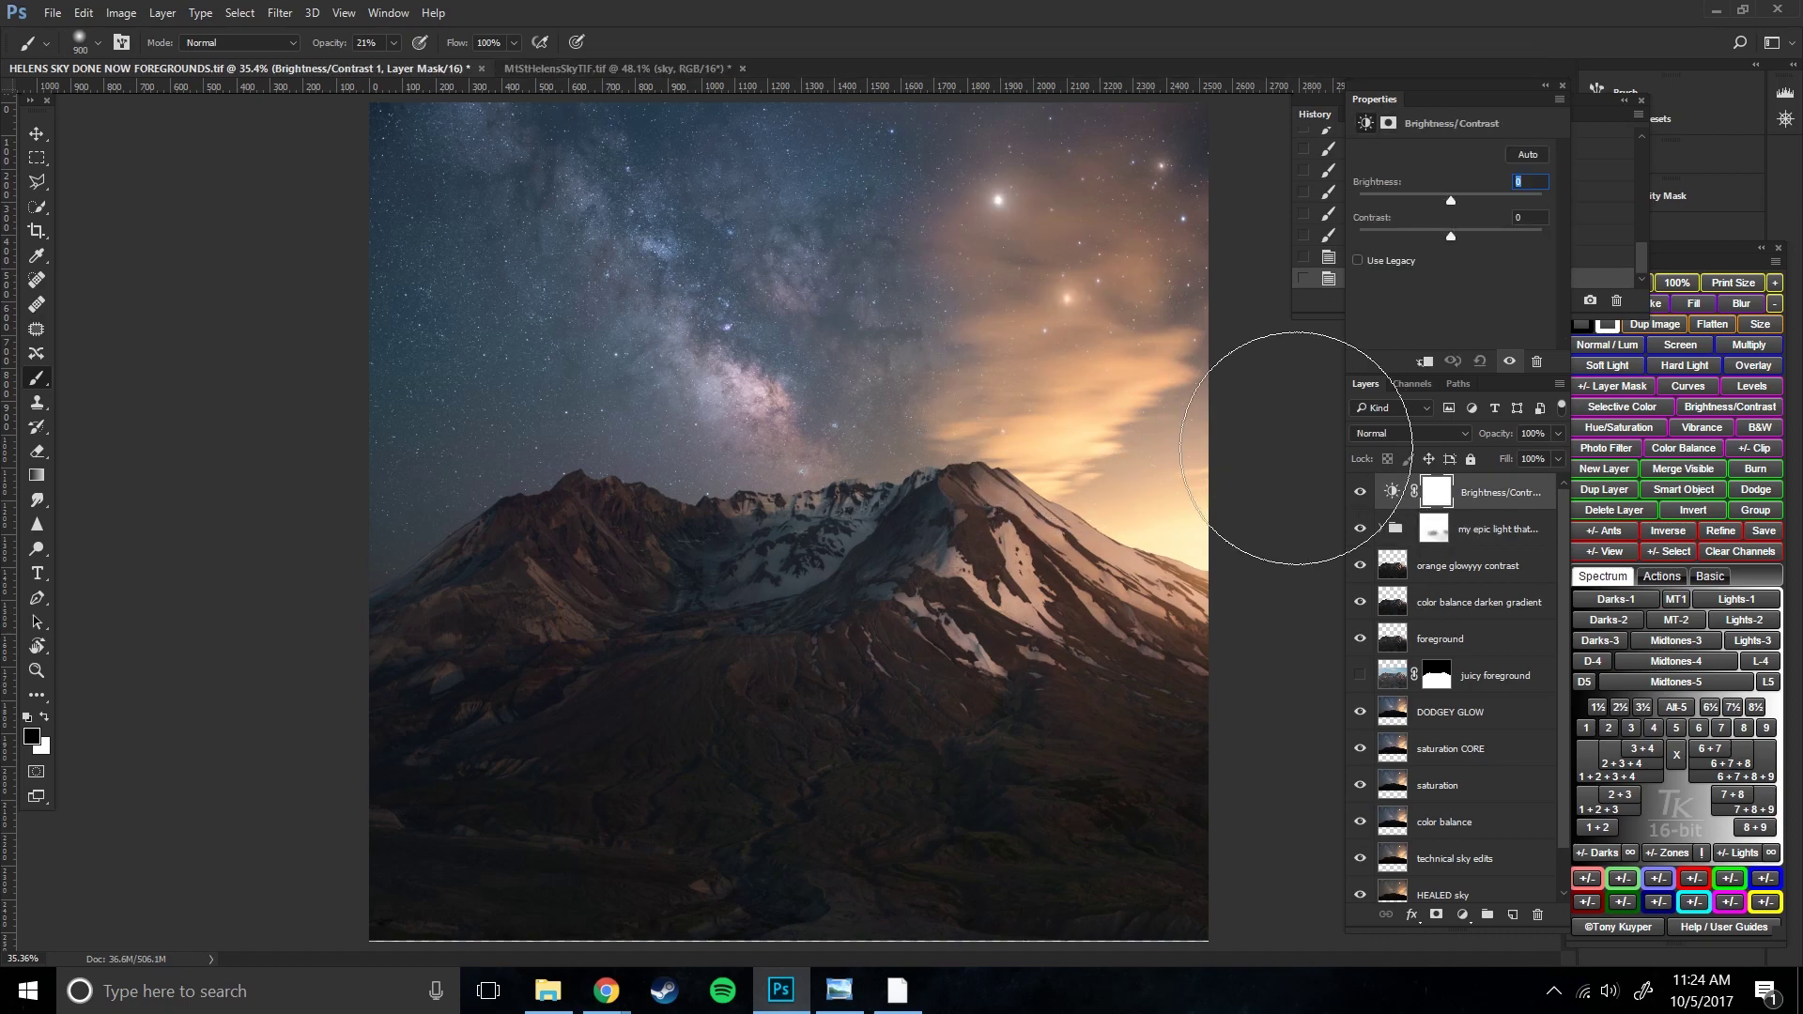
{"action": "left_click", "coordinate": [1400, 490]}
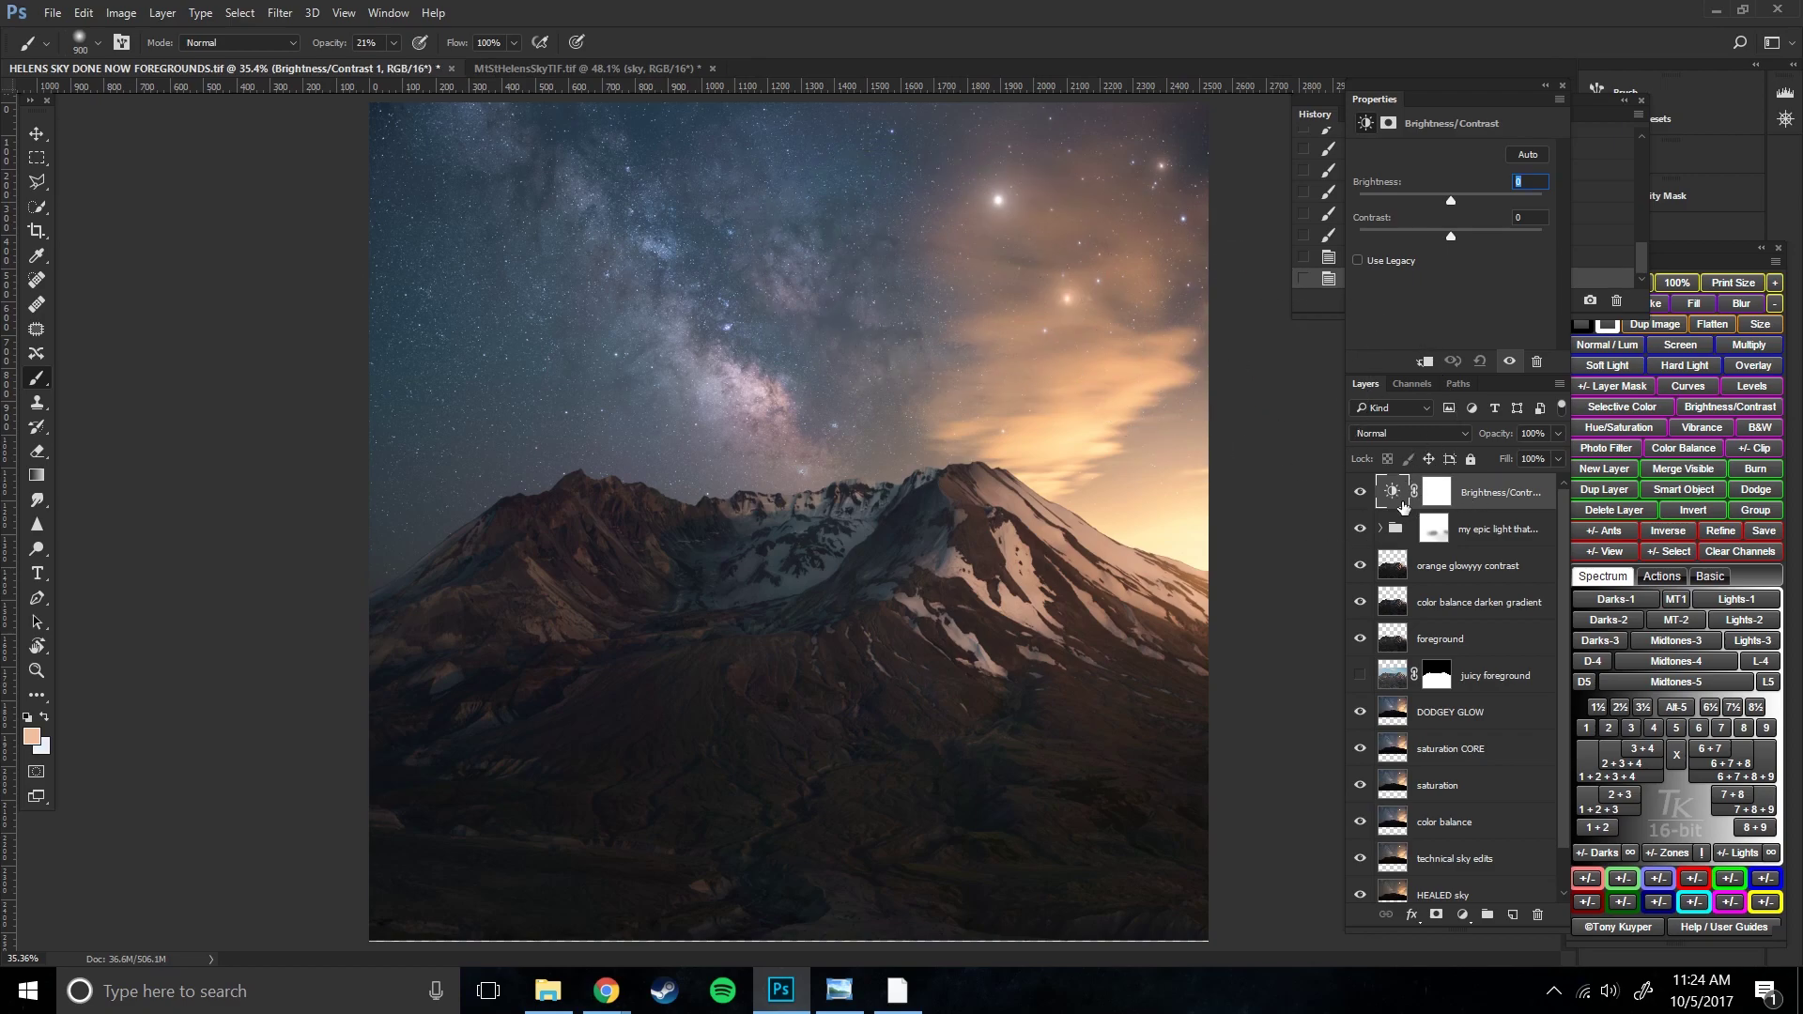
{"action": "left_click", "coordinate": [1437, 498]}
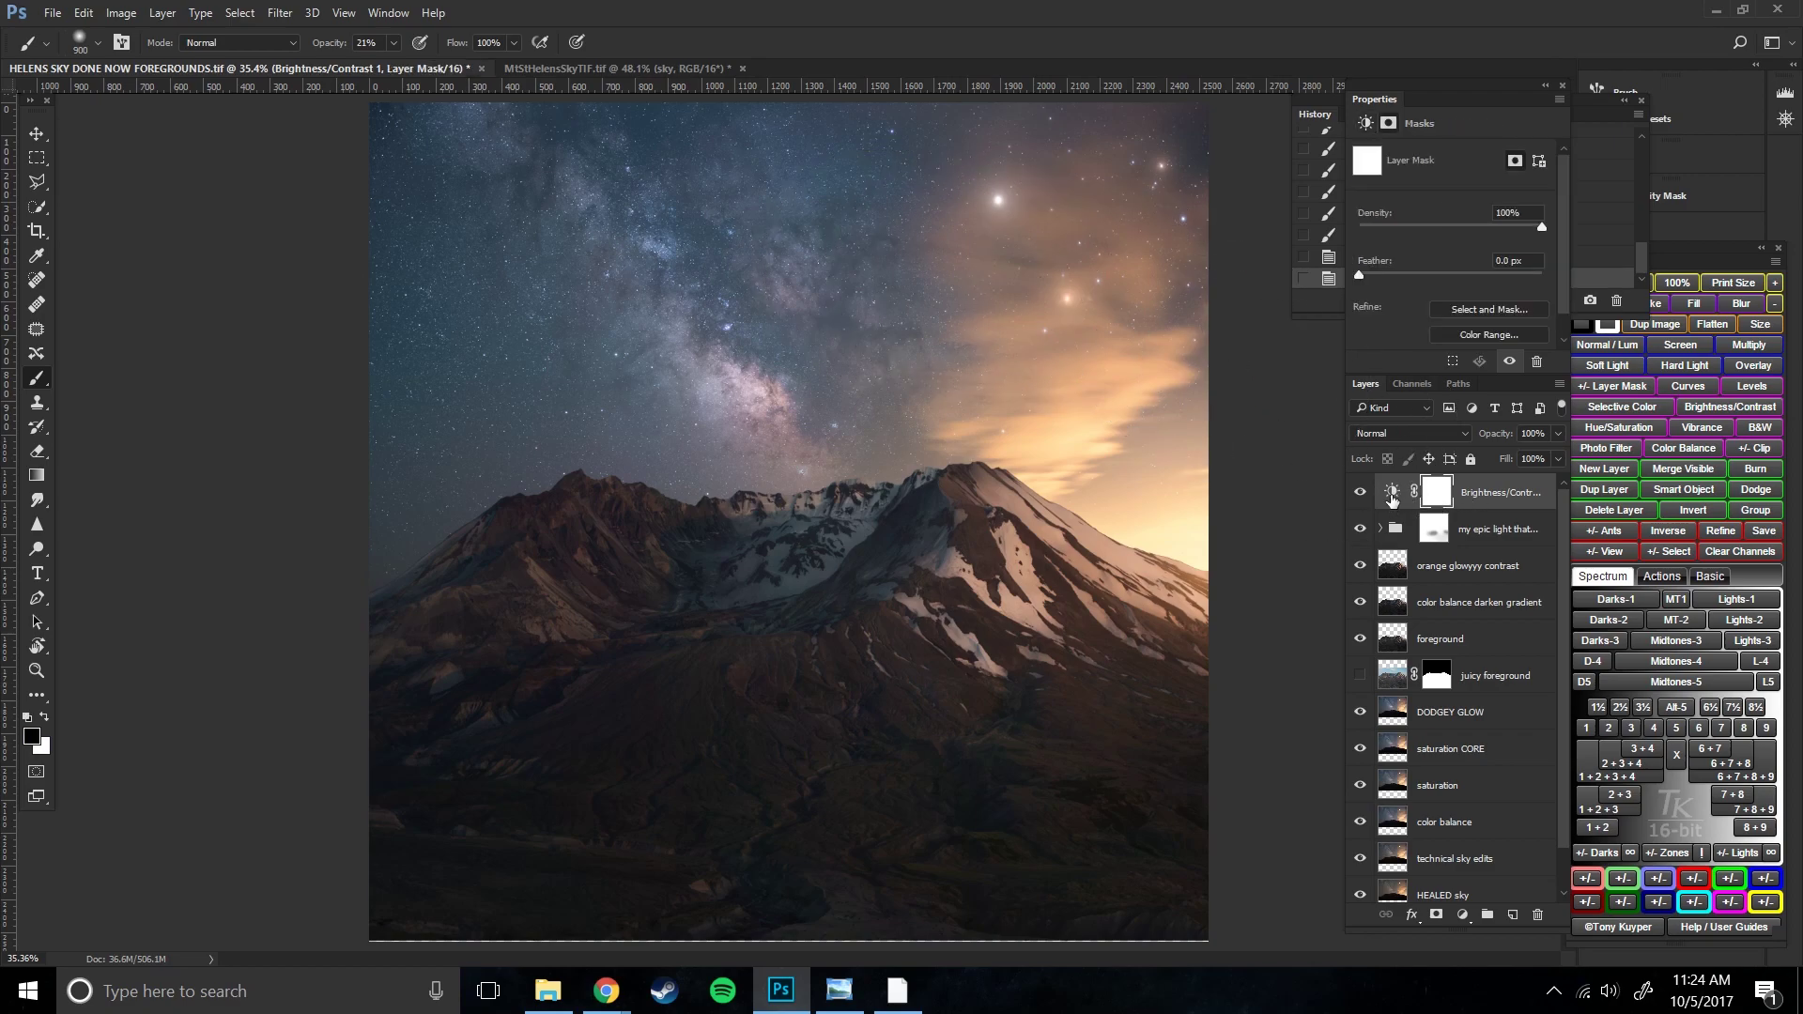
{"action": "left_click", "coordinate": [1395, 495]}
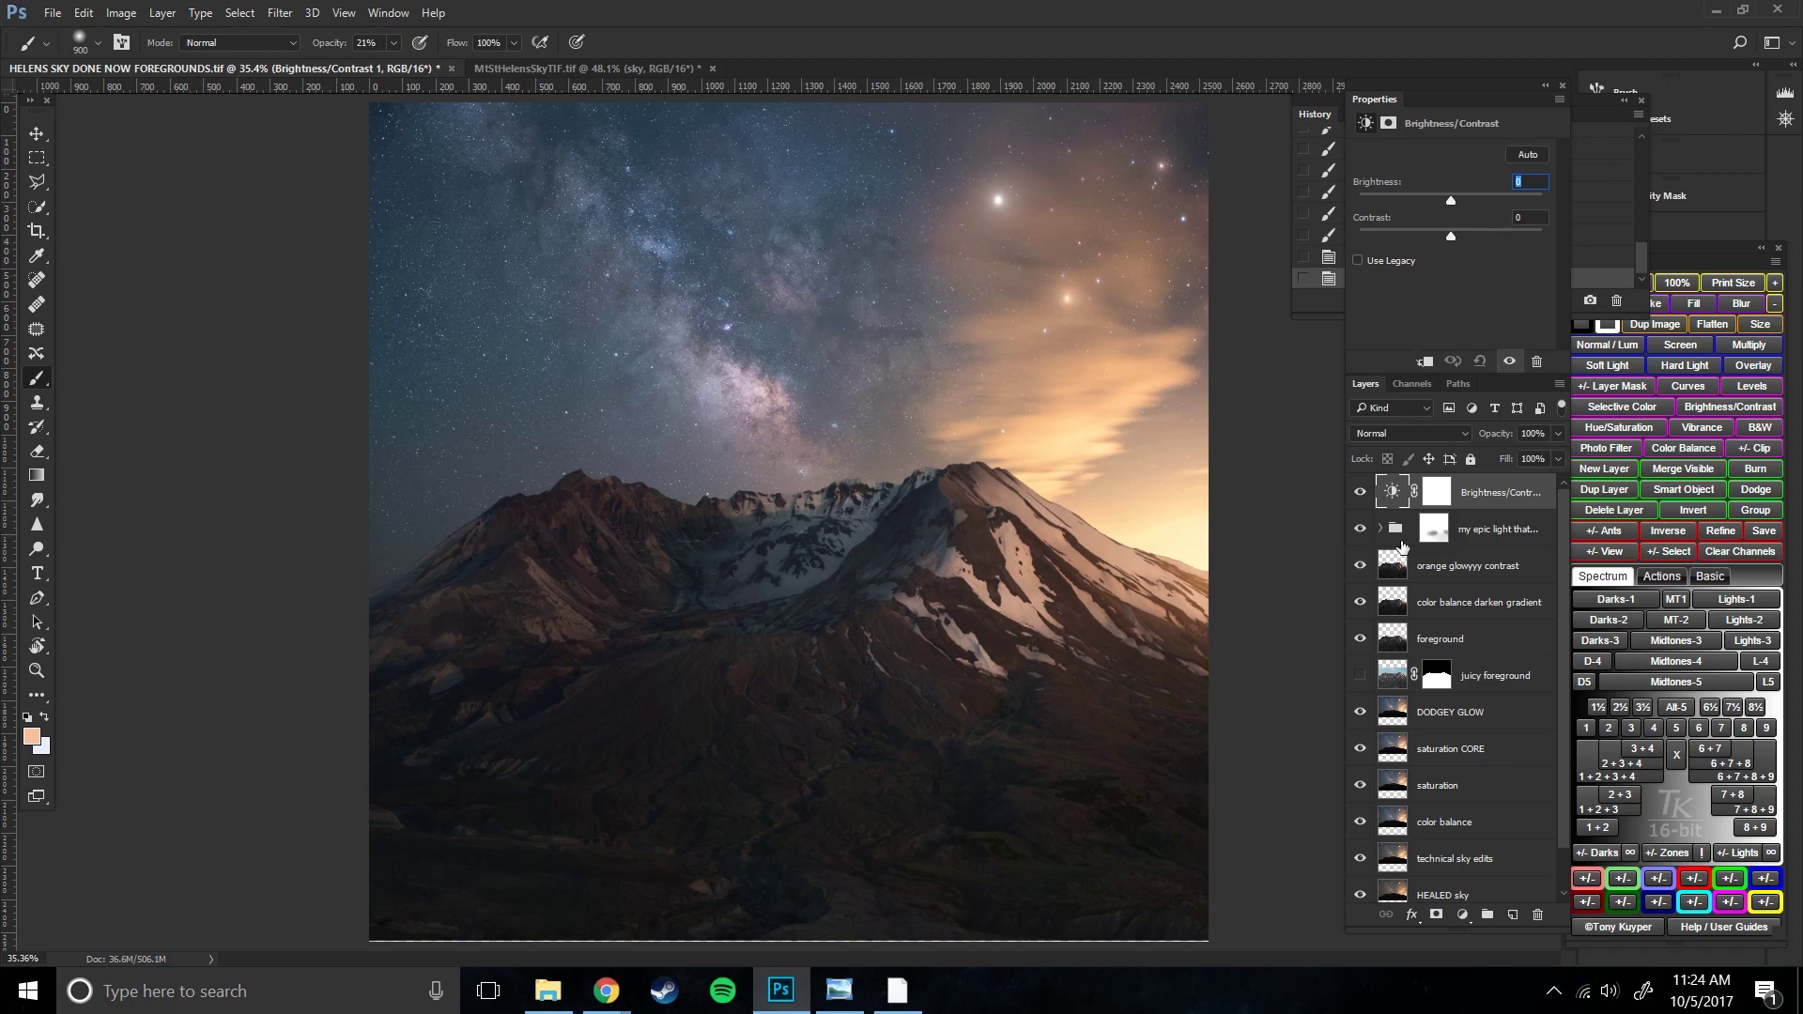
{"action": "left_click_drag", "start_coordinate": [1476, 501], "coordinate": [1536, 916]}
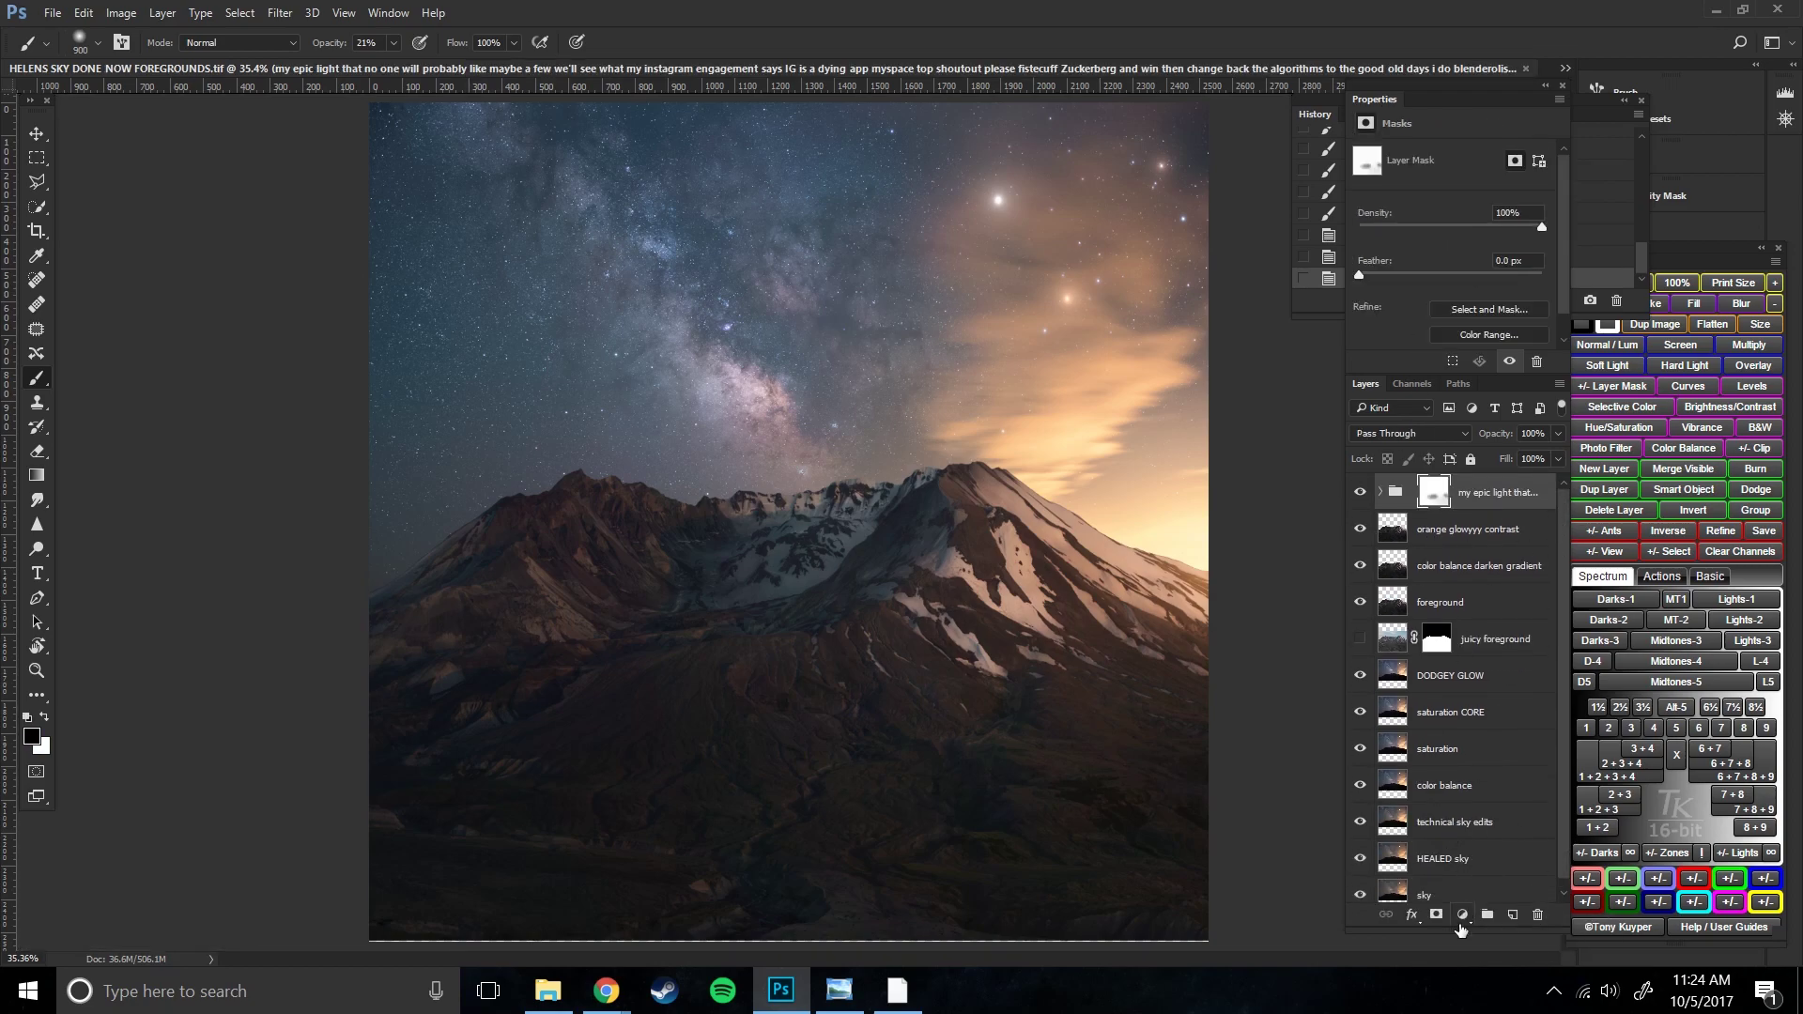
- Add a Brightness/Contrast adjustment layer above the epic light group with brightness 2 and contrast 21, and target its mask with default colours
{"action": "left_click", "coordinate": [1463, 915]}
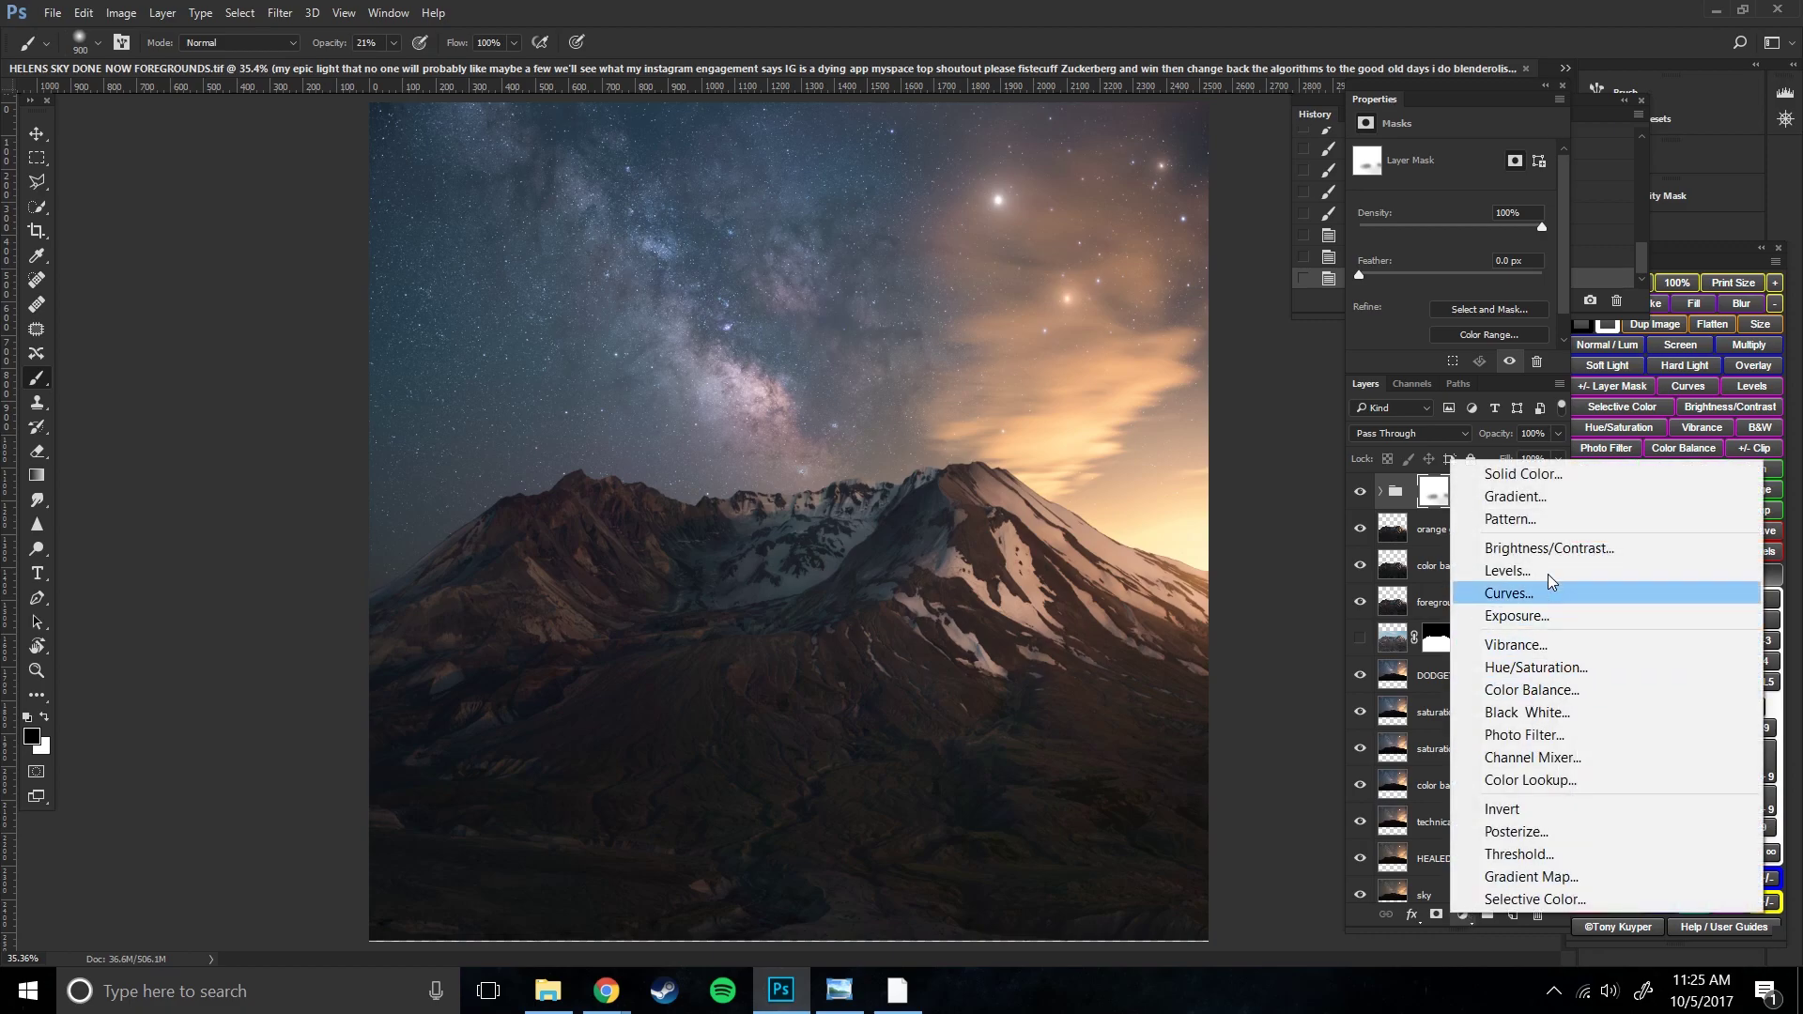
{"action": "left_click", "coordinate": [1548, 550]}
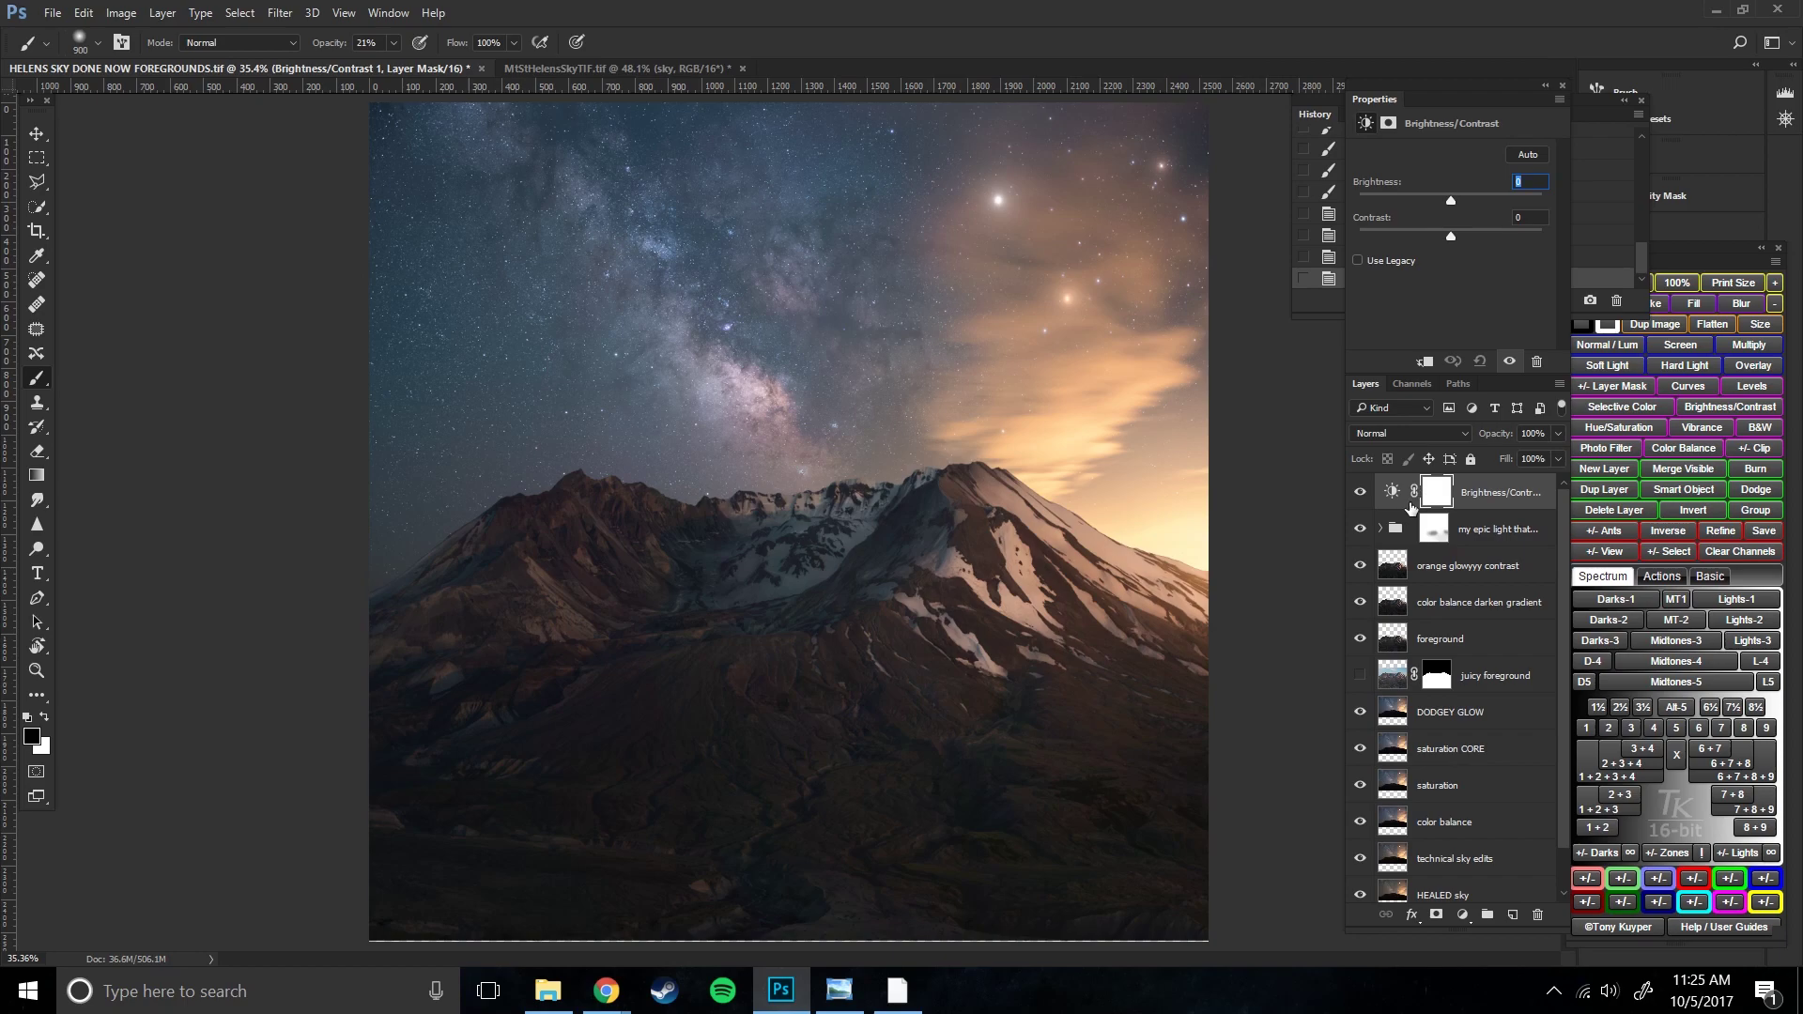
{"action": "left_click", "coordinate": [1392, 492]}
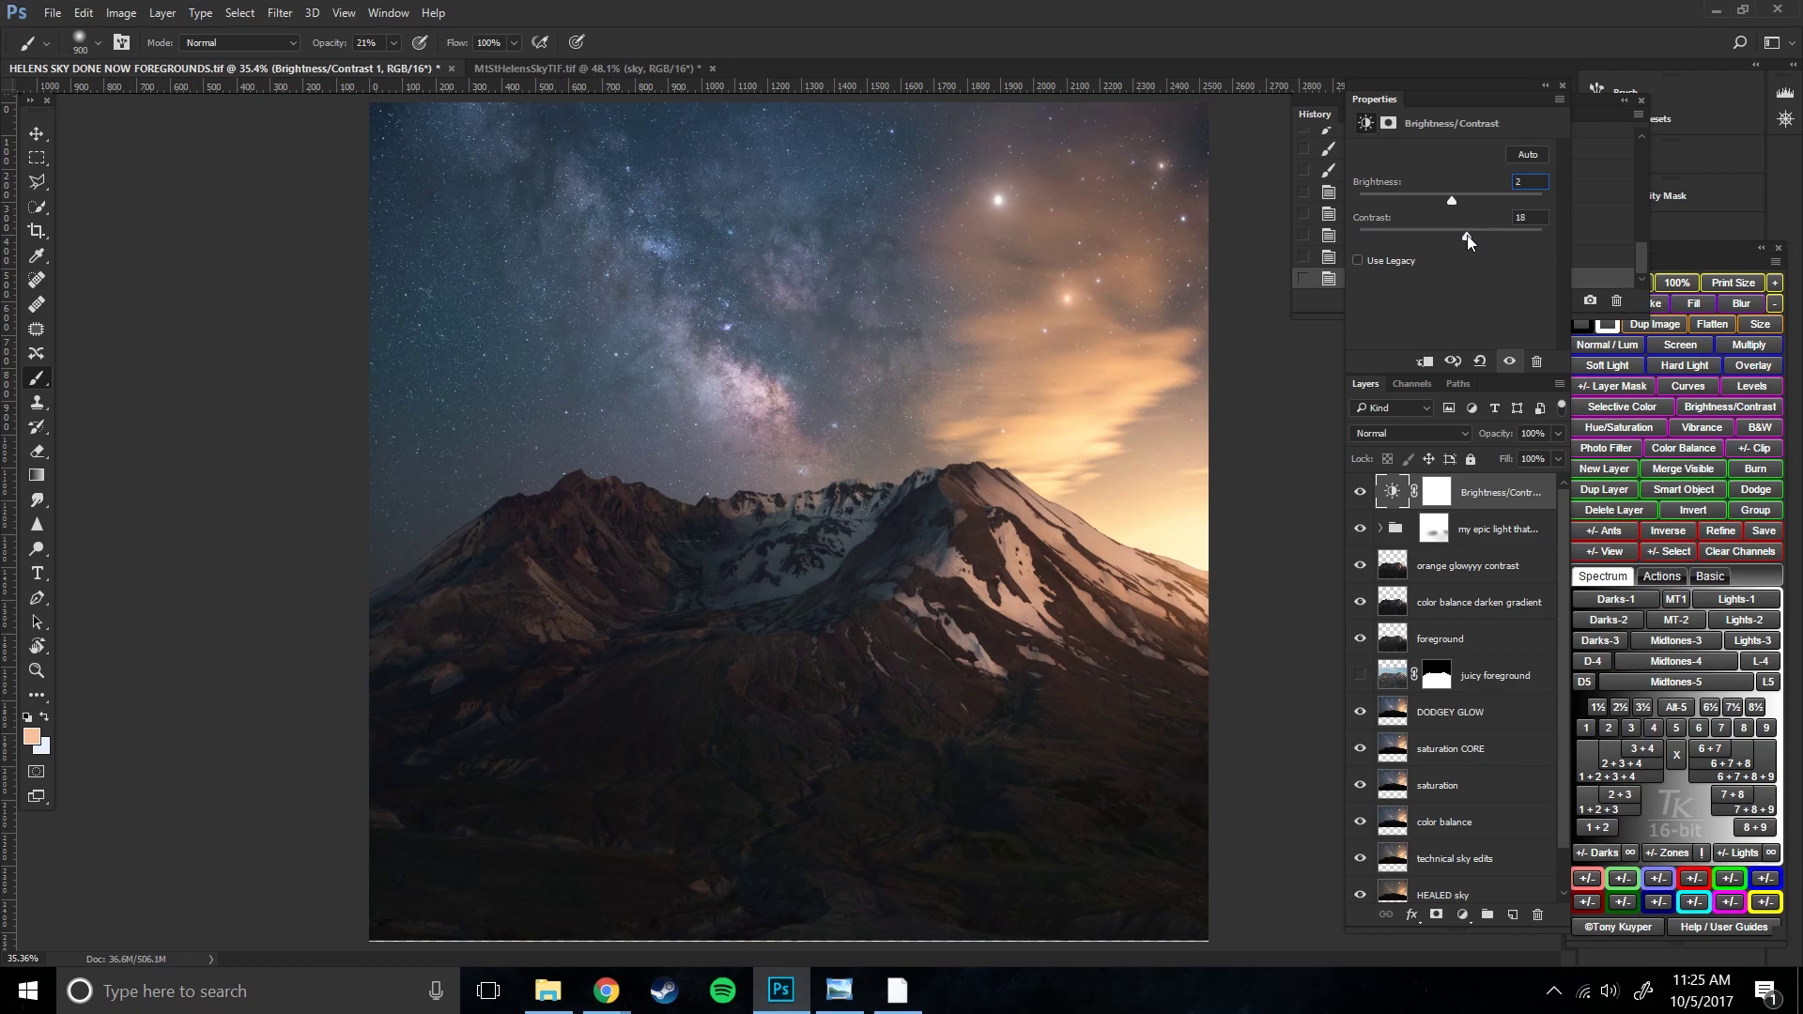
{"action": "left_click", "coordinate": [1437, 491]}
{"action": "key", "text": "d"}
- Compare the image with the Brightness/Contrast adjustment off and on, checking the mountain foreground
{"action": "left_click", "coordinate": [1368, 495]}
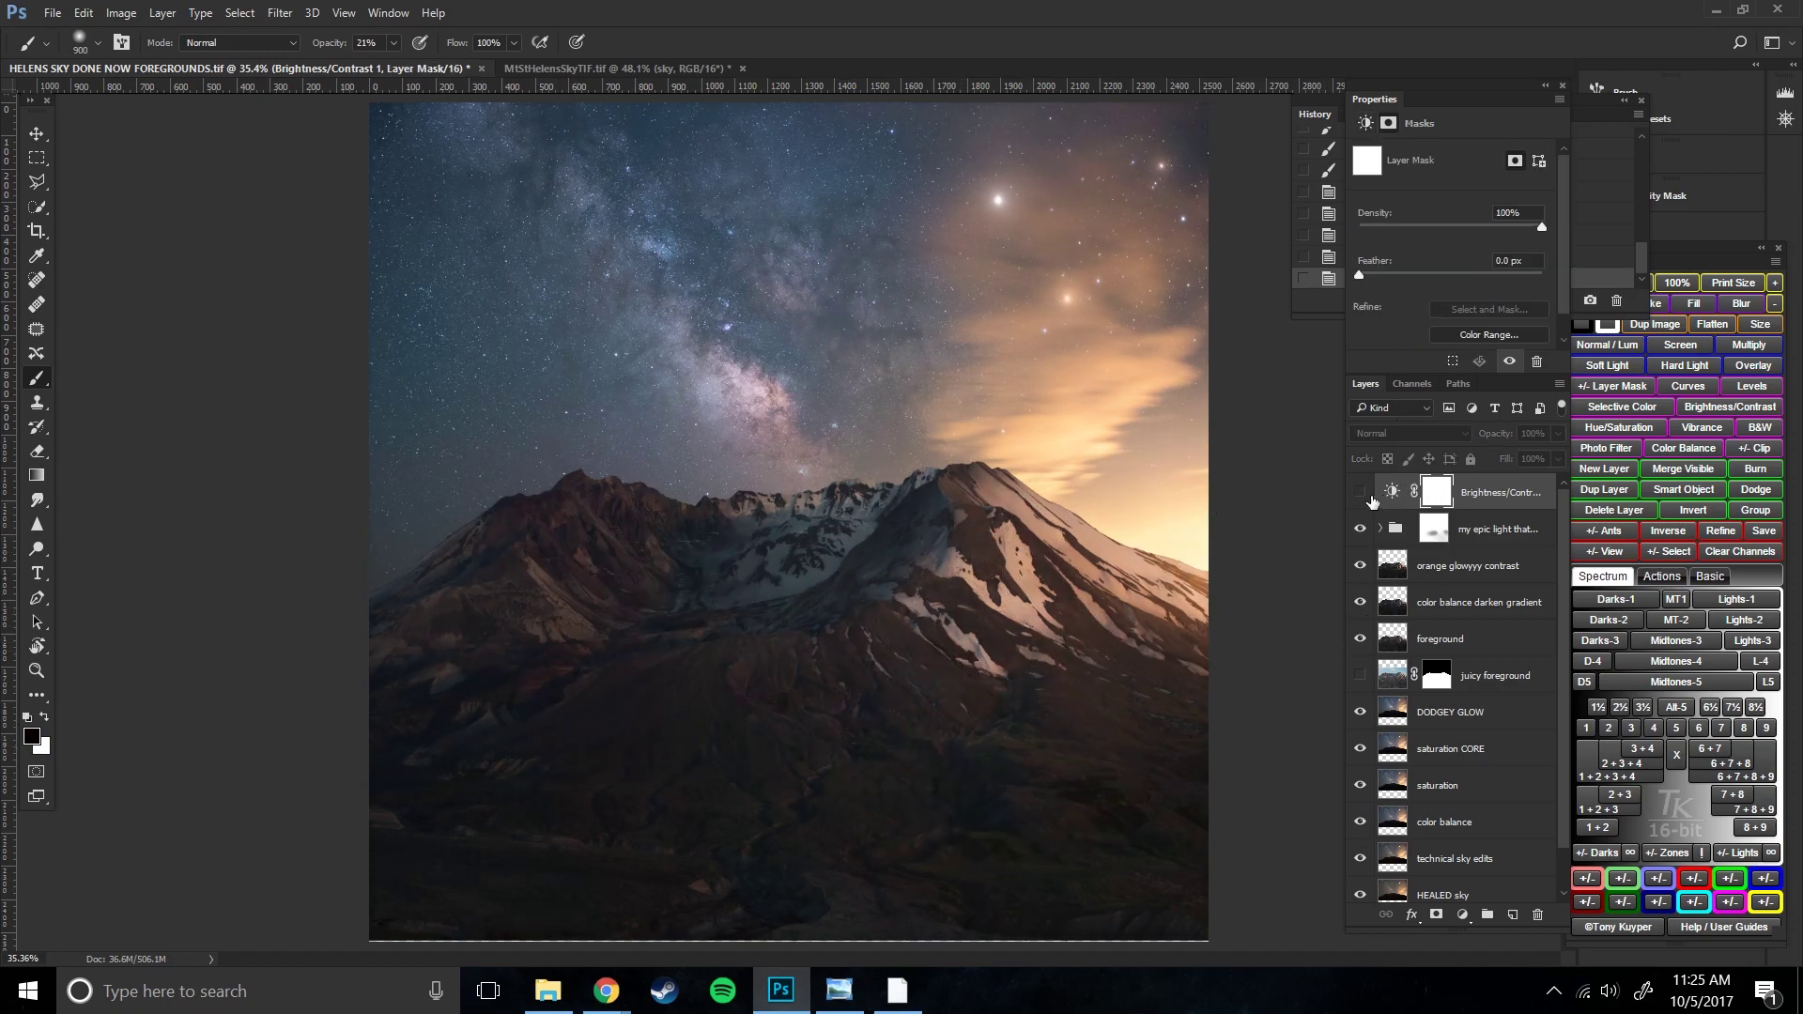
{"action": "left_click", "coordinate": [1368, 495]}
{"action": "left_click", "coordinate": [1367, 497]}
{"action": "left_click", "coordinate": [1368, 498]}
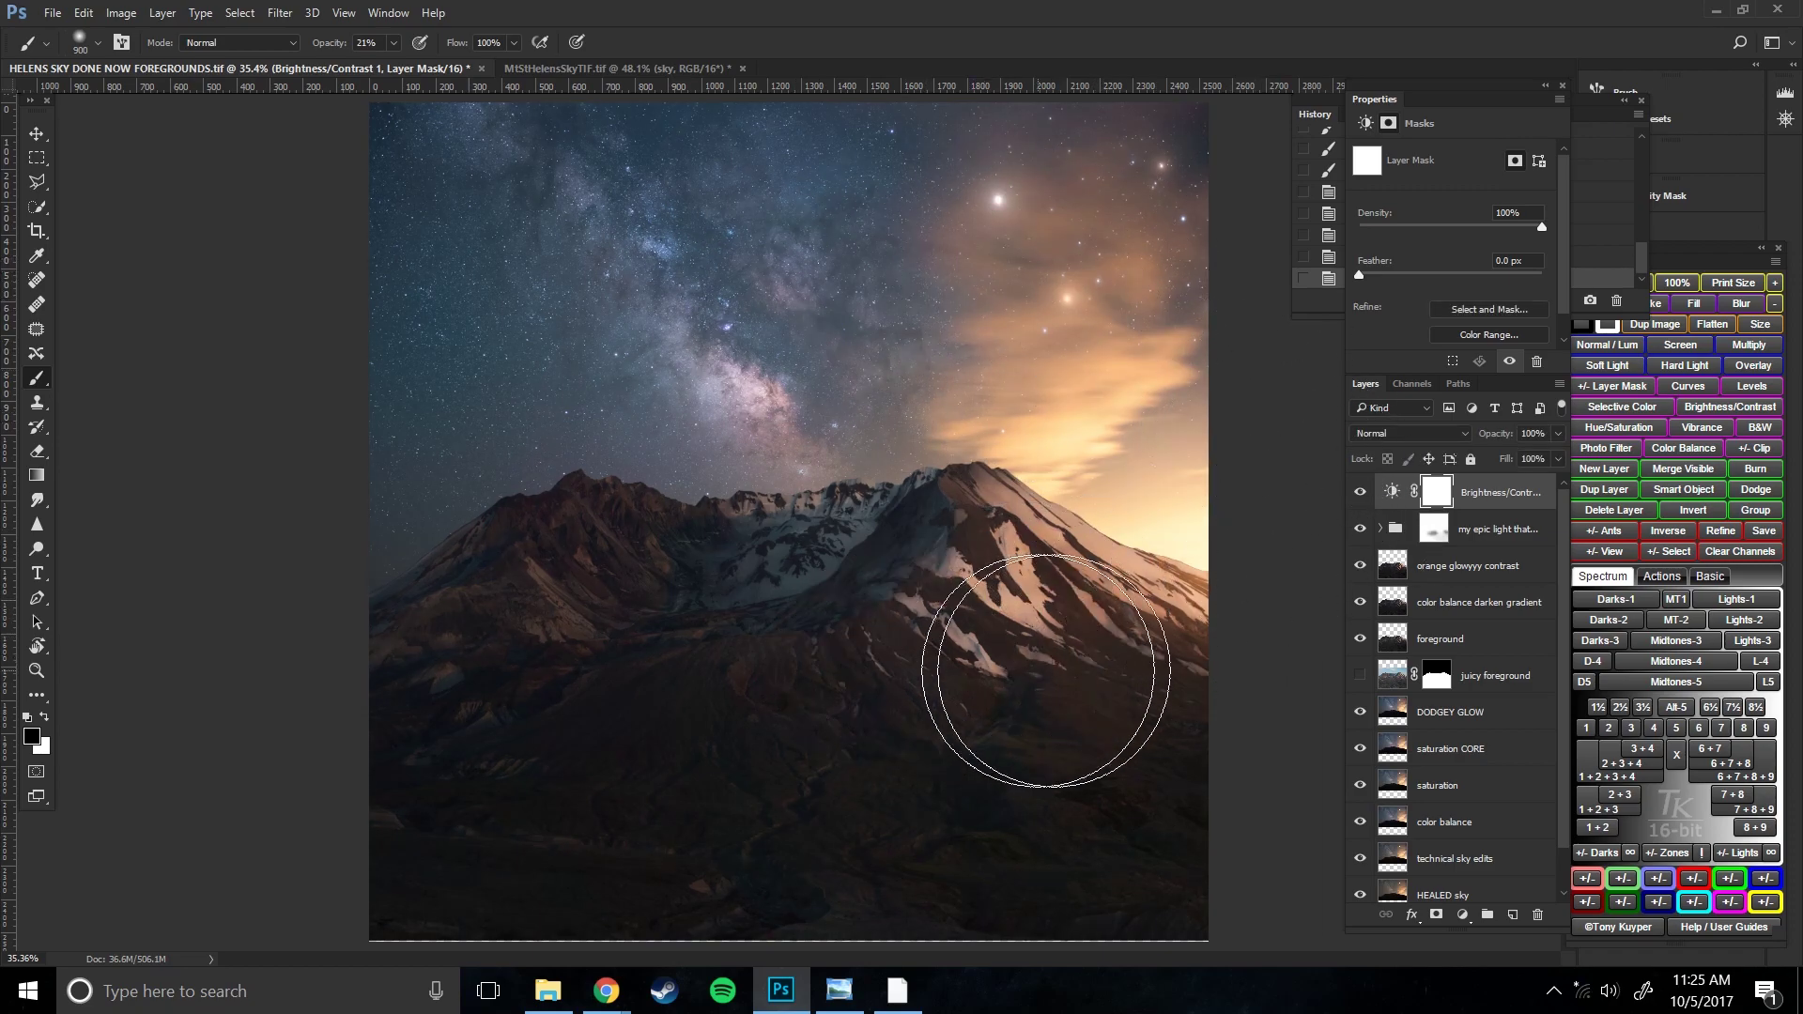
{"action": "left_click", "coordinate": [1365, 495]}
{"action": "left_click", "coordinate": [1365, 495]}
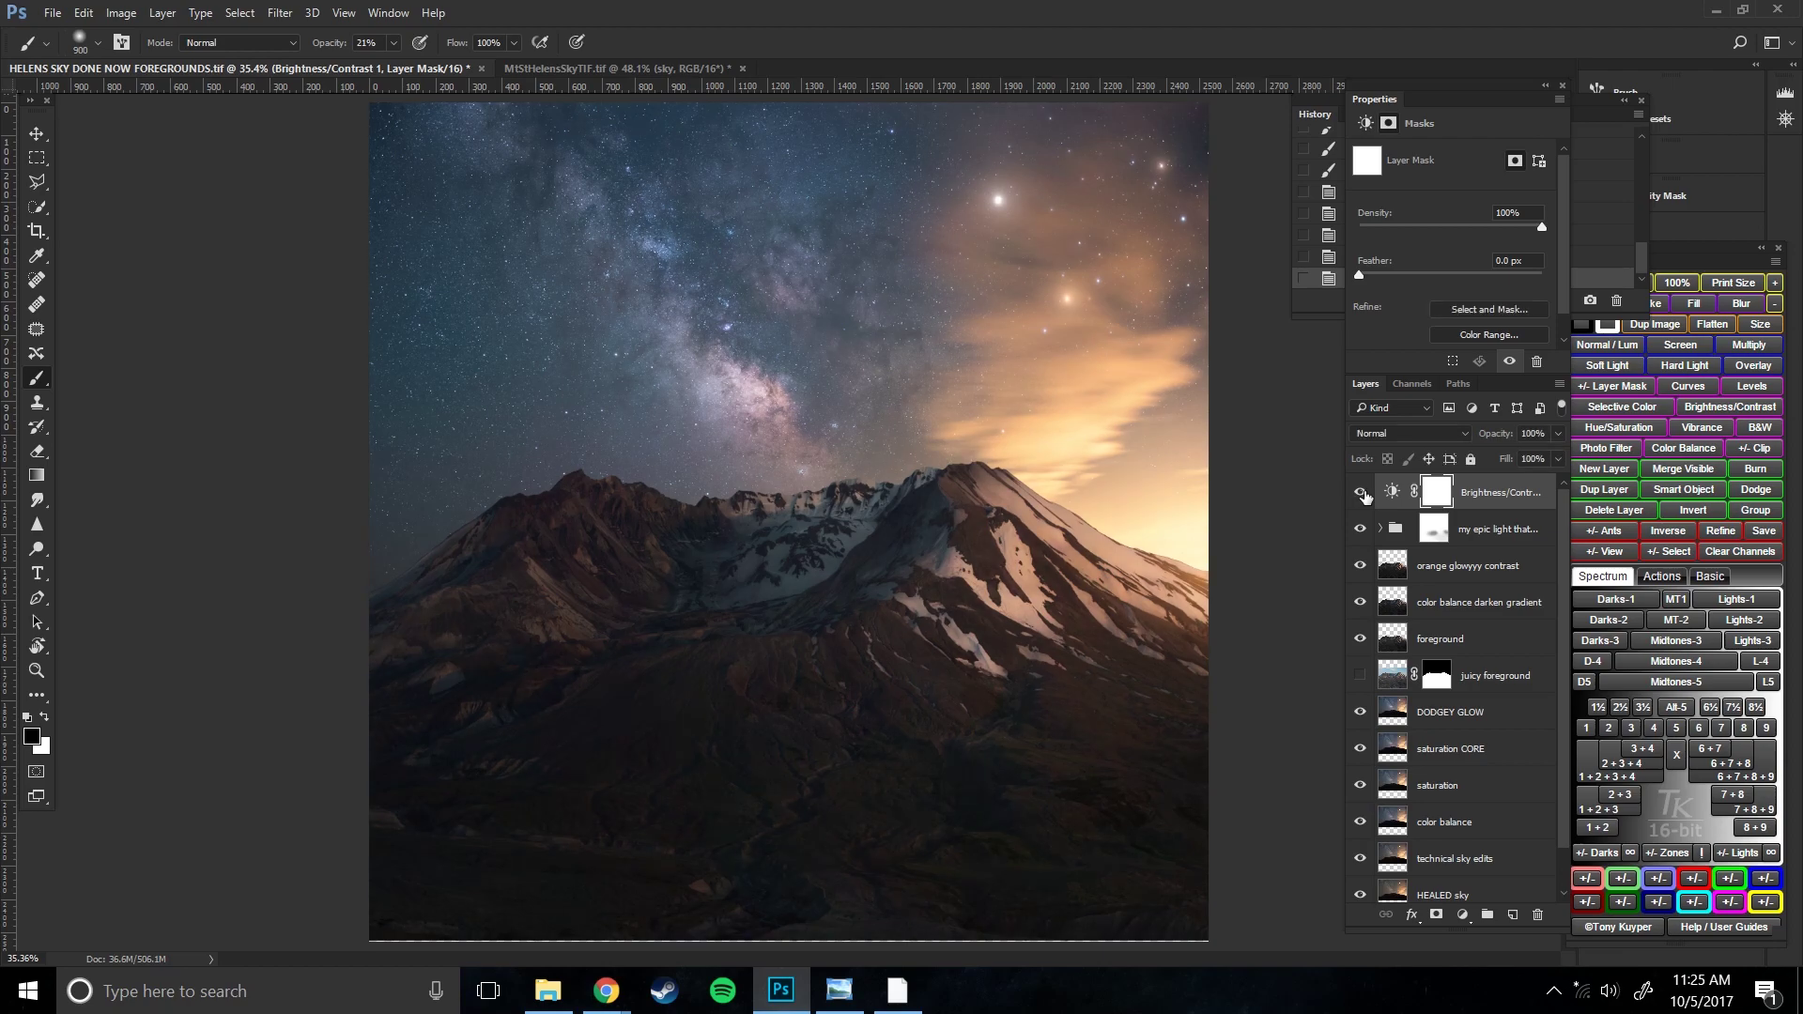
{"action": "left_click", "coordinate": [1364, 495]}
{"action": "left_click", "coordinate": [1365, 495]}
- Paint black on the adjustment's mask over the dark lower foreground, raising the brush opacity from 21% to 40%
{"action": "key", "text": "]"}
{"action": "key", "text": "]"}
{"action": "key", "text": "bracketleft"}
{"action": "key", "text": "bracketleft"}
{"action": "mouse_move", "coordinate": [1000, 859]}
{"action": "left_mouse_down"}
{"action": "mouse_move", "coordinate": [779, 737]}
{"action": "mouse_move", "coordinate": [526, 737]}
{"action": "mouse_move", "coordinate": [395, 808]}
{"action": "left_mouse_up"}
{"action": "left_click_drag", "start_coordinate": [367, 817], "coordinate": [286, 834]}
{"action": "mouse_move", "coordinate": [300, 838]}
{"action": "left_mouse_down"}
{"action": "mouse_move", "coordinate": [404, 845]}
{"action": "mouse_move", "coordinate": [540, 819]}
{"action": "left_mouse_up"}
{"action": "left_click_drag", "start_coordinate": [543, 819], "coordinate": [493, 794]}
{"action": "key", "text": "4"}
{"action": "left_click_drag", "start_coordinate": [717, 785], "coordinate": [432, 826]}
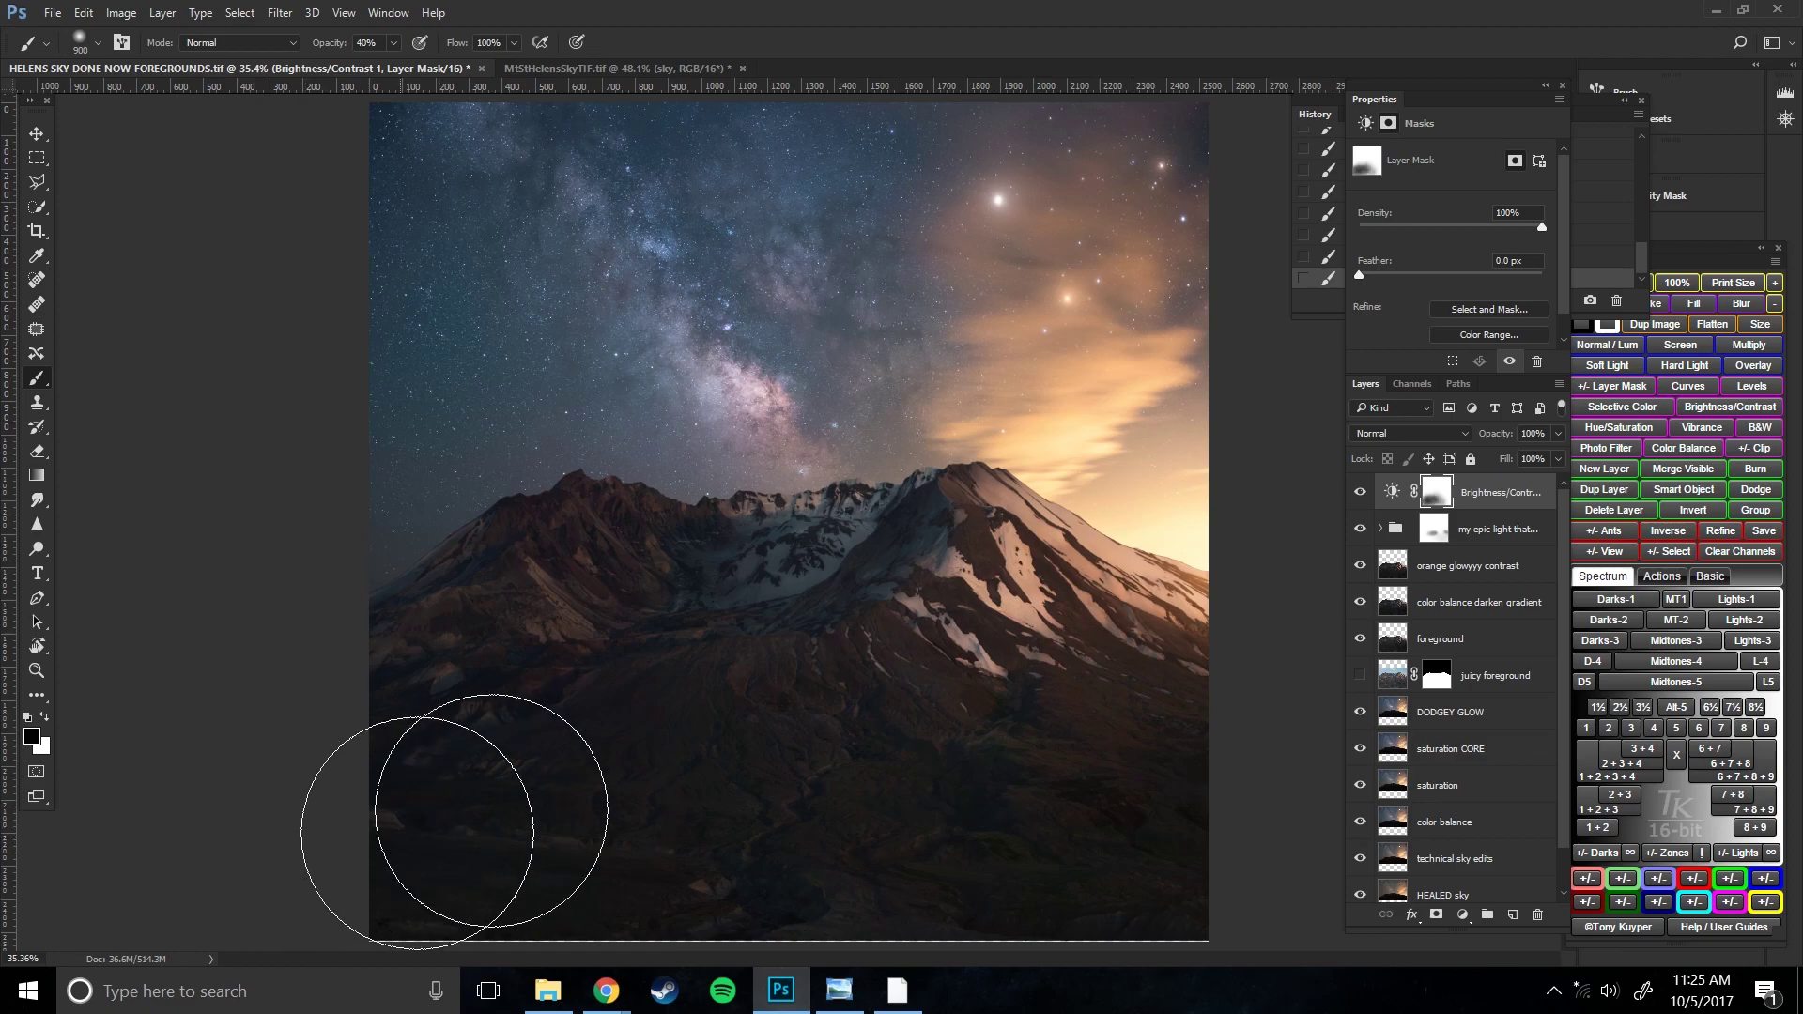
- Compare the image with the masked Brightness/Contrast adjustment off and on
{"action": "left_click", "coordinate": [1362, 492]}
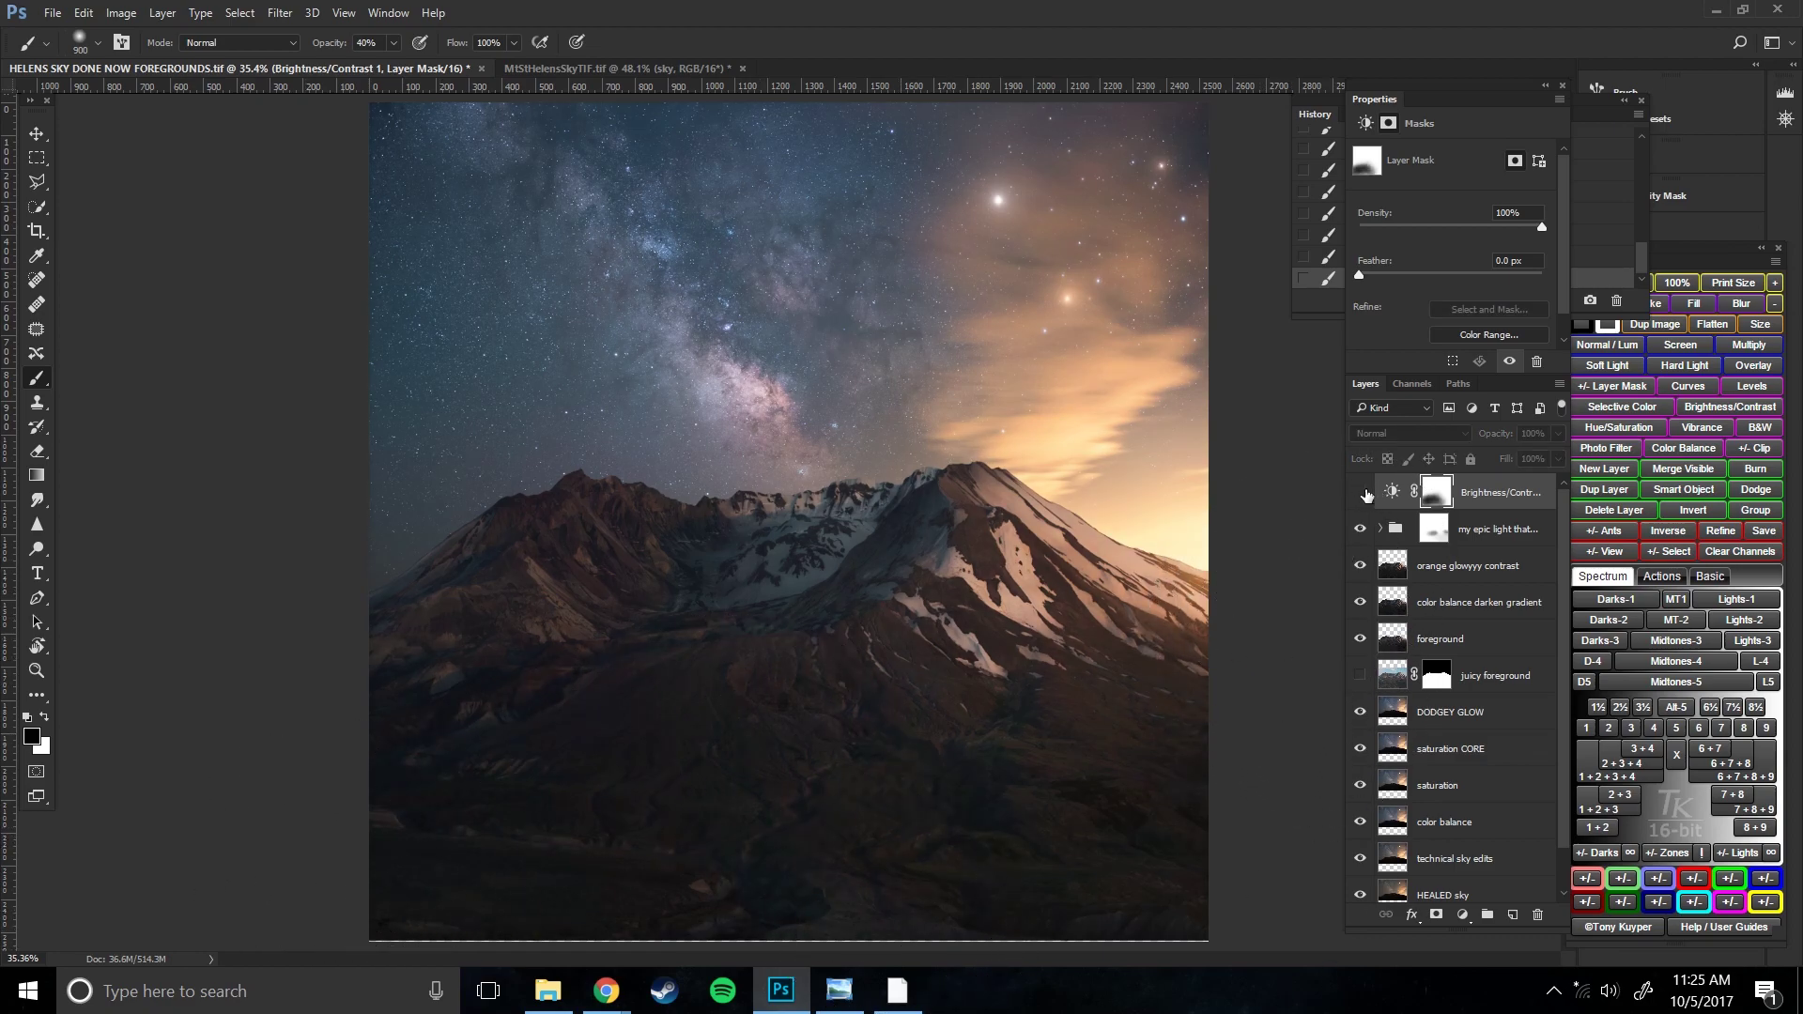
{"action": "left_click", "coordinate": [1362, 492]}
{"action": "left_click", "coordinate": [1362, 492]}
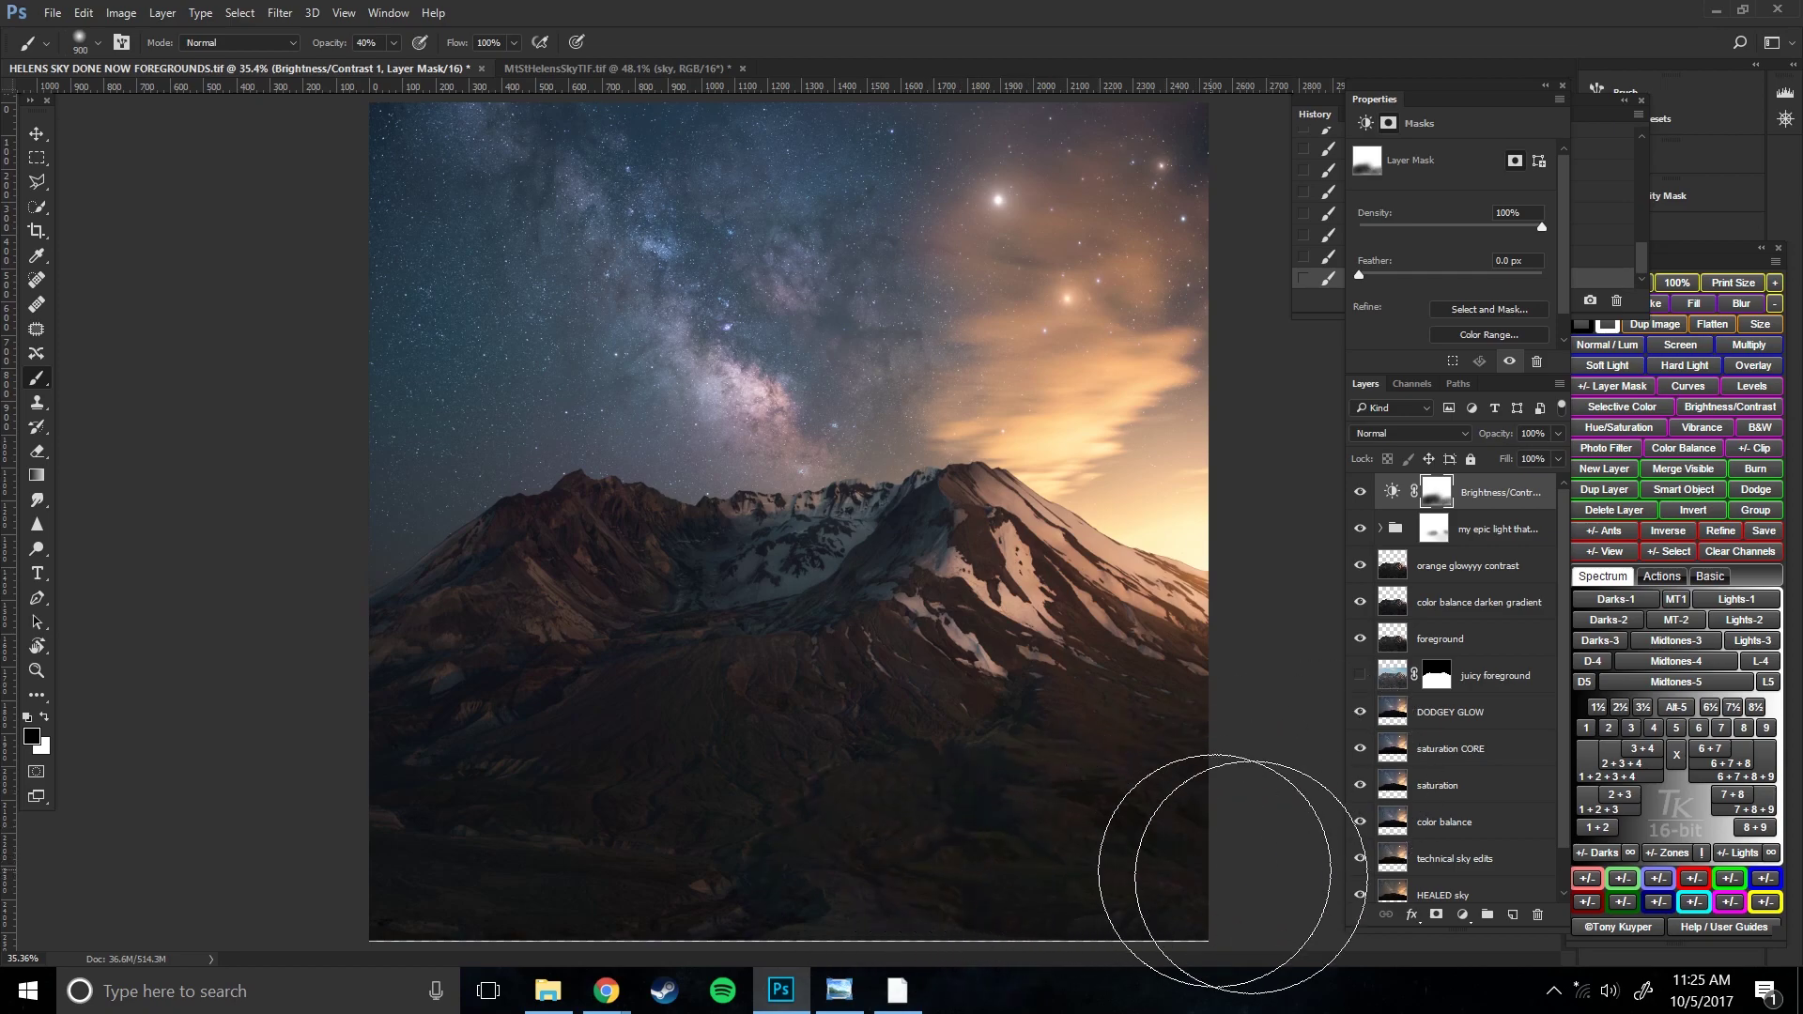
{"action": "key", "text": "x"}
{"action": "left_click", "coordinate": [1362, 492]}
{"action": "left_click", "coordinate": [1362, 494]}
{"action": "left_click", "coordinate": [1362, 494]}
{"action": "left_click", "coordinate": [1362, 494]}
- Paint black at 40% opacity on the adjustment's mask near the mountain's right summit, and check the adjustment off and on
{"action": "key", "text": "x"}
{"action": "left_click_drag", "start_coordinate": [951, 510], "coordinate": [954, 513]}
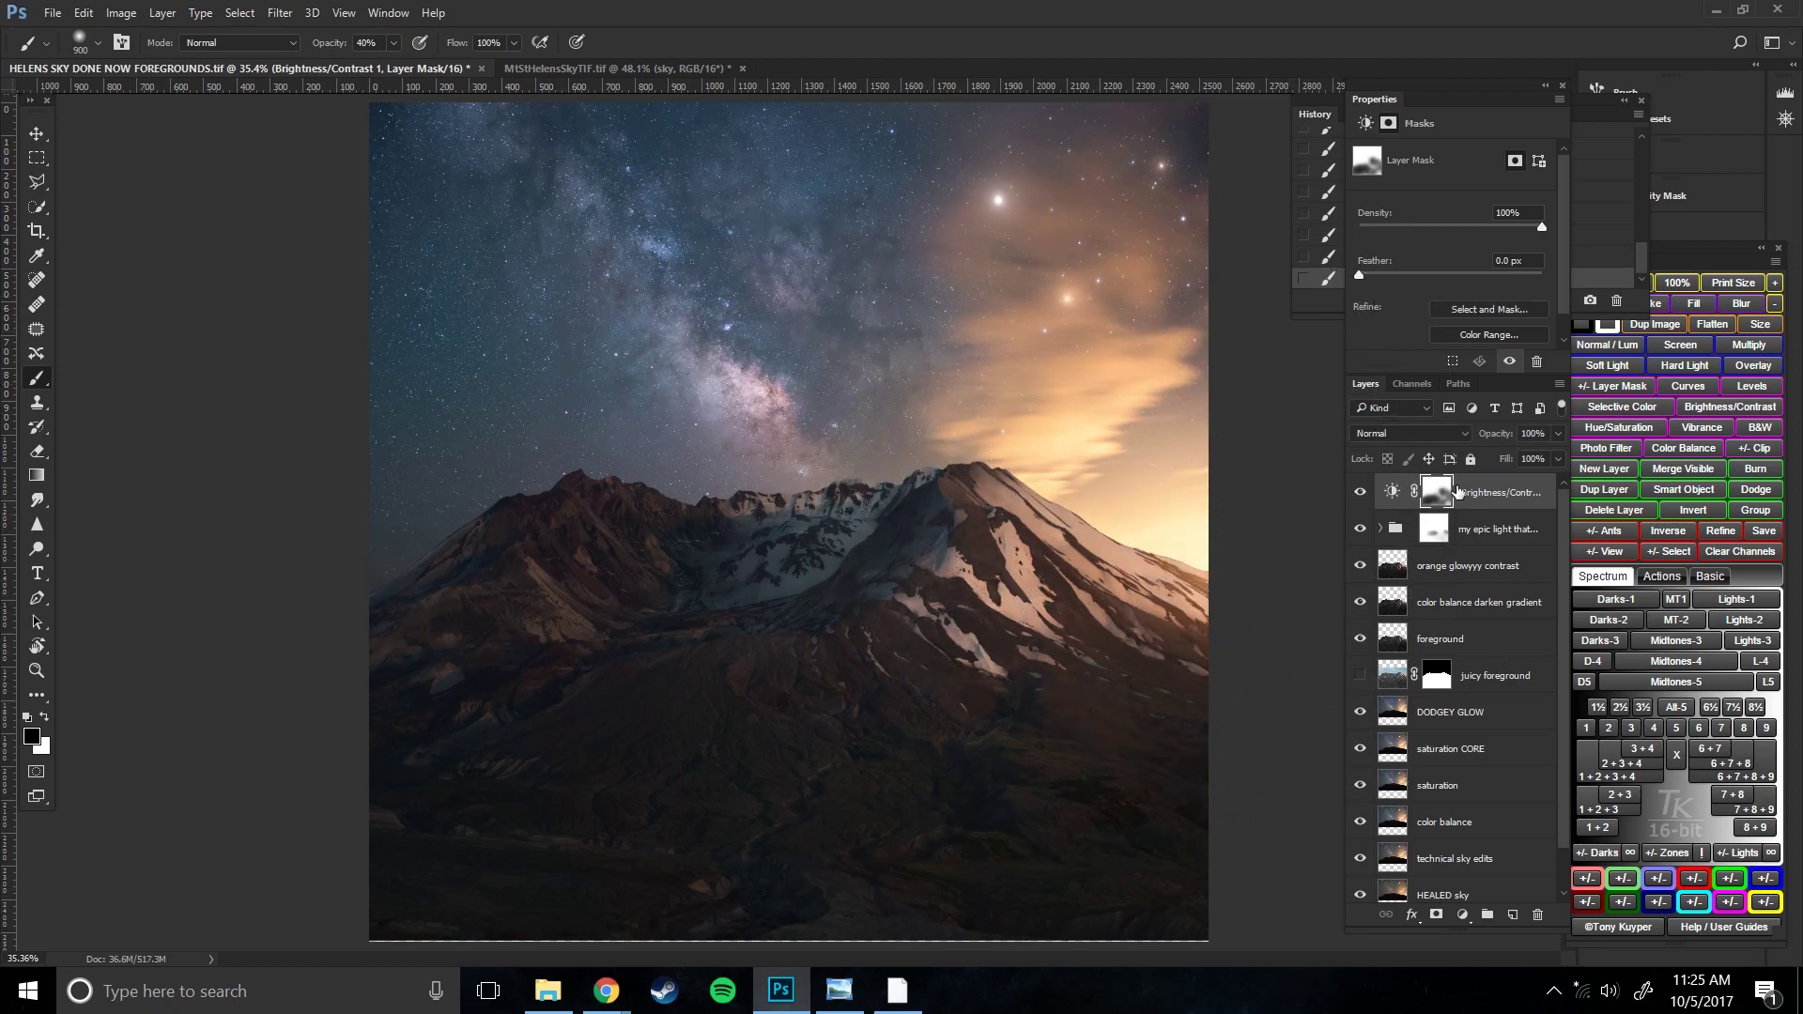
{"action": "left_click", "coordinate": [1354, 491]}
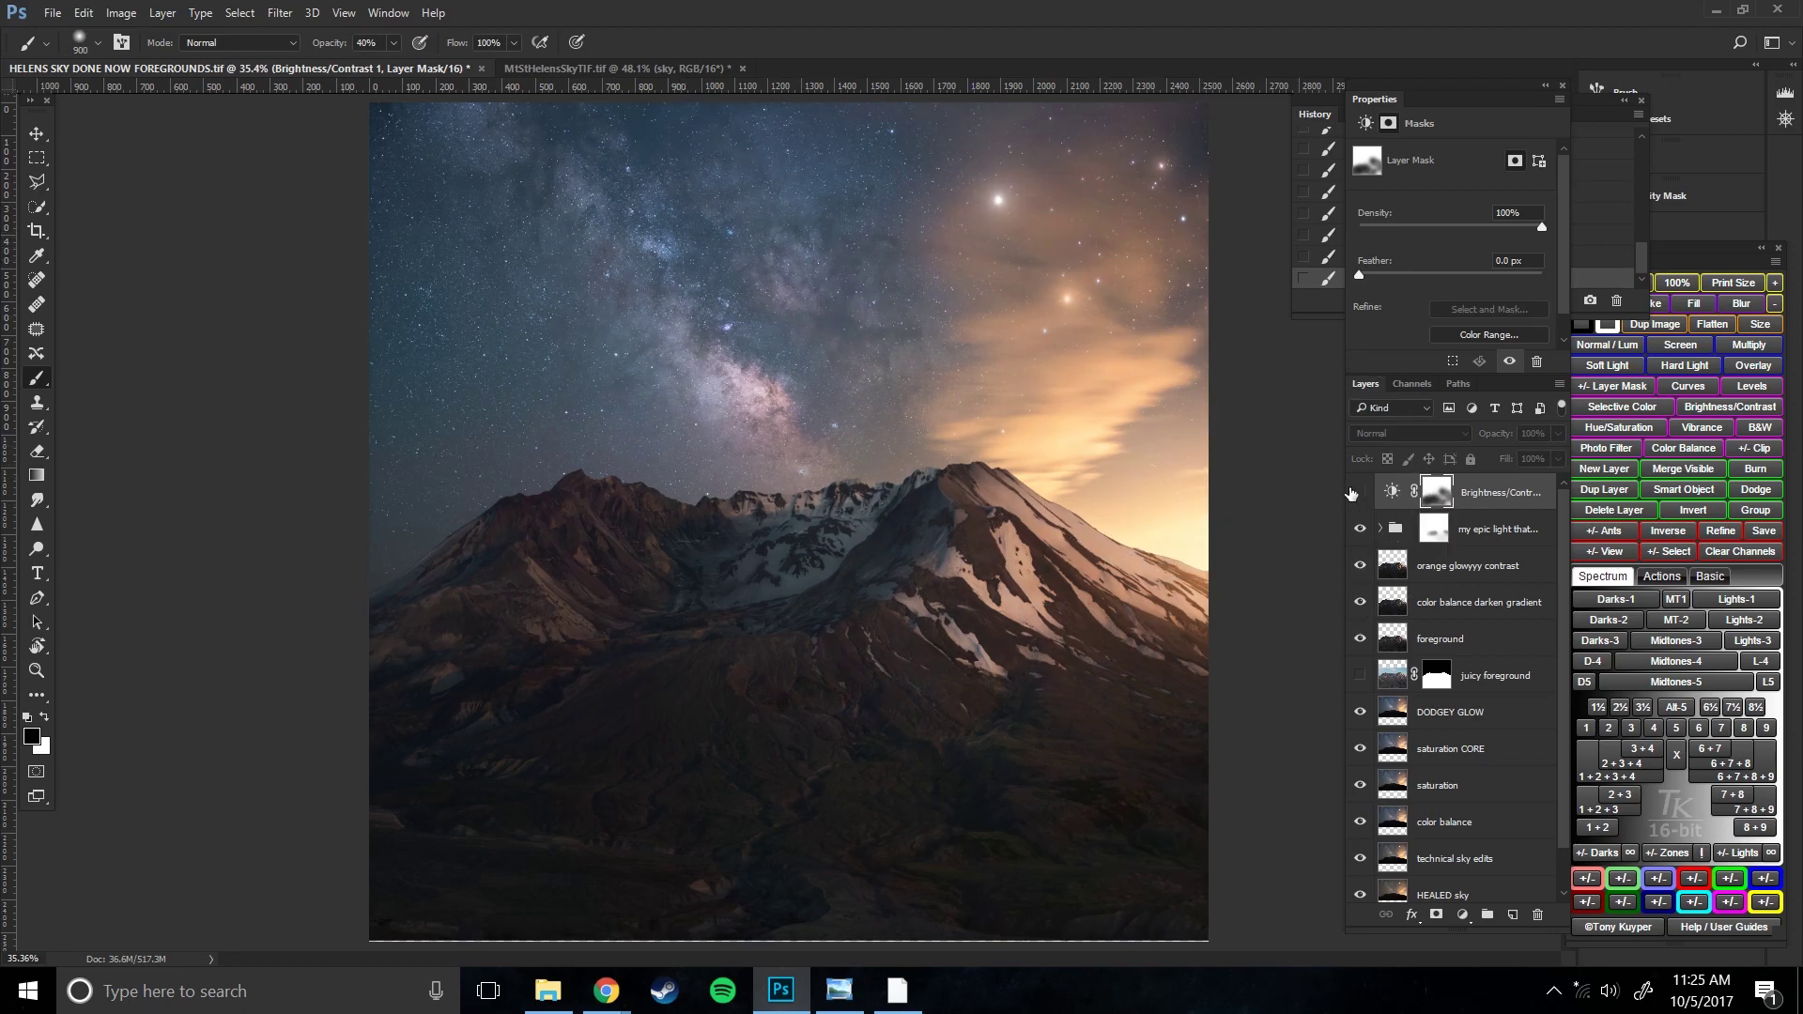
{"action": "left_click", "coordinate": [1359, 492]}
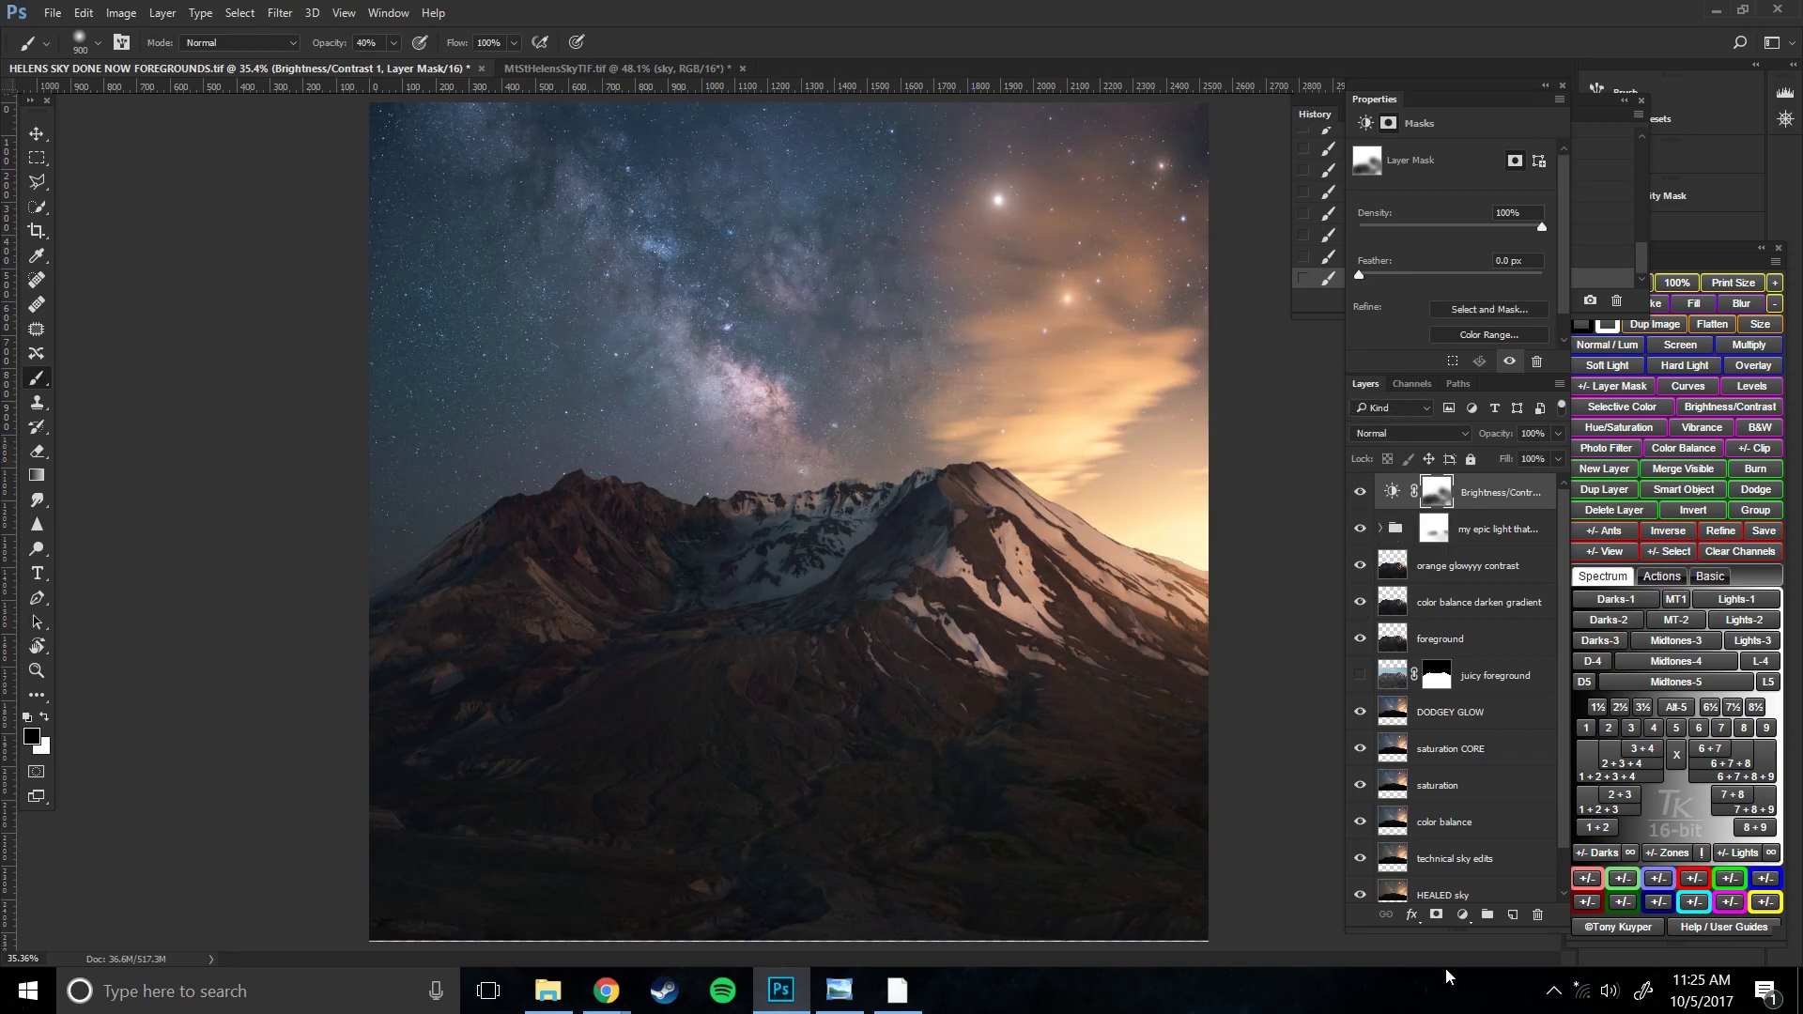
- Add a second Brightness/Contrast adjustment layer and rename the first one "contrast me up boiii"
{"action": "left_click", "coordinate": [1463, 916]}
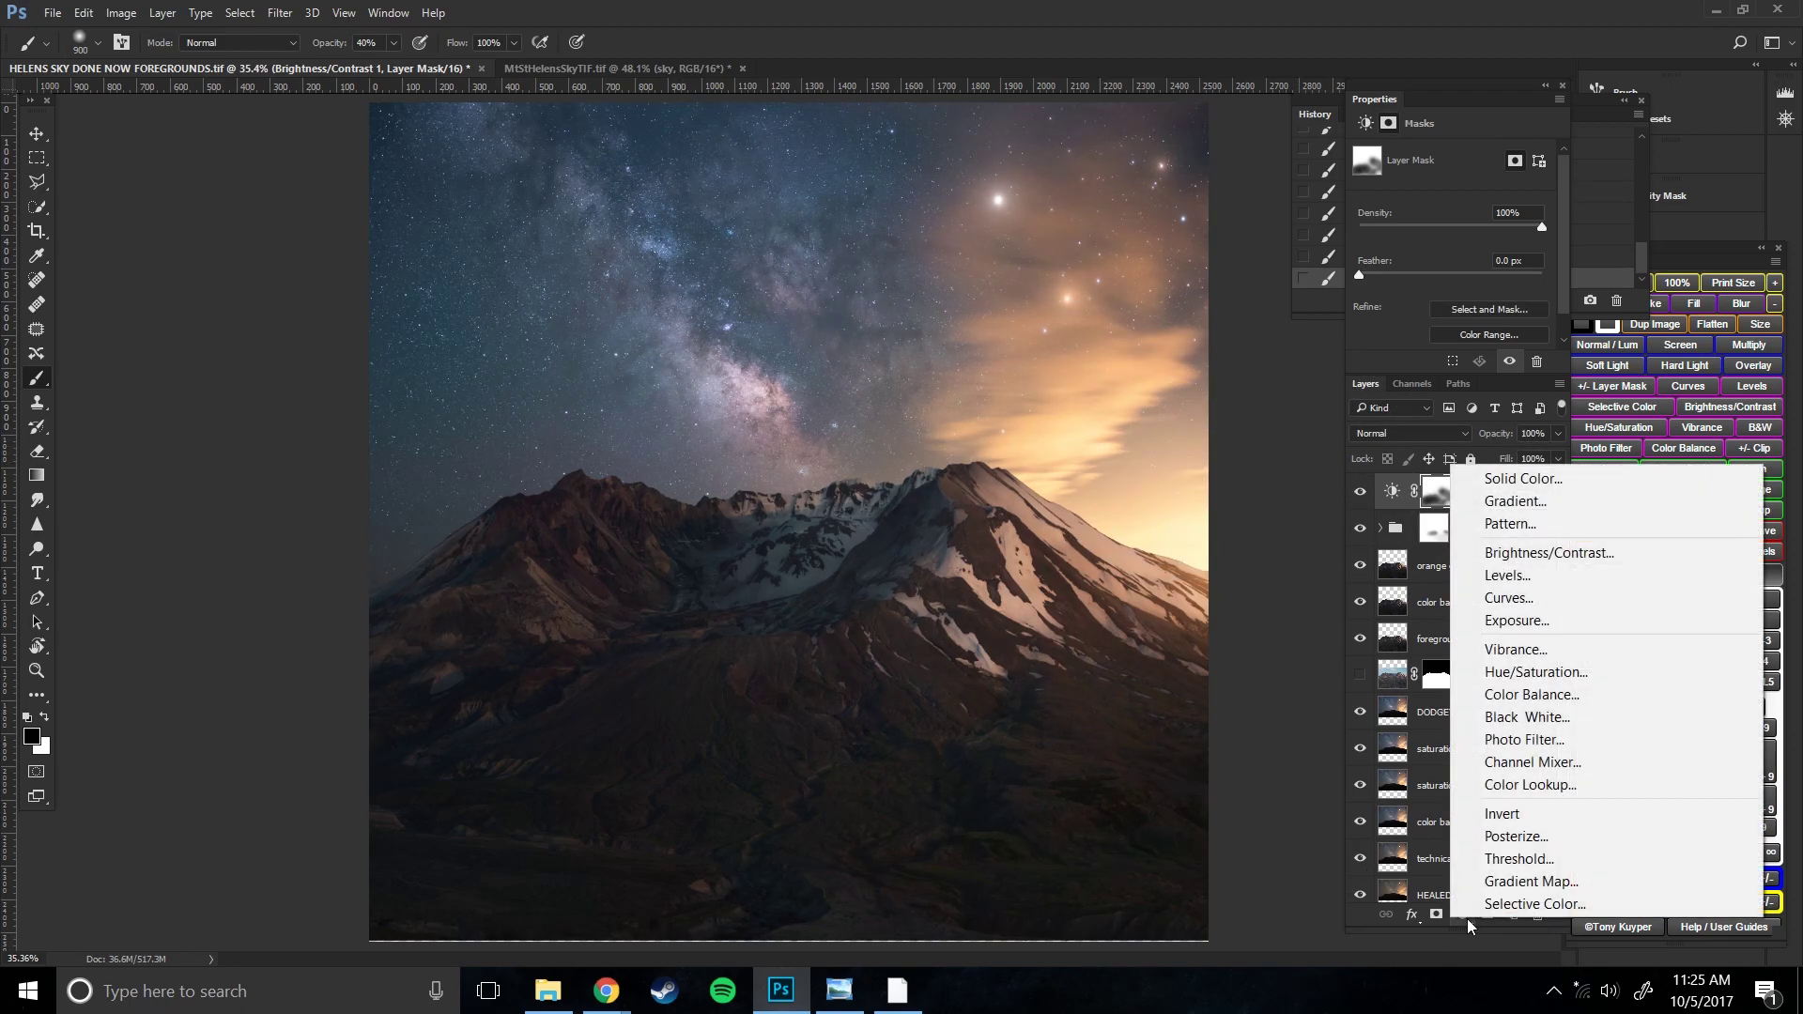
{"action": "left_click", "coordinate": [1548, 554]}
{"action": "double_click", "coordinate": [1490, 530]}
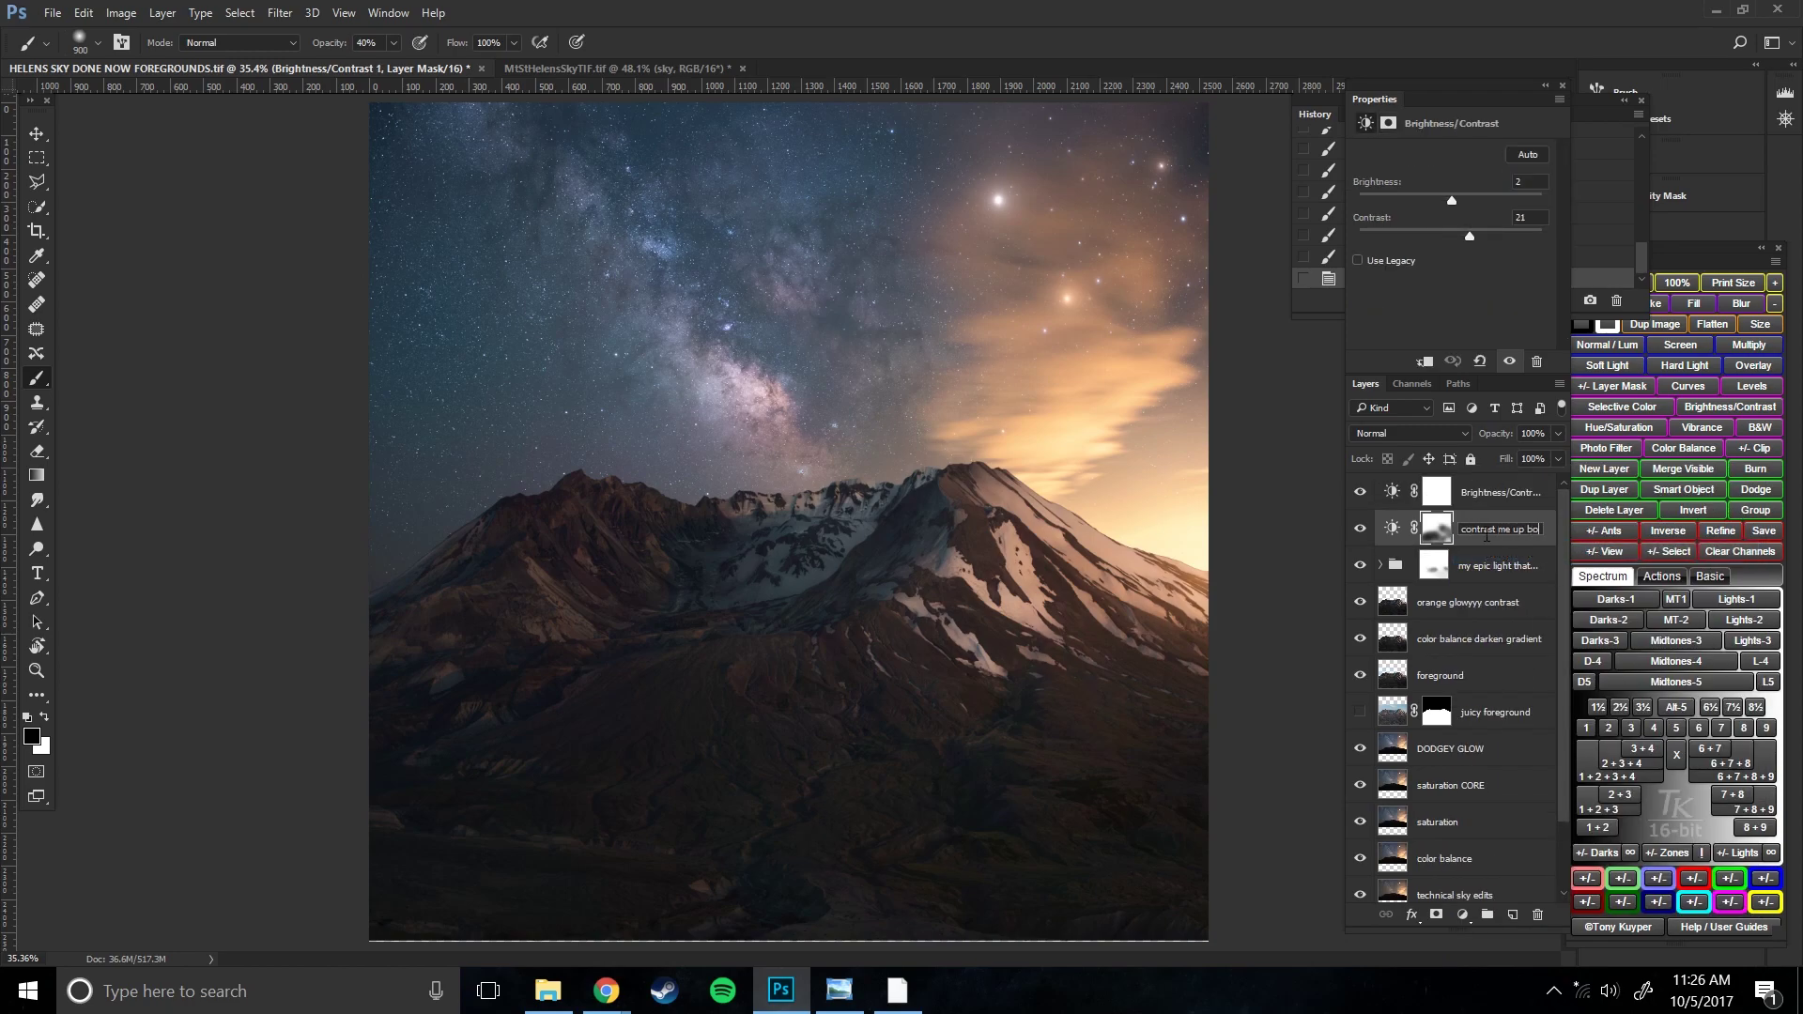
{"action": "type", "text": "contrast me up boii"}
{"action": "key", "text": "Return"}
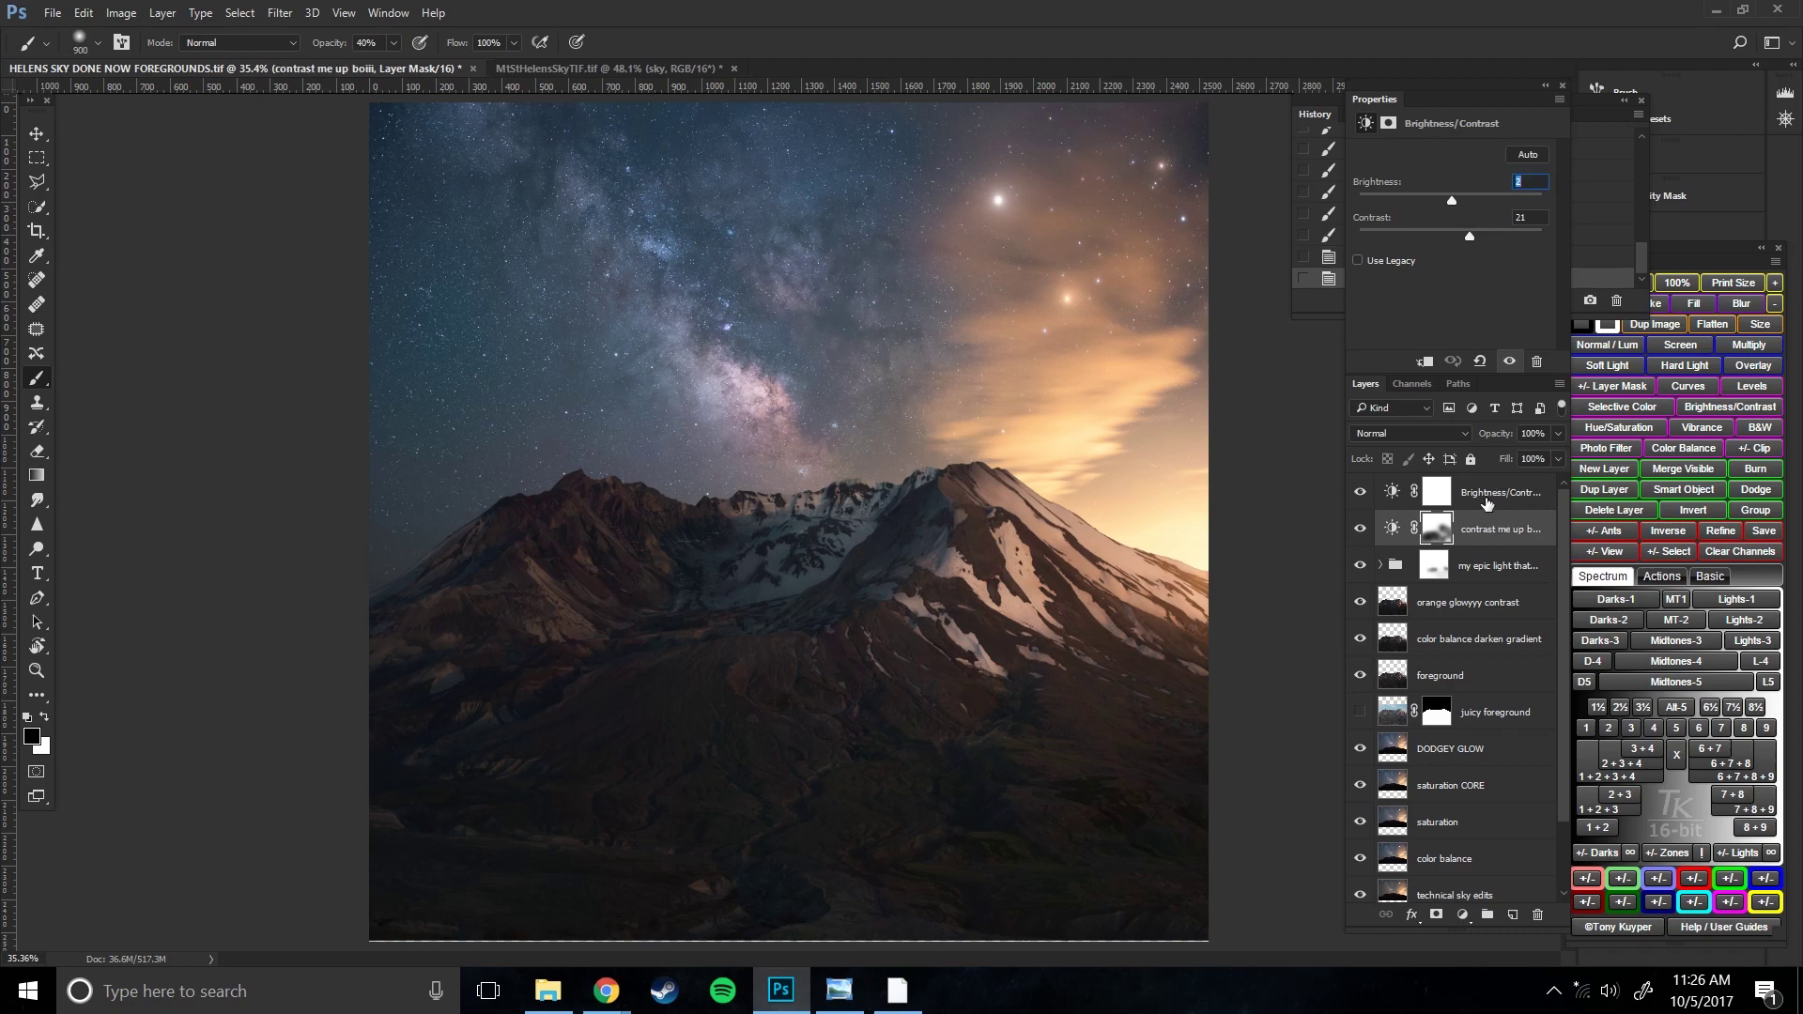
{"action": "double_click", "coordinate": [1486, 498]}
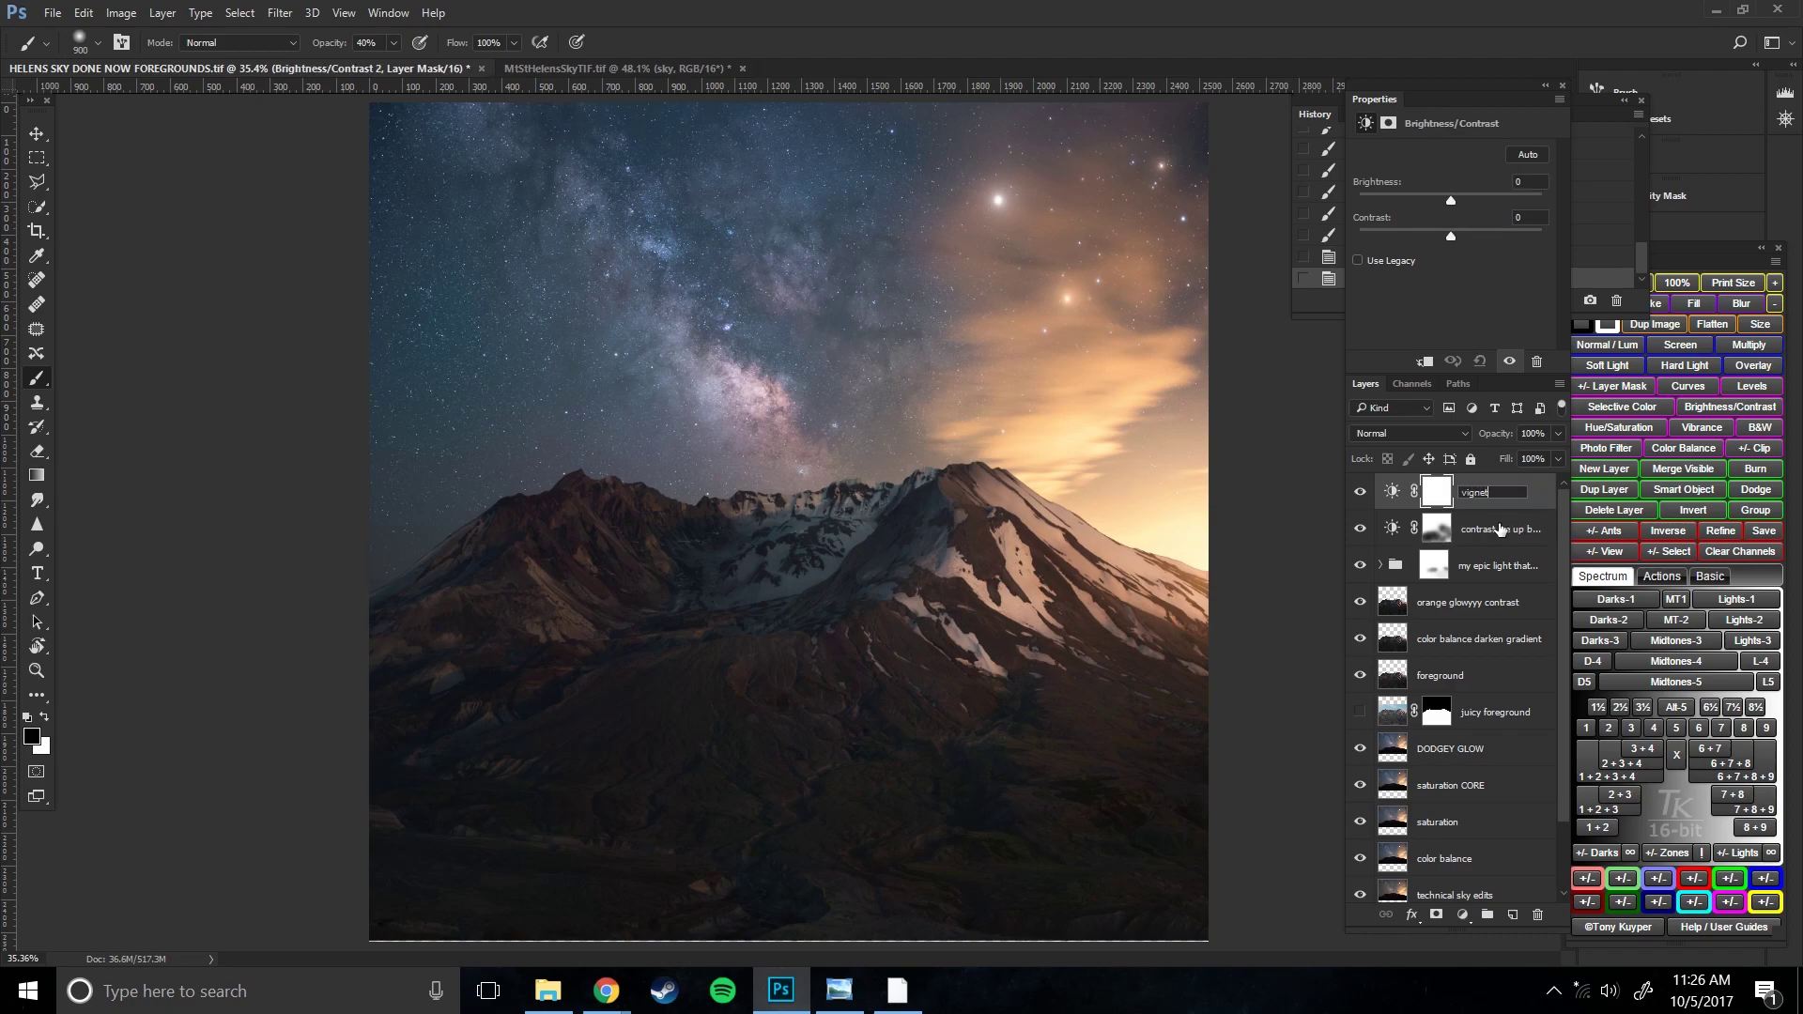
{"action": "key", "text": "Return"}
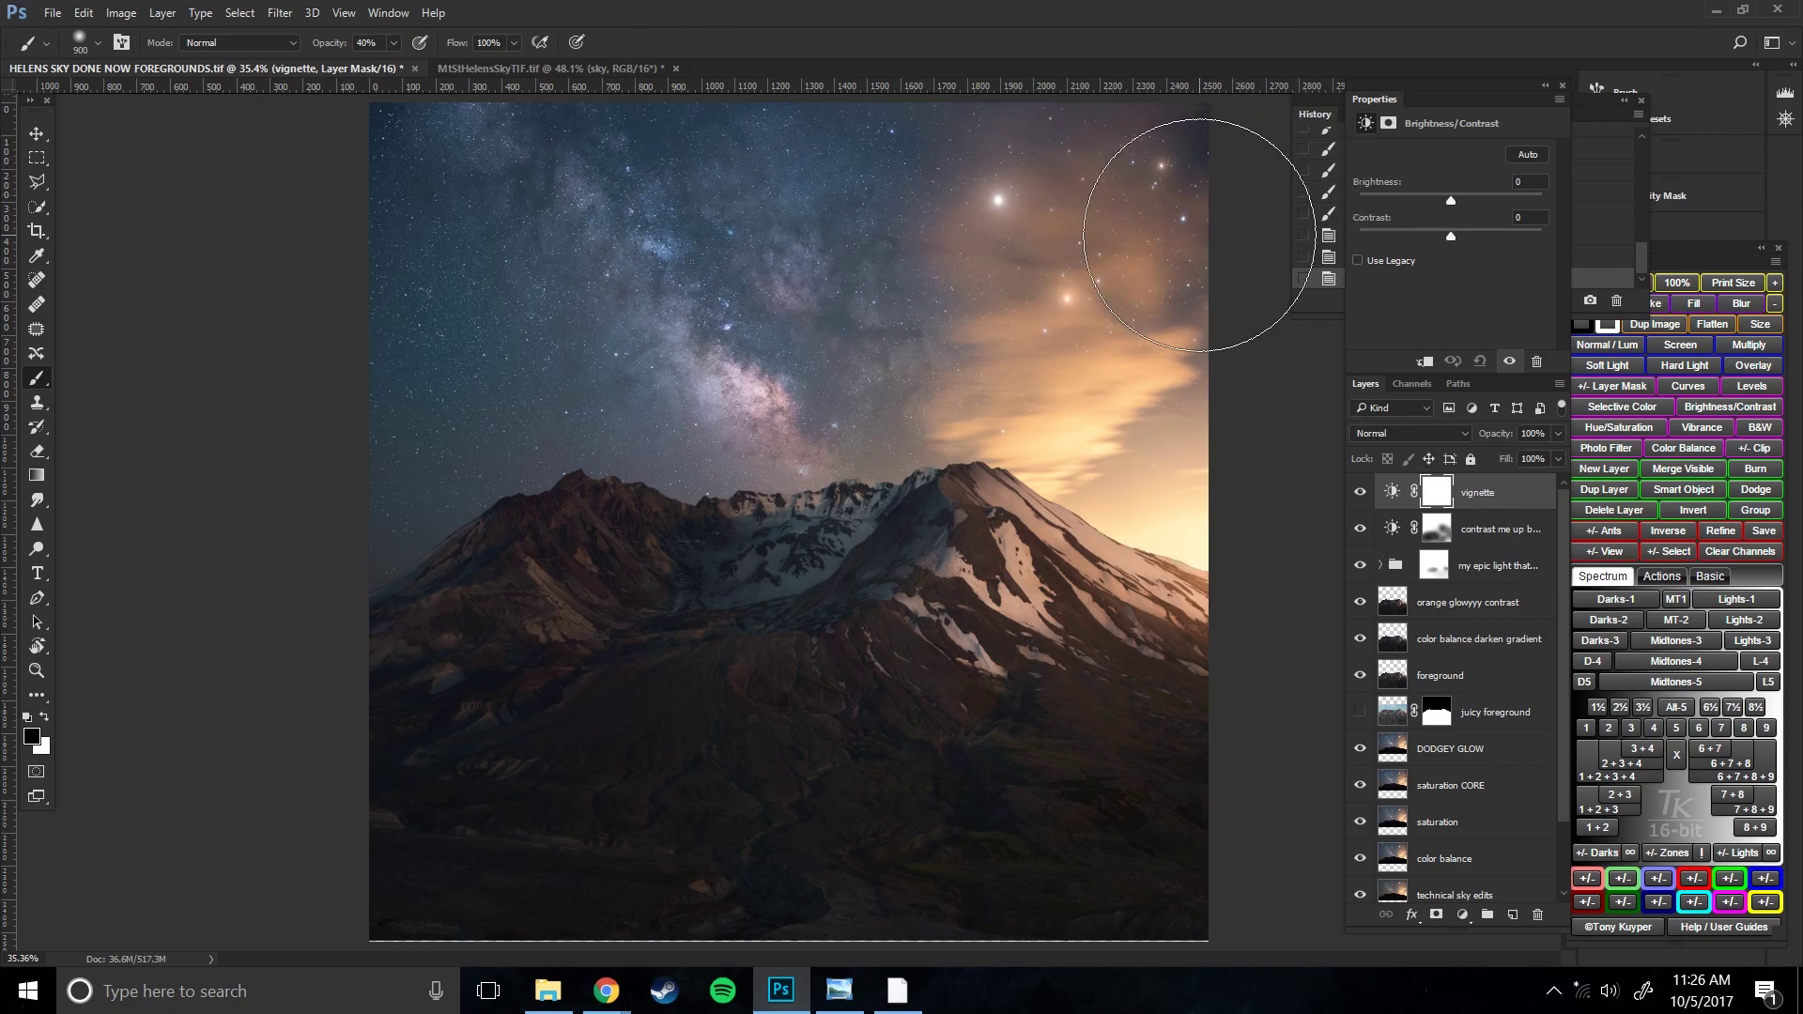
{"action": "left_click", "coordinate": [1392, 494]}
{"action": "left_click_drag", "start_coordinate": [1452, 200], "coordinate": [1243, 220]}
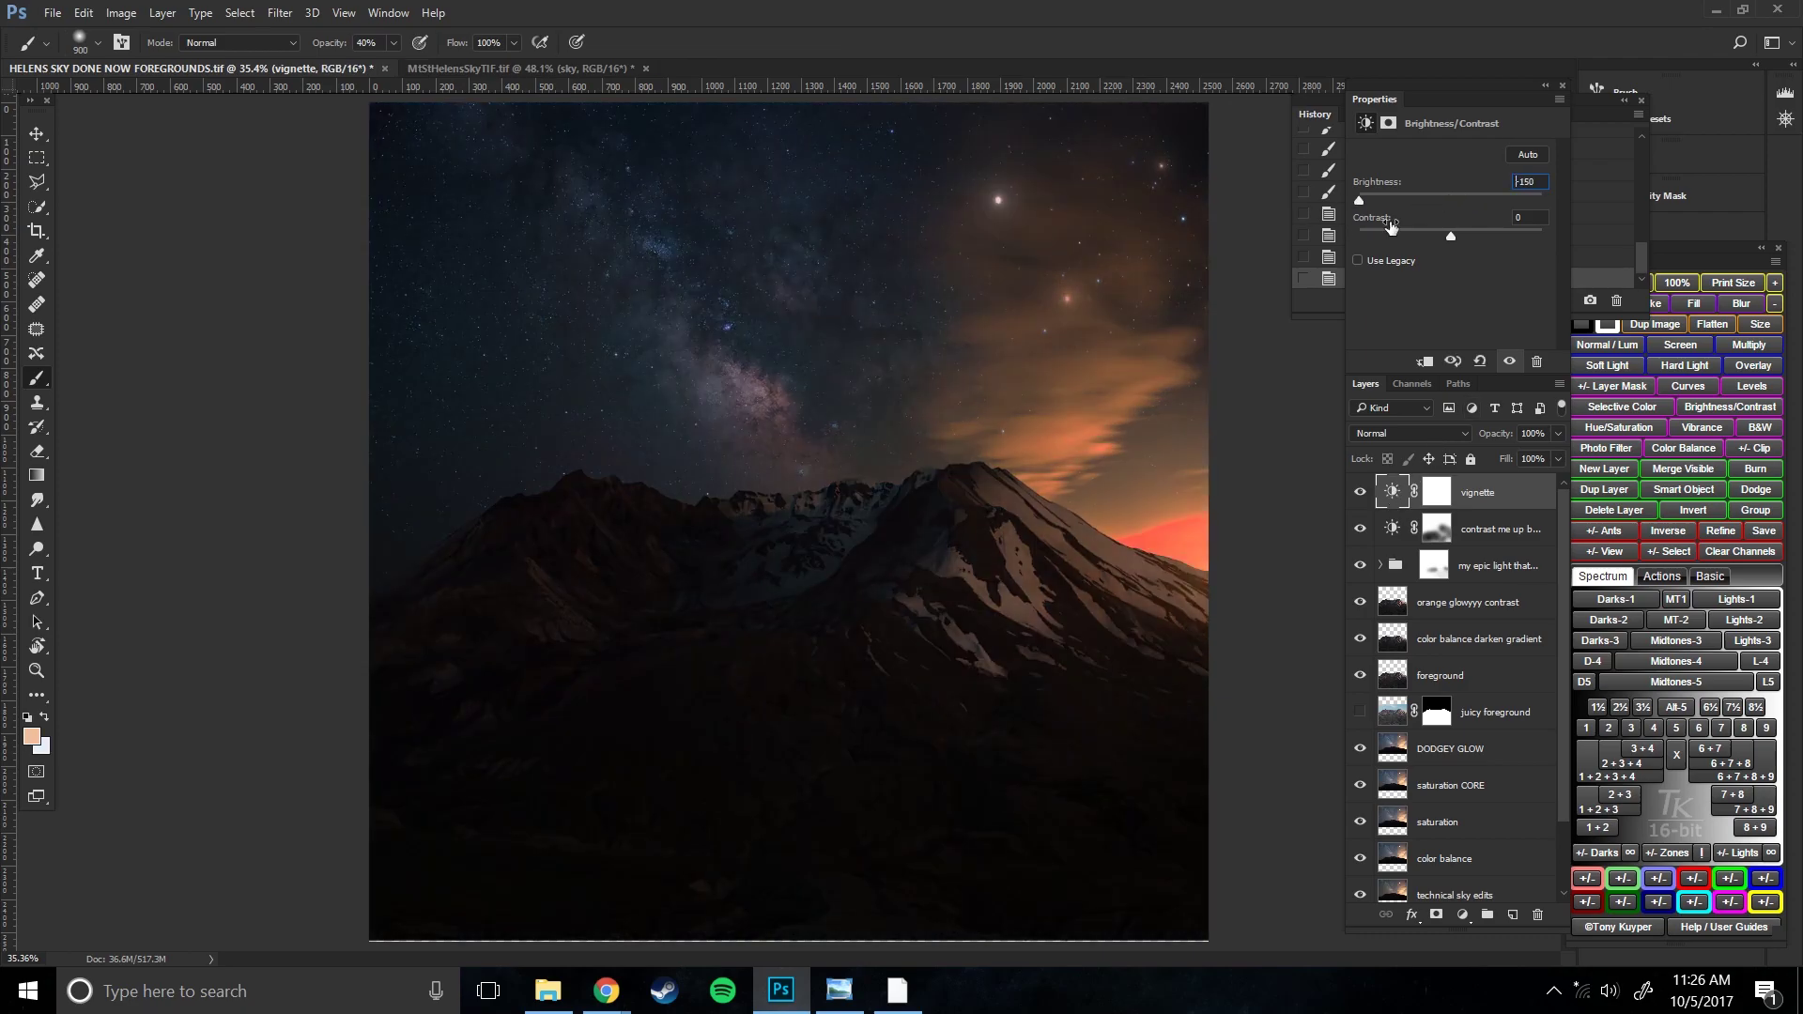
{"action": "key", "text": "ctrl+z"}
{"action": "left_click_drag", "start_coordinate": [1451, 199], "coordinate": [1399, 204]}
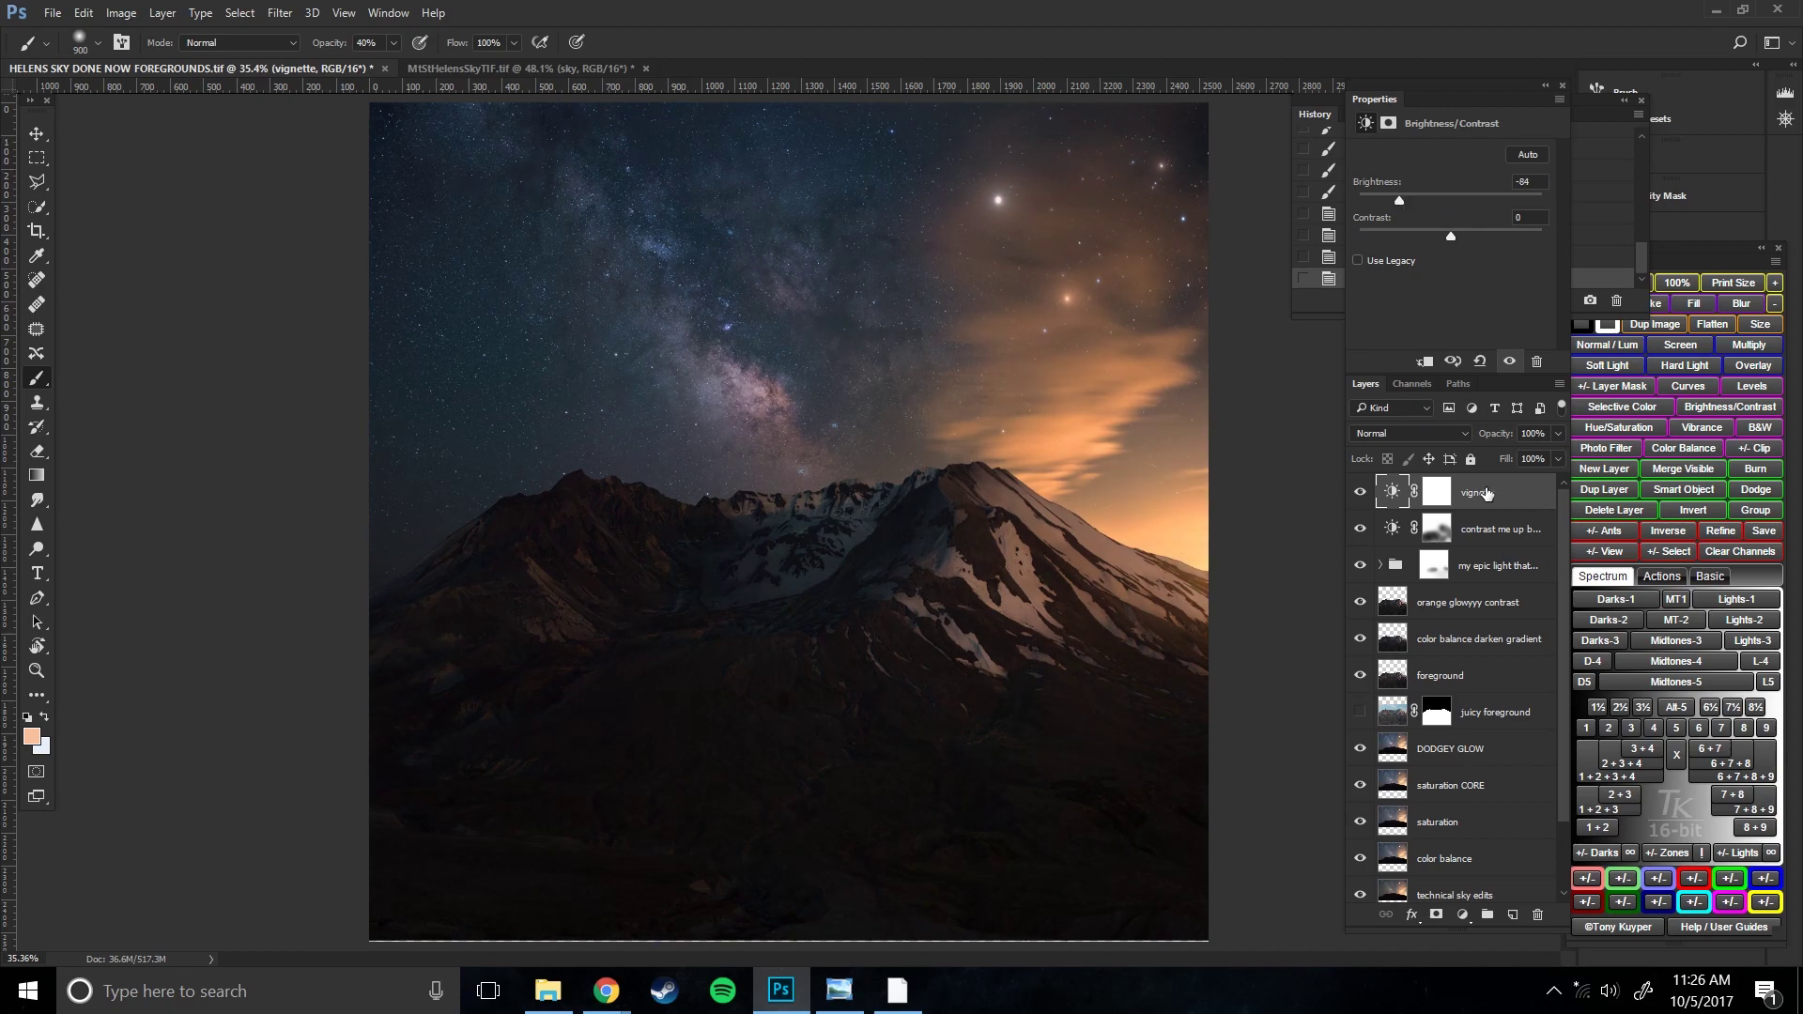
{"action": "left_click_drag", "start_coordinate": [1487, 493], "coordinate": [1536, 916]}
- Add an Exposure adjustment layer named "vignette" above the contrast layer and set its exposure to -0.65
{"action": "left_click", "coordinate": [1463, 915]}
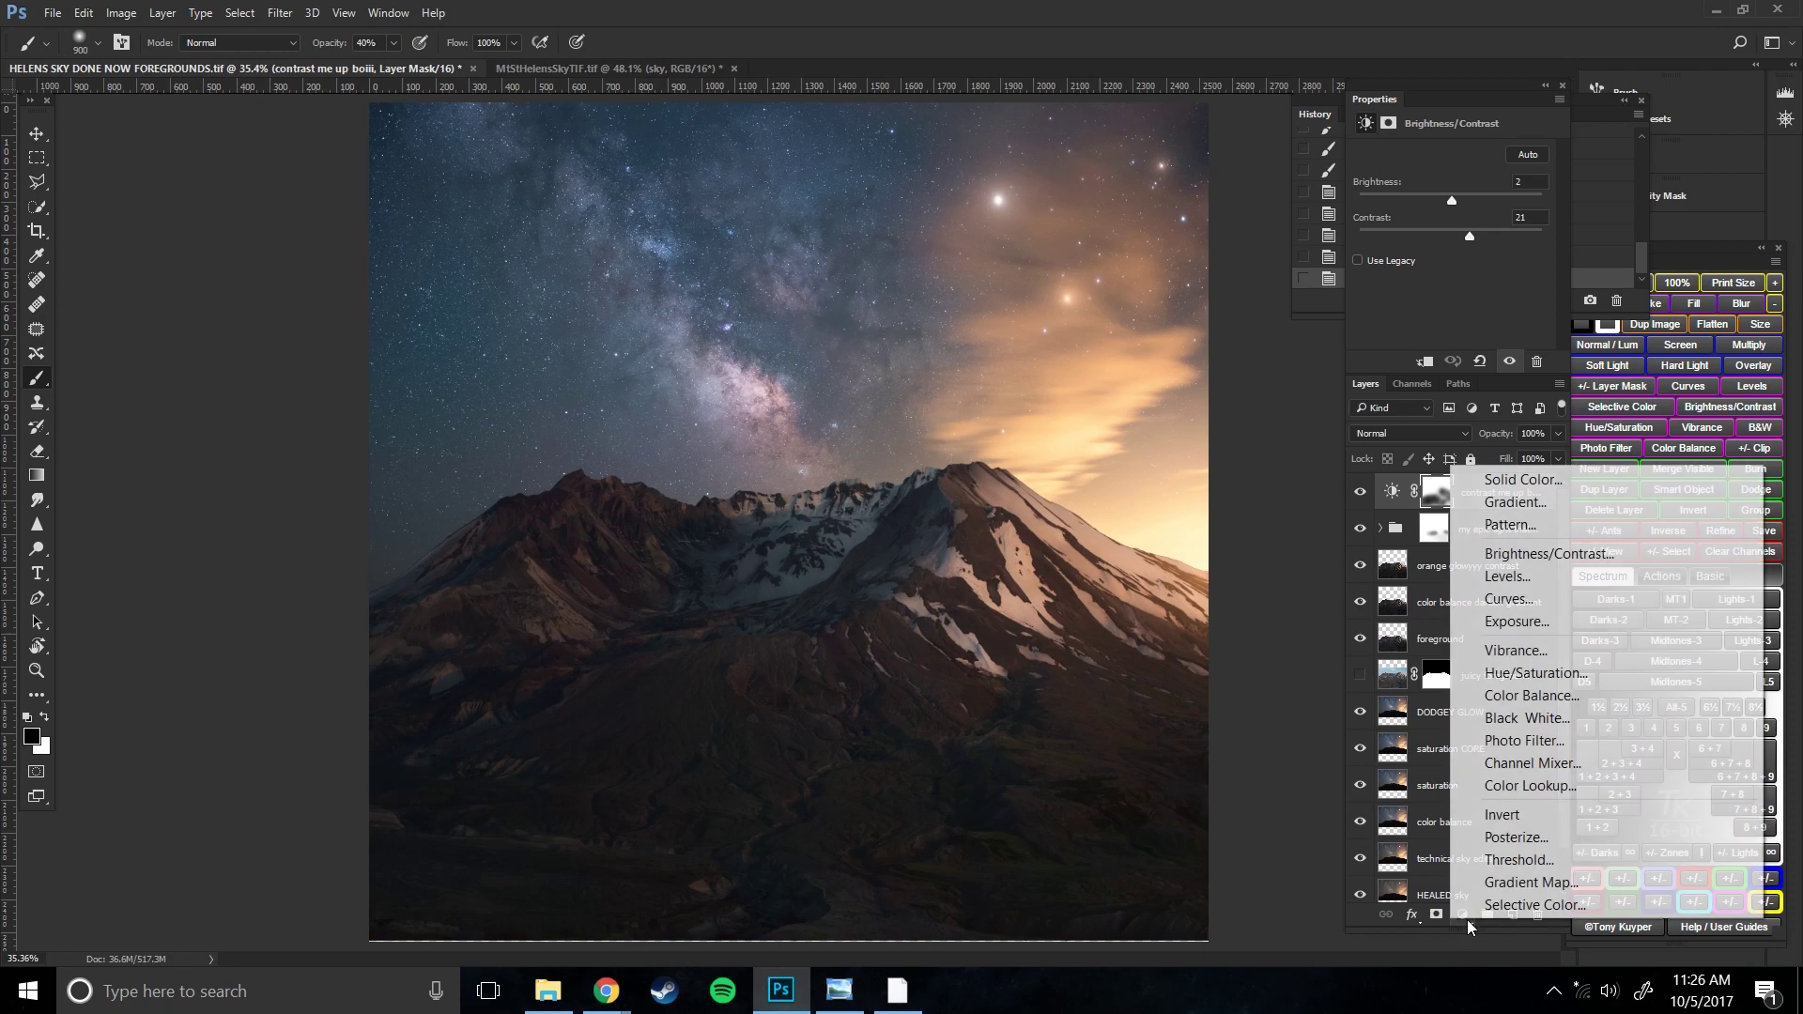
{"action": "left_click", "coordinate": [1523, 629]}
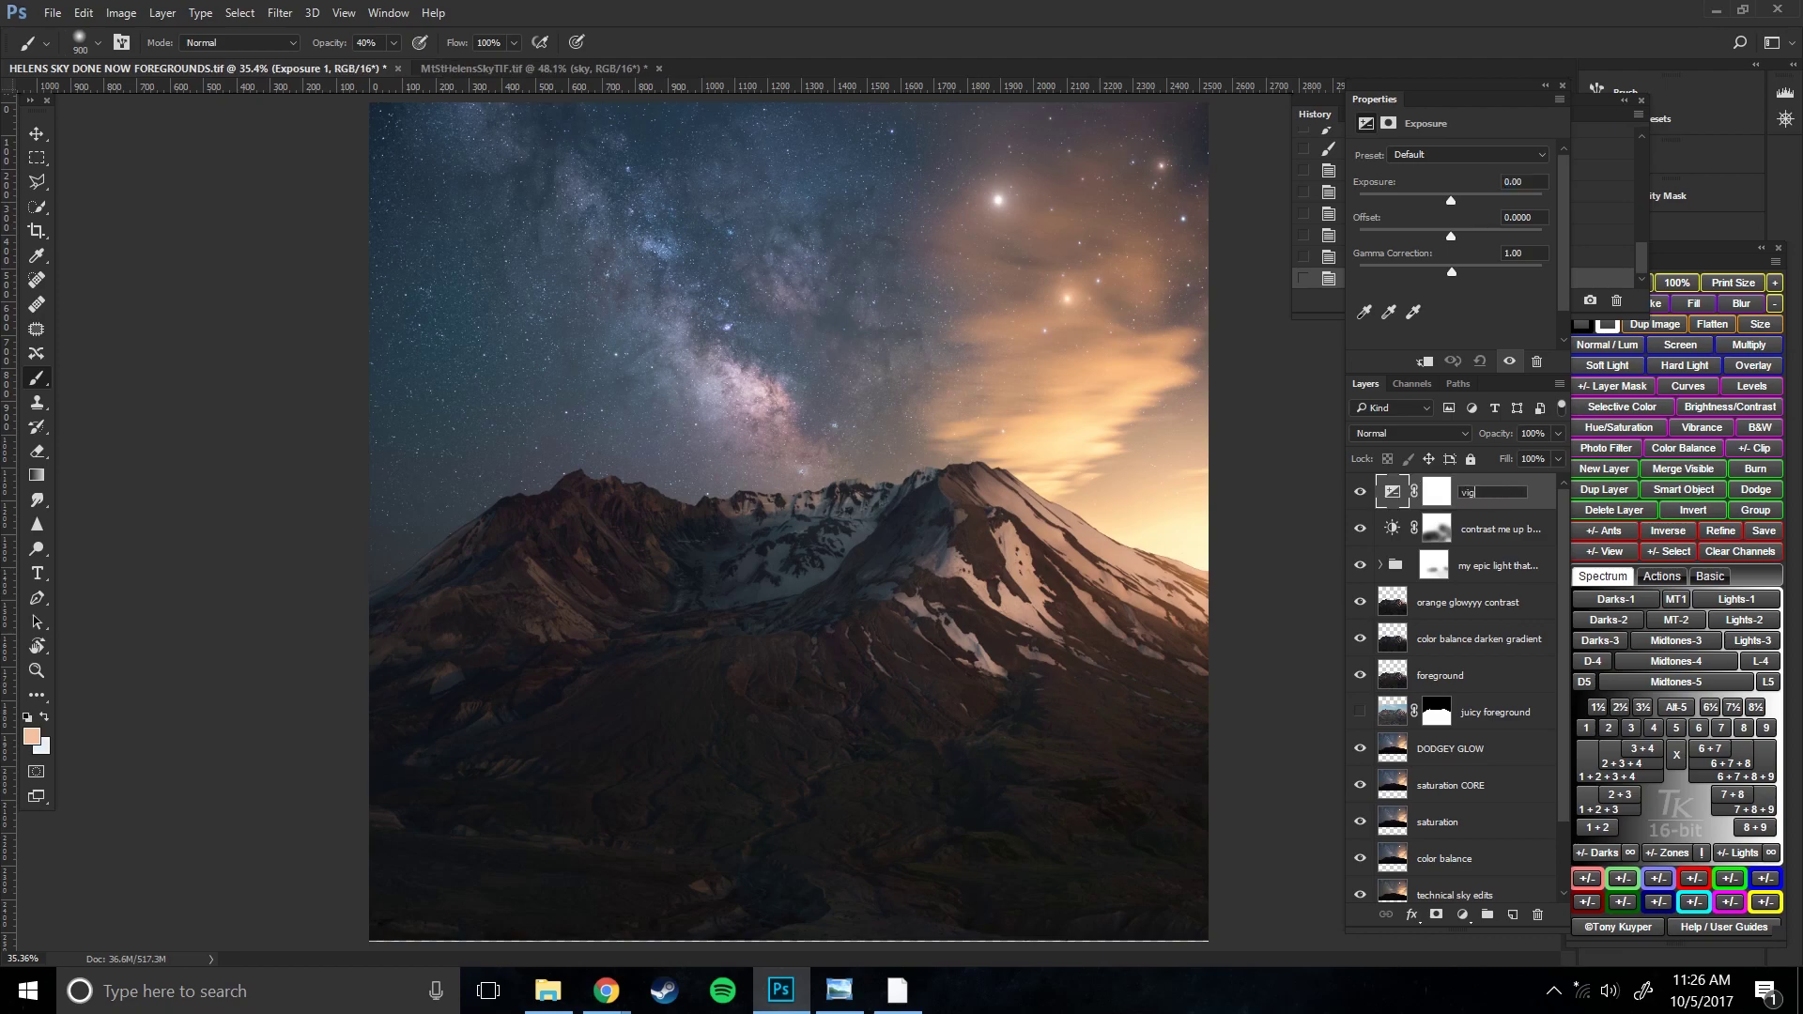
{"action": "key", "text": "Return"}
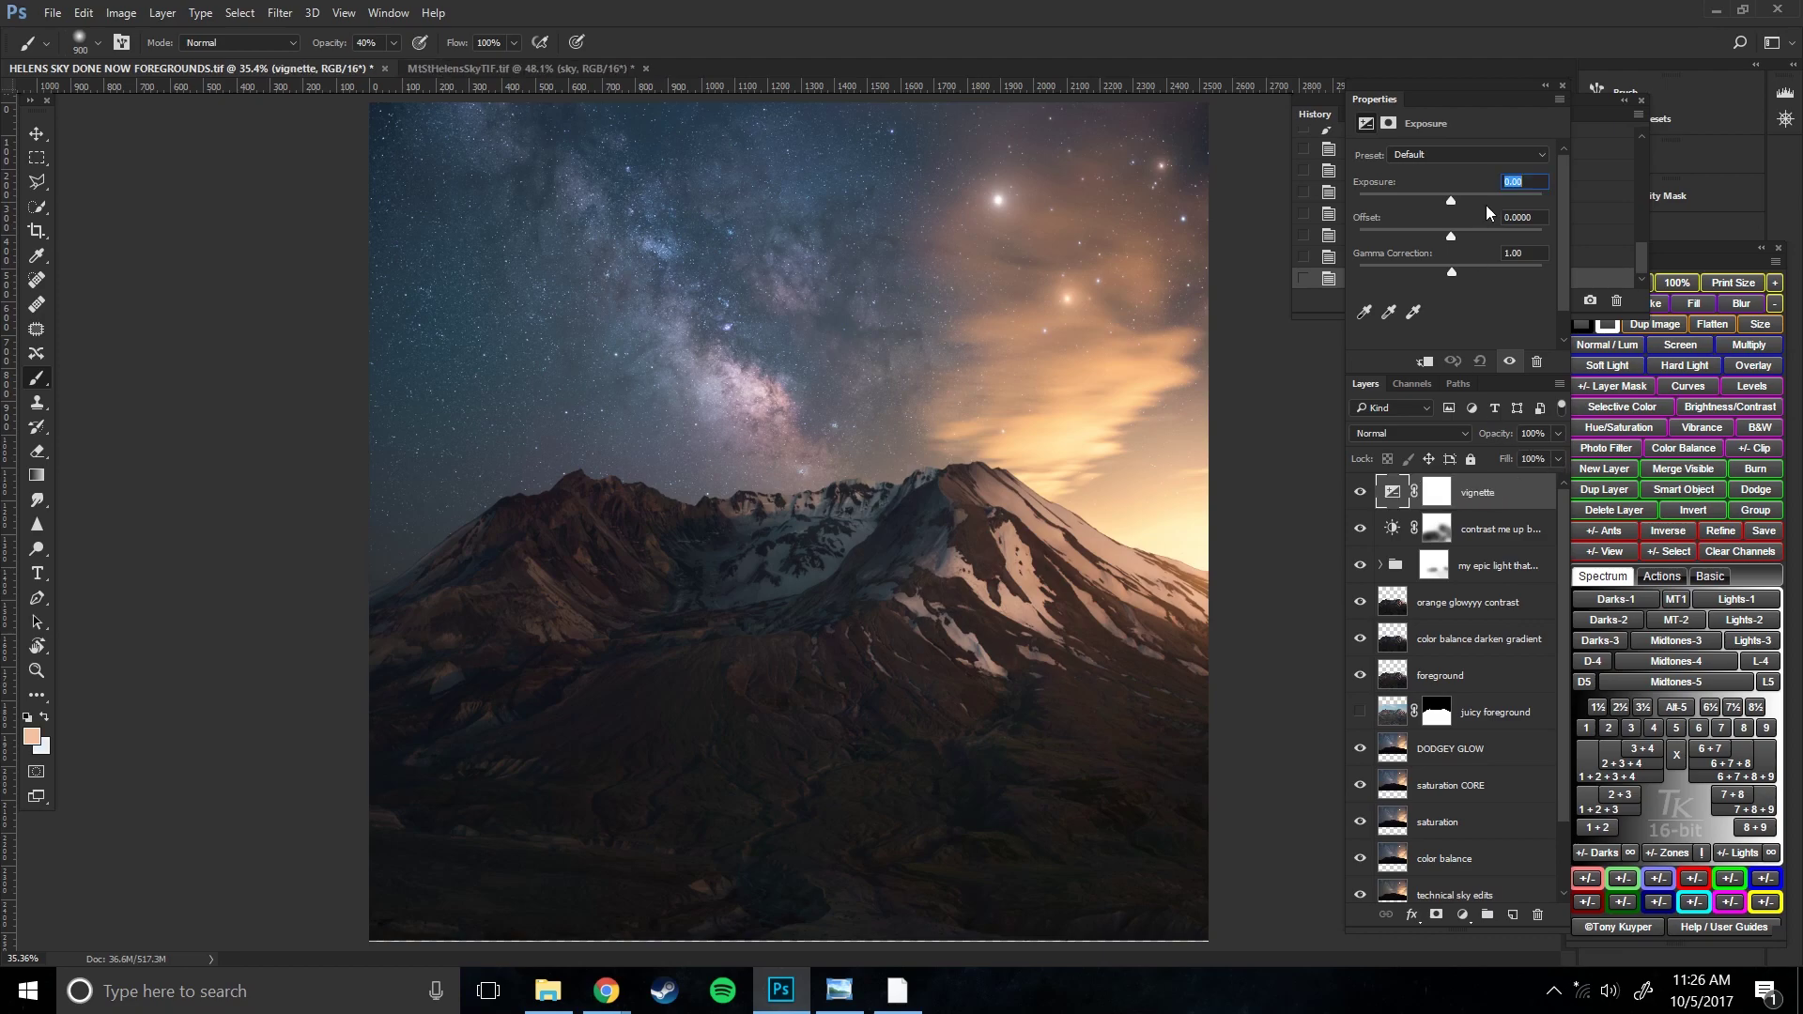
{"action": "left_click_drag", "start_coordinate": [1452, 200], "coordinate": [1441, 200]}
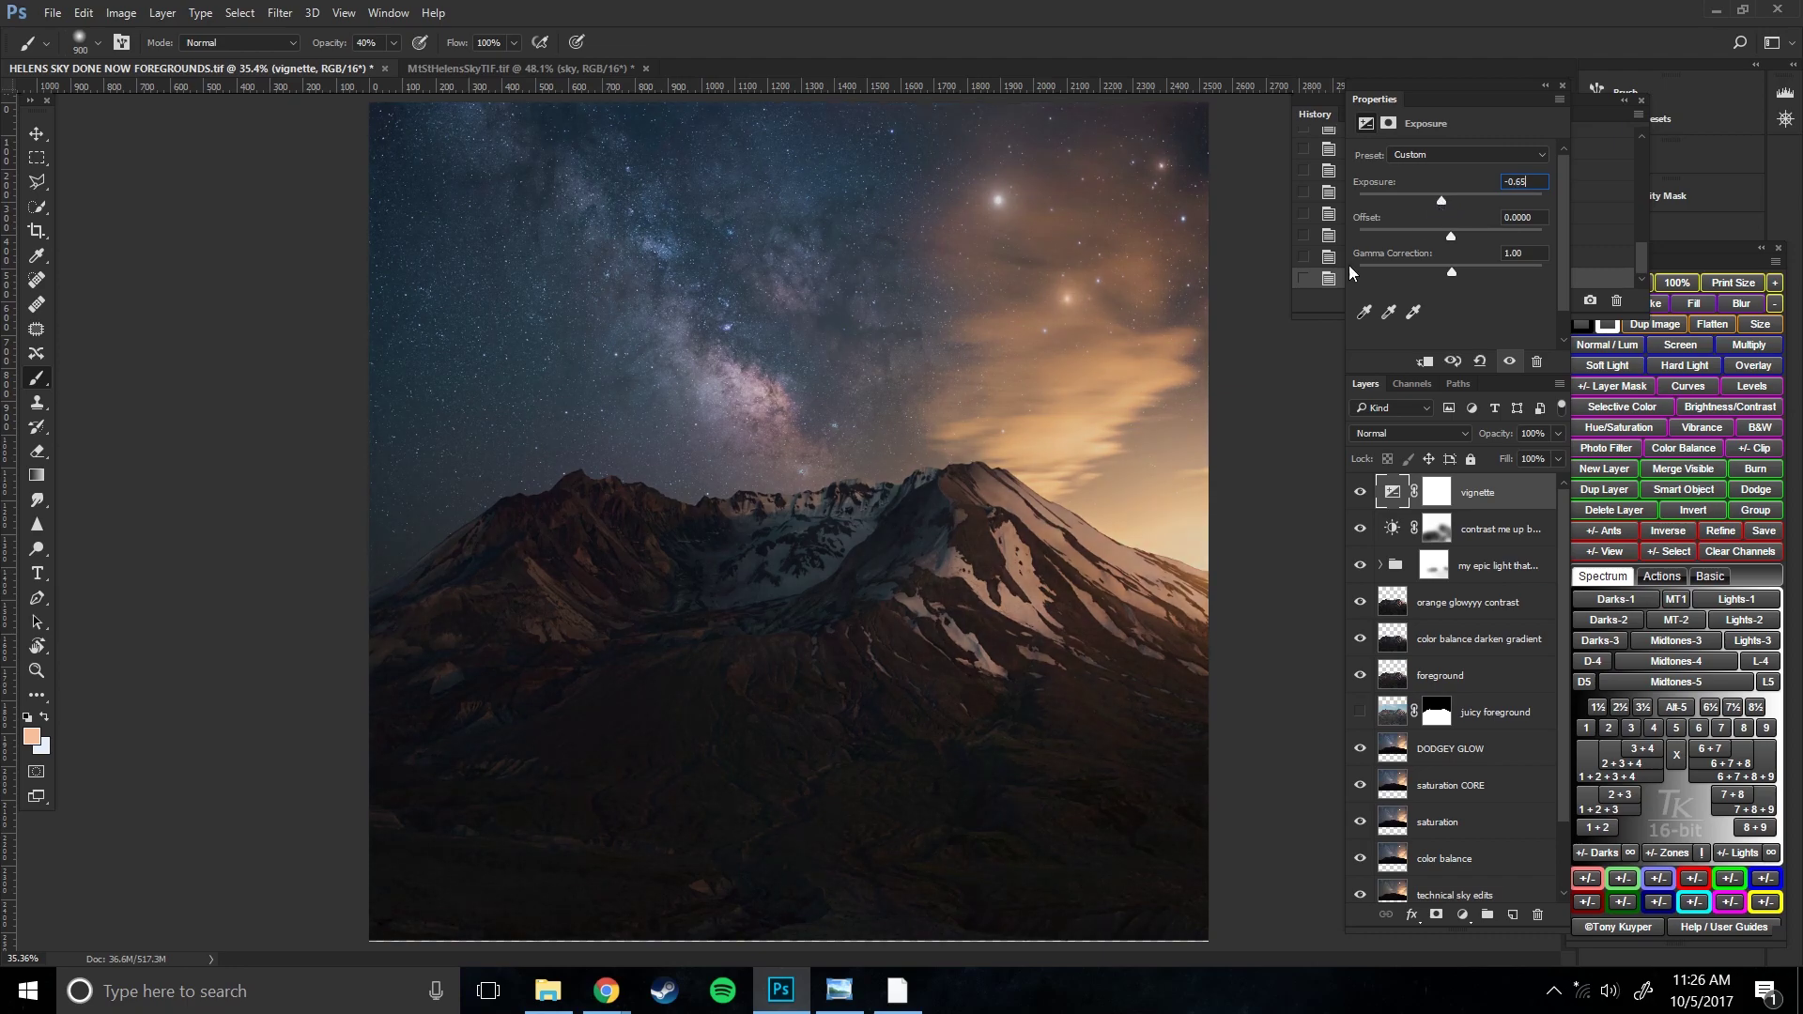
- Invert the vignette layer's mask to black and paint white at 15% opacity over the upper-left corner of the sky
{"action": "left_click", "coordinate": [1435, 498]}
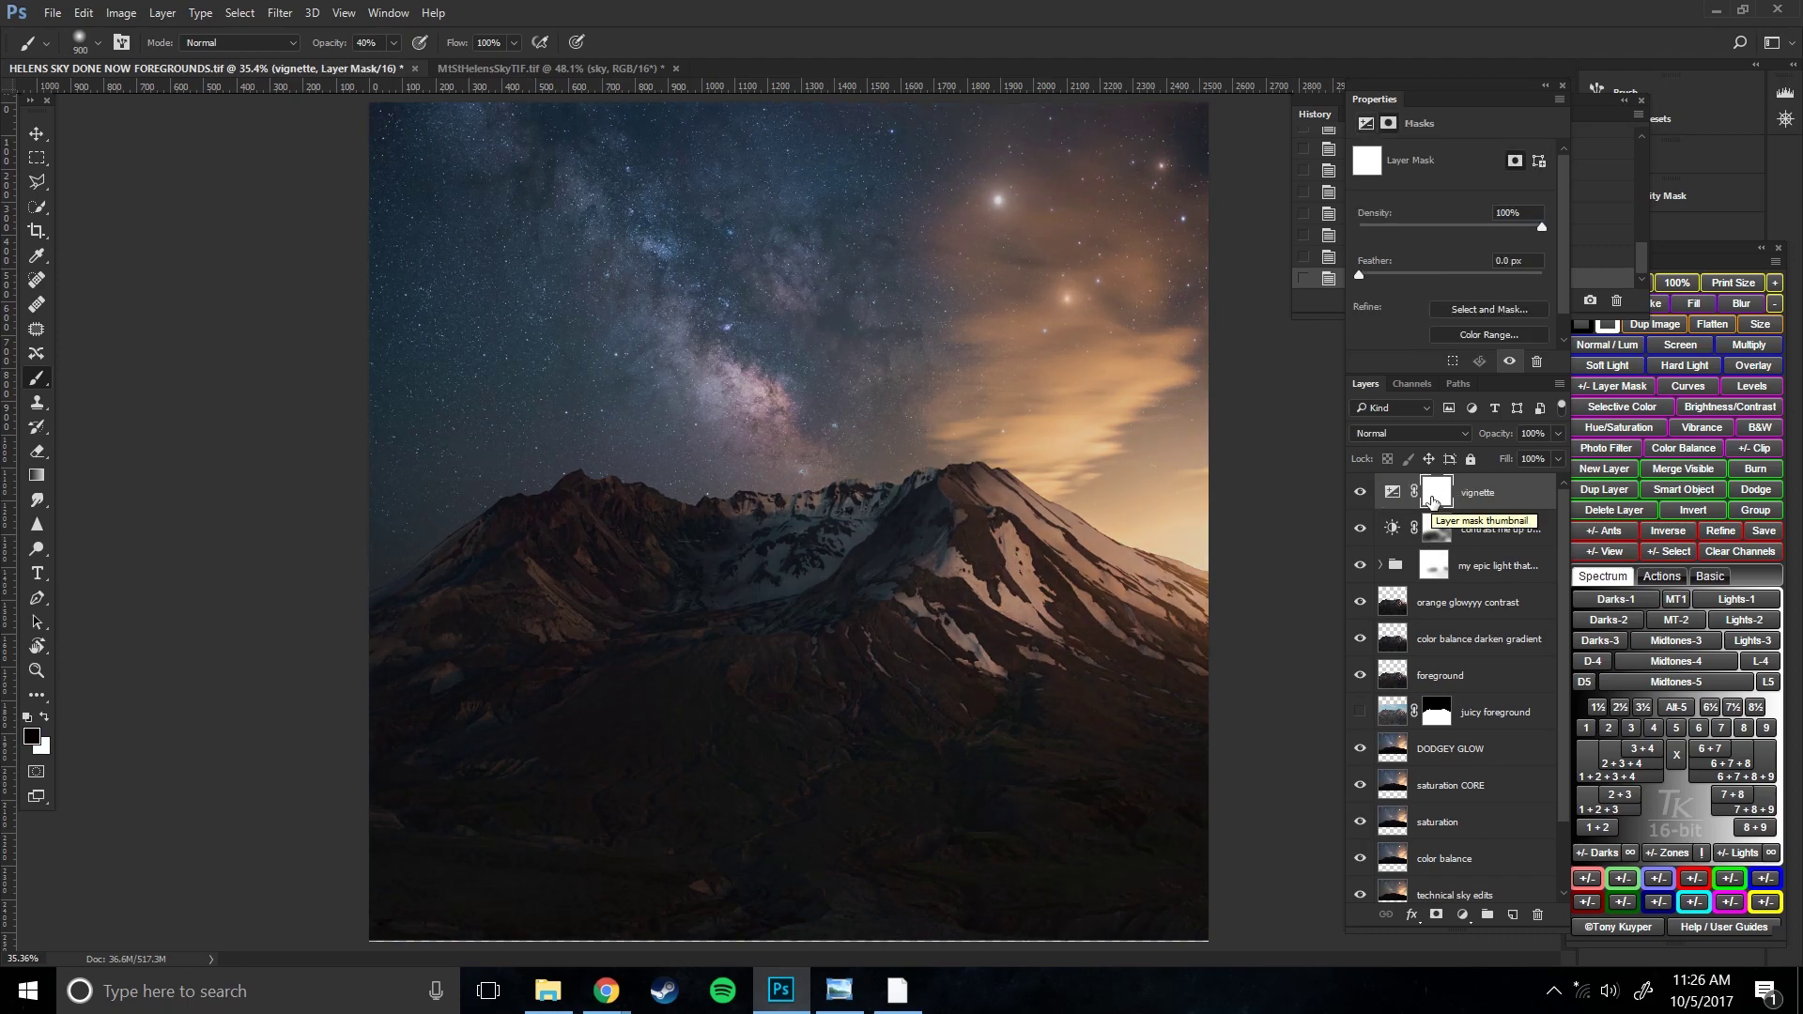
{"action": "key", "text": "ctrl+i"}
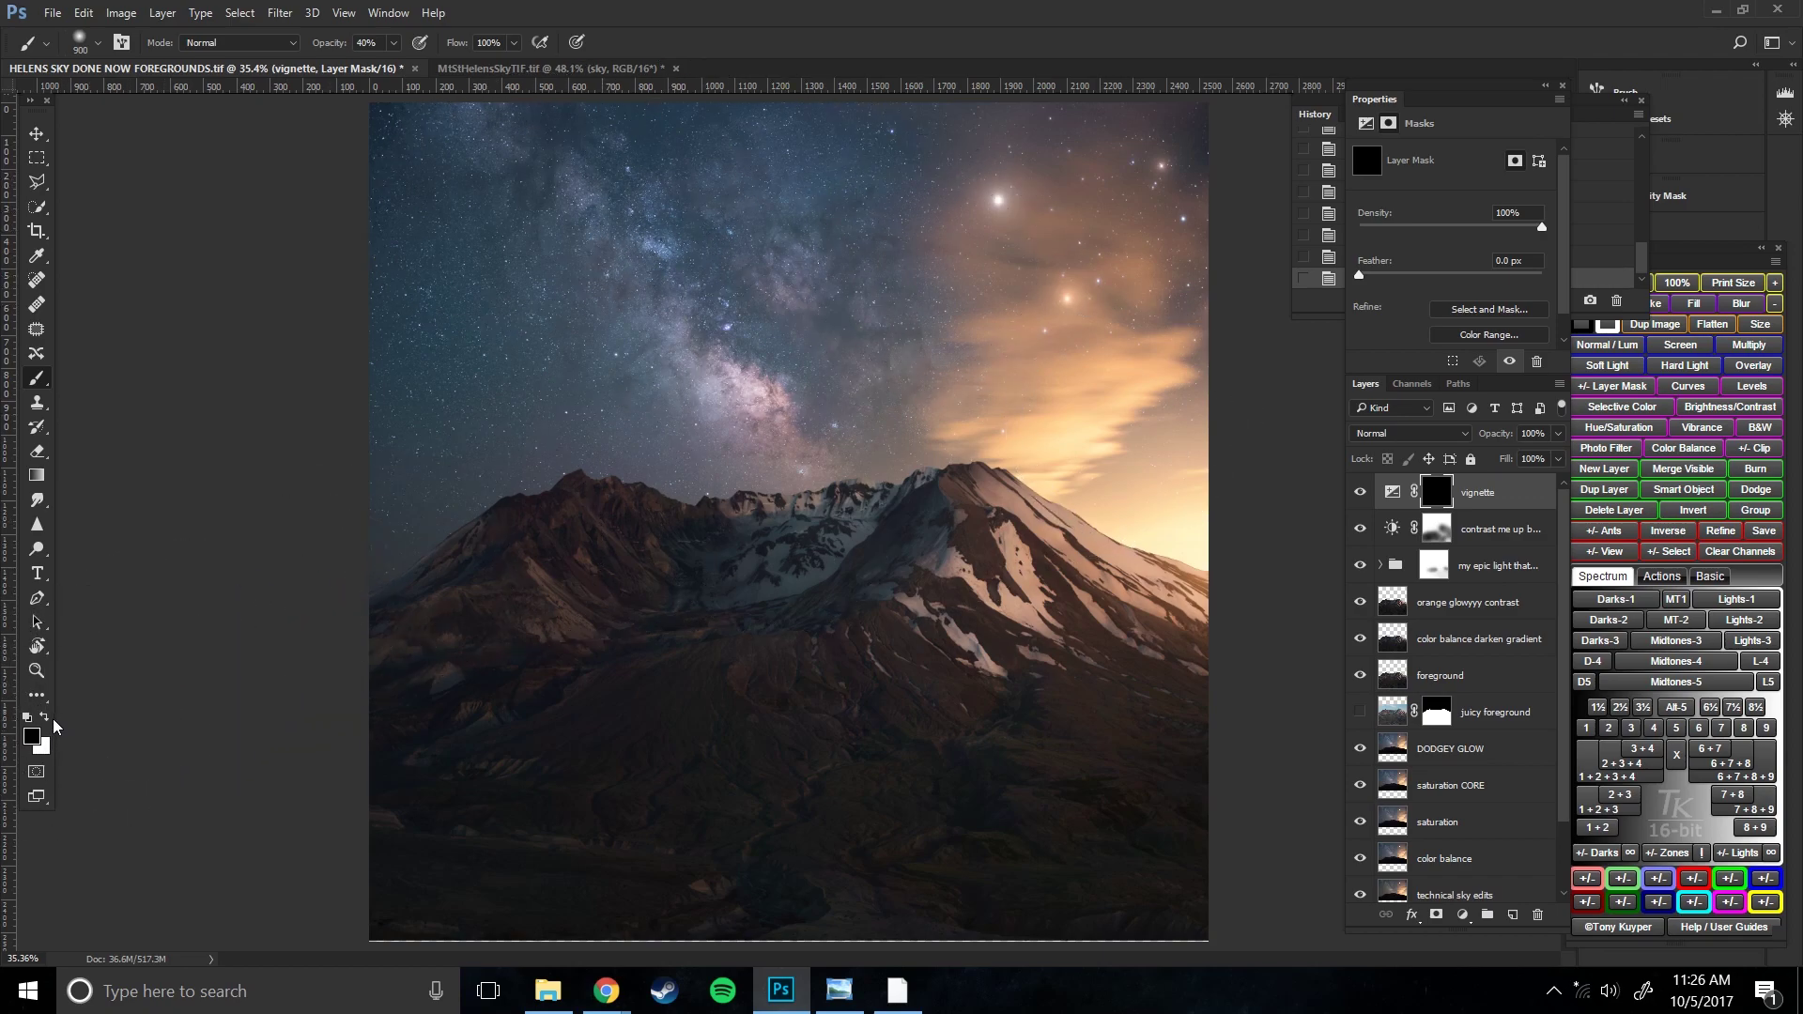
{"action": "key", "text": "1"}
{"action": "key", "text": "5"}
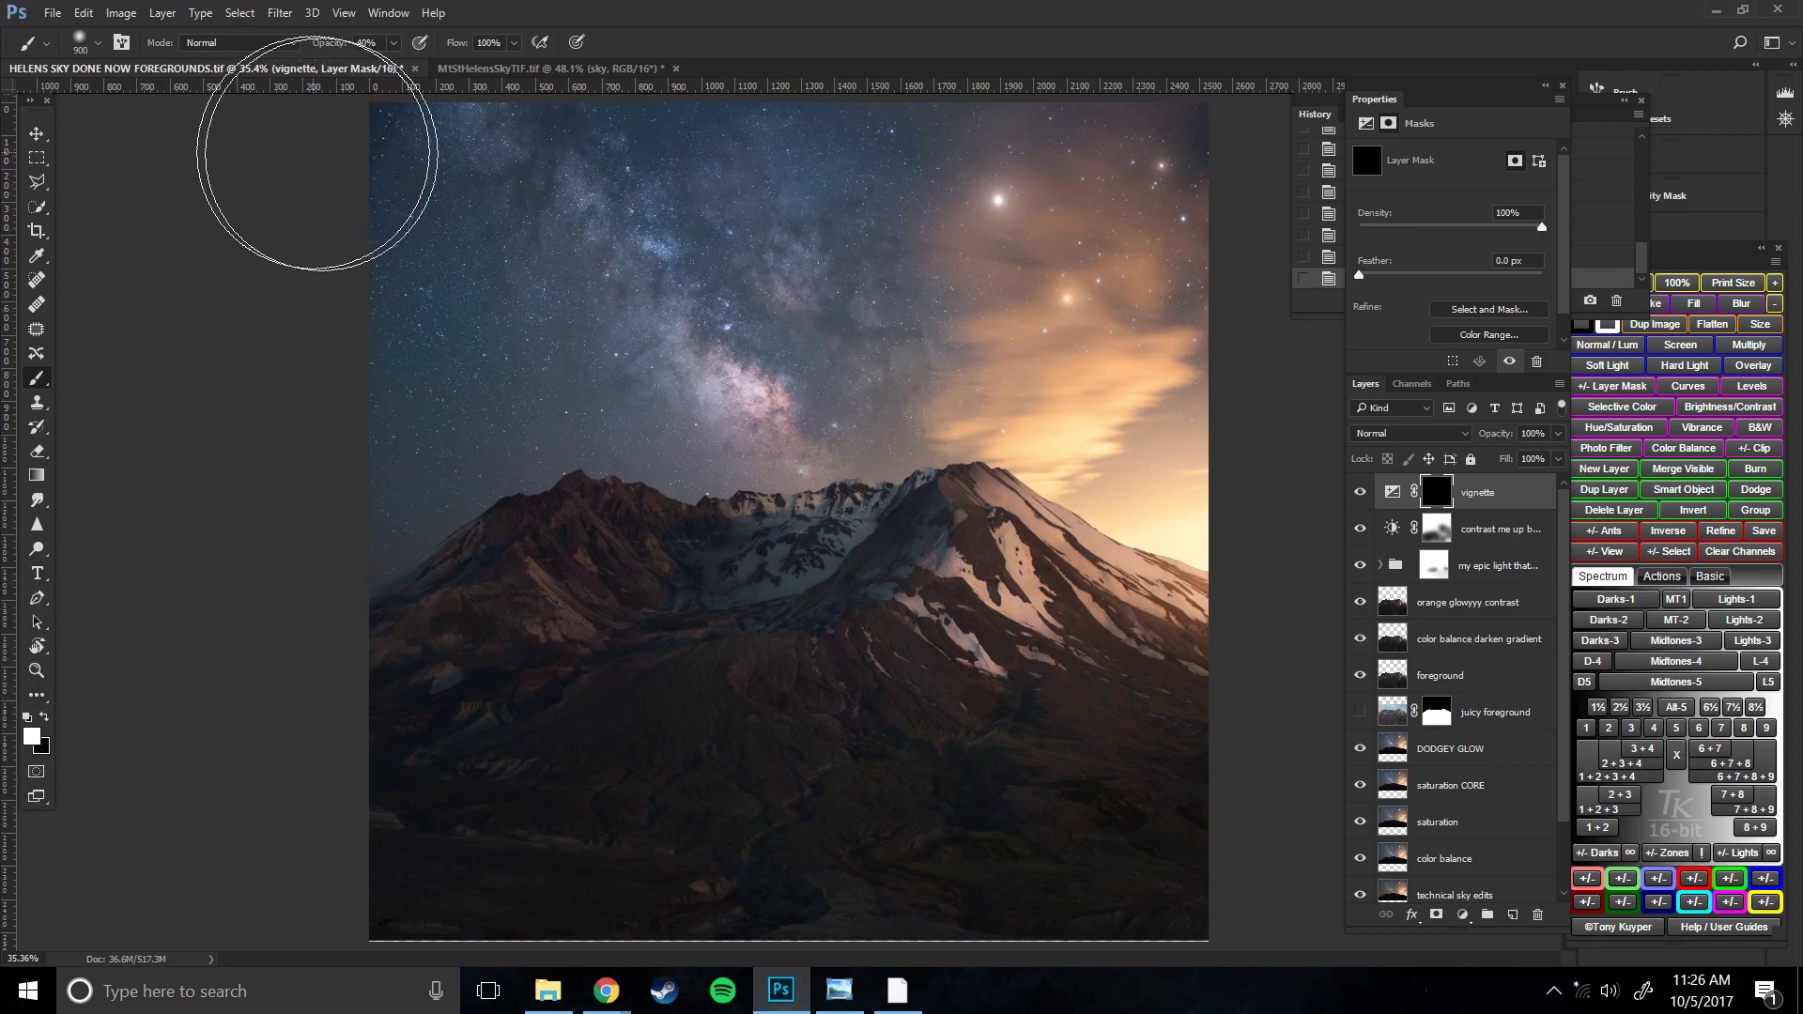
{"action": "key", "text": "bracketleft"}
{"action": "key", "text": "bracketleft"}
{"action": "left_click_drag", "start_coordinate": [273, 194], "coordinate": [635, 14]}
{"action": "left_click_drag", "start_coordinate": [274, 211], "coordinate": [624, 60]}
- Paint more white at 15% opacity on the vignette mask across the sky's upper-left corner and along its top edge
{"action": "key", "text": "bracketright"}
{"action": "key", "text": "bracketright"}
{"action": "left_click_drag", "start_coordinate": [241, 250], "coordinate": [515, 100]}
{"action": "key", "text": "bracketleft"}
{"action": "left_click_drag", "start_coordinate": [202, 296], "coordinate": [532, 111]}
{"action": "left_click_drag", "start_coordinate": [269, 322], "coordinate": [576, 77]}
{"action": "left_click_drag", "start_coordinate": [371, 189], "coordinate": [860, 137]}
{"action": "key", "text": "bracketleft"}
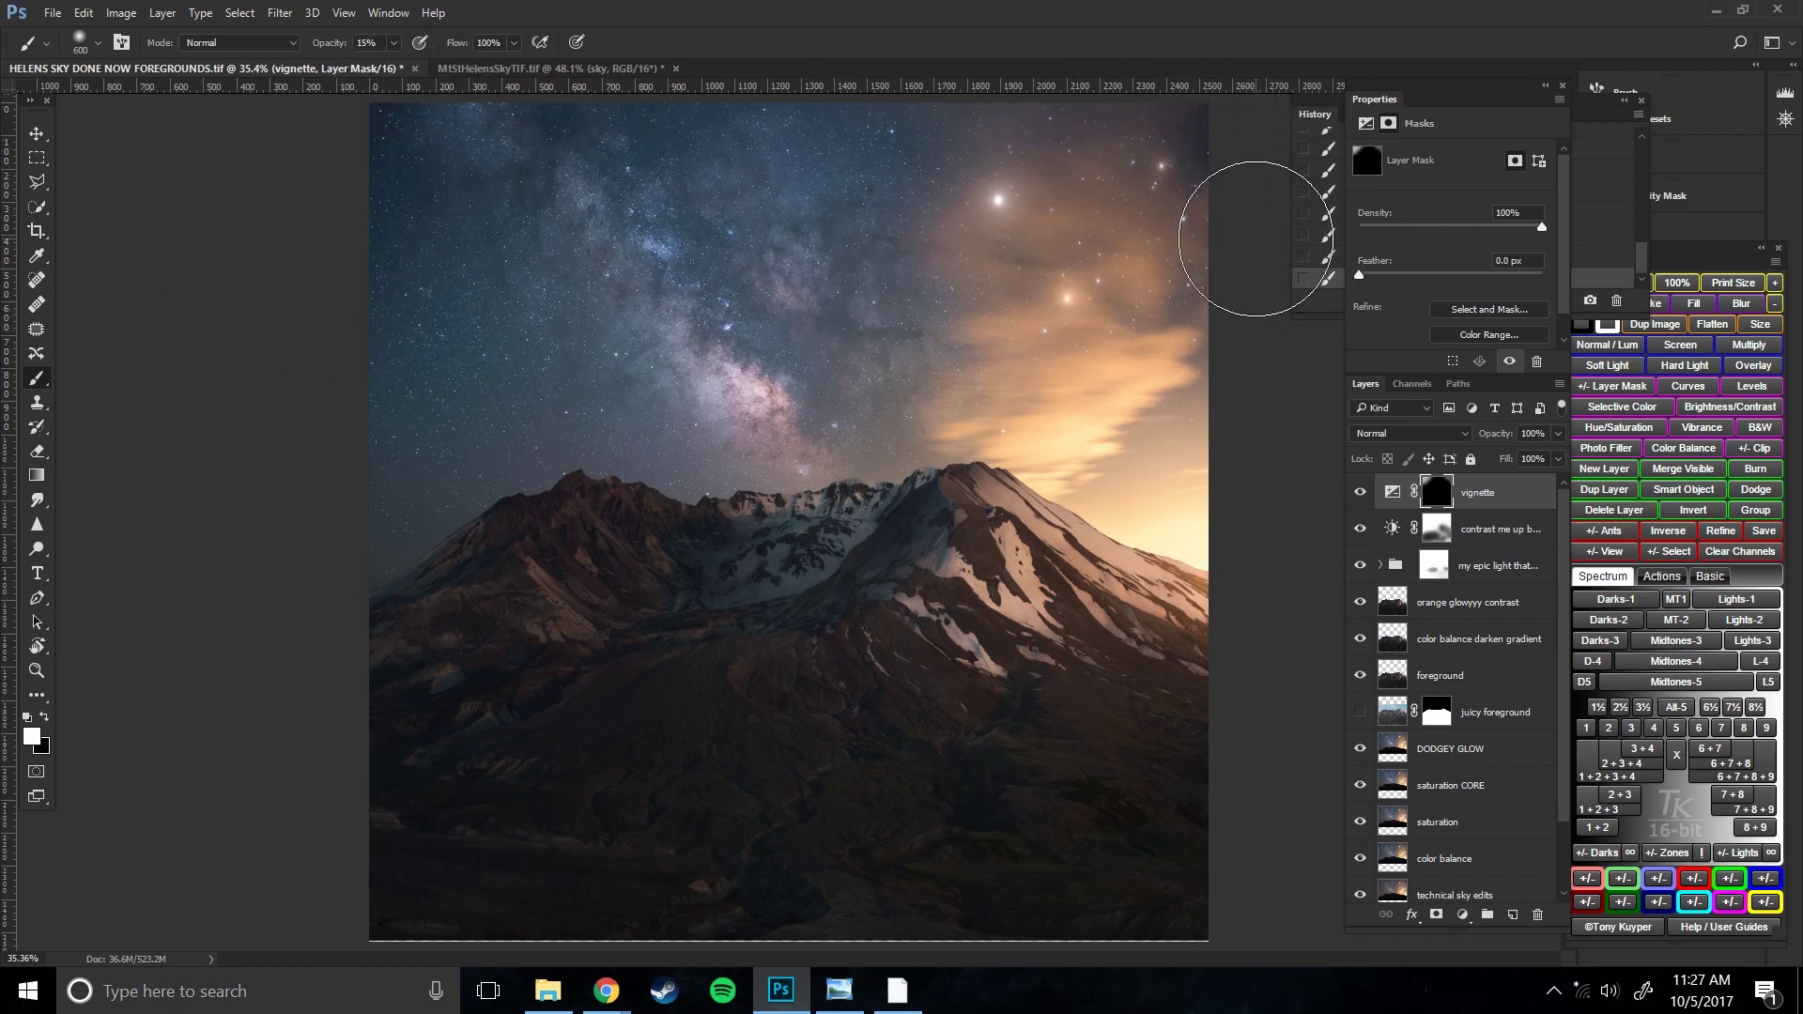
- Deepen the vignette in the upper-left sky with another soft white stroke on its mask using a larger brush
{"action": "key", "text": "bracketleft"}
{"action": "key", "text": "bracketleft"}
{"action": "key", "text": "bracketright"}
{"action": "key", "text": "bracketright"}
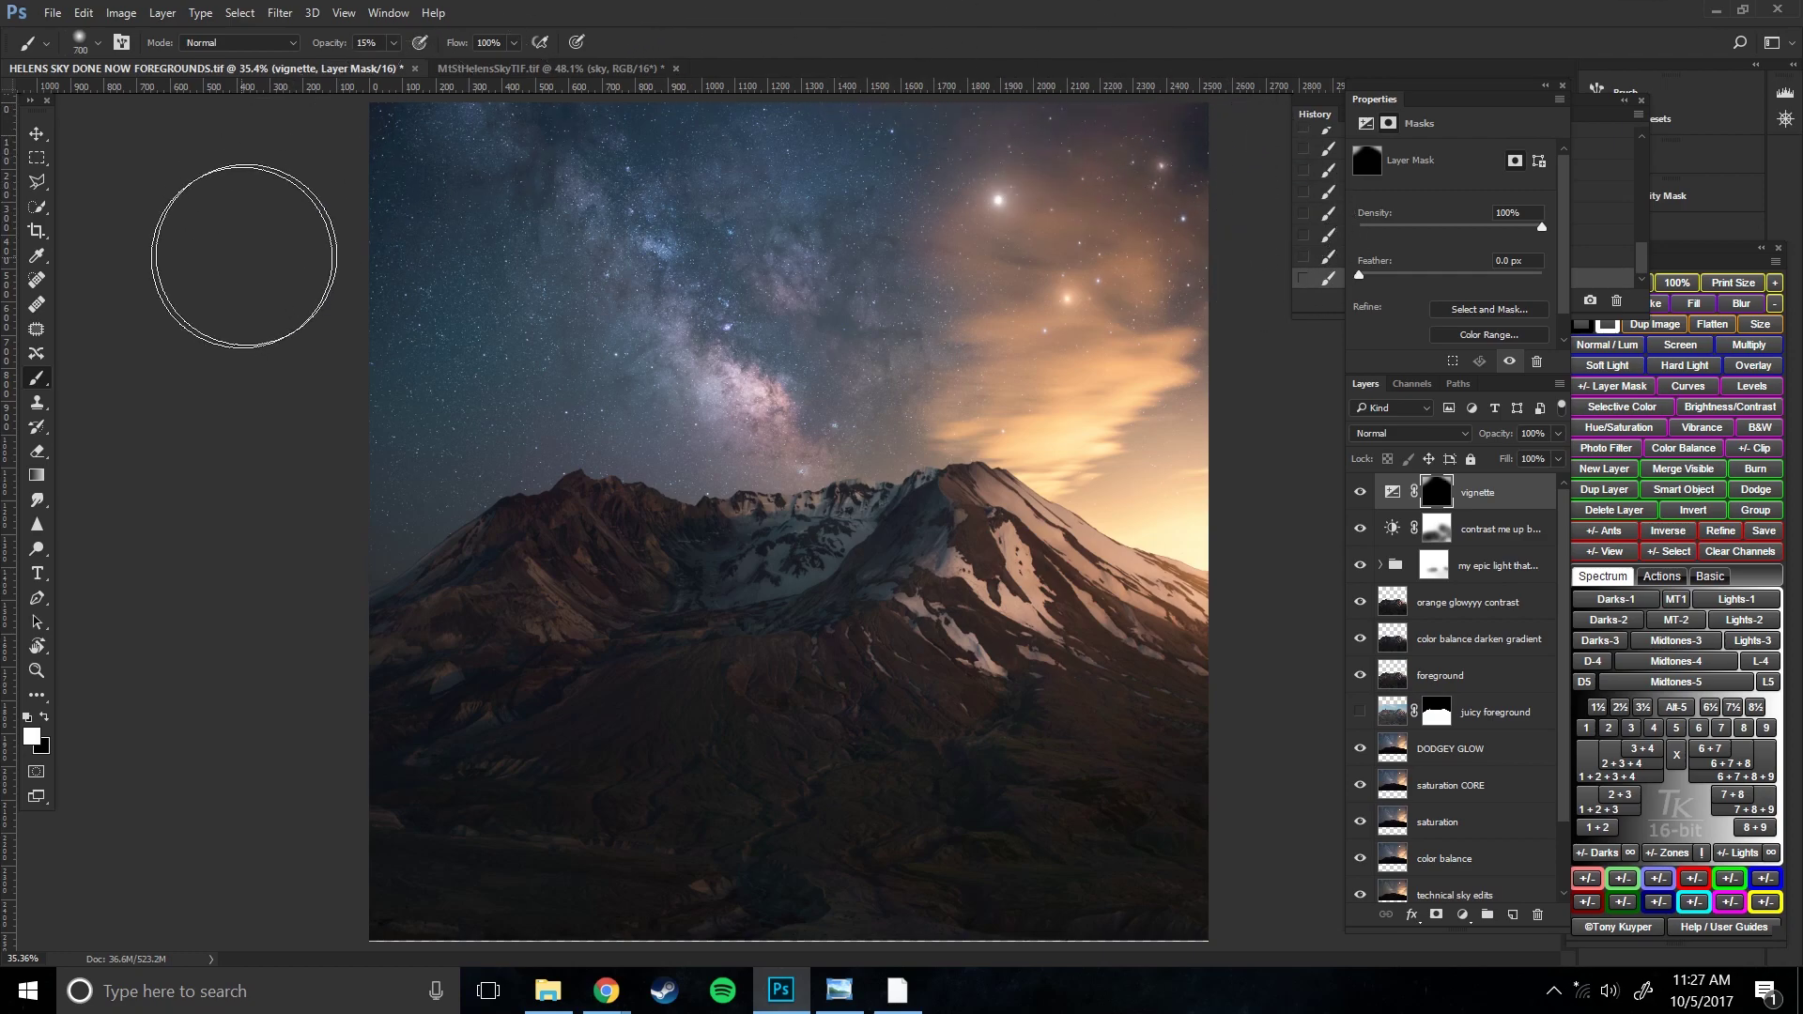
{"action": "key", "text": "bracketright"}
{"action": "key", "text": "bracketright"}
{"action": "key", "text": "bracketright"}
{"action": "mouse_move", "coordinate": [291, 298]}
{"action": "left_mouse_down"}
{"action": "mouse_move", "coordinate": [441, 85]}
{"action": "mouse_move", "coordinate": [478, 164]}
{"action": "mouse_move", "coordinate": [375, 328]}
{"action": "mouse_move", "coordinate": [344, 336]}
{"action": "mouse_move", "coordinate": [429, 218]}
{"action": "mouse_move", "coordinate": [534, 138]}
{"action": "mouse_move", "coordinate": [634, 122]}
{"action": "left_mouse_up"}
{"action": "key", "text": "bracketleft"}
{"action": "key", "text": "bracketleft"}
{"action": "key", "text": "bracketleft"}
{"action": "key", "text": "bracketleft"}
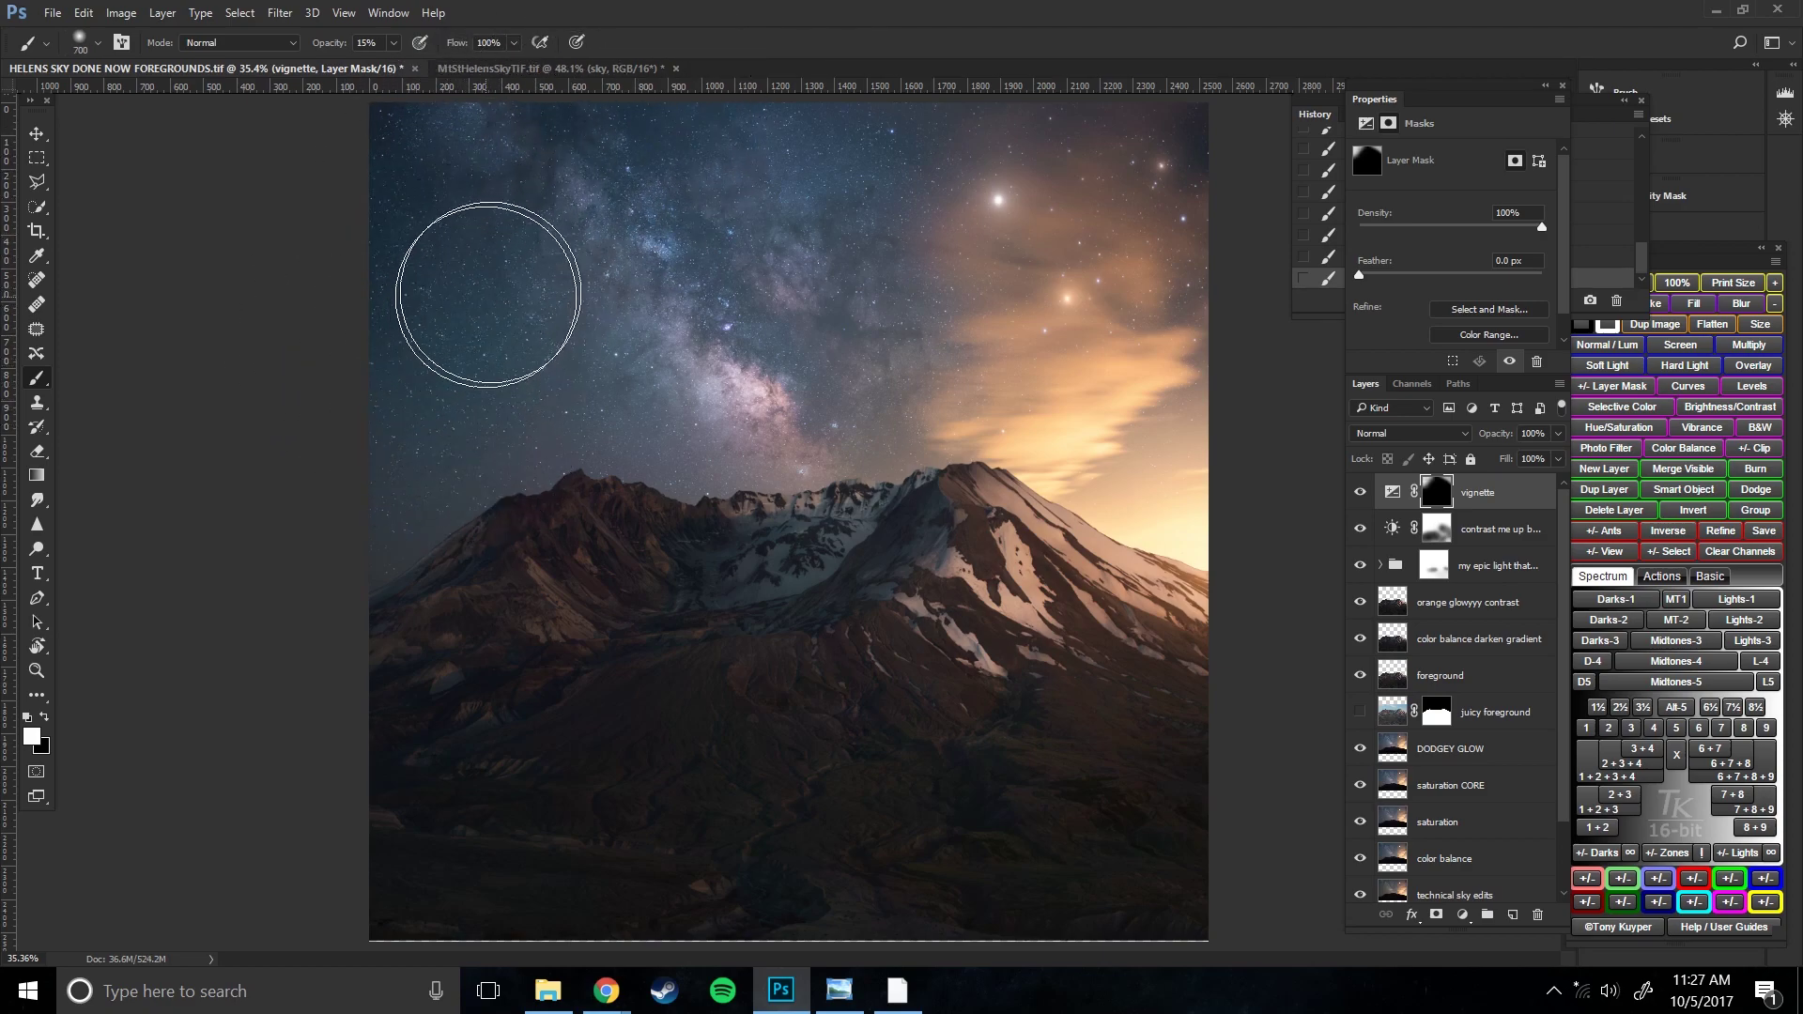
{"action": "key", "text": "bracketright"}
{"action": "key", "text": "bracketright"}
{"action": "key", "text": "bracketright"}
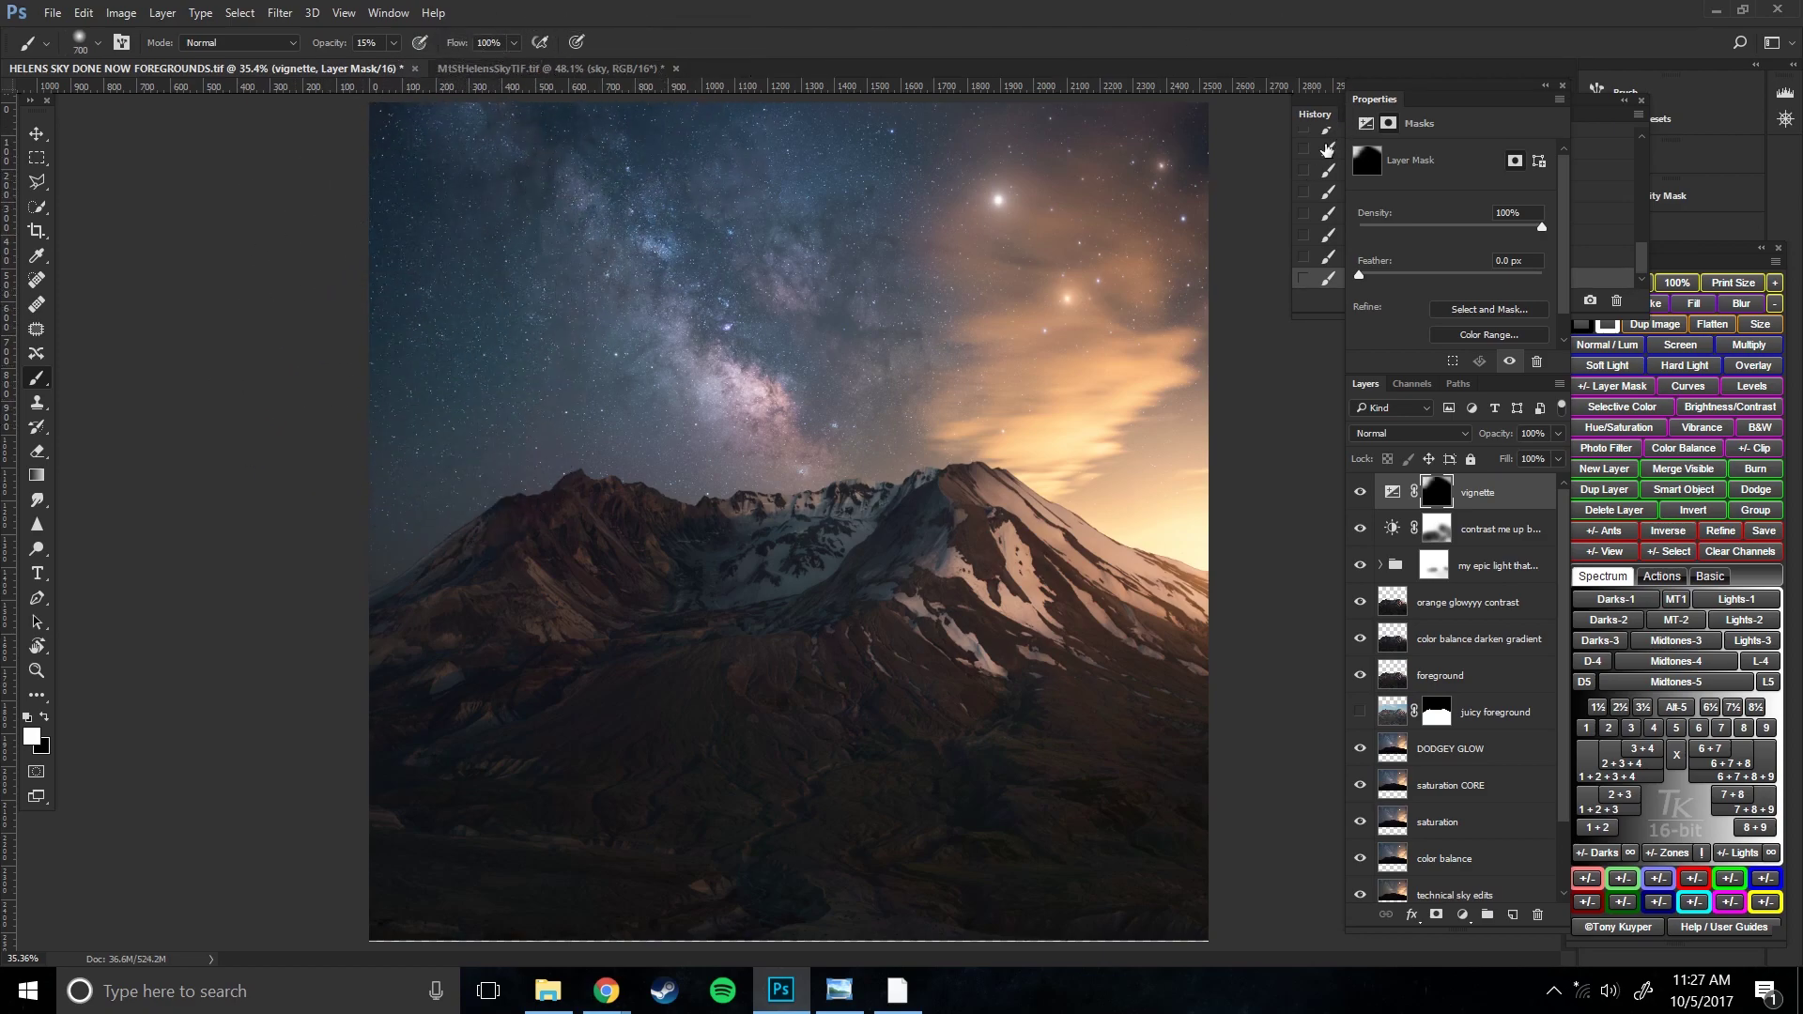
{"action": "key", "text": "bracketleft"}
{"action": "key", "text": "bracketleft"}
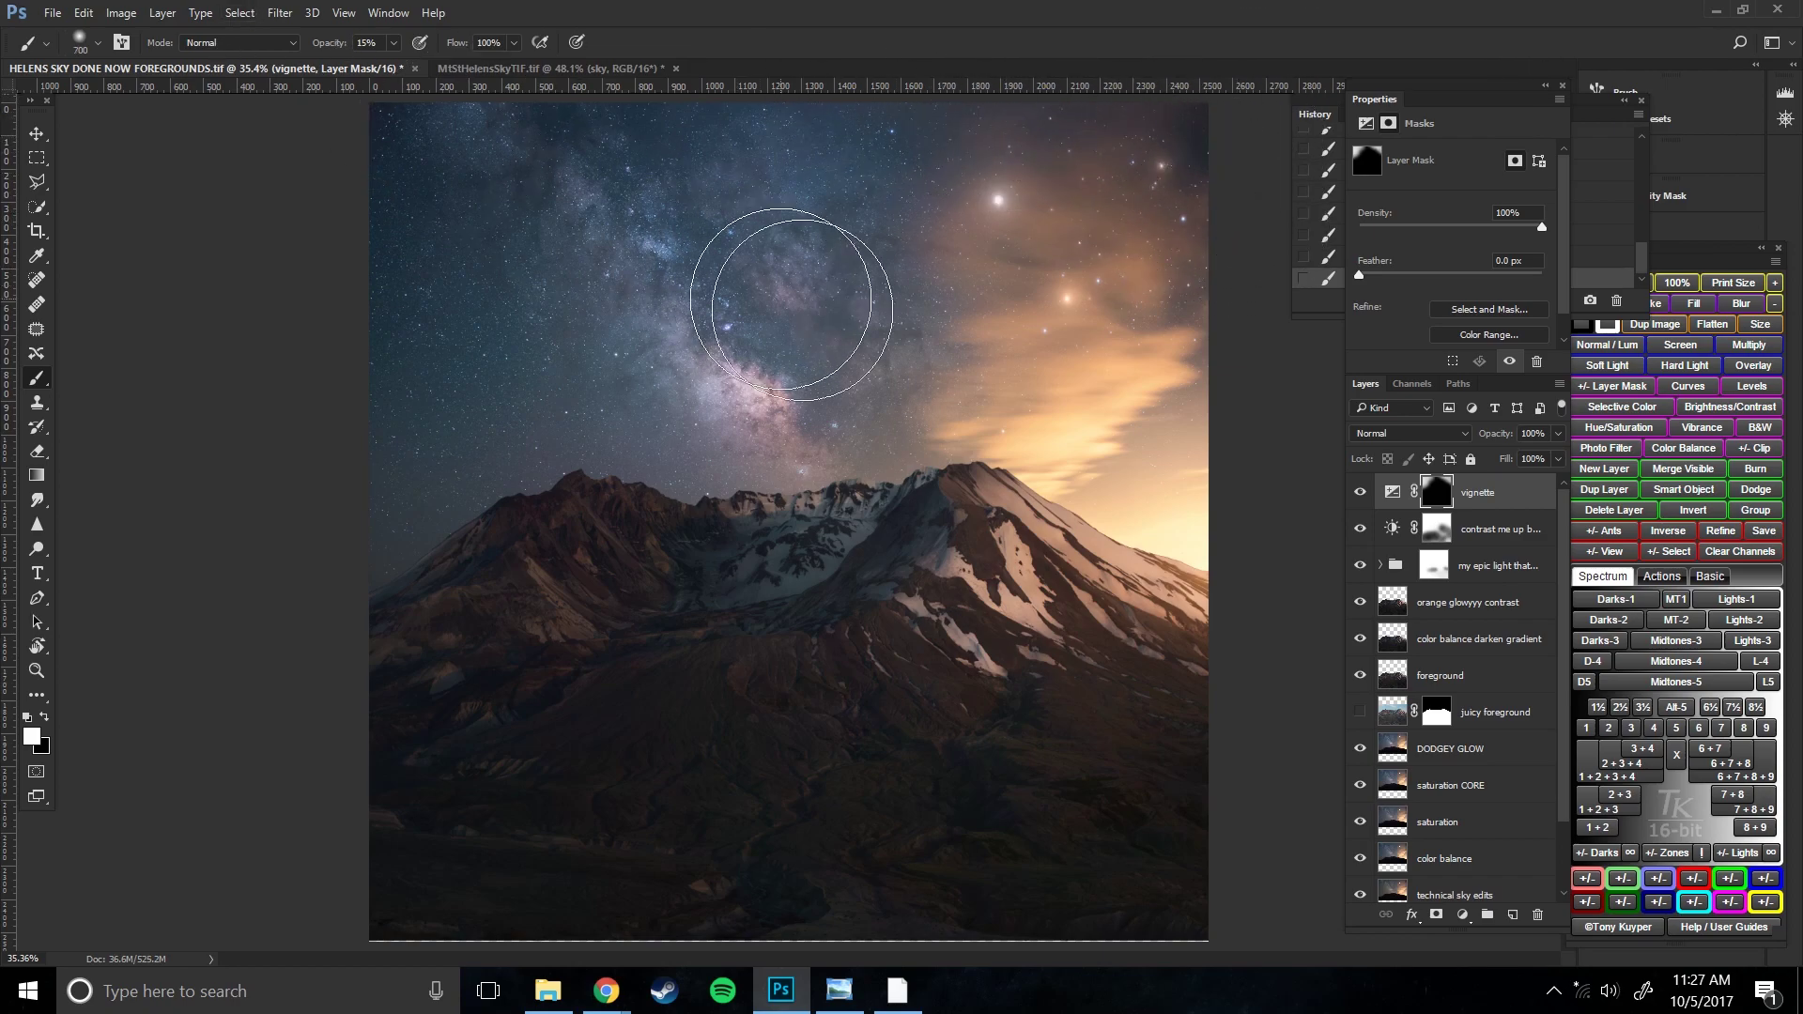
{"action": "right_click", "coordinate": [893, 319]}
{"action": "key", "text": "Escape"}
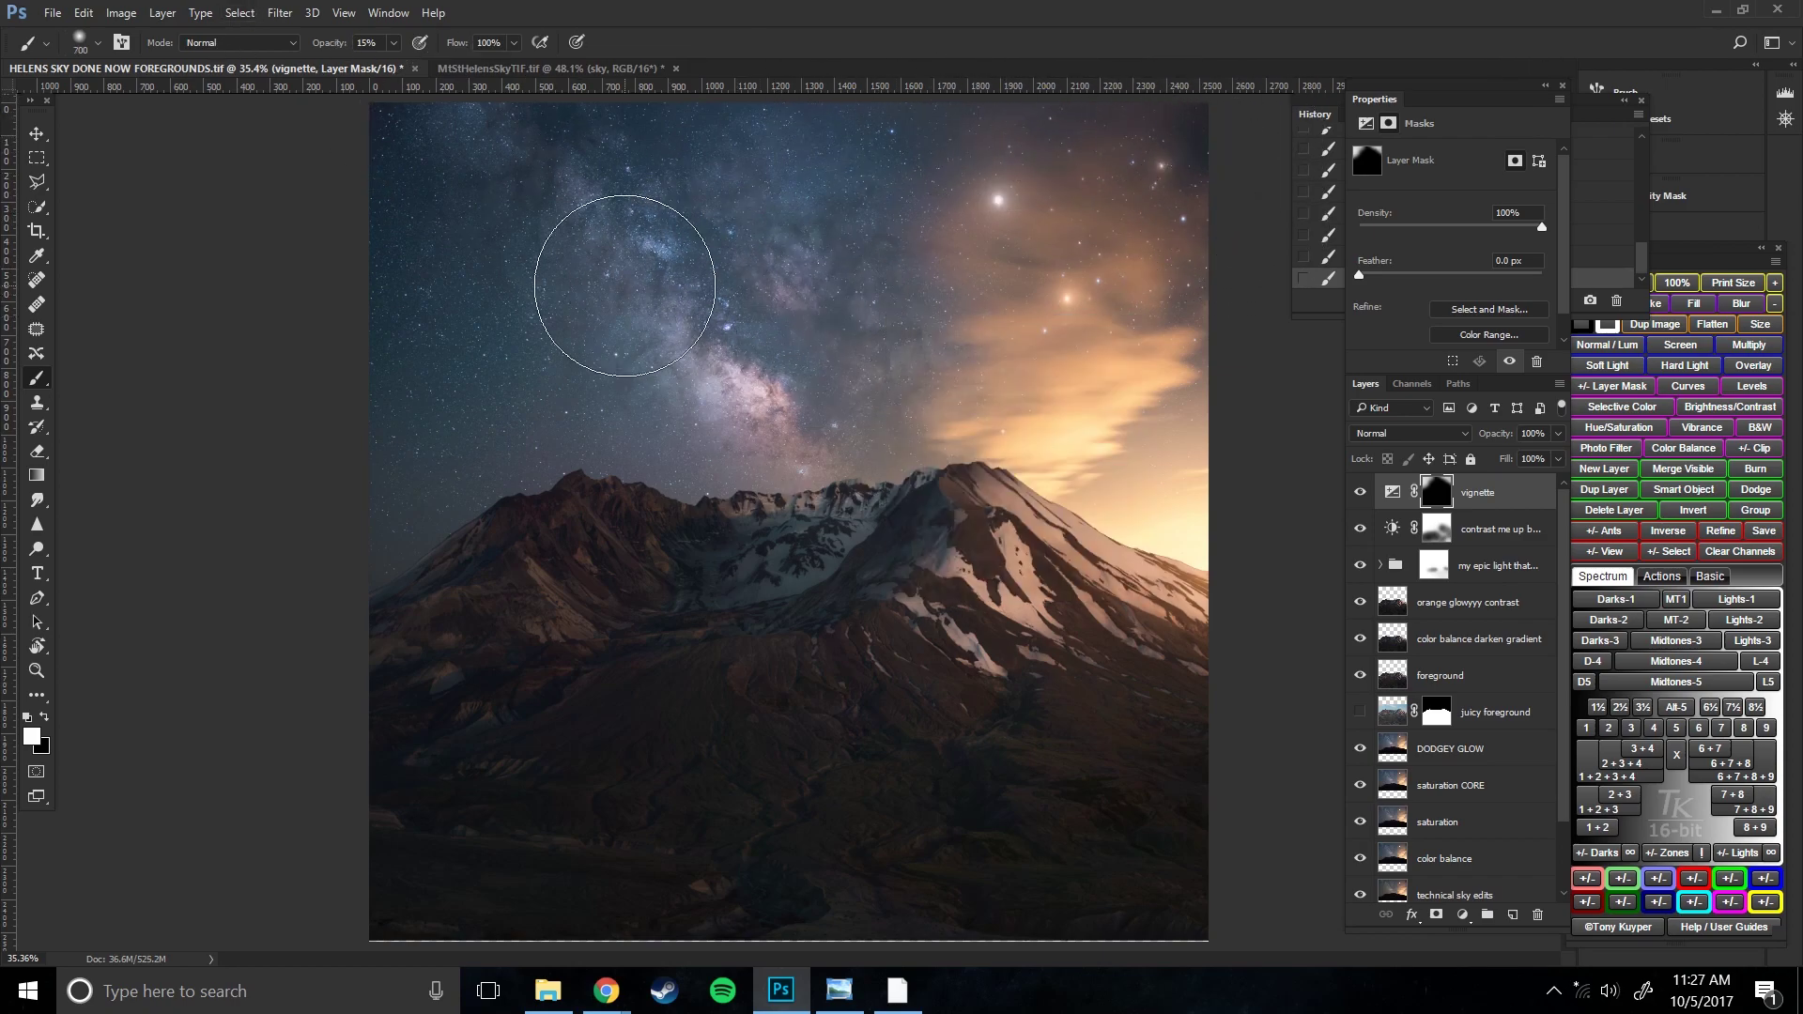
{"action": "right_click", "coordinate": [893, 390]}
{"action": "key", "text": "Escape"}
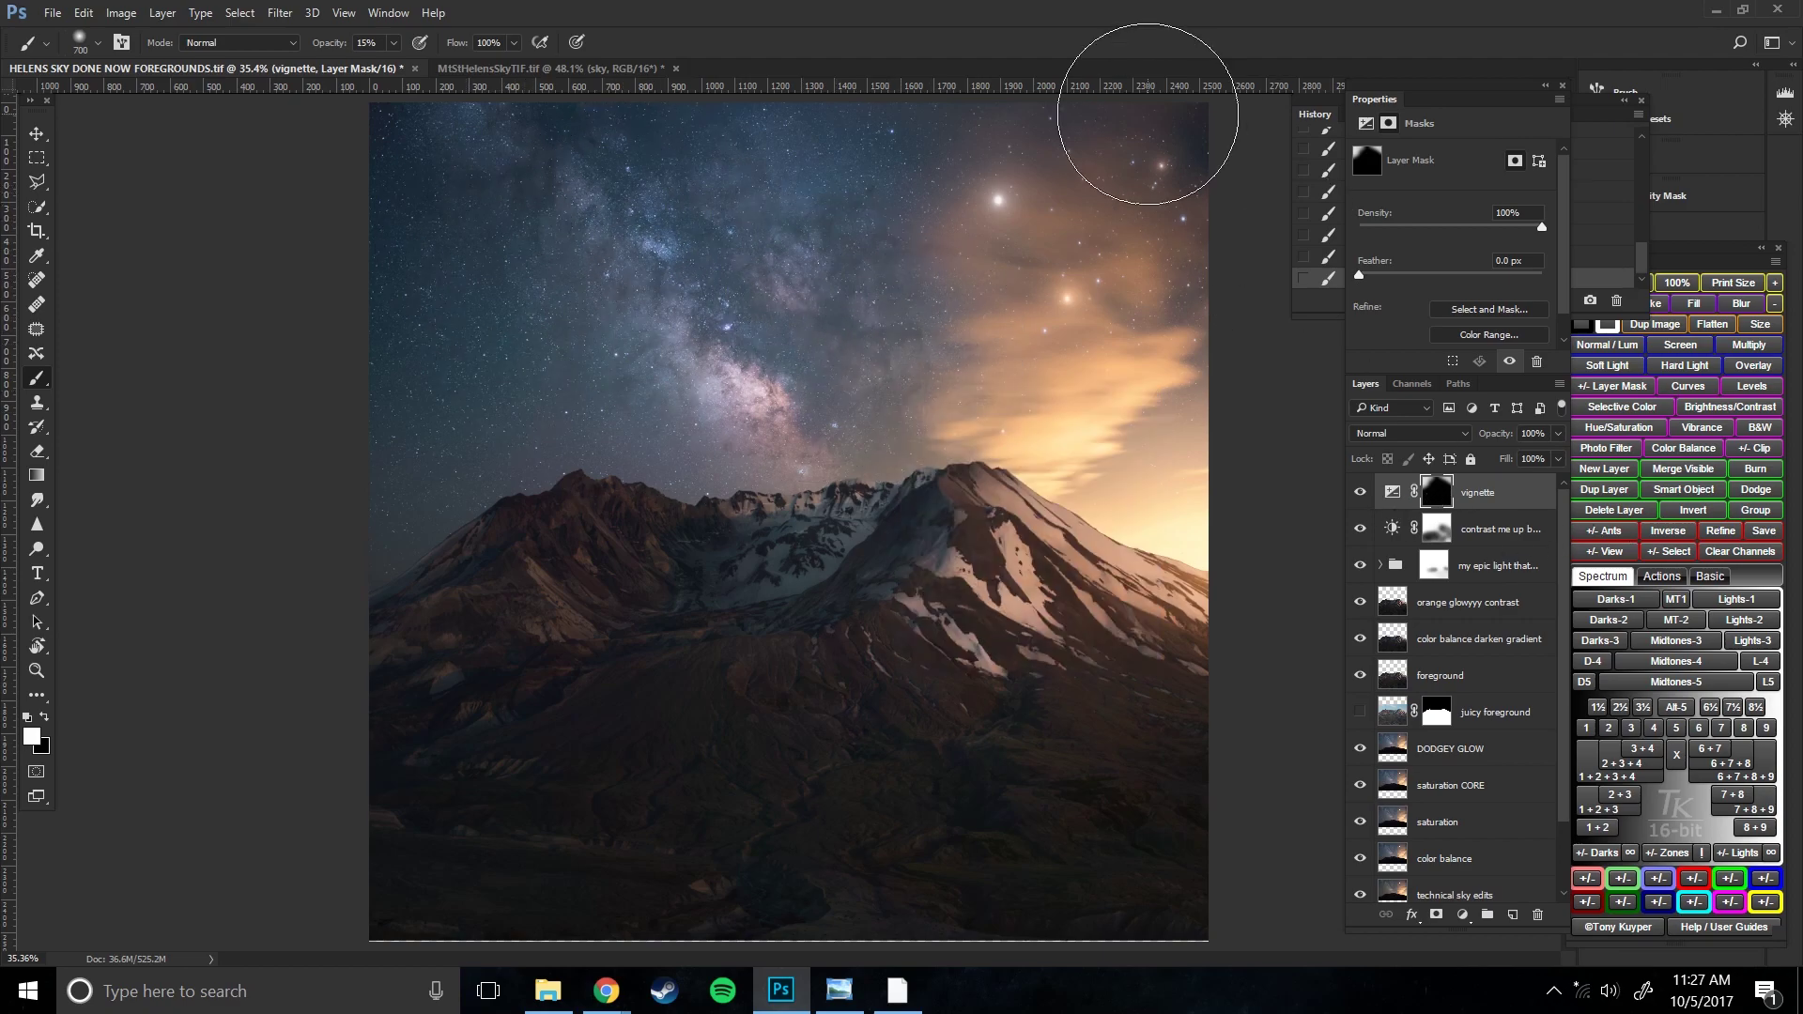
- Switch the vignette layer off and on twice to compare the image with and without the darkened edges
{"action": "left_click", "coordinate": [1359, 490]}
{"action": "left_click", "coordinate": [1360, 490]}
{"action": "key", "text": "["}
{"action": "key", "text": "["}
{"action": "key", "text": "["}
{"action": "key", "text": "["}
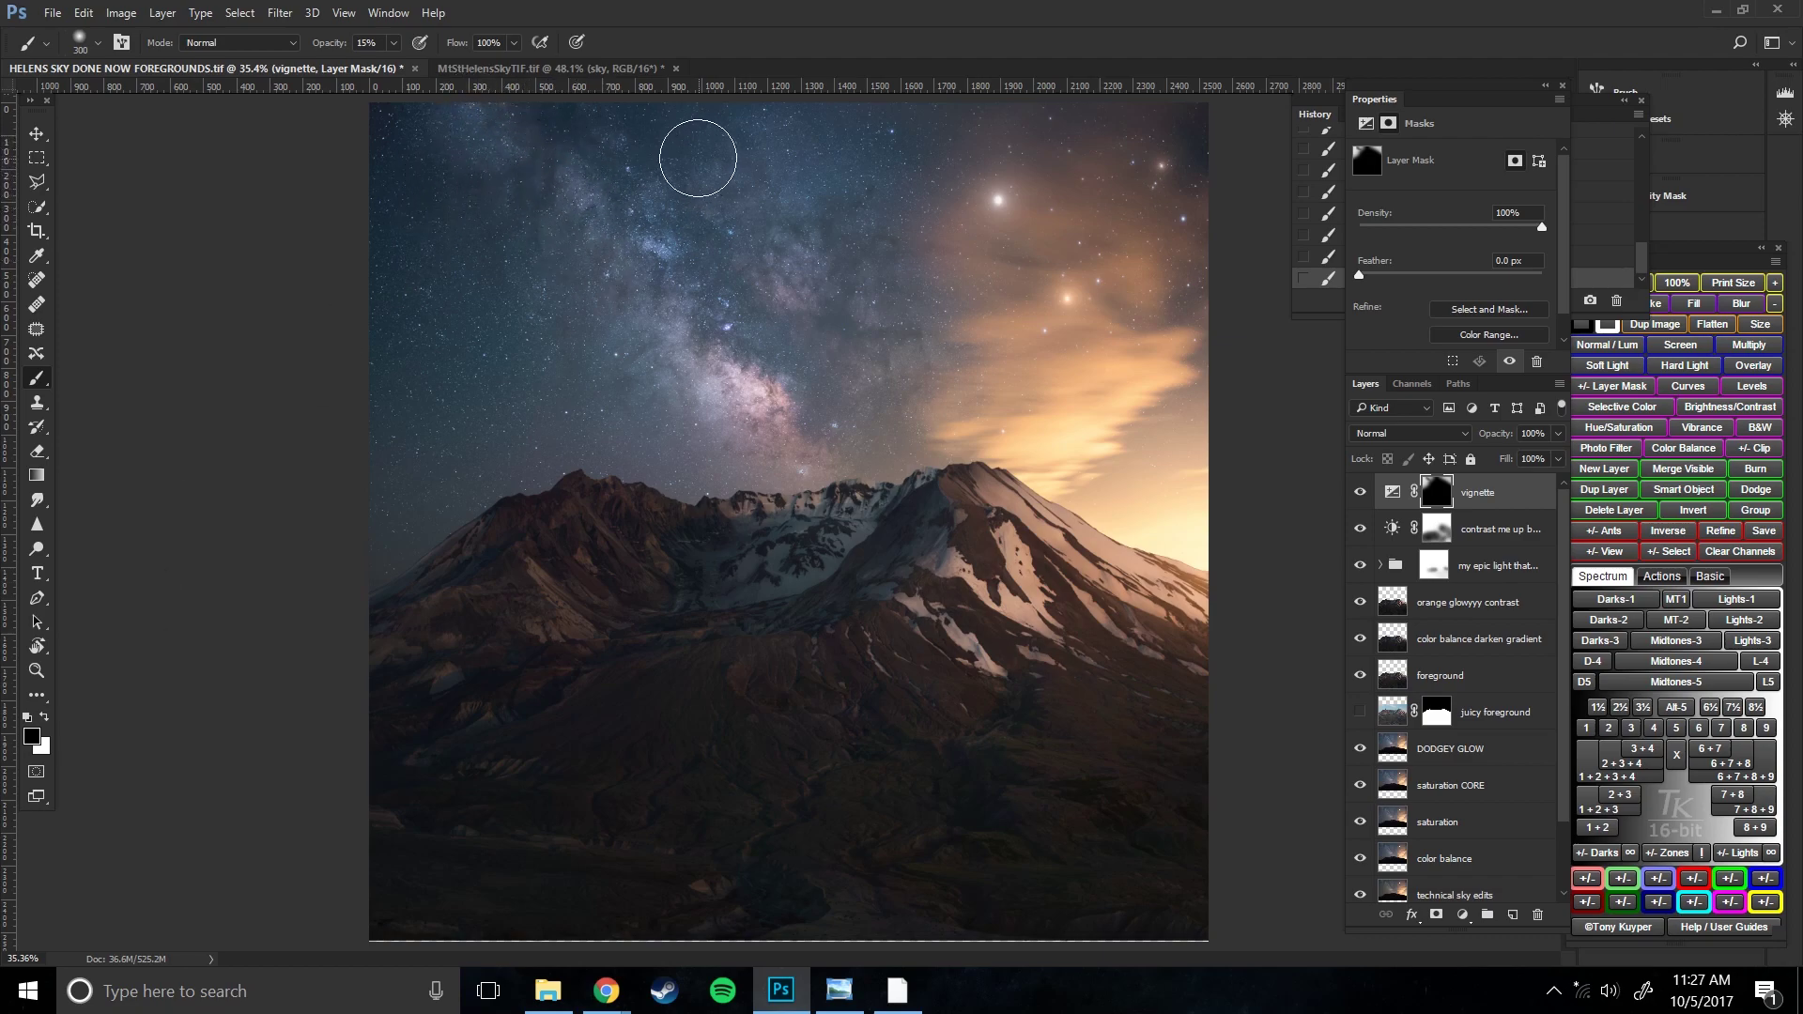
{"action": "left_click", "coordinate": [1360, 491]}
{"action": "left_click", "coordinate": [1361, 494]}
{"action": "key", "text": "bracketright"}
{"action": "key", "text": "bracketright"}
{"action": "key", "text": "bracketright"}
{"action": "key", "text": "bracketright"}
- Select all layers from "vignette" down to "sky", try merging the visible ones into one layer, and undo the merge
{"action": "left_click", "coordinate": [130, 15]}
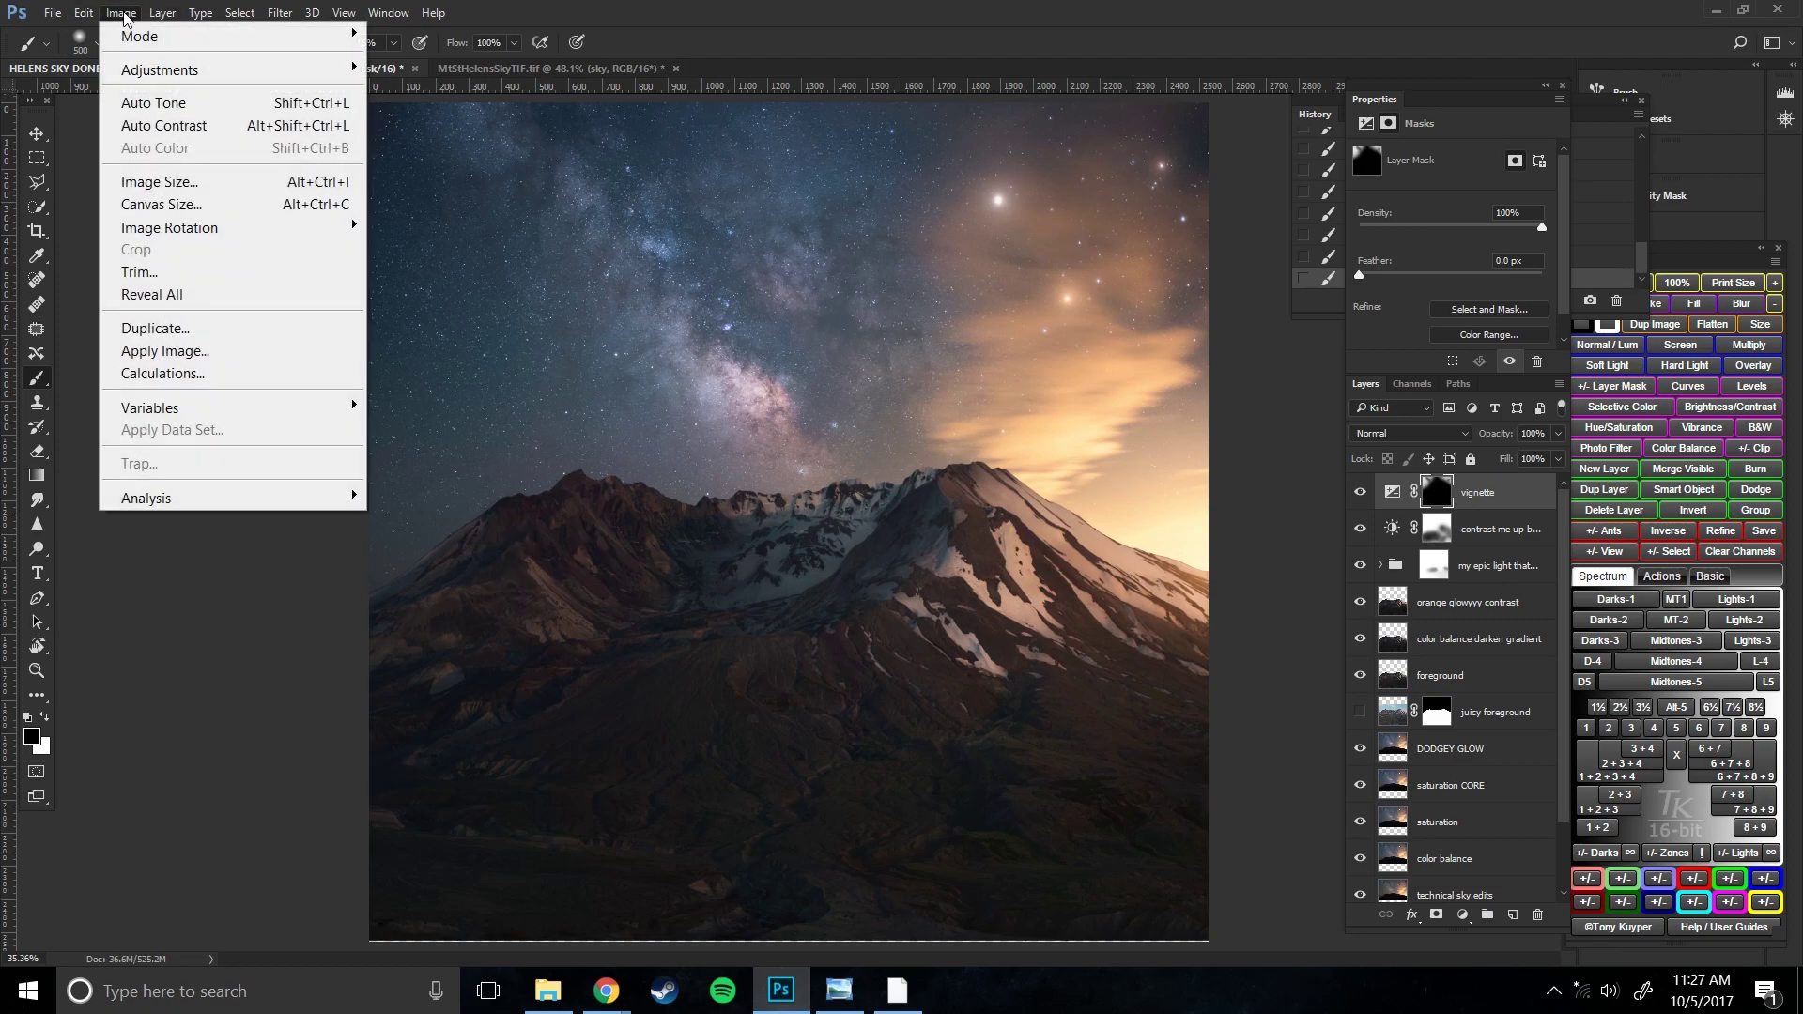
{"action": "mouse_move", "coordinate": [163, 13]}
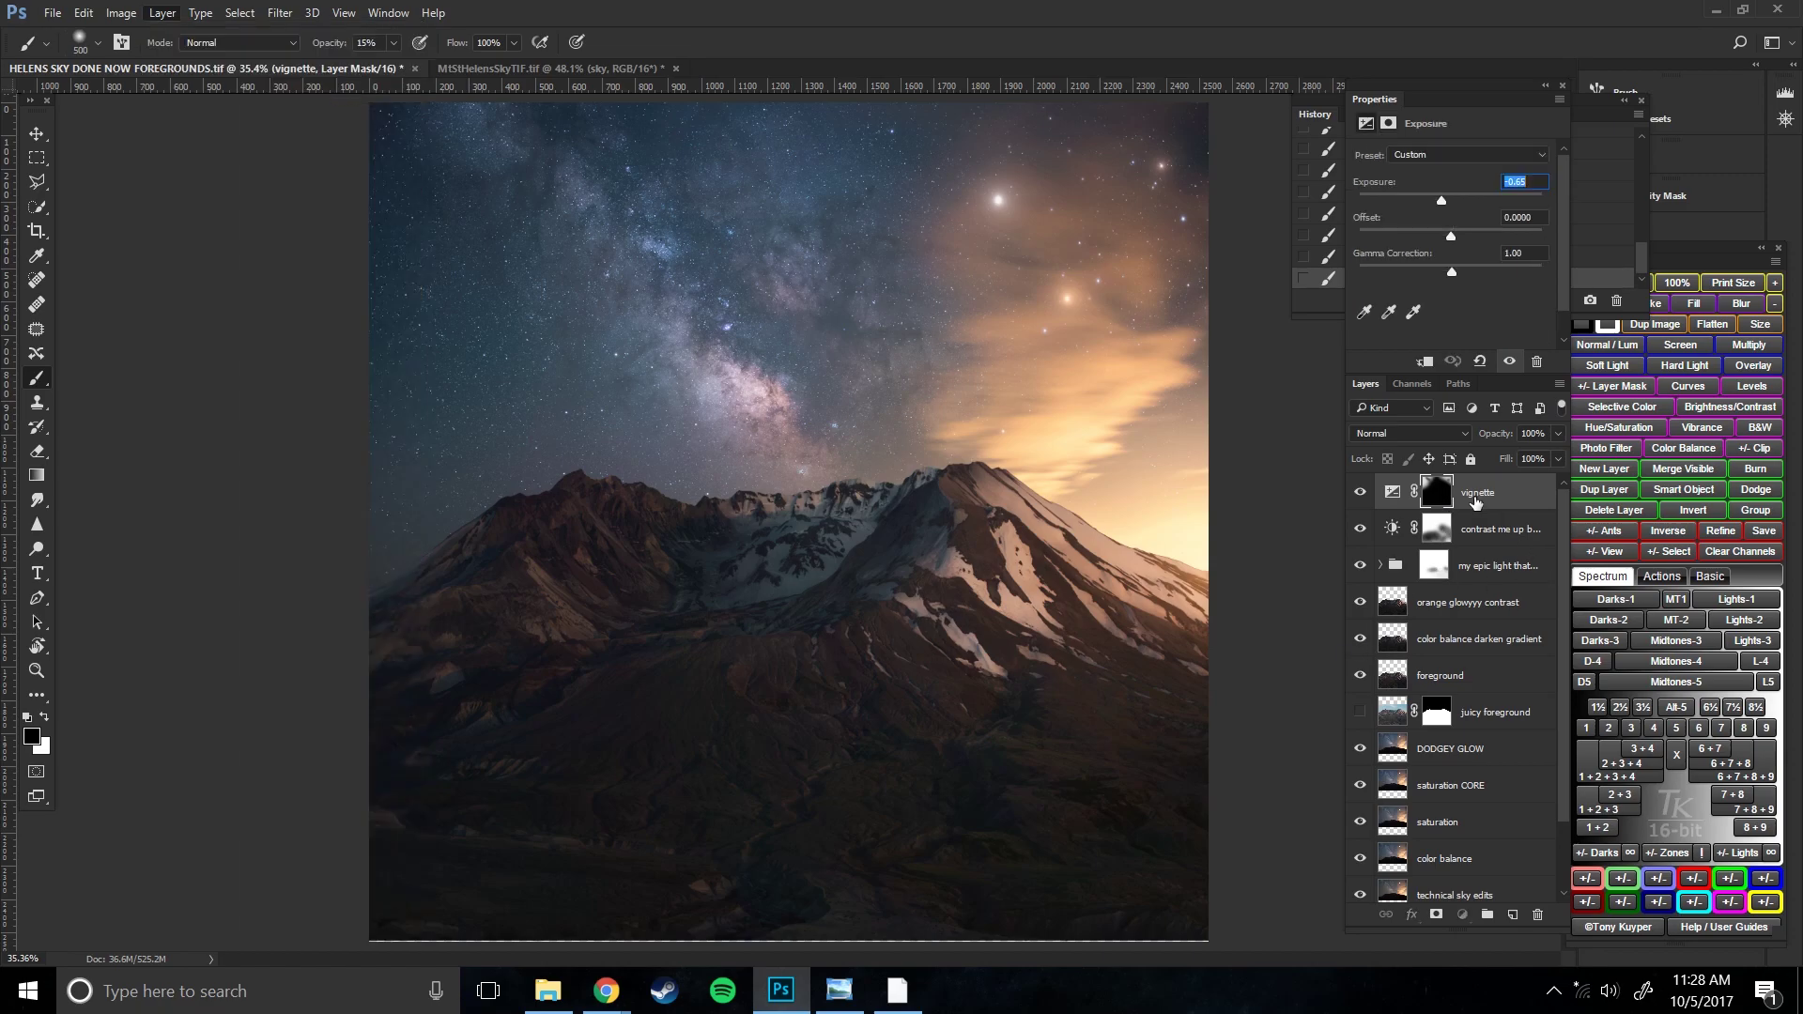
{"action": "scroll", "coordinate": [1459, 686], "scroll_direction": "down", "scroll_amount": 2}
{"action": "left_click", "coordinate": [1460, 904]}
{"action": "scroll", "coordinate": [1522, 685], "scroll_direction": "up", "scroll_amount": 2}
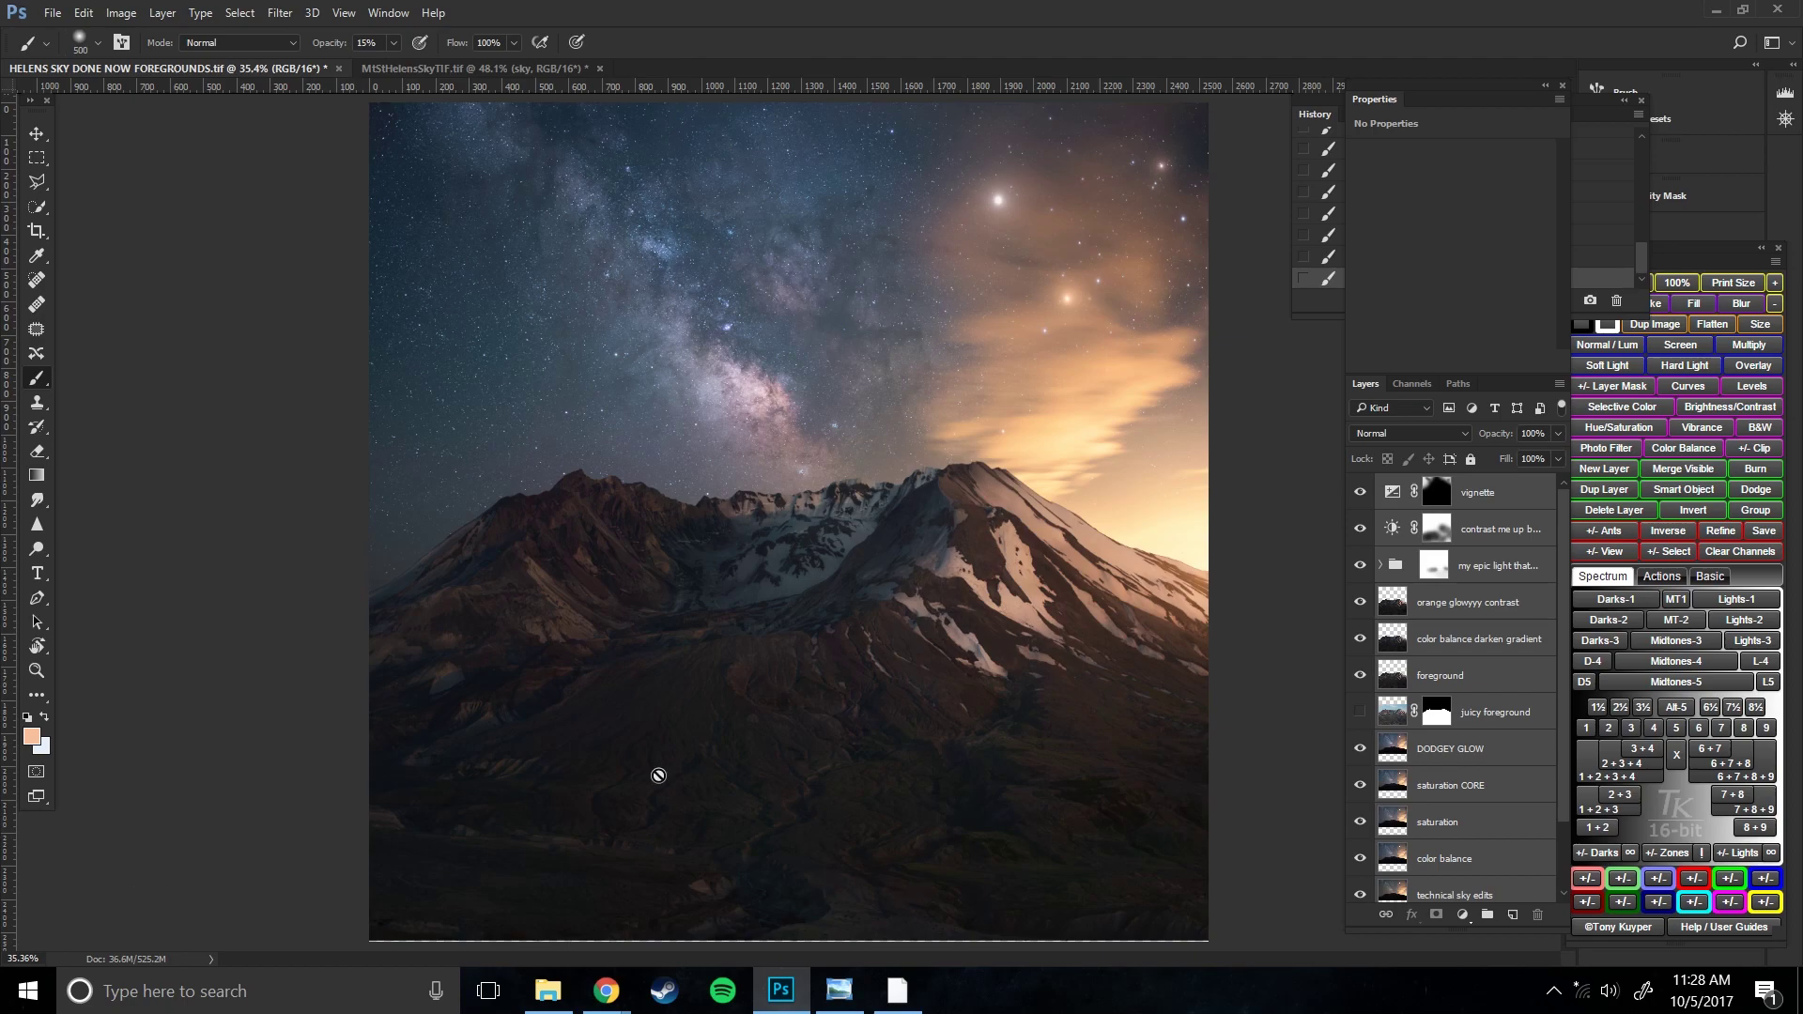
{"action": "scroll", "coordinate": [1390, 737], "scroll_direction": "down", "scroll_amount": 2}
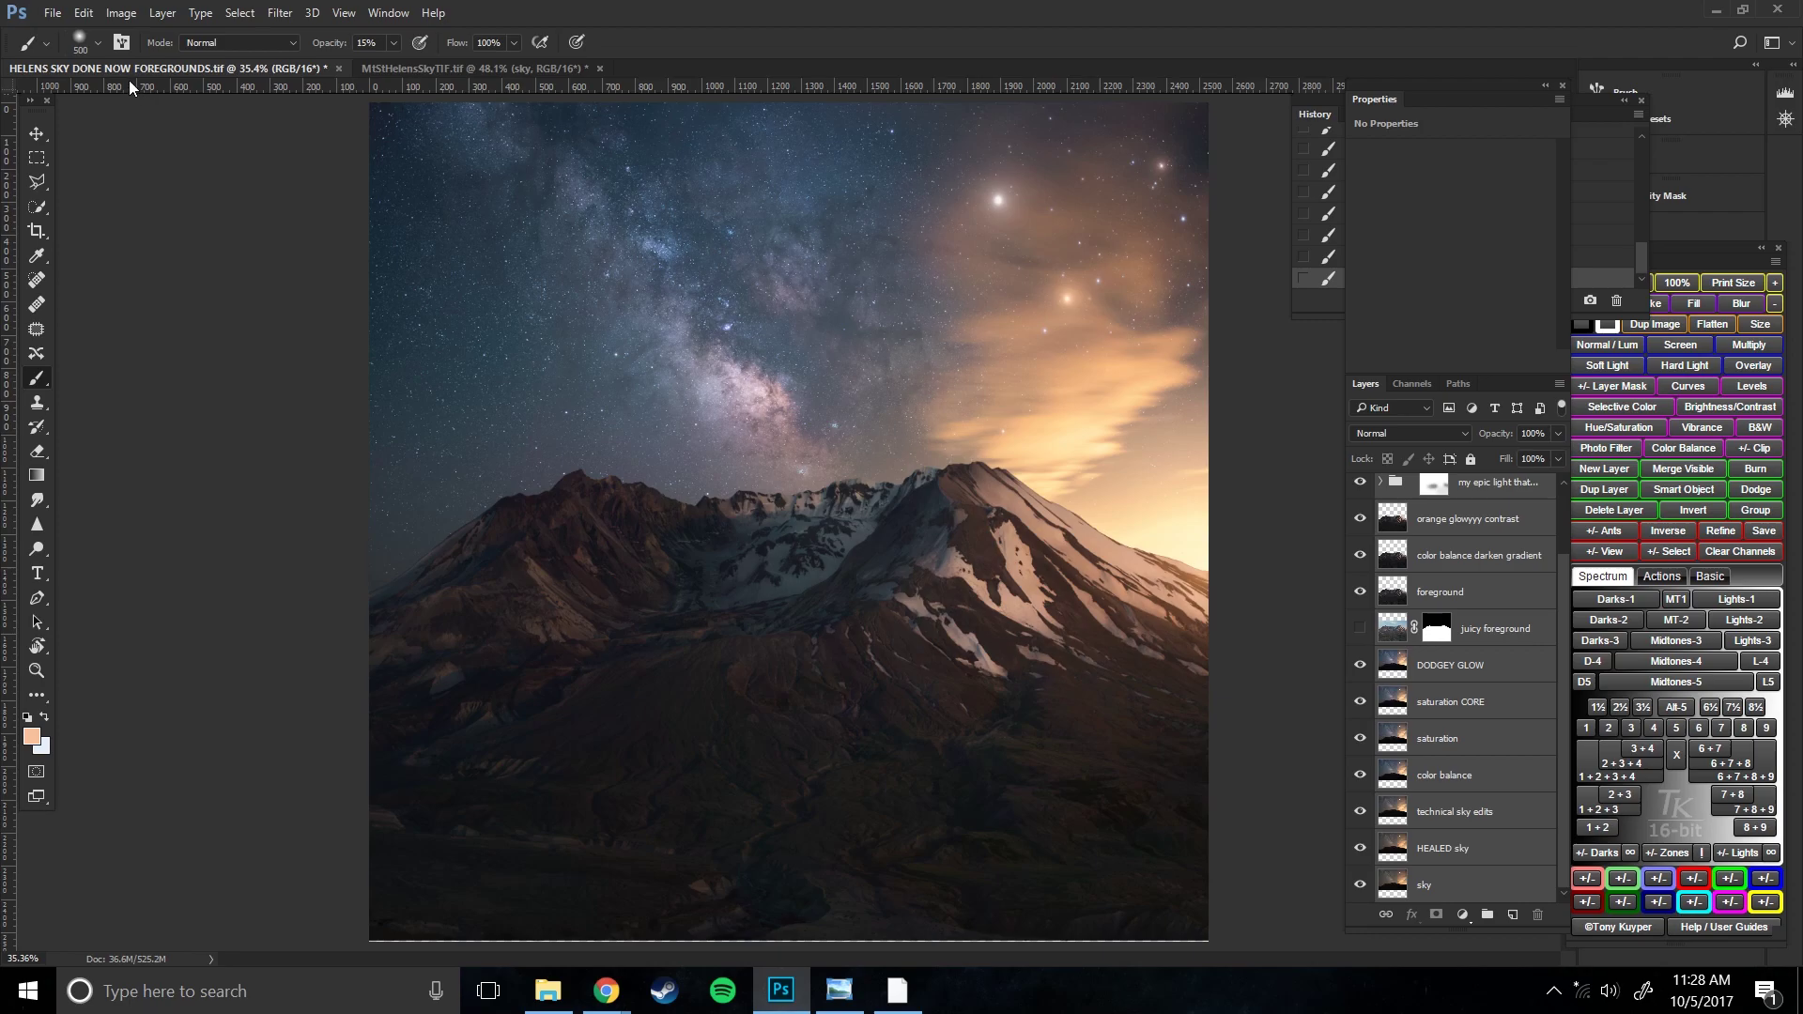
{"action": "left_click", "coordinate": [85, 13]}
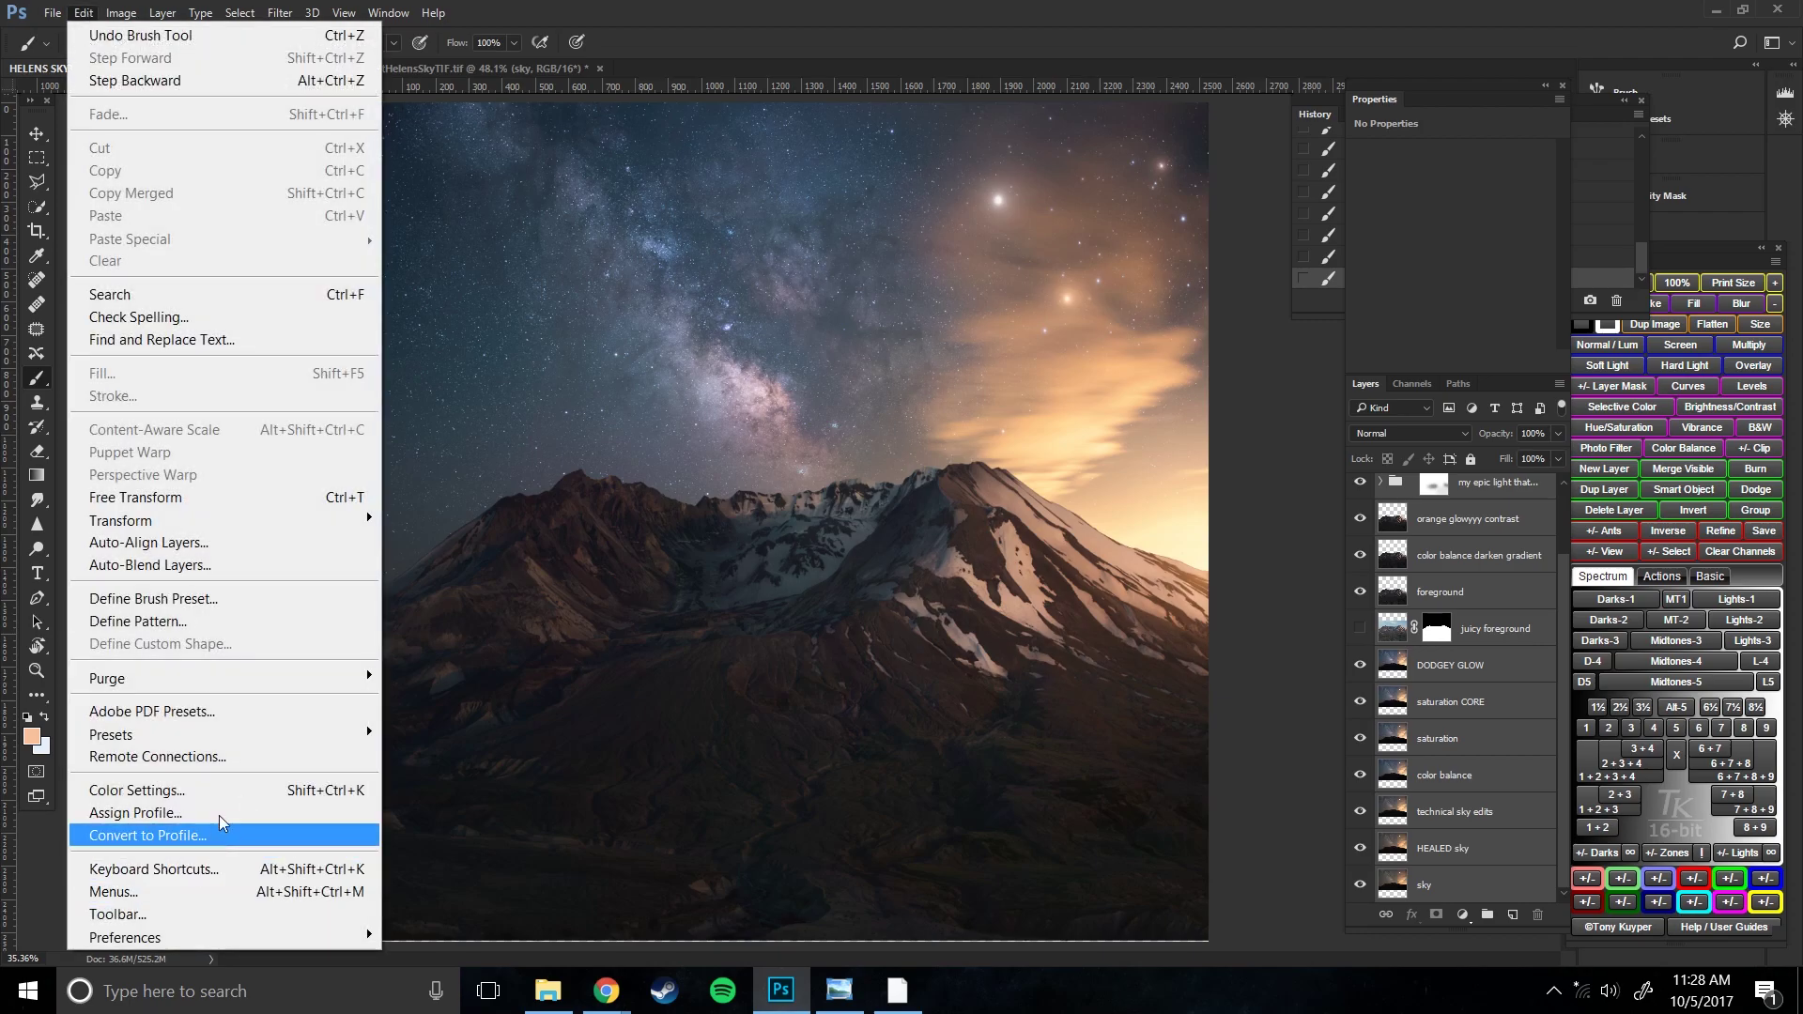
{"action": "mouse_move", "coordinate": [174, 20]}
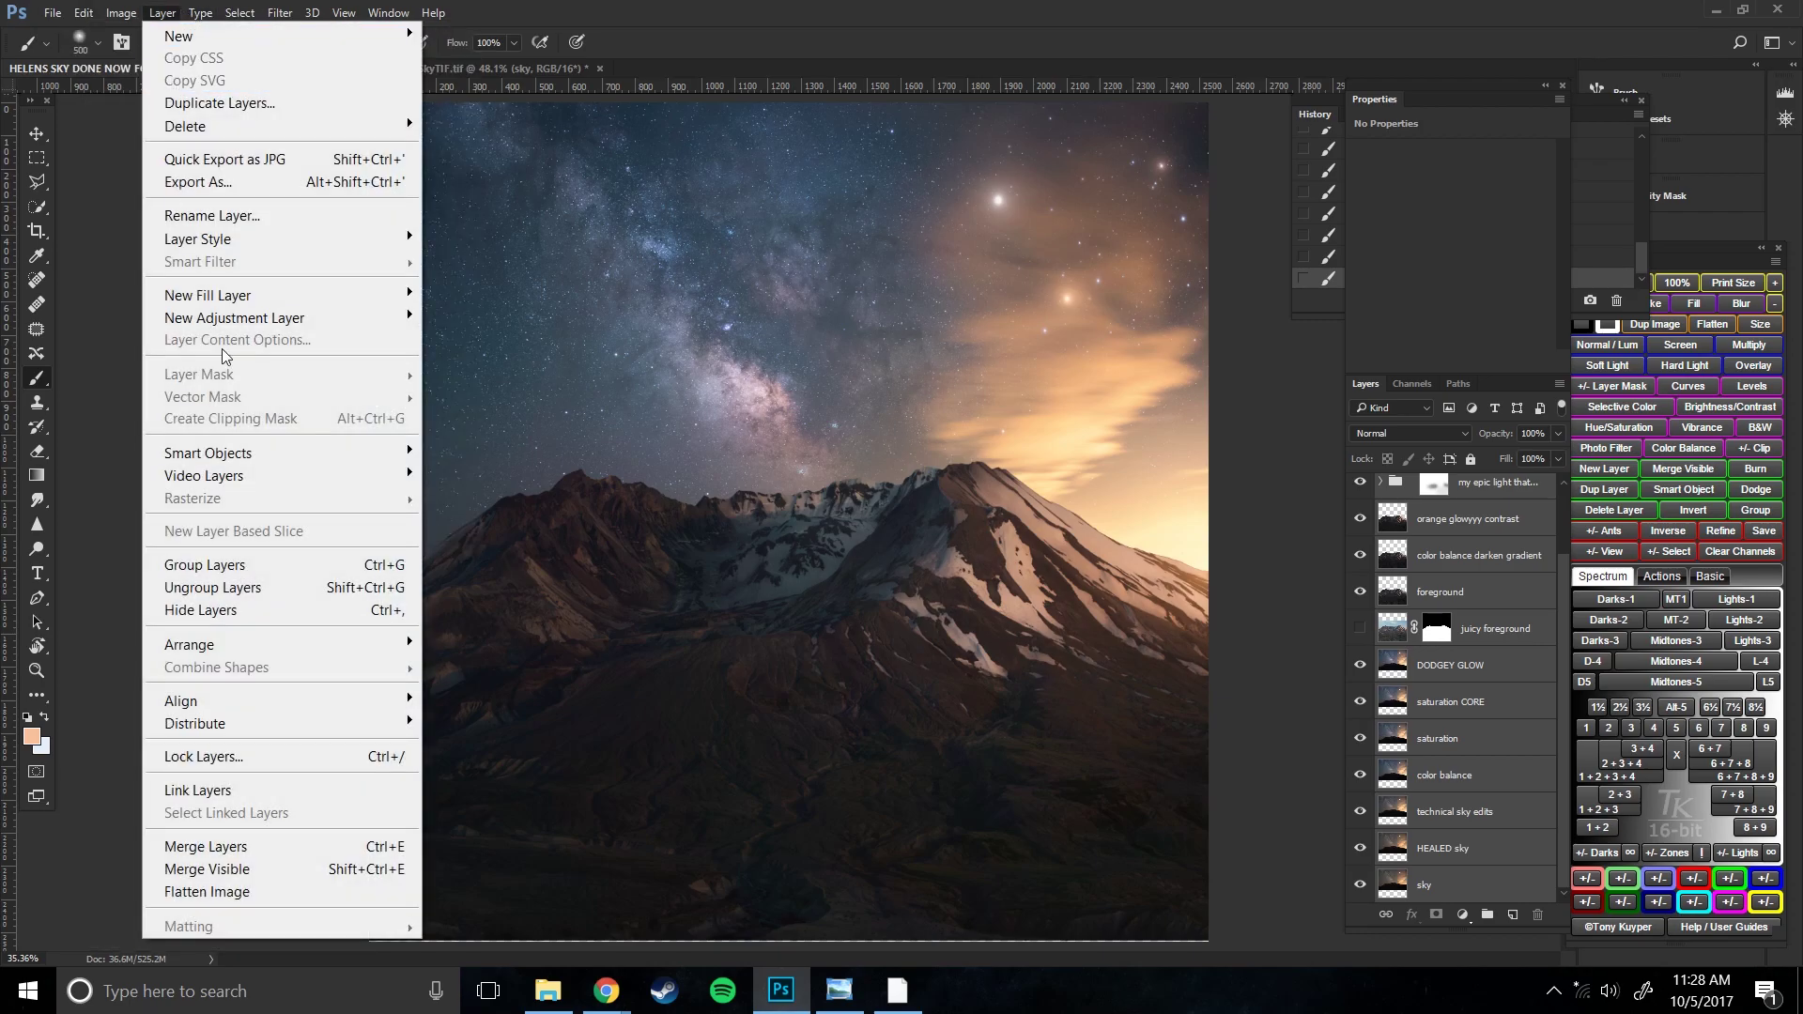
{"action": "left_click", "coordinate": [285, 866]}
{"action": "left_click", "coordinate": [1360, 493]}
{"action": "left_click", "coordinate": [1360, 493]}
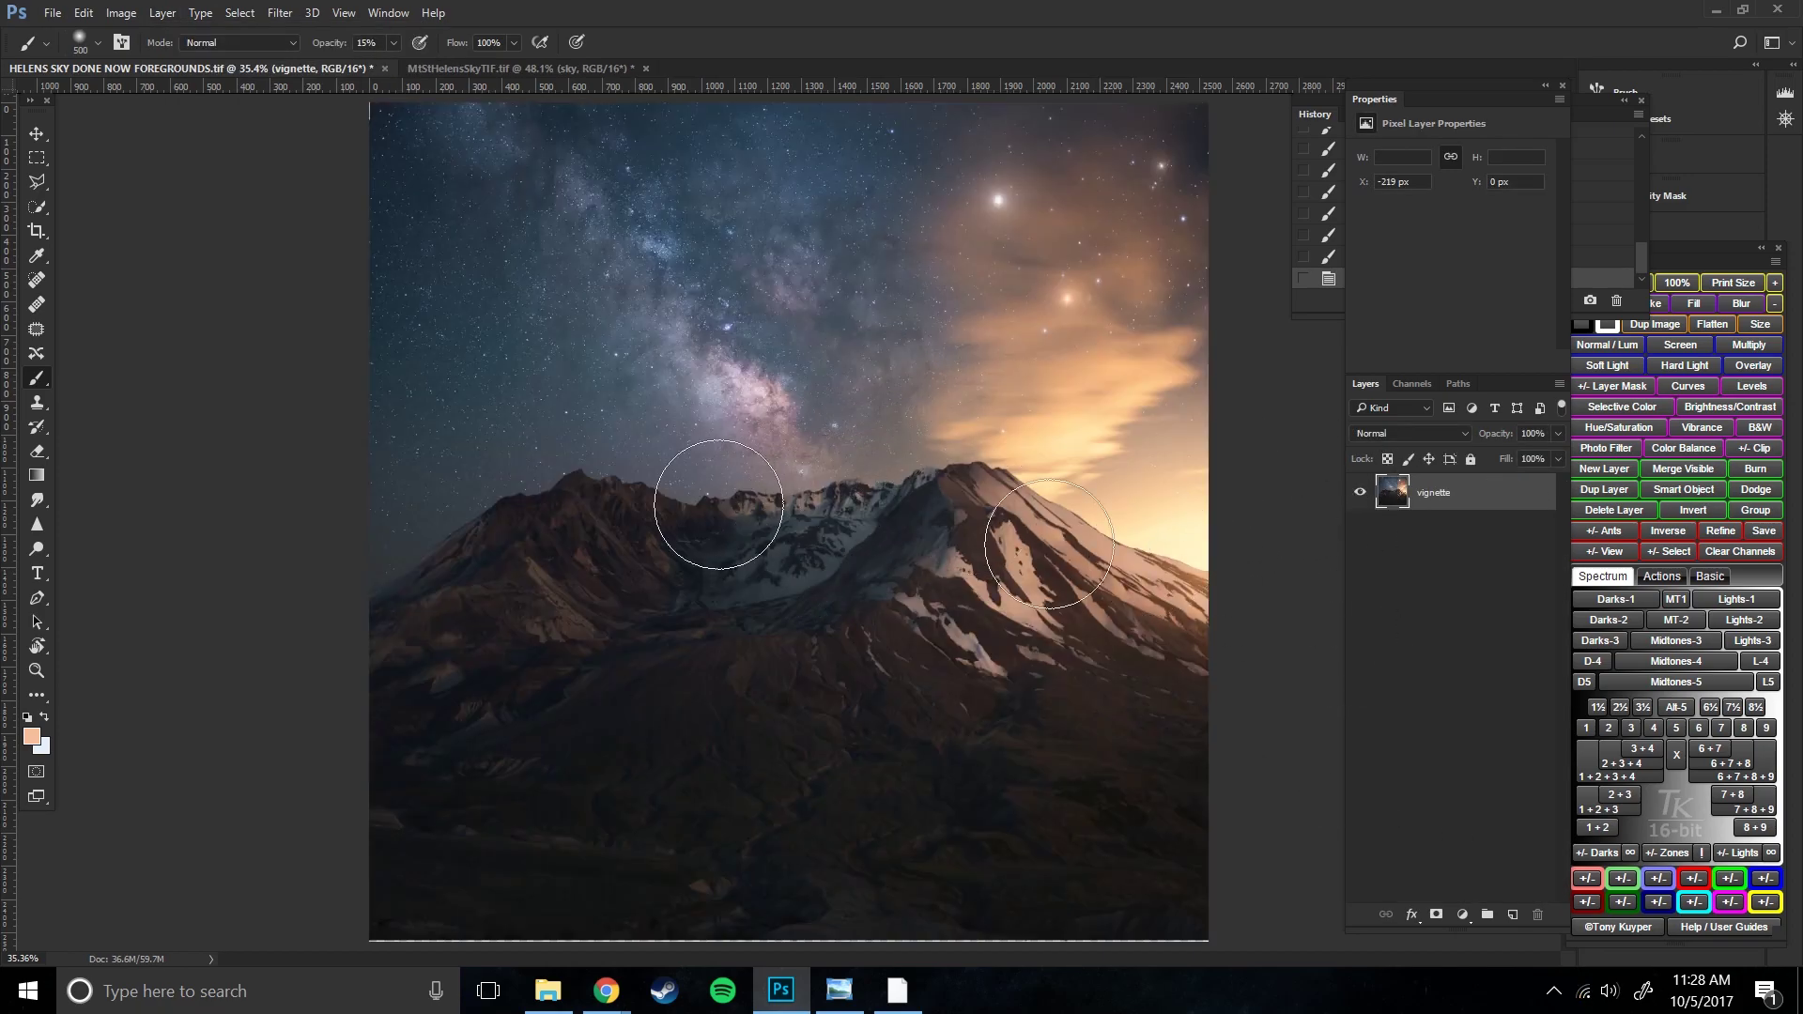
{"action": "key", "text": "ctrl+z"}
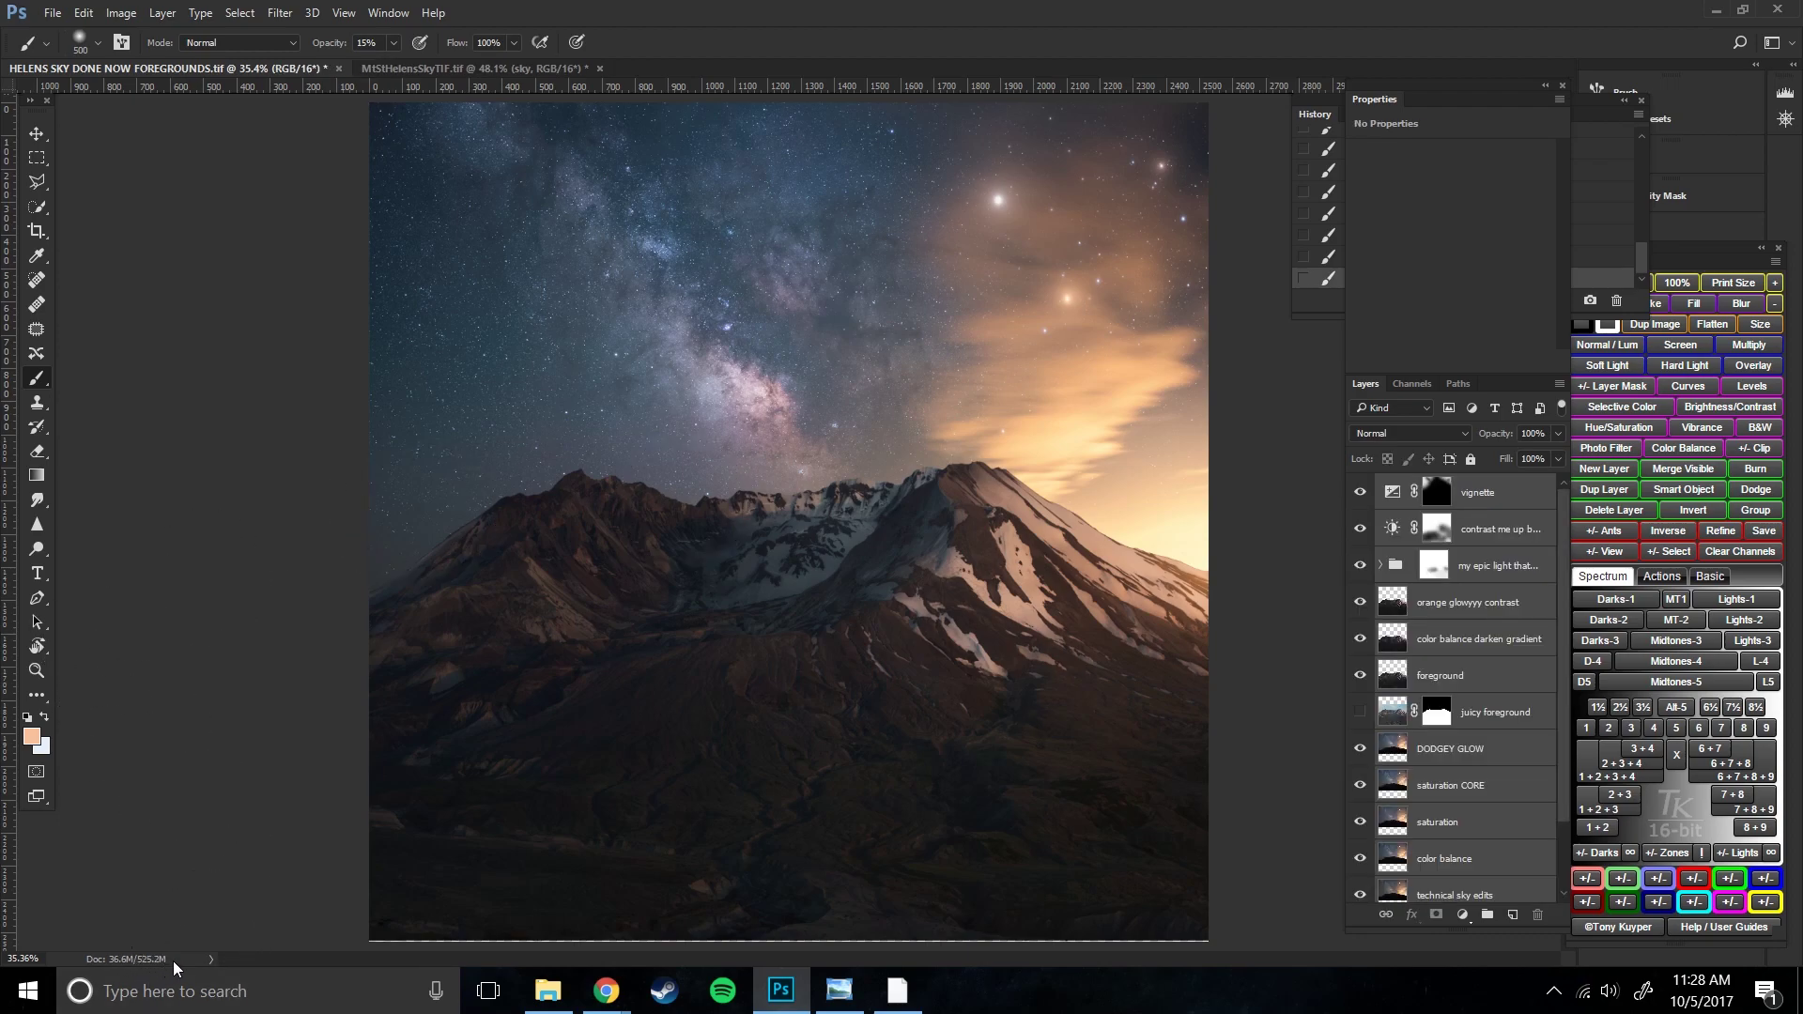
{"action": "key", "text": "ctrl+z"}
- Target the vignette layer's mask for painting with white and a larger brush
{"action": "left_click", "coordinate": [1434, 493]}
{"action": "key", "text": "d"}
{"action": "key", "text": "bracketright"}
{"action": "key", "text": "bracketright"}
{"action": "key", "text": "bracketright"}
{"action": "key", "text": "bracketright"}
{"action": "key", "text": "bracketright"}
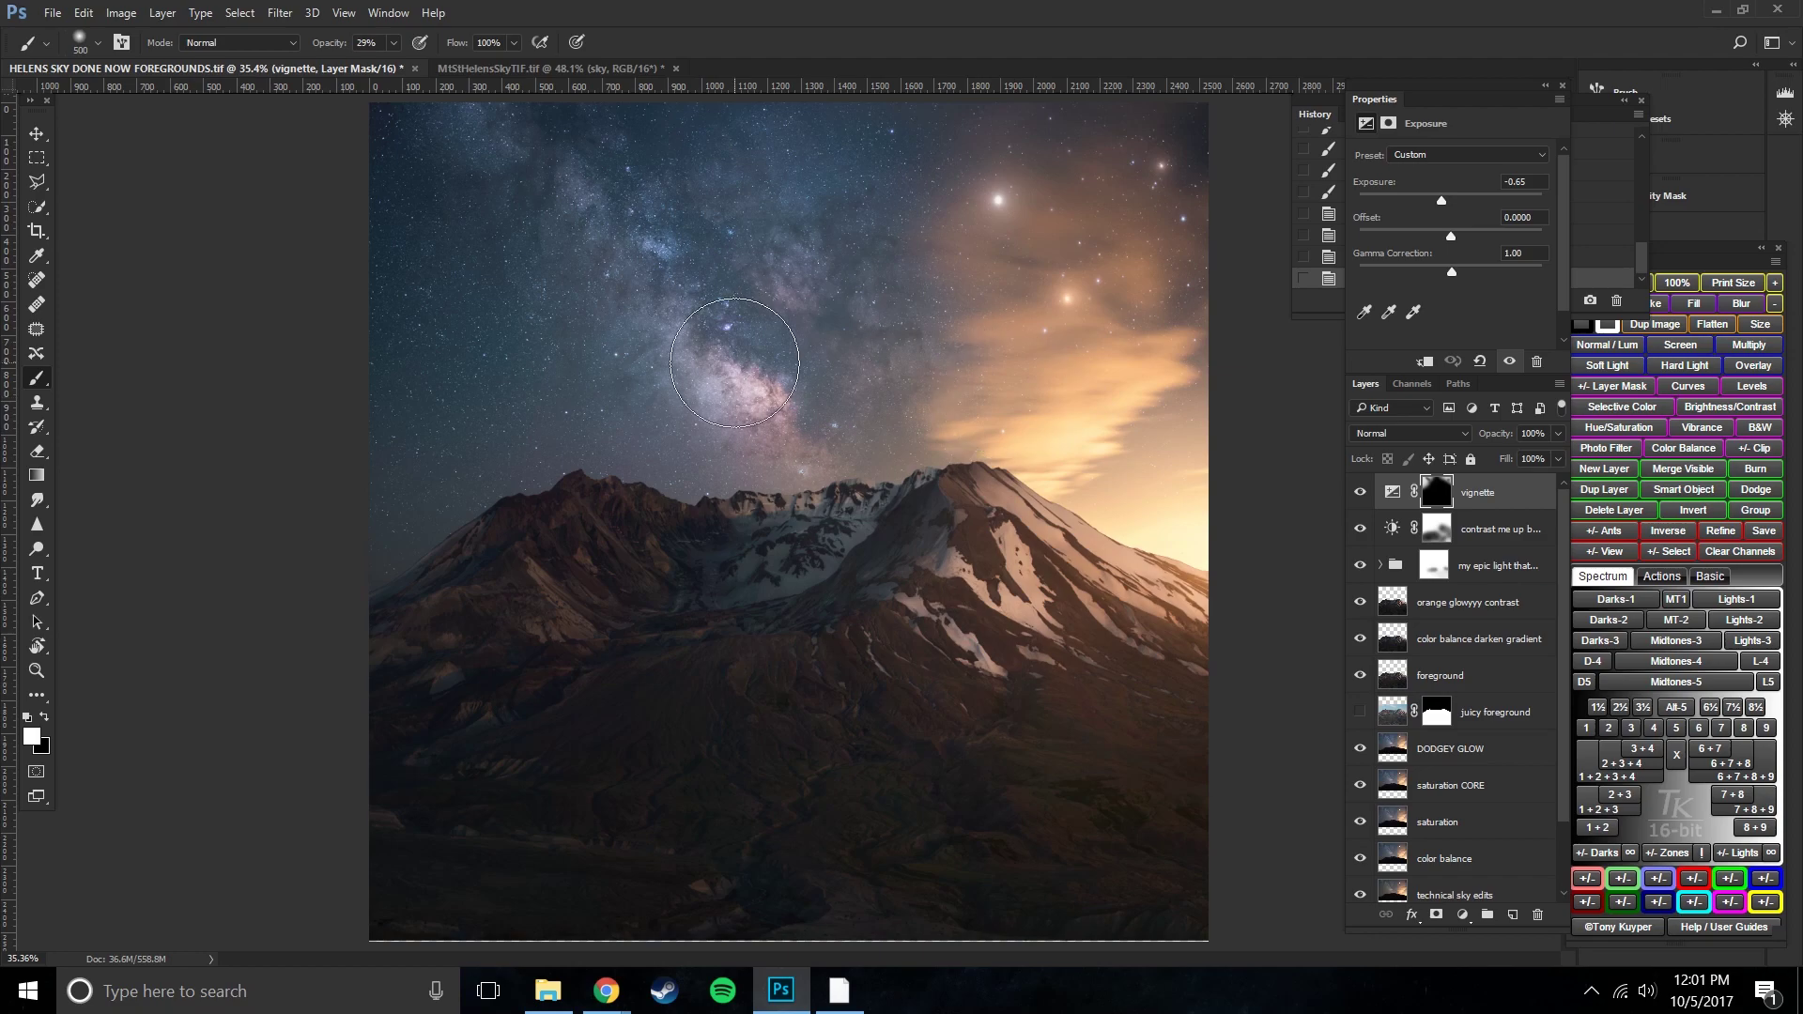
- Stamp all visible layers into a new merged layer above "vignette", undo it, and stamp it again
{"action": "scroll", "coordinate": [1494, 516], "scroll_direction": "down", "scroll_amount": 2}
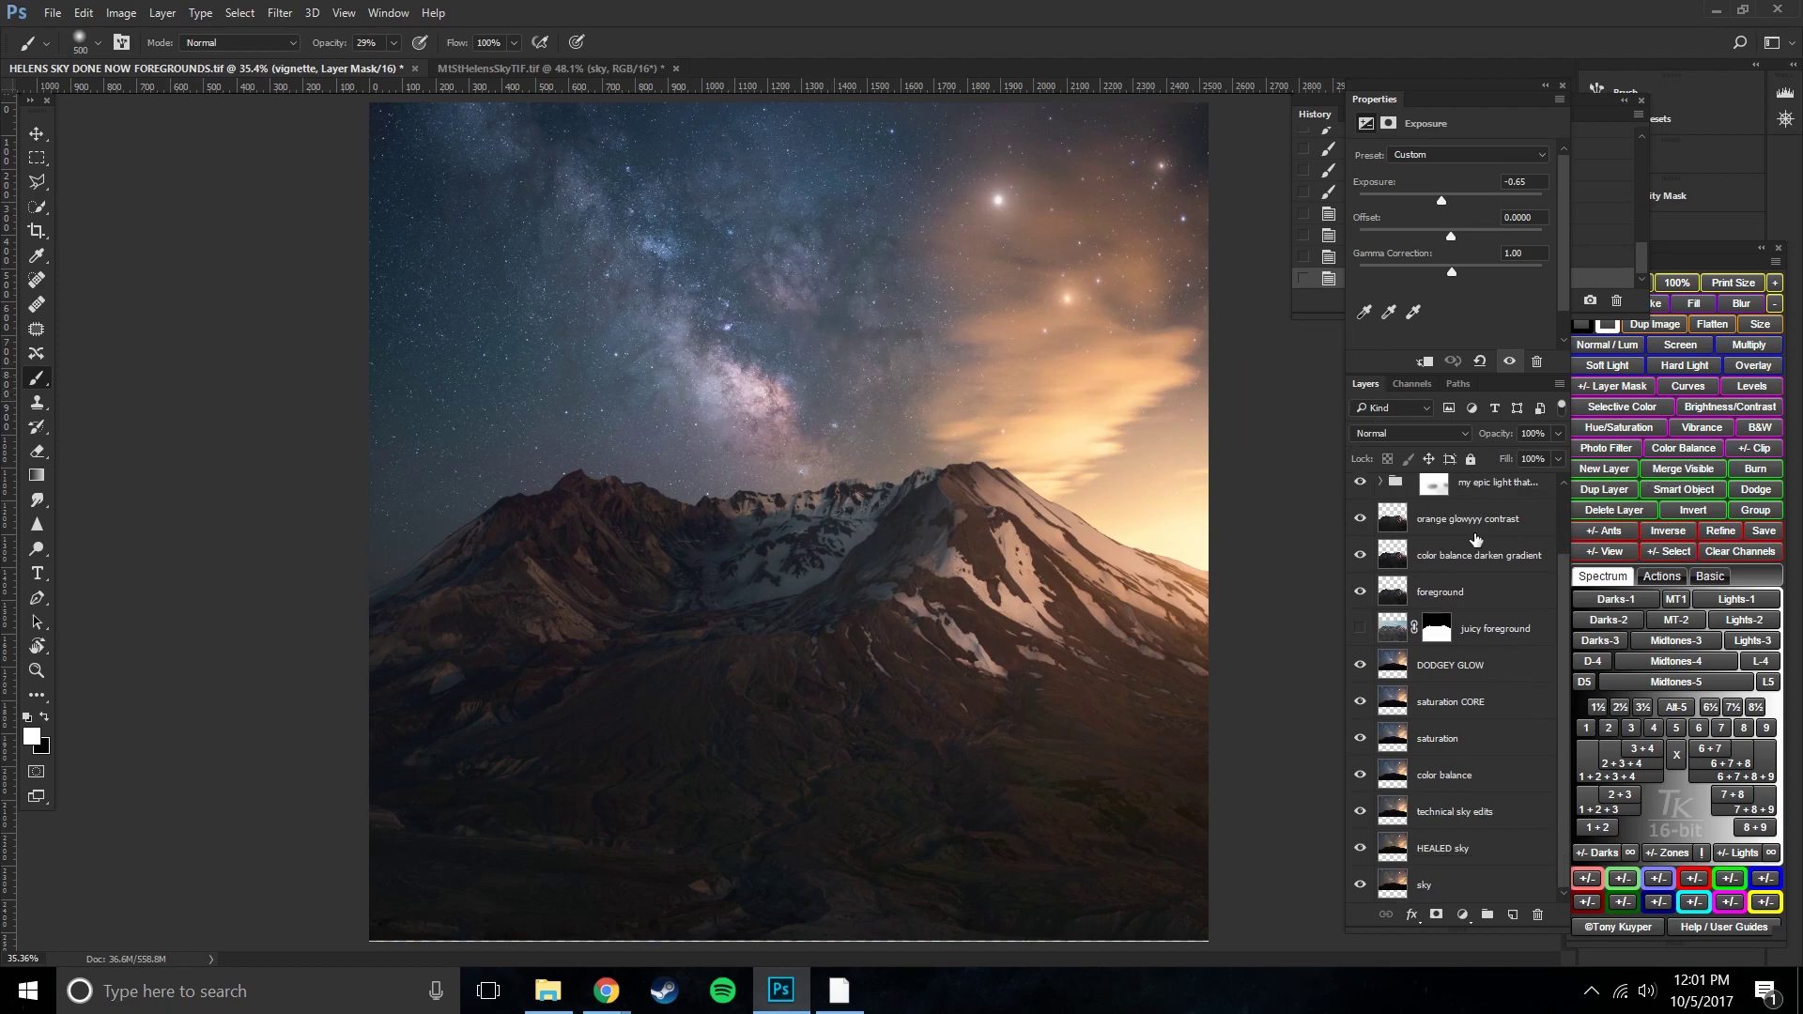
{"action": "scroll", "coordinate": [1462, 587], "scroll_direction": "up", "scroll_amount": 2}
{"action": "left_click", "coordinate": [1474, 497]}
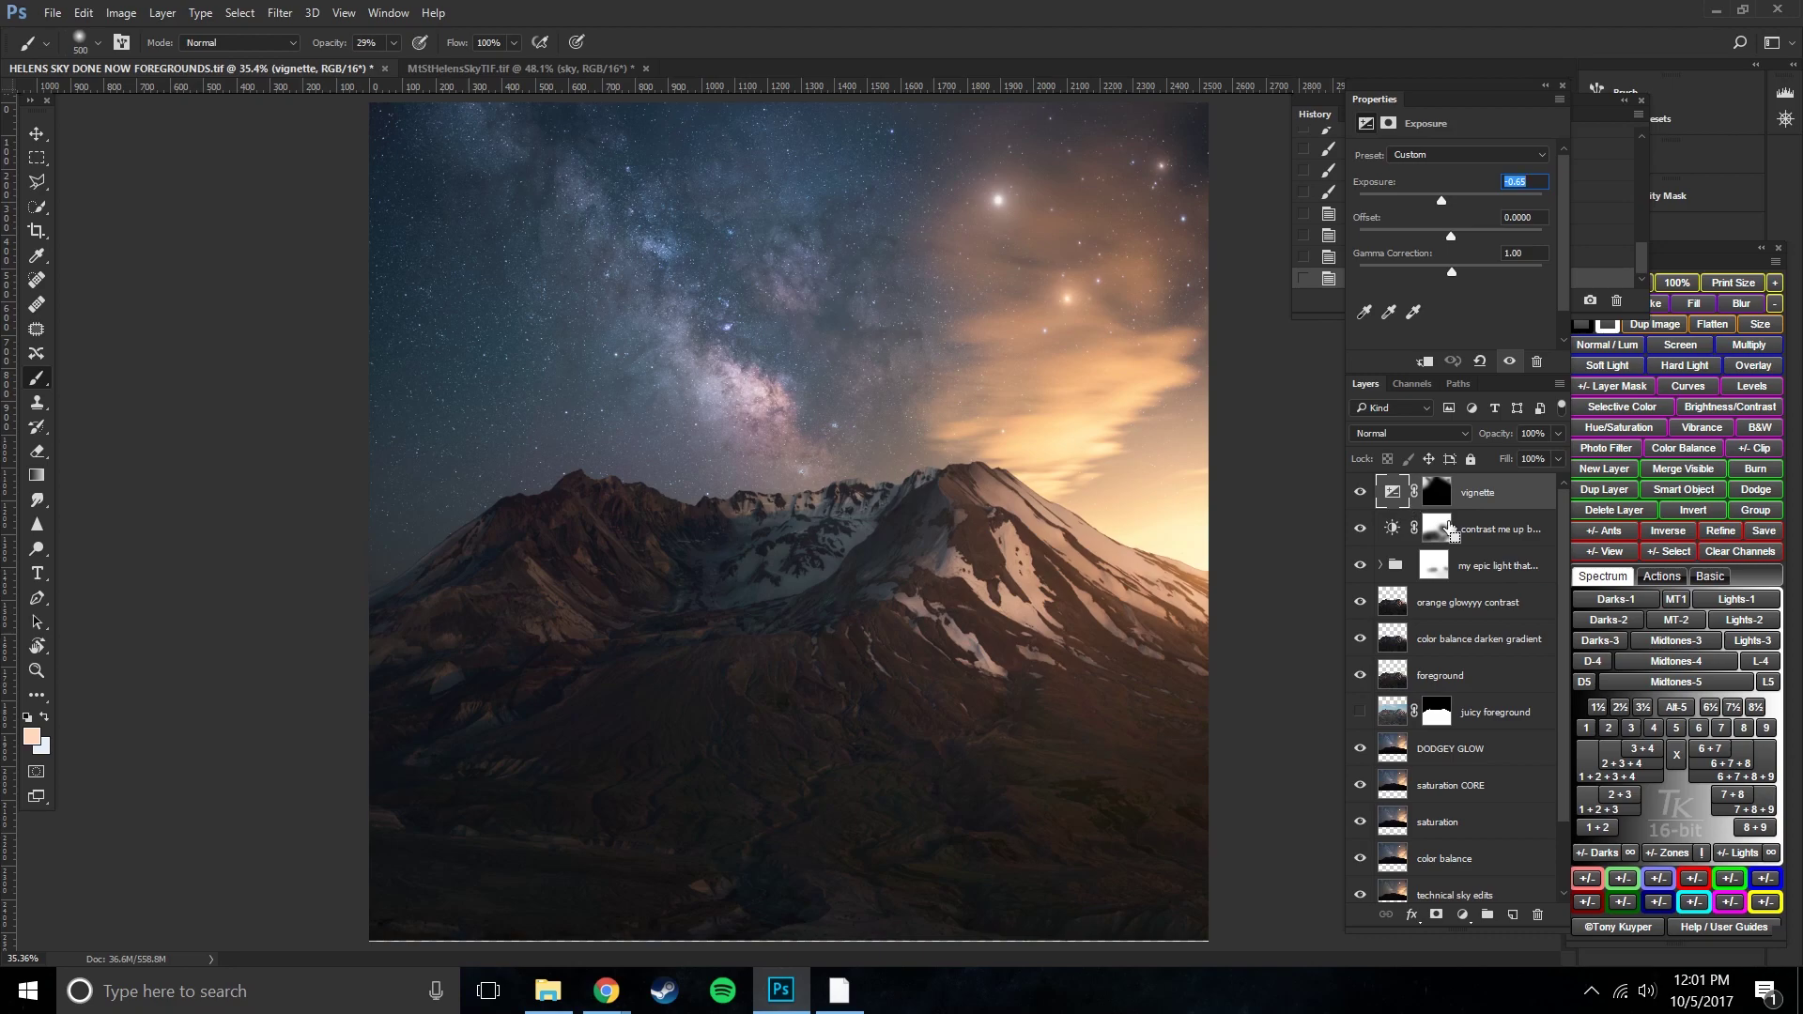
{"action": "key", "text": "ctrl+shift+alt+e"}
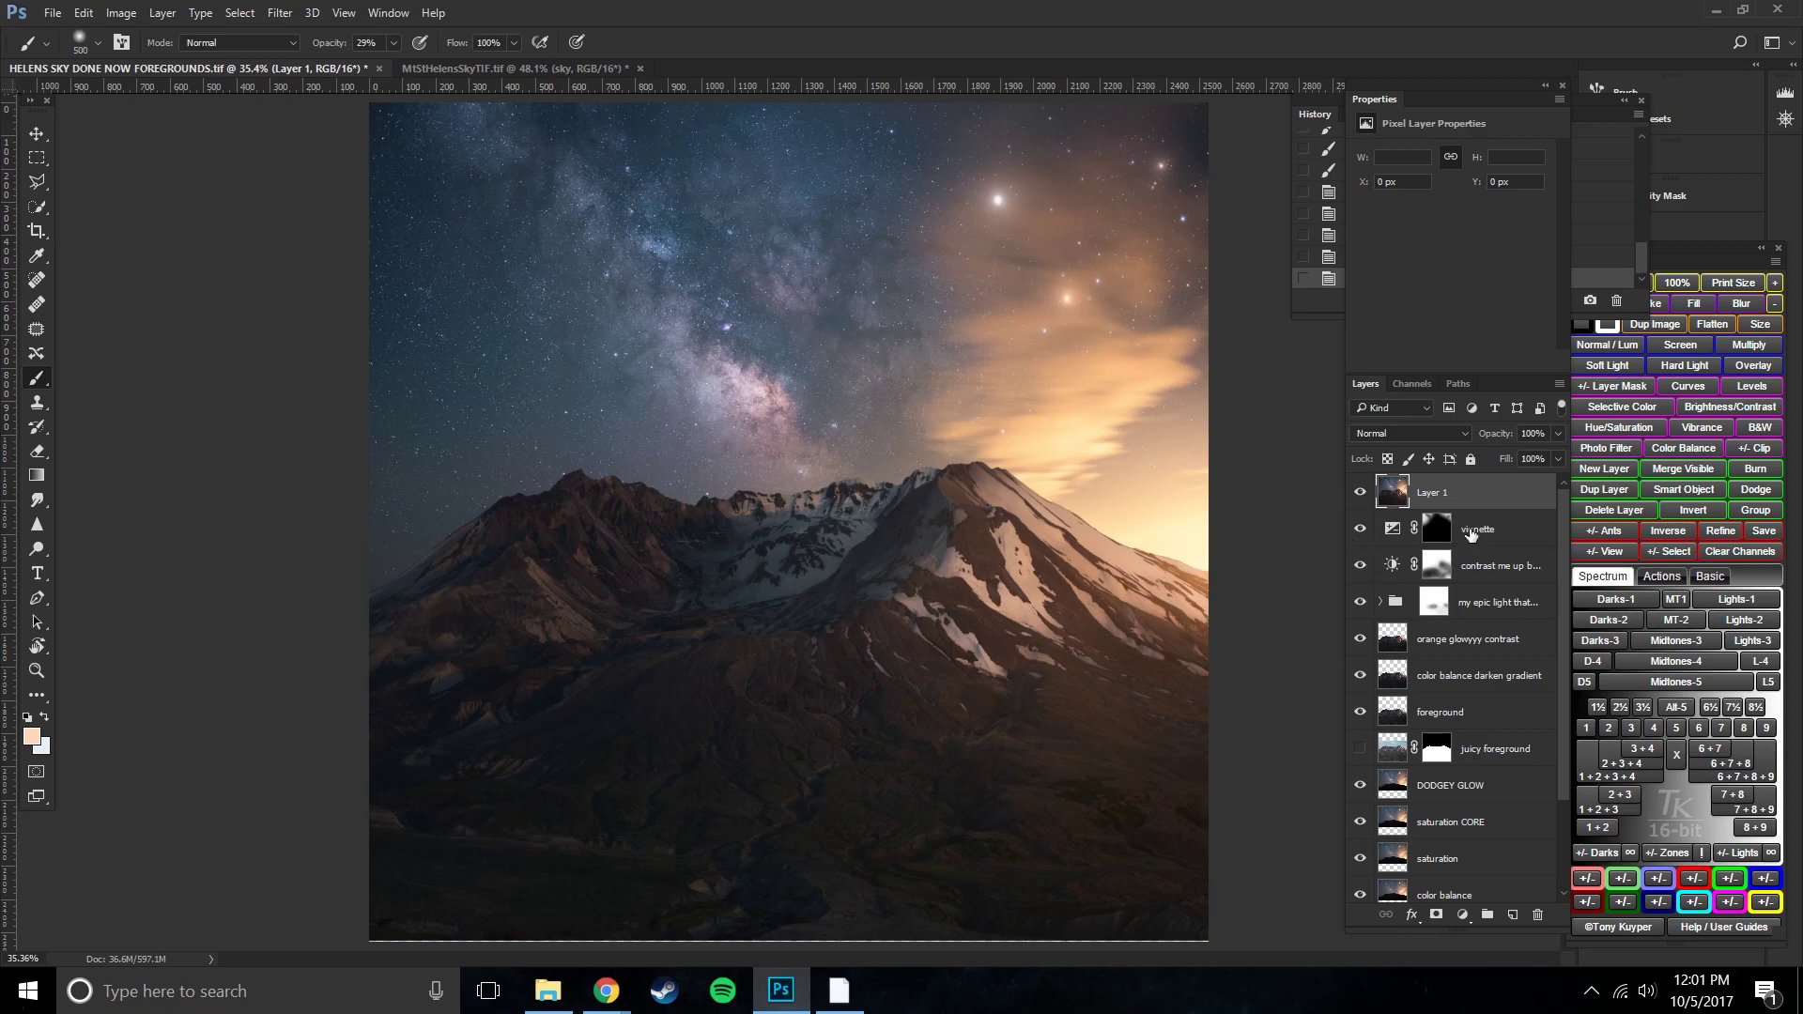
{"action": "key", "text": "ctrl+z"}
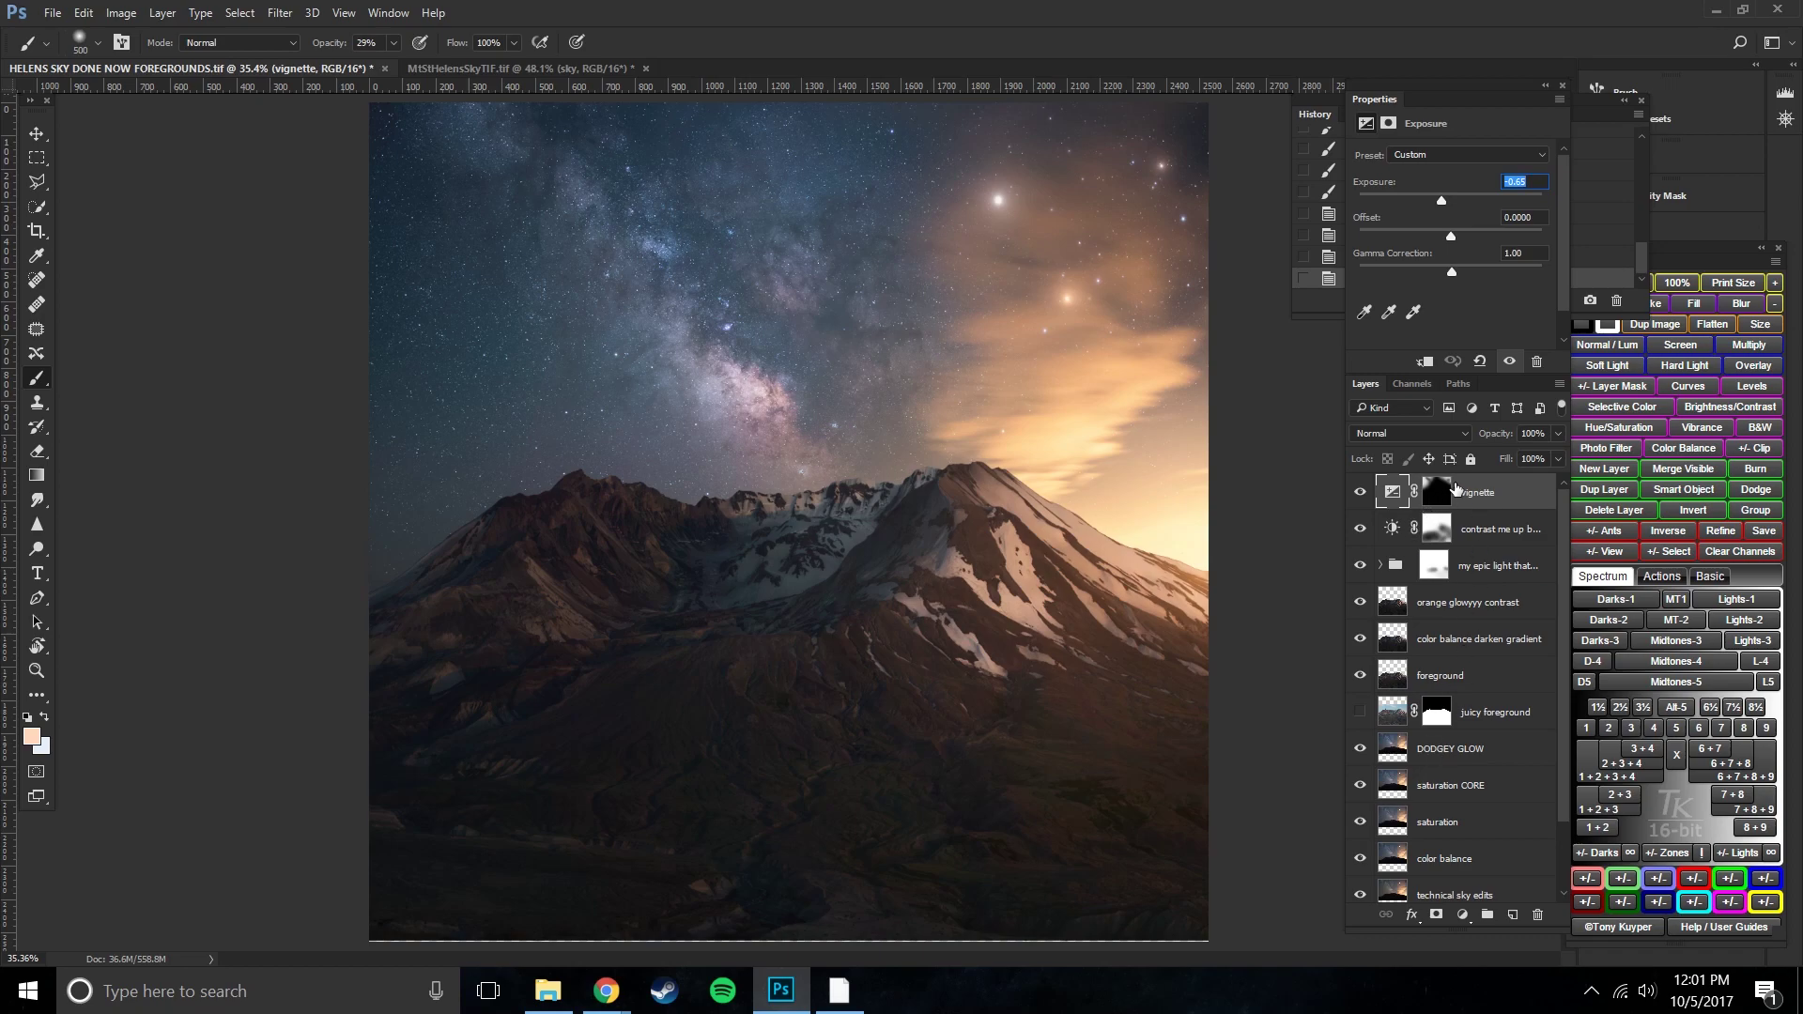
{"action": "key", "text": "ctrl+shift+alt+e"}
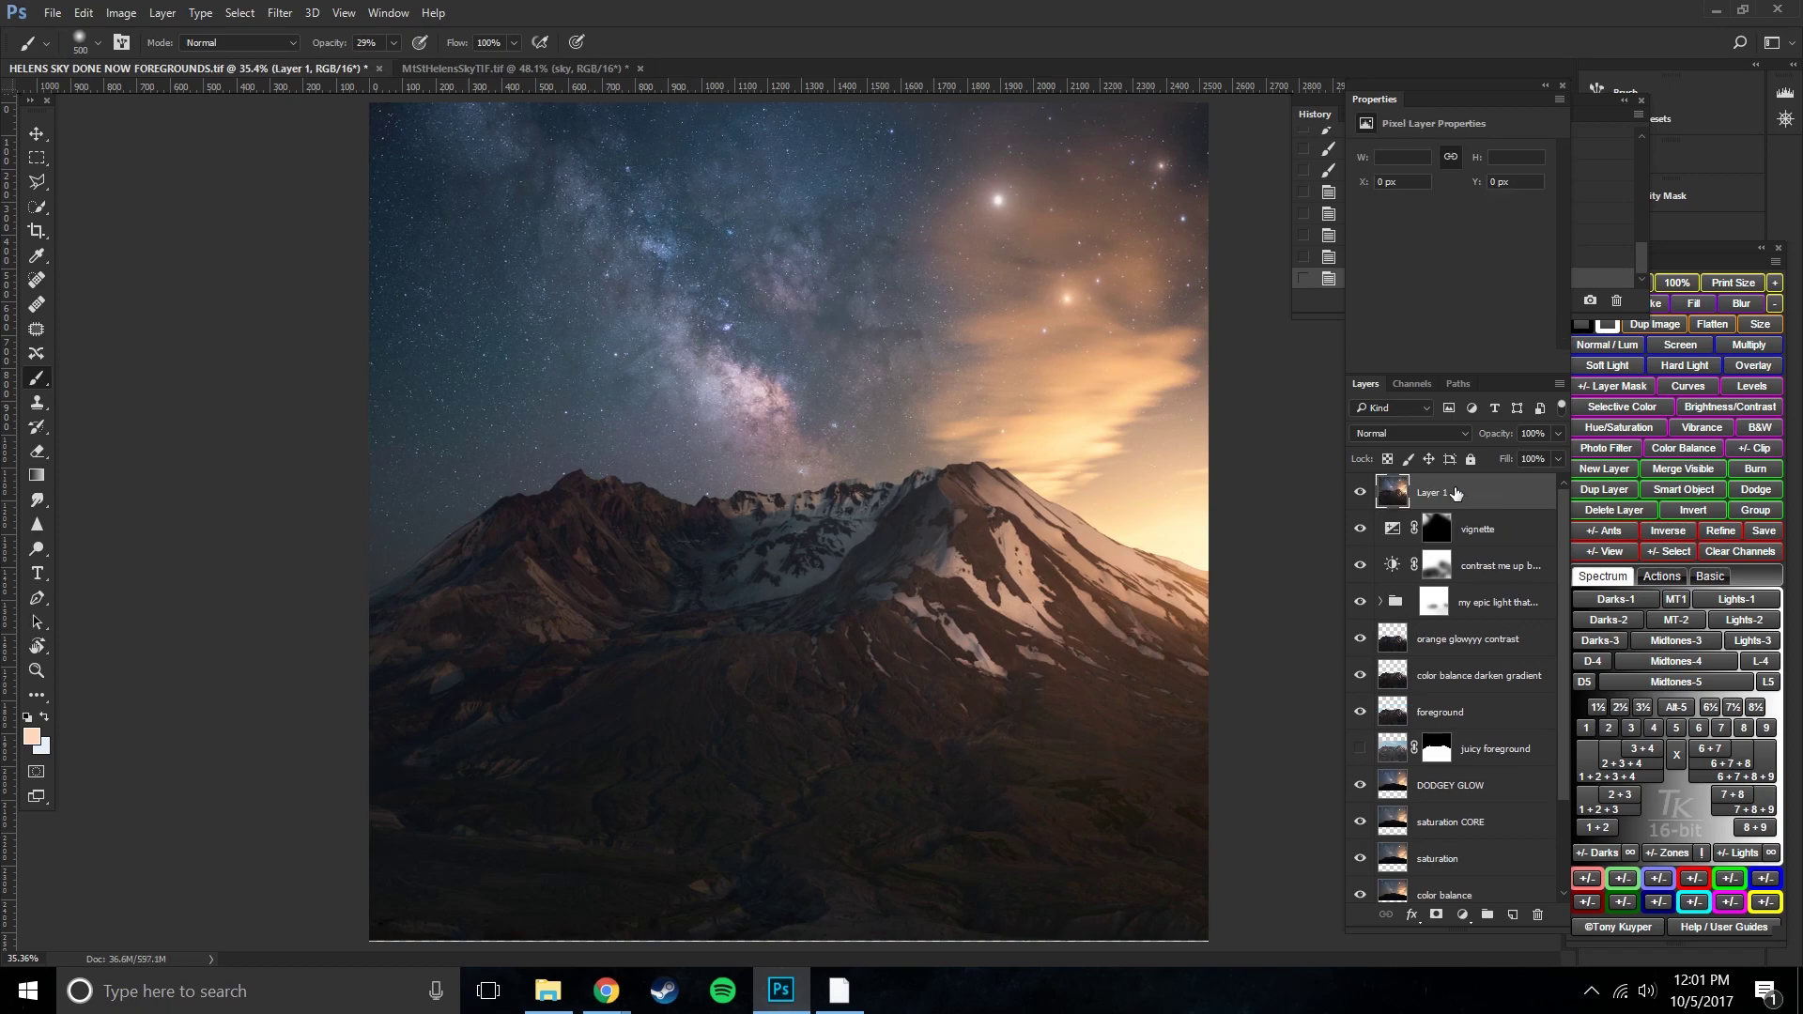
{"action": "scroll", "coordinate": [1446, 537], "scroll_direction": "down", "scroll_amount": 1}
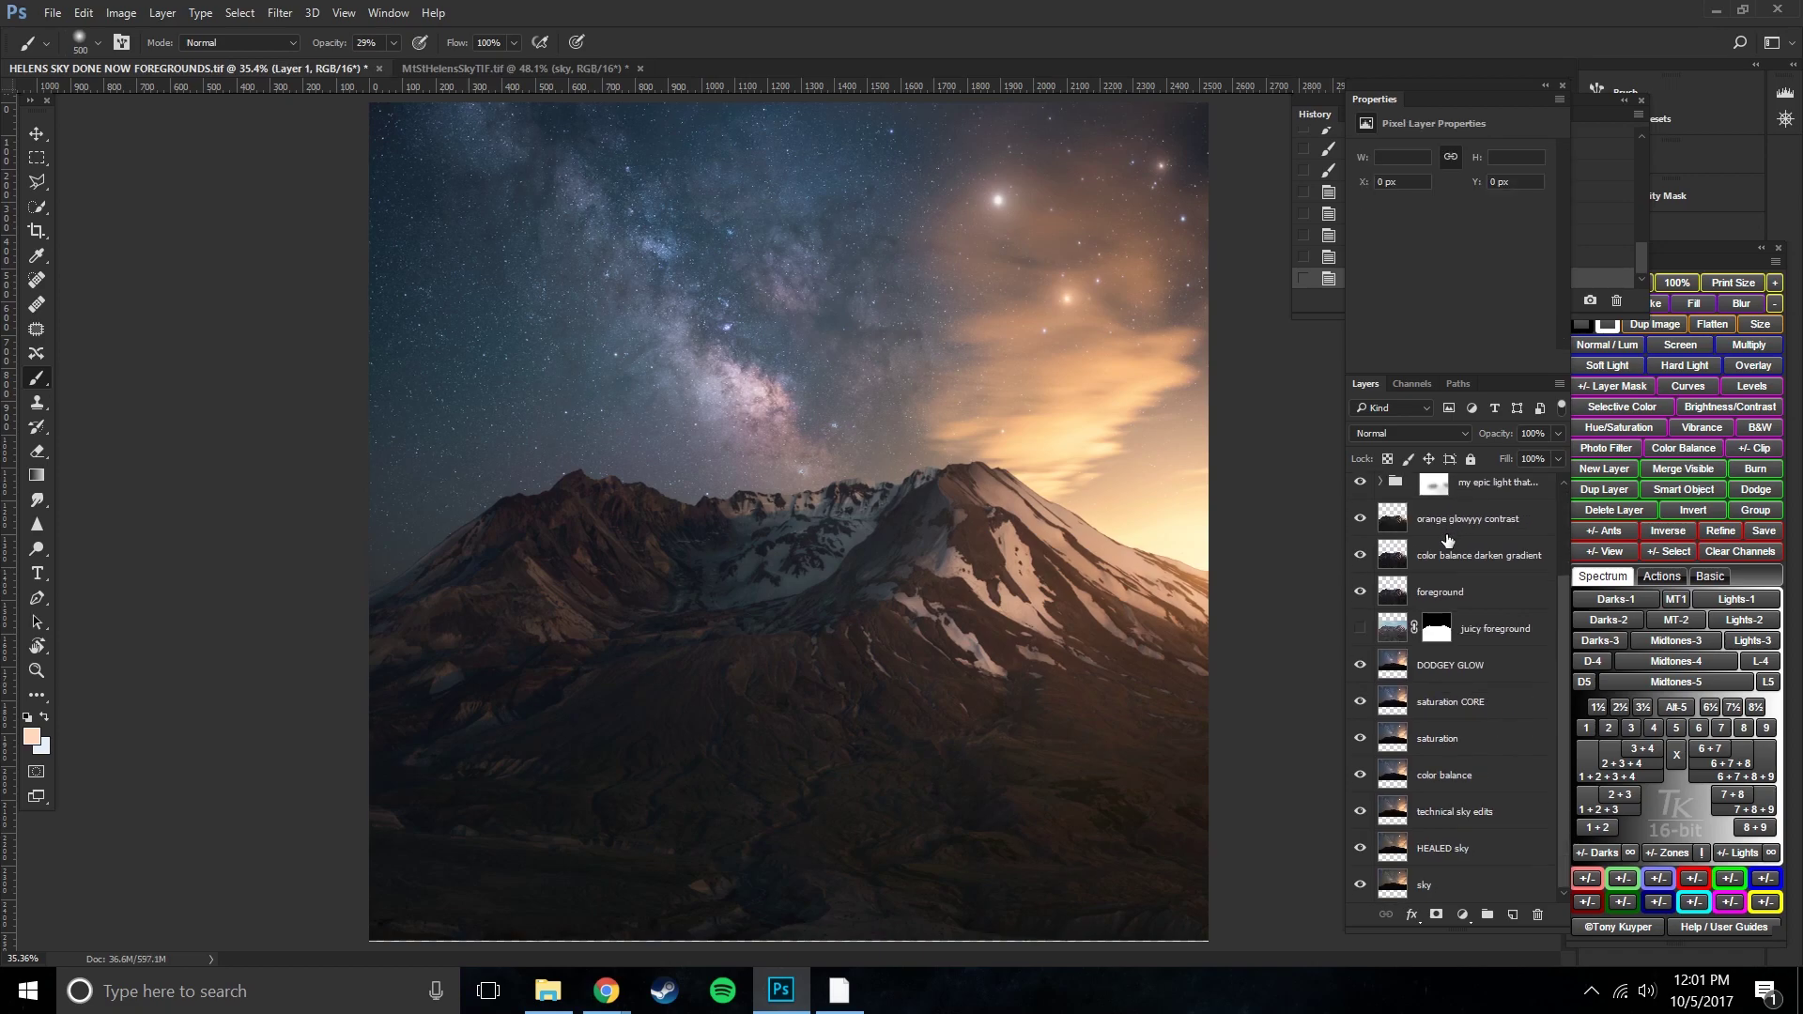
{"action": "scroll", "coordinate": [1441, 810], "scroll_direction": "up", "scroll_amount": 1}
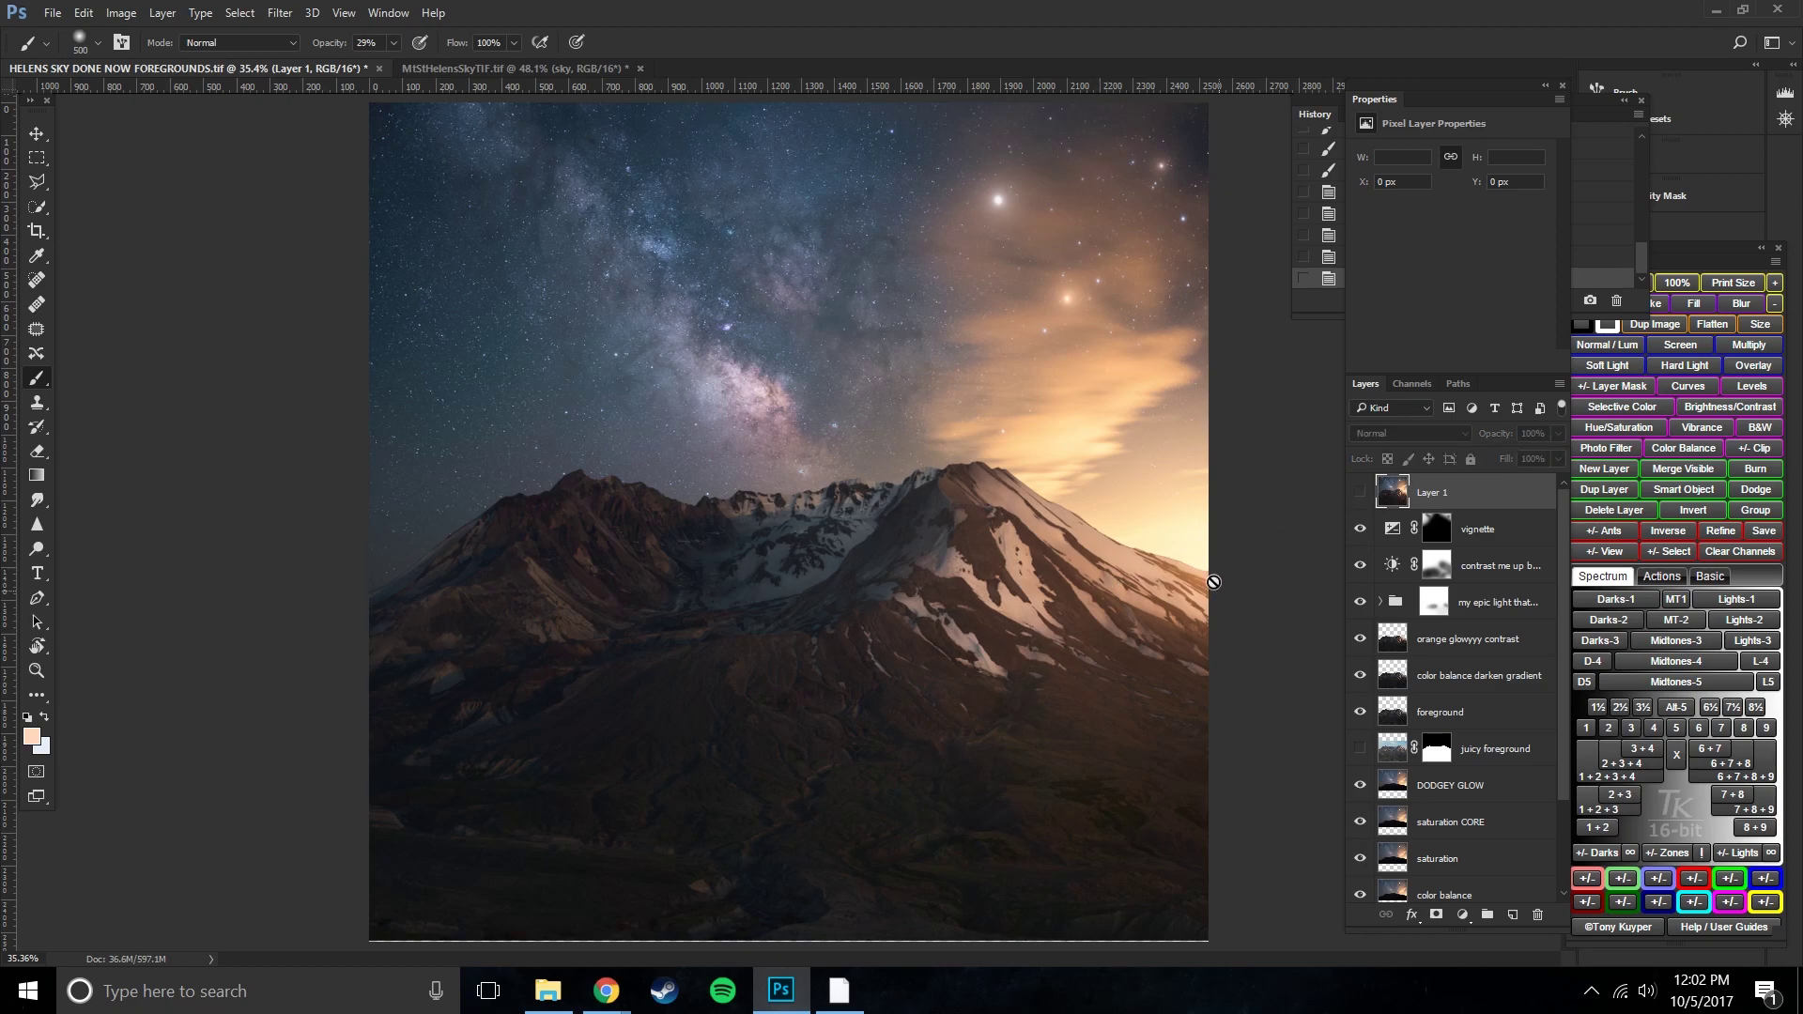
- Expand the "my epic light" group and delete the stamped layer above "vignette"
{"action": "left_click", "coordinate": [1361, 493]}
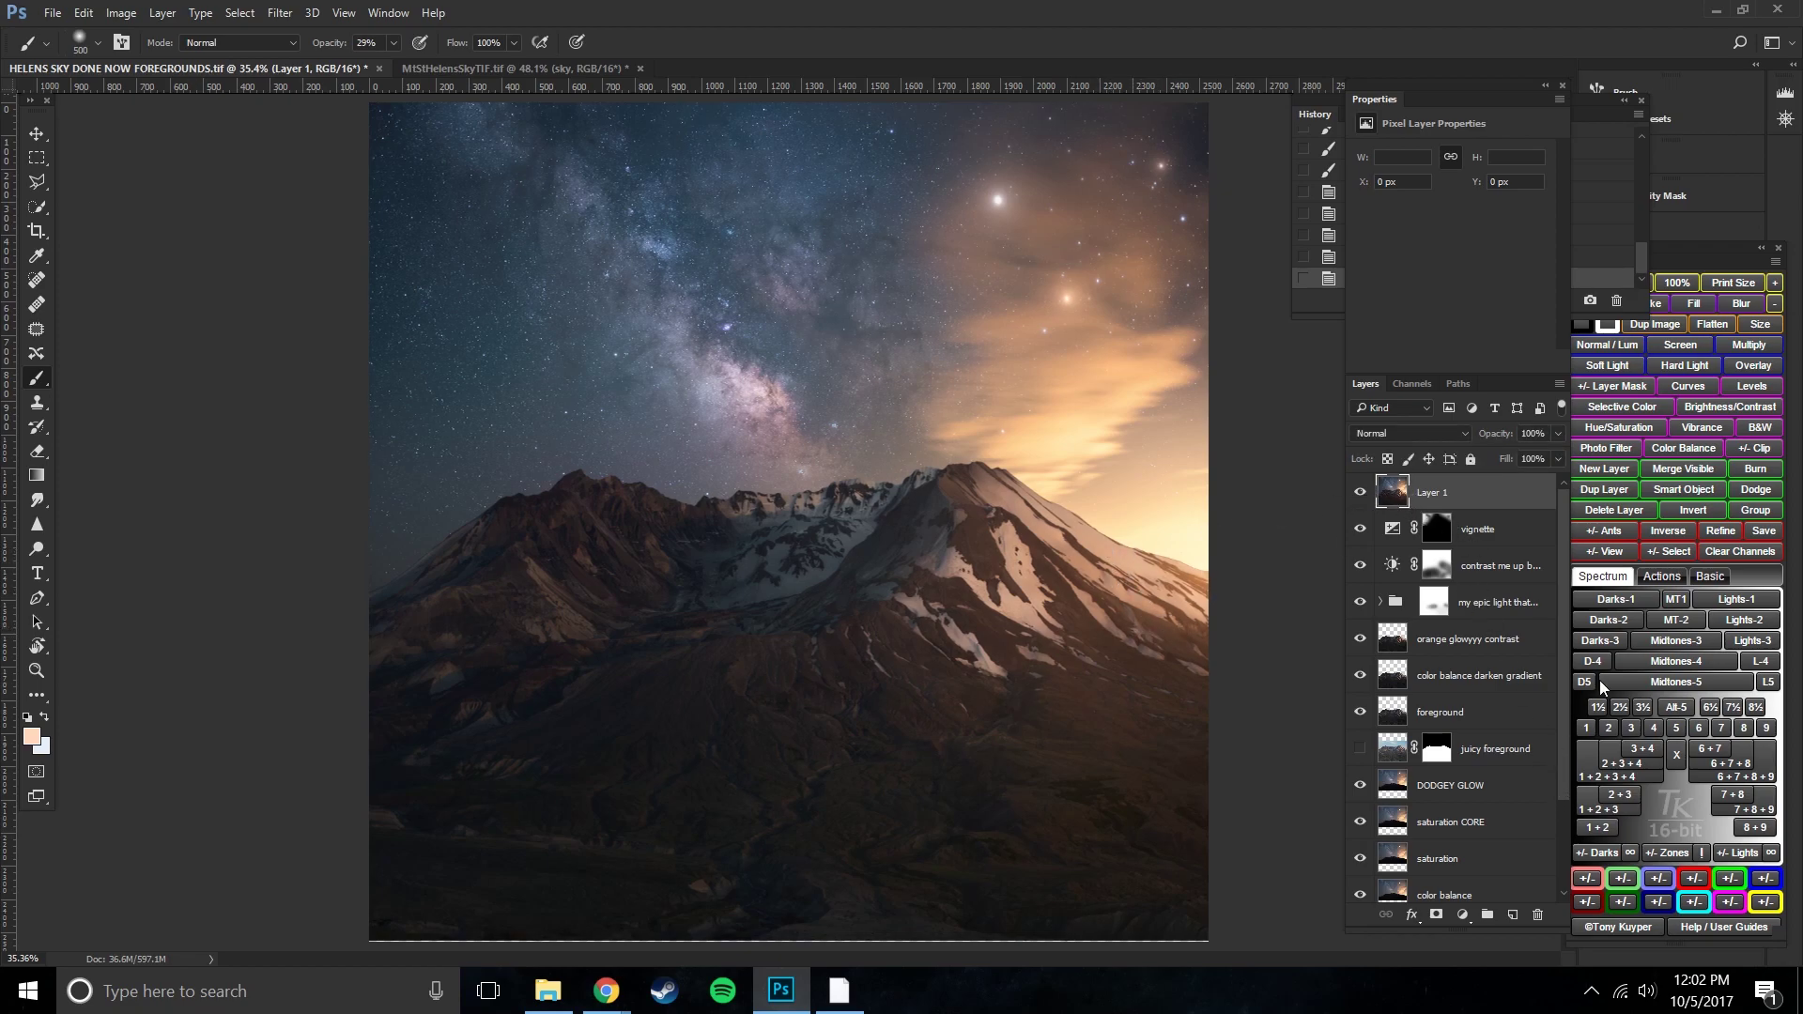
{"action": "scroll", "coordinate": [1461, 721], "scroll_direction": "down", "scroll_amount": 1}
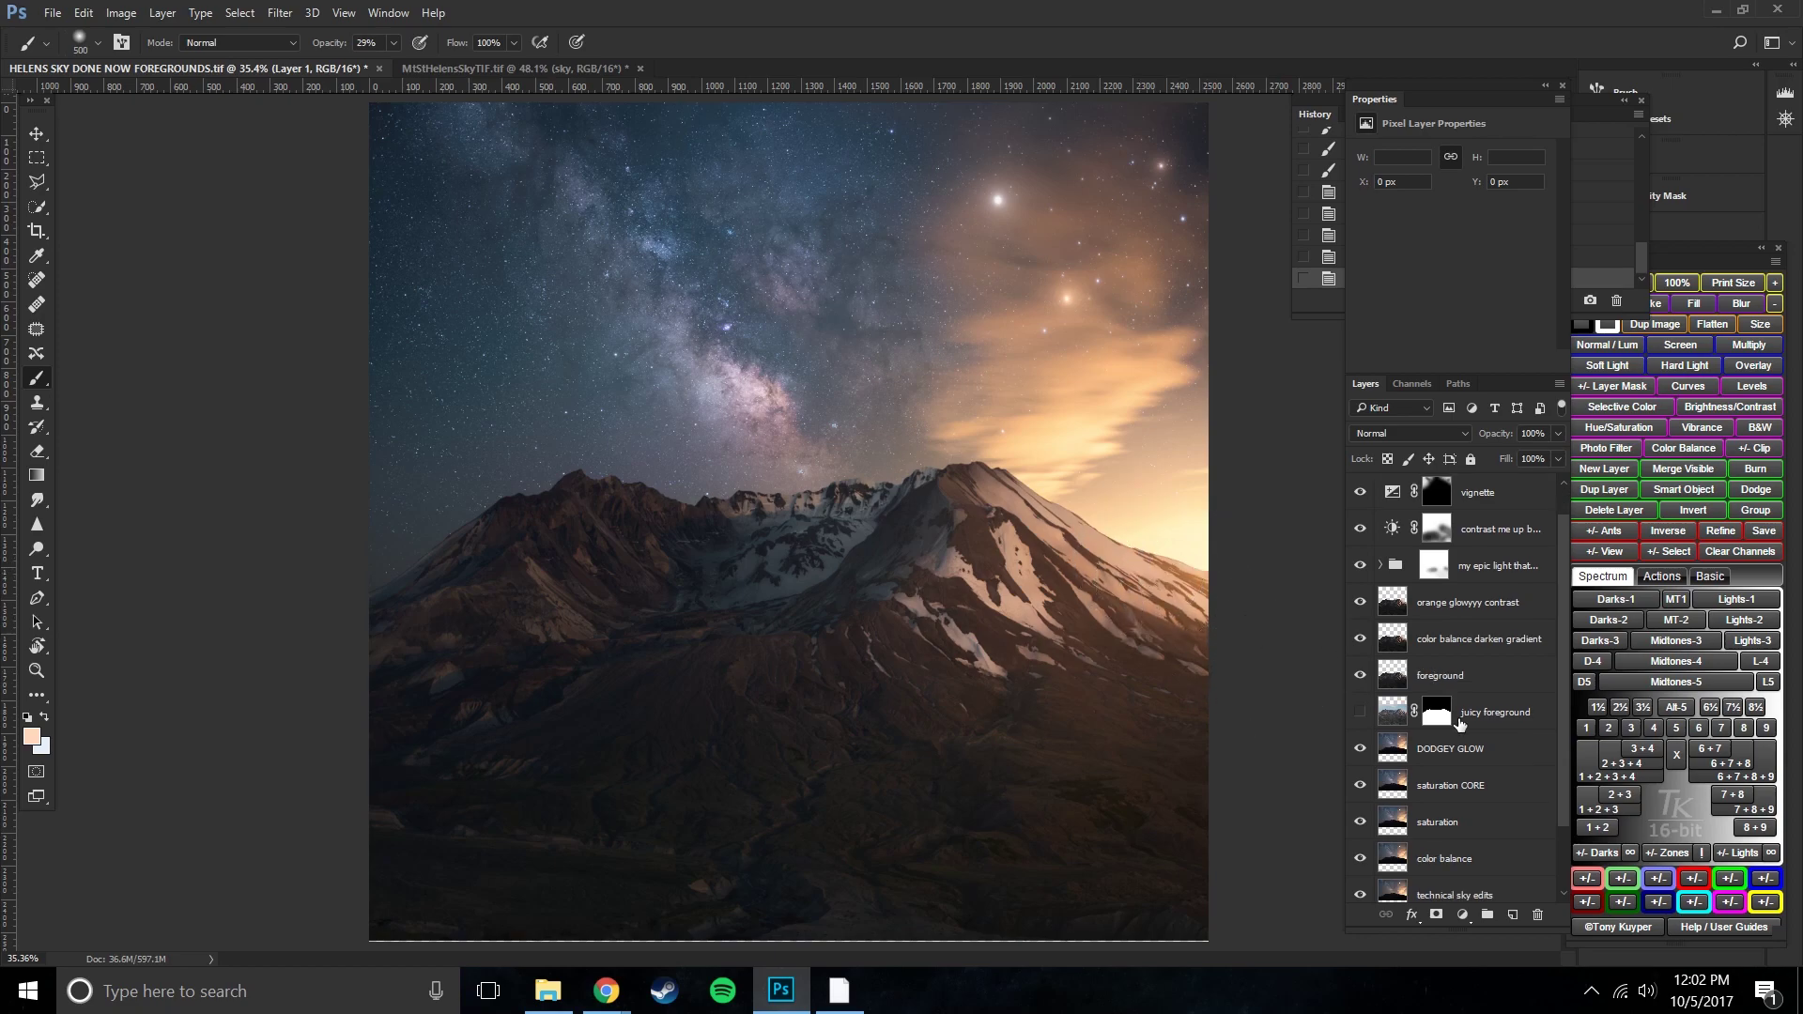
{"action": "scroll", "coordinate": [1409, 610], "scroll_direction": "up", "scroll_amount": 1}
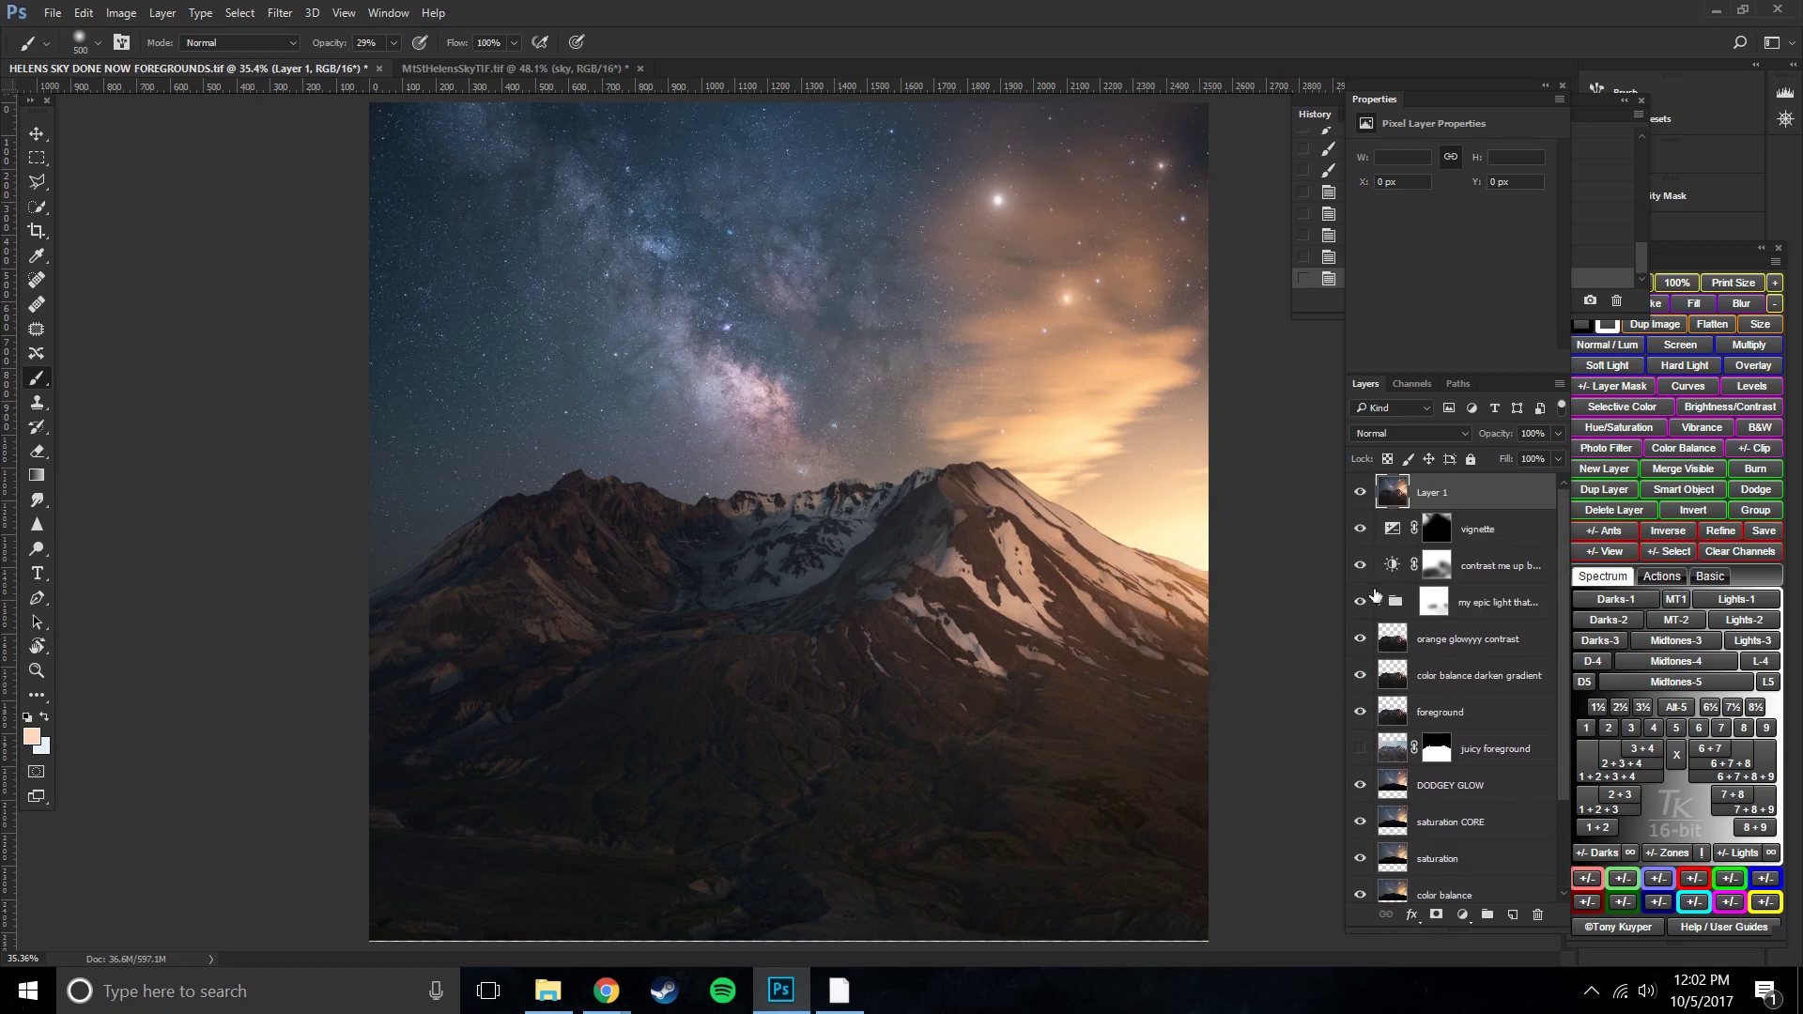
{"action": "left_click", "coordinate": [1382, 602]}
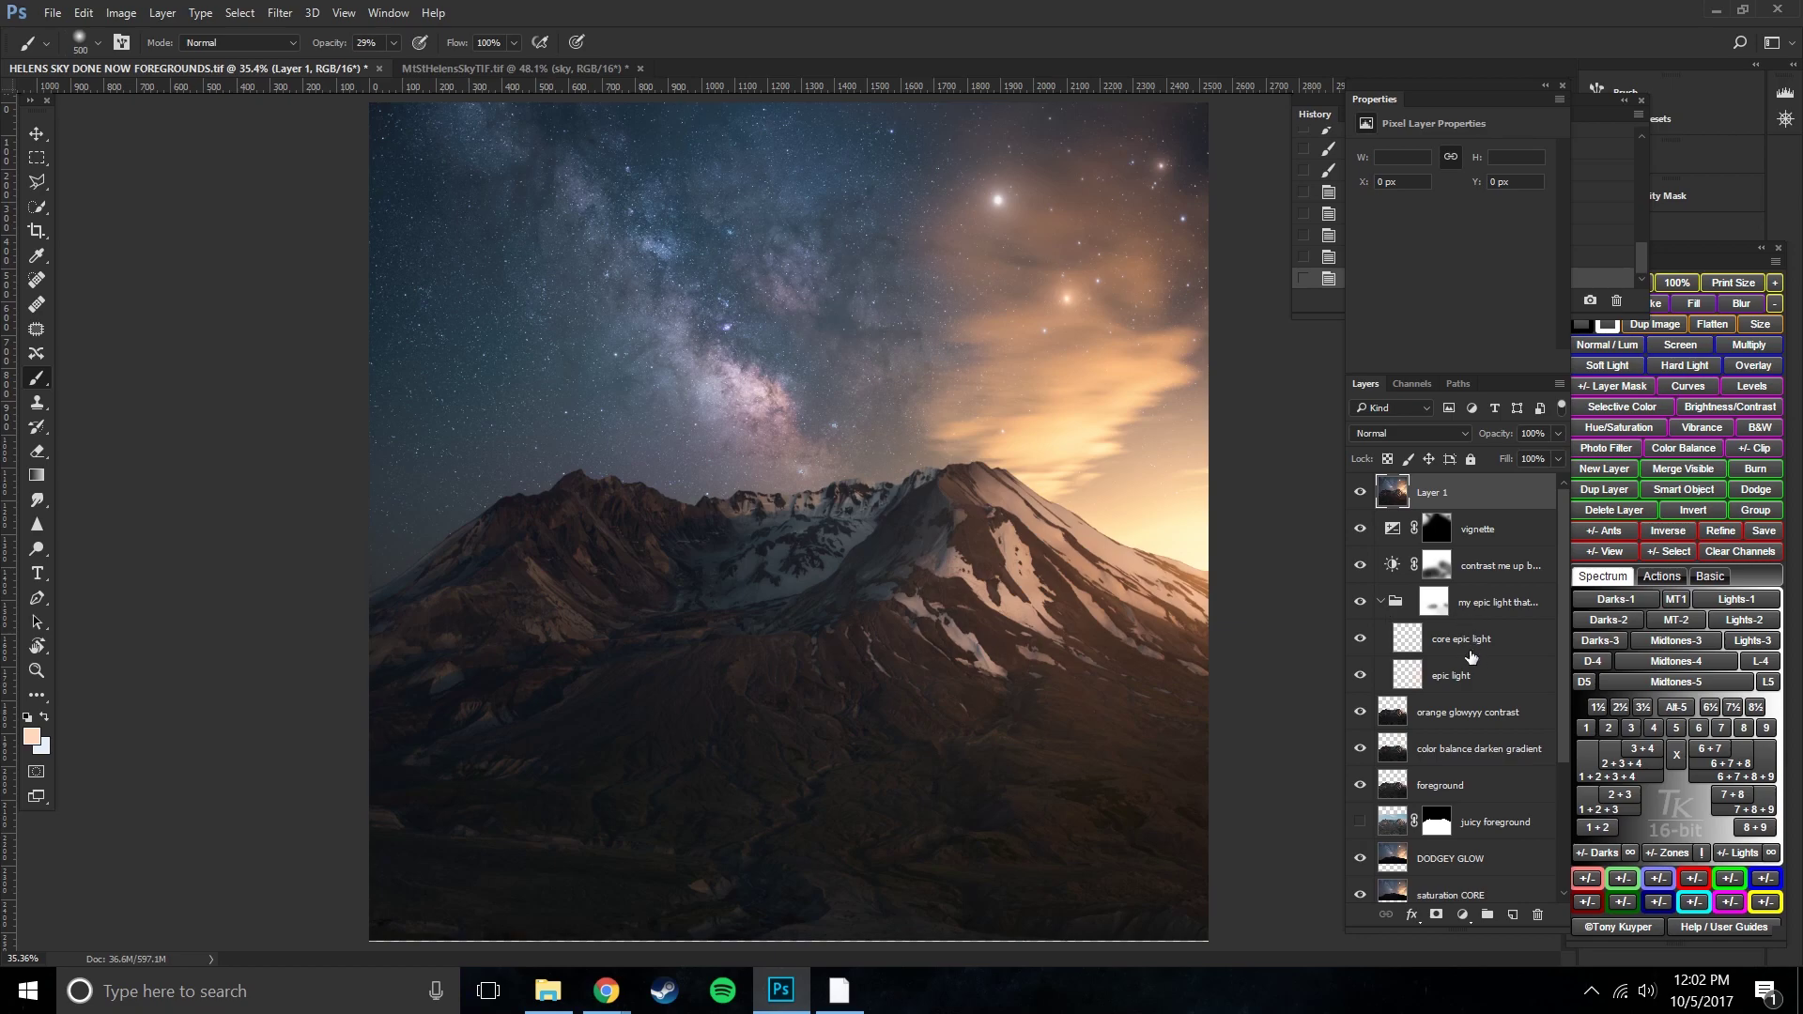
{"action": "left_click", "coordinate": [1361, 494]}
{"action": "left_click_drag", "start_coordinate": [1462, 496], "coordinate": [1538, 915]}
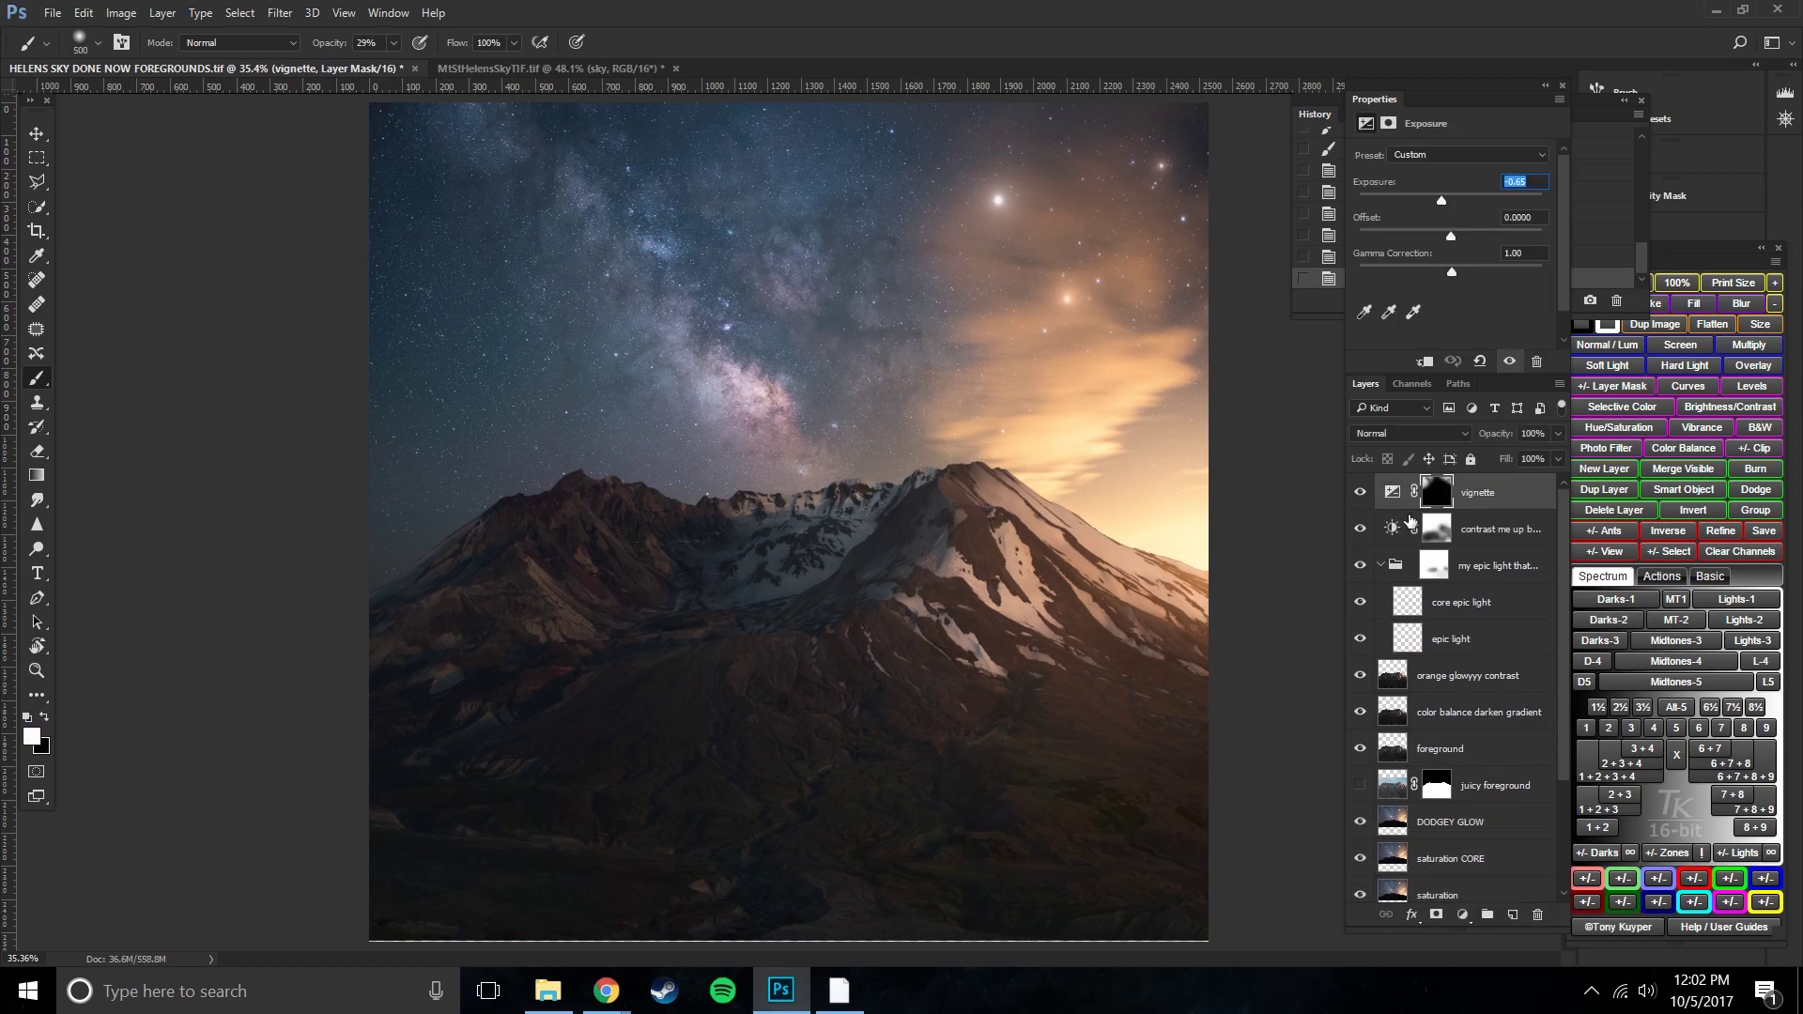
- Target the "epic light" layer and set the foreground color to warm cream e7cea8
{"action": "left_click", "coordinate": [1489, 569]}
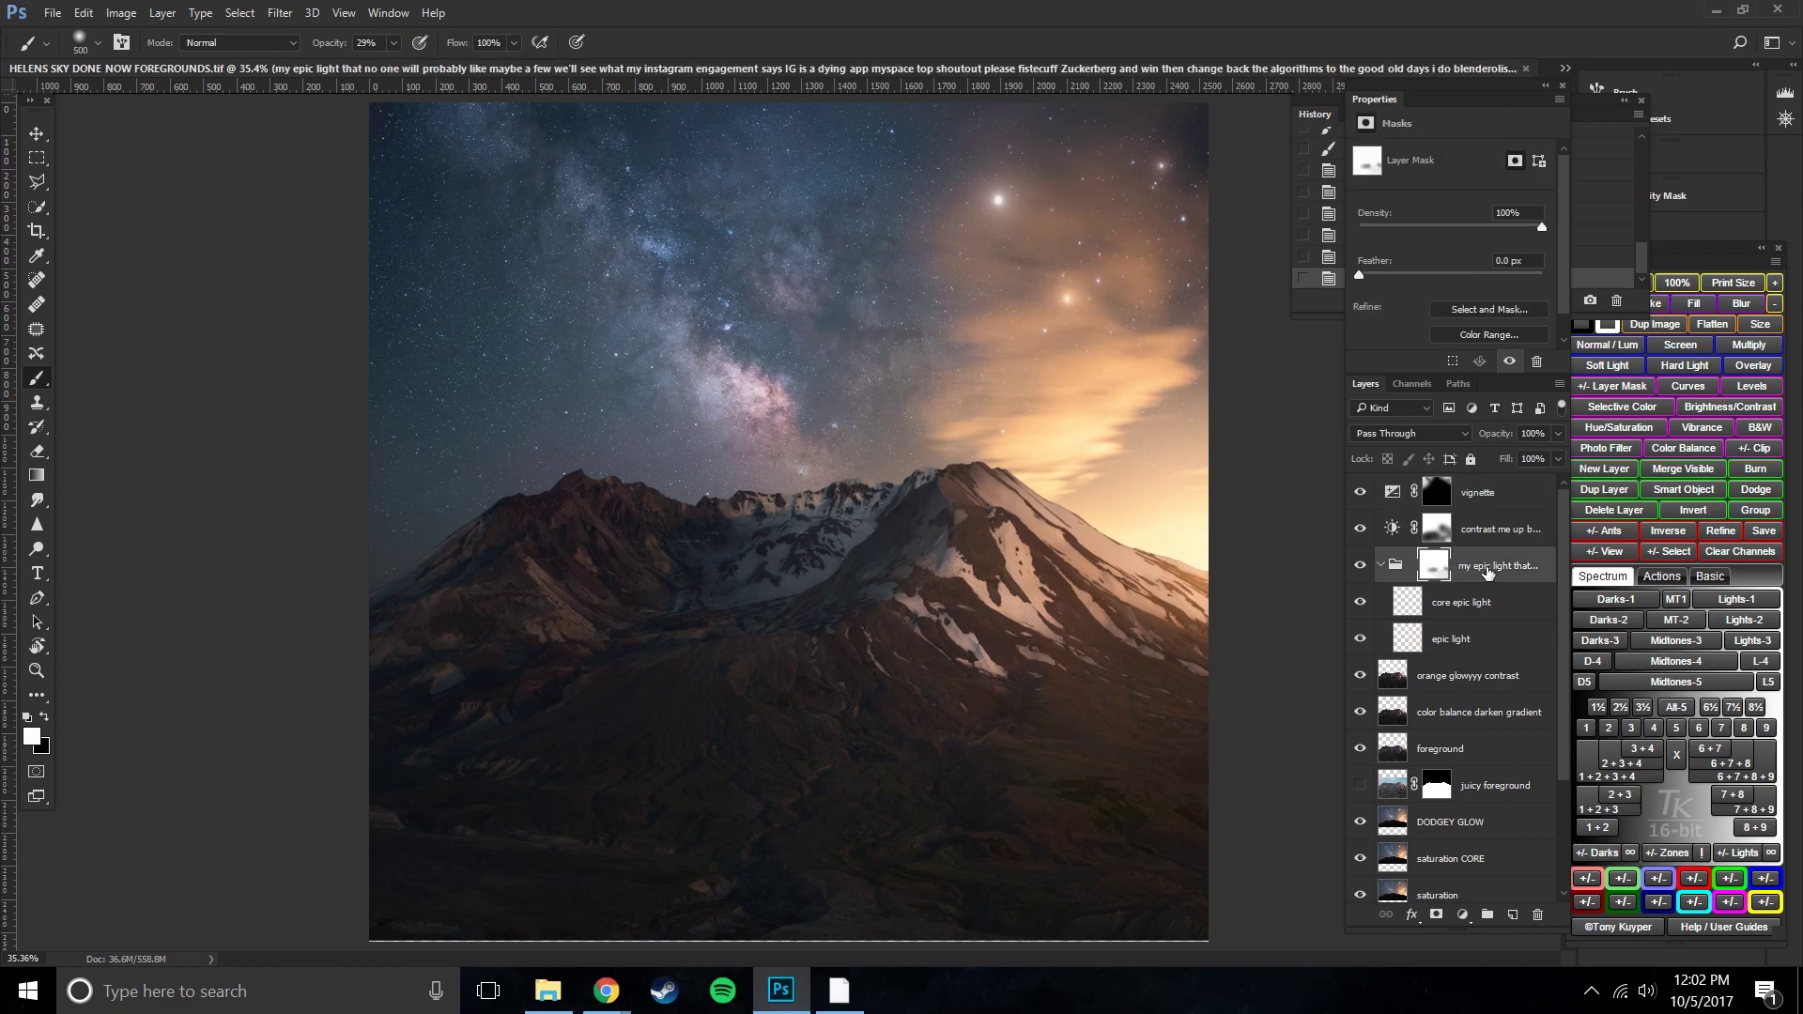
{"action": "left_click", "coordinate": [1432, 638]}
{"action": "left_click", "coordinate": [1221, 563], "text": "alt"}
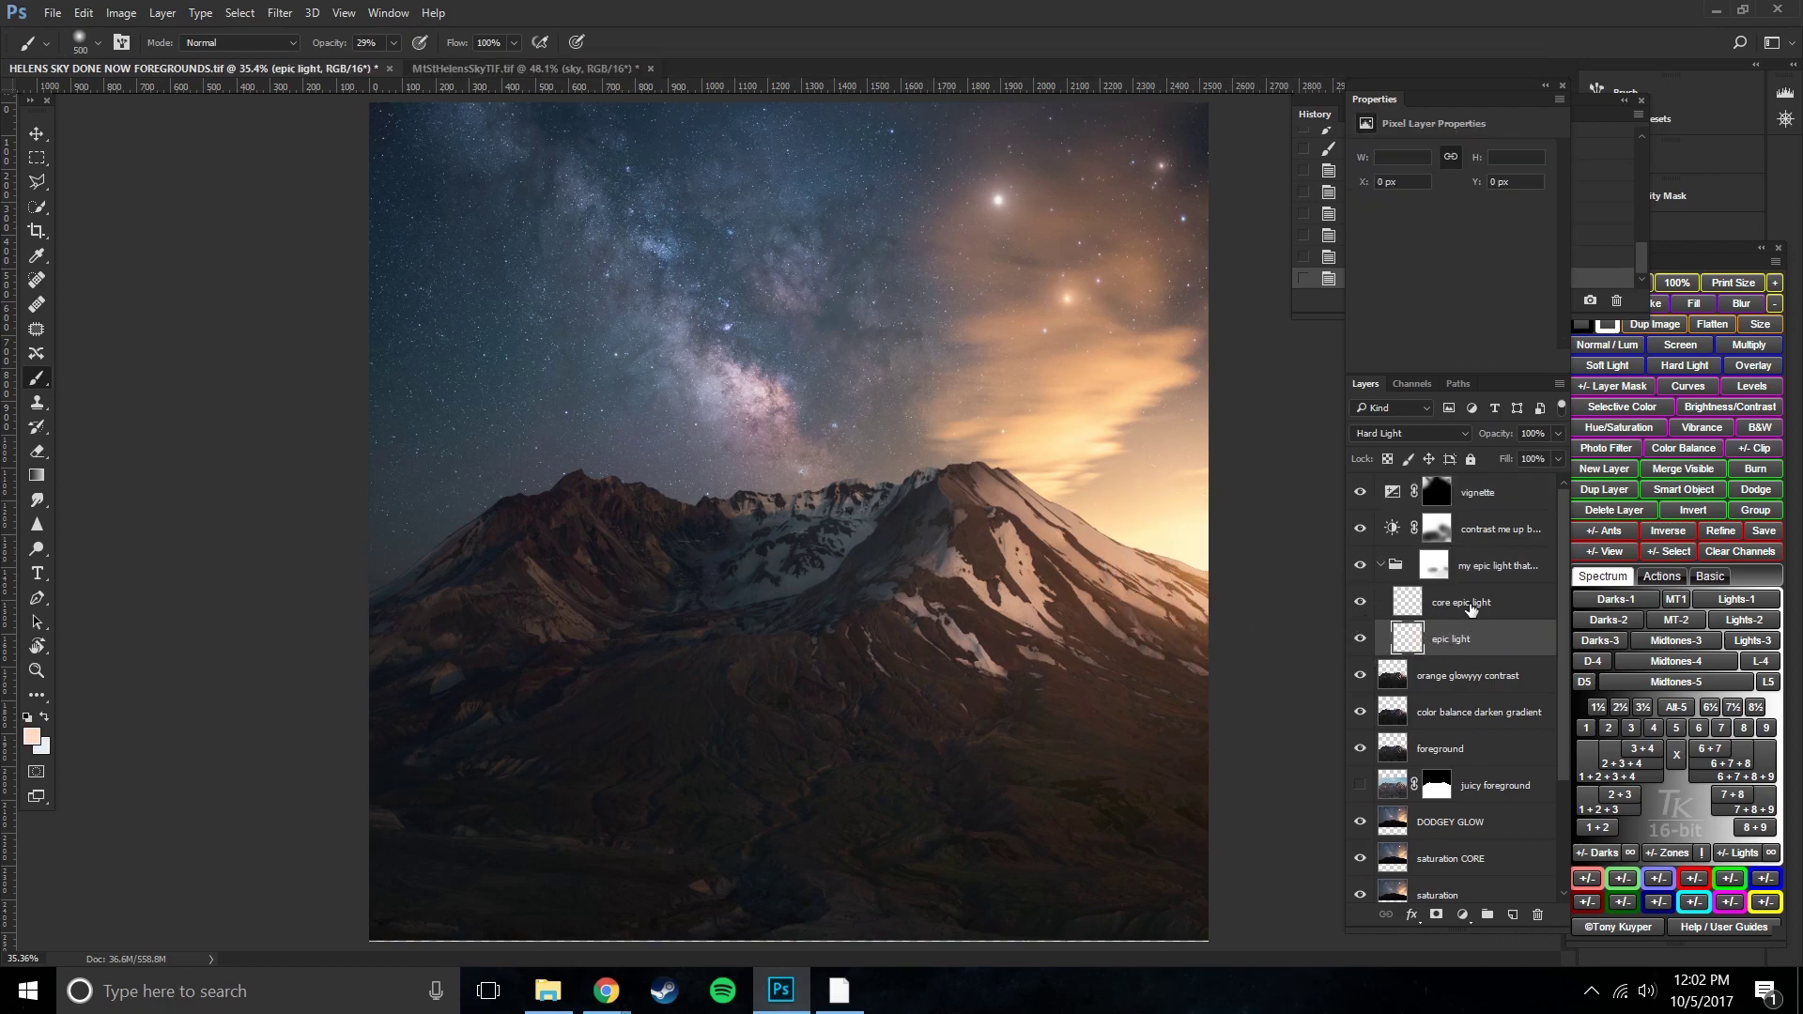
{"action": "left_click", "coordinate": [1471, 609]}
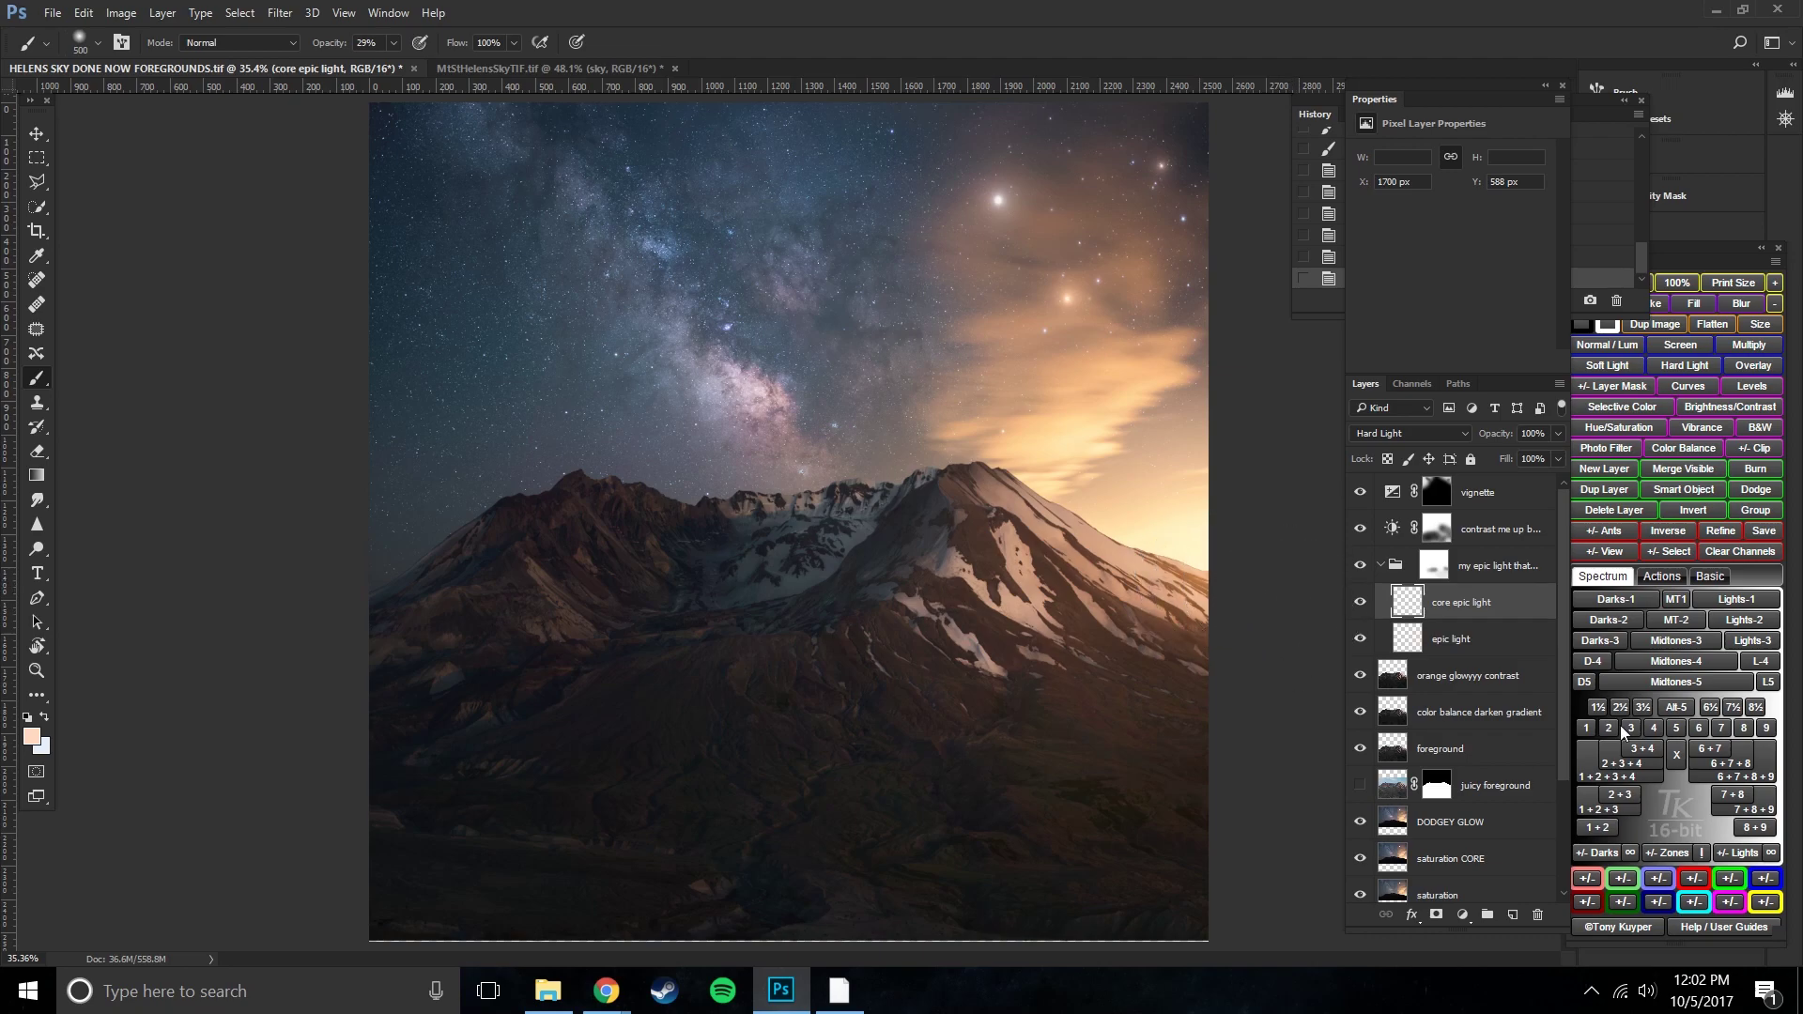
{"action": "left_click", "coordinate": [1480, 643]}
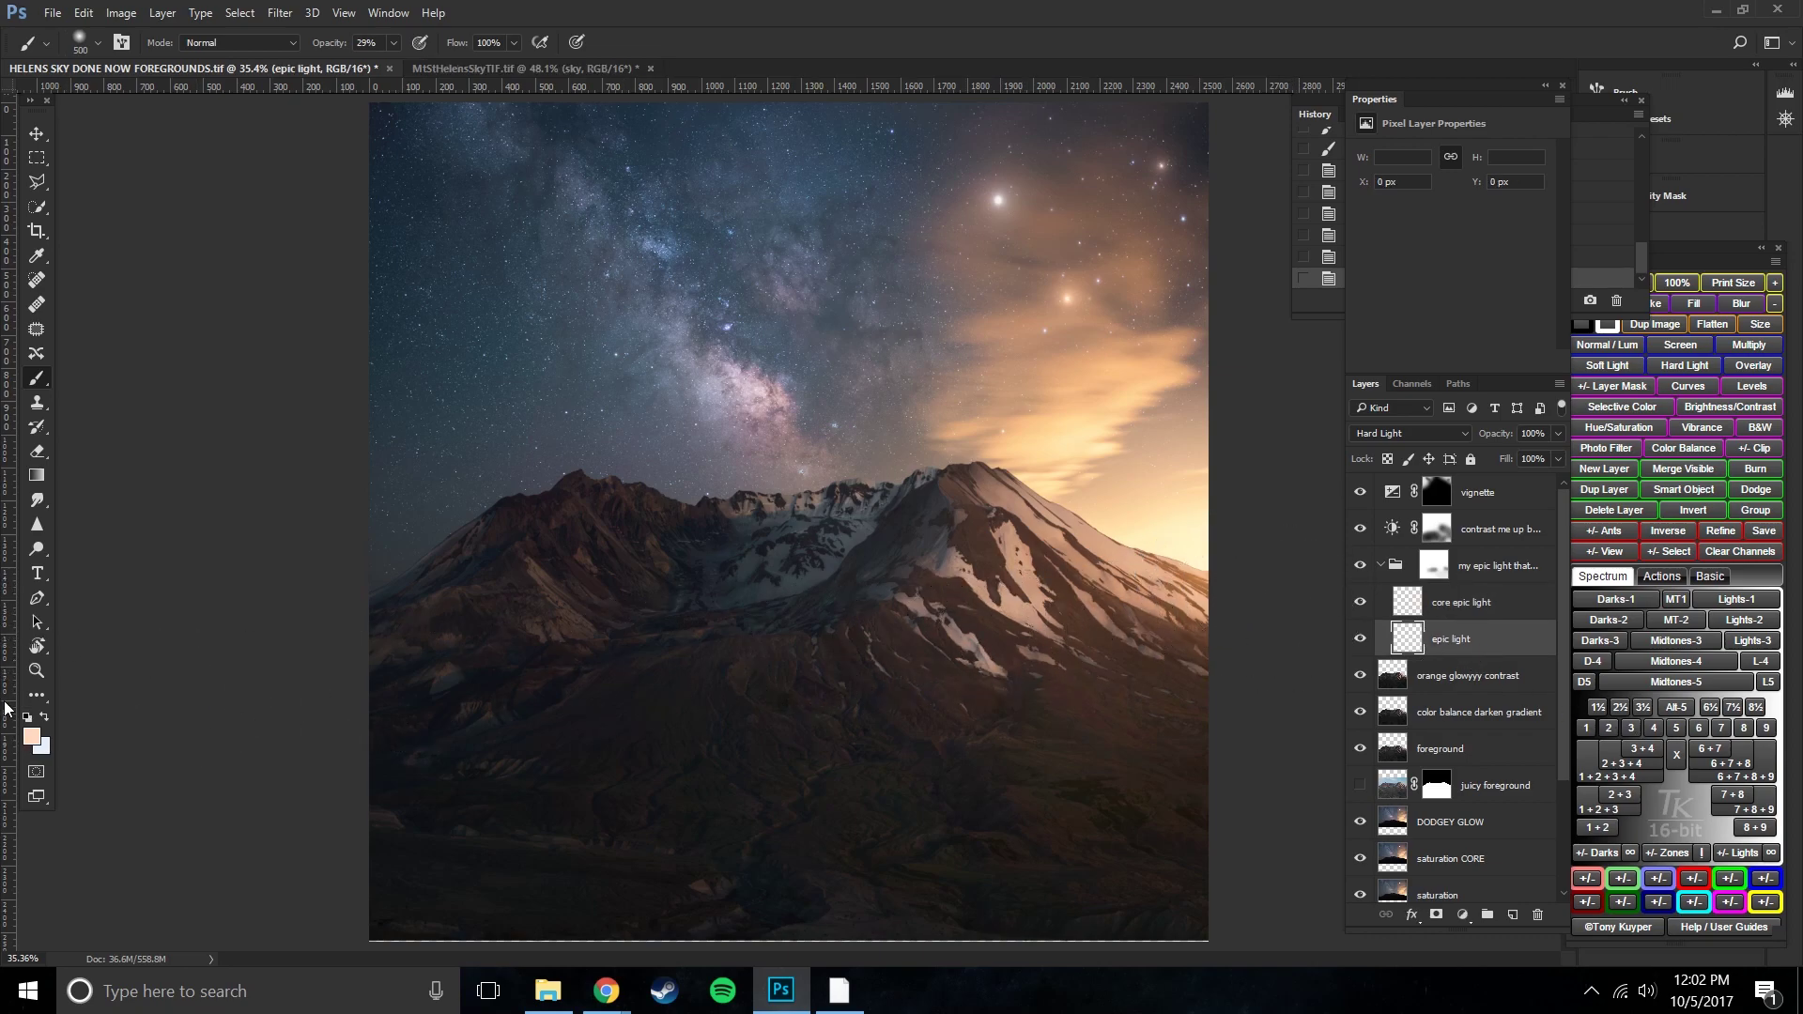
{"action": "left_click", "coordinate": [31, 737]}
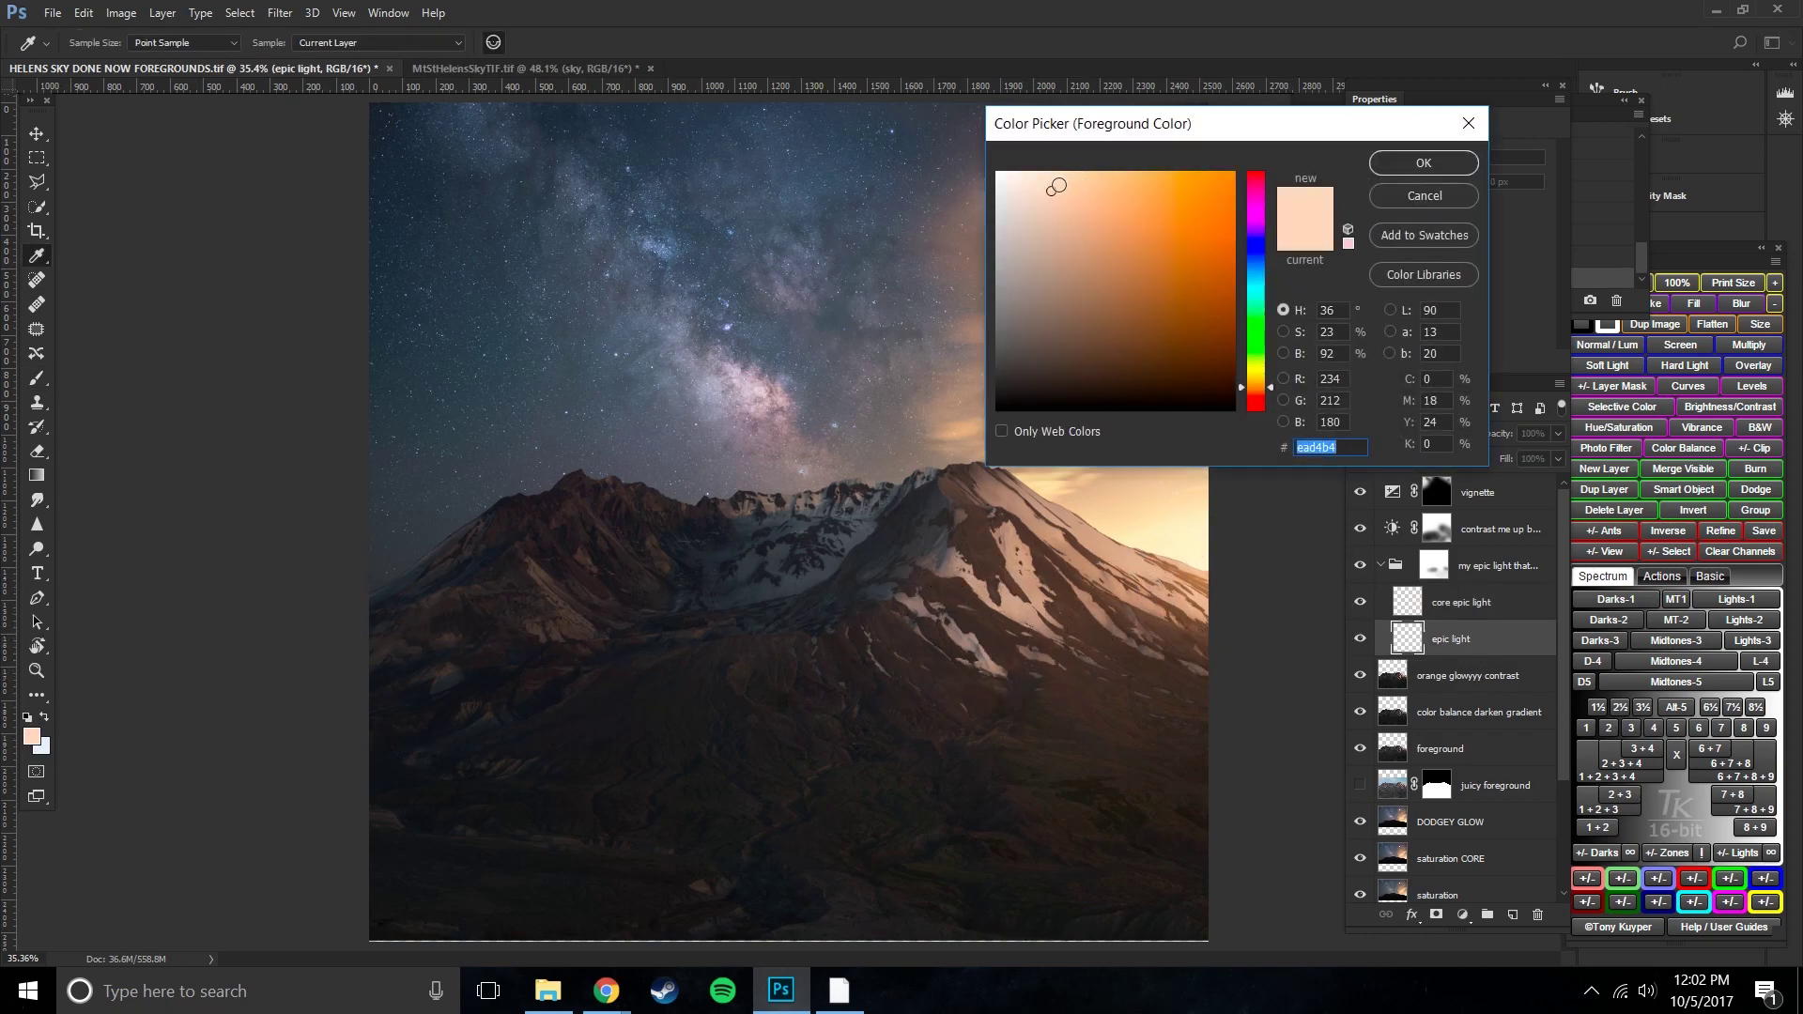
{"action": "left_click_drag", "start_coordinate": [1053, 195], "coordinate": [1061, 194]}
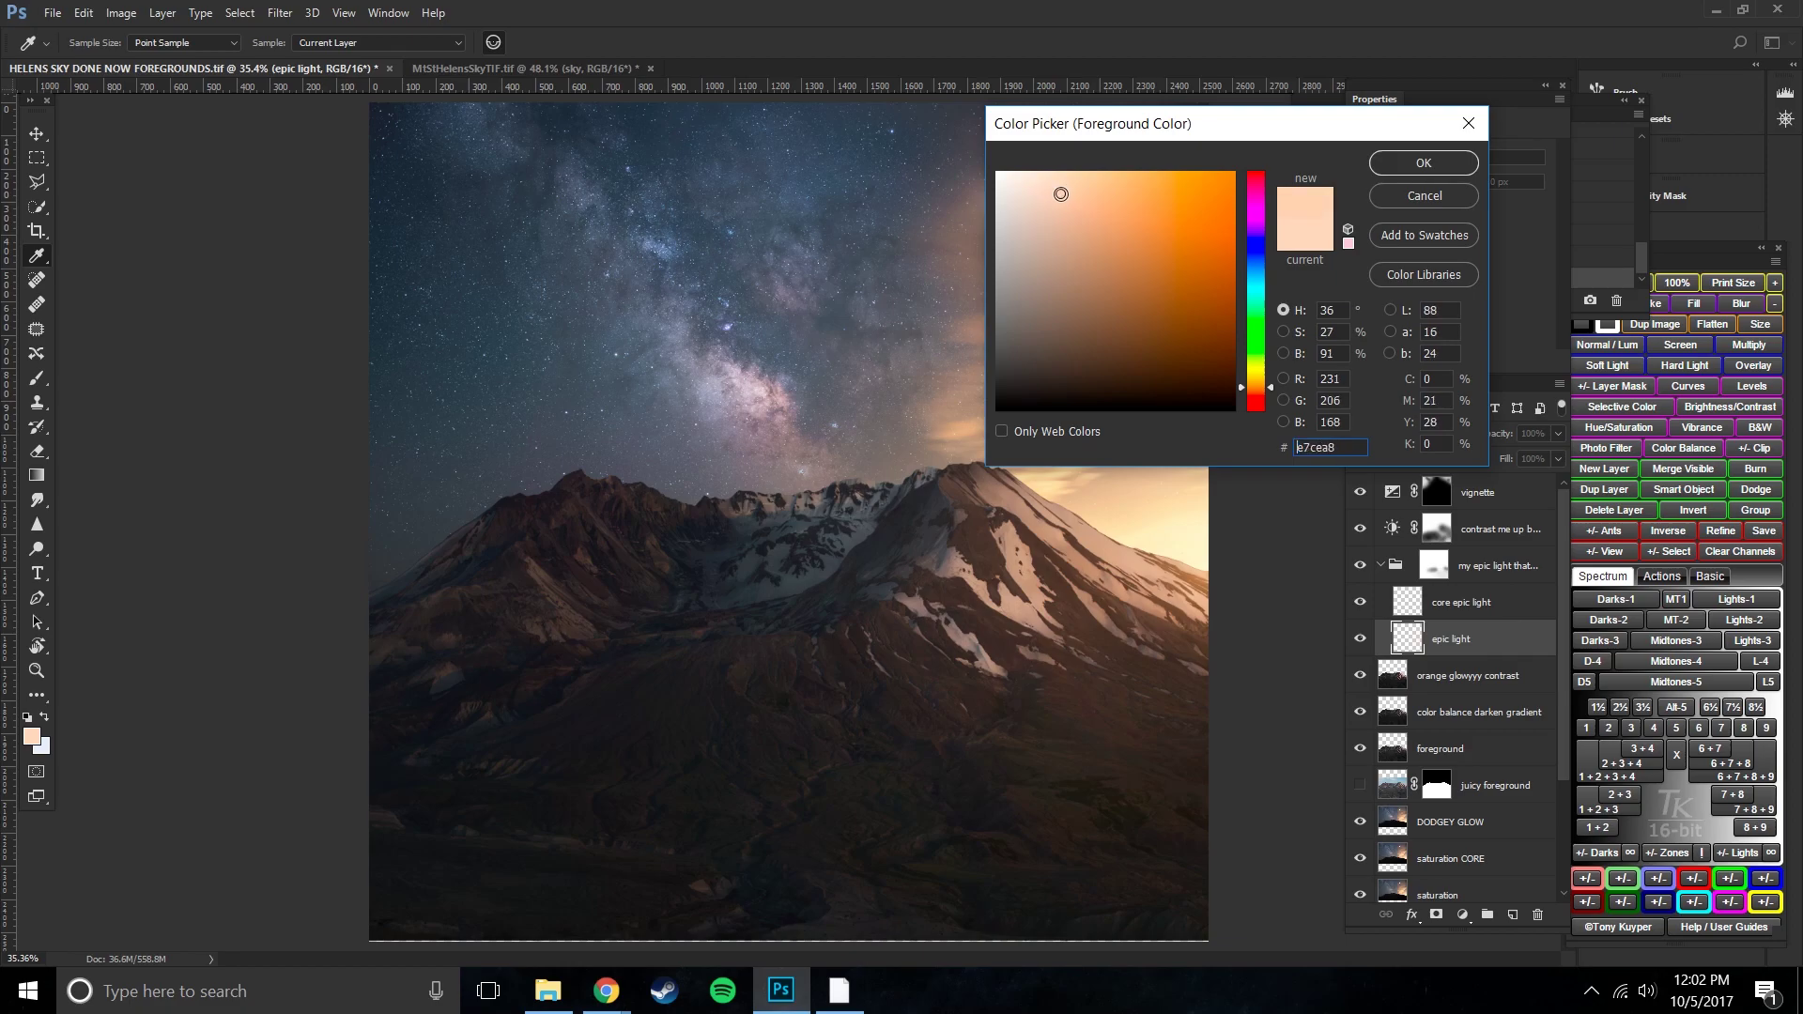
{"action": "left_click", "coordinate": [1424, 163]}
- Try dabbing warm light onto the mountain's sunlit slope with a 1600 px brush at 29% opacity
{"action": "key", "text": "bracketright"}
{"action": "key", "text": "bracketright"}
{"action": "key", "text": "bracketright"}
{"action": "key", "text": "bracketright"}
{"action": "key", "text": "bracketright"}
{"action": "key", "text": "bracketright"}
{"action": "key", "text": "bracketright"}
{"action": "key", "text": "bracketright"}
{"action": "key", "text": "bracketright"}
{"action": "key", "text": "bracketright"}
{"action": "key", "text": "bracketright"}
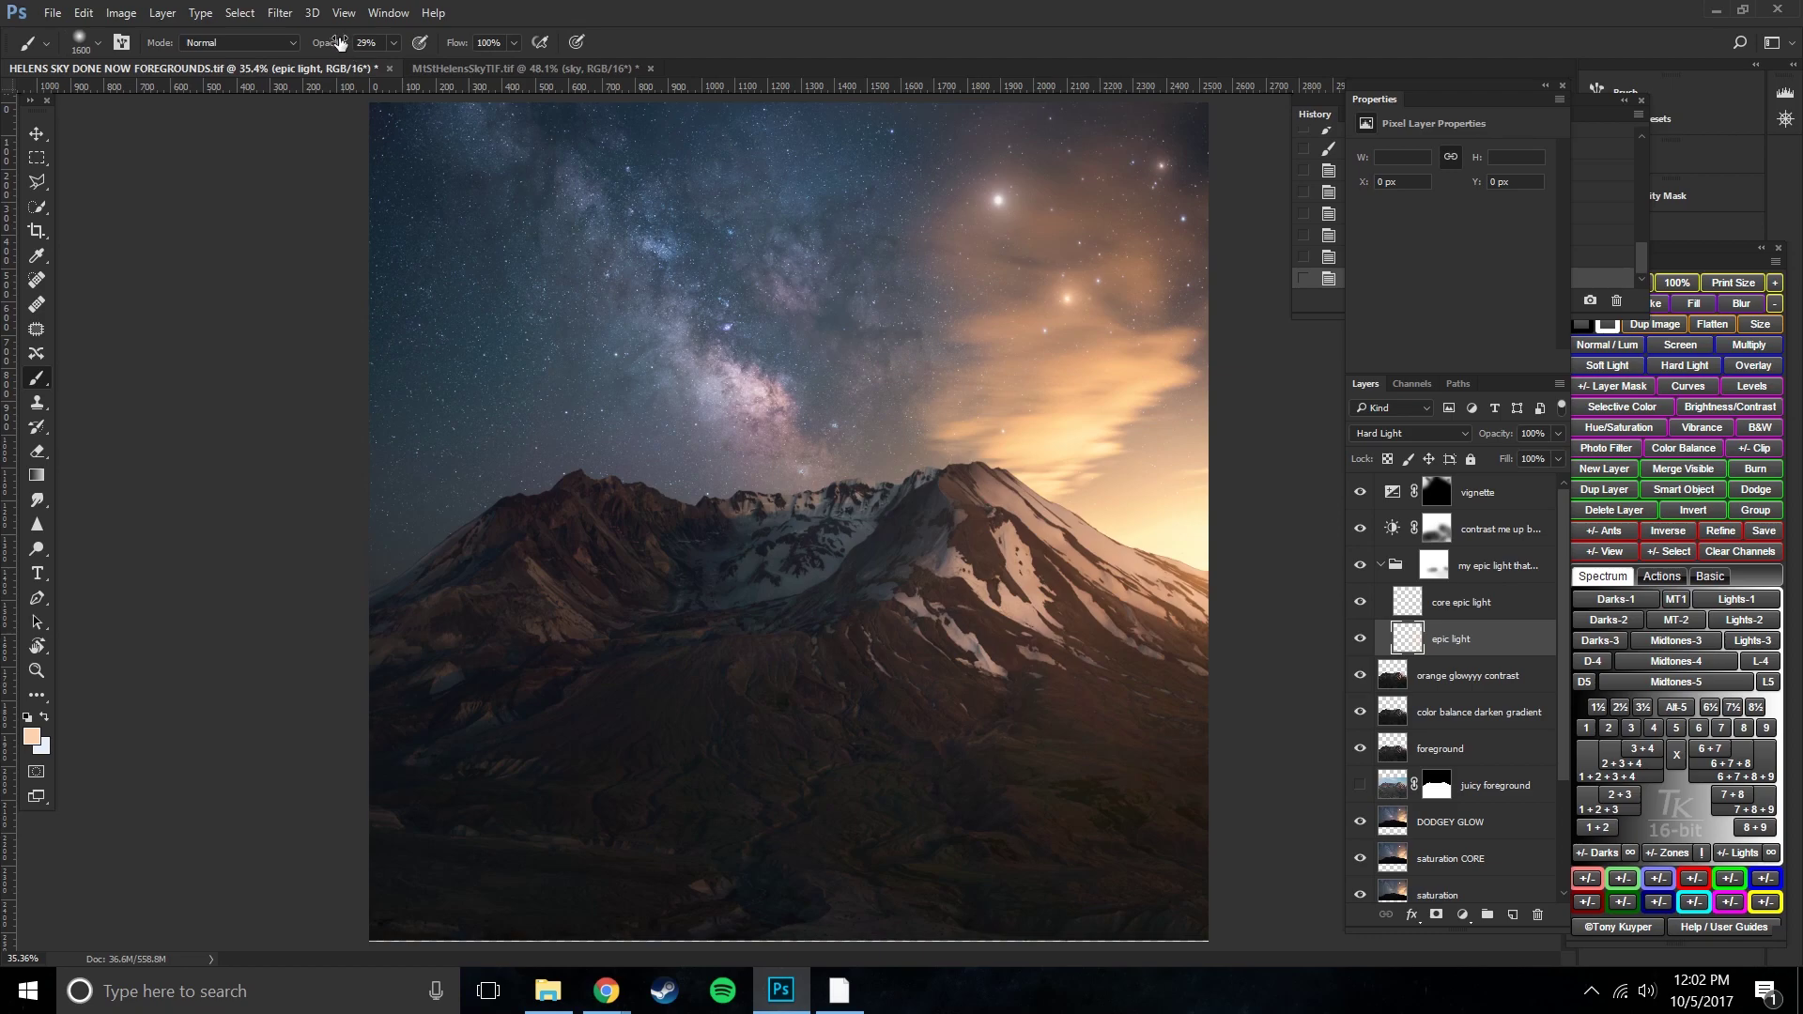
{"action": "left_click", "coordinate": [1094, 535]}
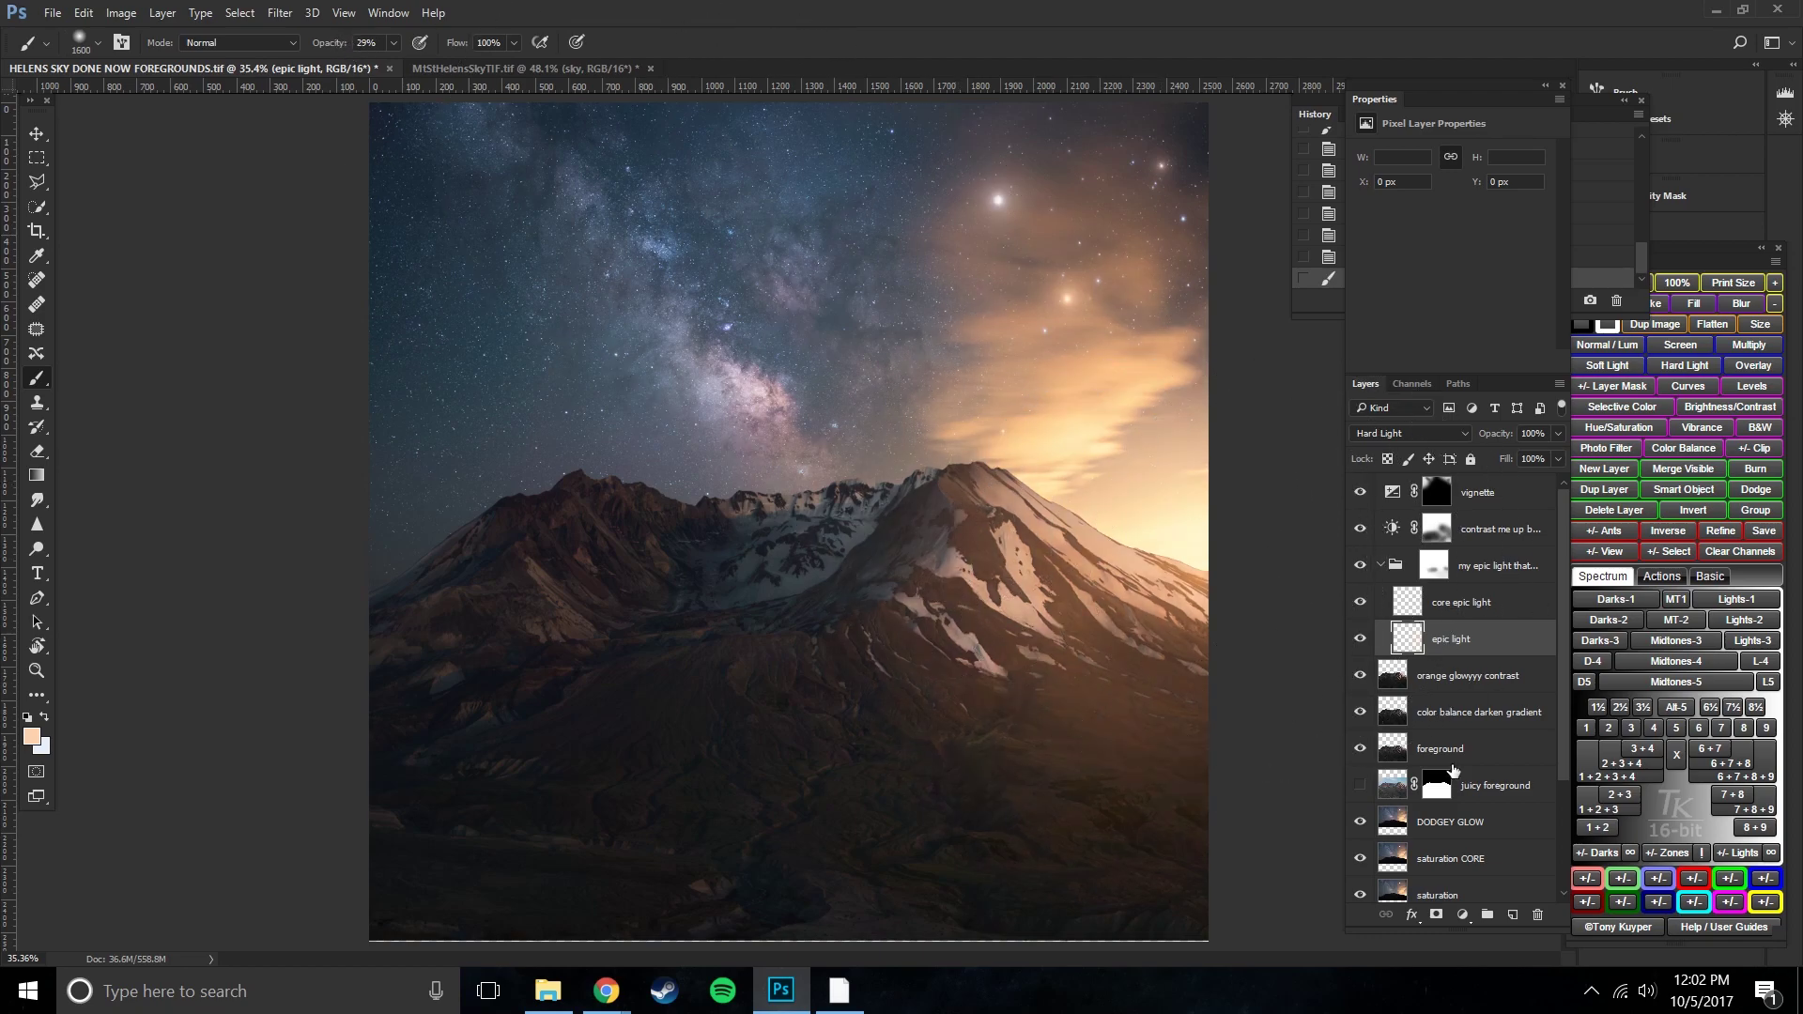
{"action": "left_click", "coordinate": [1118, 592]}
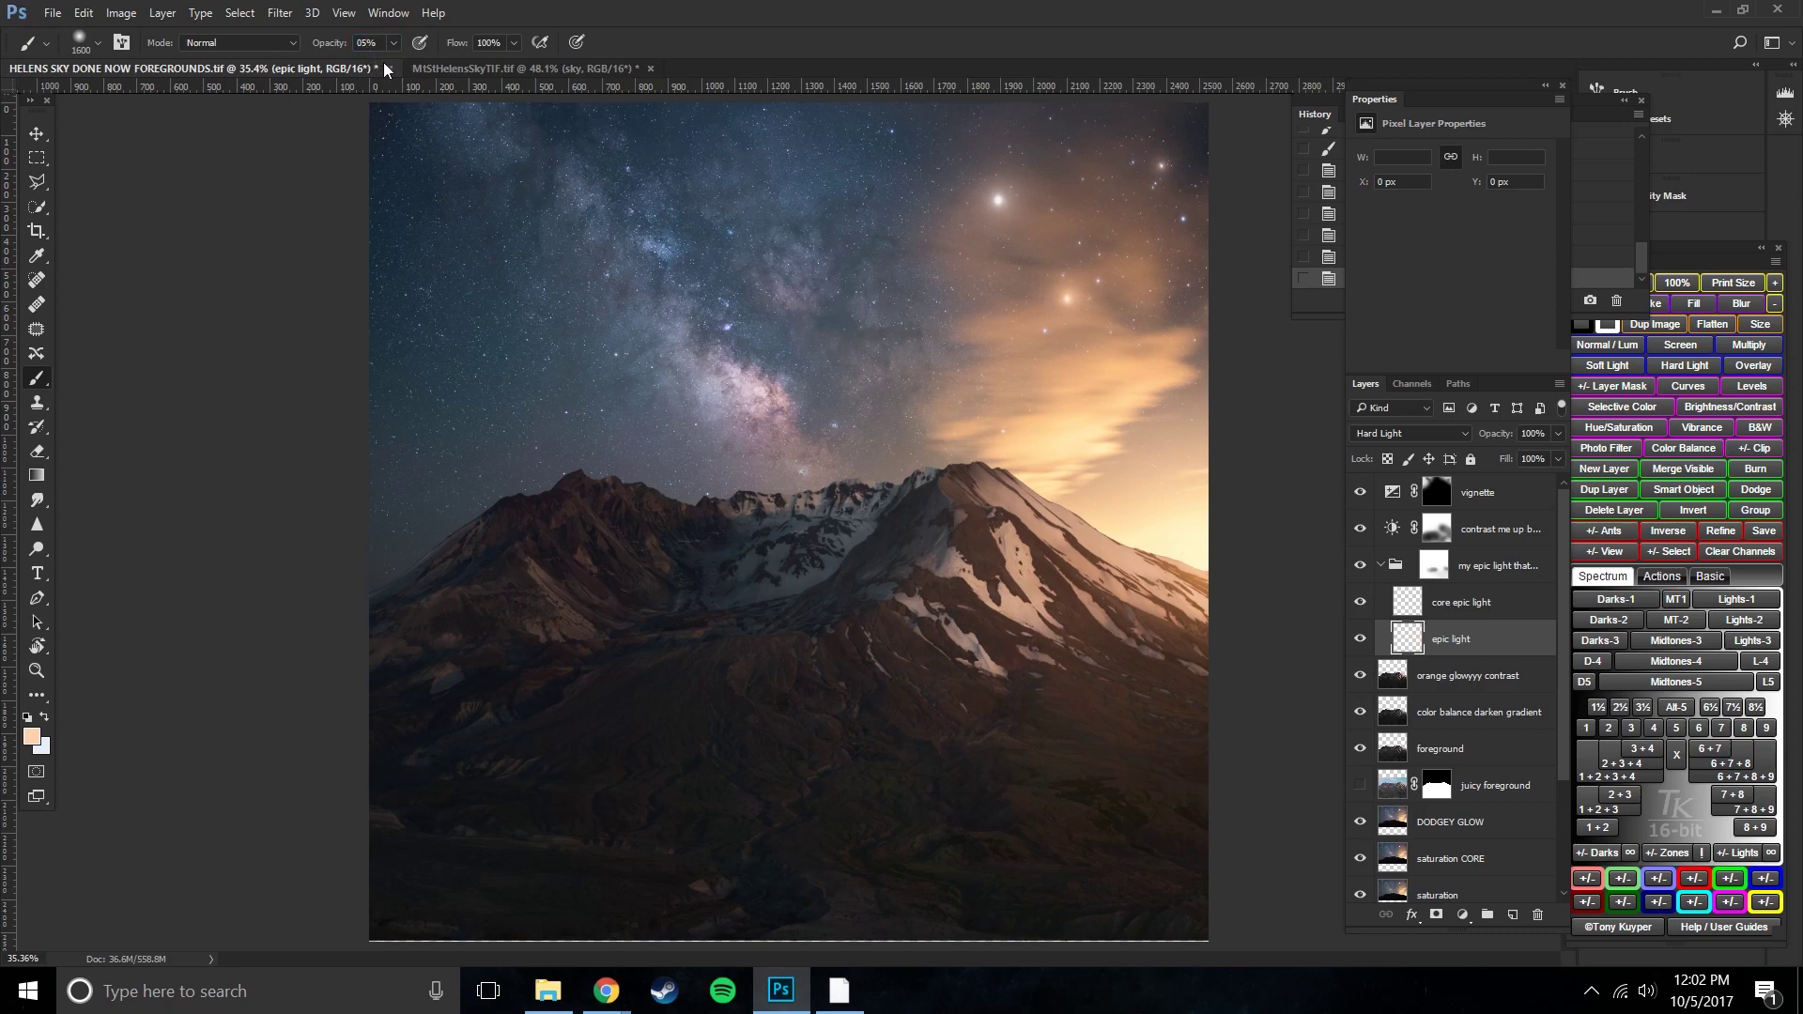
- Paint soft warm dabs over the mountain's sunlit slope at 5% opacity, enlarging the 0% hardness brush from 1300 to 1800 px
{"action": "key", "text": "bracketleft"}
{"action": "key", "text": "bracketleft"}
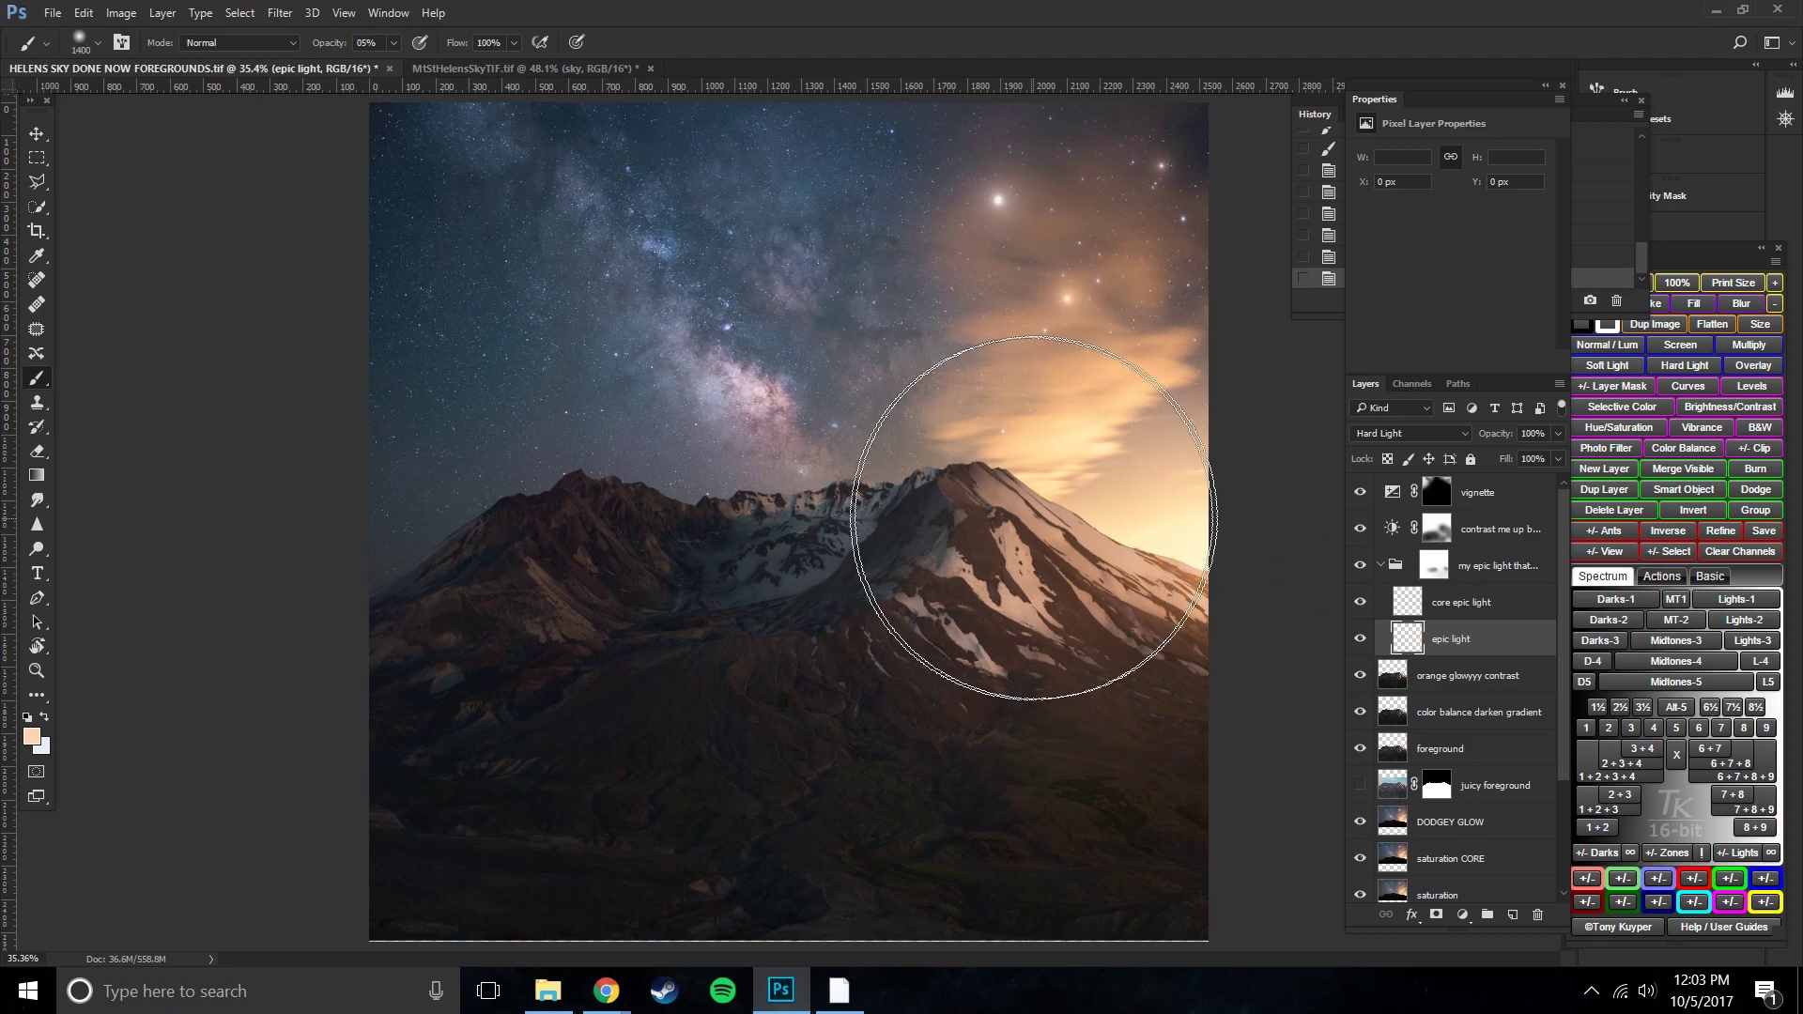
{"action": "right_click", "coordinate": [1061, 518]}
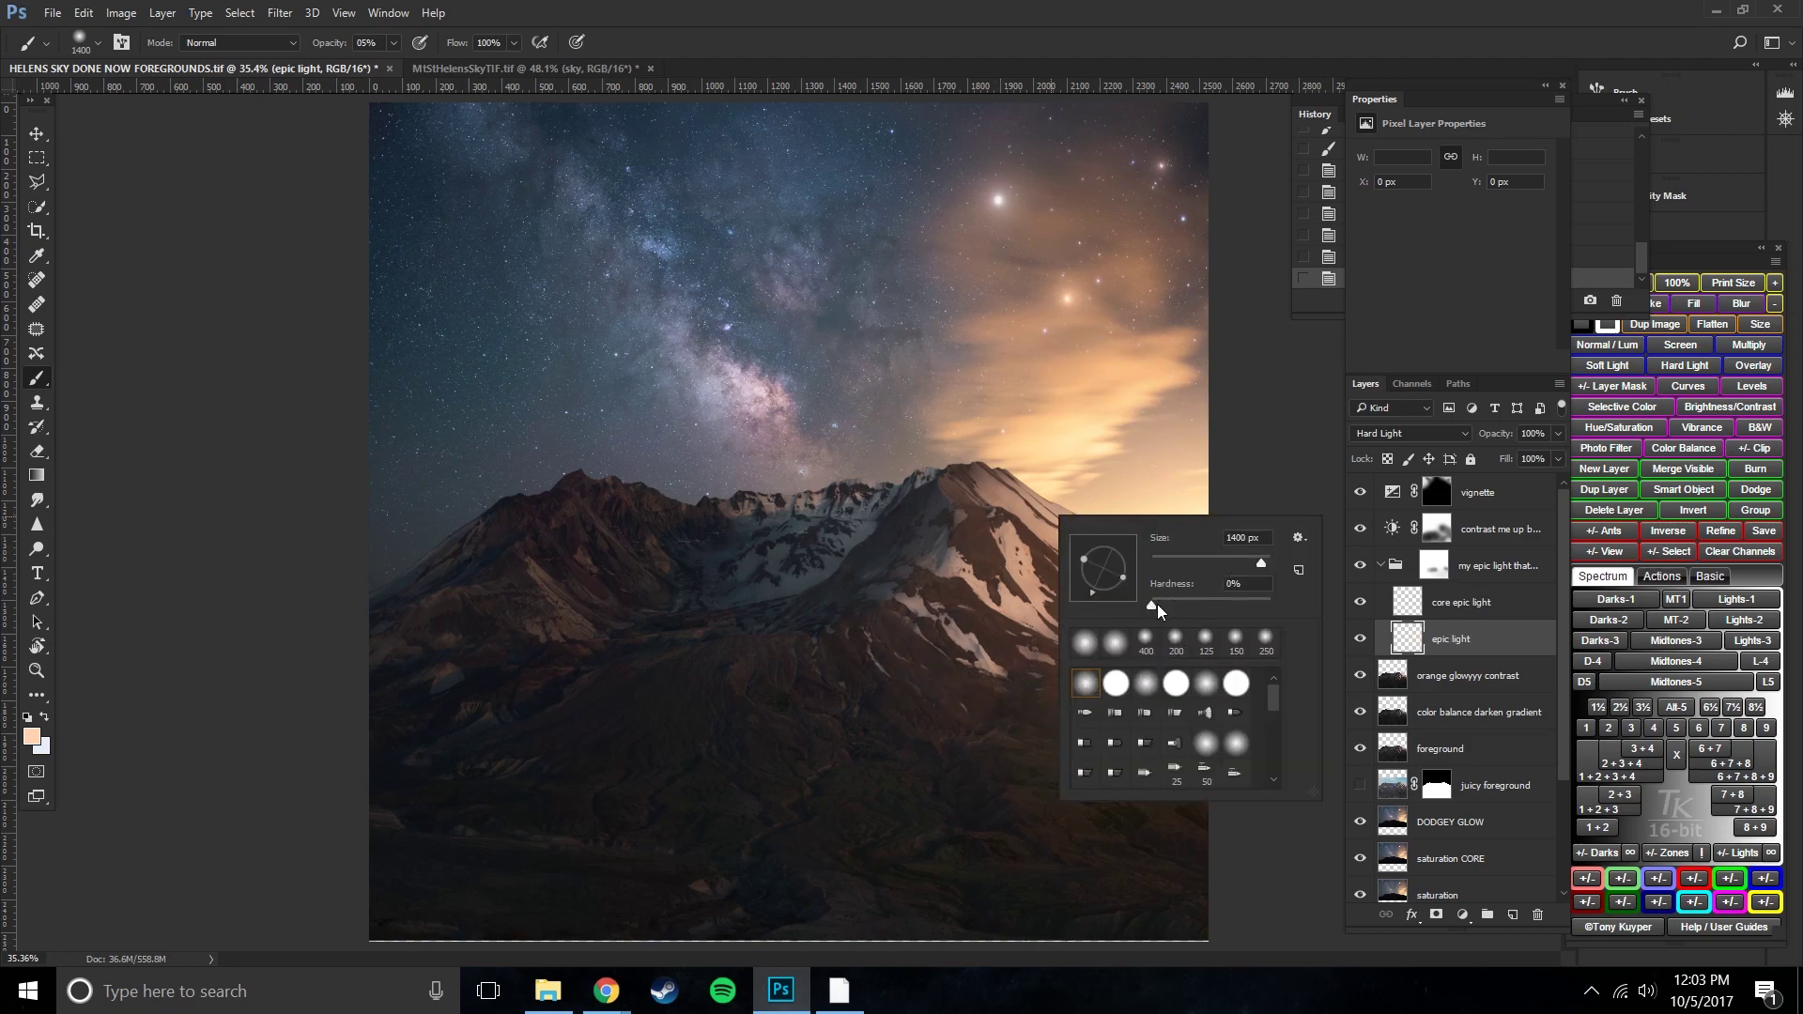
{"action": "key", "text": "Return"}
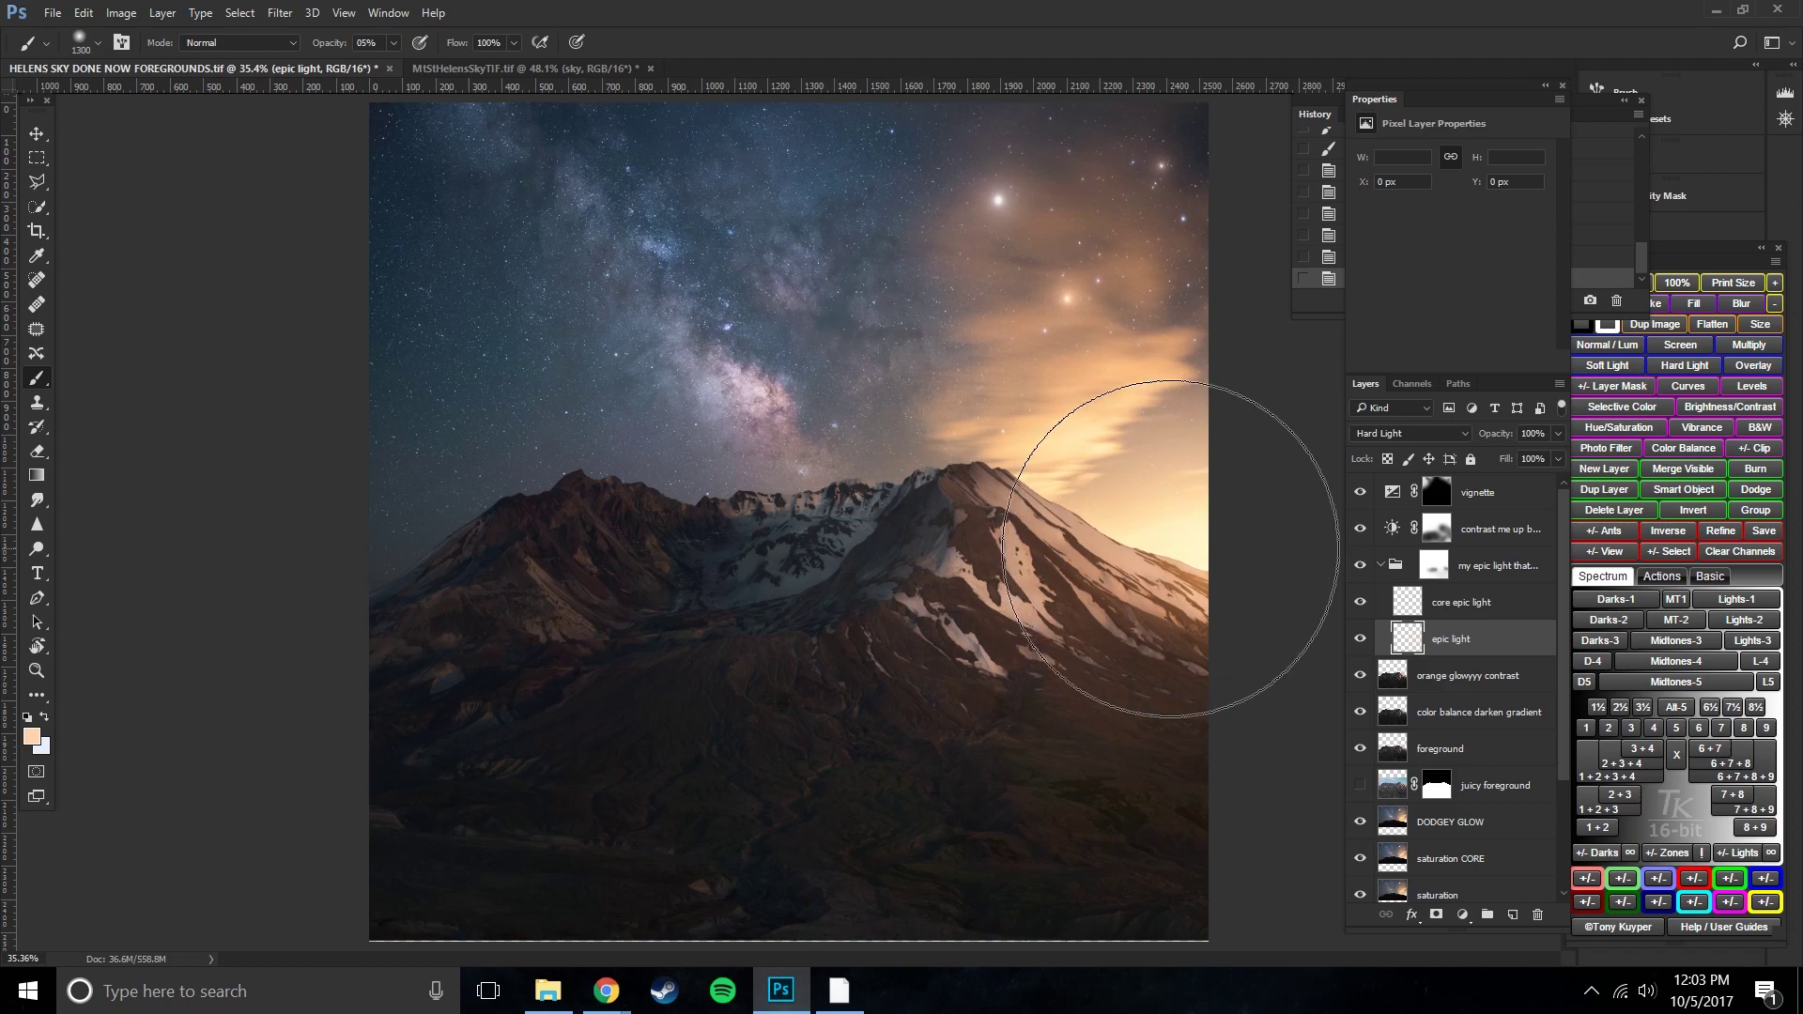
{"action": "left_click", "coordinate": [1167, 563]}
{"action": "key", "text": "bracketright"}
{"action": "key", "text": "bracketright"}
{"action": "key", "text": "bracketright"}
{"action": "key", "text": "bracketright"}
{"action": "key", "text": "bracketright"}
{"action": "key", "text": "bracketright"}
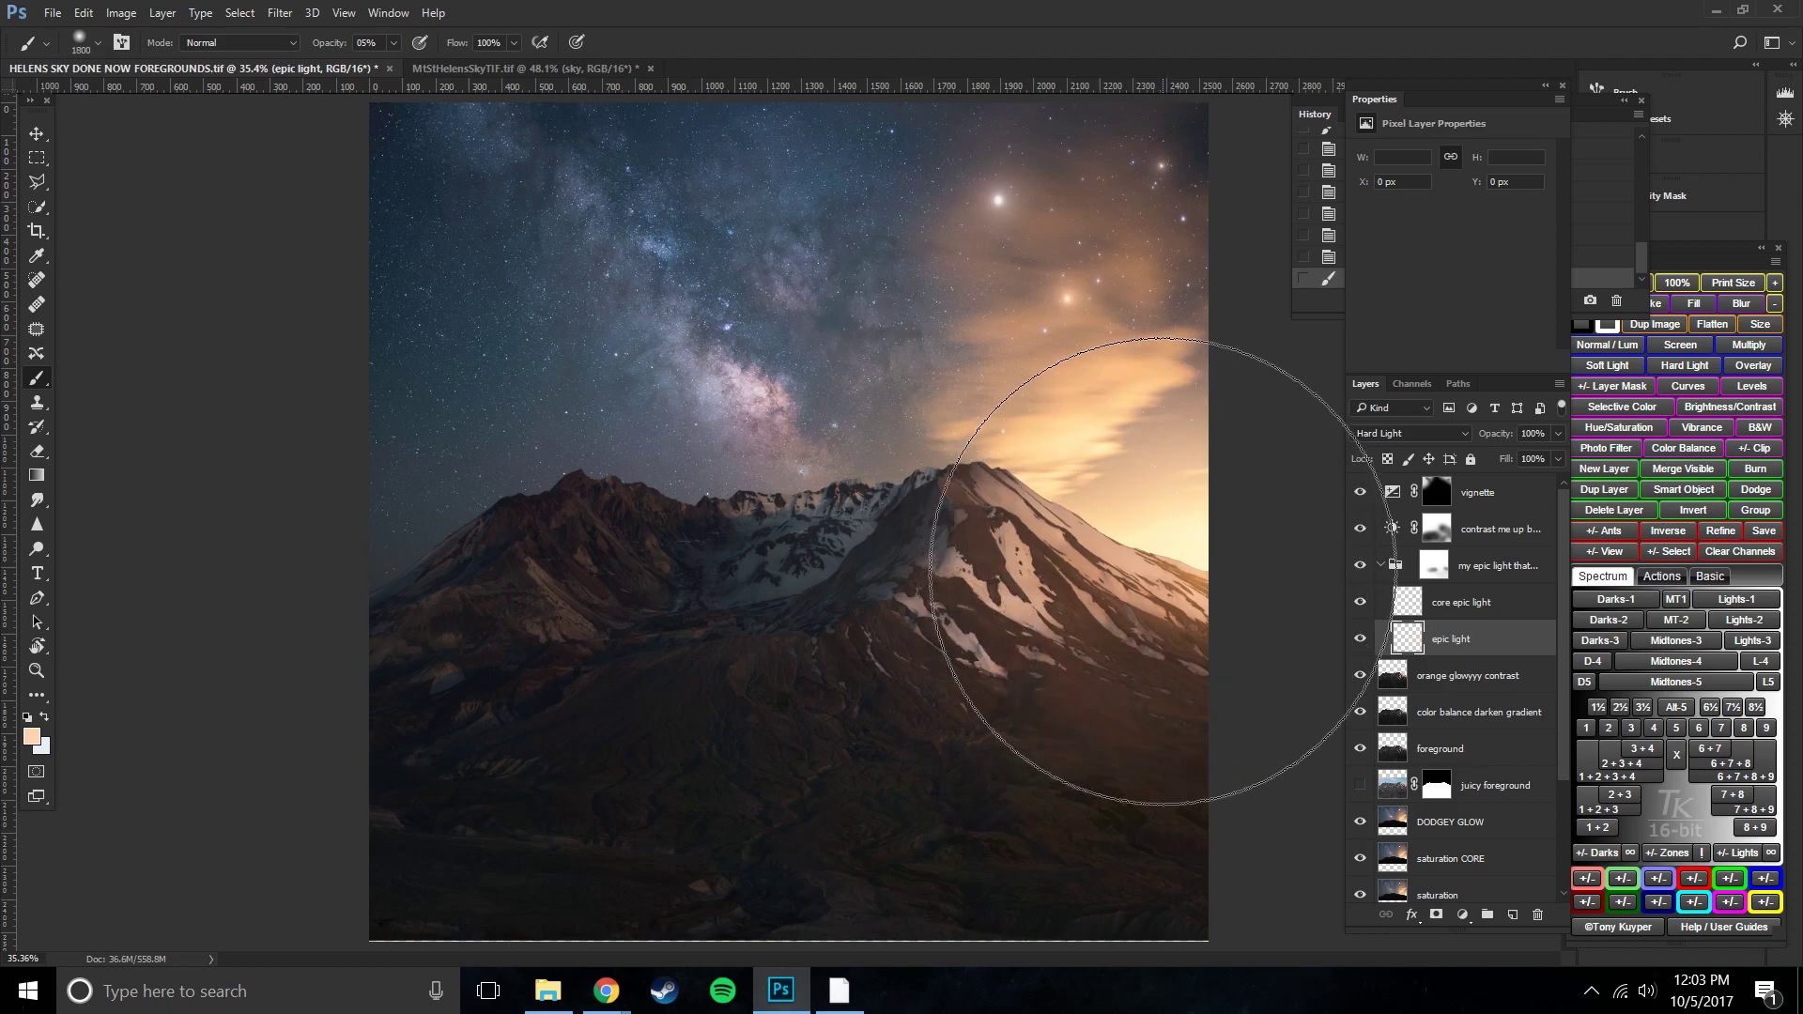
{"action": "left_click", "coordinate": [1132, 587]}
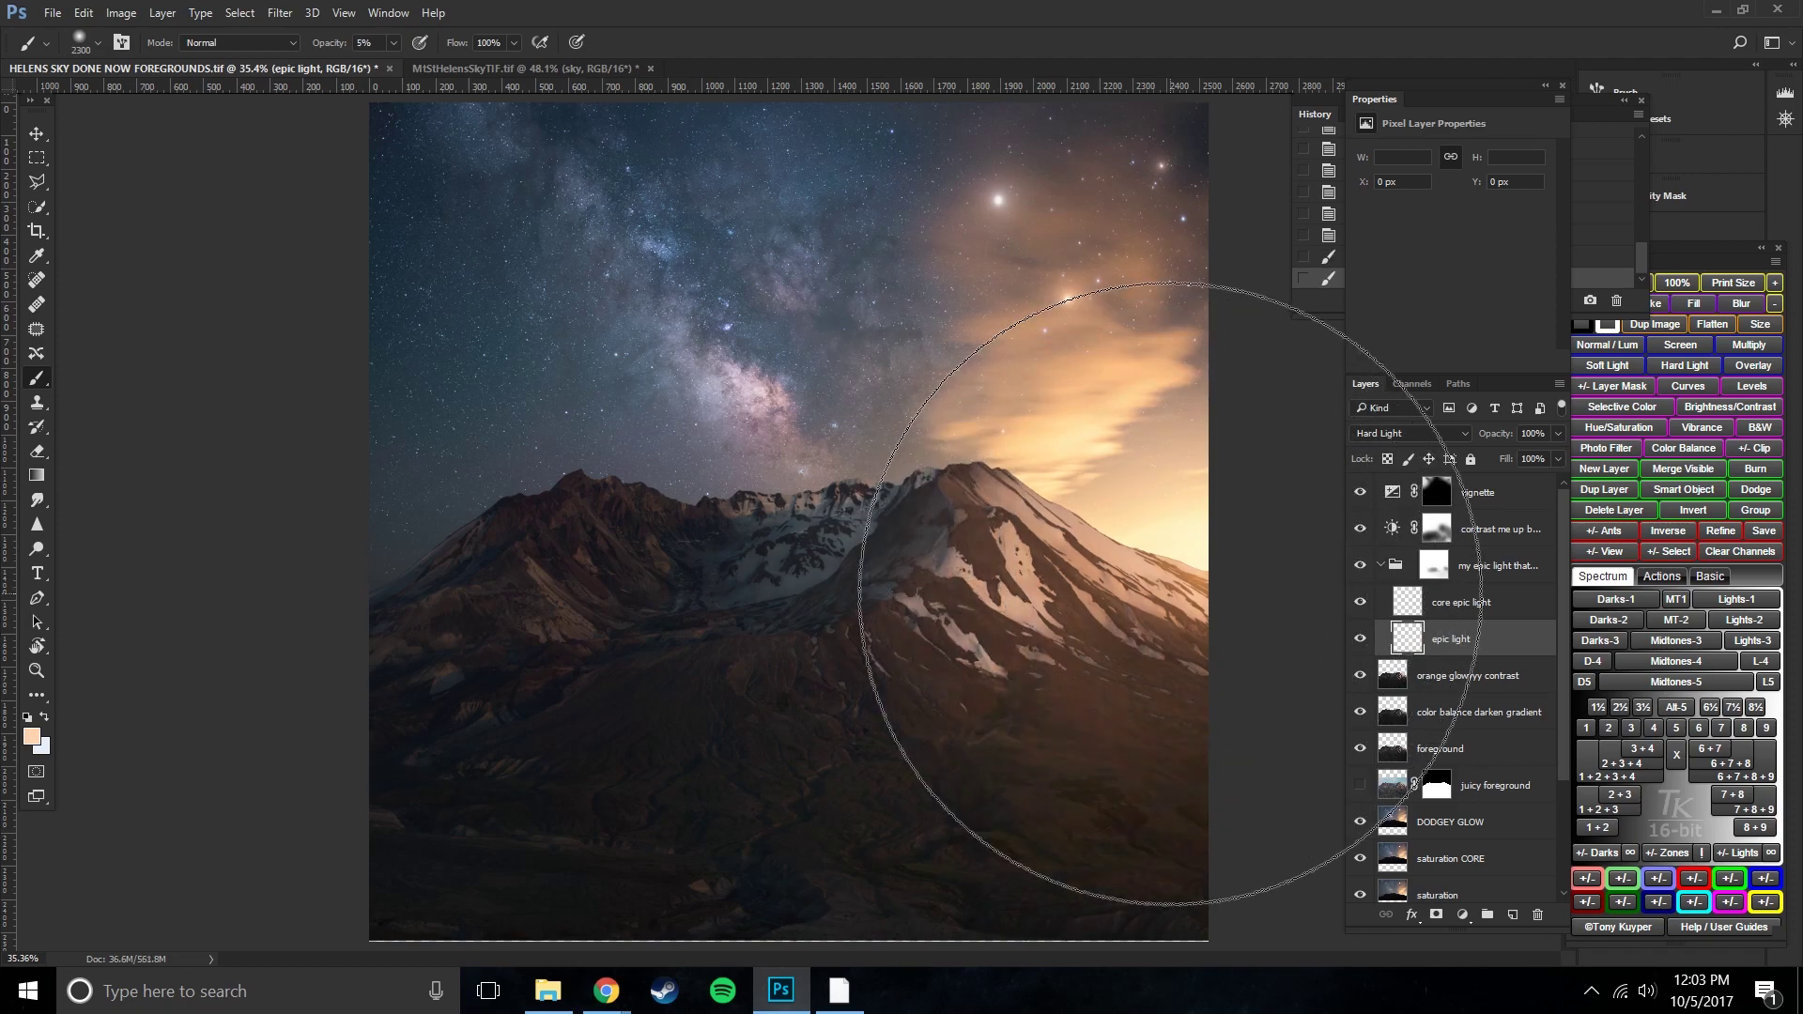
- Try a smaller dab of warm light on the sunlit ridge with a 1000 px brush
{"action": "key", "text": "bracketright"}
{"action": "key", "text": "bracketright"}
{"action": "key", "text": "bracketright"}
{"action": "key", "text": "bracketright"}
{"action": "key", "text": "bracketleft"}
{"action": "key", "text": "bracketleft"}
{"action": "key", "text": "bracketleft"}
{"action": "key", "text": "bracketleft"}
{"action": "key", "text": "bracketleft"}
{"action": "key", "text": "bracketleft"}
{"action": "key", "text": "bracketleft"}
{"action": "key", "text": "bracketleft"}
{"action": "key", "text": "bracketleft"}
{"action": "key", "text": "bracketleft"}
{"action": "key", "text": "bracketleft"}
{"action": "key", "text": "bracketleft"}
{"action": "key", "text": "bracketleft"}
{"action": "key", "text": "bracketleft"}
{"action": "left_click", "coordinate": [1095, 536]}
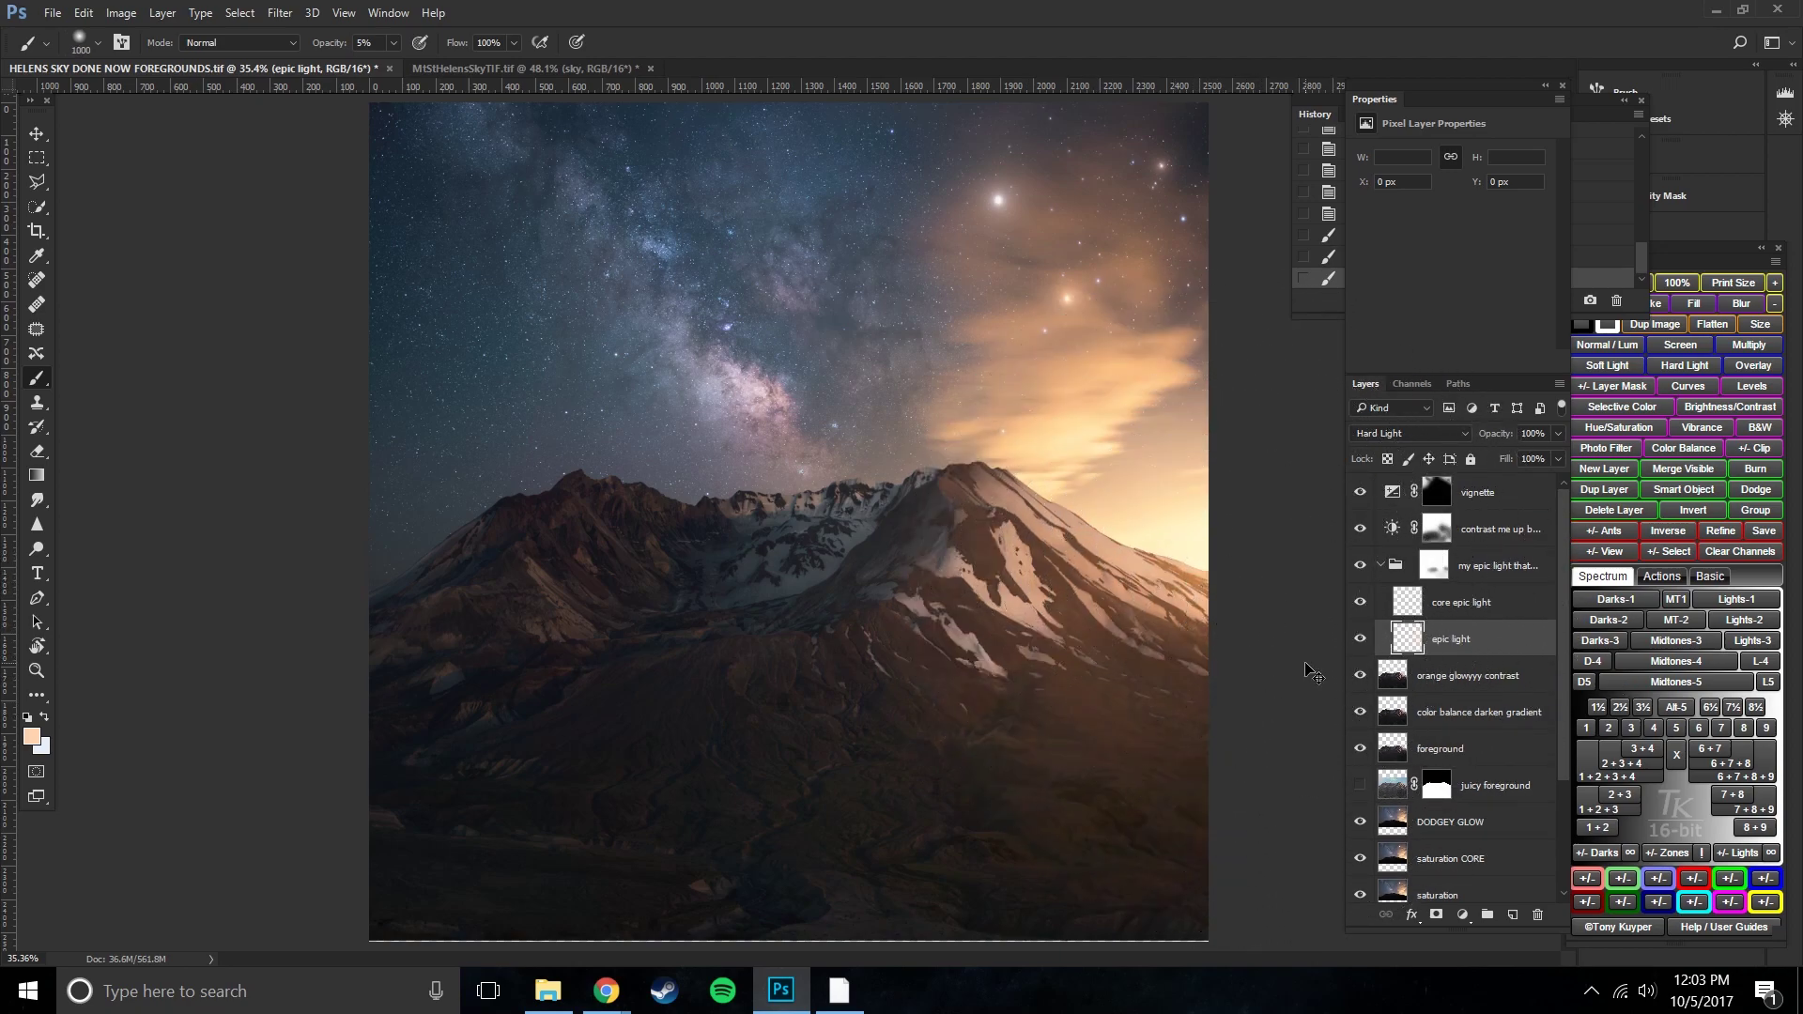
- Dab a broad warm glow over the lower sunlit slope with a 2900 px brush at 5% opacity
{"action": "key", "text": "bracketright"}
{"action": "key", "text": "bracketright"}
{"action": "key", "text": "bracketright"}
{"action": "key", "text": "bracketright"}
{"action": "key", "text": "bracketright"}
{"action": "key", "text": "bracketright"}
{"action": "key", "text": "bracketright"}
{"action": "key", "text": "bracketright"}
{"action": "key", "text": "bracketright"}
{"action": "key", "text": "bracketright"}
{"action": "key", "text": "bracketright"}
{"action": "key", "text": "bracketright"}
{"action": "key", "text": "bracketright"}
{"action": "key", "text": "bracketright"}
{"action": "key", "text": "bracketright"}
{"action": "key", "text": "bracketright"}
{"action": "key", "text": "bracketright"}
{"action": "key", "text": "bracketright"}
{"action": "key", "text": "bracketright"}
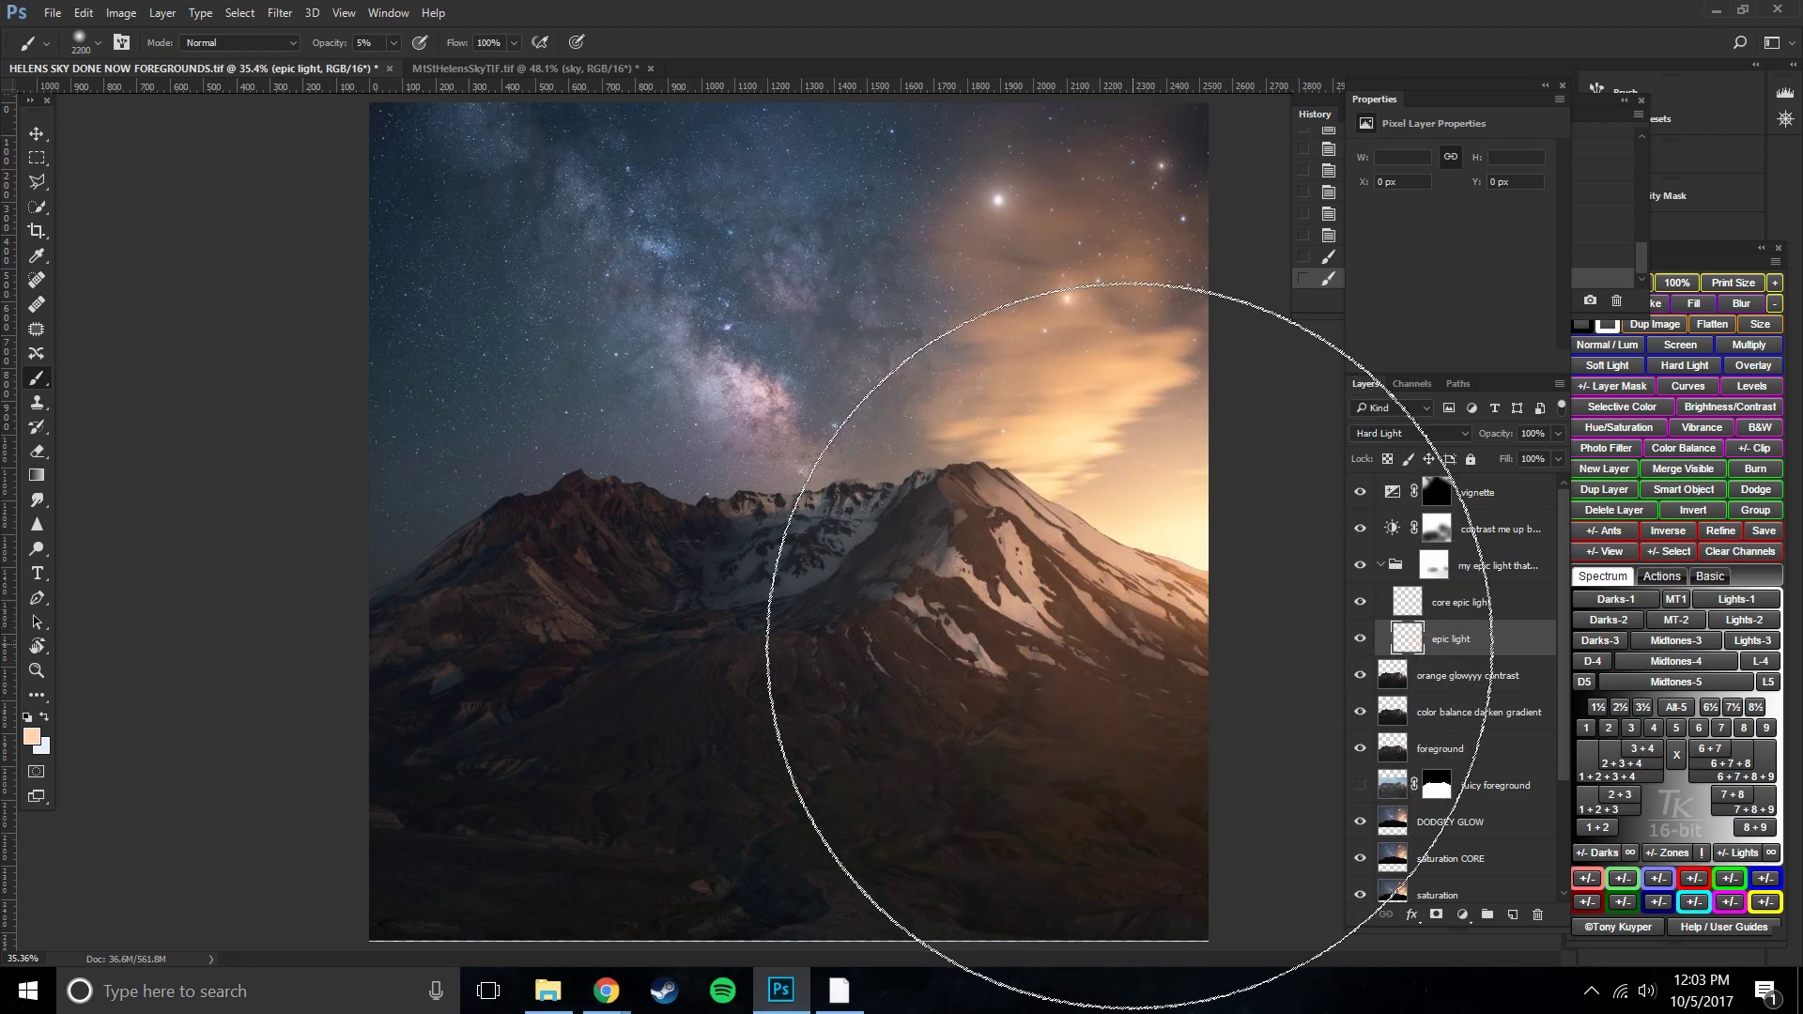
{"action": "left_click", "coordinate": [1137, 704]}
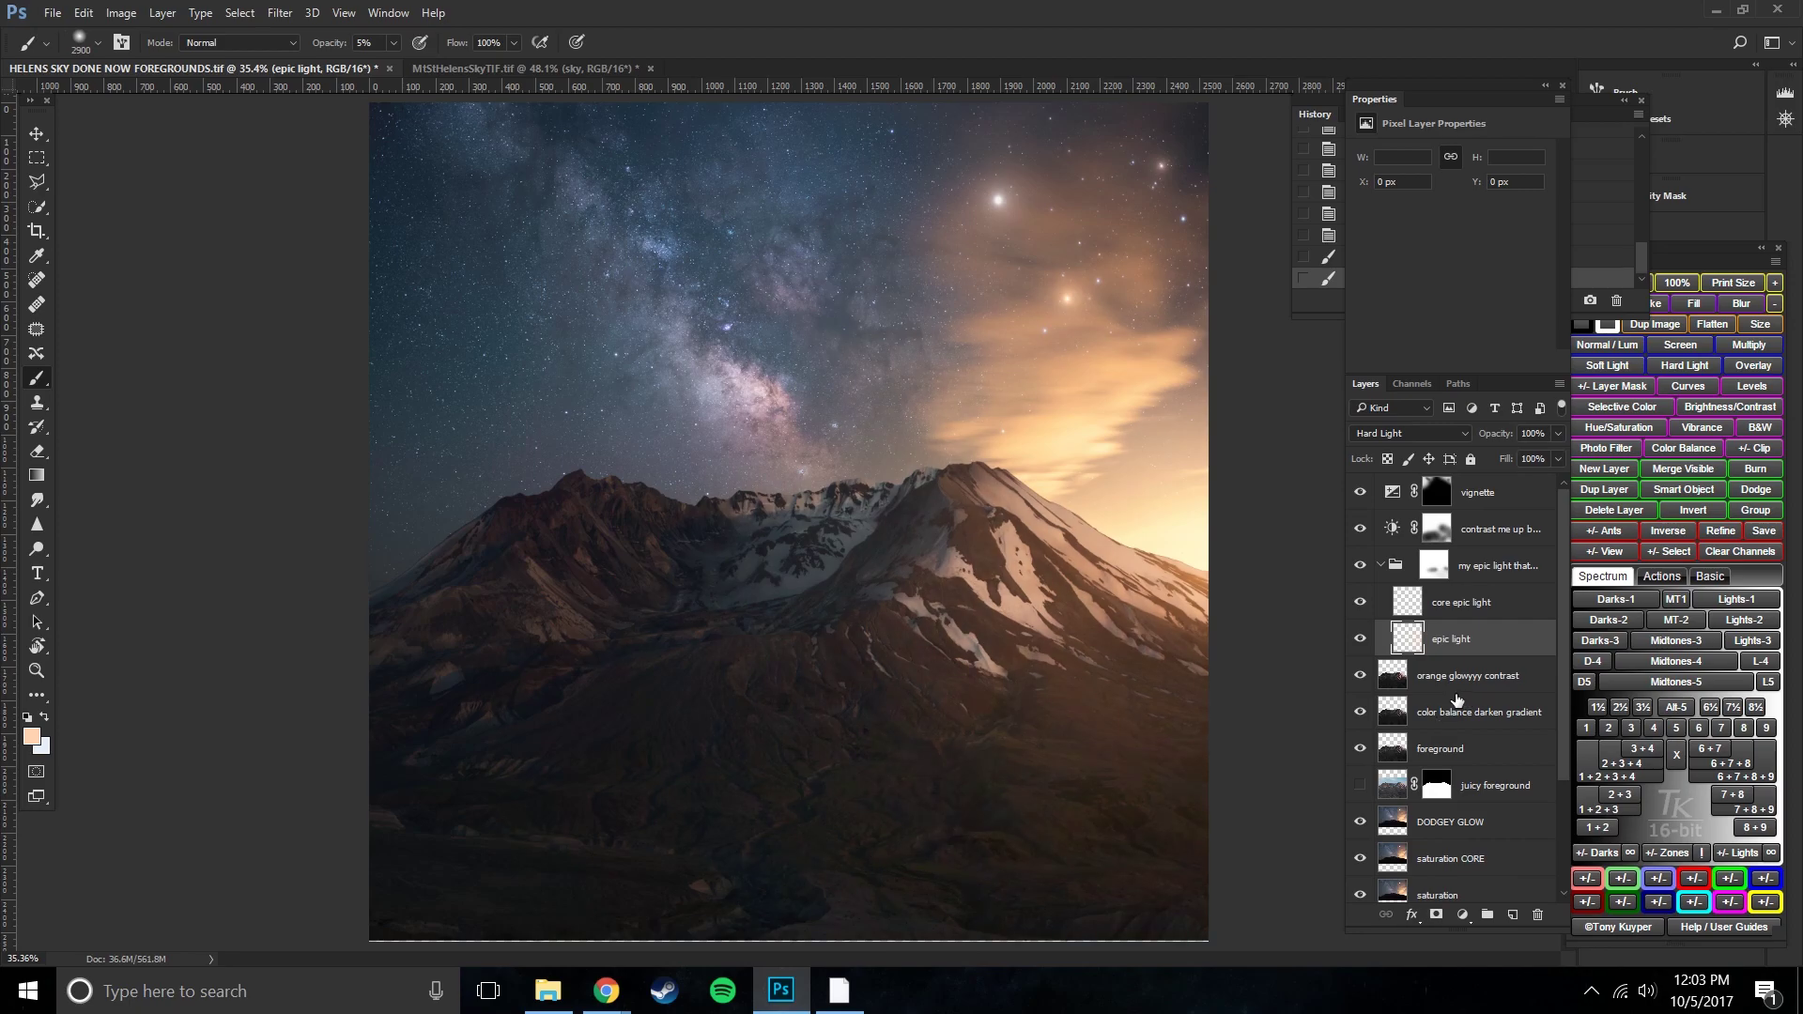
- Lower the brush opacity to 2% and build up fainter glow on the lower slopes with brushes up to 2200 px
{"action": "key", "text": "0"}
{"action": "key", "text": "2"}
{"action": "key", "text": "bracketleft"}
{"action": "key", "text": "bracketleft"}
{"action": "key", "text": "bracketleft"}
{"action": "key", "text": "bracketleft"}
{"action": "key", "text": "bracketleft"}
{"action": "key", "text": "bracketleft"}
{"action": "key", "text": "bracketleft"}
{"action": "key", "text": "bracketleft"}
{"action": "key", "text": "bracketleft"}
{"action": "key", "text": "bracketleft"}
{"action": "key", "text": "bracketleft"}
{"action": "key", "text": "bracketleft"}
{"action": "key", "text": "bracketleft"}
{"action": "key", "text": "bracketleft"}
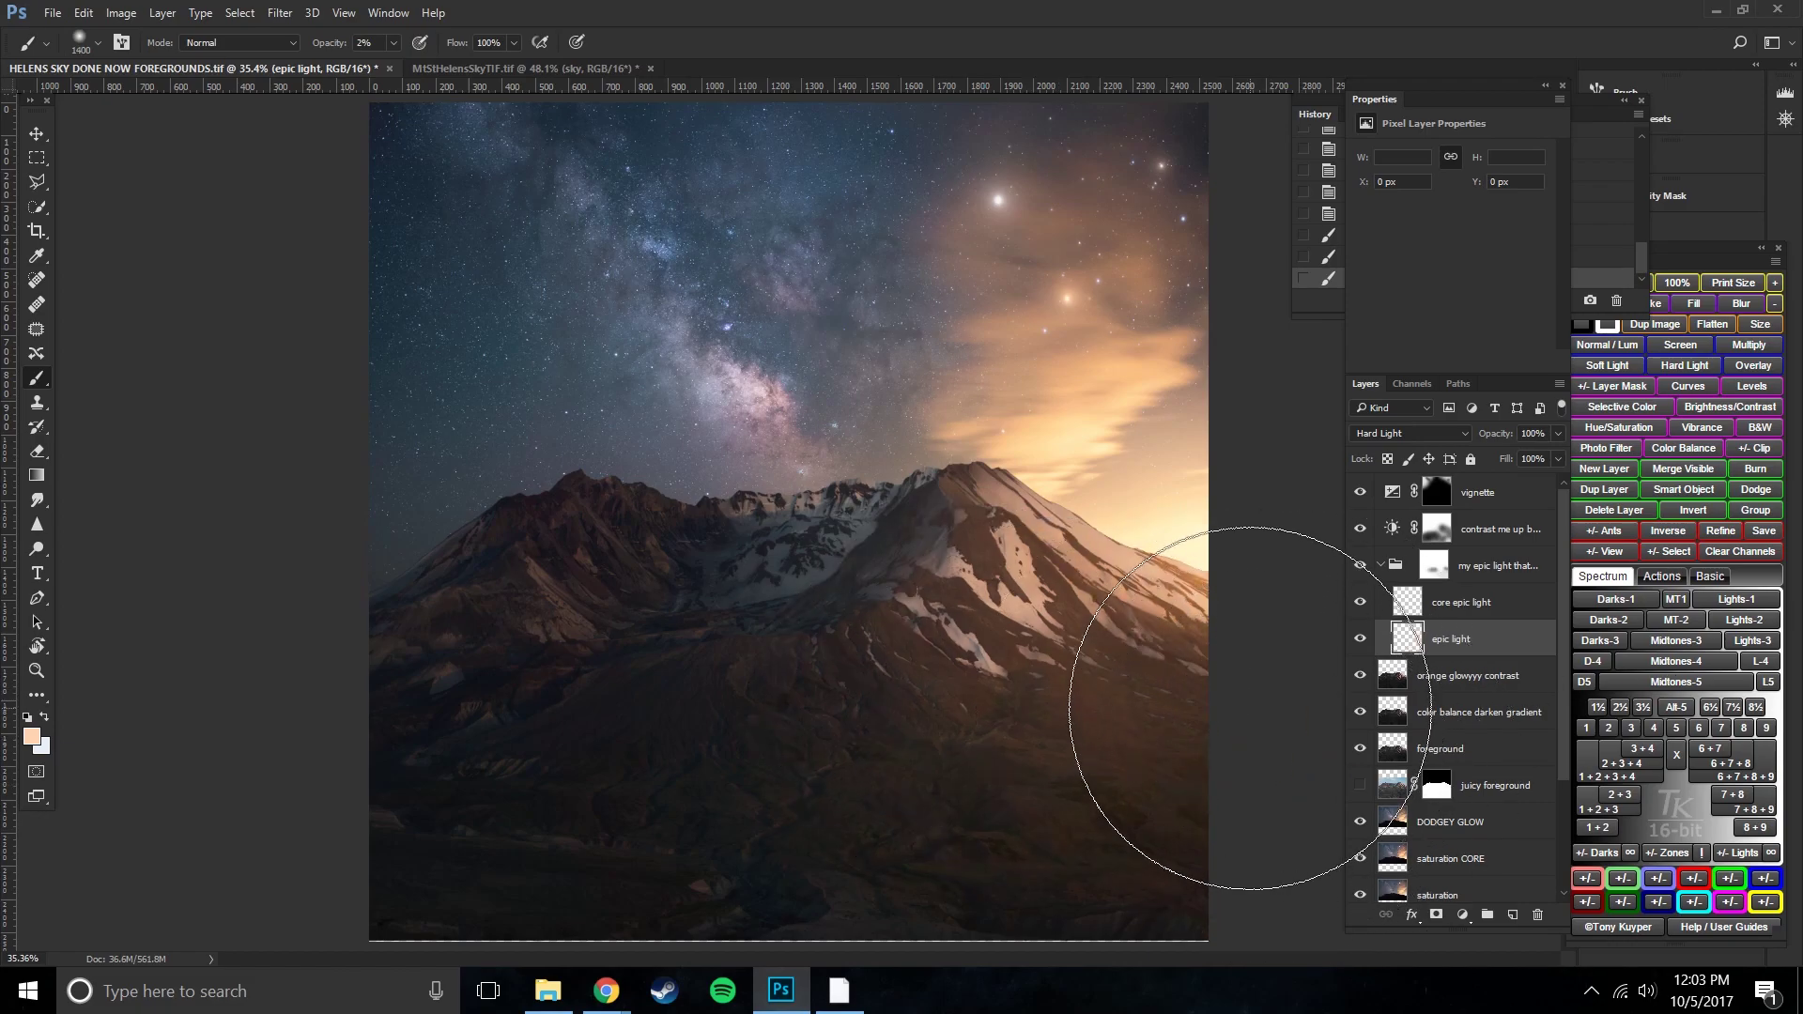
{"action": "key", "text": "bracketright"}
{"action": "key", "text": "bracketright"}
{"action": "key", "text": "bracketright"}
{"action": "key", "text": "bracketright"}
{"action": "key", "text": "bracketright"}
{"action": "left_click_drag", "start_coordinate": [1019, 636], "coordinate": [1024, 676]}
{"action": "key", "text": "bracketright"}
{"action": "key", "text": "bracketright"}
{"action": "key", "text": "bracketright"}
{"action": "left_click", "coordinate": [1137, 779]}
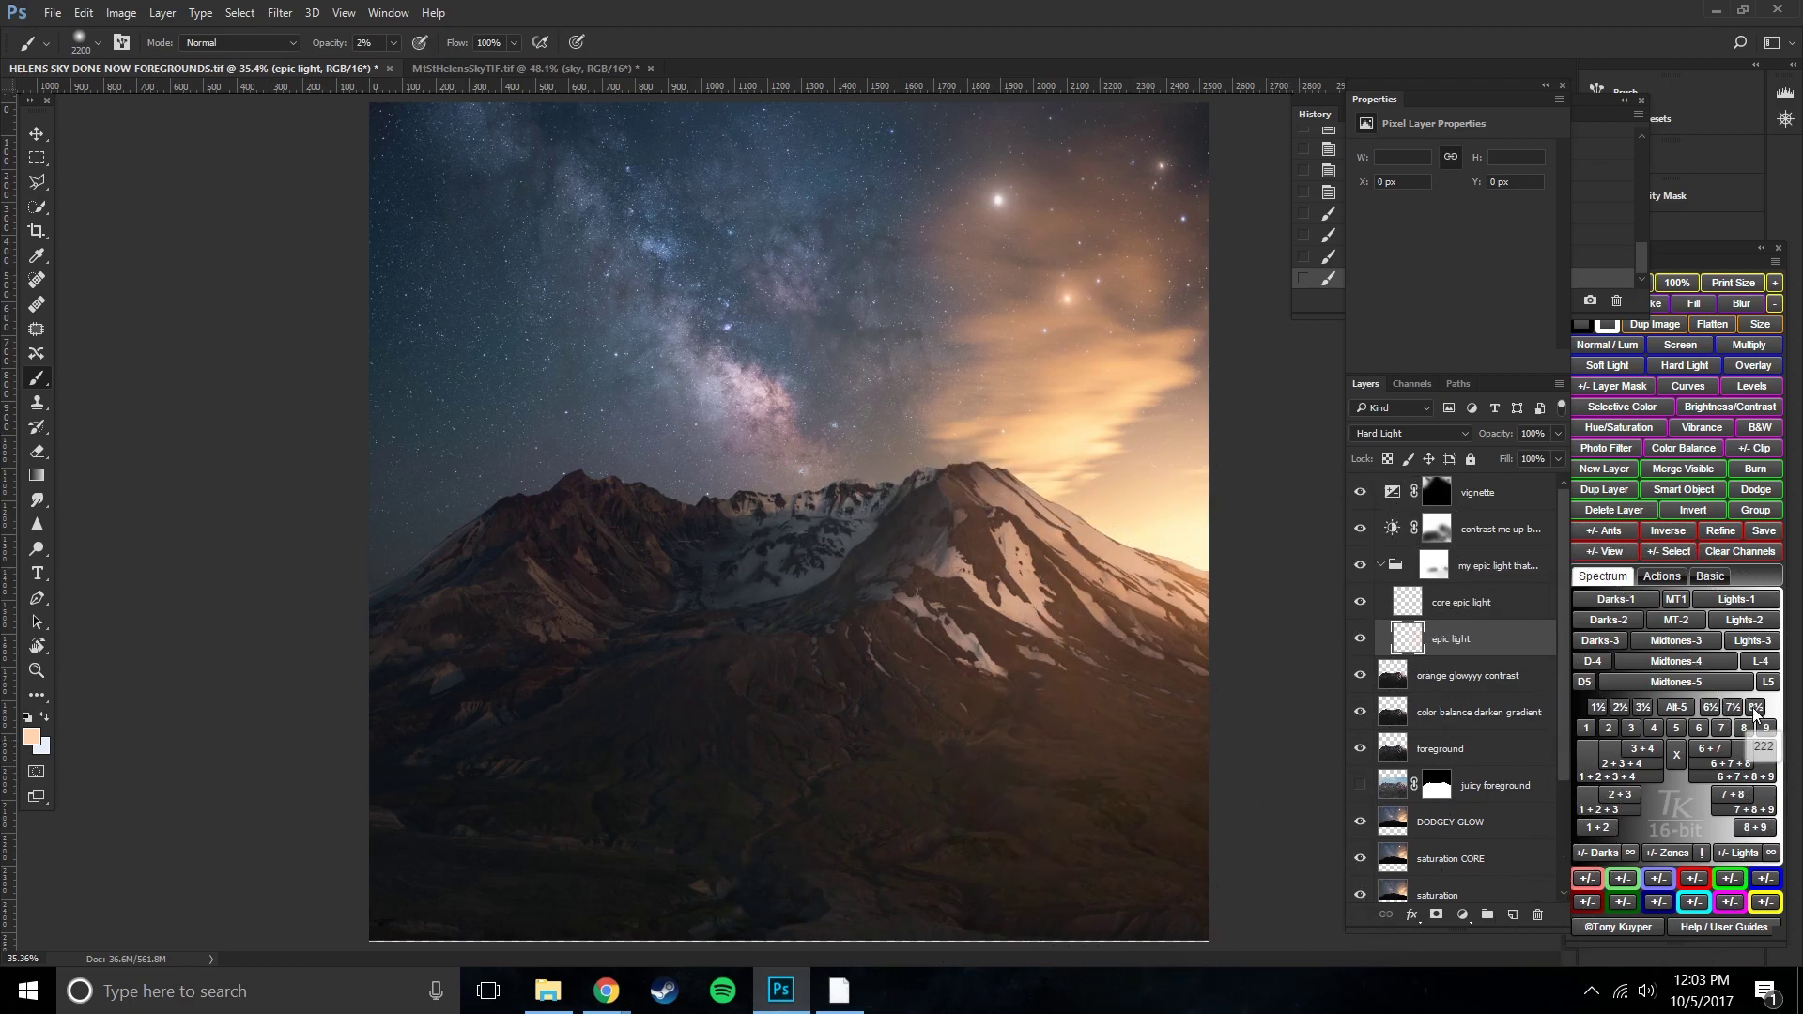
- Compare the image without and with the "epic light" layer and collapse its group
{"action": "left_click", "coordinate": [1358, 639]}
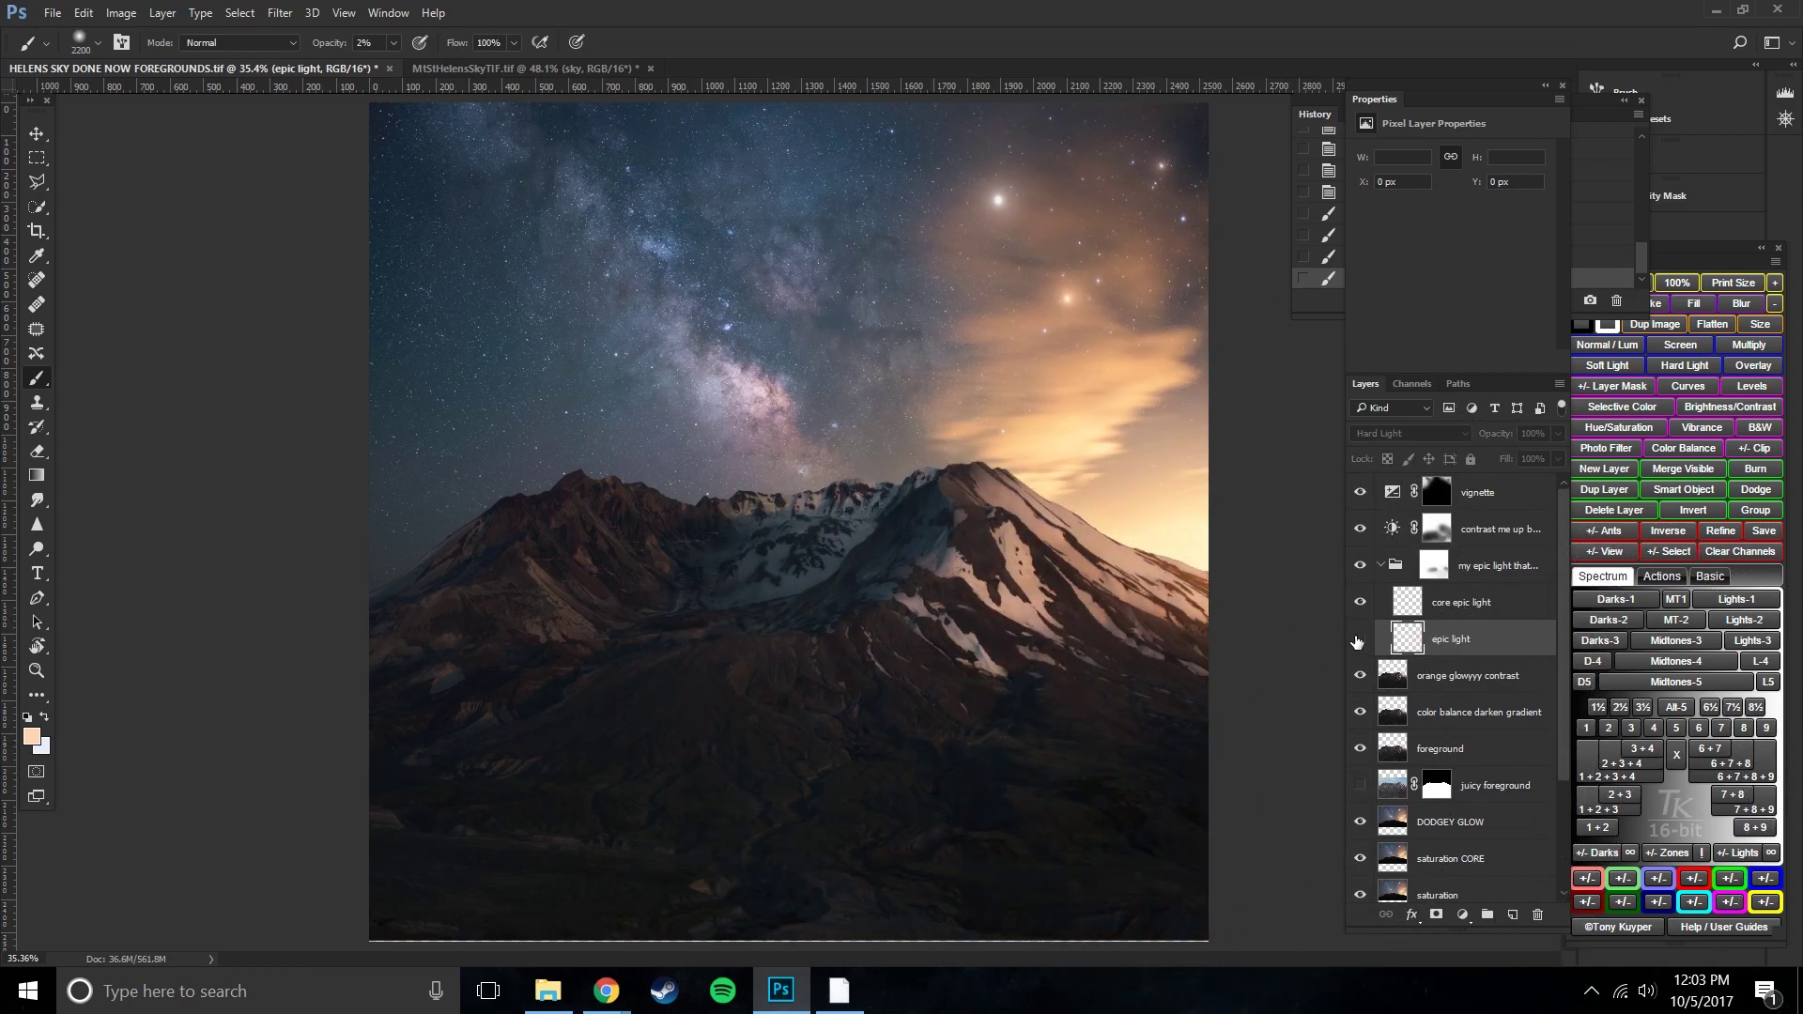
{"action": "left_click", "coordinate": [1359, 639]}
{"action": "left_click", "coordinate": [1379, 566]}
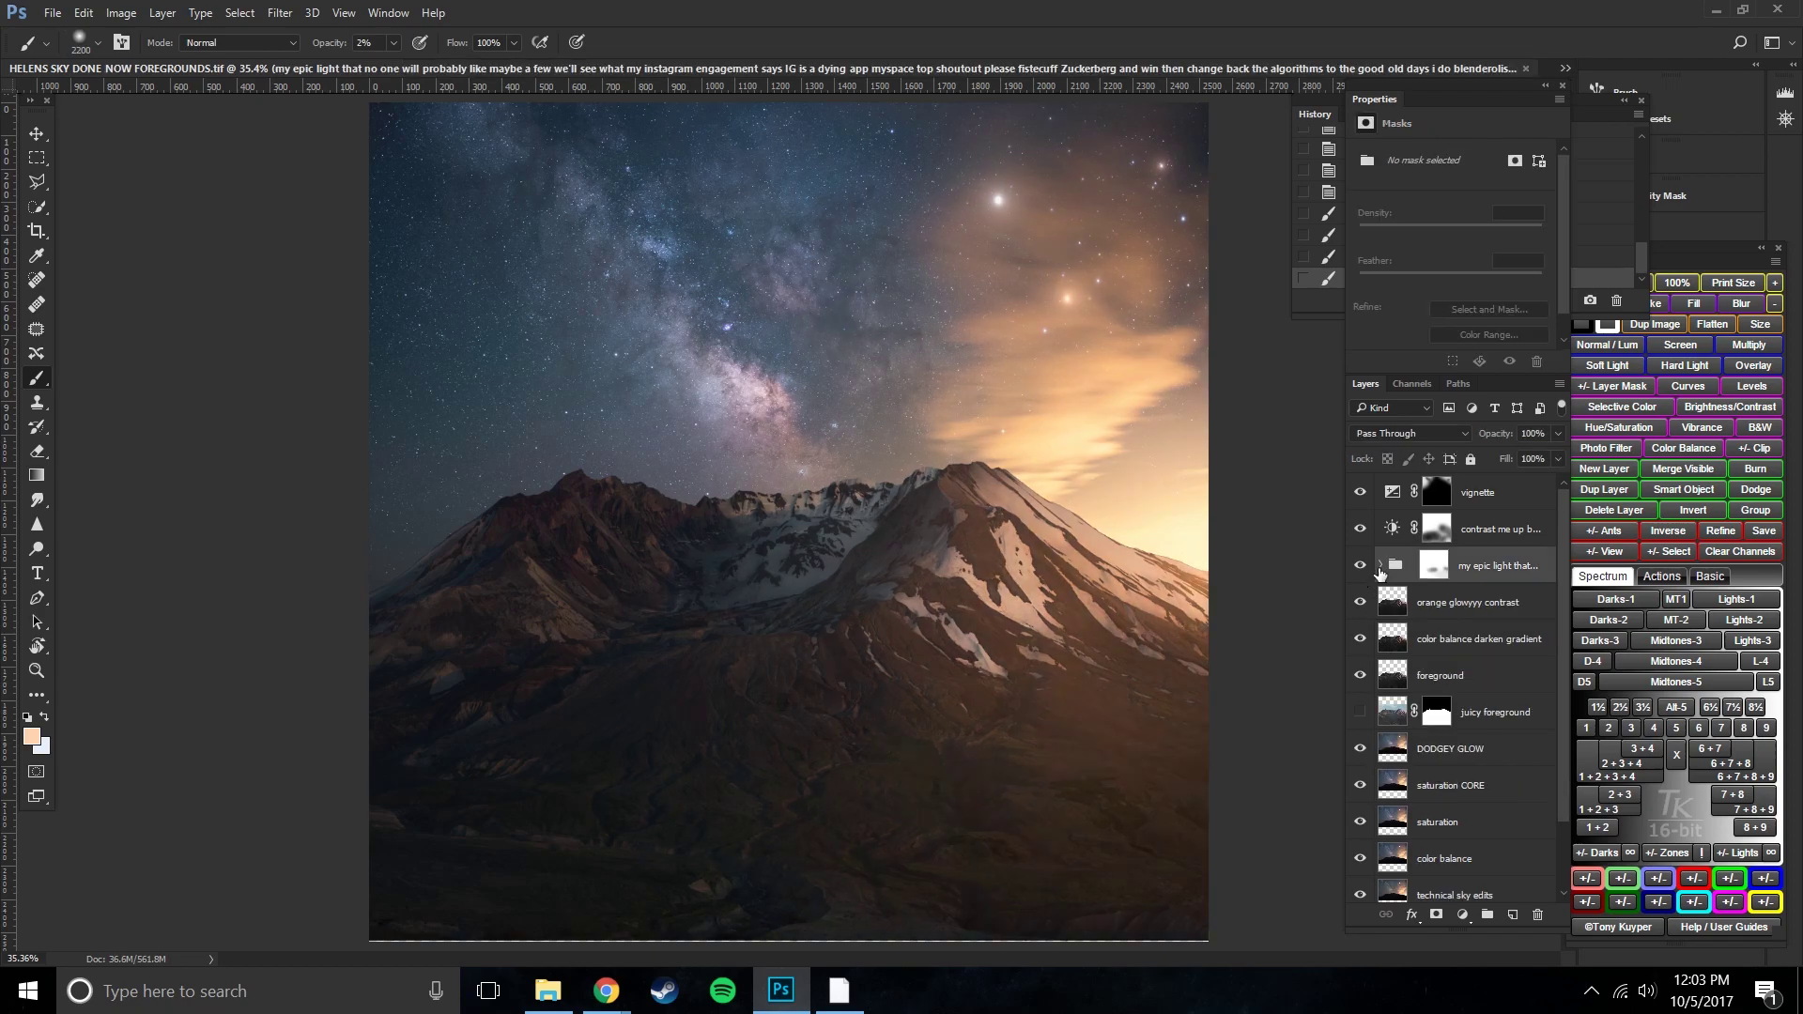
- Stamp all visible layers into a new layer above "vignette" and name it "save layer"
{"action": "left_click", "coordinate": [1485, 507]}
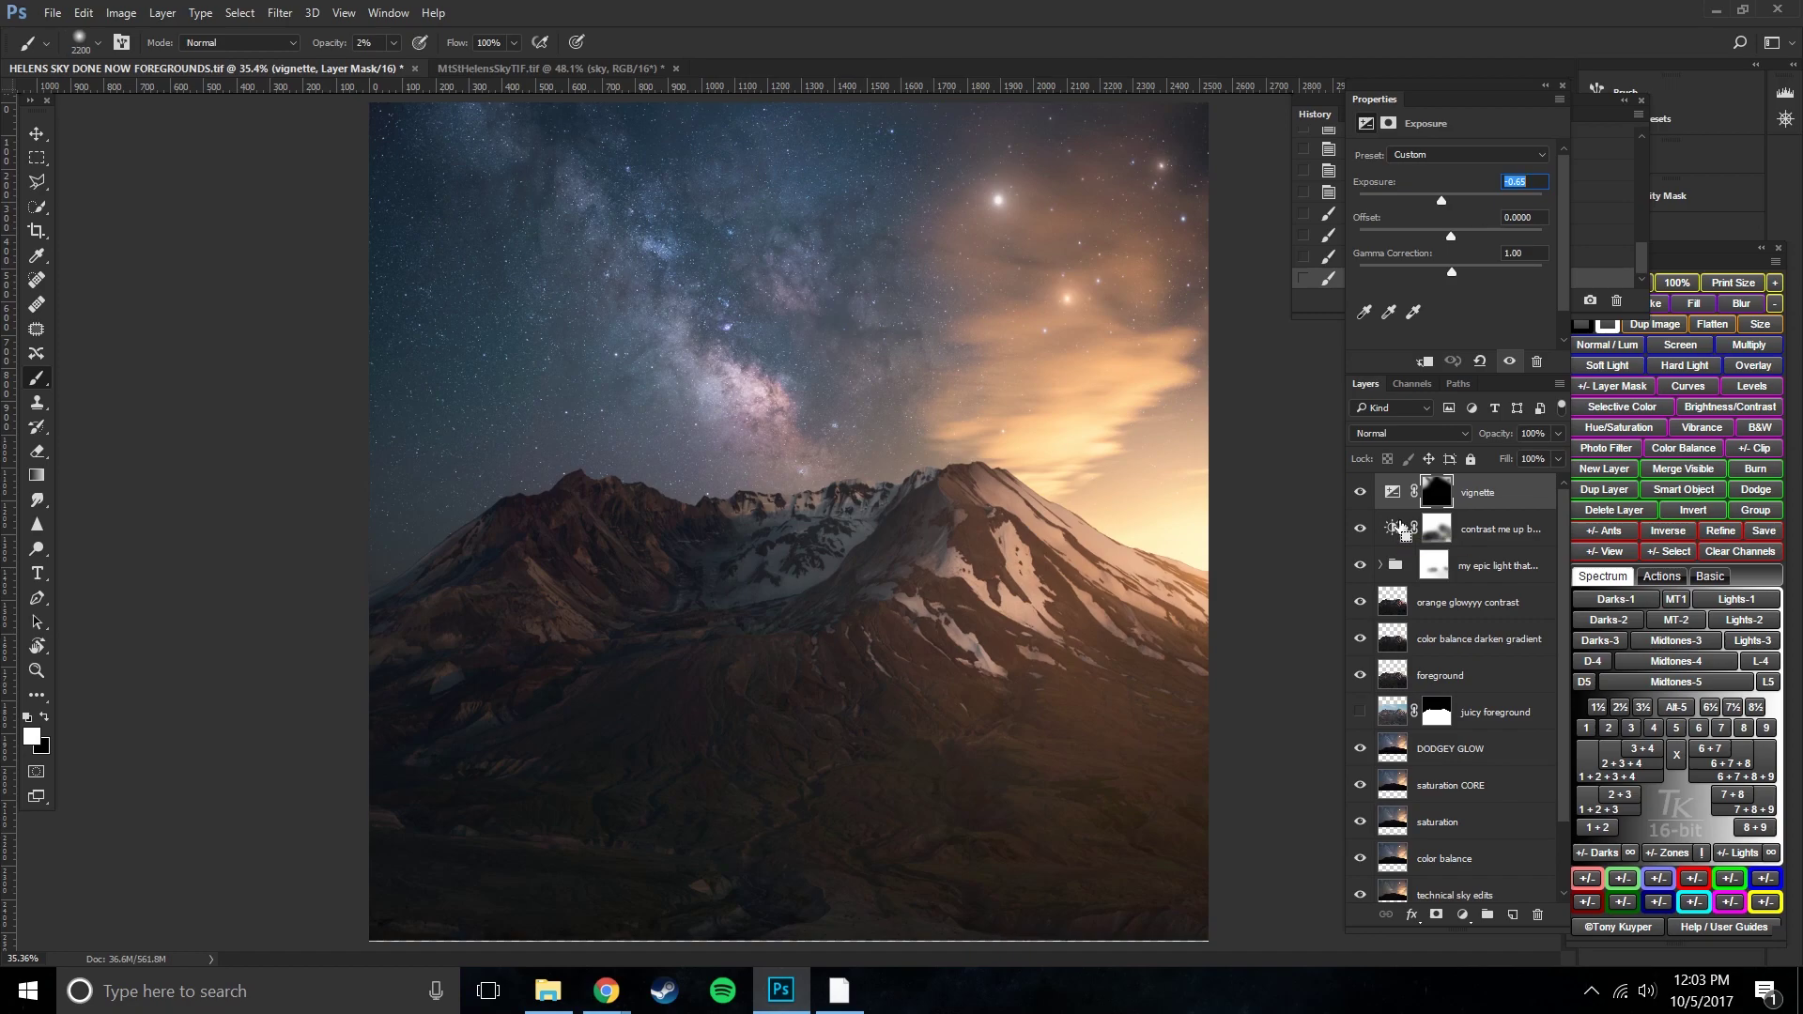
{"action": "key", "text": "ctrl+shift+alt+e"}
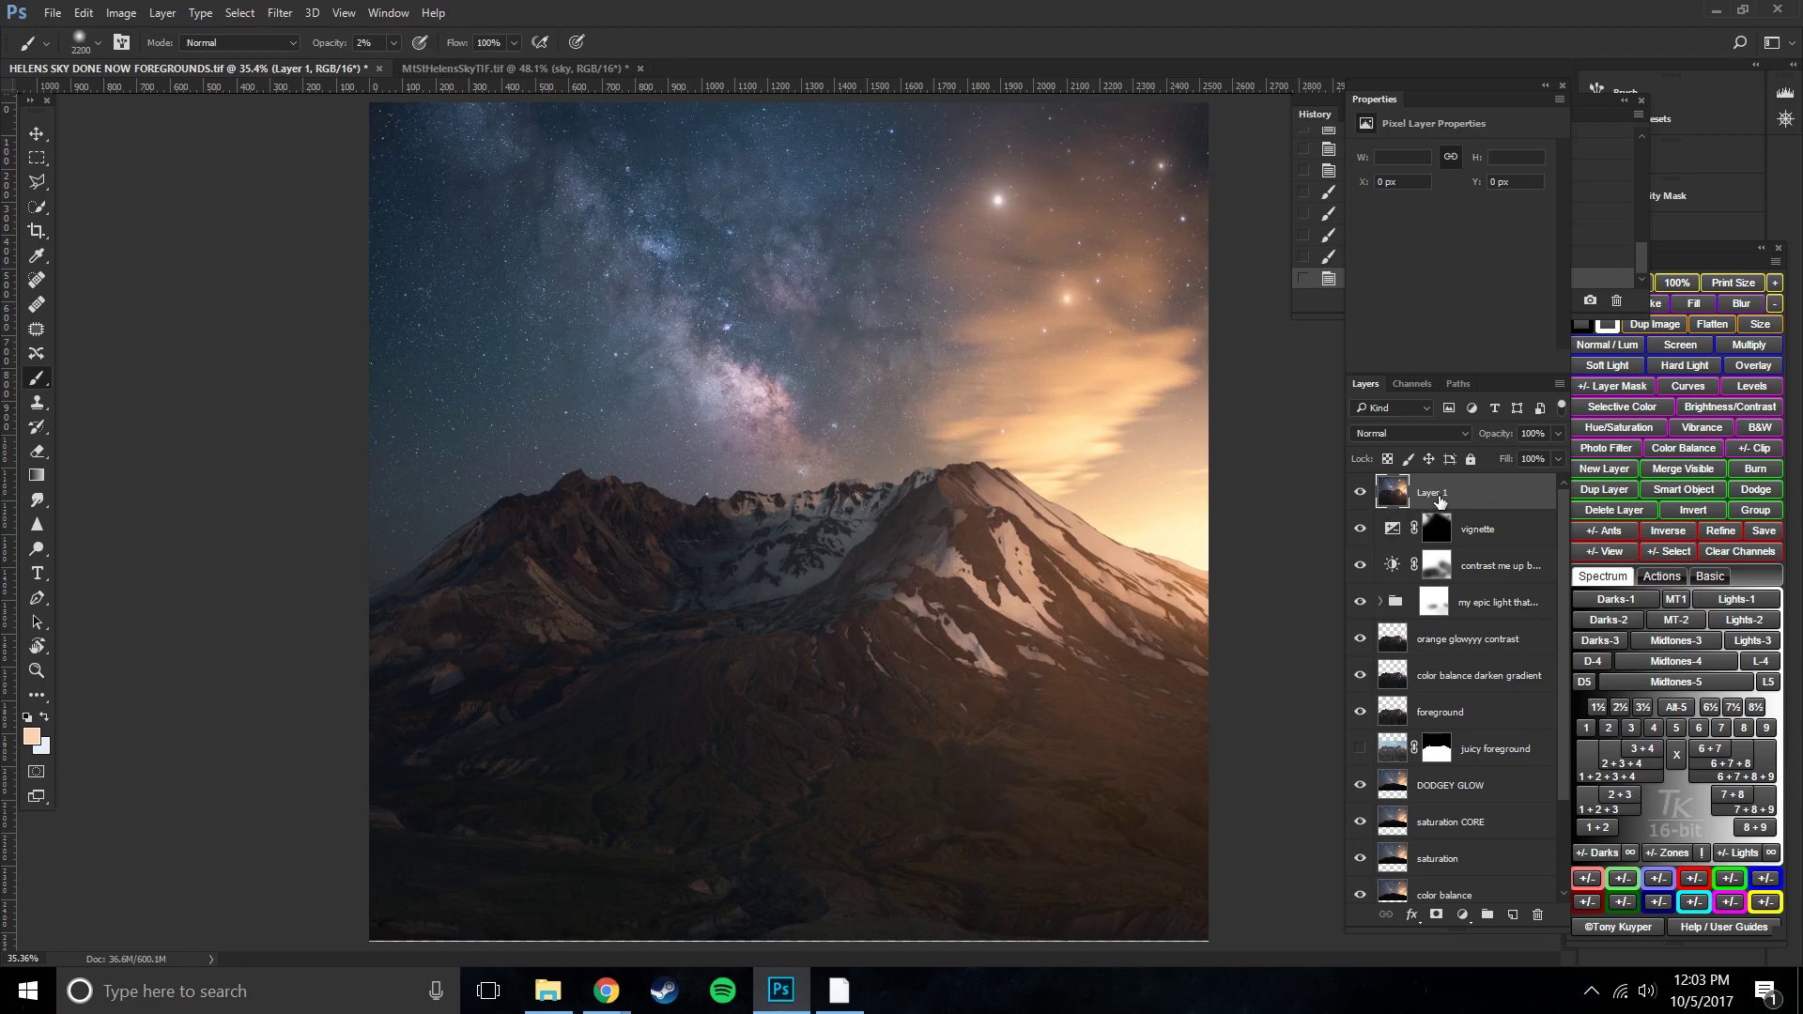
{"action": "key", "text": "bracketleft"}
{"action": "double_click", "coordinate": [1427, 495]}
{"action": "type", "text": "save layer"}
{"action": "key", "text": "Return"}
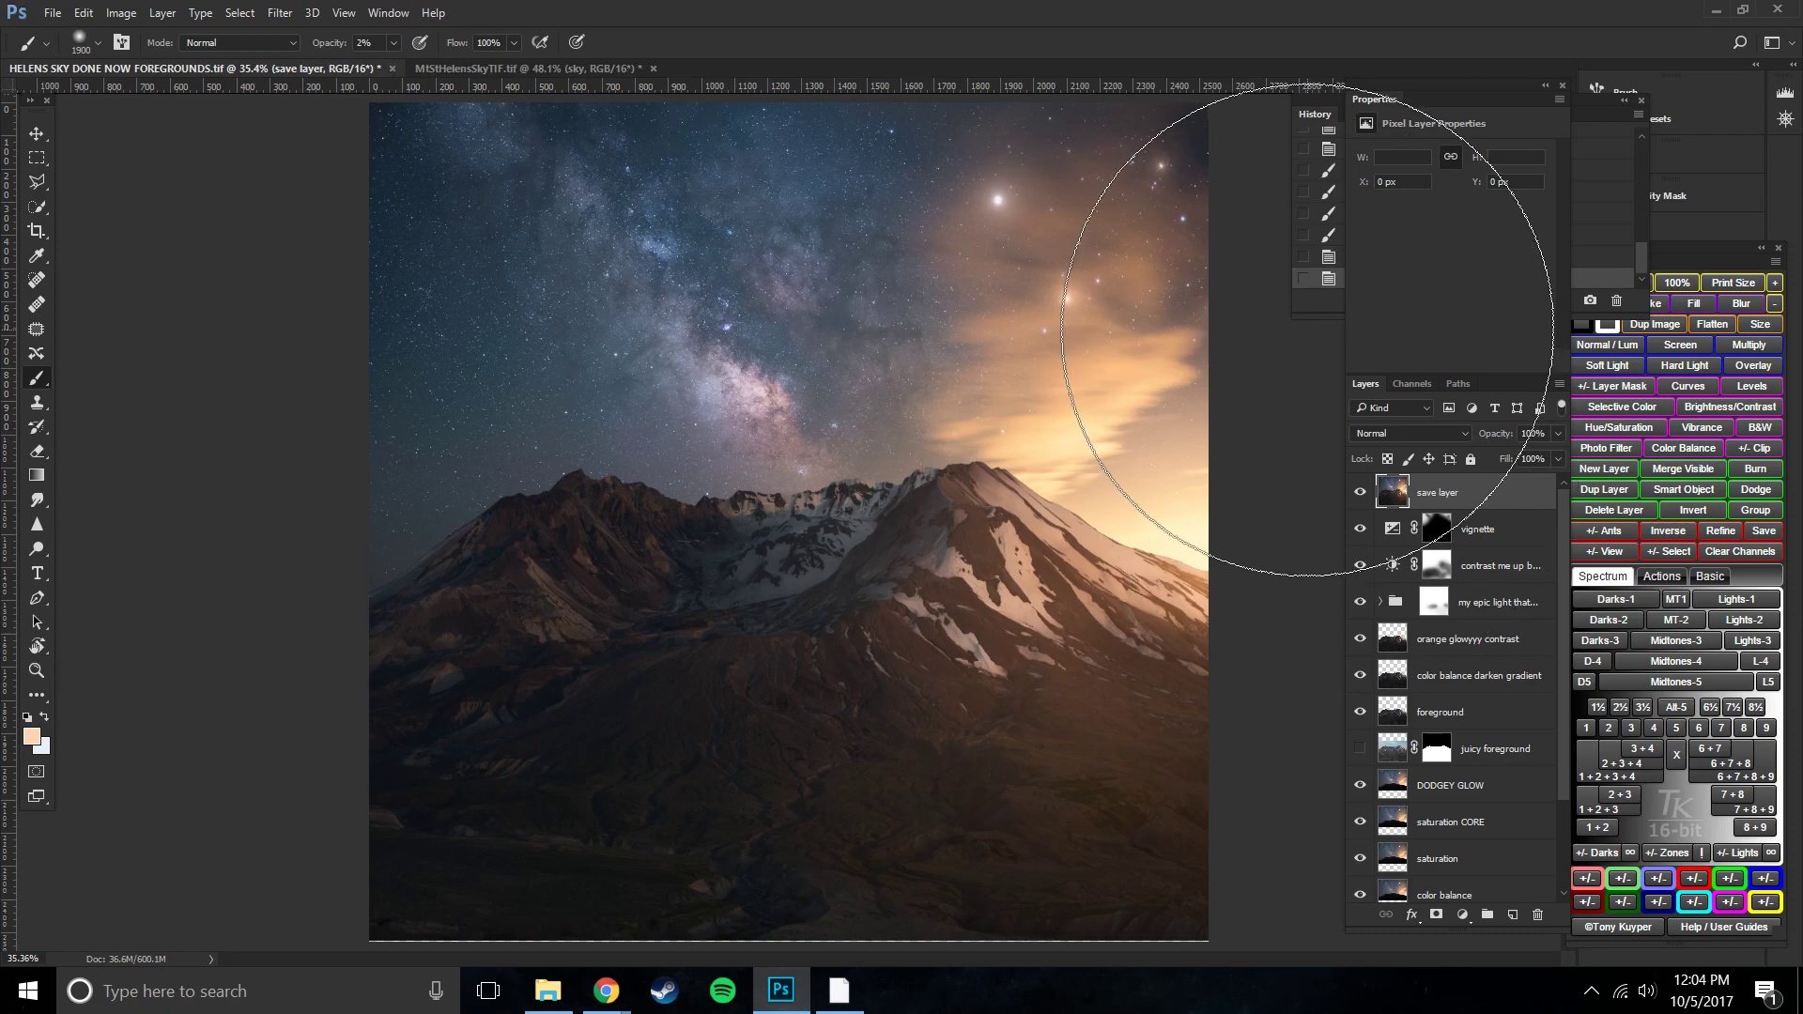
- Duplicate "save layer" as "dodge and burn"
{"action": "right_click", "coordinate": [1447, 494]}
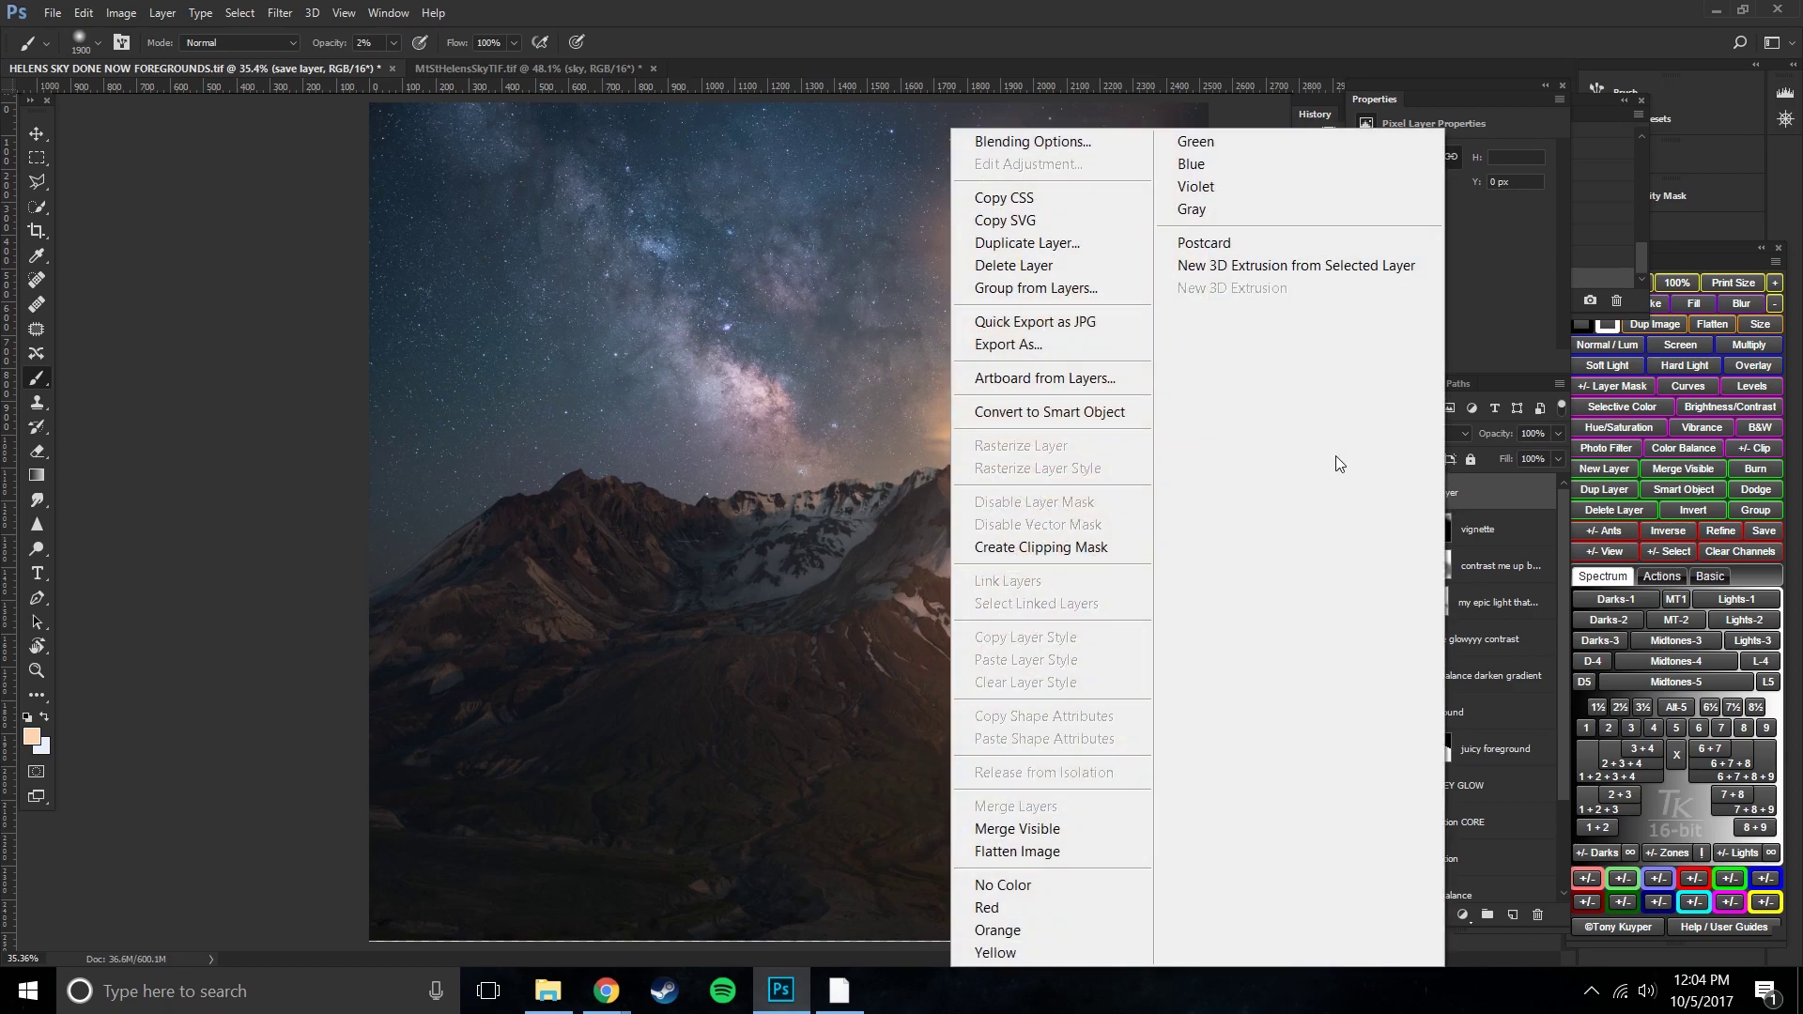
{"action": "left_click", "coordinate": [1087, 246]}
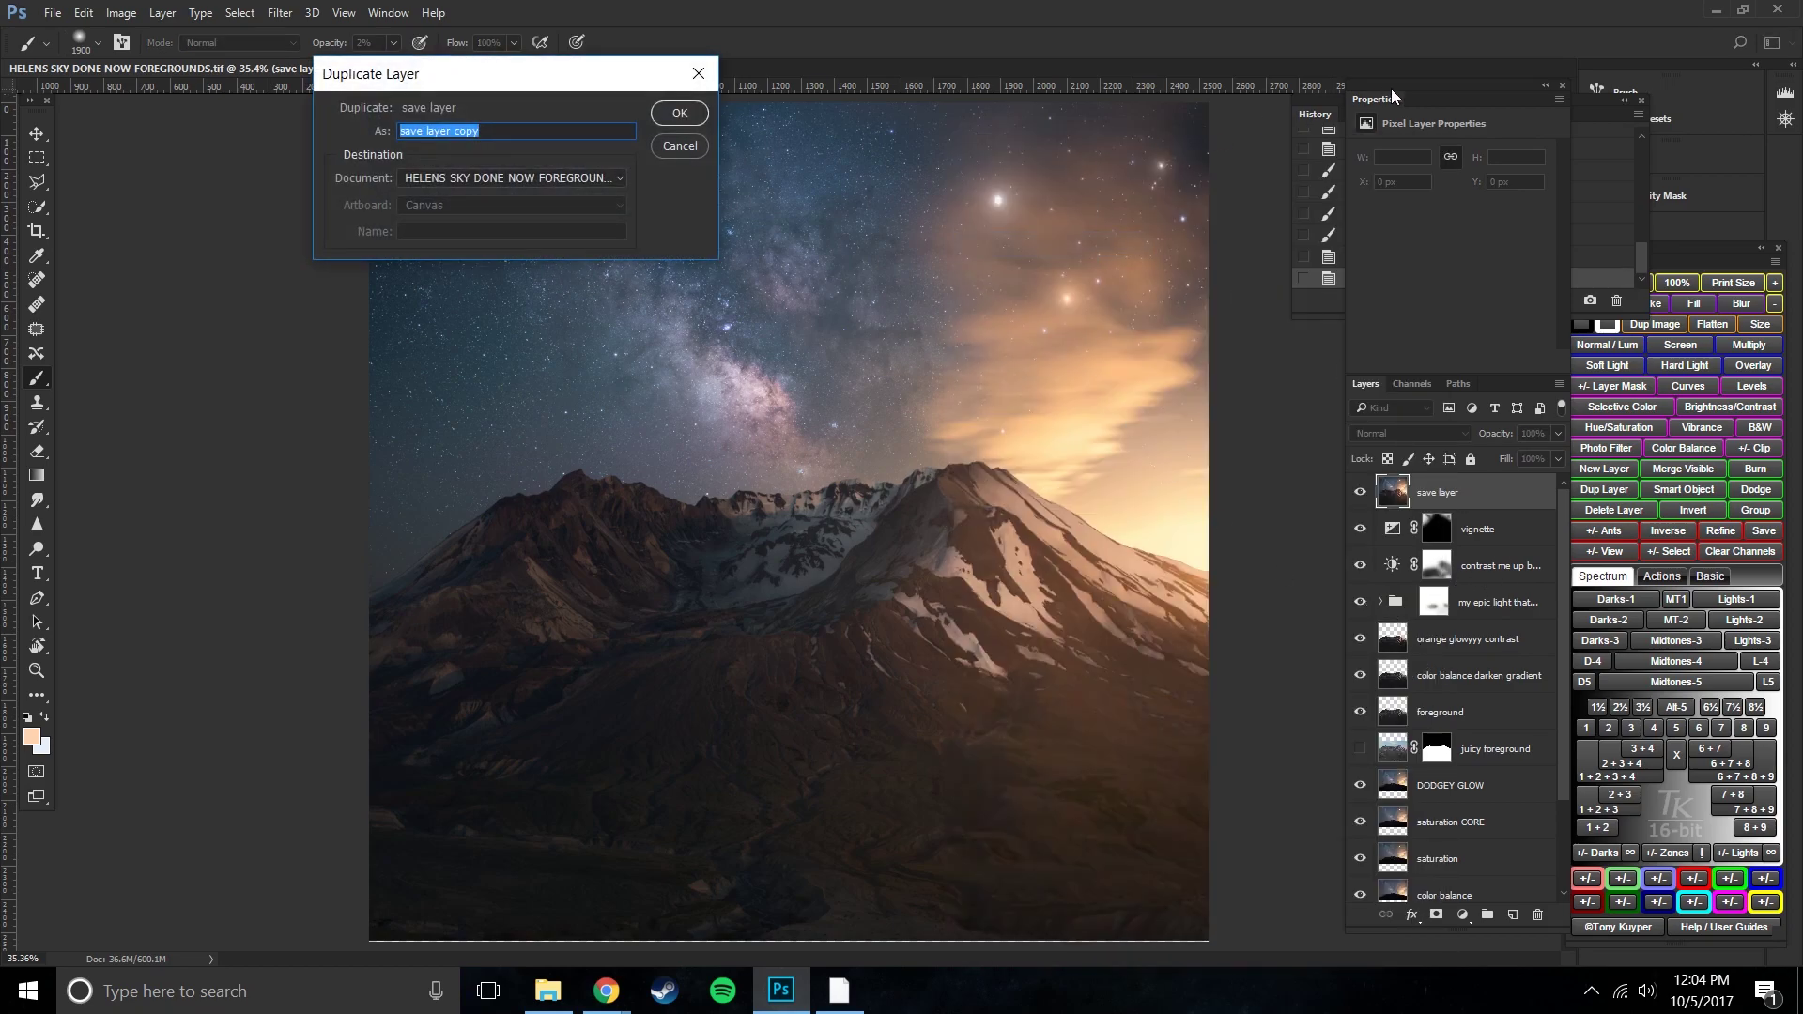
{"action": "type", "text": "dodg"}
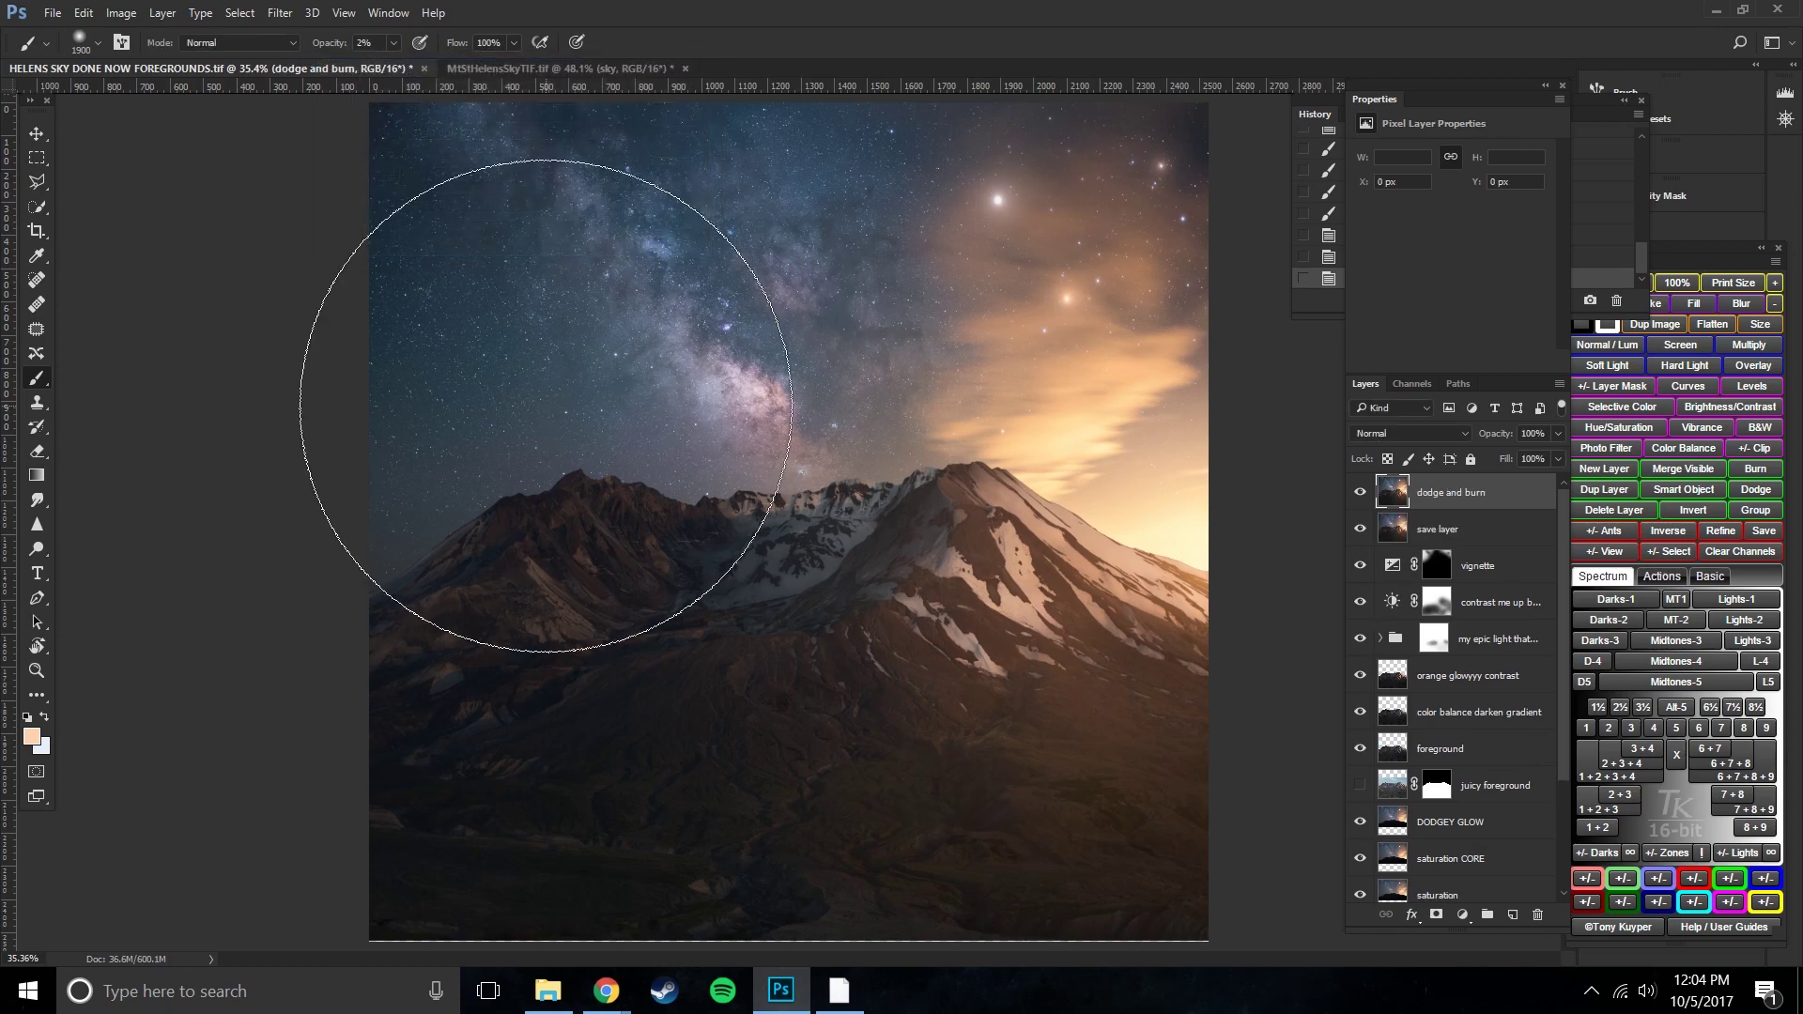
- Add a mask to the "dodge and burn" layer and paint black over the mountain with a 500 px brush at 100% opacity
{"action": "key", "text": "bracketleft"}
{"action": "key", "text": "bracketleft"}
{"action": "key", "text": "bracketleft"}
{"action": "key", "text": "bracketleft"}
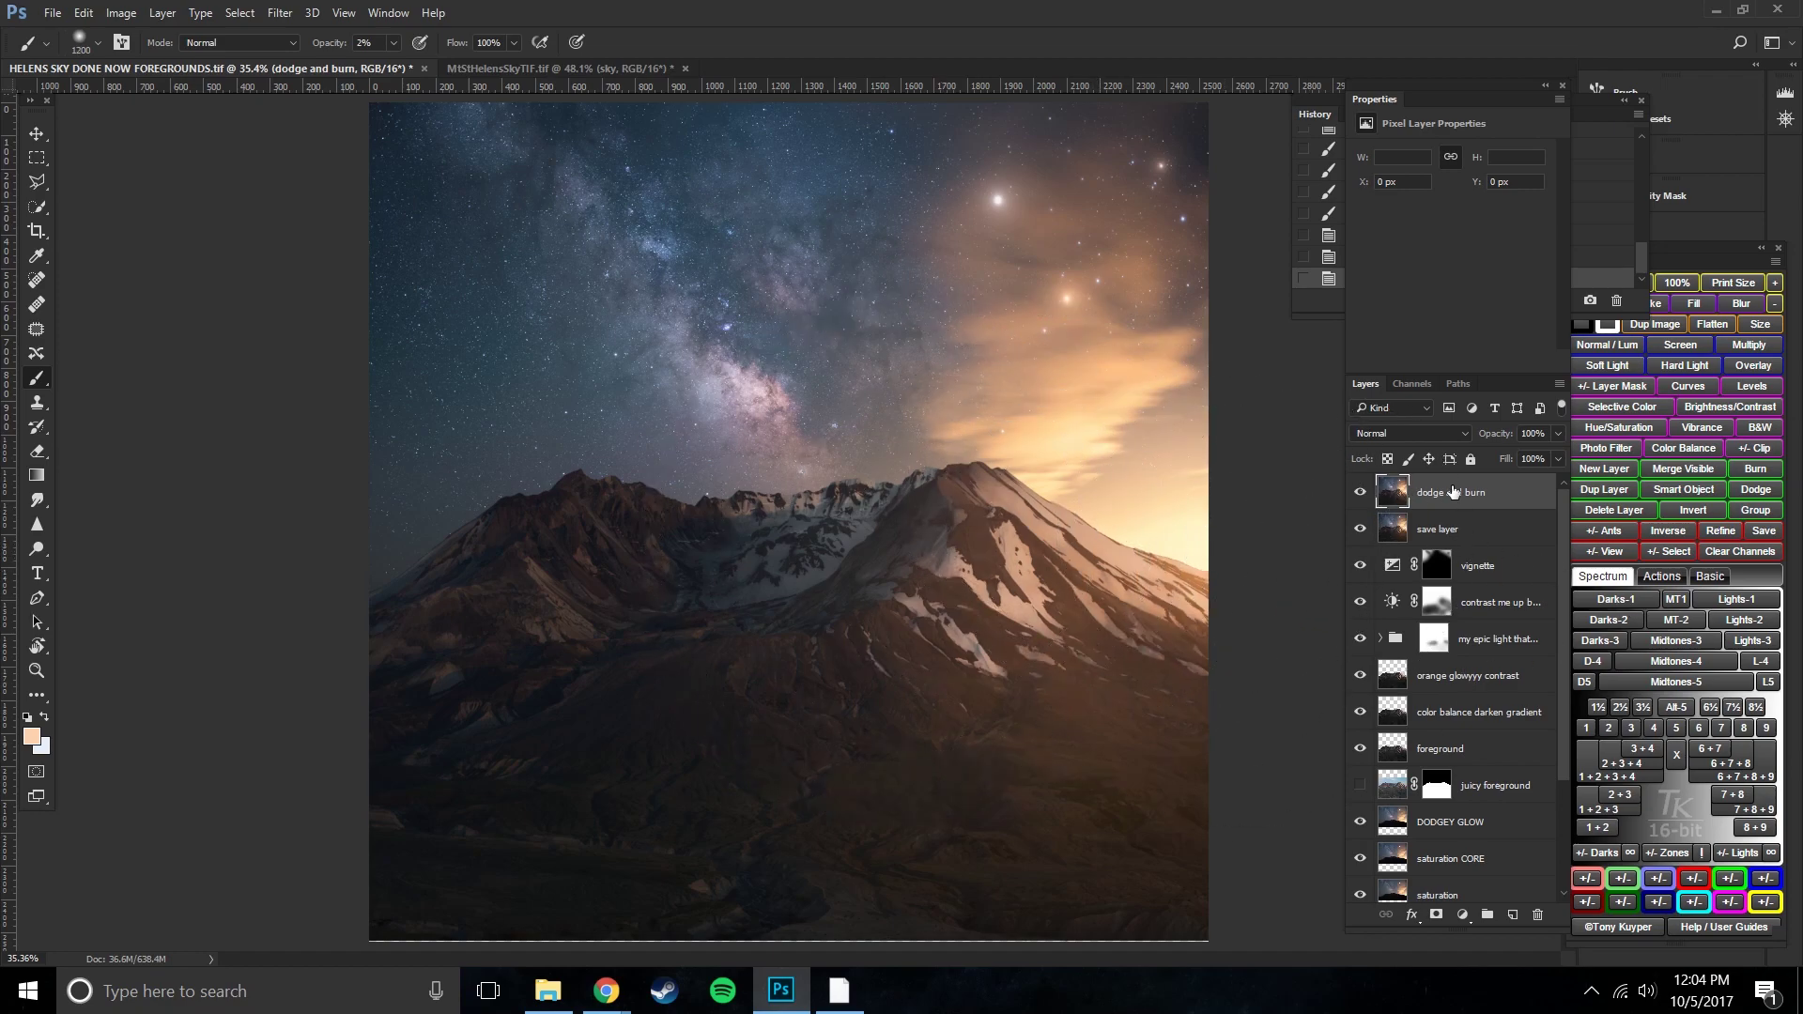
{"action": "key", "text": "bracketleft"}
{"action": "key", "text": "bracketleft"}
{"action": "scroll", "coordinate": [1427, 803], "scroll_direction": "down", "scroll_amount": 2}
{"action": "scroll", "coordinate": [1442, 713], "scroll_direction": "up", "scroll_amount": 2}
{"action": "key", "text": "bracketleft"}
{"action": "key", "text": "bracketleft"}
{"action": "key", "text": "bracketleft"}
{"action": "key", "text": "bracketleft"}
{"action": "key", "text": "bracketleft"}
{"action": "left_click", "coordinate": [1436, 911]}
{"action": "key", "text": "x"}
{"action": "mouse_move", "coordinate": [762, 554]}
{"action": "left_mouse_down"}
{"action": "mouse_move", "coordinate": [885, 553]}
{"action": "mouse_move", "coordinate": [1181, 599]}
{"action": "left_mouse_up"}
{"action": "left_click_drag", "start_coordinate": [662, 576], "coordinate": [1010, 594]}
{"action": "mouse_move", "coordinate": [1111, 674]}
{"action": "left_mouse_down"}
{"action": "mouse_move", "coordinate": [1247, 646]}
{"action": "mouse_move", "coordinate": [939, 591]}
{"action": "mouse_move", "coordinate": [1111, 526]}
{"action": "left_mouse_up"}
{"action": "key", "text": "0"}
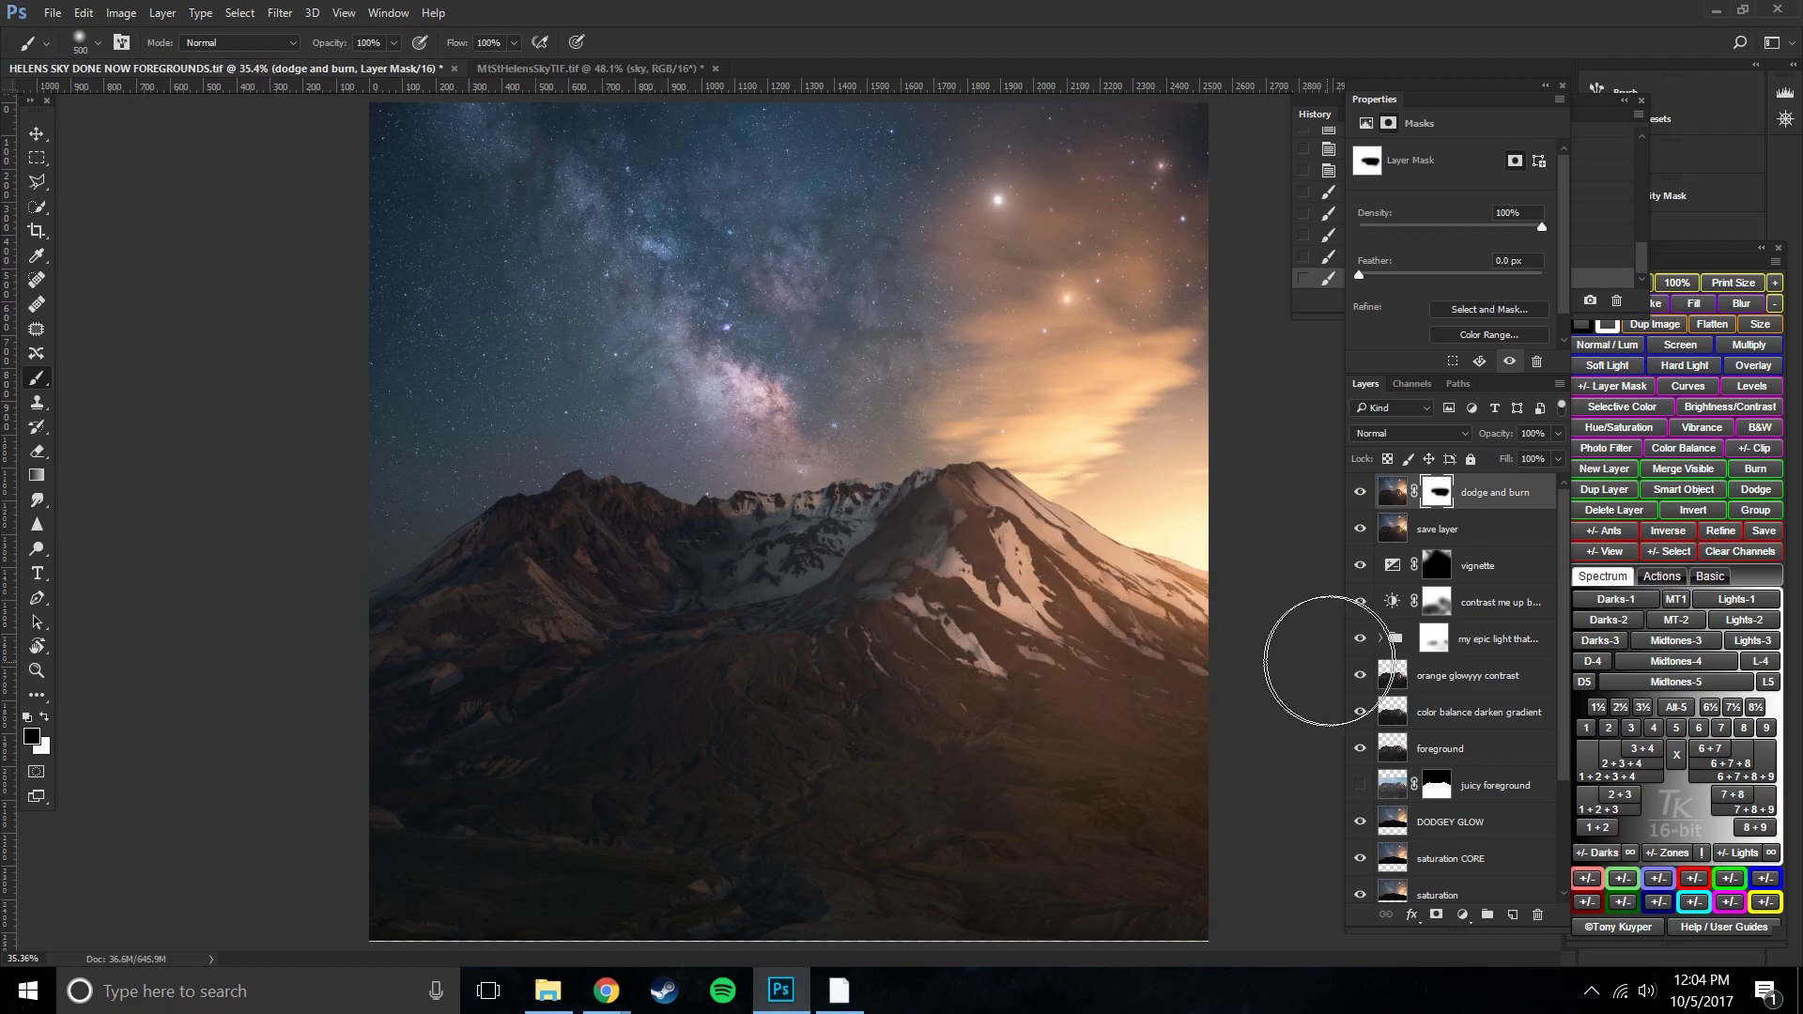
- Duplicate "save layer" as "asdfadsfa" beneath the masked "dodge and burn" layer
{"action": "left_click", "coordinate": [1441, 535]}
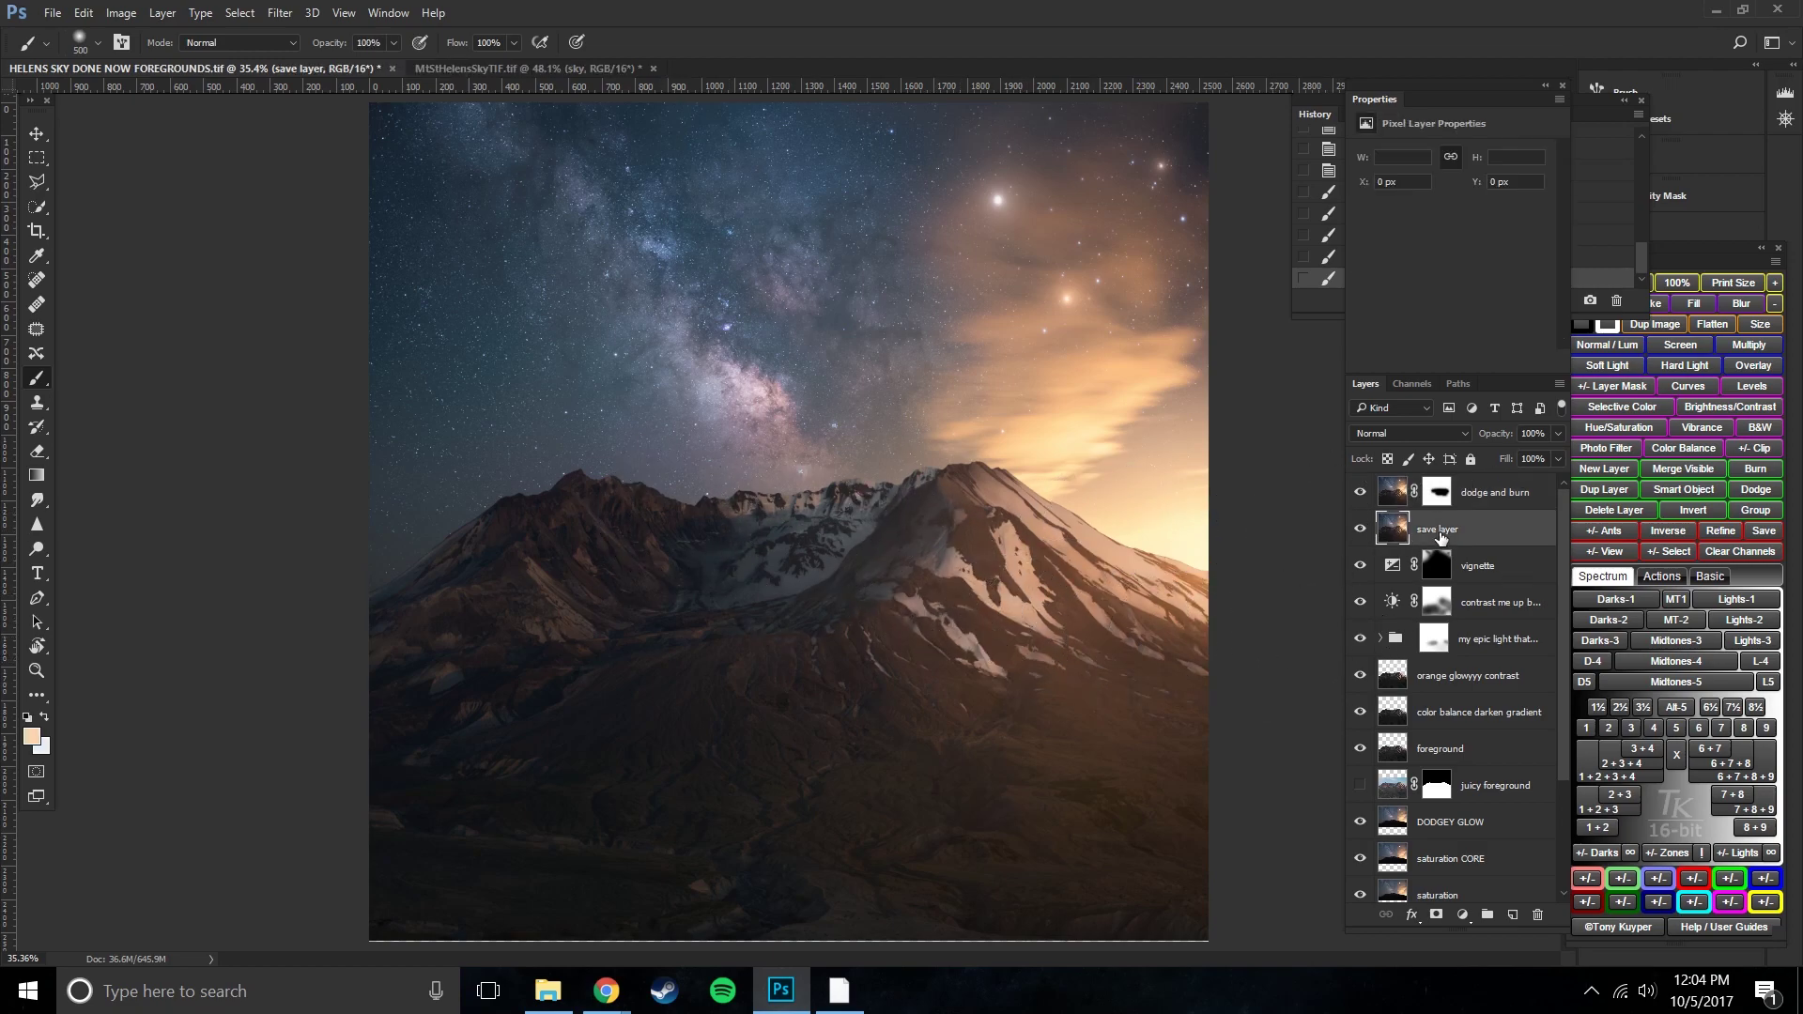
{"action": "right_click", "coordinate": [1442, 542]}
{"action": "left_click", "coordinate": [1051, 243]}
{"action": "type", "text": "asdfadsfa"}
{"action": "left_click", "coordinate": [678, 113]}
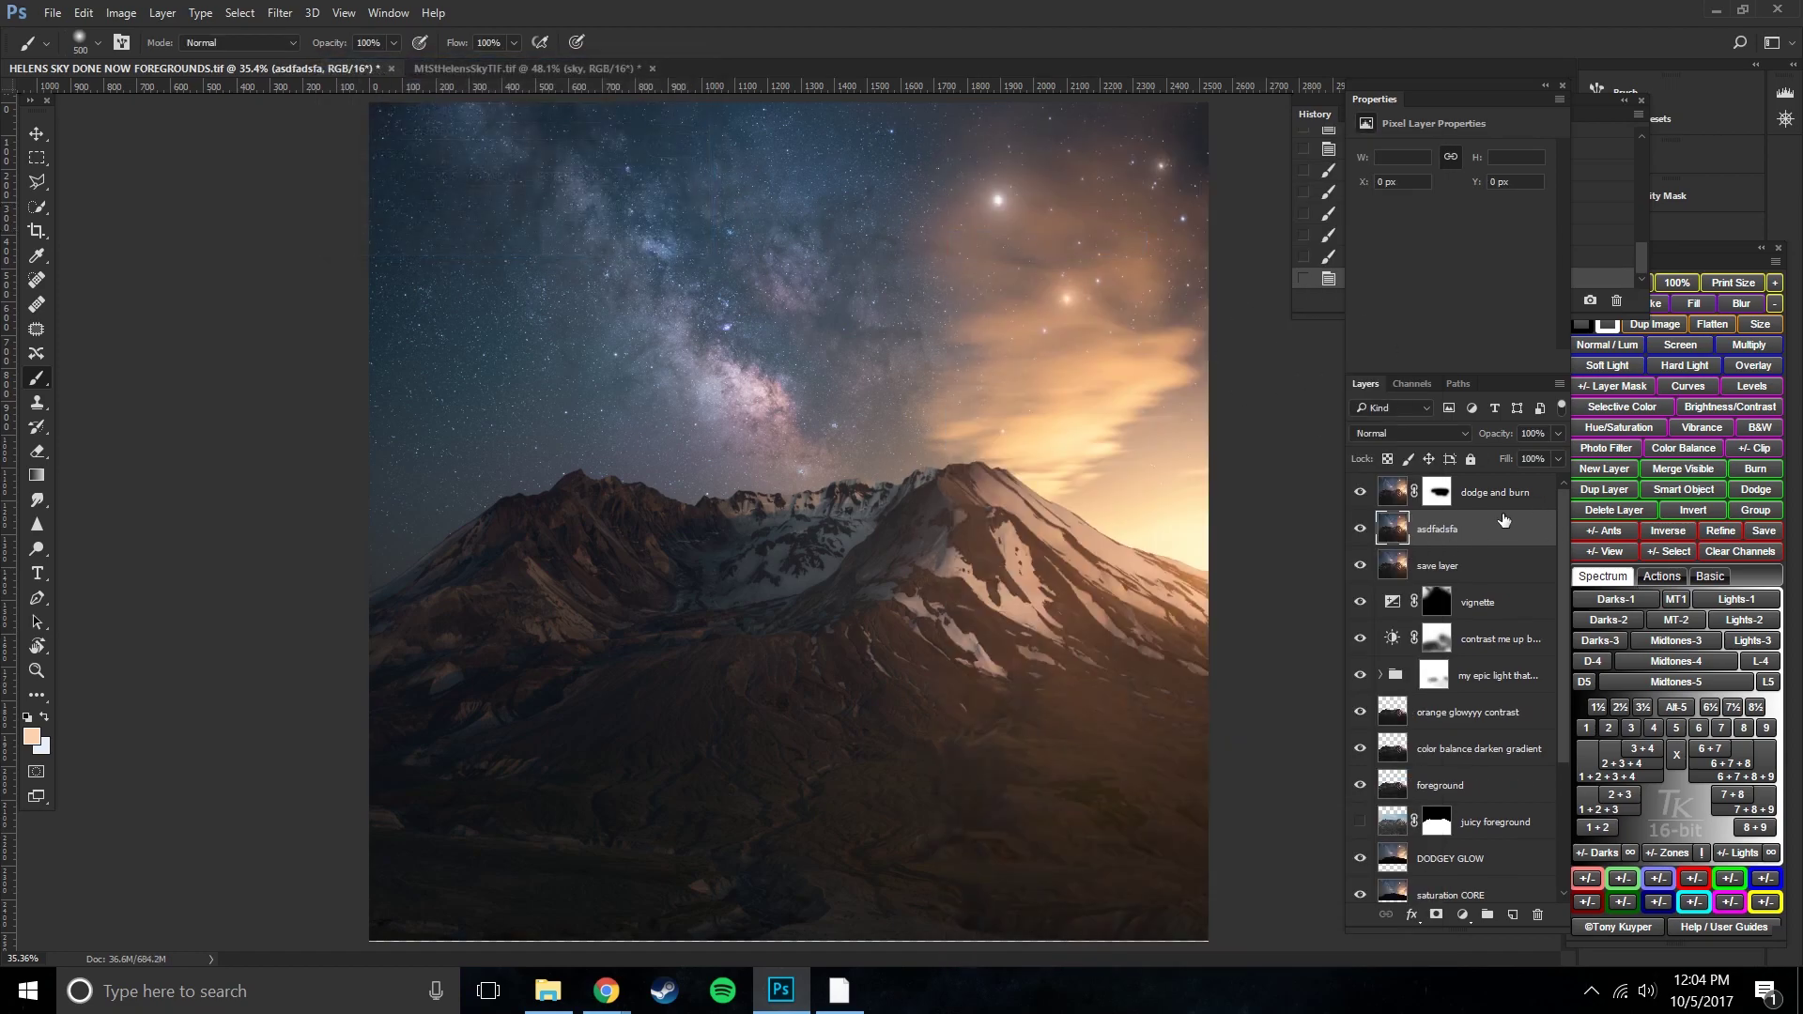
- Merge "dodge and burn" with the "asdfadsfa" copy and delete the merged layer
{"action": "left_click", "coordinate": [1486, 496], "text": "ctrl"}
{"action": "key", "text": "ctrl+e"}
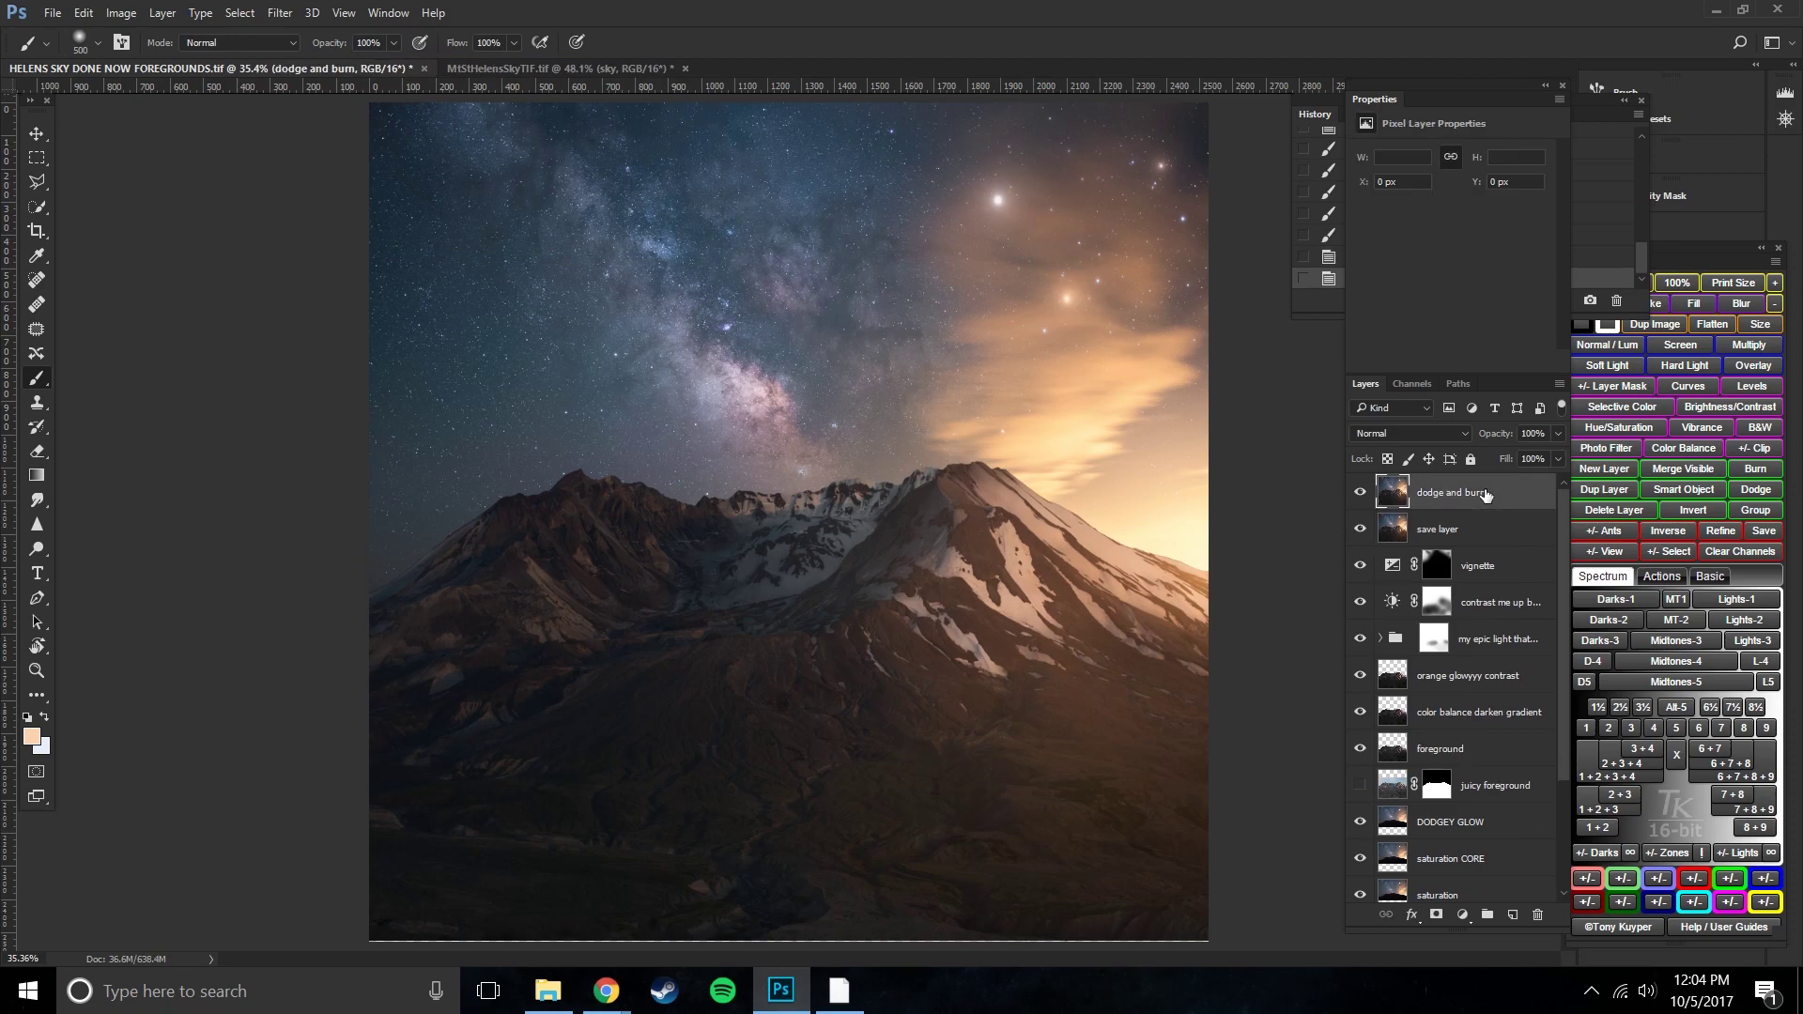
{"action": "left_click", "coordinate": [1538, 916]}
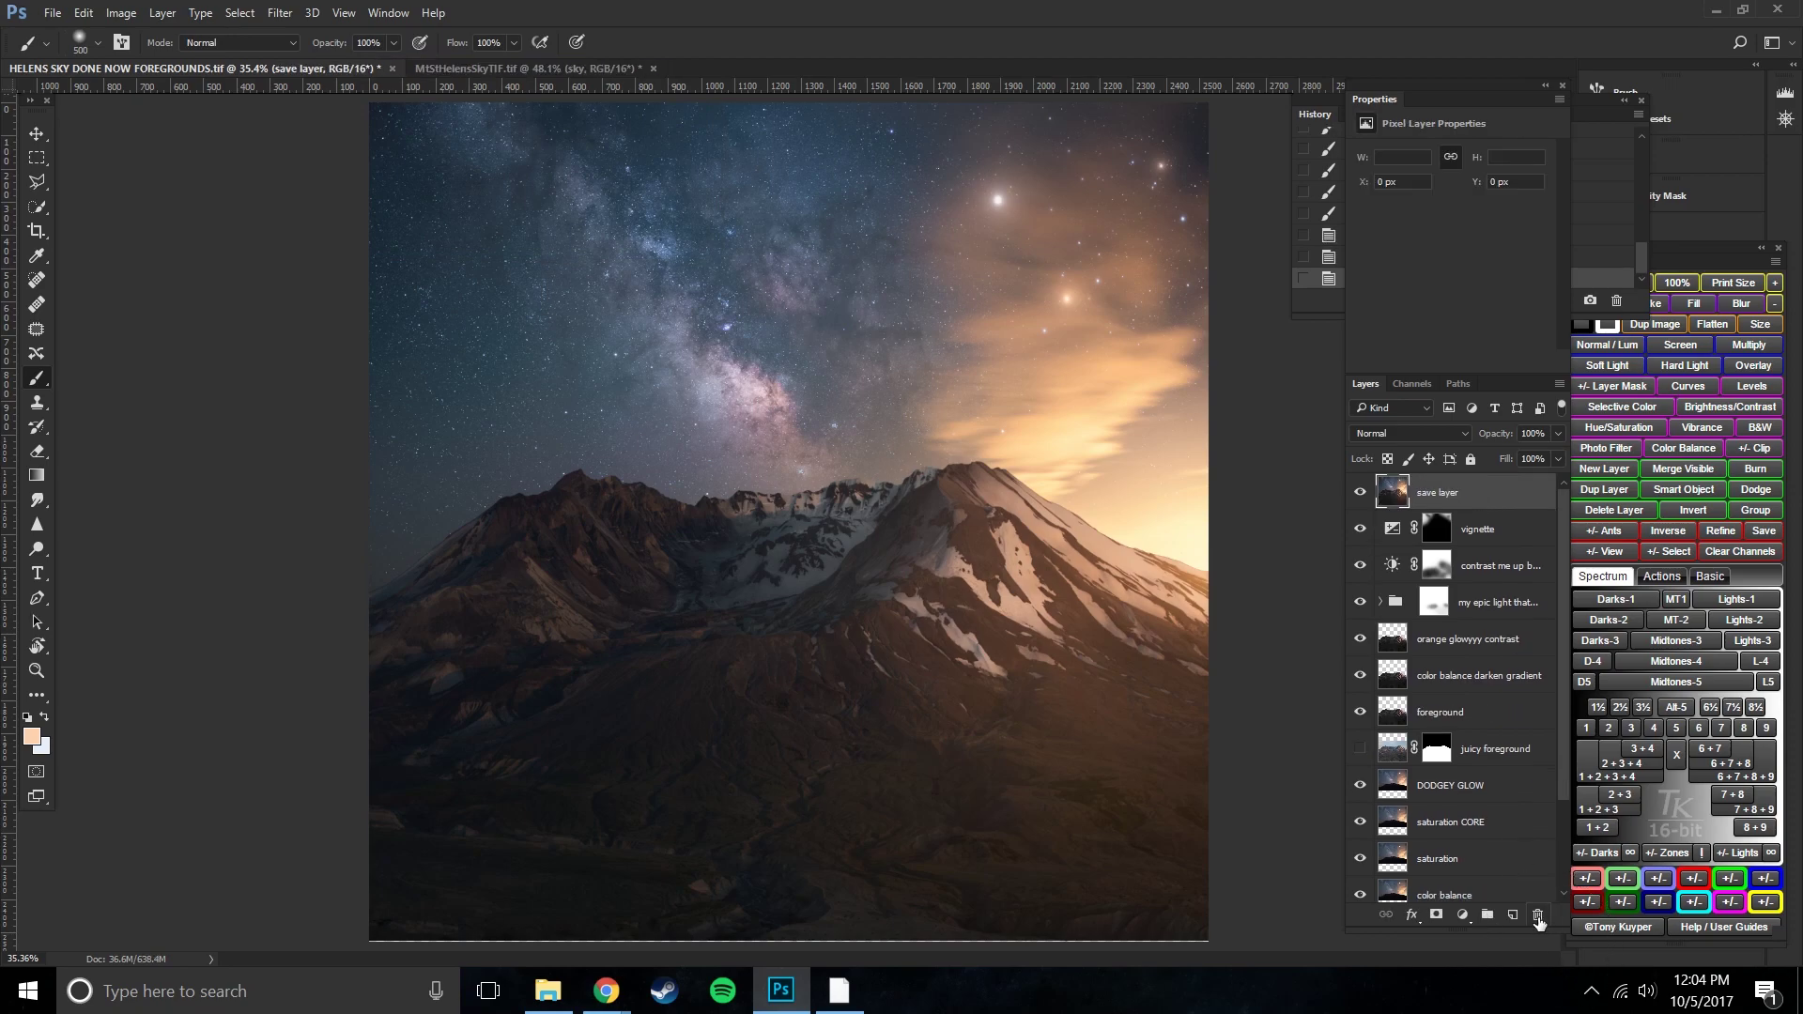
- Duplicate "save layer" as "asdafgd"
{"action": "right_click", "coordinate": [1444, 495]}
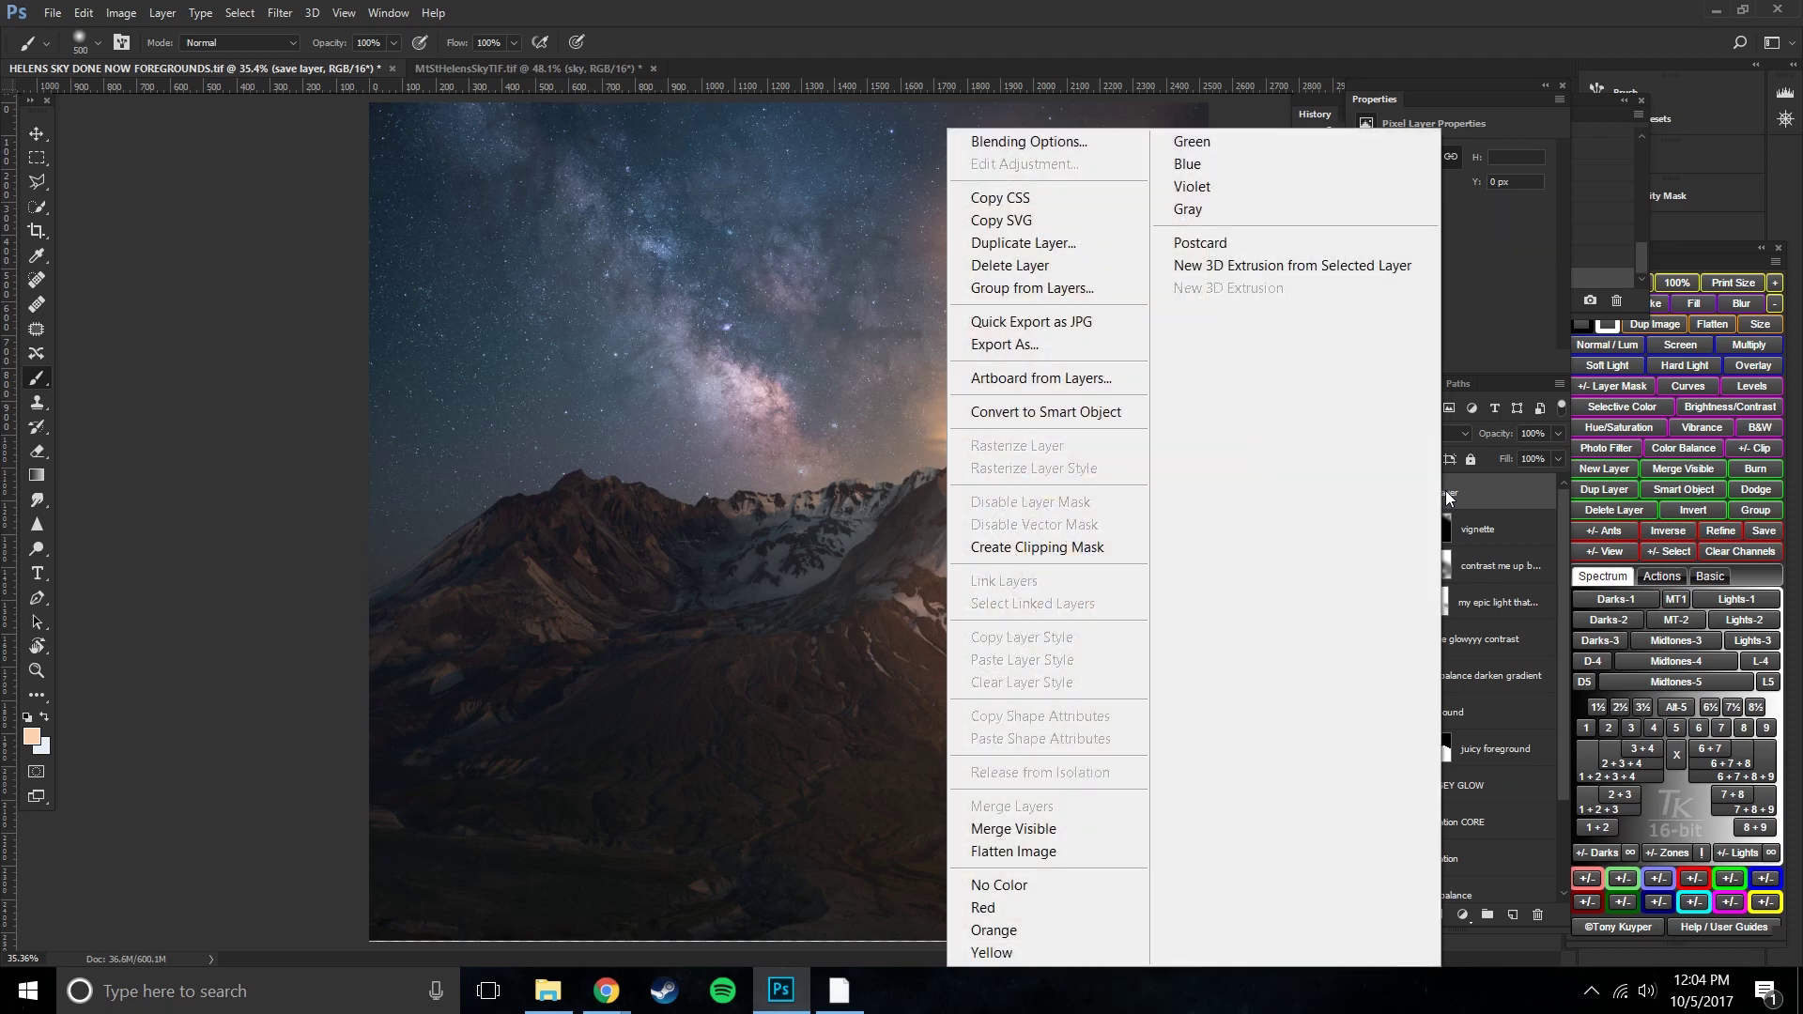
{"action": "left_click", "coordinate": [1093, 243]}
{"action": "type", "text": "asdafgd"}
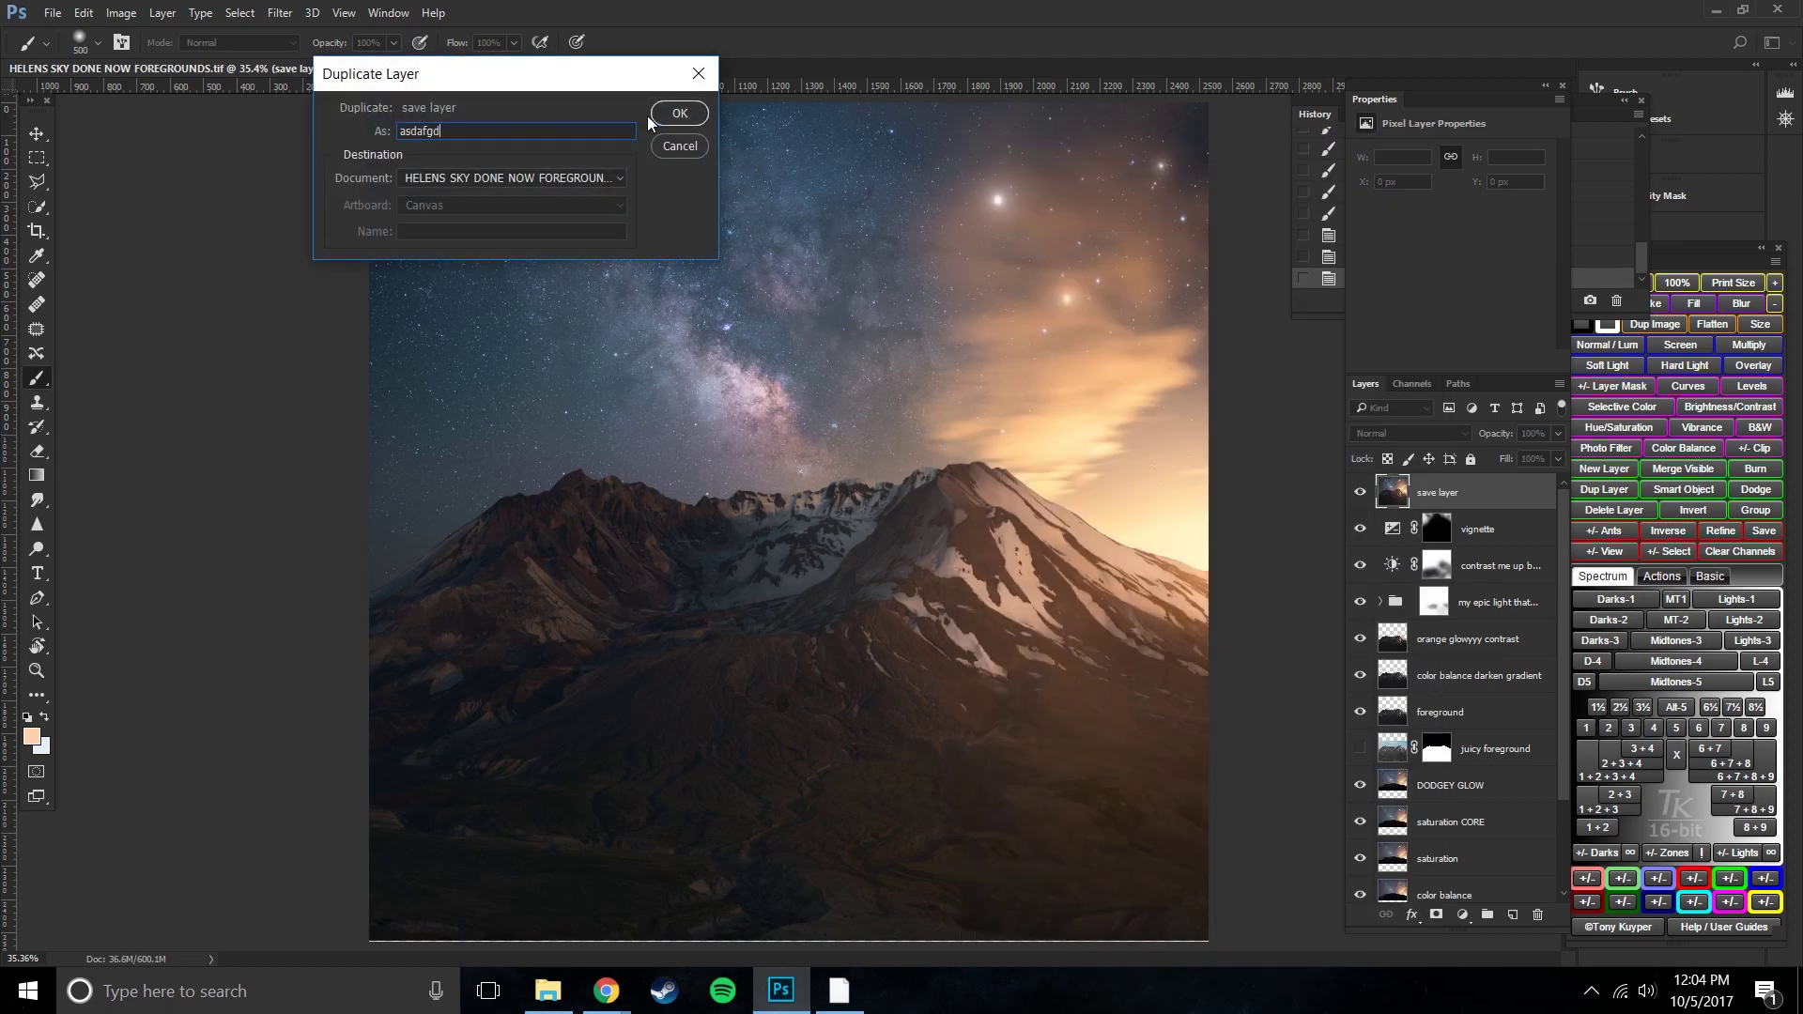
{"action": "left_click", "coordinate": [662, 115]}
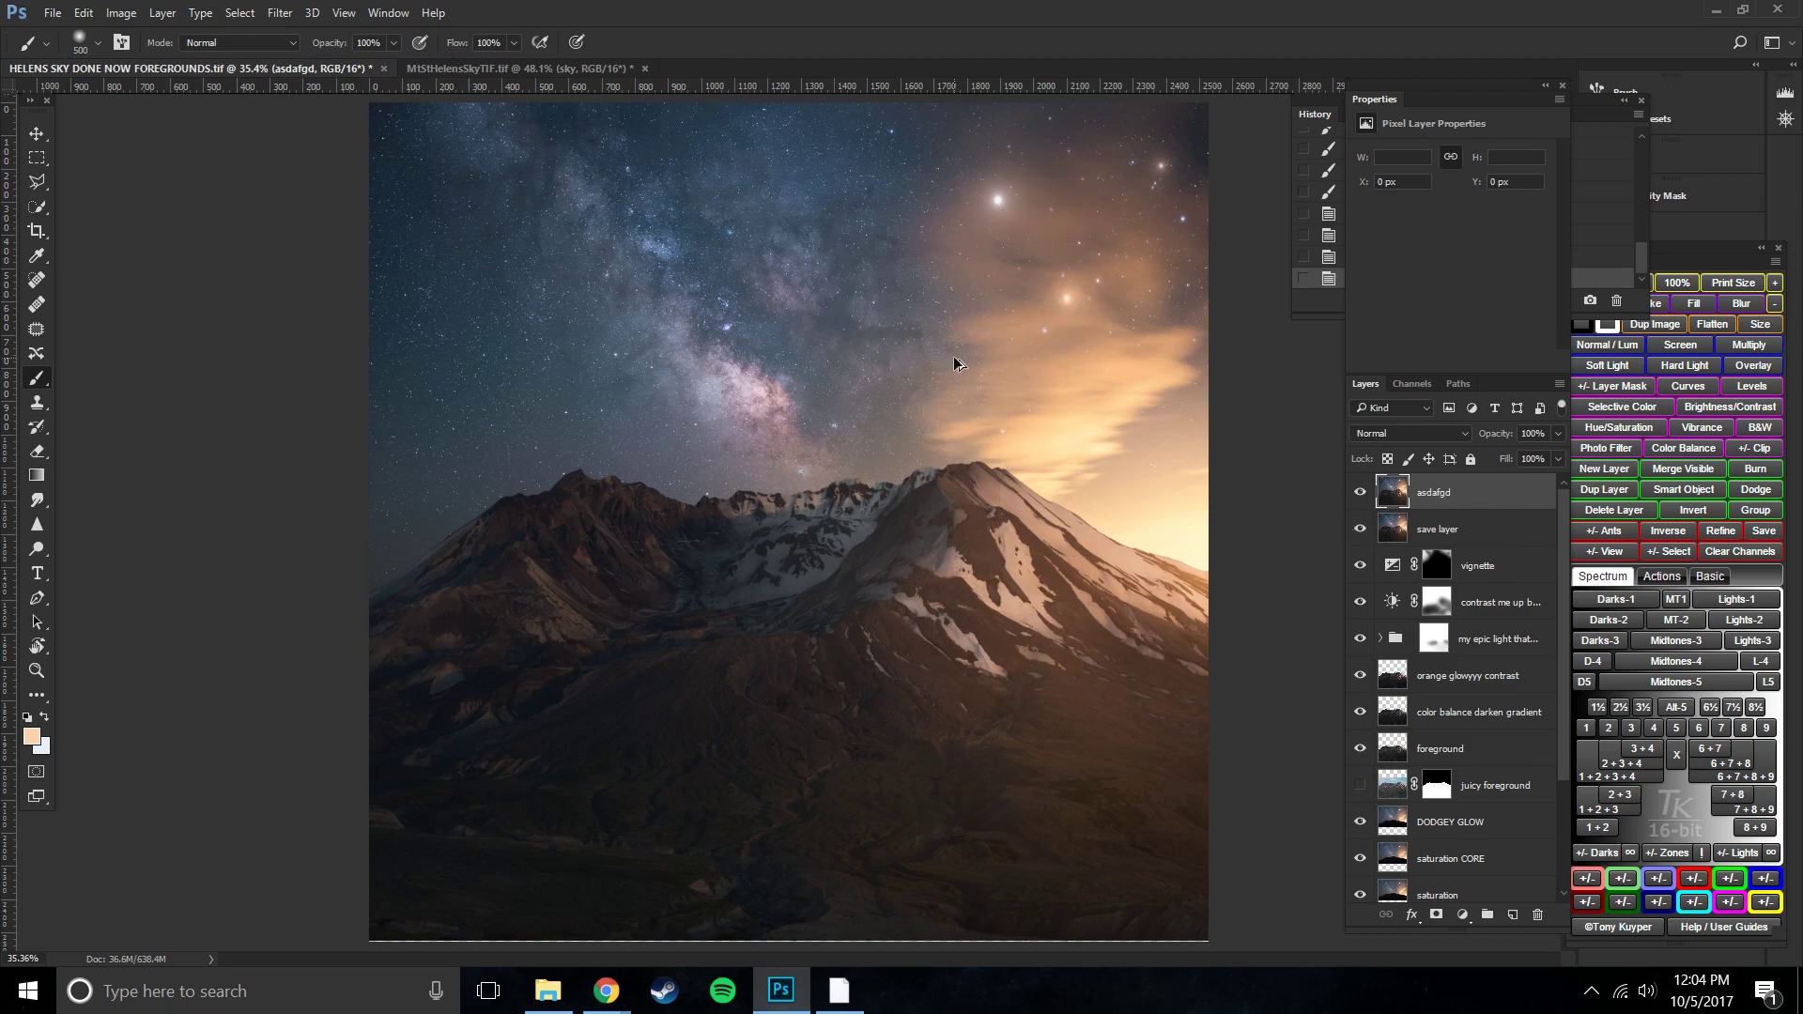
- Stamp the visible layers into a new layer, and delete both the stamped layer and the "asdafgd" copy
{"action": "key", "text": "ctrl+shift+alt+e"}
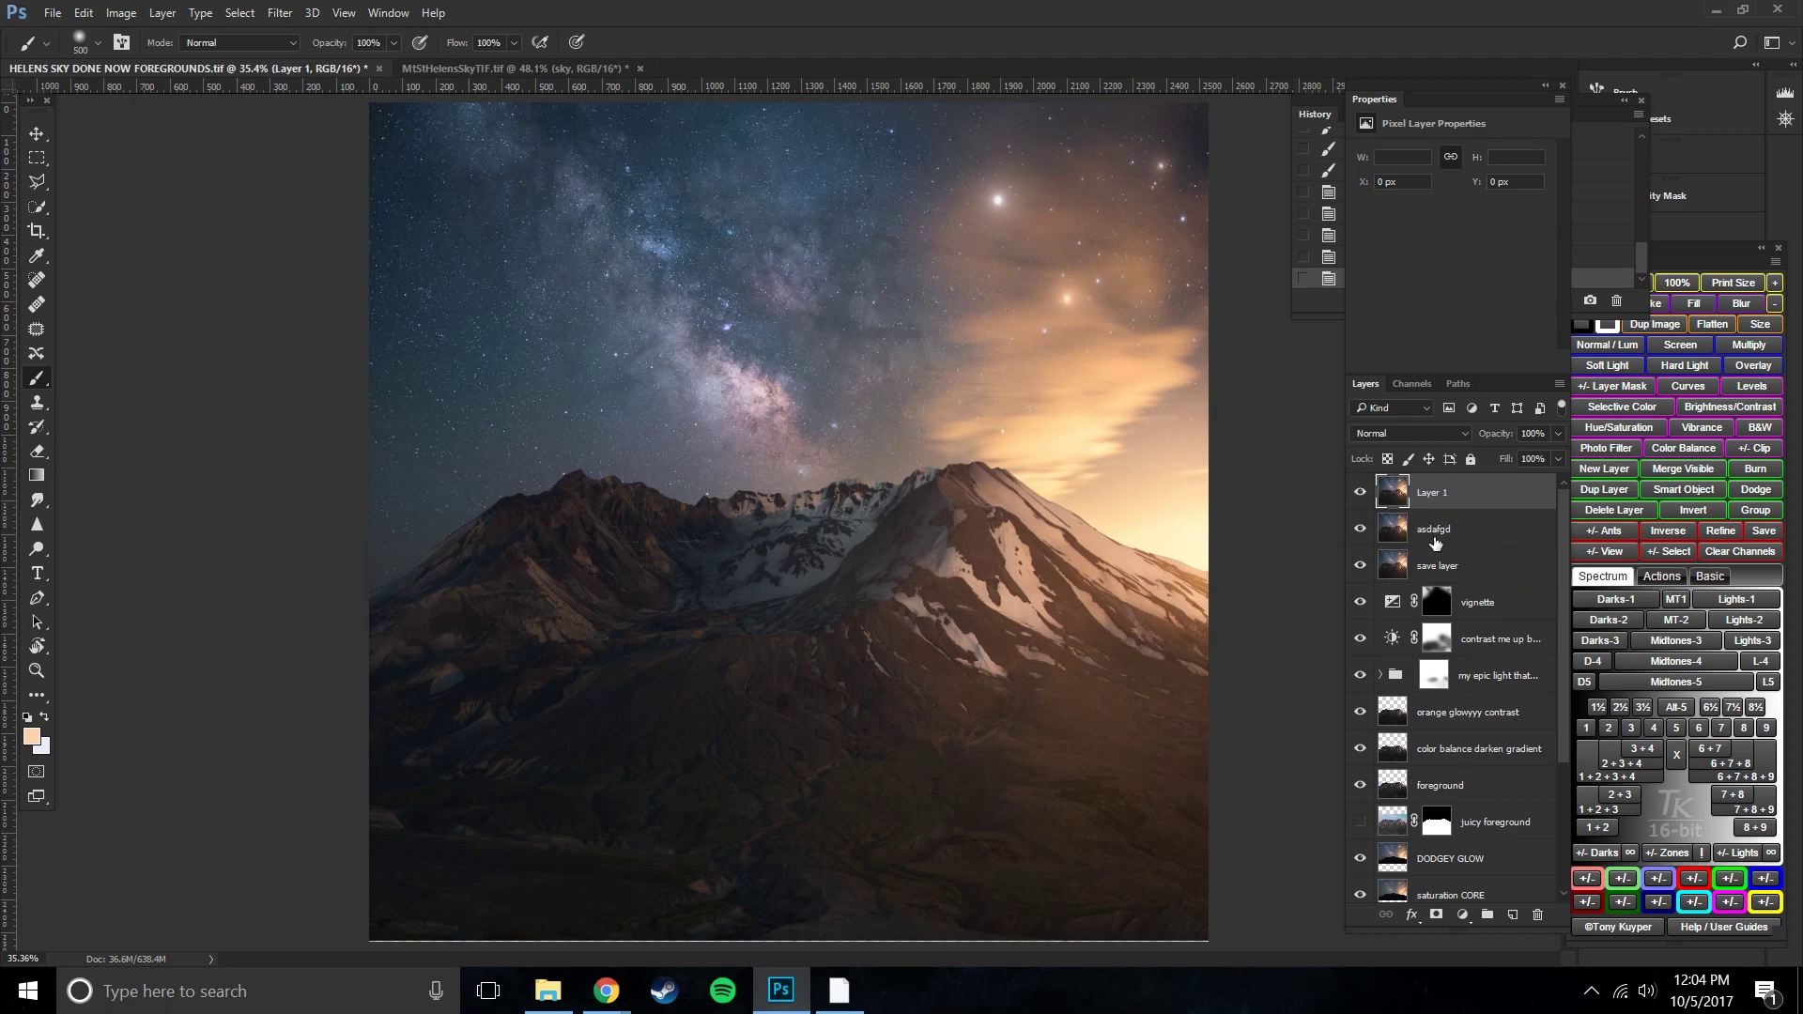
{"action": "left_click", "coordinate": [1421, 532]}
{"action": "left_click", "coordinate": [1435, 498]}
{"action": "left_click_drag", "start_coordinate": [1548, 907], "coordinate": [1538, 913]}
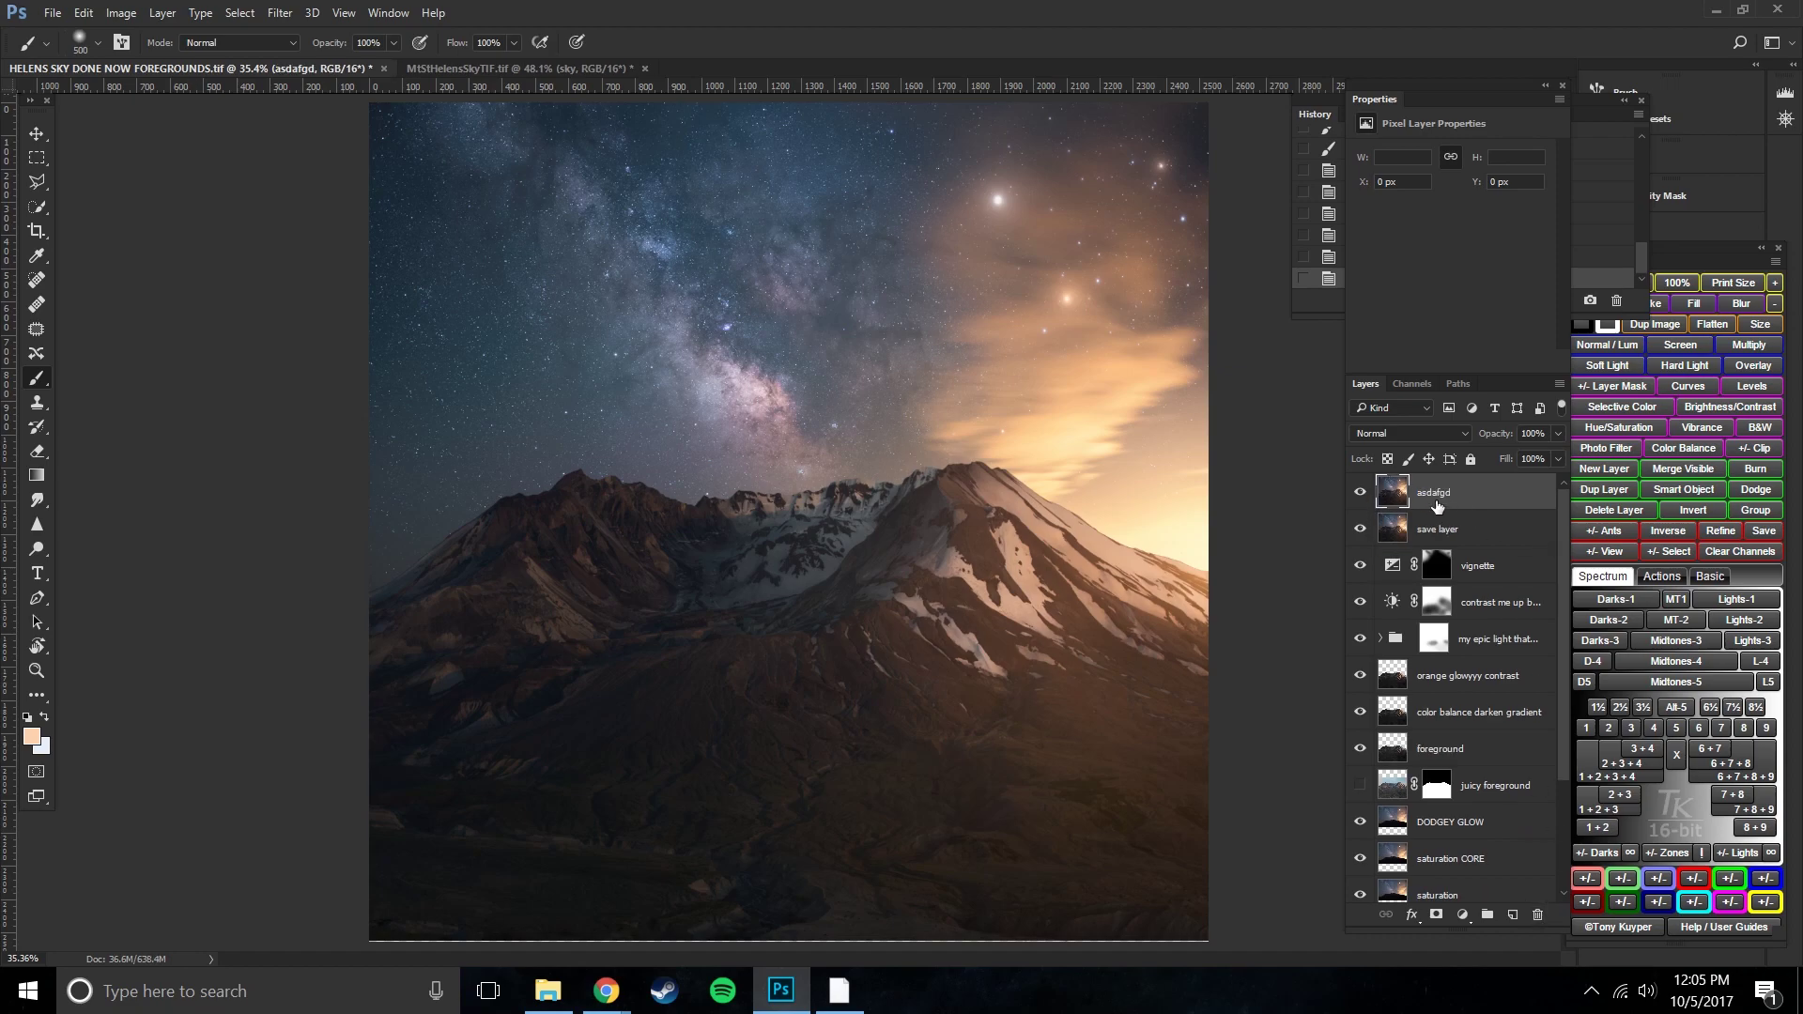
{"action": "scroll", "coordinate": [1457, 774], "scroll_direction": "down", "scroll_amount": 3}
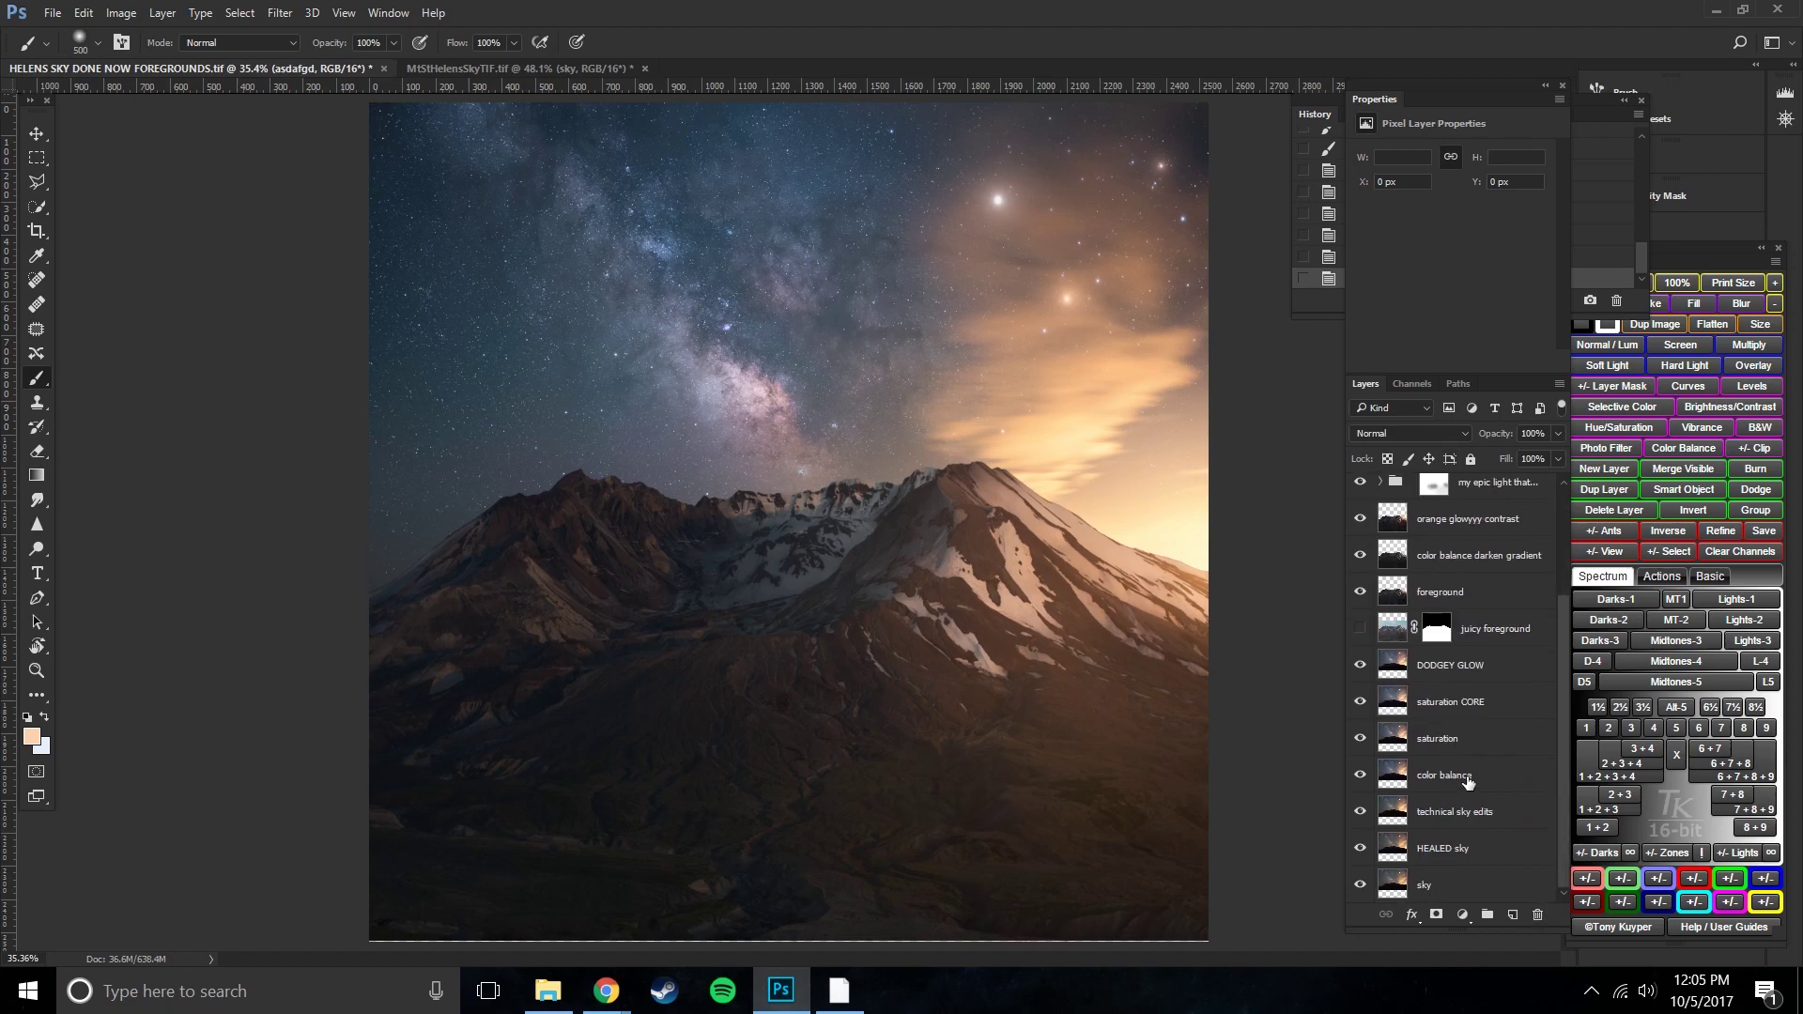
{"action": "scroll", "coordinate": [1437, 751], "scroll_direction": "up", "scroll_amount": 3}
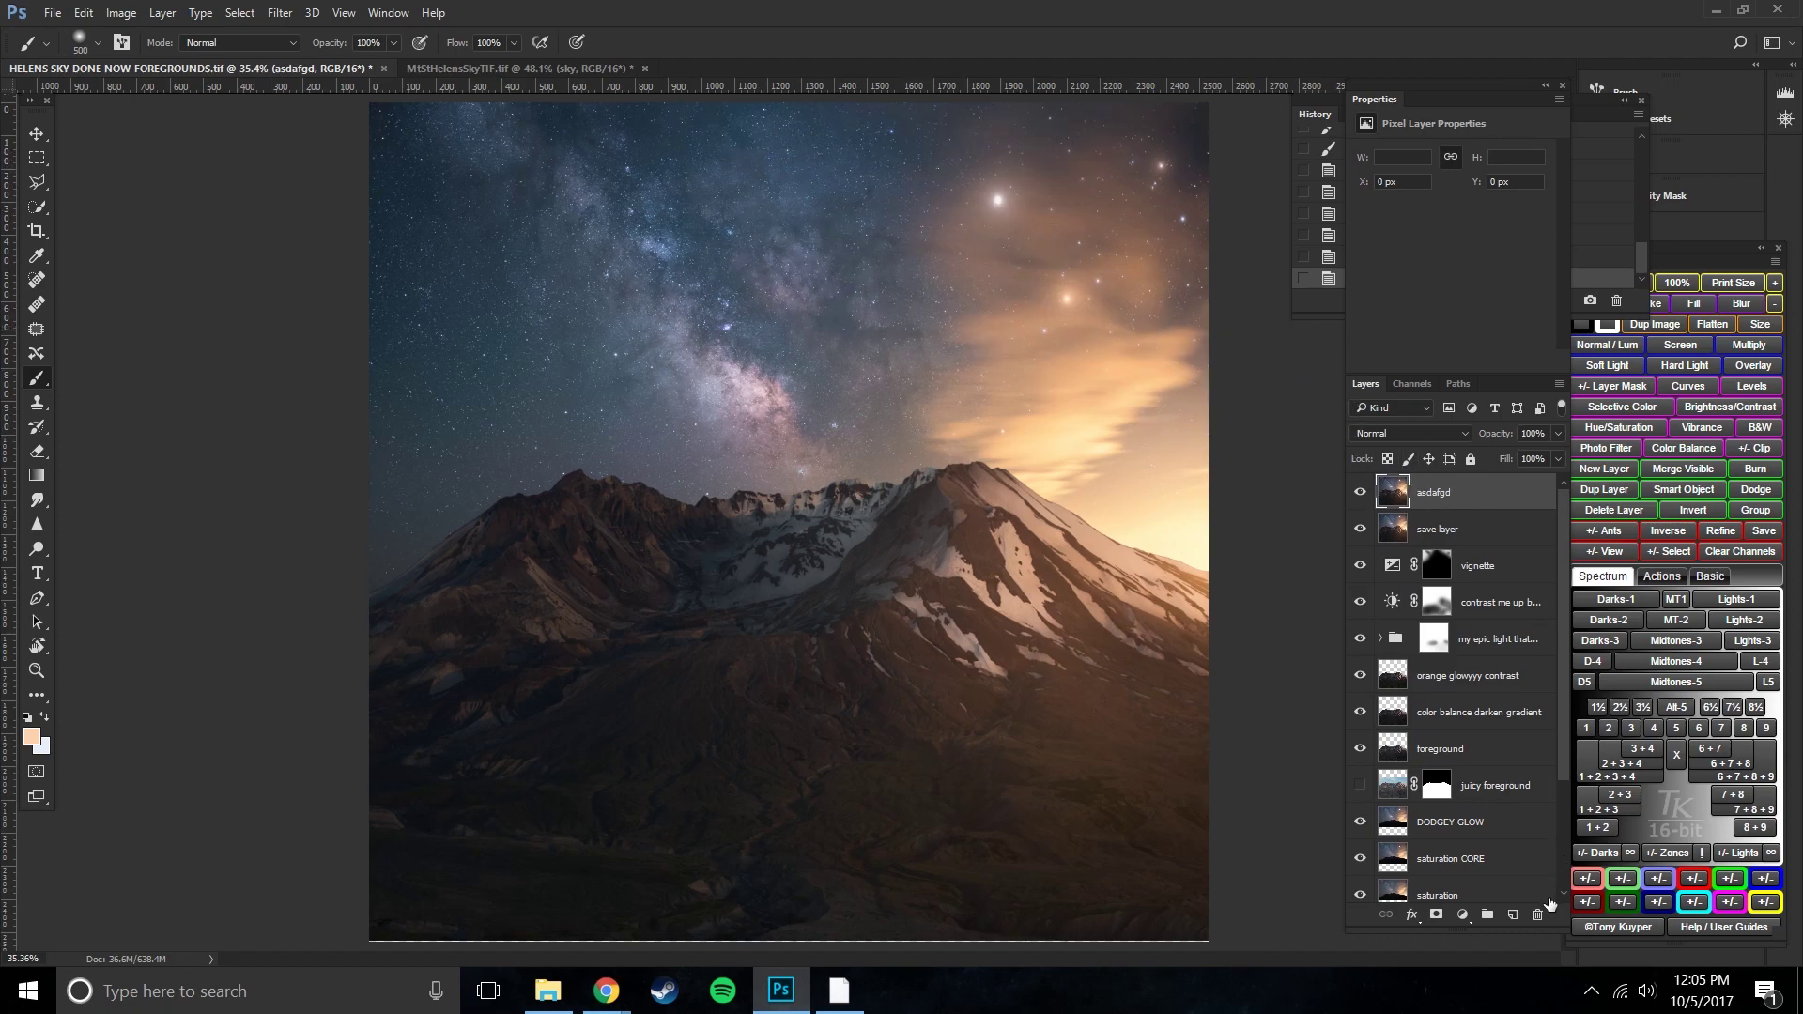
{"action": "left_click_drag", "start_coordinate": [1537, 915], "coordinate": [1538, 915]}
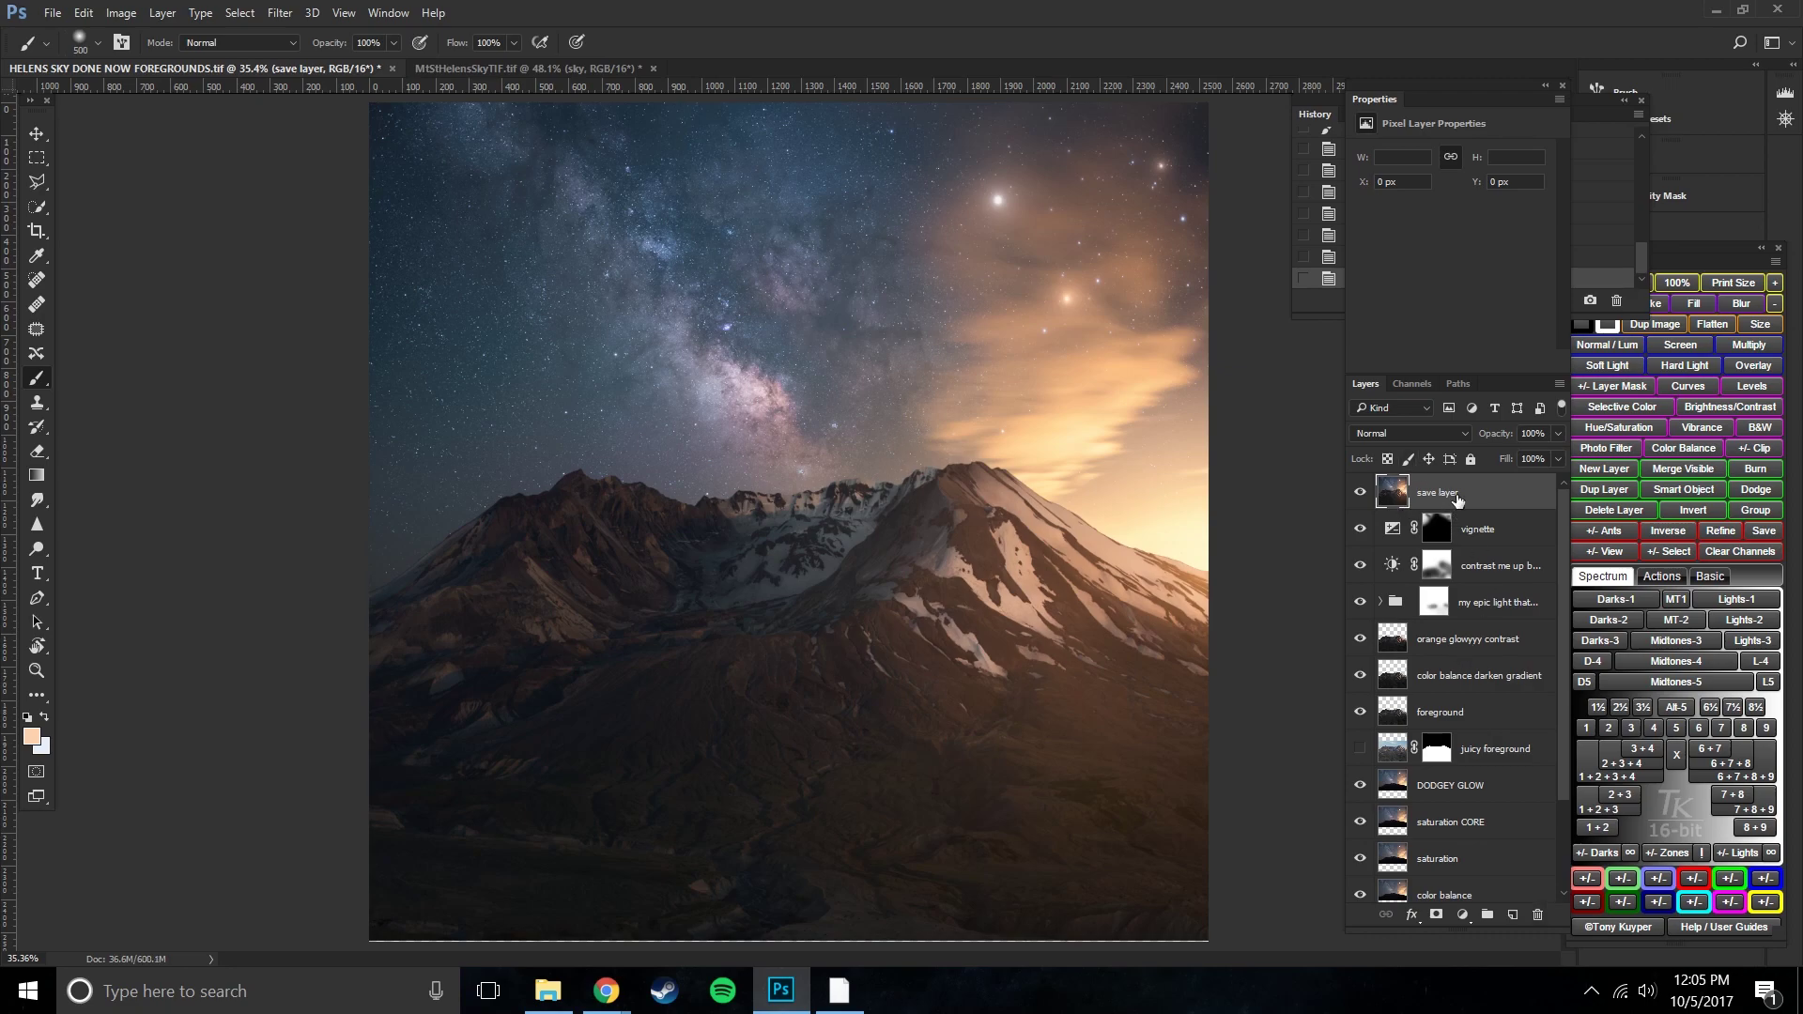
- Duplicate "save layer" as "dodge and burn"
{"action": "right_click", "coordinate": [1456, 500]}
{"action": "left_click", "coordinate": [1033, 244]}
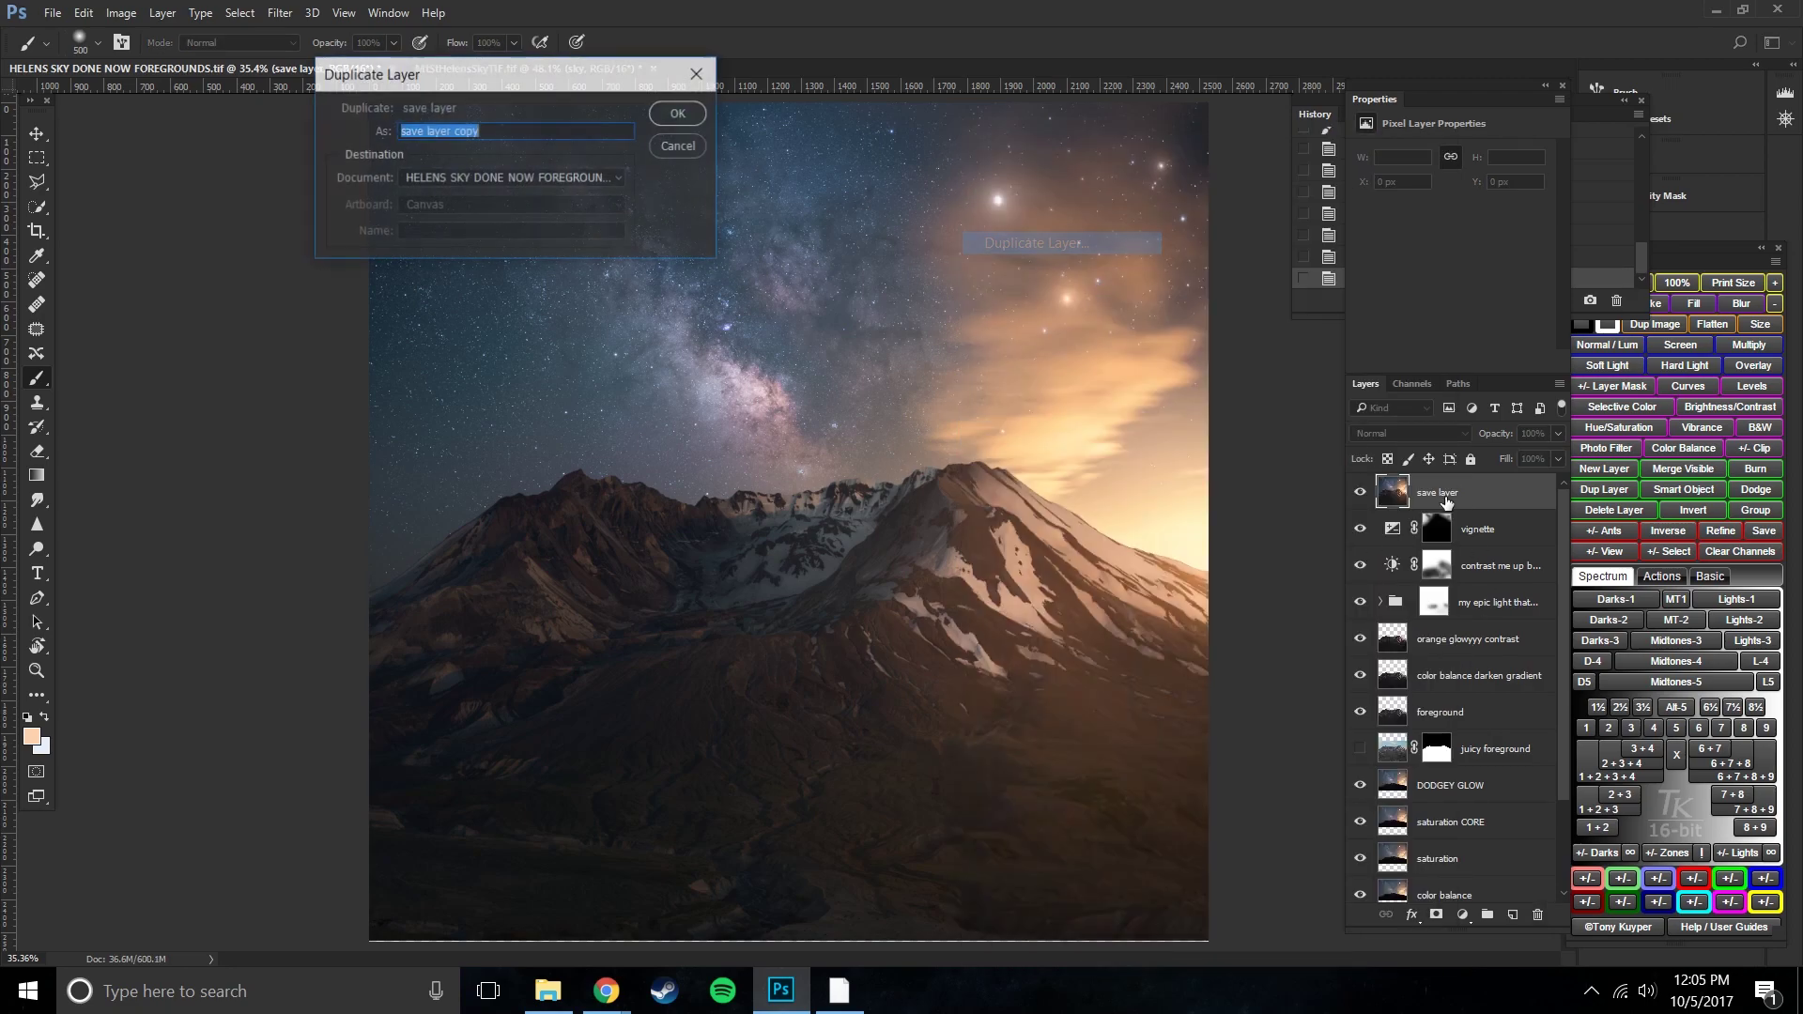
{"action": "type", "text": "dodge and burn"}
{"action": "key", "text": "Return"}
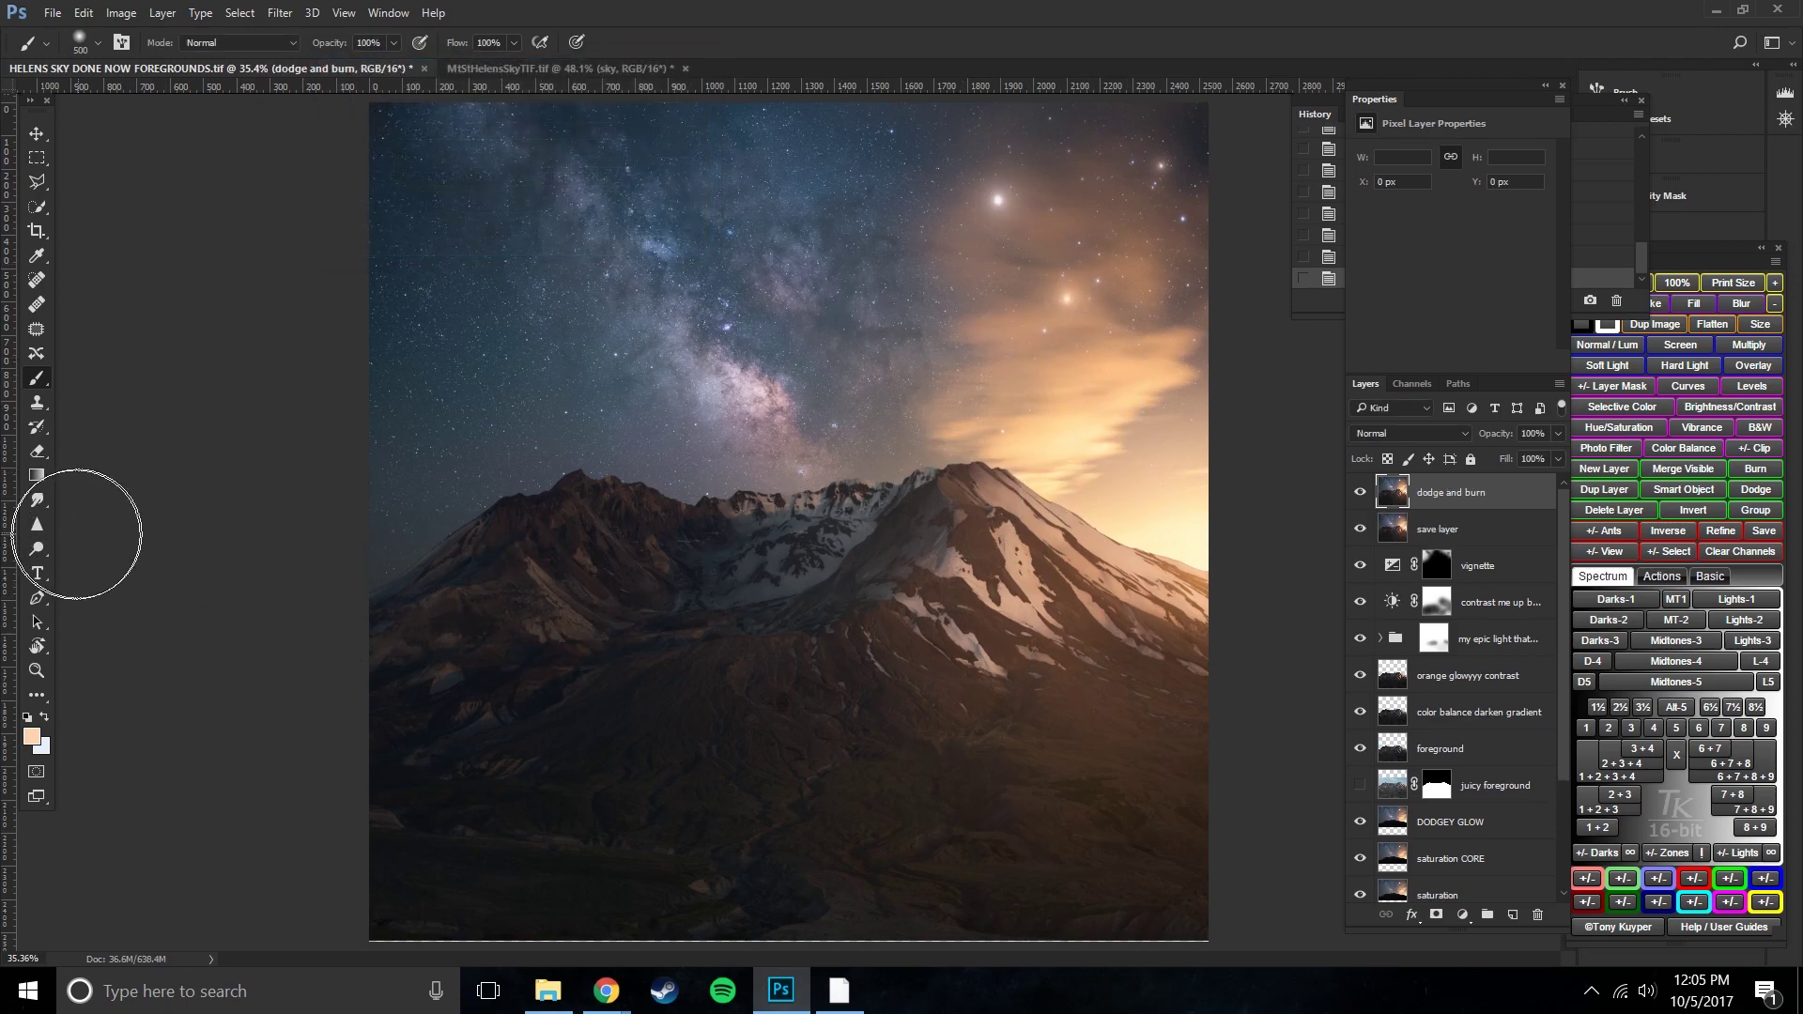
- Dodge the sunlit right slope with the range set to Highlights, 10% exposure and a 1300 px brush
{"action": "left_click", "coordinate": [37, 549]}
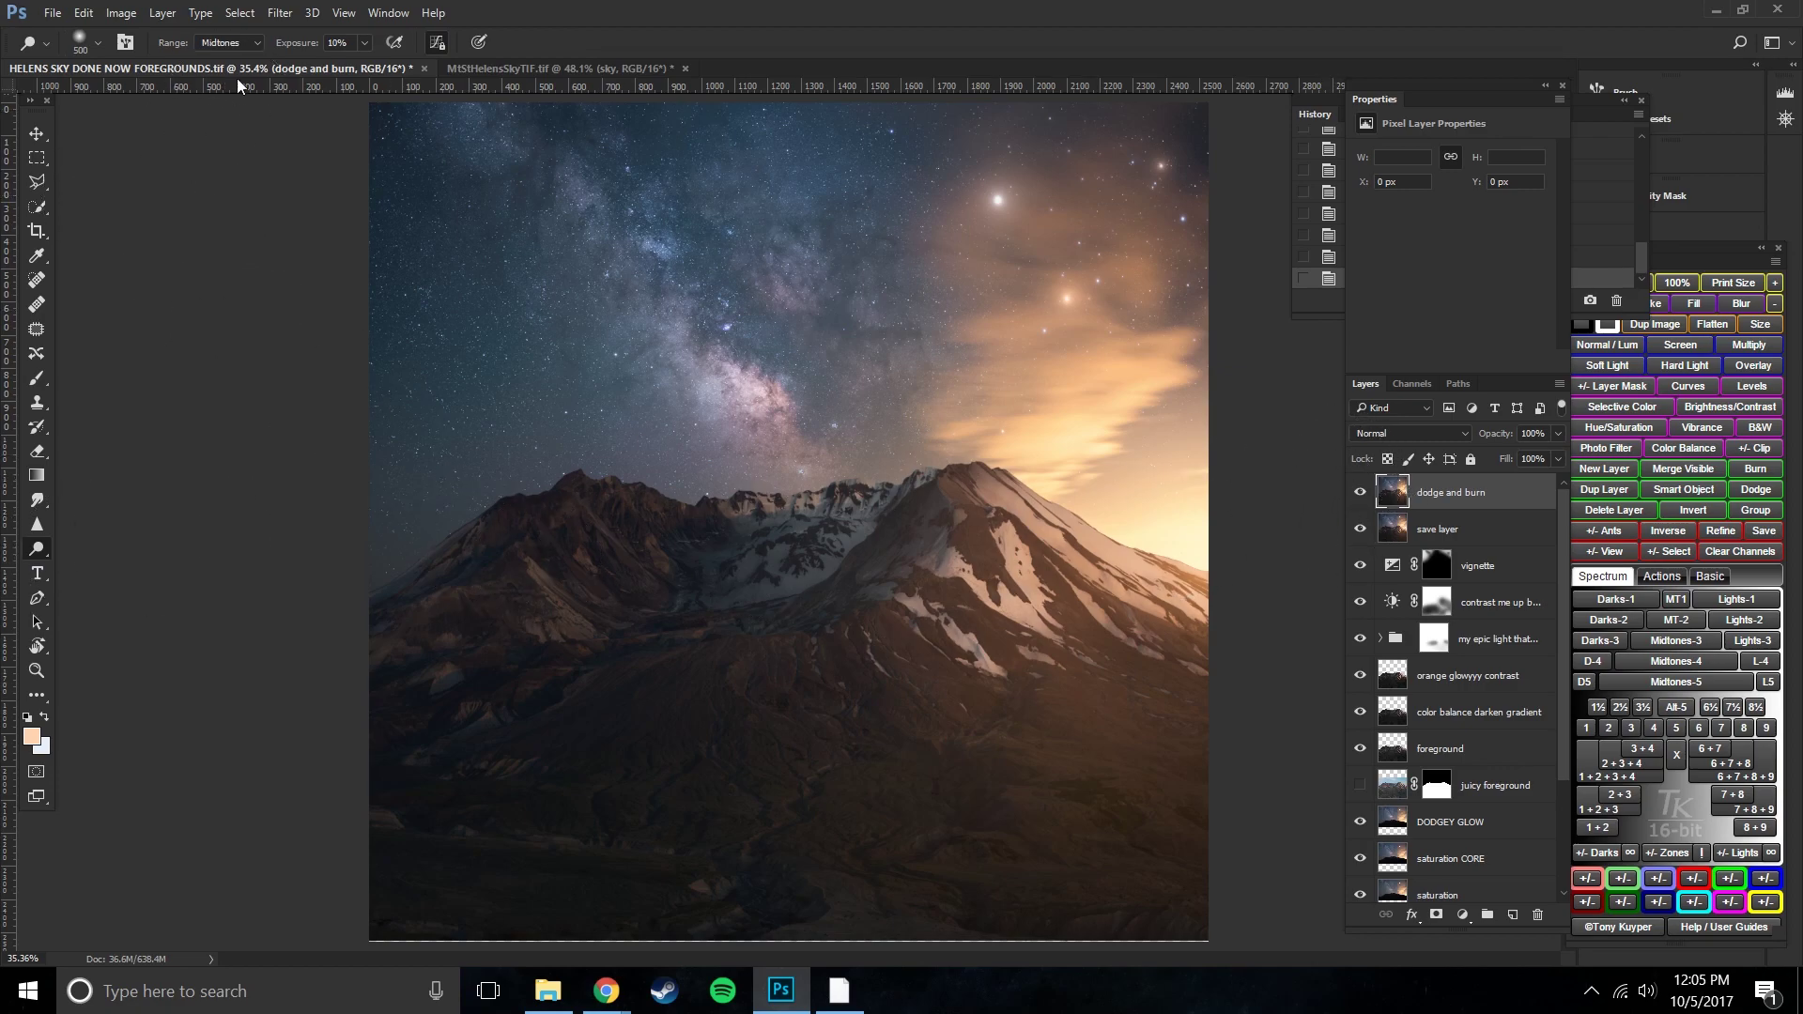
{"action": "key", "text": "bracketright"}
{"action": "key", "text": "bracketright"}
{"action": "key", "text": "bracketright"}
{"action": "key", "text": "bracketright"}
{"action": "key", "text": "bracketright"}
{"action": "key", "text": "bracketright"}
{"action": "key", "text": "bracketright"}
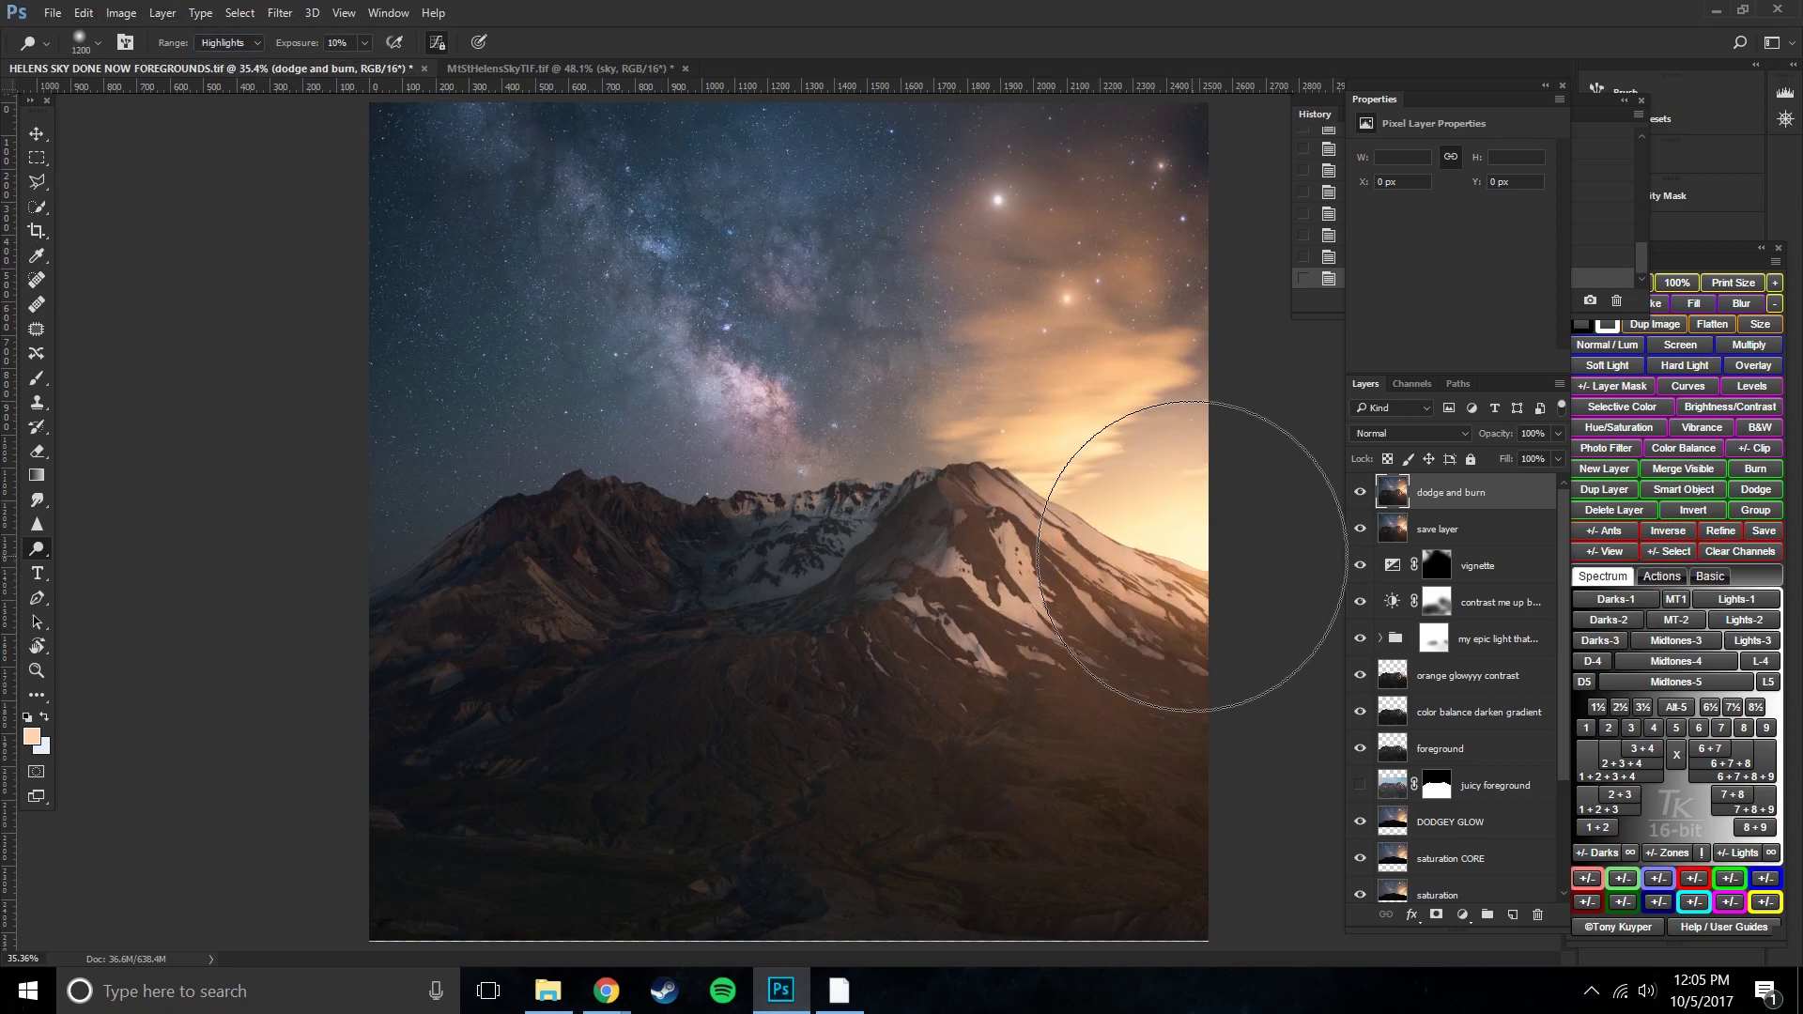
{"action": "key", "text": "bracketright"}
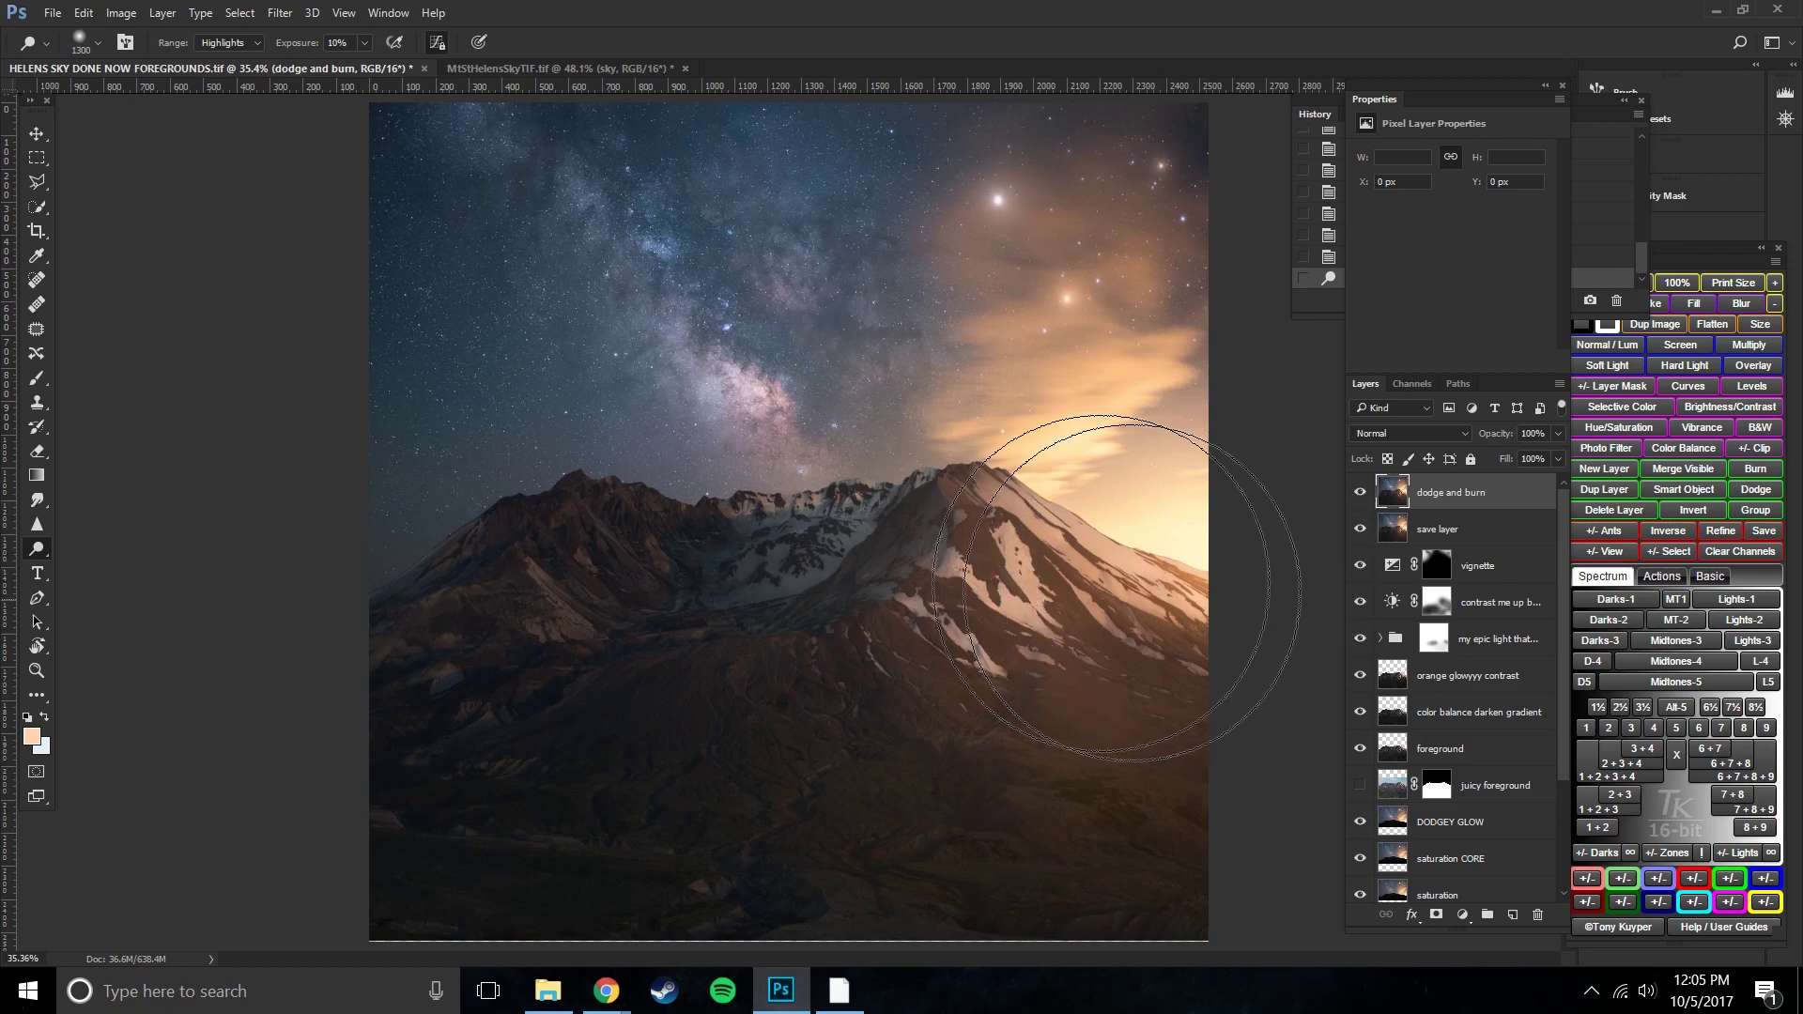
- Dodge the right slope and the area below its snow patches in the Midtones range, and compare with the layer hidden
{"action": "left_click", "coordinate": [228, 43]}
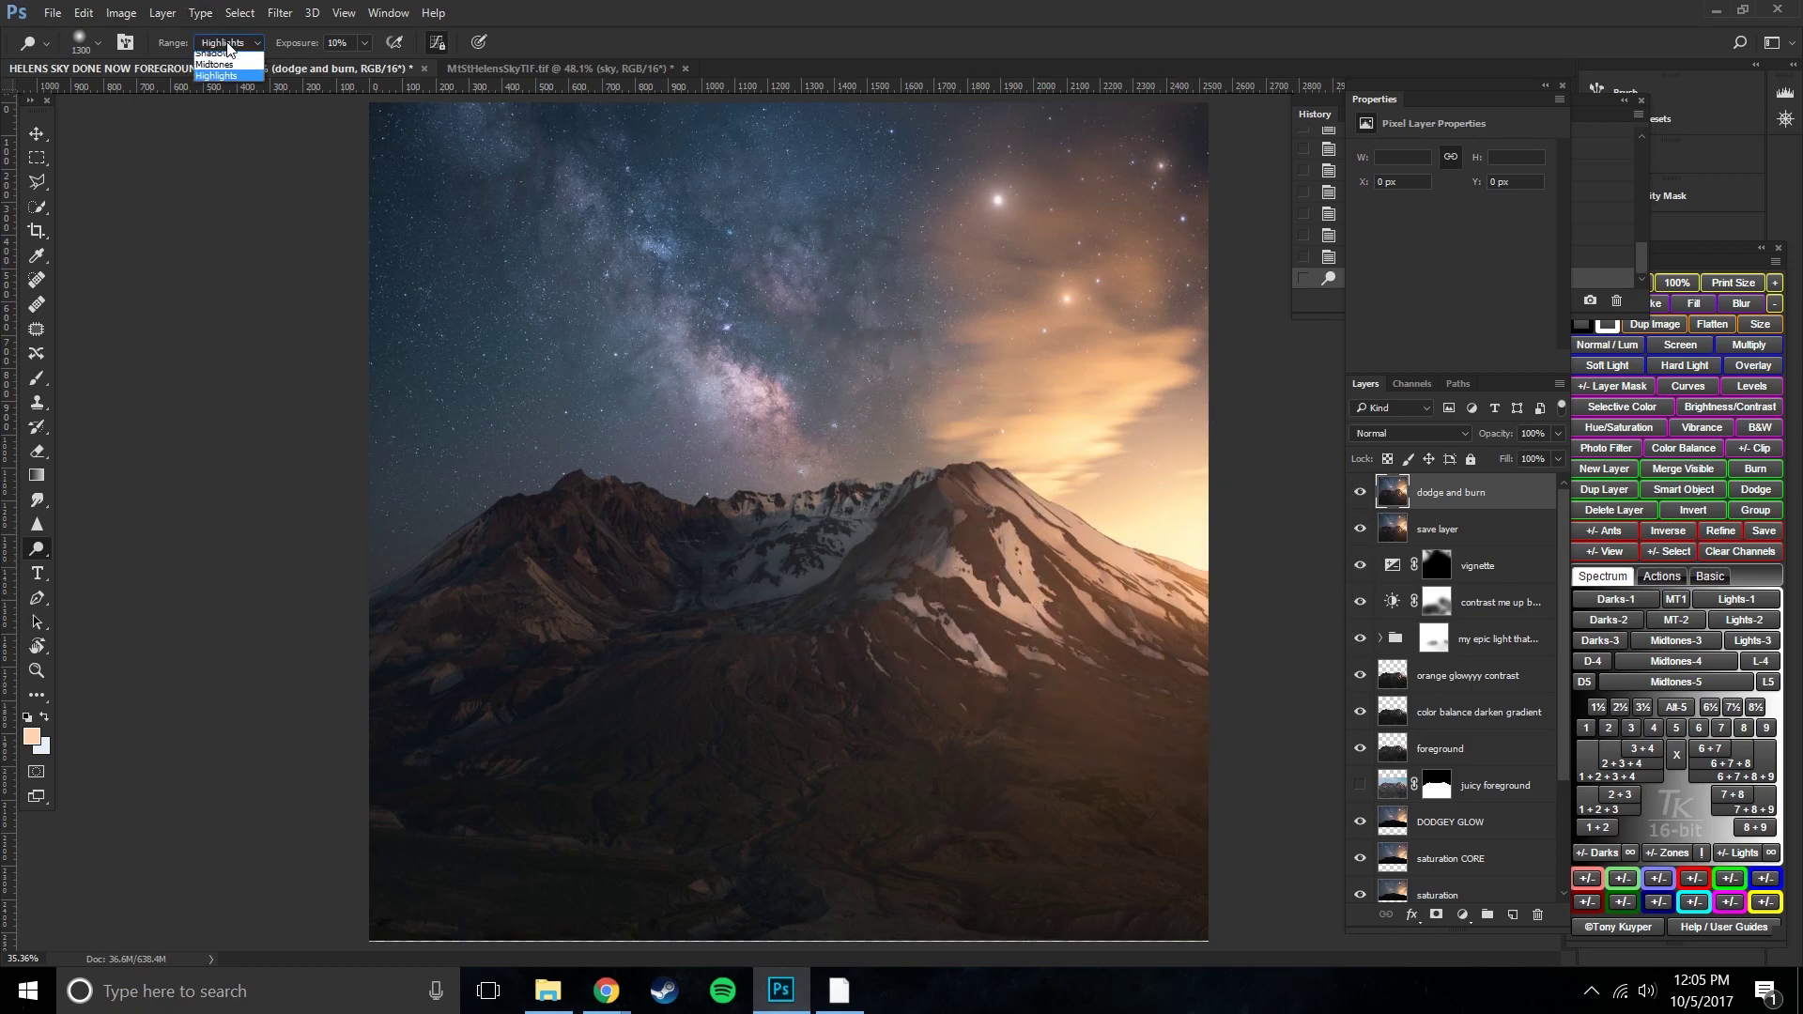
{"action": "left_click", "coordinate": [226, 71]}
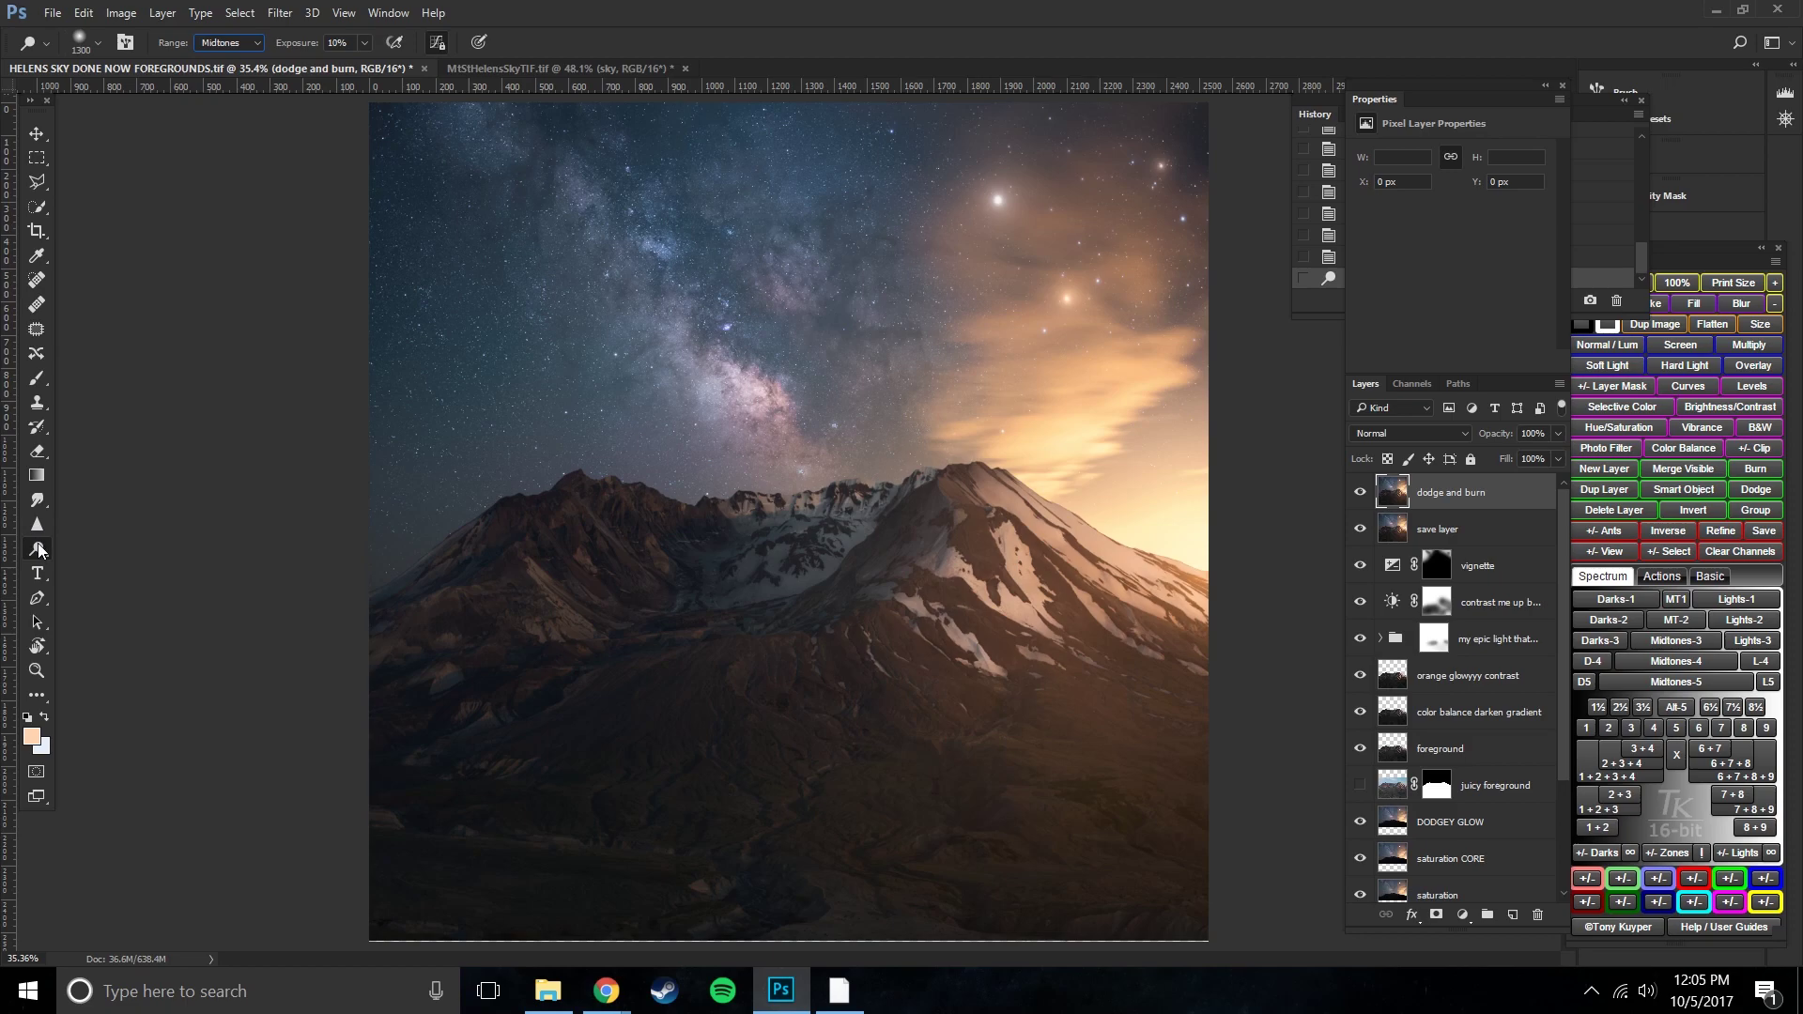
{"action": "key", "text": "bracketleft"}
{"action": "key", "text": "bracketleft"}
{"action": "mouse_move", "coordinate": [1016, 592]}
{"action": "left_mouse_down"}
{"action": "mouse_move", "coordinate": [1094, 688]}
{"action": "mouse_move", "coordinate": [1087, 724]}
{"action": "left_mouse_up"}
{"action": "key", "text": "bracketleft"}
{"action": "key", "text": "bracketleft"}
{"action": "key", "text": "bracketleft"}
{"action": "key", "text": "bracketleft"}
{"action": "key", "text": "bracketleft"}
{"action": "key", "text": "bracketleft"}
{"action": "mouse_move", "coordinate": [927, 624]}
{"action": "left_mouse_down"}
{"action": "mouse_move", "coordinate": [870, 677]}
{"action": "mouse_move", "coordinate": [435, 550]}
{"action": "mouse_move", "coordinate": [884, 687]}
{"action": "left_mouse_up"}
{"action": "key", "text": "bracketright"}
{"action": "key", "text": "bracketright"}
{"action": "key", "text": "bracketright"}
{"action": "left_click", "coordinate": [1360, 492]}
{"action": "left_click", "coordinate": [1360, 492]}
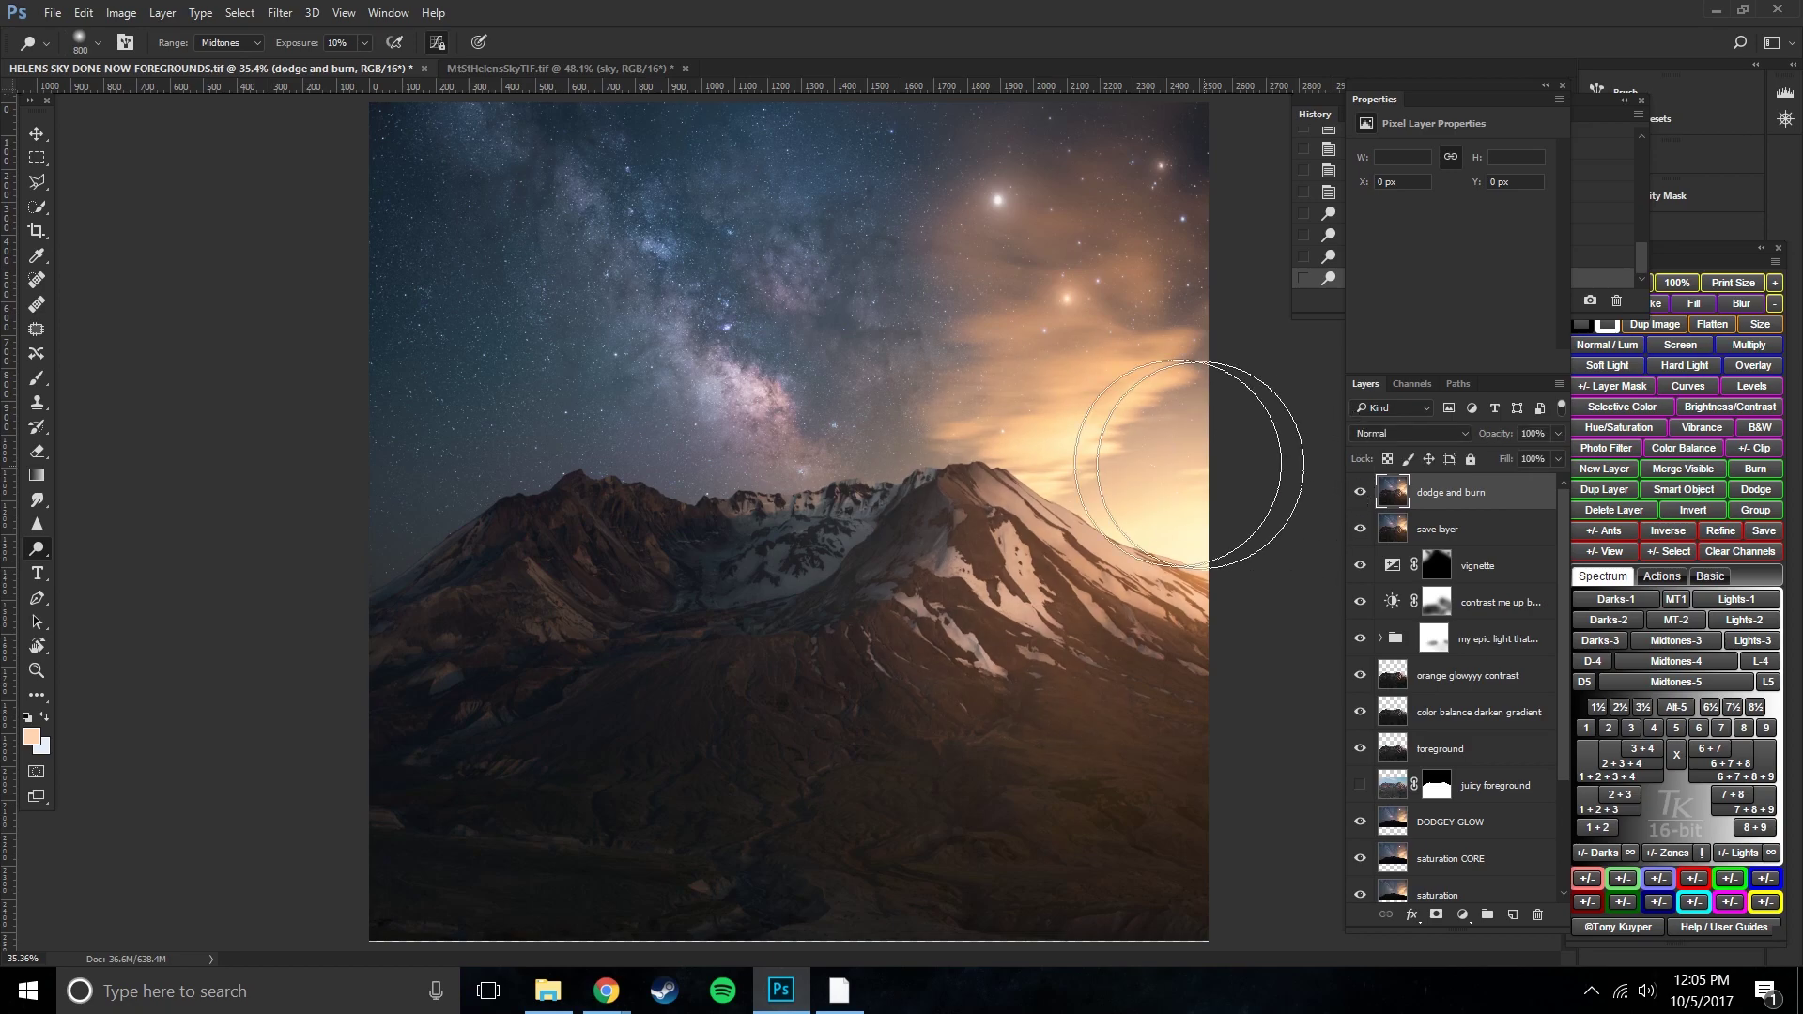
- Dodge the stream channel in the lower valley with the range set to Shadows, 10% exposure and a brush of about 50 px
{"action": "key", "text": "bracketleft"}
{"action": "key", "text": "bracketleft"}
{"action": "key", "text": "bracketleft"}
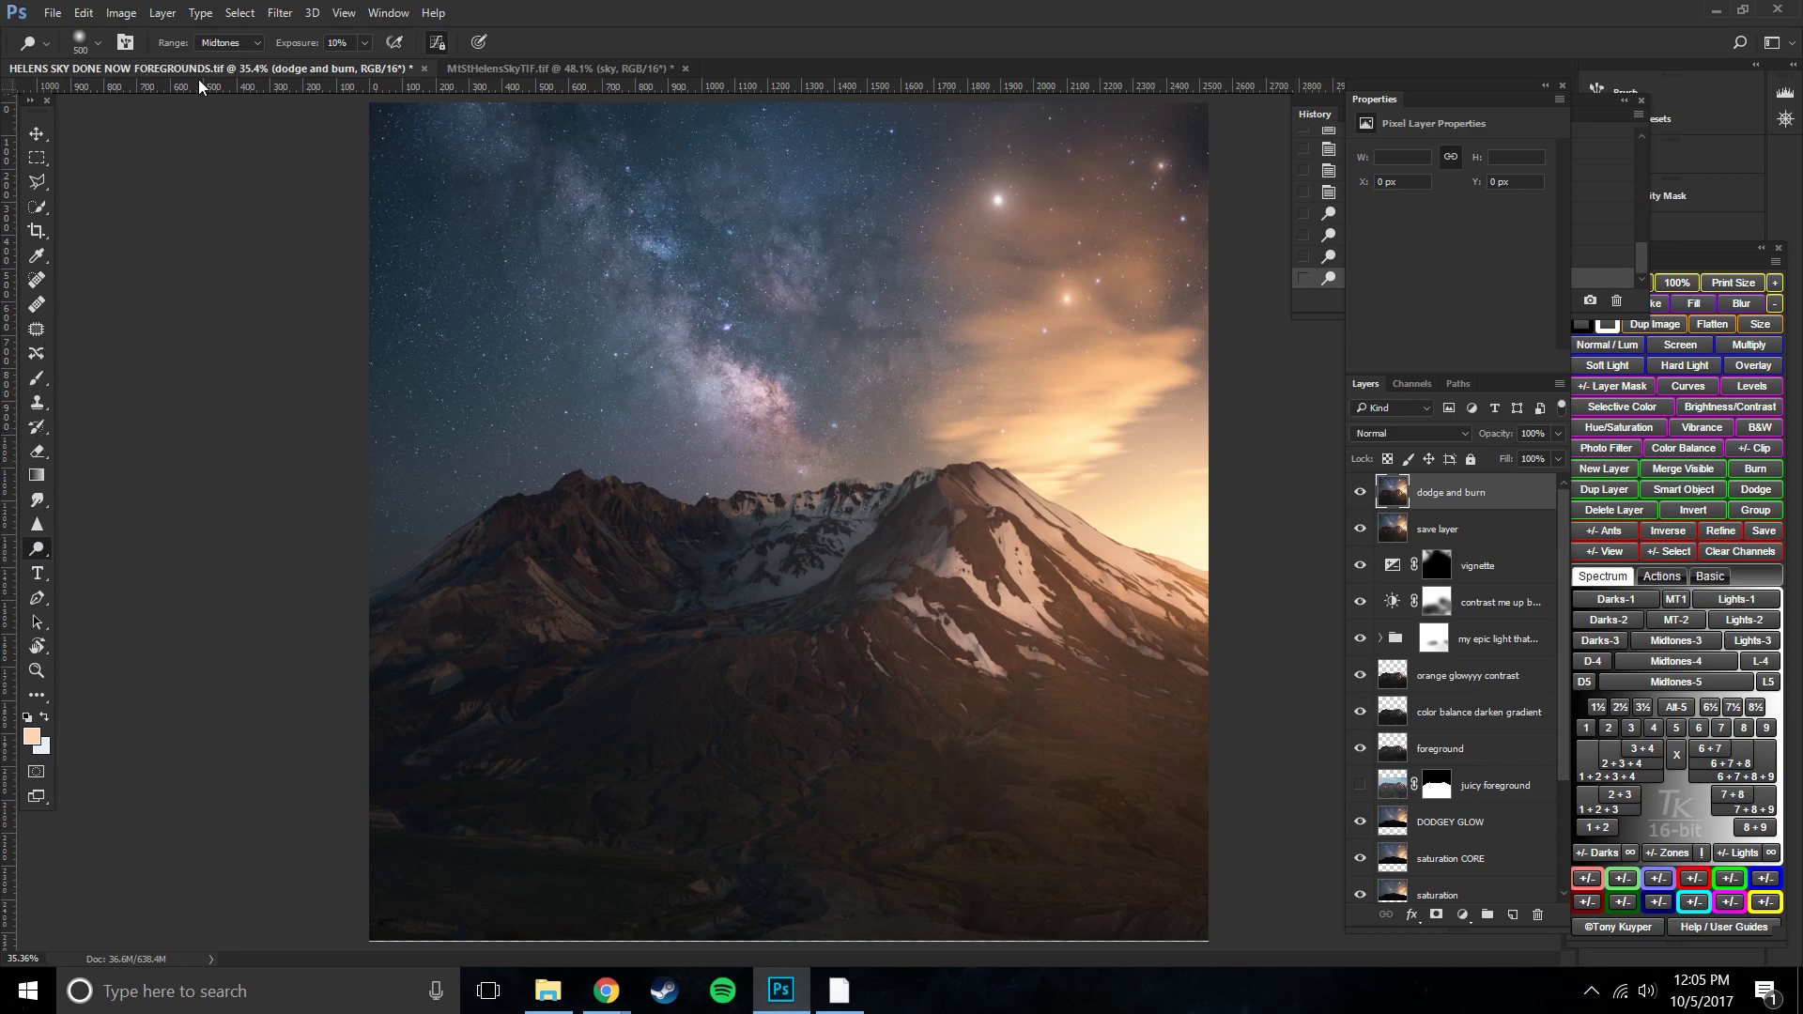
{"action": "left_click", "coordinate": [226, 43]}
{"action": "left_click", "coordinate": [218, 59]}
{"action": "key", "text": "bracketleft"}
{"action": "key", "text": "bracketleft"}
{"action": "key", "text": "bracketleft"}
{"action": "key", "text": "bracketleft"}
{"action": "key", "text": "bracketleft"}
{"action": "scroll", "coordinate": [759, 799], "scroll_direction": "up", "scroll_amount": 1}
{"action": "scroll", "coordinate": [774, 820], "scroll_direction": "up", "scroll_amount": 1}
{"action": "mouse_move", "coordinate": [777, 849]}
{"action": "left_mouse_down"}
{"action": "mouse_move", "coordinate": [720, 229]}
{"action": "mouse_move", "coordinate": [732, 365]}
{"action": "left_mouse_up"}
{"action": "key", "text": "bracketleft"}
{"action": "key", "text": "bracketleft"}
{"action": "key", "text": "bracketleft"}
{"action": "key", "text": "bracketleft"}
{"action": "key", "text": "bracketleft"}
{"action": "key", "text": "bracketleft"}
{"action": "key", "text": "bracketleft"}
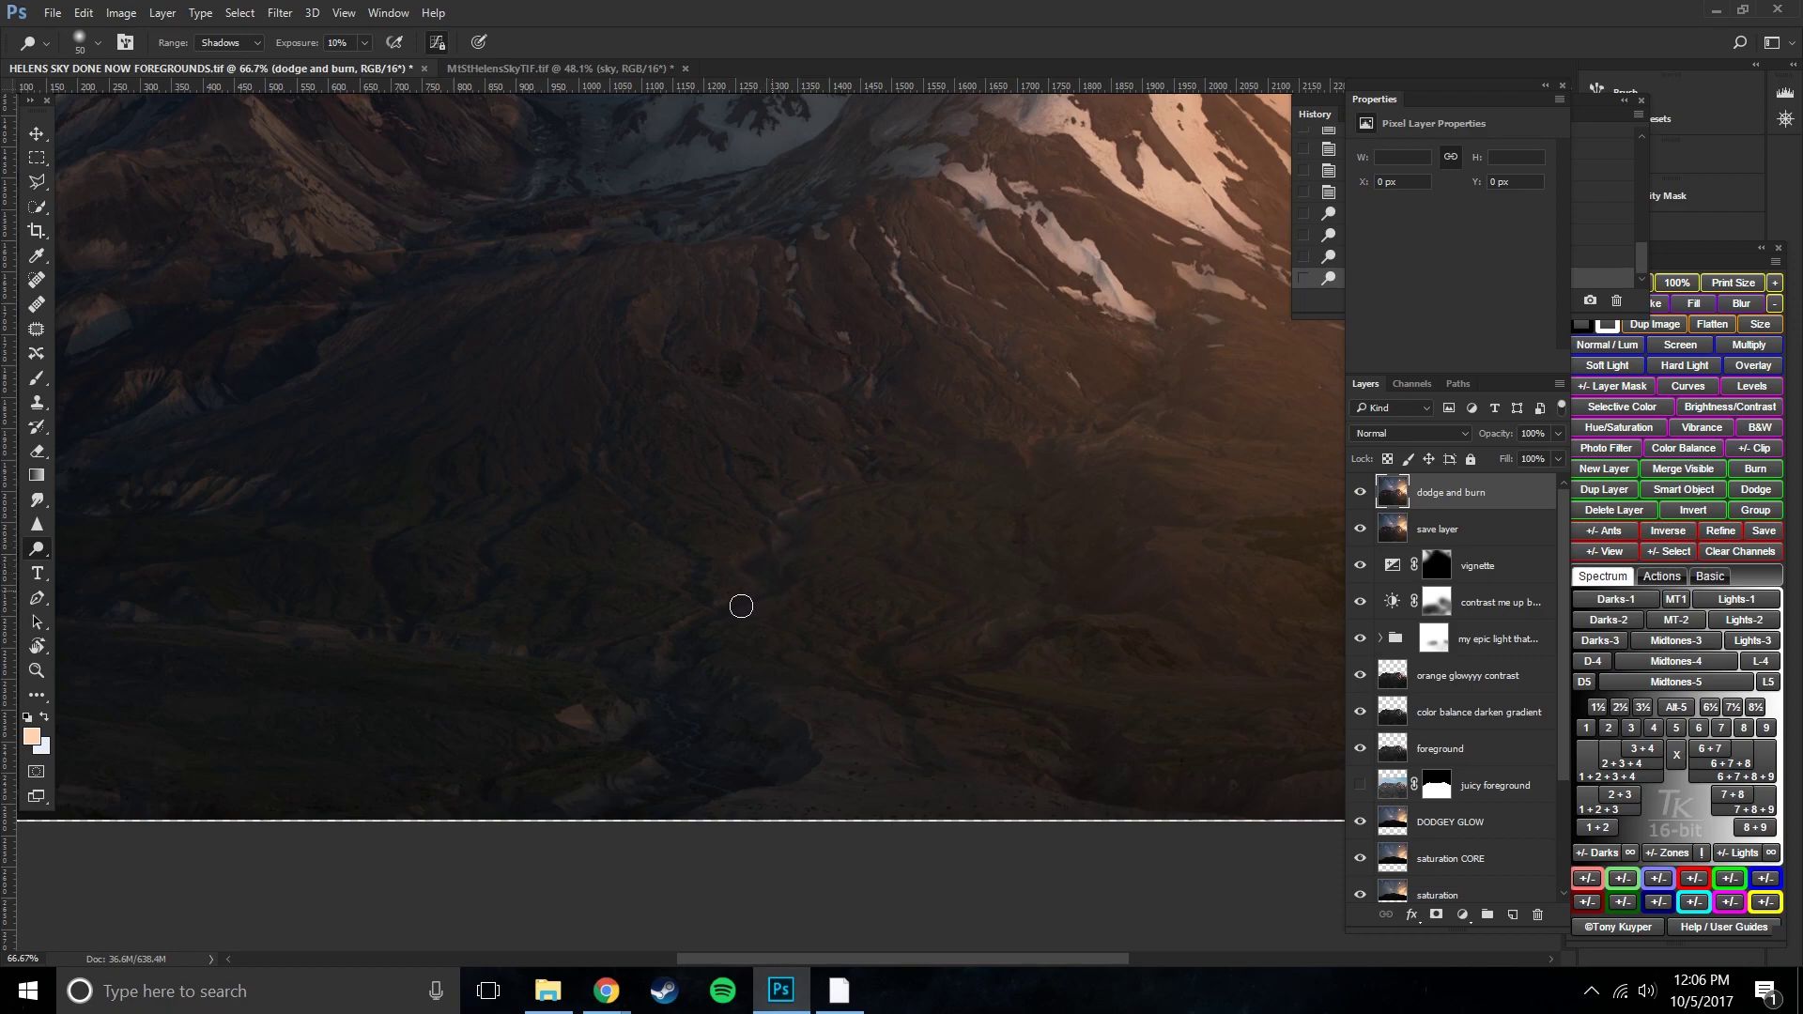
{"action": "left_click", "coordinate": [231, 42]}
{"action": "left_click", "coordinate": [221, 59]}
{"action": "key", "text": "bracketleft"}
{"action": "key", "text": "bracketright"}
{"action": "key", "text": "bracketright"}
{"action": "left_click", "coordinate": [1360, 492]}
{"action": "left_click", "coordinate": [1360, 492]}
- Dodge the pale ridge in the lower-left foreground in the Midtones range with a 200 px brush
{"action": "left_click", "coordinate": [223, 43]}
{"action": "left_click", "coordinate": [237, 42]}
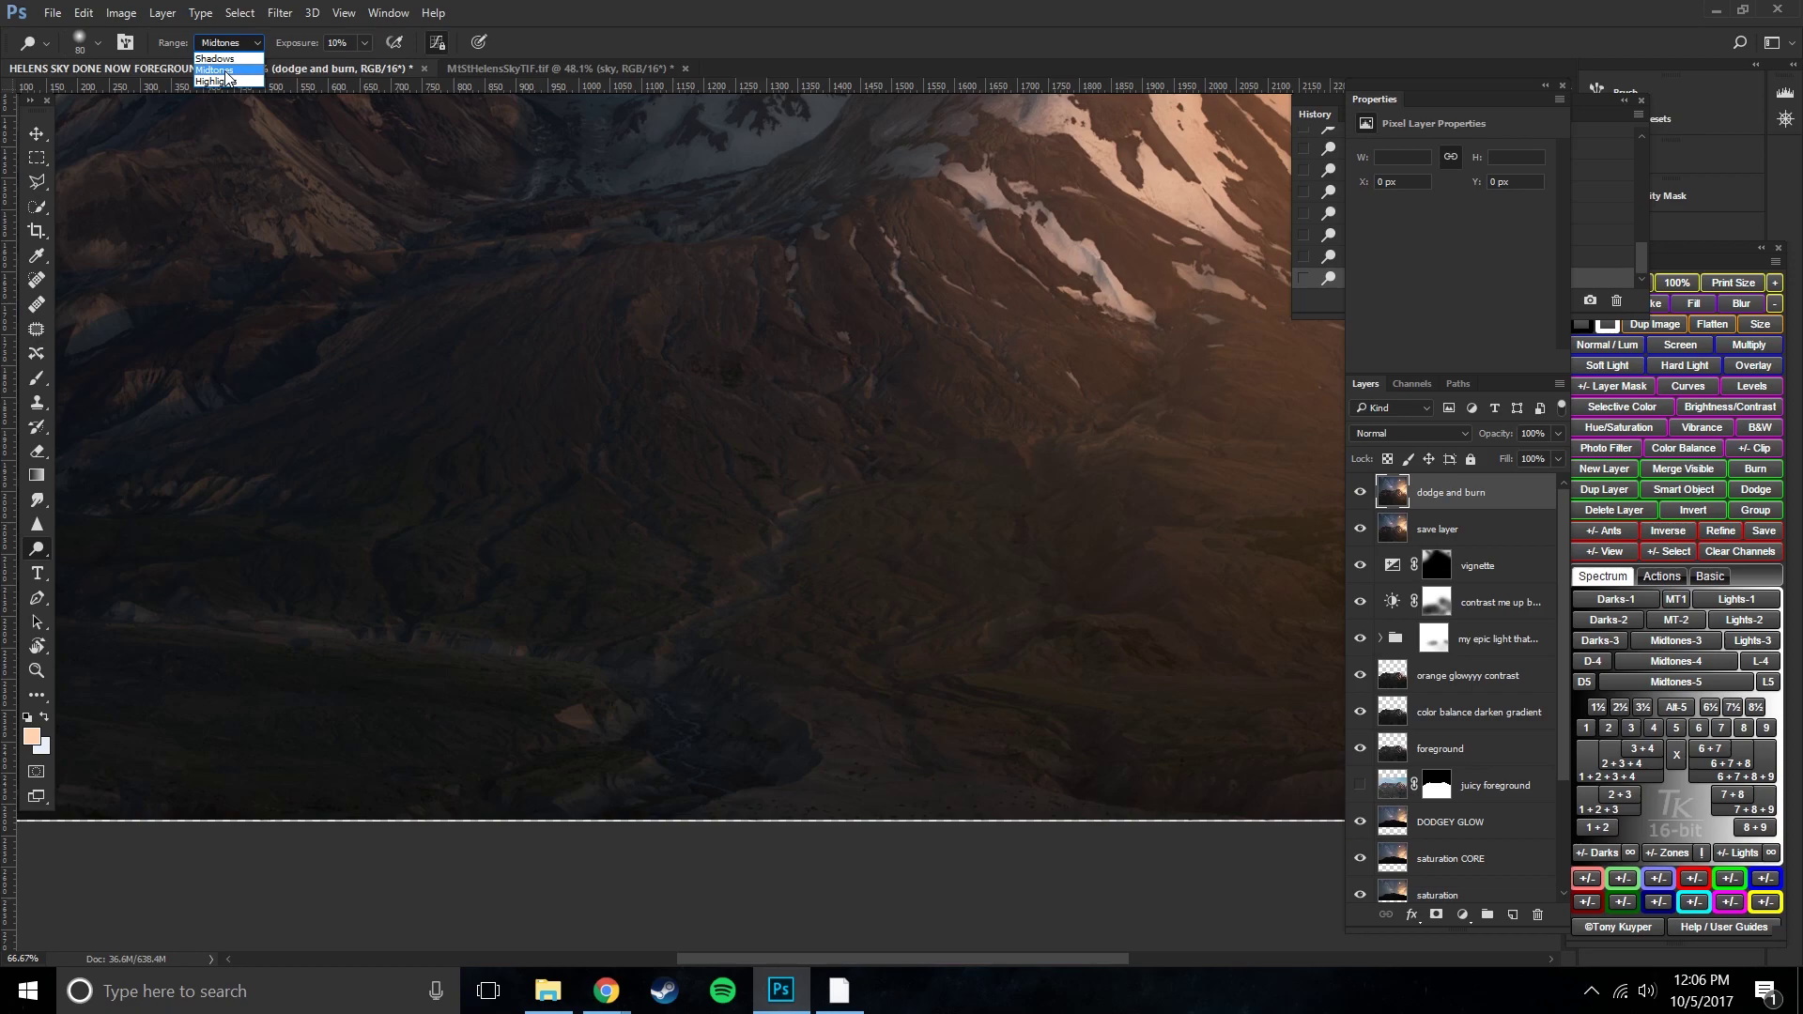
{"action": "left_click", "coordinate": [225, 73]}
{"action": "key", "text": "bracketright"}
{"action": "key", "text": "bracketright"}
{"action": "key", "text": "bracketright"}
{"action": "key", "text": "bracketright"}
{"action": "key", "text": "bracketright"}
{"action": "key", "text": "bracketright"}
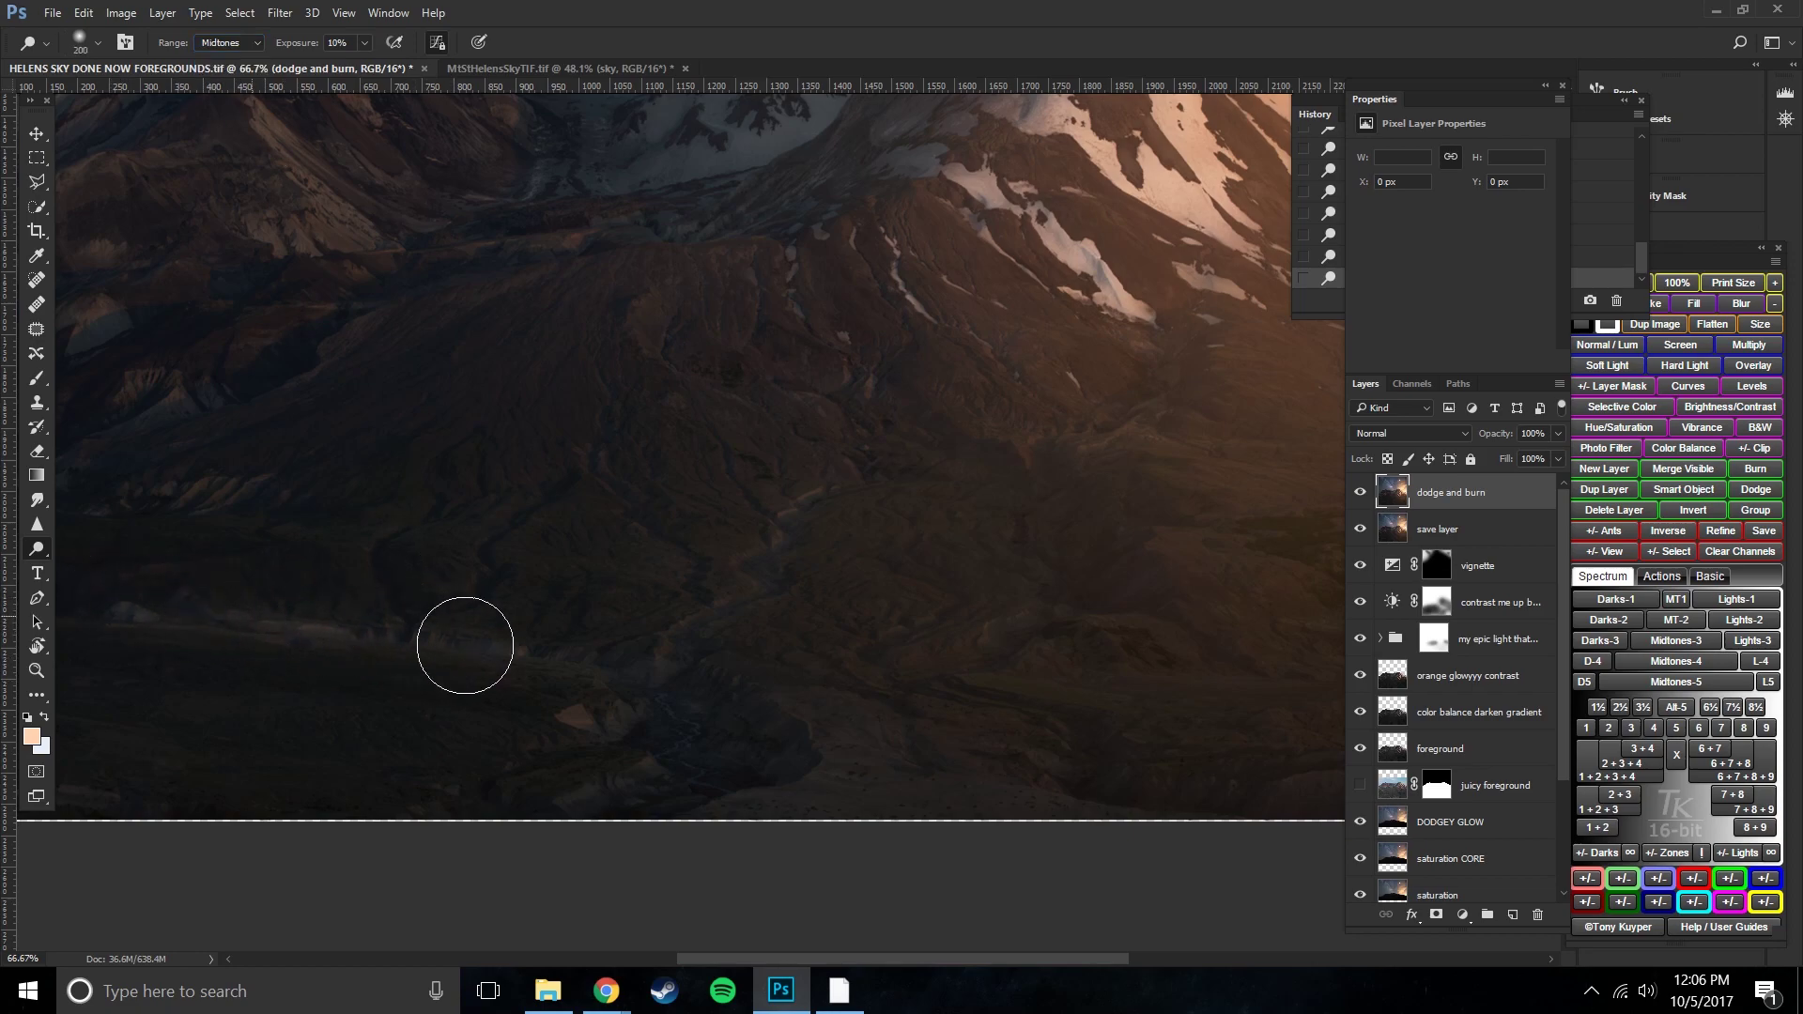
- Dodge the lower-left ridge and valley floor in the Shadows range, bringing the brush to 200 px
{"action": "left_click", "coordinate": [225, 43]}
{"action": "left_click", "coordinate": [220, 59]}
{"action": "key", "text": "bracketright"}
{"action": "key", "text": "bracketright"}
{"action": "key", "text": "bracketleft"}
{"action": "key", "text": "bracketleft"}
{"action": "key", "text": "bracketleft"}
{"action": "key", "text": "bracketleft"}
{"action": "key", "text": "bracketleft"}
{"action": "key", "text": "bracketleft"}
{"action": "key", "text": "bracketleft"}
{"action": "key", "text": "bracketleft"}
{"action": "key", "text": "bracketright"}
{"action": "key", "text": "bracketright"}
{"action": "key", "text": "bracketright"}
{"action": "key", "text": "bracketright"}
{"action": "key", "text": "bracketright"}
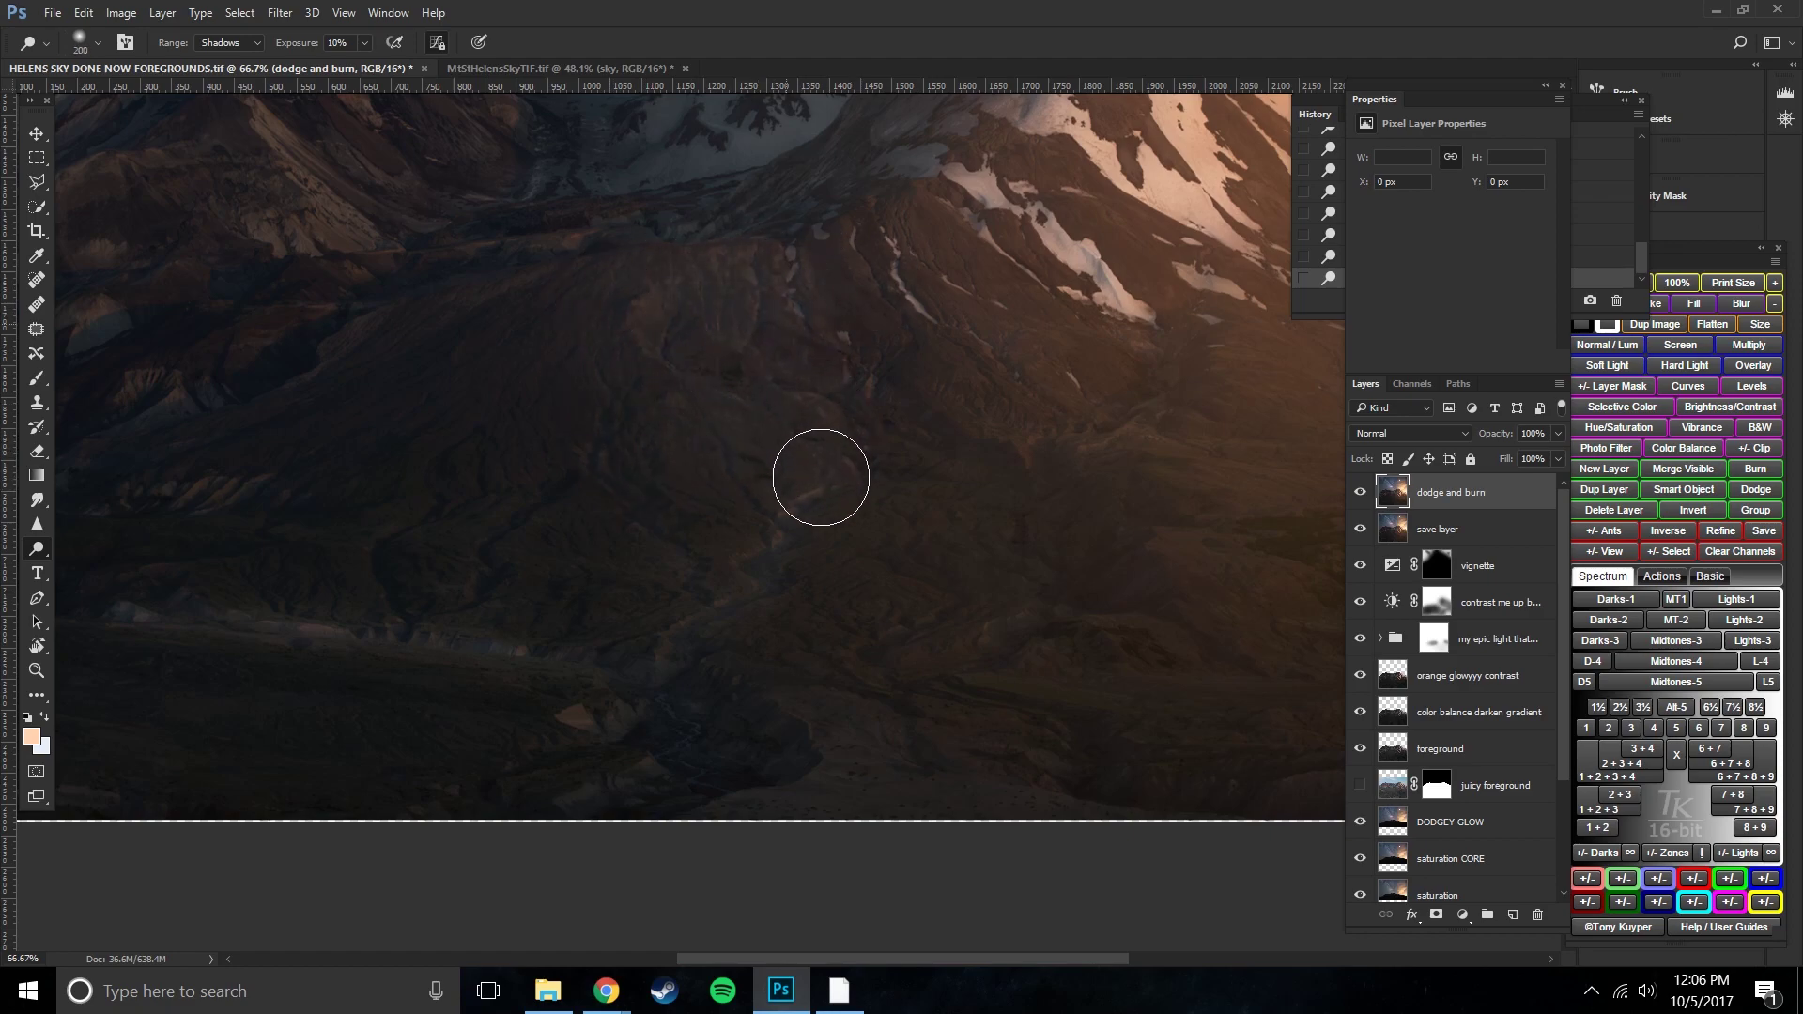
- Delete the "dodge and burn" layer and replace it with a fresh duplicate of "save layer" under the same name
{"action": "key", "text": "ctrl+0"}
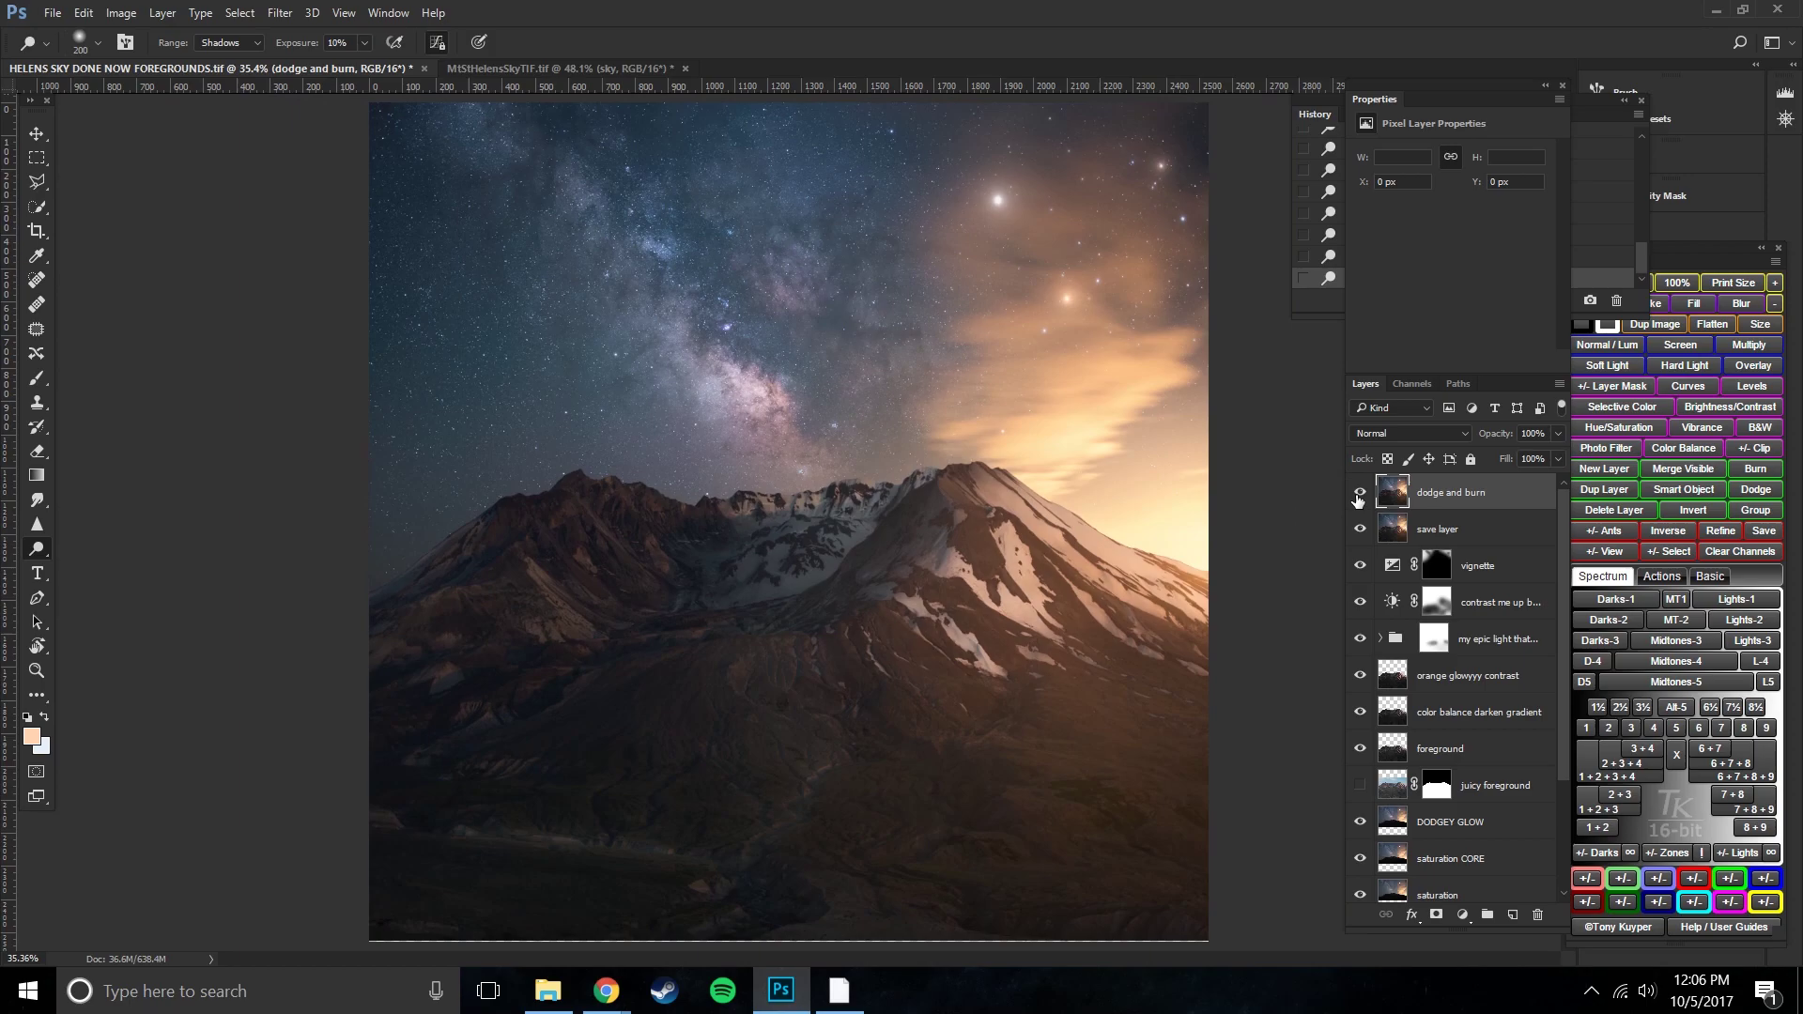
{"action": "key", "text": "ctrl+plus"}
{"action": "key", "text": "ctrl+plus"}
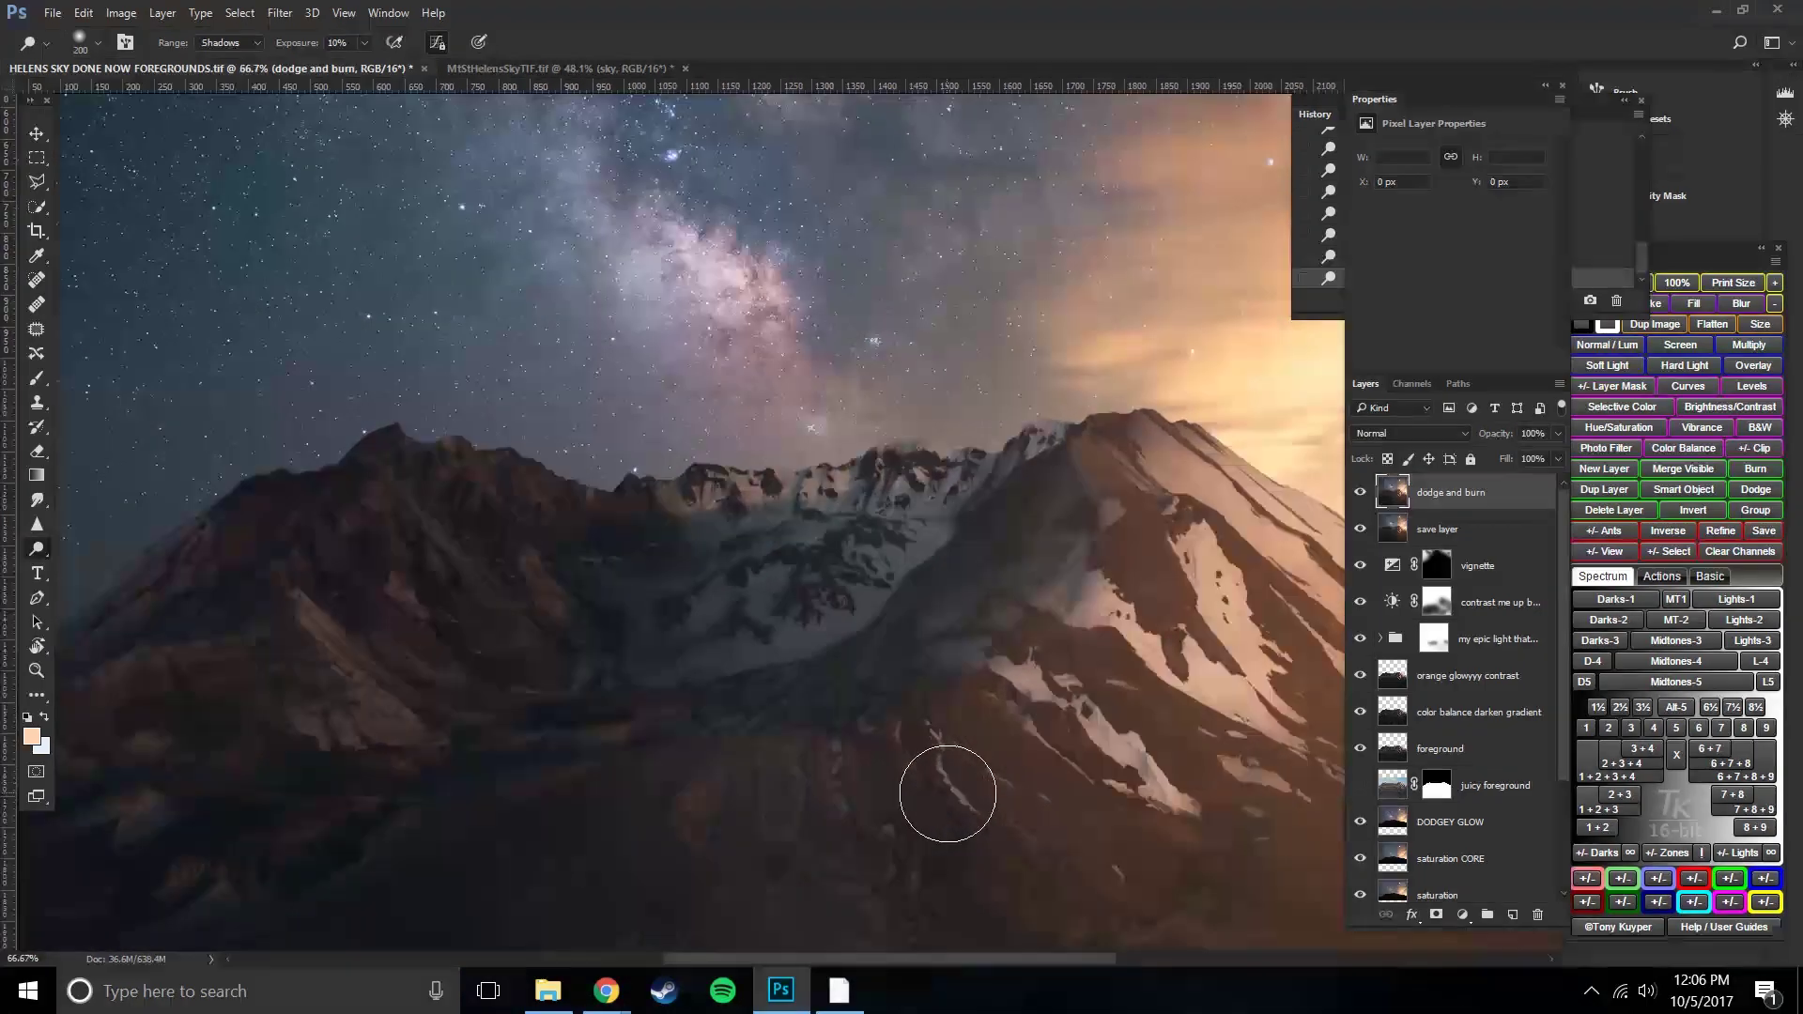
{"action": "scroll", "coordinate": [946, 794], "scroll_direction": "down", "scroll_amount": 5}
{"action": "mouse_move", "coordinate": [1451, 490]}
{"action": "left_mouse_down"}
{"action": "mouse_move", "coordinate": [1465, 775]}
{"action": "mouse_move", "coordinate": [1503, 892]}
{"action": "mouse_move", "coordinate": [1537, 914]}
{"action": "left_mouse_up"}
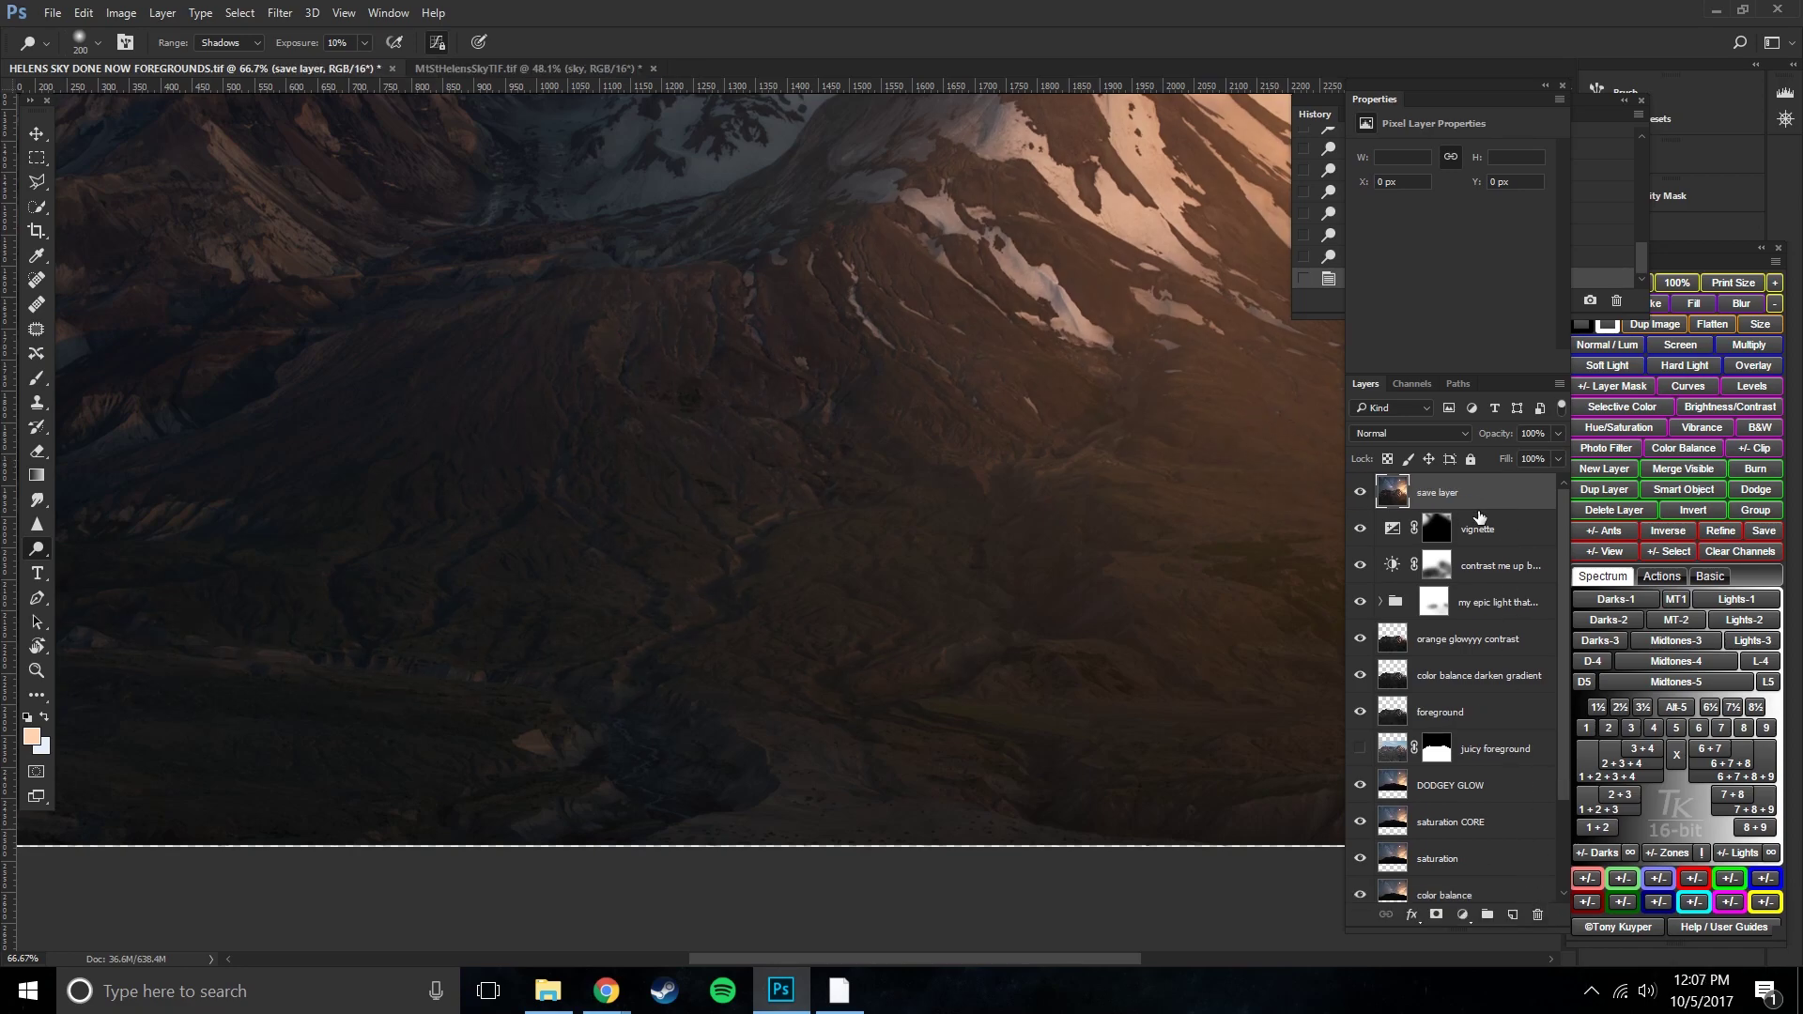
{"action": "right_click", "coordinate": [1455, 498]}
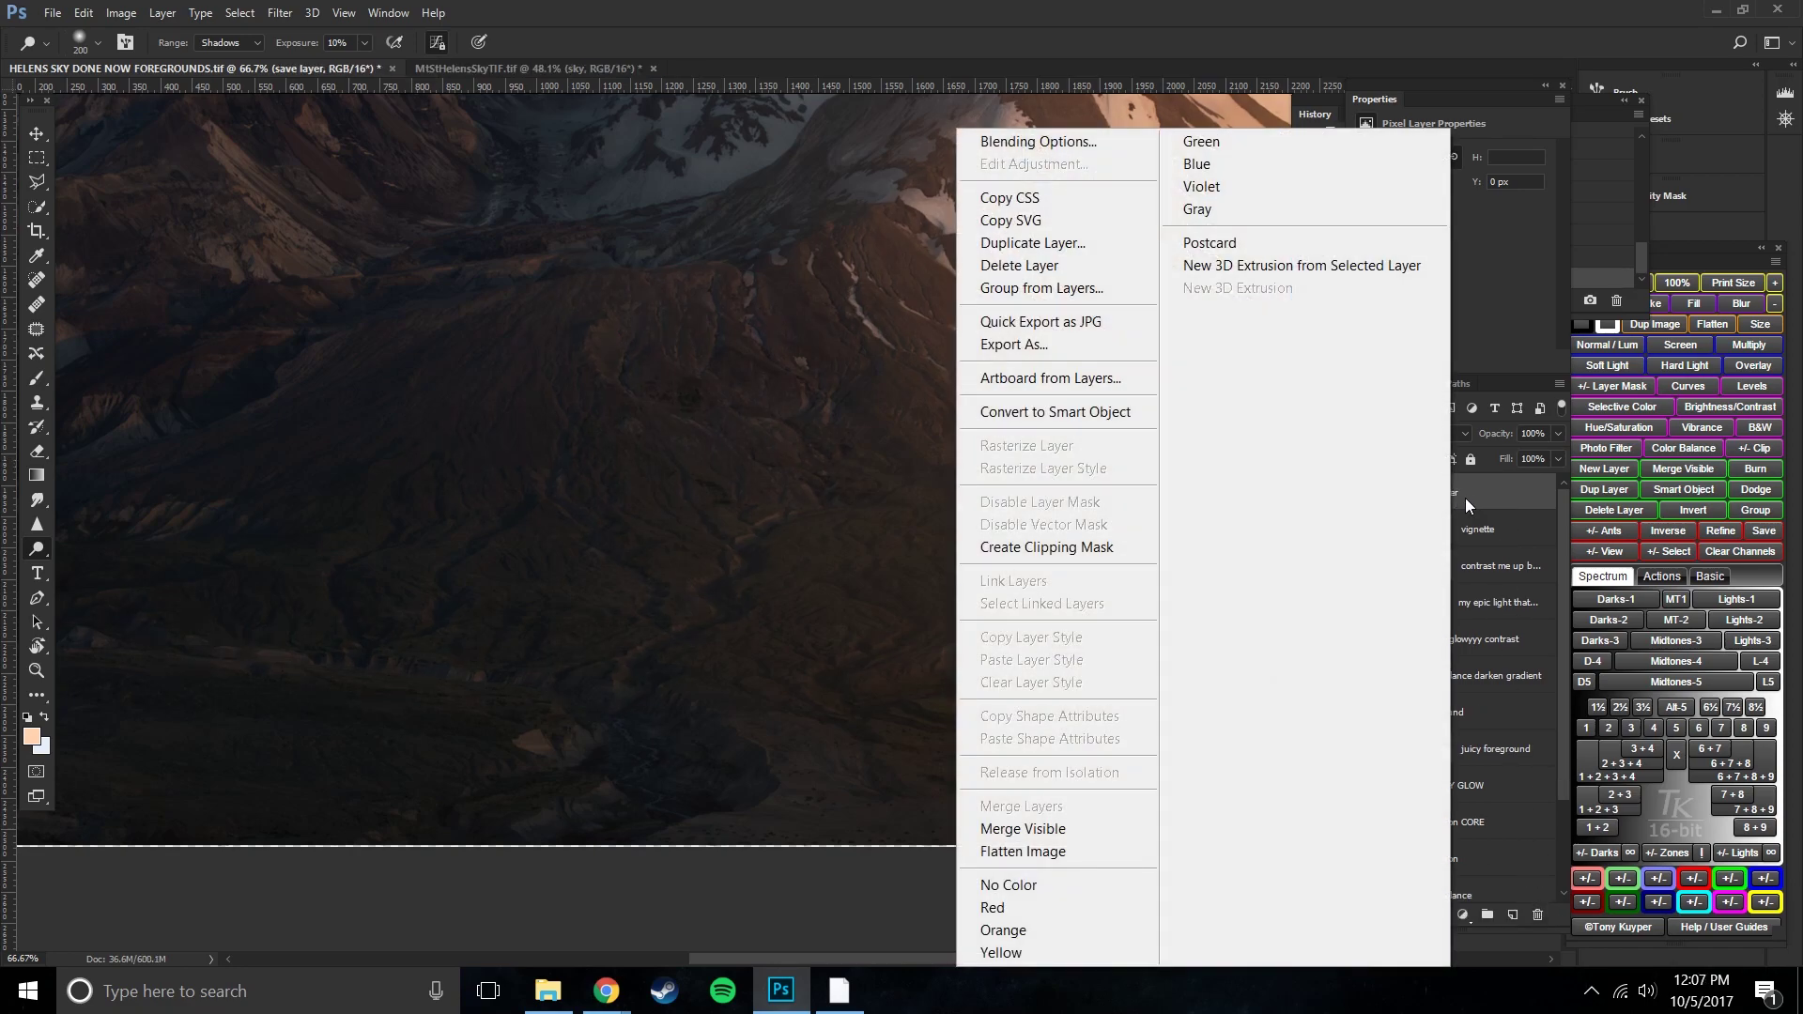
{"action": "left_click", "coordinate": [1086, 245]}
{"action": "type", "text": "dodge and burn"}
{"action": "key", "text": "Return"}
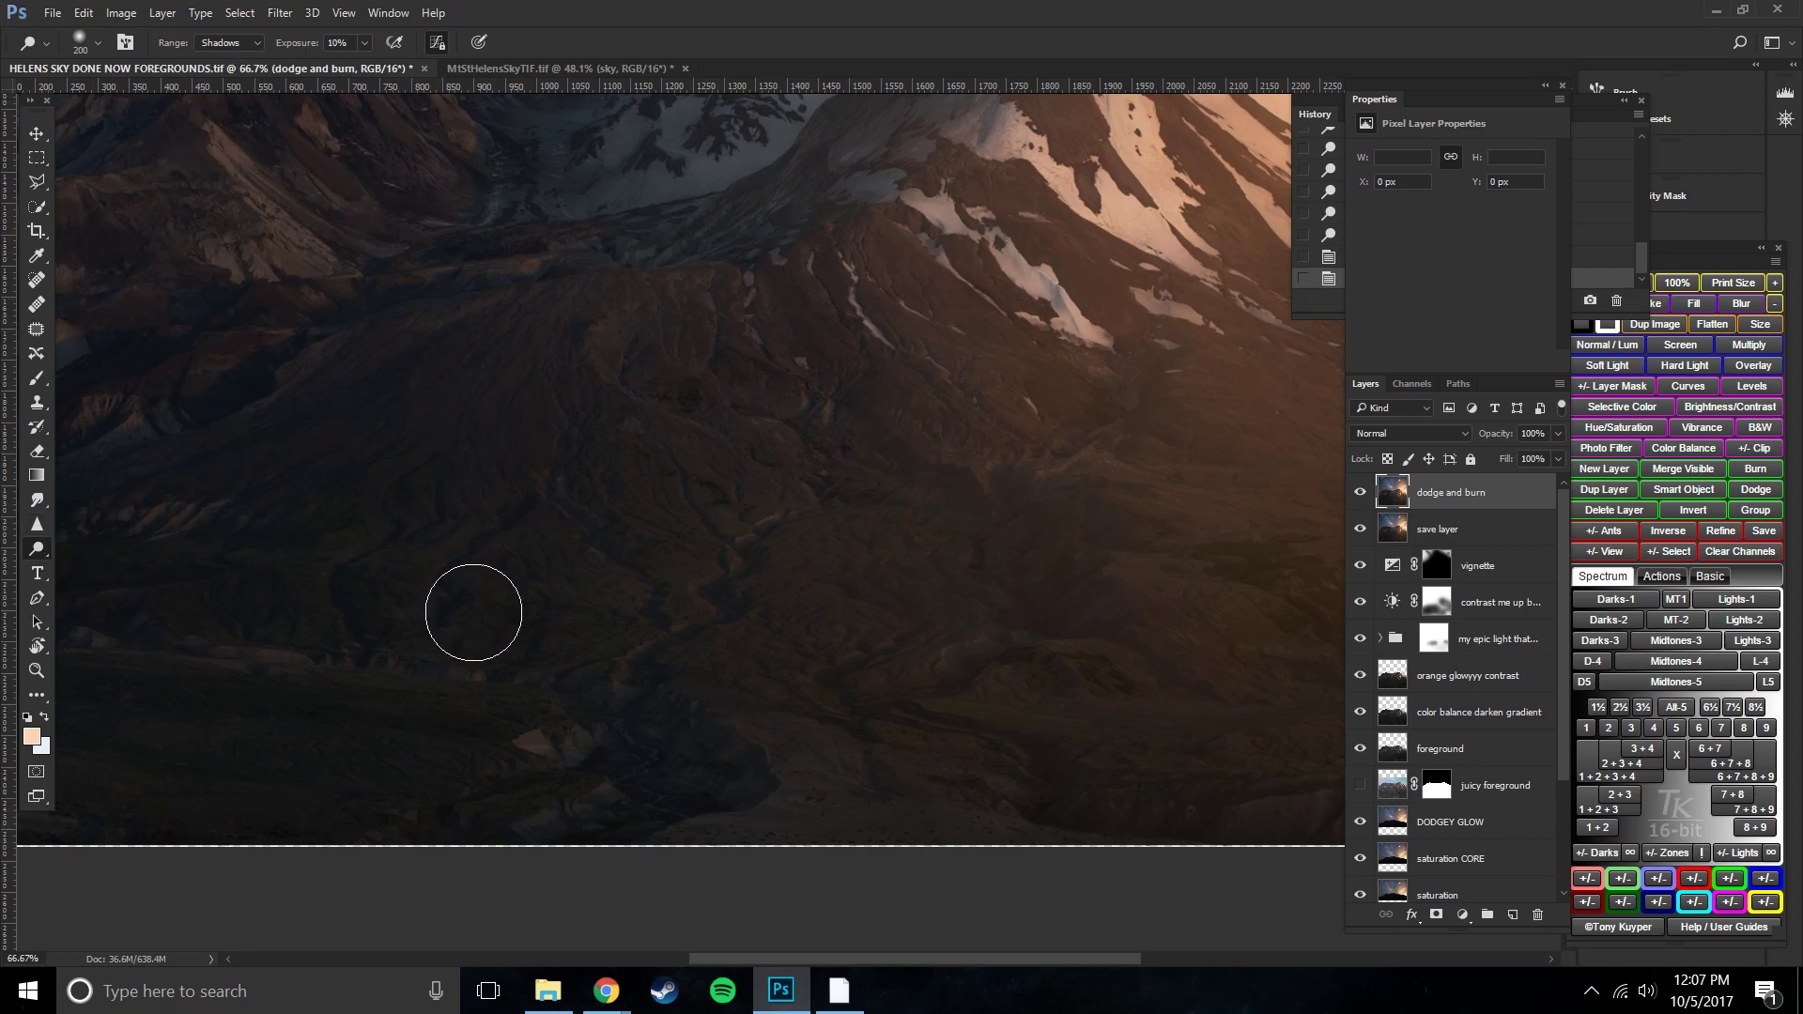
- Dodge the shadows across the lower-left ridge and the valley floor at 10% exposure
{"action": "key", "text": "bracketright"}
{"action": "mouse_move", "coordinate": [135, 642]}
{"action": "left_mouse_down"}
{"action": "mouse_move", "coordinate": [412, 660]}
{"action": "mouse_move", "coordinate": [605, 699]}
{"action": "mouse_move", "coordinate": [673, 760]}
{"action": "mouse_move", "coordinate": [685, 796]}
{"action": "left_mouse_up"}
{"action": "key", "text": "bracketleft"}
{"action": "mouse_move", "coordinate": [726, 581]}
{"action": "left_mouse_down"}
{"action": "mouse_move", "coordinate": [787, 515]}
{"action": "mouse_move", "coordinate": [717, 617]}
{"action": "mouse_move", "coordinate": [659, 601]}
{"action": "mouse_move", "coordinate": [558, 485]}
{"action": "mouse_move", "coordinate": [620, 460]}
{"action": "left_mouse_up"}
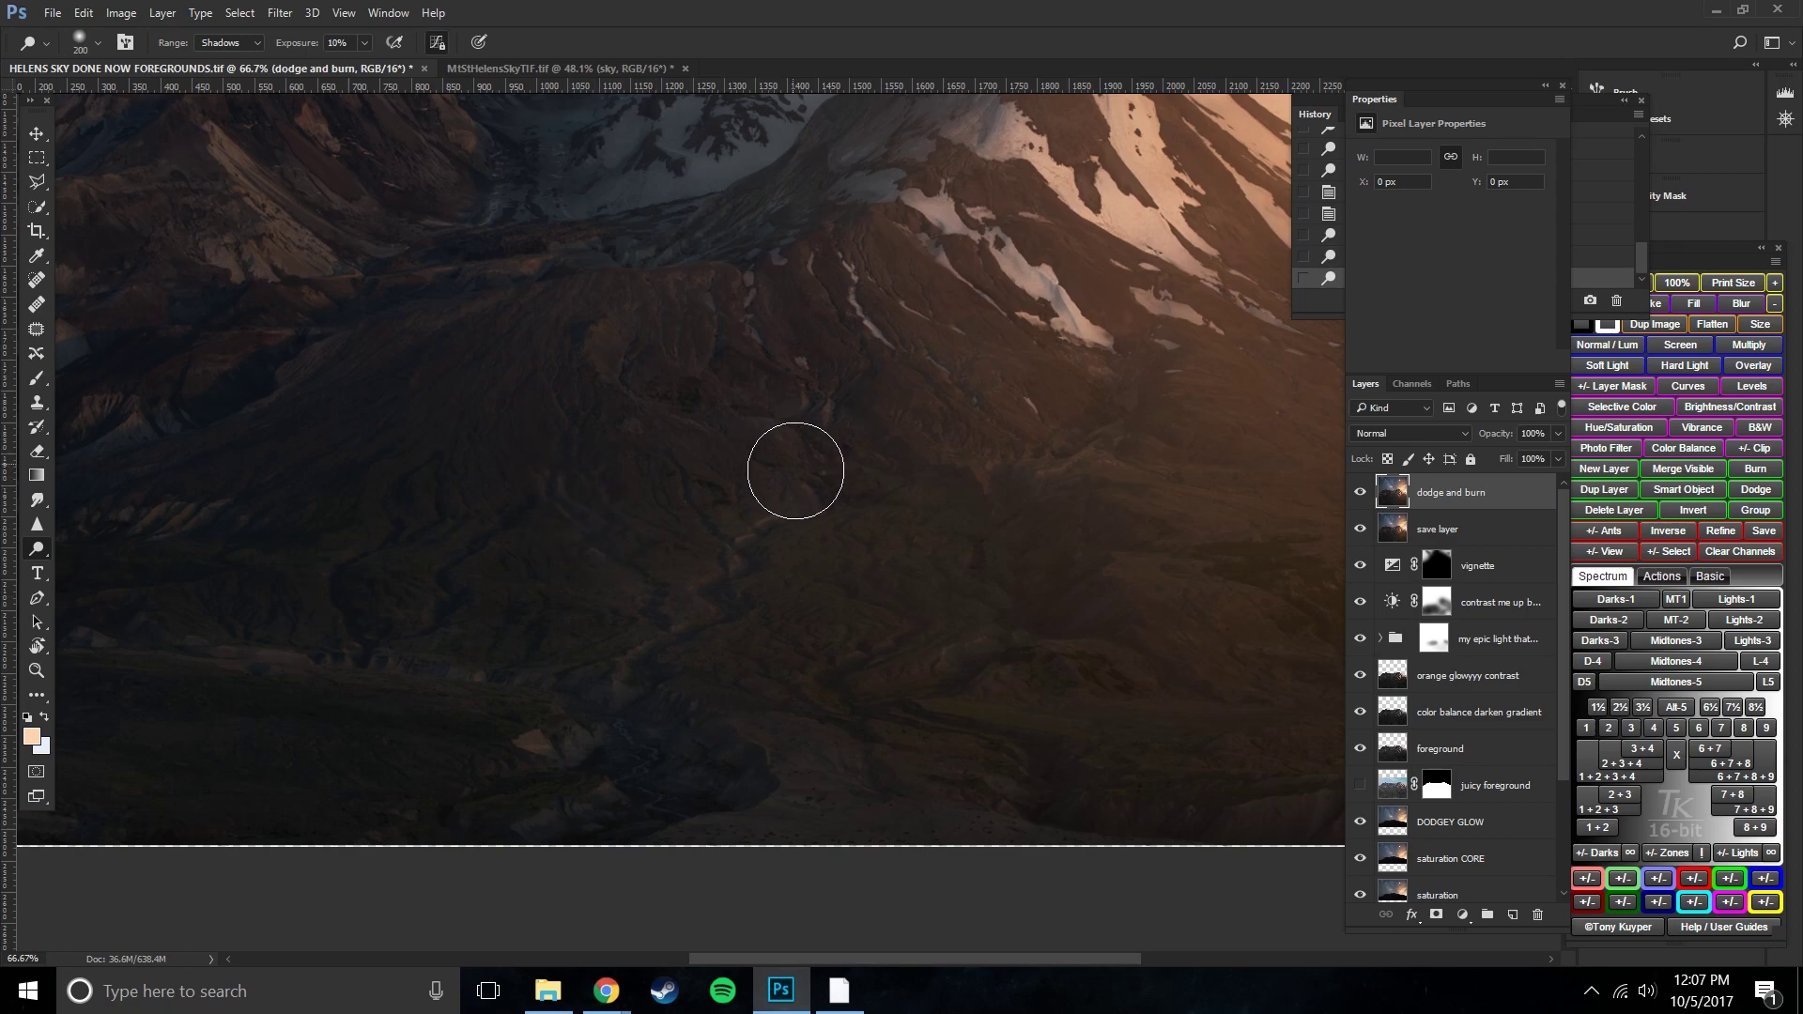
- Dodge along the lower-left ridge and the stream channel in the Midtones range with a 90 px brush
{"action": "left_click", "coordinate": [244, 44]}
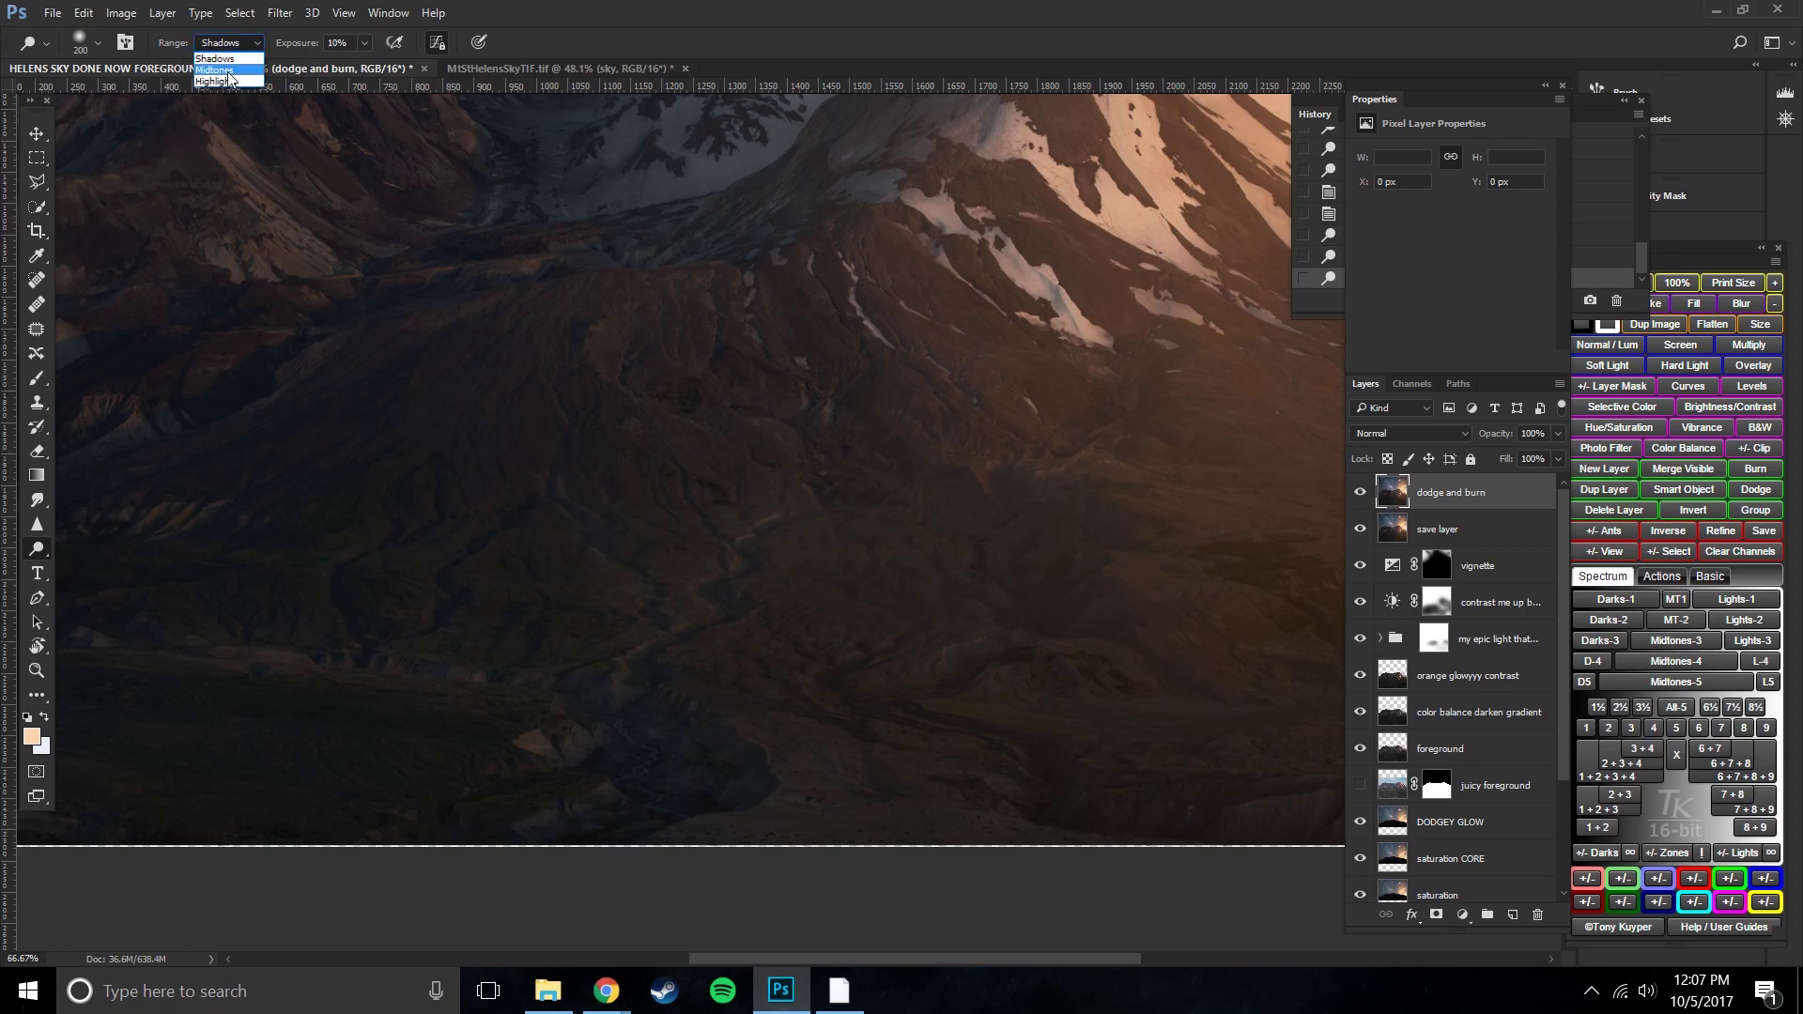
{"action": "key", "text": "bracketleft"}
{"action": "key", "text": "bracketleft"}
{"action": "key", "text": "bracketleft"}
{"action": "key", "text": "bracketleft"}
{"action": "key", "text": "bracketleft"}
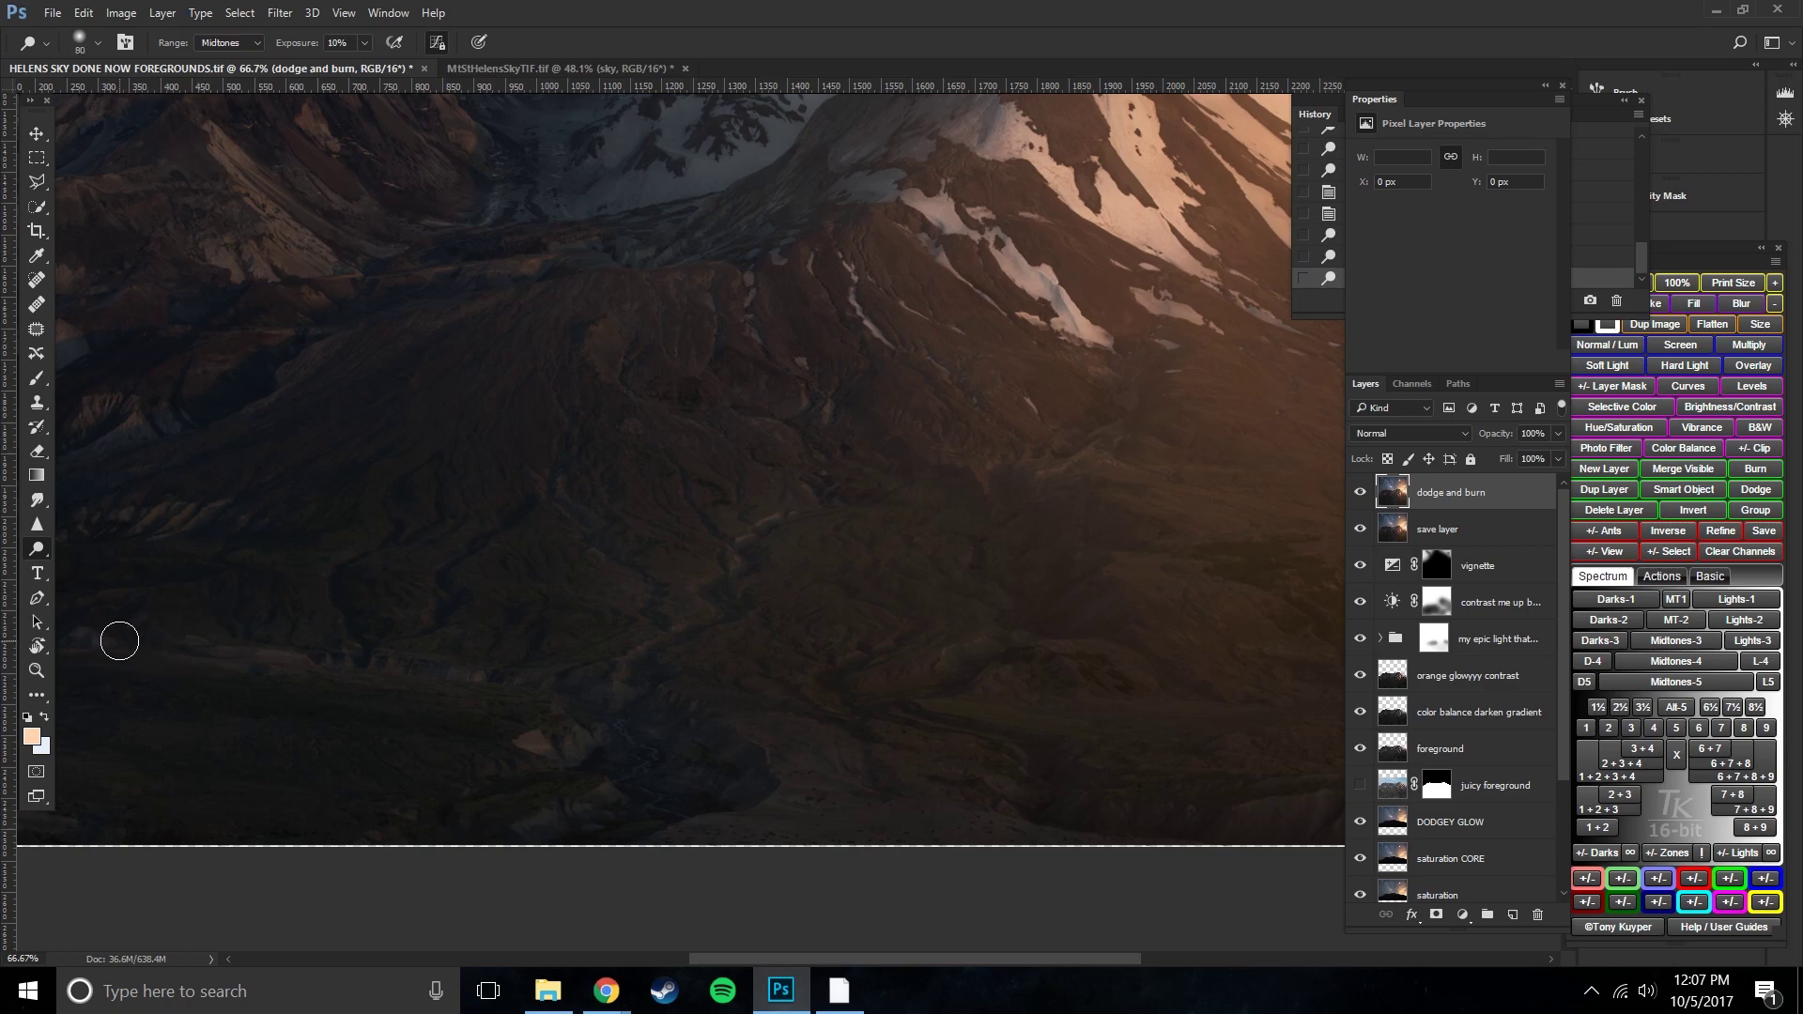
{"action": "key", "text": "bracketright"}
{"action": "mouse_move", "coordinate": [396, 664]}
{"action": "left_mouse_down"}
{"action": "mouse_move", "coordinate": [579, 696]}
{"action": "mouse_move", "coordinate": [648, 676]}
{"action": "mouse_move", "coordinate": [641, 579]}
{"action": "mouse_move", "coordinate": [571, 487]}
{"action": "mouse_move", "coordinate": [676, 636]}
{"action": "mouse_move", "coordinate": [789, 435]}
{"action": "mouse_move", "coordinate": [742, 540]}
{"action": "left_mouse_up"}
- Compare the whole image and the foreground with the "dodge and burn" layer hidden and shown
{"action": "key", "text": "ctrl+0"}
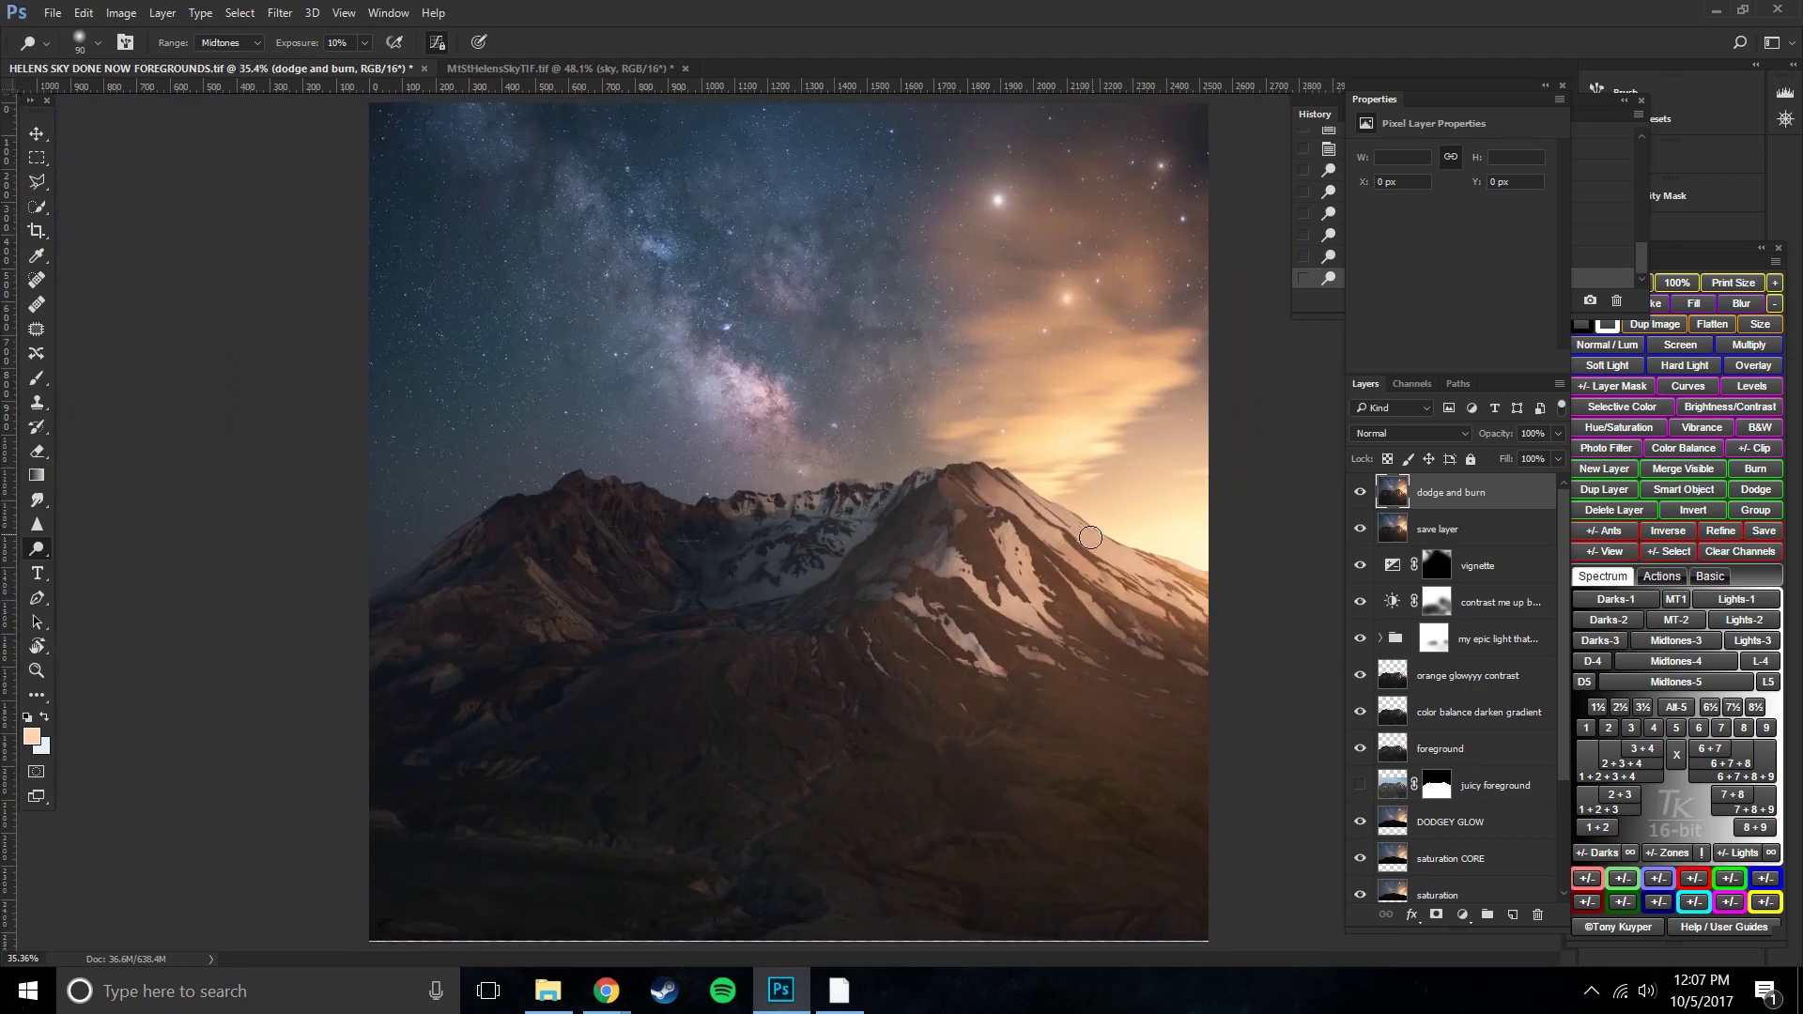
{"action": "left_click", "coordinate": [1367, 495]}
{"action": "left_click", "coordinate": [1361, 492]}
{"action": "left_click", "coordinate": [1361, 492]}
{"action": "scroll", "coordinate": [799, 422], "scroll_direction": "up", "scroll_amount": 5}
{"action": "left_click_drag", "start_coordinate": [833, 334], "coordinate": [865, 148]}
{"action": "scroll", "coordinate": [978, 407], "scroll_direction": "down", "scroll_amount": 1}
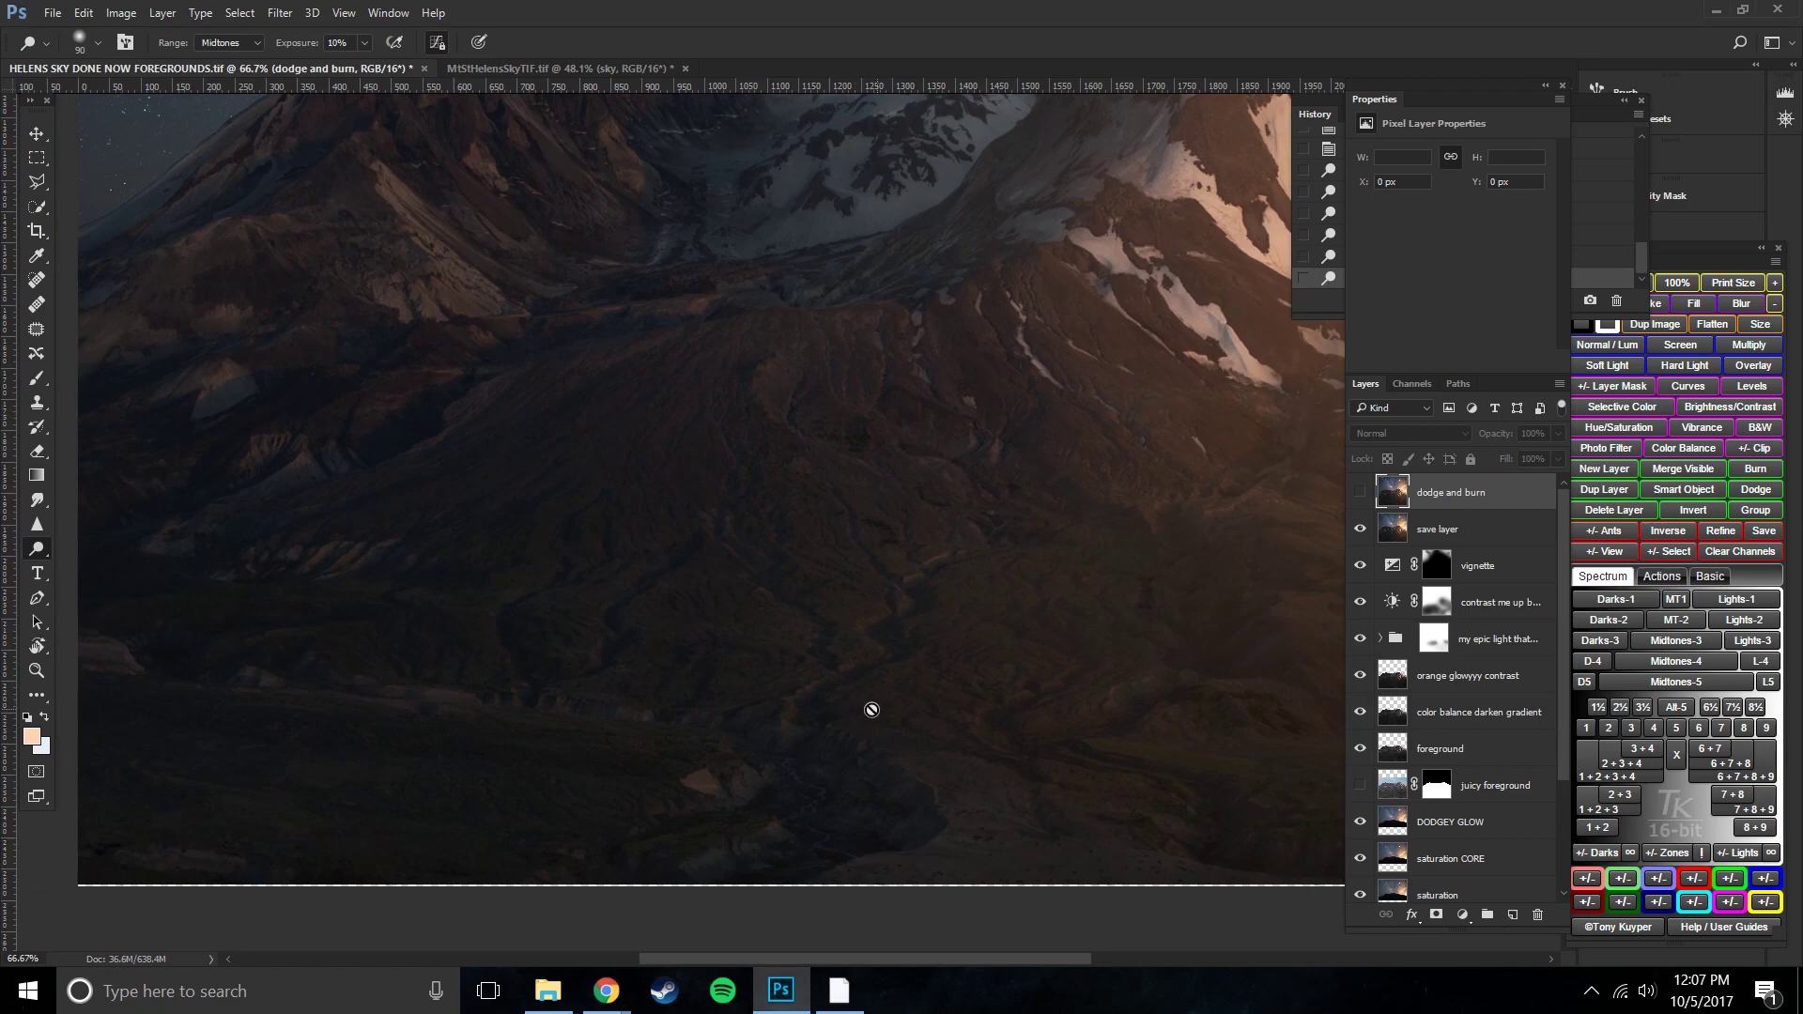
{"action": "left_click", "coordinate": [1361, 492]}
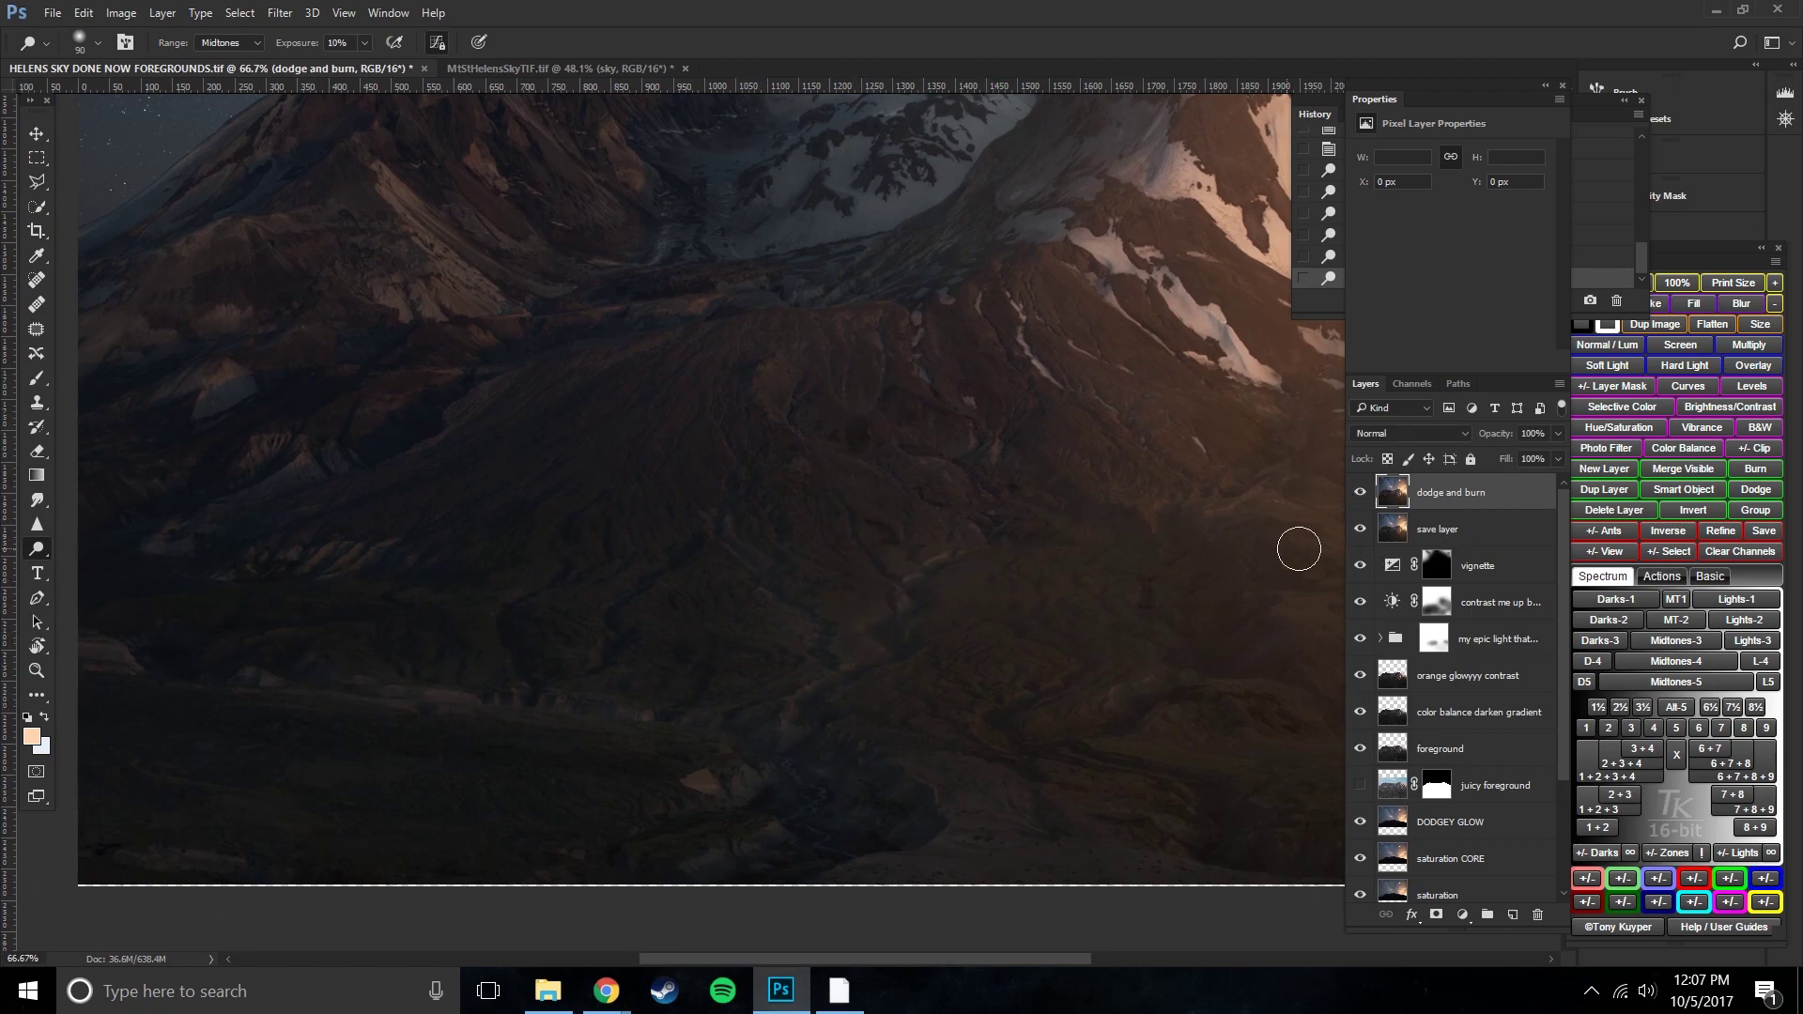
- Discard the dodged "dodge and burn" layer and duplicate "save layer" again as "dodge and burn"
{"action": "mouse_move", "coordinate": [1455, 495]}
{"action": "left_mouse_down"}
{"action": "mouse_move", "coordinate": [1485, 904]}
{"action": "mouse_move", "coordinate": [1538, 915]}
{"action": "left_mouse_up"}
{"action": "right_click", "coordinate": [1452, 493]}
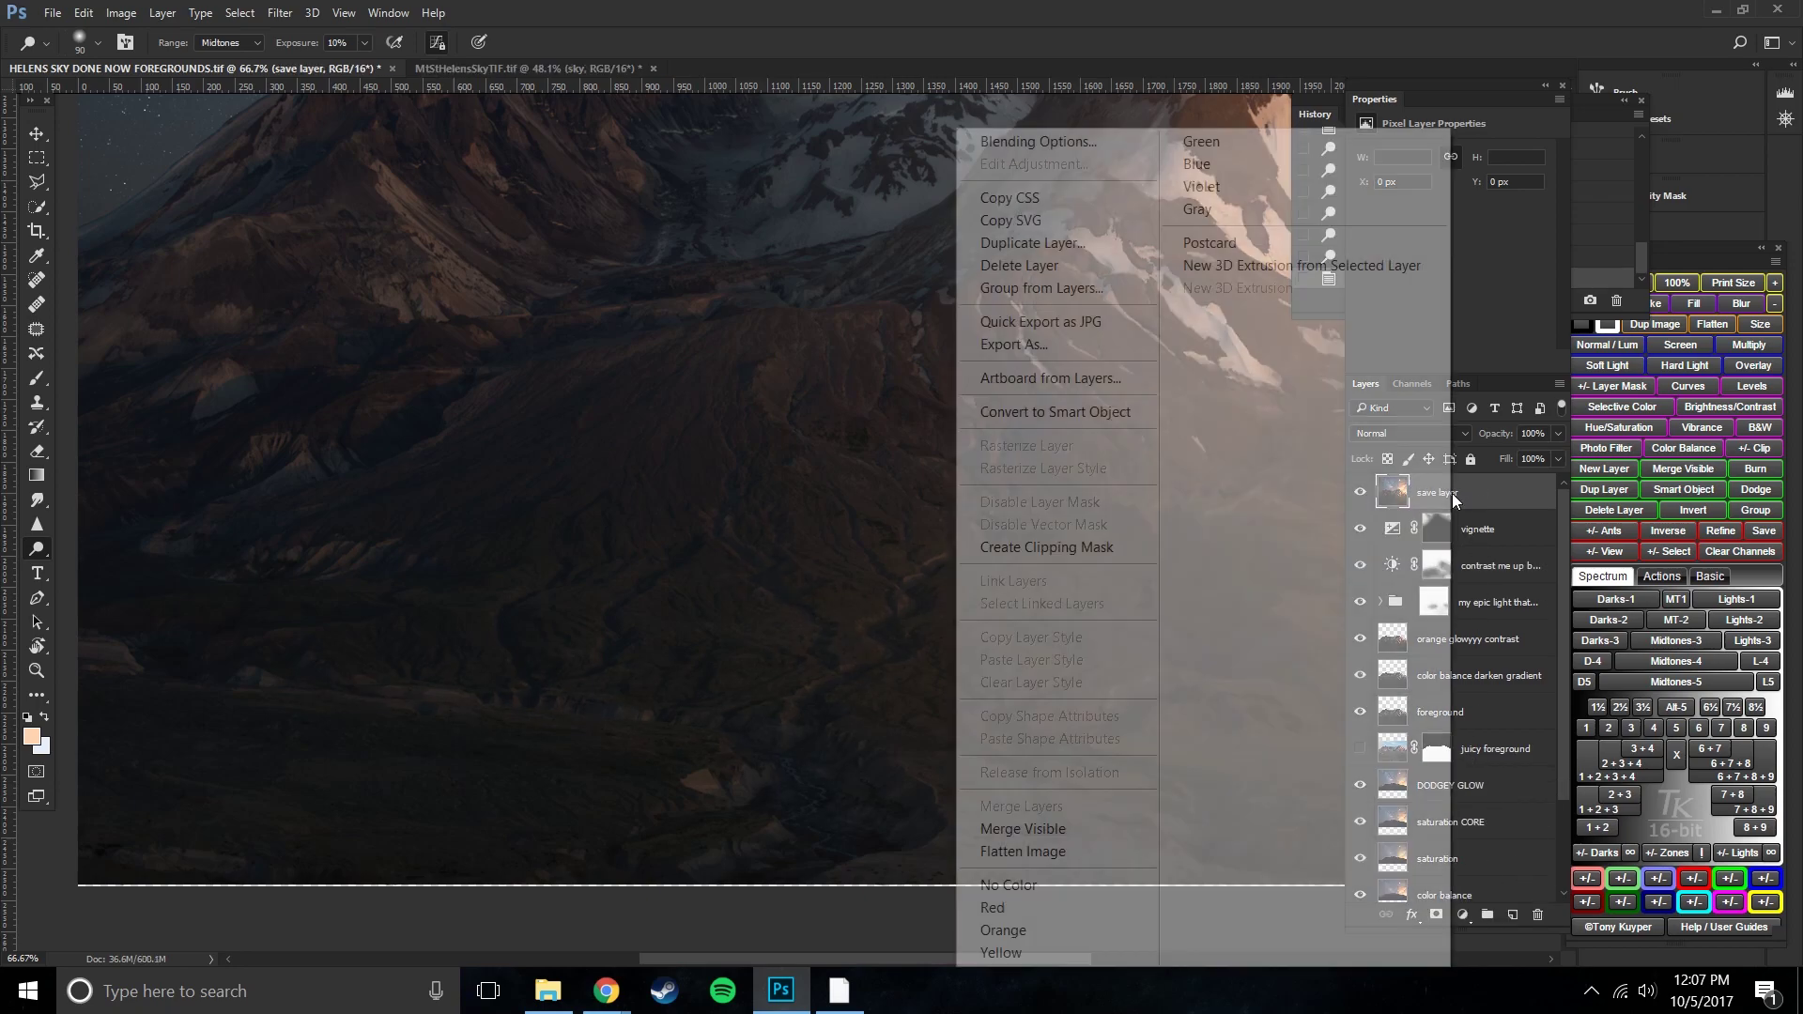
{"action": "left_click", "coordinate": [1080, 242]}
{"action": "type", "text": "do"}
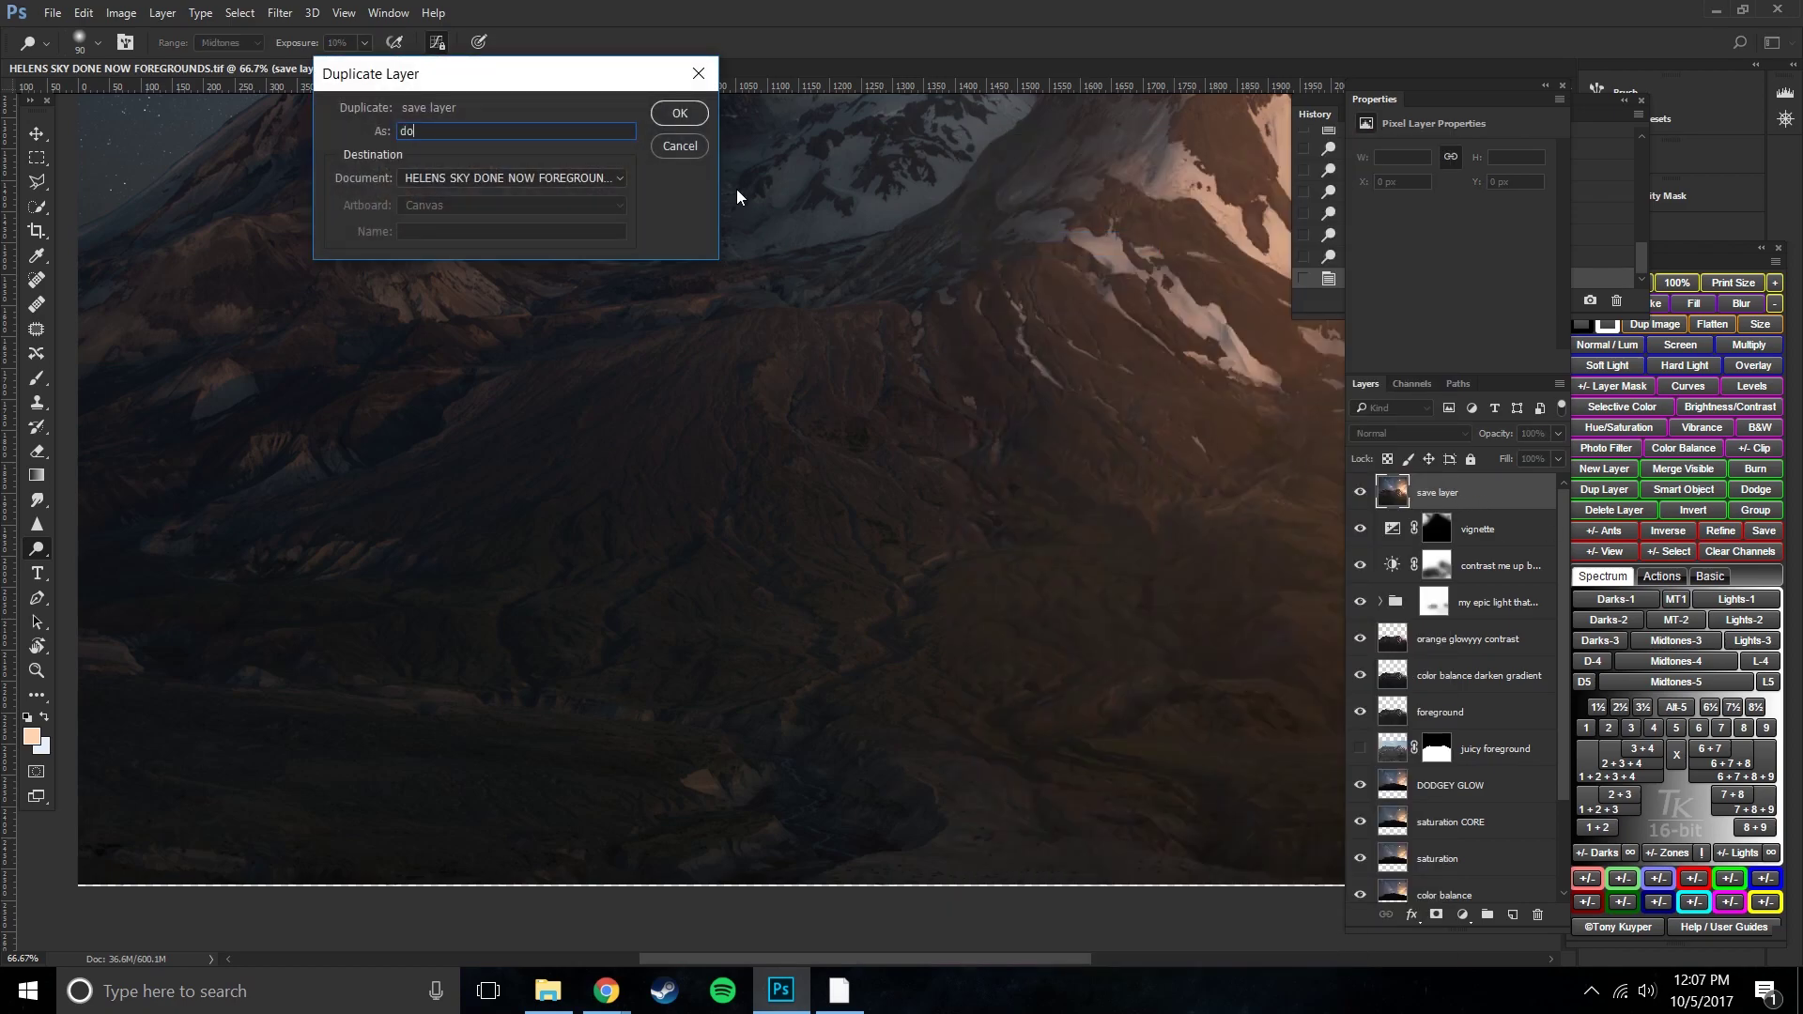
{"action": "type", "text": "dge and burn"}
{"action": "key", "text": "Return"}
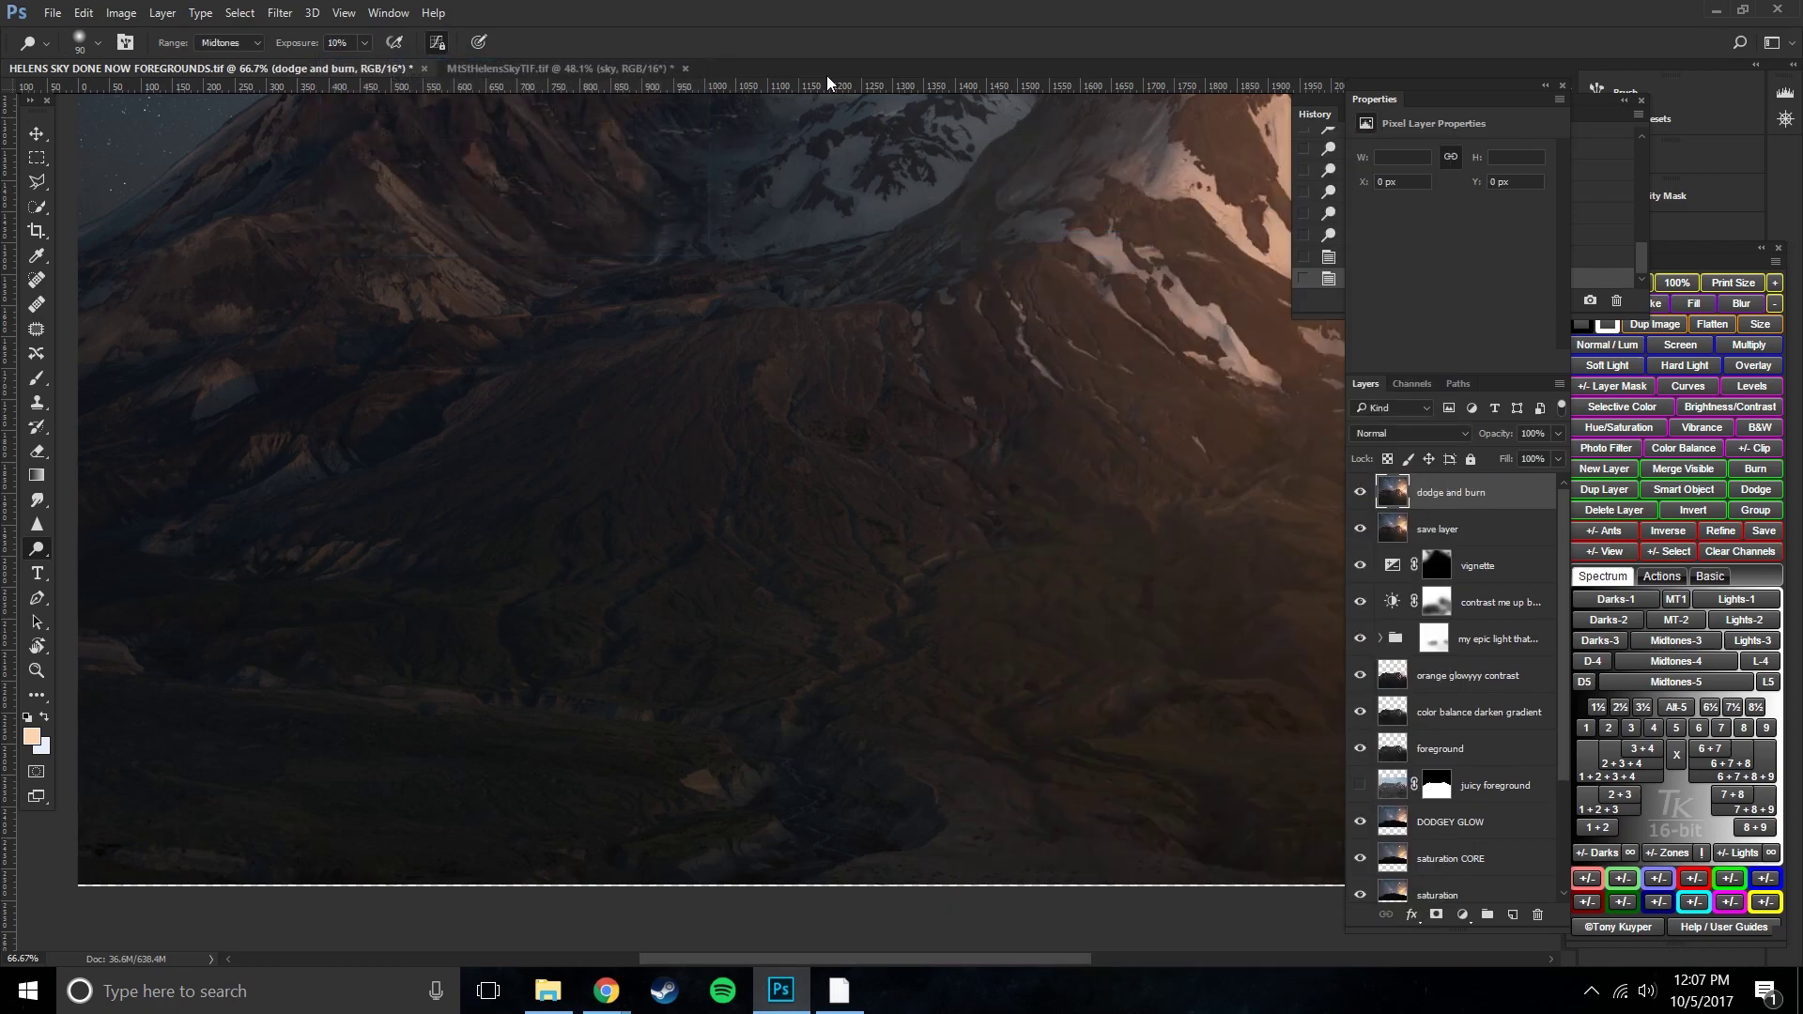
- Dodge the highlights from the crater rim across the snowy right slope at 10% exposure with a 1000 px brush
{"action": "key", "text": "ctrl+0"}
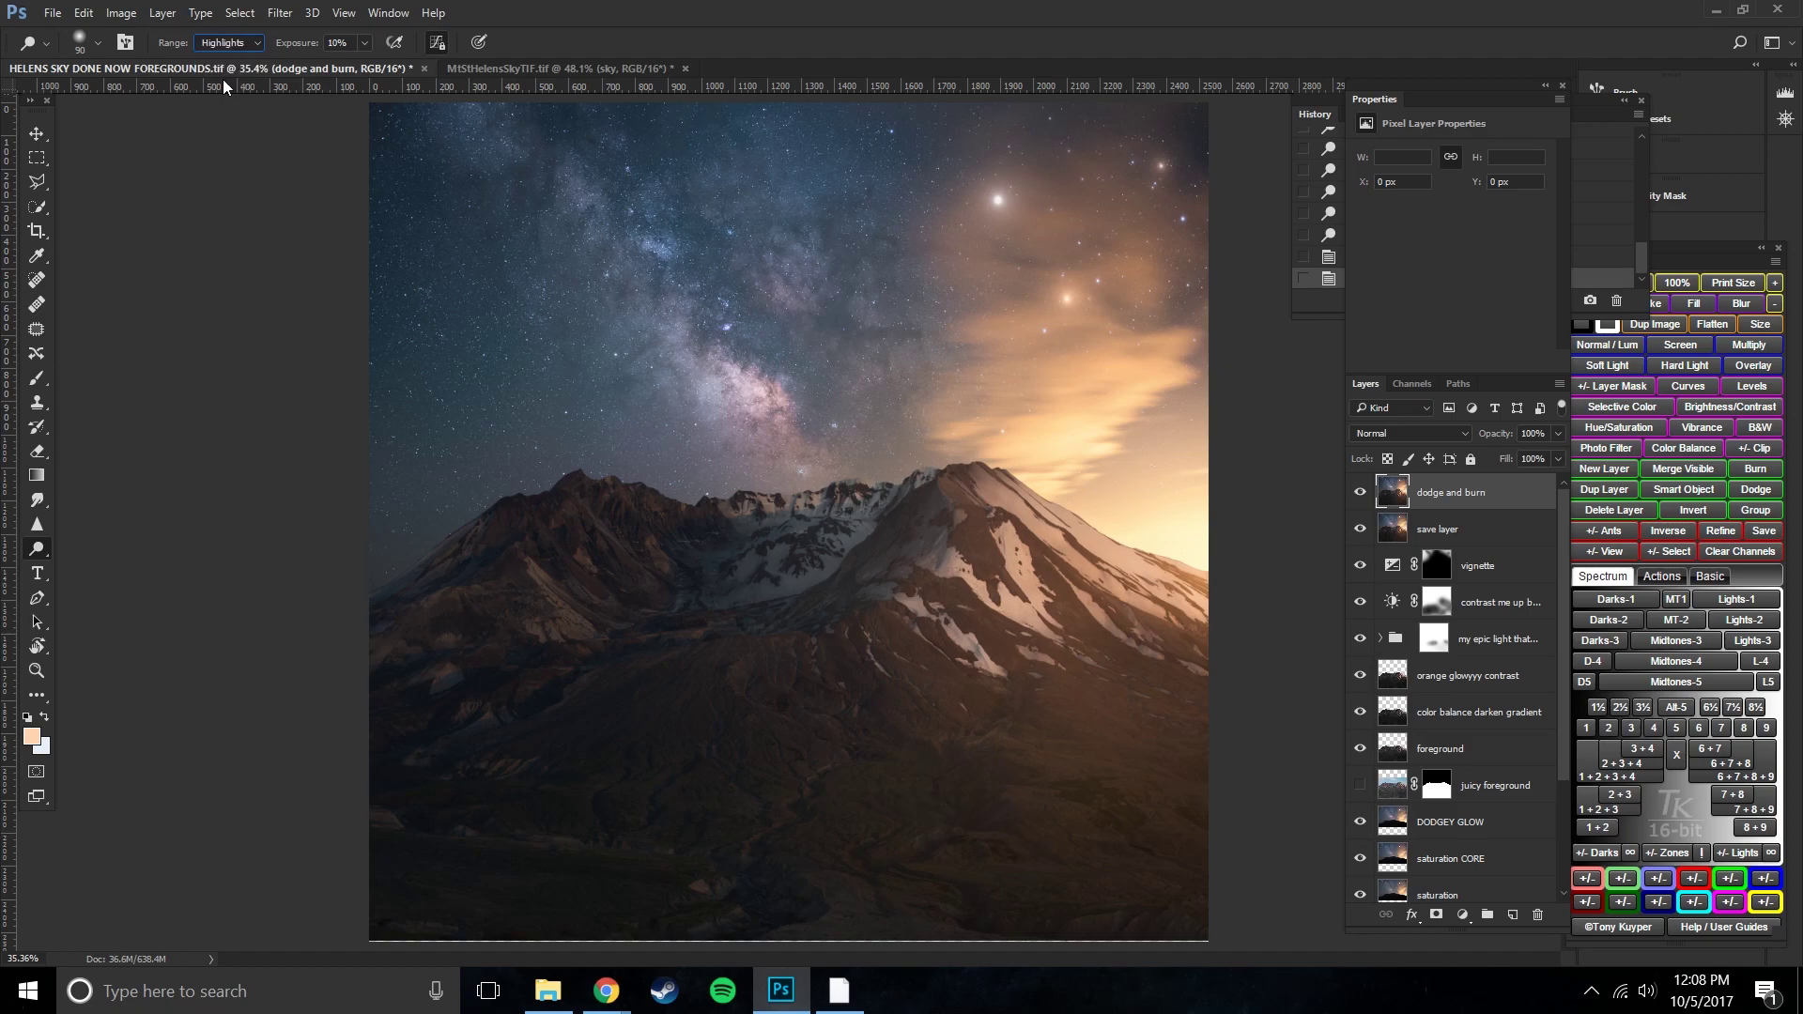
{"action": "key", "text": "bracketright"}
{"action": "key", "text": "bracketright"}
{"action": "key", "text": "bracketright"}
{"action": "key", "text": "bracketright"}
{"action": "key", "text": "bracketright"}
{"action": "key", "text": "bracketright"}
{"action": "key", "text": "bracketright"}
{"action": "key", "text": "bracketright"}
{"action": "key", "text": "bracketright"}
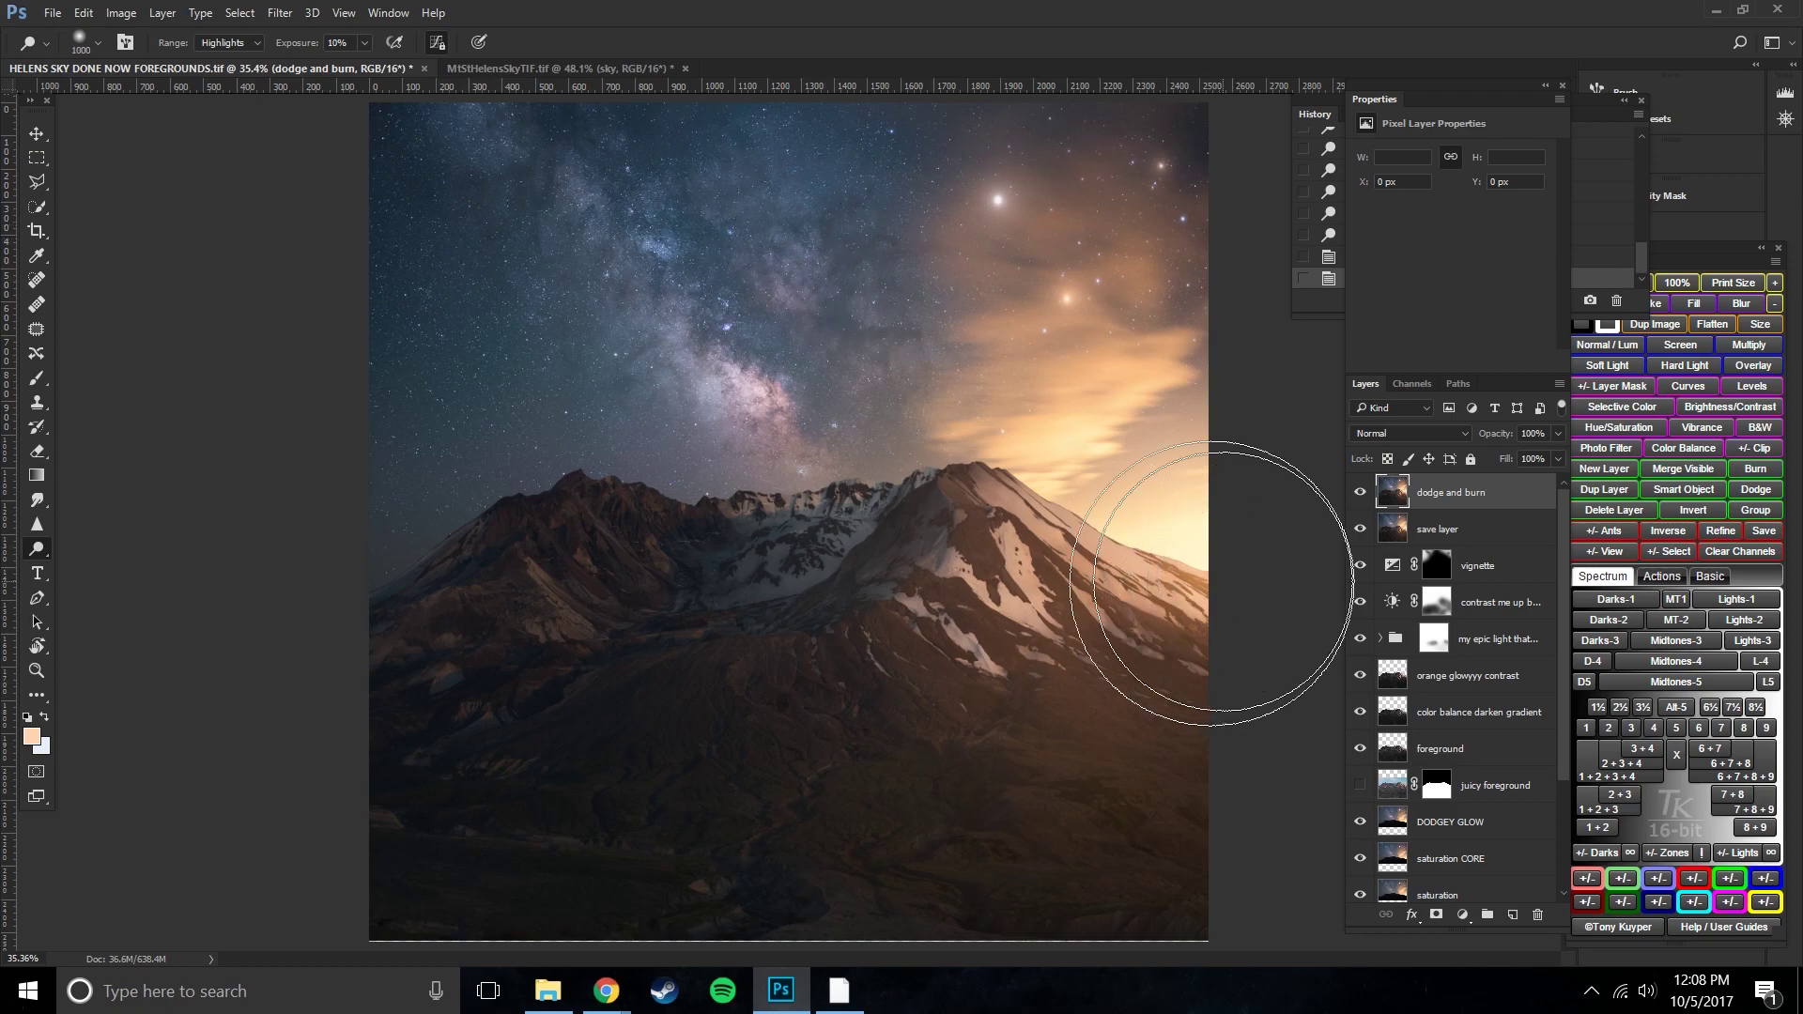
{"action": "mouse_move", "coordinate": [828, 456]}
{"action": "left_mouse_down"}
{"action": "mouse_move", "coordinate": [1192, 582]}
{"action": "mouse_move", "coordinate": [1269, 568]}
{"action": "mouse_move", "coordinate": [1114, 544]}
{"action": "left_mouse_up"}
{"action": "key", "text": "bracketright"}
{"action": "key", "text": "bracketright"}
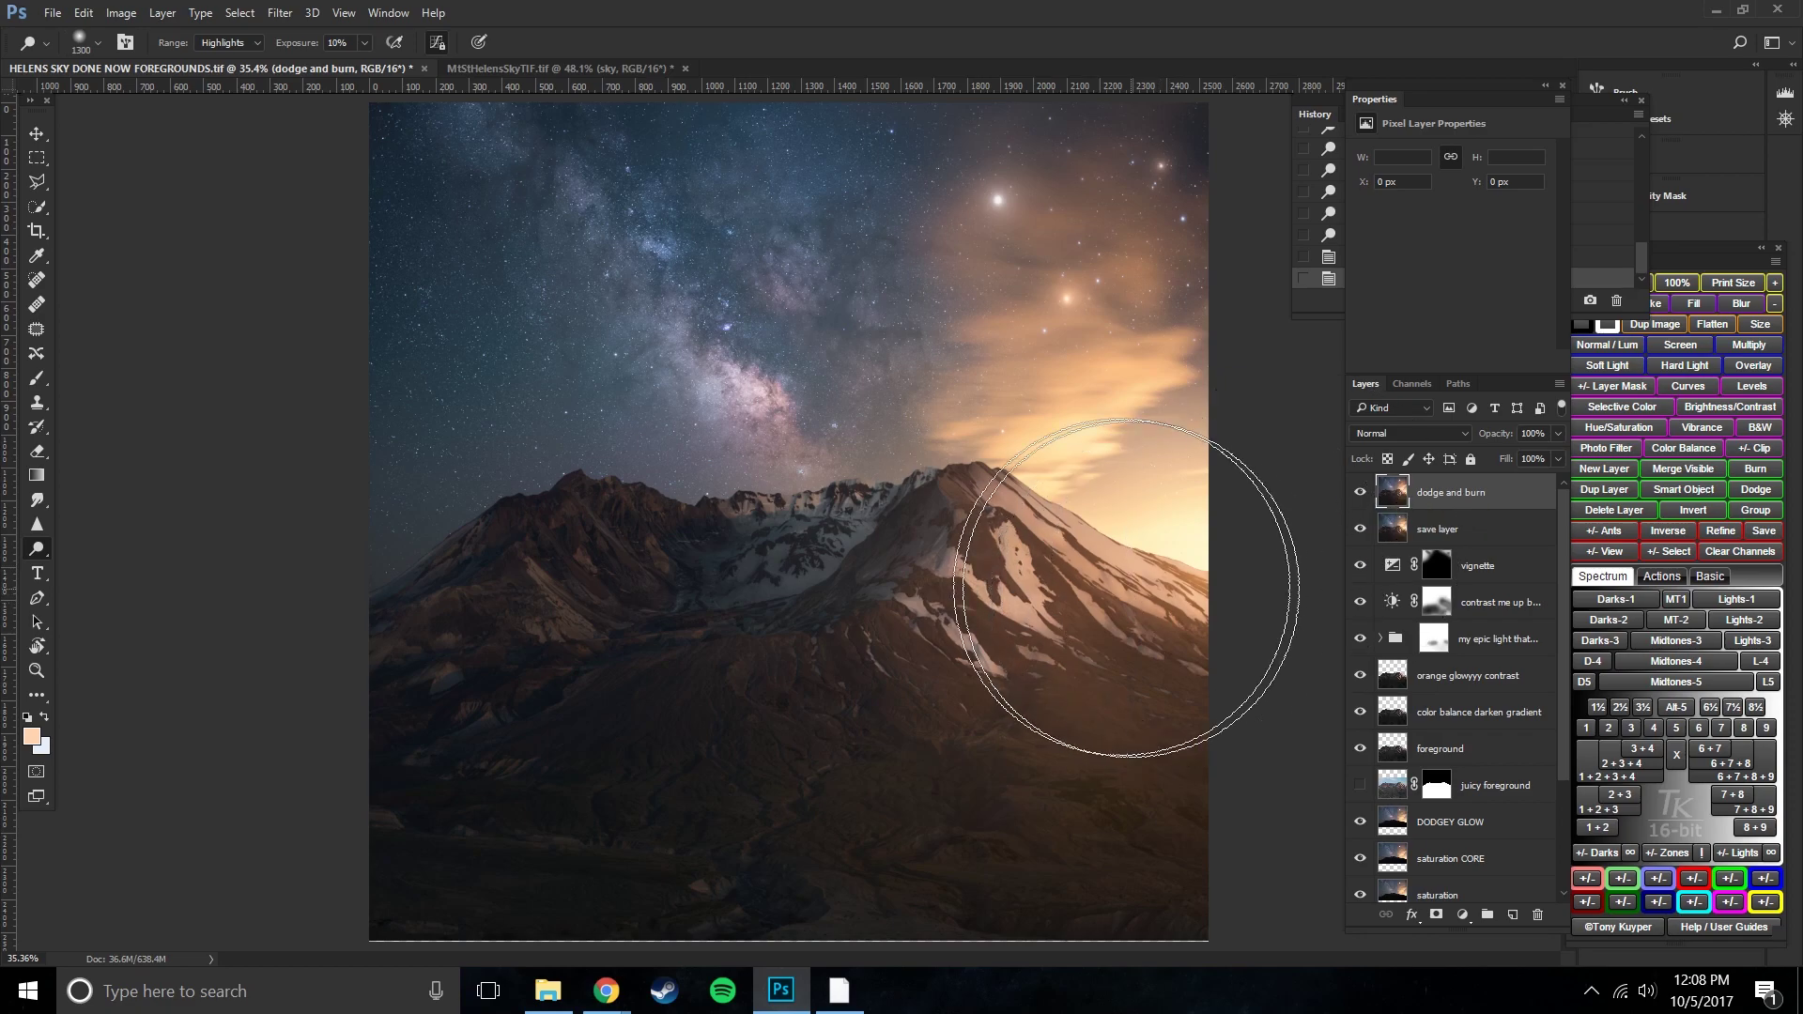
{"action": "key", "text": "bracketleft"}
{"action": "key", "text": "bracketleft"}
{"action": "key", "text": "bracketleft"}
{"action": "key", "text": "bracketleft"}
{"action": "key", "text": "bracketleft"}
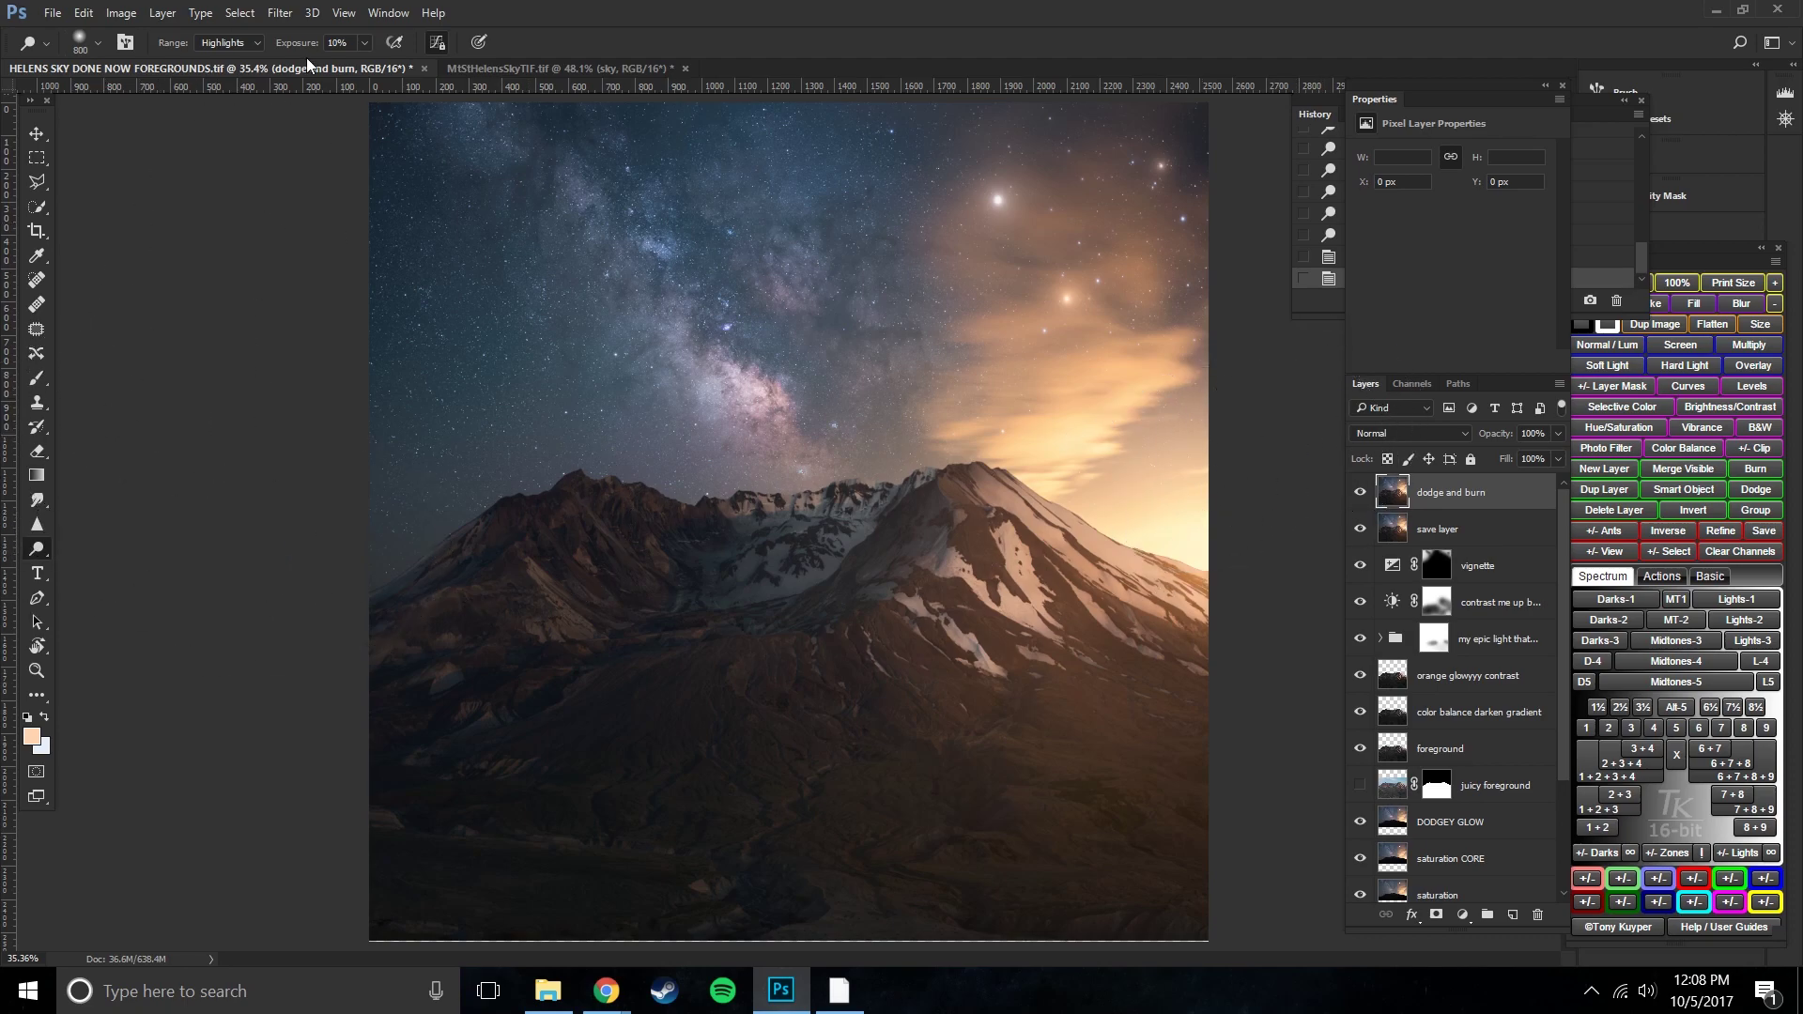
- Dodge the glow-lit right slope in the Highlights range with a 1700 px brush, and reduce the brush to 400 px
{"action": "left_click_drag", "start_coordinate": [1207, 551], "coordinate": [1180, 555]}
{"action": "key", "text": "bracketright"}
{"action": "key", "text": "bracketright"}
{"action": "key", "text": "bracketright"}
{"action": "key", "text": "bracketright"}
{"action": "key", "text": "bracketright"}
{"action": "key", "text": "bracketright"}
{"action": "key", "text": "bracketright"}
{"action": "key", "text": "bracketright"}
{"action": "key", "text": "bracketright"}
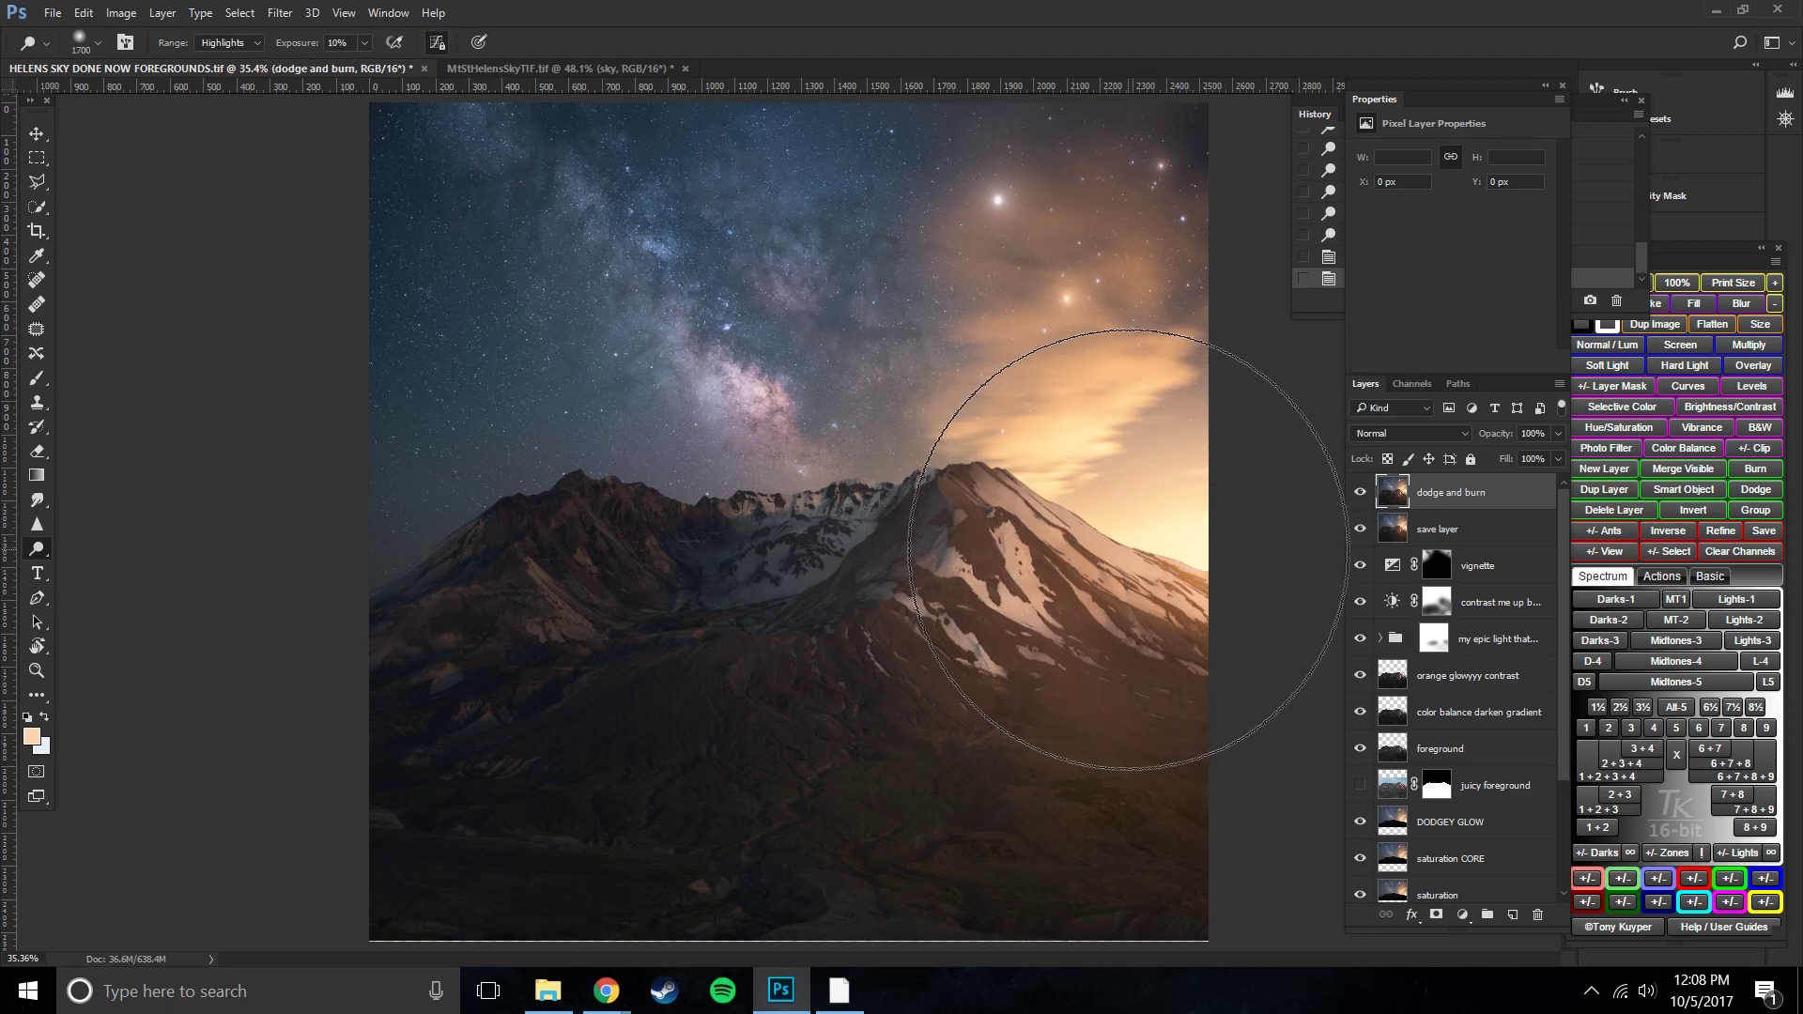
{"action": "key", "text": "bracketleft"}
{"action": "key", "text": "bracketleft"}
{"action": "key", "text": "bracketleft"}
{"action": "key", "text": "bracketleft"}
{"action": "key", "text": "bracketleft"}
{"action": "key", "text": "bracketleft"}
{"action": "key", "text": "bracketleft"}
{"action": "key", "text": "bracketleft"}
{"action": "key", "text": "bracketleft"}
{"action": "key", "text": "bracketleft"}
{"action": "key", "text": "bracketleft"}
{"action": "key", "text": "bracketleft"}
{"action": "key", "text": "bracketleft"}
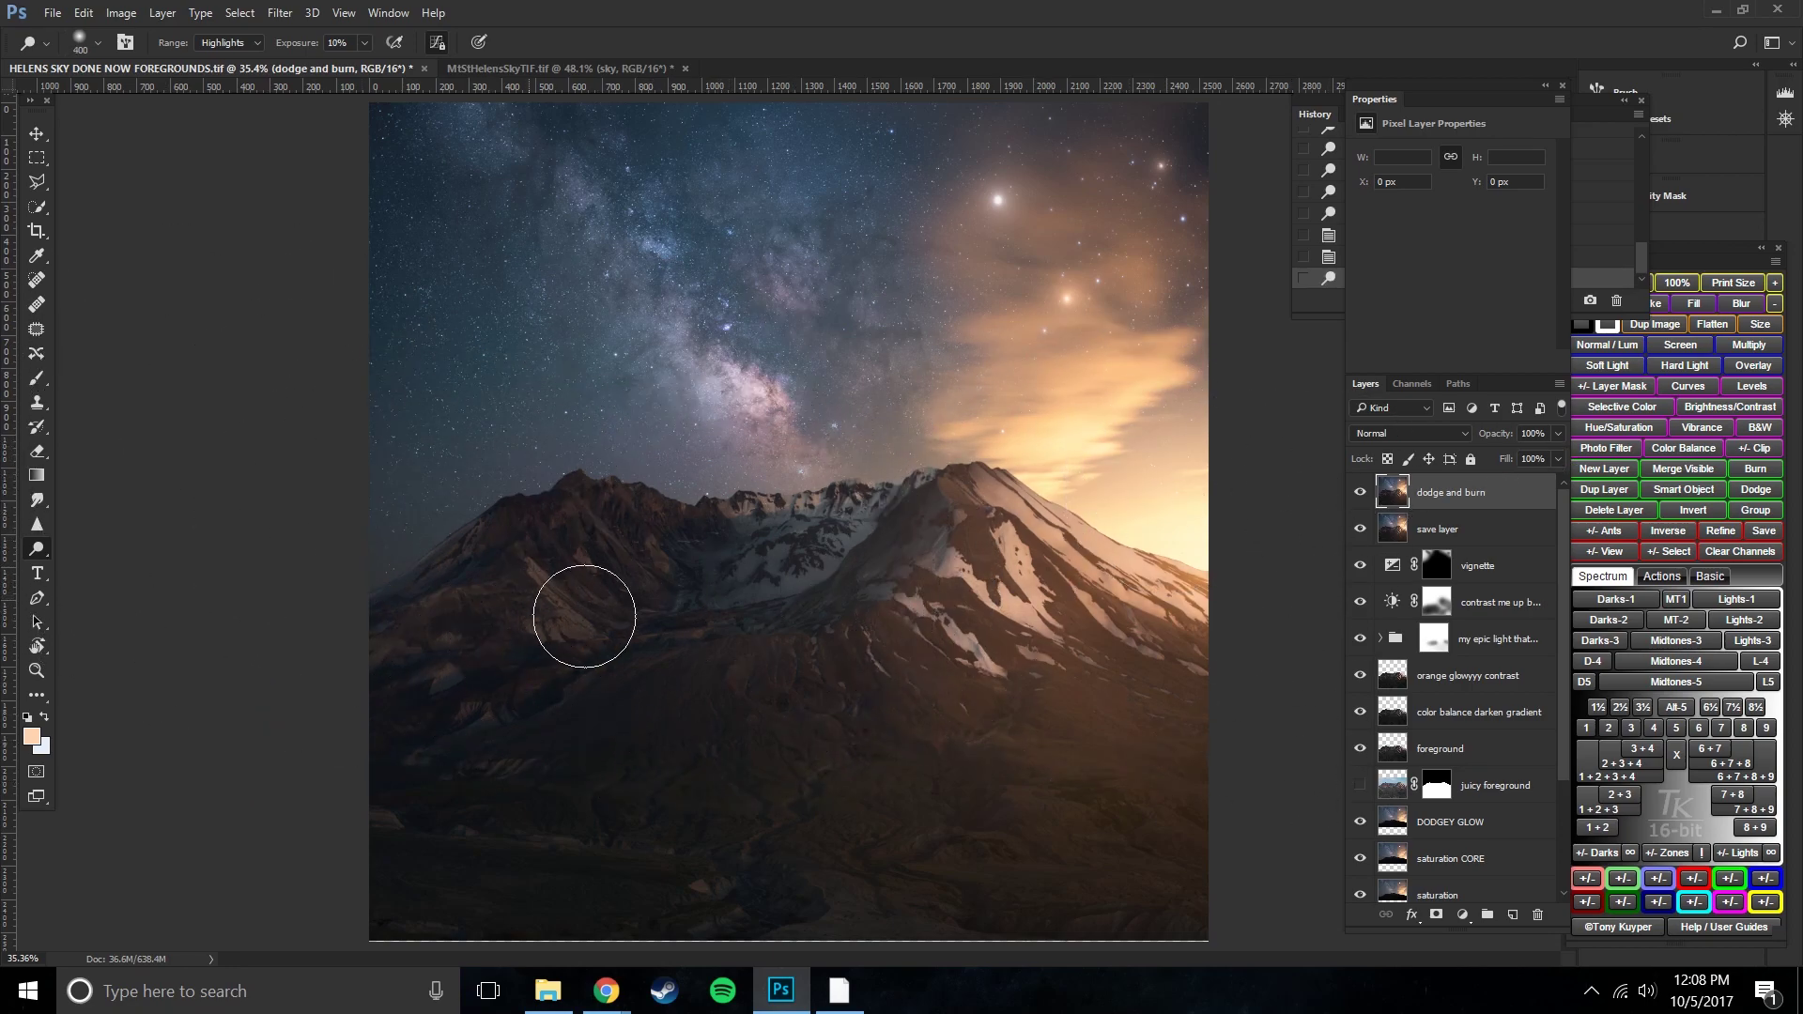
- Apply the Camera Raw Filter to the "dodge and burn" layer with the tint shifted slightly toward magenta and clarity left at default
{"action": "left_click", "coordinate": [279, 14]}
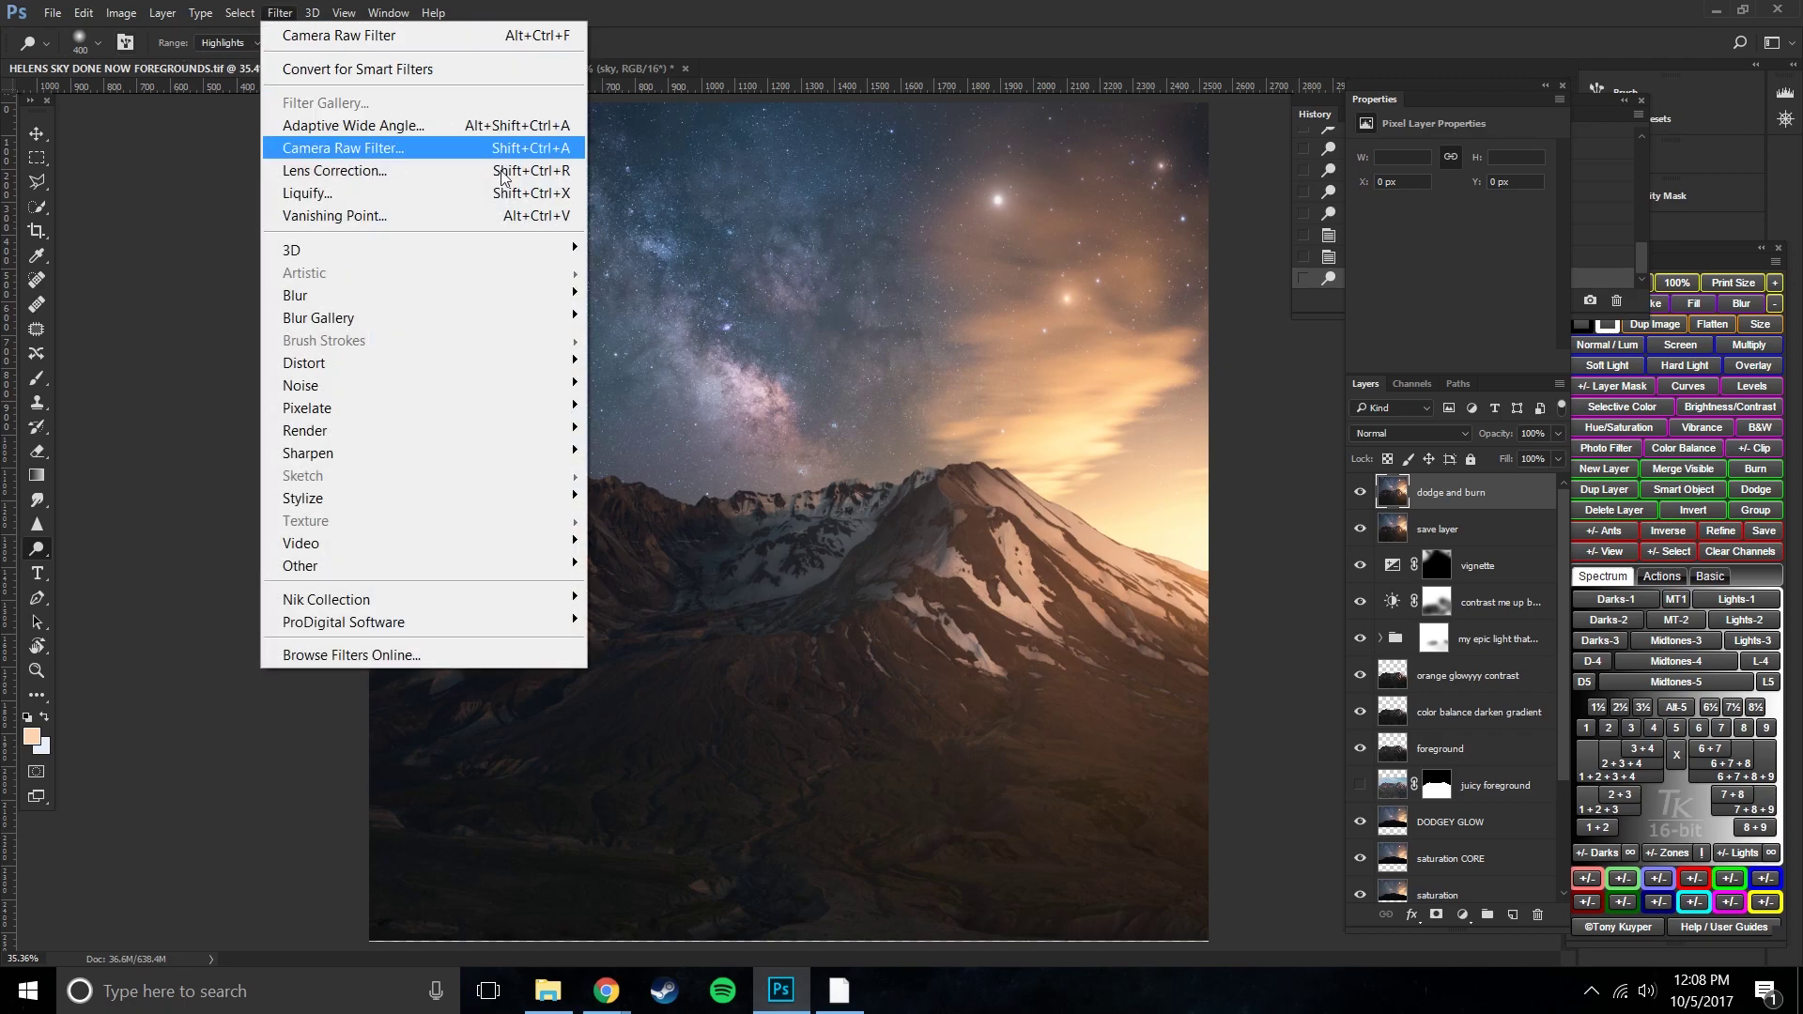
{"action": "left_click", "coordinate": [1439, 484]}
{"action": "key", "text": "bracketleft"}
{"action": "key", "text": "bracketleft"}
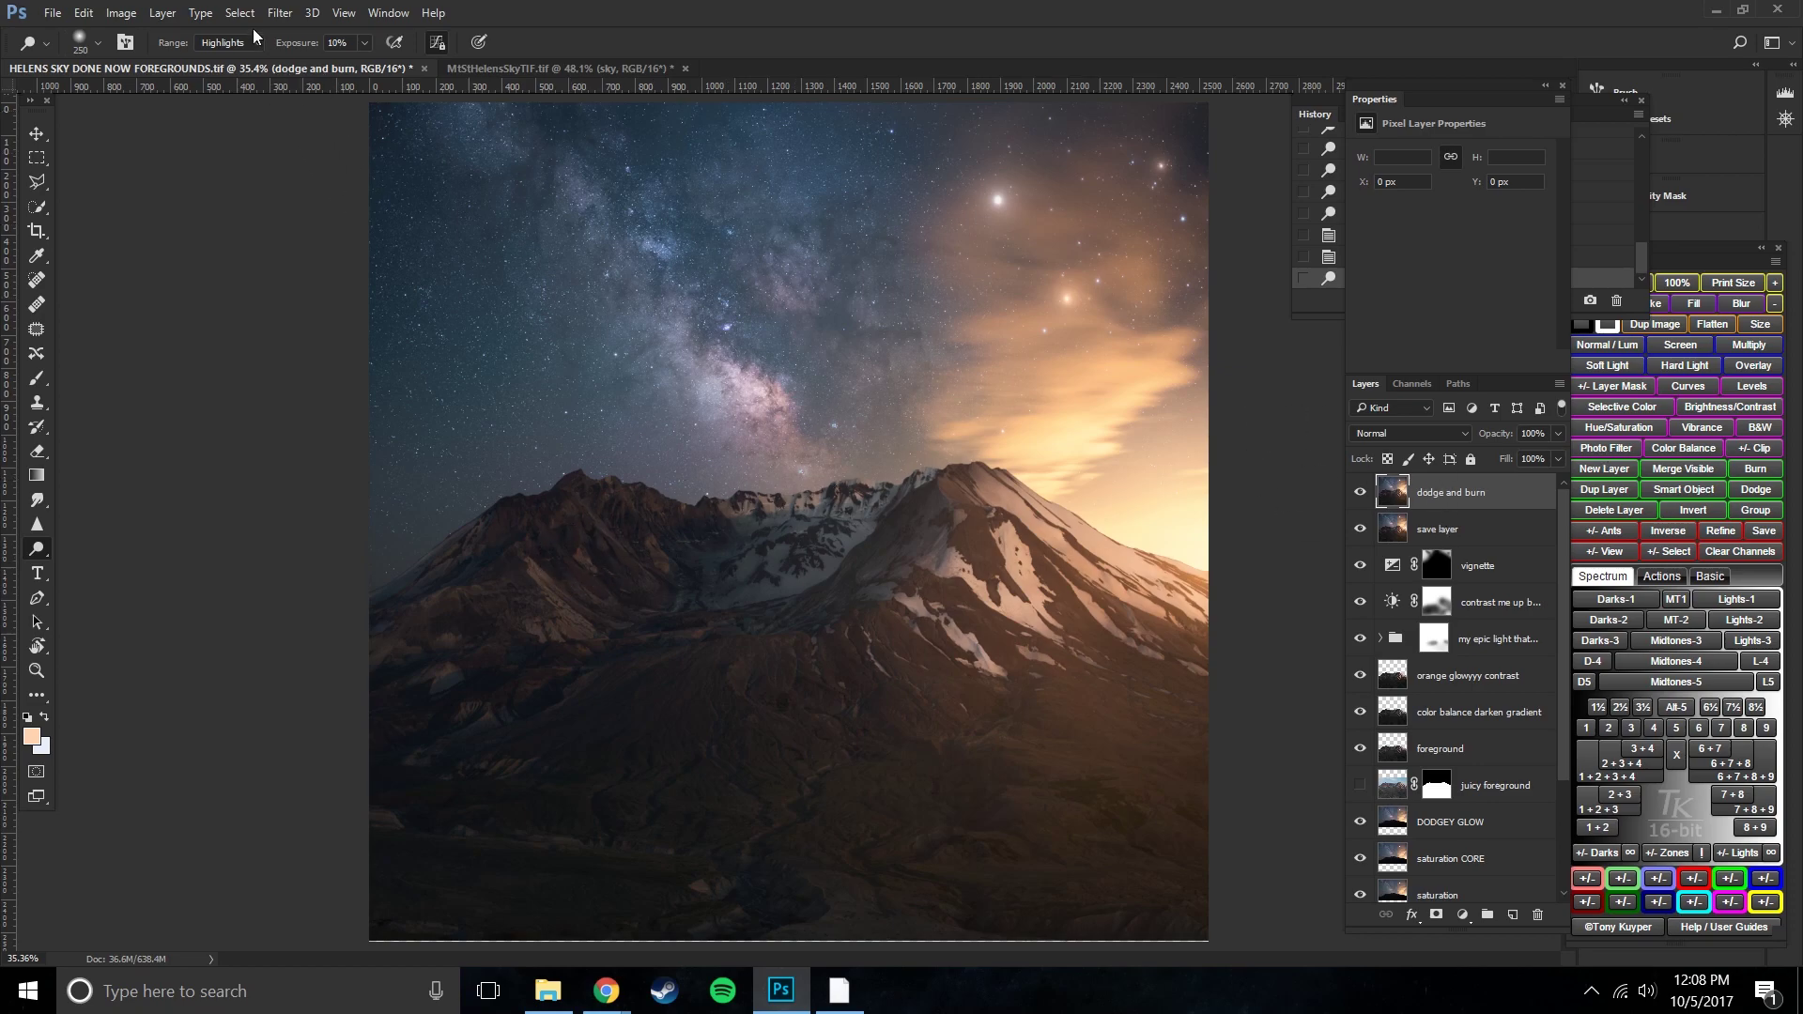
{"action": "left_click", "coordinate": [280, 12]}
{"action": "left_click", "coordinate": [319, 215]}
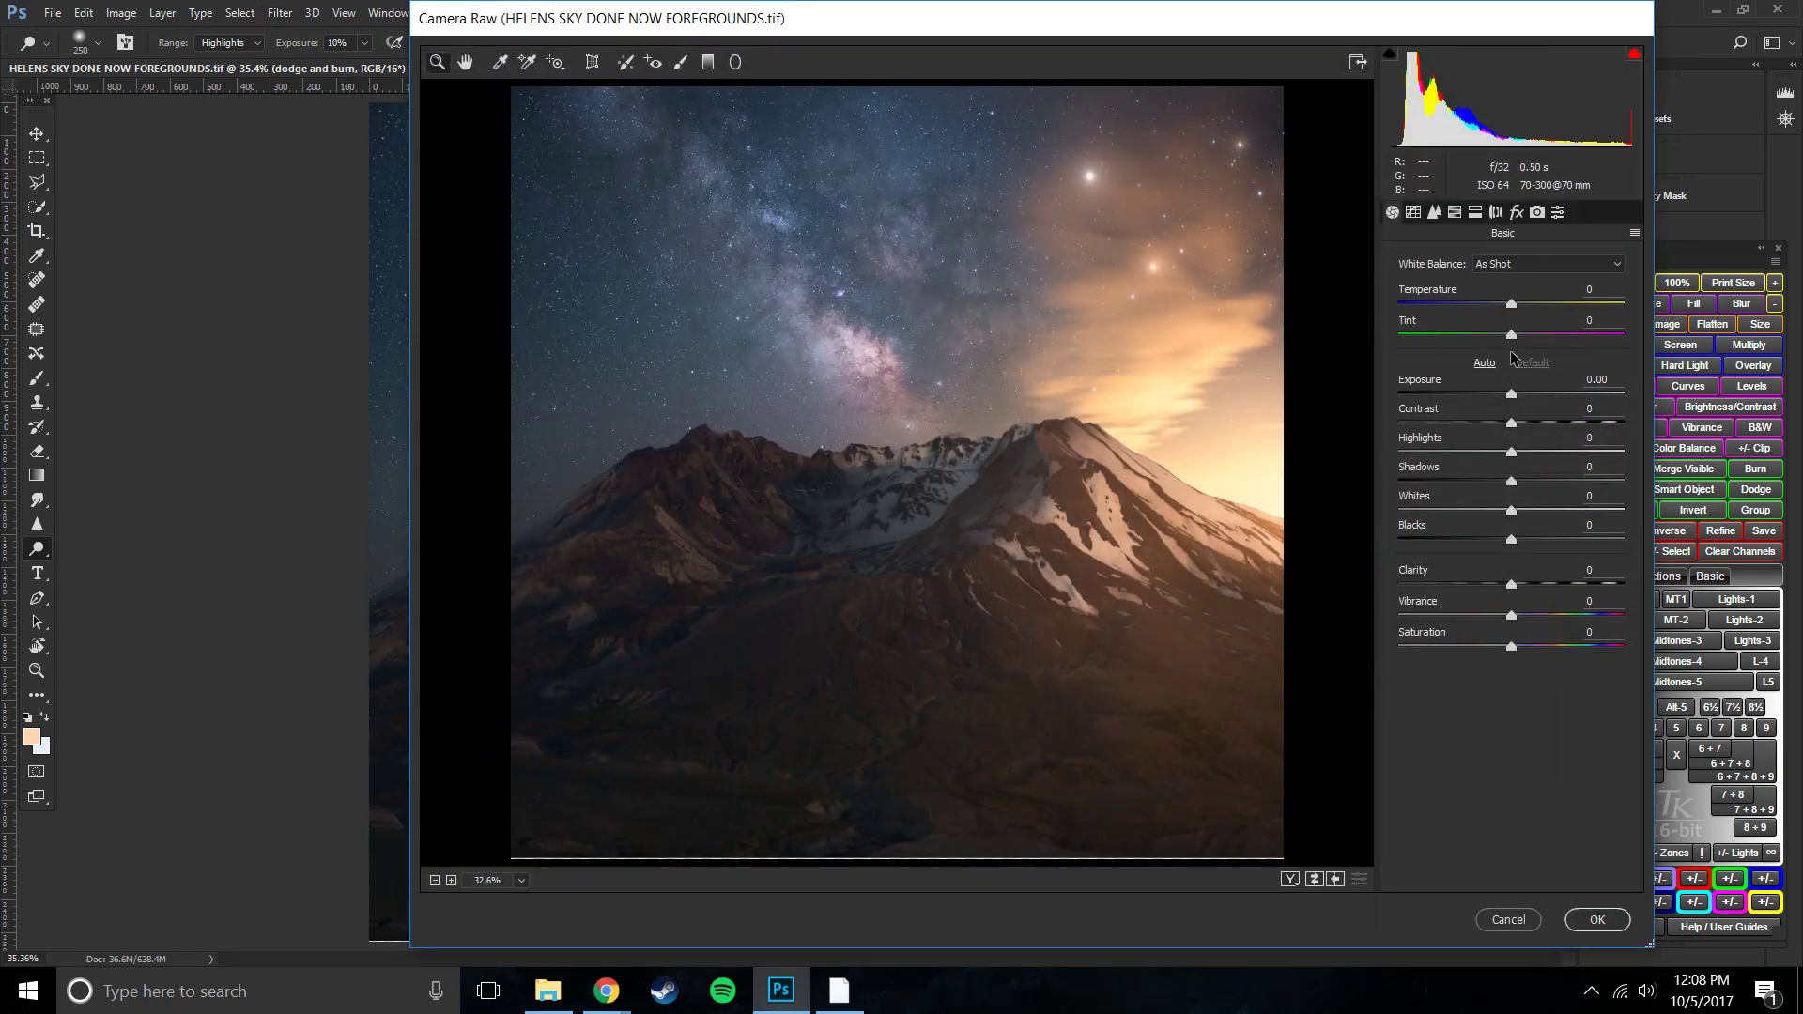
{"action": "left_click", "coordinate": [1511, 335]}
{"action": "left_click_drag", "start_coordinate": [1512, 335], "coordinate": [1523, 335]}
{"action": "left_click_drag", "start_coordinate": [1511, 584], "coordinate": [1472, 589]}
{"action": "double_click", "coordinate": [1471, 586]}
{"action": "left_click", "coordinate": [1598, 921]}
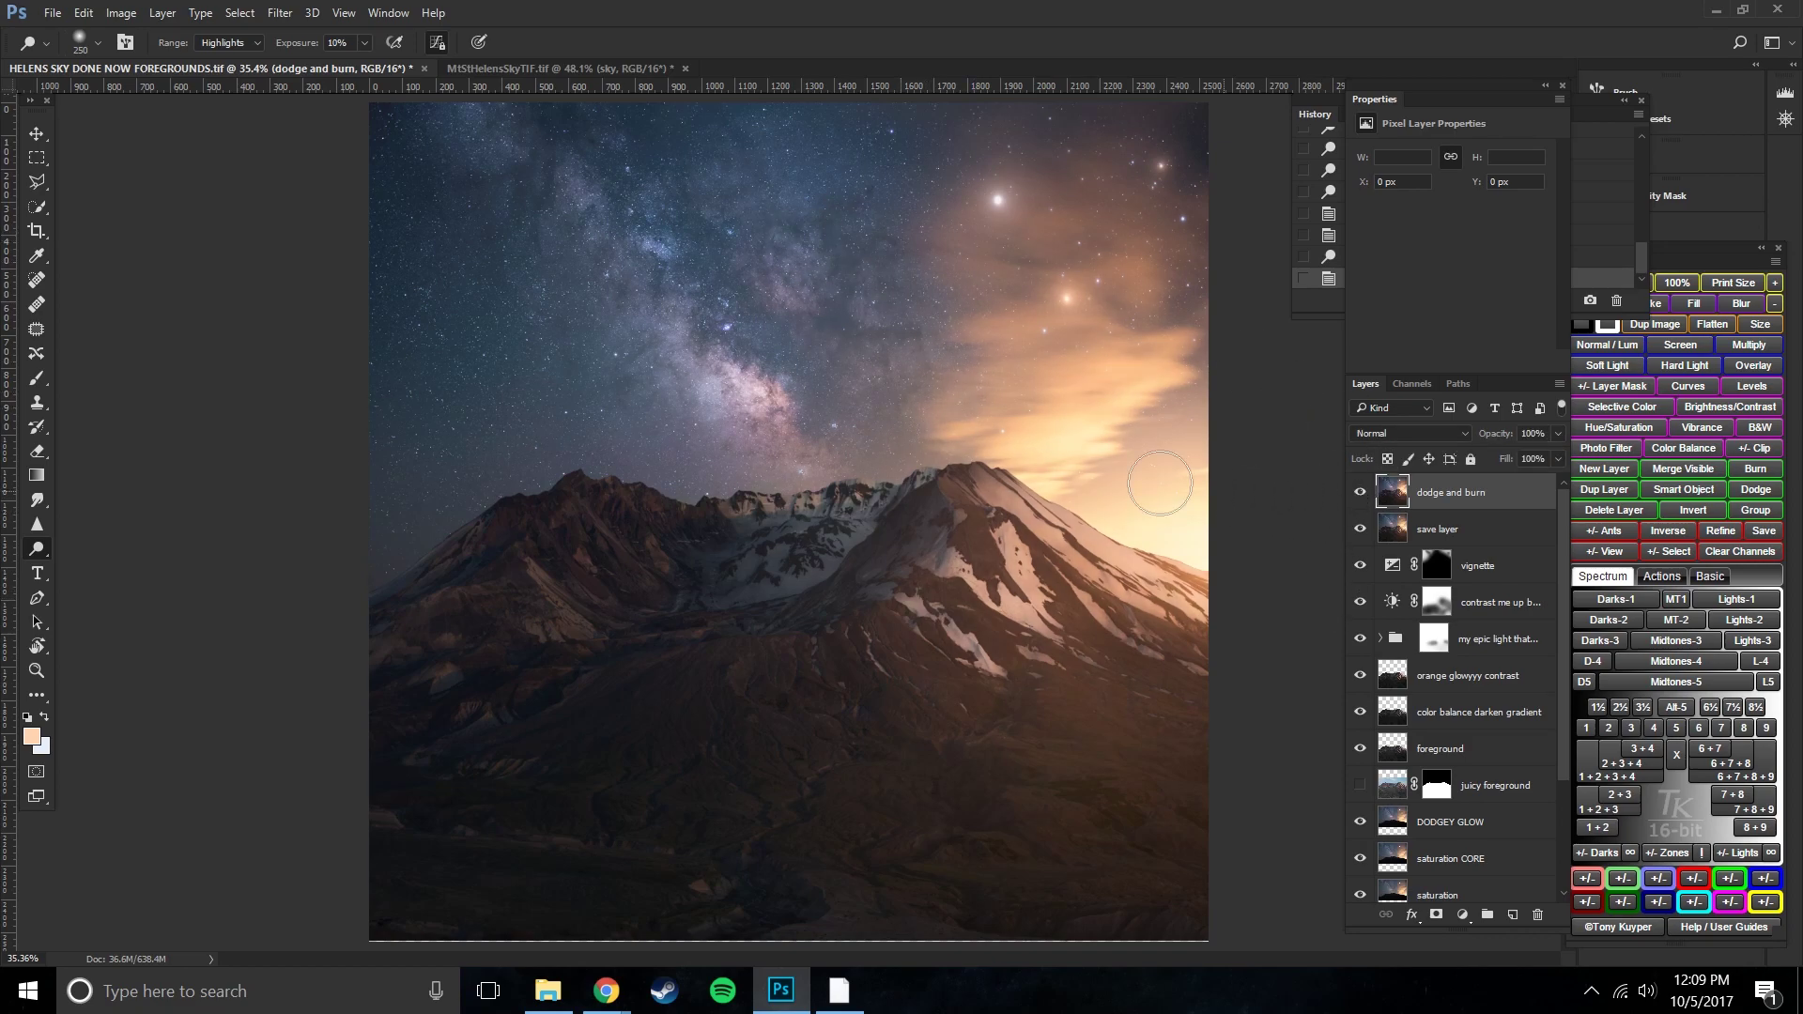
- Try loading the "juicy foreground" layer's mask as a selection, and deselect it
{"action": "scroll", "coordinate": [1438, 494], "scroll_direction": "down", "scroll_amount": 3}
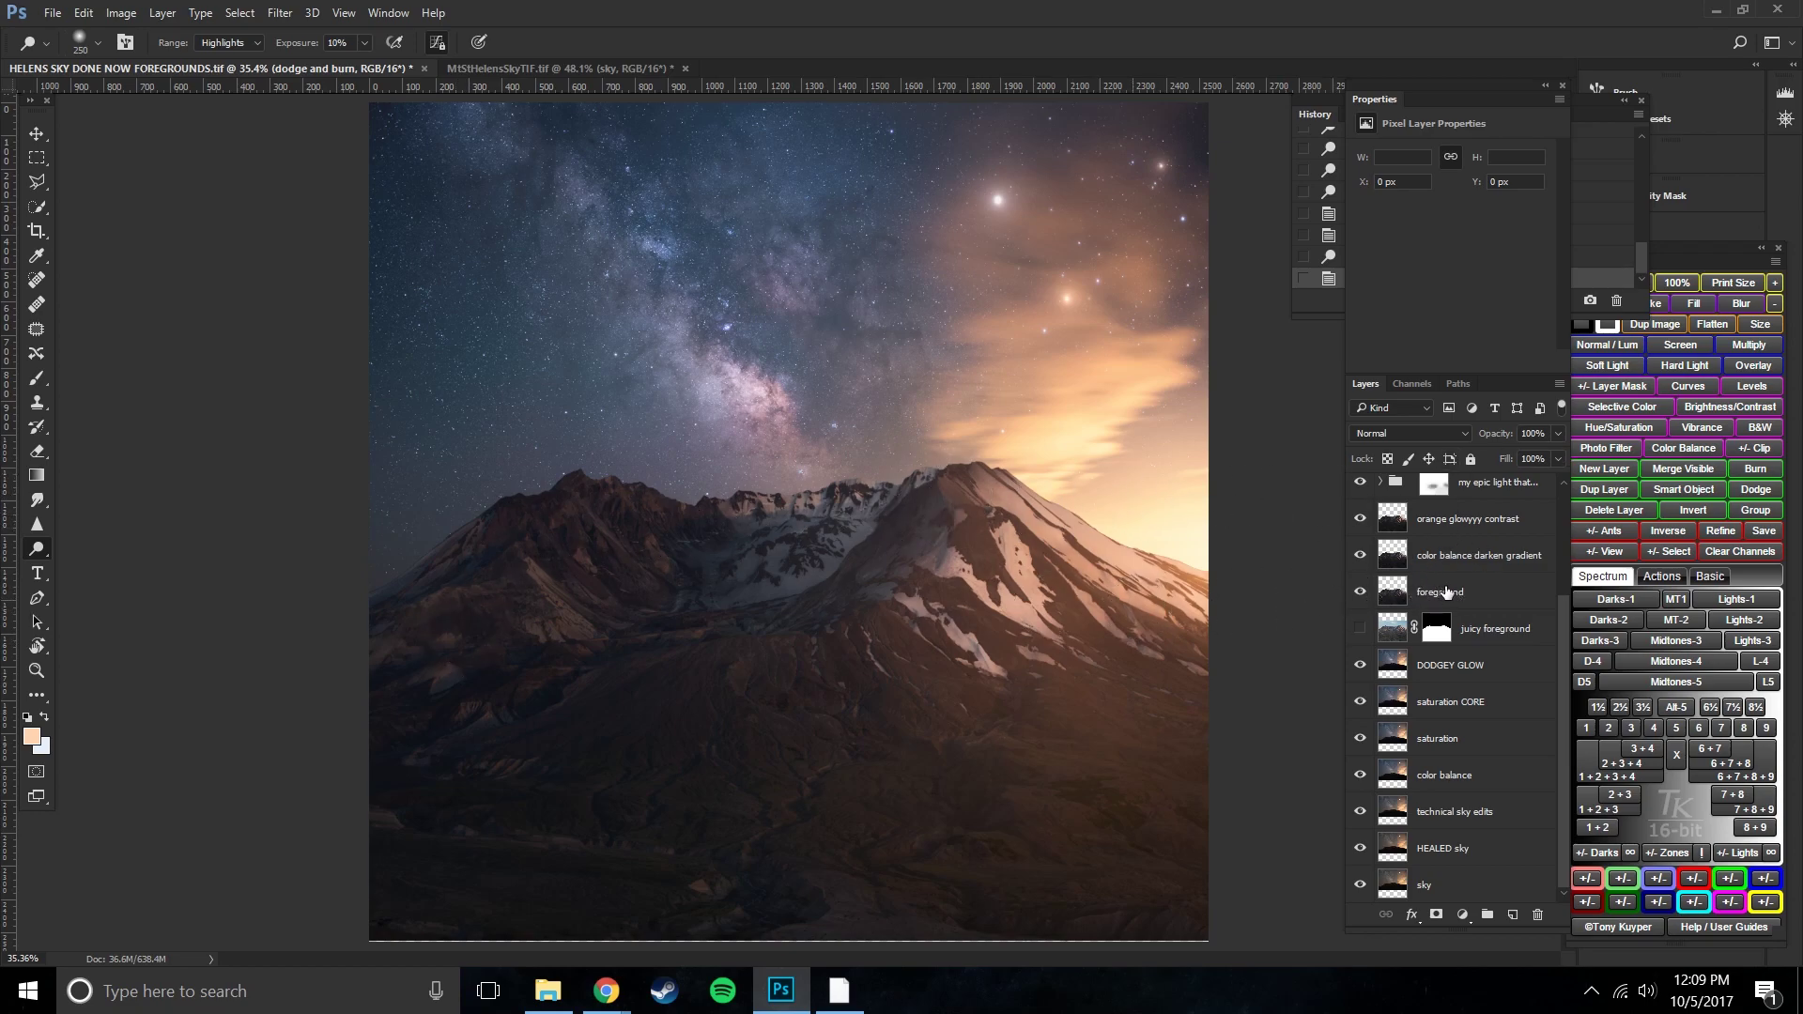
{"action": "left_click", "coordinate": [1442, 595]}
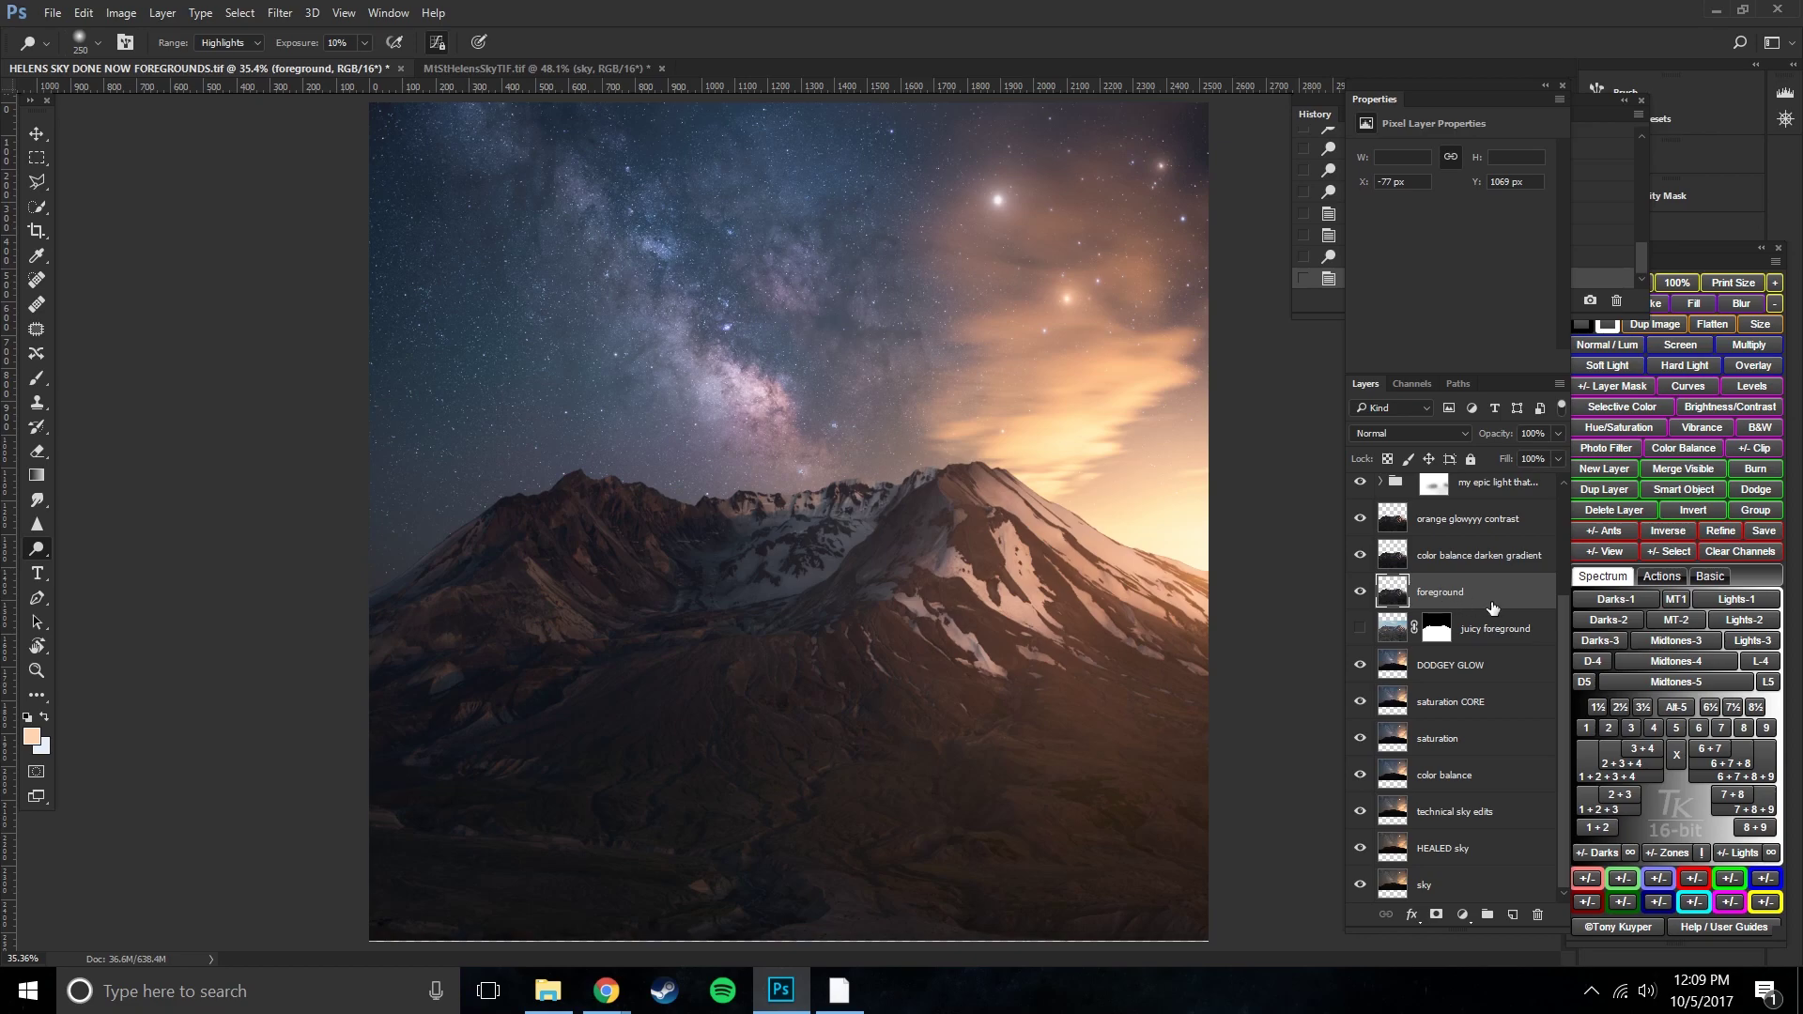
{"action": "left_click", "coordinate": [1424, 635]}
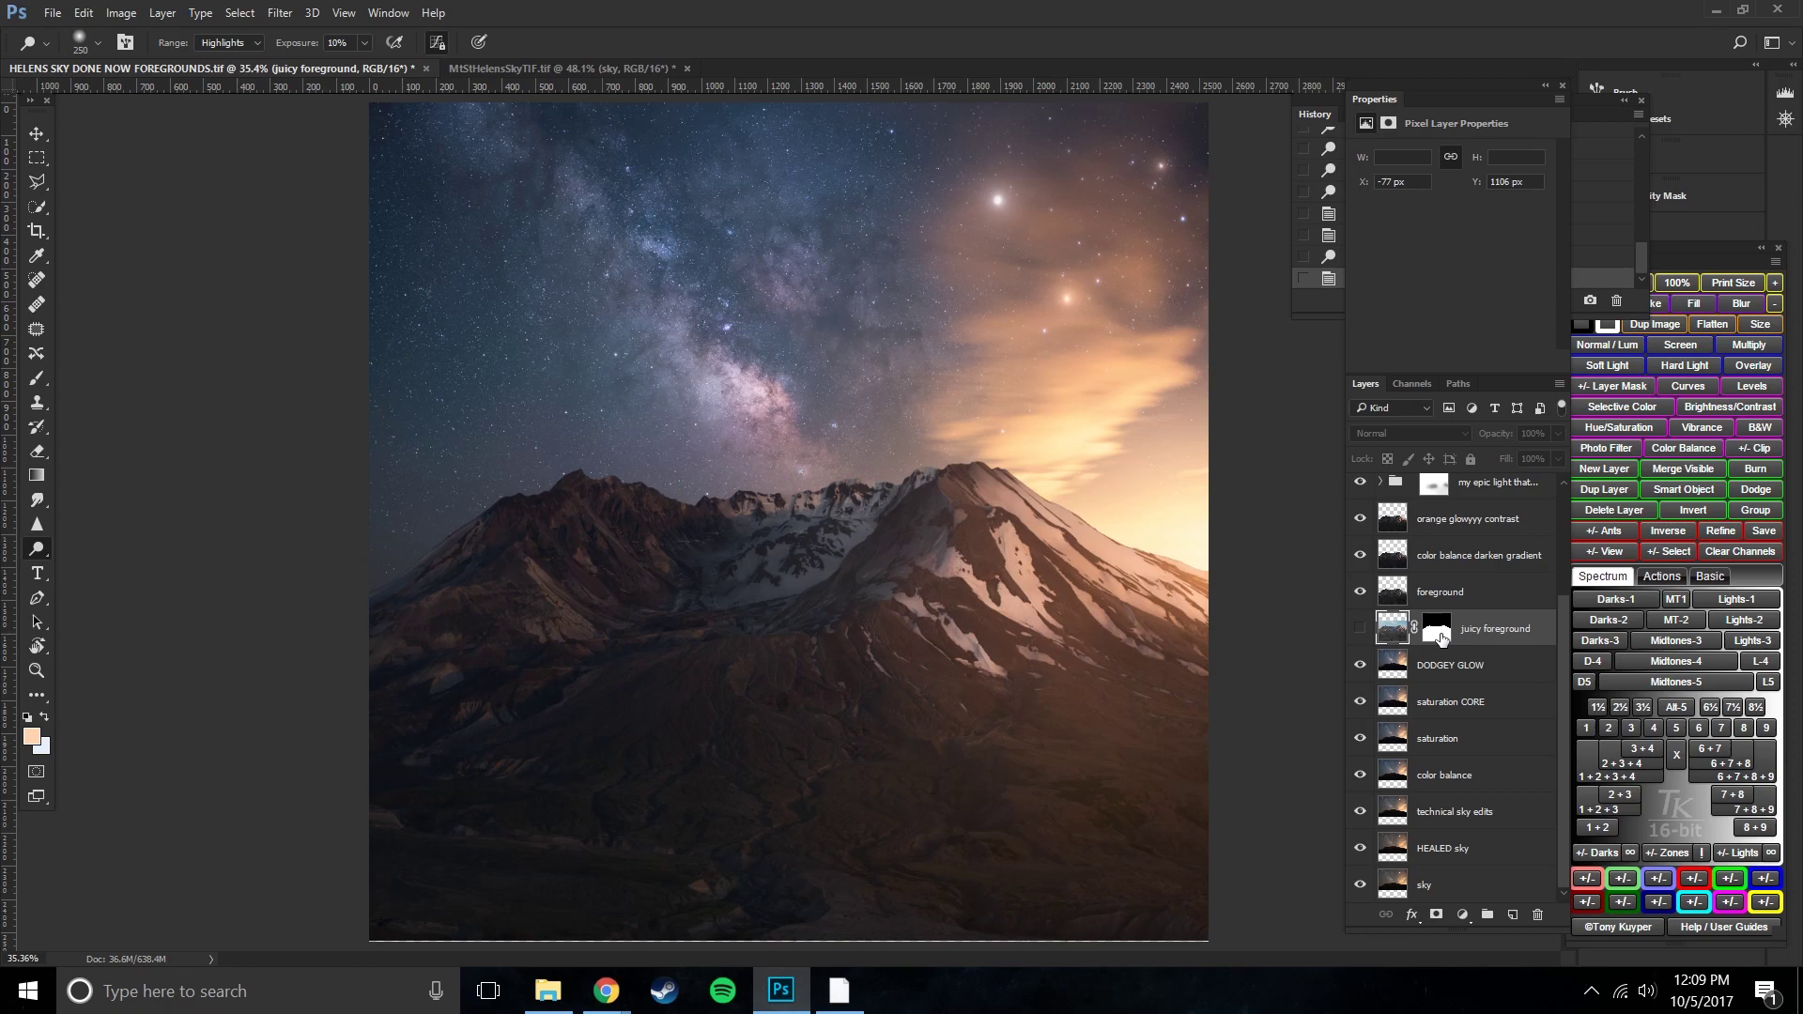
{"action": "mouse_move", "coordinate": [1435, 636]}
{"action": "left_mouse_down"}
{"action": "mouse_move", "coordinate": [1334, 611]}
{"action": "mouse_move", "coordinate": [1451, 640]}
{"action": "mouse_move", "coordinate": [1425, 631]}
{"action": "left_mouse_up"}
{"action": "left_click_drag", "start_coordinate": [1443, 631], "coordinate": [1440, 645]}
{"action": "left_click_drag", "start_coordinate": [1441, 638], "coordinate": [1441, 641]}
{"action": "left_click", "coordinate": [850, 998]}
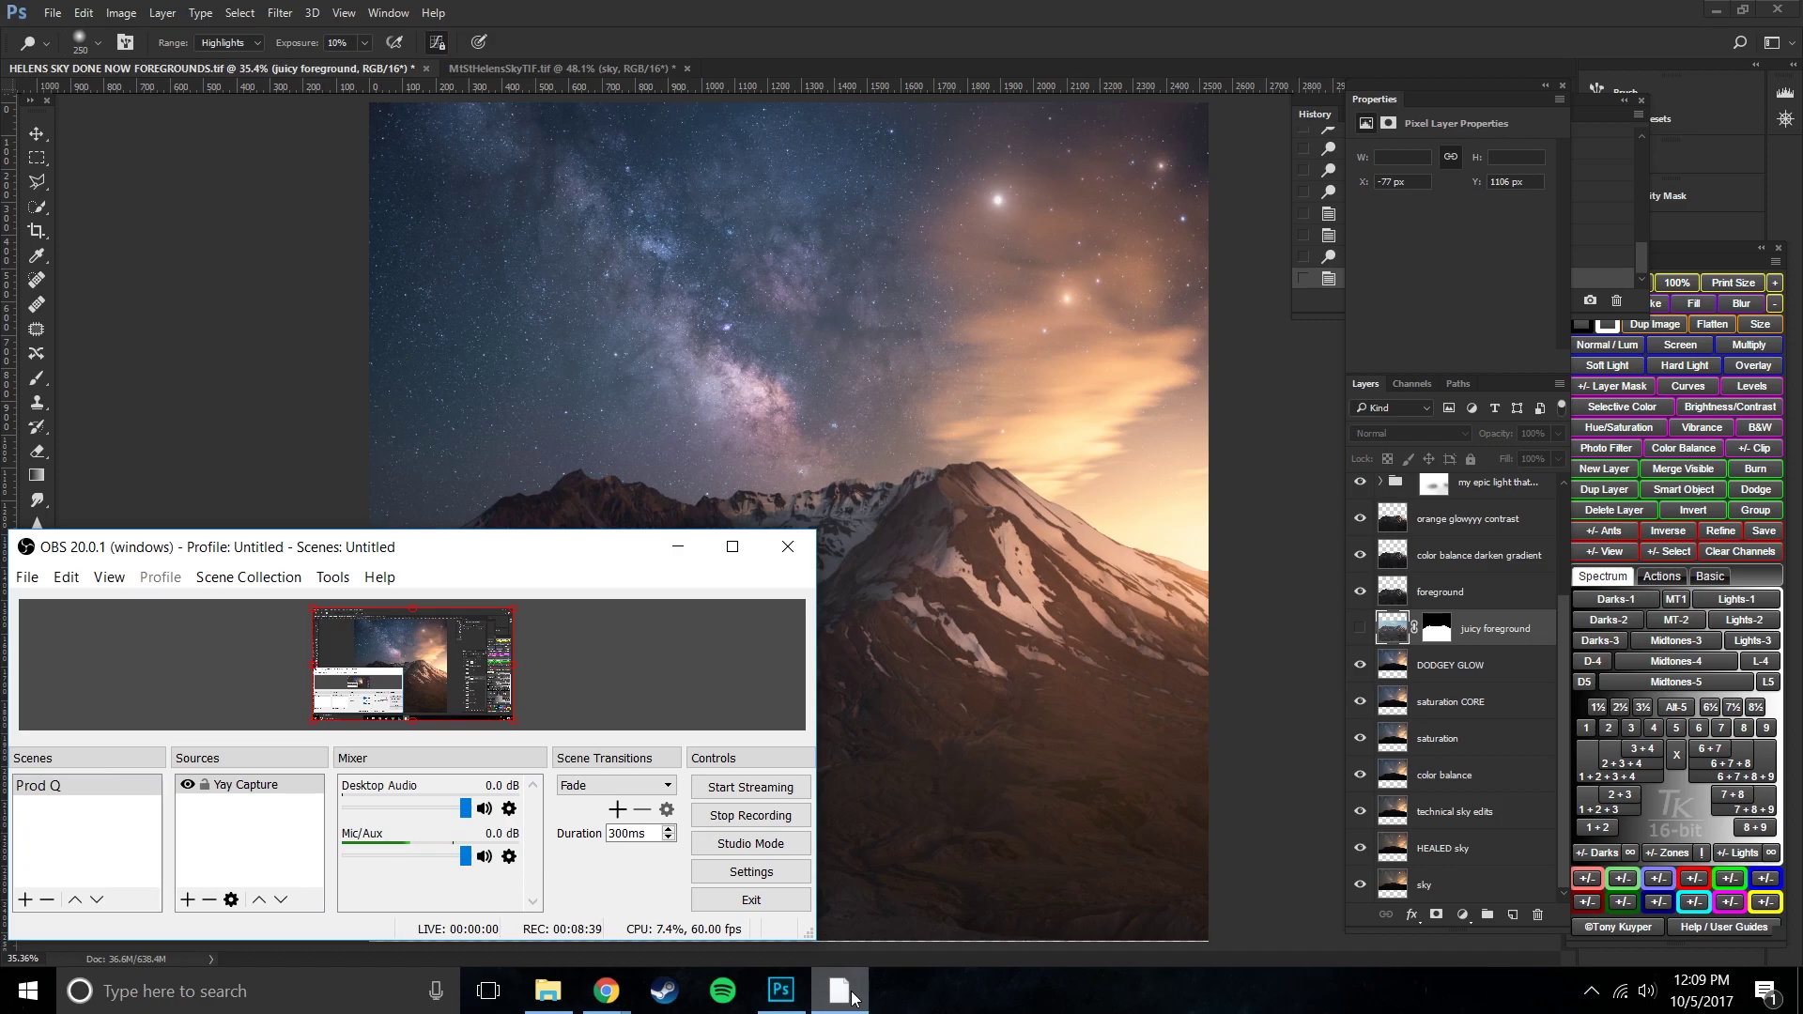
{"action": "left_click", "coordinate": [850, 996]}
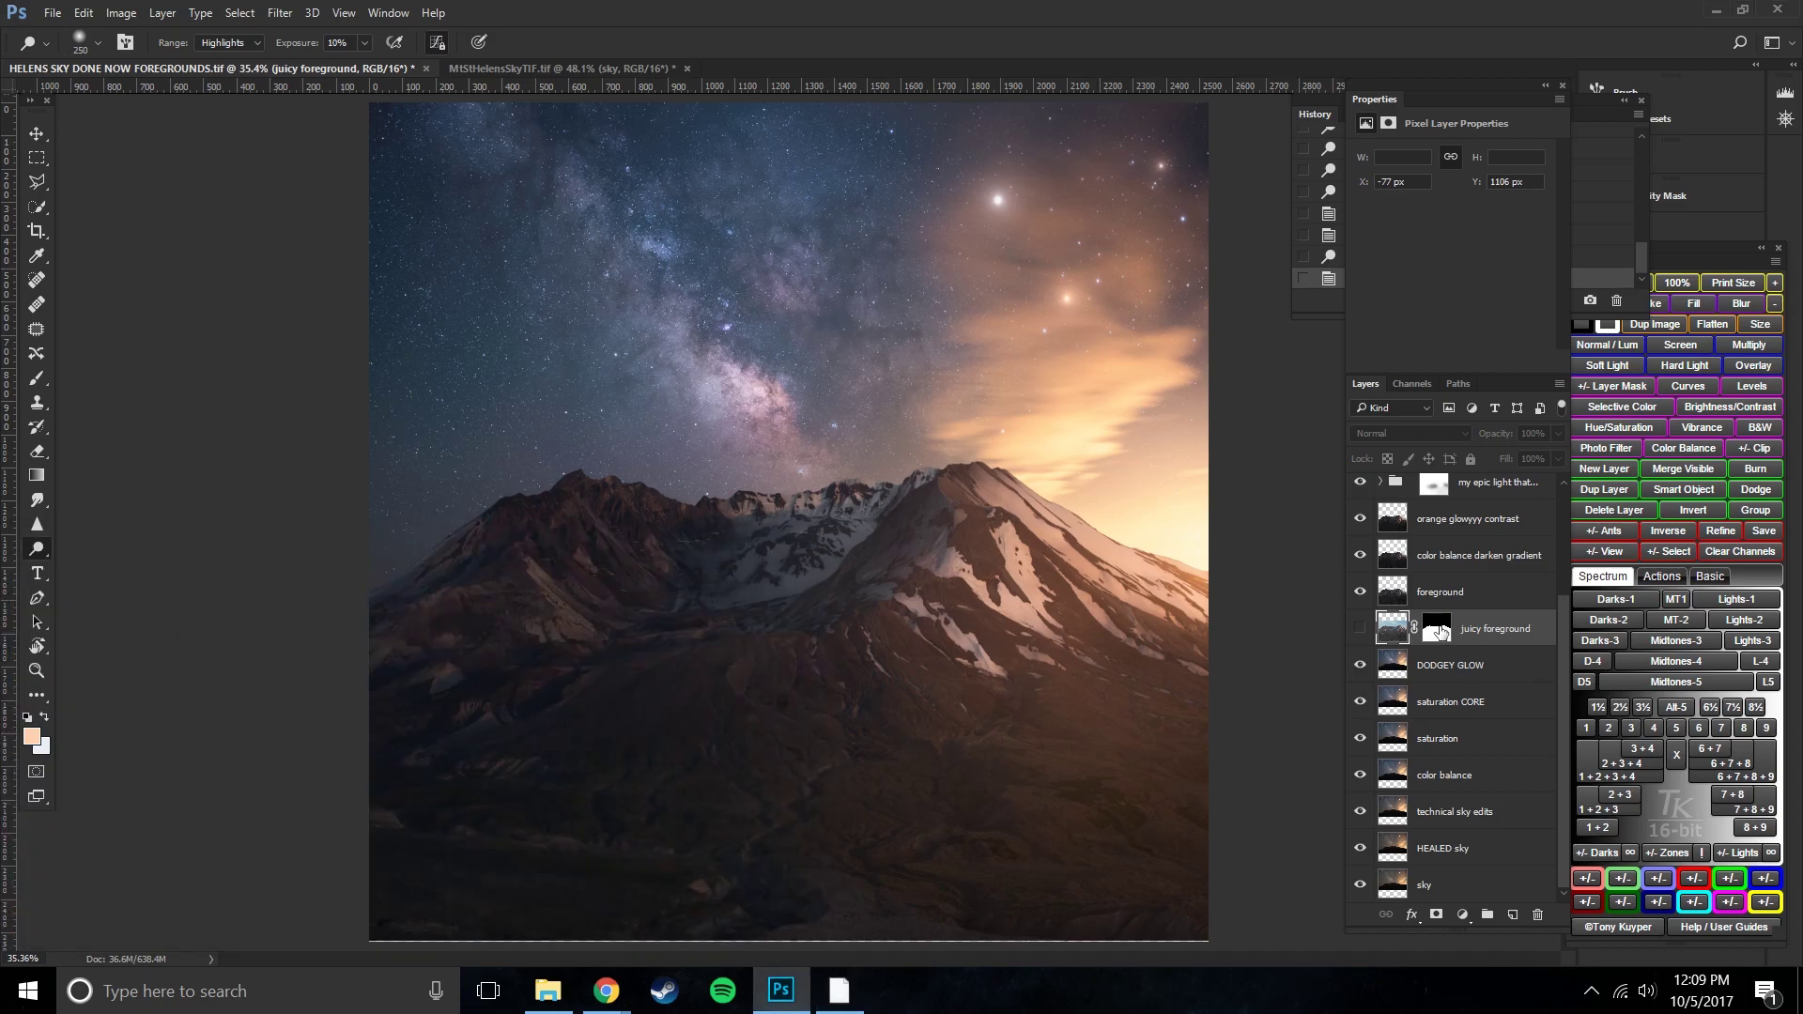
{"action": "mouse_move", "coordinate": [1441, 632]}
{"action": "left_mouse_down"}
{"action": "mouse_move", "coordinate": [1434, 648]}
{"action": "mouse_move", "coordinate": [1442, 633]}
{"action": "left_mouse_up"}
{"action": "left_click", "coordinate": [1443, 635], "text": "ctrl"}
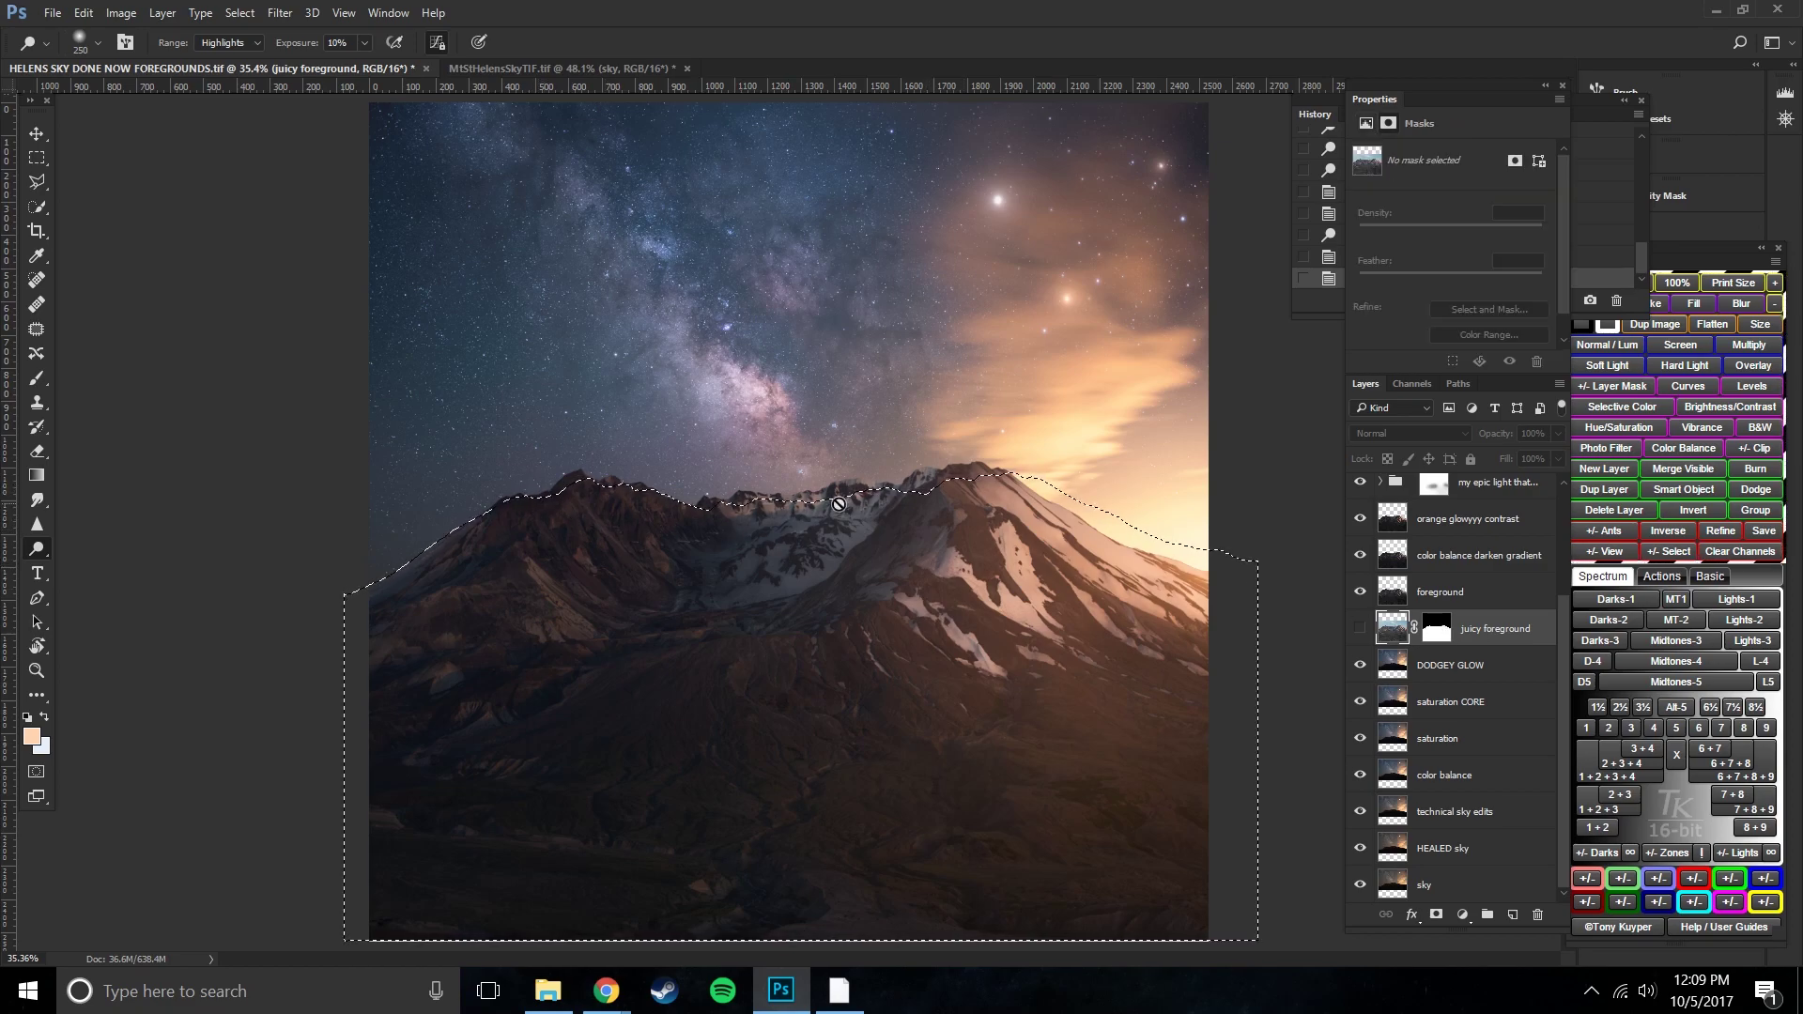
{"action": "key", "text": "ctrl+d"}
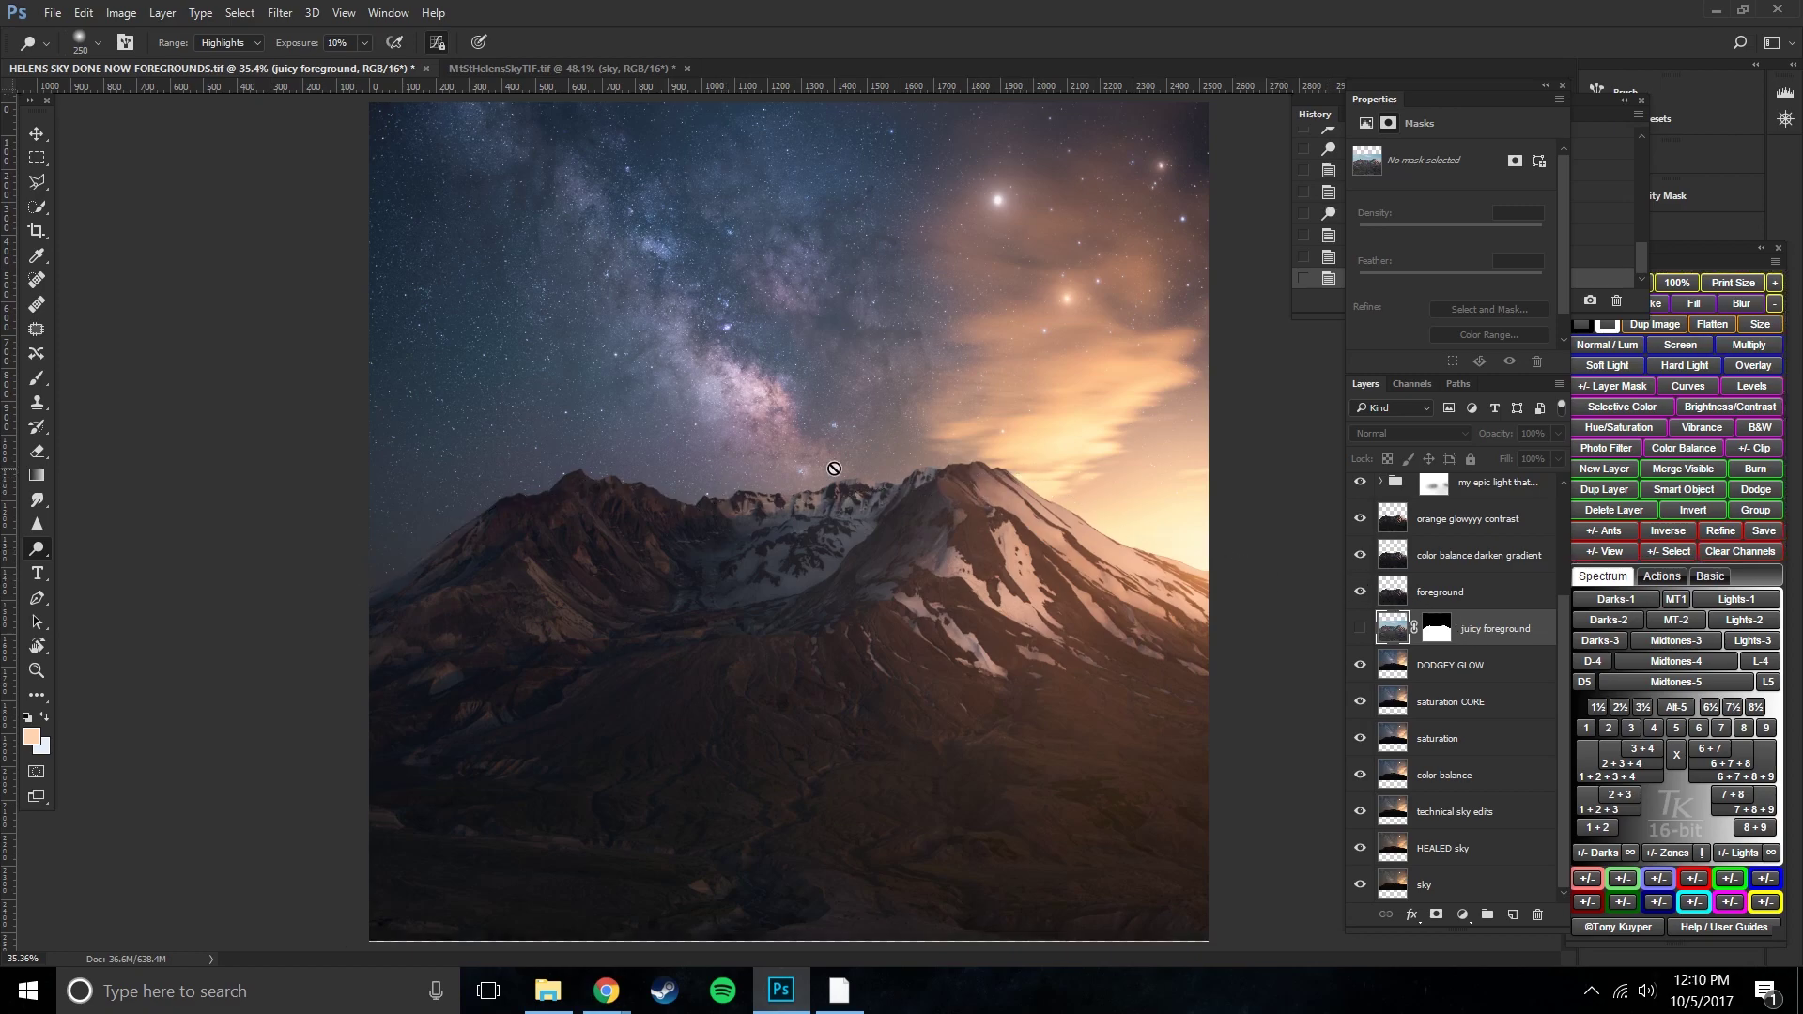
{"action": "left_click", "coordinate": [1435, 623], "text": "ctrl"}
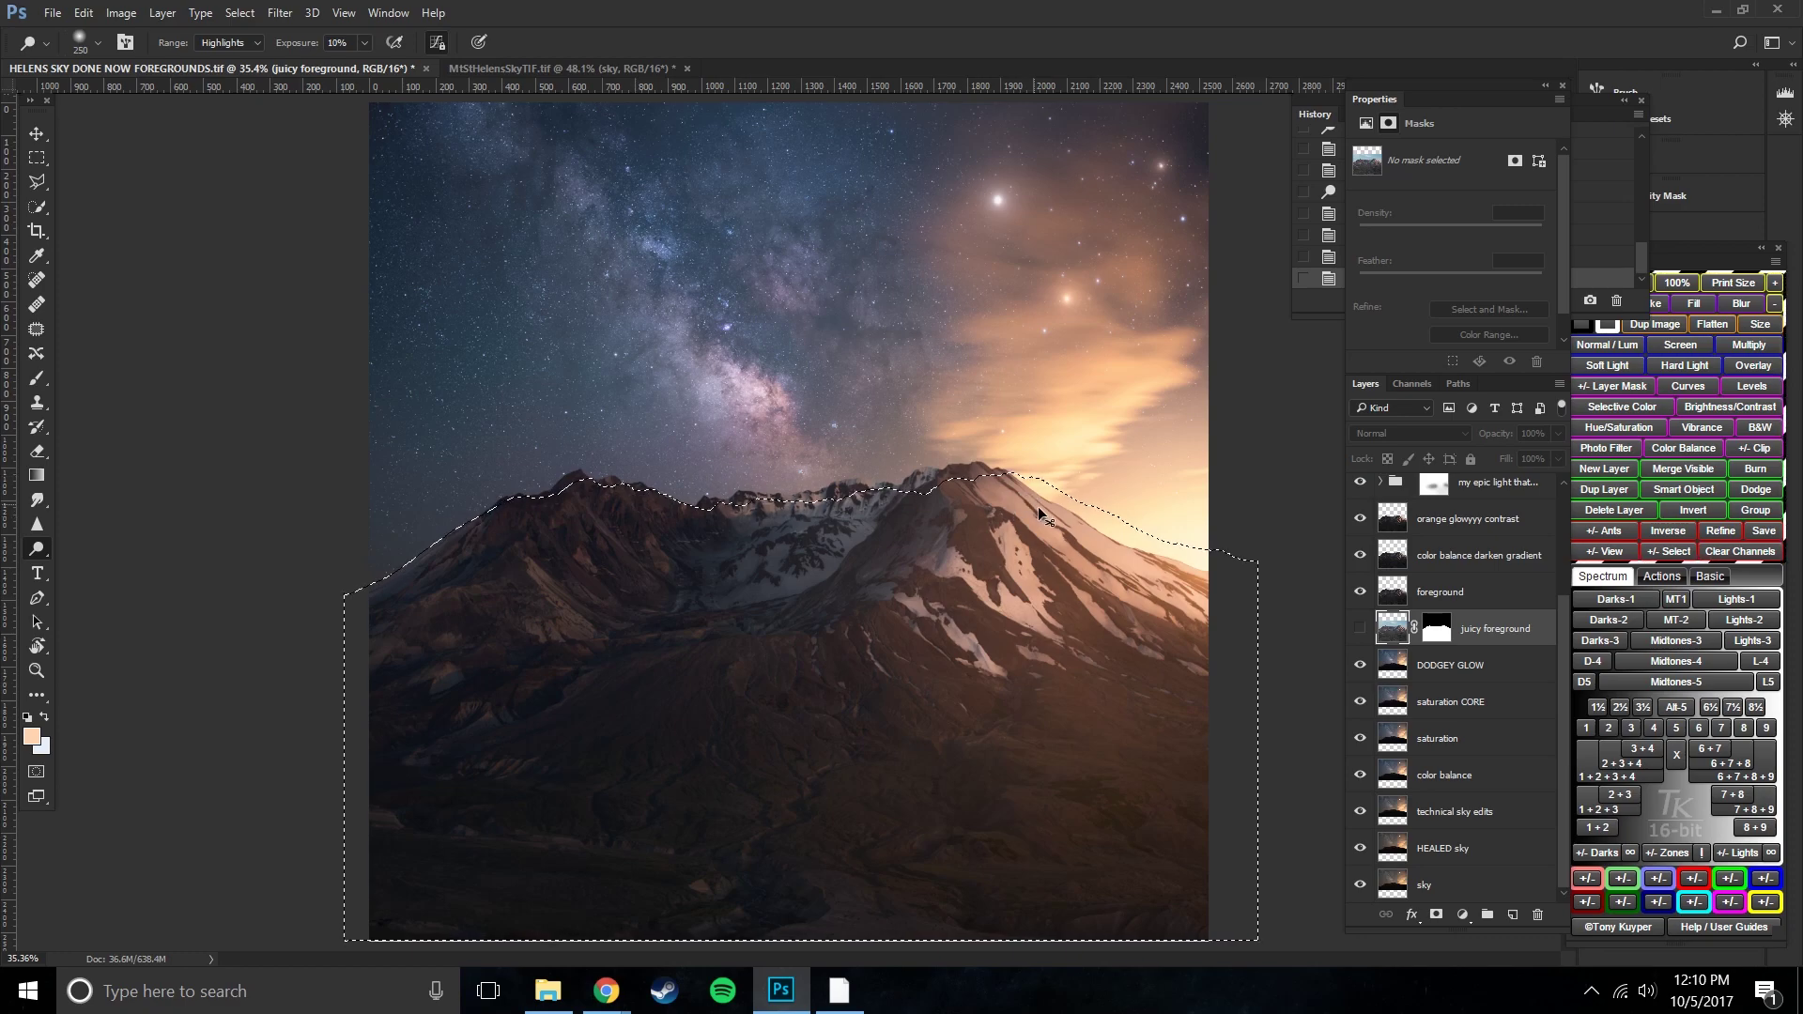
{"action": "key", "text": "ctrl+d"}
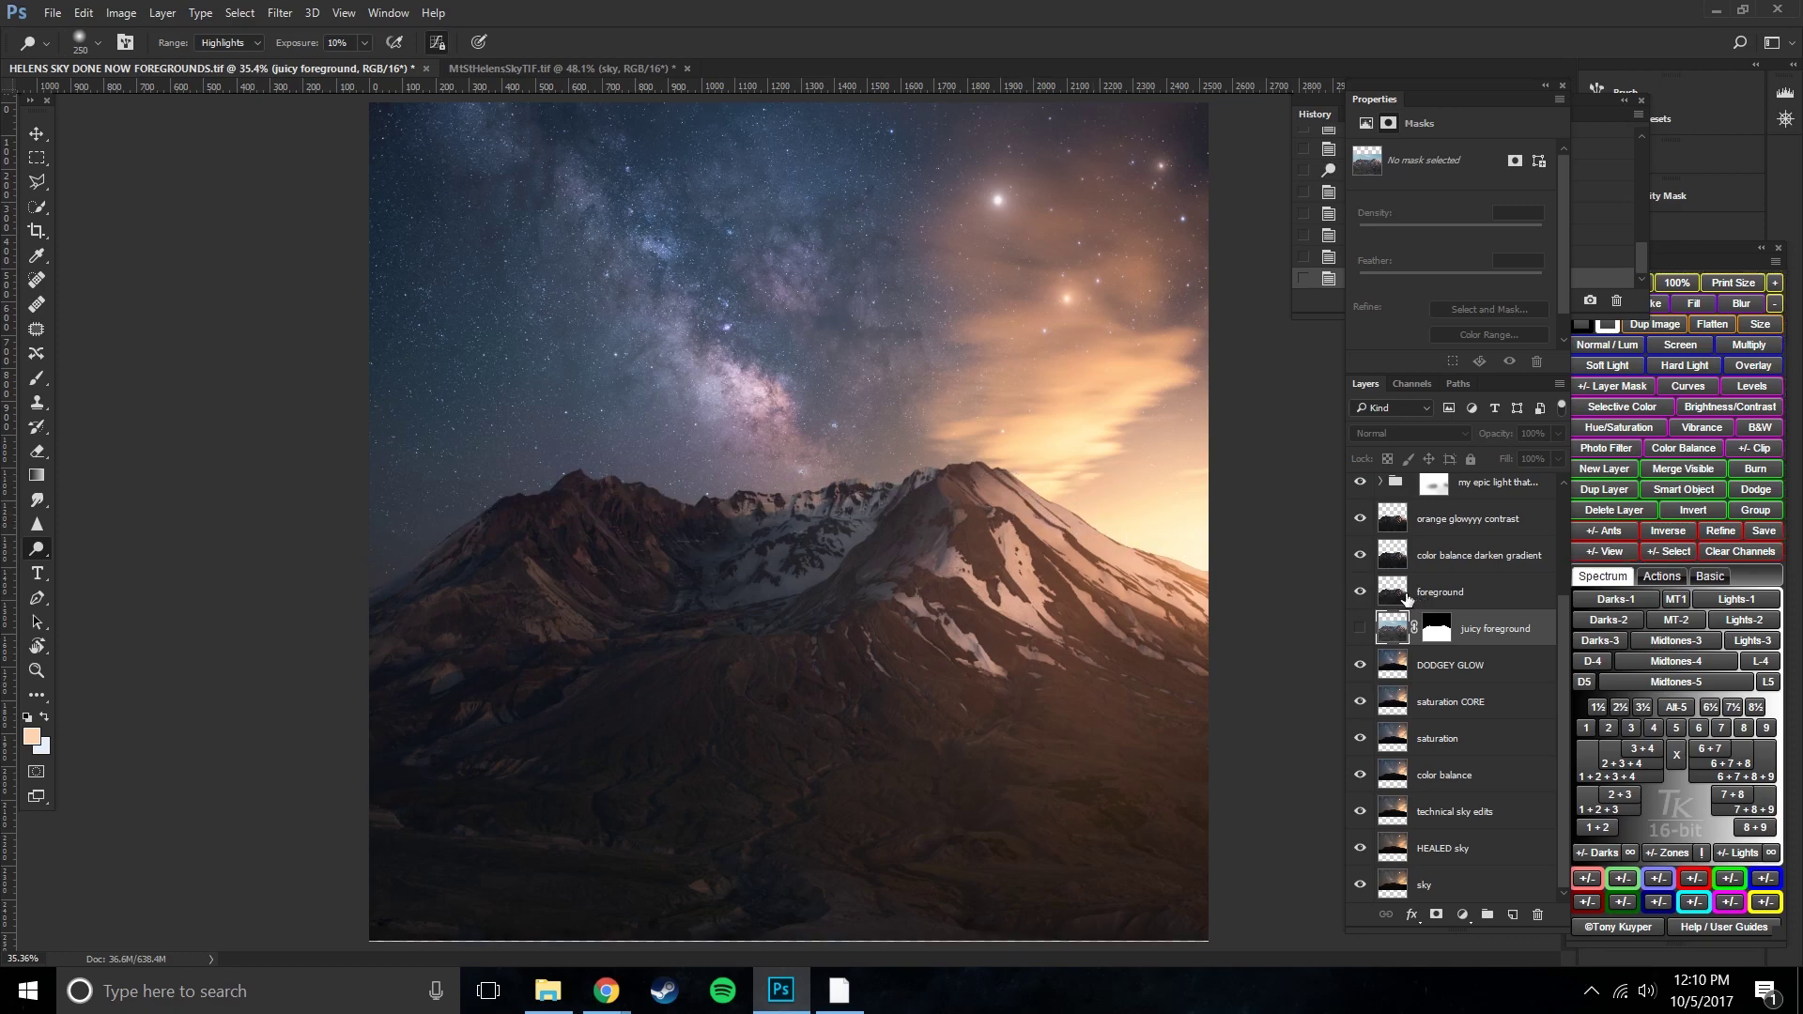
- Load the "foreground" layer's outline as a selection and use it to mask the "dodge and burn" layer
{"action": "left_click", "coordinate": [1399, 591]}
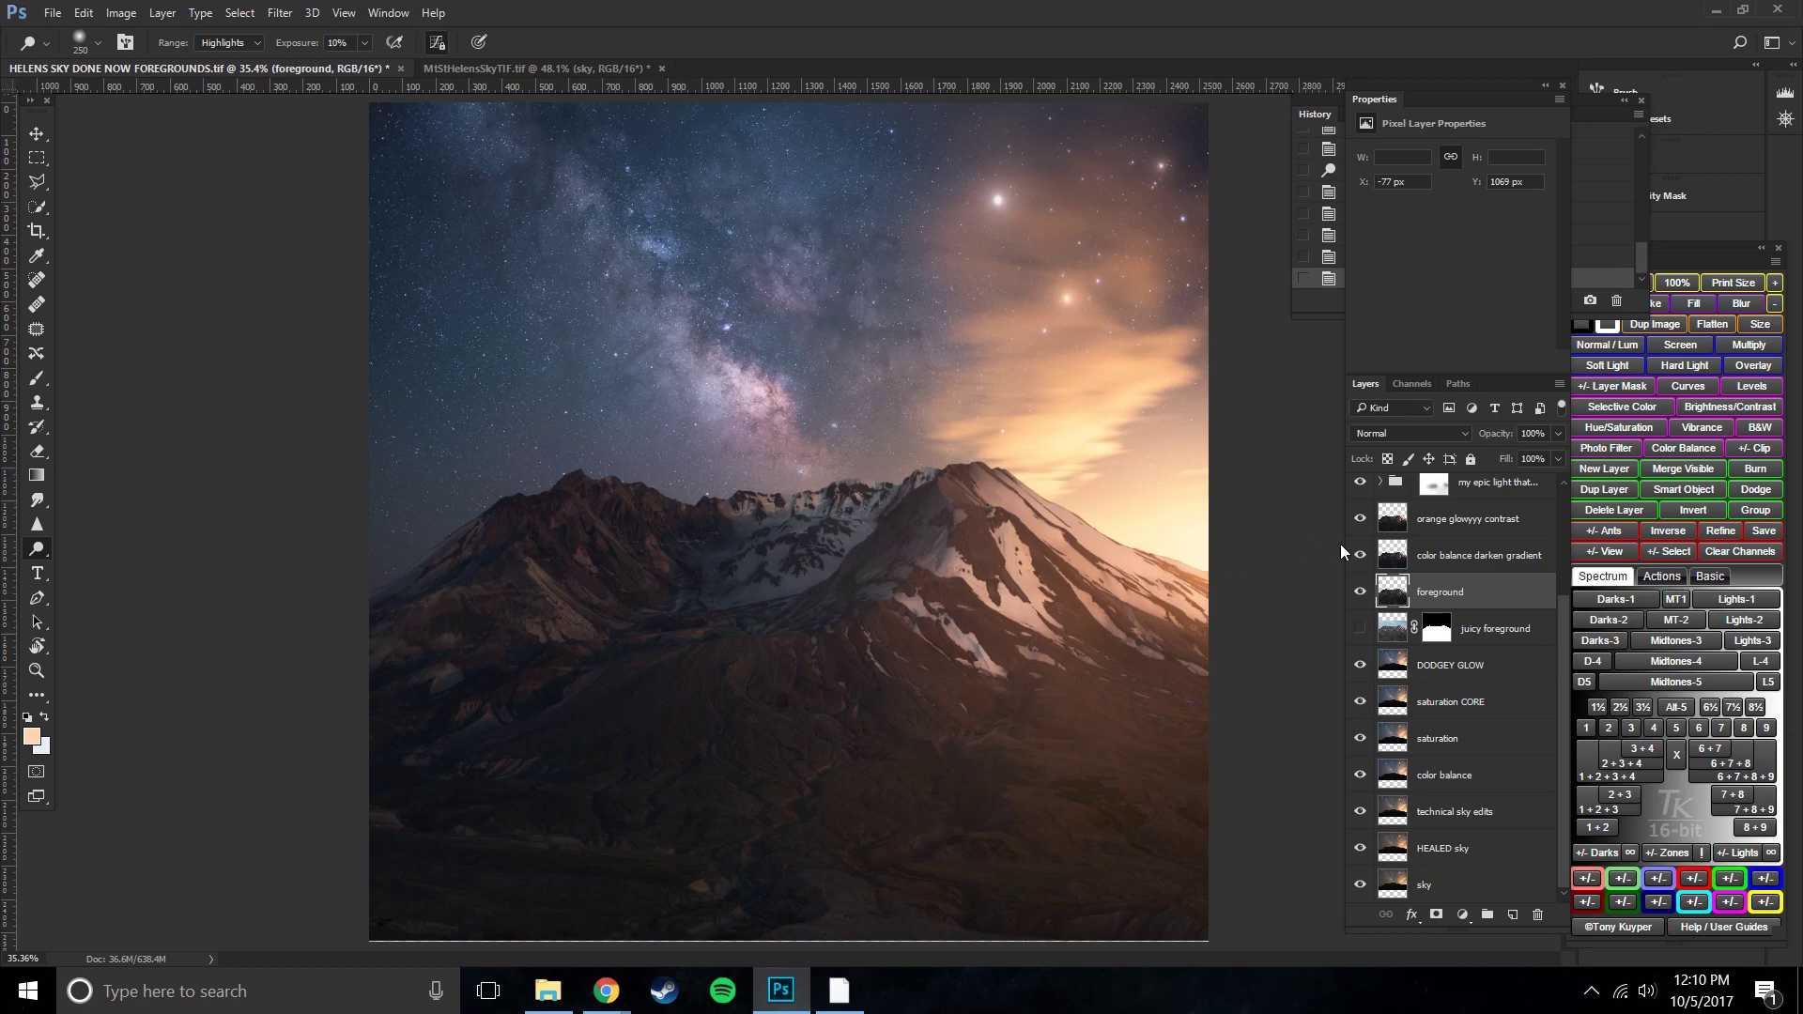
{"action": "left_click", "coordinate": [1401, 598], "text": "ctrl"}
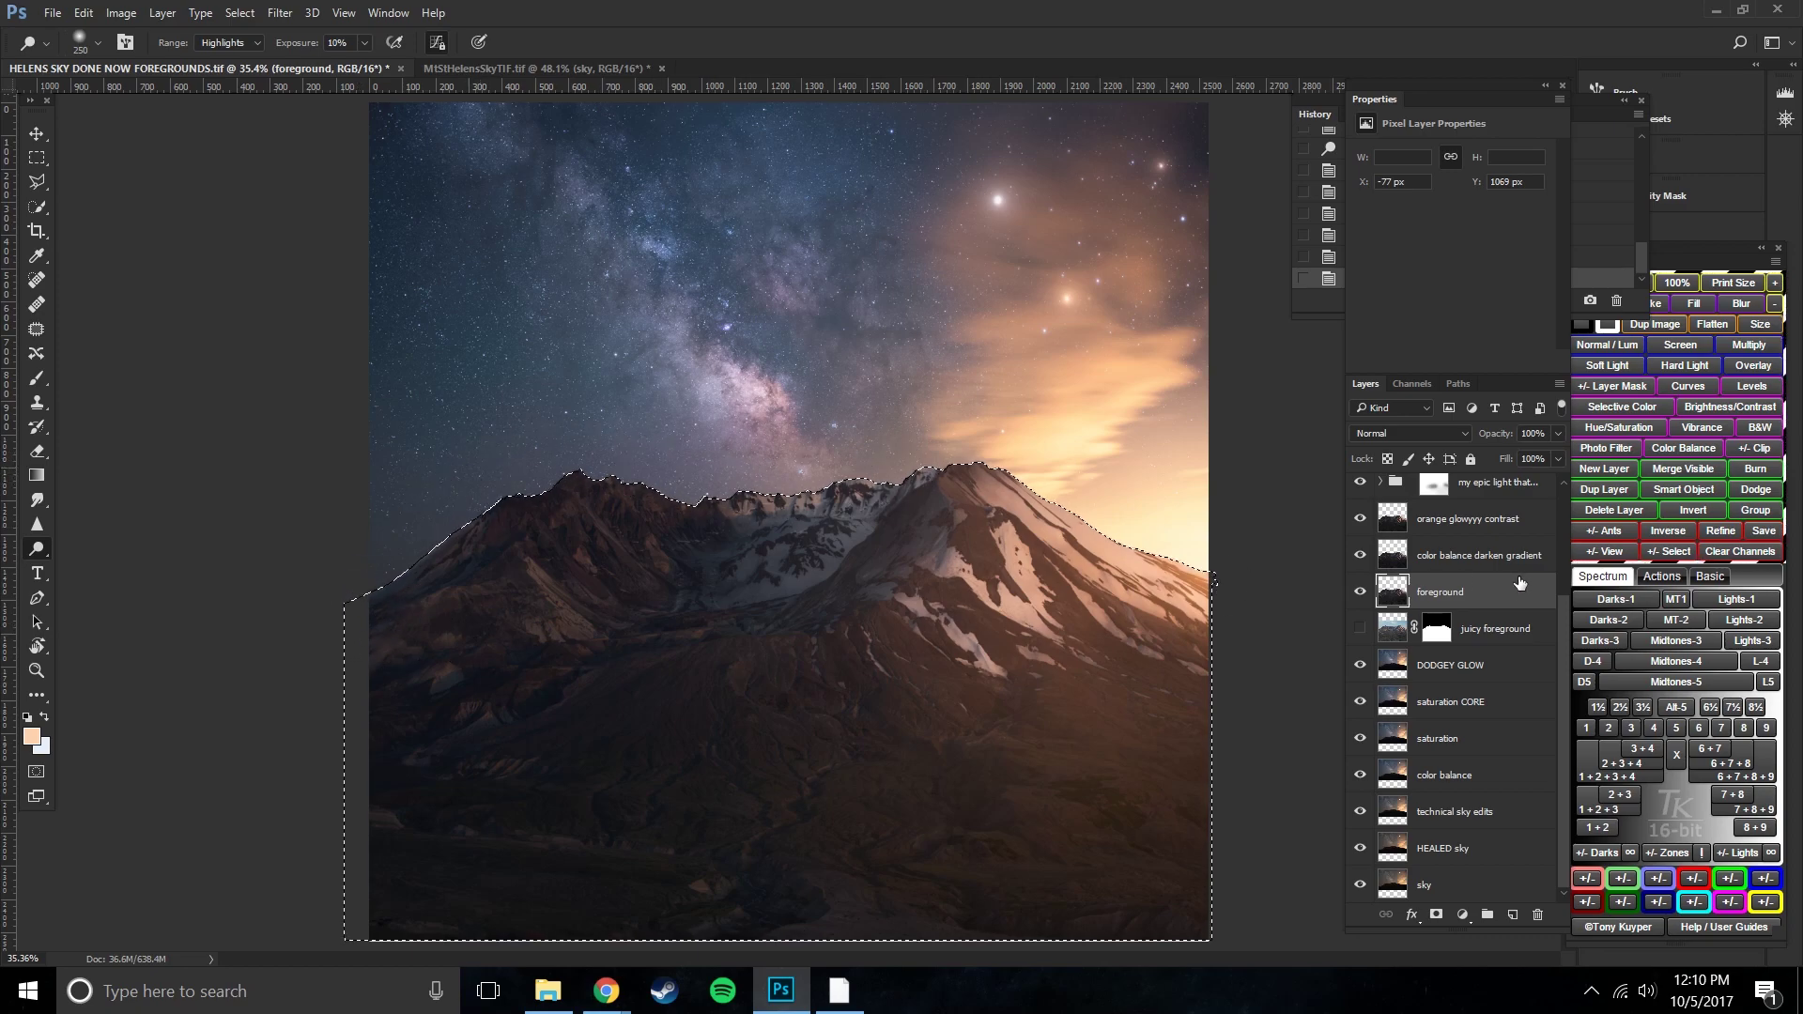
{"action": "scroll", "coordinate": [1449, 495], "scroll_direction": "up", "scroll_amount": 4}
{"action": "left_click", "coordinate": [1450, 495]}
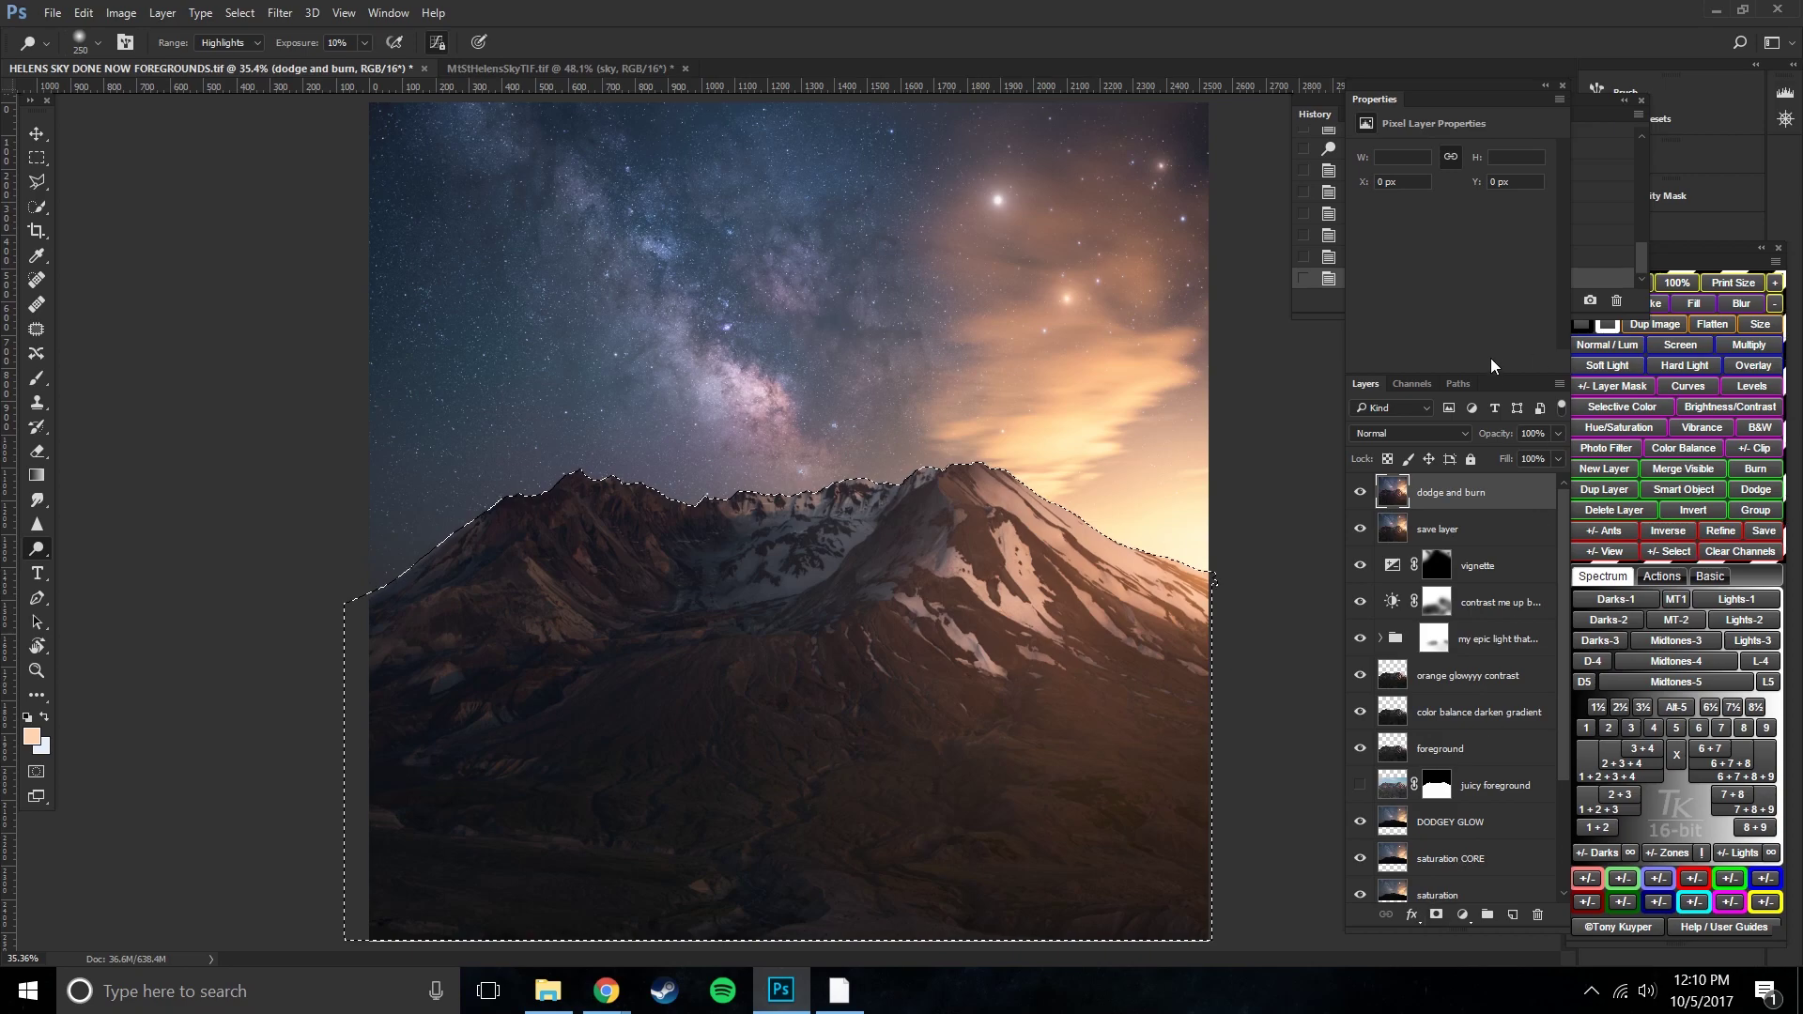
{"action": "left_click", "coordinate": [1436, 916]}
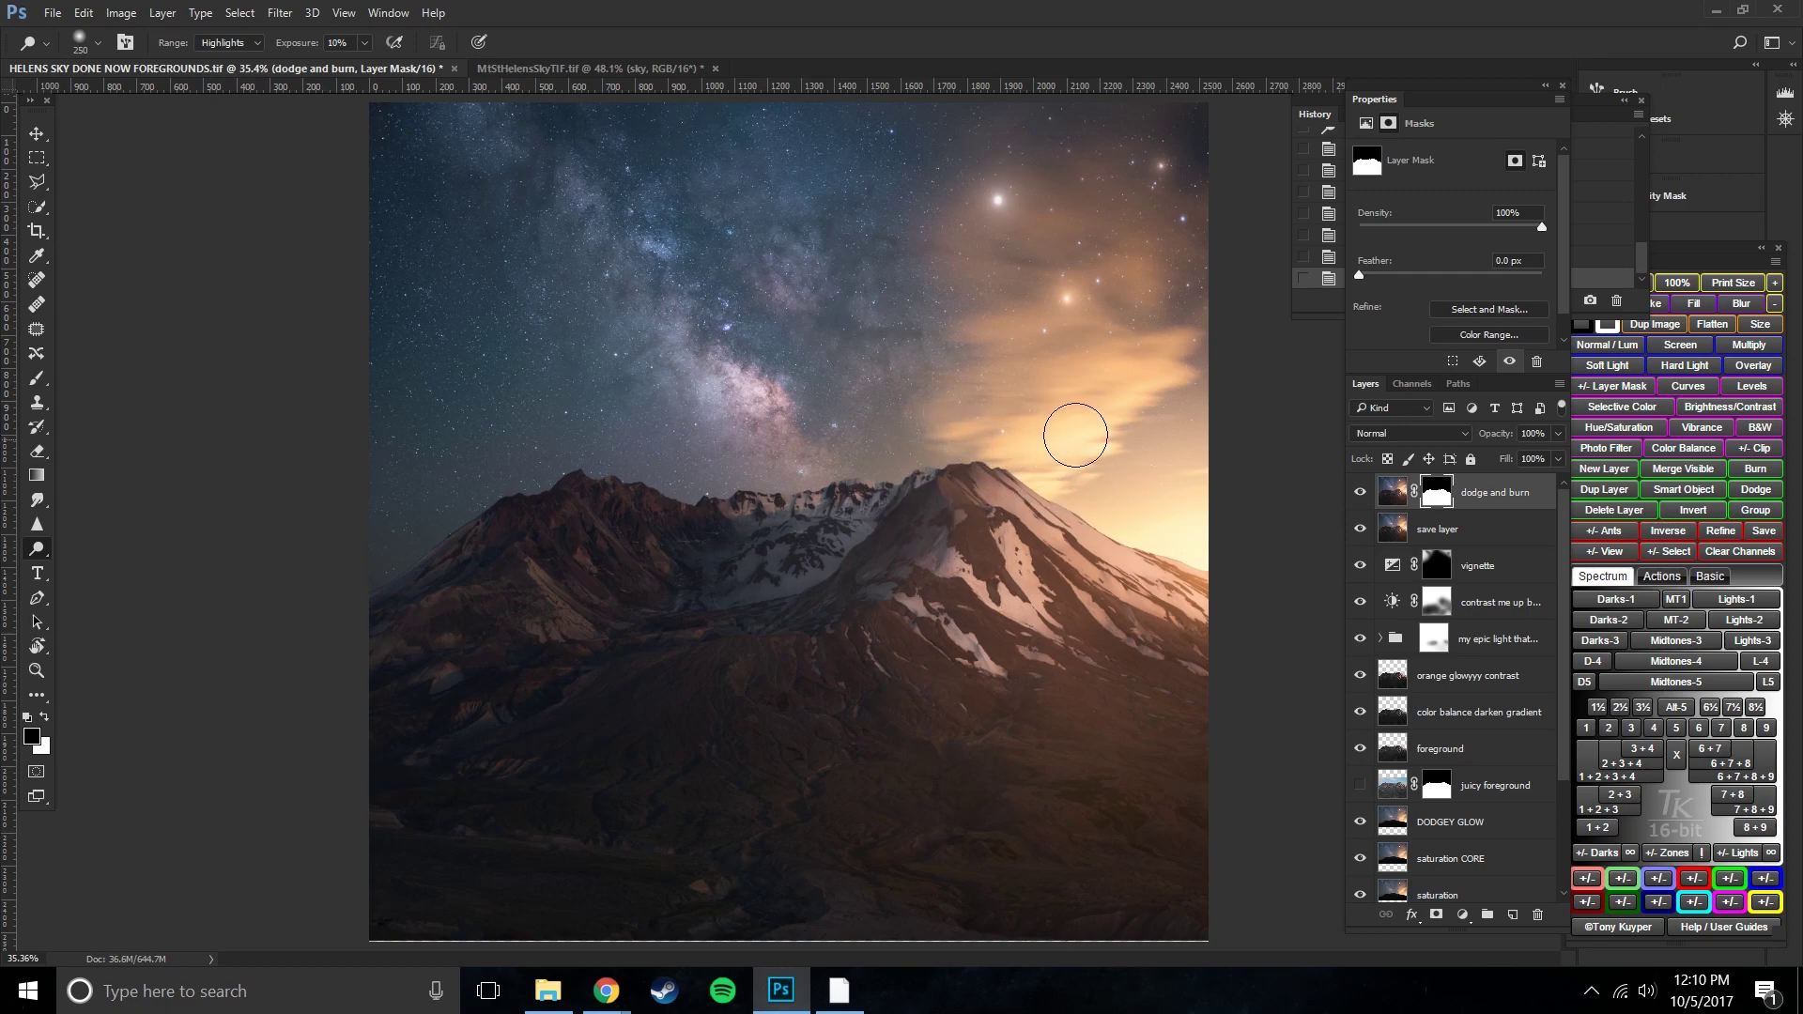
- Compare the image with the "dodge and burn" layer and its mask switched off and on
{"action": "left_click", "coordinate": [1359, 493]}
{"action": "left_click", "coordinate": [1359, 494]}
{"action": "left_click", "coordinate": [1443, 492], "text": "shift"}
{"action": "left_click", "coordinate": [1435, 495], "text": "shift"}
{"action": "left_click", "coordinate": [1363, 493]}
{"action": "left_click", "coordinate": [1363, 493]}
{"action": "left_click", "coordinate": [1362, 493]}
{"action": "left_click", "coordinate": [1363, 493]}
{"action": "left_click", "coordinate": [1358, 493]}
{"action": "left_click", "coordinate": [1358, 493]}
- Switch to File Explorer, view the finished Helens reference JPG from the tutorial folder, and close both windows
{"action": "left_click", "coordinate": [551, 992]}
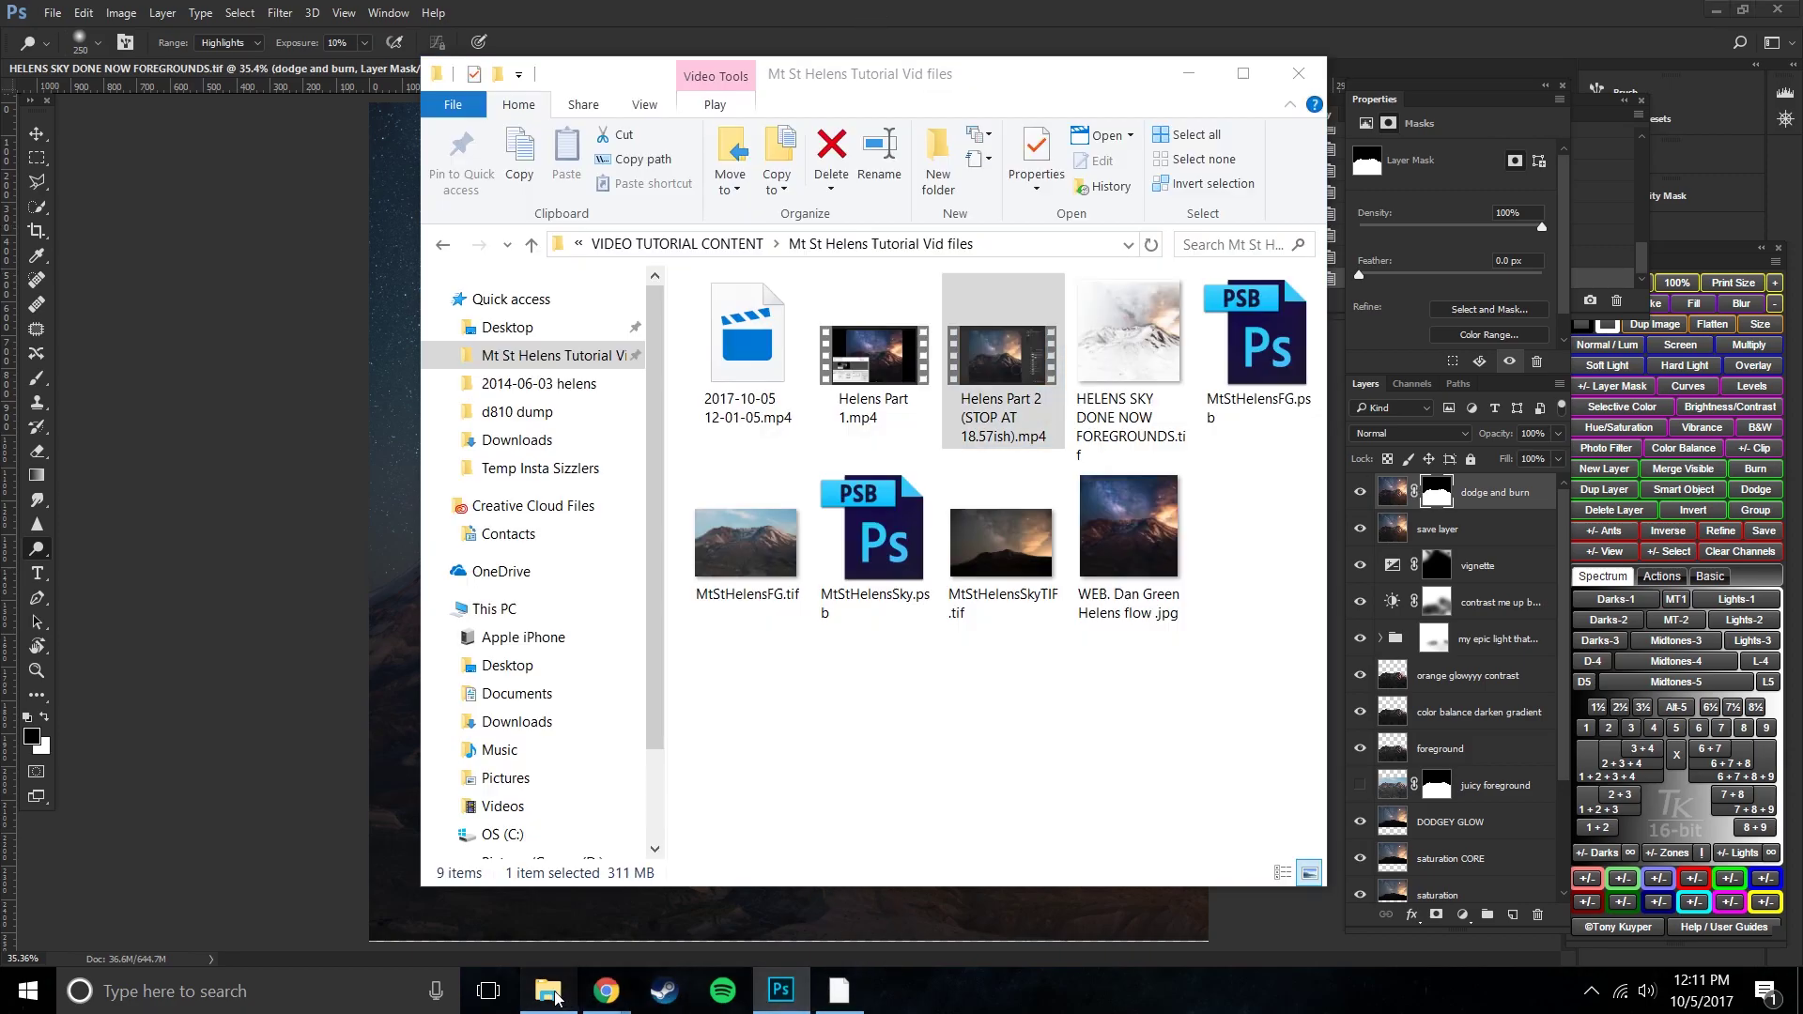
{"action": "double_click", "coordinate": [1094, 554]}
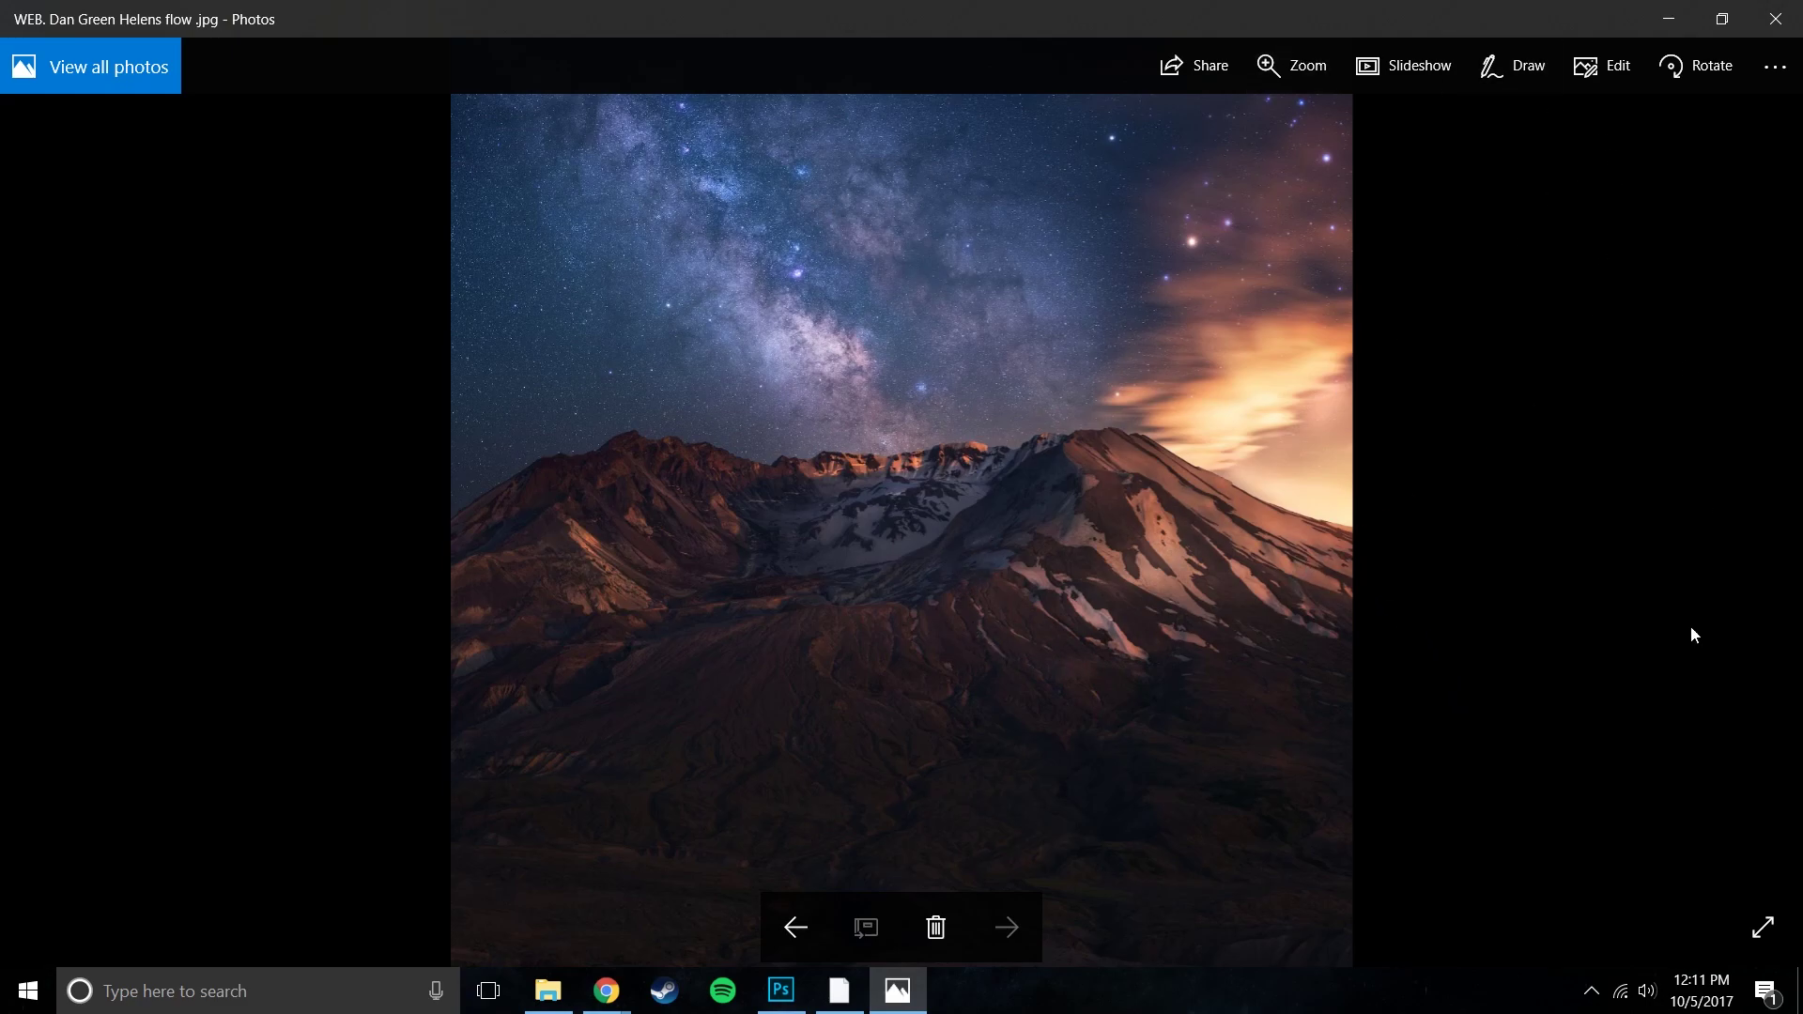
{"action": "left_click", "coordinate": [1774, 19]}
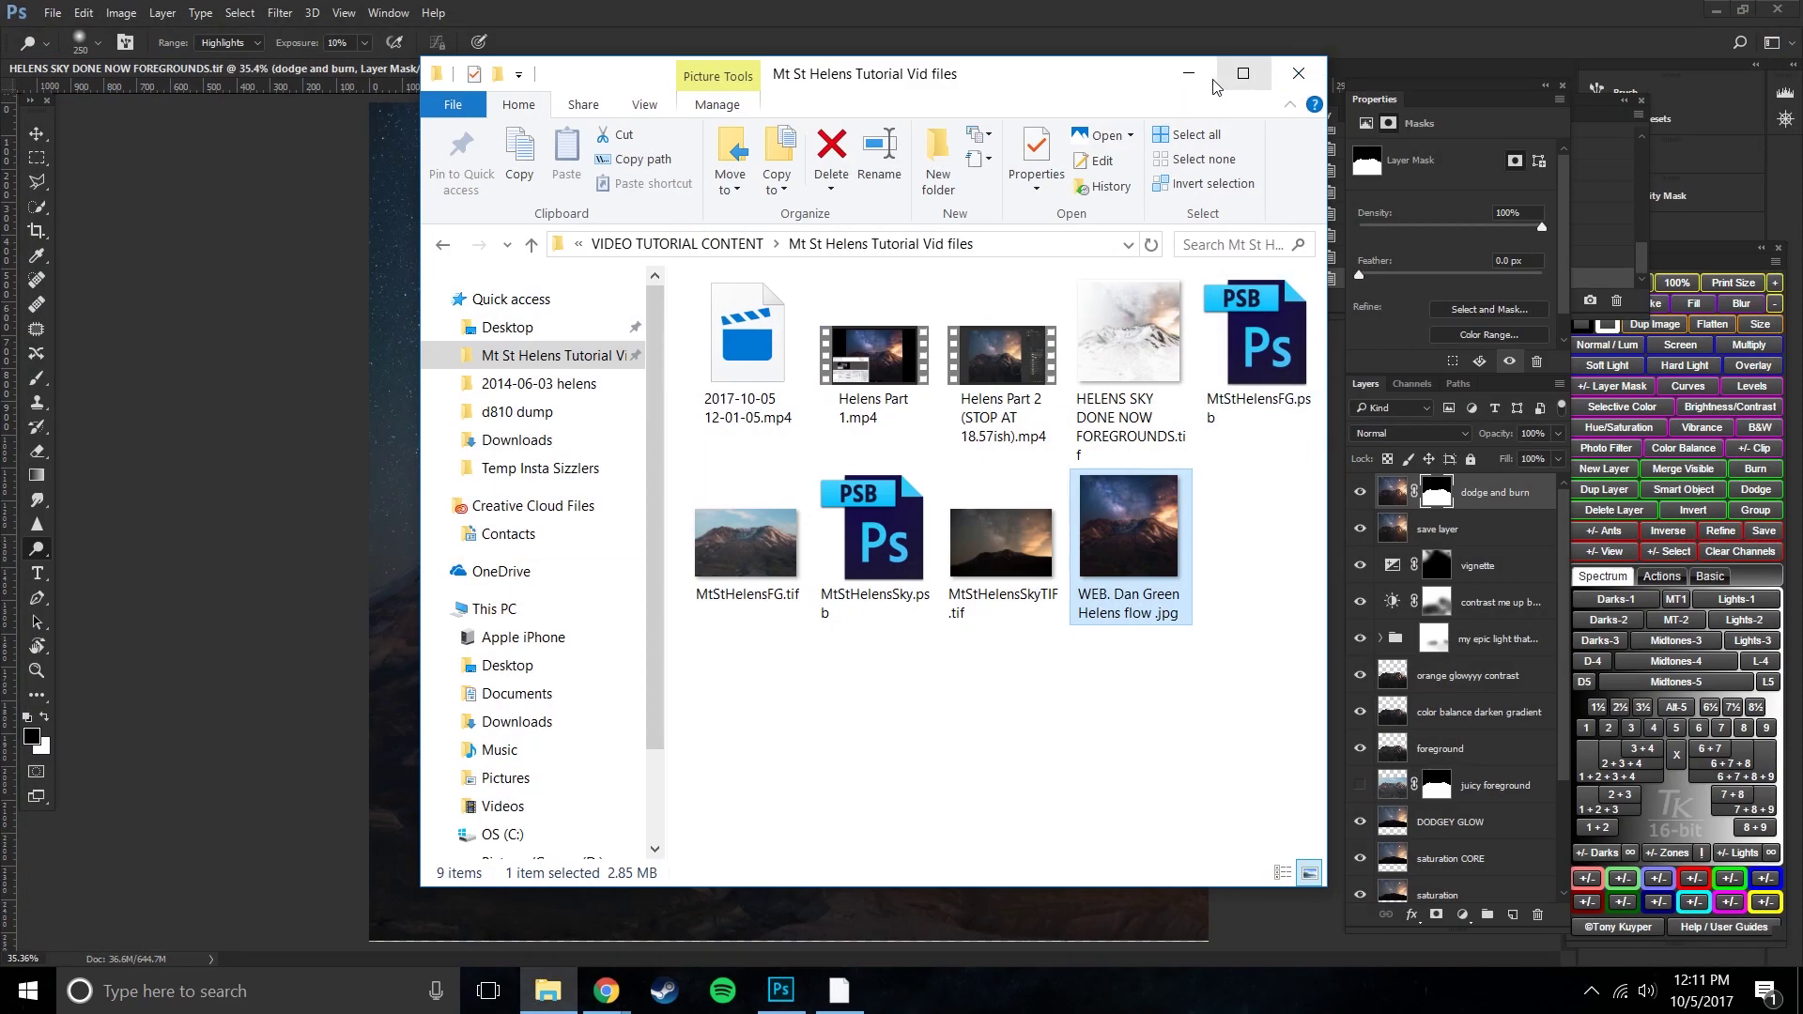
{"action": "left_click", "coordinate": [1299, 75]}
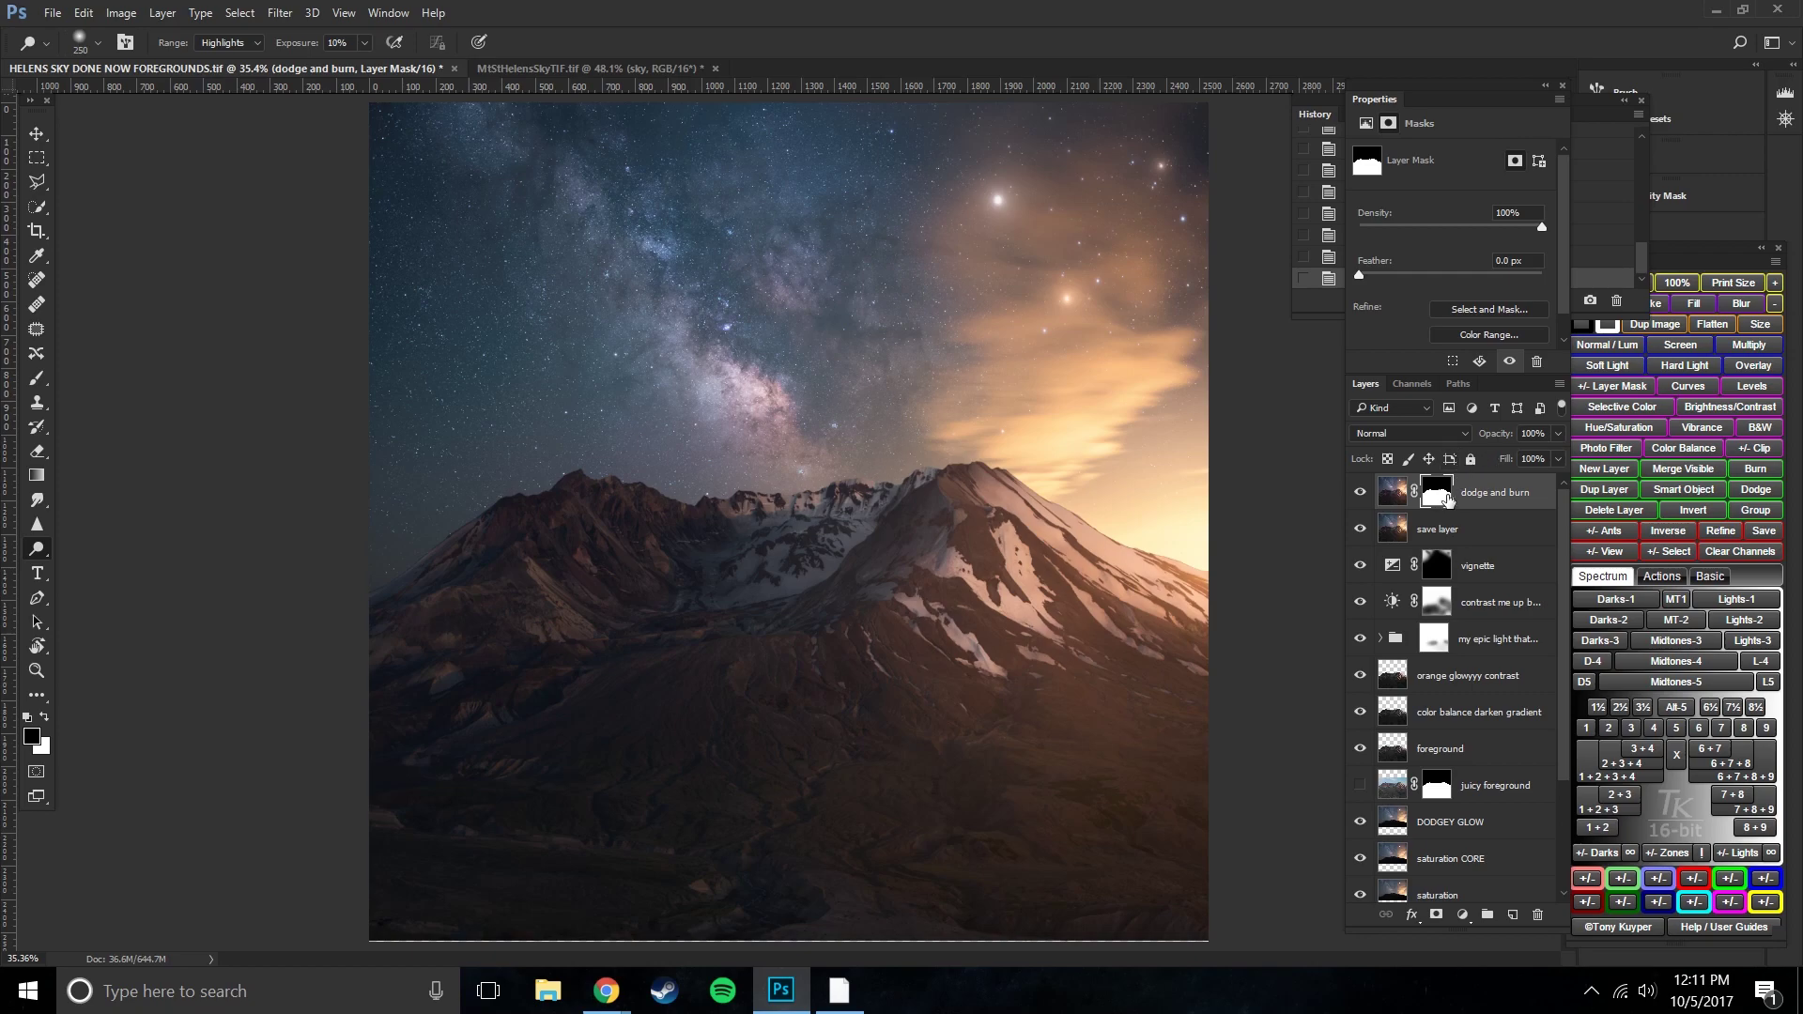
{"action": "left_click", "coordinate": [1403, 499]}
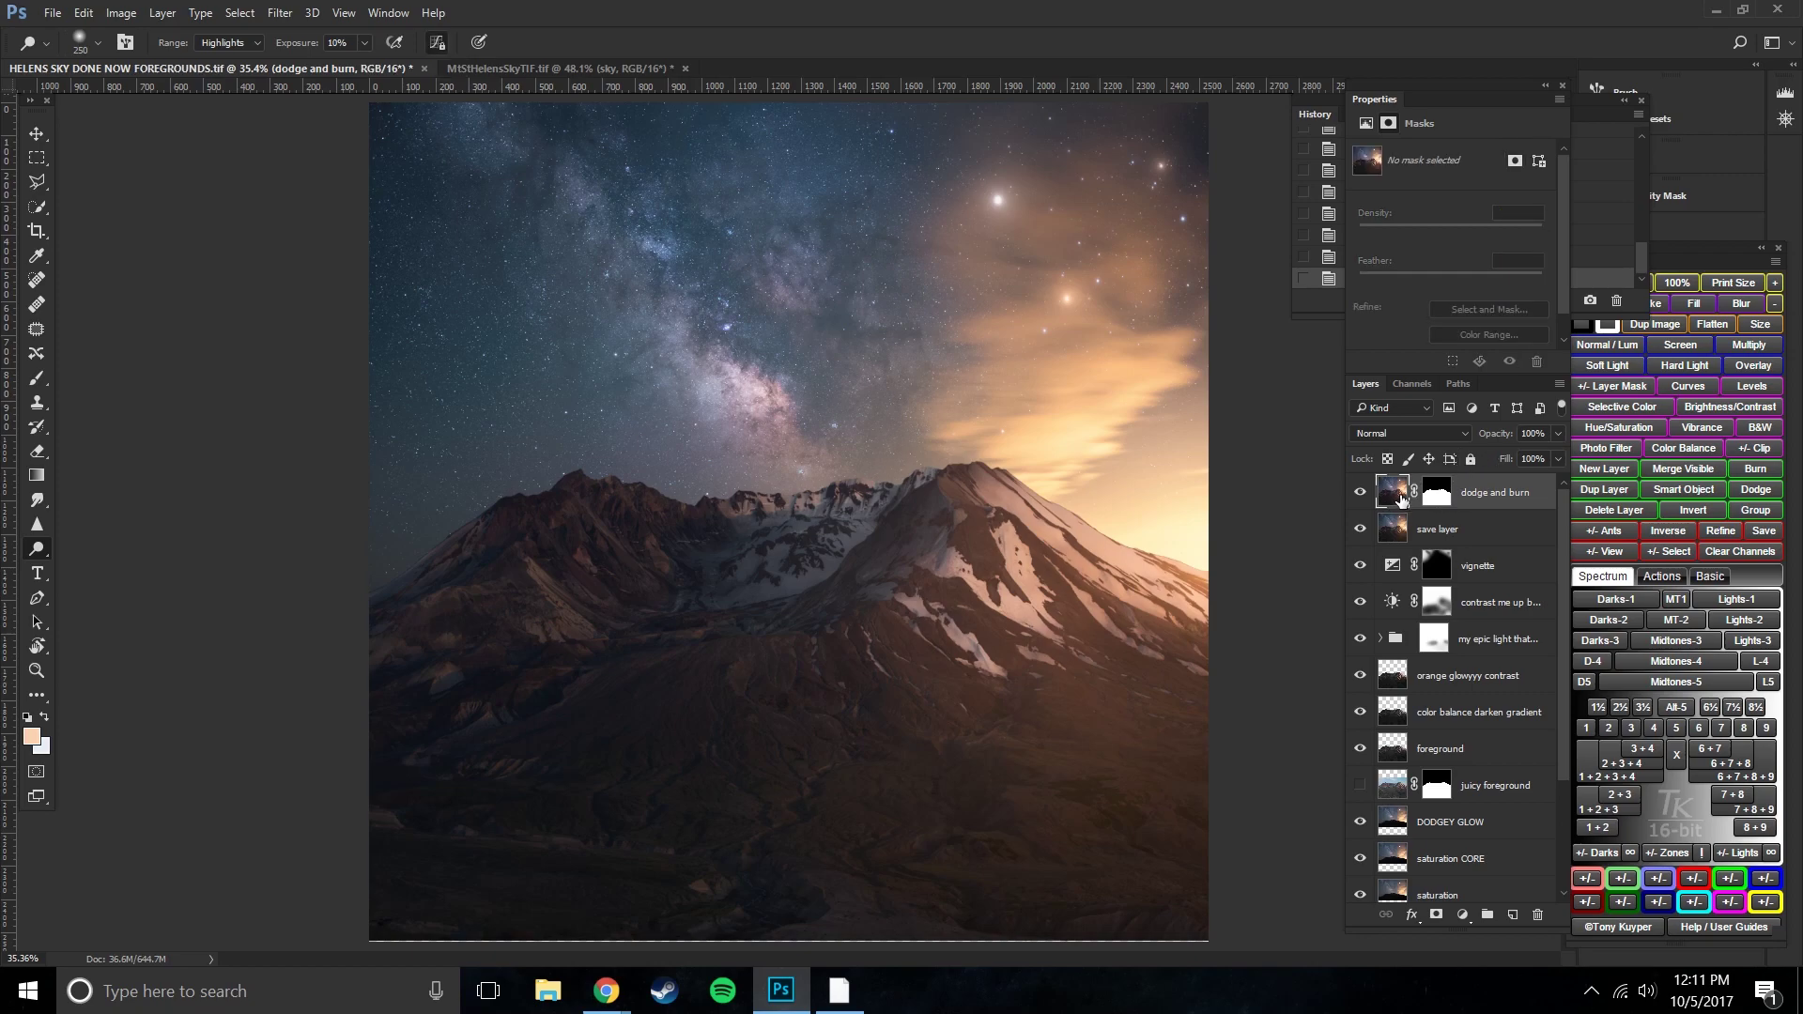
{"action": "double_click", "coordinate": [1492, 493]}
{"action": "type", "text": "dodge"}
{"action": "key", "text": "ctrl+z"}
{"action": "key", "text": "Return"}
- Compare the foreground with the "dodge and burn" layer's mask disabled and enabled
{"action": "left_click", "coordinate": [1445, 494], "text": "shift"}
{"action": "left_click", "coordinate": [1444, 494], "text": "shift"}
{"action": "left_click", "coordinate": [1437, 494], "text": "shift"}
{"action": "left_click", "coordinate": [1437, 495]}
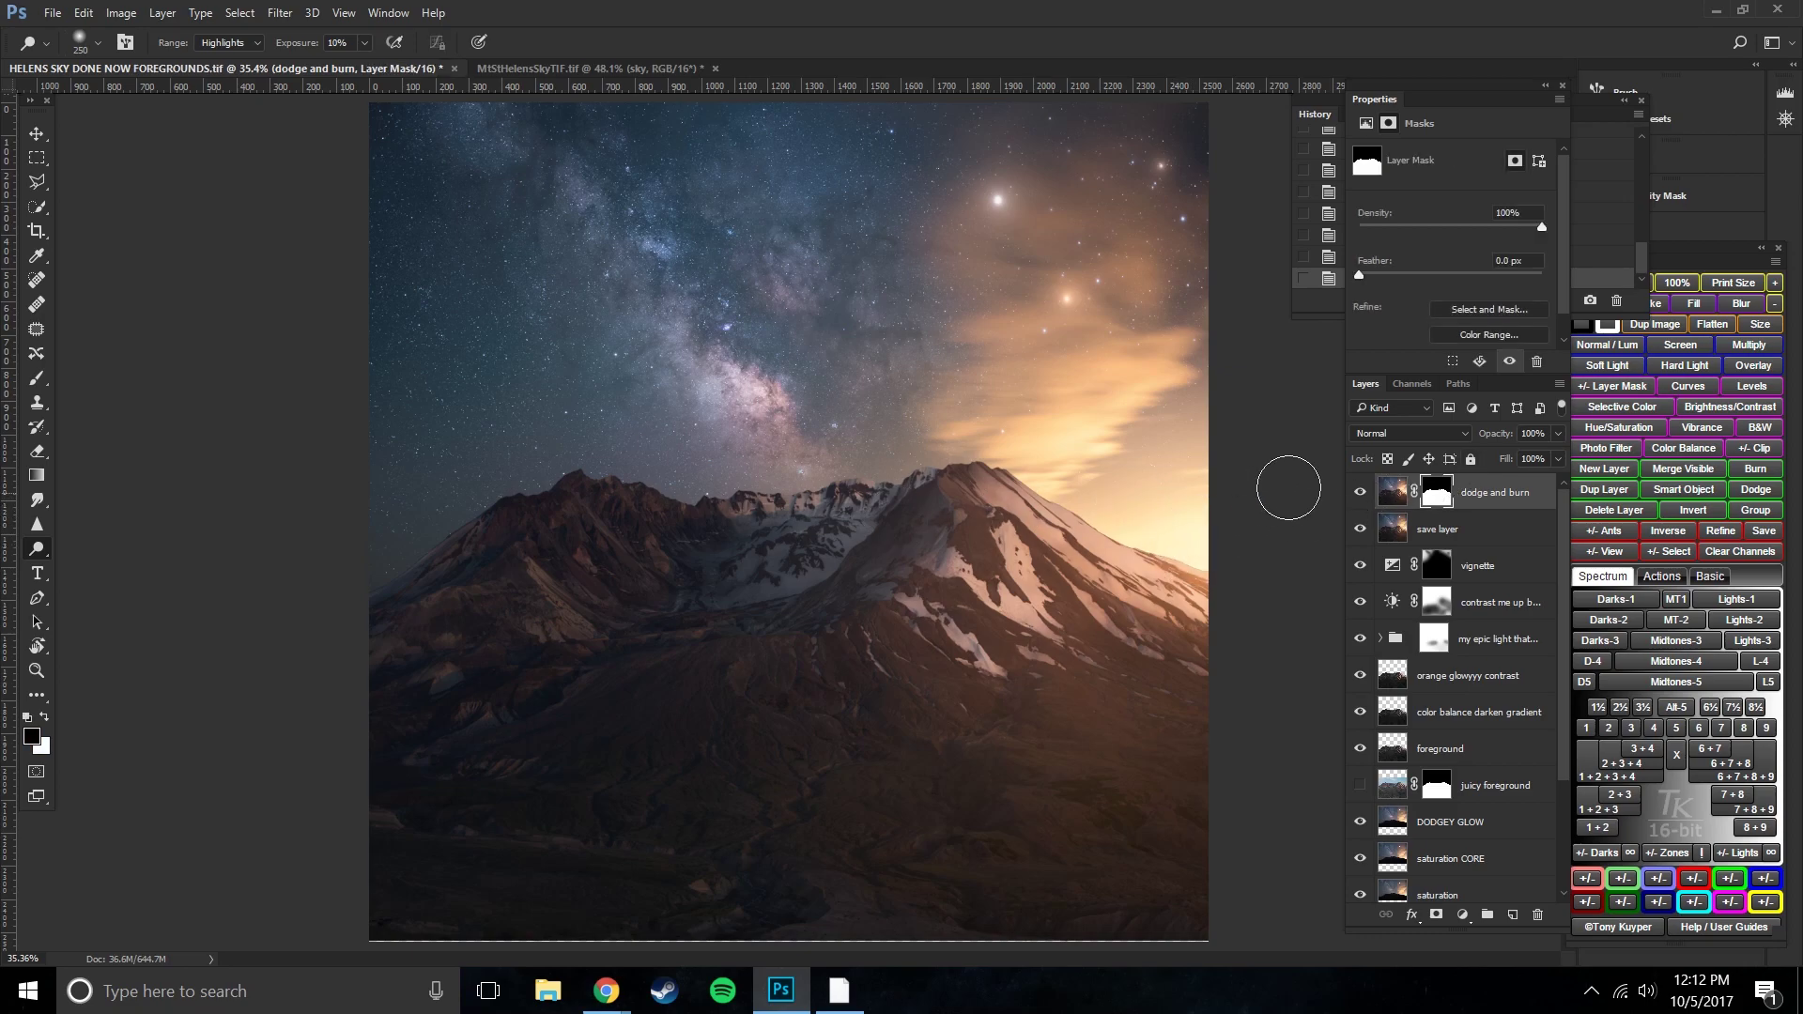
- Rename the masked "dodge and burn" layer as "color balance"
{"action": "double_click", "coordinate": [1500, 494]}
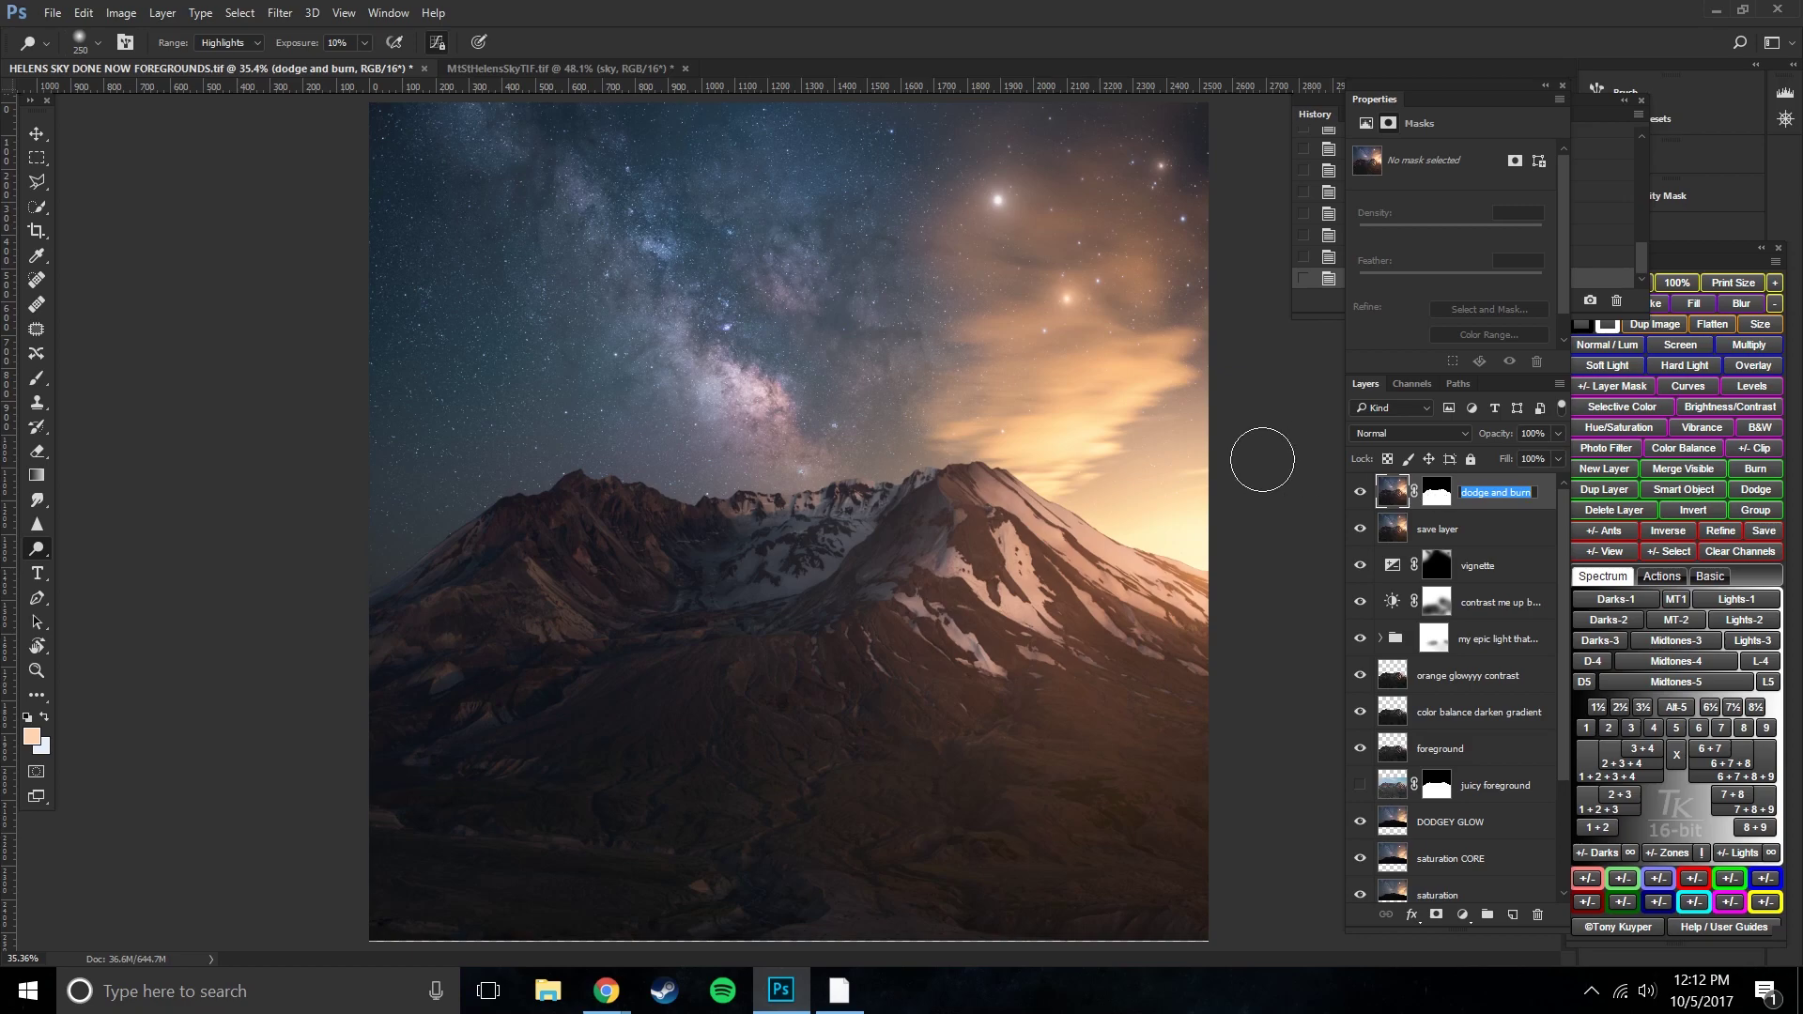
{"action": "type", "text": "color balance"}
{"action": "key", "text": "Return"}
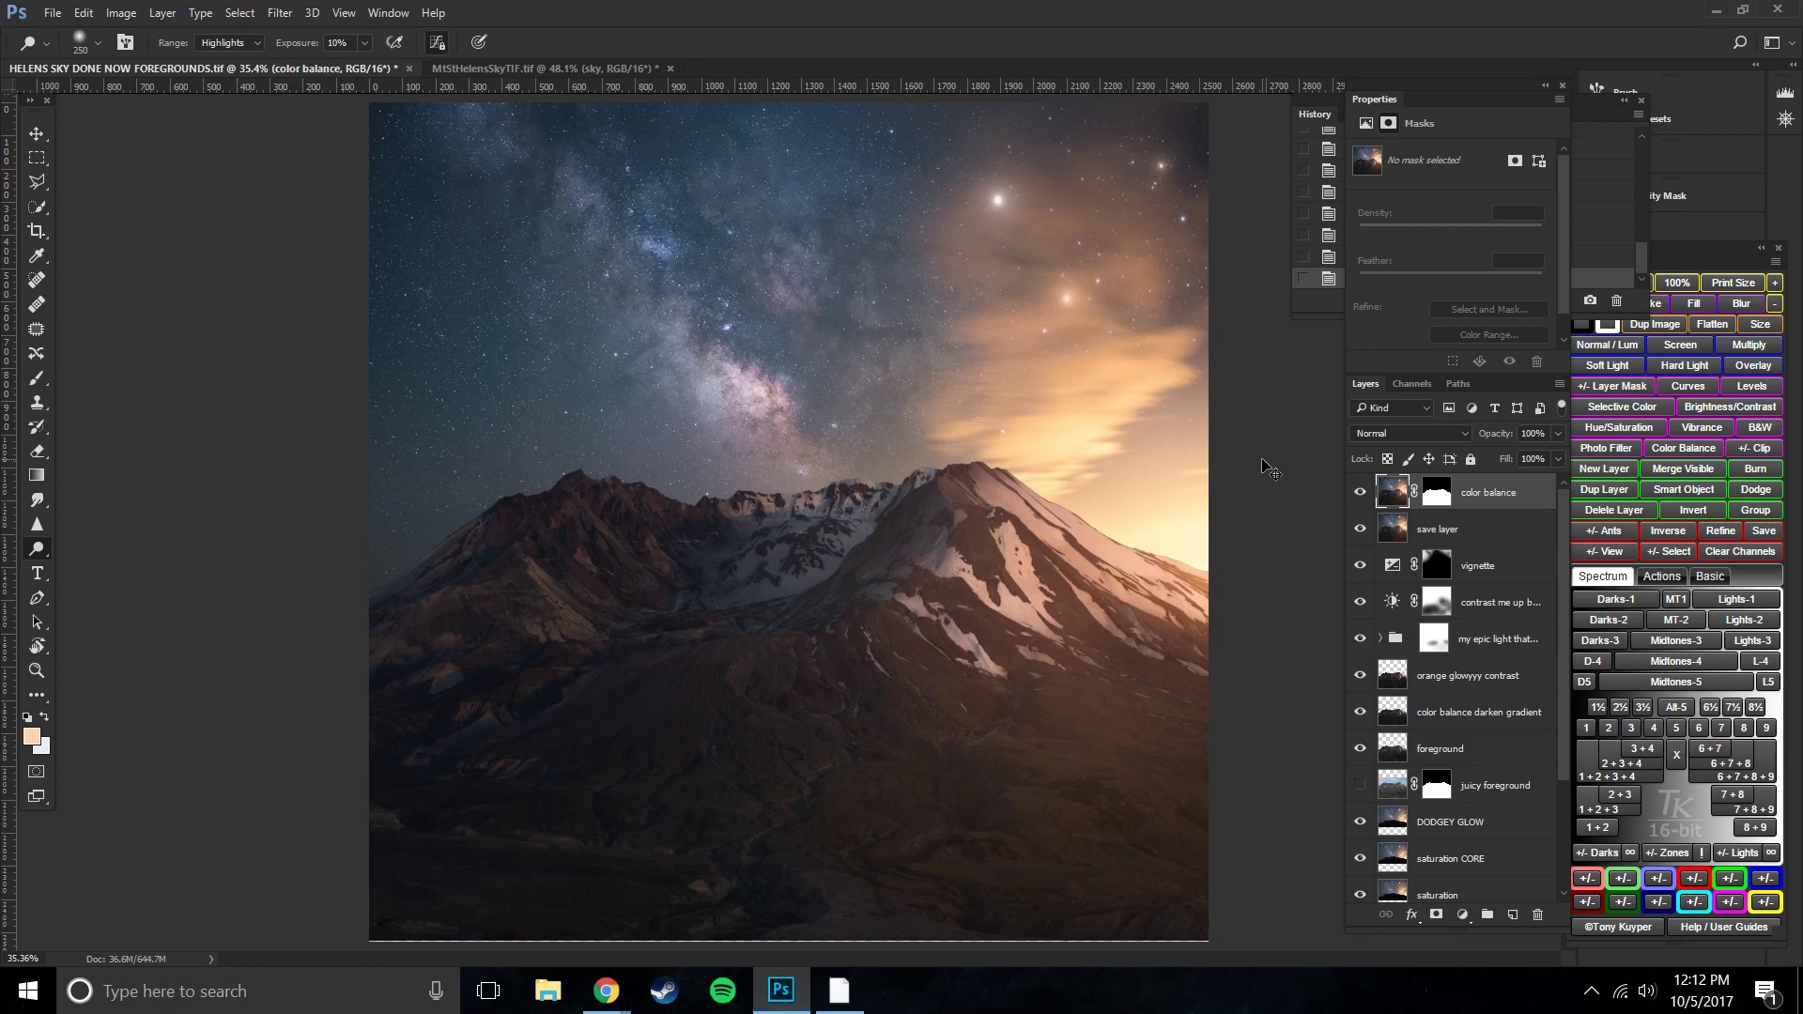
- Stamp all visible layers into a new top layer and name it "dodges"
{"action": "key", "text": "ctrl+shift+alt+e"}
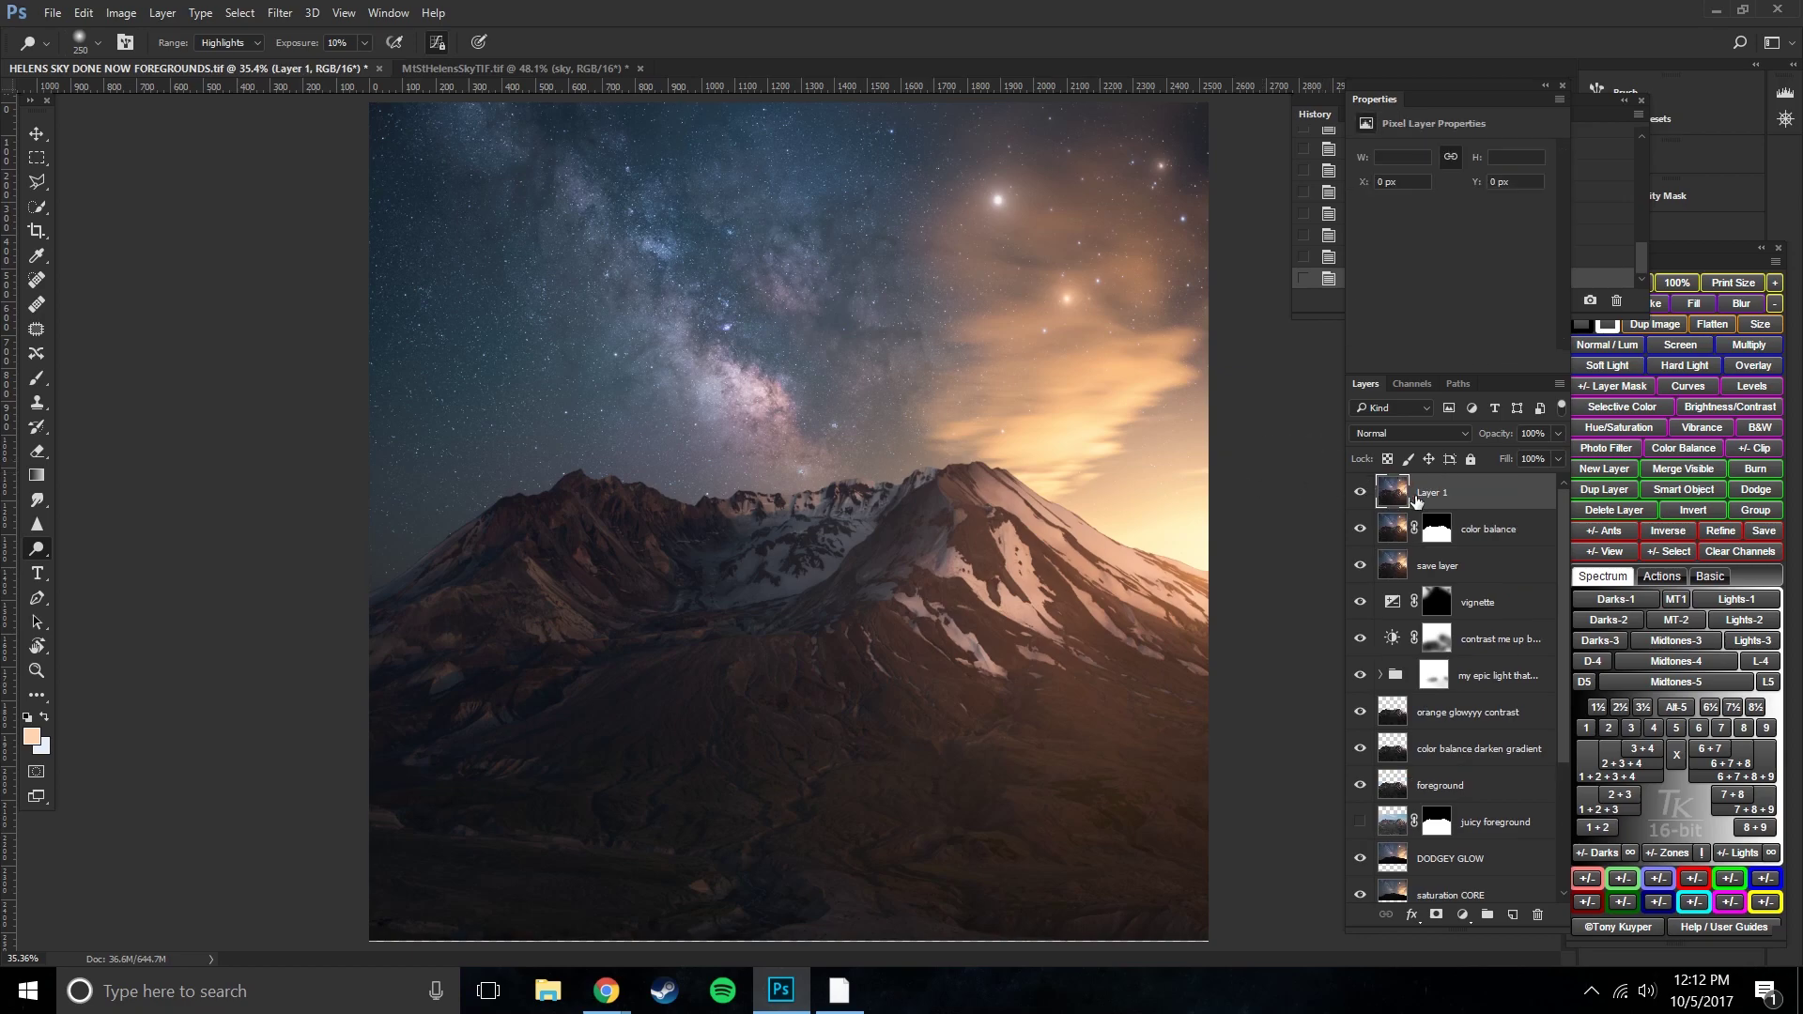
{"action": "double_click", "coordinate": [1433, 494]}
{"action": "type", "text": "dodges"}
{"action": "key", "text": "Return"}
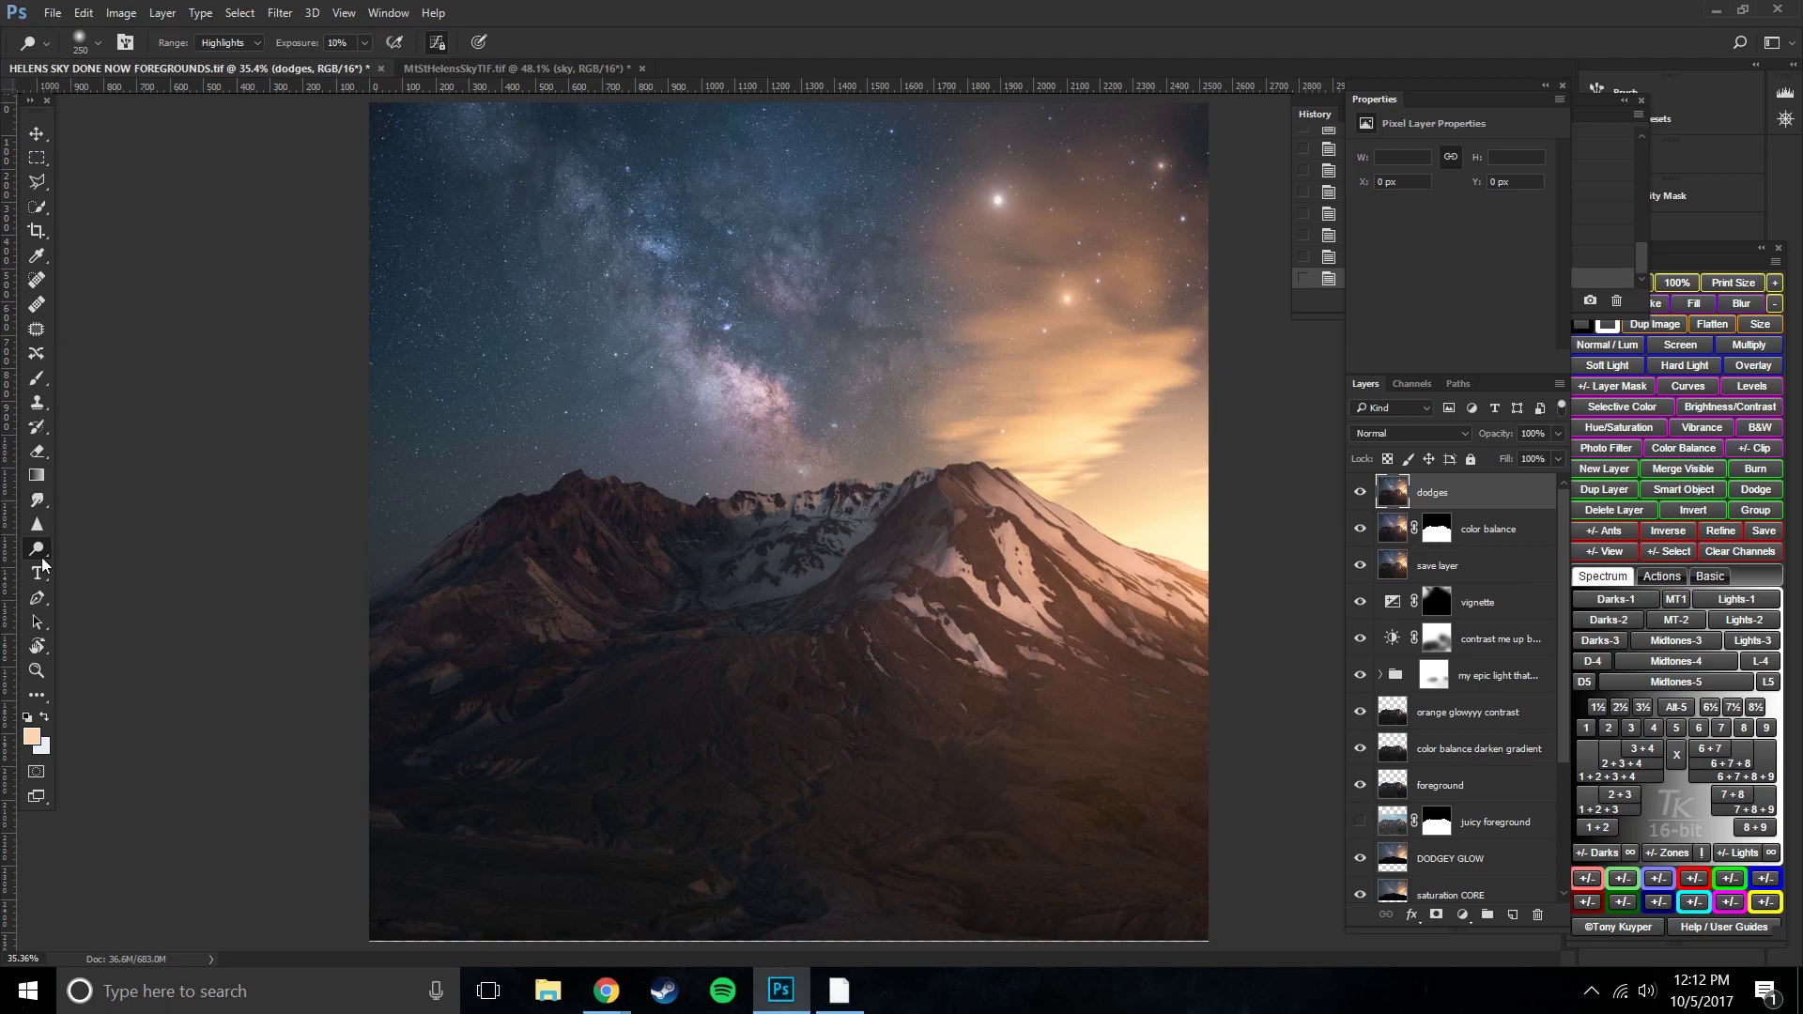
- Try dodging the glowing sky and right slope in the Midtones range with a 600 px brush, and undo both strokes
{"action": "left_click", "coordinate": [251, 43]}
{"action": "left_click", "coordinate": [221, 74]}
{"action": "key", "text": "]"}
{"action": "key", "text": "]"}
{"action": "key", "text": "]"}
{"action": "key", "text": "]"}
{"action": "key", "text": "]"}
{"action": "key", "text": "]"}
{"action": "left_click_drag", "start_coordinate": [1095, 475], "coordinate": [1249, 356]}
{"action": "mouse_move", "coordinate": [1069, 638]}
{"action": "left_mouse_down"}
{"action": "mouse_move", "coordinate": [1170, 658]}
{"action": "mouse_move", "coordinate": [1173, 675]}
{"action": "mouse_move", "coordinate": [1058, 568]}
{"action": "mouse_move", "coordinate": [1155, 695]}
{"action": "left_mouse_up"}
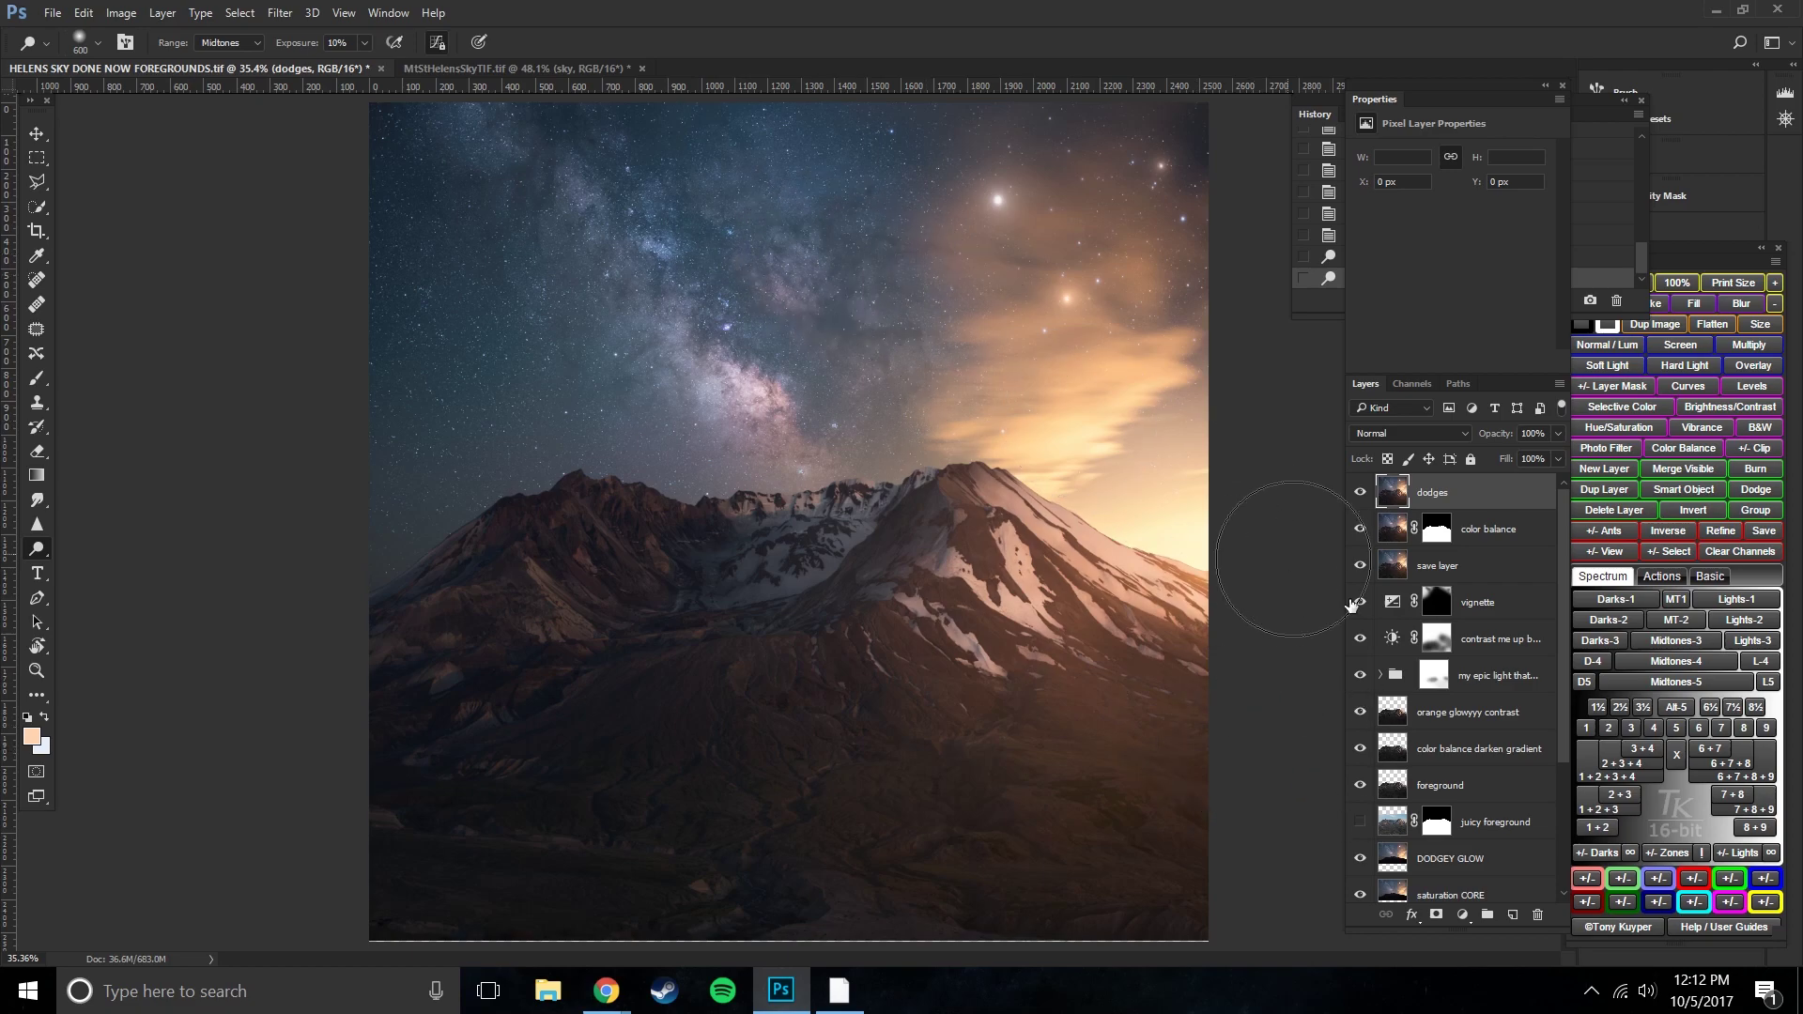
{"action": "key", "text": "ctrl+alt+z"}
{"action": "key", "text": "ctrl+alt+z"}
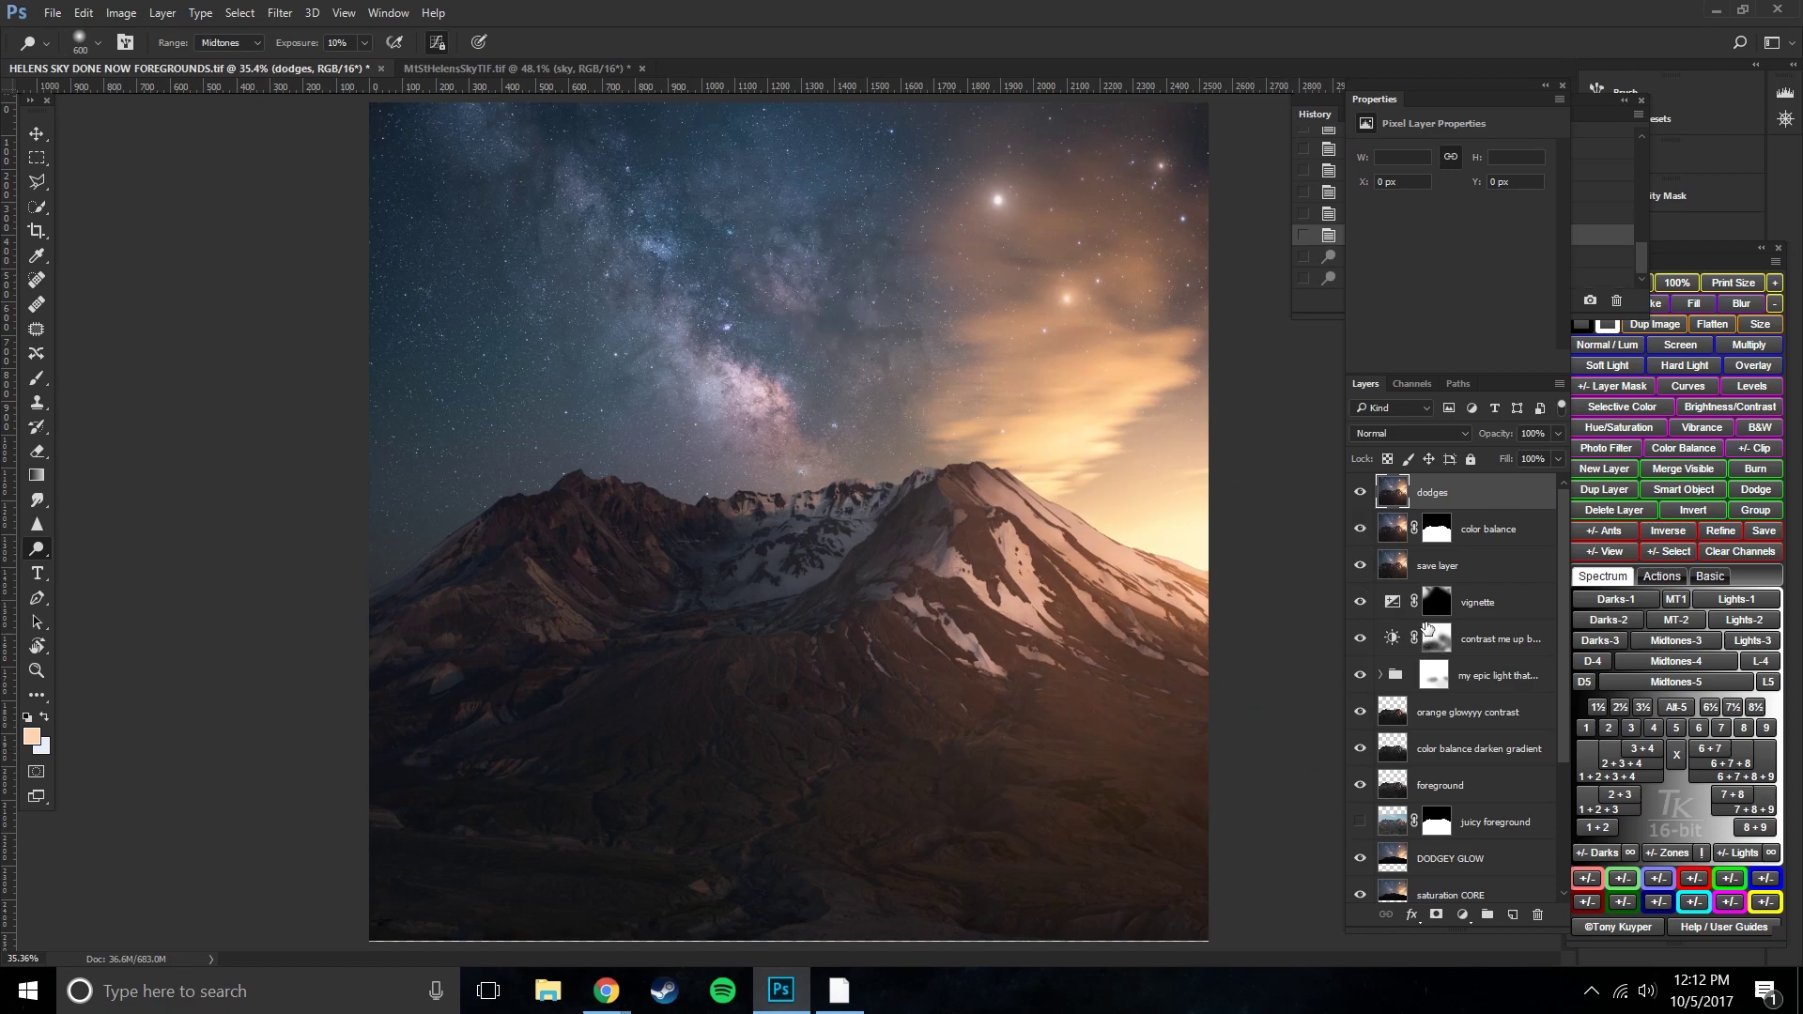
- Dodge the snow on the right slope in the Highlights range with a 175 px brush, toggling the last stroke to compare
{"action": "key", "text": "bracketleft"}
{"action": "key", "text": "bracketleft"}
{"action": "key", "text": "bracketleft"}
{"action": "left_click", "coordinate": [228, 42]}
{"action": "left_click", "coordinate": [229, 90]}
{"action": "key", "text": "bracketleft"}
{"action": "left_click_drag", "start_coordinate": [997, 506], "coordinate": [1191, 614]}
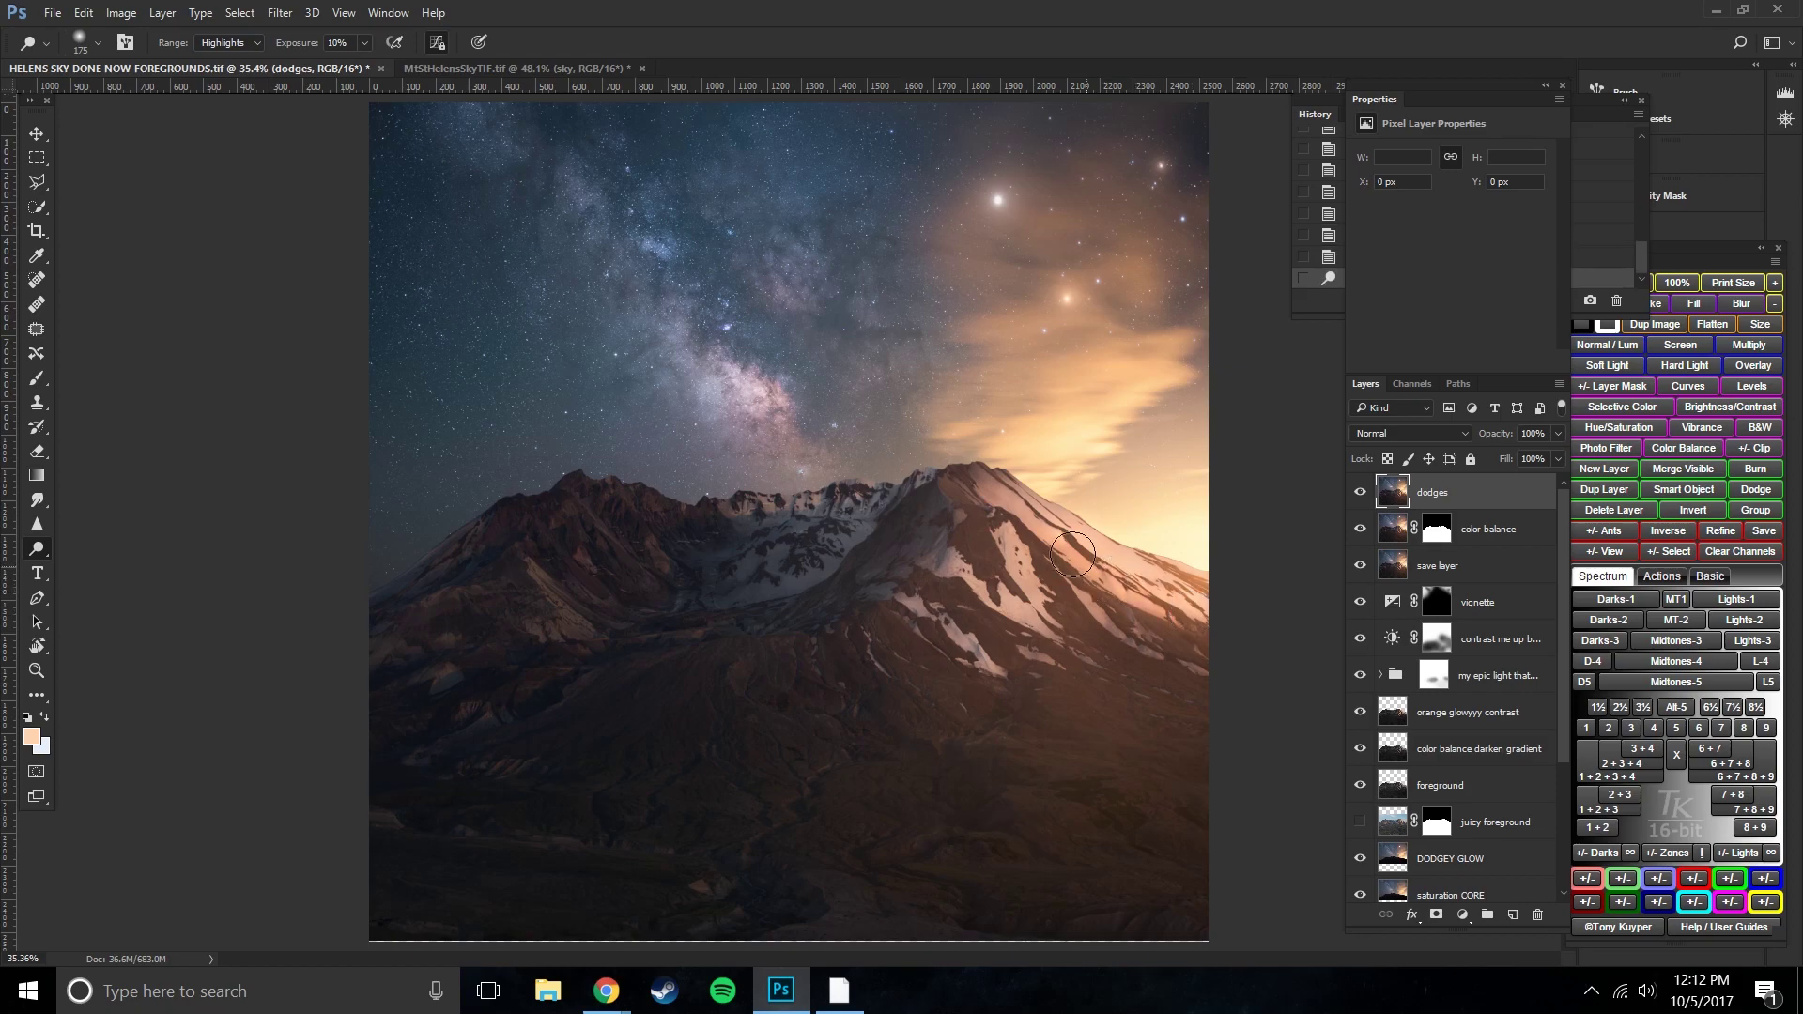
{"action": "mouse_move", "coordinate": [1079, 535]}
{"action": "left_mouse_down"}
{"action": "mouse_move", "coordinate": [1194, 613]}
{"action": "mouse_move", "coordinate": [1090, 565]}
{"action": "left_mouse_up"}
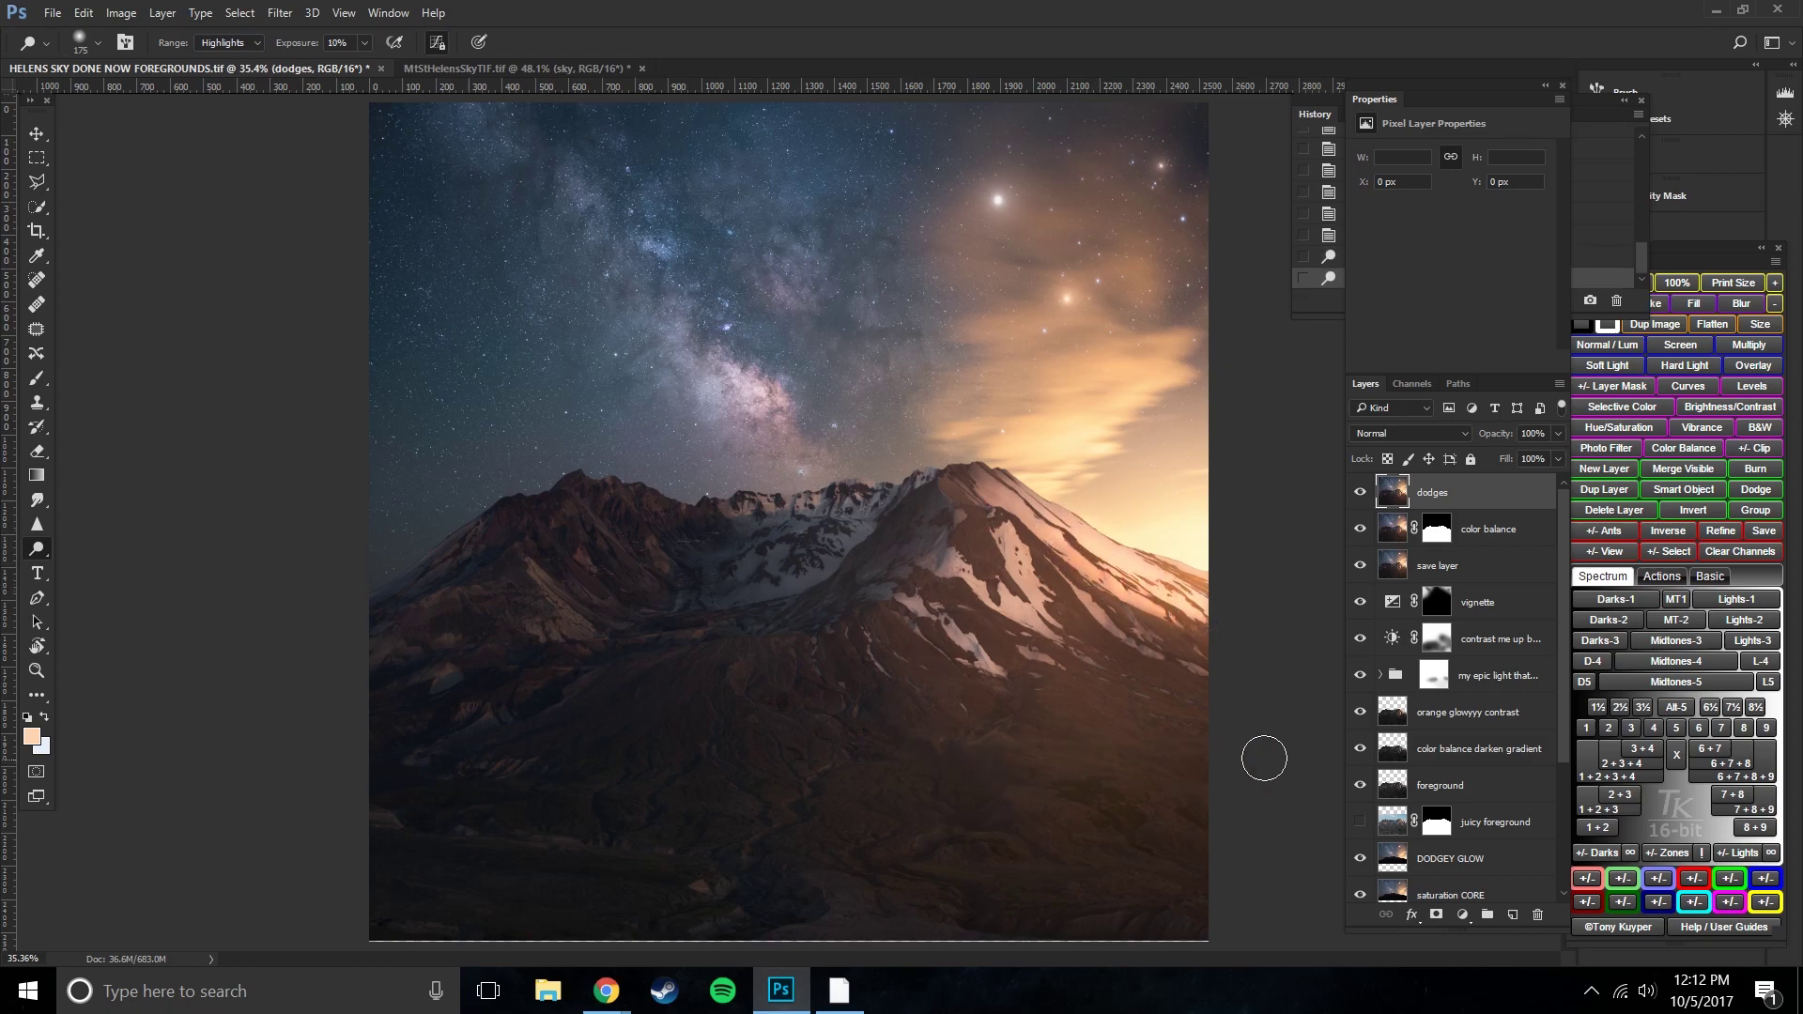
{"action": "key", "text": "ctrl+z"}
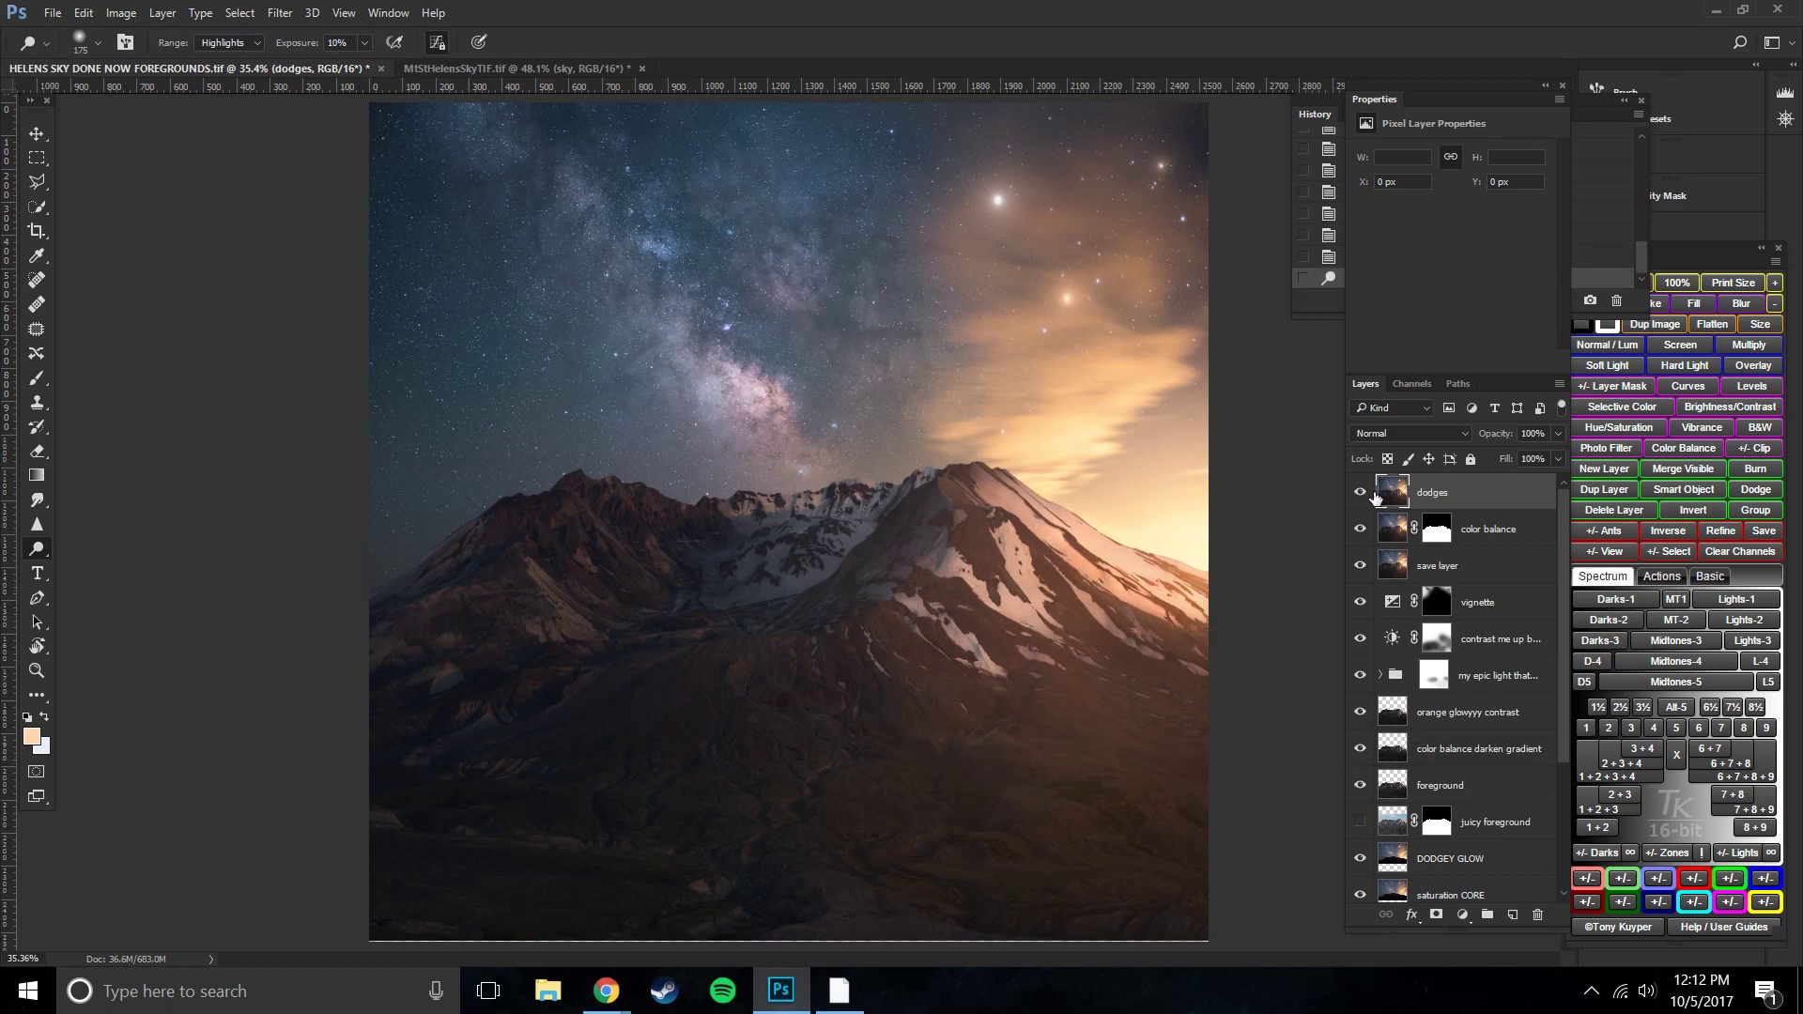
{"action": "key", "text": "ctrl+z"}
- Lower the Dodge exposure to 5% and dodge the lower right slope and the crater rim in the Highlights range
{"action": "key", "text": "bracketright"}
{"action": "key", "text": "bracketright"}
{"action": "key", "text": "bracketright"}
{"action": "left_click", "coordinate": [351, 38]}
{"action": "type", "text": "5"}
{"action": "key", "text": "Return"}
{"action": "mouse_move", "coordinate": [1042, 637]}
{"action": "left_mouse_down"}
{"action": "mouse_move", "coordinate": [1093, 646]}
{"action": "mouse_move", "coordinate": [1043, 583]}
{"action": "mouse_move", "coordinate": [996, 601]}
{"action": "mouse_move", "coordinate": [1030, 727]}
{"action": "left_mouse_up"}
{"action": "key", "text": "bracketleft"}
{"action": "key", "text": "bracketleft"}
{"action": "left_click_drag", "start_coordinate": [800, 495], "coordinate": [751, 512]}
{"action": "key", "text": "bracketleft"}
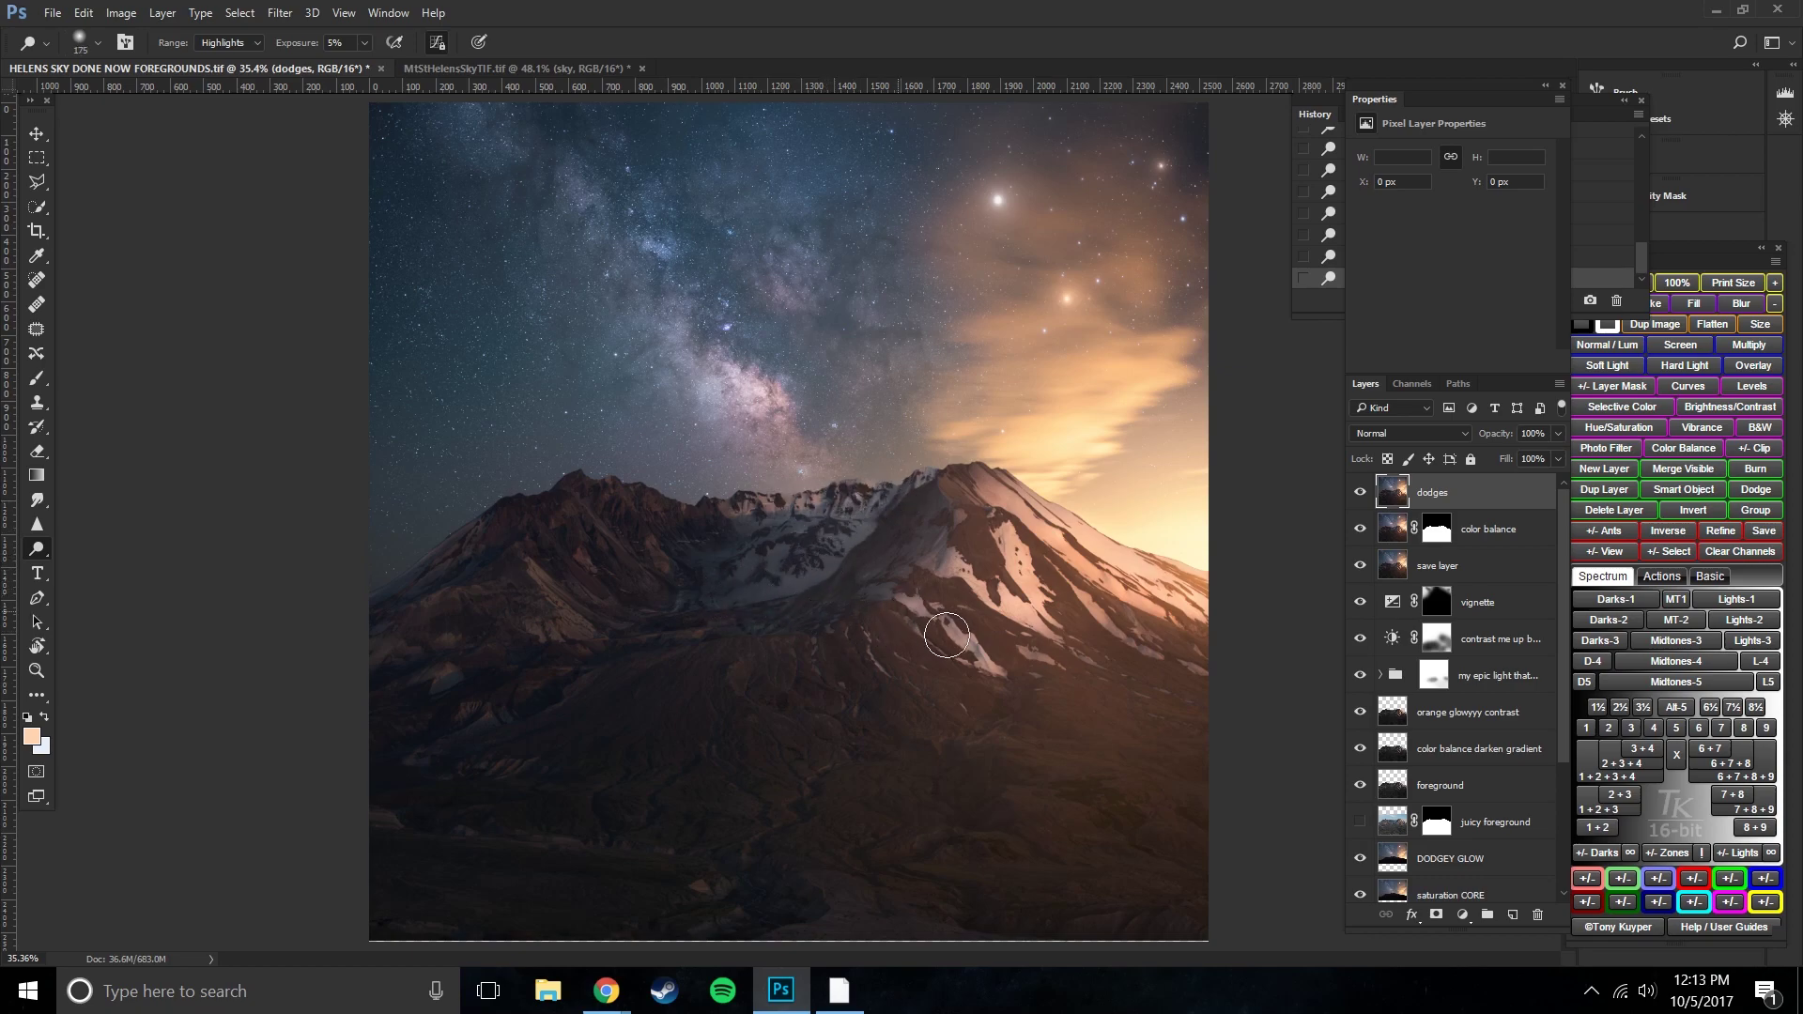
- Set the Dodge tool to the Midtones range with 10% exposure and a 300 px brush
{"action": "key", "text": "bracketleft"}
{"action": "key", "text": "bracketleft"}
{"action": "key", "text": "bracketright"}
{"action": "key", "text": "bracketright"}
{"action": "key", "text": "ctrl+plus"}
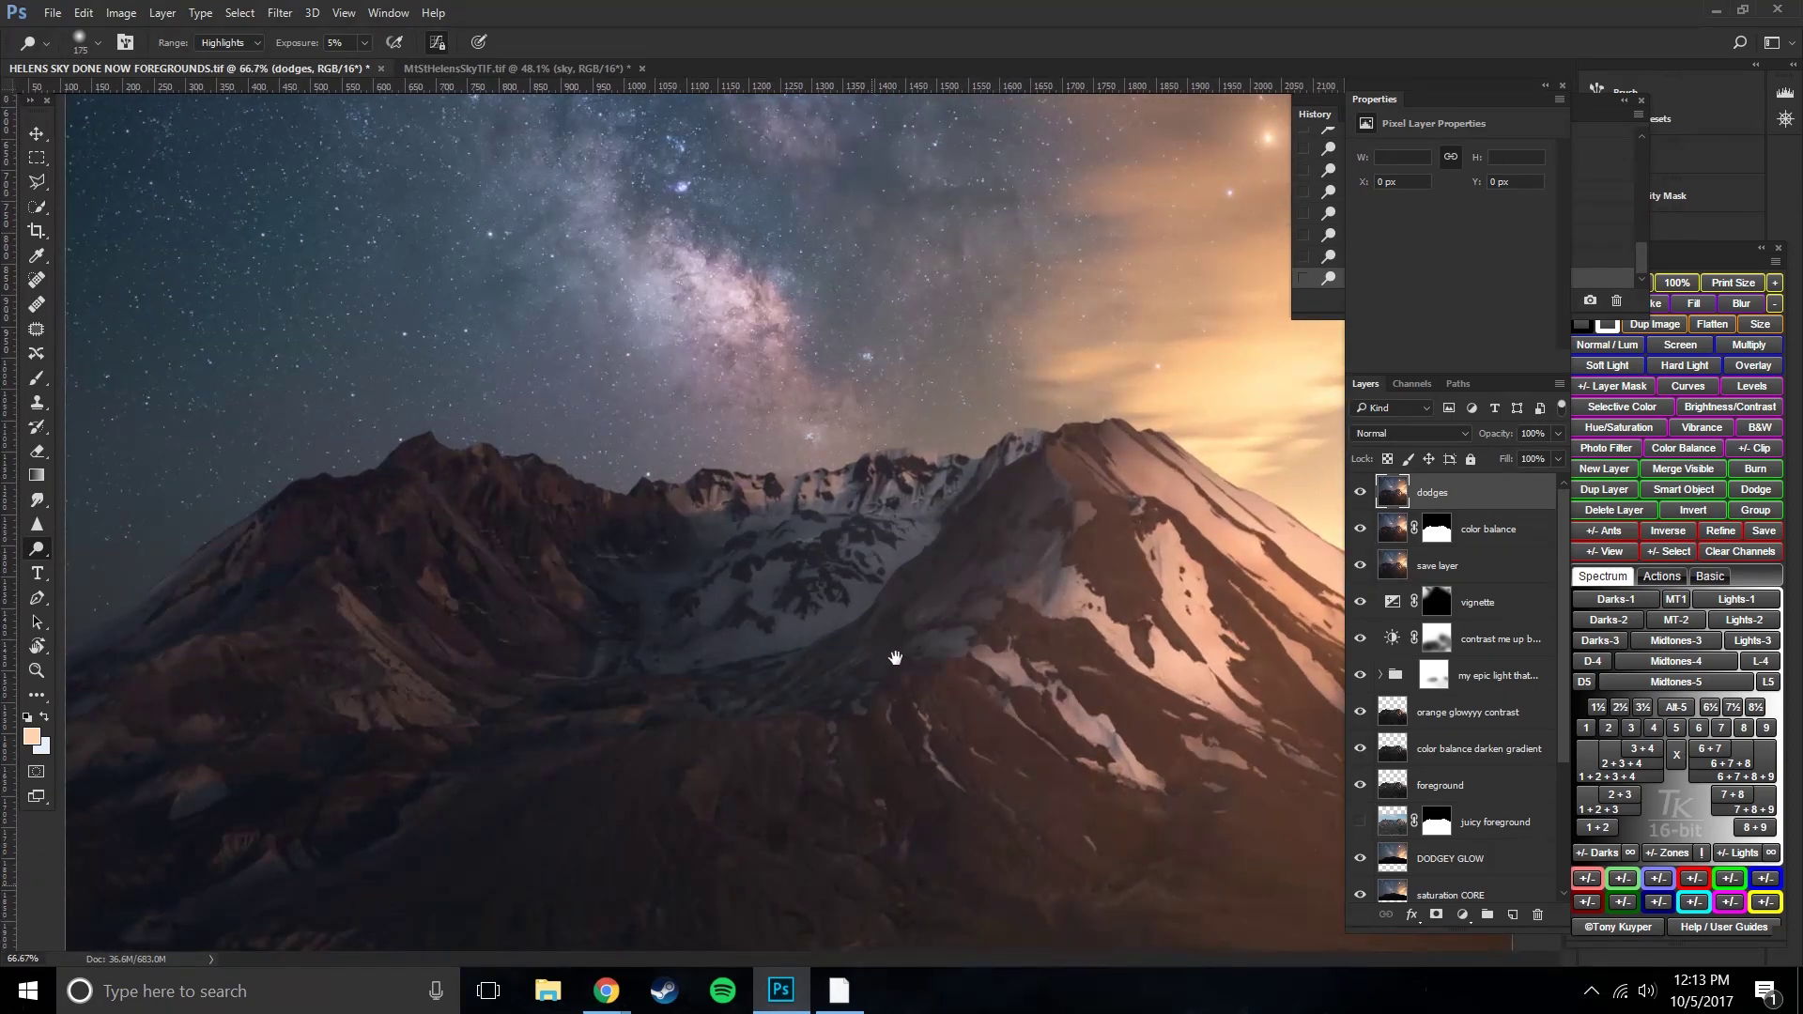
{"action": "key", "text": "ctrl+plus"}
{"action": "scroll", "coordinate": [845, 658], "scroll_direction": "down", "scroll_amount": 1}
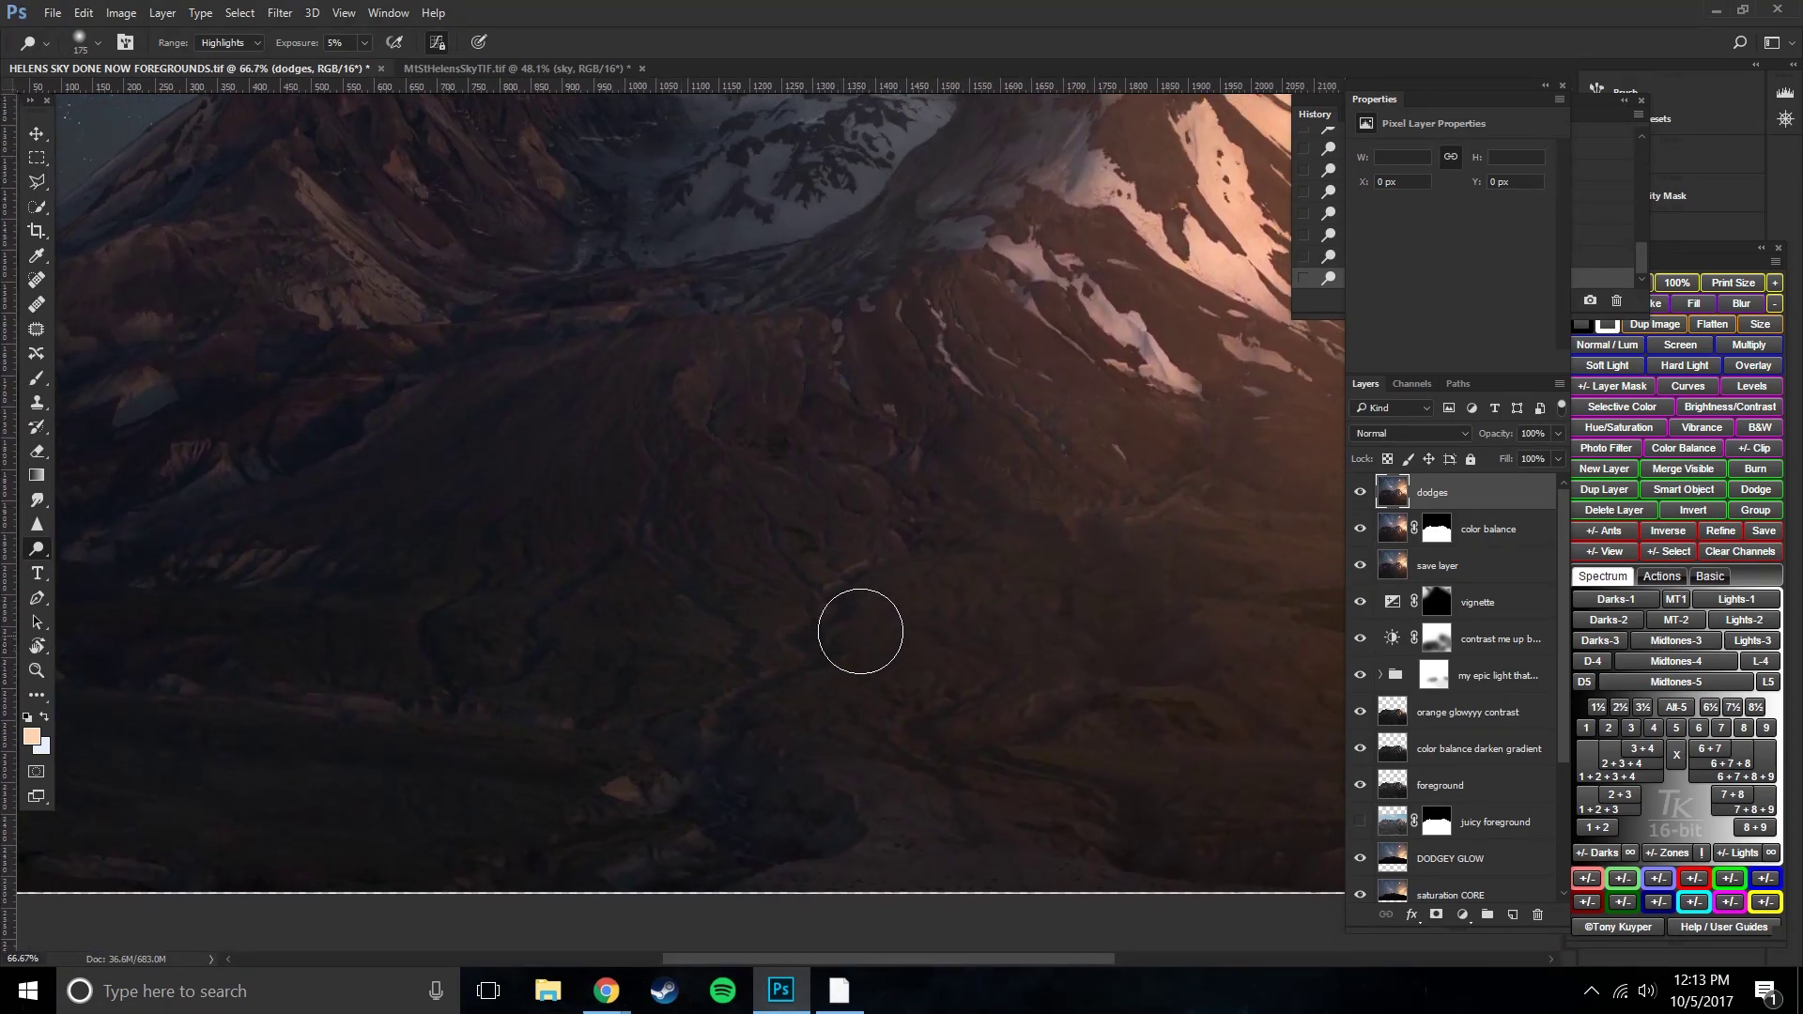
{"action": "left_click_drag", "start_coordinate": [858, 632], "coordinate": [794, 648]}
{"action": "key", "text": "ctrl+minus"}
{"action": "key", "text": "bracketright"}
{"action": "key", "text": "bracketright"}
{"action": "key", "text": "bracketright"}
{"action": "key", "text": "bracketright"}
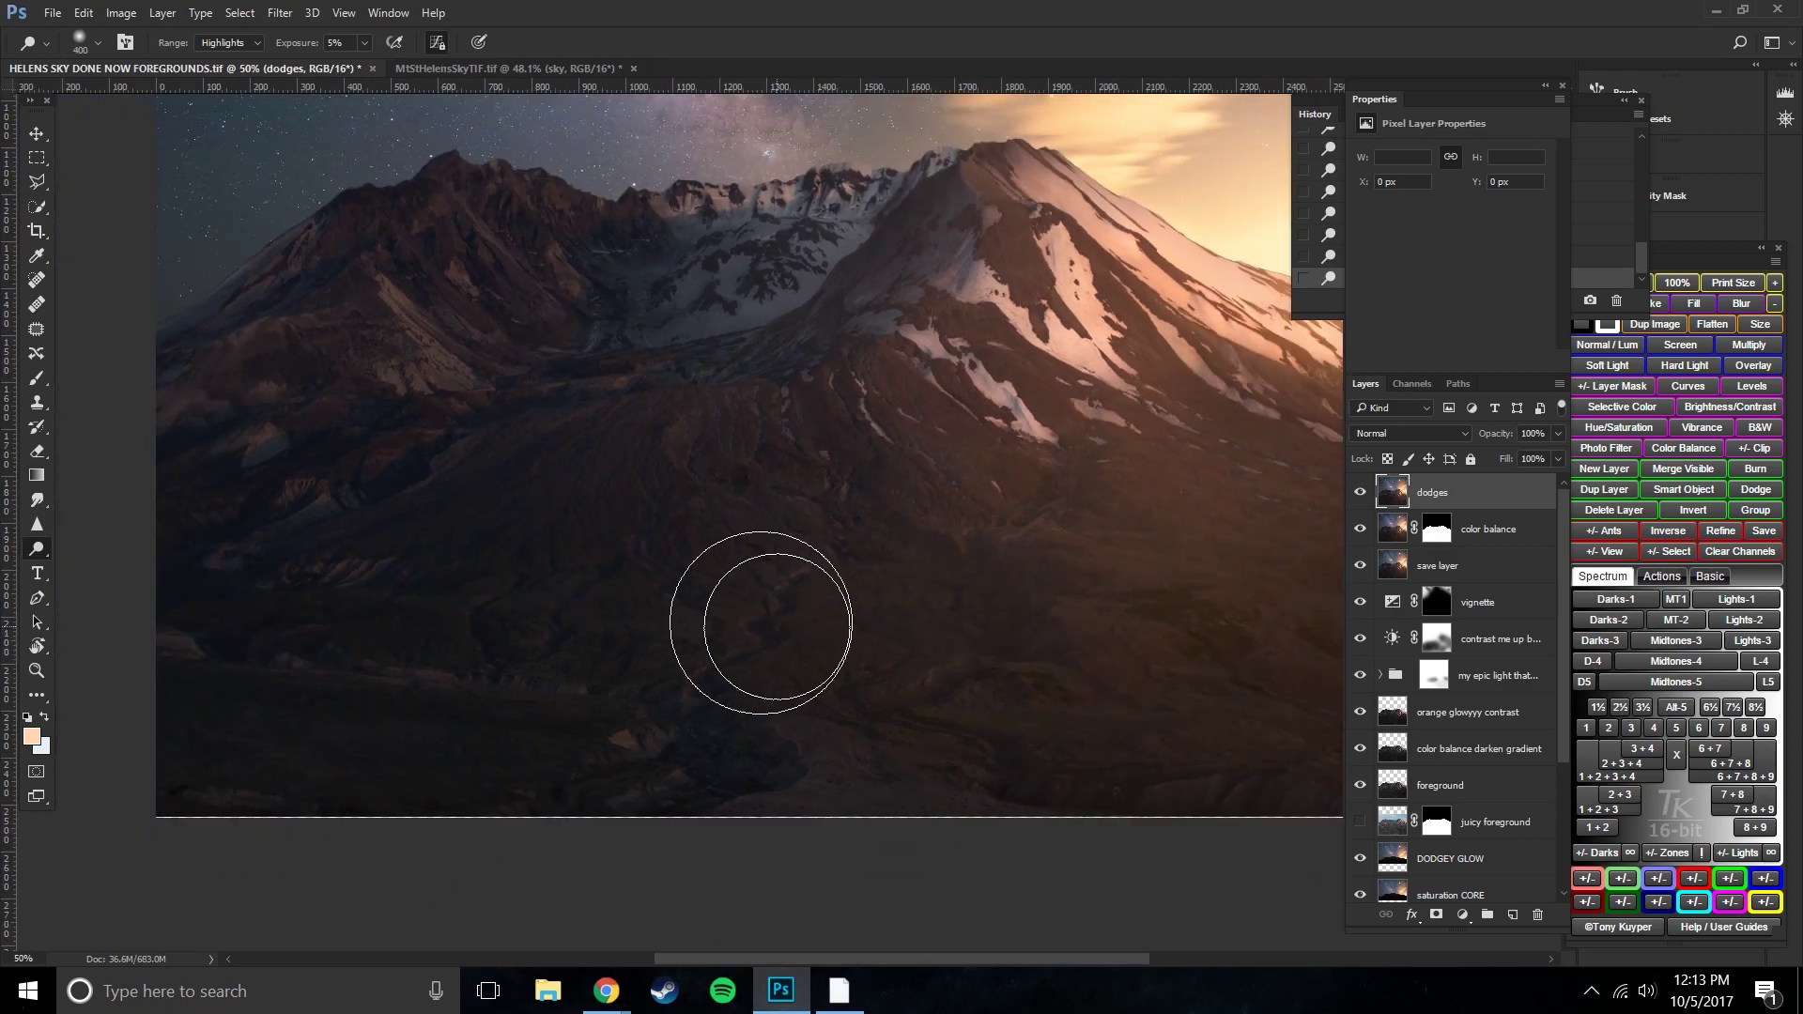
{"action": "key", "text": "bracketright"}
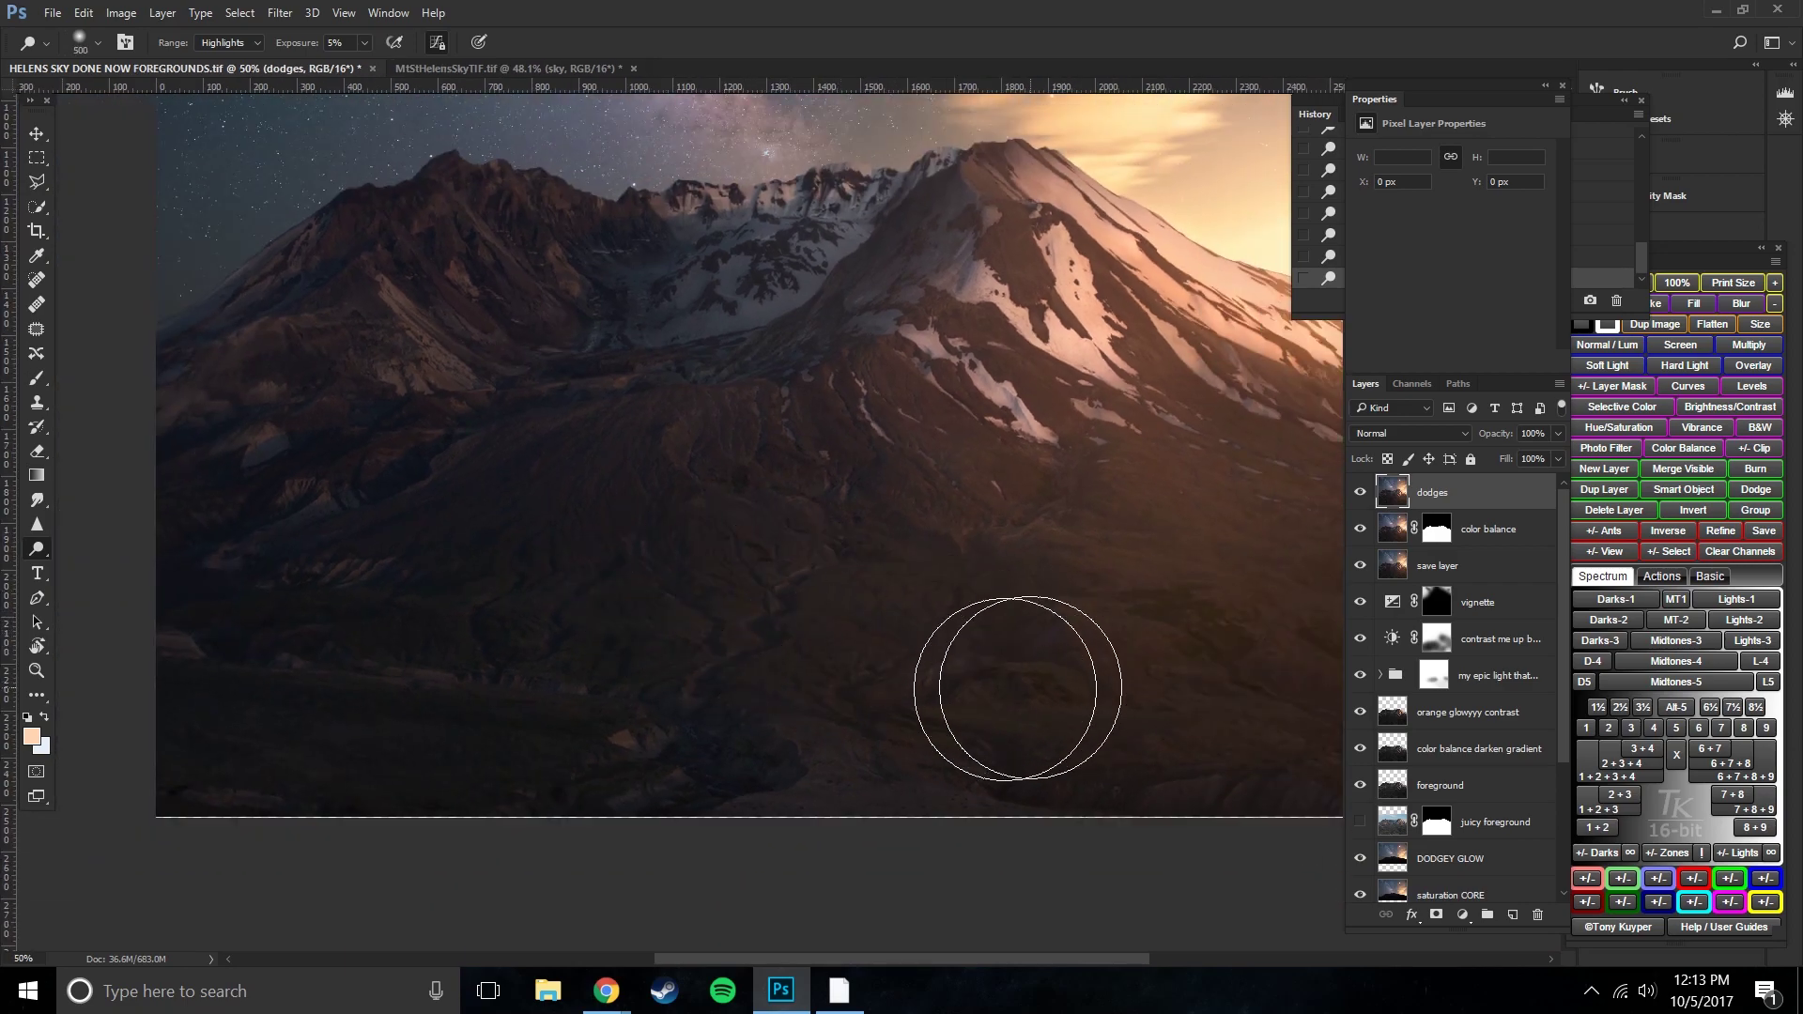
{"action": "left_click", "coordinate": [228, 43]}
{"action": "left_click", "coordinate": [232, 72]}
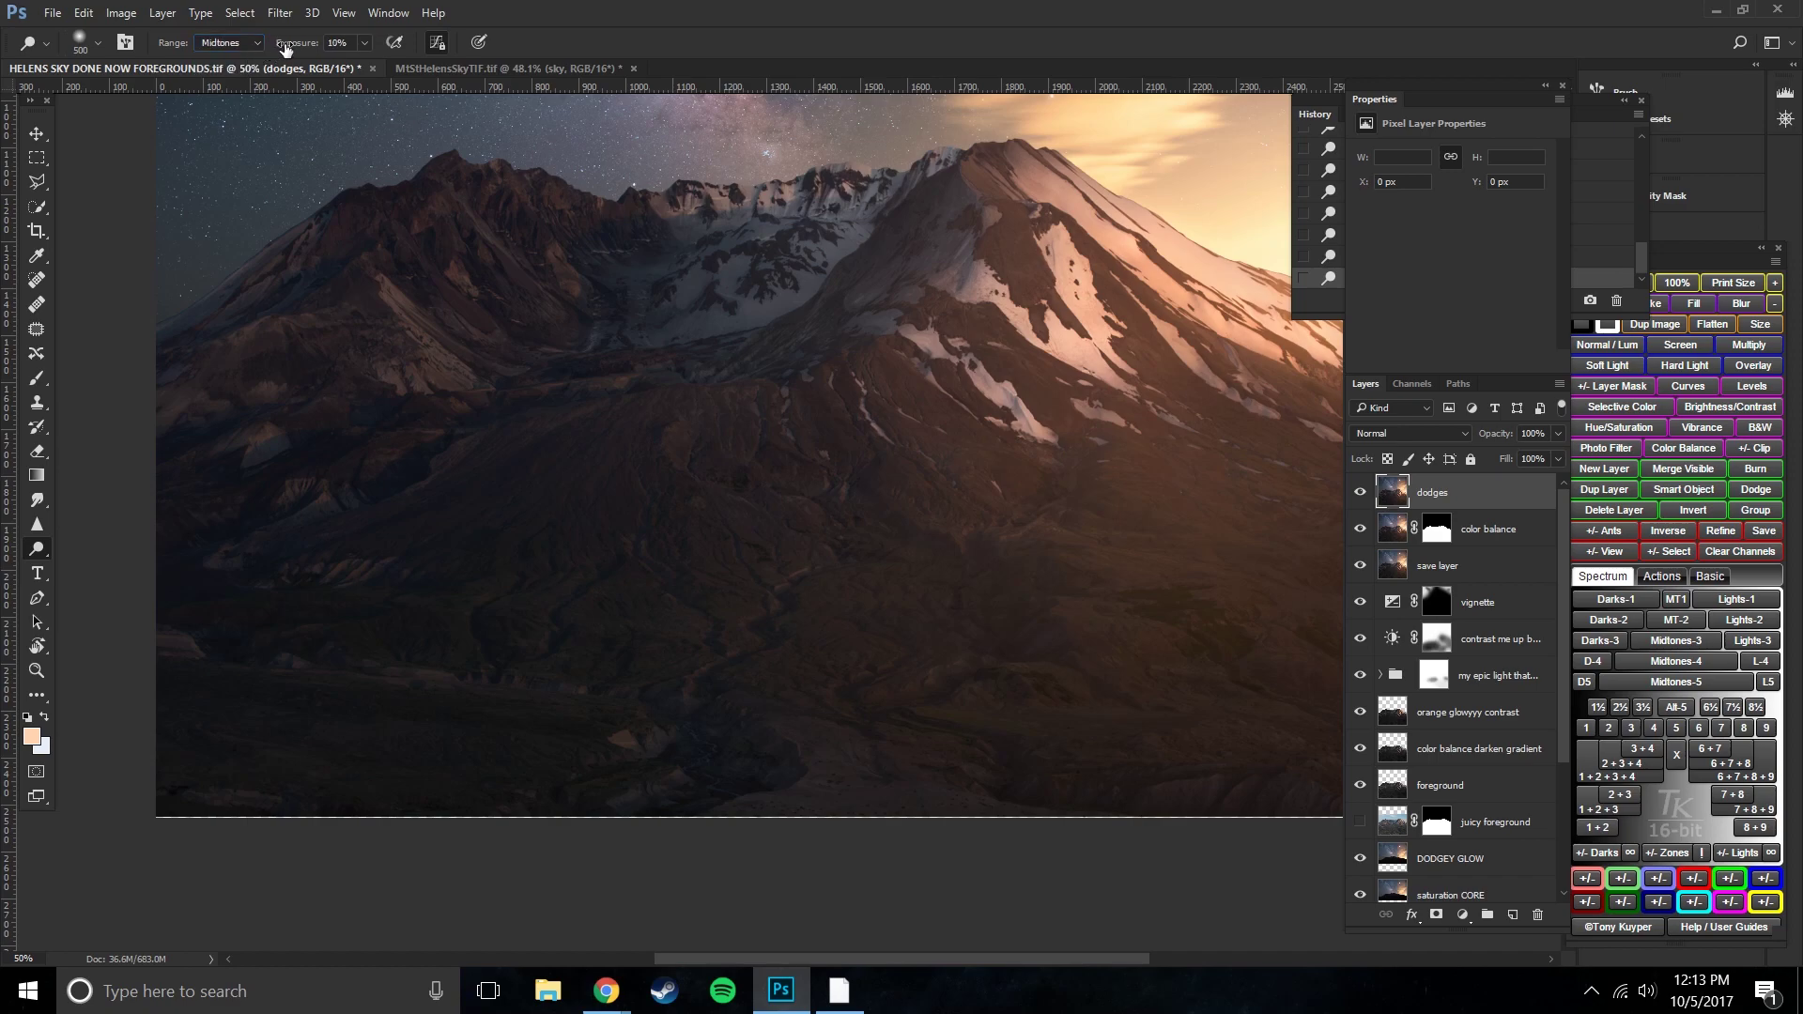
{"action": "key", "text": "bracketleft"}
{"action": "key", "text": "bracketleft"}
- Switch to the Burn tool and darken the gullies below the crater in the Shadows range at 5% exposure with a 40 px brush
{"action": "right_click", "coordinate": [35, 560]}
{"action": "left_click", "coordinate": [122, 569]}
{"action": "key", "text": "Return"}
{"action": "key", "text": "bracketleft"}
{"action": "key", "text": "bracketleft"}
{"action": "key", "text": "bracketleft"}
{"action": "key", "text": "bracketleft"}
{"action": "key", "text": "bracketleft"}
{"action": "key", "text": "bracketleft"}
{"action": "key", "text": "bracketleft"}
{"action": "key", "text": "bracketleft"}
{"action": "key", "text": "bracketleft"}
{"action": "mouse_move", "coordinate": [807, 582]}
{"action": "left_mouse_down"}
{"action": "mouse_move", "coordinate": [765, 617]}
{"action": "mouse_move", "coordinate": [771, 651]}
{"action": "mouse_move", "coordinate": [700, 685]}
{"action": "mouse_move", "coordinate": [692, 710]}
{"action": "mouse_move", "coordinate": [689, 587]}
{"action": "mouse_move", "coordinate": [653, 549]}
{"action": "mouse_move", "coordinate": [660, 637]}
{"action": "left_mouse_up"}
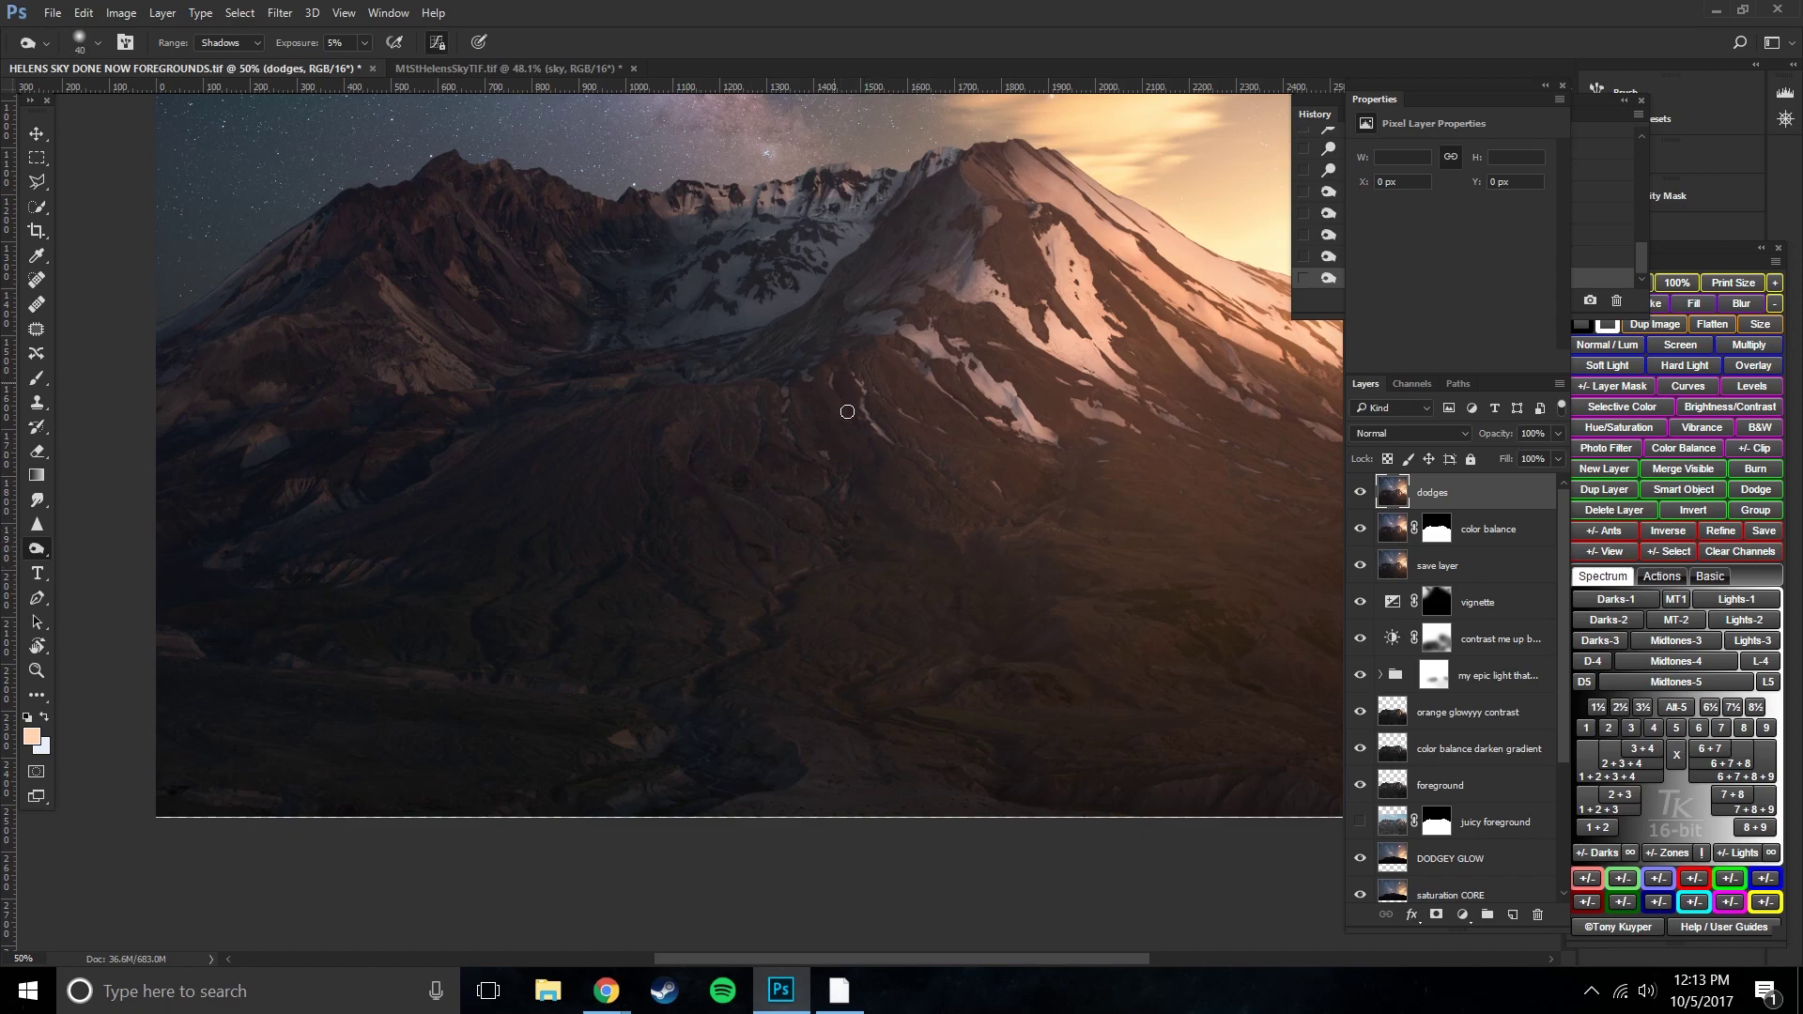
- Burn the winding gully that runs down through the middle of the lower foreground in the Shadows range
{"action": "scroll", "coordinate": [852, 506], "scroll_direction": "up", "scroll_amount": 1}
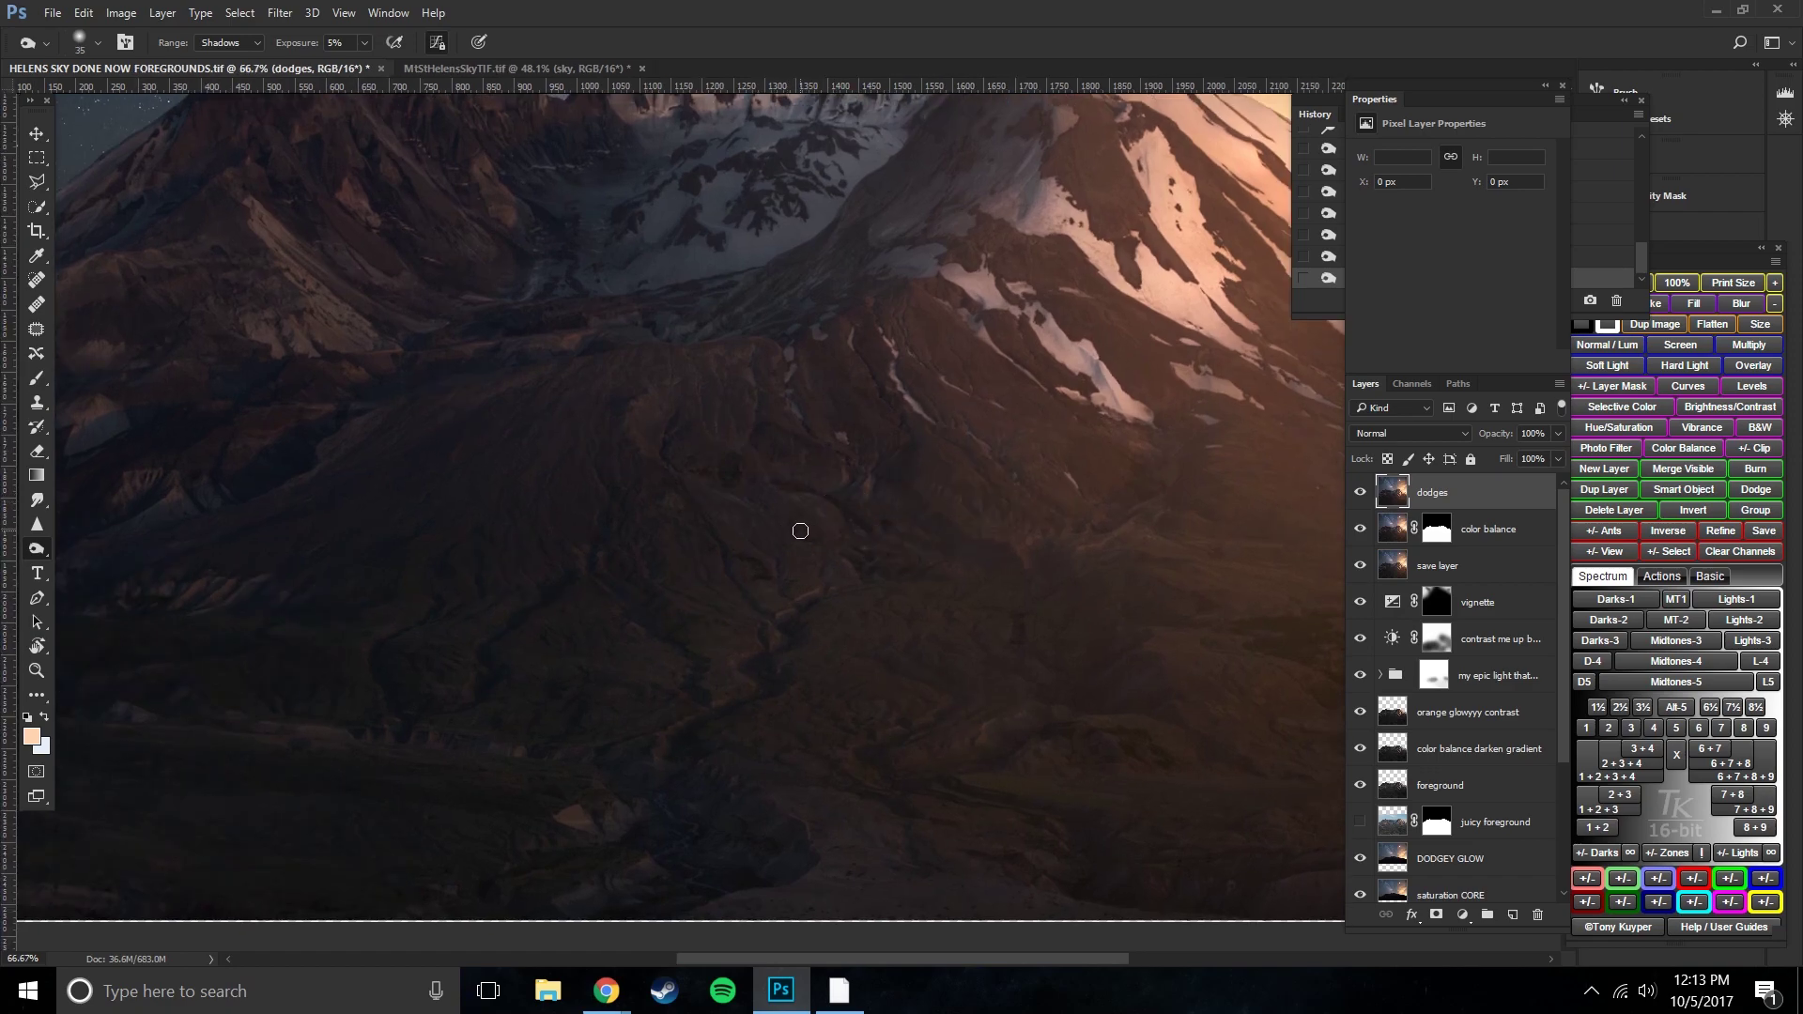
{"action": "key", "text": "bracketright"}
{"action": "key", "text": "bracketright"}
{"action": "left_click_drag", "start_coordinate": [794, 628], "coordinate": [762, 664]}
{"action": "left_click_drag", "start_coordinate": [886, 833], "coordinate": [768, 704]}
- Enlarge the Burn brush to 200 px and darken the shadows across the lower right foreground
{"action": "key", "text": "bracketright"}
{"action": "key", "text": "bracketright"}
{"action": "key", "text": "bracketright"}
{"action": "key", "text": "bracketright"}
{"action": "key", "text": "bracketright"}
{"action": "key", "text": "bracketright"}
{"action": "key", "text": "bracketright"}
{"action": "key", "text": "bracketright"}
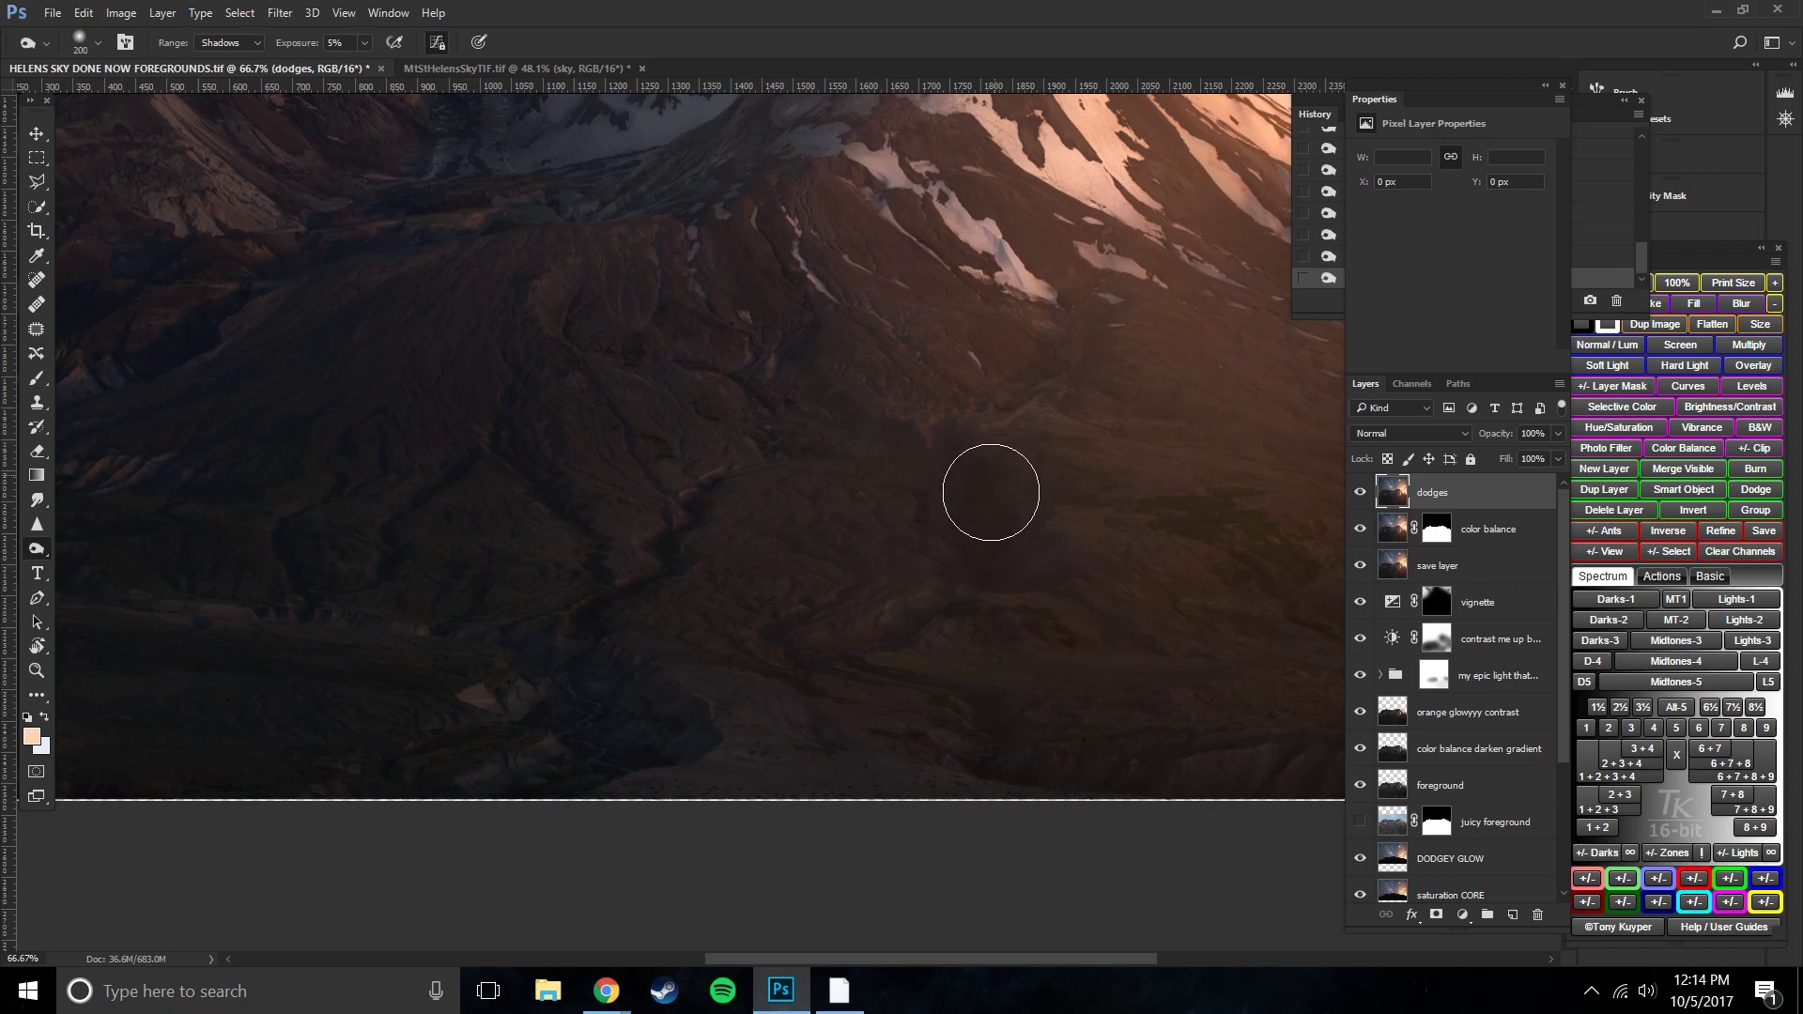
{"action": "left_click_drag", "start_coordinate": [1118, 674], "coordinate": [776, 729]}
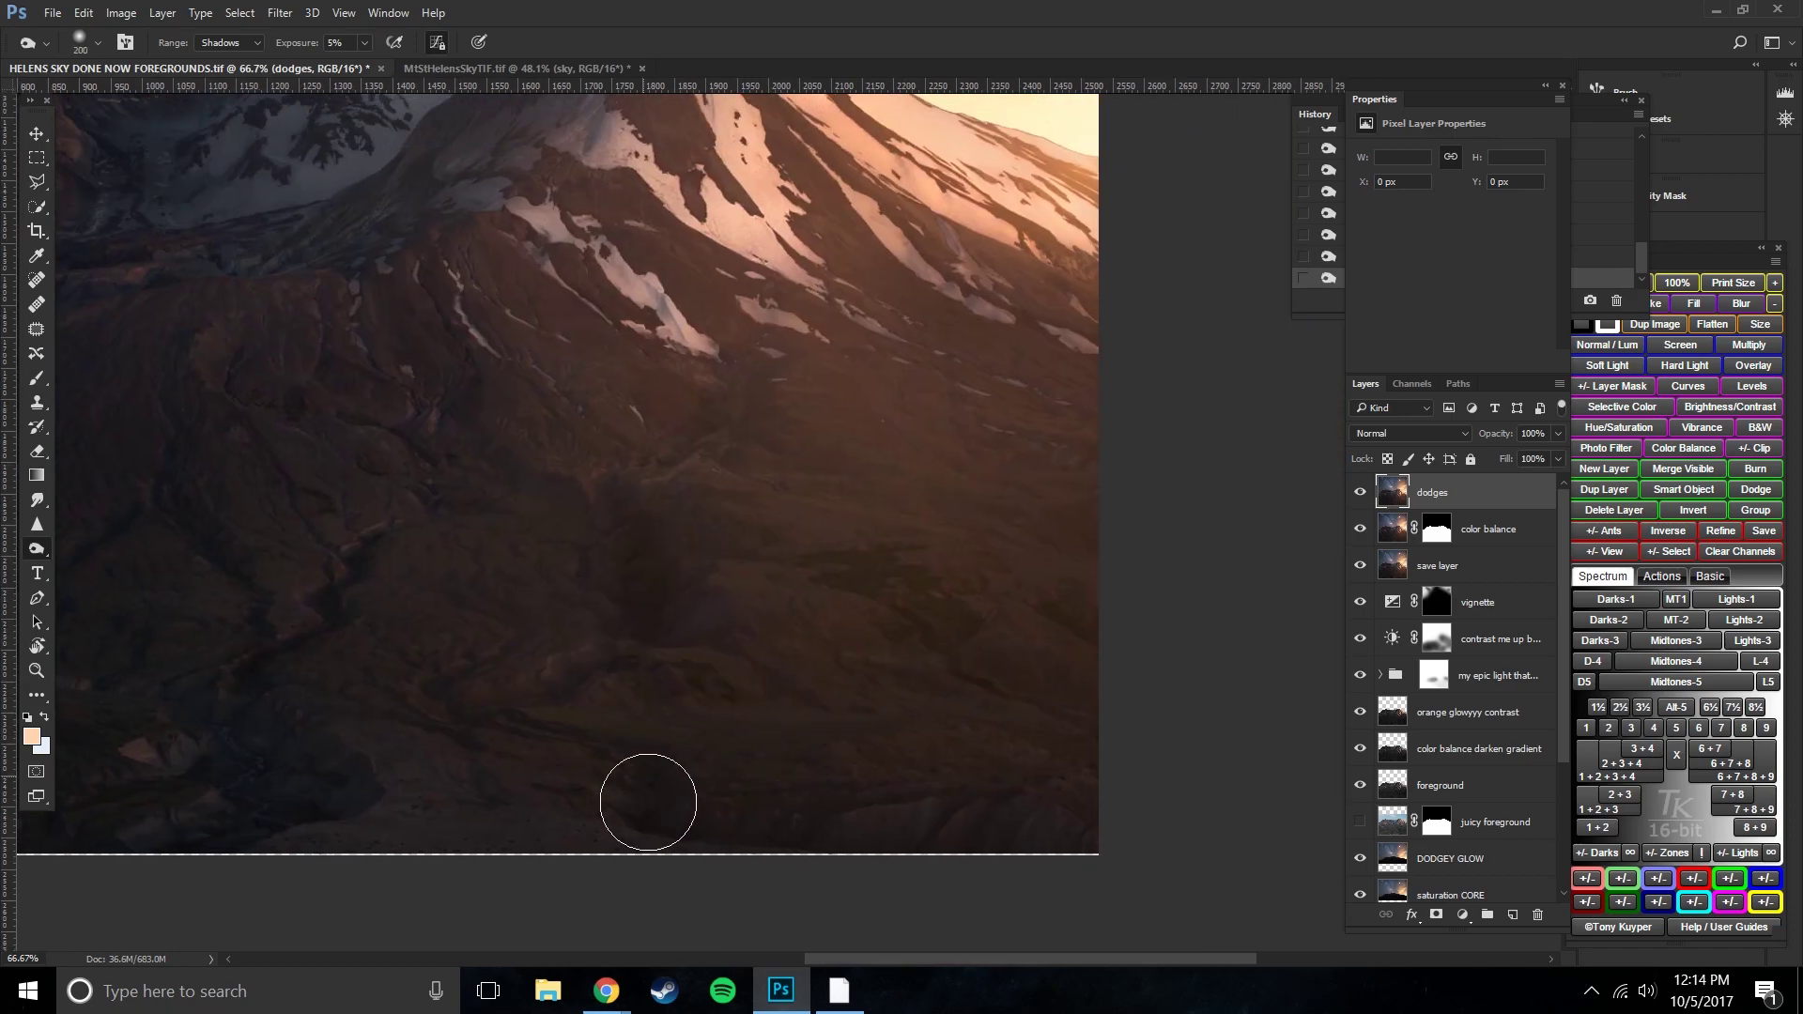
- Burn the shadows on the right foreground below the snow streaks with a smaller brush
{"action": "key", "text": "bracketleft"}
{"action": "key", "text": "bracketleft"}
{"action": "key", "text": "bracketleft"}
{"action": "key", "text": "bracketleft"}
{"action": "left_click_drag", "start_coordinate": [747, 699], "coordinate": [930, 519]}
- Burn the fine gullies and ridges in the left foreground with a small 35 px brush
{"action": "key", "text": "bracketleft"}
{"action": "key", "text": "bracketleft"}
{"action": "key", "text": "bracketleft"}
{"action": "key", "text": "bracketleft"}
{"action": "key", "text": "bracketleft"}
{"action": "key", "text": "bracketleft"}
{"action": "left_click_drag", "start_coordinate": [597, 528], "coordinate": [999, 591]}
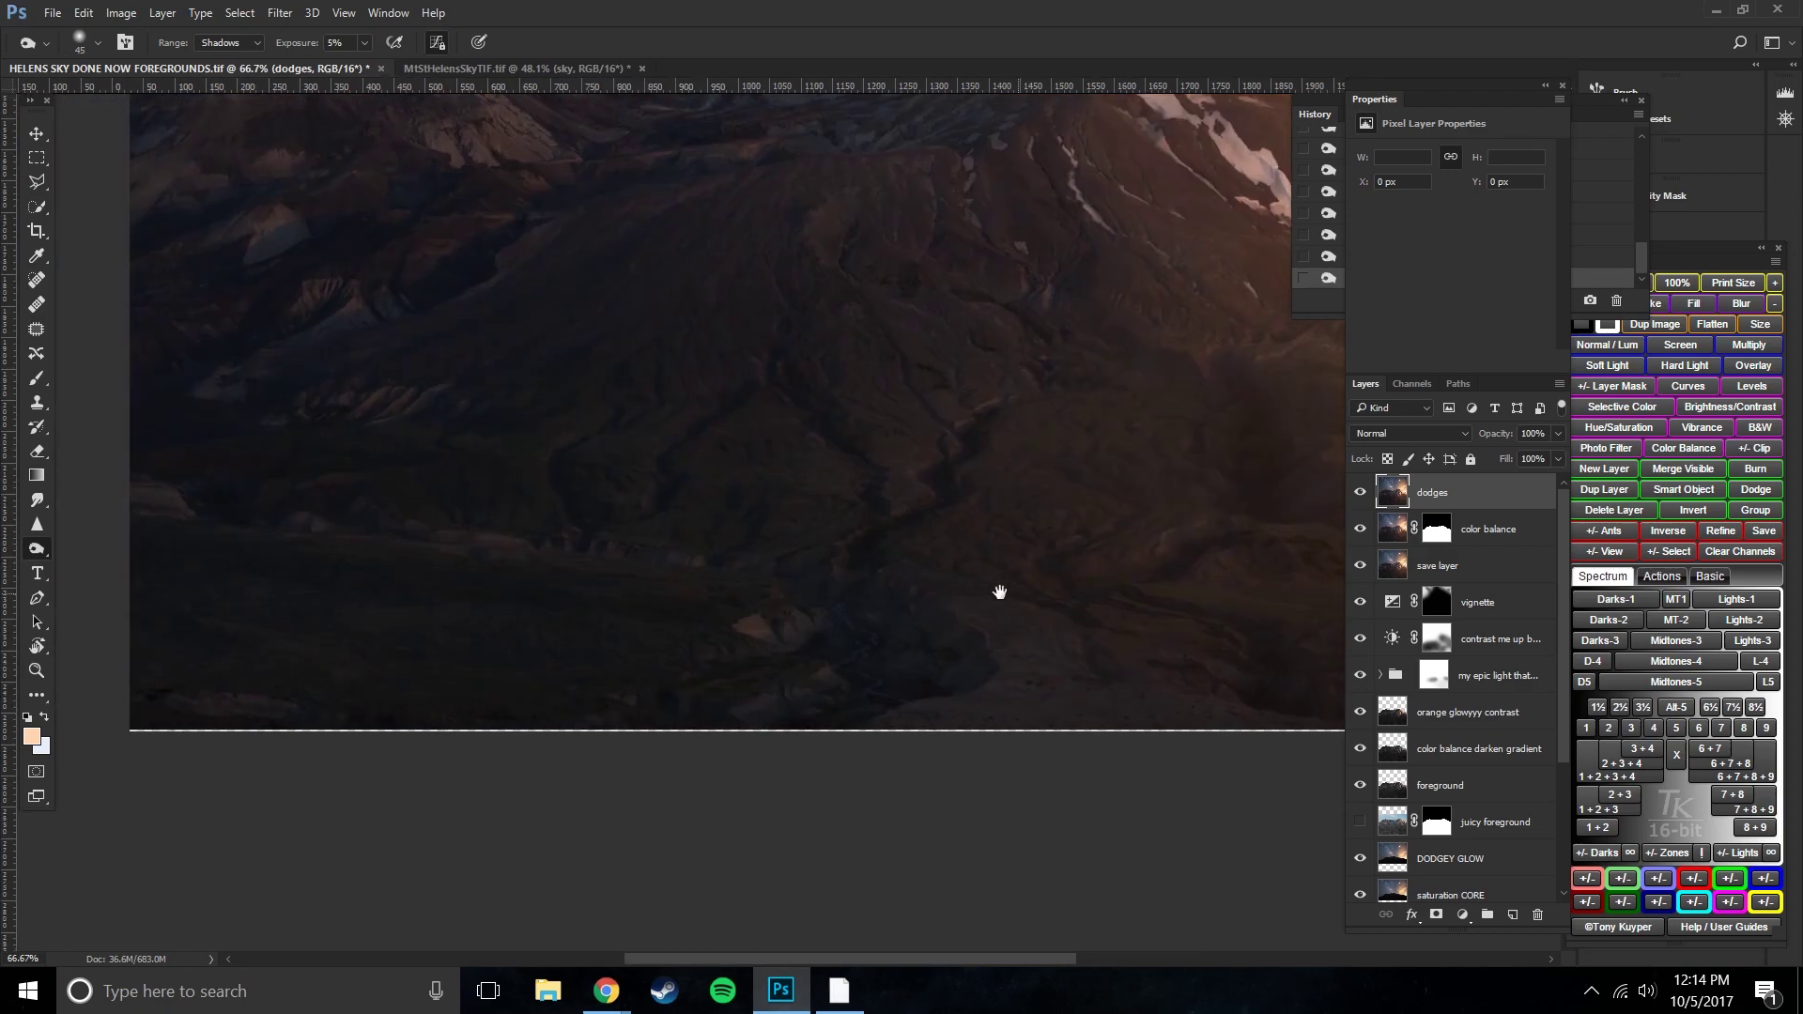
{"action": "left_click_drag", "start_coordinate": [655, 515], "coordinate": [607, 636]}
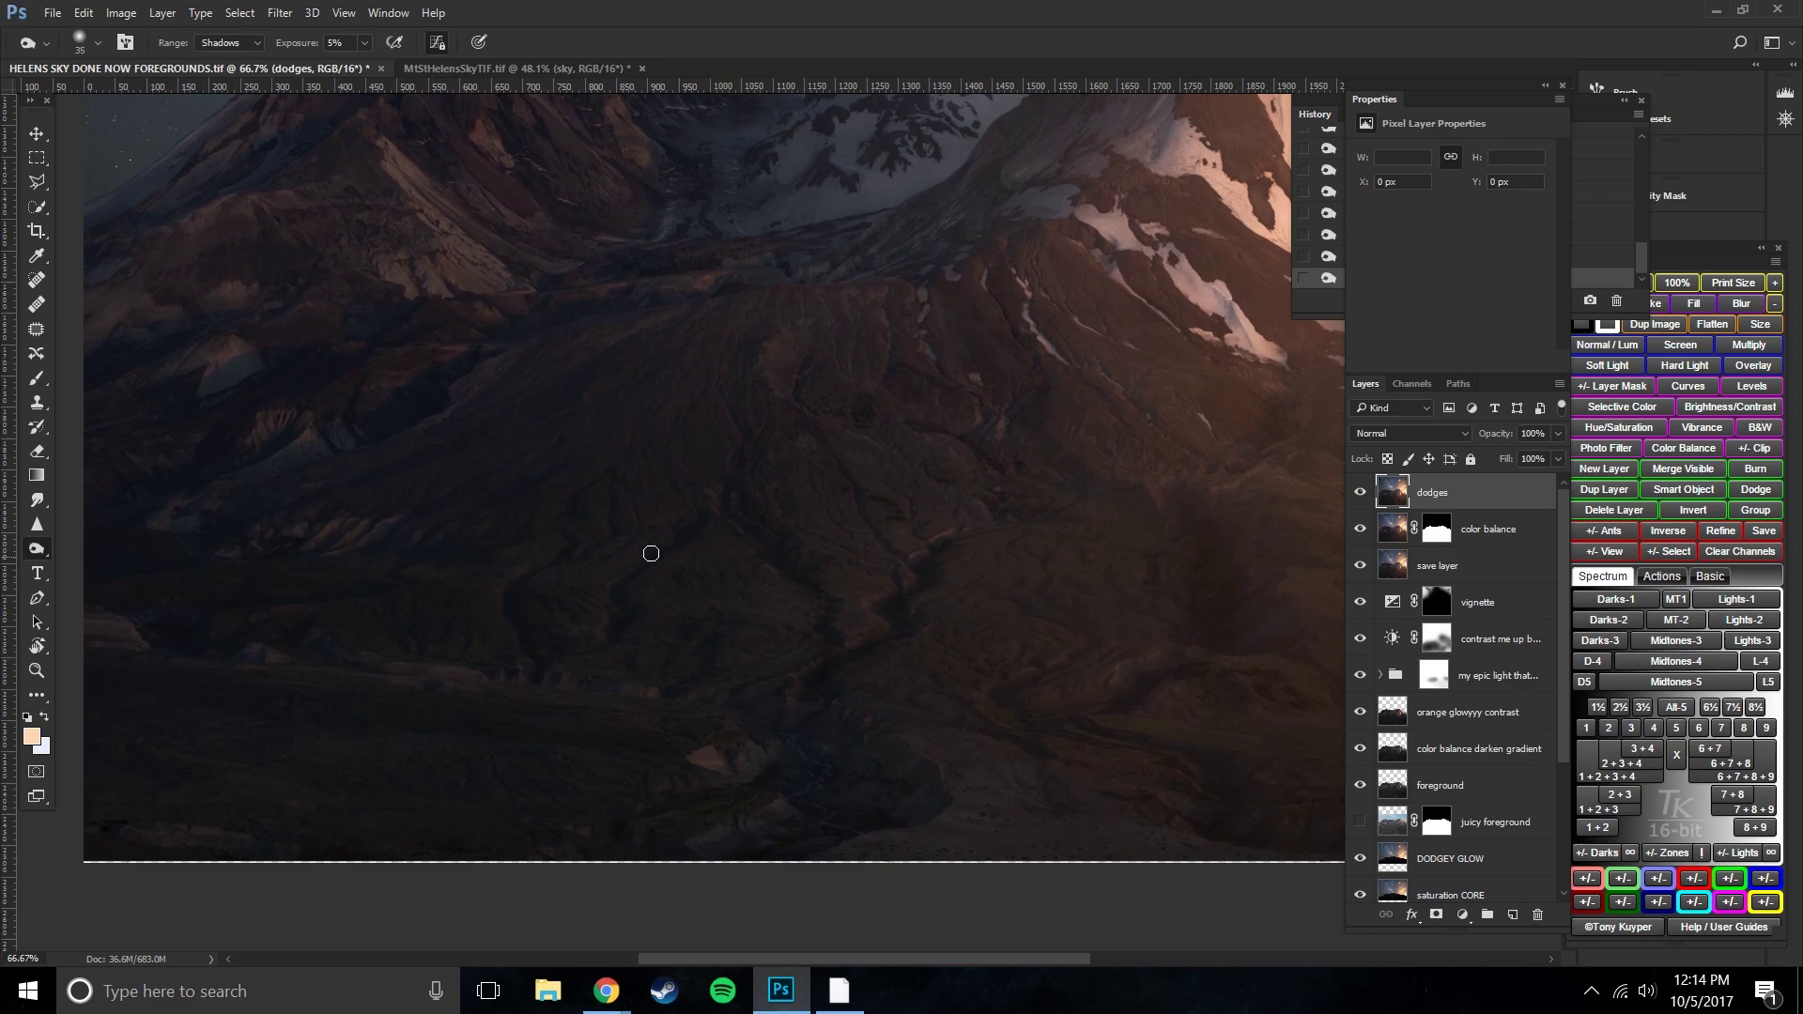
{"action": "left_click_drag", "start_coordinate": [667, 451], "coordinate": [664, 409]}
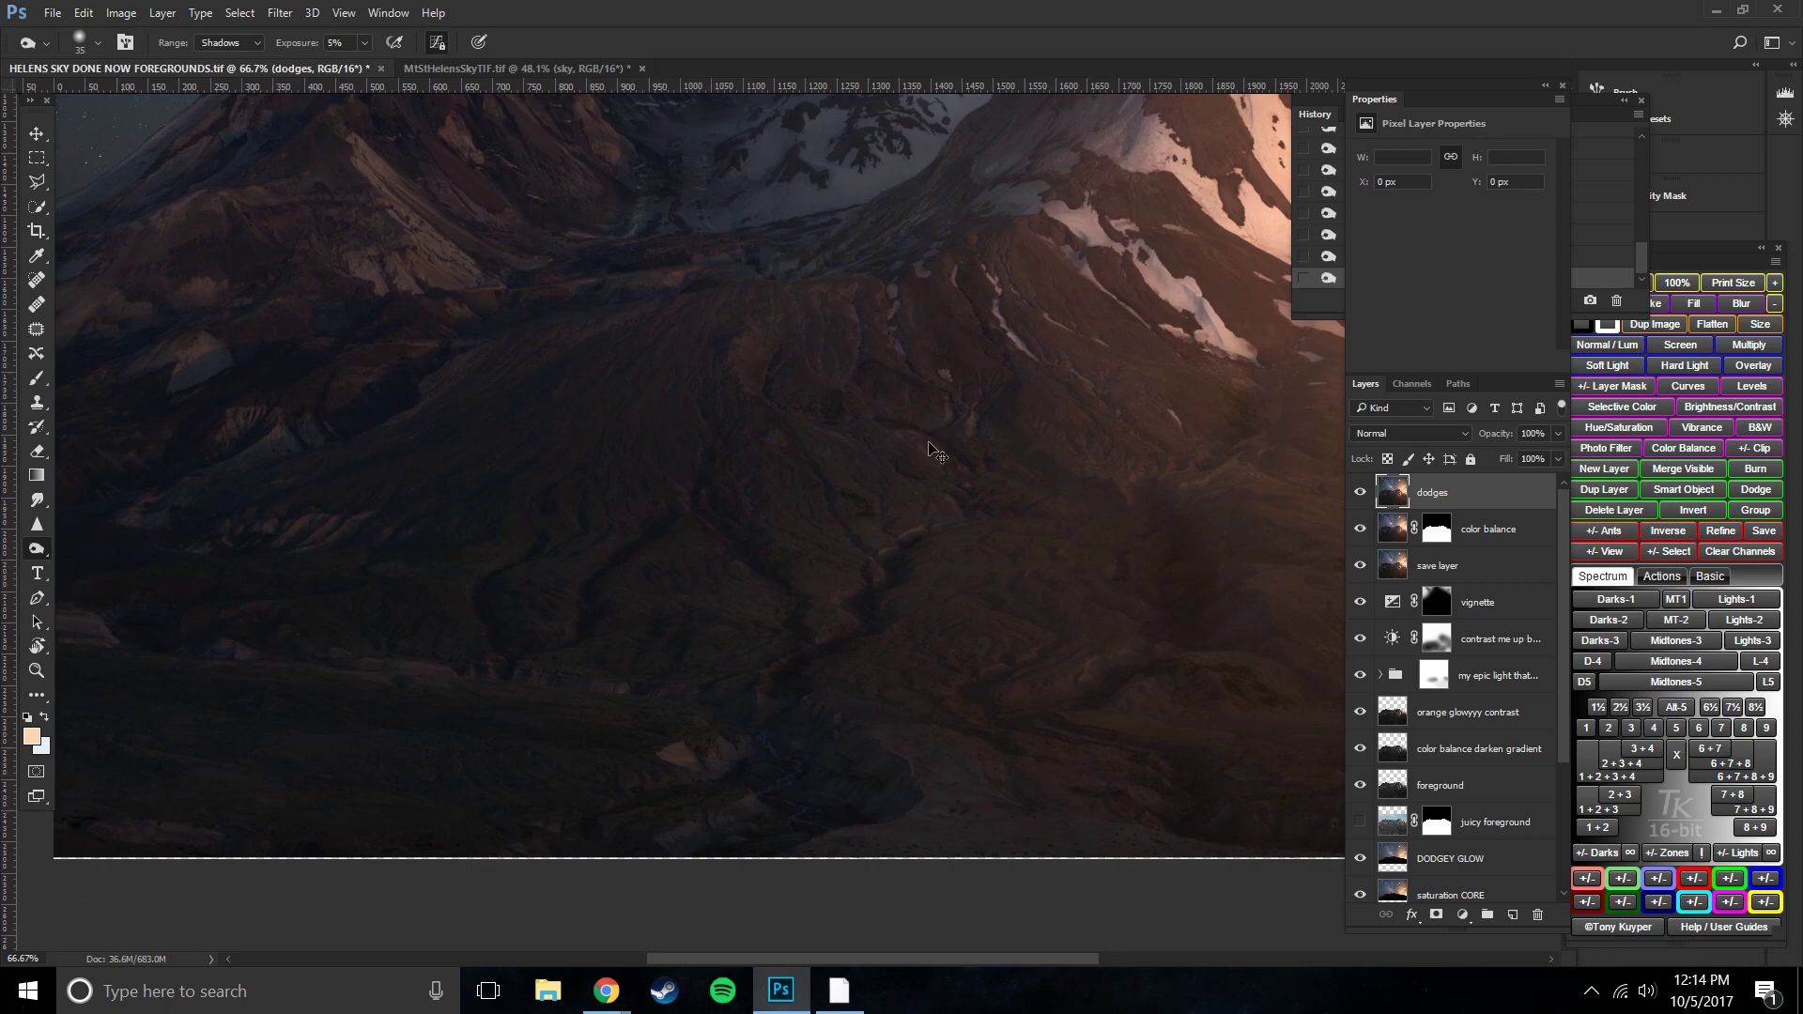
- Add a white layer mask to the "dodges" layer
{"action": "key", "text": "ctrl+0"}
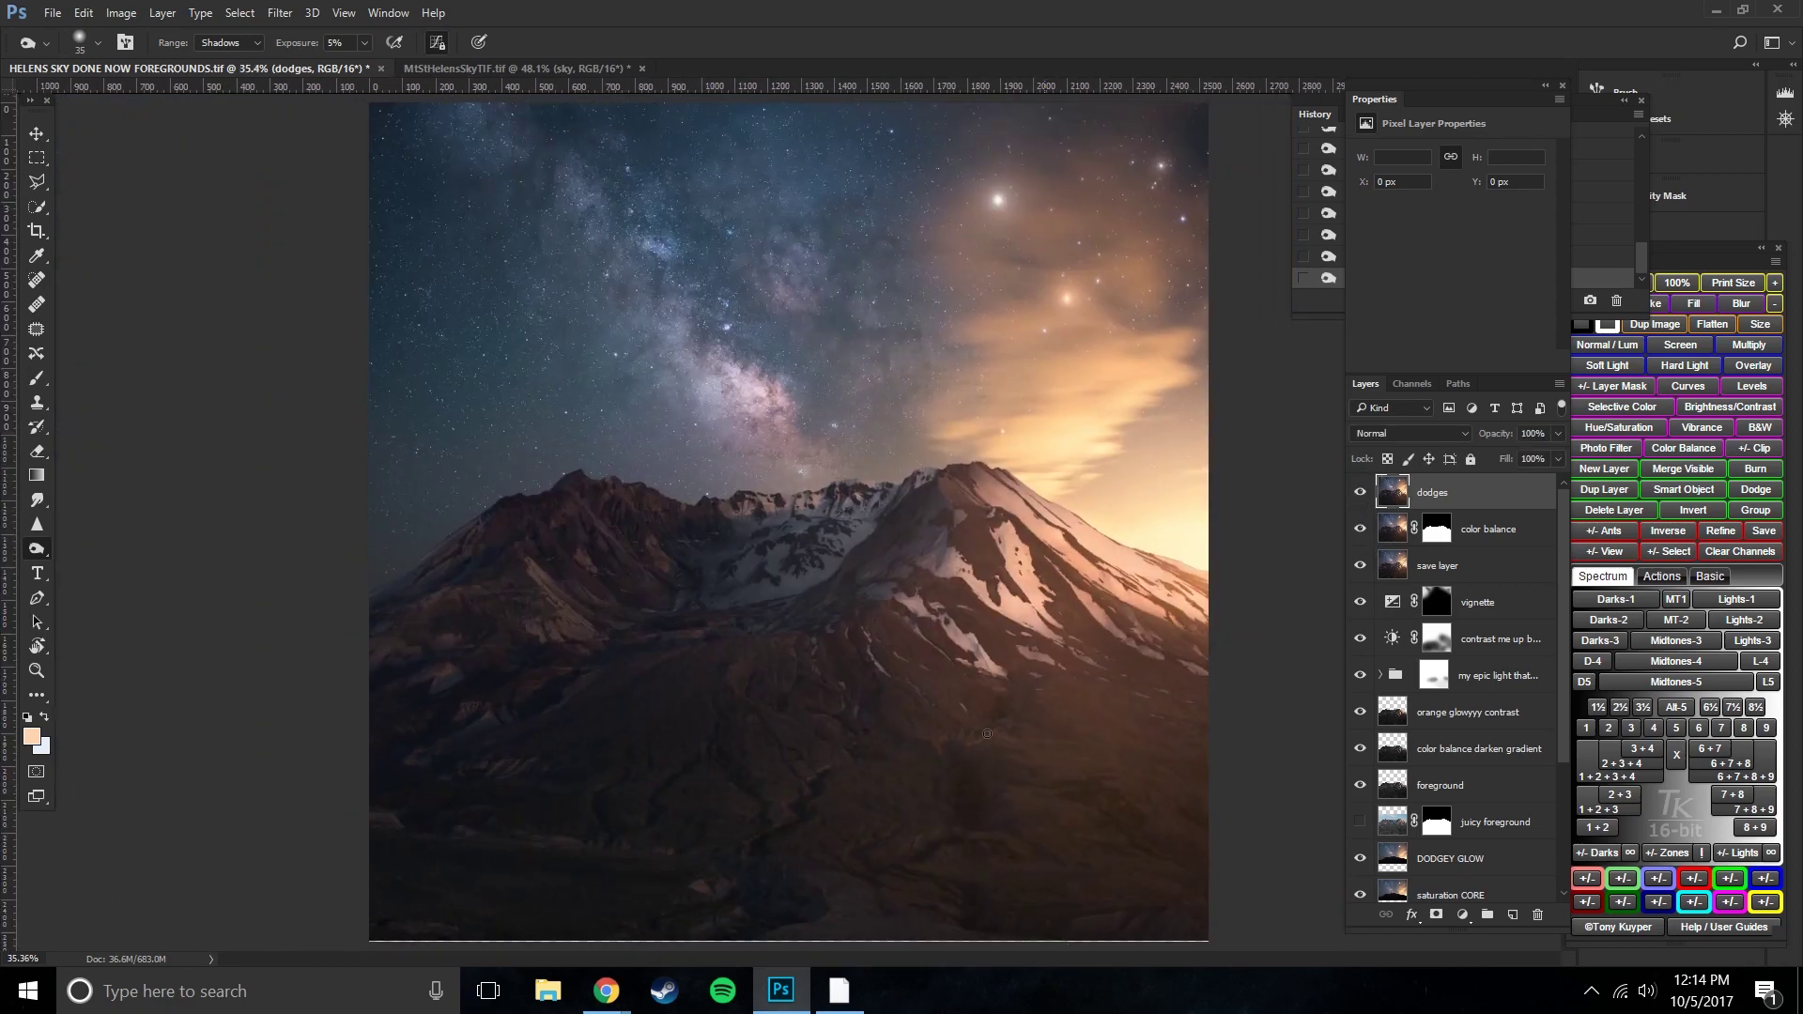
{"action": "key", "text": "ctrl+plus"}
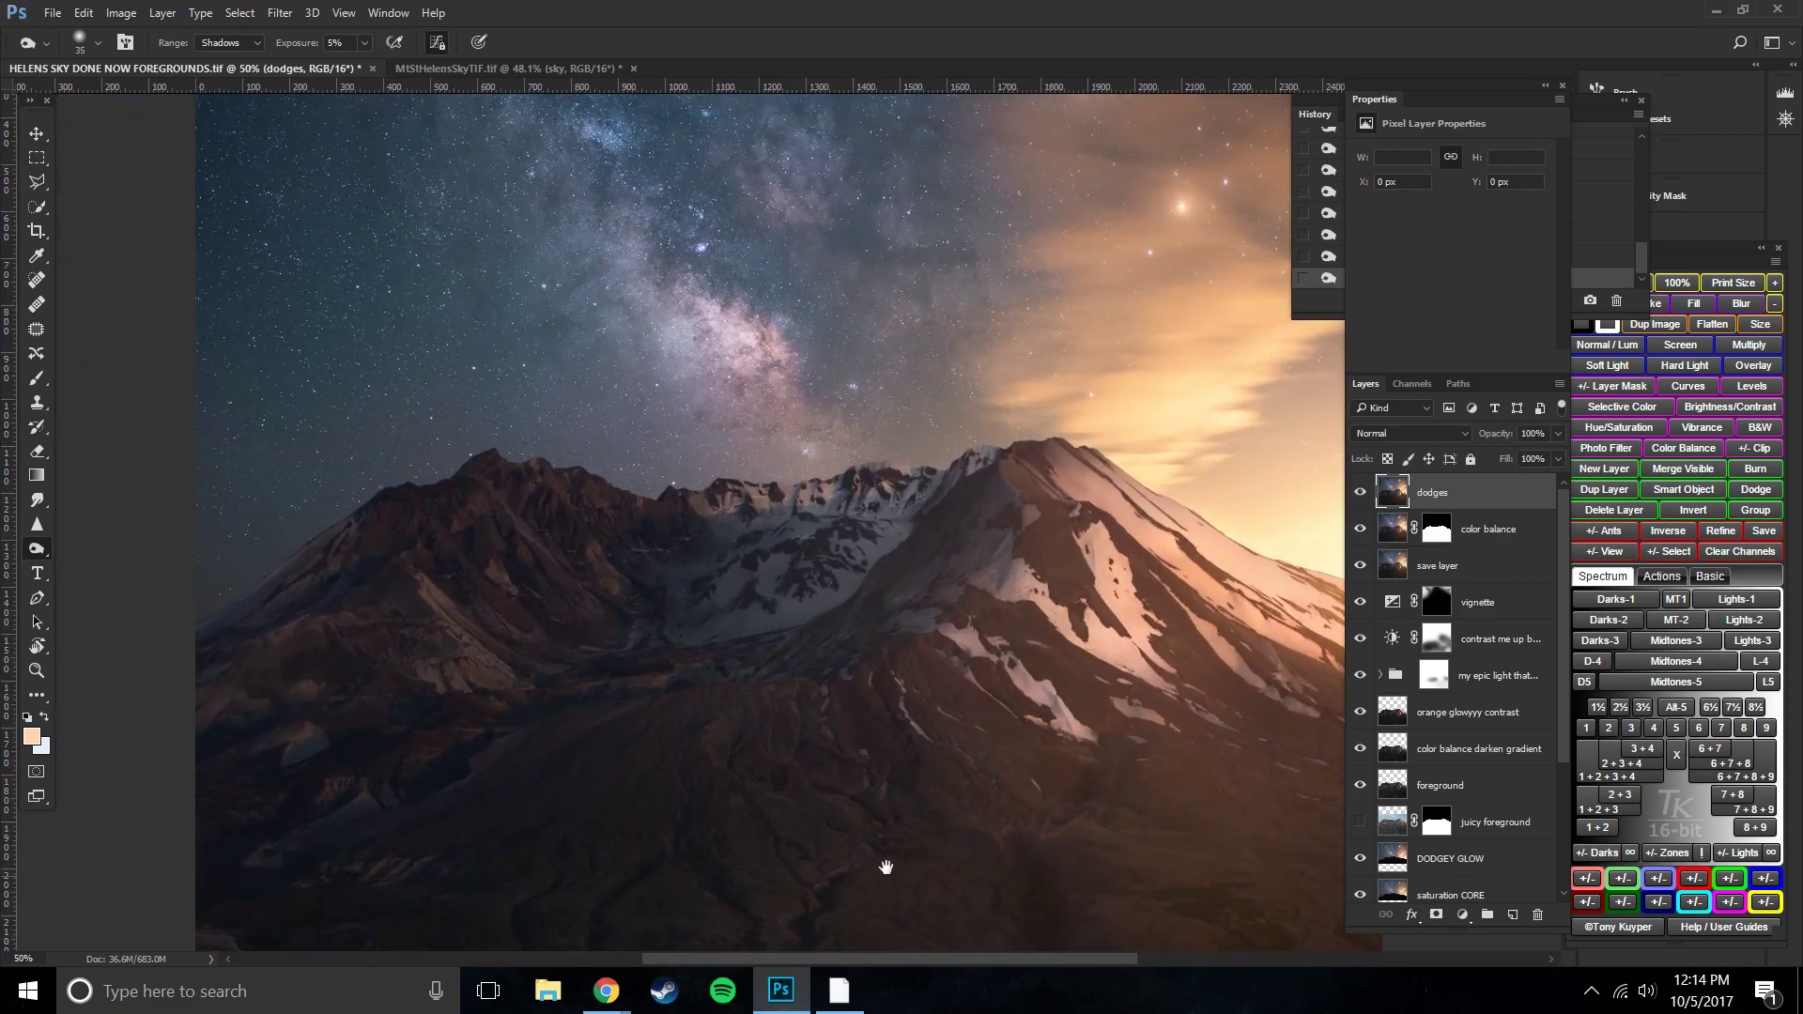
{"action": "left_click_drag", "start_coordinate": [888, 874], "coordinate": [821, 676]}
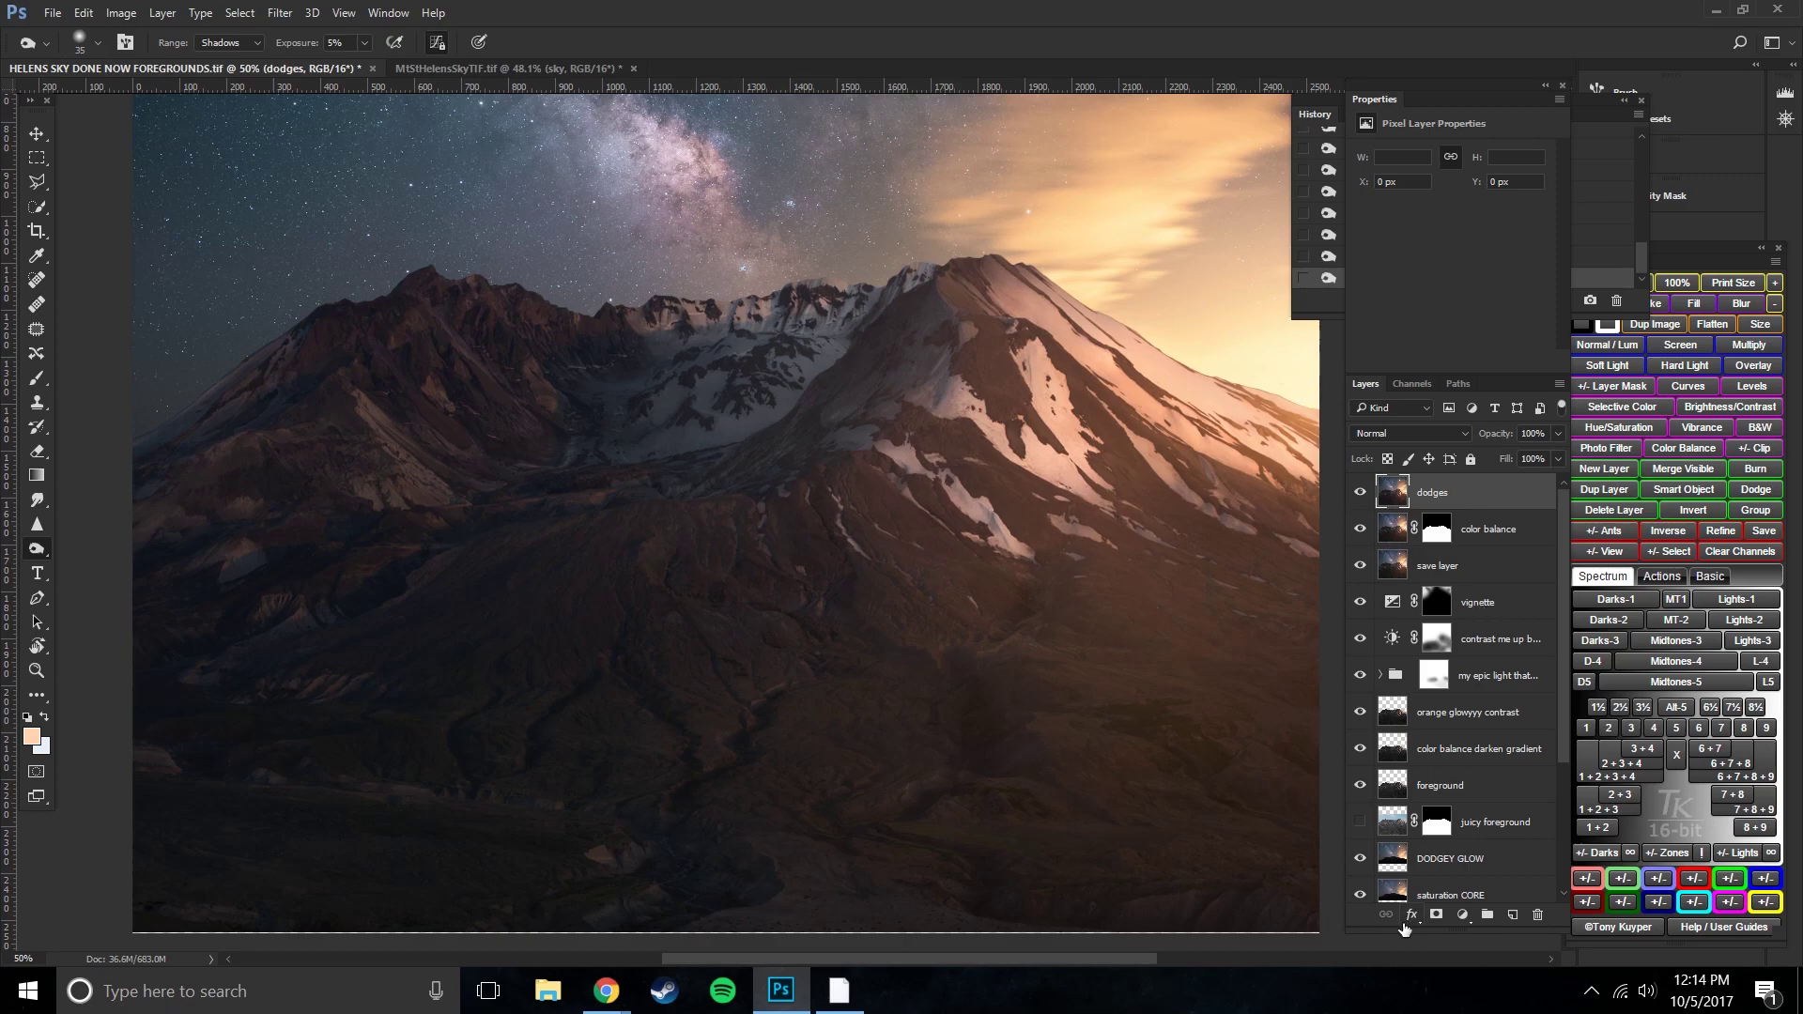
{"action": "left_click", "coordinate": [1434, 917]}
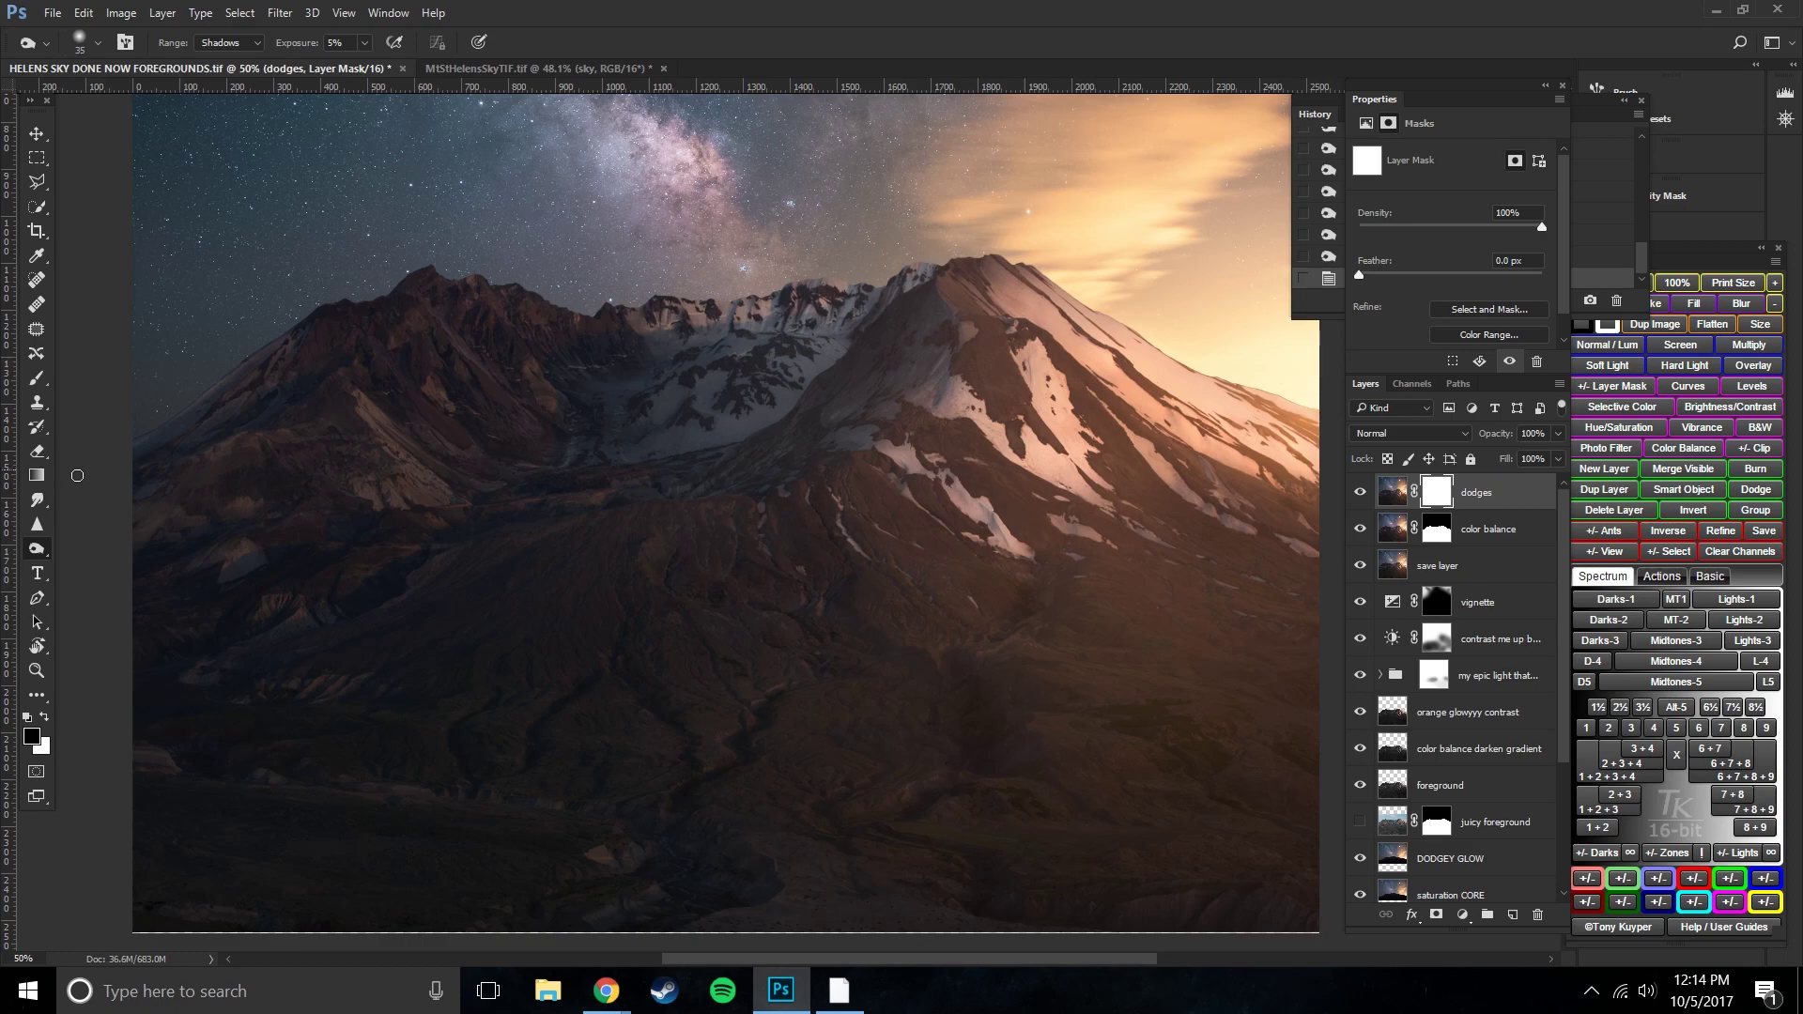
- Paint black on the "dodges" mask over the lower foreground with a 500 px brush at 25% opacity
{"action": "left_click", "coordinate": [35, 379]}
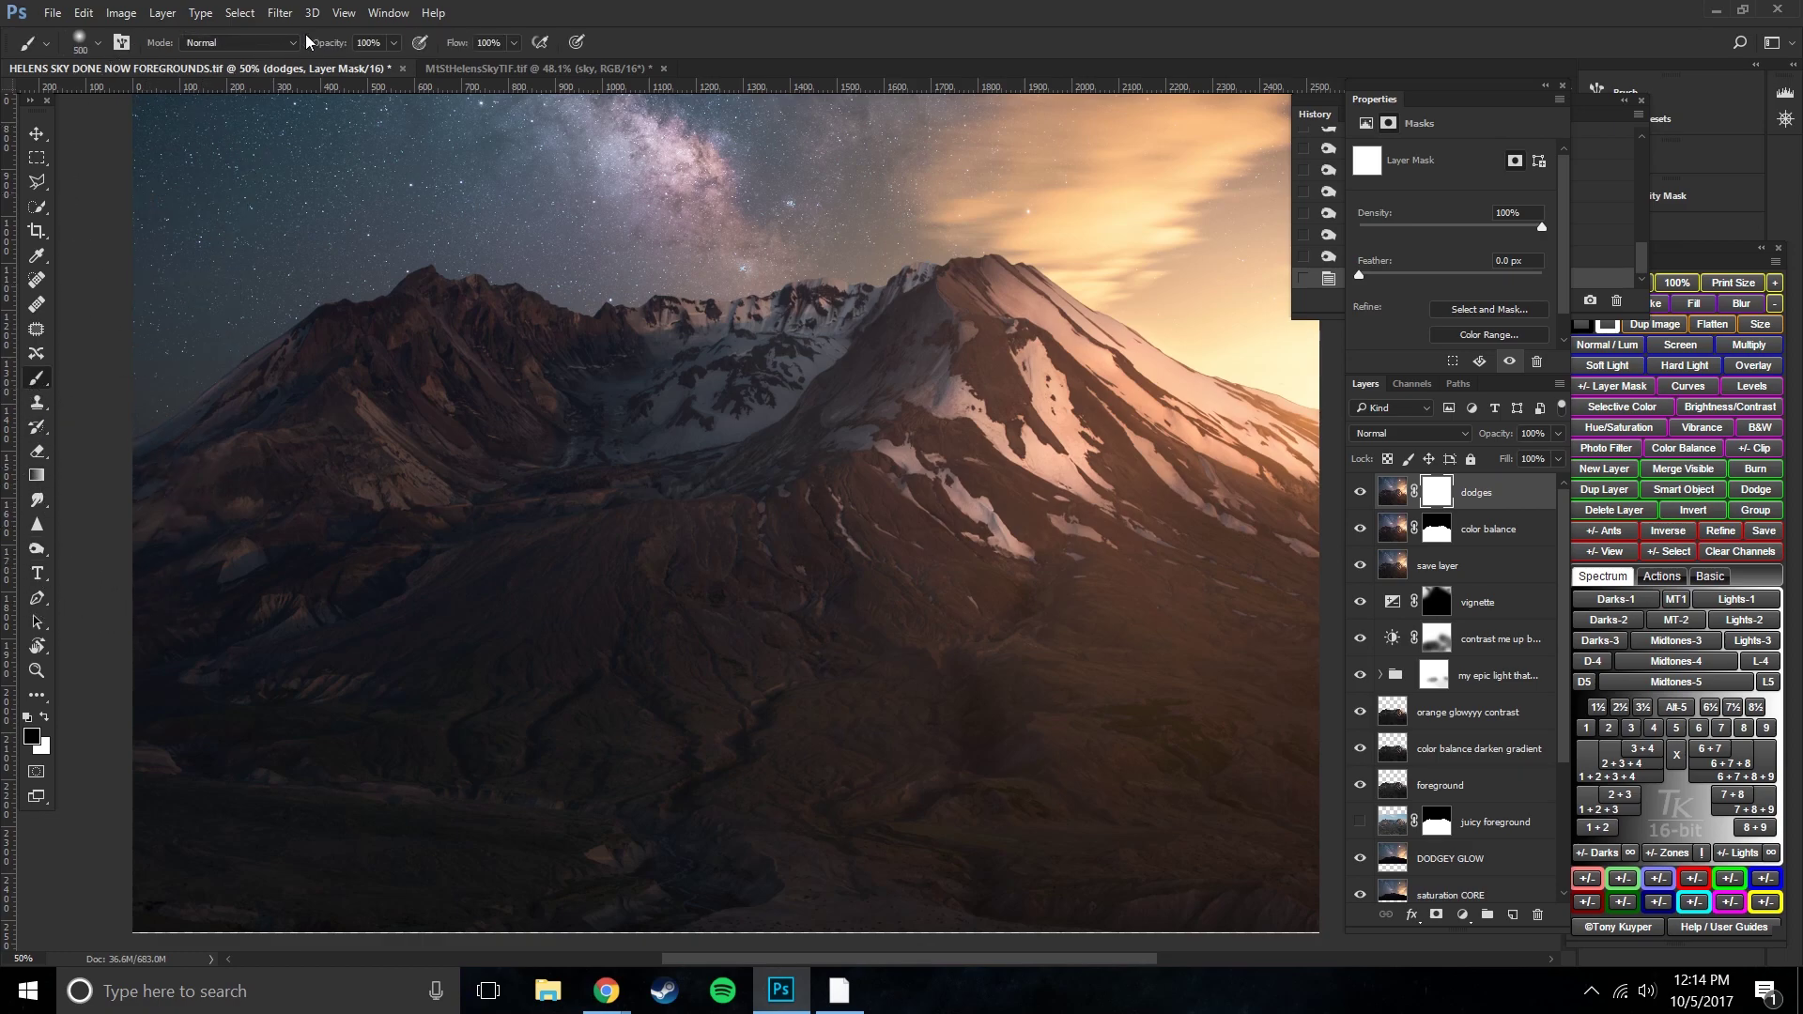
{"action": "type", "text": "40"}
{"action": "double_click", "coordinate": [378, 43]}
{"action": "key", "text": "Return"}
{"action": "mouse_move", "coordinate": [533, 681]}
{"action": "left_mouse_down"}
{"action": "mouse_move", "coordinate": [676, 752]}
{"action": "mouse_move", "coordinate": [620, 592]}
{"action": "left_mouse_up"}
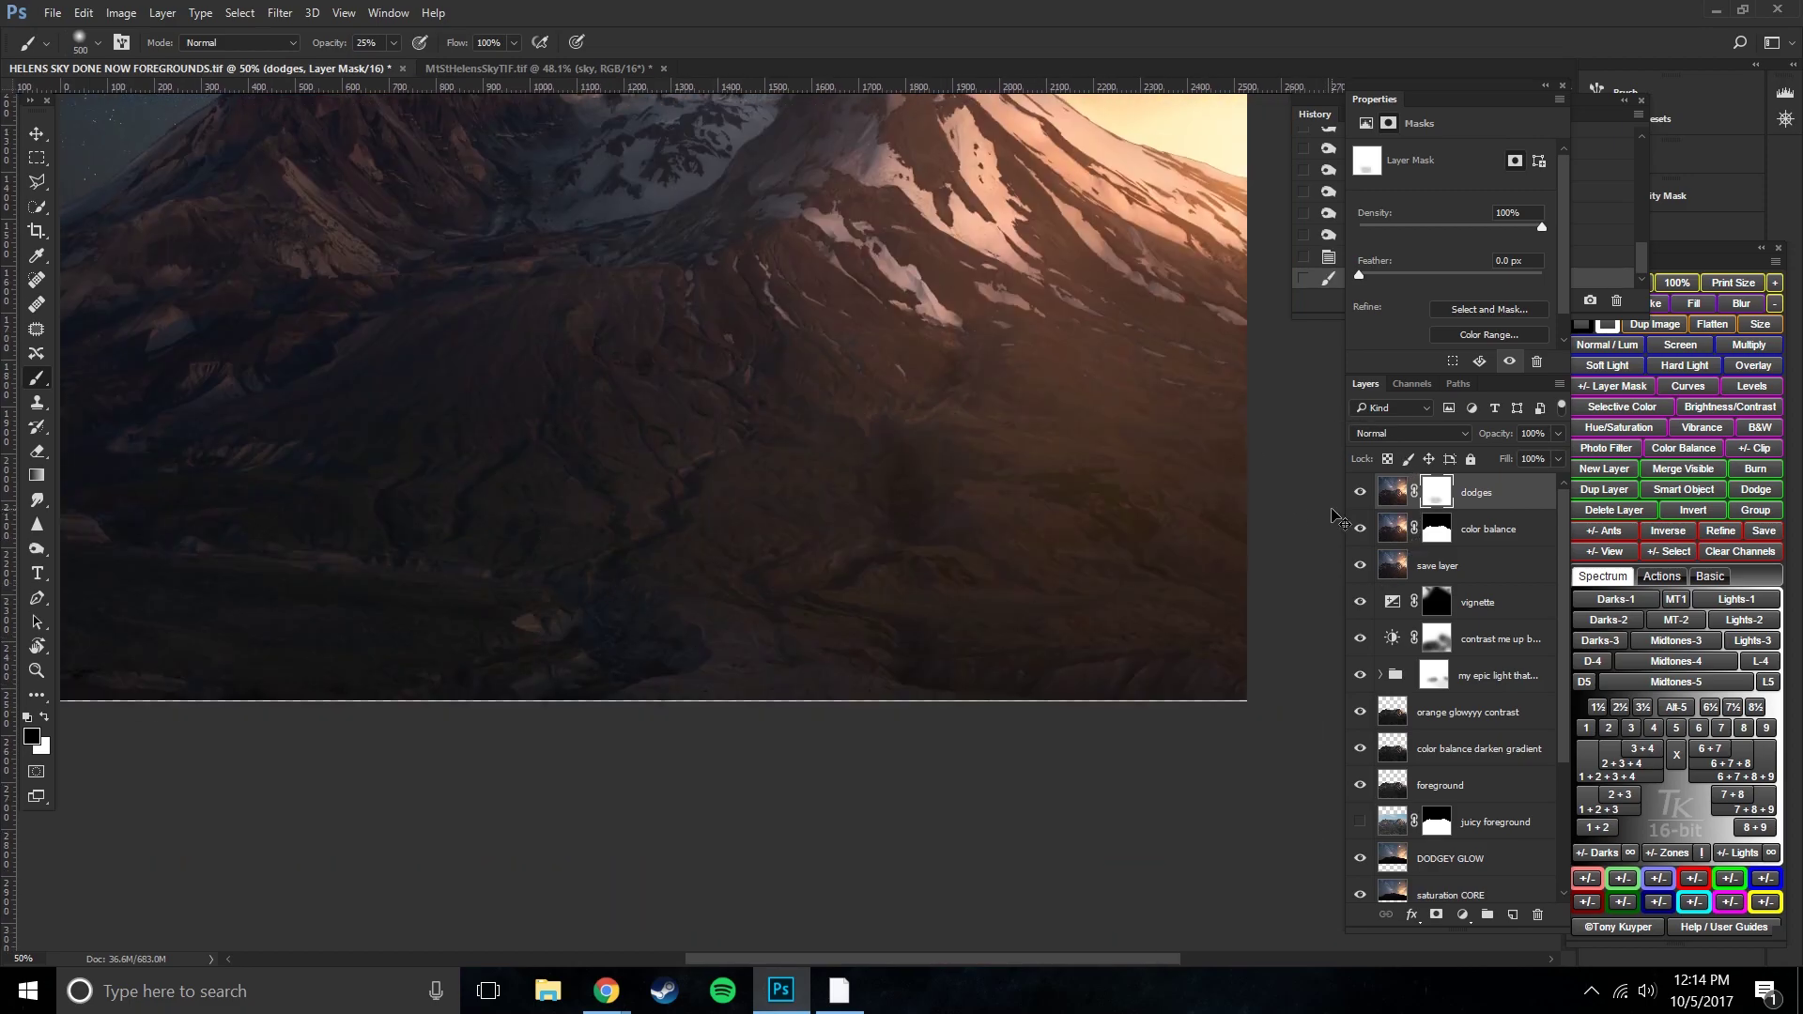
- Dab black at 25% opacity across the middle and lower right foreground on the "dodges" mask with a smaller brush
{"action": "key", "text": "ctrl+minus"}
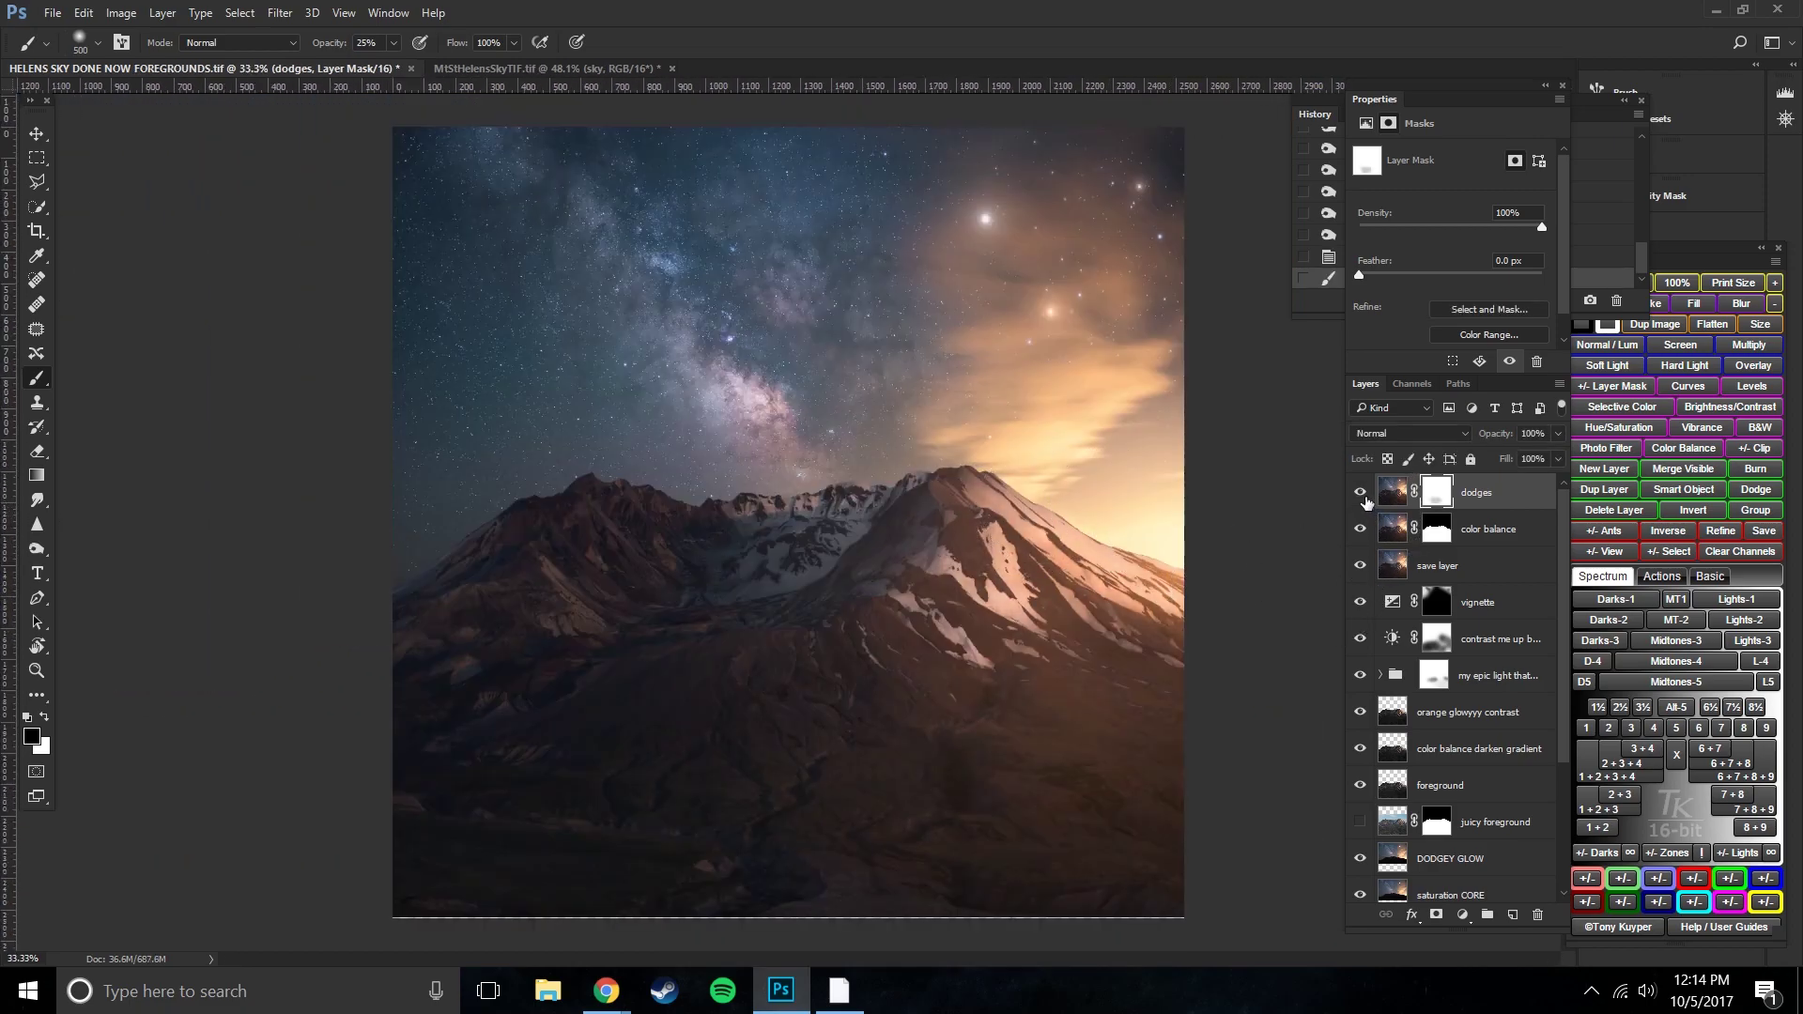
{"action": "key", "text": "bracketleft"}
{"action": "key", "text": "bracketleft"}
{"action": "left_click", "coordinate": [688, 764]}
{"action": "left_click", "coordinate": [713, 745]}
{"action": "left_click", "coordinate": [728, 747]}
{"action": "left_click", "coordinate": [750, 759]}
{"action": "left_click", "coordinate": [865, 757]}
{"action": "left_click", "coordinate": [929, 764]}
{"action": "left_click", "coordinate": [967, 882]}
- Compare the image with the "dodges" layer hidden and shown
{"action": "left_click", "coordinate": [1360, 492]}
{"action": "left_click", "coordinate": [1359, 493]}
{"action": "left_click", "coordinate": [1361, 493]}
{"action": "left_click", "coordinate": [1361, 493]}
{"action": "left_click", "coordinate": [1362, 494]}
{"action": "left_click", "coordinate": [1362, 494]}
{"action": "key", "text": "bracketright"}
{"action": "key", "text": "bracketright"}
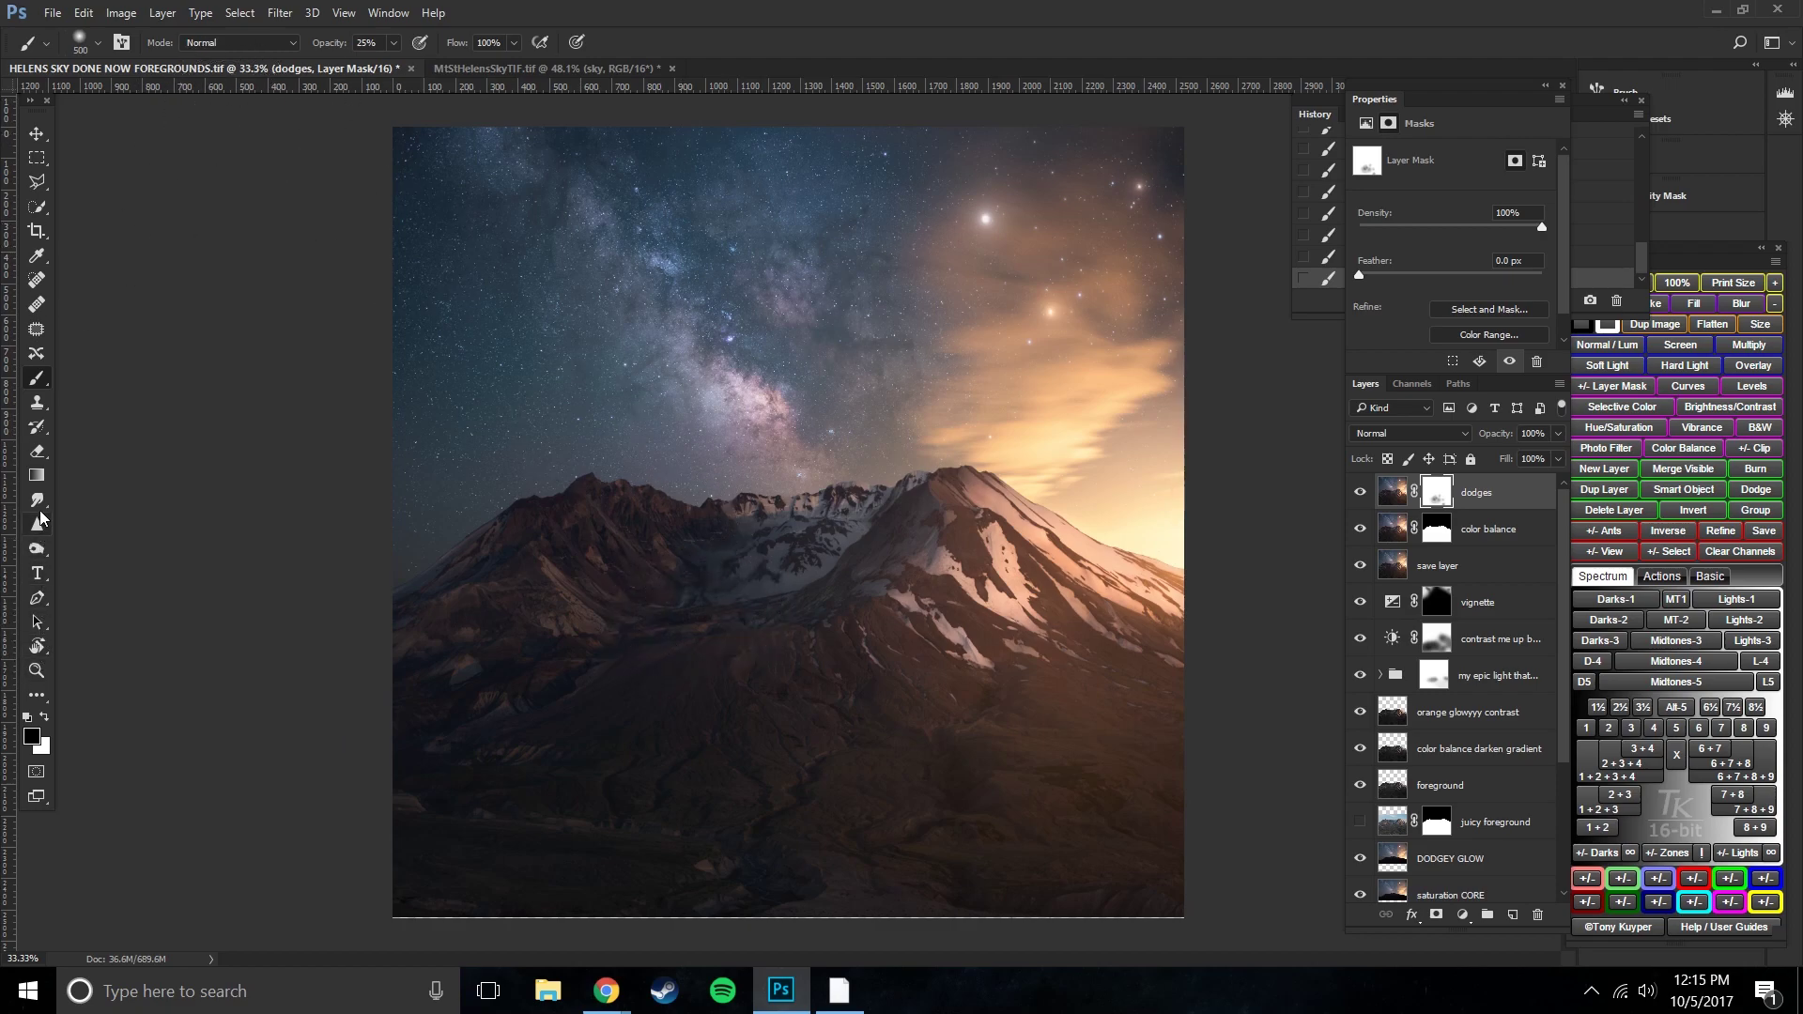
- Apply the Dodge tool to the "dodges" mask over the left peak in the Midtones range at 10% exposure
{"action": "left_click", "coordinate": [38, 555]}
{"action": "left_click", "coordinate": [103, 548]}
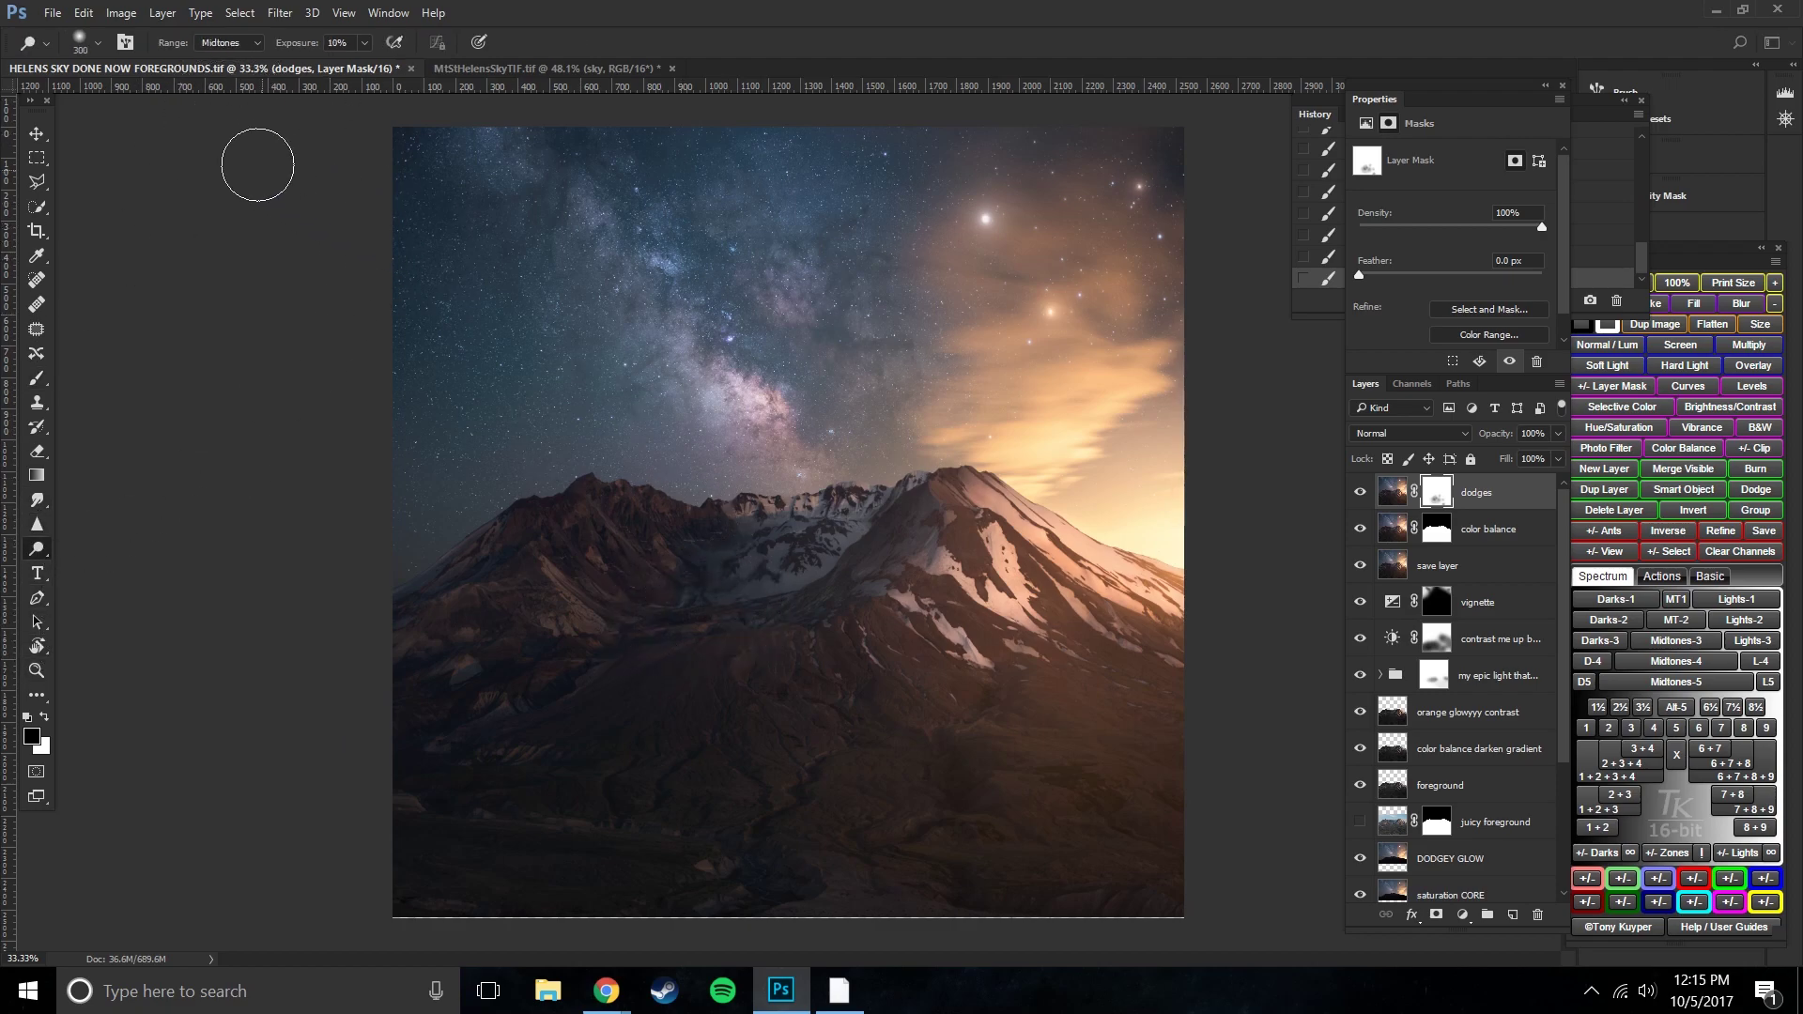
{"action": "key", "text": "bracketright"}
{"action": "key", "text": "bracketright"}
{"action": "mouse_move", "coordinate": [612, 543]}
{"action": "left_mouse_down"}
{"action": "mouse_move", "coordinate": [596, 523]}
{"action": "mouse_move", "coordinate": [549, 568]}
{"action": "mouse_move", "coordinate": [563, 588]}
{"action": "mouse_move", "coordinate": [475, 540]}
{"action": "mouse_move", "coordinate": [491, 546]}
{"action": "left_mouse_up"}
{"action": "key", "text": "bracketleft"}
{"action": "key", "text": "bracketleft"}
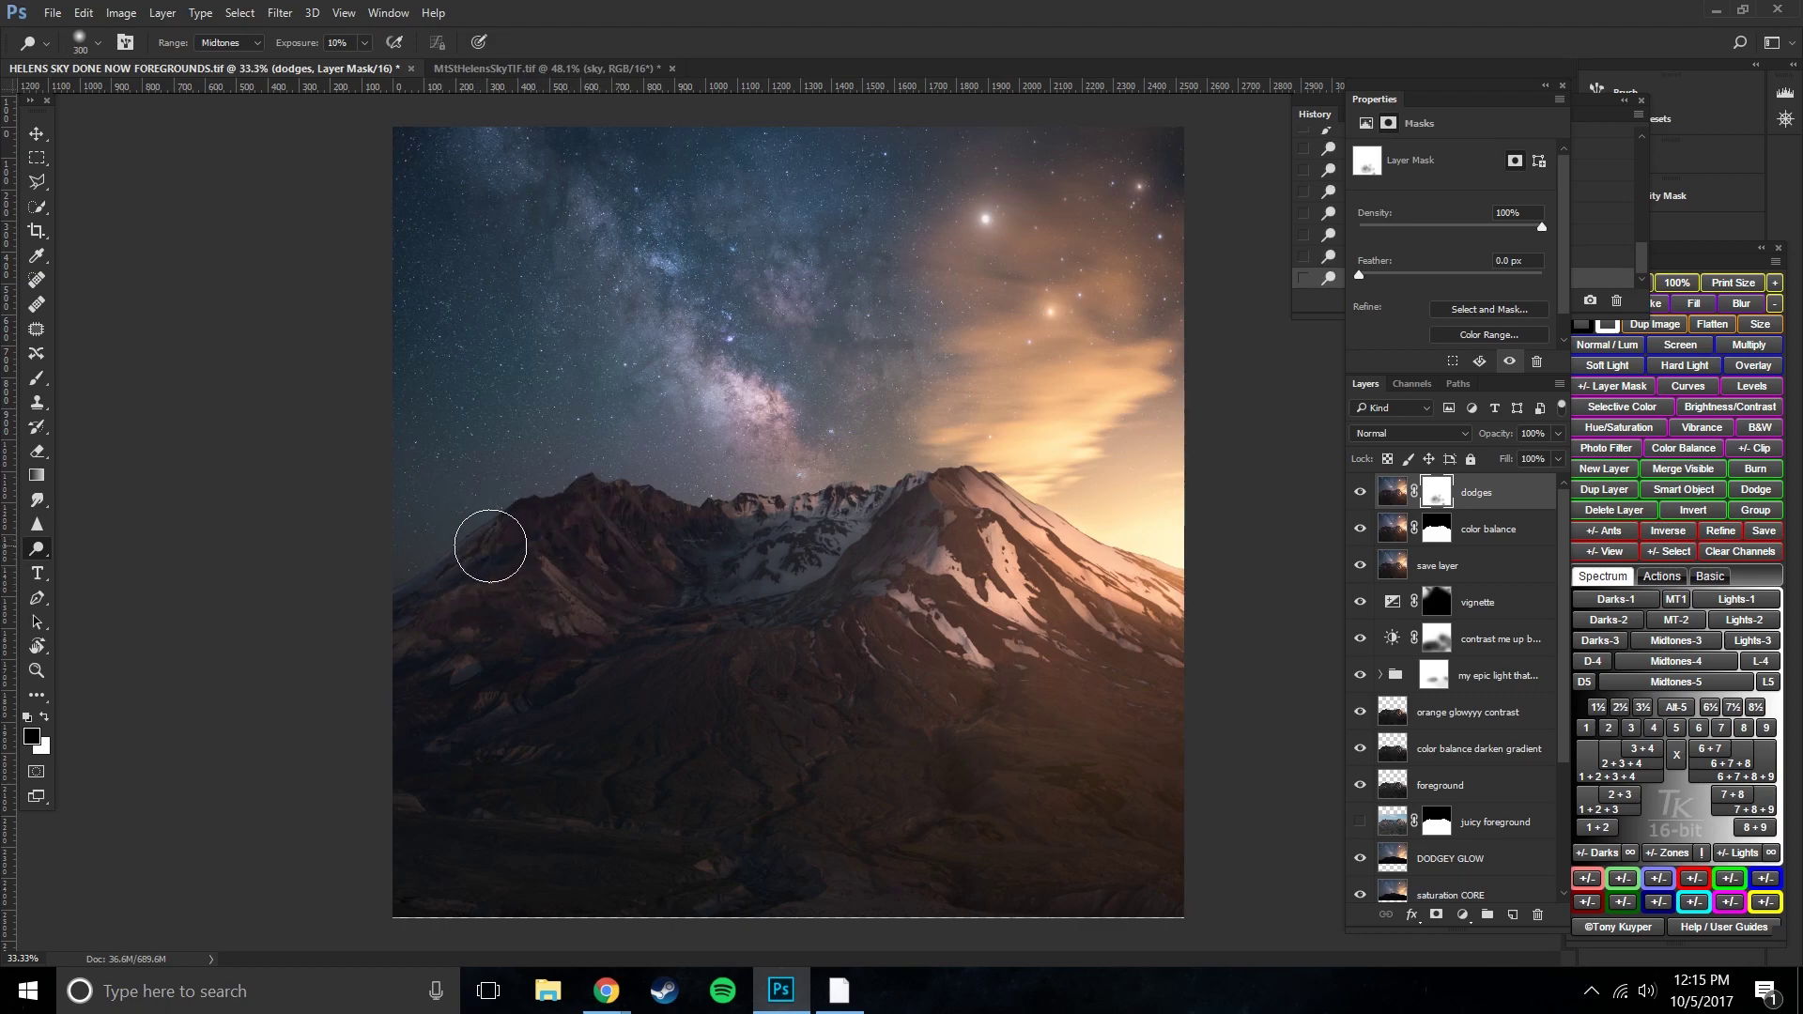
- Dodge the crater area and its snow on the "dodges" mask
{"action": "key", "text": "bracketright"}
{"action": "mouse_move", "coordinate": [755, 525]}
{"action": "left_mouse_down"}
{"action": "mouse_move", "coordinate": [872, 525]}
{"action": "mouse_move", "coordinate": [771, 561]}
{"action": "mouse_move", "coordinate": [757, 514]}
{"action": "mouse_move", "coordinate": [797, 529]}
{"action": "mouse_move", "coordinate": [868, 504]}
{"action": "mouse_move", "coordinate": [741, 569]}
{"action": "mouse_move", "coordinate": [746, 528]}
{"action": "mouse_move", "coordinate": [783, 520]}
{"action": "mouse_move", "coordinate": [793, 584]}
{"action": "left_mouse_up"}
{"action": "scroll", "coordinate": [793, 584], "scroll_direction": "up", "scroll_amount": 1}
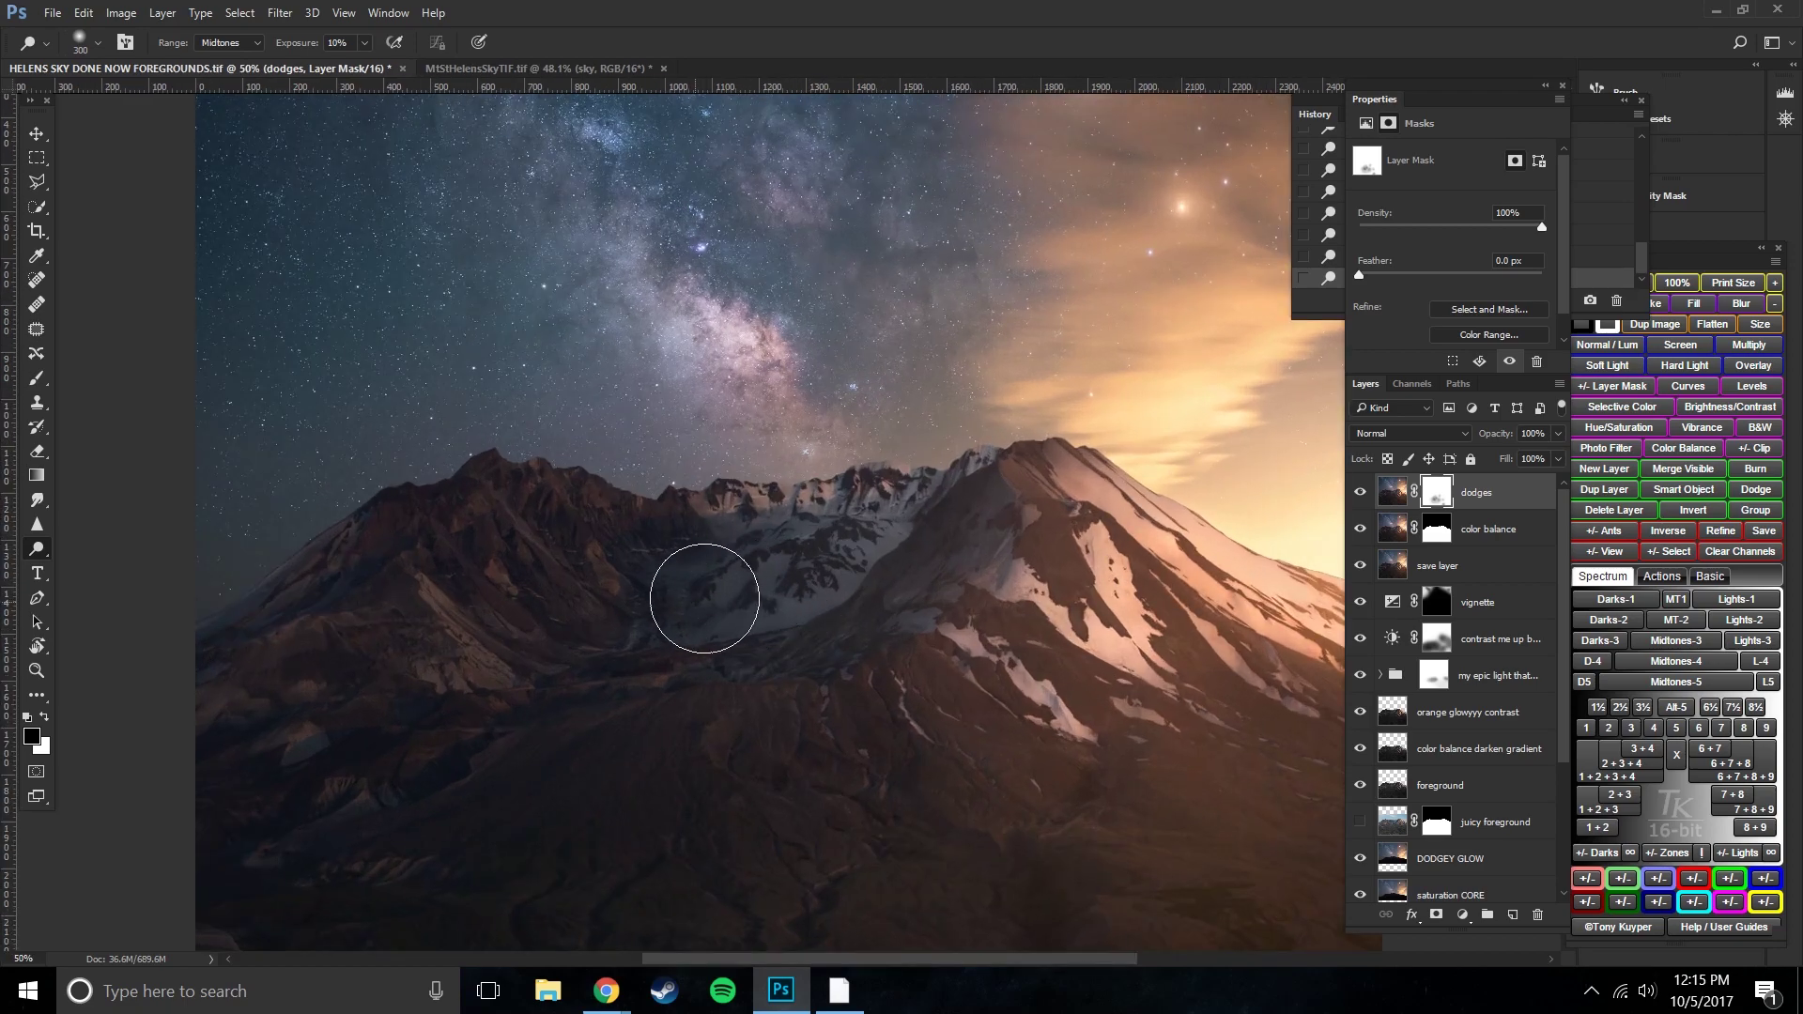
{"action": "mouse_move", "coordinate": [862, 522]}
{"action": "left_mouse_down"}
{"action": "mouse_move", "coordinate": [736, 535]}
{"action": "mouse_move", "coordinate": [858, 523]}
{"action": "left_mouse_up"}
- Target the "dodges" layer's image instead of its mask and dodge the crater snow in Midtones with a 300 px brush
{"action": "left_click", "coordinate": [1394, 492]}
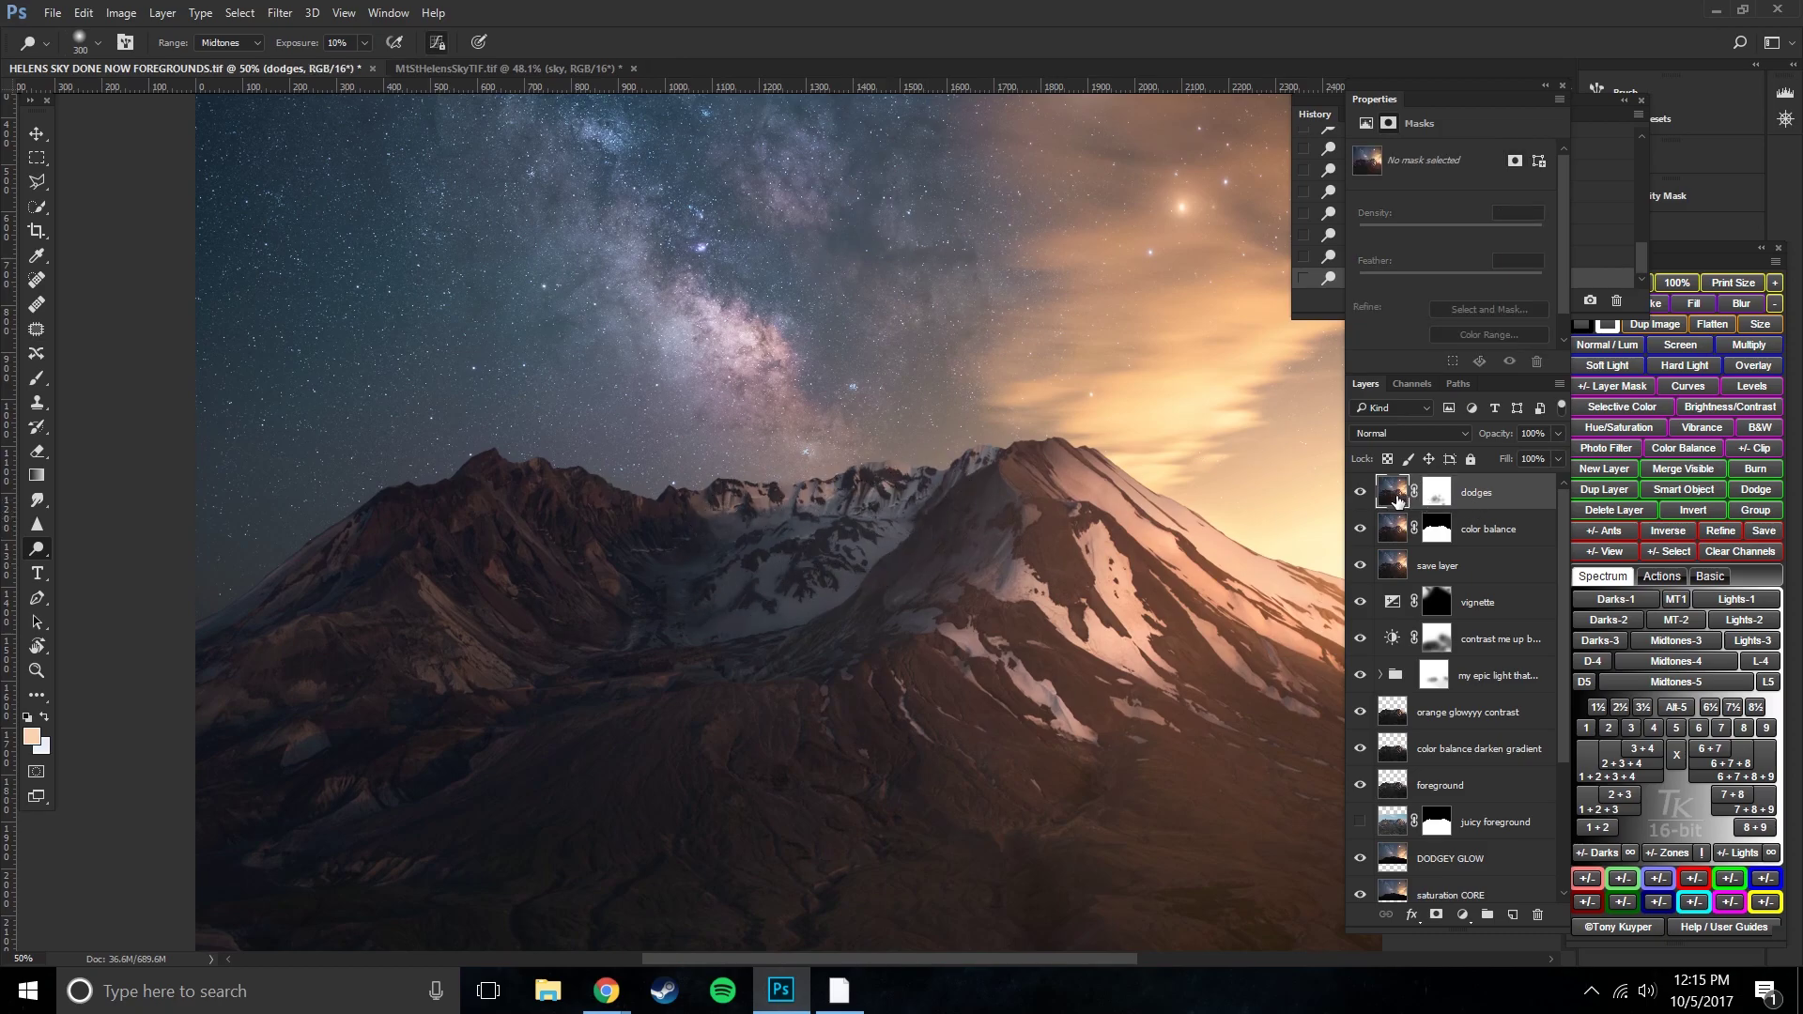
{"action": "mouse_move", "coordinate": [732, 593]}
{"action": "left_mouse_down"}
{"action": "mouse_move", "coordinate": [851, 569]}
{"action": "mouse_move", "coordinate": [895, 524]}
{"action": "mouse_move", "coordinate": [818, 517]}
{"action": "left_mouse_up"}
{"action": "mouse_move", "coordinate": [787, 585]}
{"action": "left_mouse_down"}
{"action": "mouse_move", "coordinate": [705, 597]}
{"action": "mouse_move", "coordinate": [718, 536]}
{"action": "mouse_move", "coordinate": [850, 518]}
{"action": "left_mouse_up"}
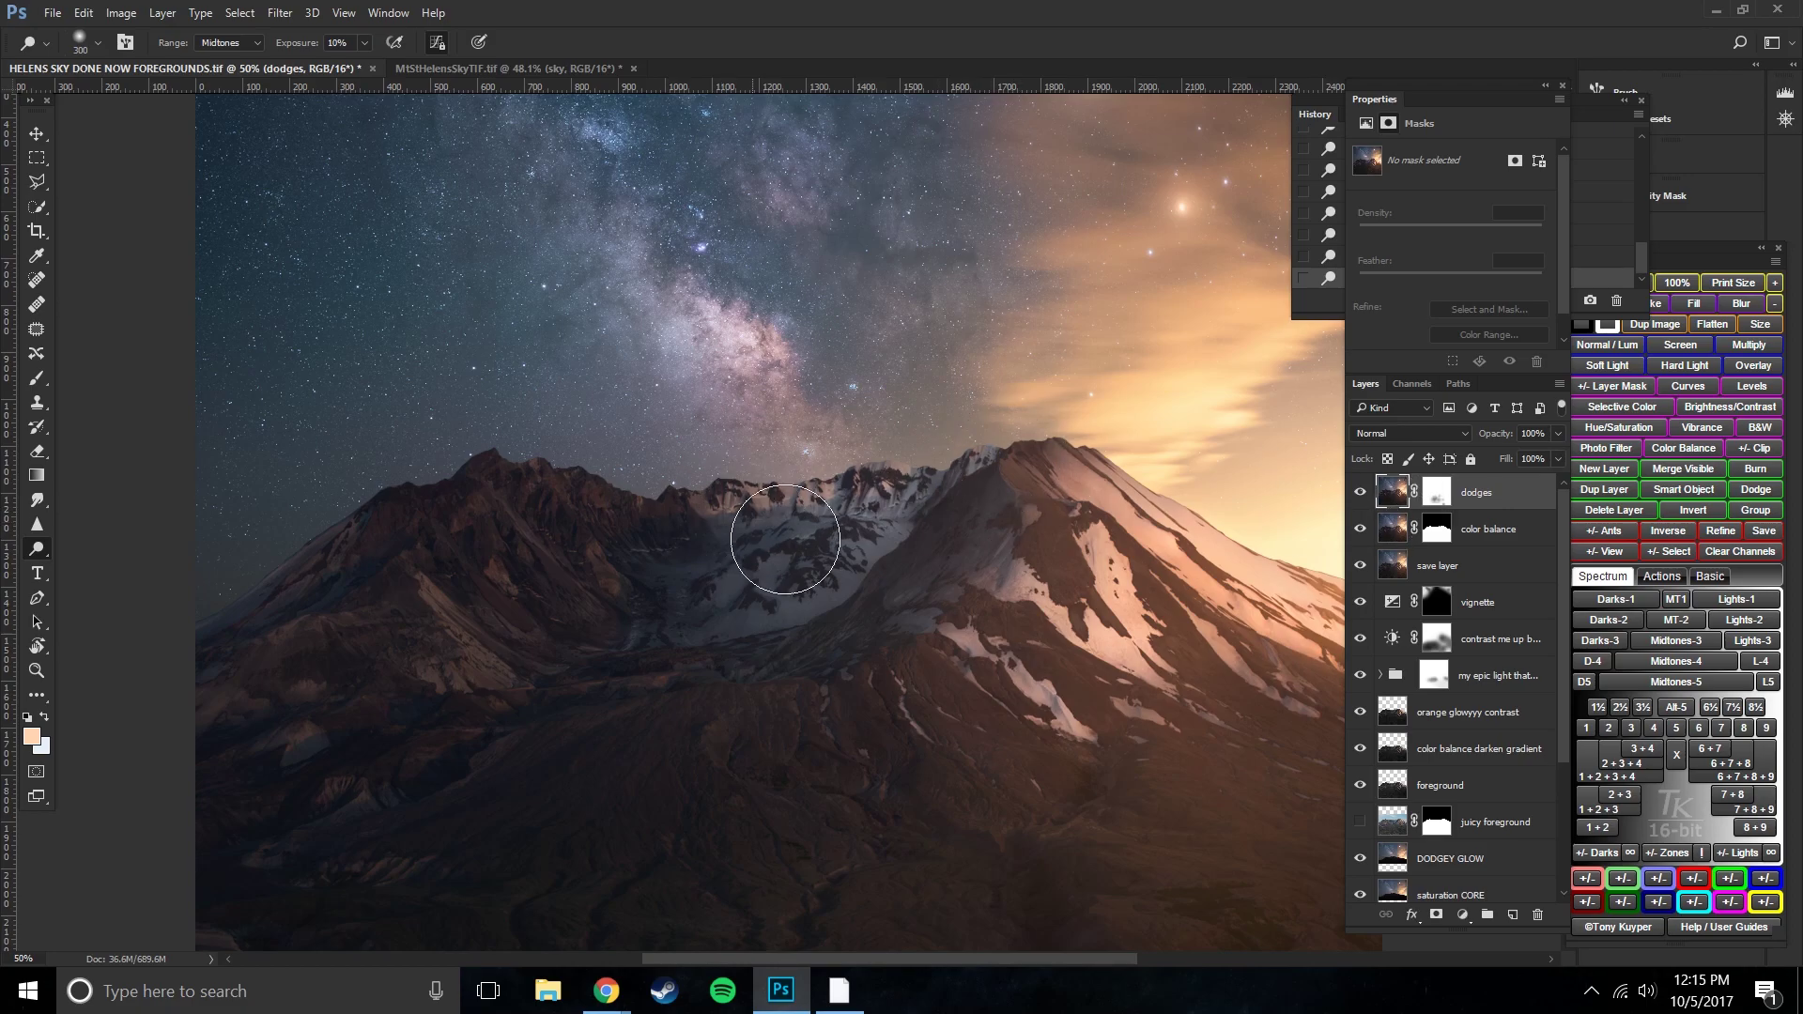
{"action": "key", "text": "bracketleft"}
{"action": "key", "text": "bracketleft"}
{"action": "key", "text": "bracketright"}
{"action": "key", "text": "bracketright"}
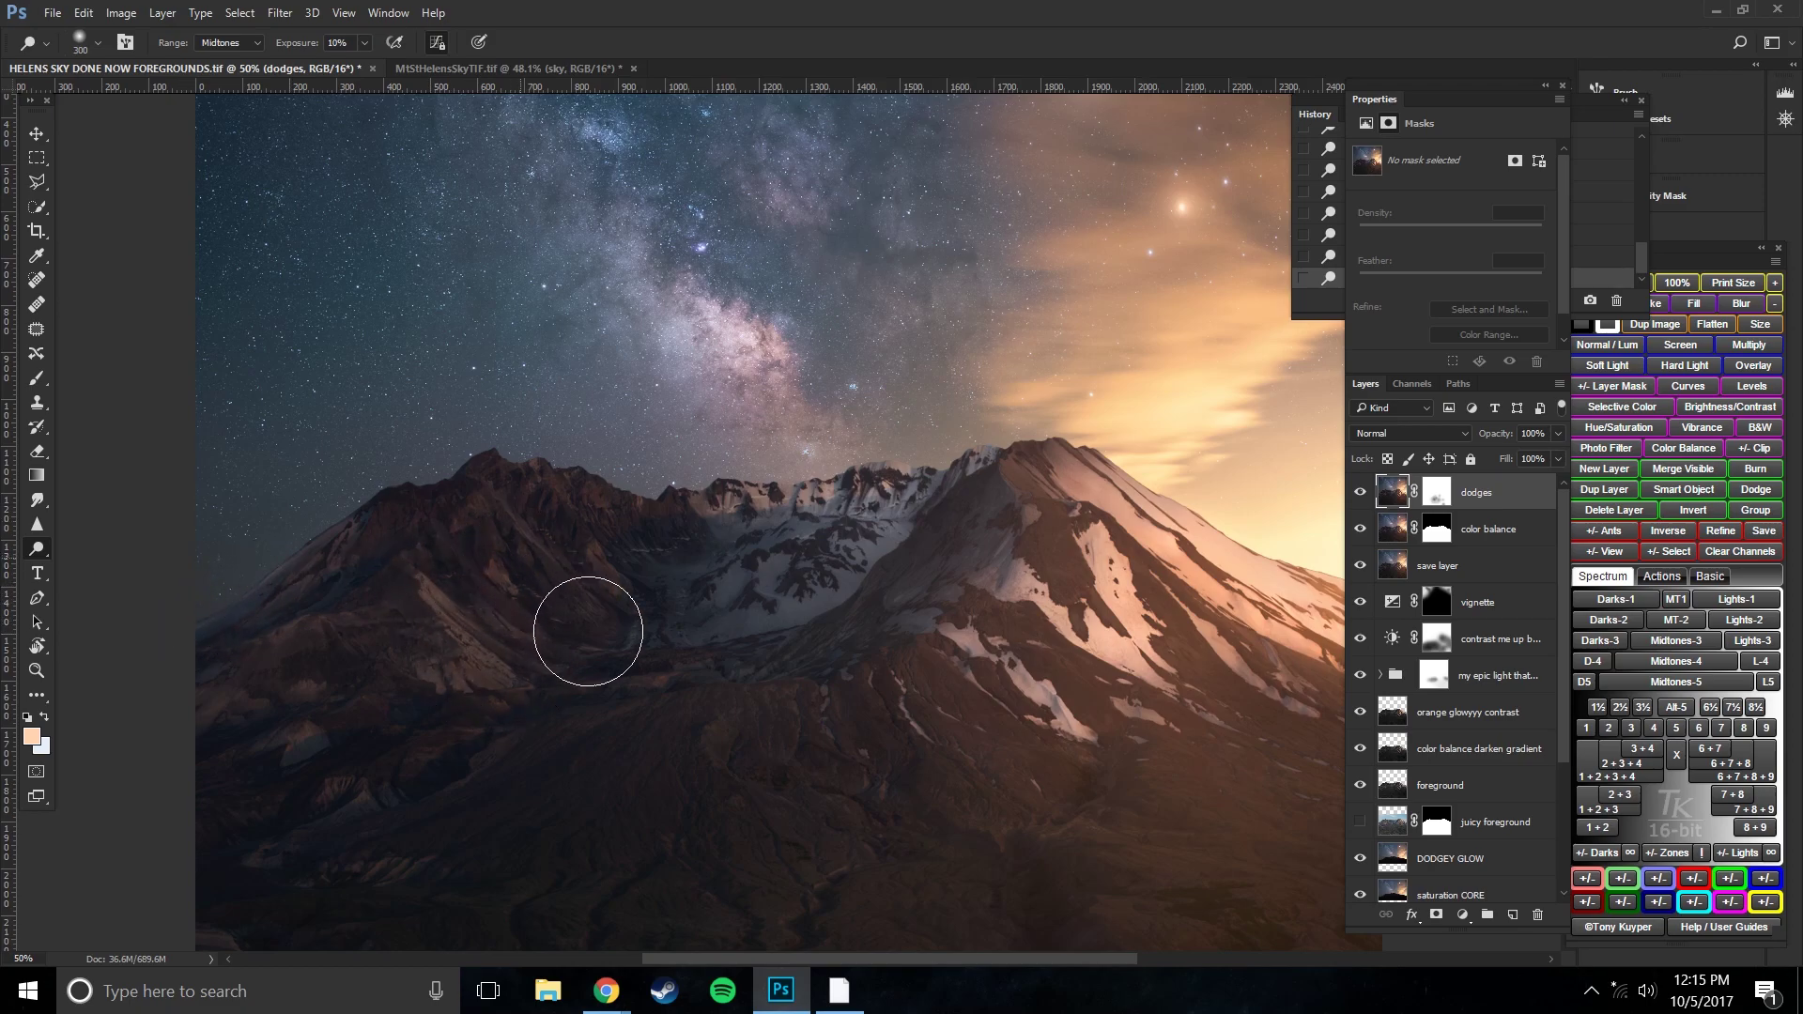
- Dodge the crater's dark left wall and the left flank in Midtones, toggling the last stroke to compare
{"action": "mouse_move", "coordinate": [650, 565]}
{"action": "left_mouse_down"}
{"action": "mouse_move", "coordinate": [757, 603]}
{"action": "mouse_move", "coordinate": [646, 583]}
{"action": "mouse_move", "coordinate": [891, 570]}
{"action": "mouse_move", "coordinate": [747, 533]}
{"action": "mouse_move", "coordinate": [601, 545]}
{"action": "left_mouse_up"}
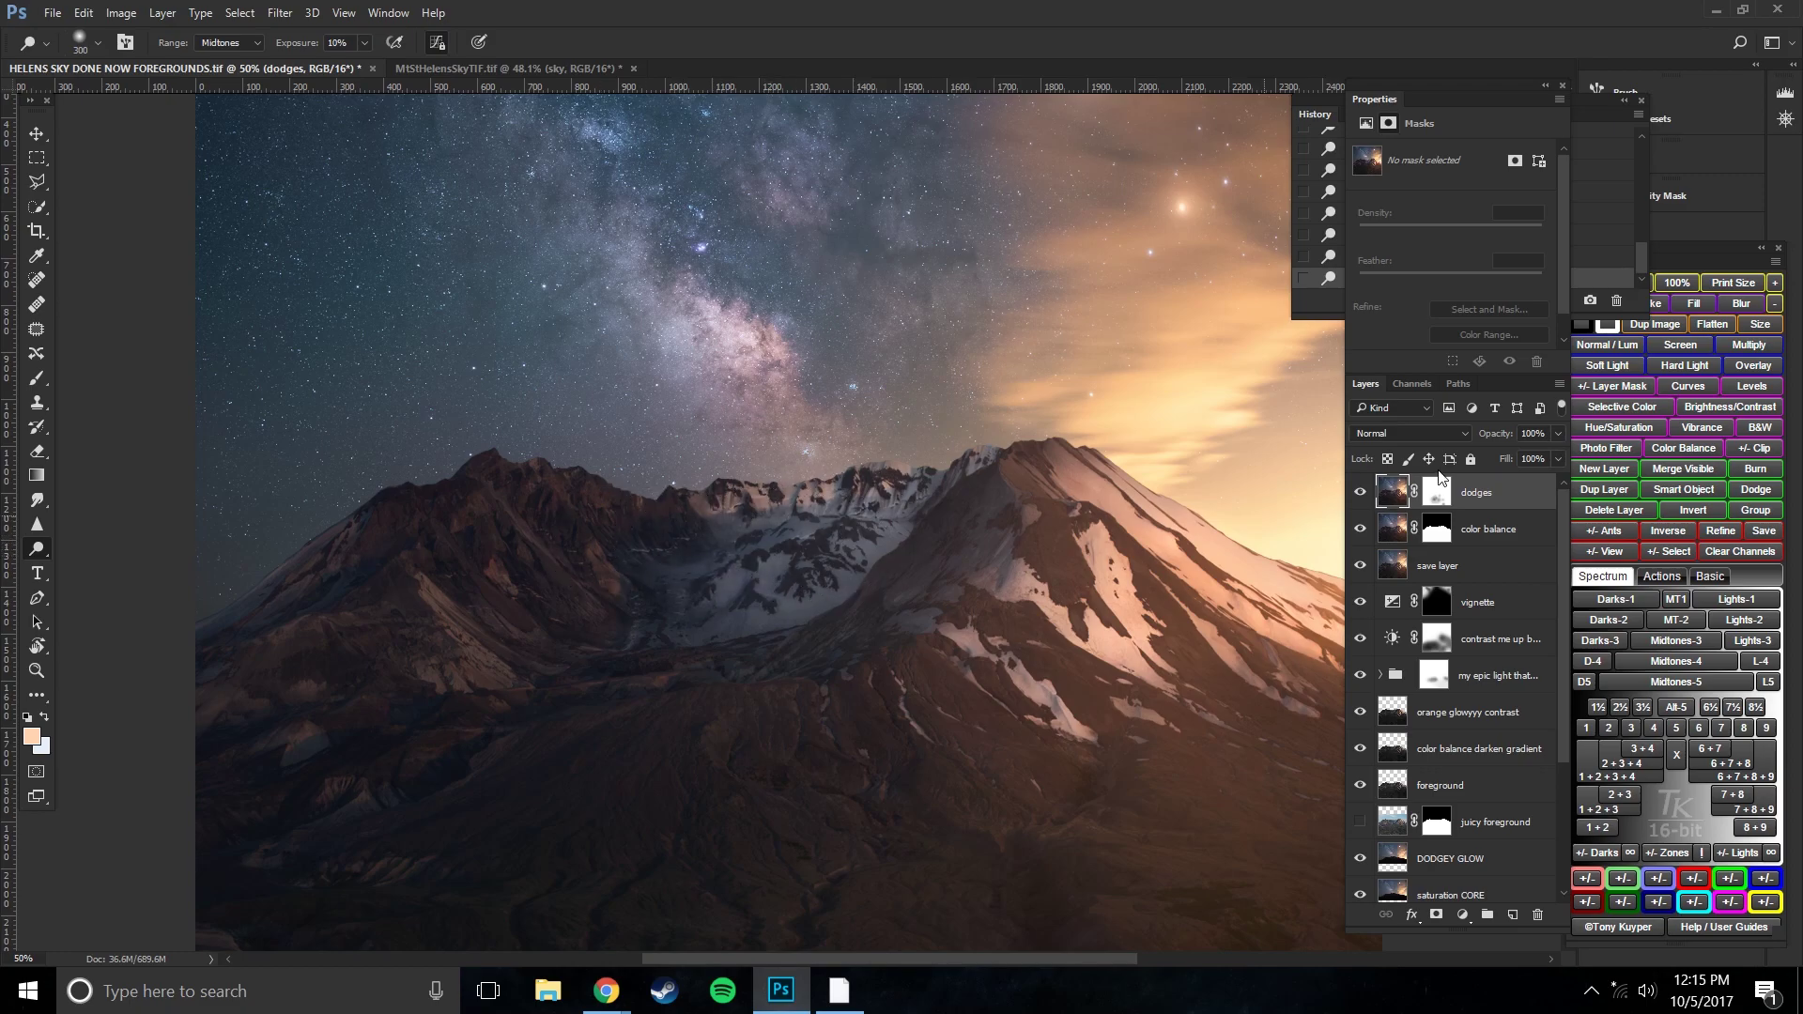
{"action": "key", "text": "ctrl+z"}
{"action": "key", "text": "ctrl+z"}
{"action": "key", "text": "bracketright"}
{"action": "key", "text": "bracketright"}
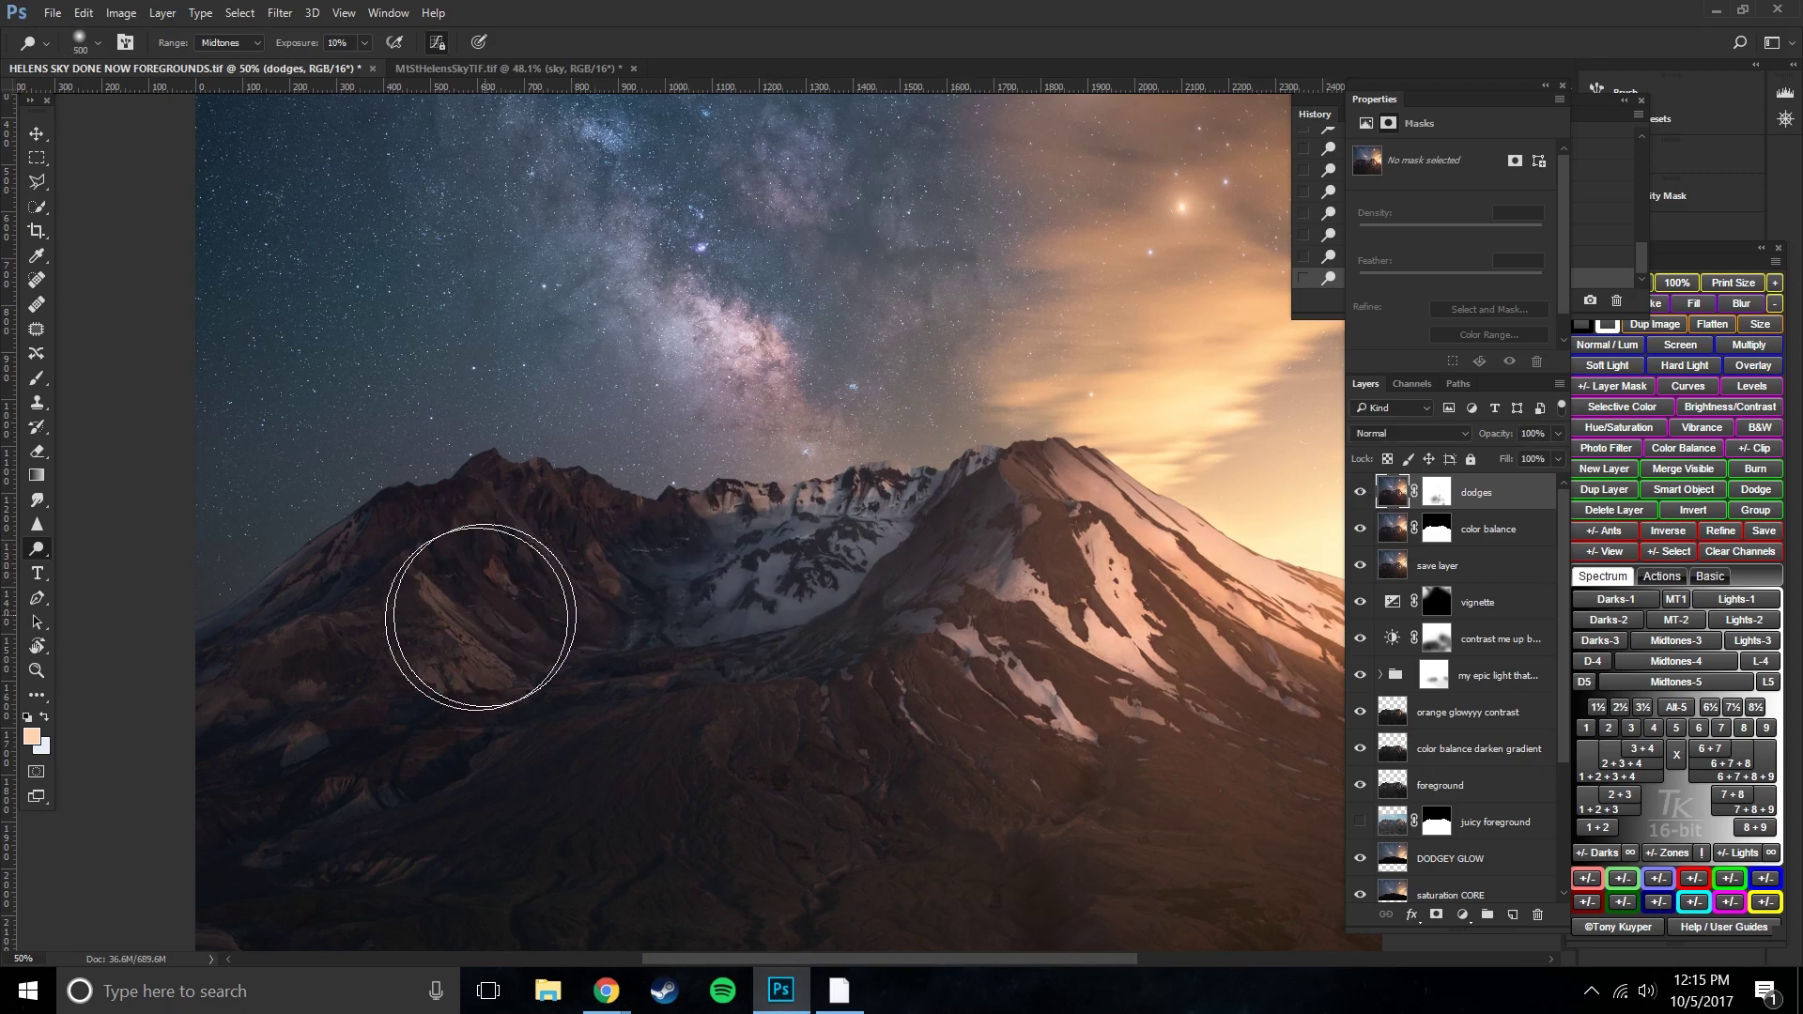
{"action": "key", "text": "bracketleft"}
{"action": "key", "text": "bracketleft"}
{"action": "key", "text": "bracketleft"}
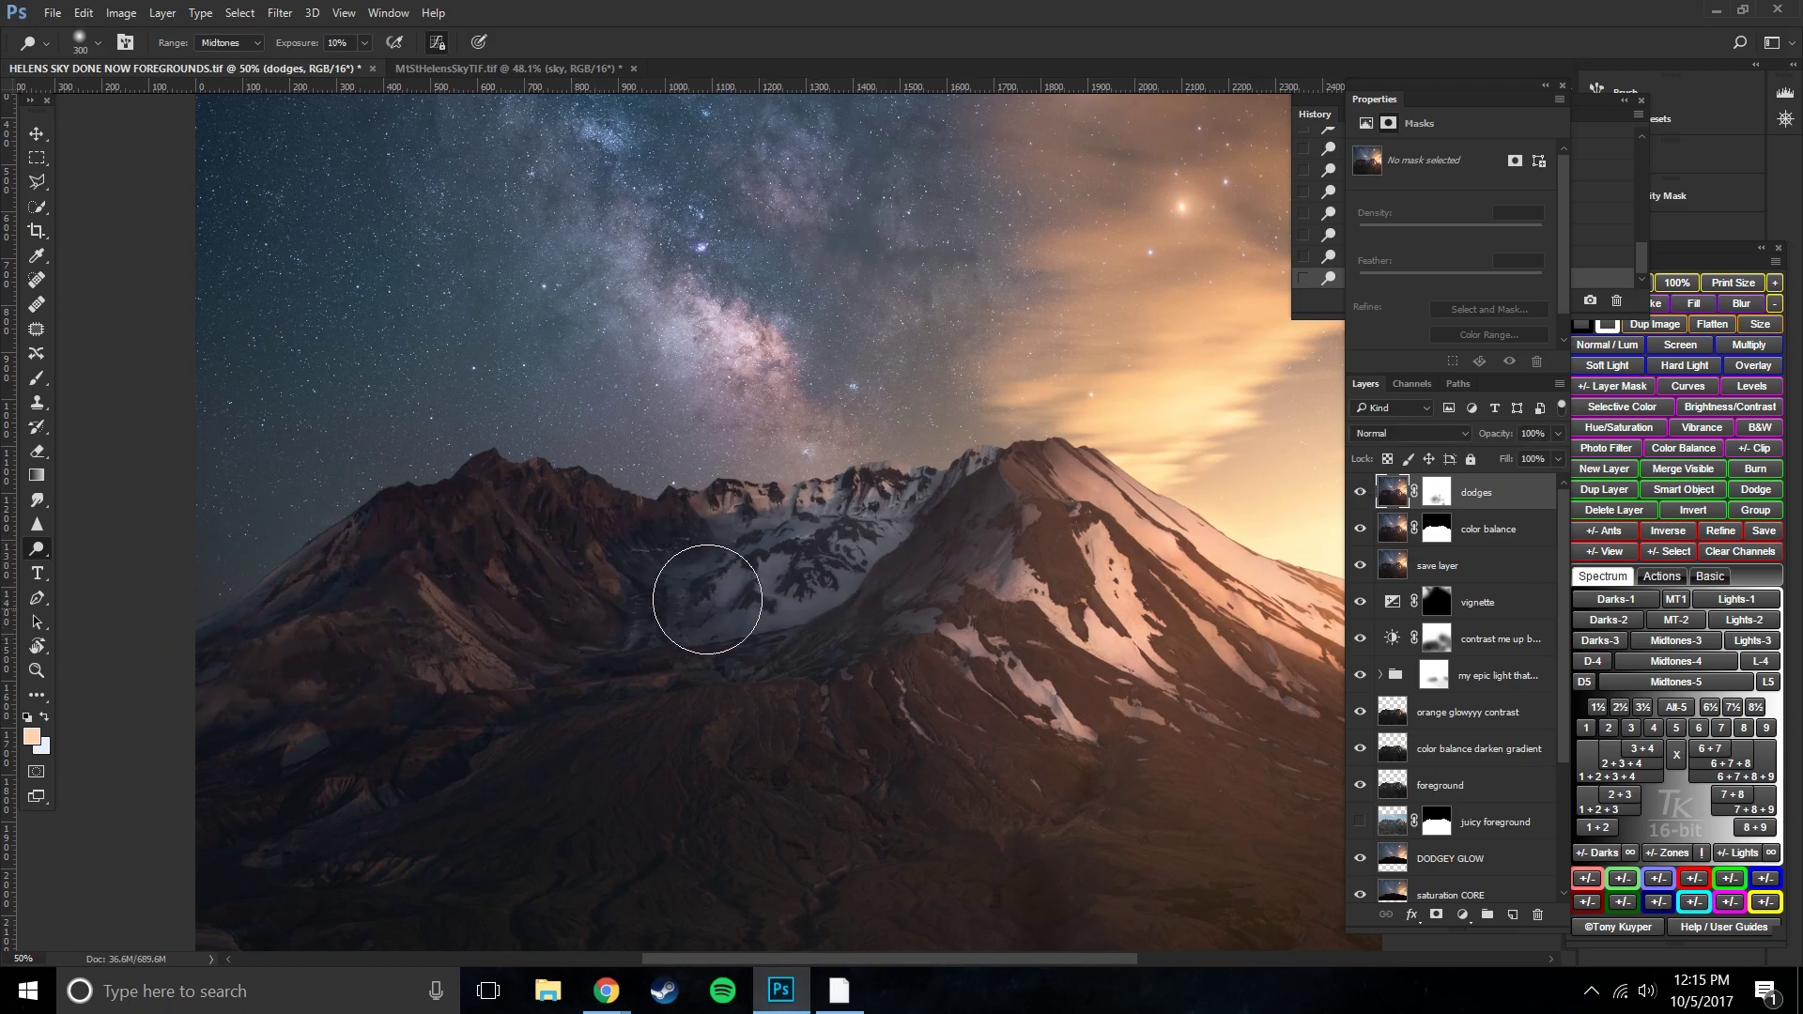
- Set the Dodge tool's range to Highlights with a 400 px brush and compare the image with the "dodges" layer hidden and shown
{"action": "left_click", "coordinate": [222, 43]}
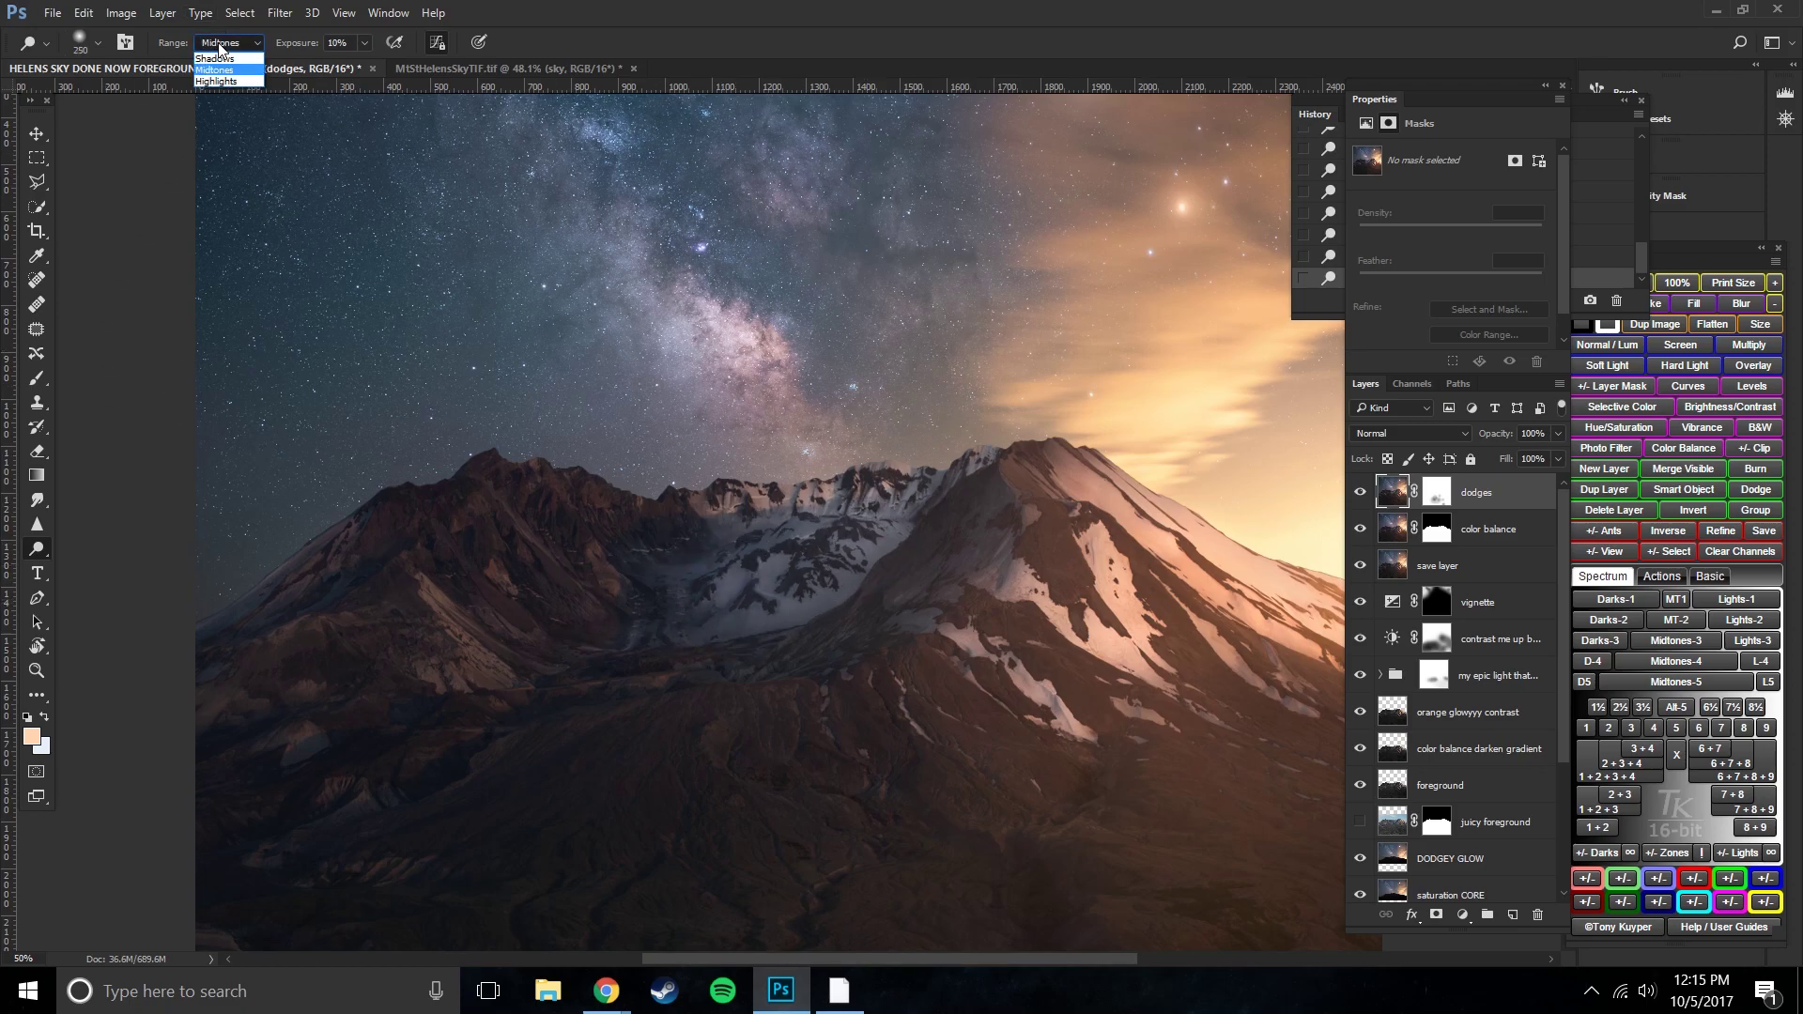
{"action": "left_click", "coordinate": [226, 81]}
{"action": "key", "text": "bracketright"}
{"action": "key", "text": "bracketright"}
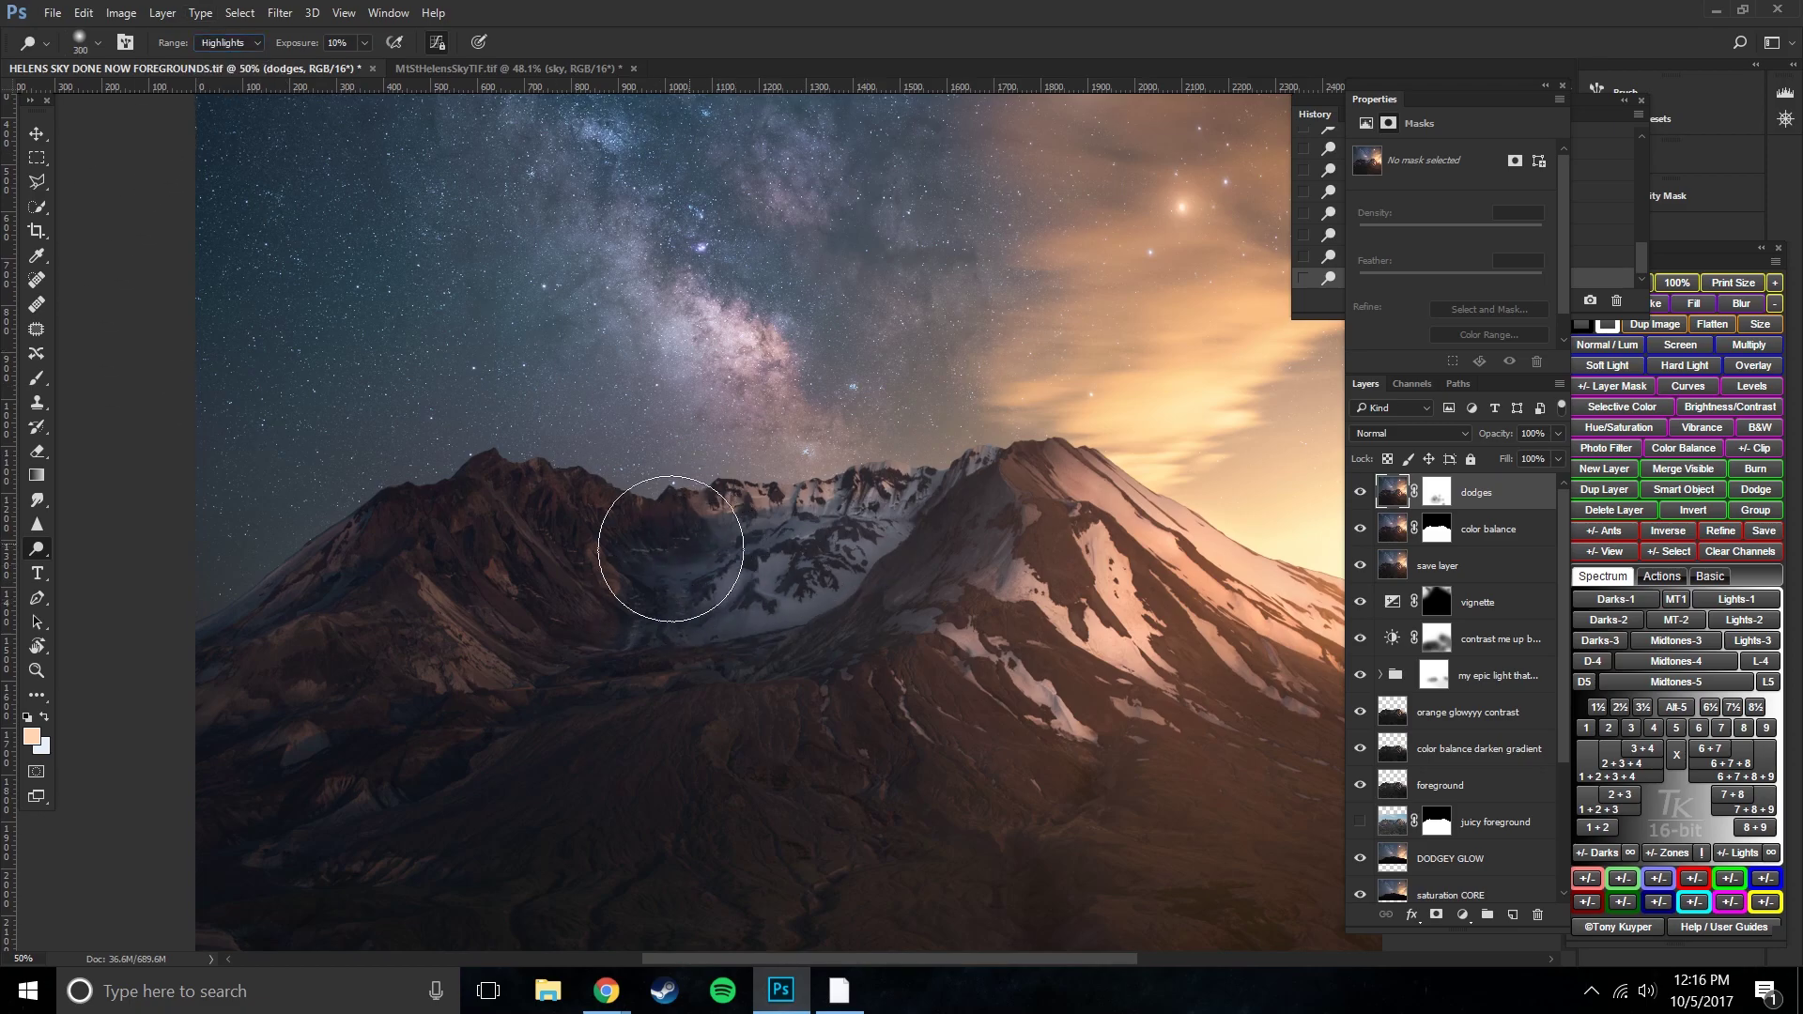
{"action": "key", "text": "bracketleft"}
{"action": "key", "text": "bracketleft"}
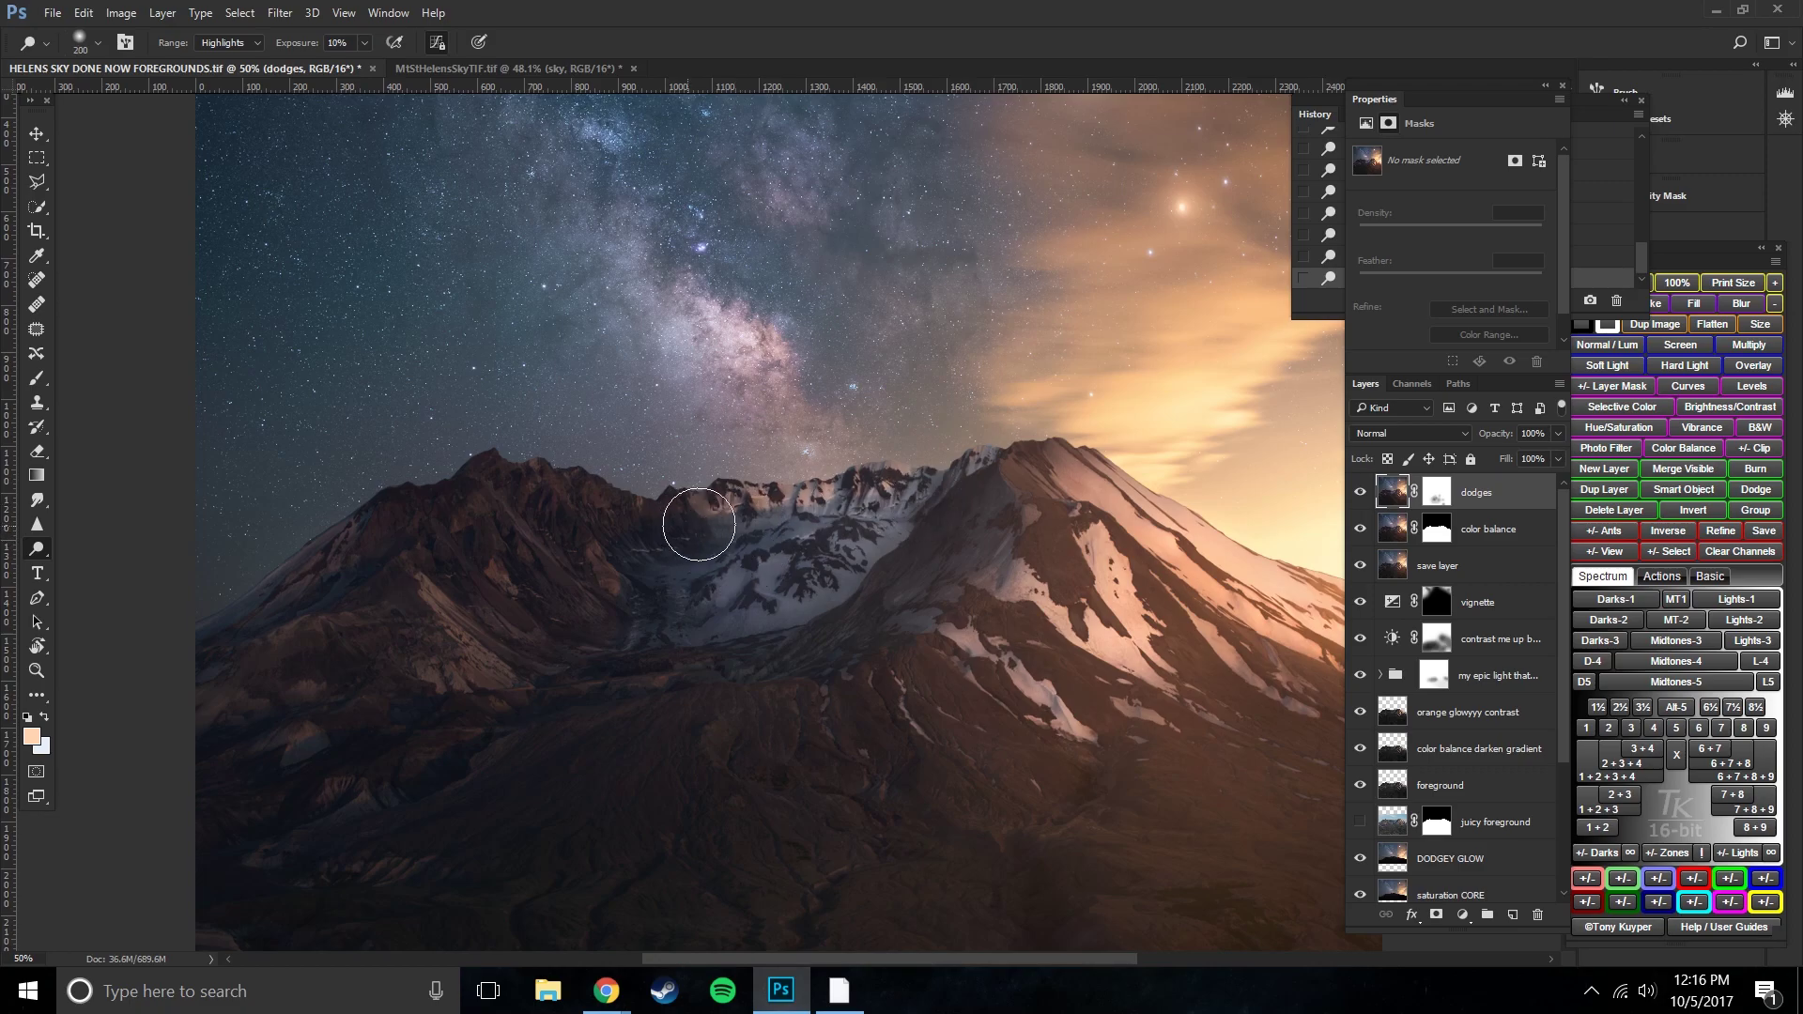
{"action": "key", "text": "bracketright"}
{"action": "key", "text": "bracketright"}
{"action": "key", "text": "bracketright"}
{"action": "scroll", "coordinate": [1264, 502], "scroll_direction": "down", "scroll_amount": 2}
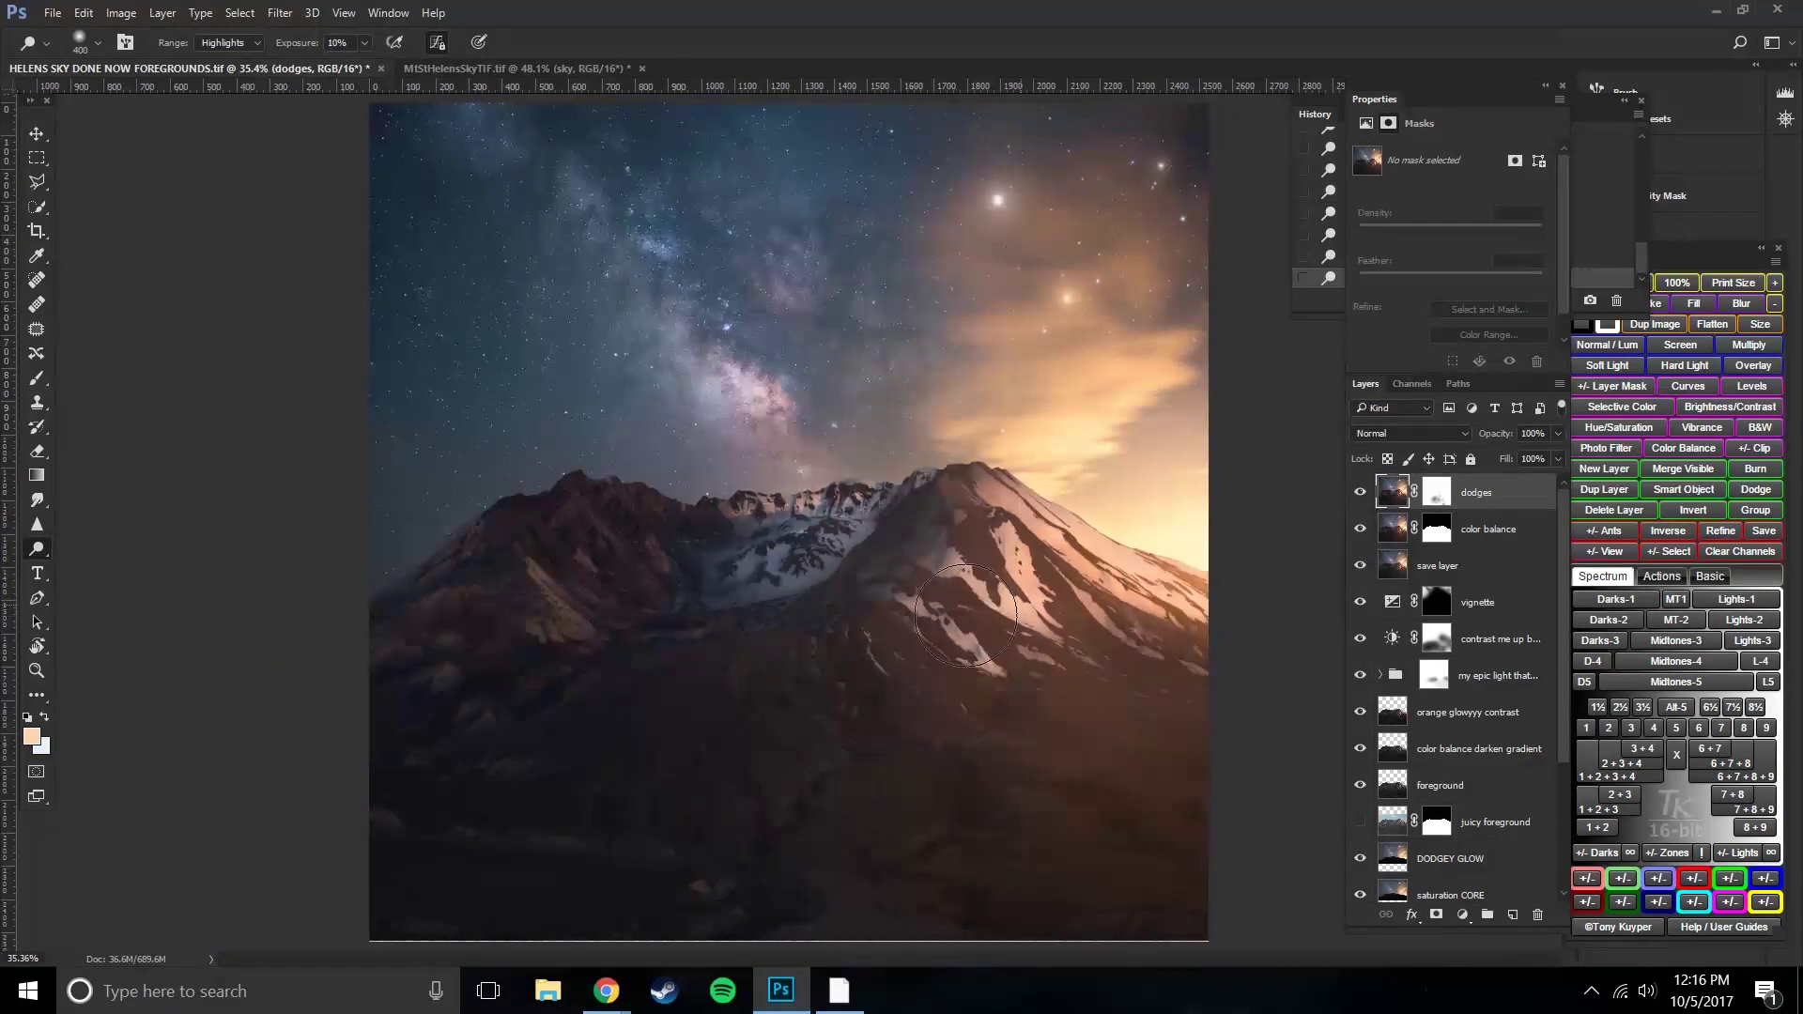
{"action": "left_click", "coordinate": [1360, 492]}
{"action": "left_click", "coordinate": [1360, 492]}
- Desaturate the crater snow on the "dodges" layer using the Sponge tool in Desaturate mode at 10% flow
{"action": "mouse_move", "coordinate": [37, 545]}
{"action": "left_mouse_down"}
{"action": "mouse_move", "coordinate": [91, 547]}
{"action": "mouse_move", "coordinate": [116, 583]}
{"action": "left_mouse_up"}
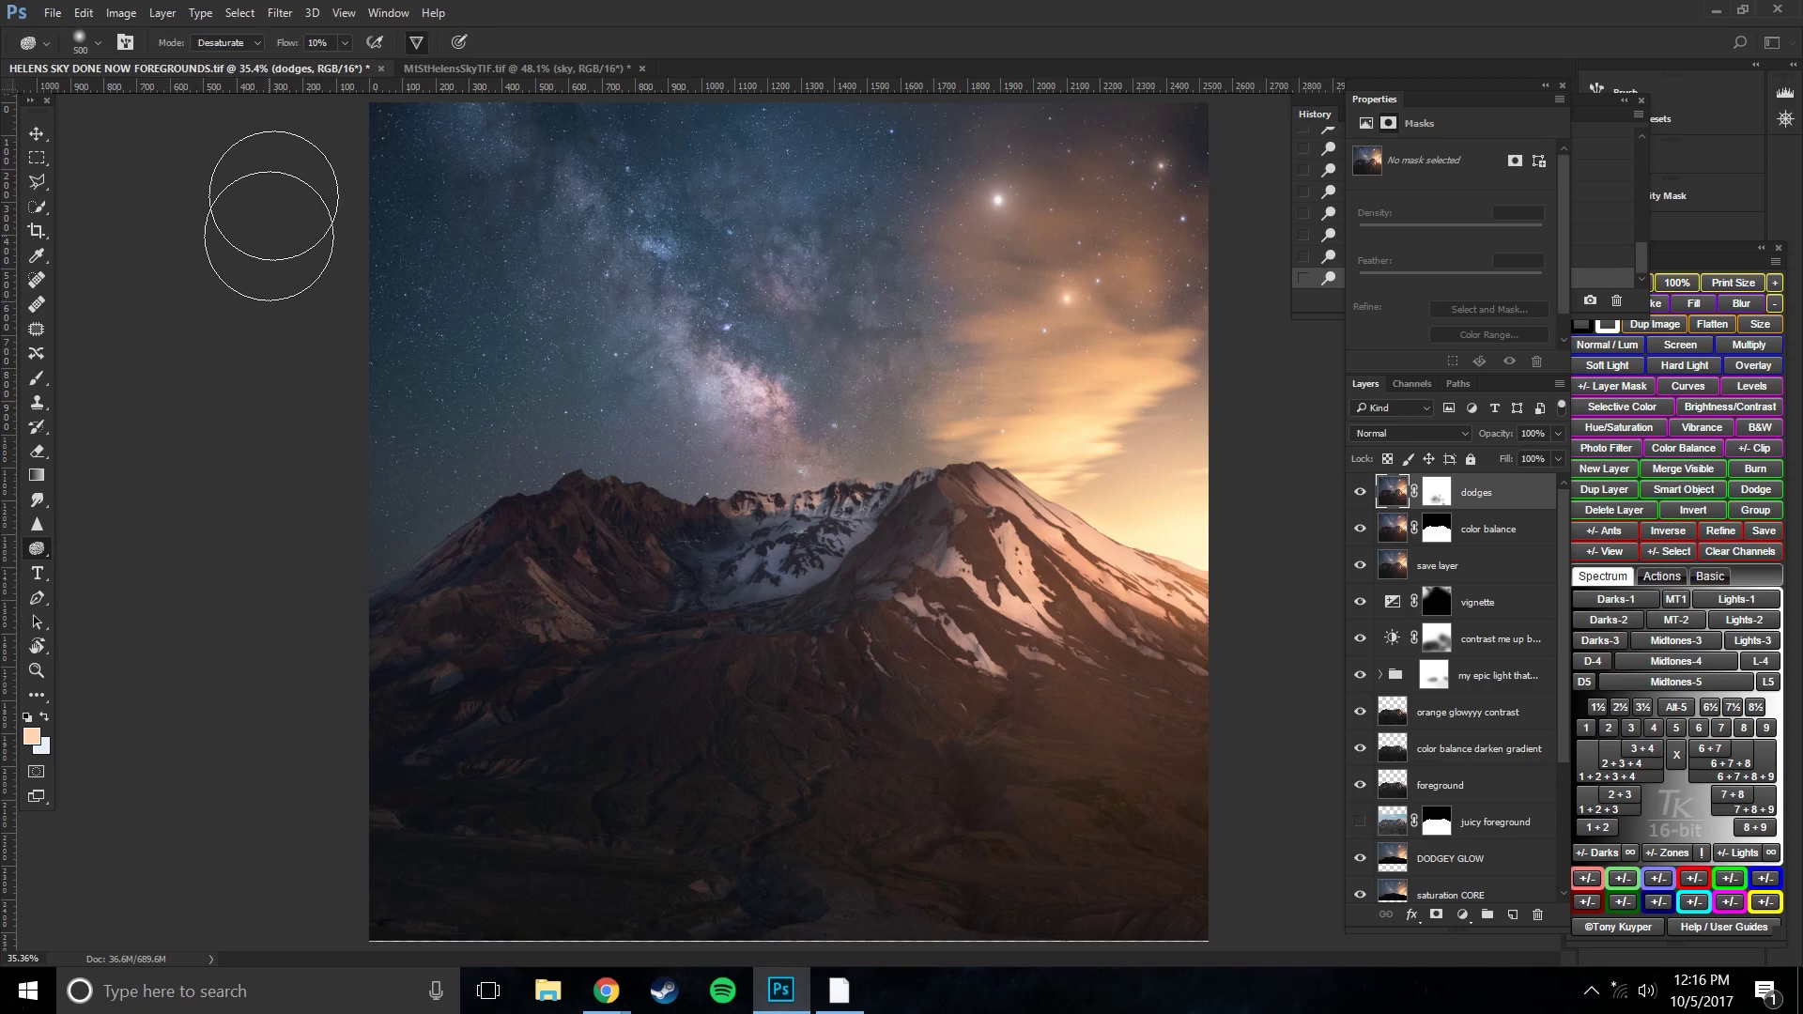
{"action": "key", "text": "bracketleft"}
{"action": "key", "text": "bracketleft"}
{"action": "scroll", "coordinate": [752, 592], "scroll_direction": "up", "scroll_amount": 3}
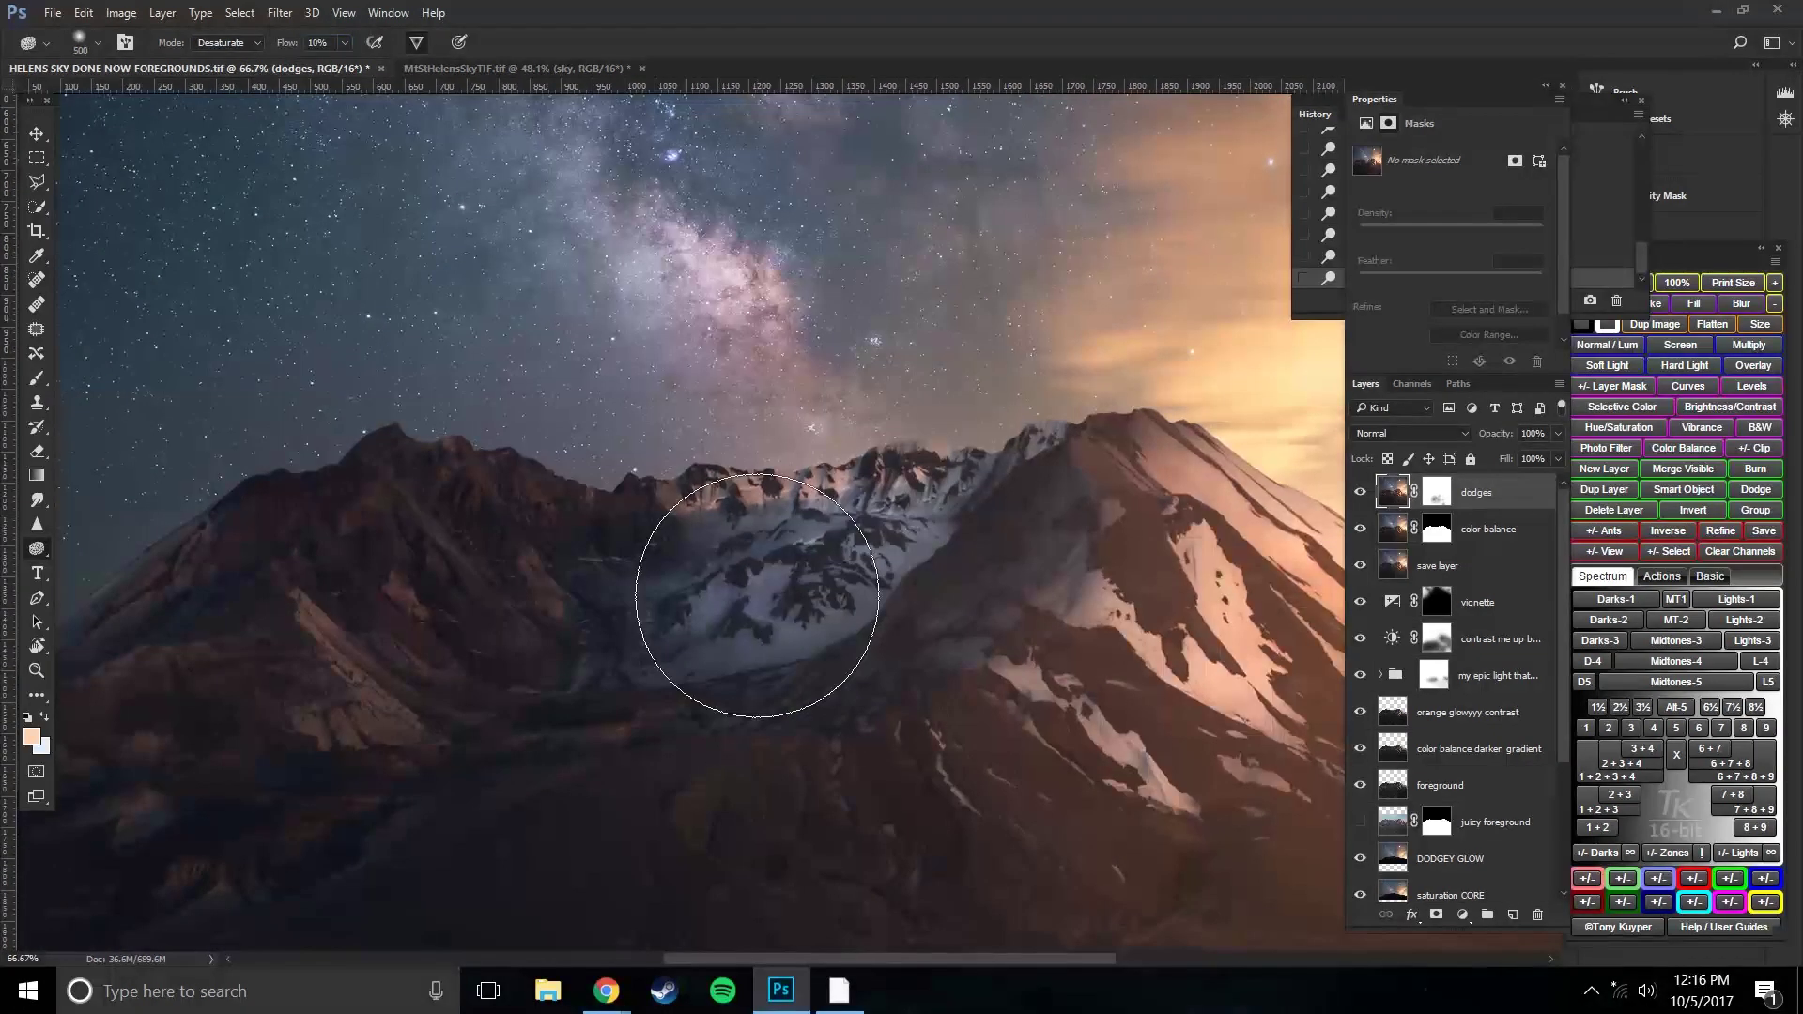
{"action": "mouse_move", "coordinate": [726, 609]}
{"action": "left_mouse_down"}
{"action": "mouse_move", "coordinate": [659, 642]}
{"action": "mouse_move", "coordinate": [817, 582]}
{"action": "left_mouse_up"}
{"action": "key", "text": "bracketleft"}
{"action": "mouse_move", "coordinate": [958, 578]}
{"action": "left_mouse_down"}
{"action": "mouse_move", "coordinate": [765, 581]}
{"action": "mouse_move", "coordinate": [635, 623]}
{"action": "mouse_move", "coordinate": [892, 557]}
{"action": "left_mouse_up"}
{"action": "left_click_drag", "start_coordinate": [717, 644], "coordinate": [805, 503]}
- Desaturate the left flank and the crater's dark wall with smaller Sponge brushes, comparing the "dodges" layer on and off
{"action": "key", "text": "bracketleft"}
{"action": "key", "text": "bracketleft"}
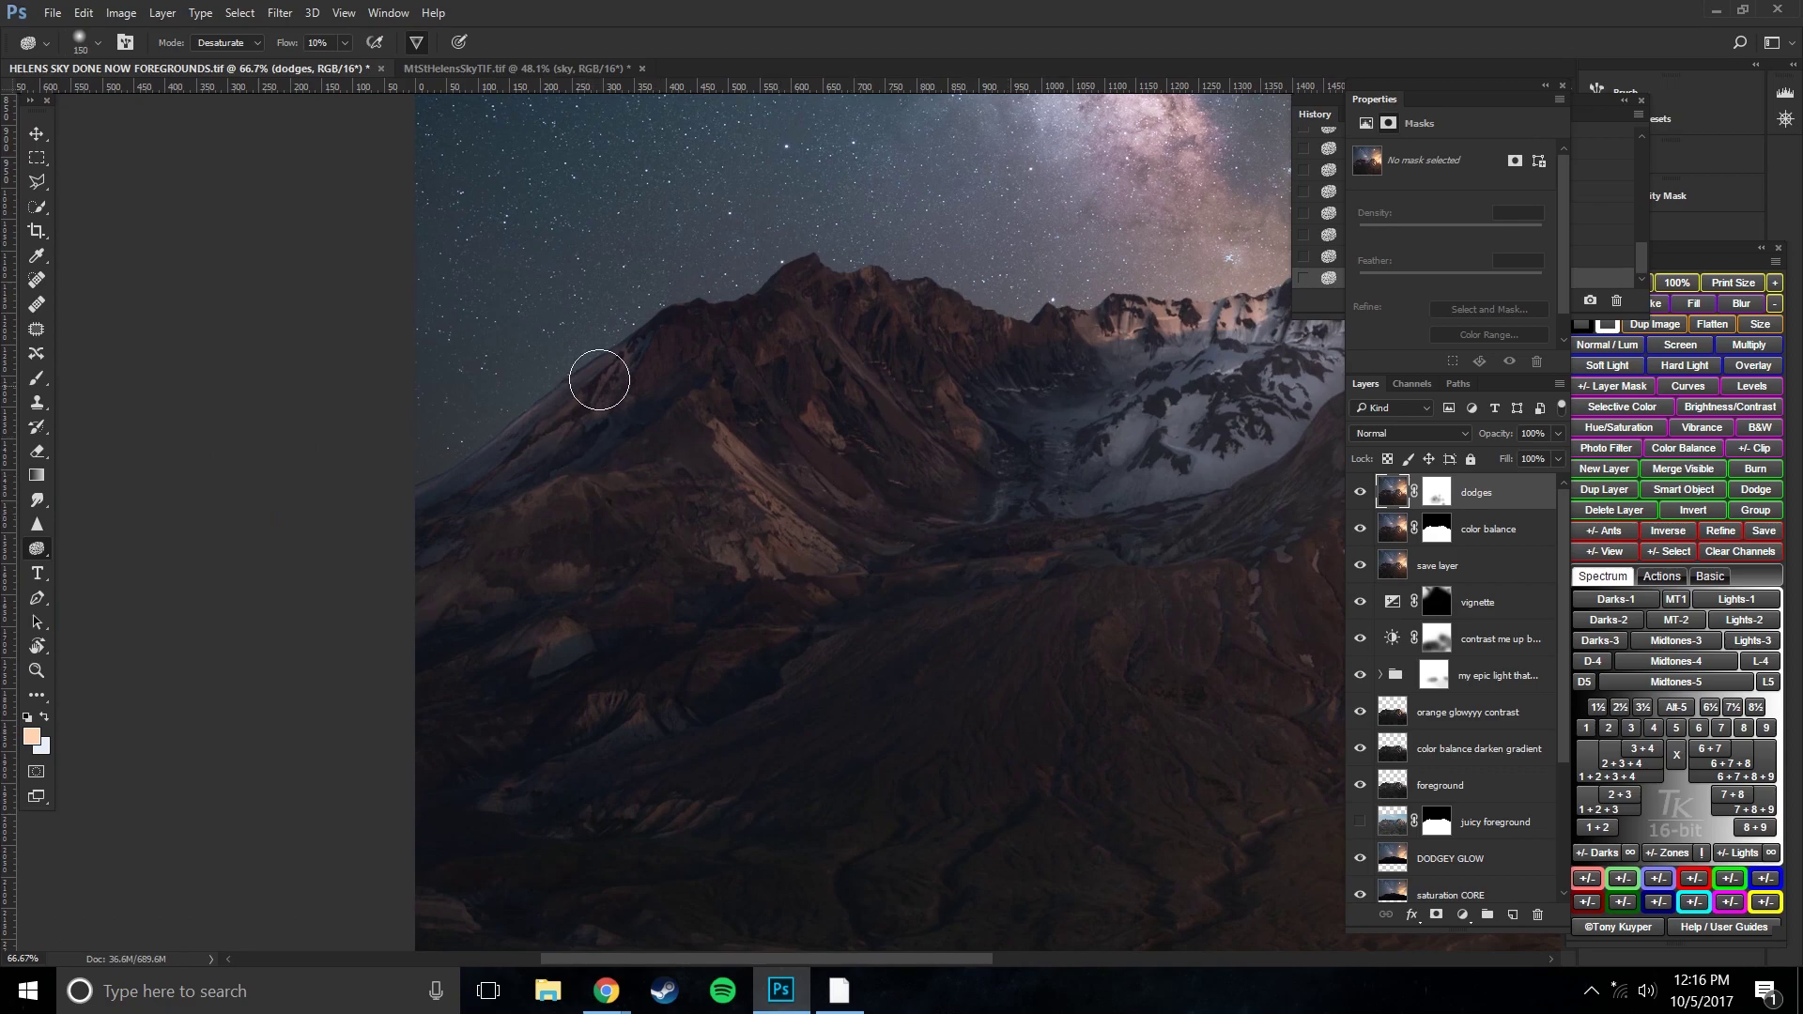
{"action": "key", "text": "bracketright"}
{"action": "key", "text": "bracketright"}
{"action": "key", "text": "bracketright"}
{"action": "left_click_drag", "start_coordinate": [1058, 560], "coordinate": [636, 572]}
{"action": "key", "text": "bracketright"}
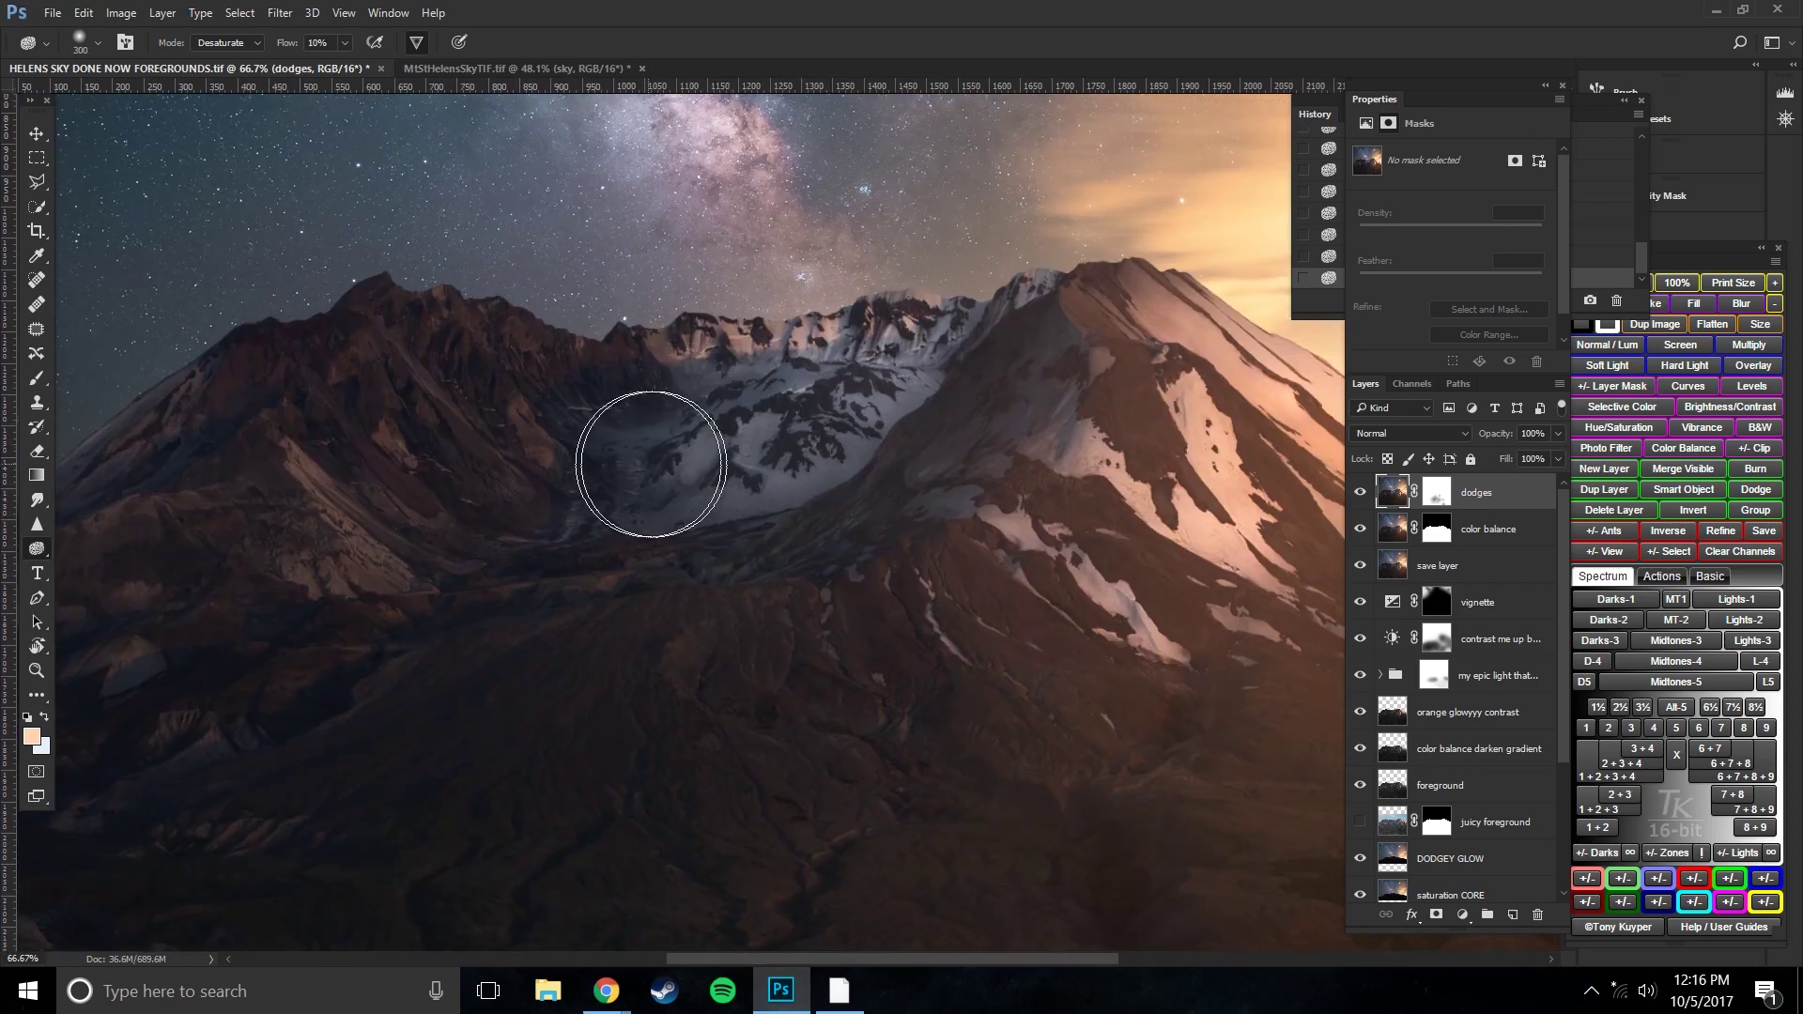
{"action": "left_click_drag", "start_coordinate": [768, 386], "coordinate": [684, 513]}
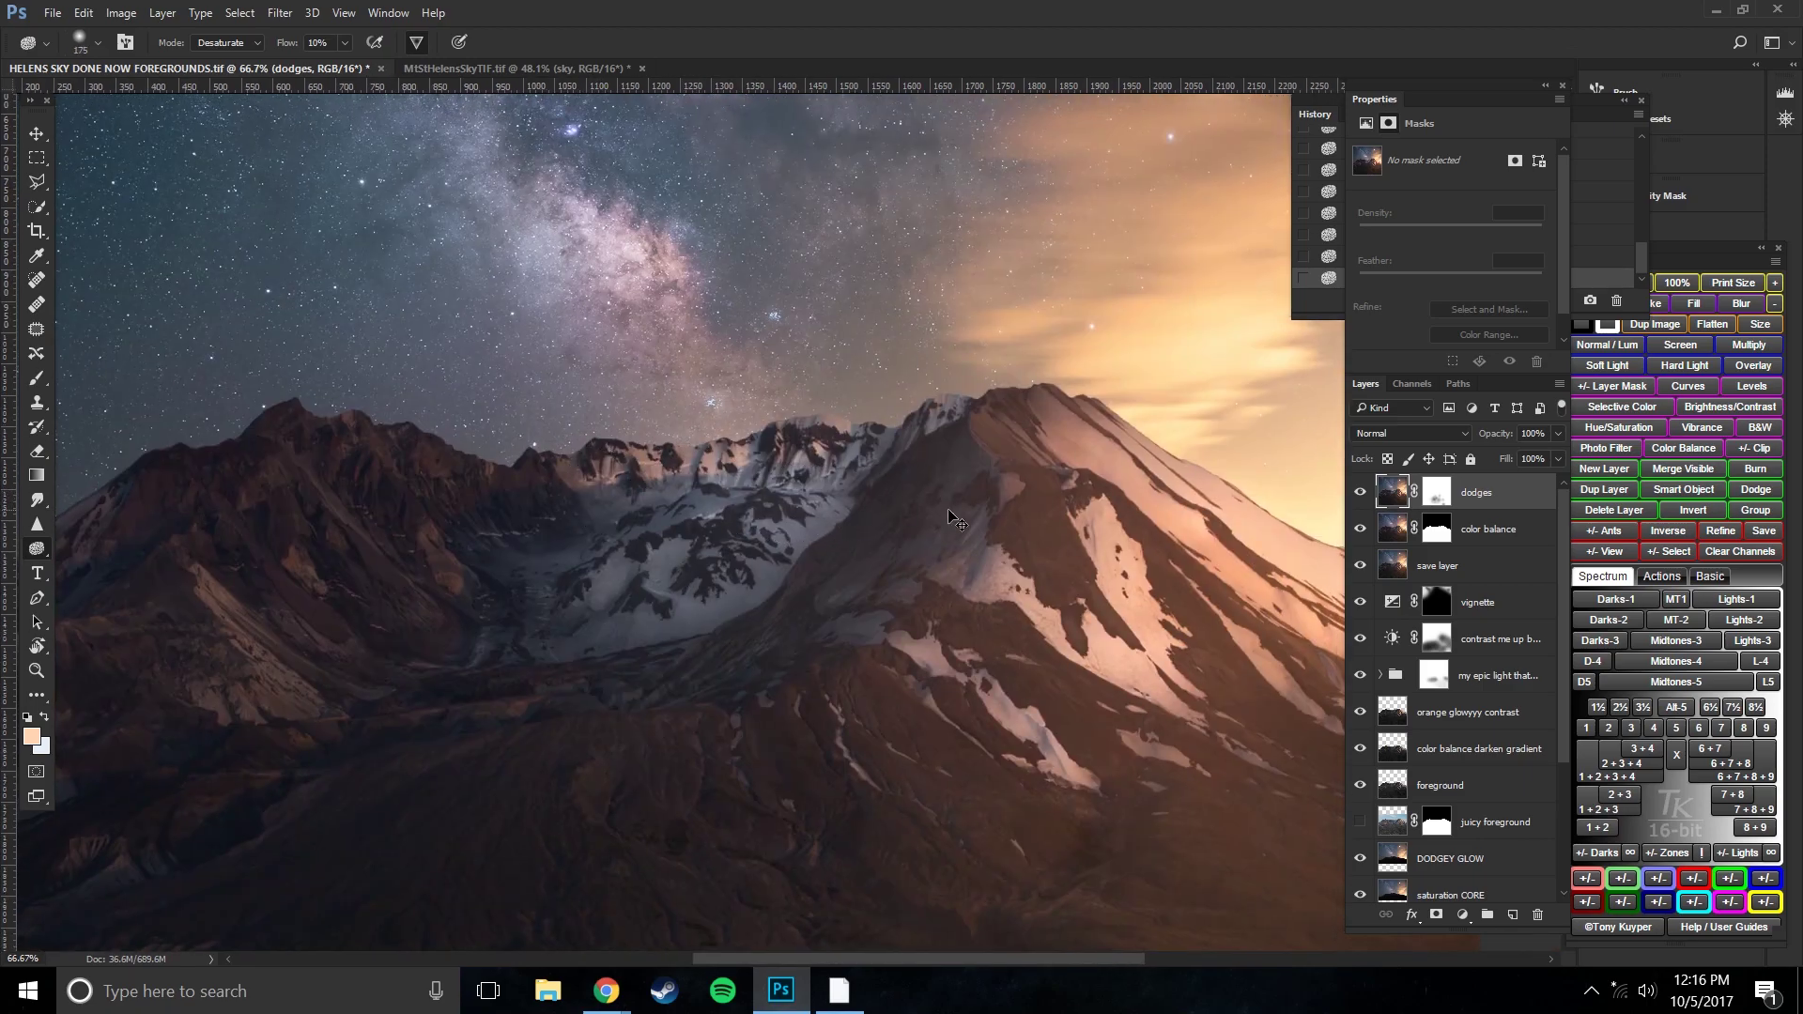
{"action": "key", "text": "bracketleft"}
{"action": "key", "text": "bracketleft"}
{"action": "key", "text": "ctrl+0"}
{"action": "left_click", "coordinate": [1358, 492]}
{"action": "left_click", "coordinate": [1358, 491]}
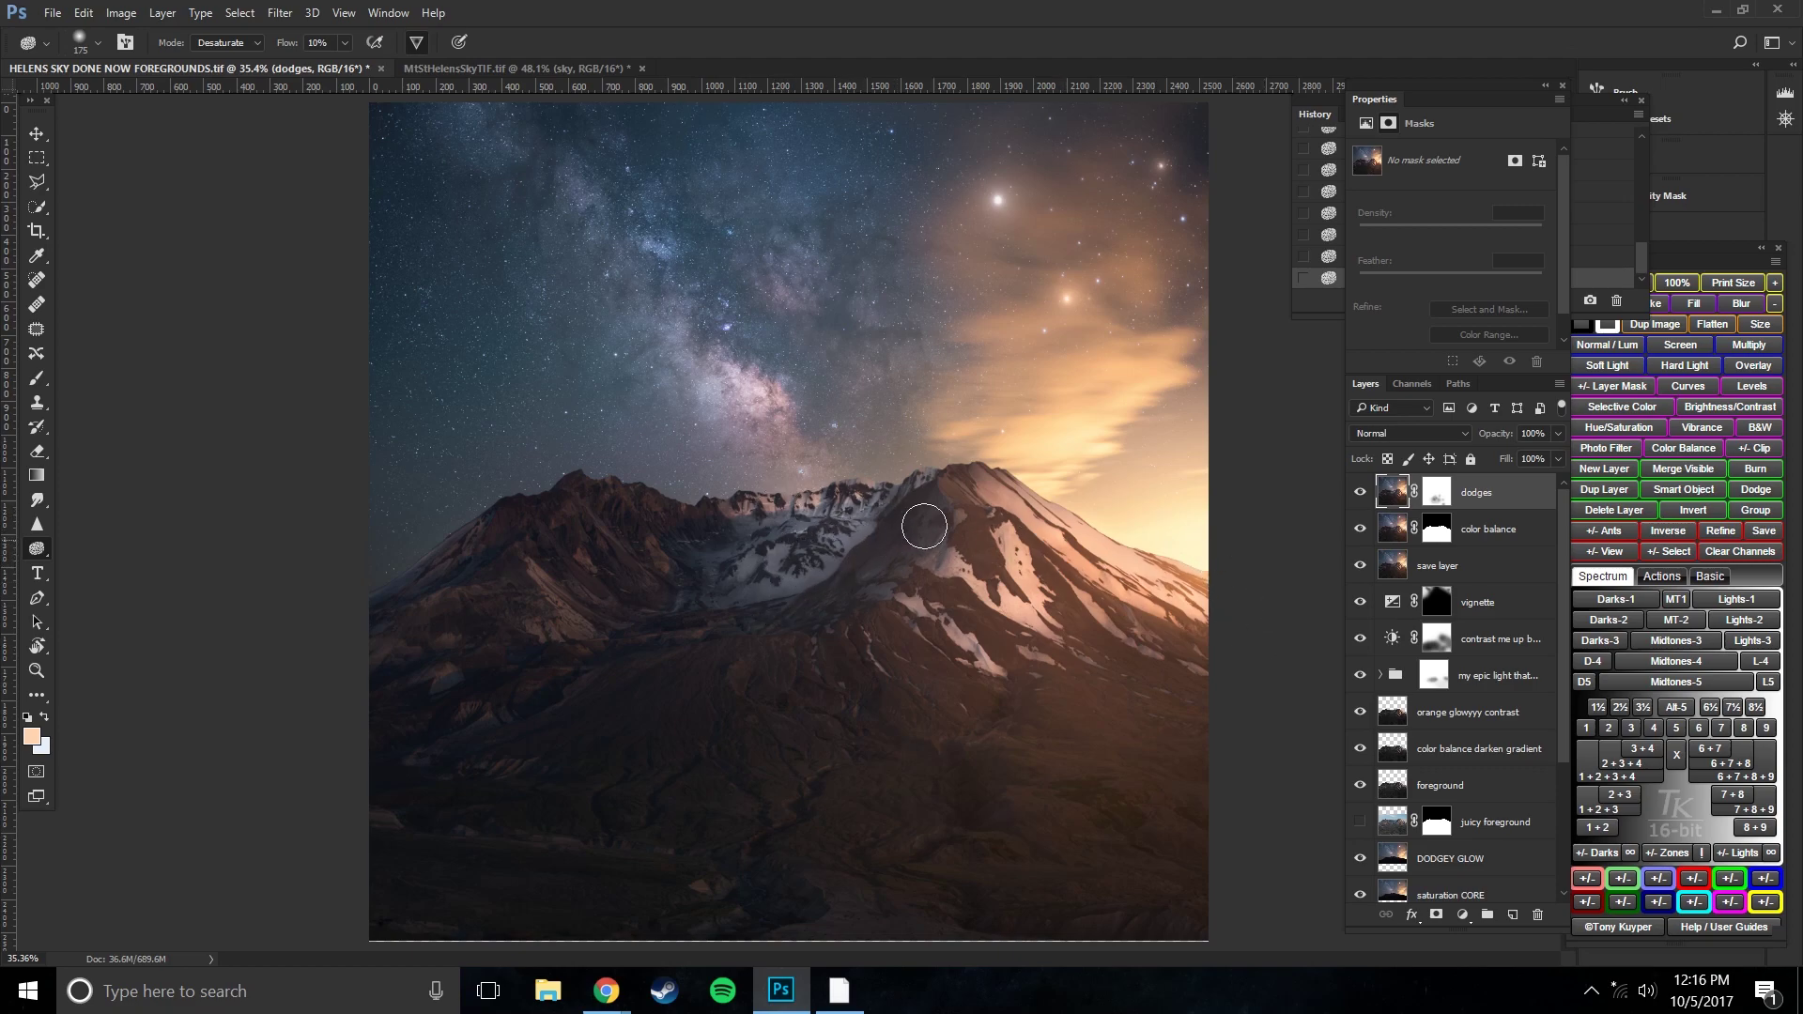
- Burn the shaded slope between the crater and the right peak in the Shadows range at 5% exposure
{"action": "left_click", "coordinate": [37, 549]}
{"action": "left_click", "coordinate": [100, 566]}
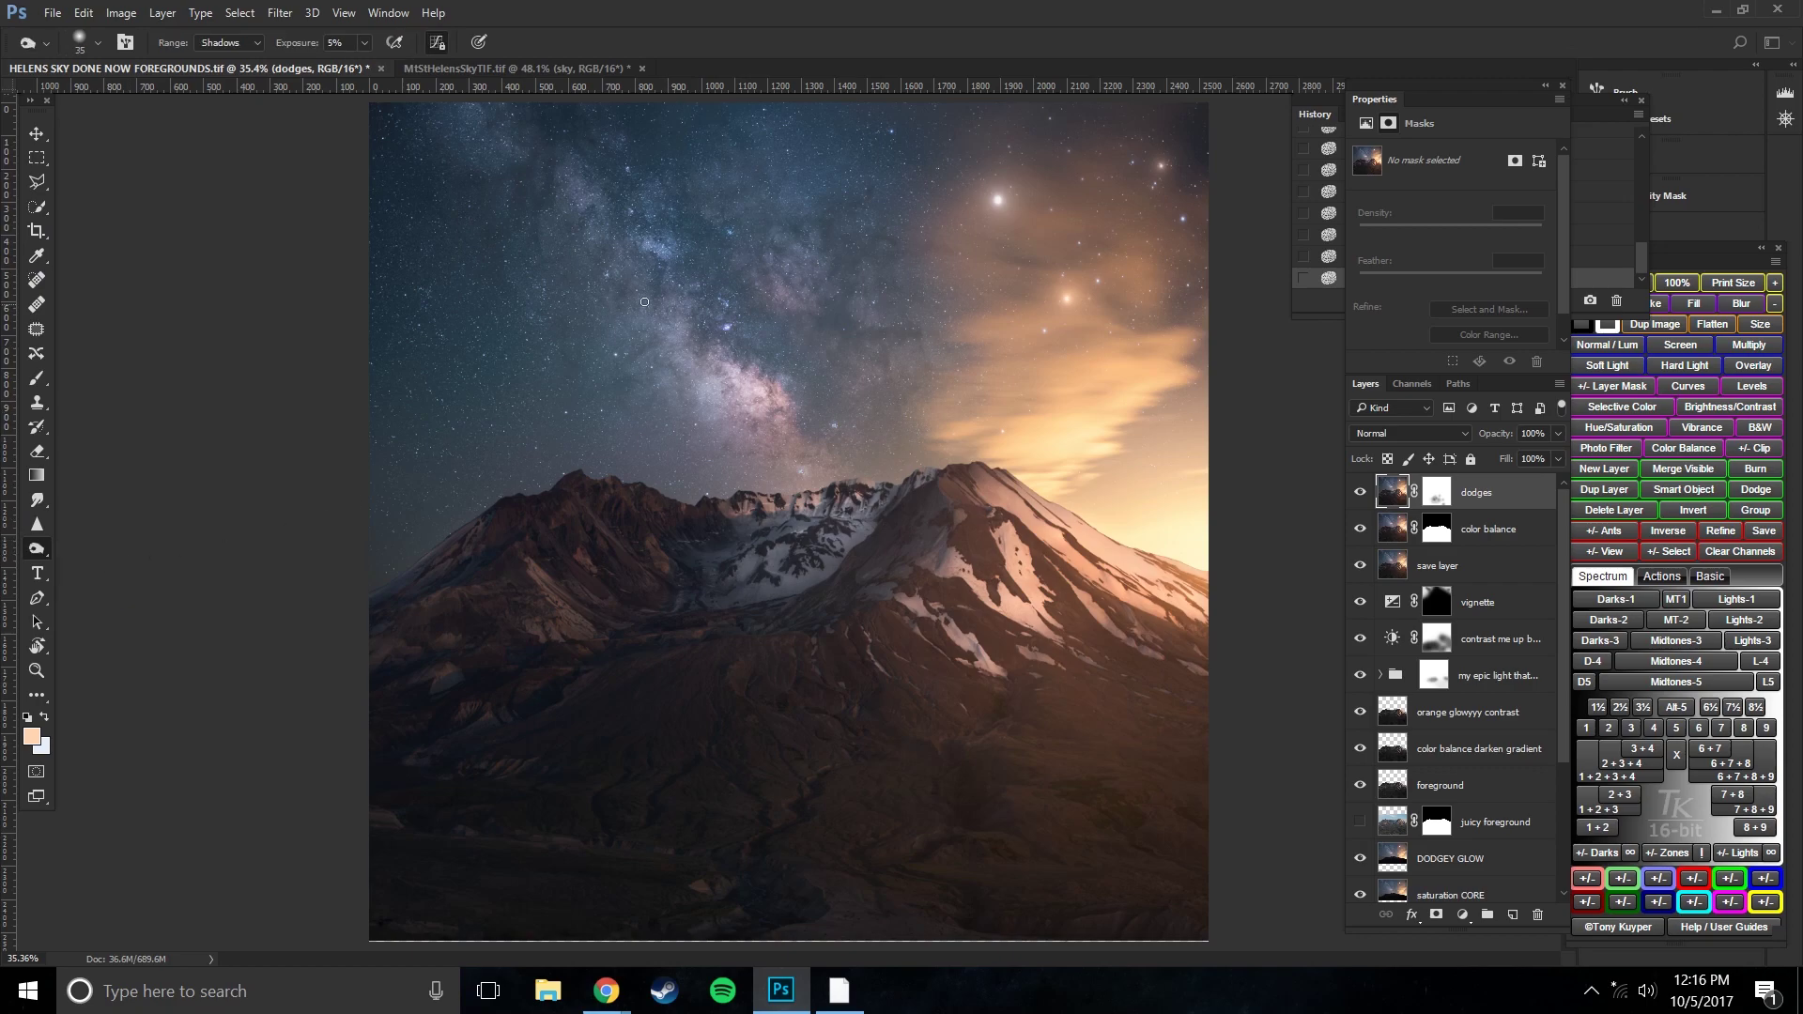
{"action": "key", "text": "ctrl+plus"}
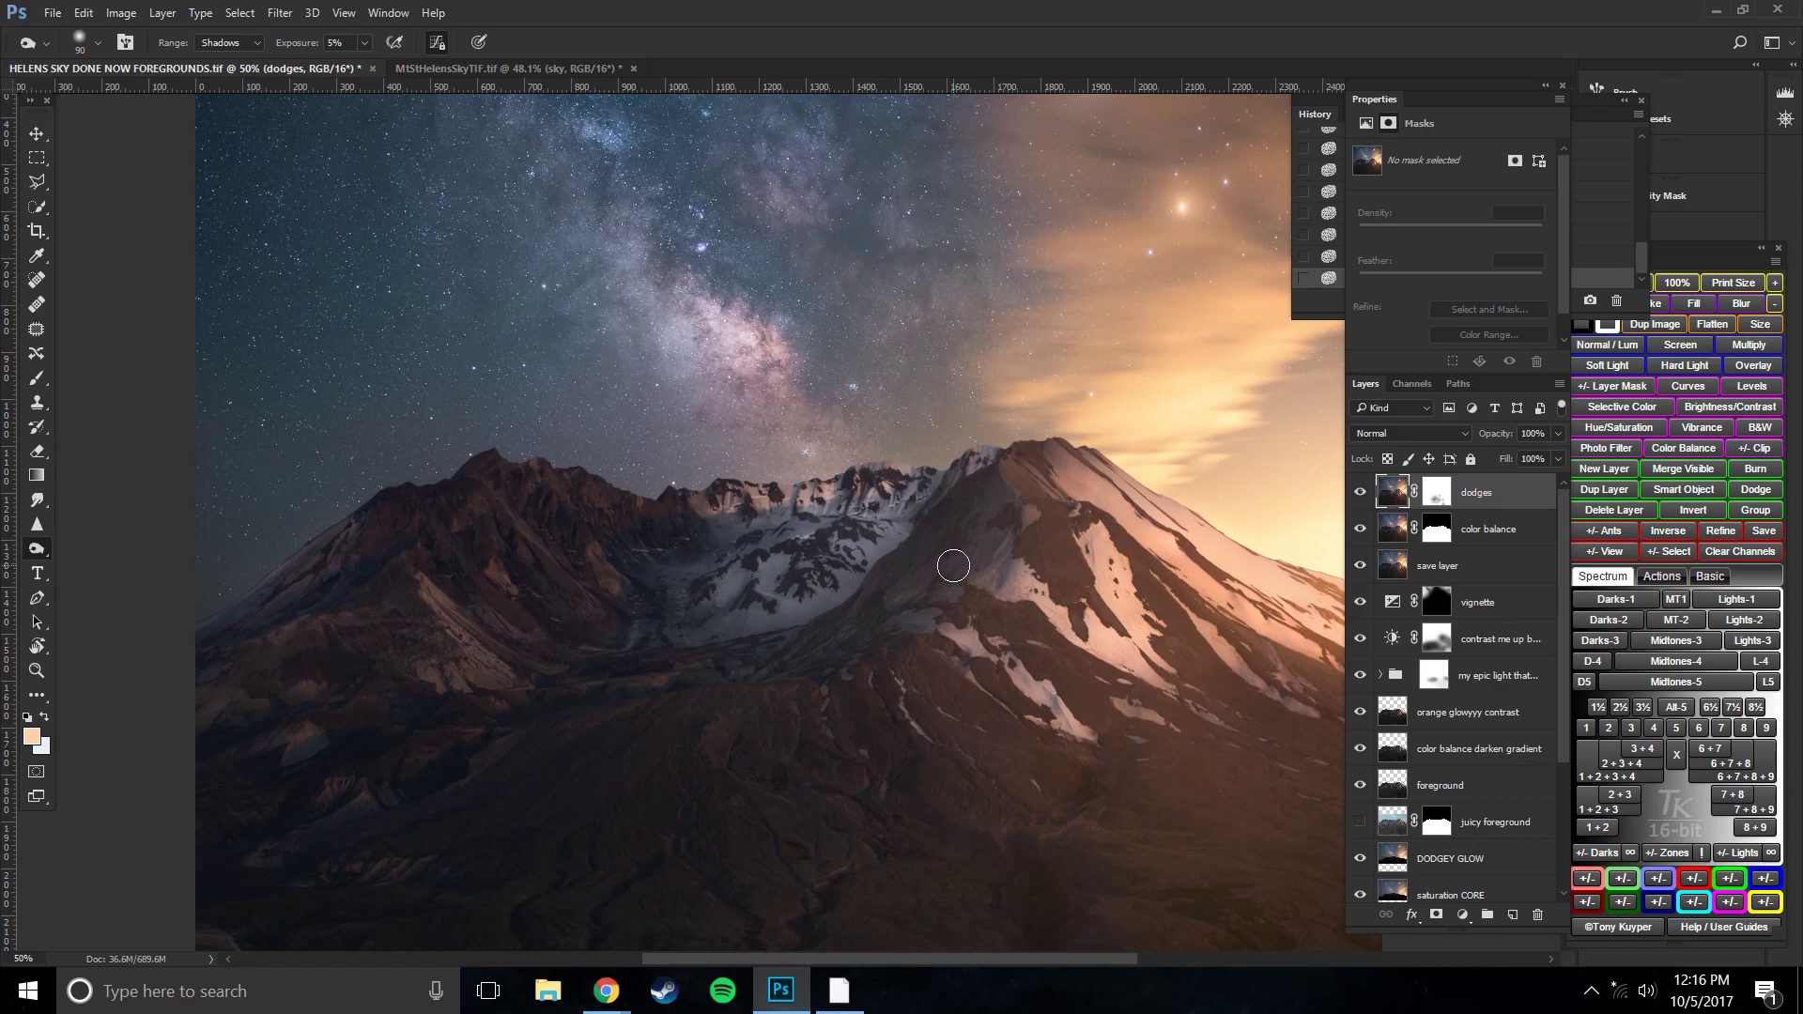
{"action": "key", "text": "bracketright"}
{"action": "key", "text": "bracketright"}
{"action": "left_click_drag", "start_coordinate": [977, 516], "coordinate": [808, 664]}
{"action": "key", "text": "ctrl+plus"}
{"action": "left_click_drag", "start_coordinate": [965, 688], "coordinate": [833, 576]}
{"action": "key", "text": "bracketleft"}
{"action": "key", "text": "bracketleft"}
{"action": "key", "text": "bracketleft"}
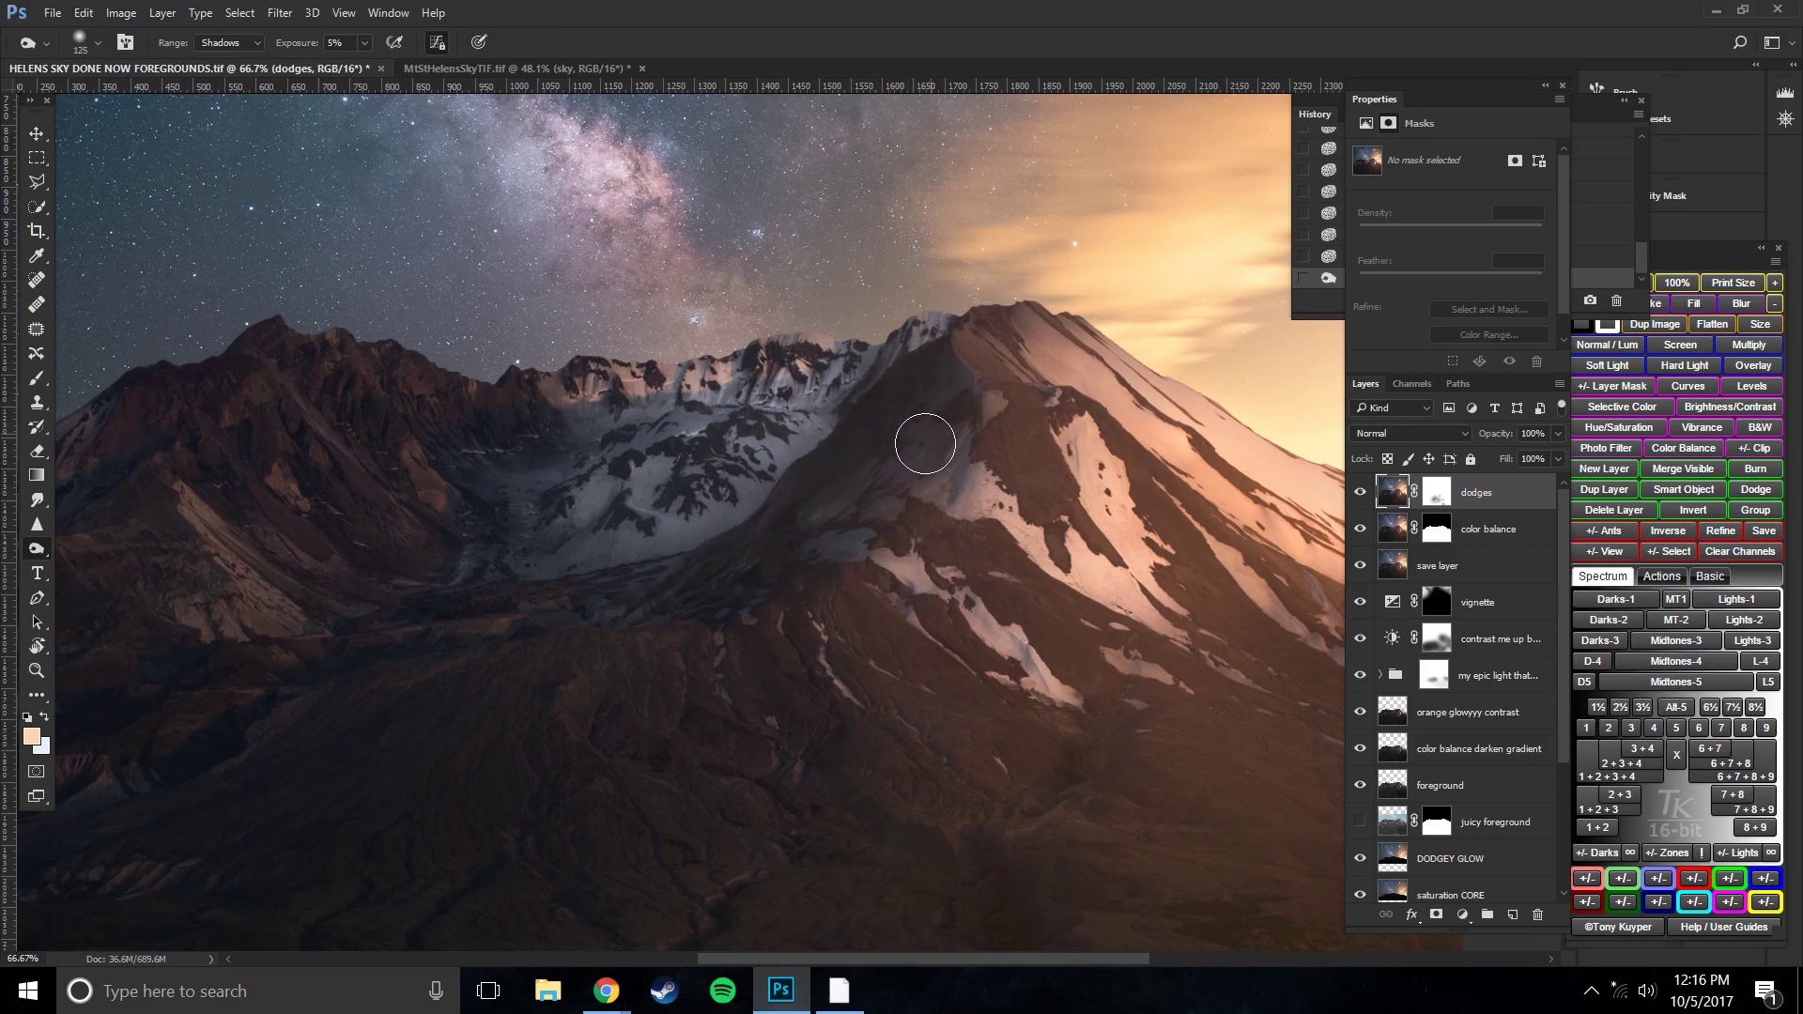
- Set the Burn range to Midtones and darken the shaded ridge and the area below the crater at 5% exposure
{"action": "left_click", "coordinate": [227, 43]}
{"action": "left_click", "coordinate": [222, 68]}
{"action": "key", "text": "bracketright"}
{"action": "key", "text": "bracketright"}
{"action": "key", "text": "bracketright"}
{"action": "key", "text": "bracketright"}
{"action": "mouse_move", "coordinate": [912, 457]}
{"action": "left_mouse_down"}
{"action": "mouse_move", "coordinate": [746, 579]}
{"action": "mouse_move", "coordinate": [563, 611]}
{"action": "left_mouse_up"}
{"action": "key", "text": "bracketleft"}
{"action": "key", "text": "bracketleft"}
{"action": "key", "text": "ctrl+0"}
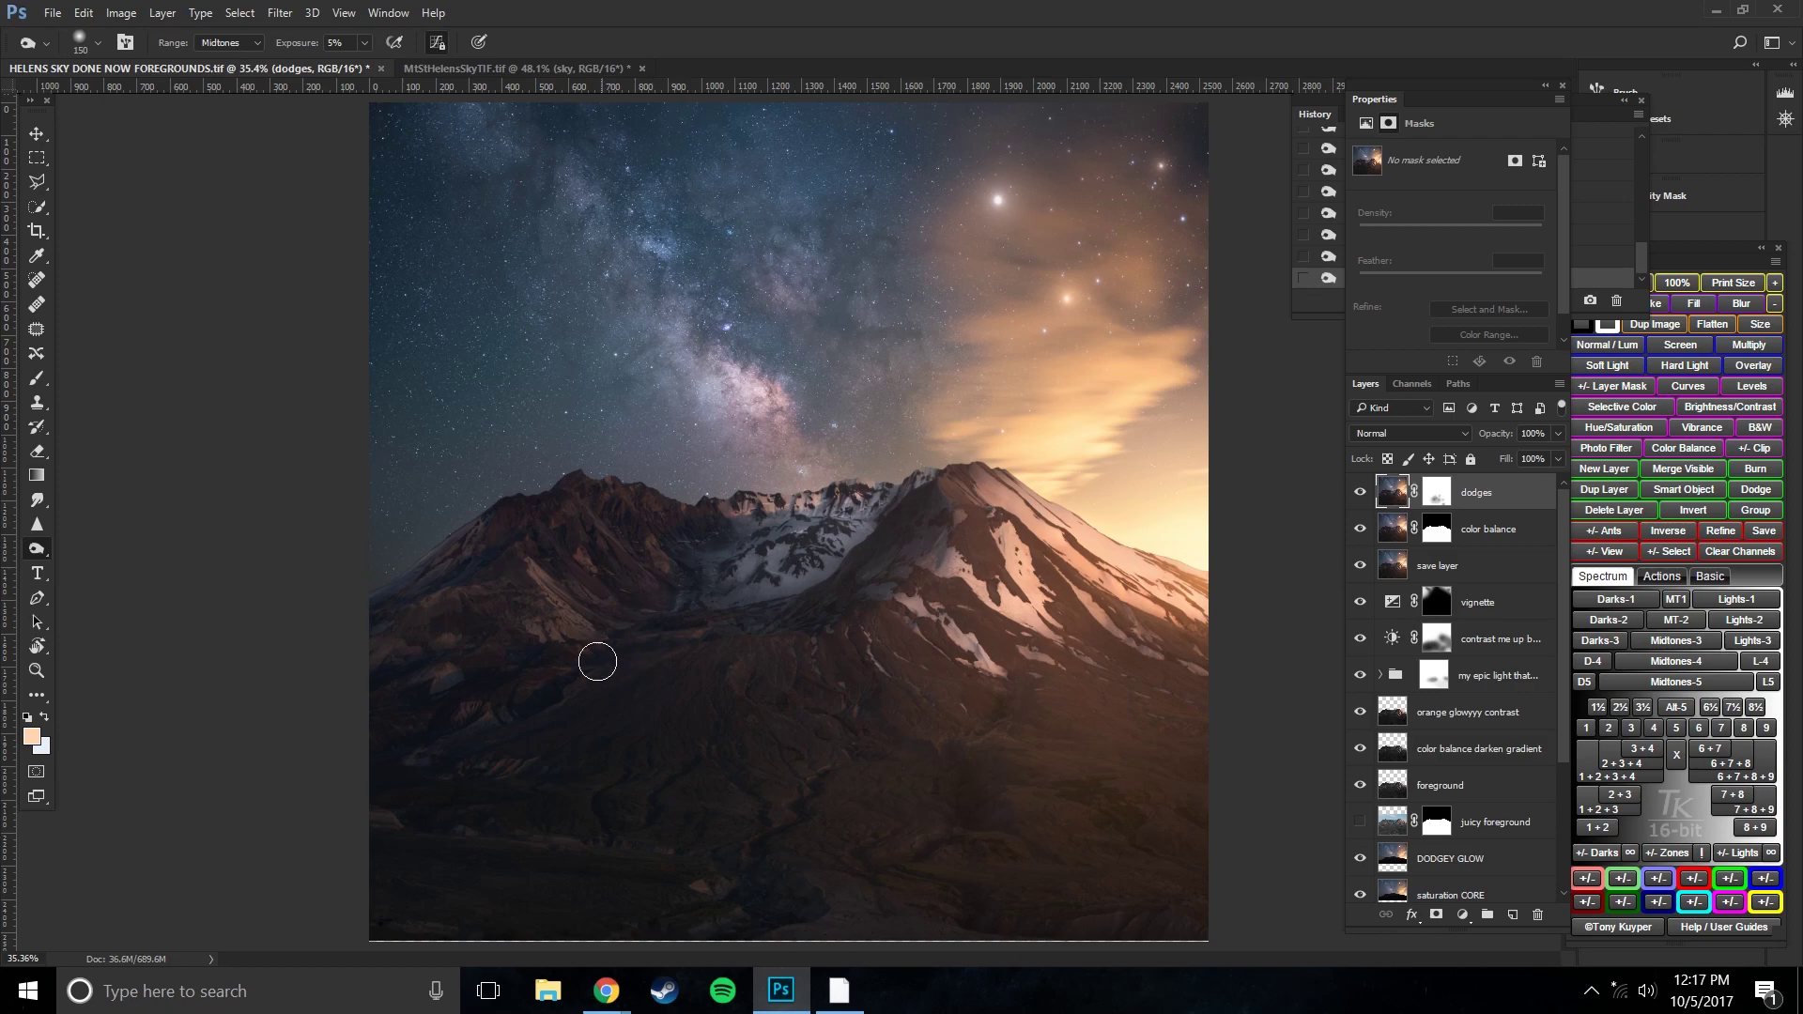
- Compare the "dodges" layer on and off, and burn the right peak's shaded side with a 400 px brush
{"action": "key", "text": "bracketright"}
{"action": "key", "text": "bracketright"}
{"action": "key", "text": "bracketright"}
{"action": "left_click", "coordinate": [1360, 492]}
{"action": "left_click", "coordinate": [1360, 492]}
{"action": "left_click", "coordinate": [1360, 492]}
{"action": "left_click", "coordinate": [1360, 492]}
{"action": "left_click", "coordinate": [915, 544]}
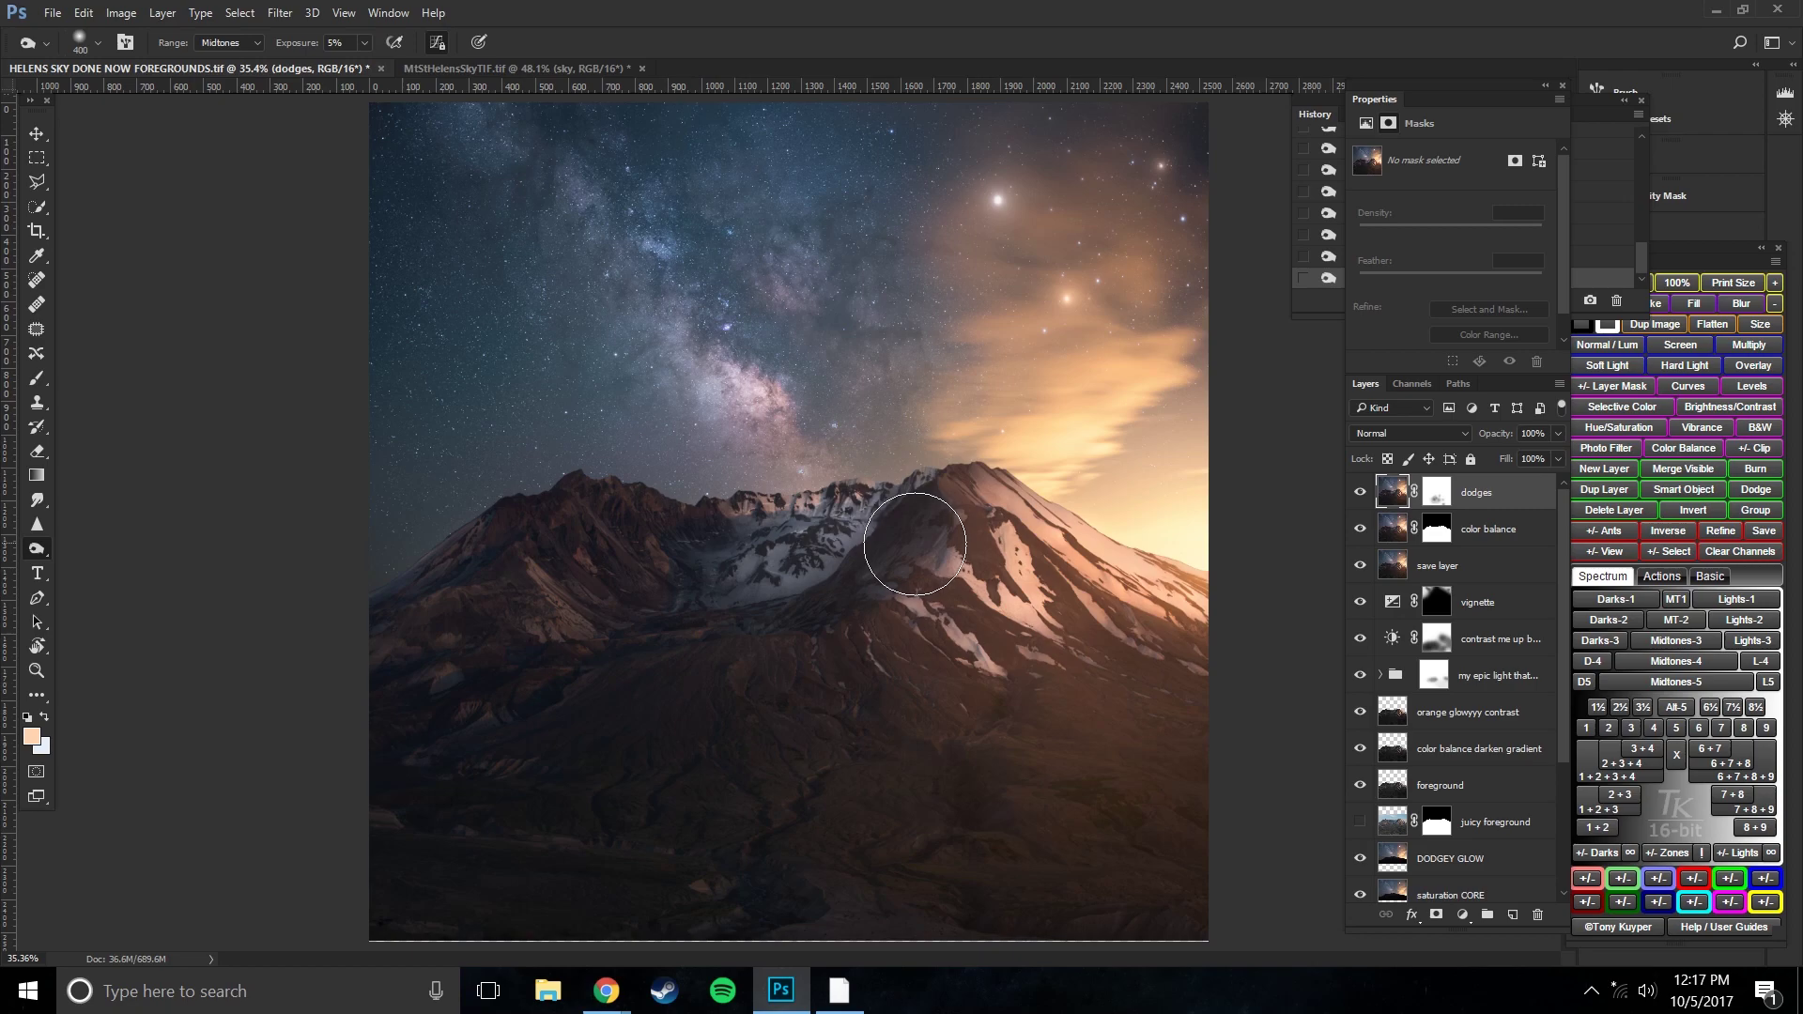
- Paint black on the "dodges" mask over the slope below the crater with a soft brush at 20% opacity, and compare the layer's effect
{"action": "left_click", "coordinate": [1441, 503]}
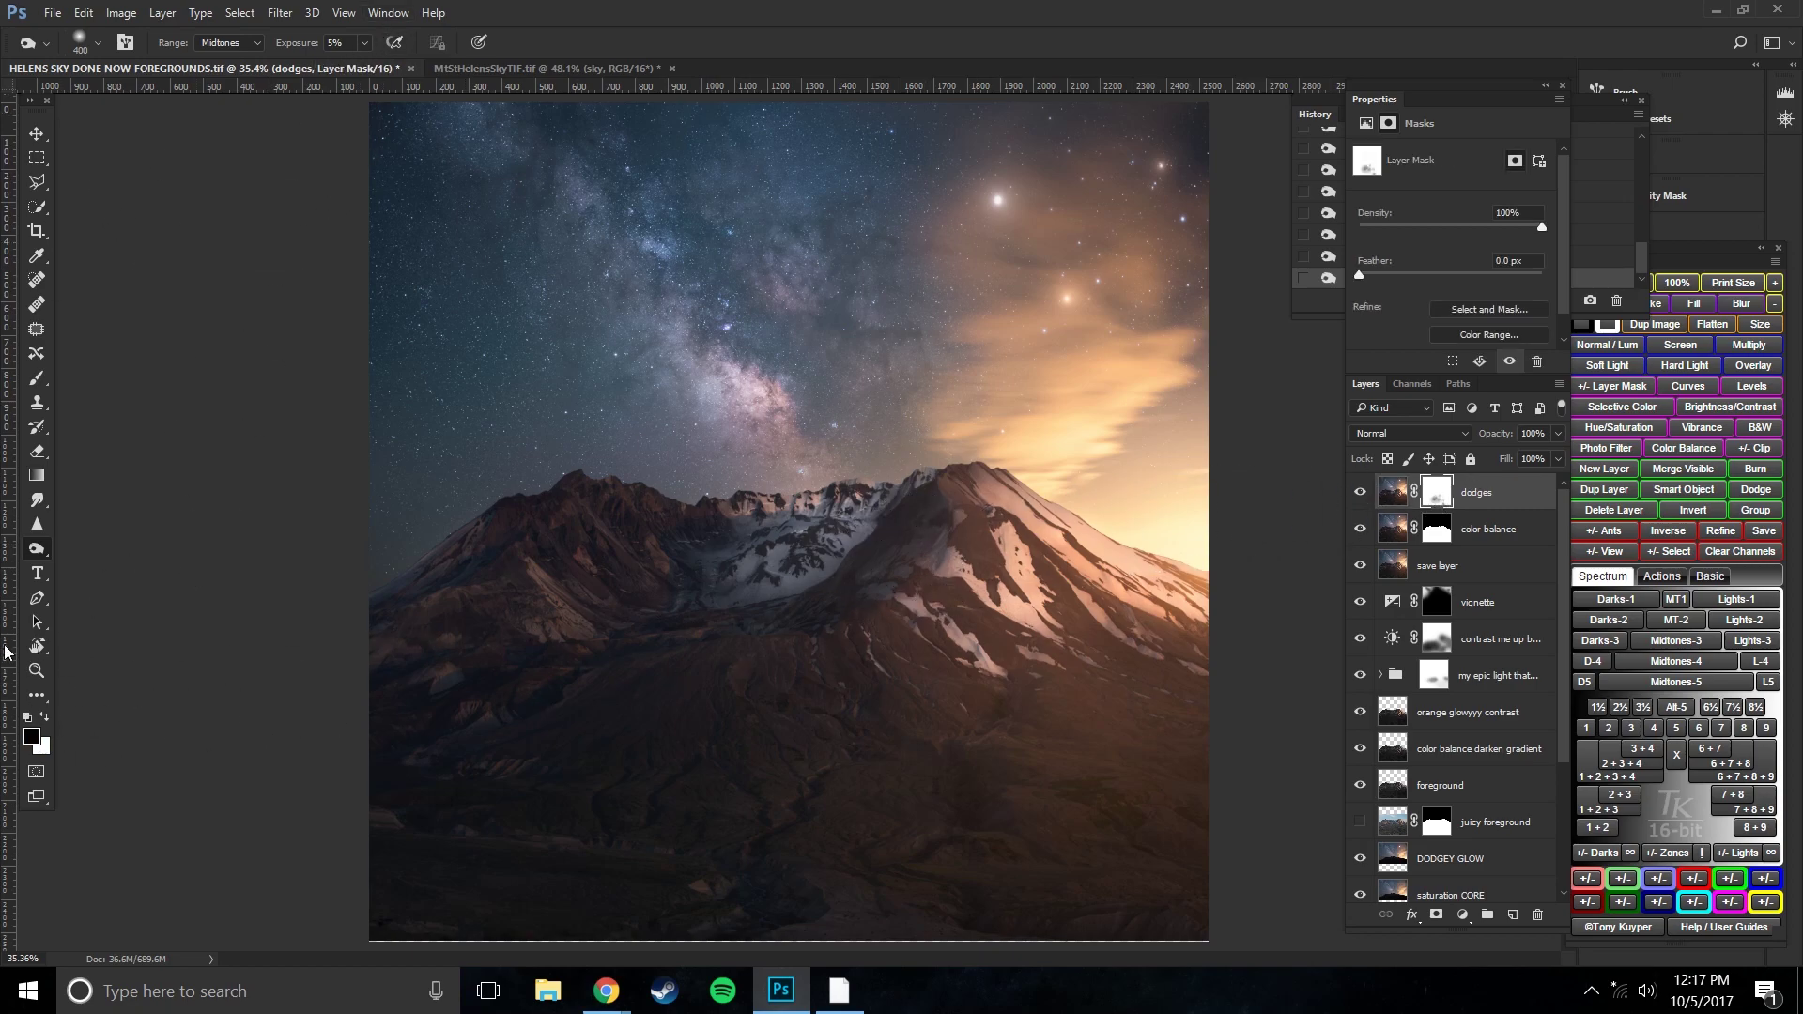
{"action": "left_click", "coordinate": [38, 380]}
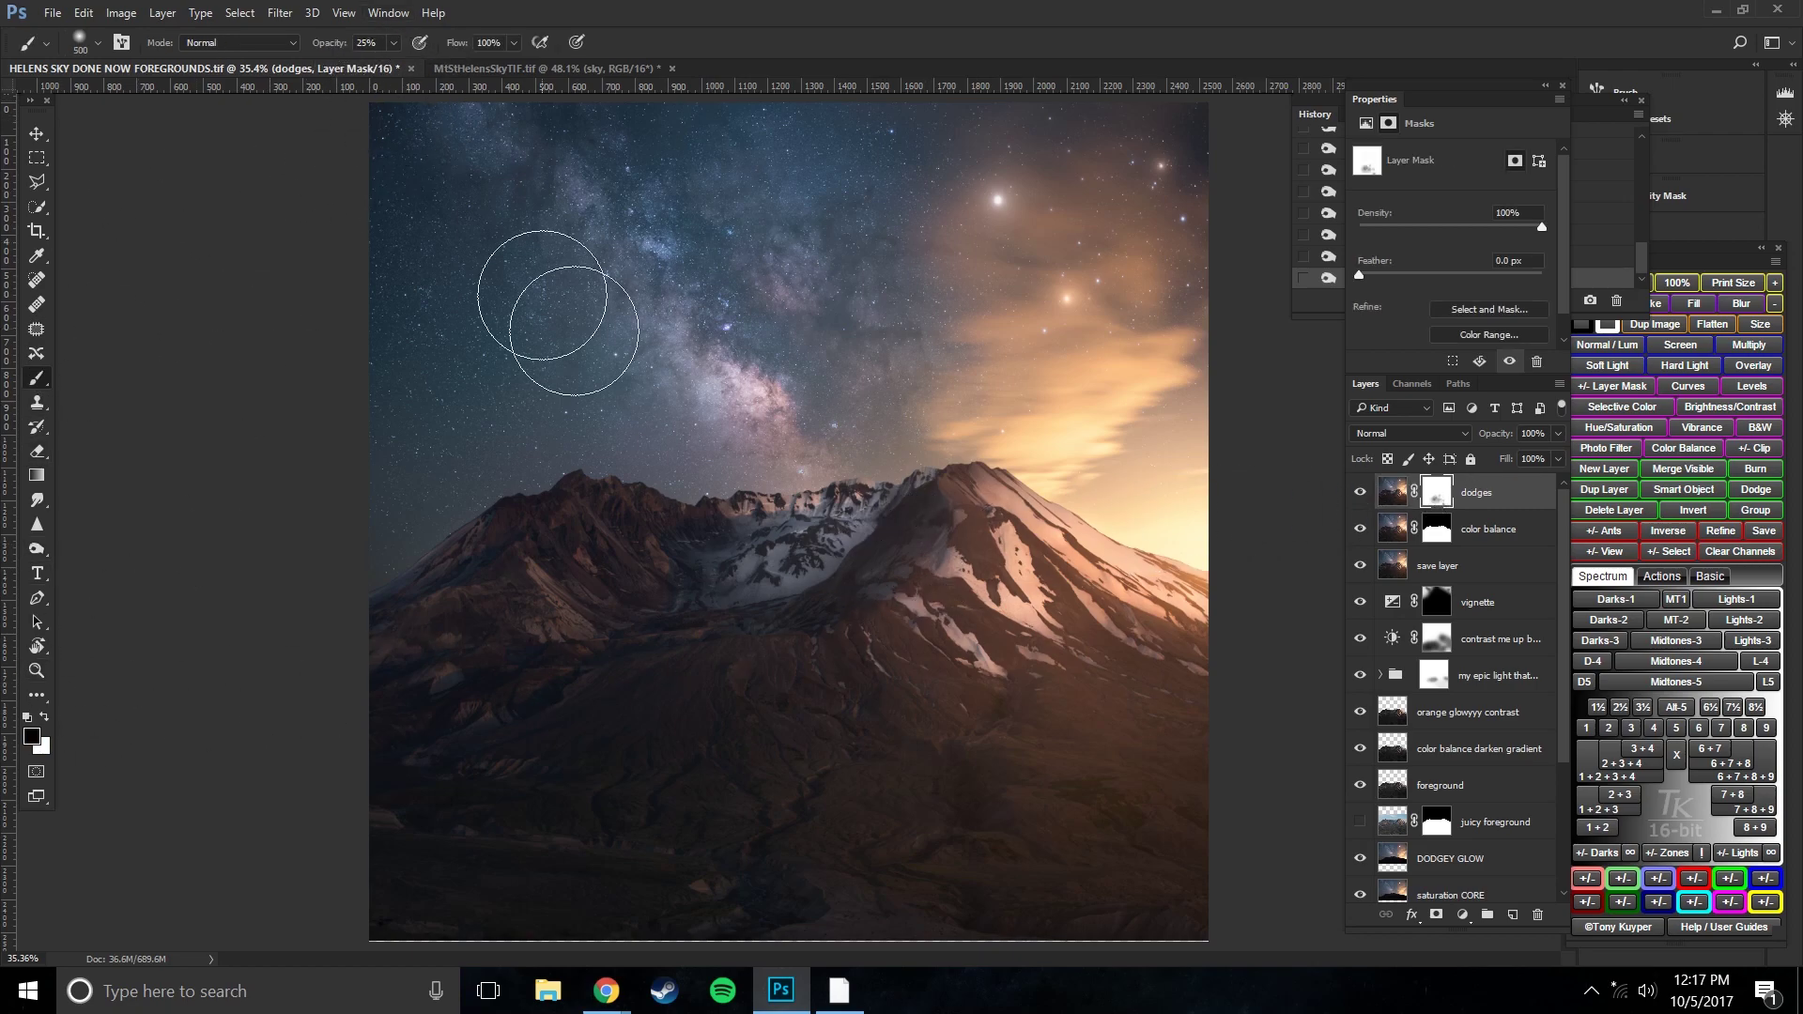
{"action": "key", "text": "bracketleft"}
{"action": "key", "text": "bracketleft"}
{"action": "key", "text": "bracketleft"}
{"action": "scroll", "coordinate": [831, 594], "scroll_direction": "up", "scroll_amount": 1}
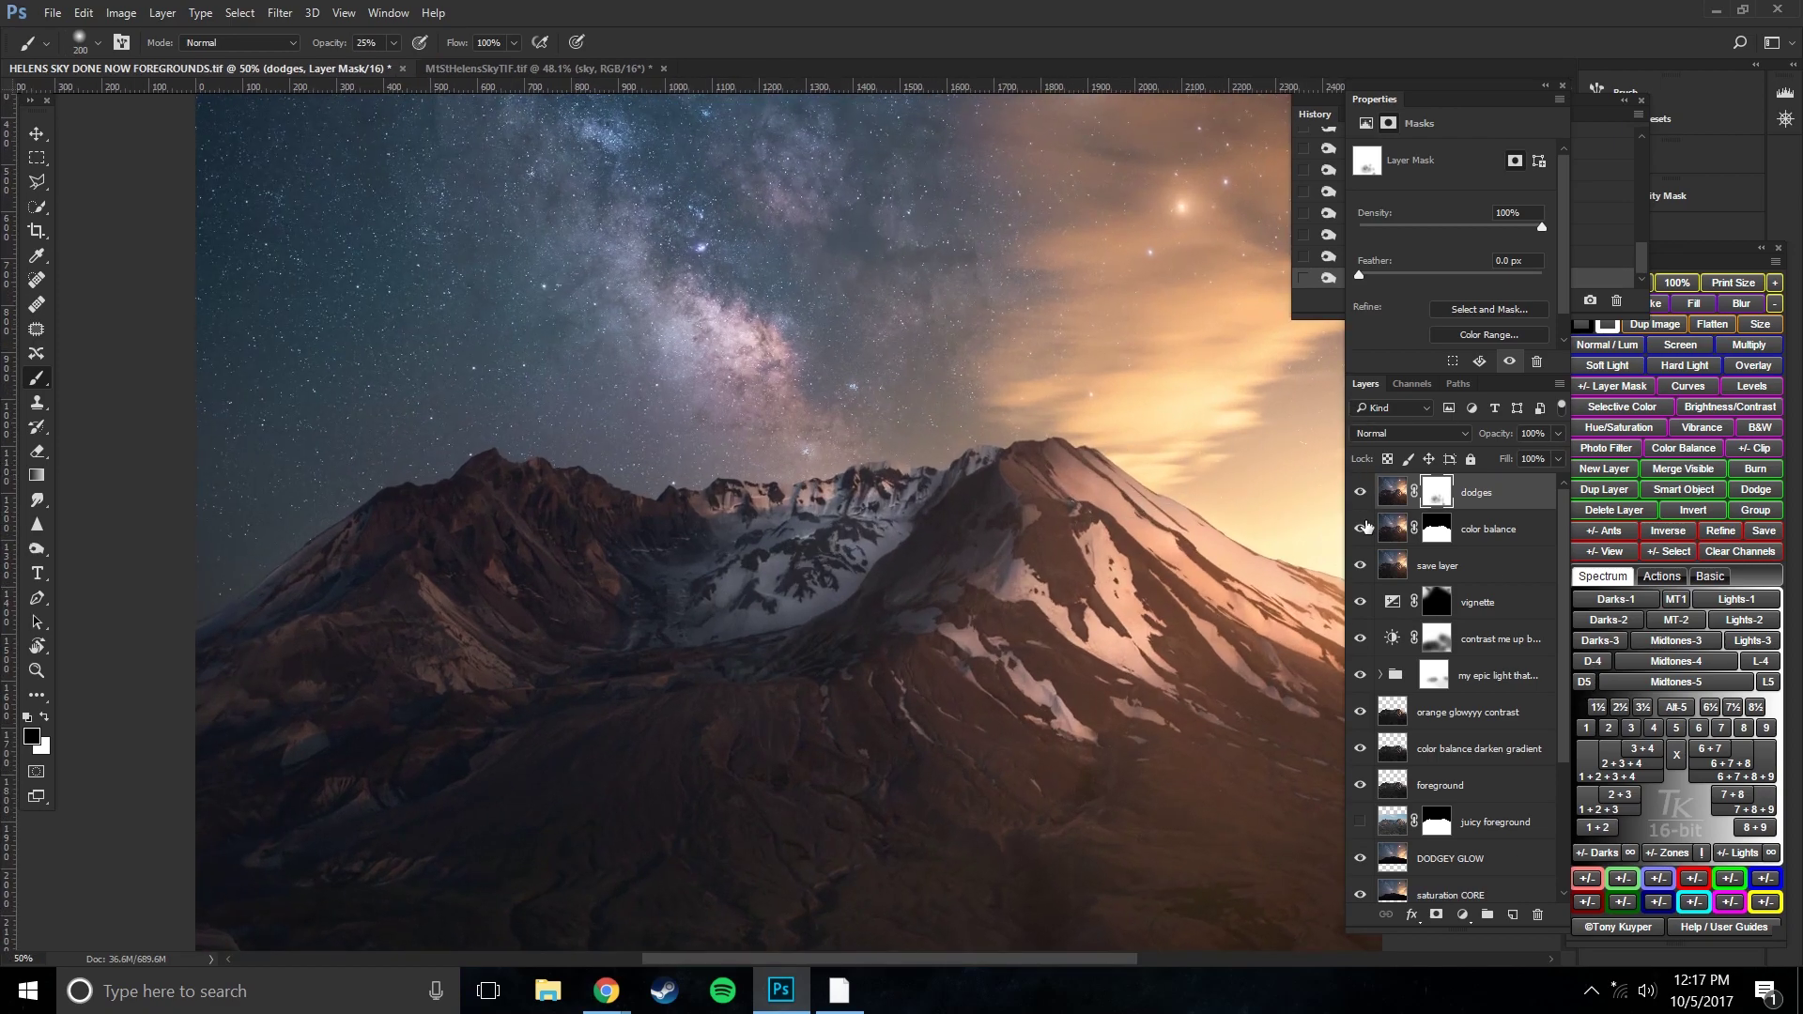
{"action": "left_click_drag", "start_coordinate": [1185, 607], "coordinate": [1061, 584]}
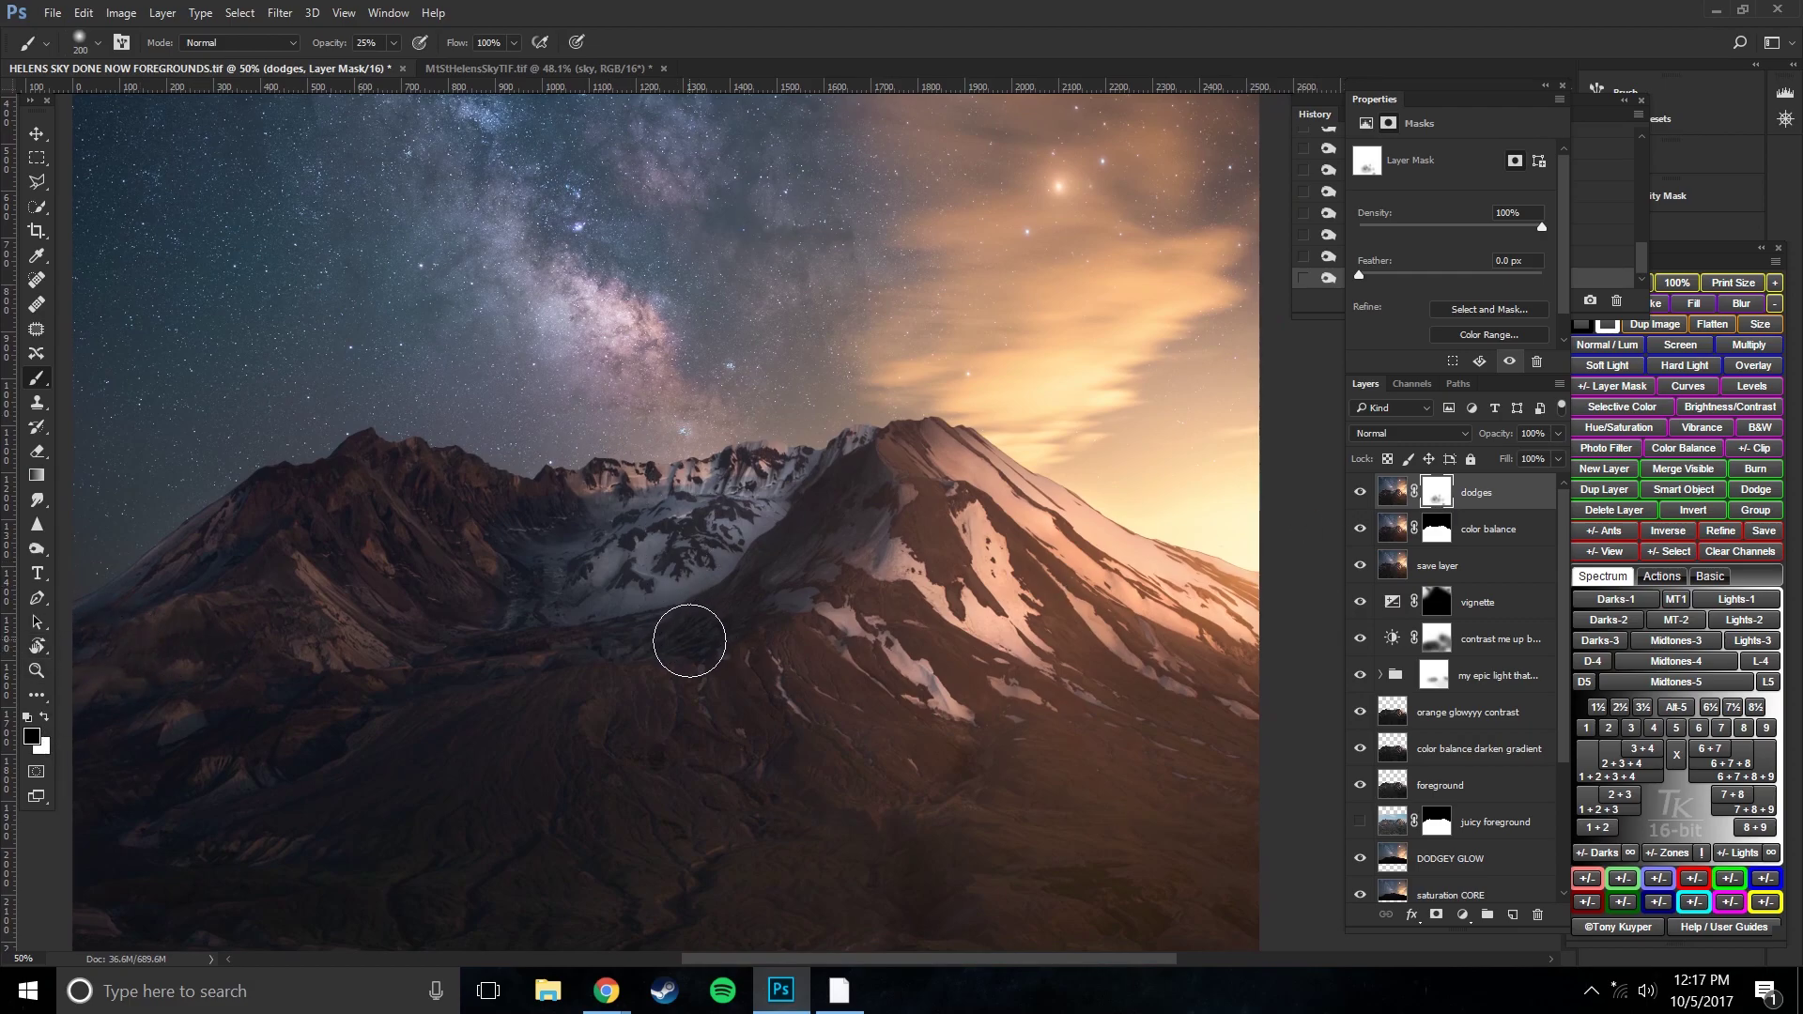
{"action": "key", "text": "bracketleft"}
{"action": "key", "text": "bracketleft"}
{"action": "mouse_move", "coordinate": [733, 644]}
{"action": "left_mouse_down"}
{"action": "mouse_move", "coordinate": [680, 650]}
{"action": "mouse_move", "coordinate": [764, 595]}
{"action": "left_mouse_up"}
{"action": "left_click", "coordinate": [744, 583]}
{"action": "key", "text": "ctrl+0"}
{"action": "left_click", "coordinate": [1360, 492]}
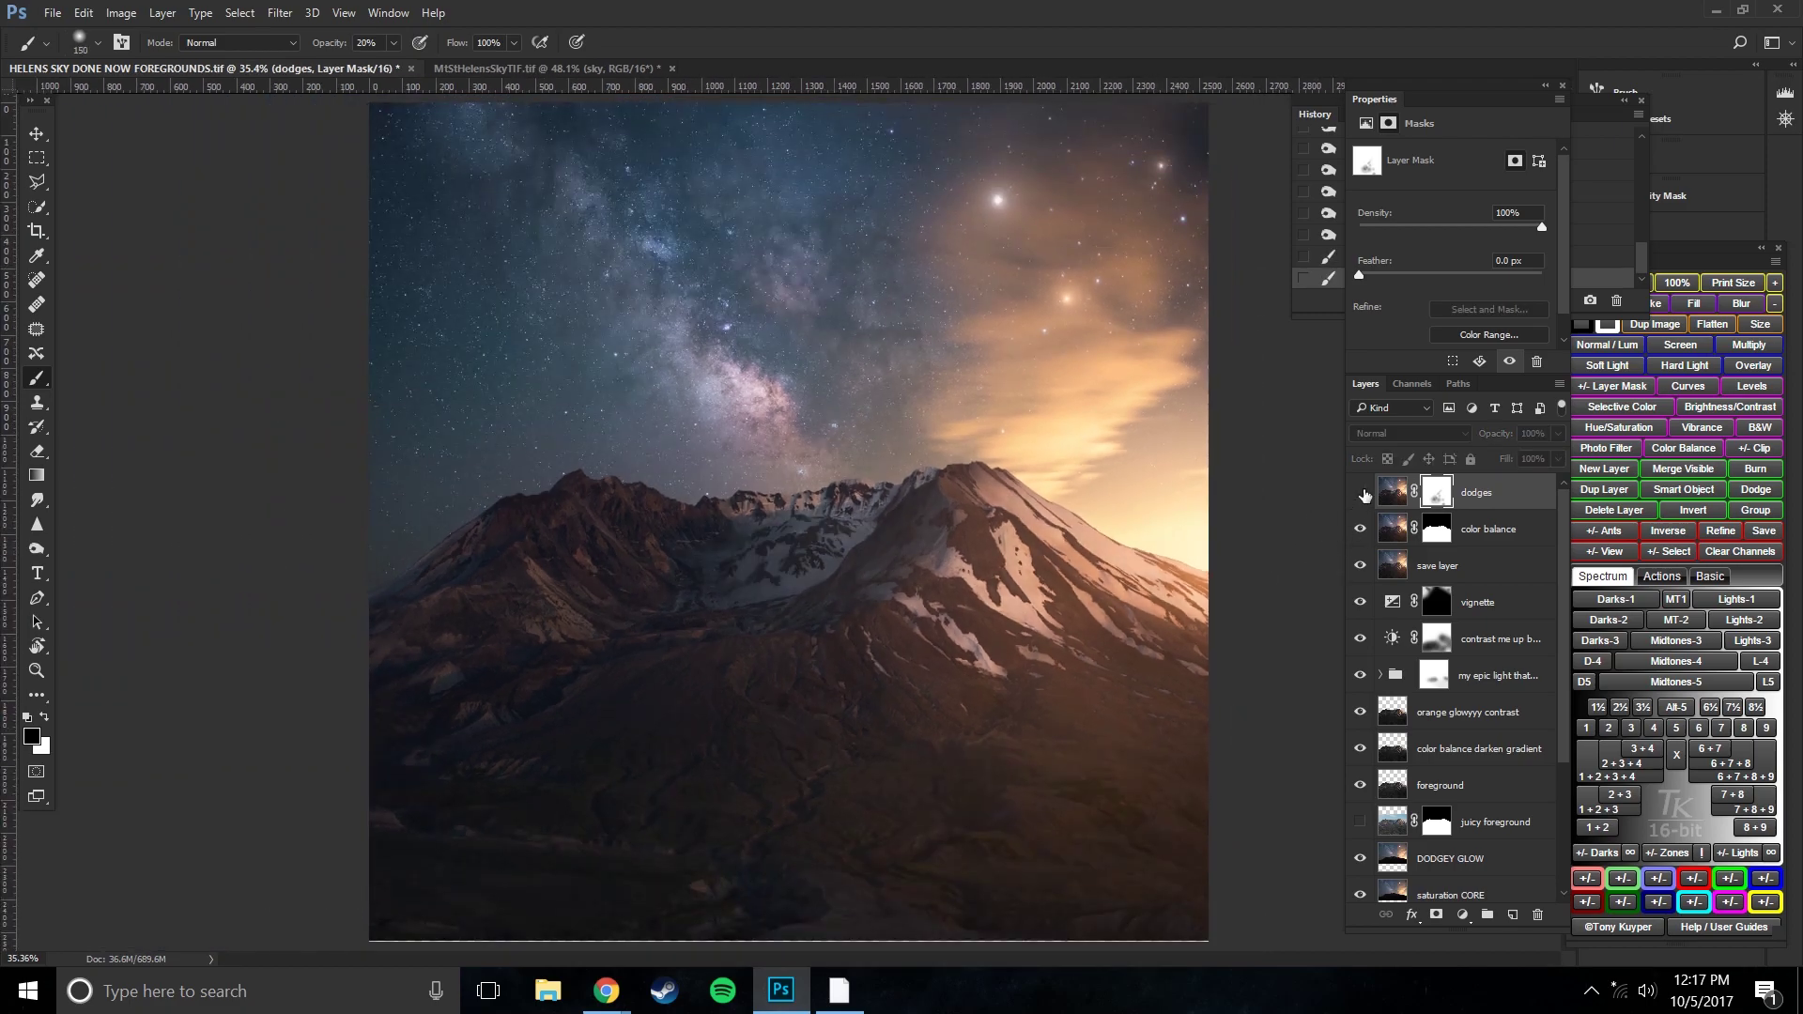
{"action": "left_click", "coordinate": [1360, 492]}
- Paint black on the "dodges" mask up the right peak's shaded ridge at 20% opacity, compare the effect and target the layer's image again
{"action": "key", "text": "bracketright"}
{"action": "key", "text": "bracketright"}
{"action": "key", "text": "bracketright"}
{"action": "key", "text": "bracketright"}
{"action": "key", "text": "bracketright"}
{"action": "key", "text": "bracketright"}
{"action": "left_click", "coordinate": [849, 615]}
{"action": "key", "text": "bracketleft"}
{"action": "left_click", "coordinate": [901, 589]}
{"action": "left_click", "coordinate": [930, 521]}
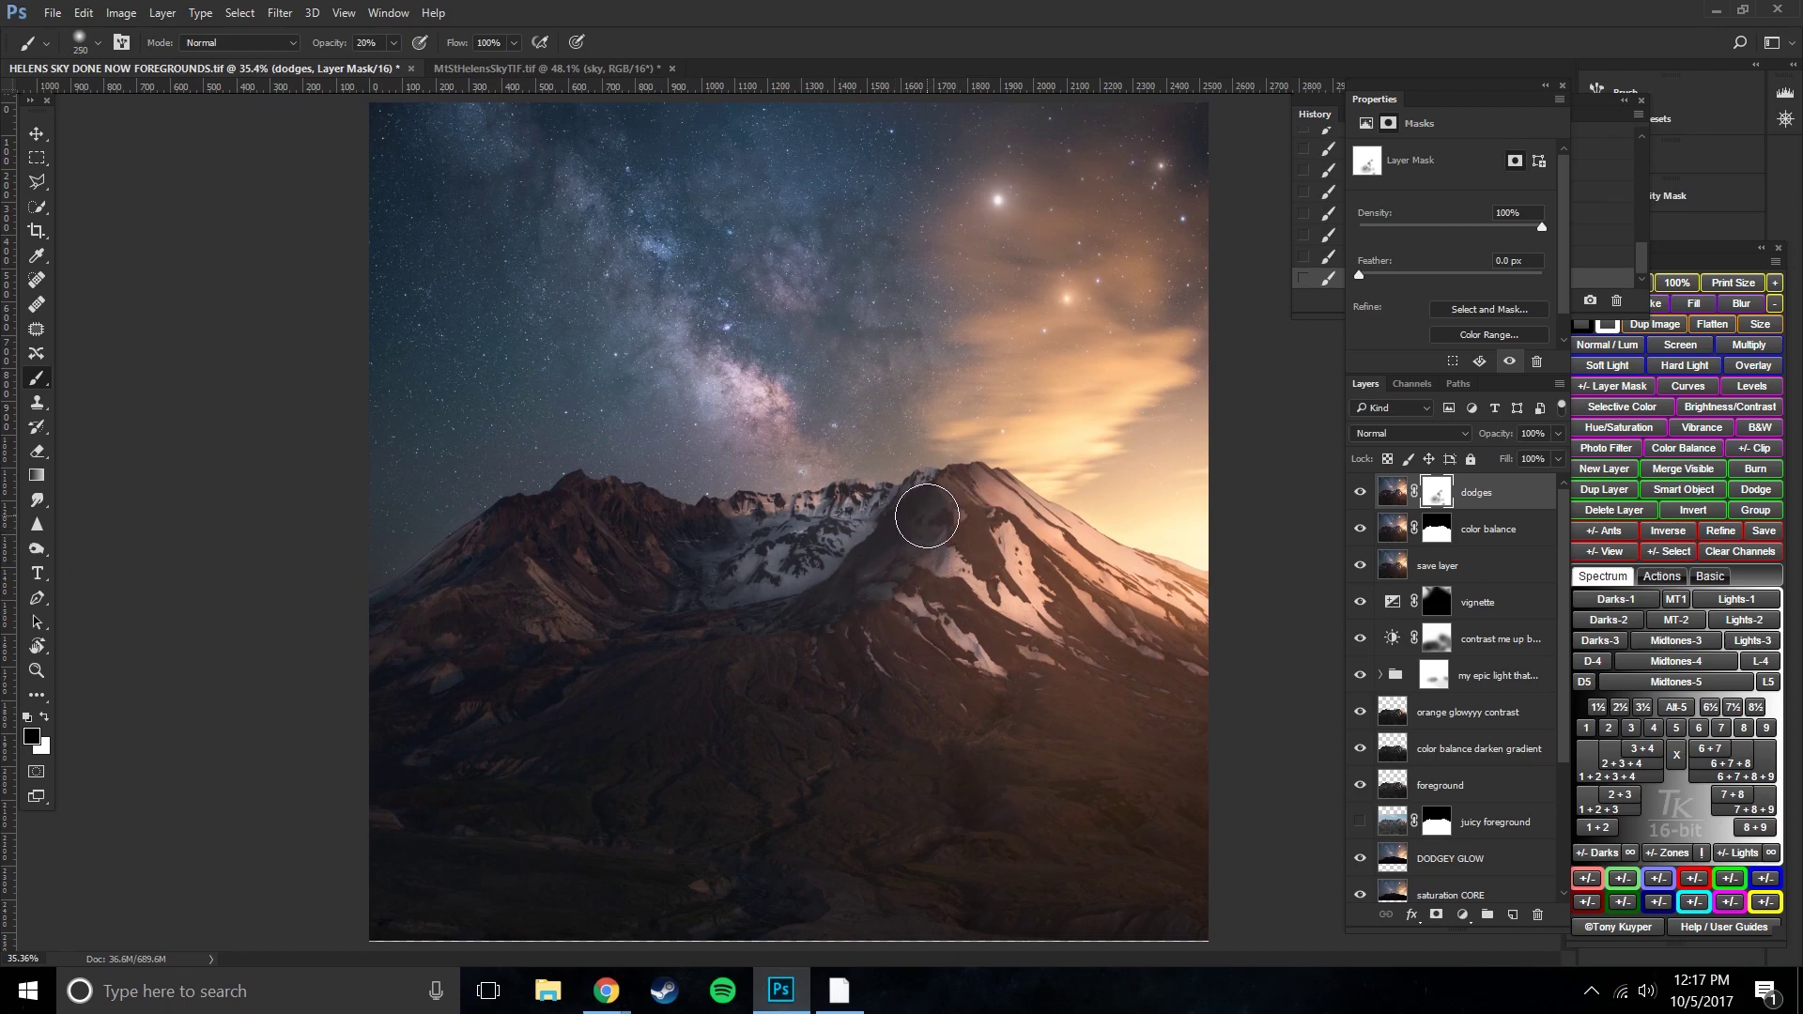
{"action": "left_click", "coordinate": [1362, 494]}
{"action": "left_click", "coordinate": [1362, 494]}
{"action": "left_click", "coordinate": [1362, 494]}
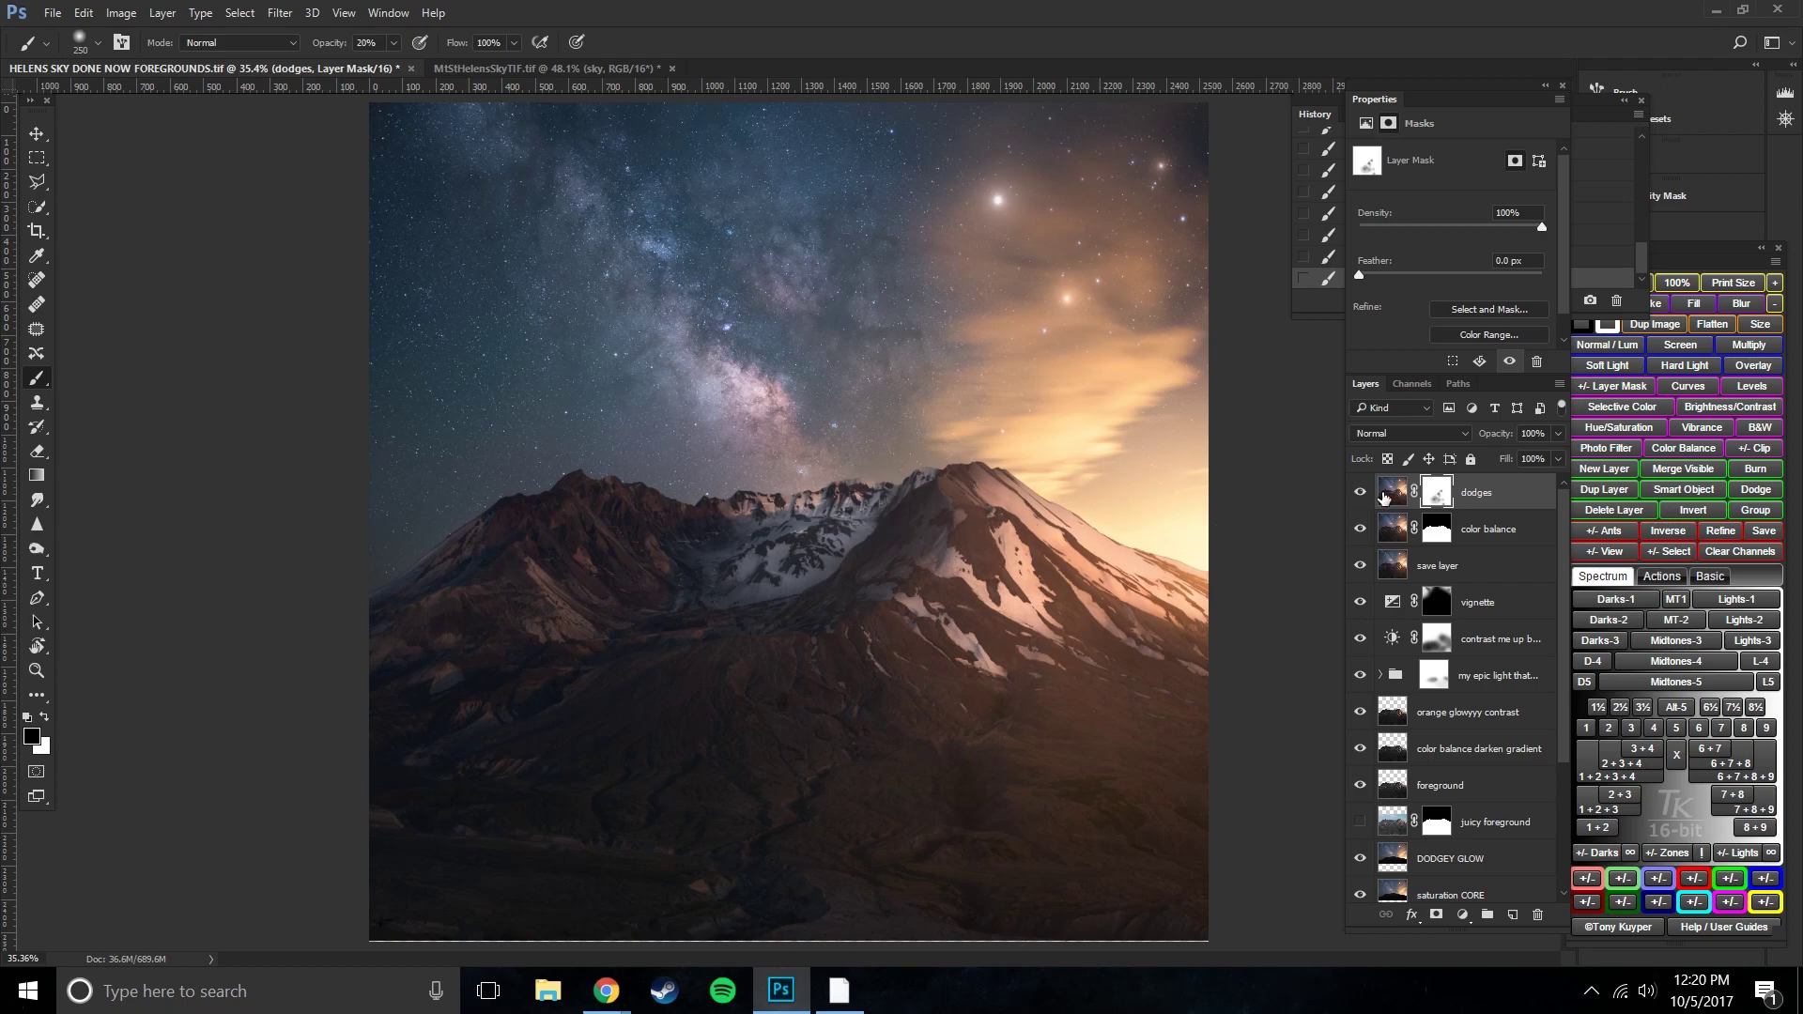
{"action": "left_click", "coordinate": [1388, 496]}
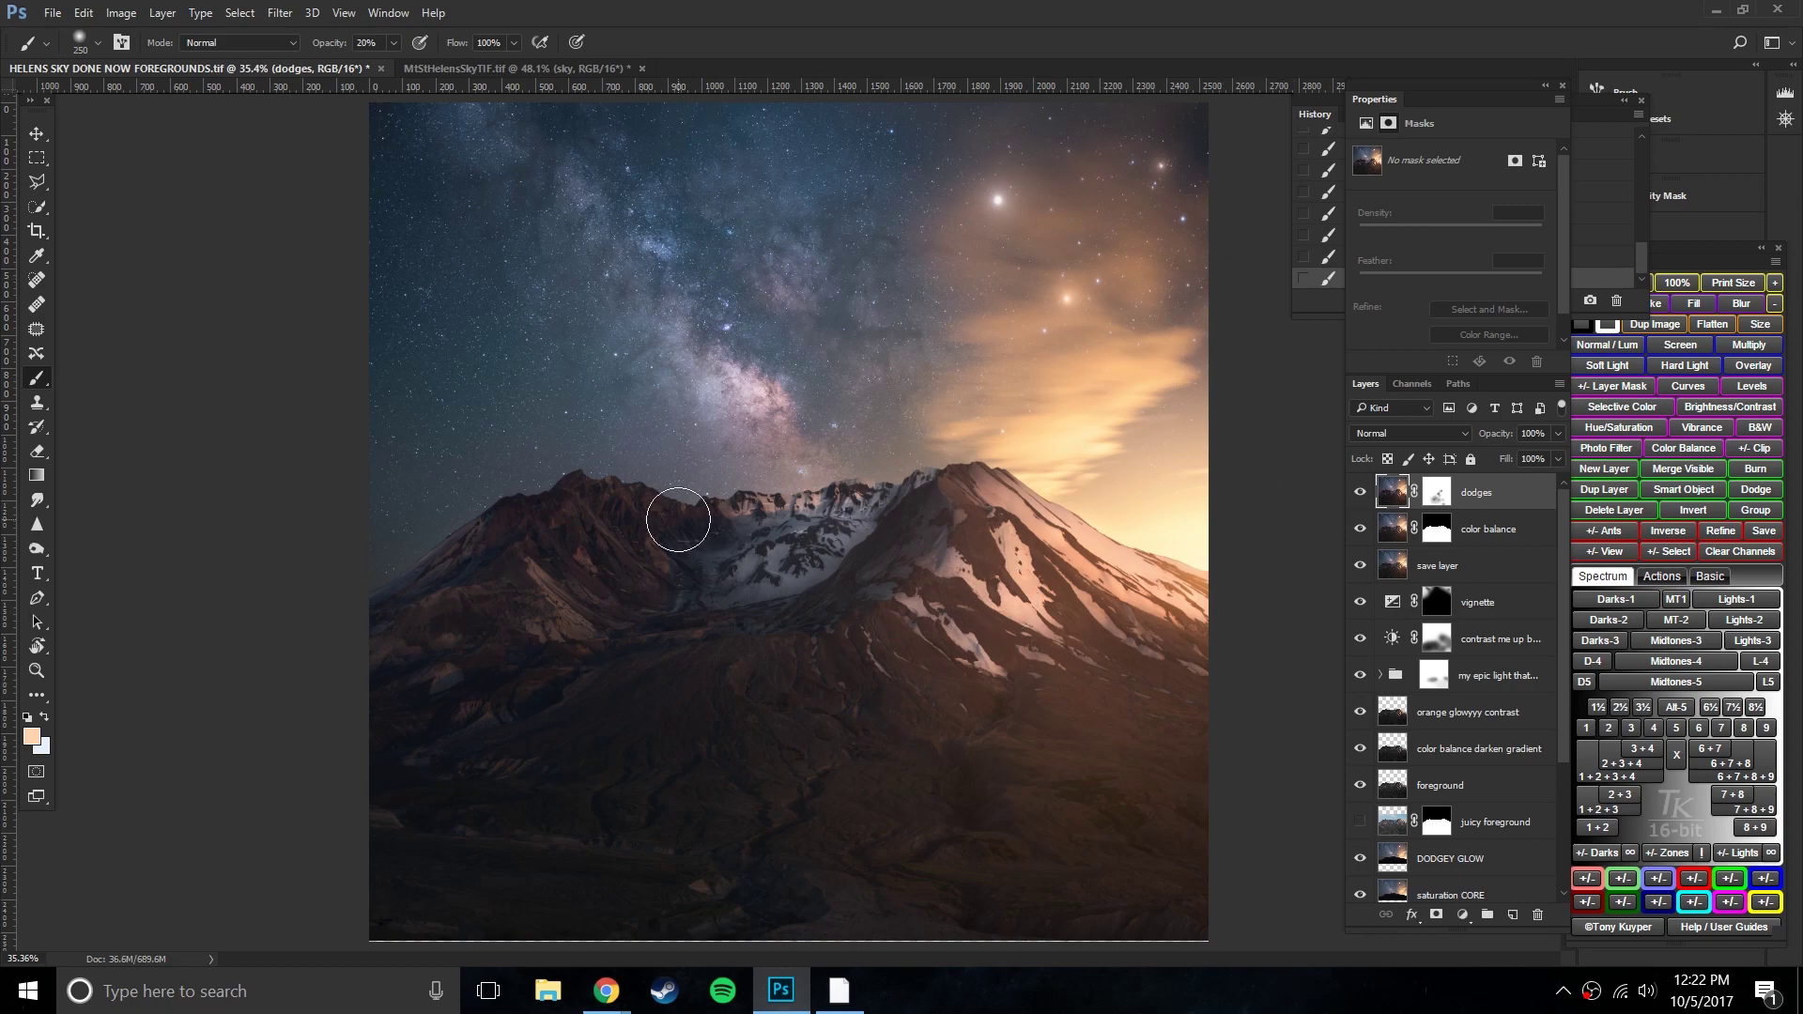
{"action": "left_click", "coordinate": [848, 1010]}
{"action": "left_click", "coordinate": [848, 1010]}
{"action": "key", "text": "bracketright"}
{"action": "key", "text": "bracketright"}
{"action": "key", "text": "bracketright"}
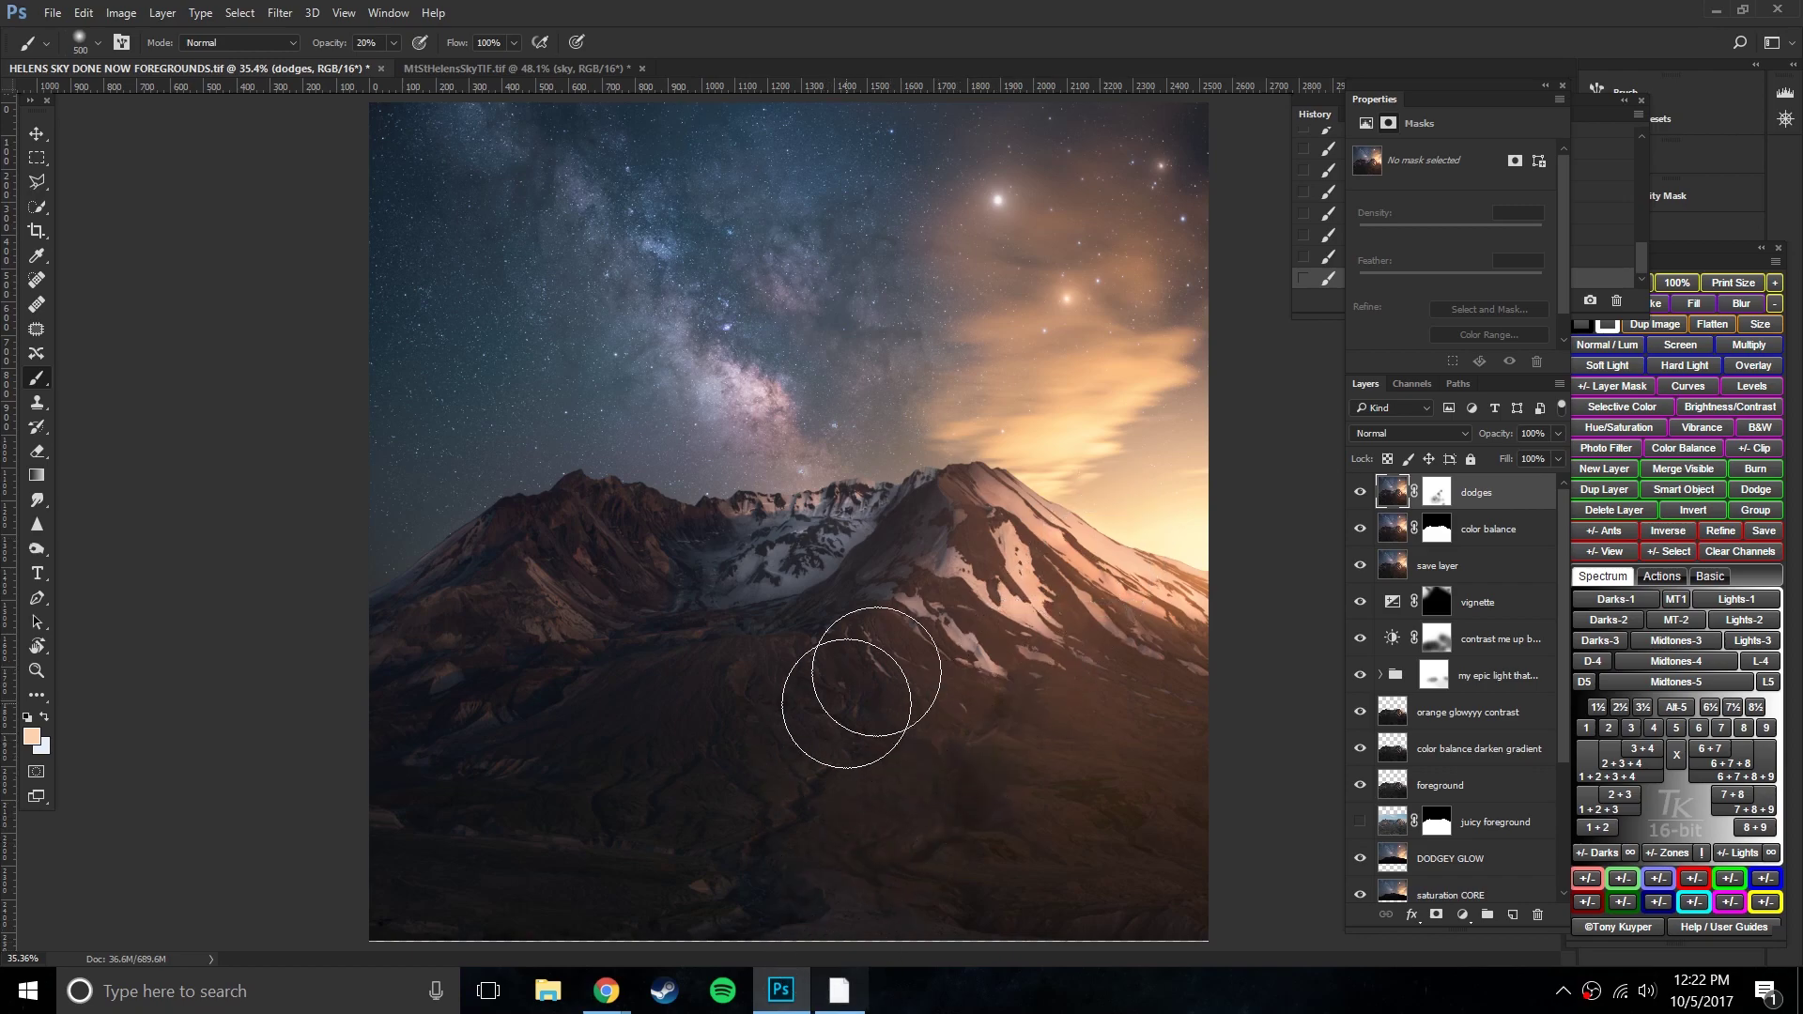
{"action": "key", "text": "bracketright"}
{"action": "key", "text": "bracketright"}
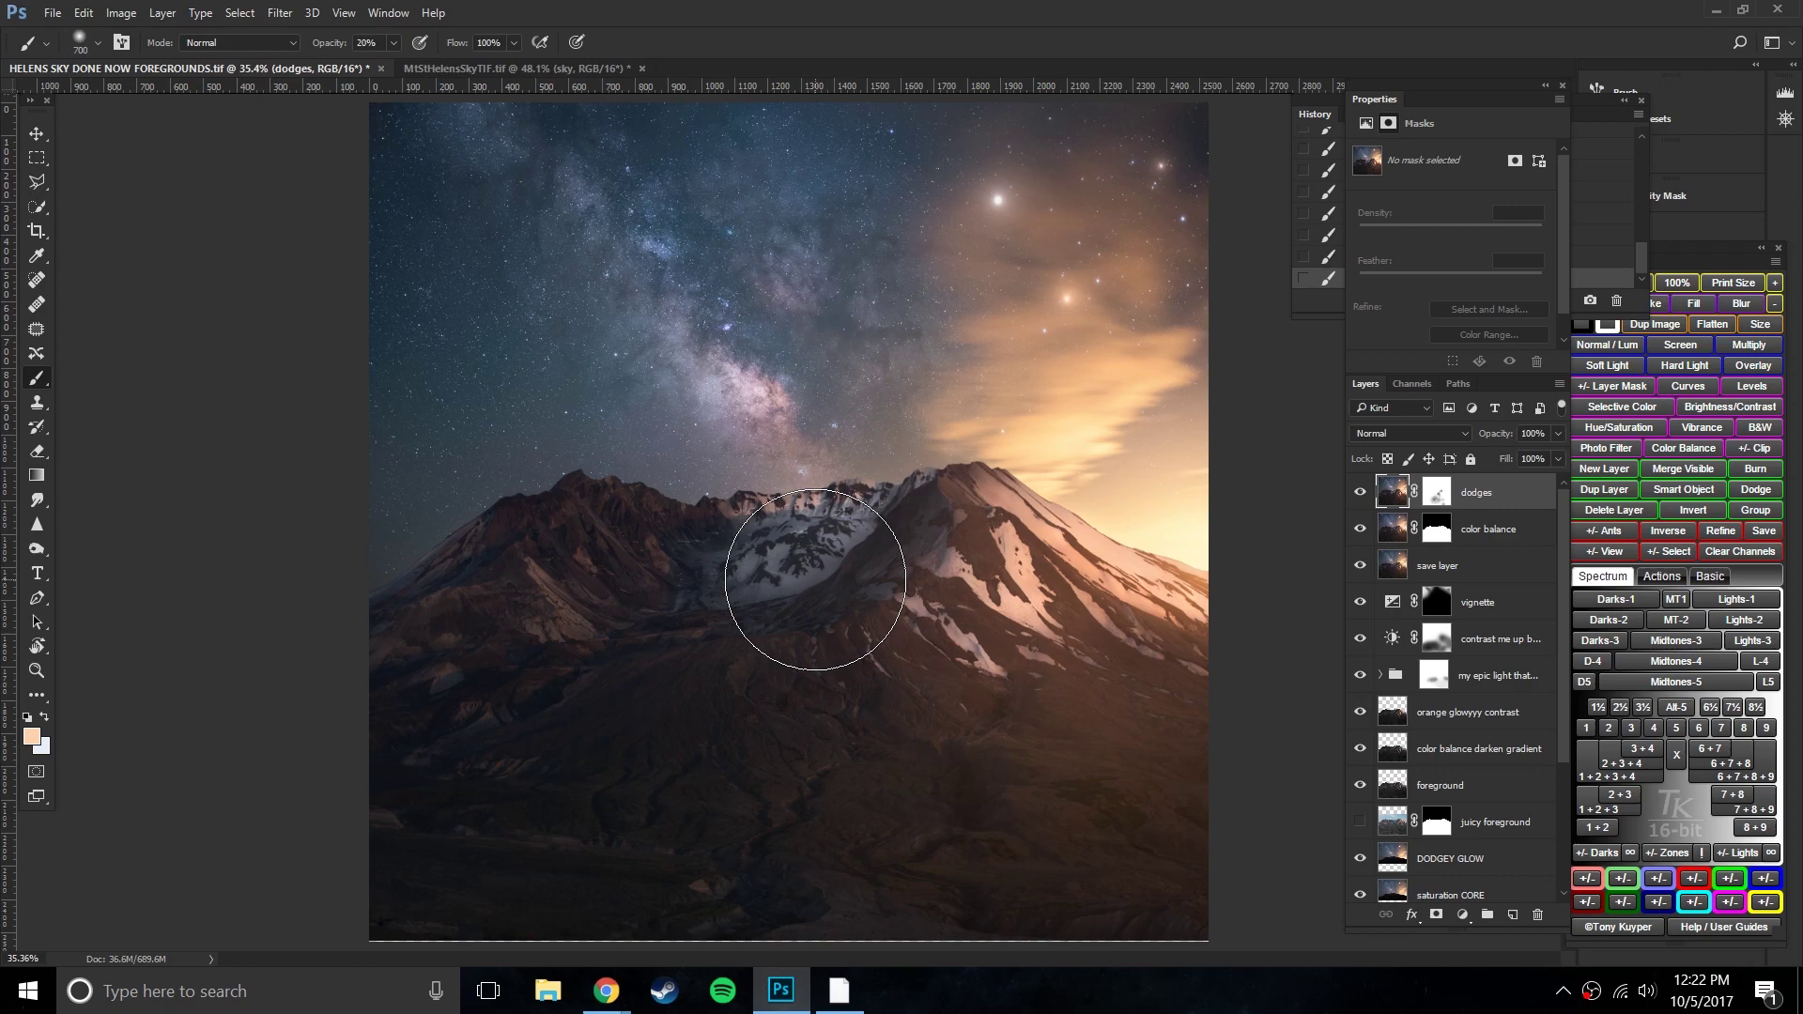
{"action": "key", "text": "bracketright"}
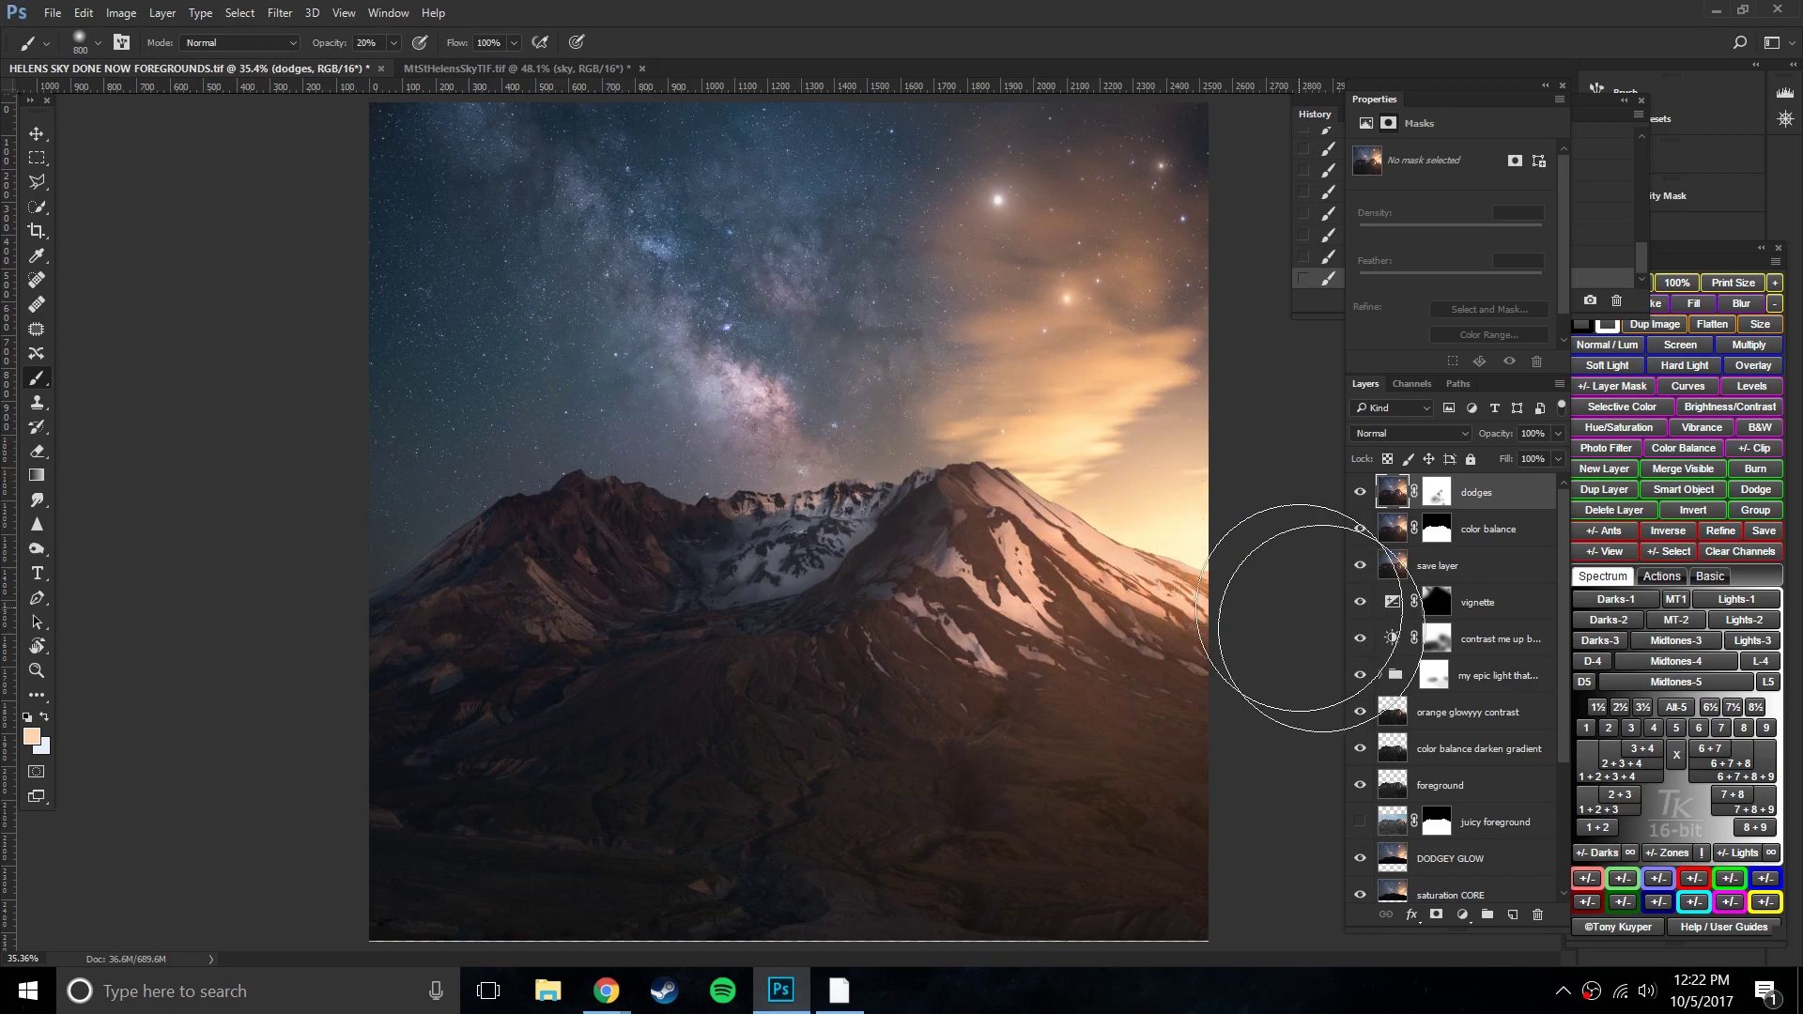
{"action": "key", "text": "bracketleft"}
{"action": "key", "text": "bracketleft"}
{"action": "key", "text": "bracketleft"}
{"action": "key", "text": "bracketleft"}
{"action": "key", "text": "bracketleft"}
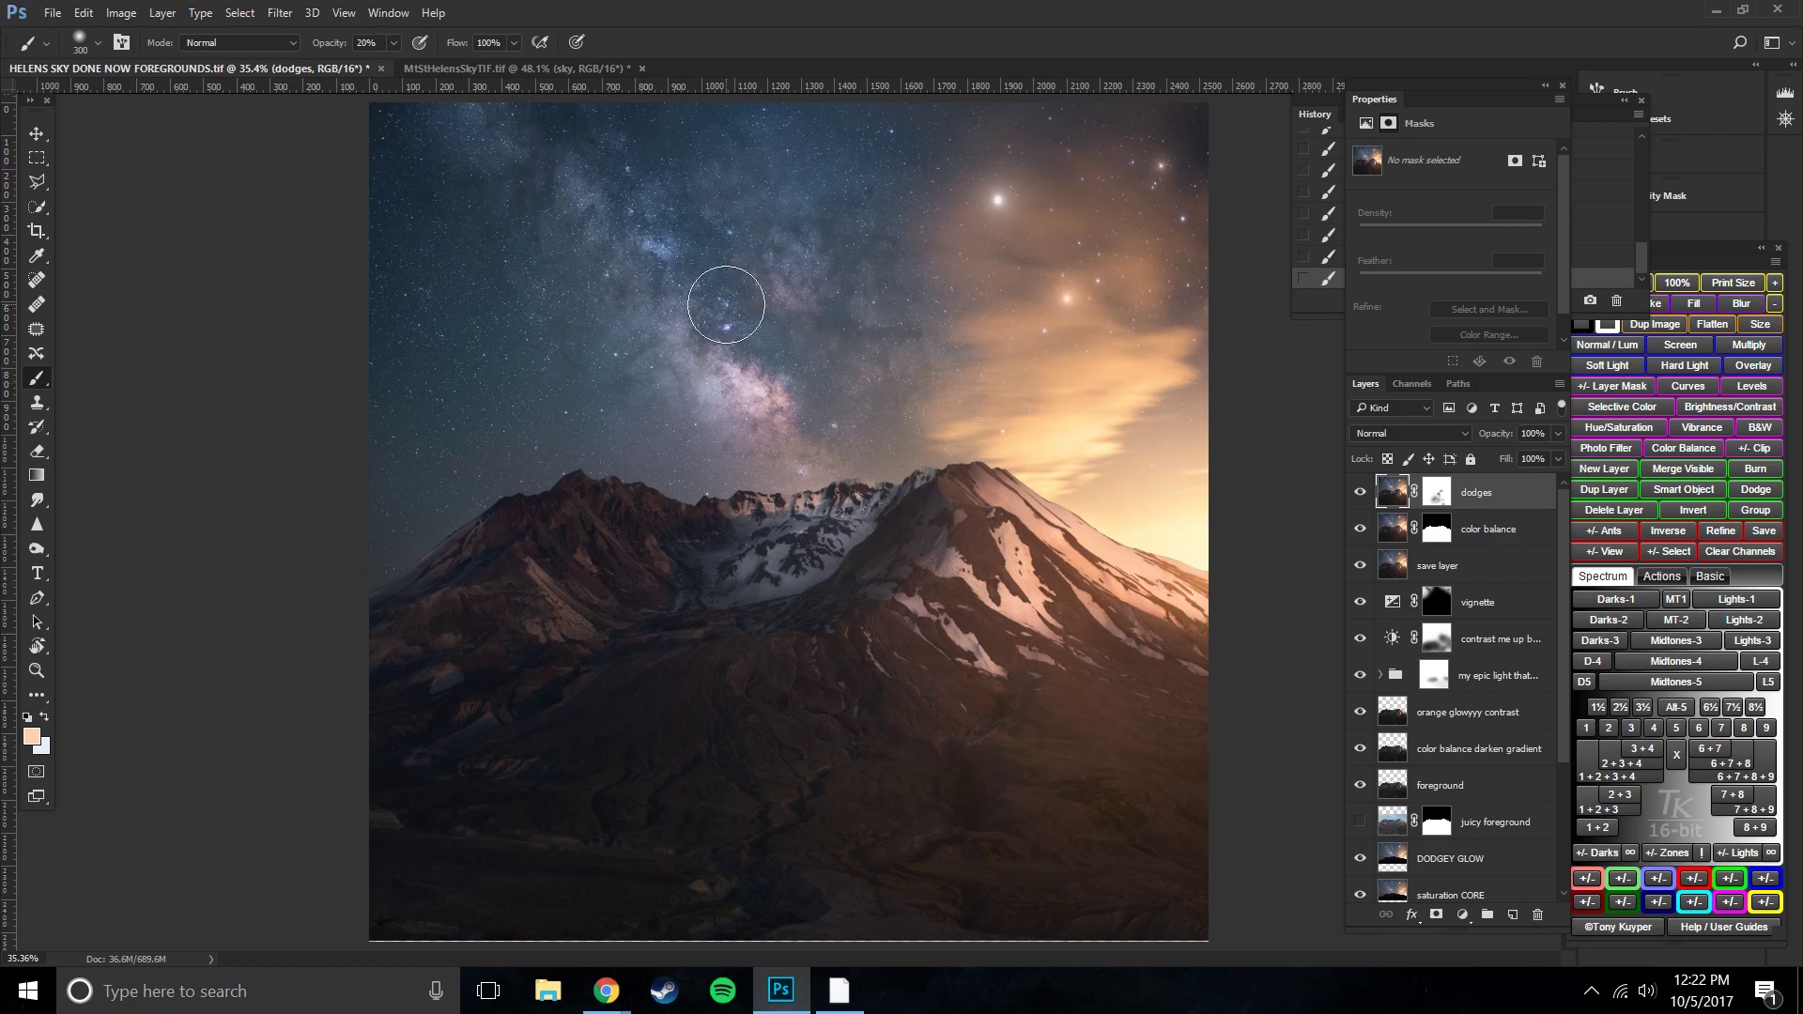
{"action": "key", "text": "bracketright"}
{"action": "key", "text": "bracketright"}
{"action": "key", "text": "bracketright"}
- Review the layer stack and compare the editing stages by hiding and reshowing "dodges", "color balance" and "save layer"
{"action": "scroll", "coordinate": [1470, 574], "scroll_direction": "down", "scroll_amount": 3}
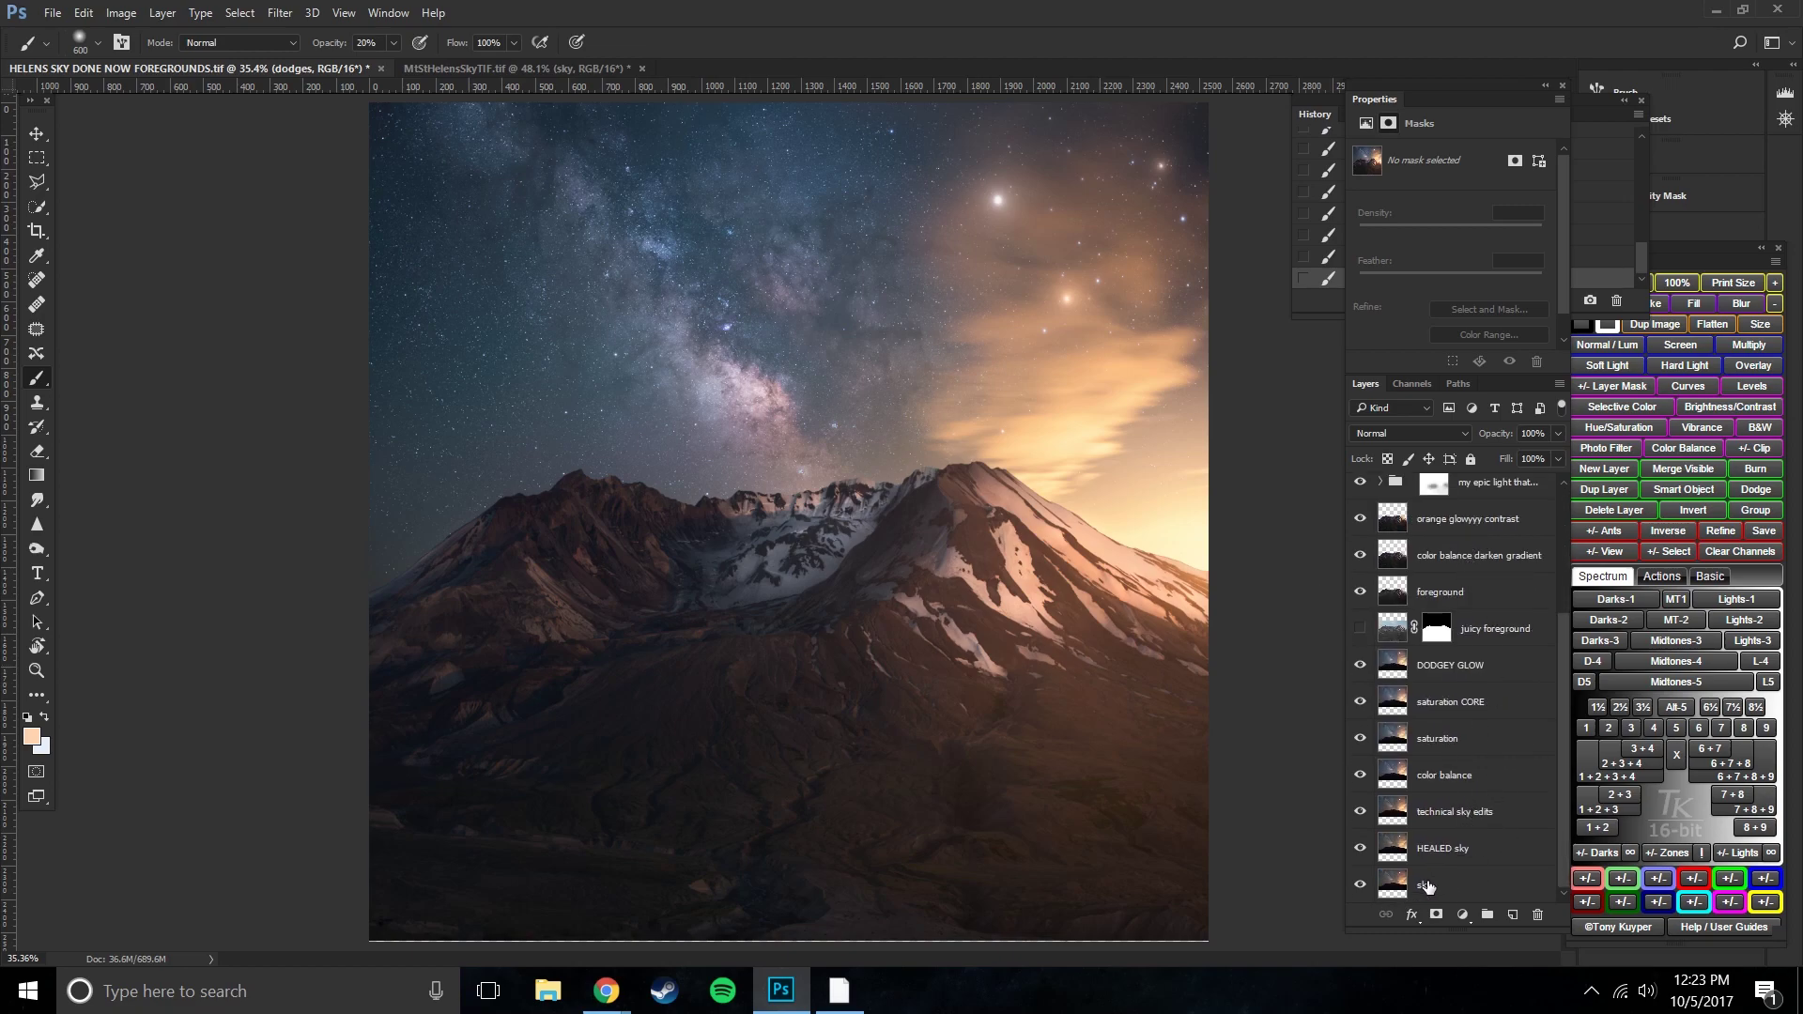
{"action": "scroll", "coordinate": [1510, 579], "scroll_direction": "up", "scroll_amount": 3}
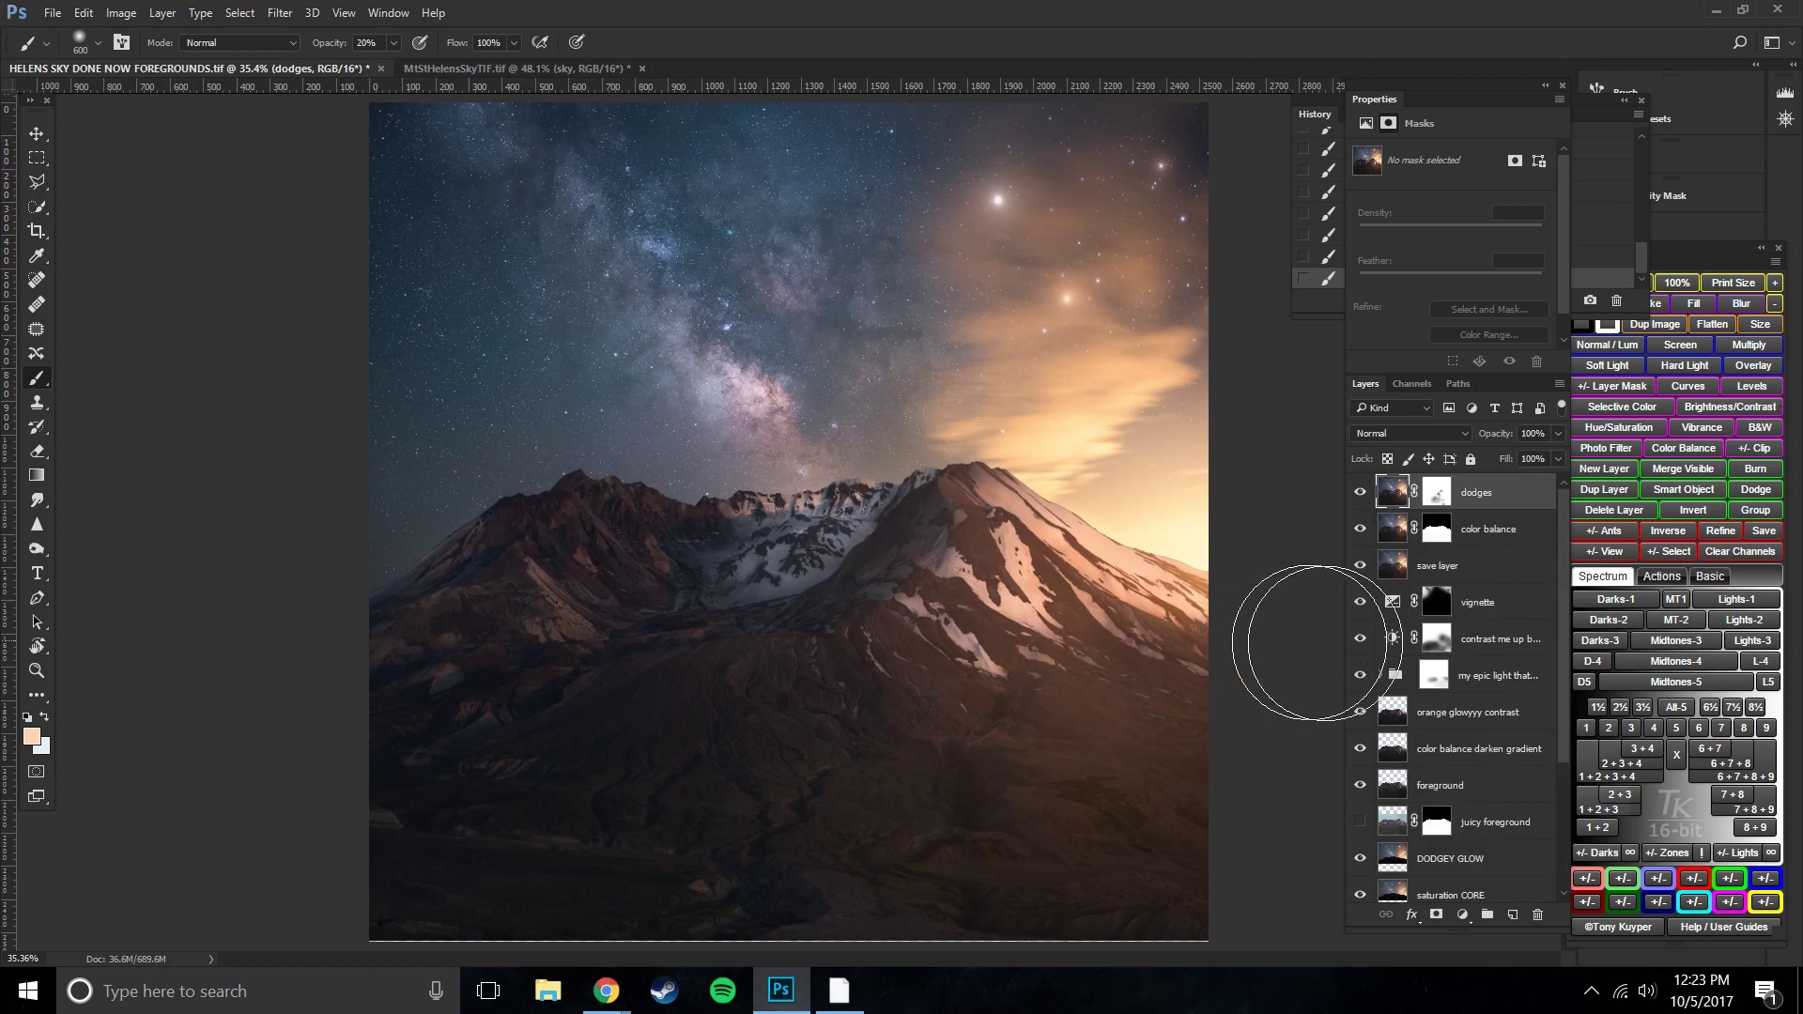
{"action": "left_click_drag", "start_coordinate": [1362, 492], "coordinate": [1362, 565]}
{"action": "mouse_move", "coordinate": [1362, 675]}
{"action": "left_mouse_down"}
{"action": "mouse_move", "coordinate": [1363, 786]}
{"action": "mouse_move", "coordinate": [1362, 673]}
{"action": "left_mouse_up"}
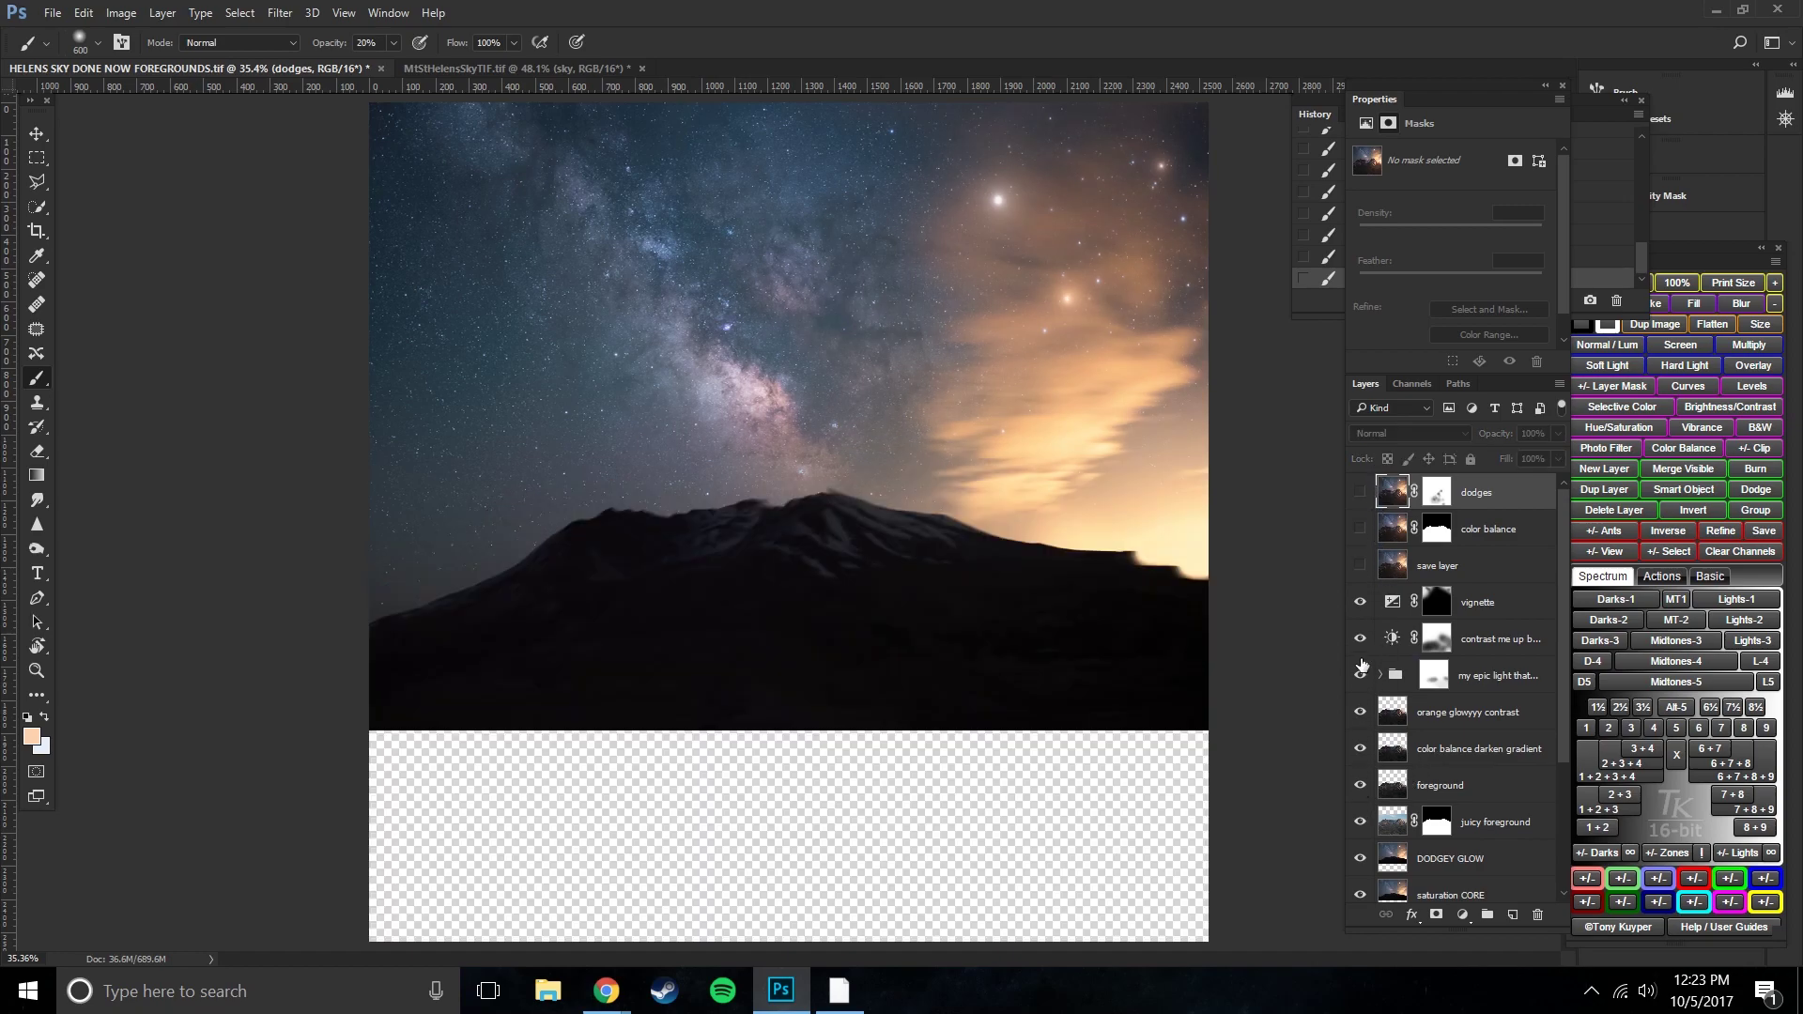
{"action": "left_click_drag", "start_coordinate": [1360, 565], "coordinate": [1360, 493]}
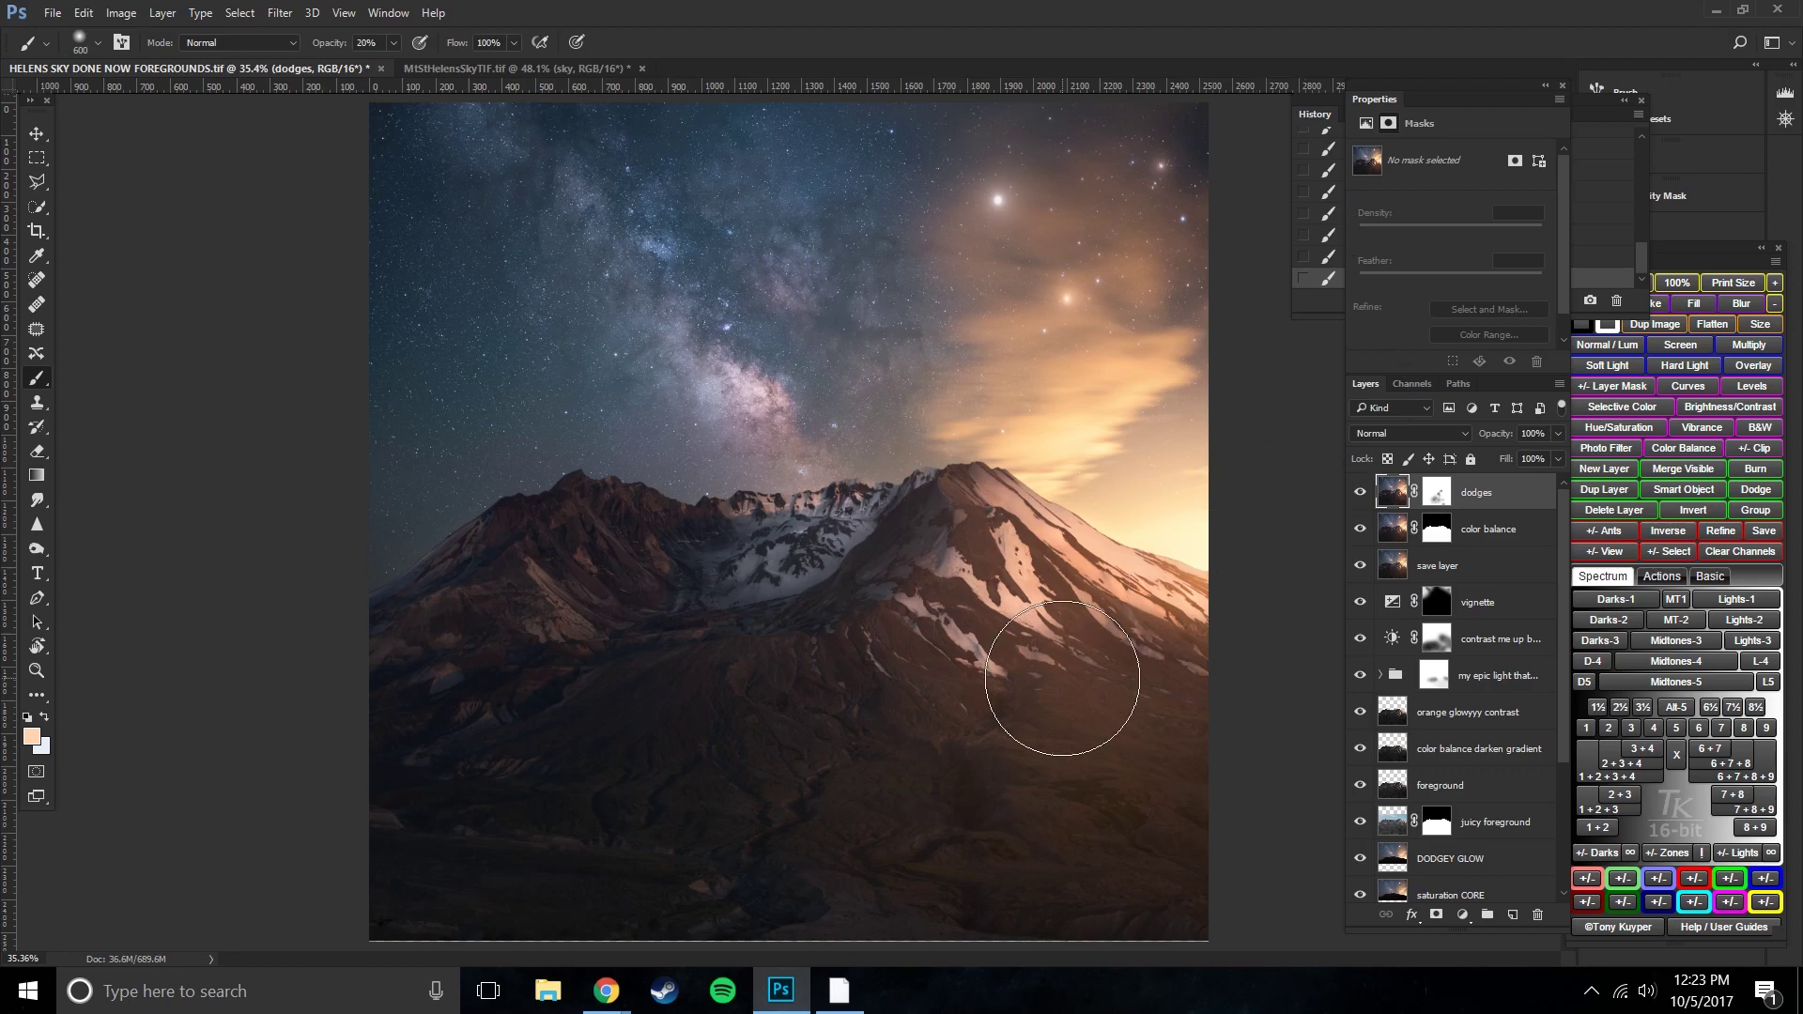
{"action": "mouse_move", "coordinate": [606, 988]}
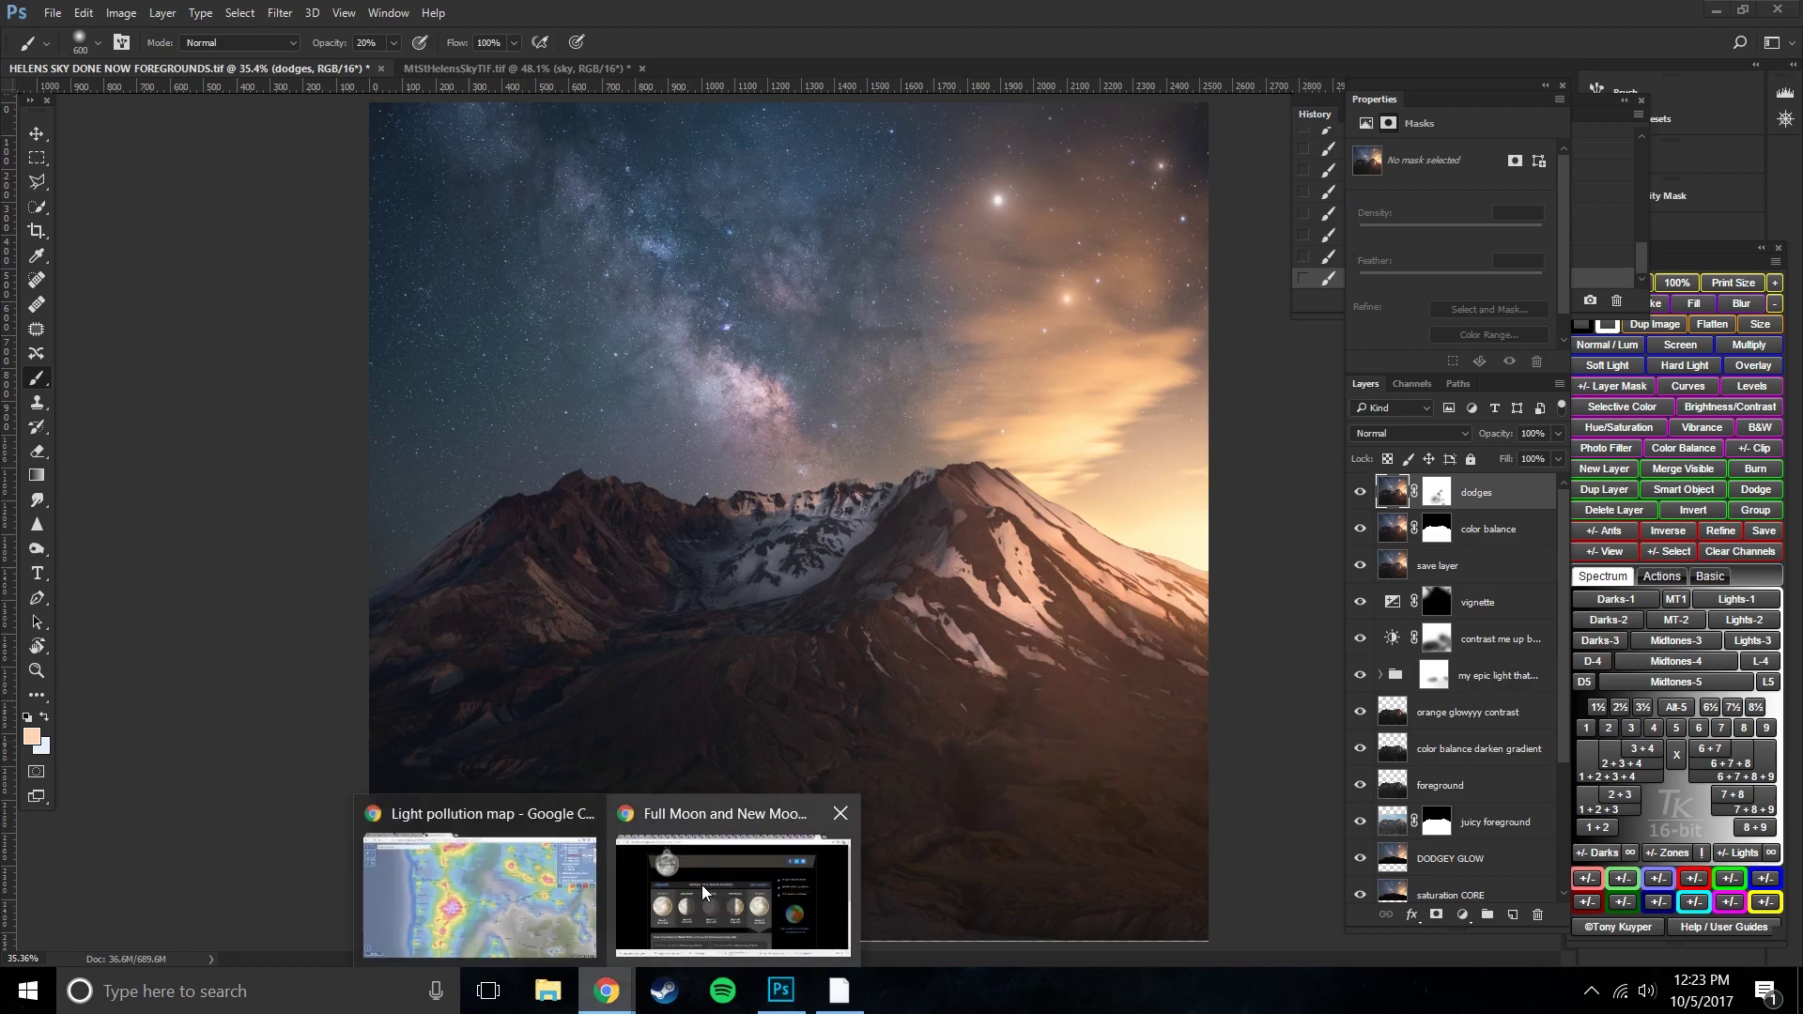
{"action": "left_click", "coordinate": [701, 885]}
{"action": "left_click", "coordinate": [517, 896]}
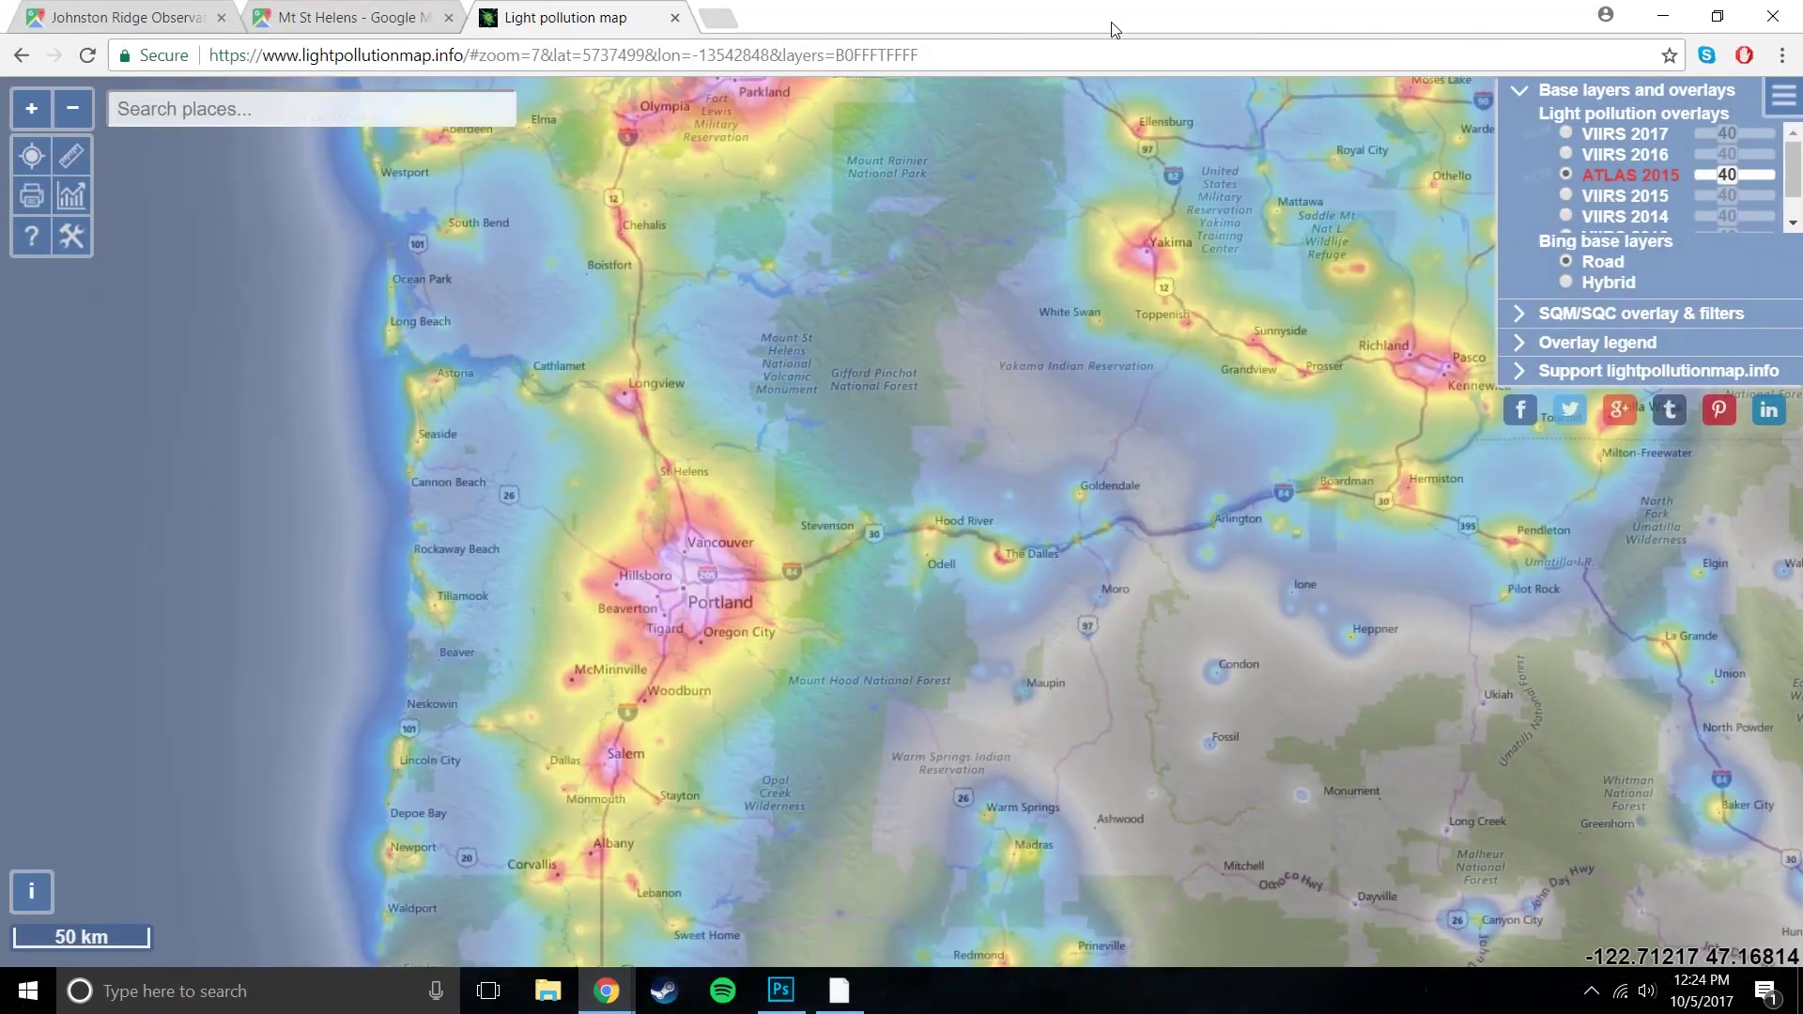
{"action": "left_click", "coordinate": [734, 20]}
{"action": "type", "text": "bla"}
{"action": "key", "text": "Return"}
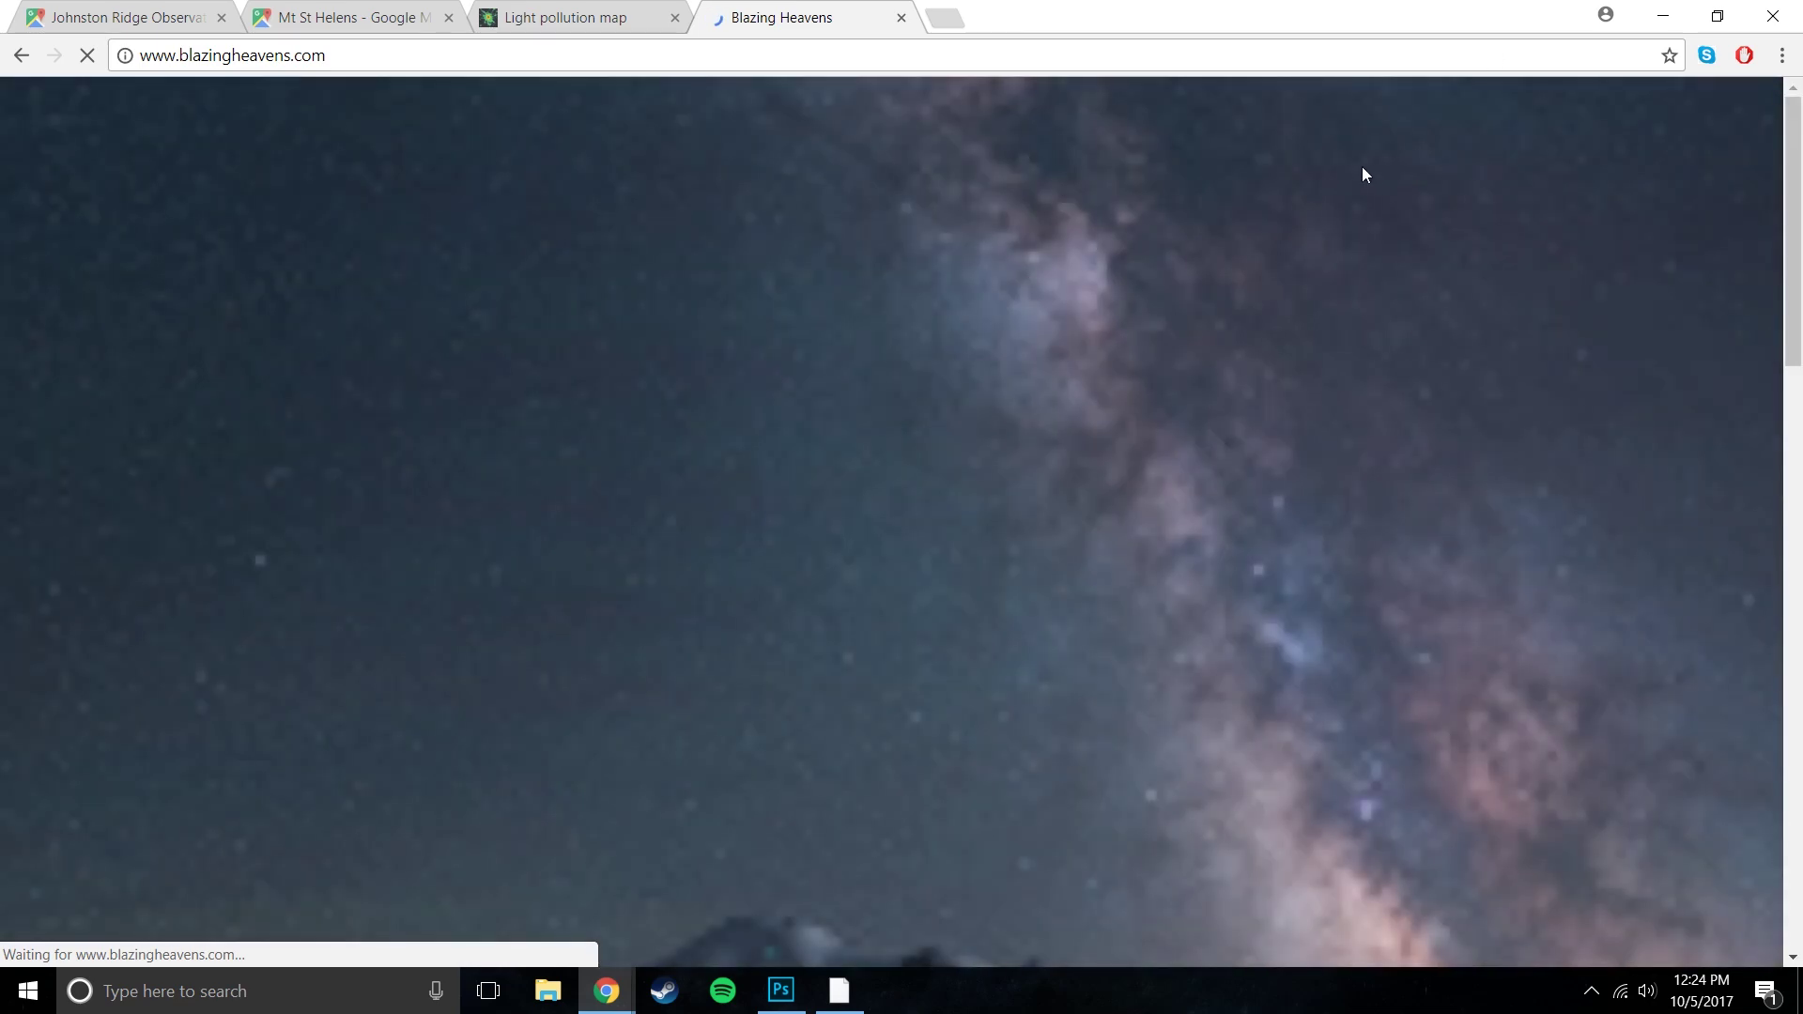
{"action": "left_click", "coordinate": [1135, 156]}
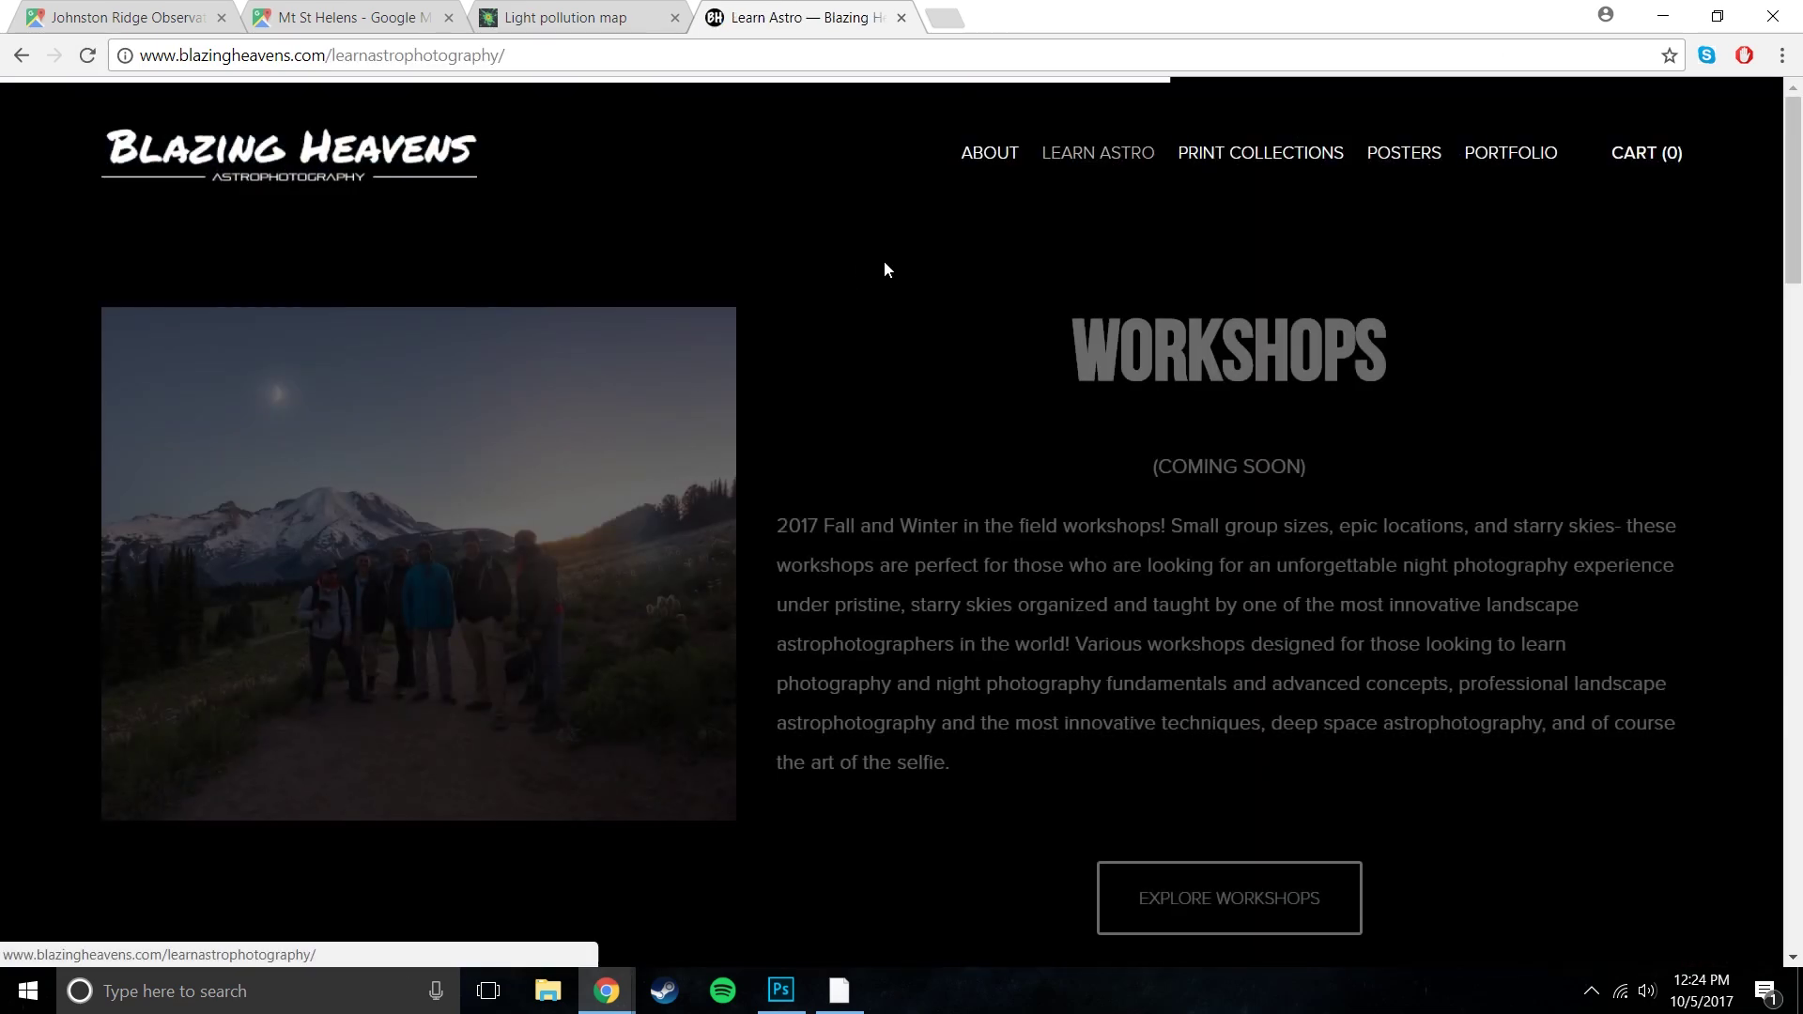
- Look through the Learn Astro page, open the Post Processing Lessons details page and return to Learn Astro
{"action": "scroll", "coordinate": [882, 372], "scroll_direction": "down", "scroll_amount": 9}
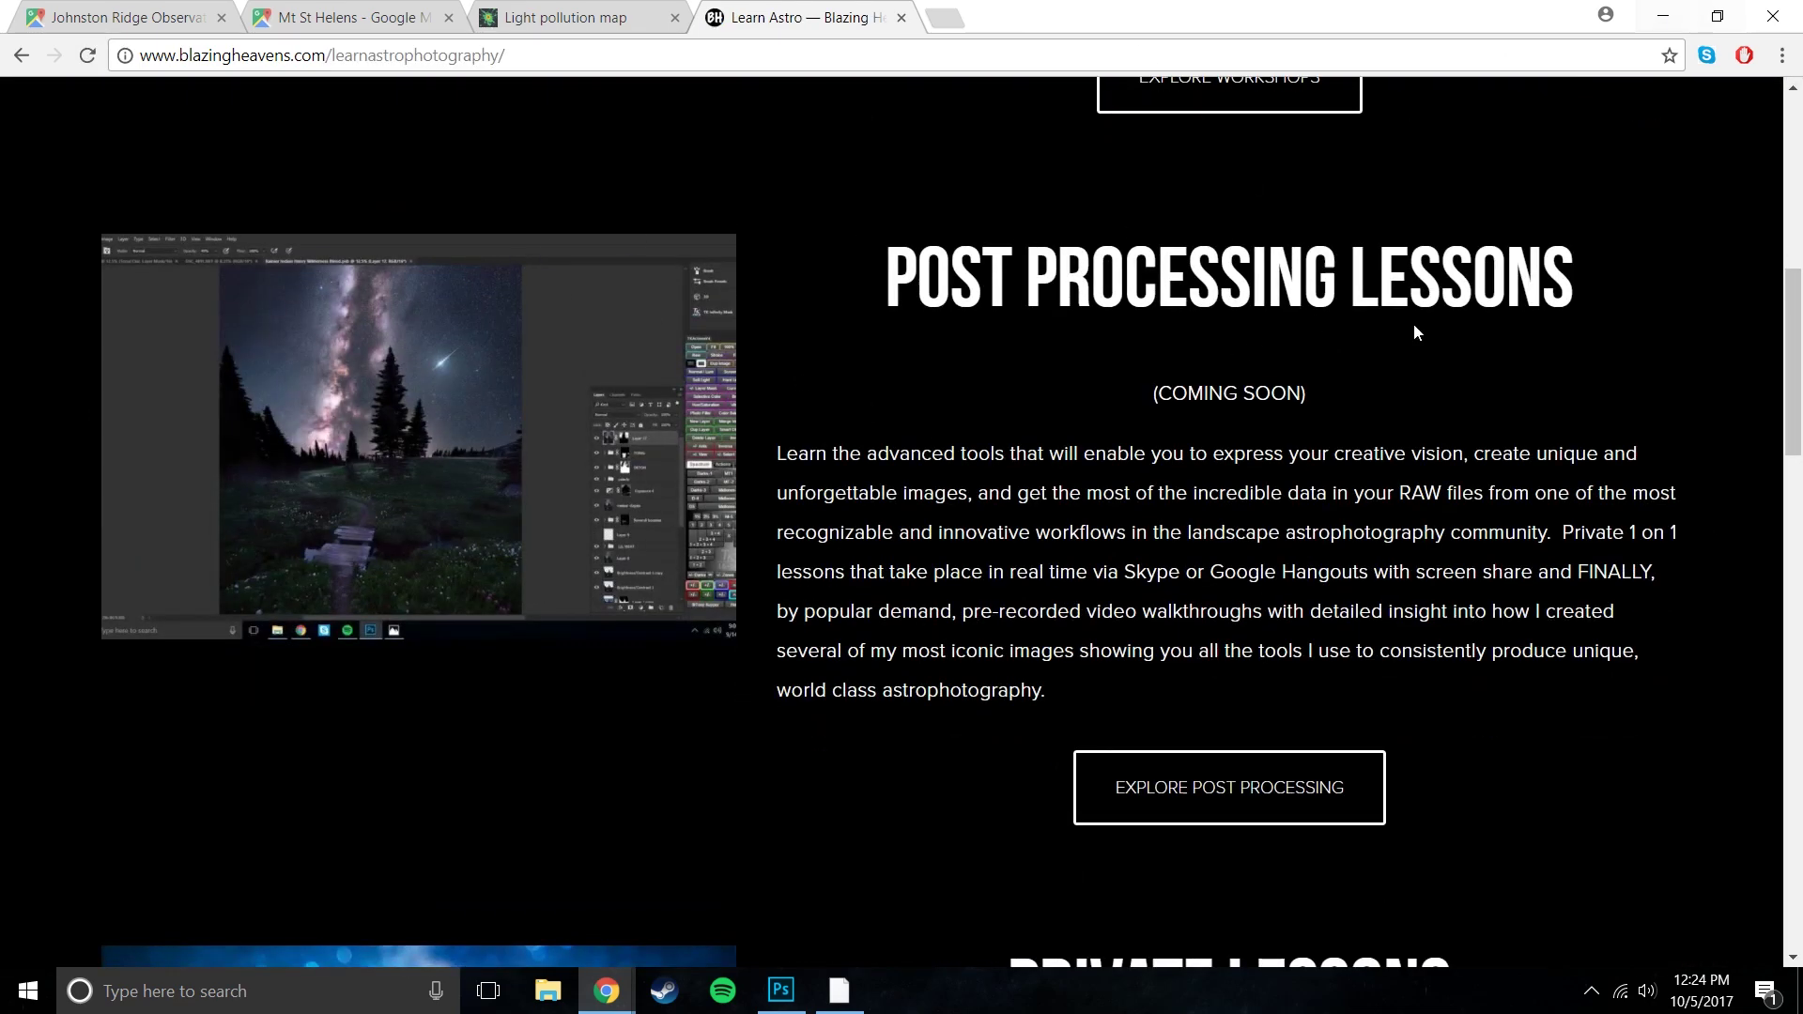
{"action": "scroll", "coordinate": [969, 358], "scroll_direction": "down", "scroll_amount": 6}
{"action": "scroll", "coordinate": [1503, 709], "scroll_direction": "up", "scroll_amount": 3}
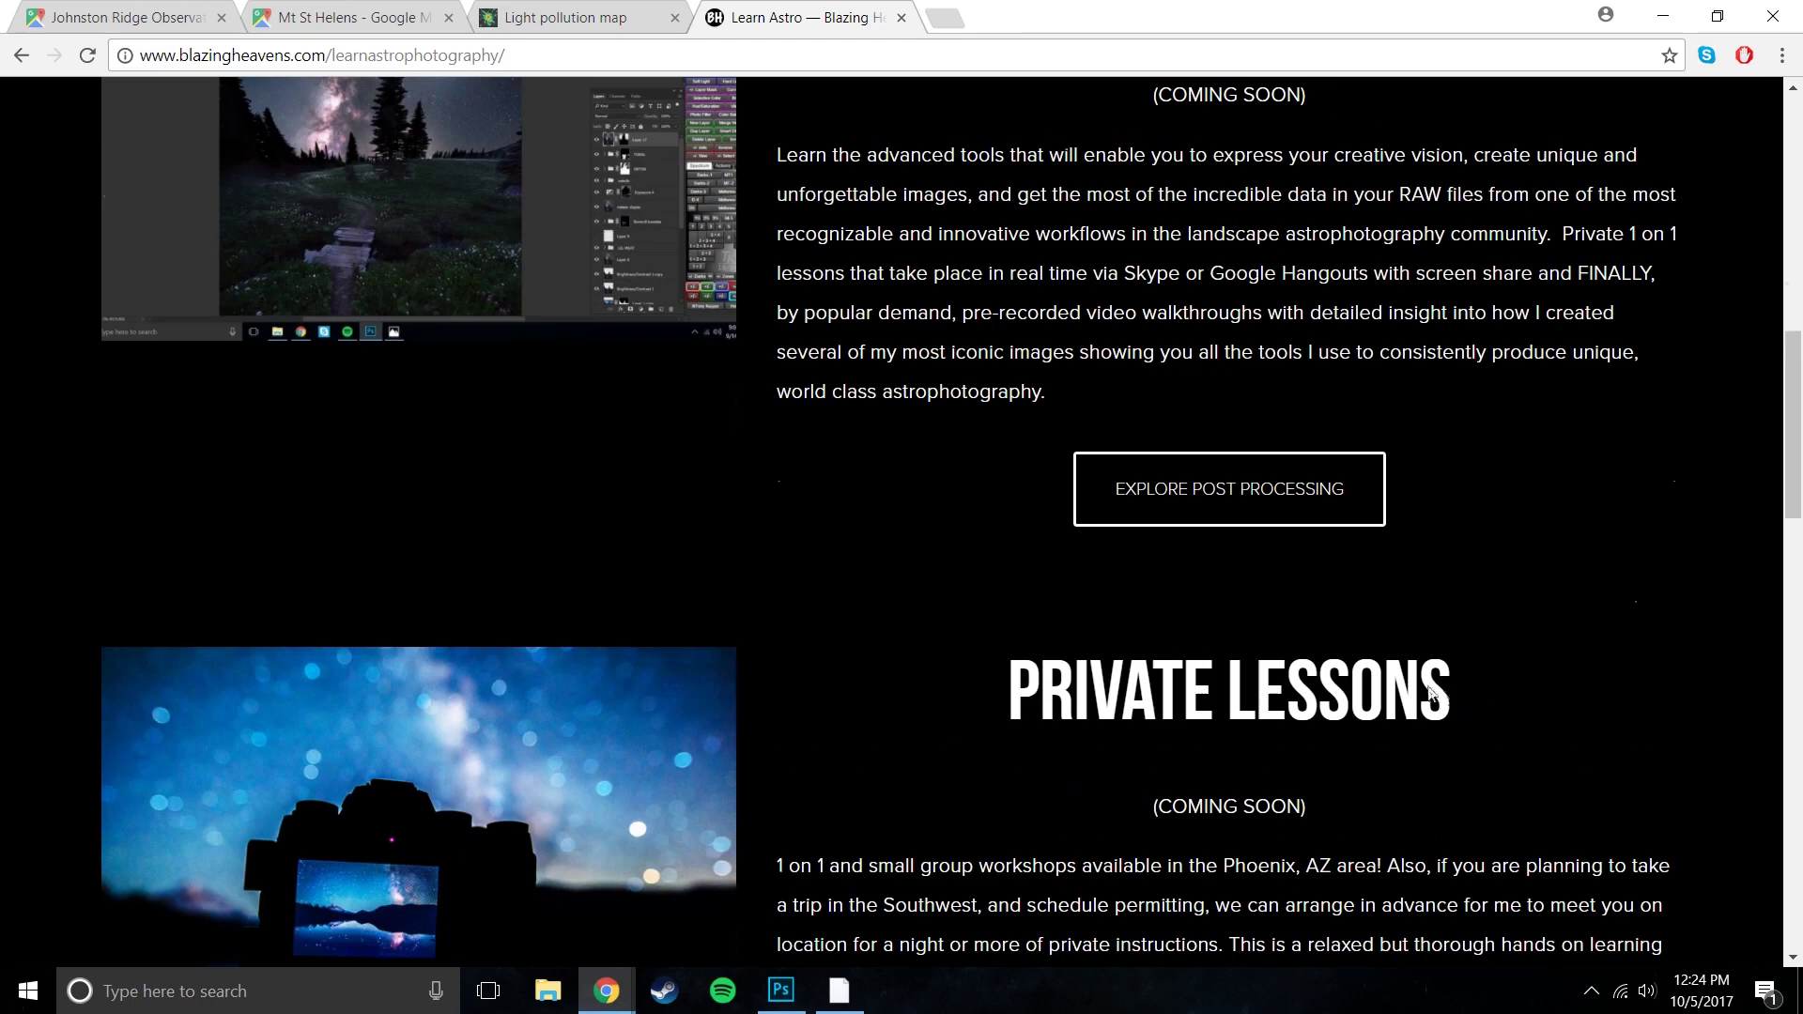
{"action": "scroll", "coordinate": [1454, 700], "scroll_direction": "up", "scroll_amount": 3}
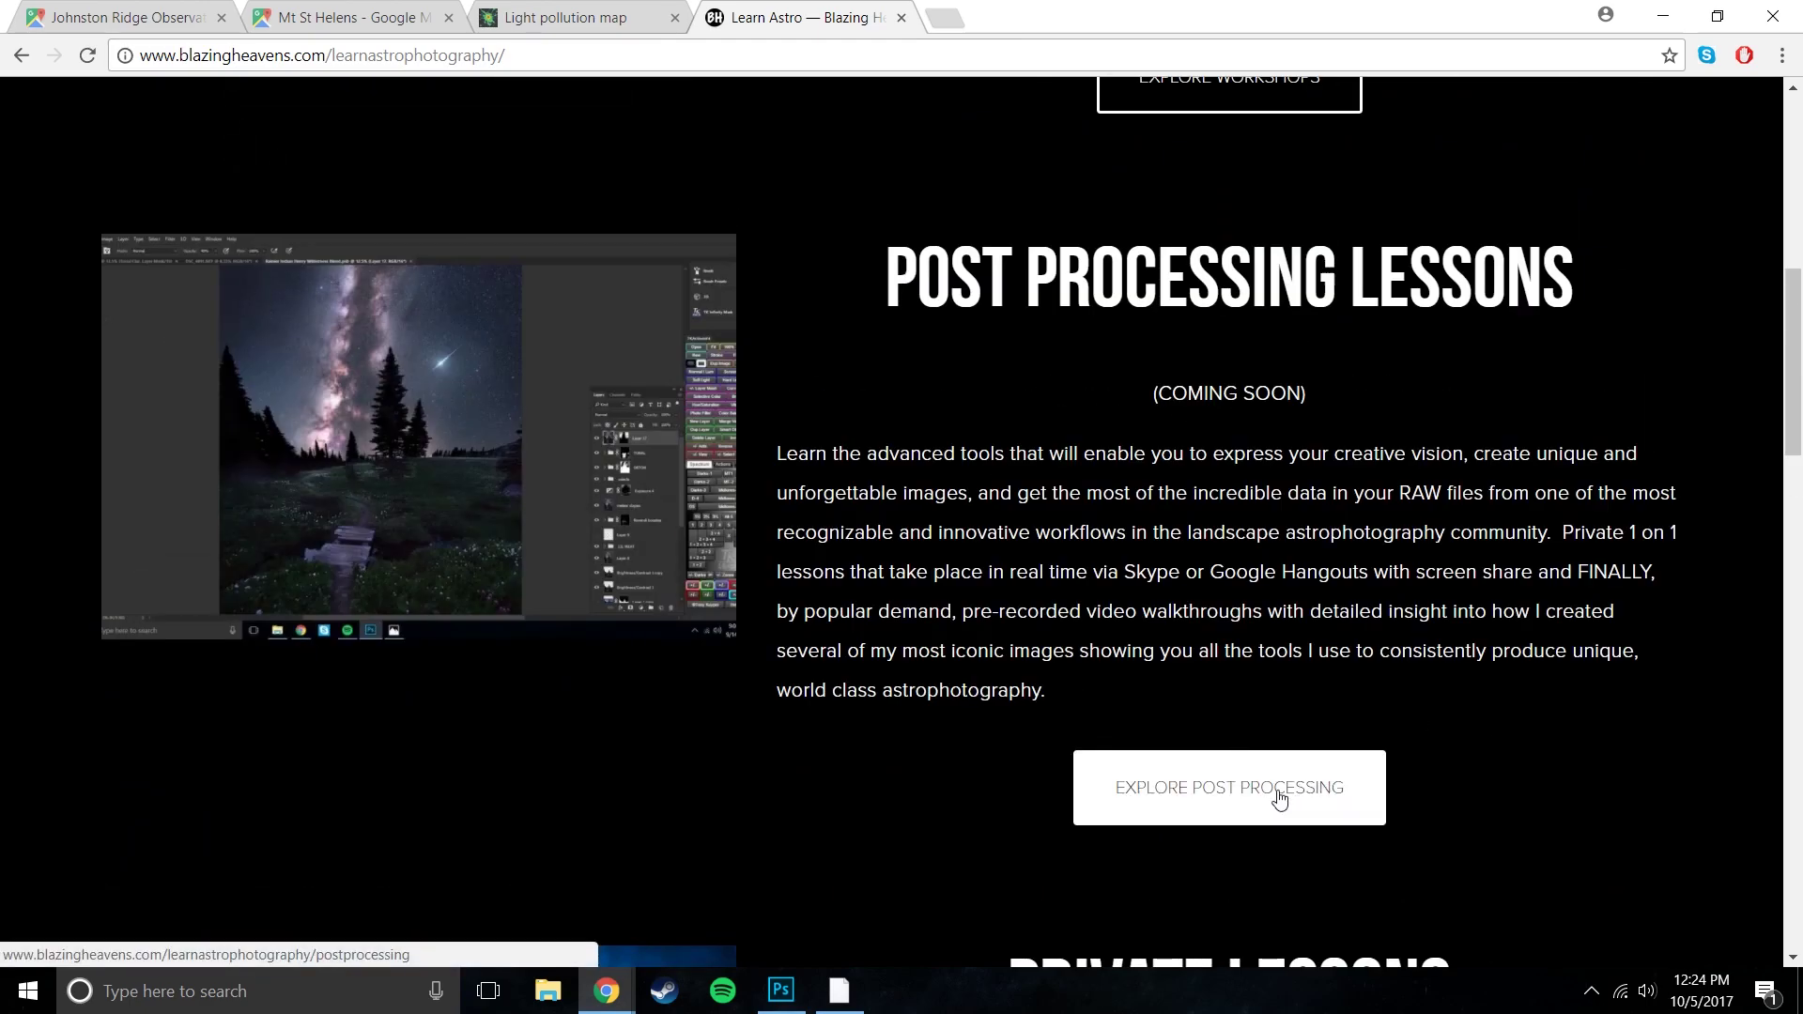
{"action": "left_click", "coordinate": [1186, 796]}
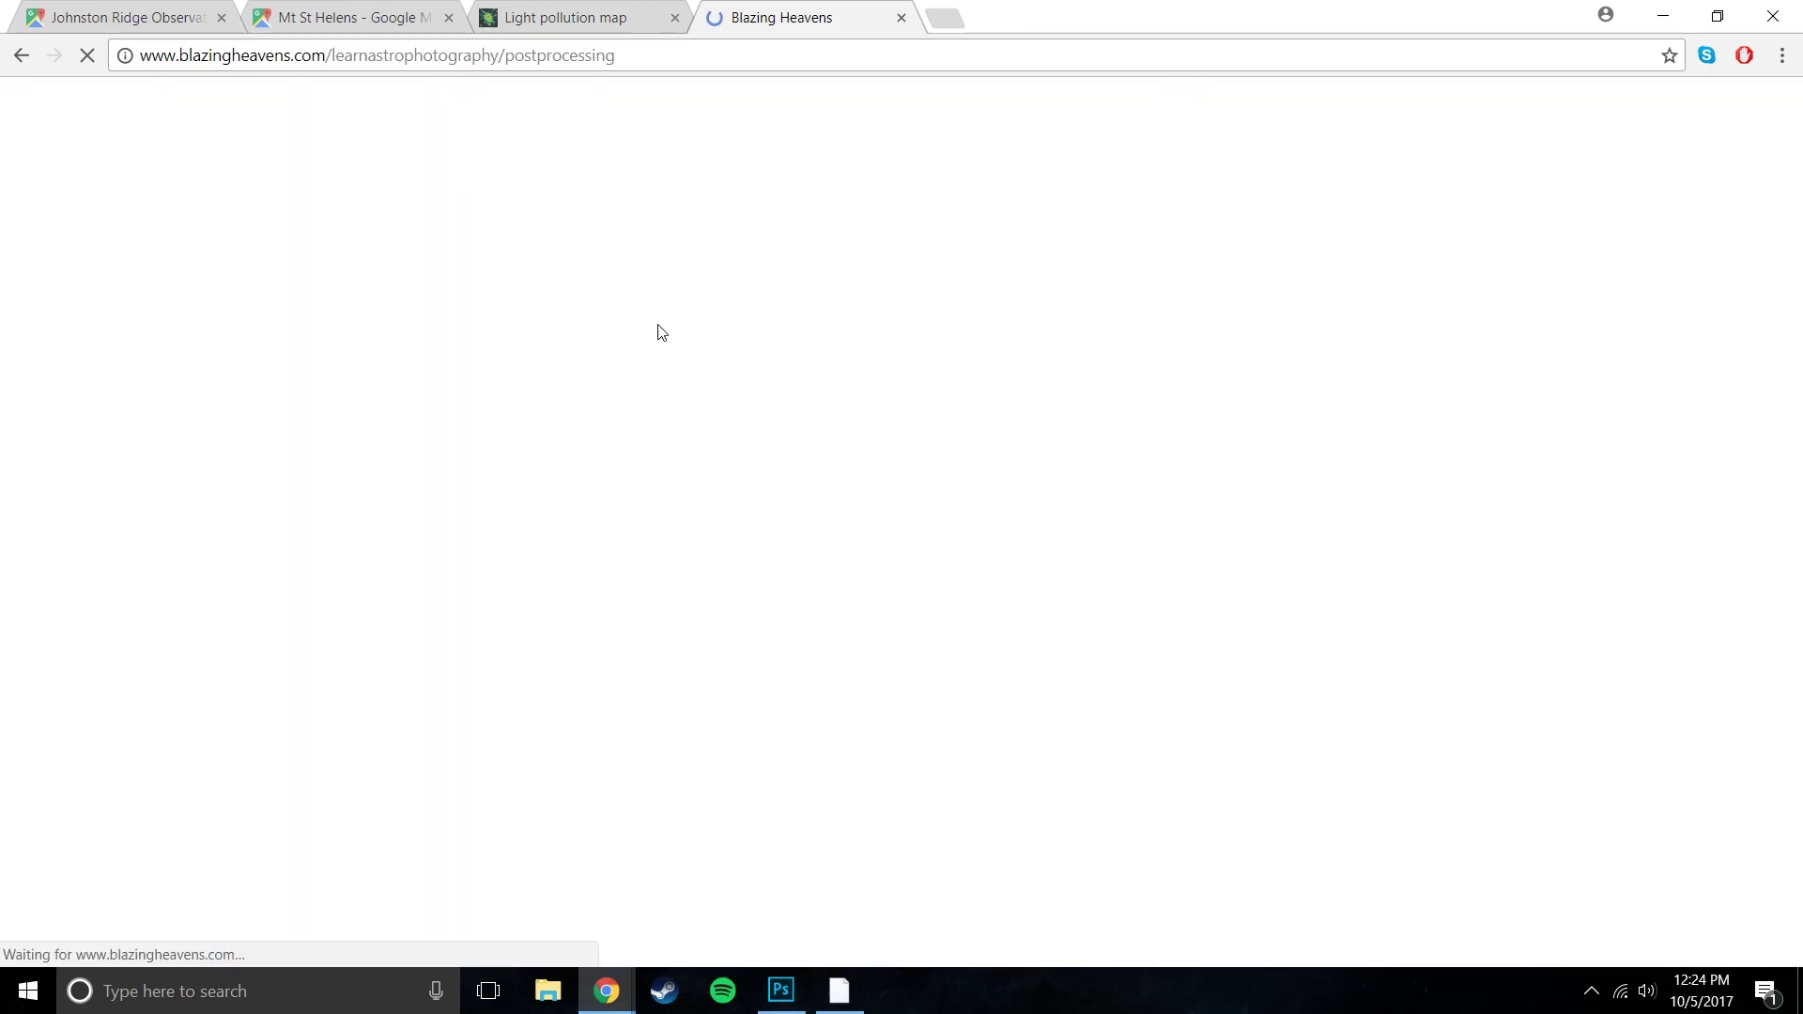
{"action": "key", "text": "alt+Left"}
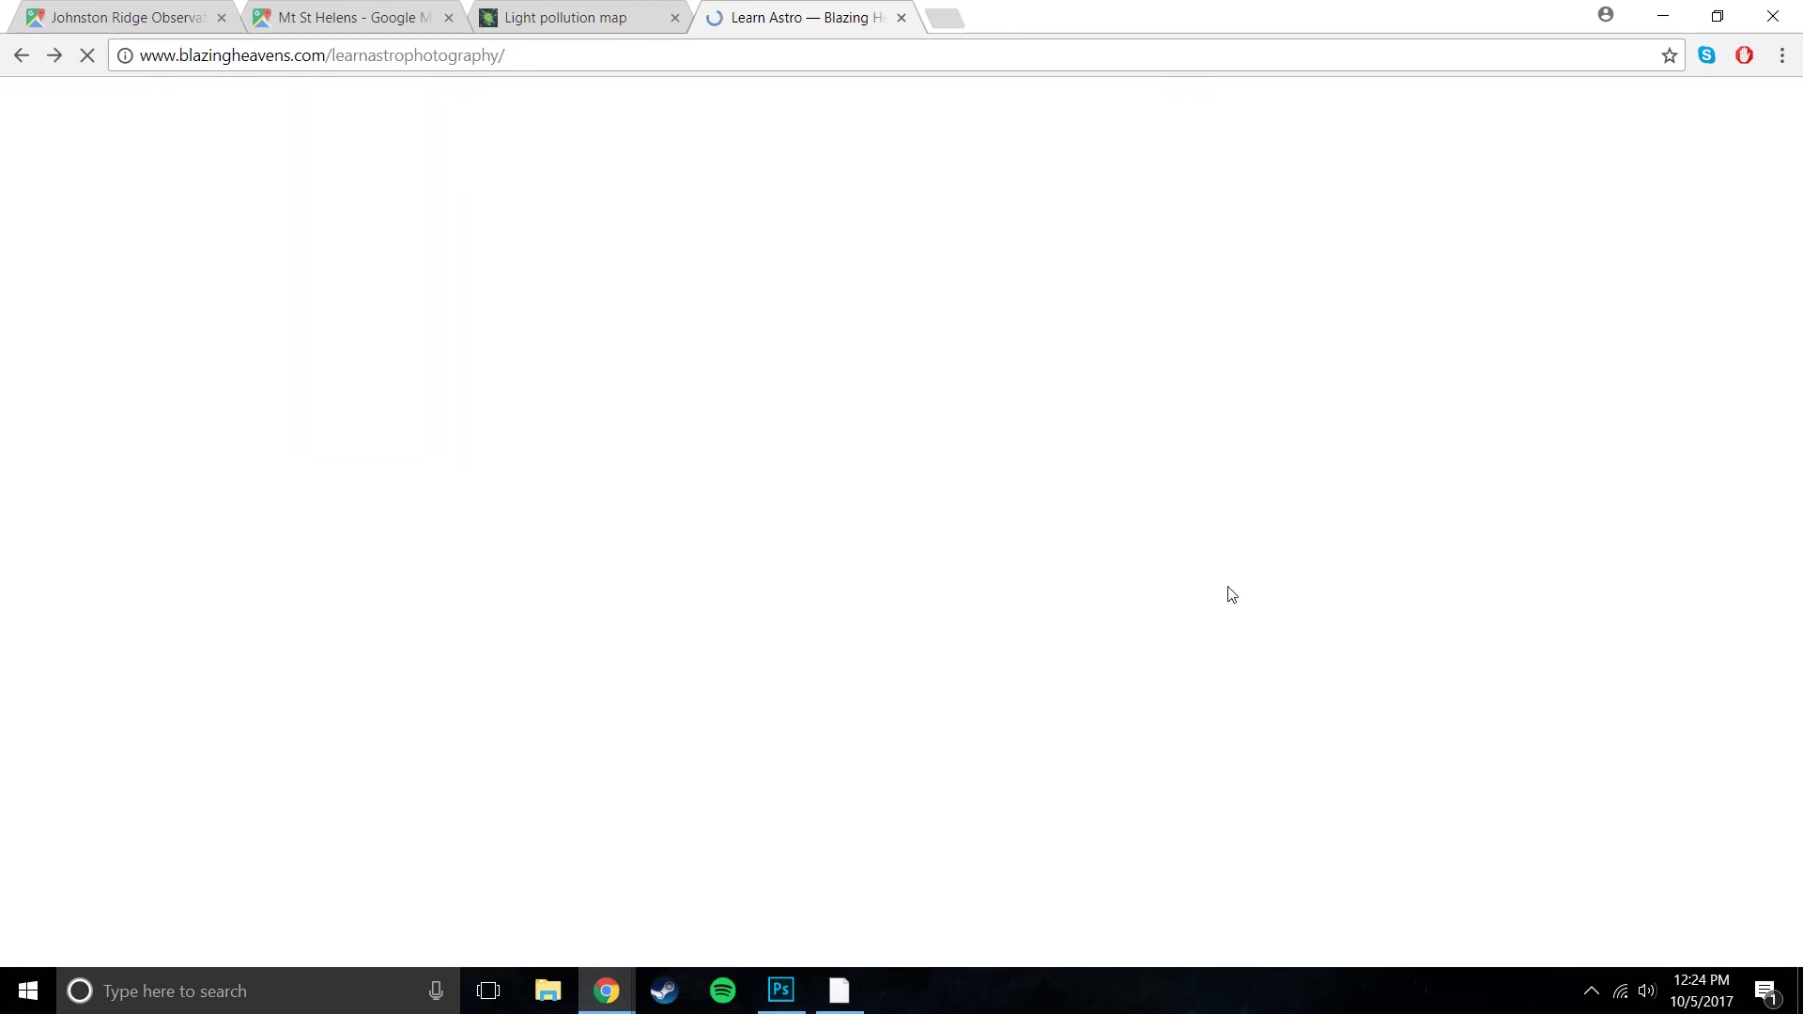
- Review the Workshops, Post Processing Lessons and Private Lessons sections of the Learn Astro page, highlighting their descriptions
{"action": "scroll", "coordinate": [1429, 544], "scroll_direction": "down", "scroll_amount": 2}
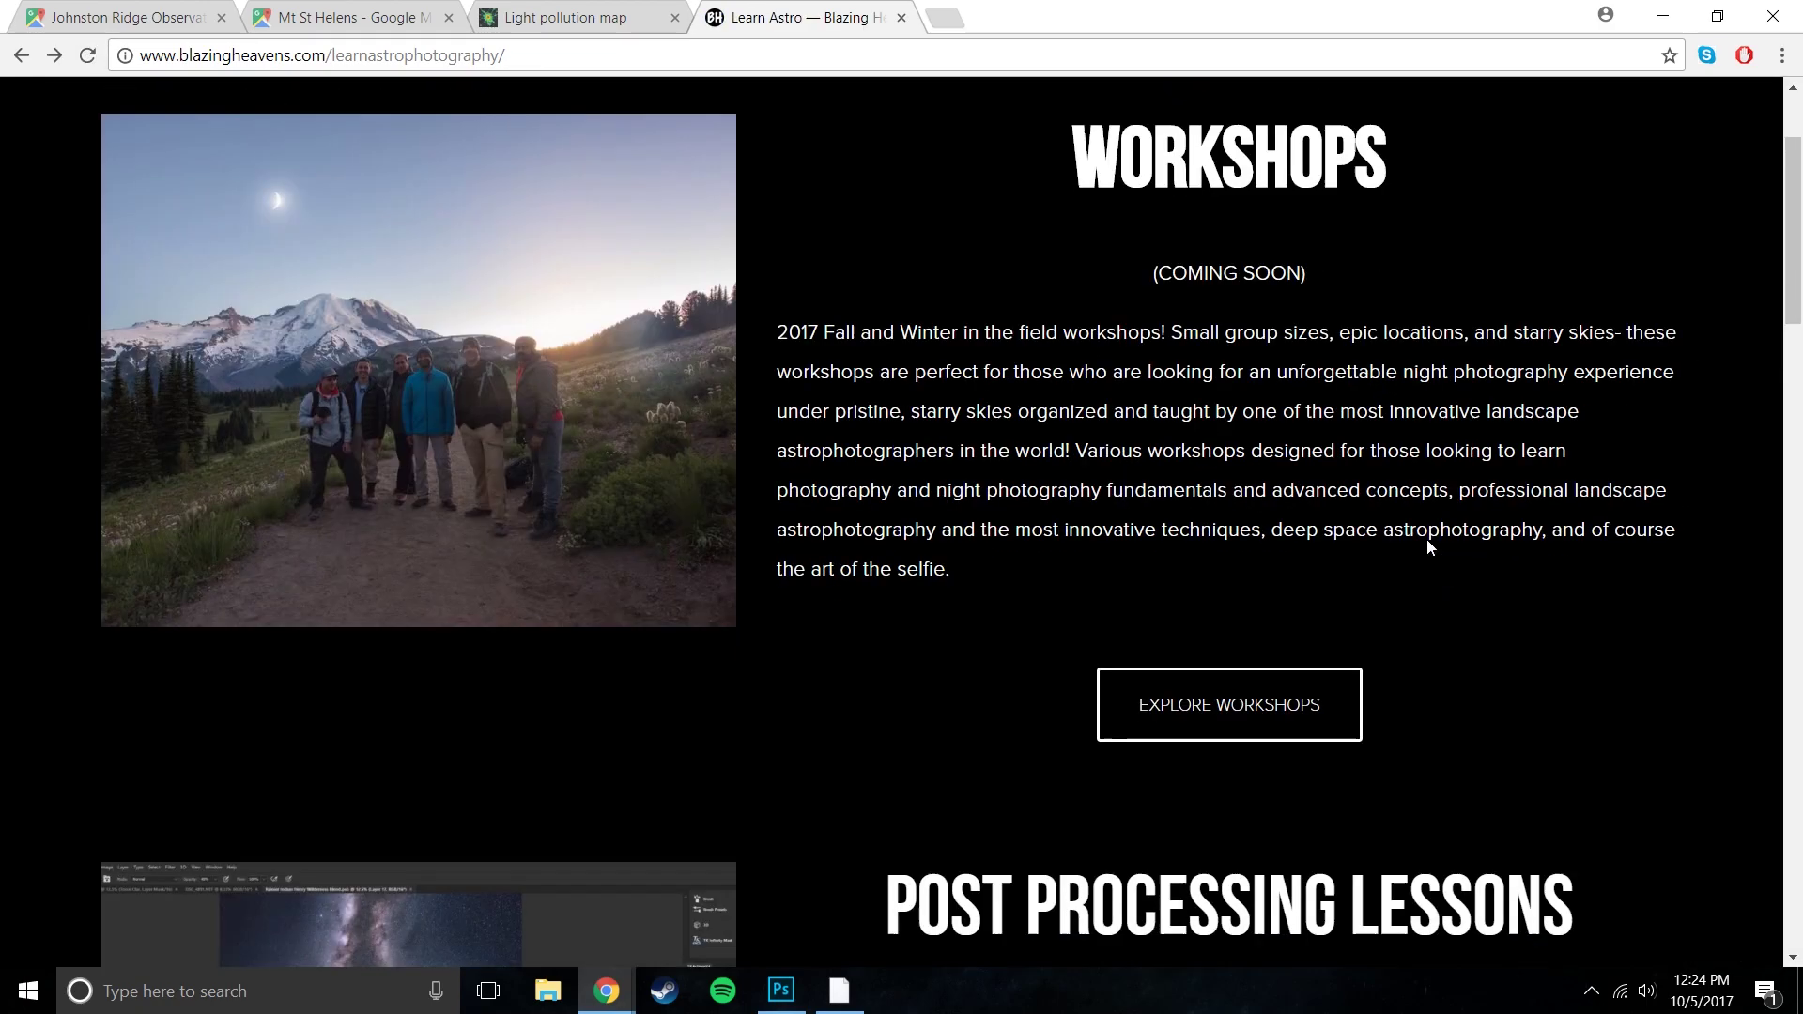
{"action": "scroll", "coordinate": [995, 657], "scroll_direction": "up", "scroll_amount": 1}
{"action": "left_click_drag", "start_coordinate": [995, 658], "coordinate": [780, 406]}
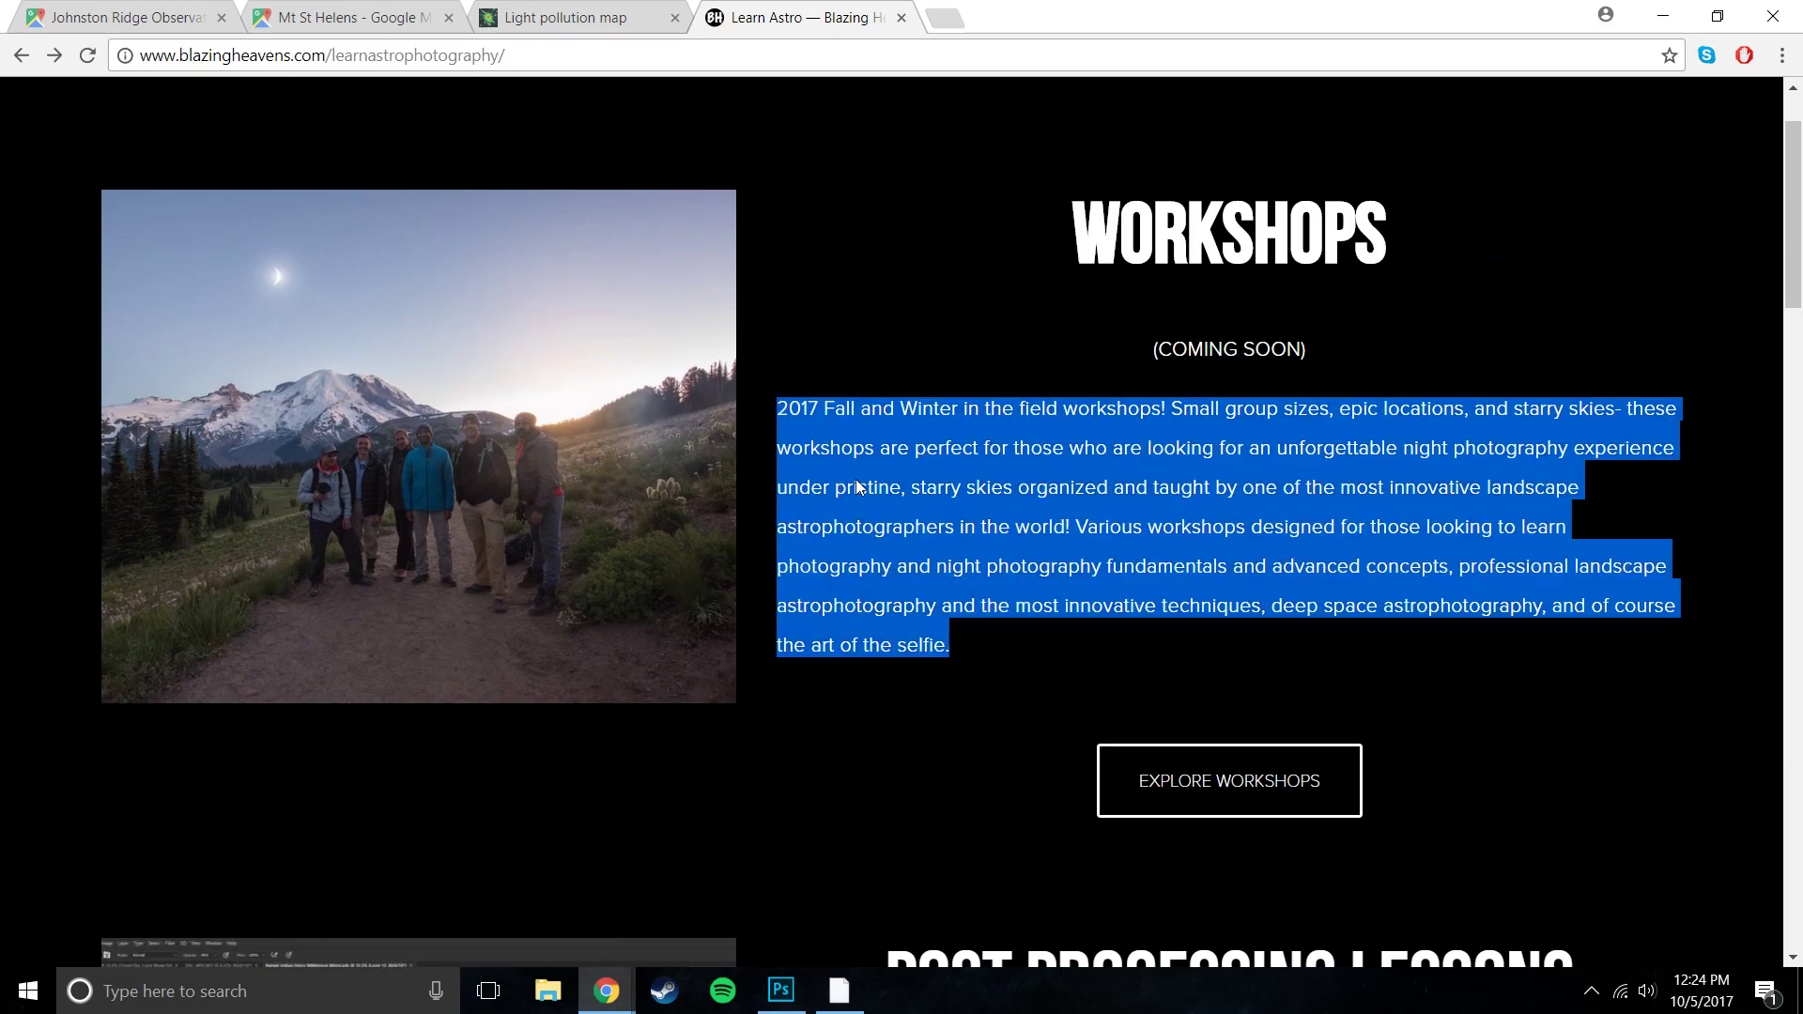
{"action": "left_click", "coordinate": [1182, 313]}
{"action": "scroll", "coordinate": [1097, 454], "scroll_direction": "down", "scroll_amount": 5}
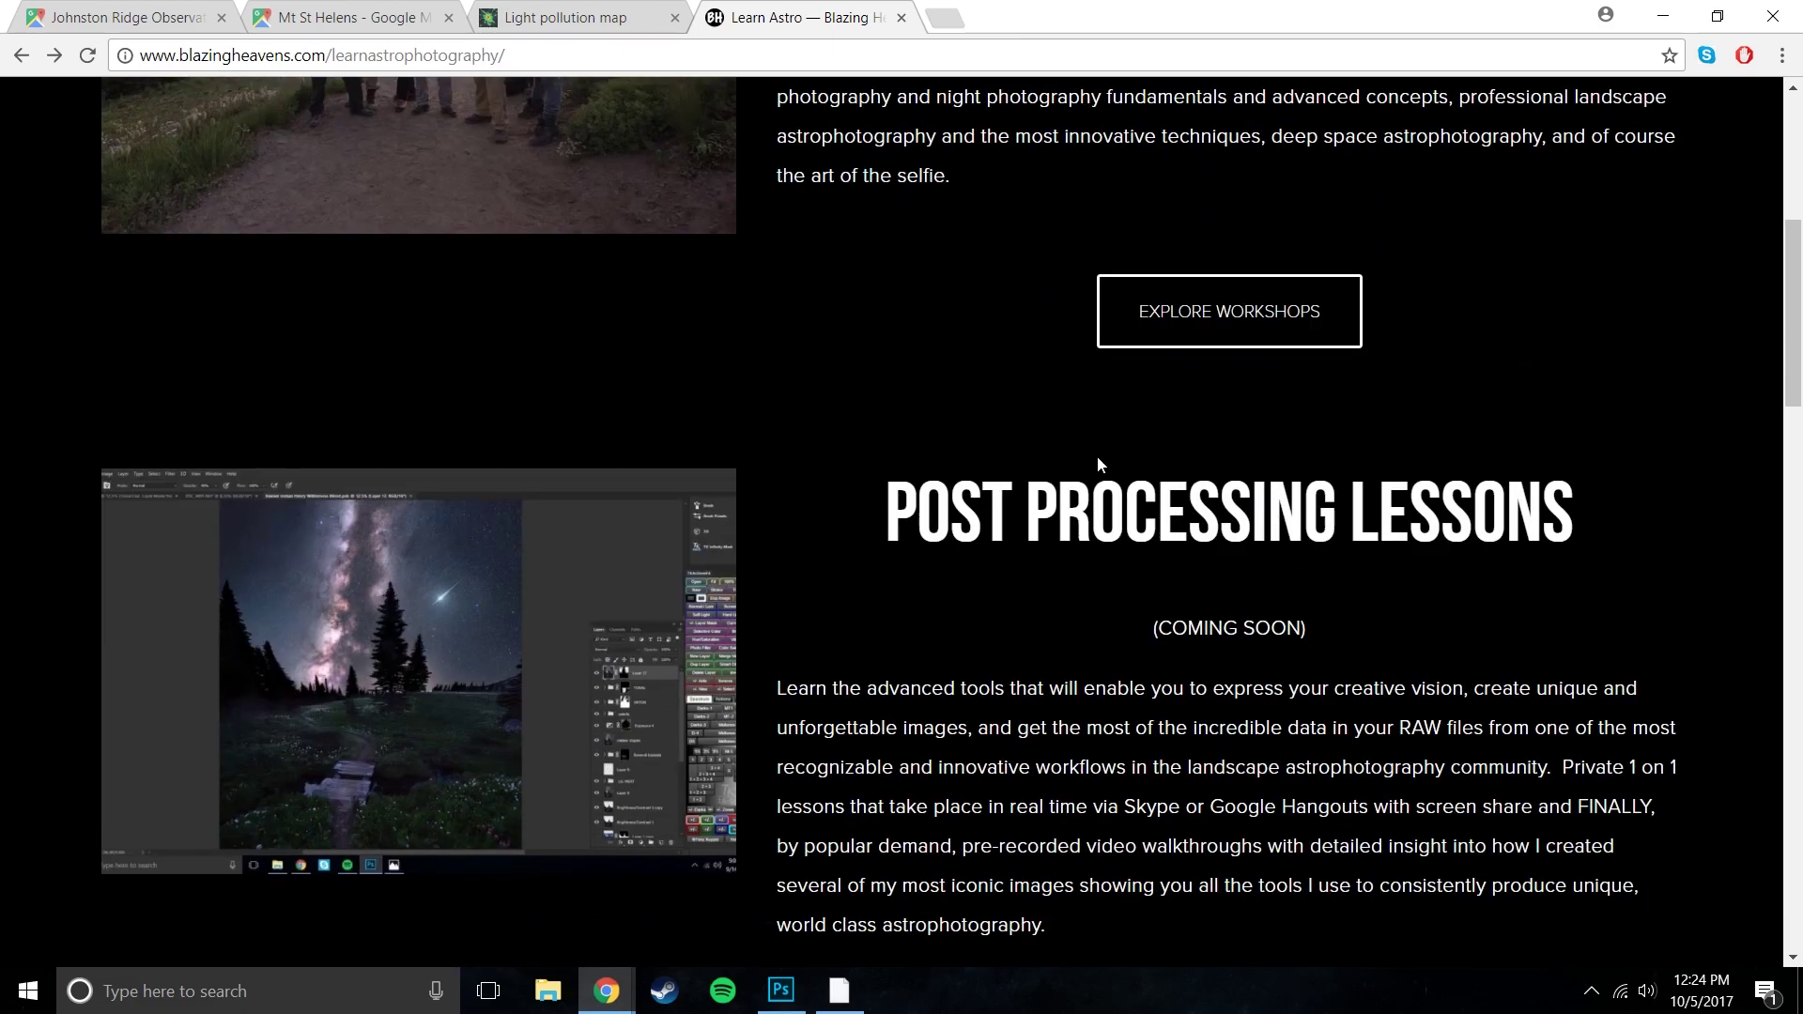
{"action": "scroll", "coordinate": [1071, 646], "scroll_direction": "down", "scroll_amount": 3}
{"action": "triple_click", "coordinate": [1070, 646]}
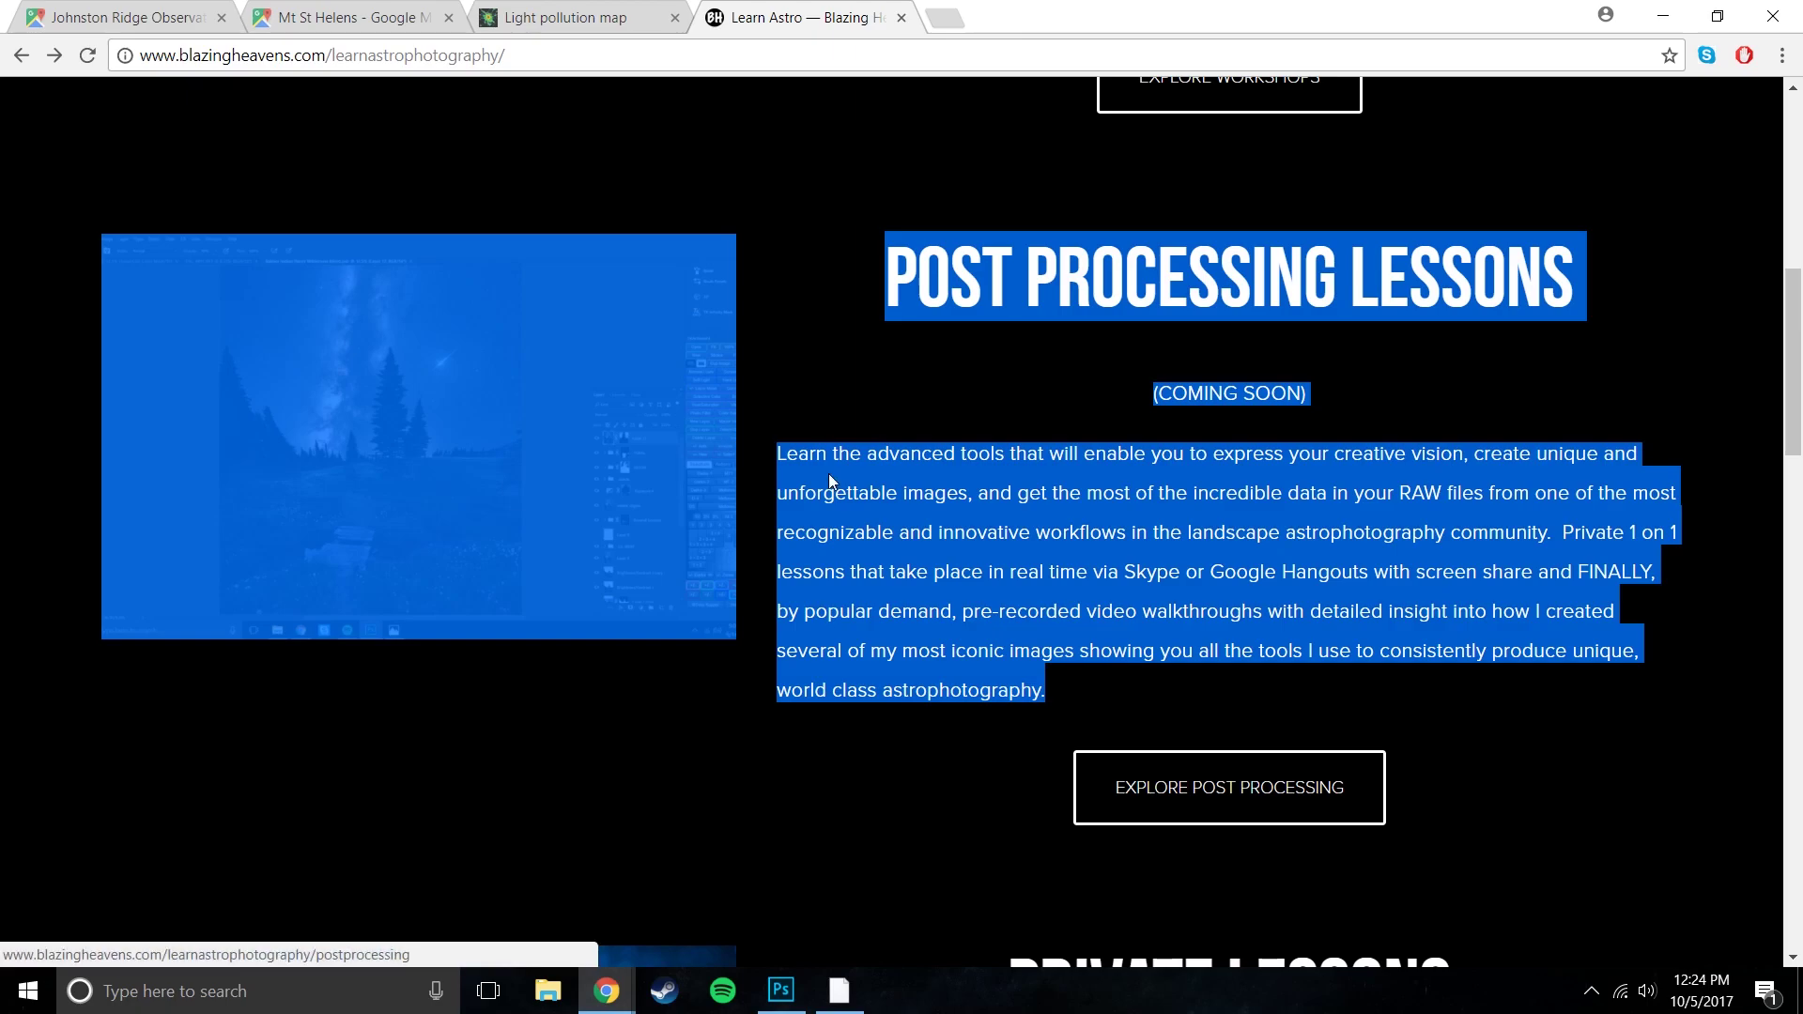
{"action": "scroll", "coordinate": [1070, 639], "scroll_direction": "up", "scroll_amount": 9}
{"action": "scroll", "coordinate": [1071, 639], "scroll_direction": "down", "scroll_amount": 17}
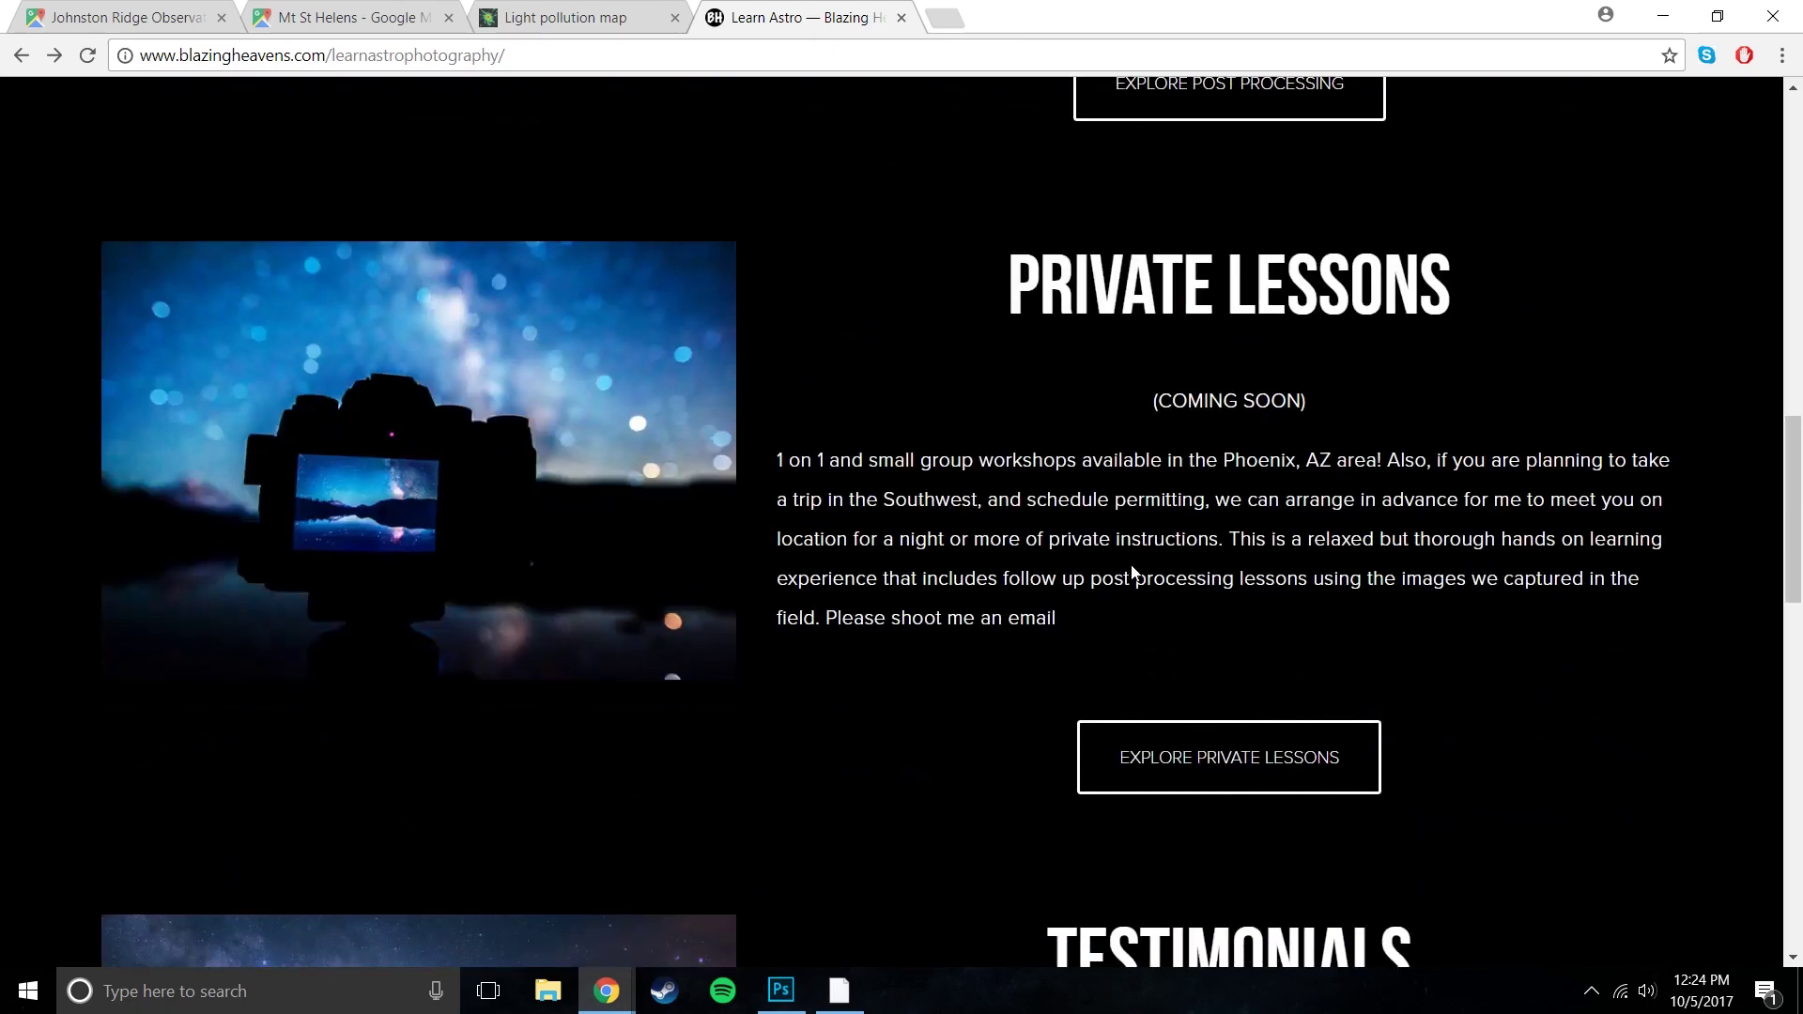
{"action": "left_click_drag", "start_coordinate": [1091, 616], "coordinate": [775, 444]}
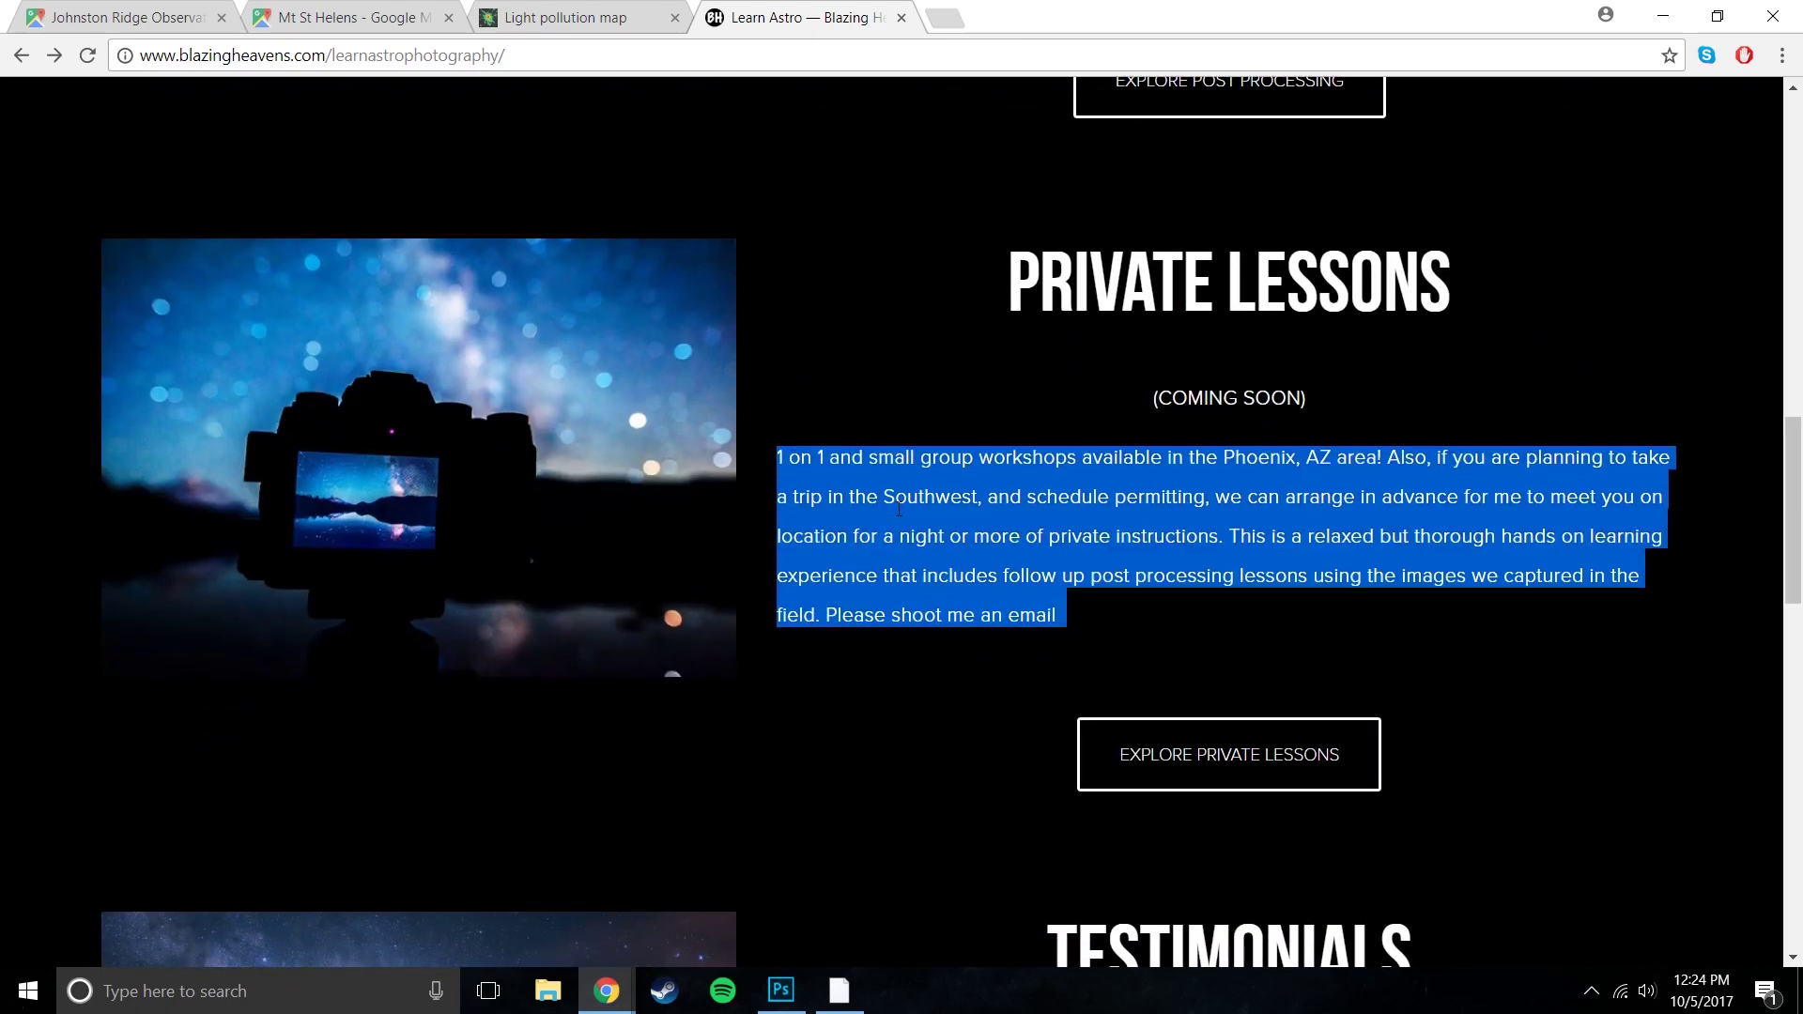
{"action": "scroll", "coordinate": [971, 506], "scroll_direction": "down", "scroll_amount": 8}
{"action": "scroll", "coordinate": [1022, 511], "scroll_direction": "up", "scroll_amount": 20}
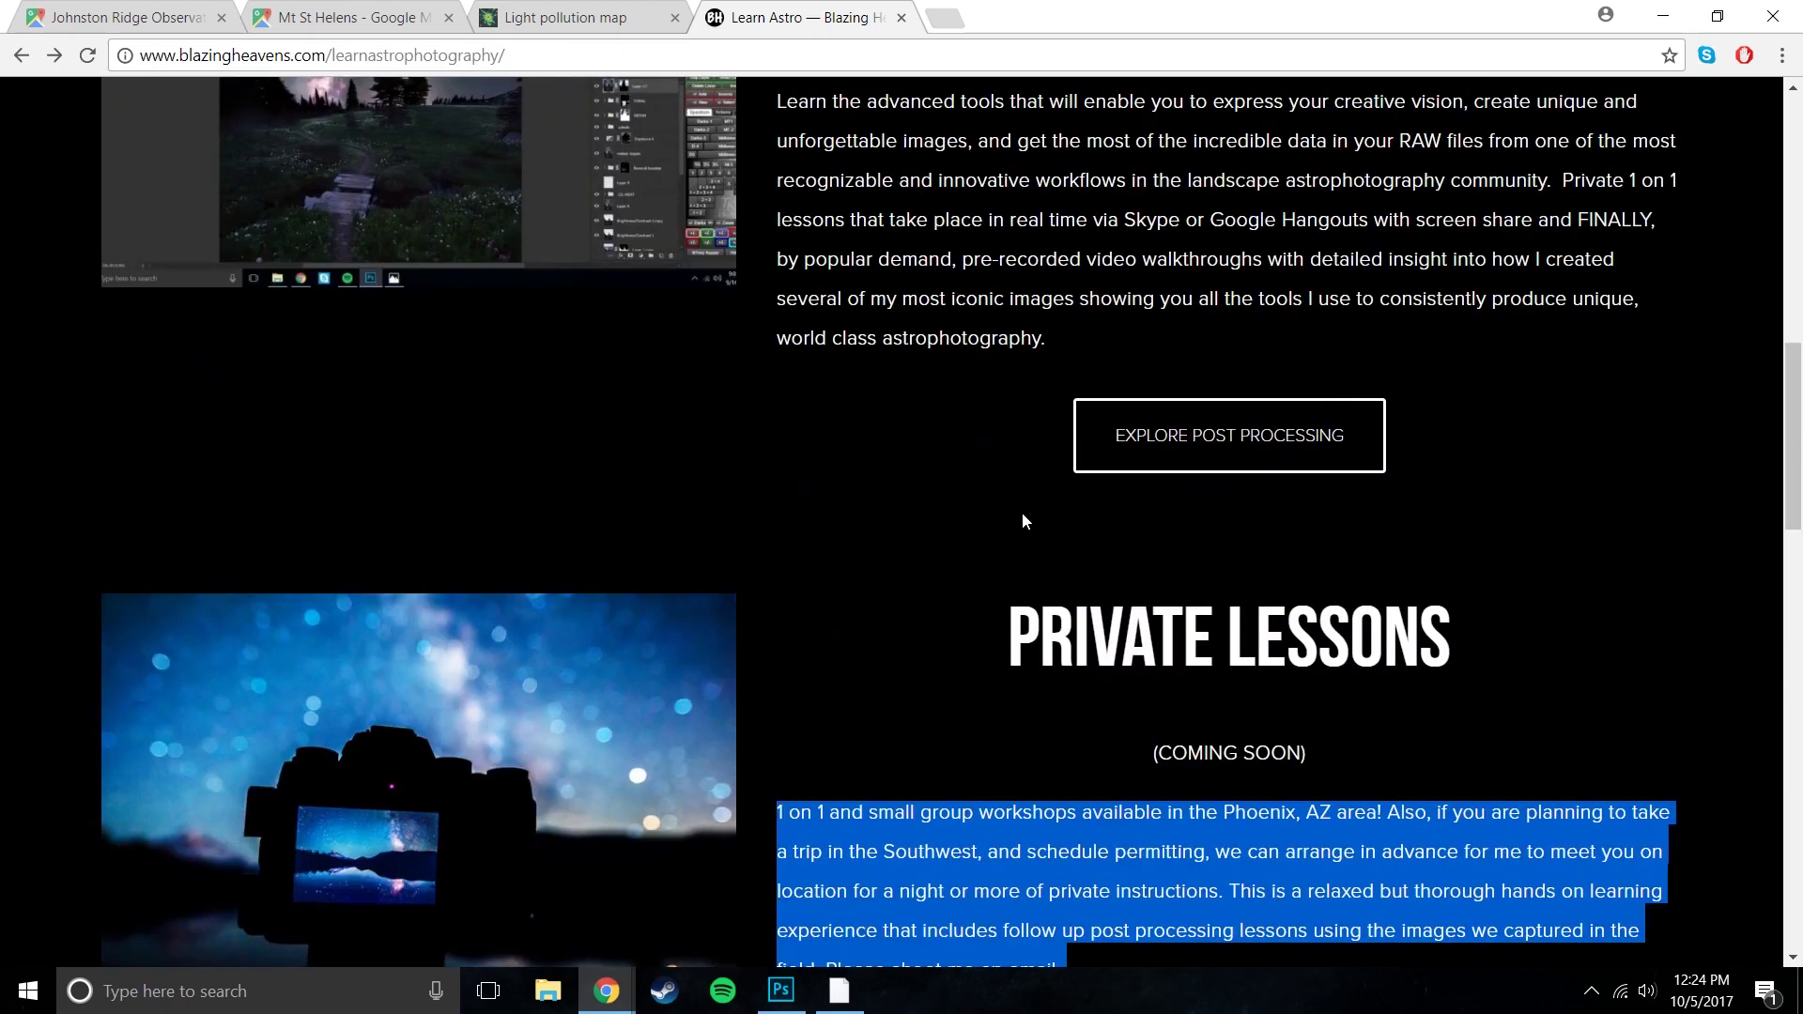
- Examine the Testimonials section and the contact form on the Learn Astro page, and return to Post Processing Lessons
{"action": "scroll", "coordinate": [1022, 511], "scroll_direction": "down", "scroll_amount": 14}
{"action": "scroll", "coordinate": [1005, 476], "scroll_direction": "down", "scroll_amount": 15}
{"action": "scroll", "coordinate": [1127, 526], "scroll_direction": "up", "scroll_amount": 7}
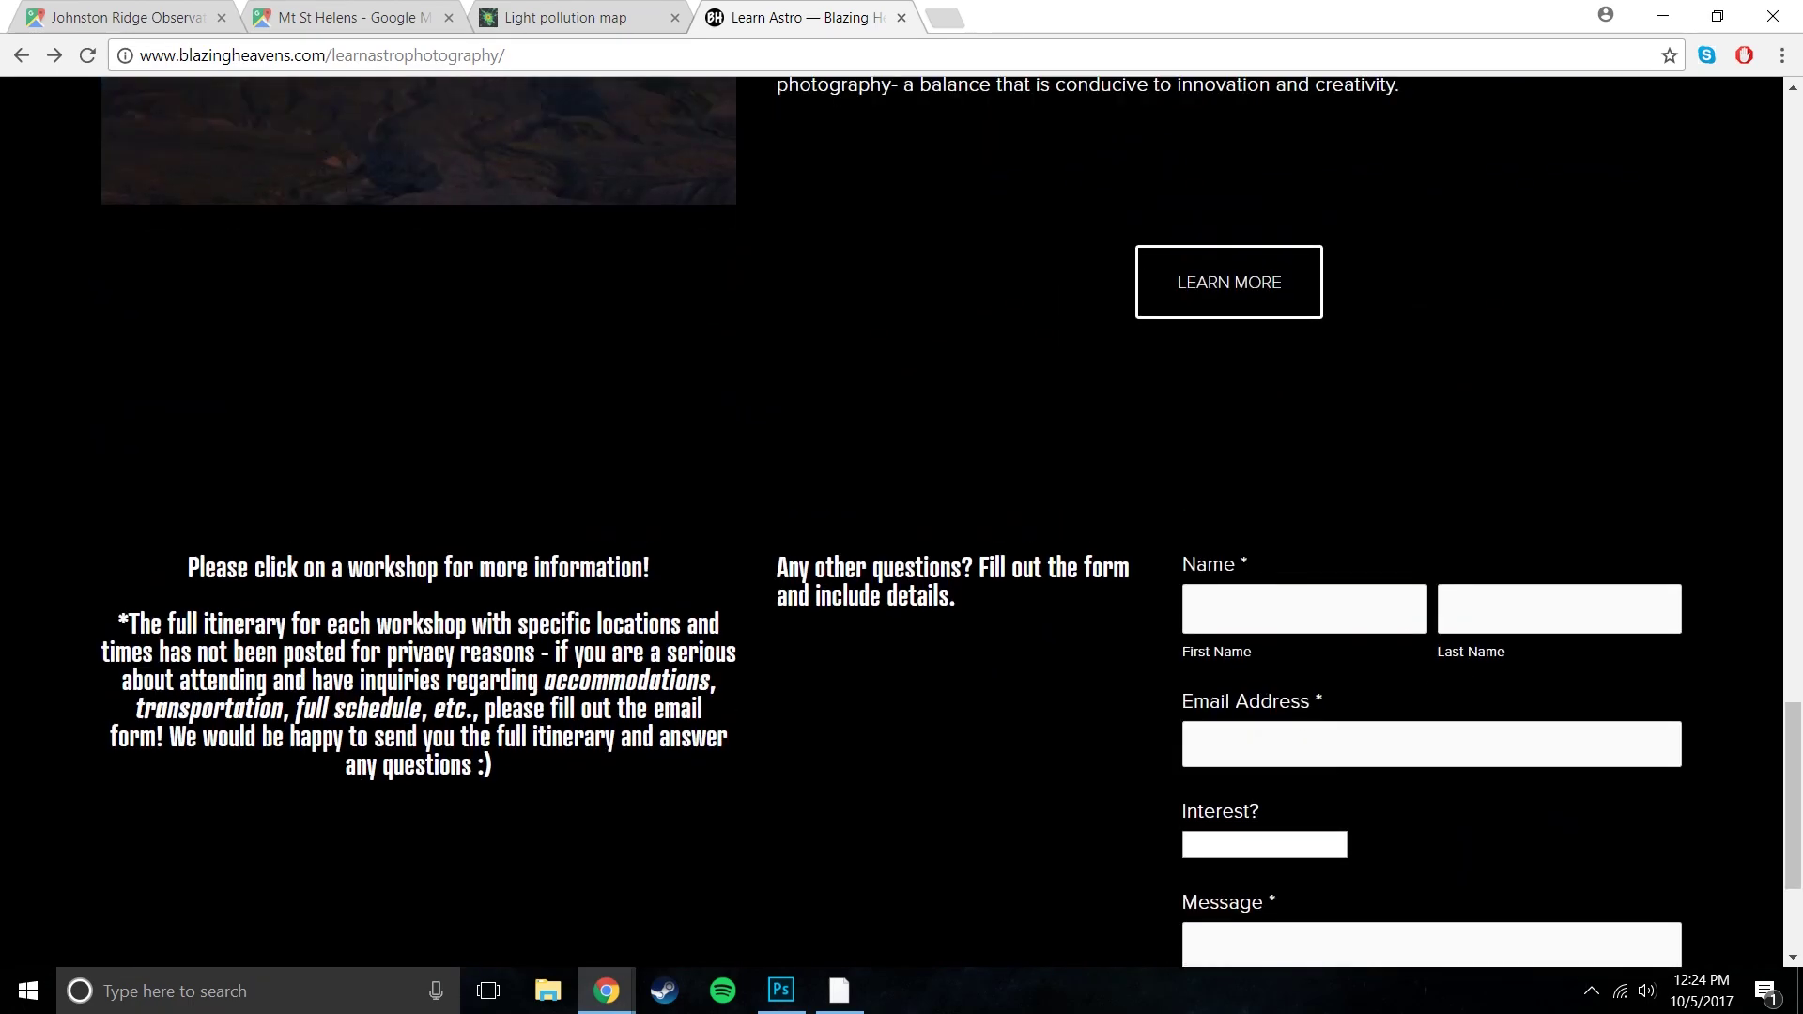
{"action": "scroll", "coordinate": [1233, 589], "scroll_direction": "down", "scroll_amount": 5}
{"action": "scroll", "coordinate": [1234, 600], "scroll_direction": "down", "scroll_amount": 1}
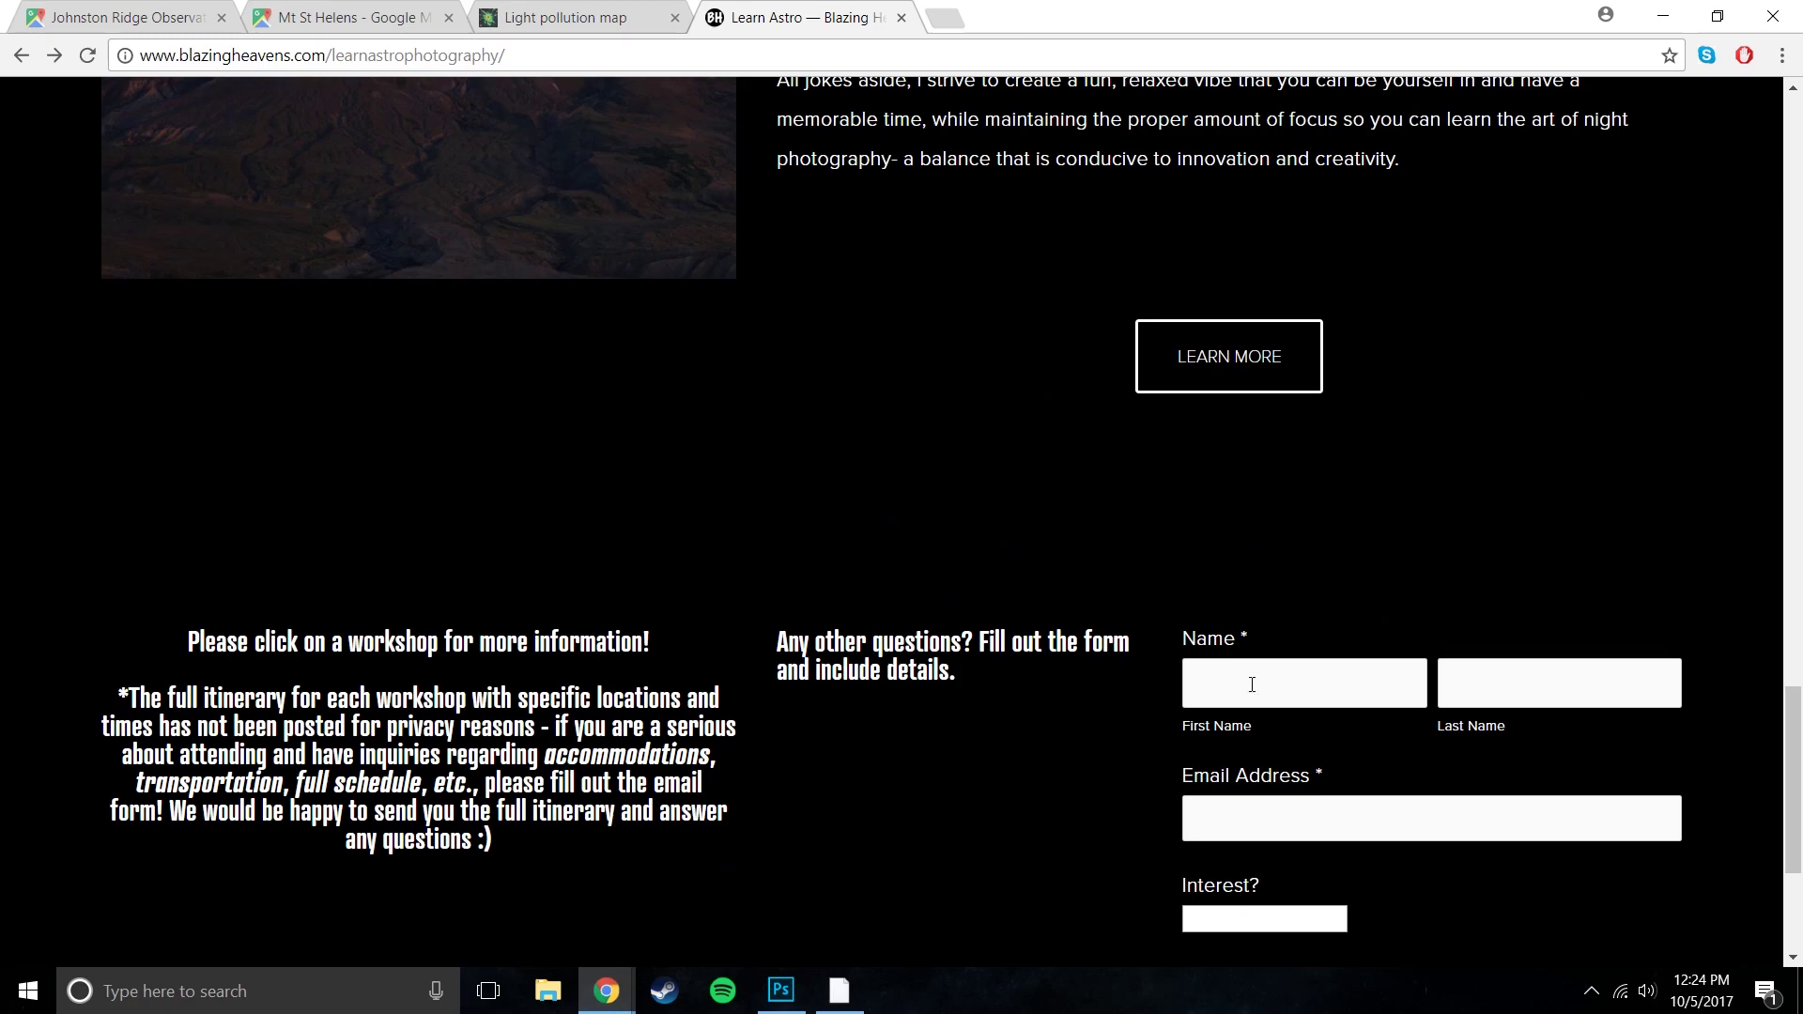
{"action": "scroll", "coordinate": [1253, 680], "scroll_direction": "down", "scroll_amount": 3}
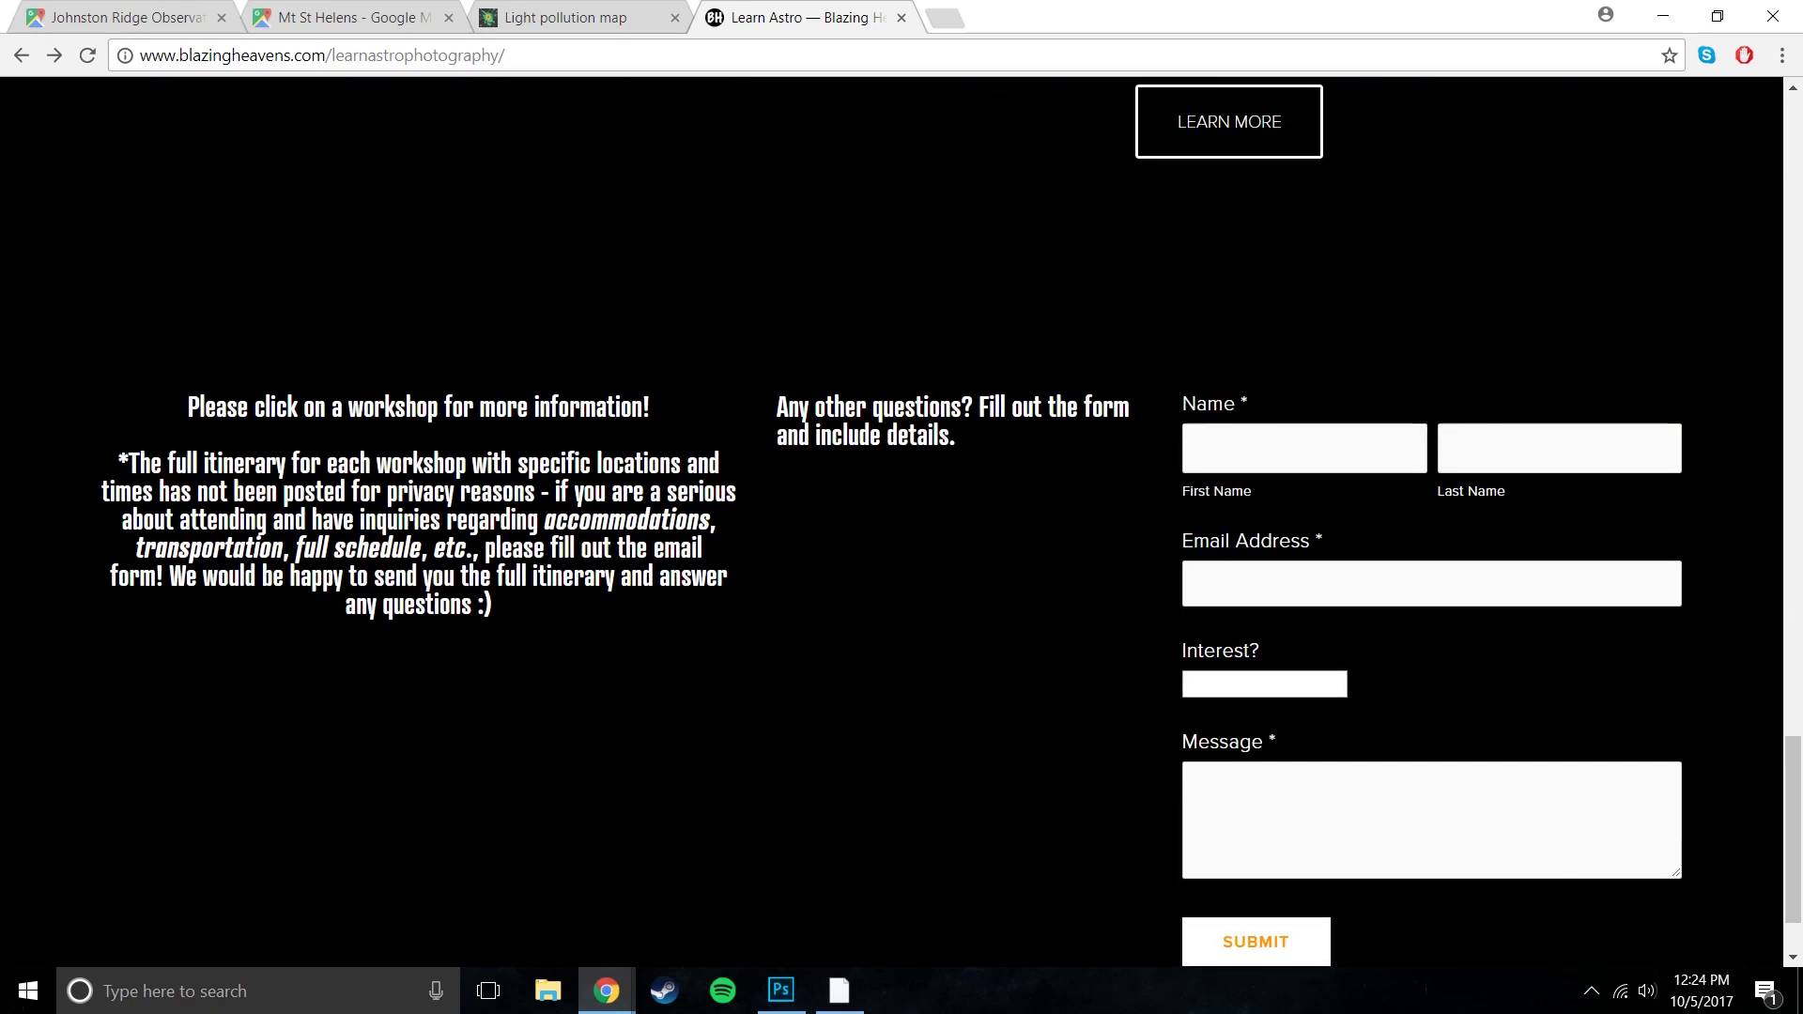
{"action": "scroll", "coordinate": [1253, 591], "scroll_direction": "up", "scroll_amount": 11}
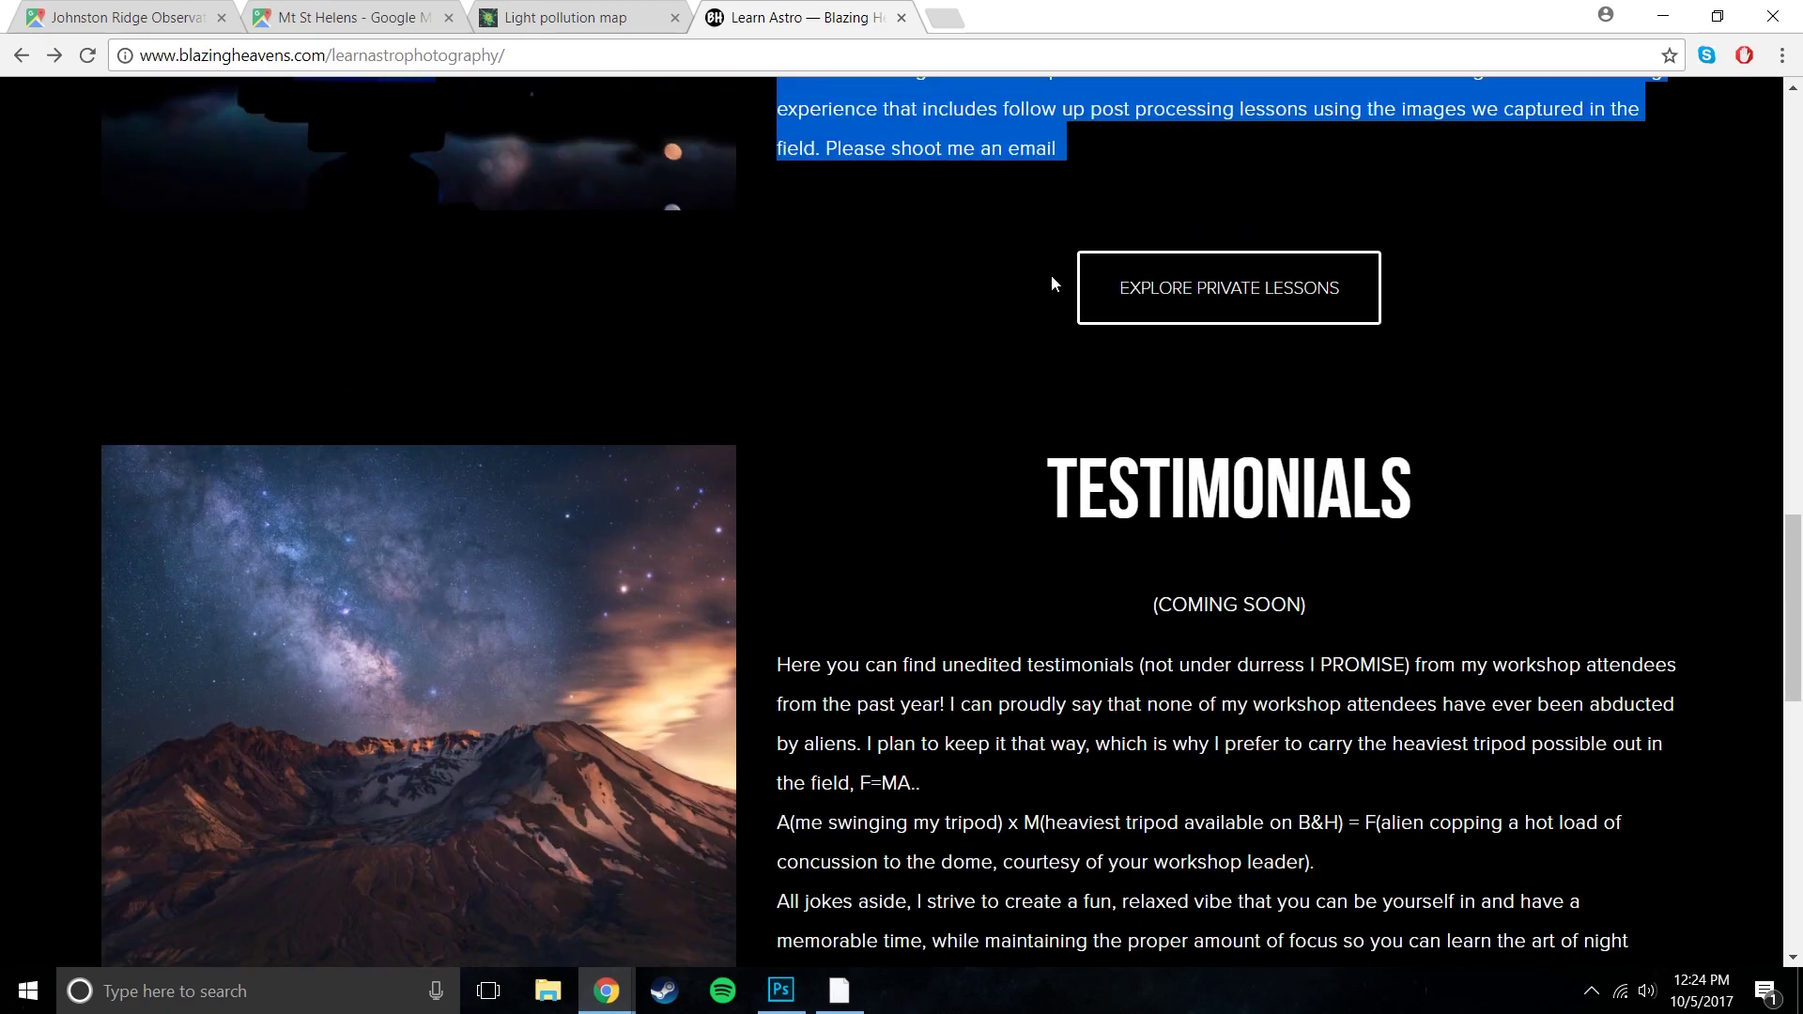
{"action": "scroll", "coordinate": [948, 460], "scroll_direction": "up", "scroll_amount": 13}
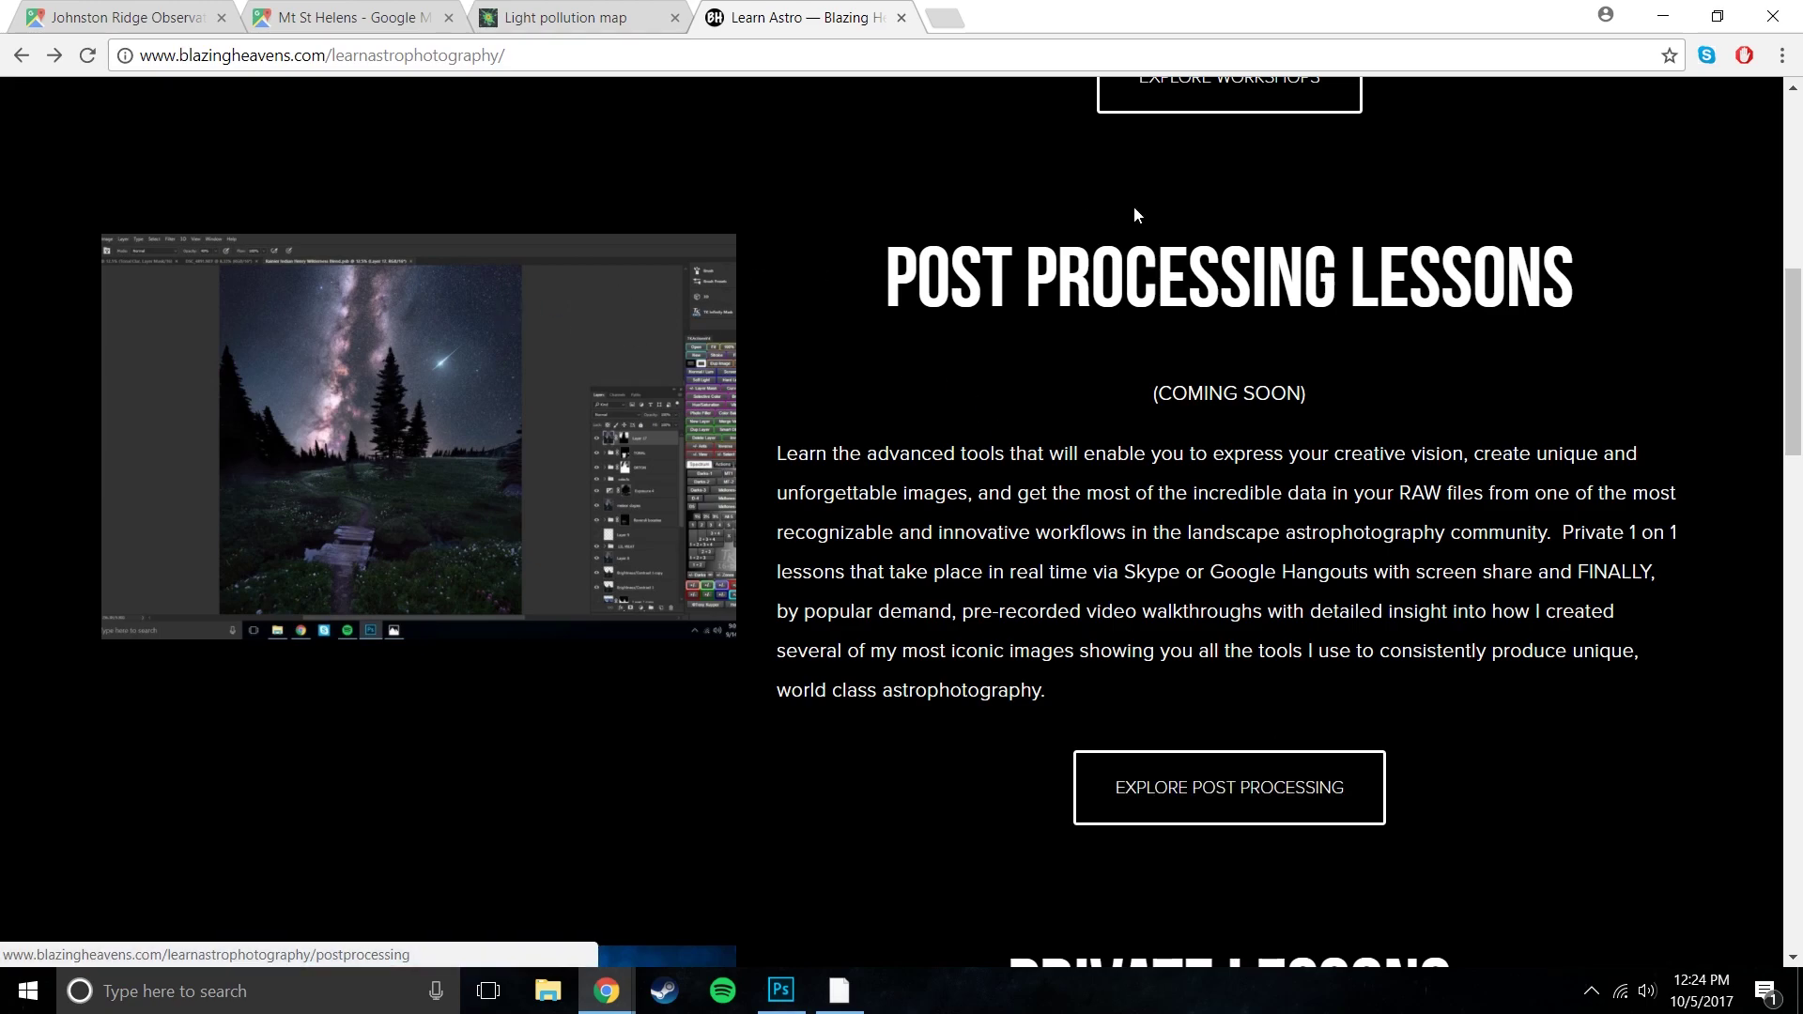
- Show the Joshua Tree night photography workshop on the Workshops page in the other Chrome window, and minimize that window
{"action": "left_click", "coordinate": [1669, 17]}
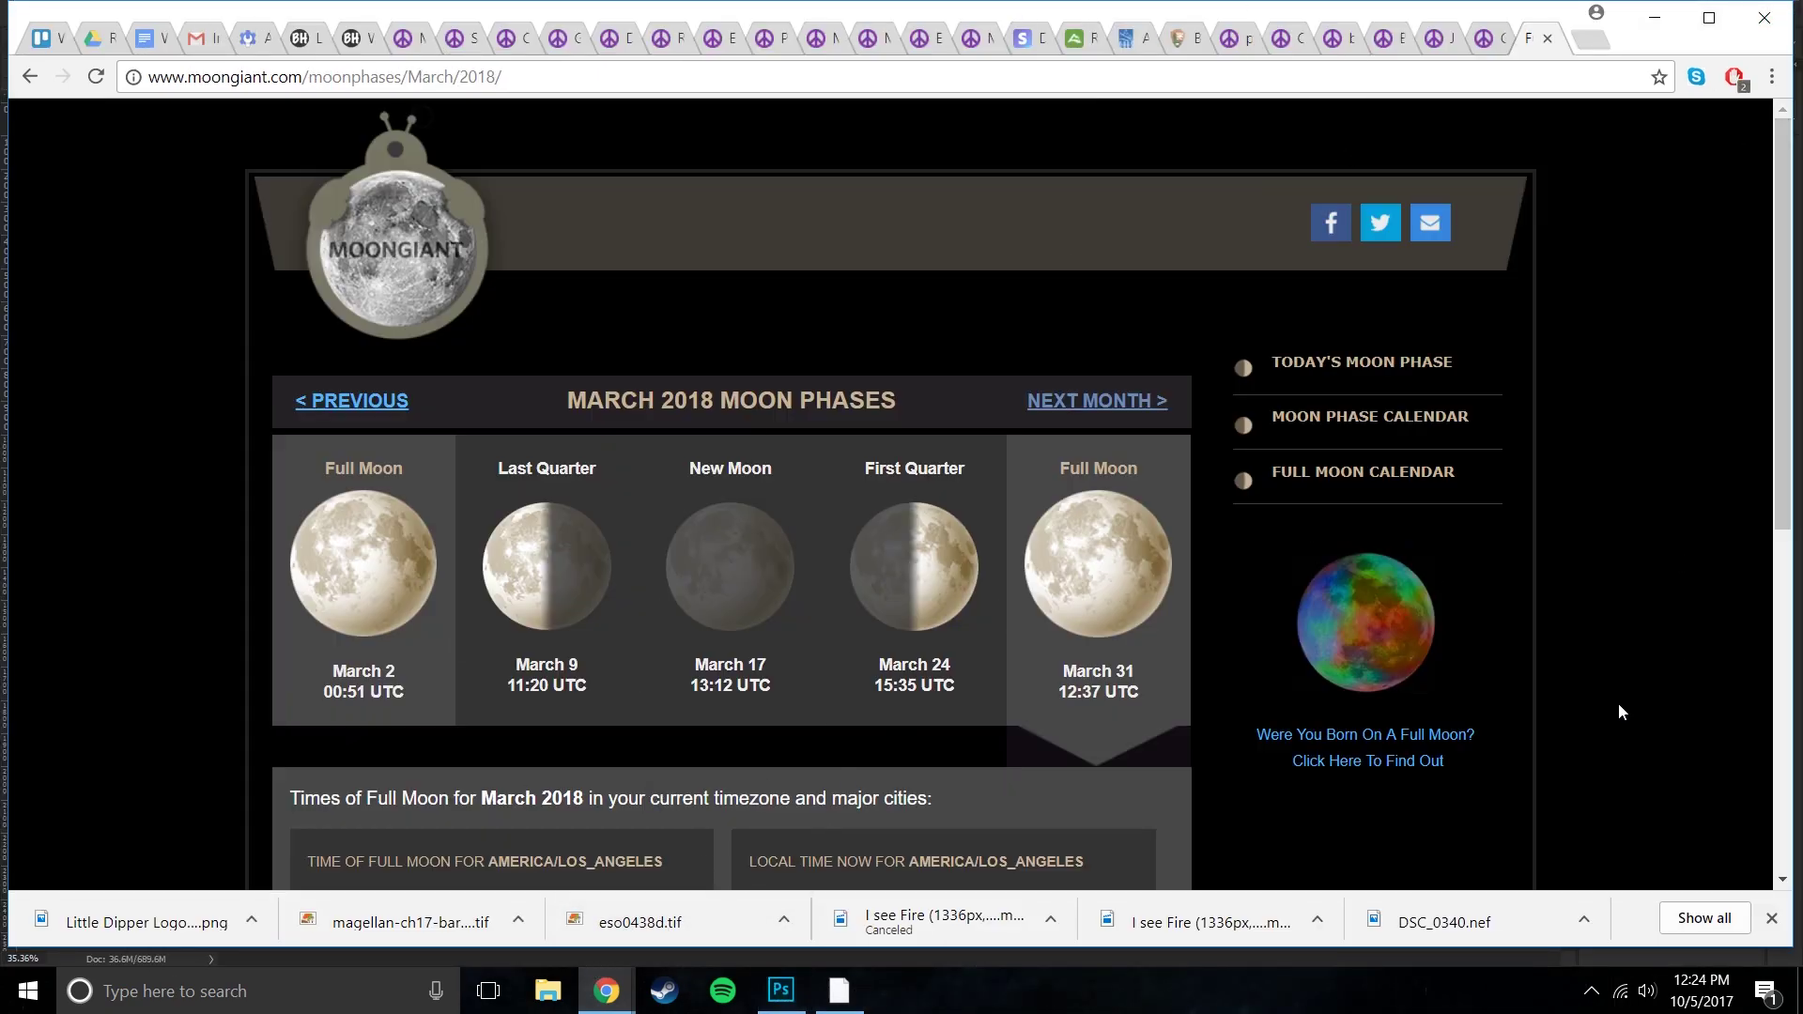
{"action": "left_click", "coordinate": [361, 41]}
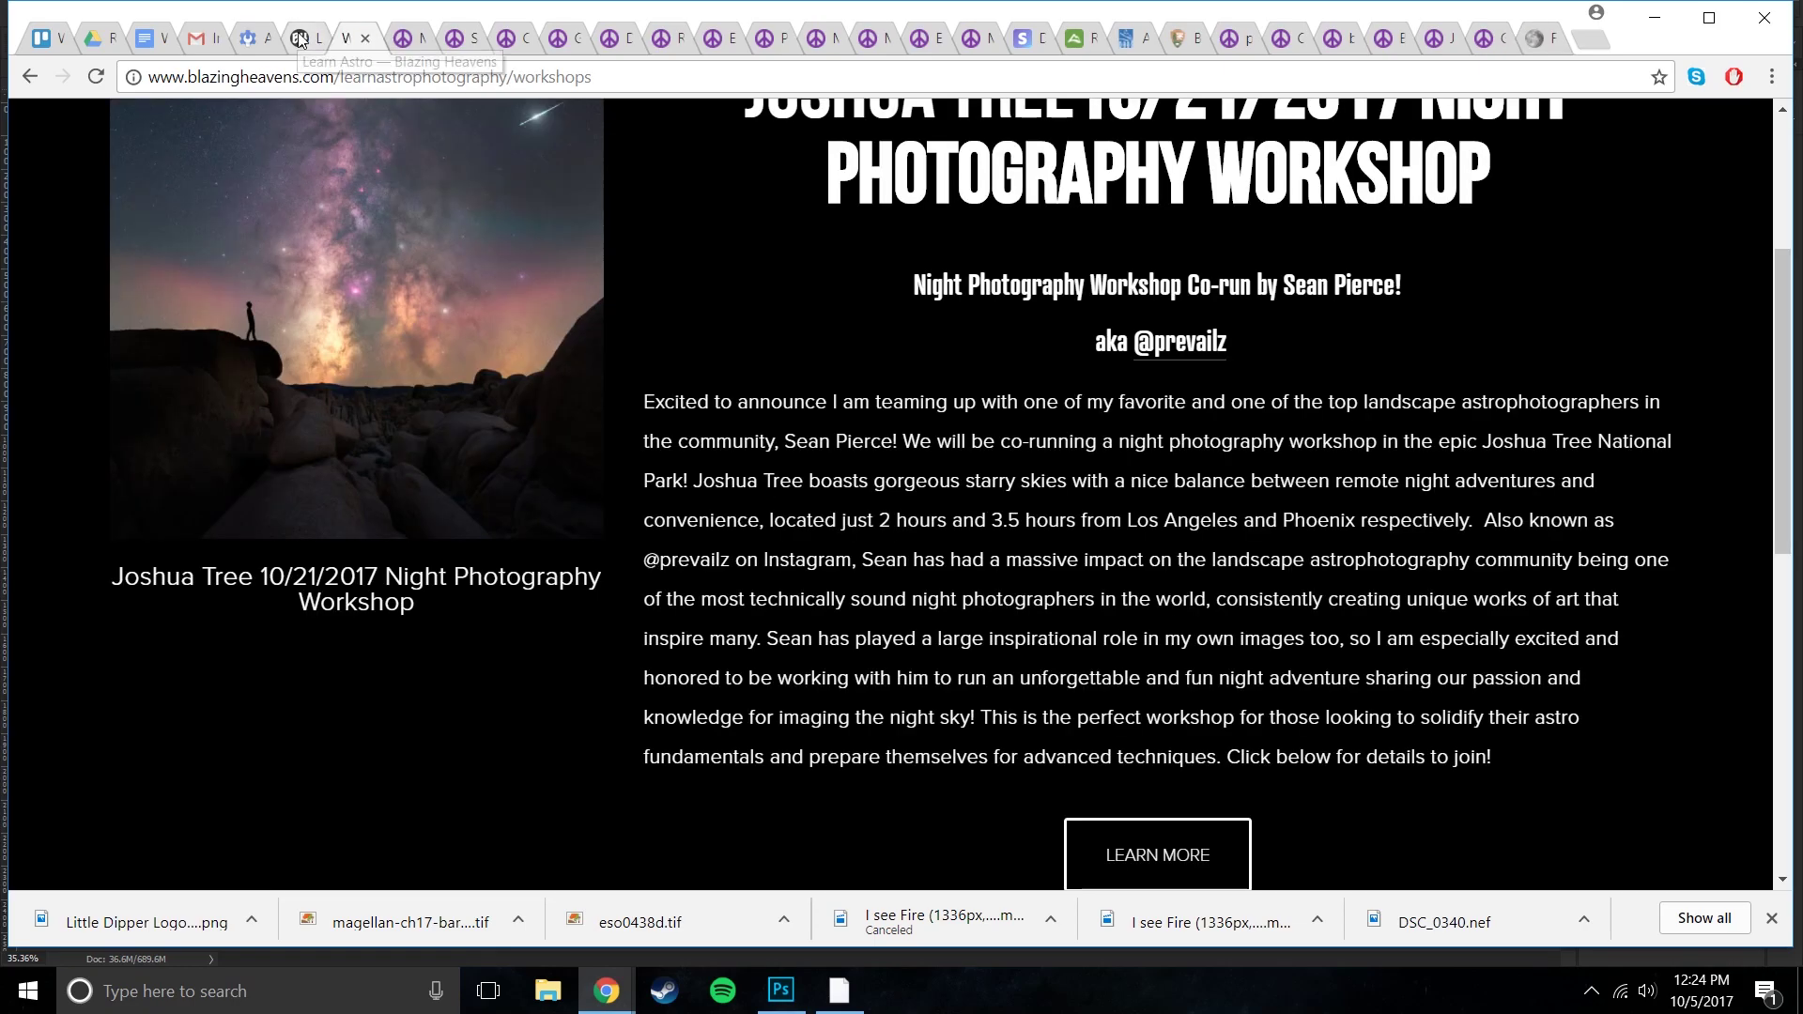
{"action": "left_click", "coordinate": [1655, 17]}
- Bring back the Chrome window with the Learn Astro page, look over its upper sections and return to Photoshop
{"action": "mouse_move", "coordinate": [595, 1005]}
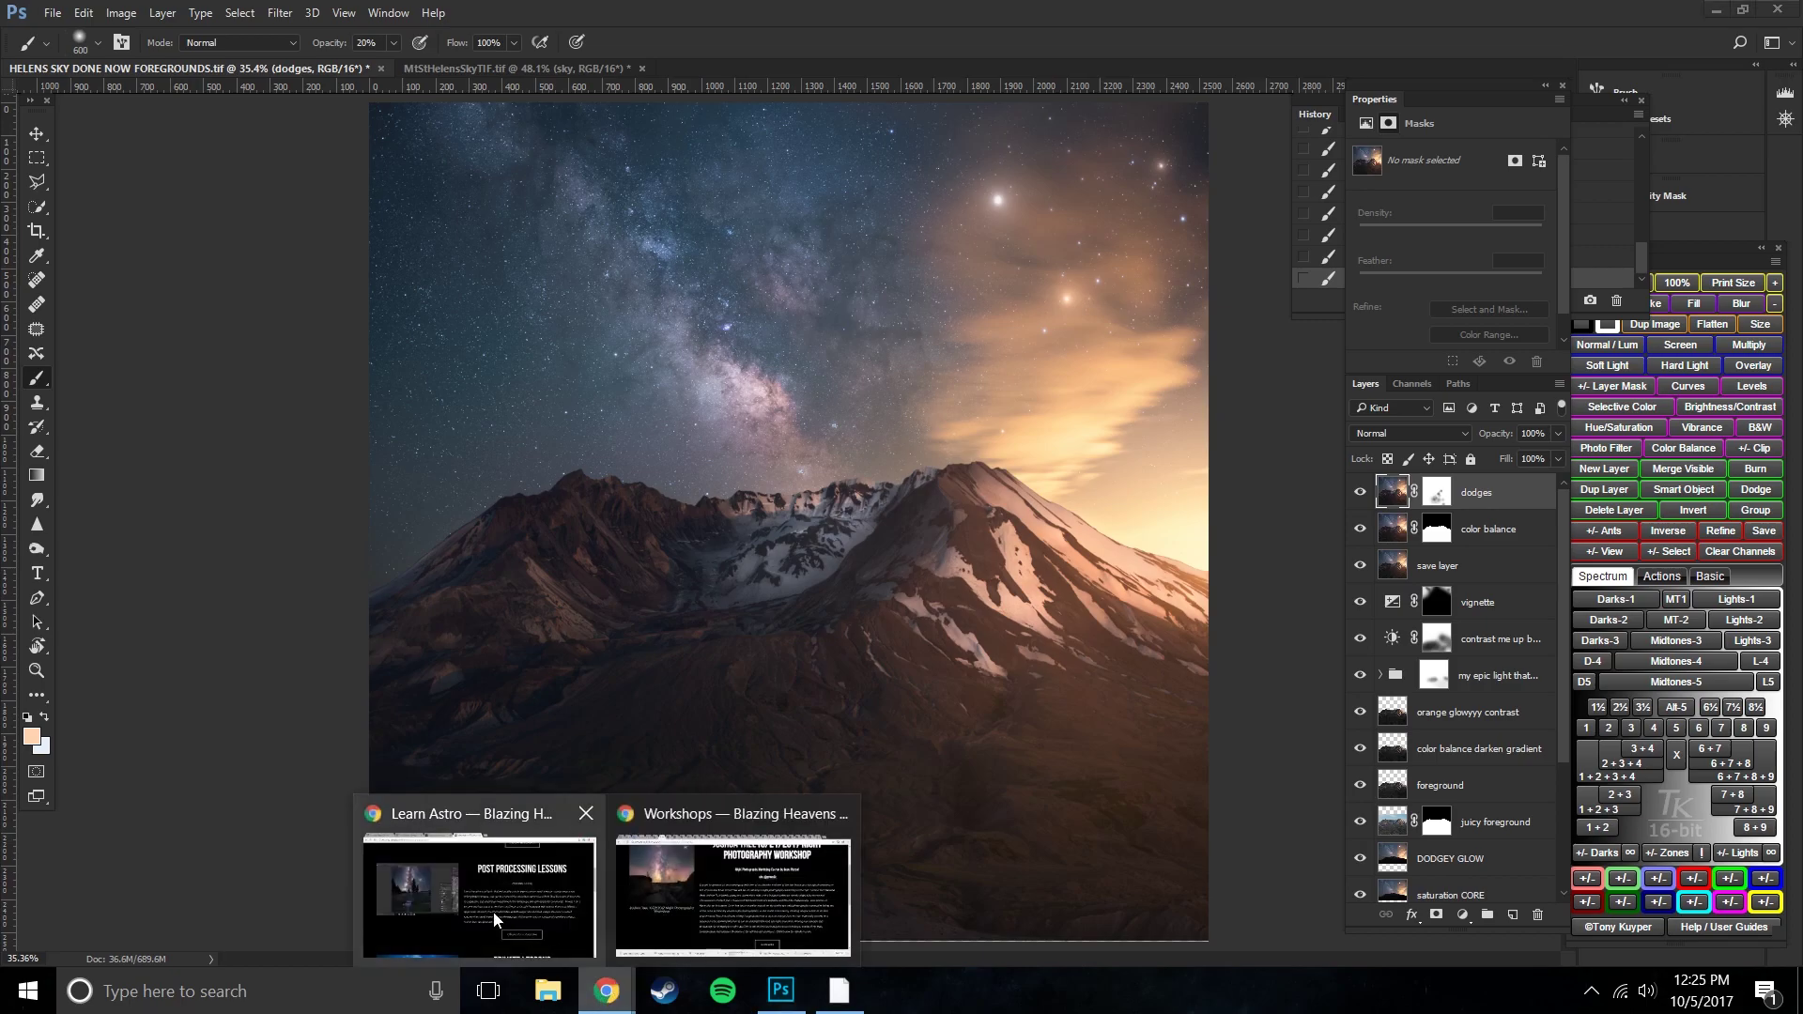
{"action": "left_click", "coordinate": [577, 898]}
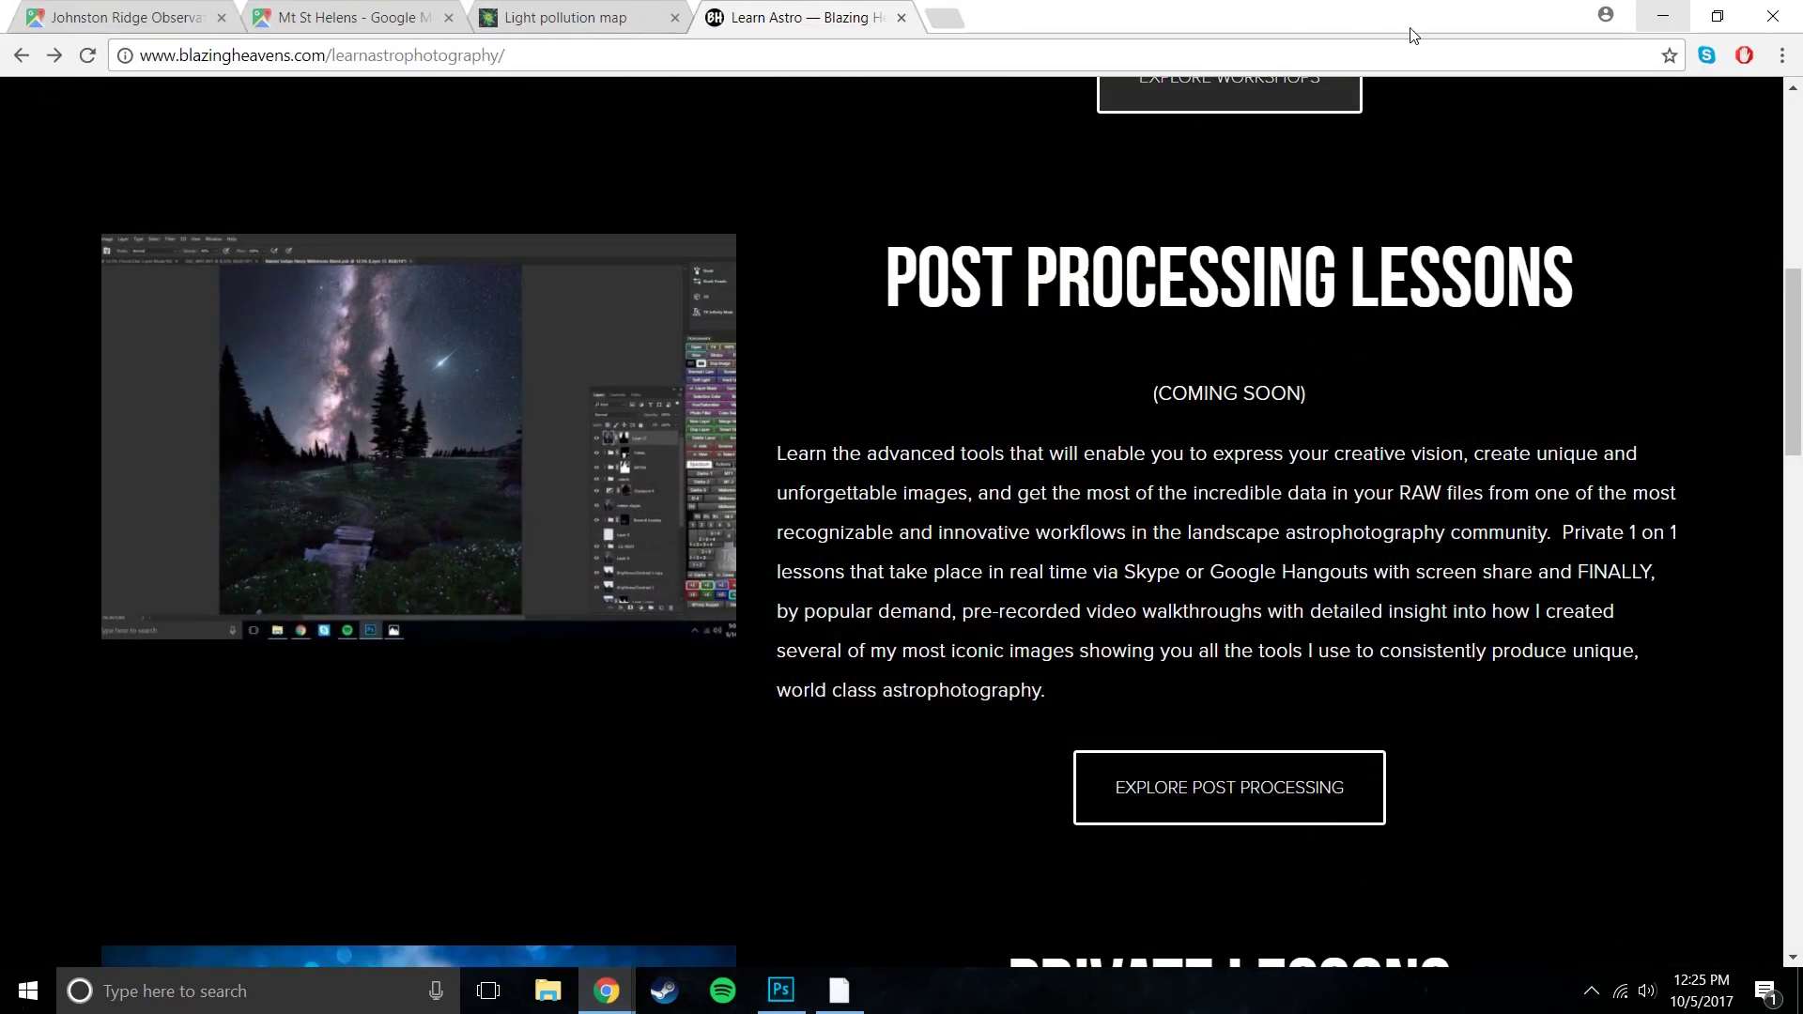
{"action": "scroll", "coordinate": [1119, 437], "scroll_direction": "up", "scroll_amount": 9}
{"action": "left_click", "coordinate": [1667, 11]}
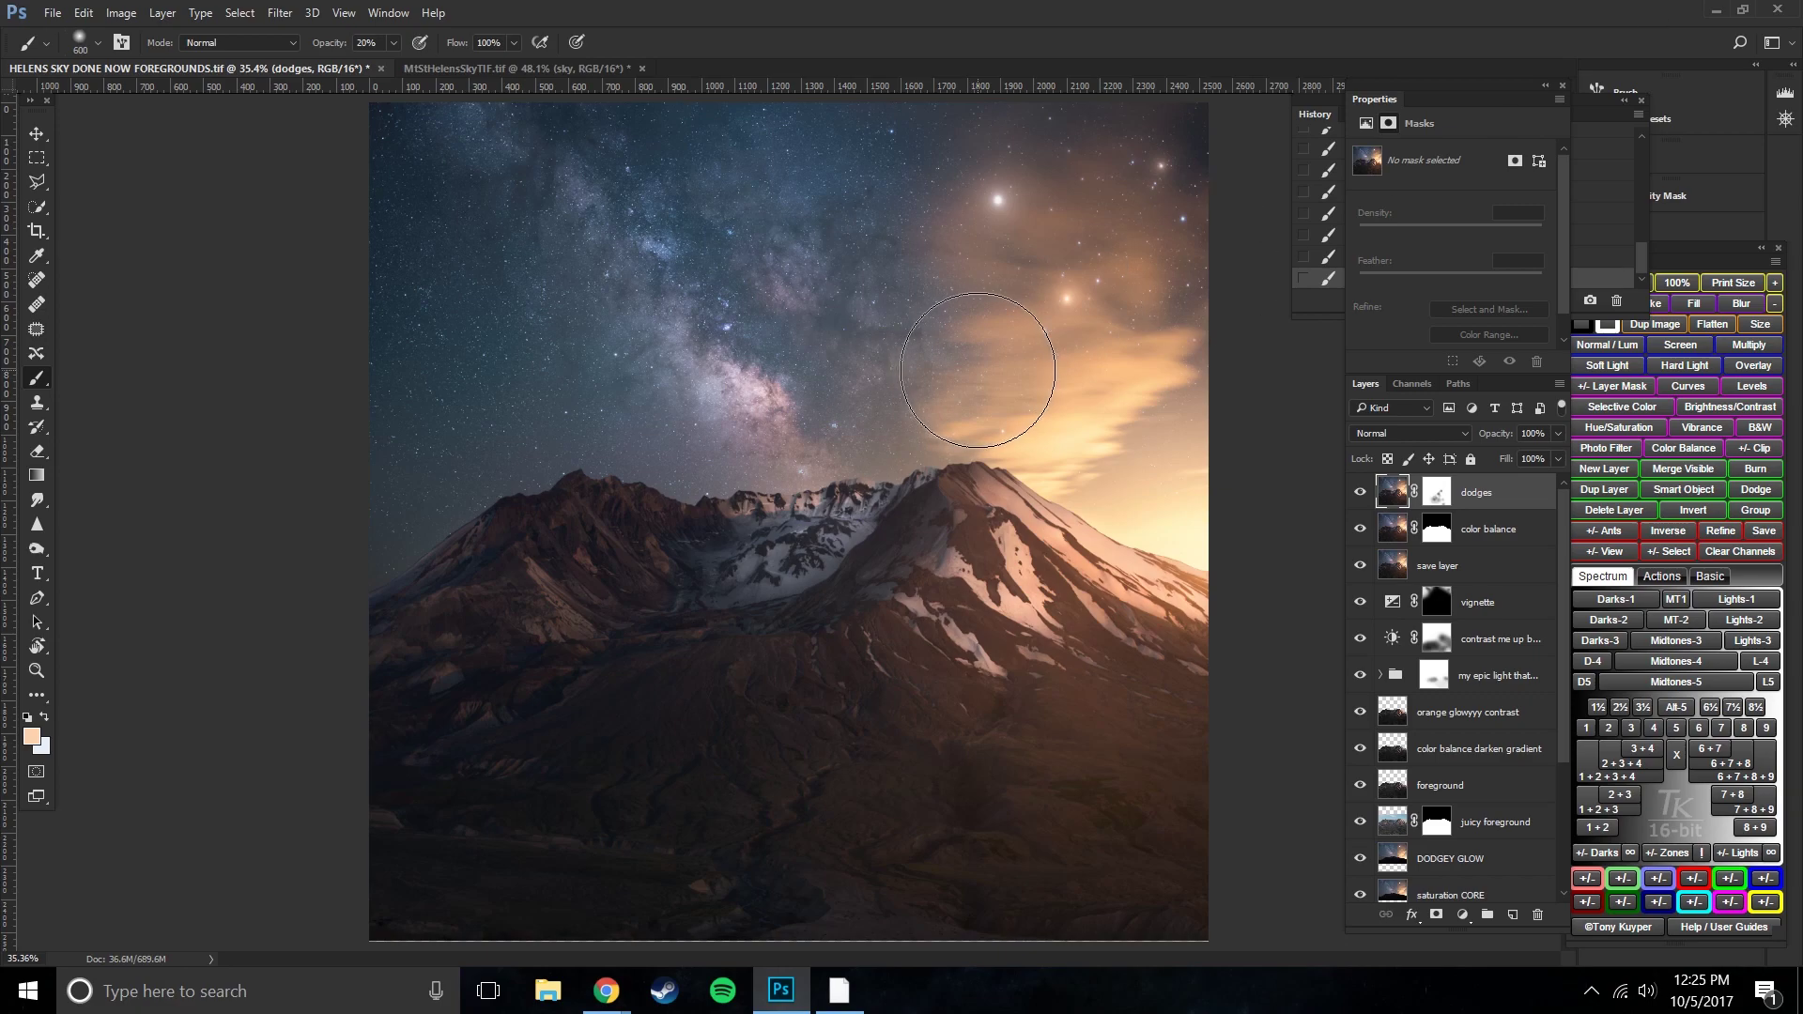
{"action": "key", "text": "bracketleft"}
{"action": "key", "text": "bracketleft"}
{"action": "key", "text": "bracketleft"}
{"action": "key", "text": "bracketright"}
{"action": "key", "text": "bracketright"}
{"action": "key", "text": "bracketright"}
{"action": "key", "text": "bracketright"}
{"action": "key", "text": "bracketright"}
{"action": "key", "text": "bracketright"}
{"action": "key", "text": "bracketright"}
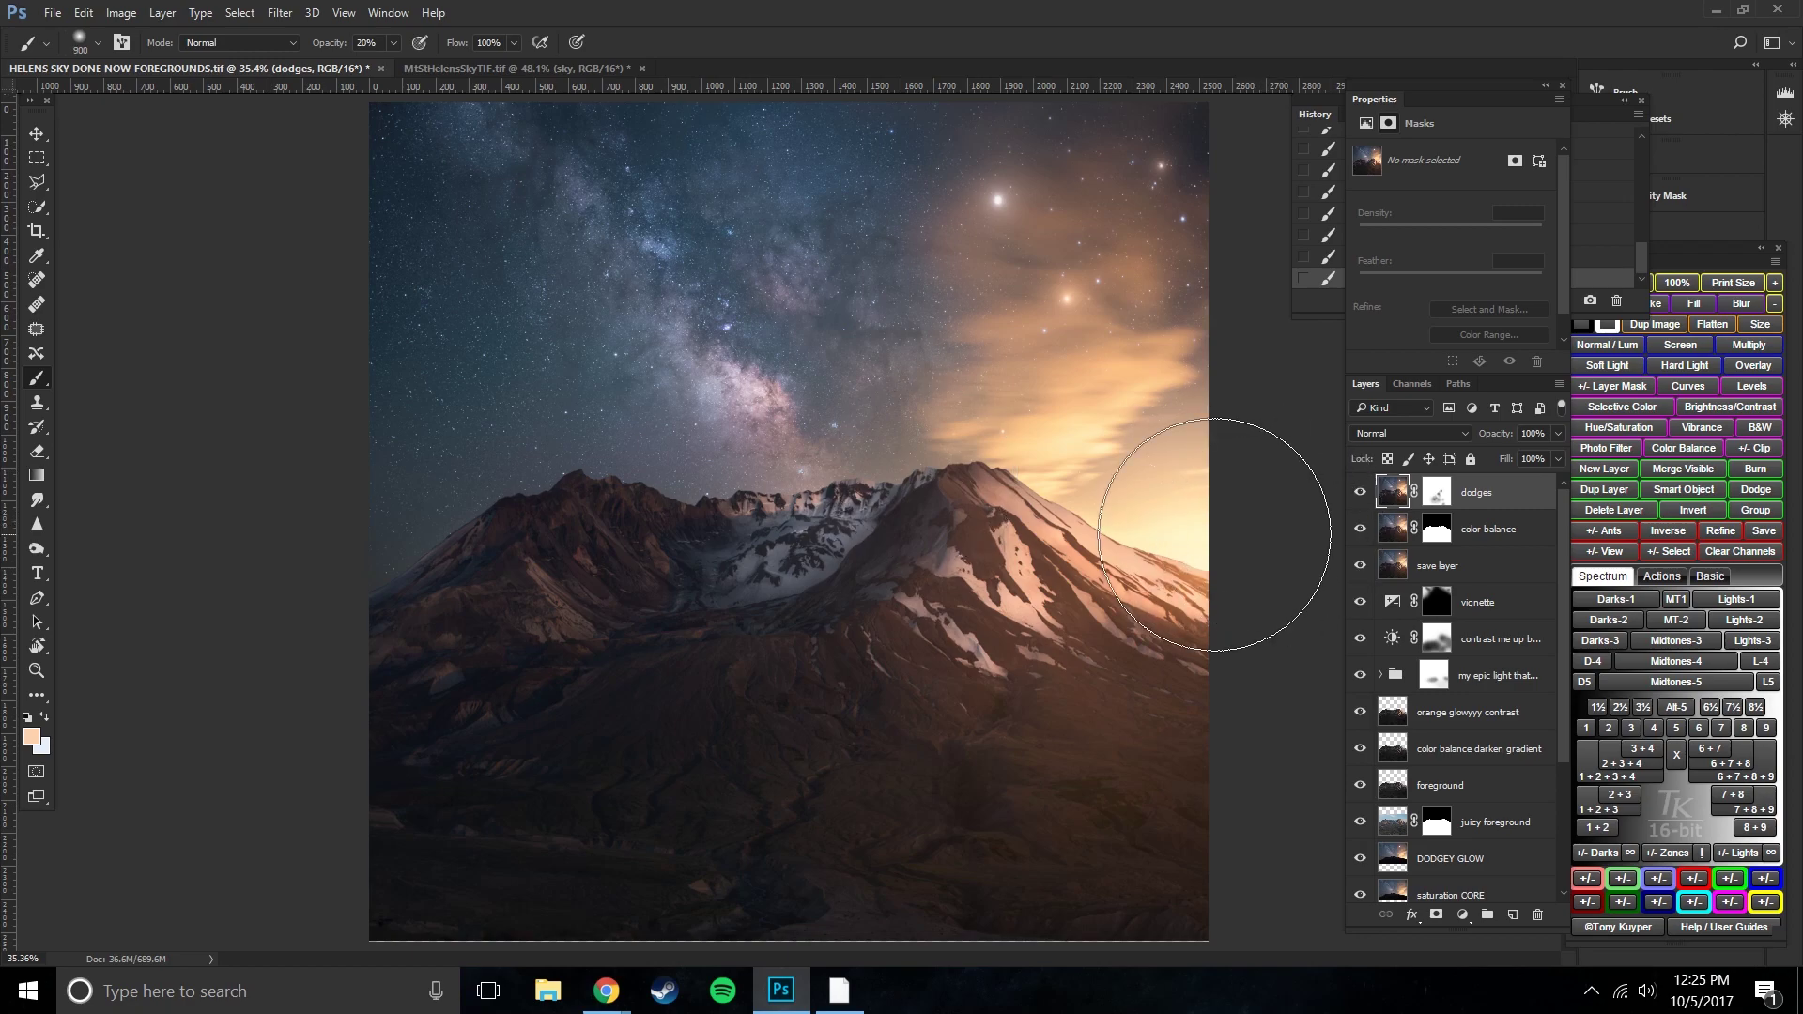
{"action": "key", "text": "bracketleft"}
{"action": "key", "text": "bracketleft"}
{"action": "key", "text": "bracketleft"}
{"action": "key", "text": "bracketleft"}
{"action": "key", "text": "bracketleft"}
{"action": "key", "text": "bracketleft"}
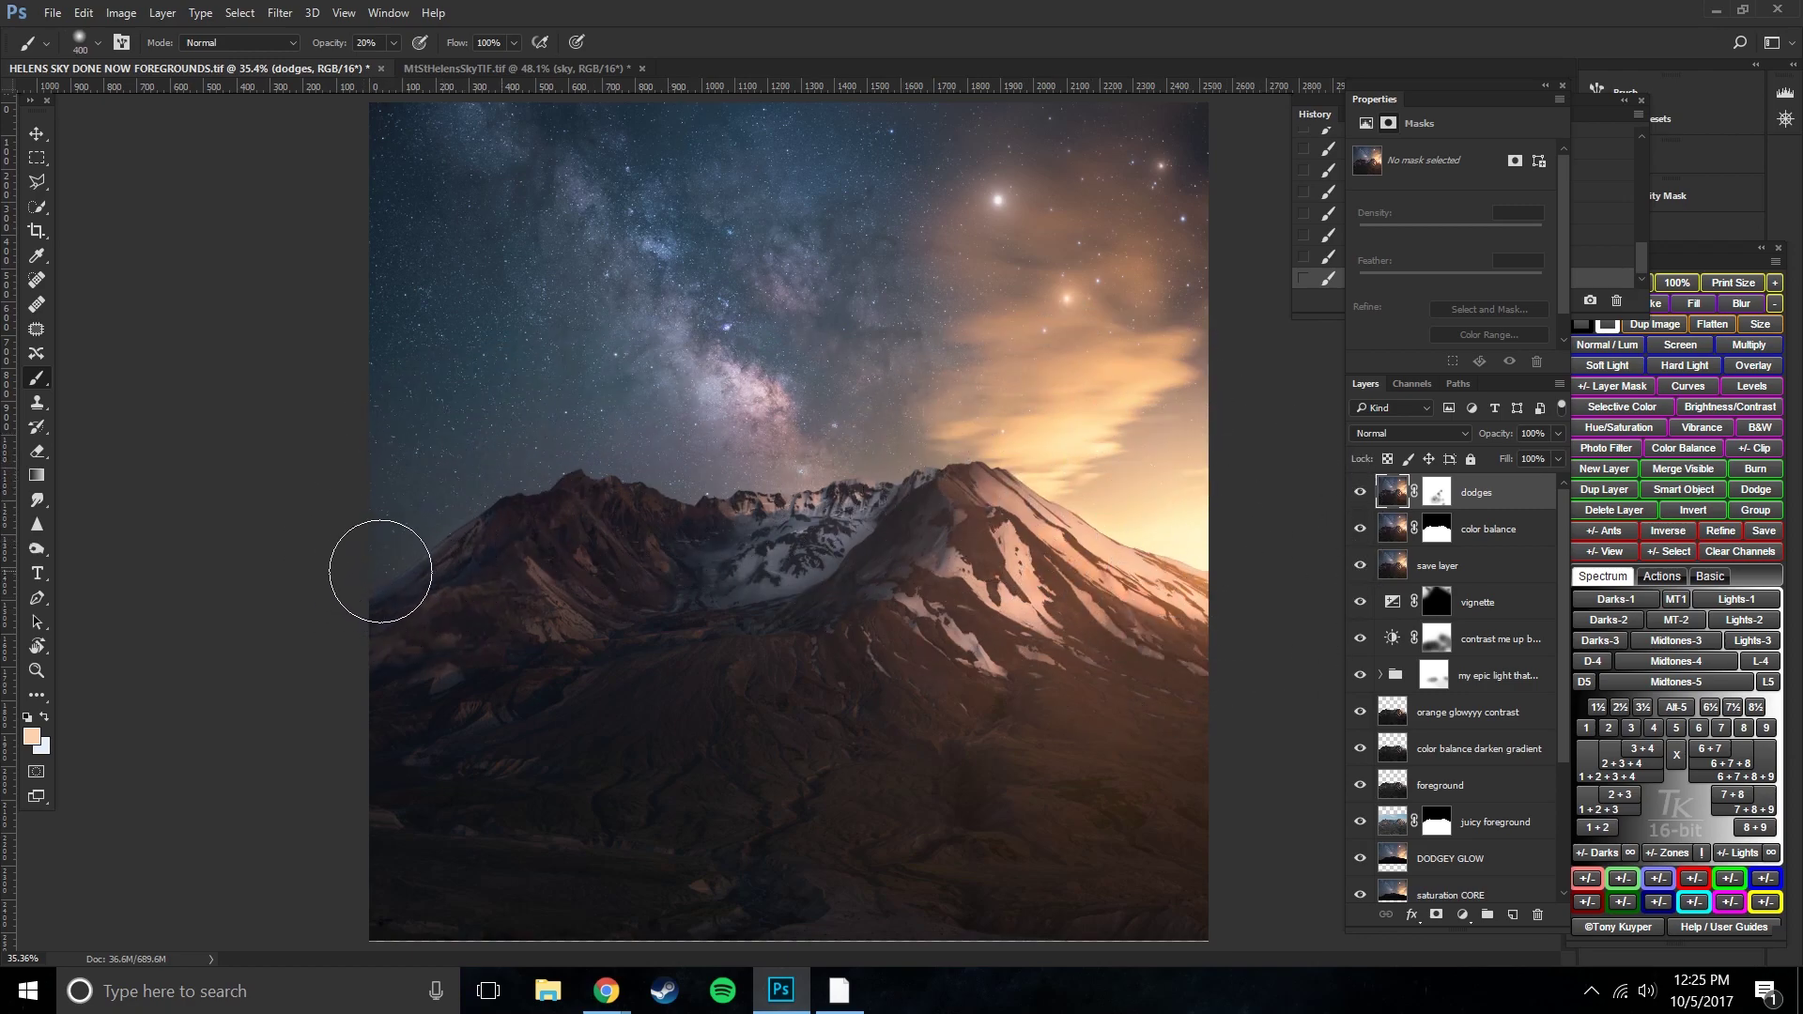